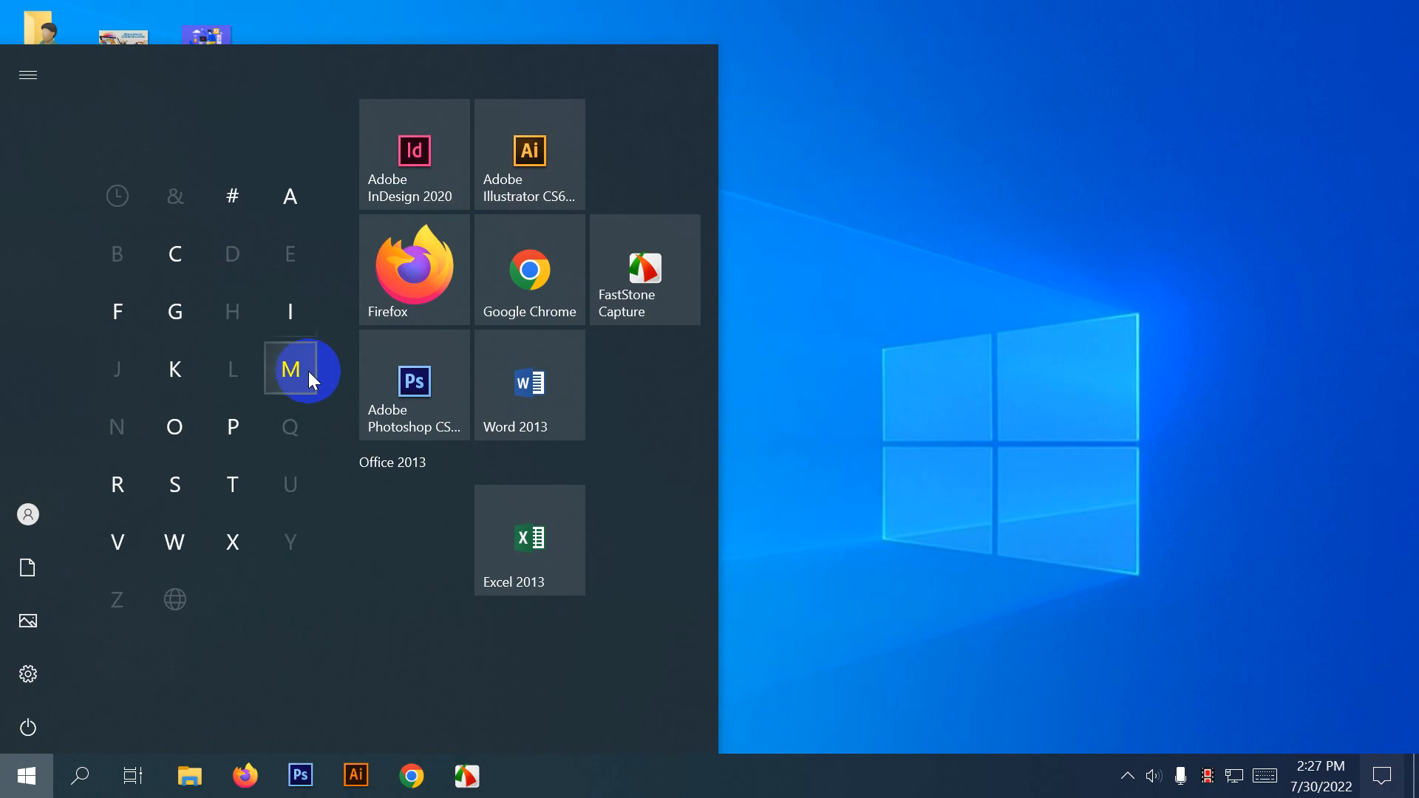
Browse the programs in the Microsoft Office 2013 folder, from Access 2013 through Word 2013.
click(299, 369)
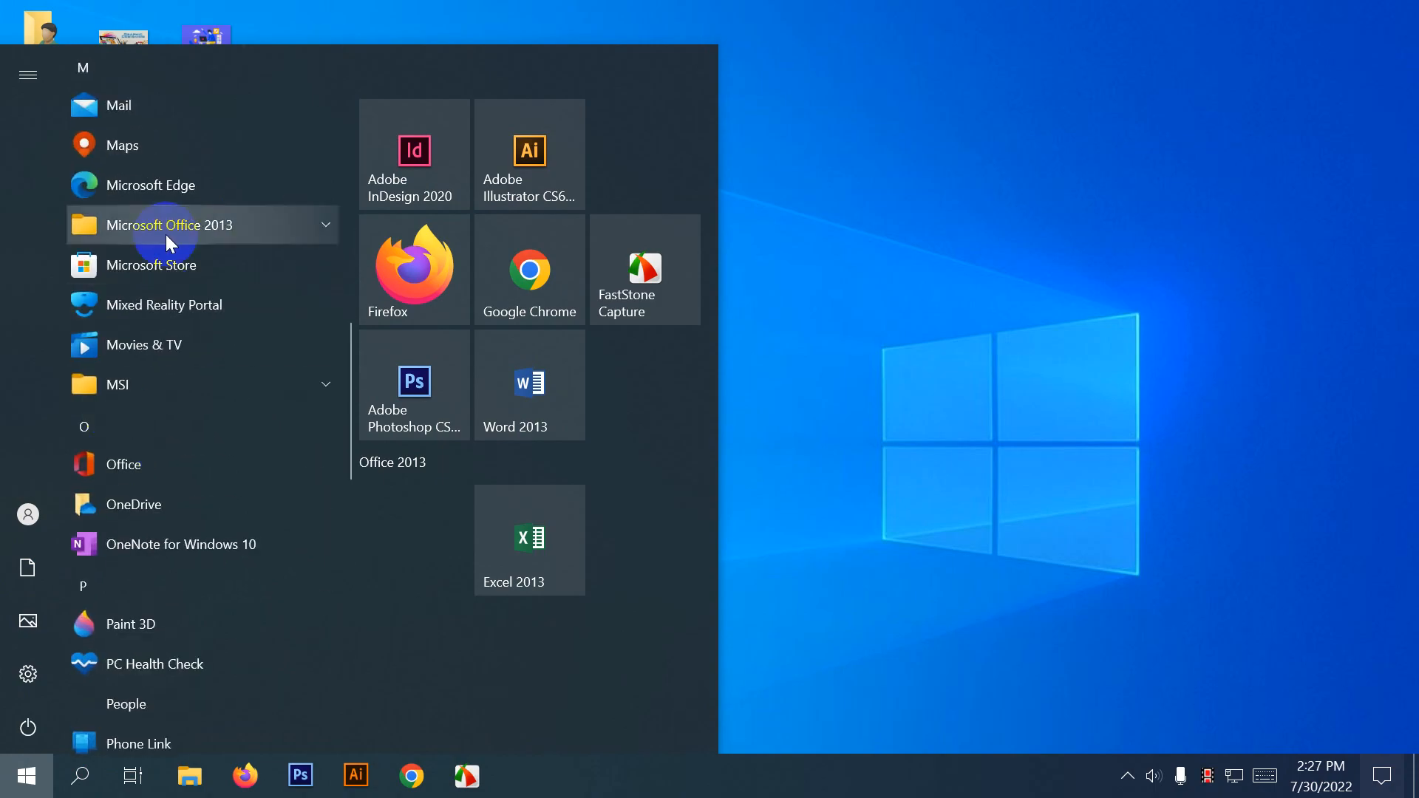
click(318, 224)
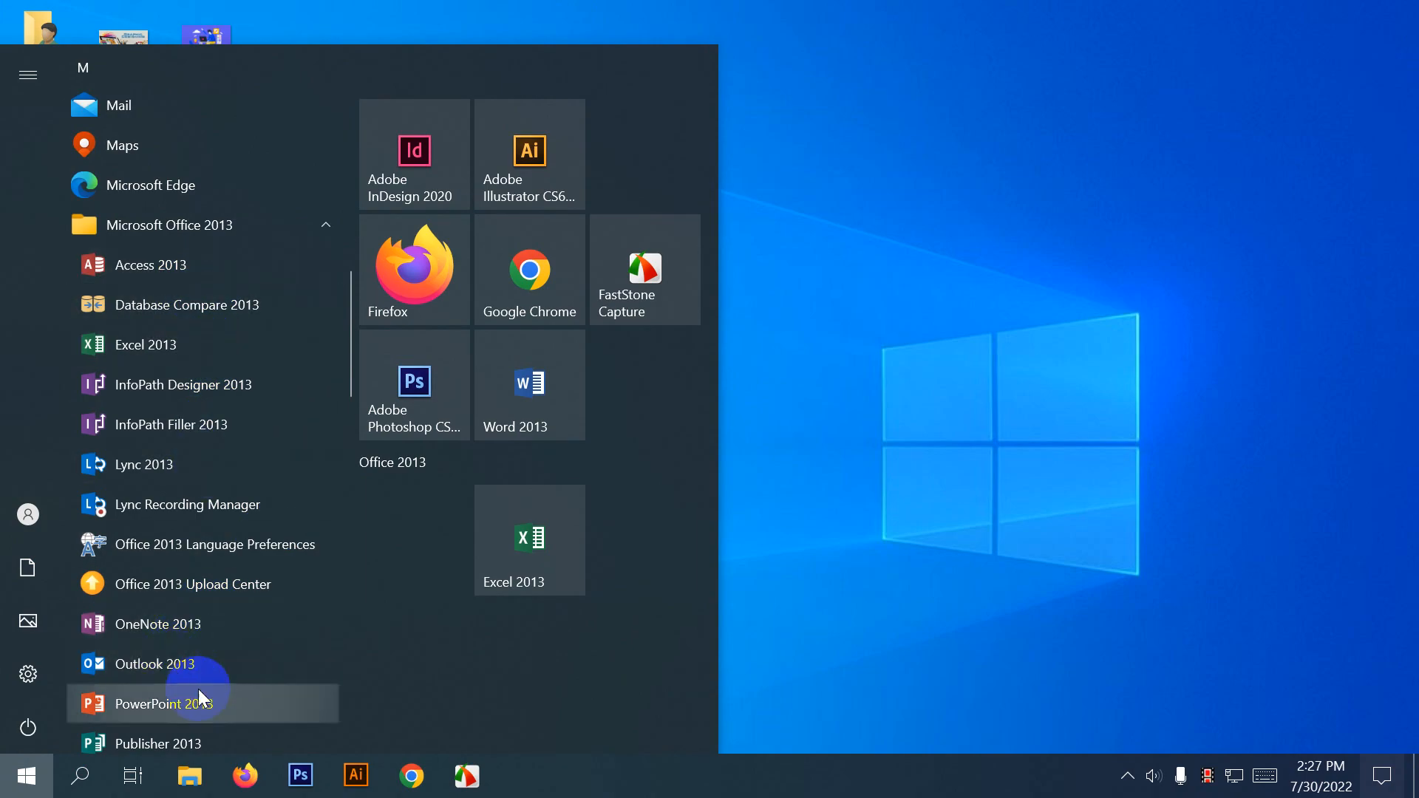
scroll(198, 689, down, 3)
scroll(189, 548, down, 3)
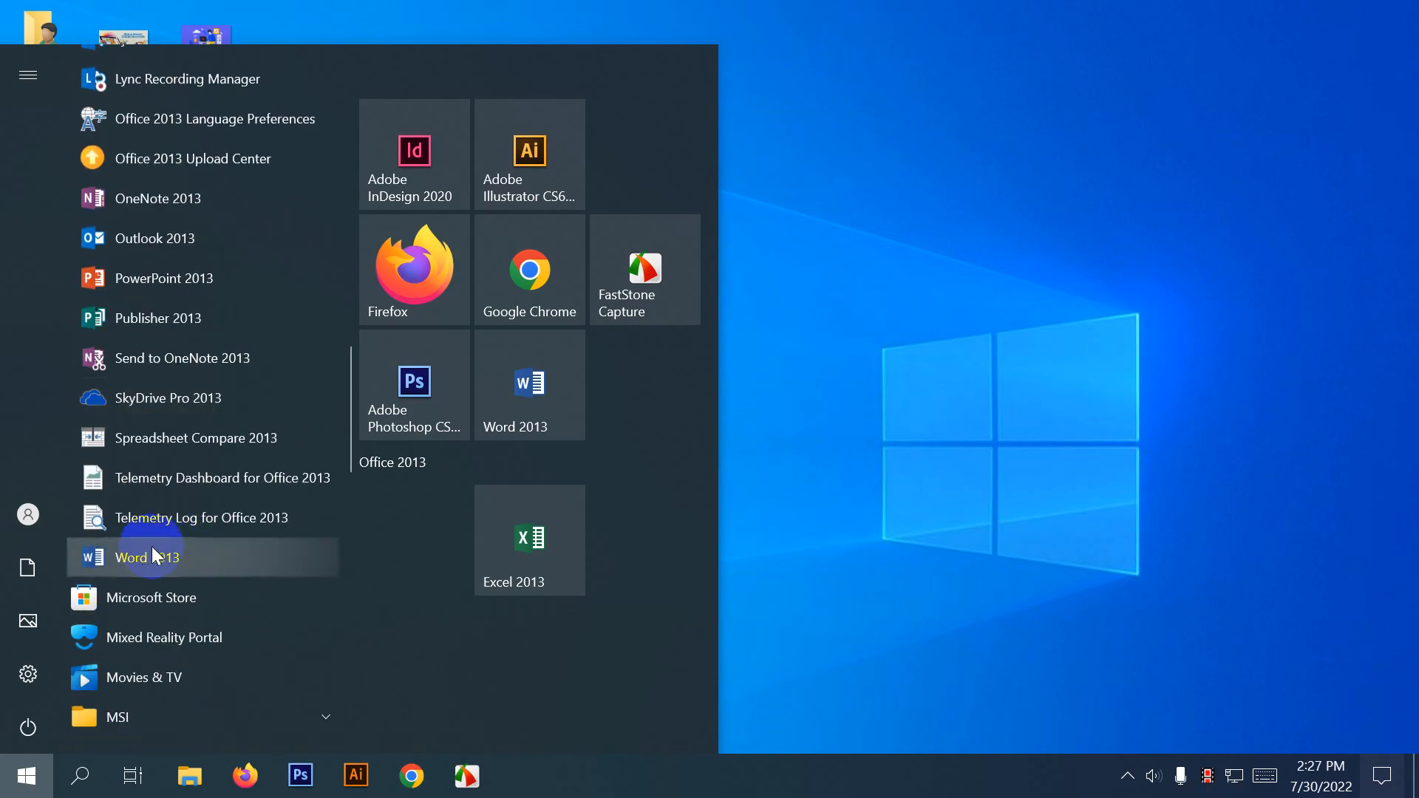
scroll(152, 547, up, 5)
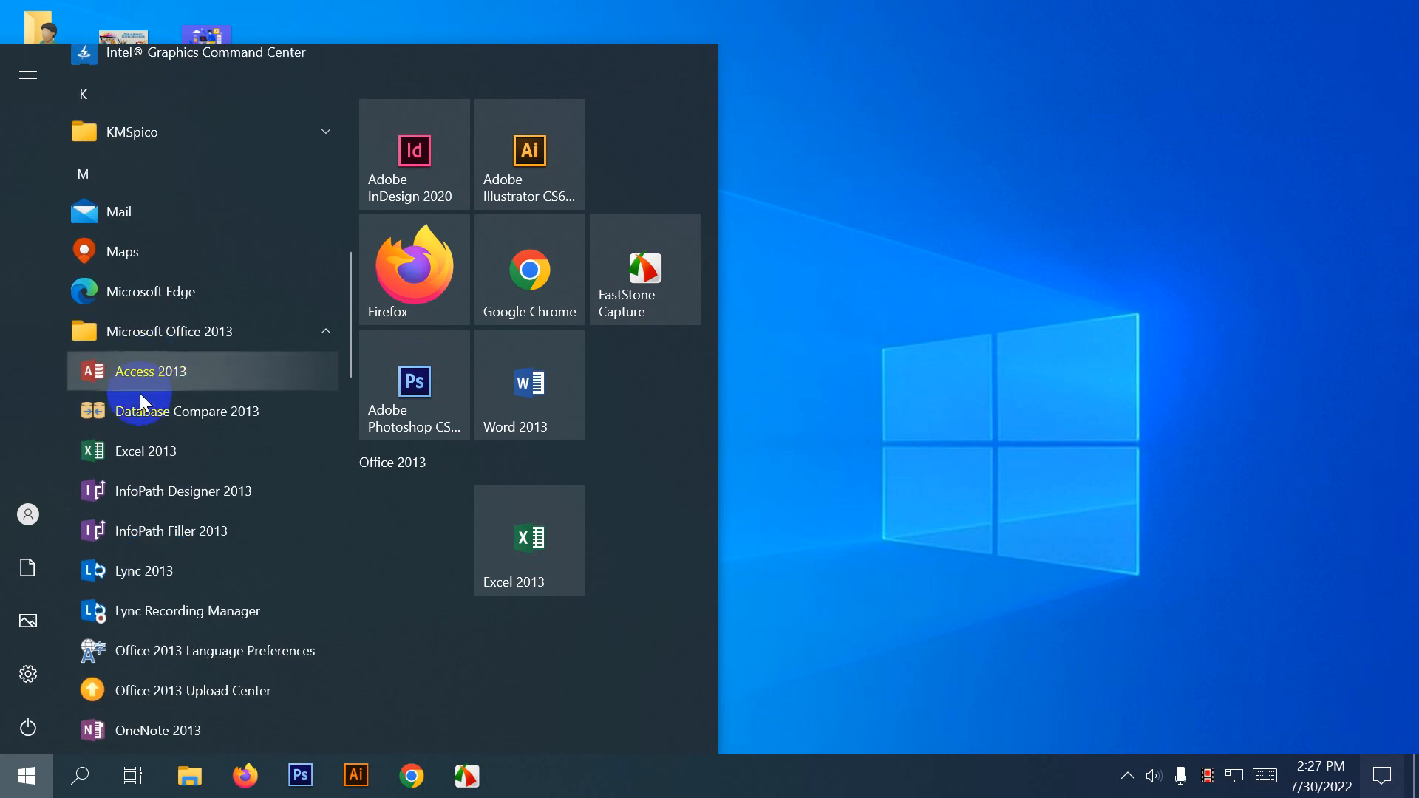
scroll(148, 449, down, 4)
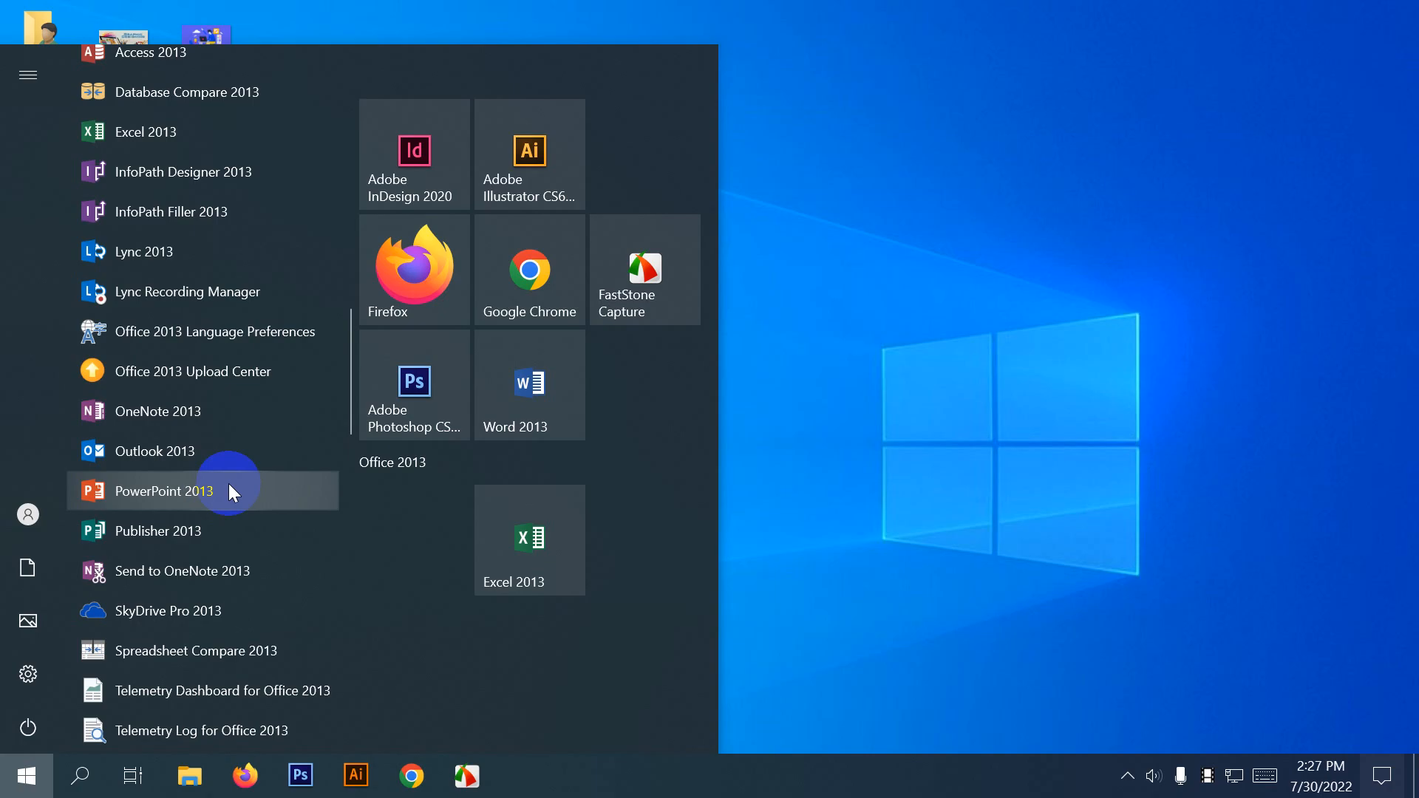
scroll(228, 483, up, 4)
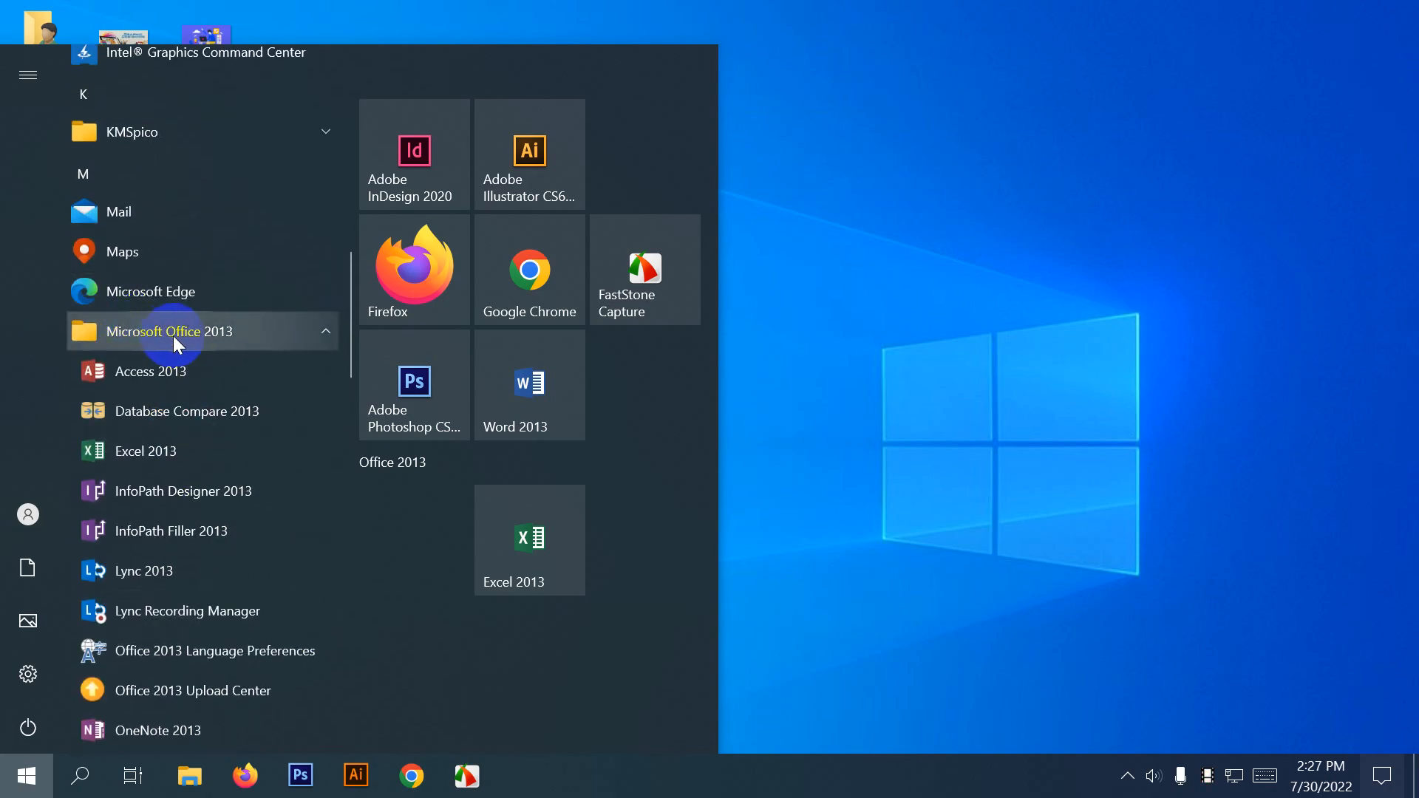
scroll(172, 336, down, 4)
Search Windows for "word" and launch Word 2013 from the results.
click(86, 788)
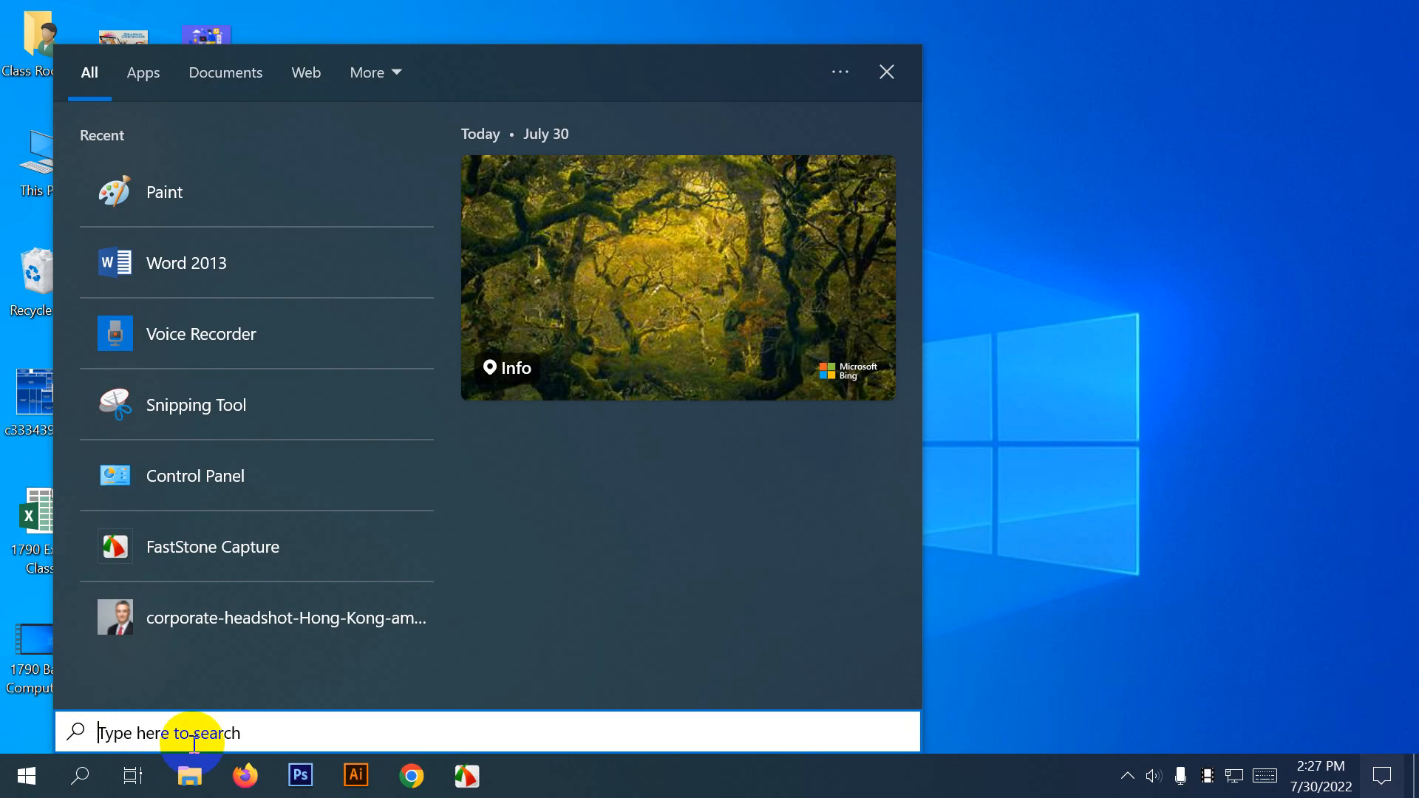
text(word)
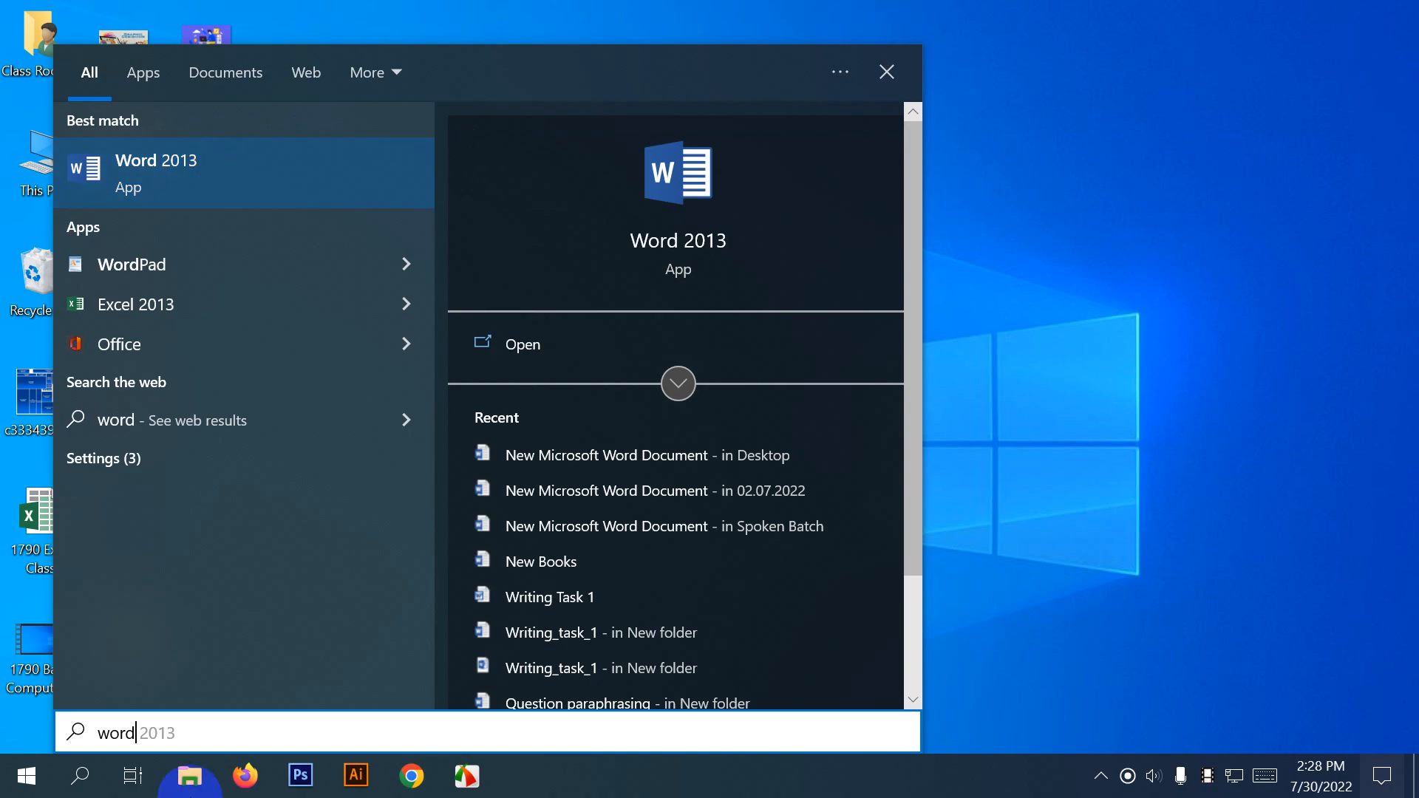
click(176, 209)
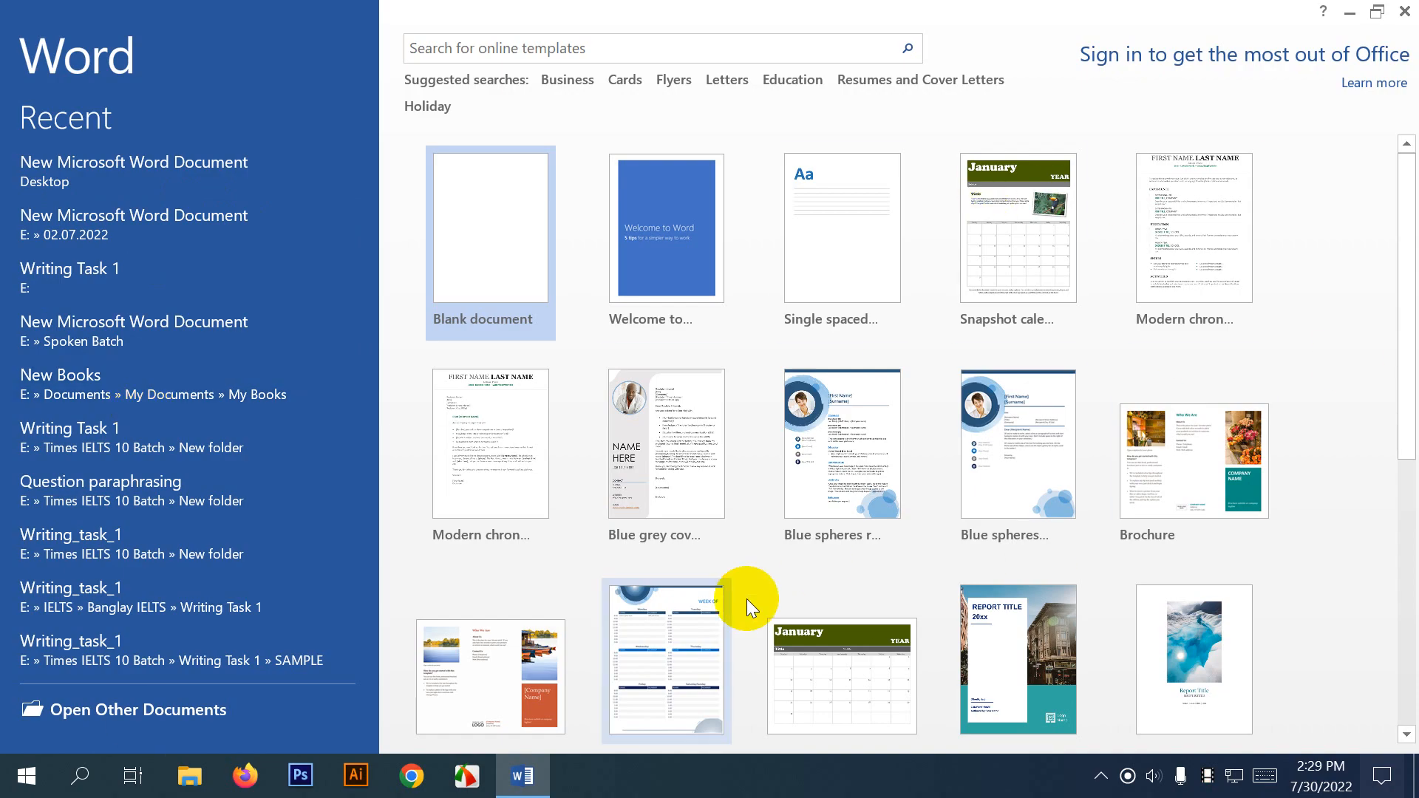
Look through the available document templates, such as resumes, brochures, calendars, reports and certificates.
scroll(1020, 602, down, 2)
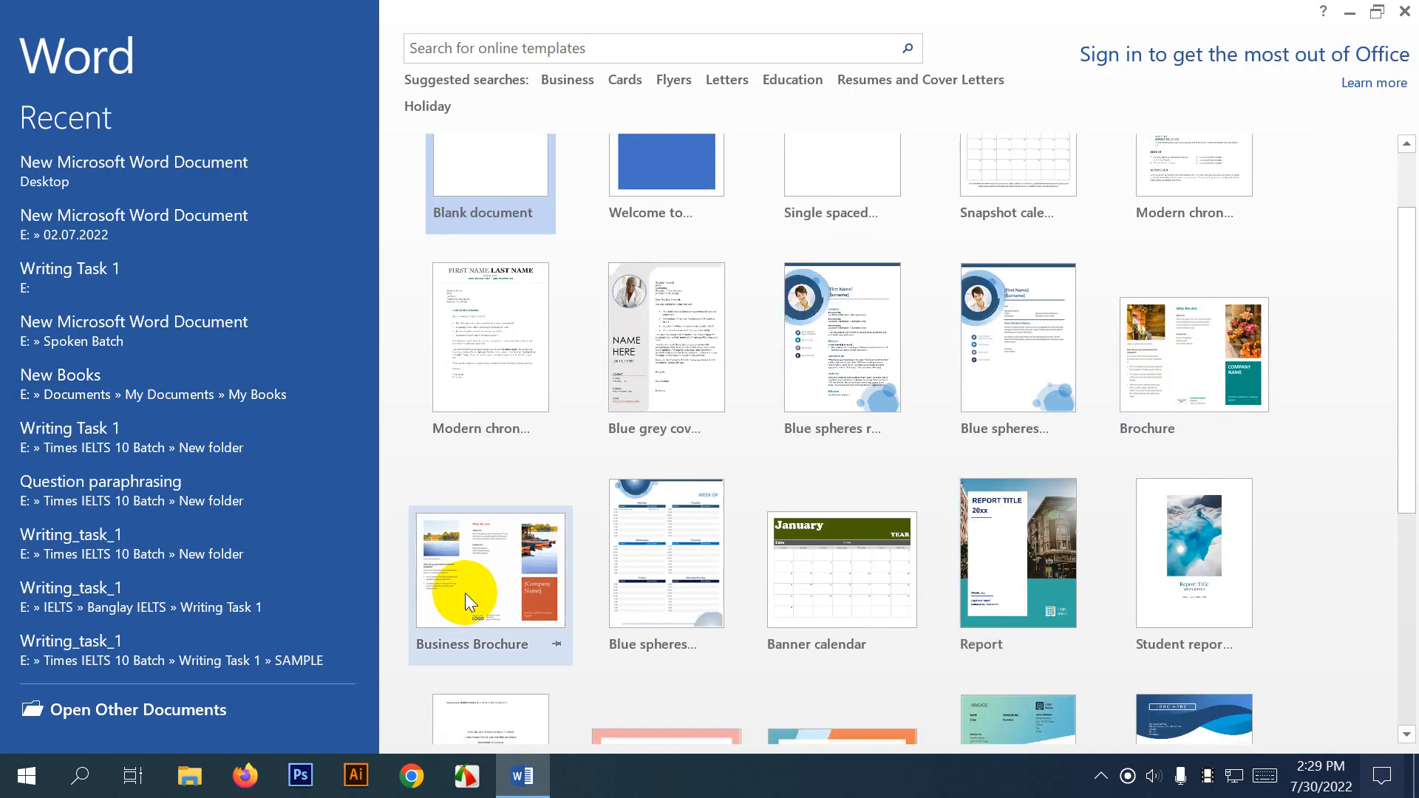
scroll(1035, 598, down, 3)
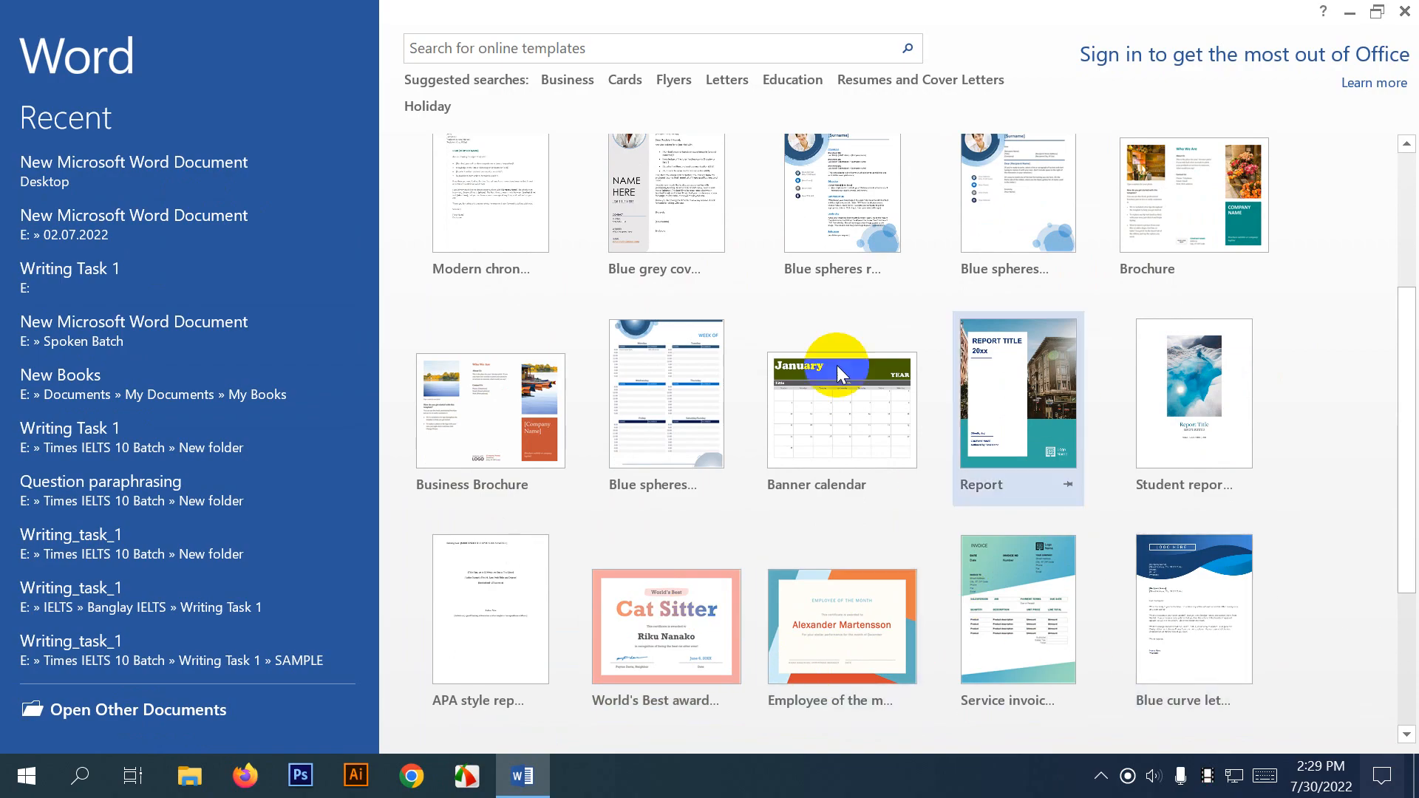
scroll(1093, 340, up, 5)
scroll(499, 443, down, 2)
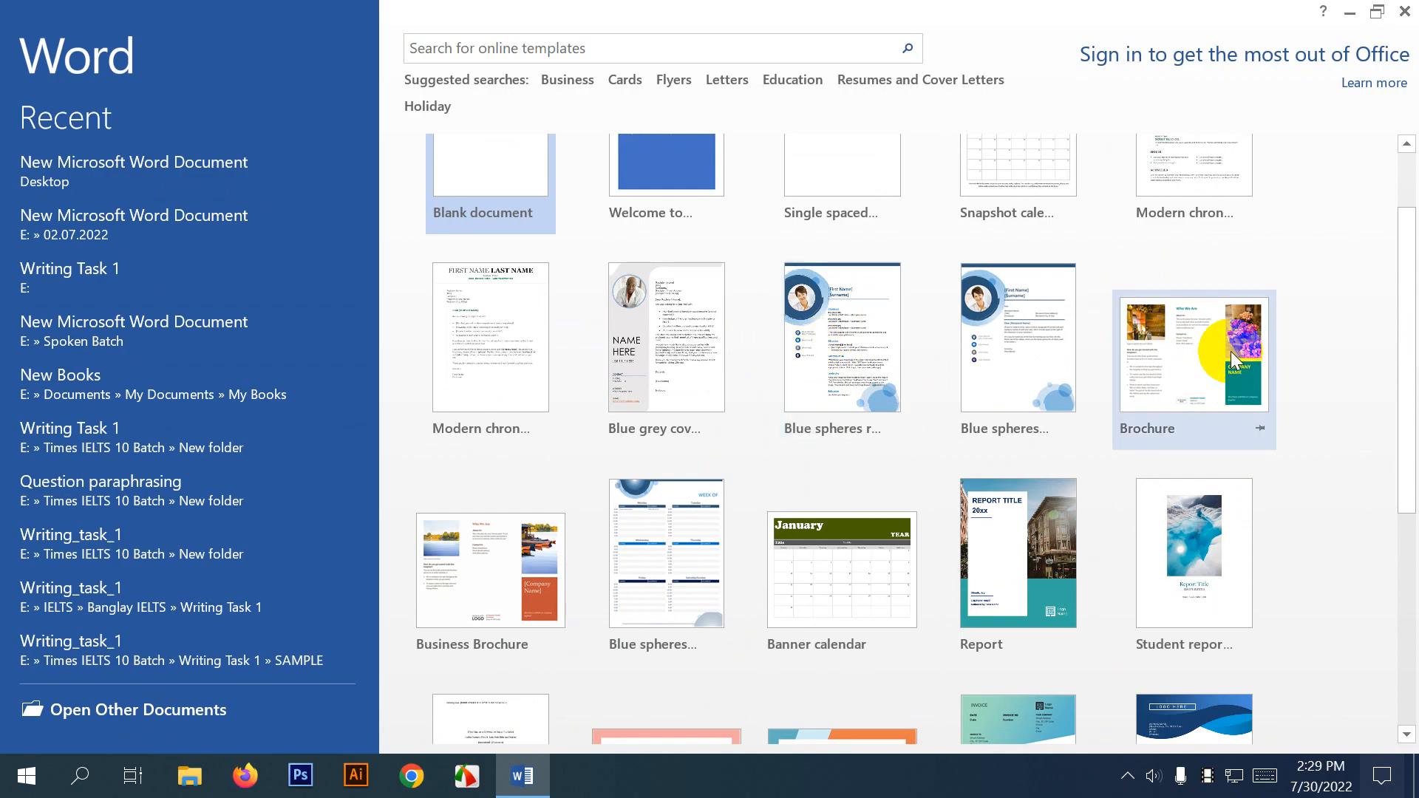
scroll(1265, 503, down, 1)
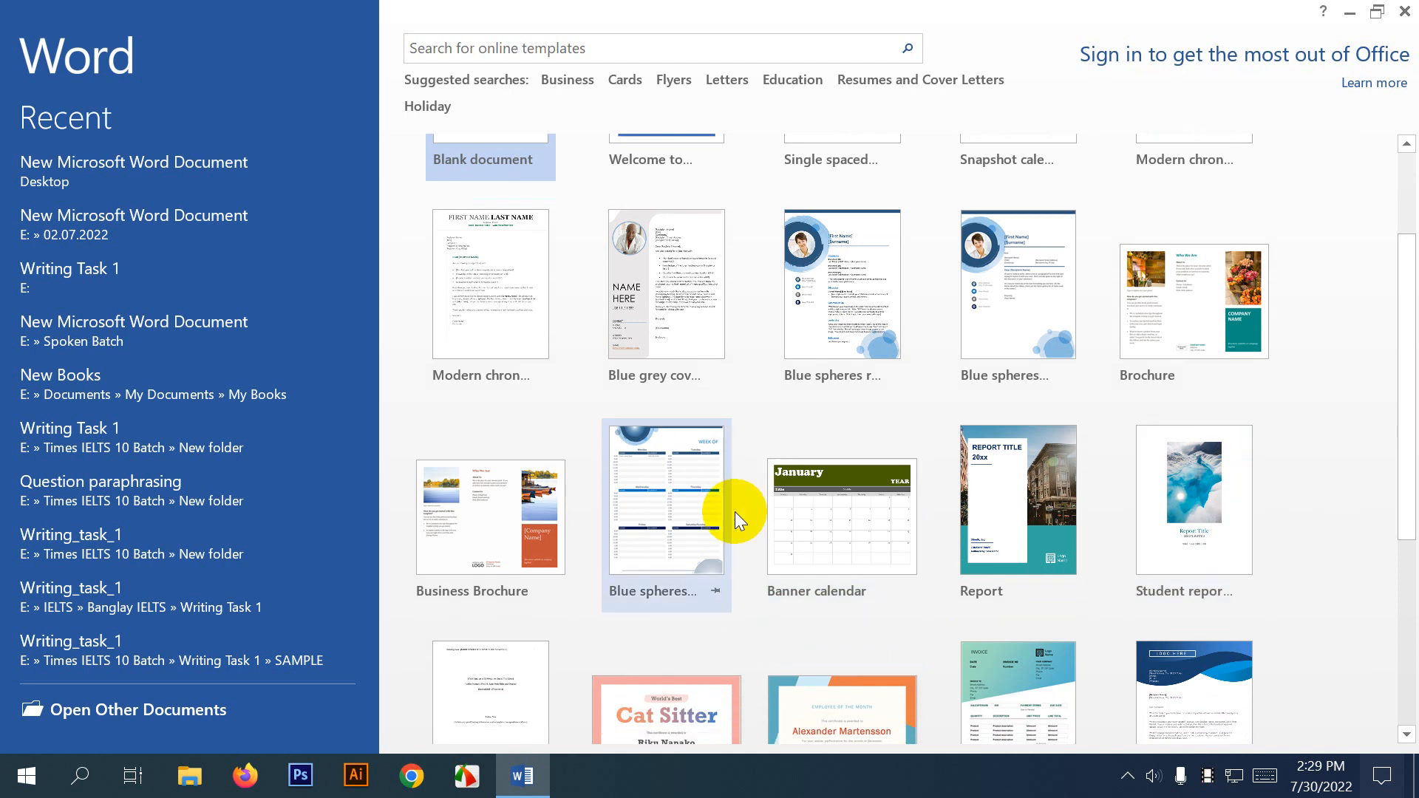
scroll(944, 474, down, 3)
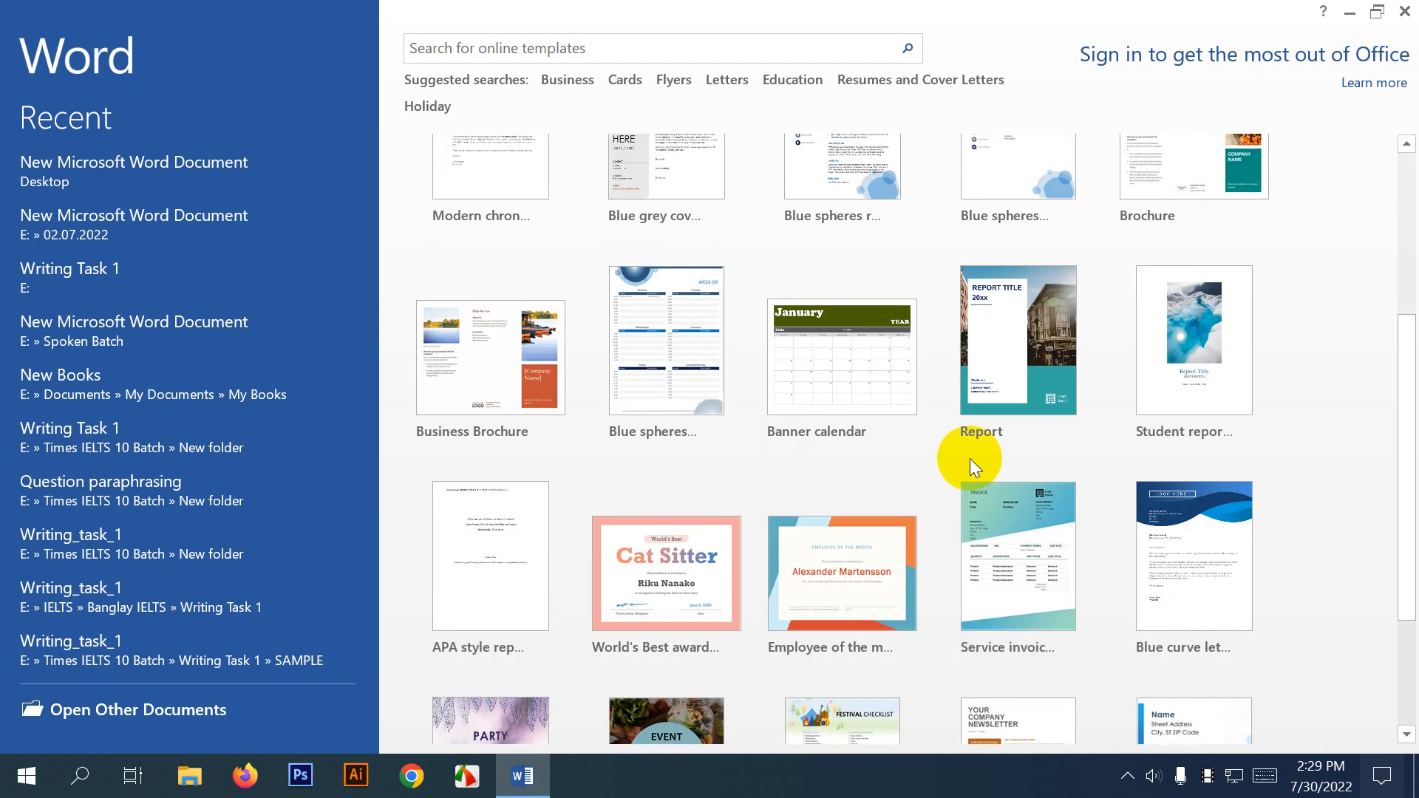
scroll(969, 458, up, 2)
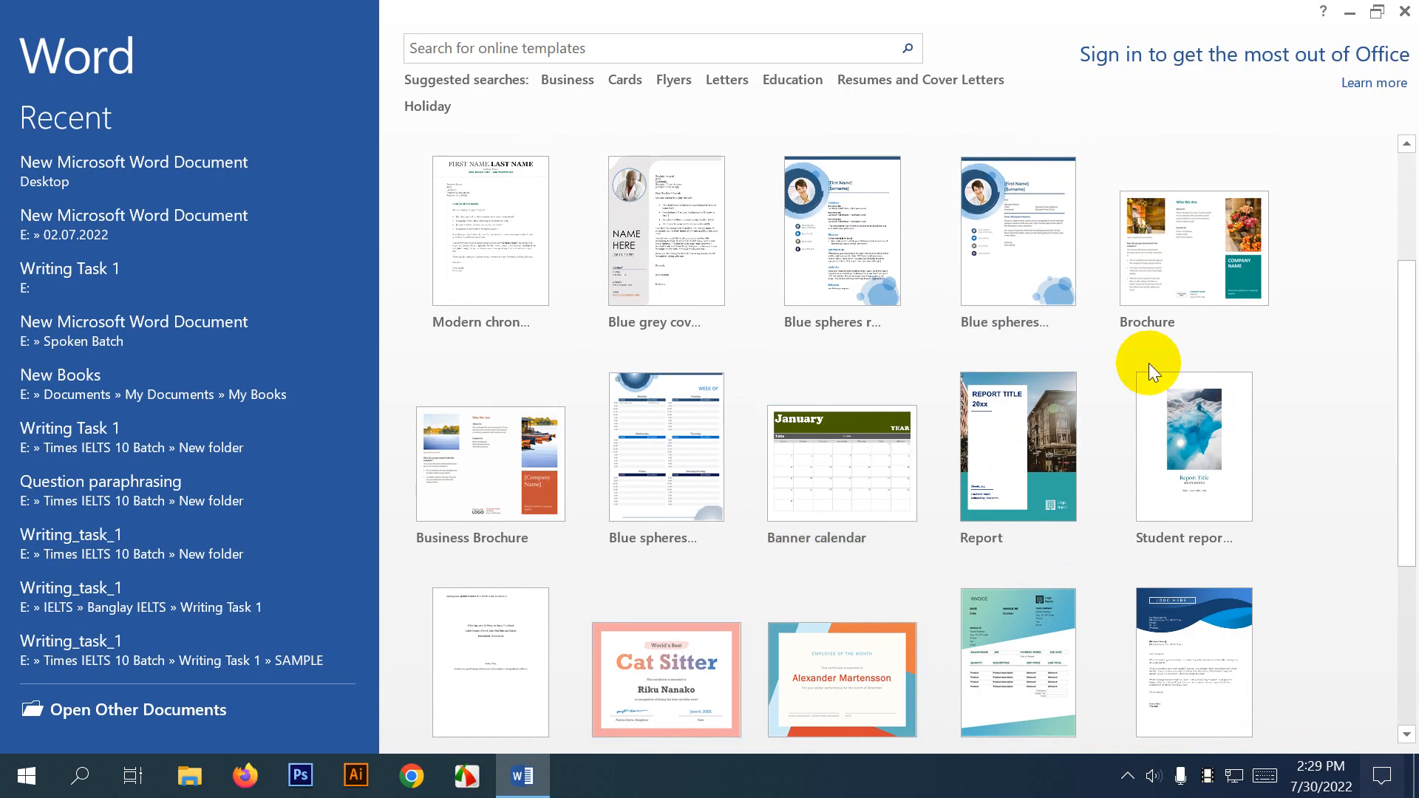
scroll(1156, 372, up, 4)
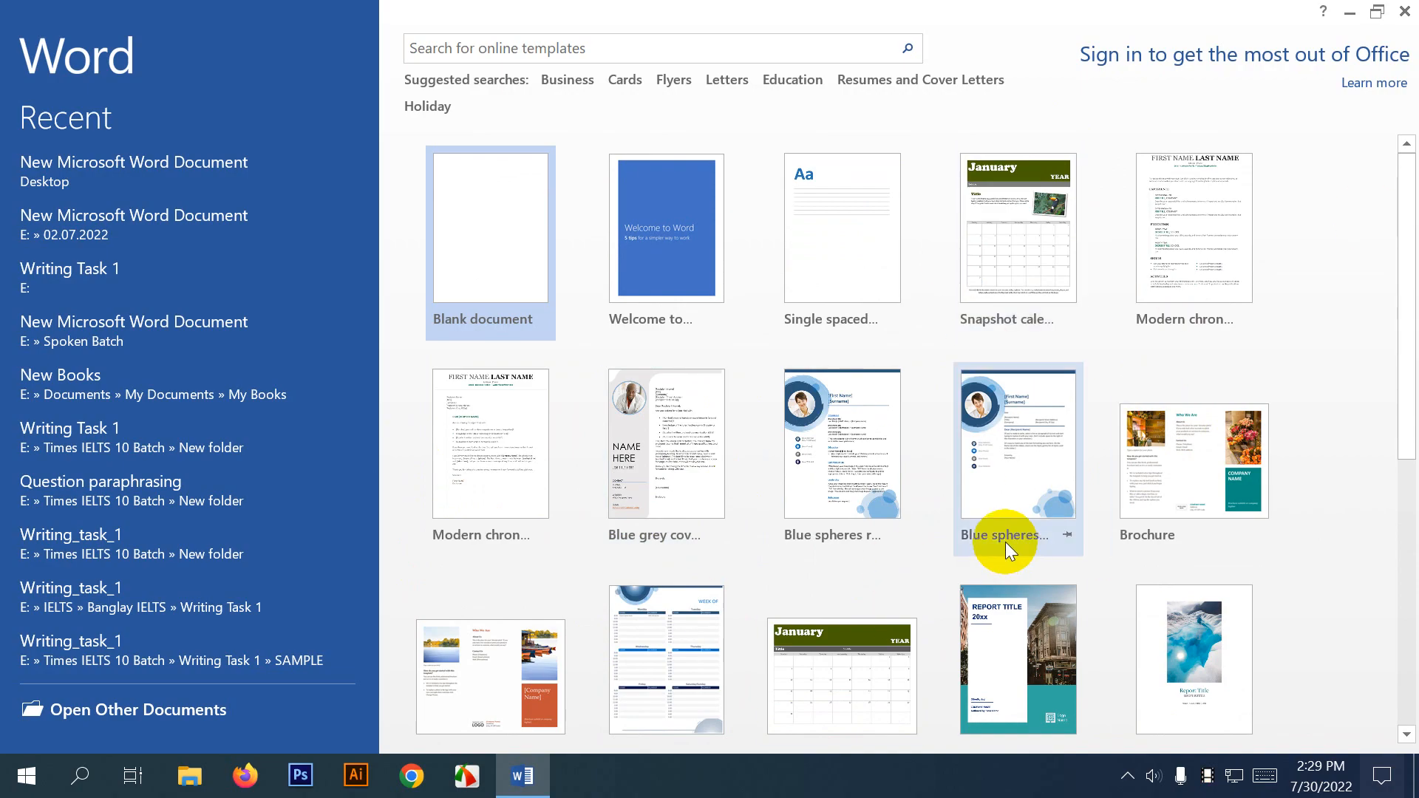
scroll(1005, 542, down, 2)
scroll(980, 522, up, 2)
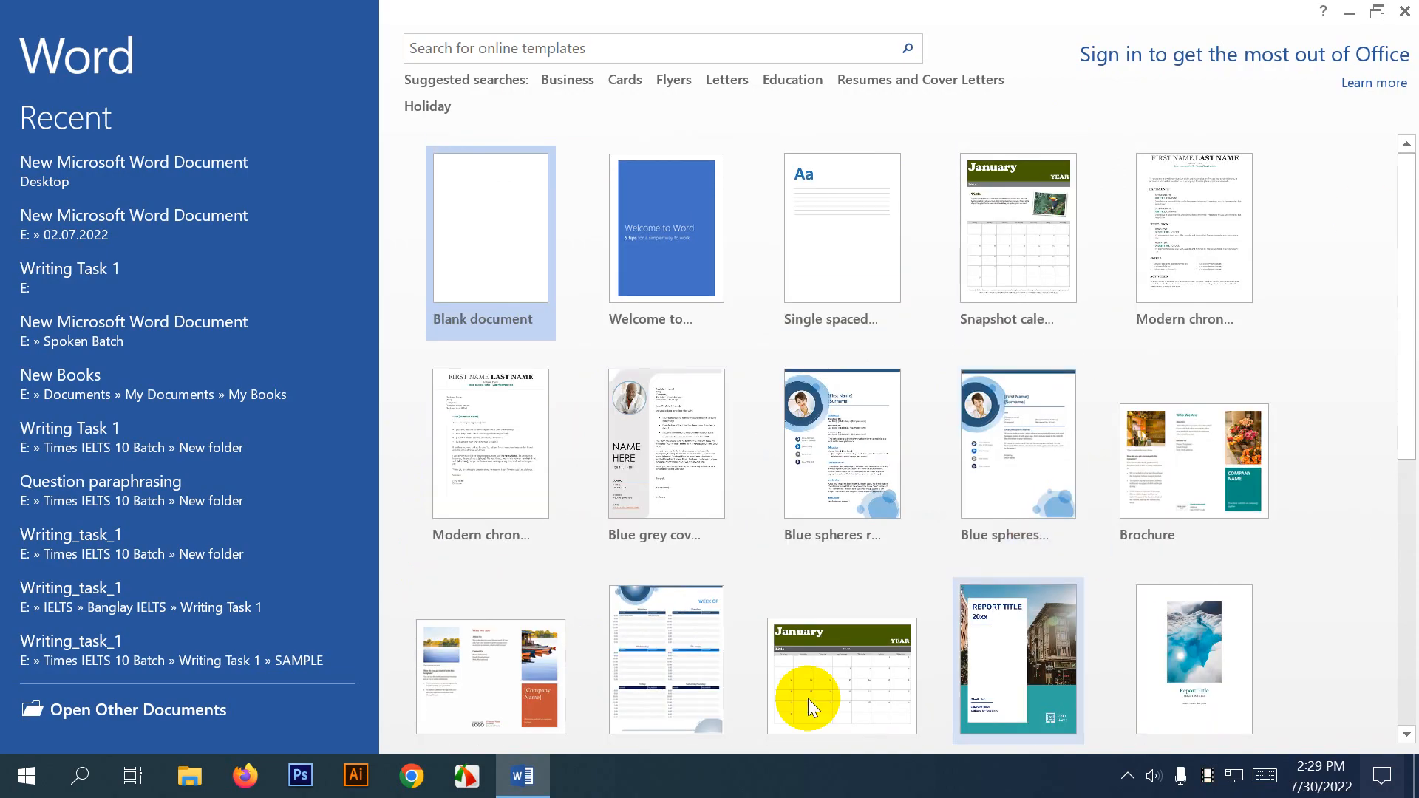
Create a new document from the Blank document template.
click(507, 224)
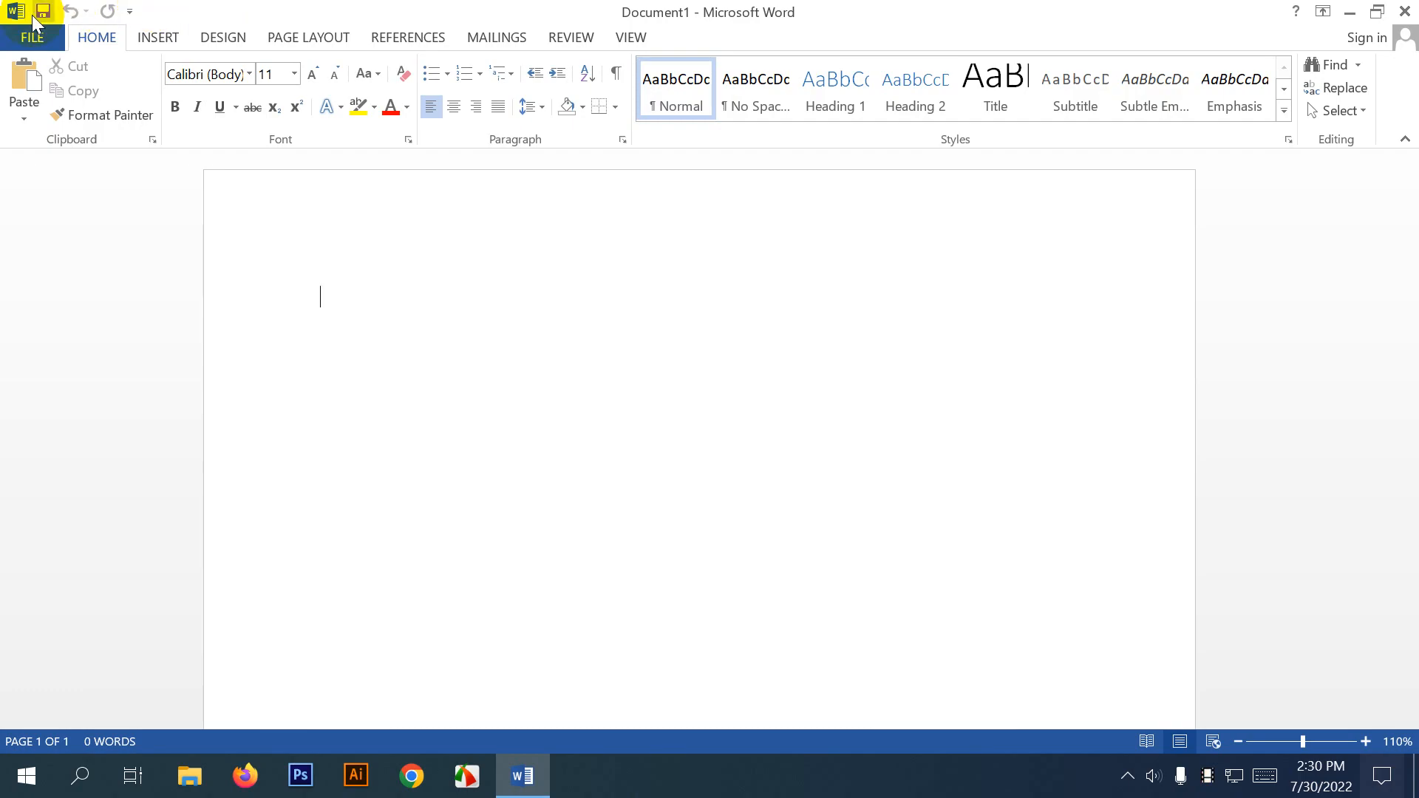
click(129, 11)
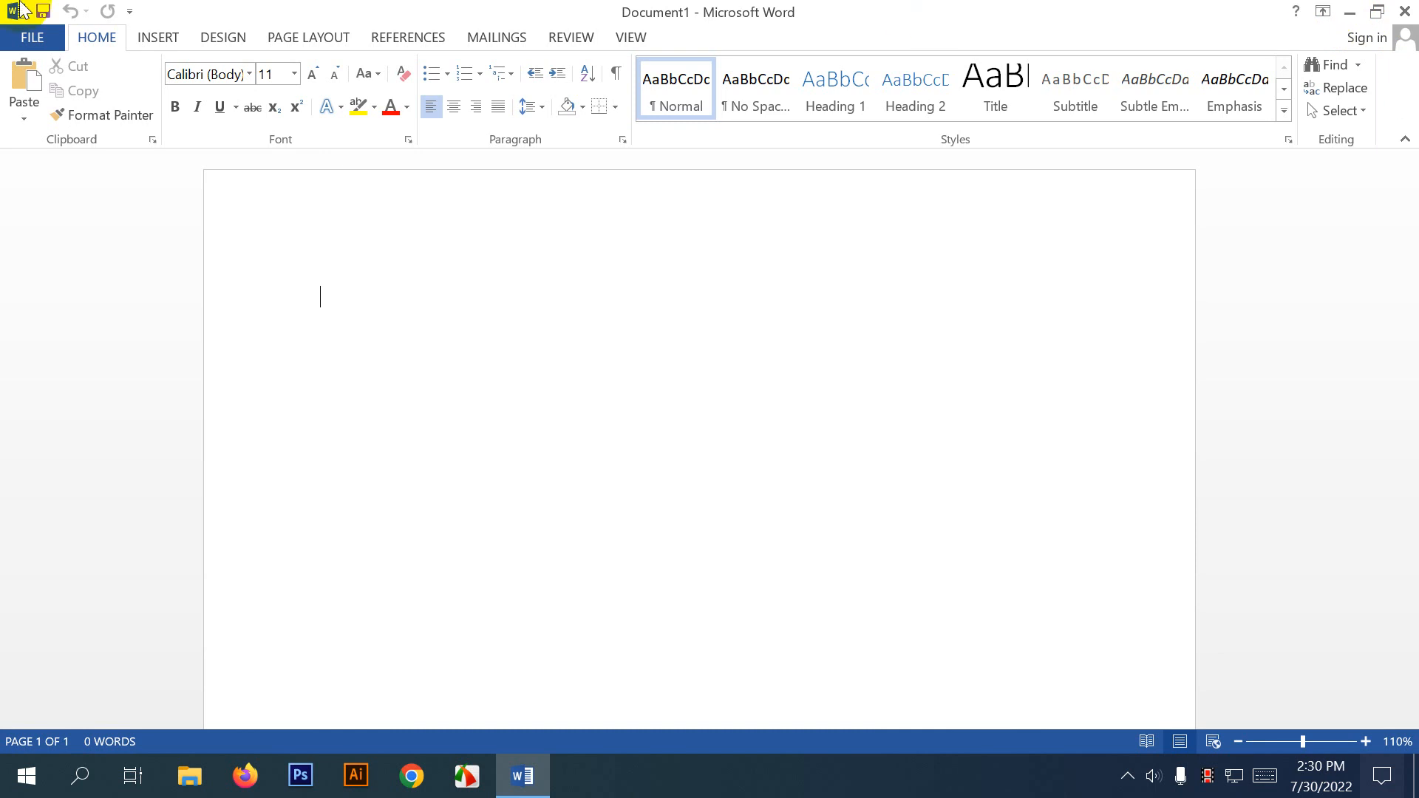
Switch the ribbon display to Auto-hide Ribbon and restore it with Show Tabs and Commands.
click(1322, 12)
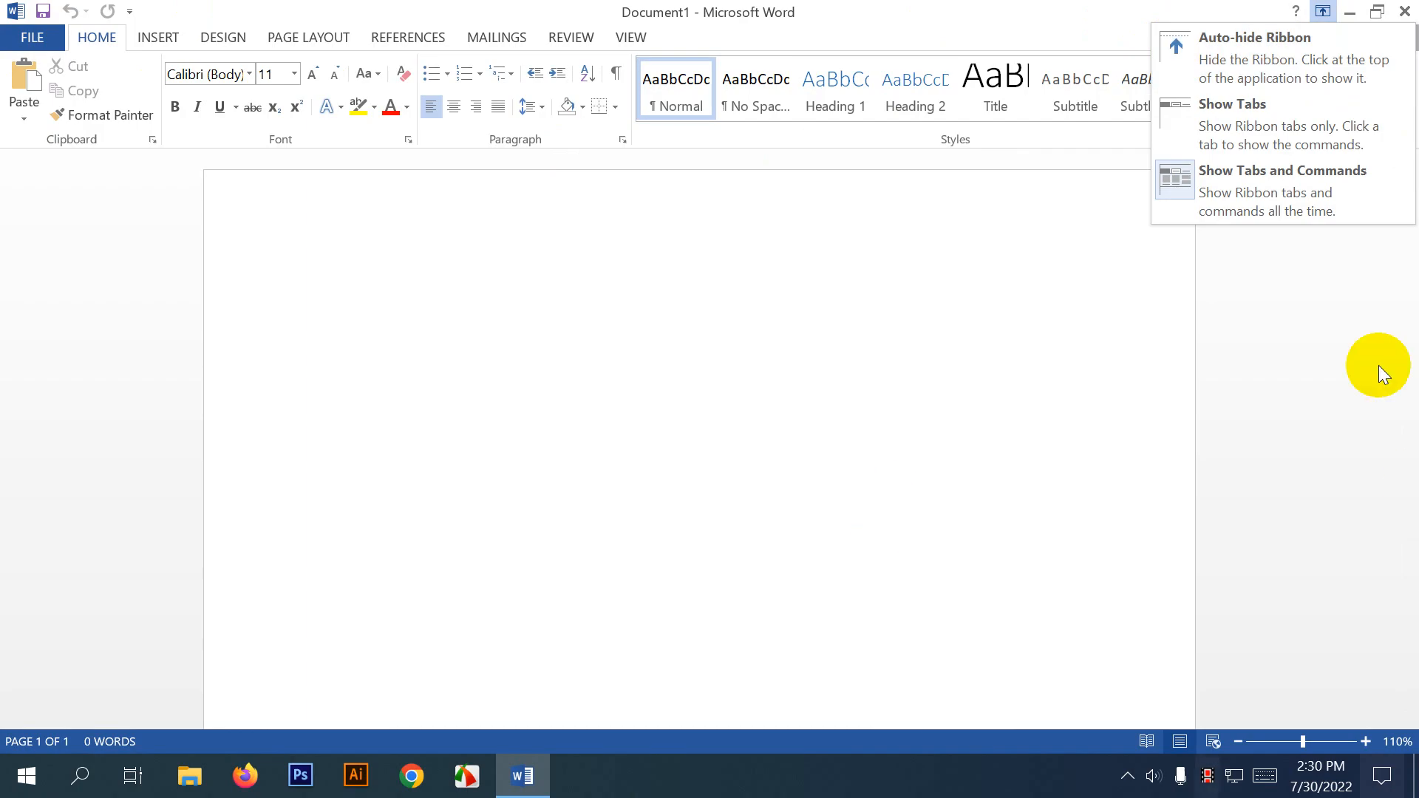
click(1254, 60)
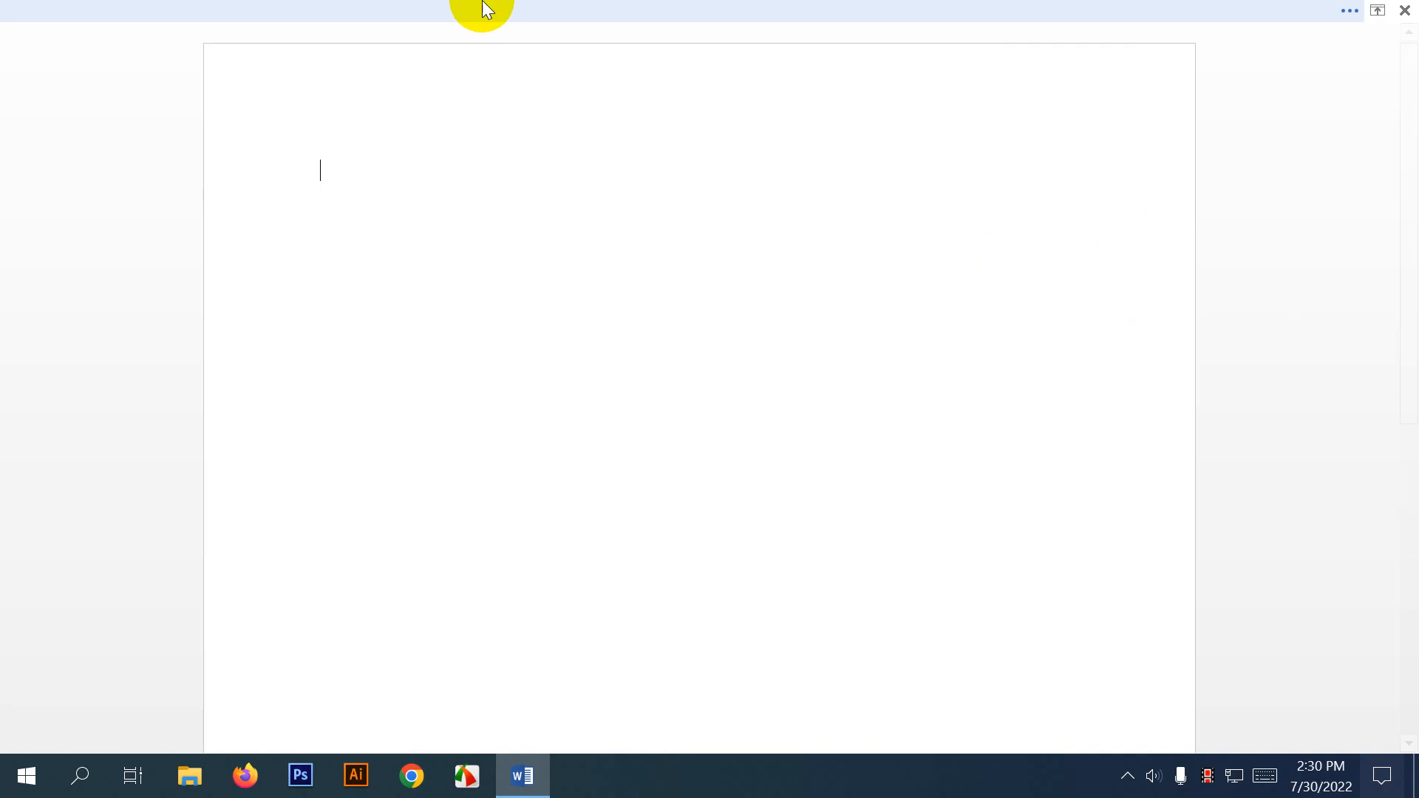
click(1375, 15)
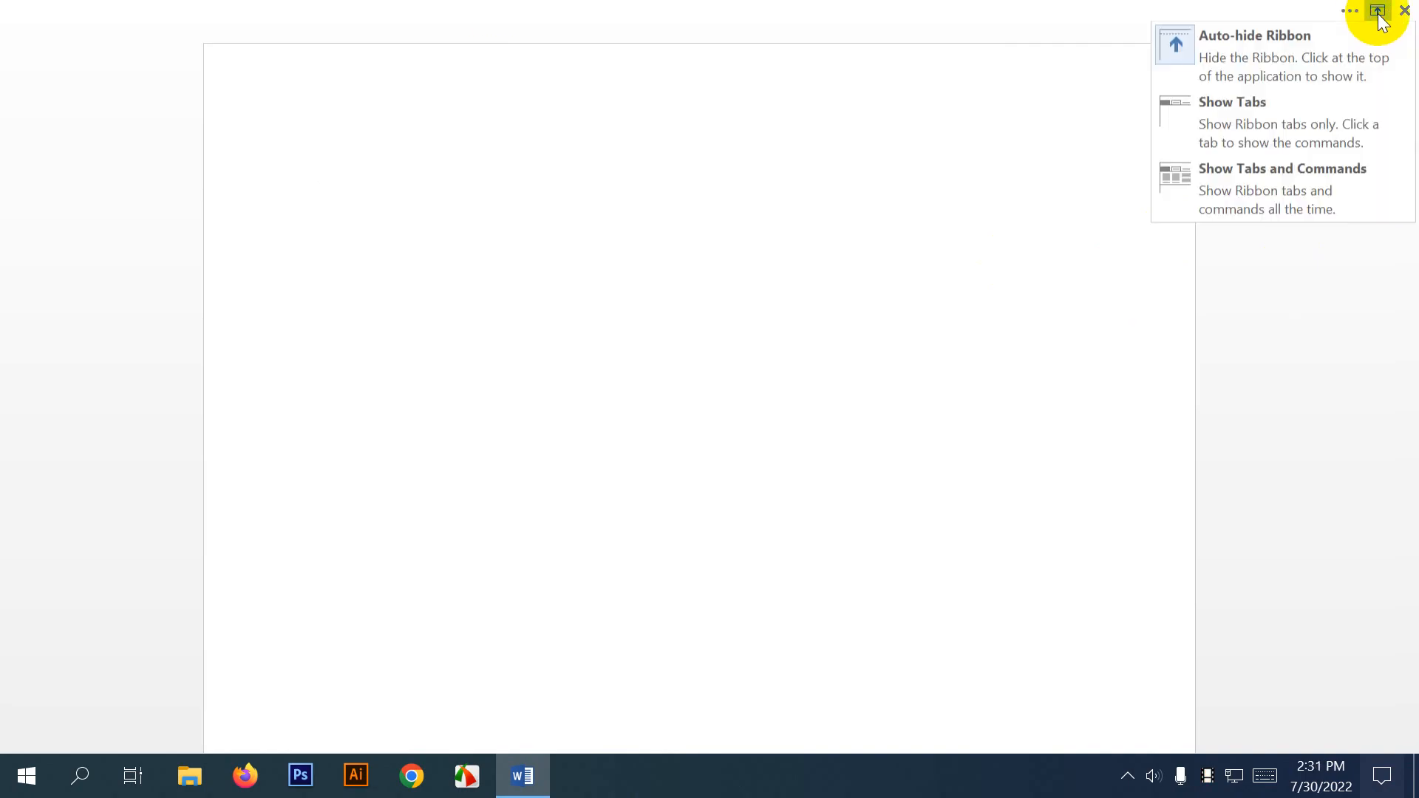
click(1338, 190)
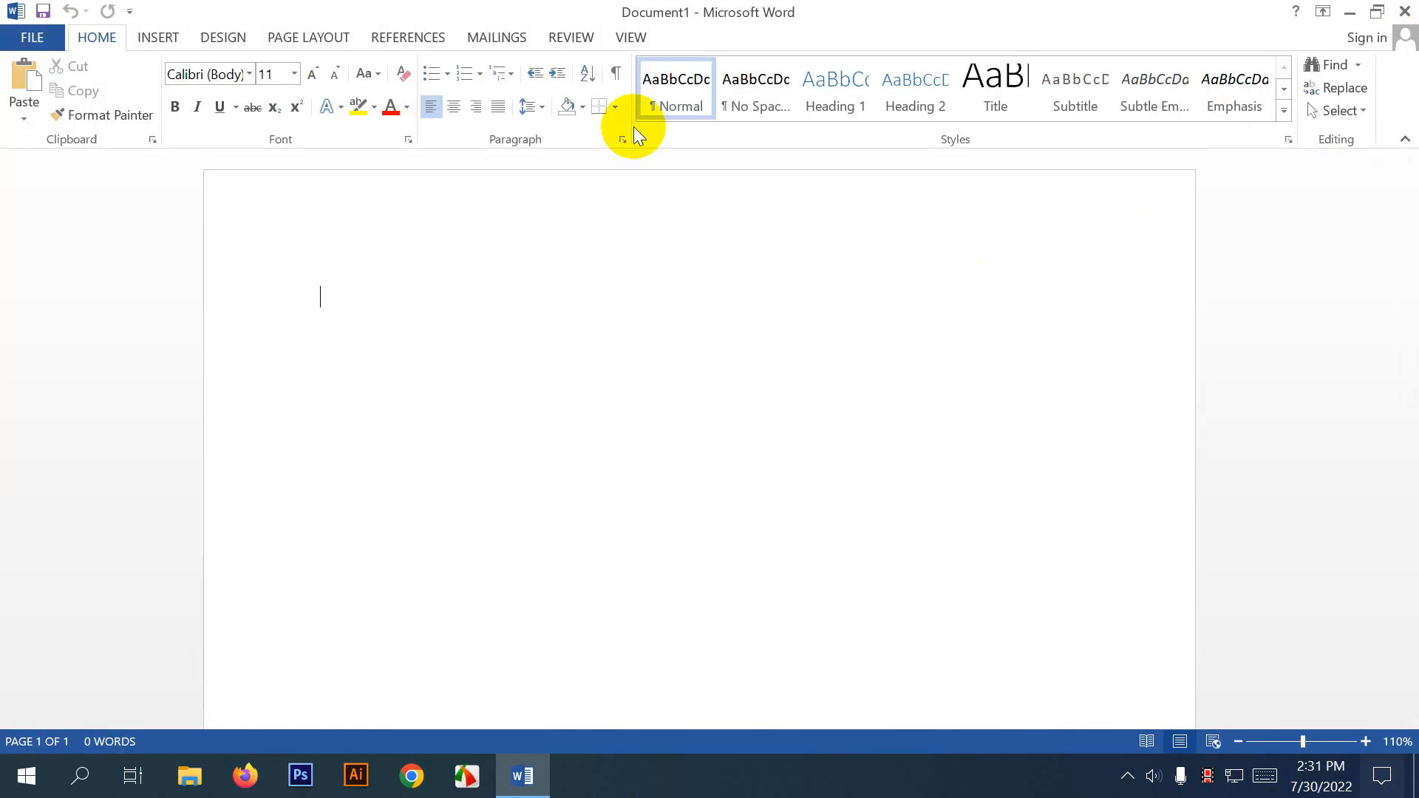
Reduce the ribbon to its tab names with Show Tabs, and restore Show Tabs and Commands.
click(1322, 11)
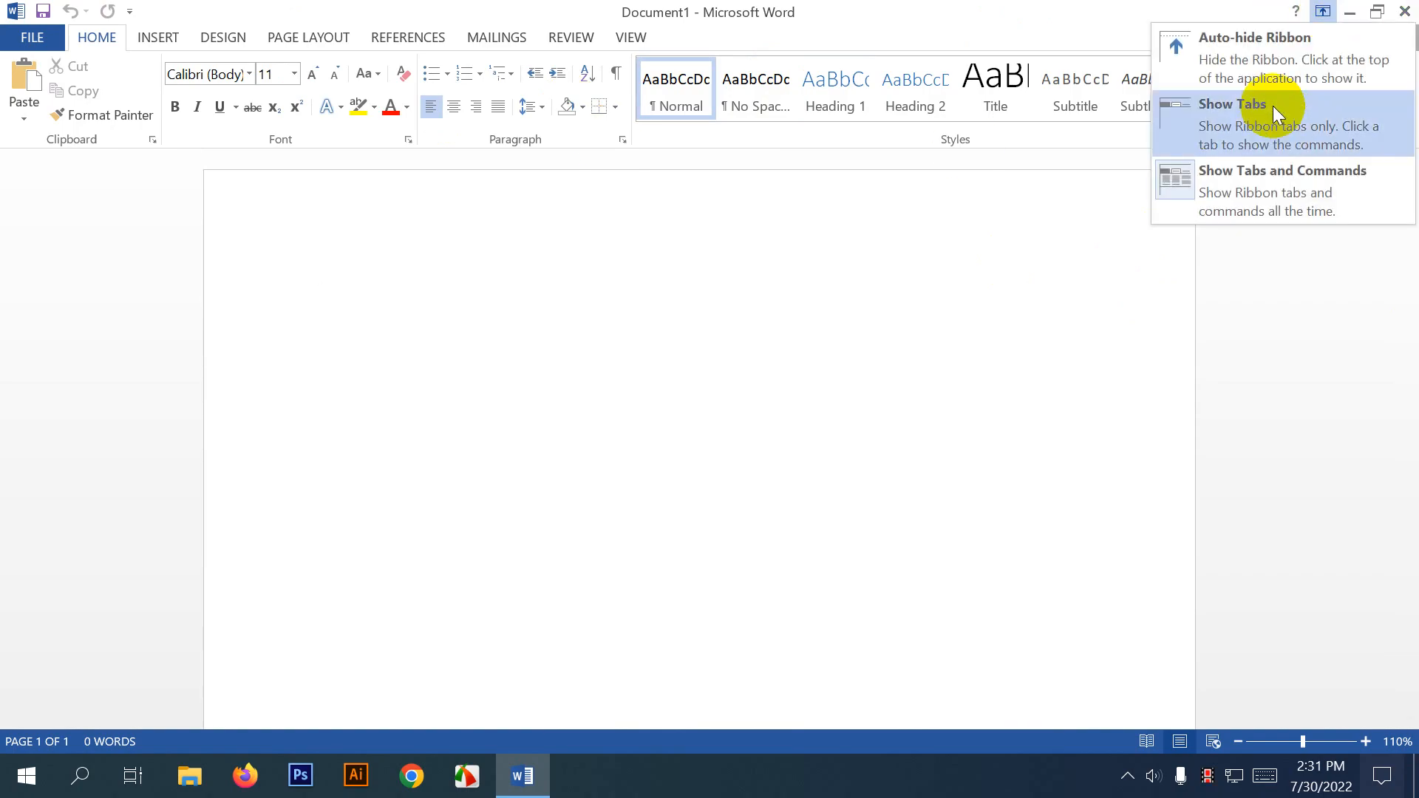
click(1290, 122)
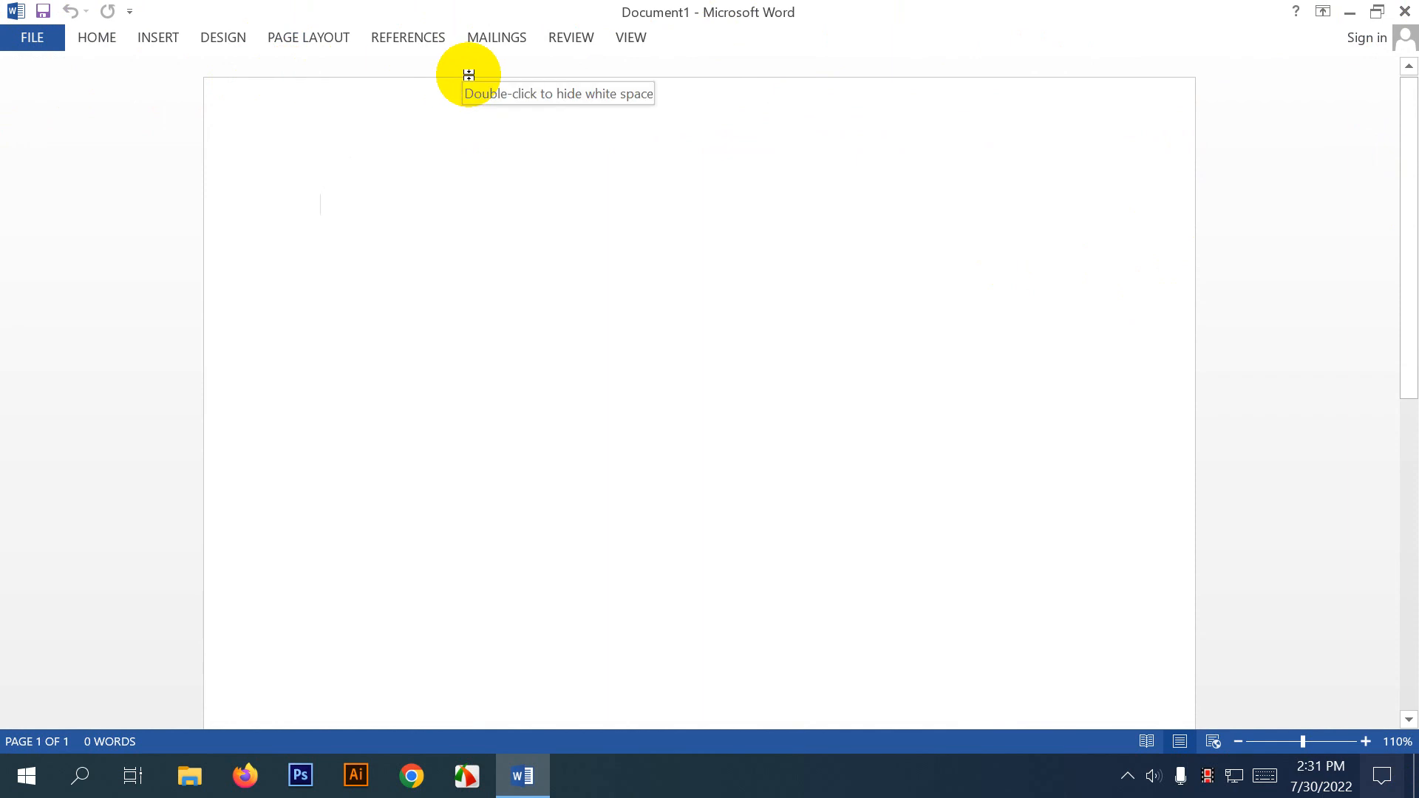
click(1322, 11)
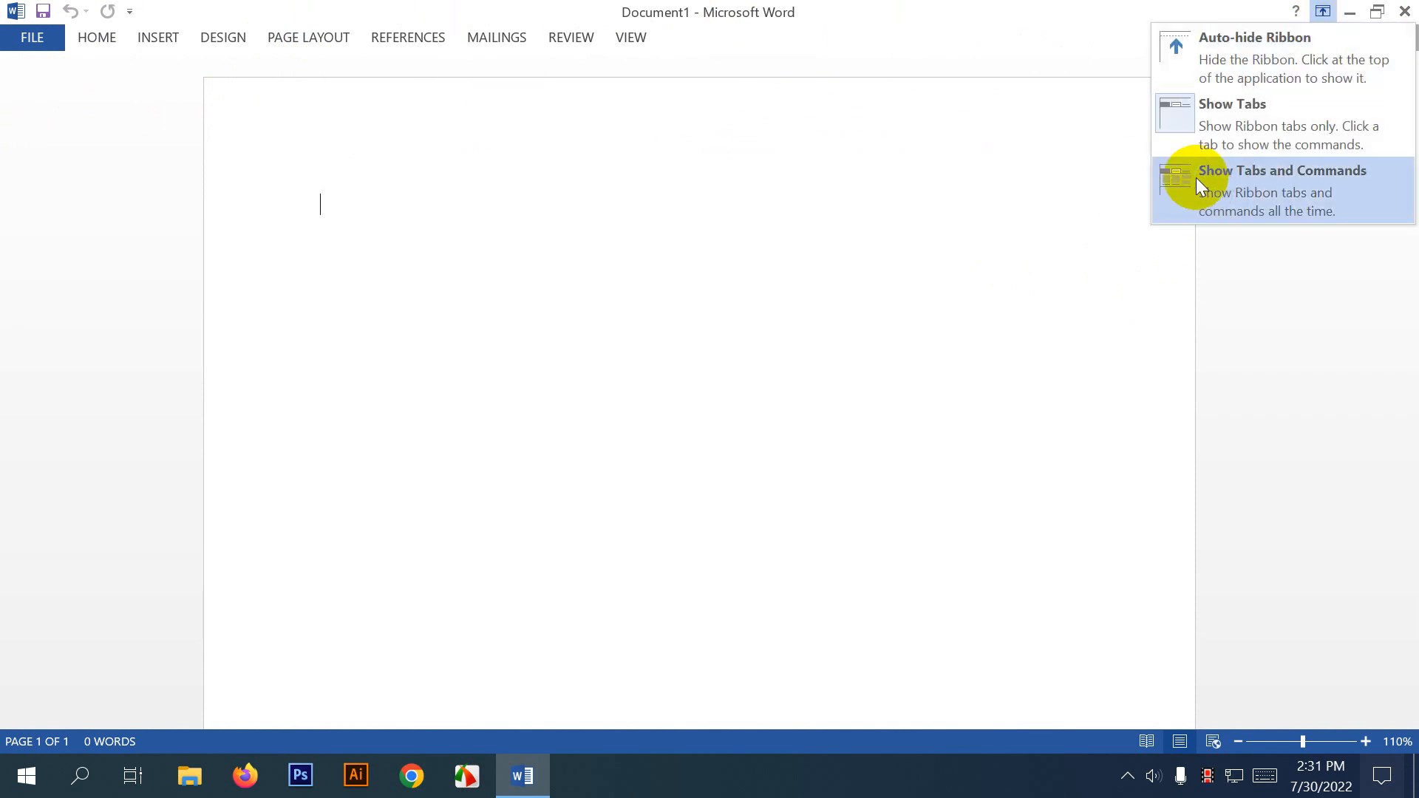
click(1336, 175)
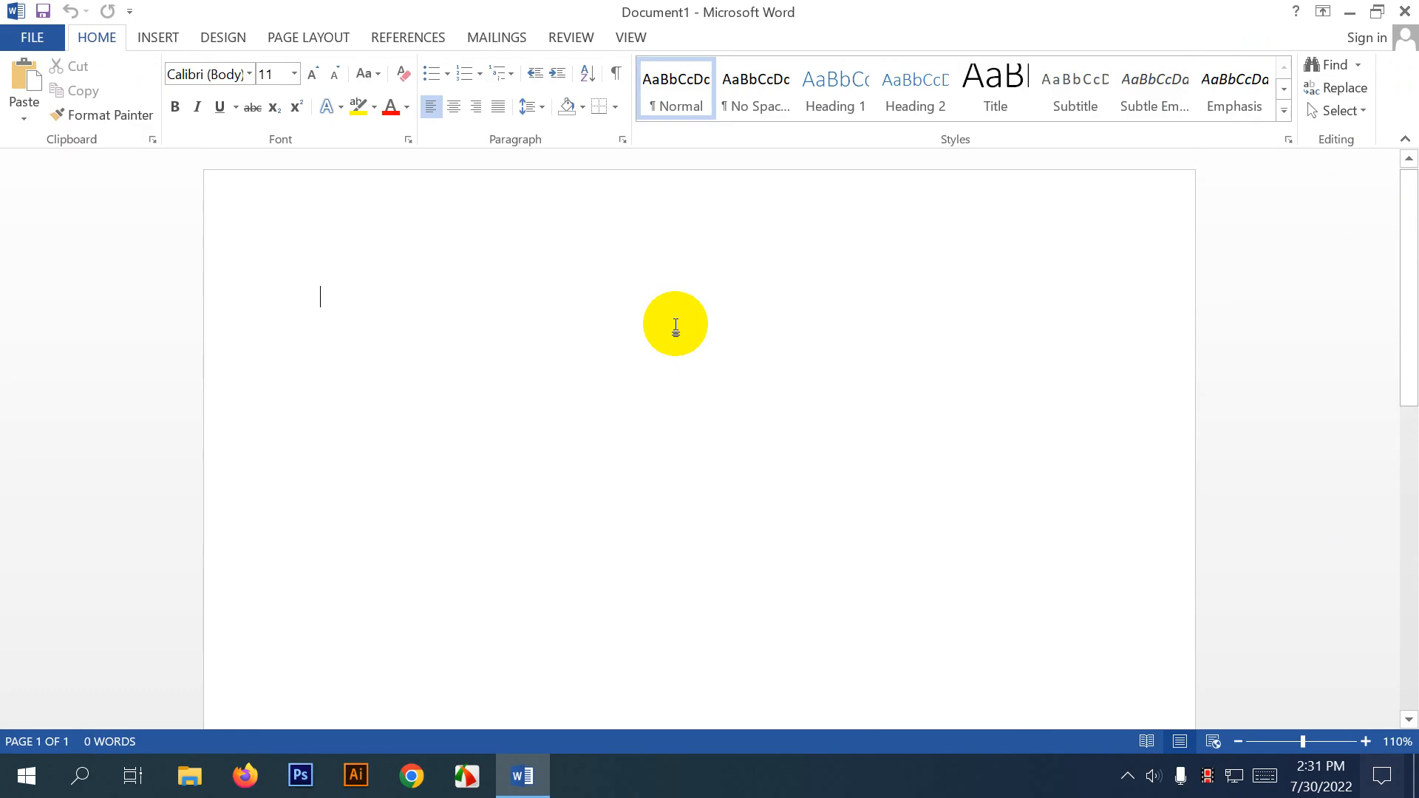
Review the document's Info page with its protection, inspection, version and property details, and return to the document.
click(37, 37)
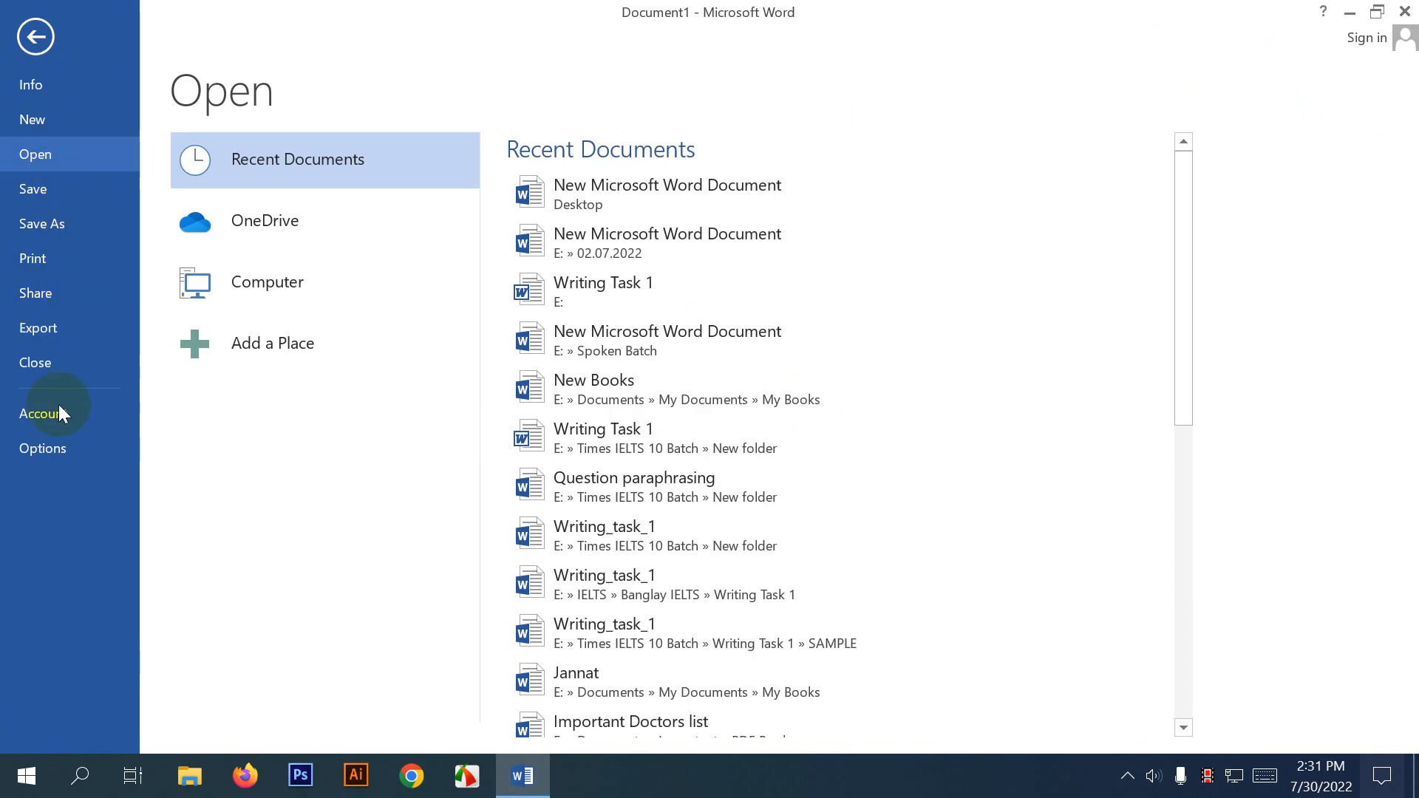
click(50, 87)
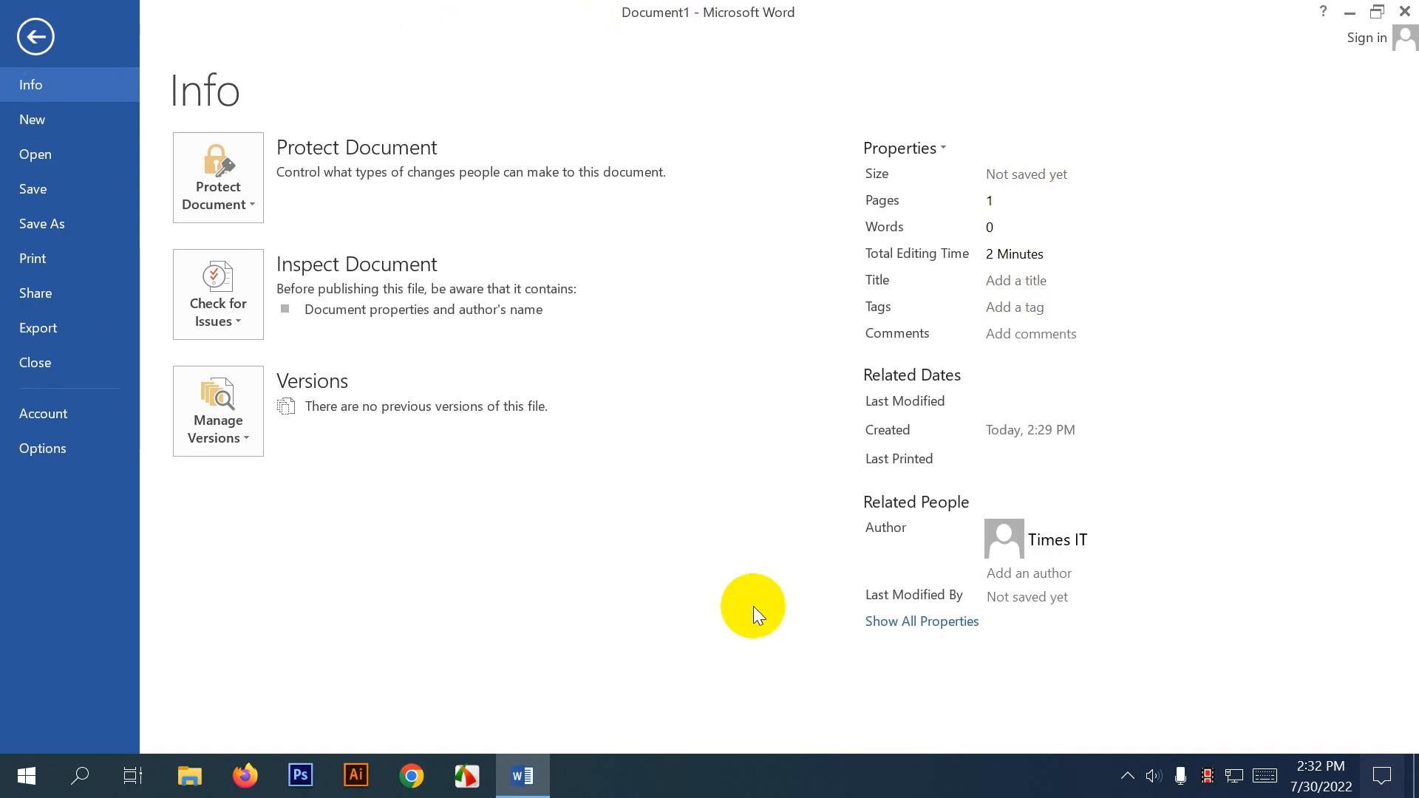
drag(554, 32, 694, 3)
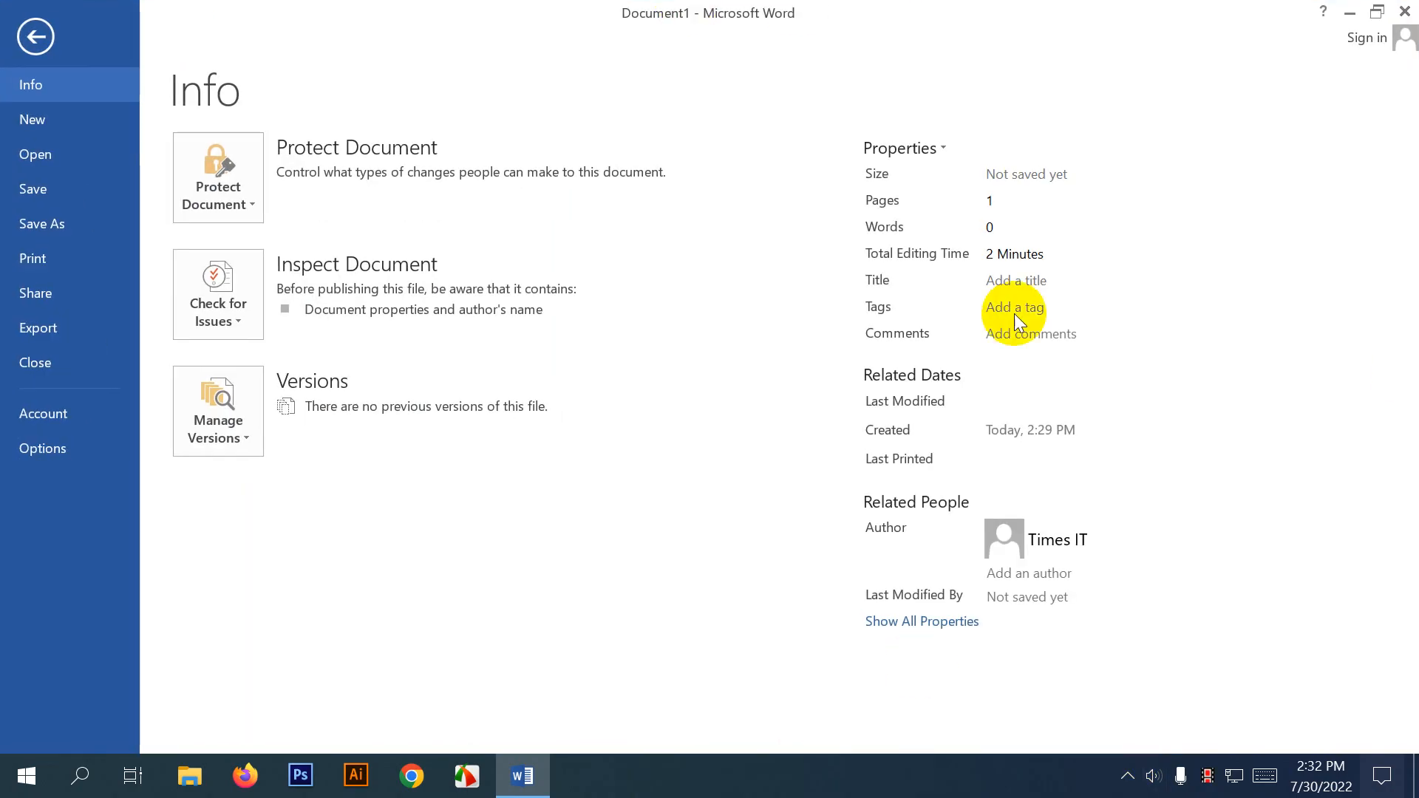
click(35, 37)
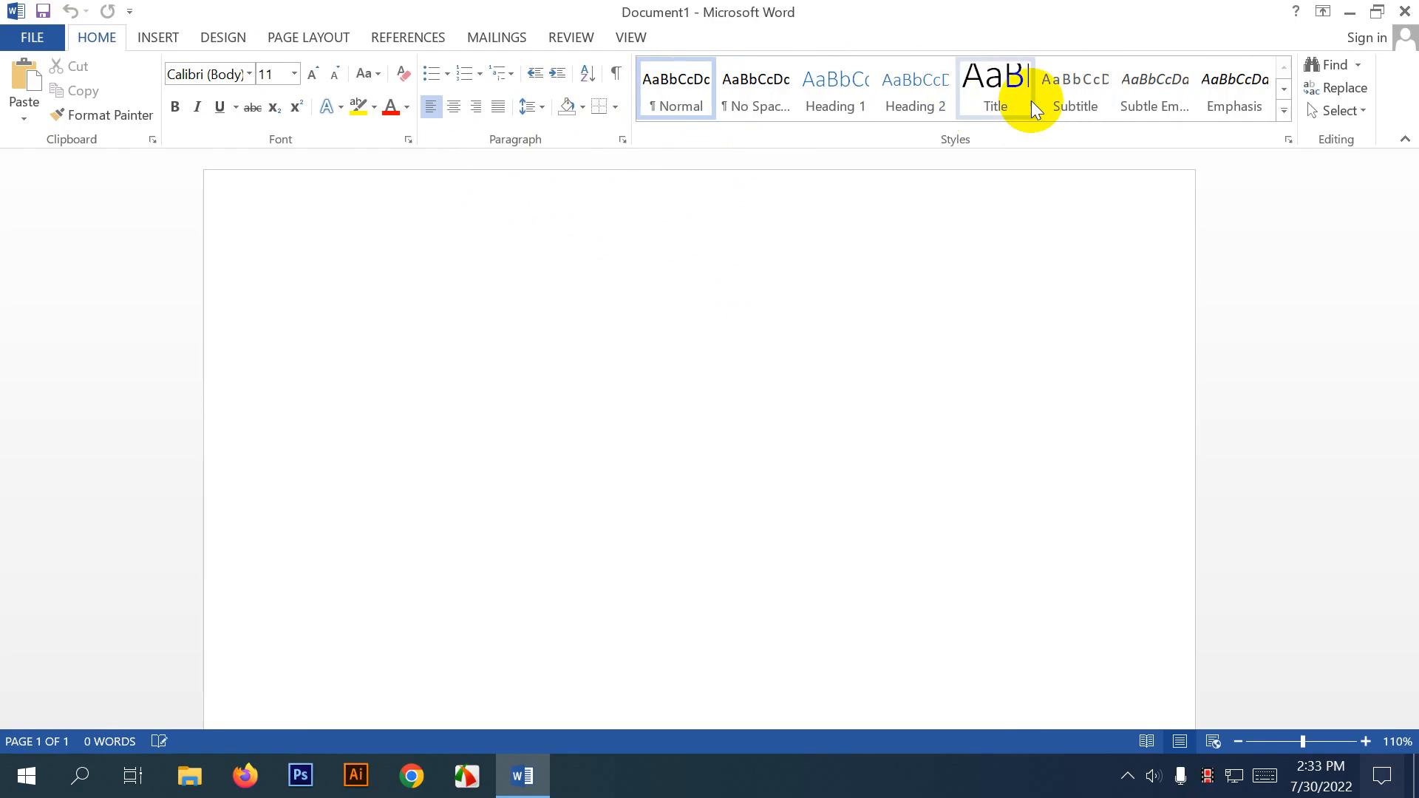
Examine the full gallery of text styles and close it without applying one.
click(1283, 111)
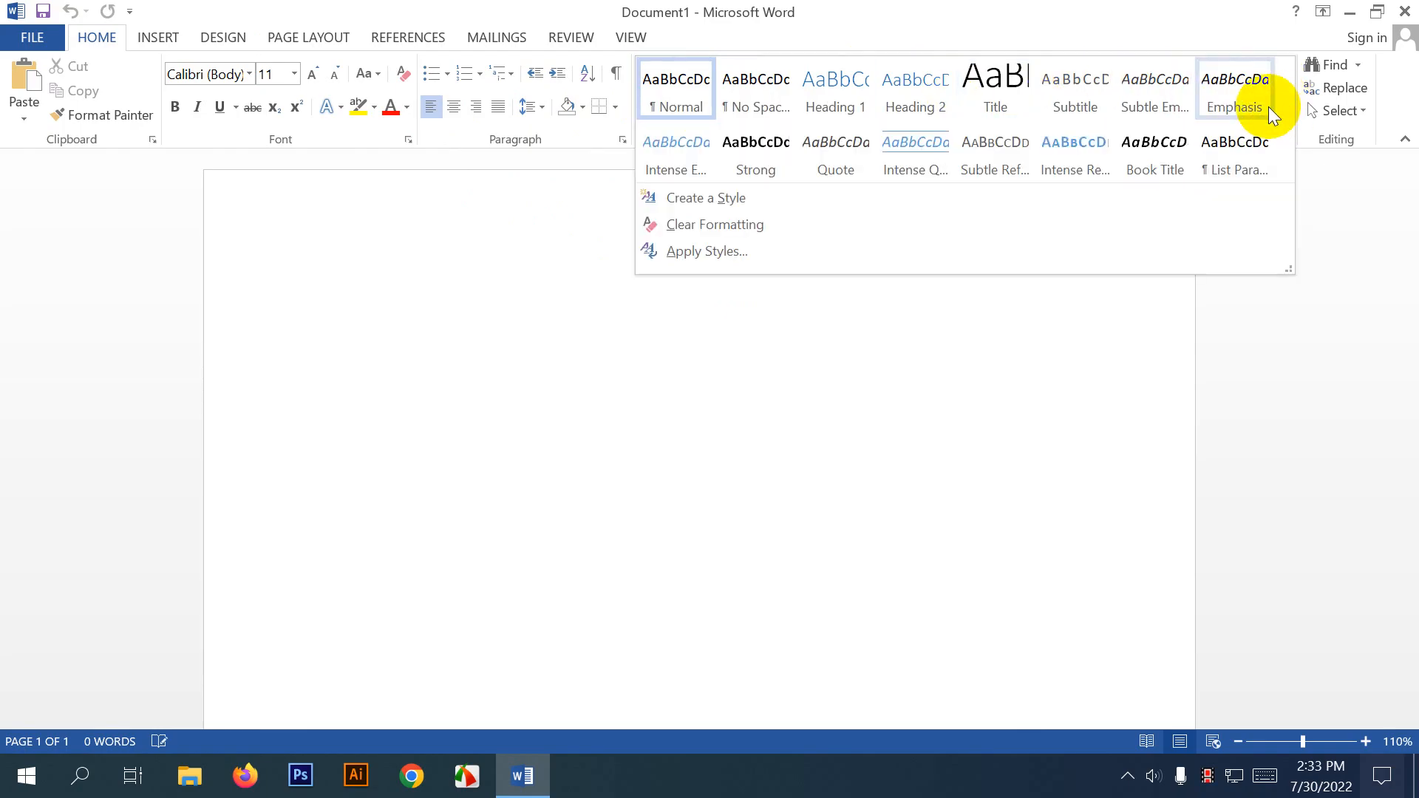
click(910, 7)
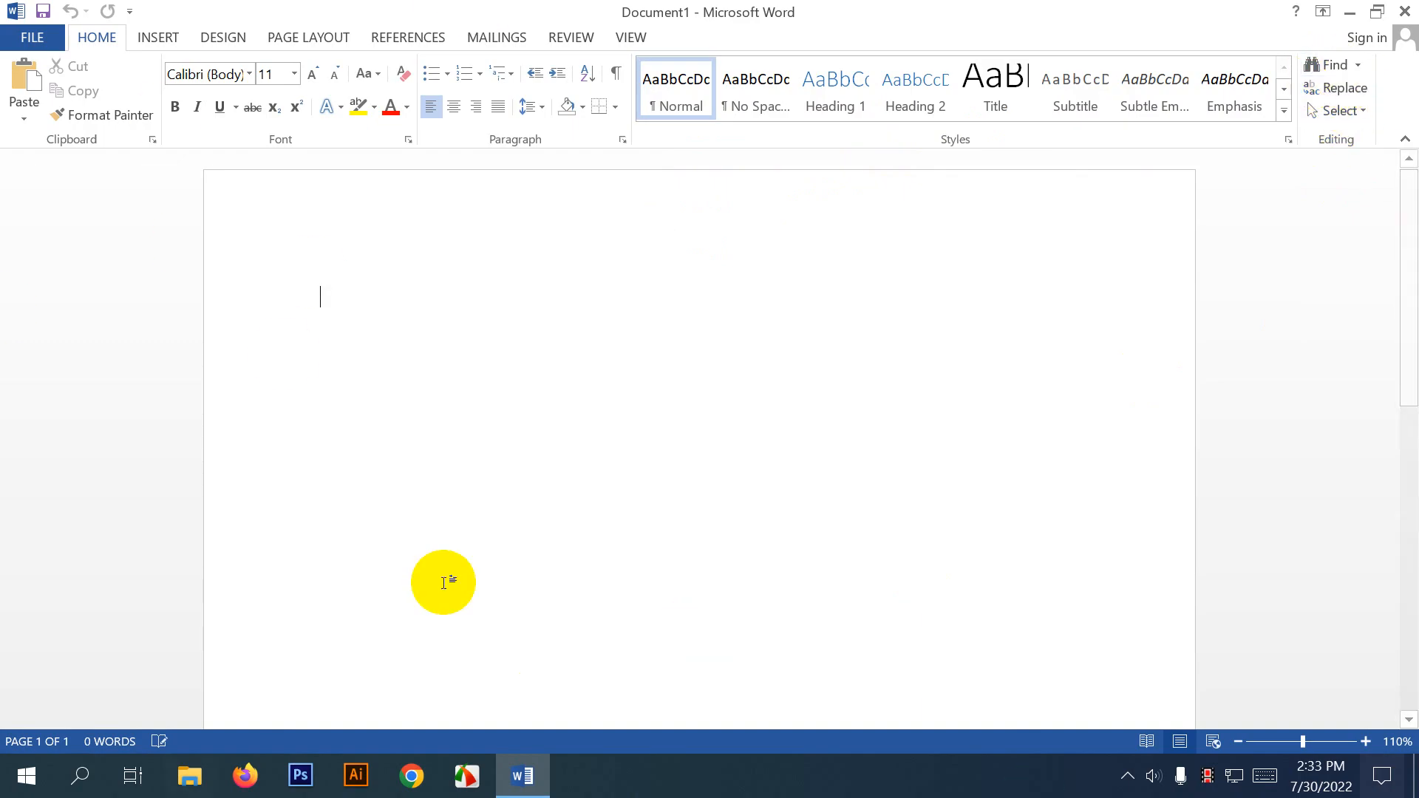
Enter the word "Times" in the blank document and view the available paste options without applying one.
click(91, 117)
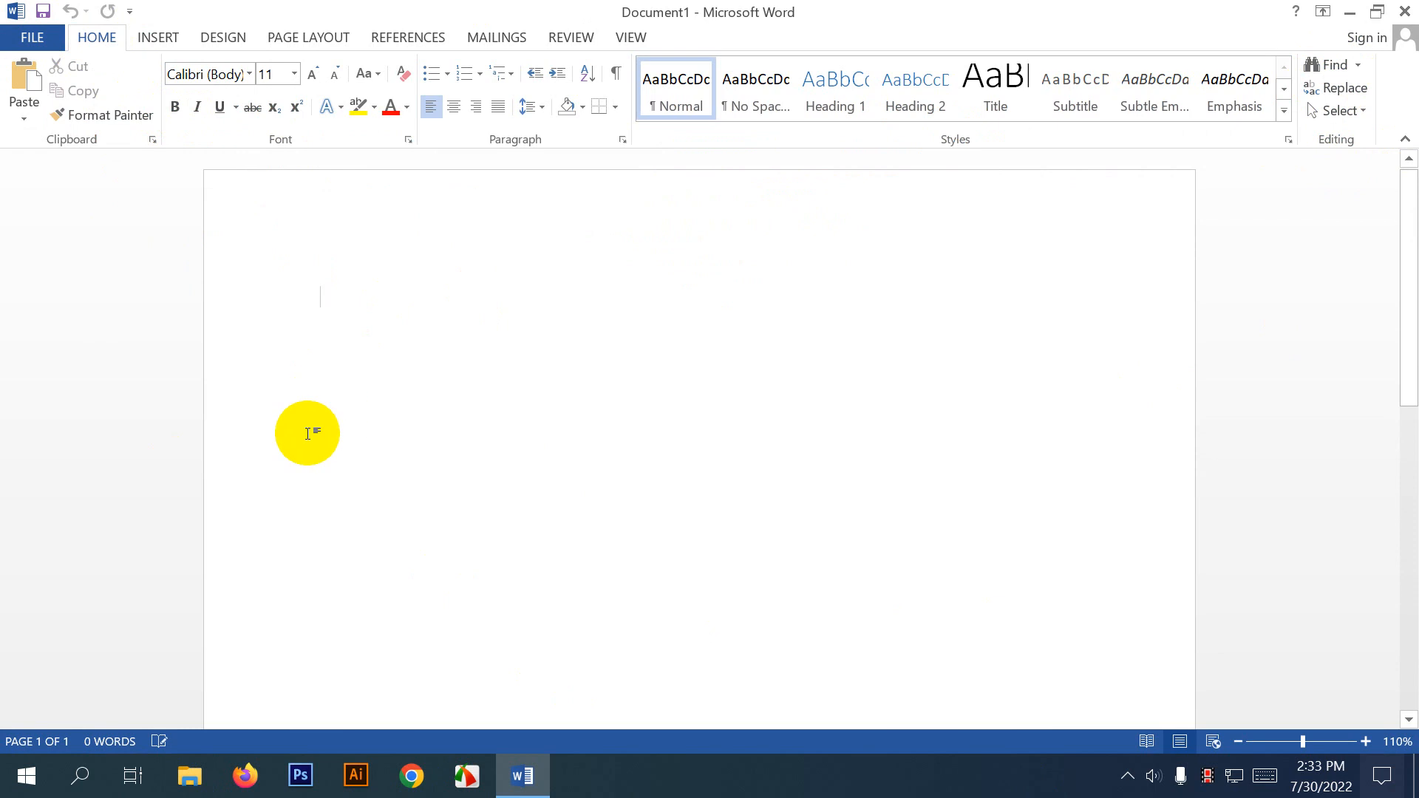
text(Times)
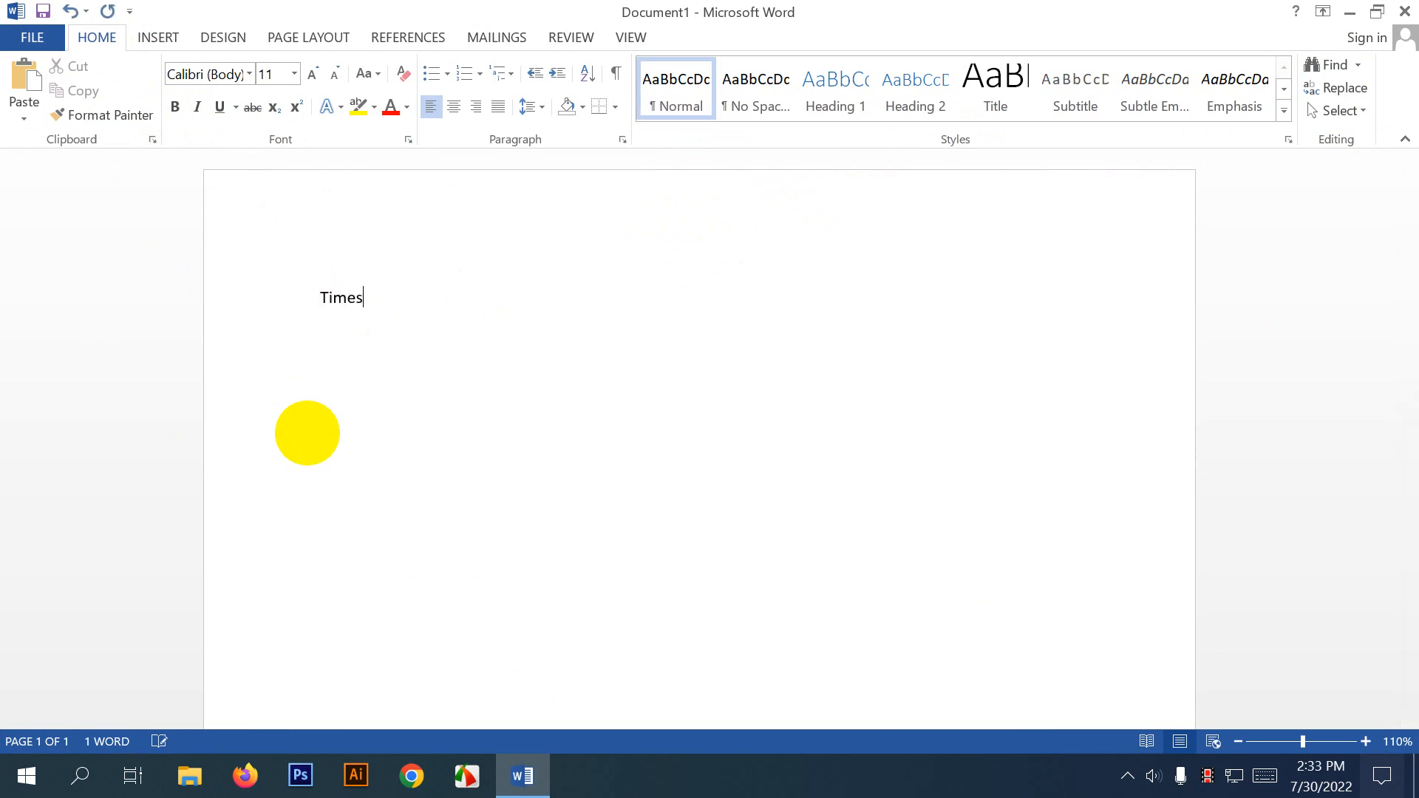
key(ctrl+a)
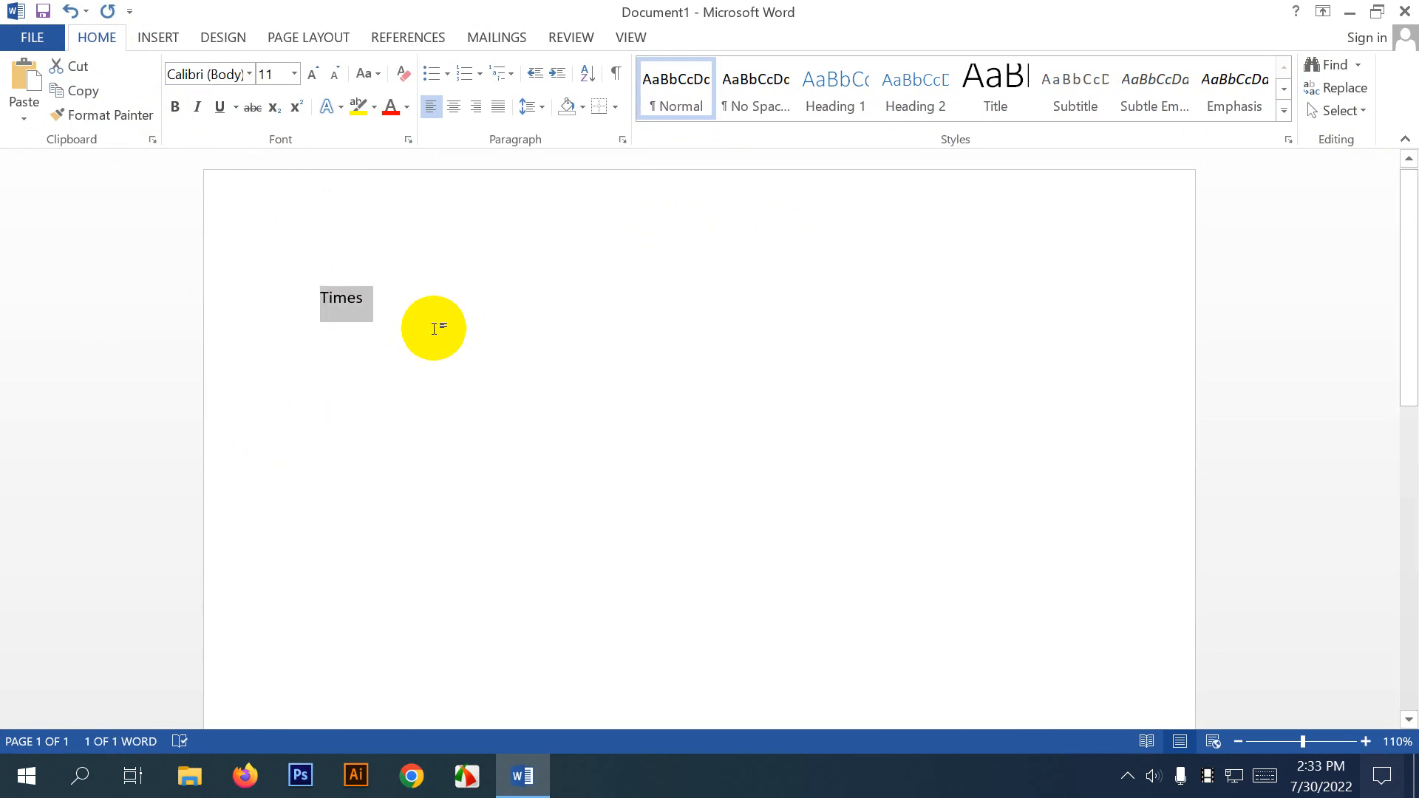
click(419, 318)
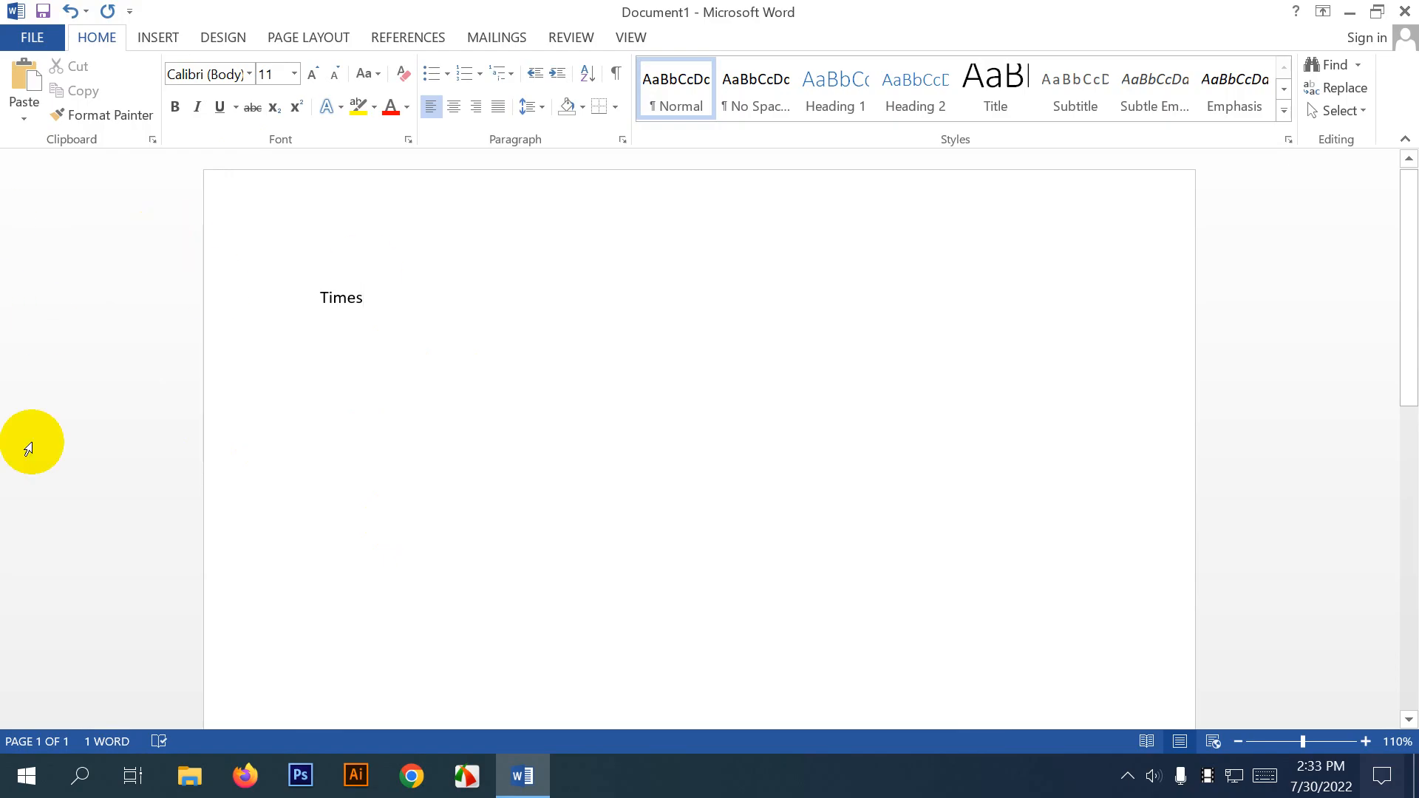
click(30, 119)
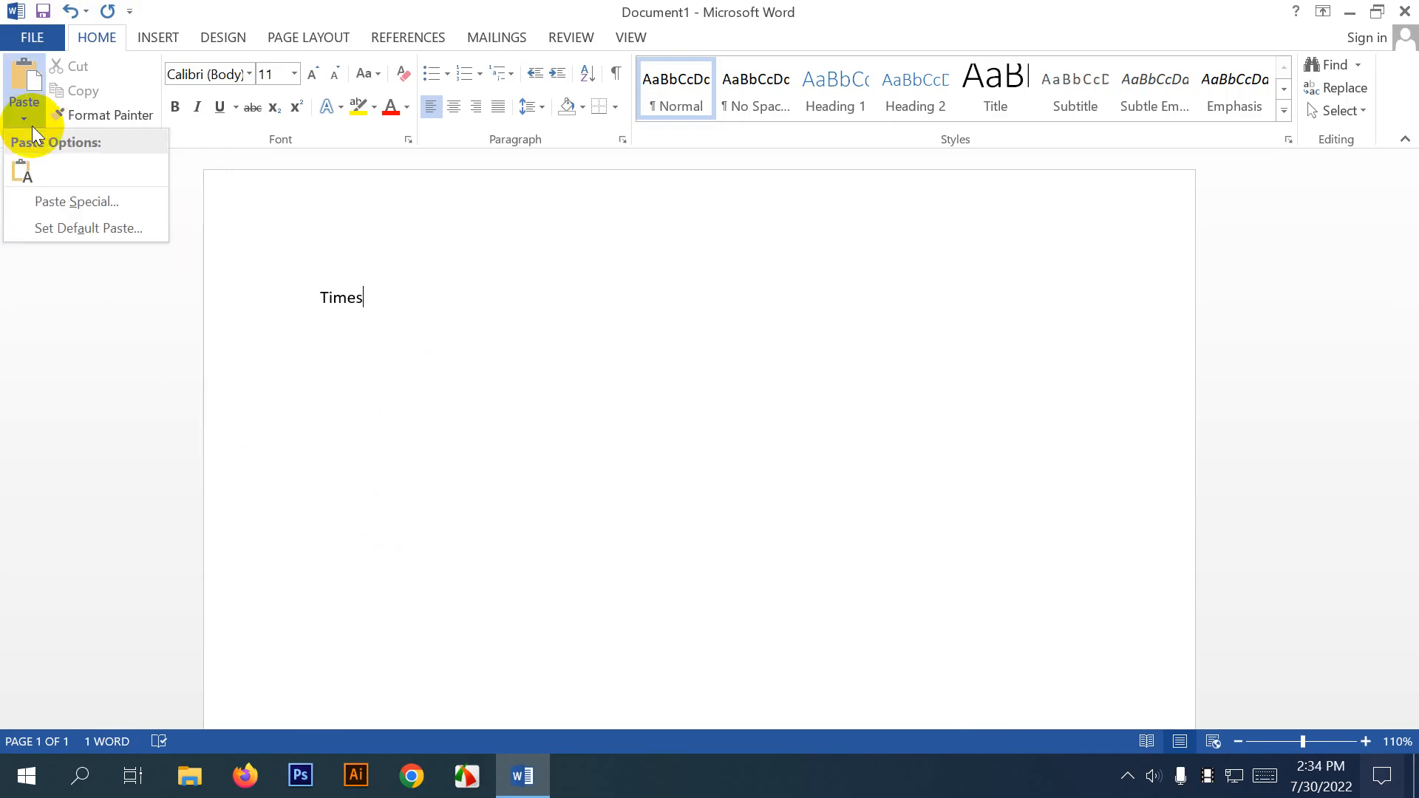
click(410, 259)
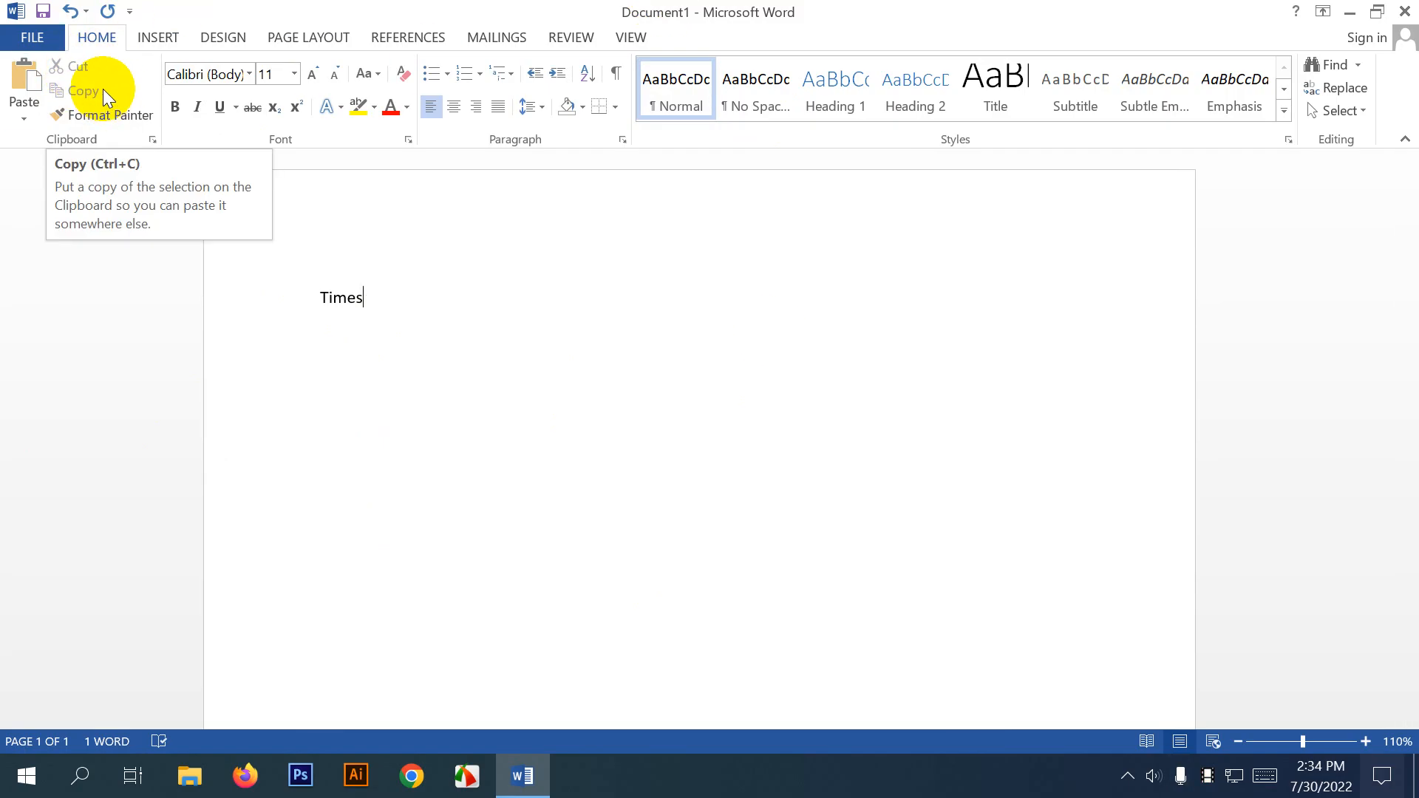
Cut the word "Times" from the document and view the paste options offered for the cut text.
drag(393, 310, 1, 373)
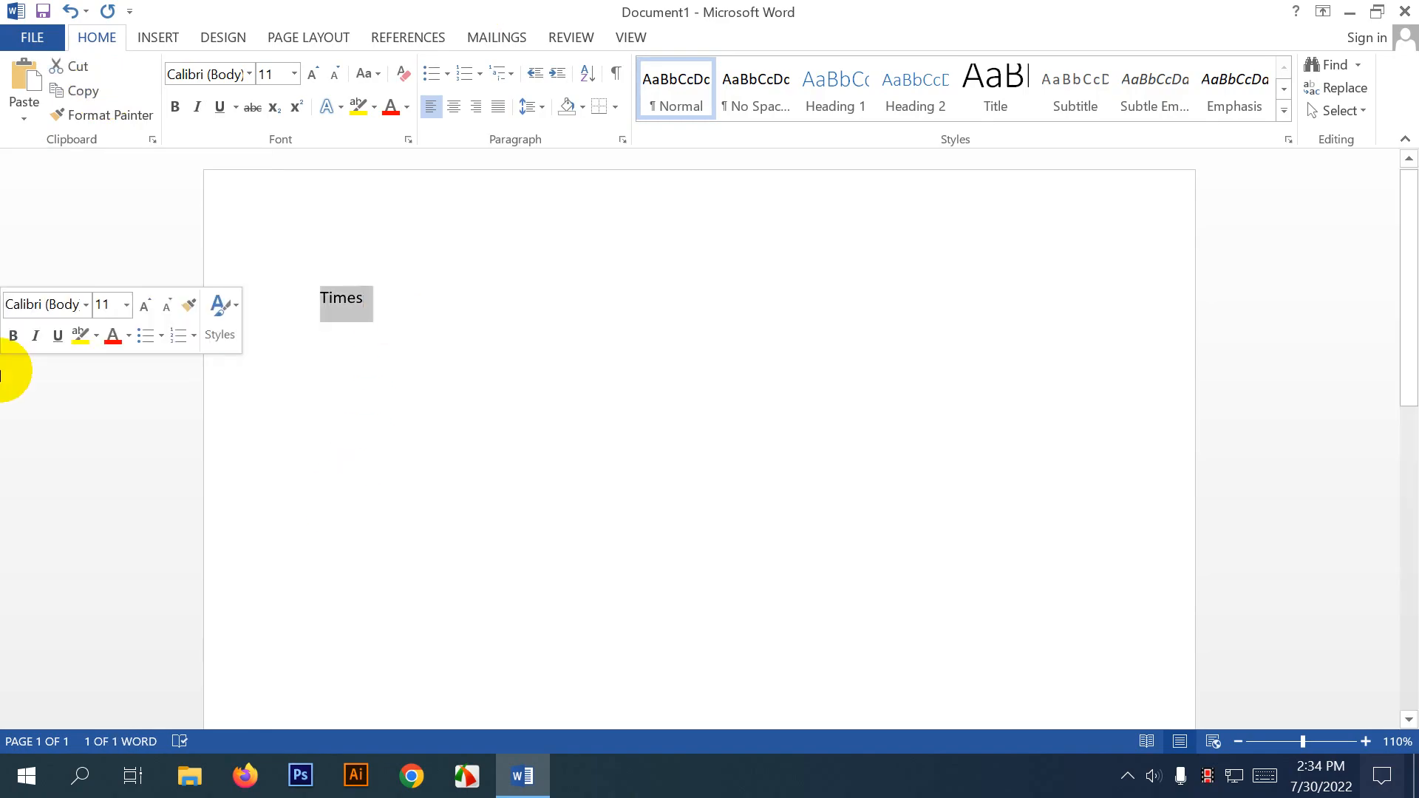
click(67, 67)
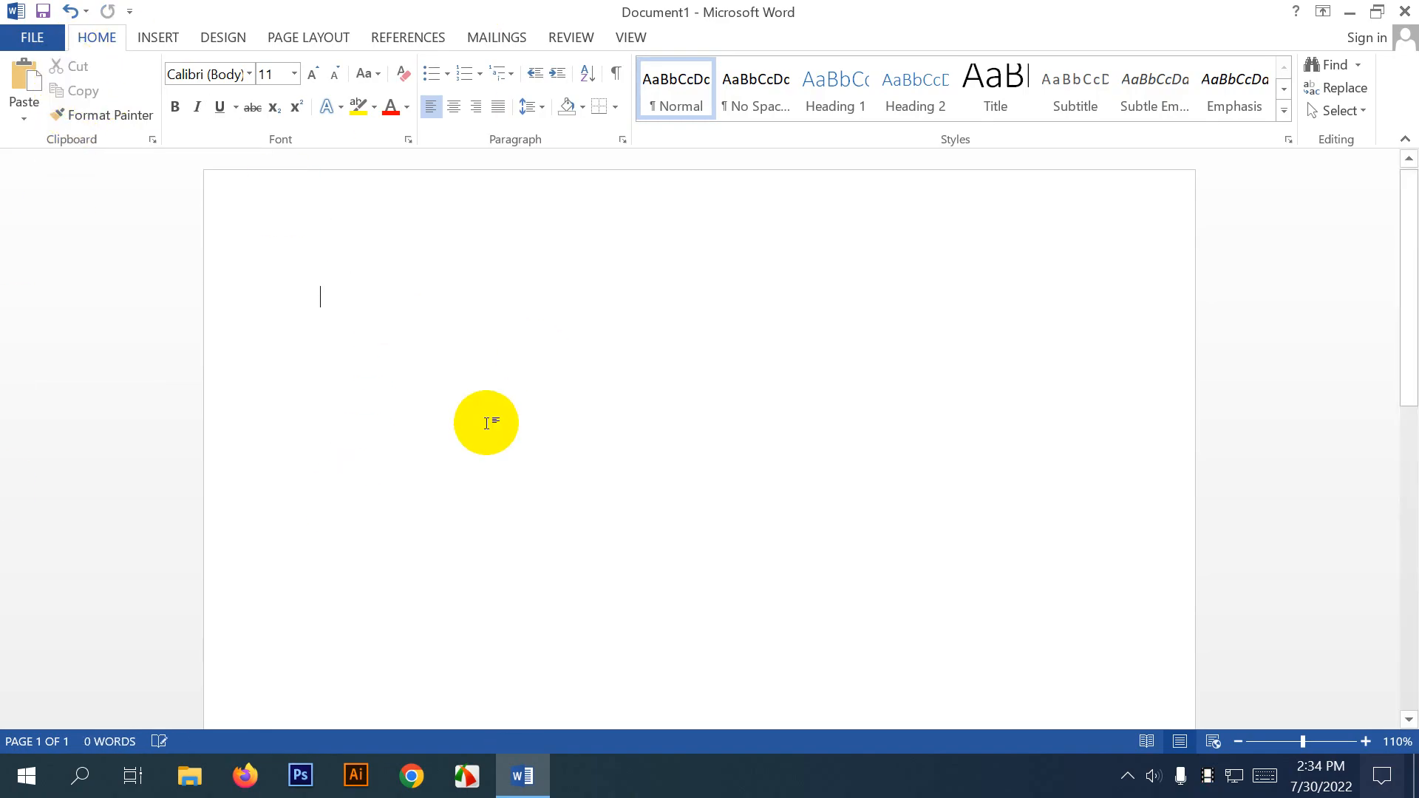
click(14, 111)
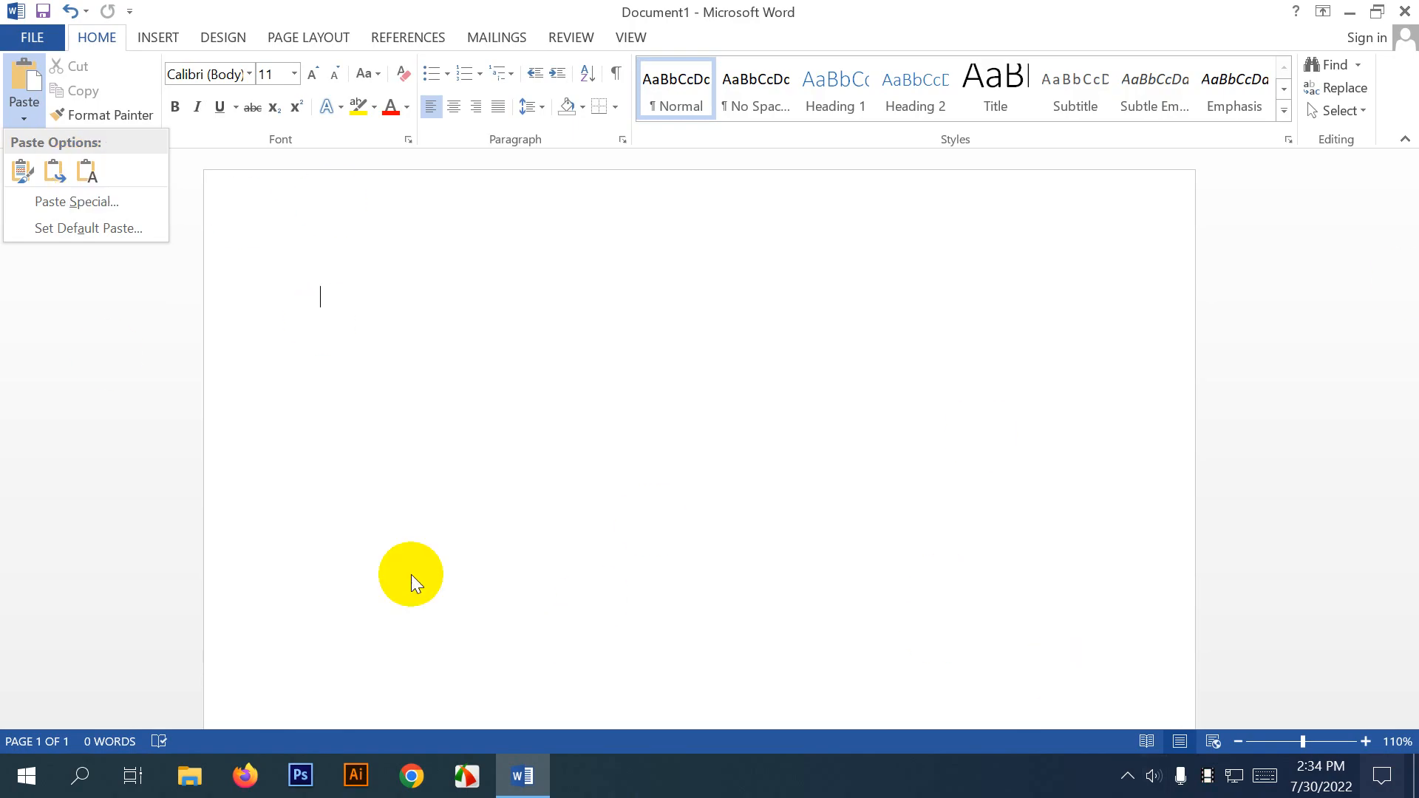
click(343, 290)
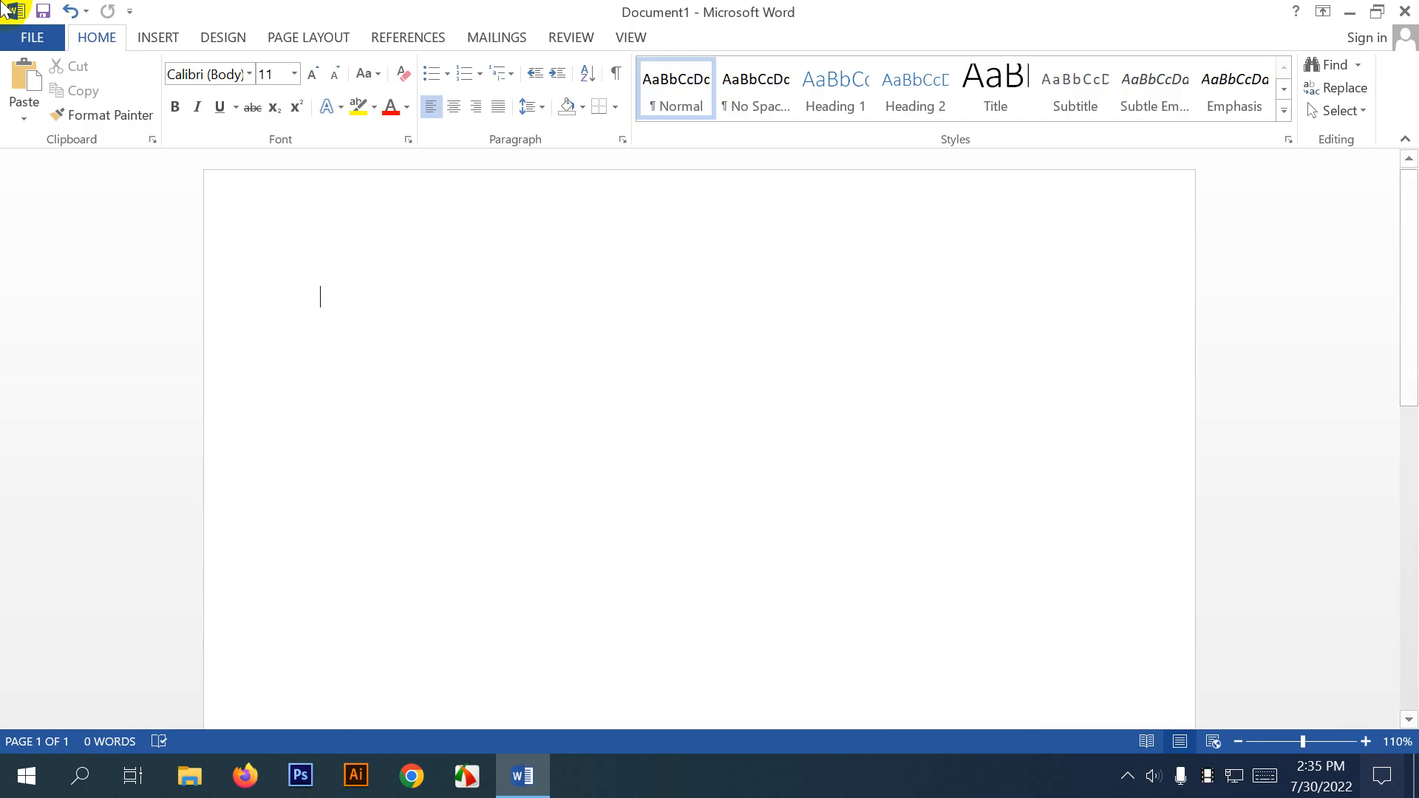
click(29, 117)
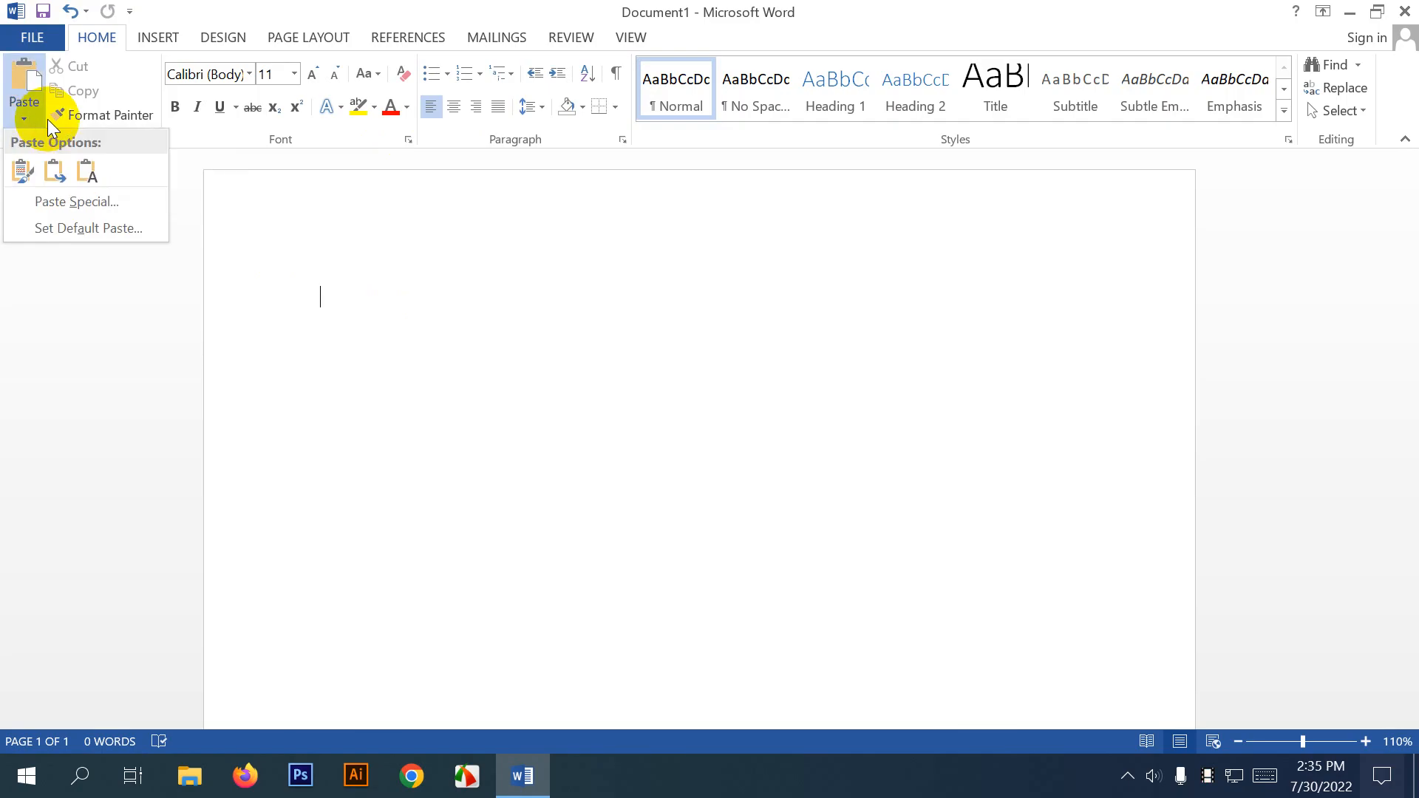
Switch to Chrome, search for "wikipedia" and open the Wikipedia home page.
click(412, 775)
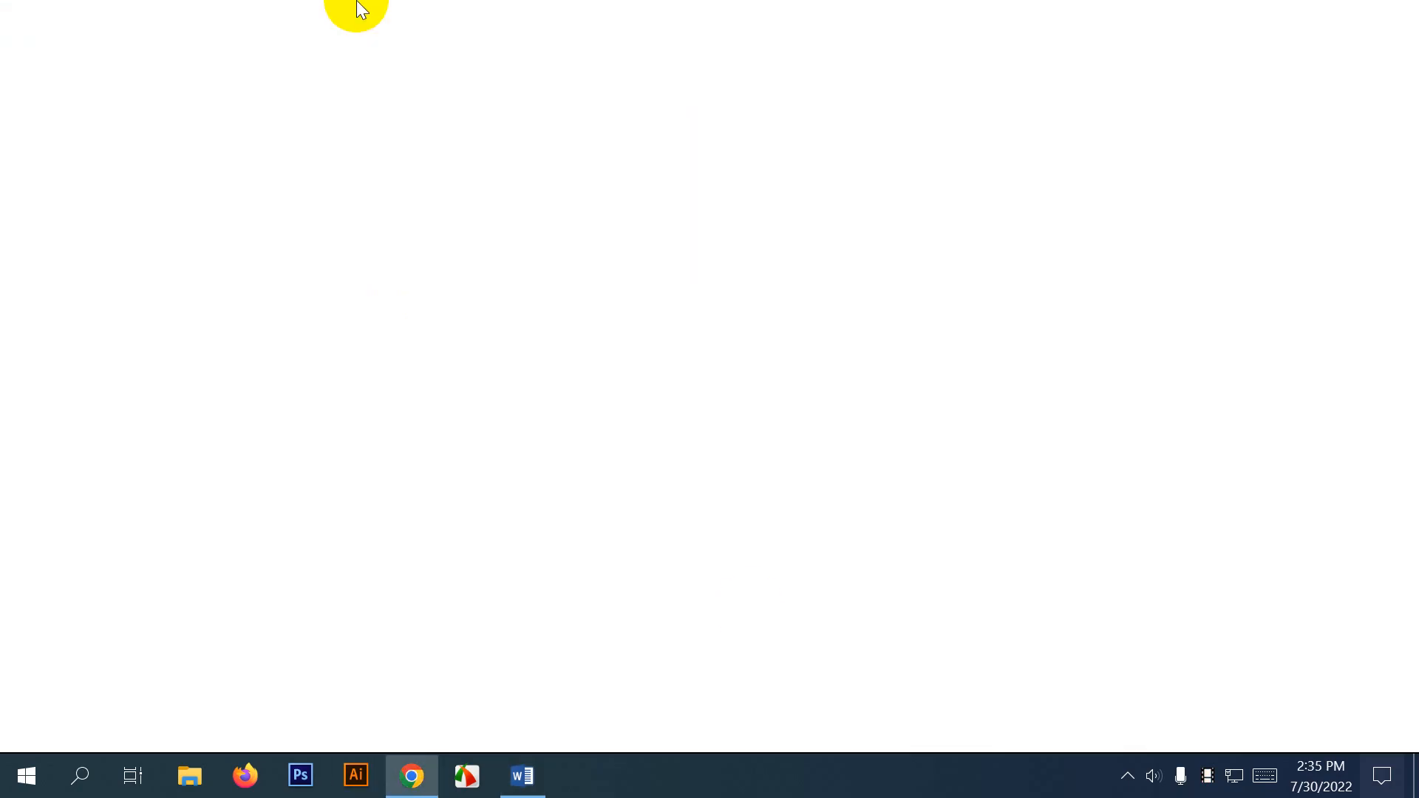
text(wikipedia)
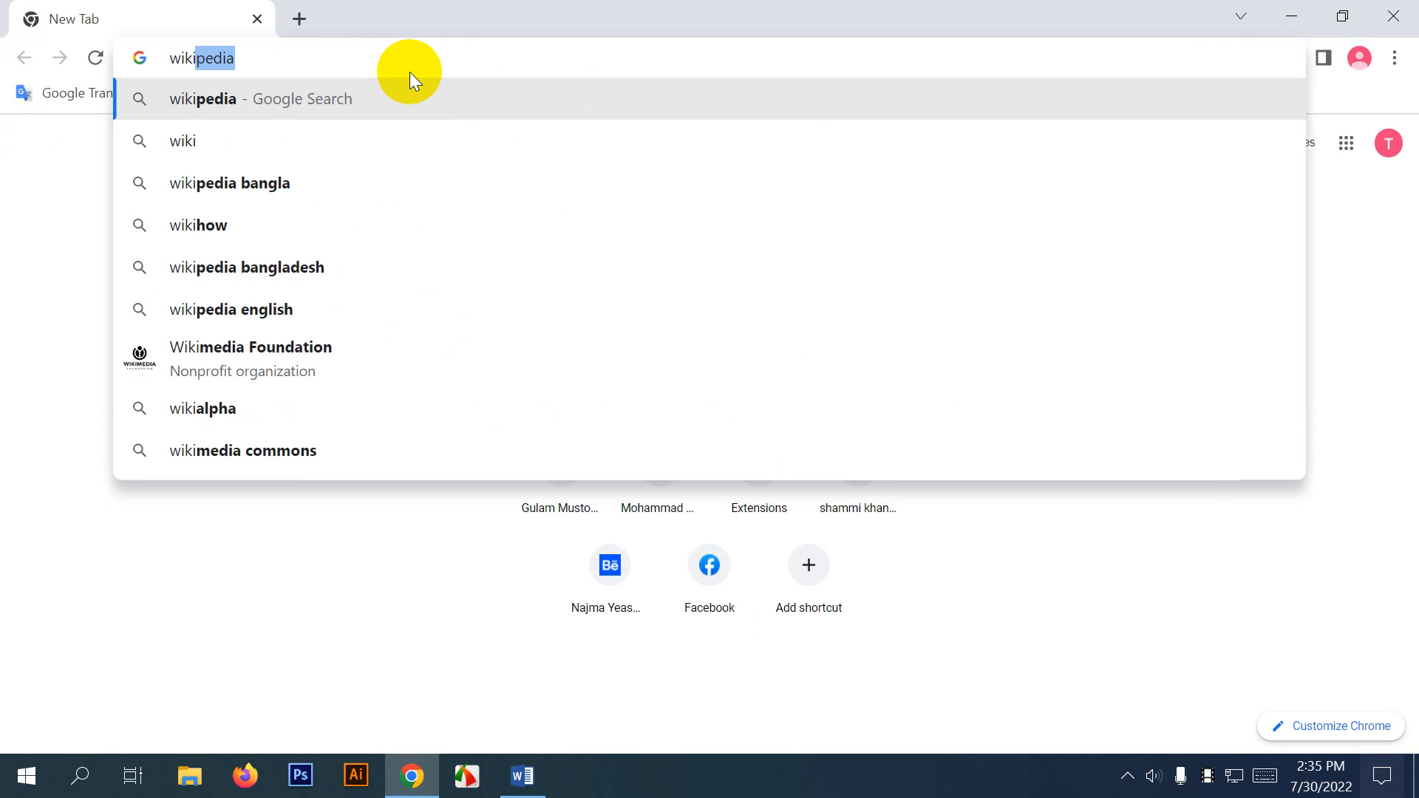
key(Return)
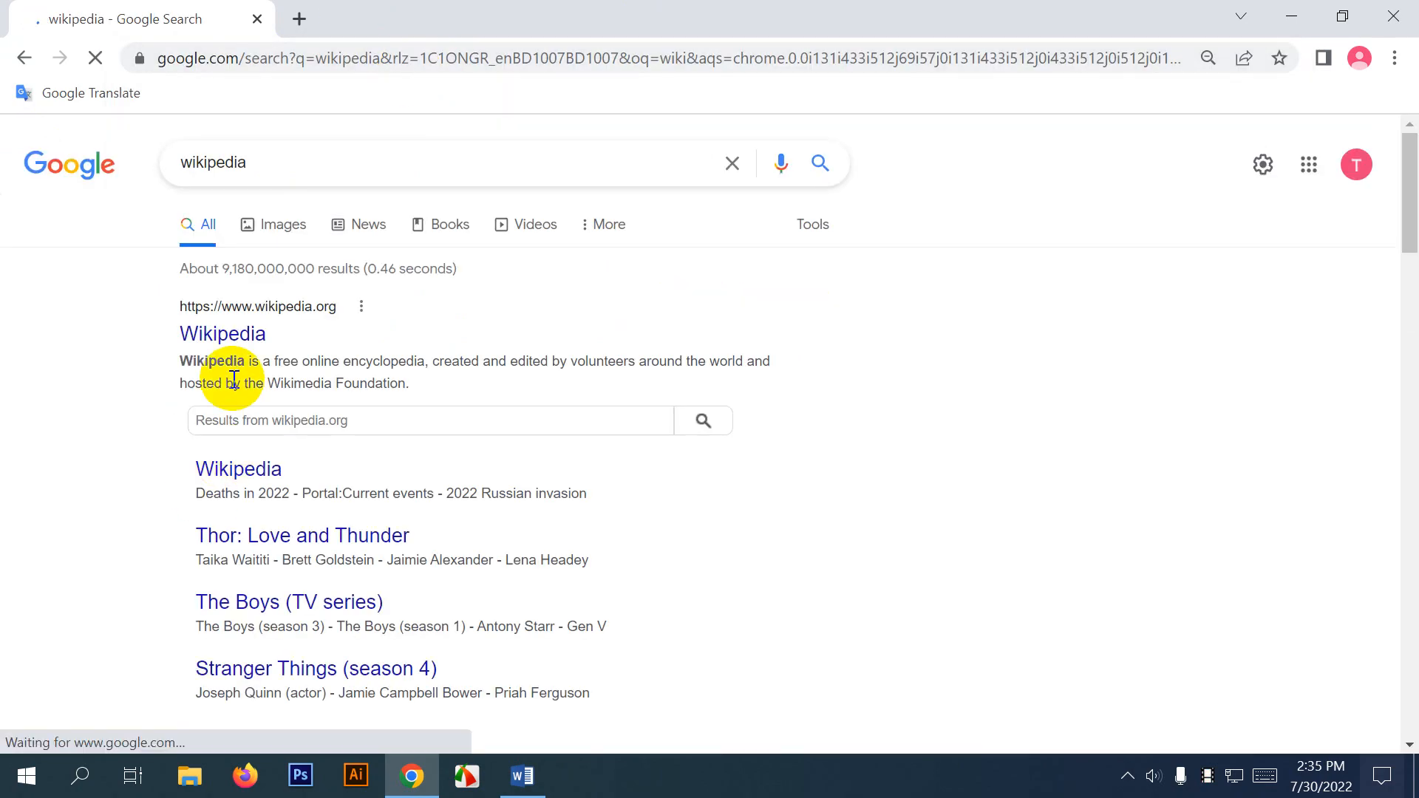
click(224, 335)
scroll(583, 702, down, 3)
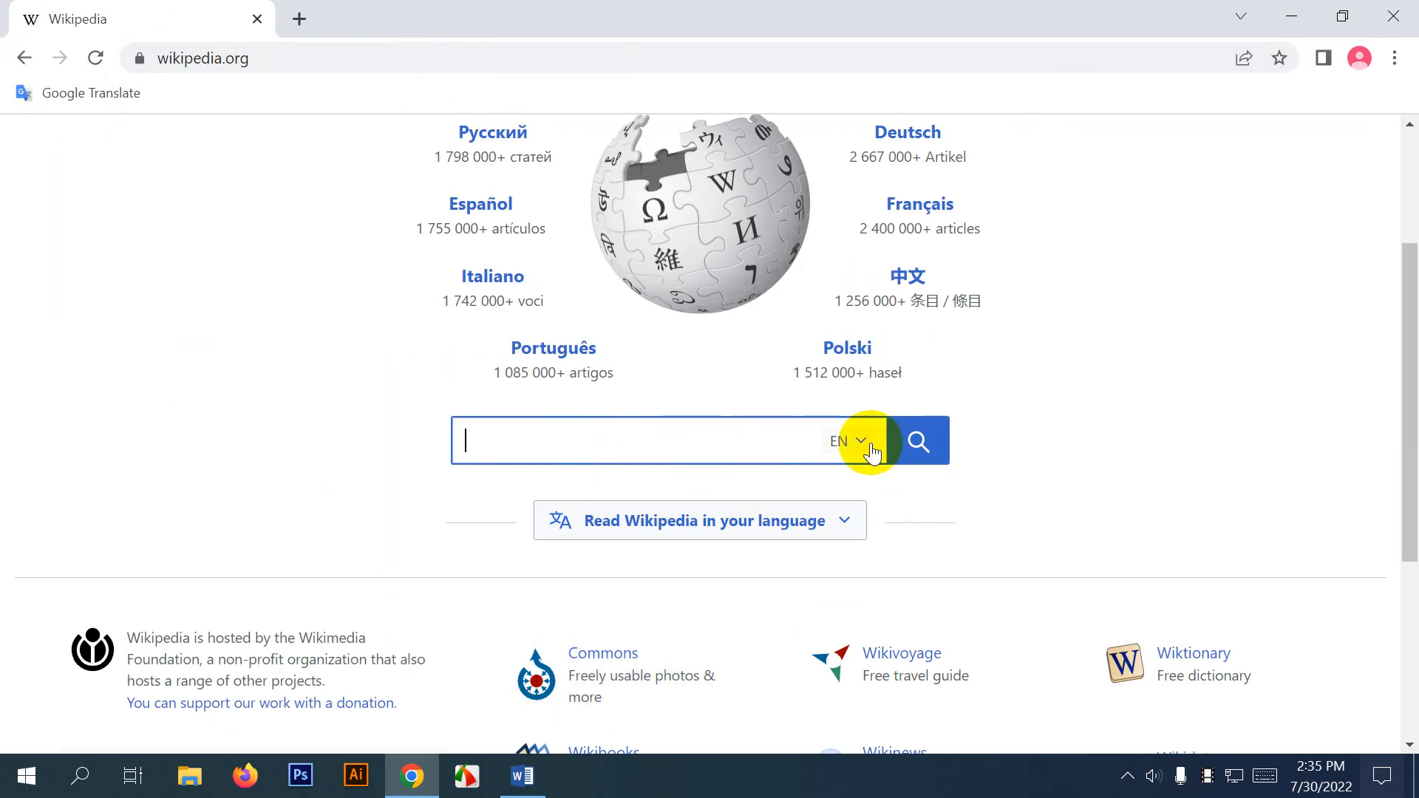
Search Wikipedia for "computer" and bring up the opening paragraphs of the Computer article.
click(530, 443)
text(comp)
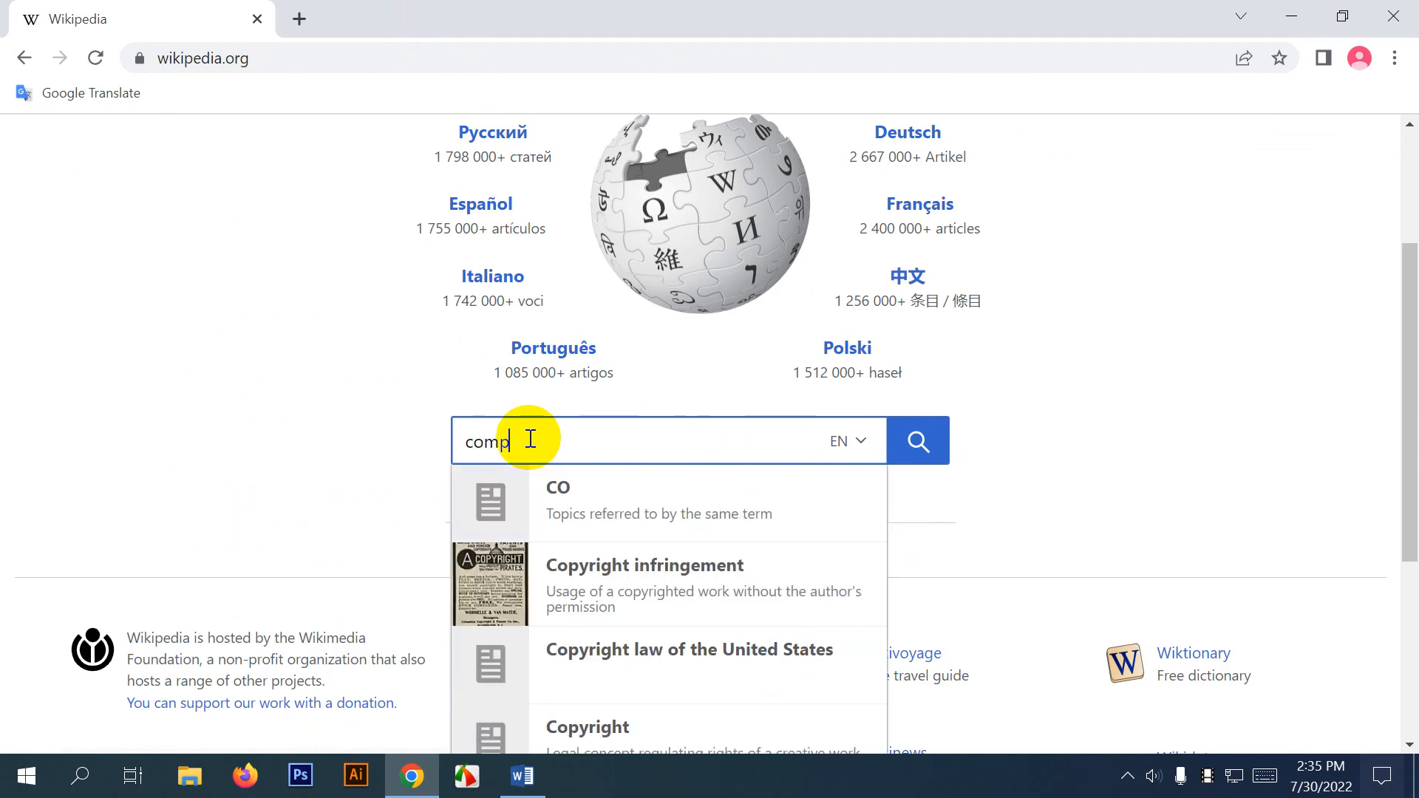
text(uter)
key(Return)
scroll(591, 580, down, 5)
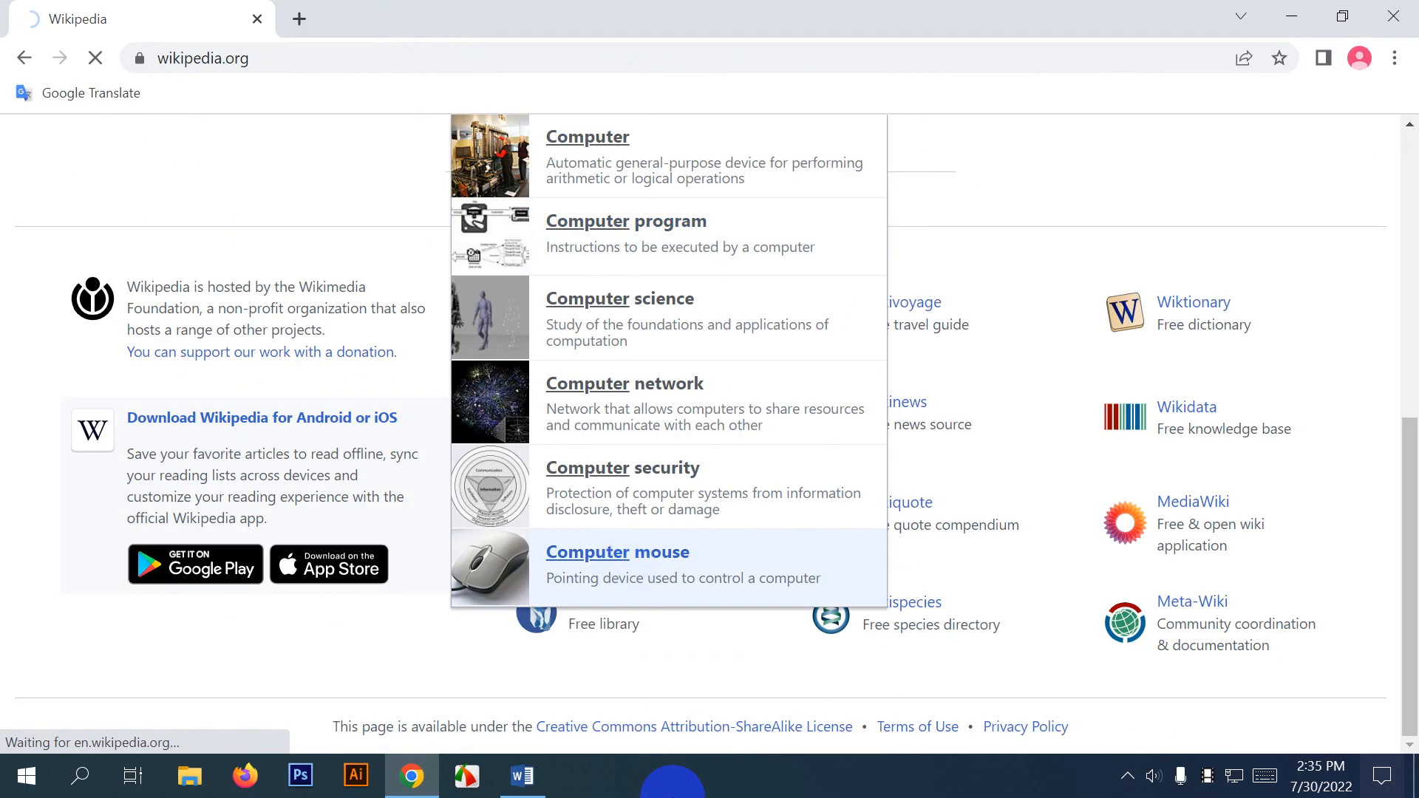
scroll(782, 515, down, 2)
scroll(570, 481, up, 1)
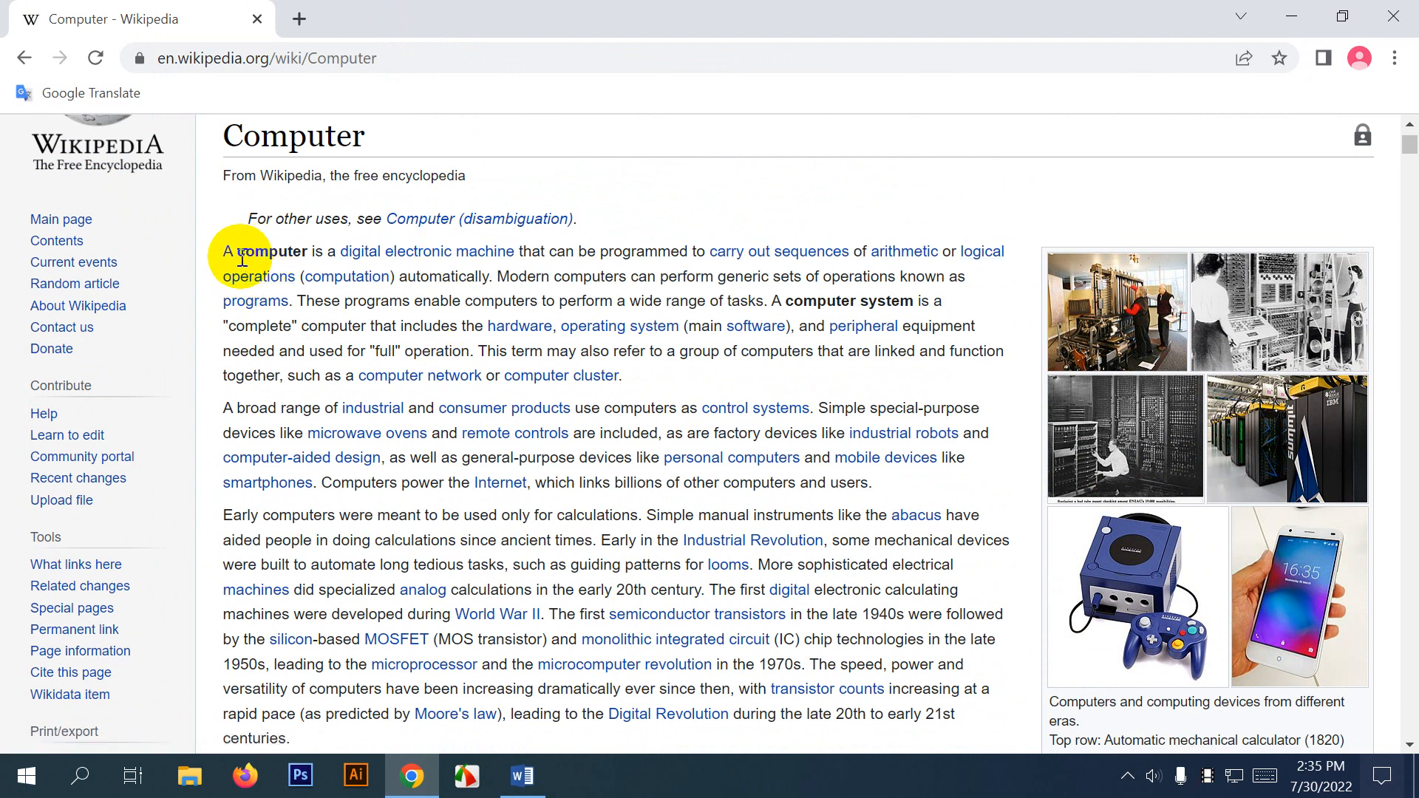
Copy the first paragraph of the Computer article and paste it into the blank Word document.
drag(210, 258, 649, 377)
right_click(518, 317)
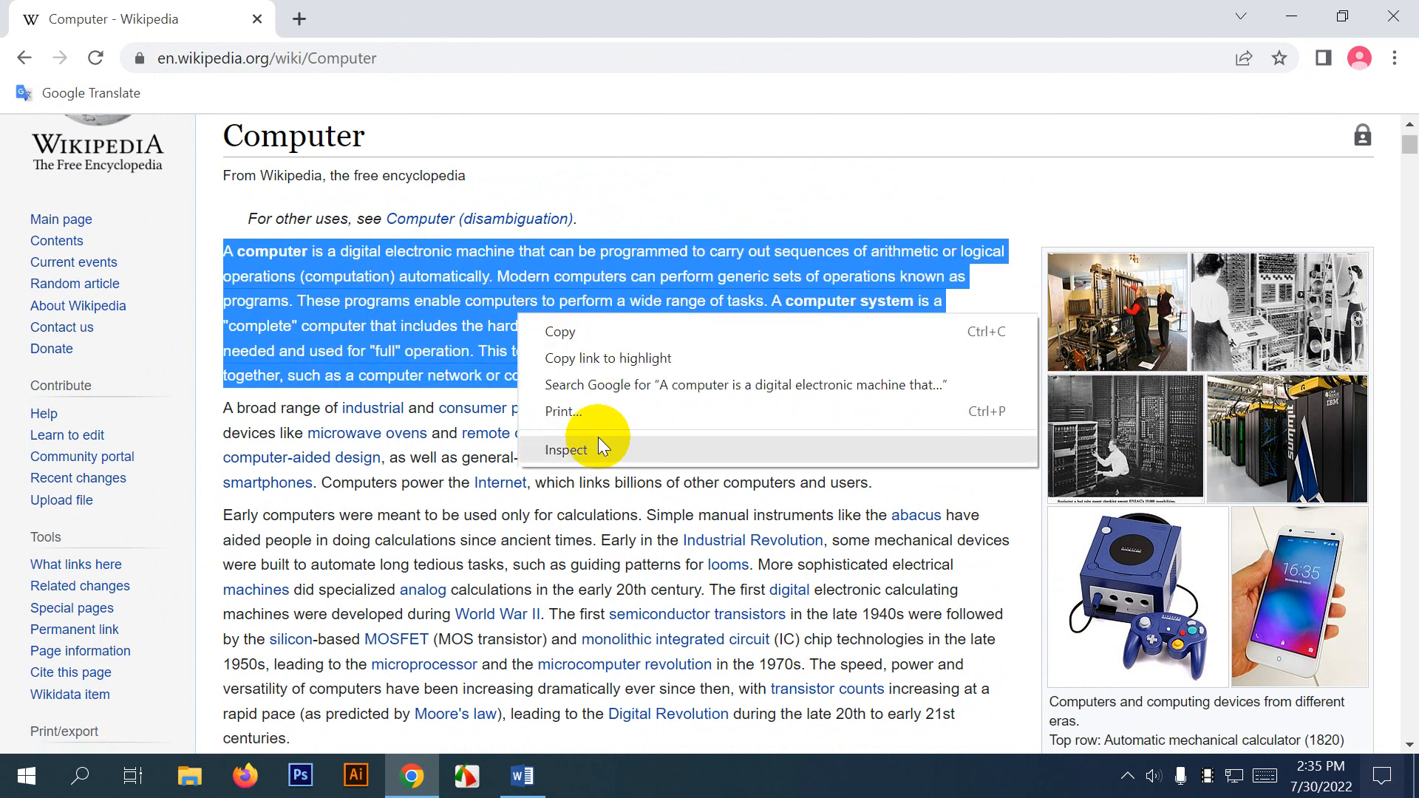
click(583, 358)
click(521, 775)
right_click(522, 776)
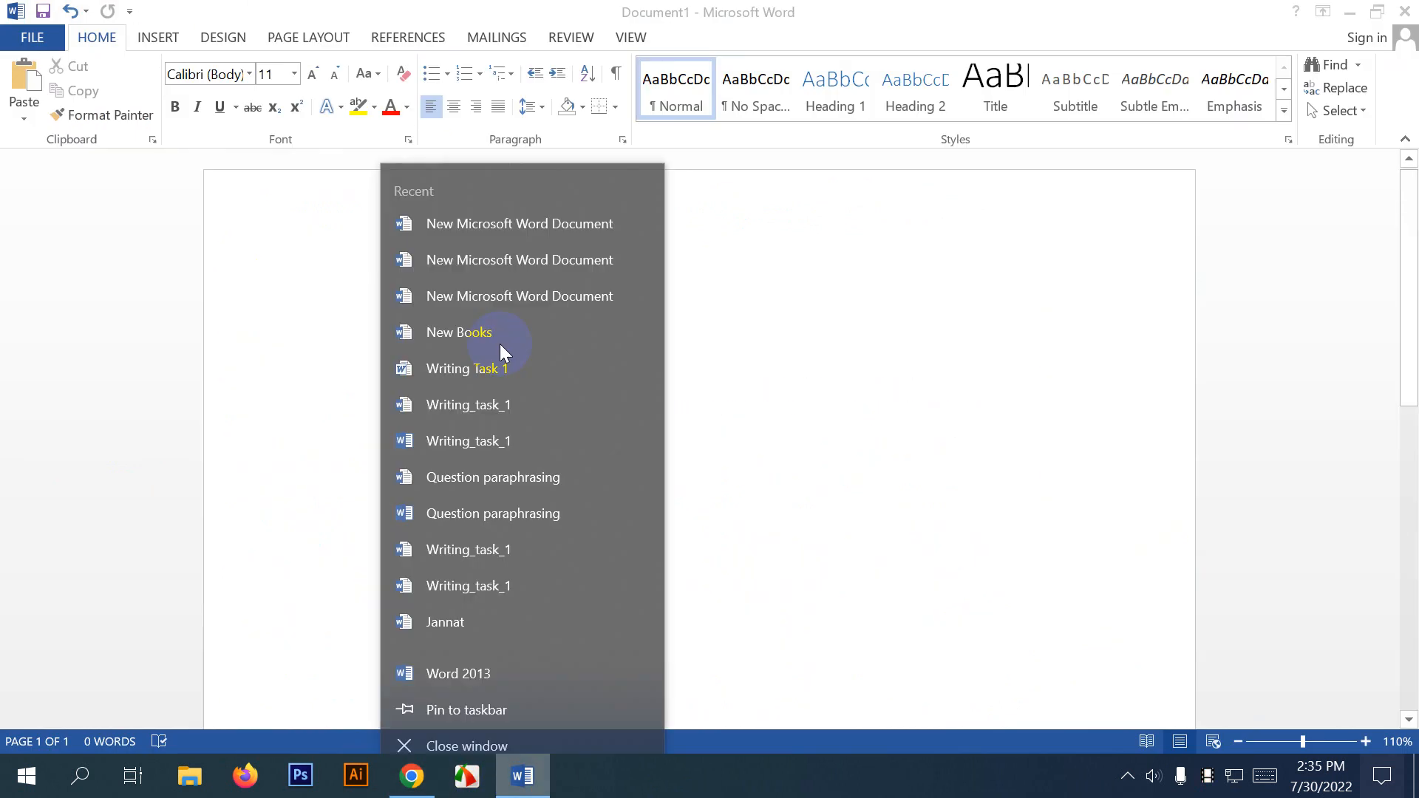
click(801, 291)
key(ctrl+v)
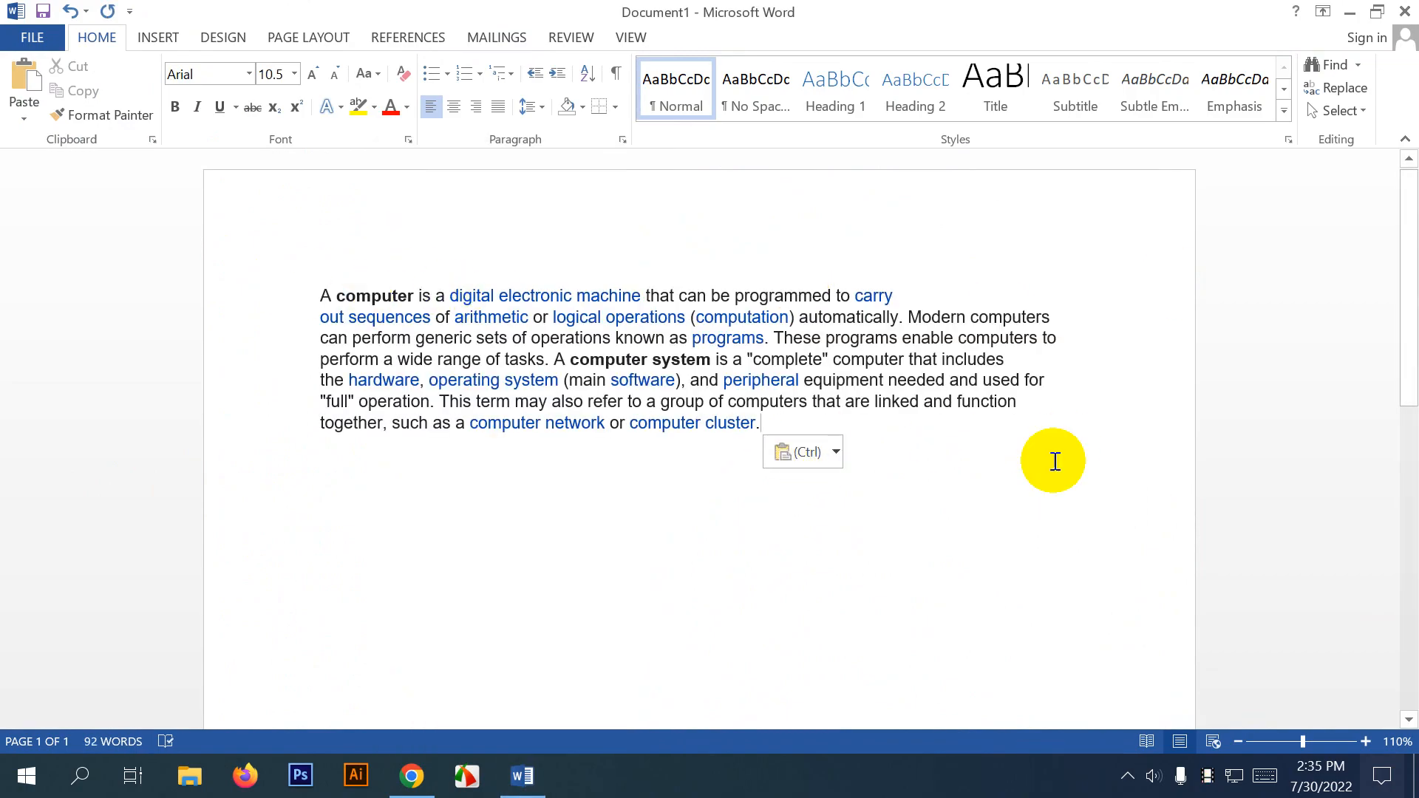
Examine the formatting of the pasted paragraph by highlighting its parts, and check the paste options attached to it.
drag(1130, 442, 31, 295)
click(654, 469)
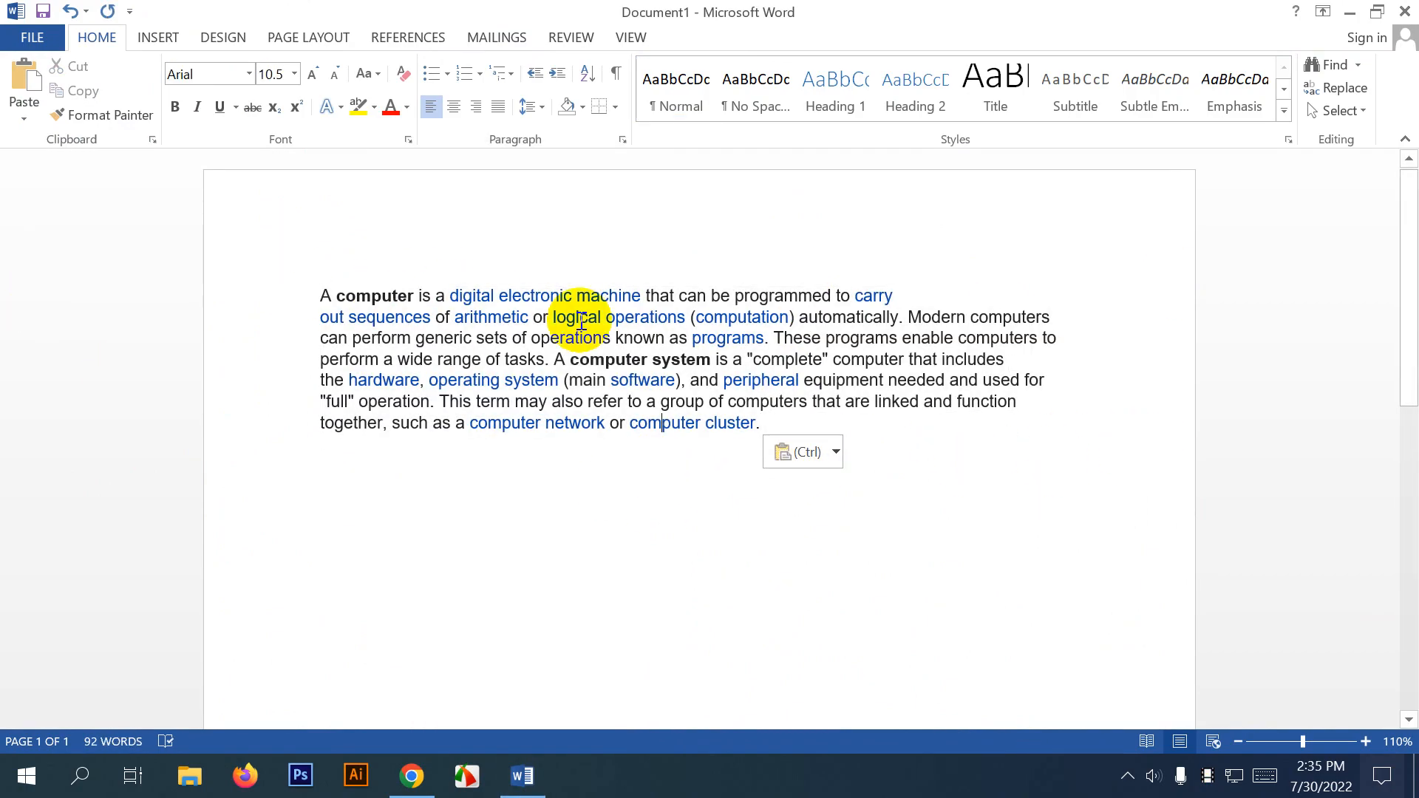
drag(471, 296, 580, 299)
click(580, 300)
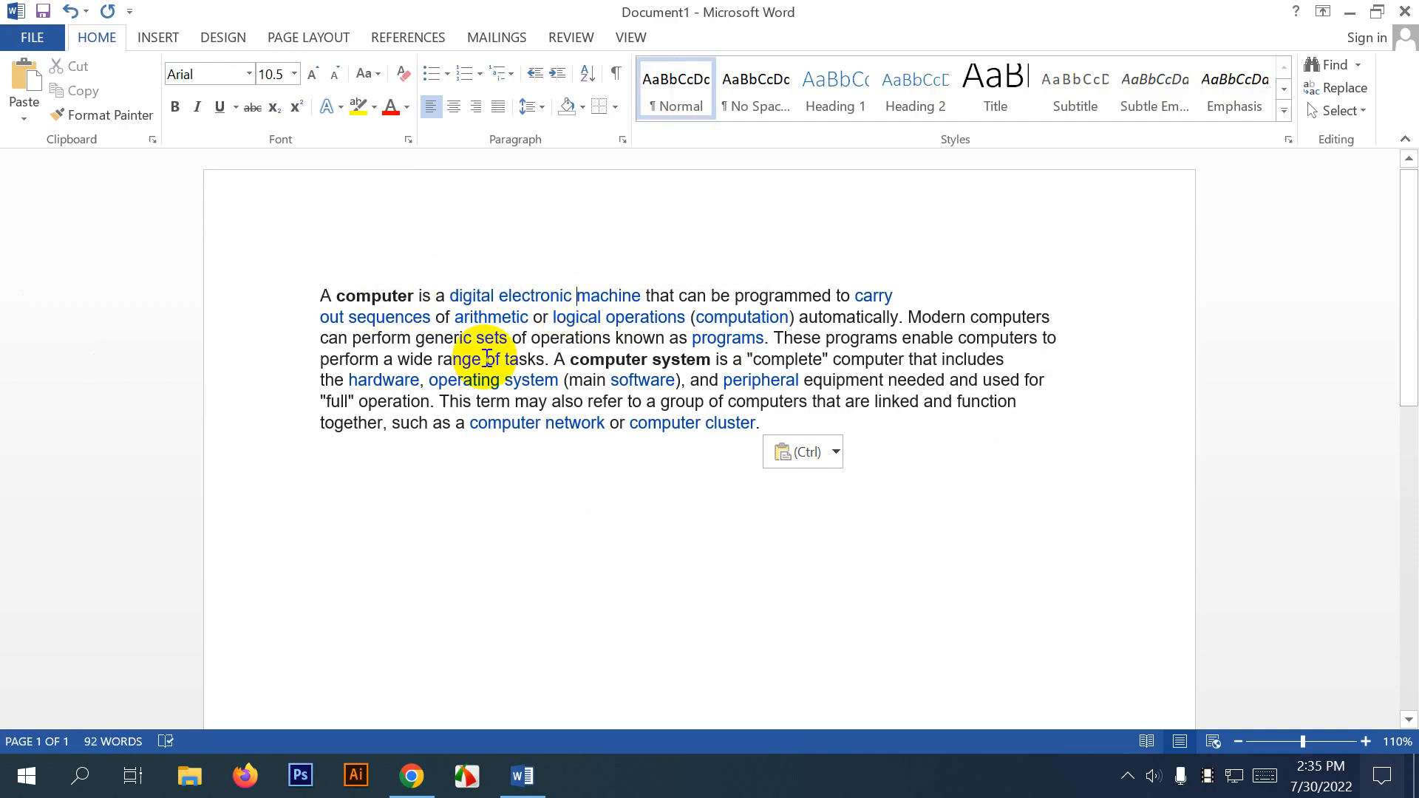
click(607, 566)
drag(900, 317, 1056, 319)
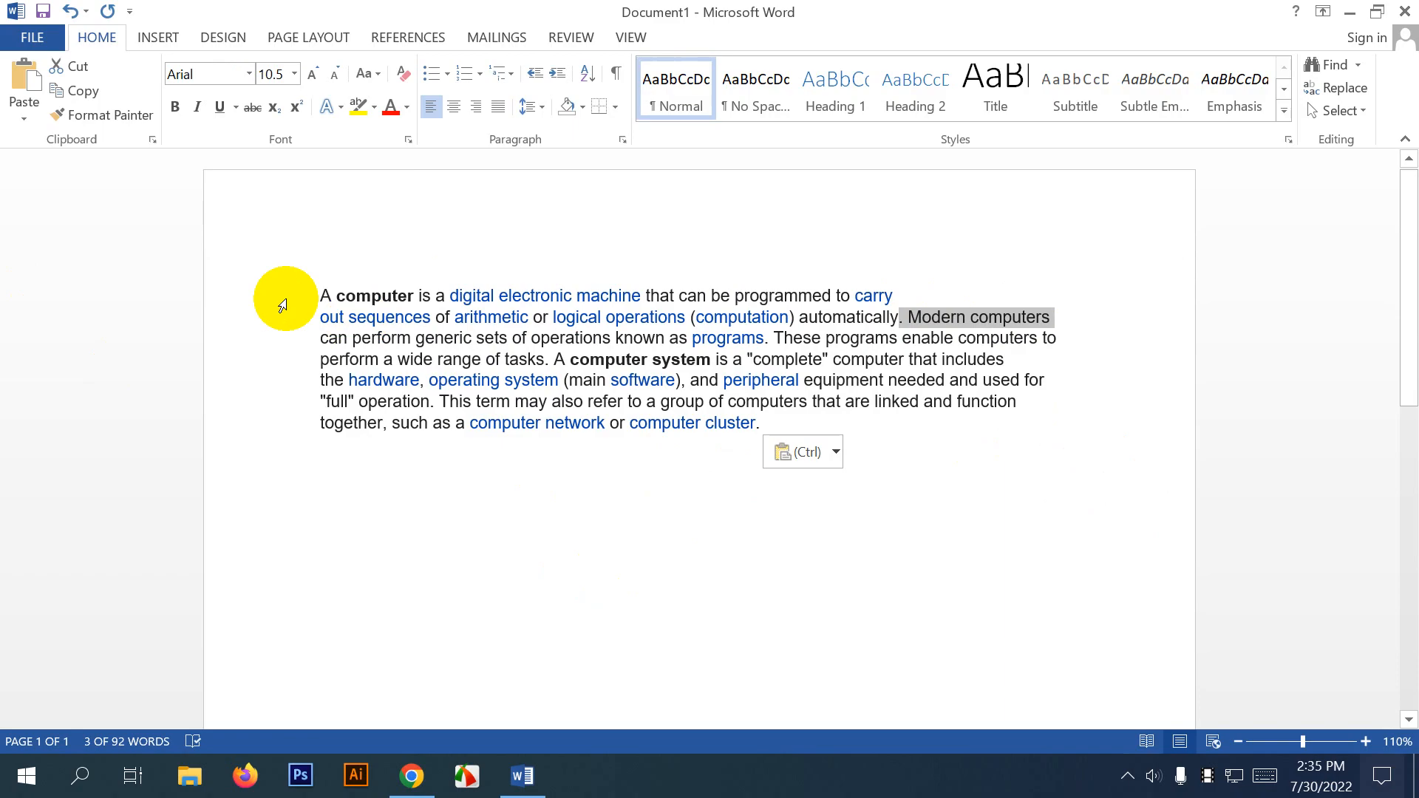
drag(284, 285, 1227, 521)
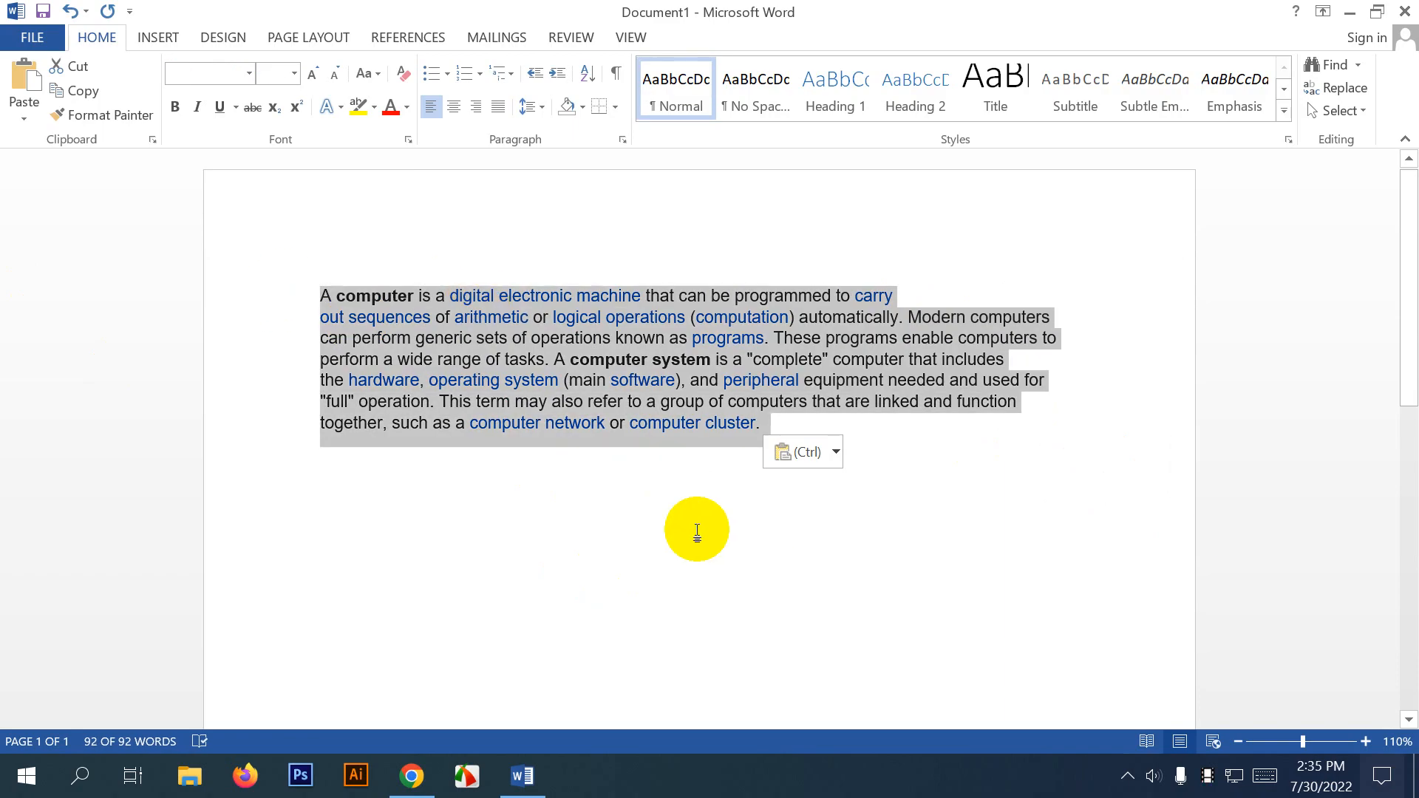
key(ctrl)
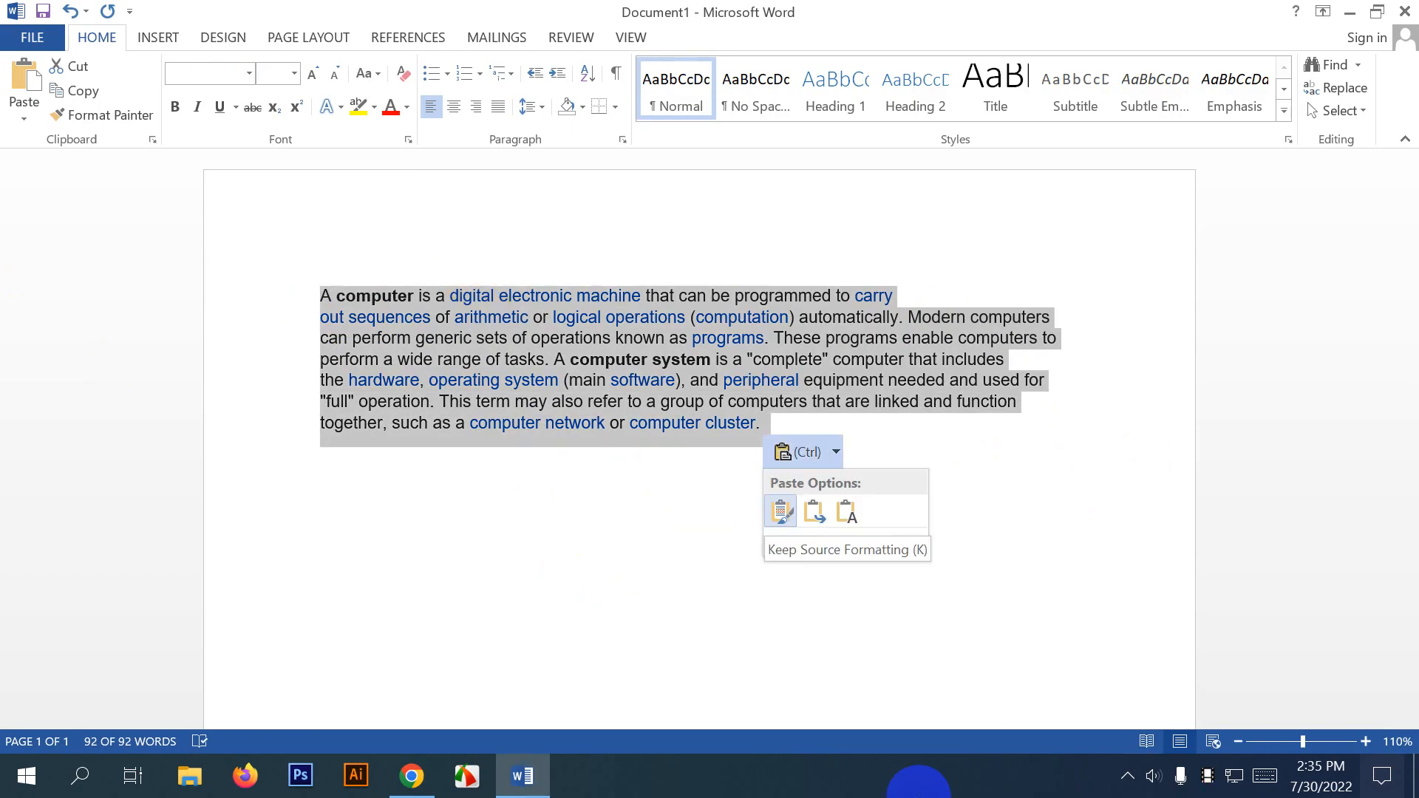
click(727, 422)
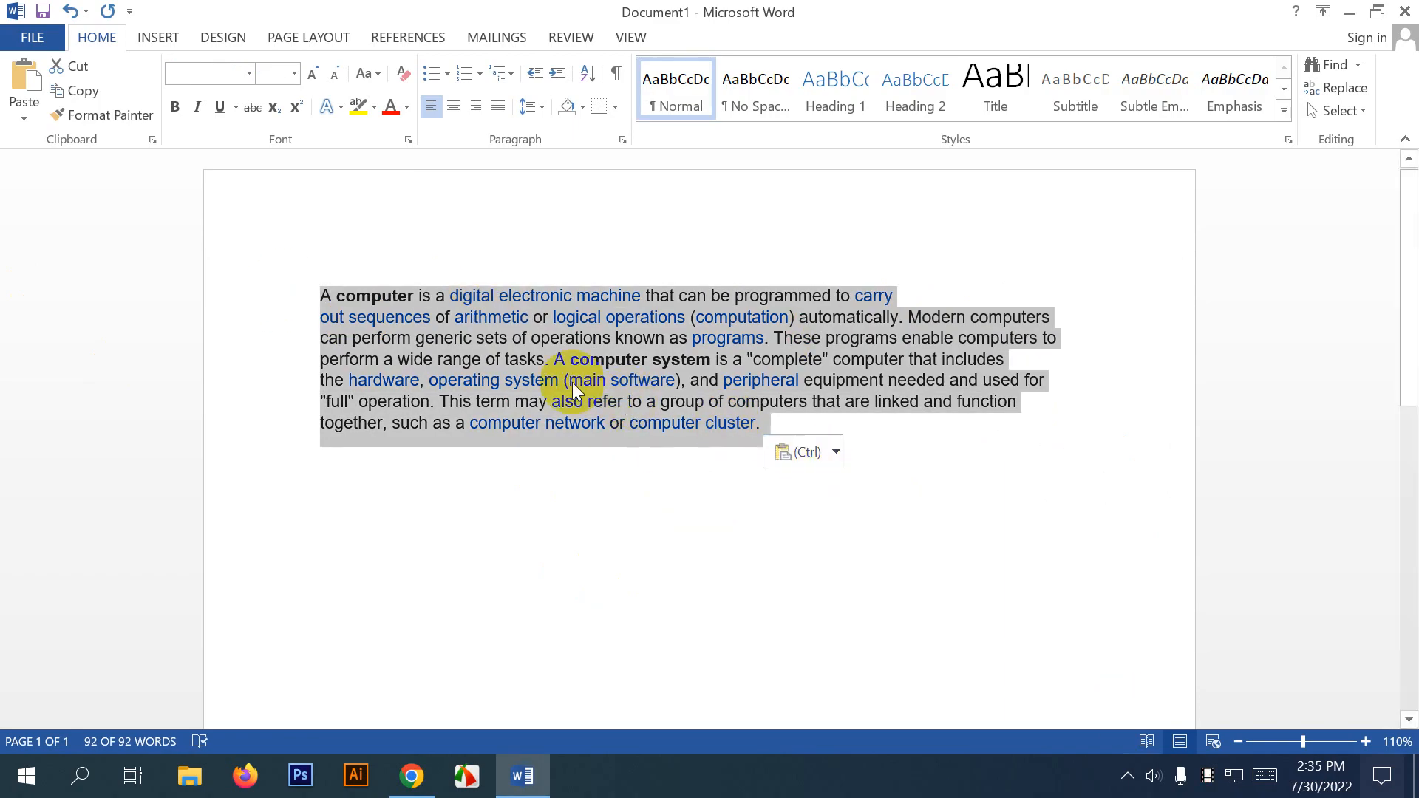
Delete the pasted paragraph and paste the copied text again with the Keep Text Only option.
click(481, 351)
key(ctrl+a)
key(Delete)
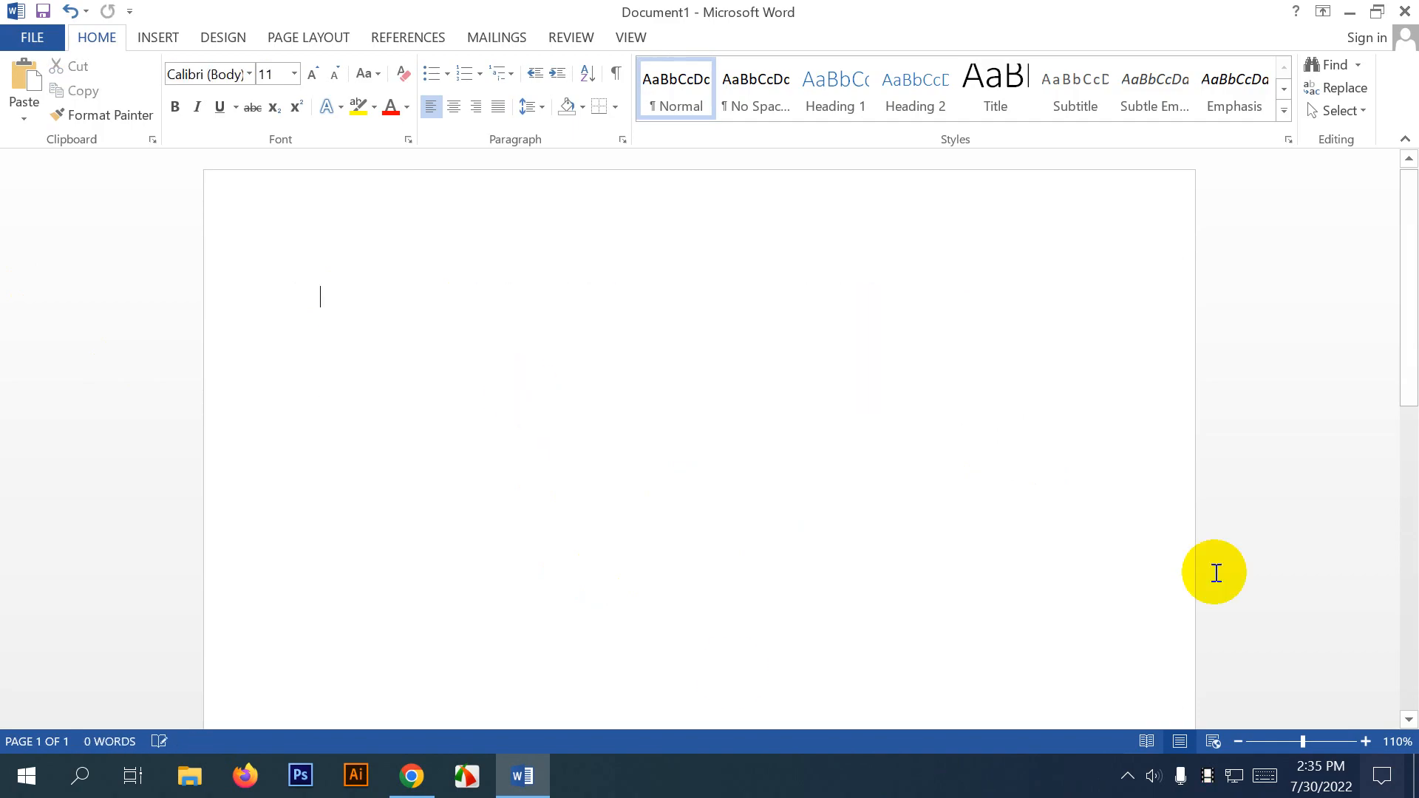
click(19, 119)
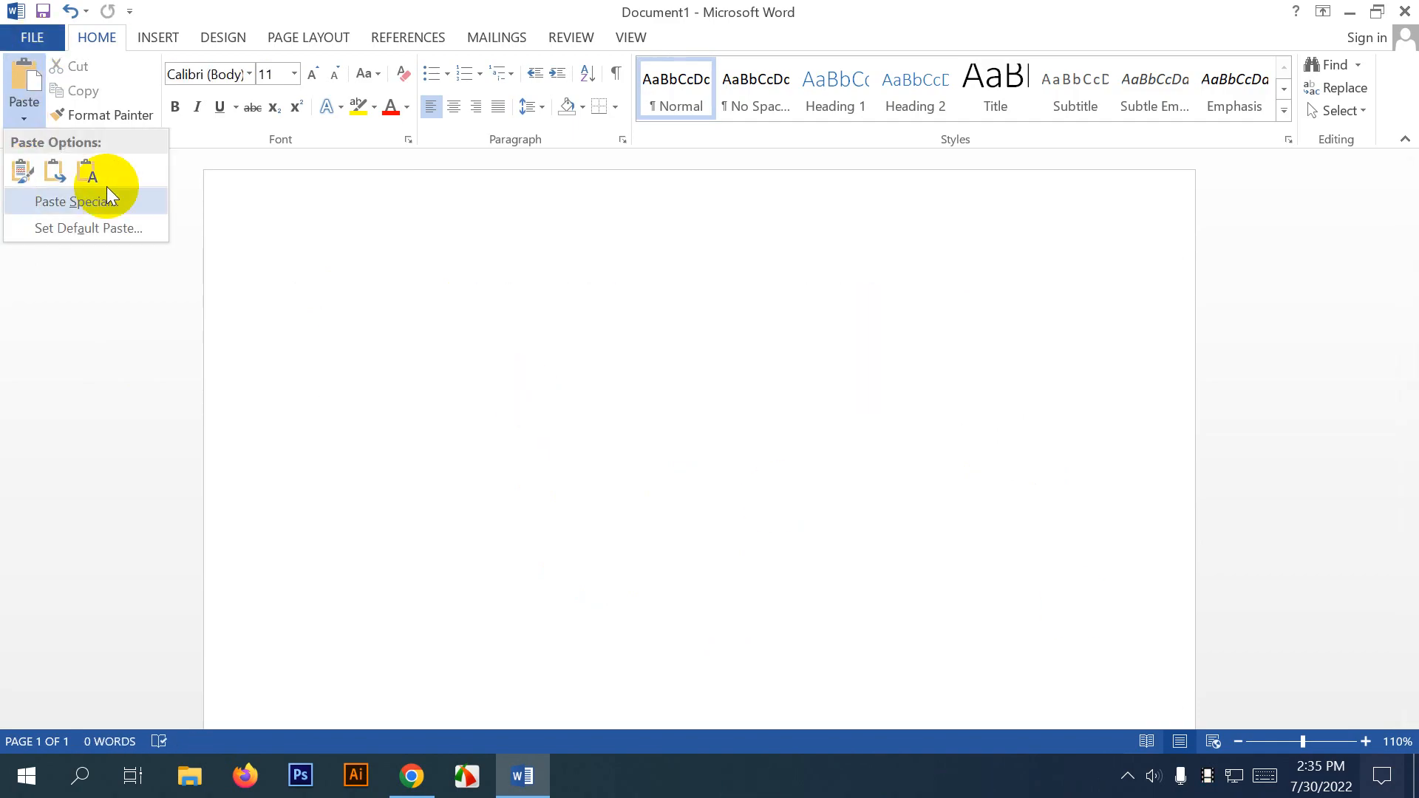
click(91, 171)
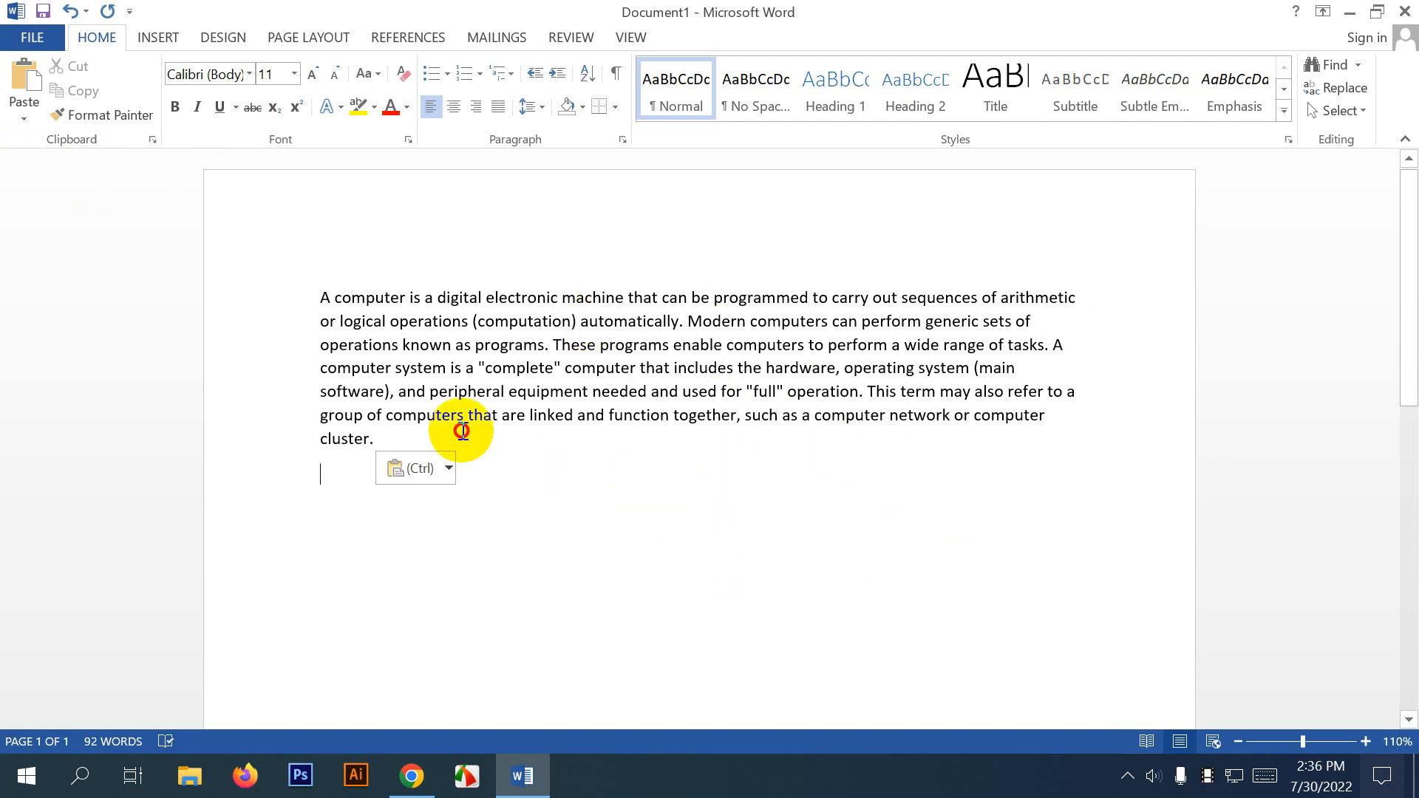
Examine the plain pasted paragraph by highlighting its words and whole text, and review the paste options available for it.
drag(461, 430, 304, 298)
click(560, 318)
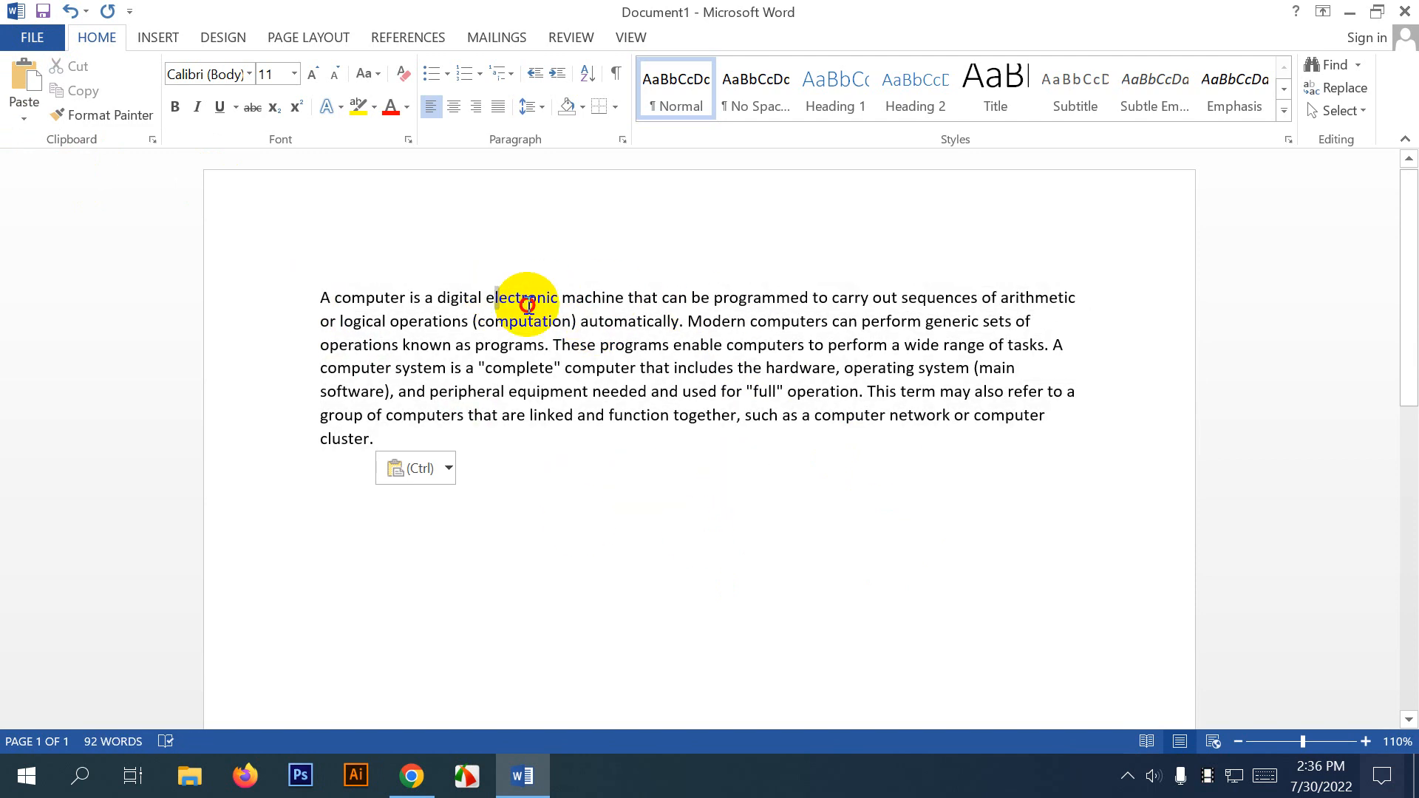
drag(529, 295, 628, 297)
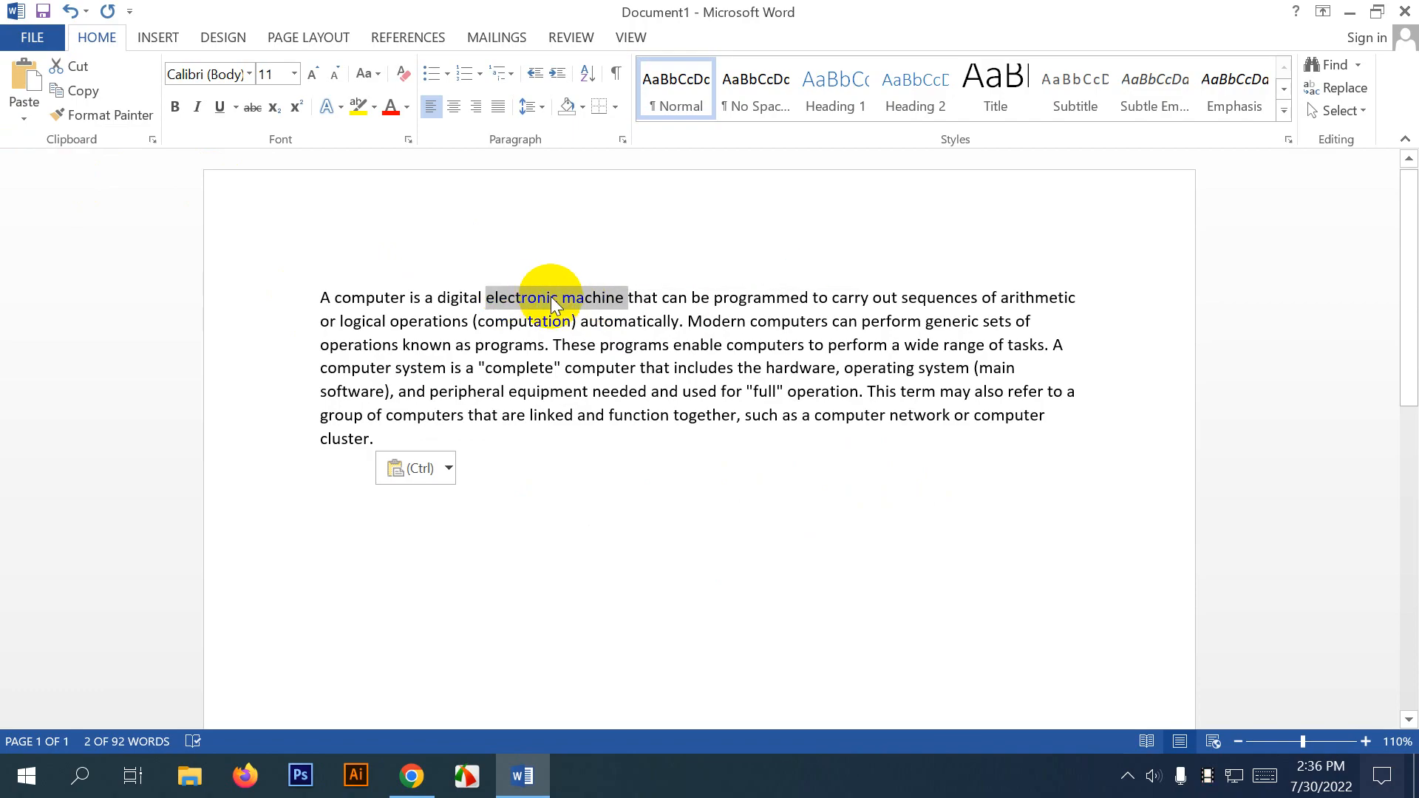
double_click(373, 297)
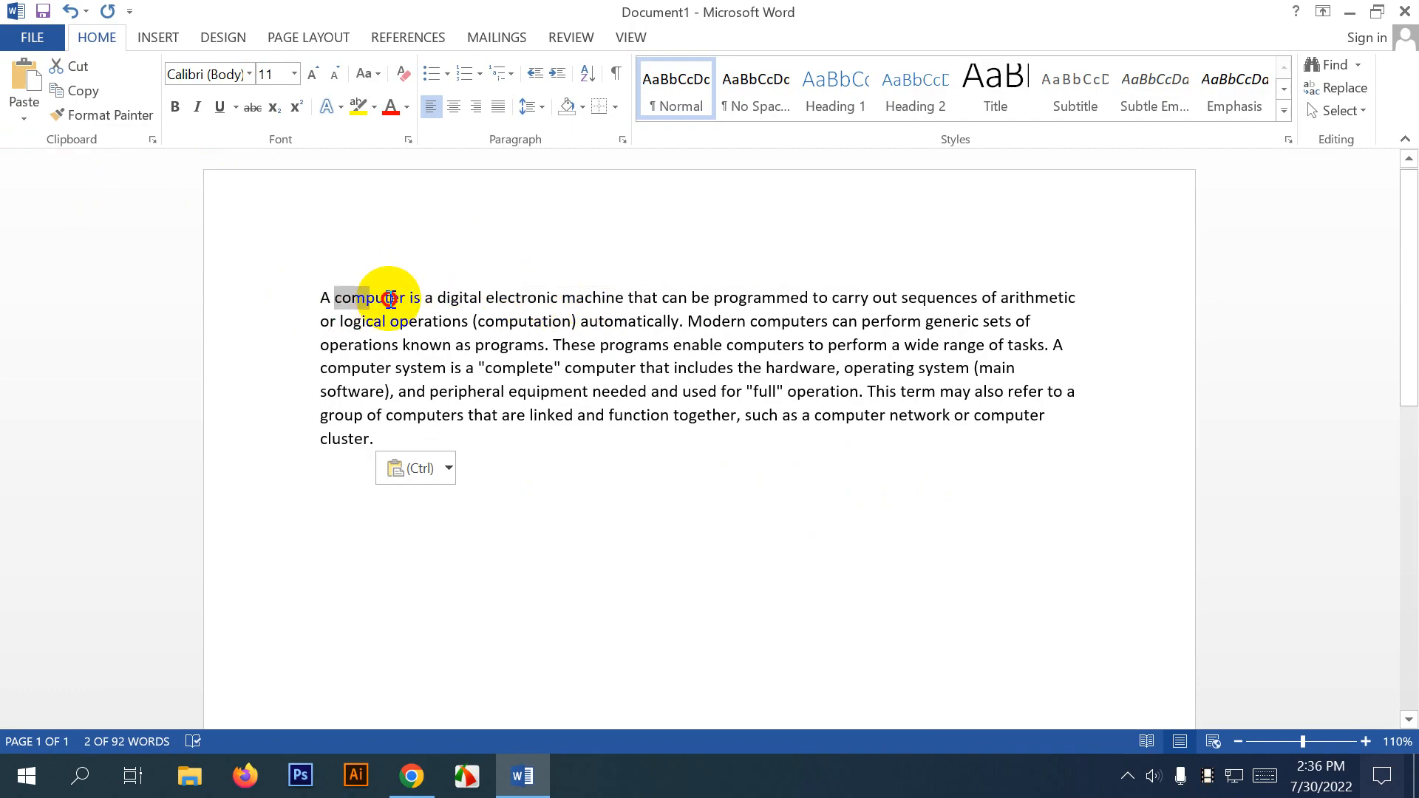
click(537, 299)
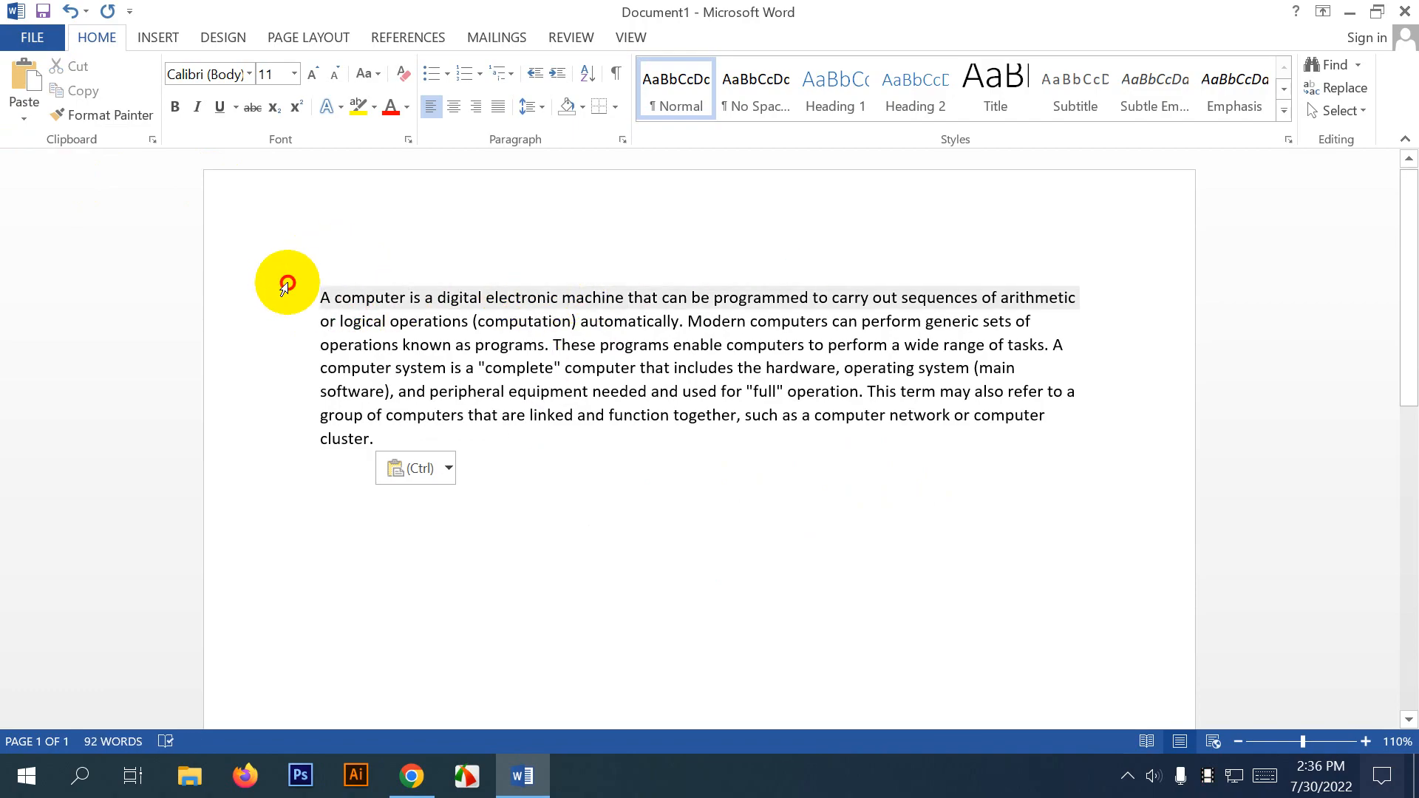
drag(285, 281, 466, 497)
click(28, 119)
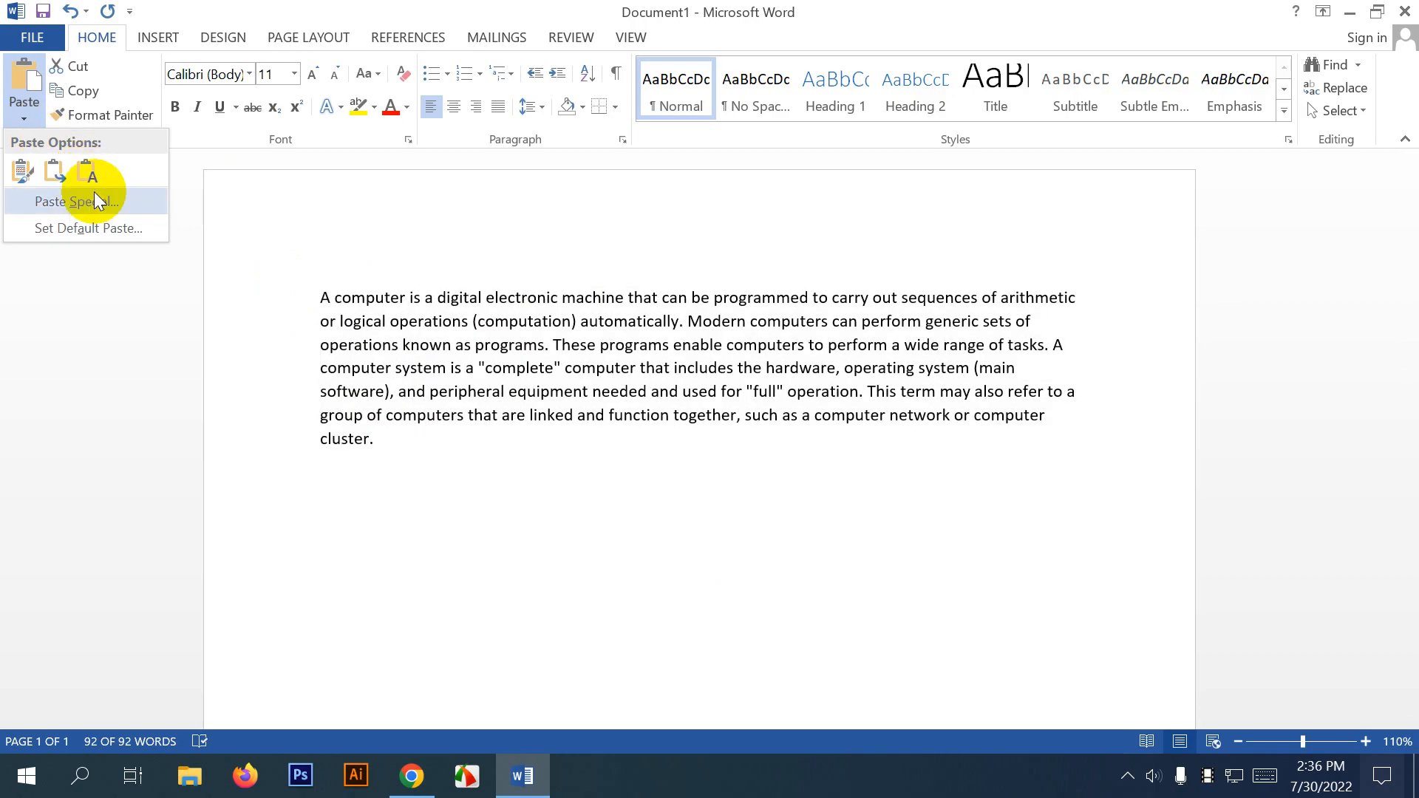
click(652, 369)
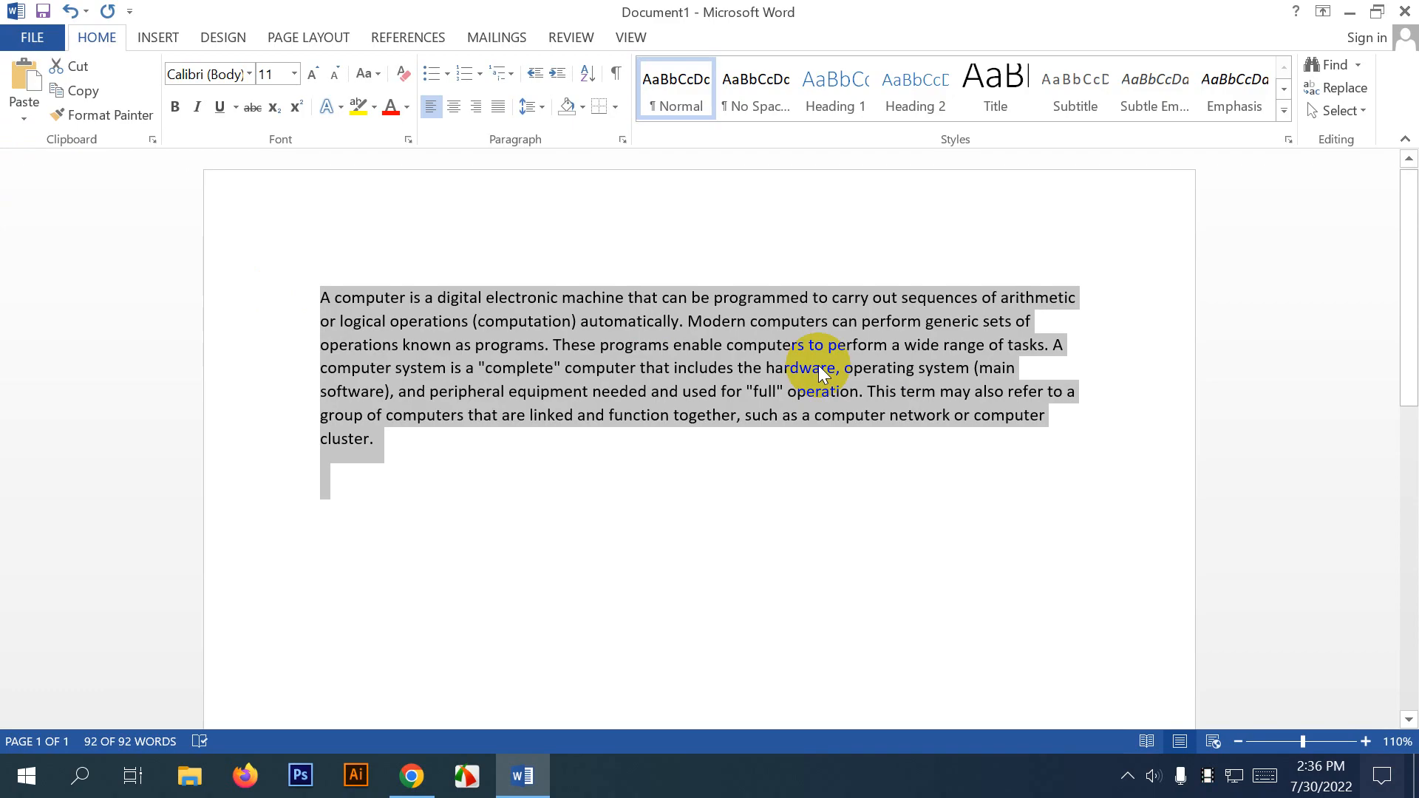
Undo the text-only paste and examine the linked words in the original formatted Computer paragraph.
key(ctrl+z)
key(ctrl+z)
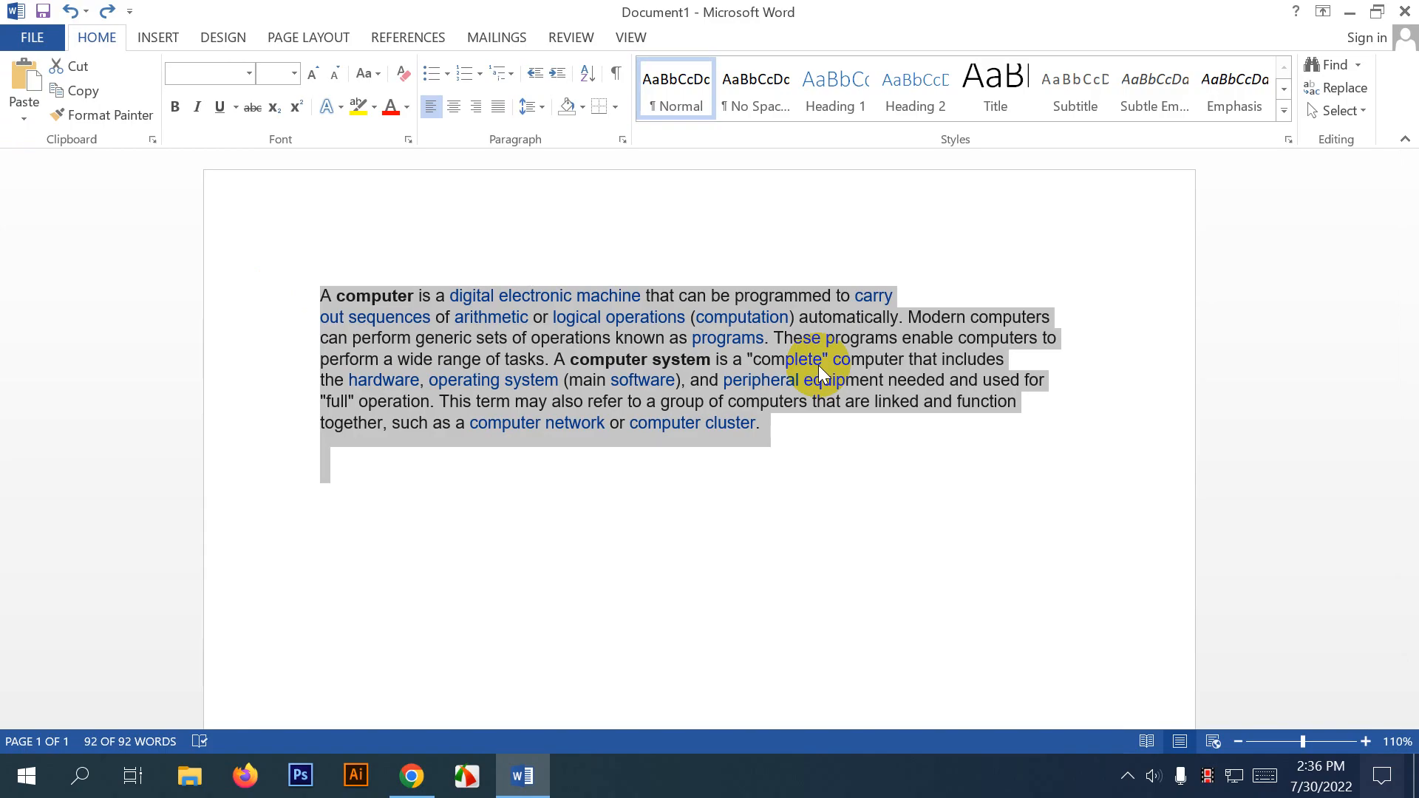
click(820, 356)
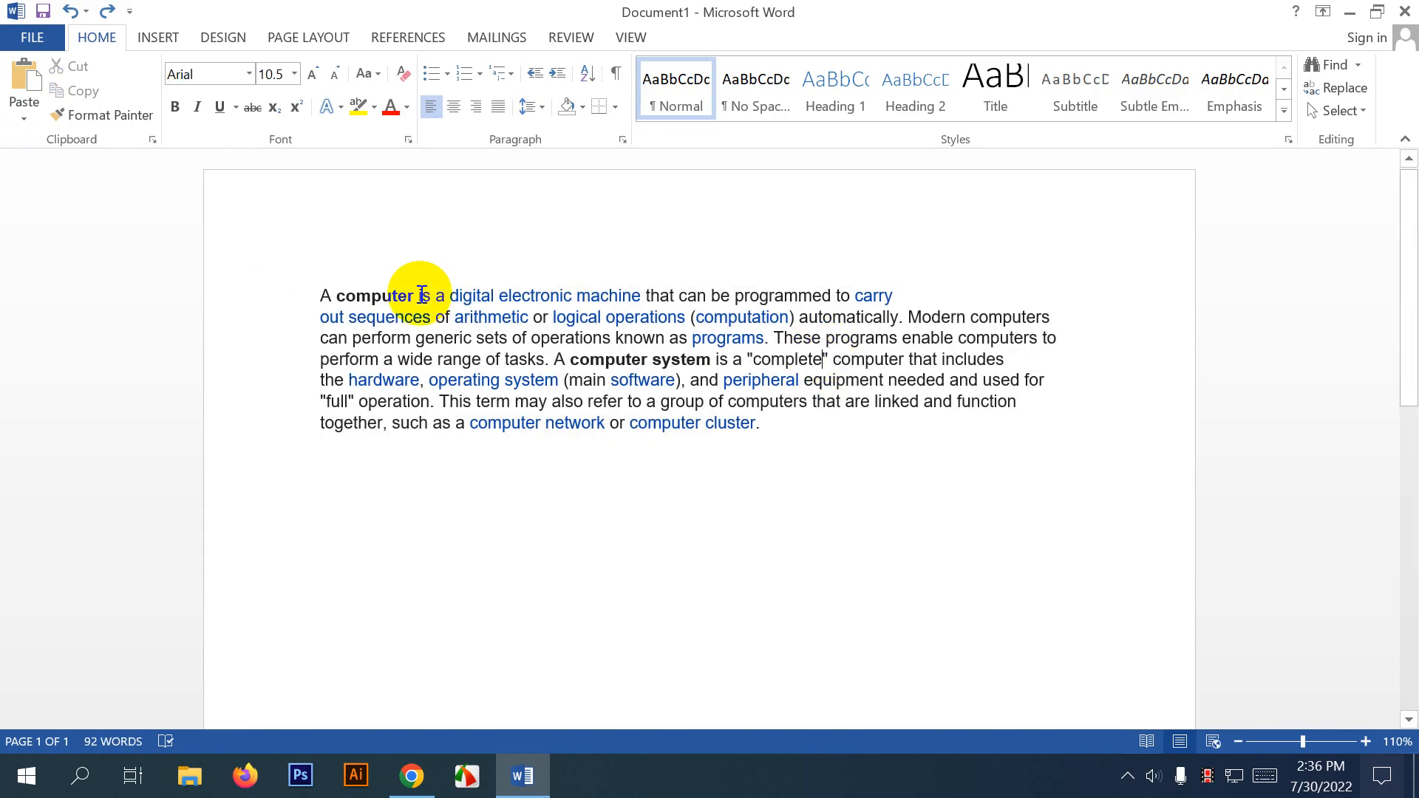
drag(452, 295, 603, 295)
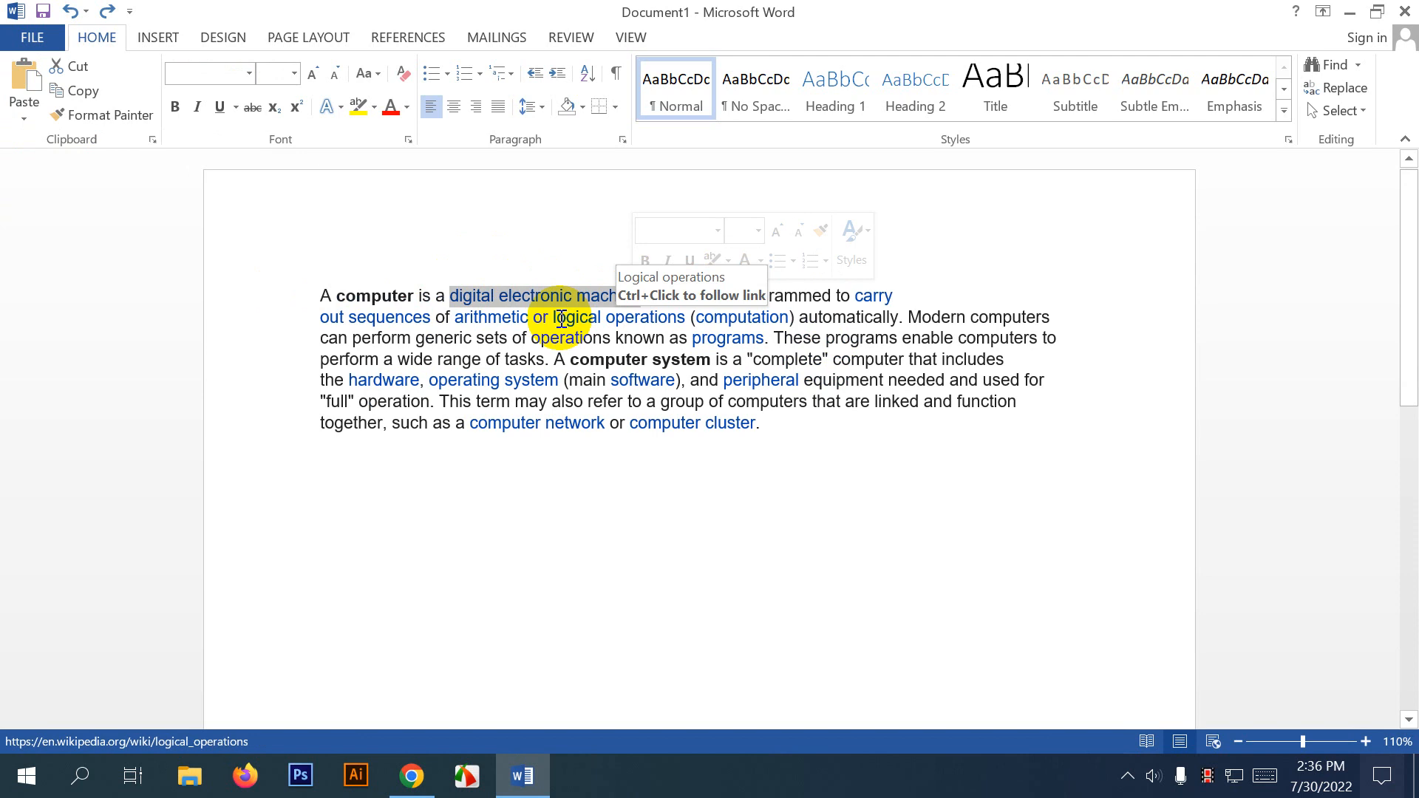
click(523, 294)
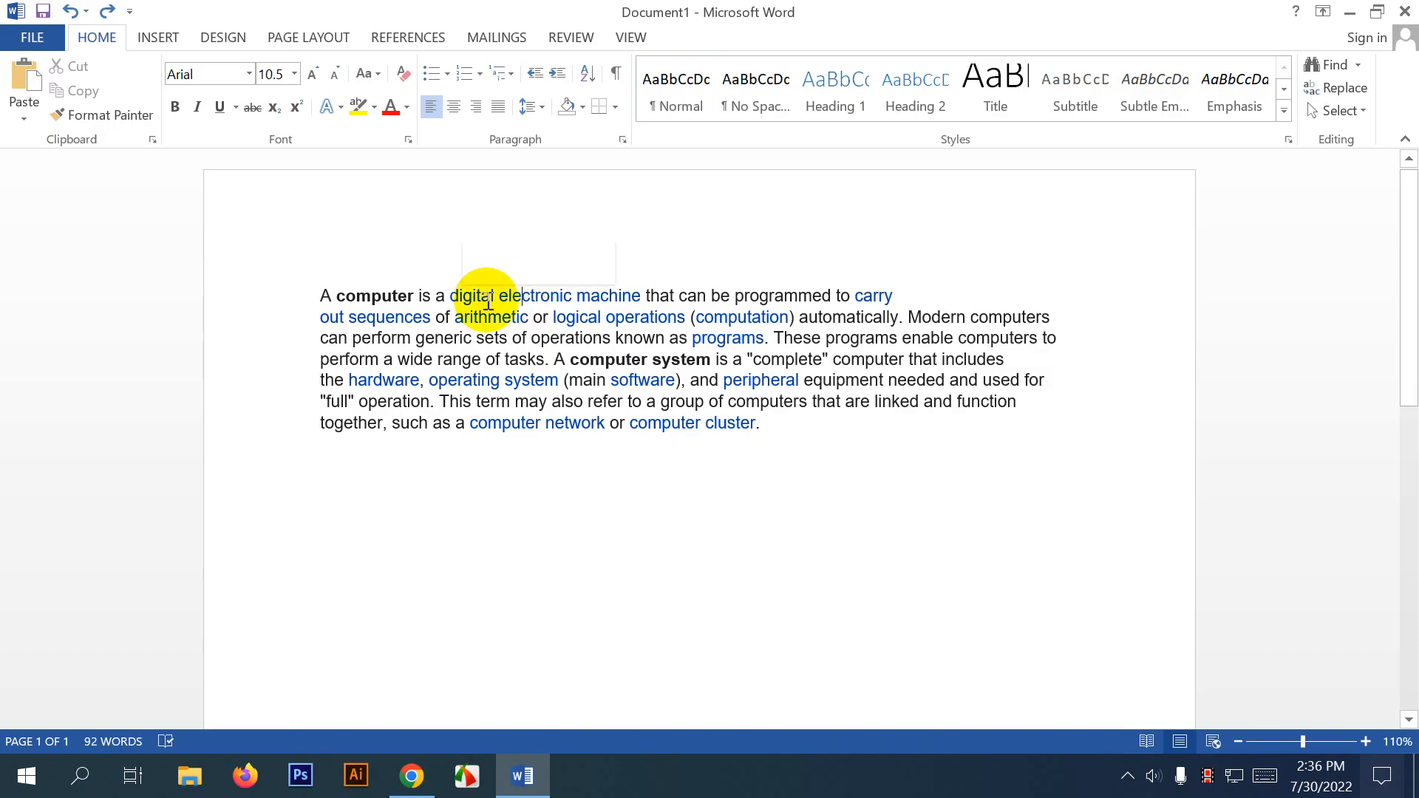
click(611, 339)
Delete the formatted Computer paragraph and generate sample paragraphs in the empty document with =rand().
drag(760, 433, 293, 302)
key(Delete)
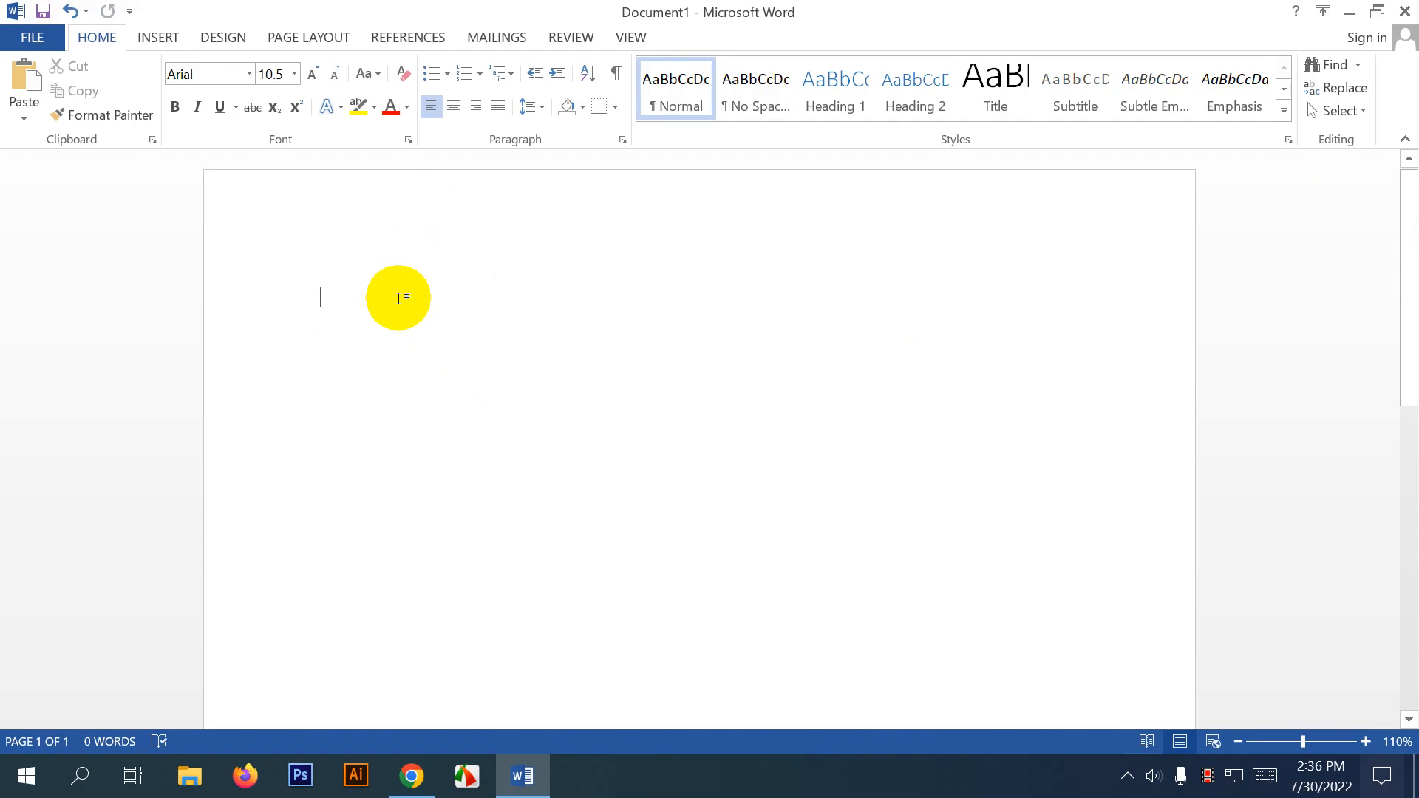
text(=)
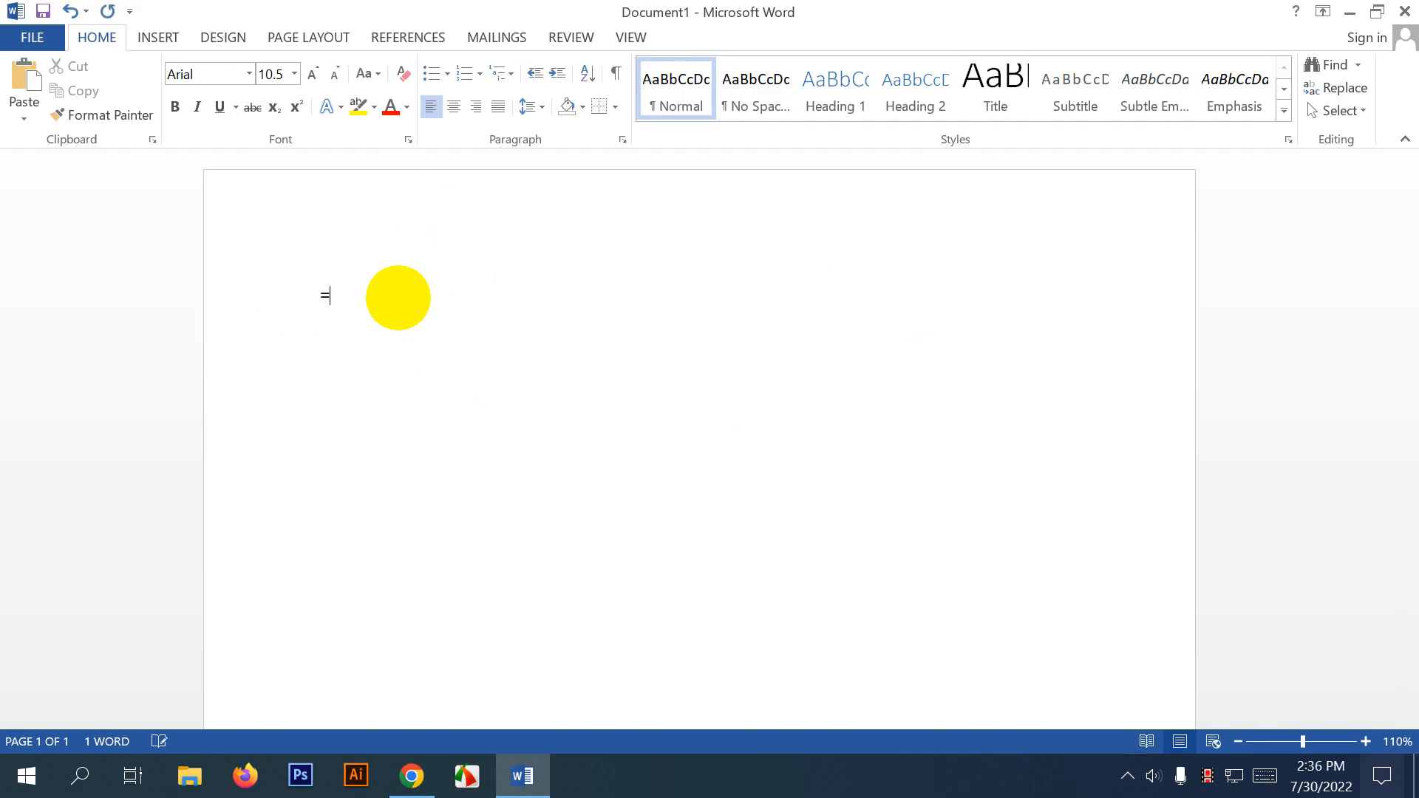
text(rand())
key(Return)
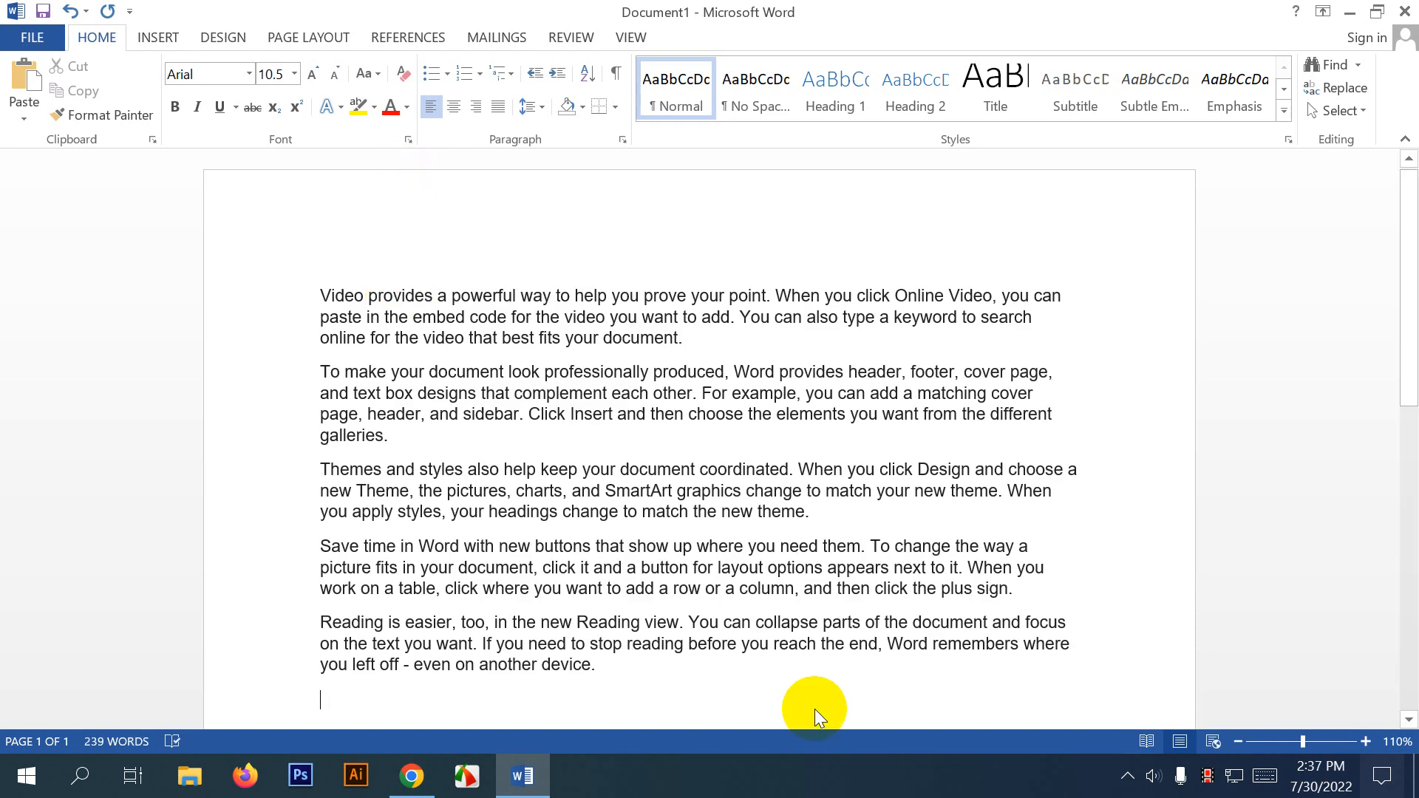
scroll(703, 665, down, 1)
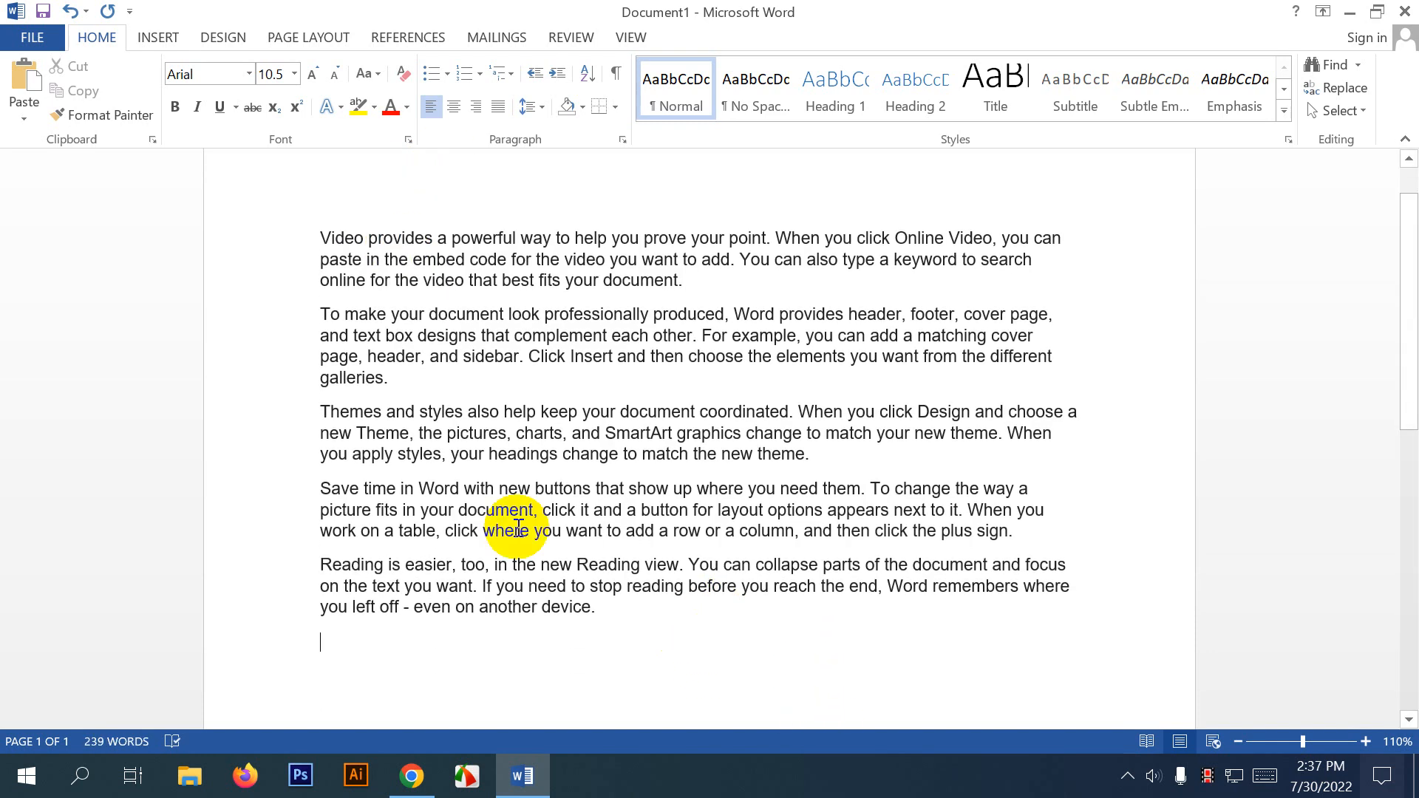
Examine the generated sample paragraphs by highlighting them from the first line to the last.
drag(304, 215, 600, 607)
scroll(583, 563, up, 1)
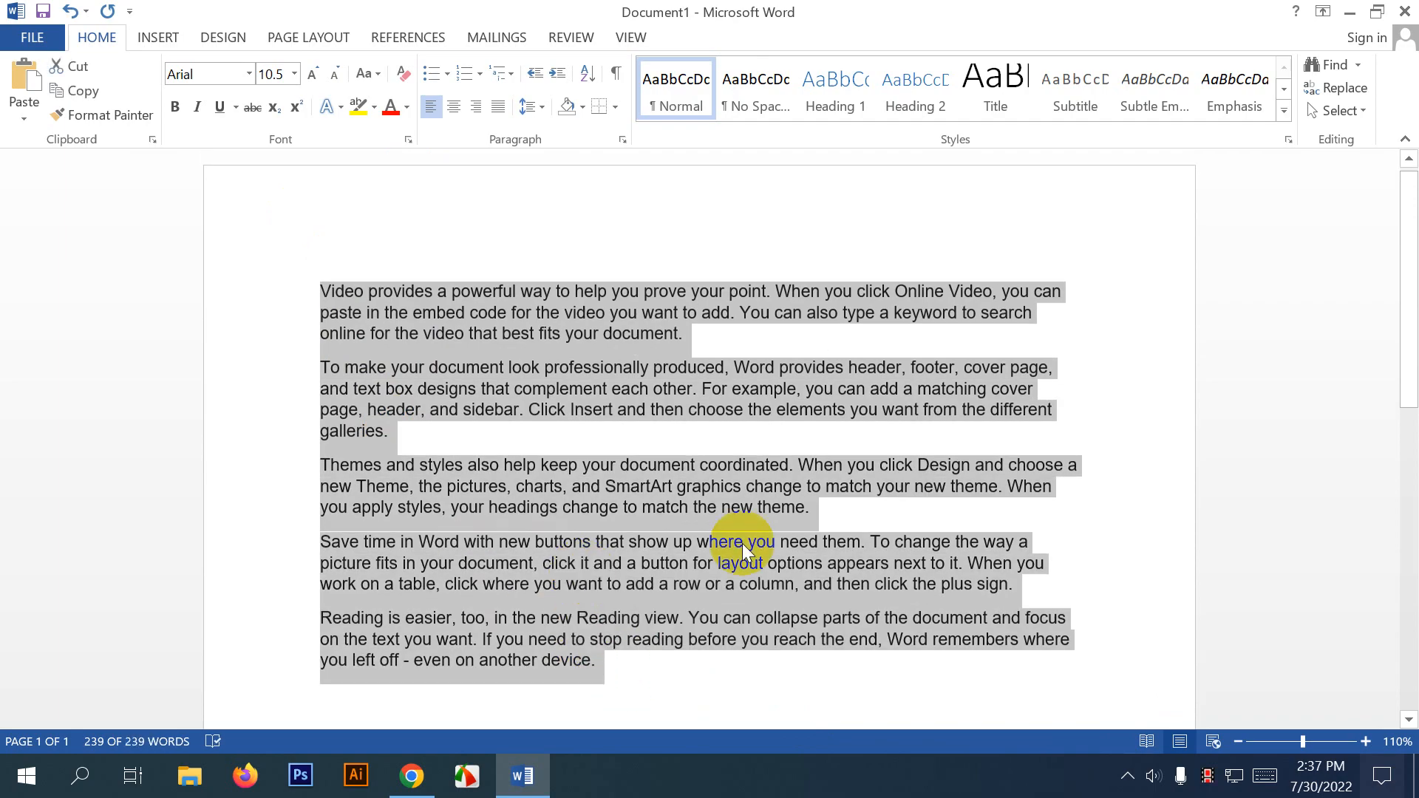
click(536, 313)
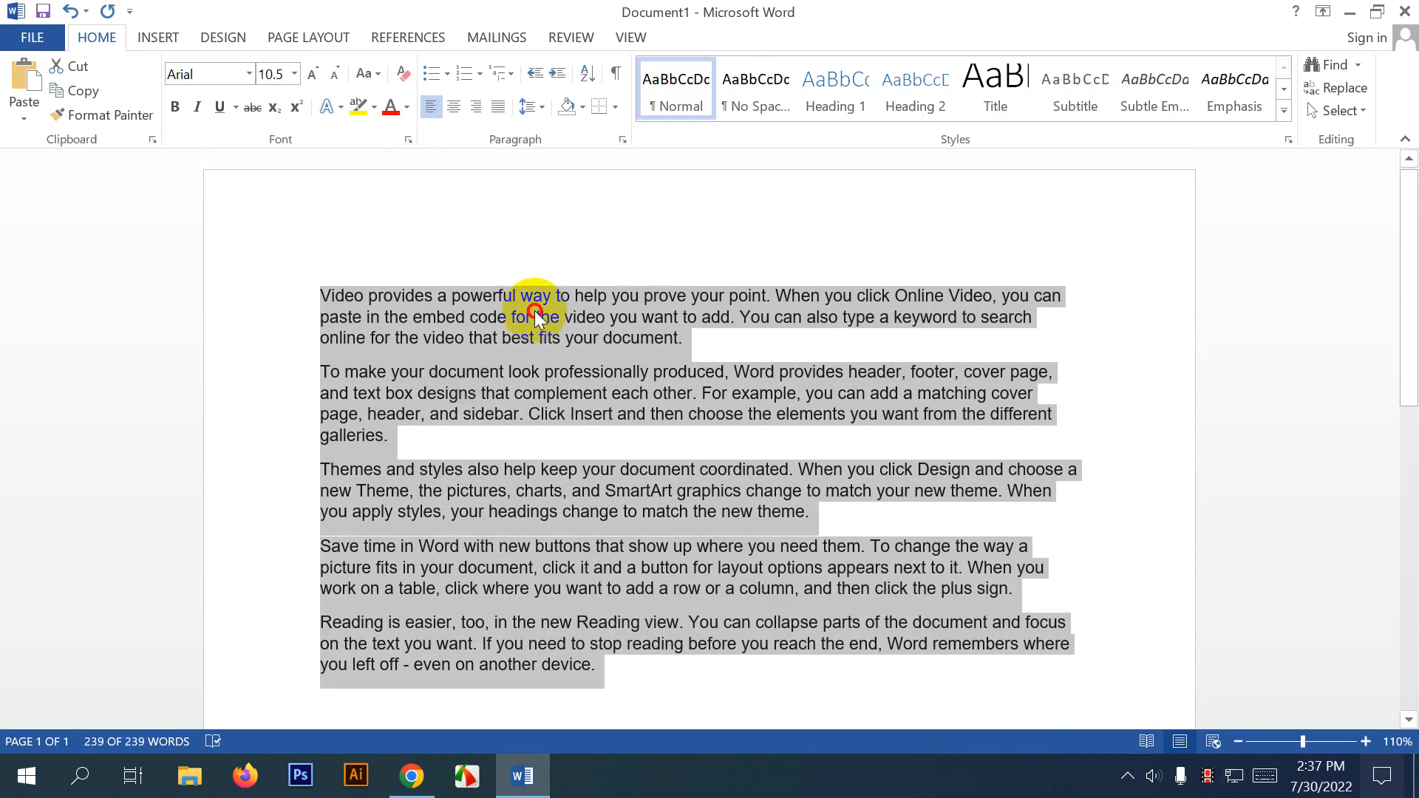
drag(329, 292, 640, 678)
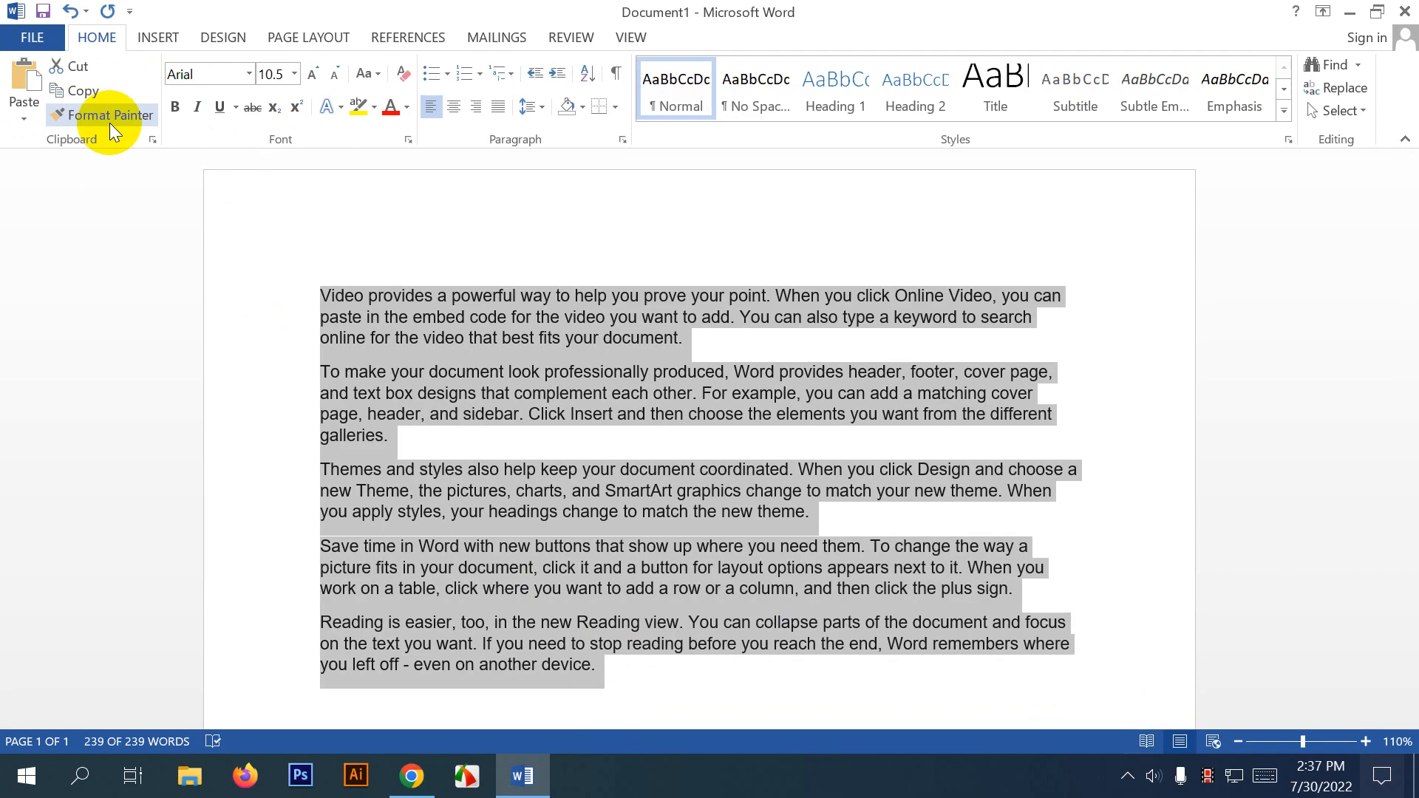
click(464, 339)
Try Calibri Light on all the sample paragraphs, and set their font to Calibri (Body).
drag(320, 294, 658, 669)
click(248, 74)
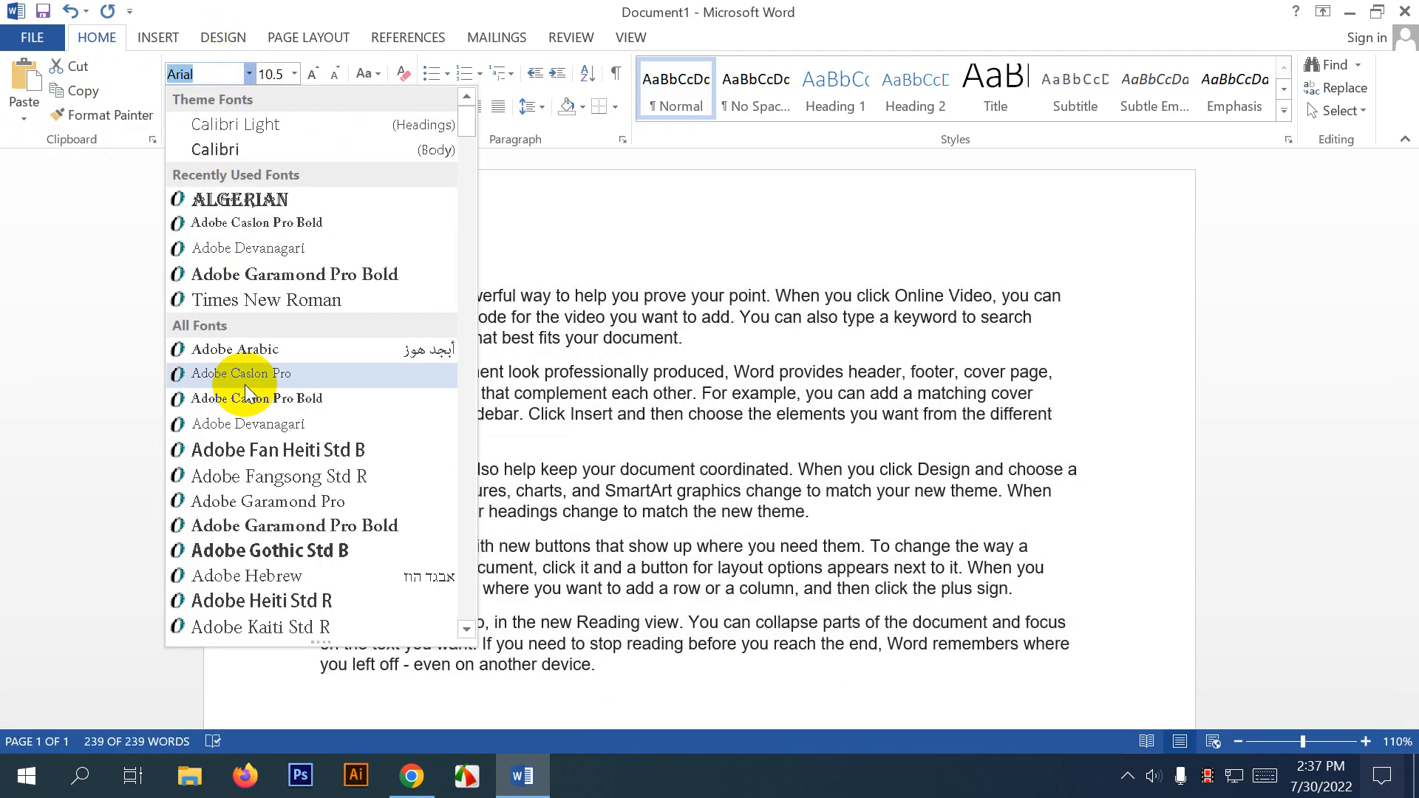
click(331, 122)
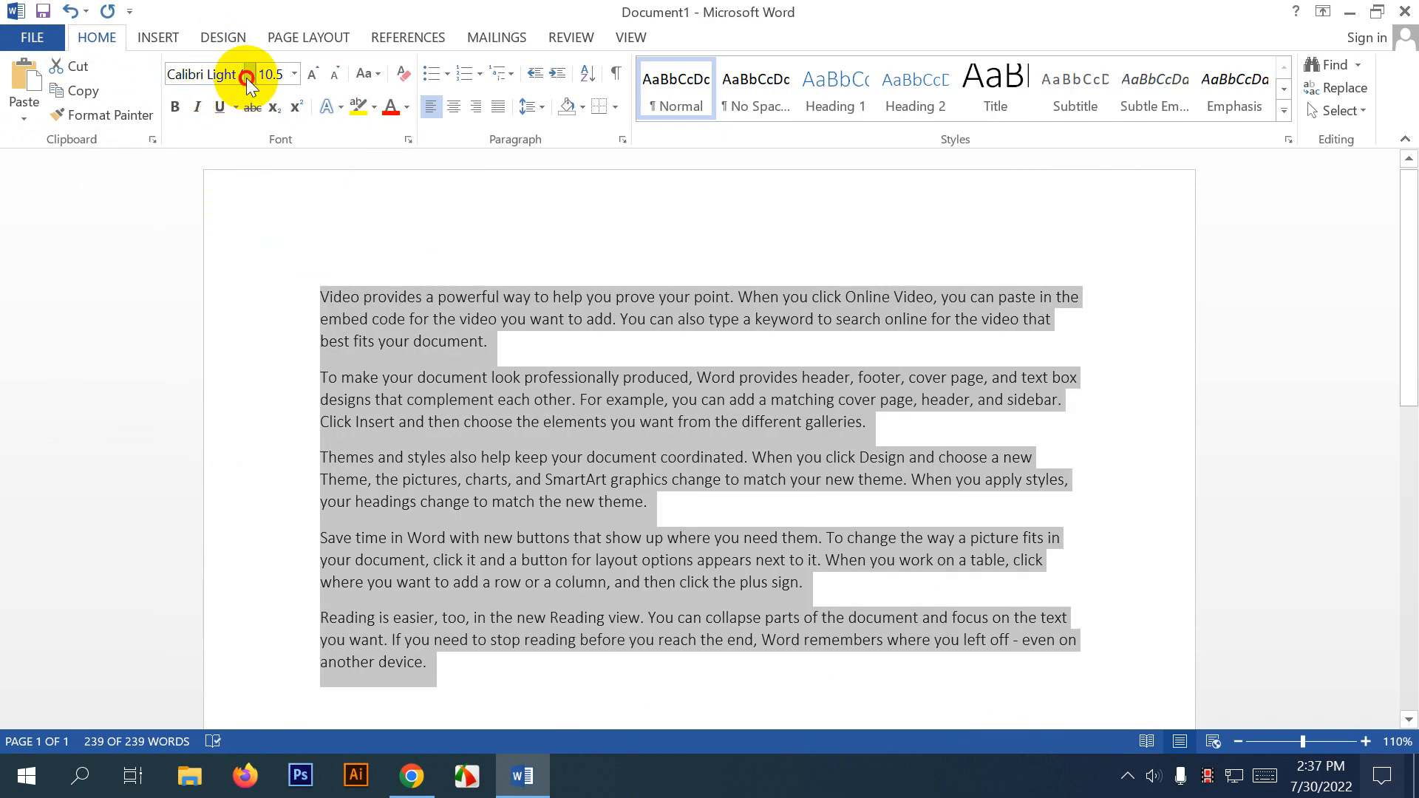
click(247, 78)
click(318, 152)
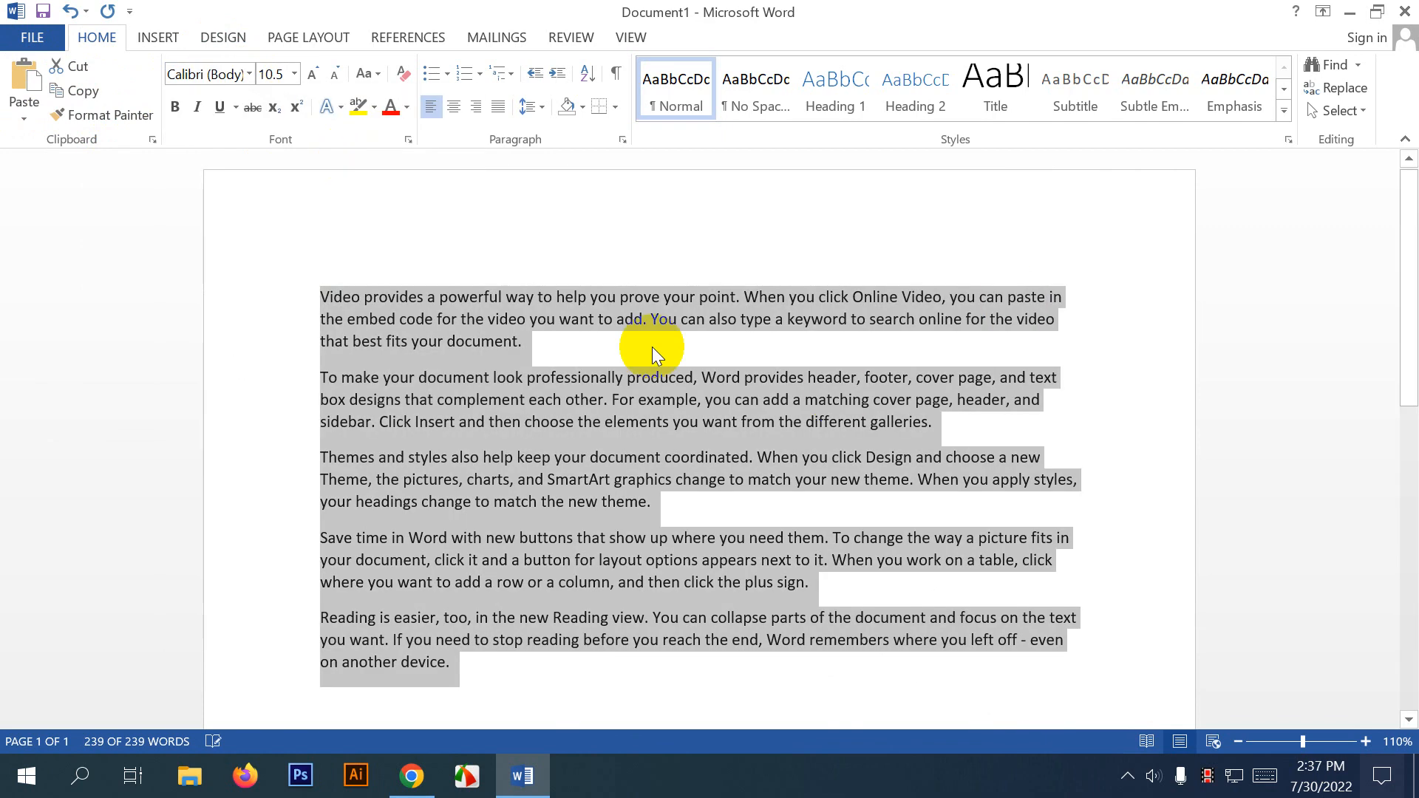
Reselect all the sample paragraphs and try to change their font to "Calibri regular".
click(651, 348)
drag(314, 289, 458, 663)
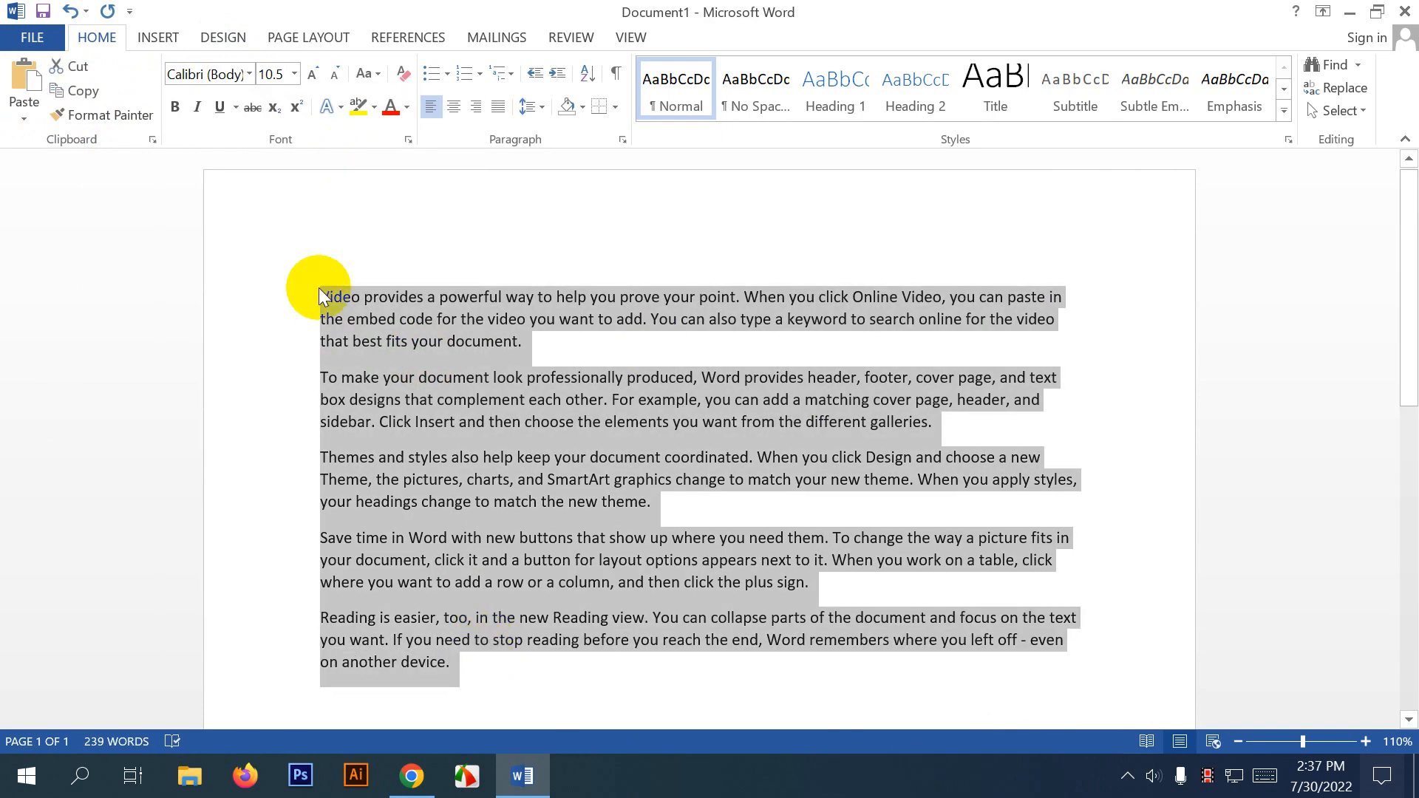
double_click(210, 74)
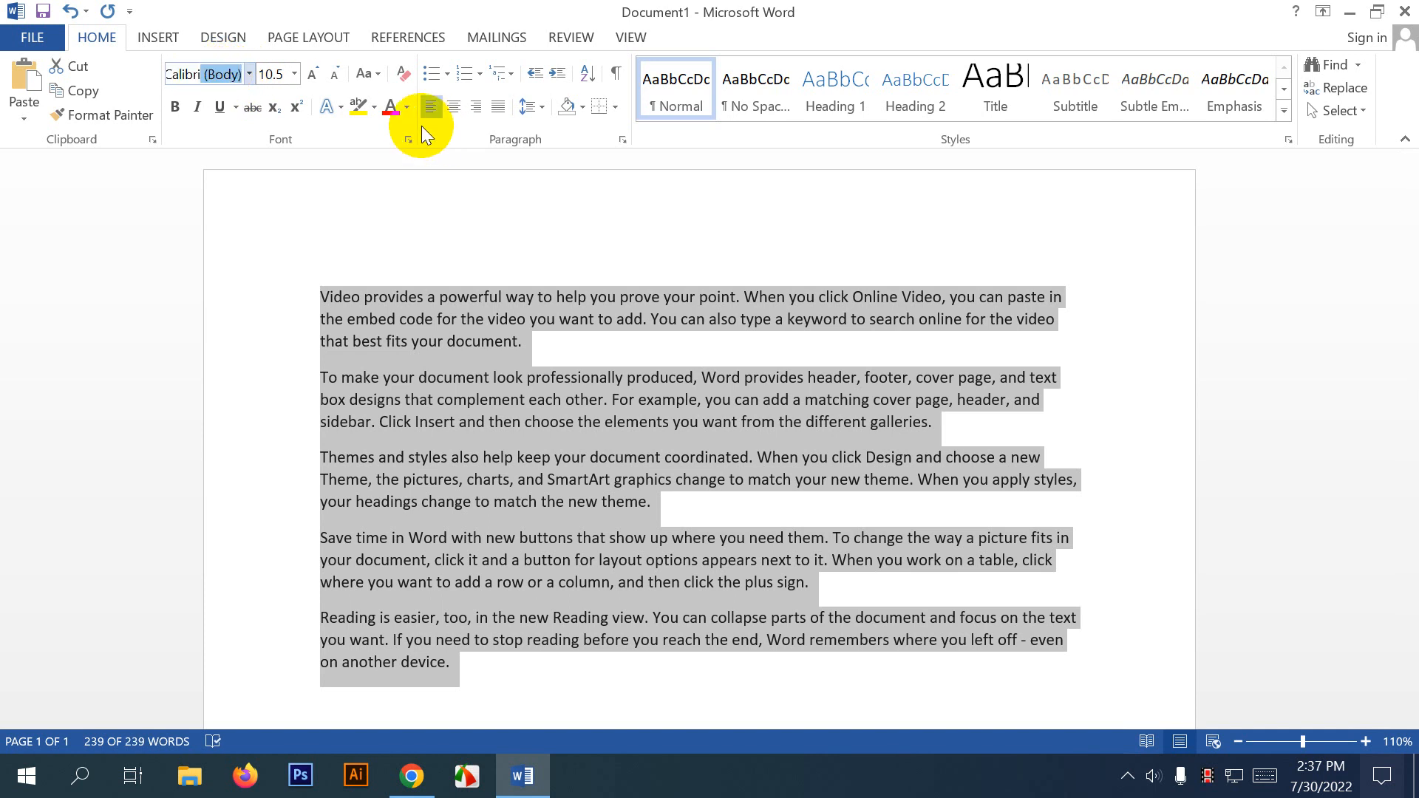
text(Lregular)
key(Return)
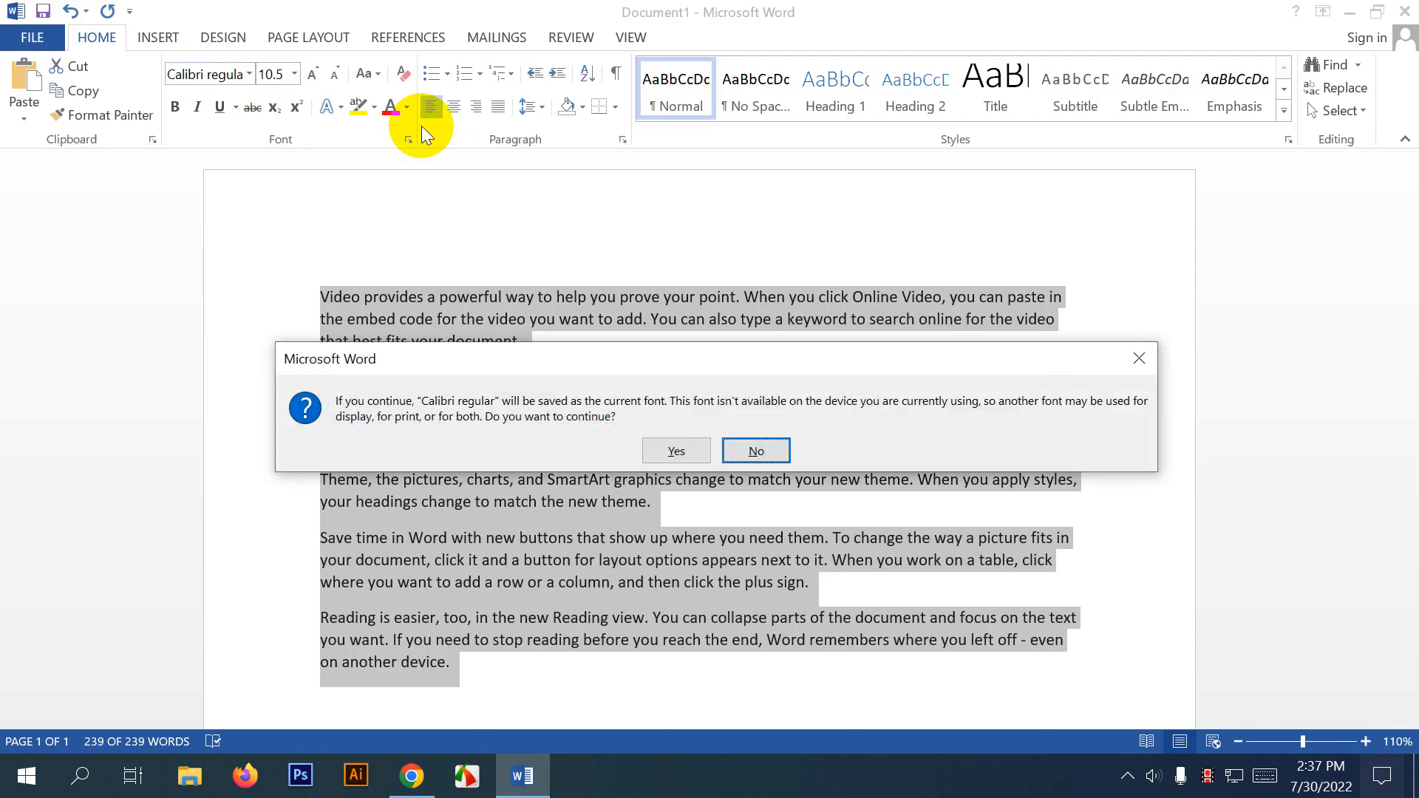
click(1139, 359)
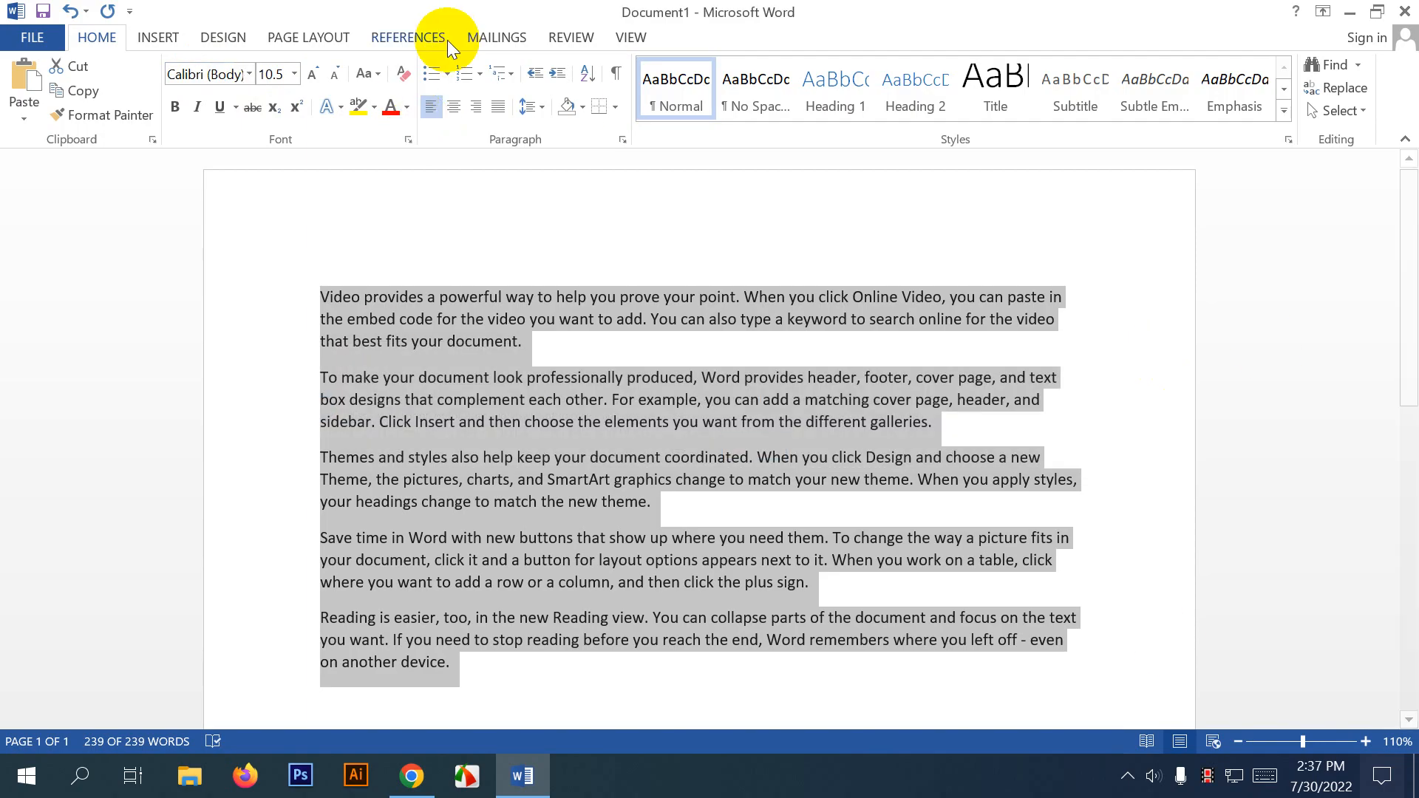
Preview other fonts such as Arial Black and Bauhaus 93 on the selected sample text, and keep Calibri (Body).
click(249, 74)
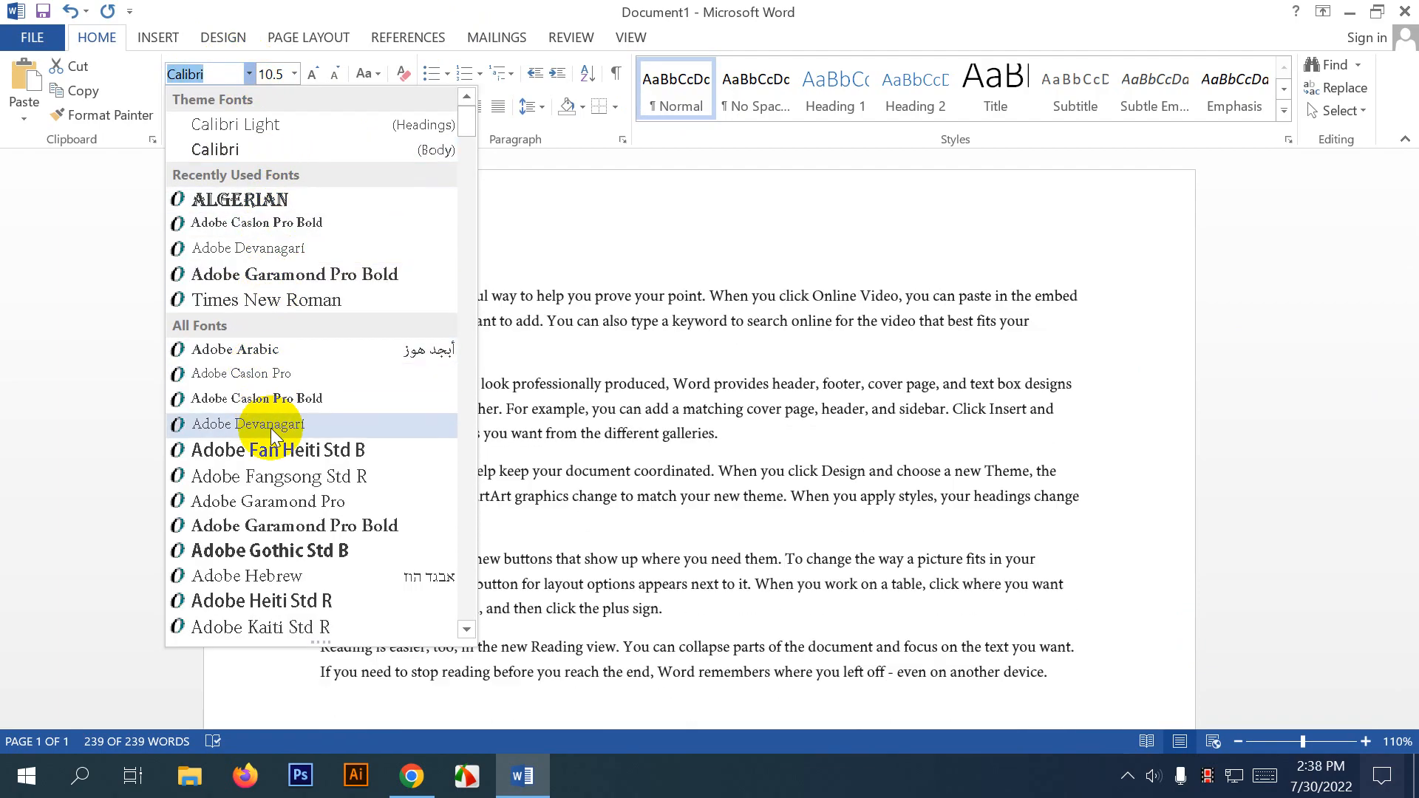
scroll(351, 422, down, 2)
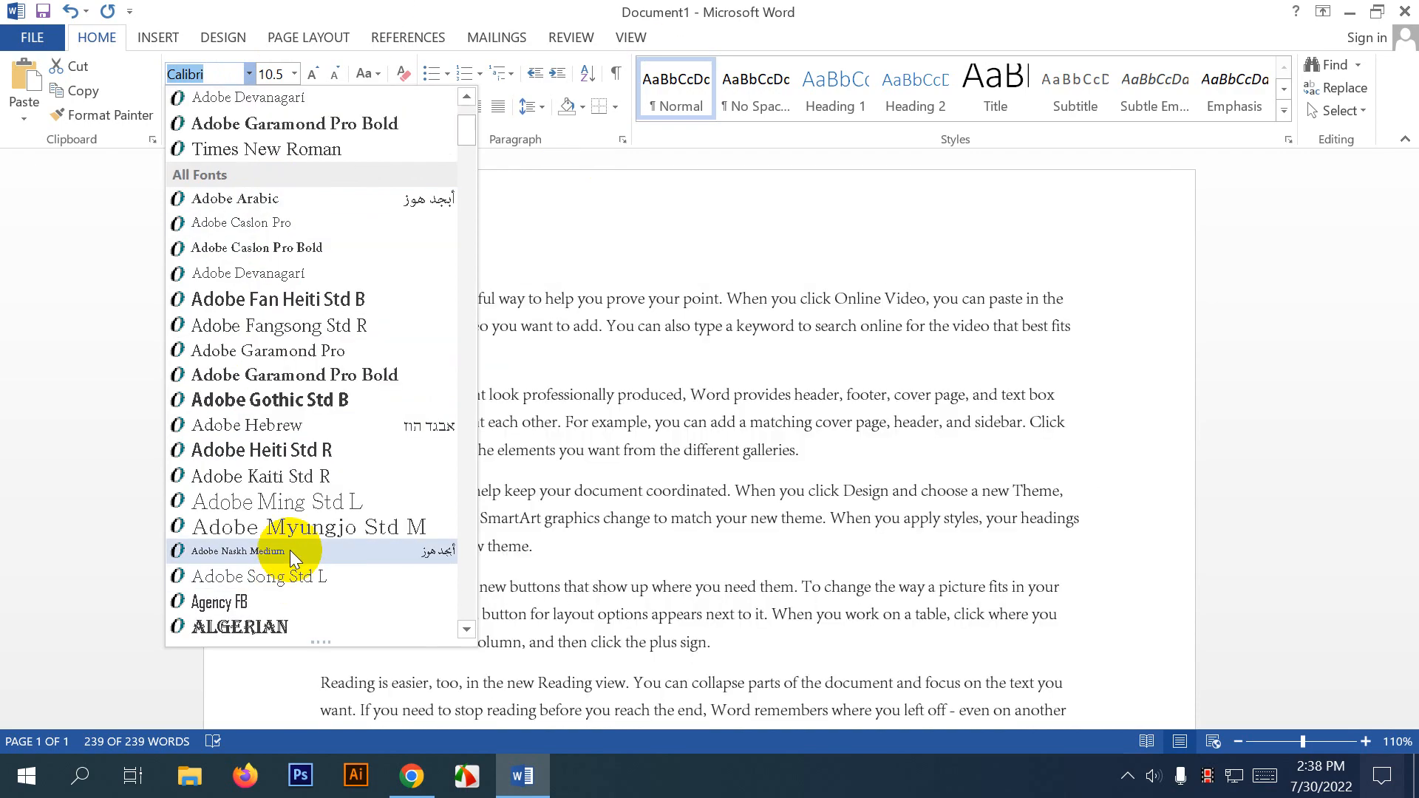
scroll(305, 510, down, 1)
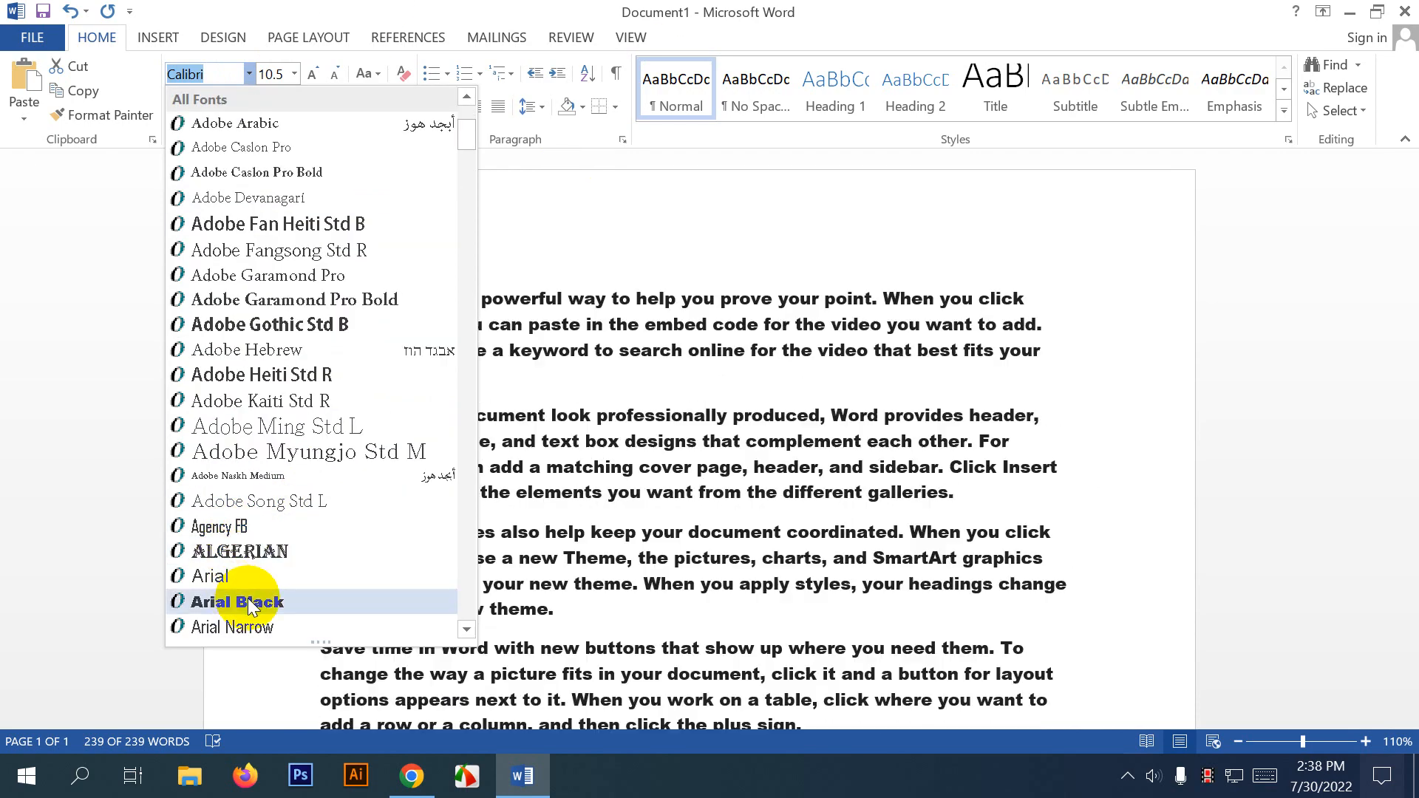
scroll(247, 602, down, 2)
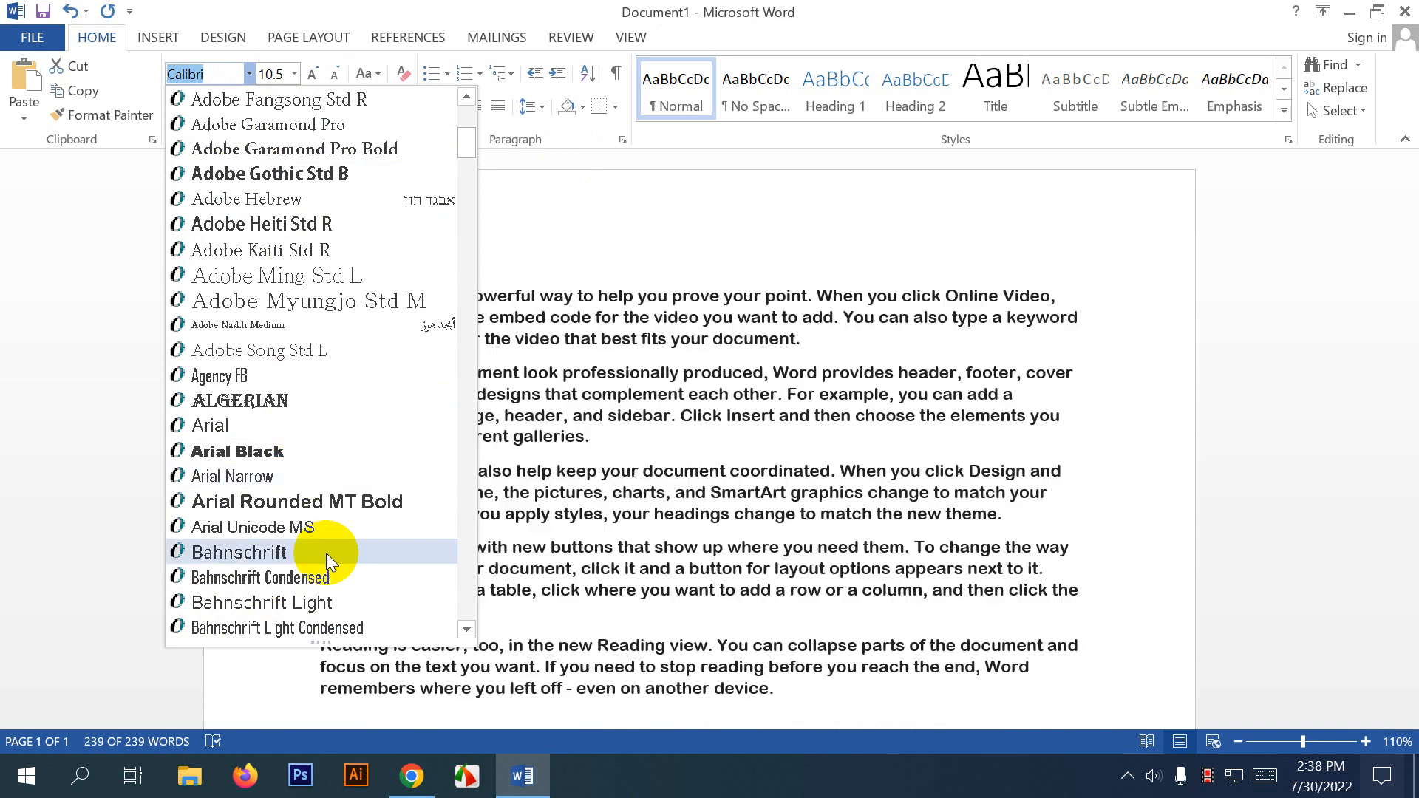
scroll(326, 552, down, 2)
scroll(326, 553, down, 1)
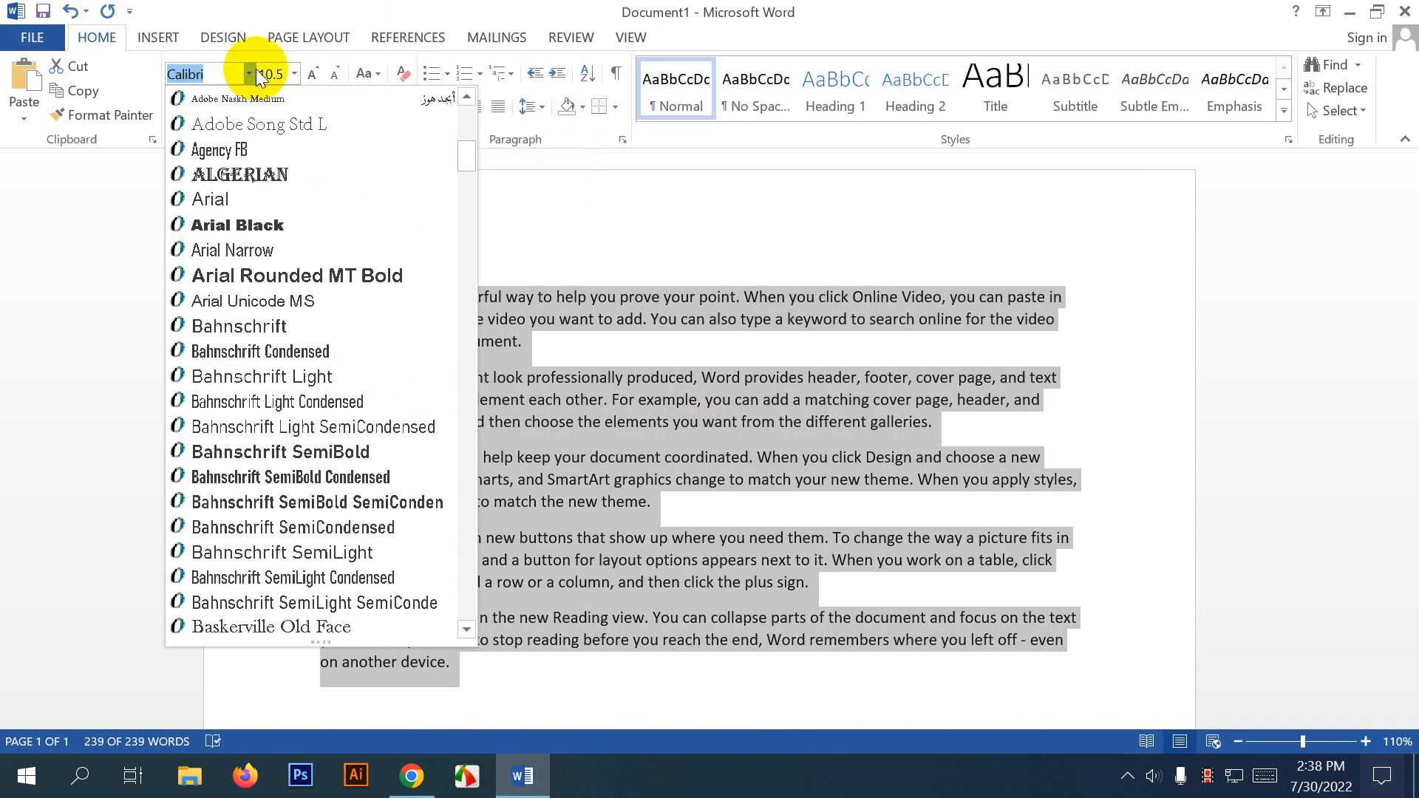
scroll(357, 437, down, 3)
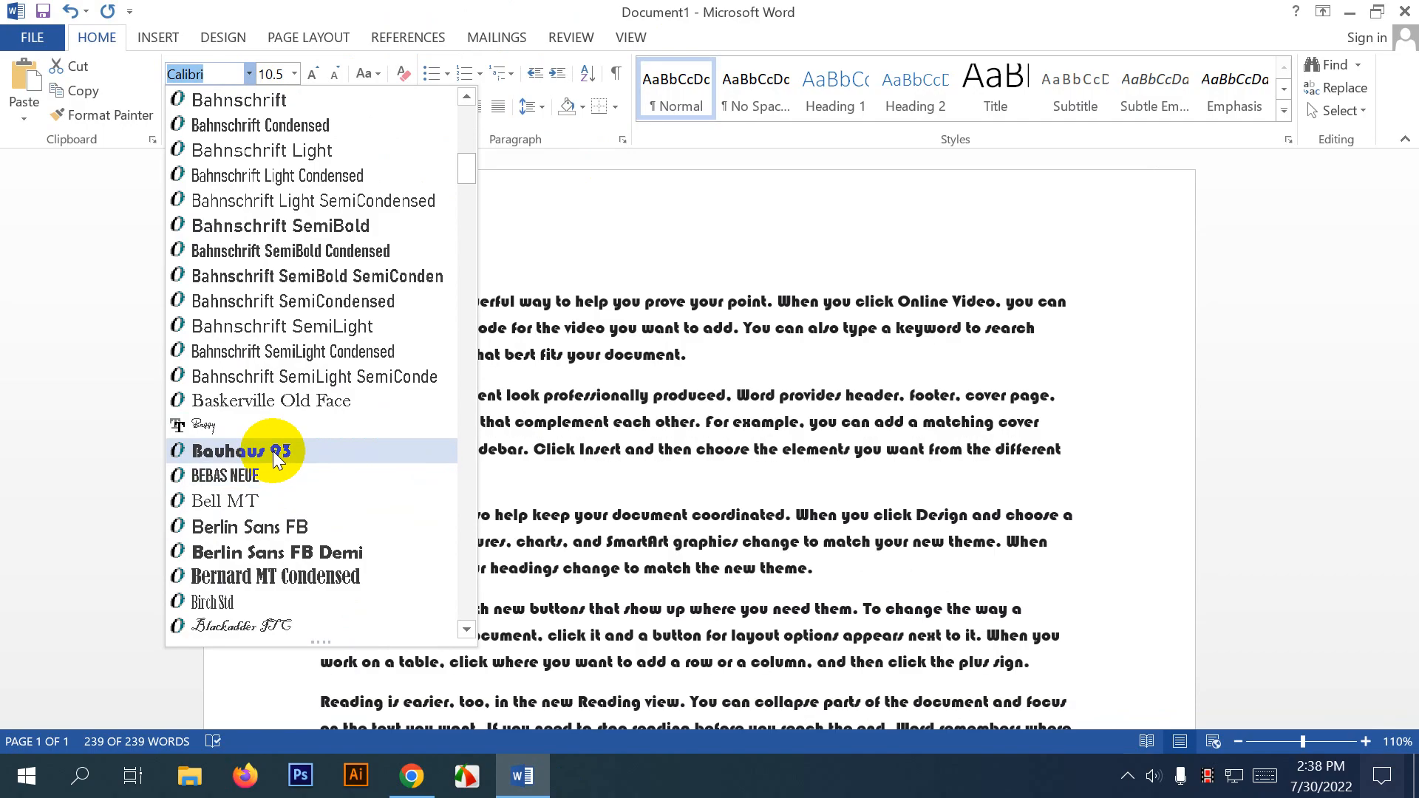
scroll(276, 449, down, 2)
scroll(343, 420, up, 15)
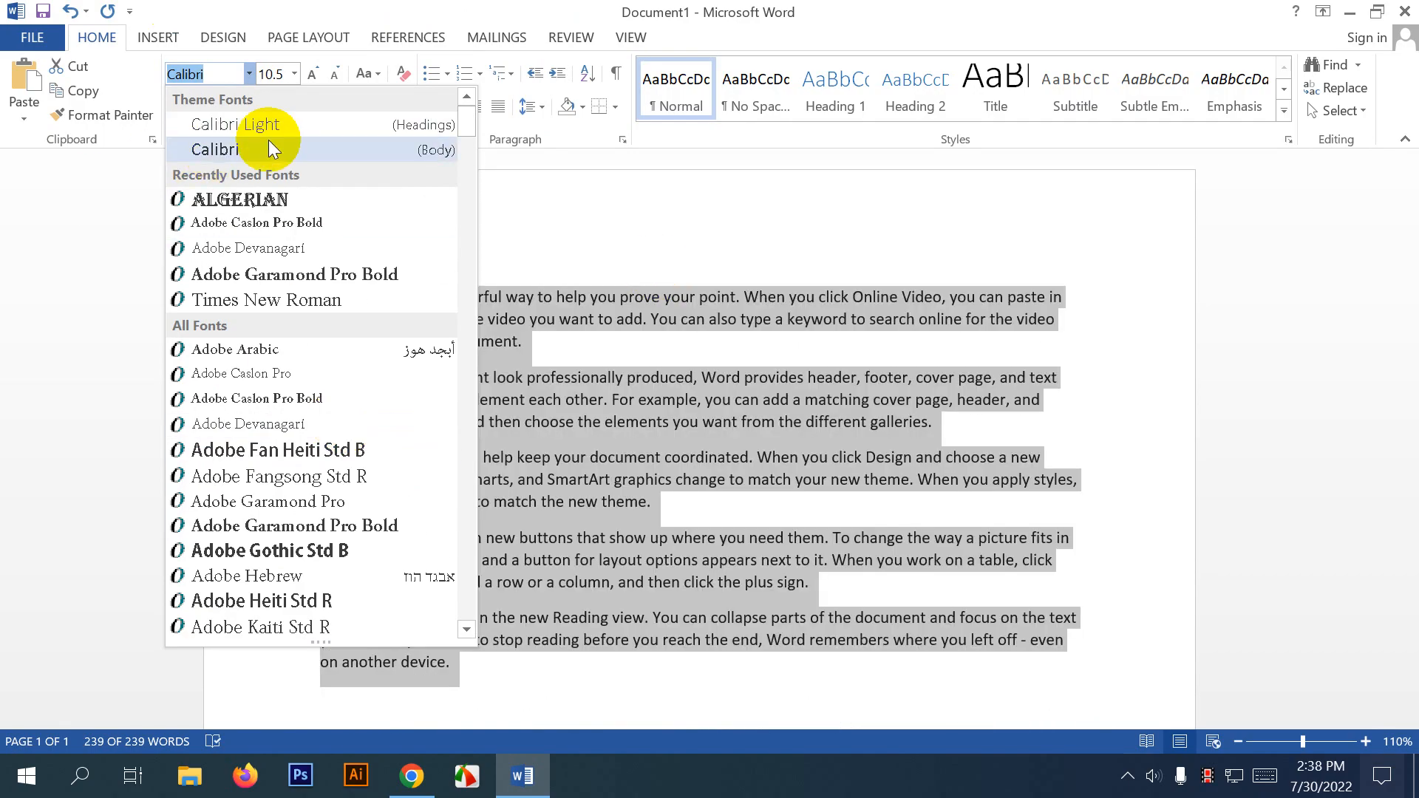
click(269, 144)
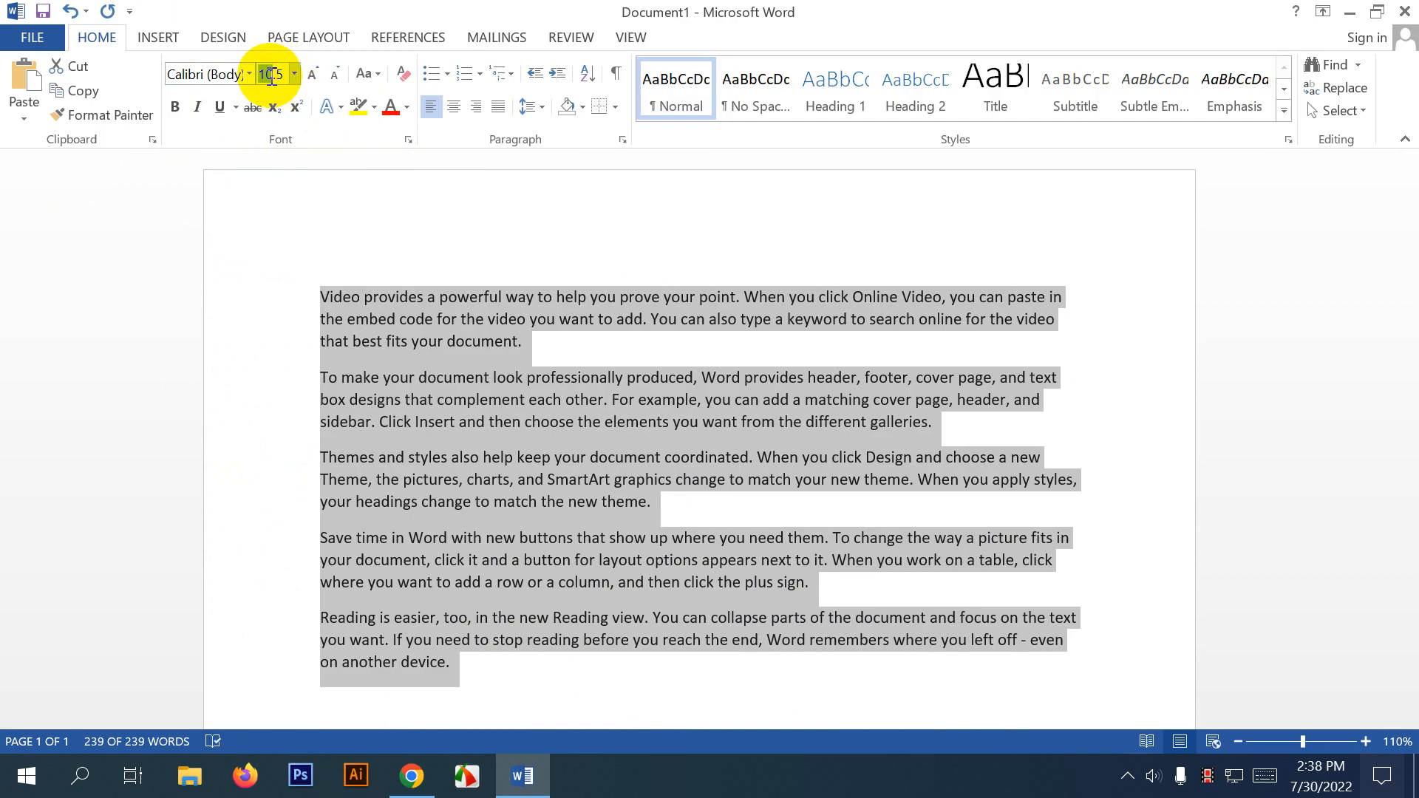
Set the font size of the selected sample paragraphs to 12.
click(278, 71)
drag(278, 71, 264, 74)
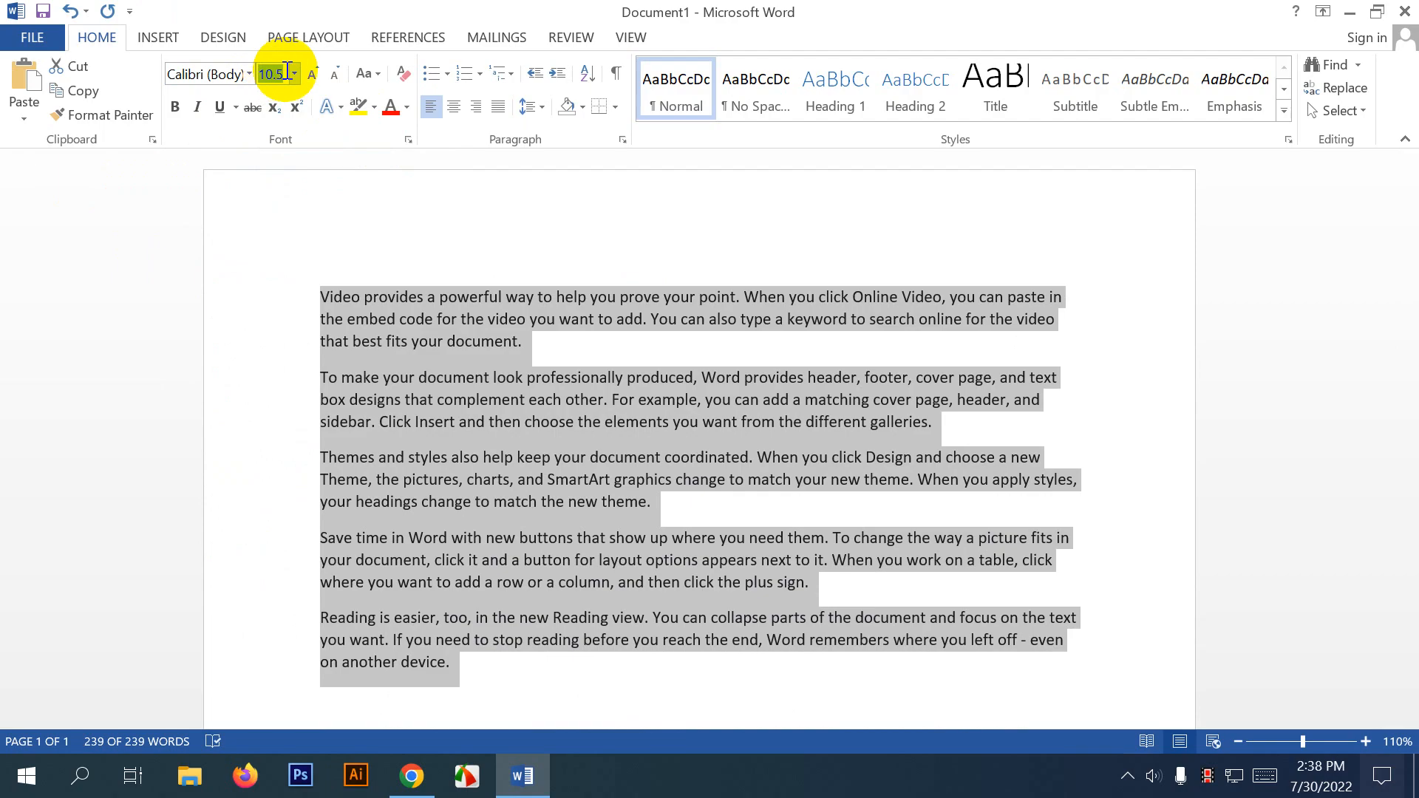
text(12)
key(Return)
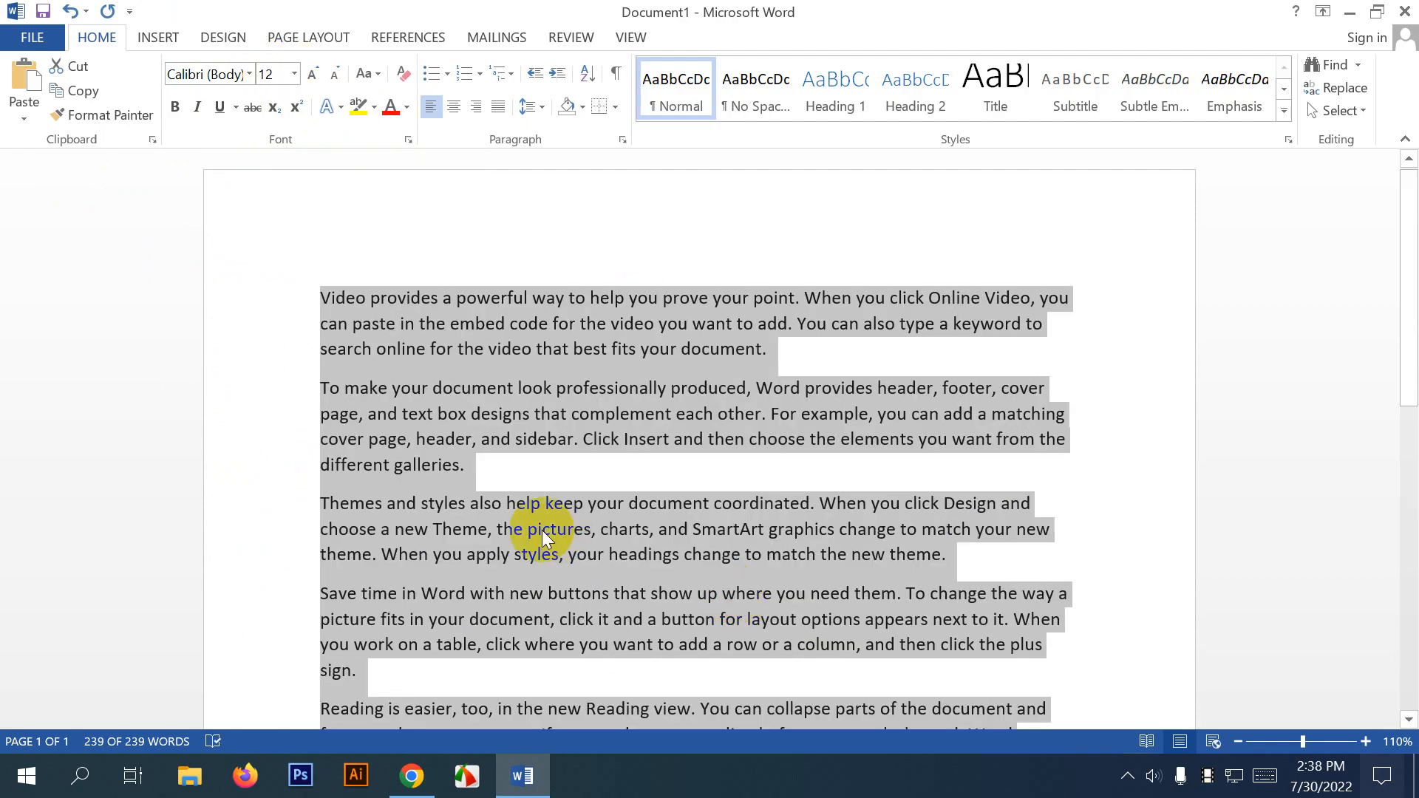
scroll(542, 530, down, 2)
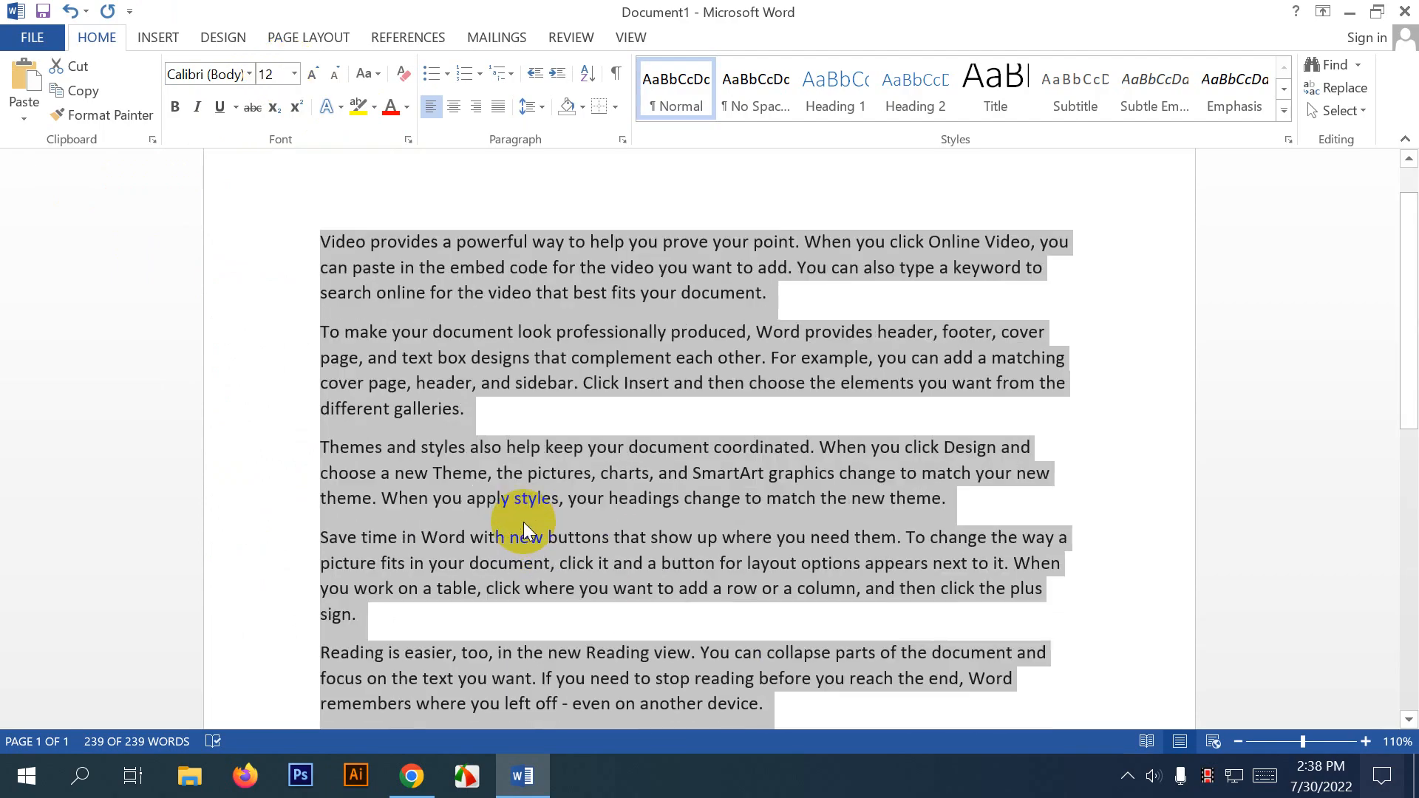
click(295, 76)
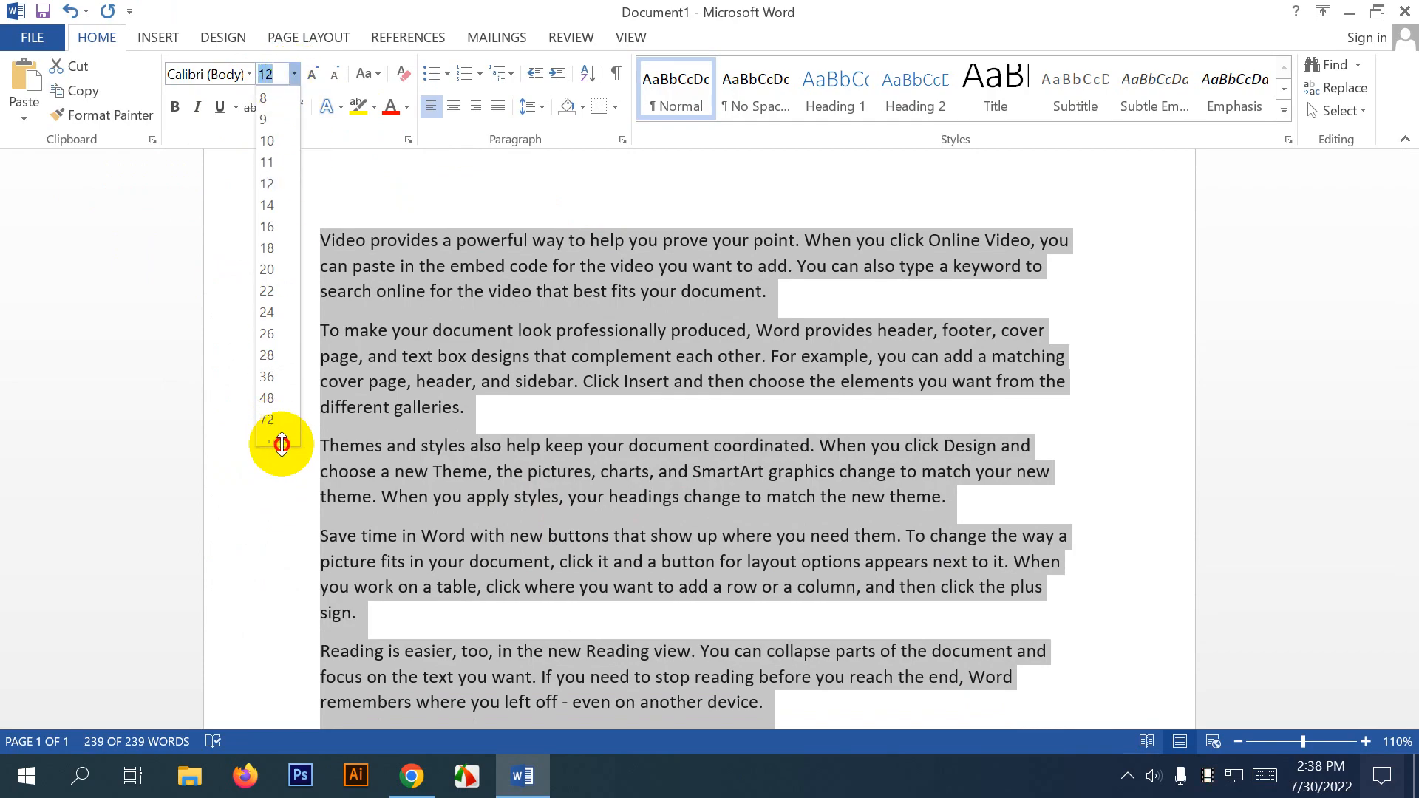
drag(274, 434, 285, 627)
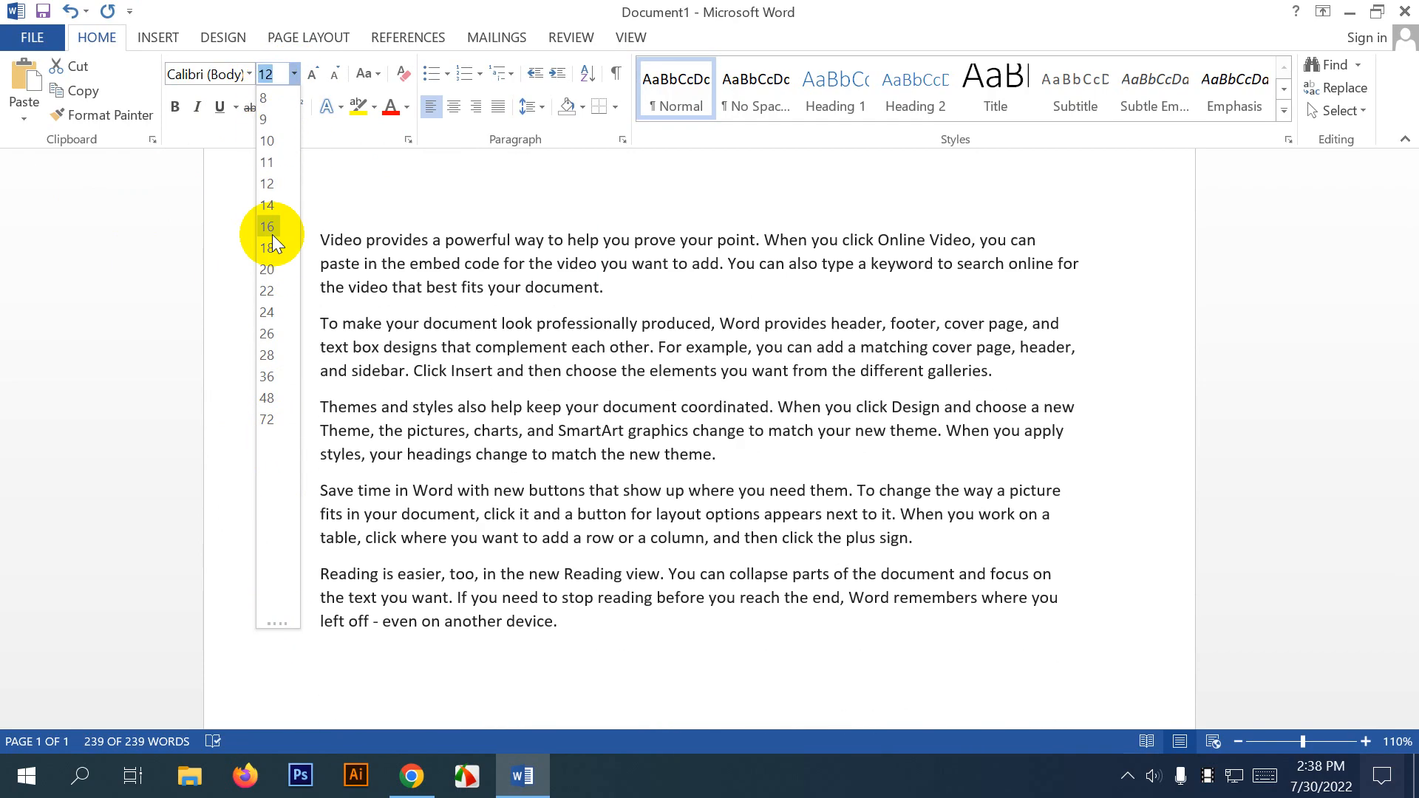
click(278, 627)
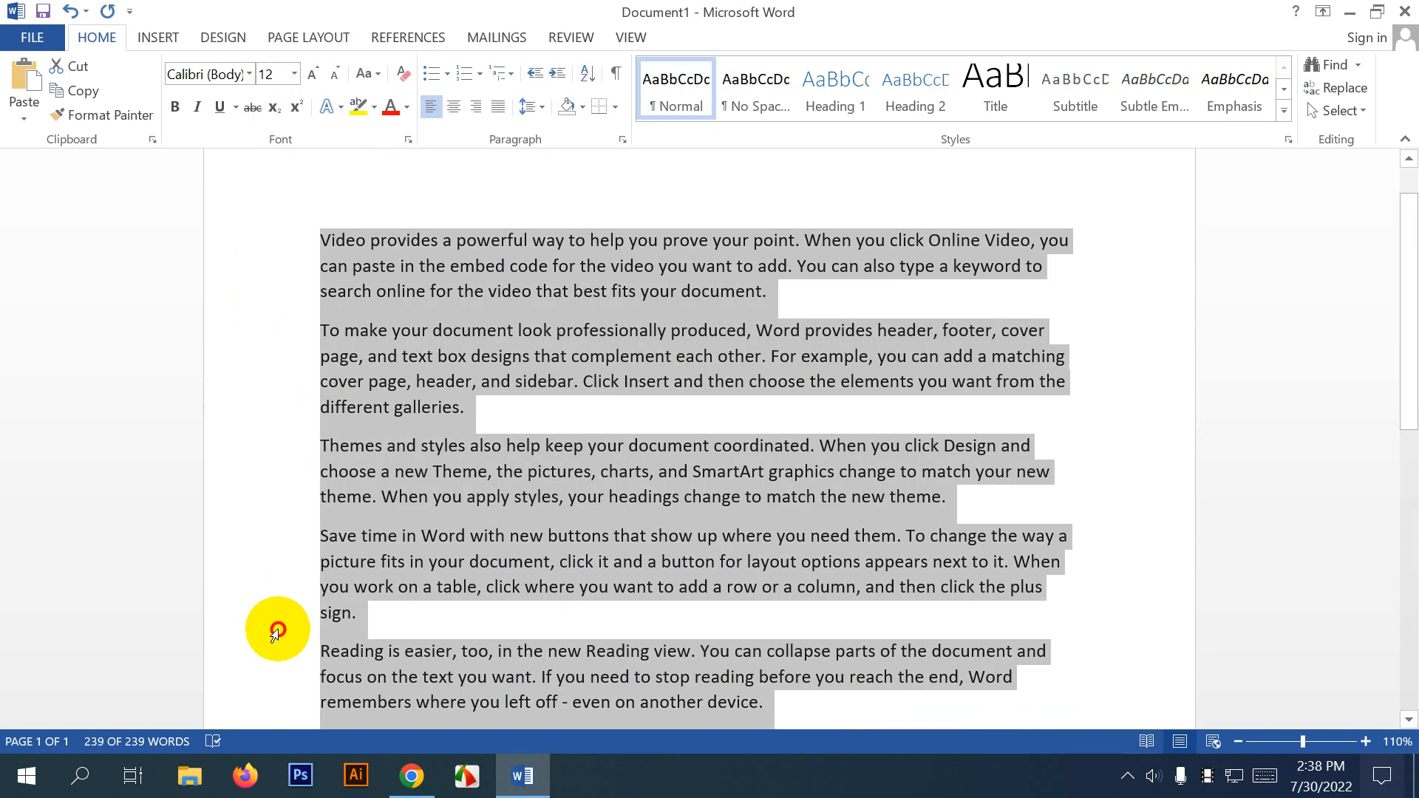
Try font size 72 on the selected sample paragraphs, and set their size to 10.
click(296, 74)
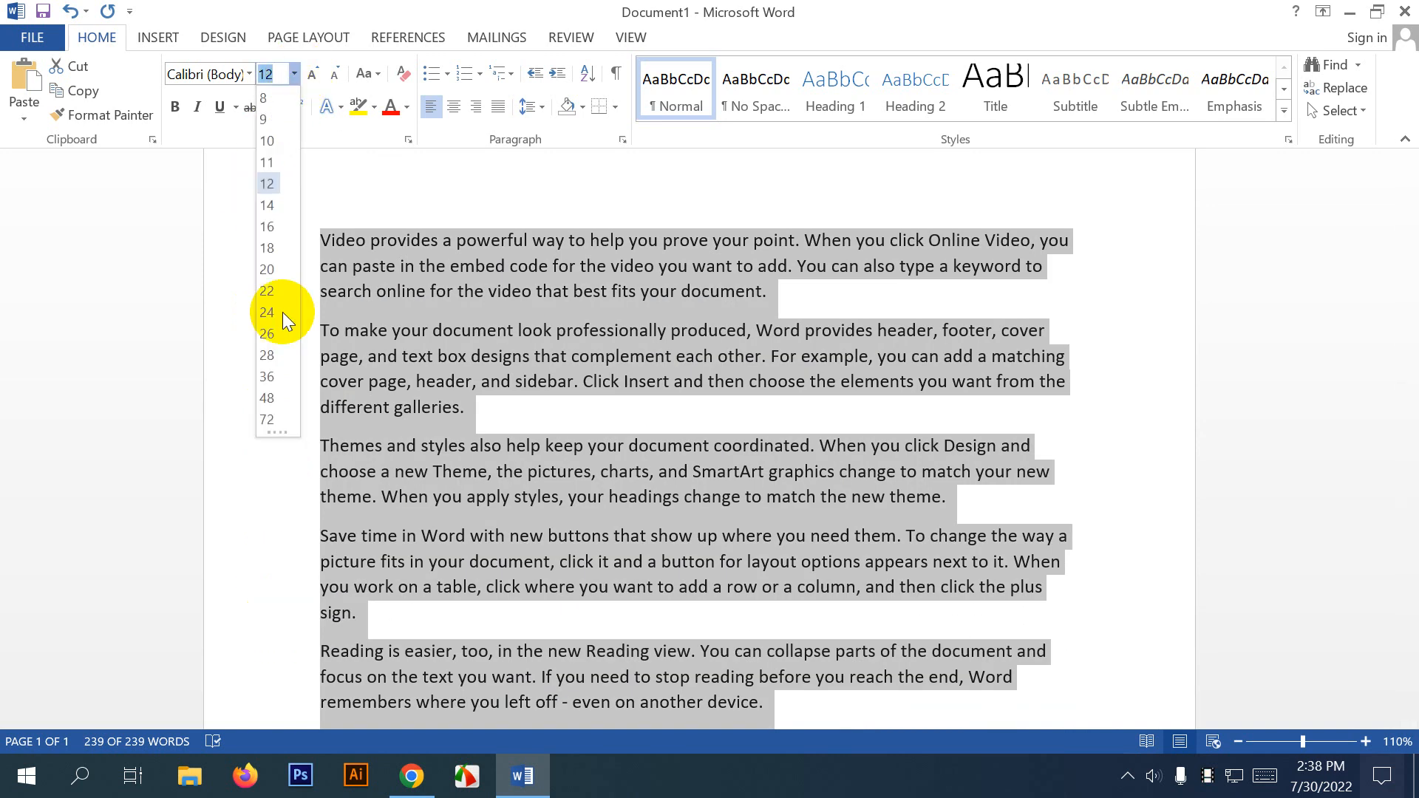
click(271, 422)
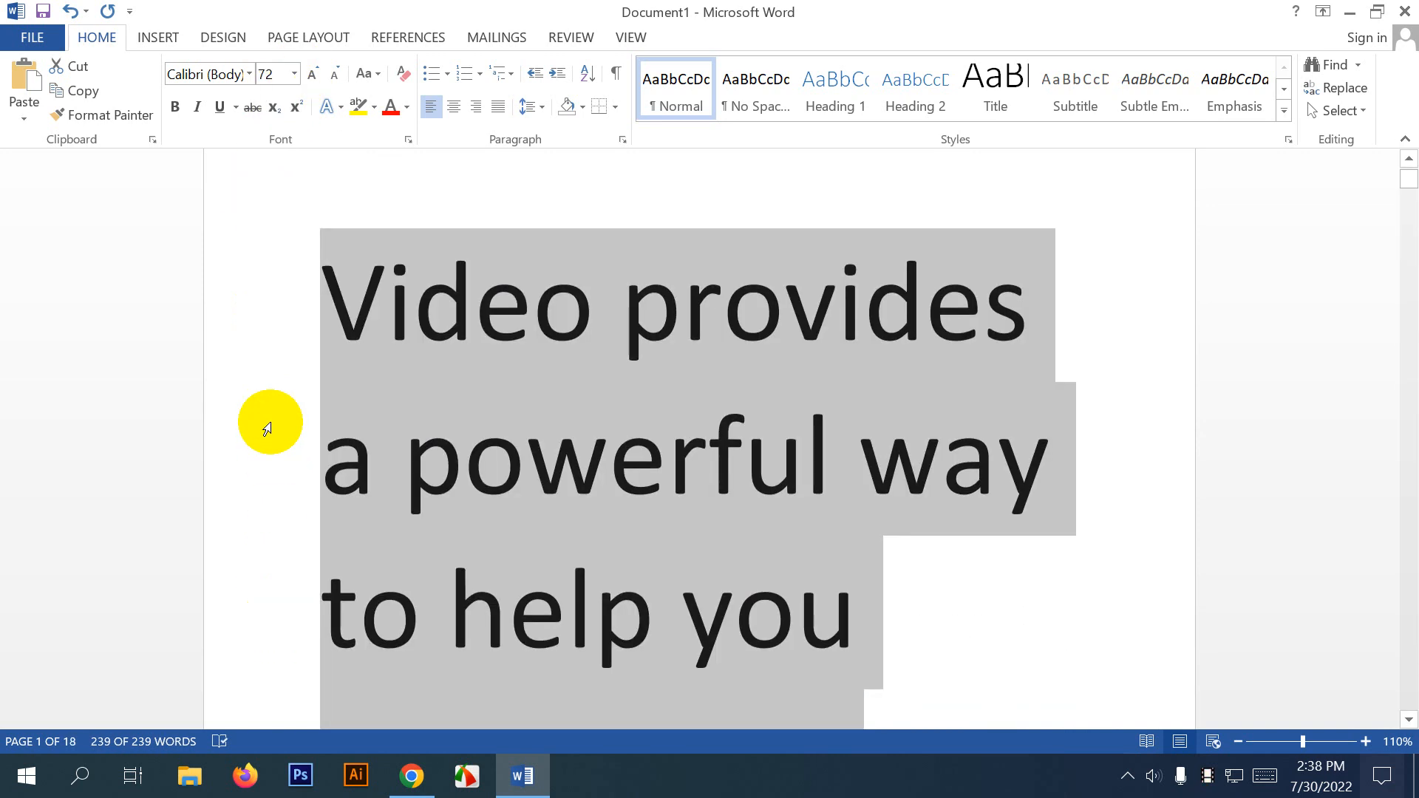
click(294, 75)
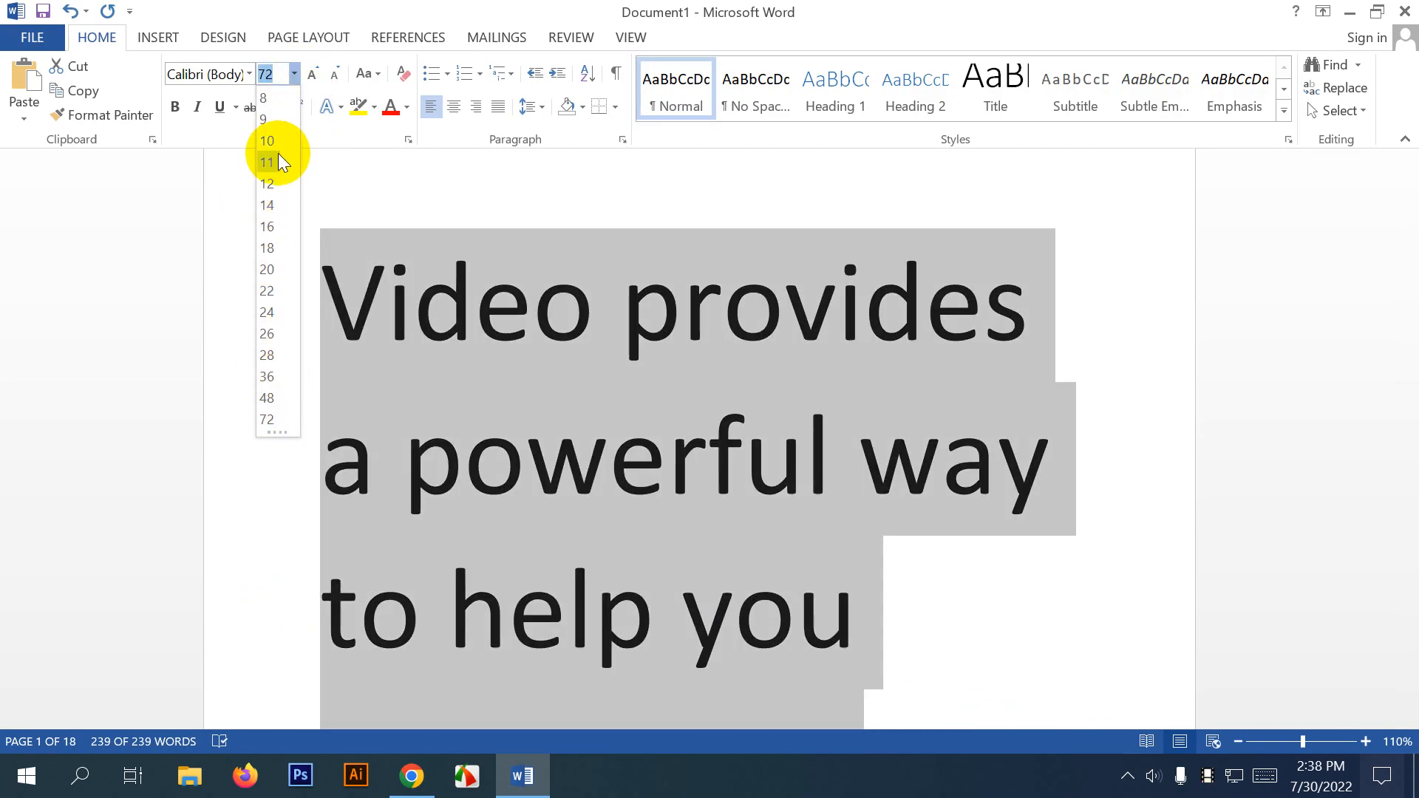
click(278, 144)
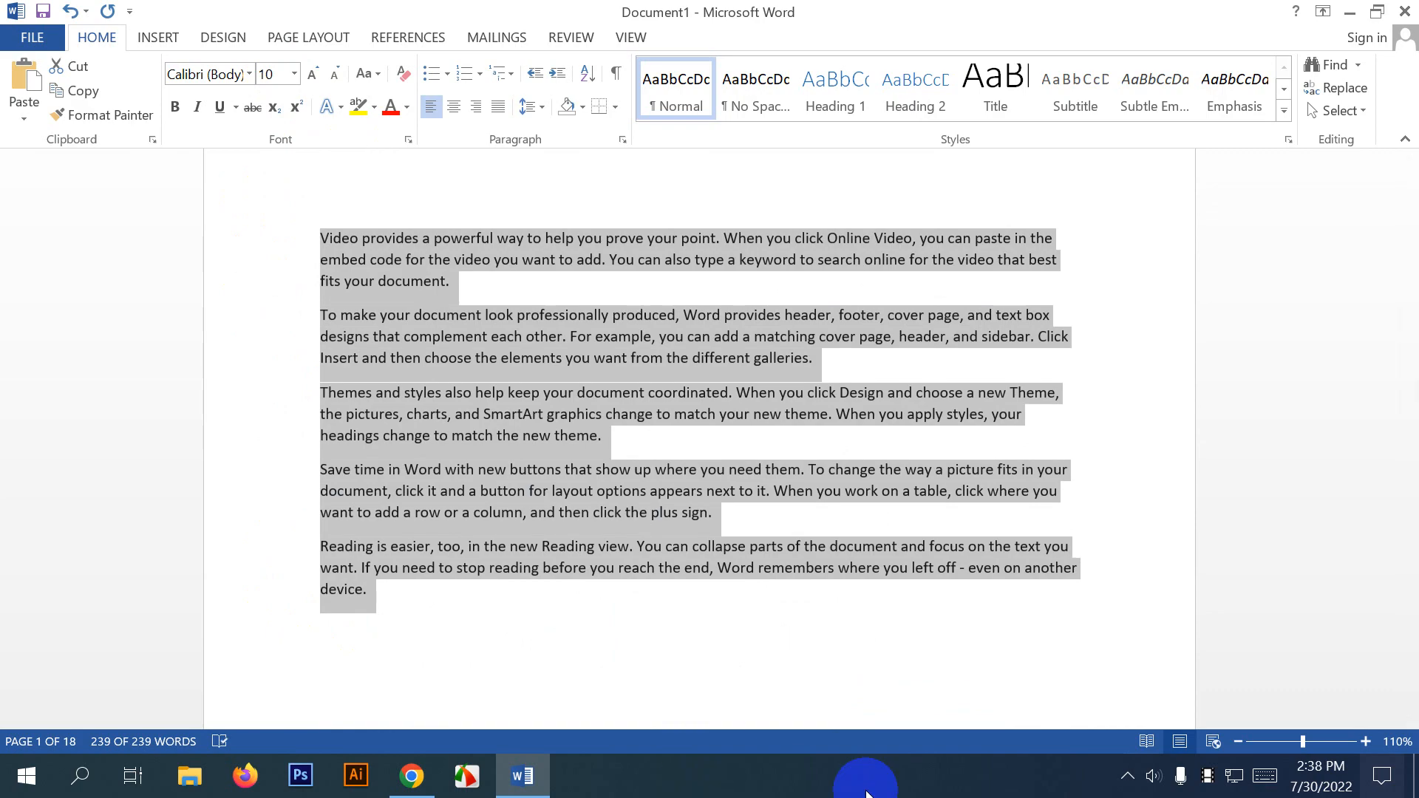
Enlarge the selected sample paragraphs to 72 once more and return them to size 10.
click(294, 74)
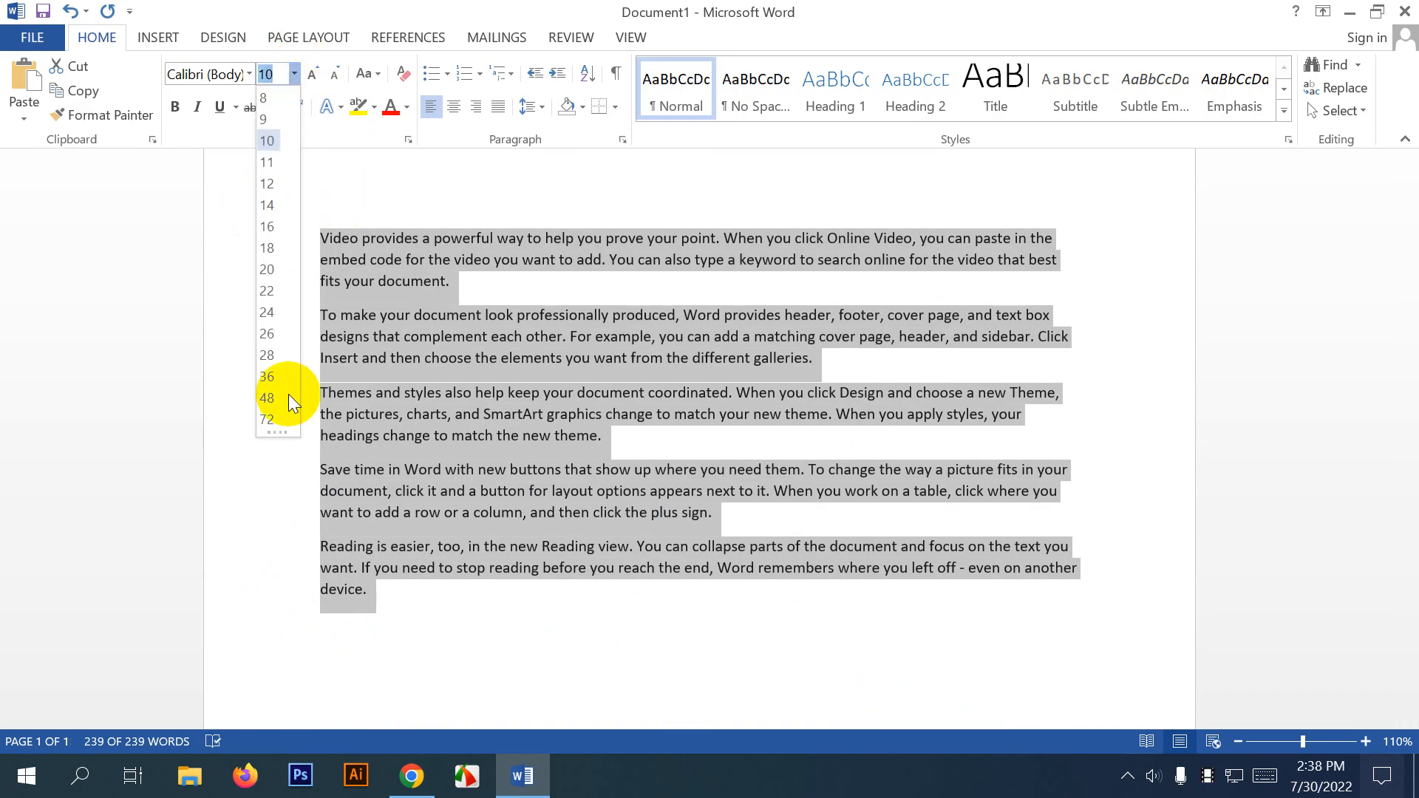
click(270, 418)
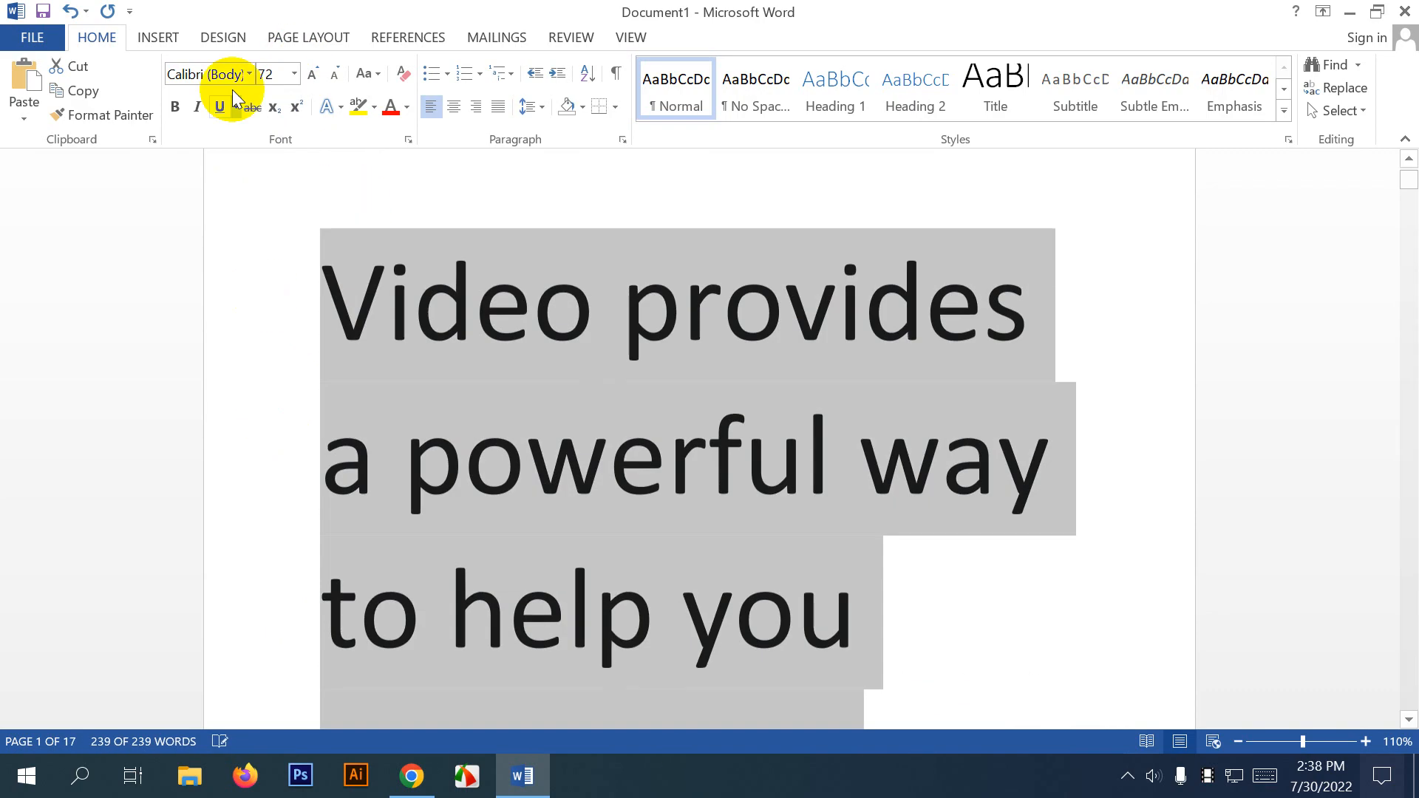
click(294, 74)
click(281, 141)
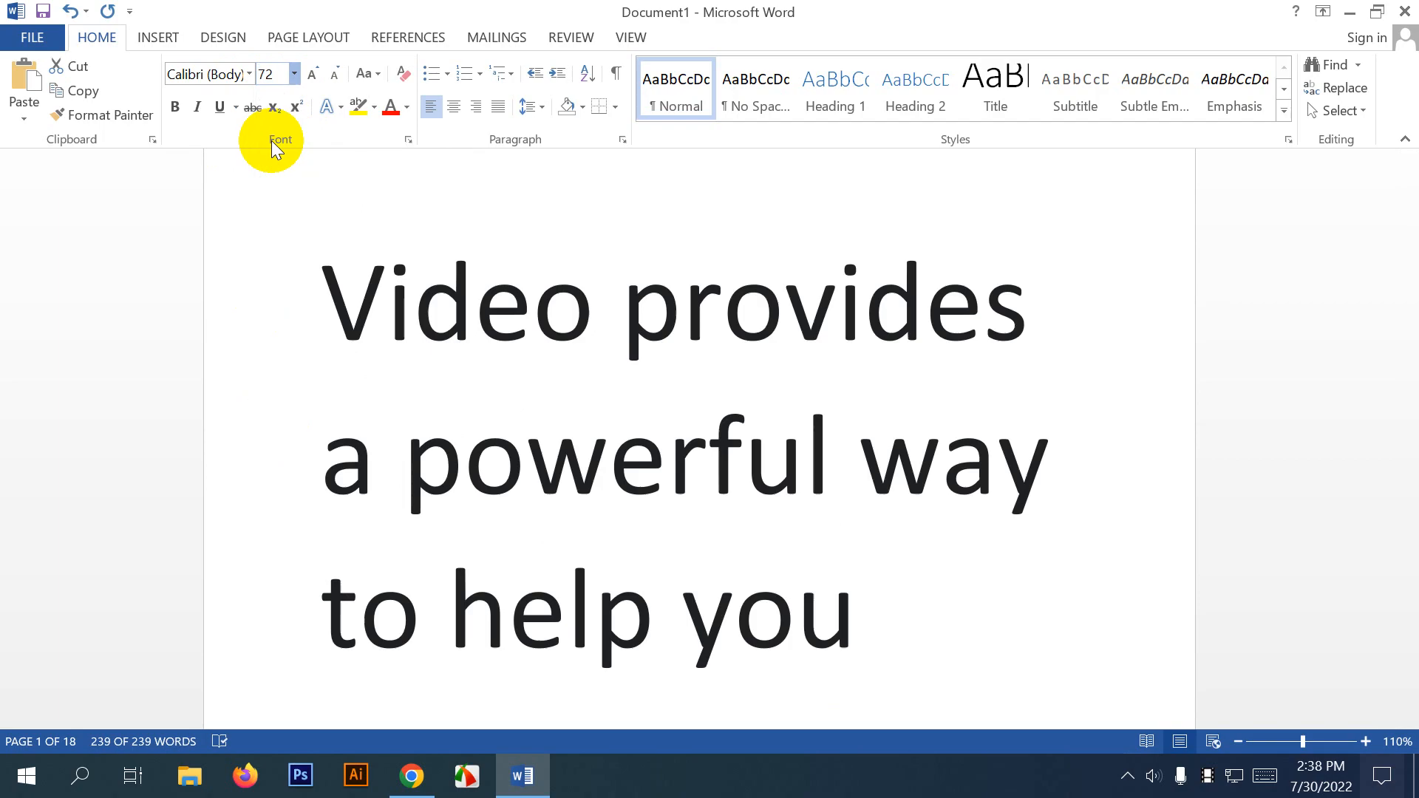
Try a custom font size of 100 on the selected sample paragraphs and undo it.
click(279, 74)
click(275, 75)
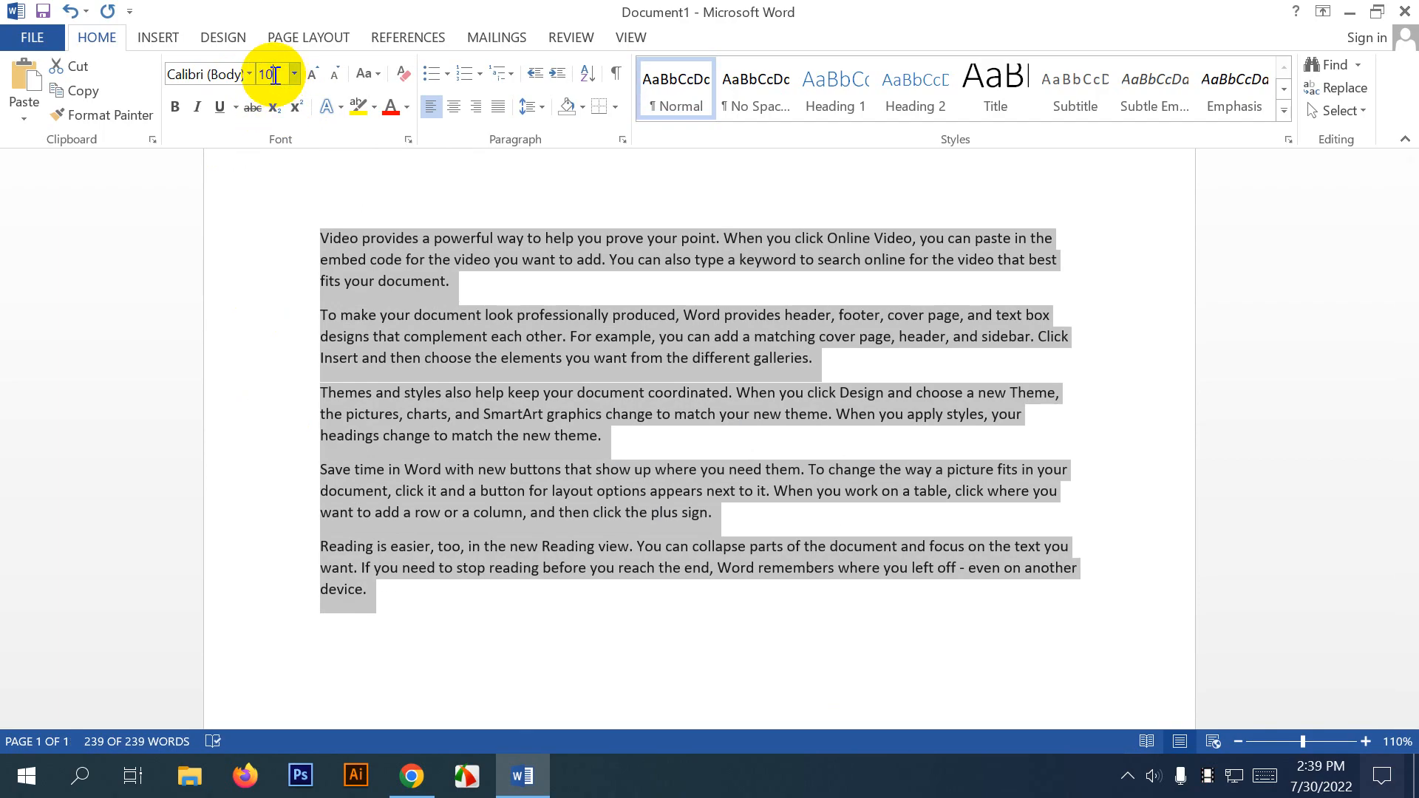
text(0)
key(Return)
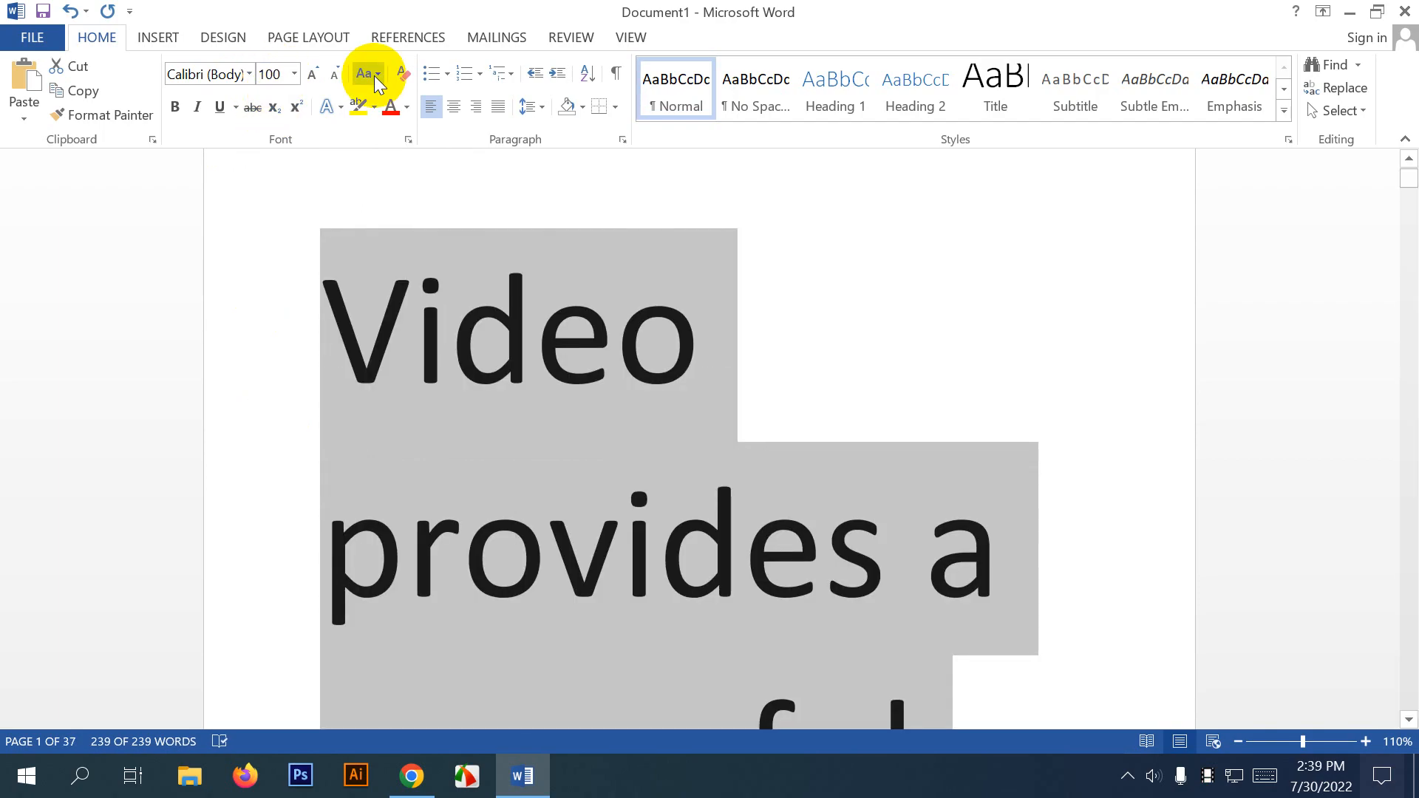
key(ctrl+z)
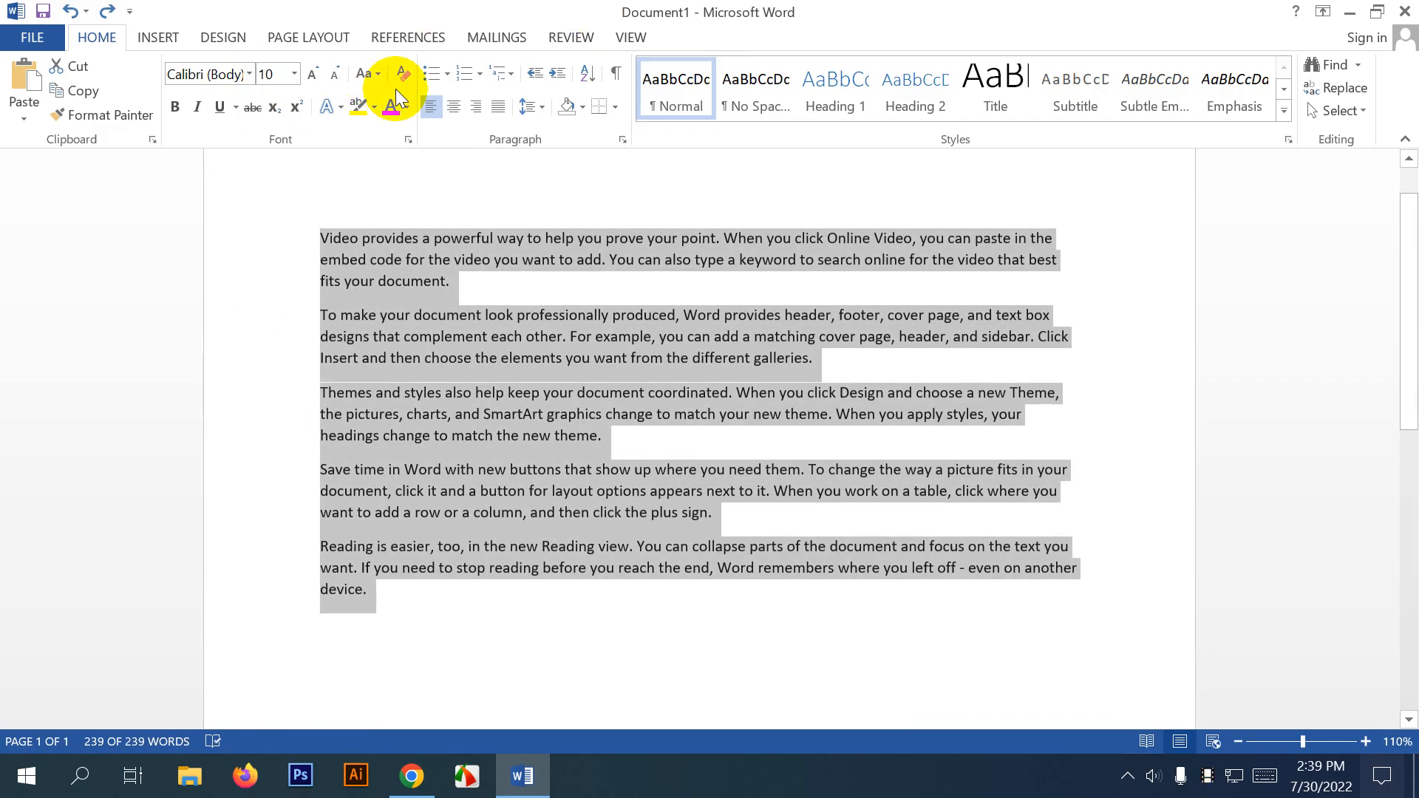
Enlarge the selected sample paragraphs step by step up to font size 190 with Increase Font Size.
double_click(318, 77)
double_click(318, 76)
double_click(318, 77)
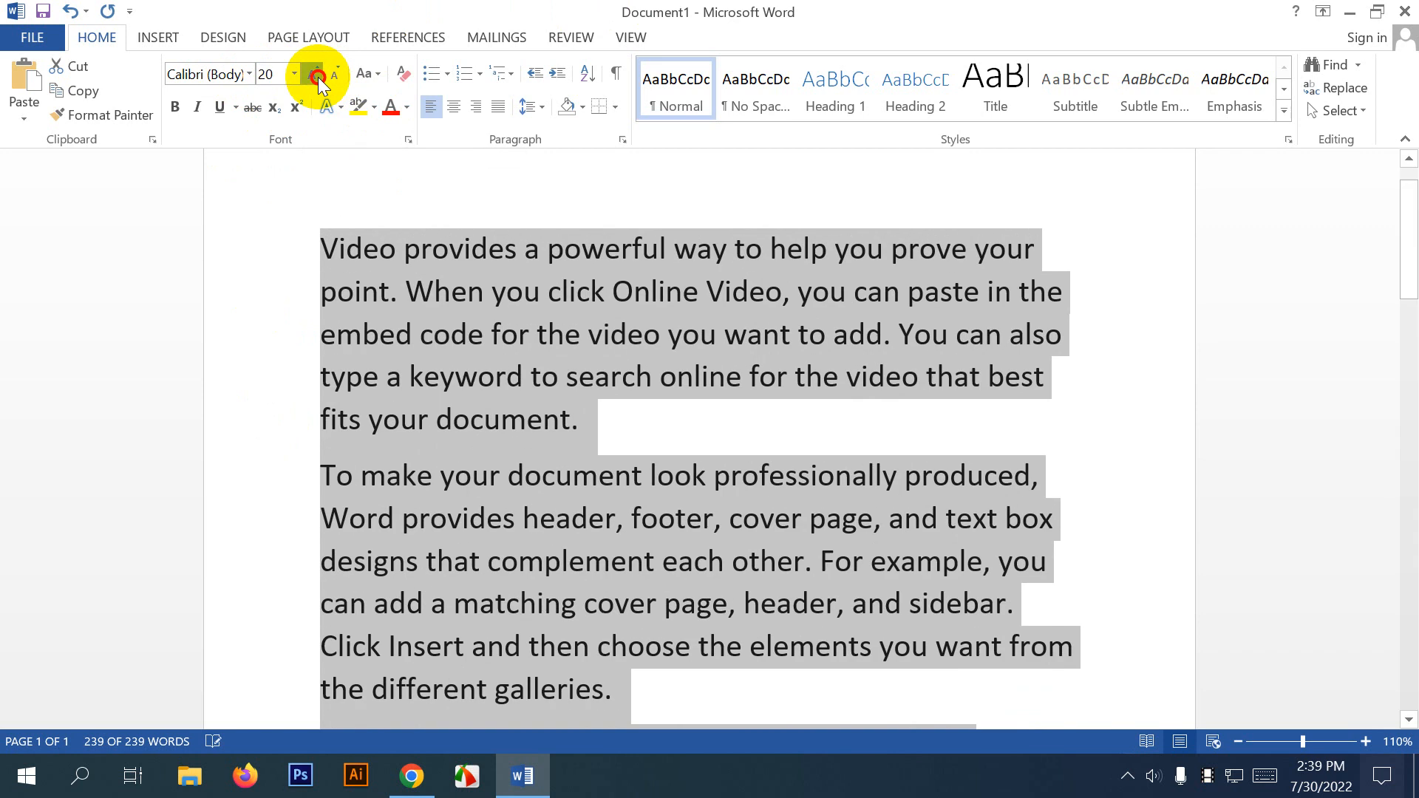
double_click(317, 77)
click(318, 77)
double_click(319, 74)
double_click(319, 74)
double_click(319, 74)
double_click(320, 74)
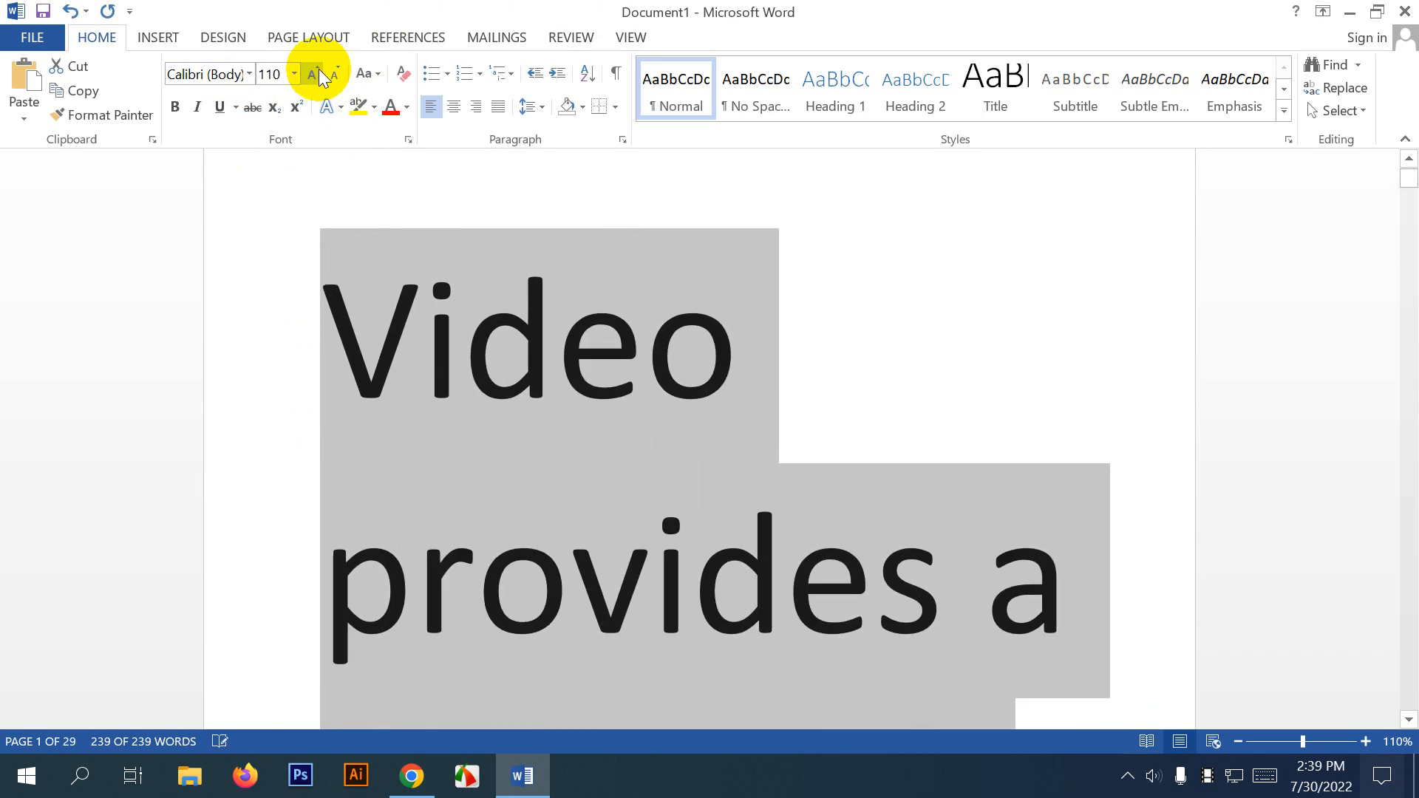
double_click(319, 74)
click(319, 74)
double_click(318, 74)
click(317, 74)
double_click(318, 74)
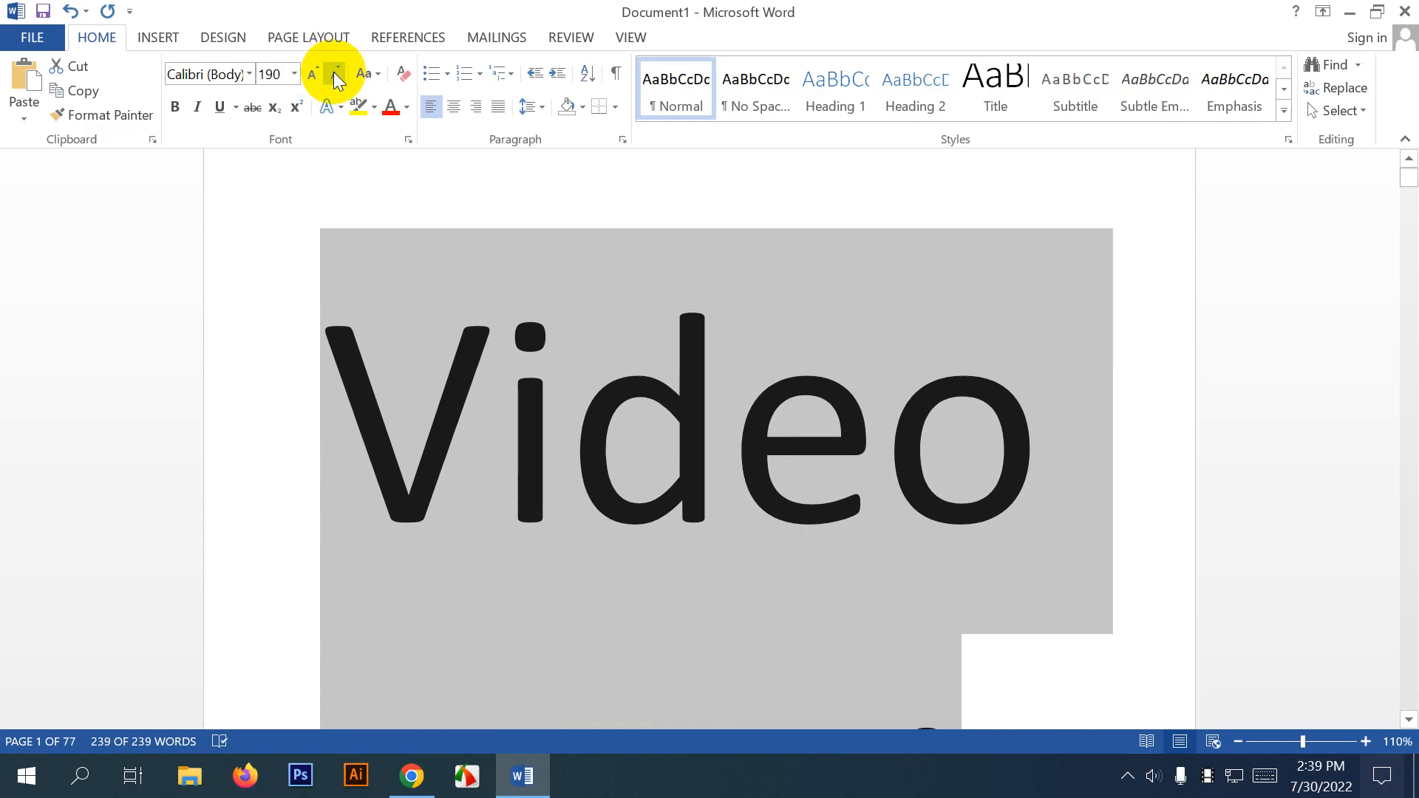
Shrink the selected sample paragraphs step by step down to font size 10 with Decrease Font Size.
click(335, 72)
double_click(335, 72)
click(335, 72)
double_click(334, 73)
click(335, 72)
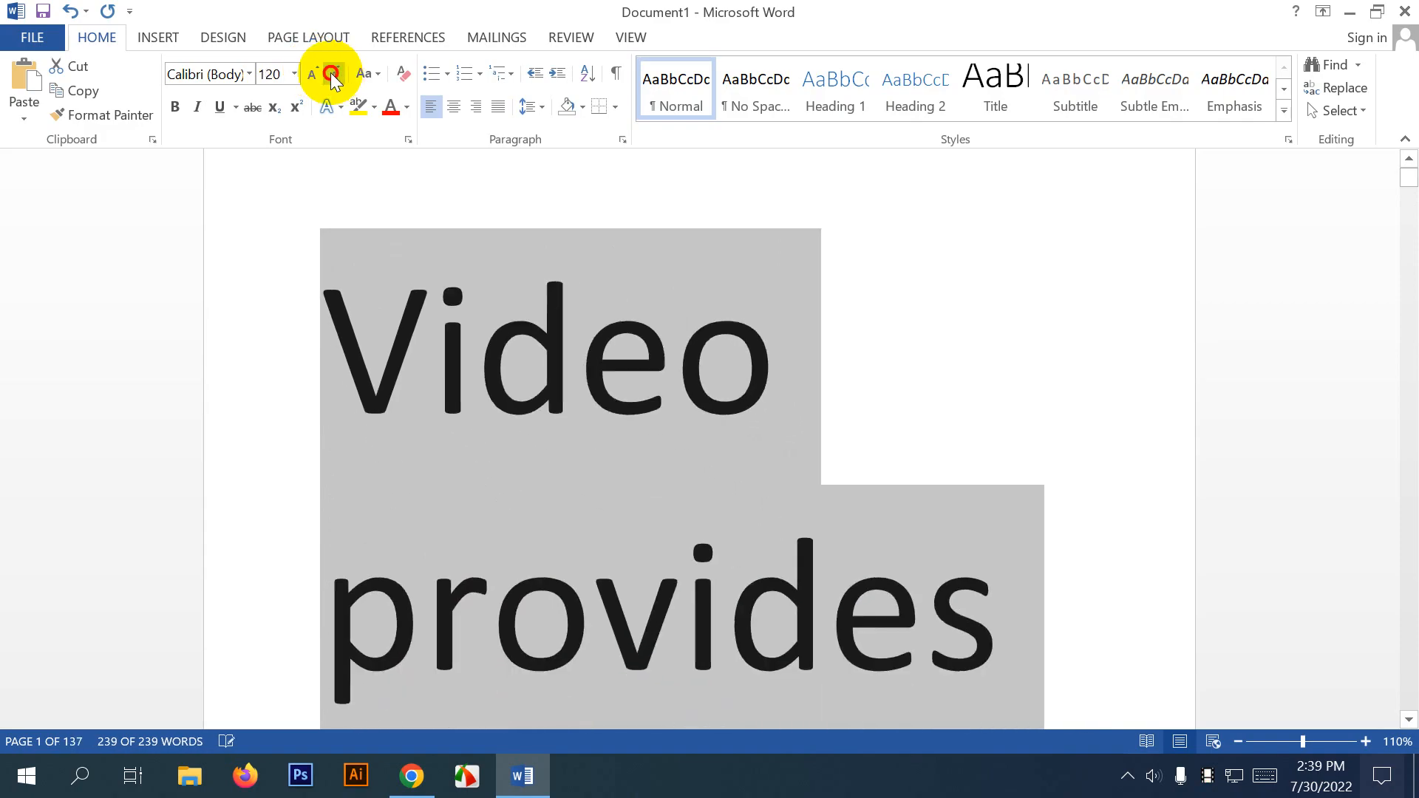
double_click(331, 74)
click(331, 74)
double_click(331, 73)
double_click(329, 74)
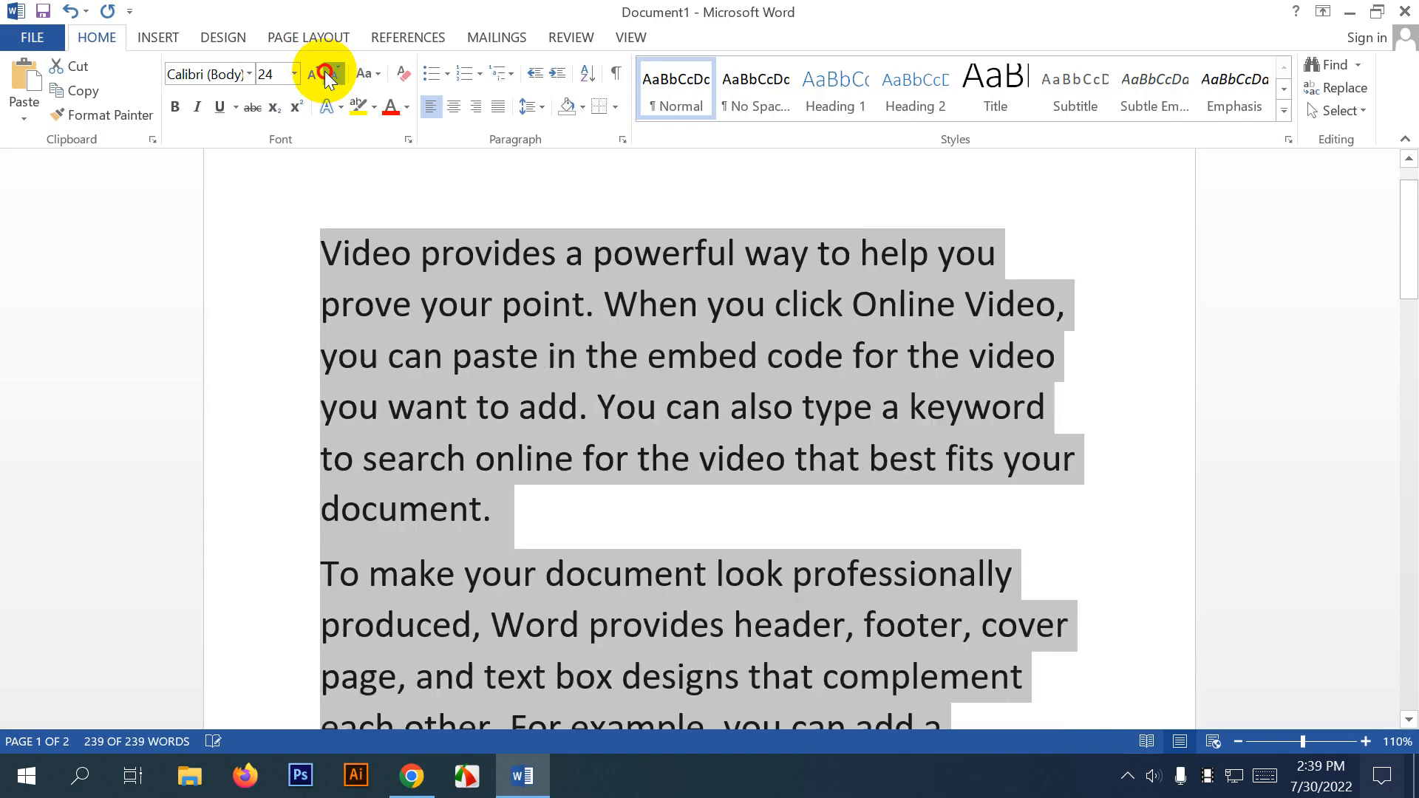
double_click(329, 73)
click(330, 74)
double_click(329, 74)
click(330, 74)
click(329, 74)
click(330, 74)
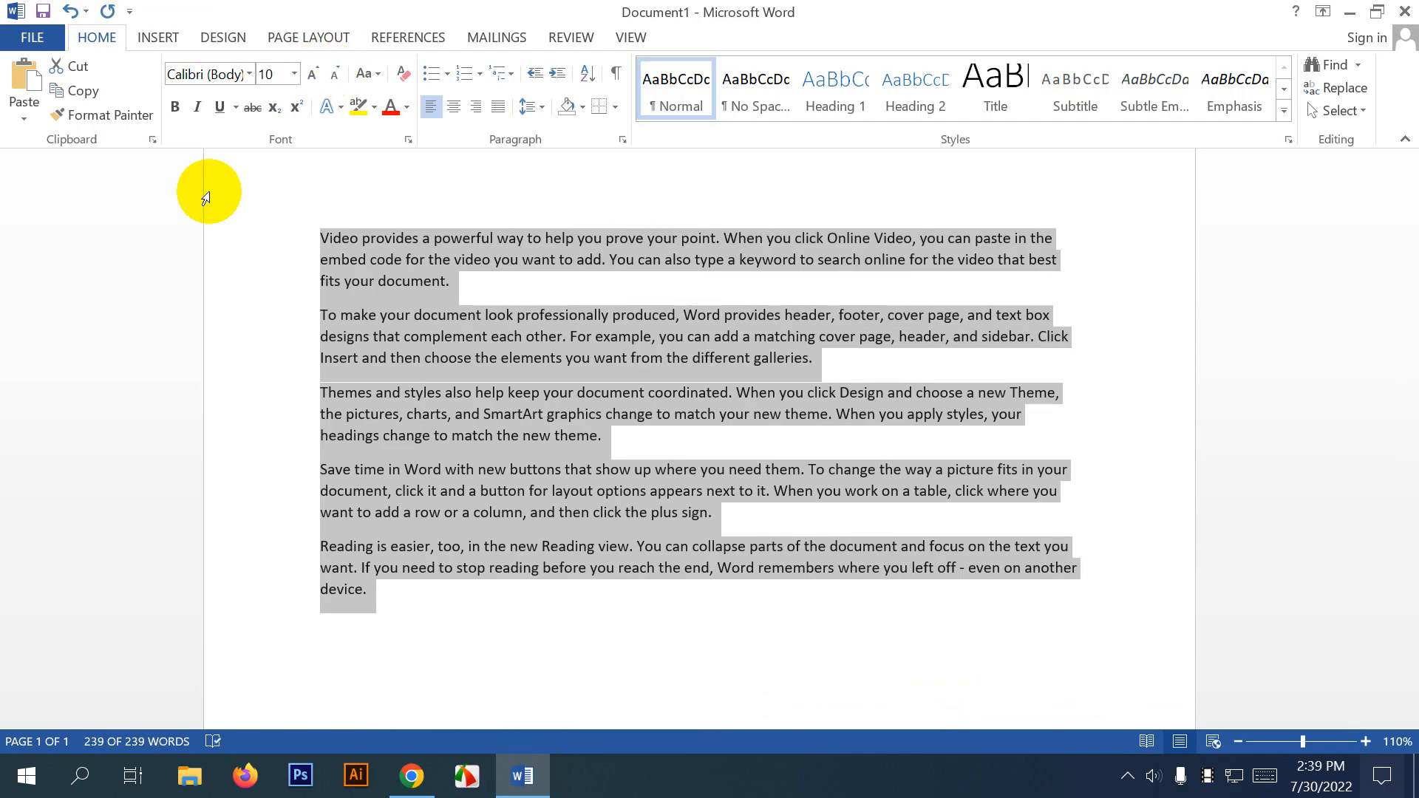
Try Sentence case on the selected sample paragraphs and check the first letters of the opening sentences.
click(377, 73)
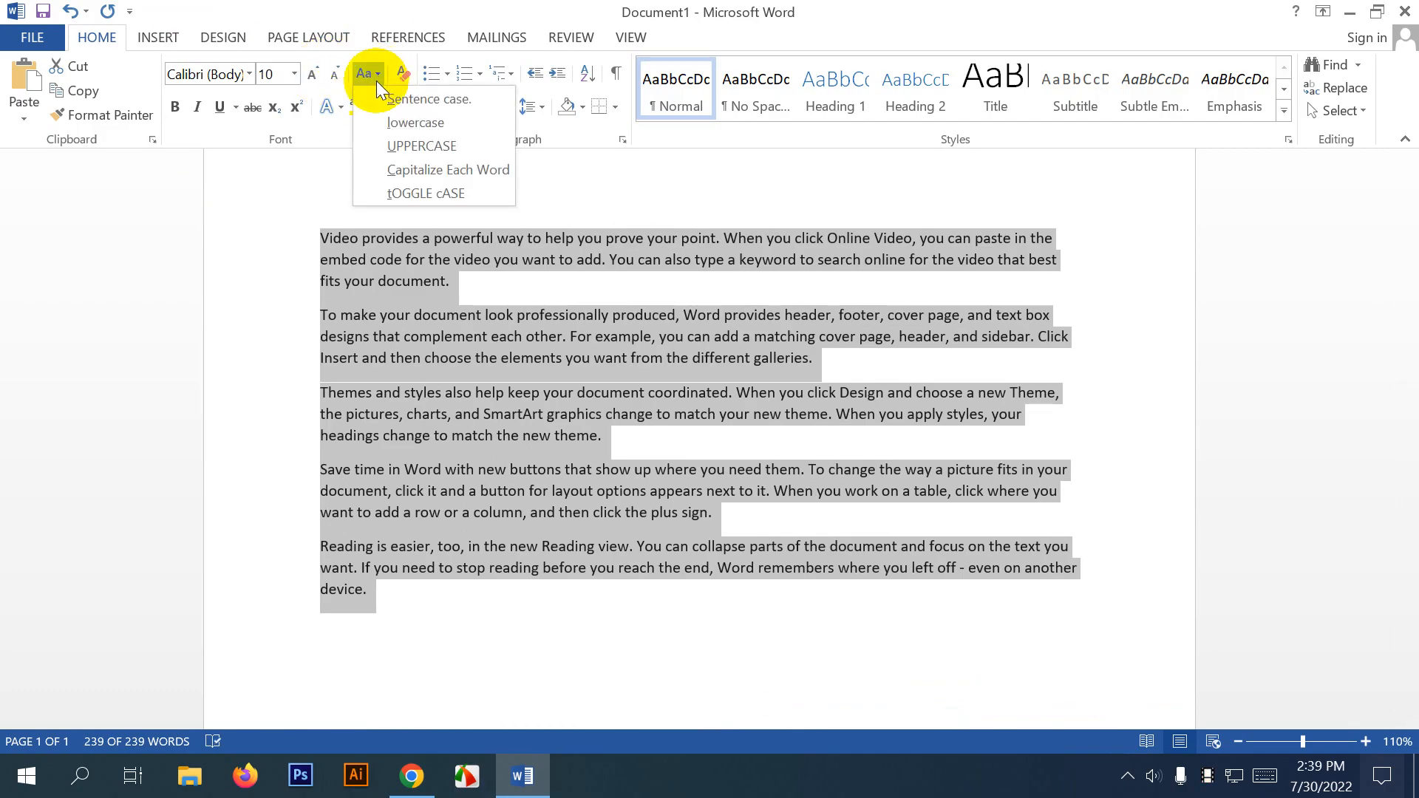
click(436, 98)
click(349, 243)
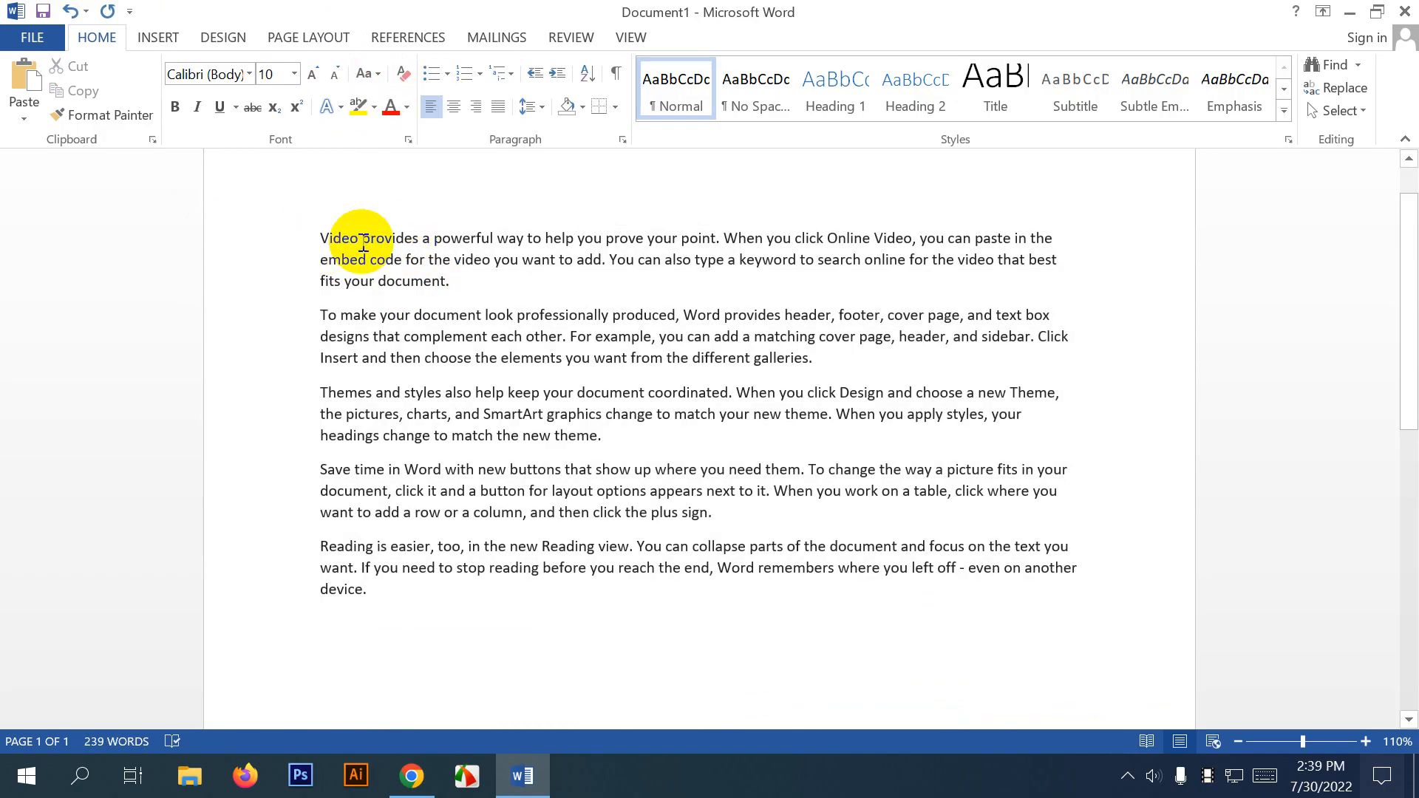
click(318, 240)
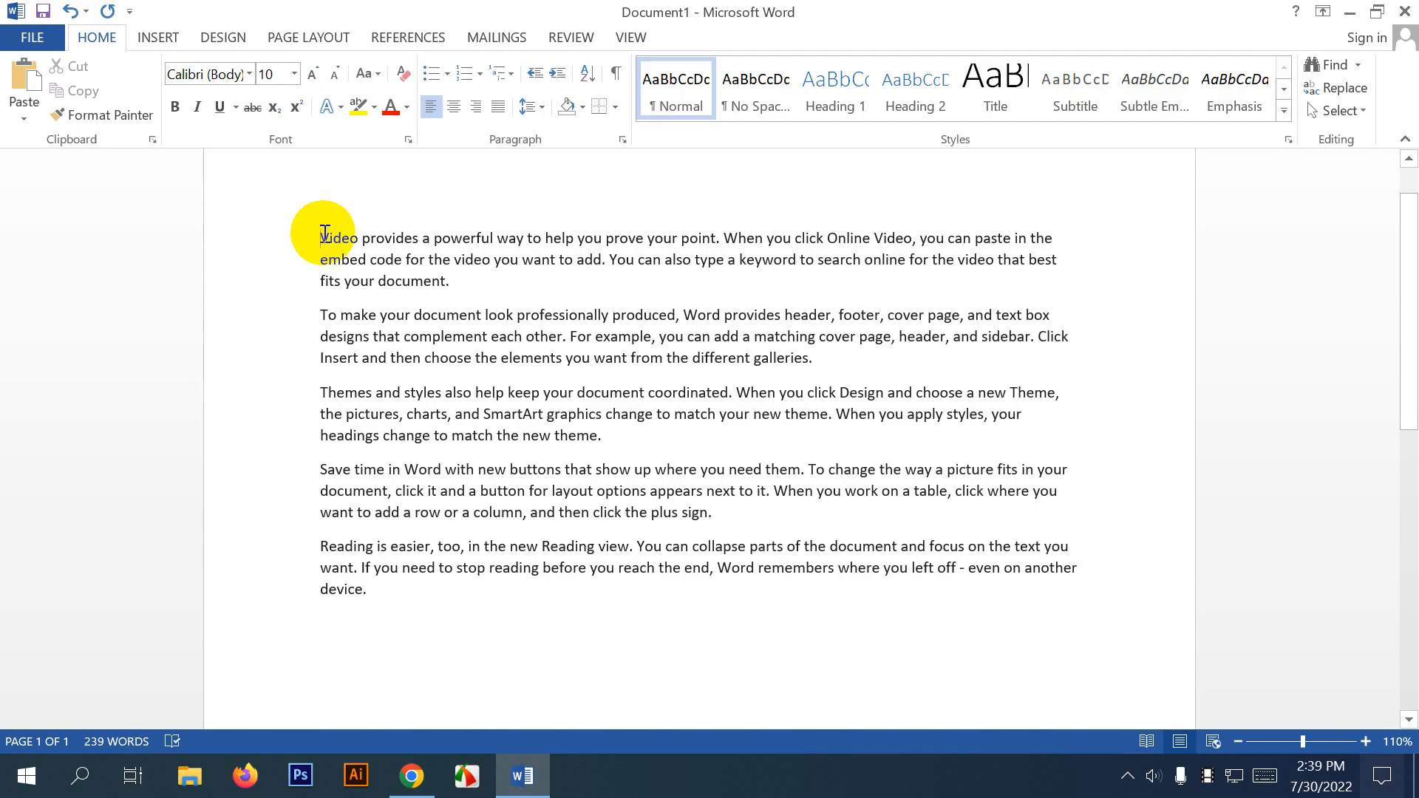
click(735, 237)
Select all the sample paragraphs and change their case to lowercase, followed by UPPERCASE.
drag(297, 227, 414, 645)
click(371, 73)
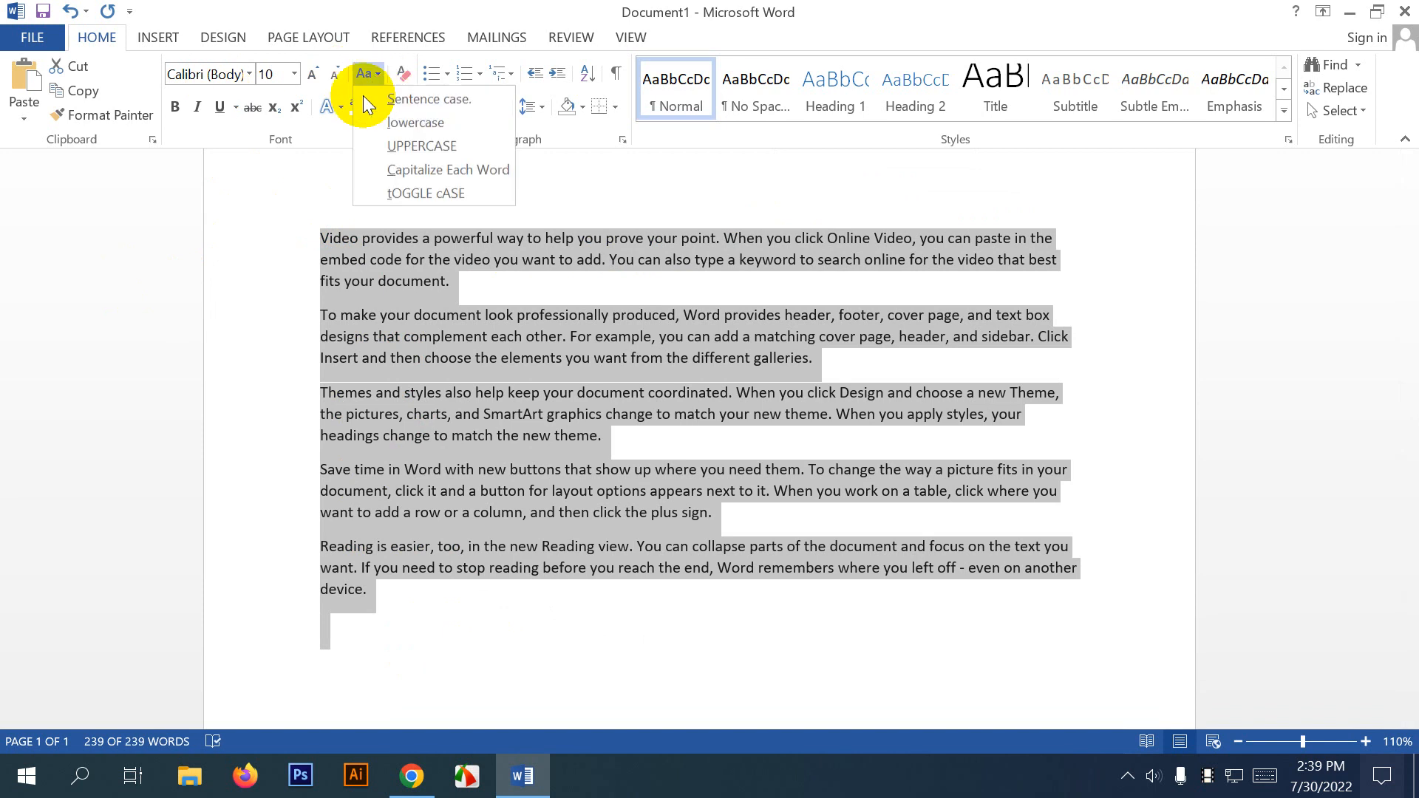
click(401, 129)
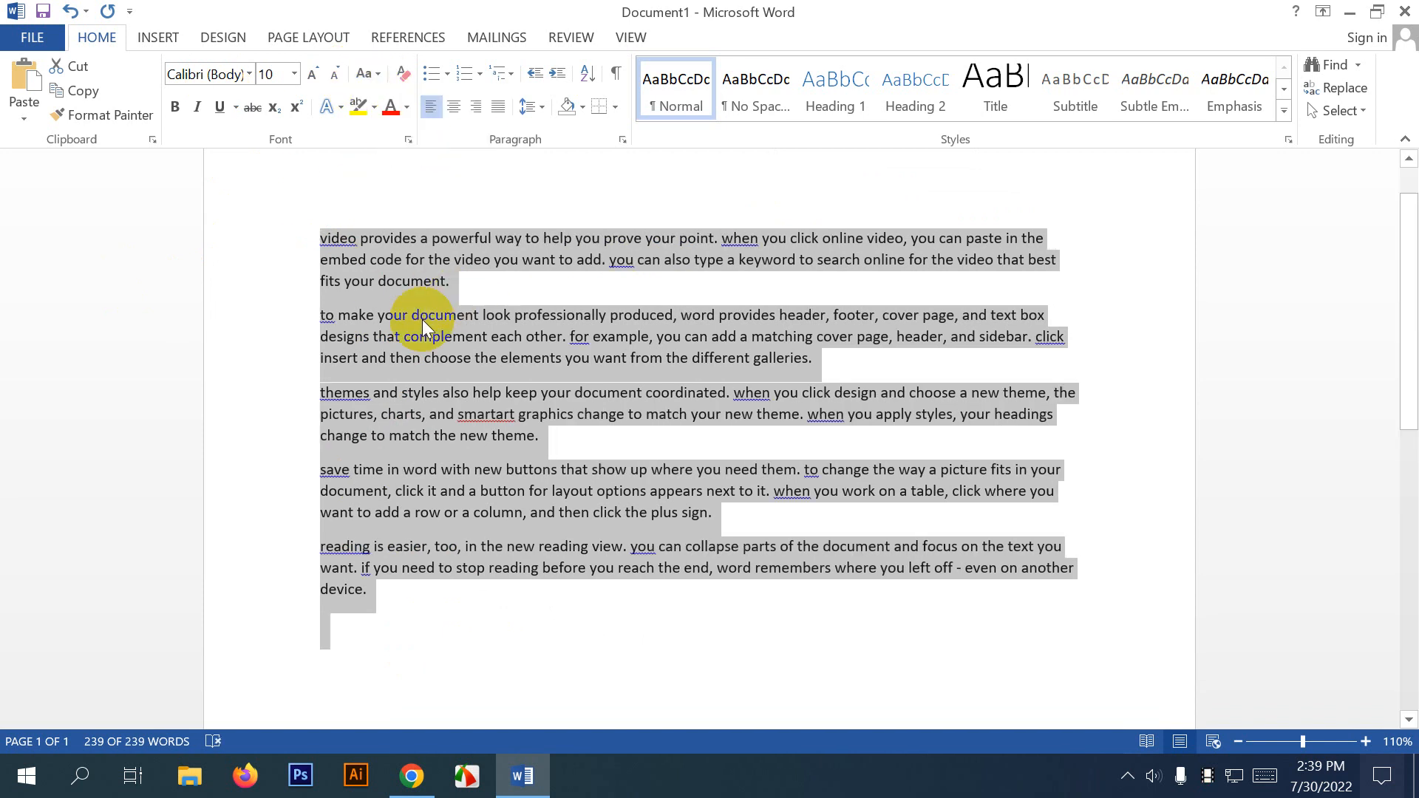
click(379, 77)
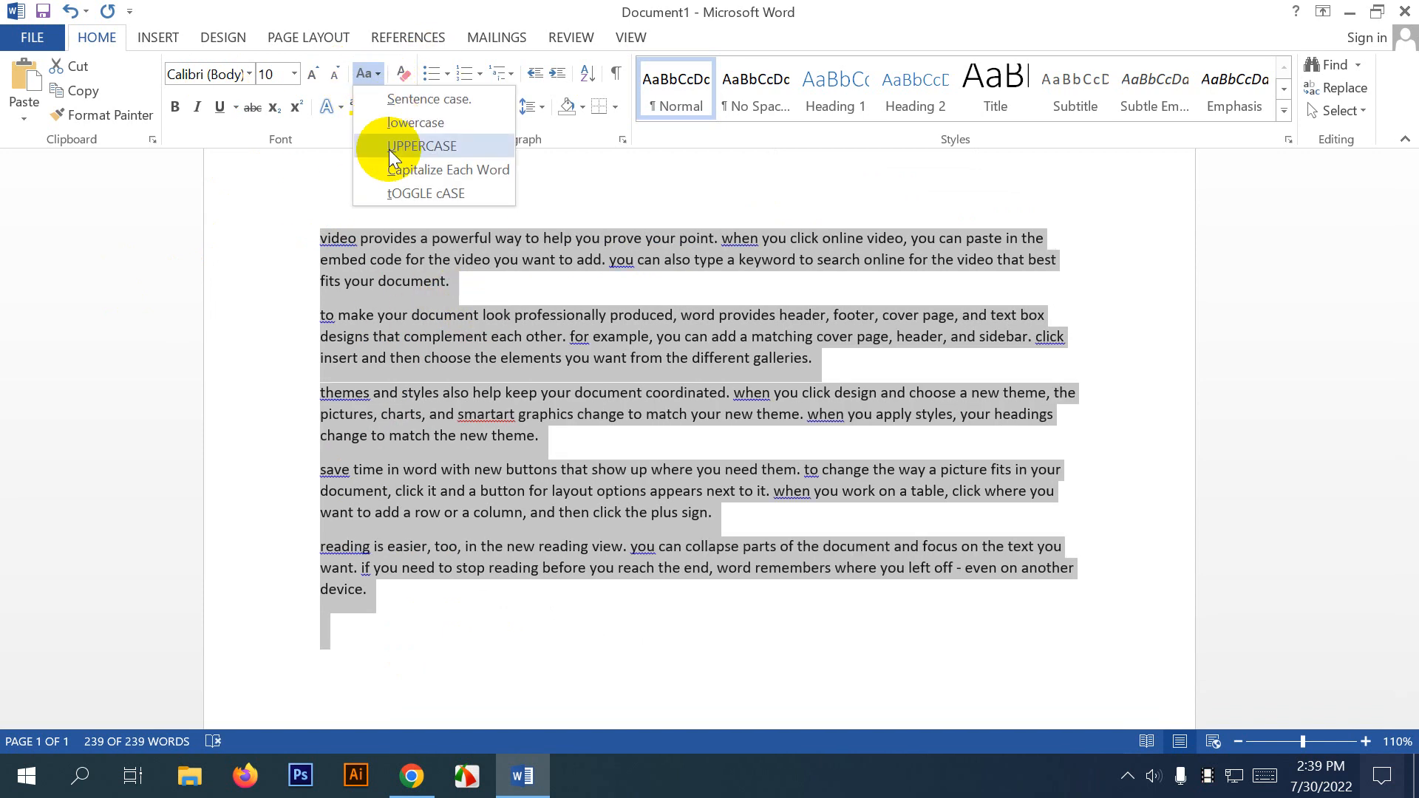
click(408, 152)
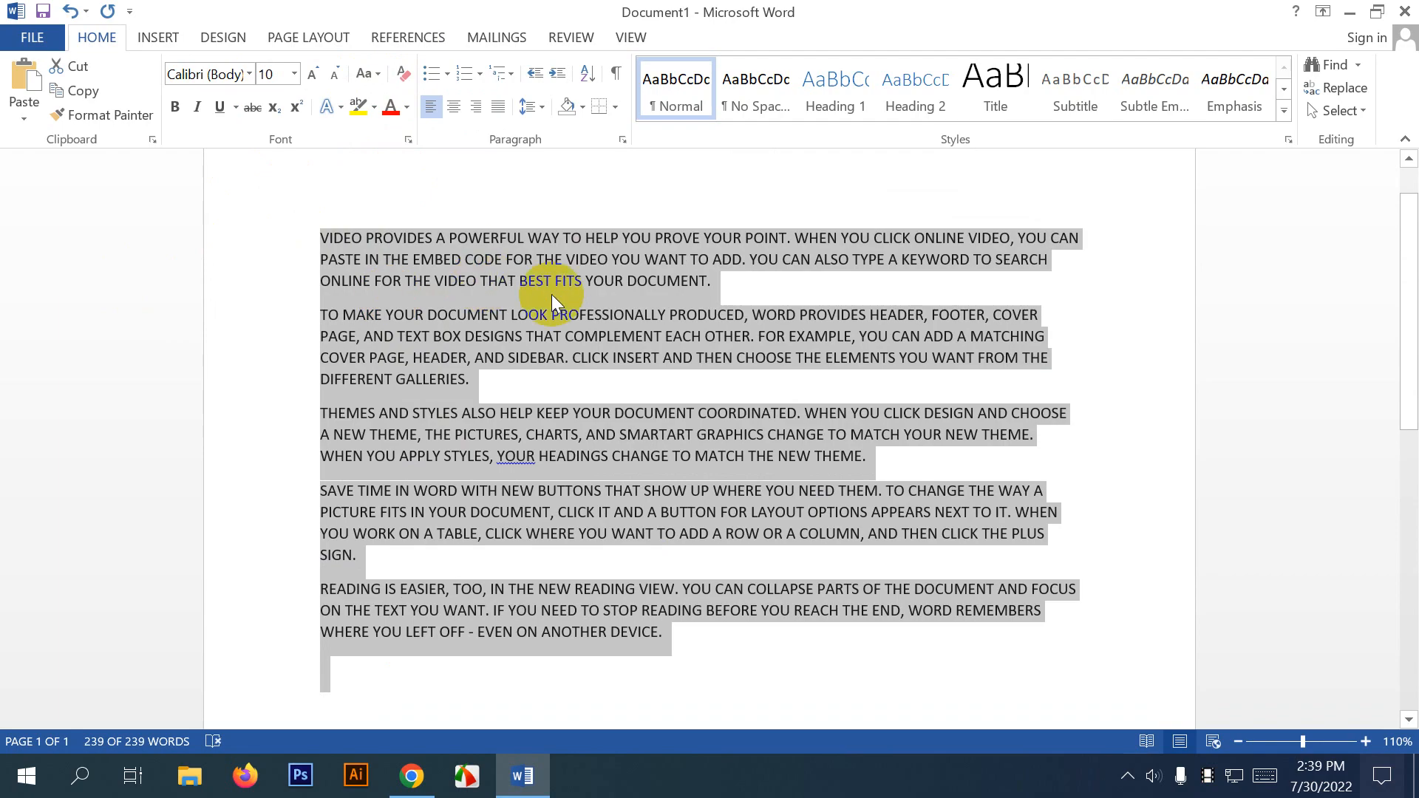
Apply Capitalize Each Word to the sample paragraphs, followed by tOGGLE cASE, and deselect the text.
click(379, 77)
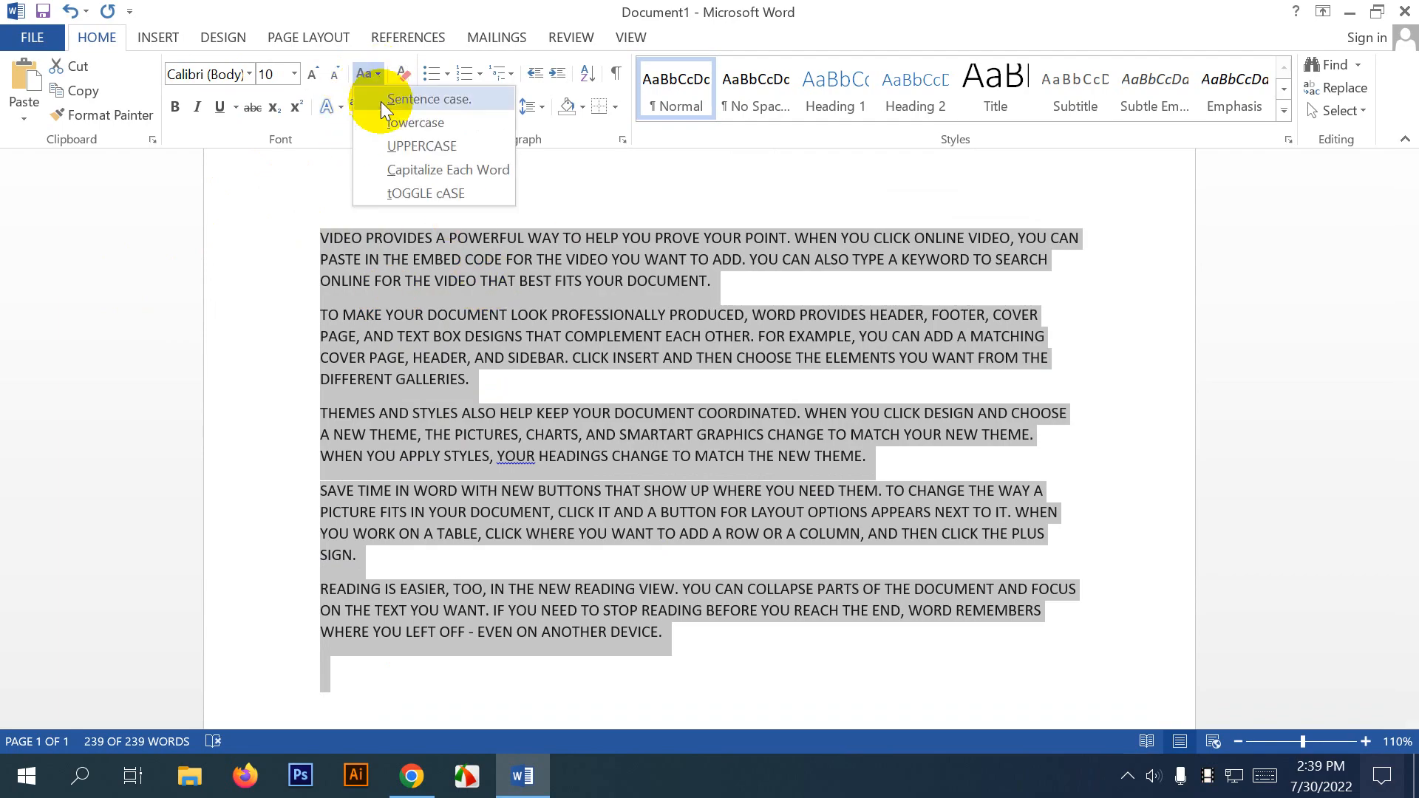
click(416, 171)
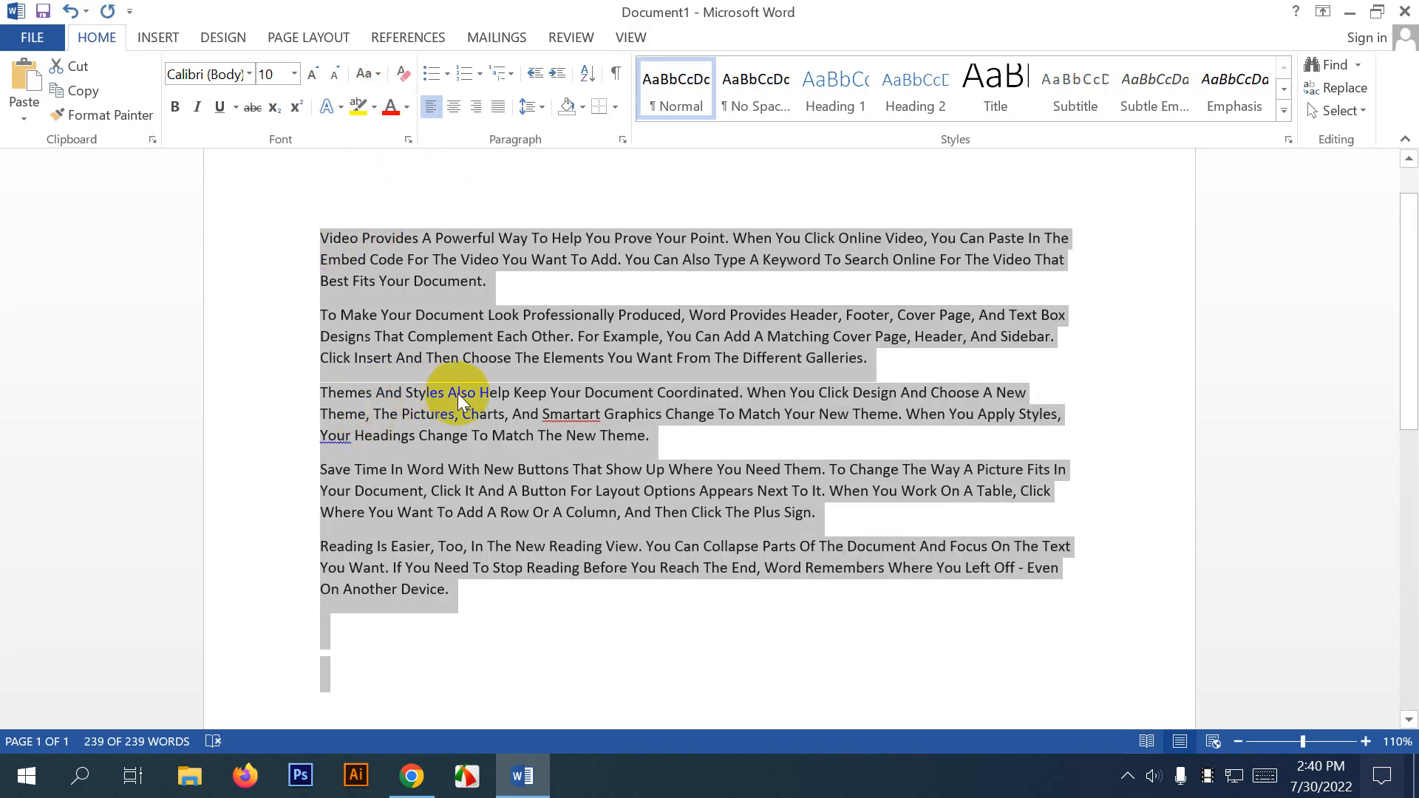
click(369, 72)
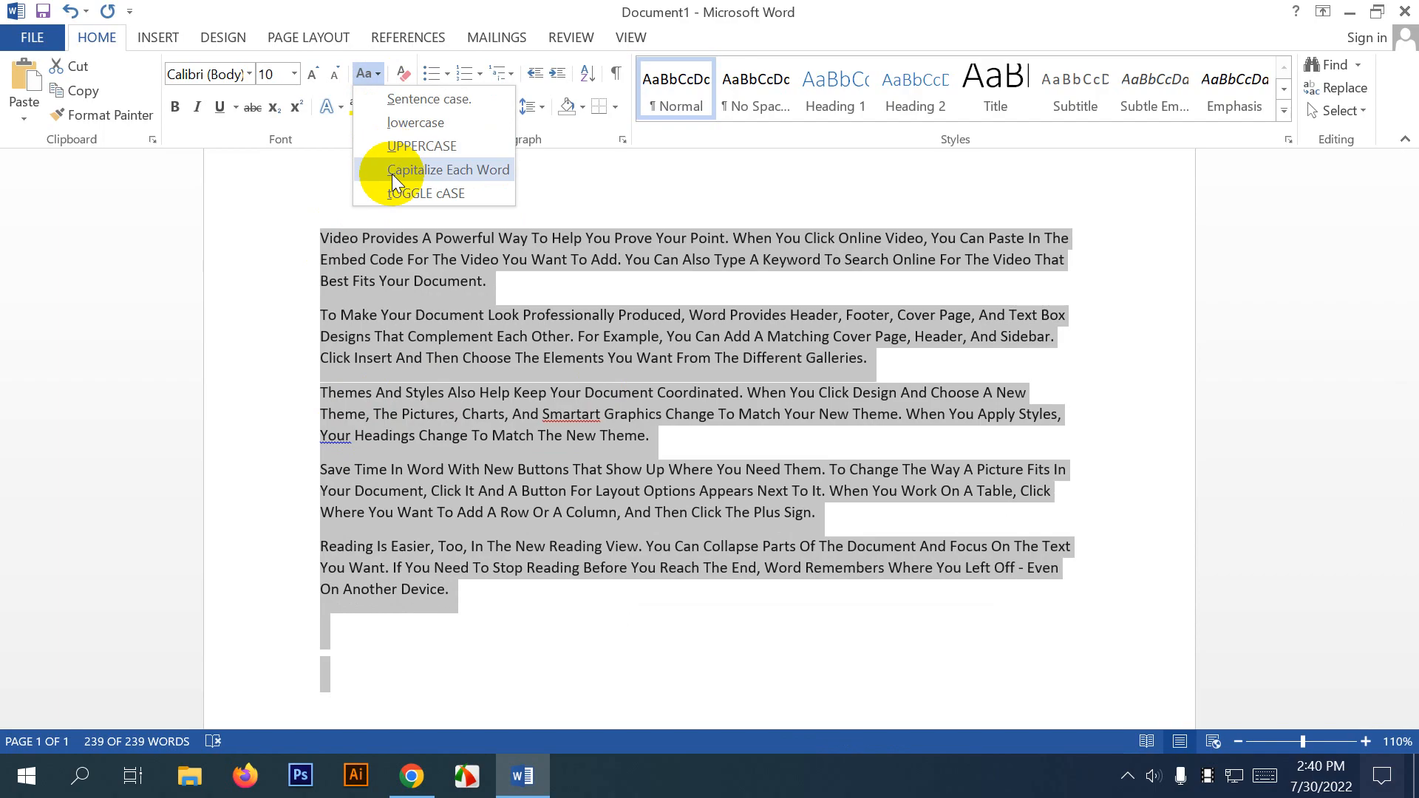
click(480, 194)
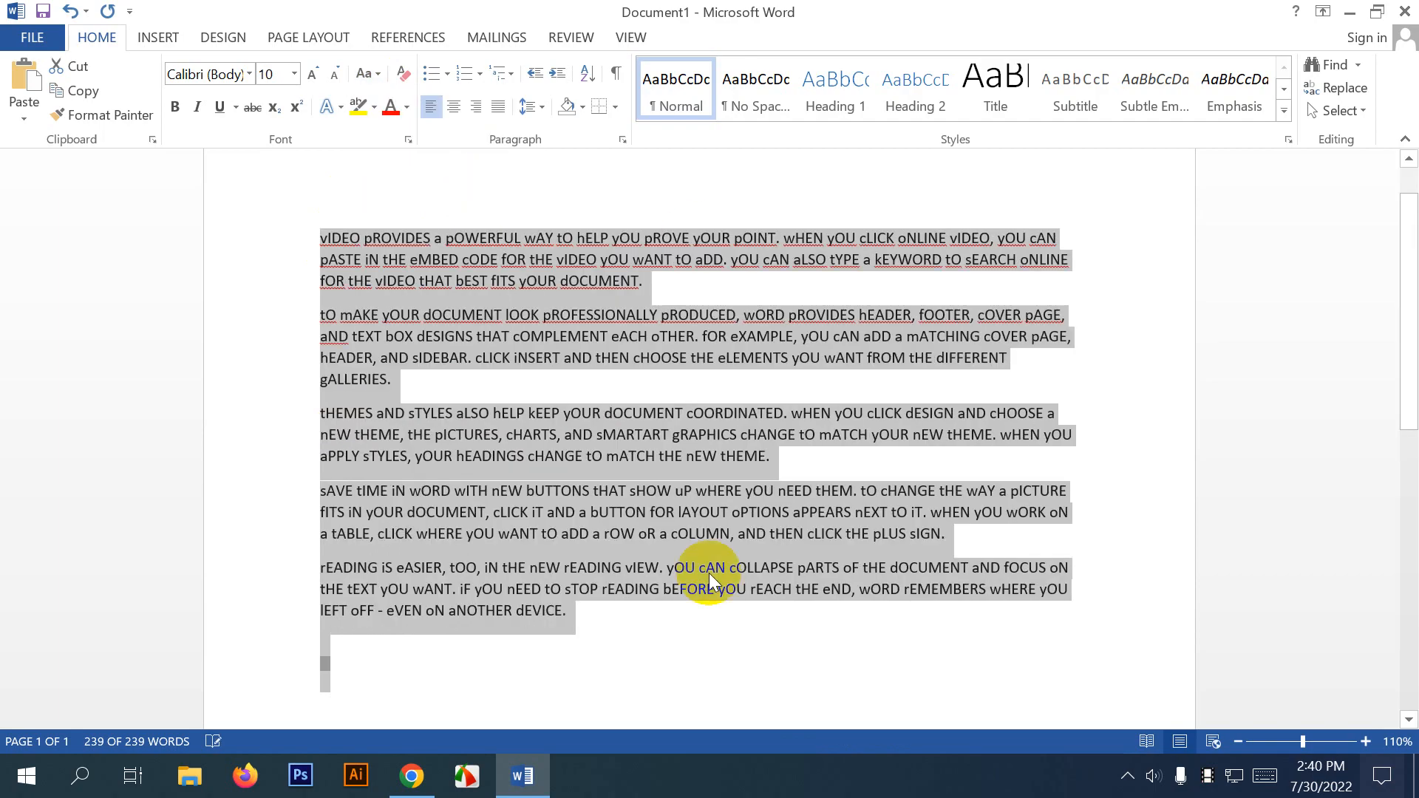
click(624, 529)
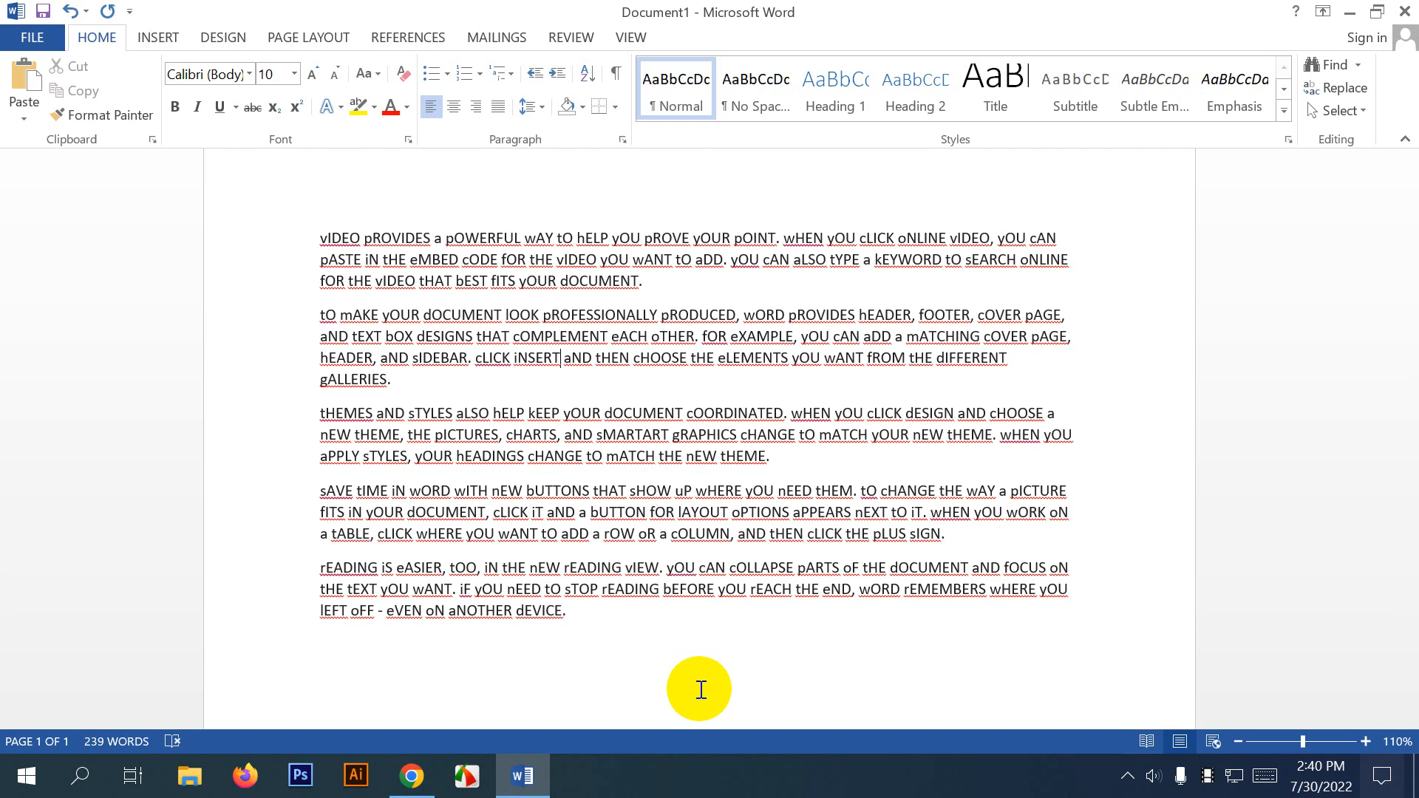
Select all the toggled sample paragraphs and change their case to Sentence case.
drag(628, 669, 280, 225)
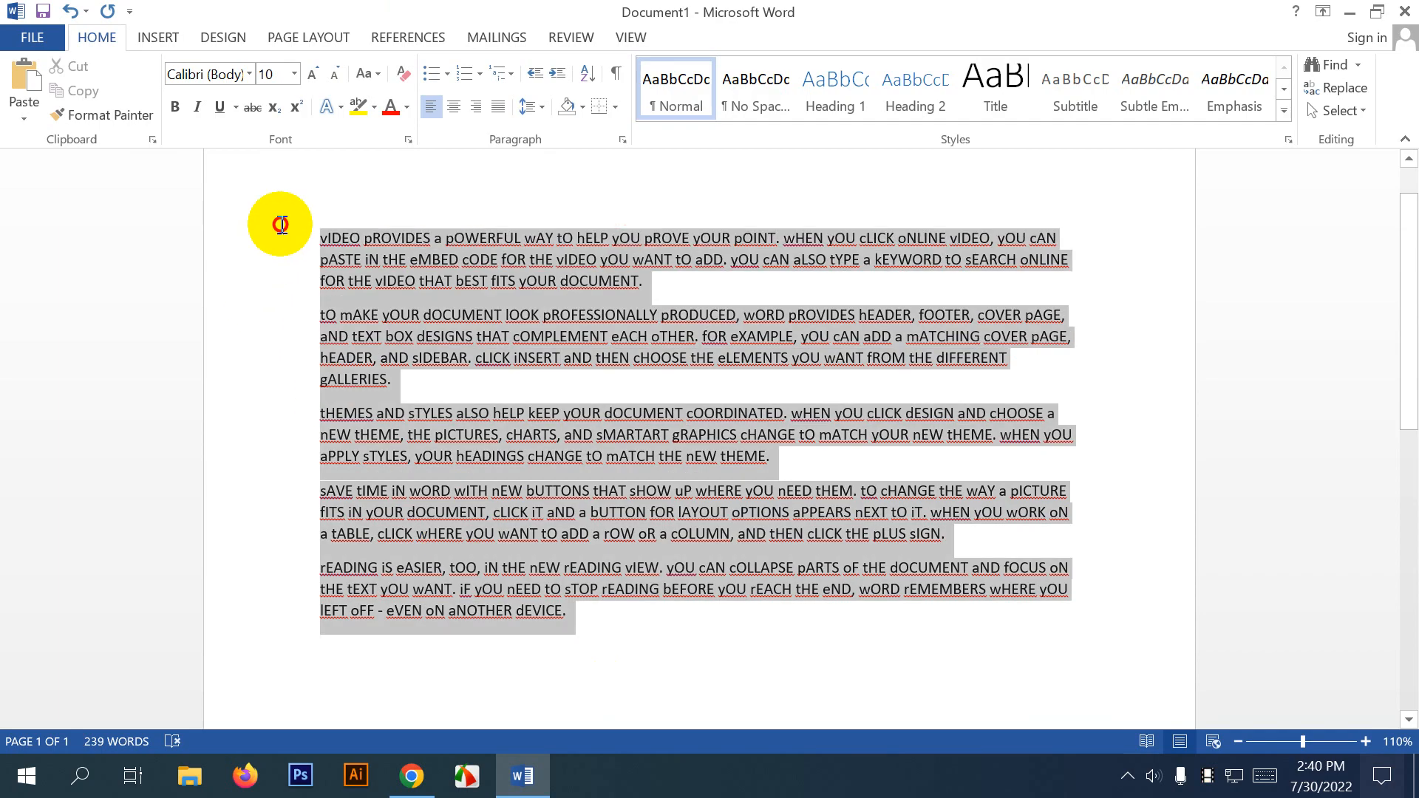
click(368, 71)
click(414, 100)
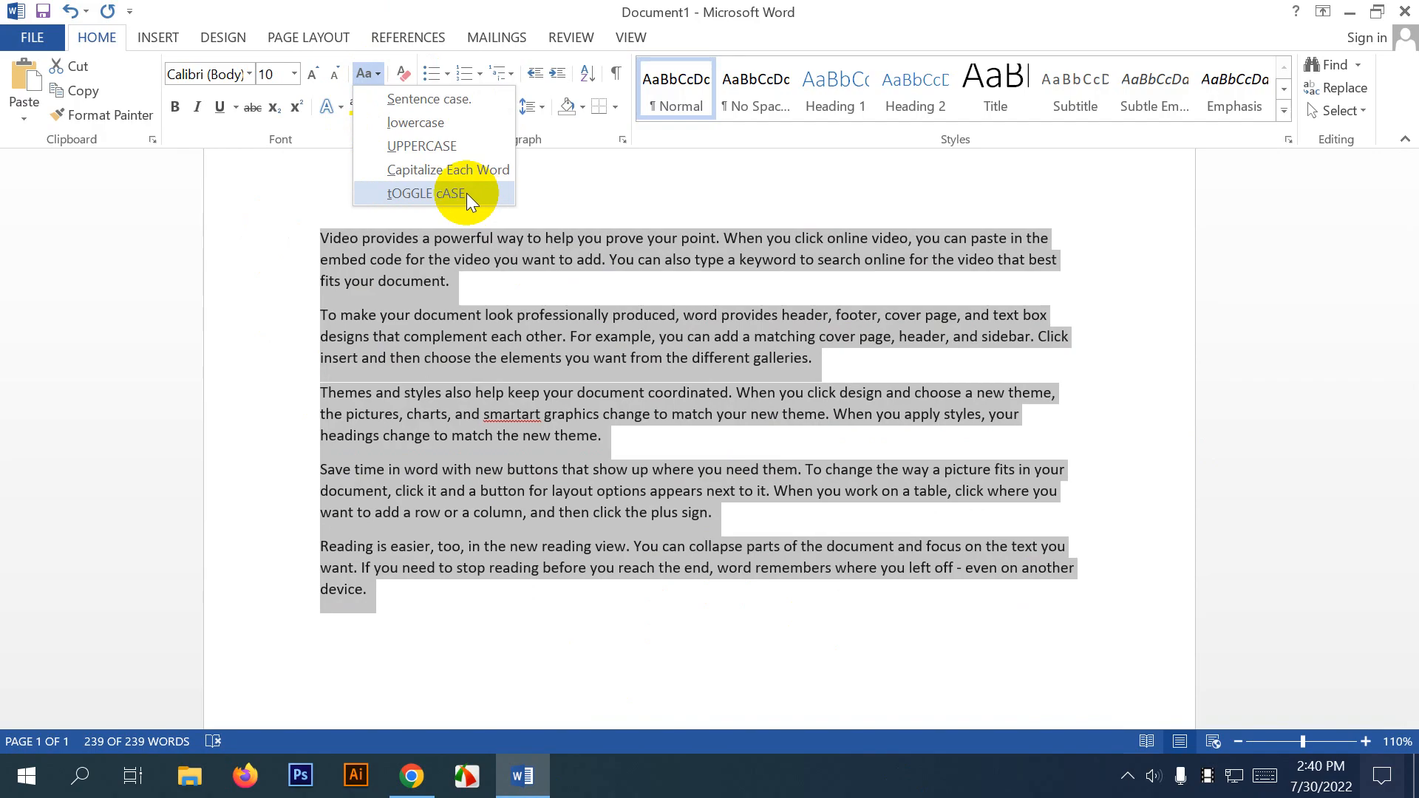
click(579, 6)
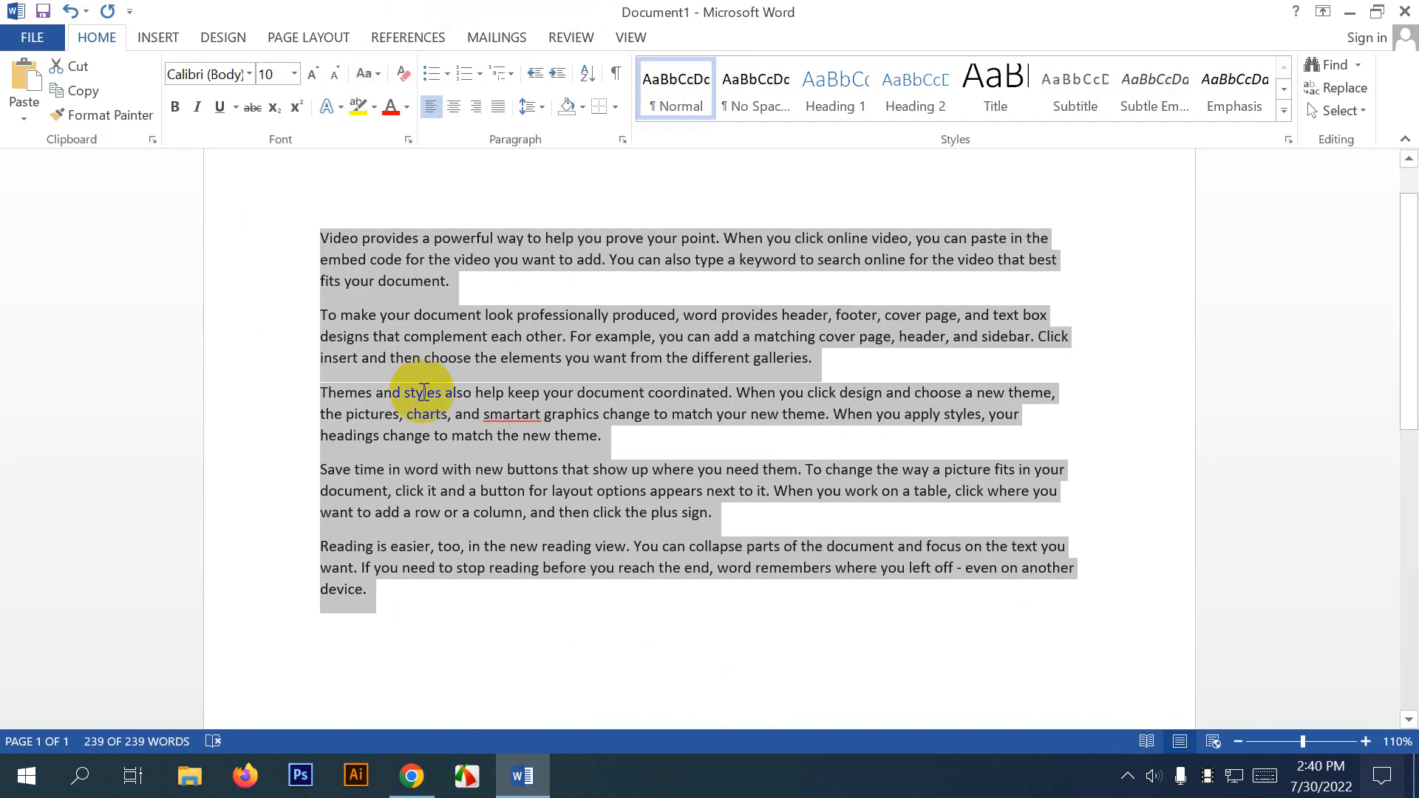
Format all the sample paragraphs as bold and italic with a thick underline.
click(321, 237)
shift+click(380, 624)
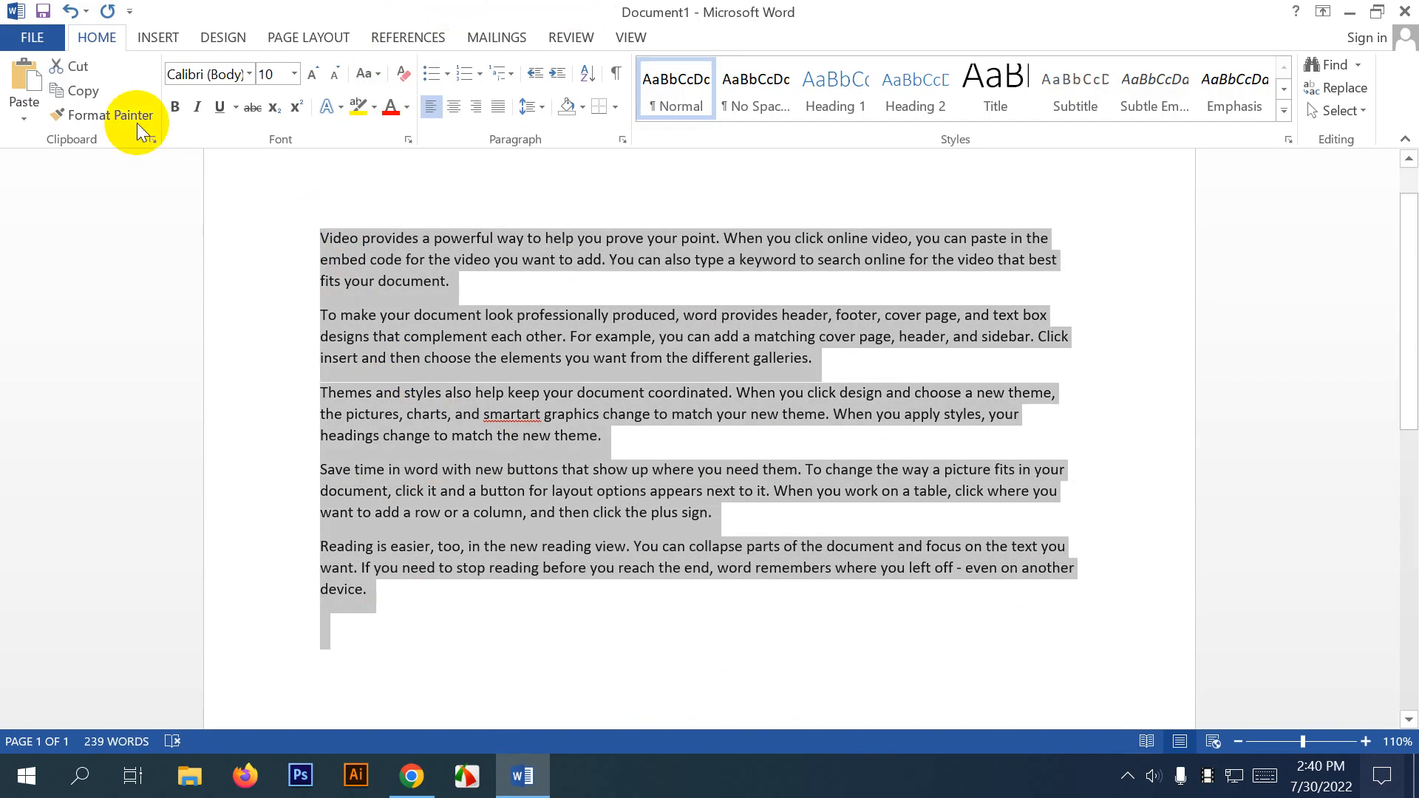
click(173, 108)
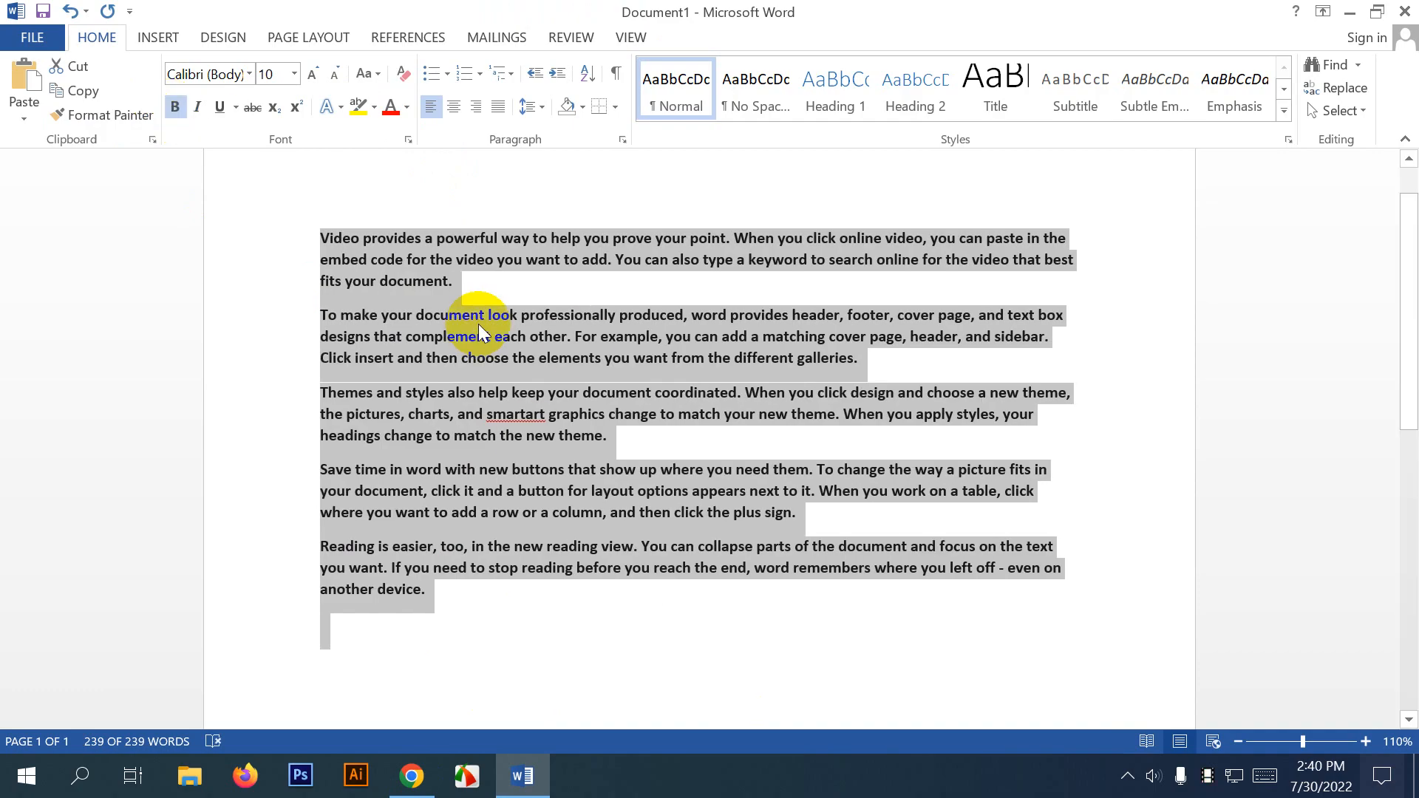
click(198, 107)
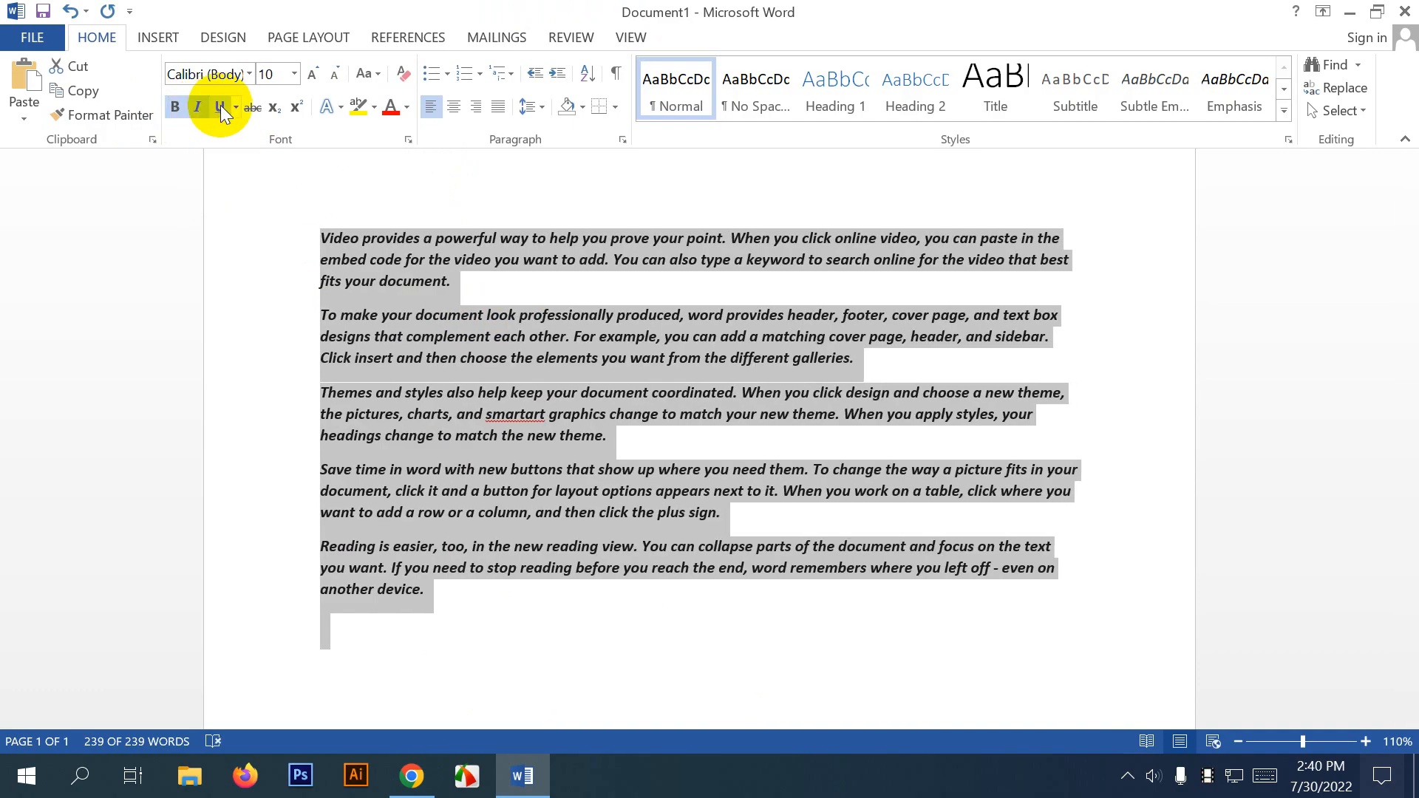
click(220, 105)
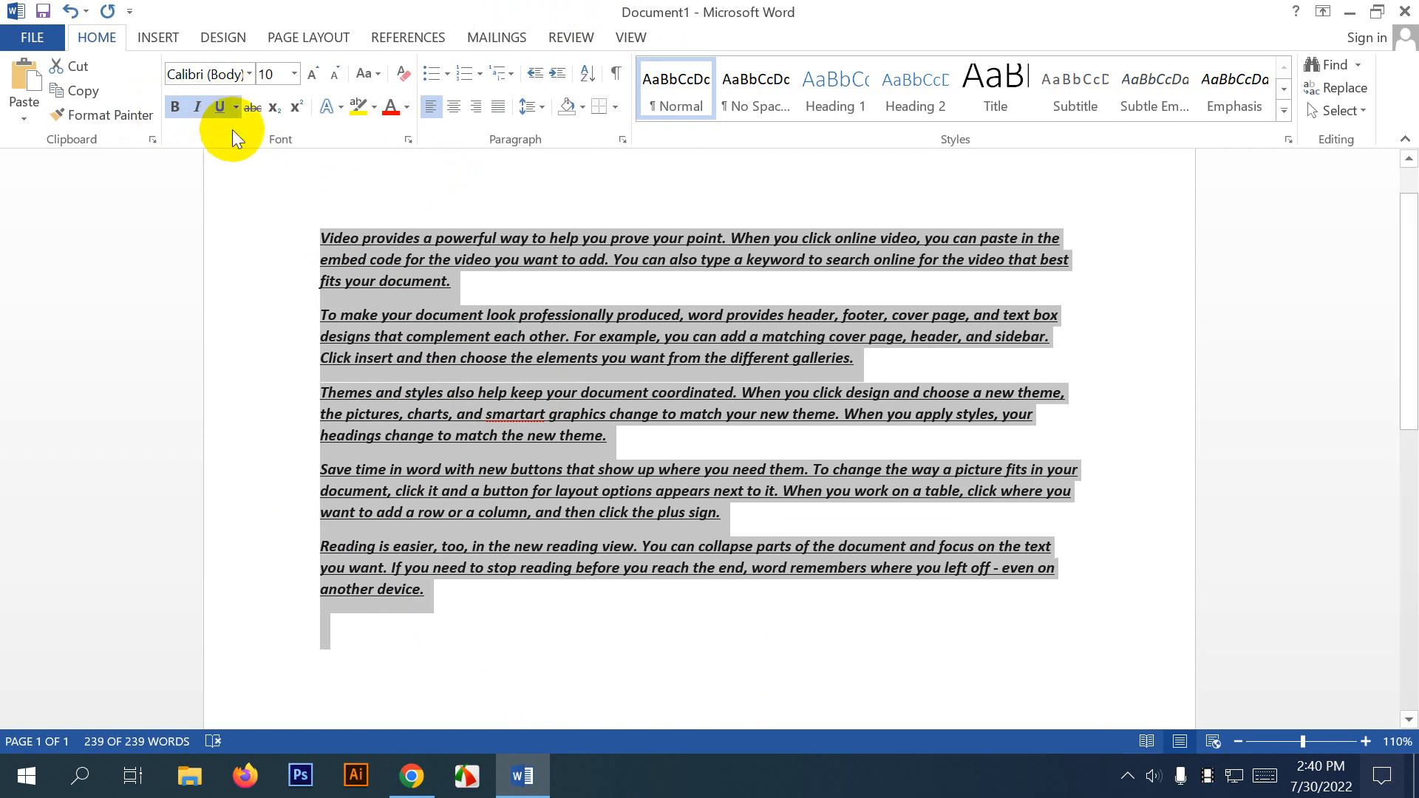
click(237, 108)
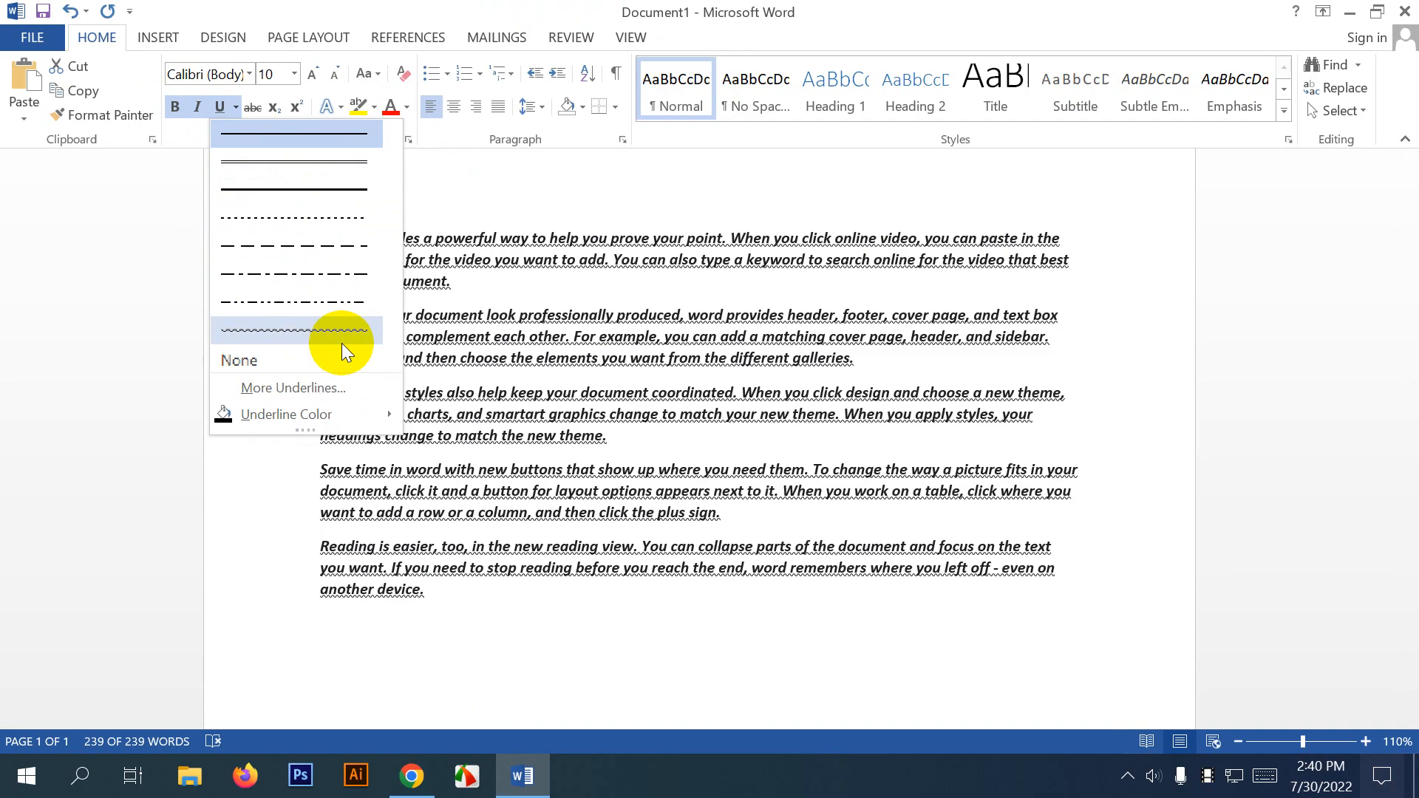
click(327, 189)
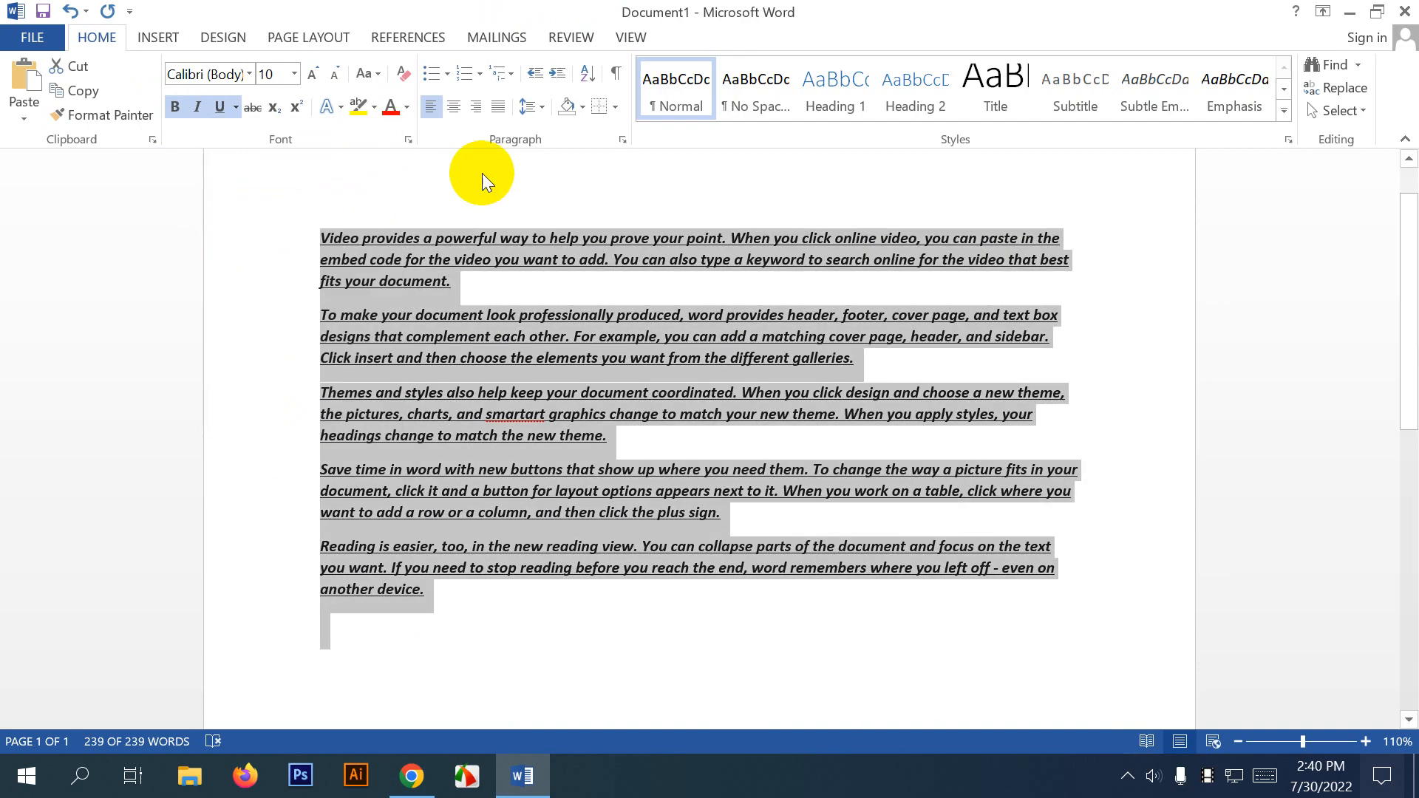
Remove the underline, italic and bold formatting from all the sample paragraphs and deselect the text.
click(216, 108)
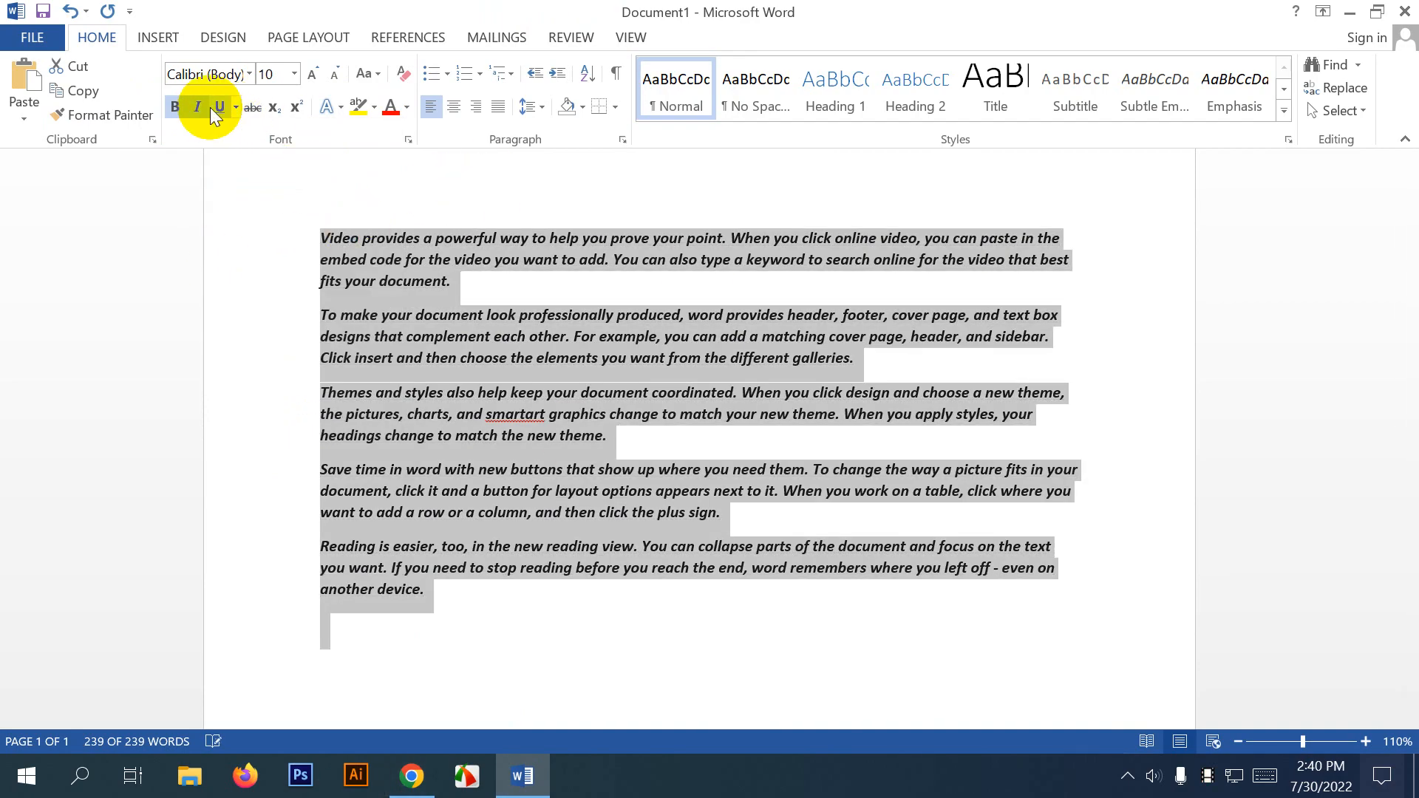
click(195, 108)
click(176, 108)
click(404, 358)
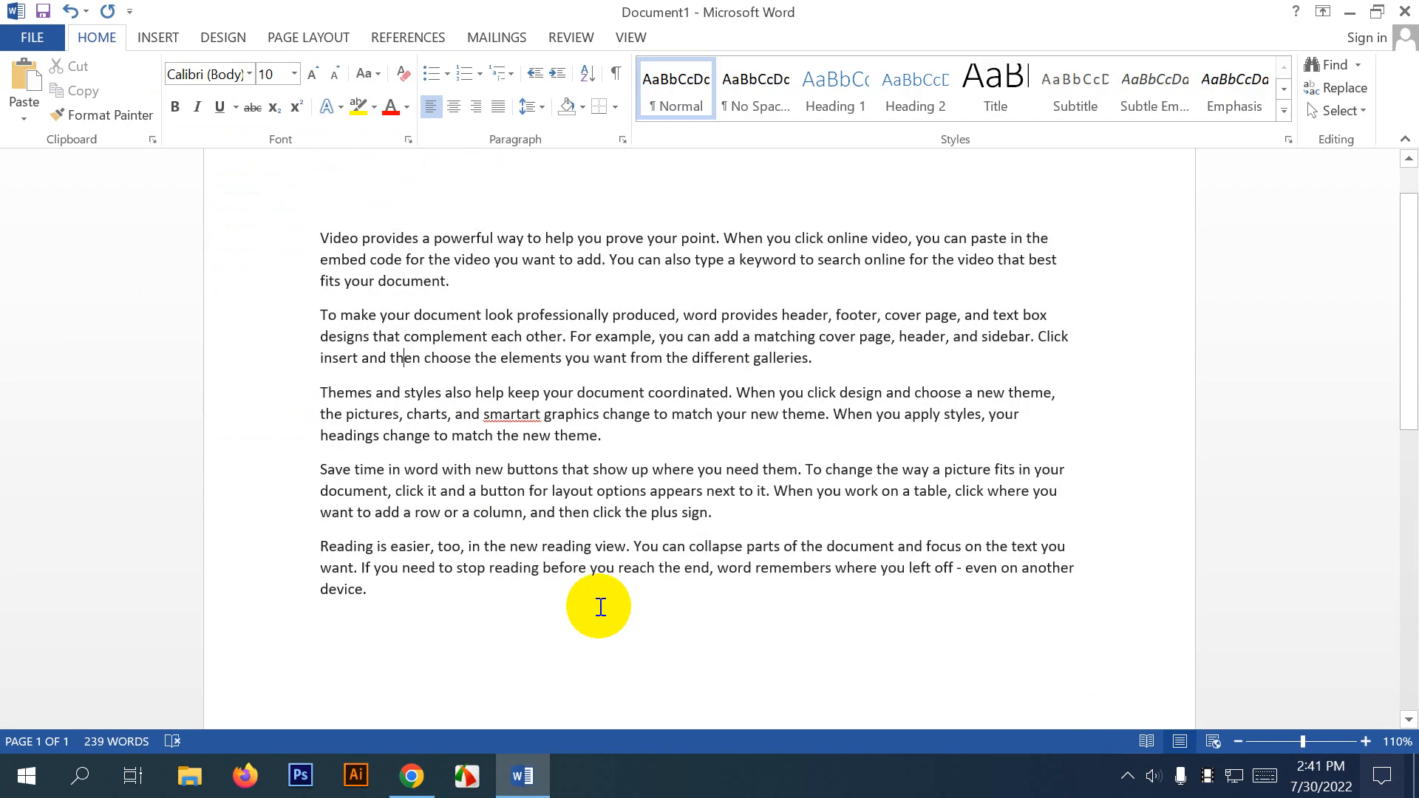
Correct "smartart" to "smart art" in the third paragraph and delete all the sample paragraphs.
click(519, 415)
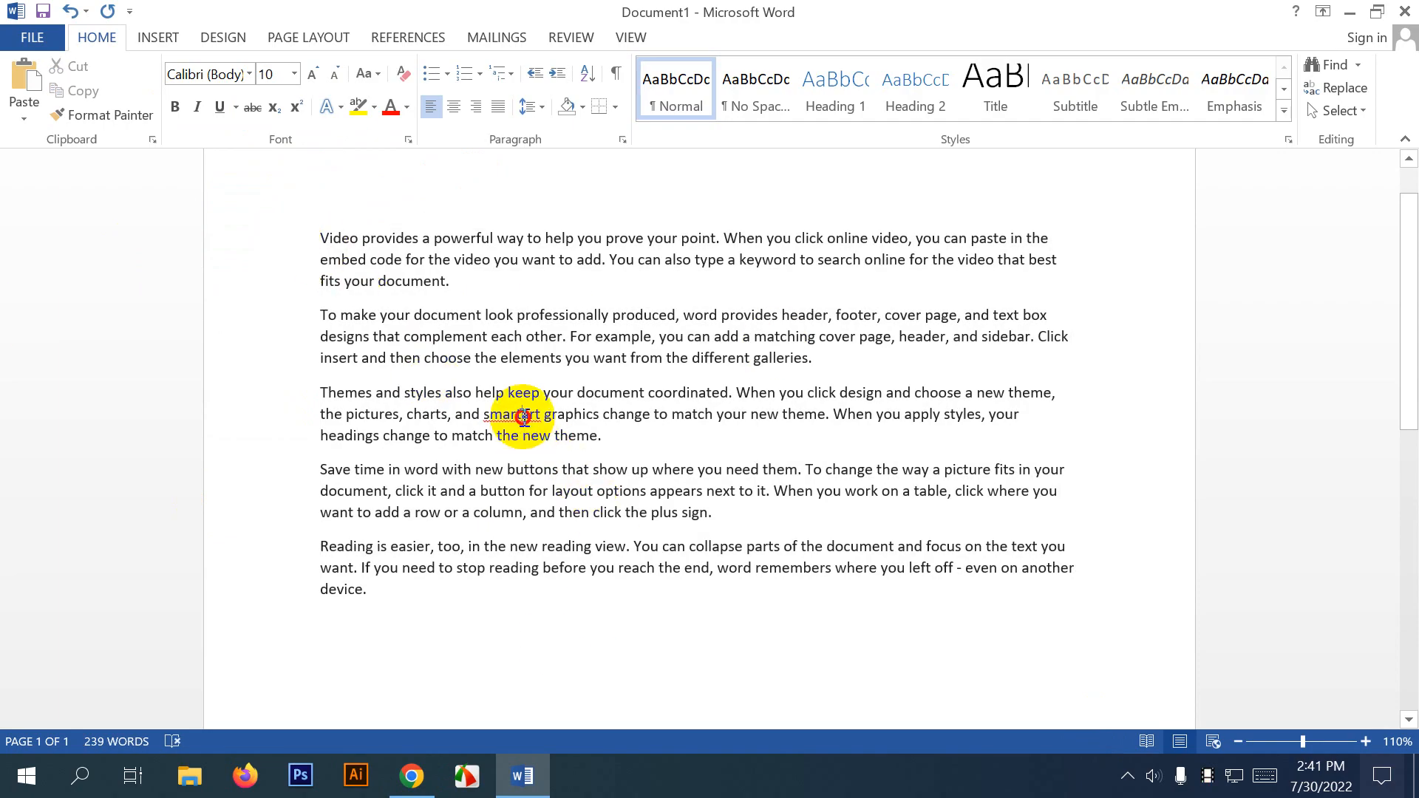
click(687, 415)
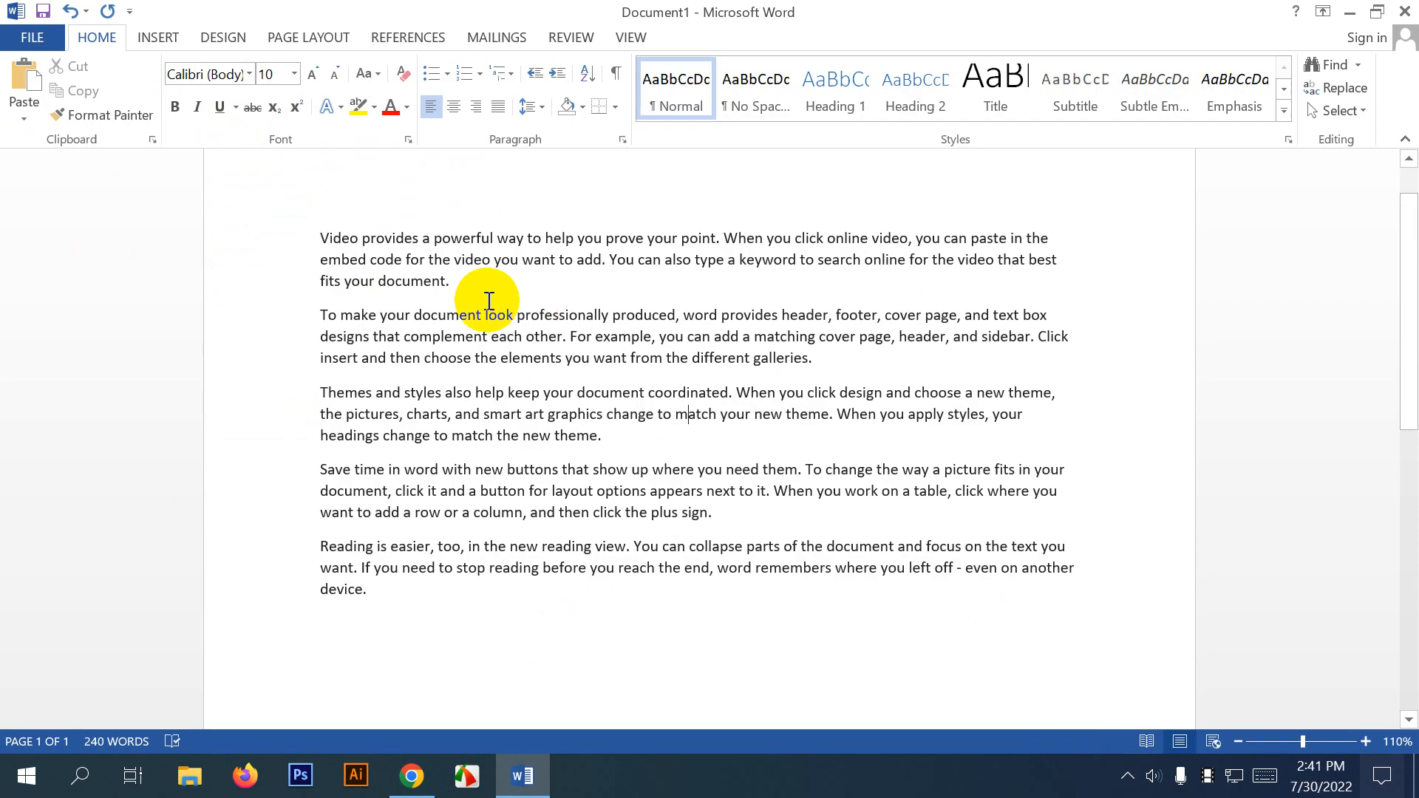
drag(319, 235, 413, 646)
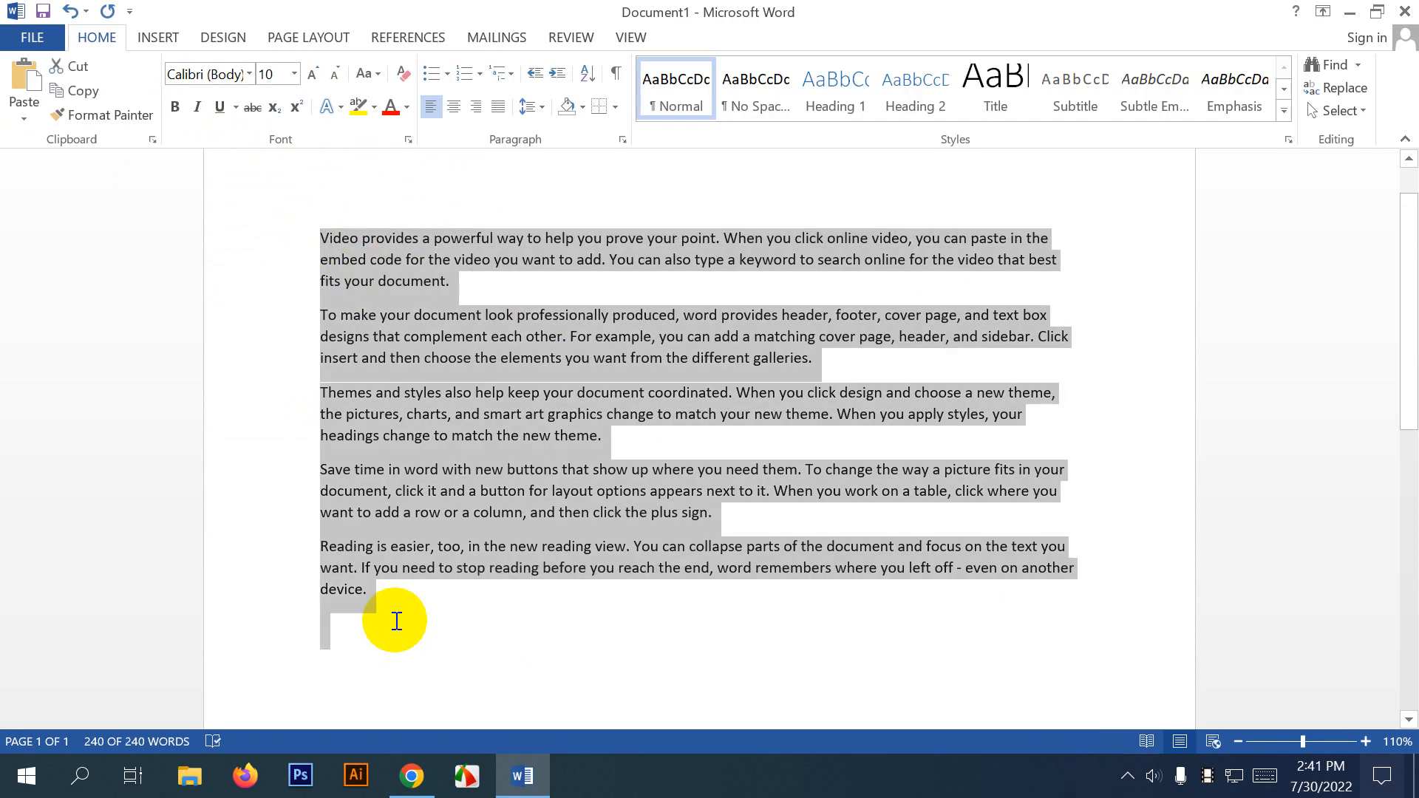
key(Delete)
Enter the word "Times" on the empty page, correcting the typing mistake.
text(Tiem)
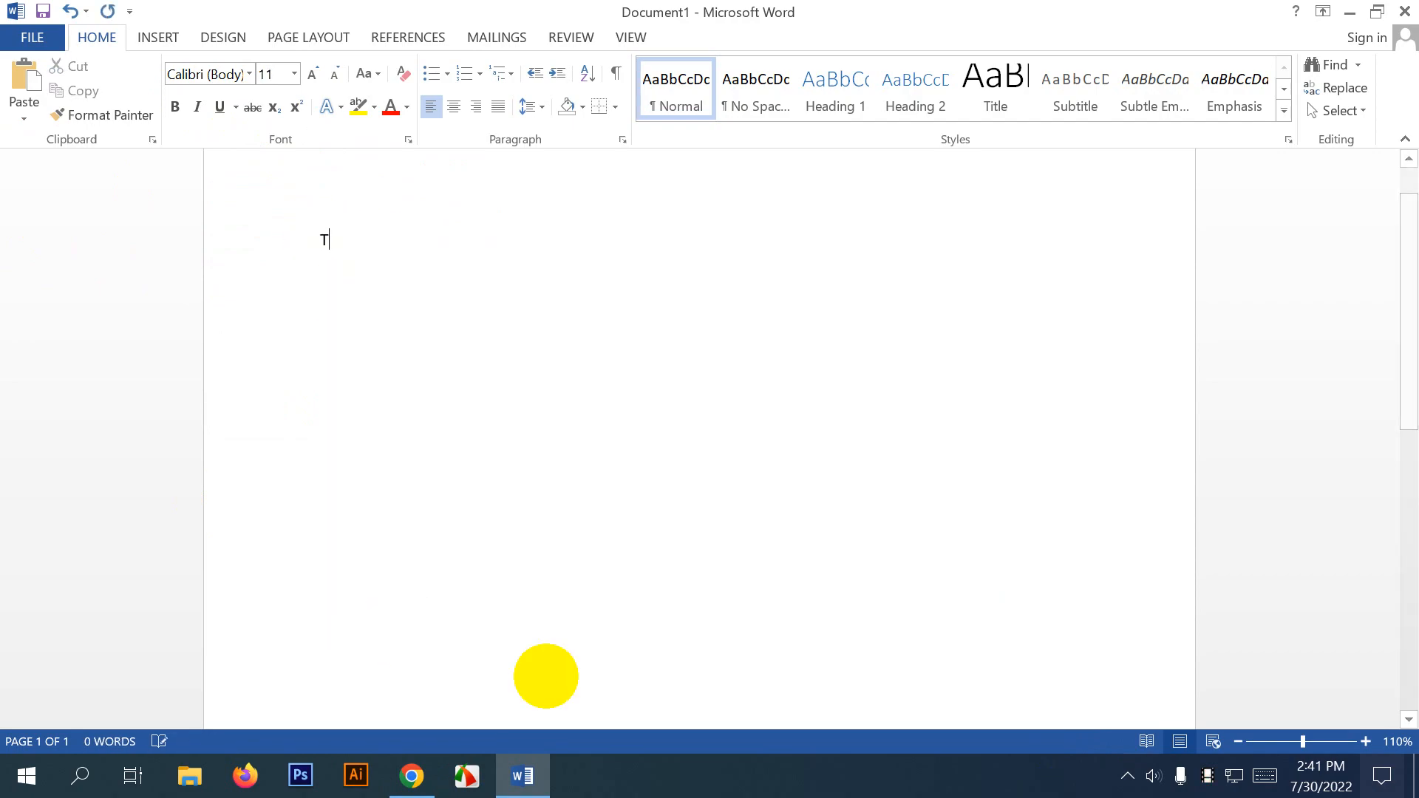
key(BackSpace)
key(BackSpace)
key(BackSpace)
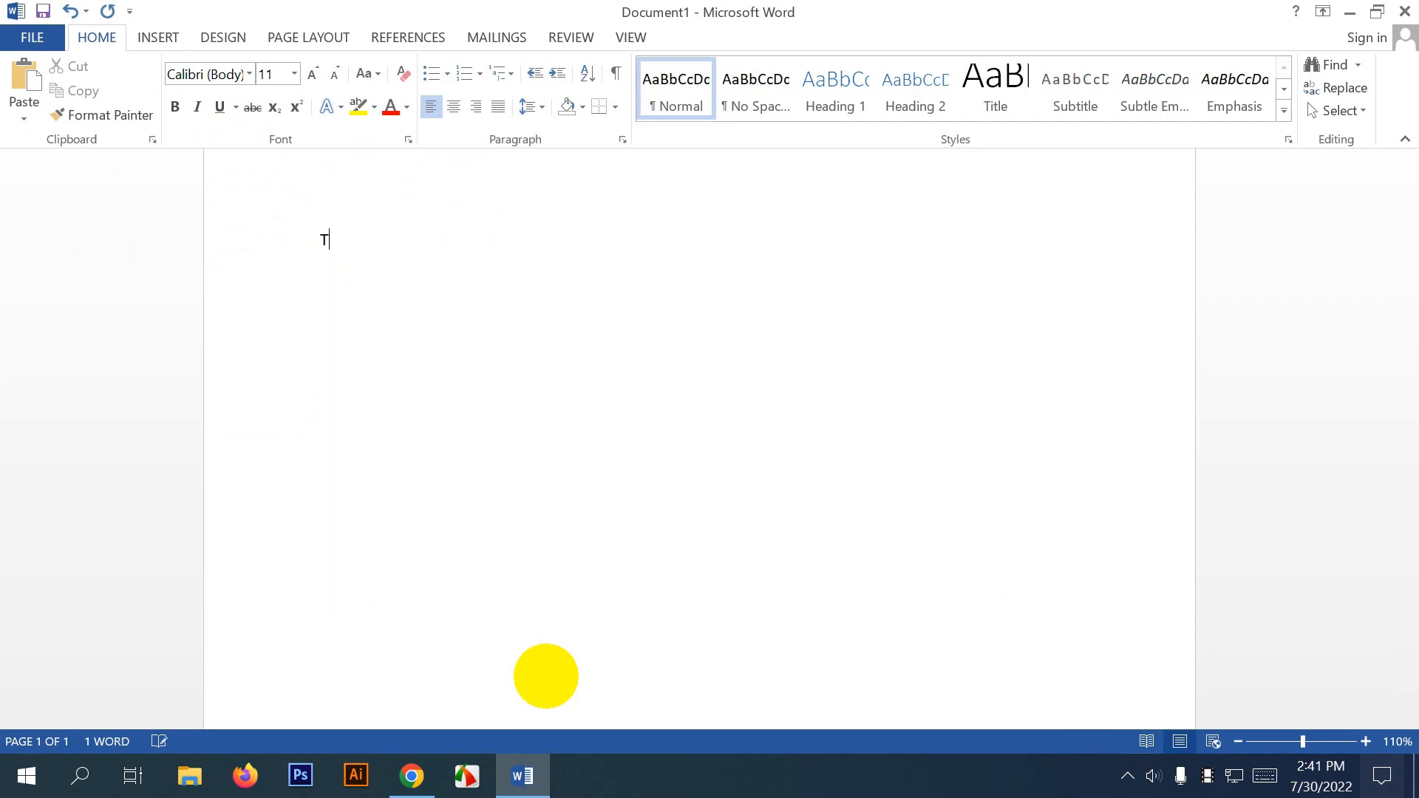
text(imes)
Enlarge the word "Times" stepwise to font size 24.
drag(370, 247, 319, 241)
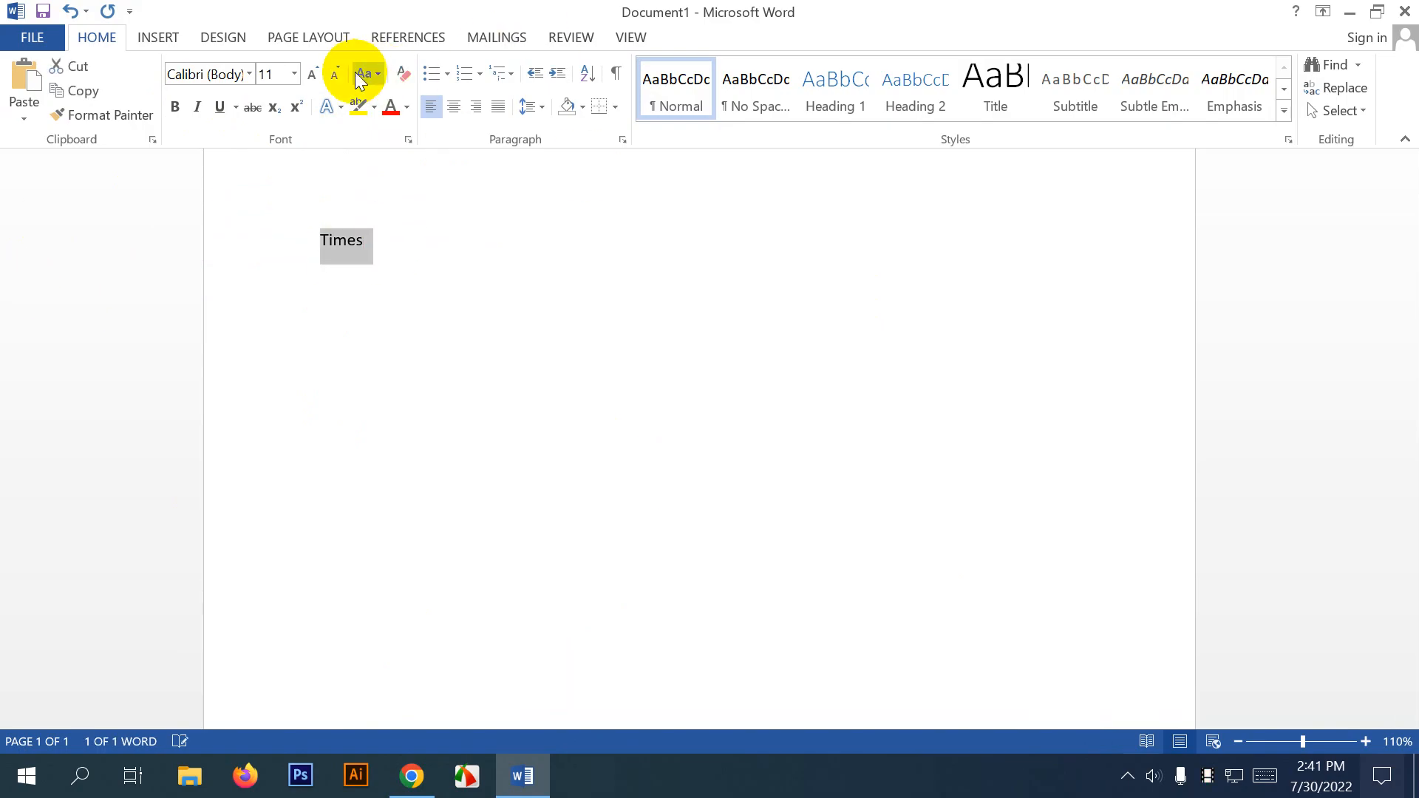
click(311, 73)
click(311, 73)
click(311, 73)
click(312, 73)
click(311, 74)
click(311, 74)
click(312, 73)
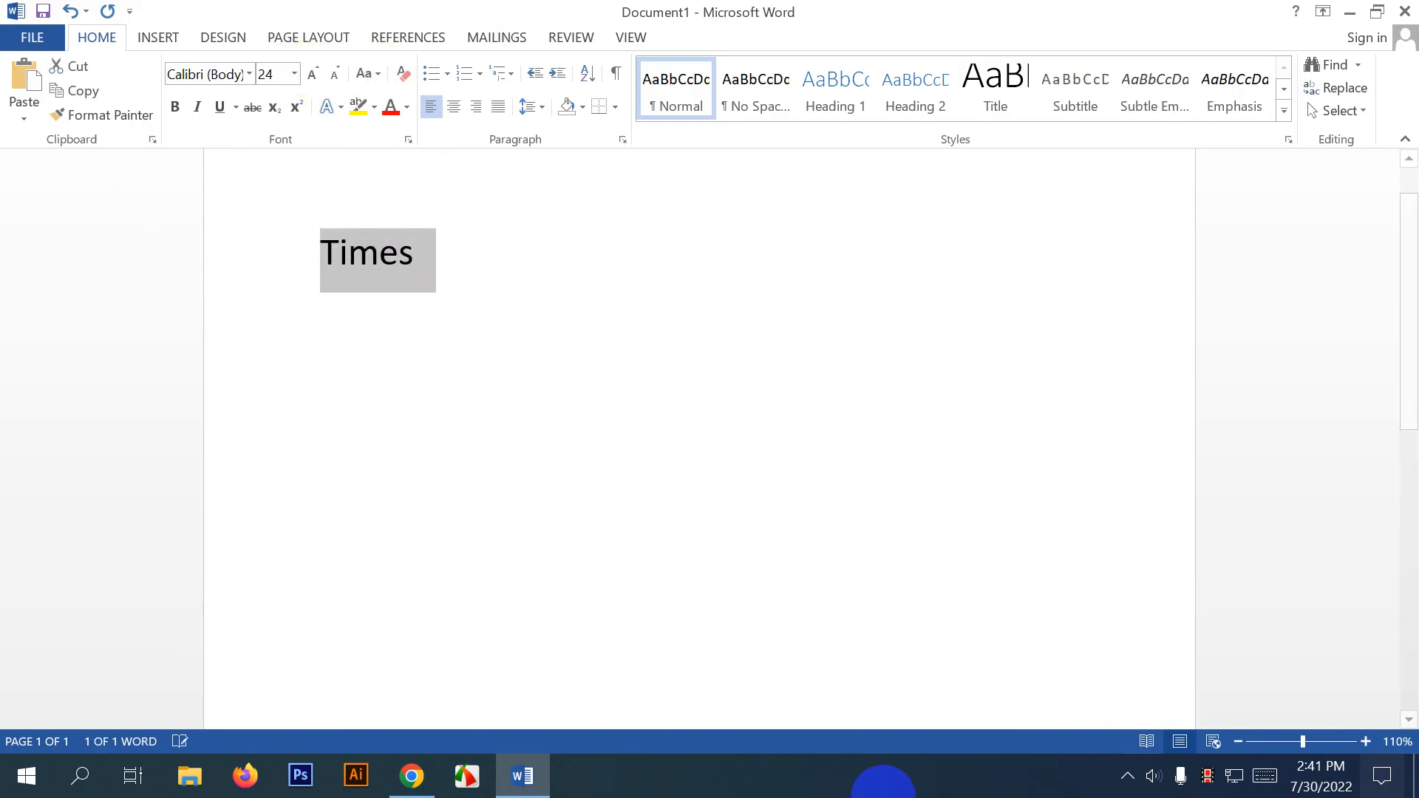
Apply strikethrough to the word "Times" and deselect it.
click(253, 107)
click(556, 276)
click(457, 249)
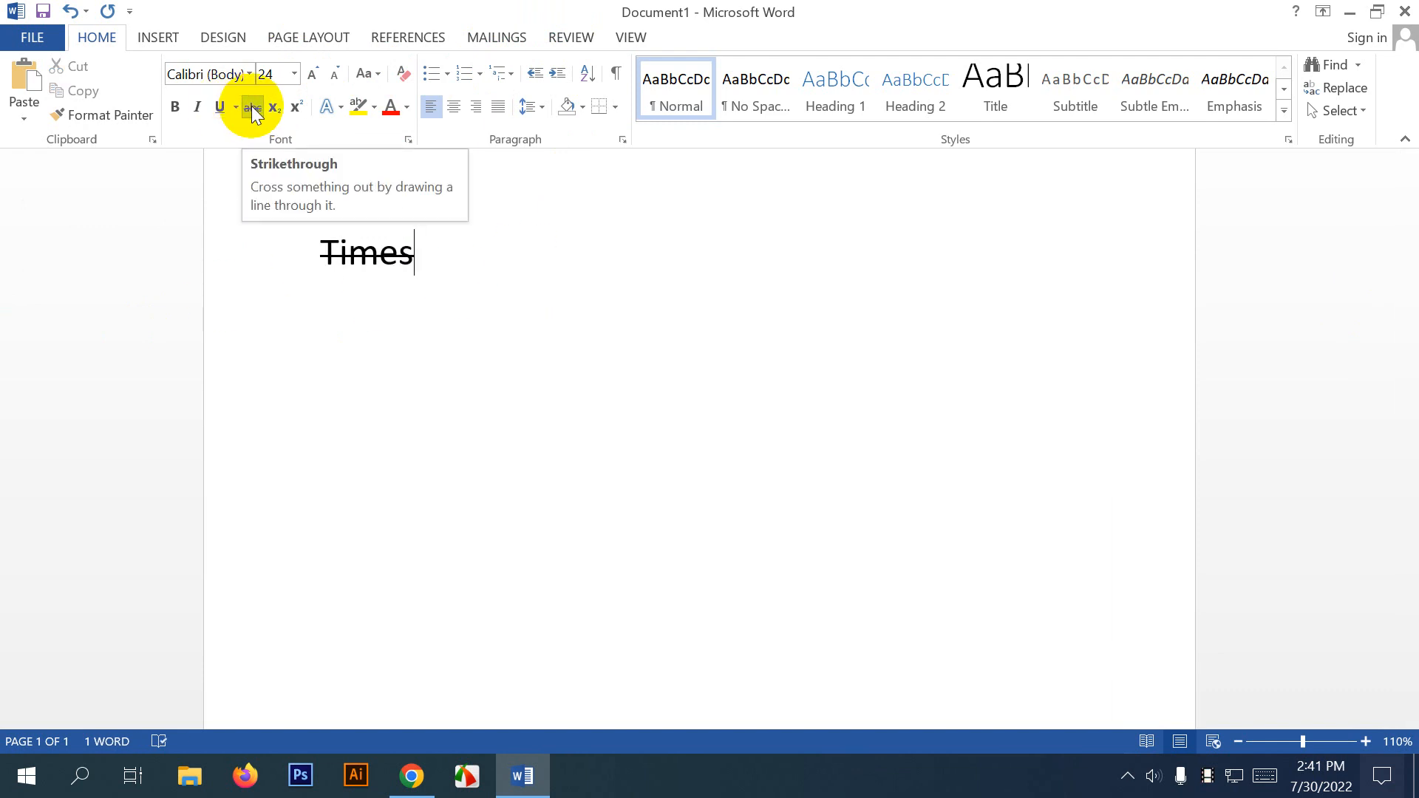
drag(440, 266, 317, 279)
click(427, 269)
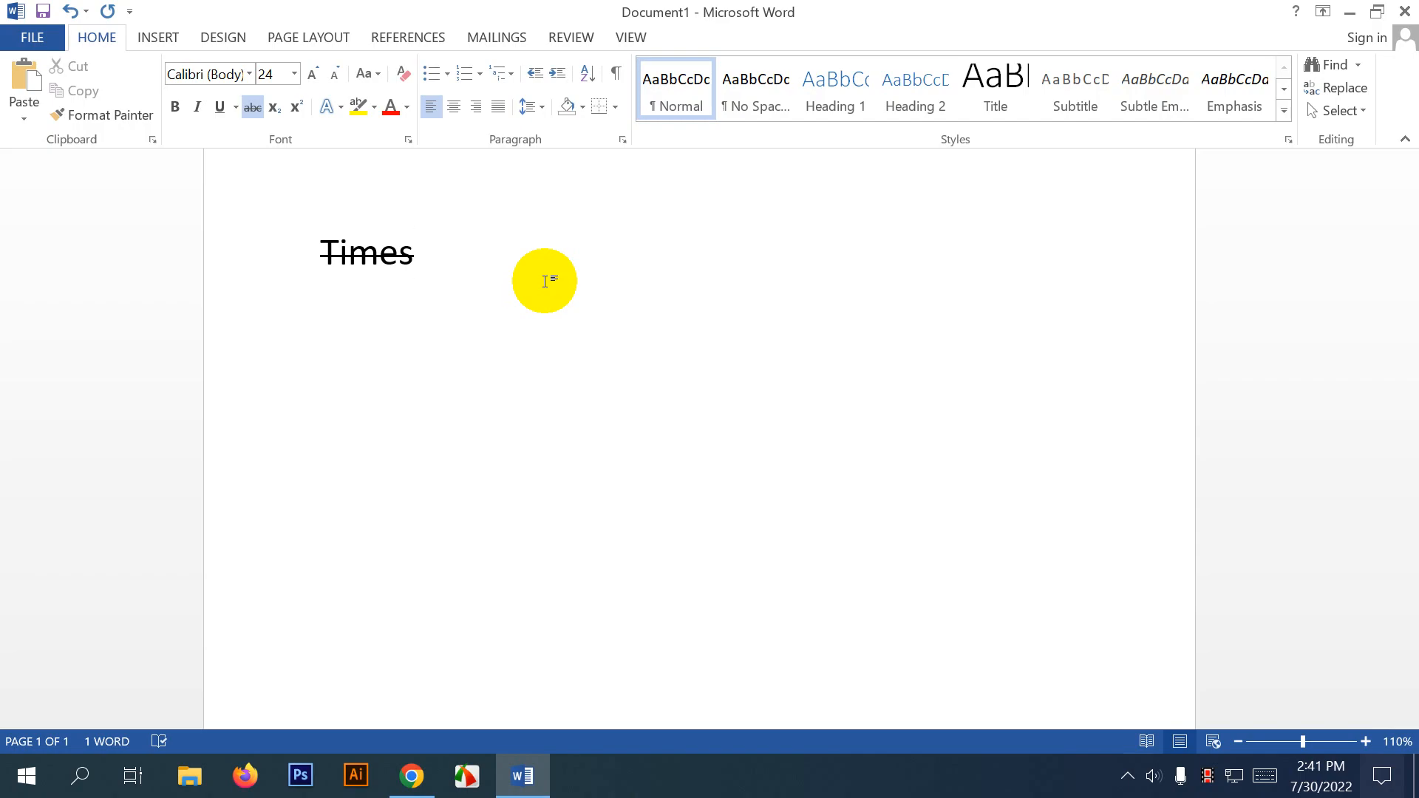
click(206, 257)
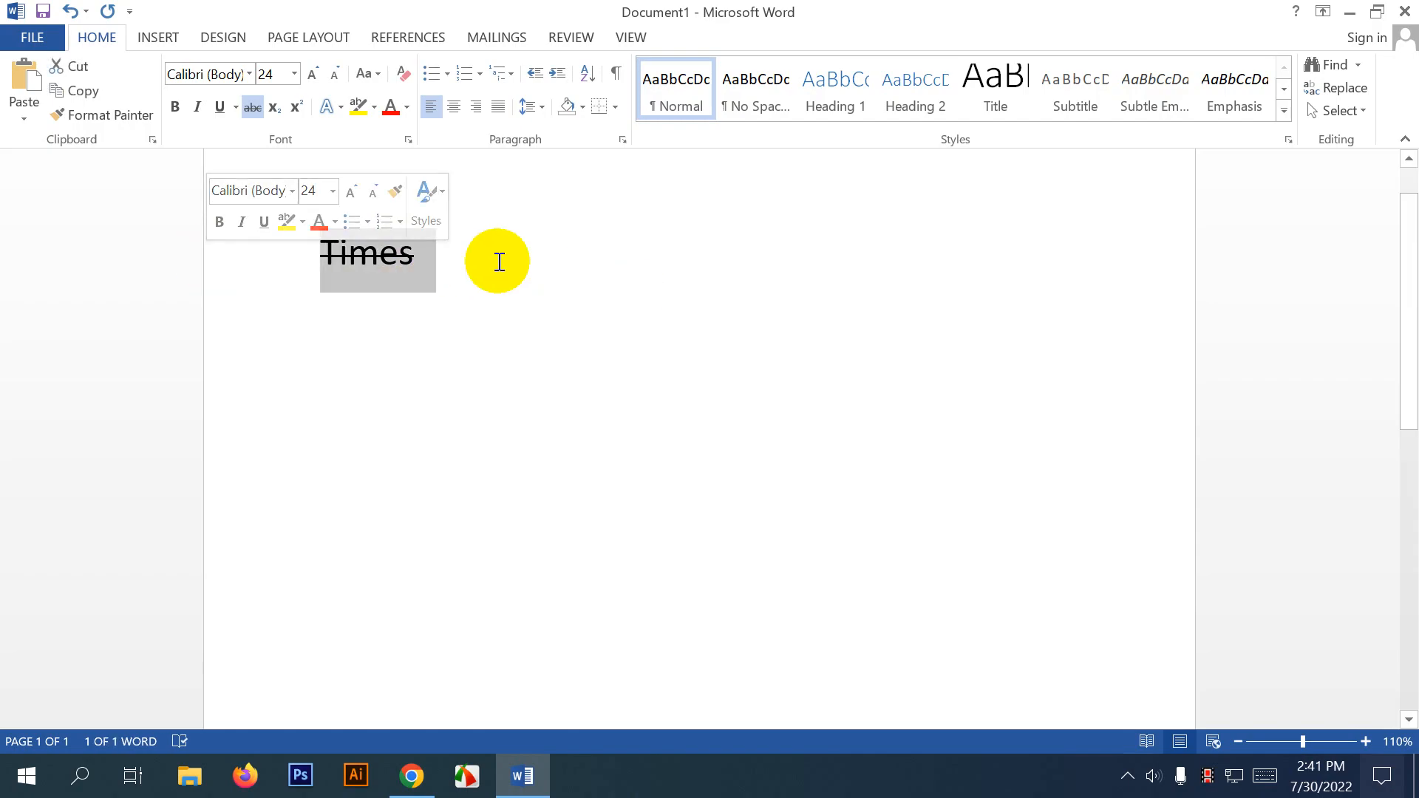
click(390, 269)
drag(304, 252, 464, 254)
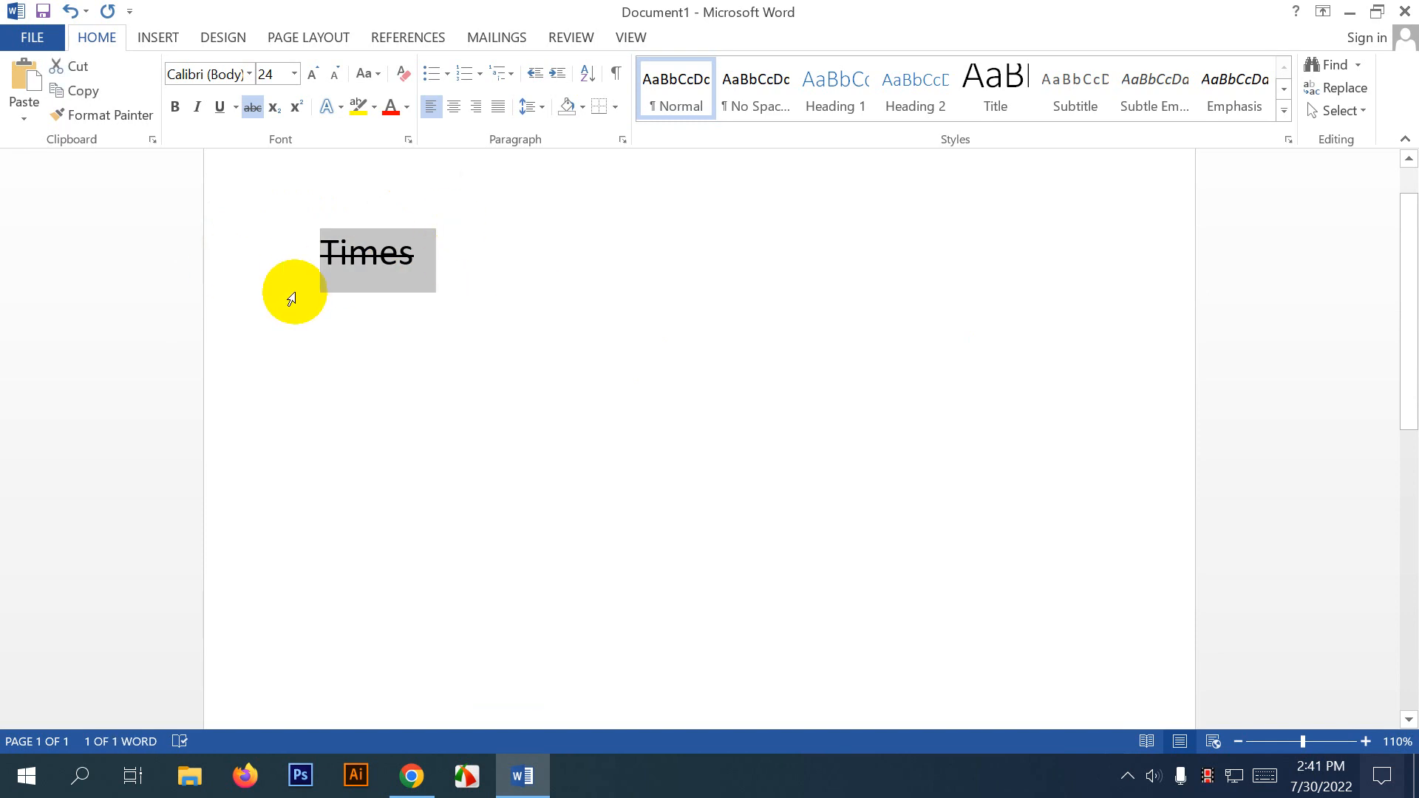
click(417, 255)
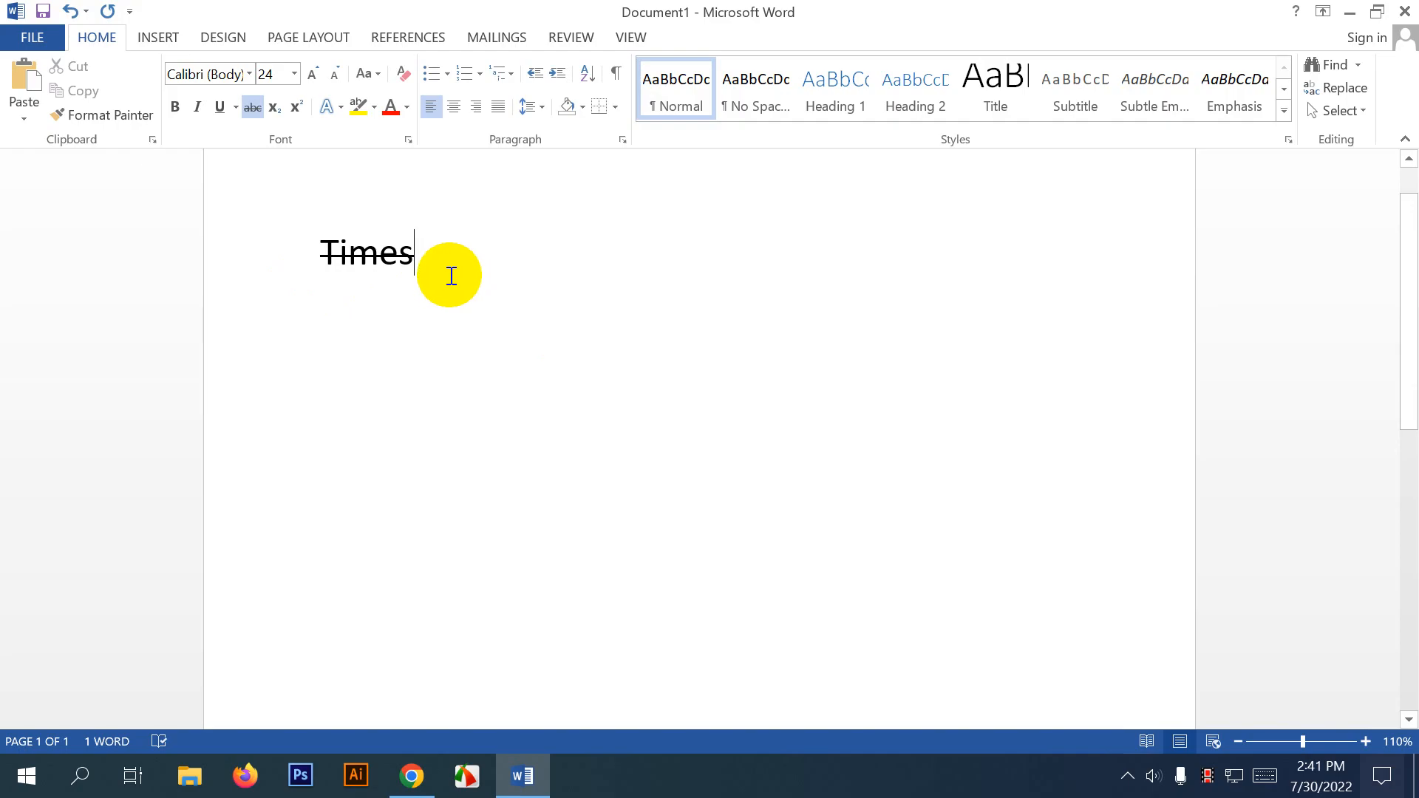
click(313, 261)
drag(313, 262, 263, 500)
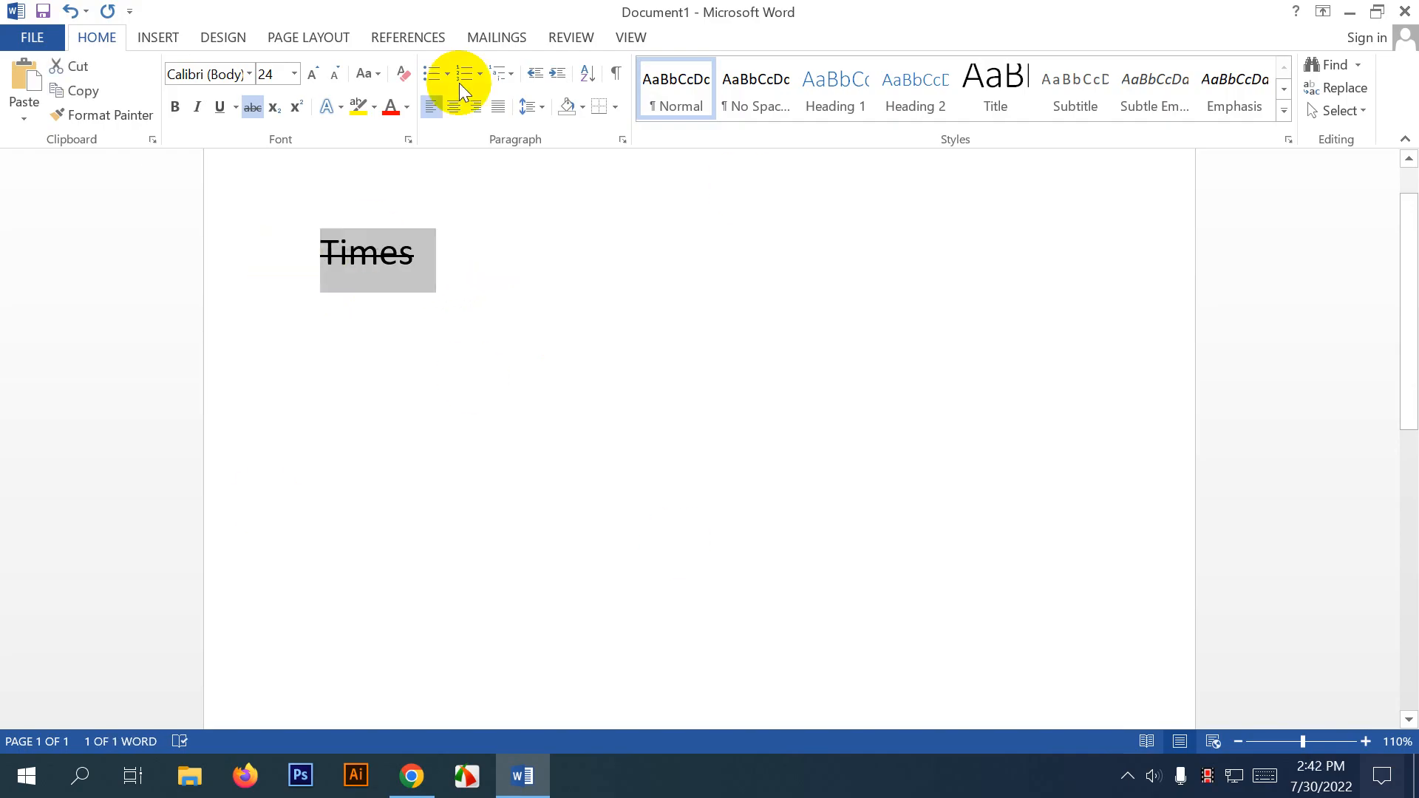
drag(438, 259, 266, 260)
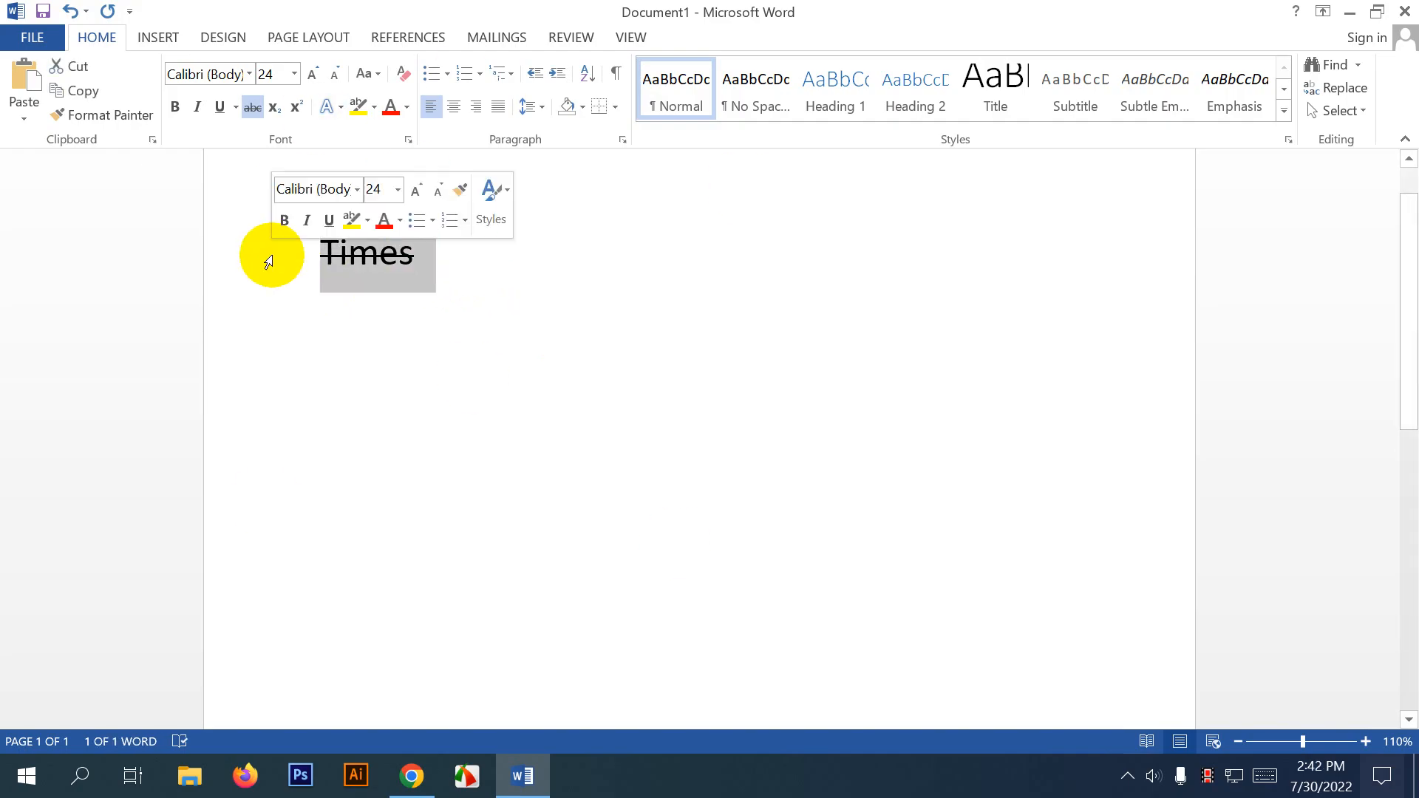
Add two lines below "Times" without strikethrough, reading "100" and "Now 90".
click(449, 271)
key(Return)
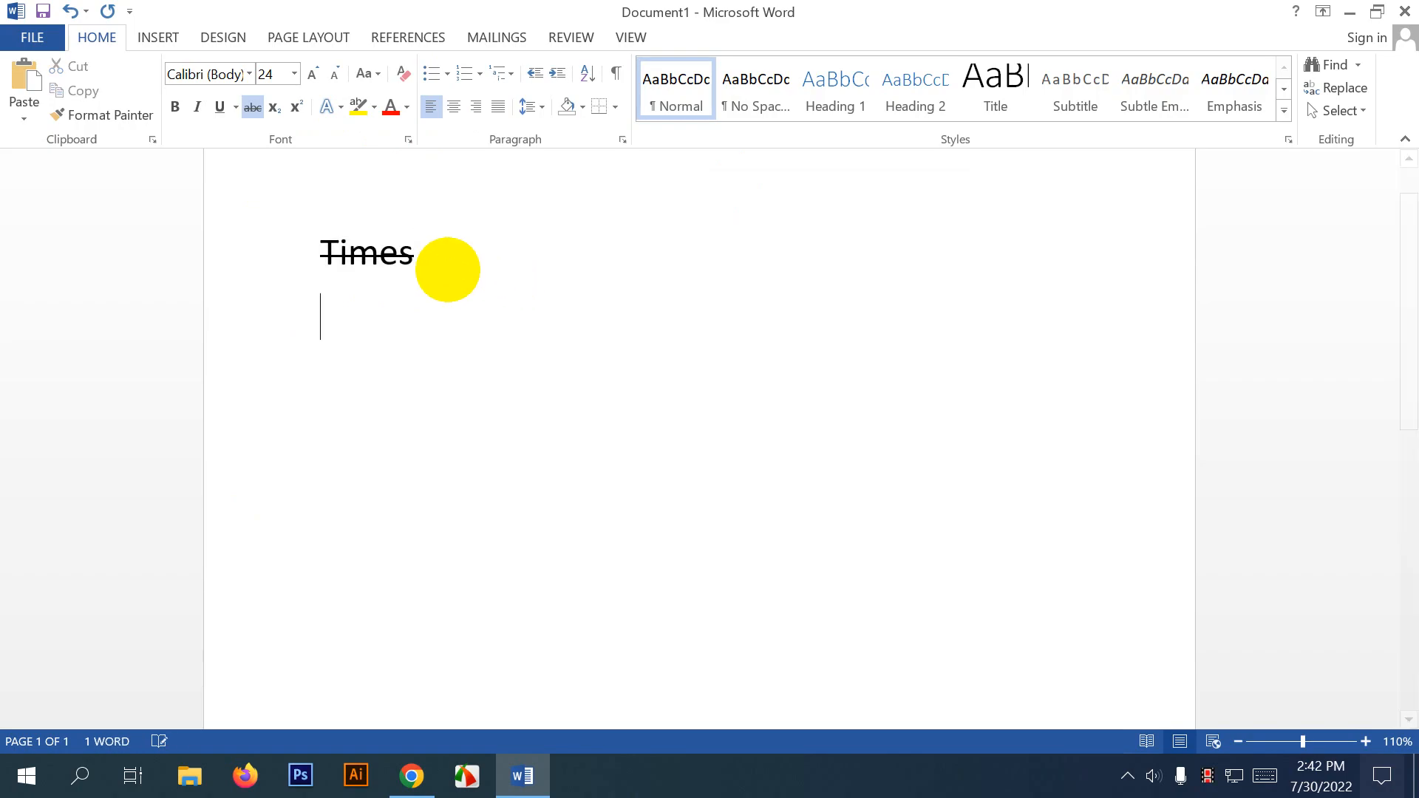
click(252, 107)
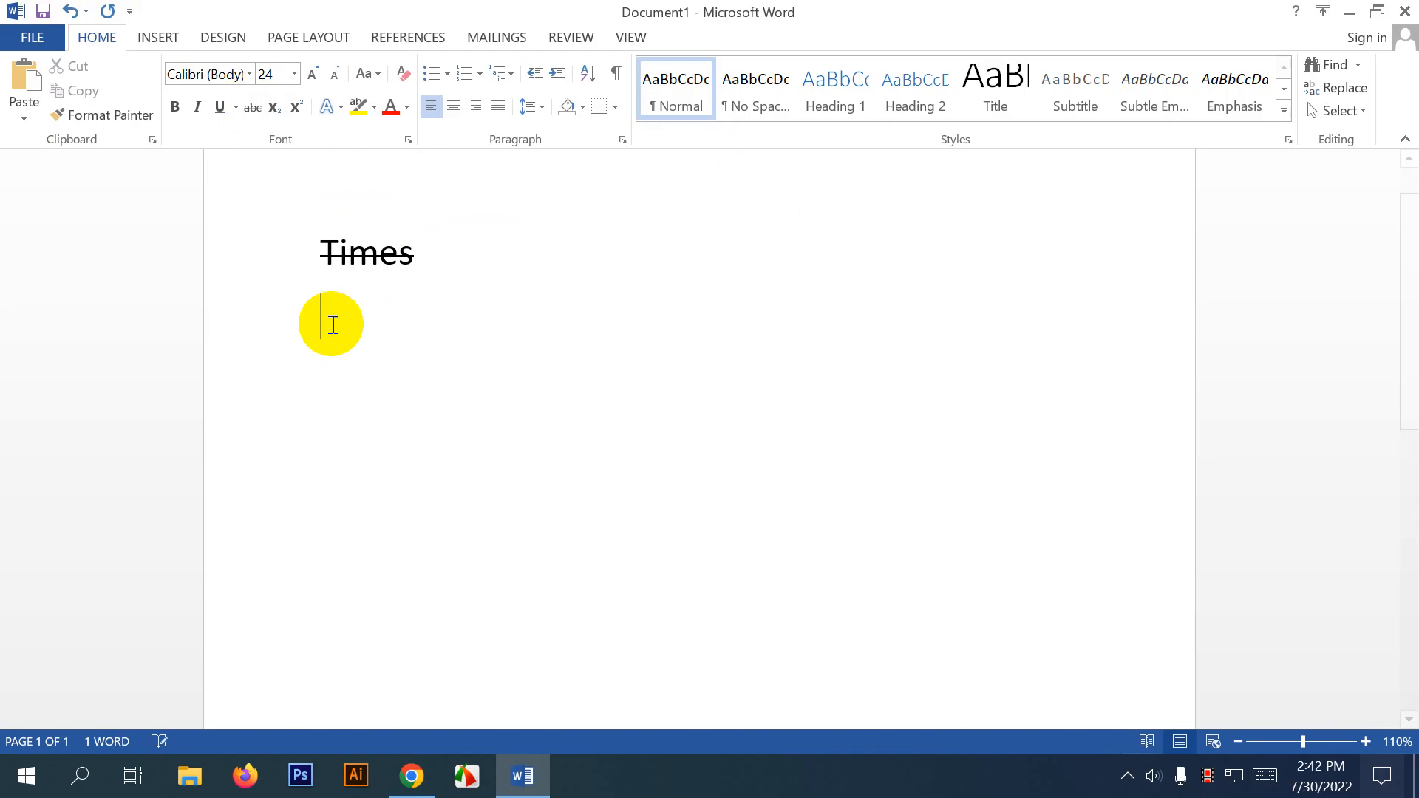
text(100)
key(Return)
text(Now )
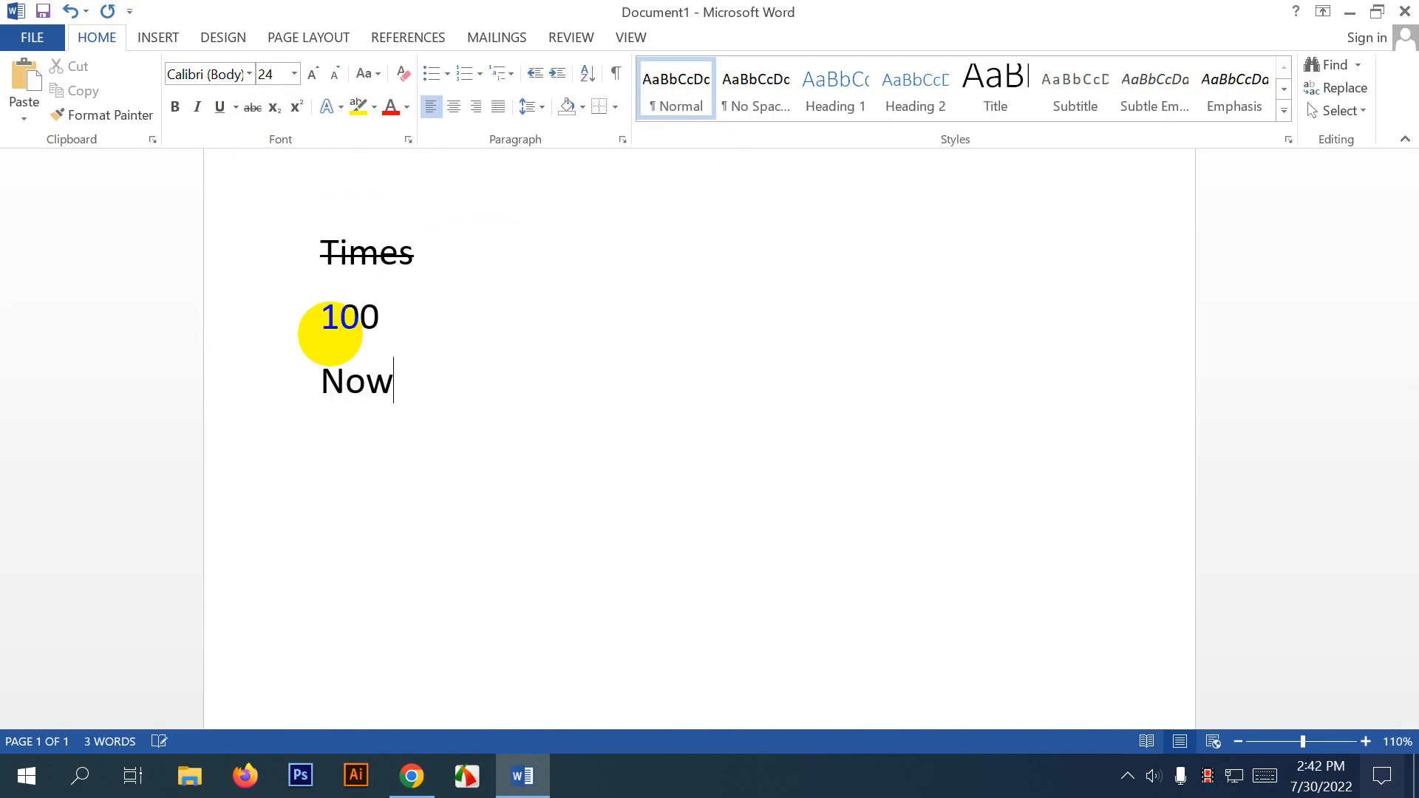
text(90)
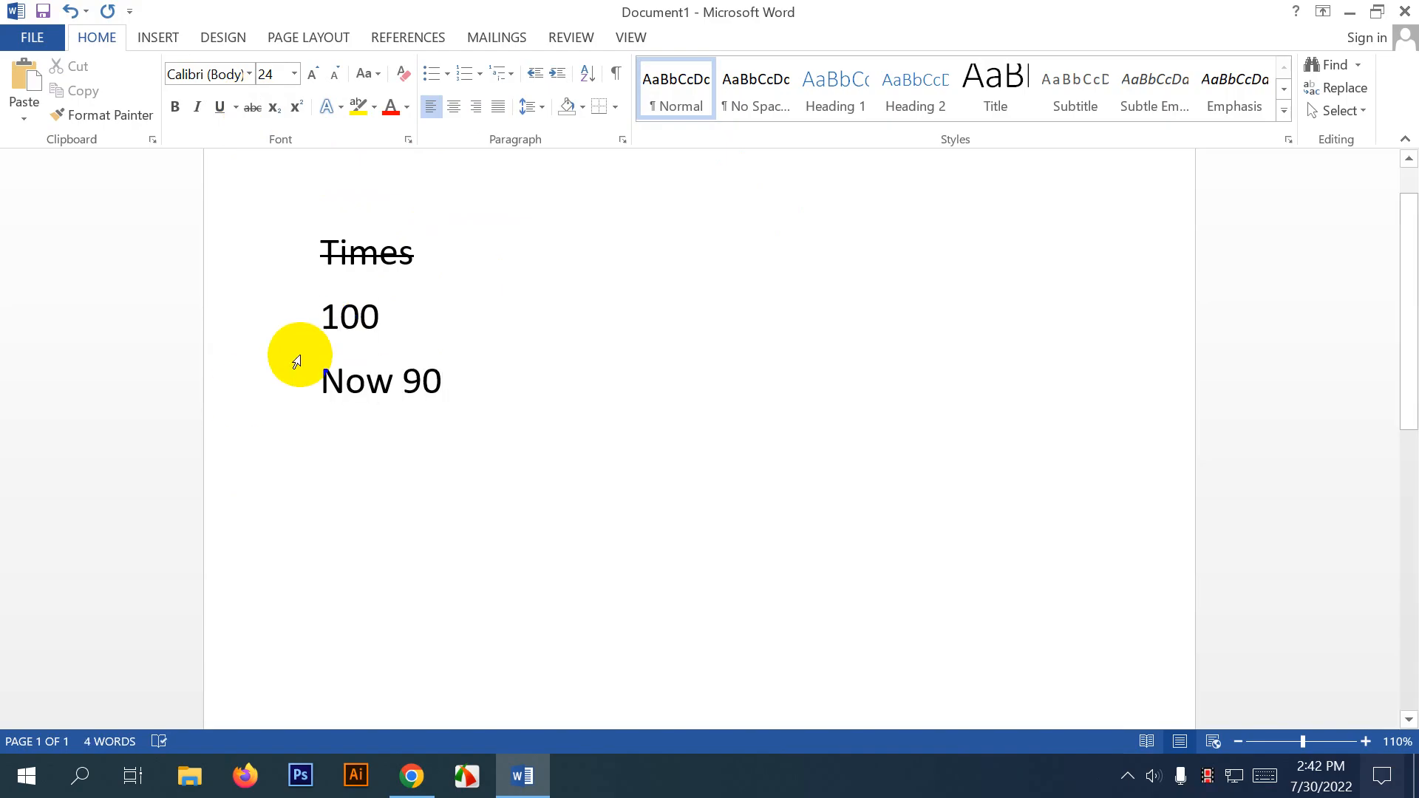
Apply strikethrough to the "100" line and deselect it.
click(291, 314)
click(252, 108)
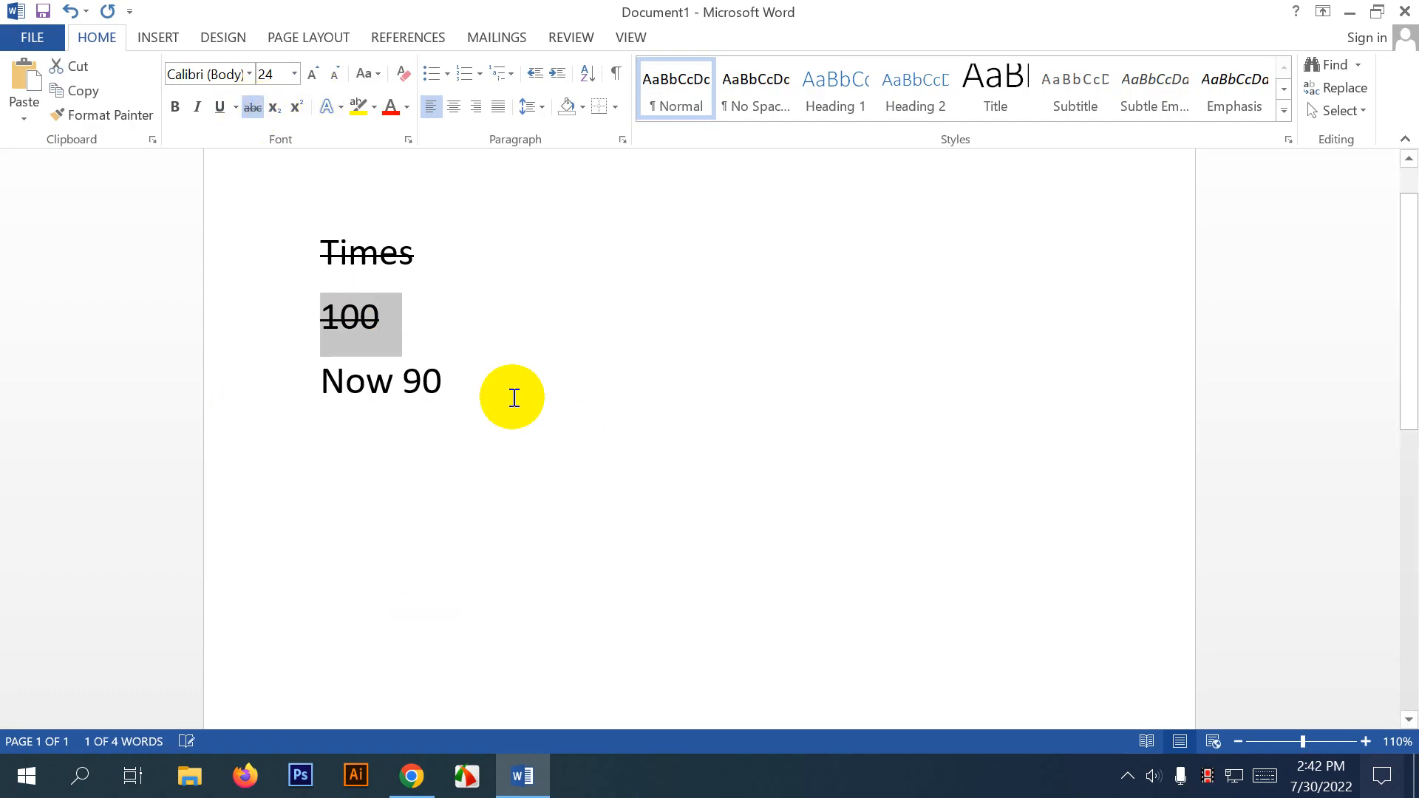
click(507, 376)
Try deleting the struck-through "100" line, and undo the deletion.
drag(320, 294, 466, 364)
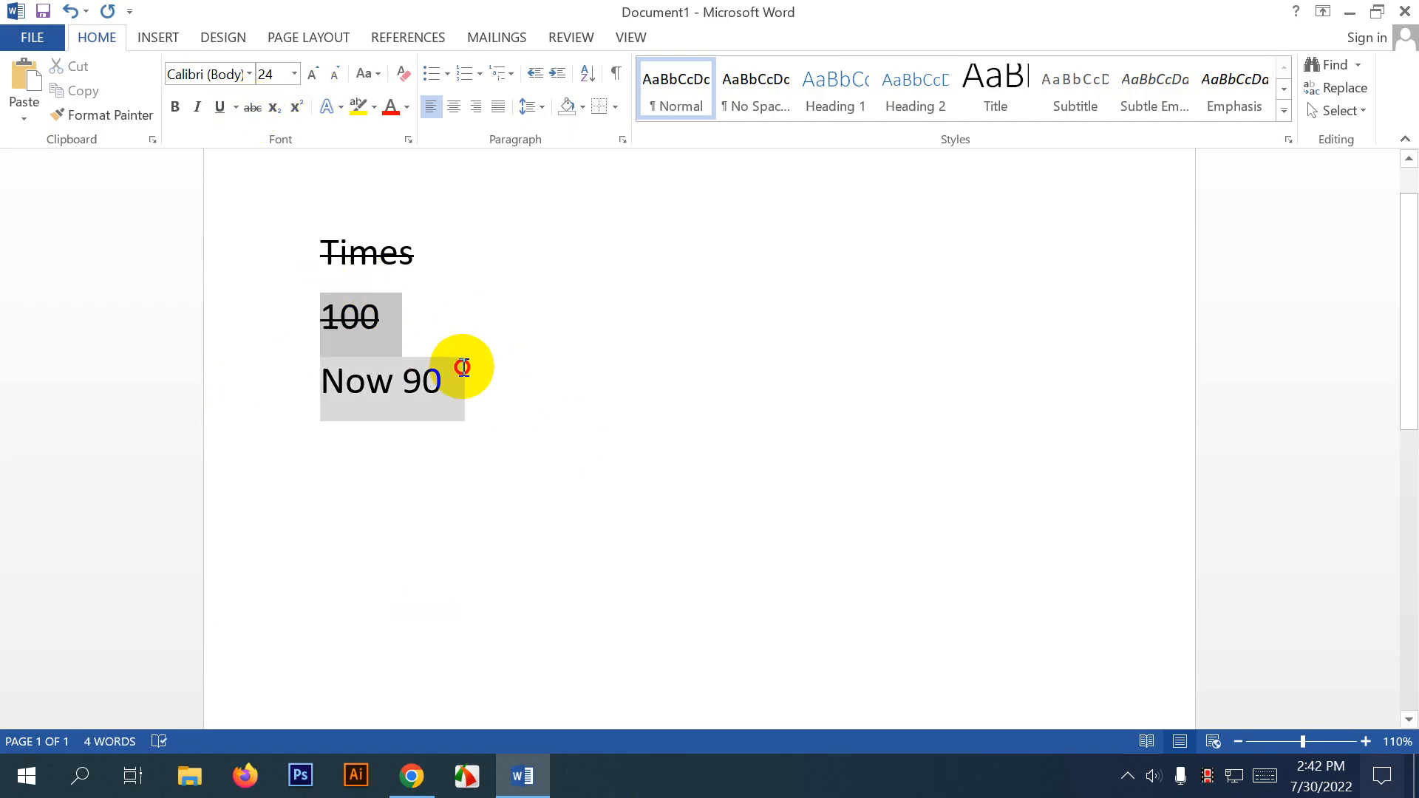
drag(380, 334, 269, 310)
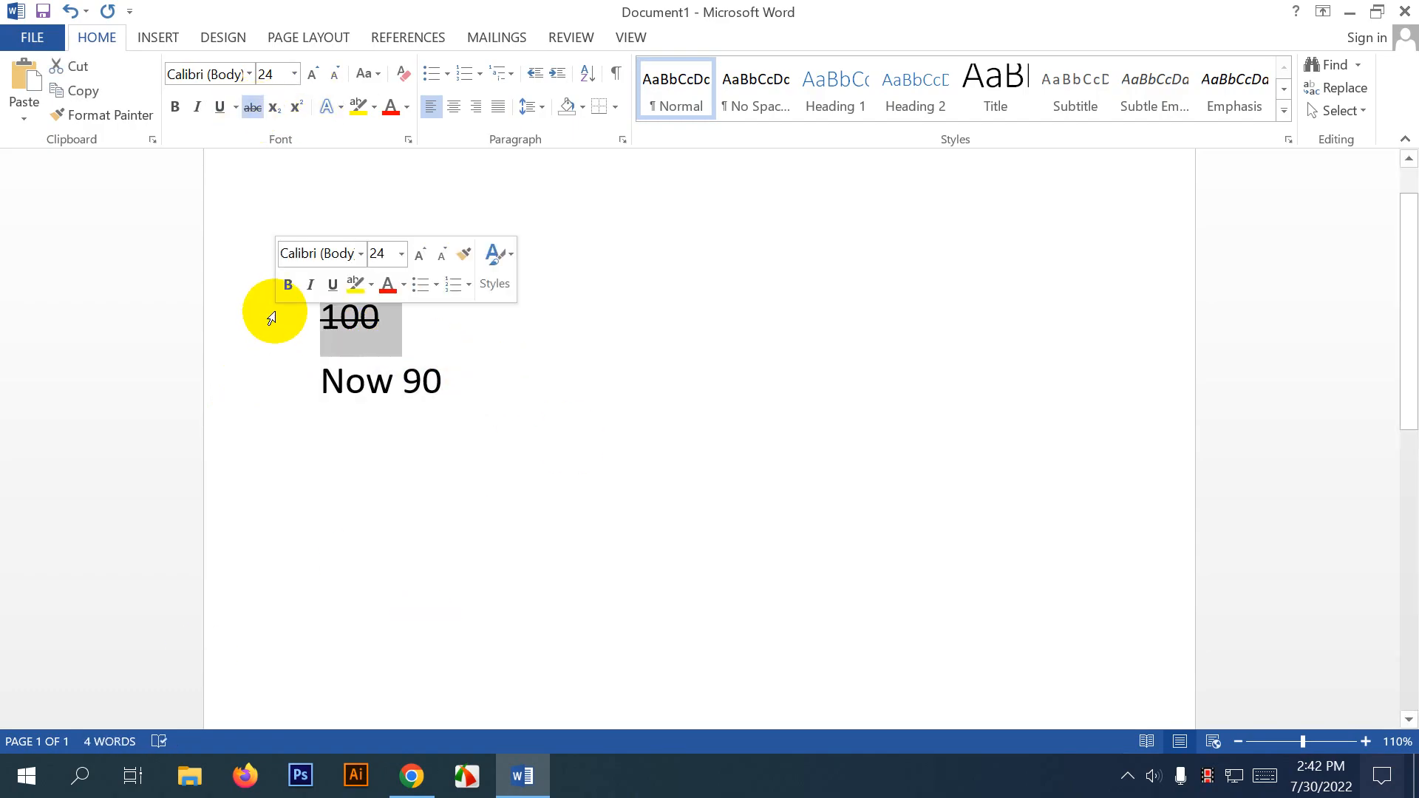
key(BackSpace)
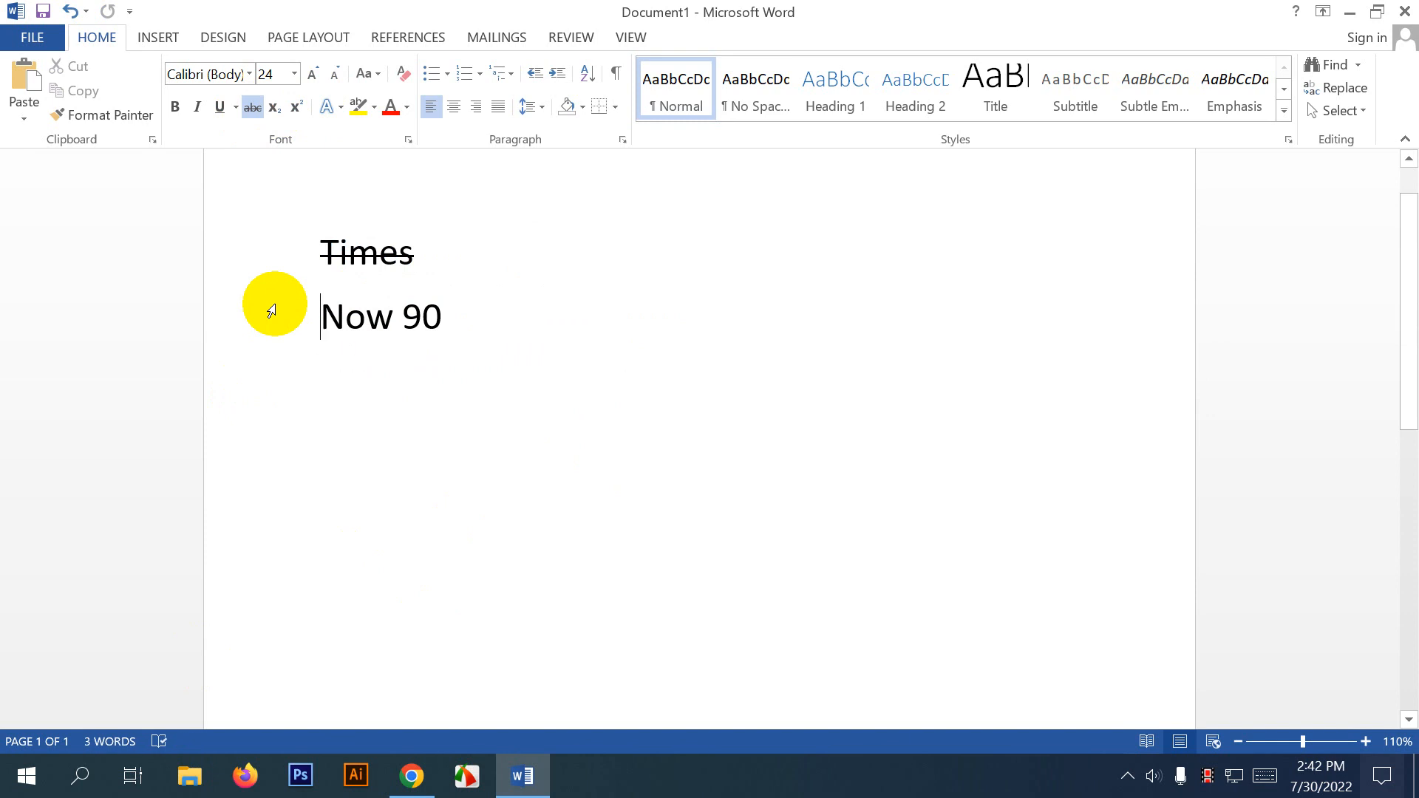
drag(444, 319, 333, 316)
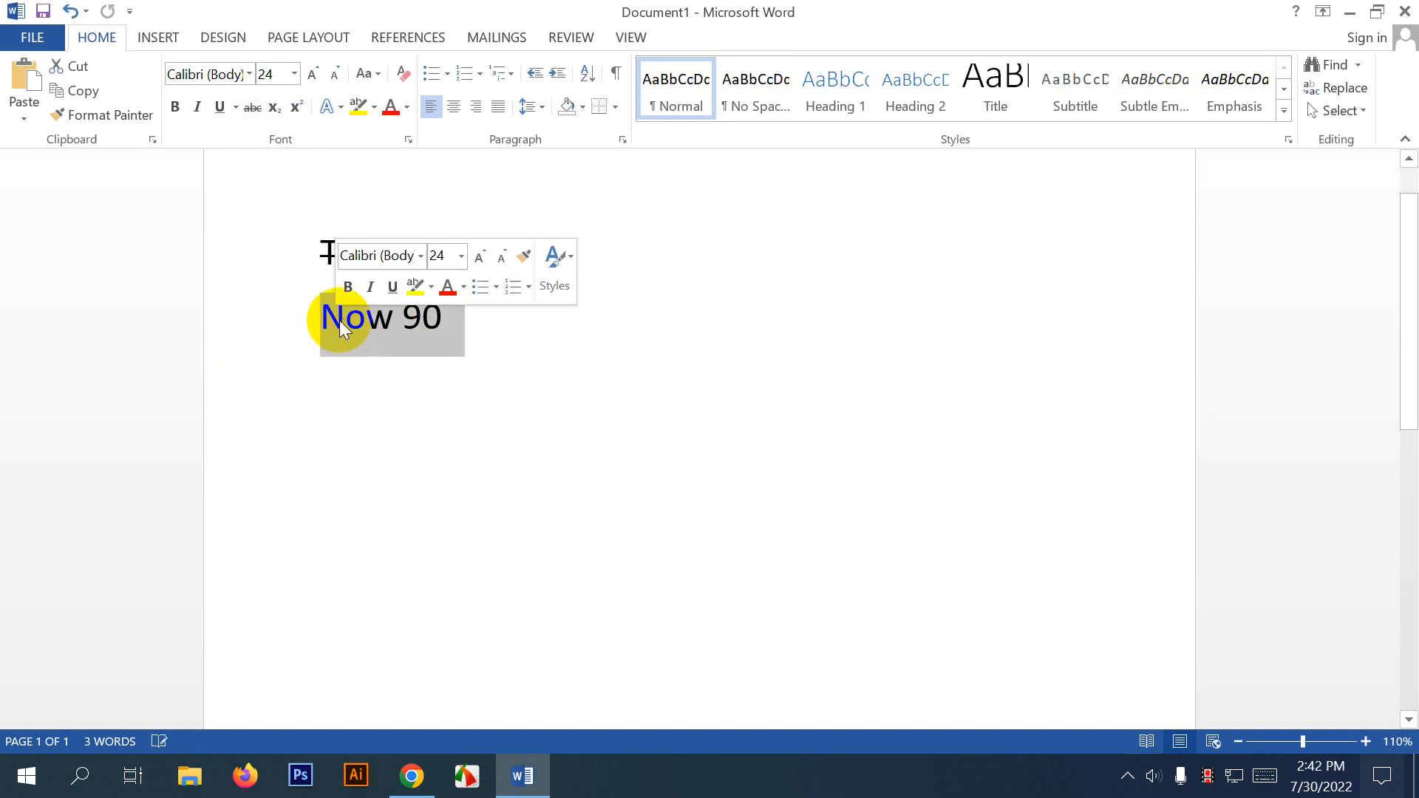
key(ctrl+z)
click(393, 320)
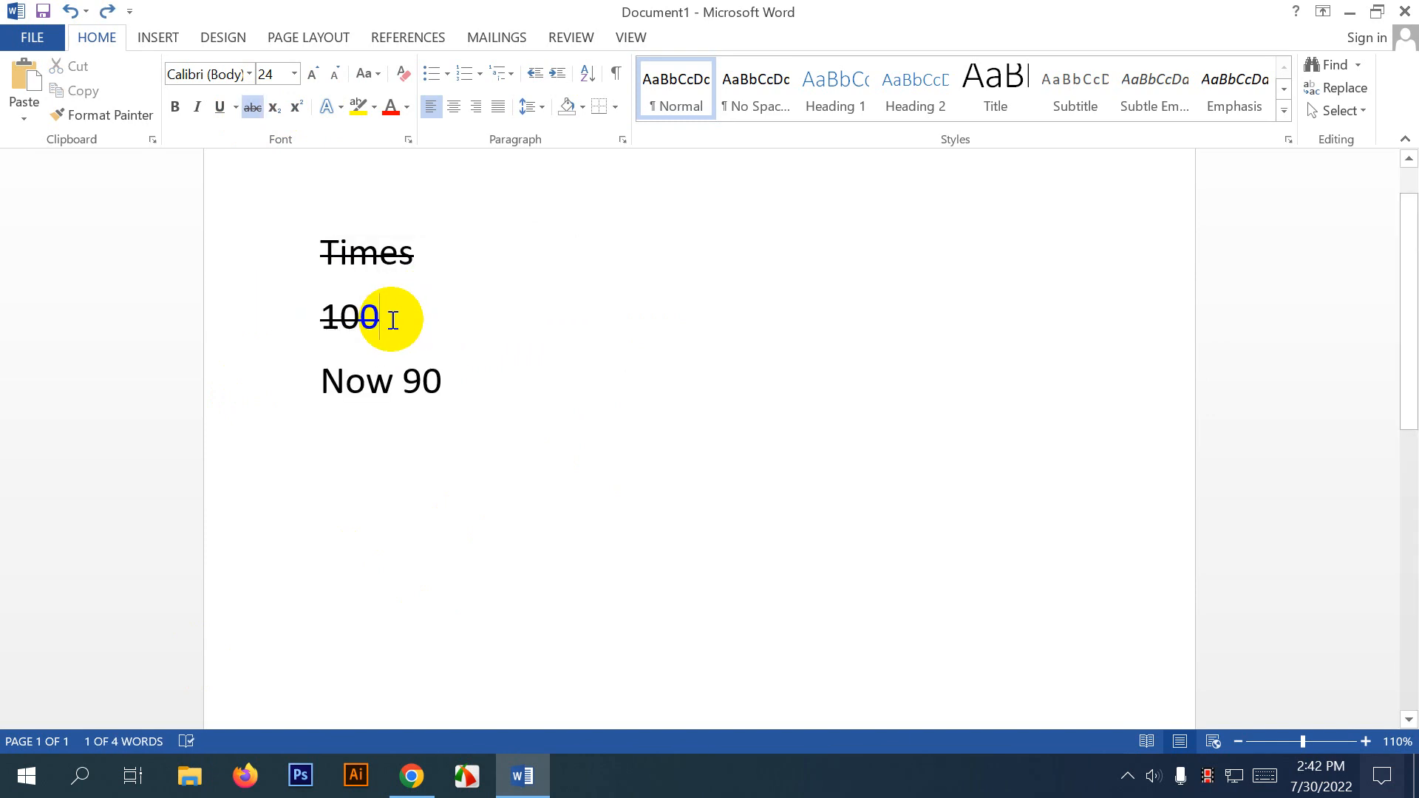
drag(392, 320, 484, 392)
click(391, 314)
click(402, 313)
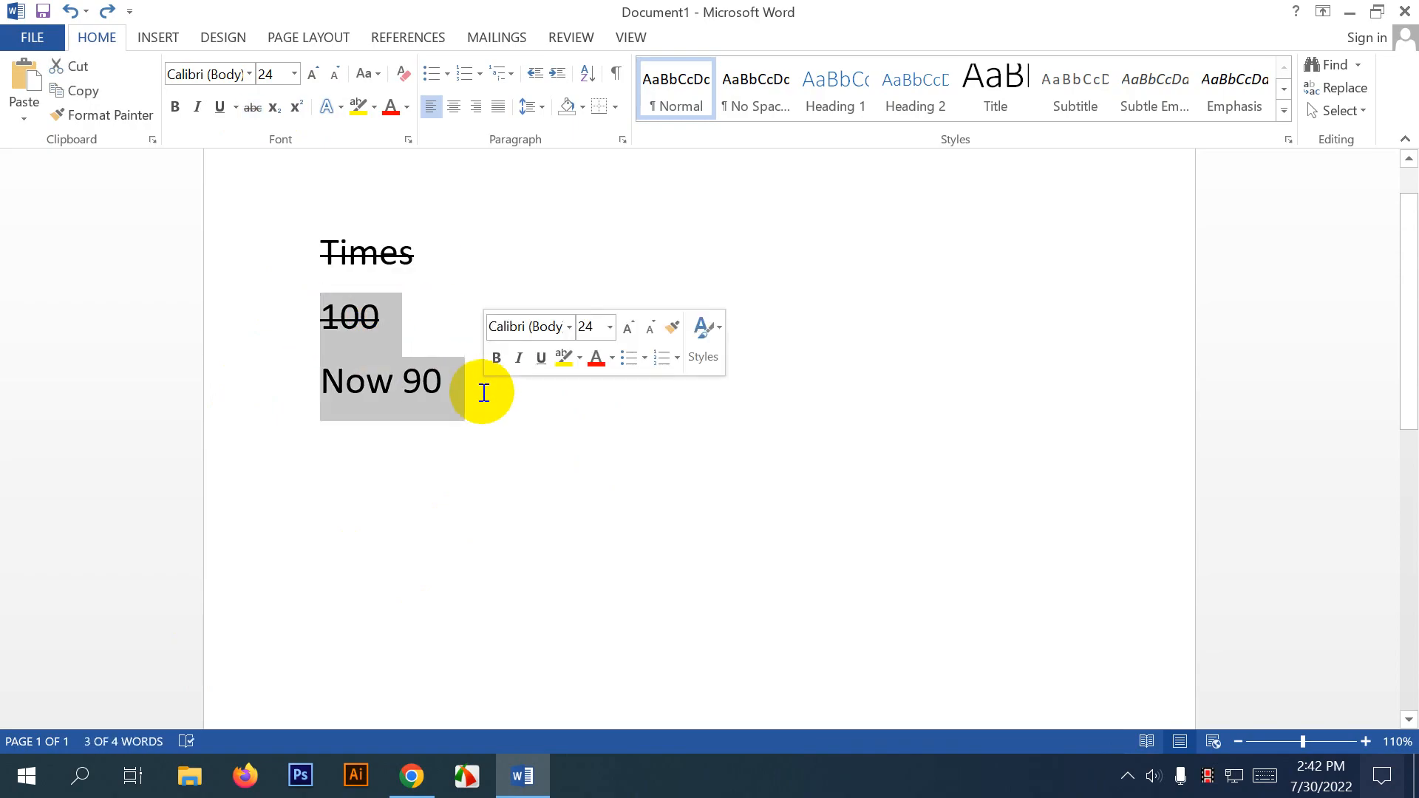
click(406, 307)
drag(406, 307, 313, 319)
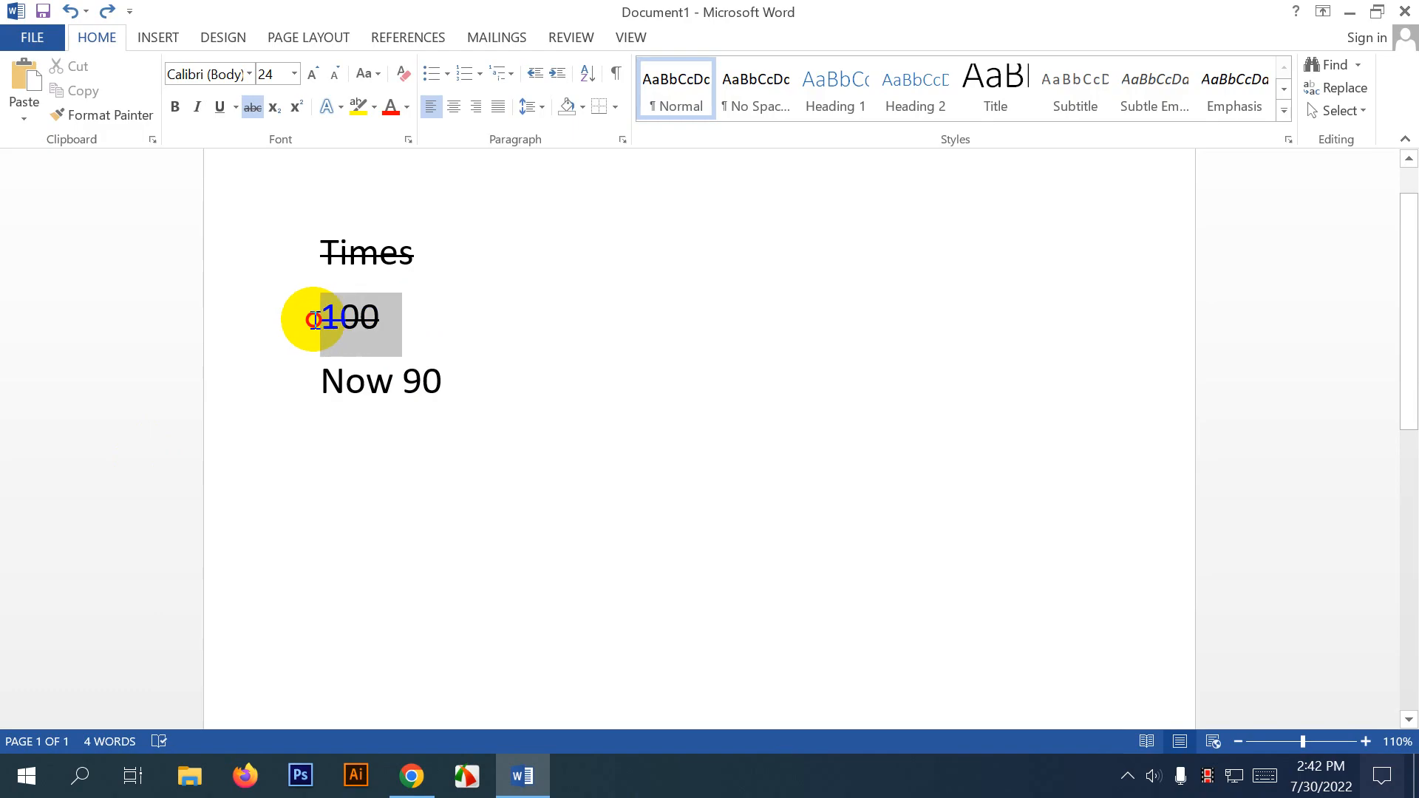
click(378, 325)
drag(402, 317, 305, 319)
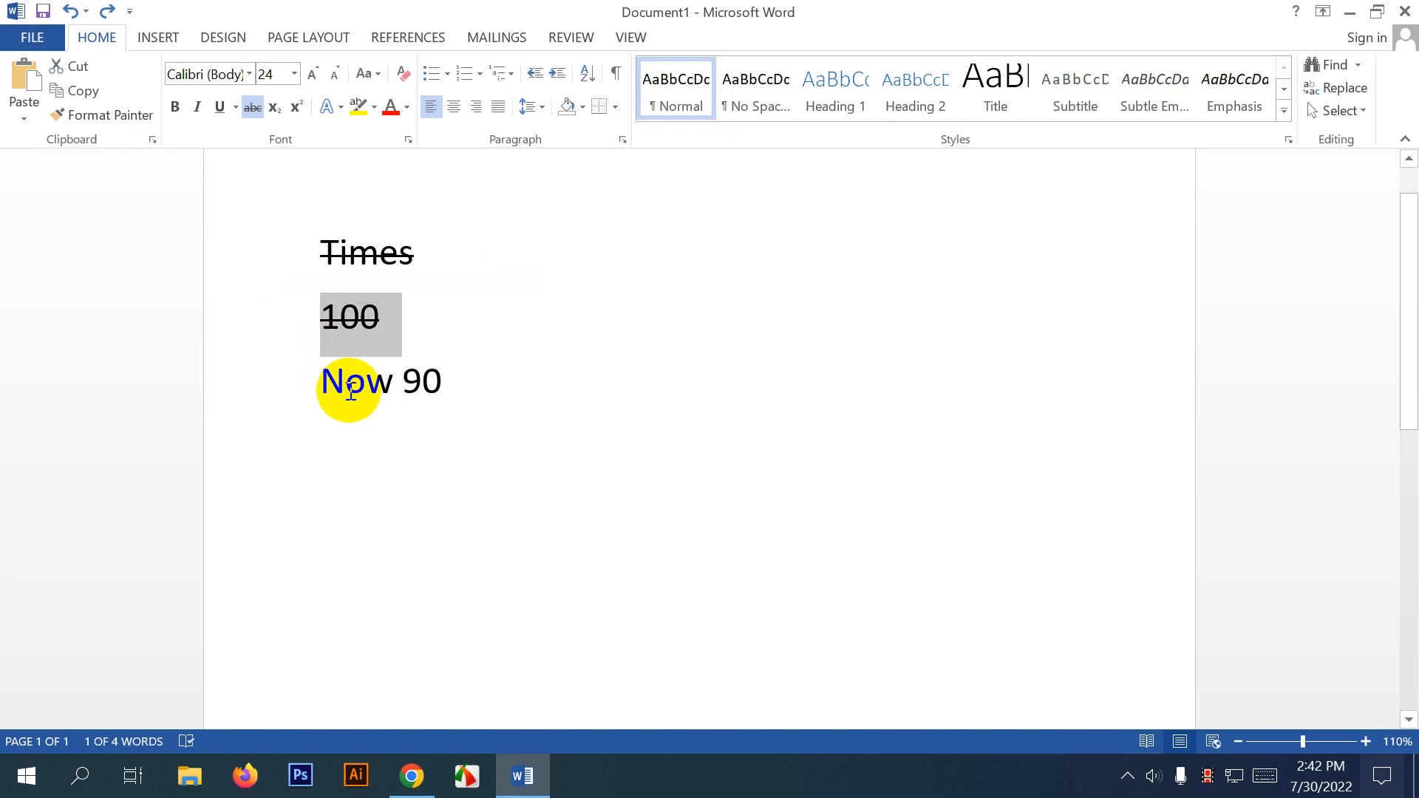
drag(484, 320, 209, 313)
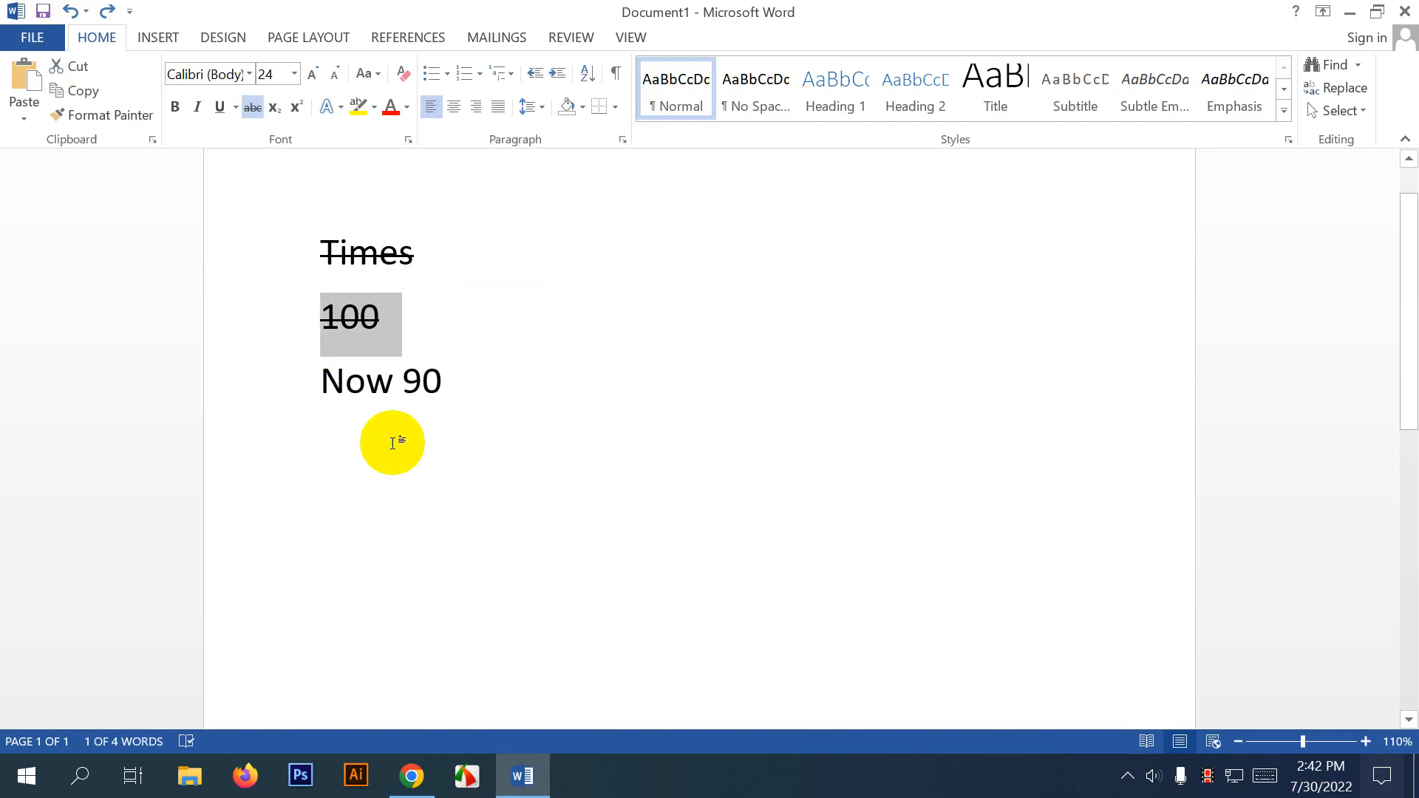
drag(420, 384, 231, 304)
click(363, 329)
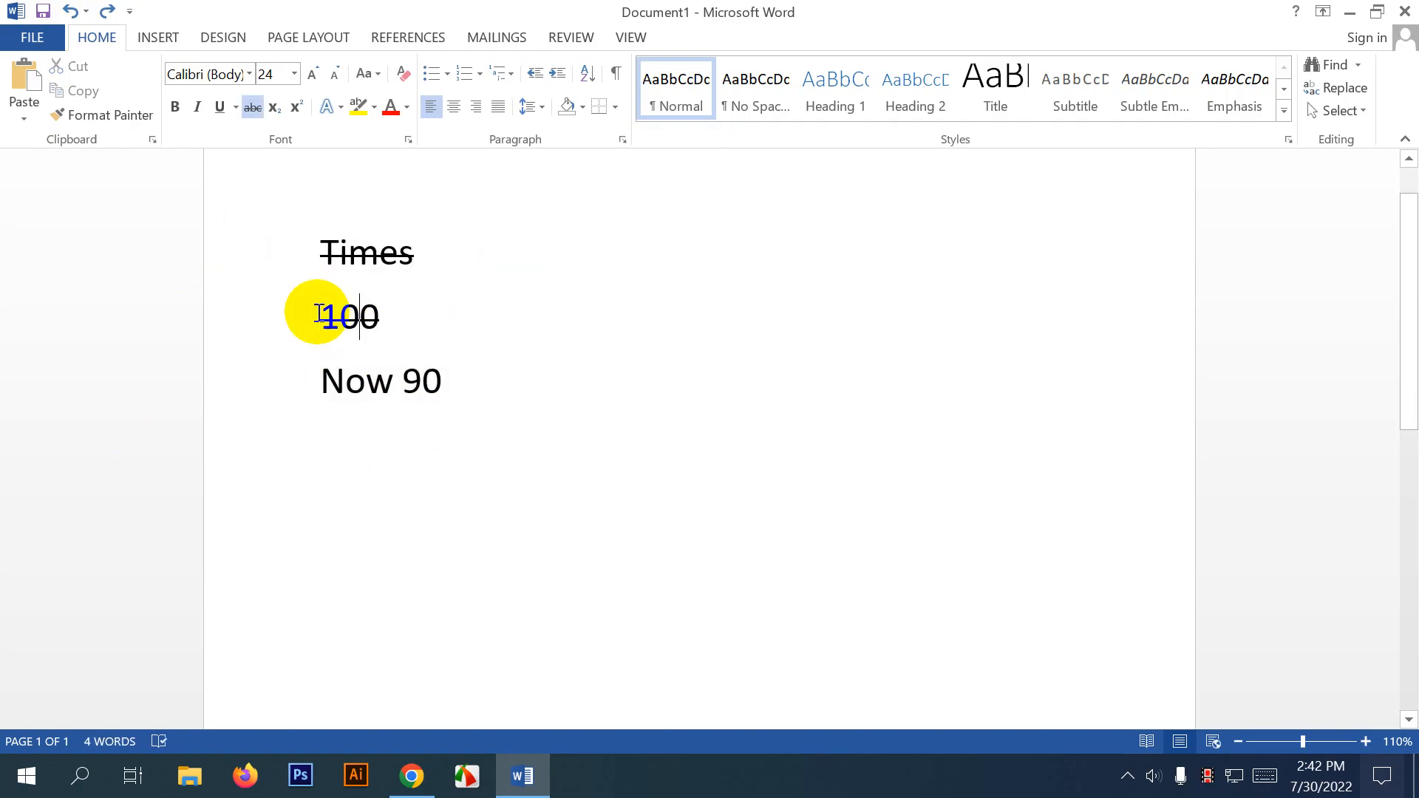
drag(319, 318, 475, 386)
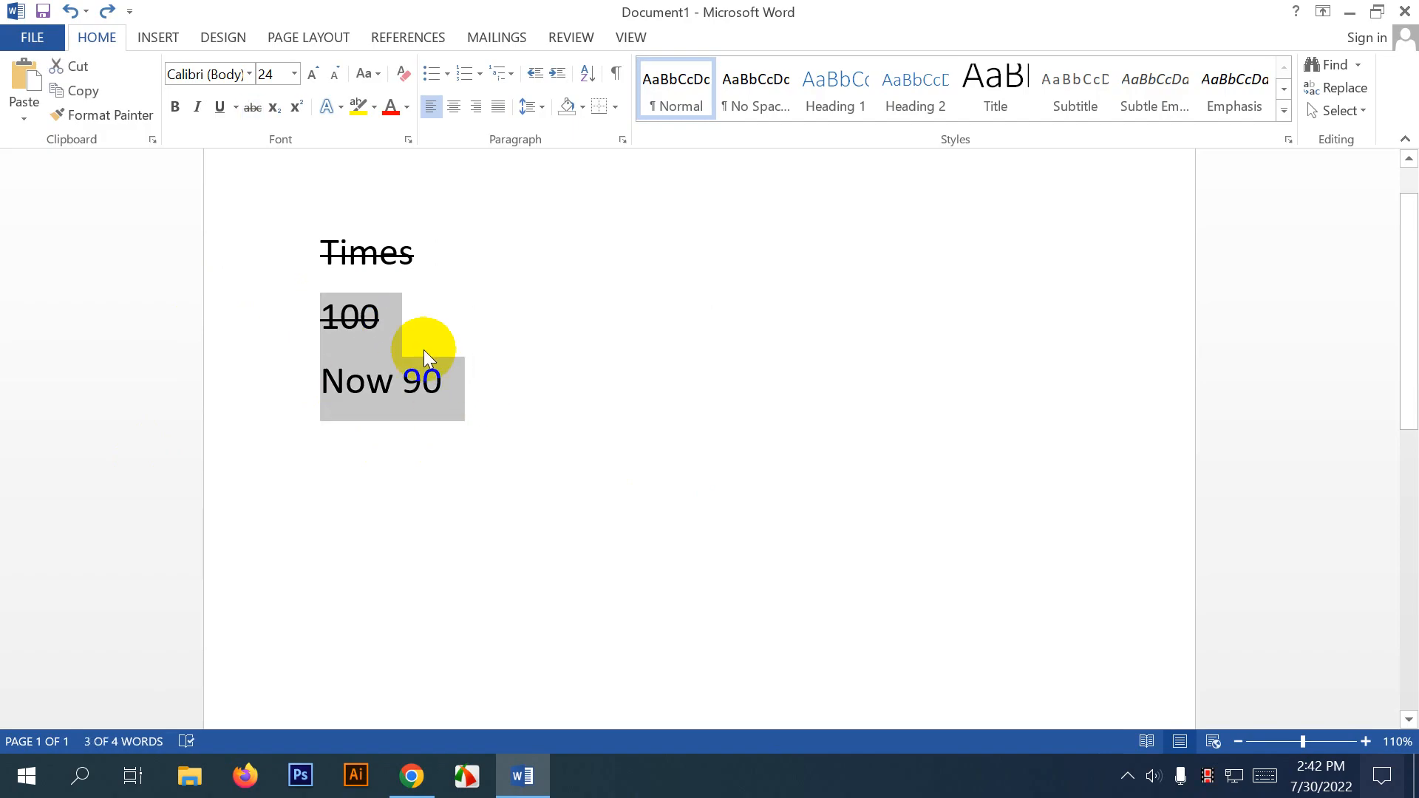
click(394, 380)
mouse_move(316, 300)
mouse_down()
mouse_move(466, 380)
mouse_move(330, 316)
mouse_up()
click(457, 384)
click(402, 348)
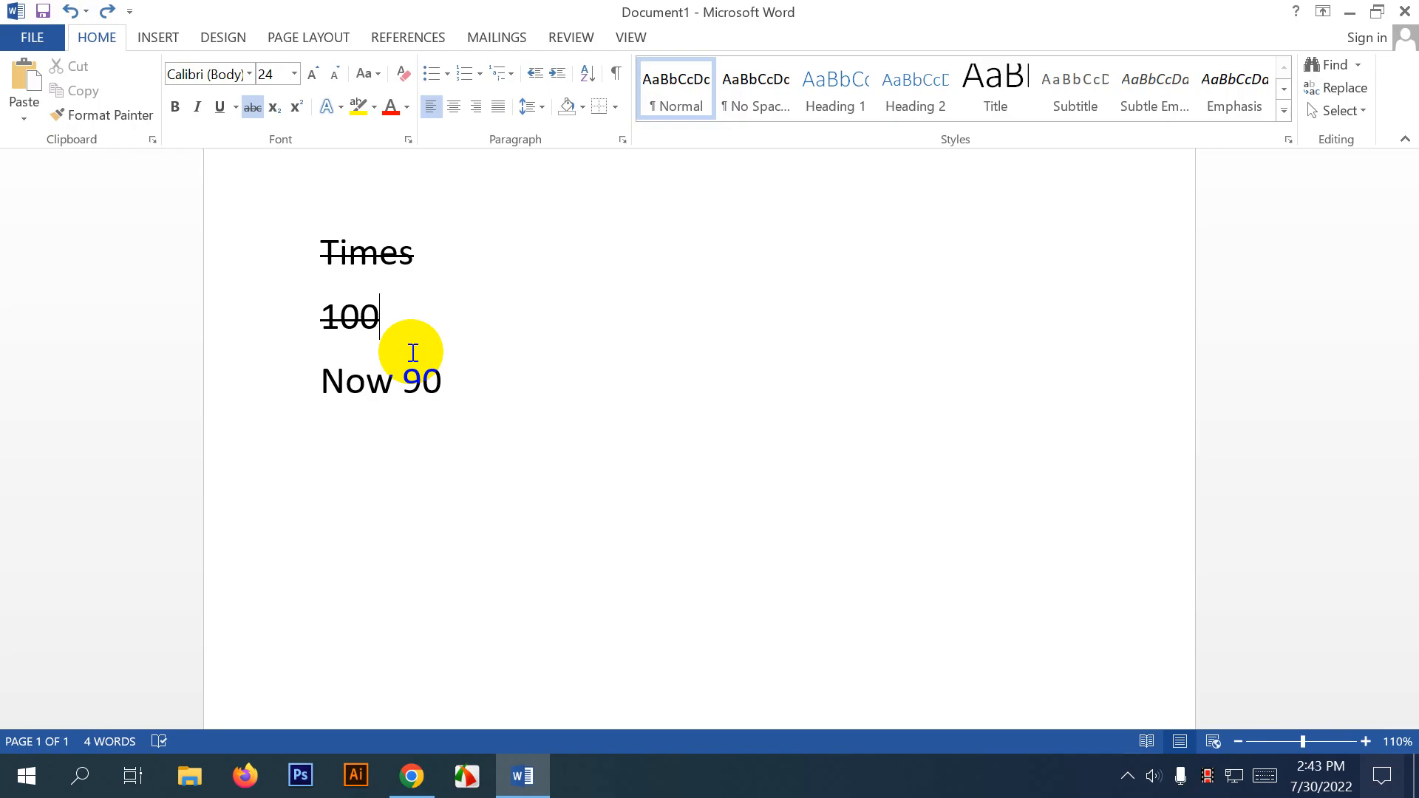
Delete all the text in the document and place the cursor on the empty page.
key(ctrl+a)
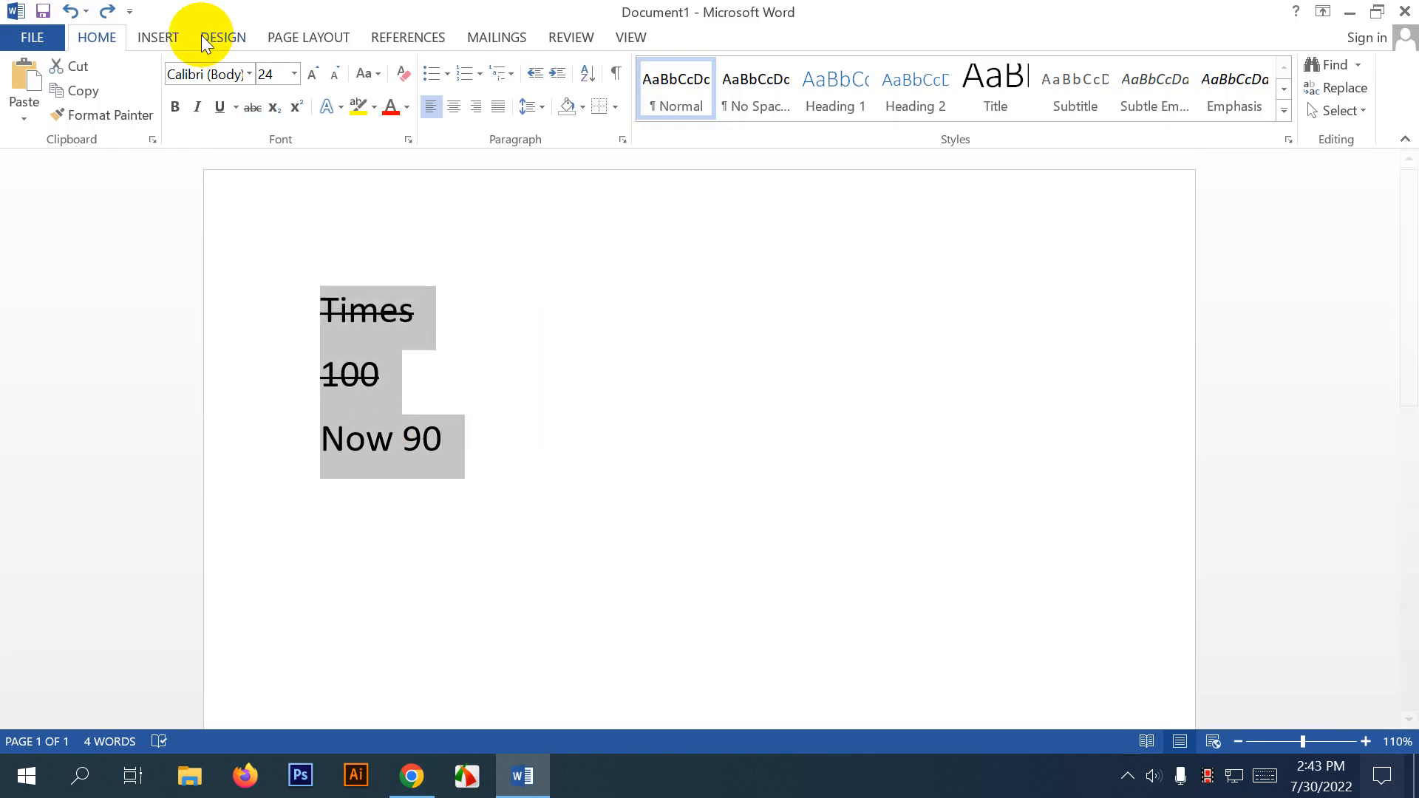
key(Delete)
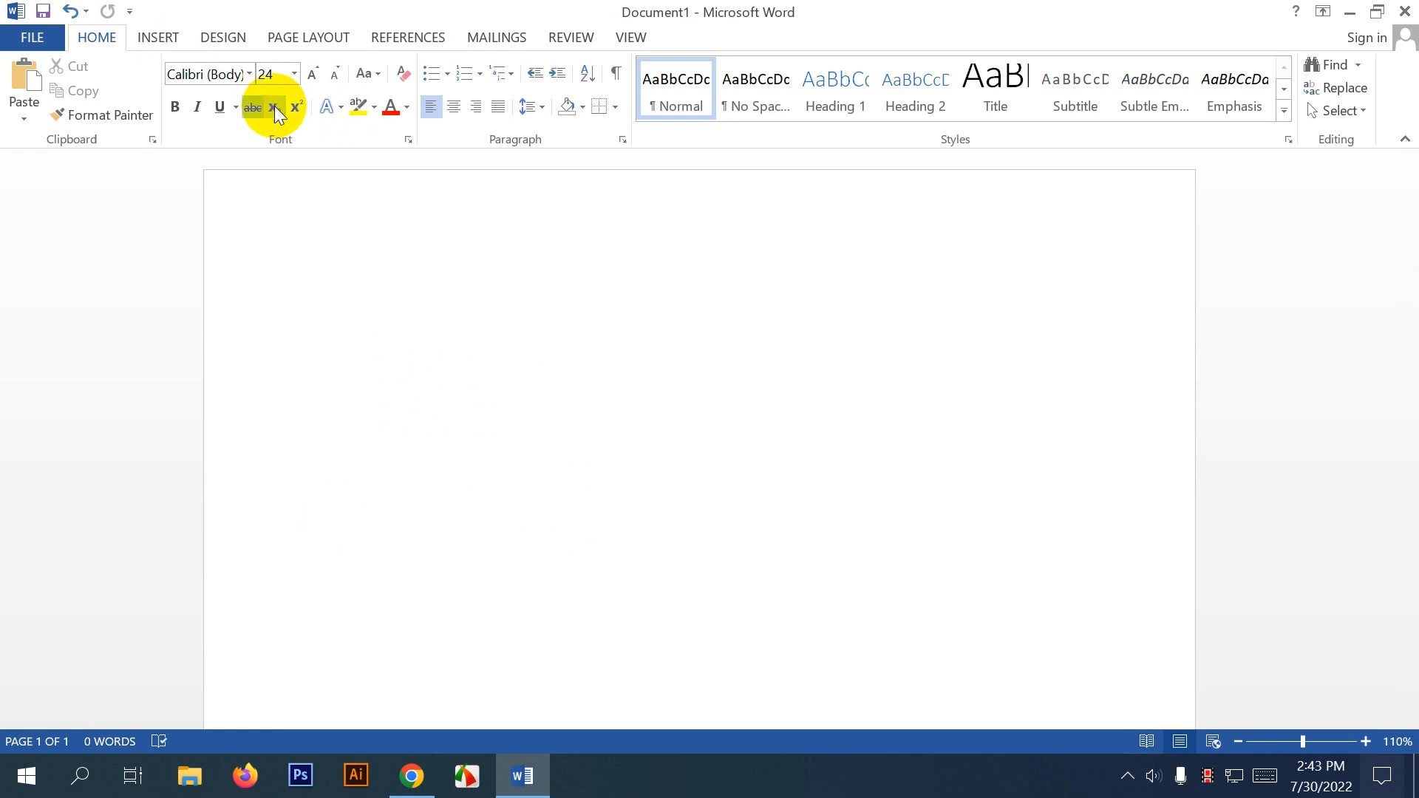
click(356, 292)
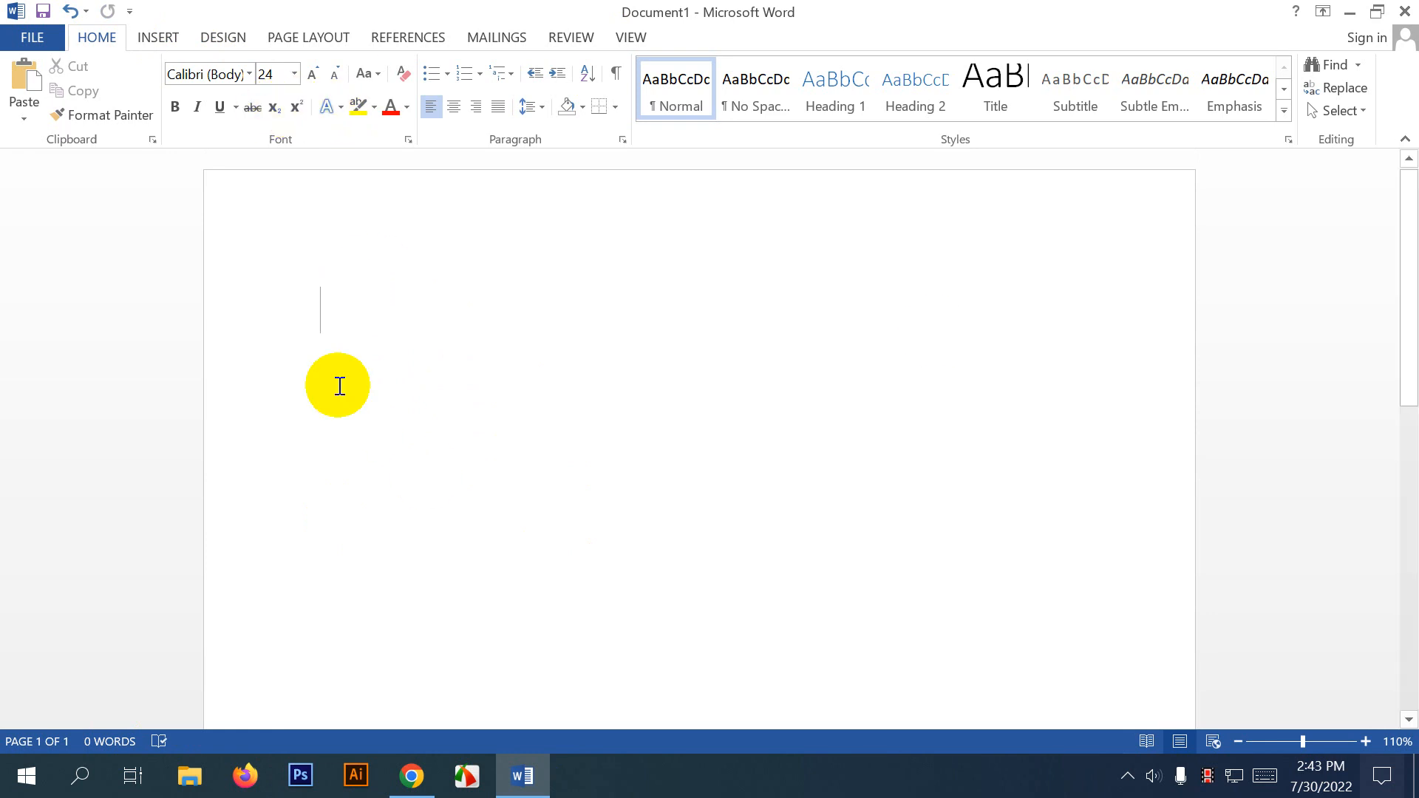
Enter "O2" on the empty page and format the 2 as subscript.
text(O)
key(BackSpace)
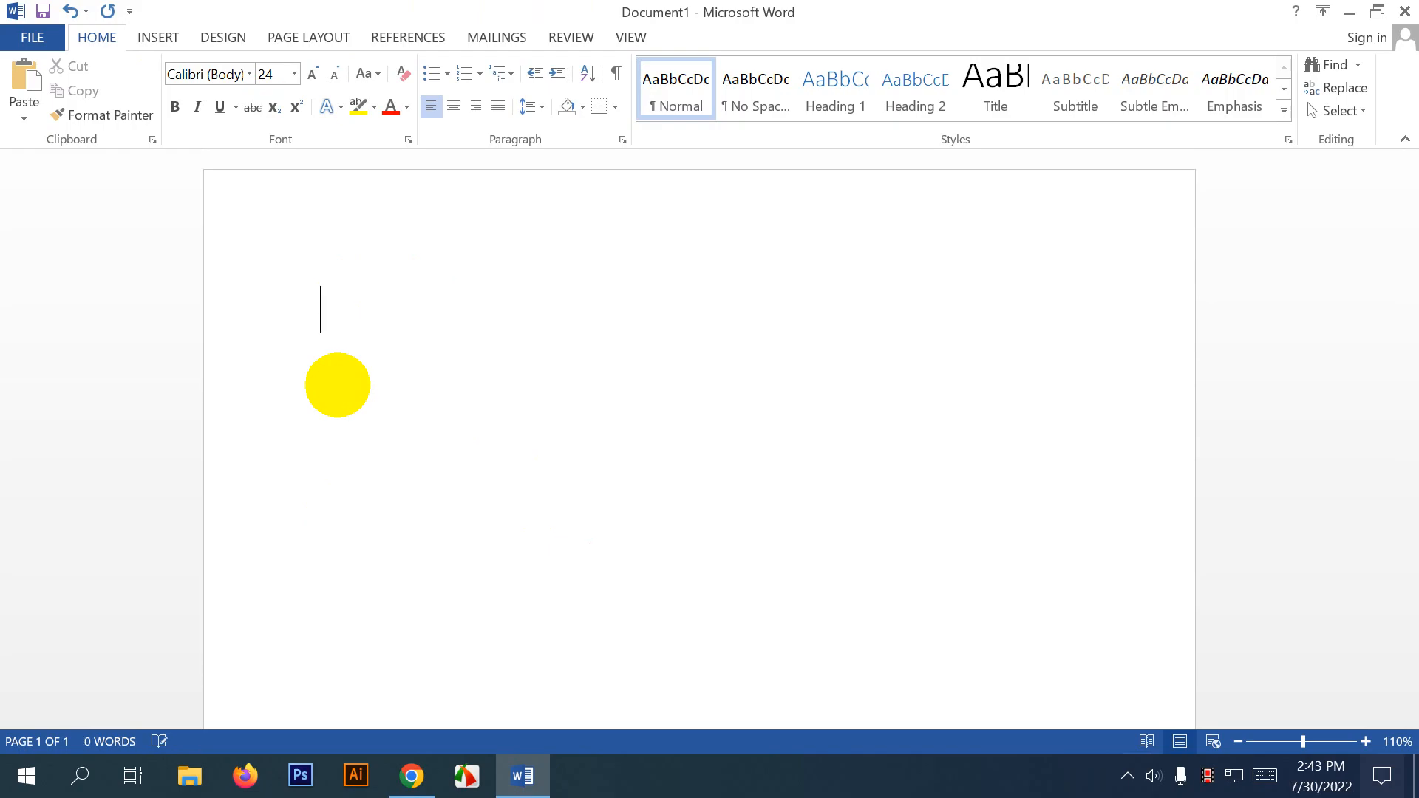
text(O2)
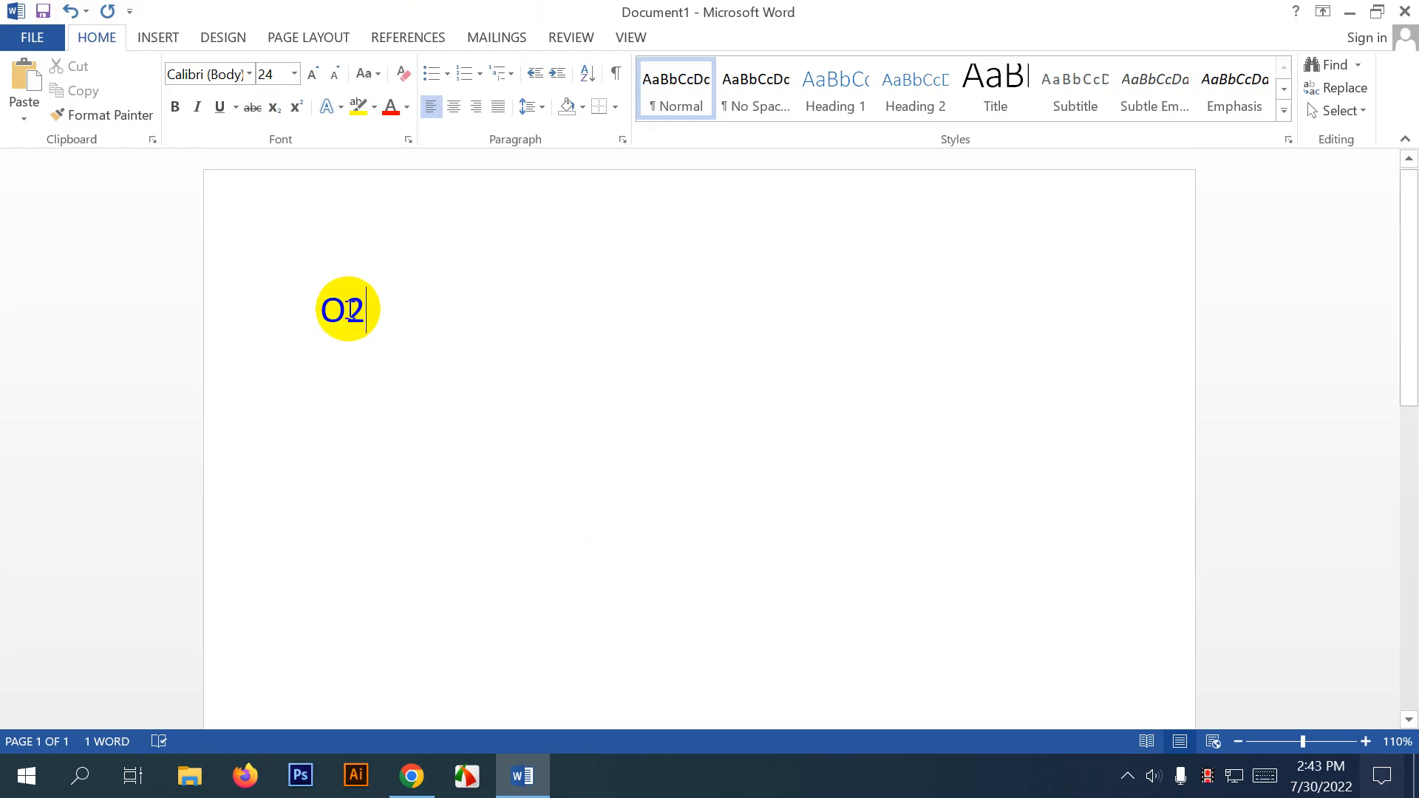
drag(345, 308, 359, 305)
click(274, 107)
click(444, 320)
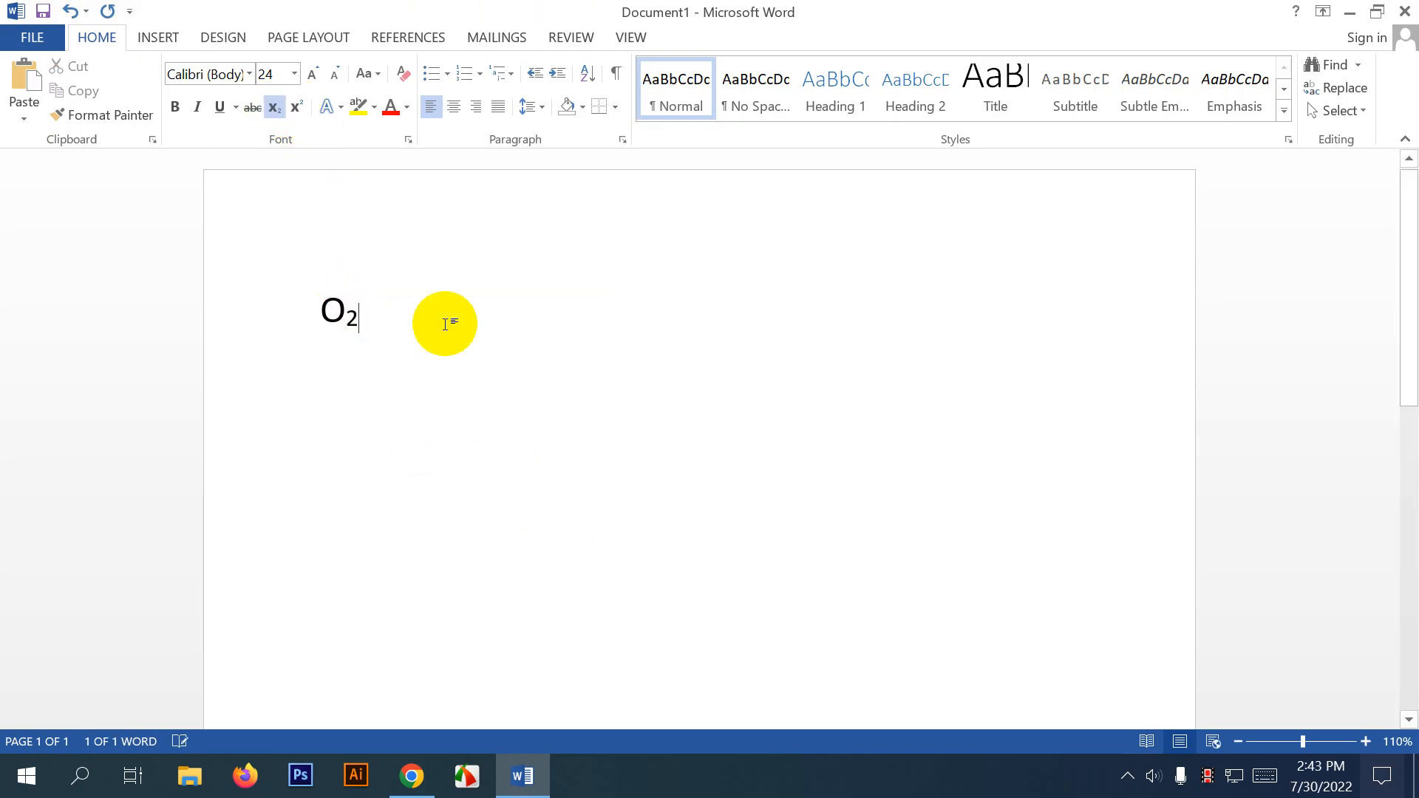
Replace the oxygen formula with "A2" and format its 2 as superscript.
double_click(349, 310)
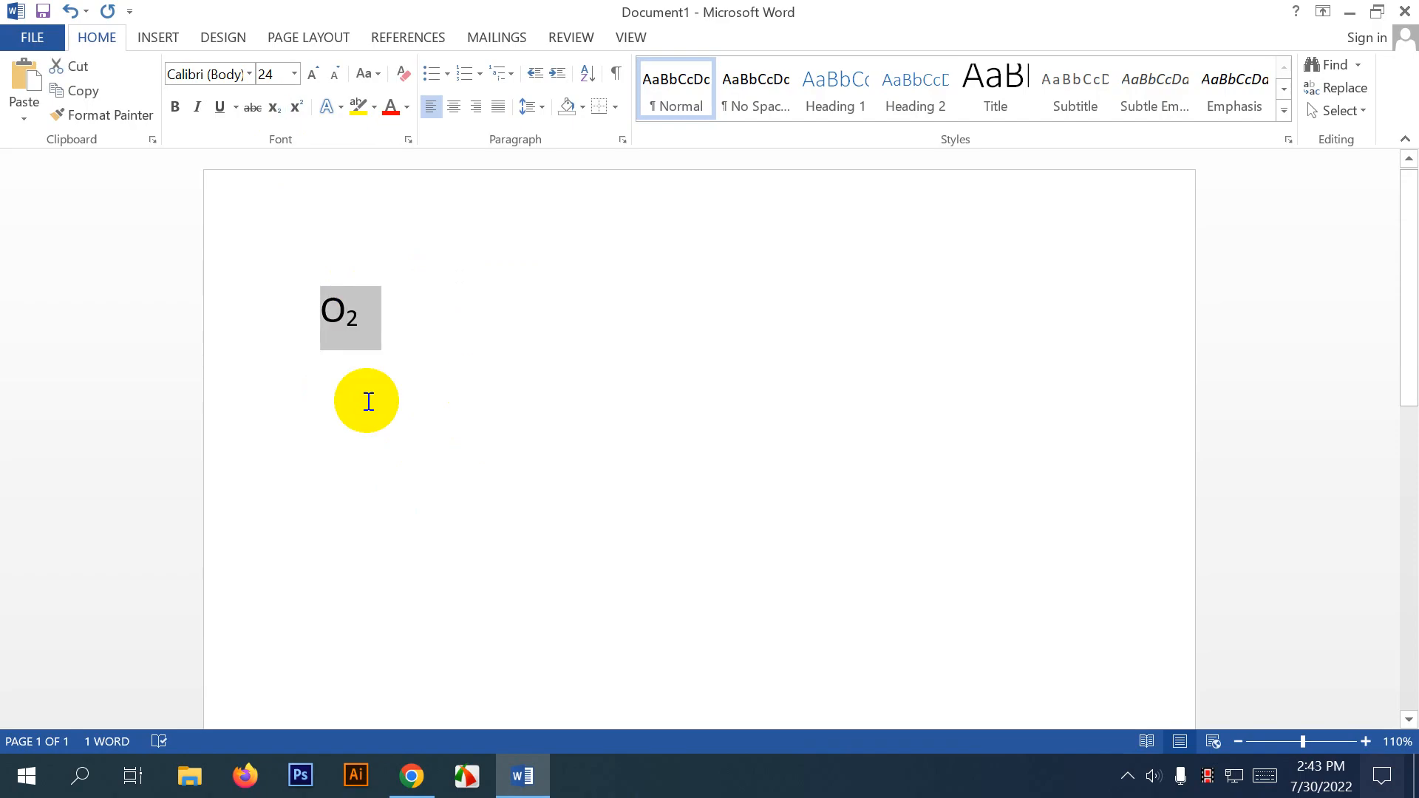
click(437, 325)
click(148, 313)
text(A2)
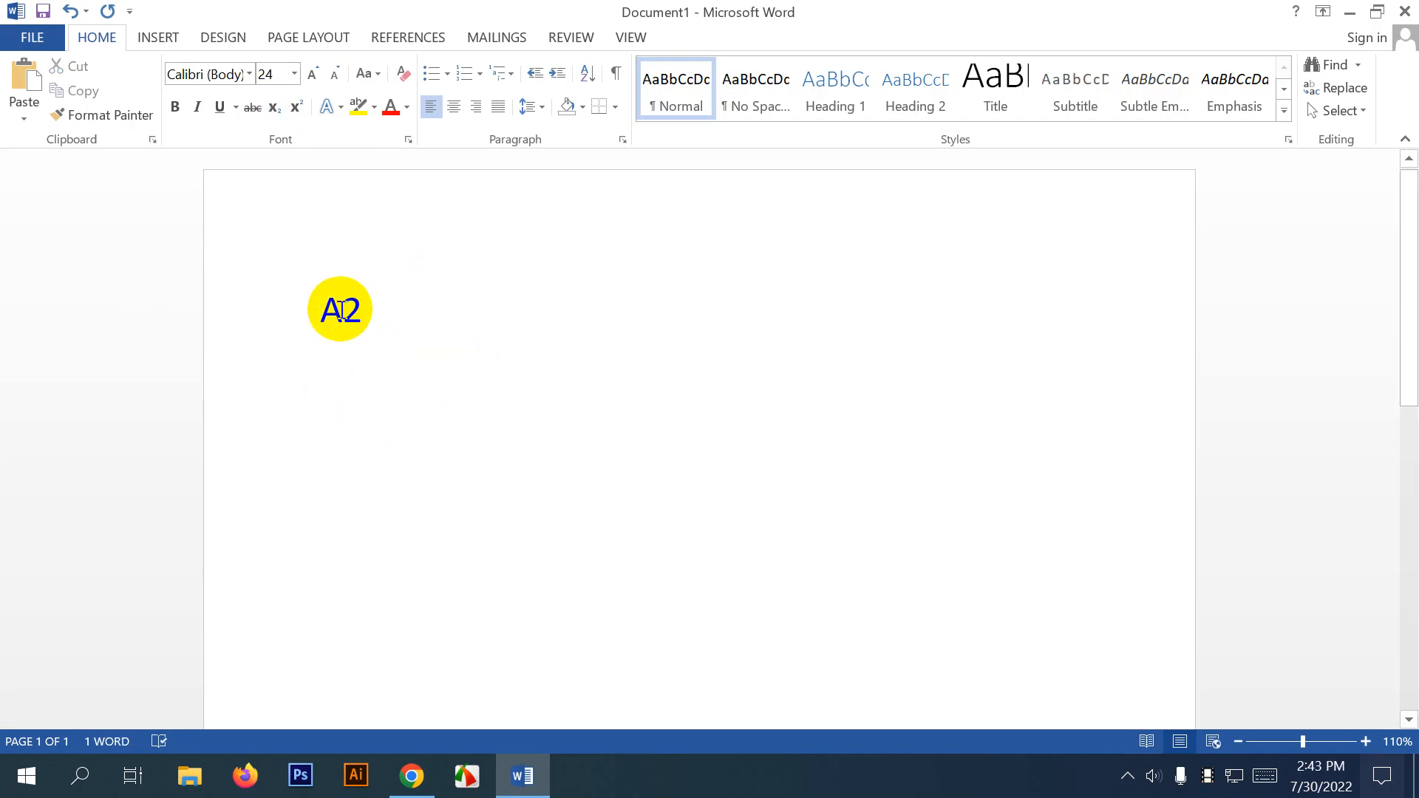
drag(340, 310, 364, 310)
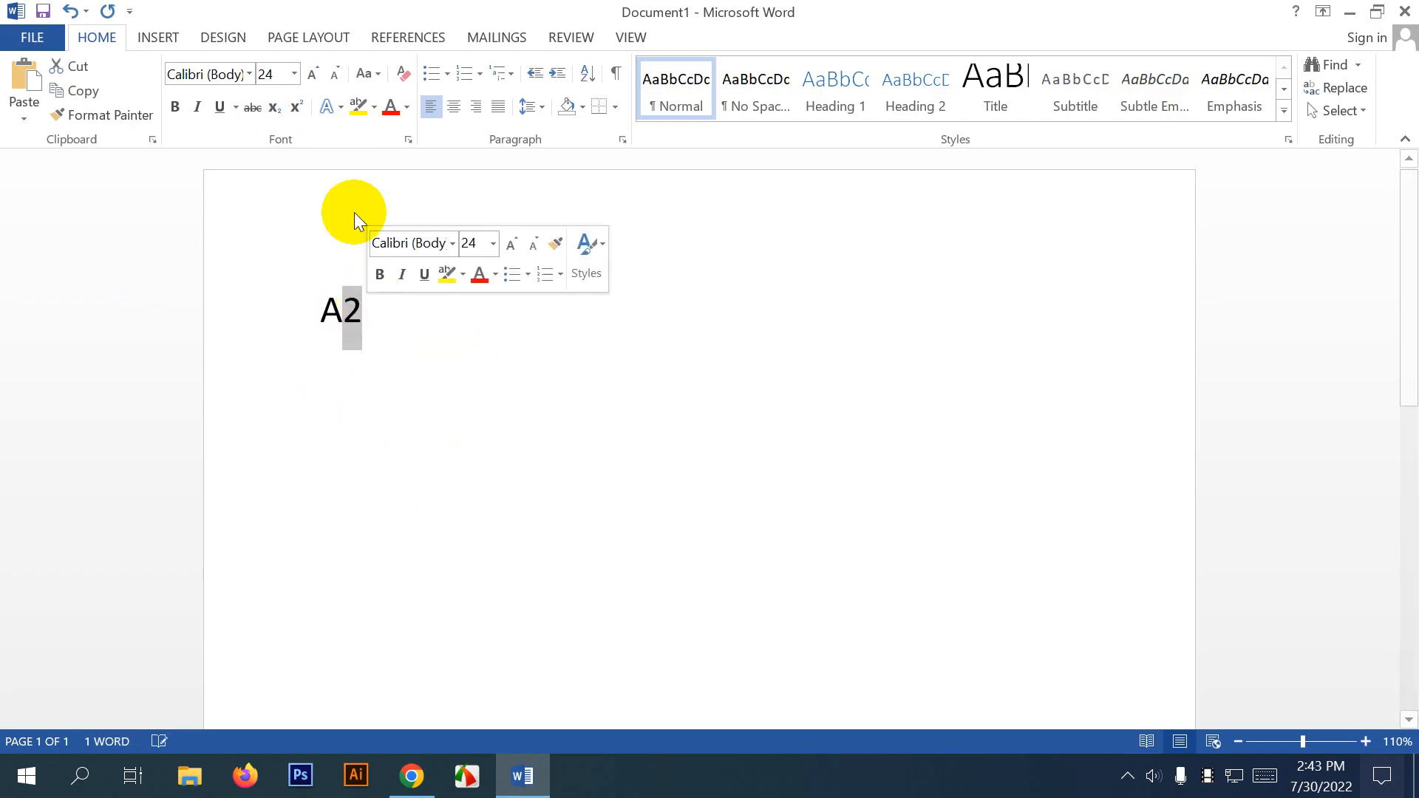
click(298, 106)
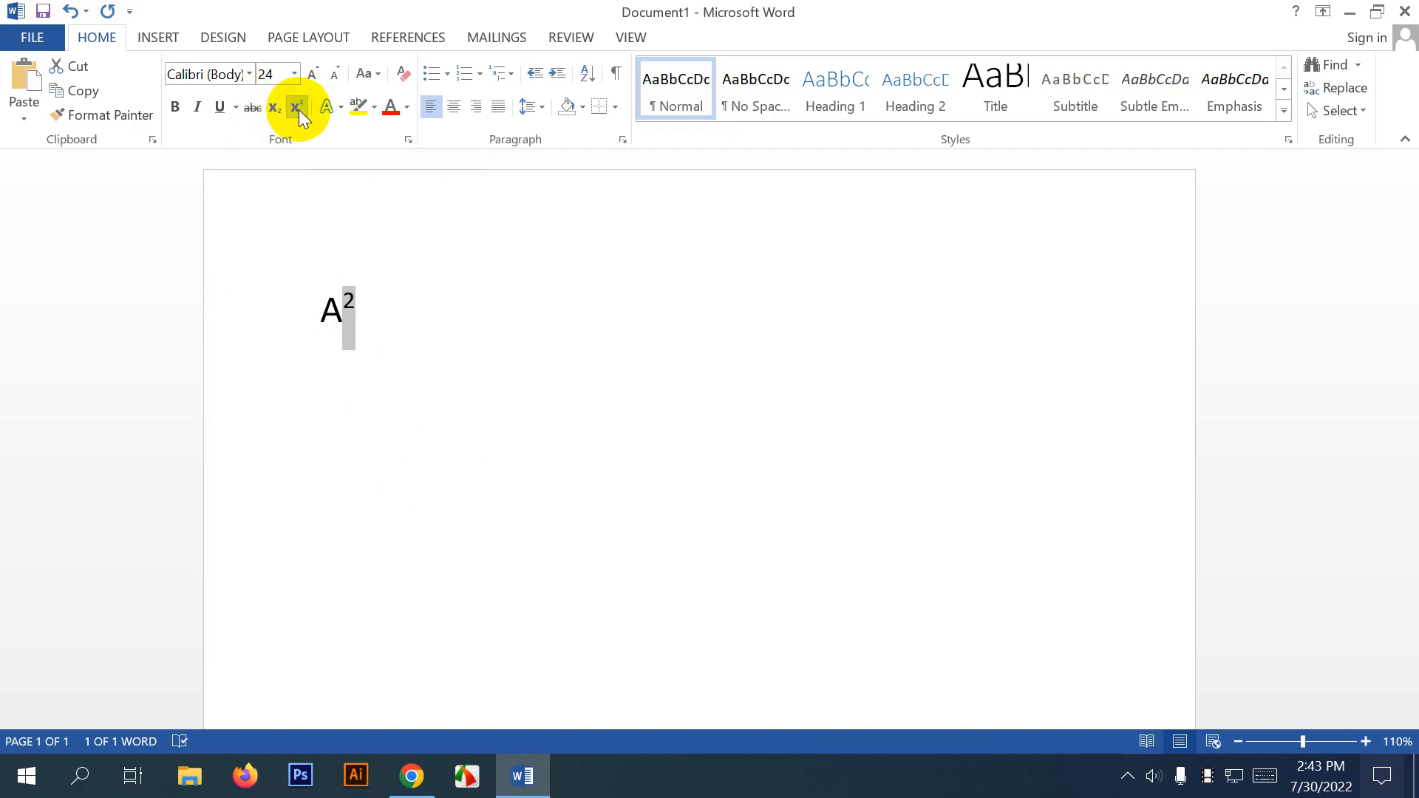
click(366, 307)
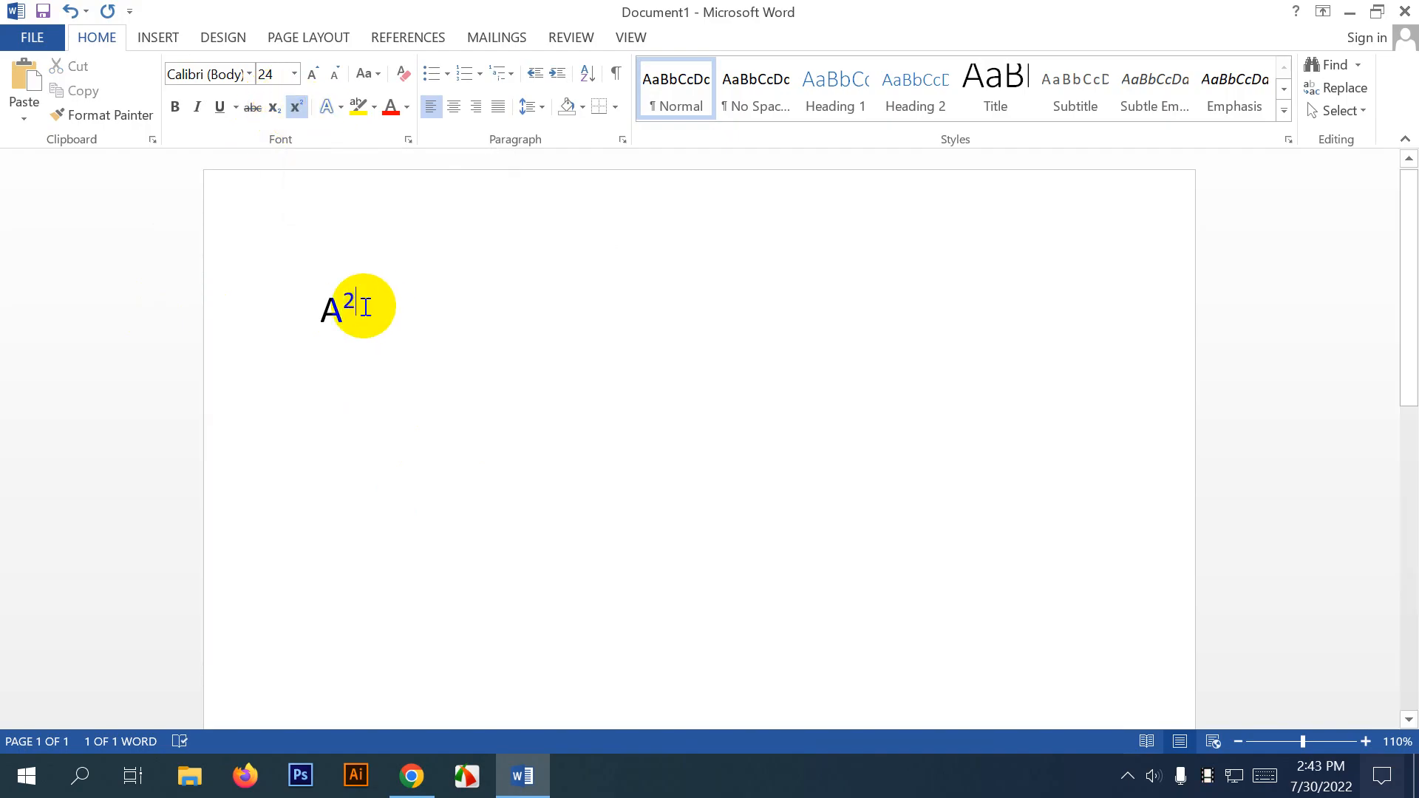
Replace the "A2" text with the word "Times" in normal formatting.
drag(345, 297, 360, 298)
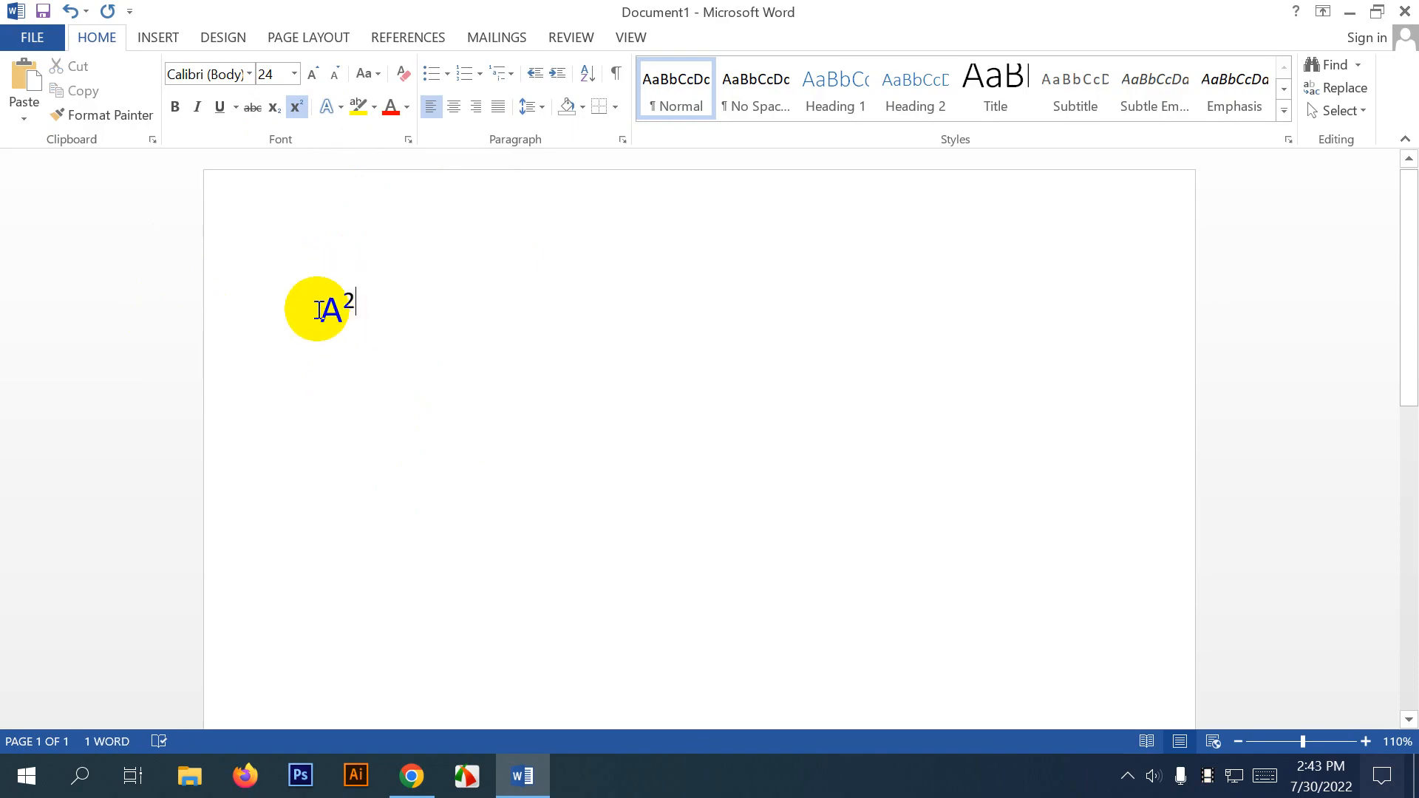
drag(313, 307, 458, 325)
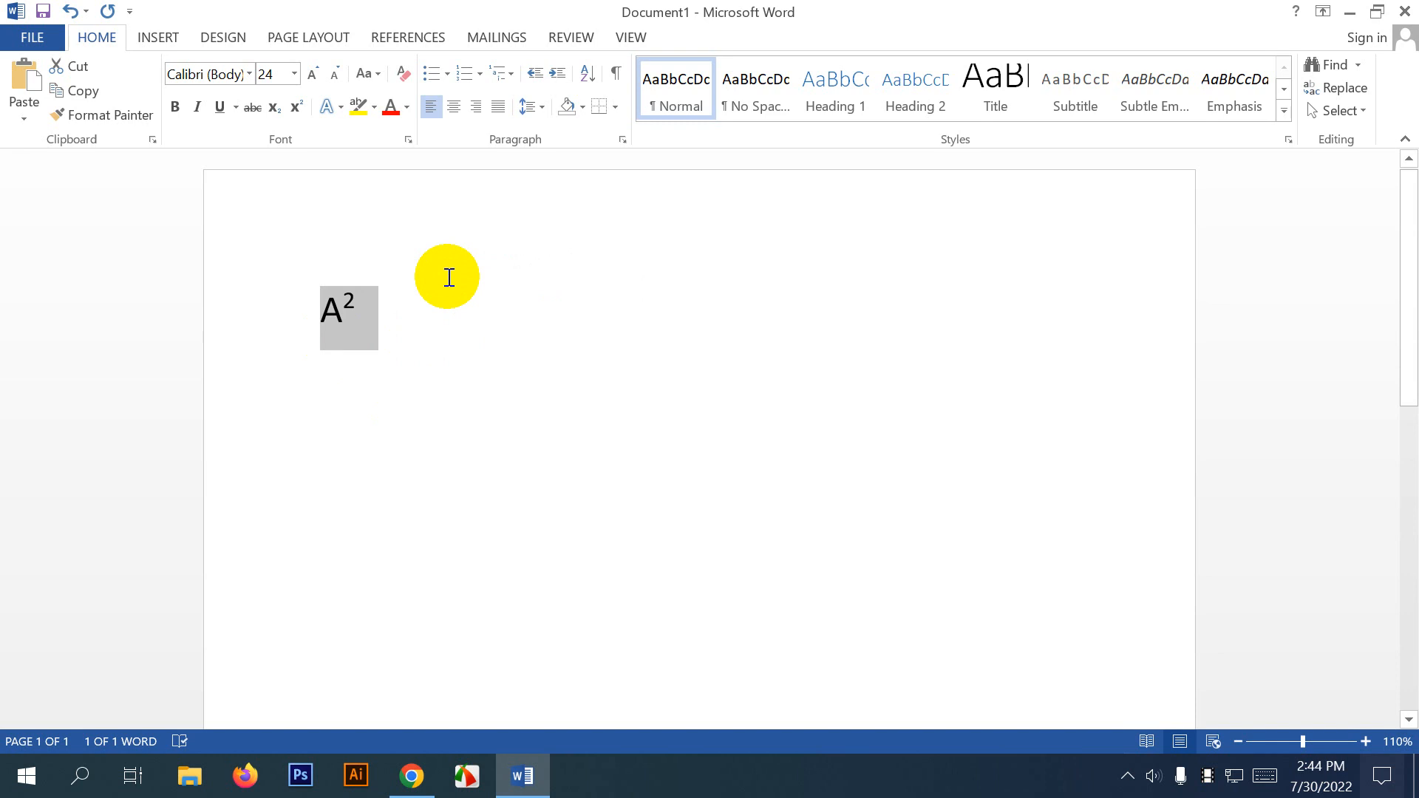
key(Delete)
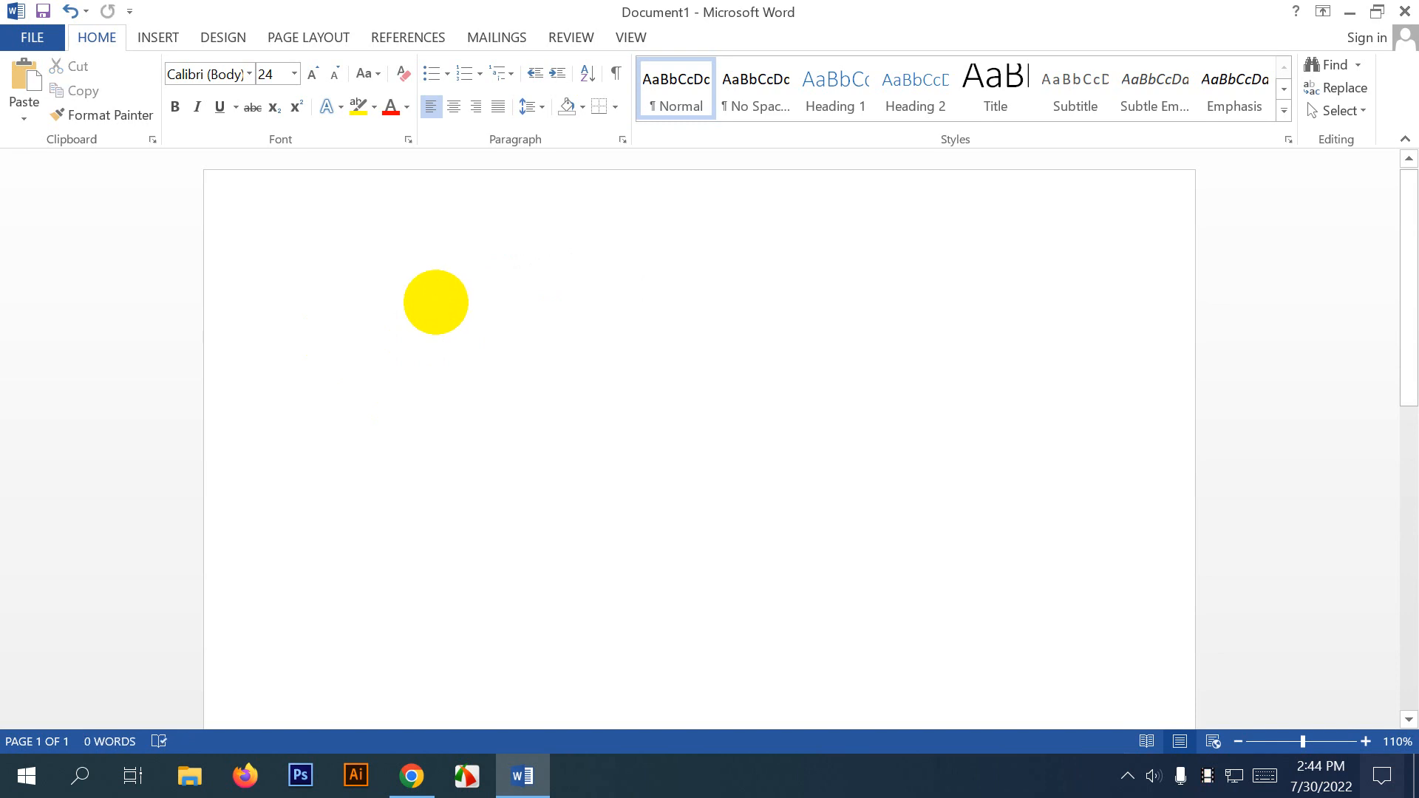
text(Times)
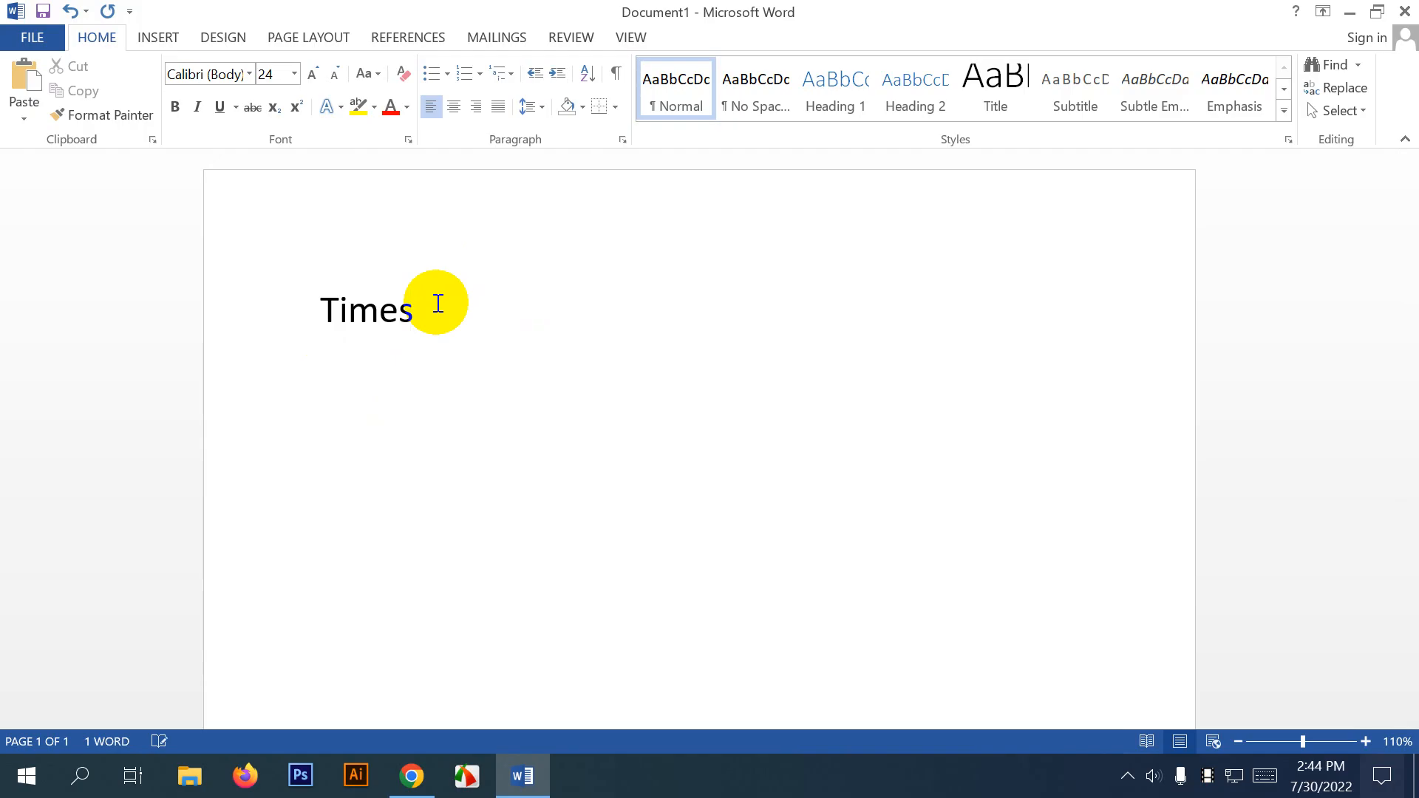
Indent the word "Times" with repeated tabs so it sits toward the right side of the page.
click(314, 315)
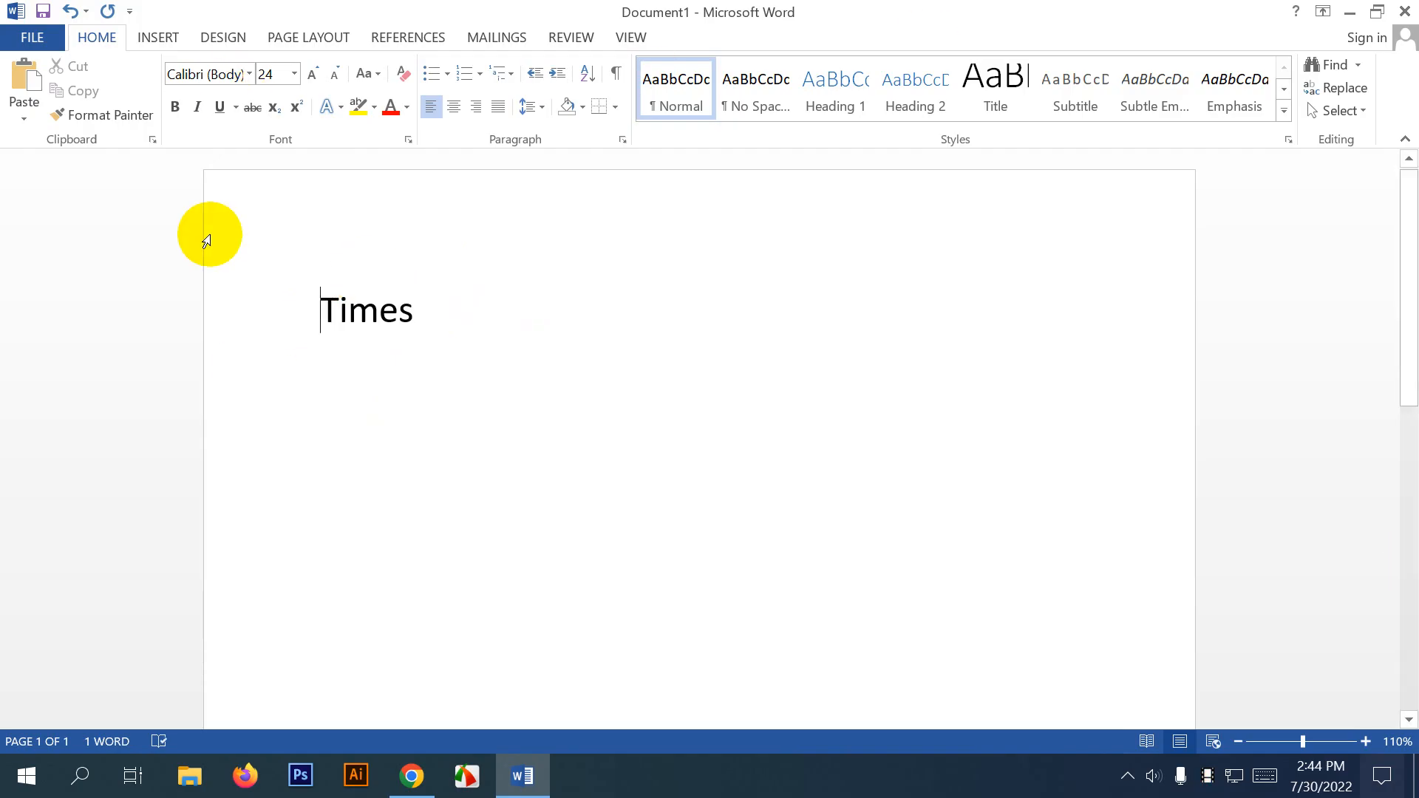
key(Tab)
key(Tab)
key(Tab)
key(Tab)
key(Tab)
key(Tab)
key(Tab)
key(Tab)
key(Tab)
key(Tab)
key(Tab)
key(Tab)
key(Tab)
key(Tab)
key(Tab)
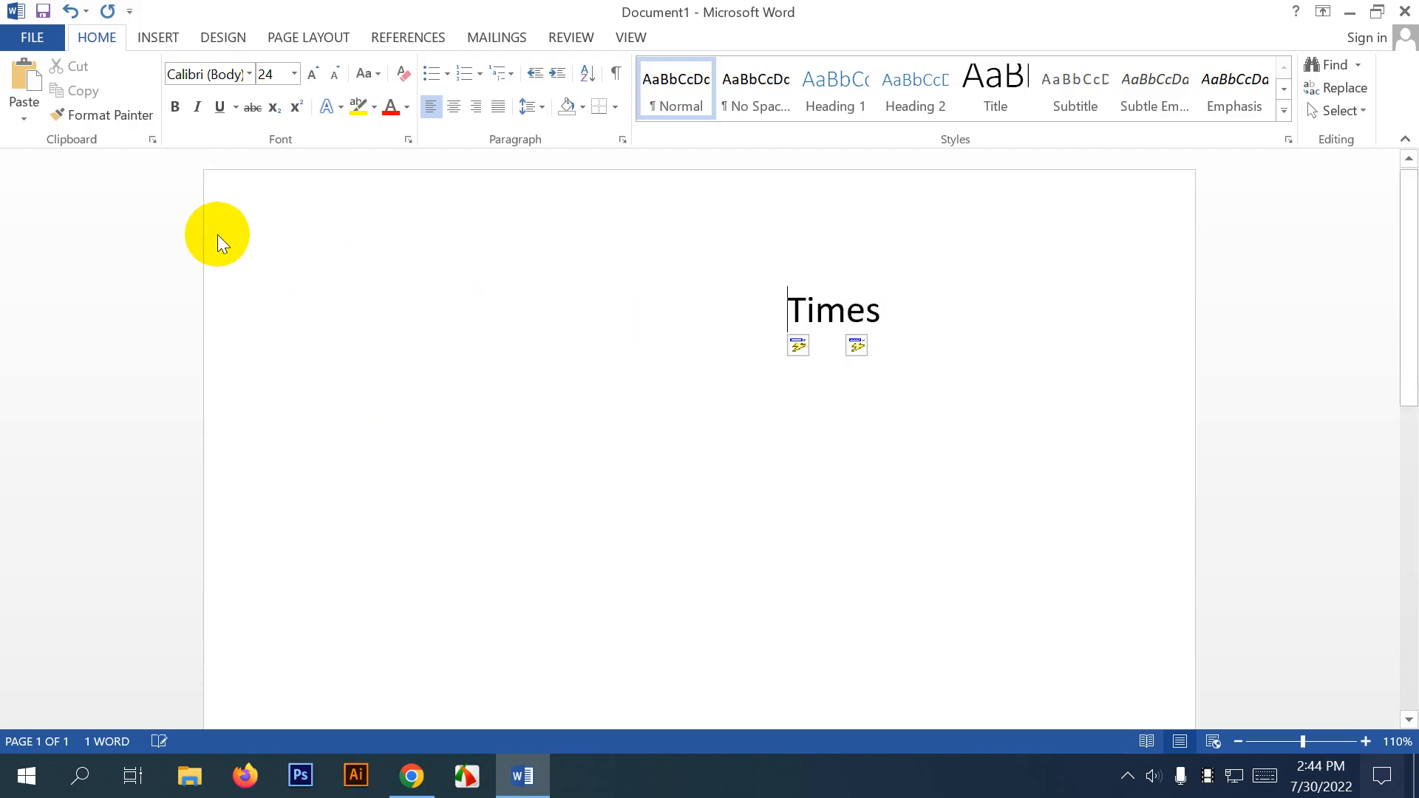
Make the word "Times" bold and set its font colour to the standard red.
drag(982, 295, 6, 355)
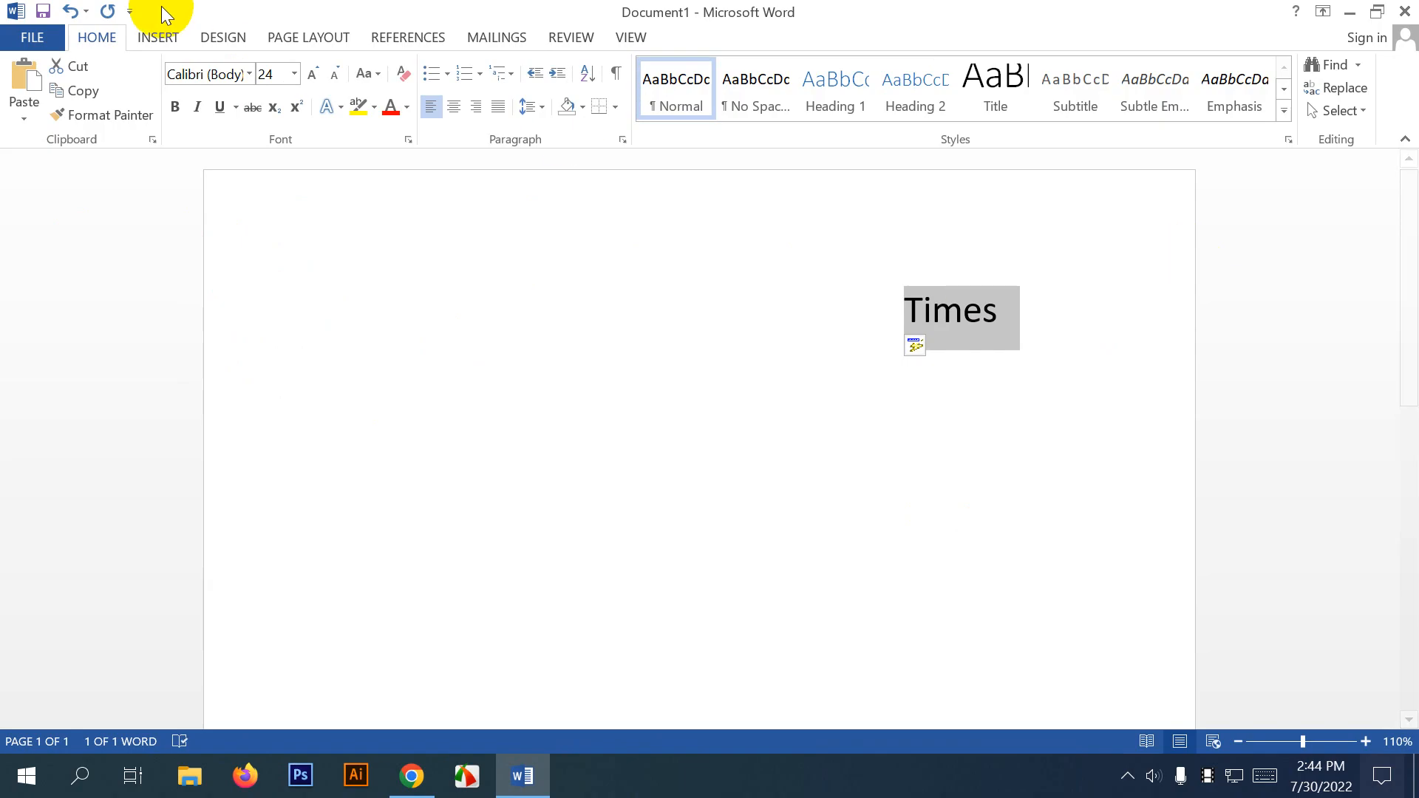
click(177, 105)
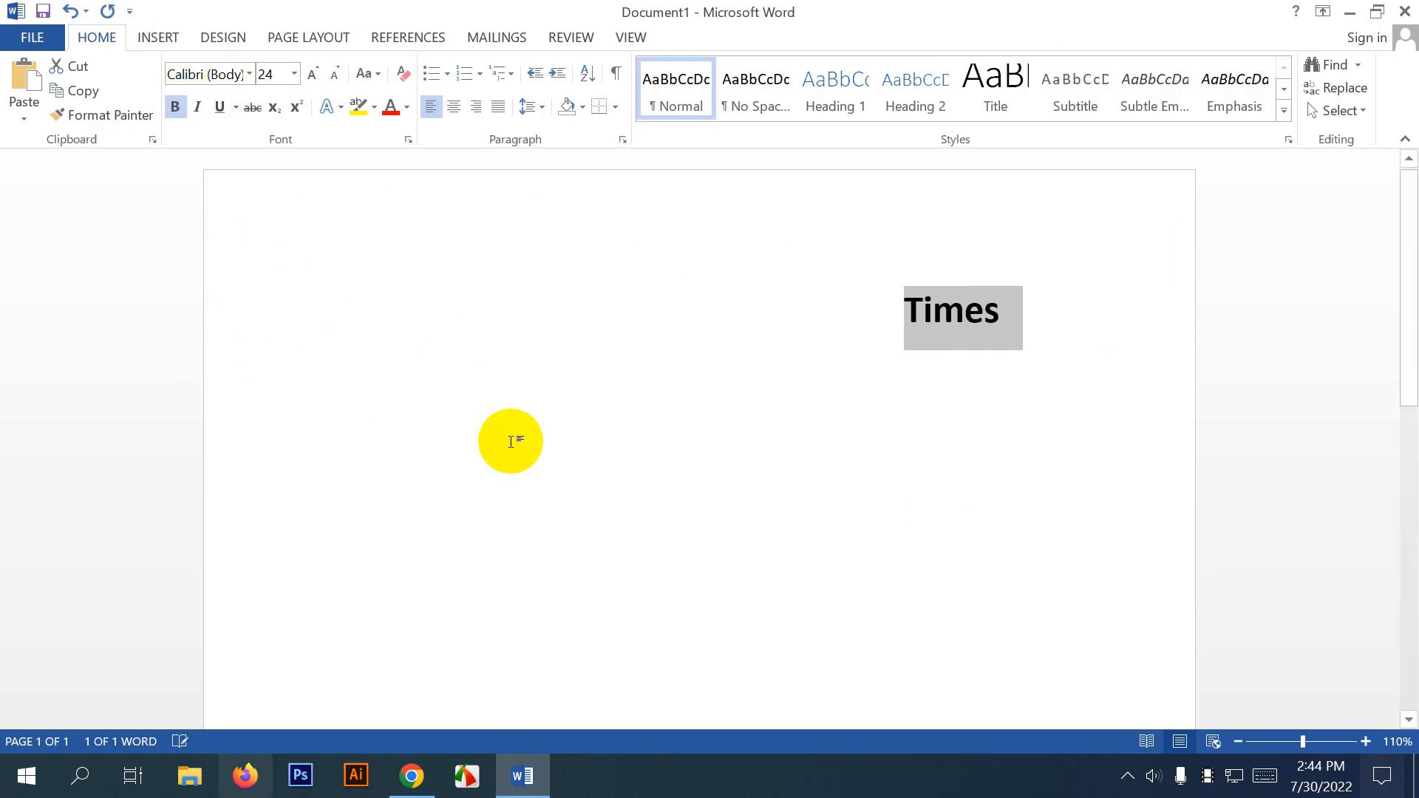
click(408, 107)
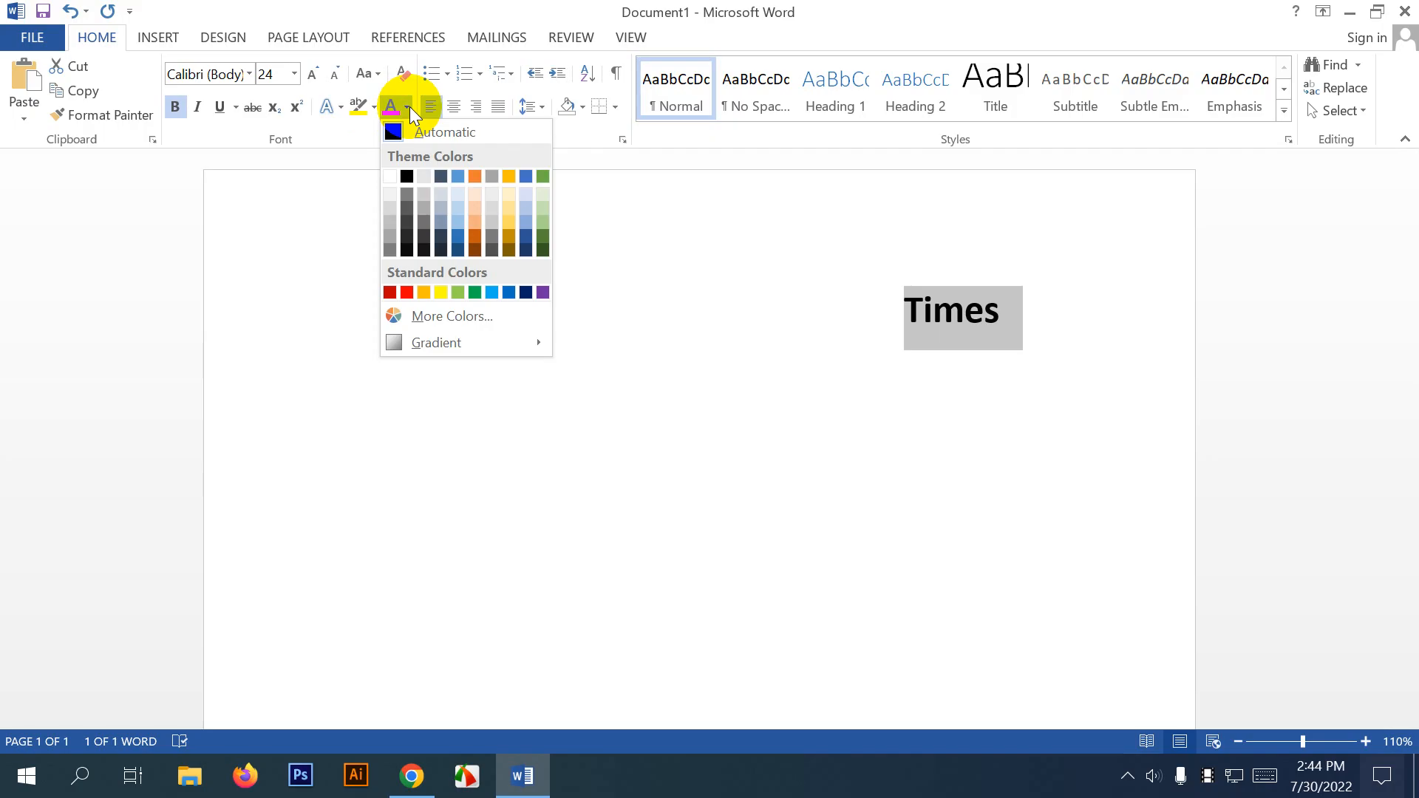
click(406, 292)
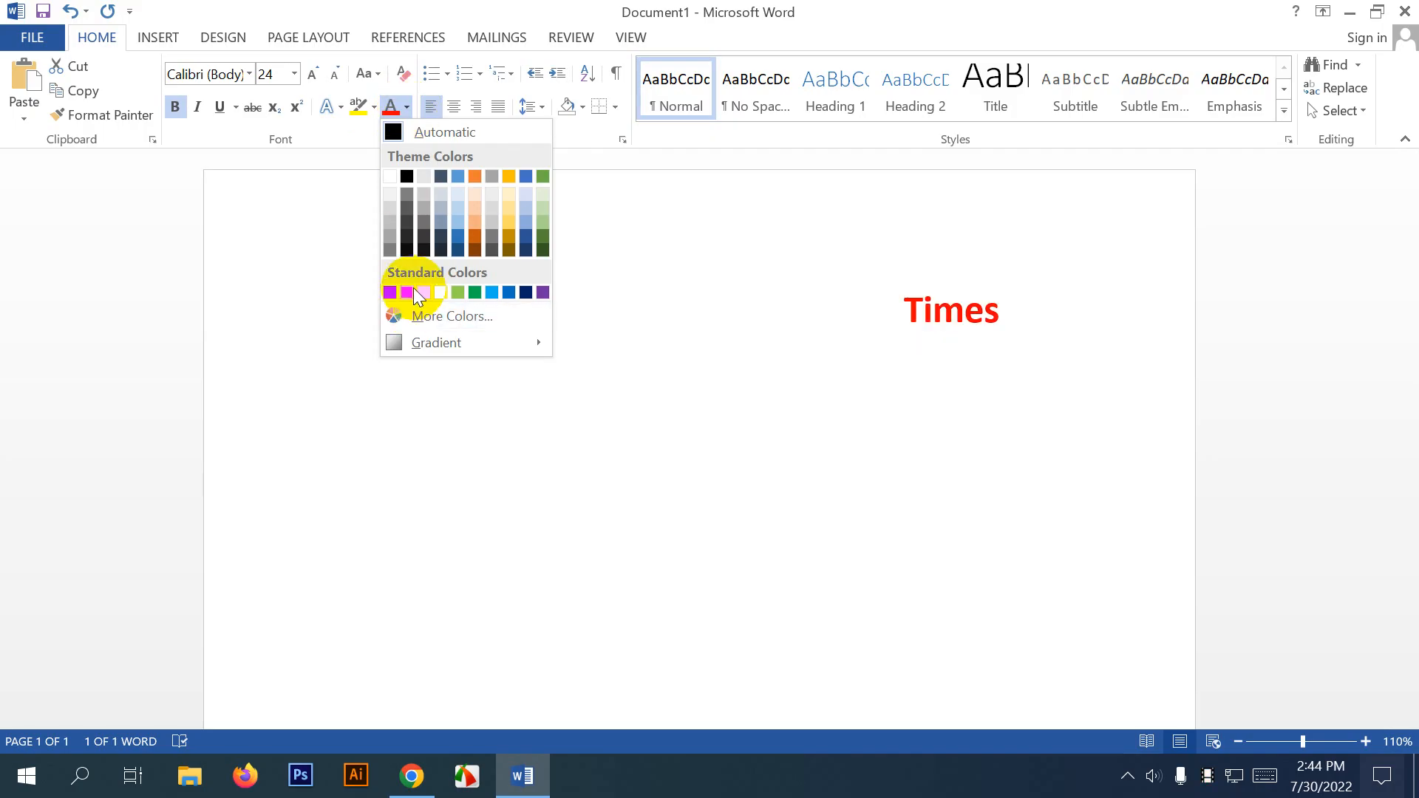
click(412, 291)
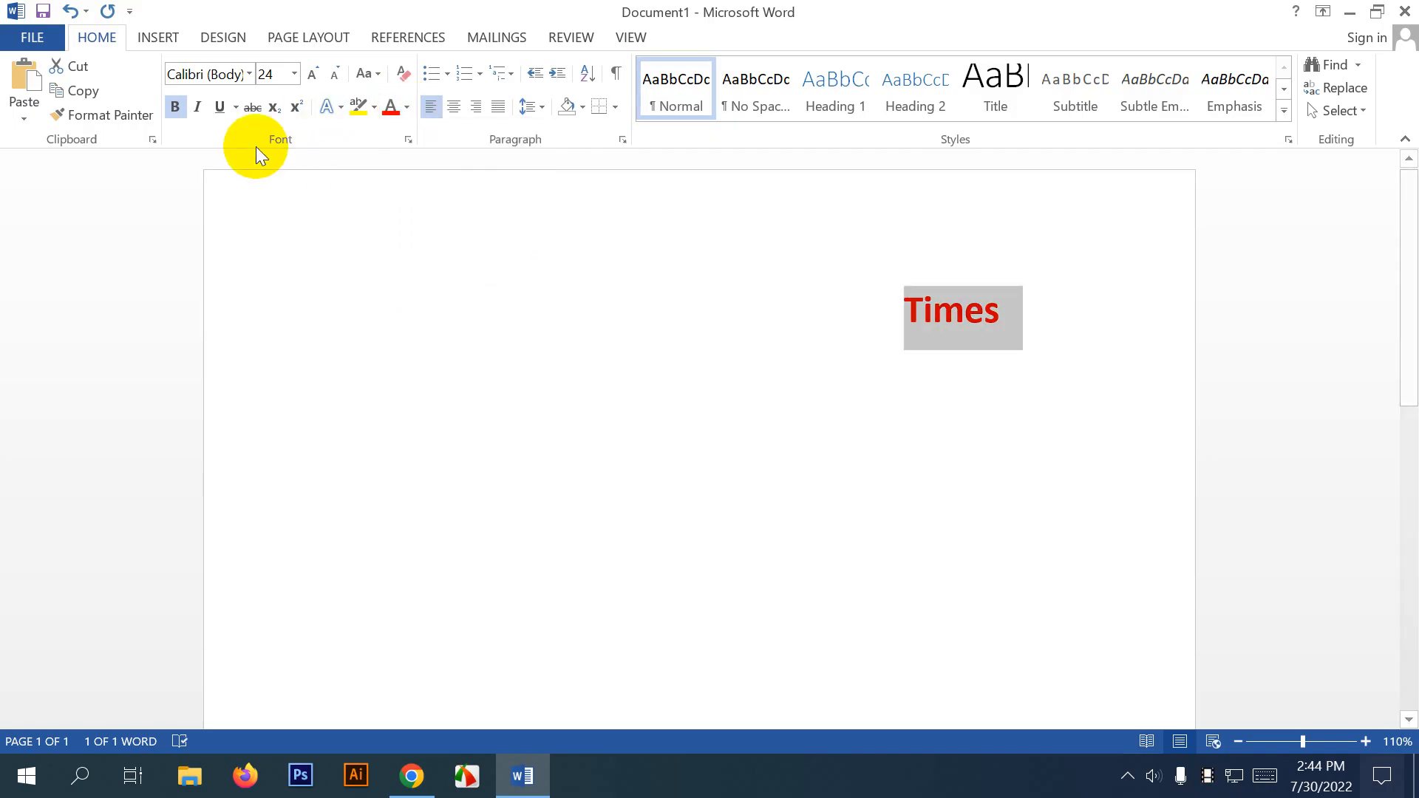
Increase the word "Times" to font size 28 and give it a near-black outline from the theme colours.
click(319, 74)
click(320, 74)
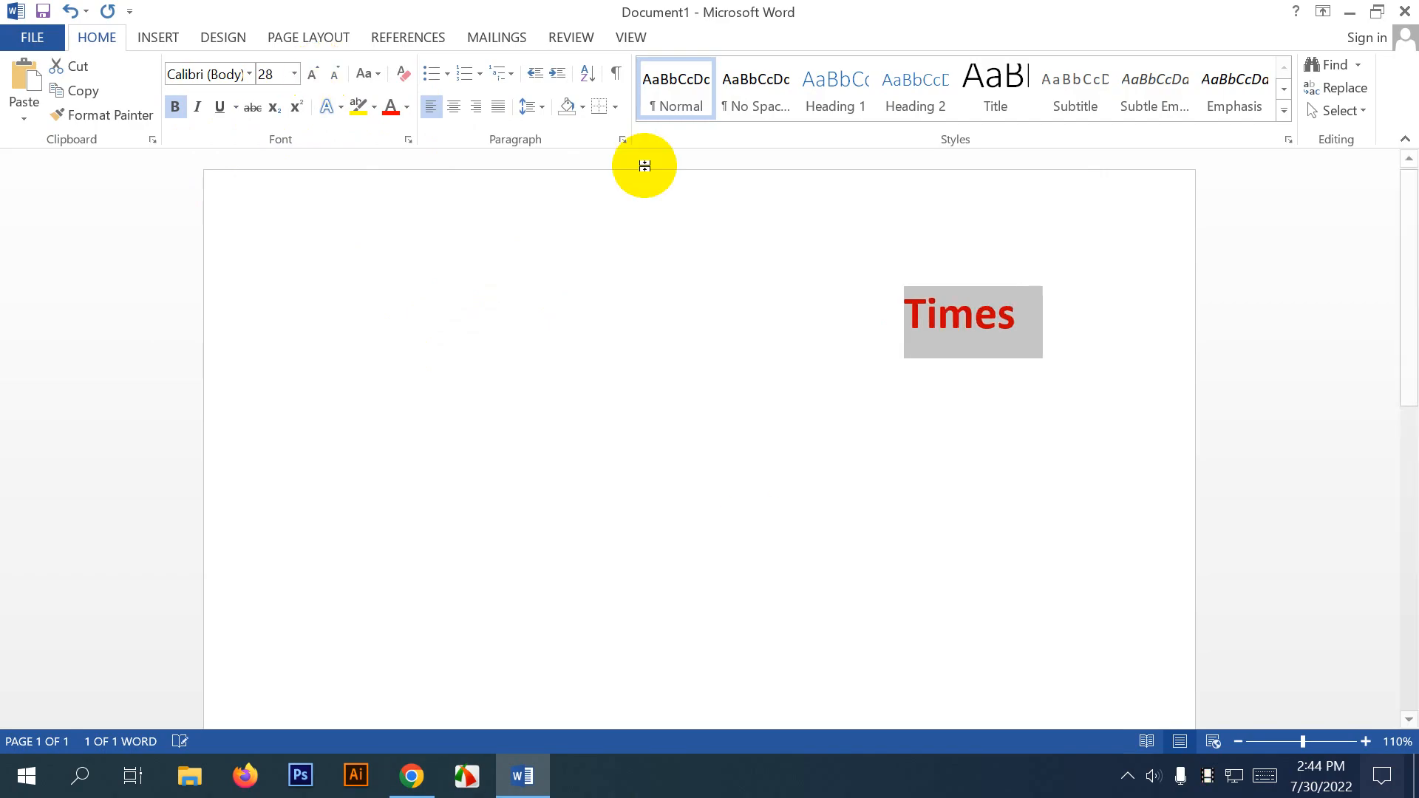
click(342, 109)
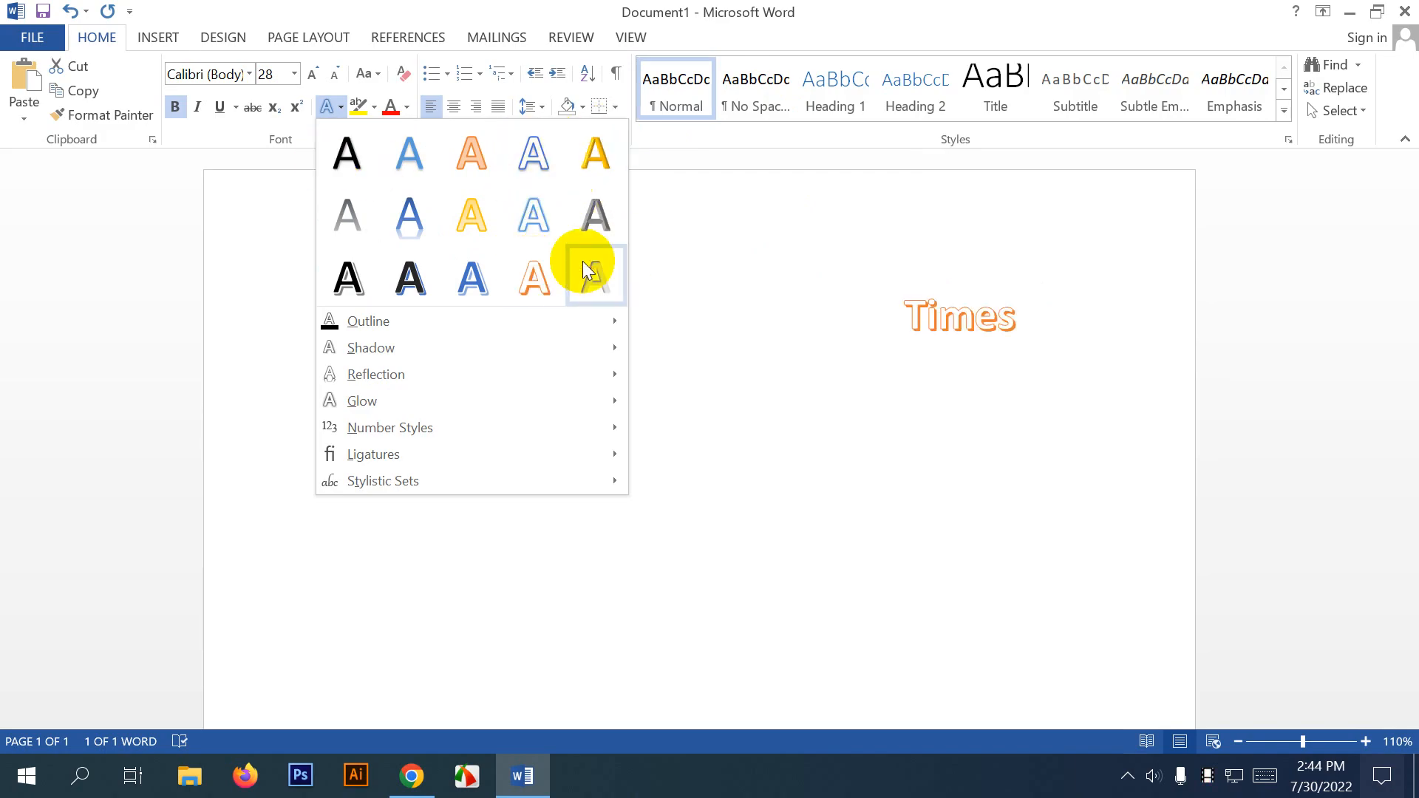
mouse_move(501, 320)
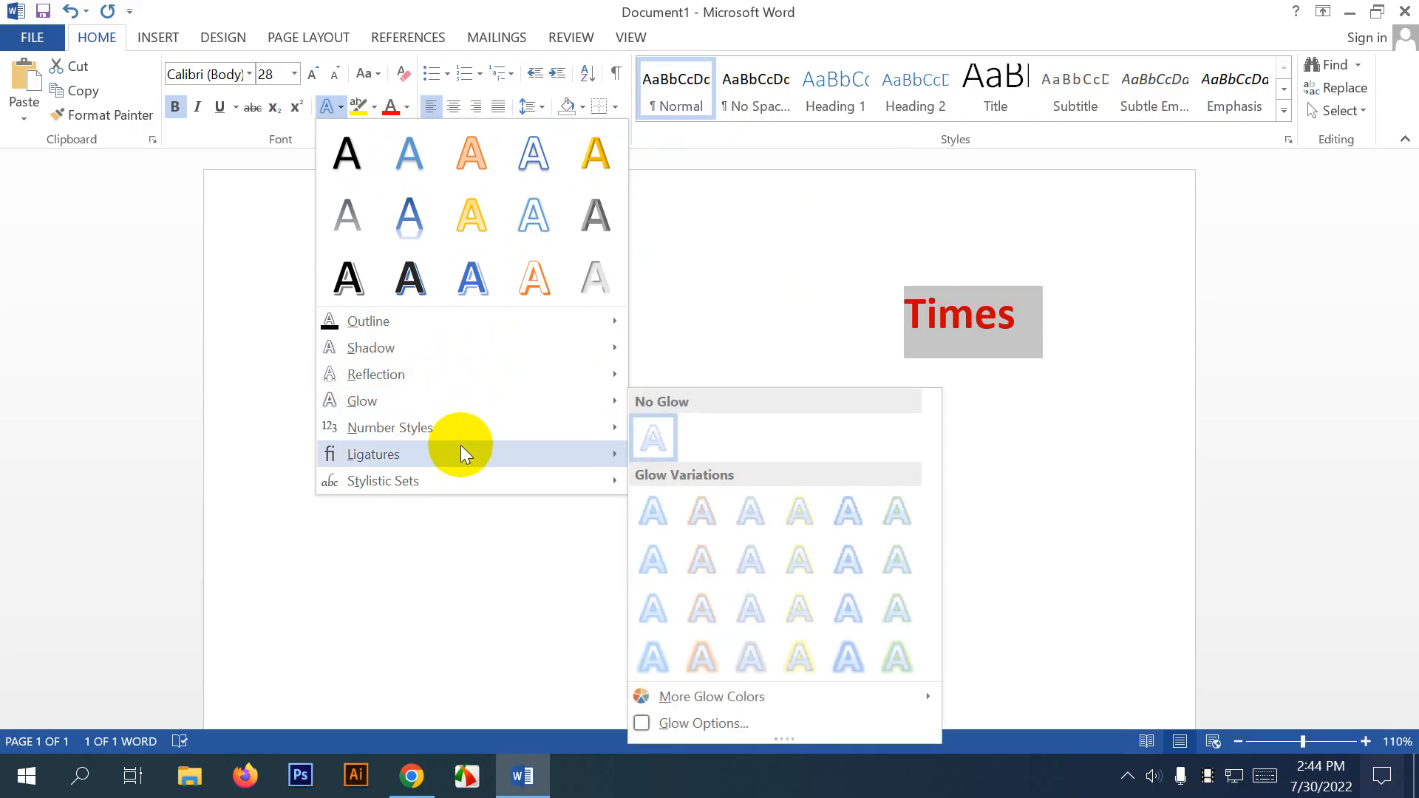
mouse_move(465, 452)
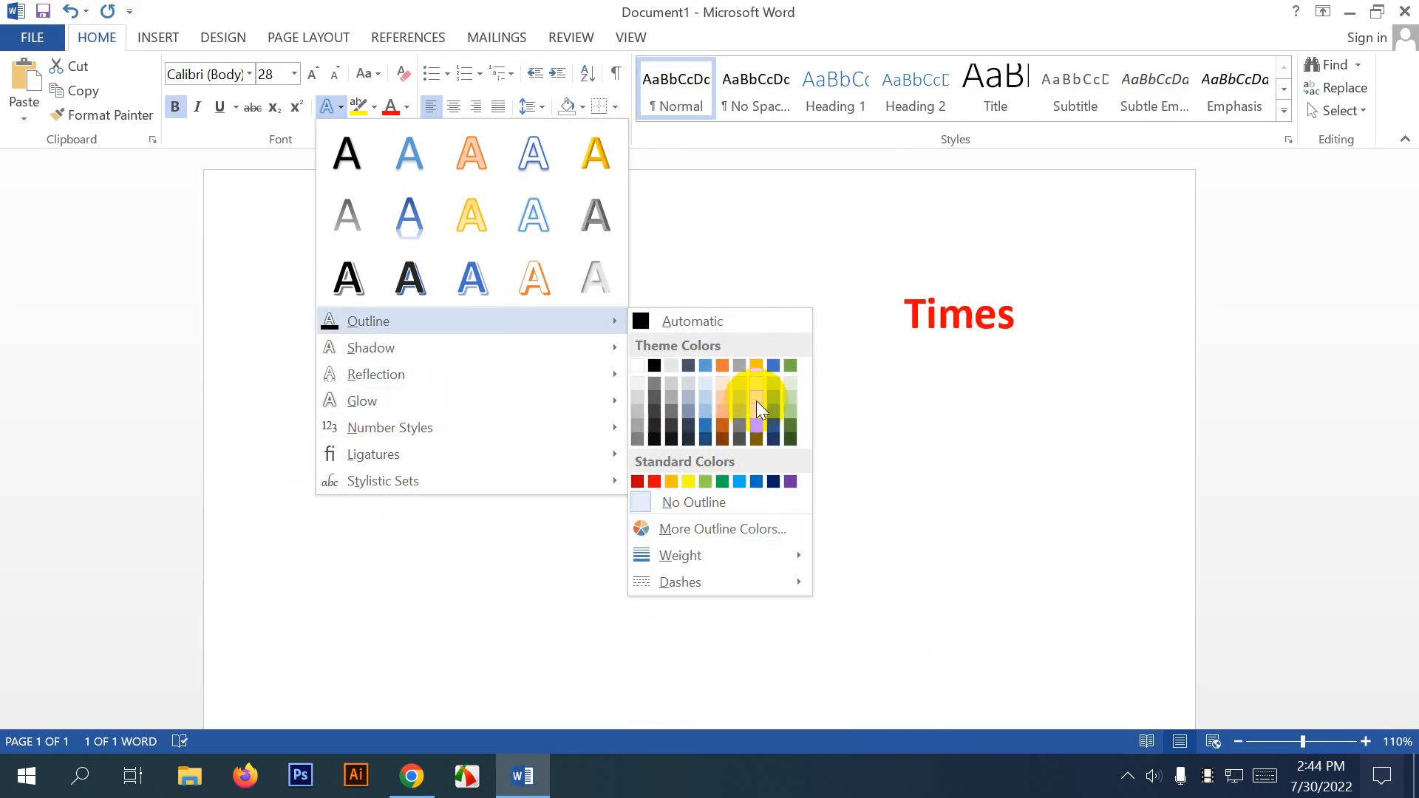
click(671, 444)
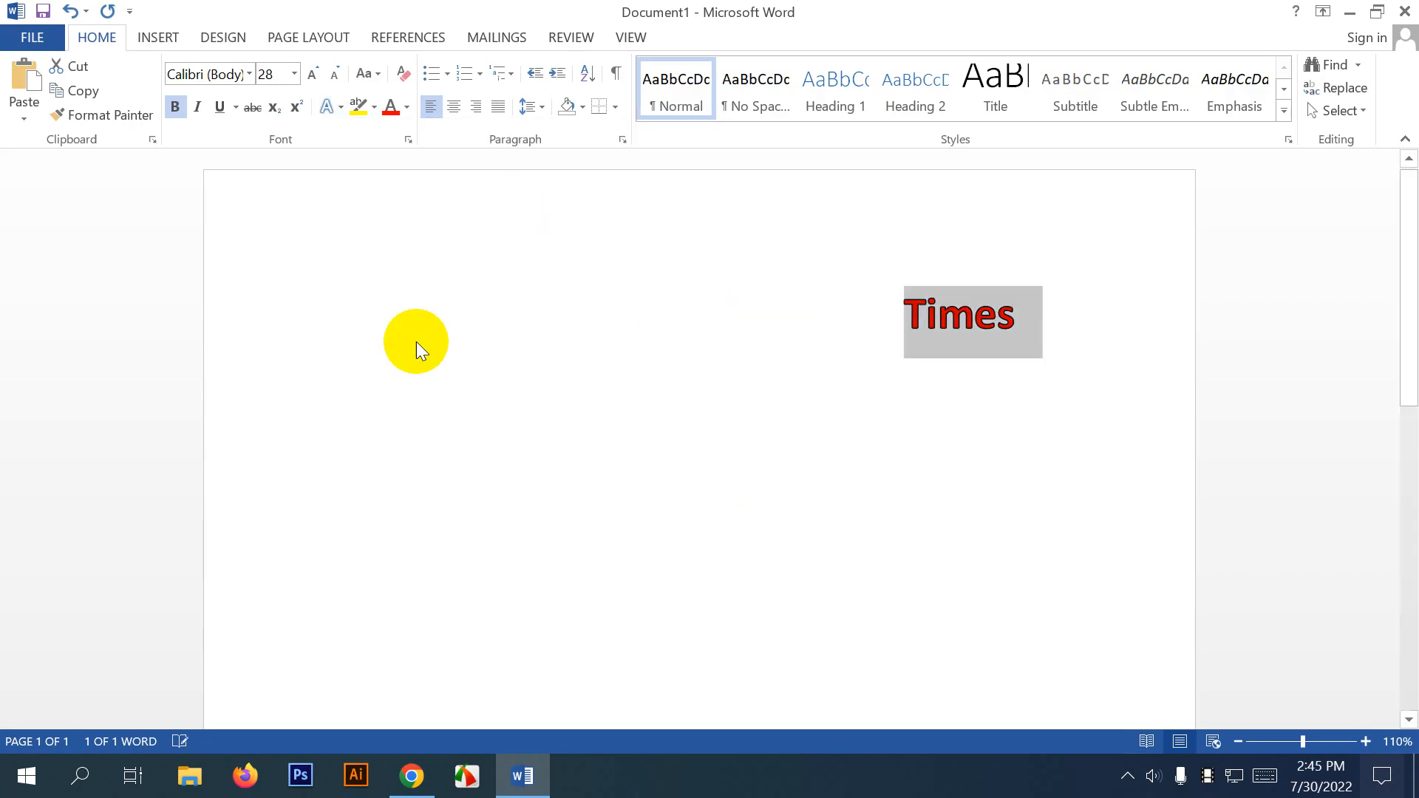
Look through the outline colour, weight and dash options for the word "Times" and leave the outline as is.
click(339, 115)
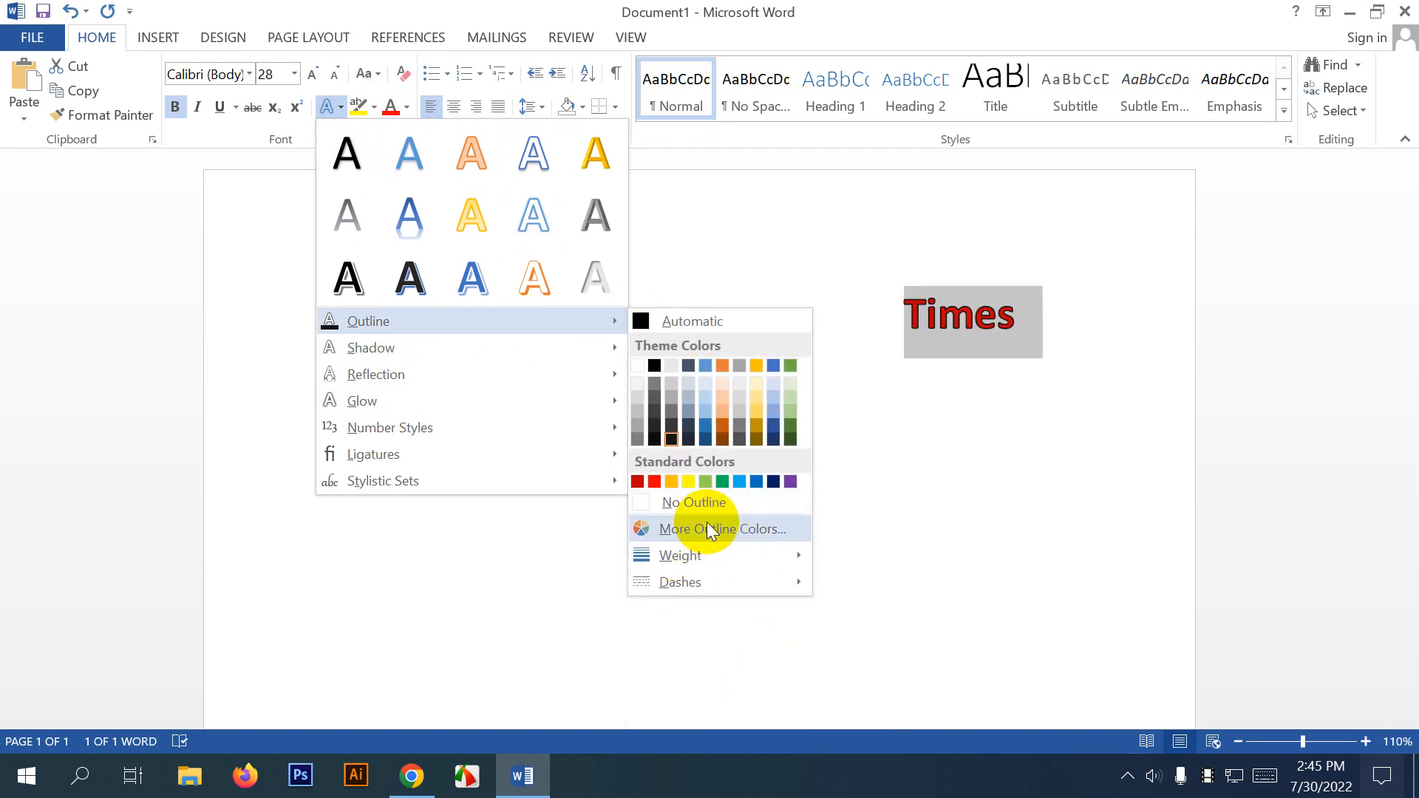
mouse_move(710, 554)
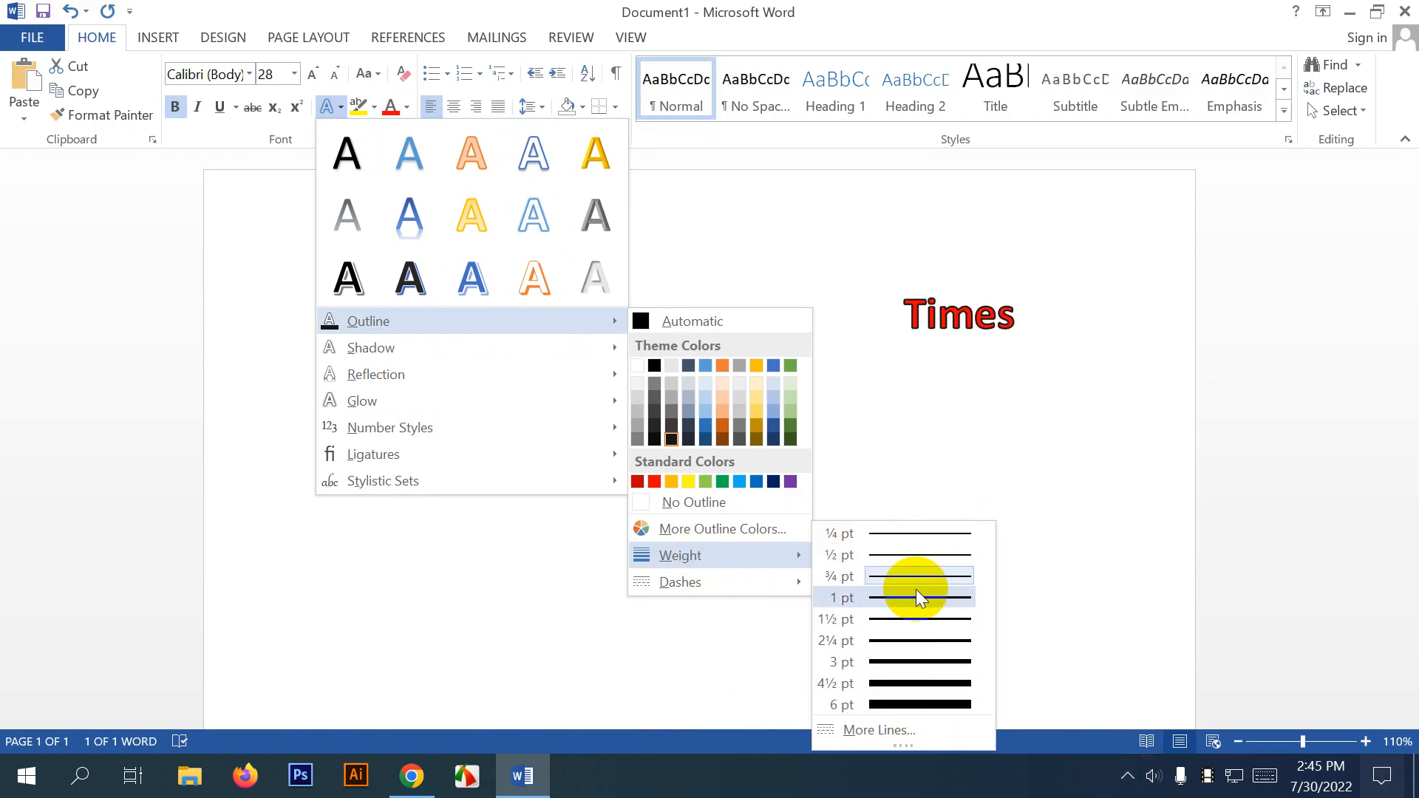
mouse_move(759, 588)
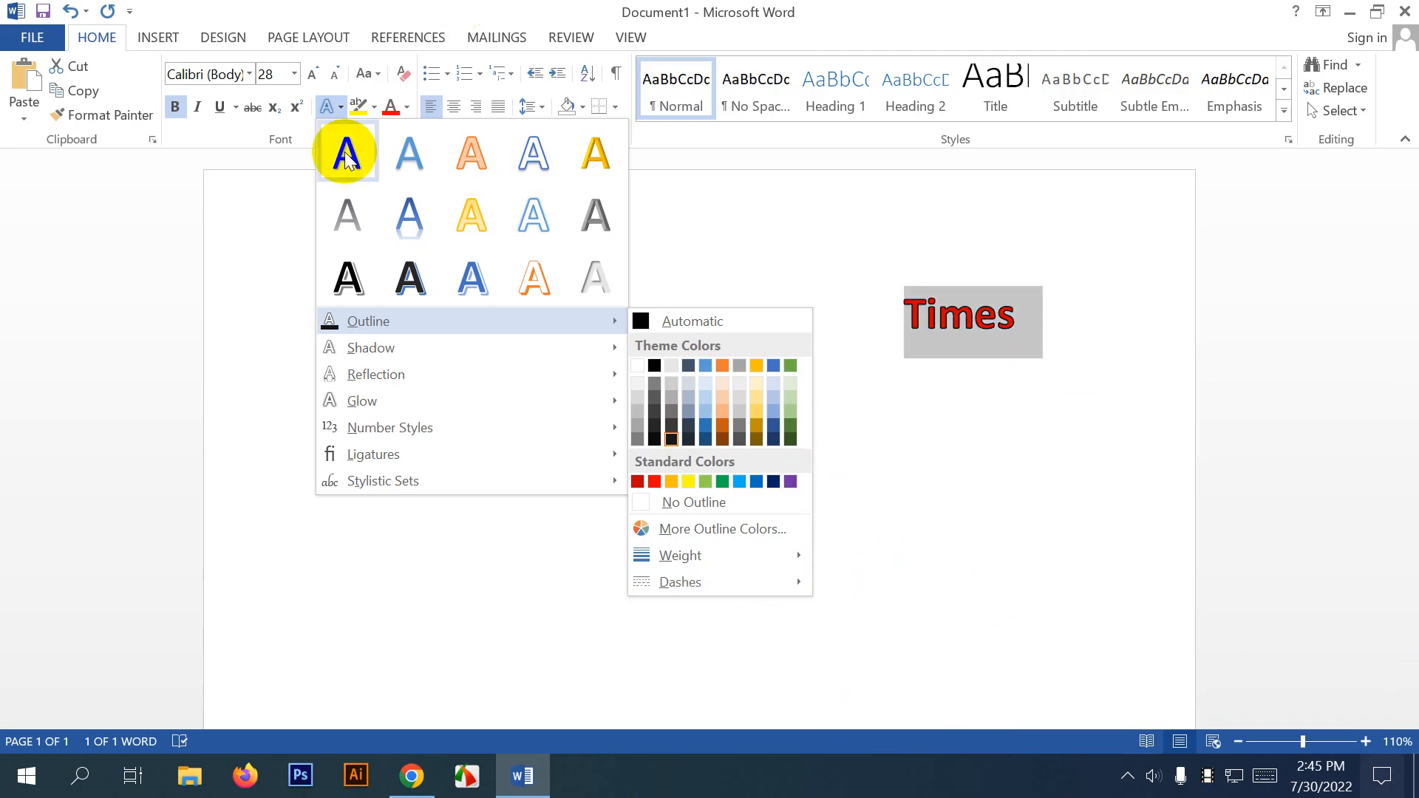
click(665, 10)
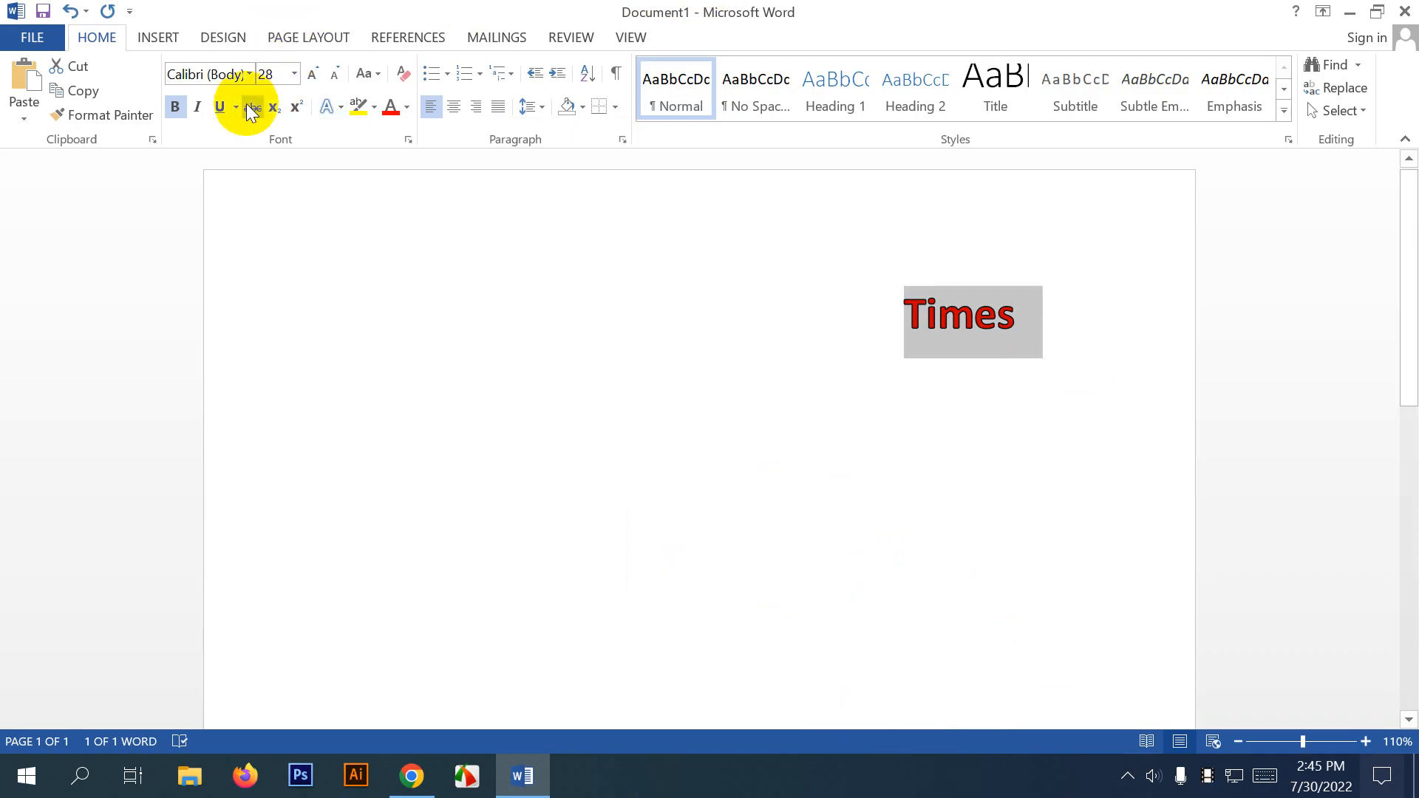
Look through the shadow text effects for the word "Times" without applying one.
click(339, 114)
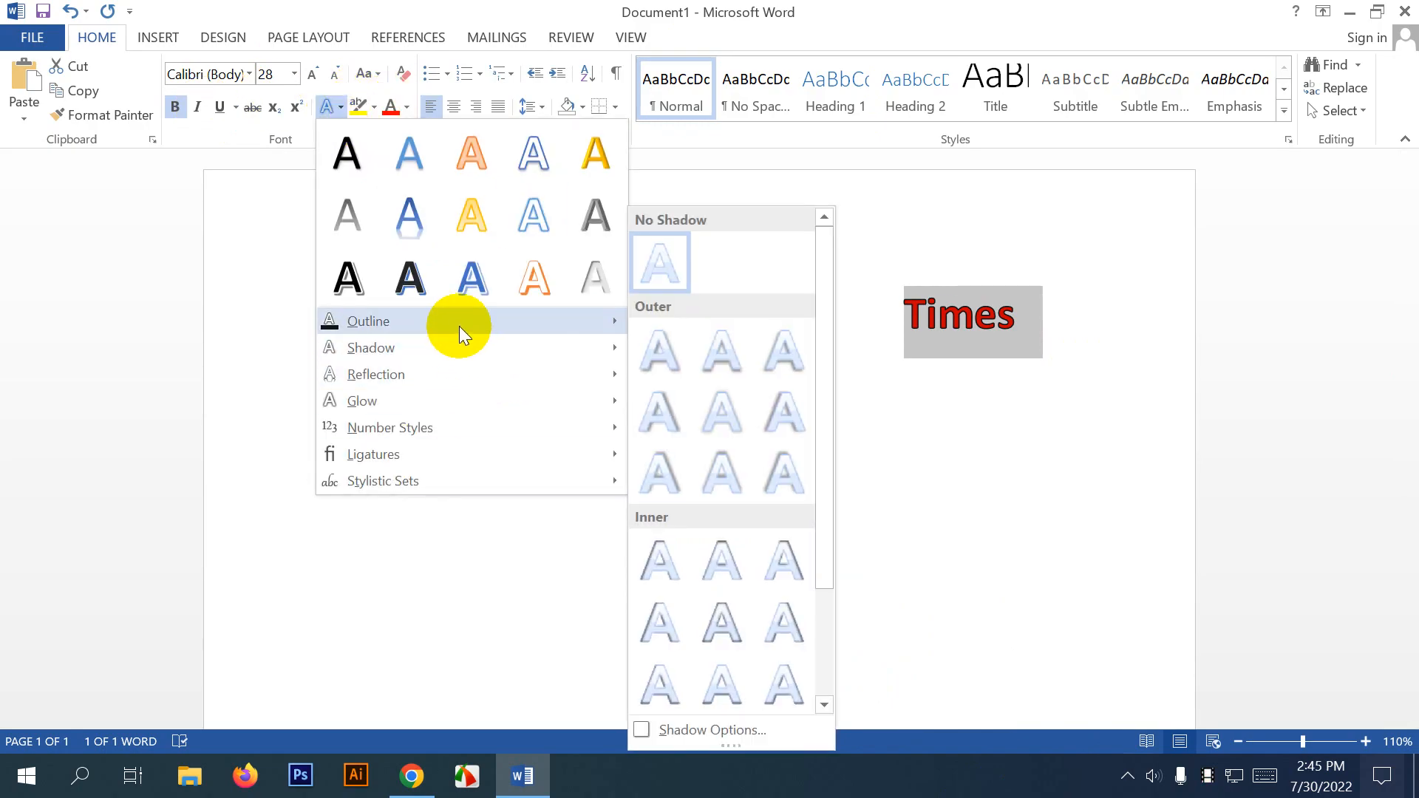
mouse_move(495, 348)
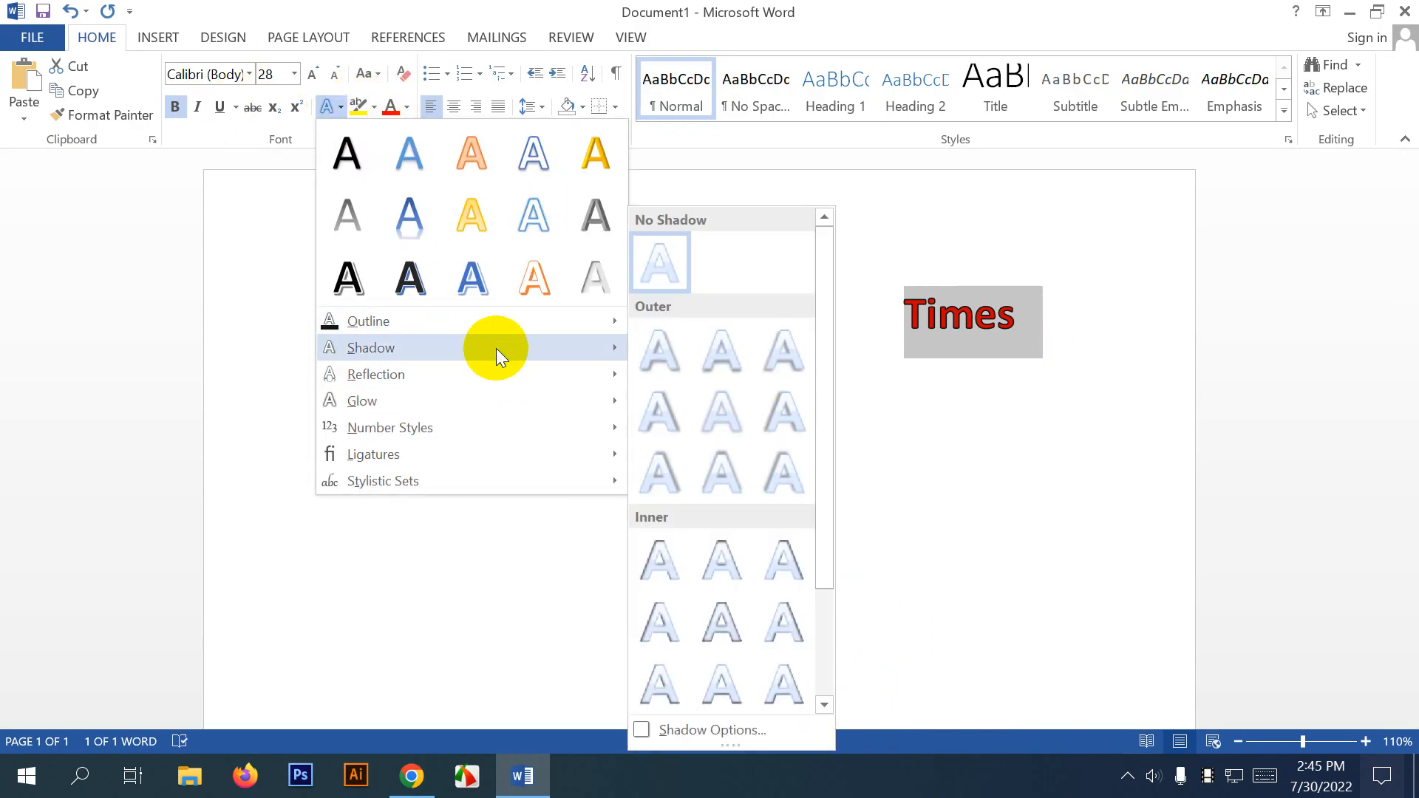
click(870, 9)
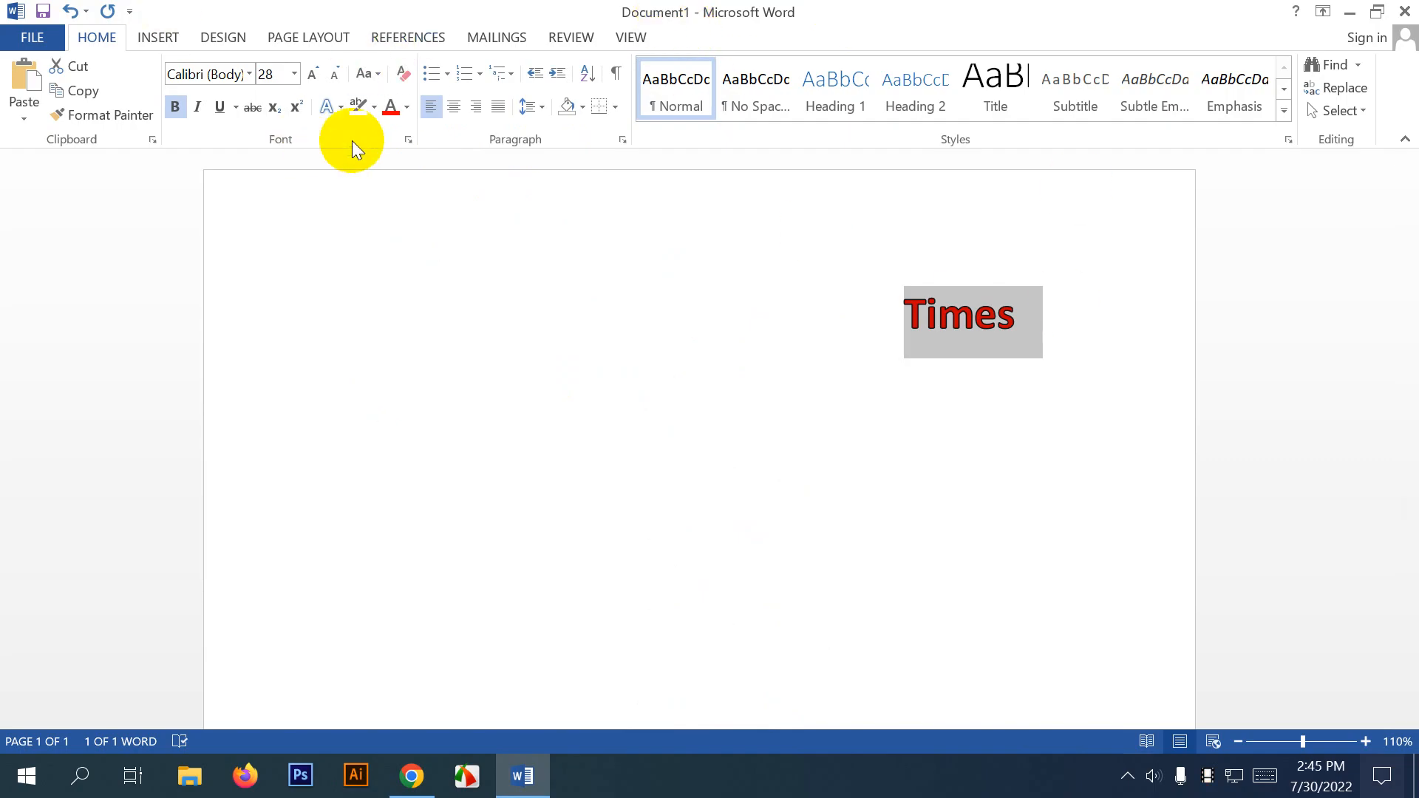
Delete the word "Times" and paste the sample paragraphs beginning "Video provides a powerful way to help you prove your point.".
key(Delete)
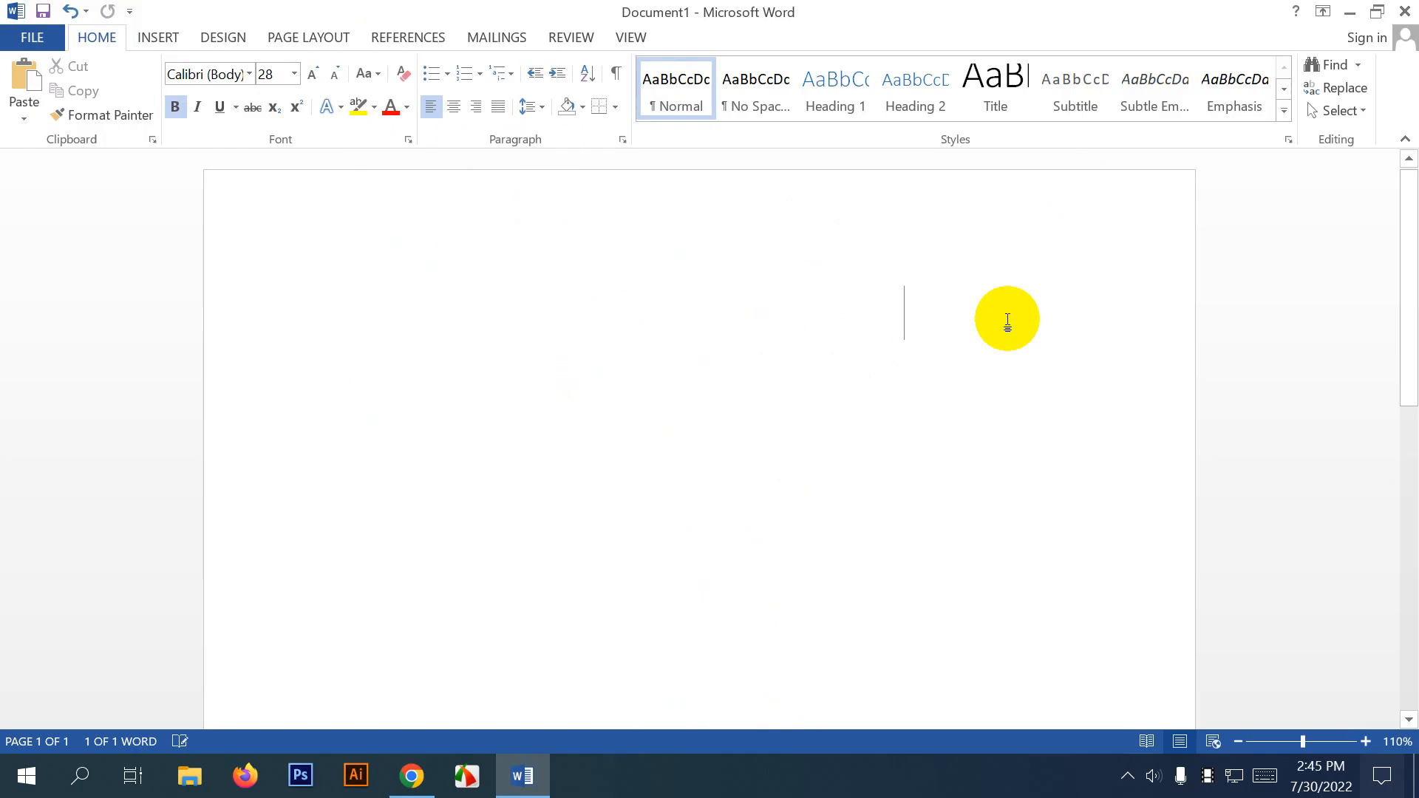
text(Video provides a powerful way to help you prove your point. When you click online video, you can paste in the embed code for the video you want to add. You can also type a keyword to search online for the video that best fits your document. To make your document look professionally produced, word provides header, footer, cover page, and text box designs that complement each other. For example, you can add a matching cover page, header, and sidebar. Click insert and then choose the elements you want from the different galleries. Themes and styles also help keep your document coordinated. When you click design and choose a new theme, the pictures, charts, and smart art graphics change to match your new theme. When you apply styles, your headings change to match the new theme. Save time in word with new buttons that show up where you need them. To change the way a picture fits in your document, click it and a button for layout options appears next to it. When you work on a table, click where you want to add a row or a column, and then click the plus sign. Reading is easier, too, in the new reading view. You can collapse parts of the document and focus on the text you want. If you need to stop reading before you reach the end, word remembers where you left off - even on another device.)
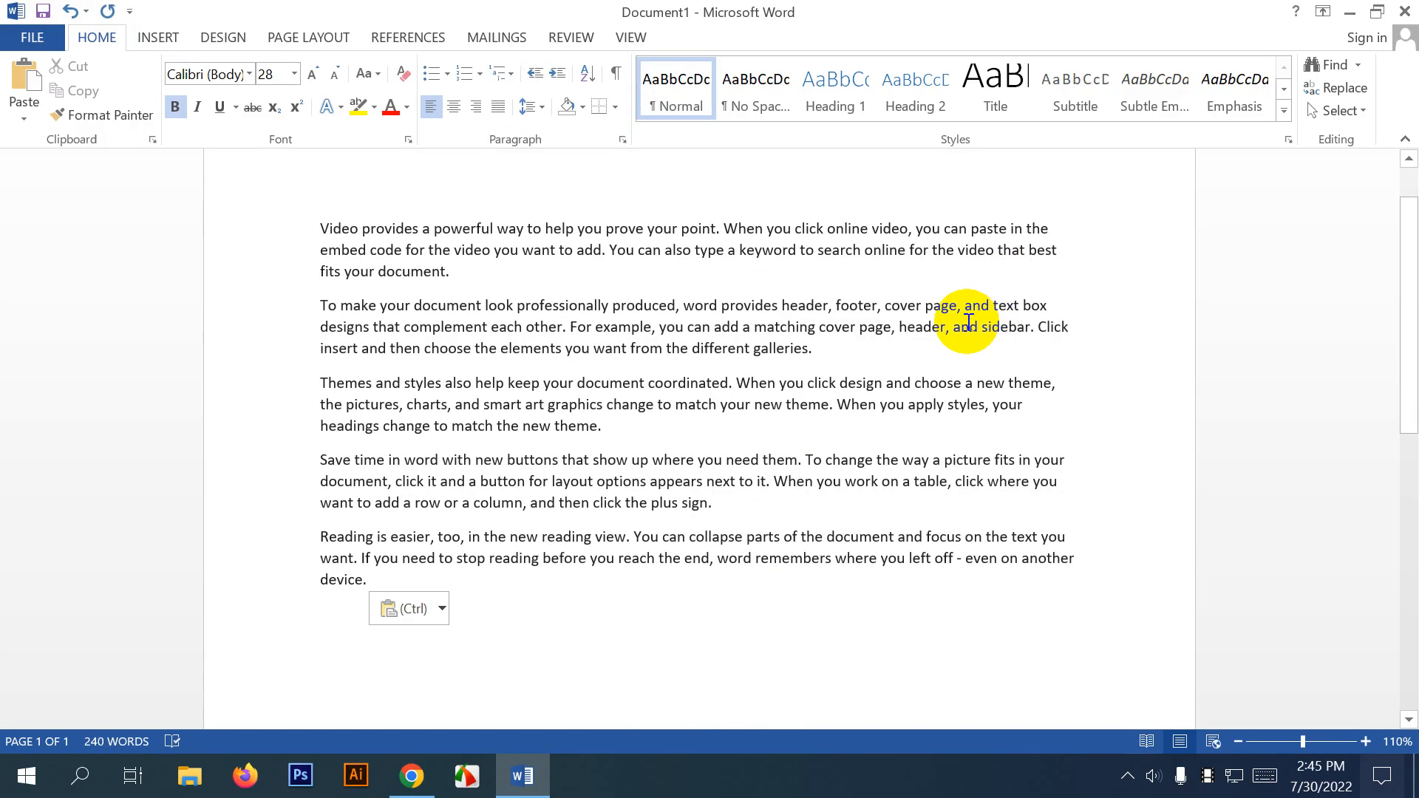
scroll(344, 329, up, 1)
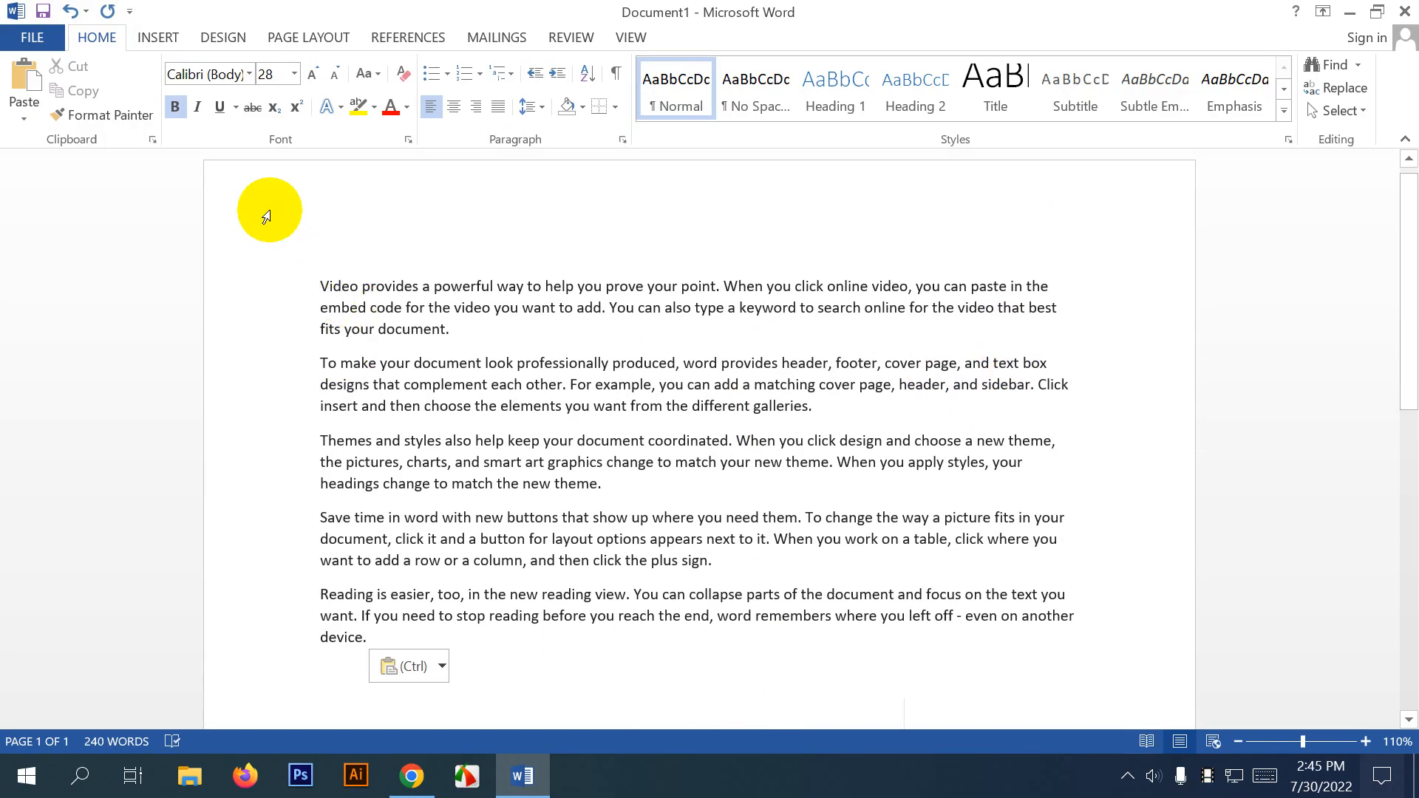
Highlight "To make your document look professionally produced, word provides header" in the second paragraph in yellow.
click(374, 106)
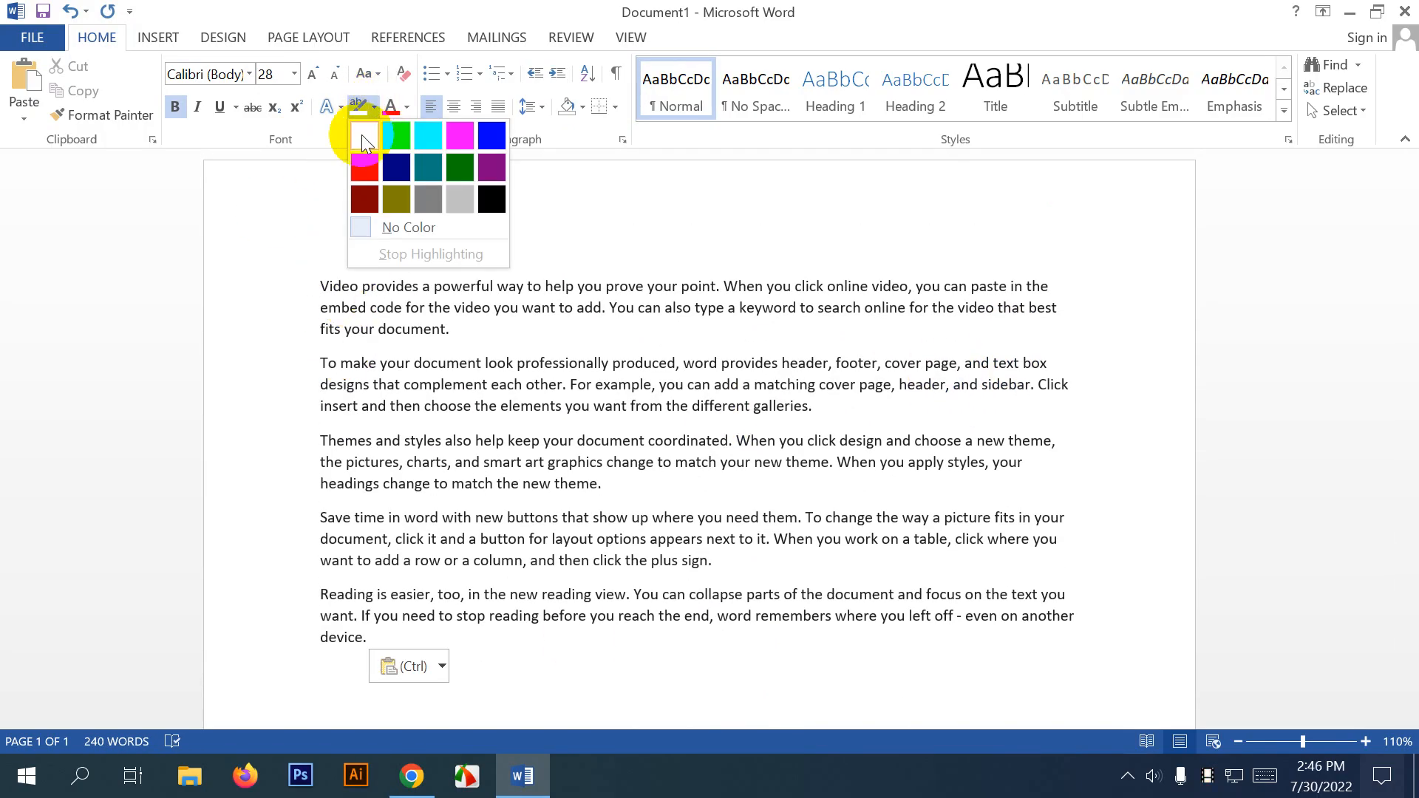
click(813, 9)
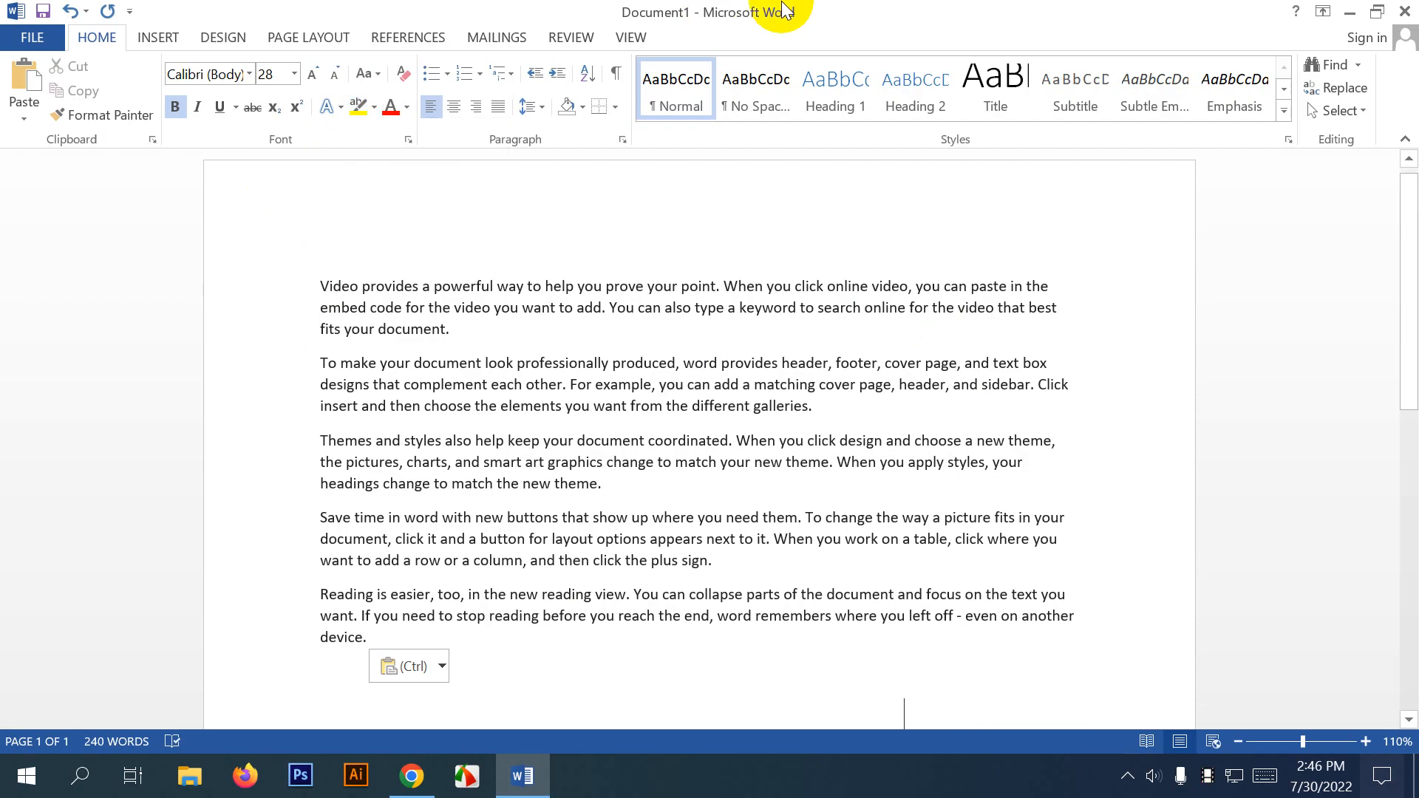
drag(320, 286, 1064, 288)
drag(320, 363, 820, 367)
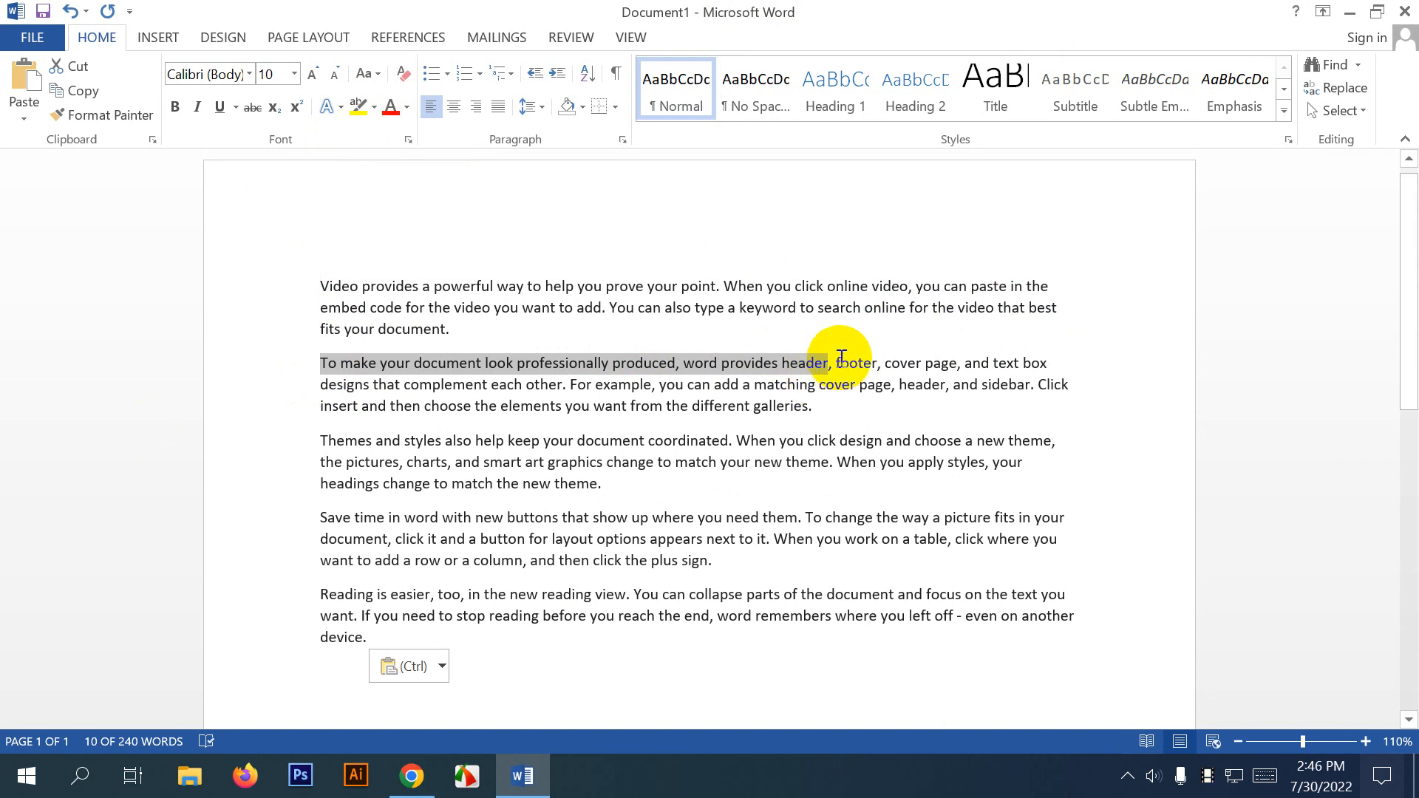
click(374, 107)
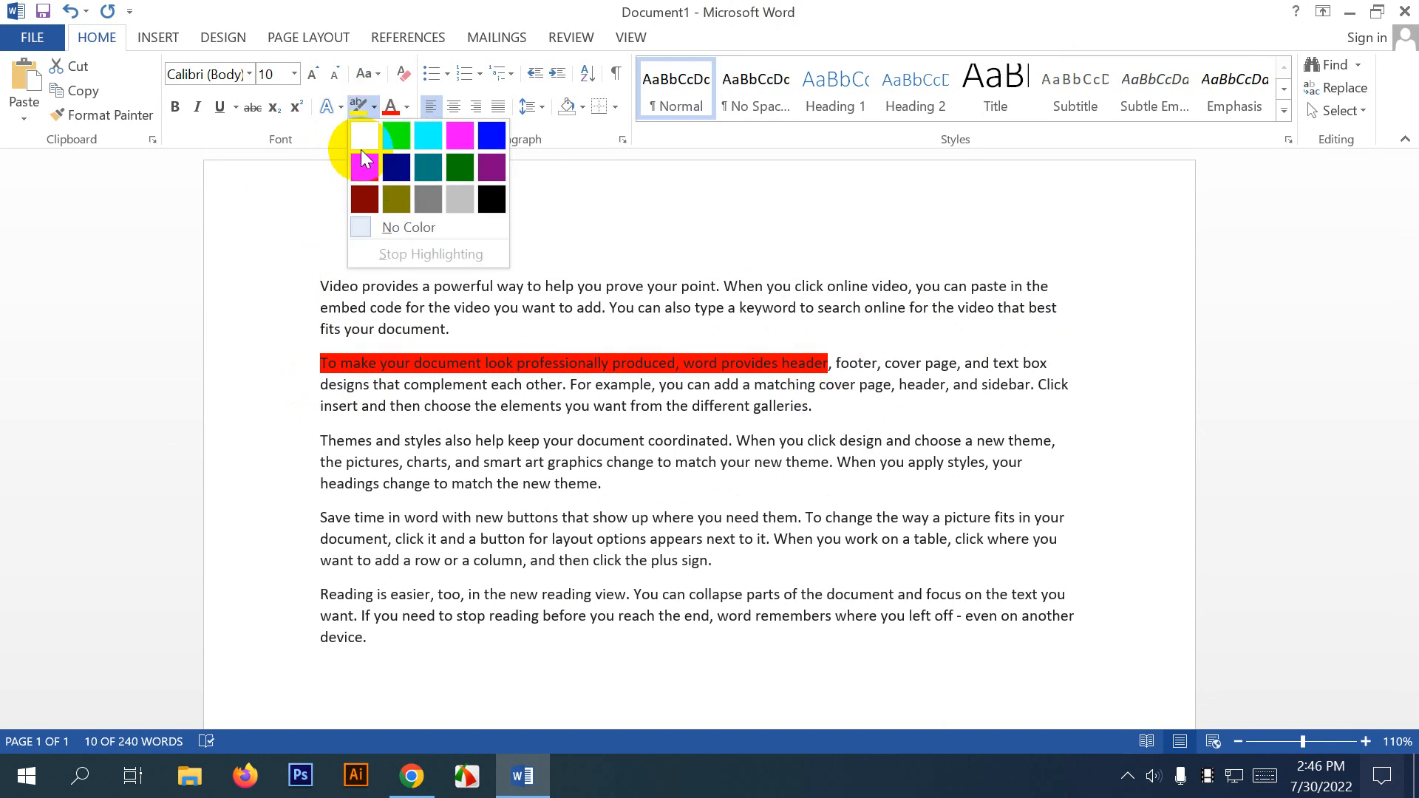
click(360, 144)
Highlight "column, and then click the plus sign." at the end of the fourth paragraph in red.
drag(474, 563, 843, 575)
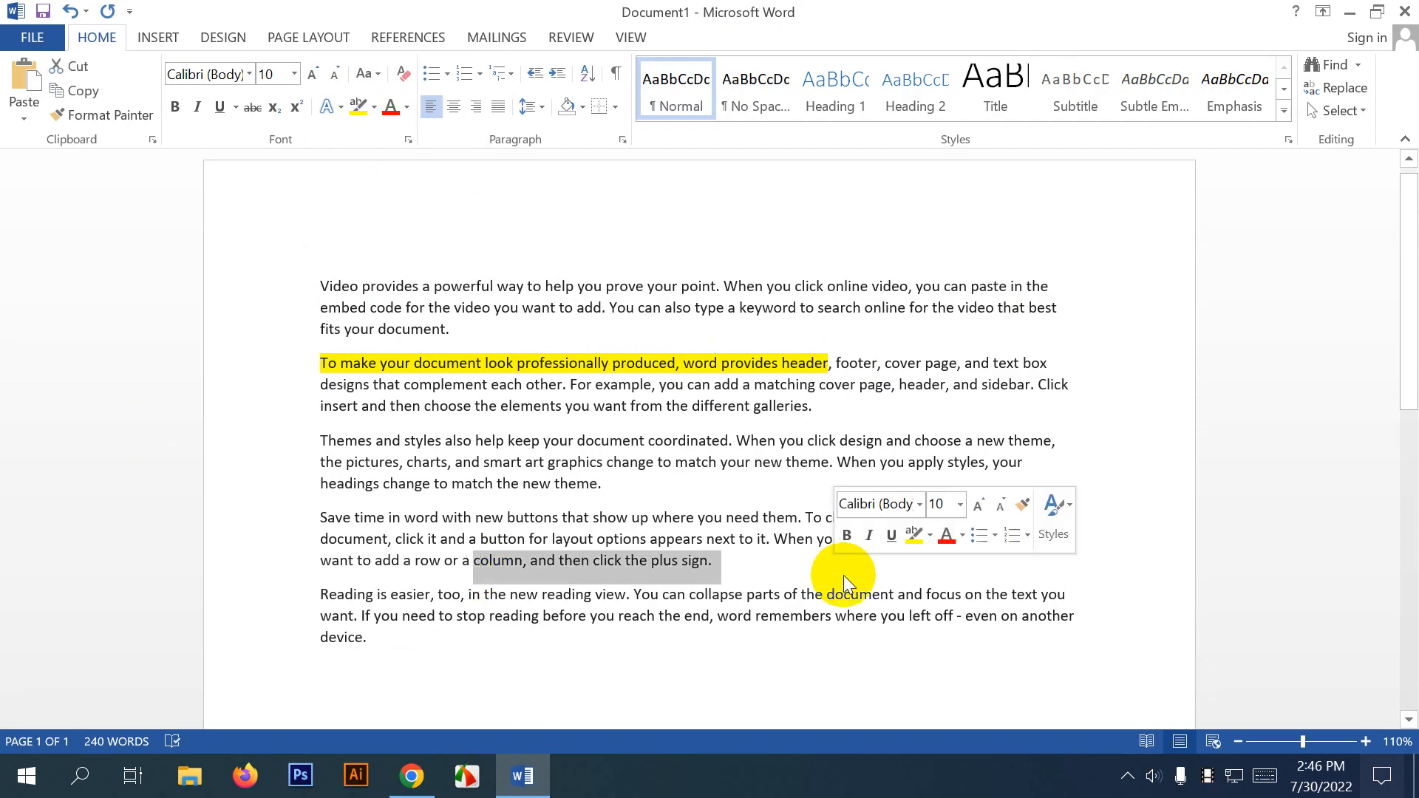
click(406, 107)
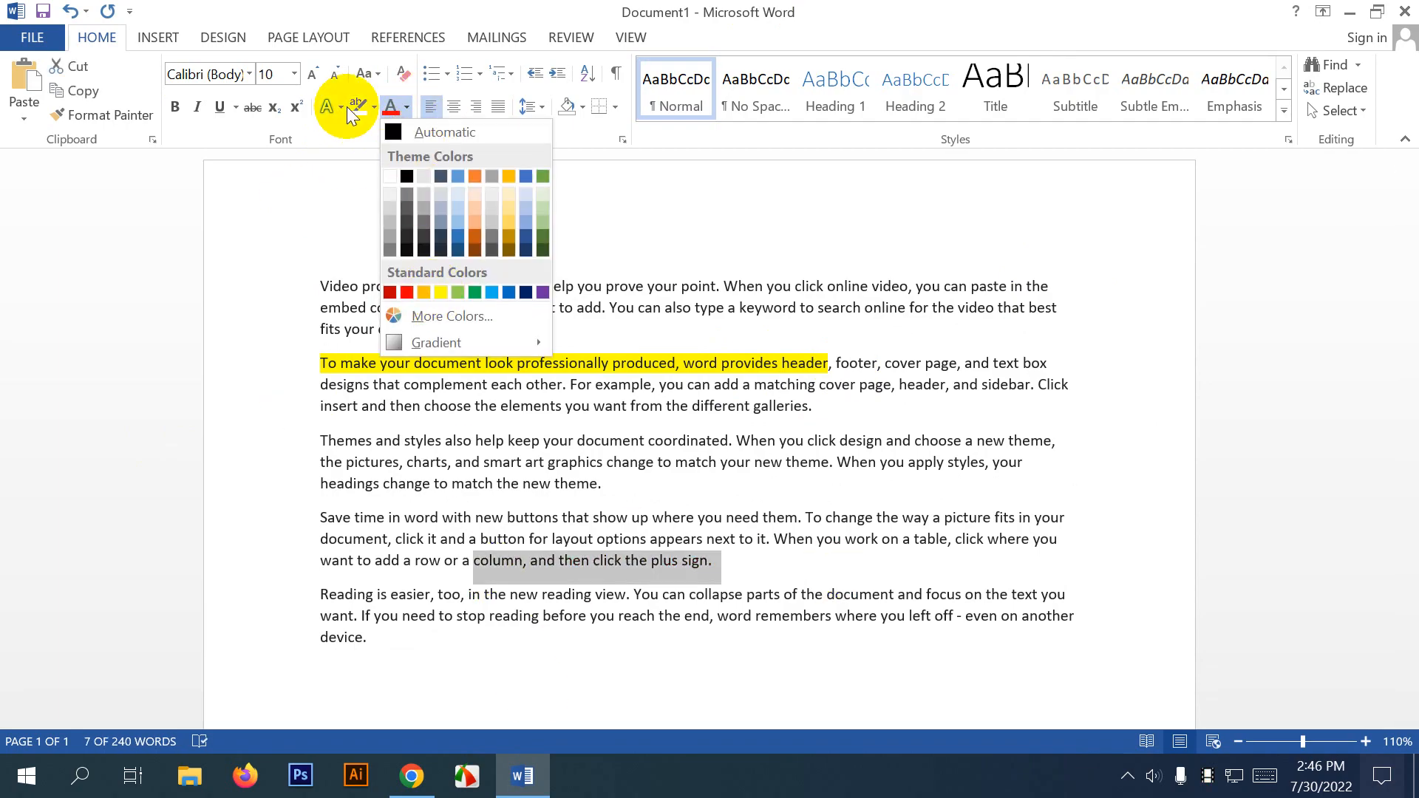
click(374, 108)
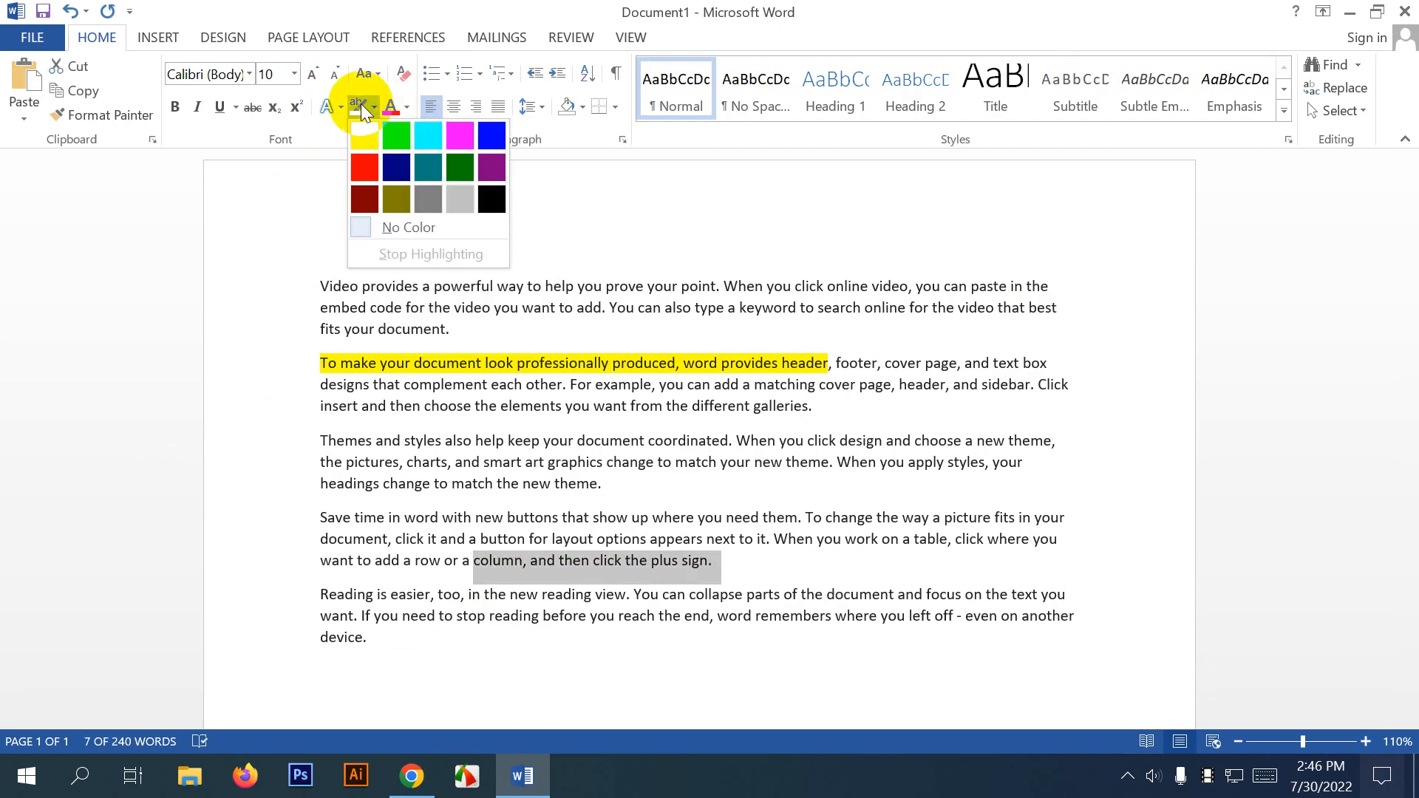
click(364, 167)
click(772, 555)
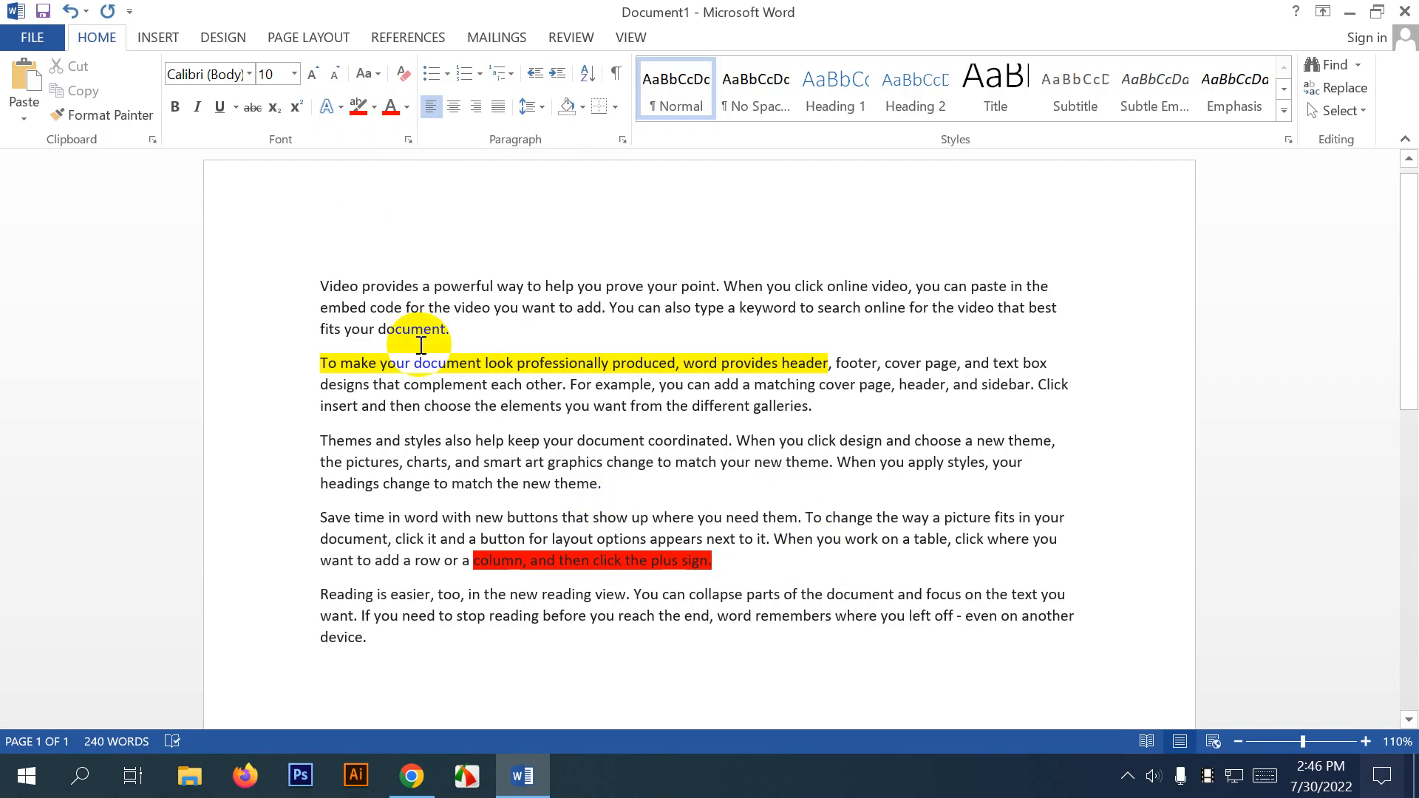
Remove the yellow highlight from the opening text of the second paragraph.
click(320, 362)
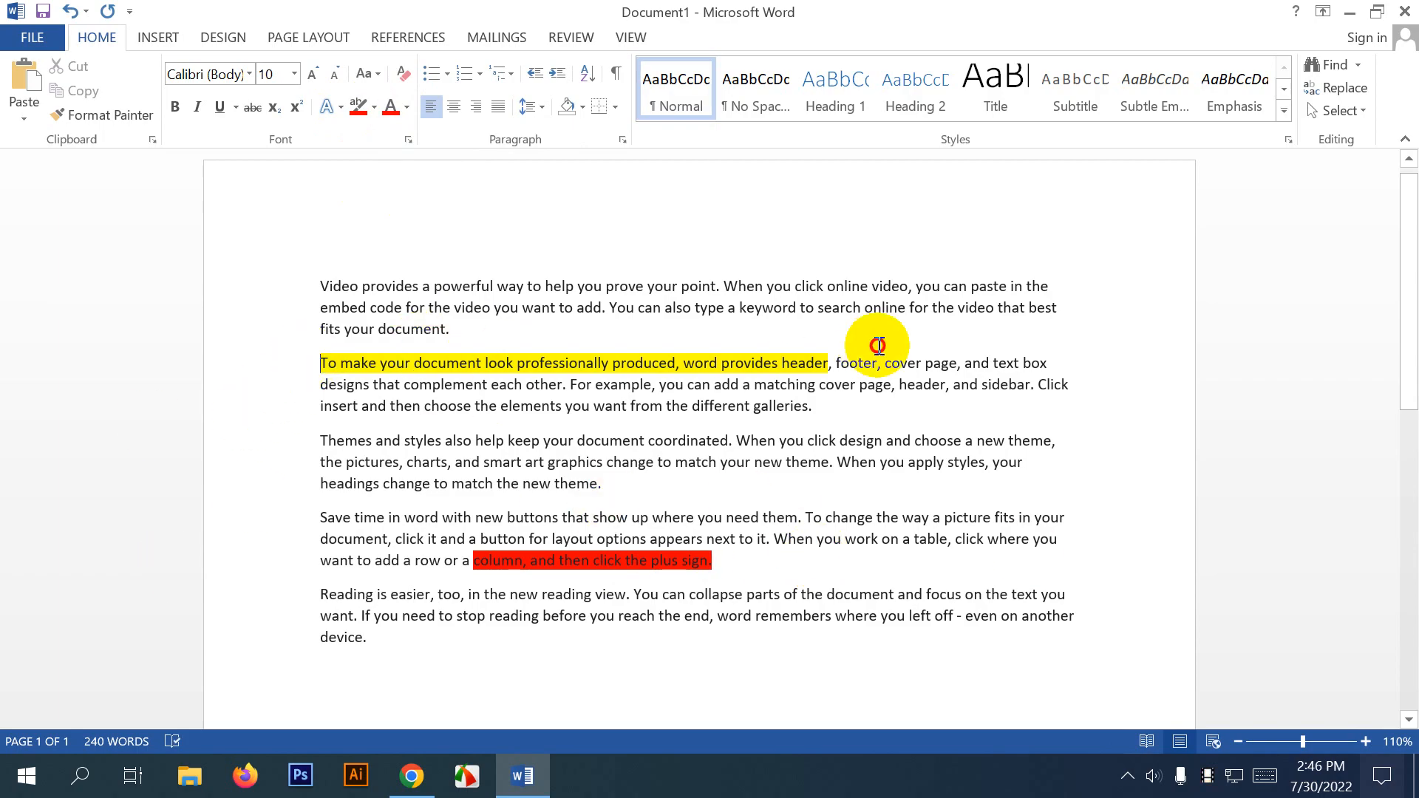
shift+click(831, 360)
shift+click(832, 357)
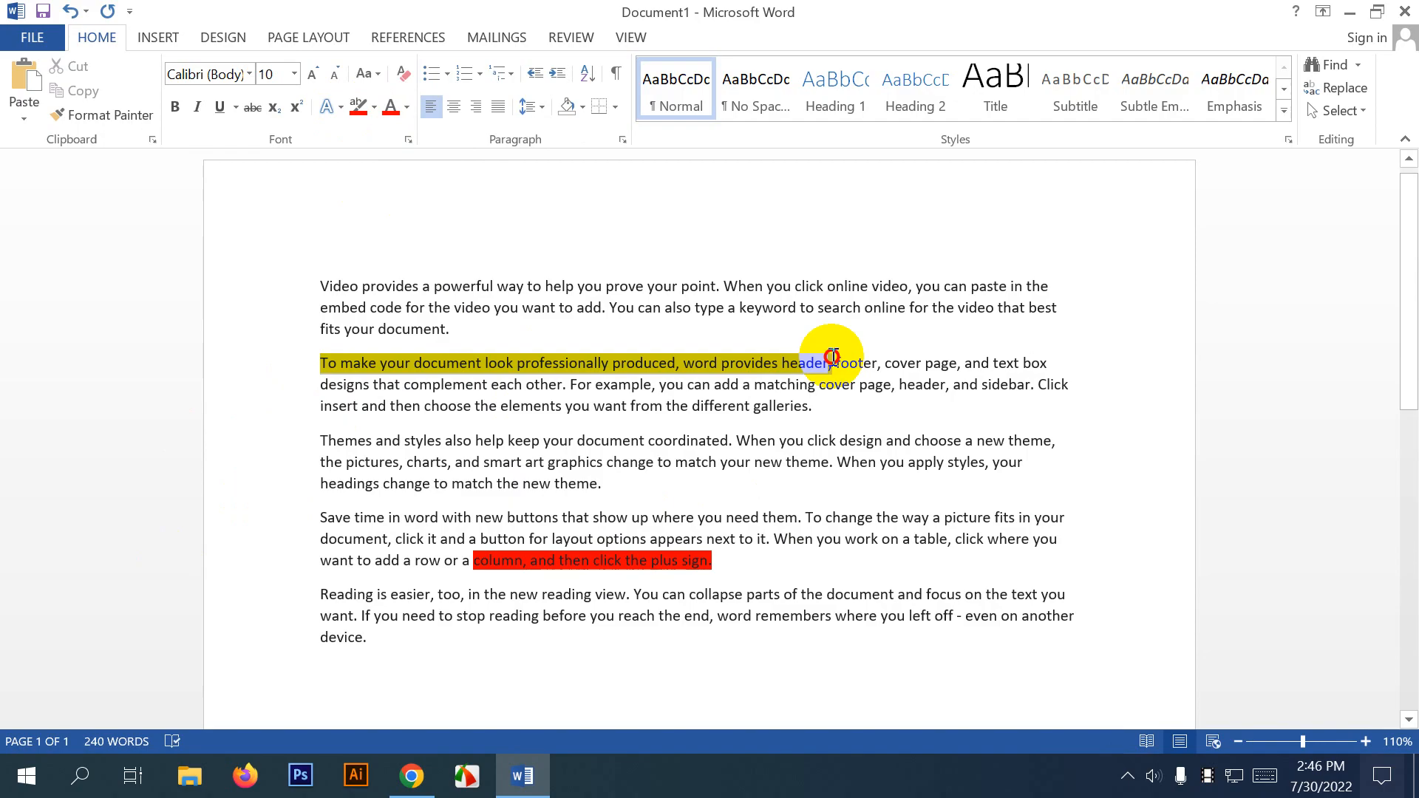
click(374, 107)
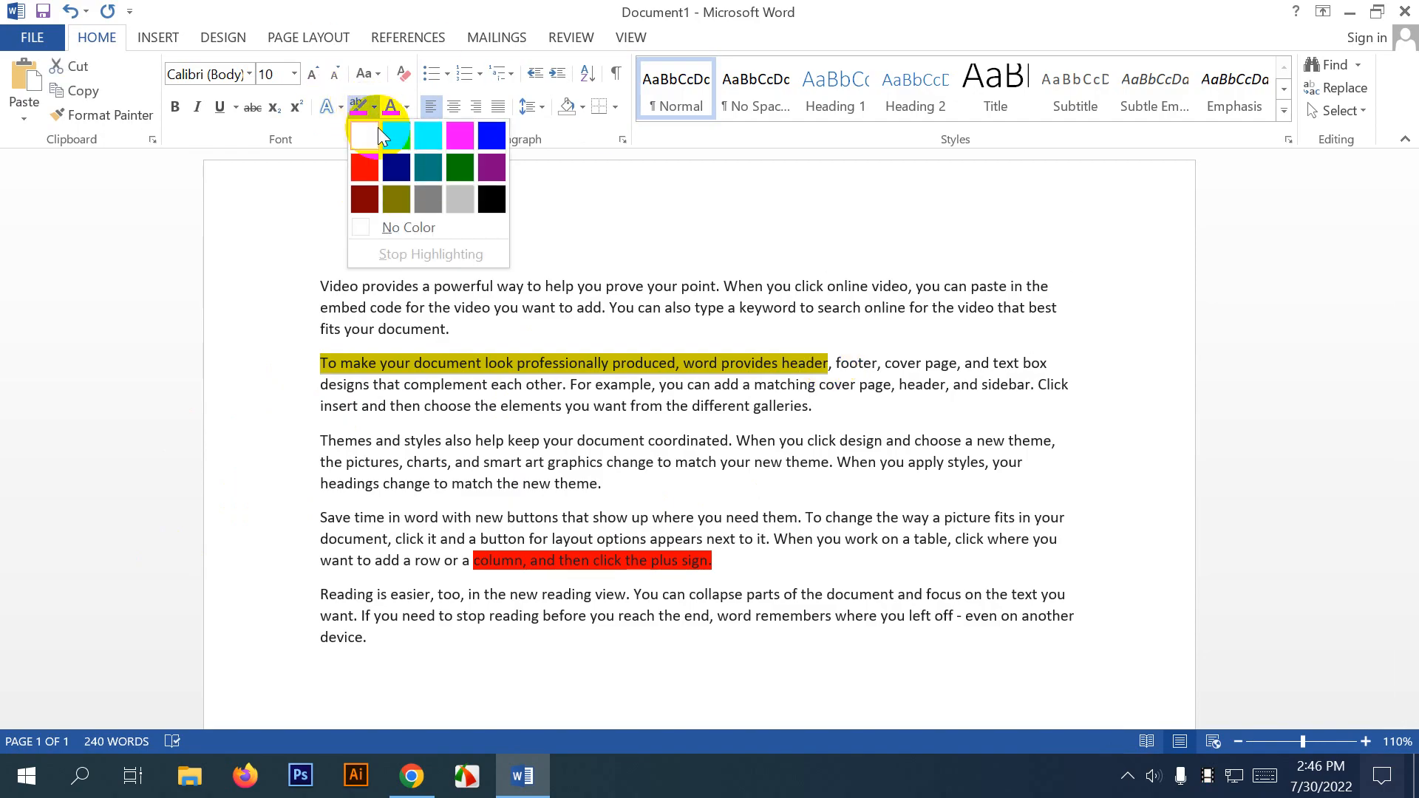
click(408, 227)
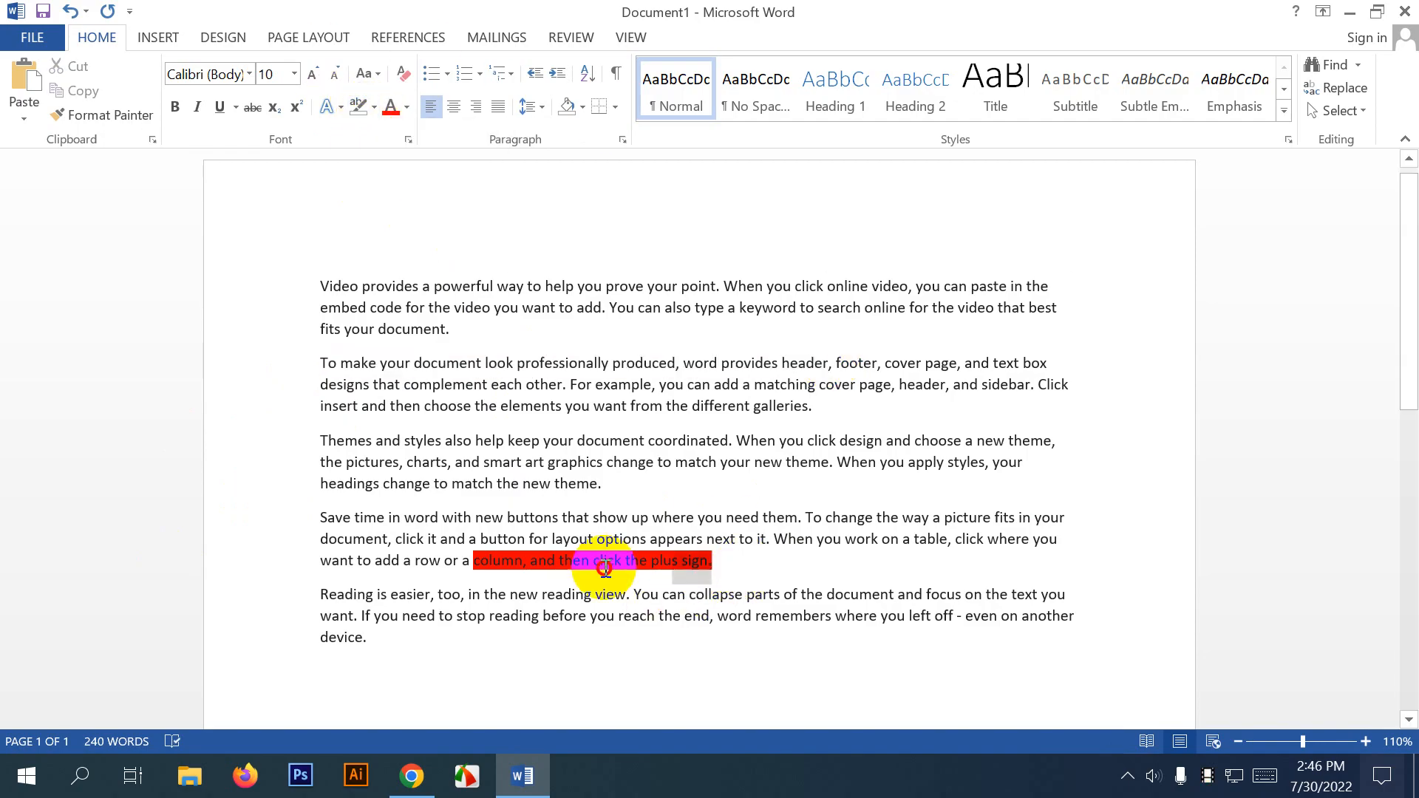
Remove the red highlight from the end of the fourth paragraph.
drag(712, 560, 458, 558)
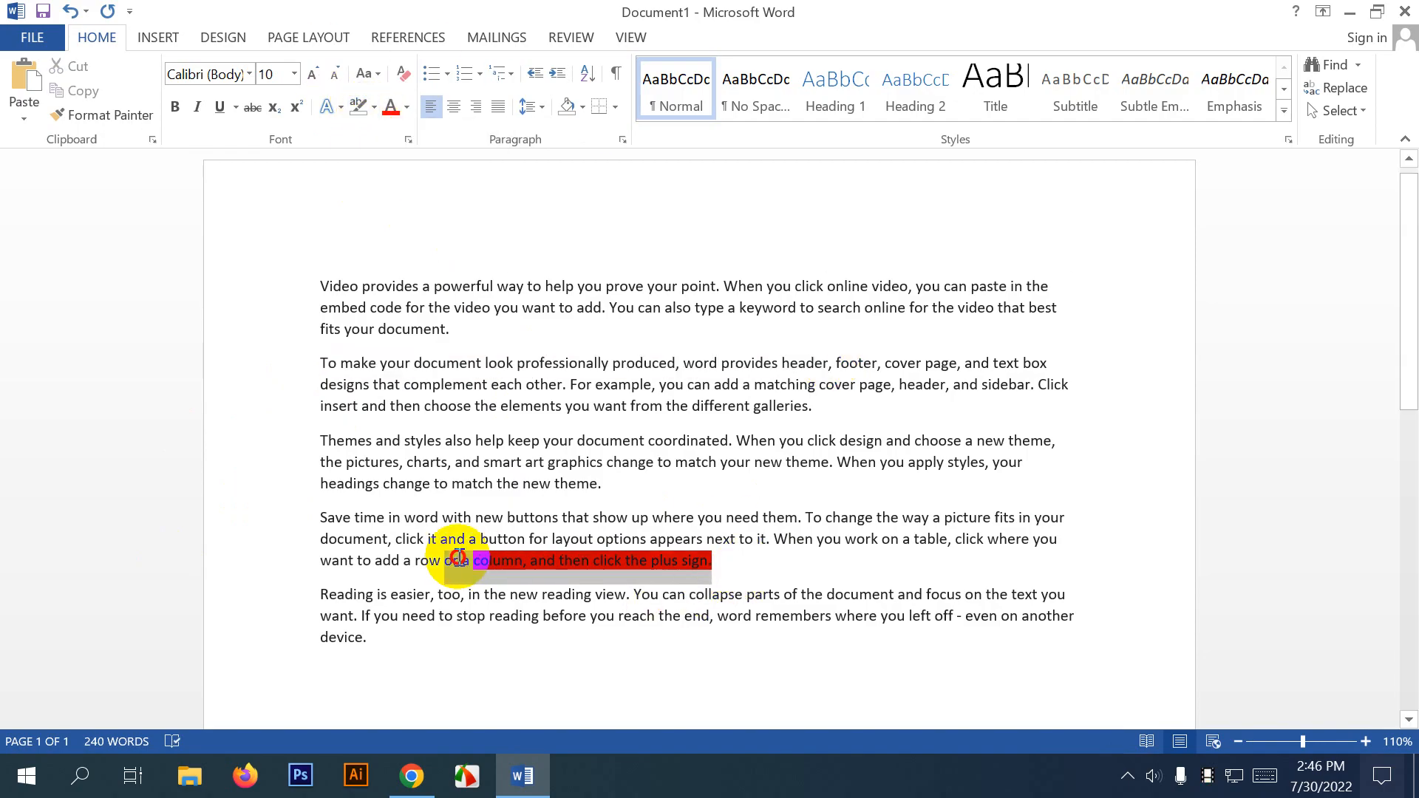
click(373, 106)
click(402, 233)
click(616, 479)
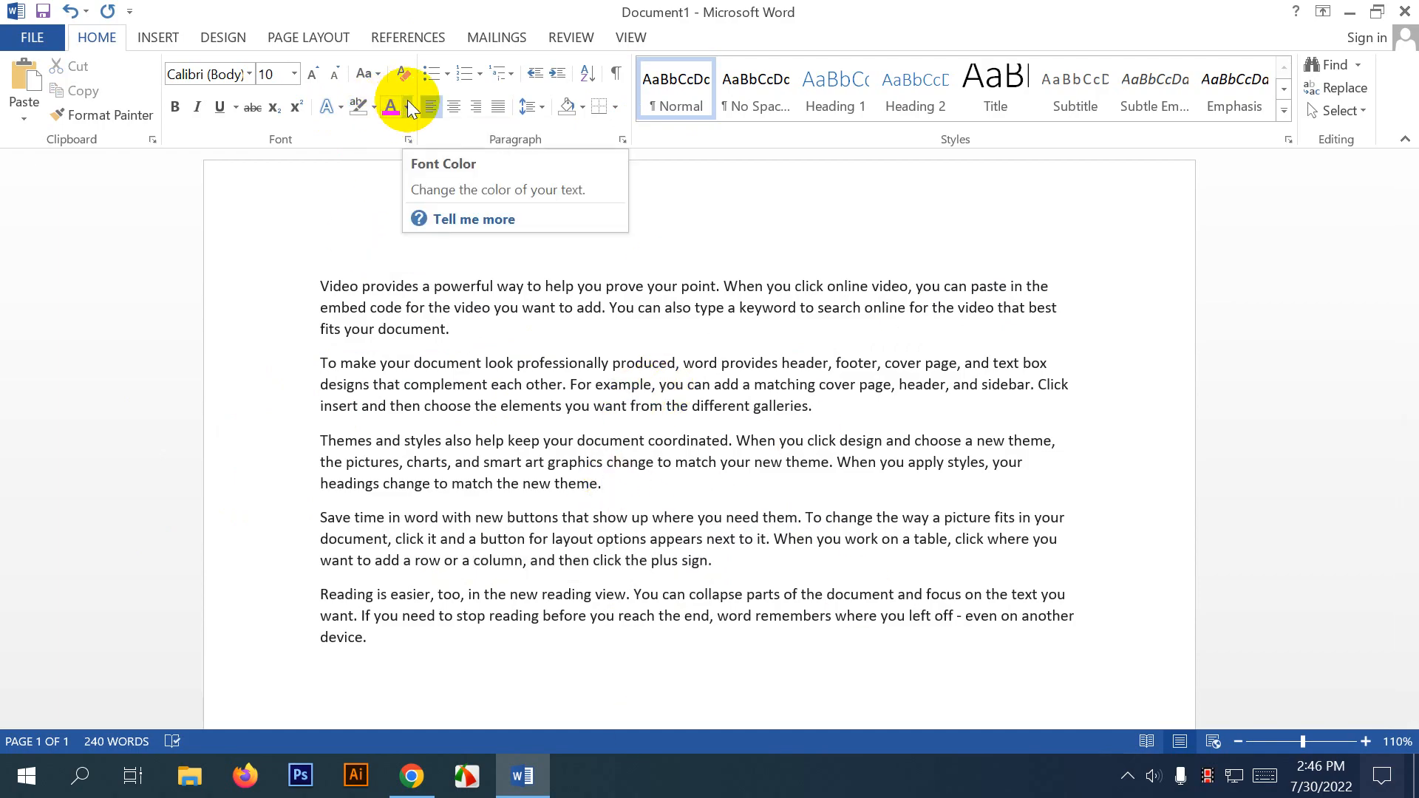
Set the font colour of the first line of the first paragraph, "Video provides" through "paste in the", to red.
drag(787, 445, 831, 467)
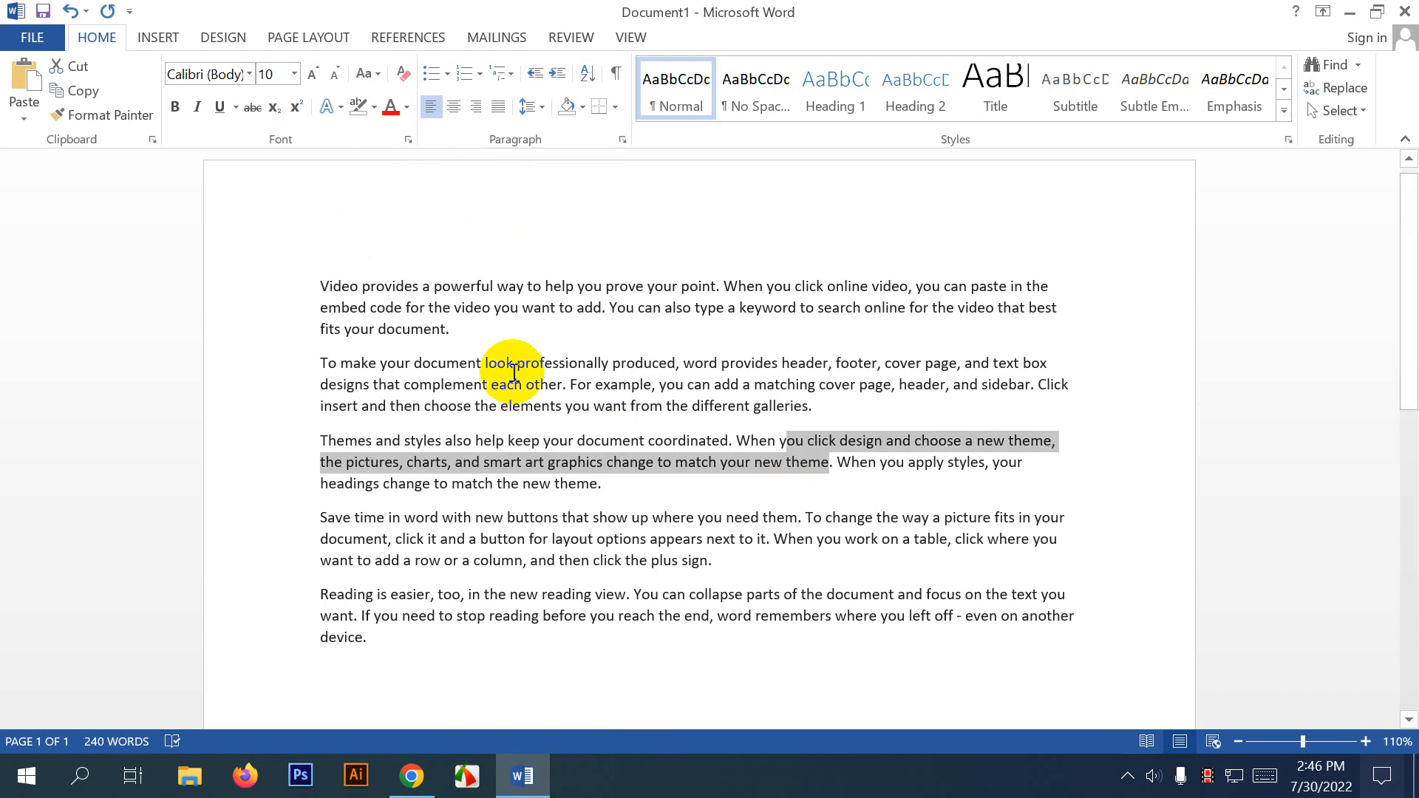
click(291, 281)
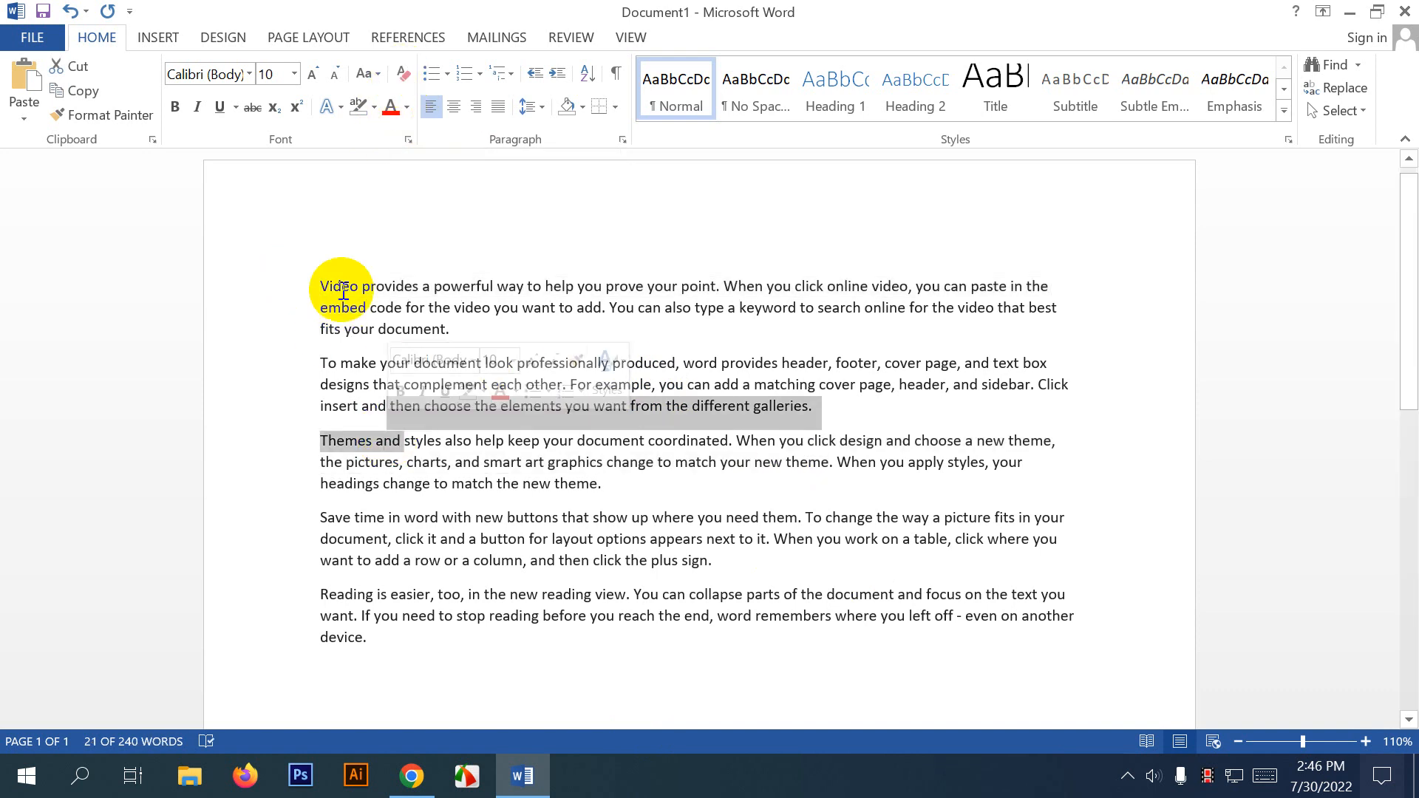
click(316, 279)
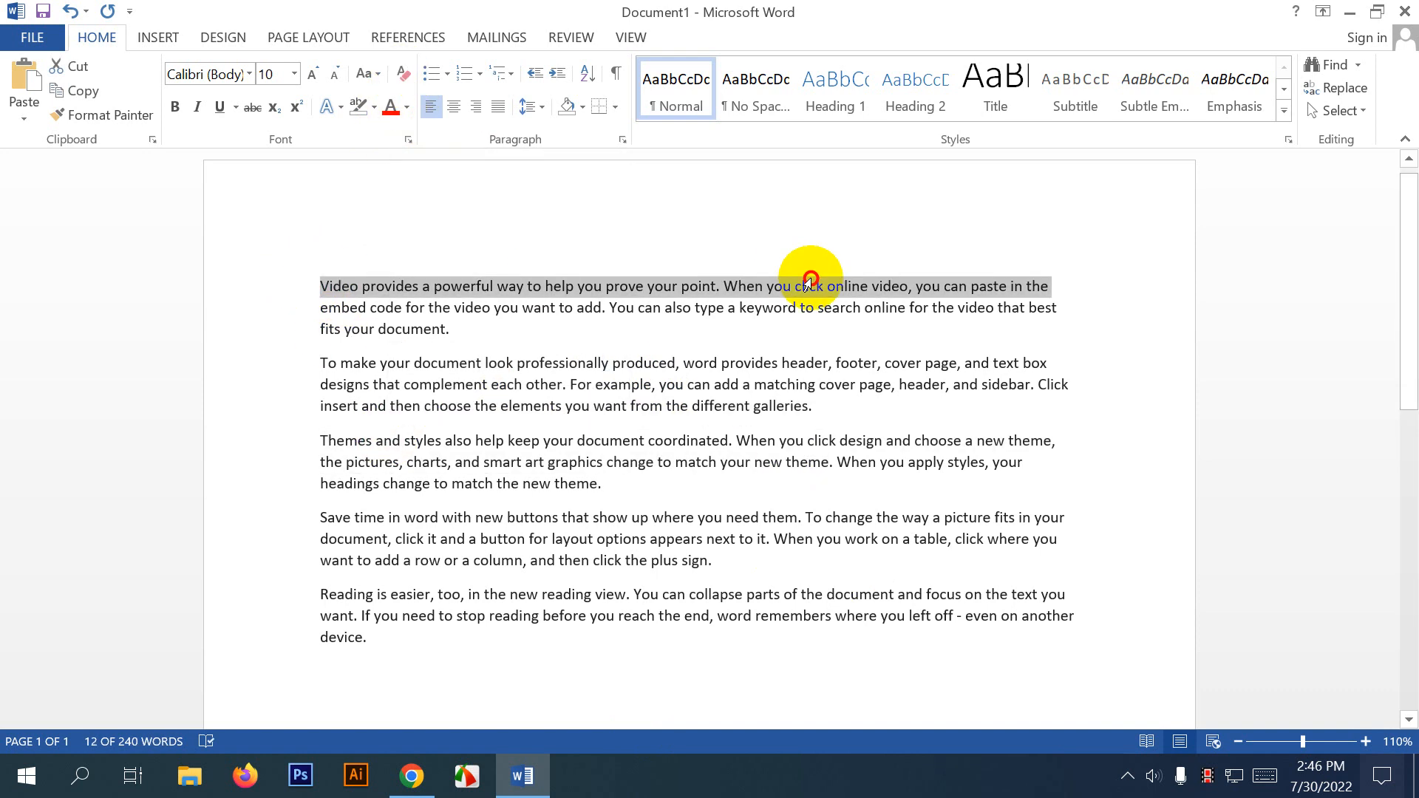
click(391, 107)
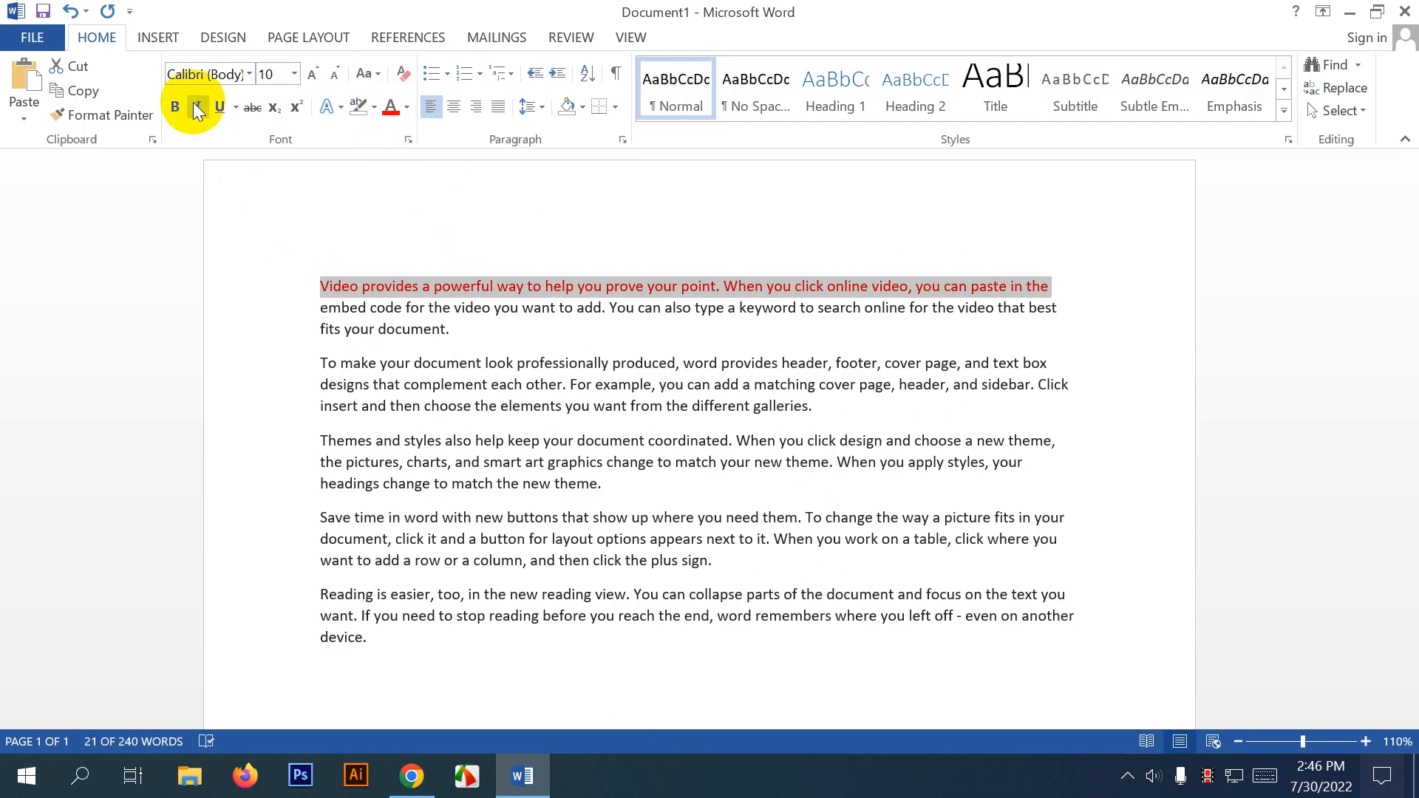
Make the red opening text of the first paragraph bold, italic and underlined at font size 12.
click(175, 107)
click(313, 73)
click(312, 73)
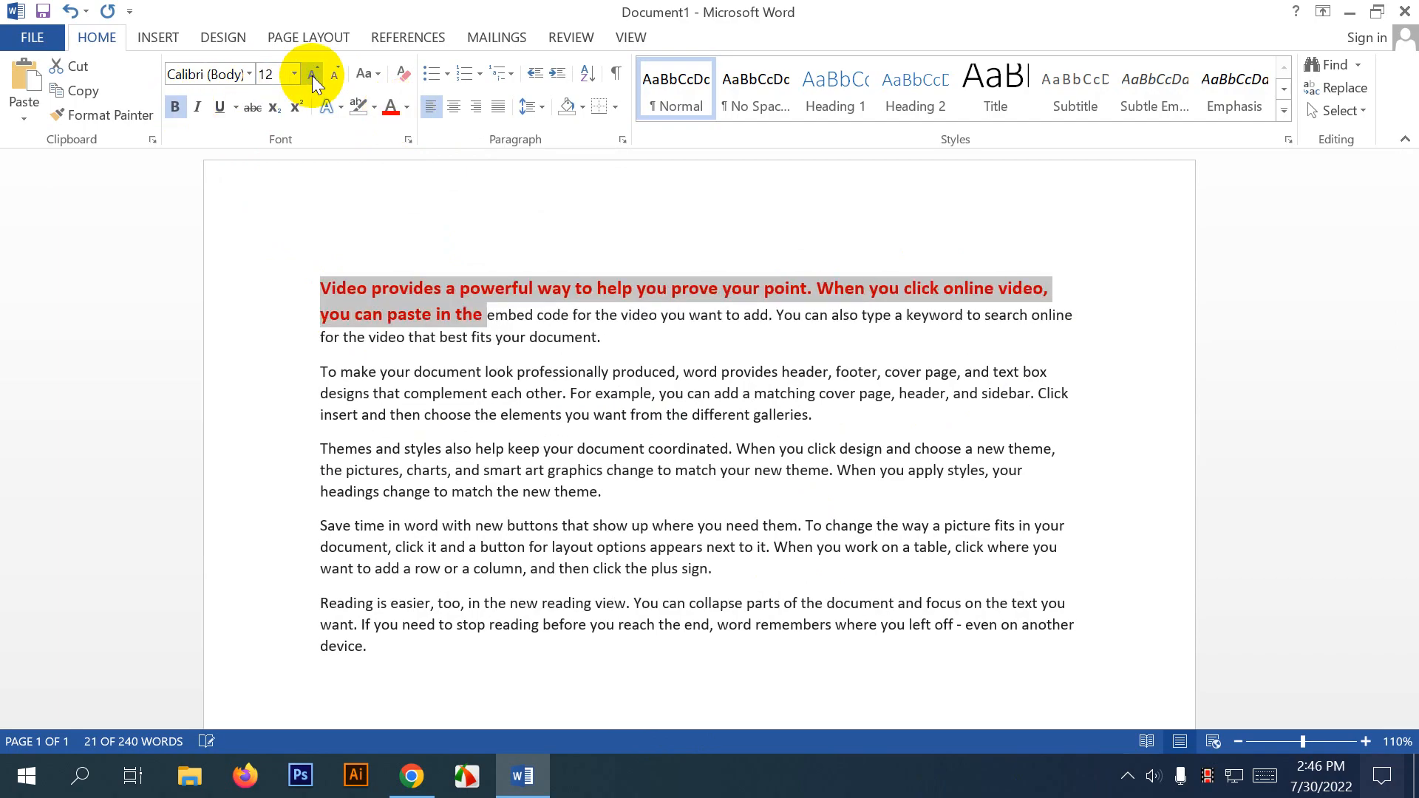
click(197, 107)
click(220, 107)
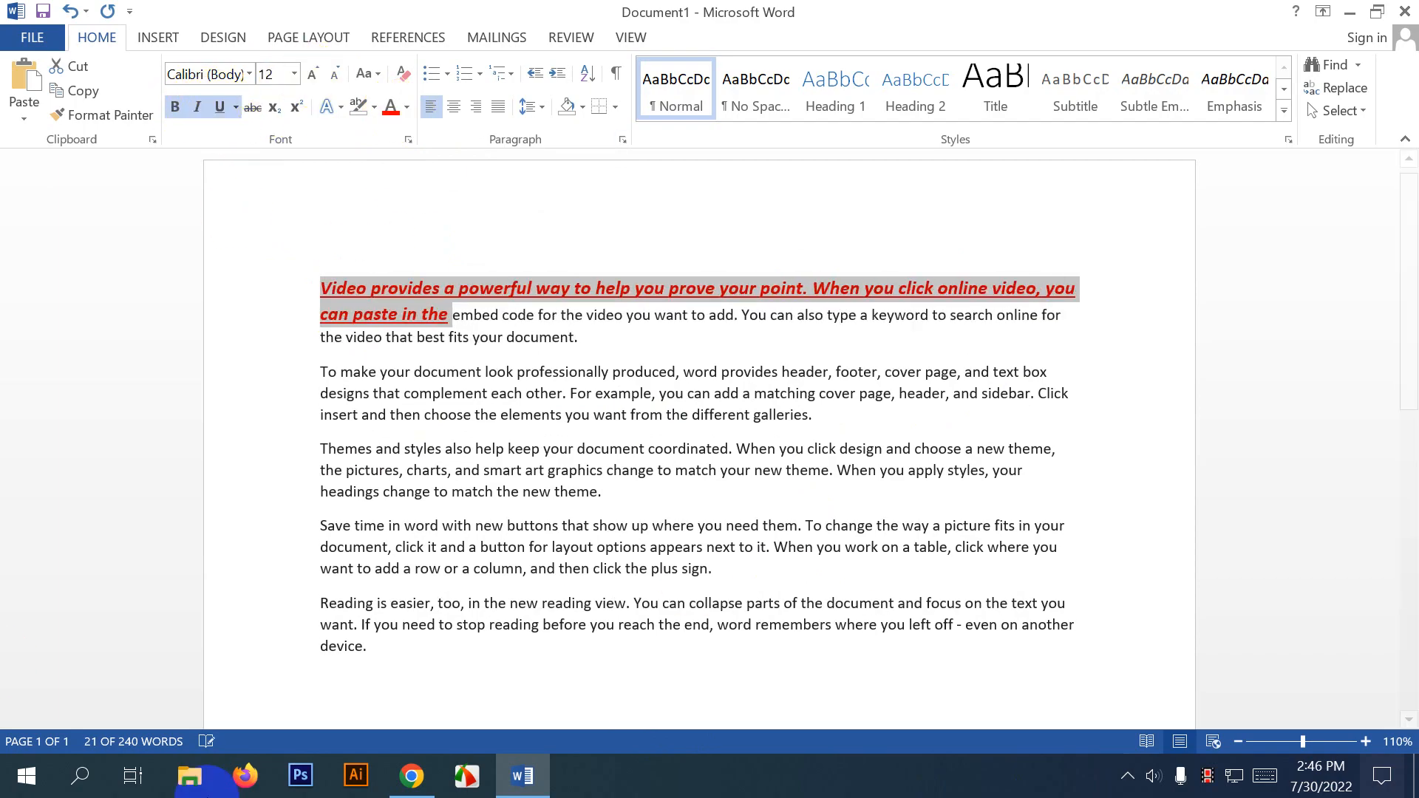
Set the font colour of "headings change to match the new theme." in the third paragraph to yellow.
click(811, 317)
drag(811, 318, 866, 318)
drag(372, 502, 736, 505)
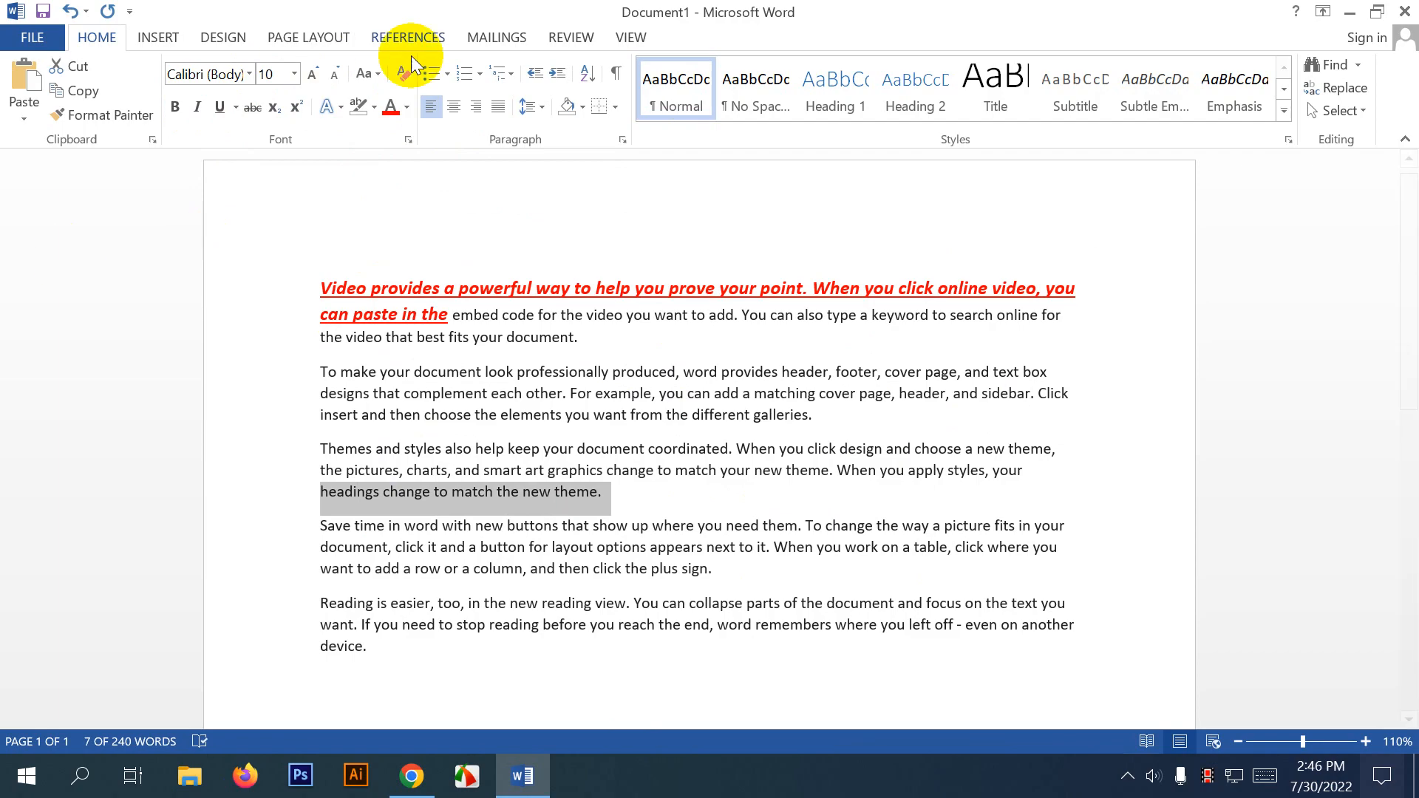
click(410, 114)
click(436, 293)
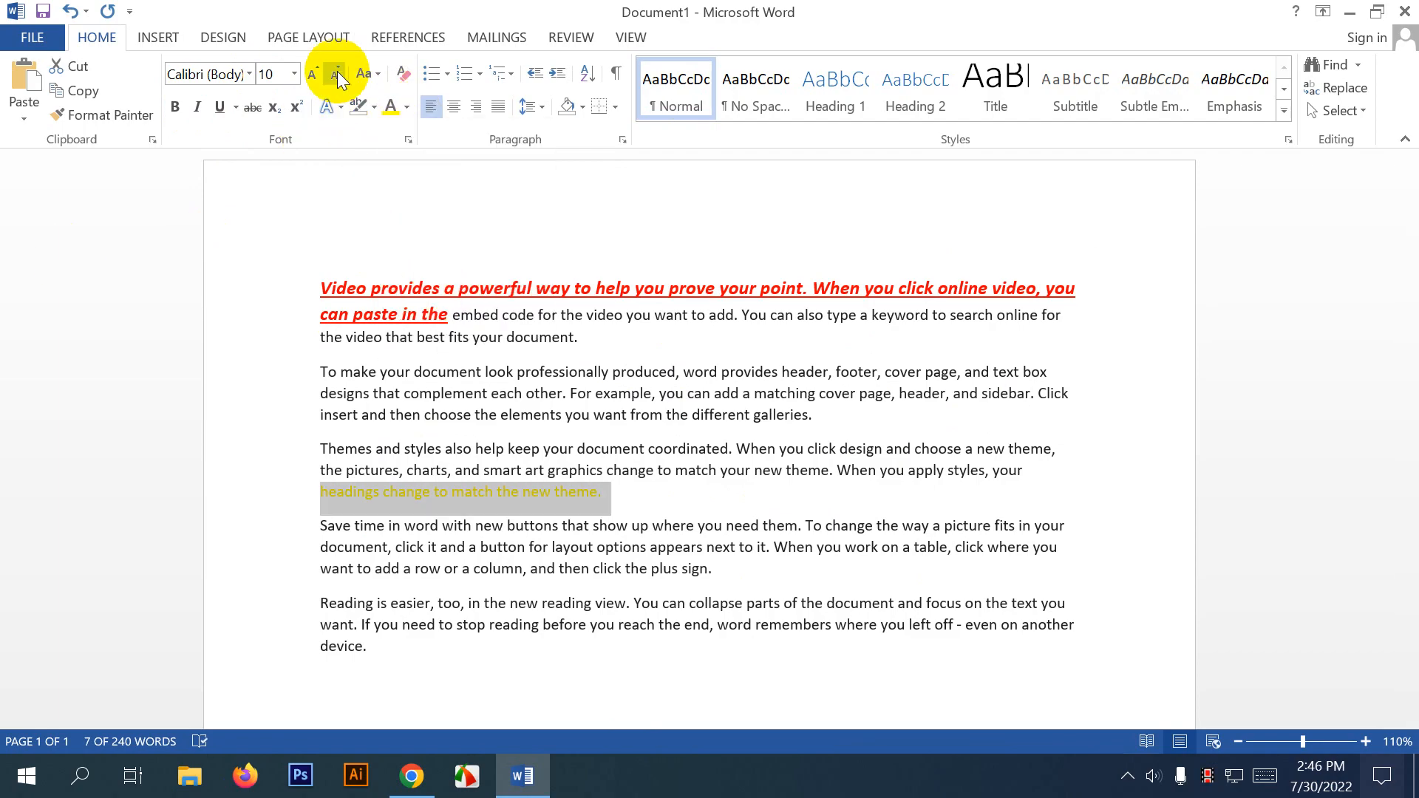
Change the yellow line of the third paragraph to uppercase and increase its font size to 14.
click(372, 73)
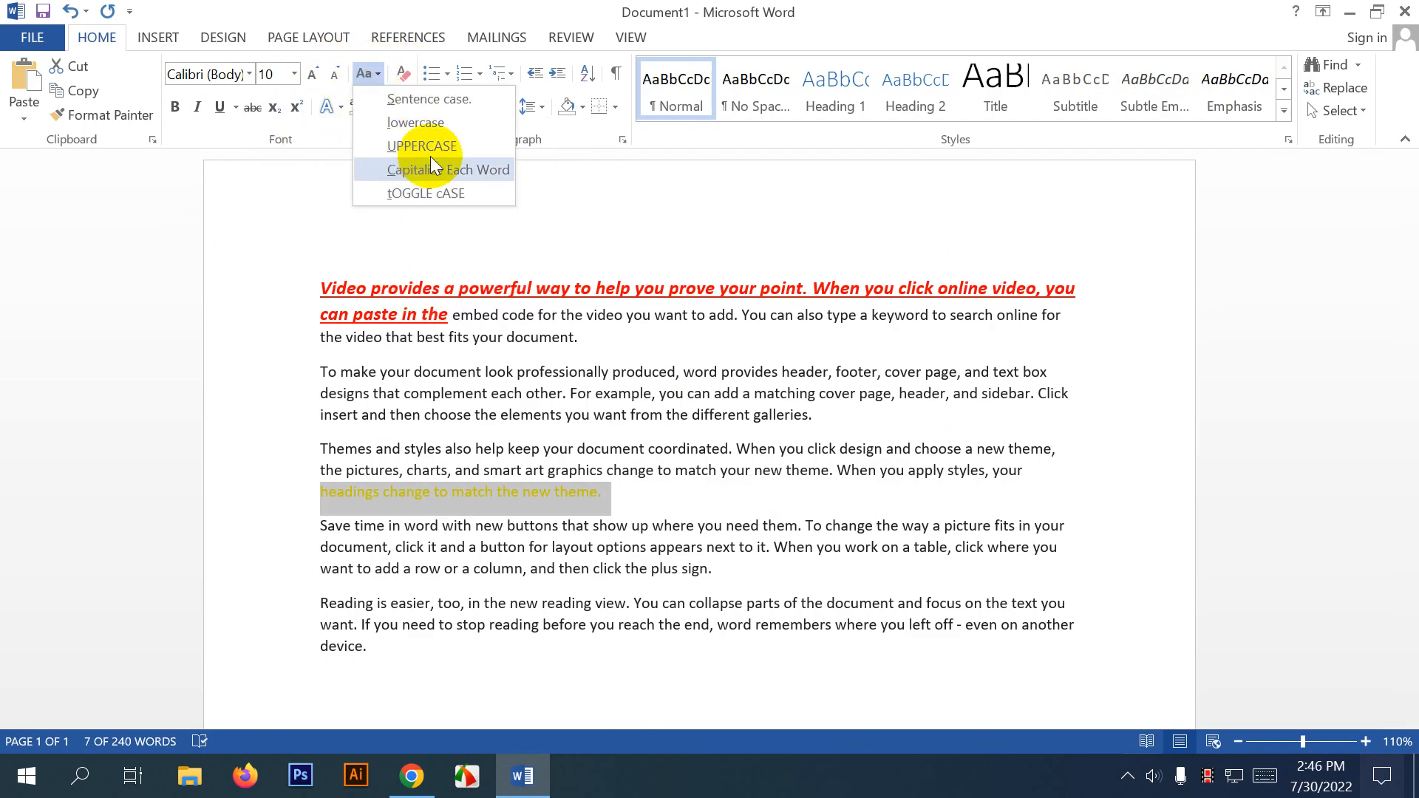
click(414, 146)
click(317, 76)
click(318, 76)
click(318, 75)
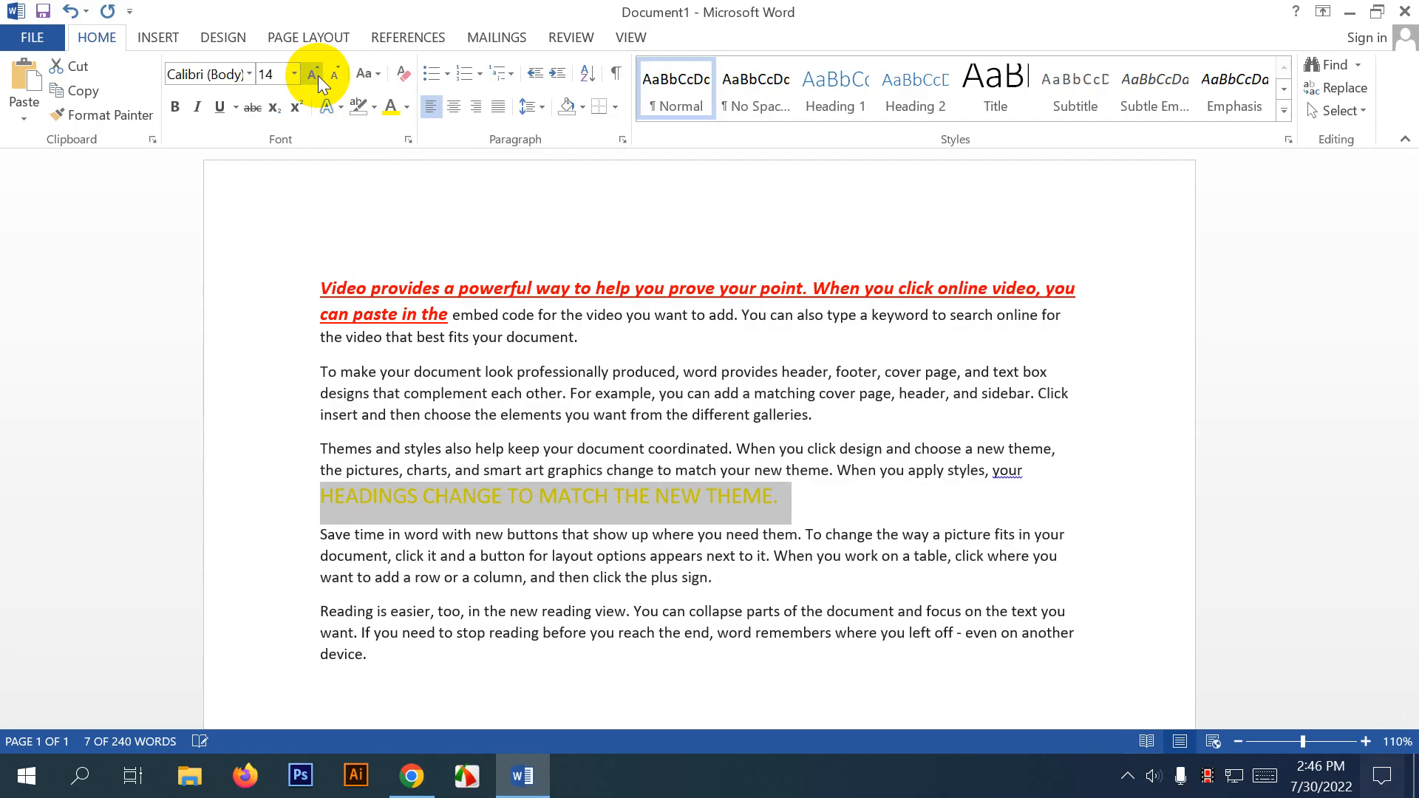
Italicise "then click the plus sign." at the end of the fourth paragraph.
click(911, 434)
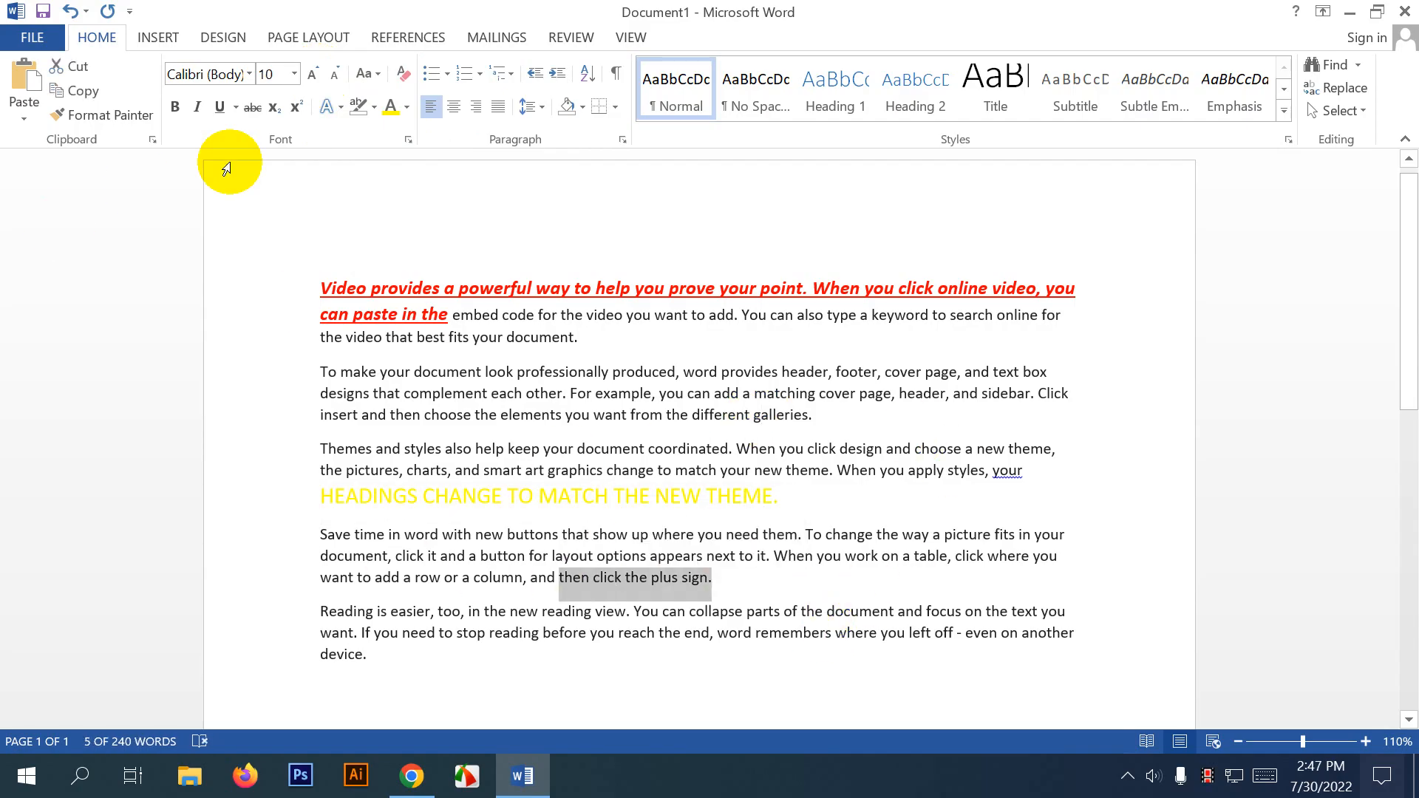
click(196, 106)
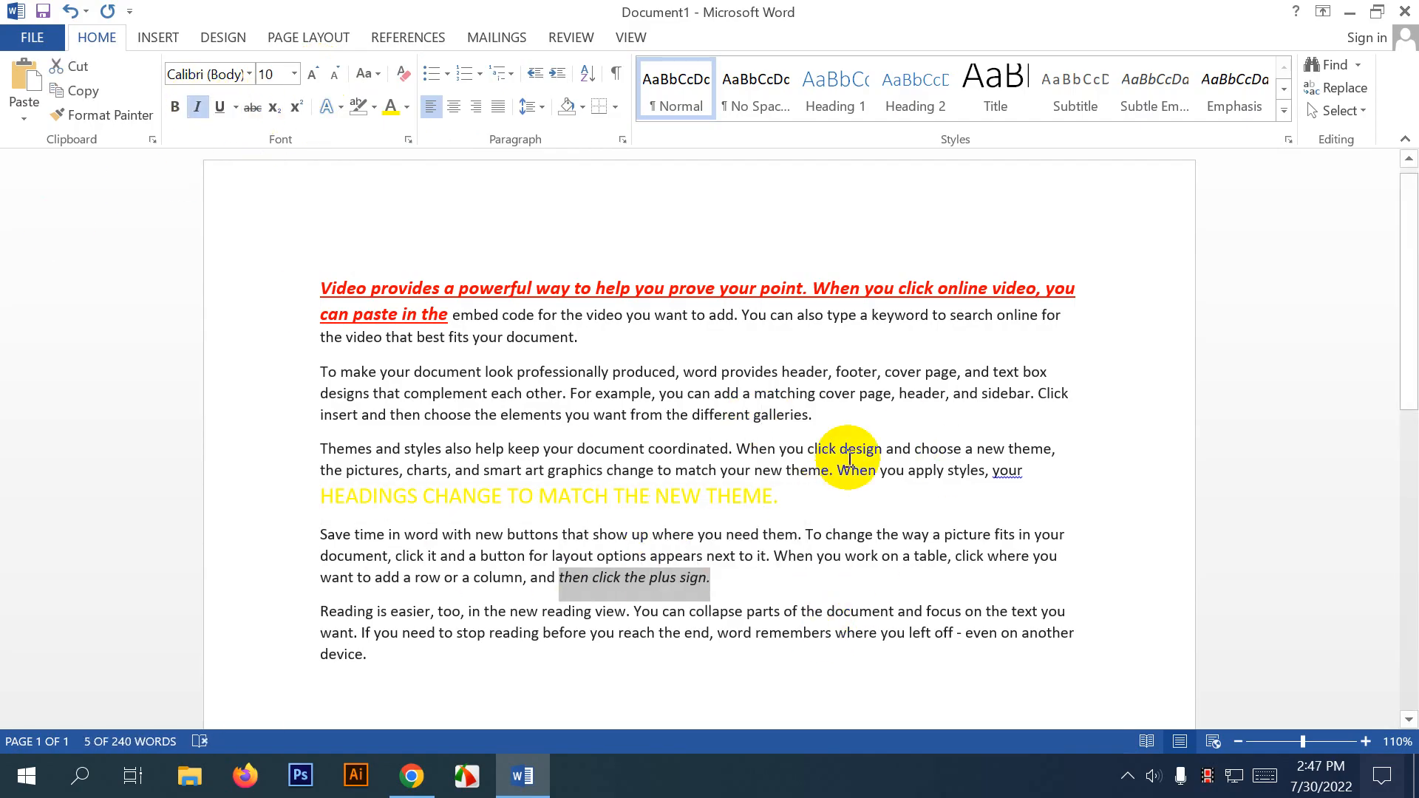
drag(756, 499, 342, 497)
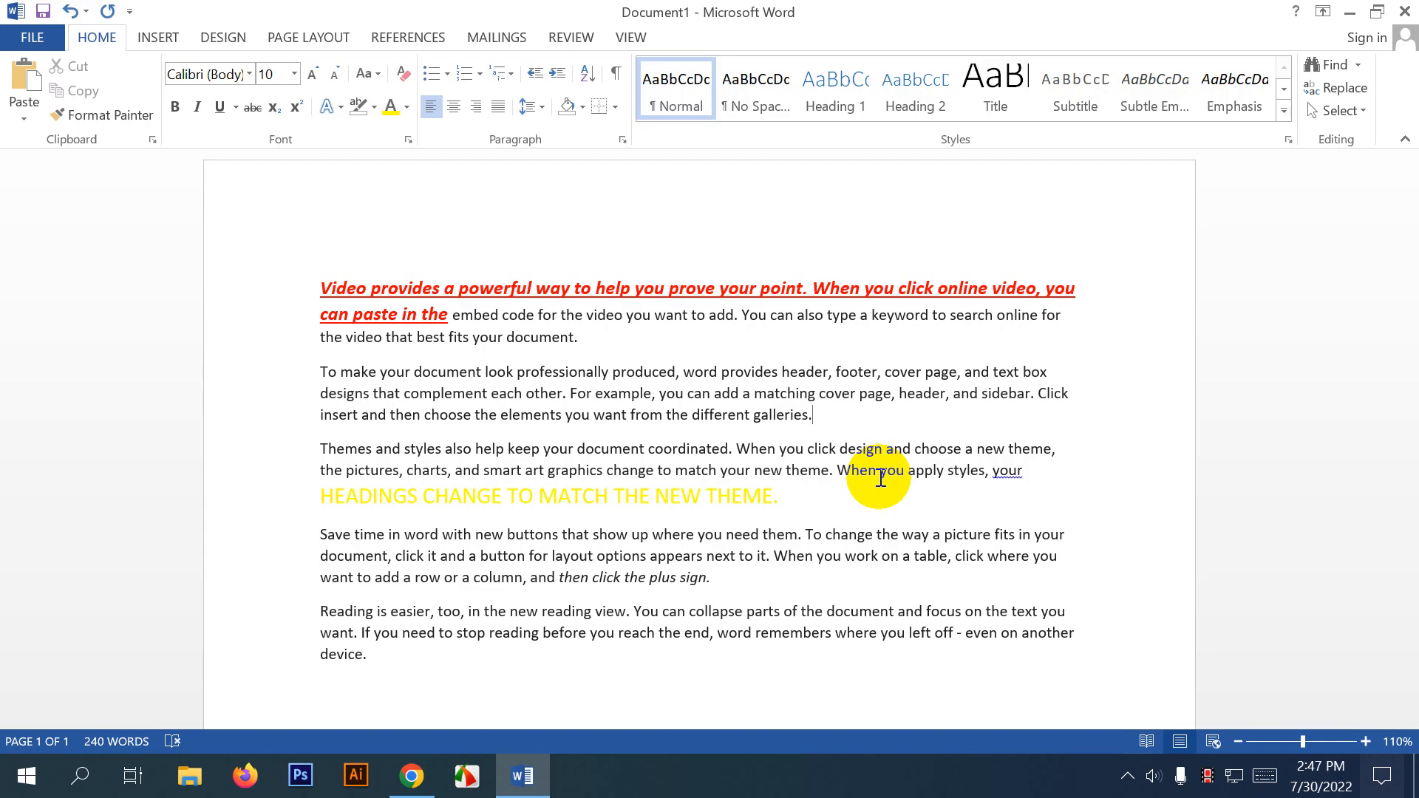
drag(812, 414, 330, 409)
click(709, 425)
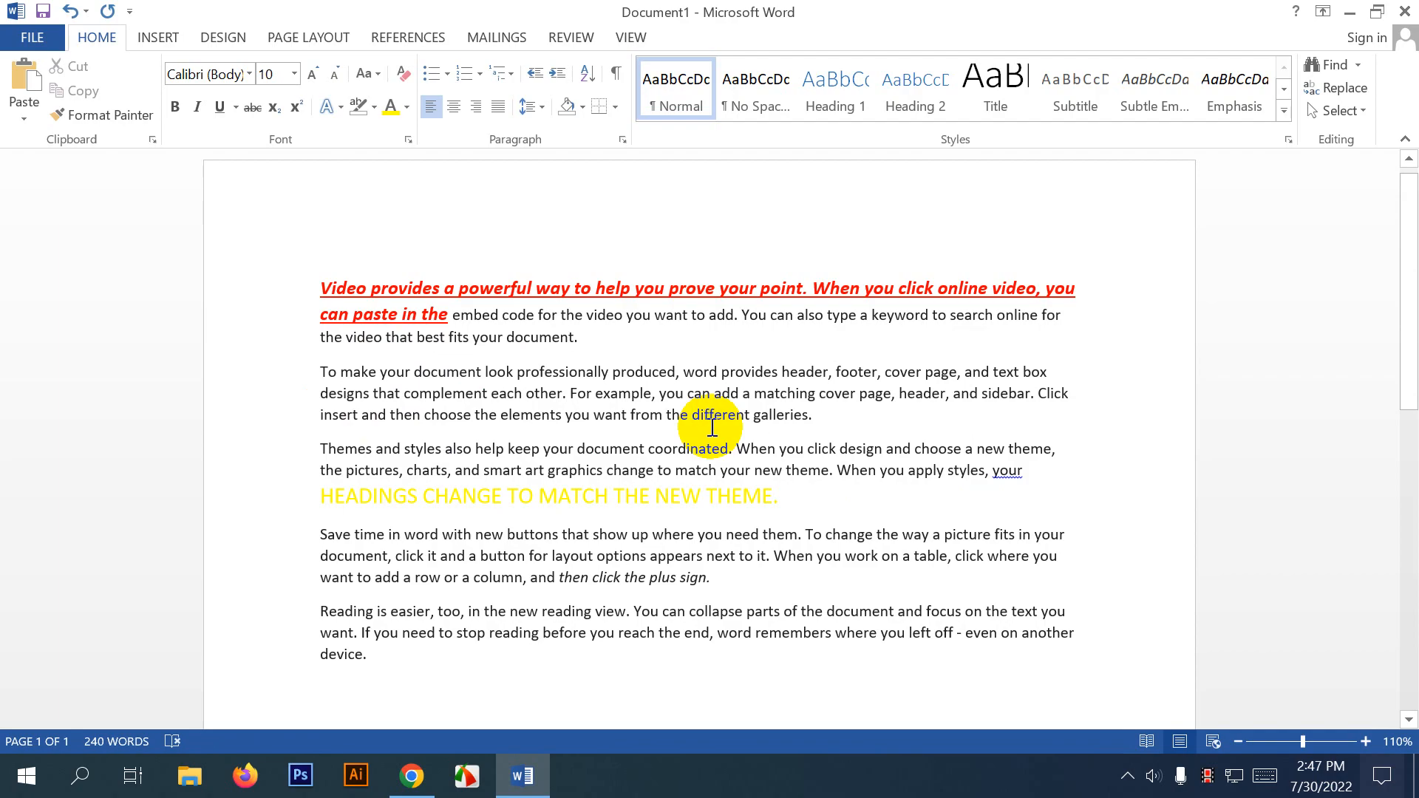
drag(811, 413, 349, 388)
click(377, 381)
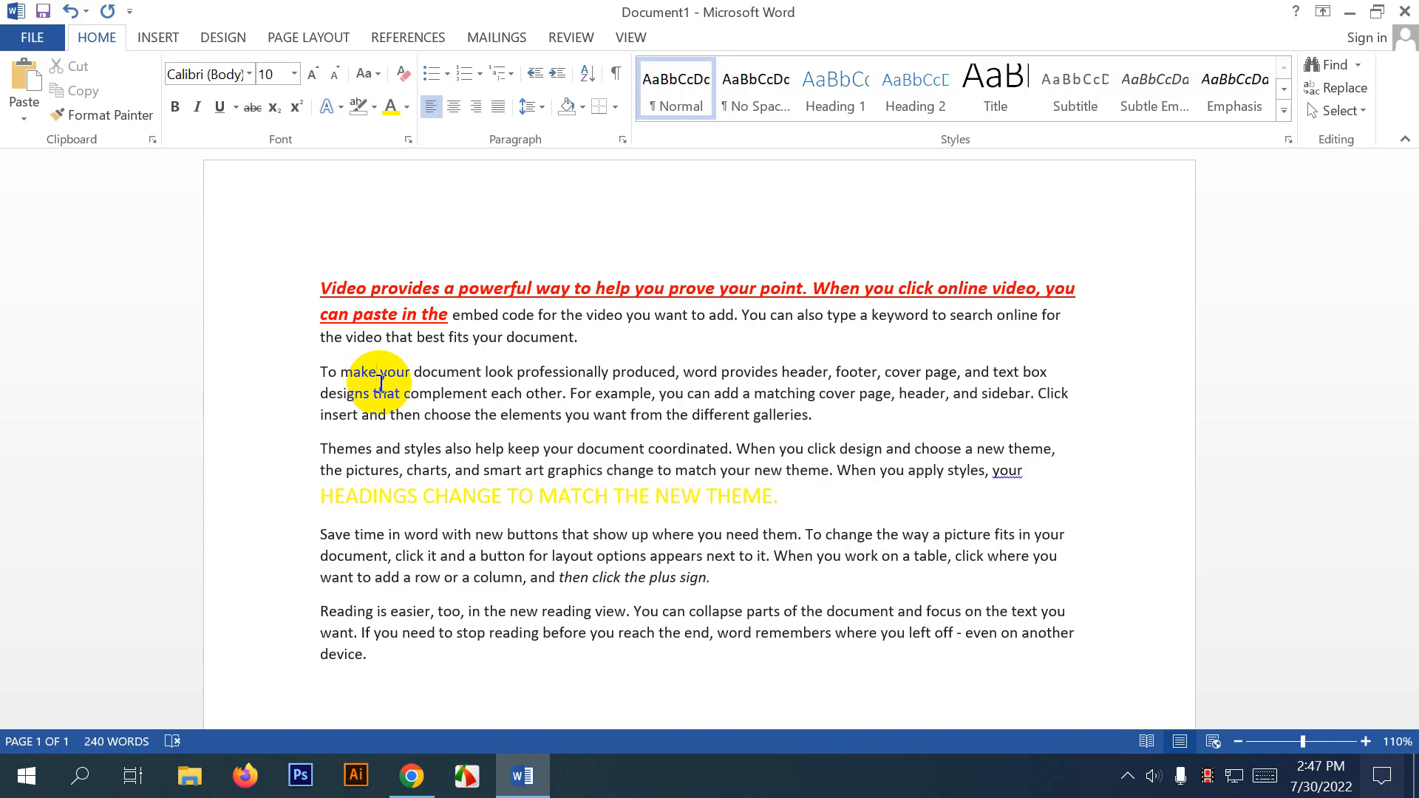
Set the font colour of the uppercase line "HEADINGS CHANGE TO MATCH THE NEW THEME." in the third paragraph to red.
mouse_move(780, 499)
mouse_down()
mouse_move(312, 480)
mouse_move(331, 498)
mouse_move(823, 493)
mouse_move(791, 490)
mouse_up()
click(331, 499)
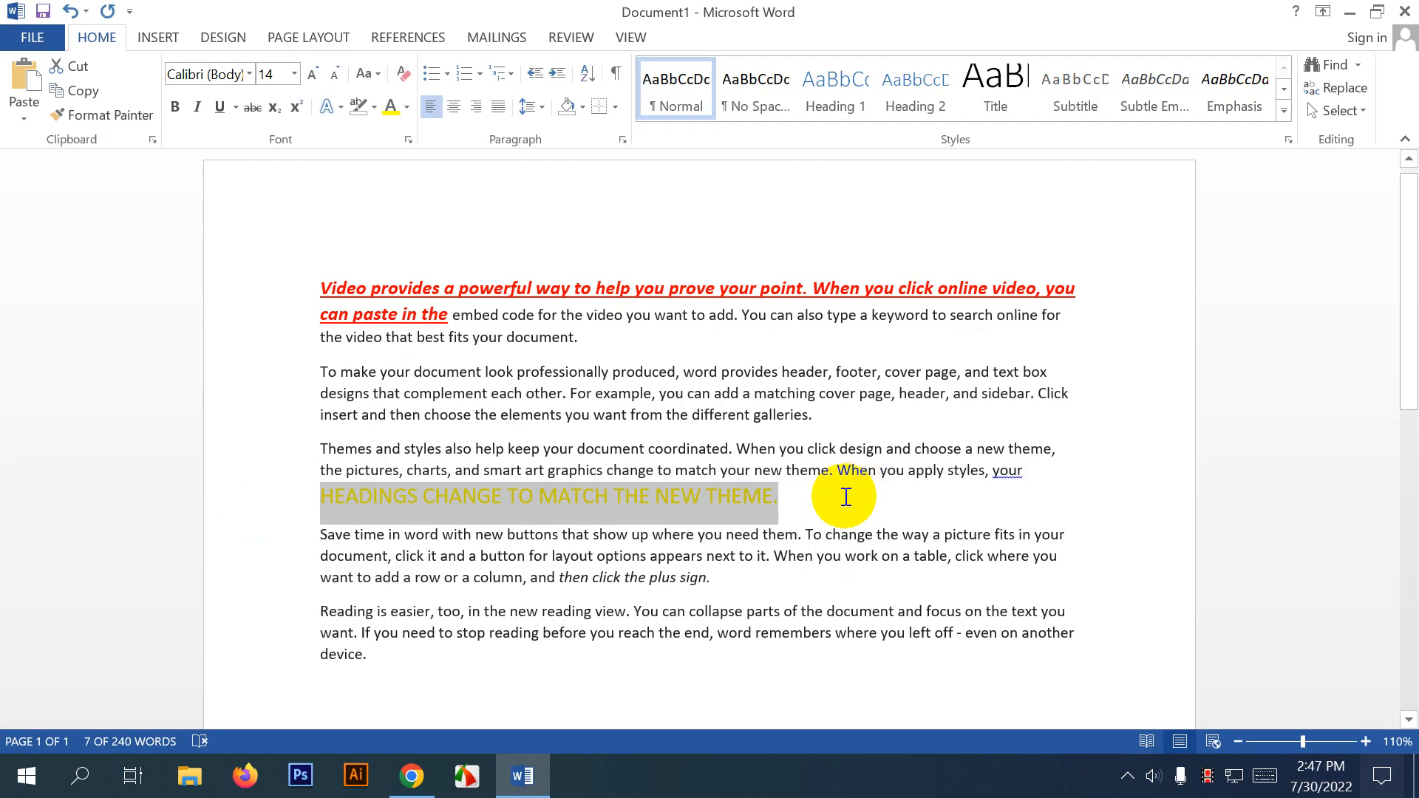
drag(844, 497, 308, 500)
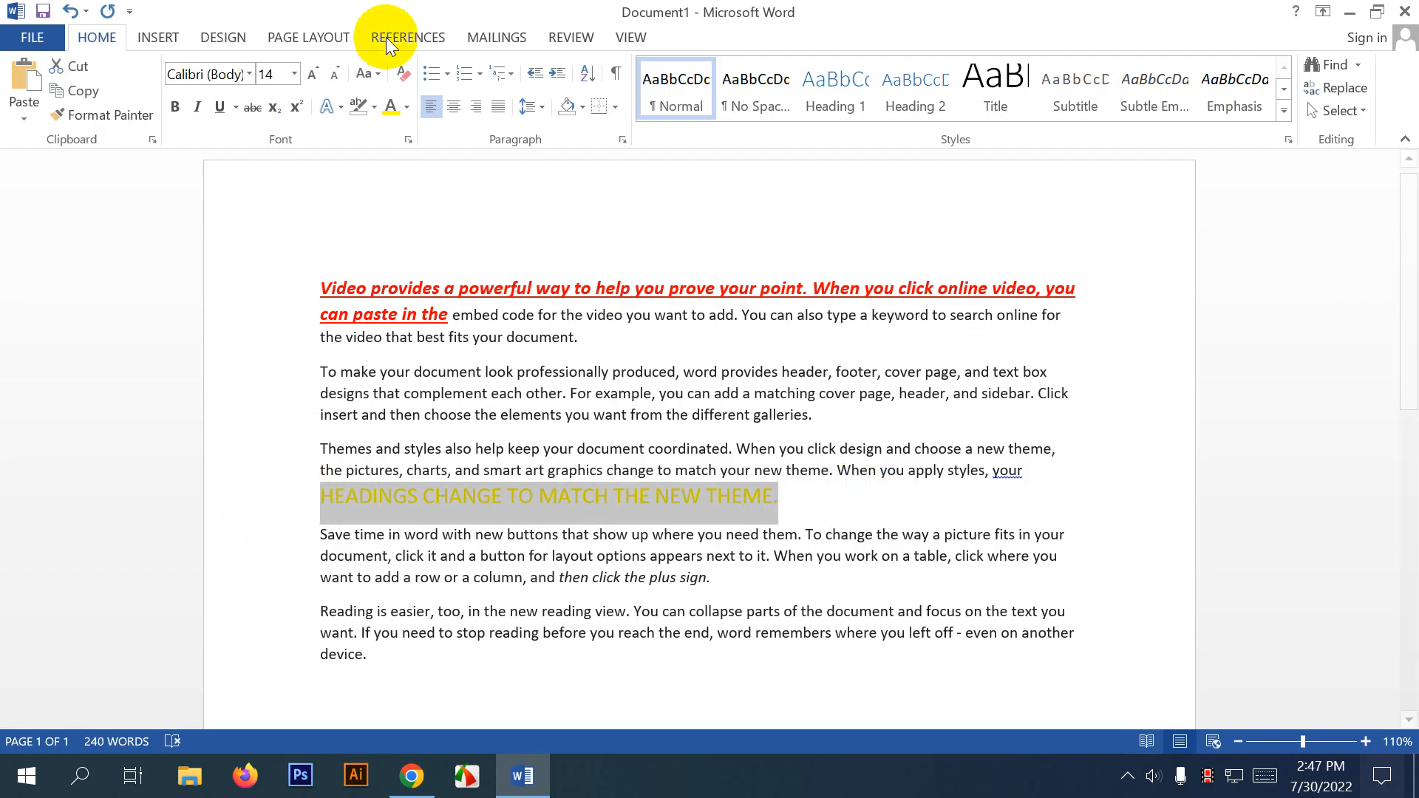
click(406, 108)
click(408, 295)
click(955, 459)
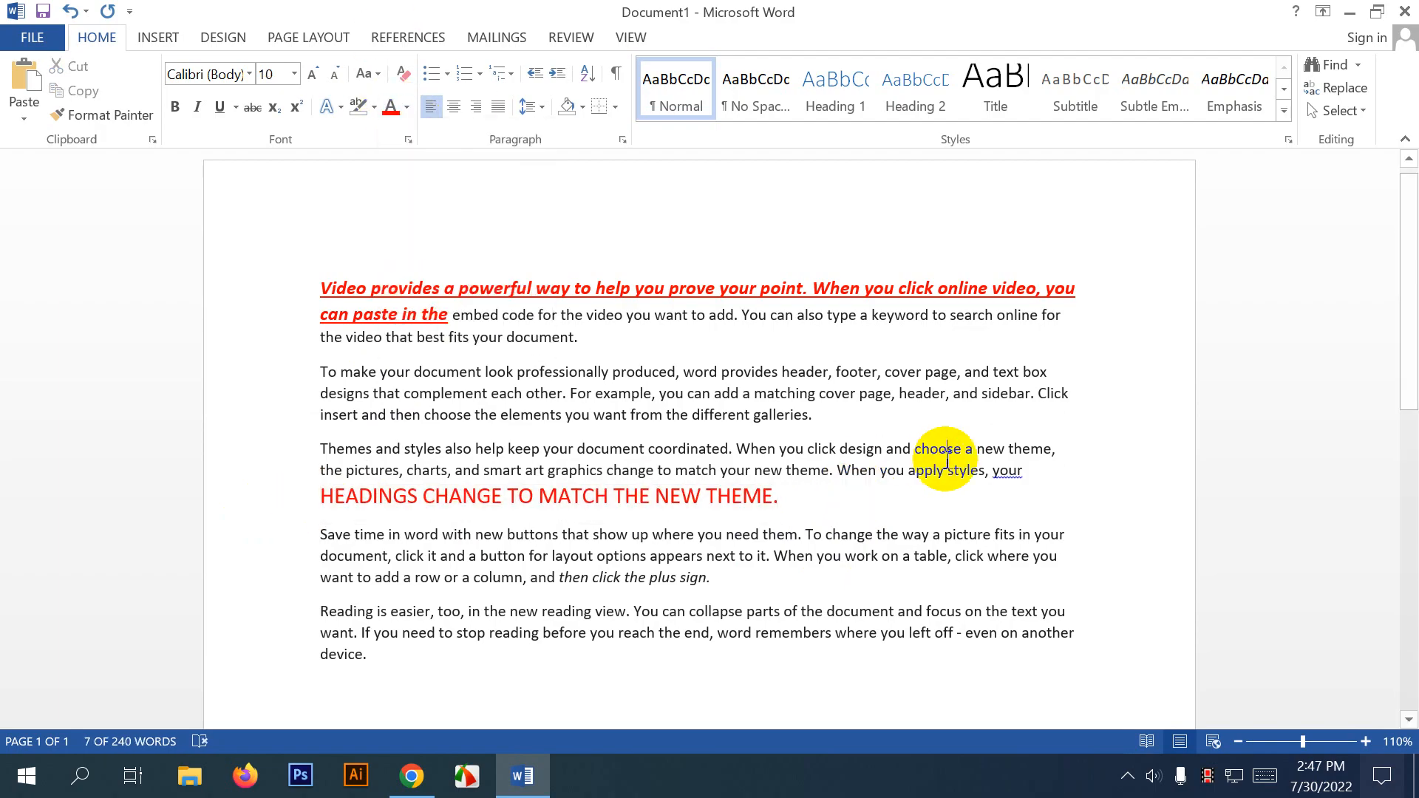
Set the font colour of "different galleries." at the end of the second paragraph to green.
drag(692, 415, 919, 421)
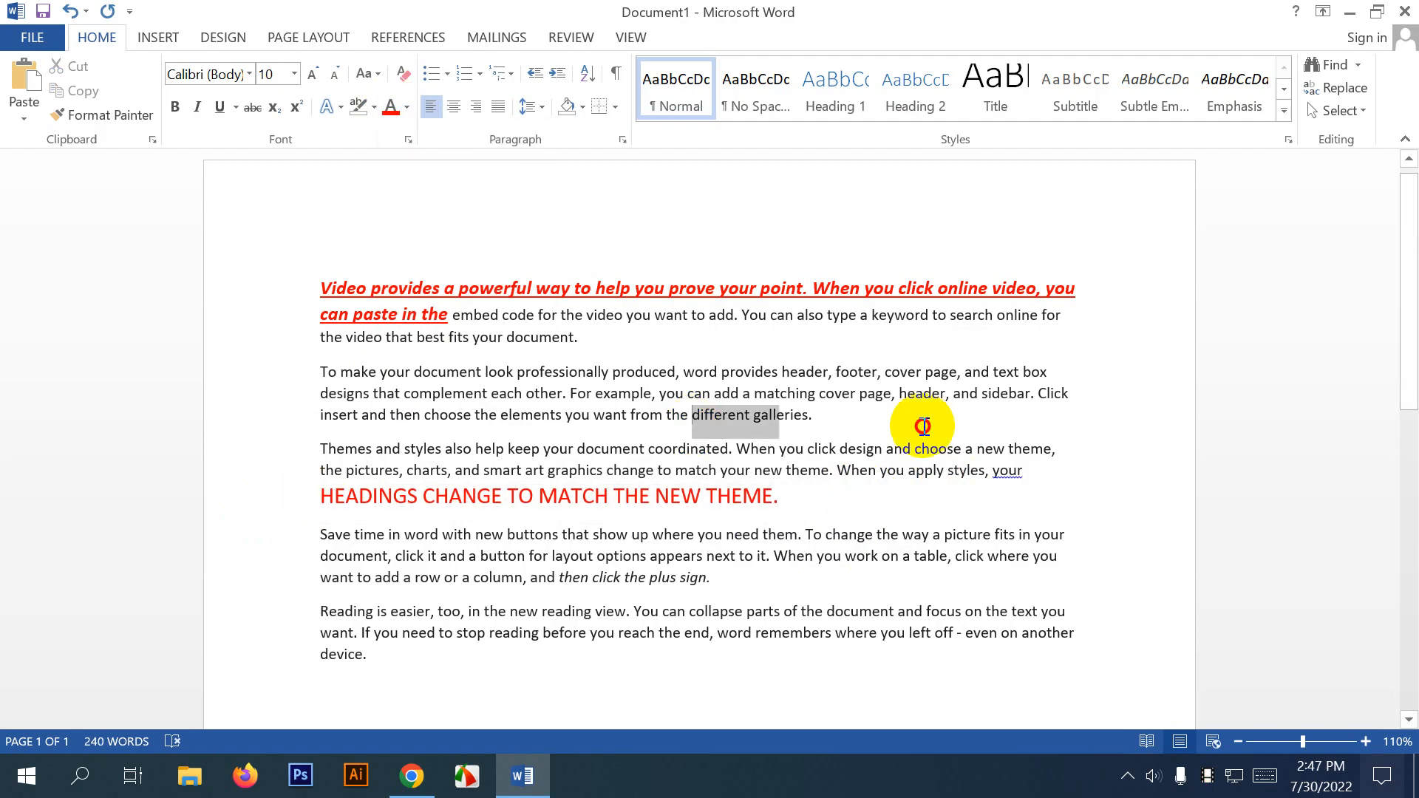
click(406, 107)
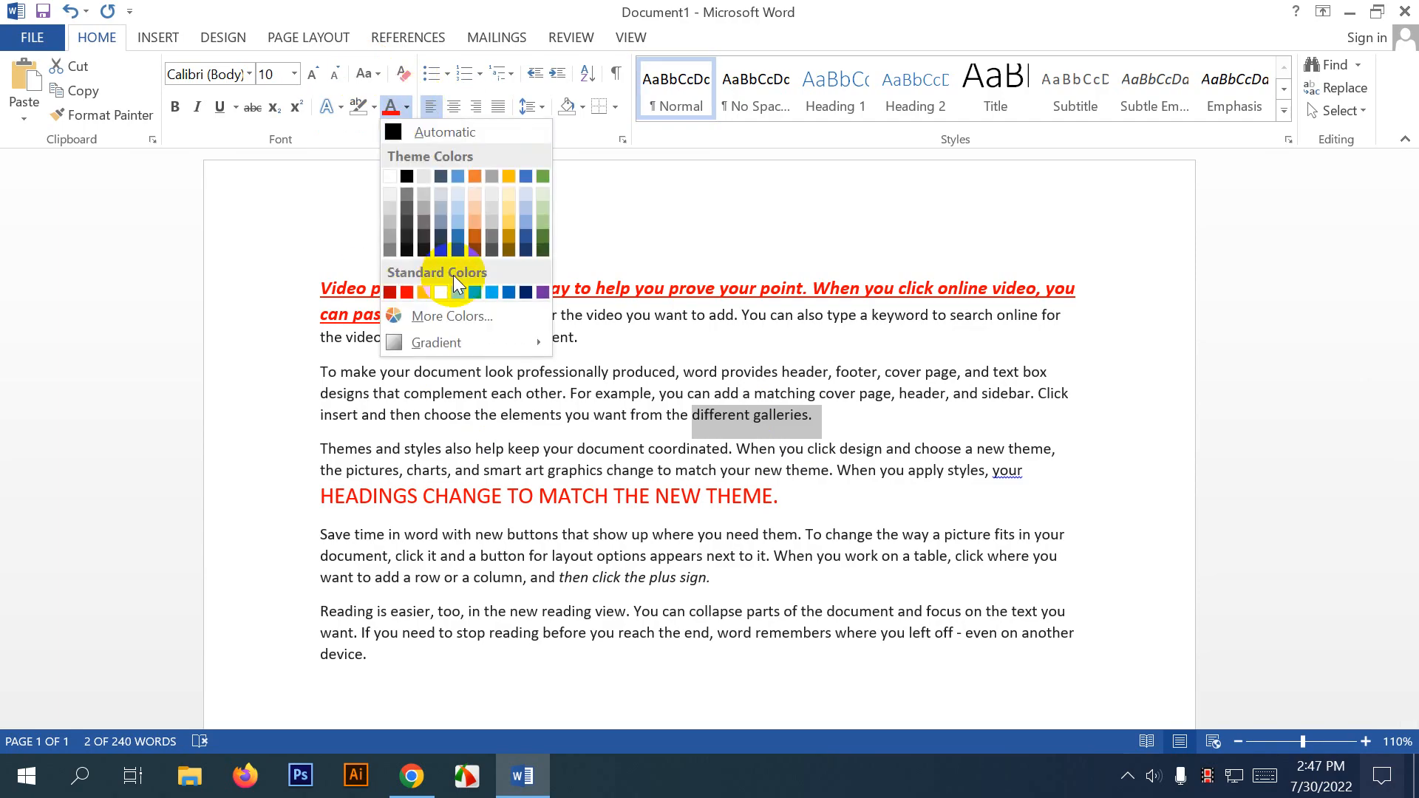
click(473, 293)
click(937, 452)
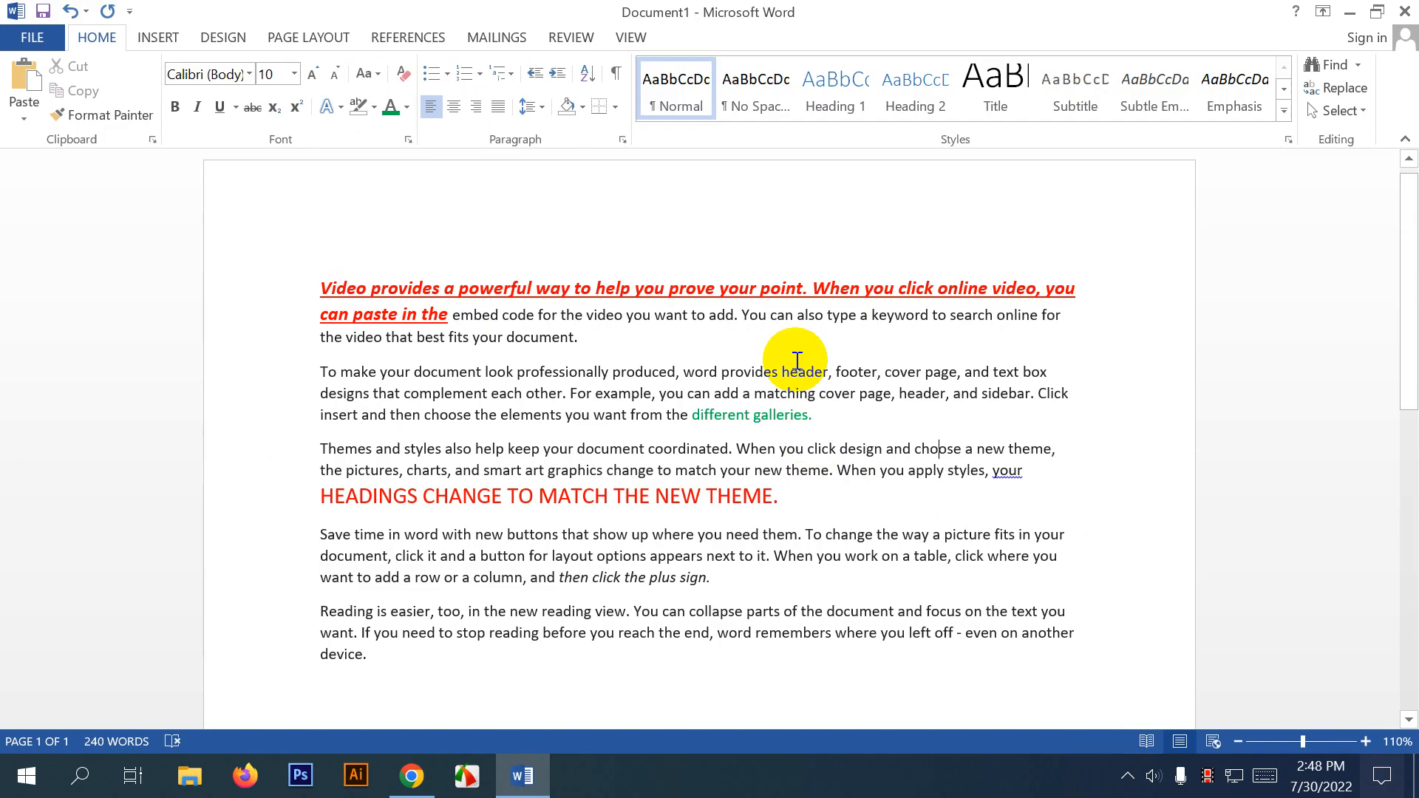
drag(320, 288, 444, 316)
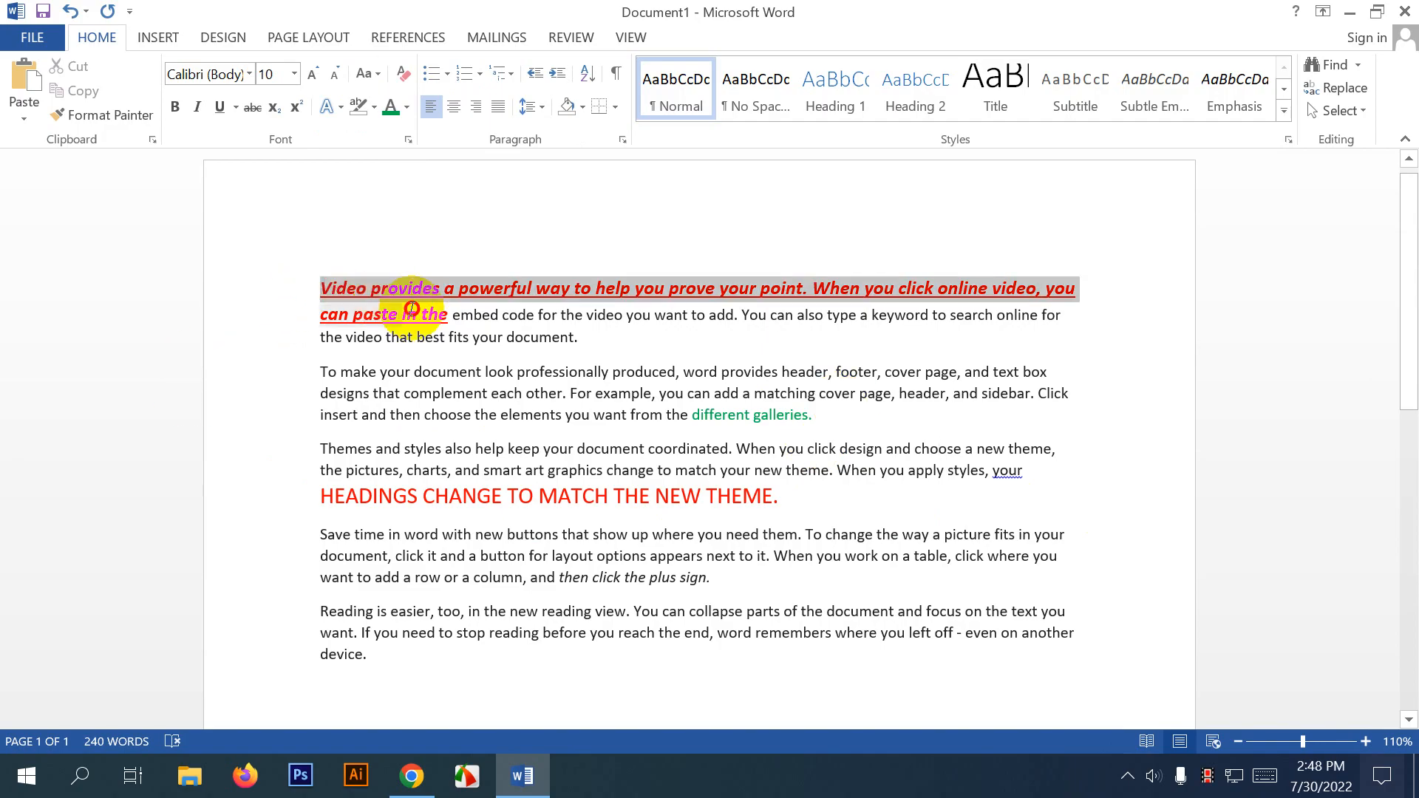
click(767, 333)
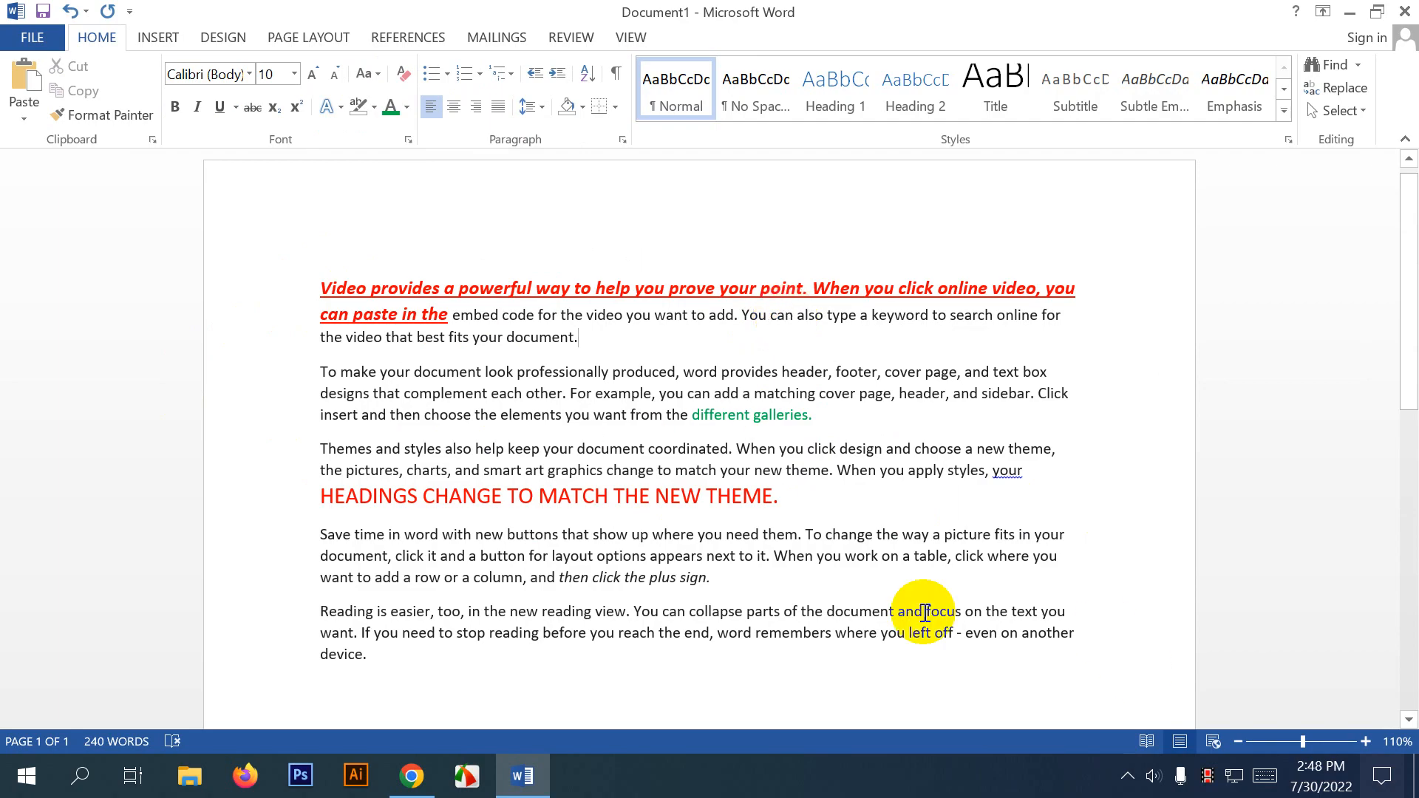
drag(798, 495, 310, 492)
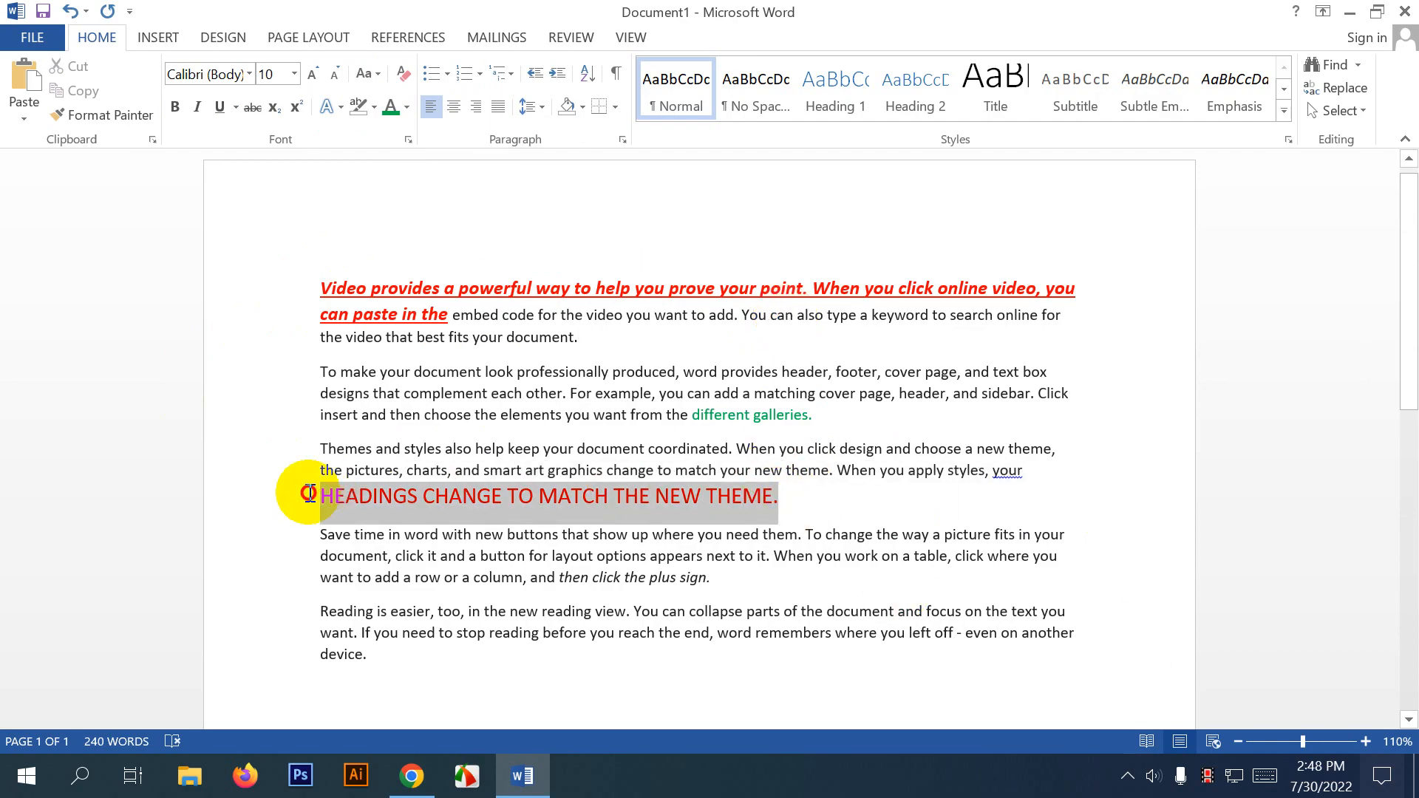
click(879, 424)
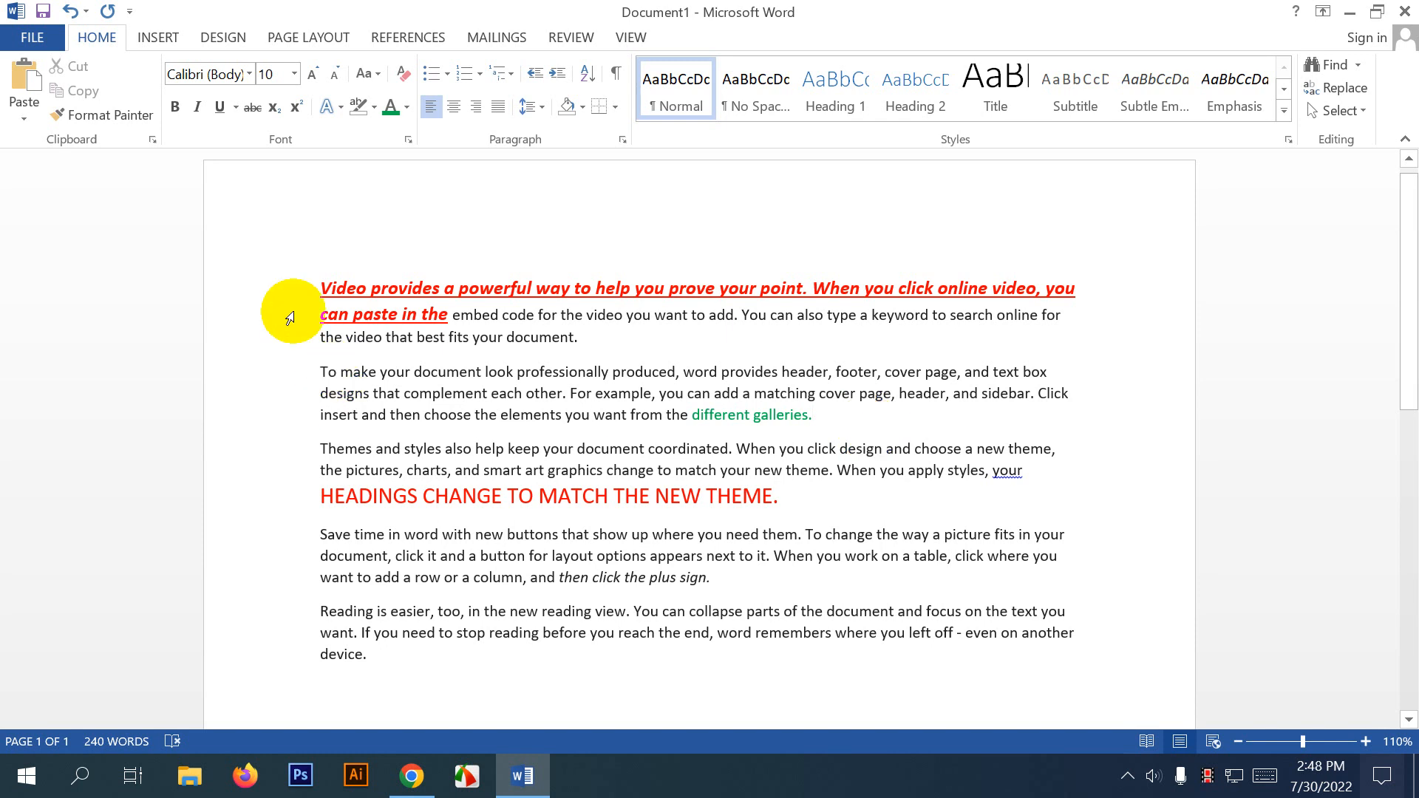
drag(314, 277, 448, 316)
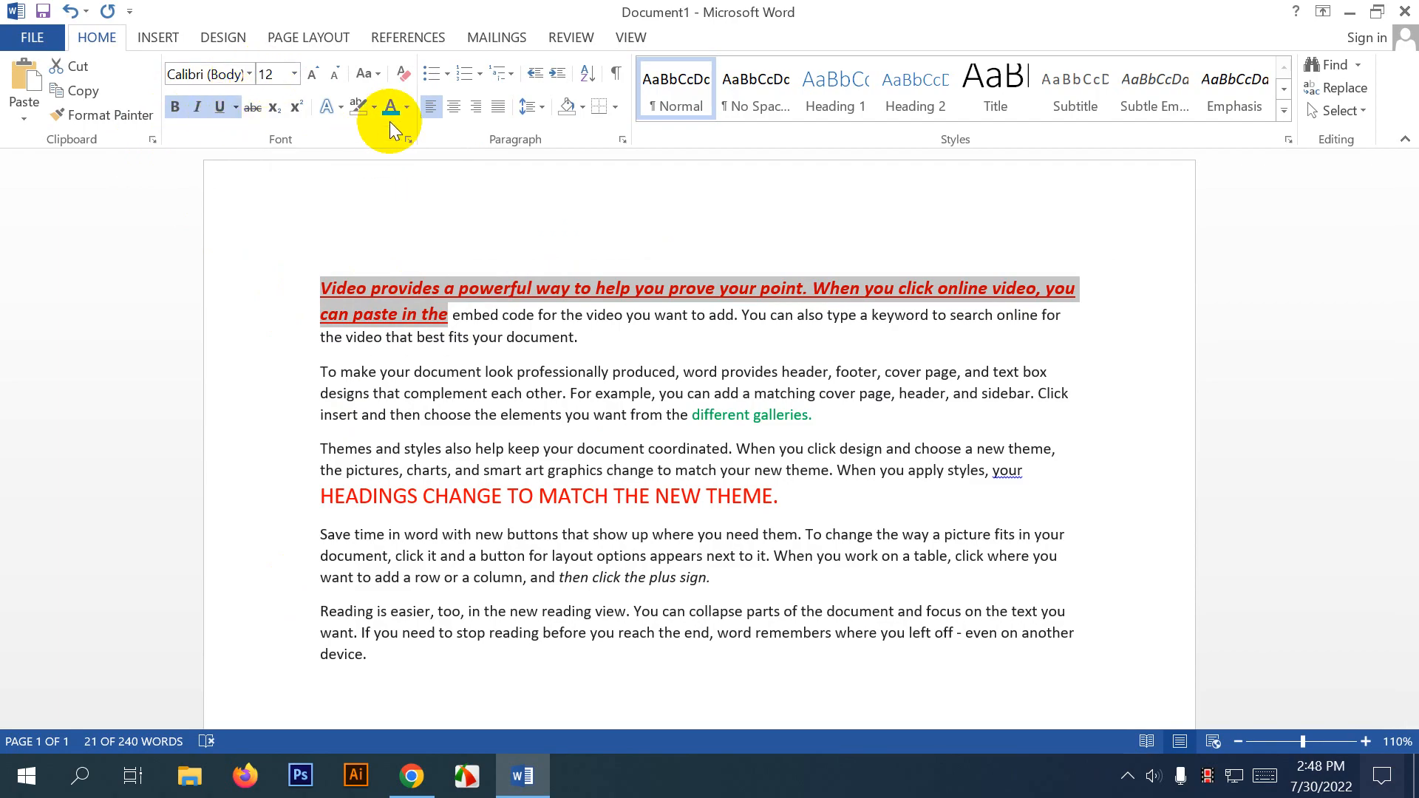
click(546, 318)
drag(320, 288, 443, 314)
click(671, 497)
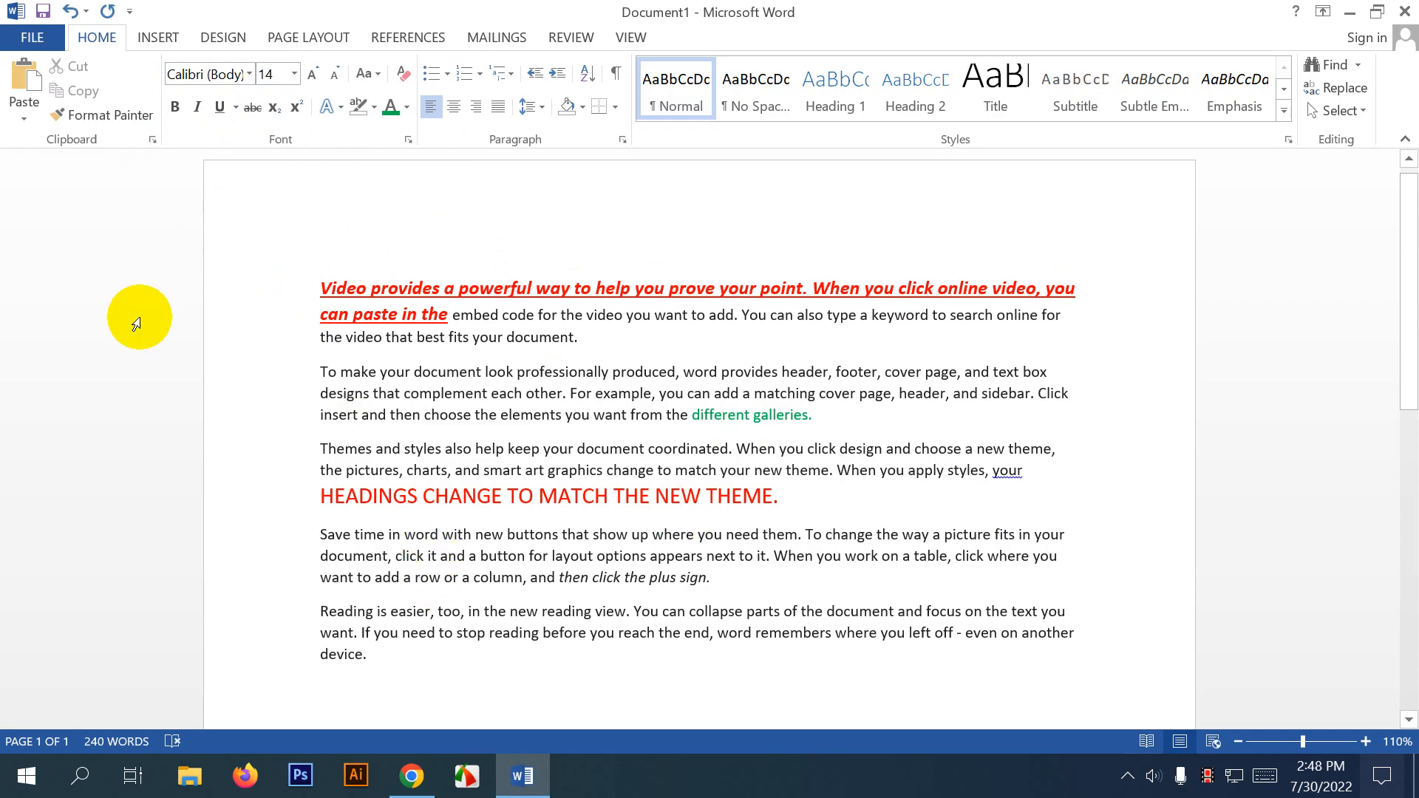
Clear all formatting from the five paragraphs of the document.
drag(320, 287, 414, 655)
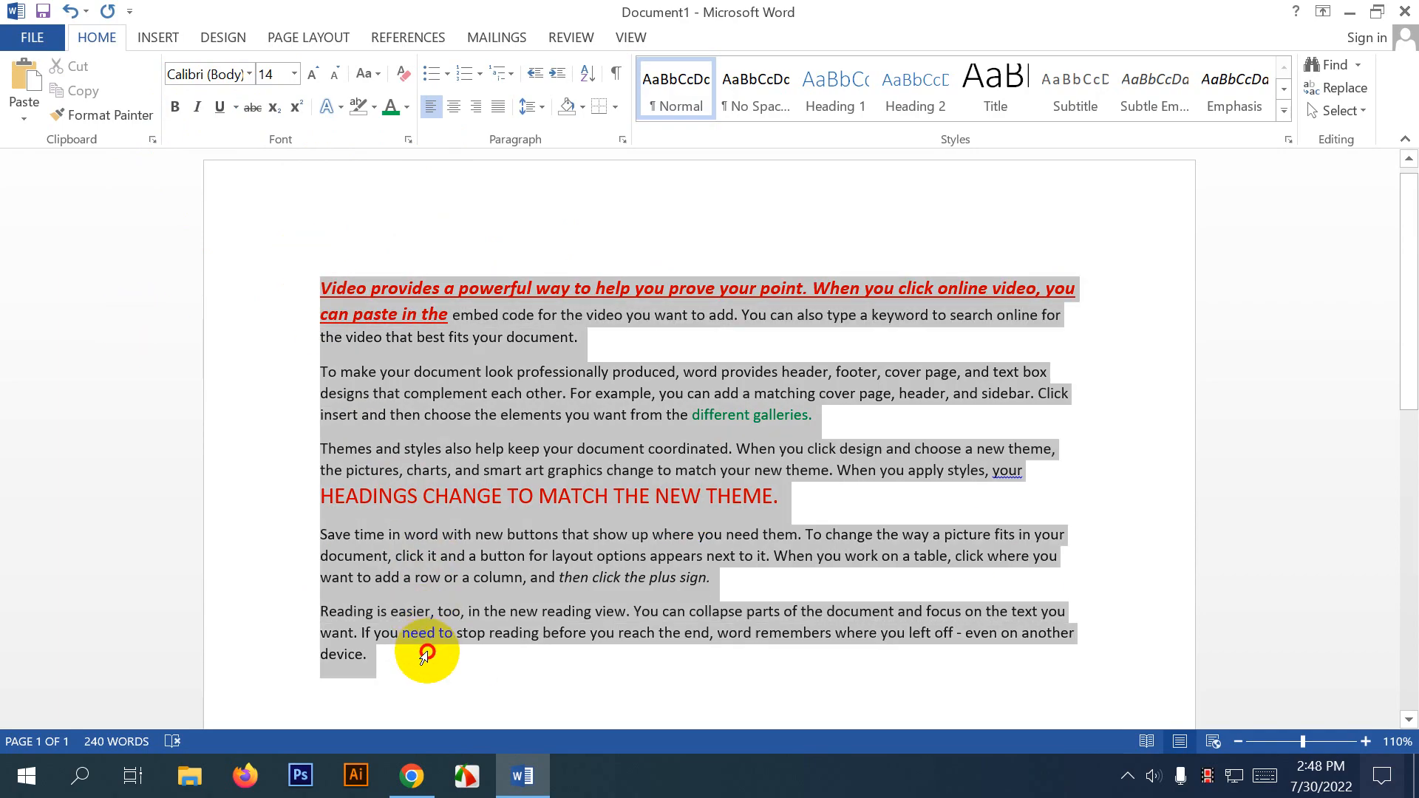
click(403, 73)
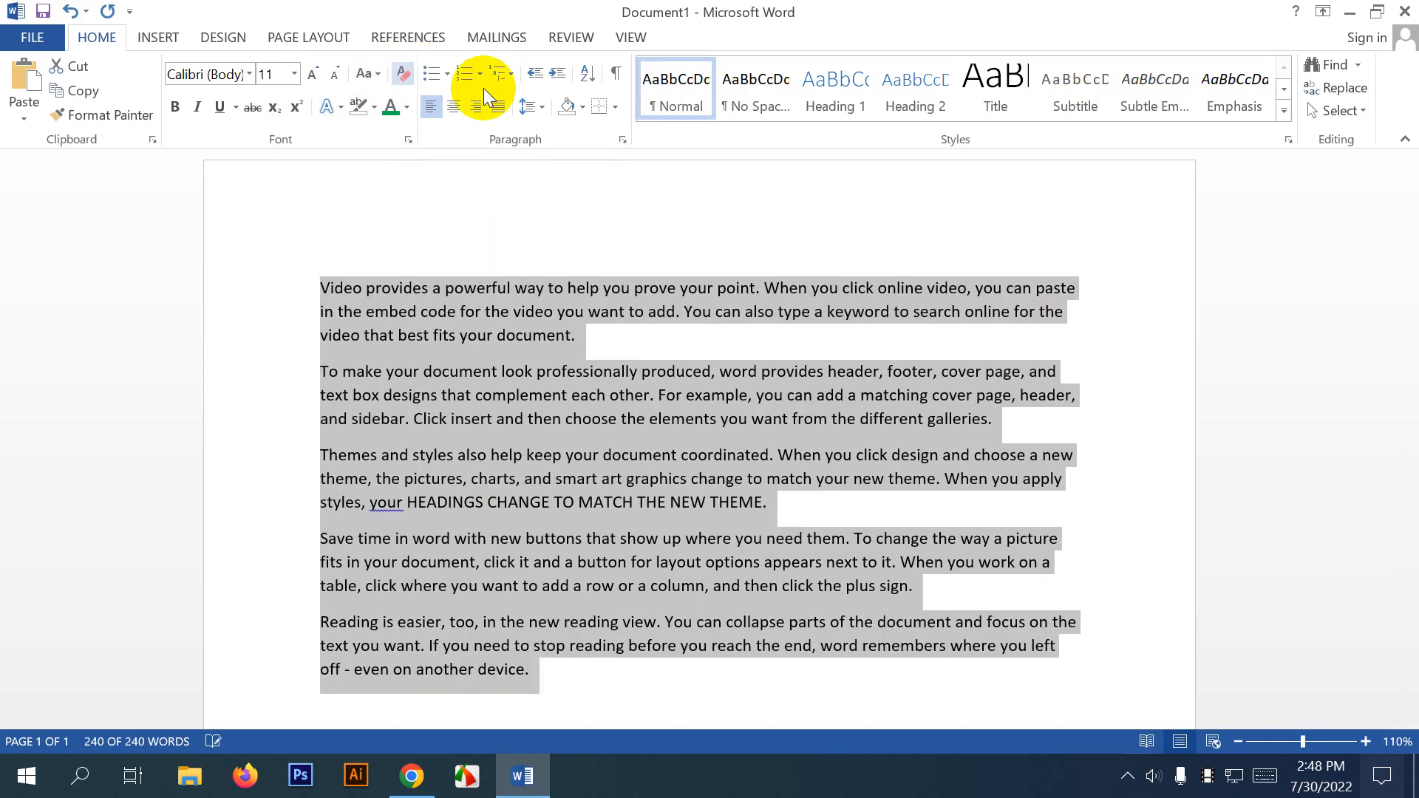
click(591, 396)
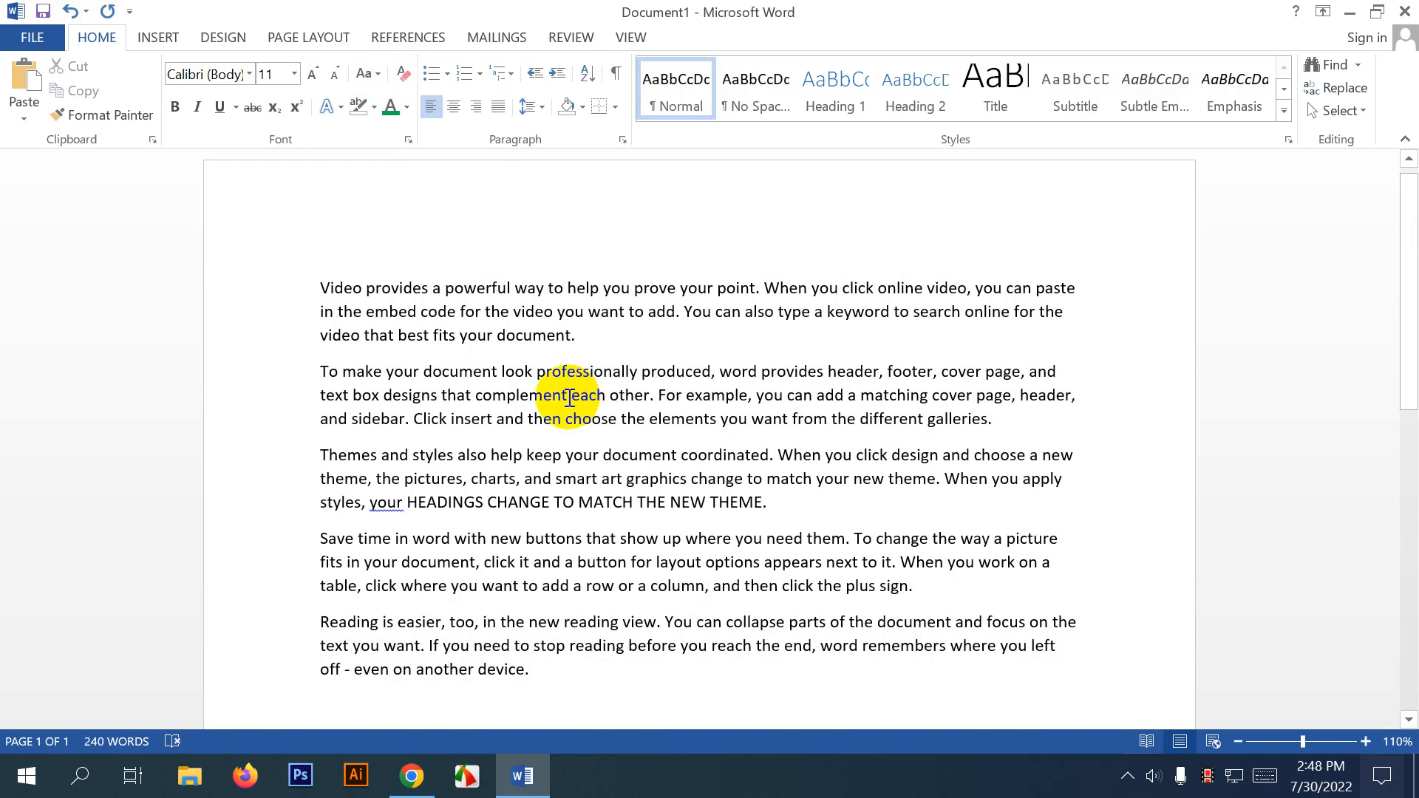
Change the uppercase text "HEADINGS CHANGE TO MATCH THE NEW THEME." at the end of the third paragraph to sentence case.
scroll(560, 402, down, 1)
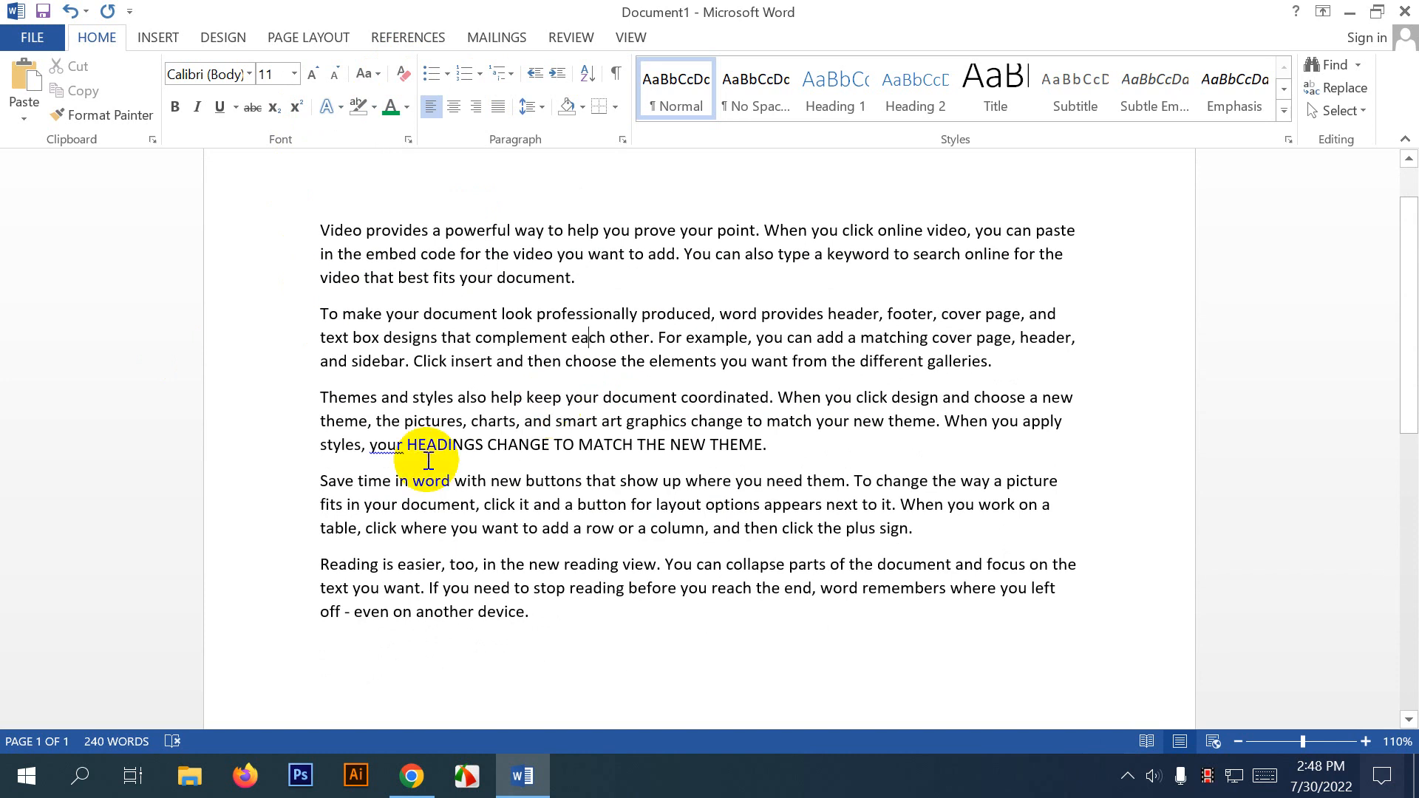
right_click(391, 446)
click(789, 451)
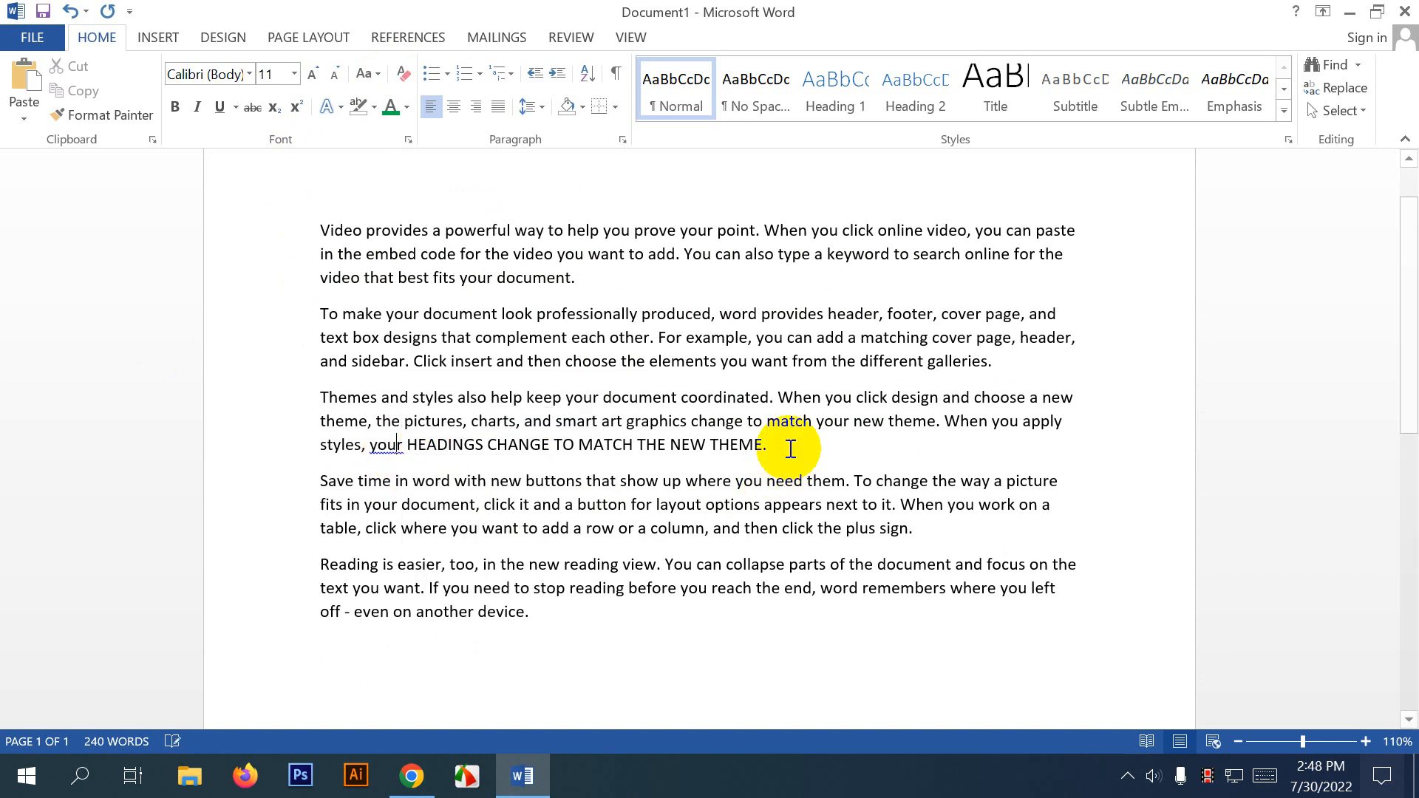
drag(709, 445, 532, 448)
drag(802, 435, 408, 444)
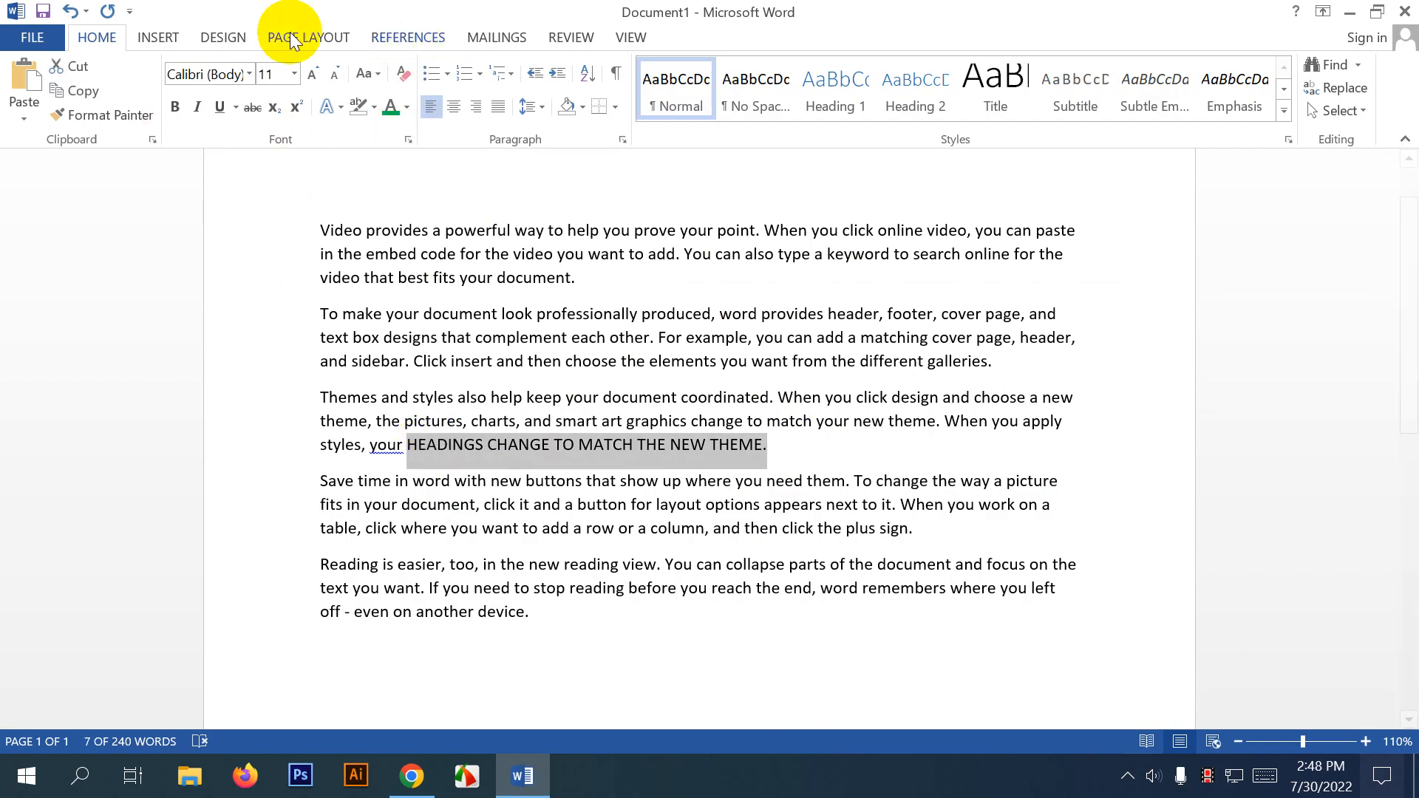
click(373, 72)
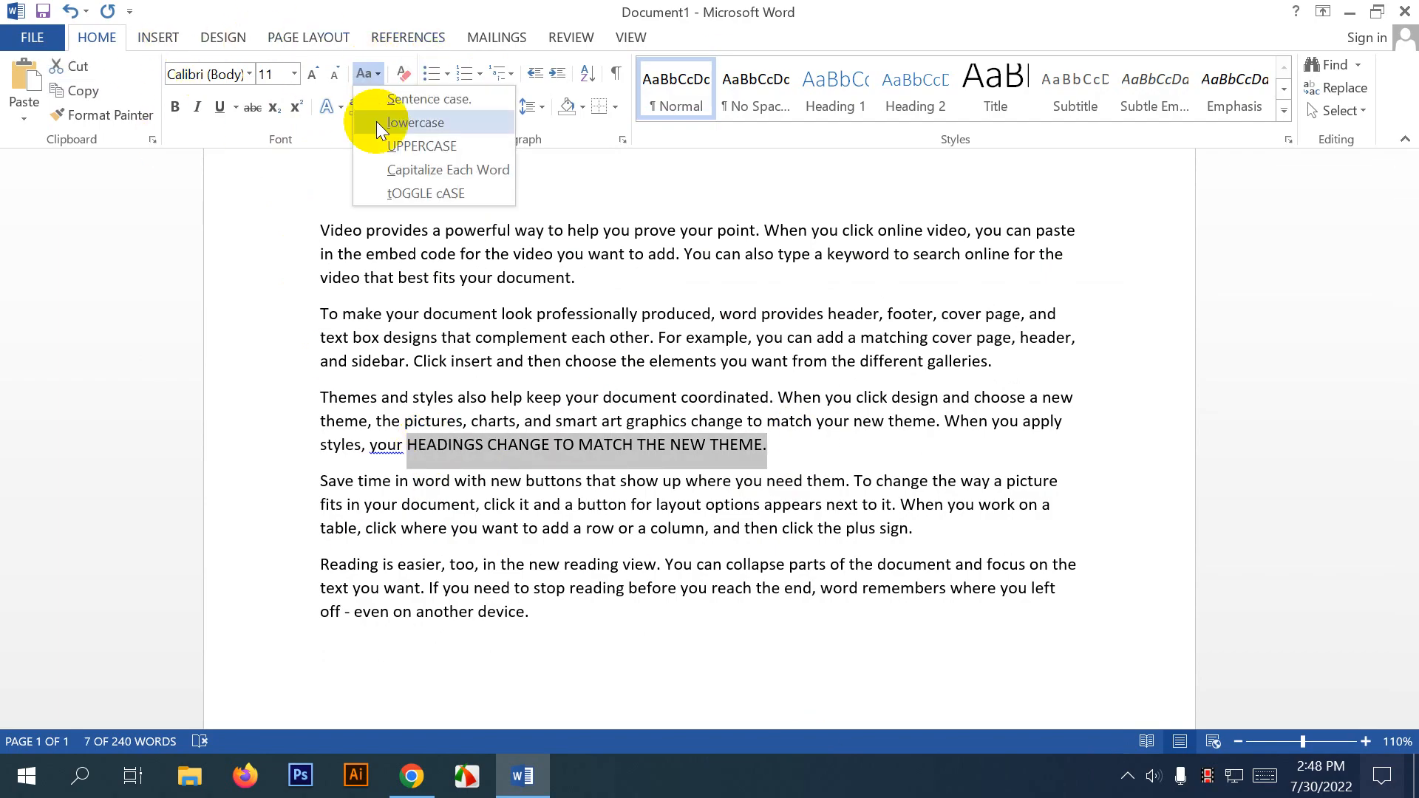
click(414, 99)
click(495, 446)
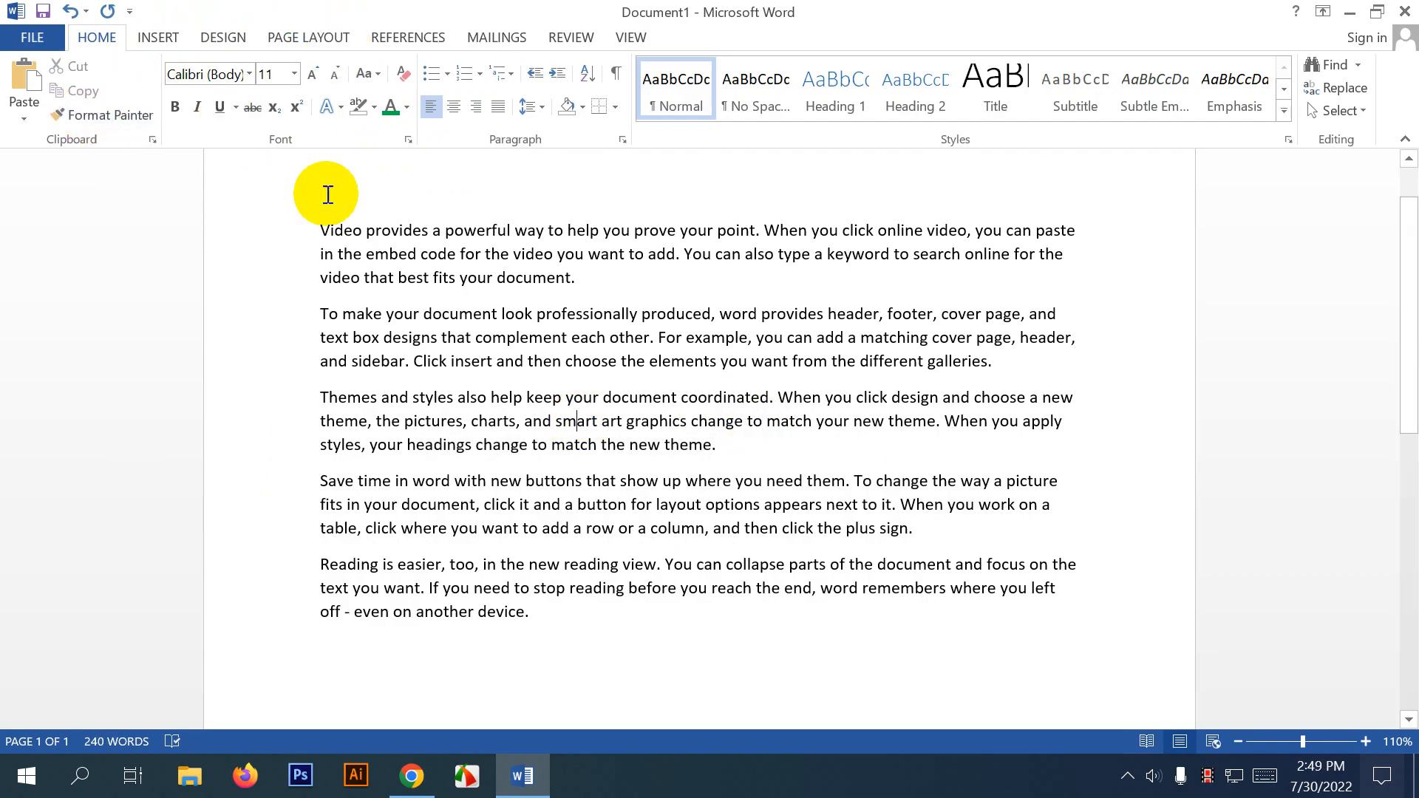
Increase the font size of "Video provides a powerful way to help you prove your point." to 12 and colour it red.
click(303, 230)
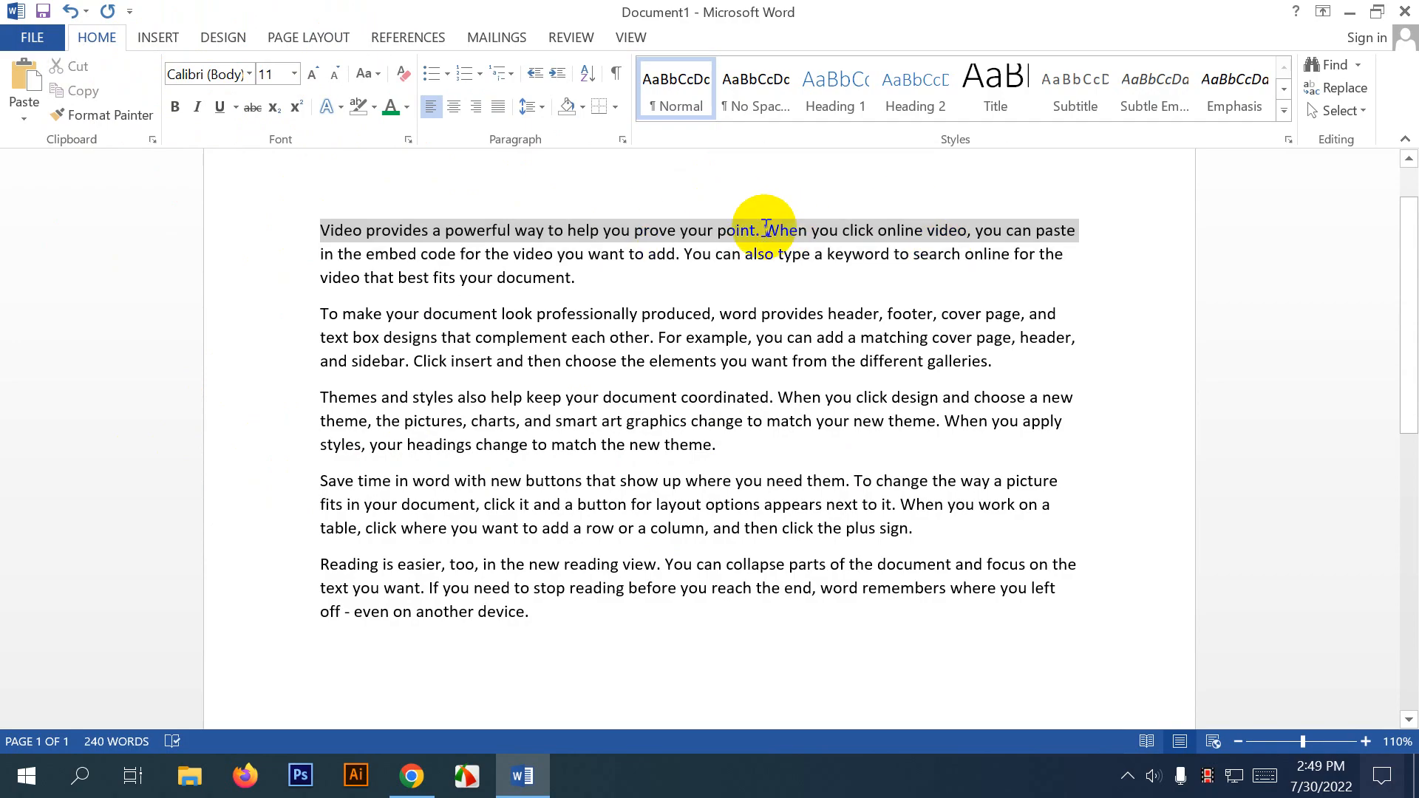
click(376, 230)
drag(319, 231, 759, 226)
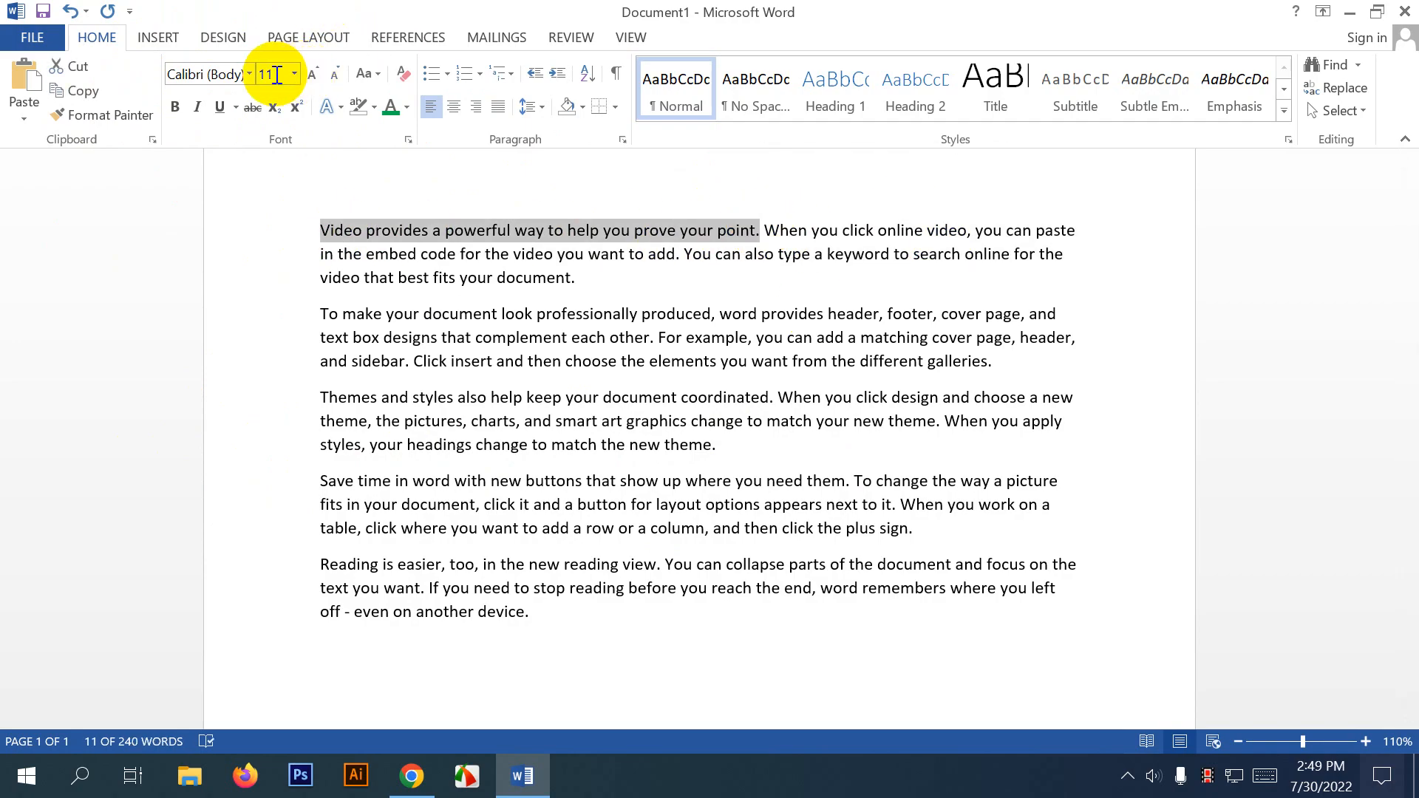
click(311, 75)
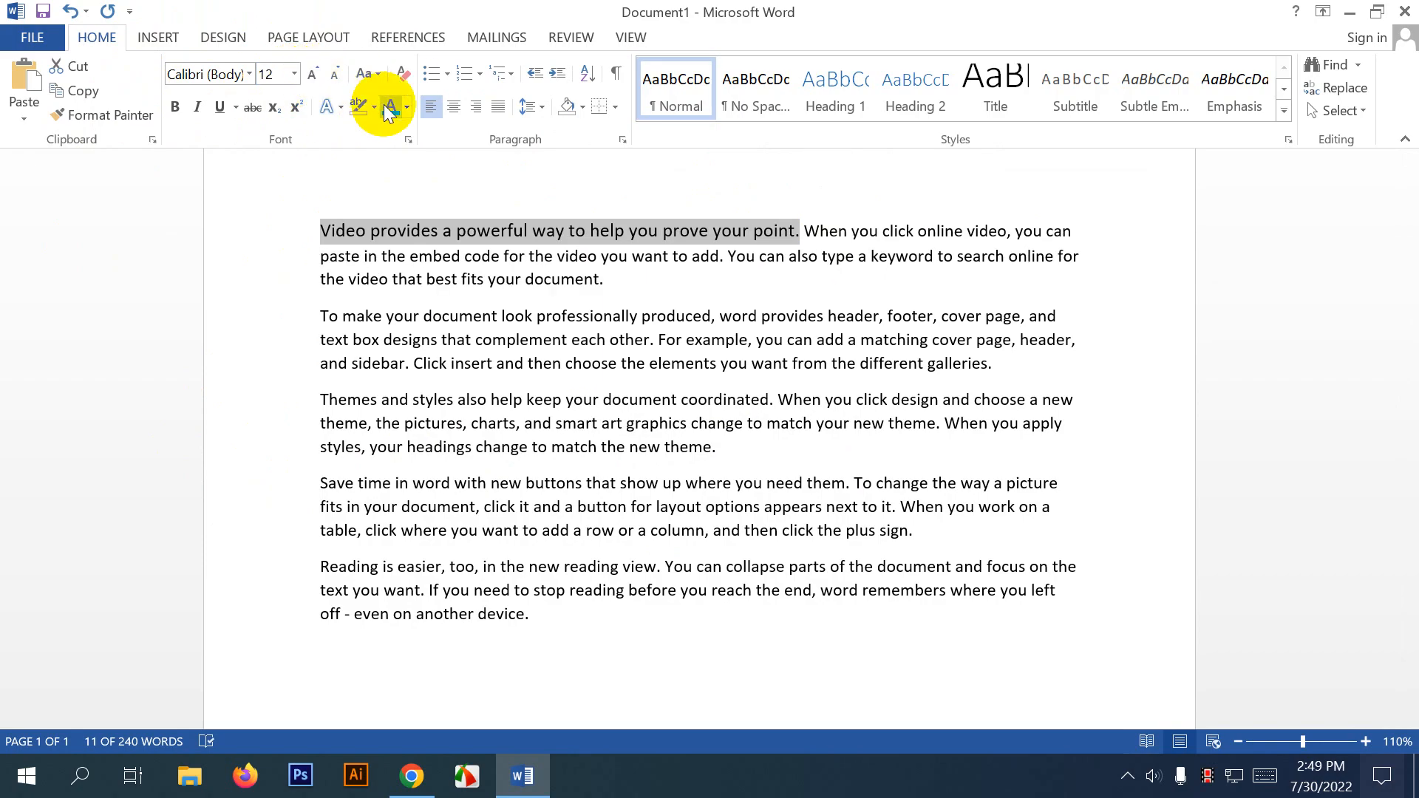
click(408, 106)
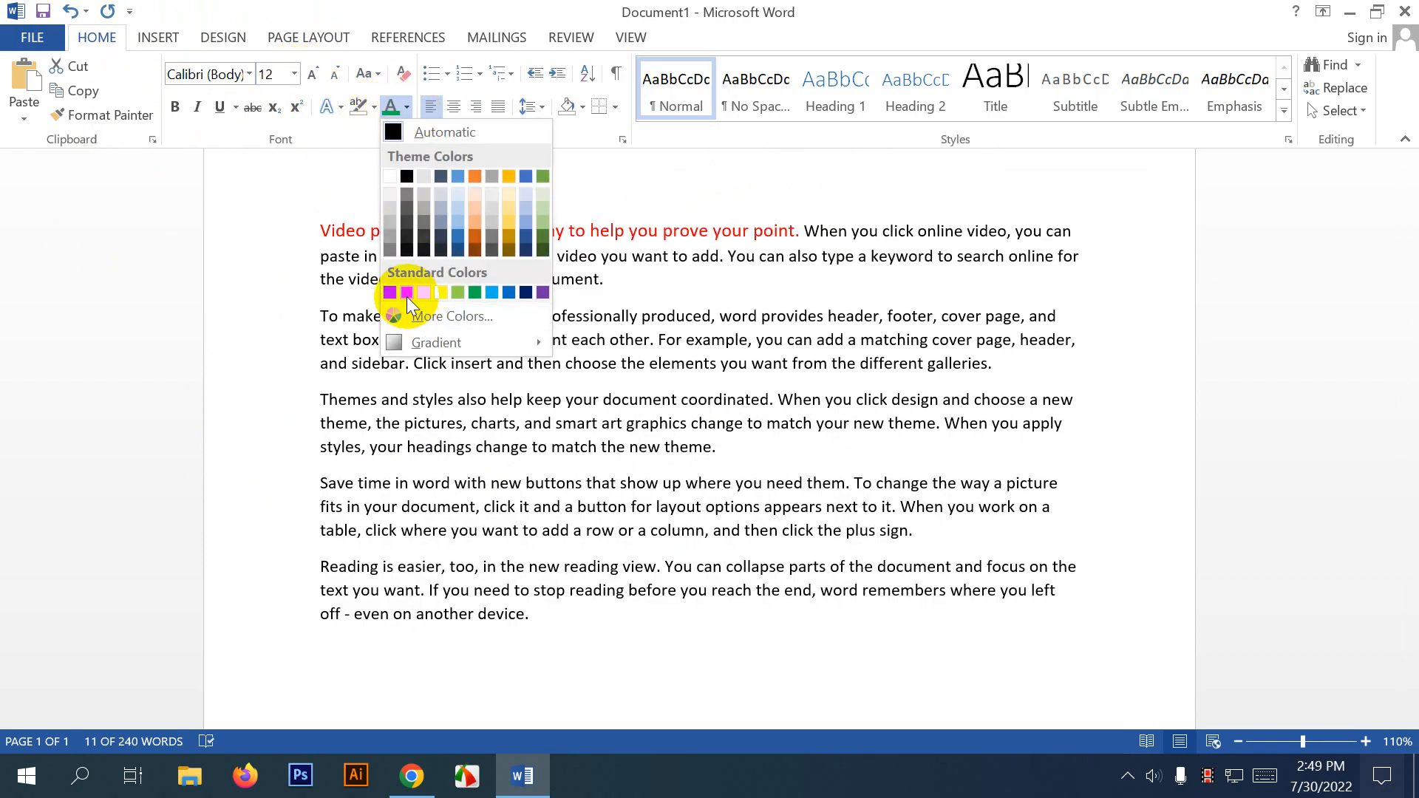
click(407, 297)
Make the red first sentence of the first paragraph bold and underlined.
click(175, 107)
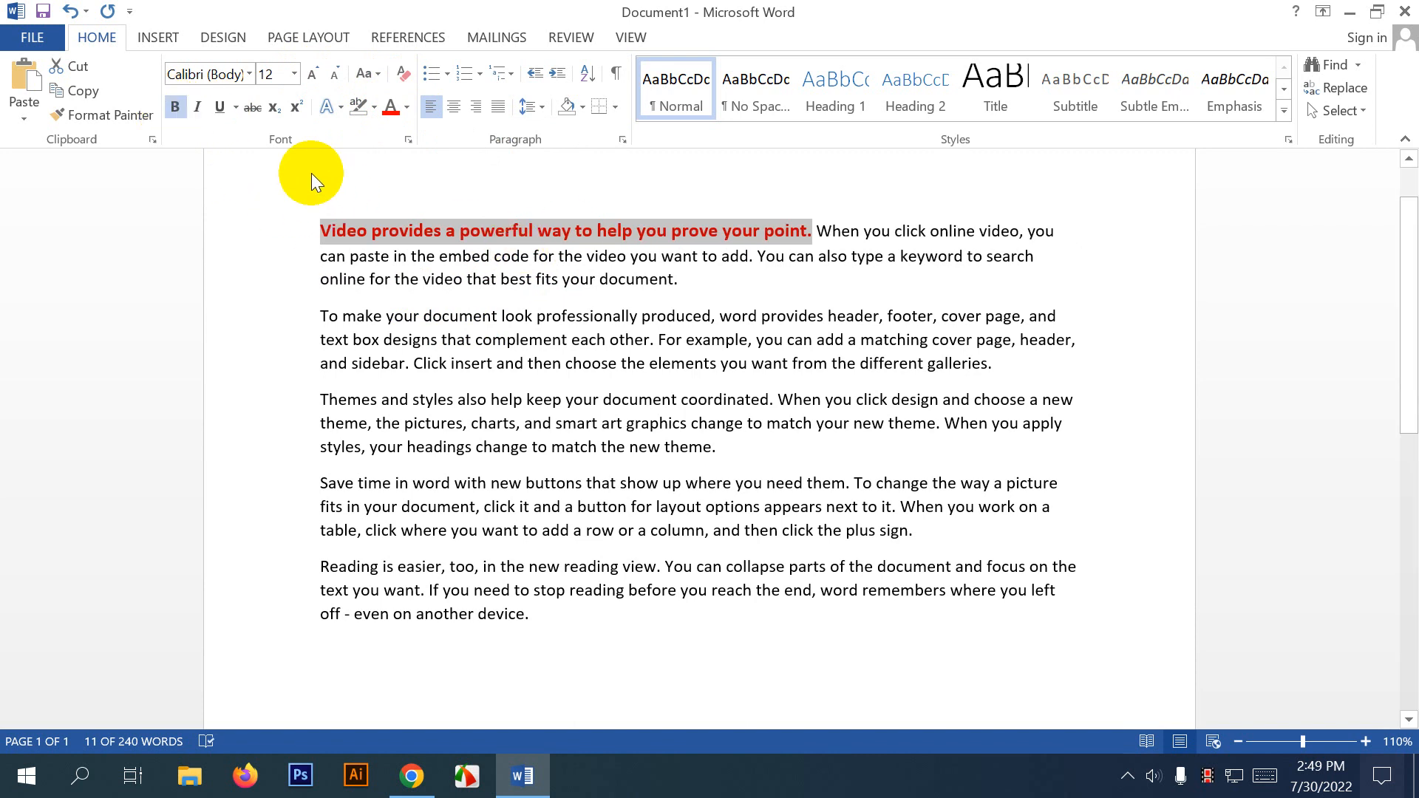
click(220, 107)
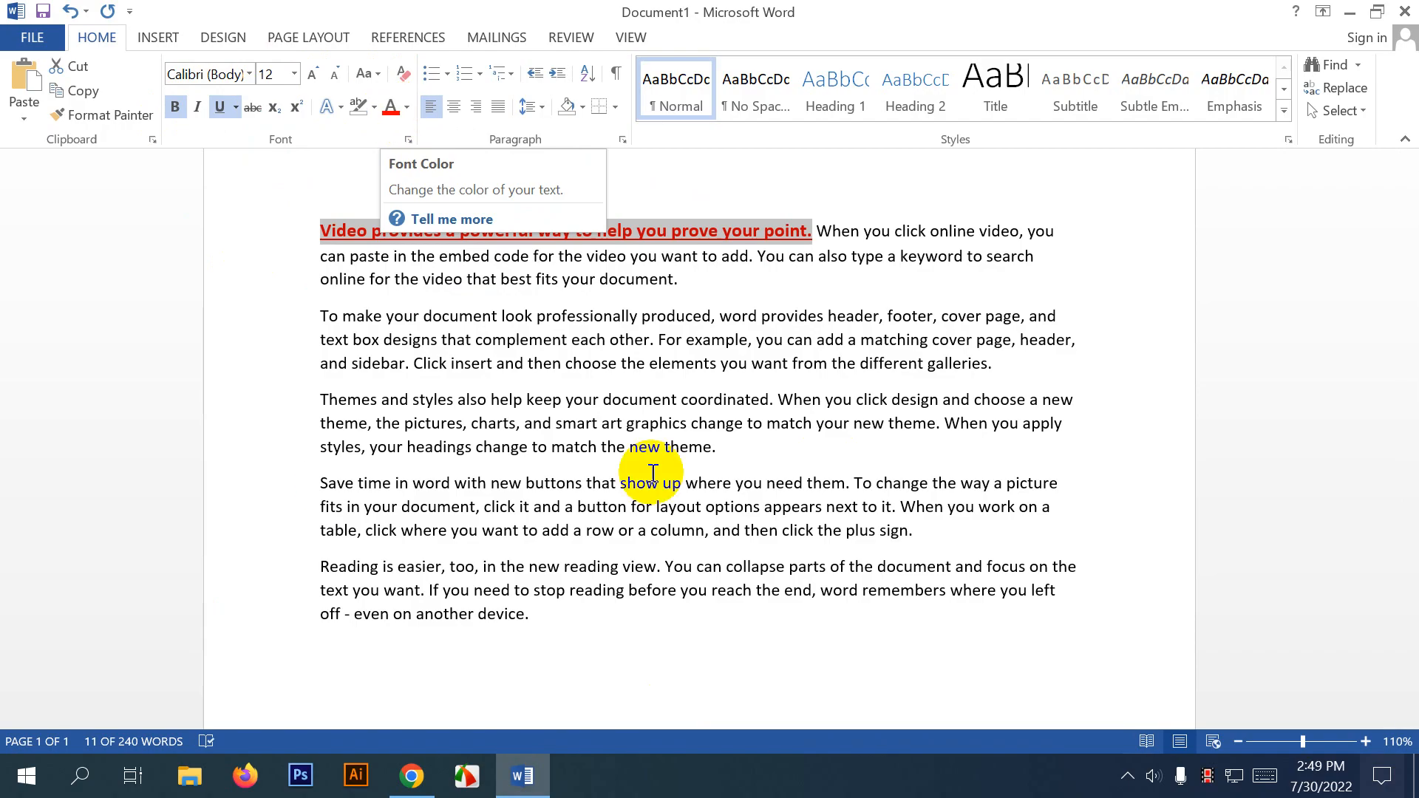
click(800, 507)
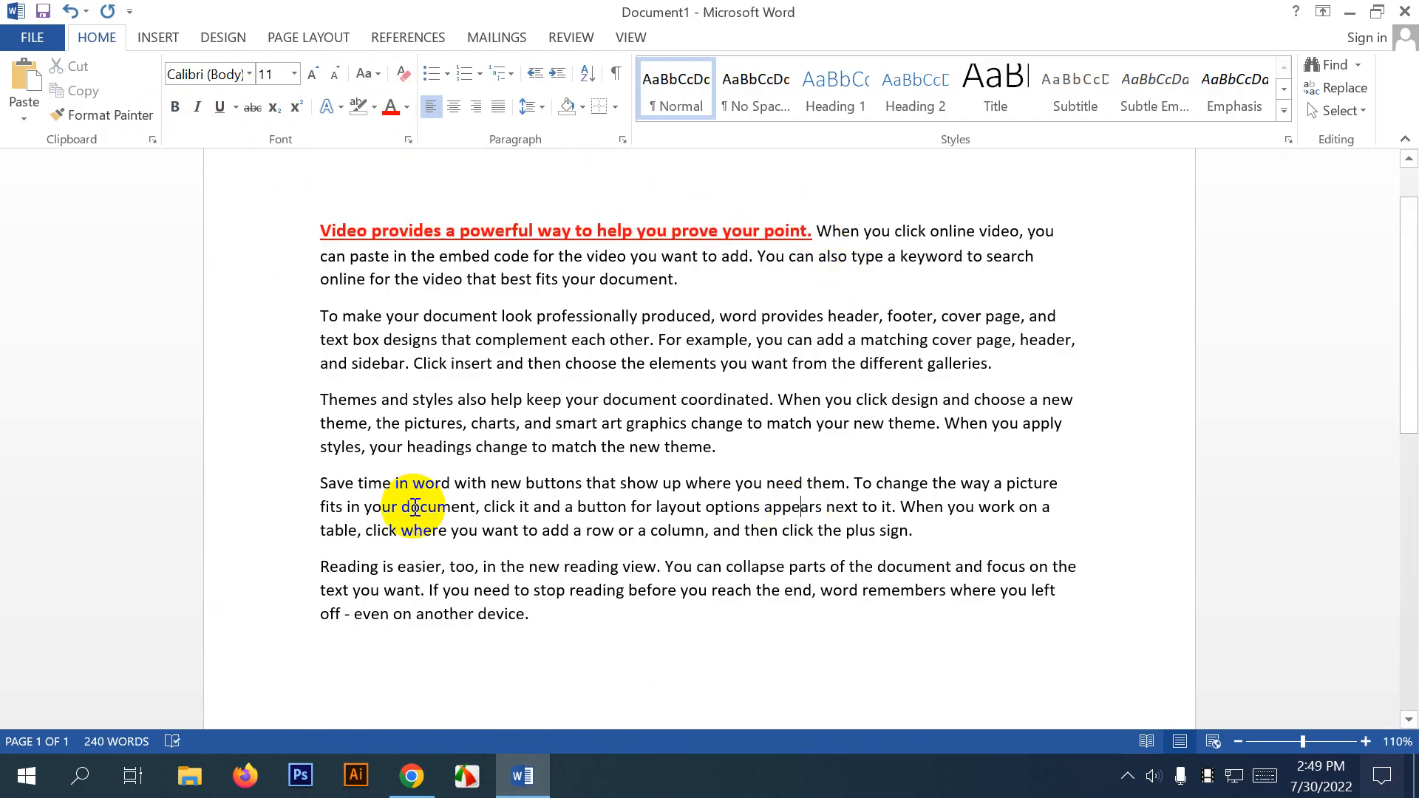
drag(319, 482, 584, 484)
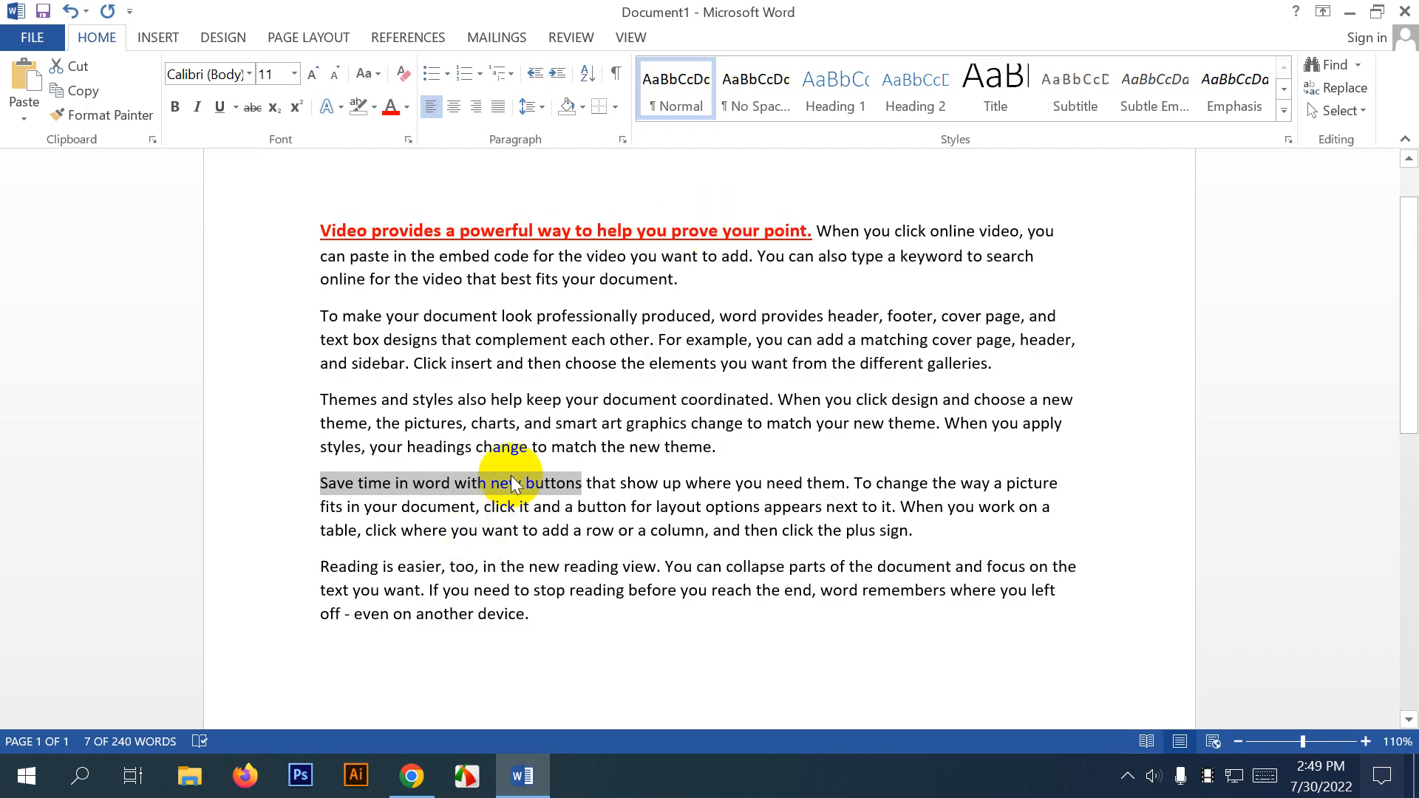
click(470, 230)
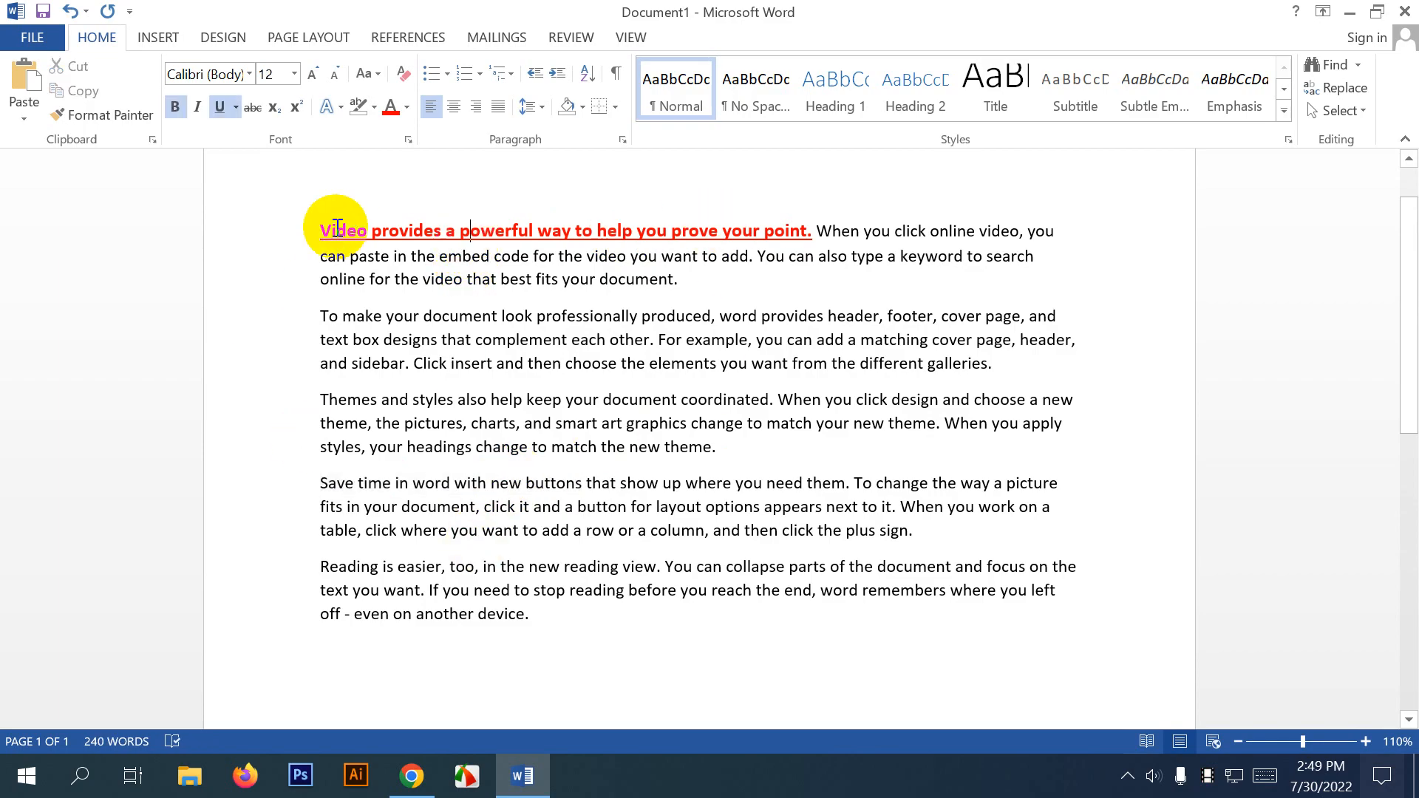
drag(337, 227, 570, 229)
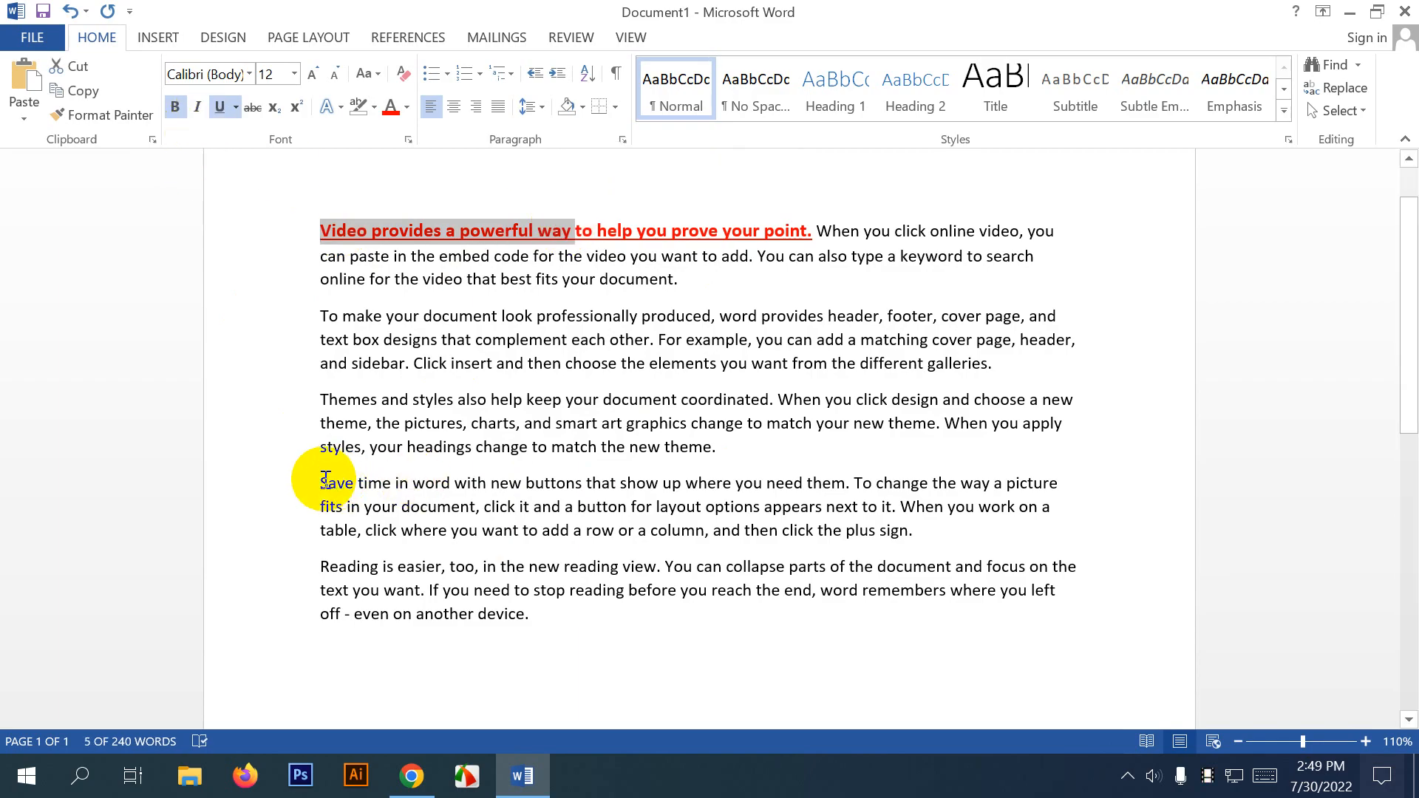
drag(325, 482, 586, 484)
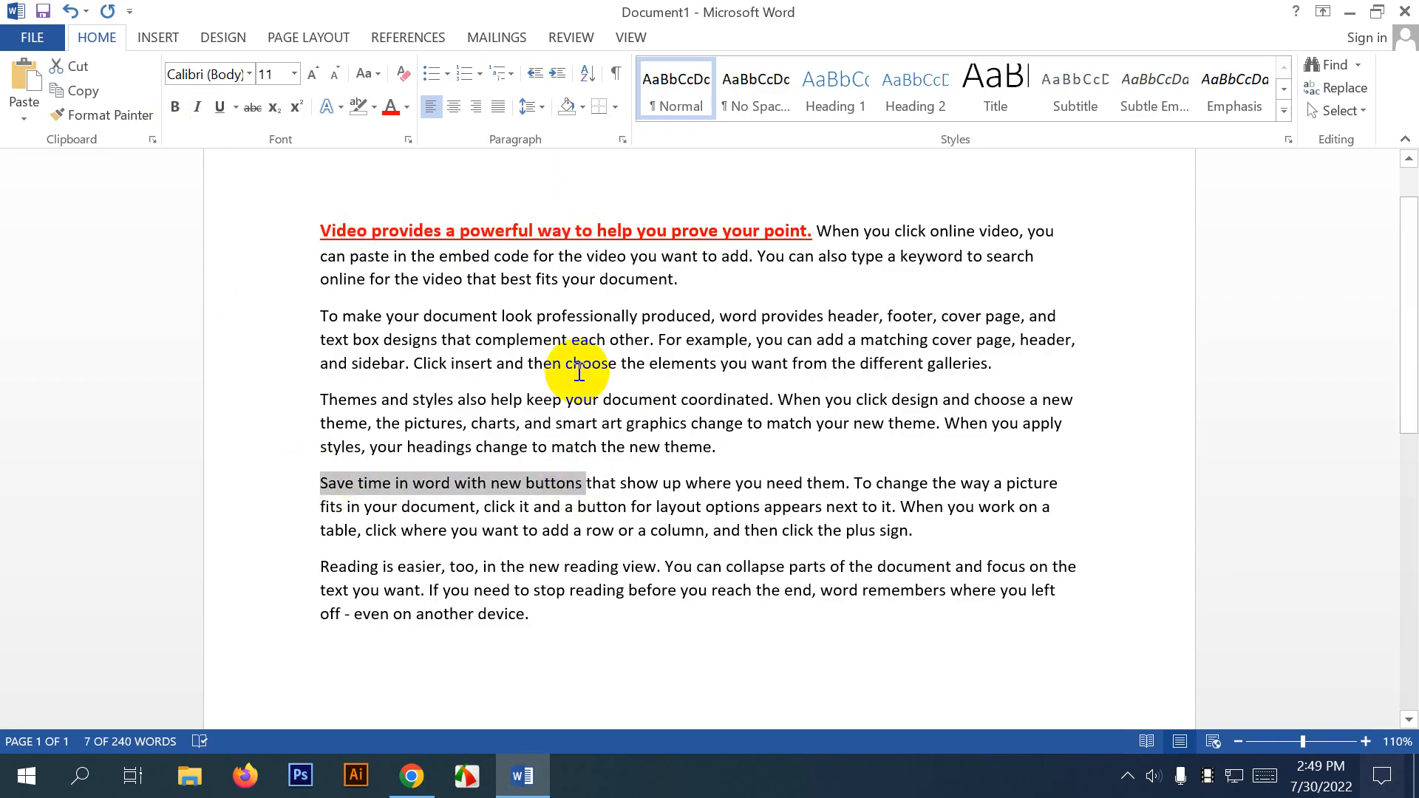
click(673, 483)
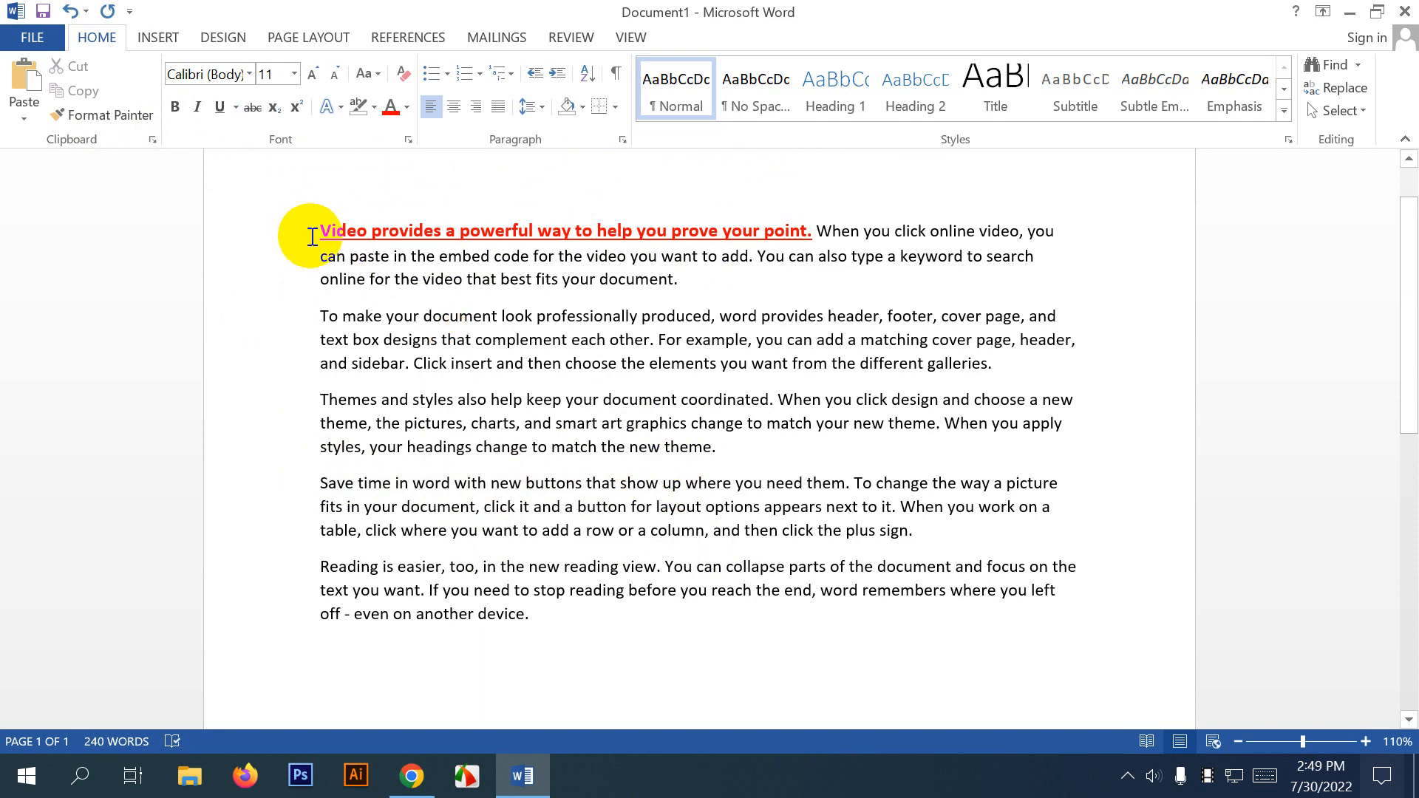
drag(319, 232, 332, 231)
click(519, 229)
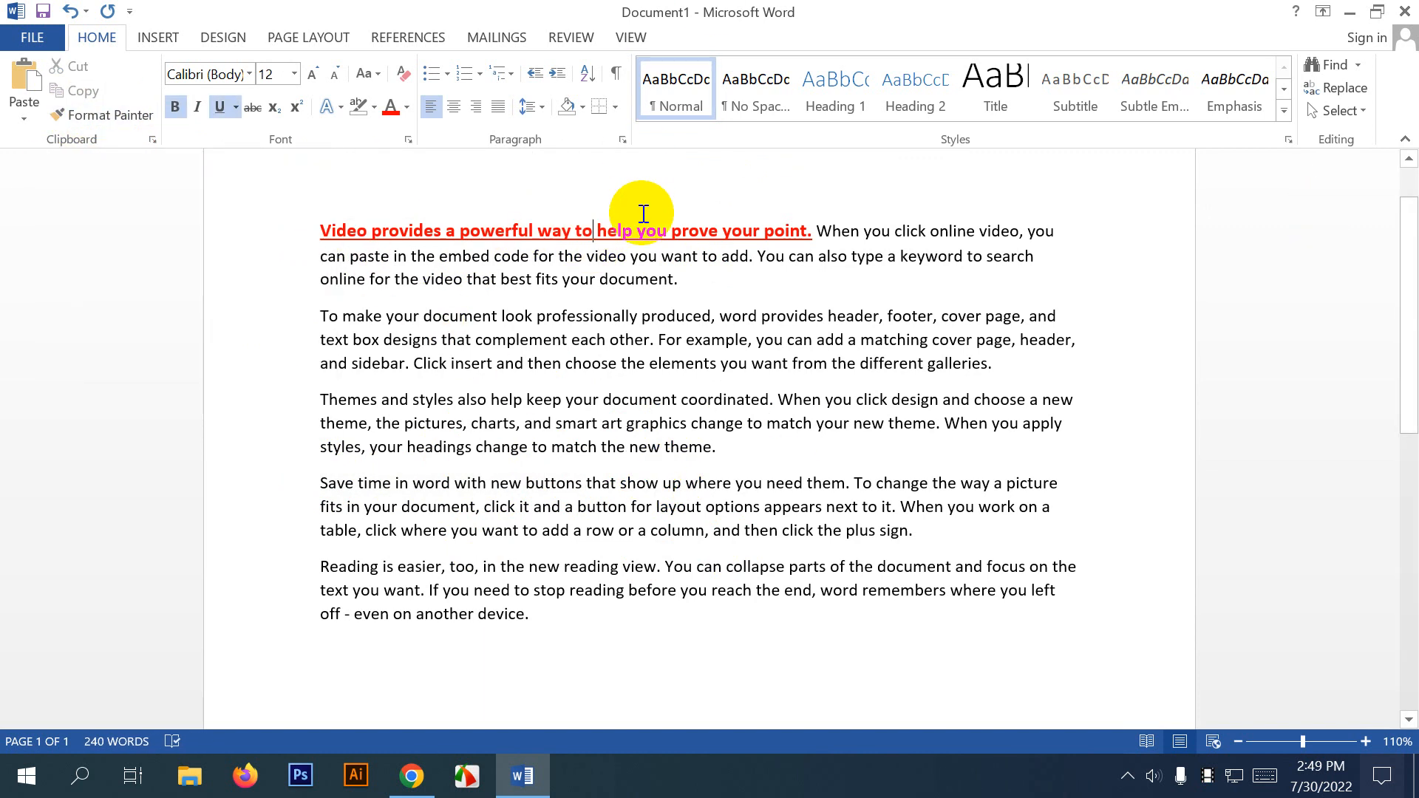
drag(795, 224, 694, 227)
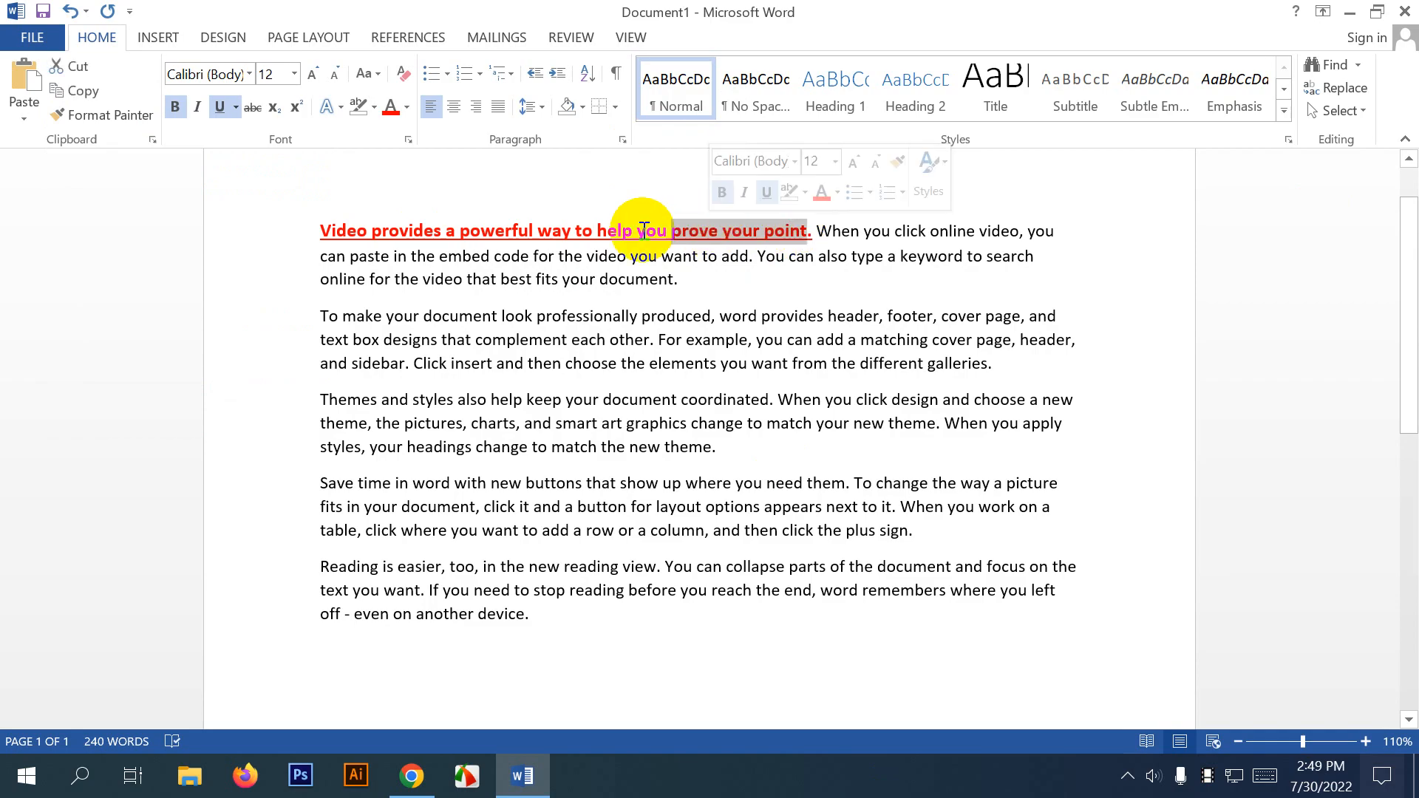
click(641, 229)
drag(471, 235, 644, 228)
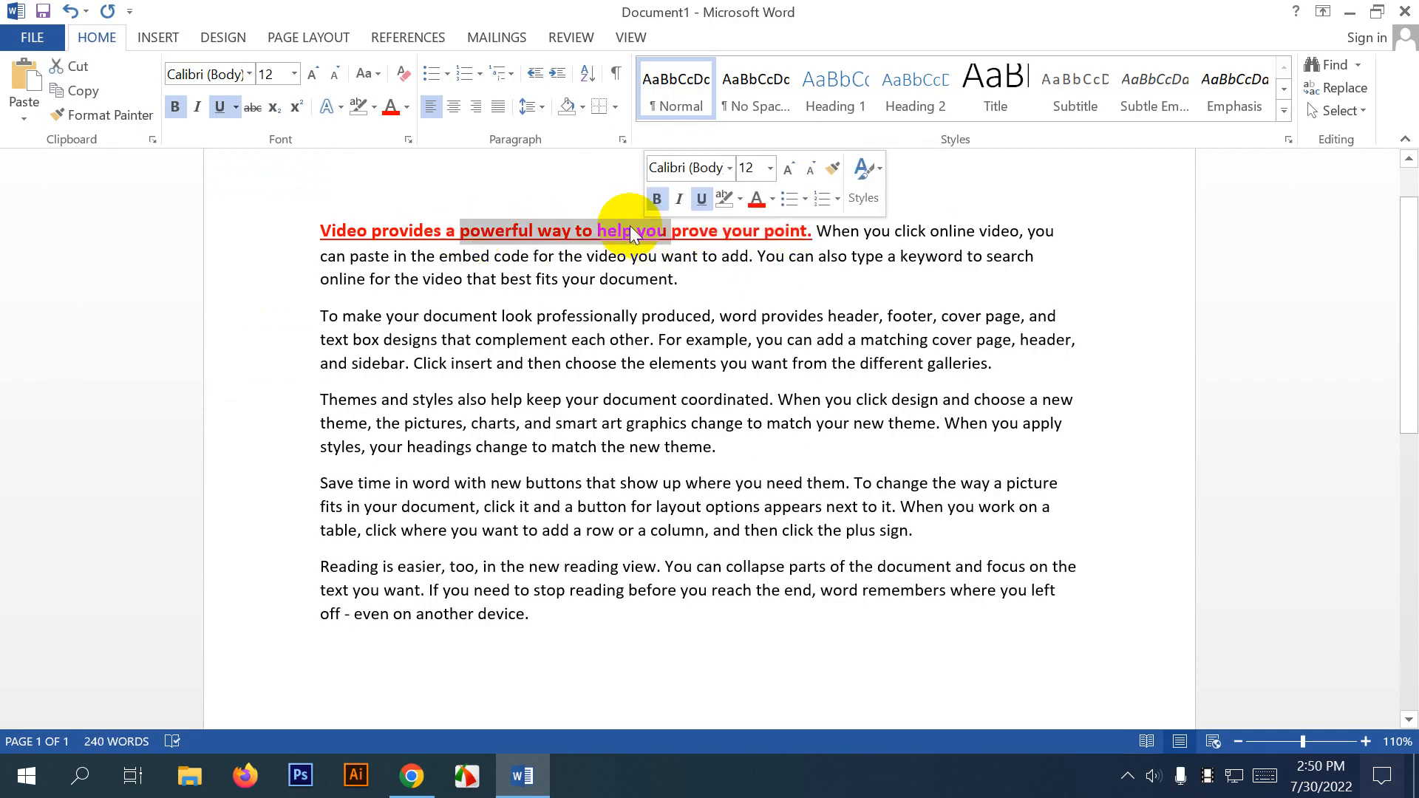
Copy the red first sentence's formatting with Format Painter onto "Save time in word with new buttons that" in the fourth paragraph.
click(427, 231)
click(561, 243)
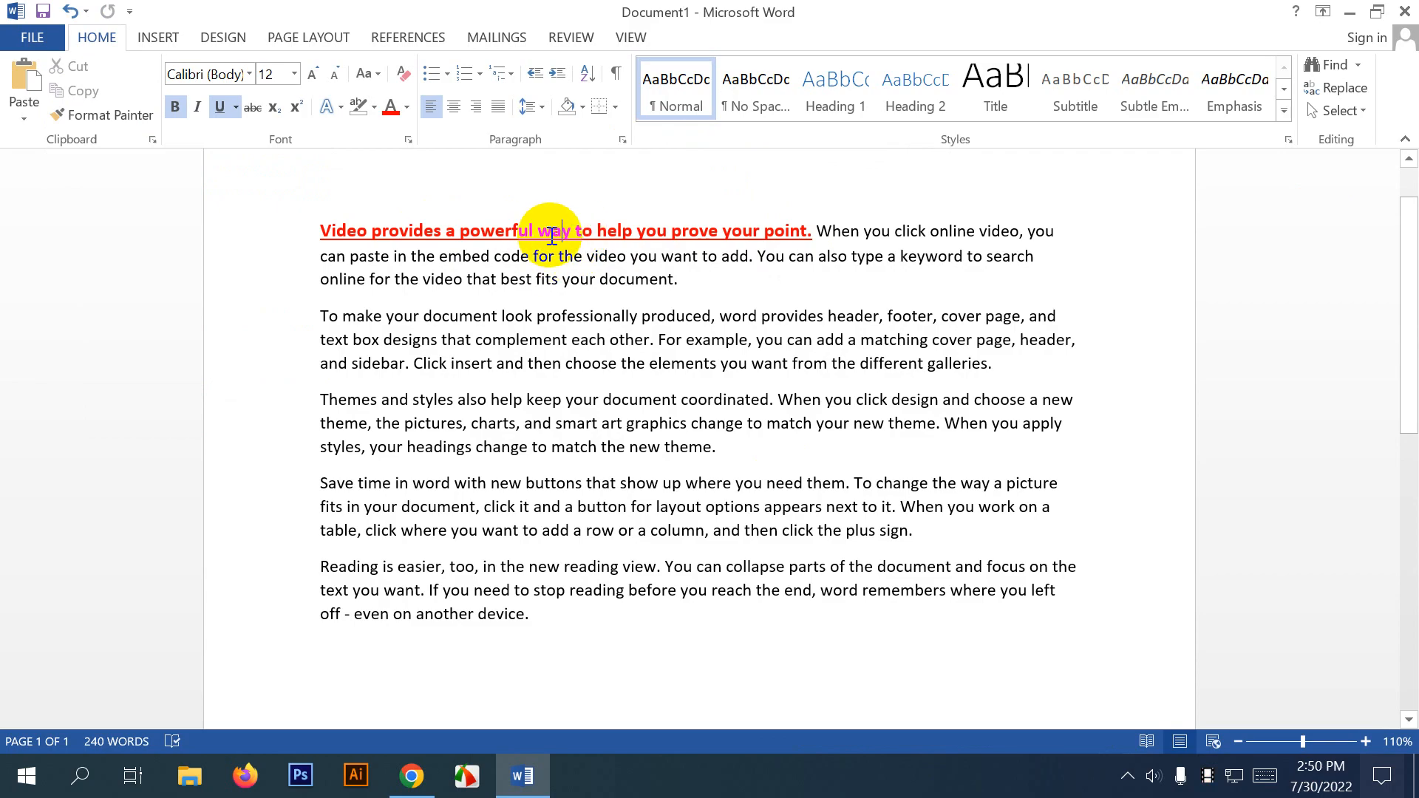
click(96, 115)
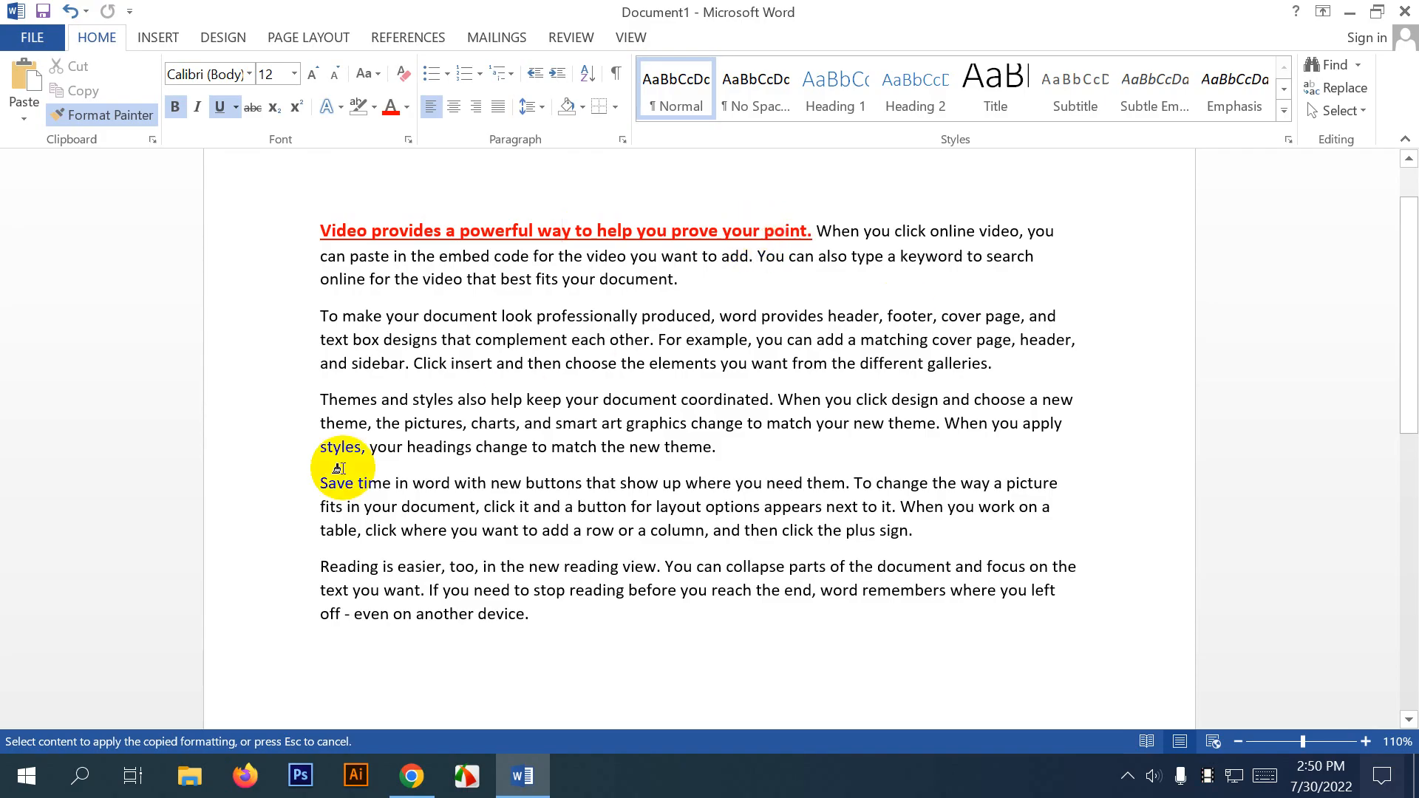
drag(319, 484, 617, 484)
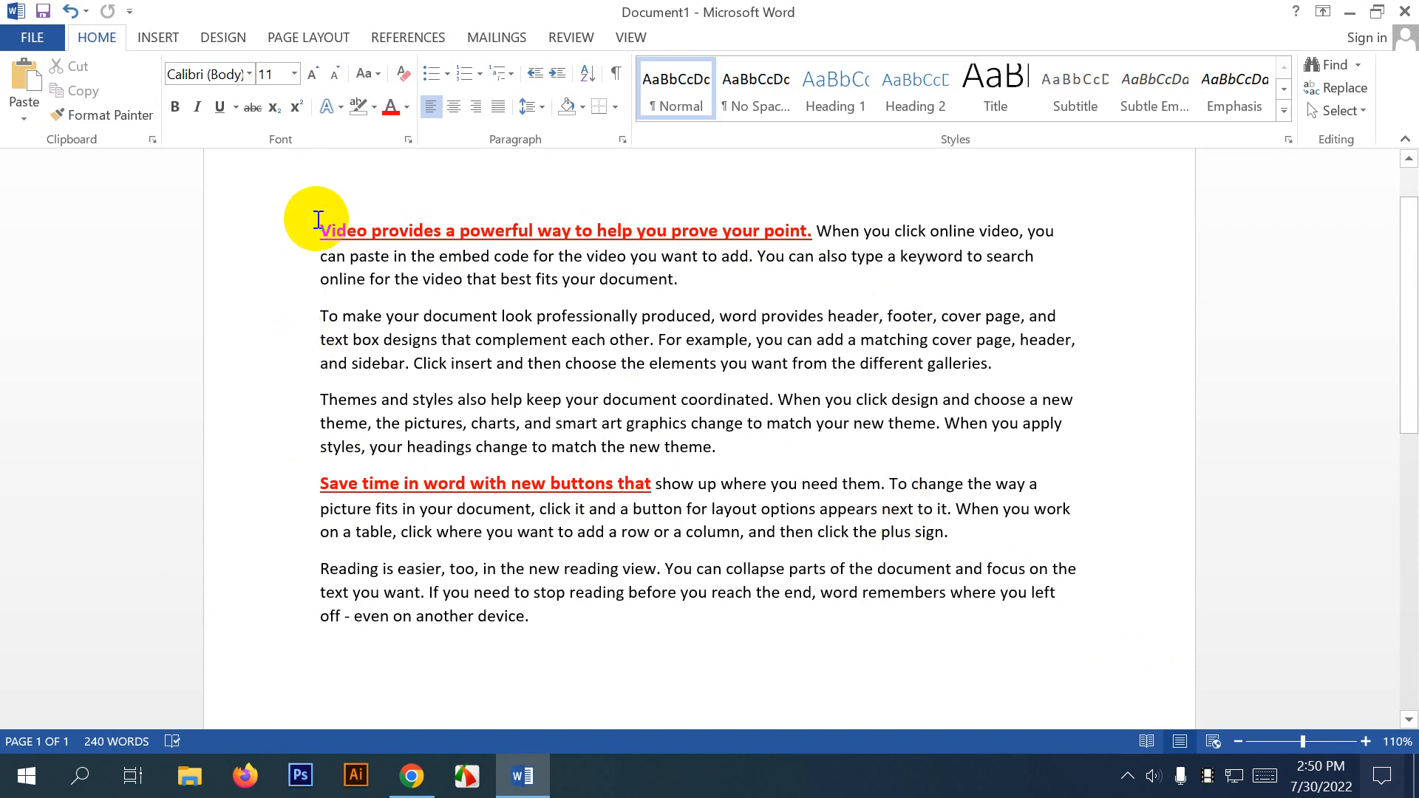
Clear all formatting from the whole document, including the two red underlined passages.
drag(318, 223, 618, 657)
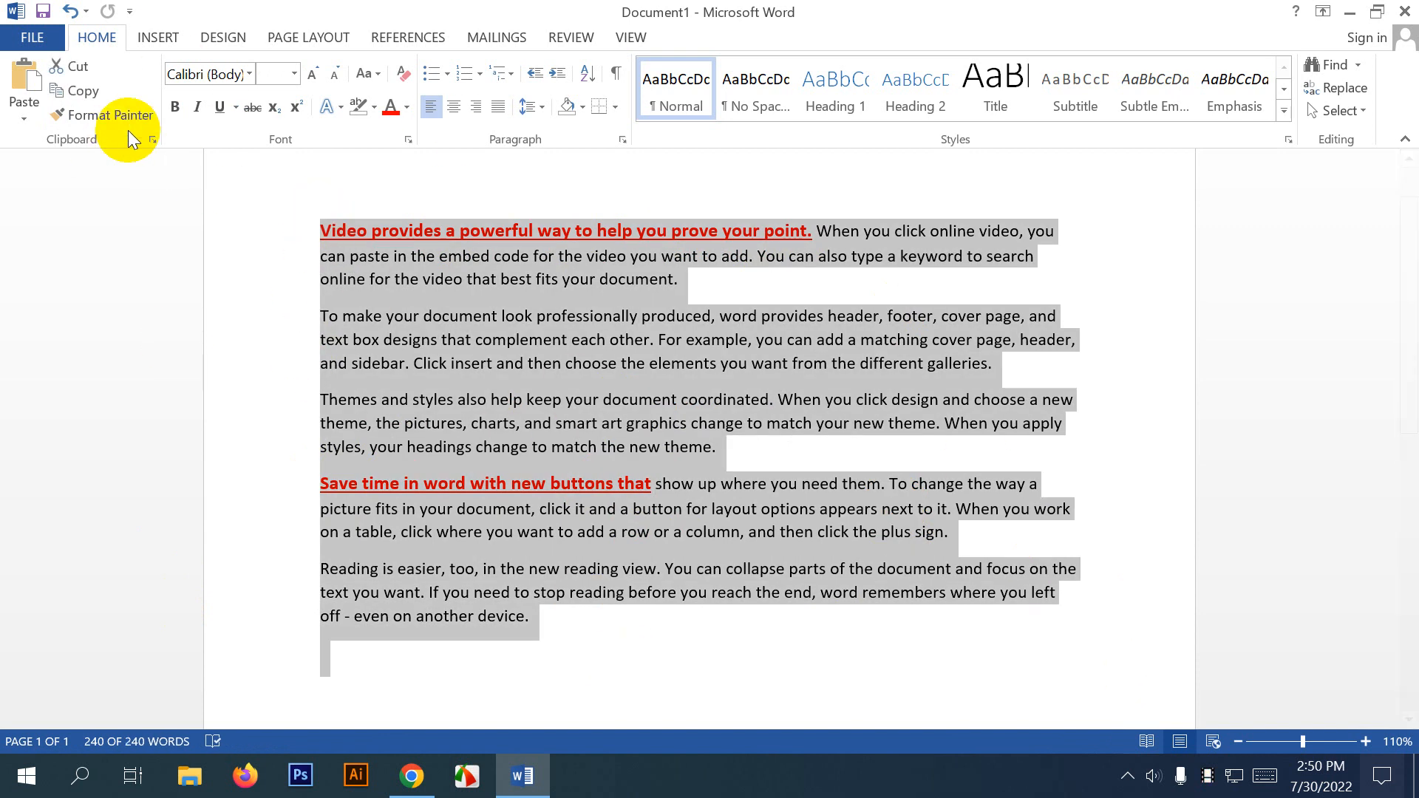
click(403, 72)
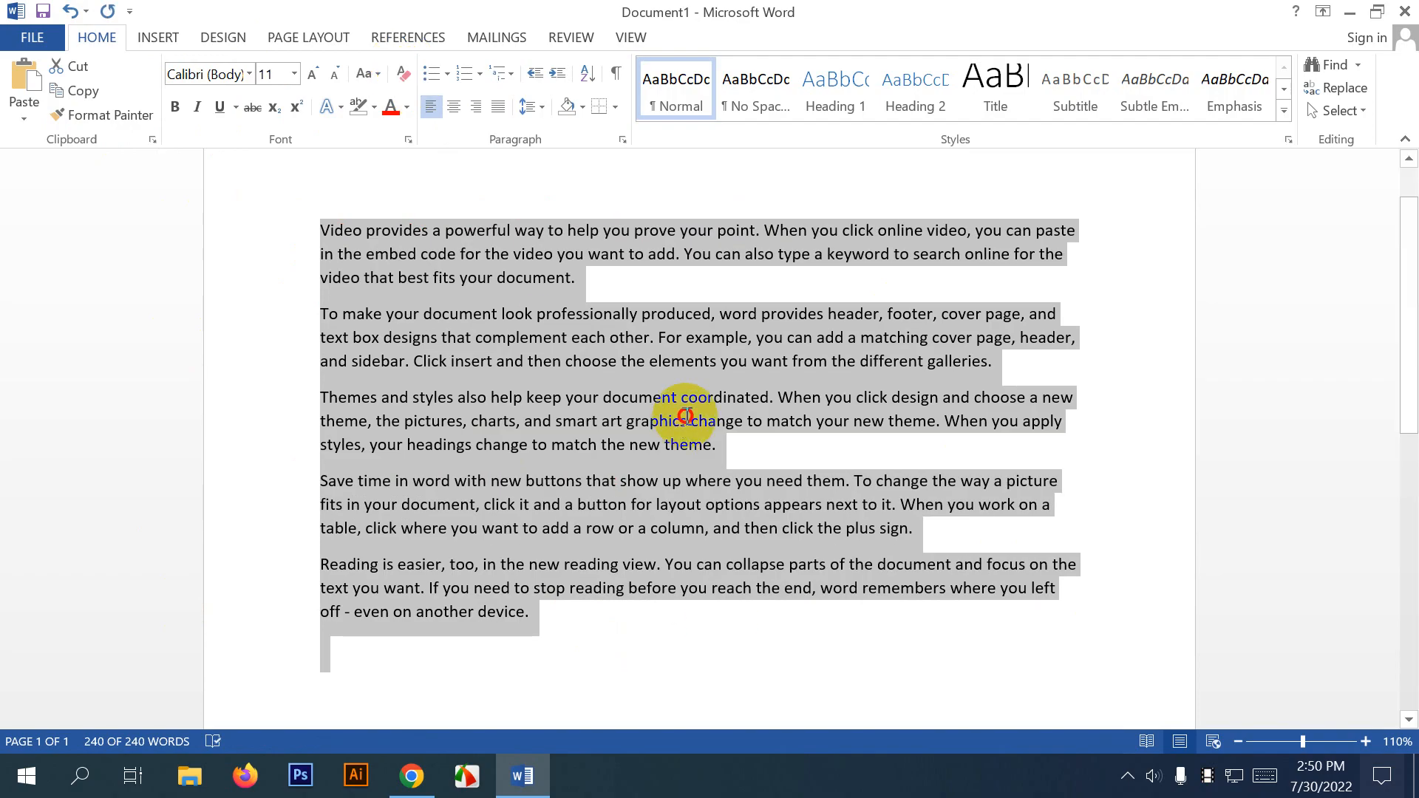
click(1002, 672)
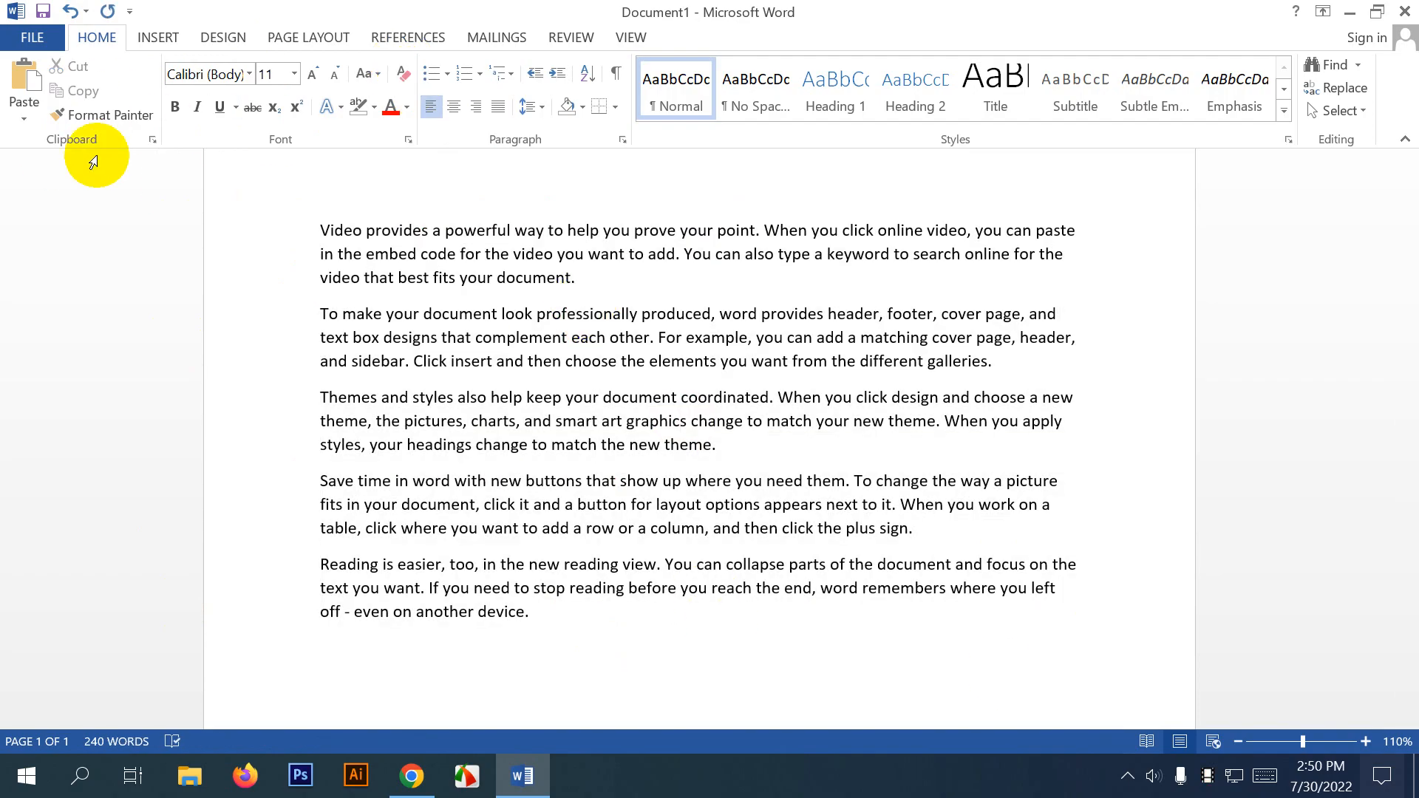
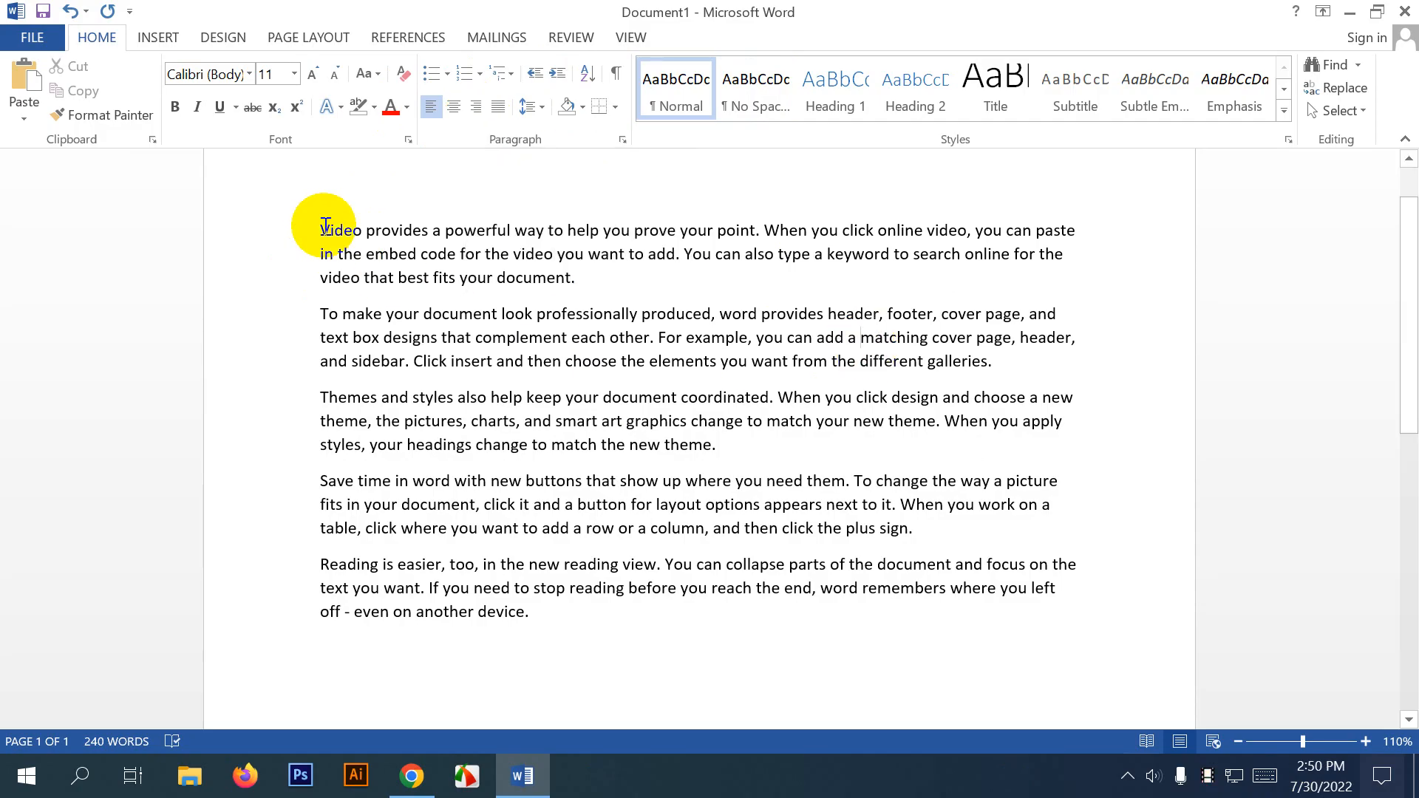
drag(320, 230, 601, 627)
click(656, 493)
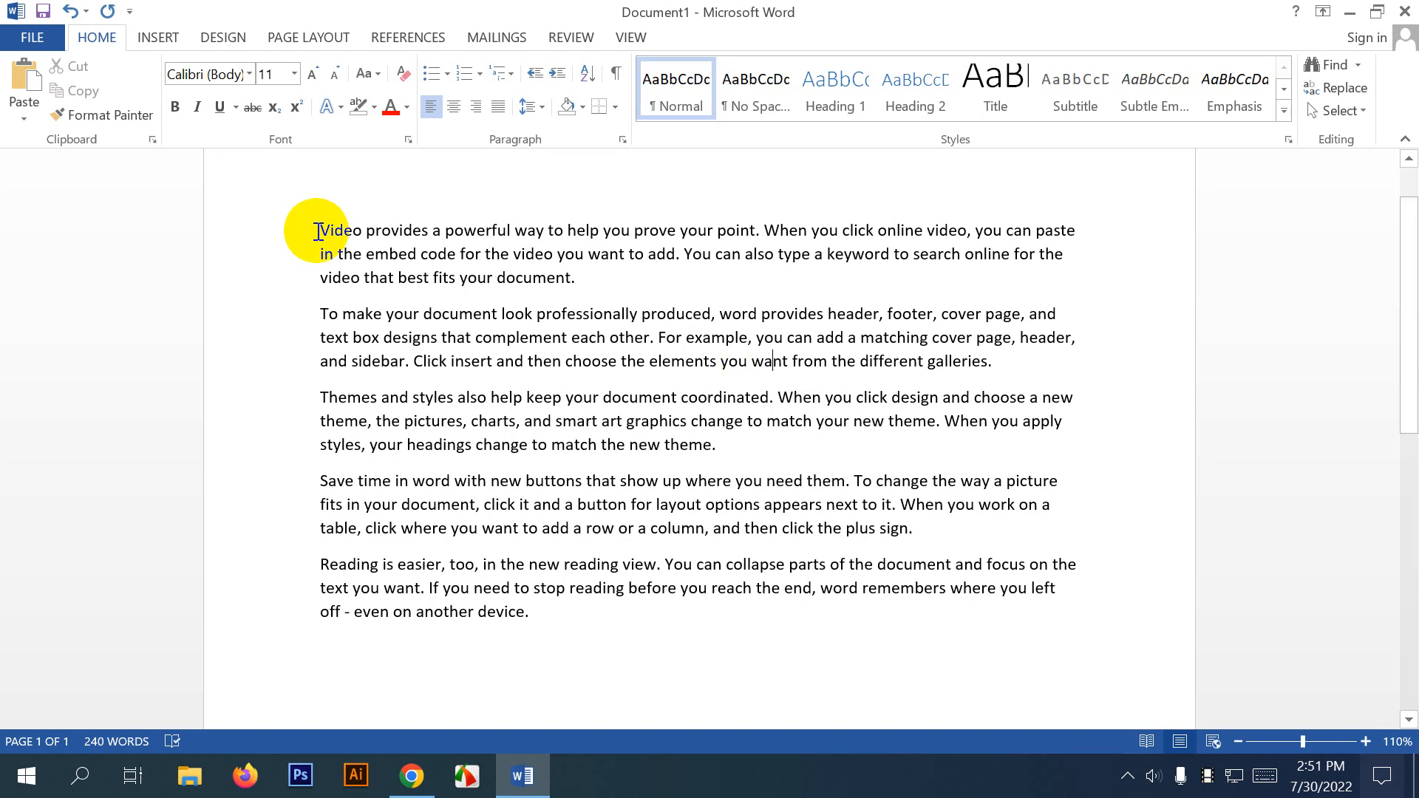
drag(320, 229, 586, 627)
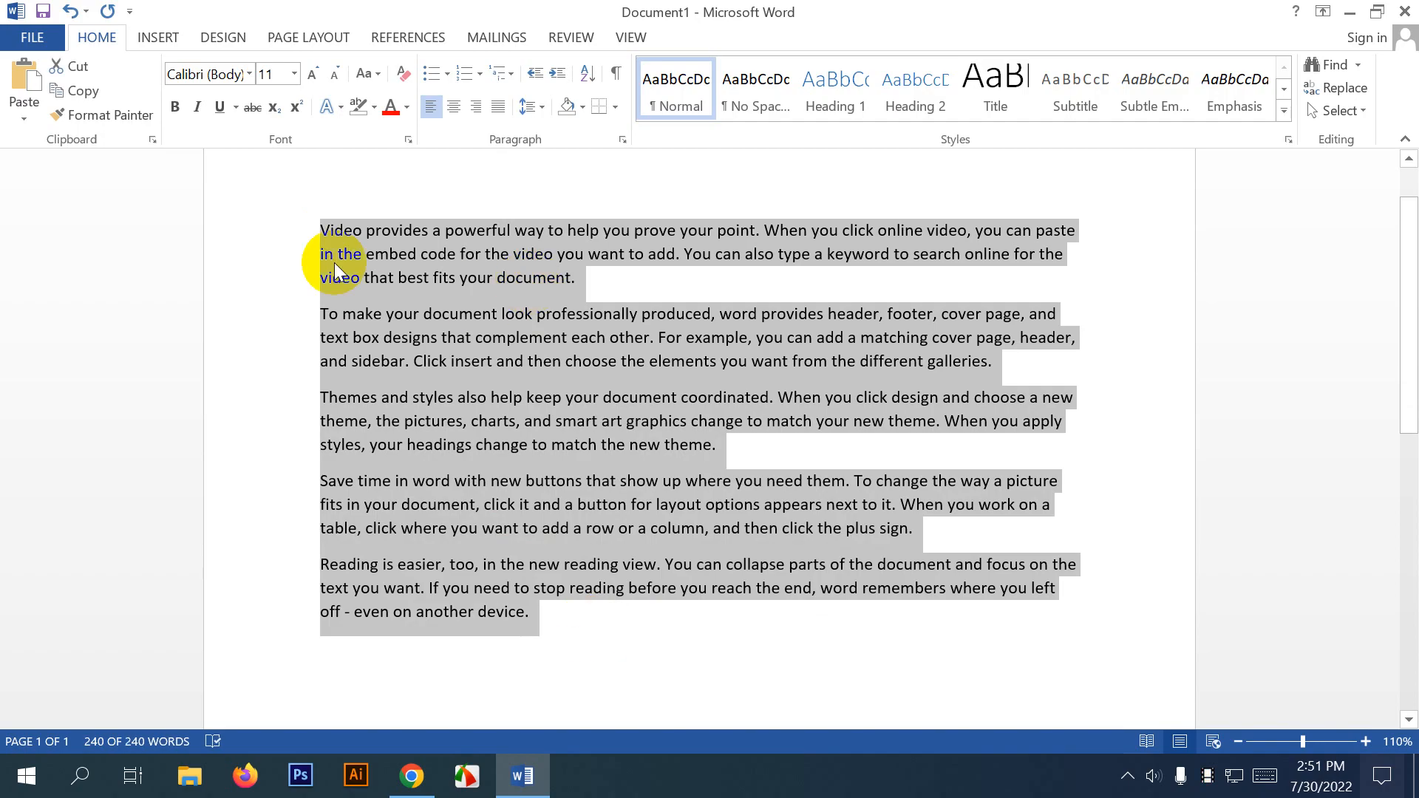
click(316, 224)
drag(316, 223, 538, 617)
click(320, 240)
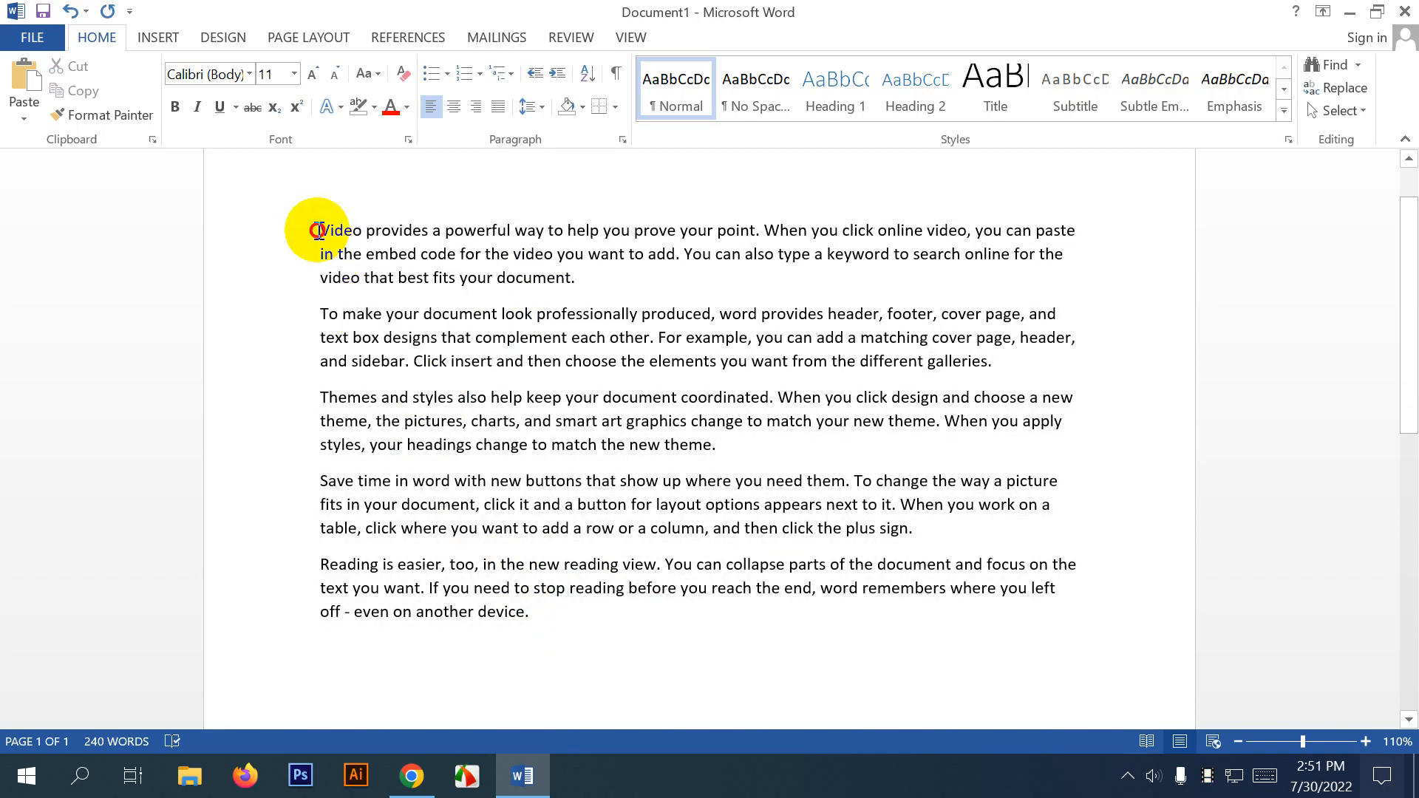
drag(313, 228, 540, 618)
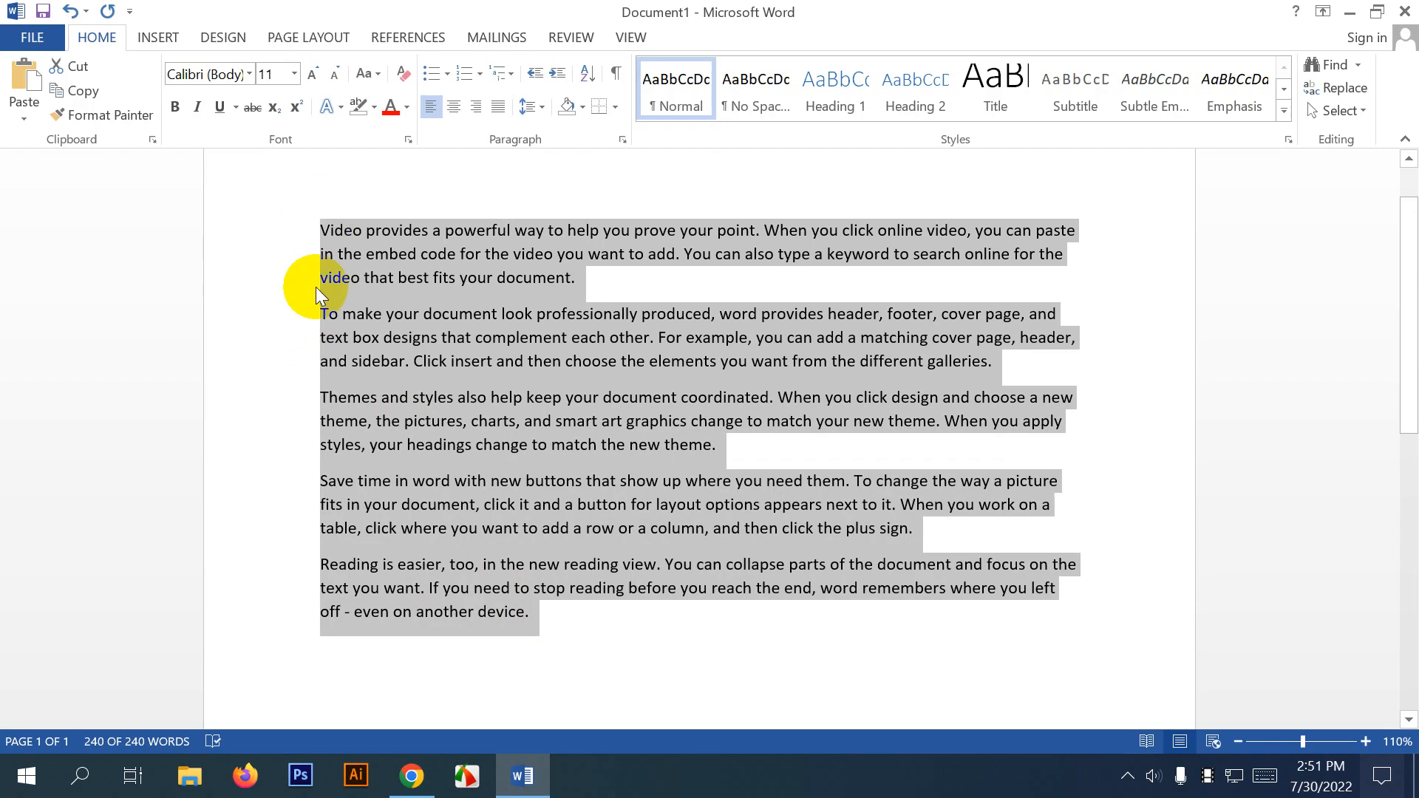
click(1074, 226)
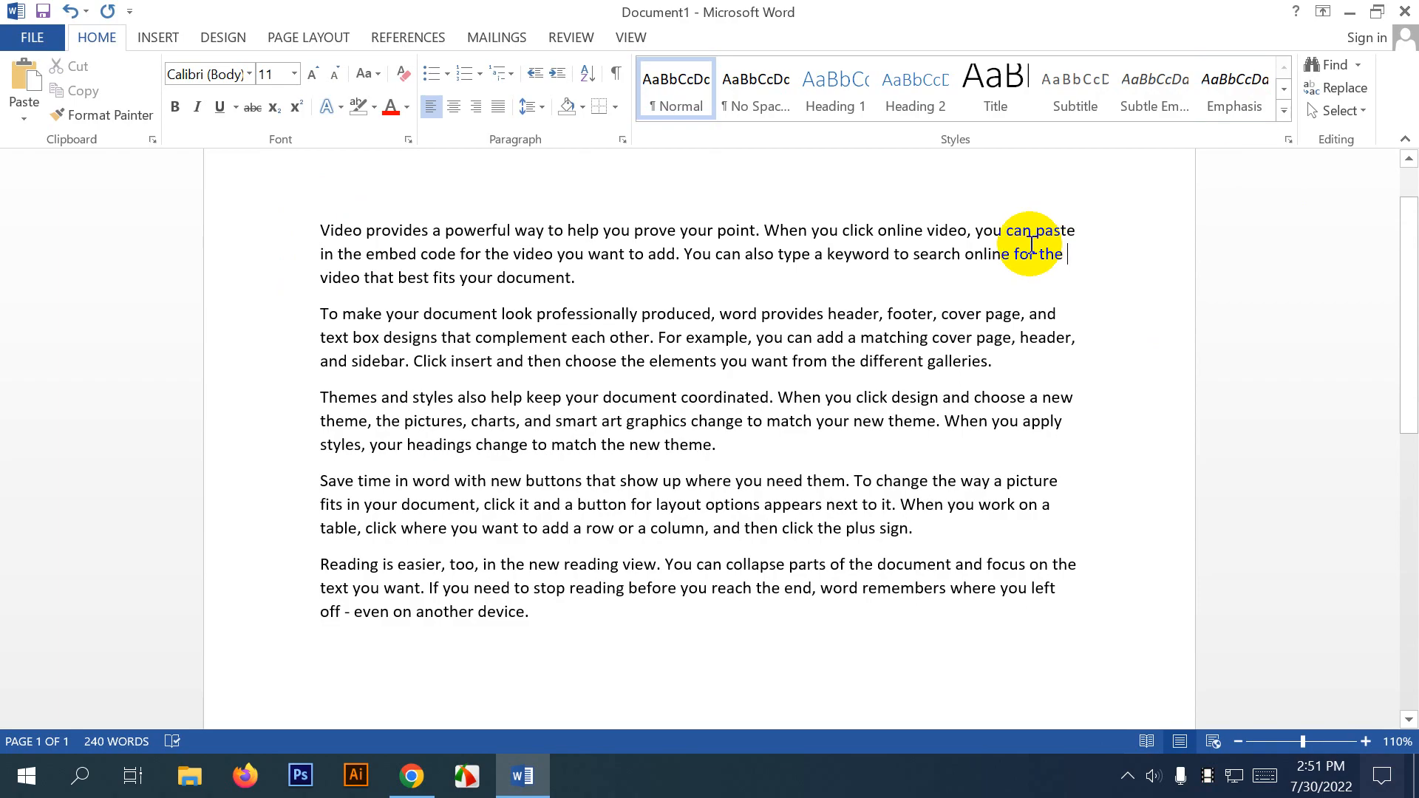
Right-align all five paragraphs of the document.
drag(314, 229, 529, 611)
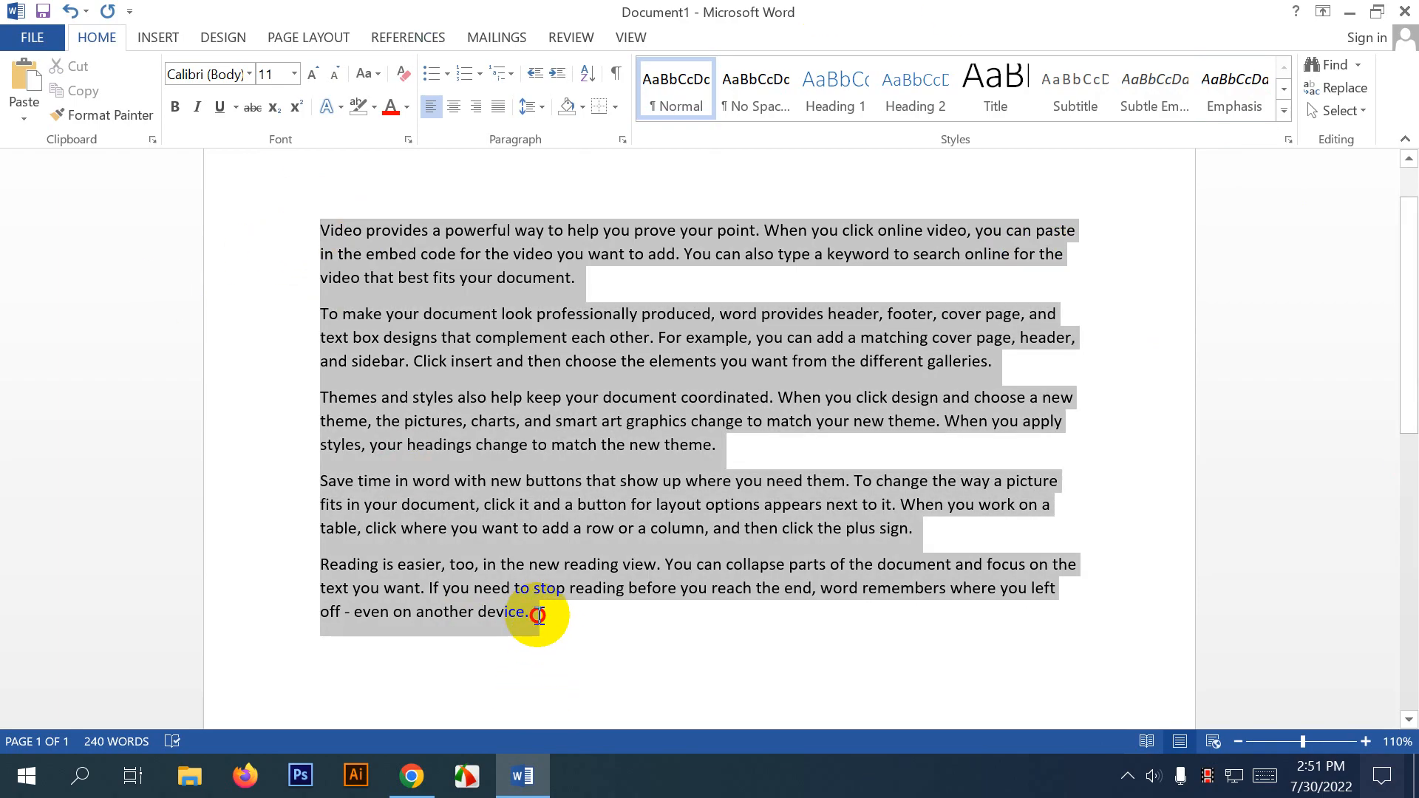
click(472, 110)
click(1057, 252)
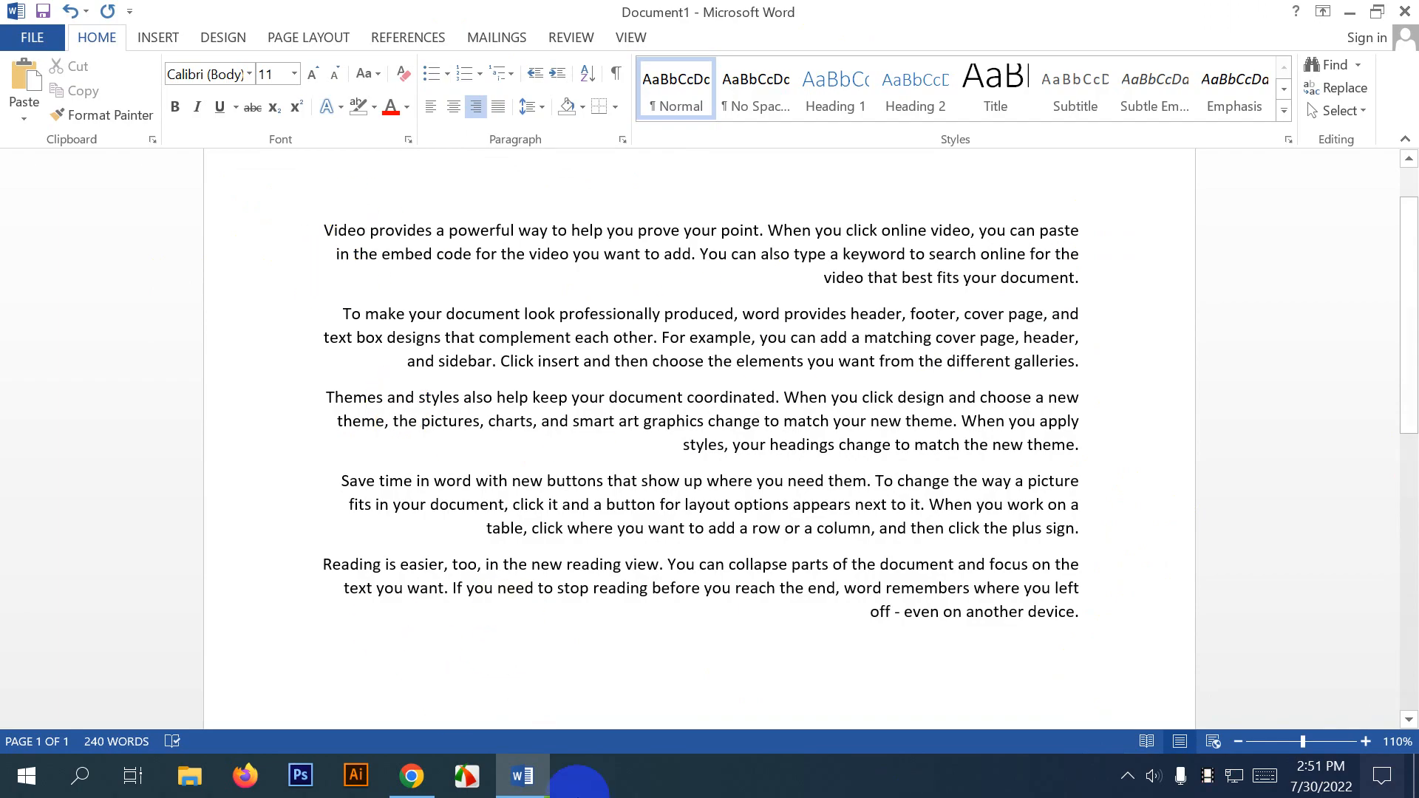
Centre all five paragraphs of the document.
click(1040, 230)
drag(326, 217, 1086, 636)
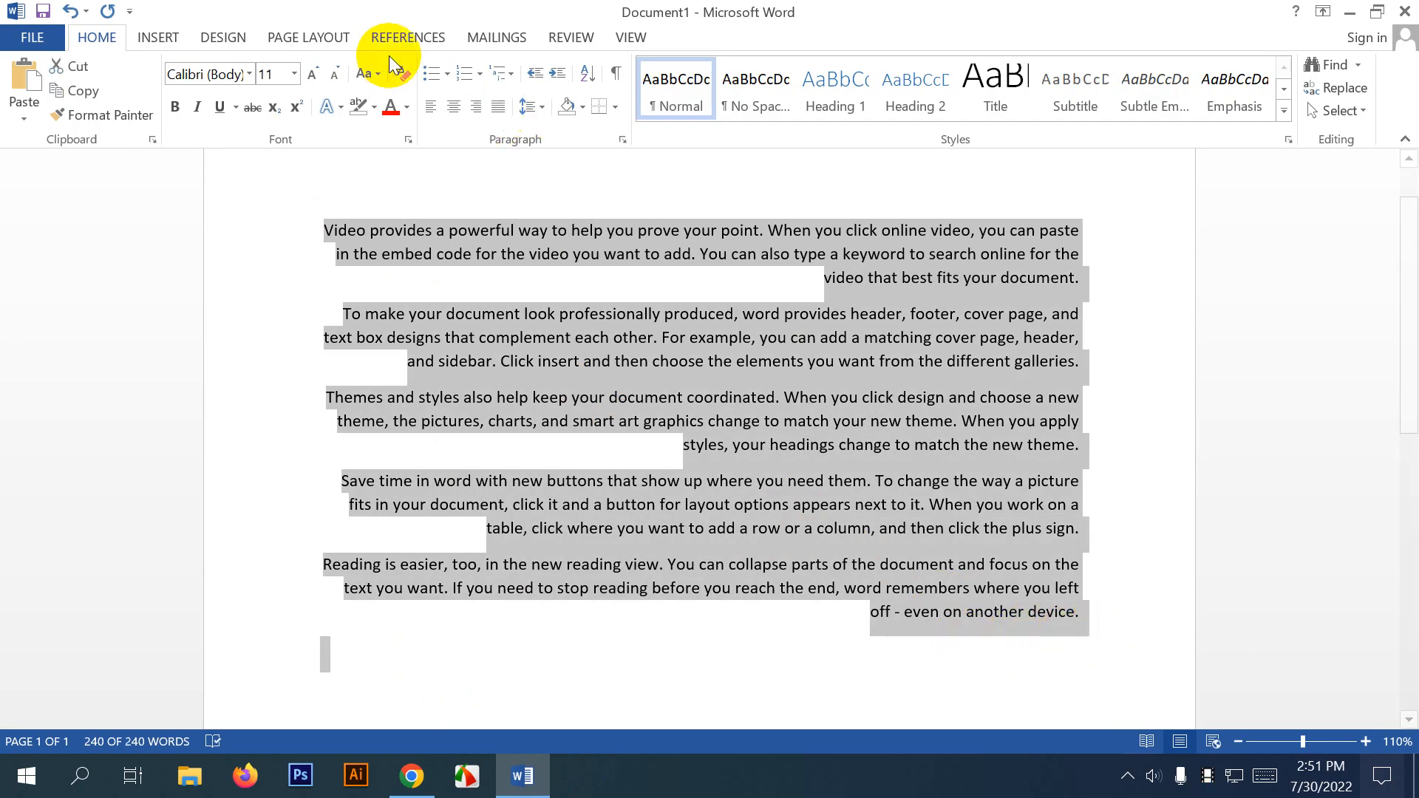
click(458, 104)
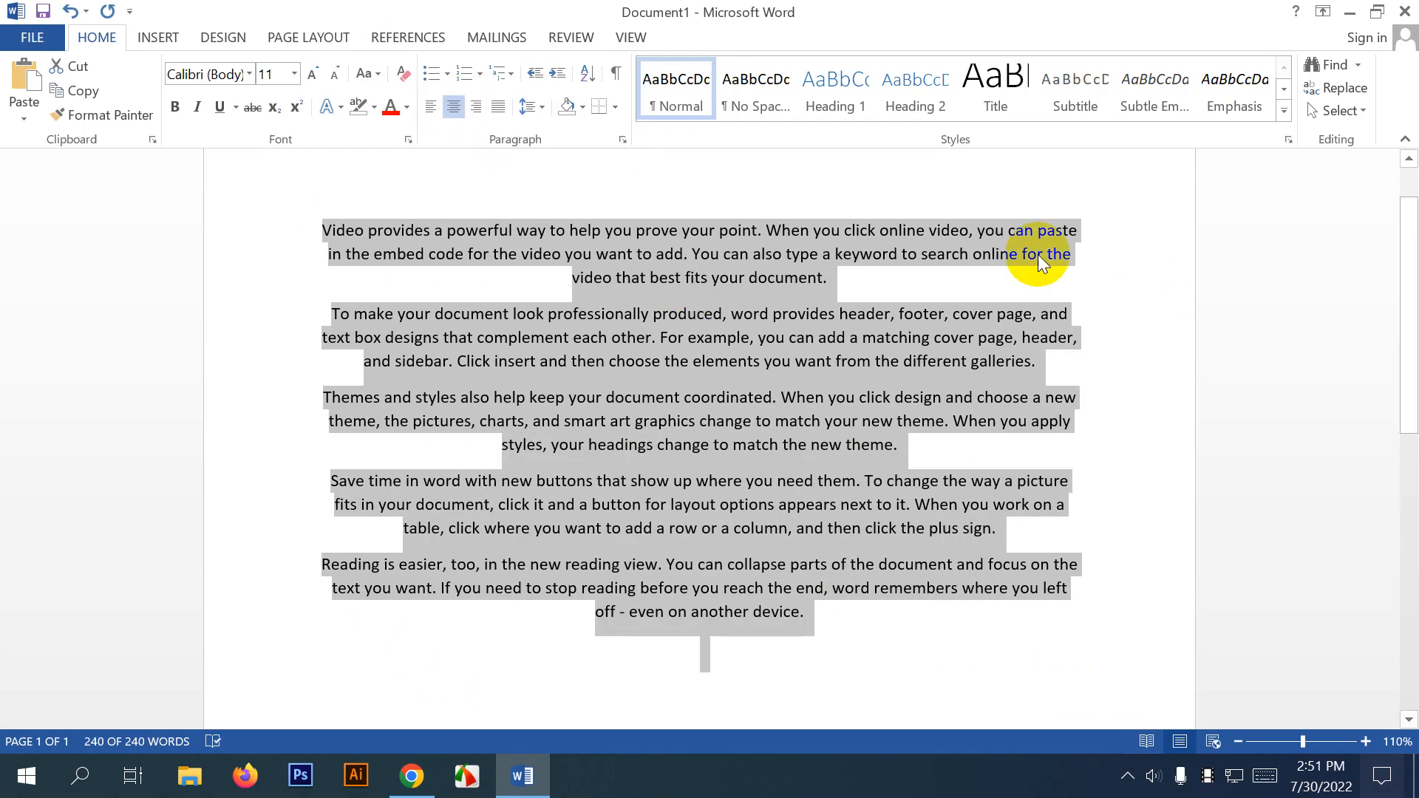
click(1041, 275)
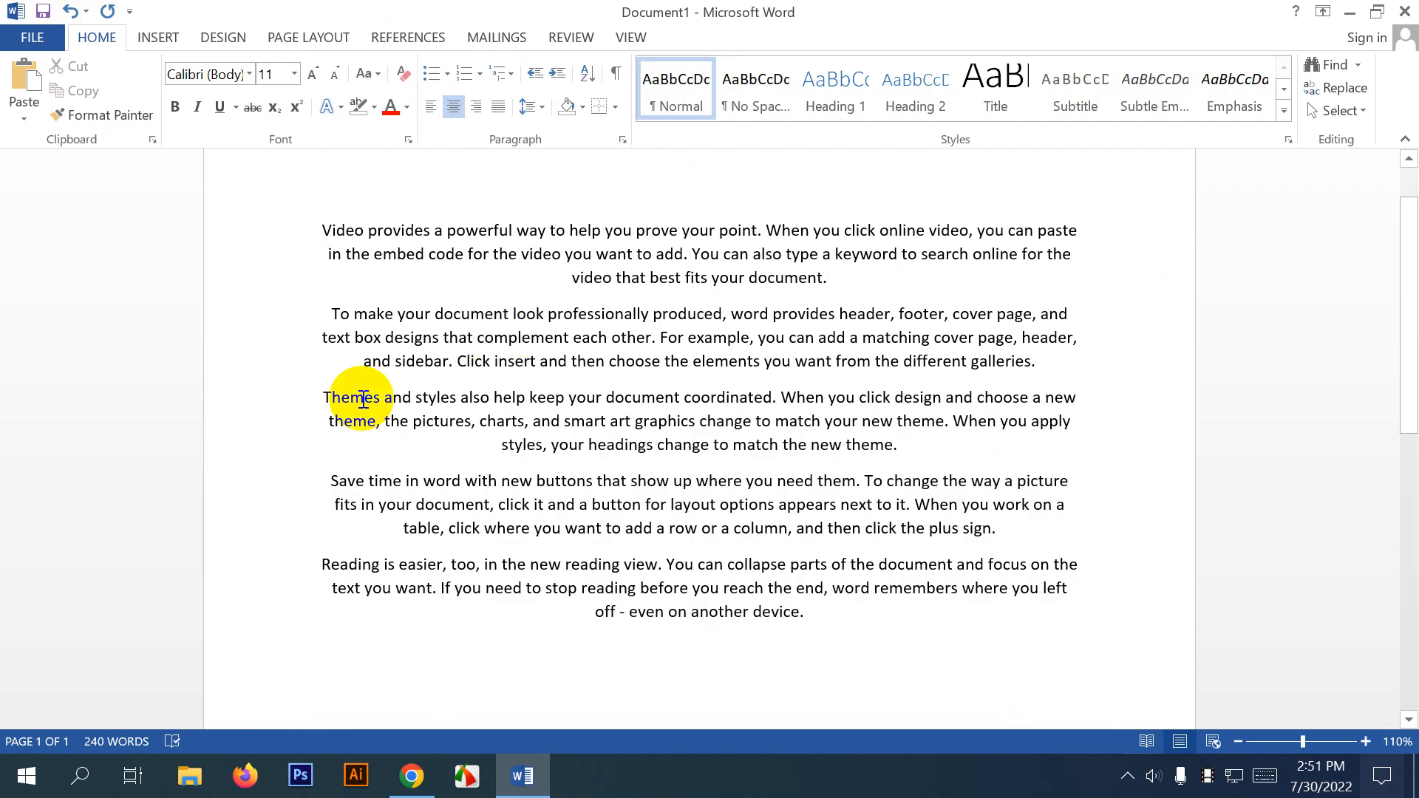
Left-align the five paragraphs, delete all the text, and place the cursor at the left margin of the blank page.
drag(291, 228, 830, 628)
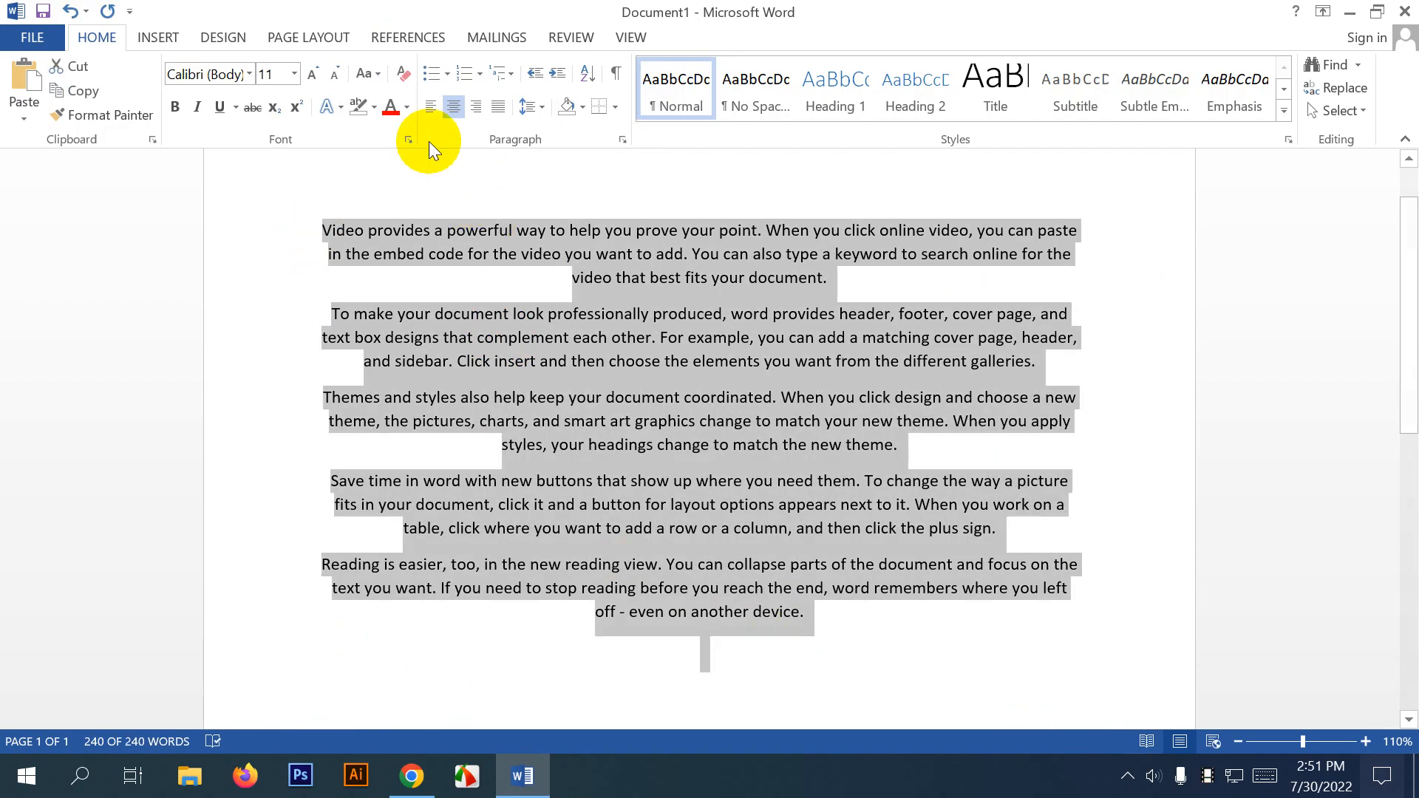
click(428, 115)
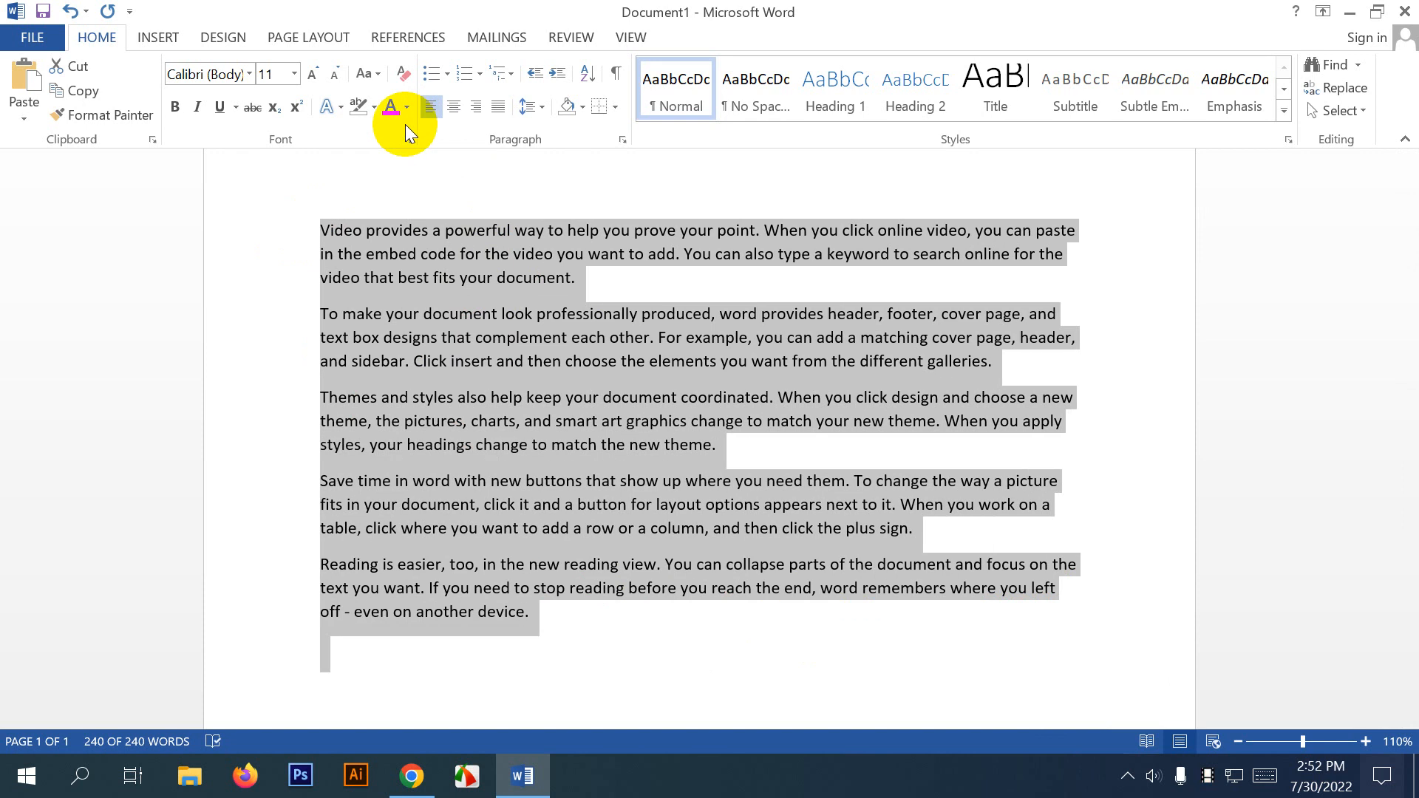
key(Delete)
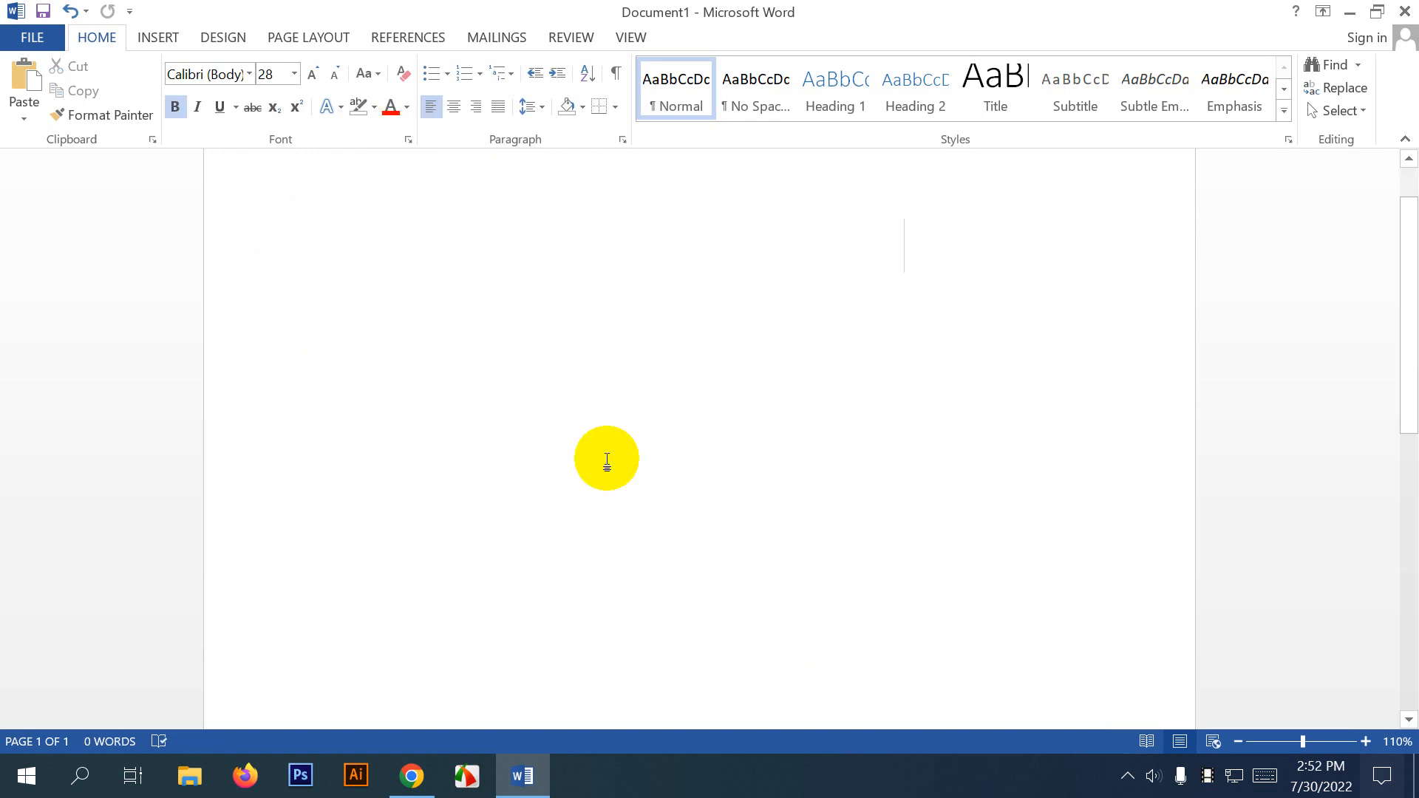
double_click(352, 225)
click(359, 236)
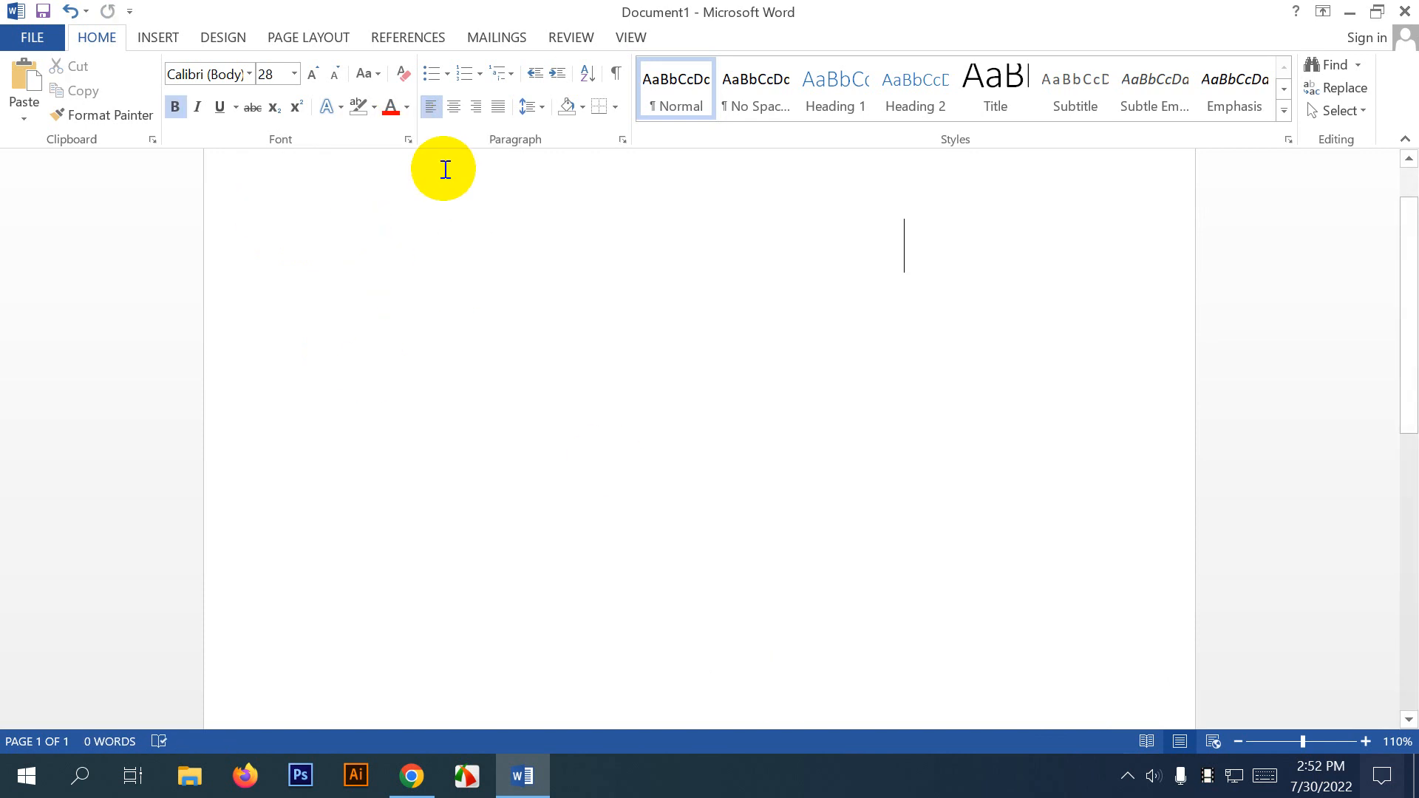
key(ctrl+z)
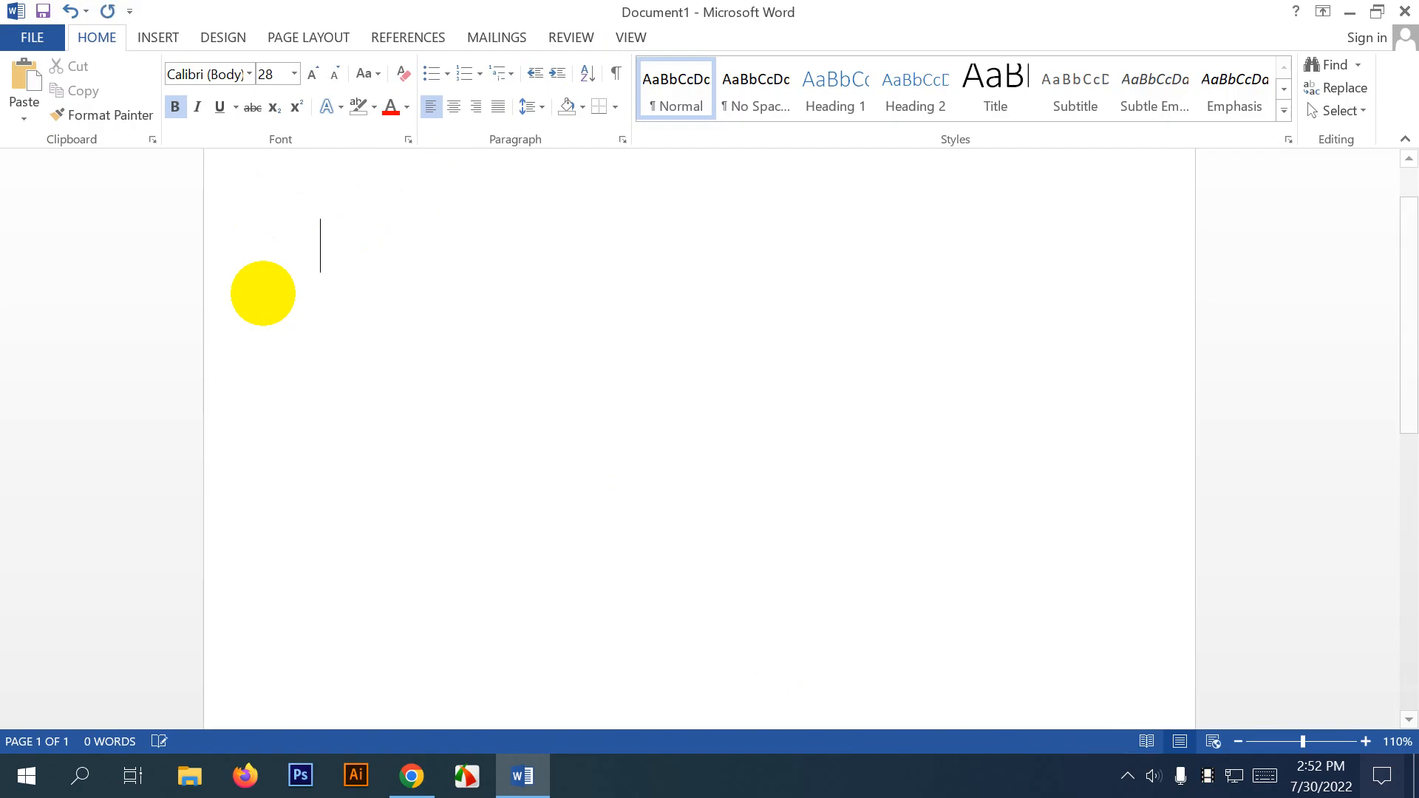
Write "Times" on the blank page and remove its bold formatting and text outline.
text(Times)
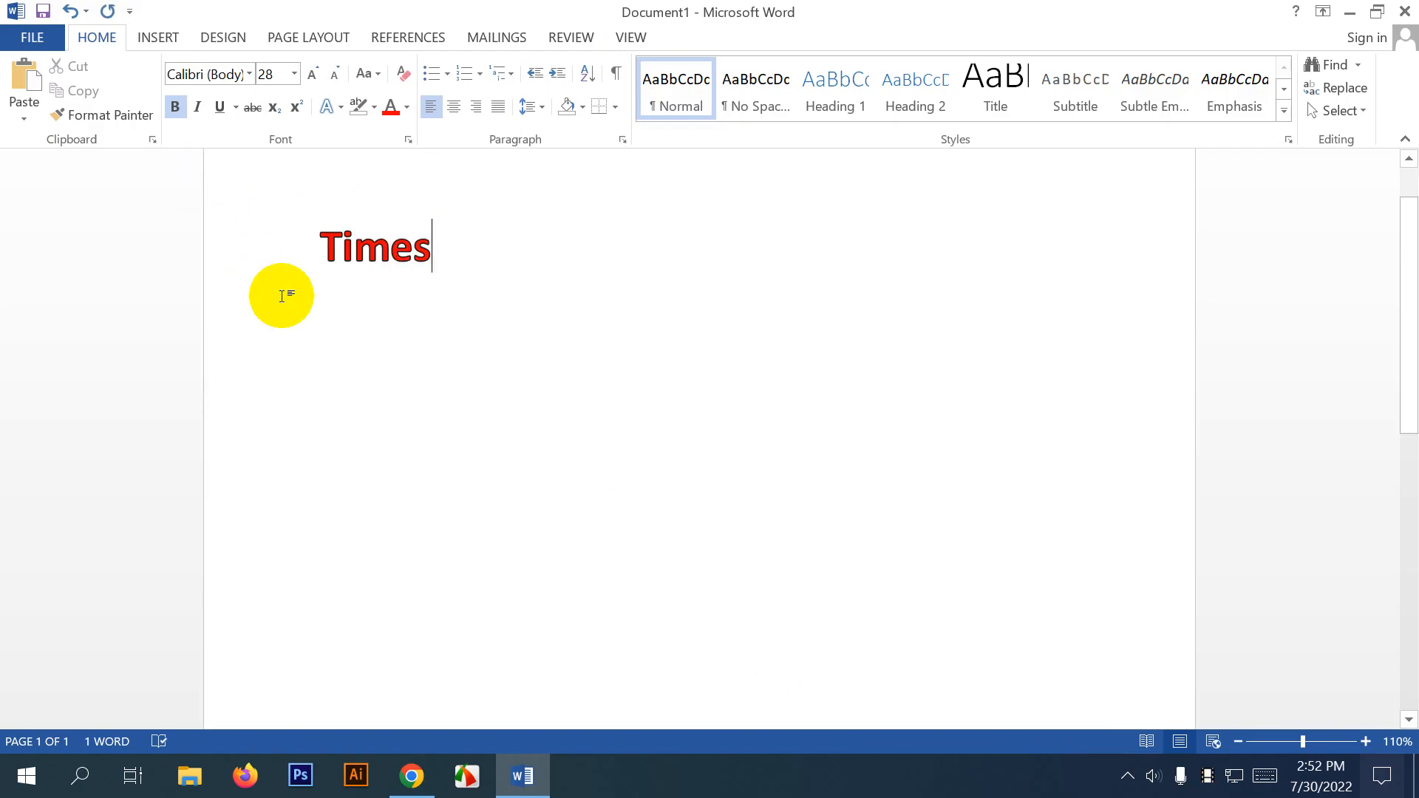
key(ctrl+a)
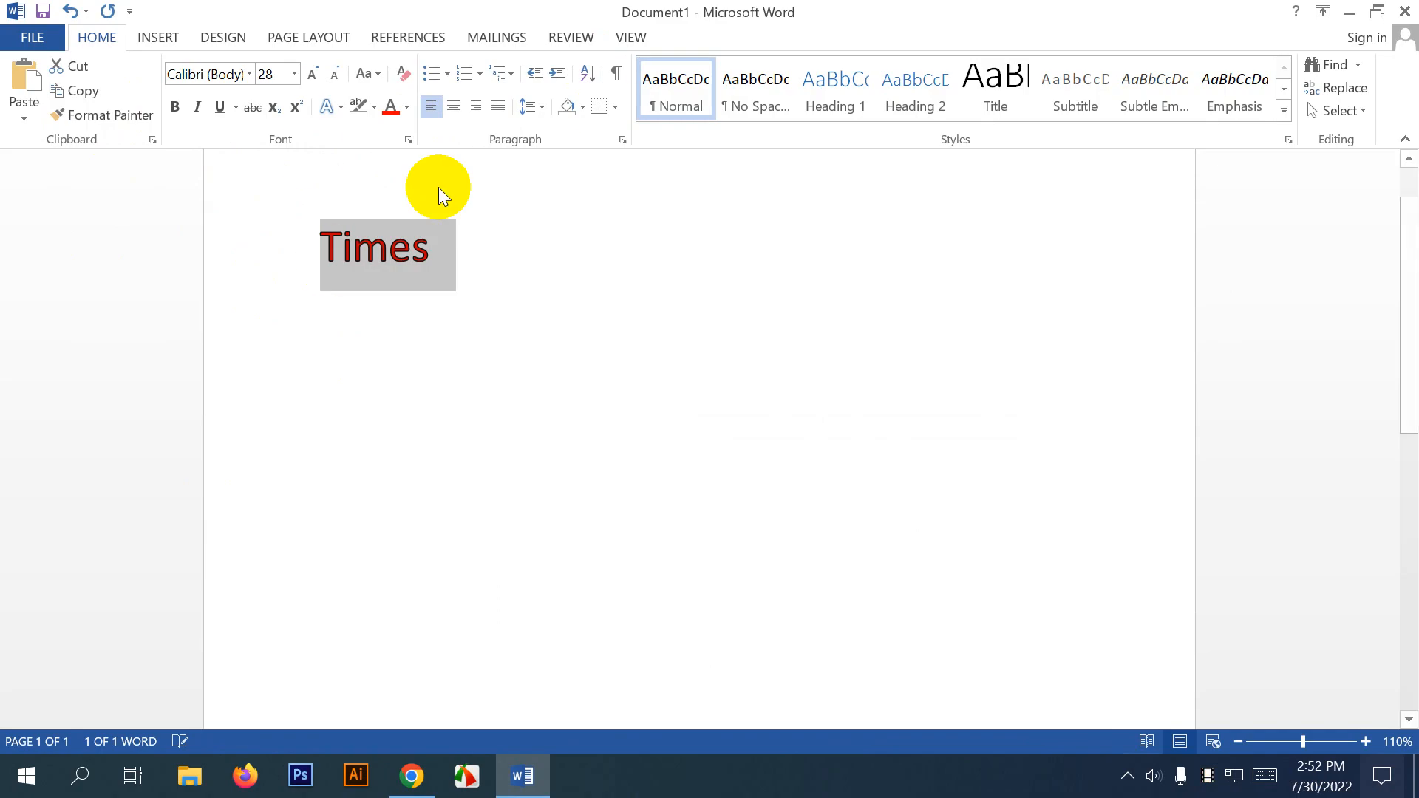
click(341, 107)
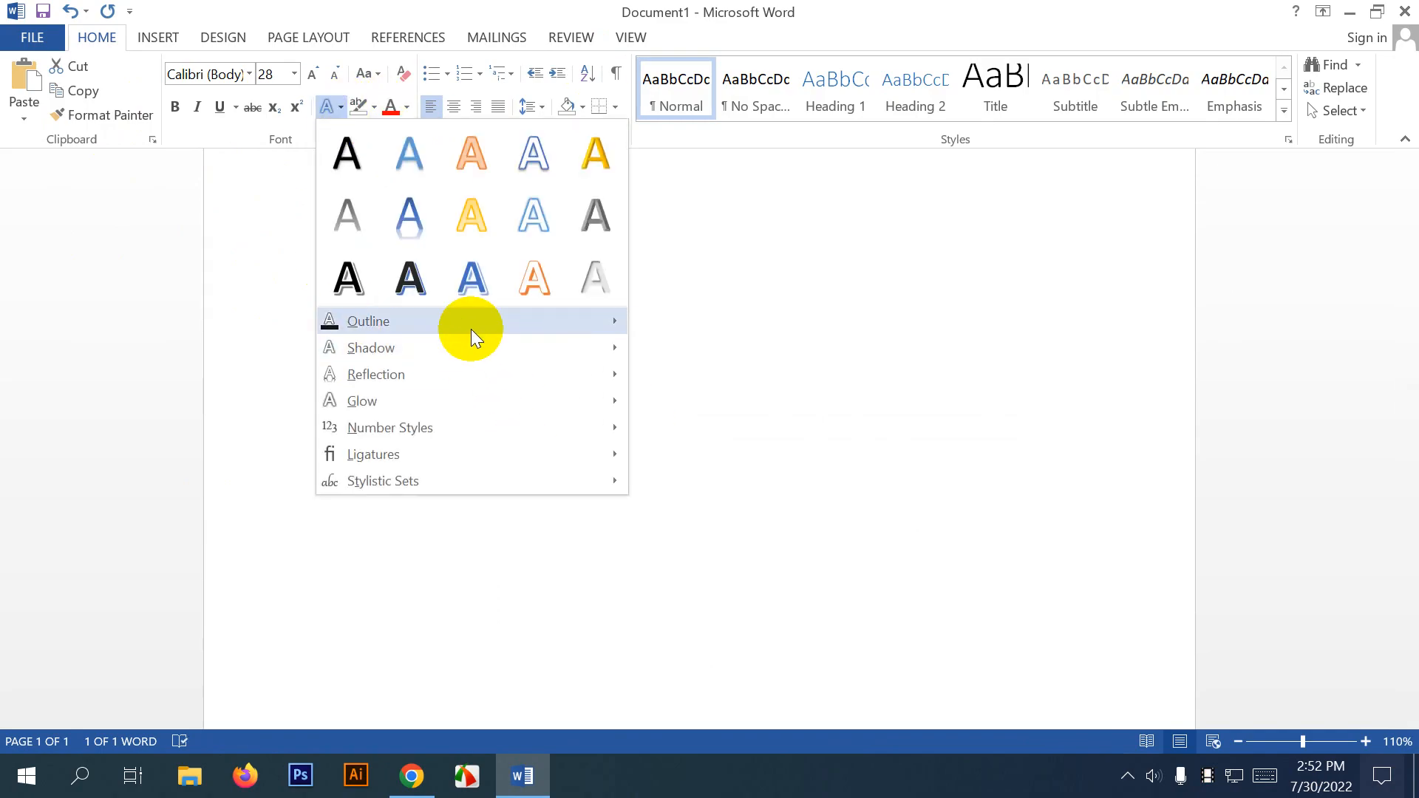
mouse_move(470, 329)
click(694, 502)
click(613, 281)
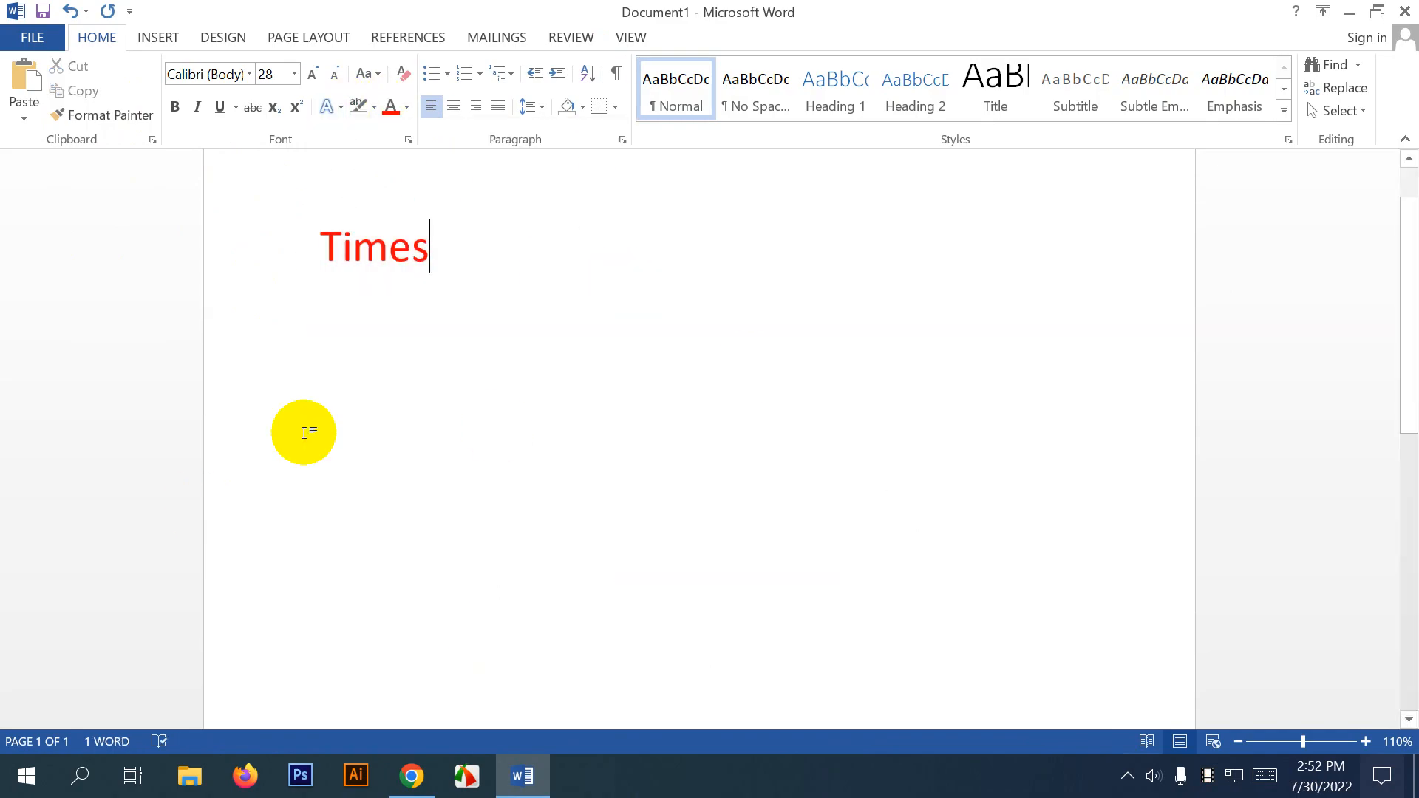
Add the word "it" after "Times" on the left-aligned line.
drag(419, 255, 304, 244)
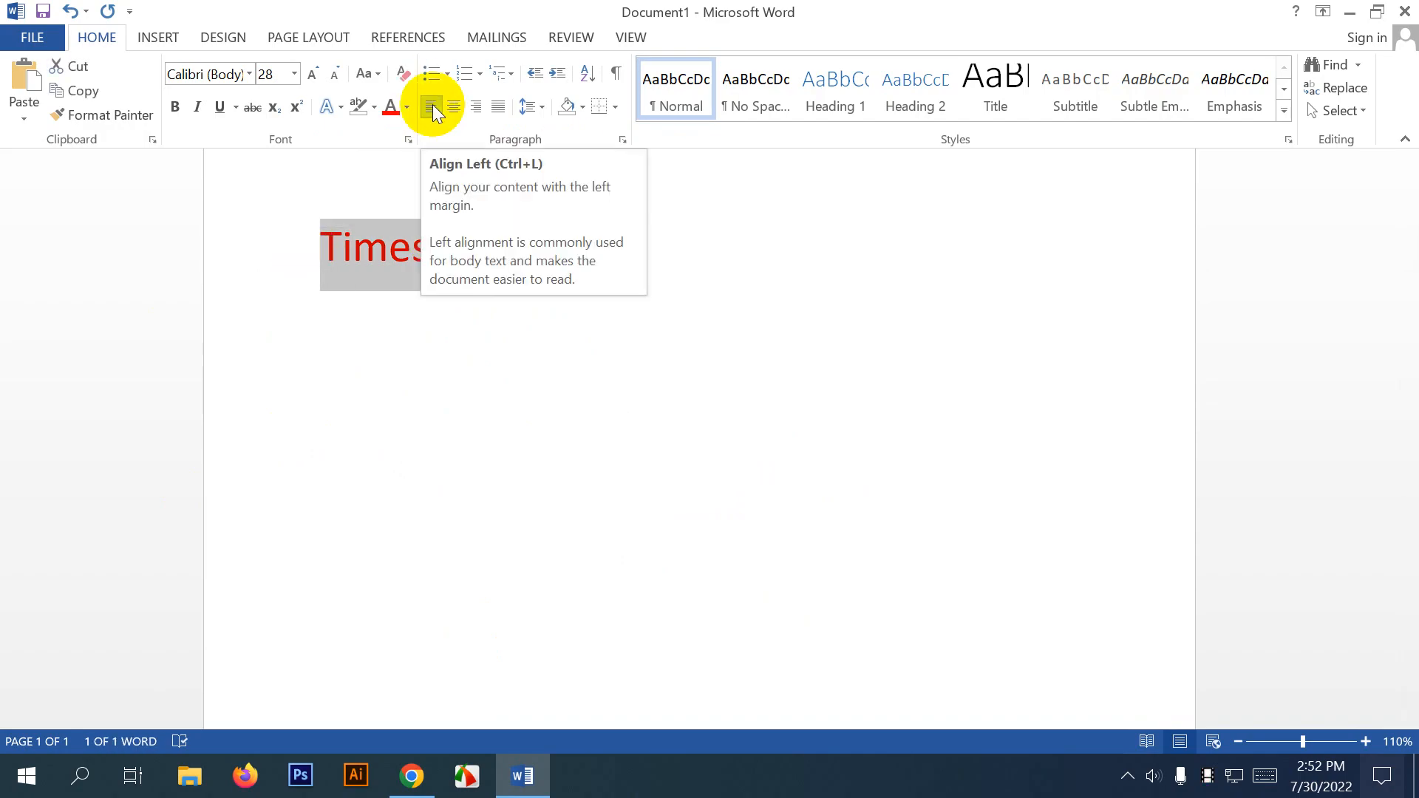
click(443, 269)
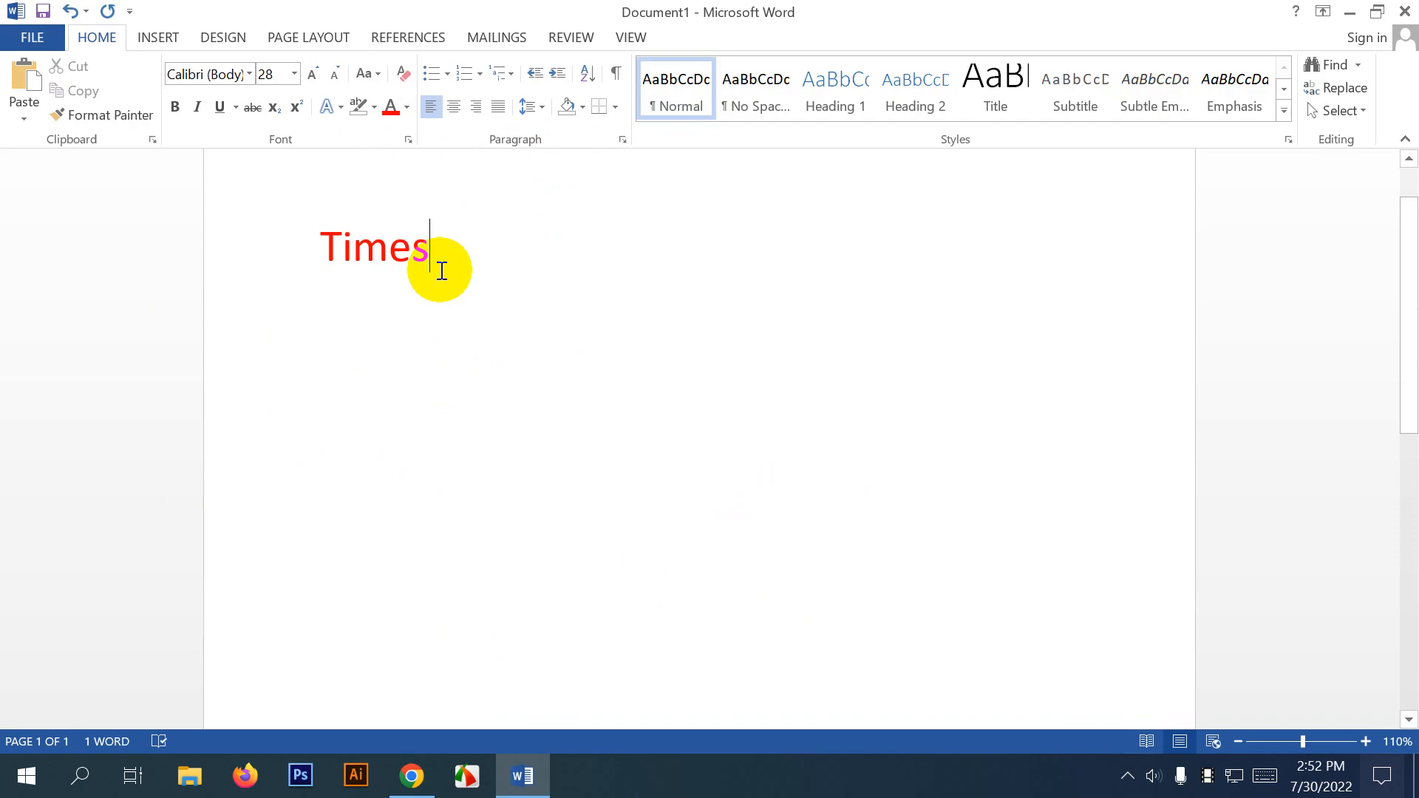
text(it)
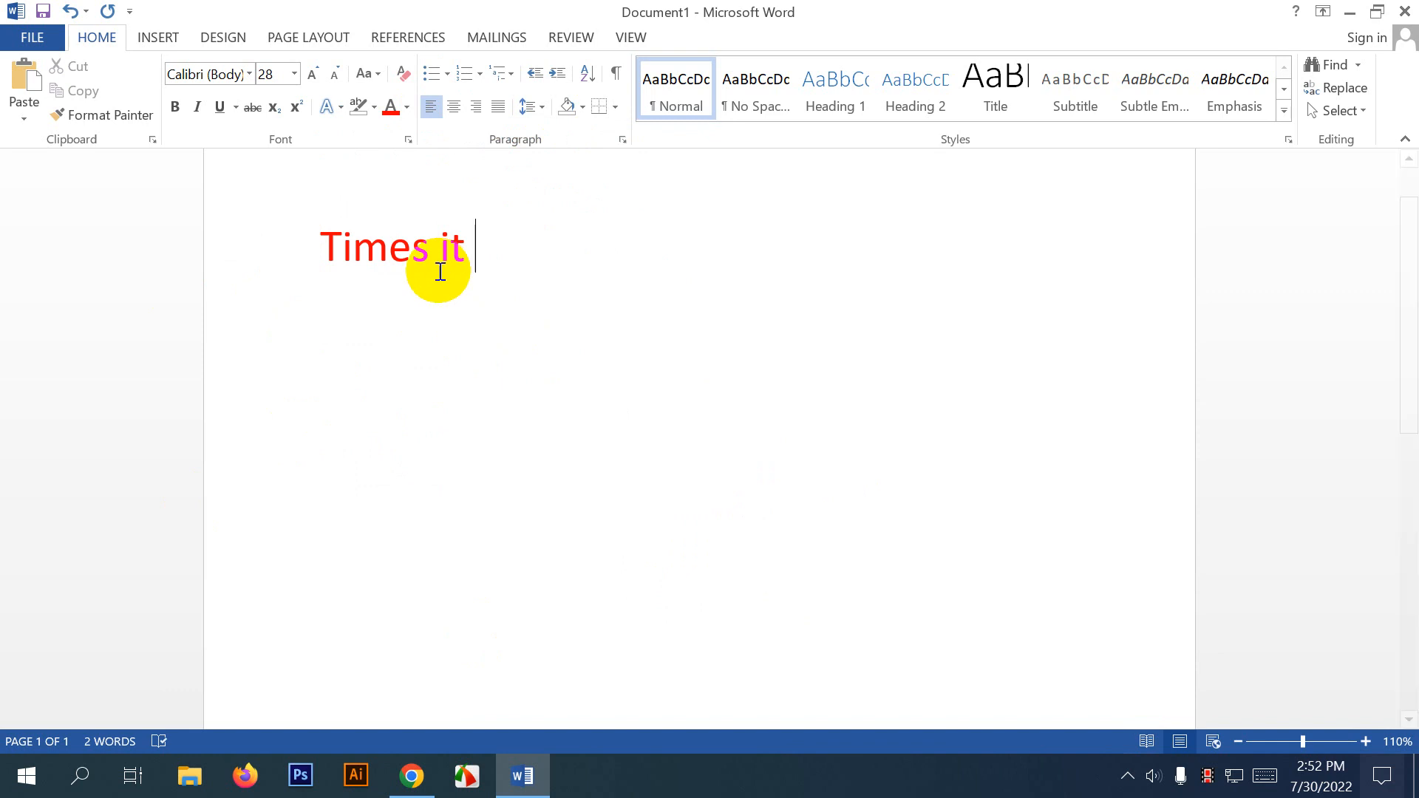
Try left alignment by entering the filler text "hvnkmn,b" after "Times it", and delete the filler.
text(hvnkmn,b)
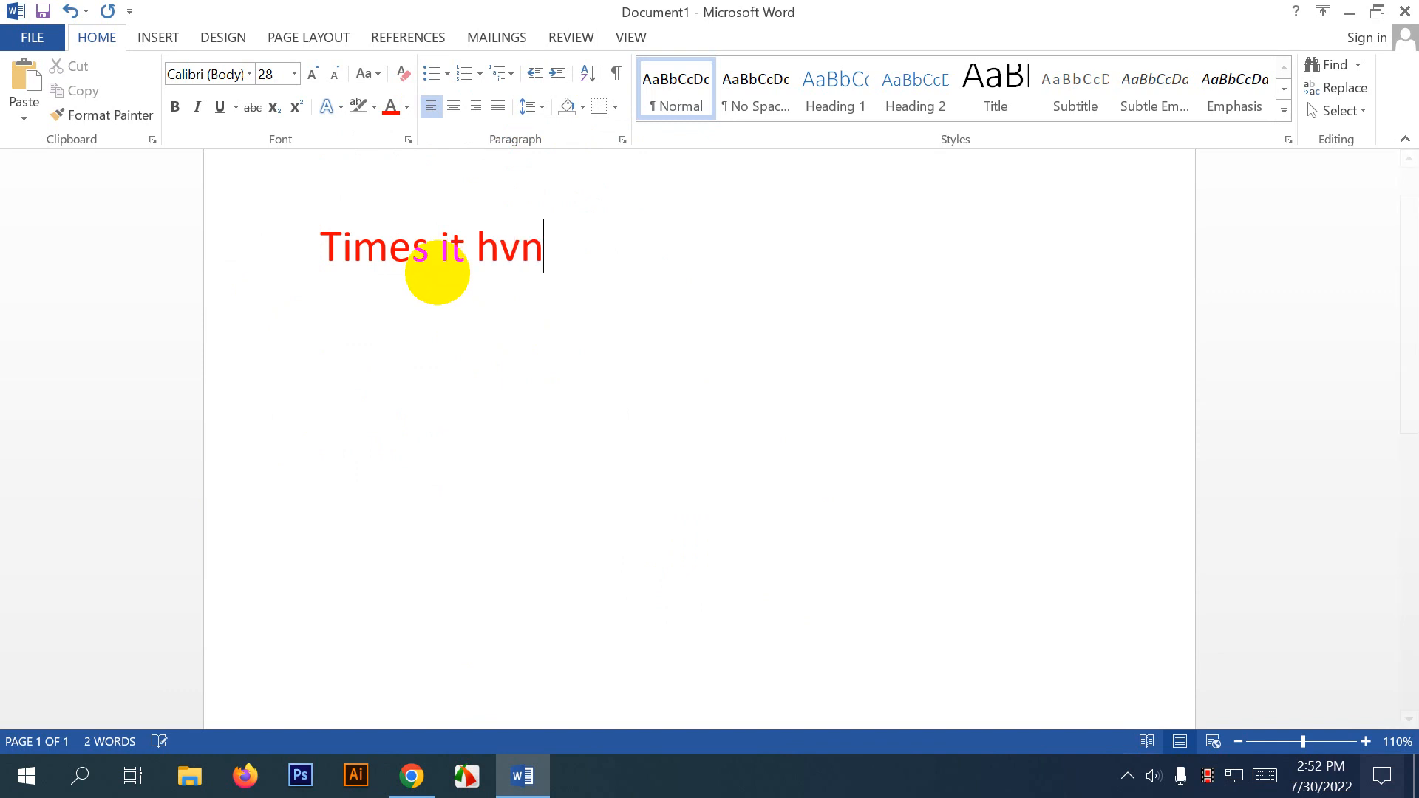
key(BackSpace)
key(BackSpace)
key(BackSpace)
key(BackSpace)
key(BackSpace)
key(BackSpace)
key(BackSpace)
key(BackSpace)
key(BackSpace)
Right-align the "Times it" line and place the cursor at its end.
triple_click(438, 272)
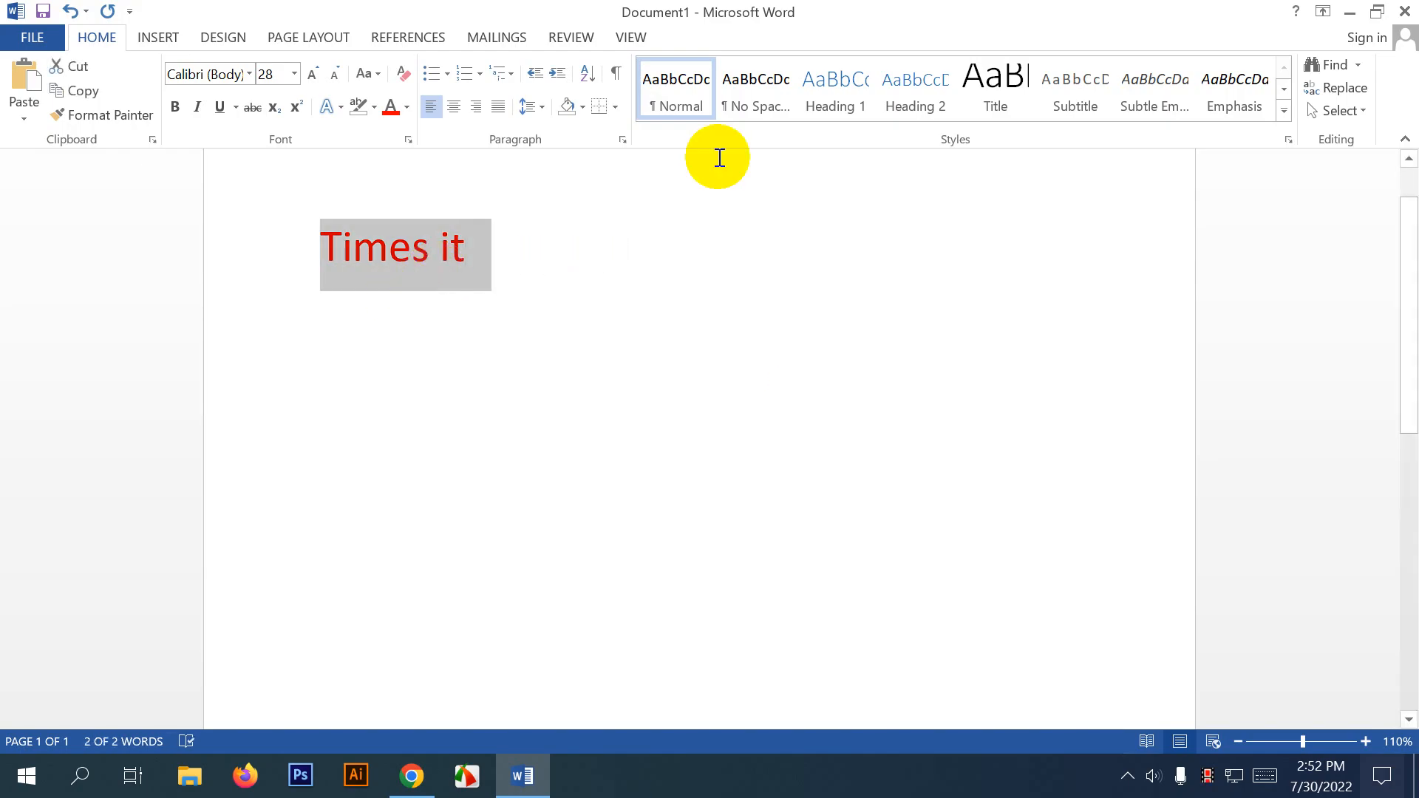
click(477, 108)
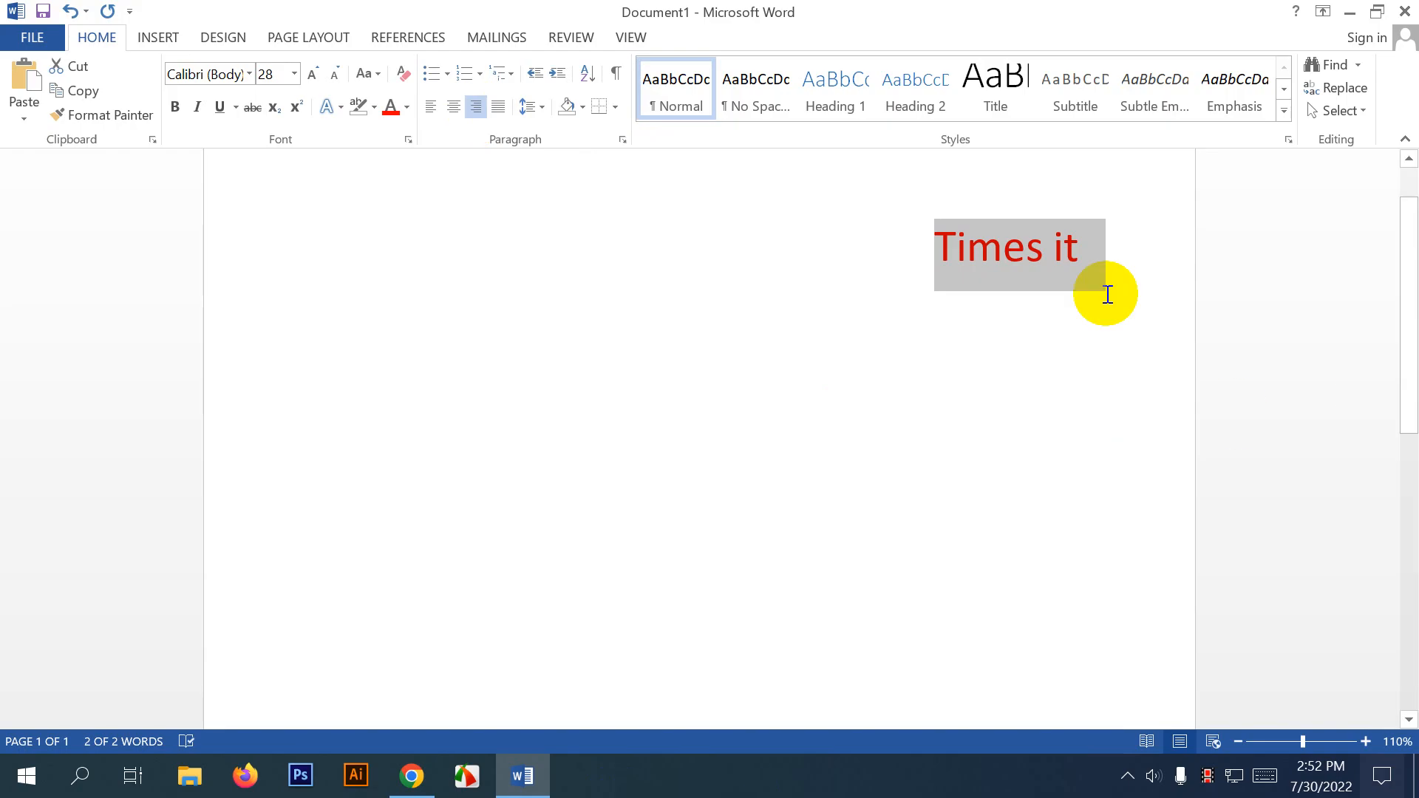
click(1099, 255)
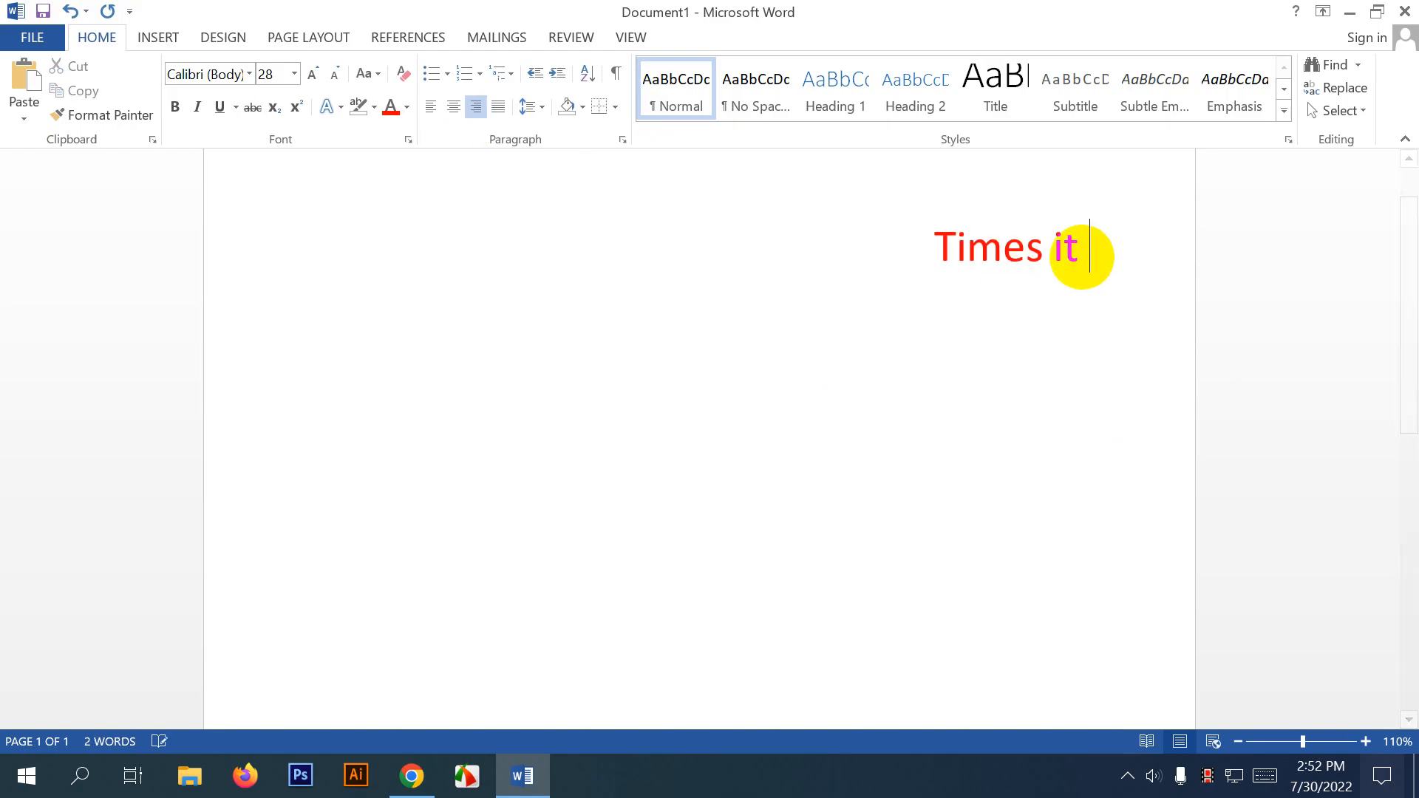
Try right alignment by entering the filler text "jhgjhkgkfj" after "Times it", and delete the filler.
text(jhgjhkgkfj)
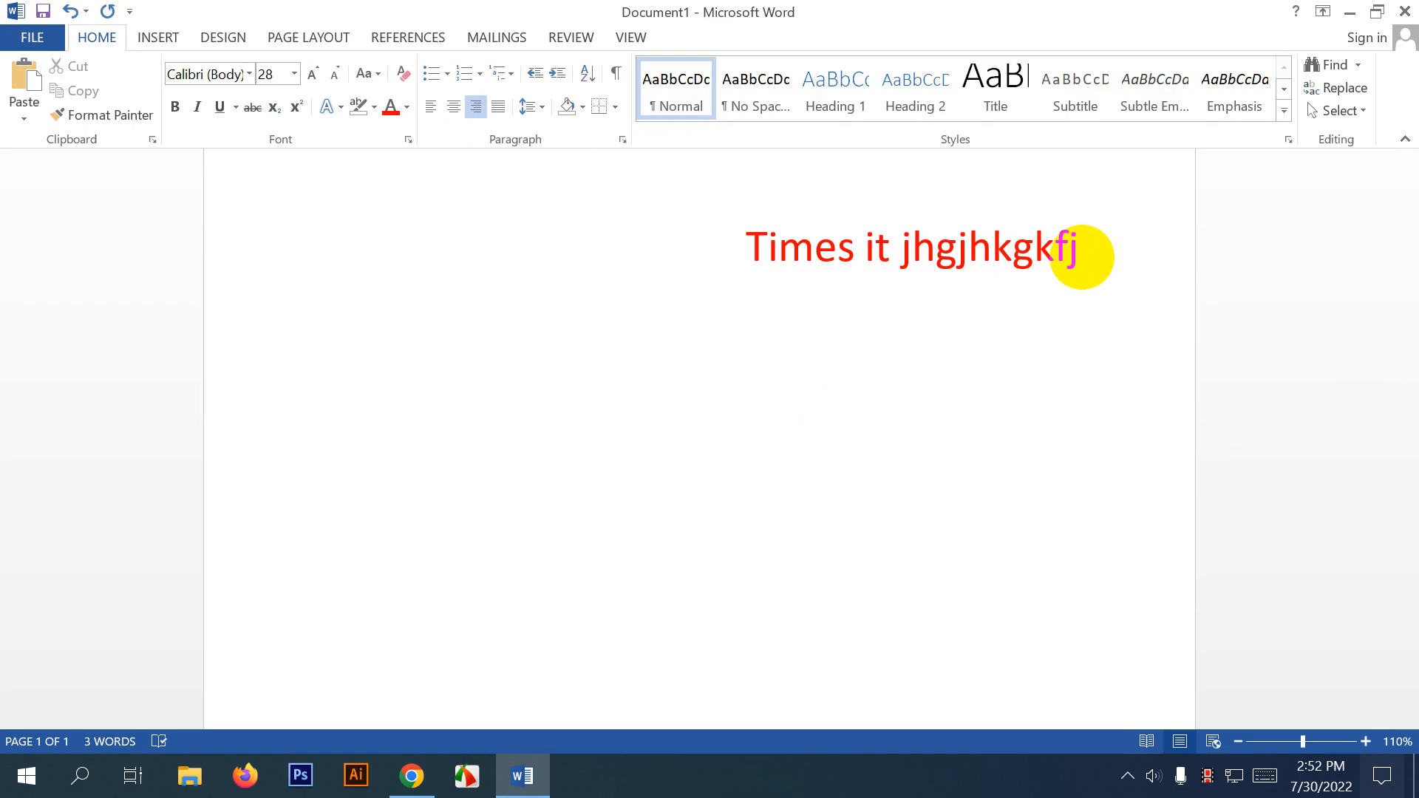
key(BackSpace)
key(BackSpace)
key(BackSpace)
key(BackSpace)
key(BackSpace)
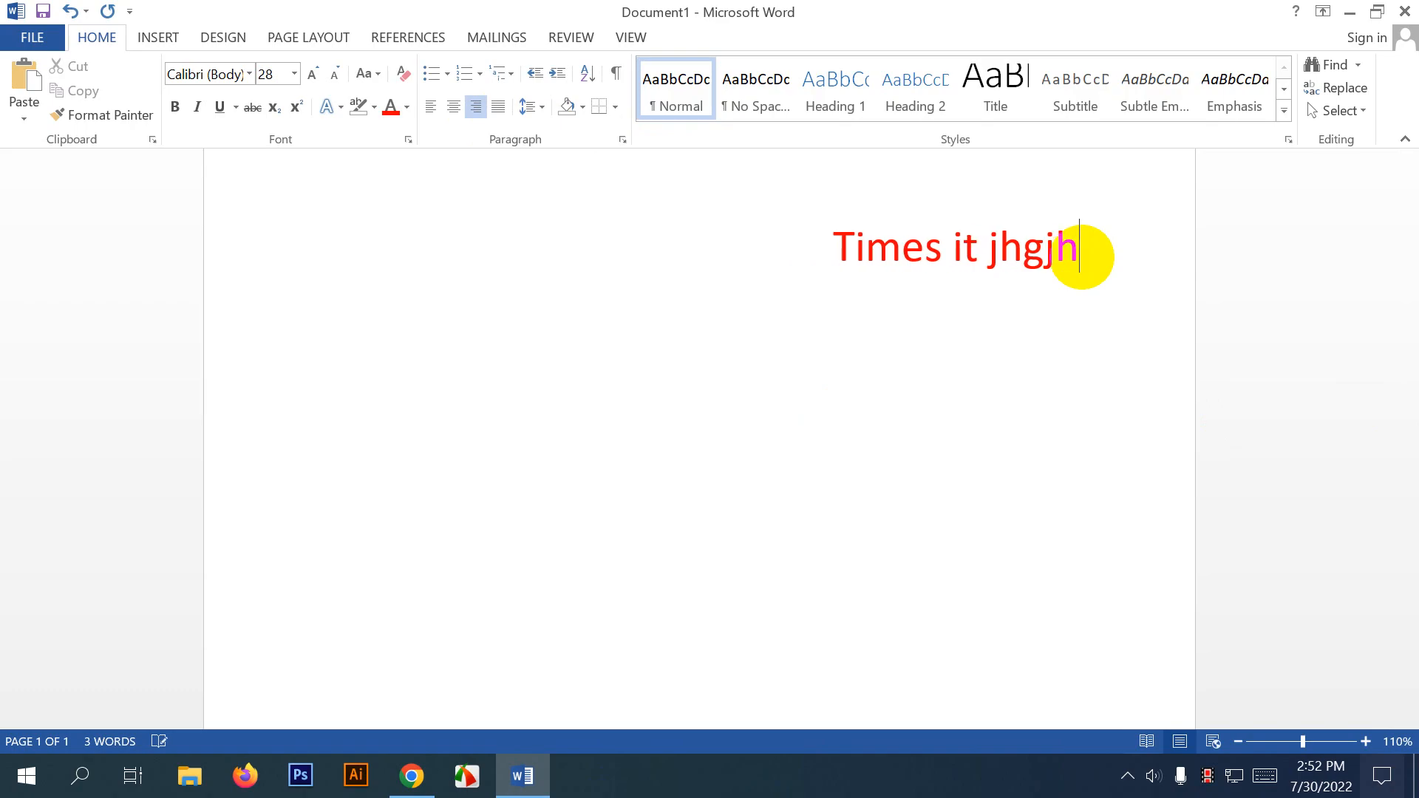
key(BackSpace)
key(BackSpace)
key(BackSpace)
key(BackSpace)
key(BackSpace)
key(BackSpace)
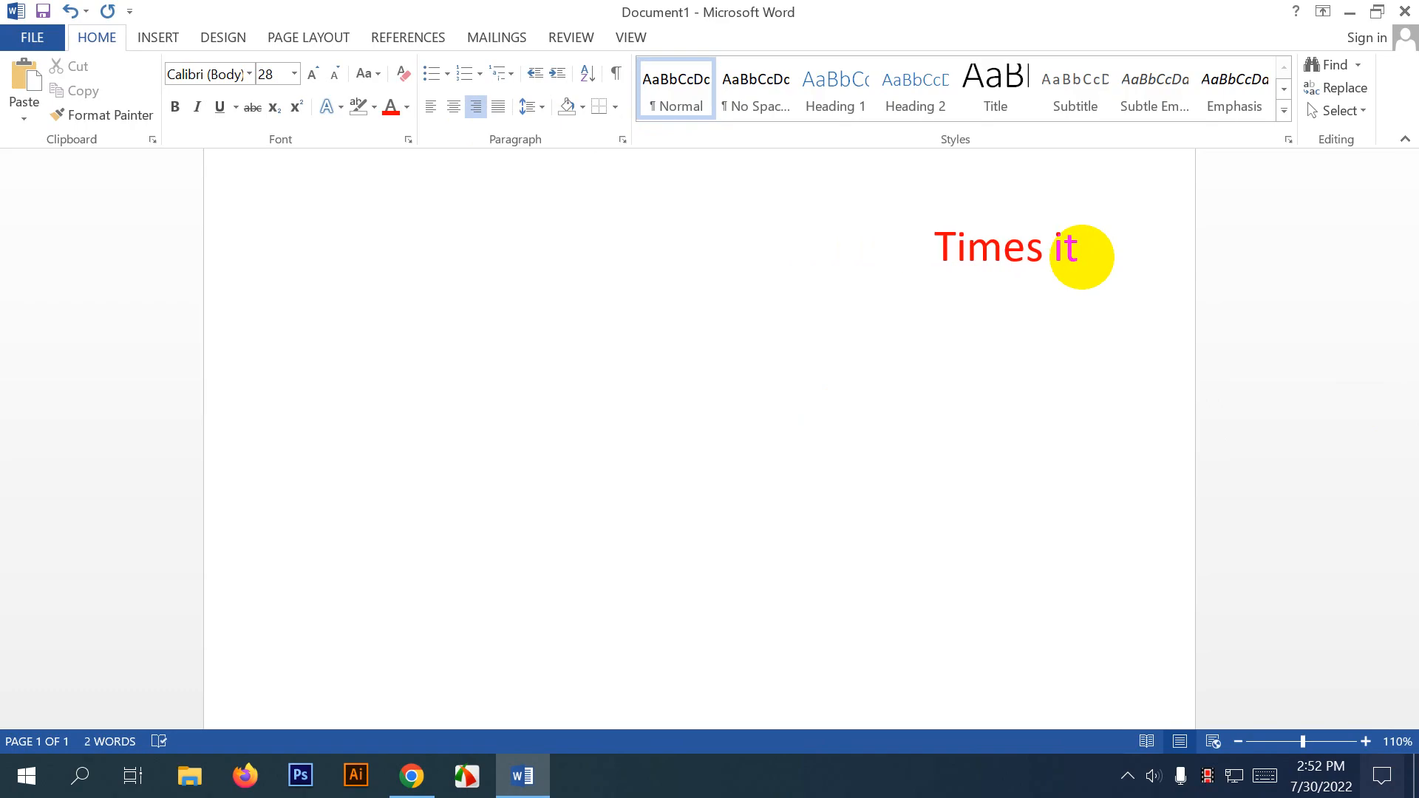
Centre the "Times it" line and add the filler text "jgjhg" at its end.
triple_click(1082, 258)
click(453, 107)
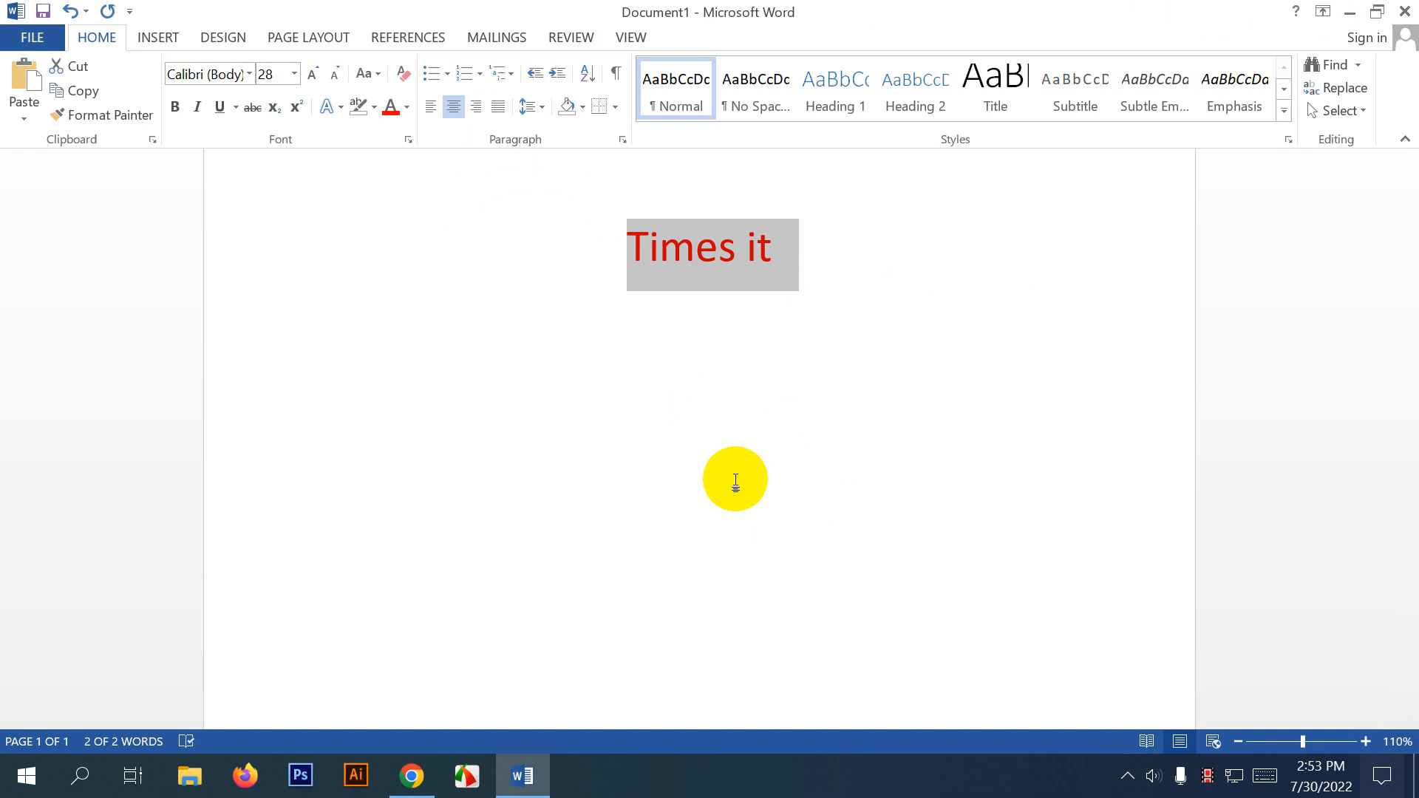
key(Right)
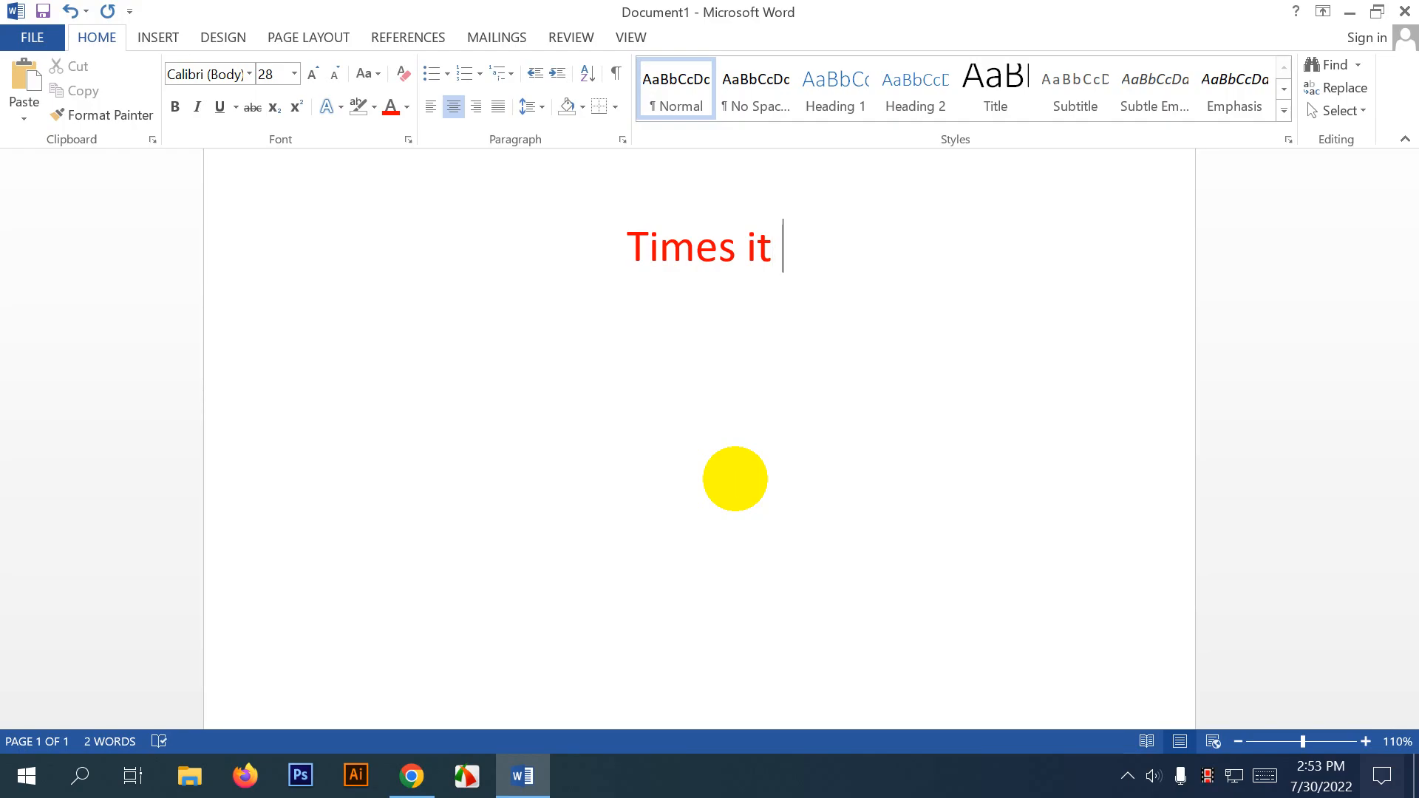
text(jgjhg)
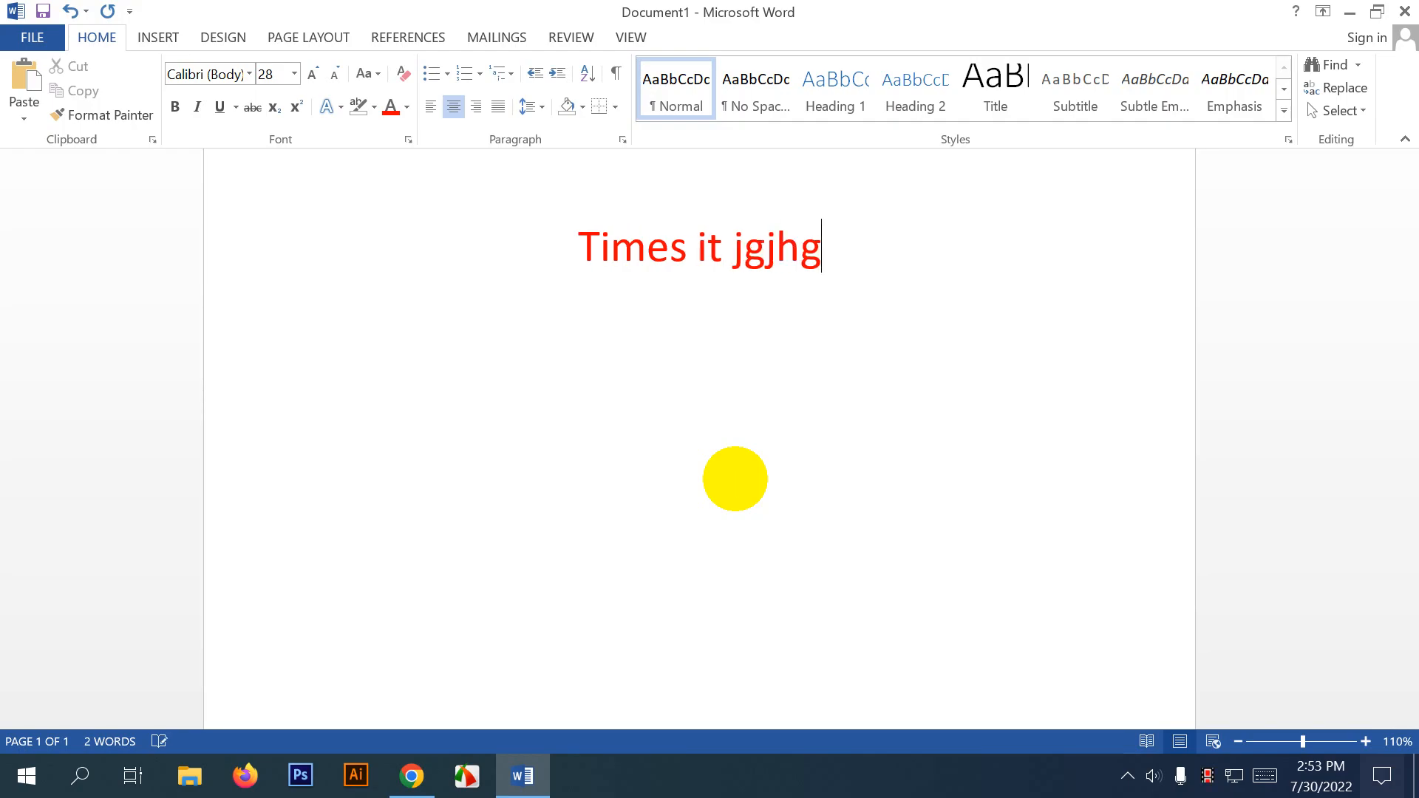
Extend the centred line with random filler letters, then trim it back to "Times it jgjhggjh".
text(gjhgjhggjhkgjhgjhg)
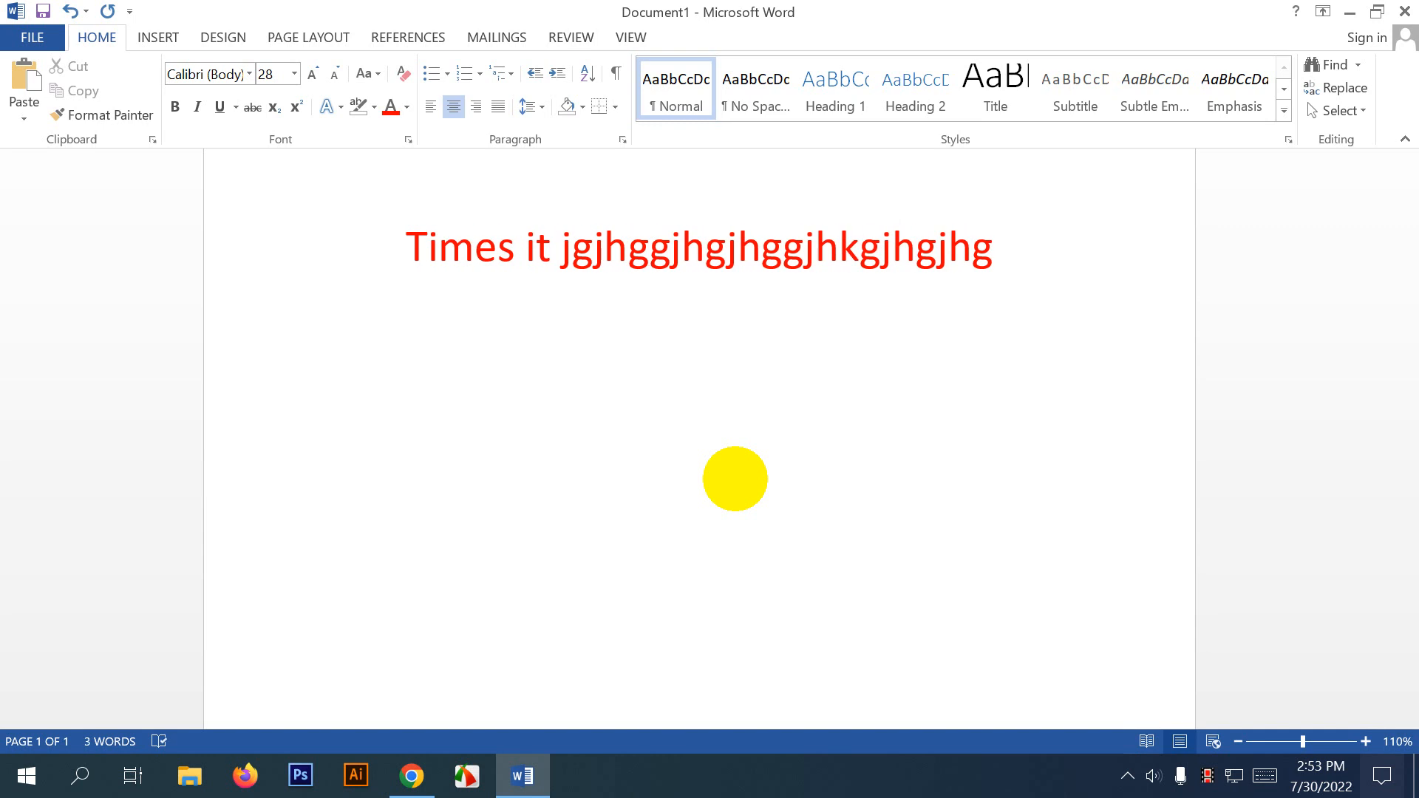
key(BackSpace)
key(BackSpace)
key(BackSpace)
key(BackSpace)
key(BackSpace)
key(BackSpace)
key(BackSpace)
key(BackSpace)
key(BackSpace)
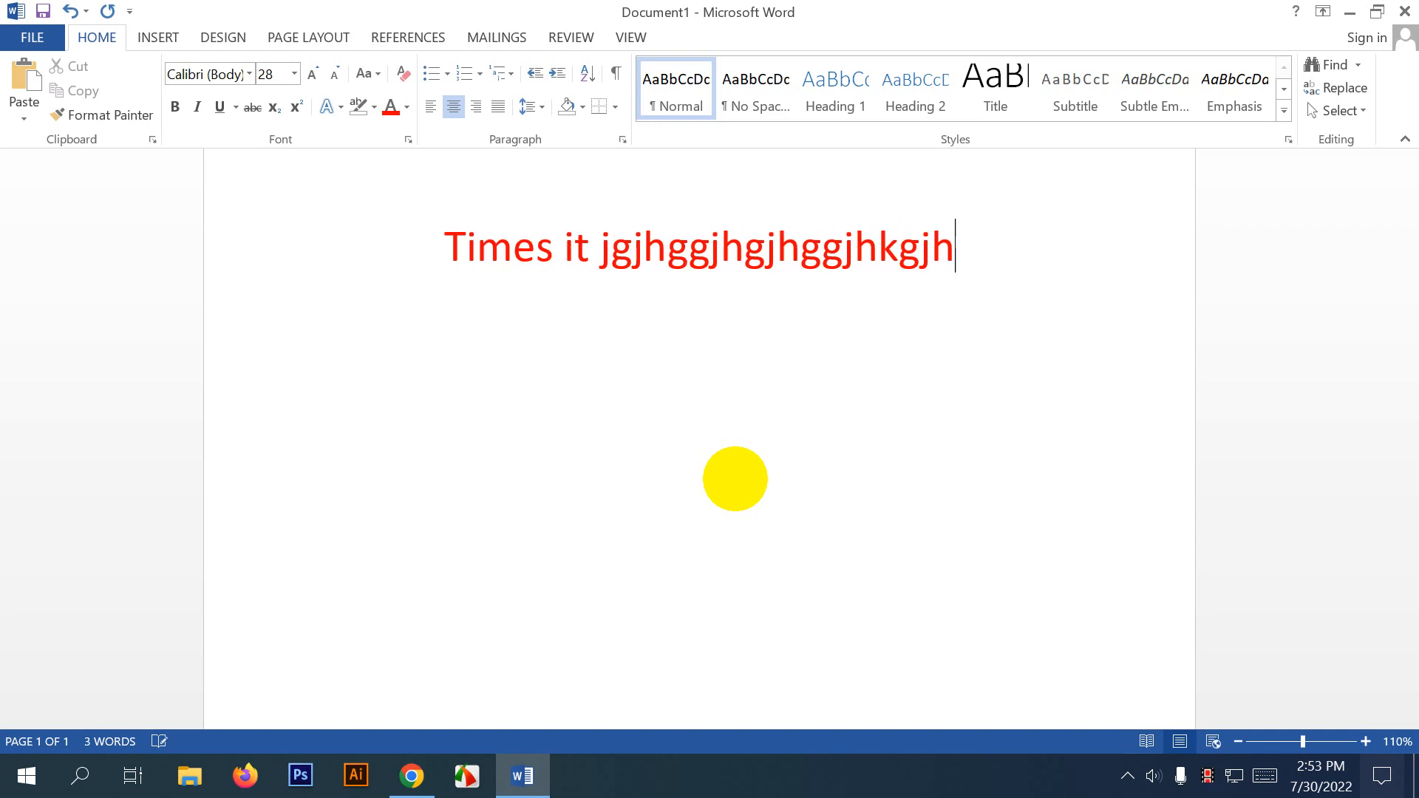
key(BackSpace)
key(BackSpace)
key(BackSpace)
key(BackSpace)
key(BackSpace)
key(BackSpace)
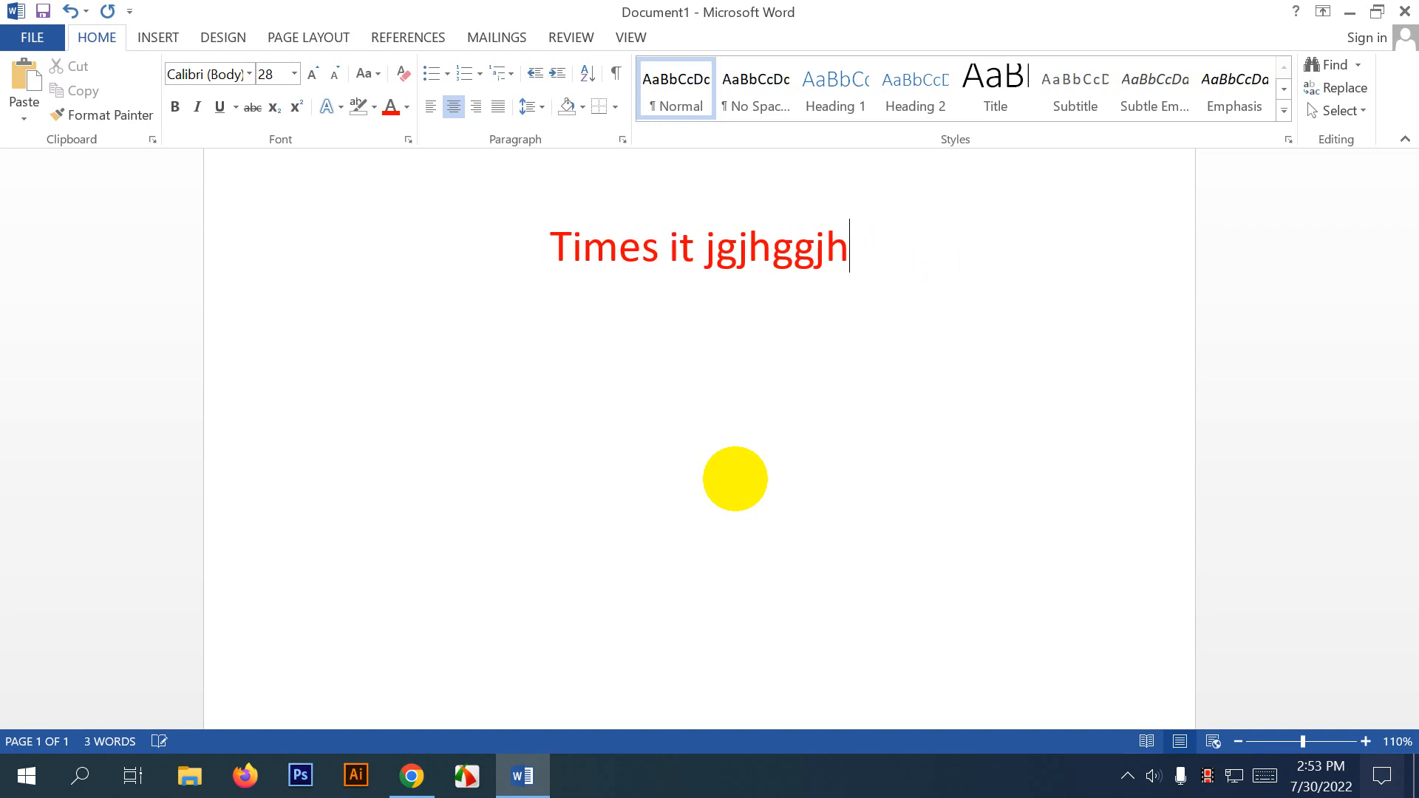
Add two more centred lines below, reading "jhggfghfghfghf" and "khgjhghgghfkghf".
key(Return)
text(jhggfghfghfghf)
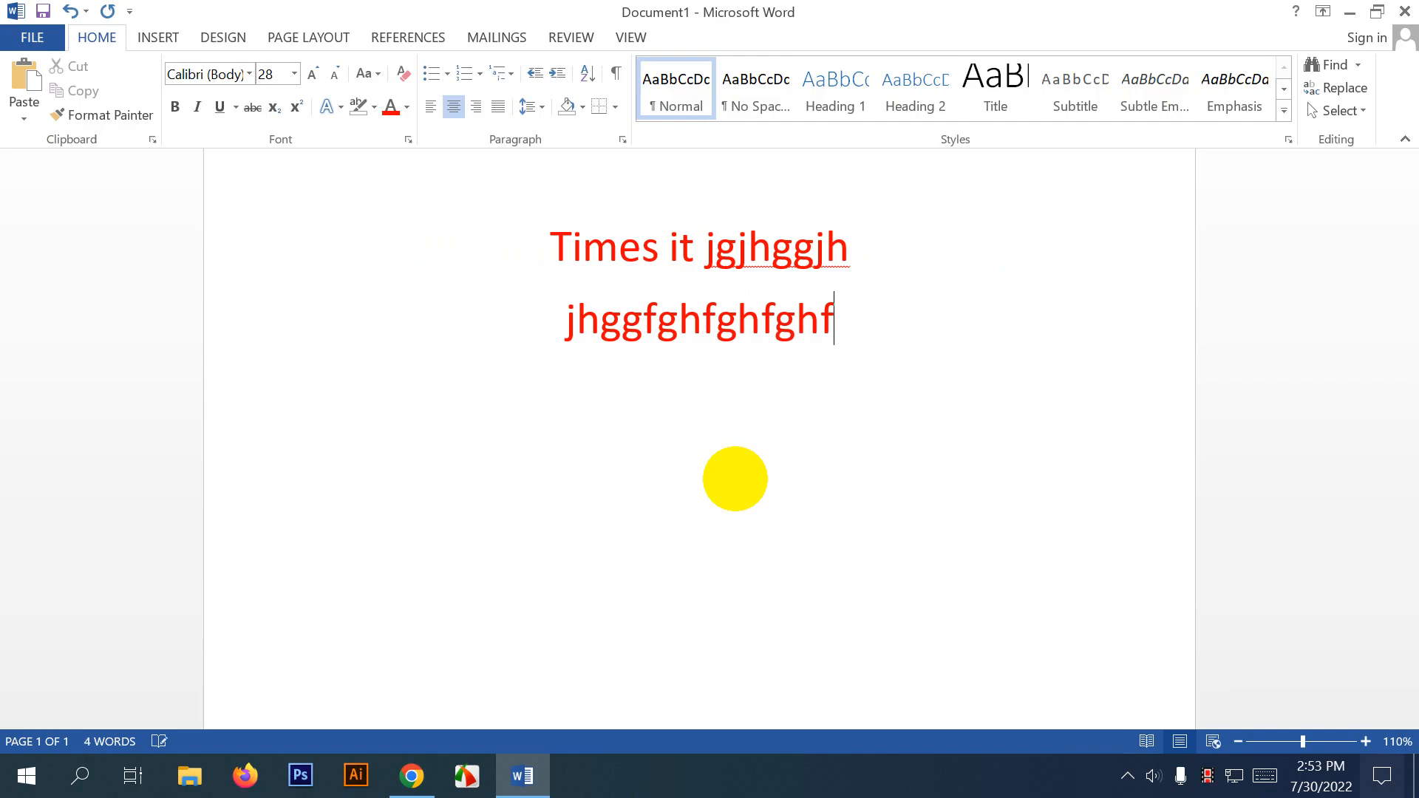
key(Return)
text(khgjhghgghfkghf)
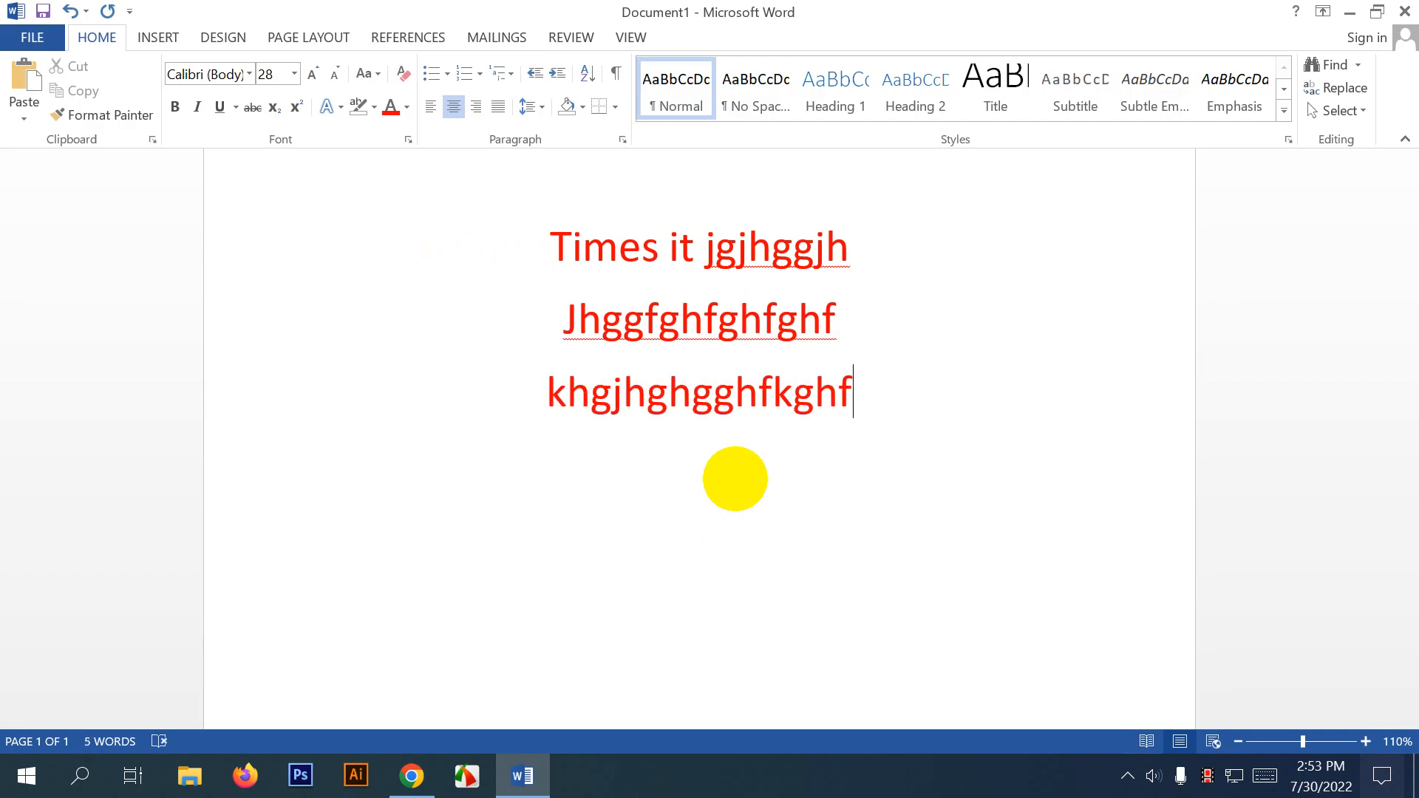
Delete all the centred text and set the empty paragraph to left alignment.
key(ctrl+a)
key(Delete)
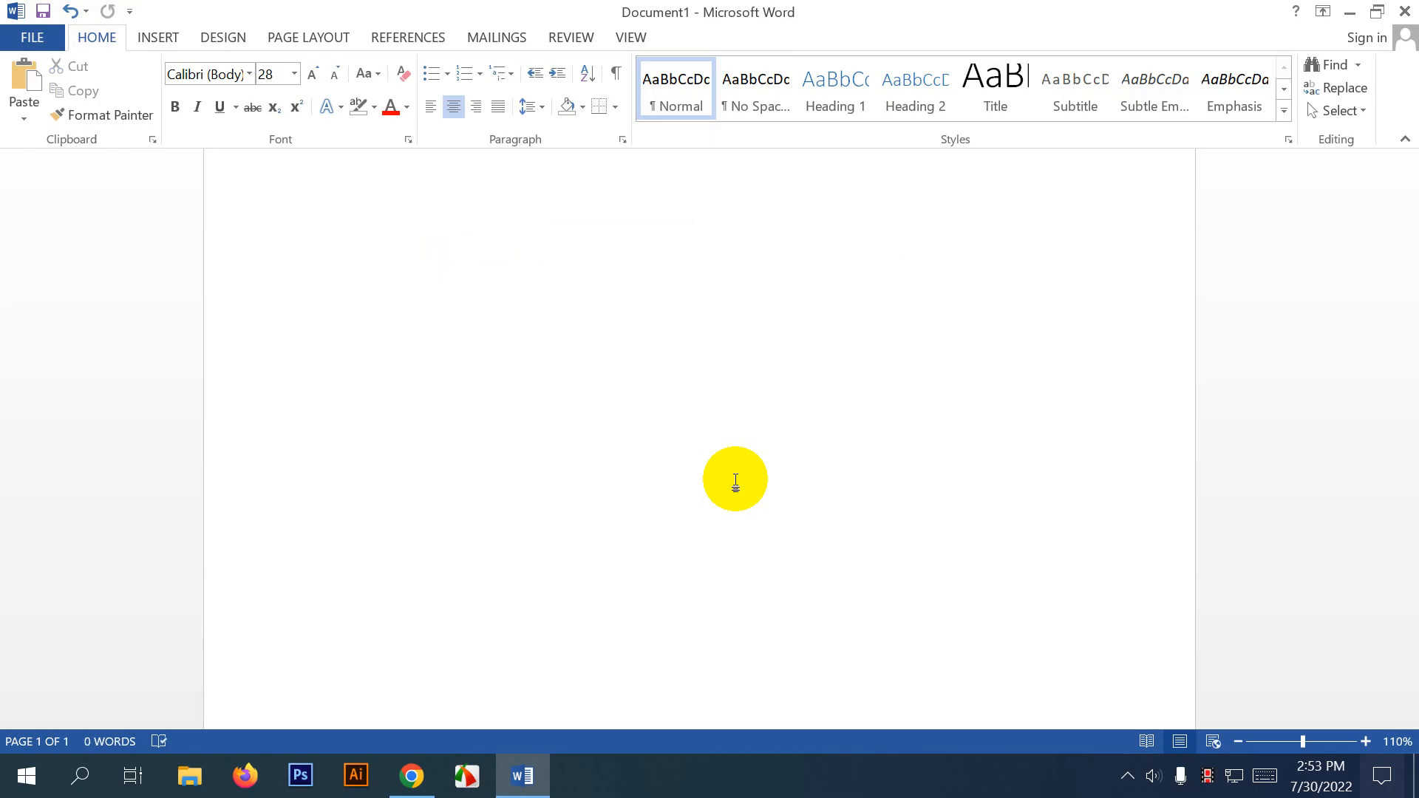
key(ctrl+l)
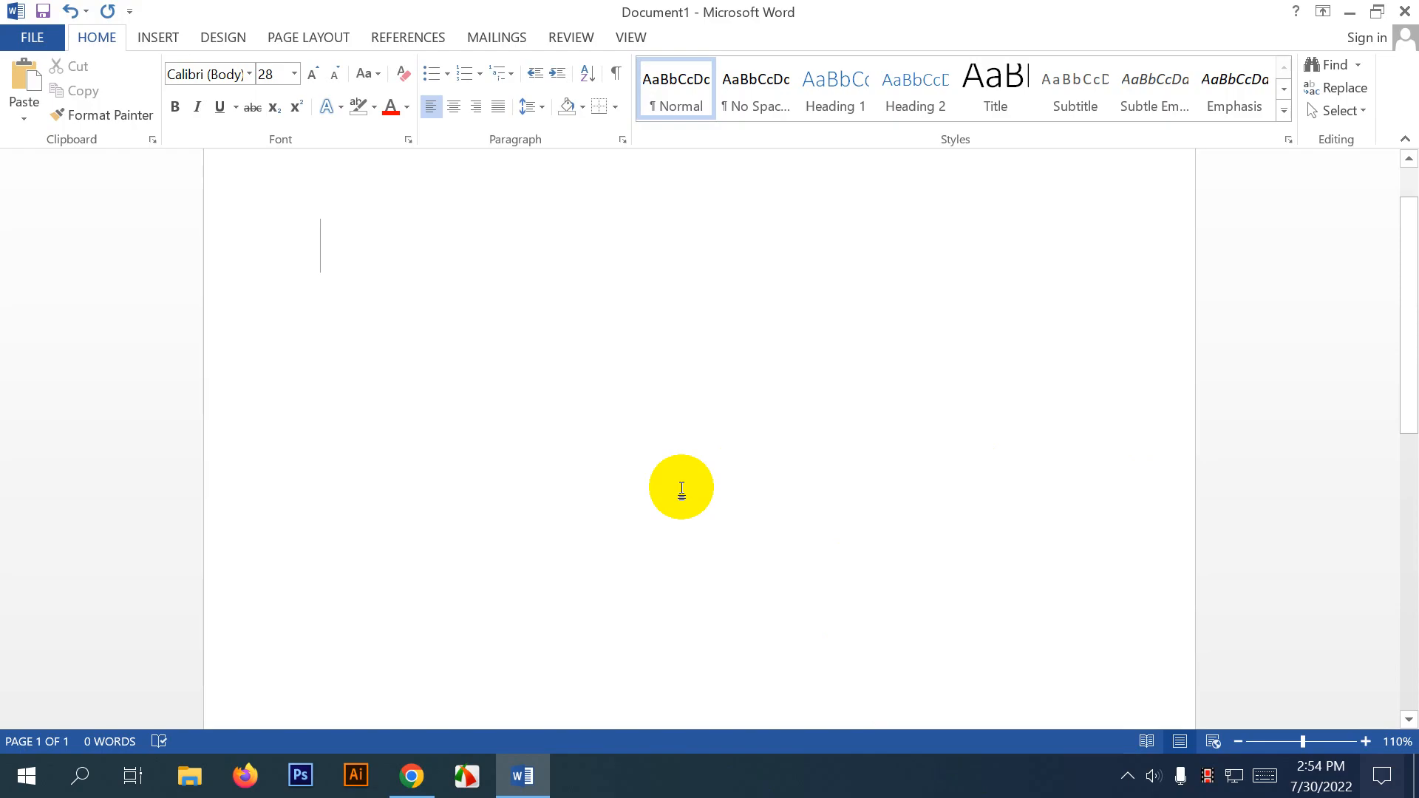
Enter a sample full name on the first line and right-align it.
text(Joh)
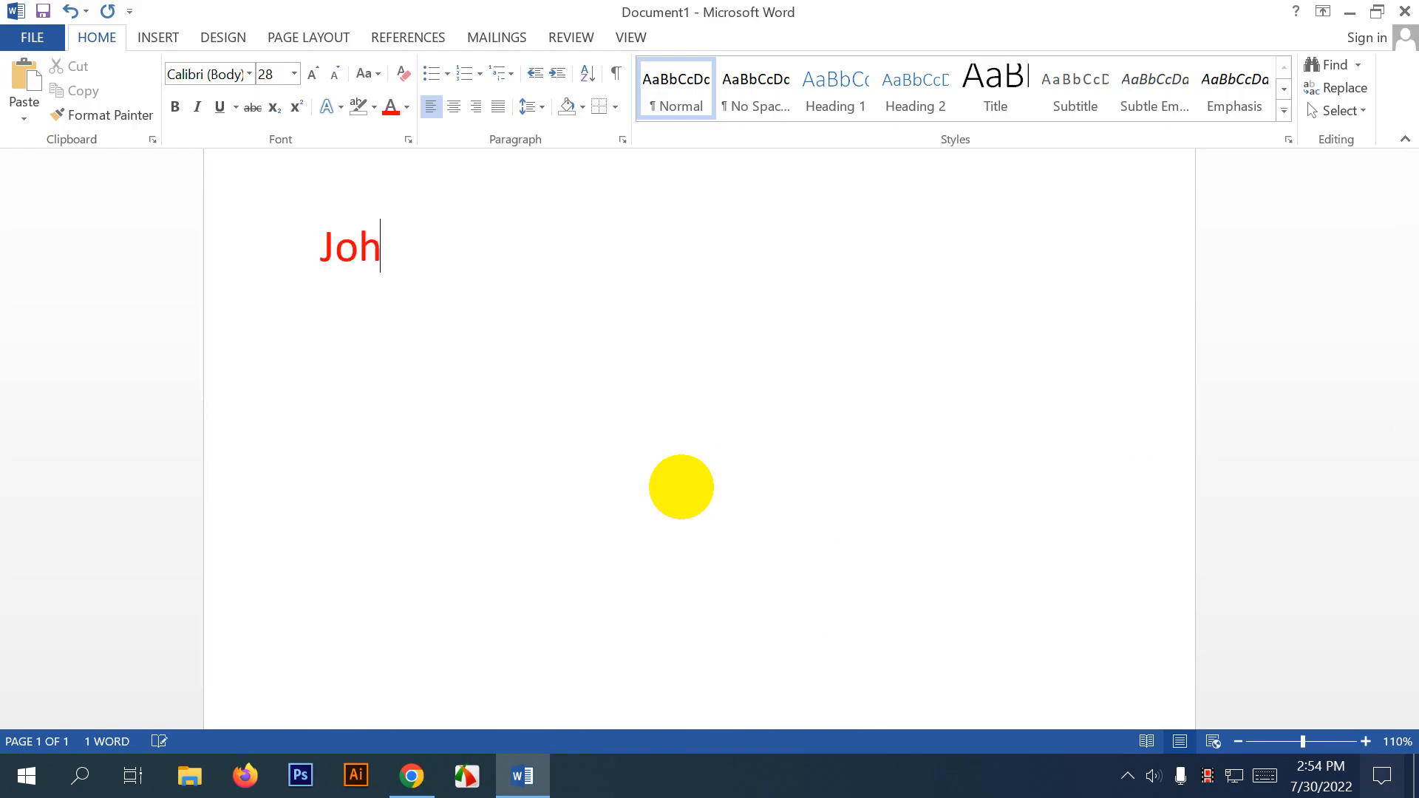
text(n Smith)
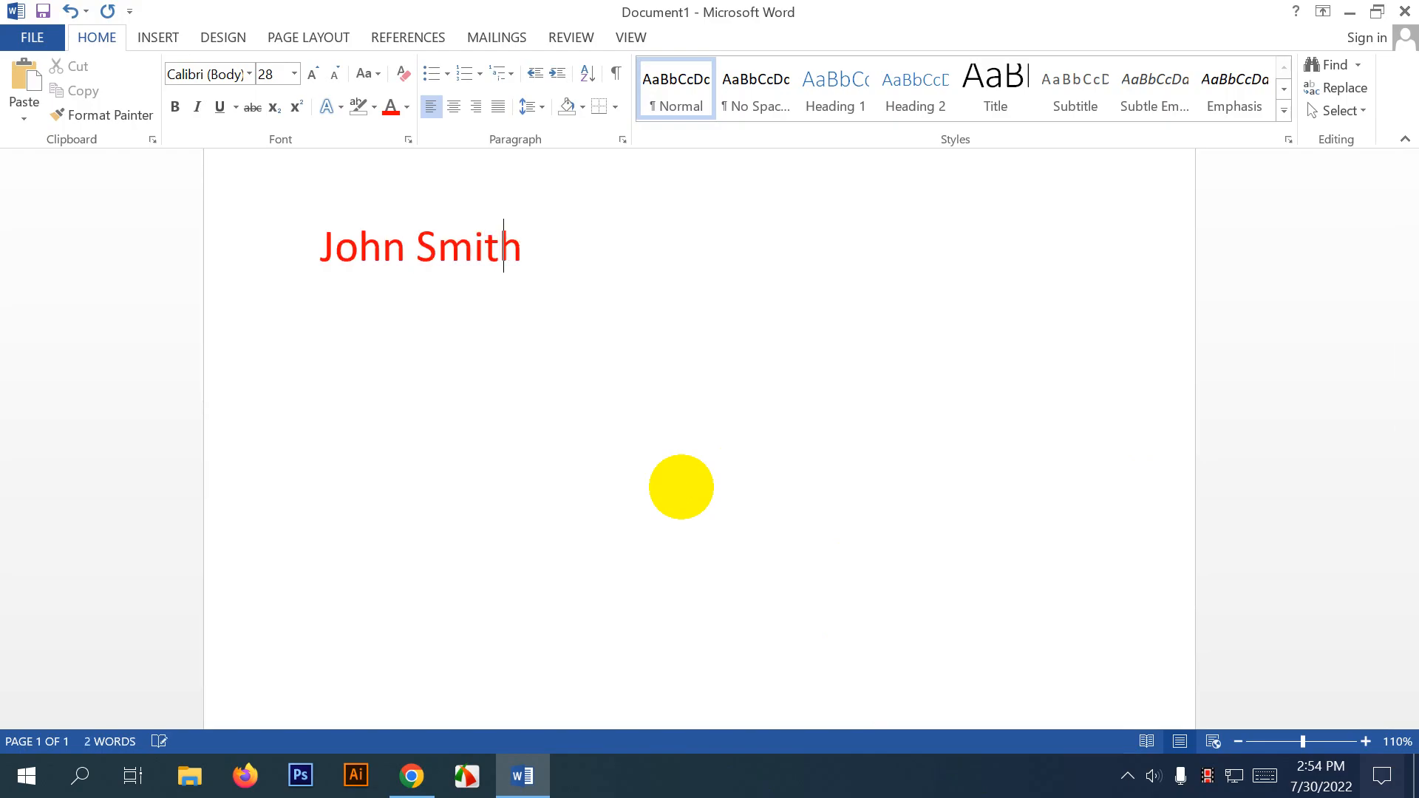
key(ctrl+a)
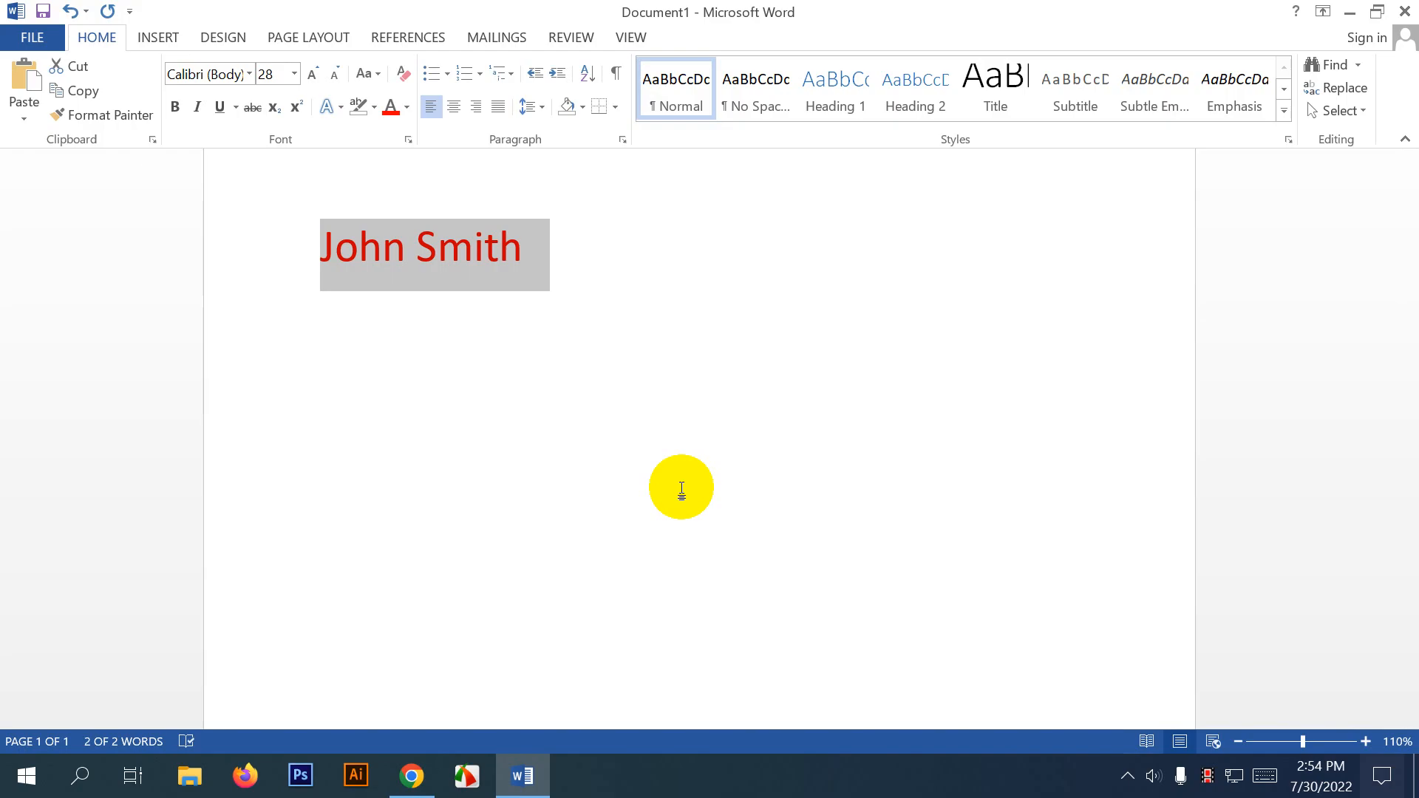
drag(545, 244, 301, 257)
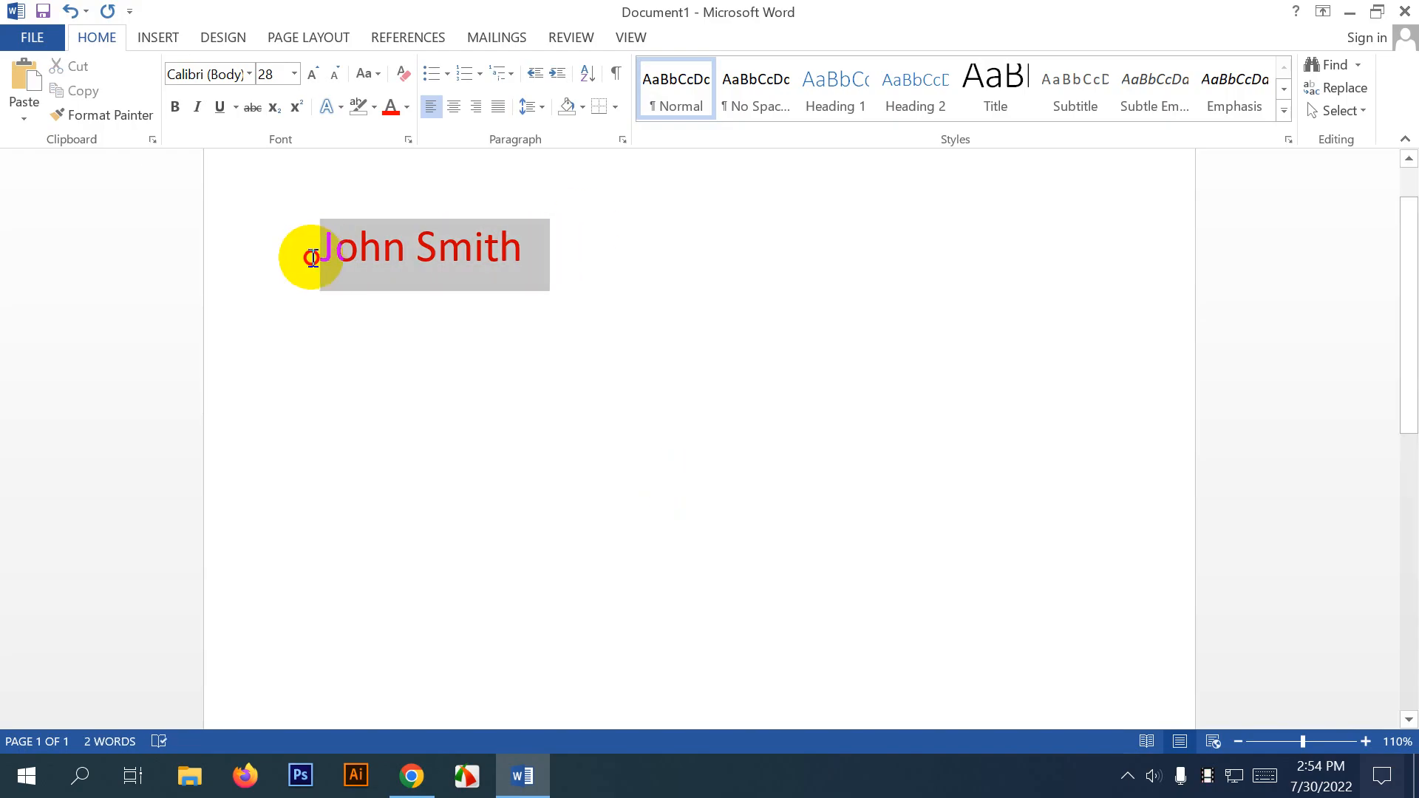
click(476, 107)
click(1094, 260)
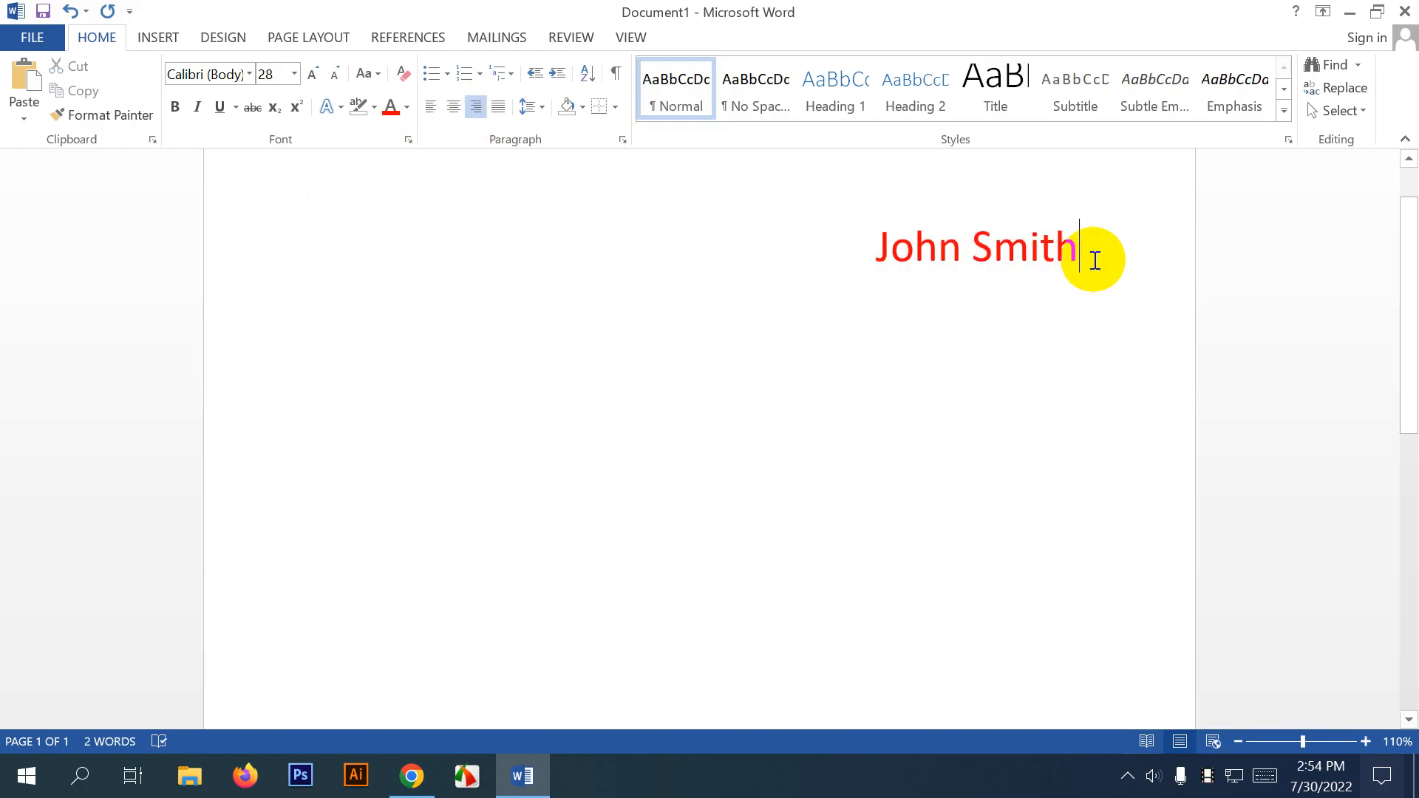
Select the right-aligned name and set it back to left alignment.
drag(1094, 260, 912, 277)
click(1098, 261)
drag(1098, 261, 858, 254)
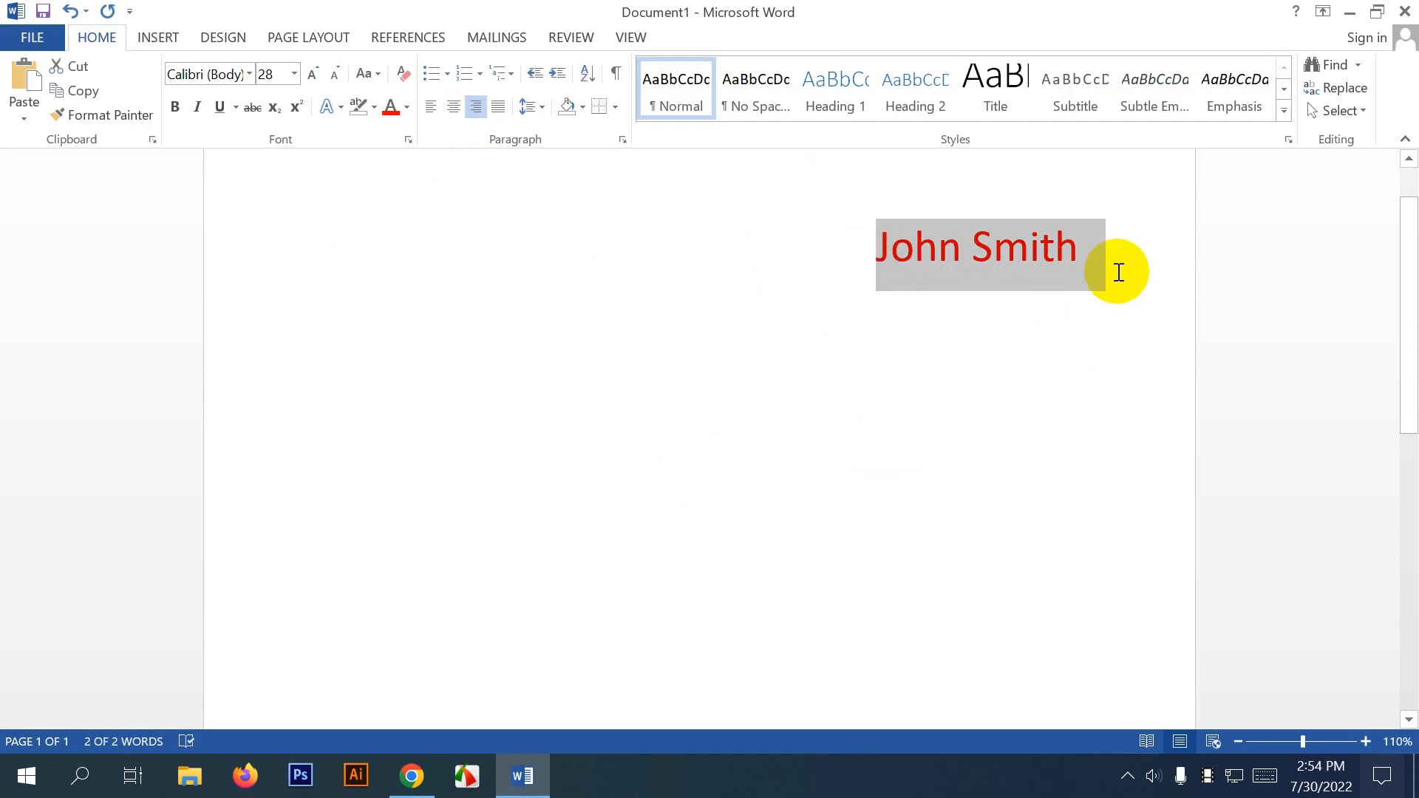
click(1087, 259)
drag(1088, 259, 863, 248)
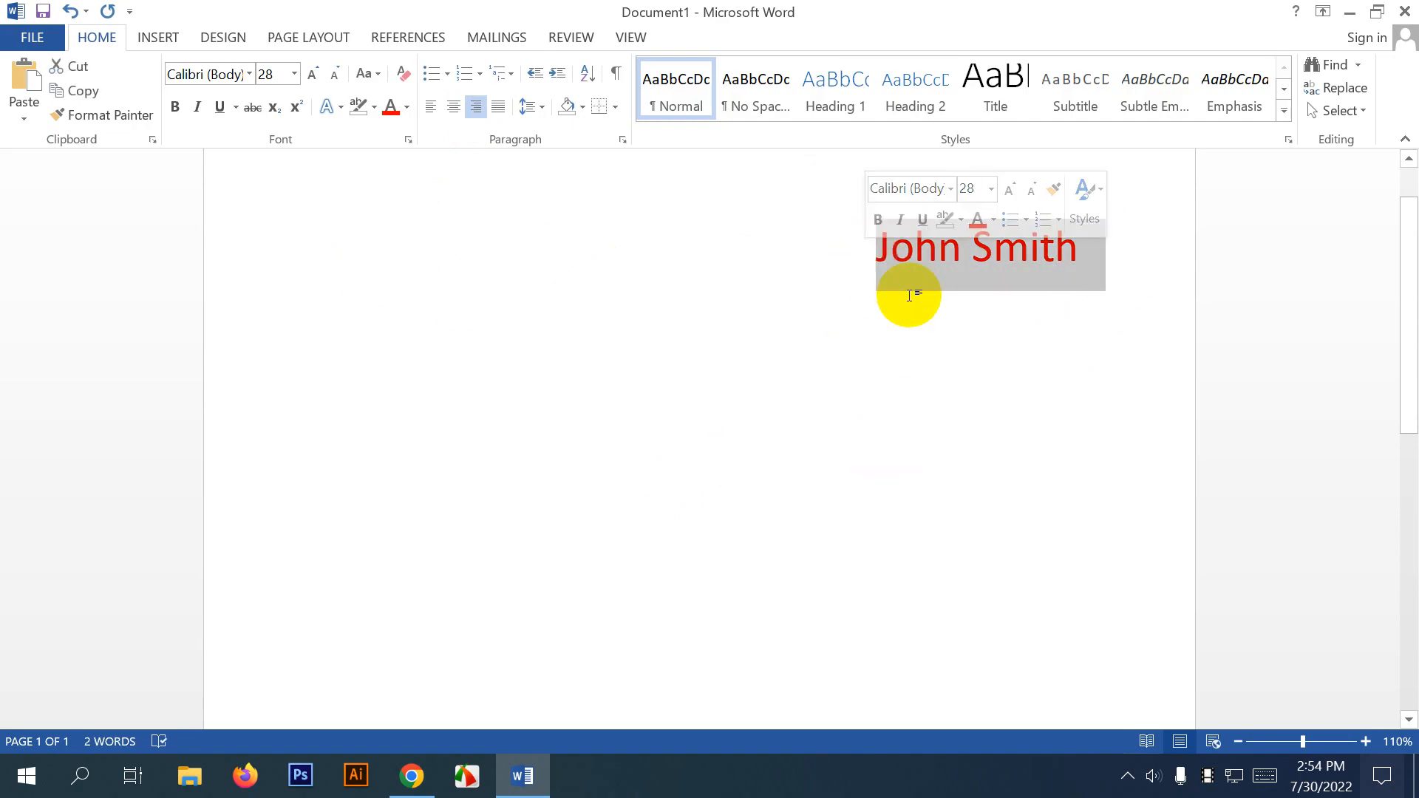
click(1065, 243)
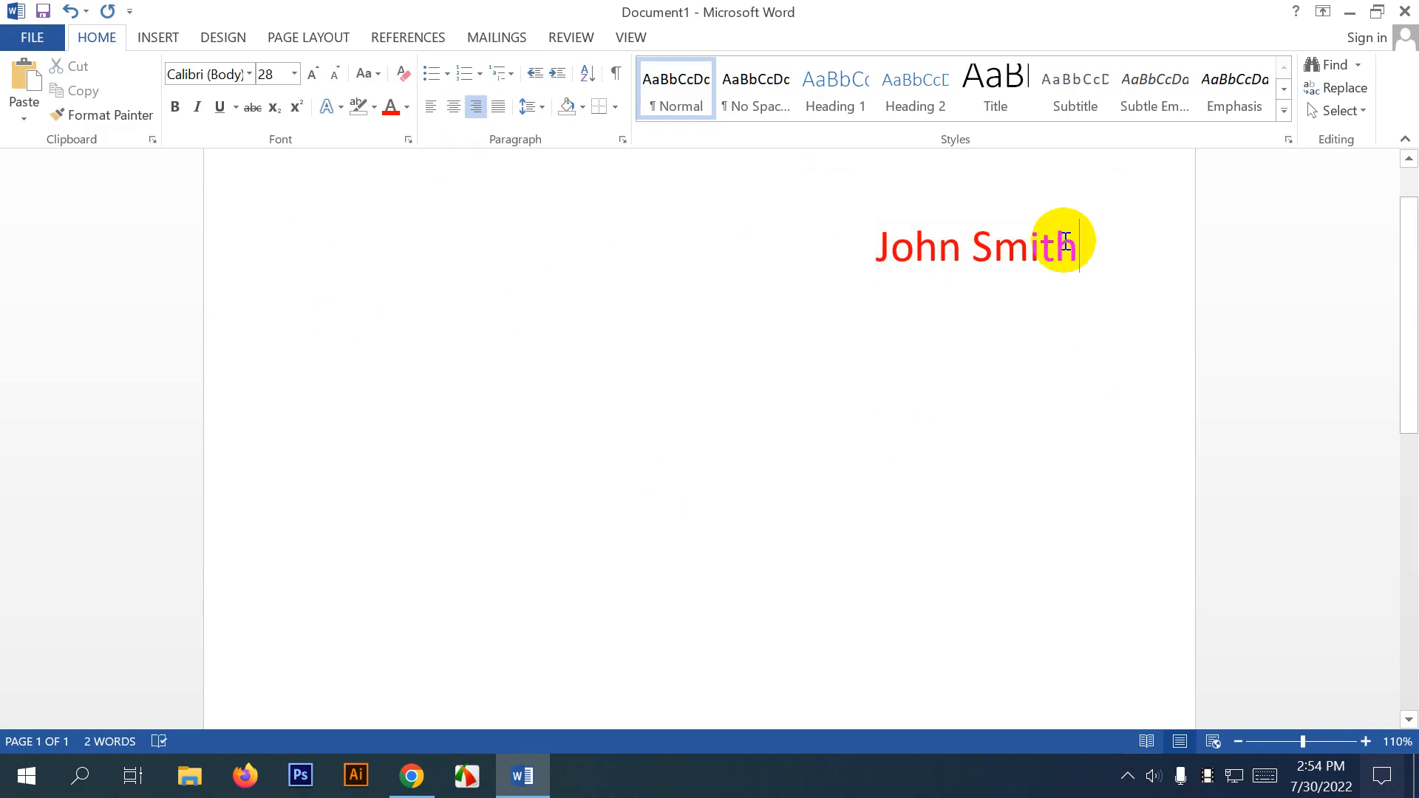
key(shift+Right)
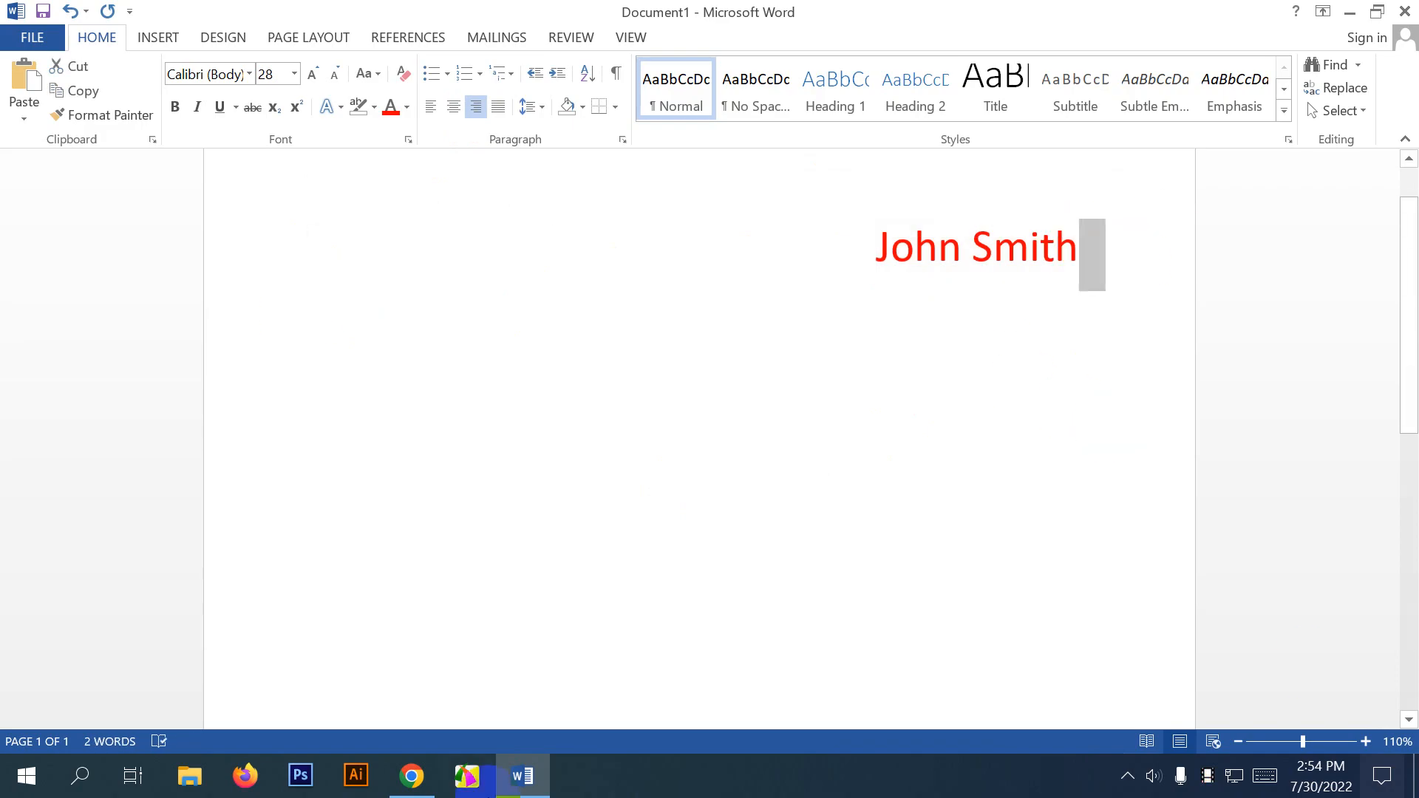
drag(1055, 244, 782, 229)
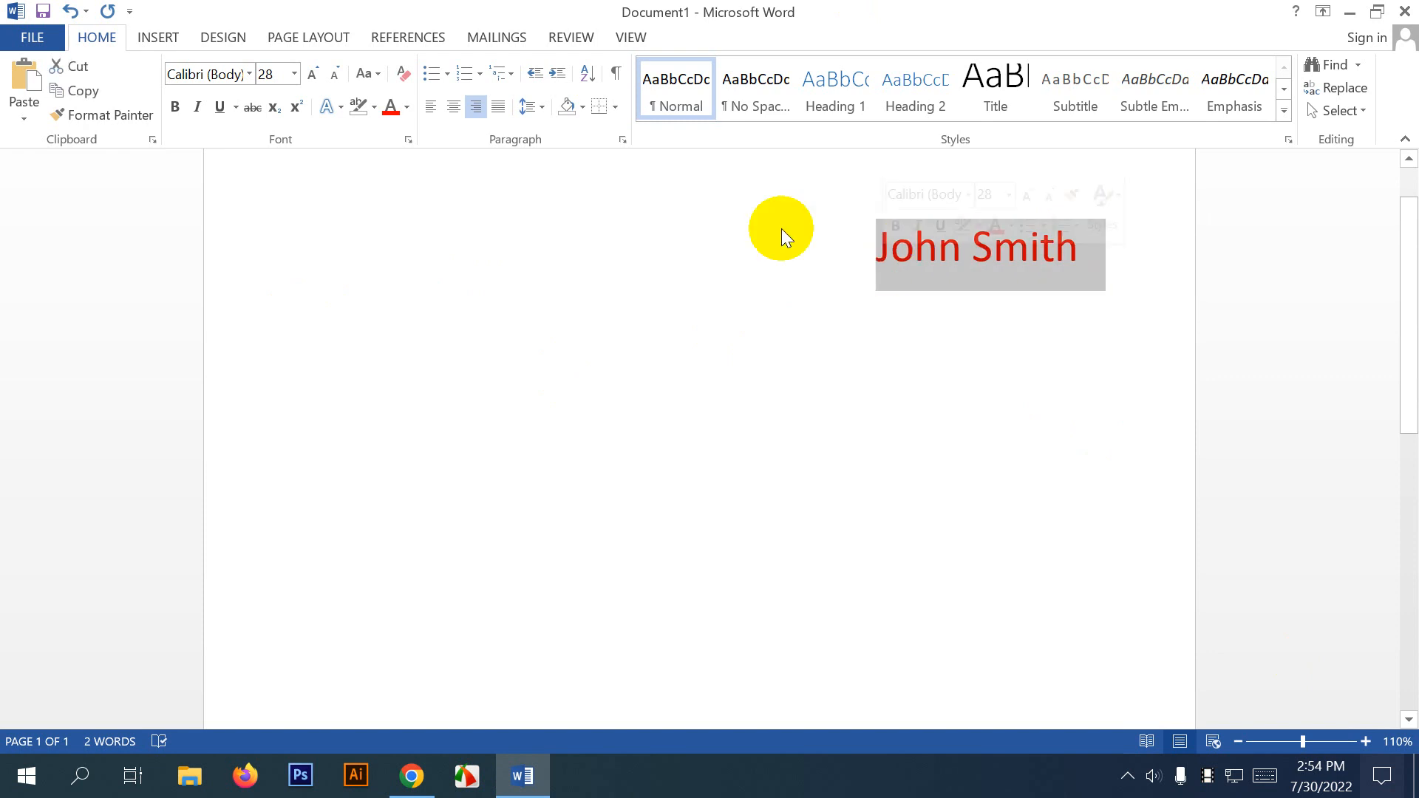
click(430, 107)
click(516, 290)
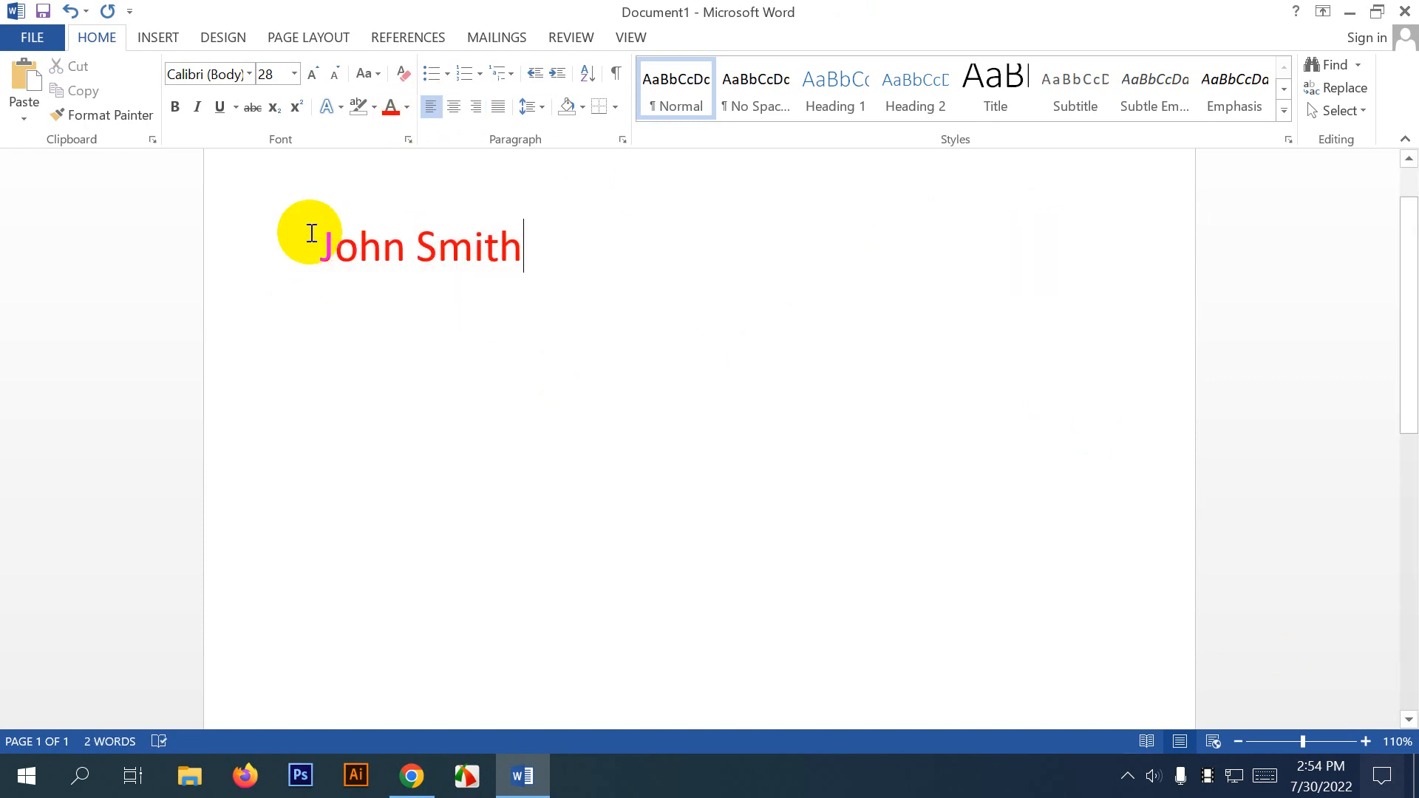
Insert tab characters before the left-aligned name until it sits near the right margin.
drag(311, 234, 658, 238)
click(322, 250)
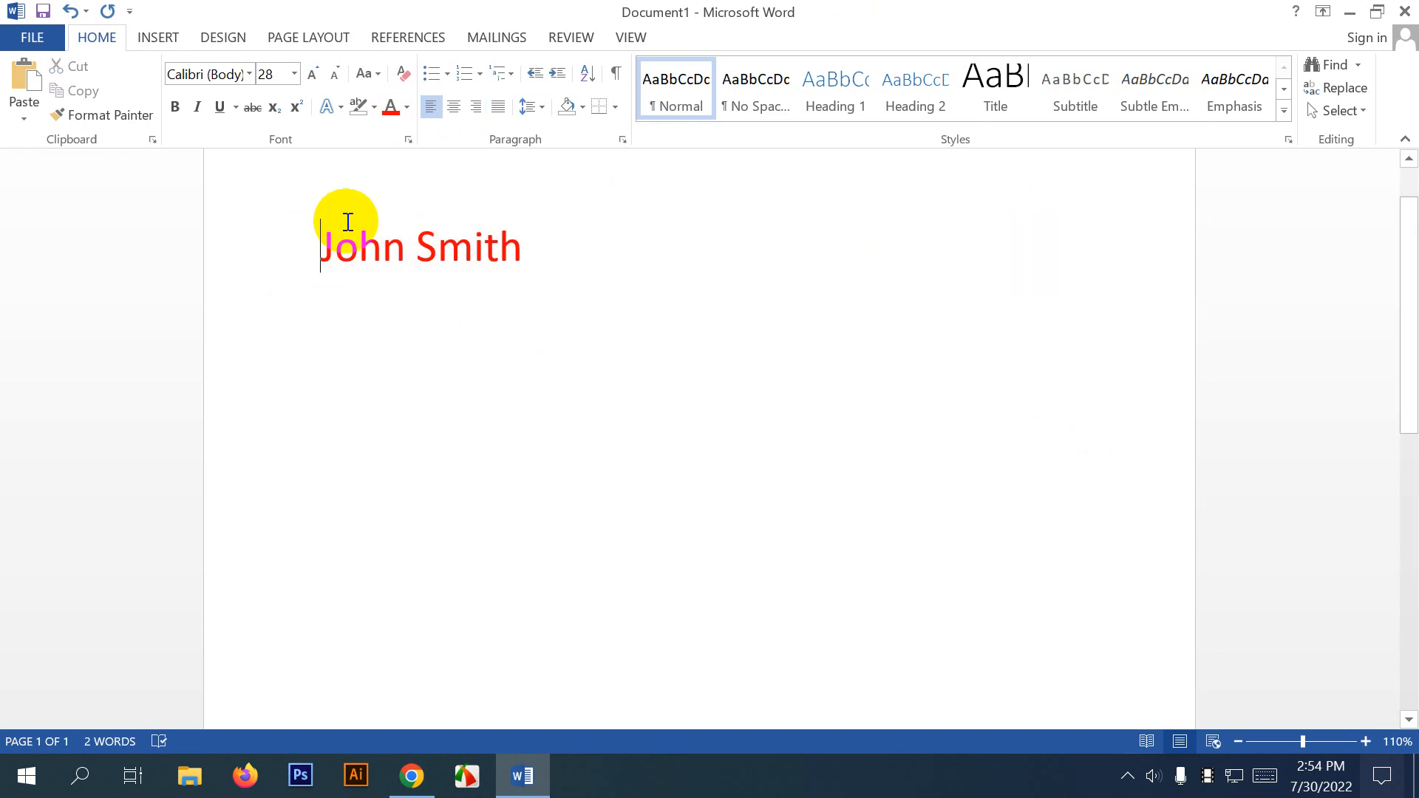
key(Tab)
key(Tab)
key(Tab)
key(Tab)
key(Tab)
key(Tab)
key(Tab)
key(Tab)
key(Tab)
key(Tab)
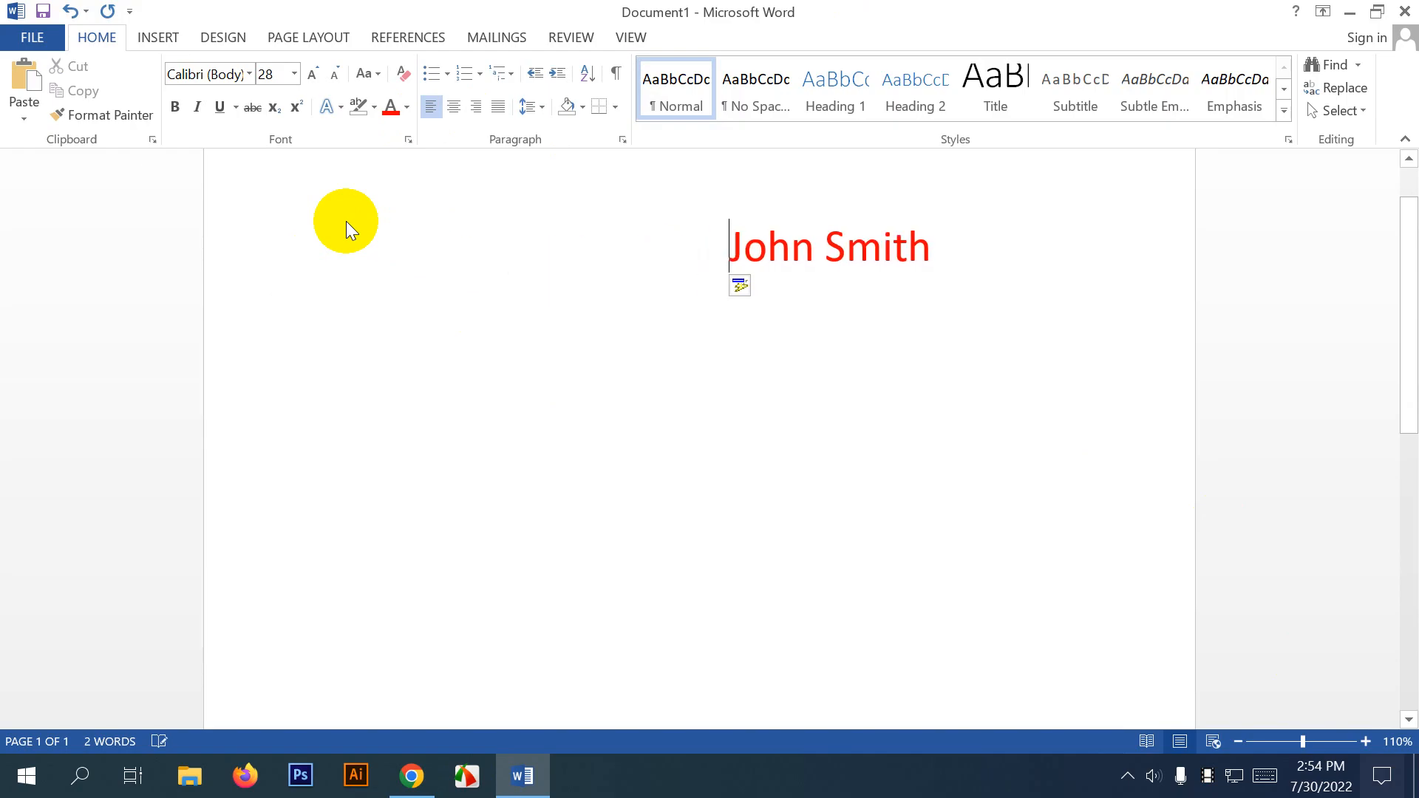
key(Tab)
key(Tab)
key(Tab)
key(Tab)
key(BackSpace)
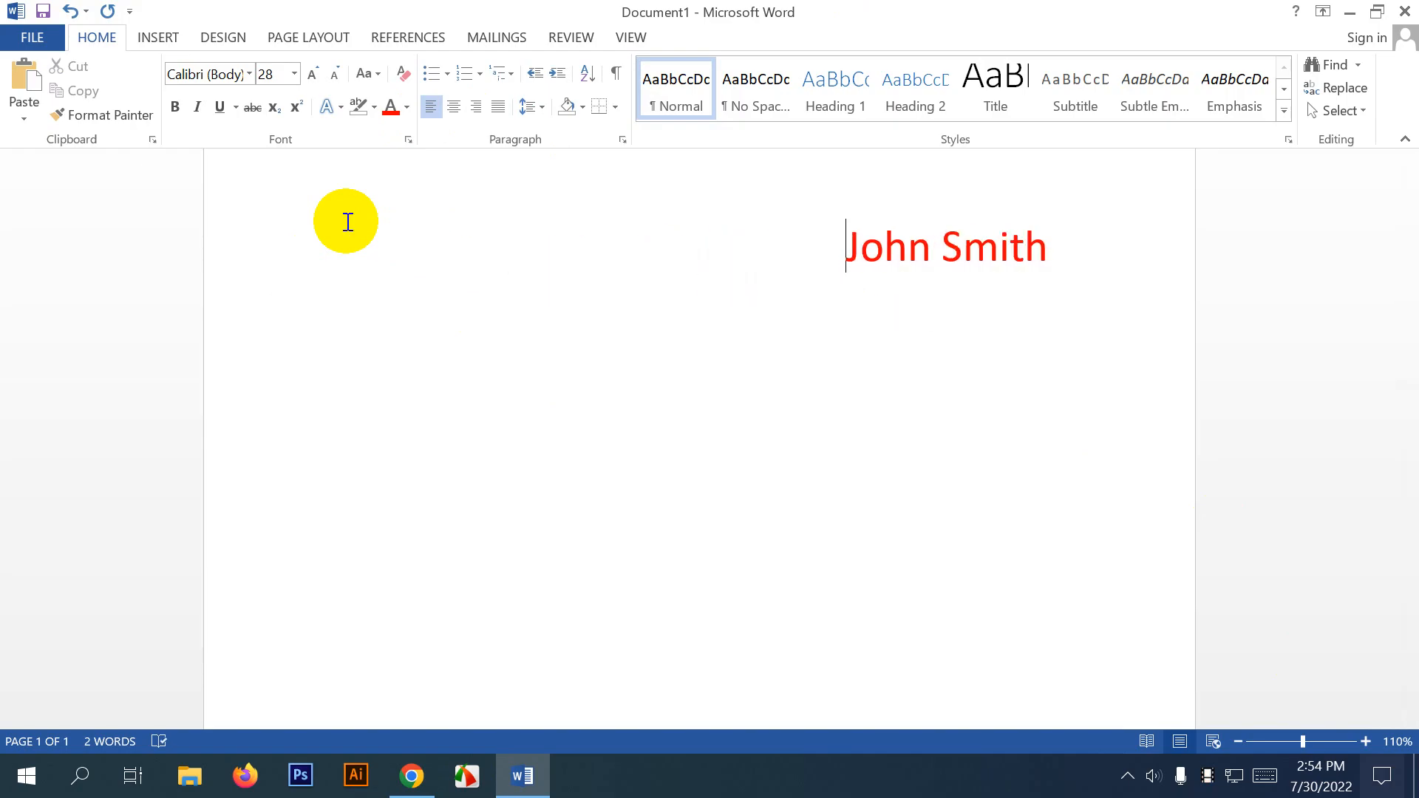
Lengthen the first name in the tabbed line to its longer form.
click(1052, 253)
click(927, 249)
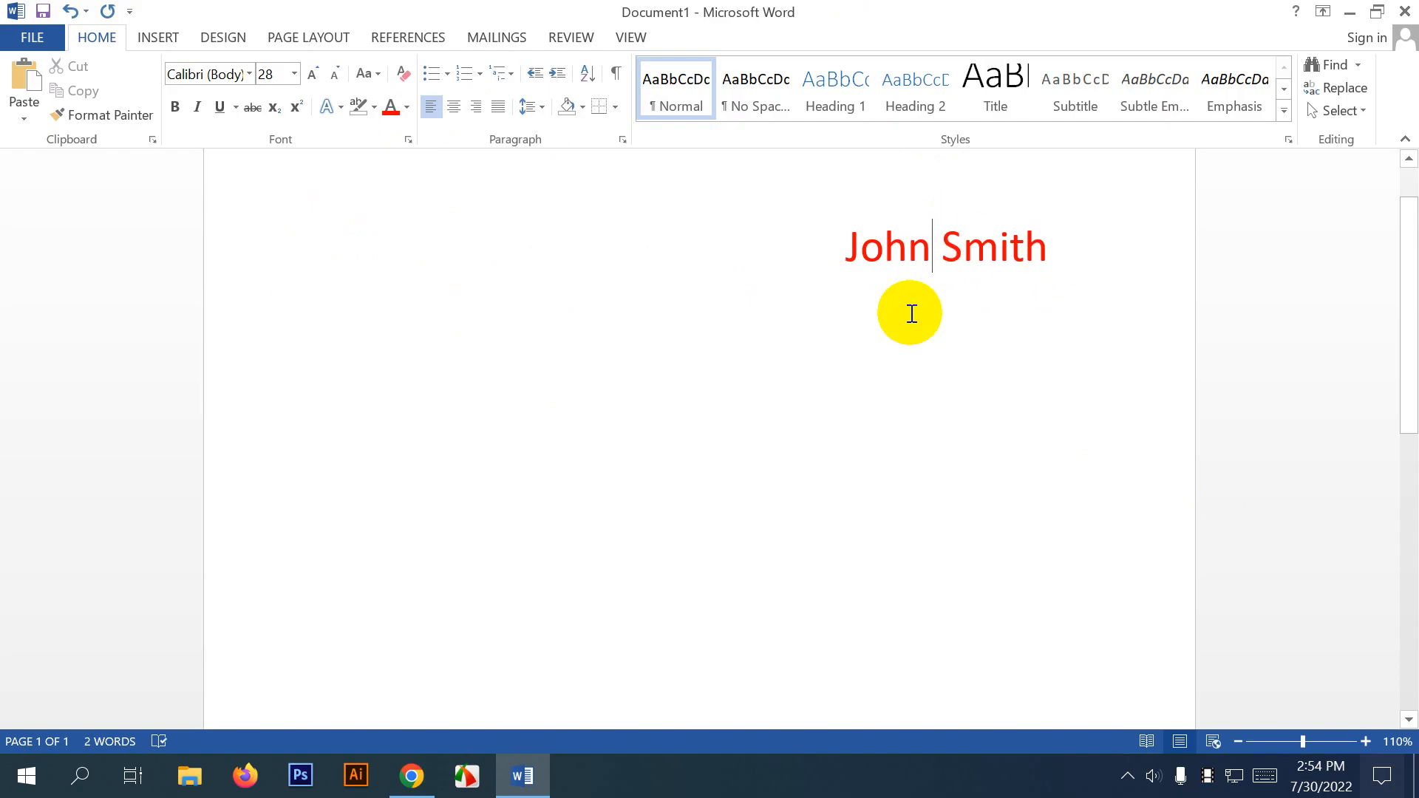
text(at)
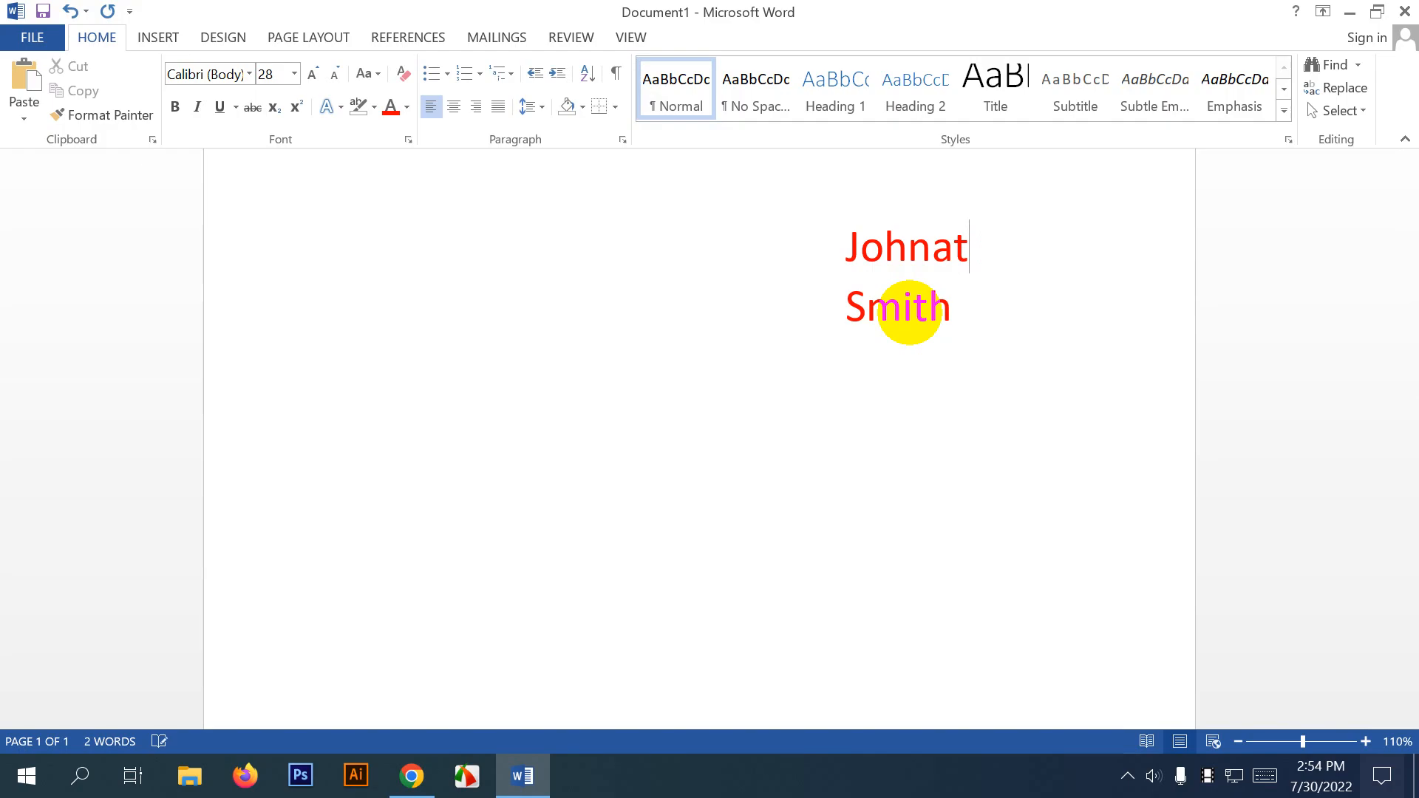
text(han)
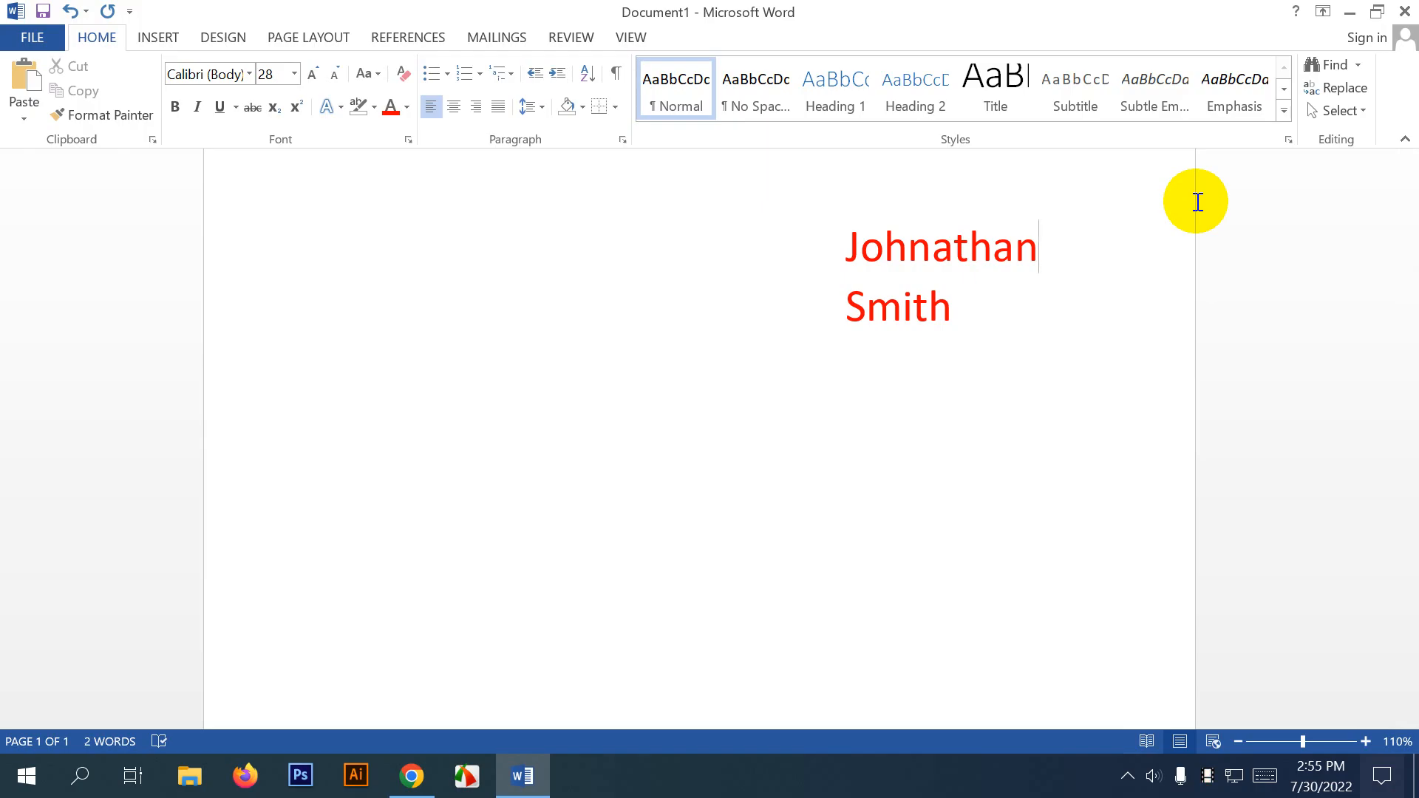
Clear the name from the document and reset the blank line to left alignment.
key(ctrl+a)
key(Delete)
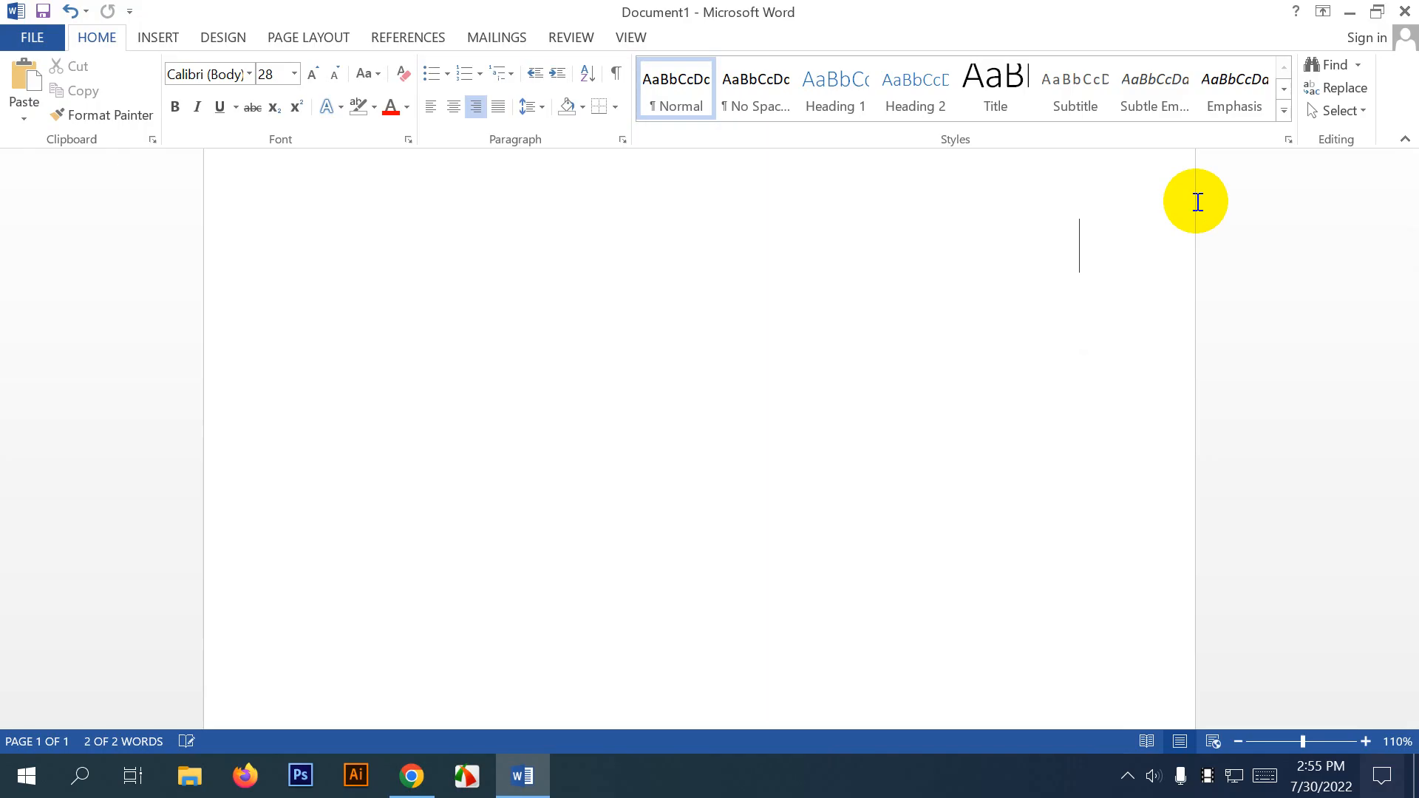
key(ctrl+l)
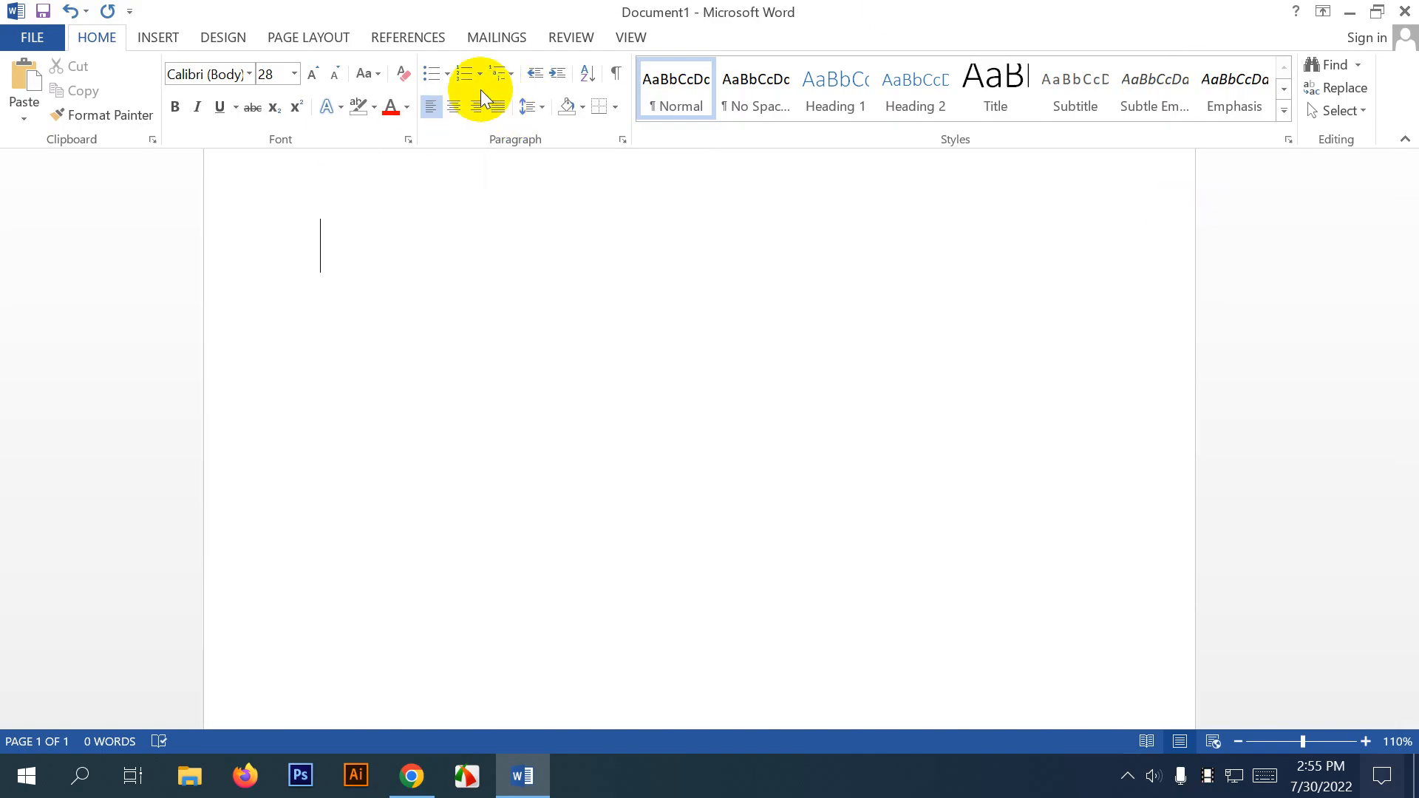
Insert the five-paragraph sample text beginning "Video provides a powerful way" and justify all of it.
text(Video provides a powerful way to help you prove your point. When you click online video, you can paste in the embed code for the video you want to add. You can also type a keyword to search online for the video that best fits your document. To make your document look professionally produced, word provides header, footer, cover page, and text box designs that complement each other. For example, you can add a matching cover page, header, and sidebar. Click insert and then choose the elements you want from the different galleries. Themes and styles also help keep your document coordinated. When you click design and choose a new theme, the pictures, charts, and smart art graphics change to match your new theme. When you apply styles, your headings change to match the new theme. Save time in word with new buttons that show up where you need them. To change the way a picture fits in your document, click it and a button for layout options appears next to it. When you work on a table, click where you want to add a row or a column, and then click the plus sign. Reading is easier, too, in the new reading view. You can collapse parts of the document and focus on the text you want. If you need to stop reading before you reach the end, word remembers where you left off - even on another device.)
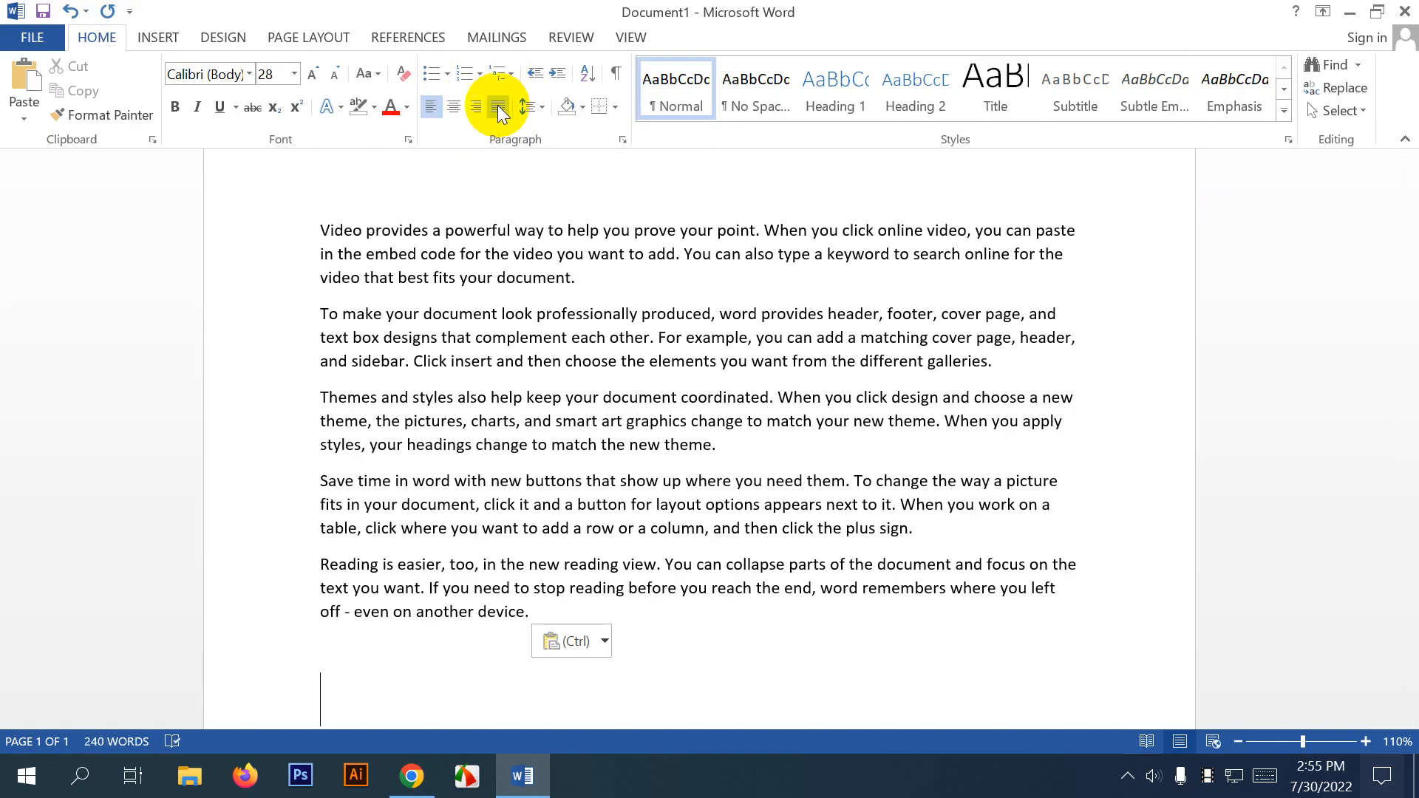
click(310, 248)
drag(311, 247, 808, 709)
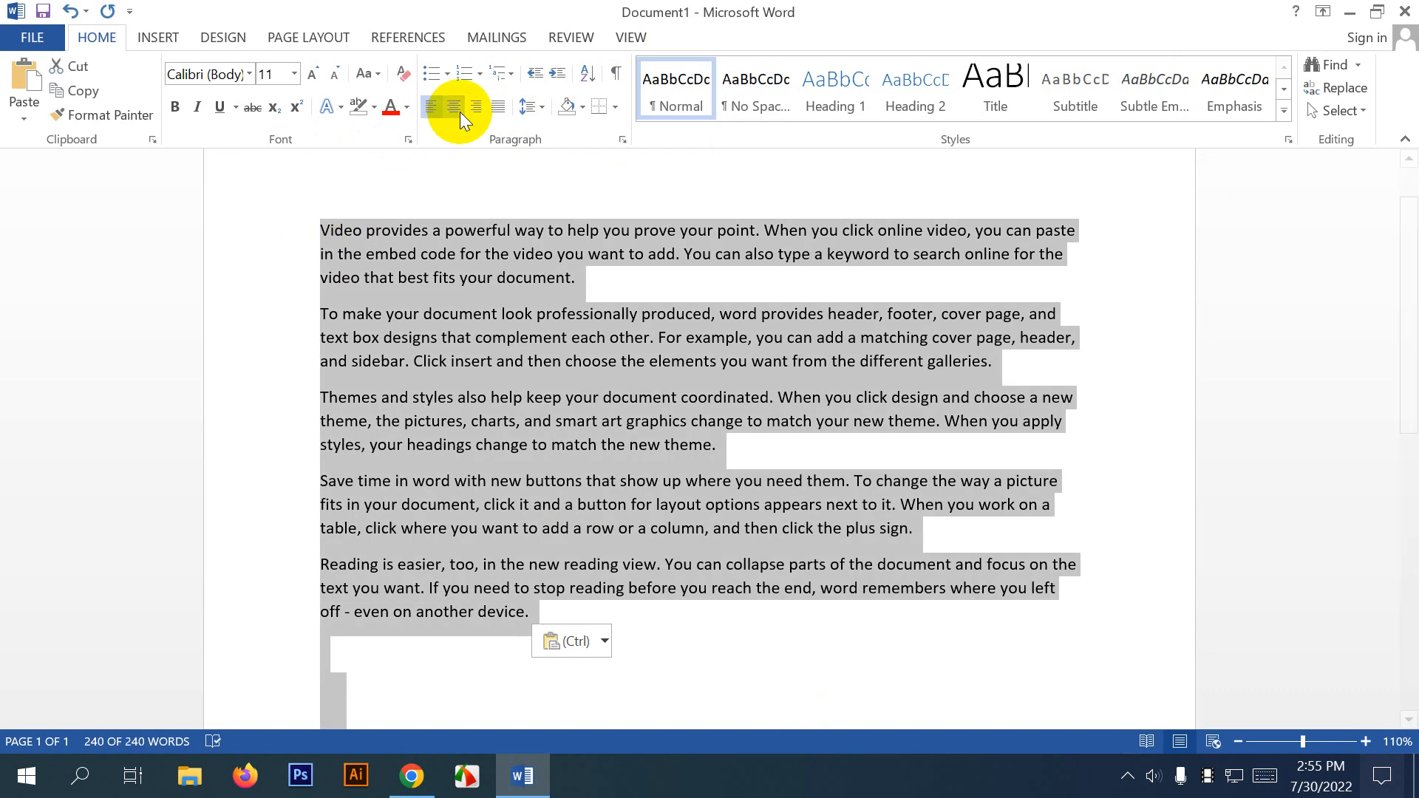
click(497, 108)
click(669, 416)
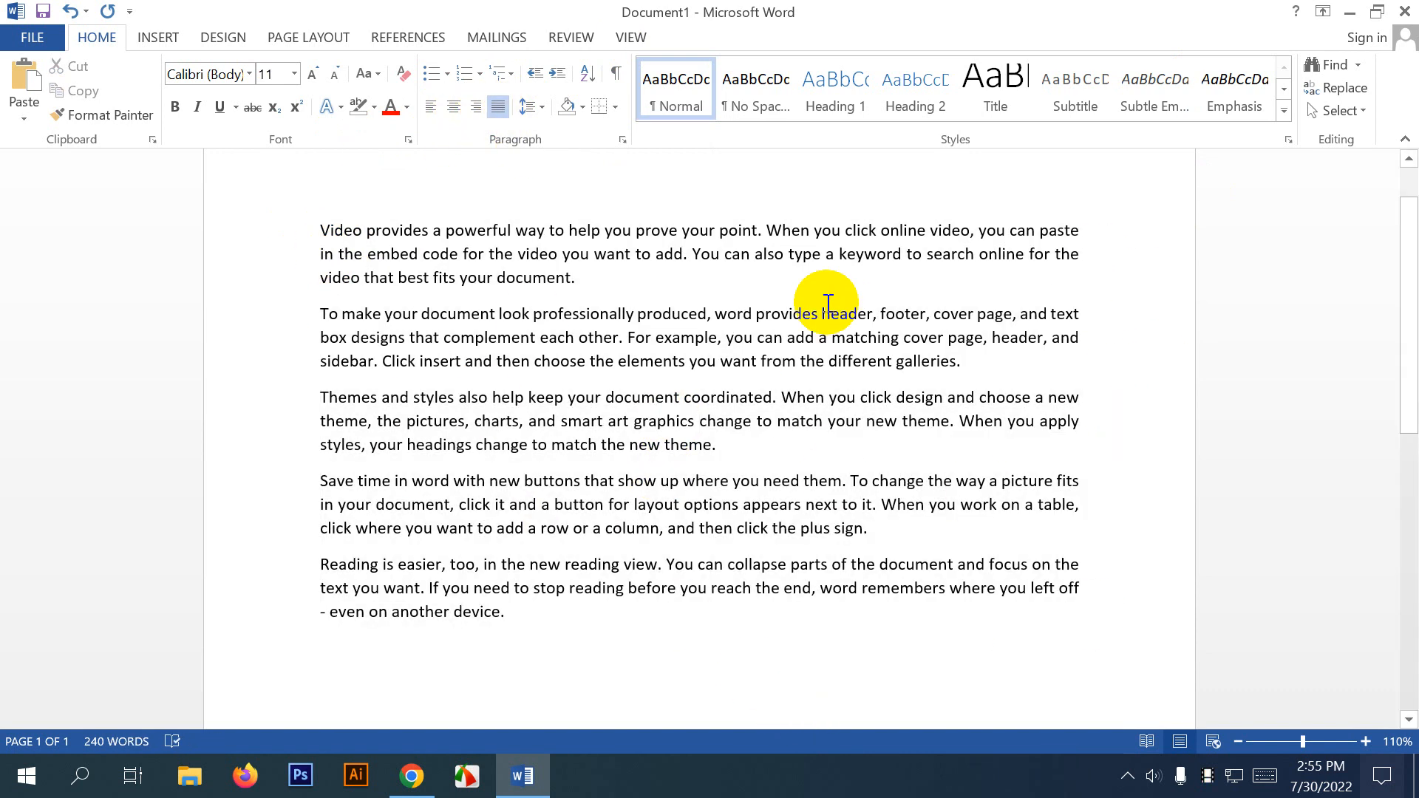
drag(317, 218, 535, 628)
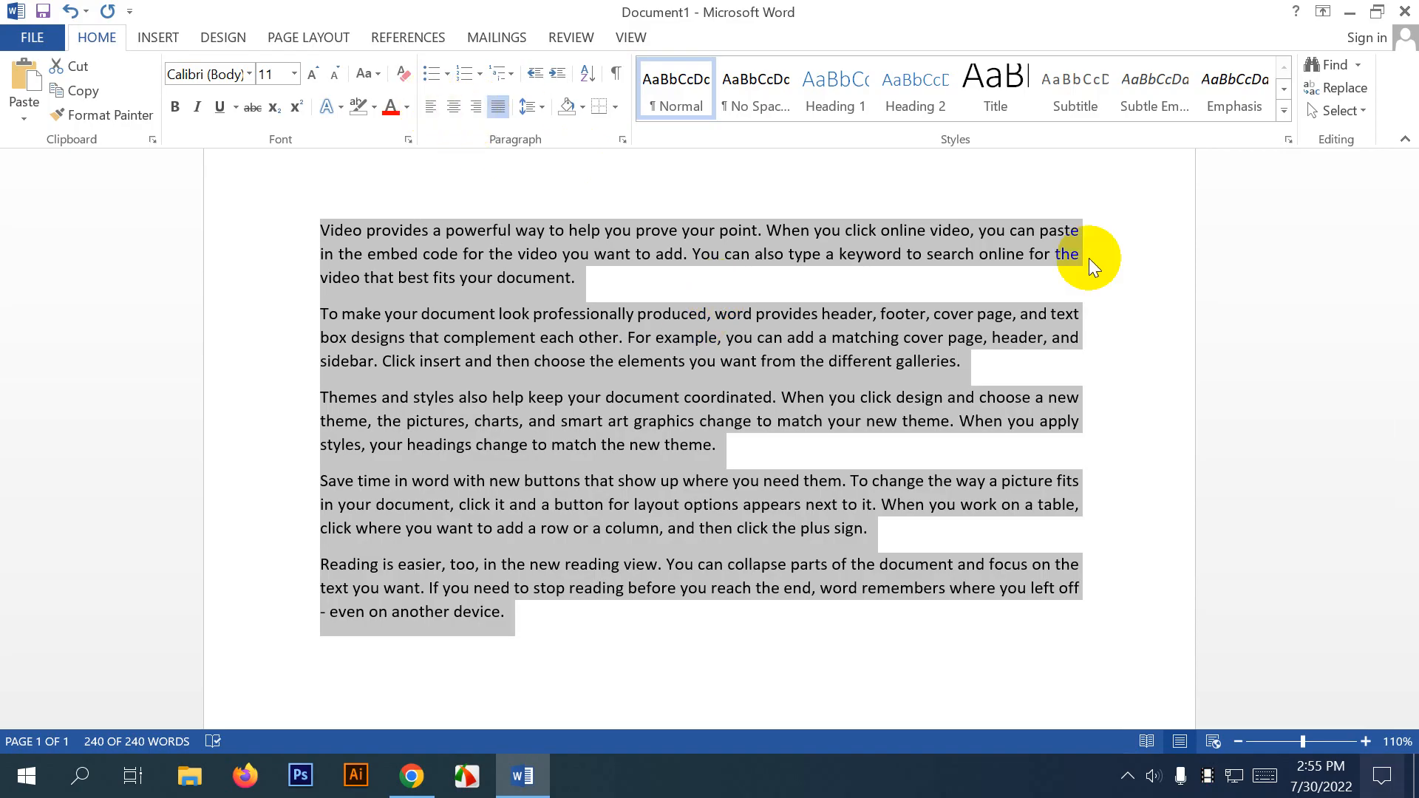
click(517, 272)
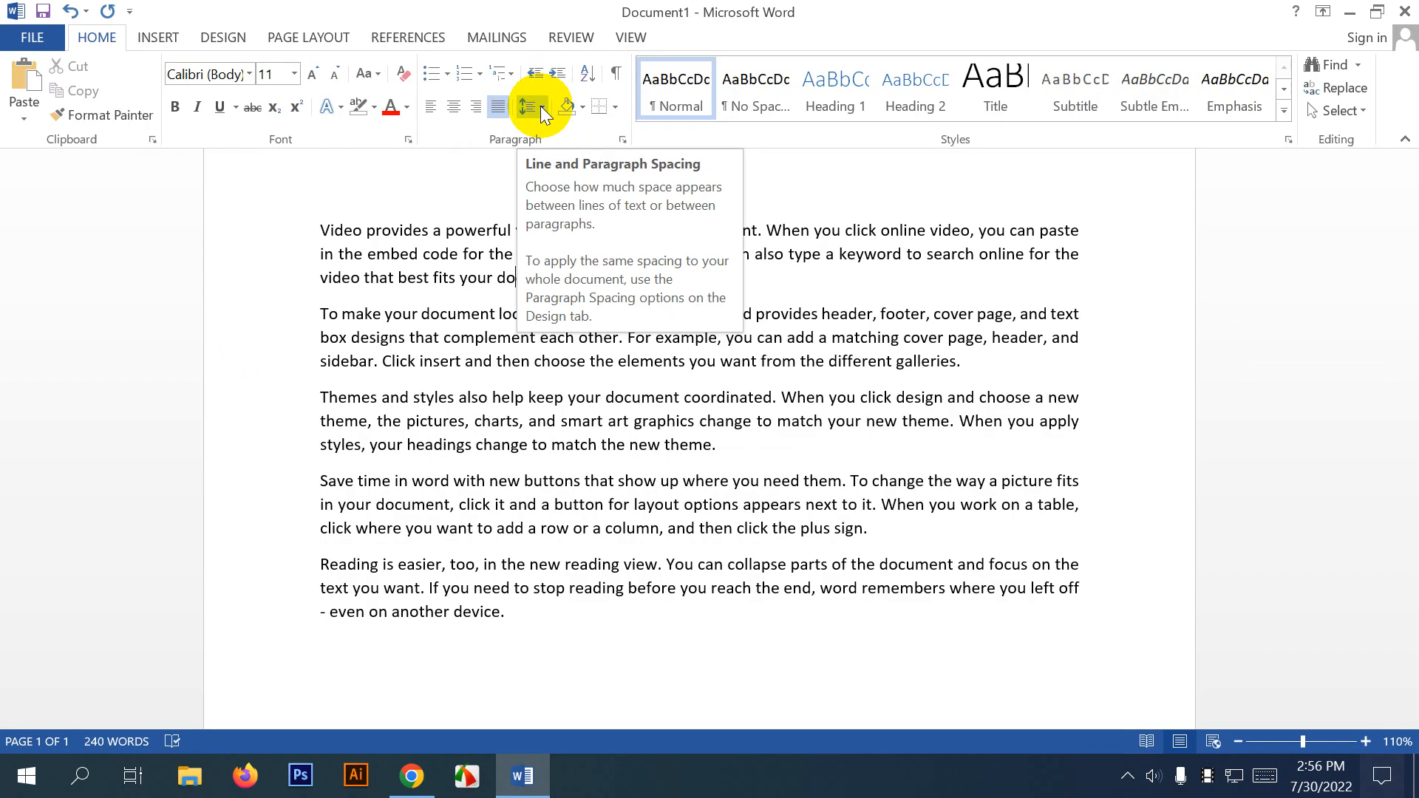
click(338, 361)
click(610, 282)
click(543, 273)
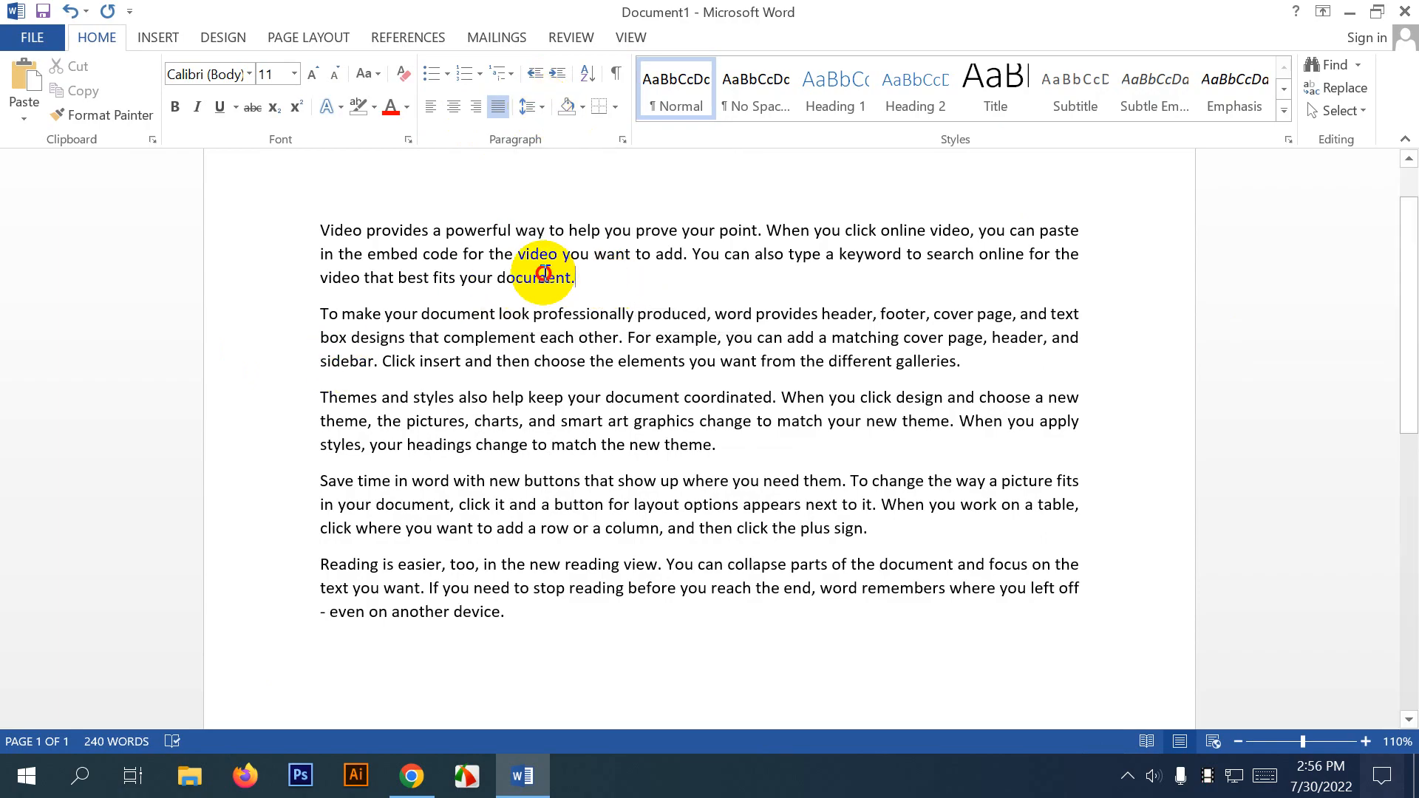
triple_click(543, 273)
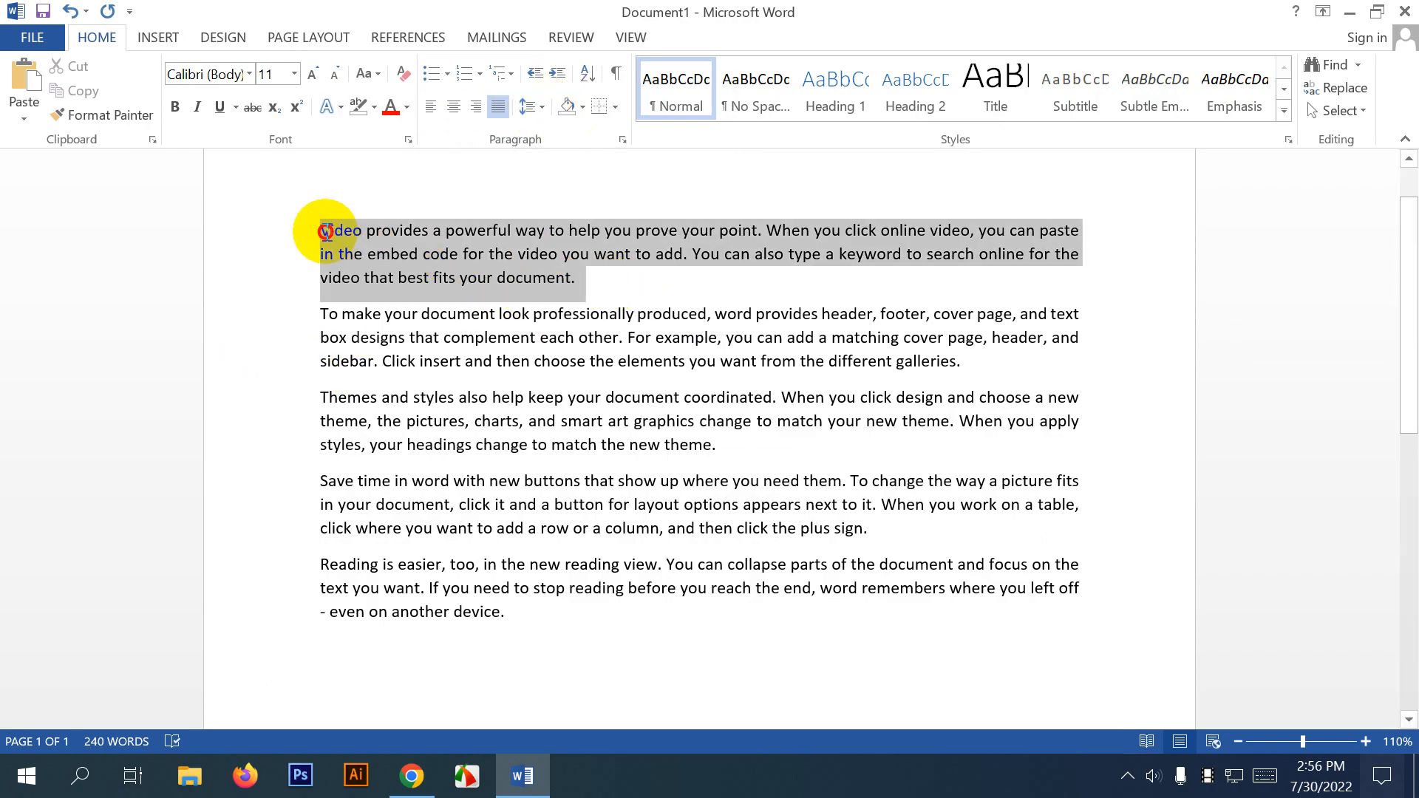
click(583, 276)
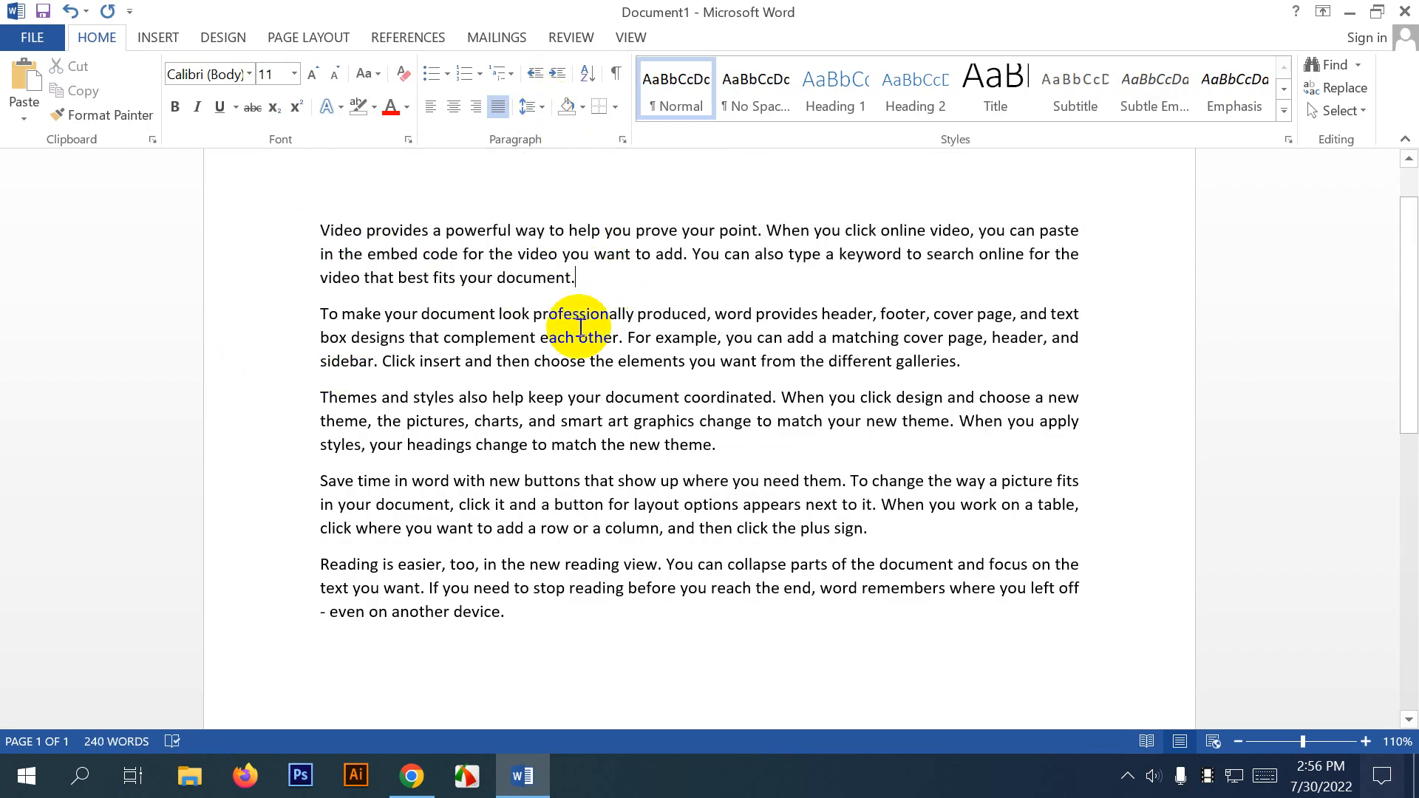
click(628, 338)
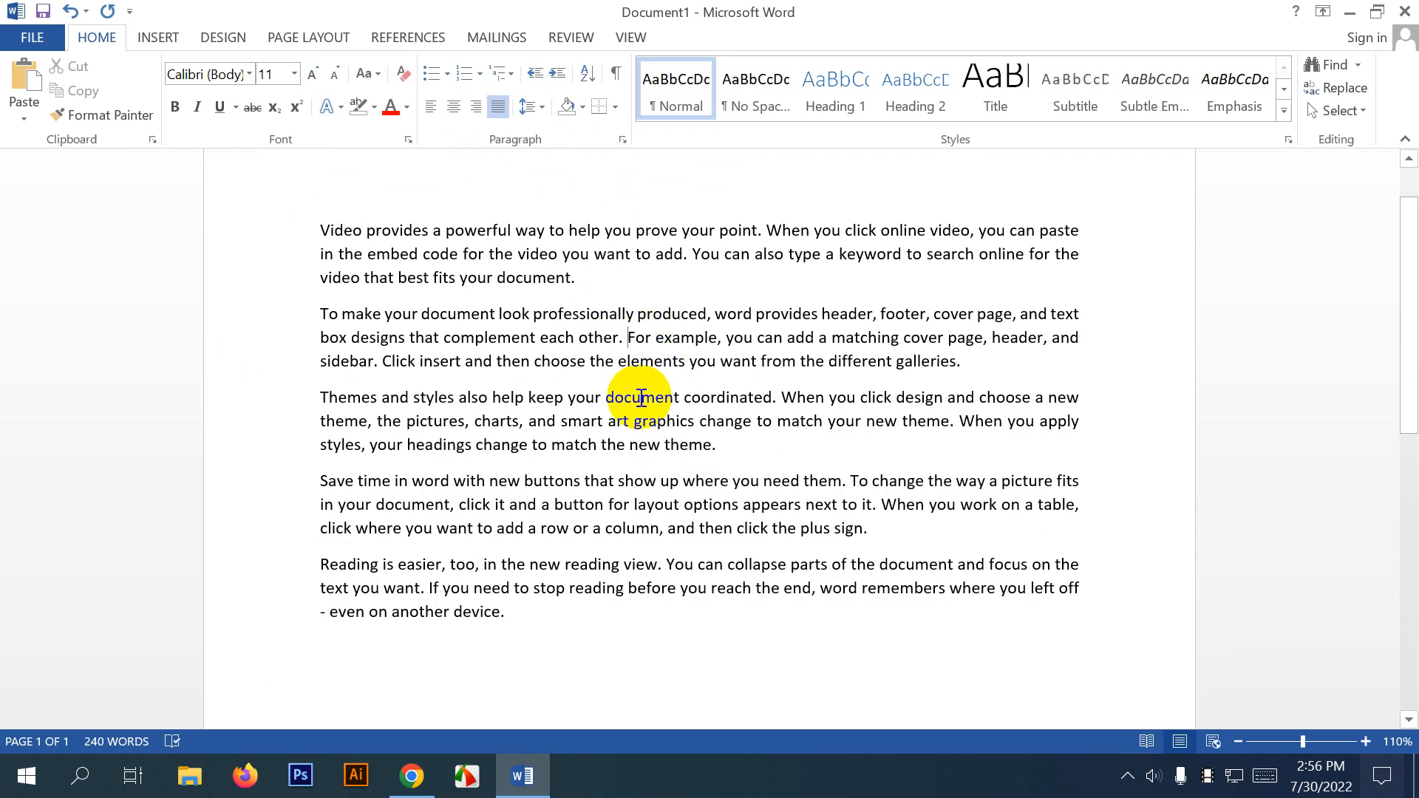
Insert paragraph breaks before "For example" and after "header," in the second paragraph's text, and inside "appears" in the "Save time in word" paragraph.
key(Return)
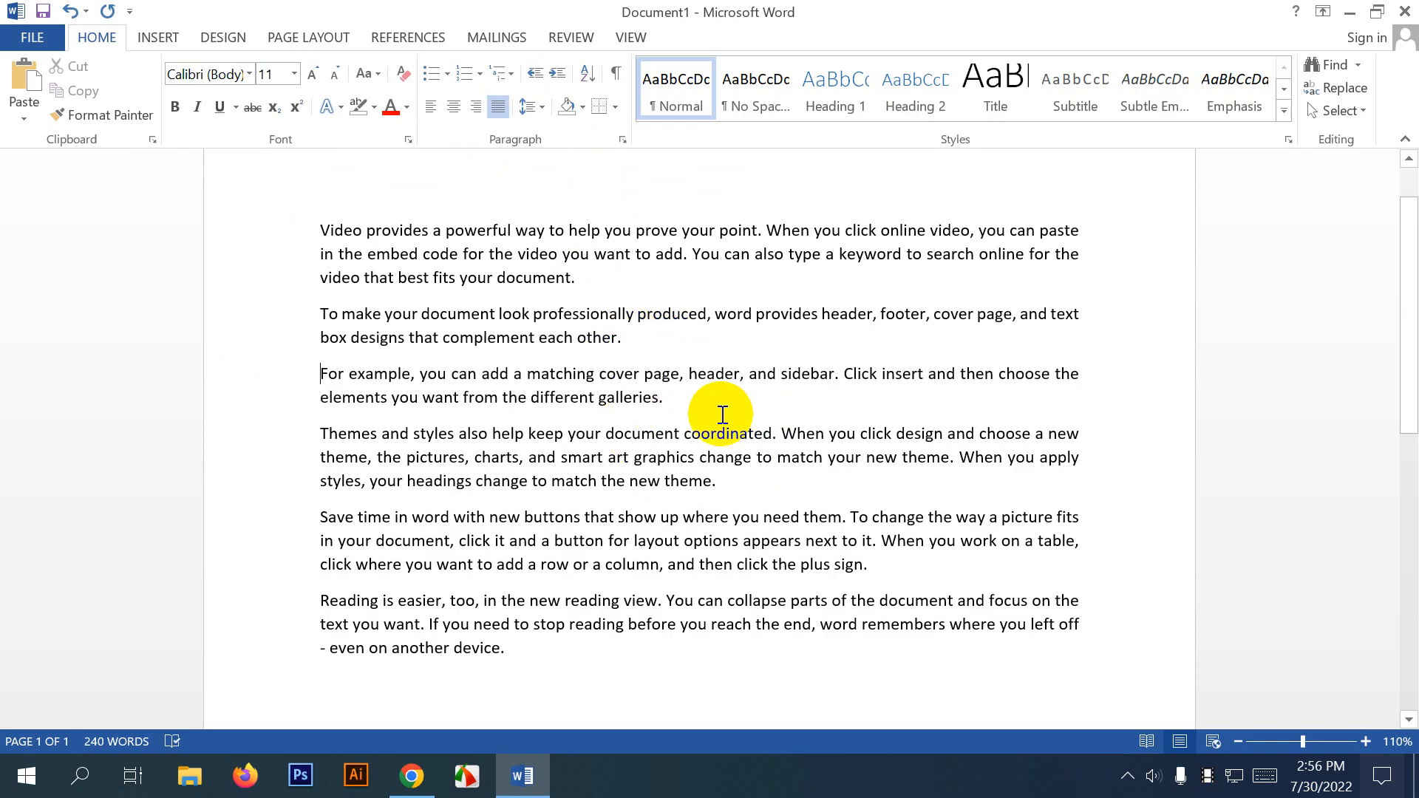
click(744, 373)
key(Return)
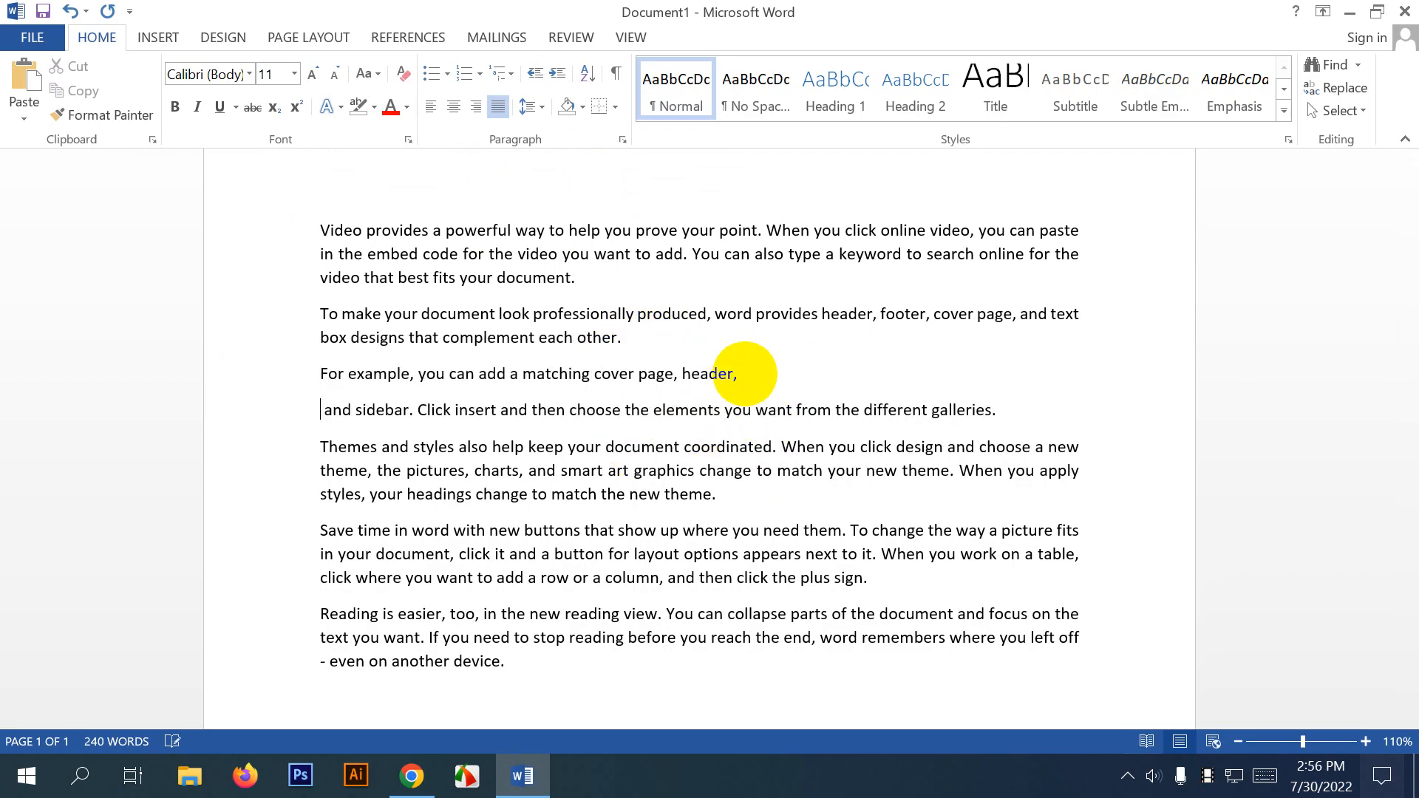
click(794, 554)
key(Return)
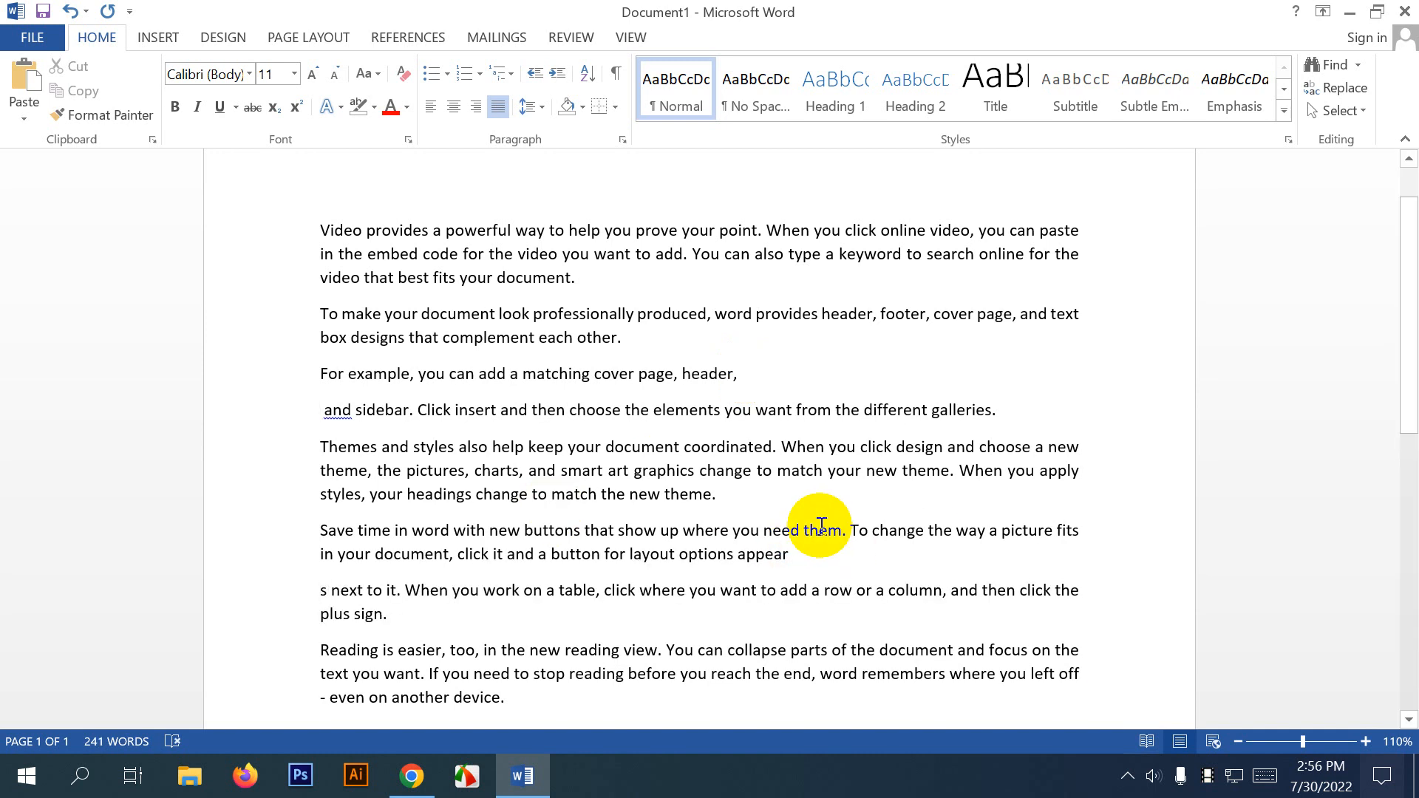
Undo the three paragraph breaks added to the sample text.
key(ctrl+z)
key(ctrl+z)
key(ctrl+z)
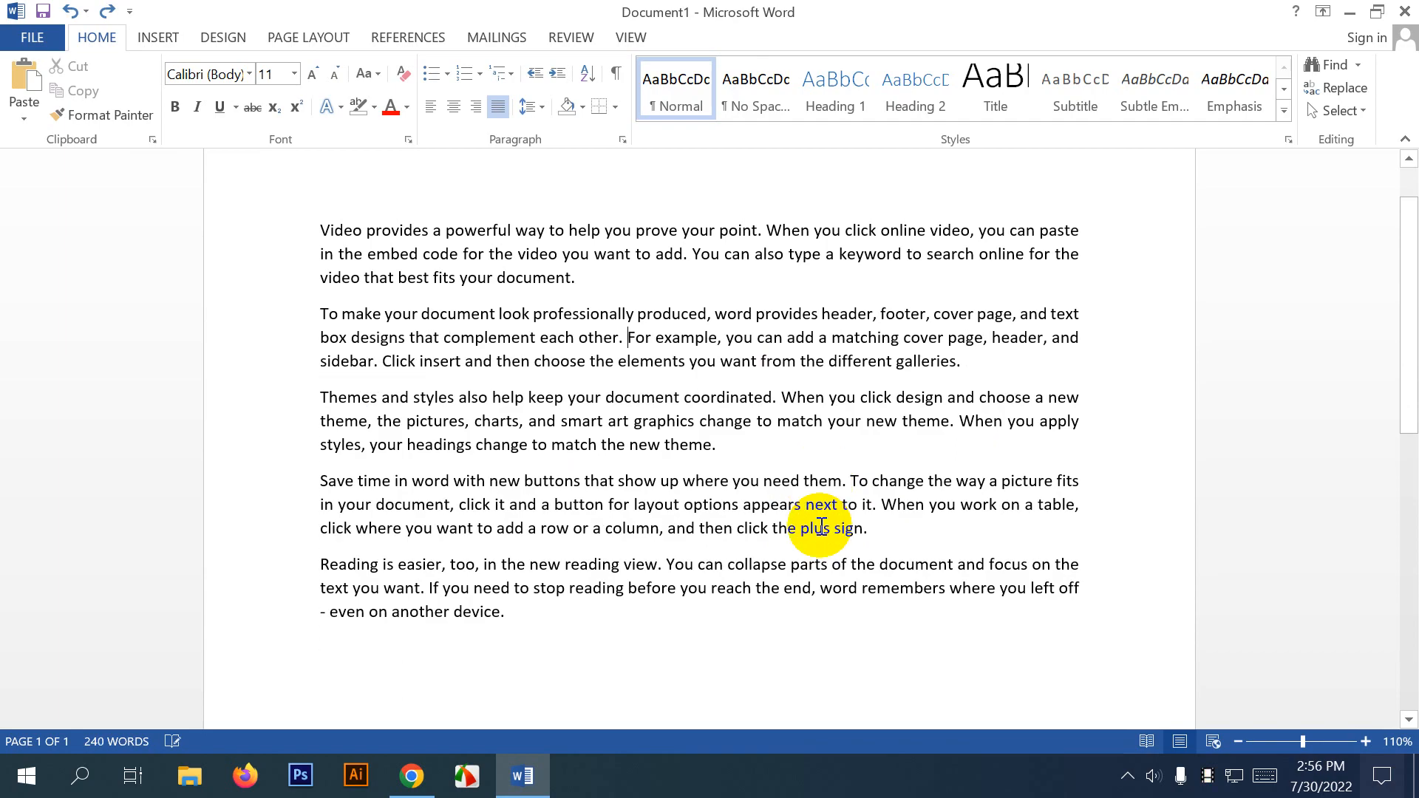
Left-align all five paragraphs of the sample text.
key(ctrl+a)
click(819, 530)
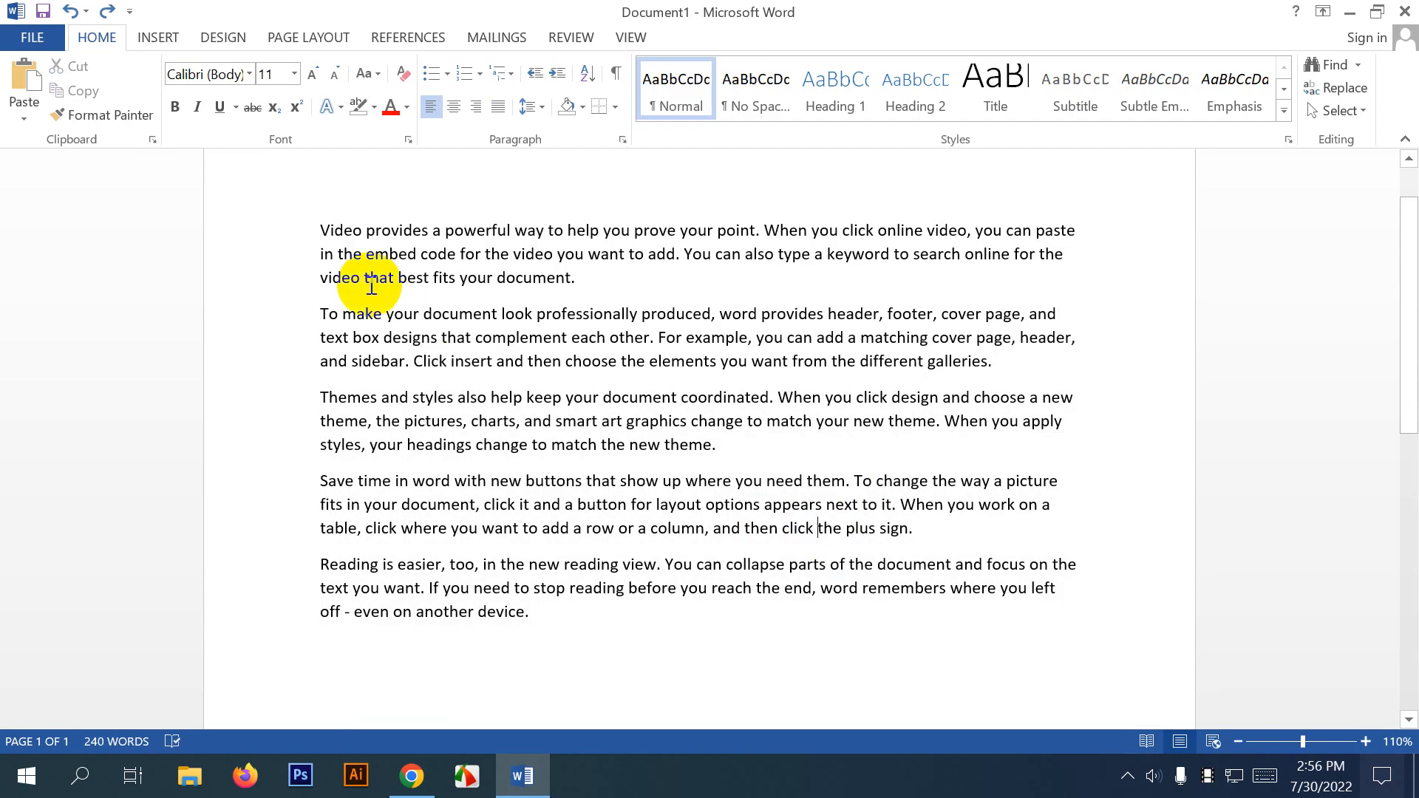
Add space before all five paragraphs and remove it again.
click(320, 220)
drag(320, 220, 557, 601)
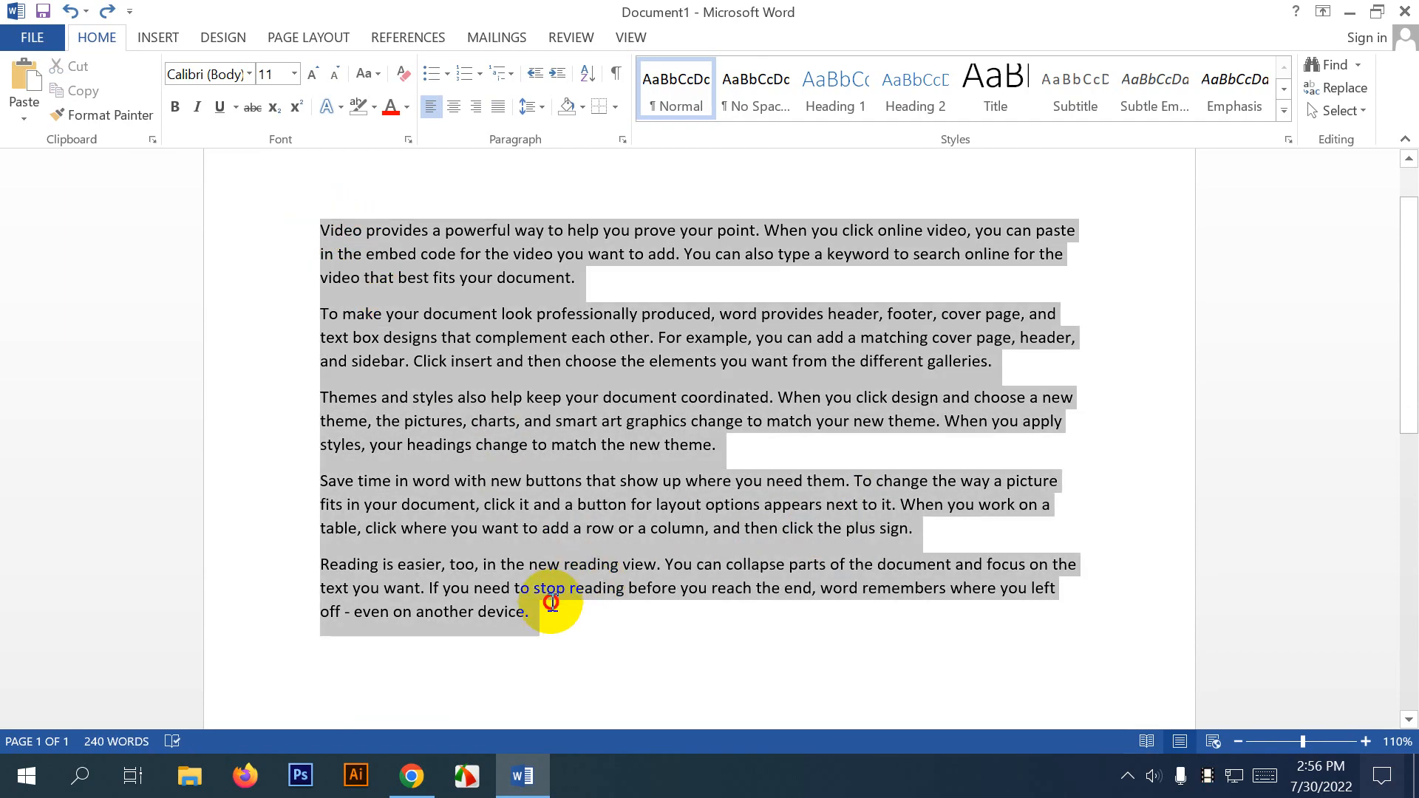
click(544, 109)
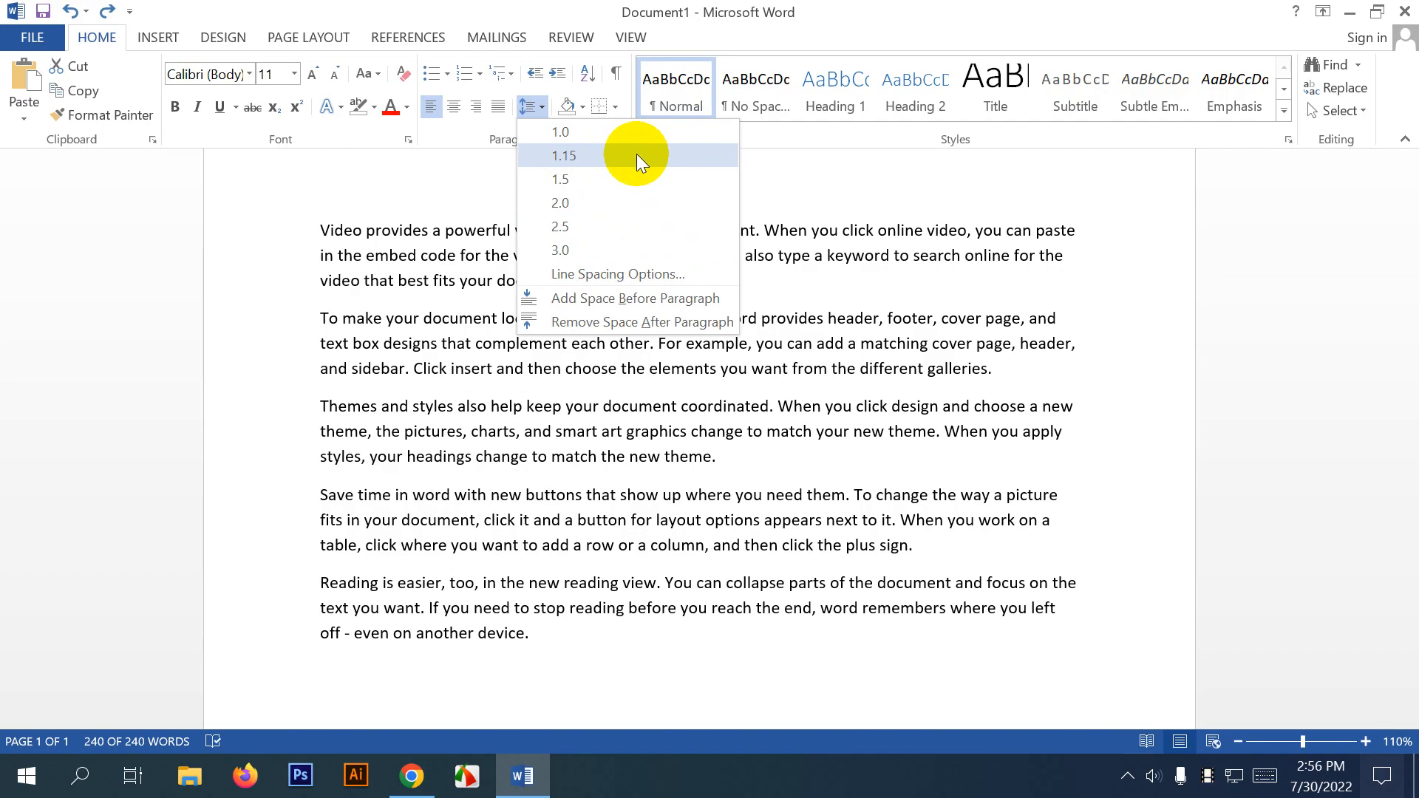
key(ctrl+a)
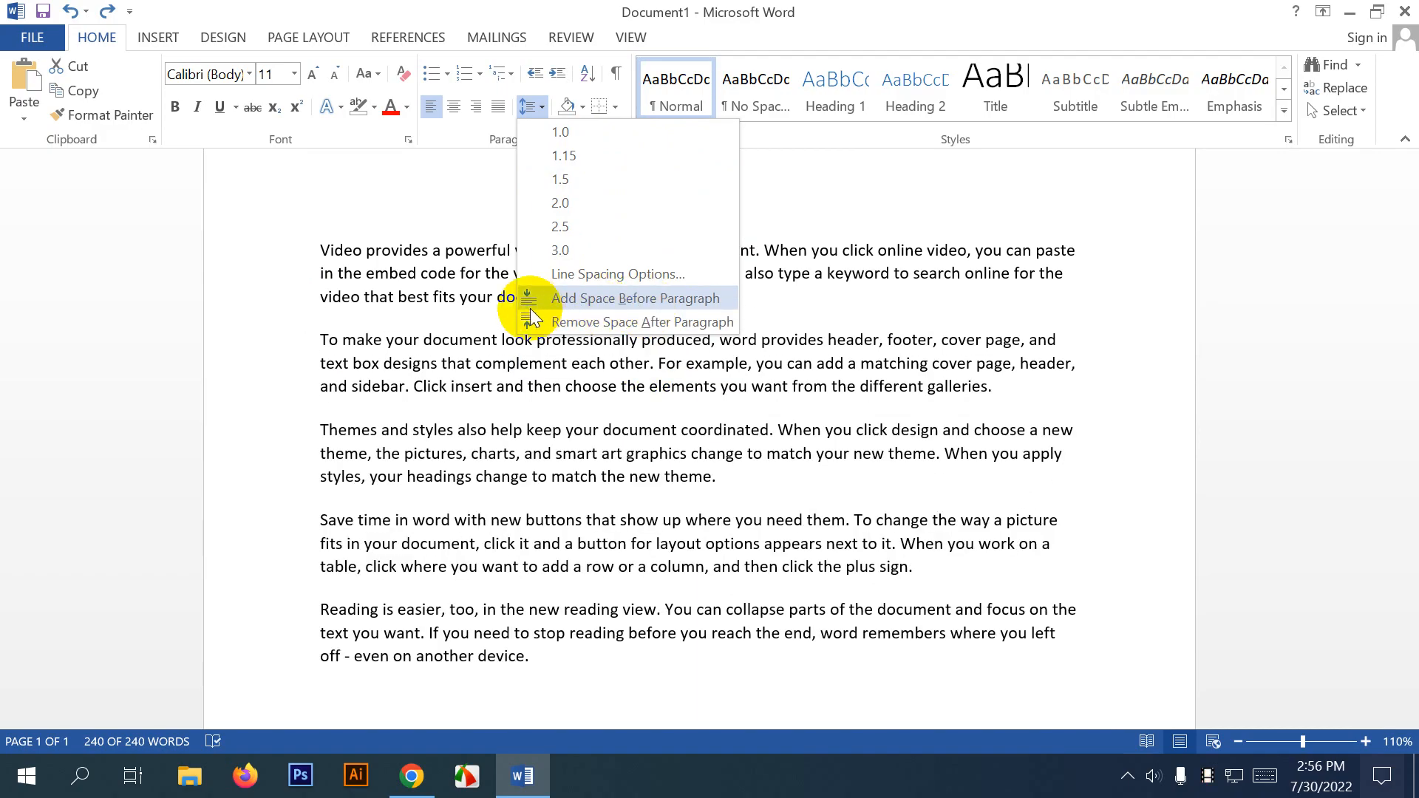
click(631, 300)
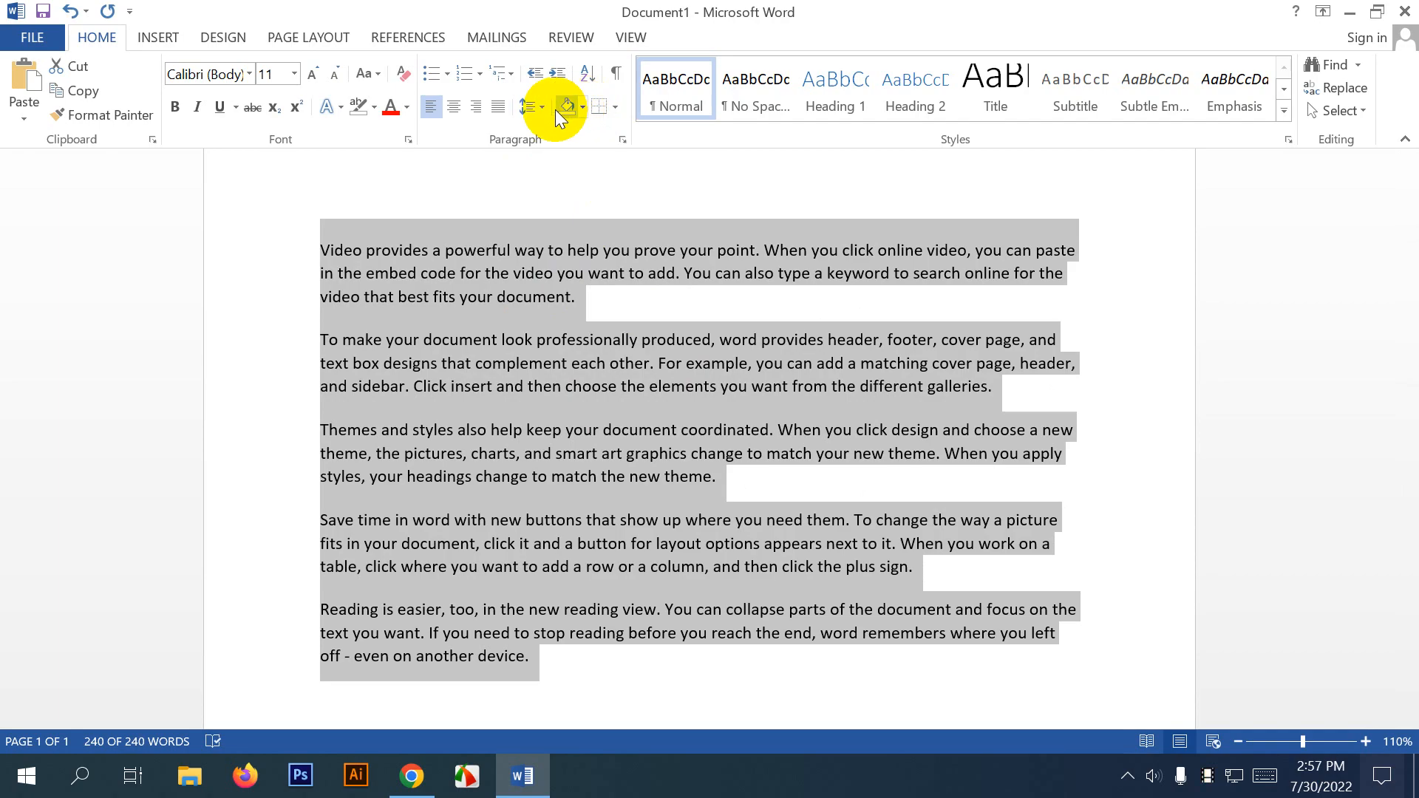
click(546, 111)
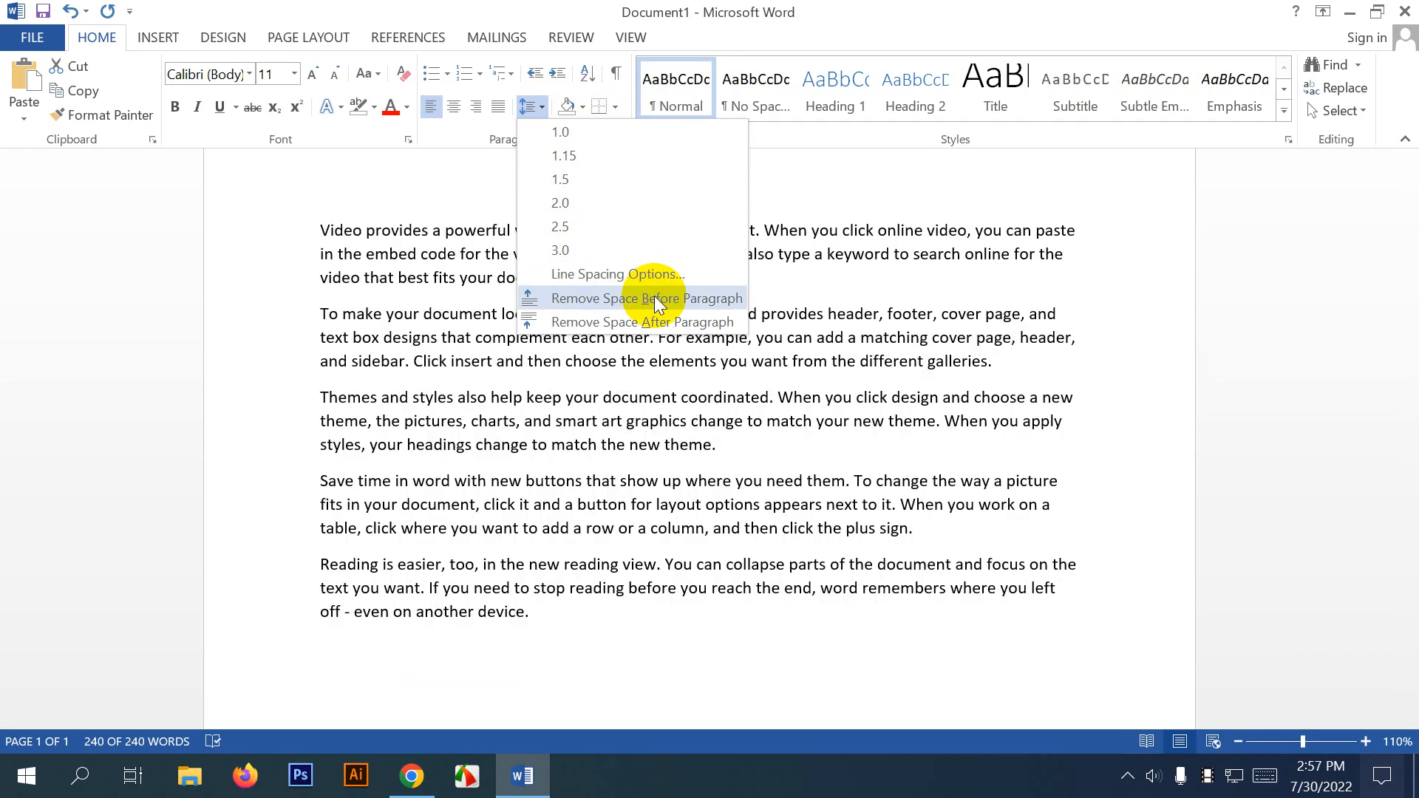
click(654, 298)
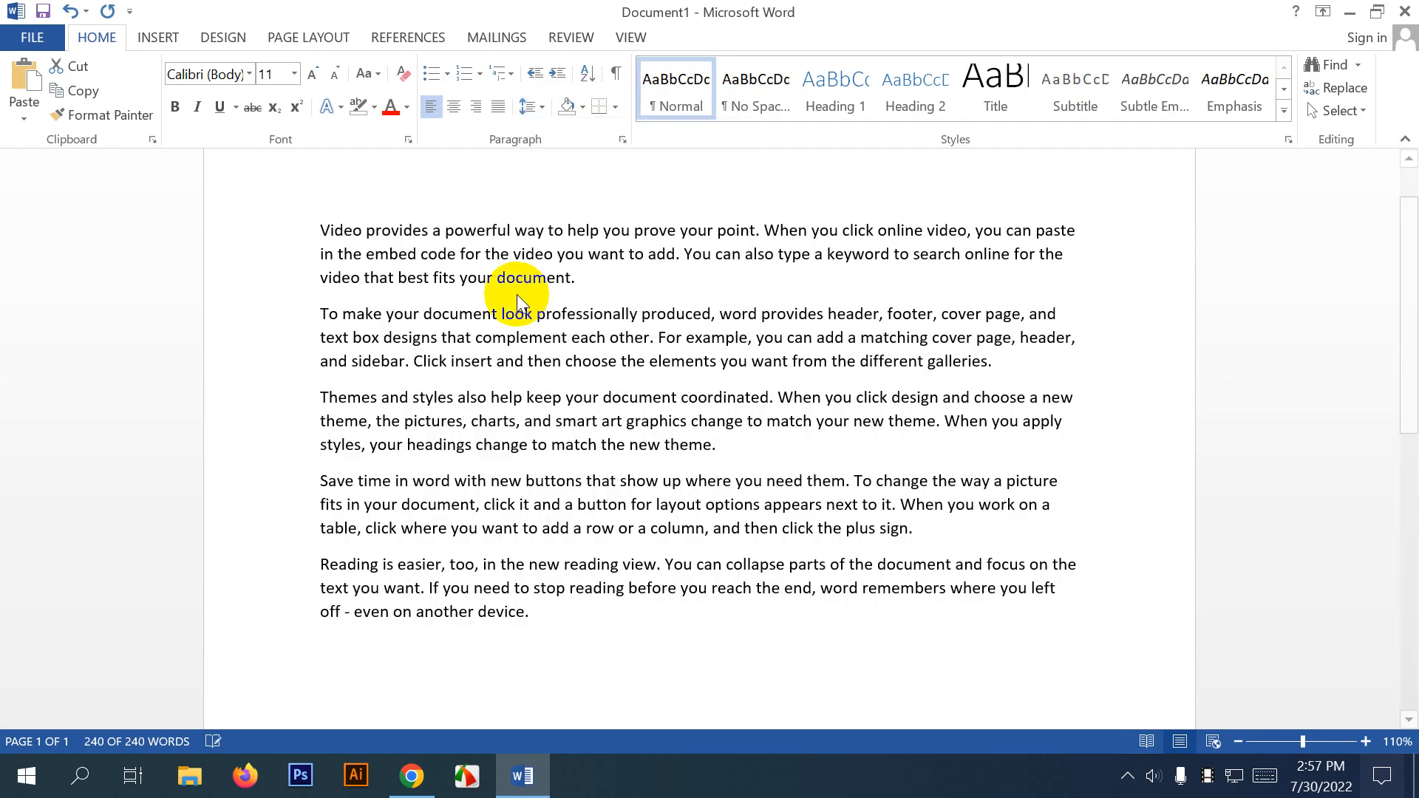
drag(586, 279, 326, 241)
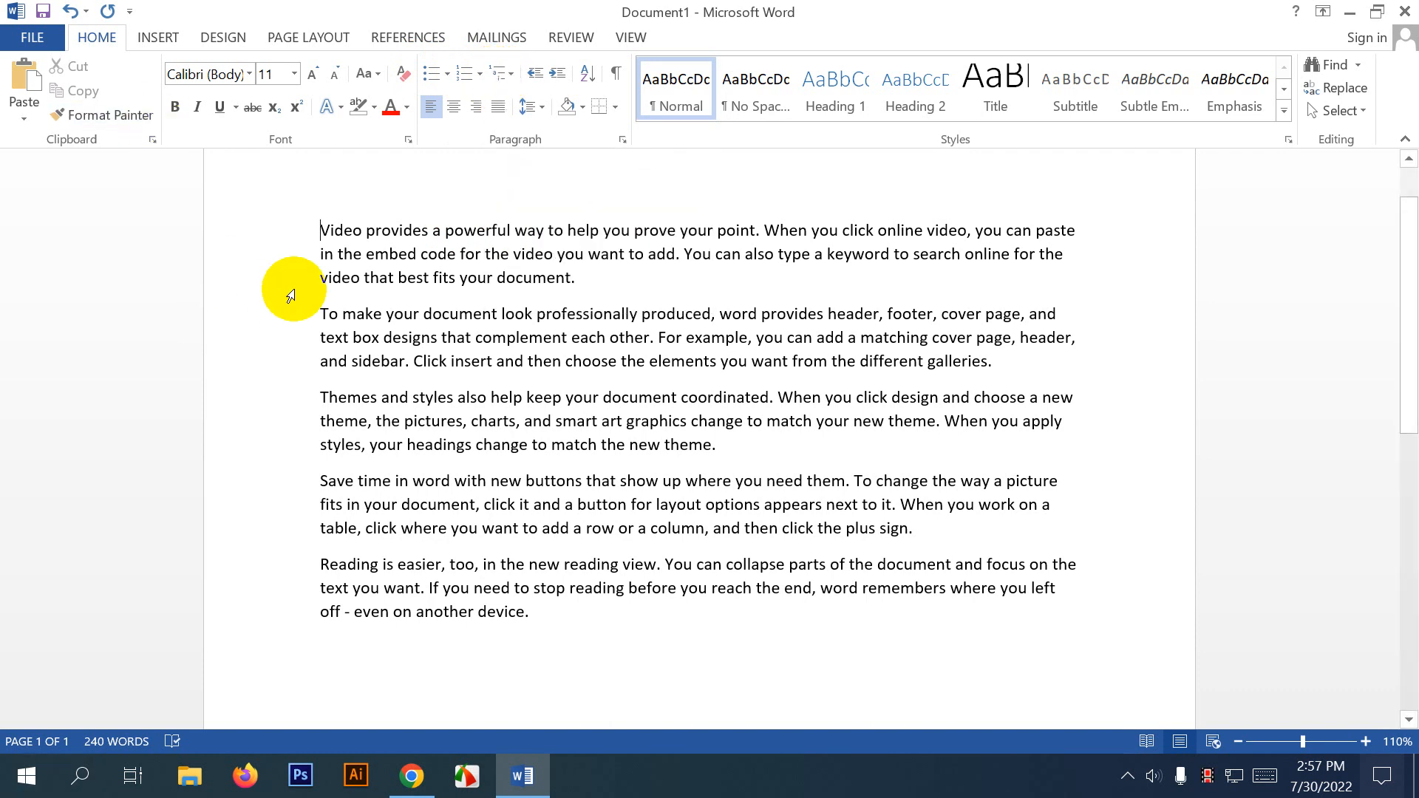
mouse_move(577, 275)
mouse_down()
mouse_move(313, 256)
mouse_move(316, 232)
mouse_move(564, 279)
mouse_up()
click(381, 228)
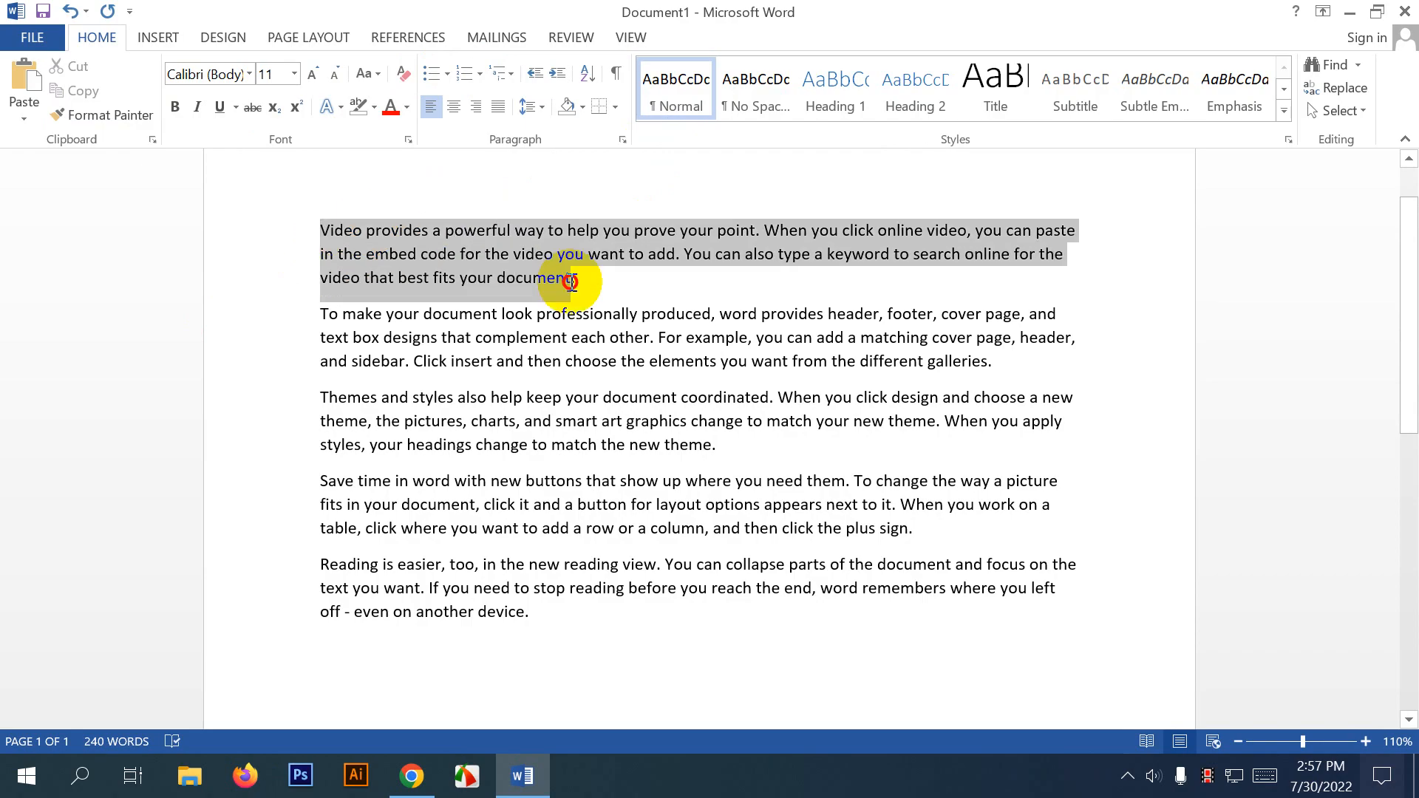
click(529, 267)
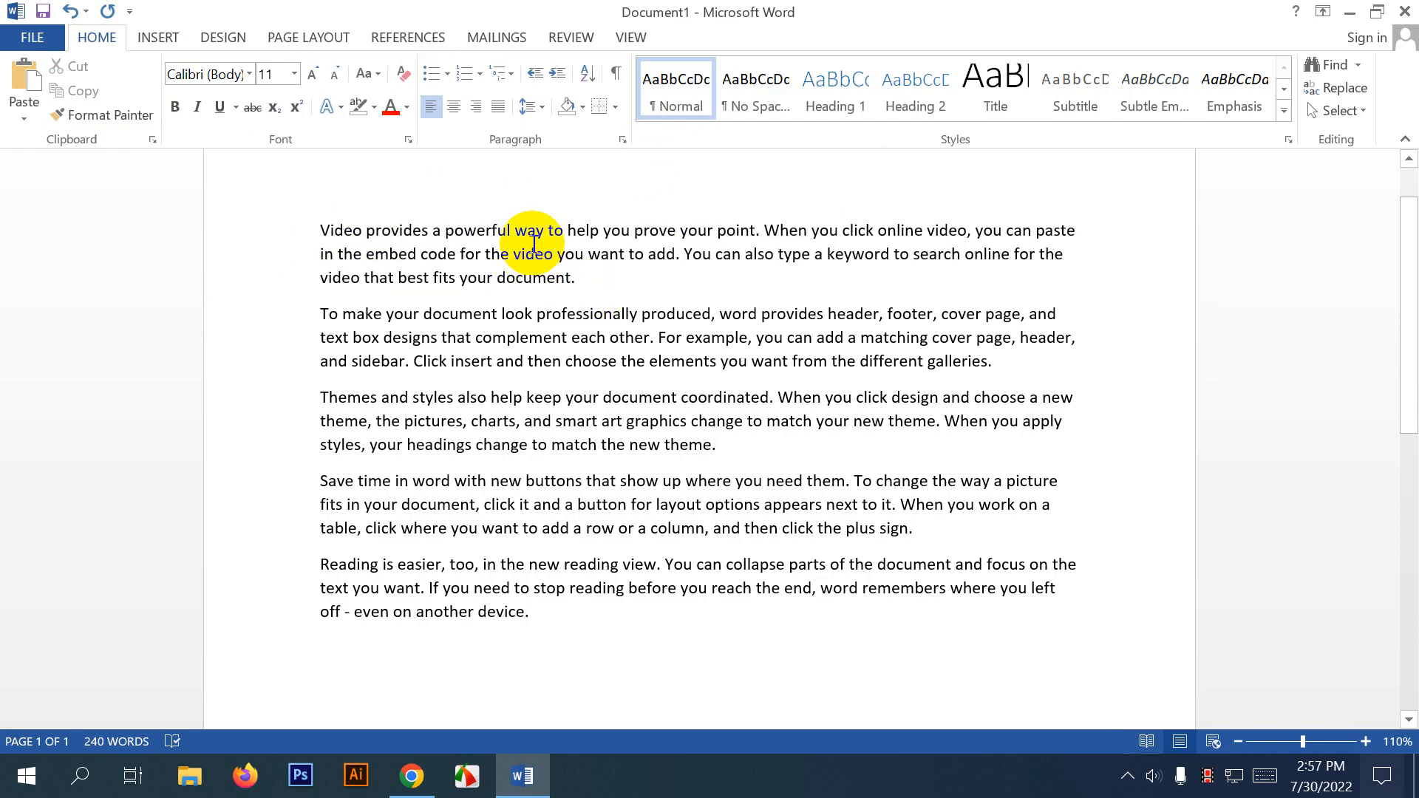
Bullet the first paragraph with a newly defined club symbol, character code 167 in the Symbol font.
click(317, 228)
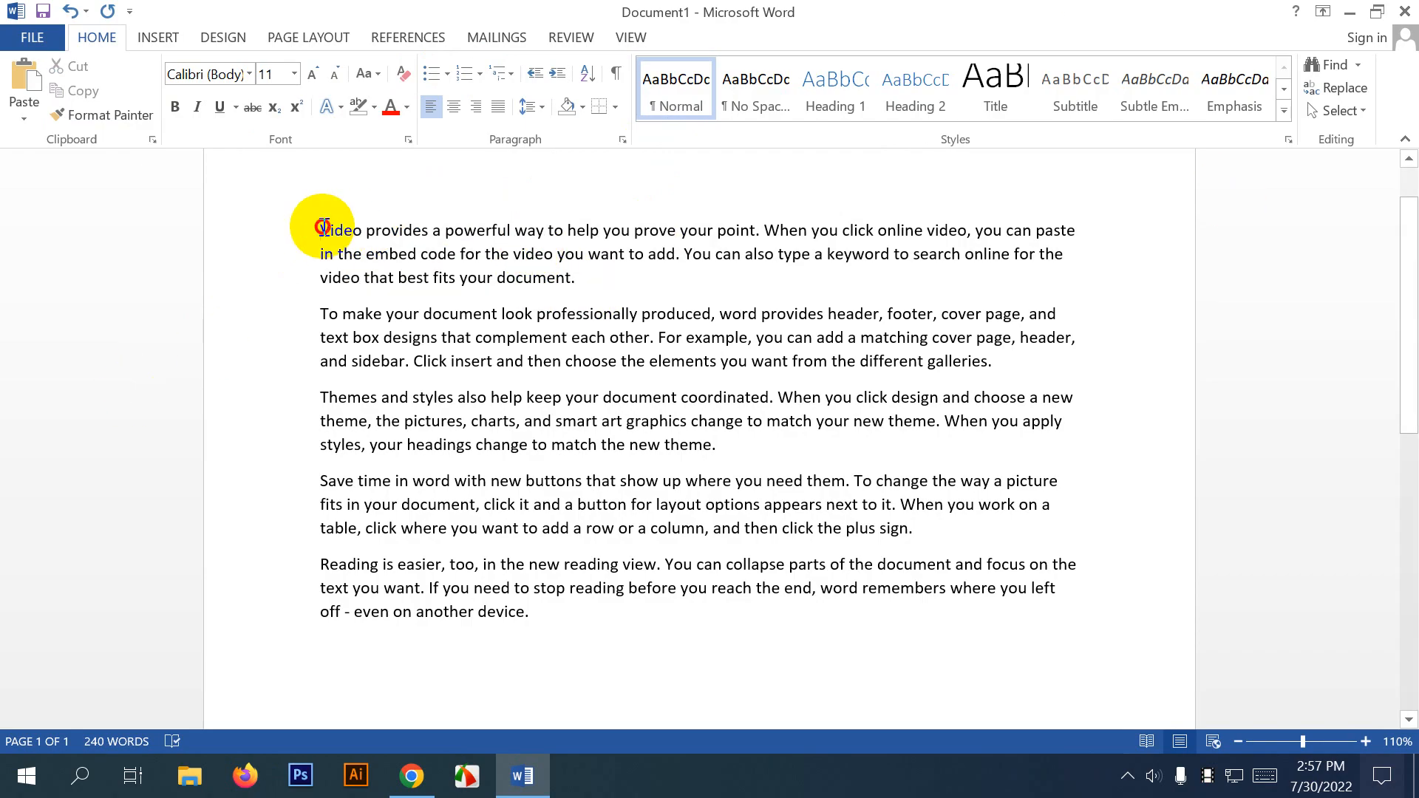
click(435, 73)
click(447, 73)
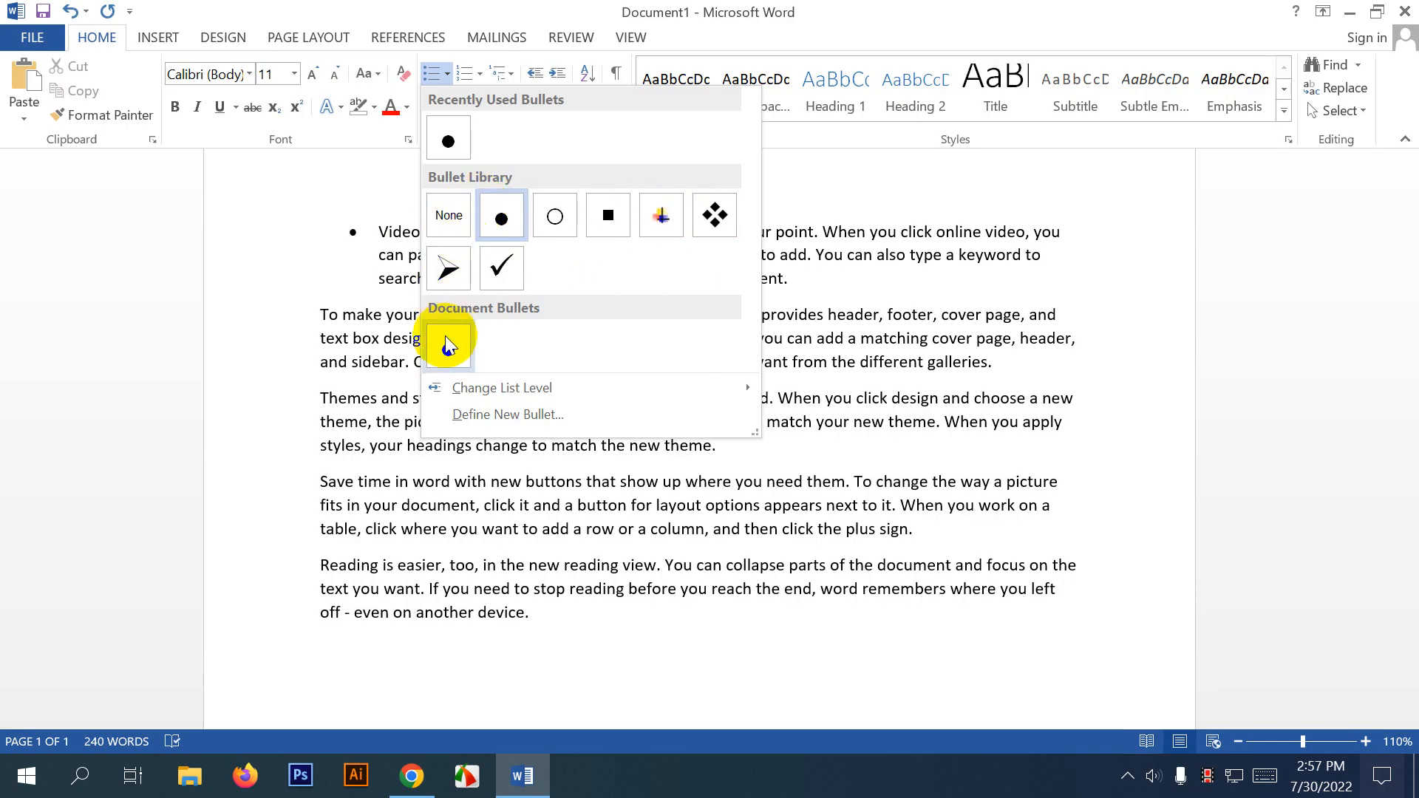
mouse_move(528, 387)
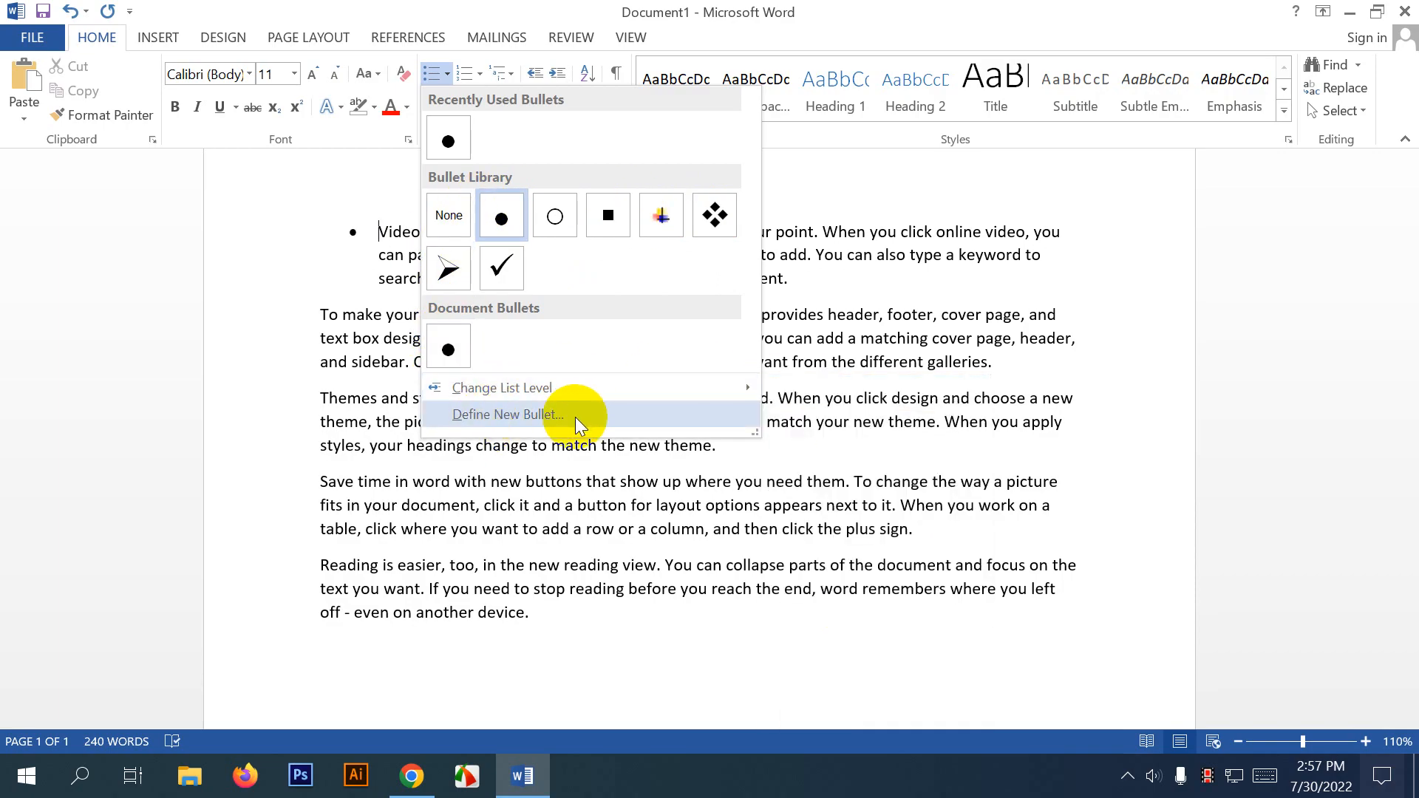
click(508, 416)
drag(739, 170, 863, 101)
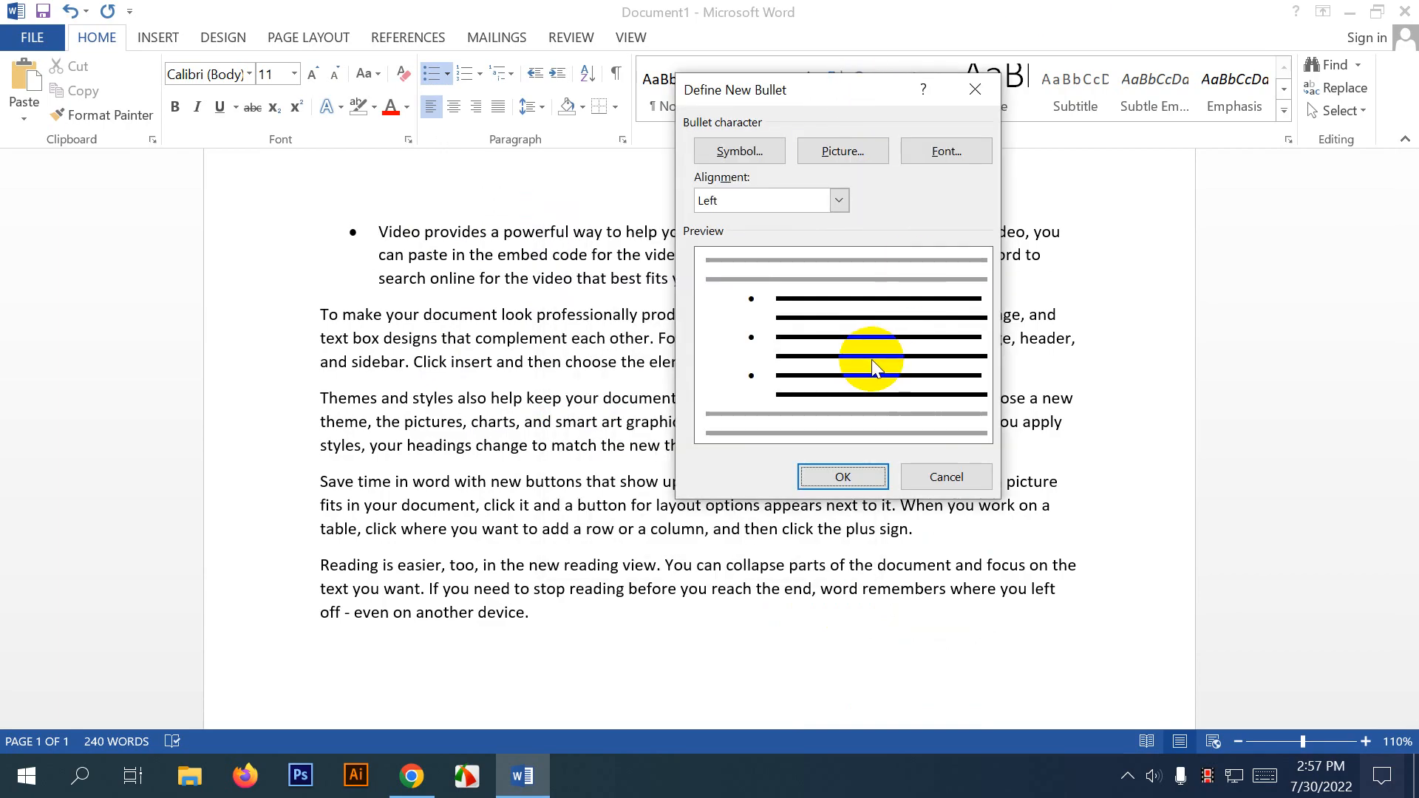
click(759, 153)
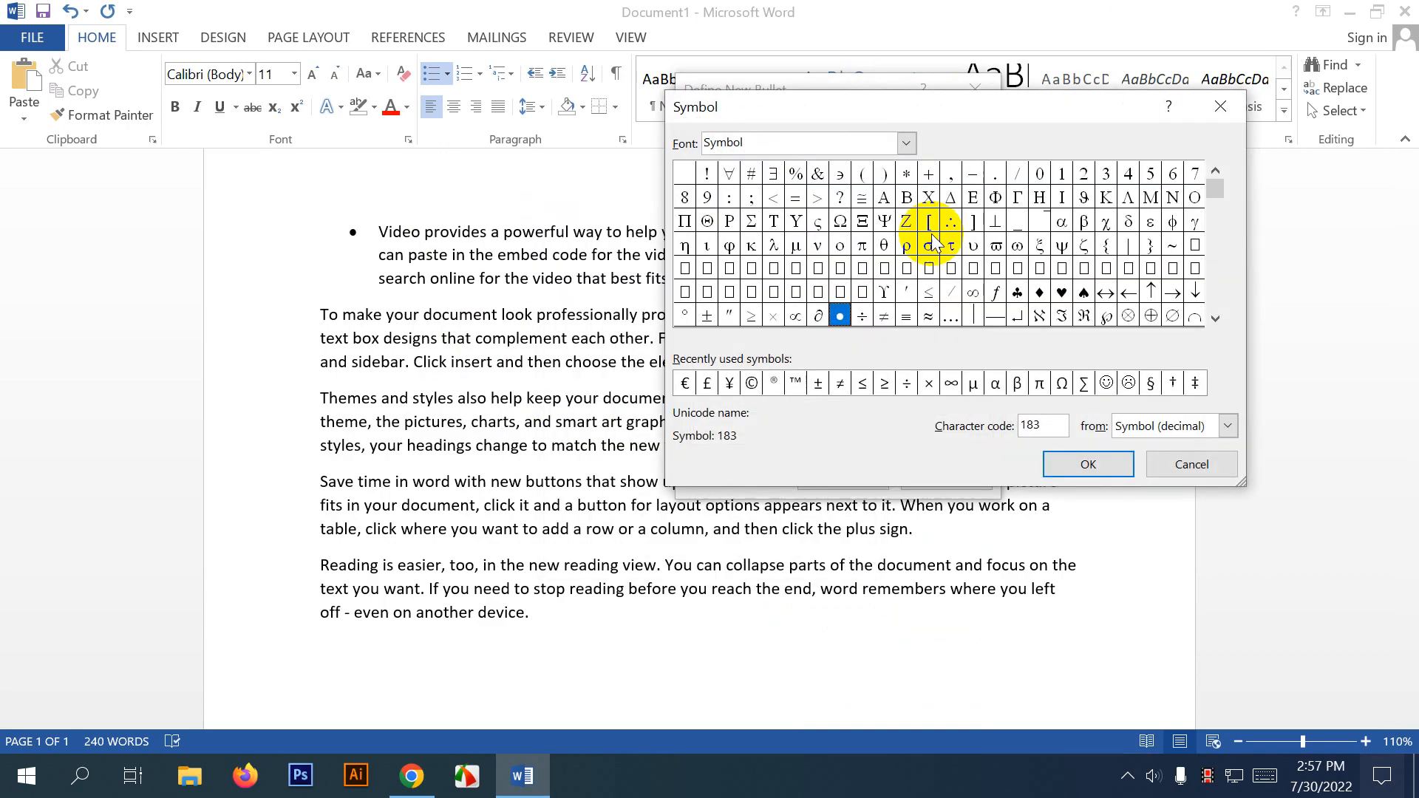
click(1020, 294)
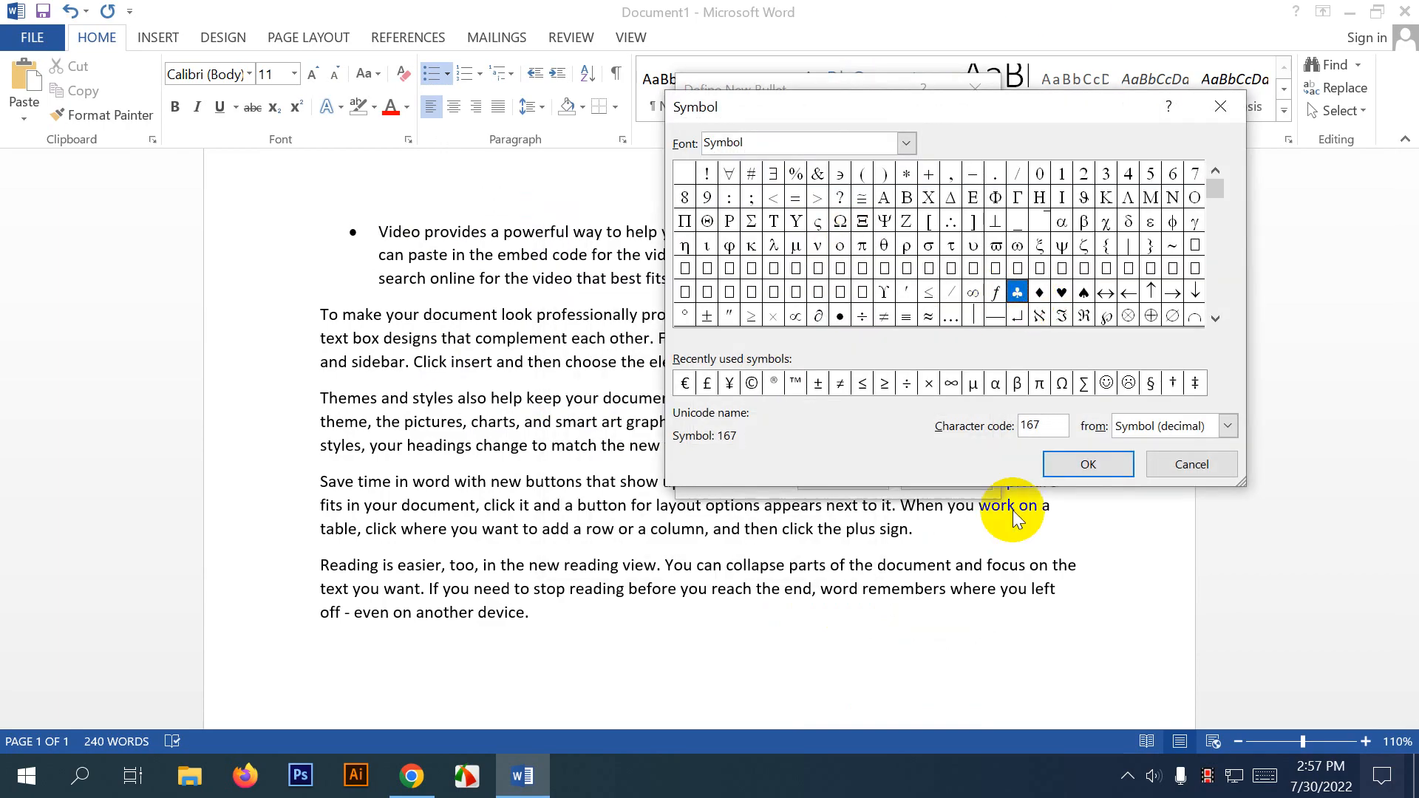
click(1081, 464)
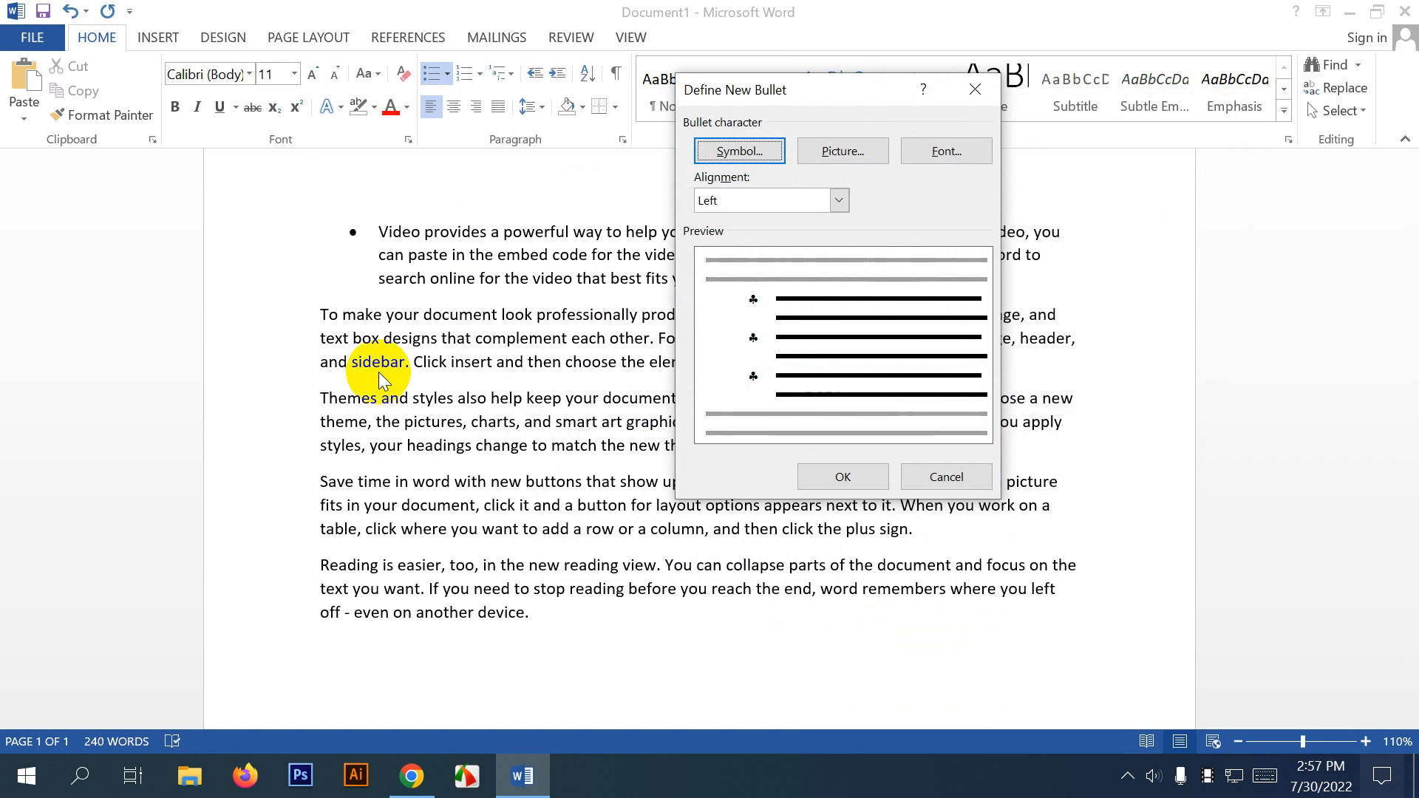
click(812, 471)
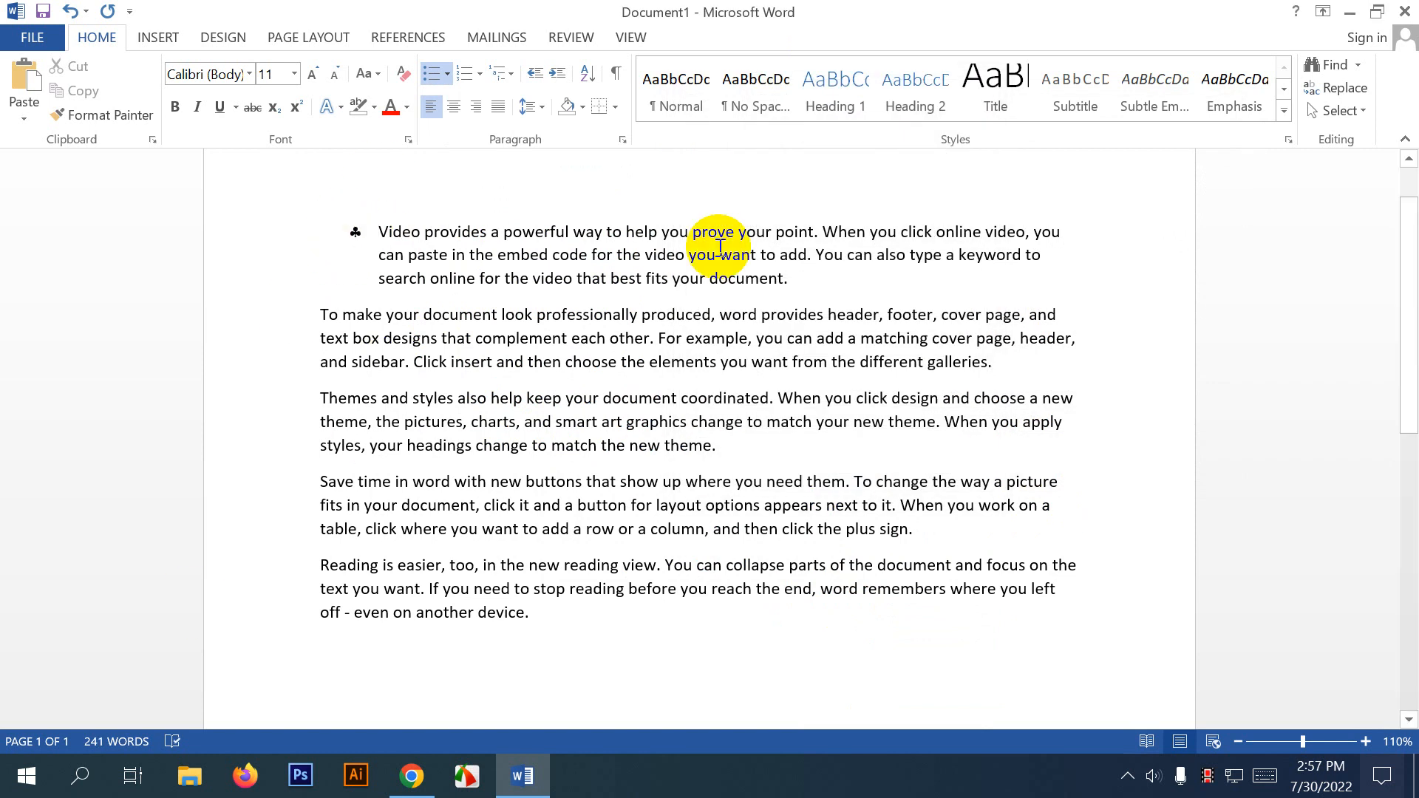
Remove the club bullet from the first paragraph.
click(452, 78)
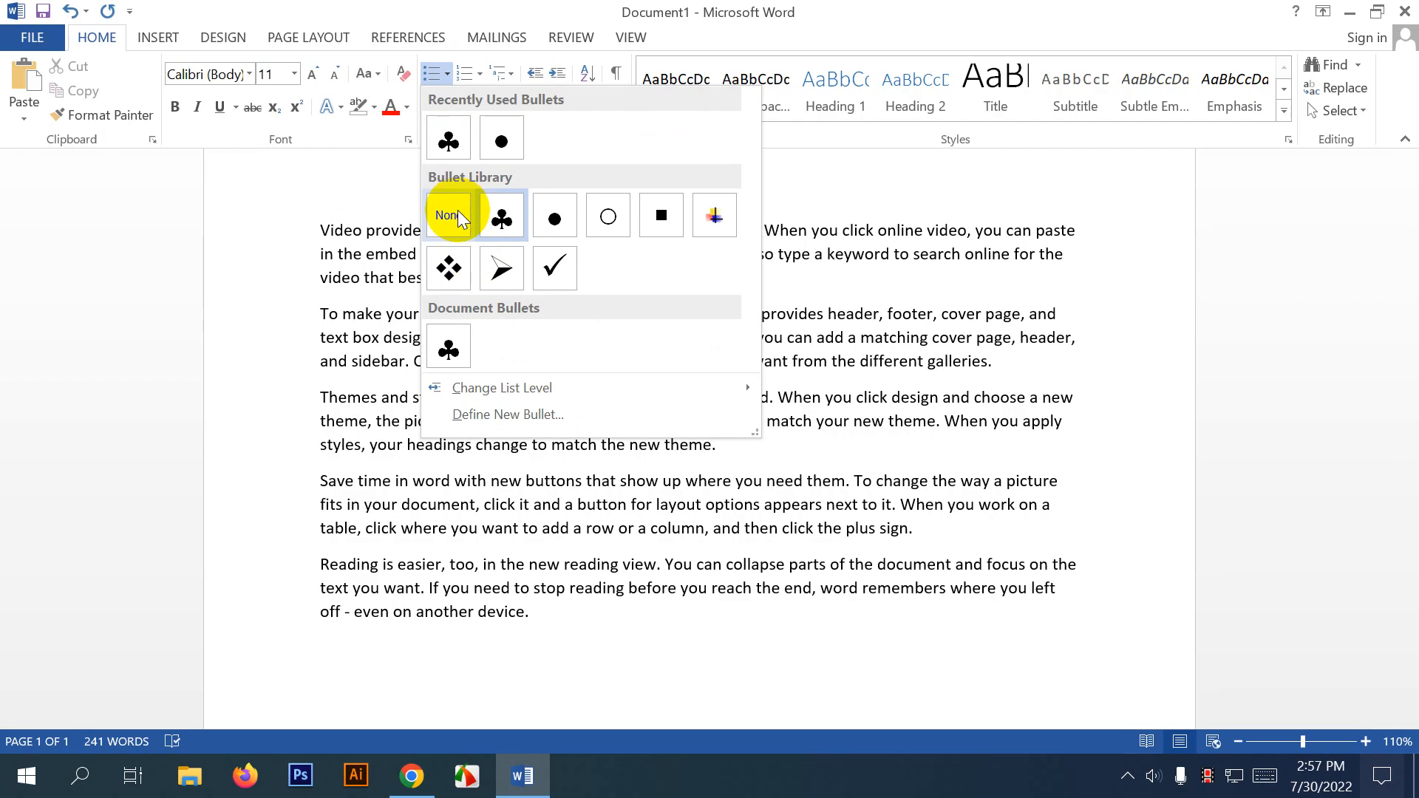
click(458, 210)
Examine the available numbering formats and multilevel list styles for the first paragraph.
click(479, 74)
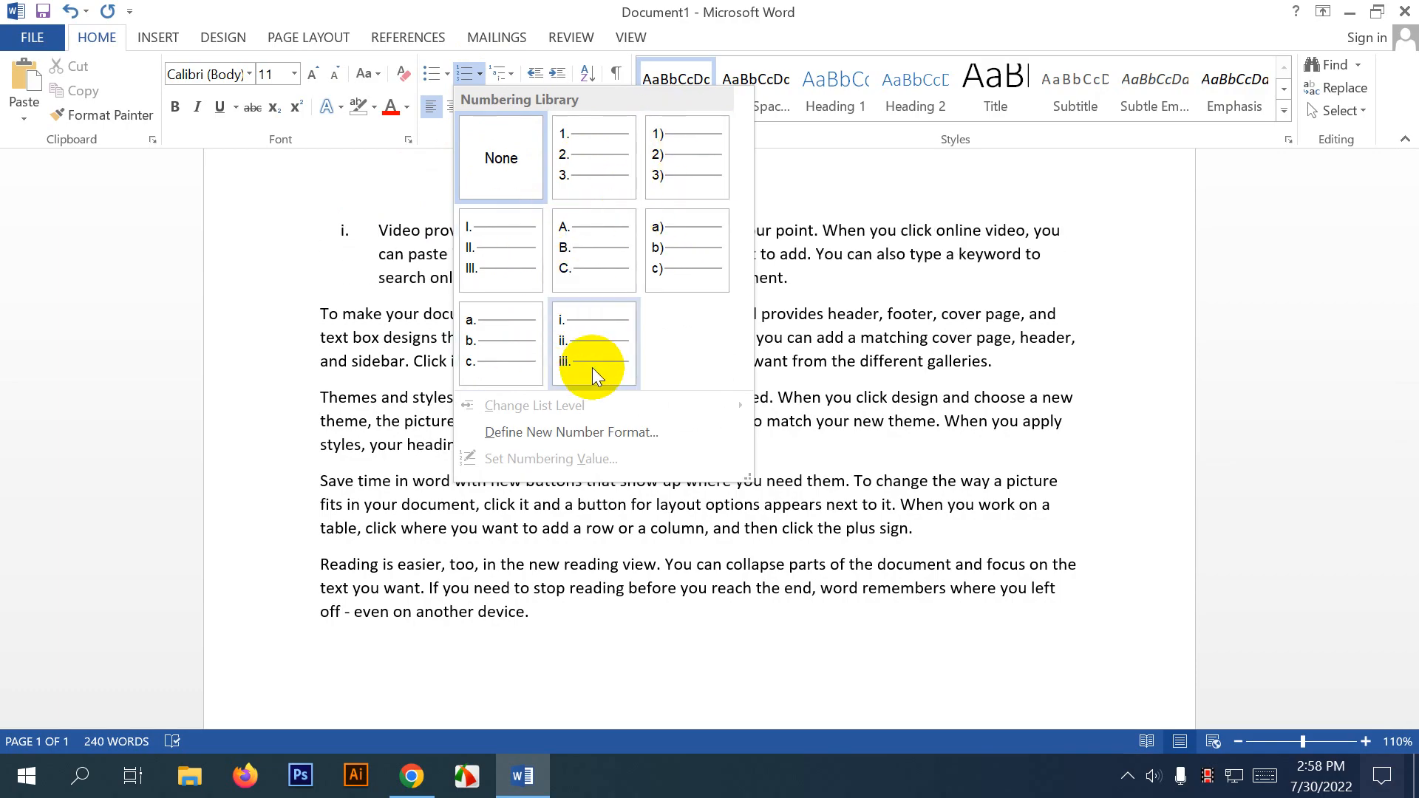
click(766, 16)
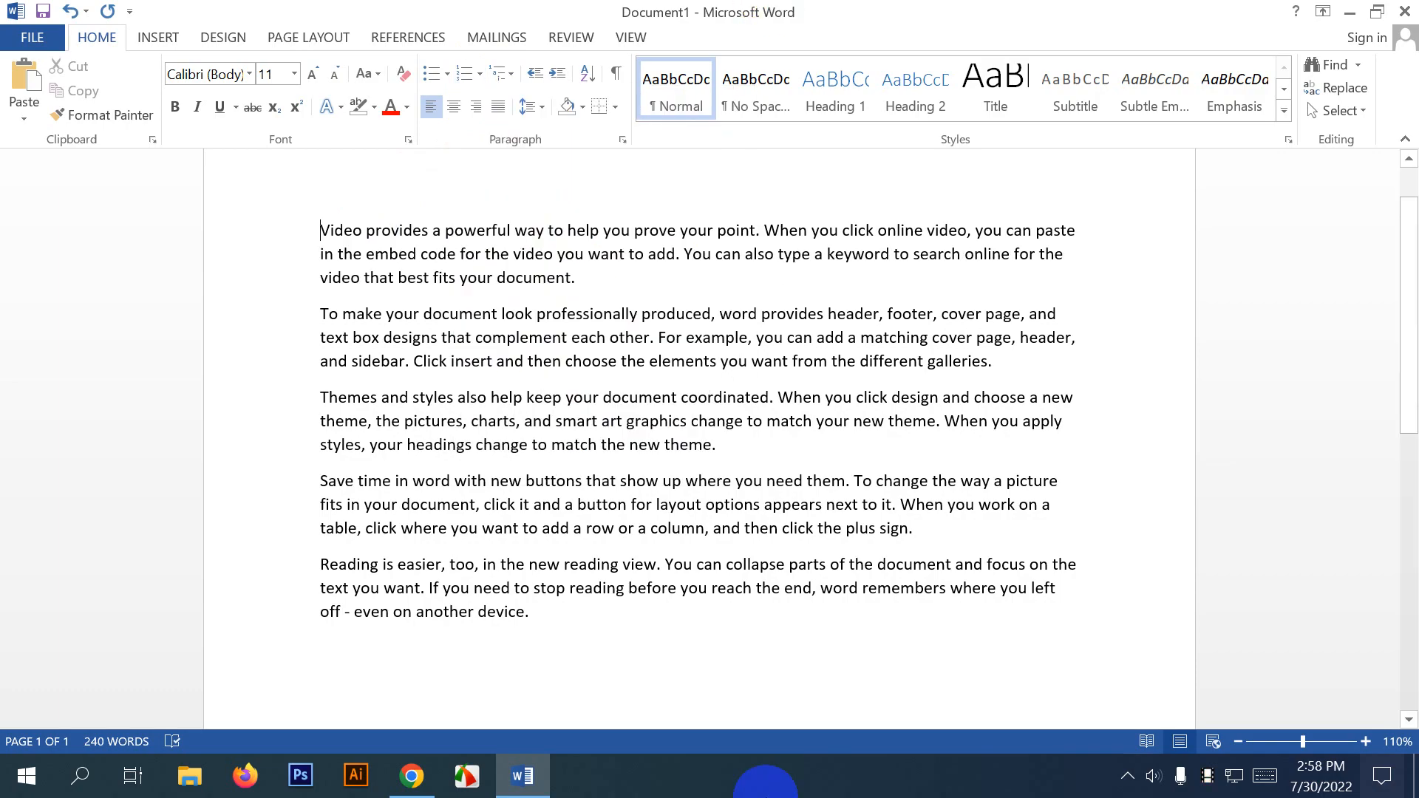
click(501, 84)
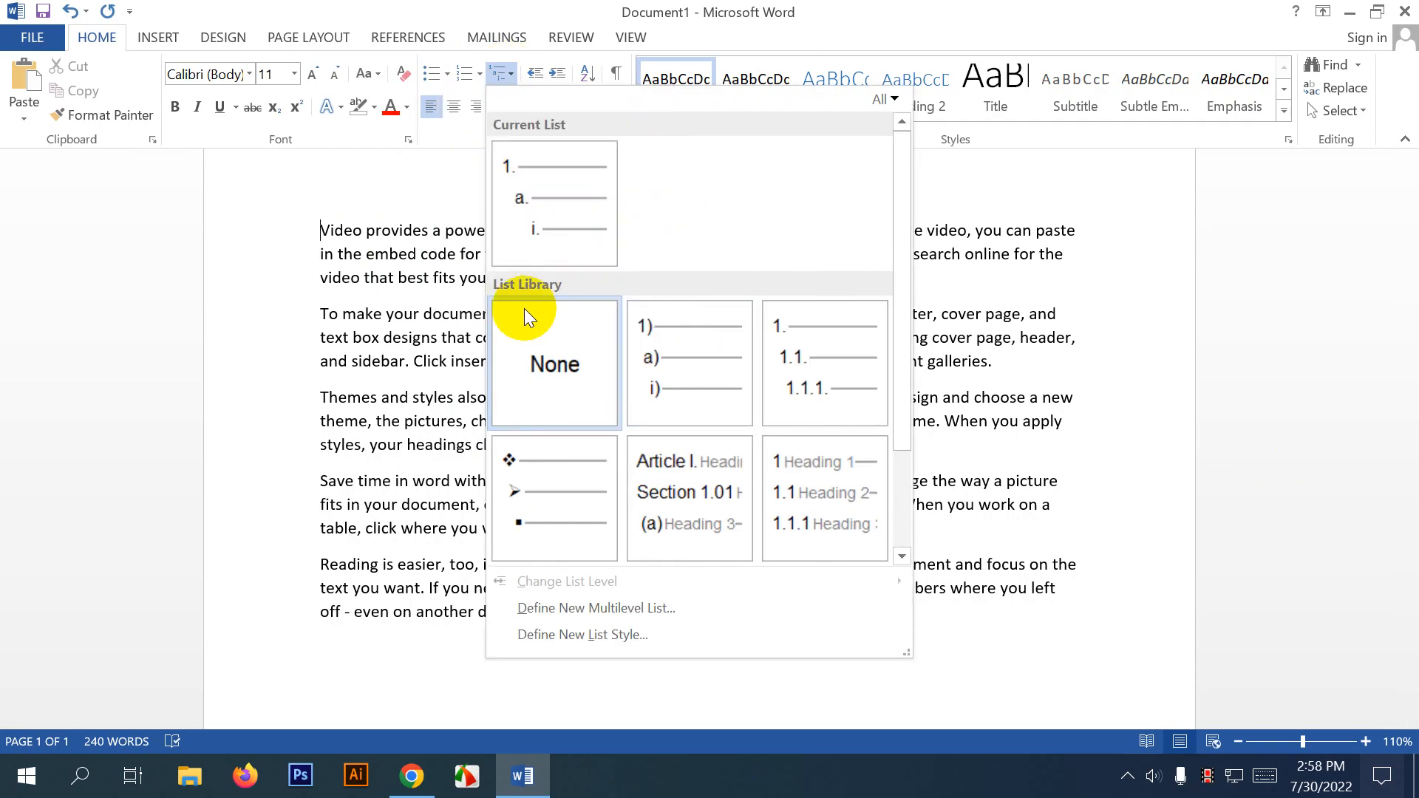
click(669, 9)
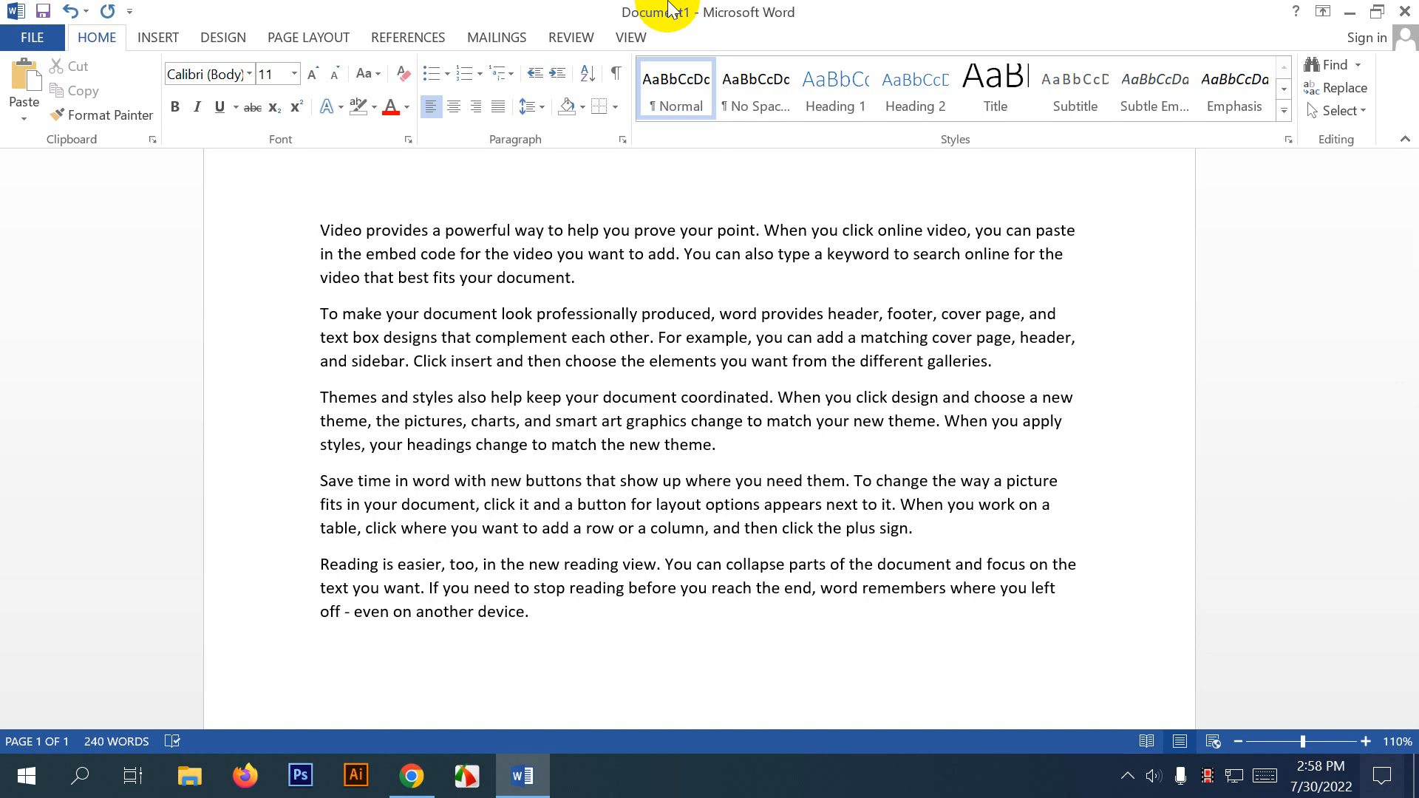
click(500, 68)
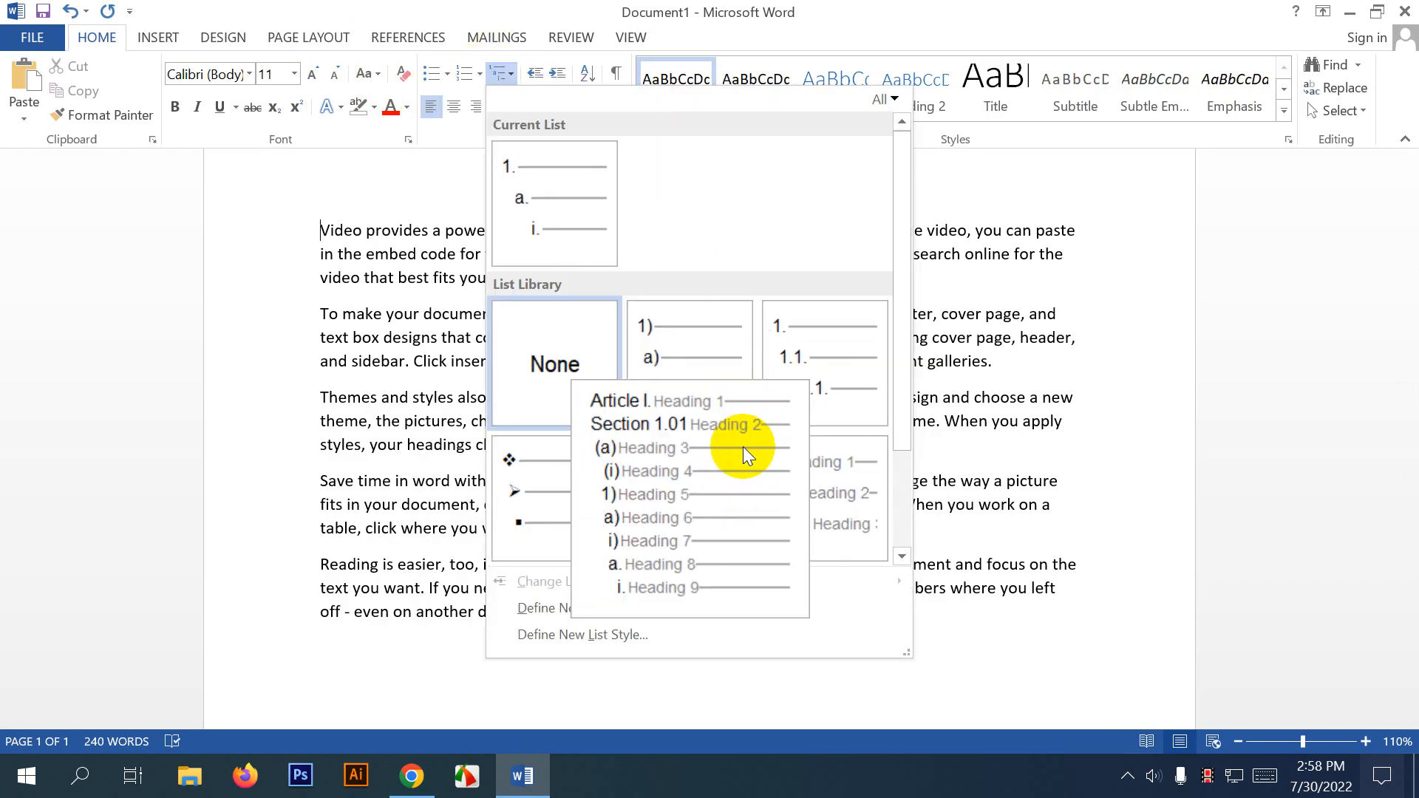
click(964, 205)
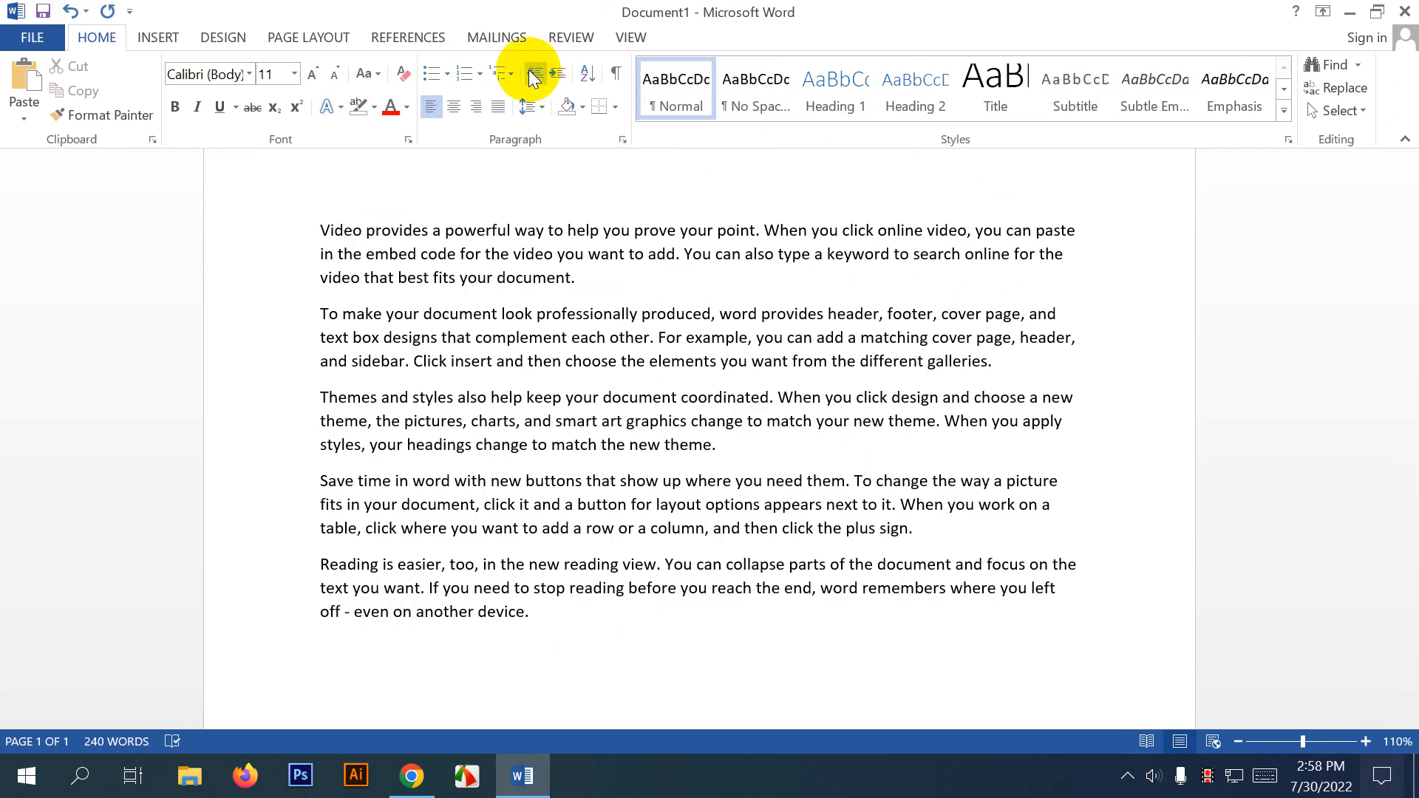
drag(318, 227, 575, 279)
click(589, 246)
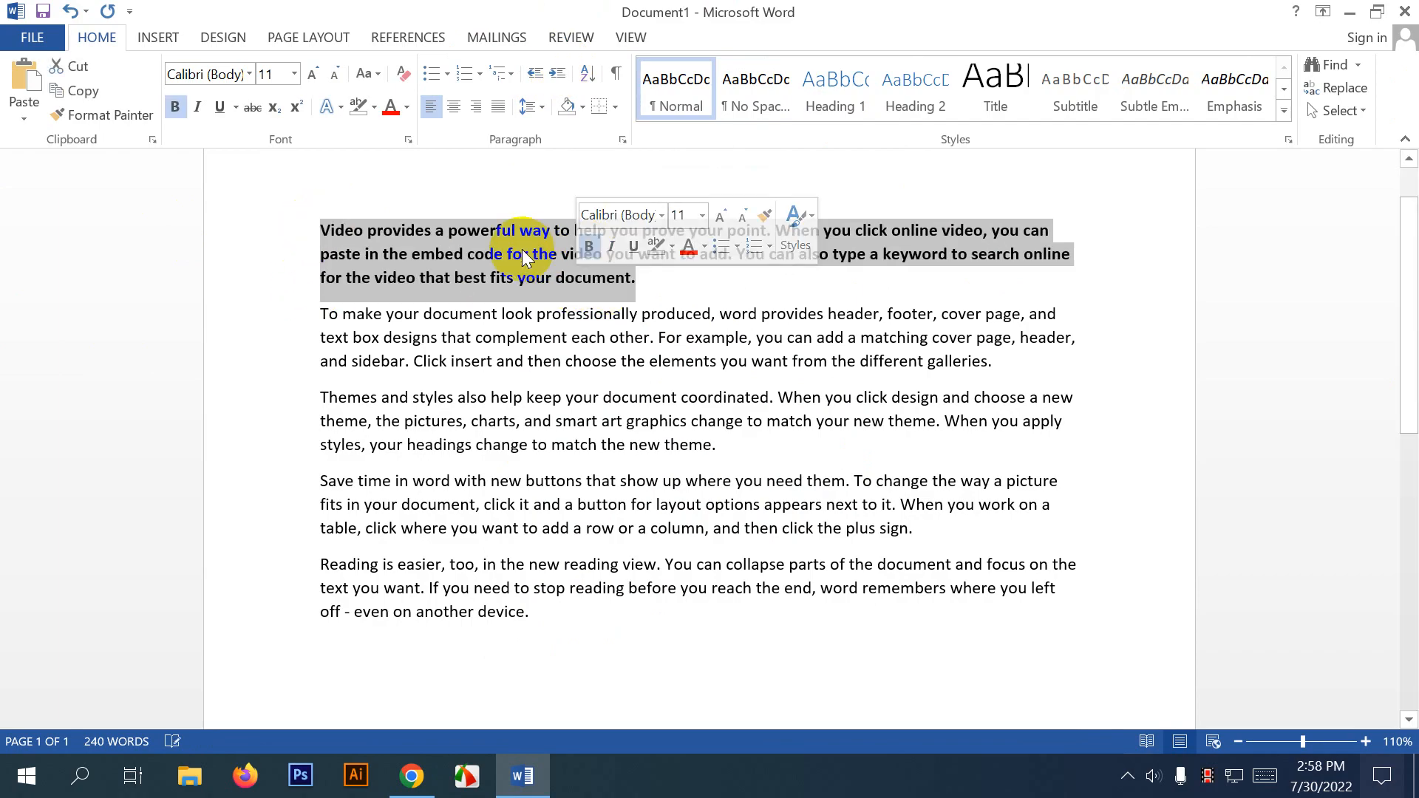
click(589, 247)
click(595, 277)
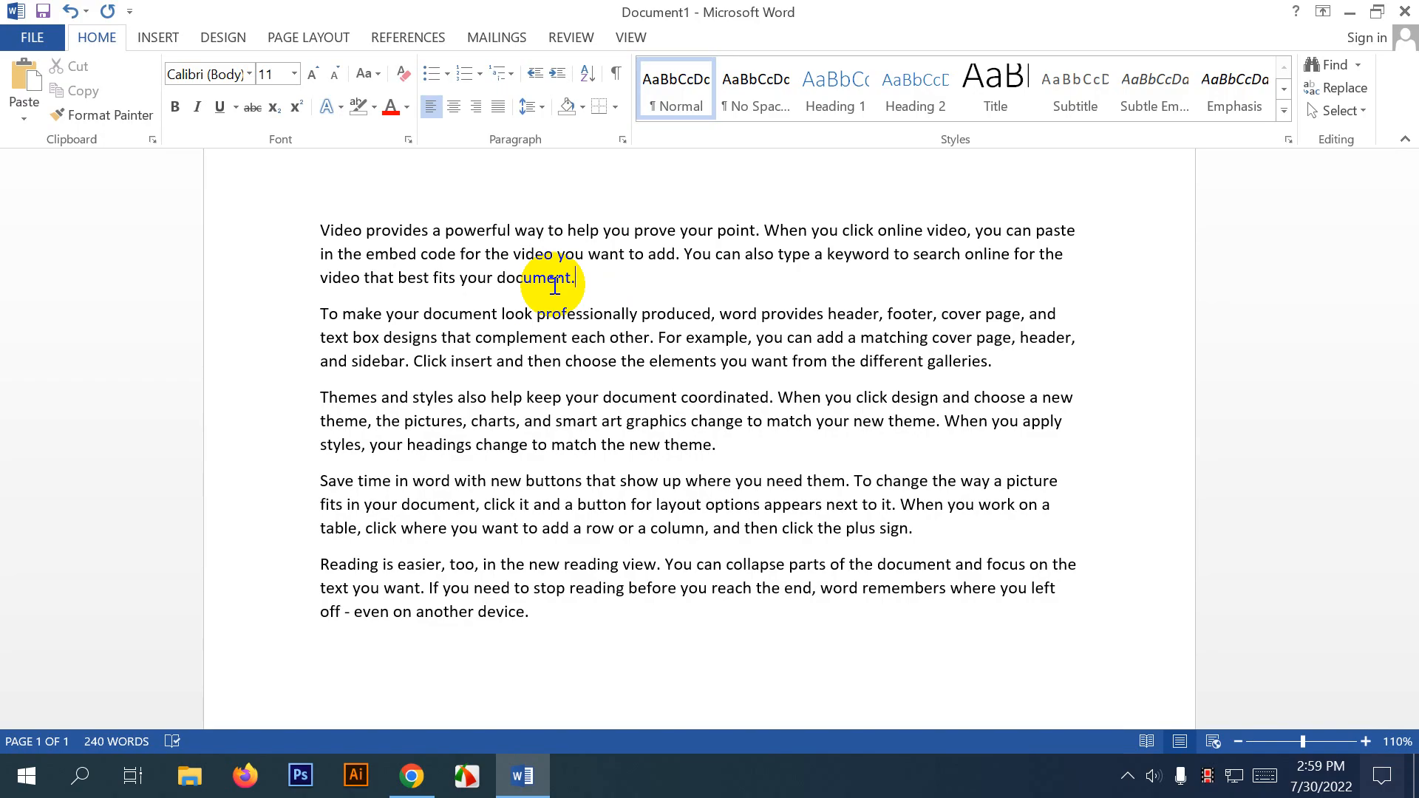
Increase the left indent of the first paragraph by three levels.
click(320, 224)
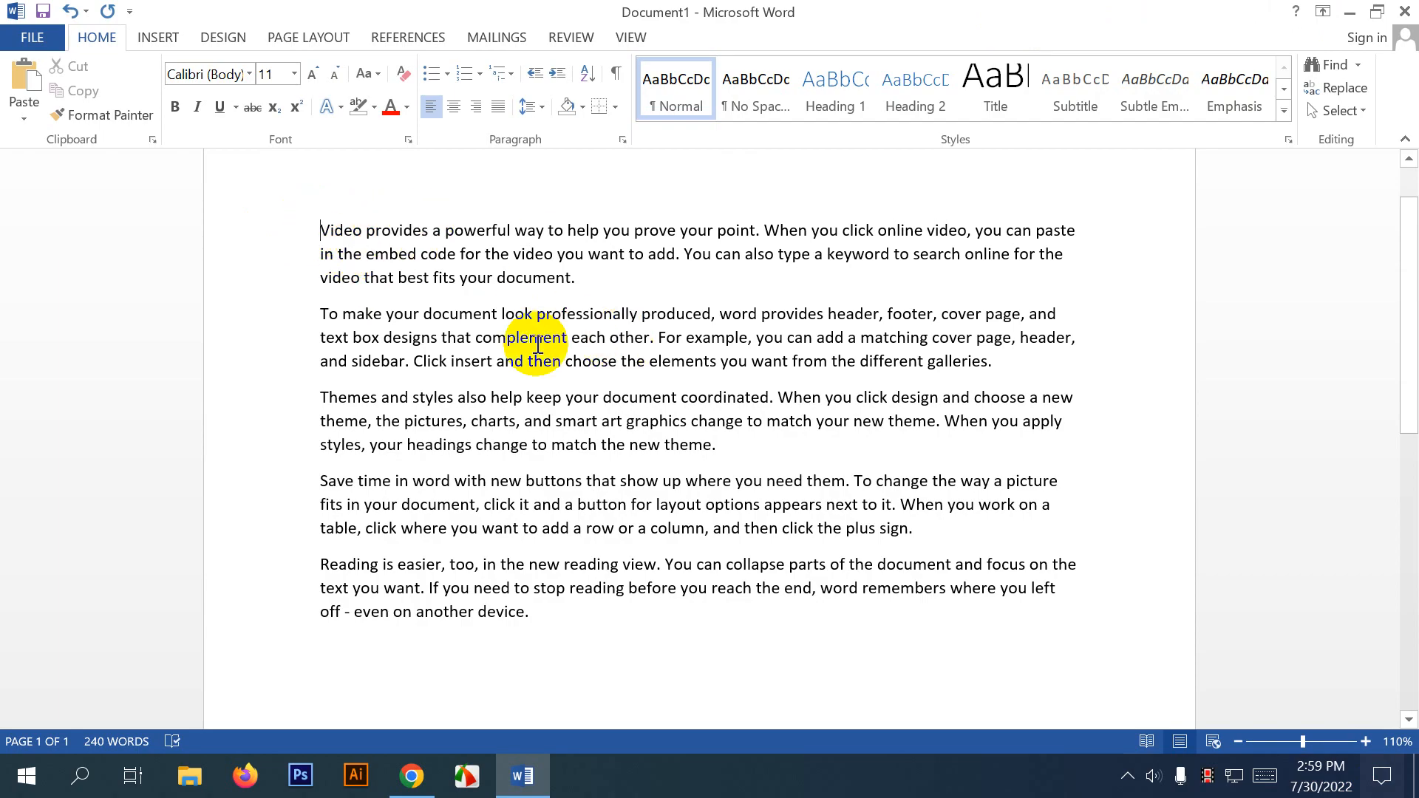
click(557, 74)
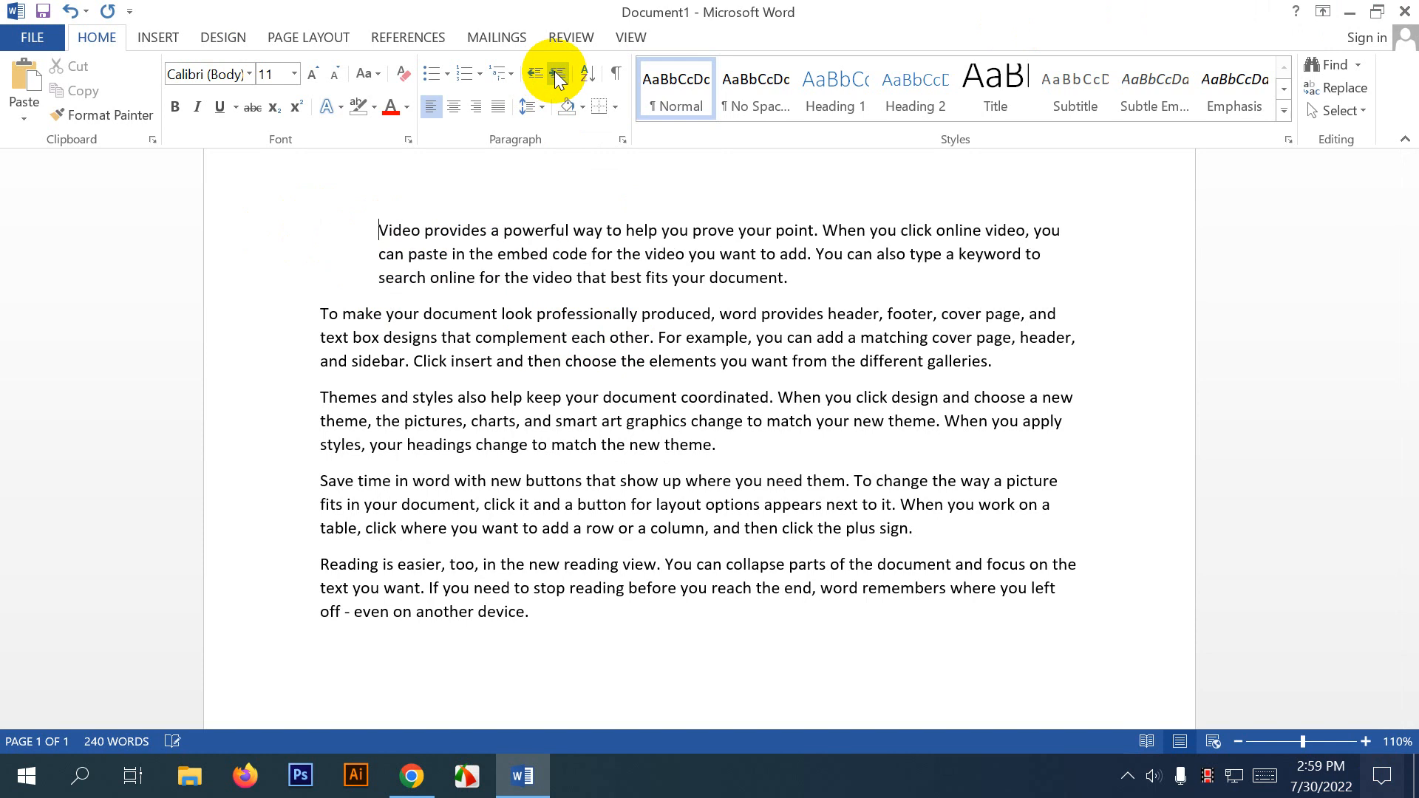
click(557, 74)
click(558, 74)
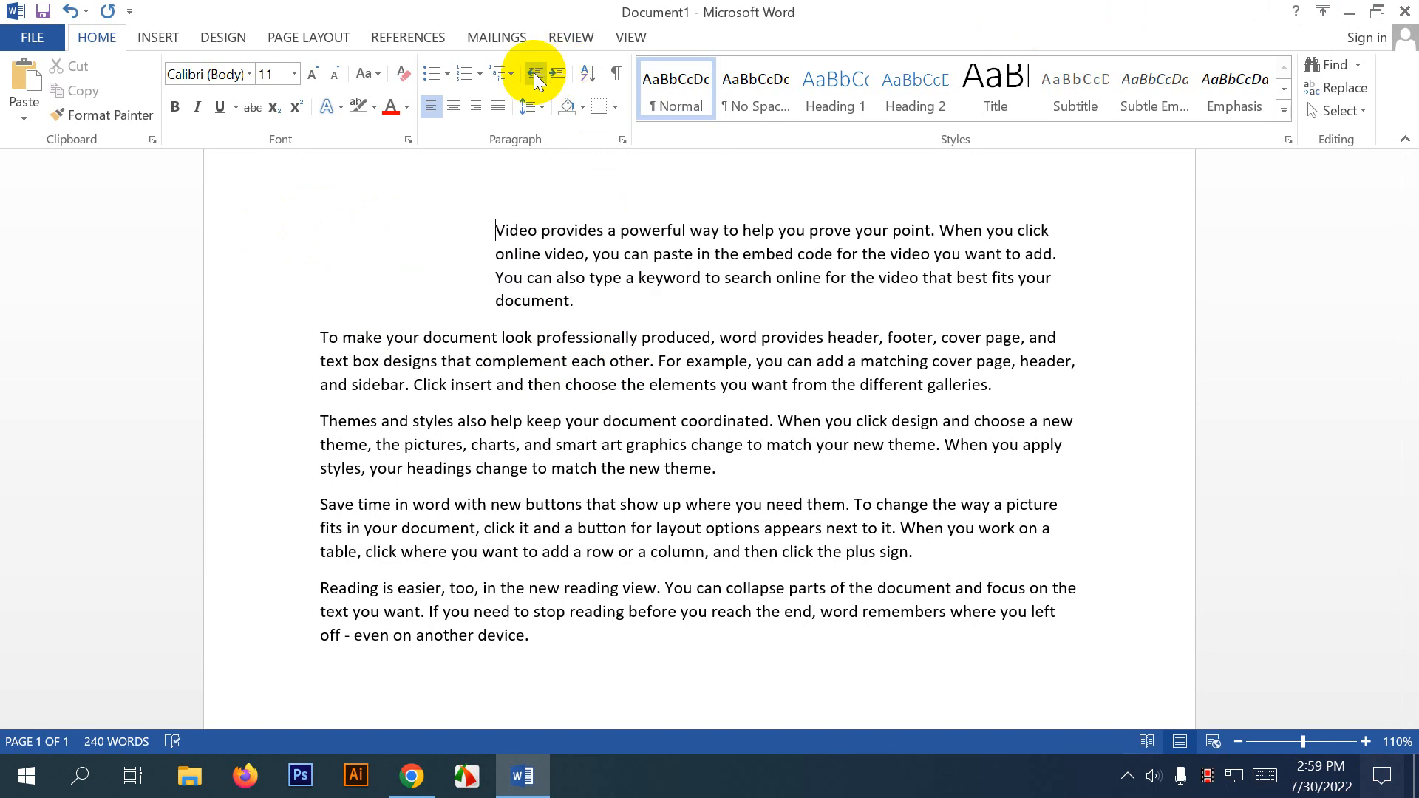
Decrease the first paragraph's indent by three levels, back to the left margin.
click(535, 76)
click(535, 76)
click(535, 77)
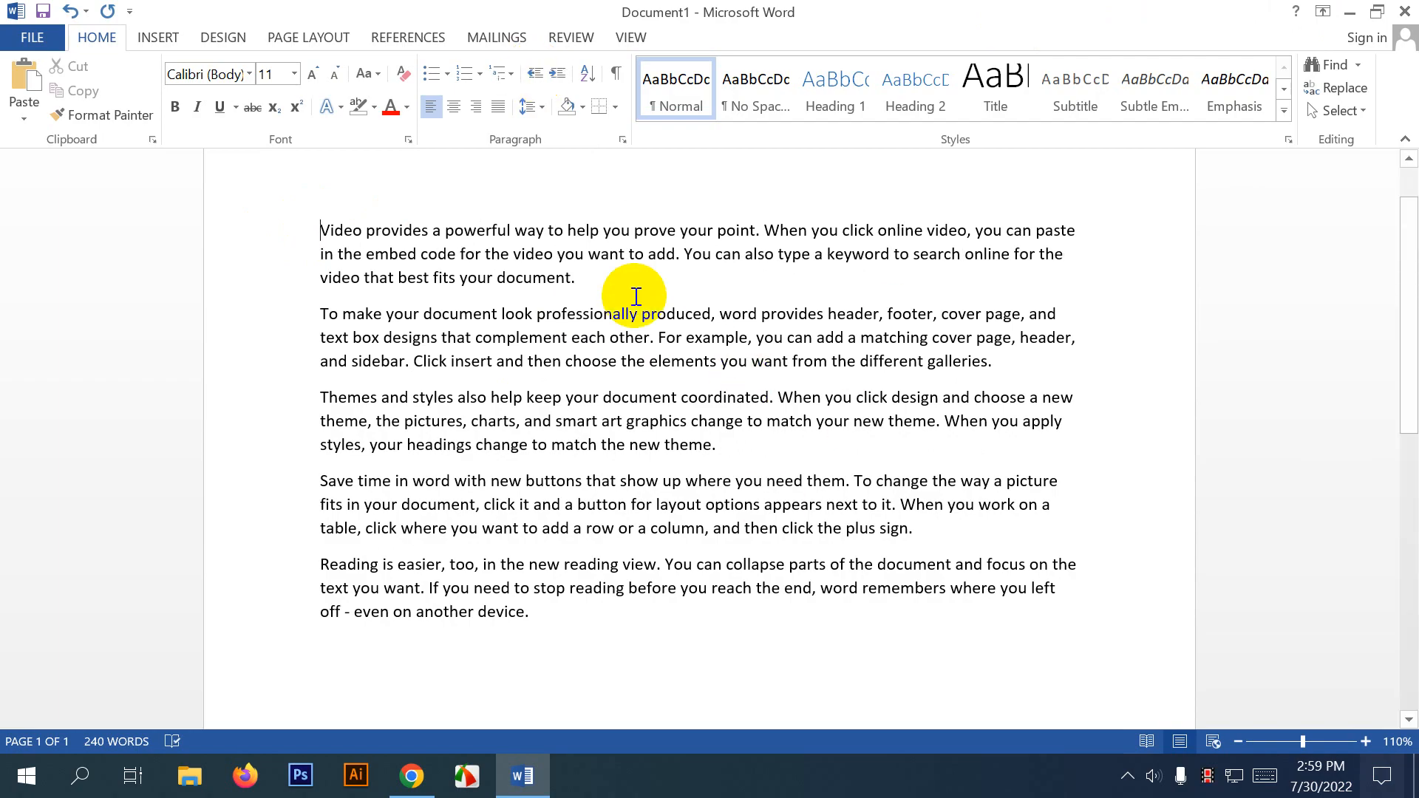
Add the numbers 1, 5, 4, 6, 8, 7, 2 and 7 on separate lines below the last paragraph, leaving a blank line first.
click(618, 284)
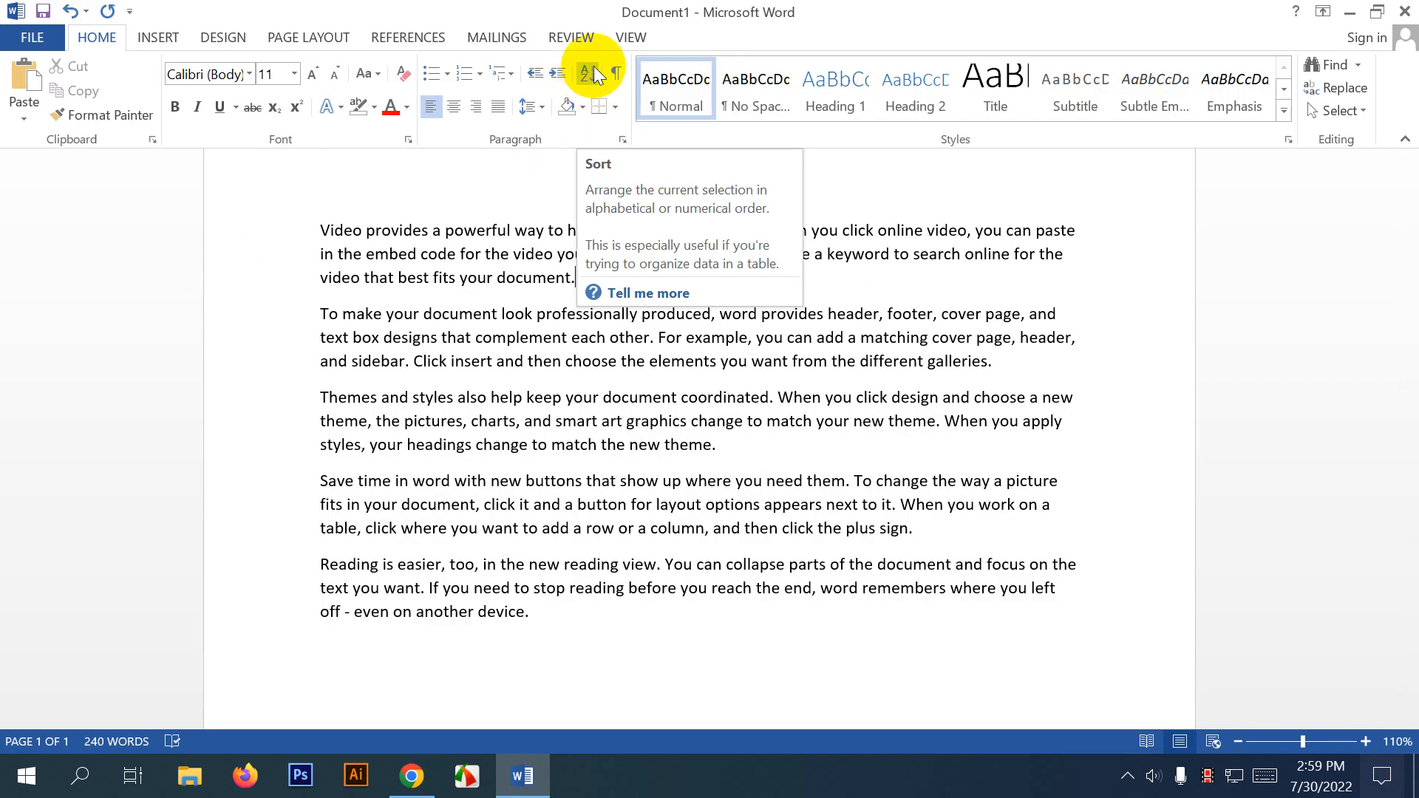
scroll(517, 596, down, 3)
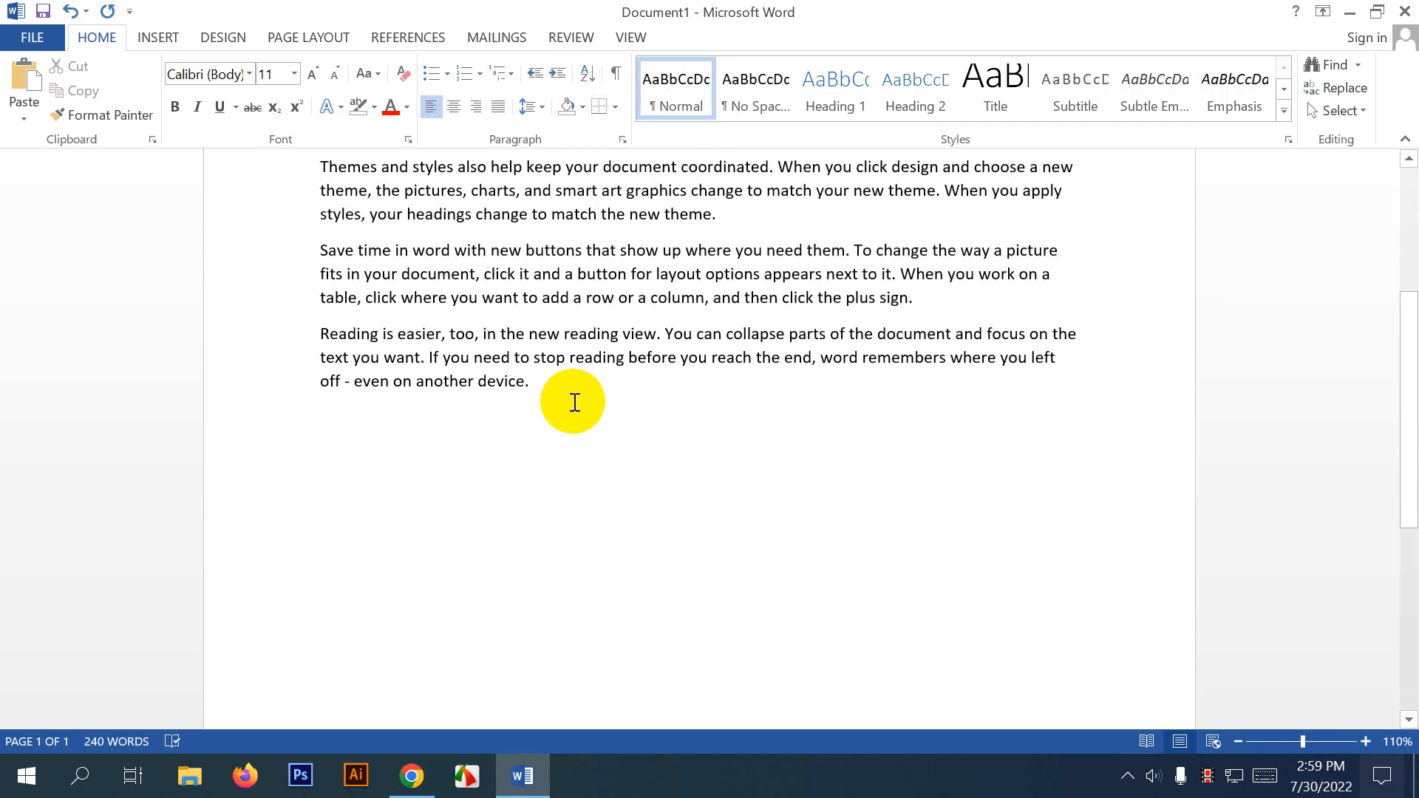
click(570, 392)
key(Return)
key(Return)
text(1 )
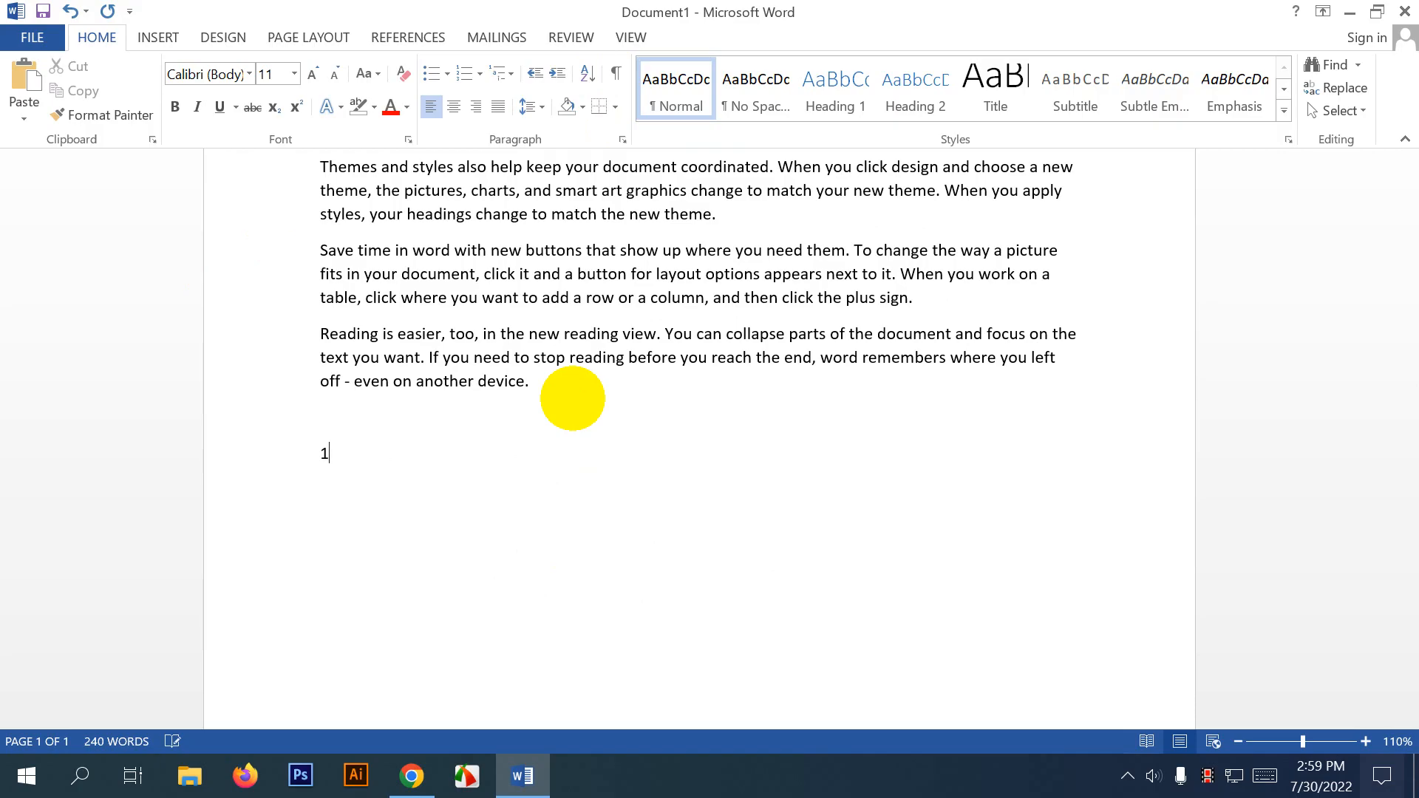
text(5)
key(Return)
text(48)
key(BackSpace)
text(6)
text(2)
scroll(458, 399, down, 2)
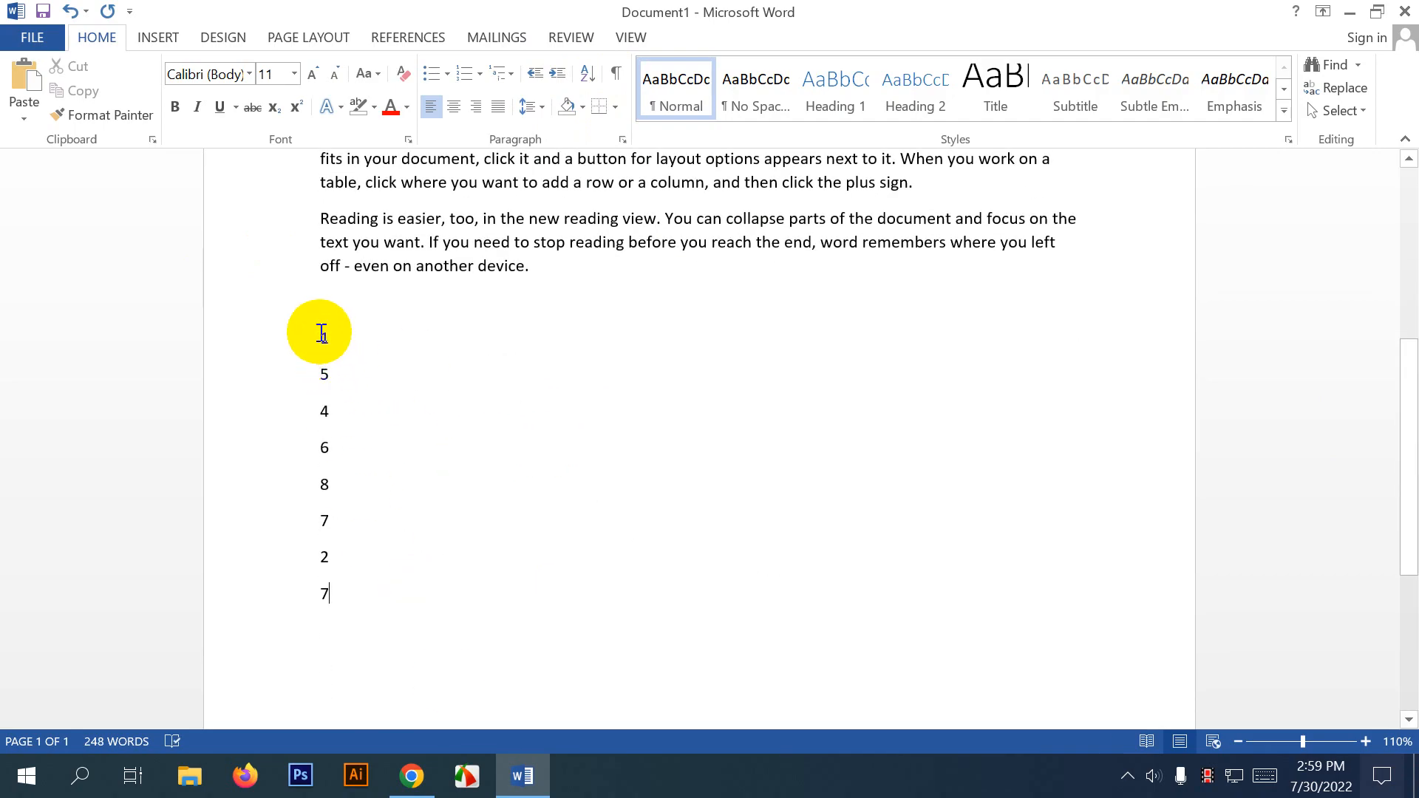
Sort the list of numbers below the last paragraph in descending order, by paragraphs with type Number.
drag(320, 332, 329, 601)
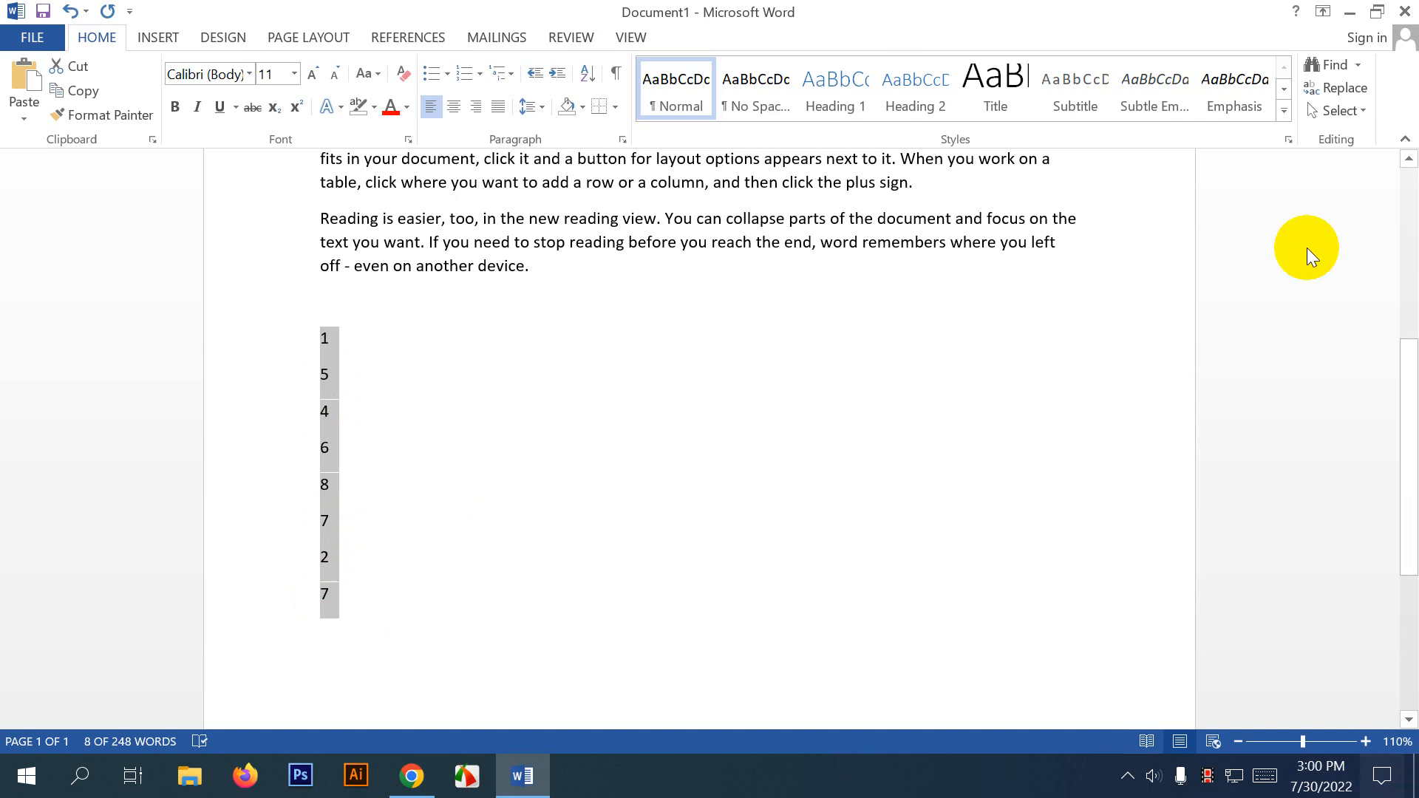
click(589, 73)
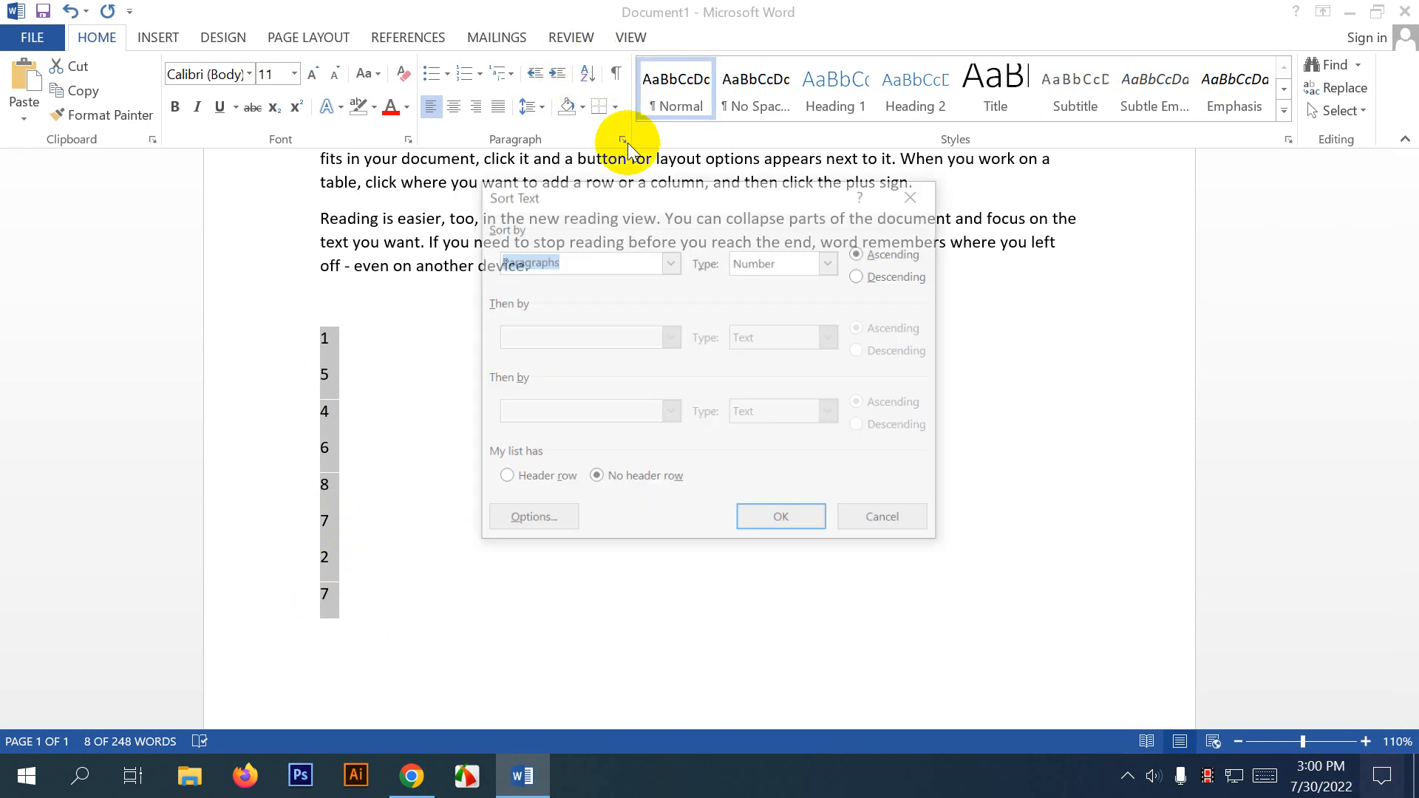
drag(686, 205, 865, 220)
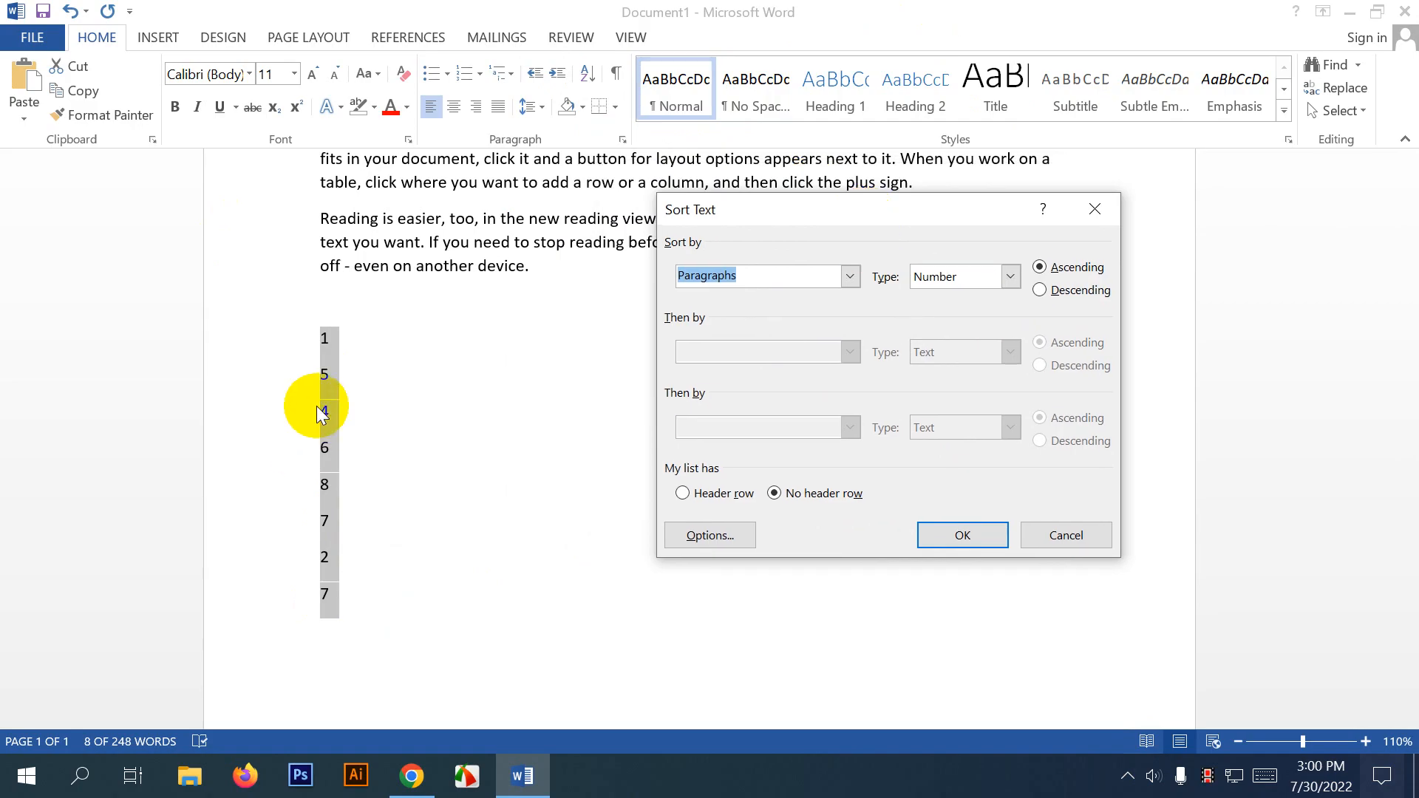
click(333, 377)
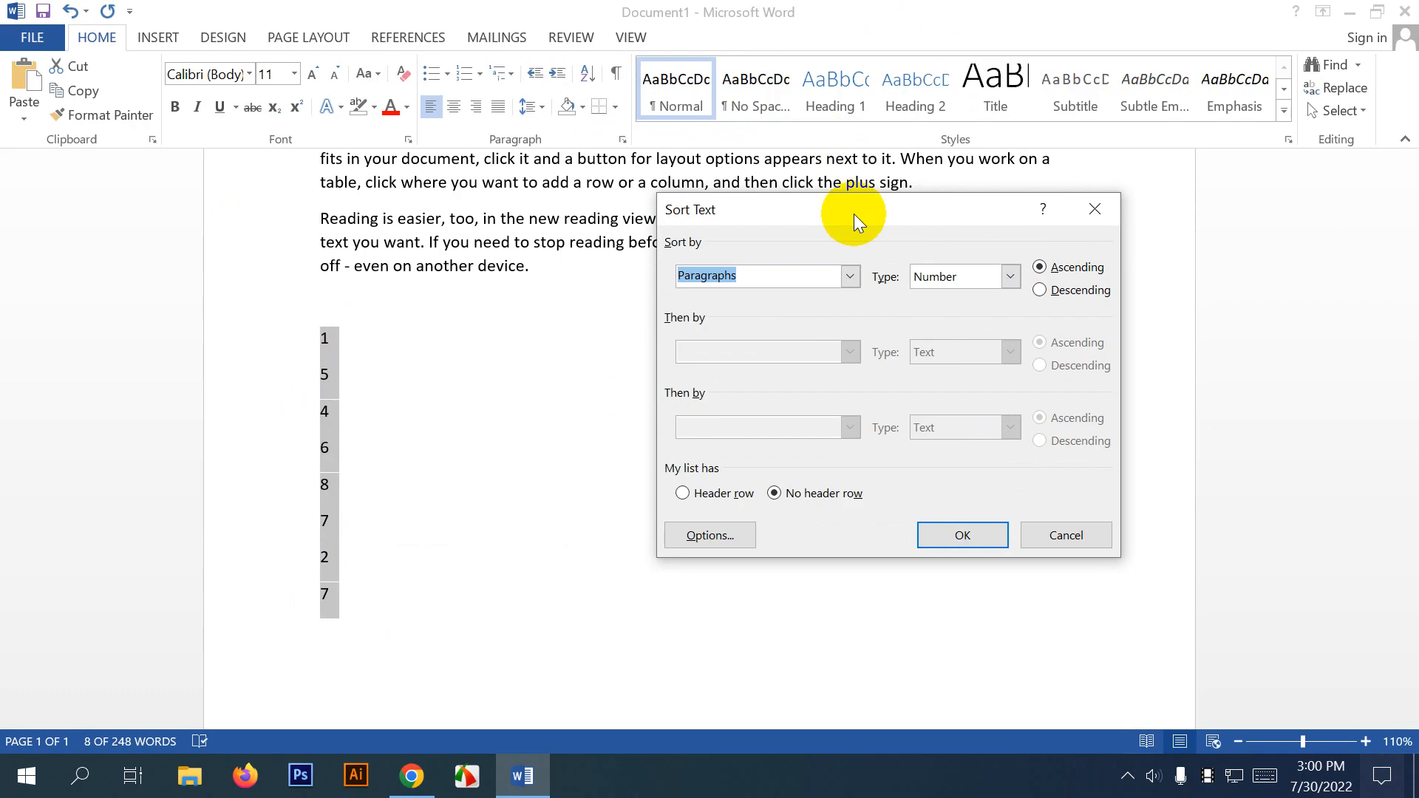
drag(850, 212, 838, 200)
click(1048, 281)
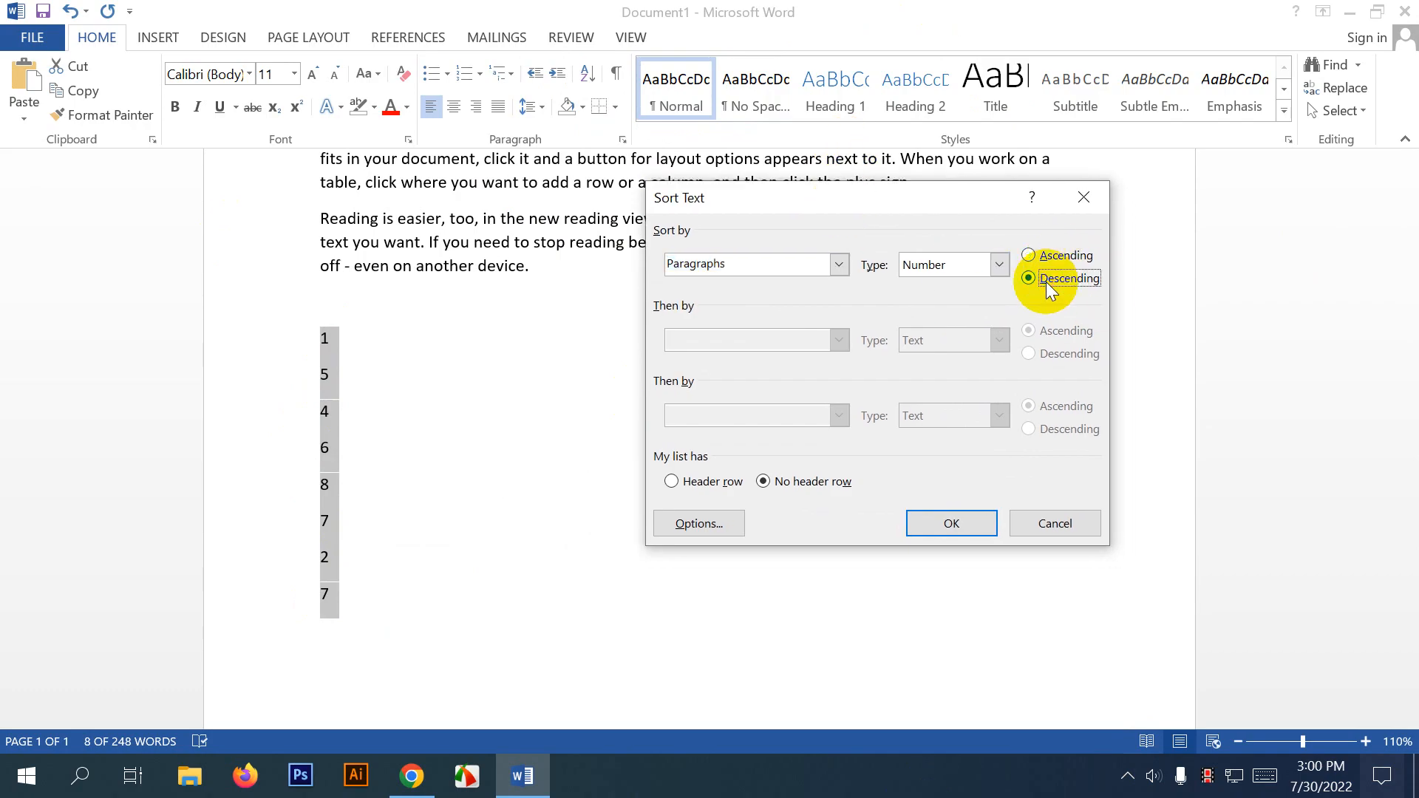
click(951, 522)
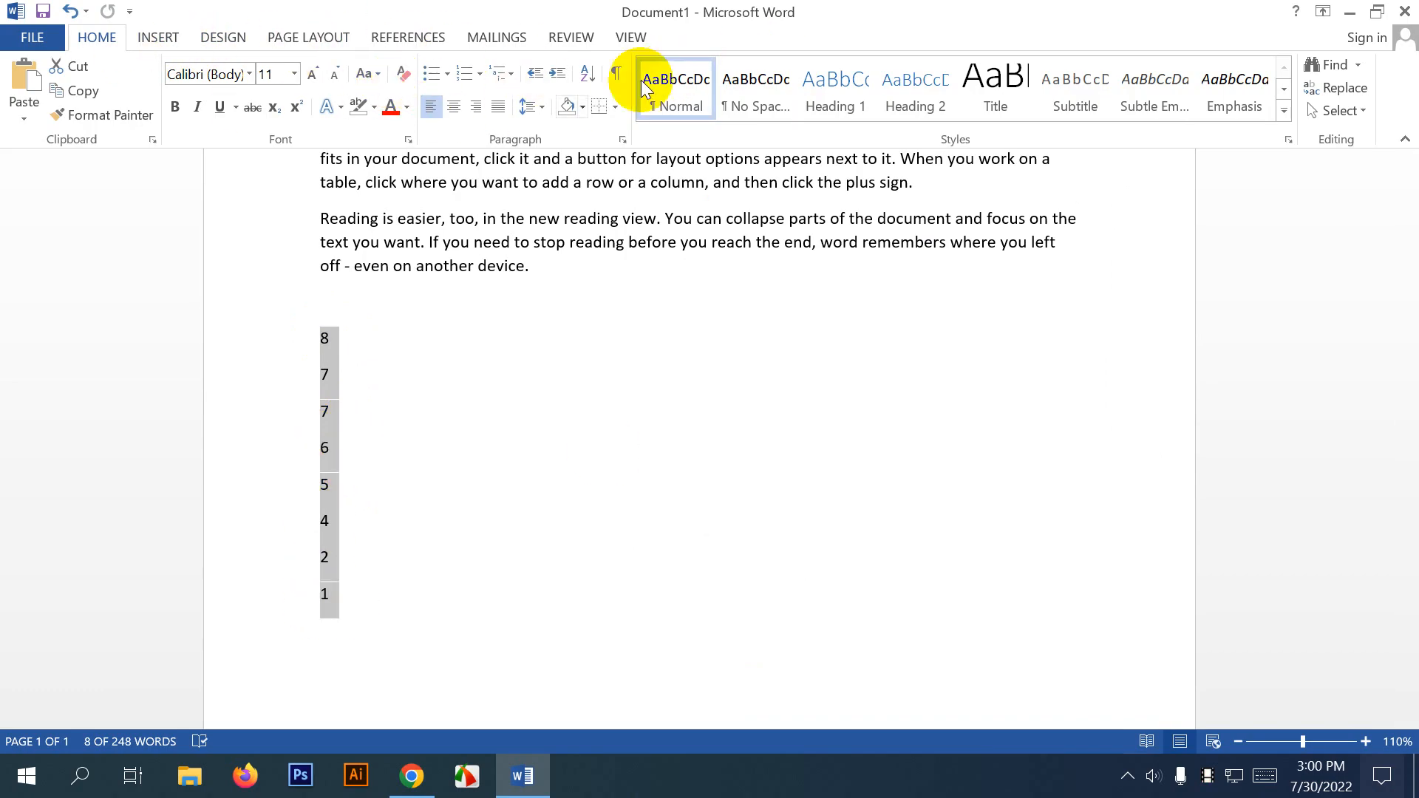
Sort the same list of numbers in ascending order.
click(588, 73)
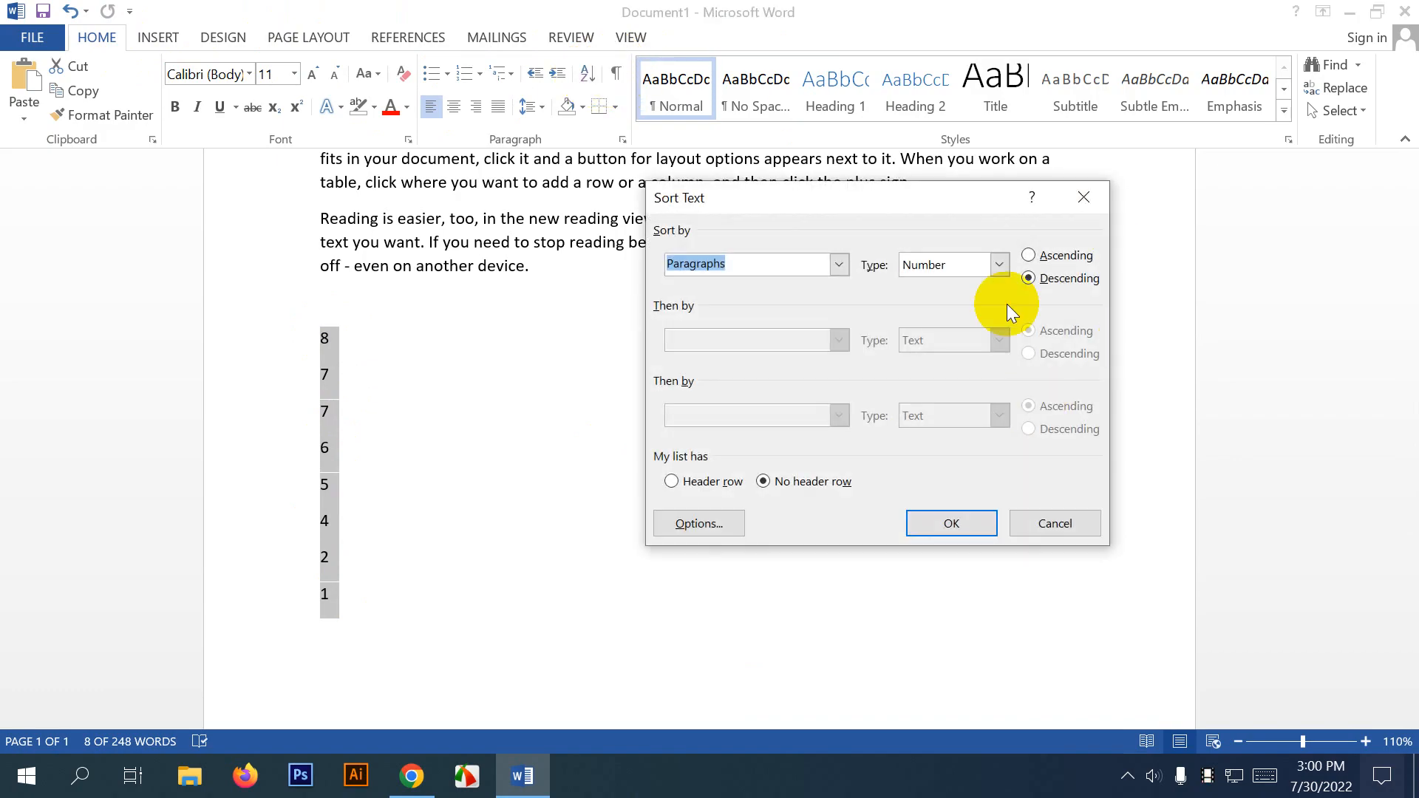
click(1062, 257)
click(986, 529)
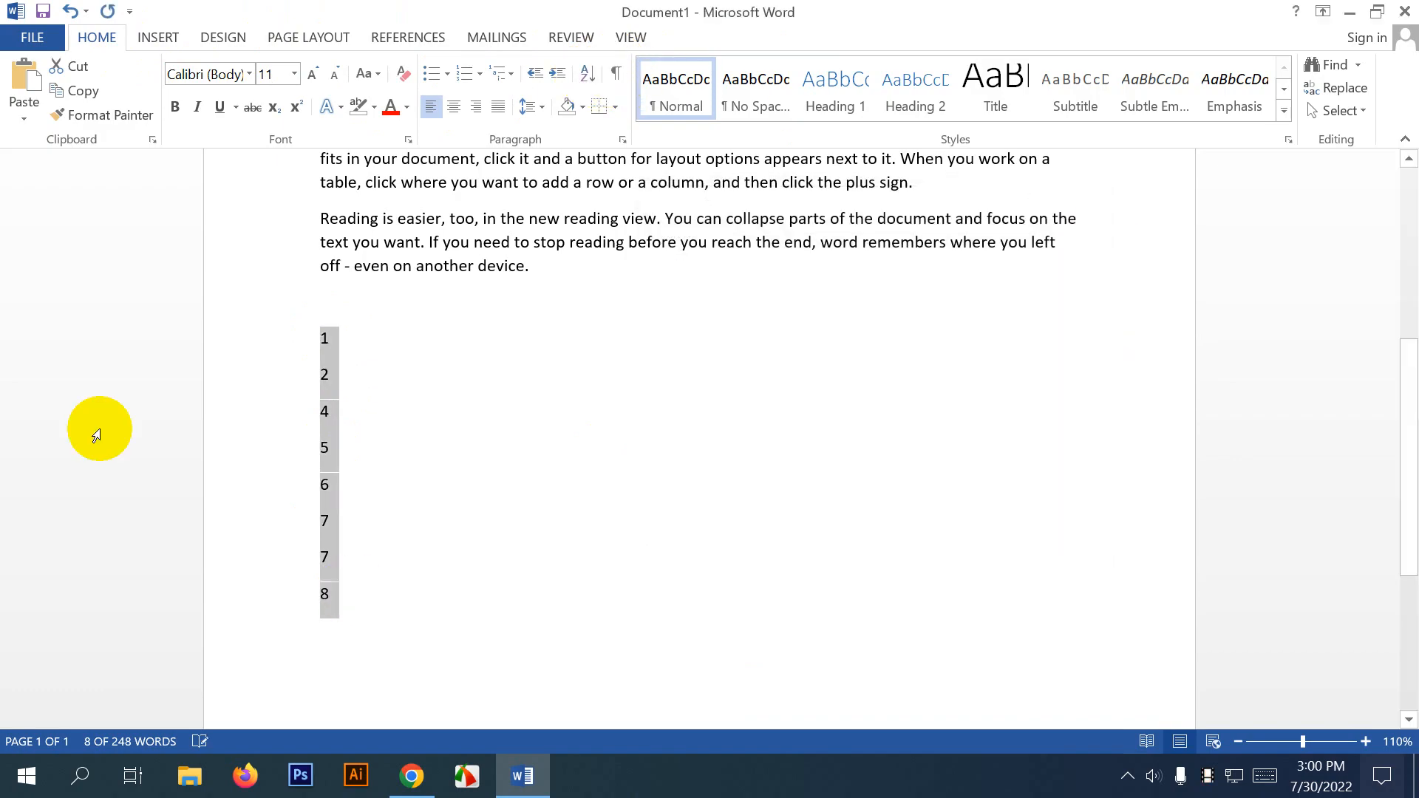
Delete the whole list of numbers, including the blank line below the last paragraph.
click(339, 309)
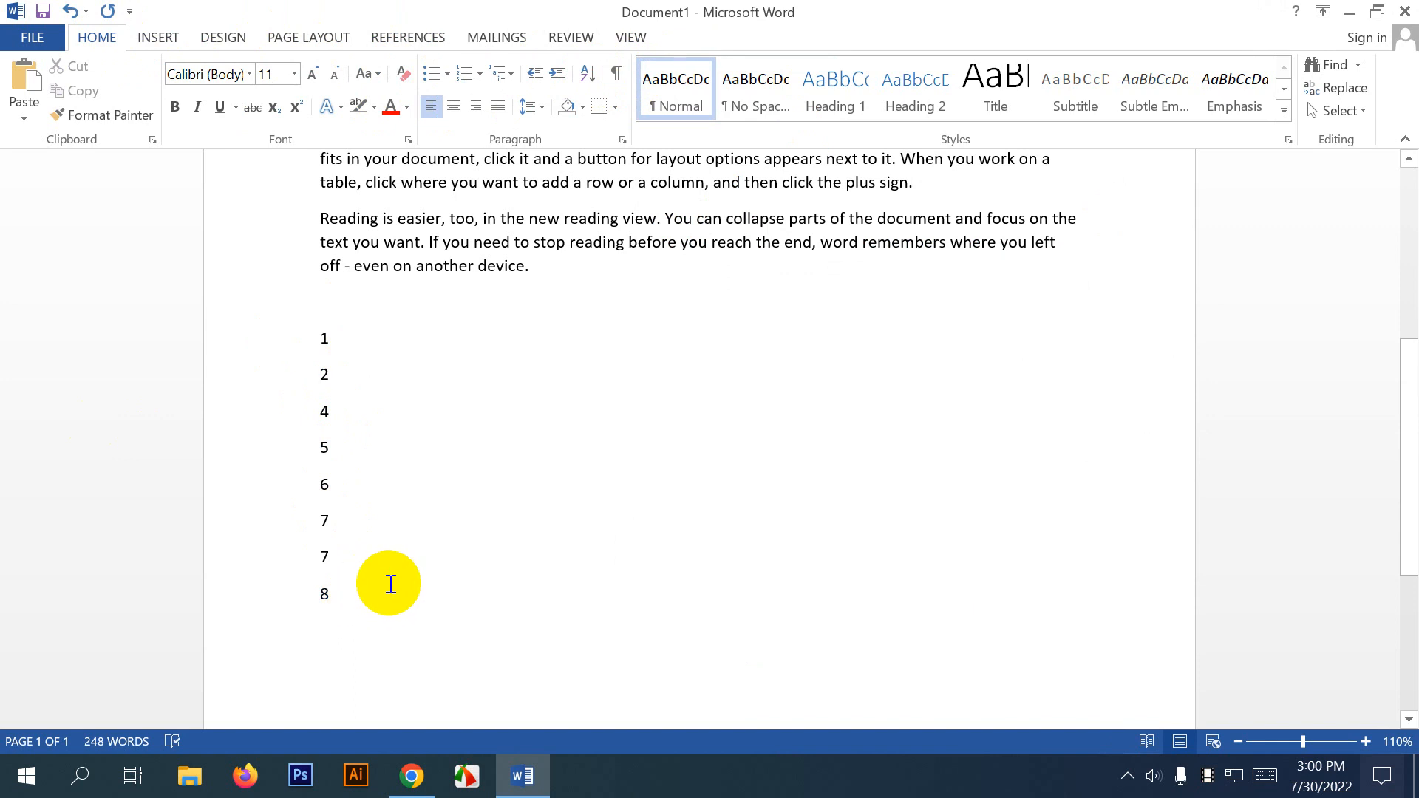
drag(392, 583, 307, 333)
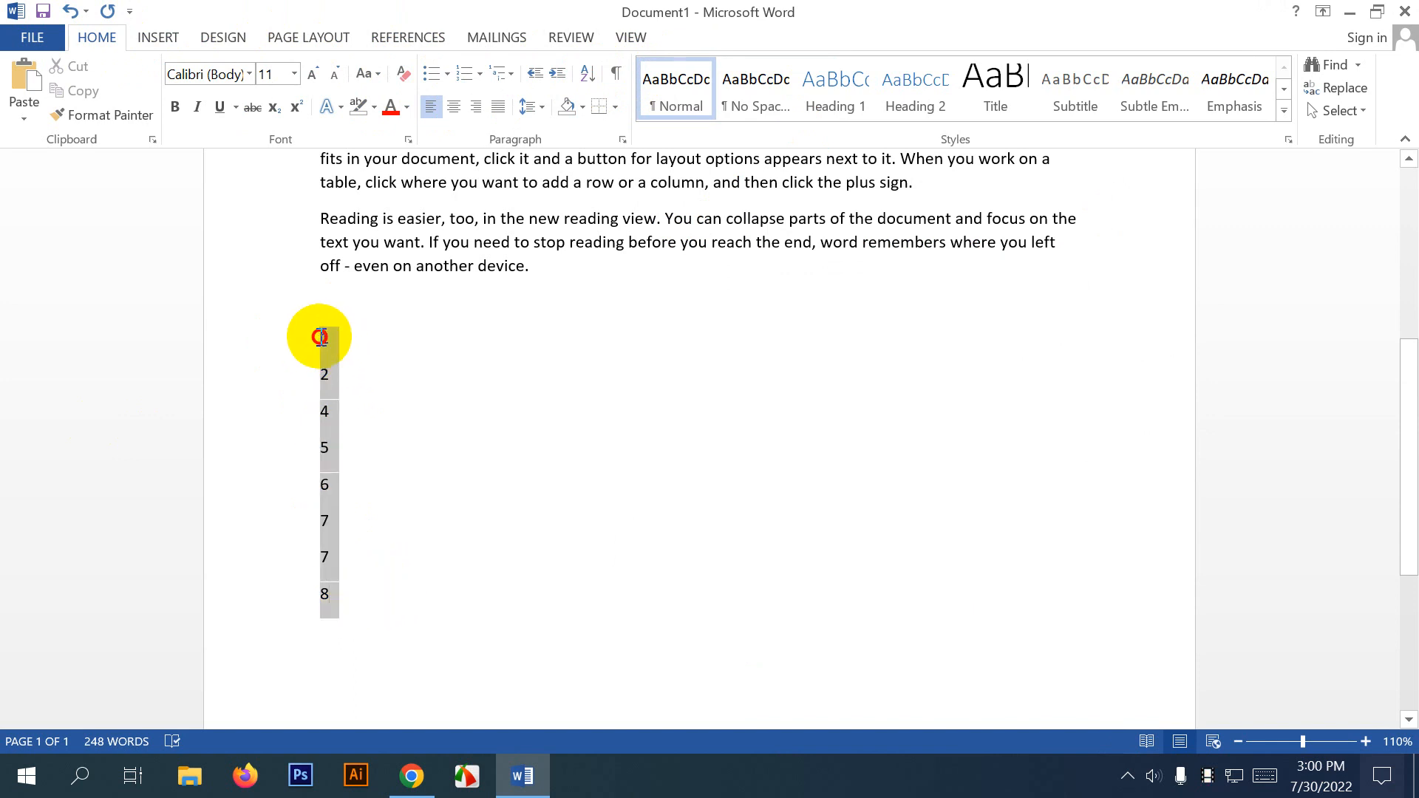
key(Delete)
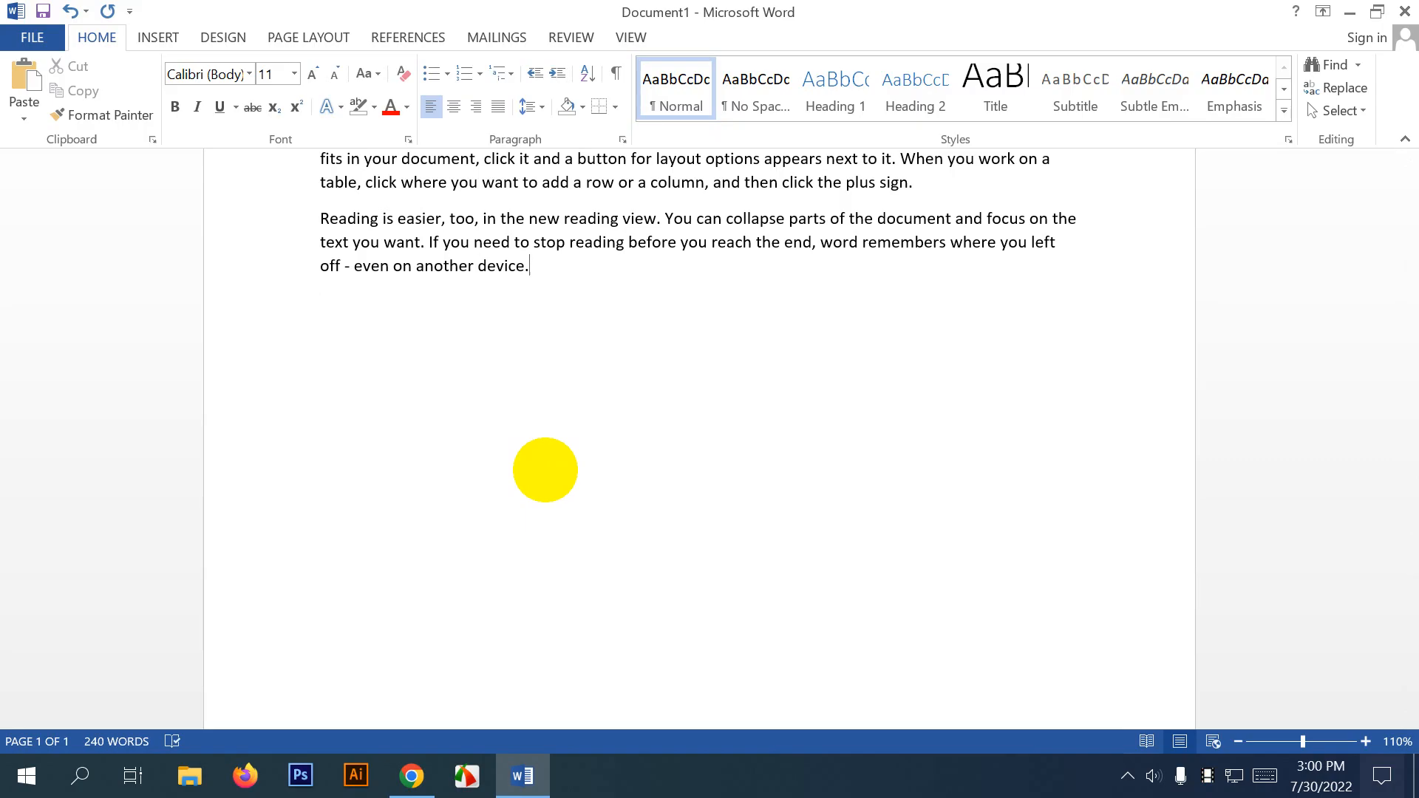
Preview the paragraph shading colors on the last paragraph and on the first paragraph.
scroll(650, 488, up, 6)
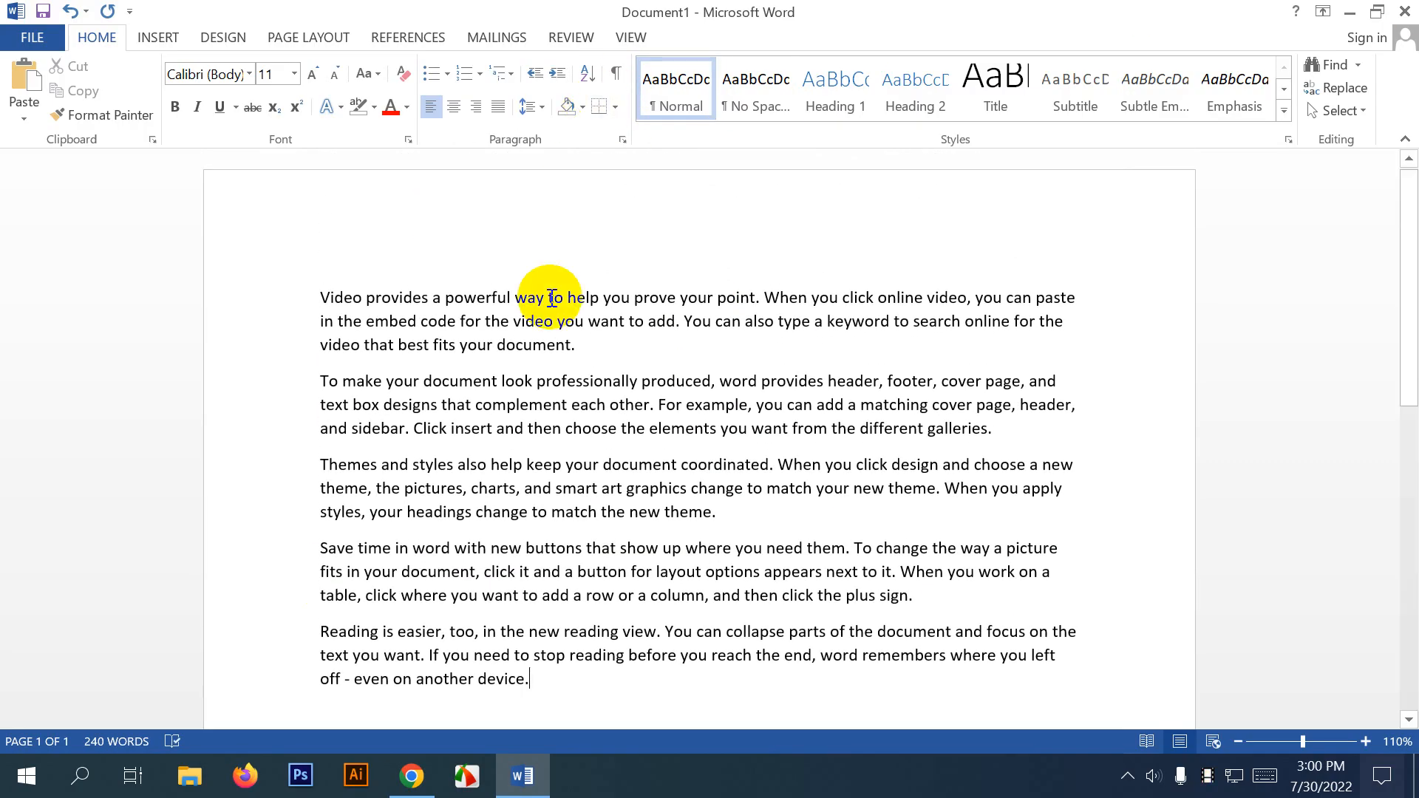
click(584, 107)
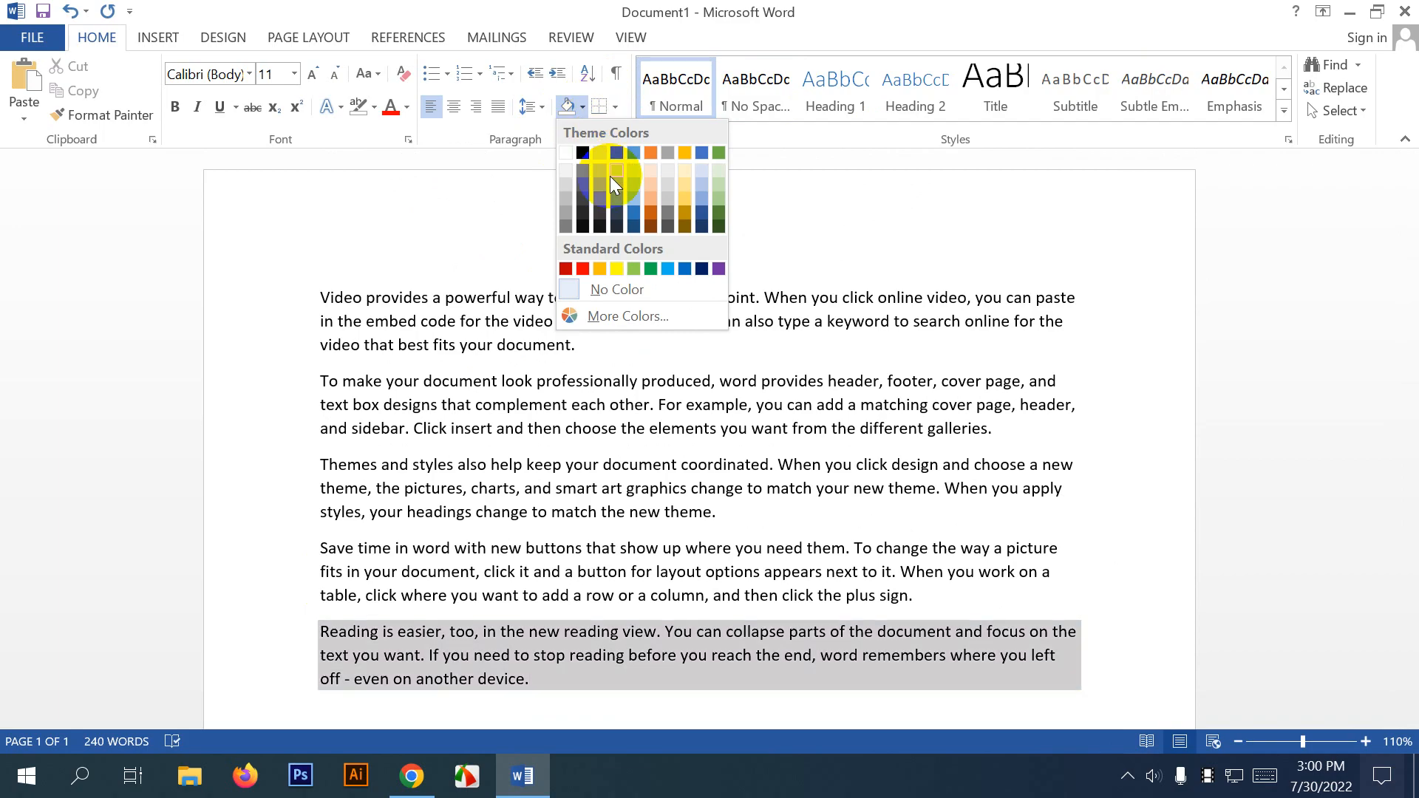
click(333, 310)
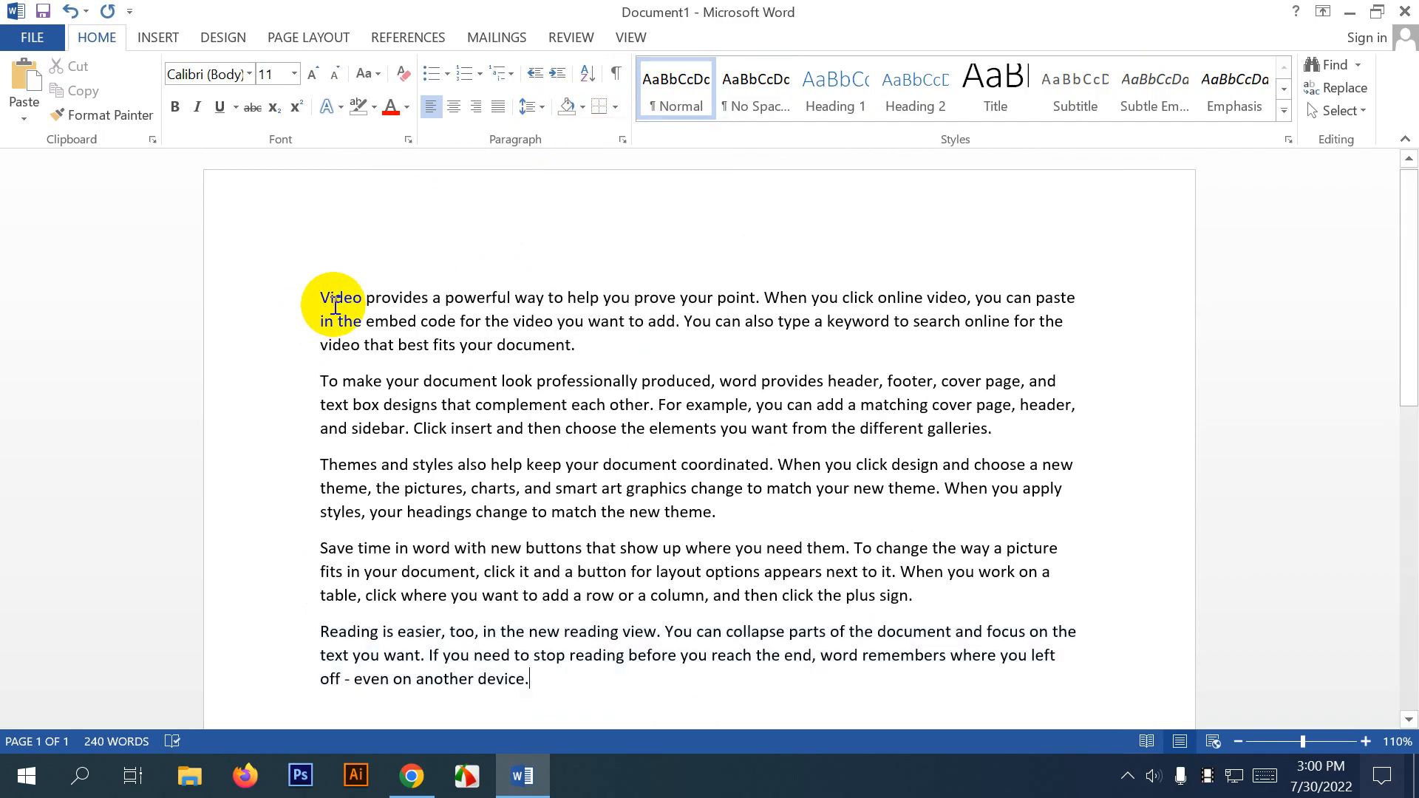
click(587, 340)
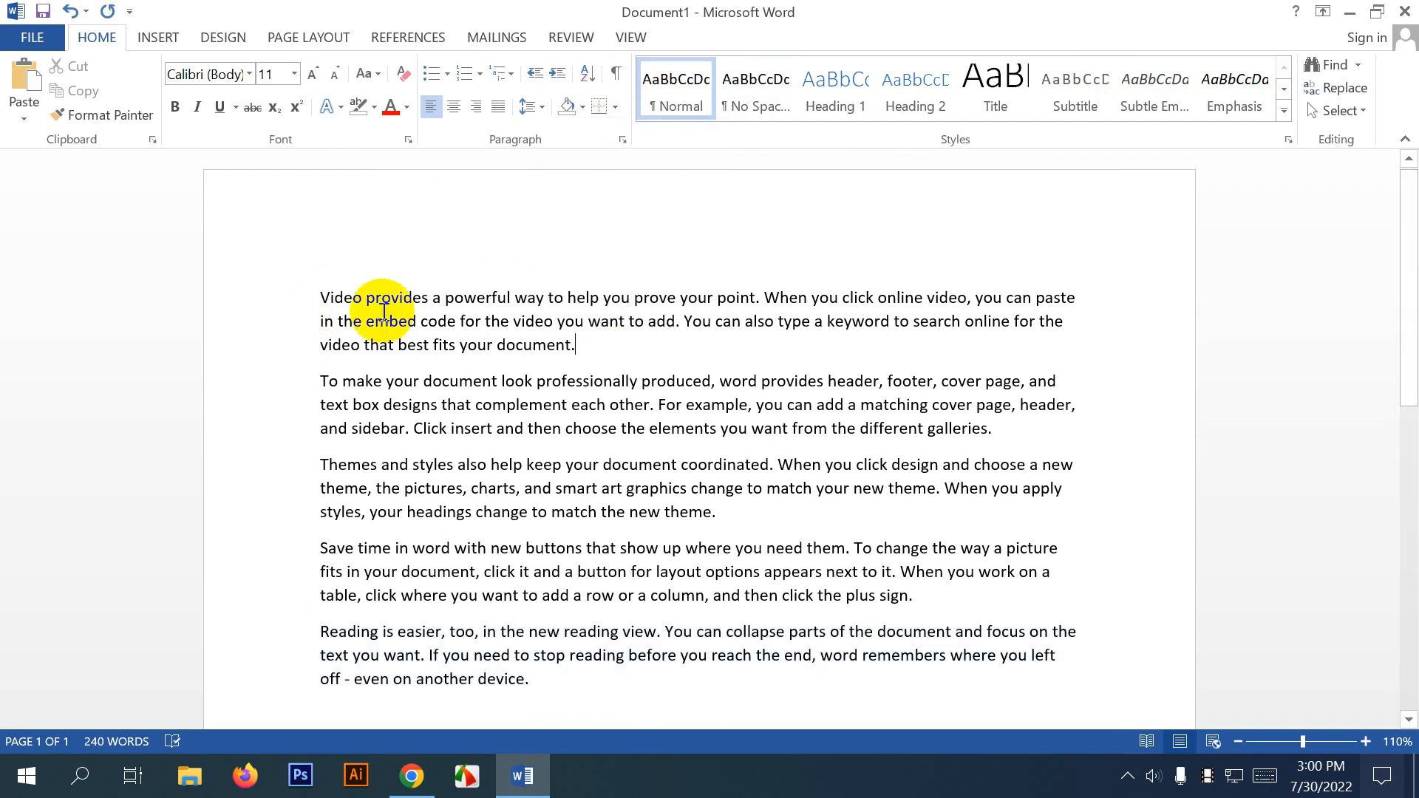
click(329, 293)
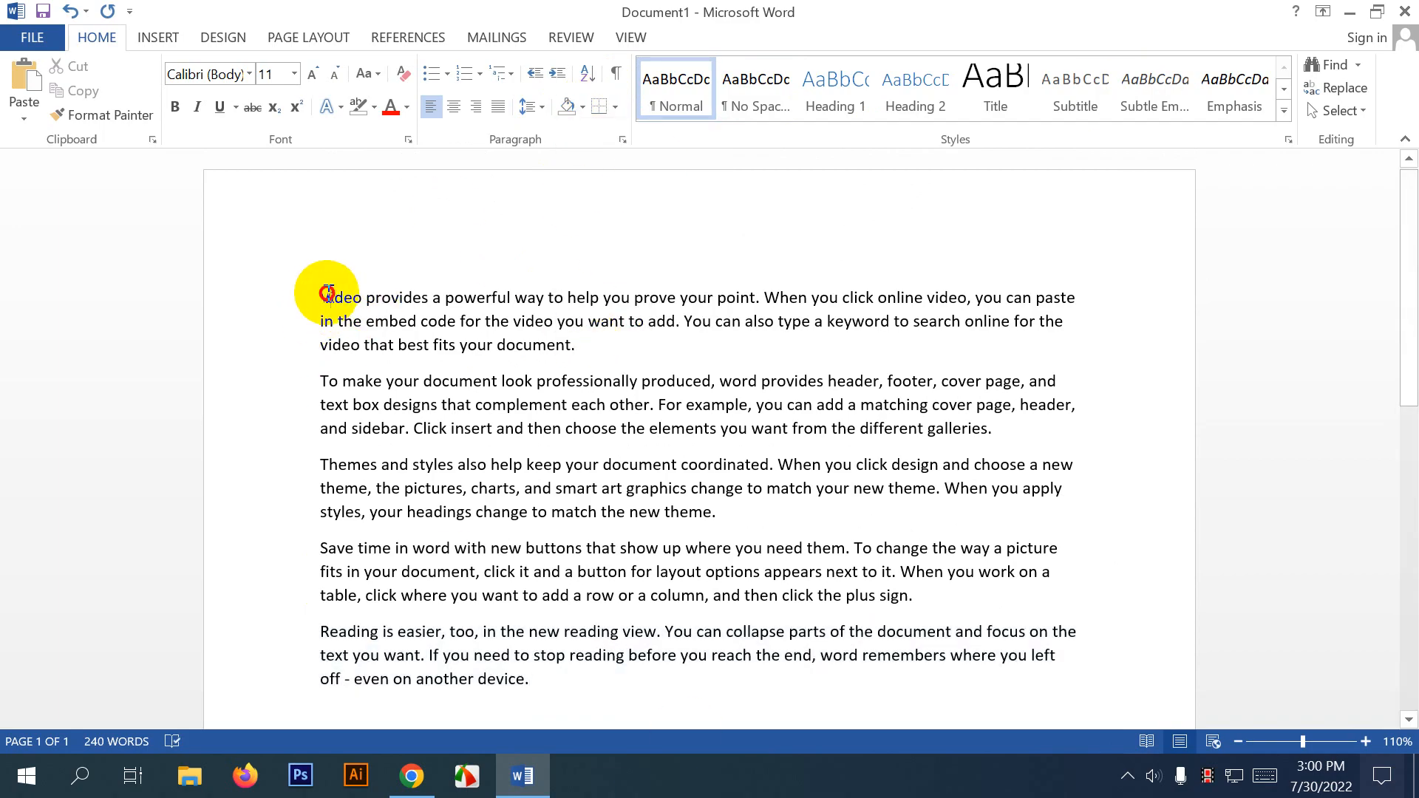
click(583, 106)
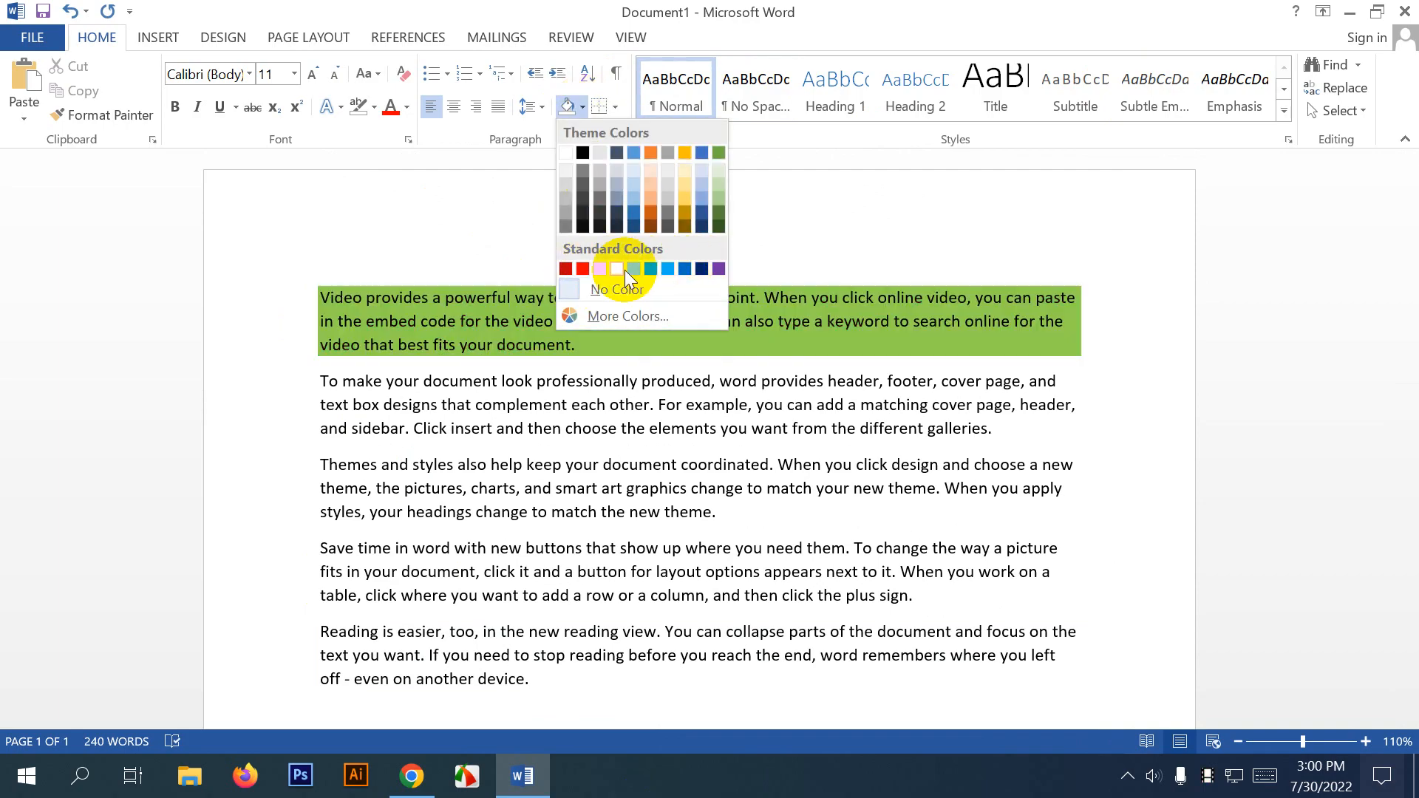
Preview the border options on the first paragraph and examine them for the entire text without applying any.
click(617, 107)
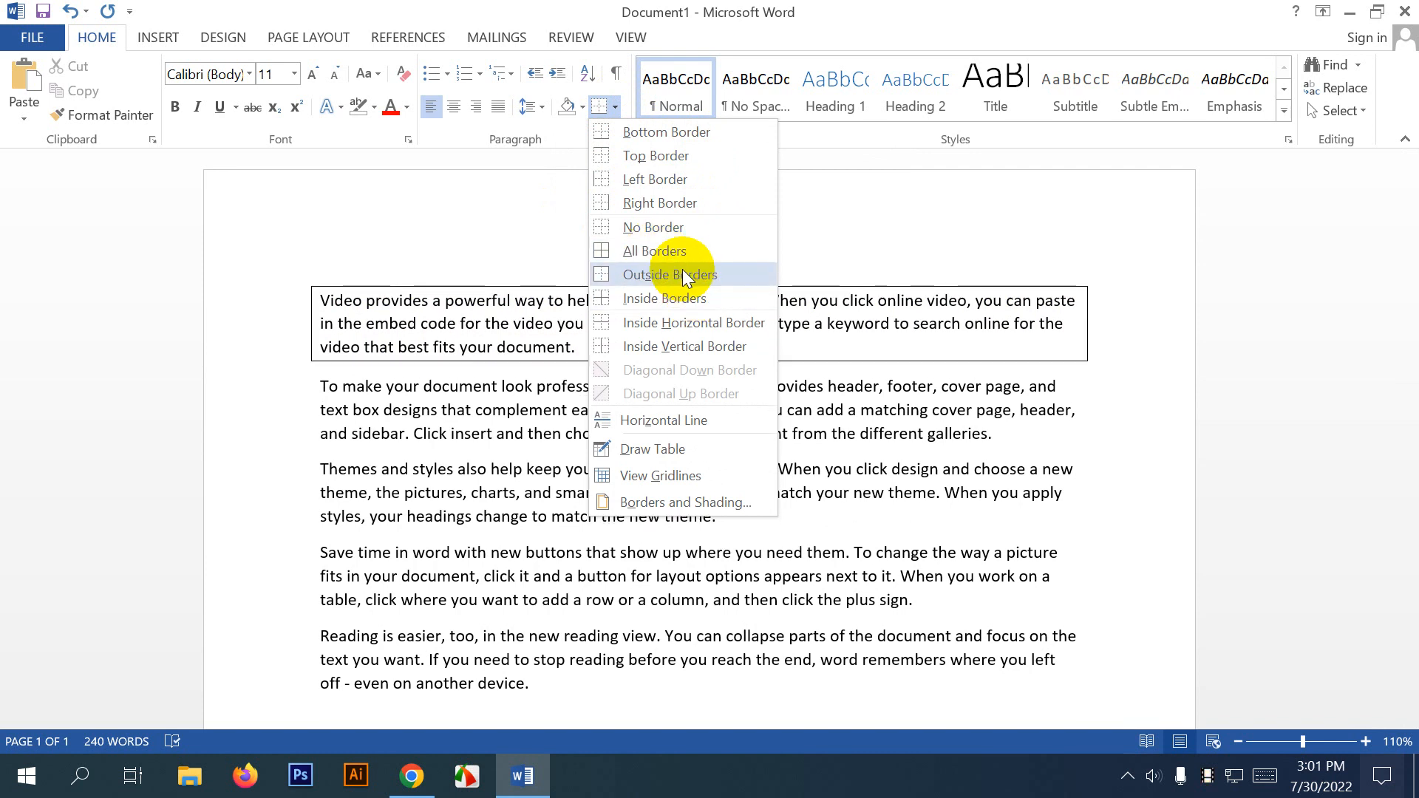
click(236, 341)
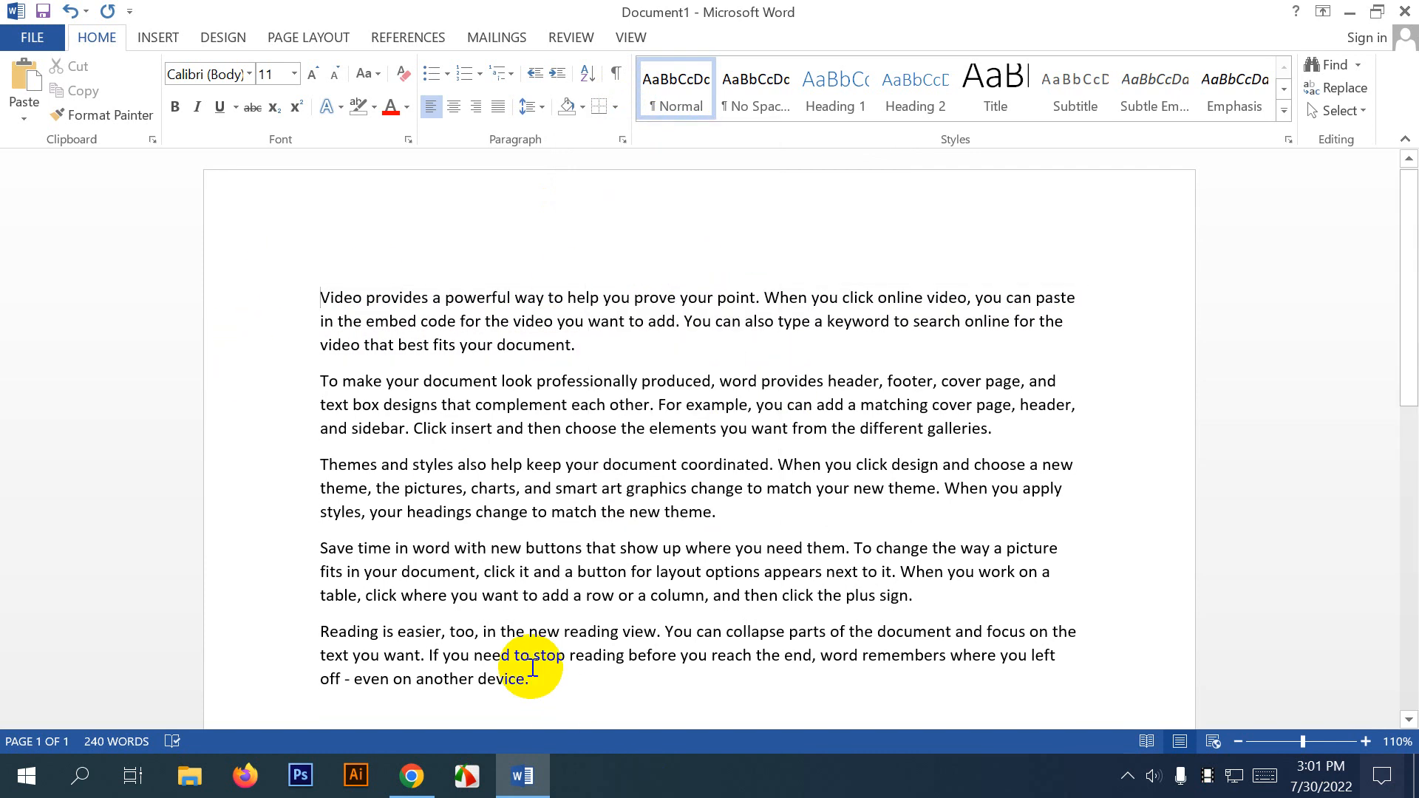
drag(532, 662, 579, 681)
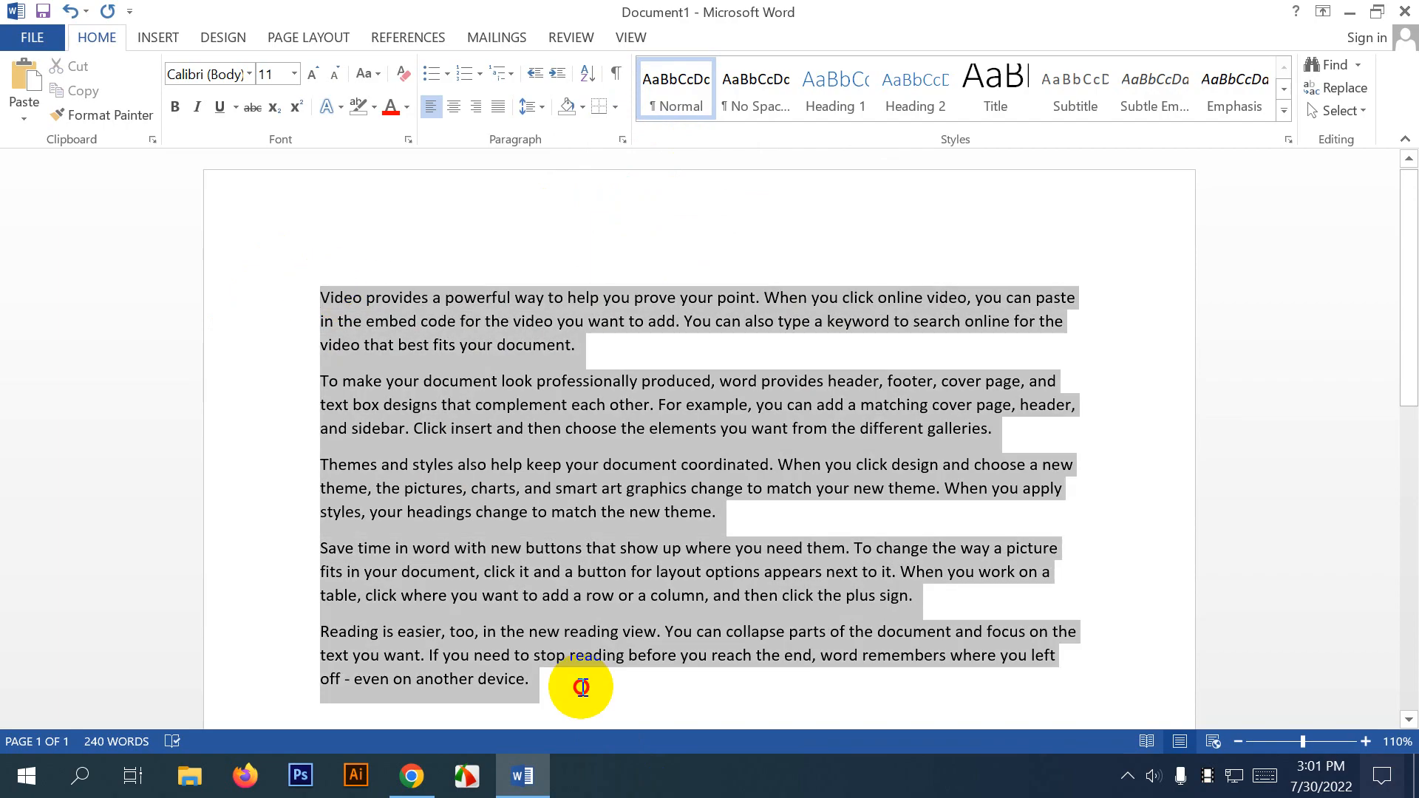
click(613, 108)
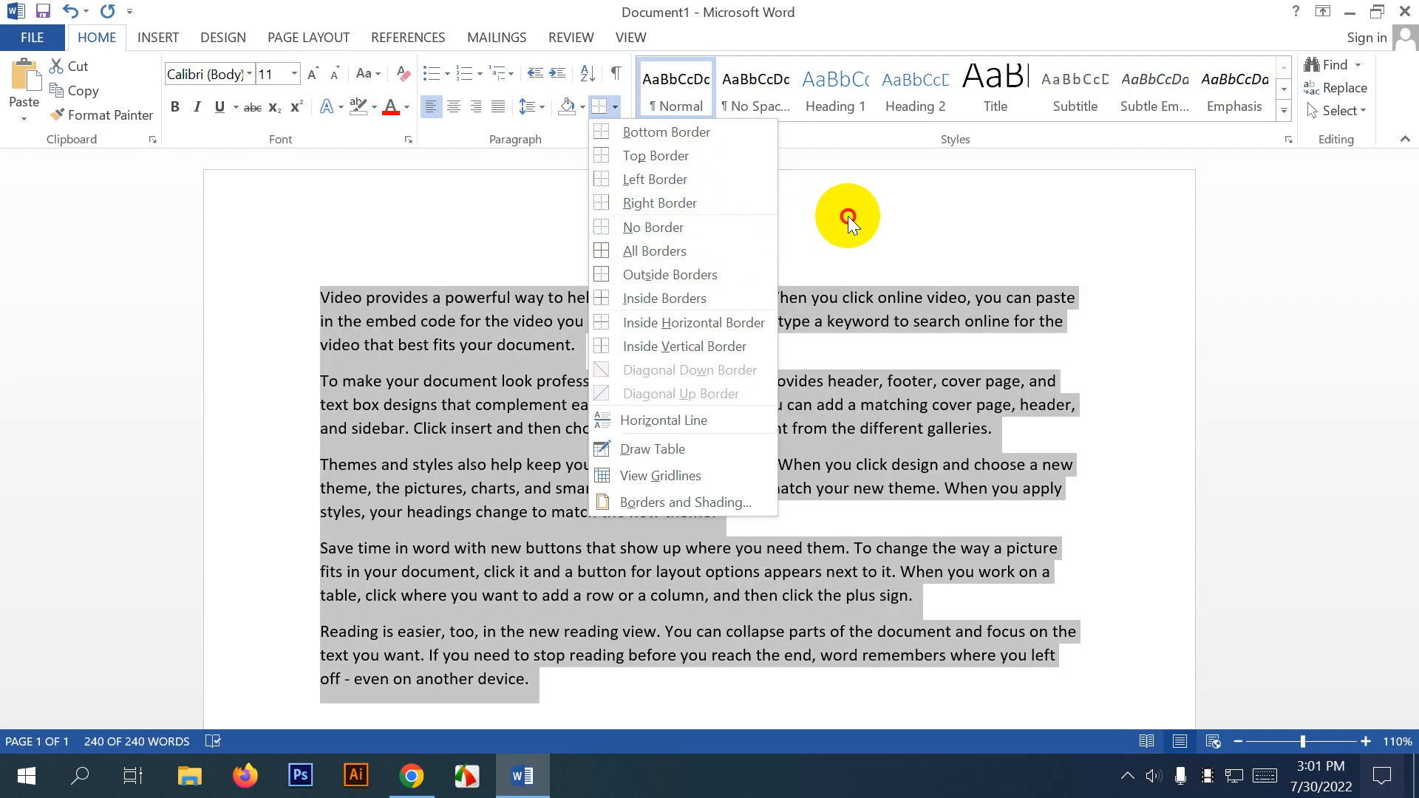
click(848, 215)
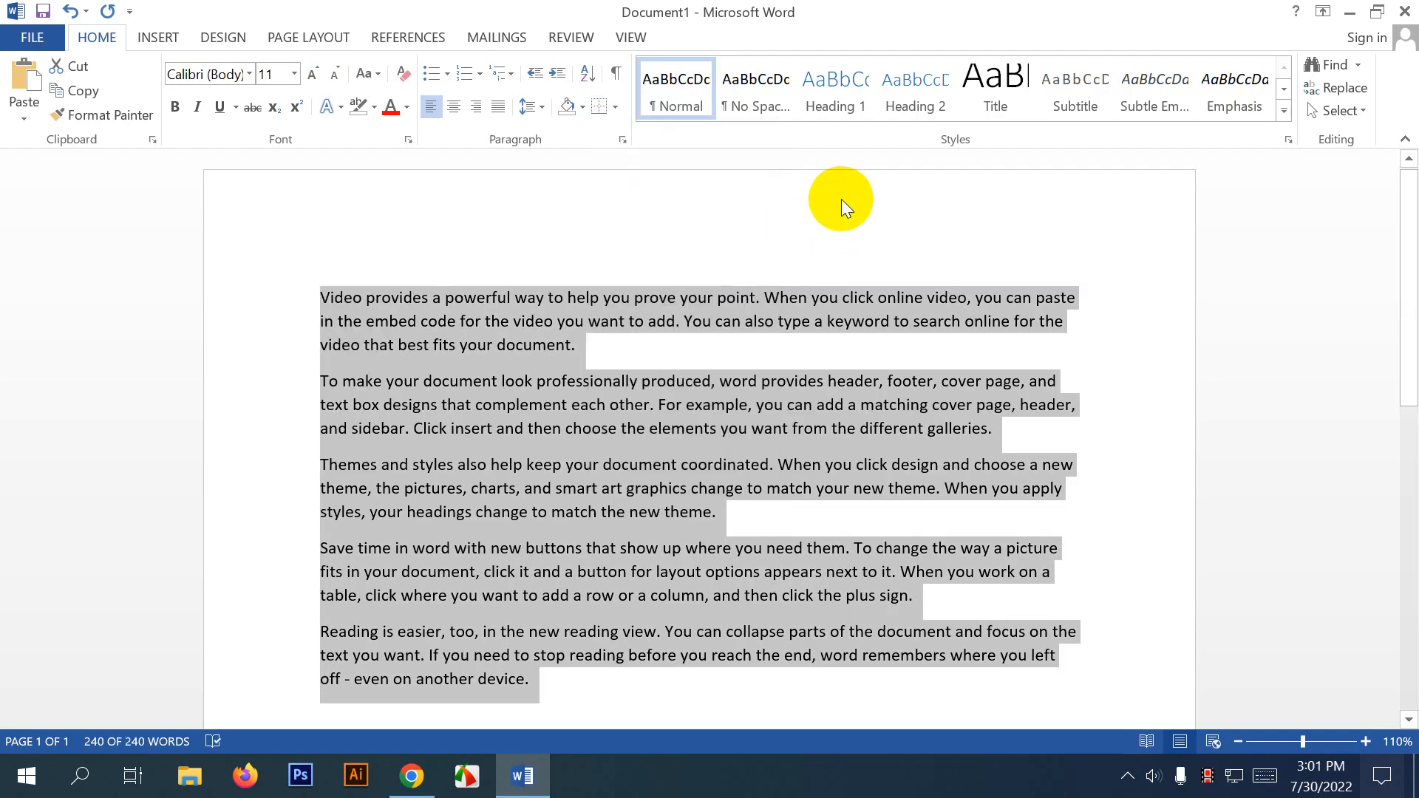
click(603, 347)
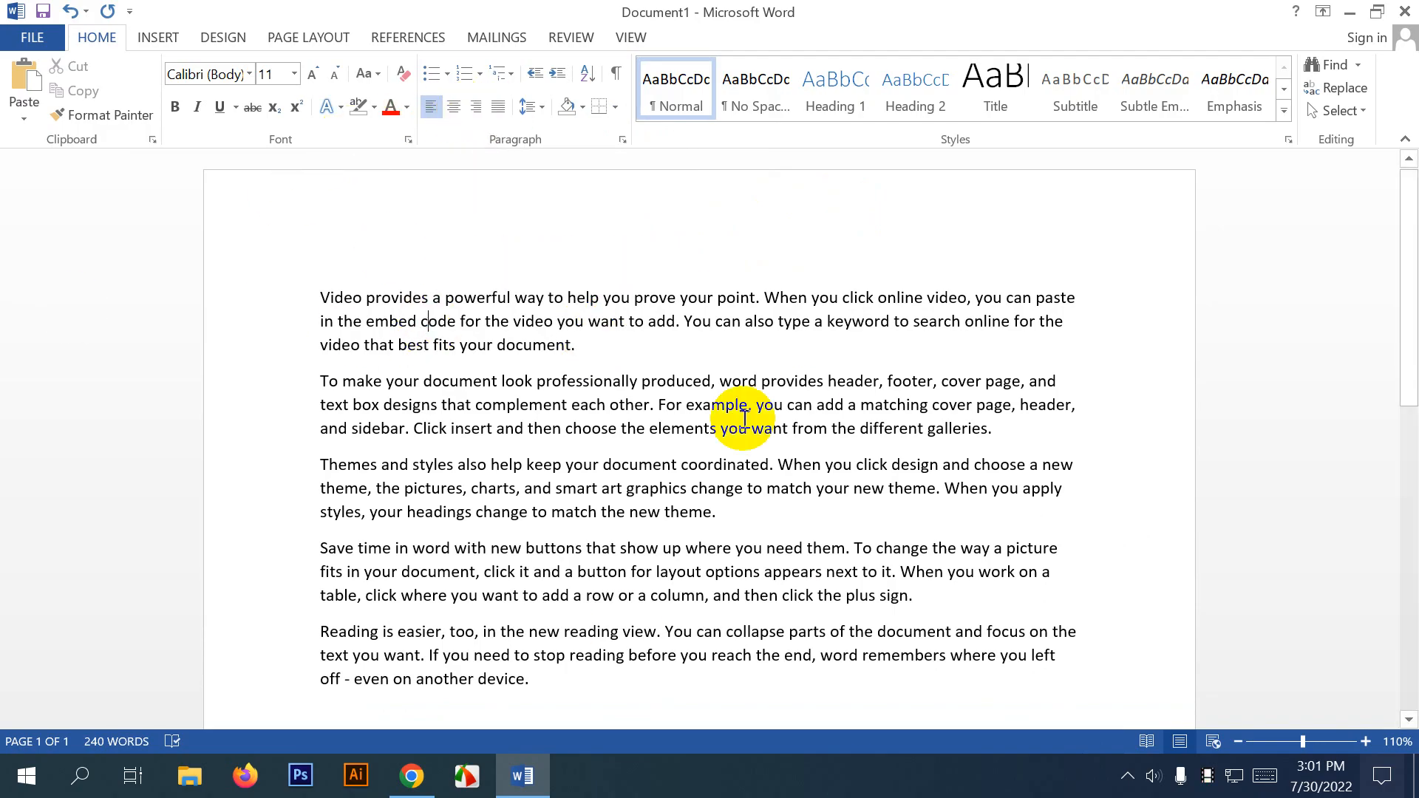
Examine the full gallery of text styles, previewing them on the first paragraph.
scroll(532, 459, down, 1)
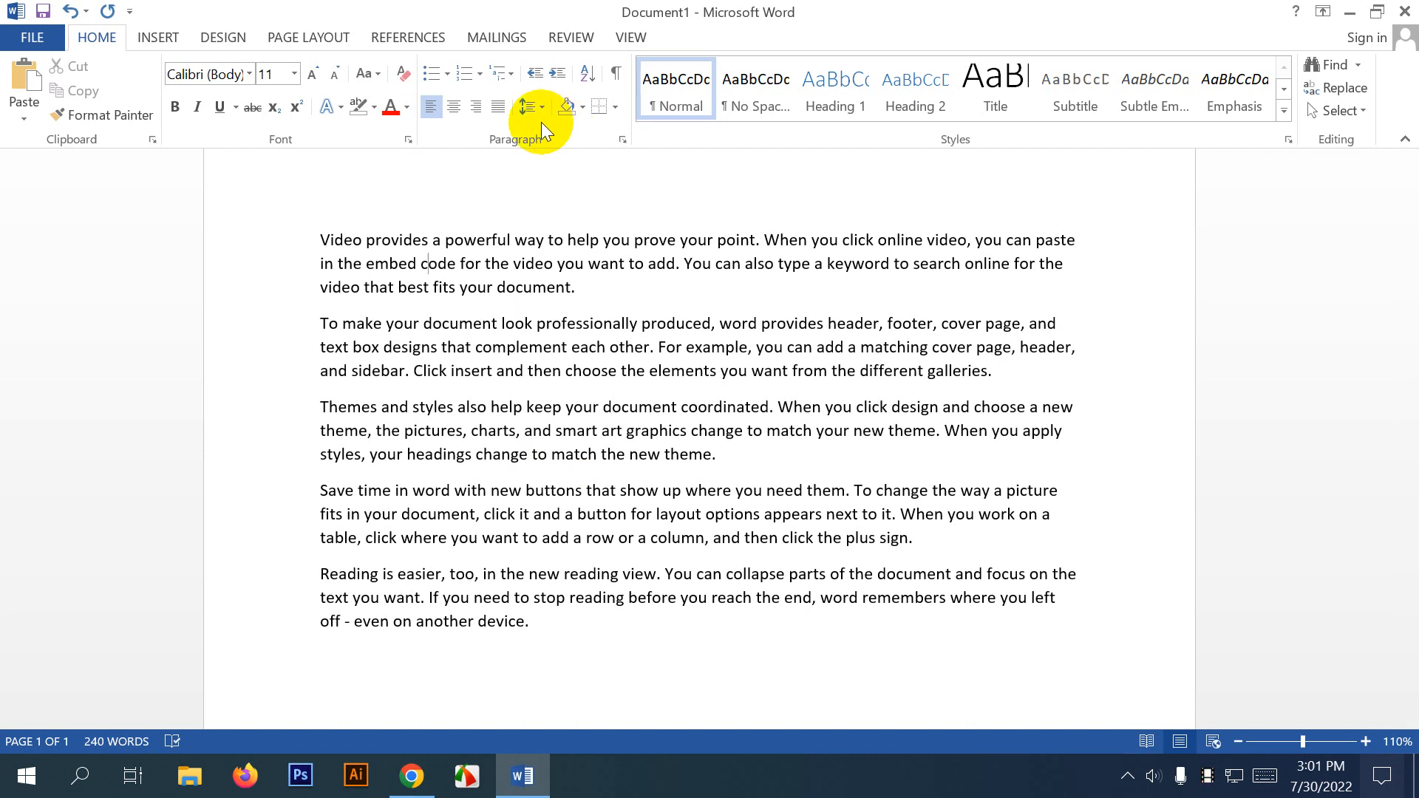
scroll(583, 340, up, 1)
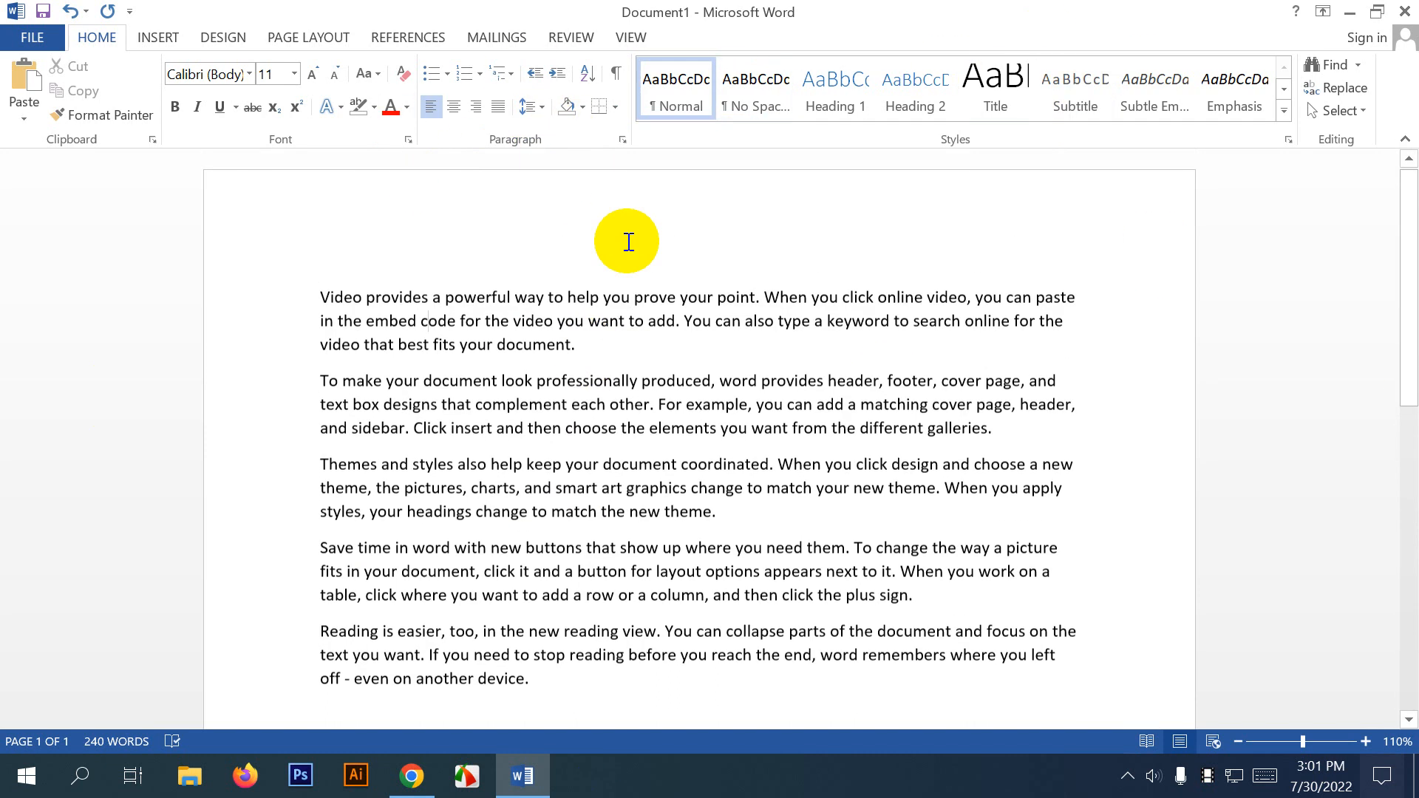
click(735, 228)
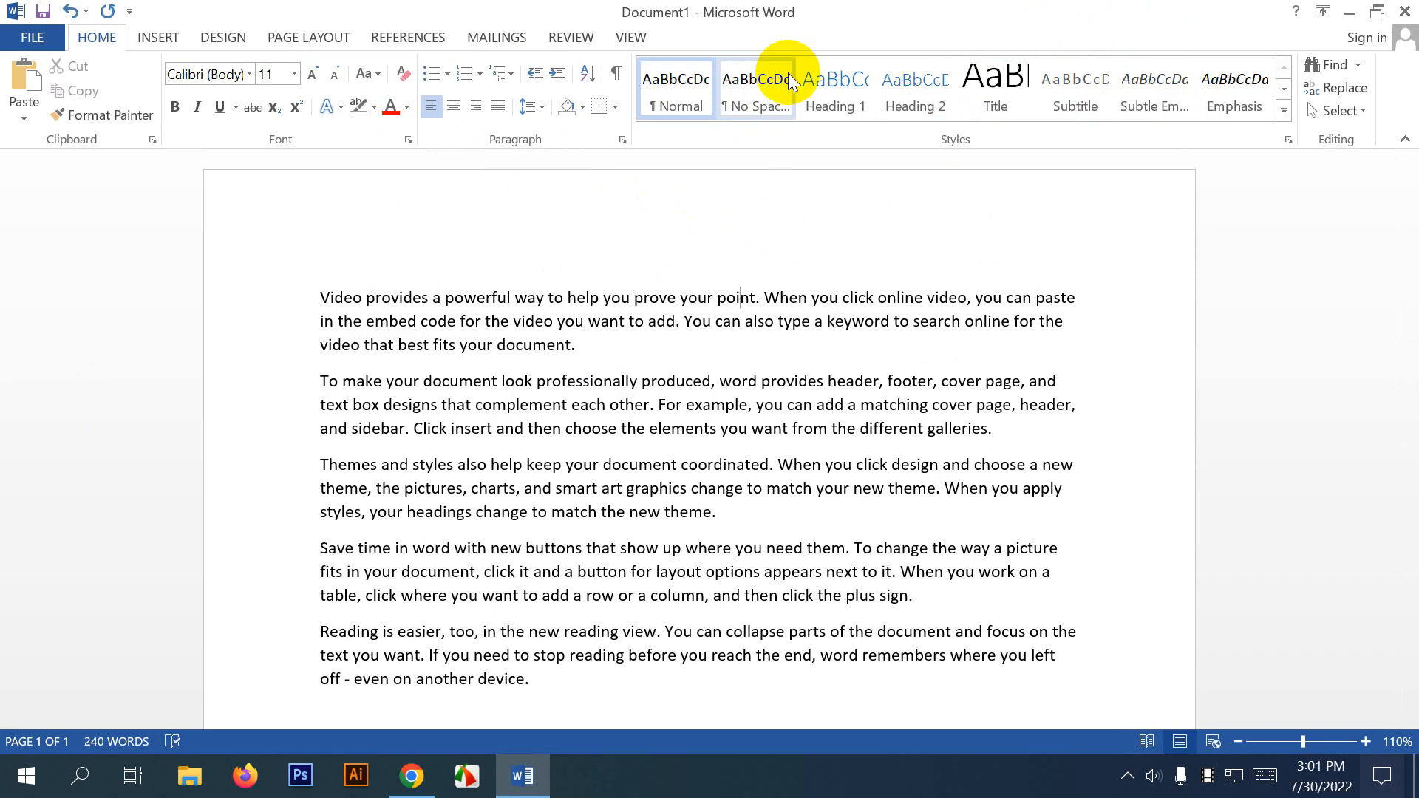
click(1284, 111)
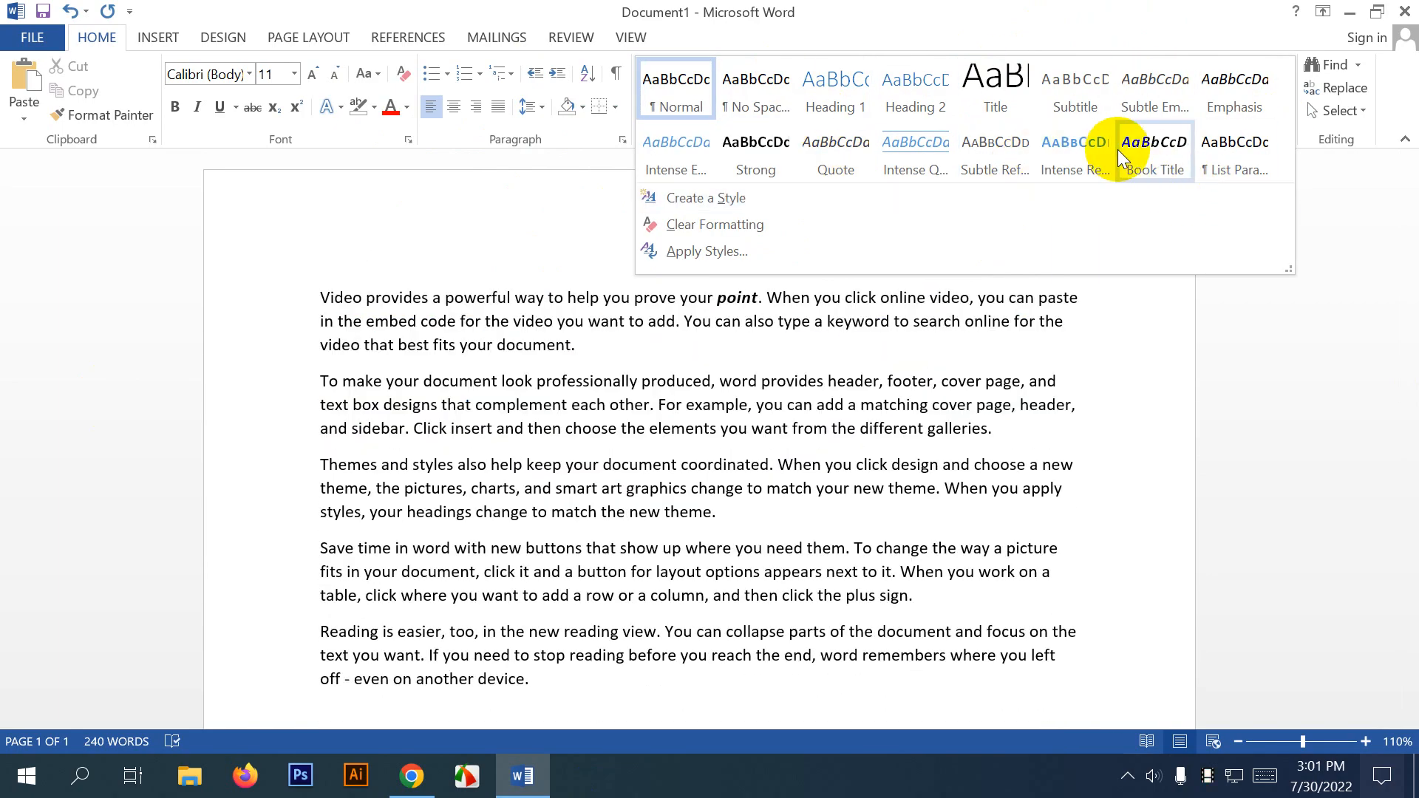
click(574, 222)
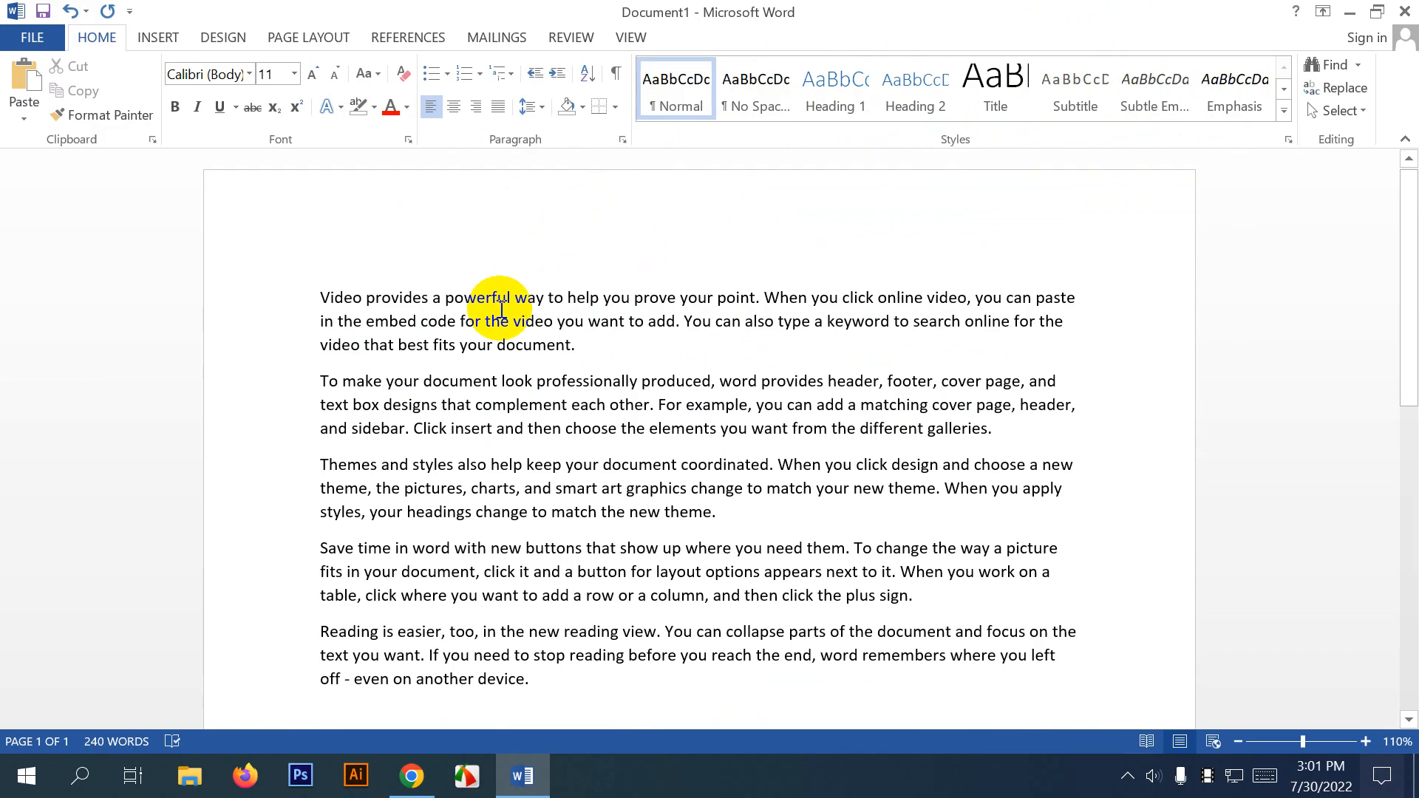
Insert the title line "Basic Computer" above the first paragraph and select it.
click(322, 297)
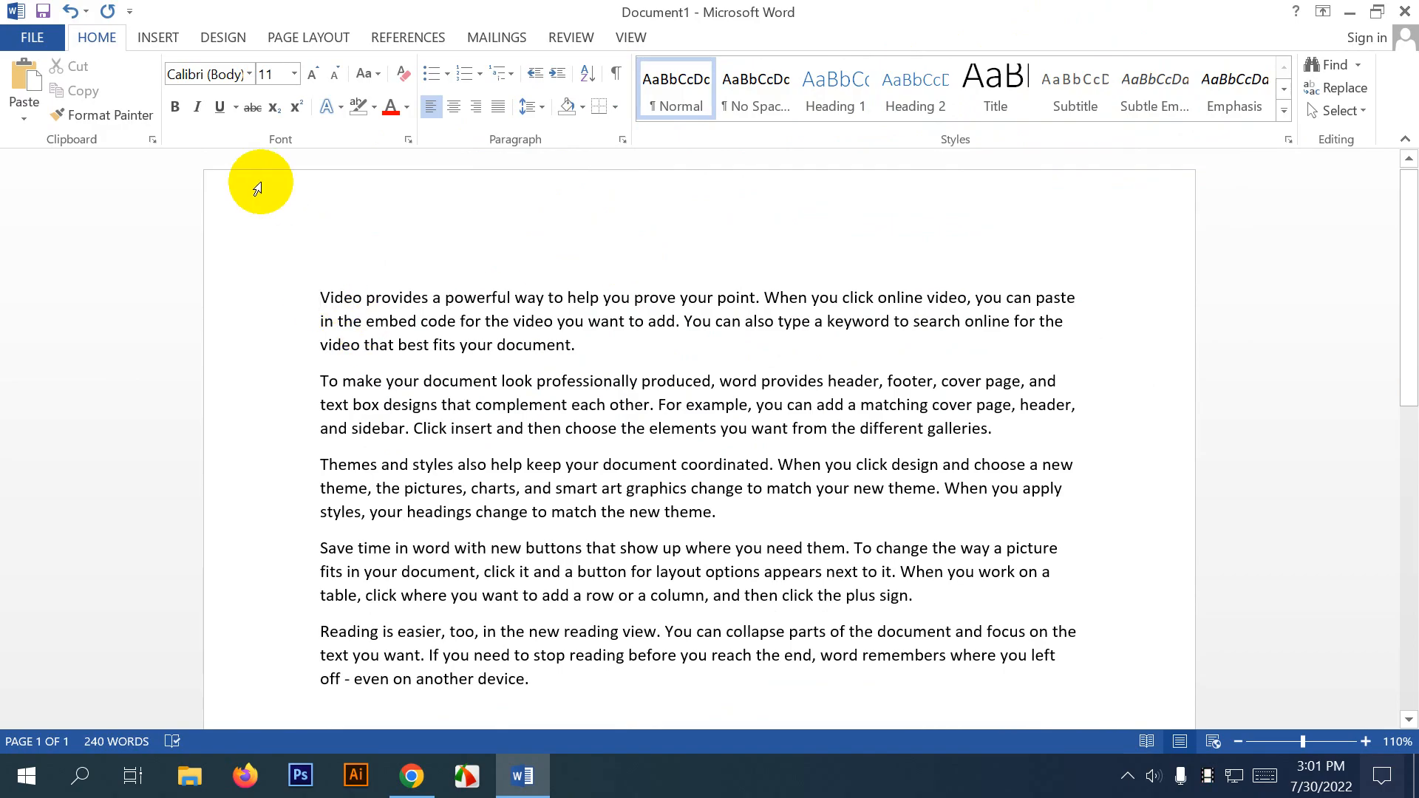
key(Return)
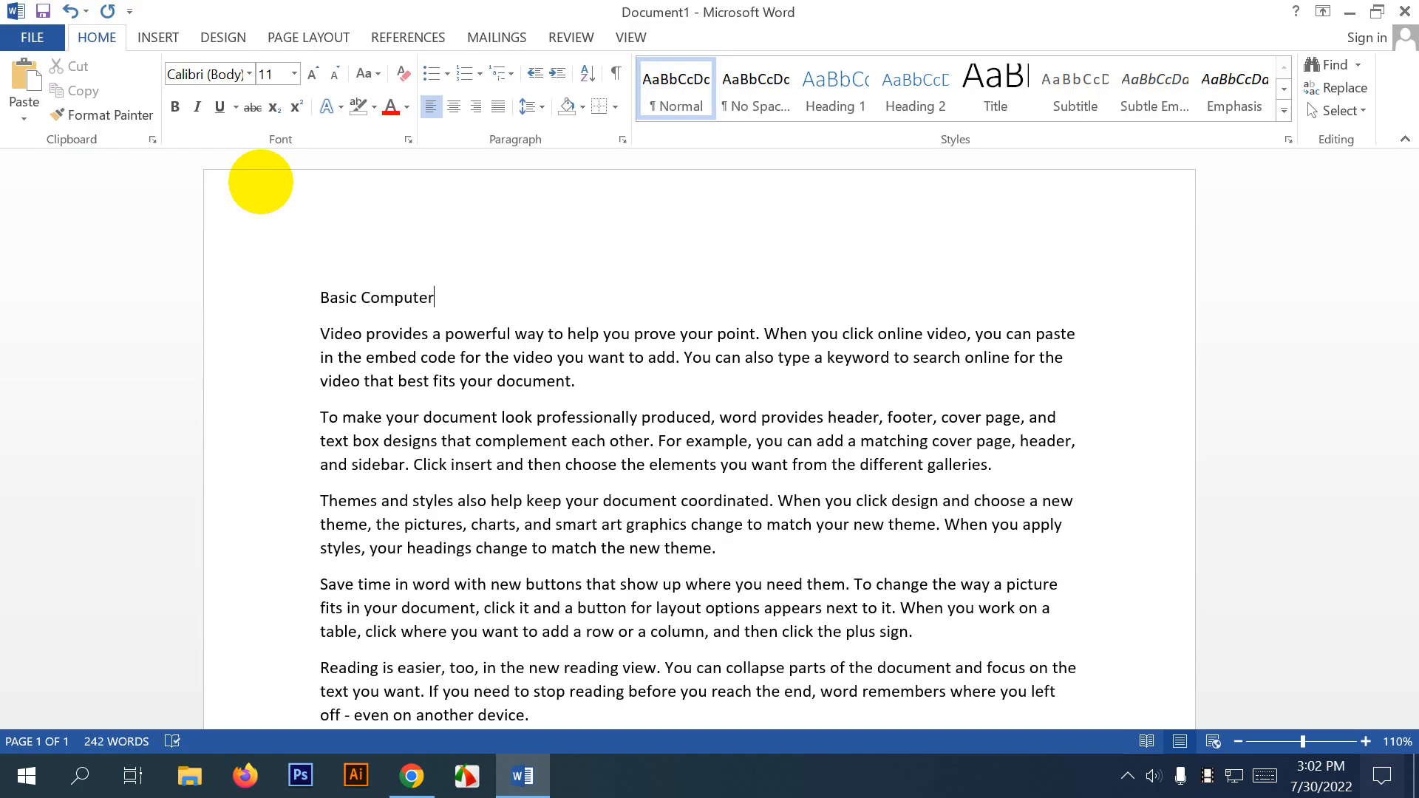
drag(298, 295, 498, 298)
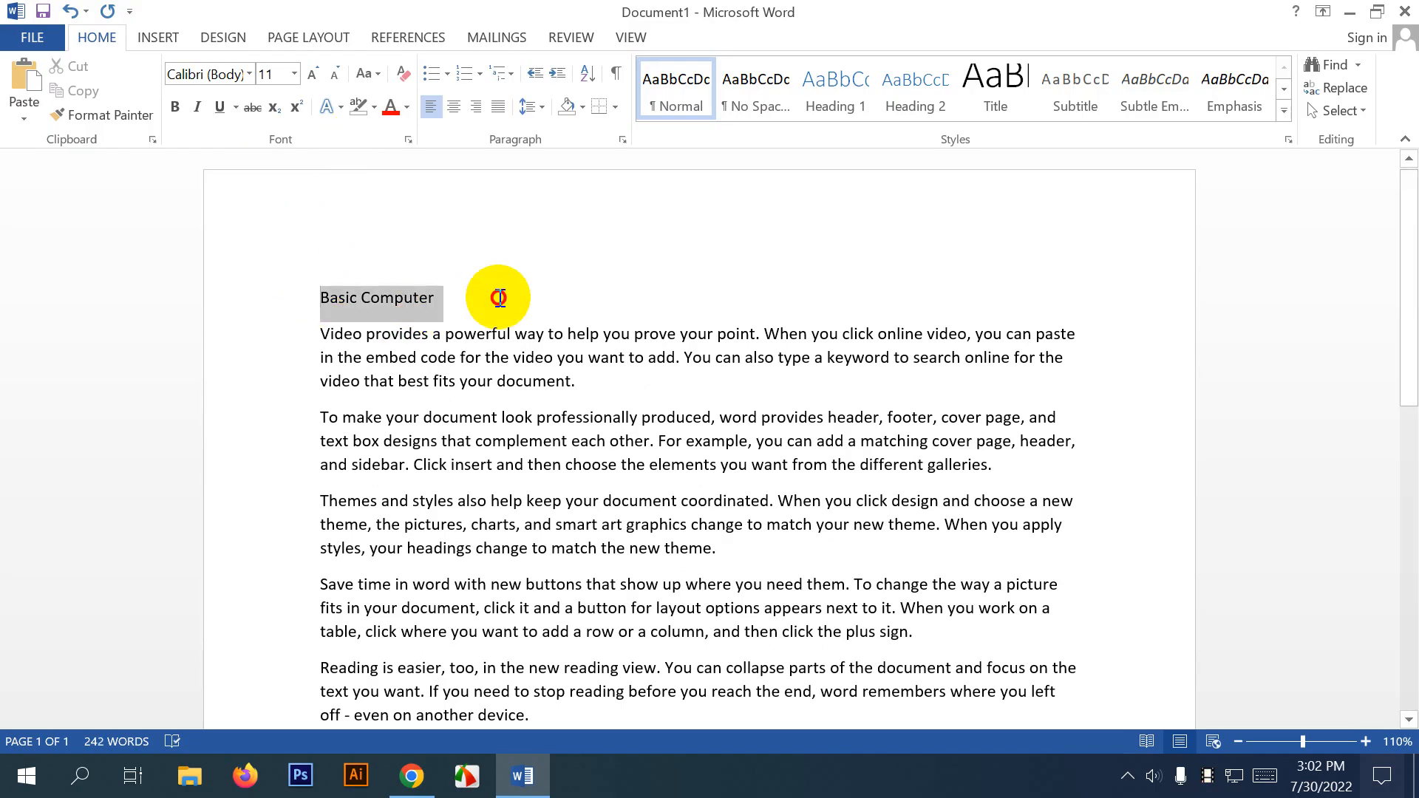
Apply the Title style to the "Basic Computer" line and center it.
click(835, 86)
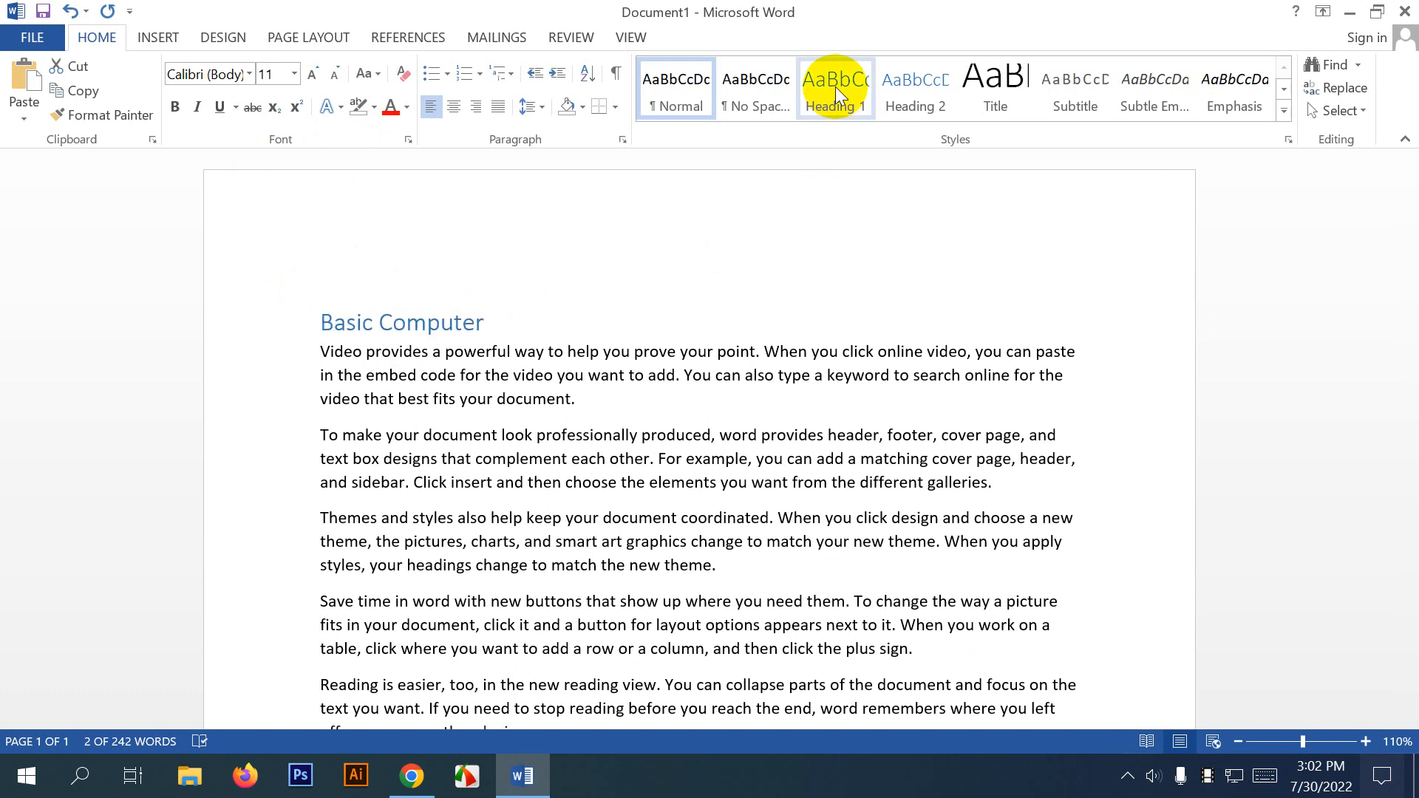
click(998, 87)
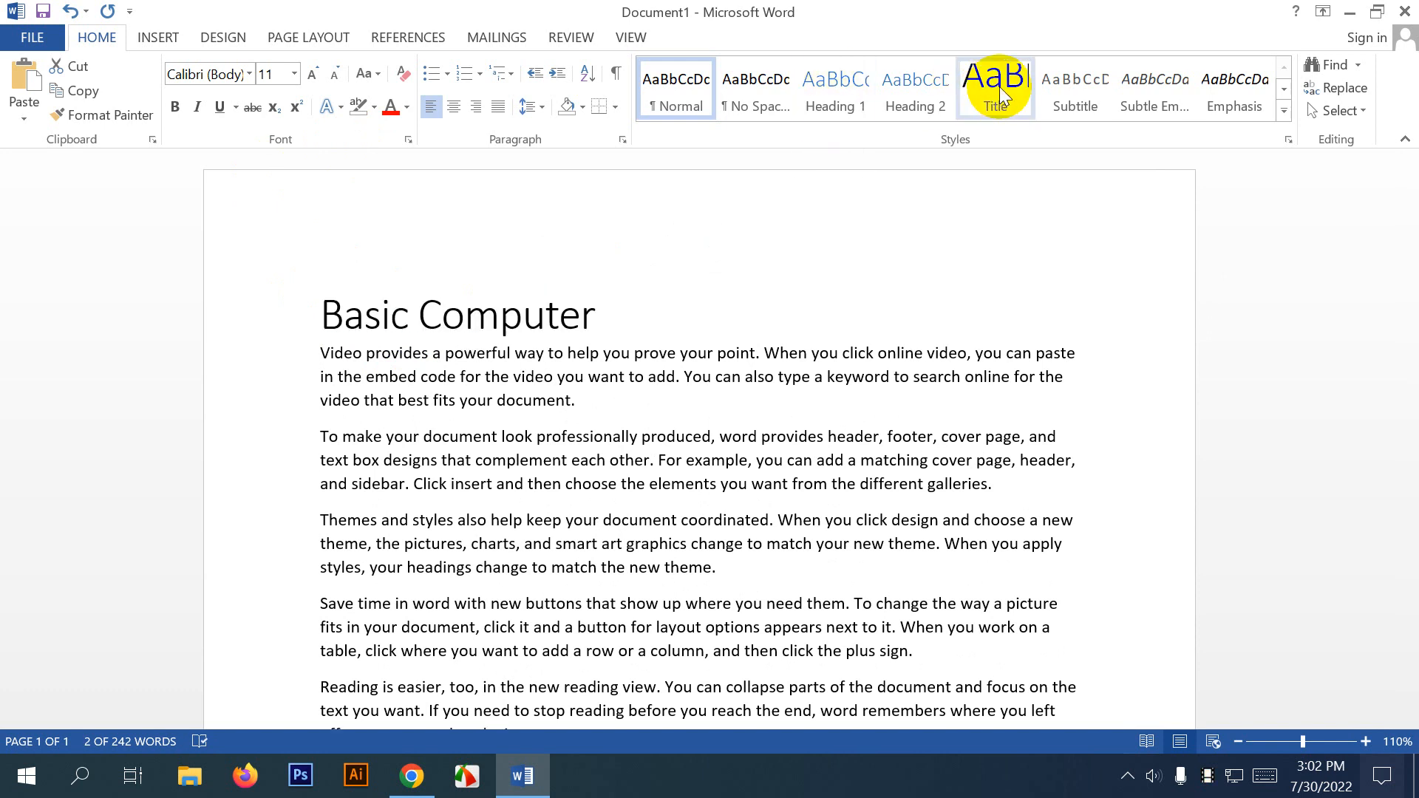
click(609, 315)
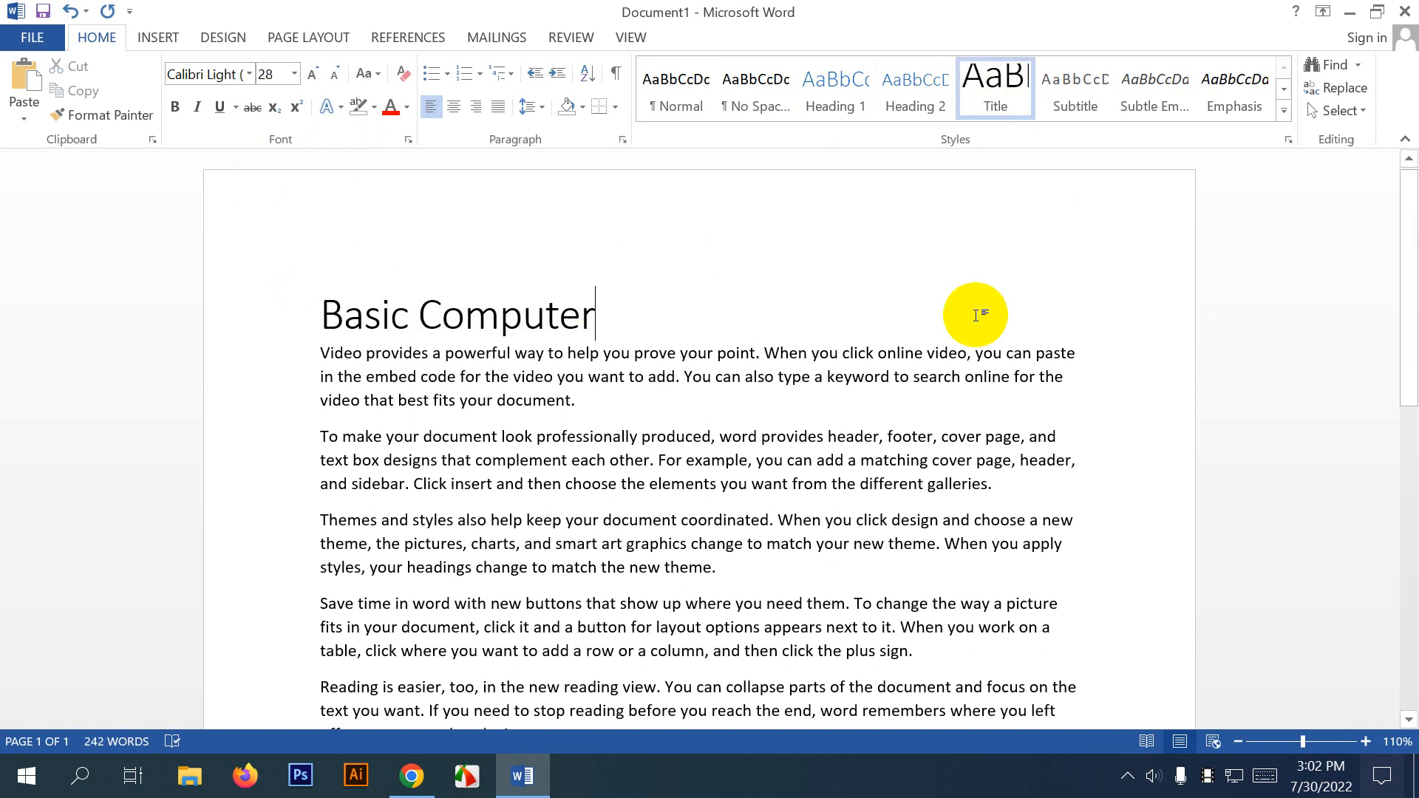
click(319, 310)
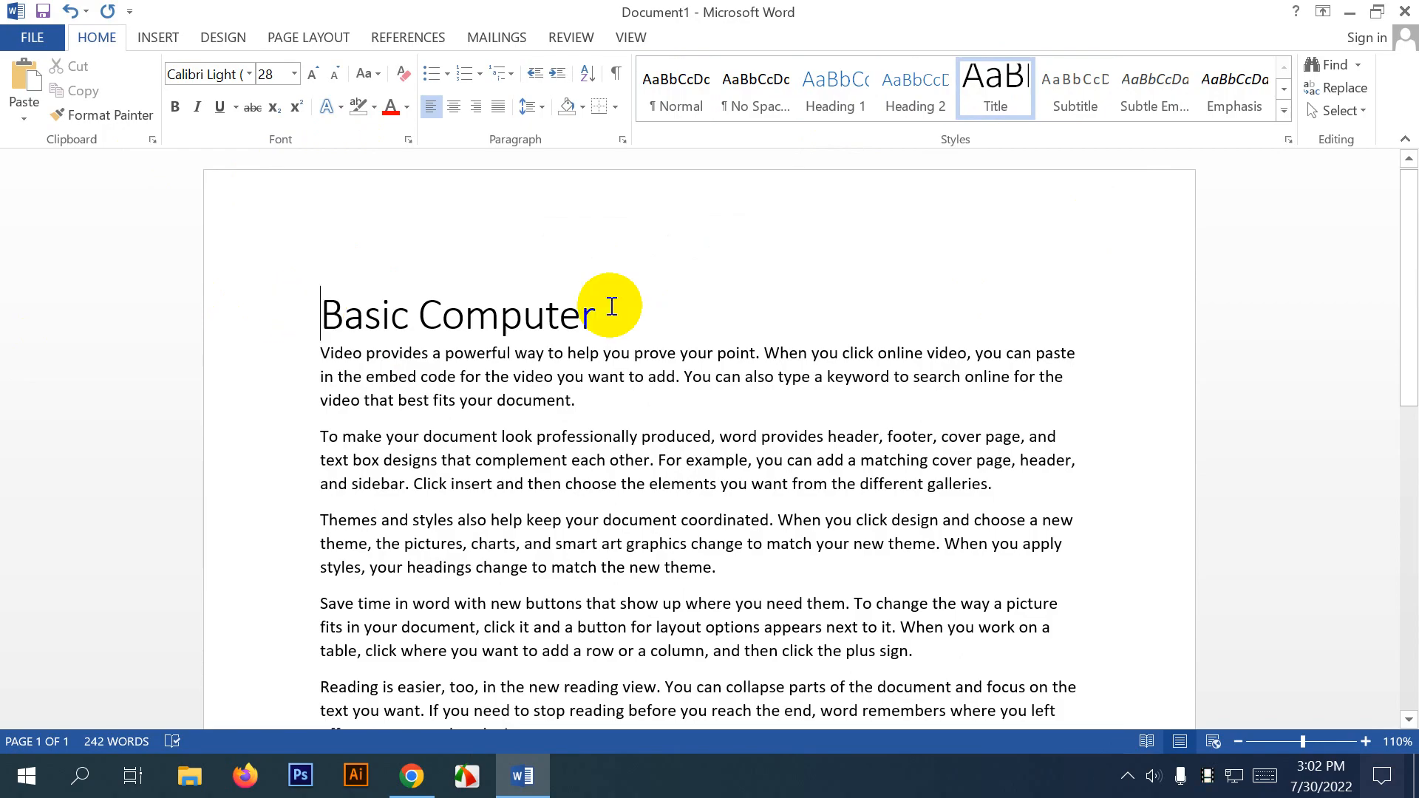
click(453, 106)
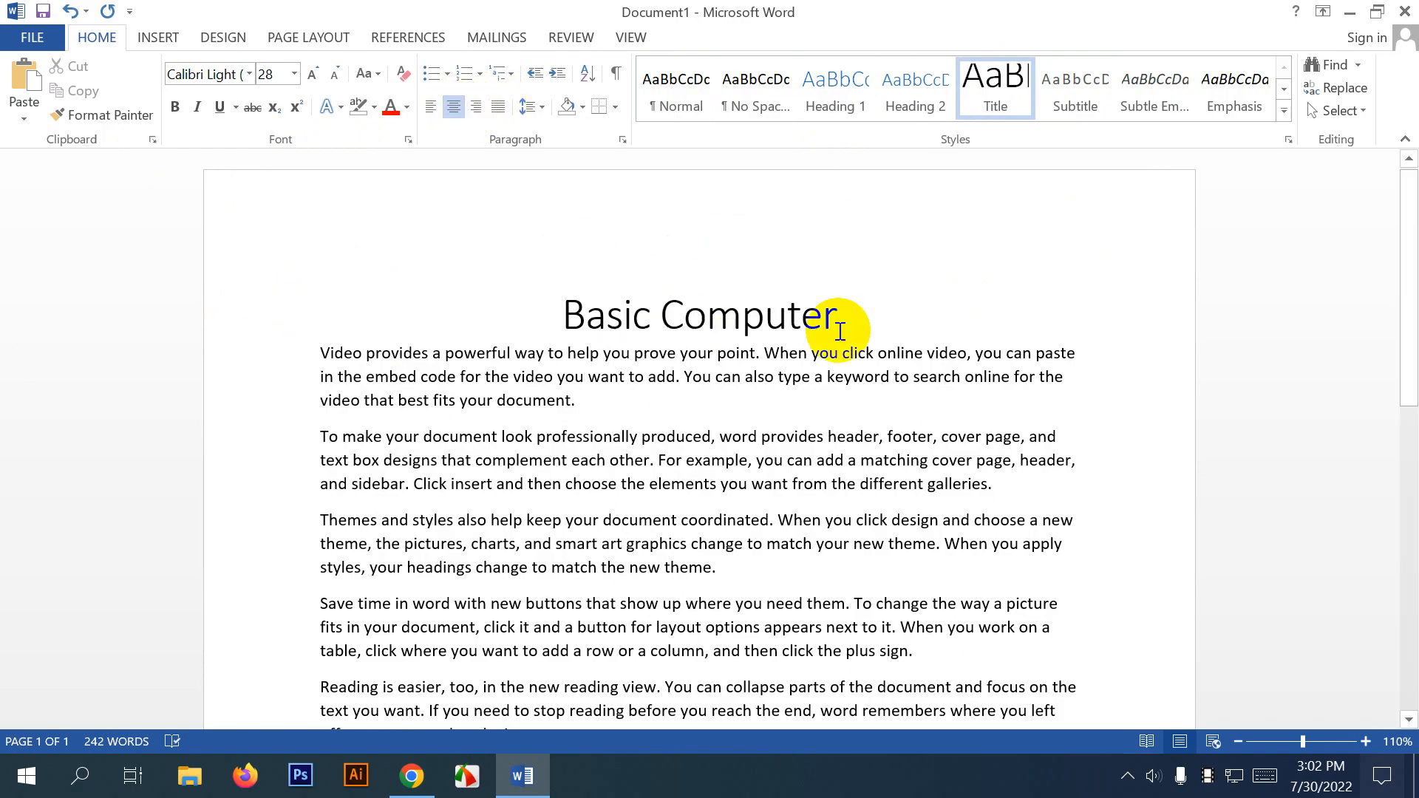
Preview the line and paragraph spacing options on the title line, including adding space before the paragraph.
drag(835, 316, 563, 316)
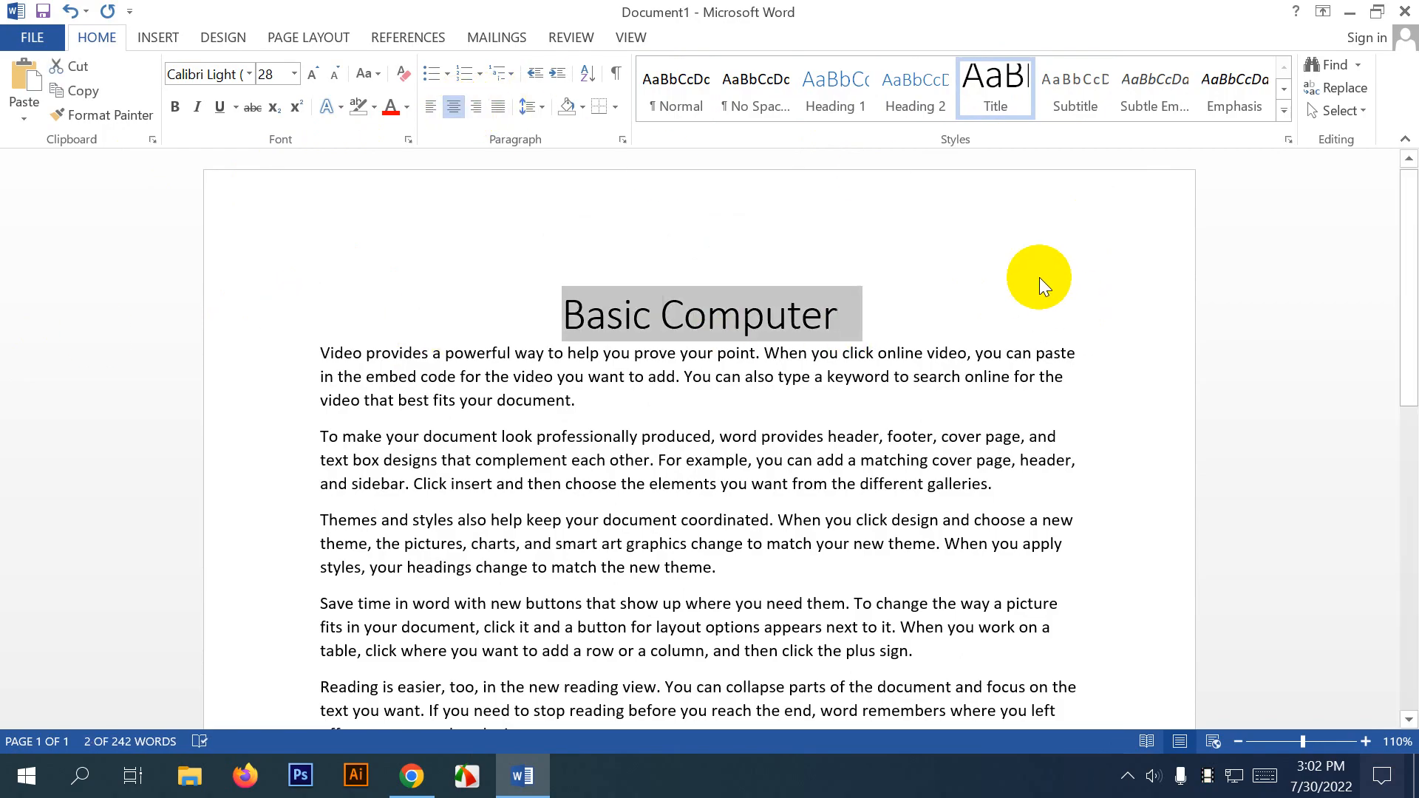
drag(862, 316, 557, 316)
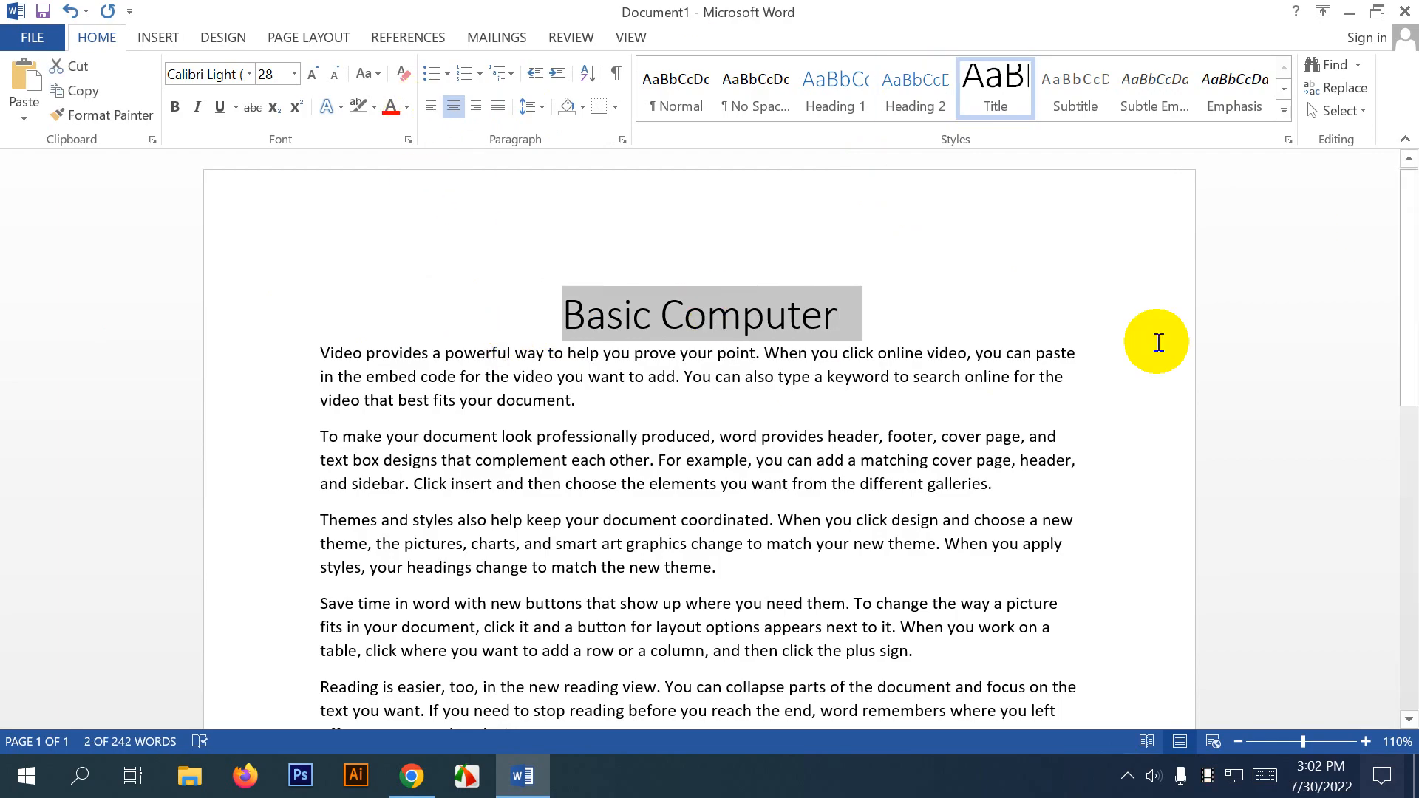
click(545, 107)
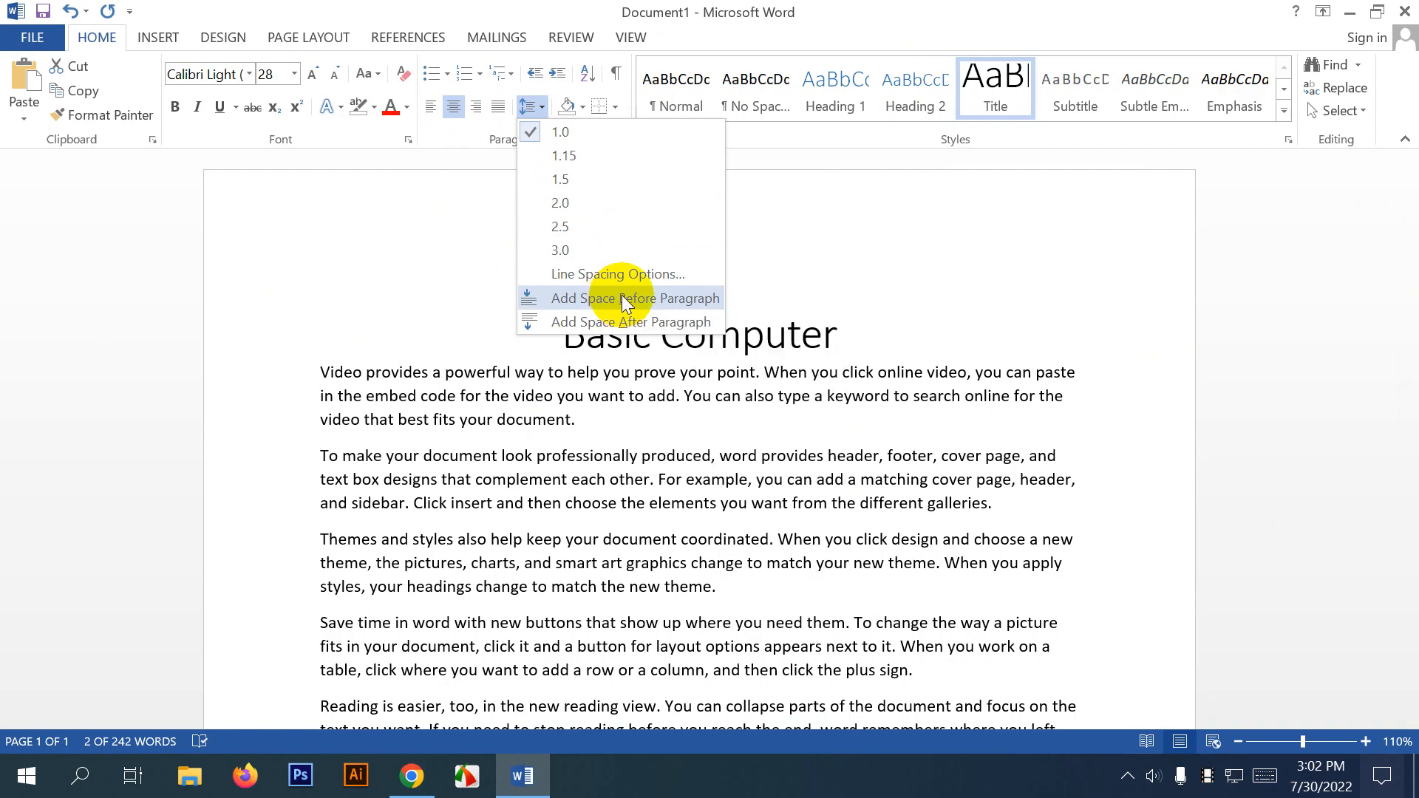
click(854, 319)
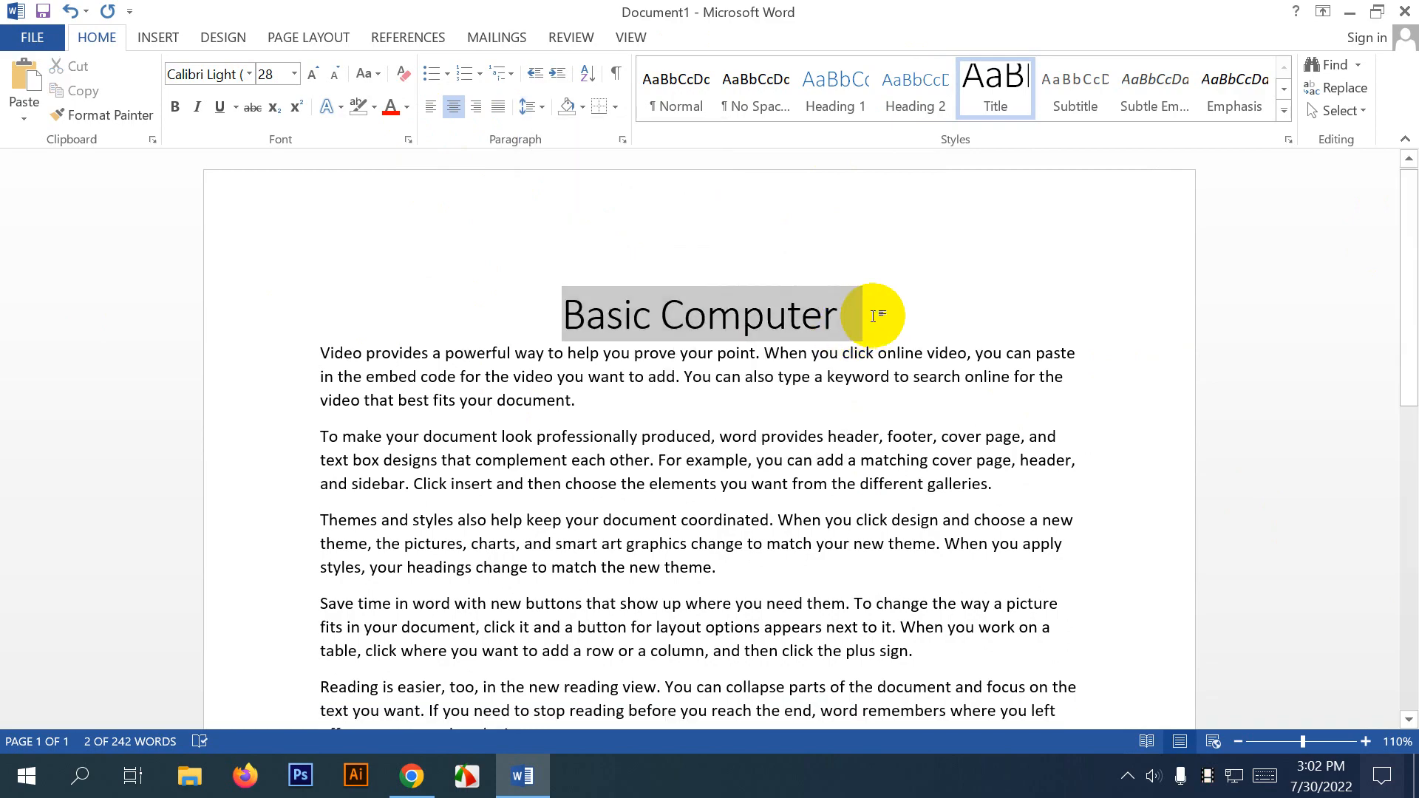
Insert a blank line between the title and the first paragraph.
click(836, 305)
key(Return)
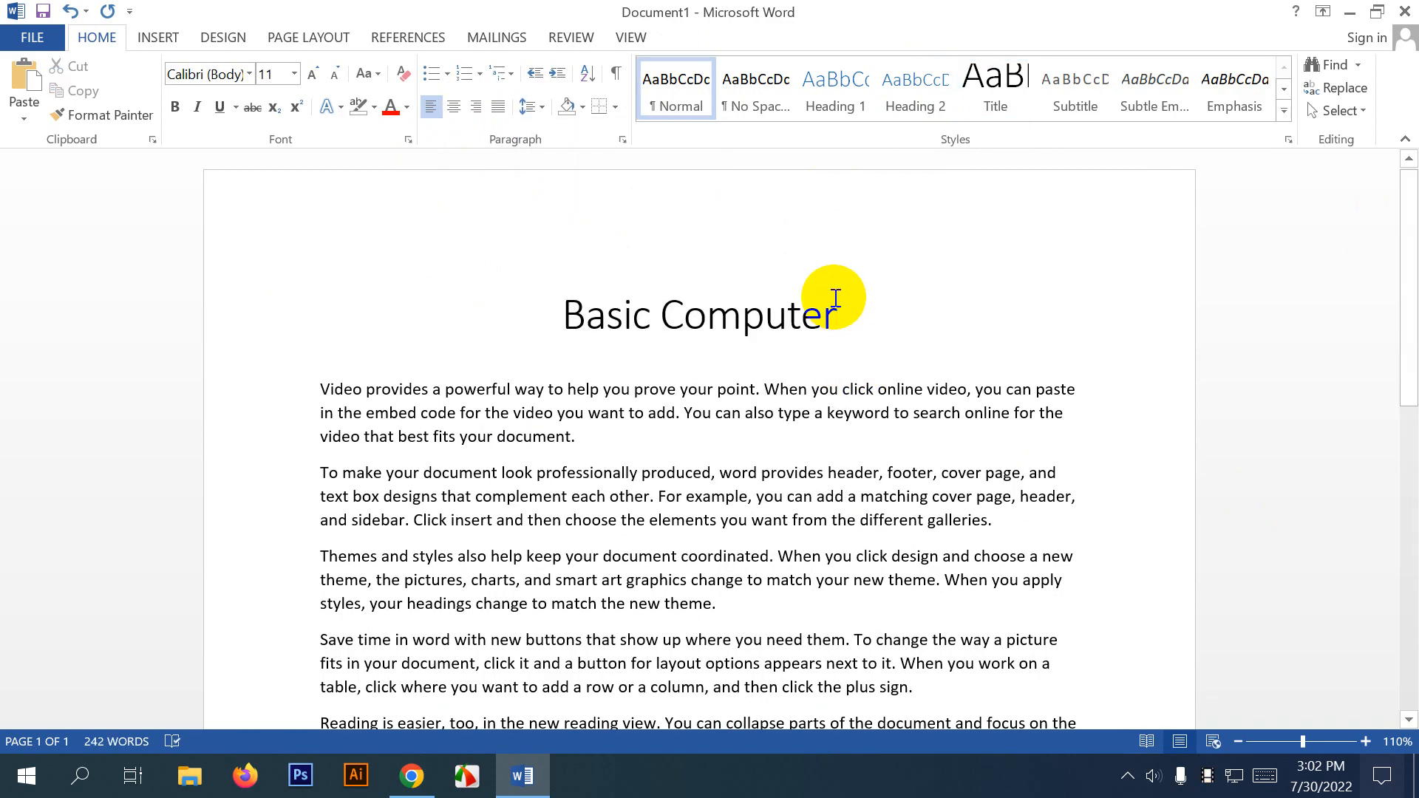
scroll(835, 298, down, 3)
scroll(832, 278, up, 3)
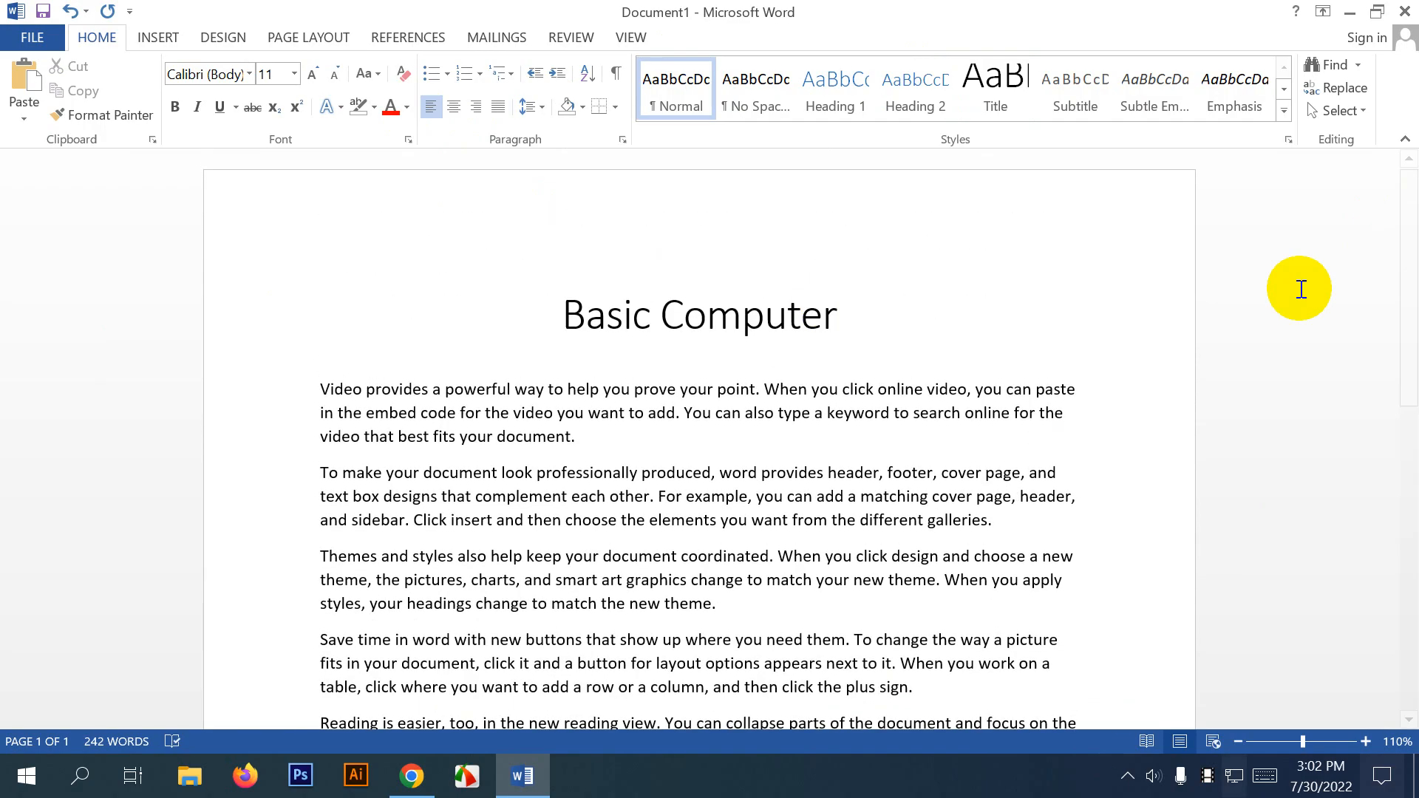
Undo the blank line below the title and remove the "Basic Computer" title line from the document.
key(ctrl+z)
key(ctrl+z)
key(ctrl+z)
key(ctrl+z)
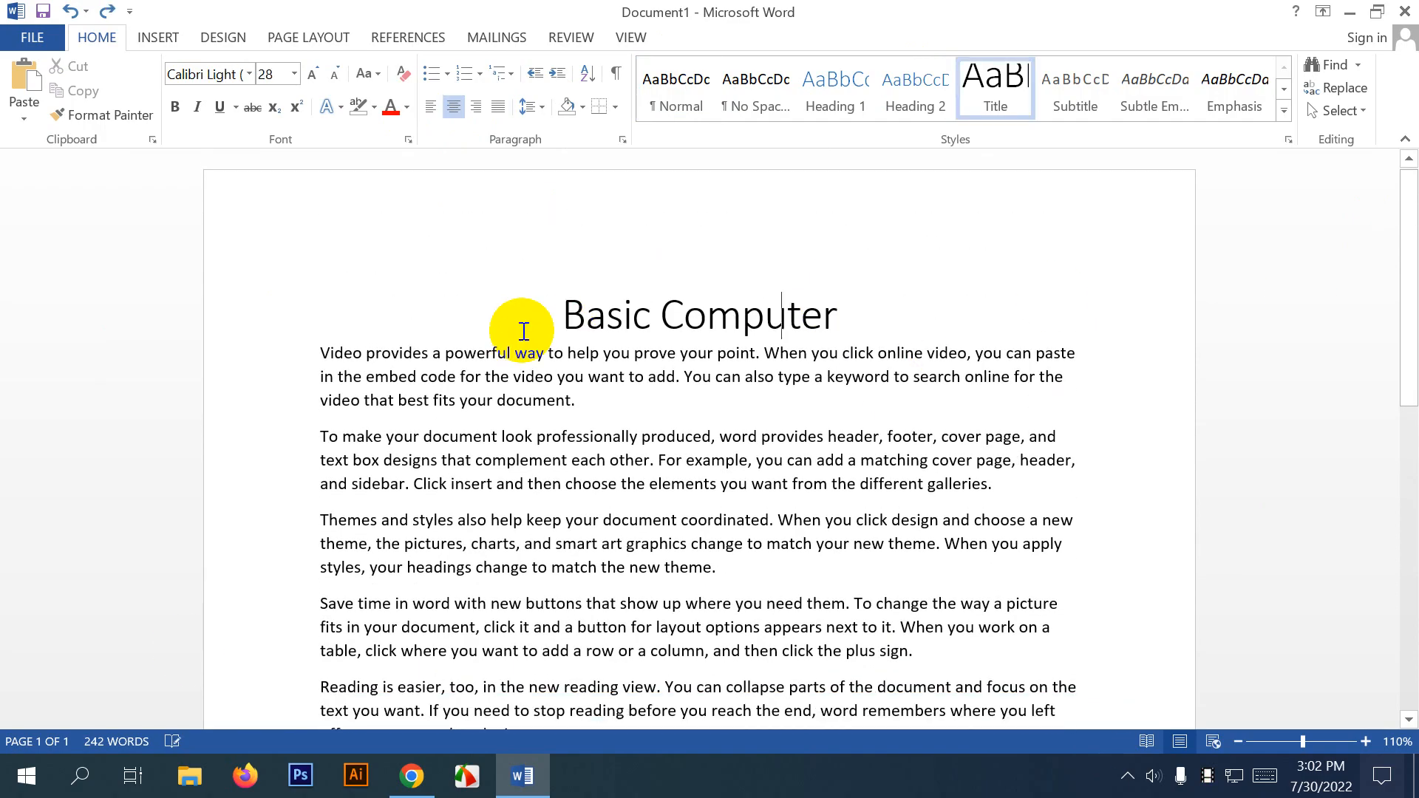
key(ctrl+End)
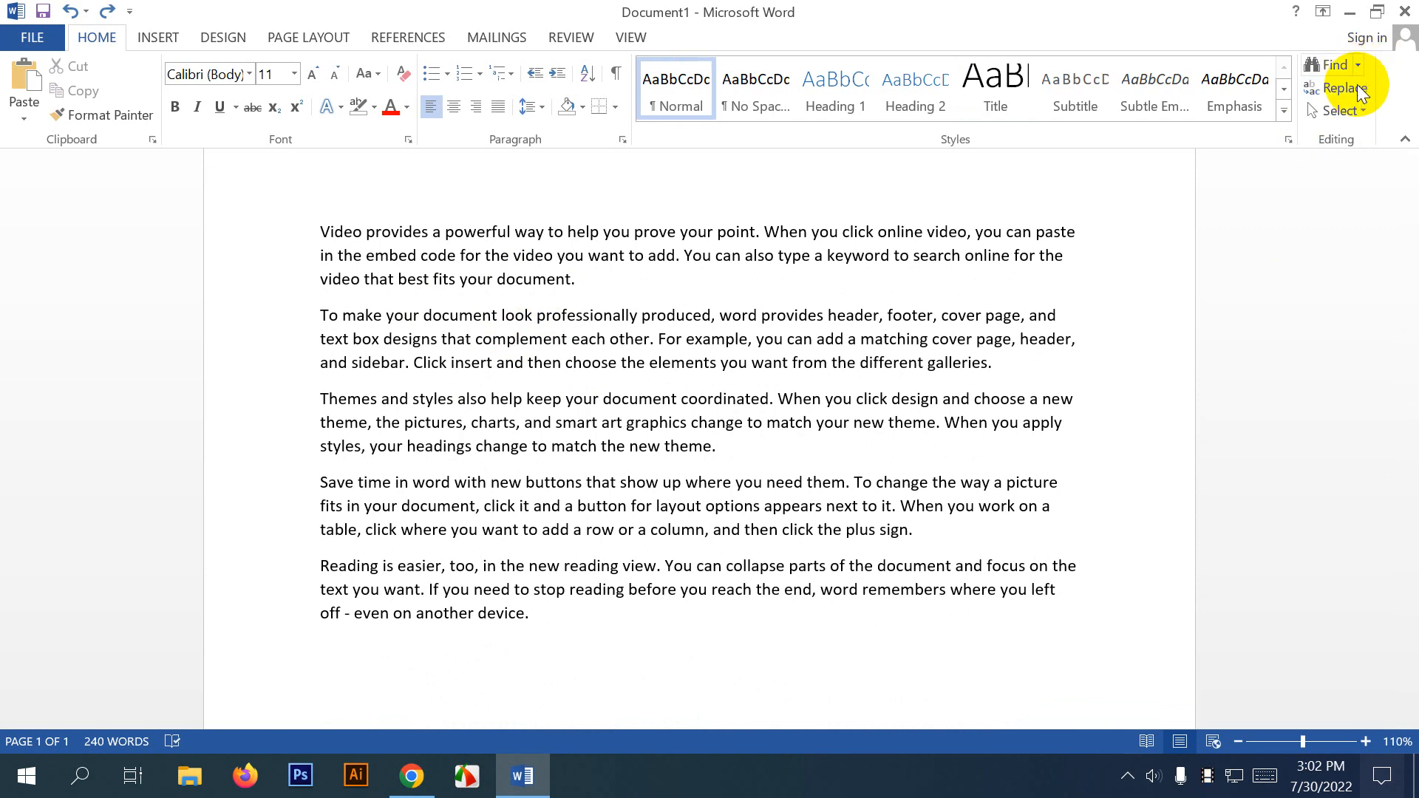
Select the entire text of all five paragraphs, and select only the first word, "Video".
drag(323, 238, 545, 627)
click(591, 529)
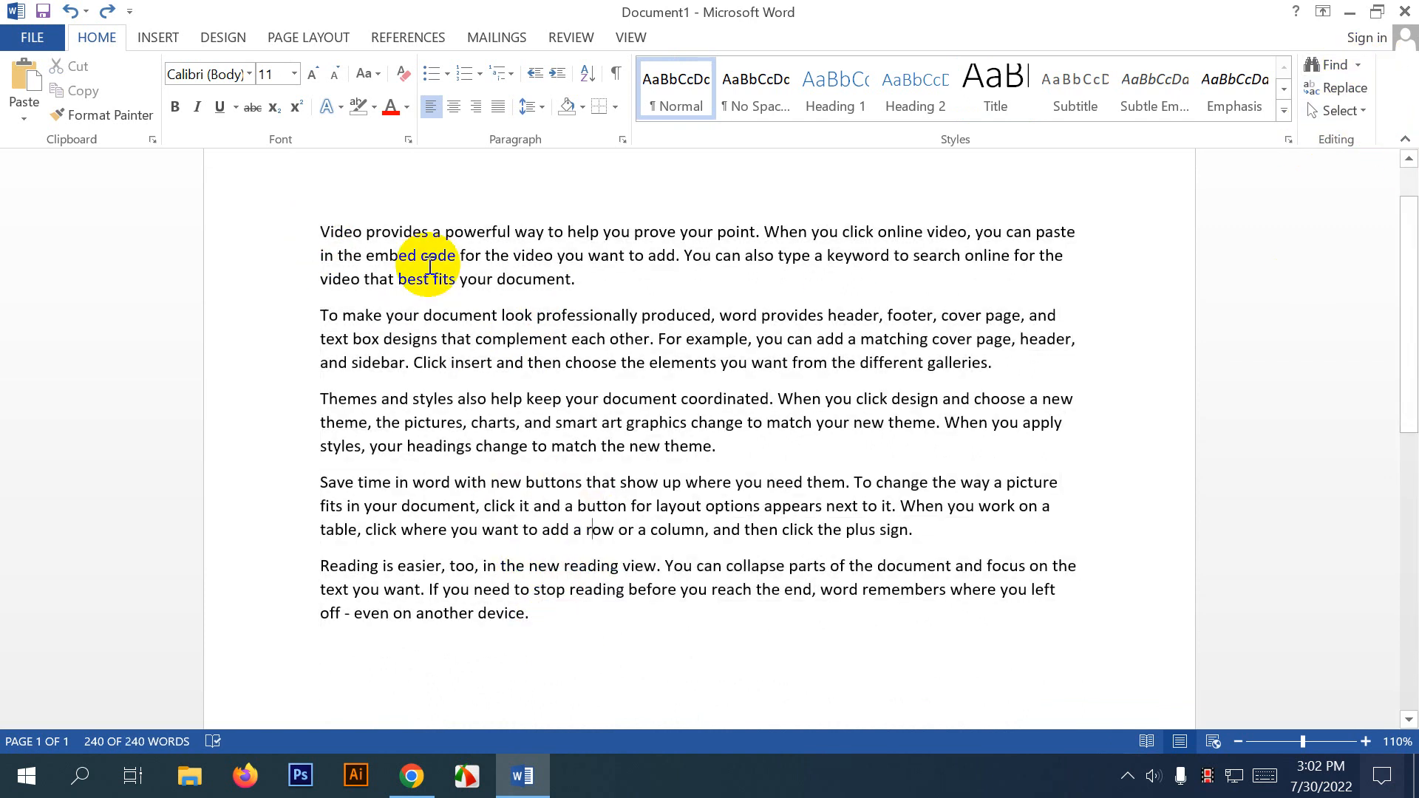
double_click(343, 235)
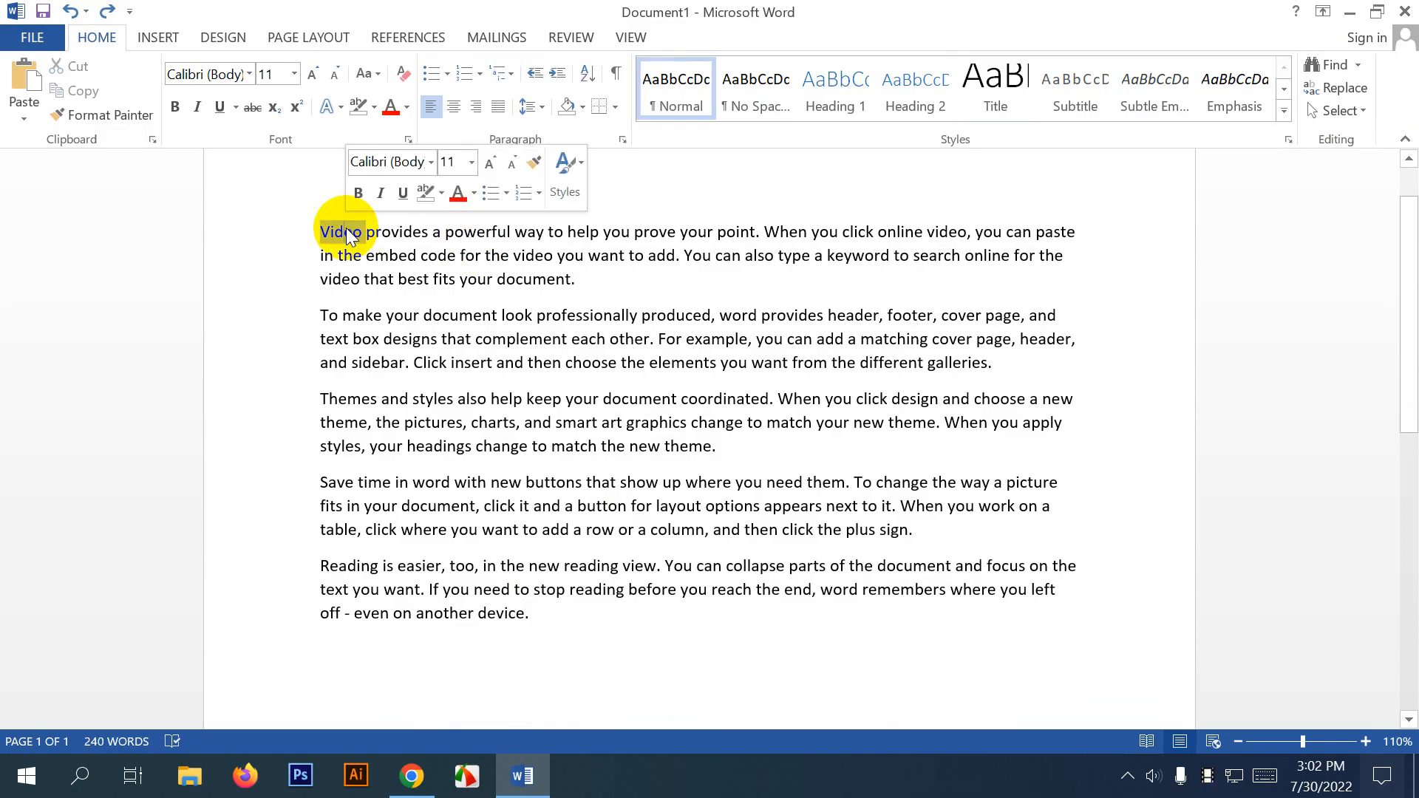
double_click(346, 227)
Select the whole first paragraph, and select the first three paragraphs together as one range.
triple_click(346, 228)
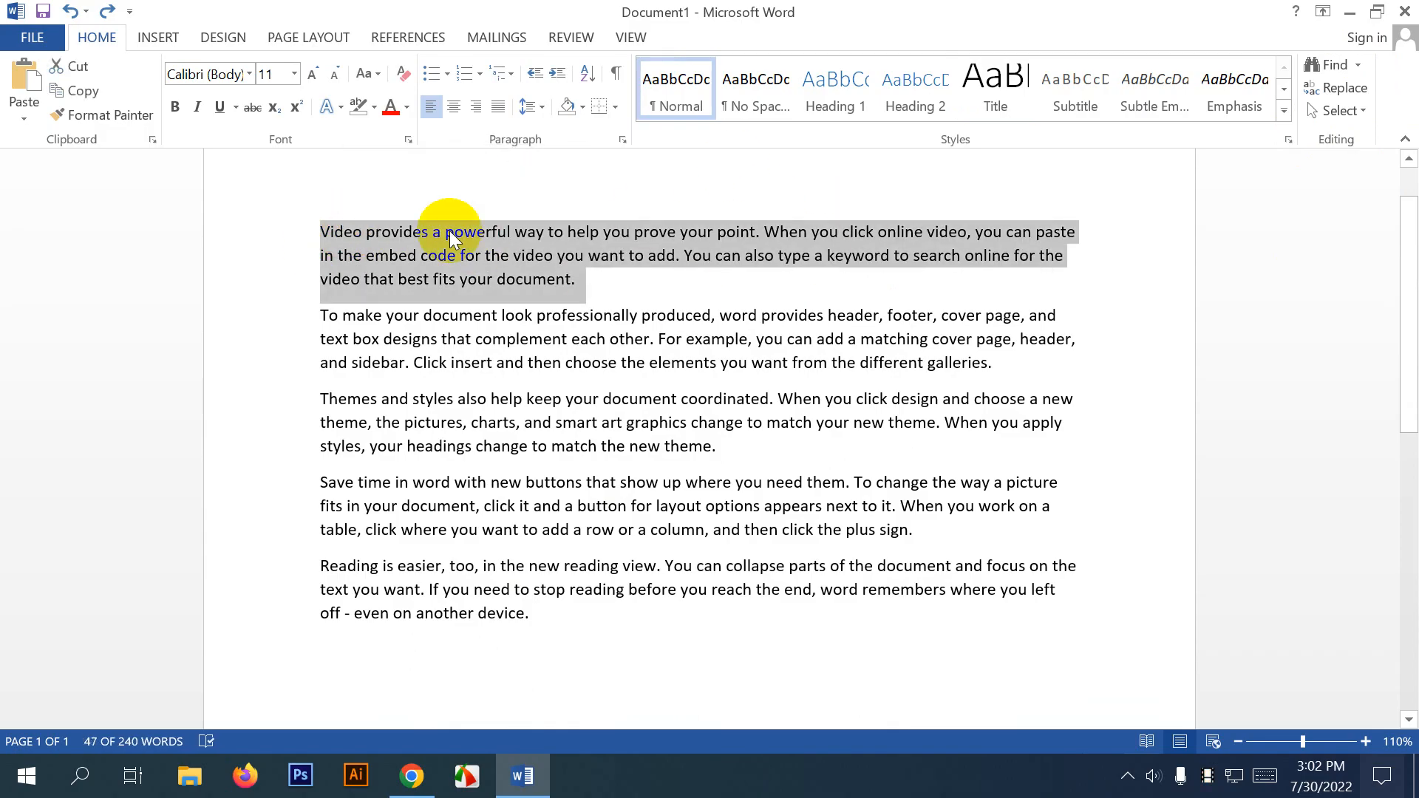
triple_click(347, 230)
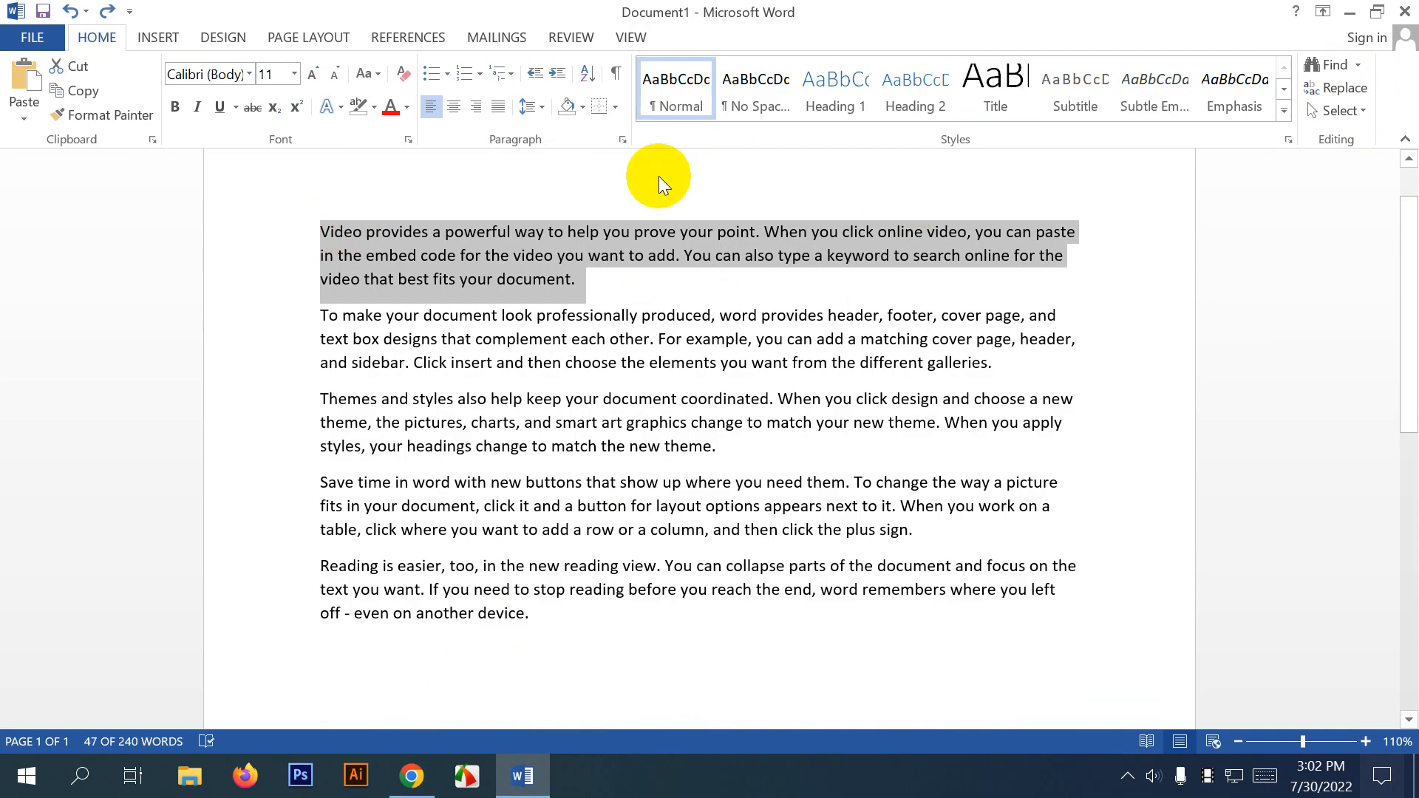
click(754, 274)
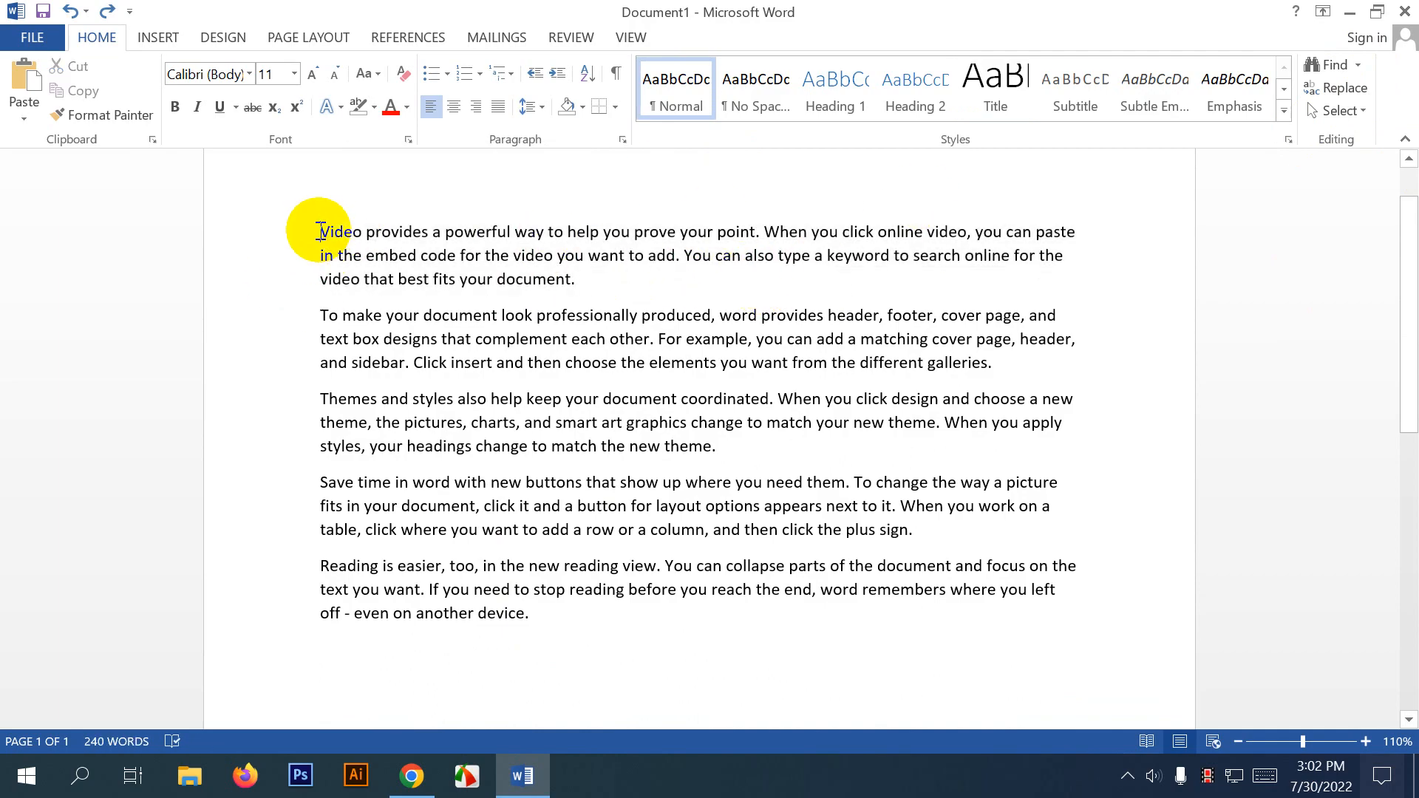
shift+click(916, 464)
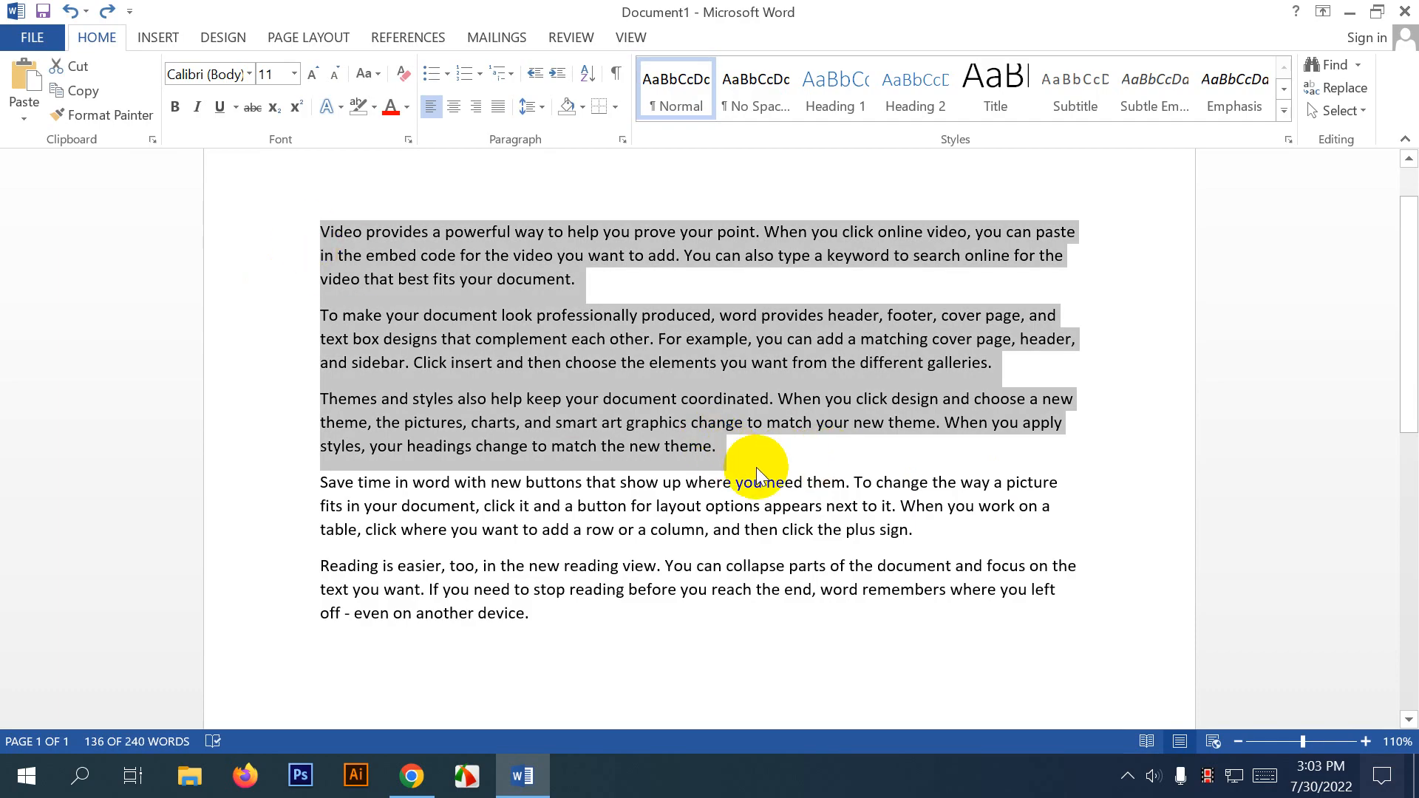
click(708, 444)
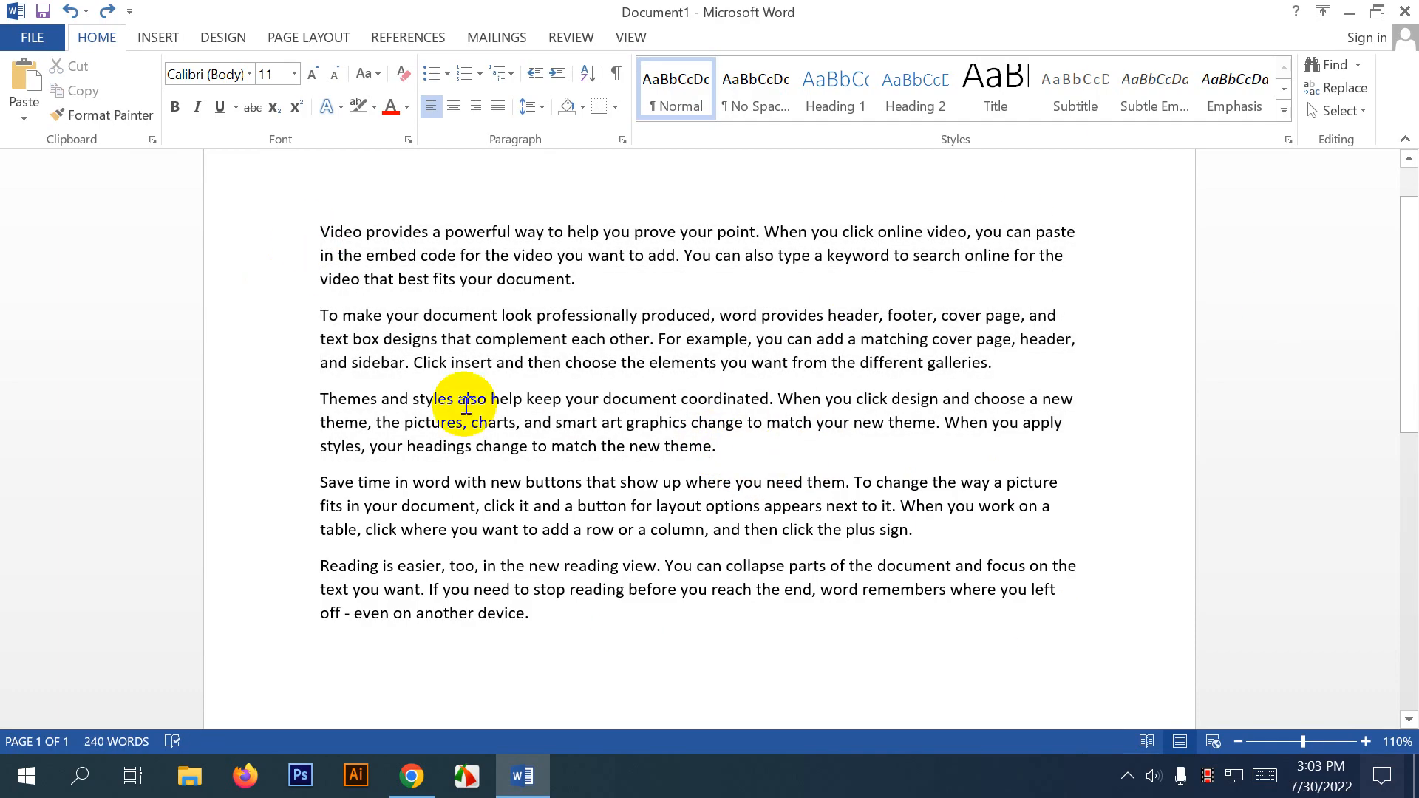
Pick out individual occurrences of "to" in the first two paragraphs and search the whole document for "to".
click(1357, 65)
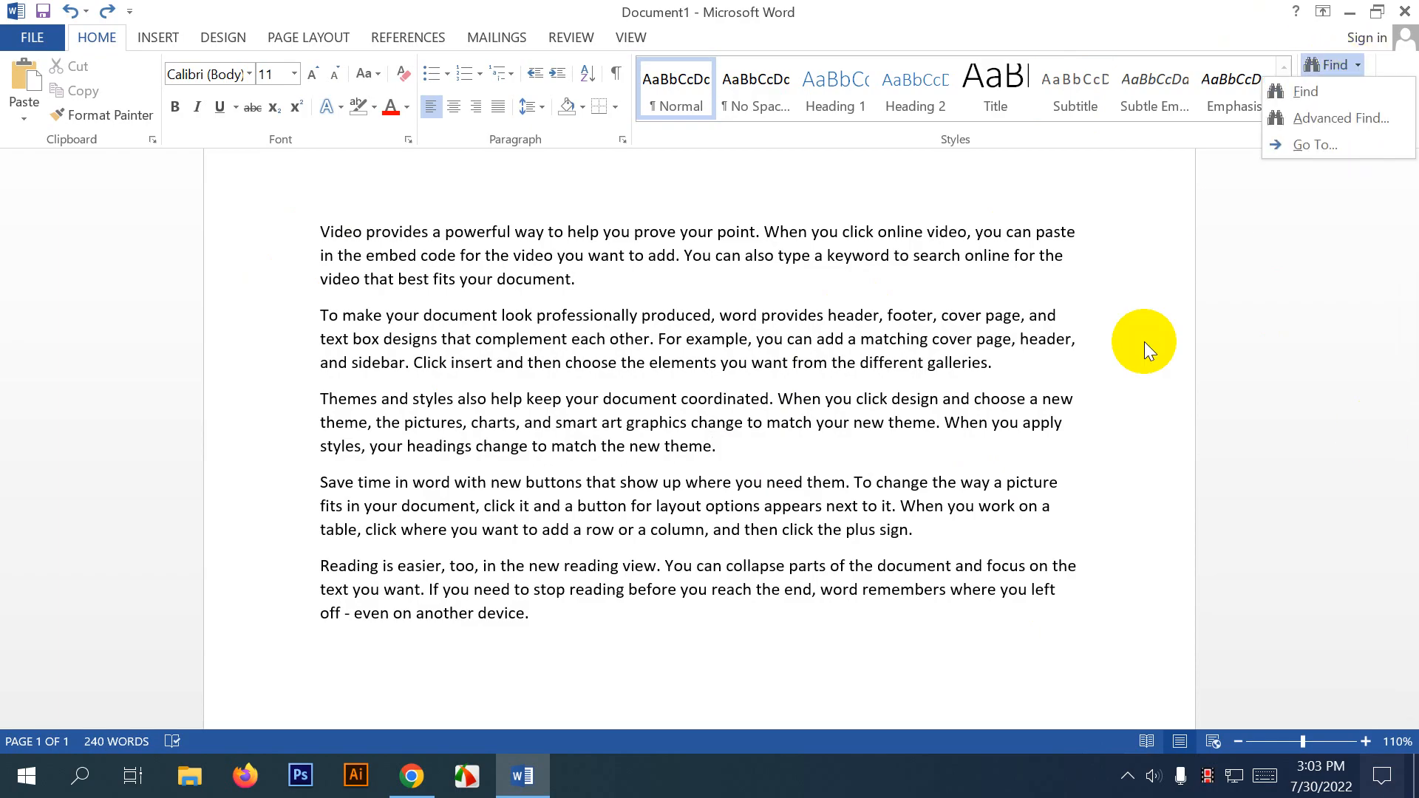
click(1358, 68)
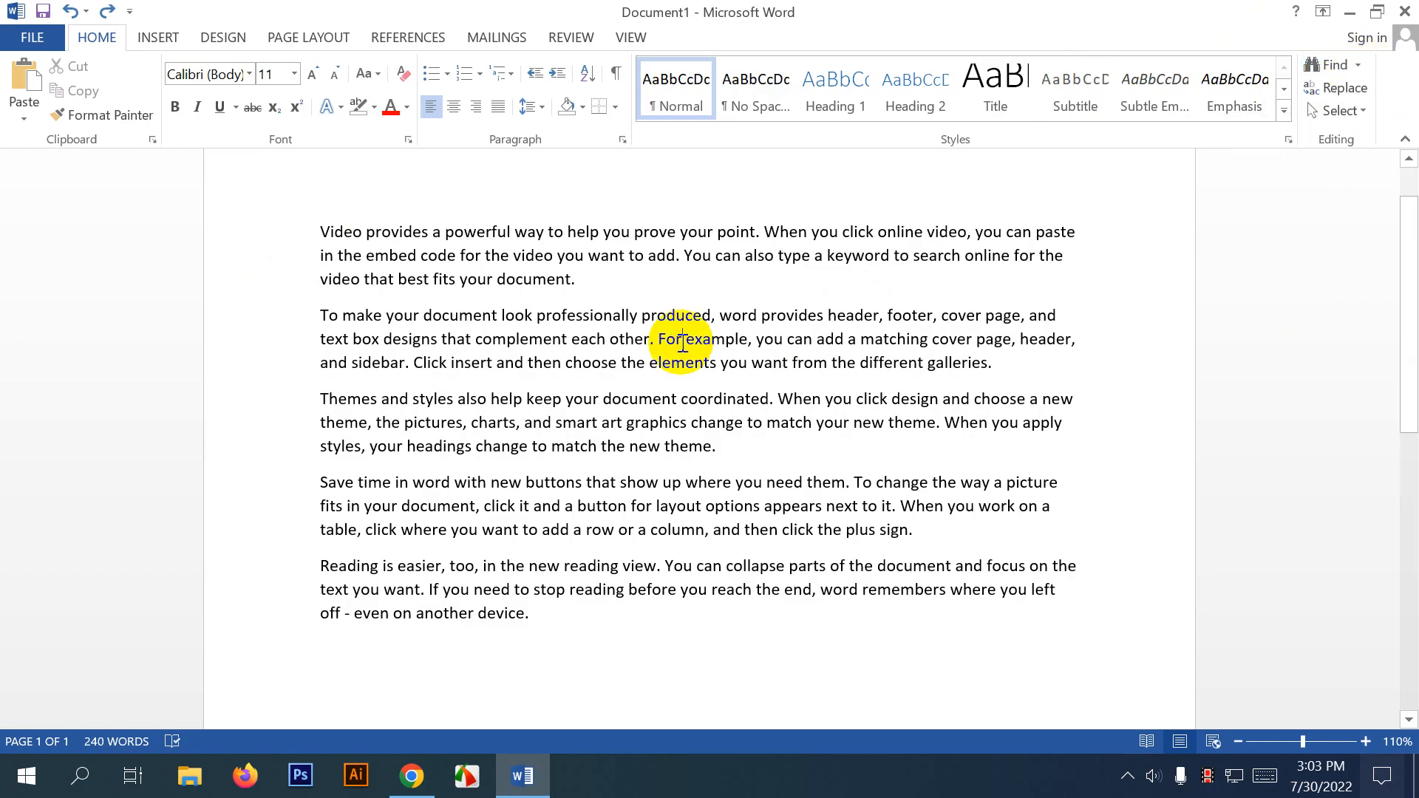
scroll(635, 345, up, 1)
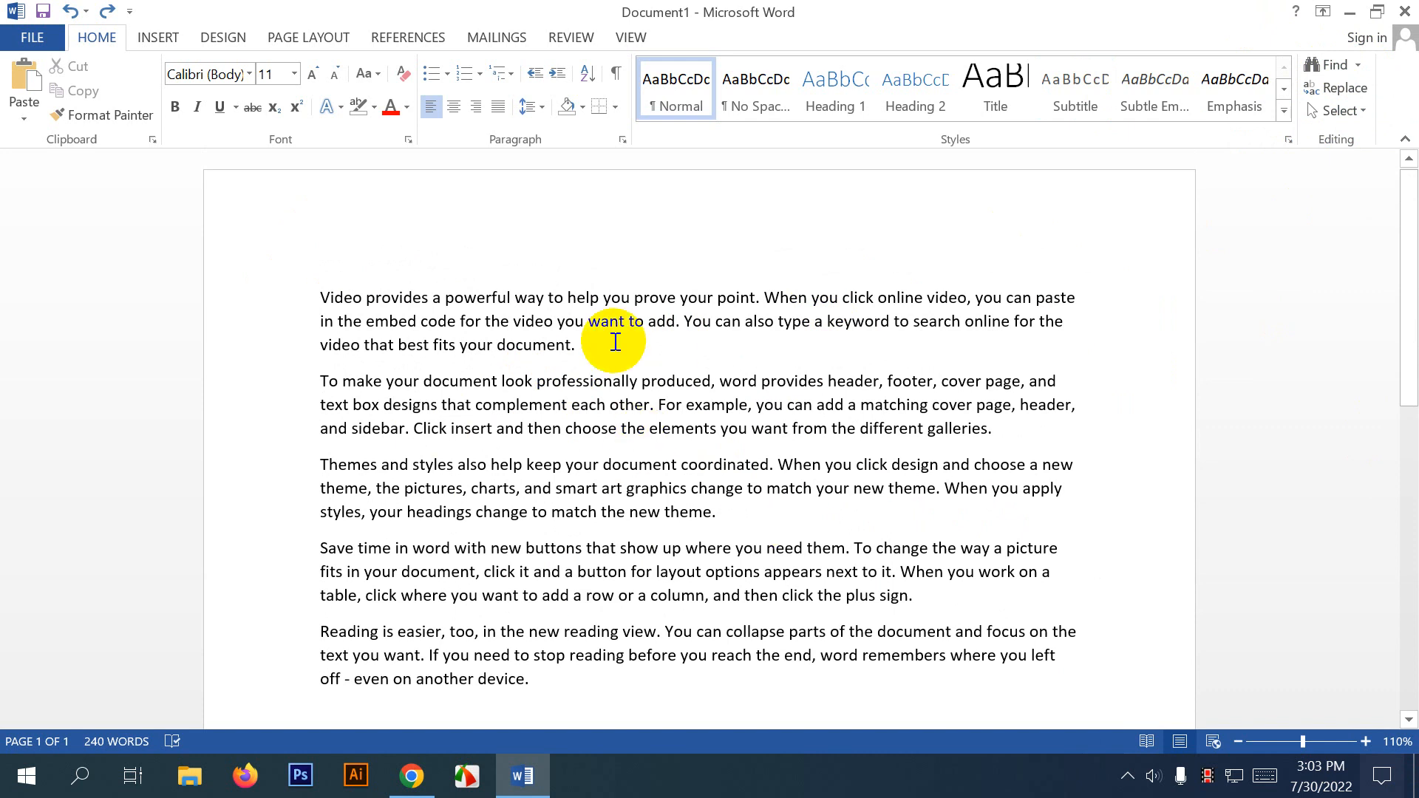
double_click(550, 297)
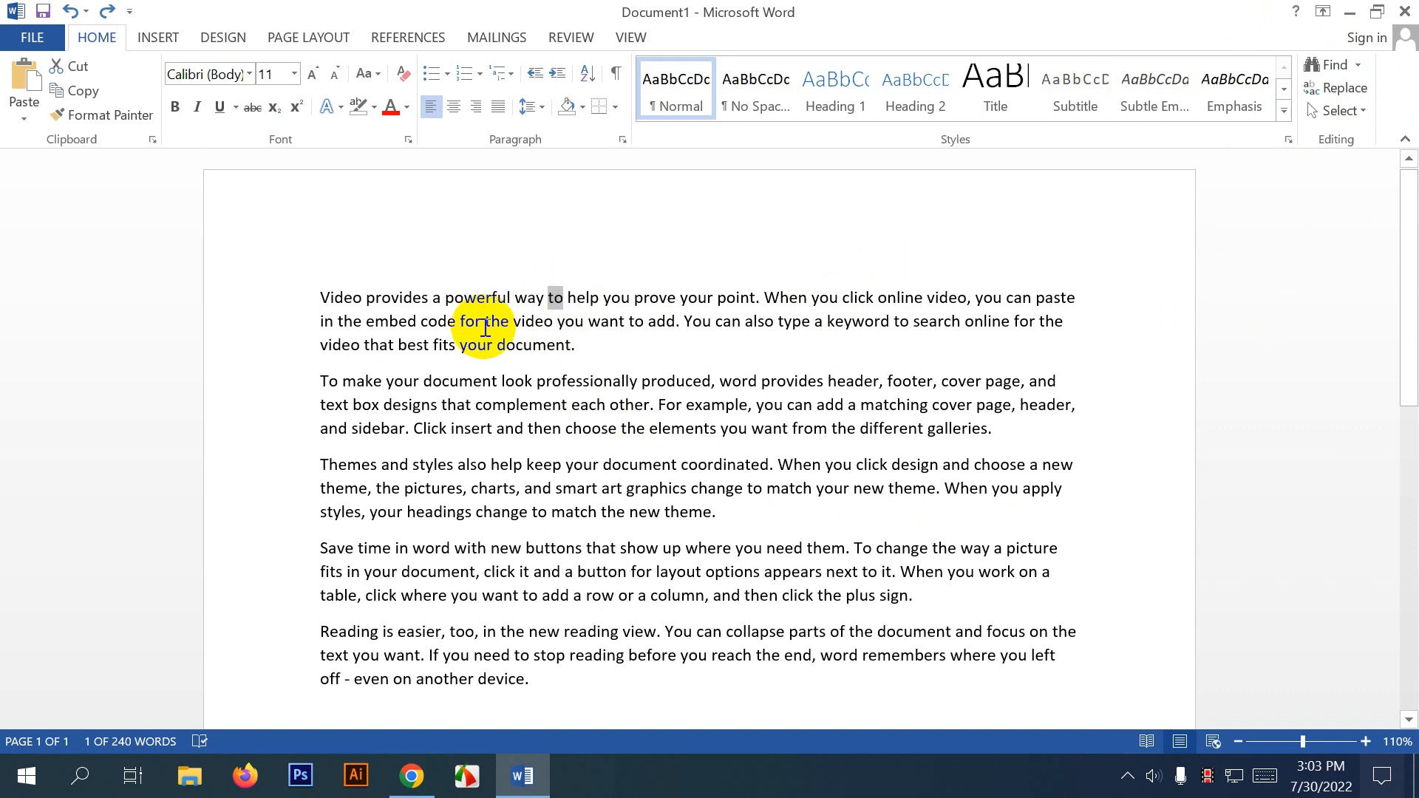
drag(628, 320, 635, 320)
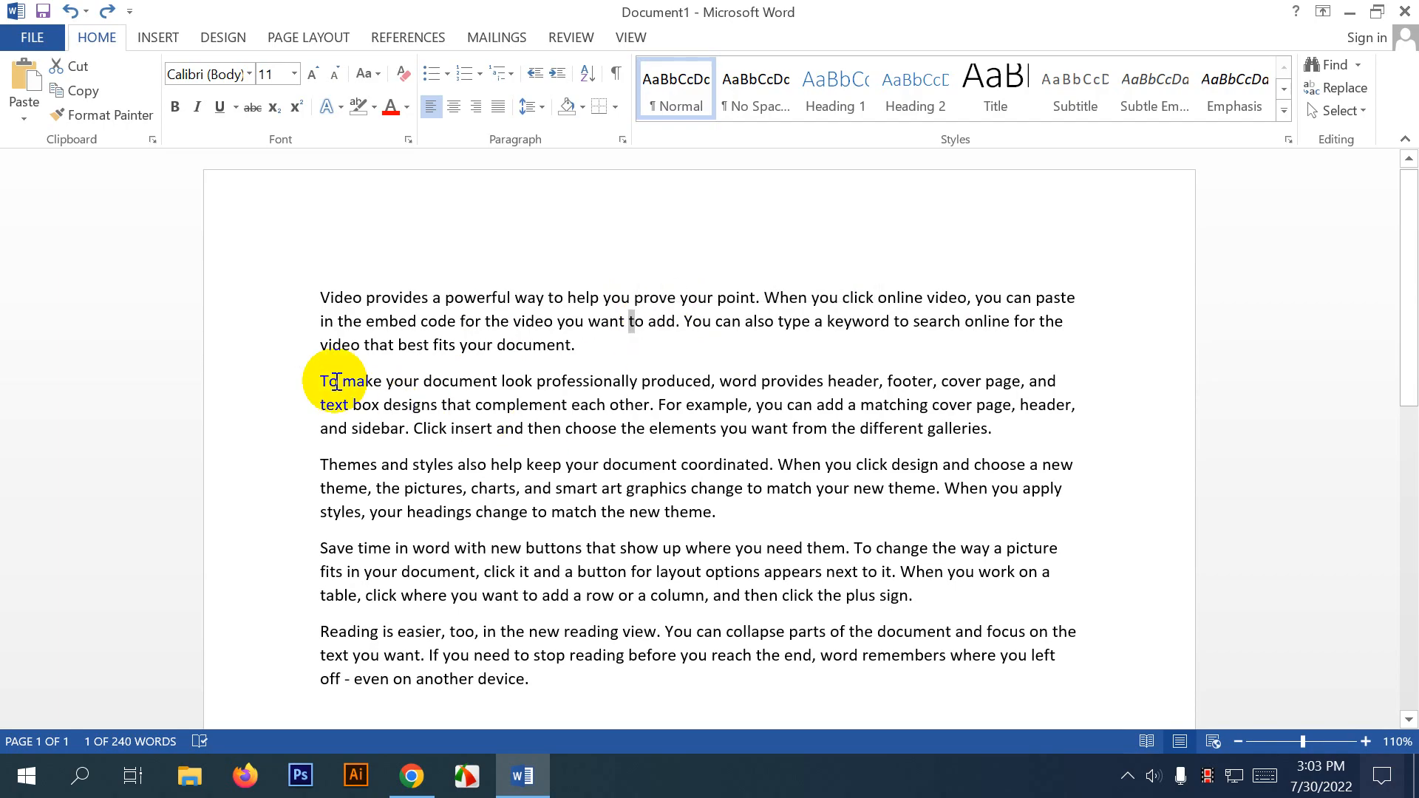
drag(320, 379, 329, 380)
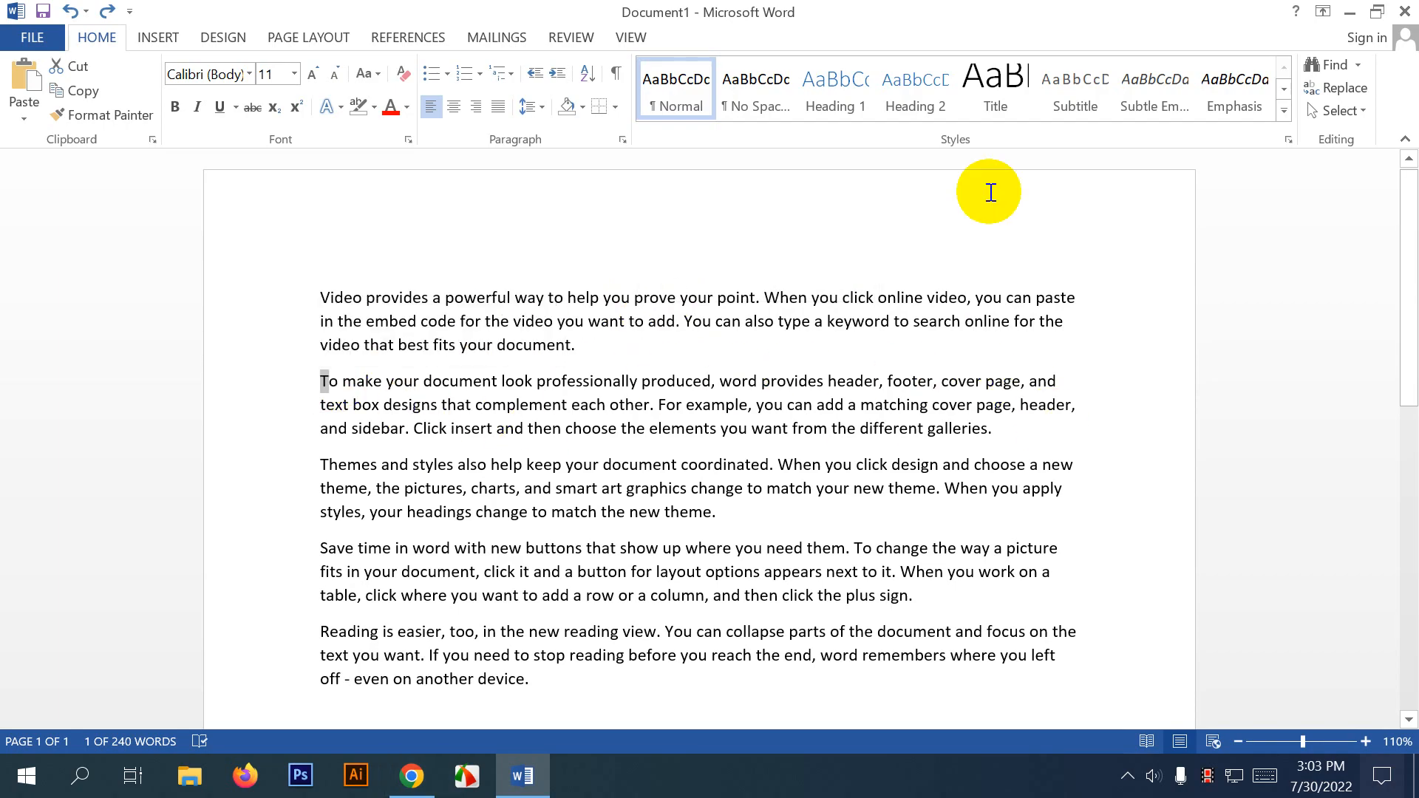
click(1330, 64)
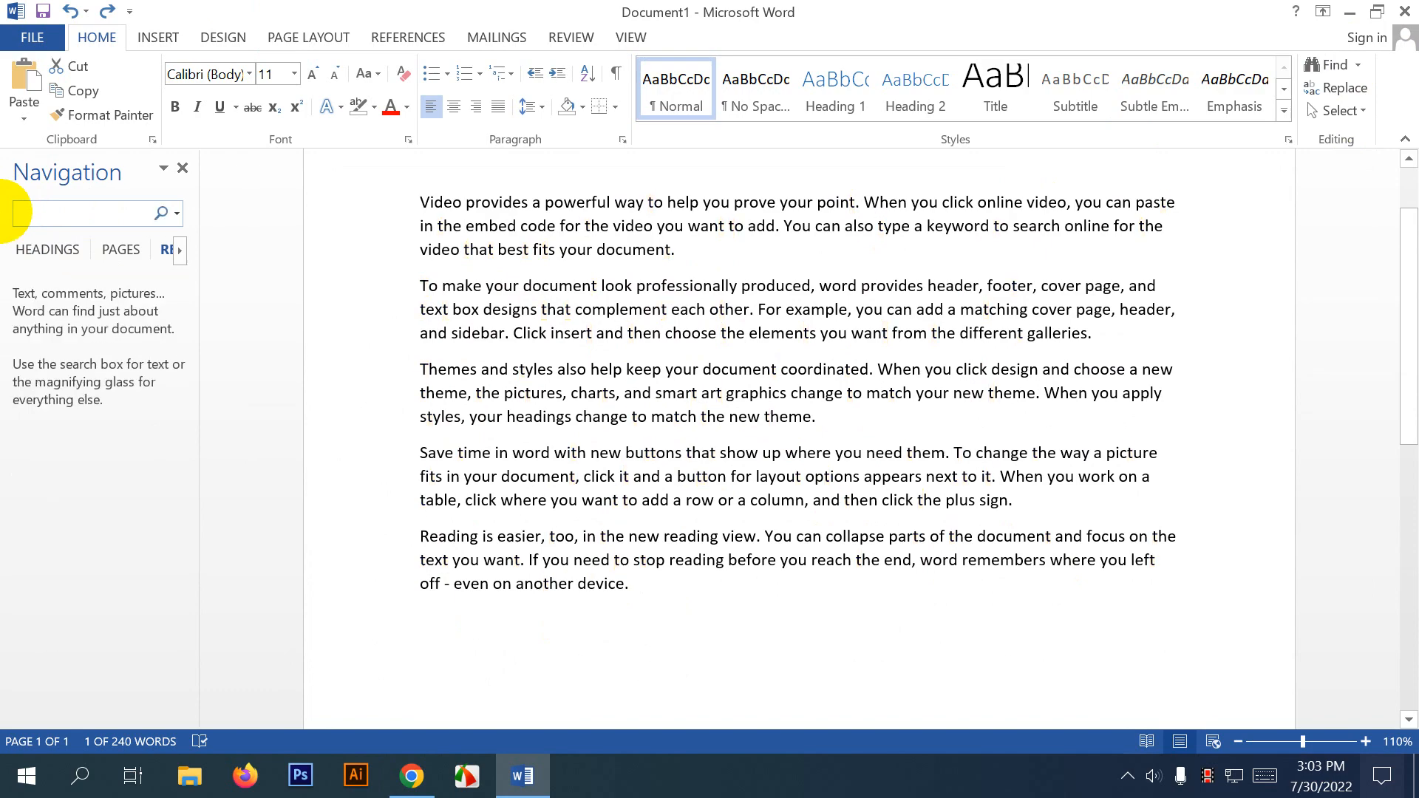
text(to)
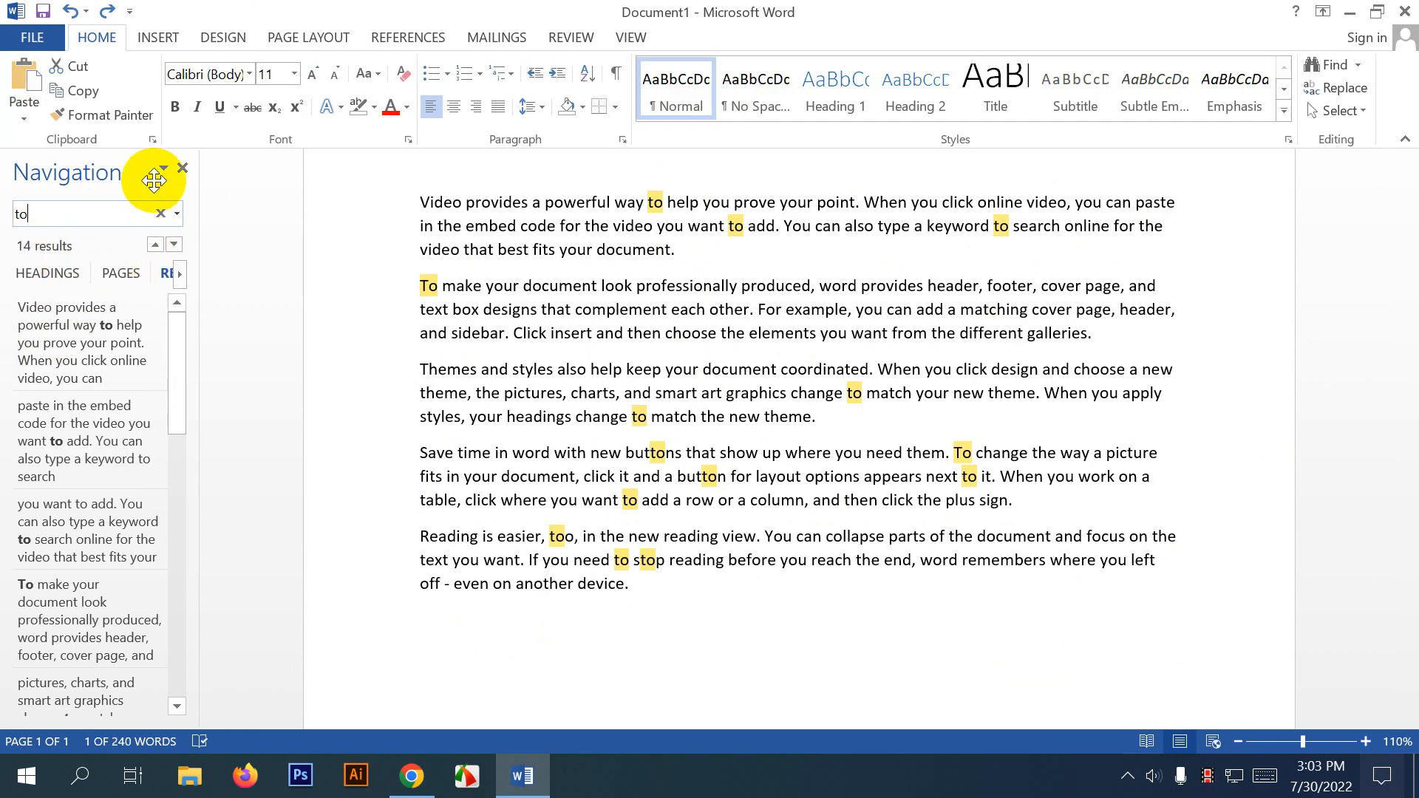
Replace every occurrence of "To" with "by" throughout the whole document, continuing the search from the beginning.
click(1346, 89)
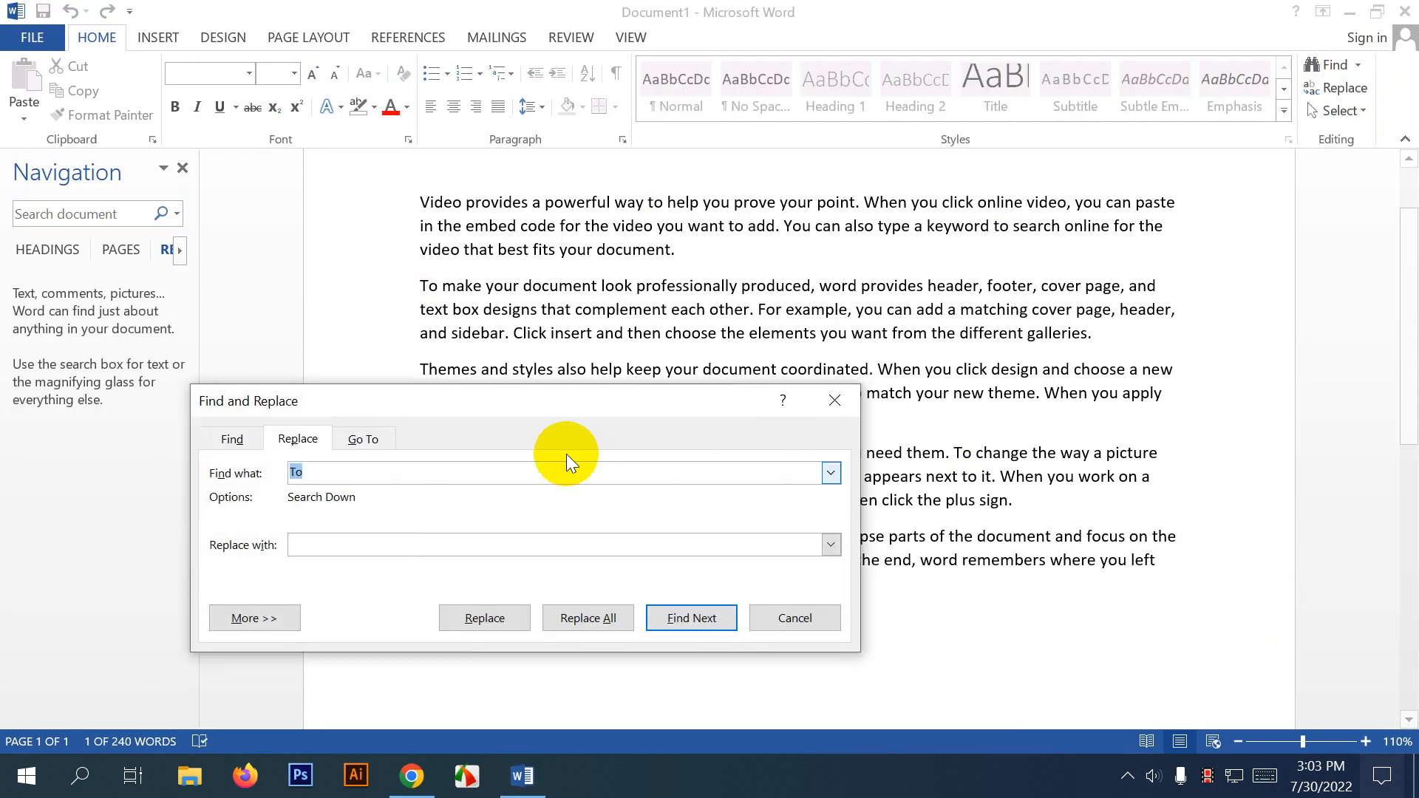
drag(571, 394, 927, 227)
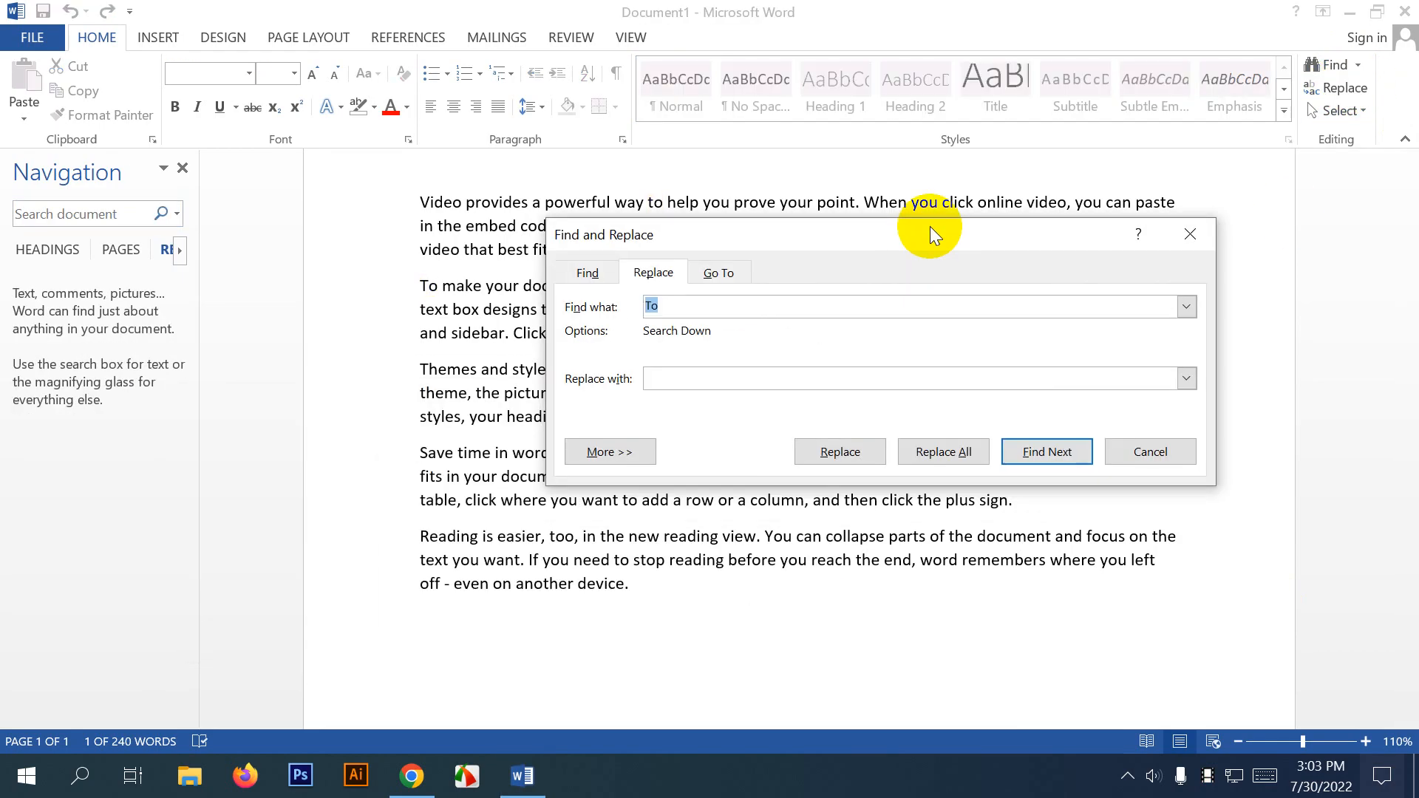
click(708, 302)
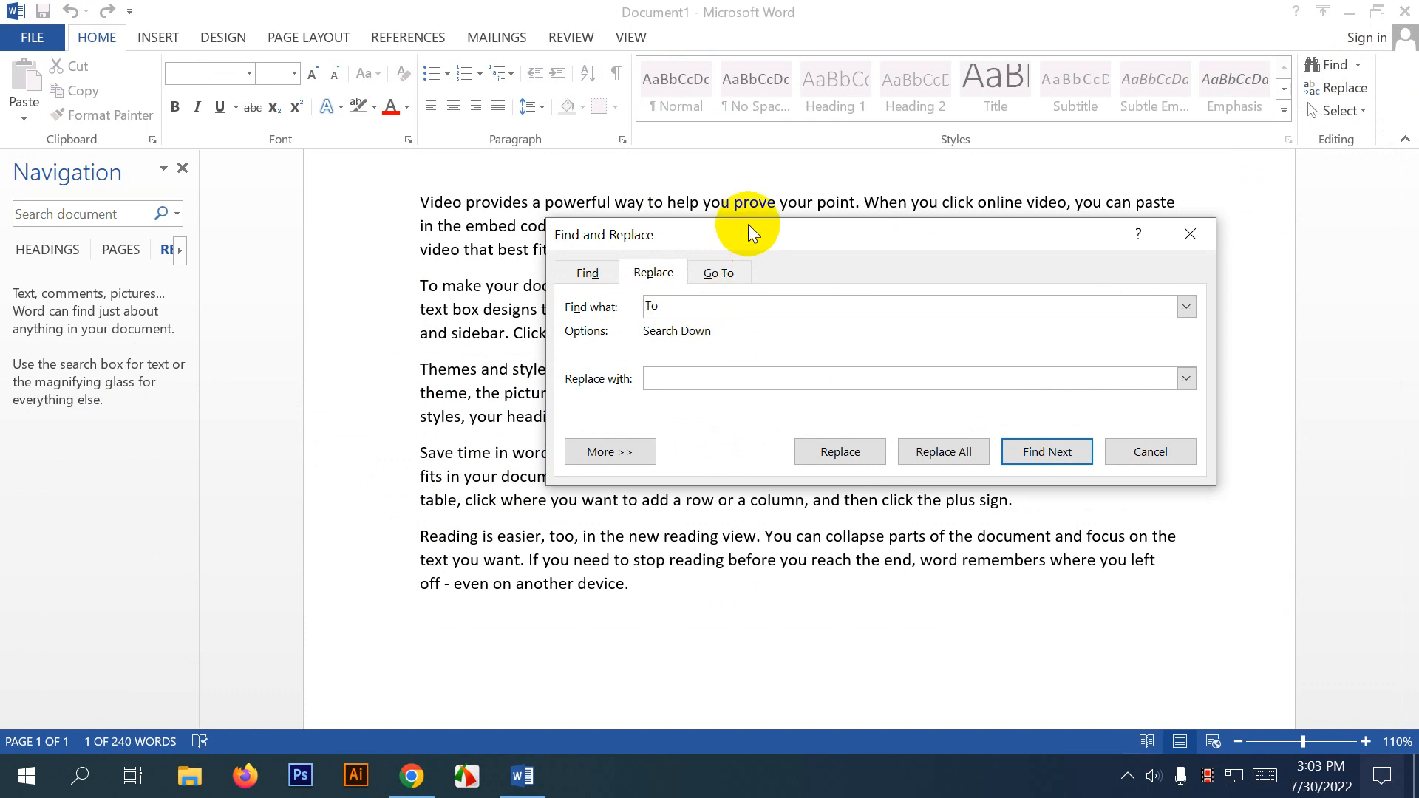
drag(748, 229, 634, 346)
double_click(584, 405)
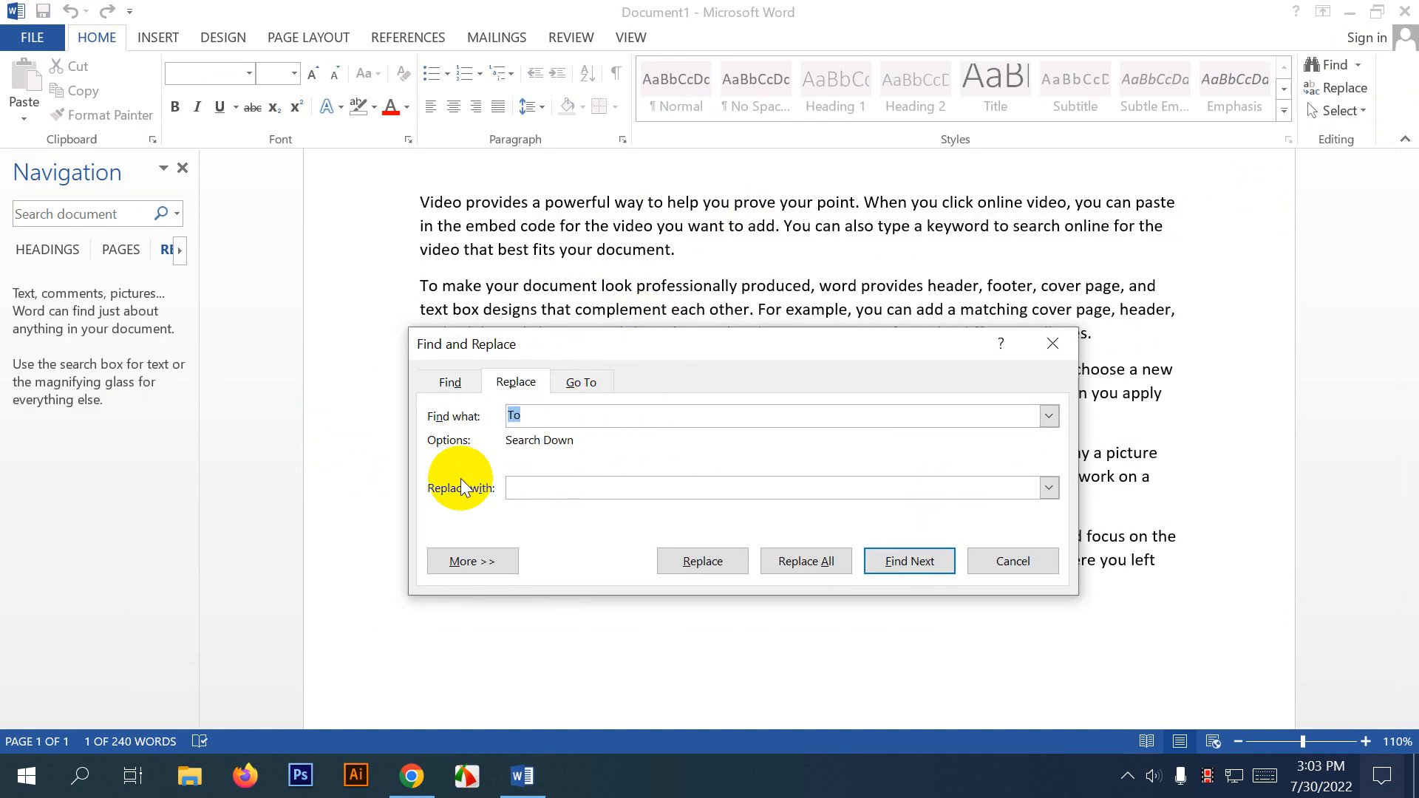
click(538, 488)
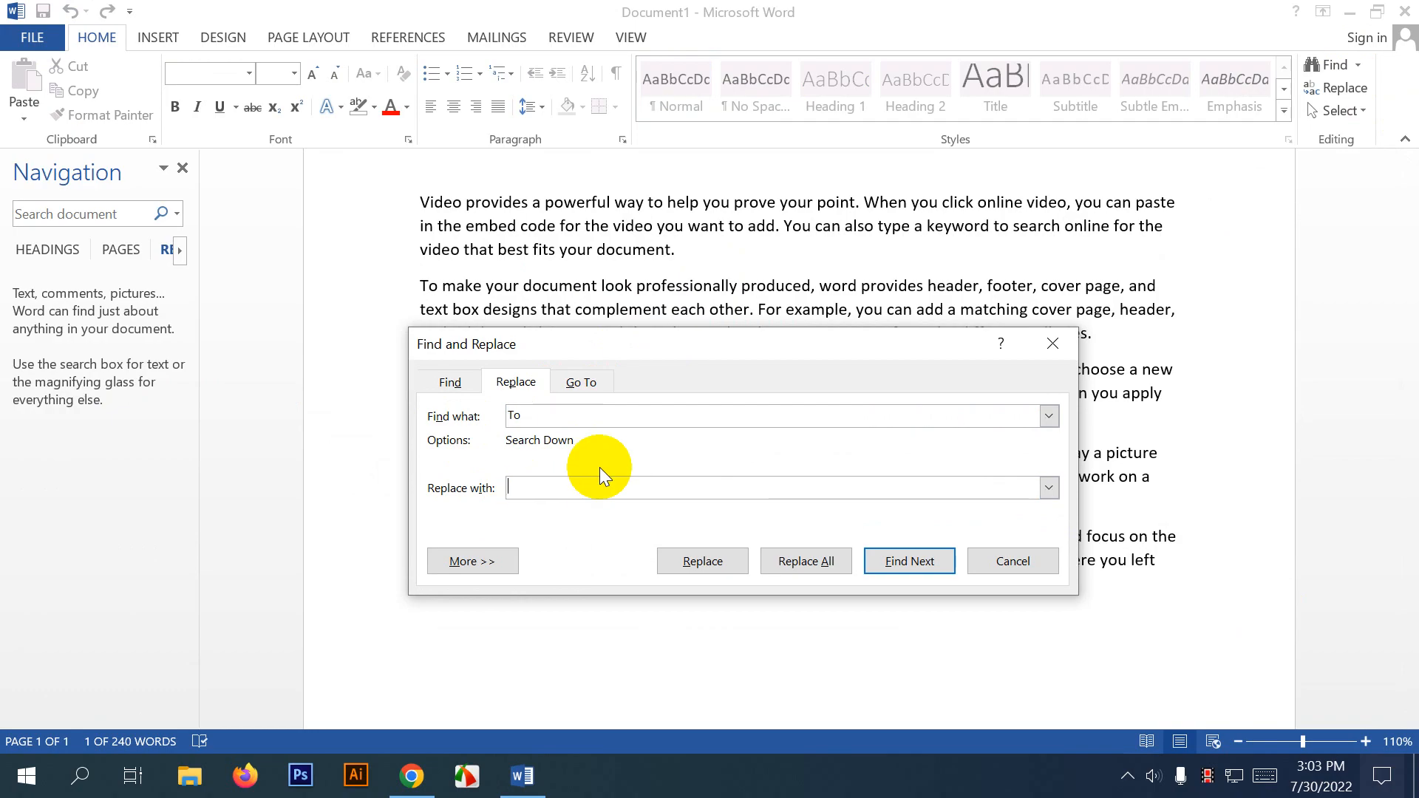
text(by)
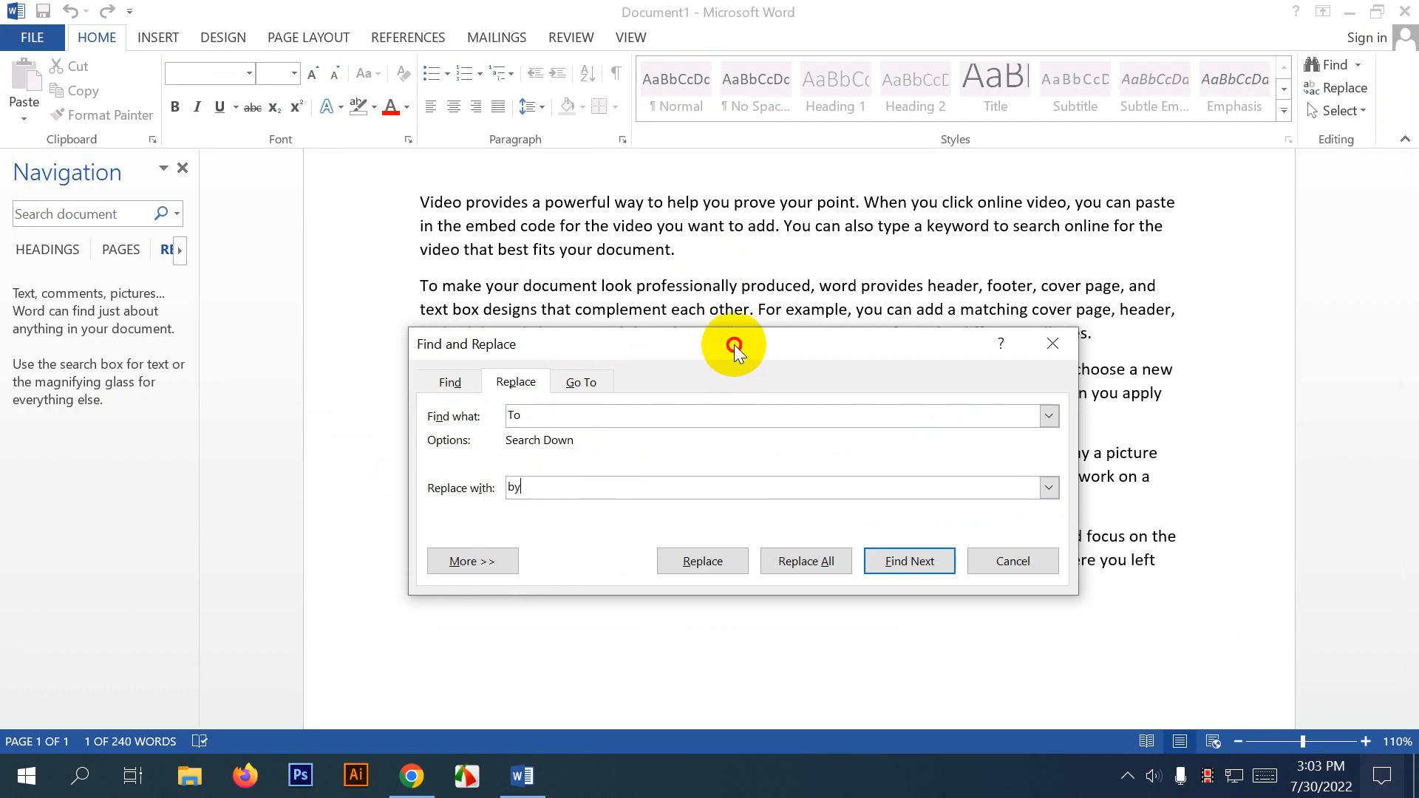
drag(734, 344, 594, 425)
click(664, 642)
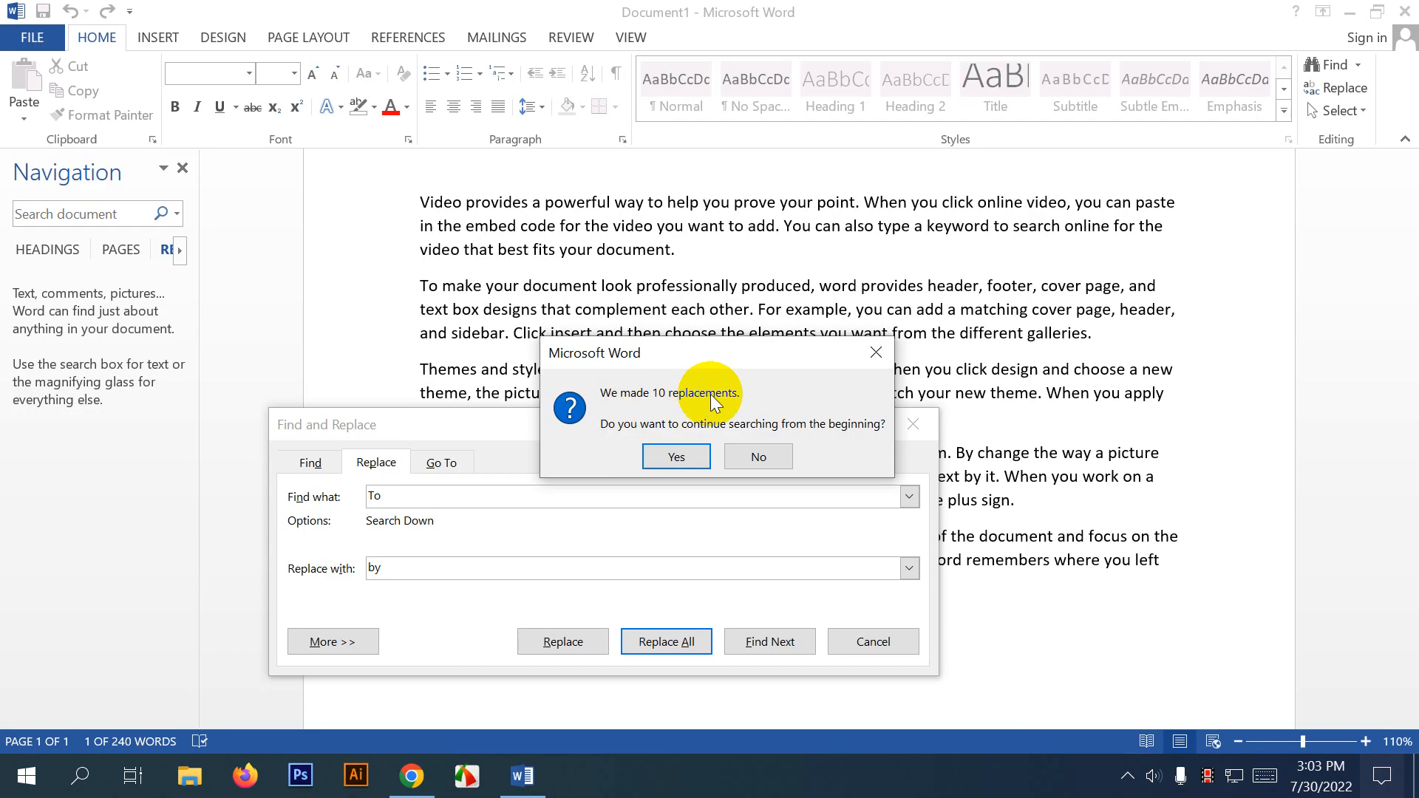
click(676, 457)
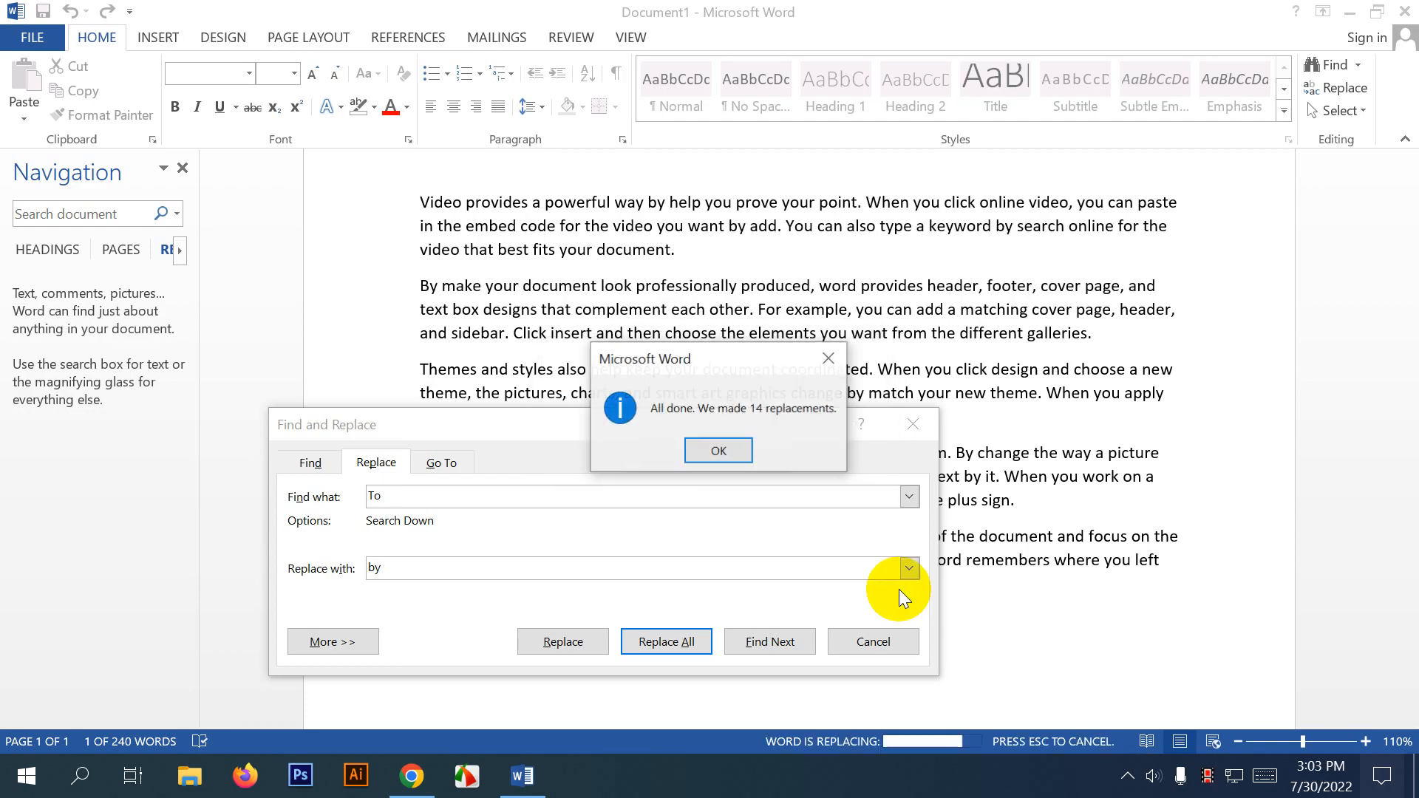
click(720, 450)
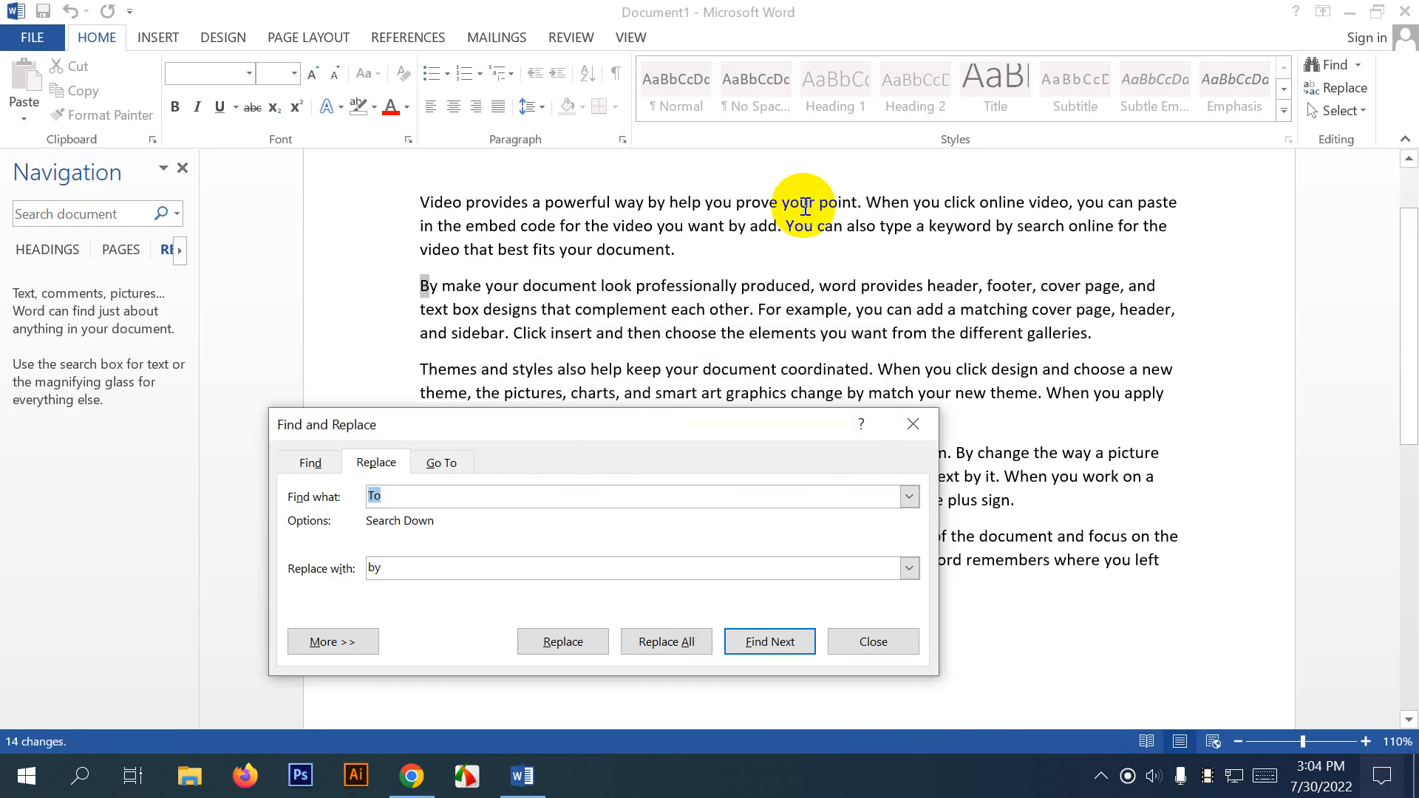
Check the replaced words in the first paragraph against the find and replace terms, and close the Find and Replace dialog.
click(702, 222)
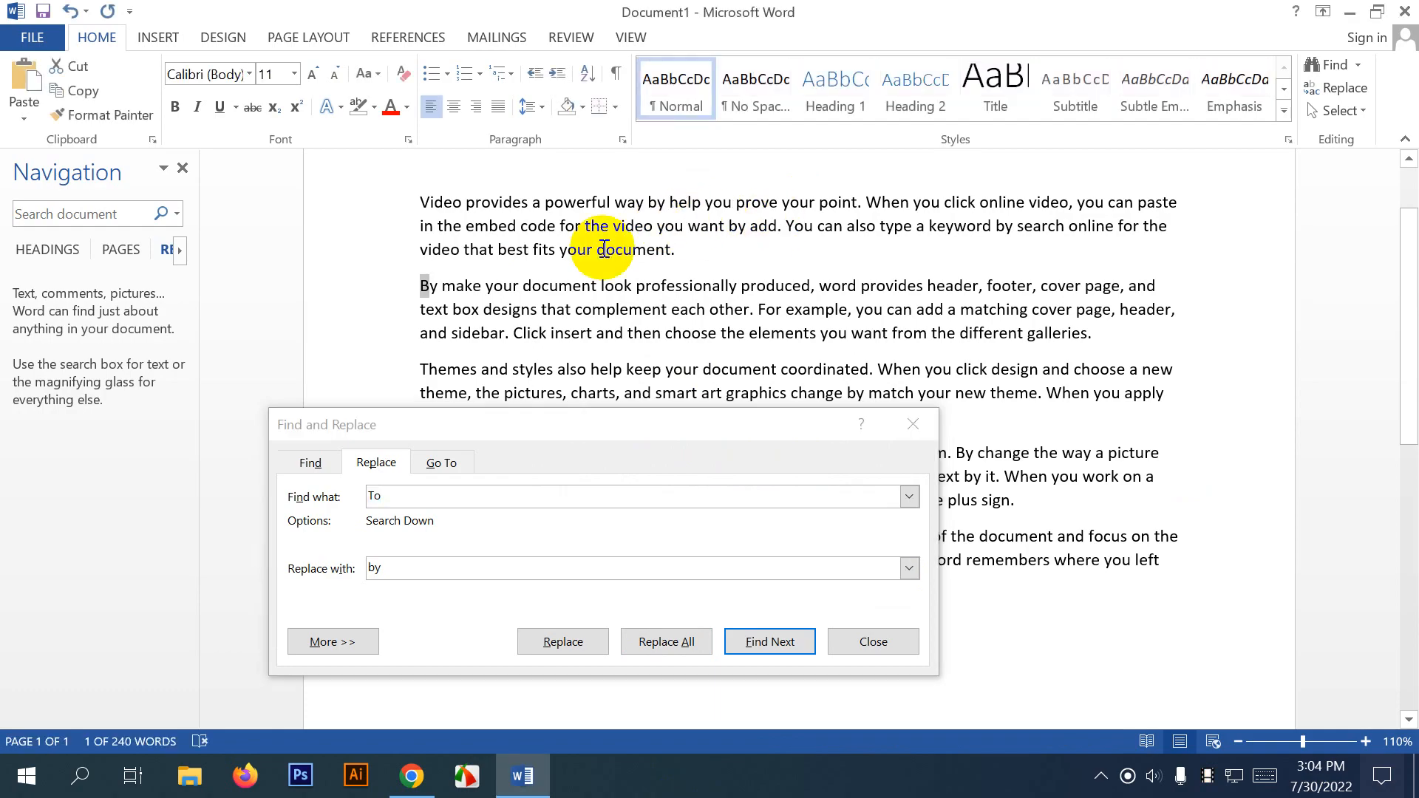
click(658, 202)
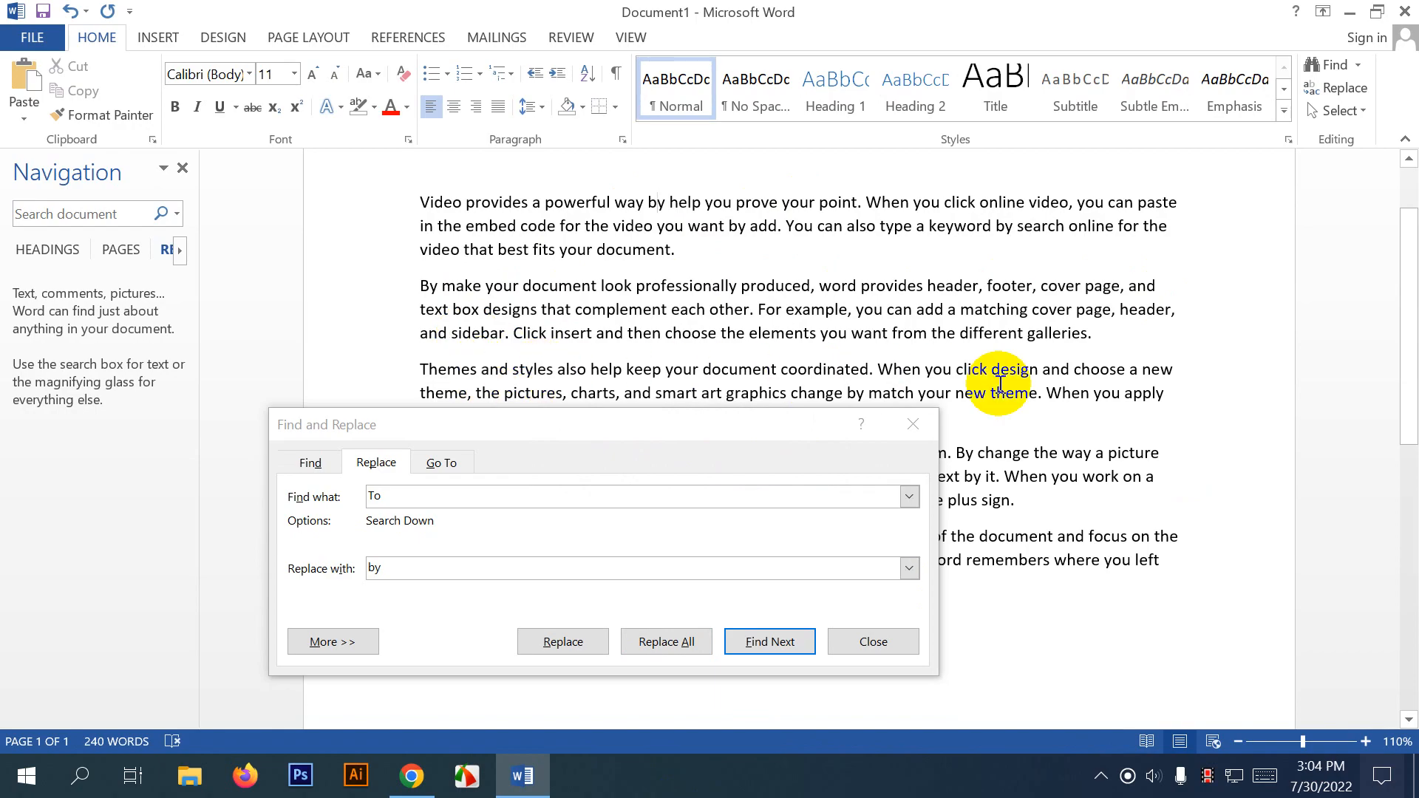
drag(830, 431, 928, 294)
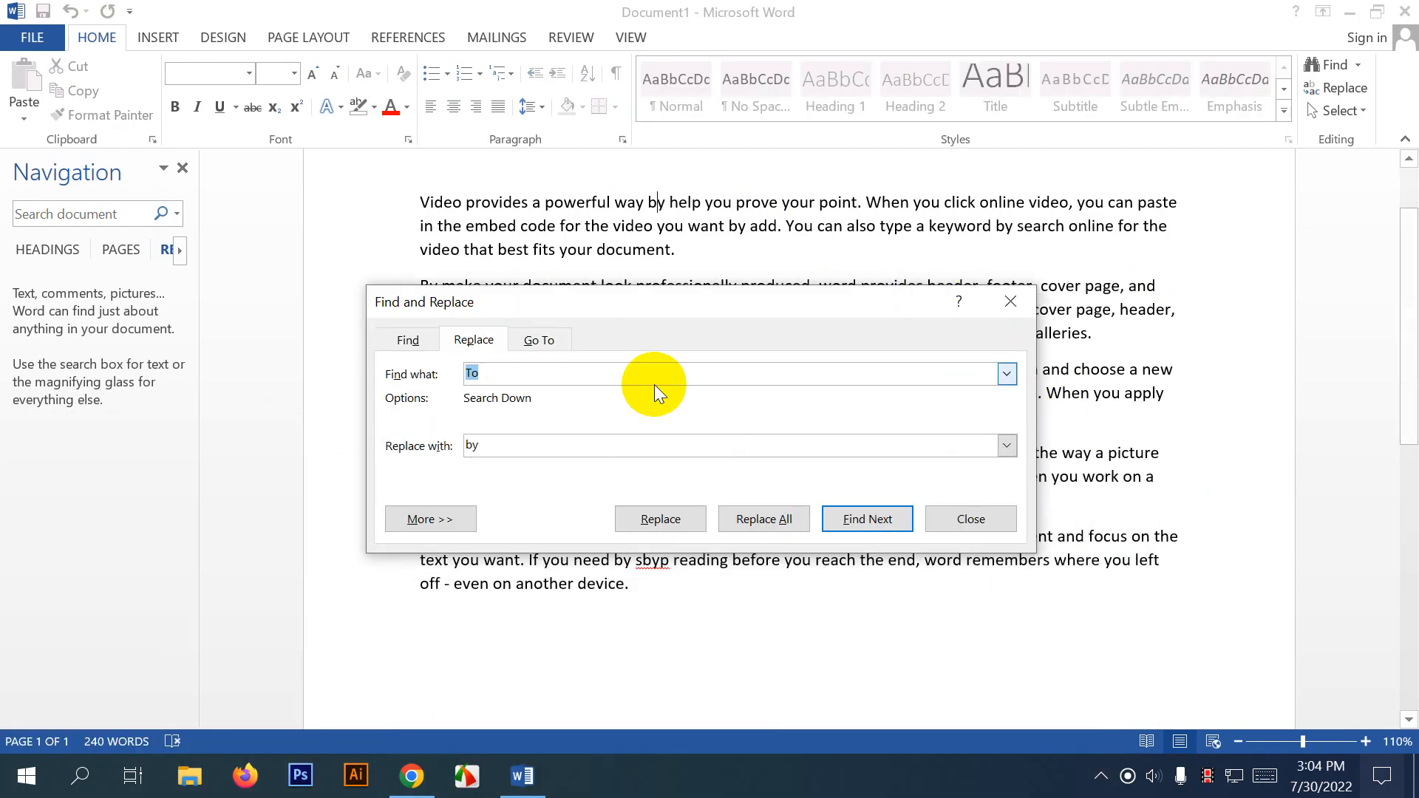
drag(671, 299, 751, 319)
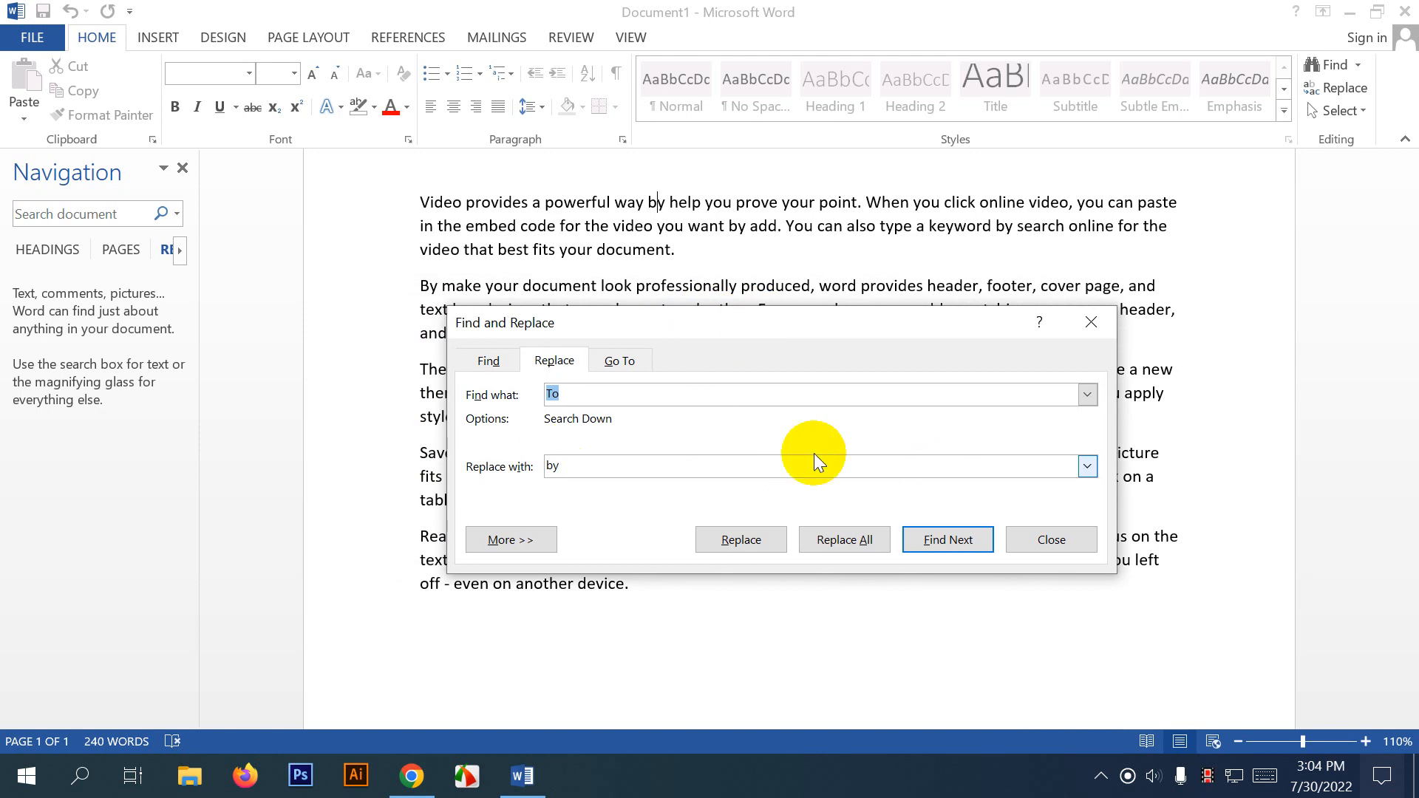
right_click(578, 467)
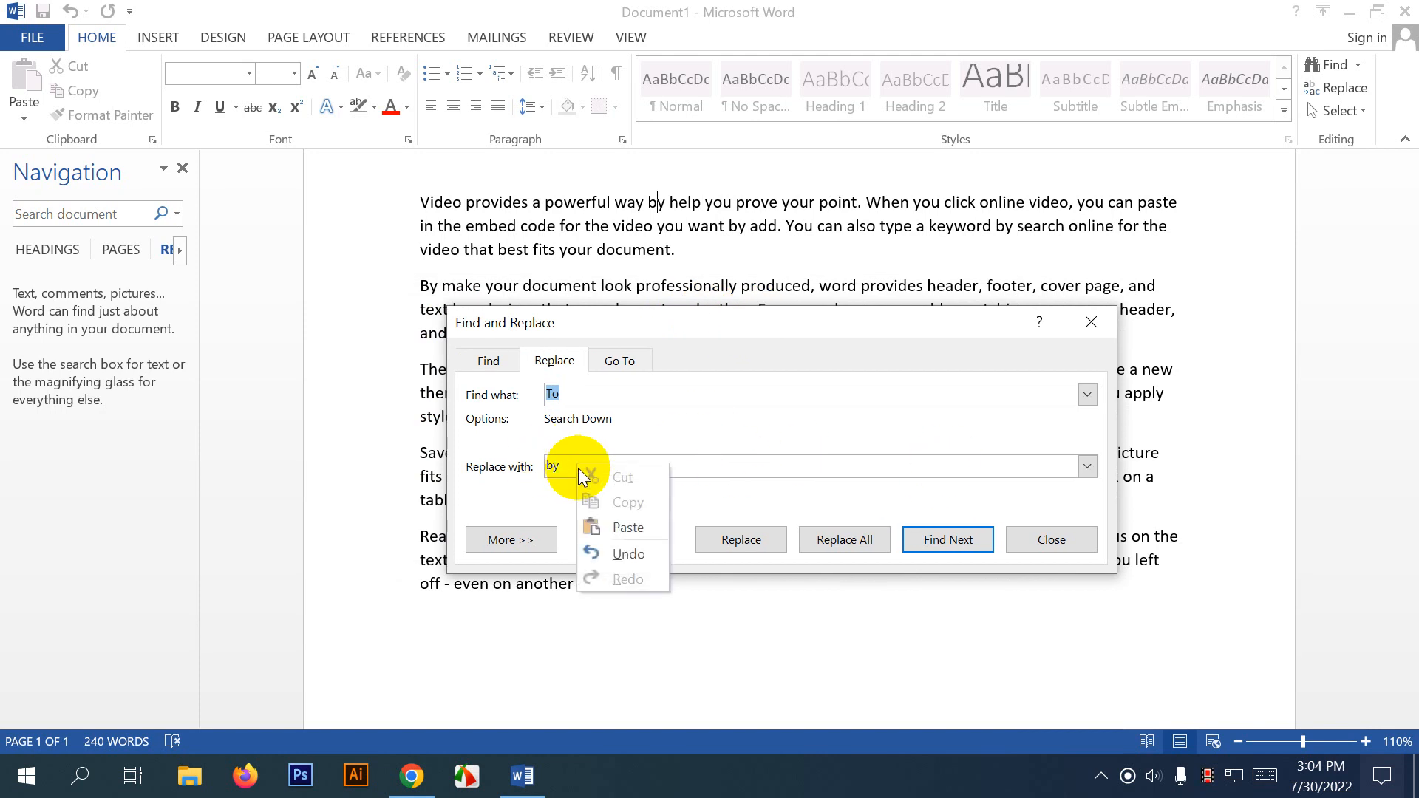
click(785, 465)
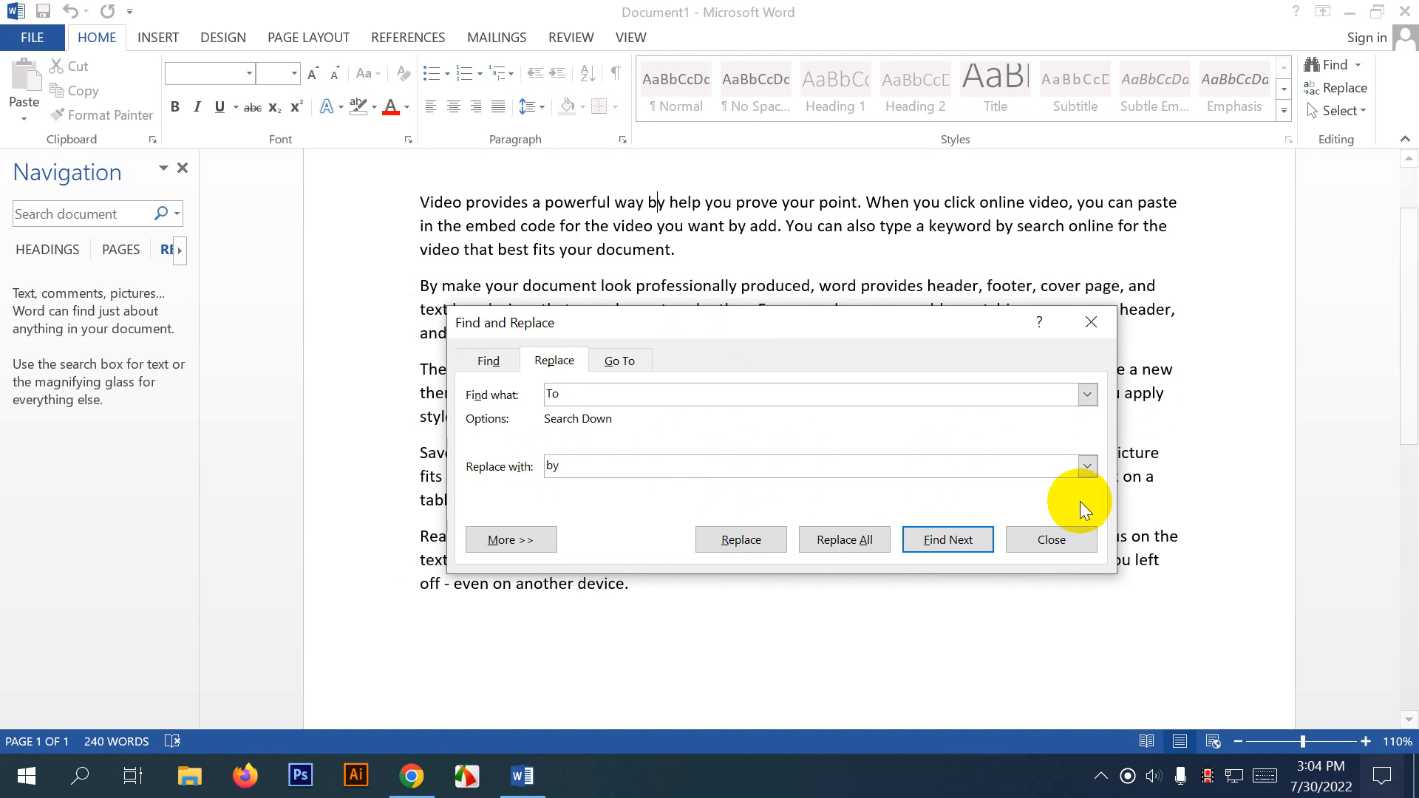
click(1048, 549)
Search the document for "by" and look over the highlighted matches across all five paragraphs.
click(93, 207)
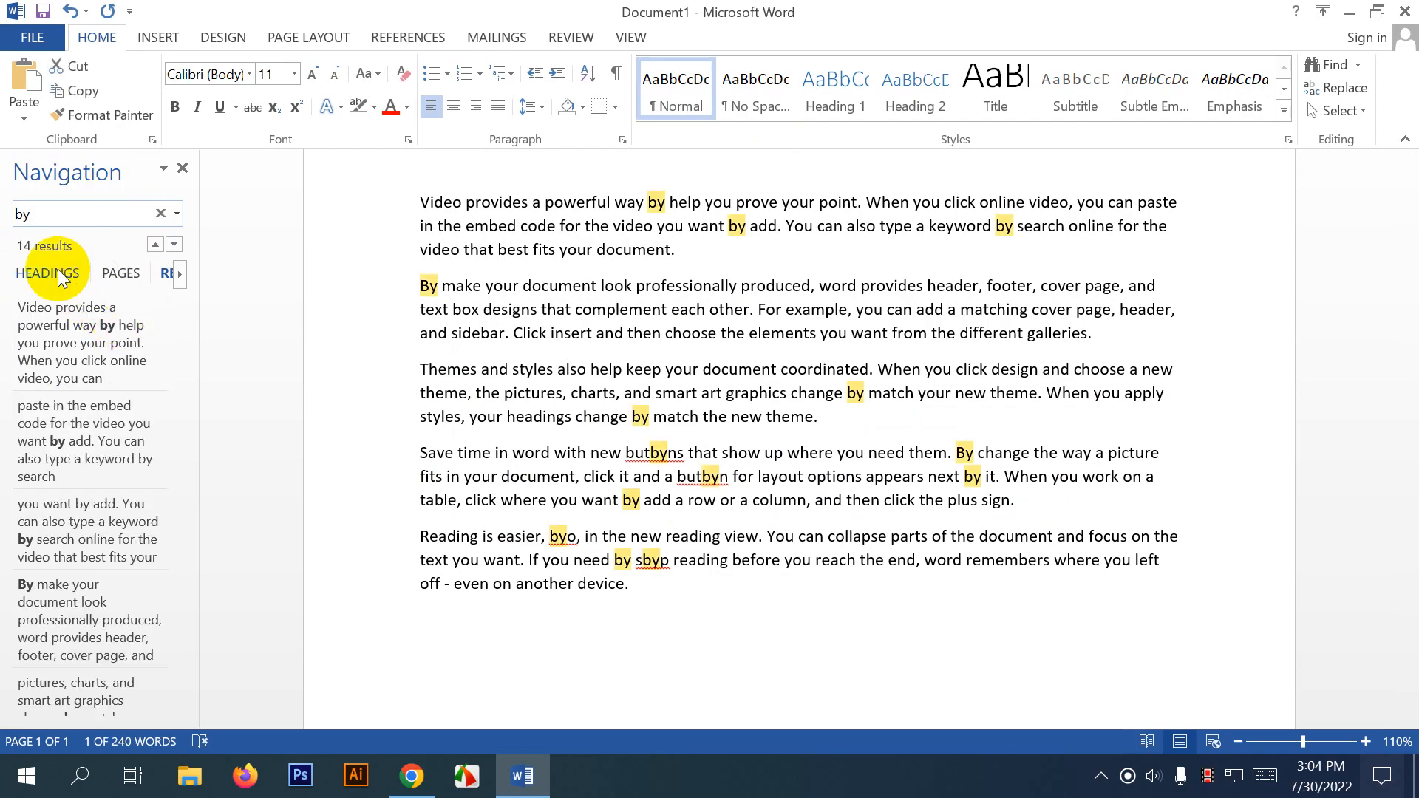
click(750, 309)
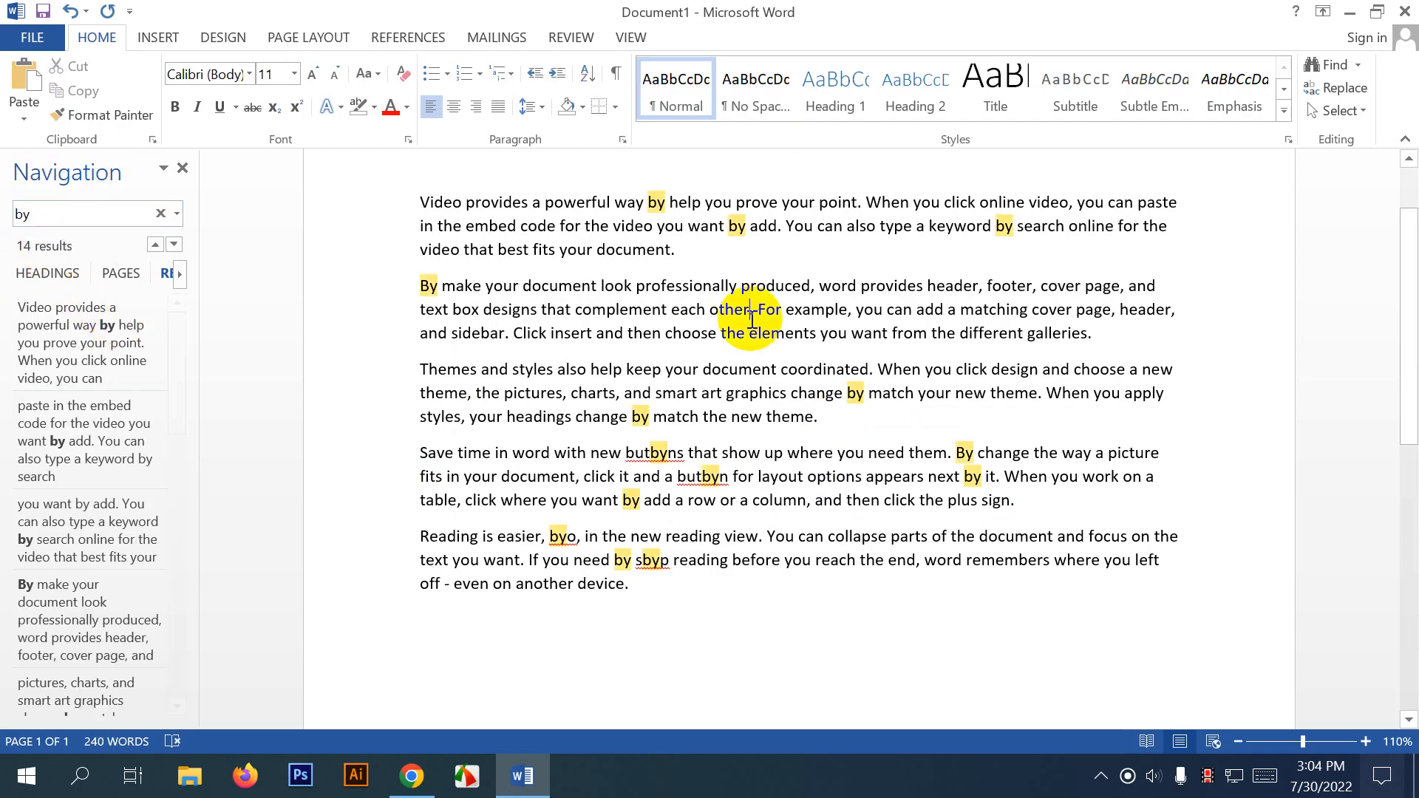
scroll(739, 317, up, 1)
drag(421, 290, 634, 678)
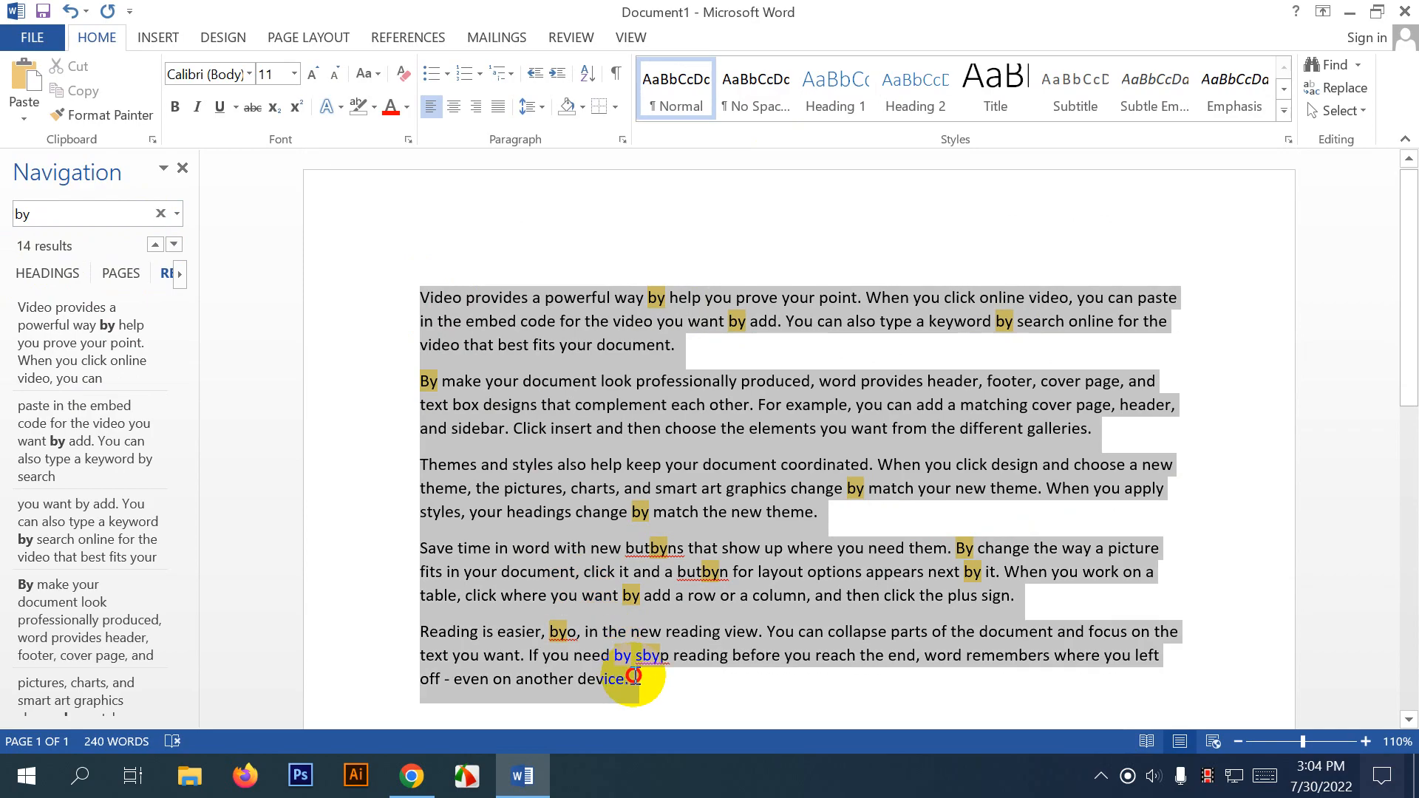
scroll(701, 462, down, 1)
click(828, 318)
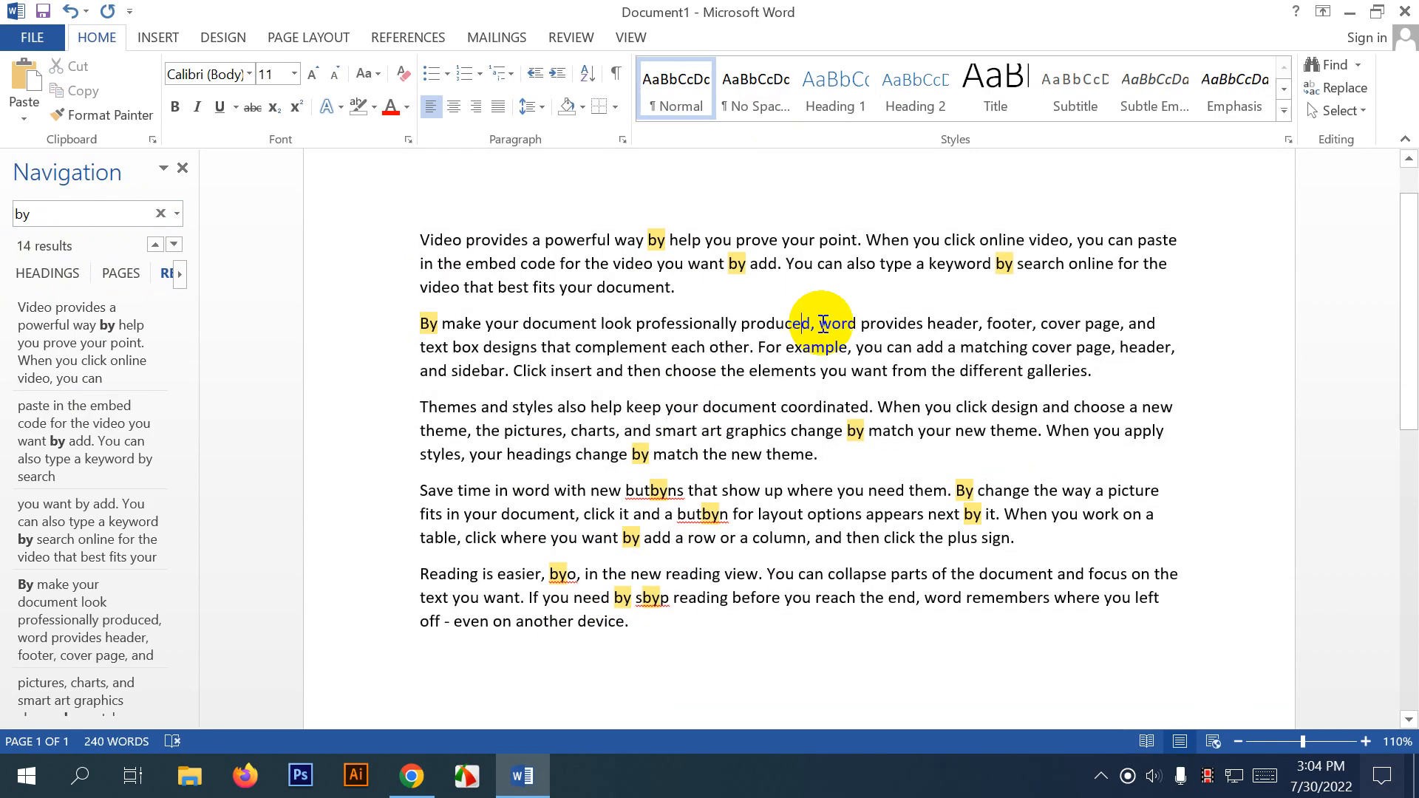
drag(829, 323, 605, 323)
click(711, 325)
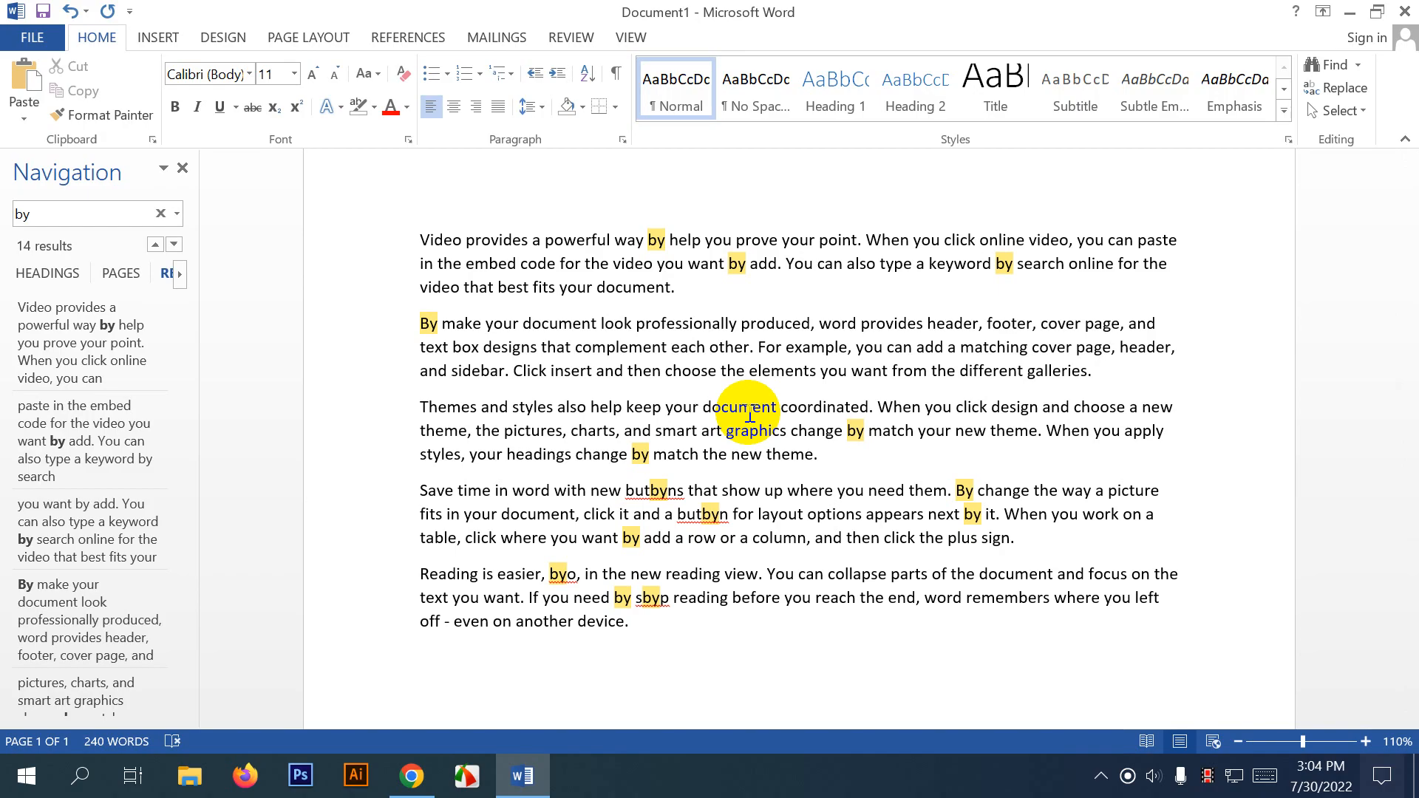
Try to replace a single "to" with "by", and close the Find and Replace dialog and the Navigation pane.
click(1337, 88)
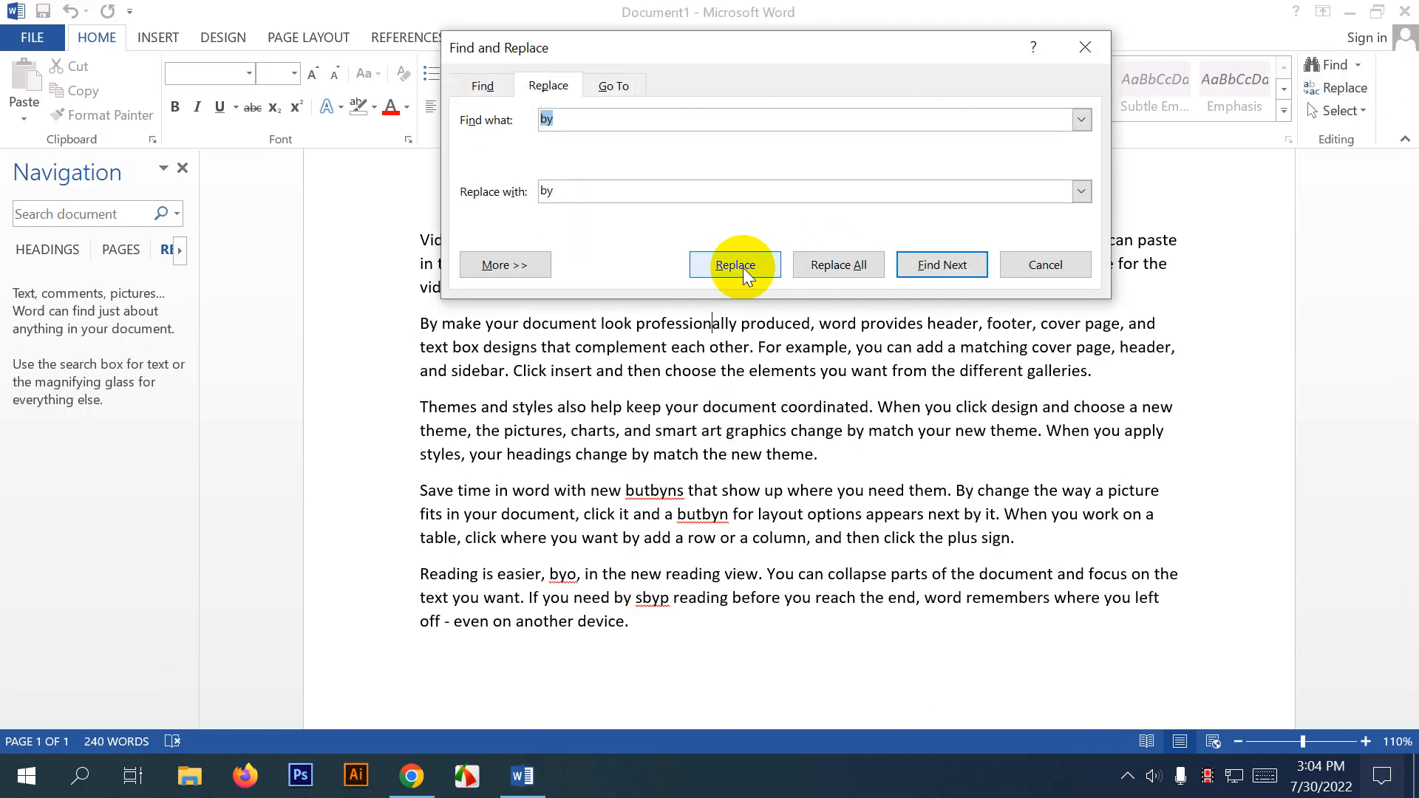
drag(752, 48, 692, 322)
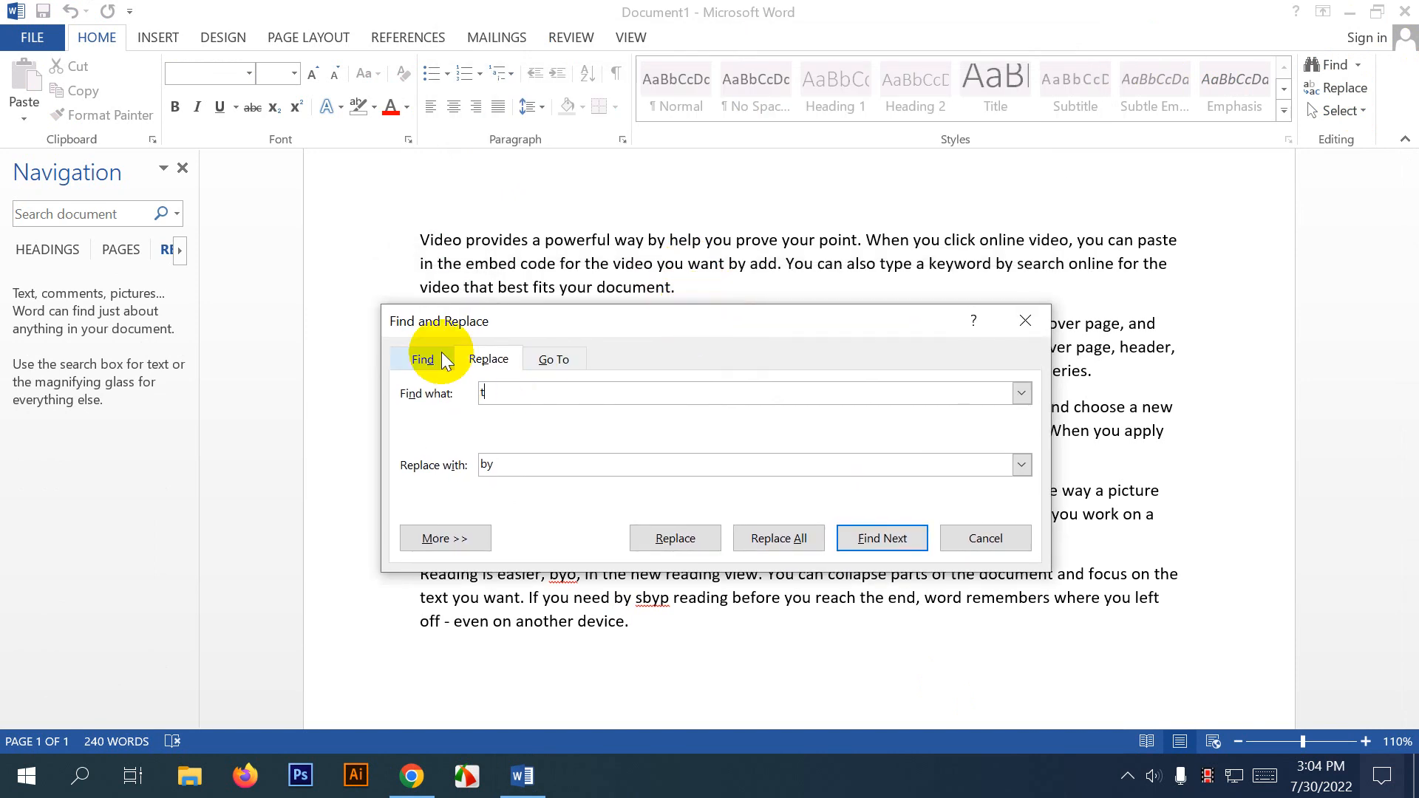
drag(545, 320, 454, 368)
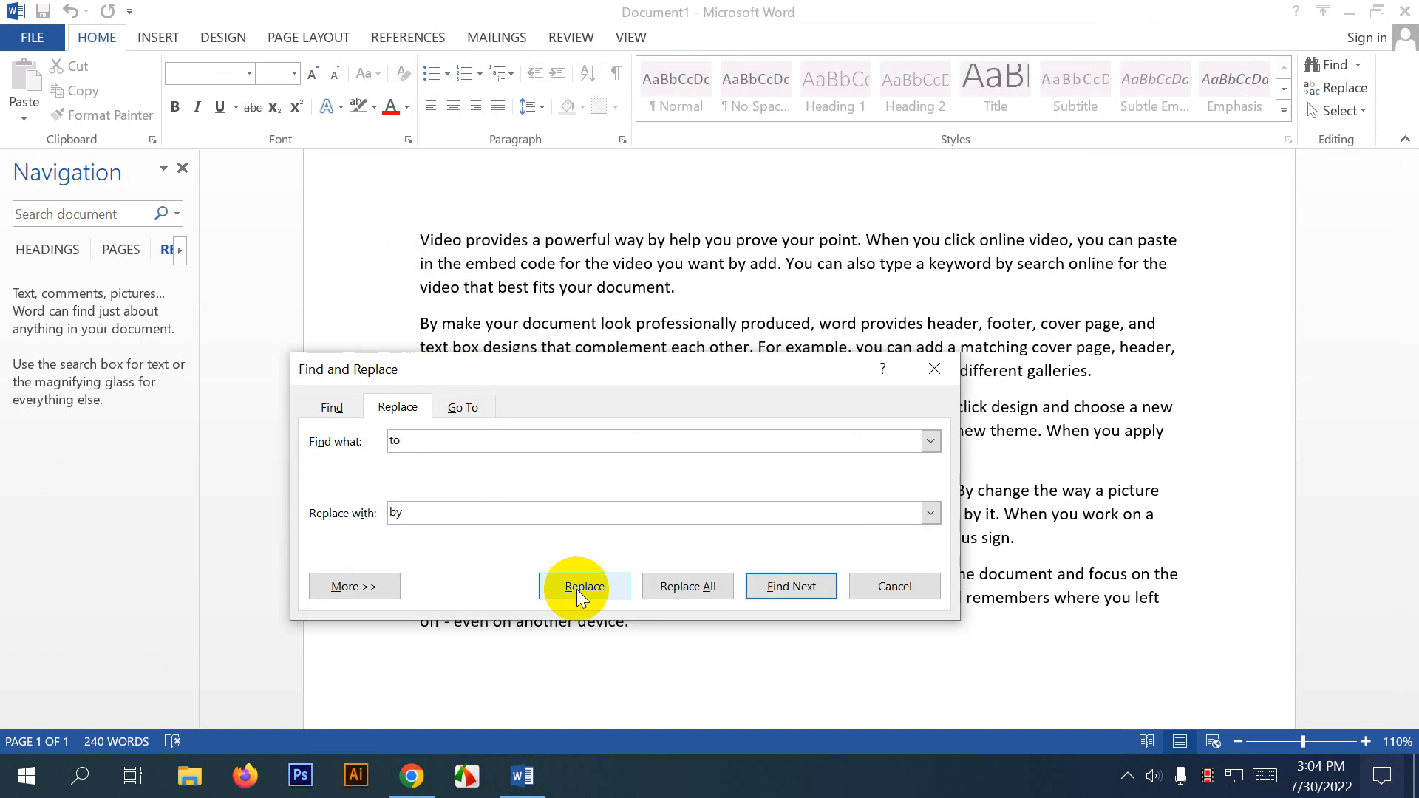
click(580, 588)
click(716, 451)
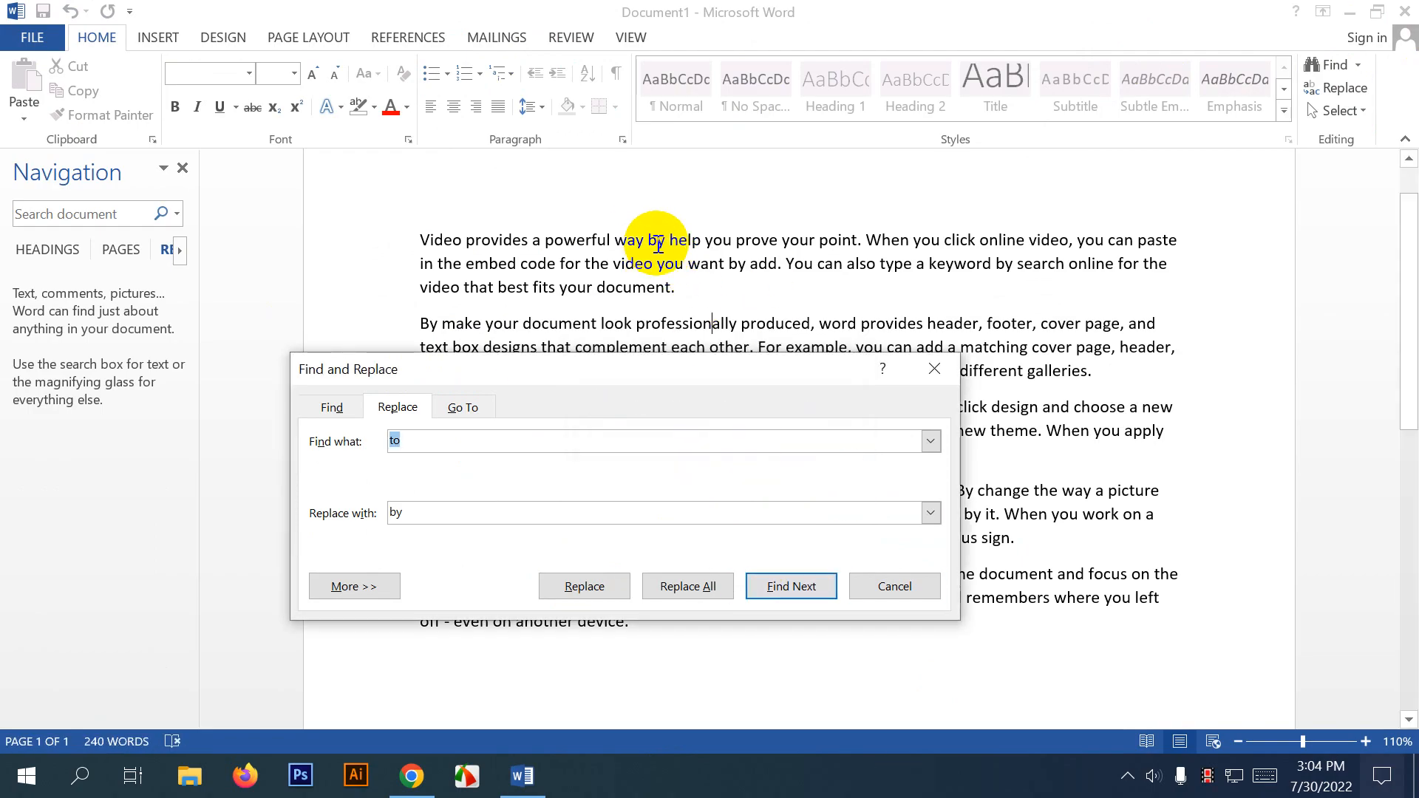
click(933, 369)
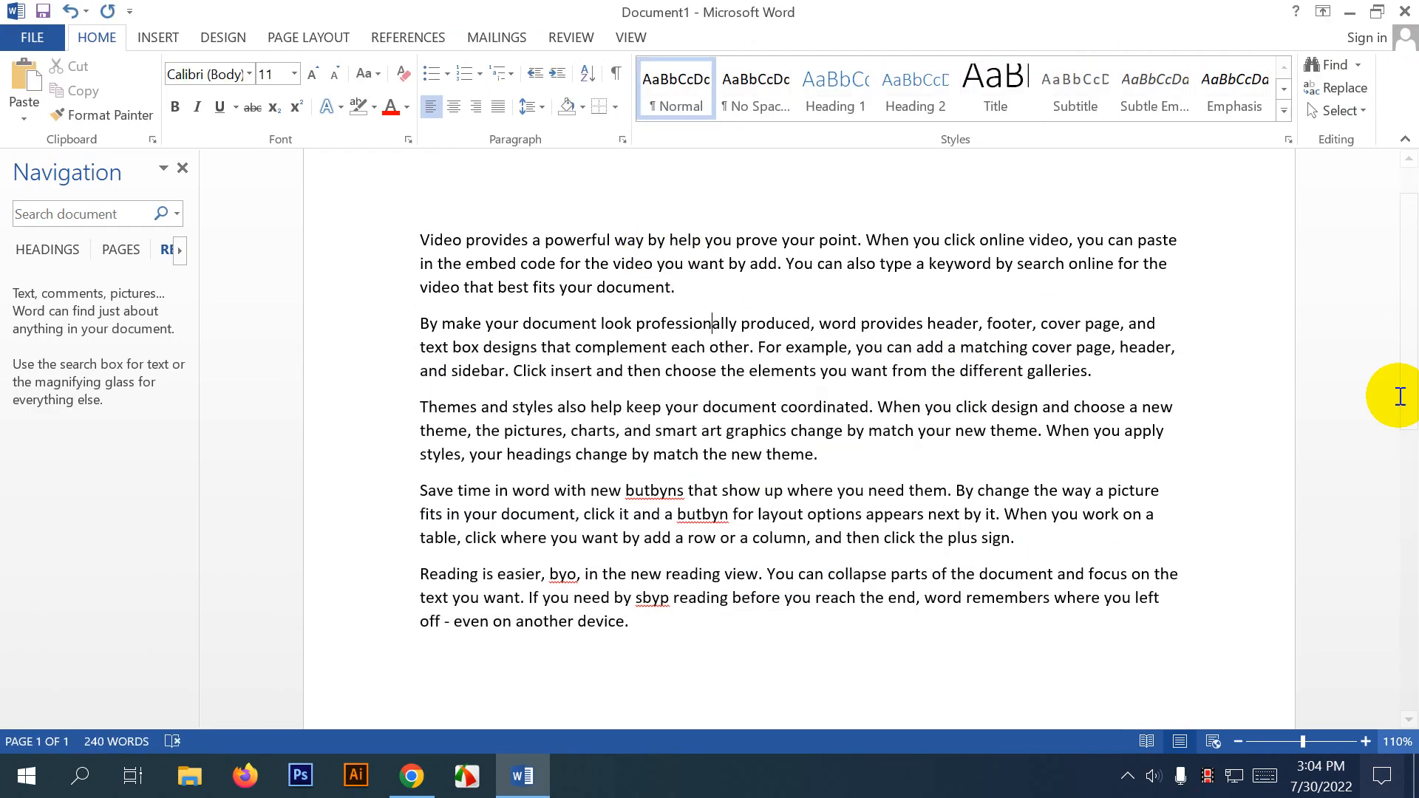
click(182, 167)
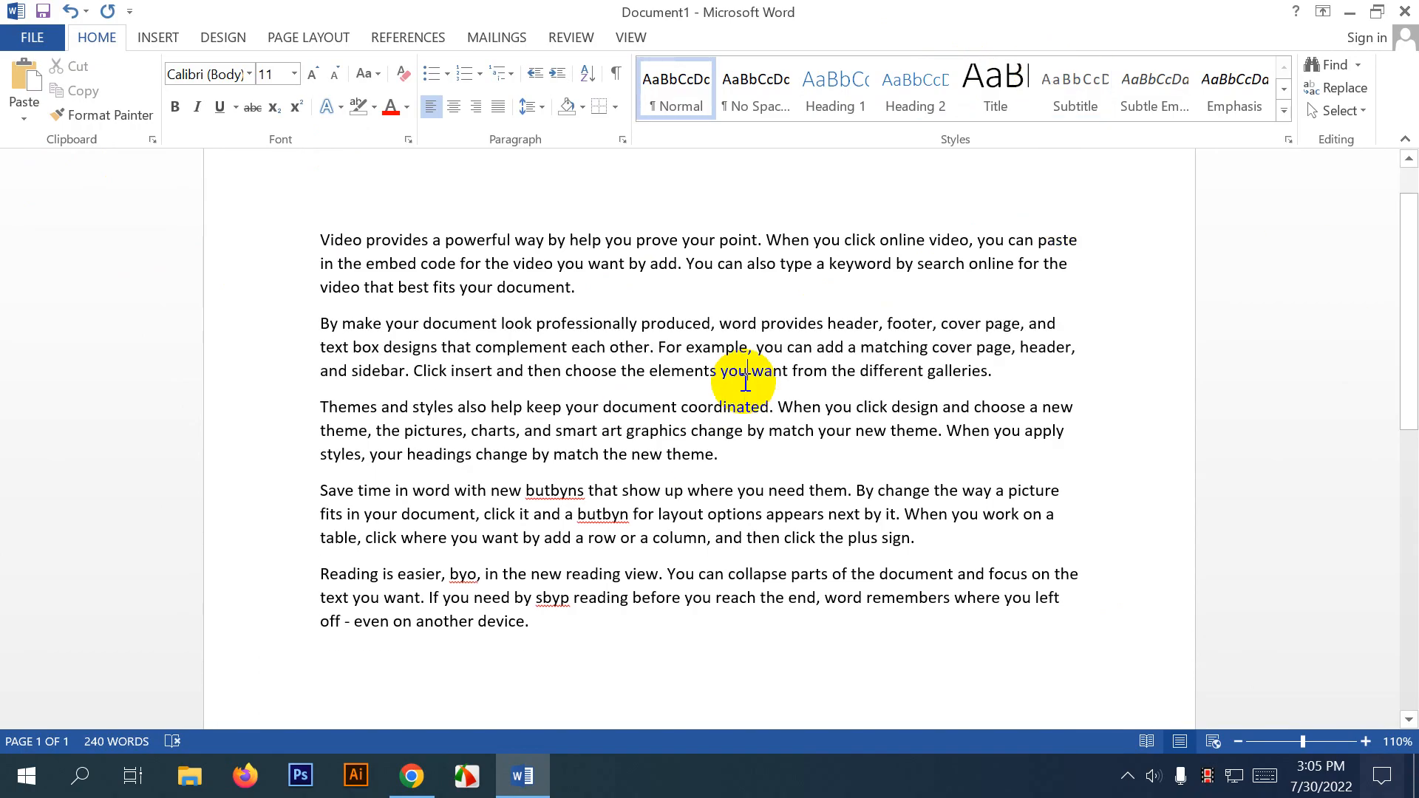
double_click(560, 600)
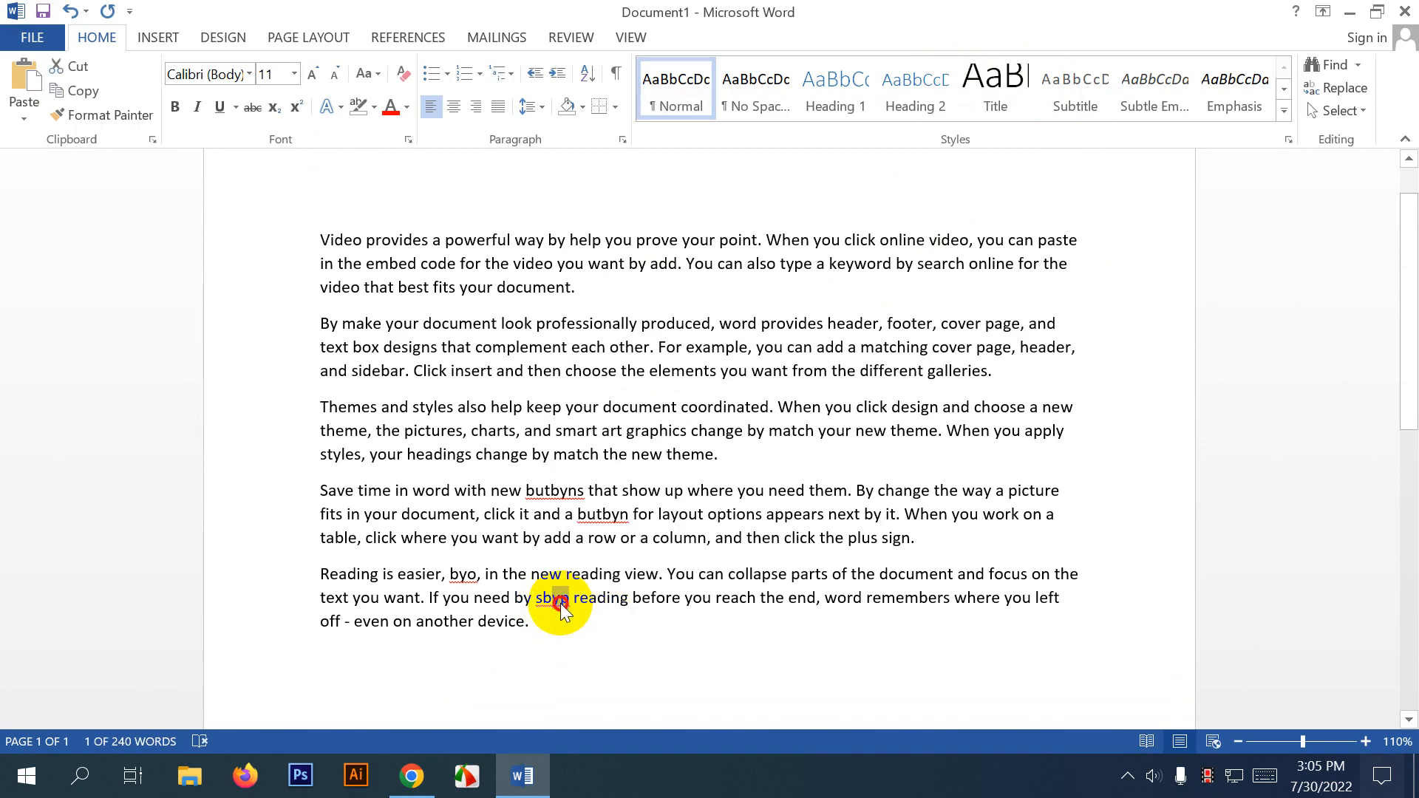
click(575, 598)
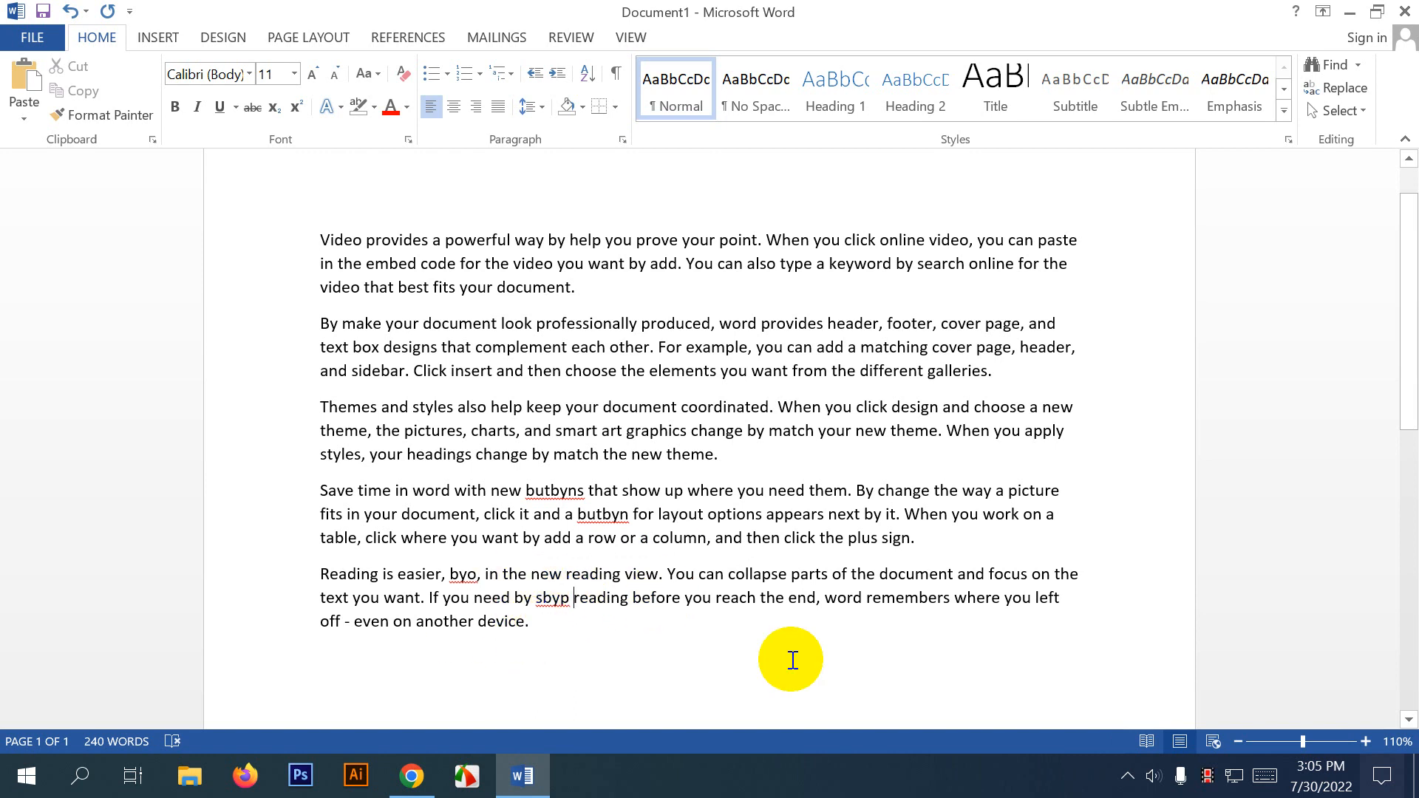
click(545, 633)
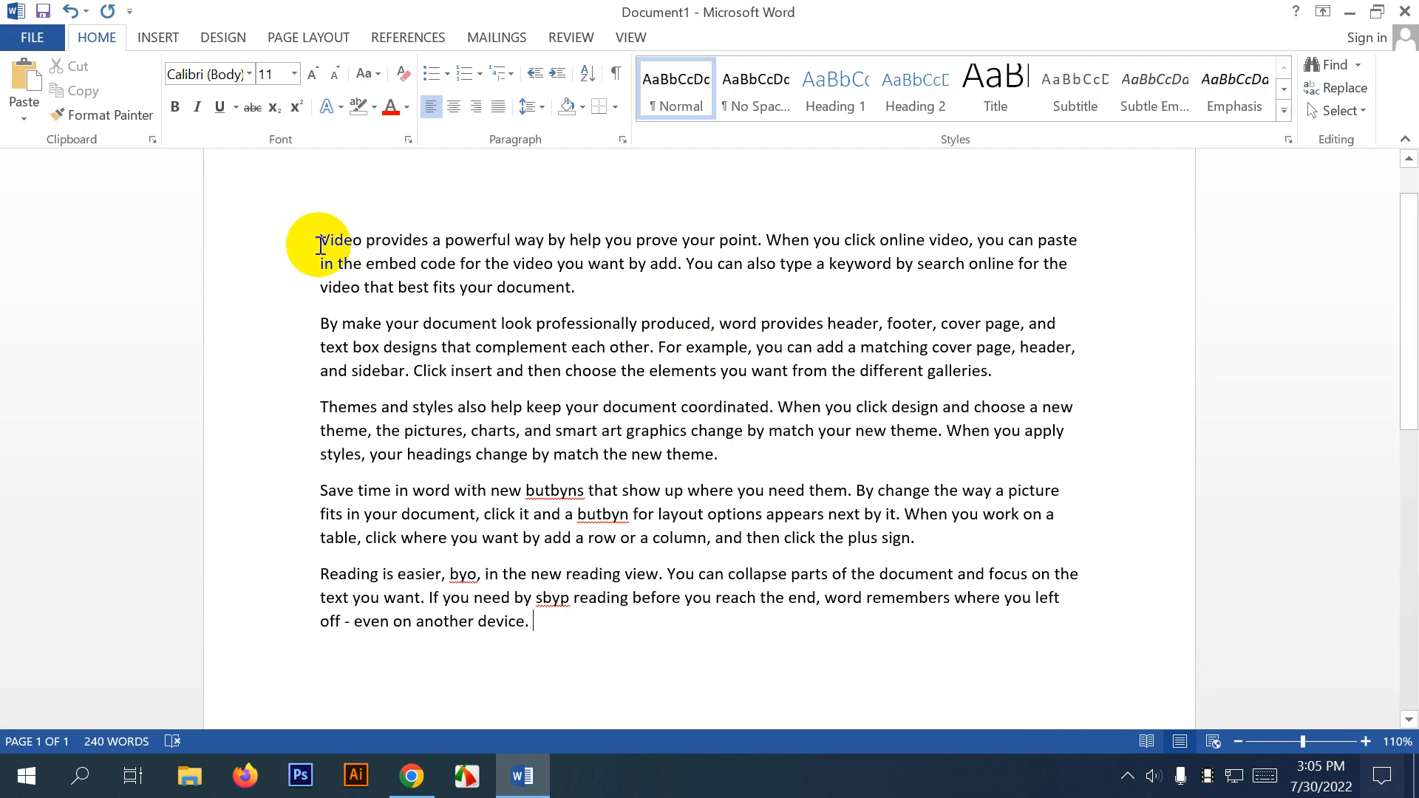
drag(320, 240, 535, 630)
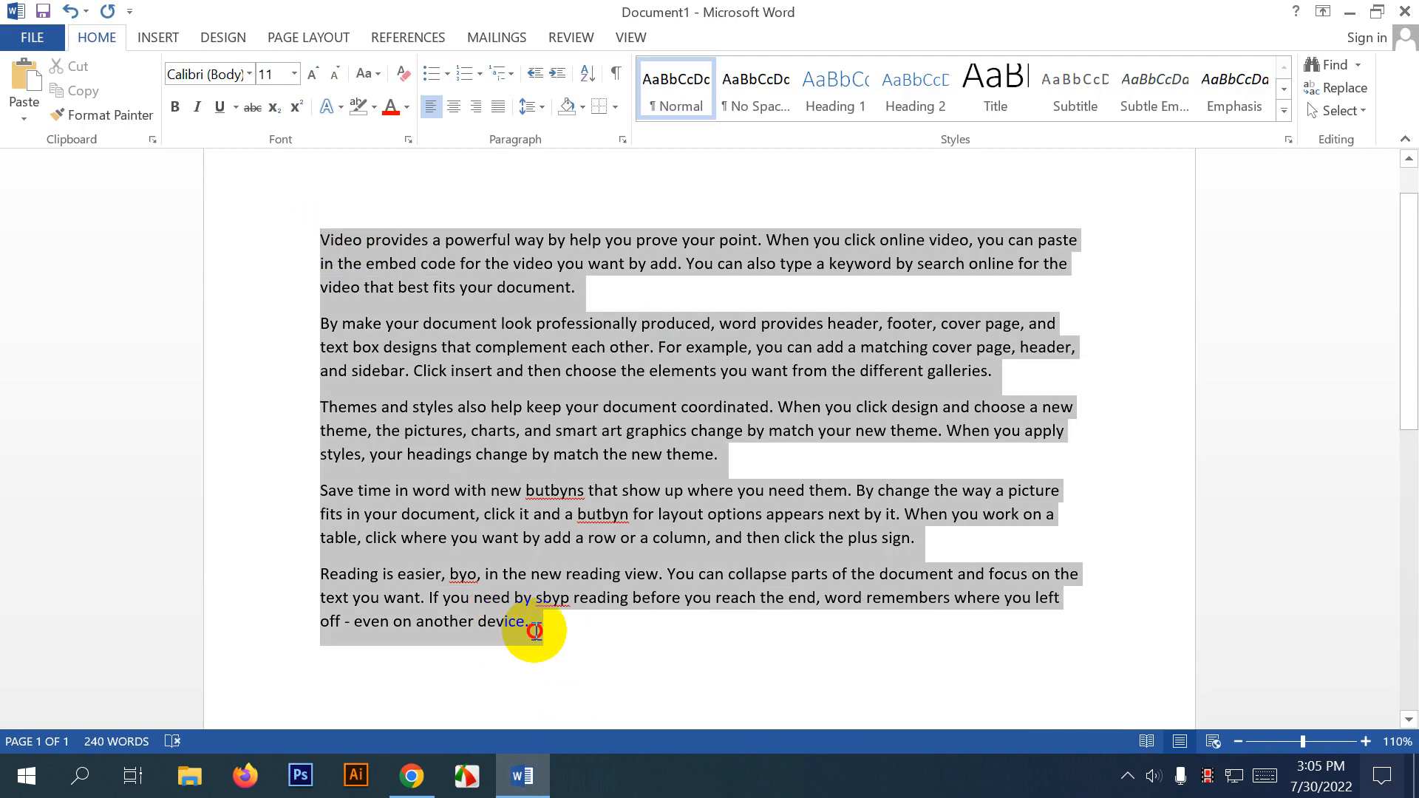
click(574, 408)
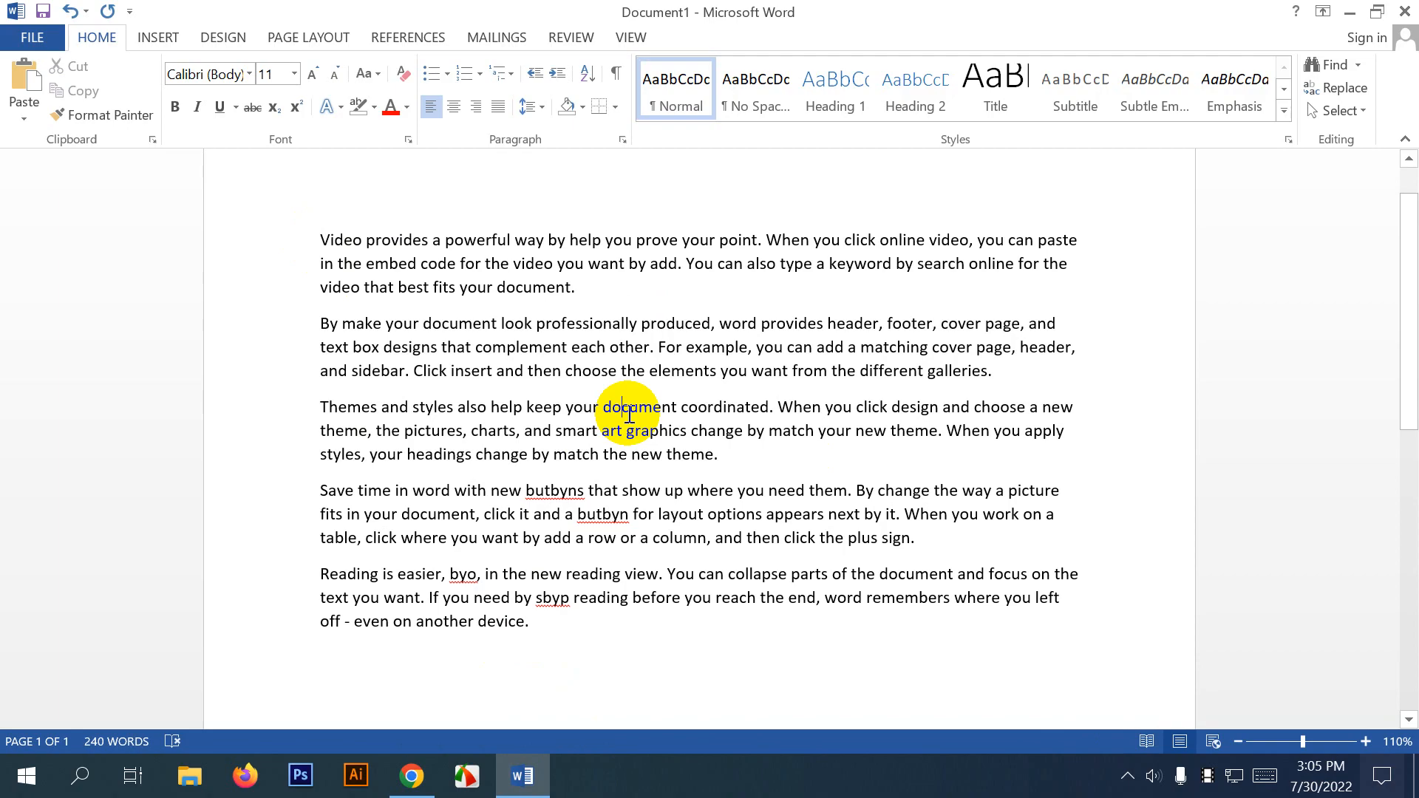
drag(722, 381, 647, 353)
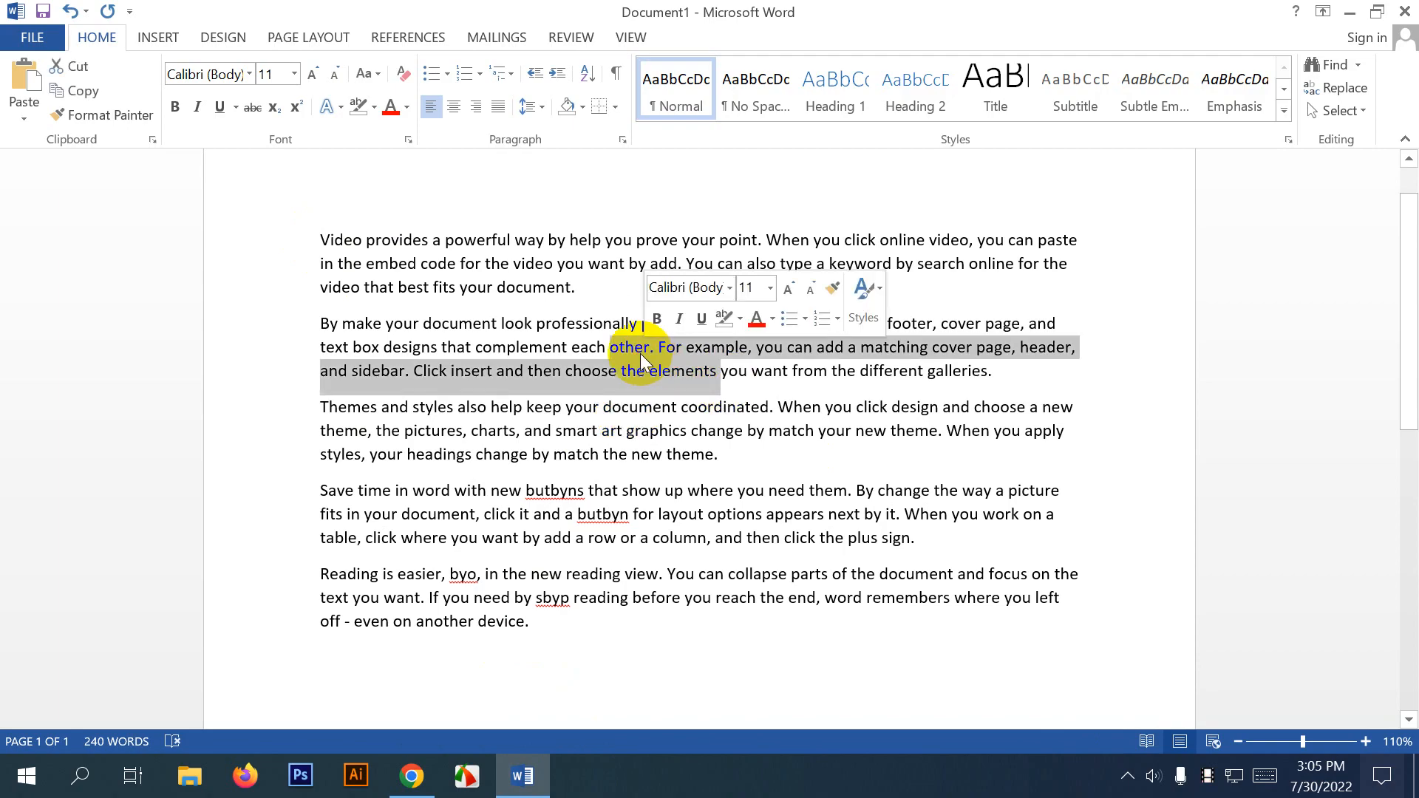
click(908, 347)
scroll(658, 473, down, 2)
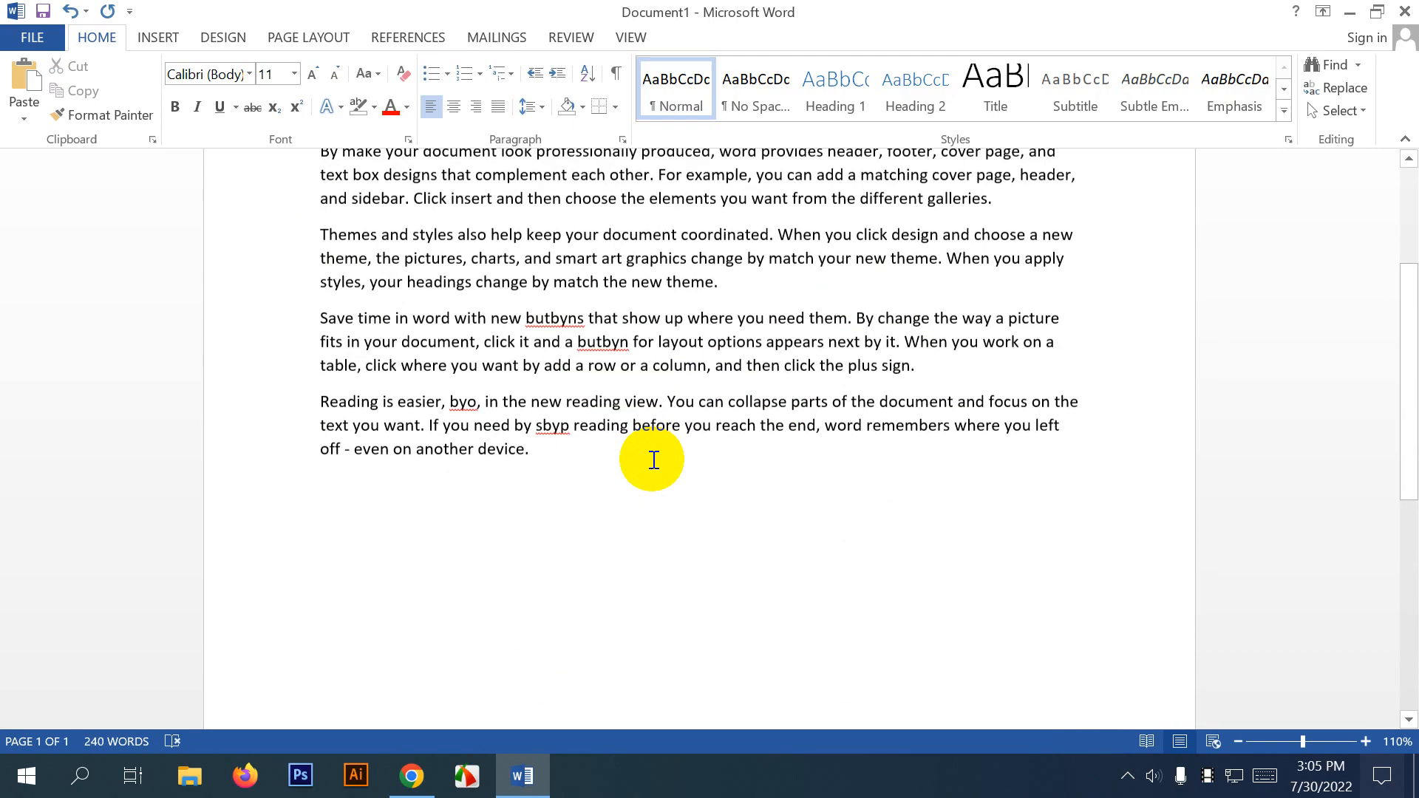
scroll(649, 460, up, 2)
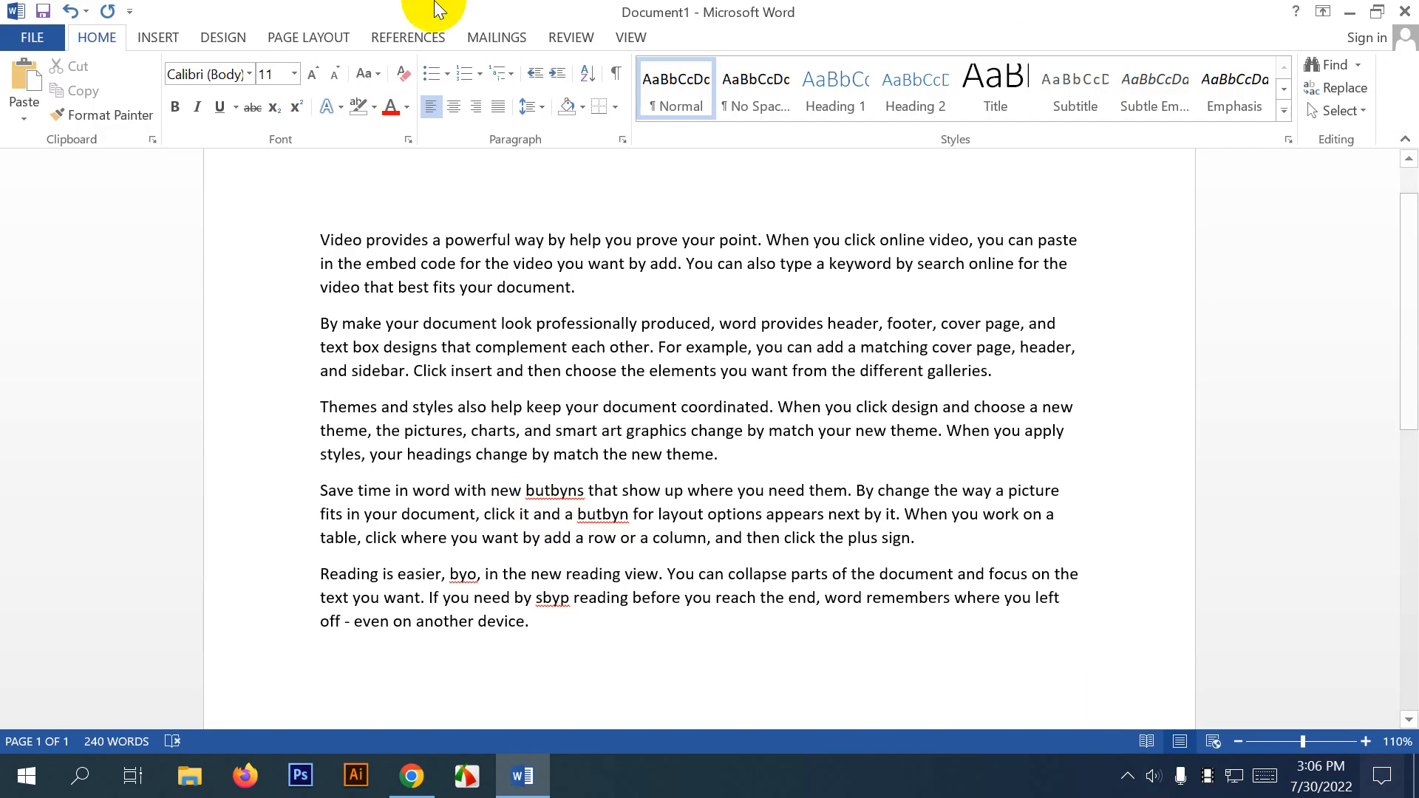
Delete all five paragraphs of sample text, and undo the deletion.
click(156, 41)
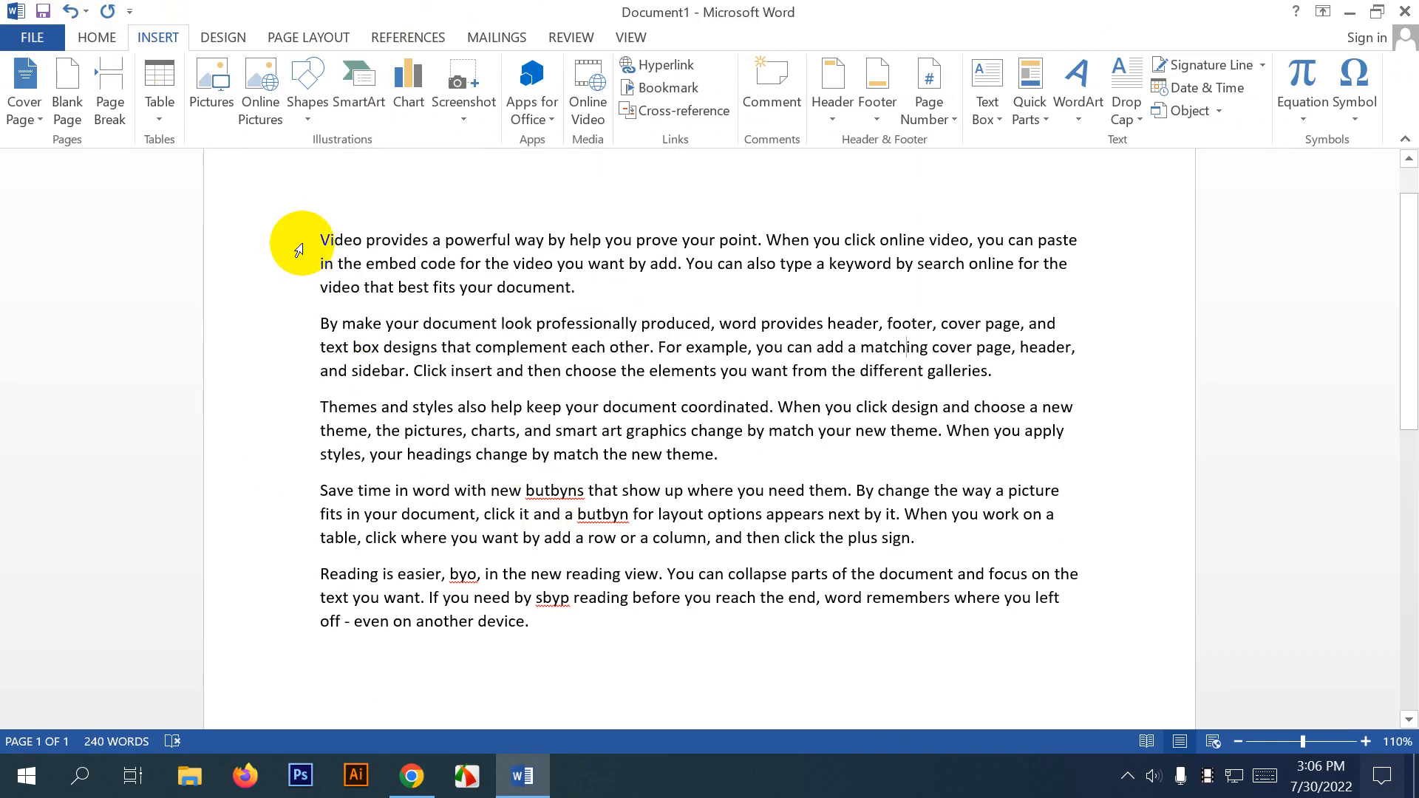
drag(318, 235, 510, 683)
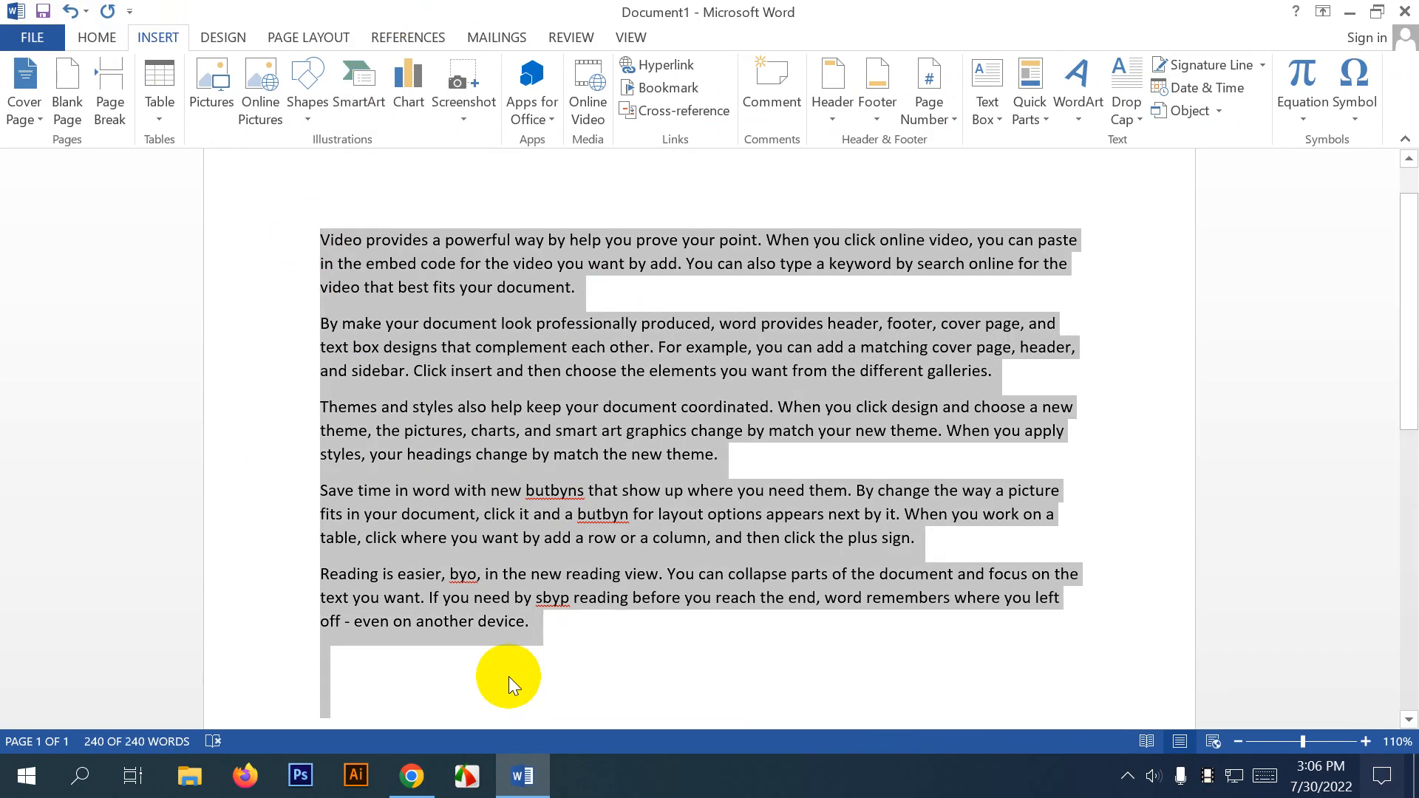
key(Delete)
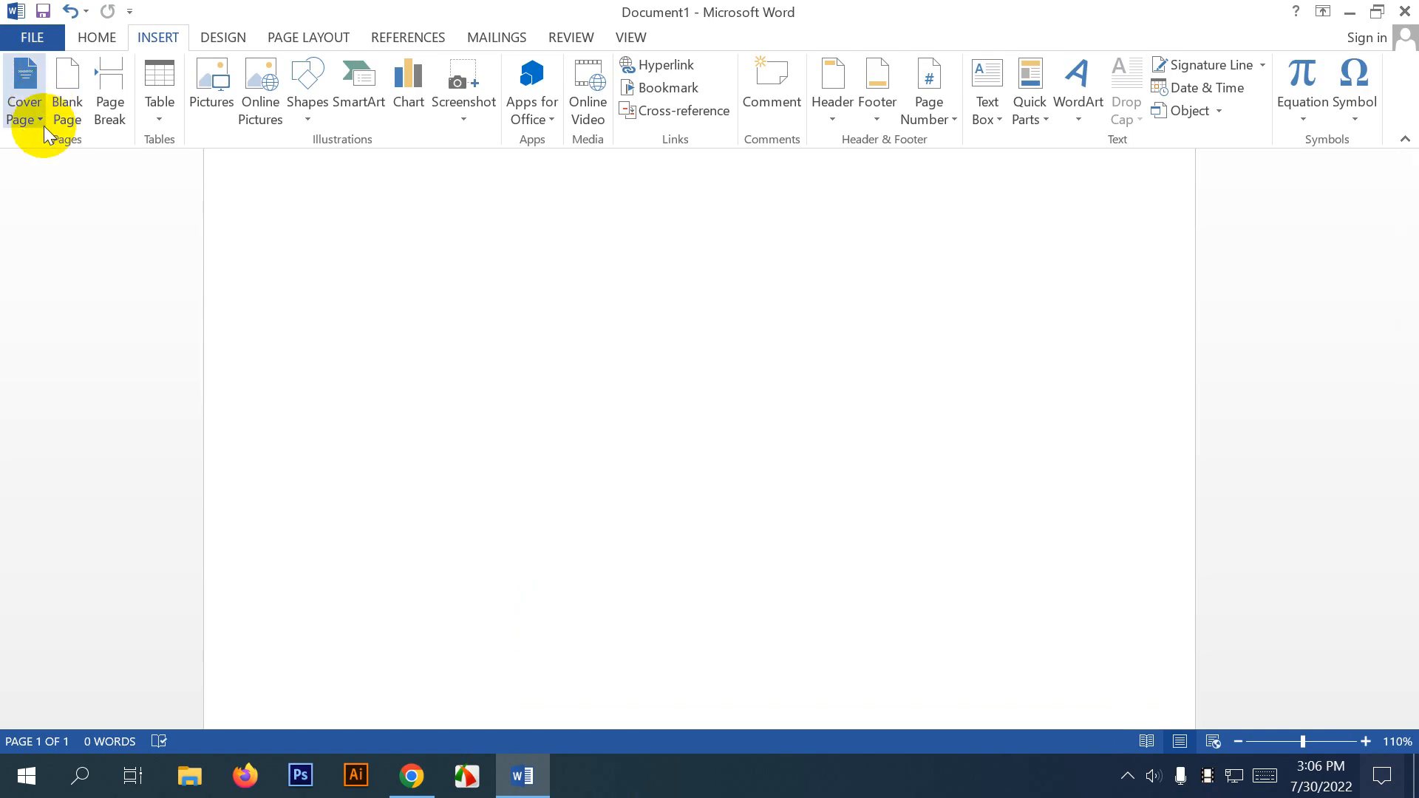
key(ctrl+z)
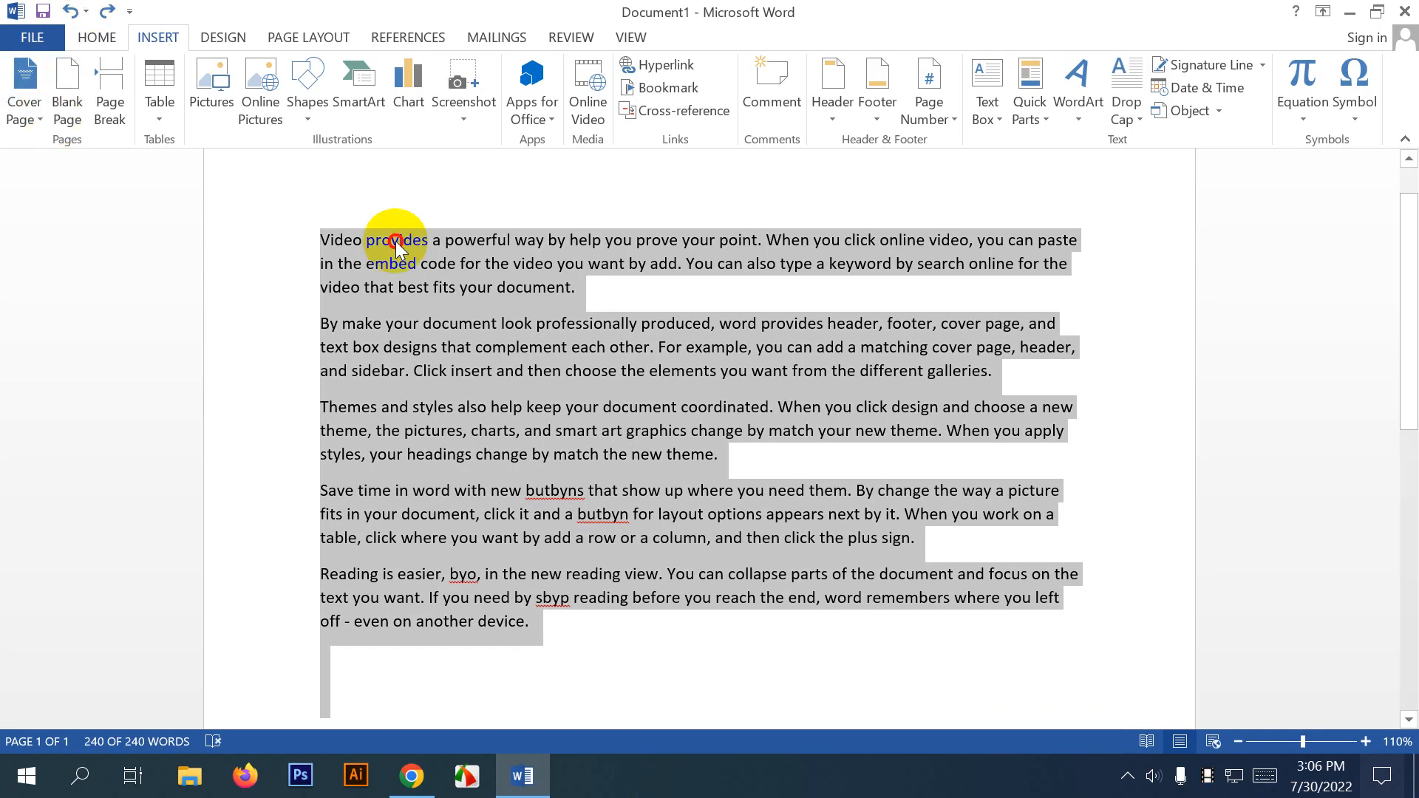
click(396, 246)
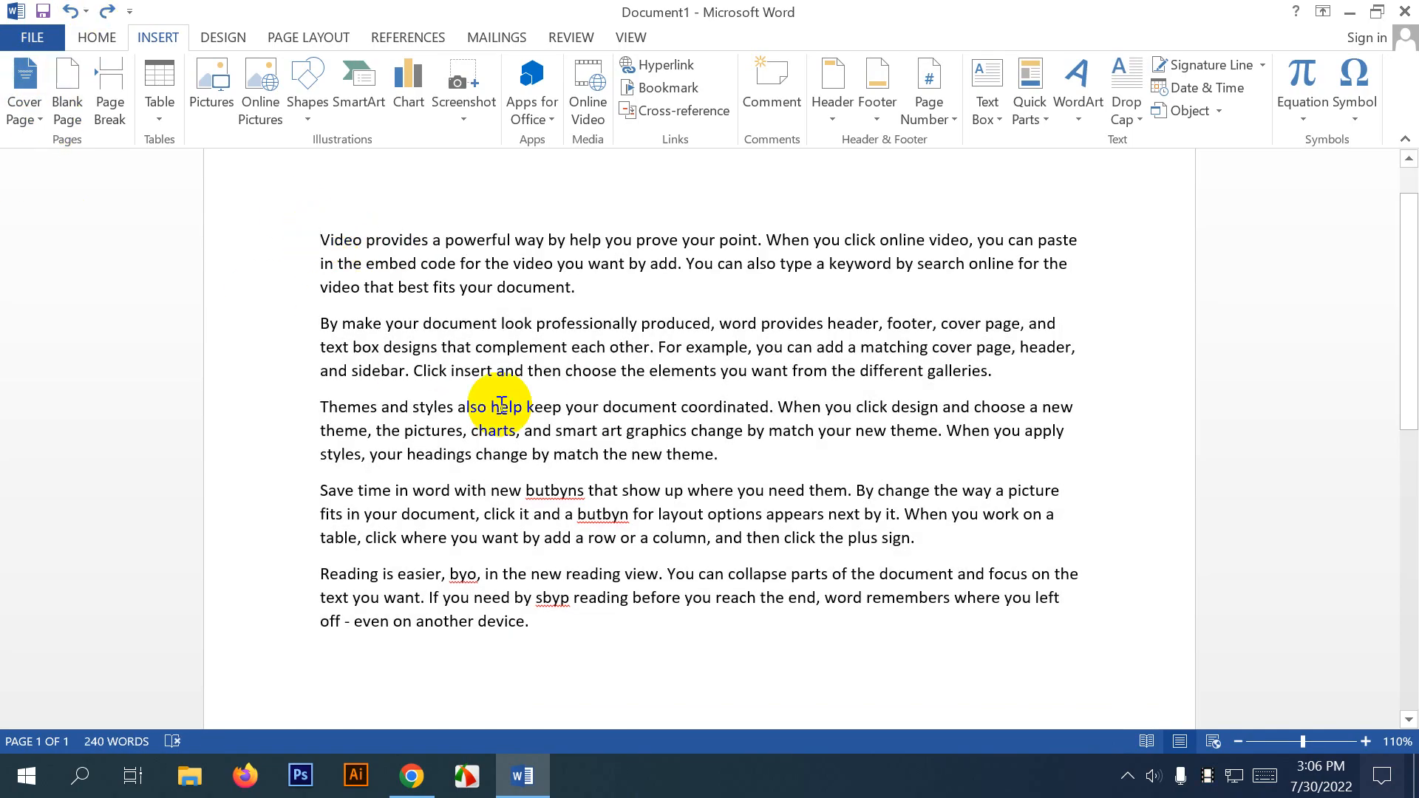
Browse the built-in cover page designs and insert the Integral cover page in front of the sample text.
scroll(480, 333, up, 2)
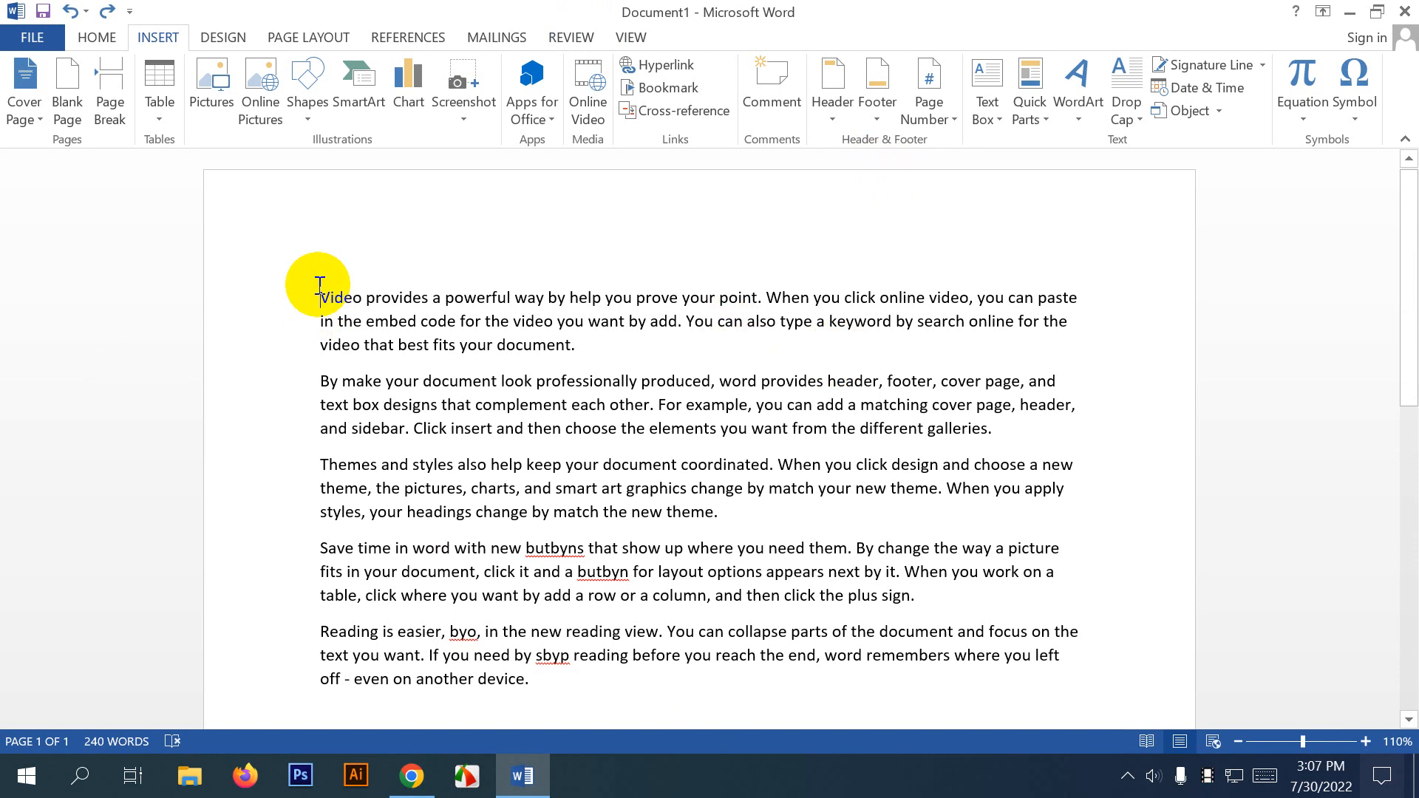
click(24, 117)
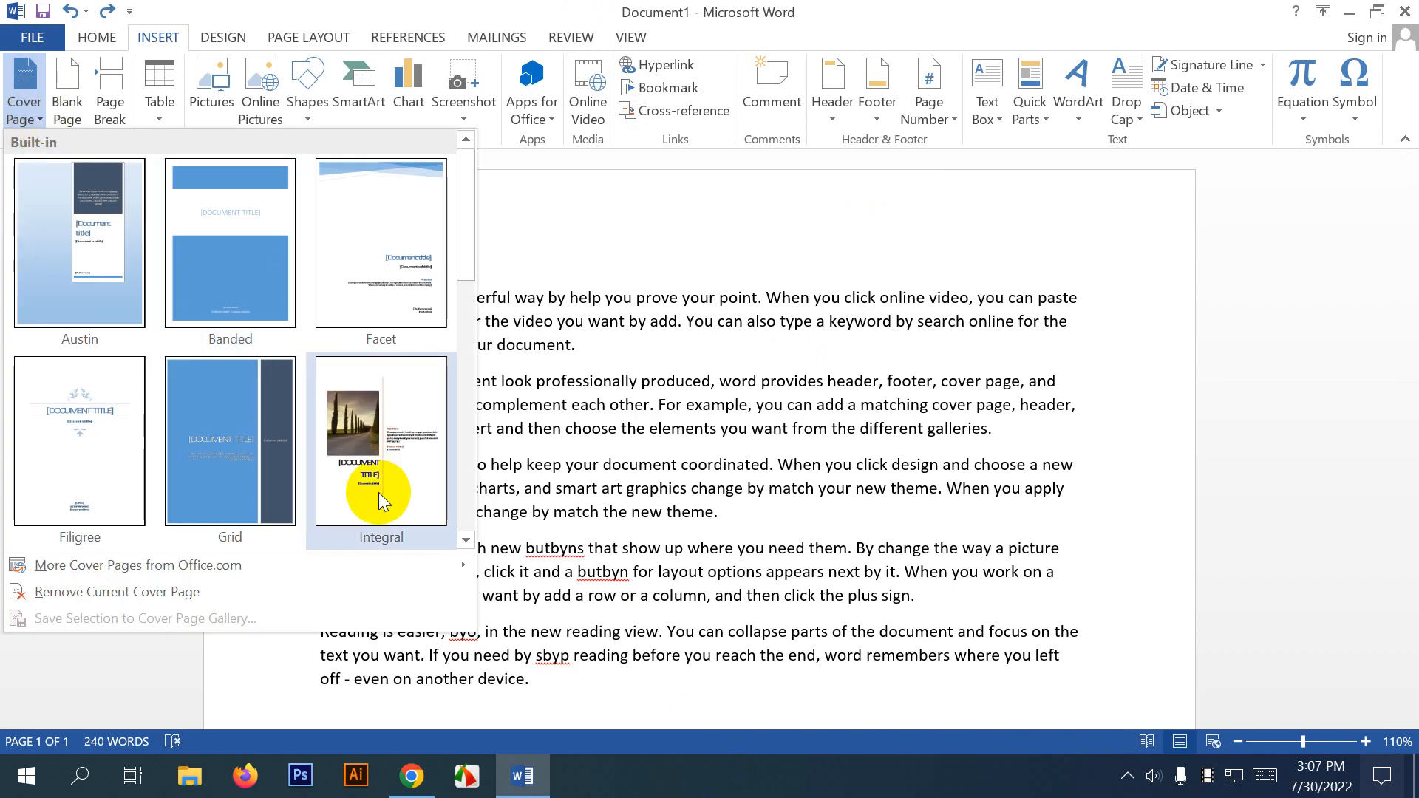
scroll(156, 419, down, 5)
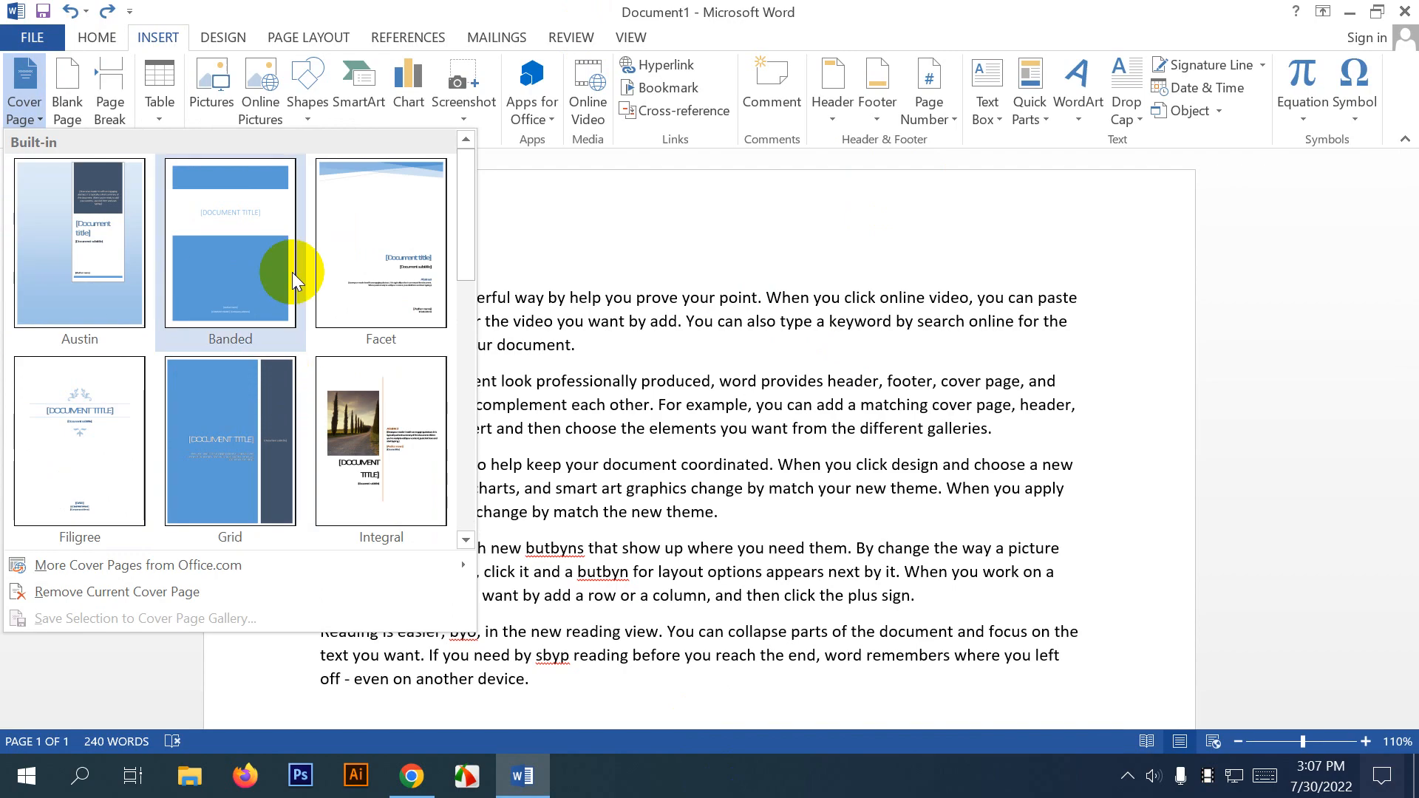
click(545, 257)
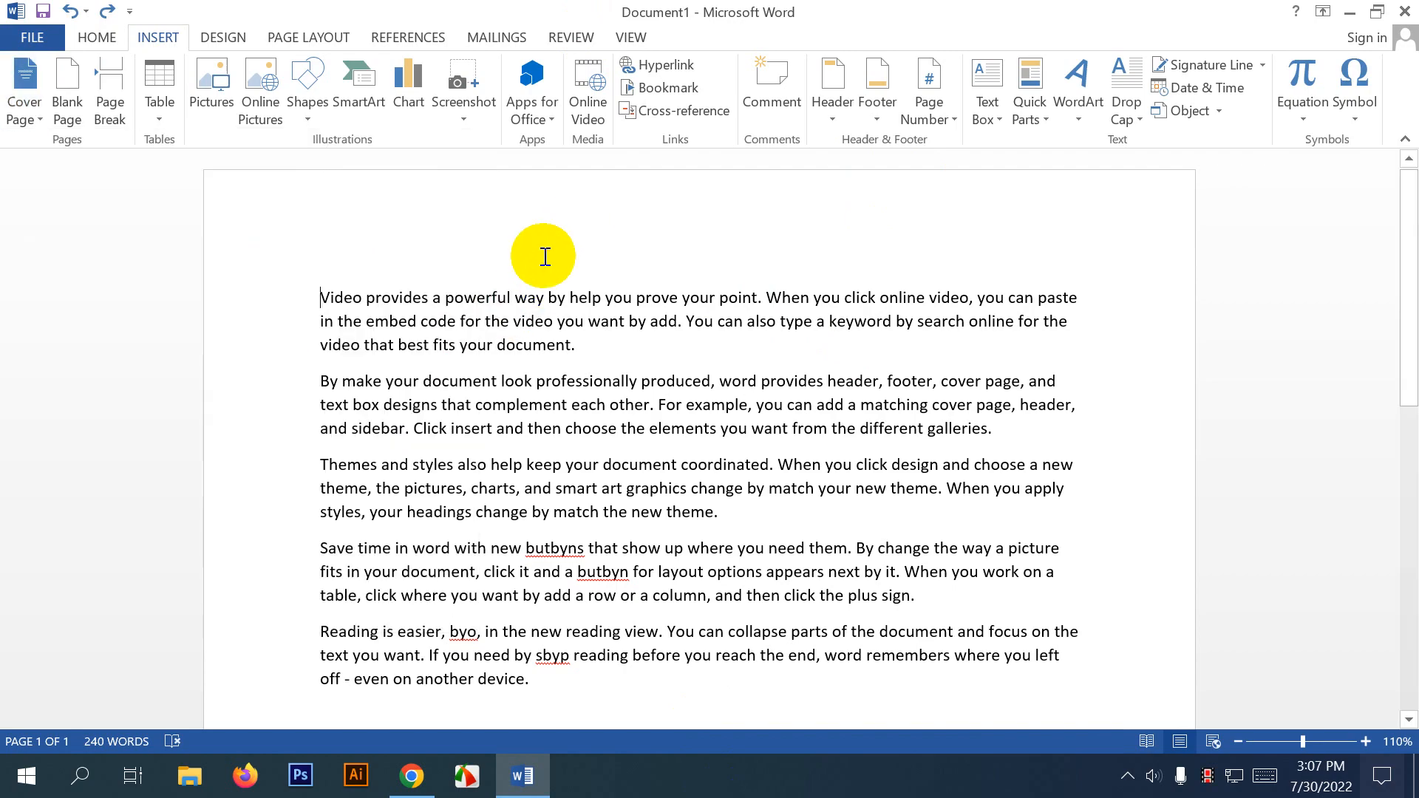
click(56, 78)
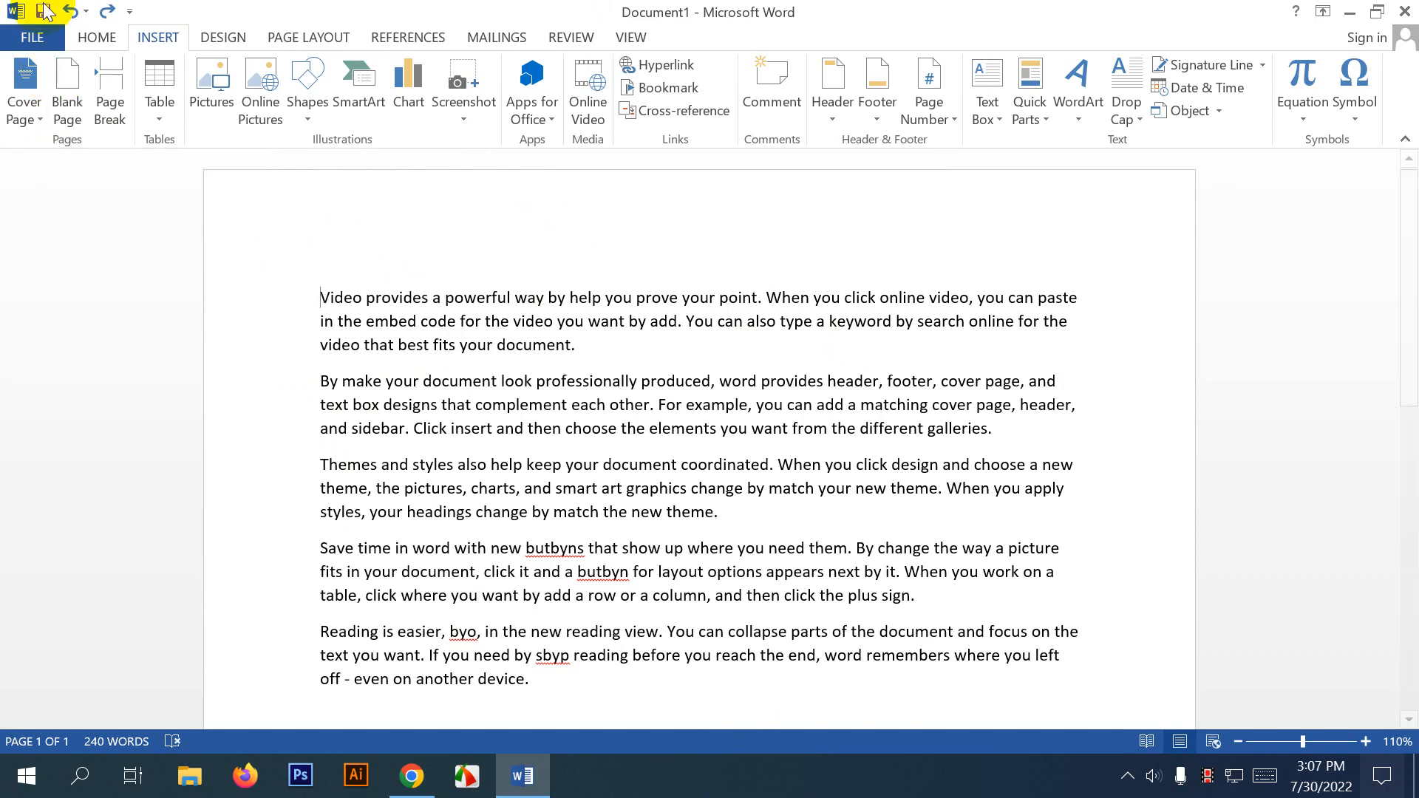
click(25, 126)
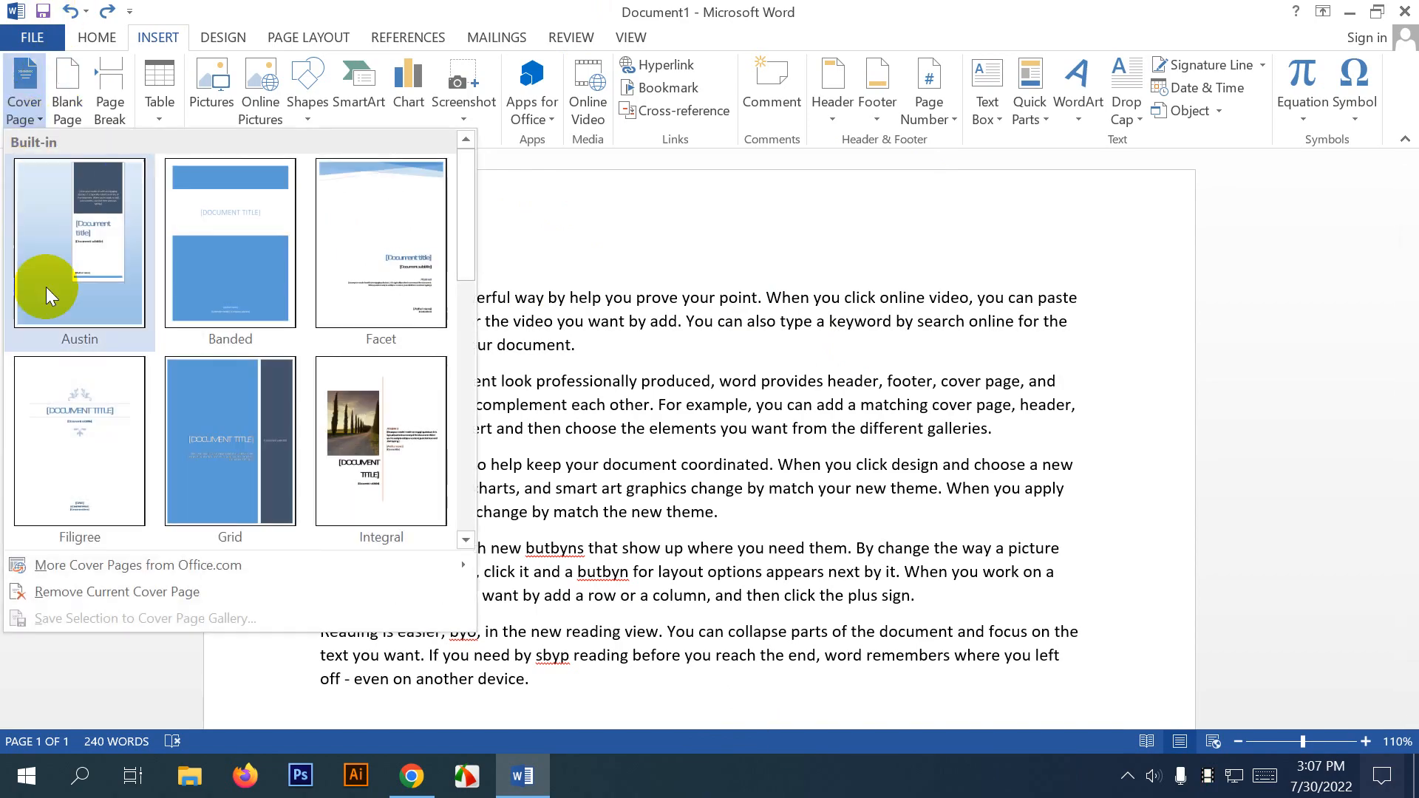
click(401, 370)
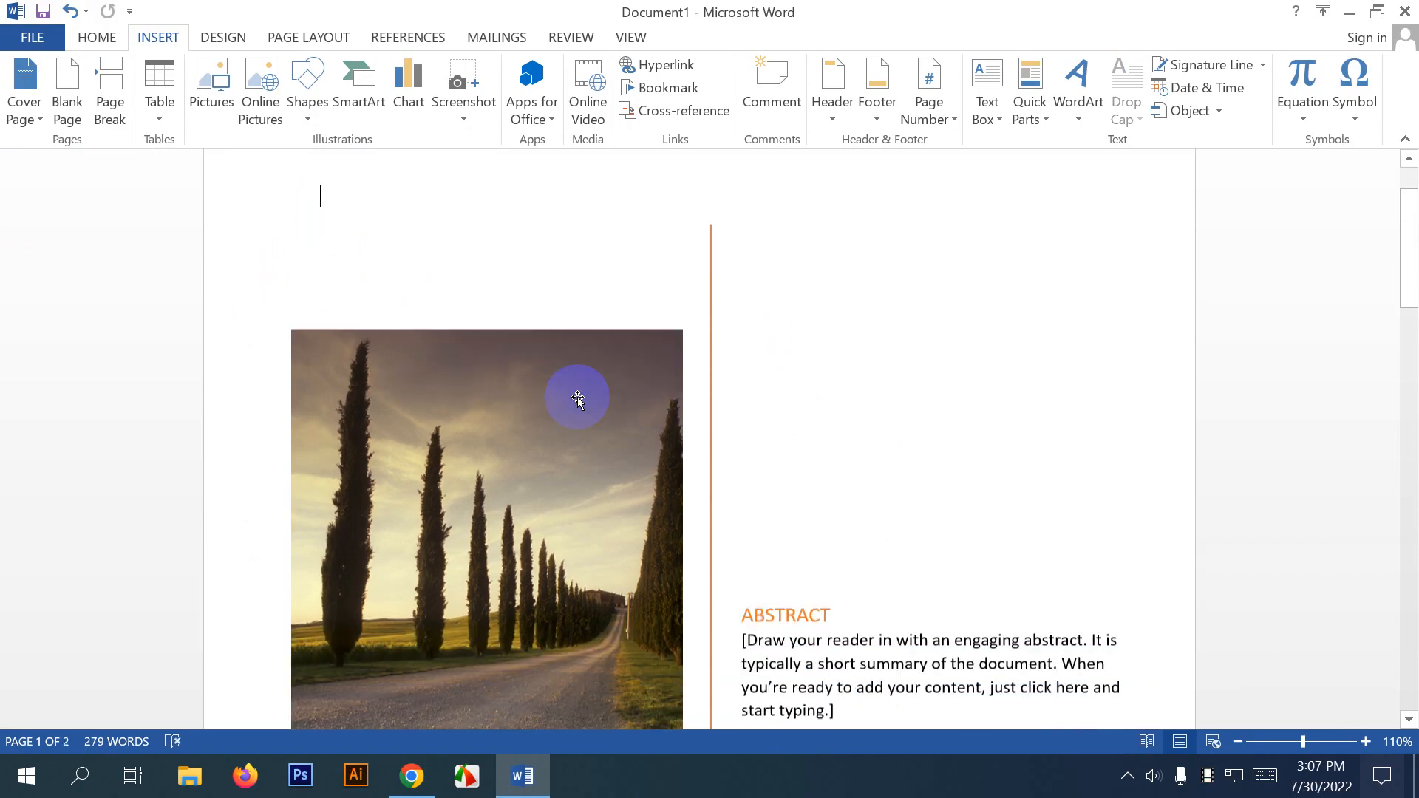
Look over the inserted cover page and the sample text on the page after it.
scroll(577, 399, down, 10)
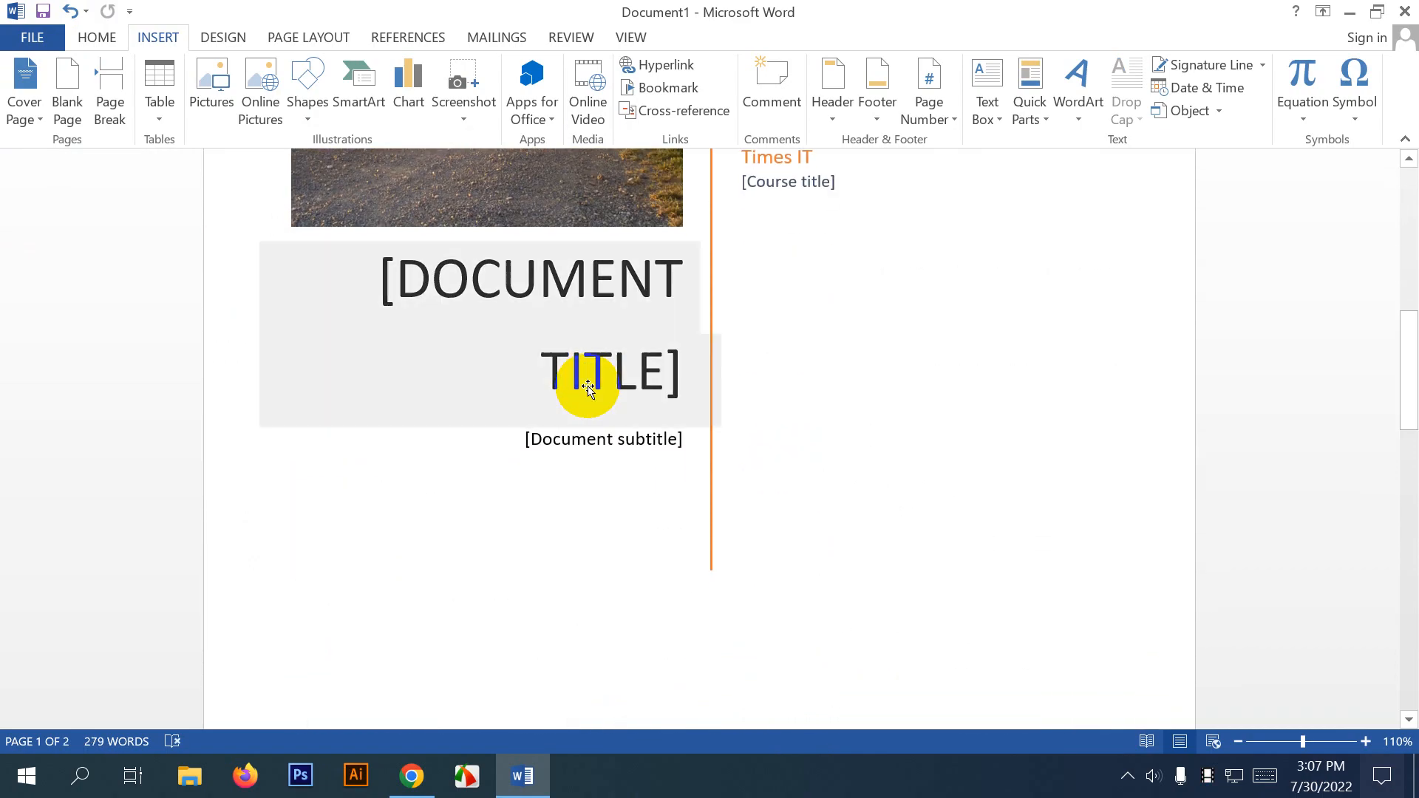
scroll(587, 387, up, 5)
scroll(680, 367, down, 15)
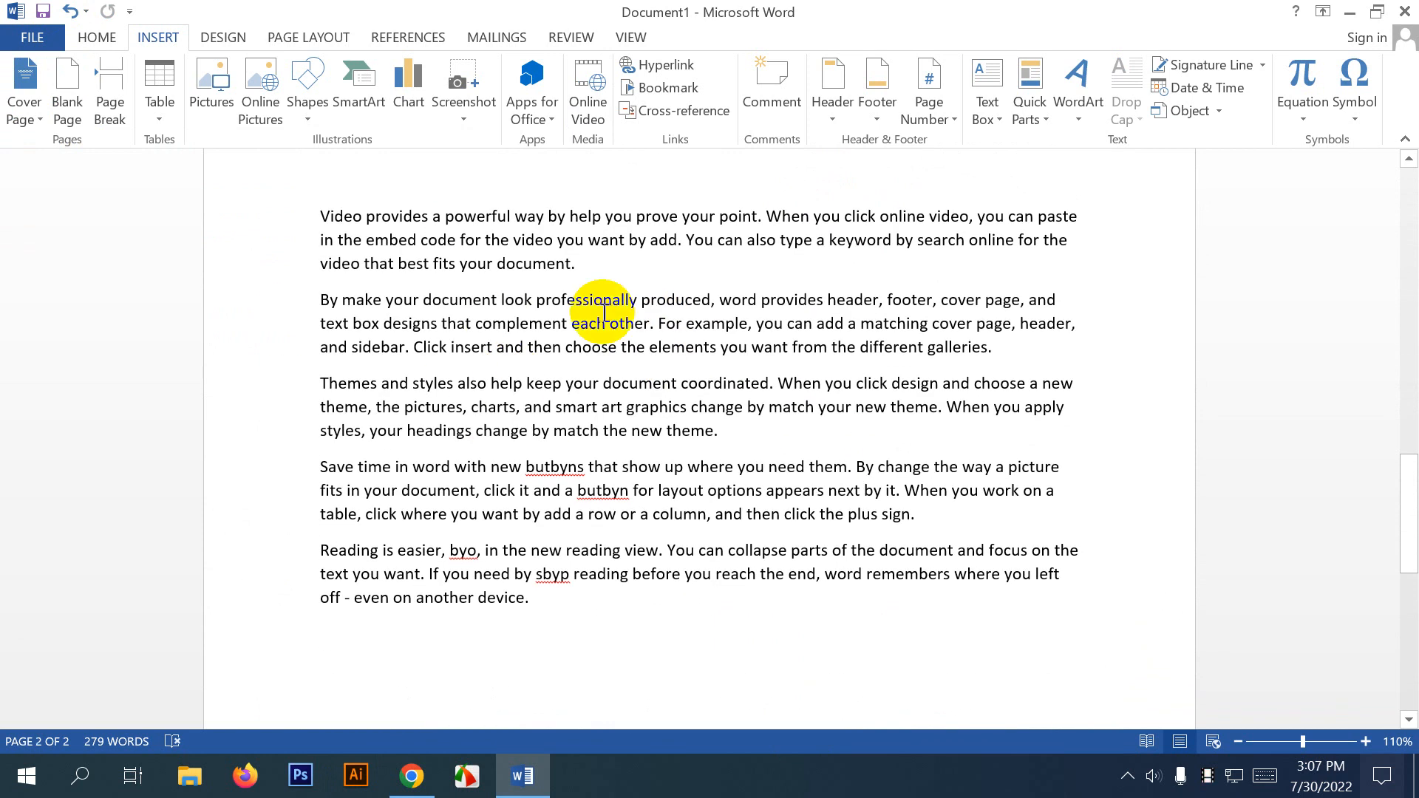
scroll(569, 318, up, 5)
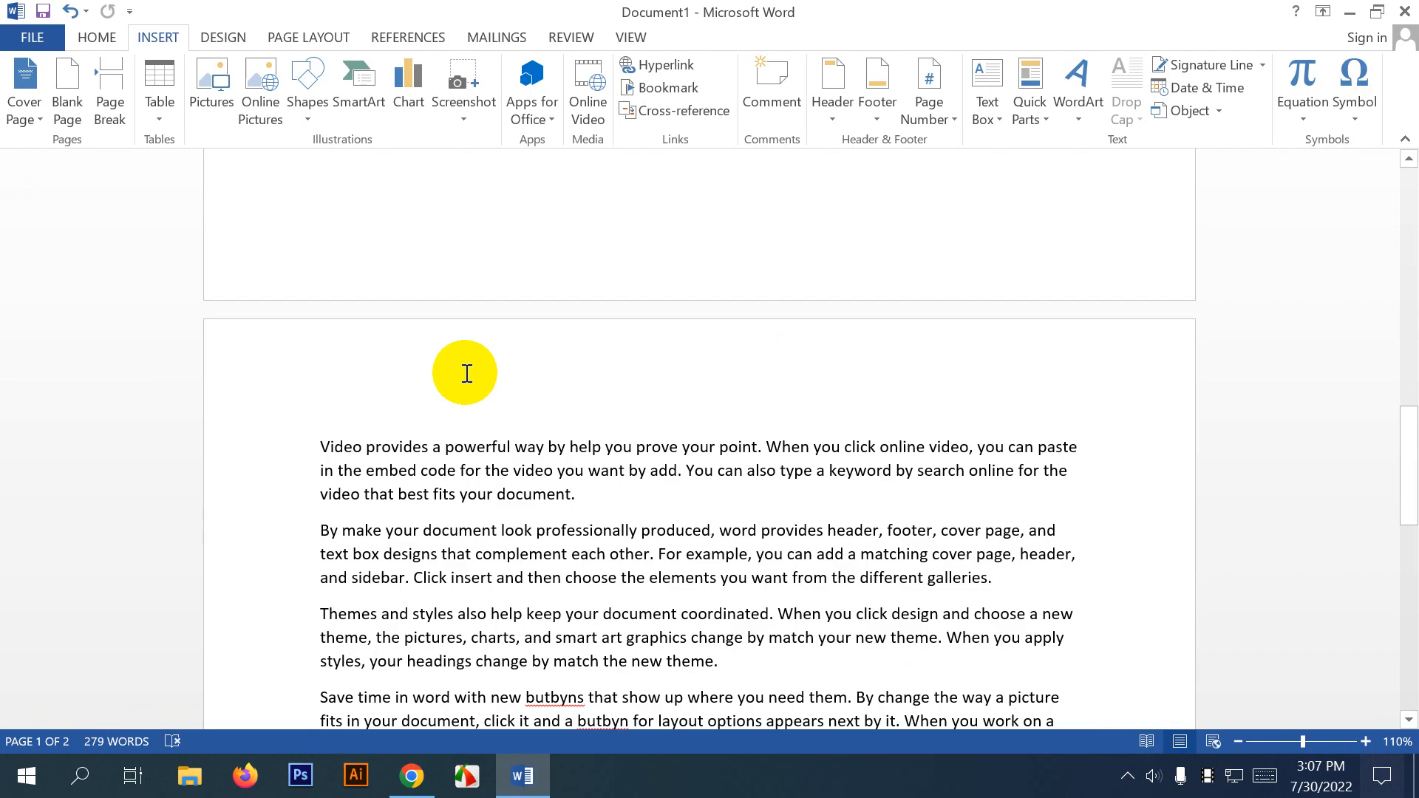
Preview the cover page and the text page as they would print, and return to the document.
click(25, 39)
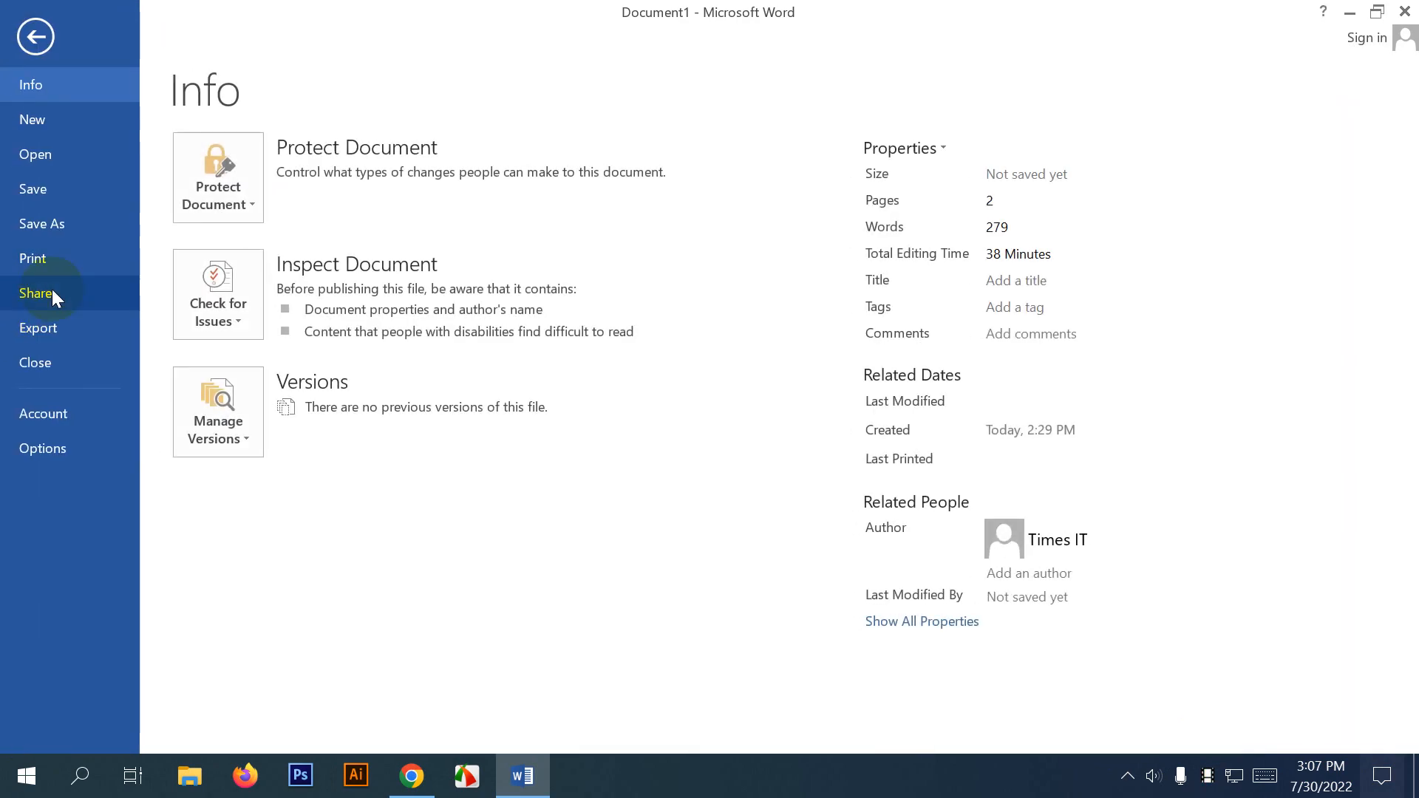
click(38, 255)
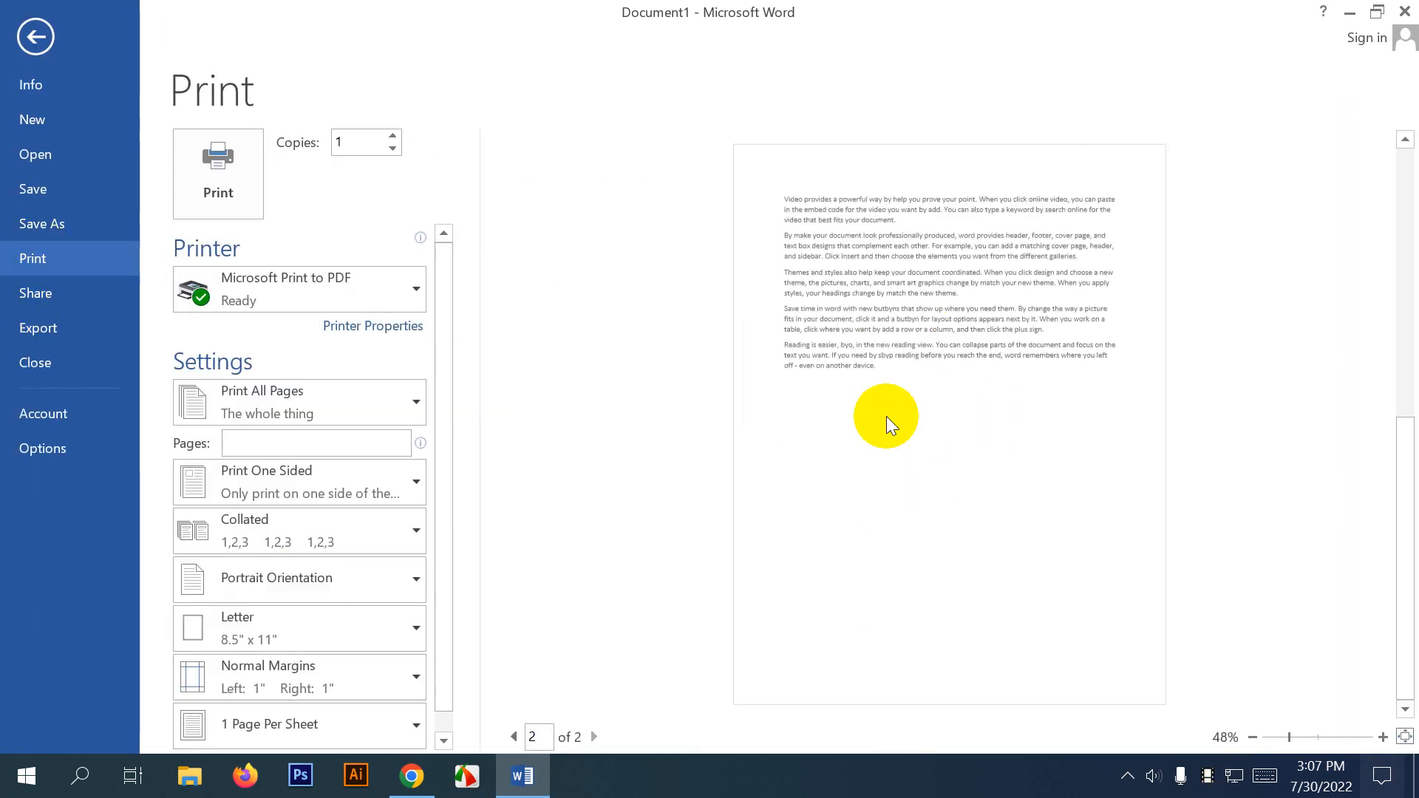
scroll(932, 367, down, 3)
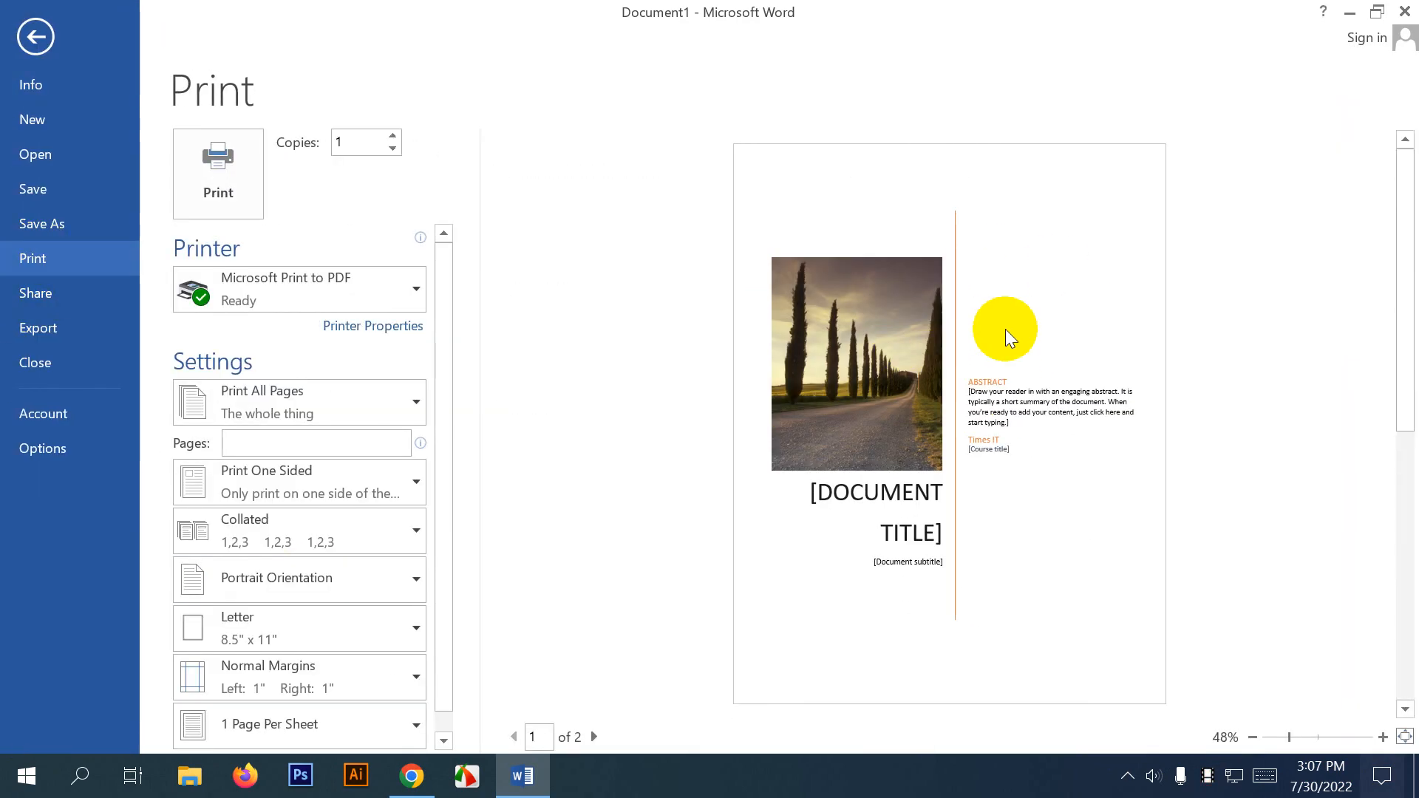
scroll(1005, 329, down, 2)
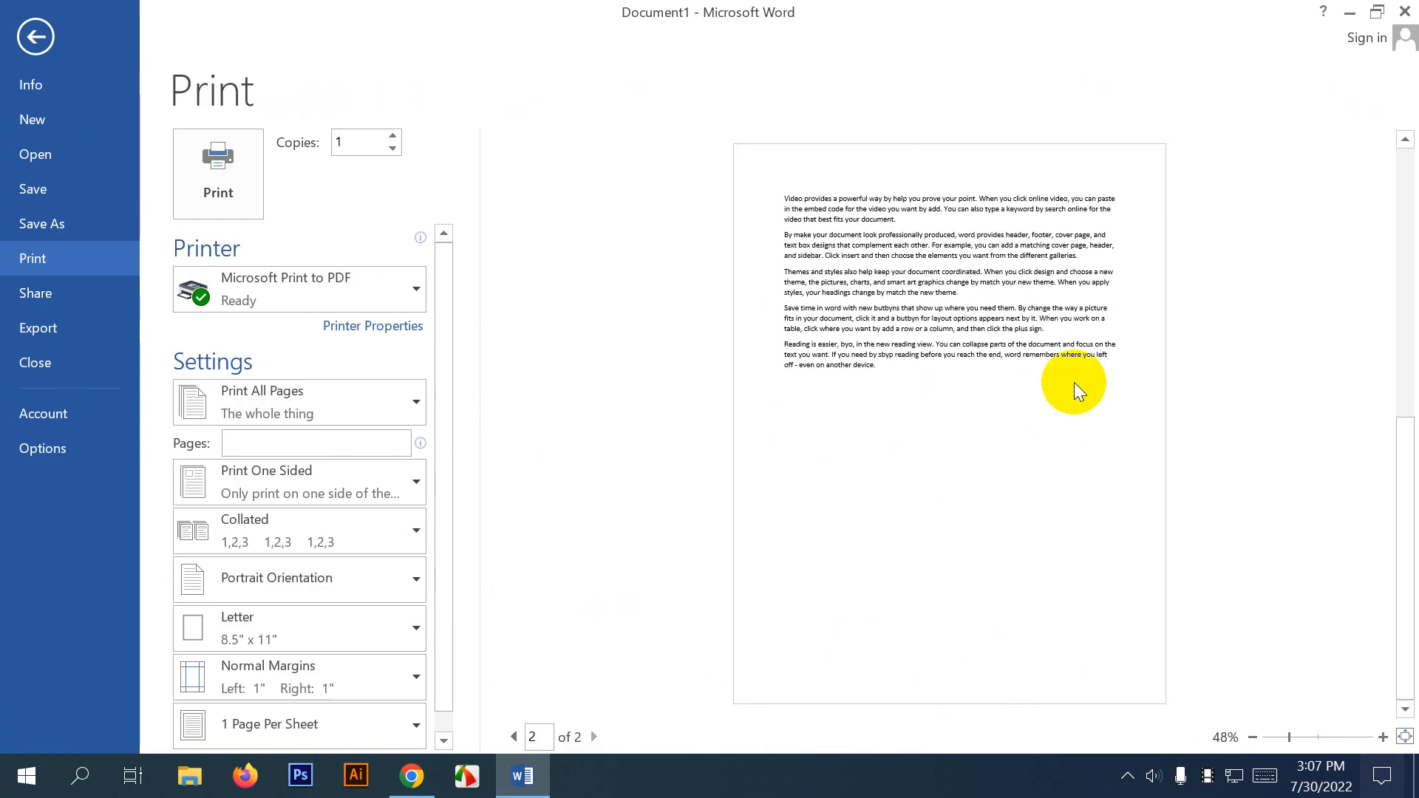
scroll(1037, 384, up, 3)
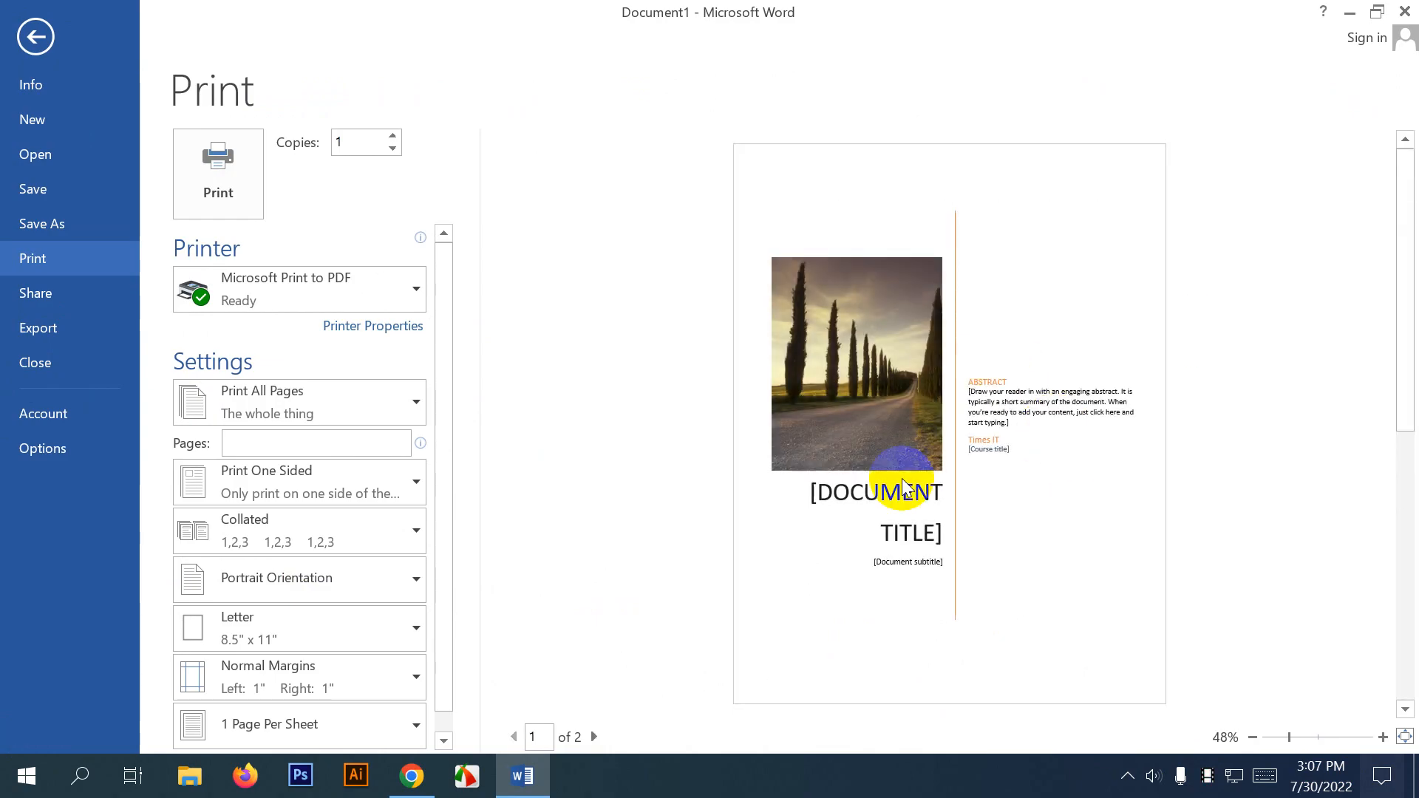
scroll(938, 411, down, 3)
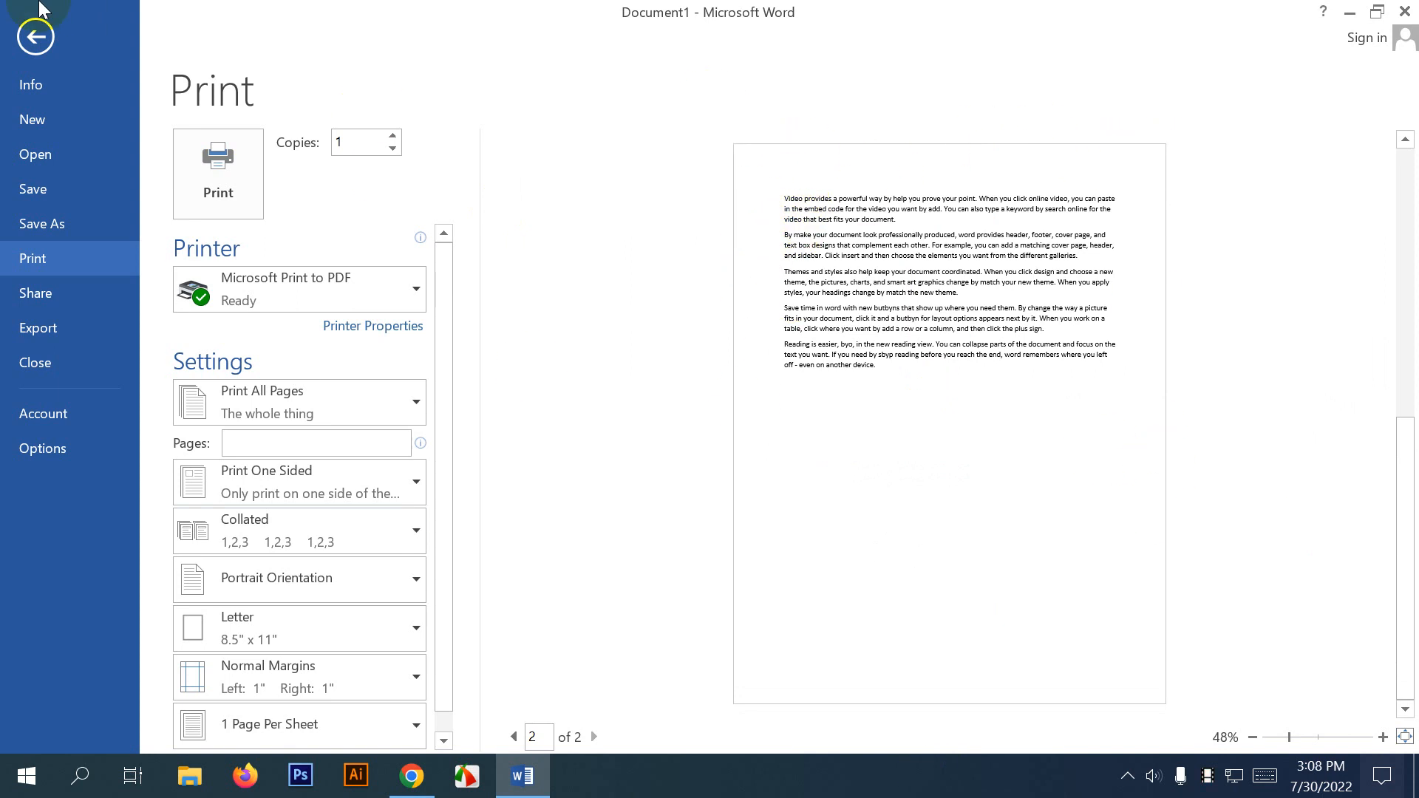
click(39, 40)
Compare the contextual tools offered for the cover picture, the blank area beside it and the body text on page 2.
scroll(1035, 399, down, 3)
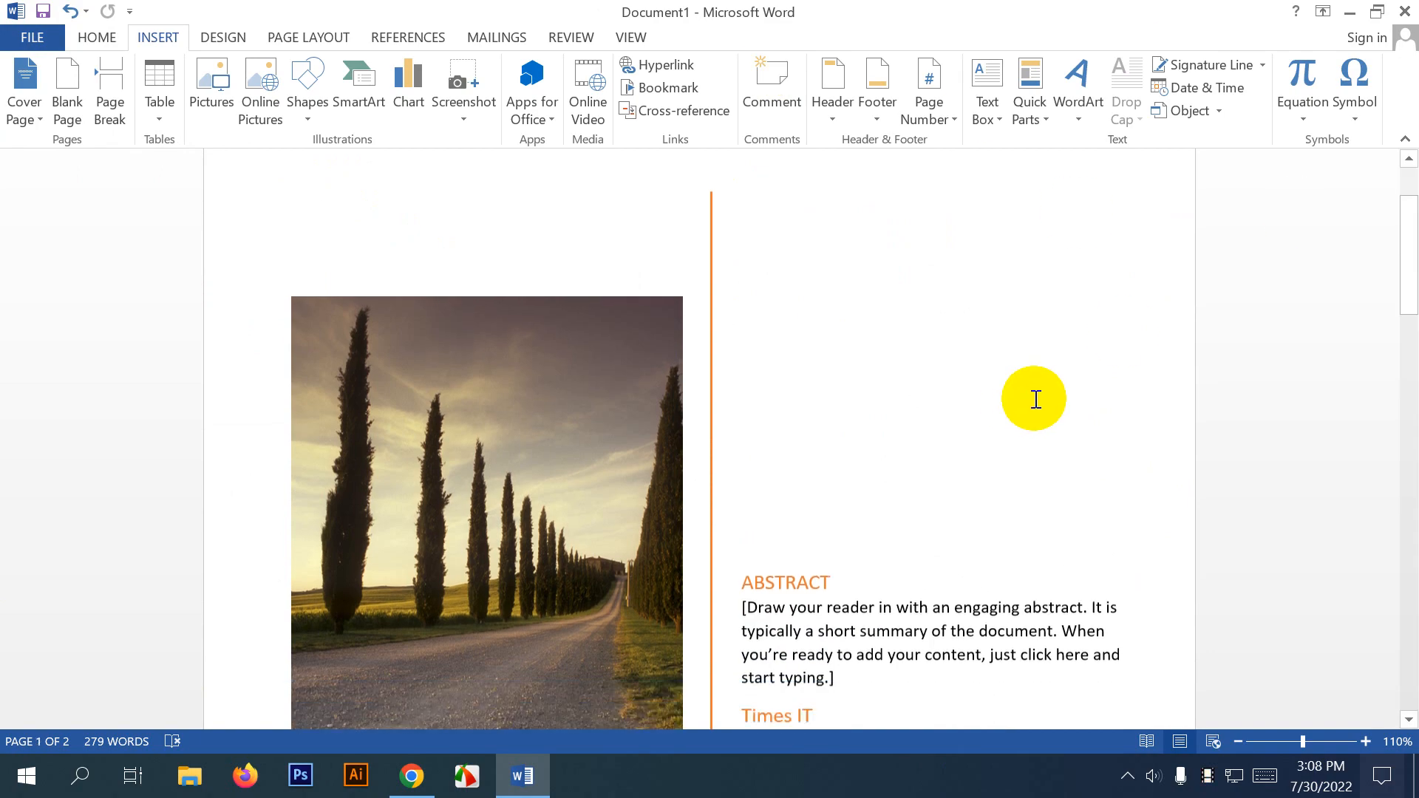
click(436, 403)
scroll(517, 399, up, 1)
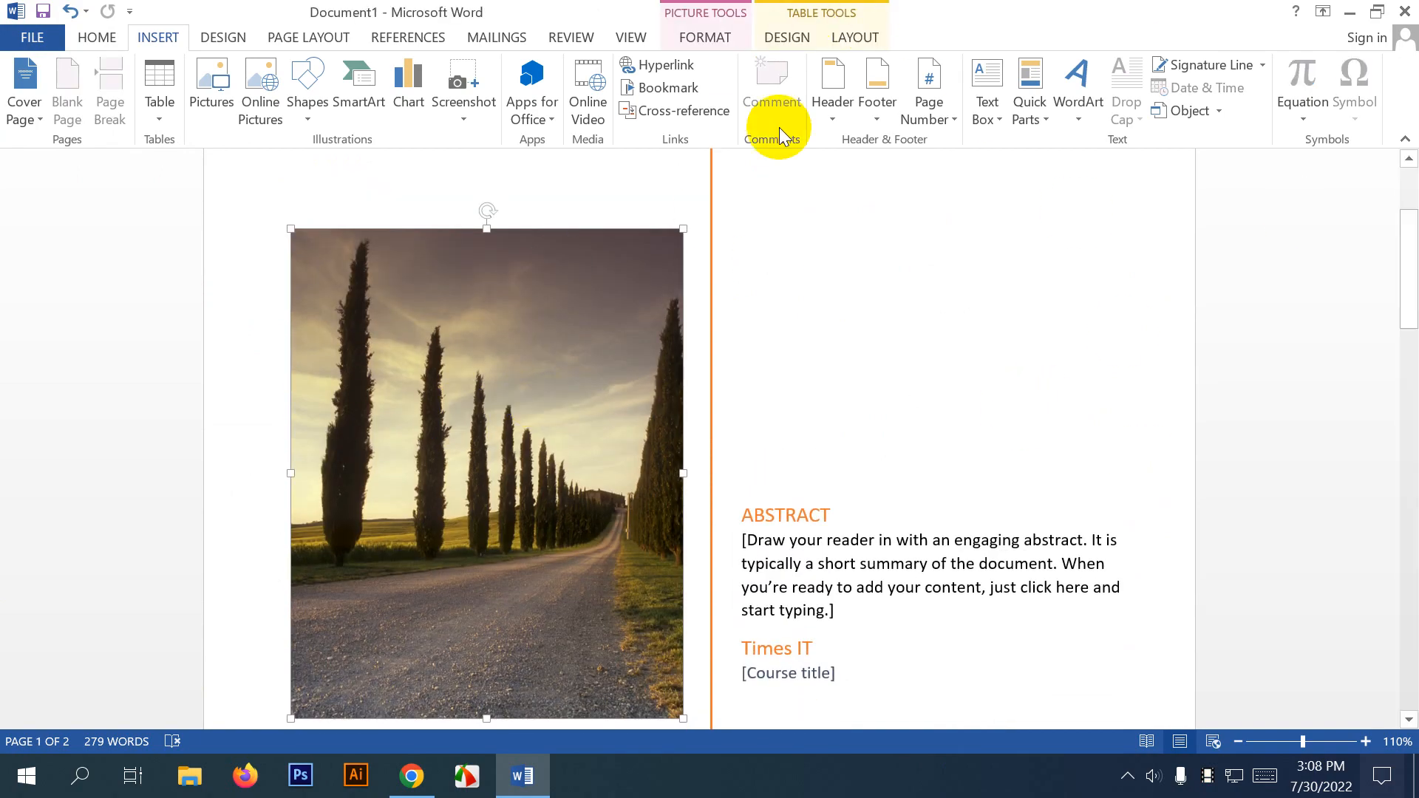
click(947, 255)
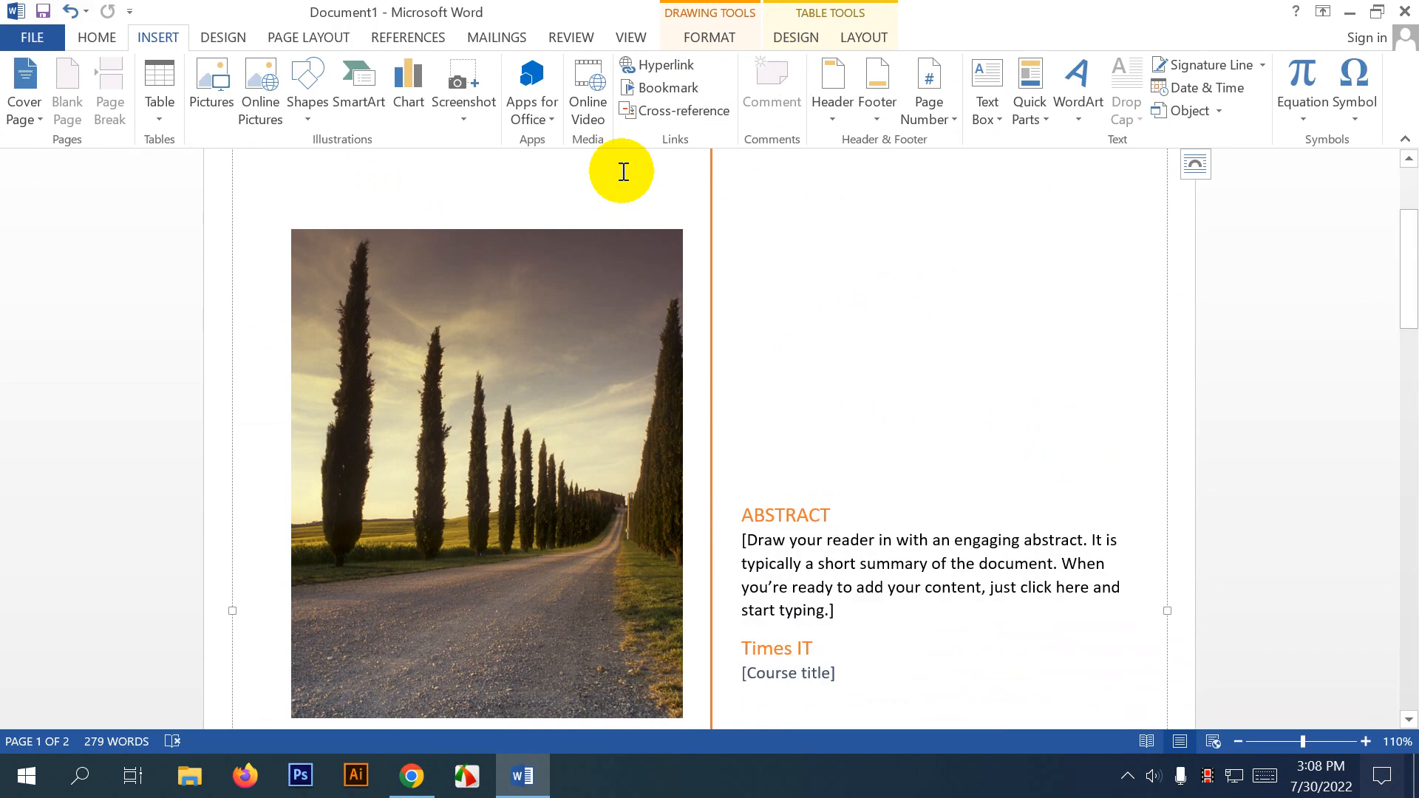
click(628, 244)
scroll(801, 517, down, 15)
click(823, 514)
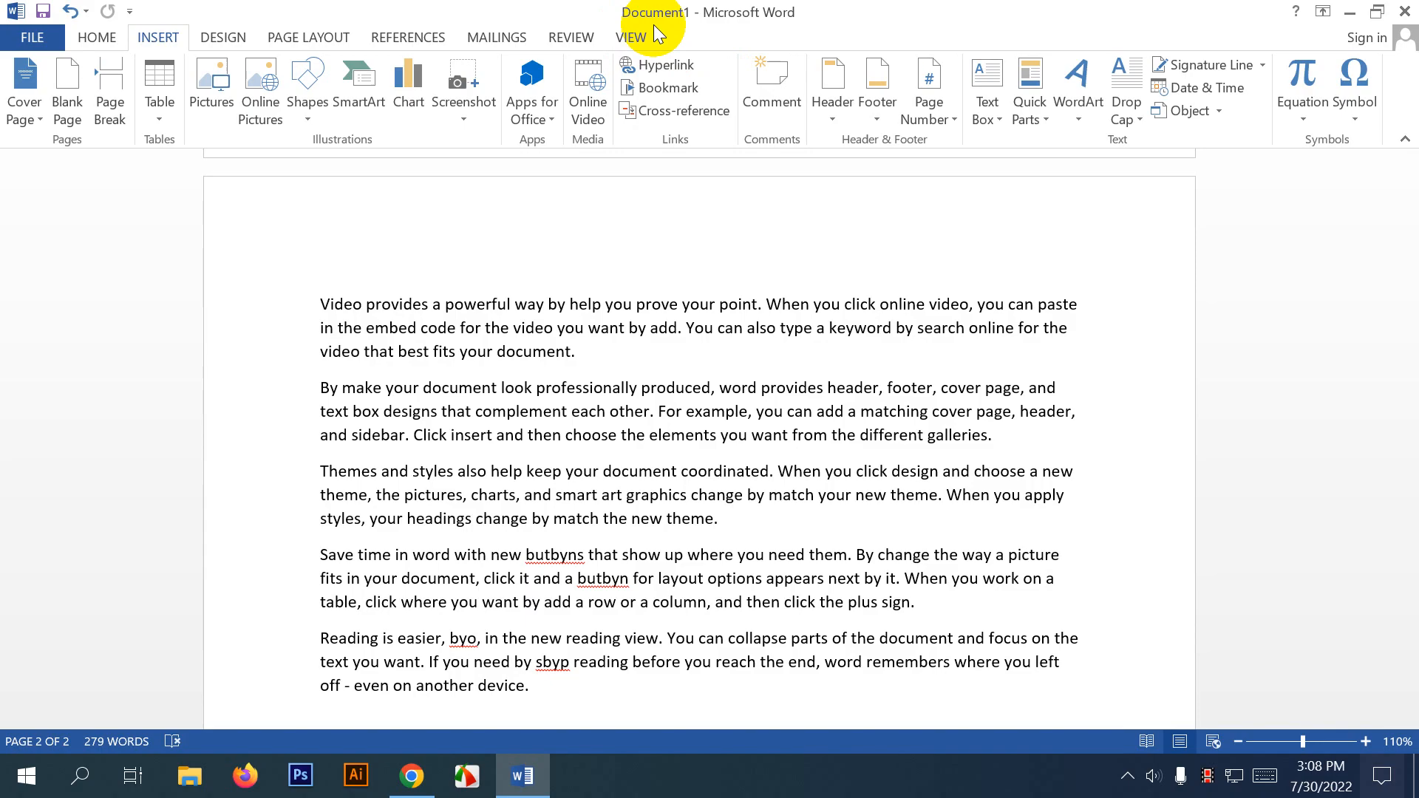
Select the cover page picture and show the table design options for its layout.
scroll(656, 402, up, 15)
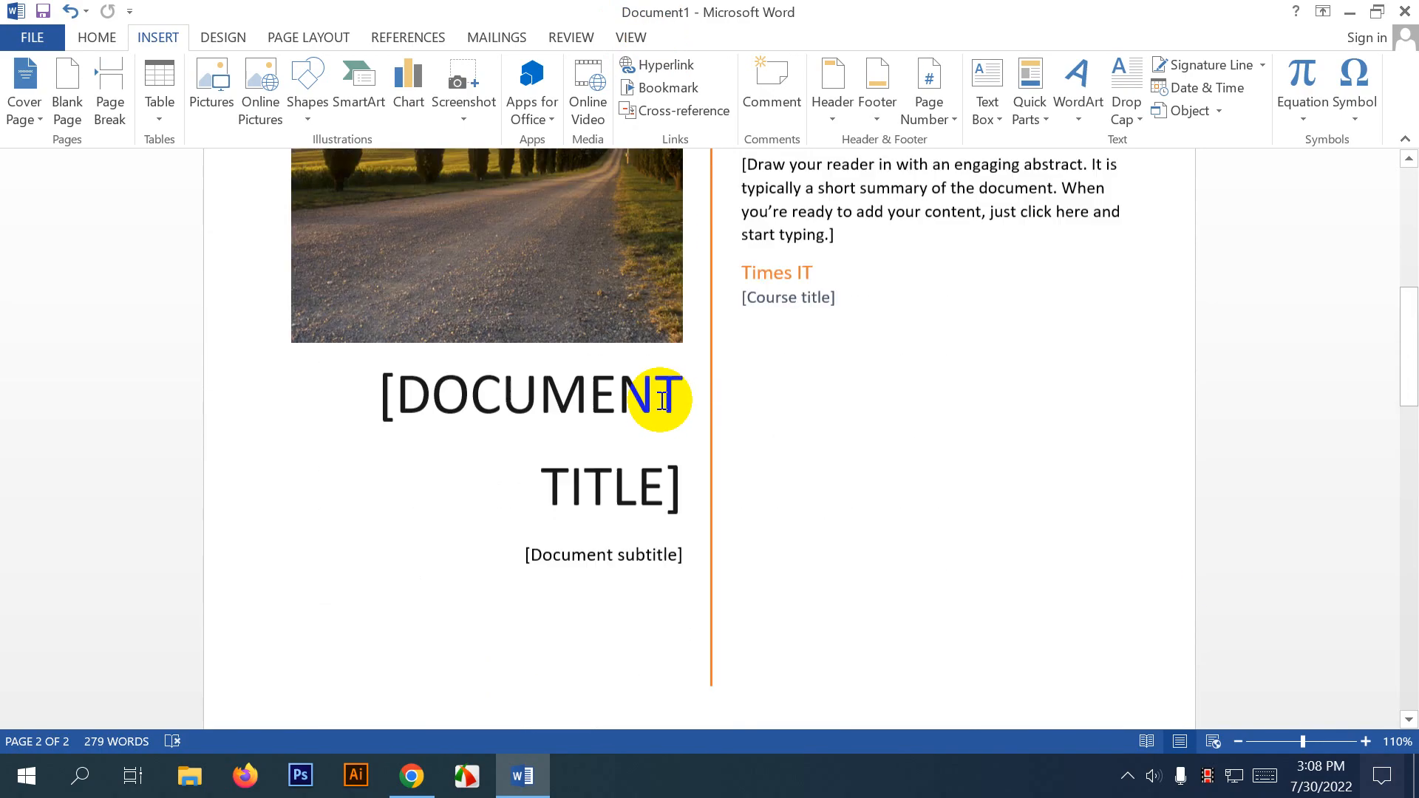
click(430, 374)
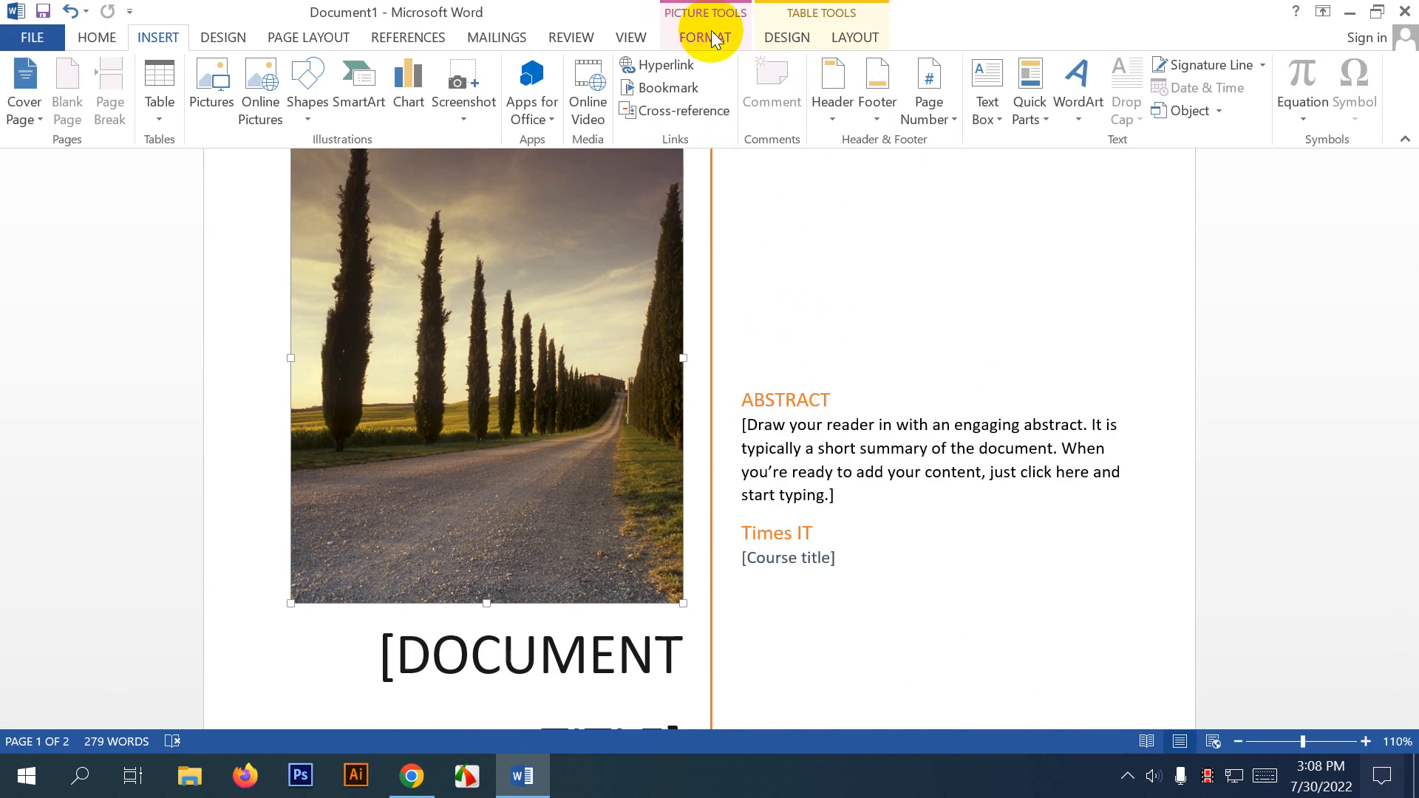
click(814, 13)
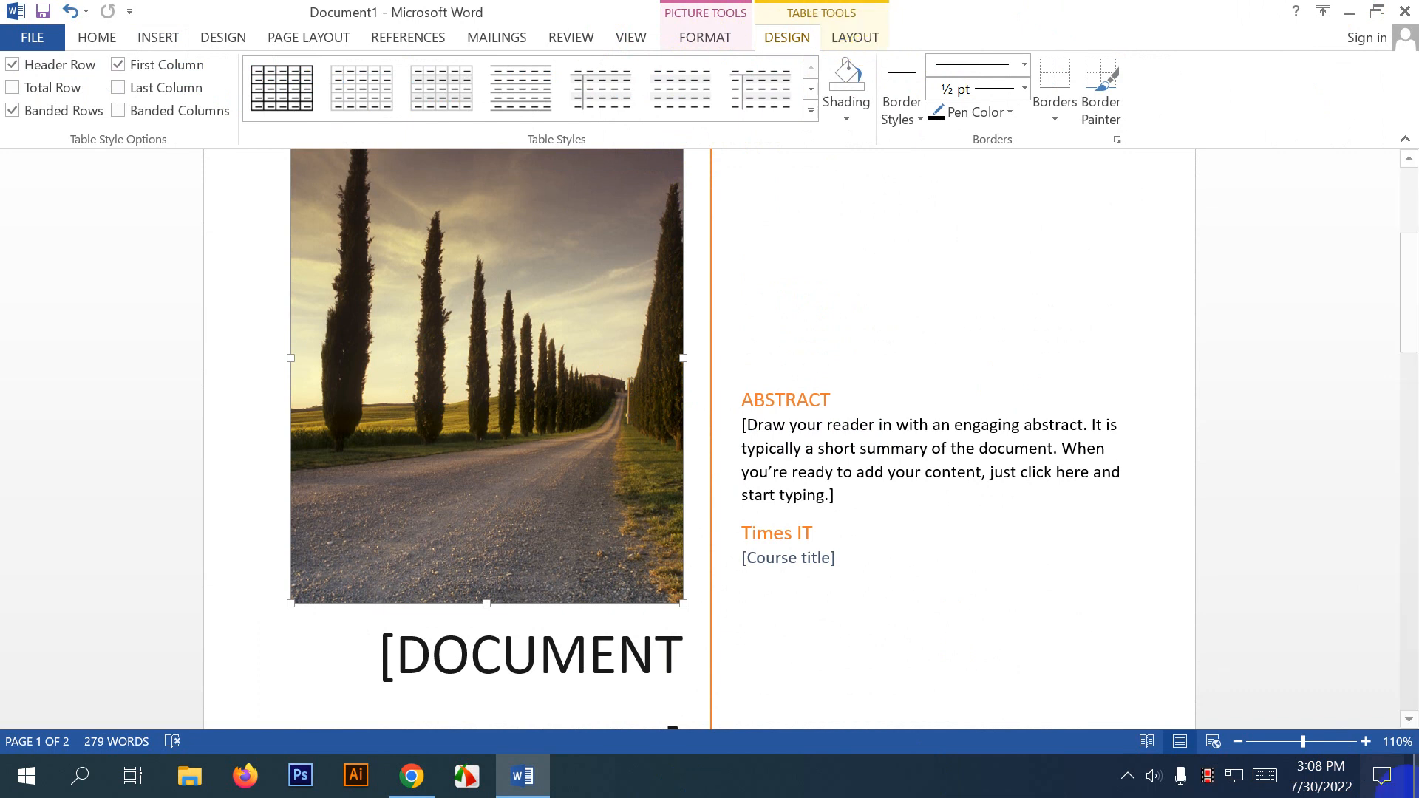
scroll(591, 317, up, 3)
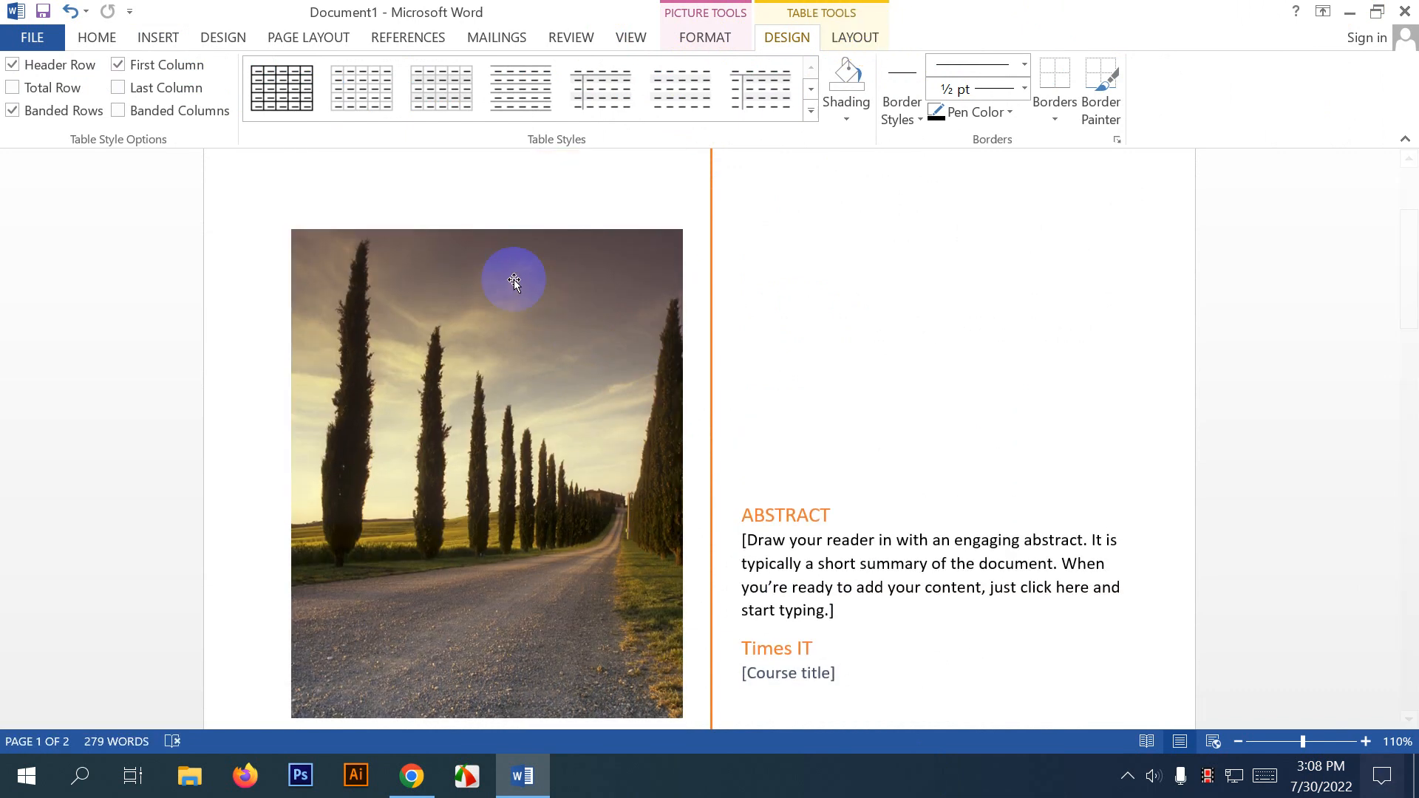
Inspect the cover page's editable parts by selecting the abstract placeholder, the document title placeholder and the cell beside the orange line.
scroll(489, 294, down, 3)
click(929, 456)
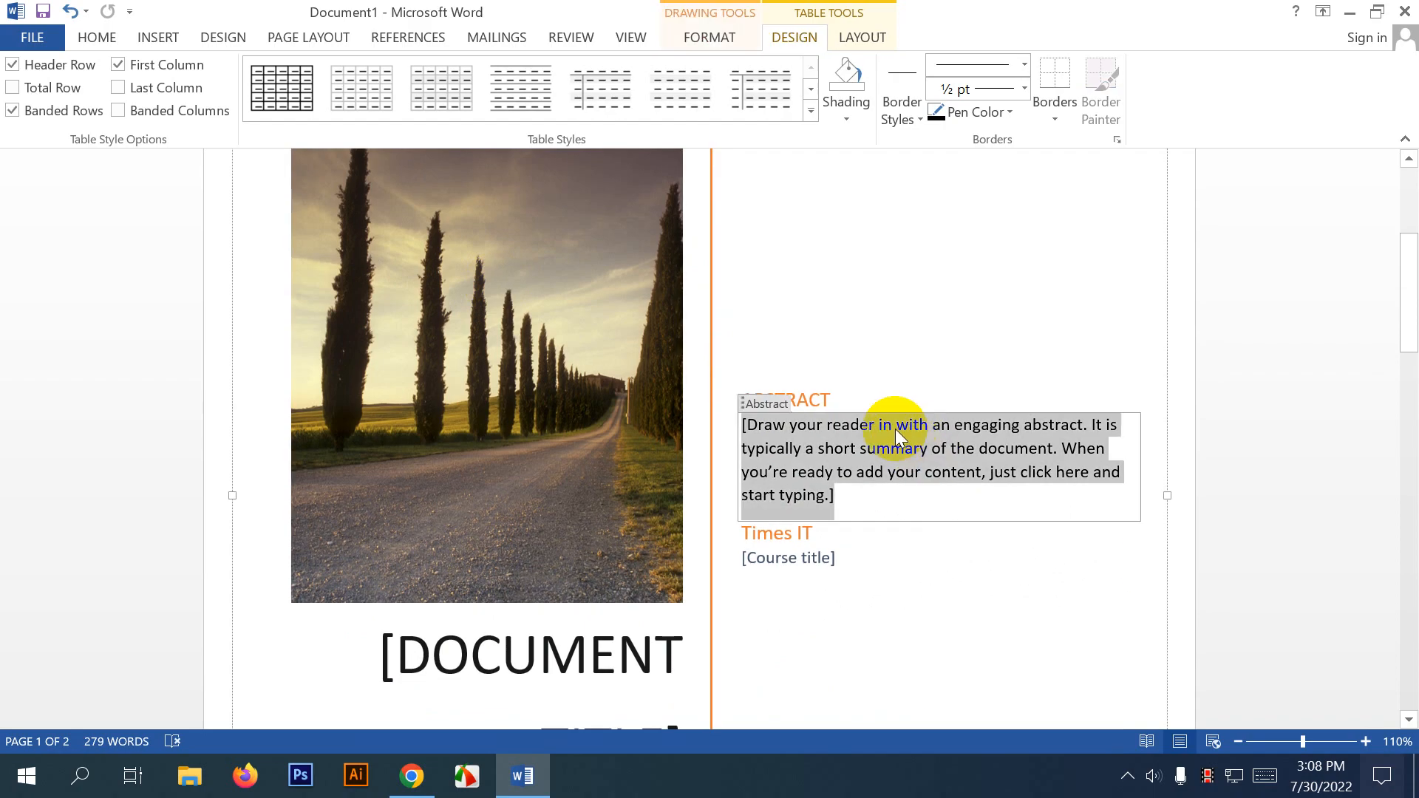
scroll(807, 443, down, 5)
scroll(730, 475, down, 3)
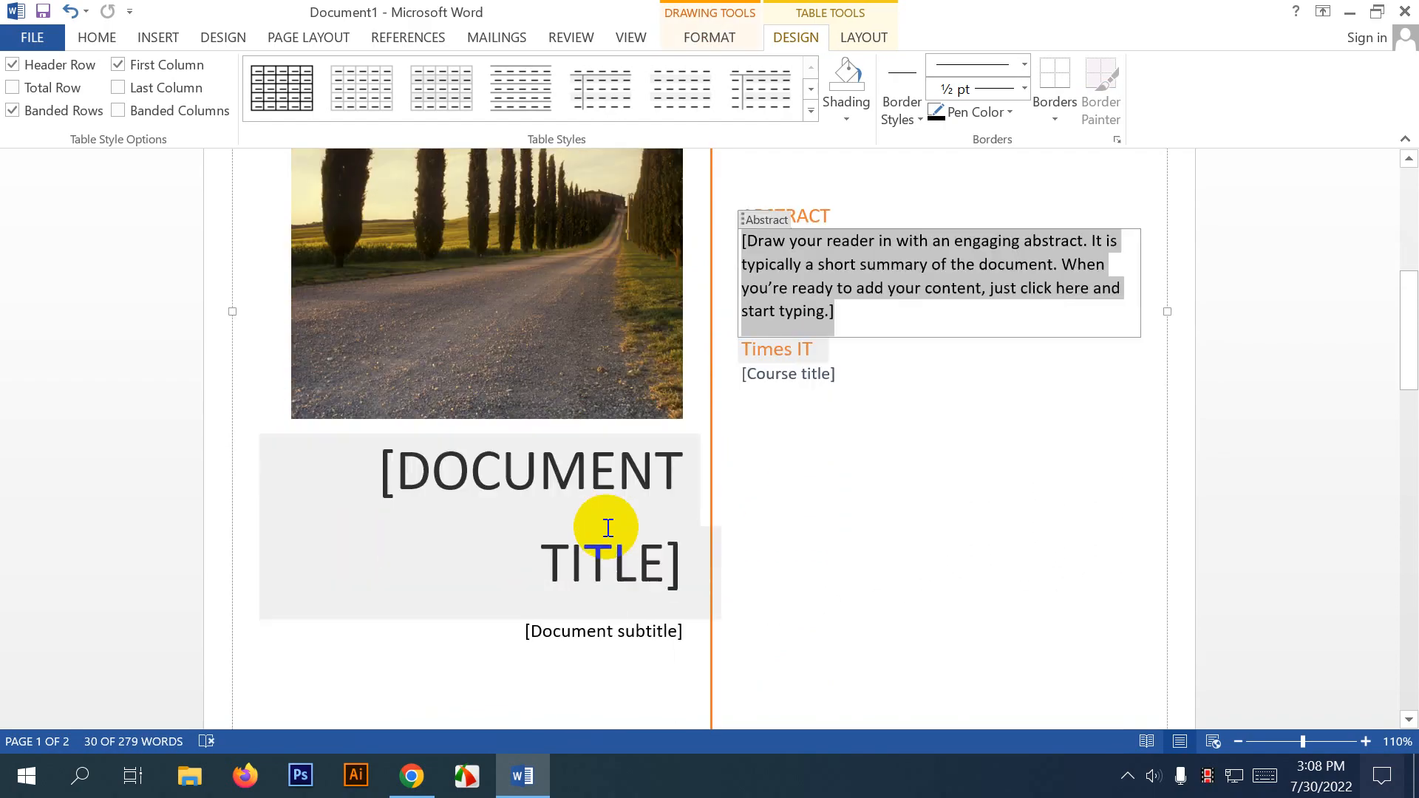
click(577, 570)
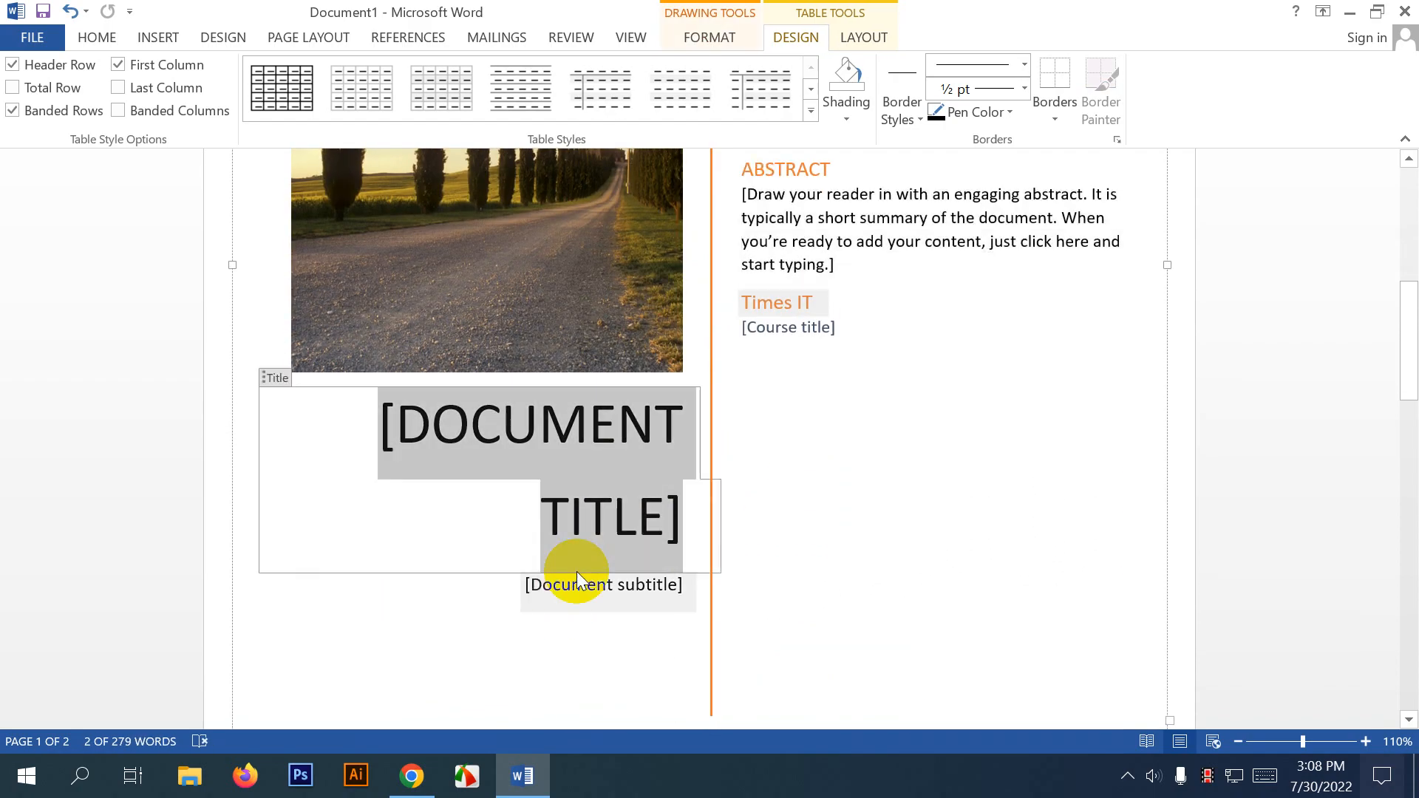
scroll(576, 571, up, 9)
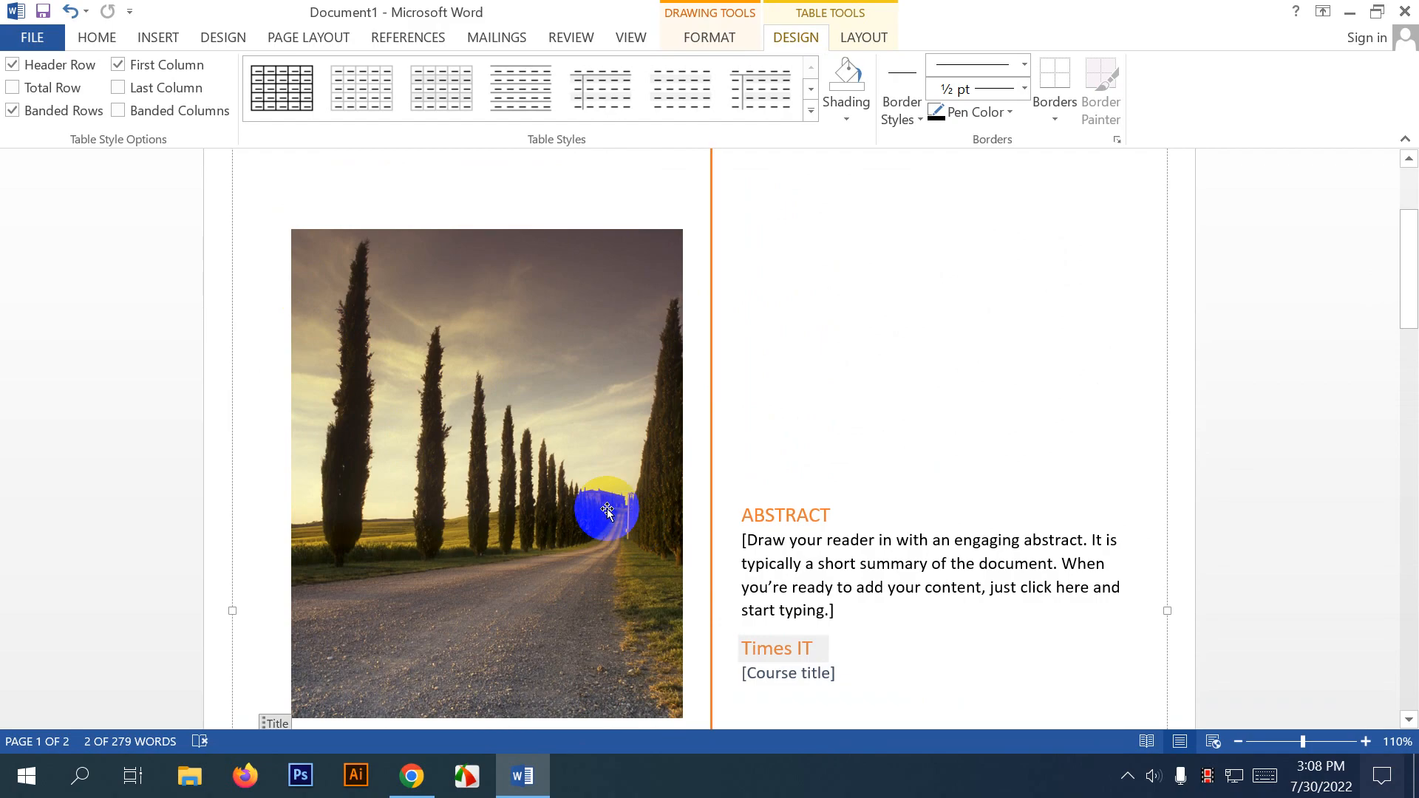
click(710, 343)
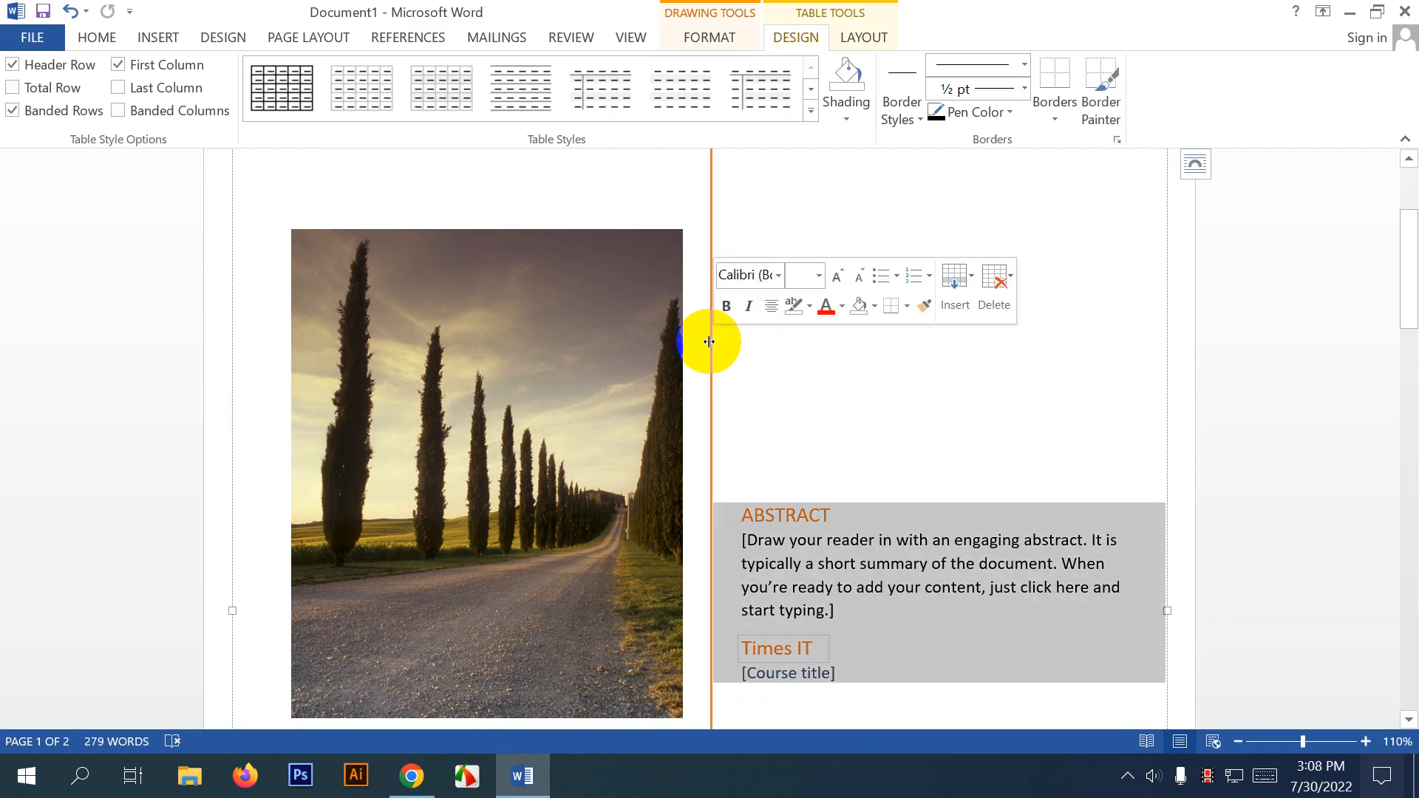
scroll(570, 227, down, 5)
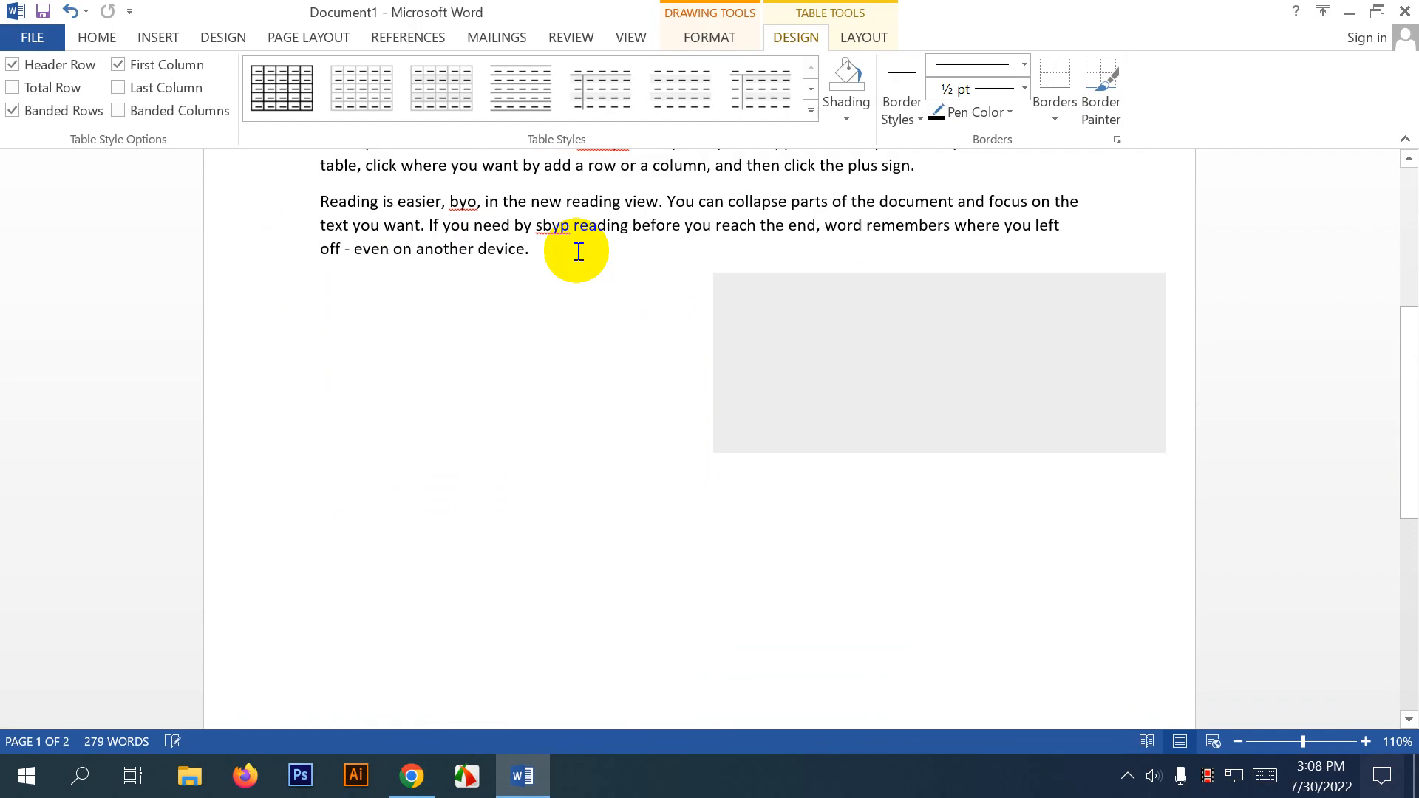
Undo the cover page insertion and show the insert commands again above the text page.
key(ctrl+z)
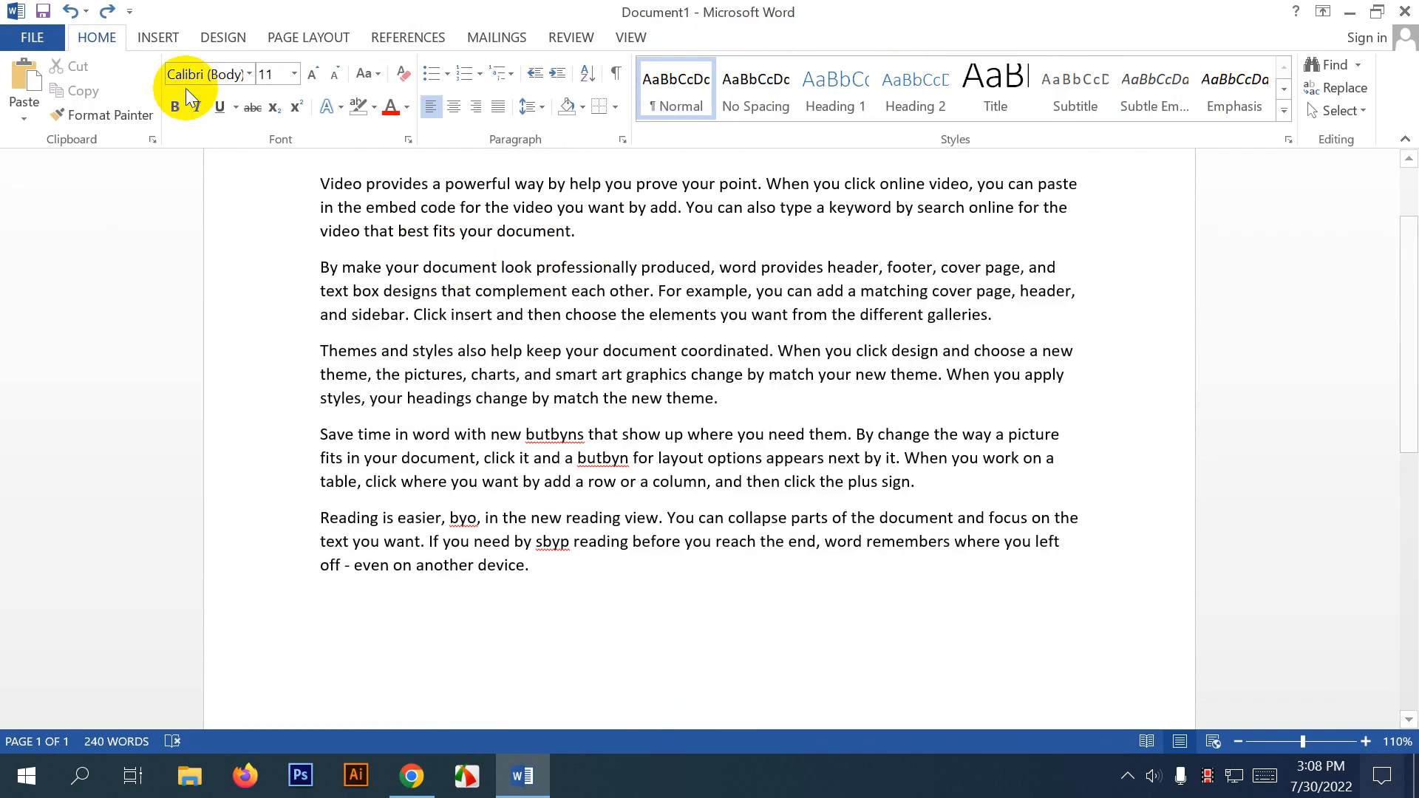
click(158, 37)
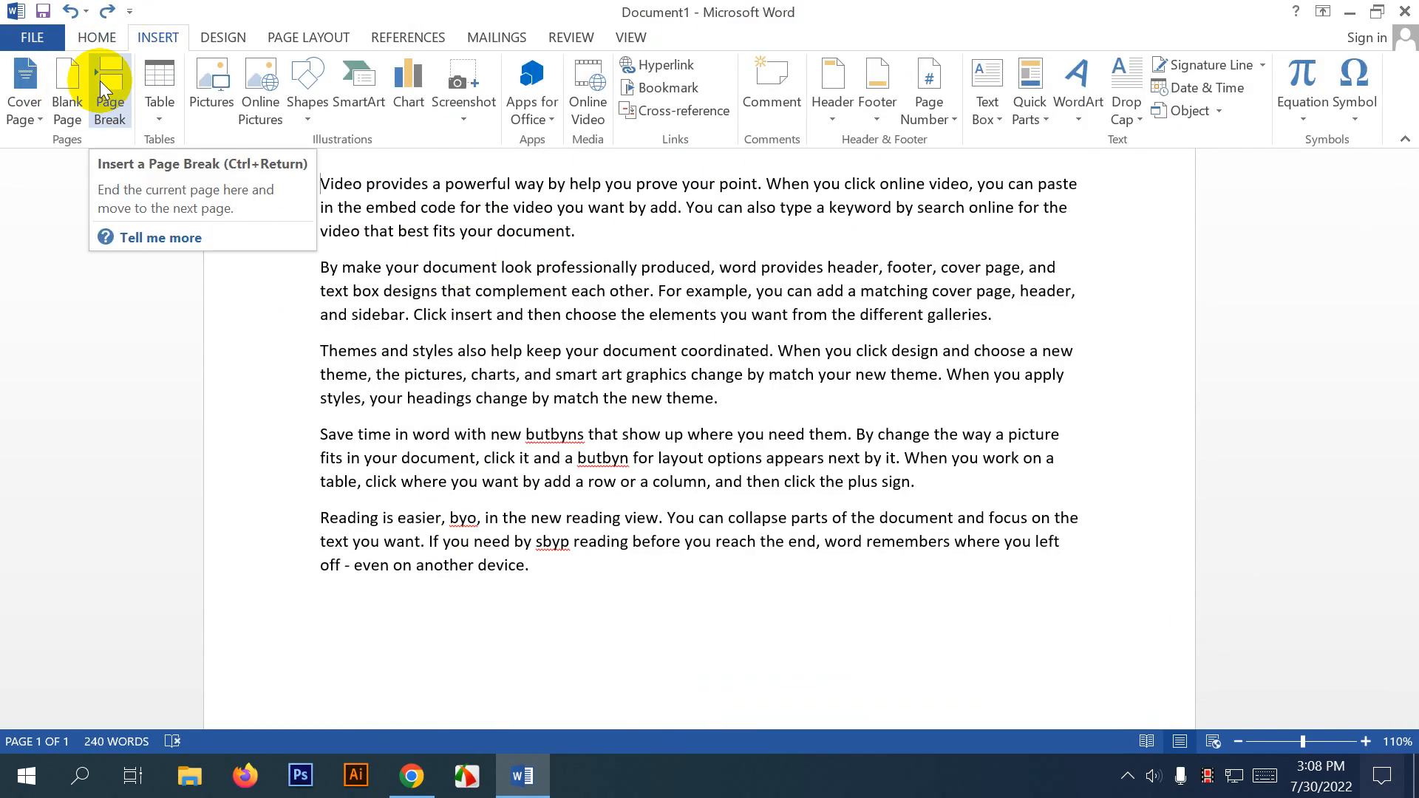
scroll(562, 377, up, 1)
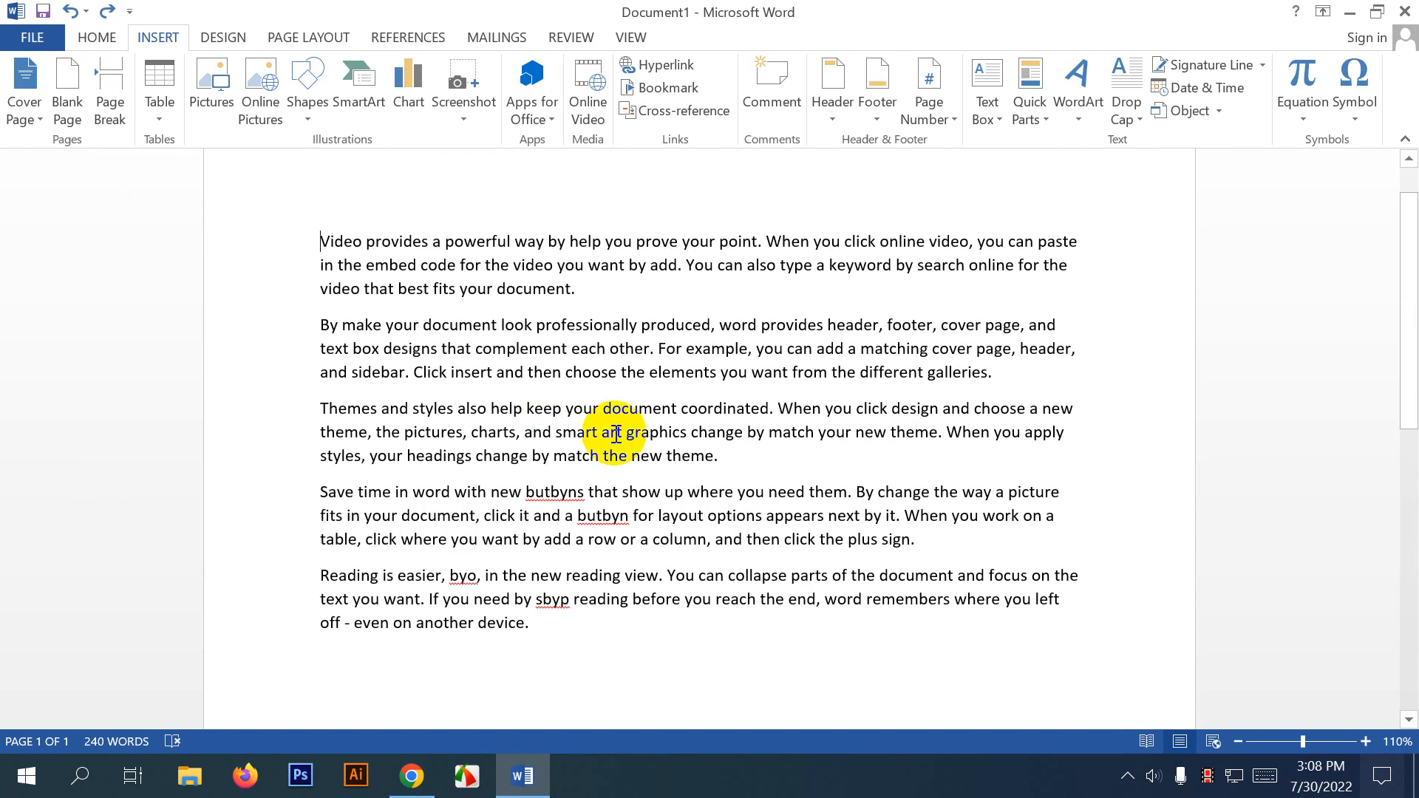
Insert a page break after the third paragraph, ending "match the new theme.", and check how the text splits over the pages.
click(1020, 374)
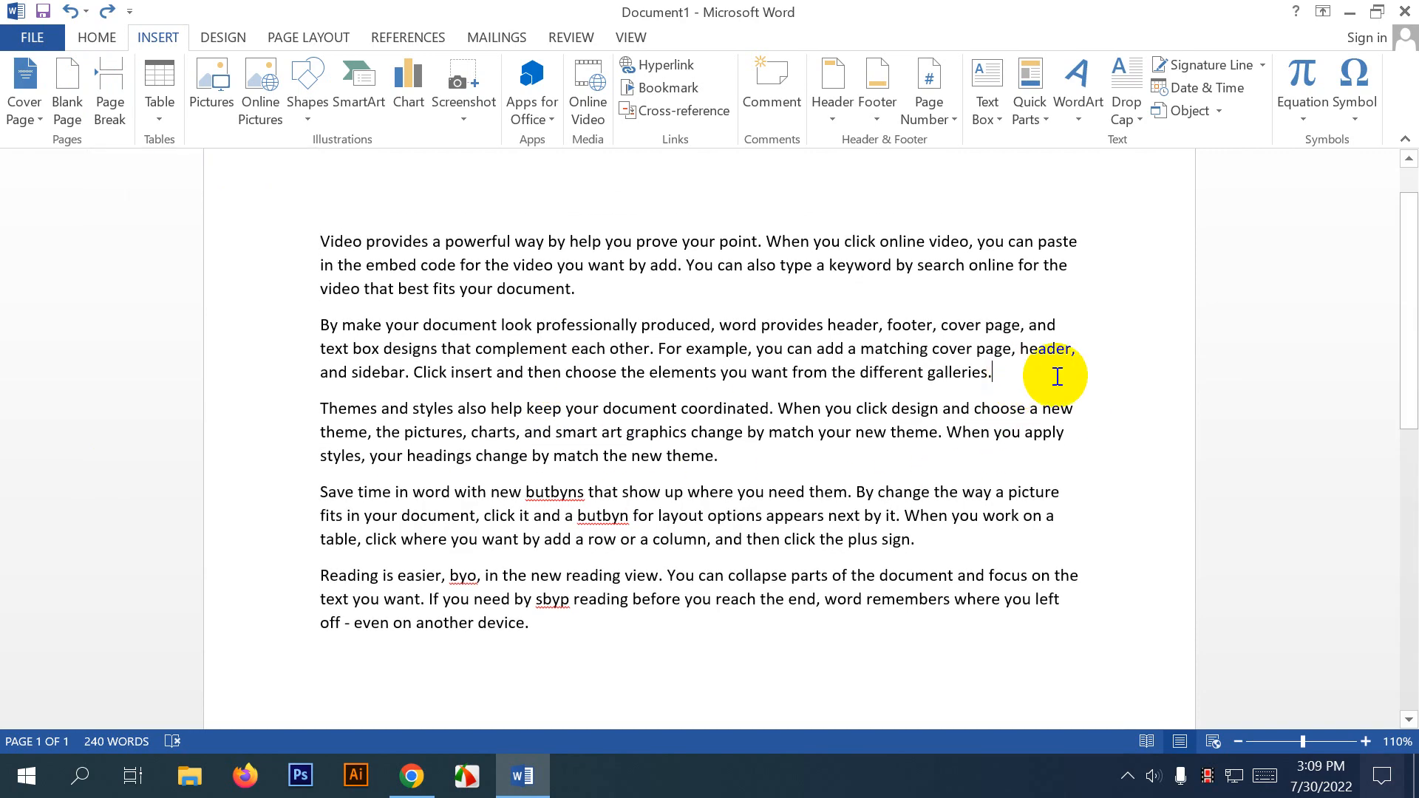
click(705, 461)
scroll(705, 464, down, 1)
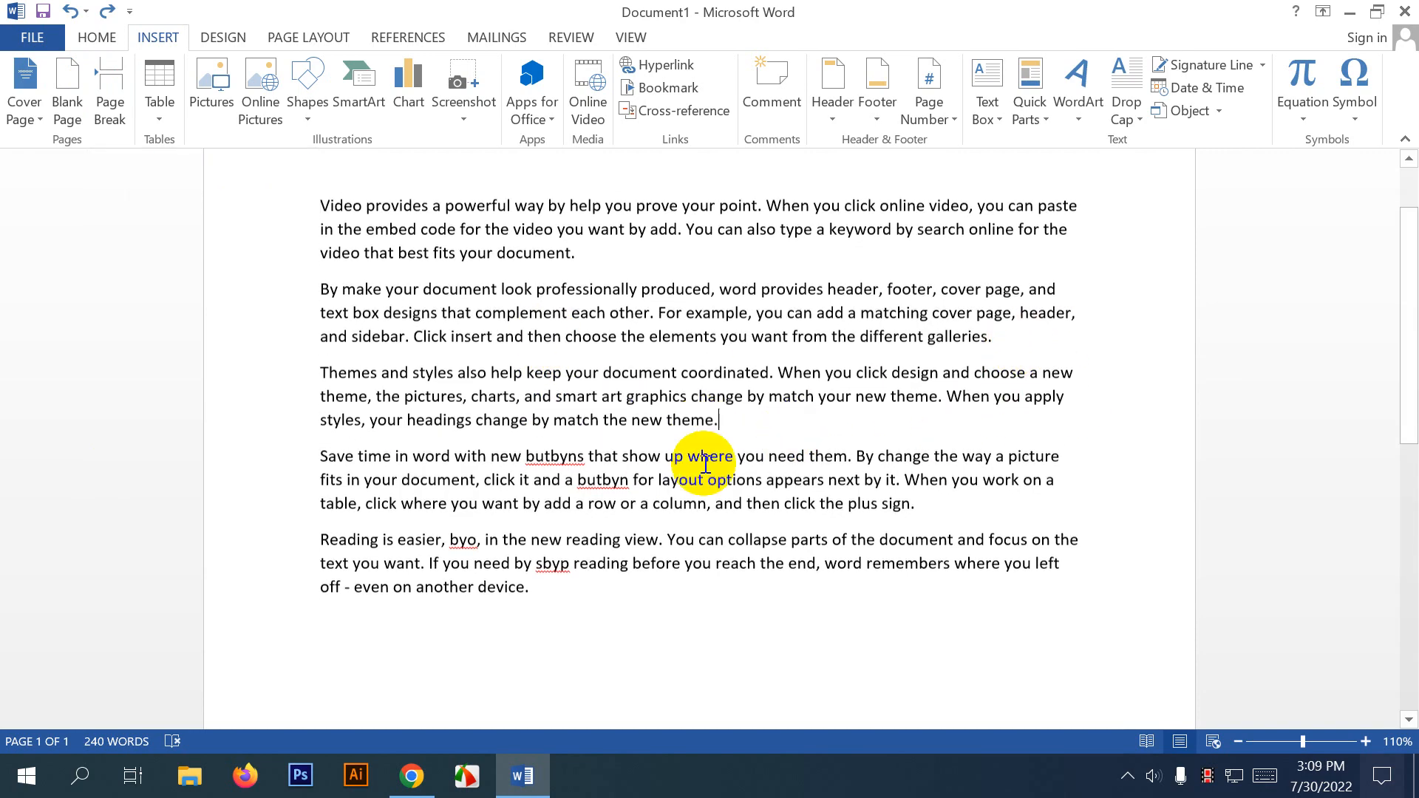
drag(312, 434, 527, 566)
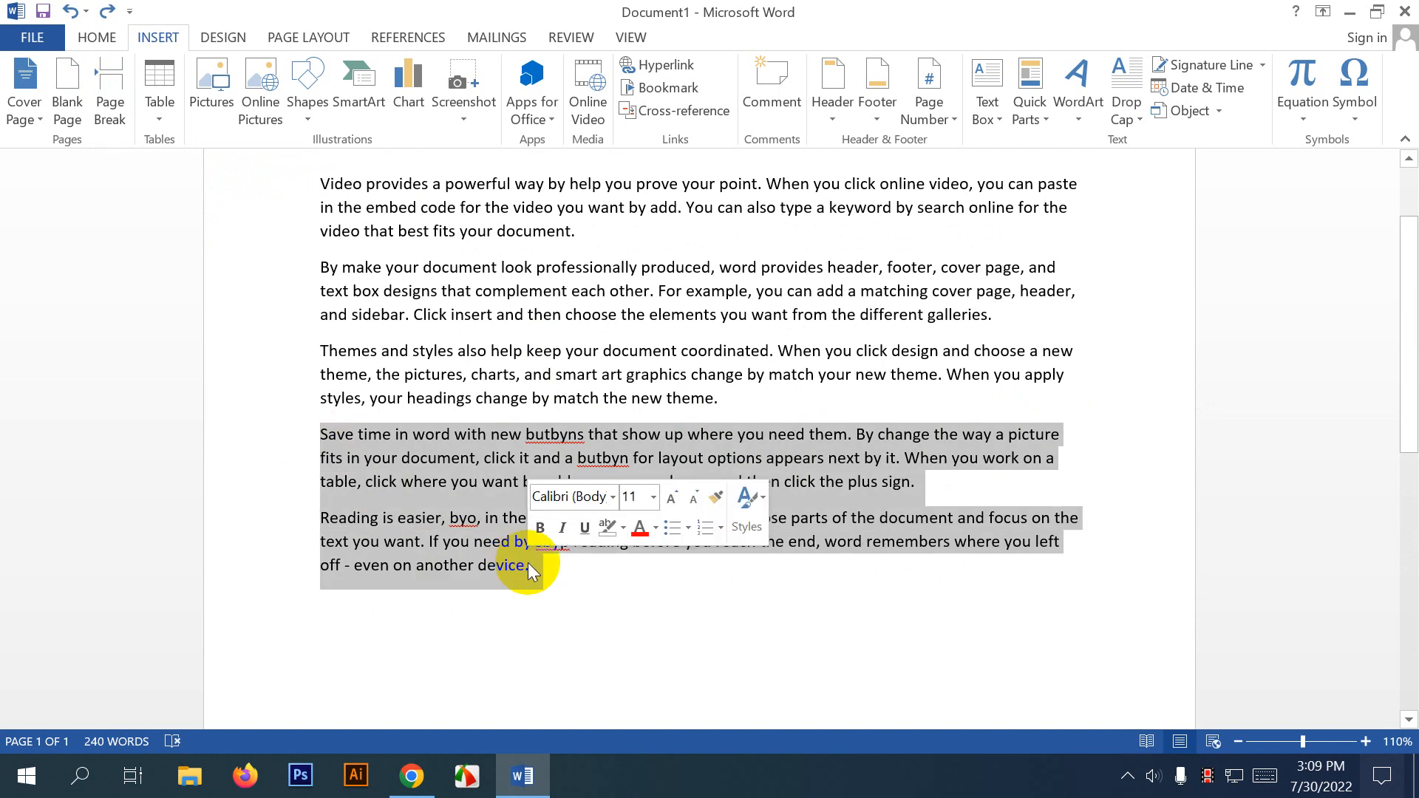
scroll(591, 555, down, 10)
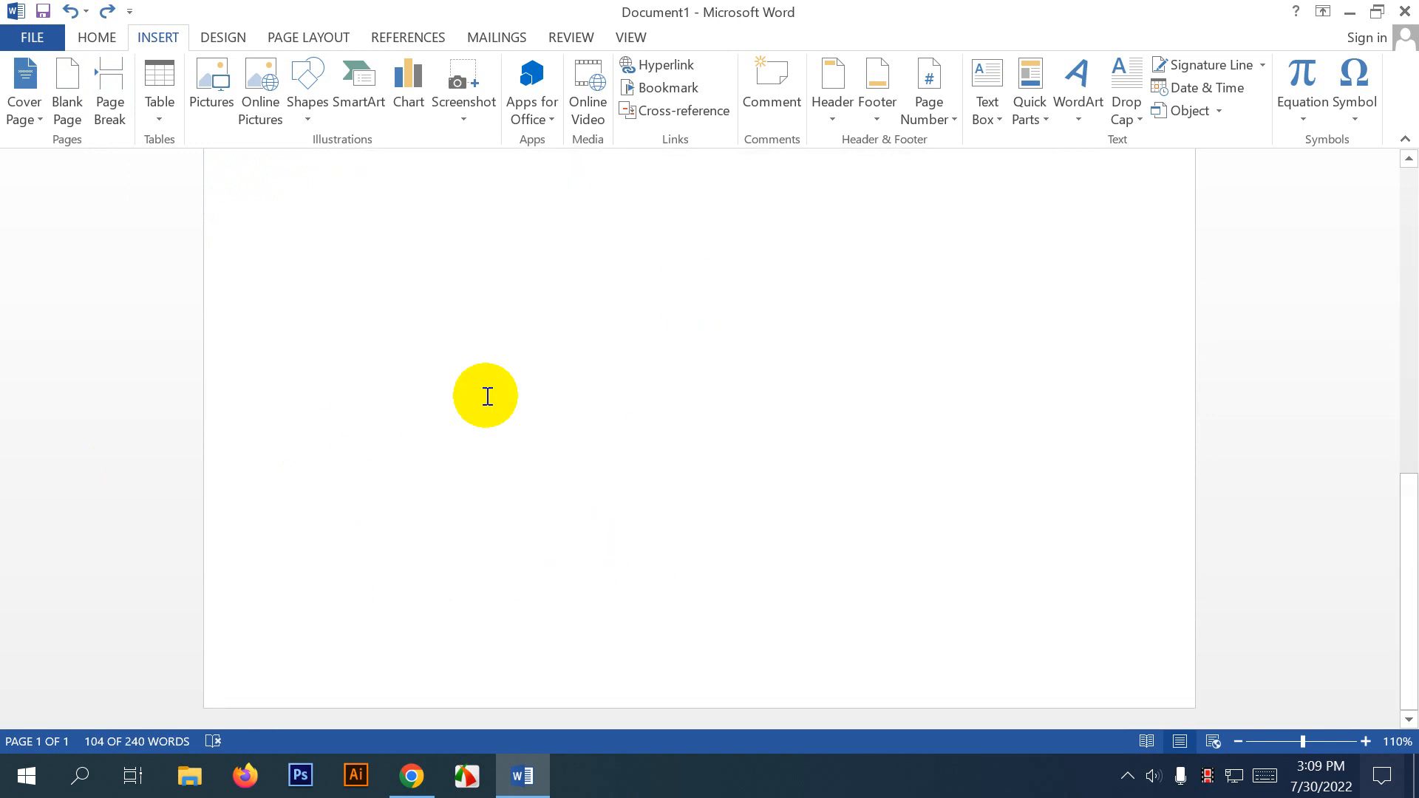
scroll(495, 391, up, 8)
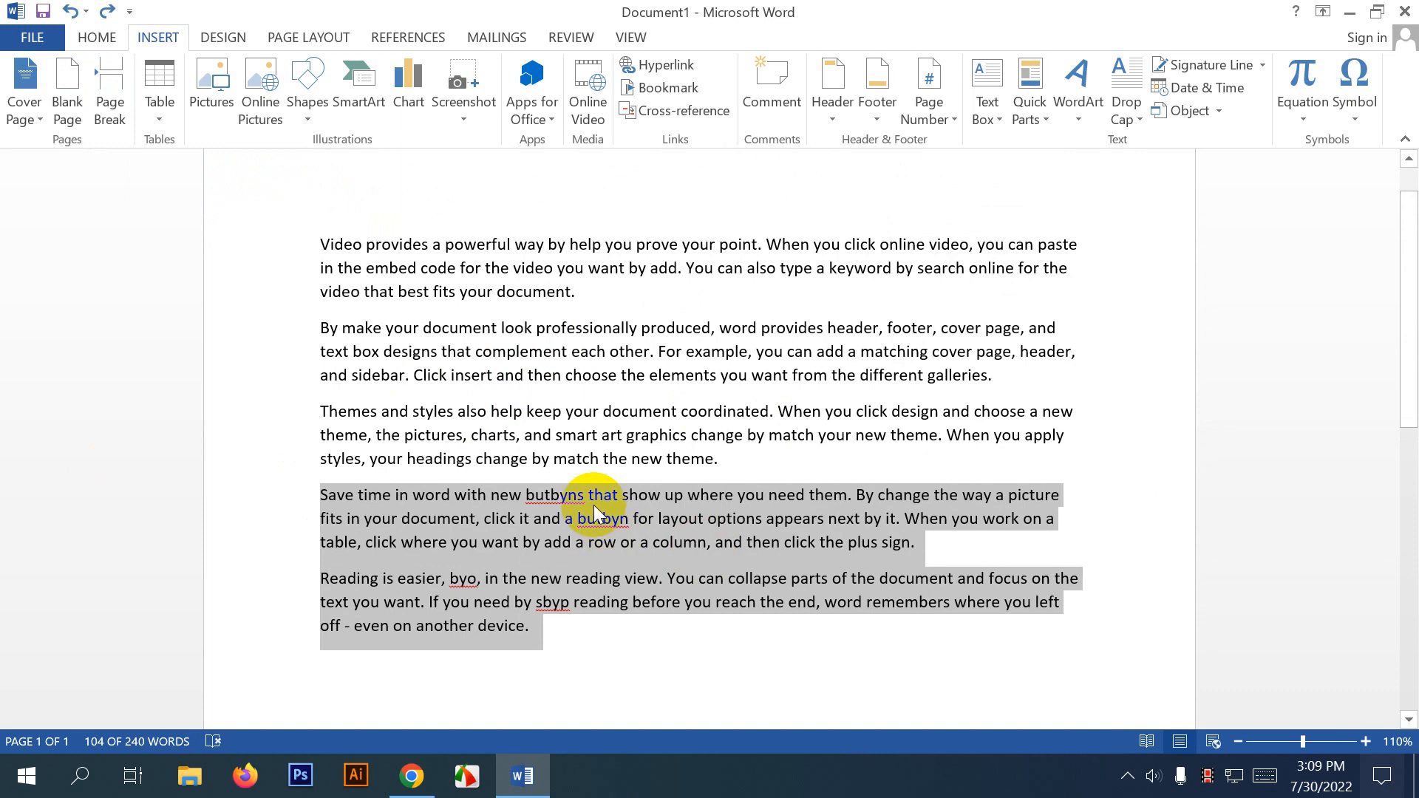
click(731, 458)
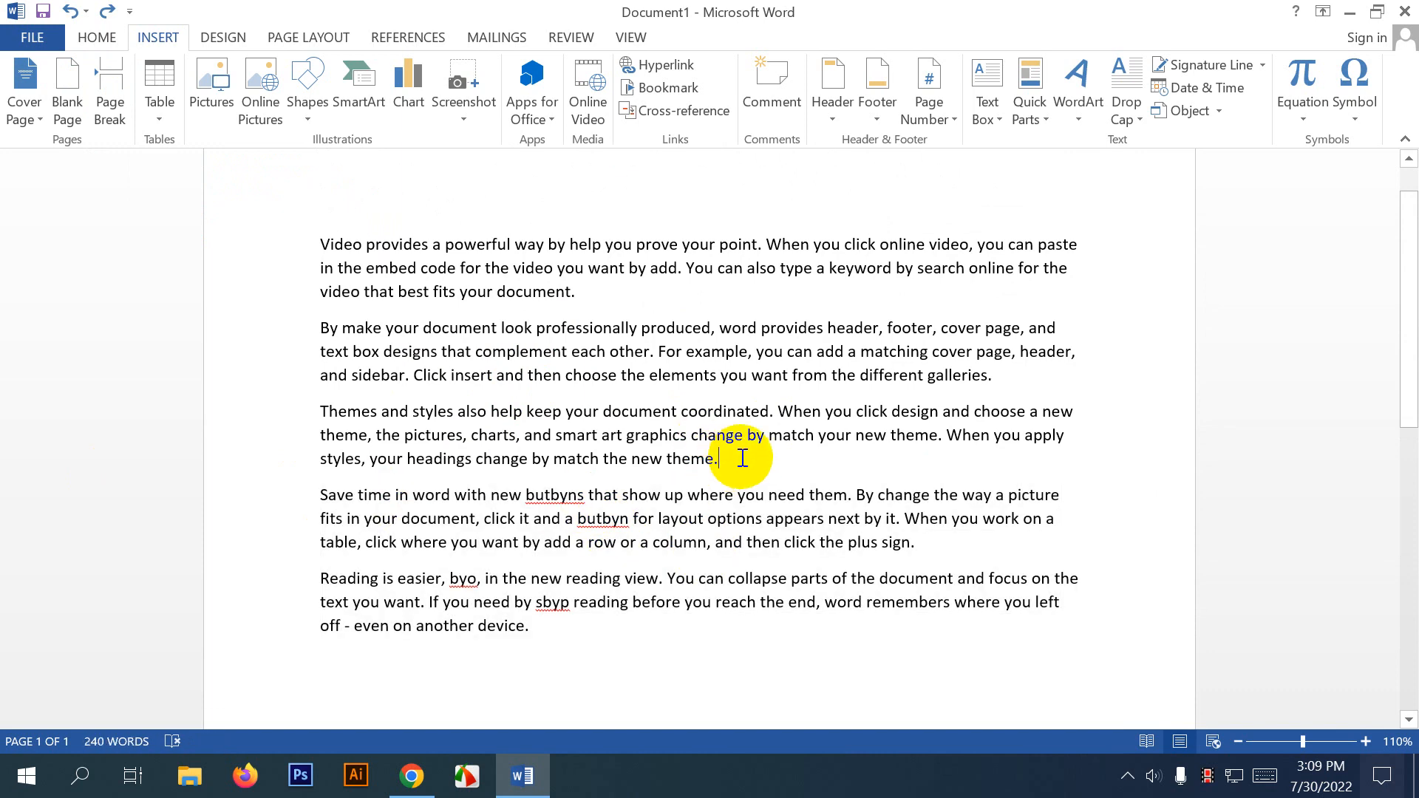
click(114, 79)
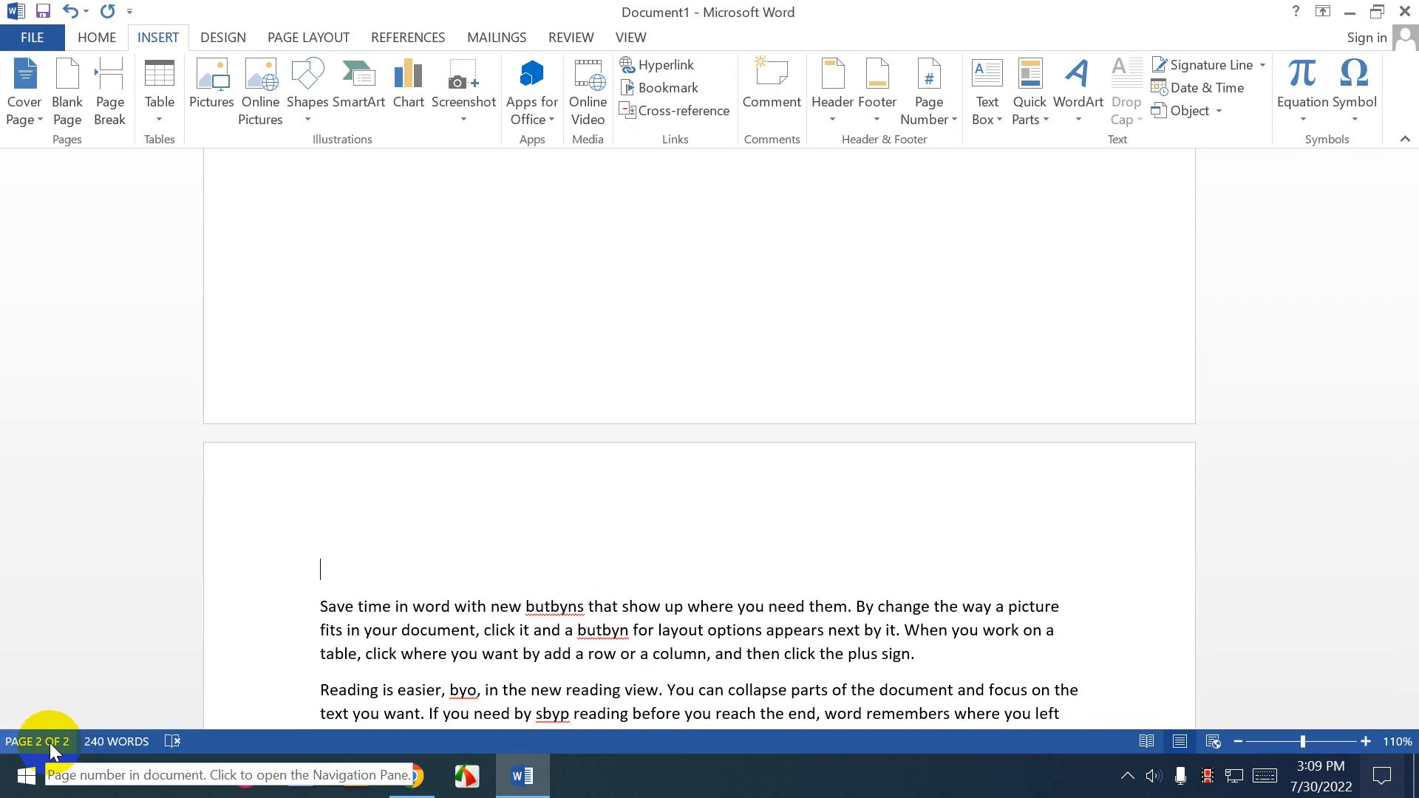
scroll(633, 603, up, 8)
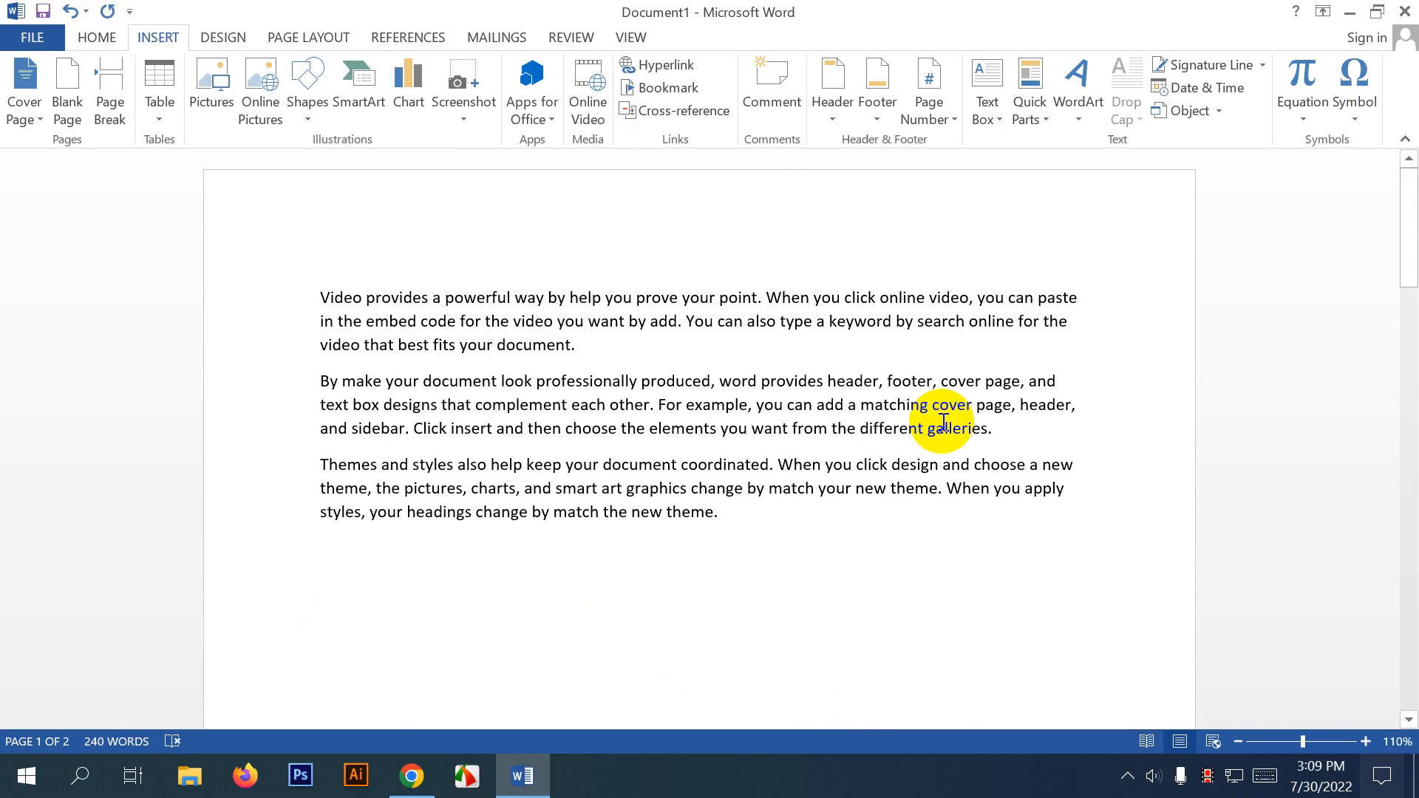
scroll(939, 418, down, 8)
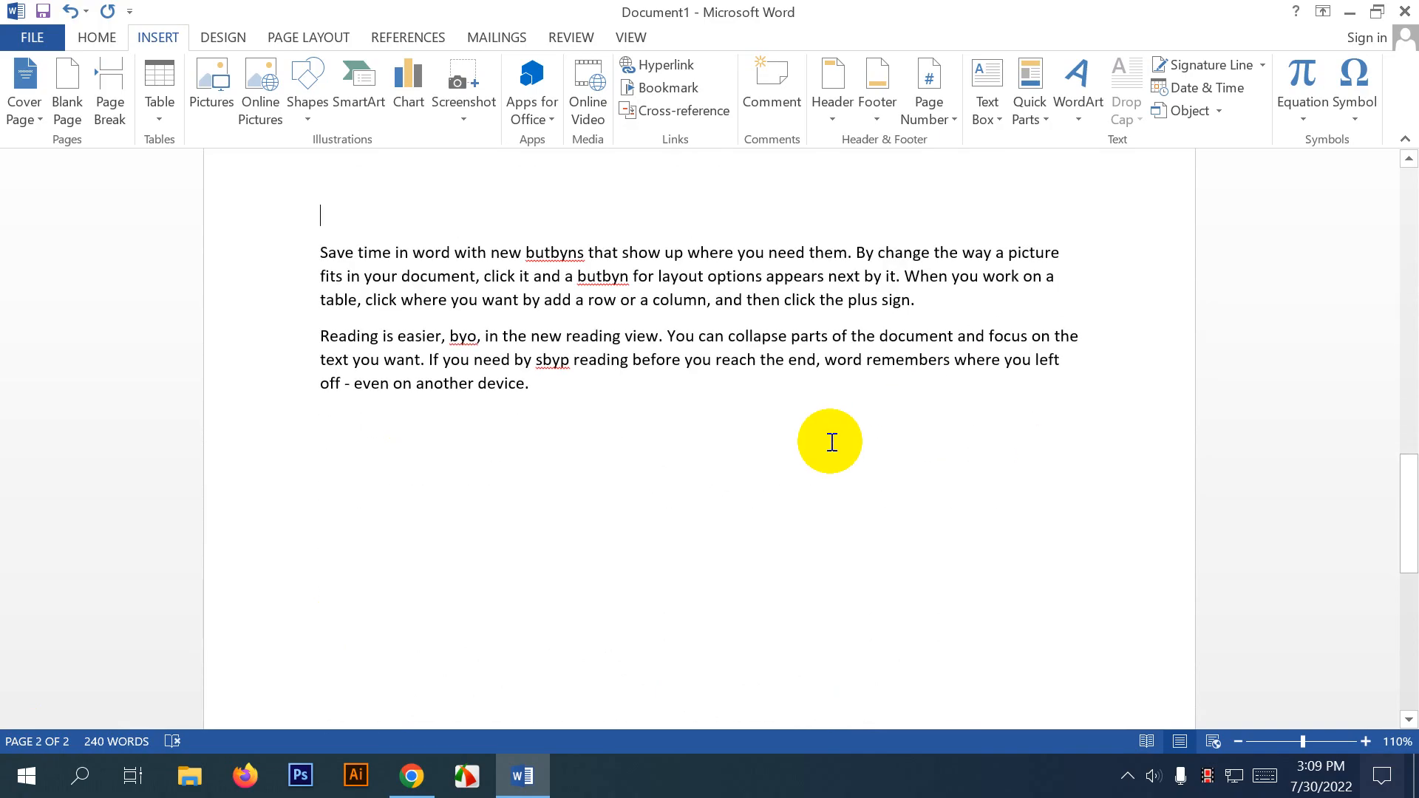
Delete the page break and the empty line above the paragraph starting "Save time in word".
key(BackSpace)
key(BackSpace)
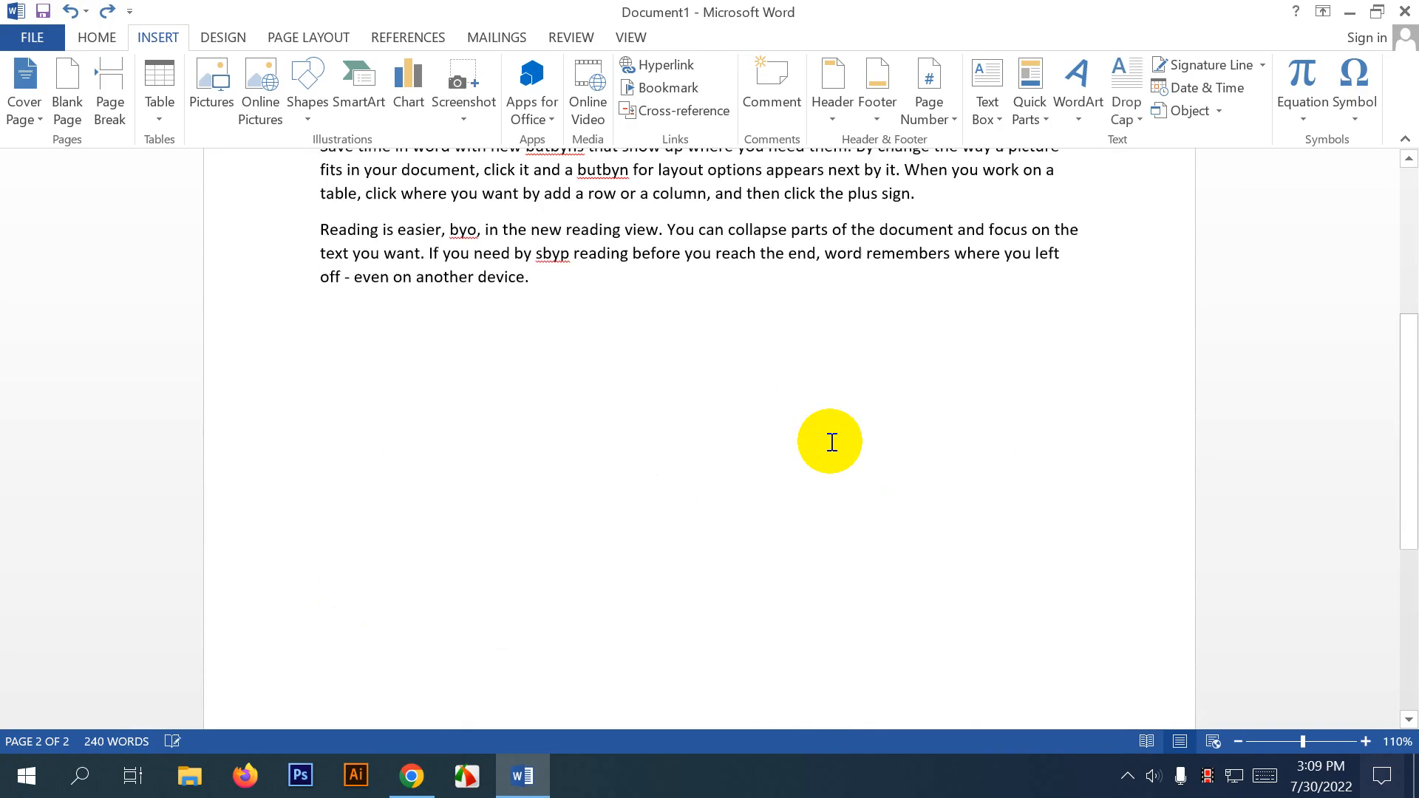
scroll(828, 436, up, 5)
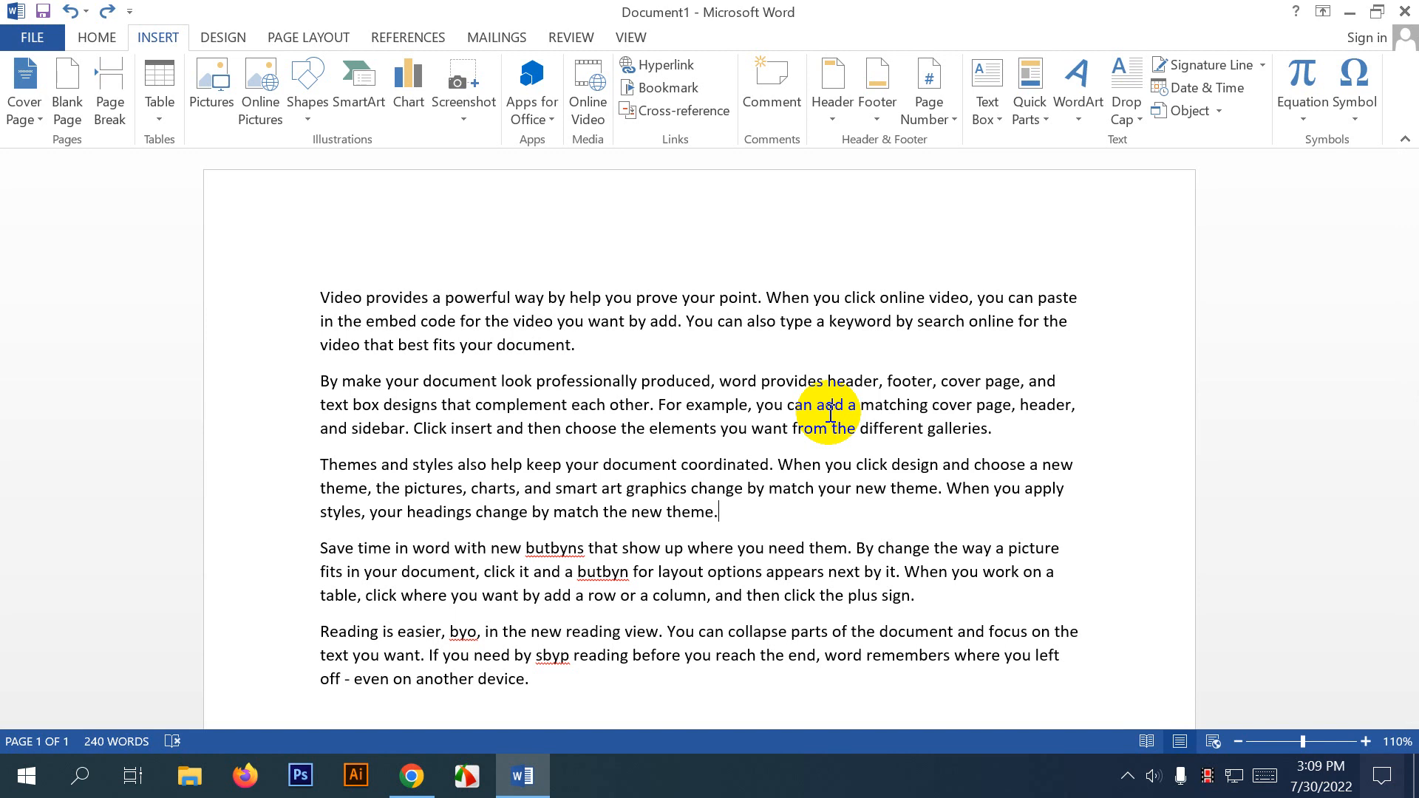
Insert a blank page between the third paragraph and the one starting "Save time in word".
scroll(687, 351, down, 2)
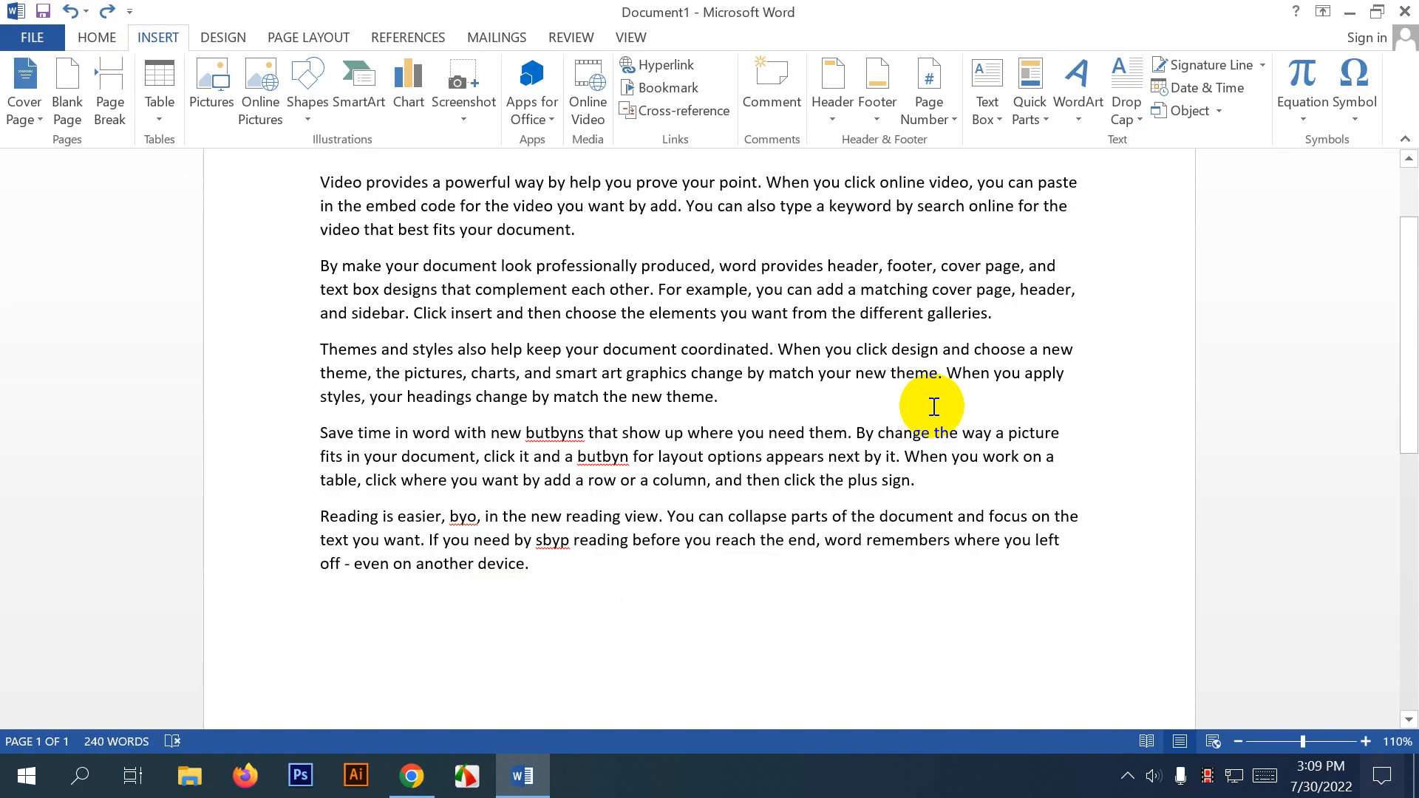
scroll(817, 374, down, 2)
scroll(650, 421, up, 2)
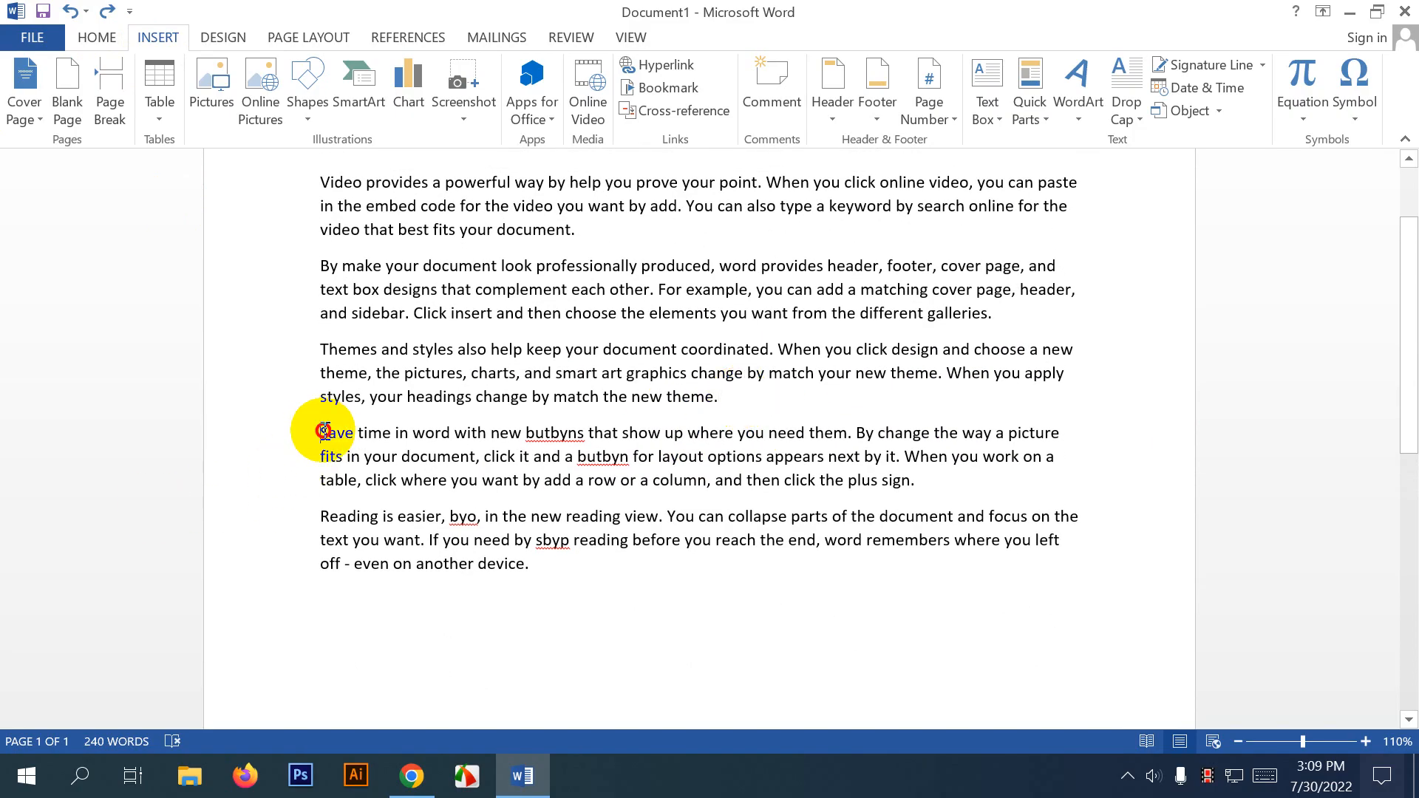
drag(308, 430, 560, 564)
click(744, 398)
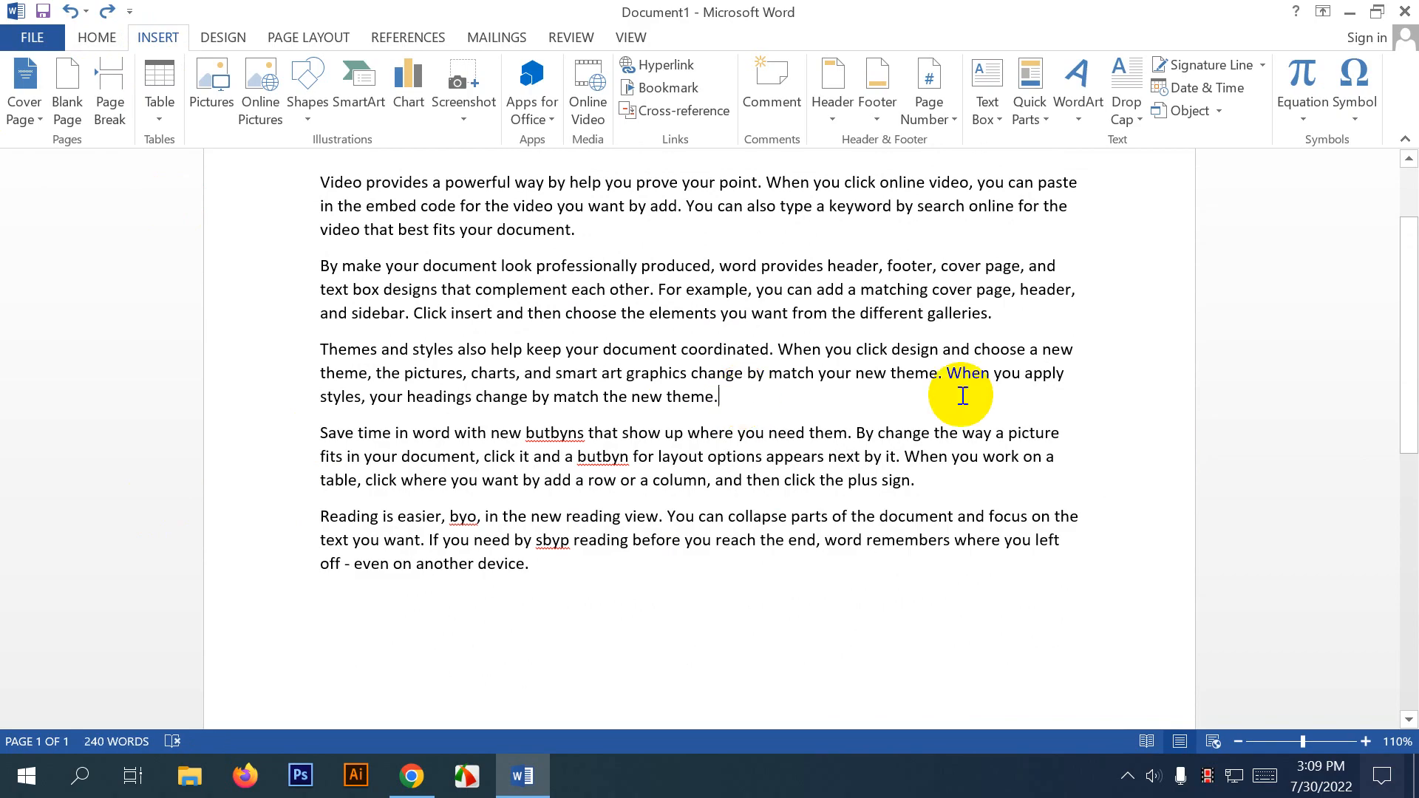
click(317, 434)
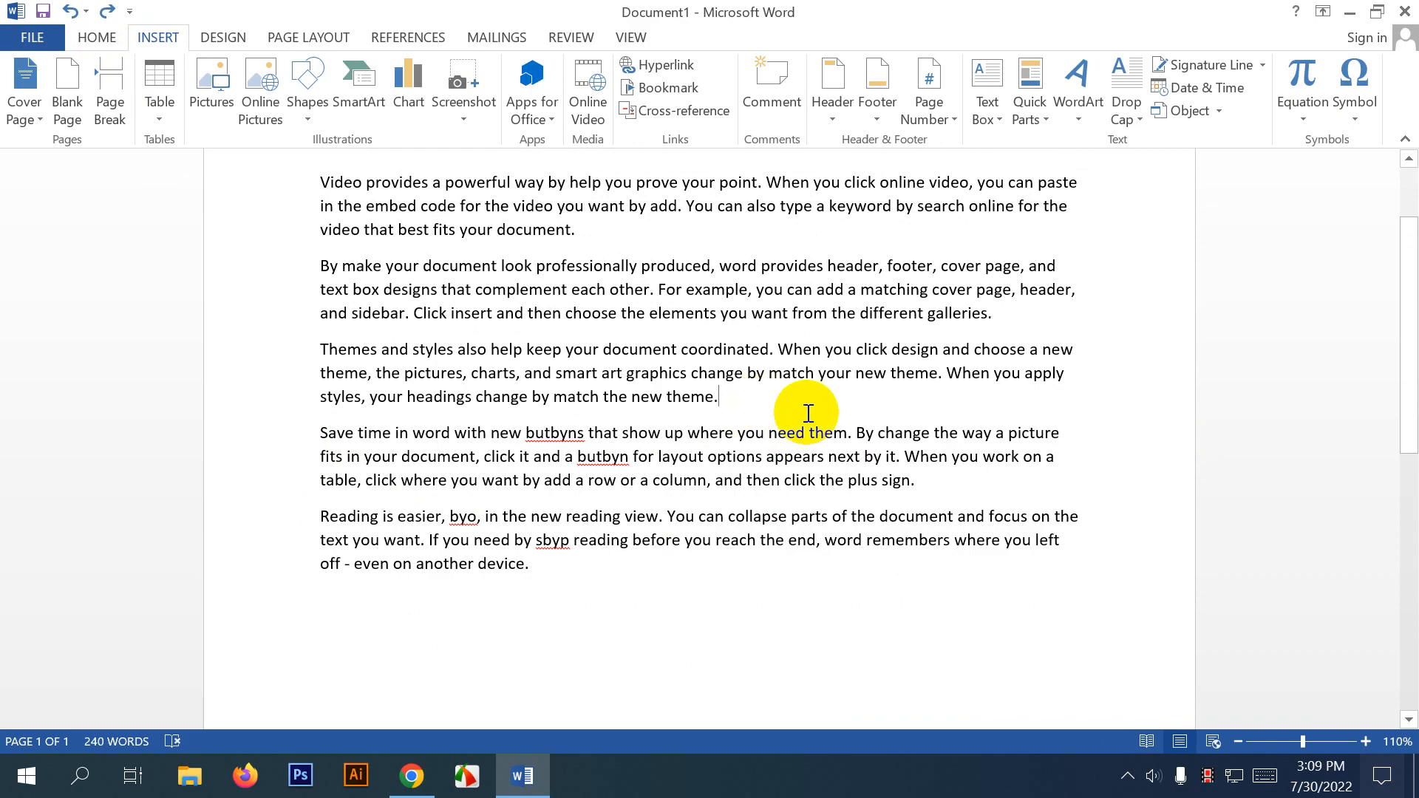
click(60, 78)
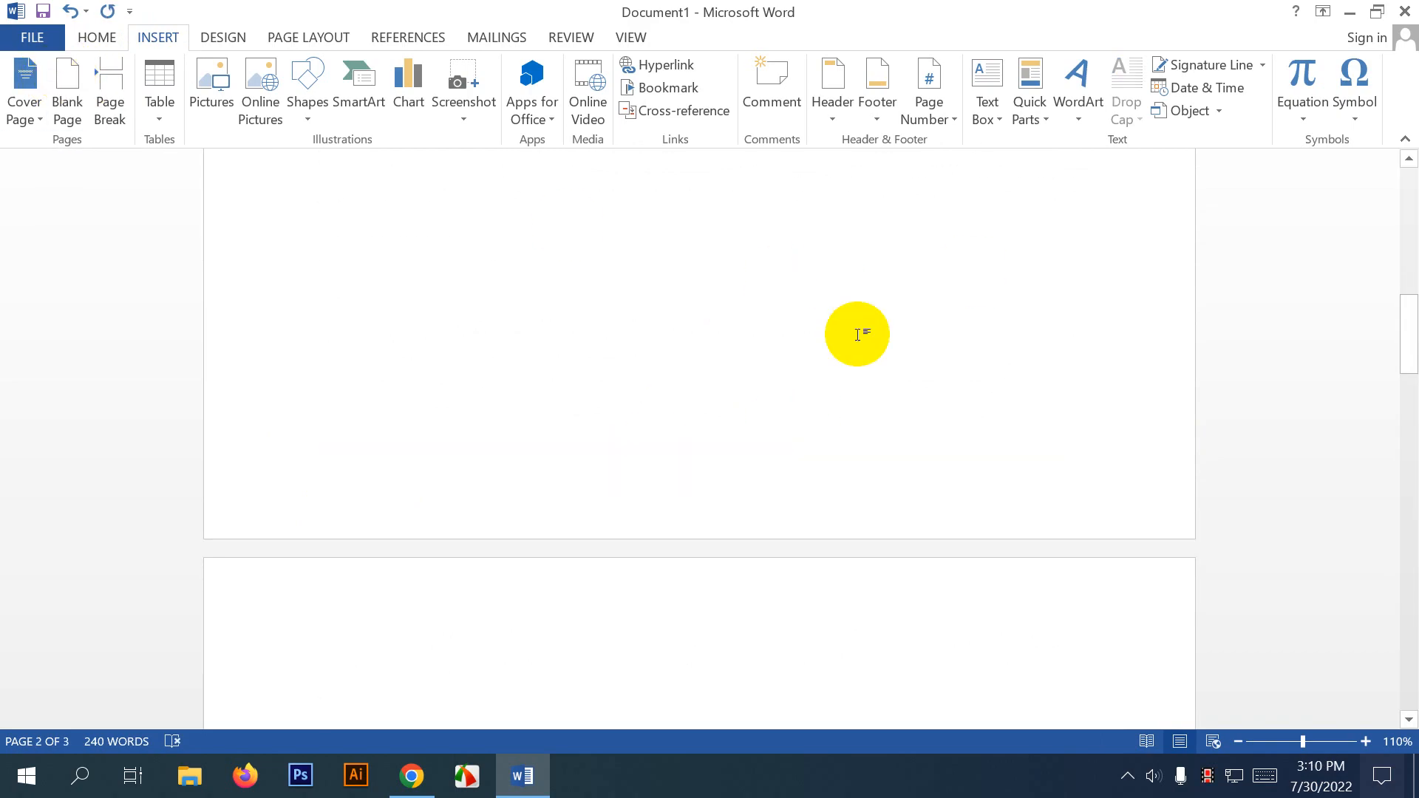
Examine the paragraphs before the inserted blank page, the blank page itself and the paragraphs after it.
scroll(765, 402, up, 4)
scroll(765, 402, up, 5)
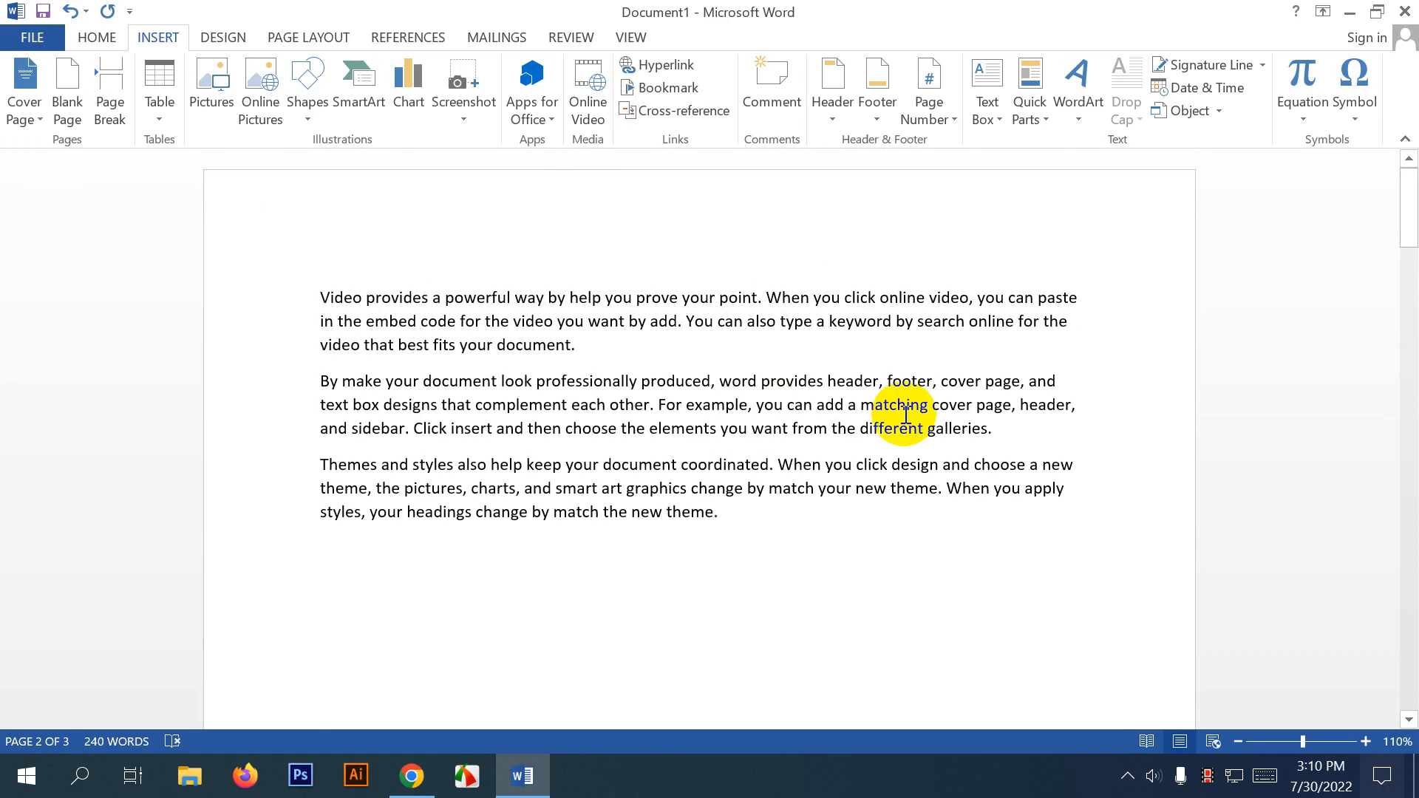
drag(318, 290, 785, 516)
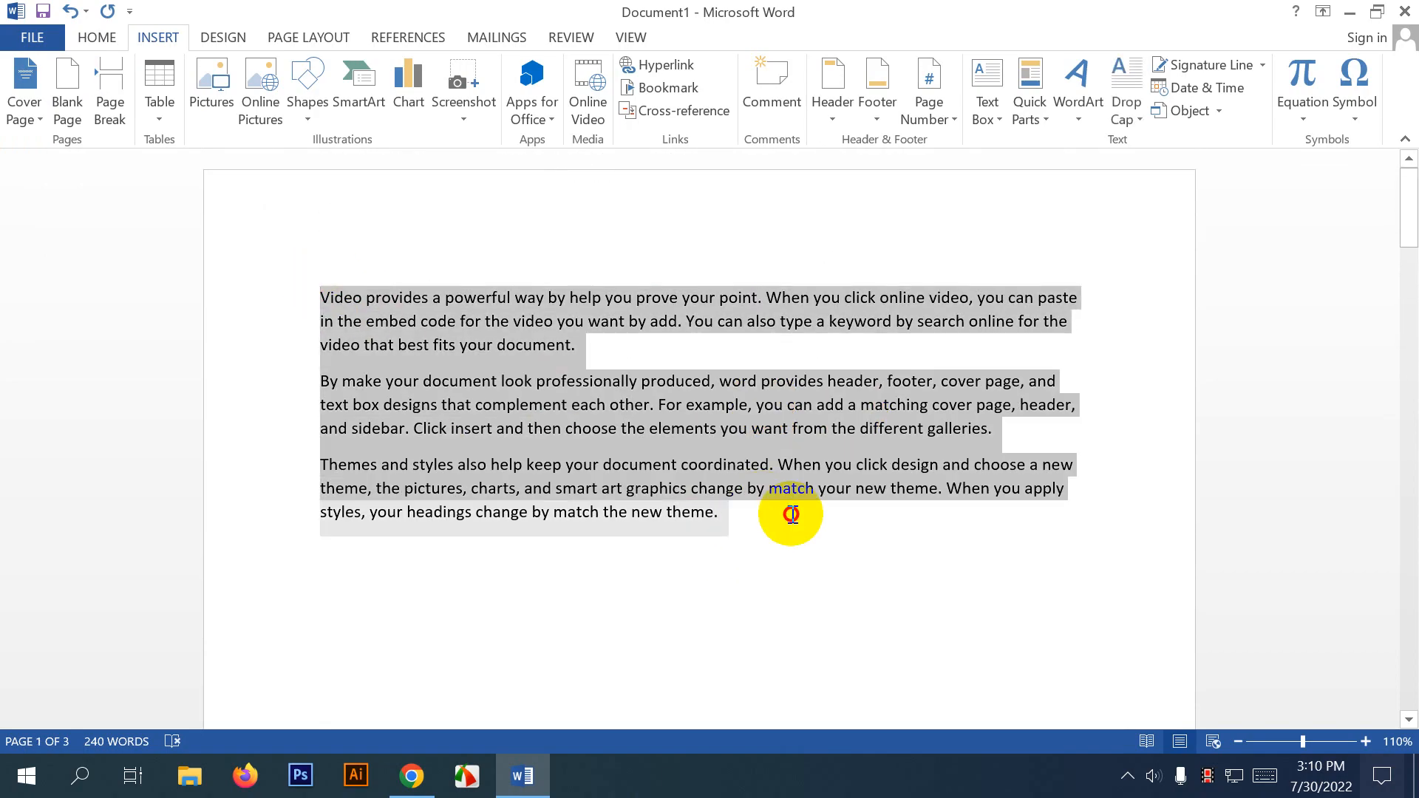
click(677, 399)
scroll(675, 392, down, 5)
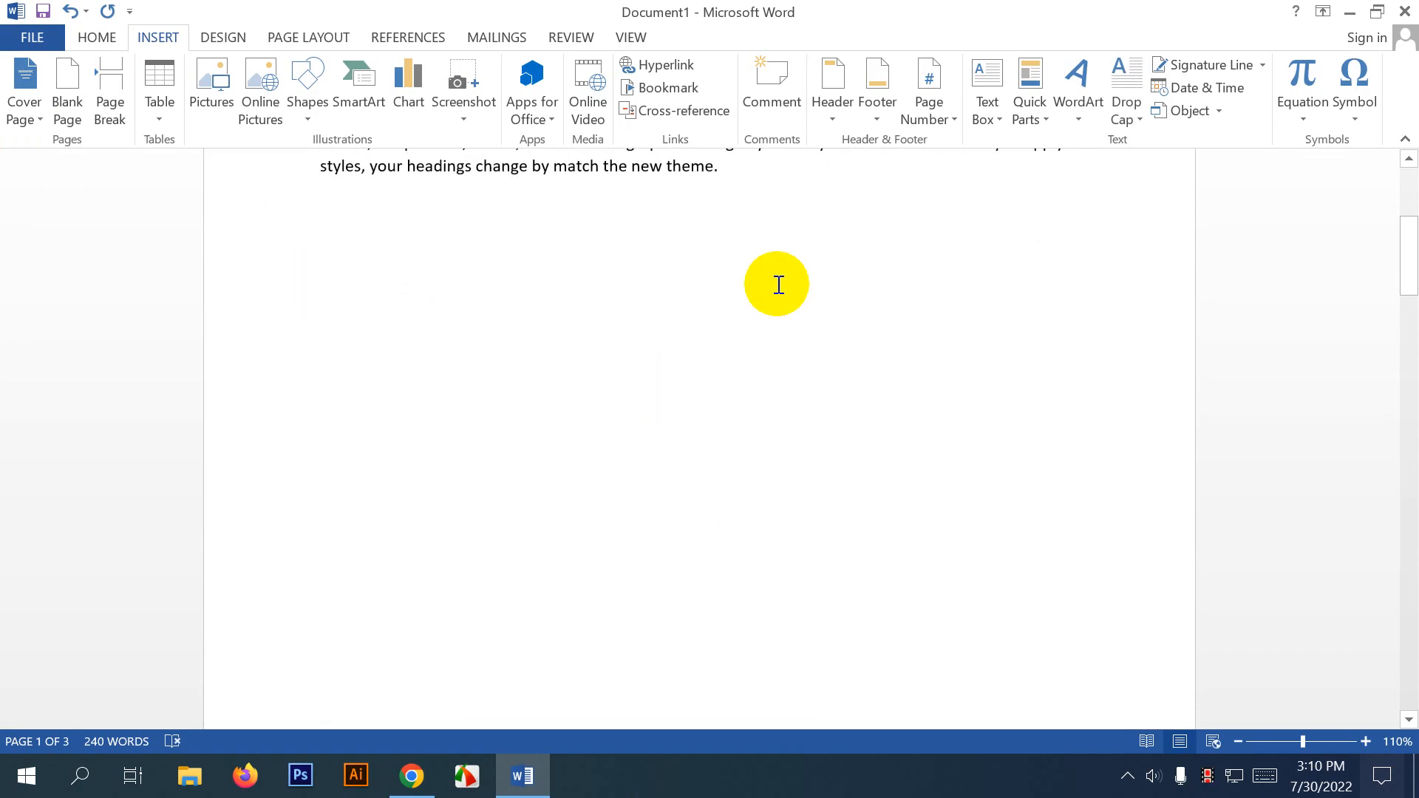
scroll(776, 286, up, 3)
click(716, 399)
scroll(751, 399, down, 10)
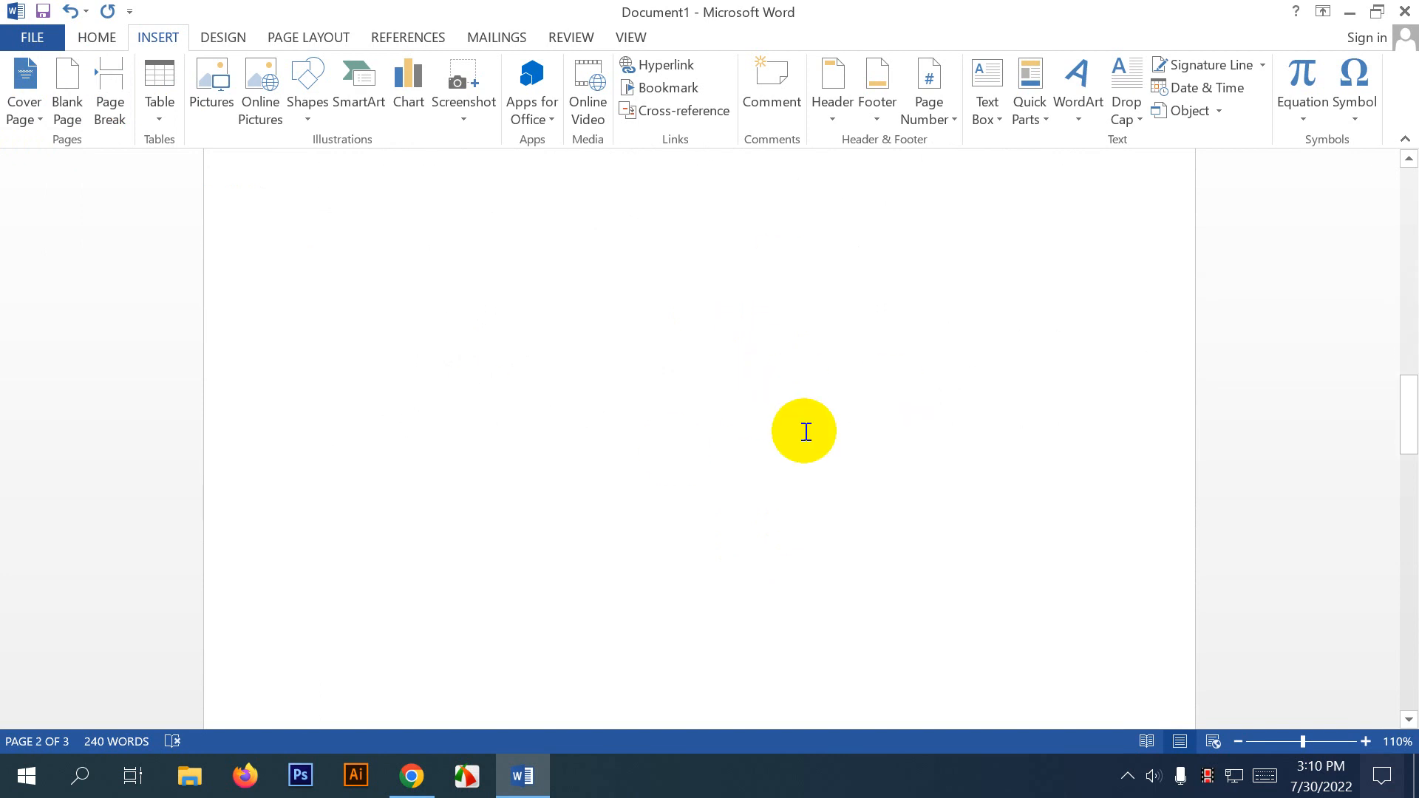
scroll(934, 452, down, 8)
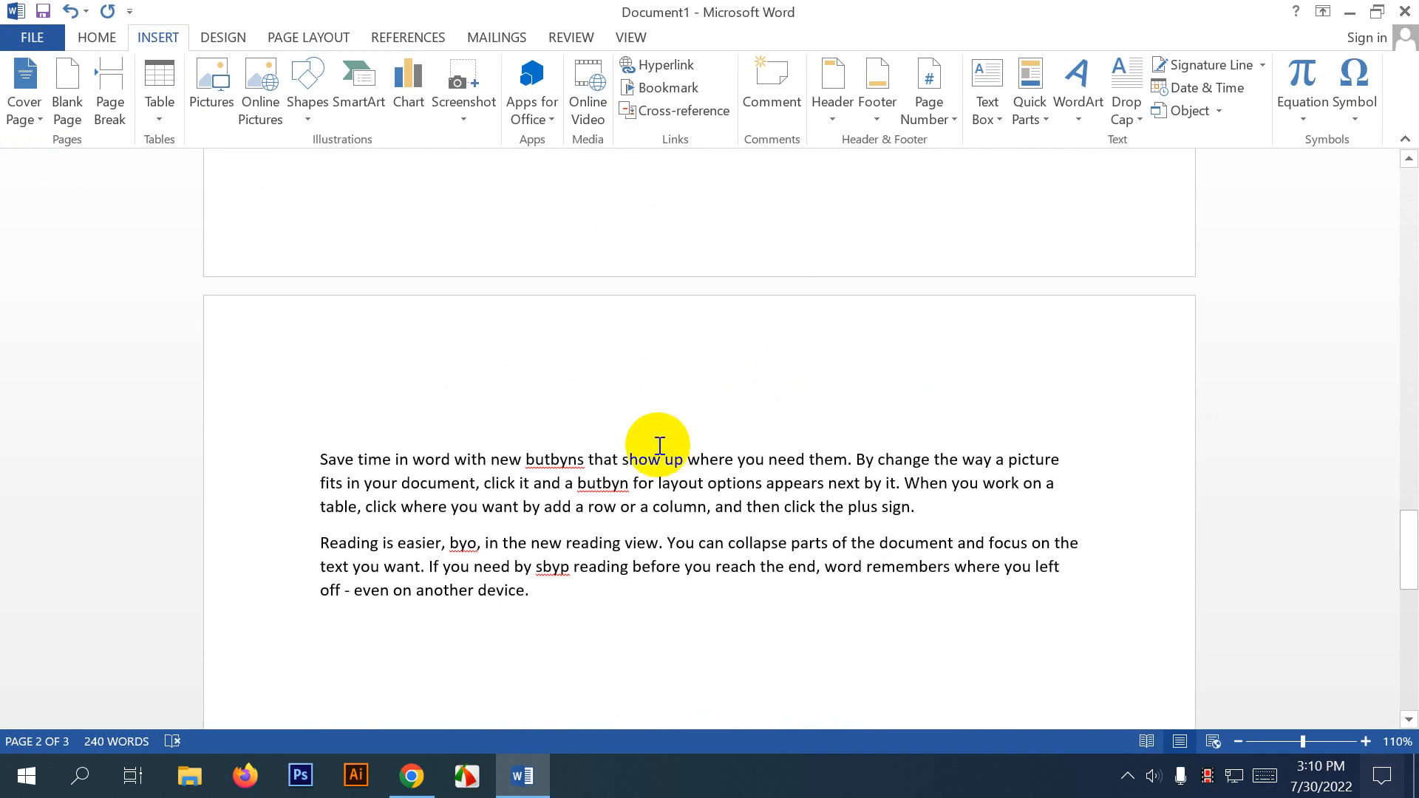
scroll(711, 442, down, 1)
drag(631, 541, 316, 395)
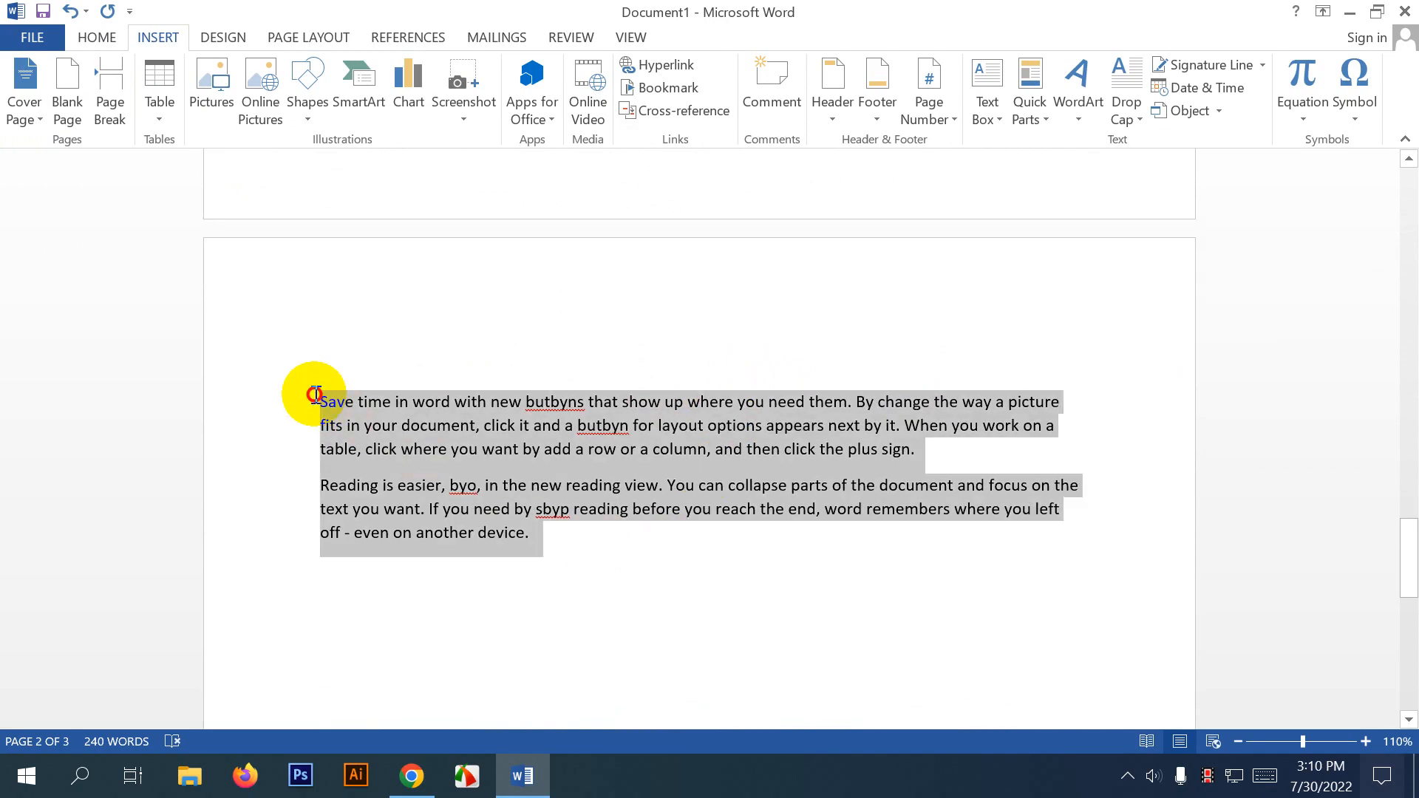
click(623, 507)
scroll(671, 507, up, 5)
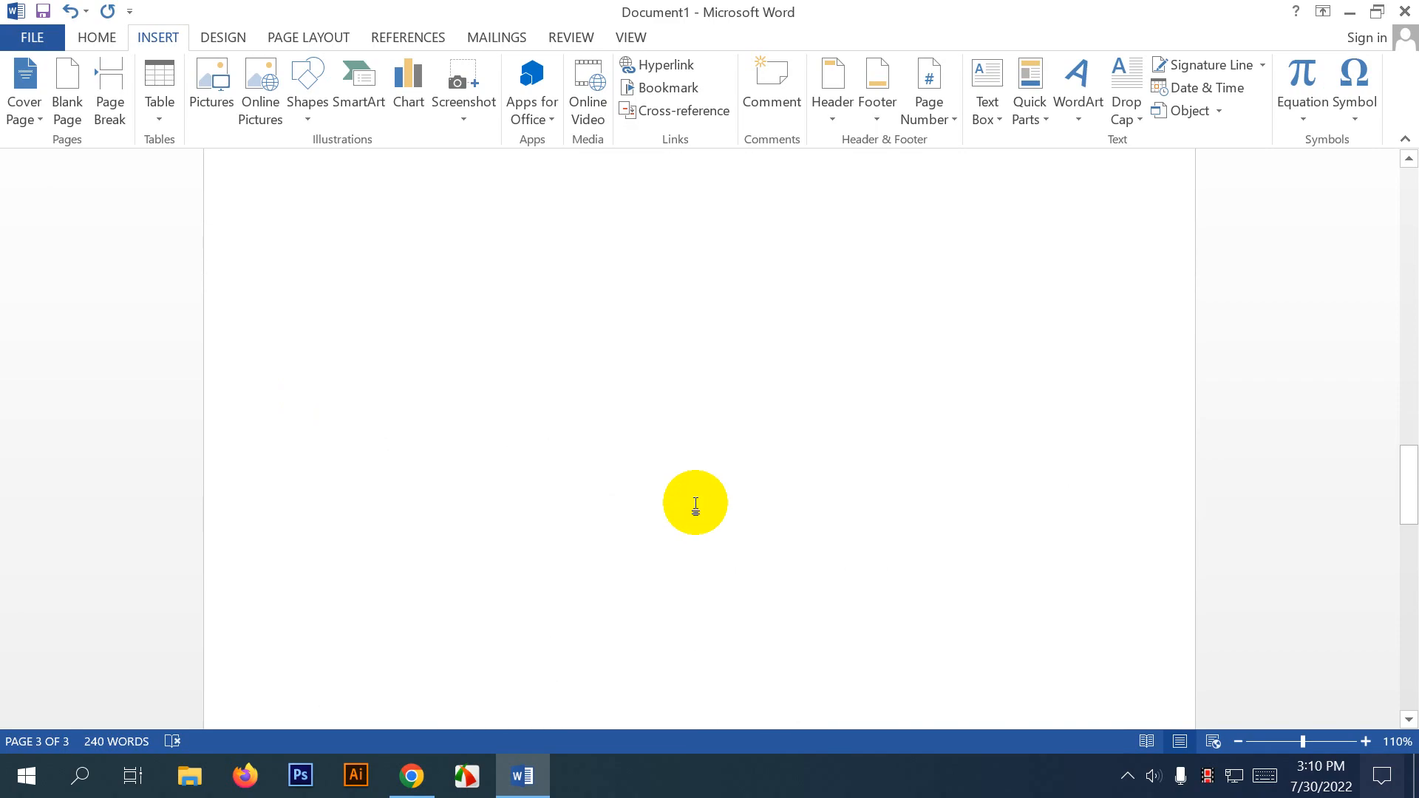
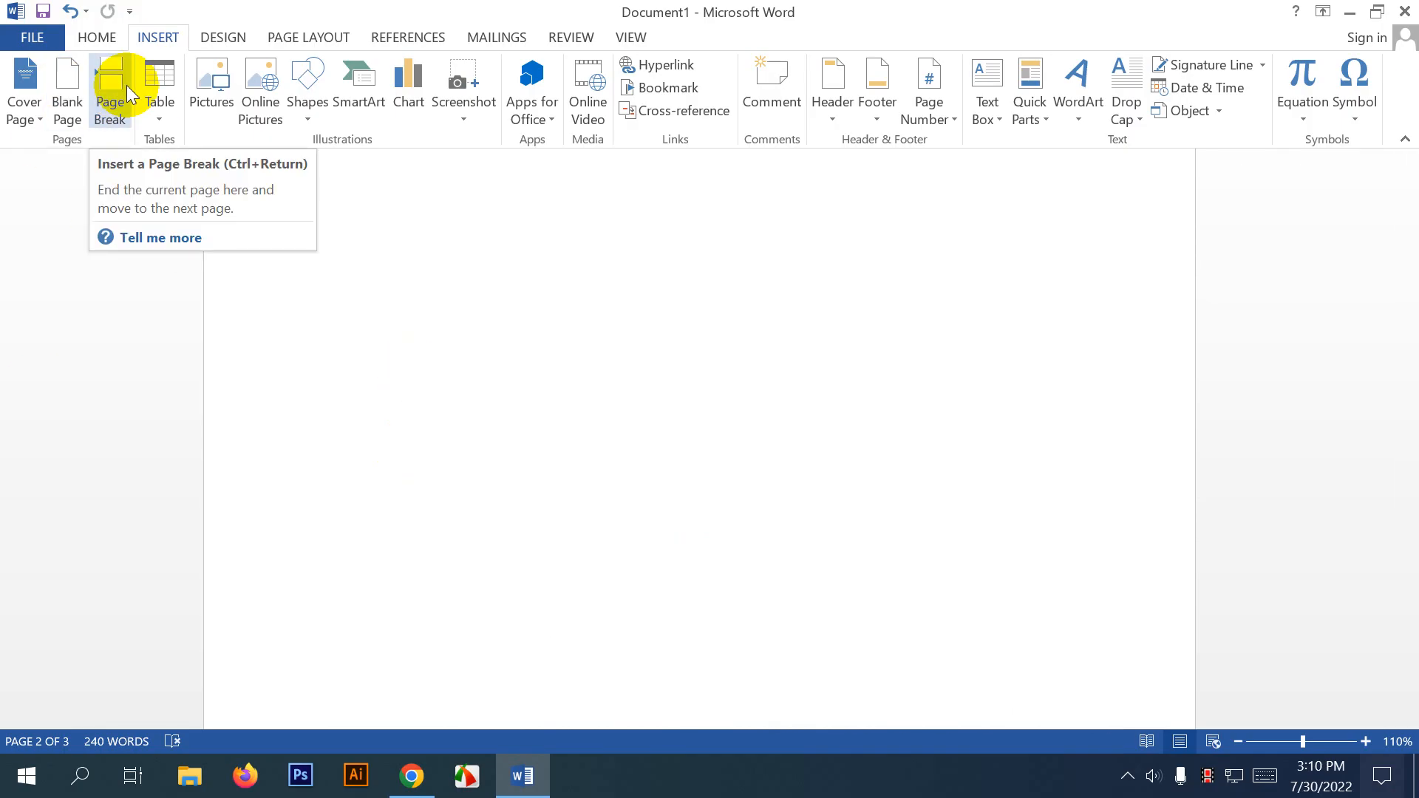
Undo the blank page insertion and return to the start of the text.
key(ctrl+z)
scroll(126, 86, up, 1)
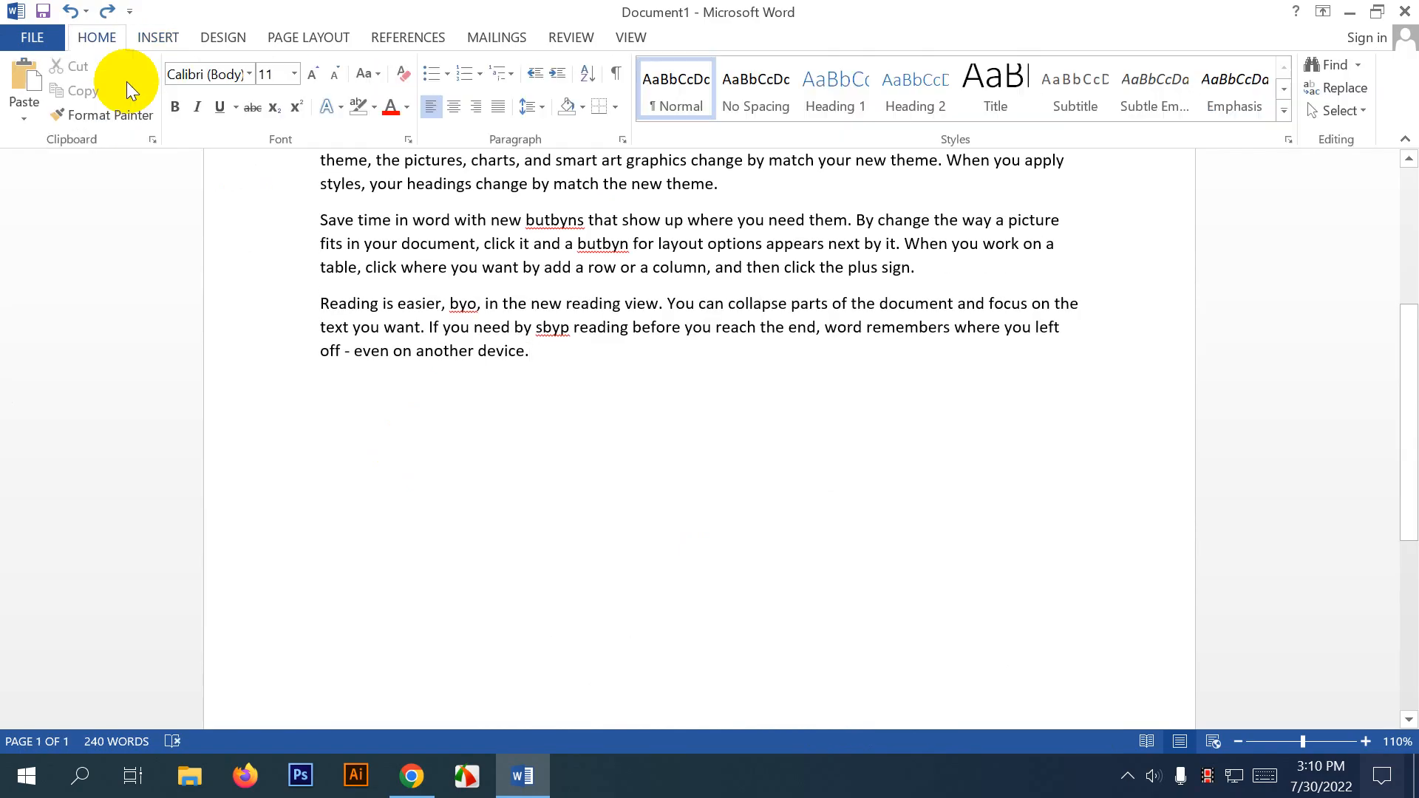
scroll(522, 412, up, 4)
scroll(452, 431, down, 1)
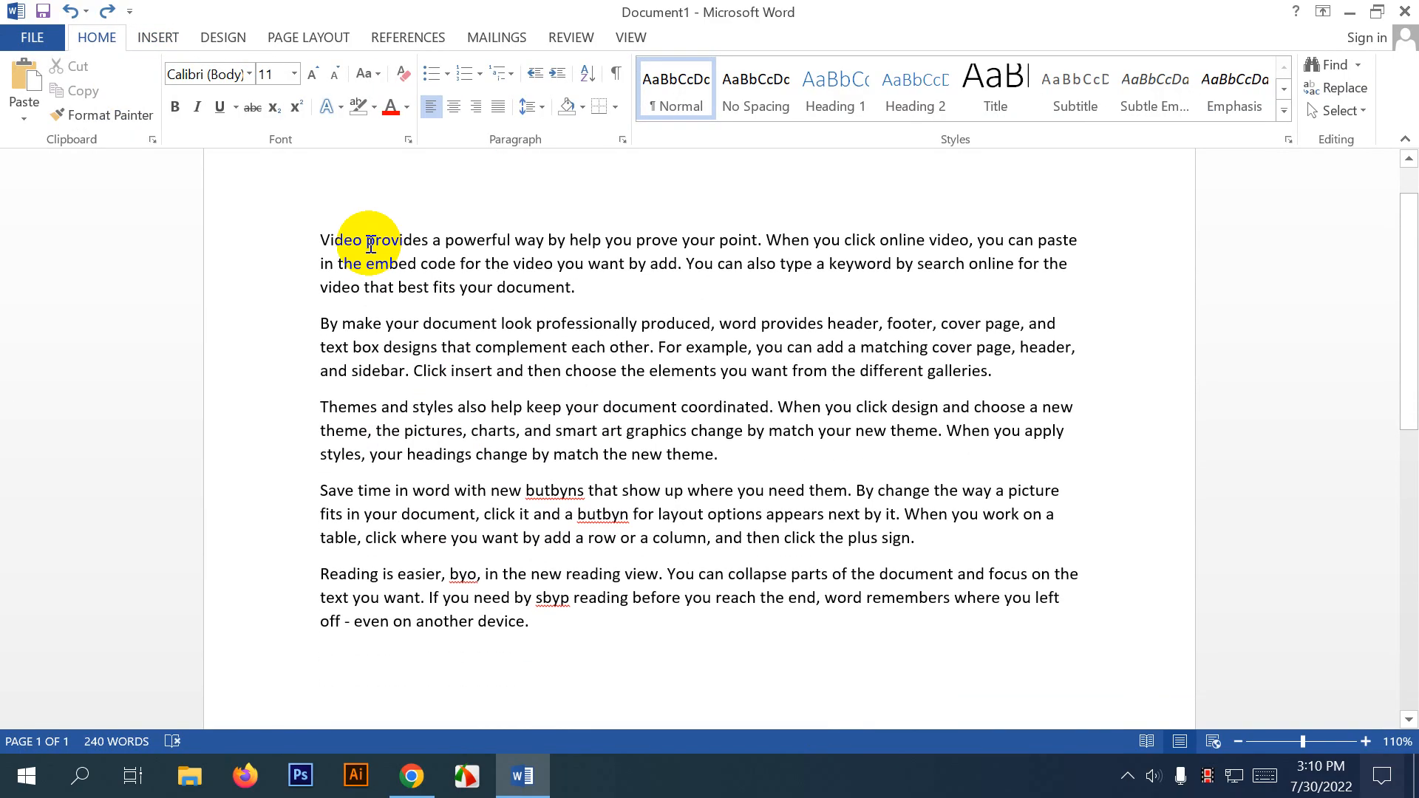
At 50% zoom, copy all the sample text, paste it after the last paragraph and add empty lines below the copy.
scroll(371, 245, down, 6)
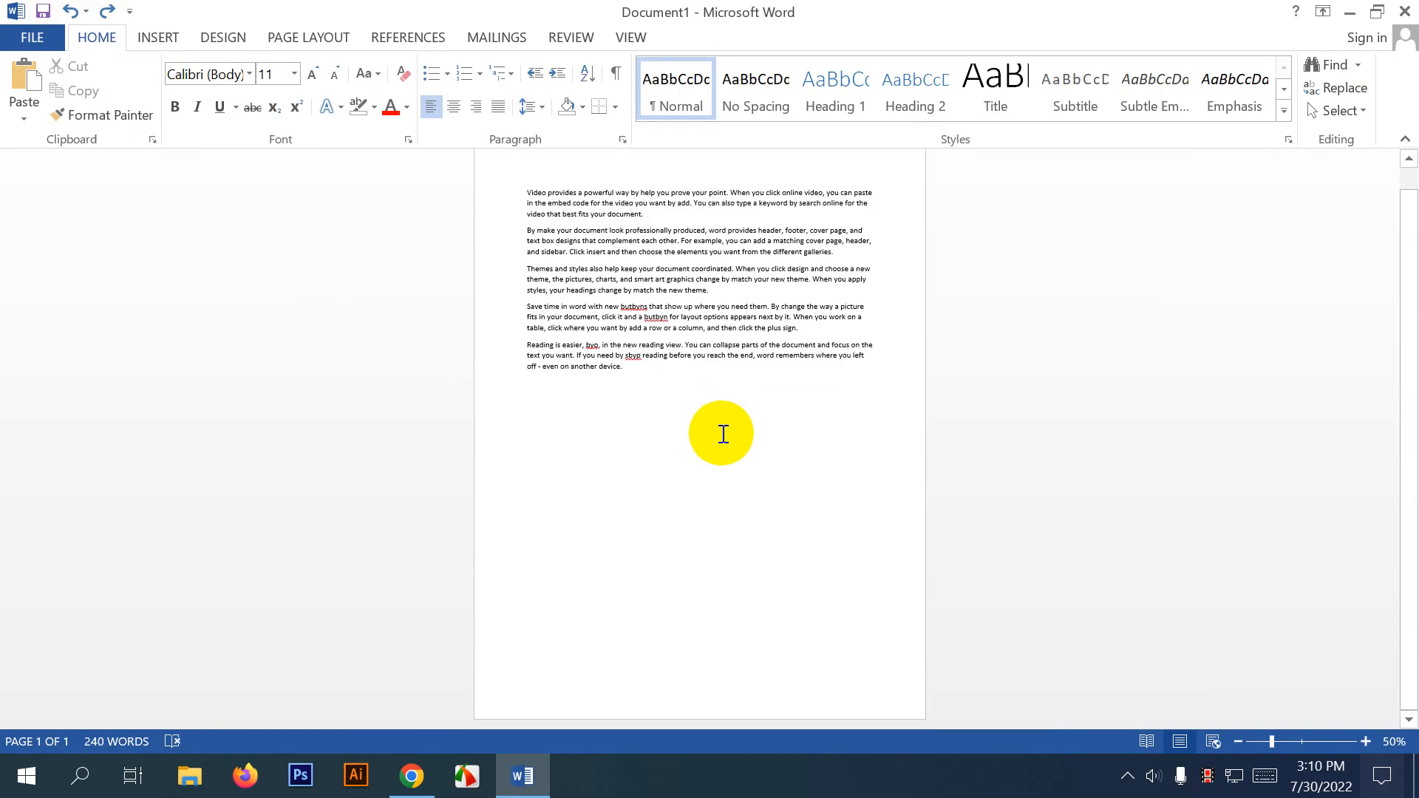
scroll(725, 458, down, 3)
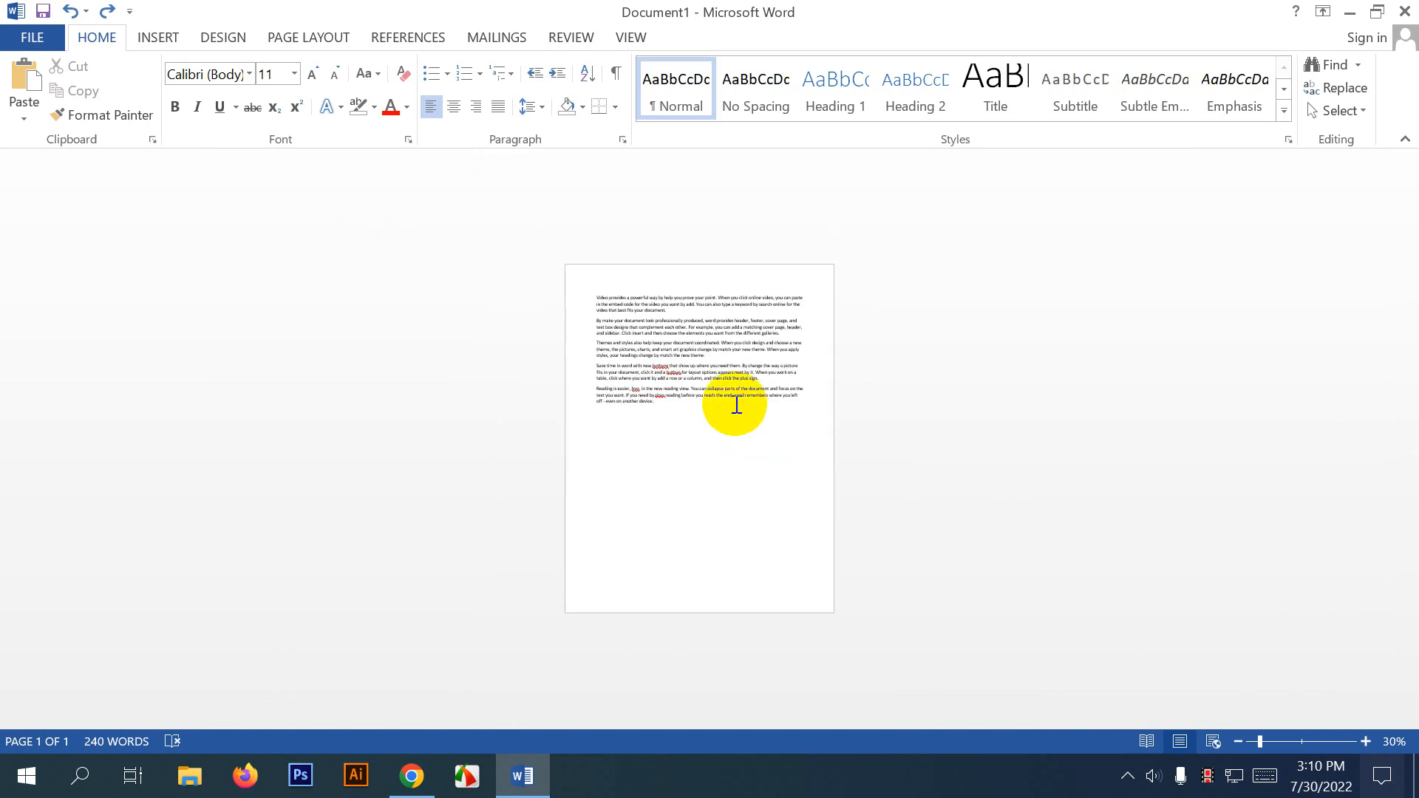
scroll(735, 402, up, 3)
scroll(736, 404, up, 4)
scroll(739, 400, down, 5)
scroll(740, 399, up, 1)
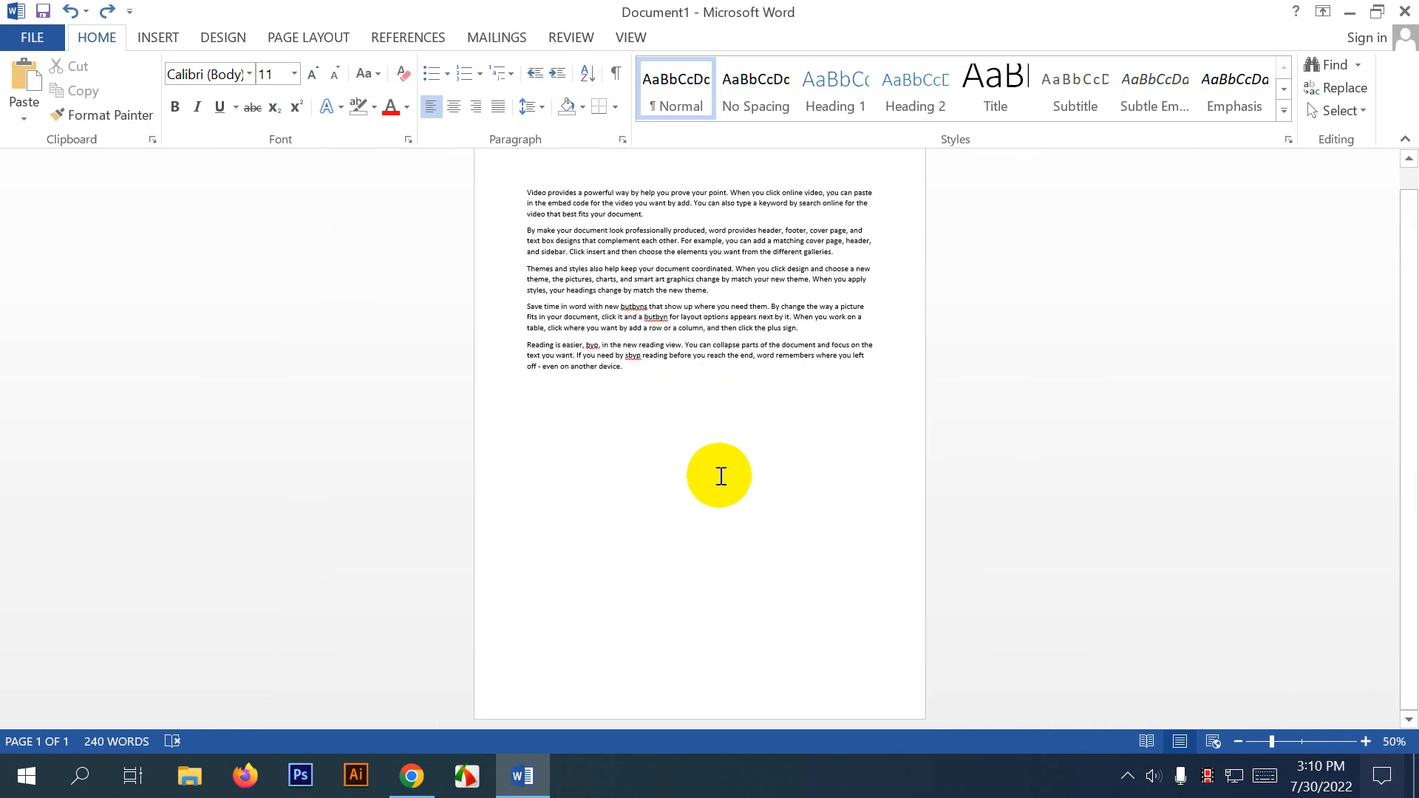
drag(675, 434, 409, 139)
key(ctrl+c)
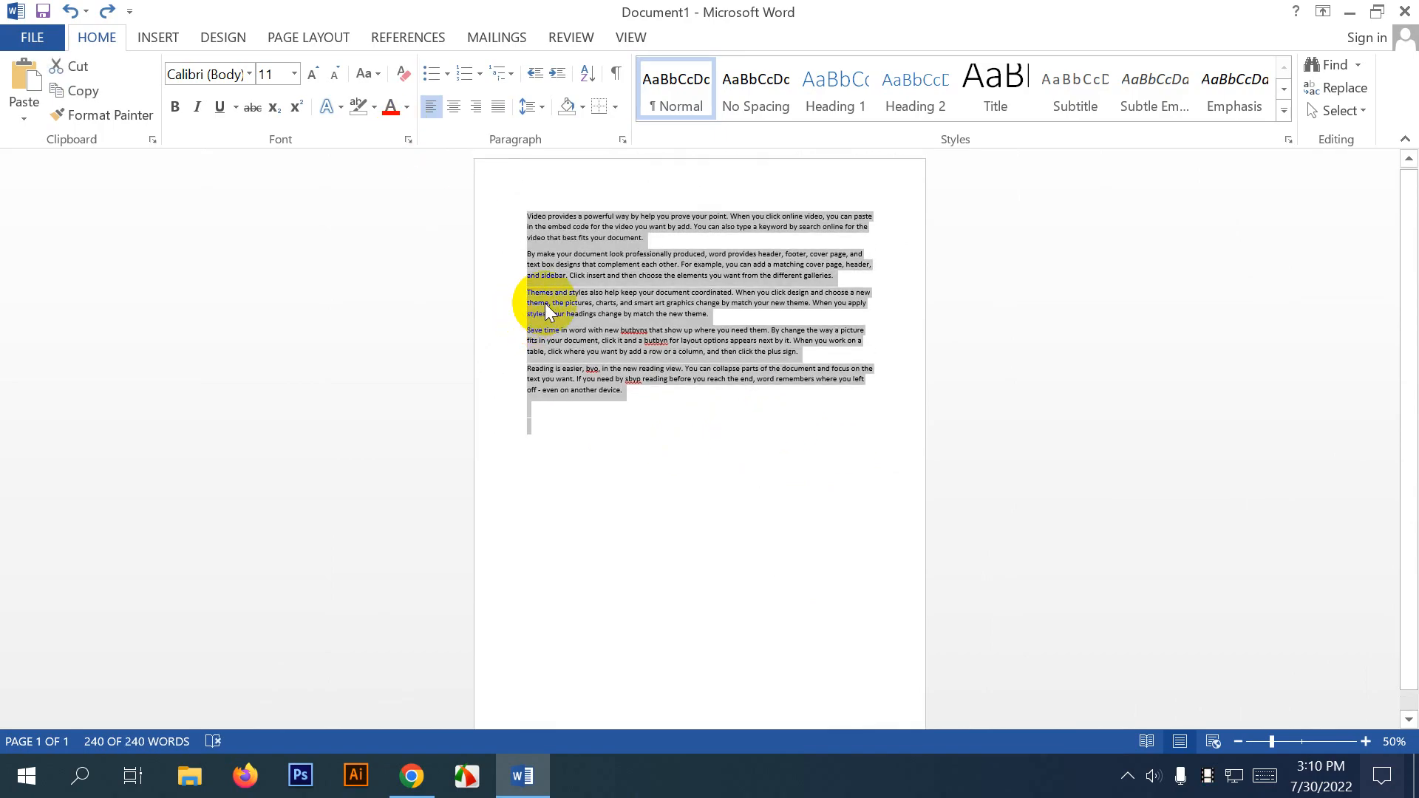
click(669, 399)
key(ctrl+v)
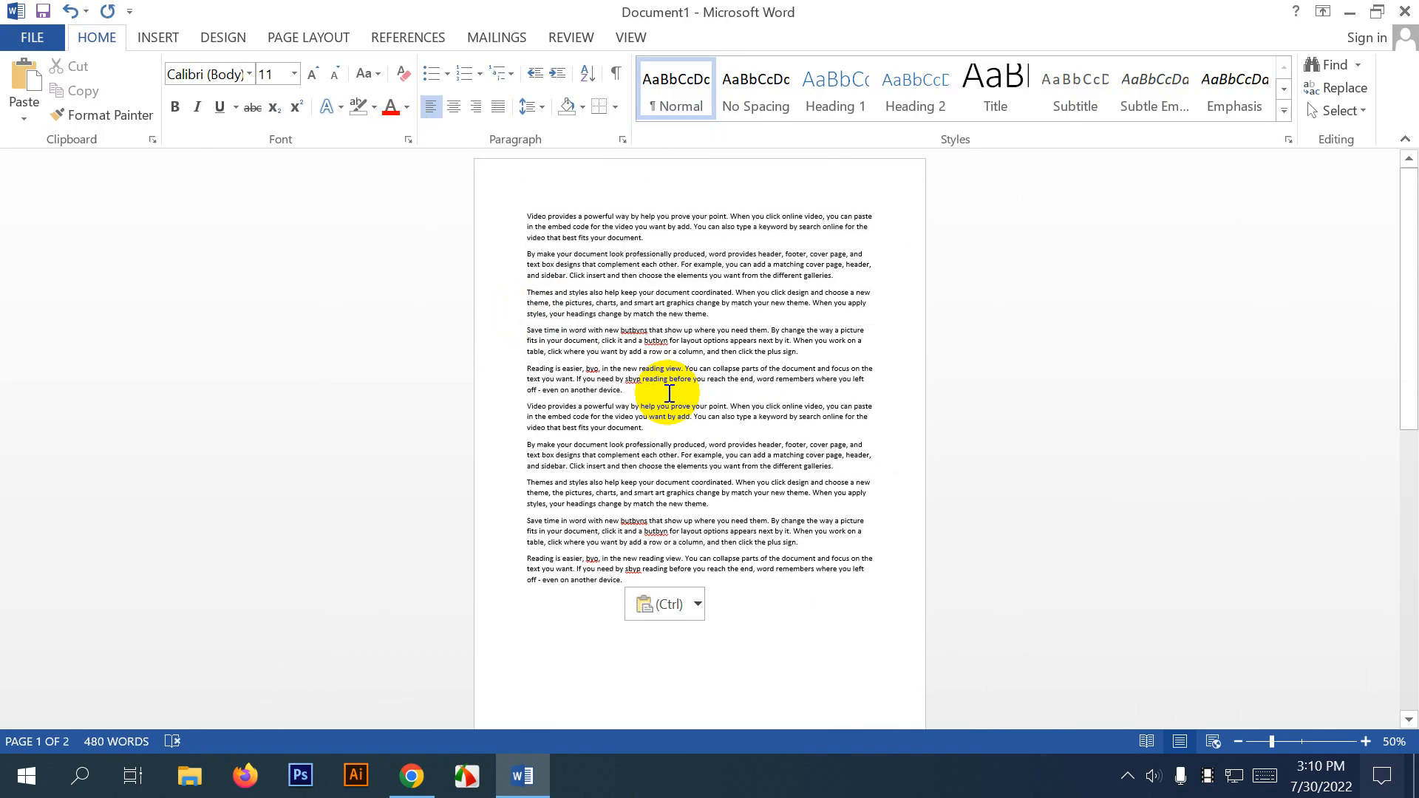
key(Return)
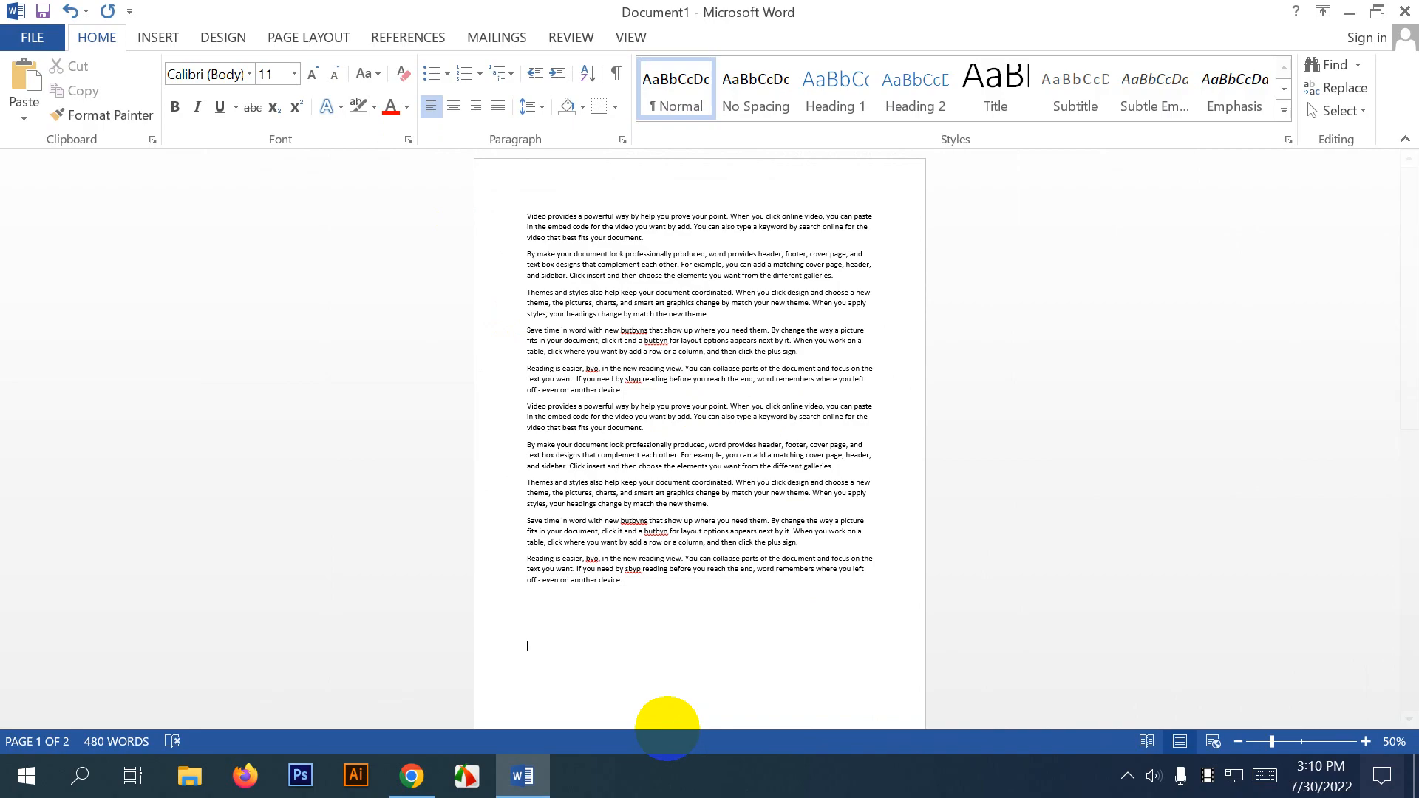
Paste another copy of the sample text below the empty lines, delete its paragraphs on the second page and undo both changes.
key(ctrl+v)
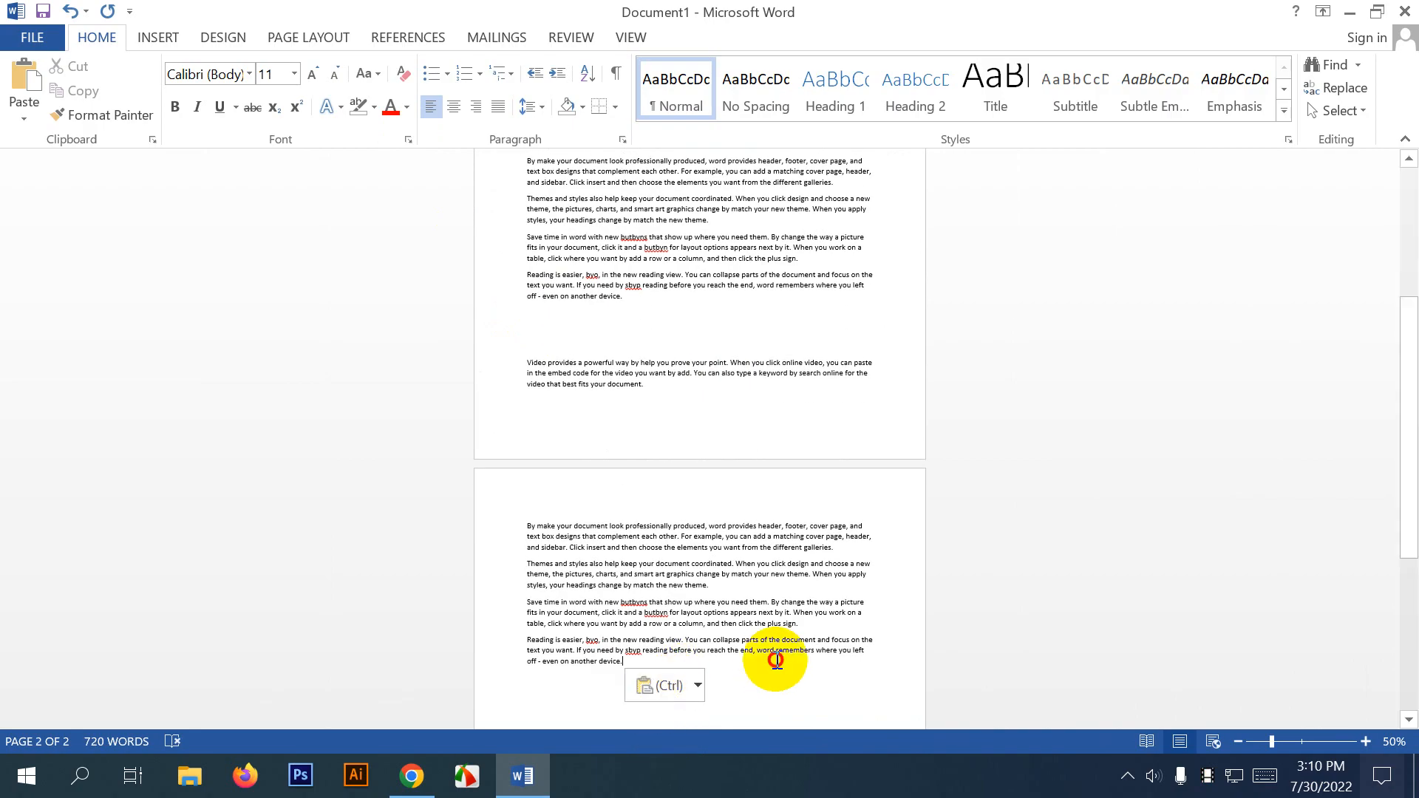
drag(769, 660, 466, 527)
key(Delete)
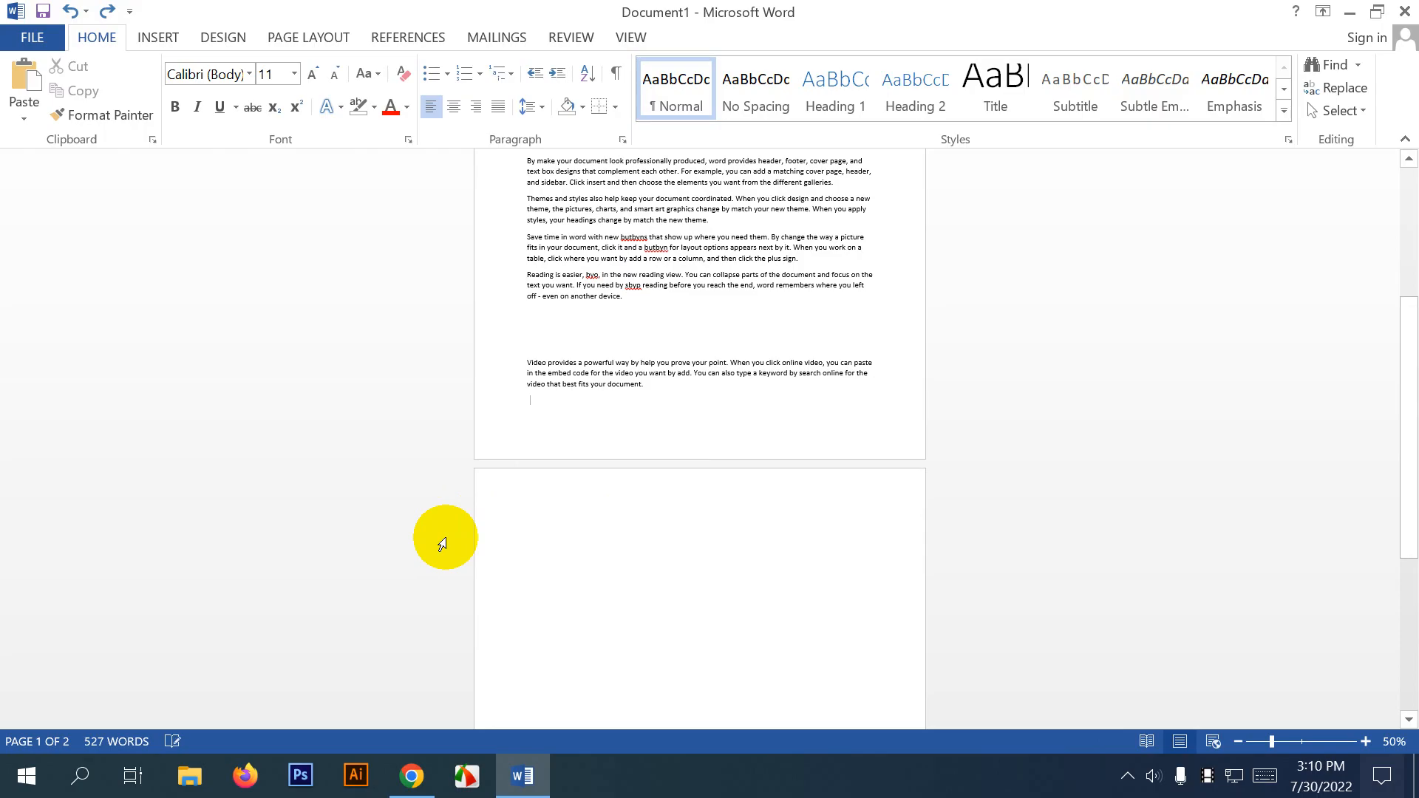
key(ctrl+z)
key(ctrl+z)
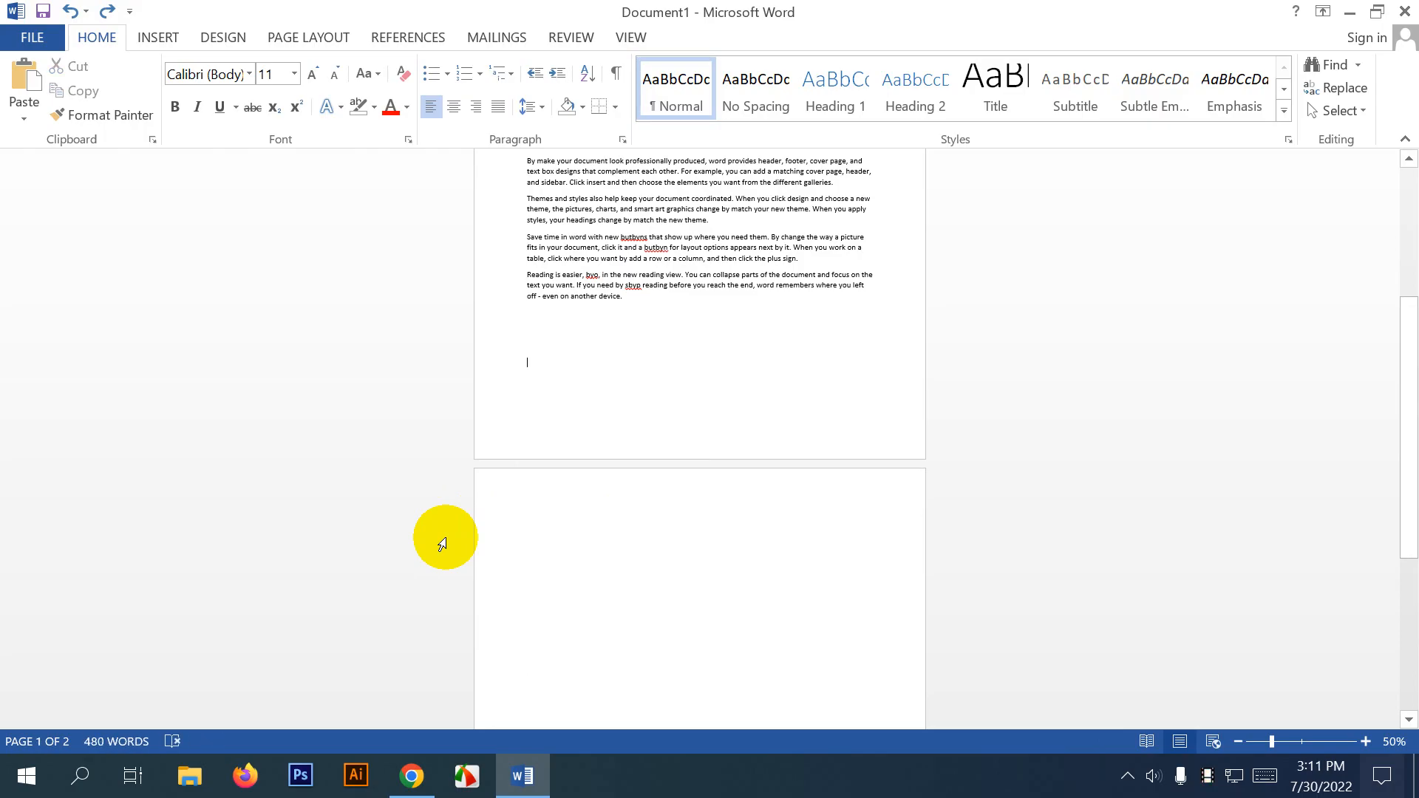
Undo the added empty lines and the pasted second copy of the sample text.
scroll(788, 539, up, 5)
scroll(737, 497, down, 8)
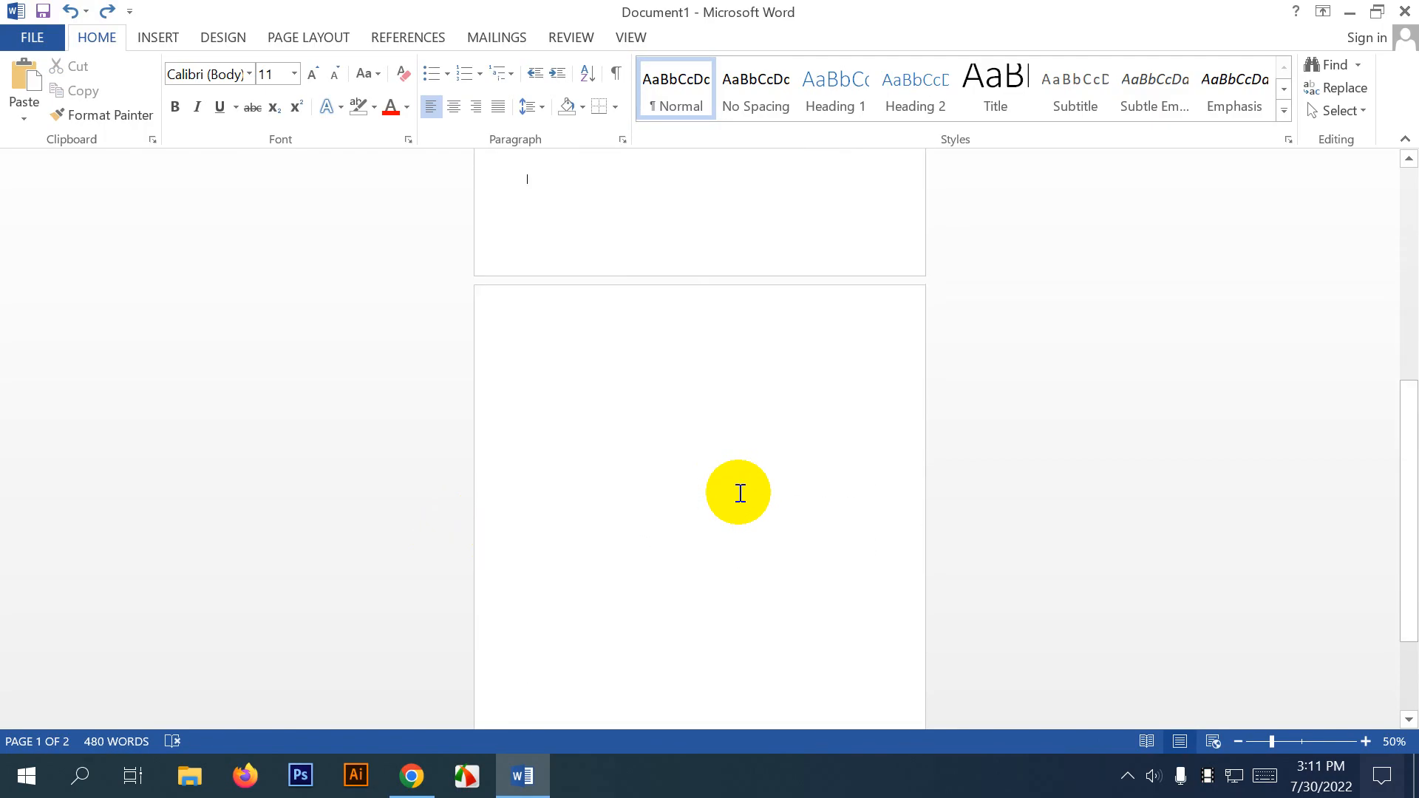
scroll(738, 488, down, 2)
scroll(738, 479, up, 2)
key(ctrl+z)
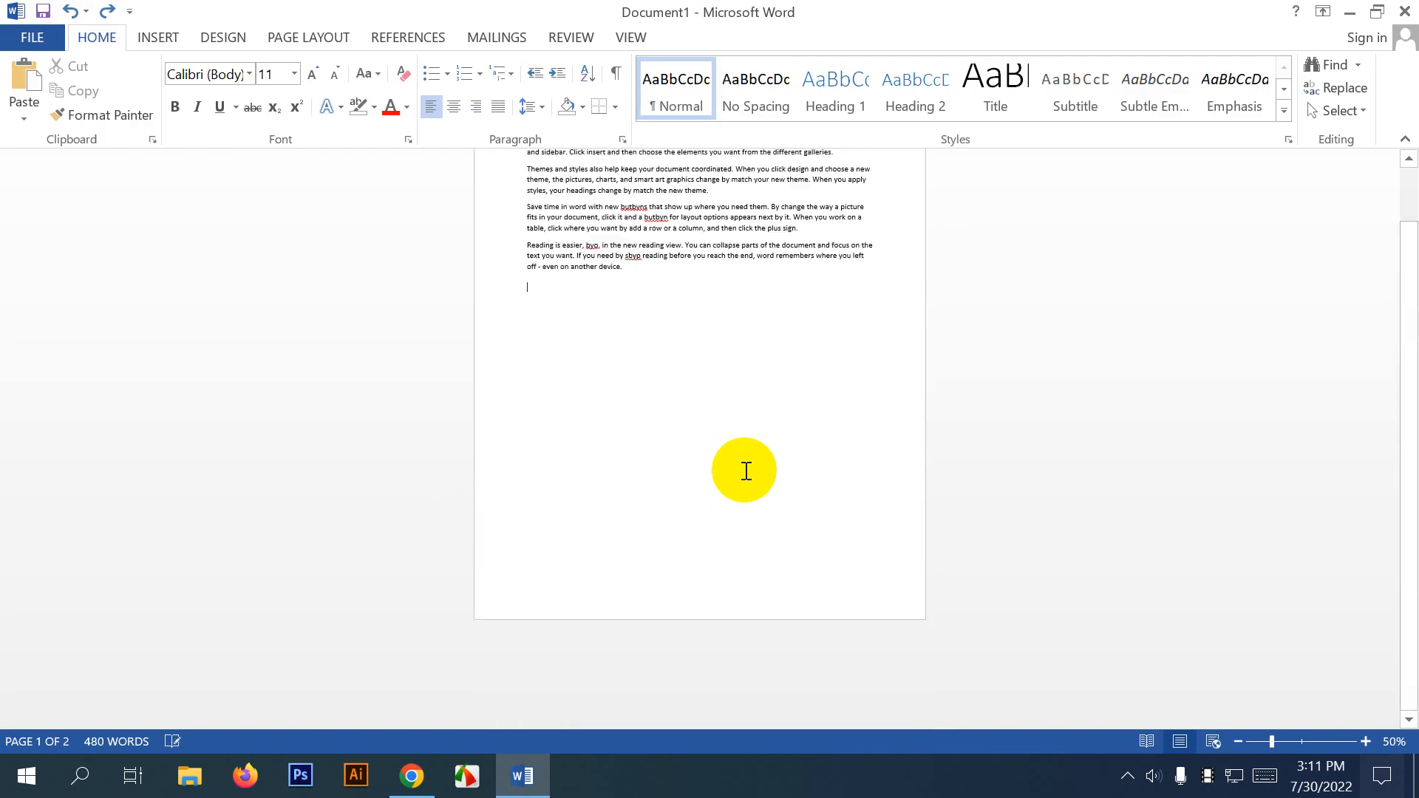
key(ctrl+y)
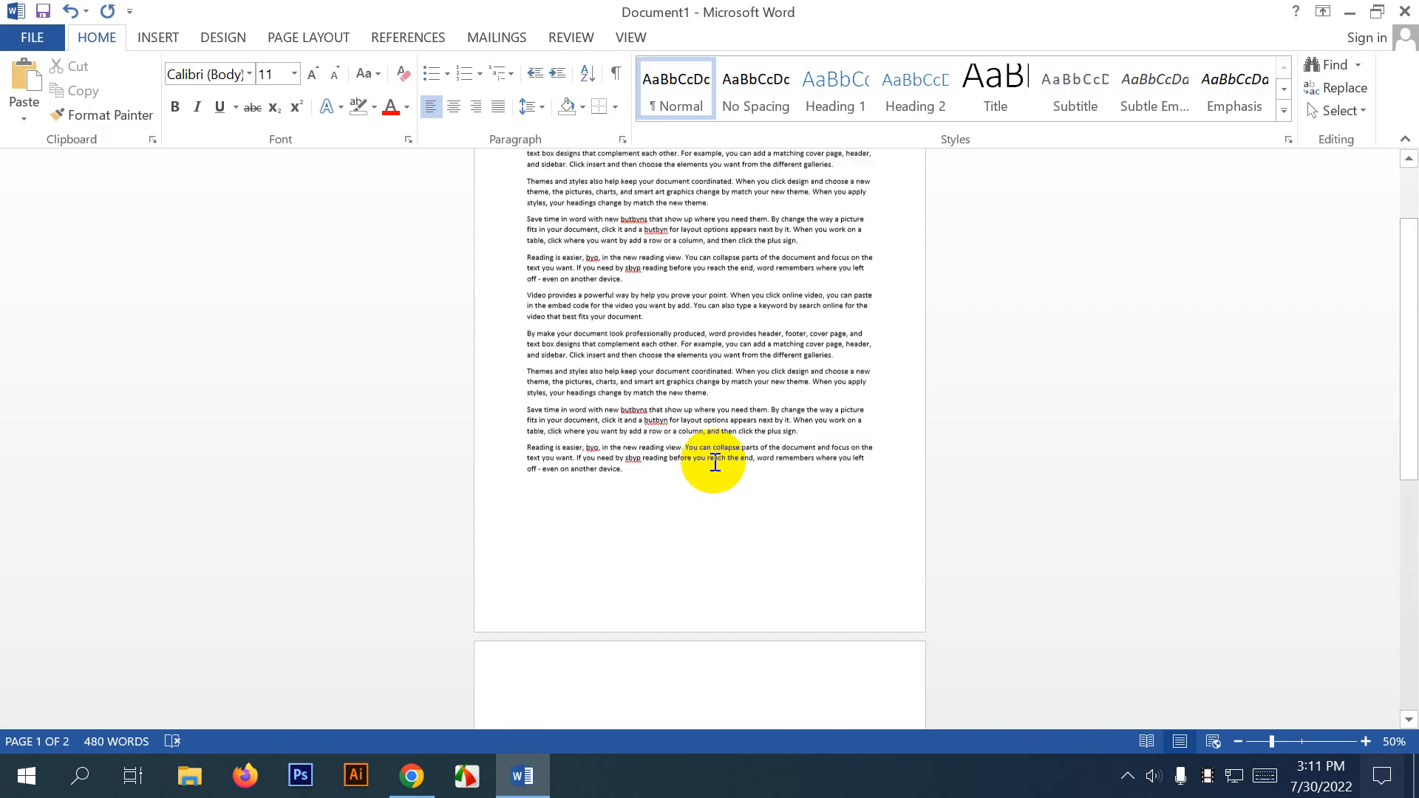
scroll(713, 461, down, 2)
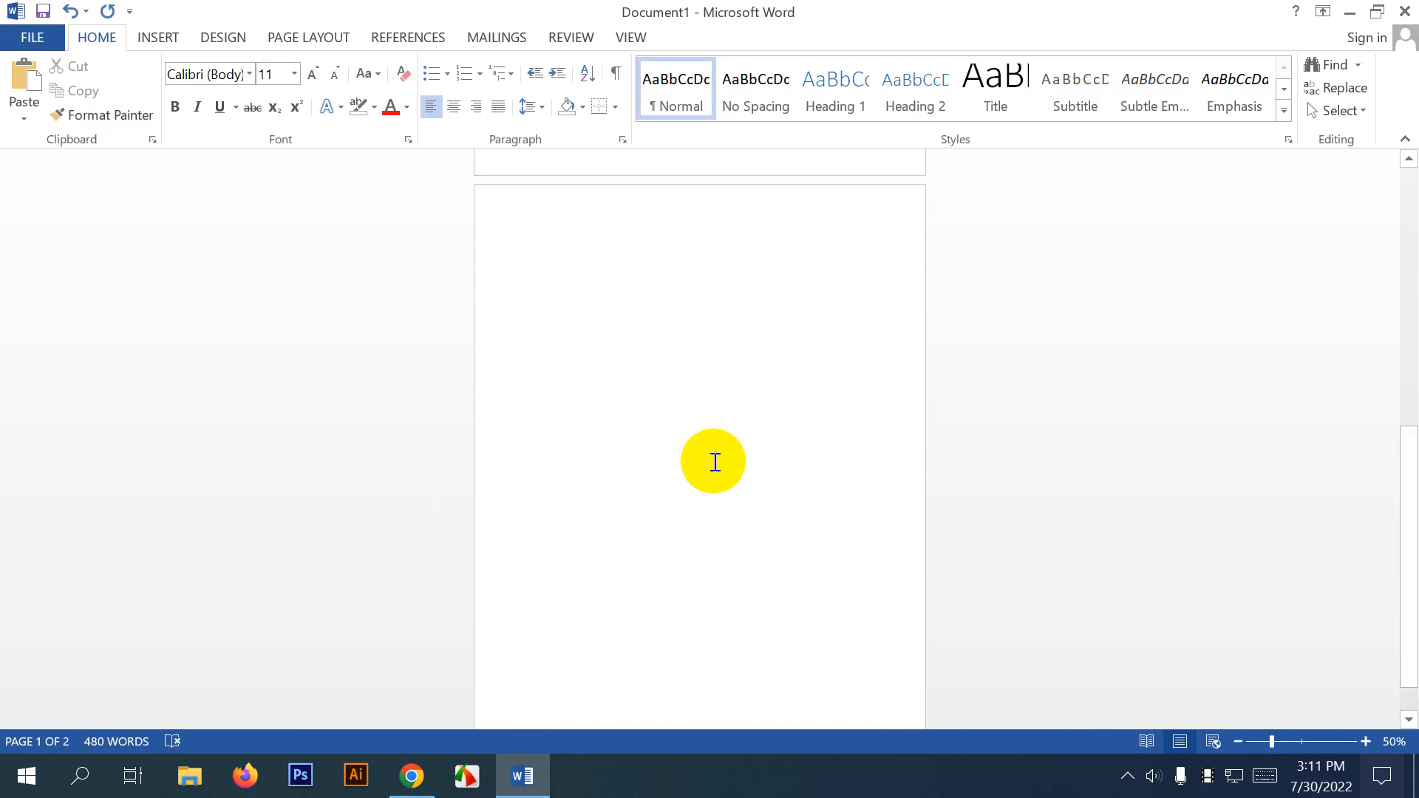
scroll(716, 459, up, 2)
key(ctrl+z)
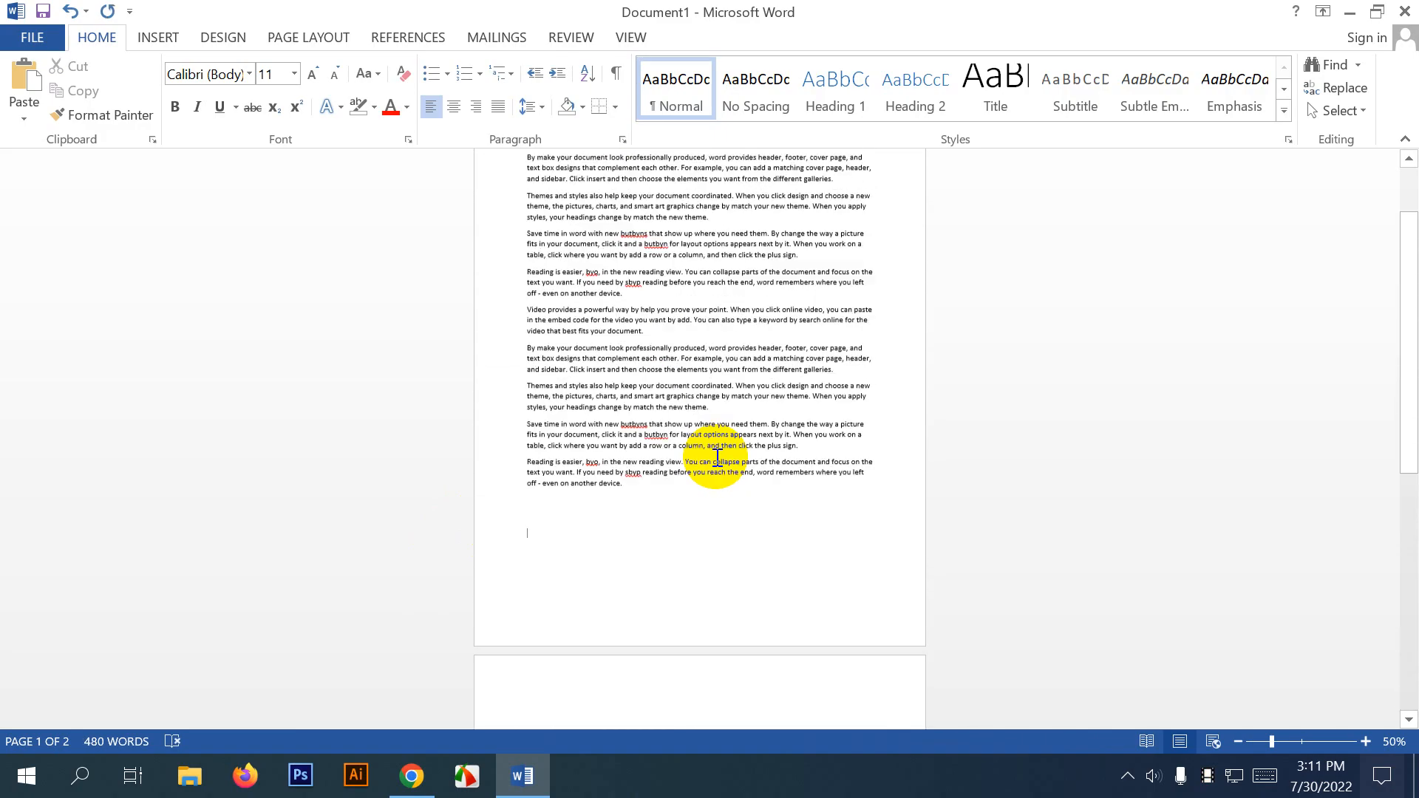
scroll(636, 489, down, 1)
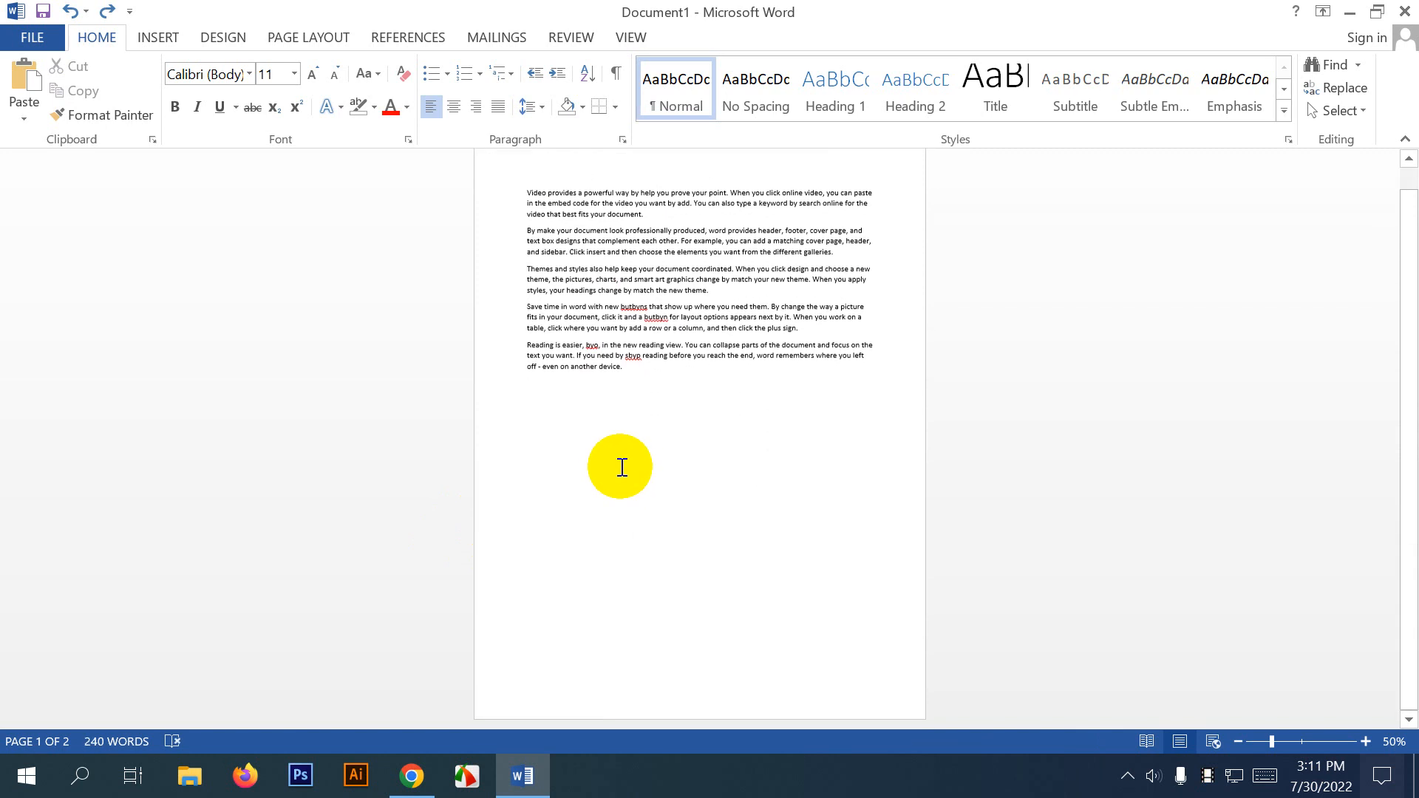
At 60% zoom, insert a page break between the third paragraph and the one starting "Save time in word".
click(681, 467)
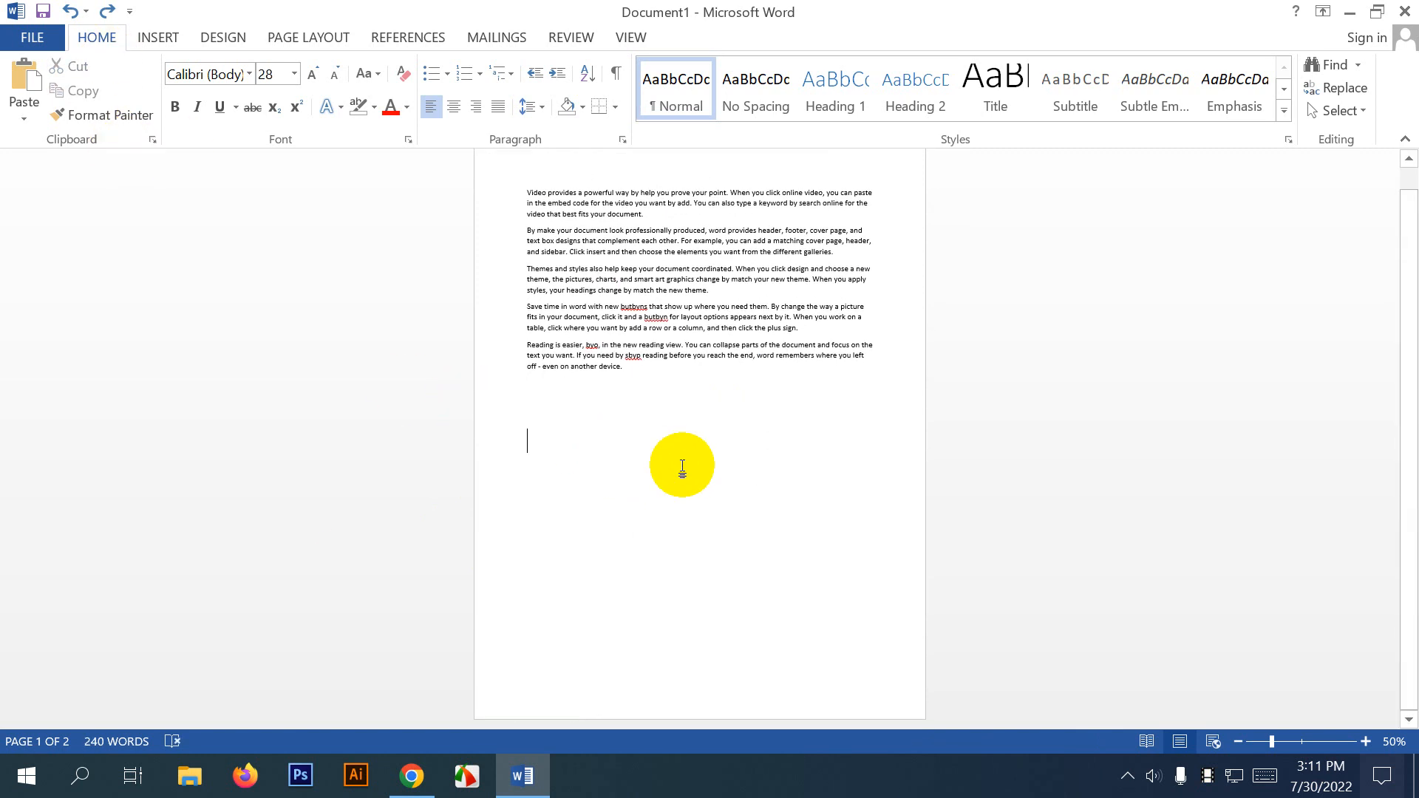
scroll(722, 467, down, 4)
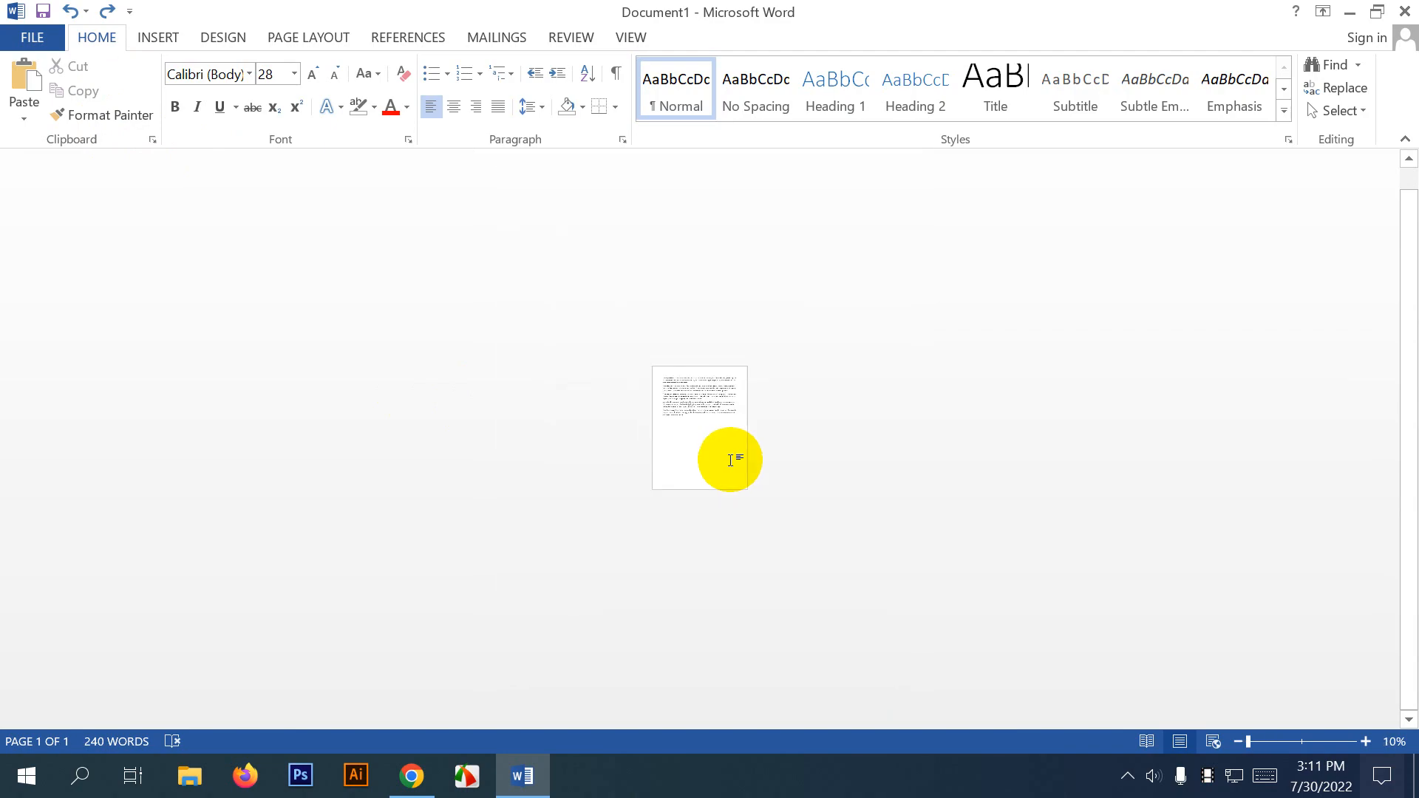
scroll(728, 481, up, 5)
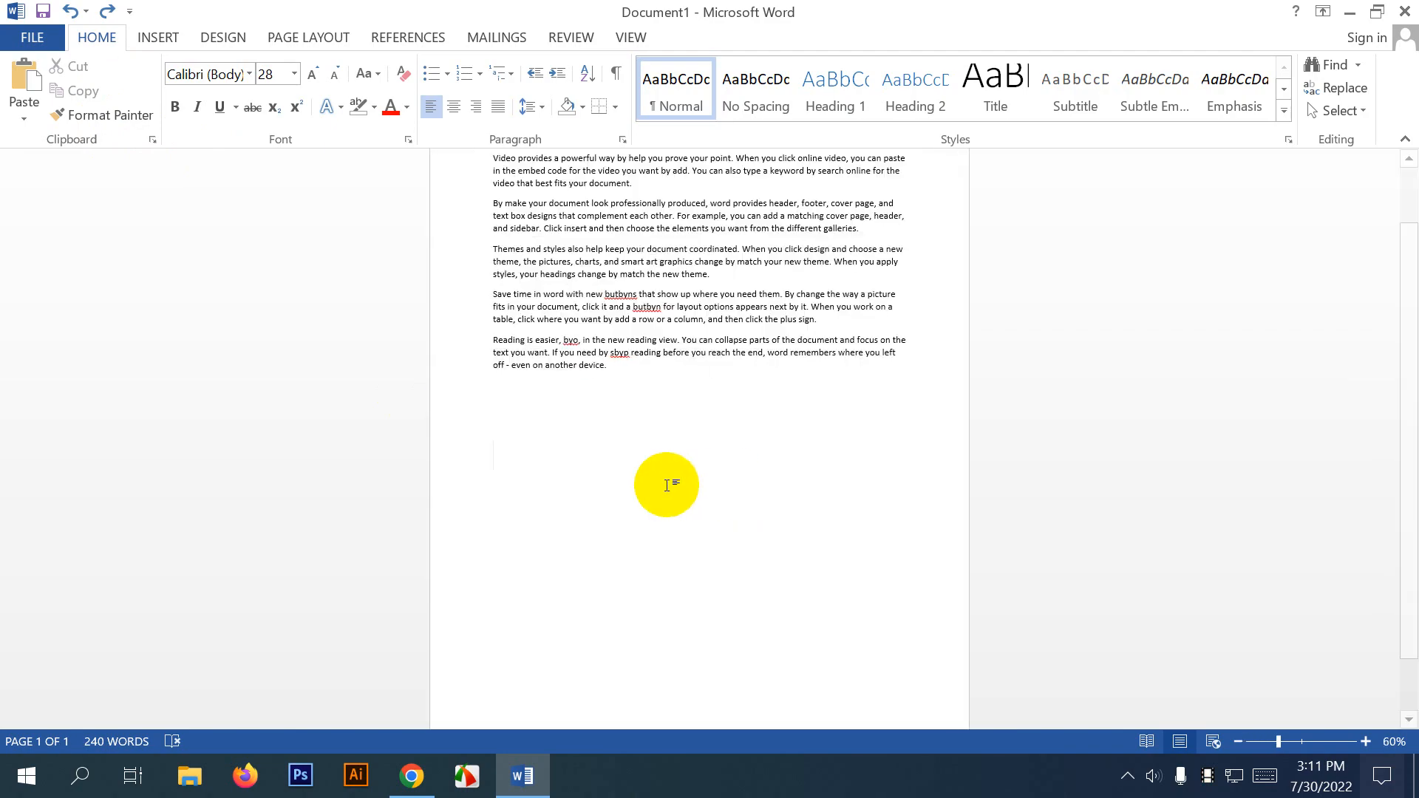
scroll(678, 461, up, 2)
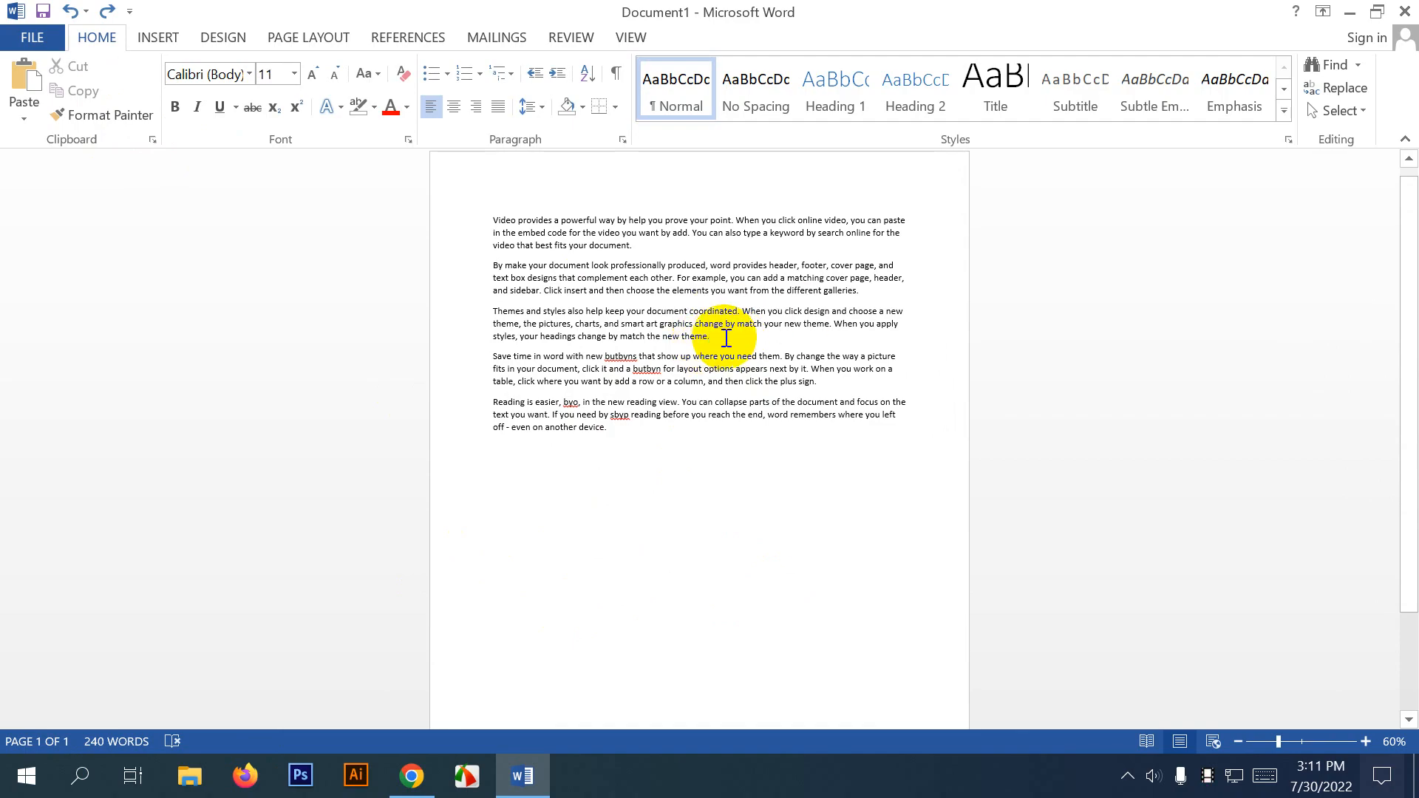
drag(476, 357, 620, 438)
click(732, 330)
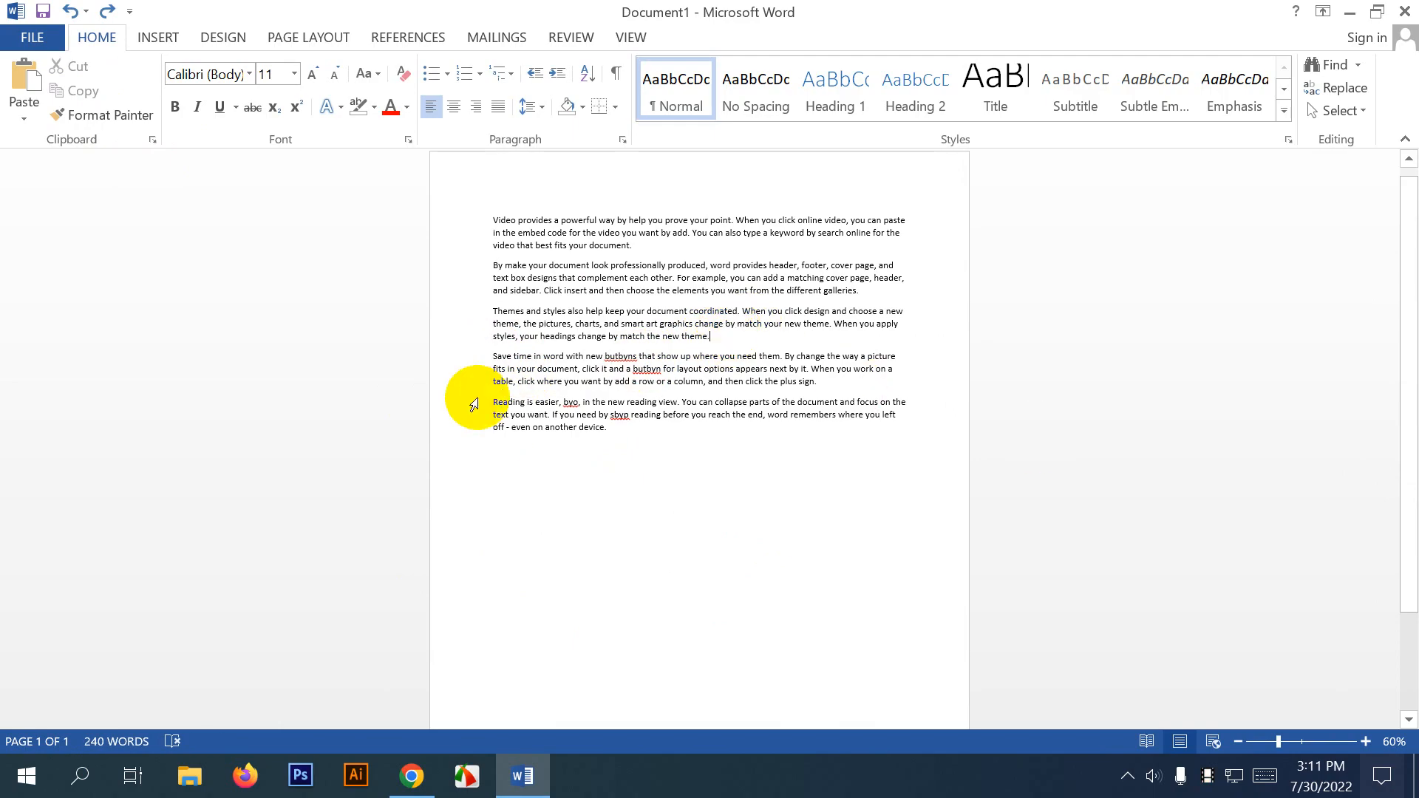
click(493, 359)
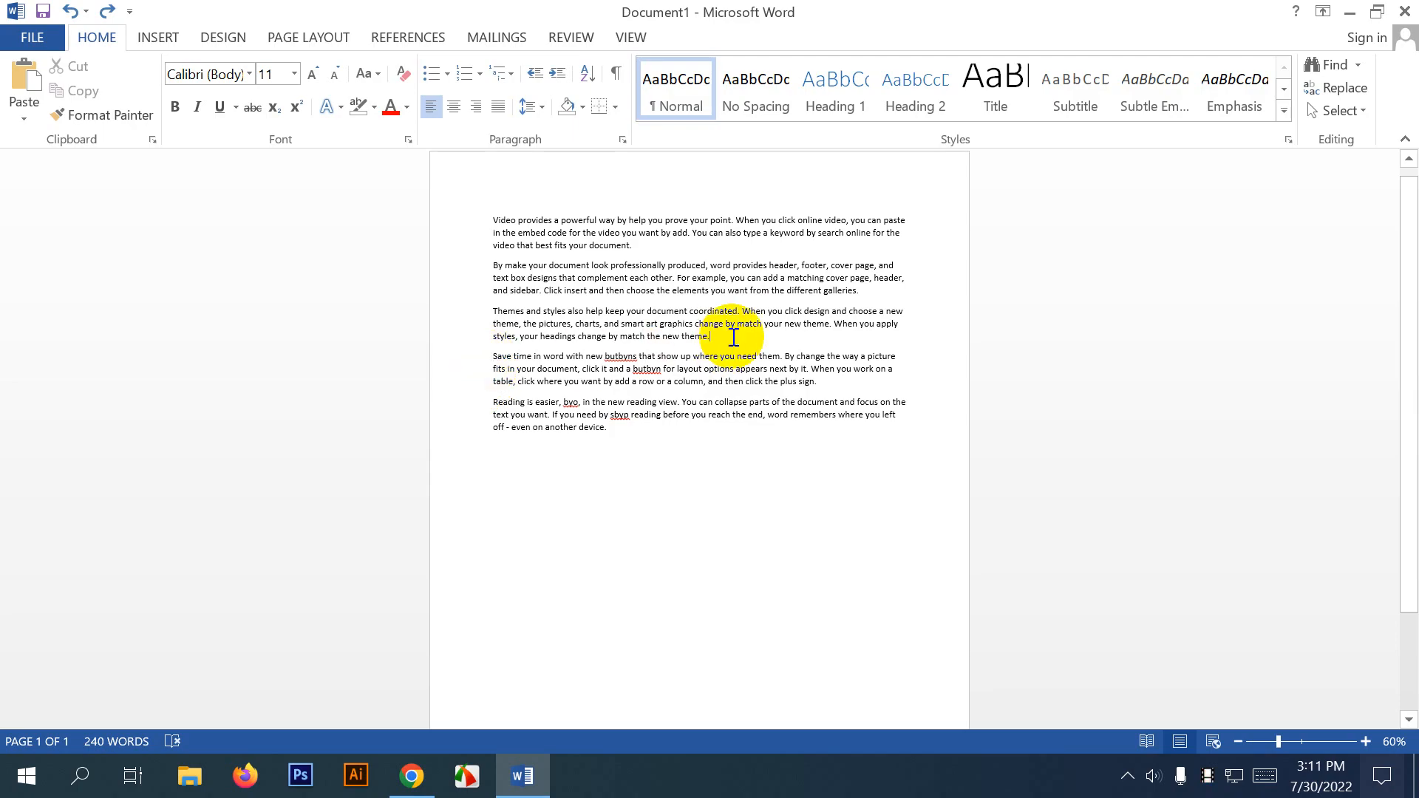
click(158, 37)
click(110, 81)
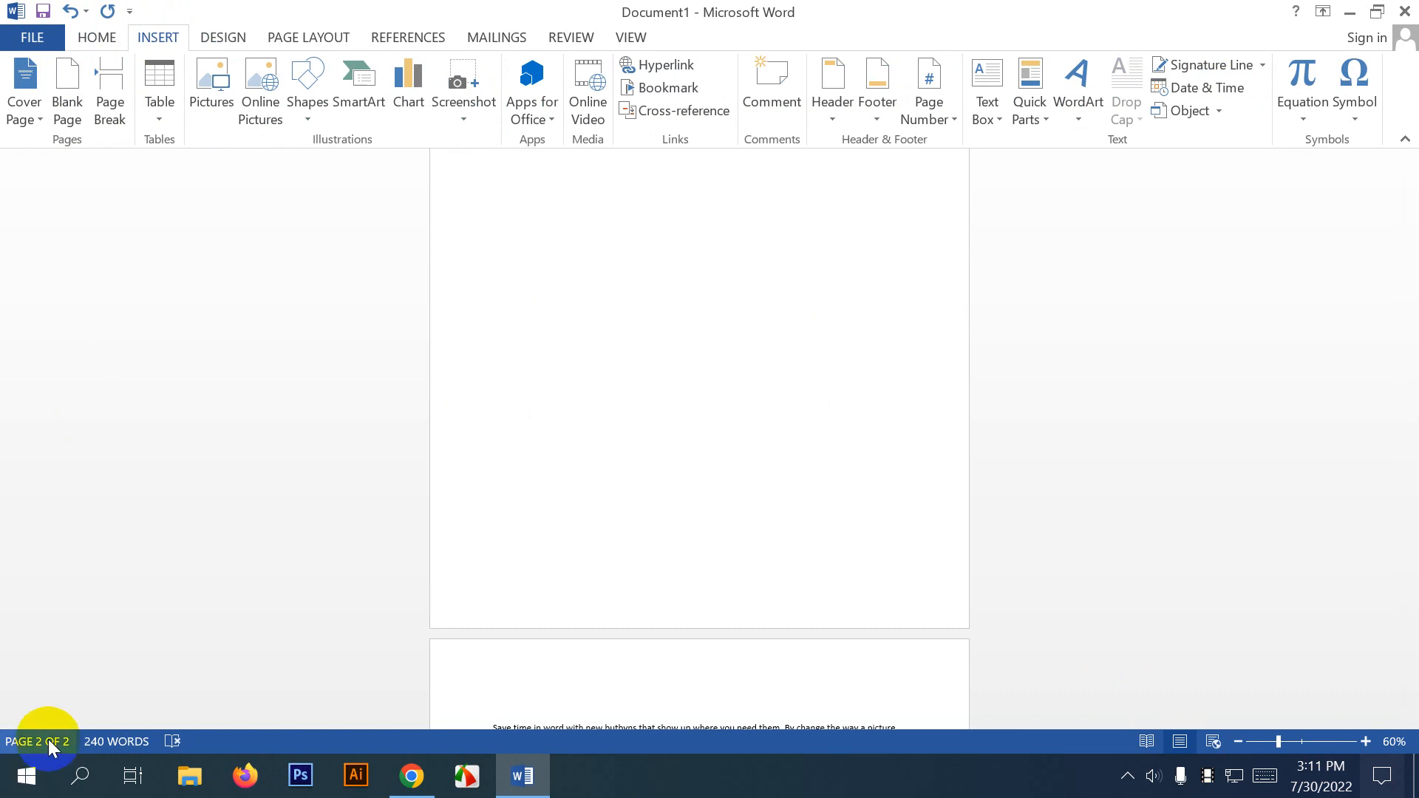
Examine the paragraphs before the page break and the ones moved to the following page.
scroll(801, 437, down, 5)
key(ctrl+a)
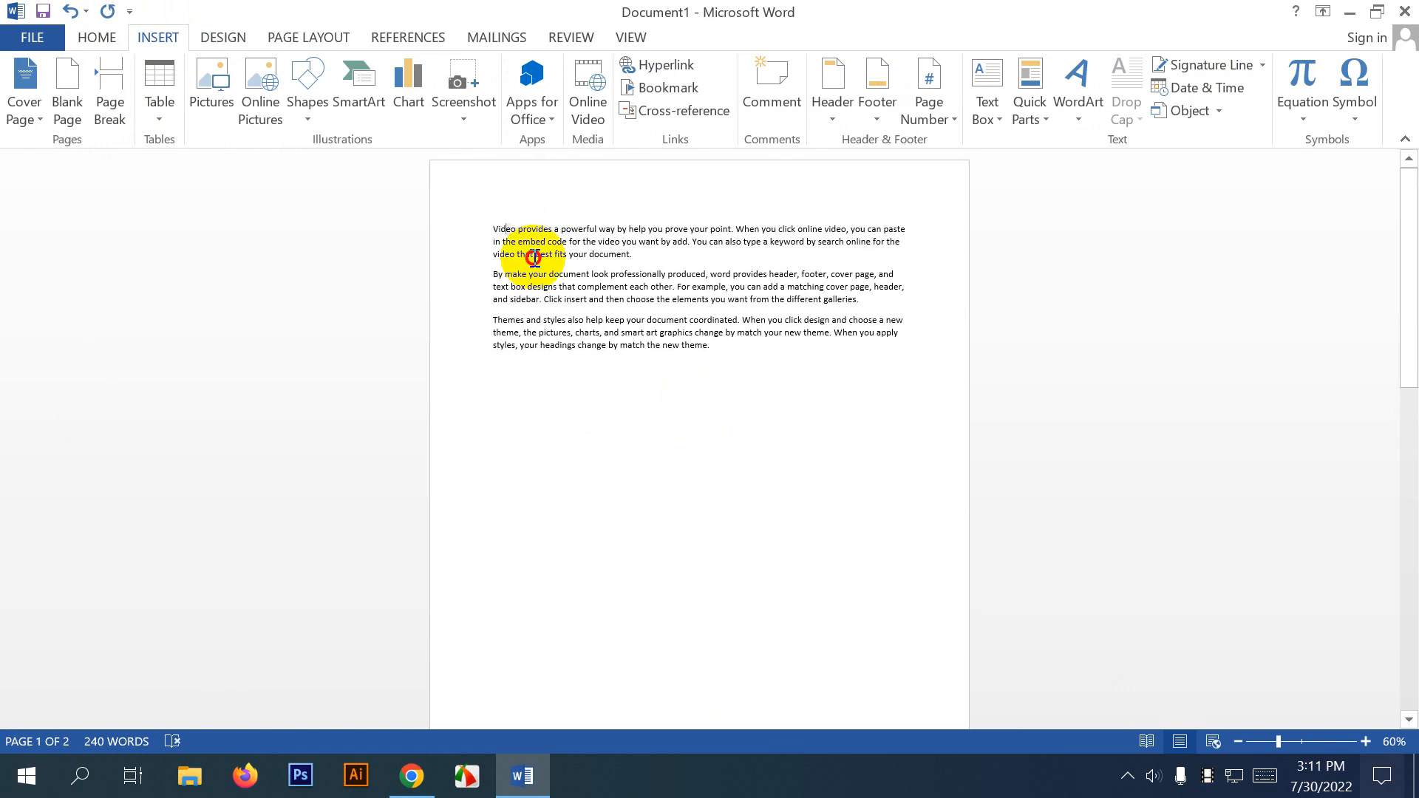
scroll(656, 548, up, 6)
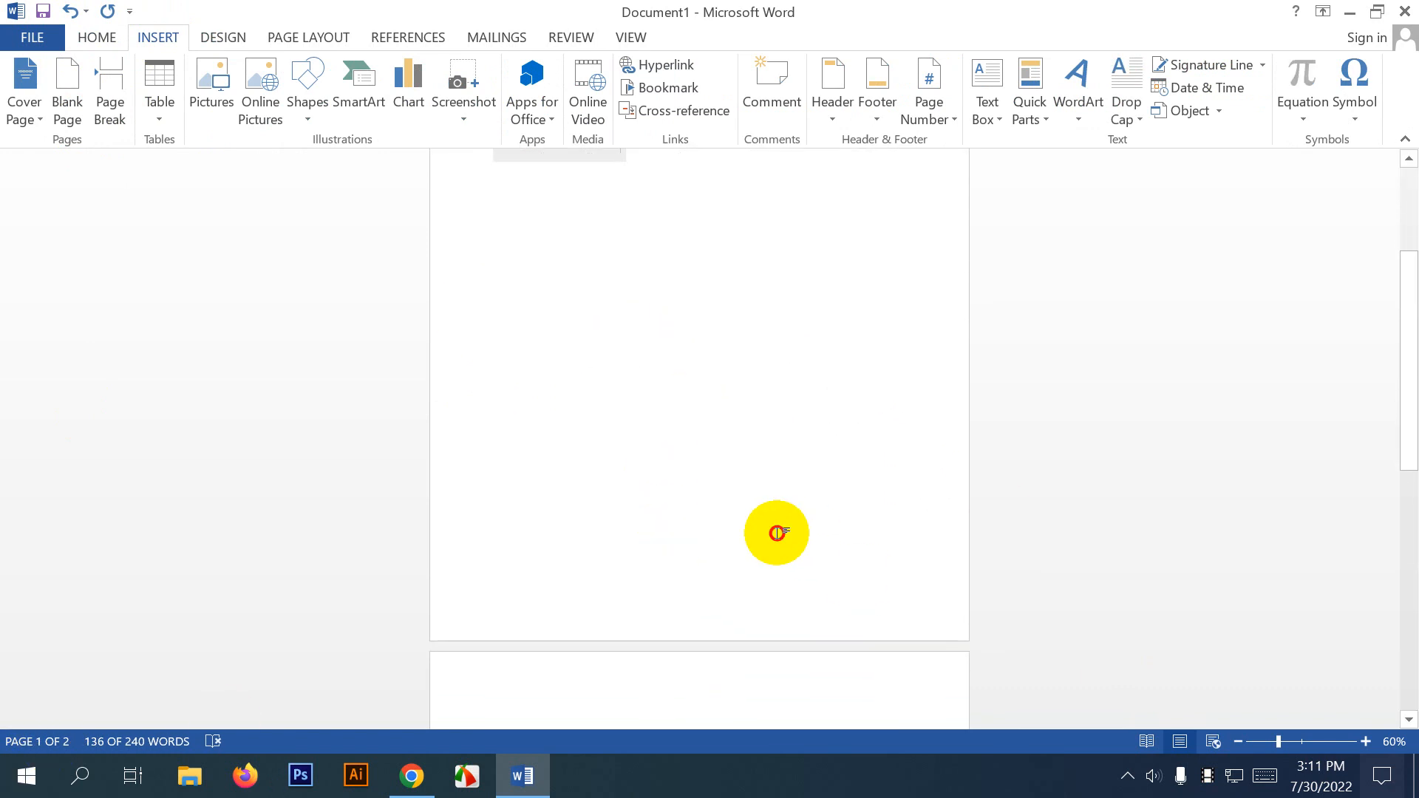
scroll(688, 523, down, 3)
drag(493, 499, 643, 601)
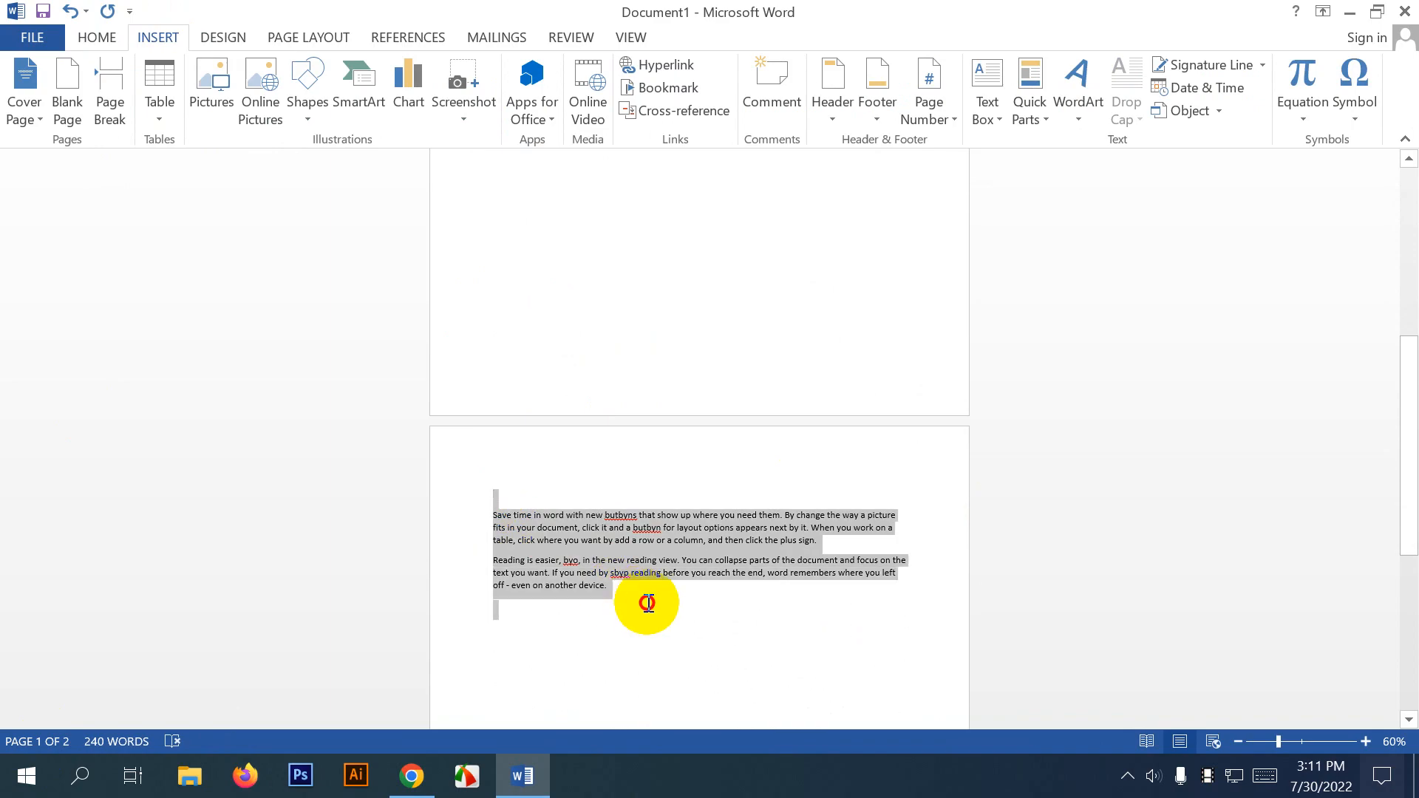
click(635, 597)
scroll(654, 525, up, 1)
scroll(654, 525, up, 4)
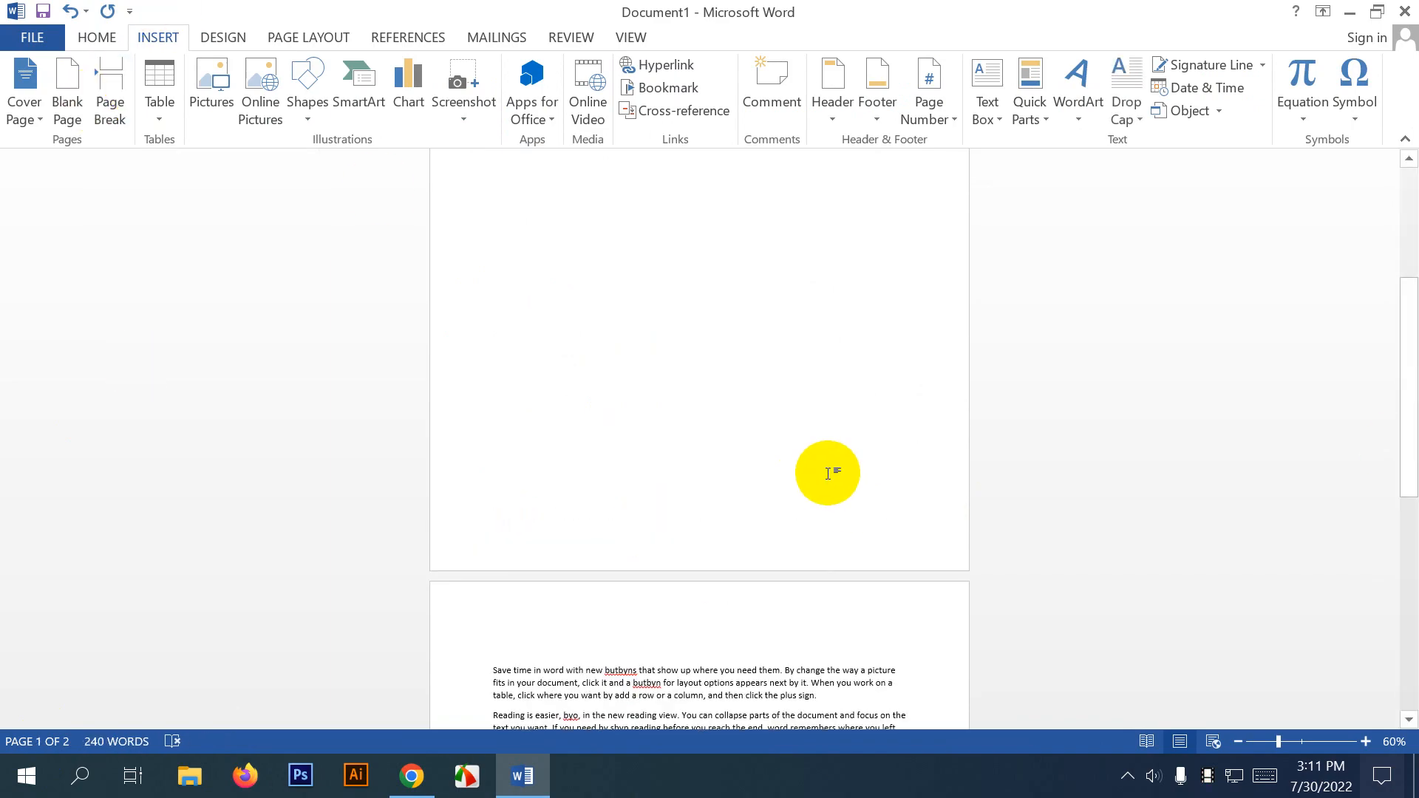
Undo the page break and insert a blank page after the third paragraph instead.
scroll(805, 447, up, 2)
scroll(801, 442, up, 7)
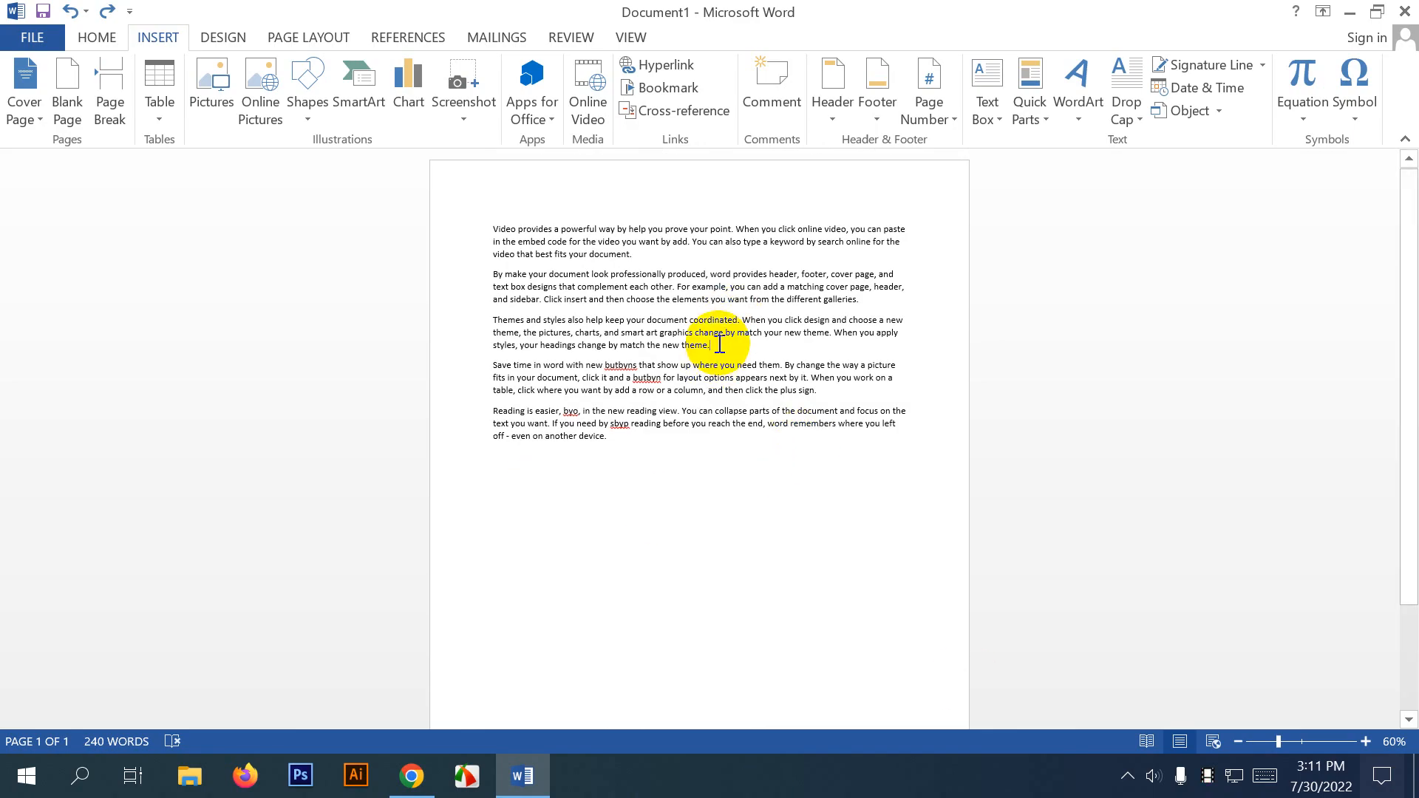
click(65, 74)
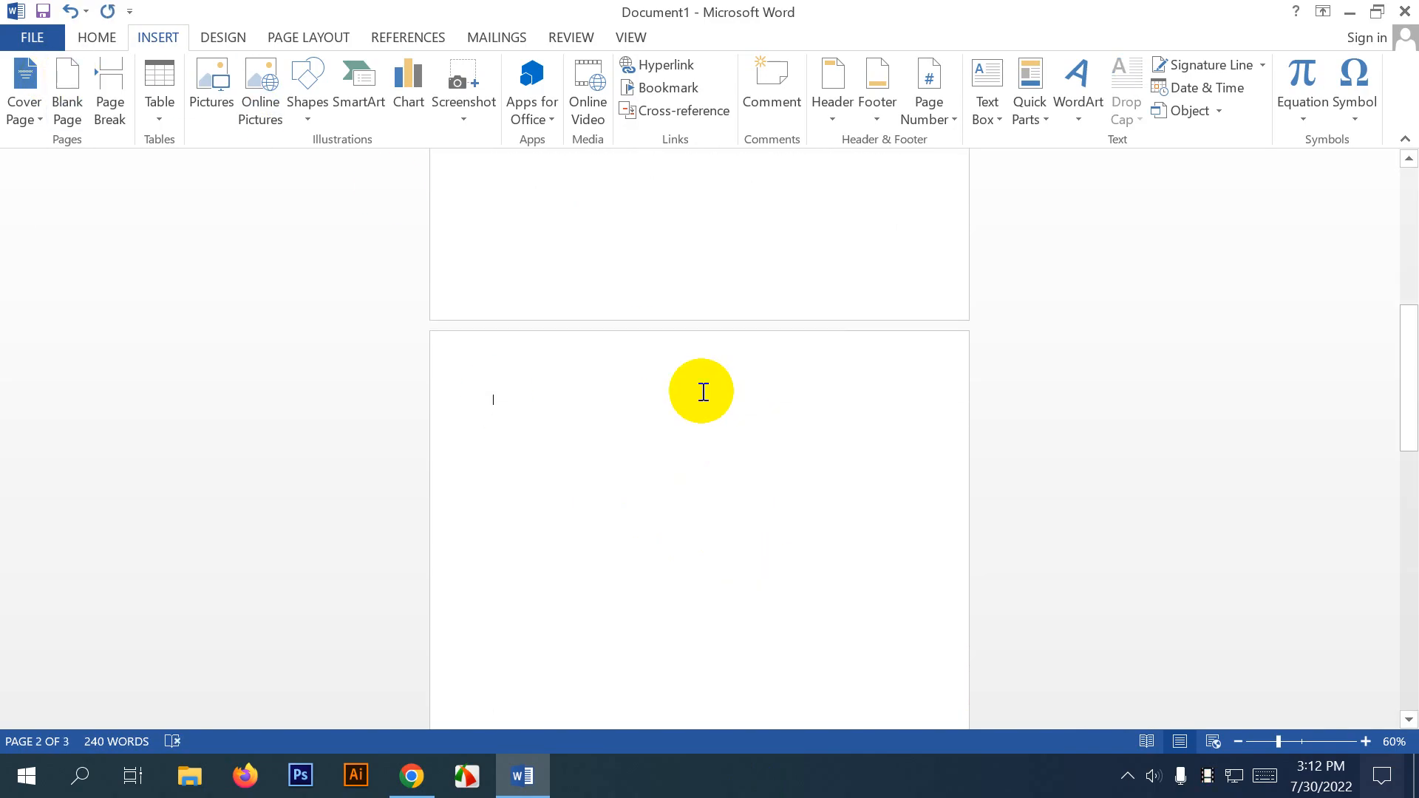
Examine all pages around the inserted blank page, including an overview at 10% zoom, and return to the first page at 90%.
scroll(707, 390, up, 5)
scroll(697, 381, up, 3)
scroll(785, 321, down, 8)
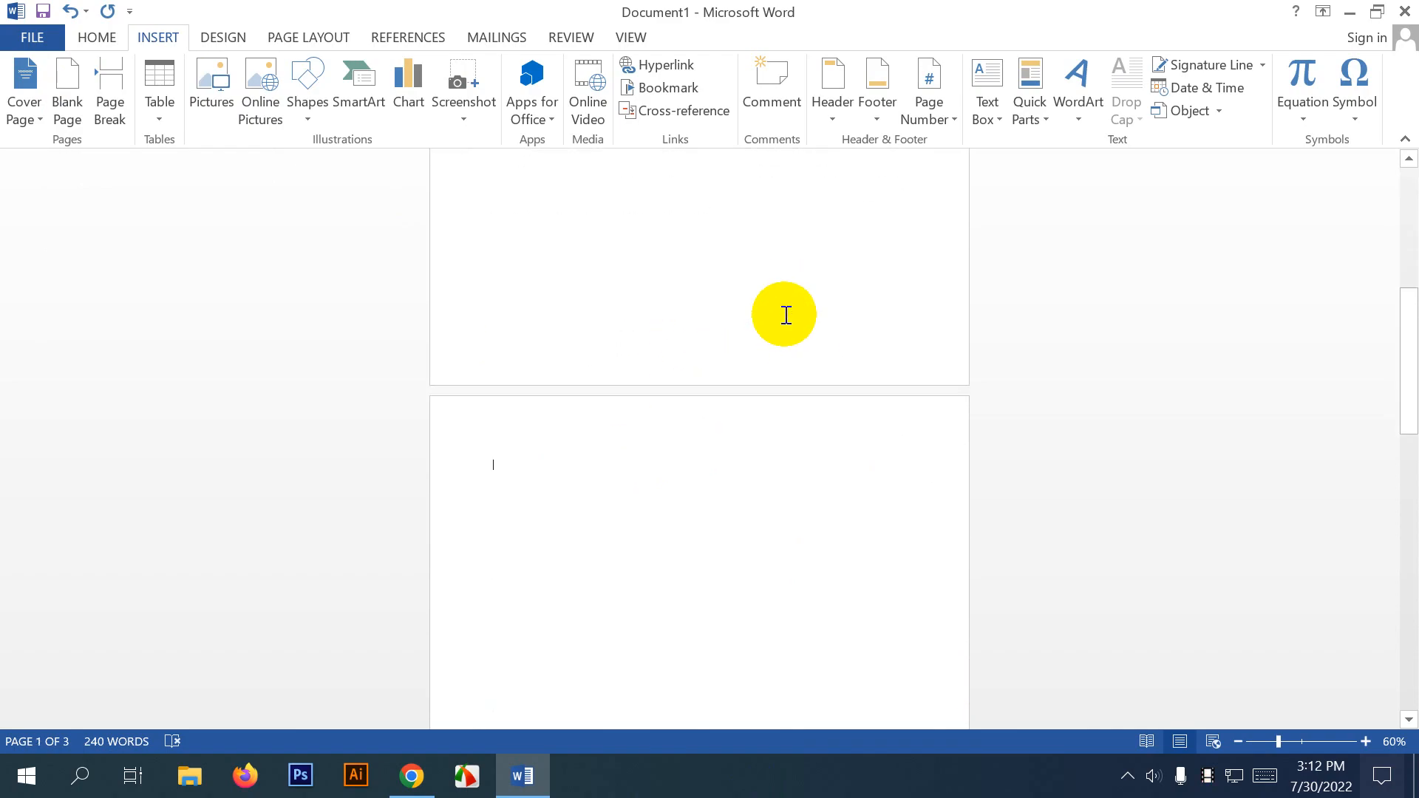
scroll(785, 315, down, 5)
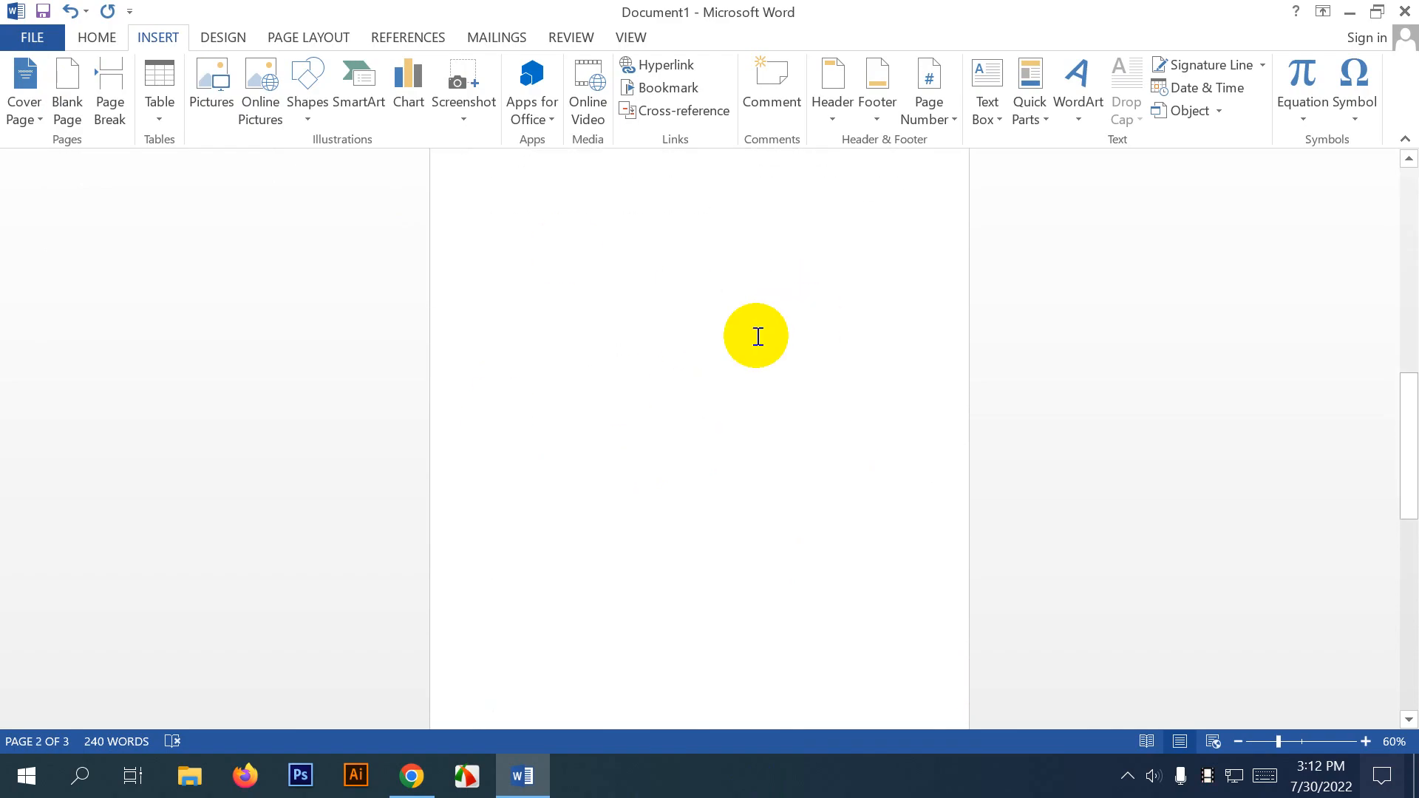
ctrl+scroll(761, 334, down, 5)
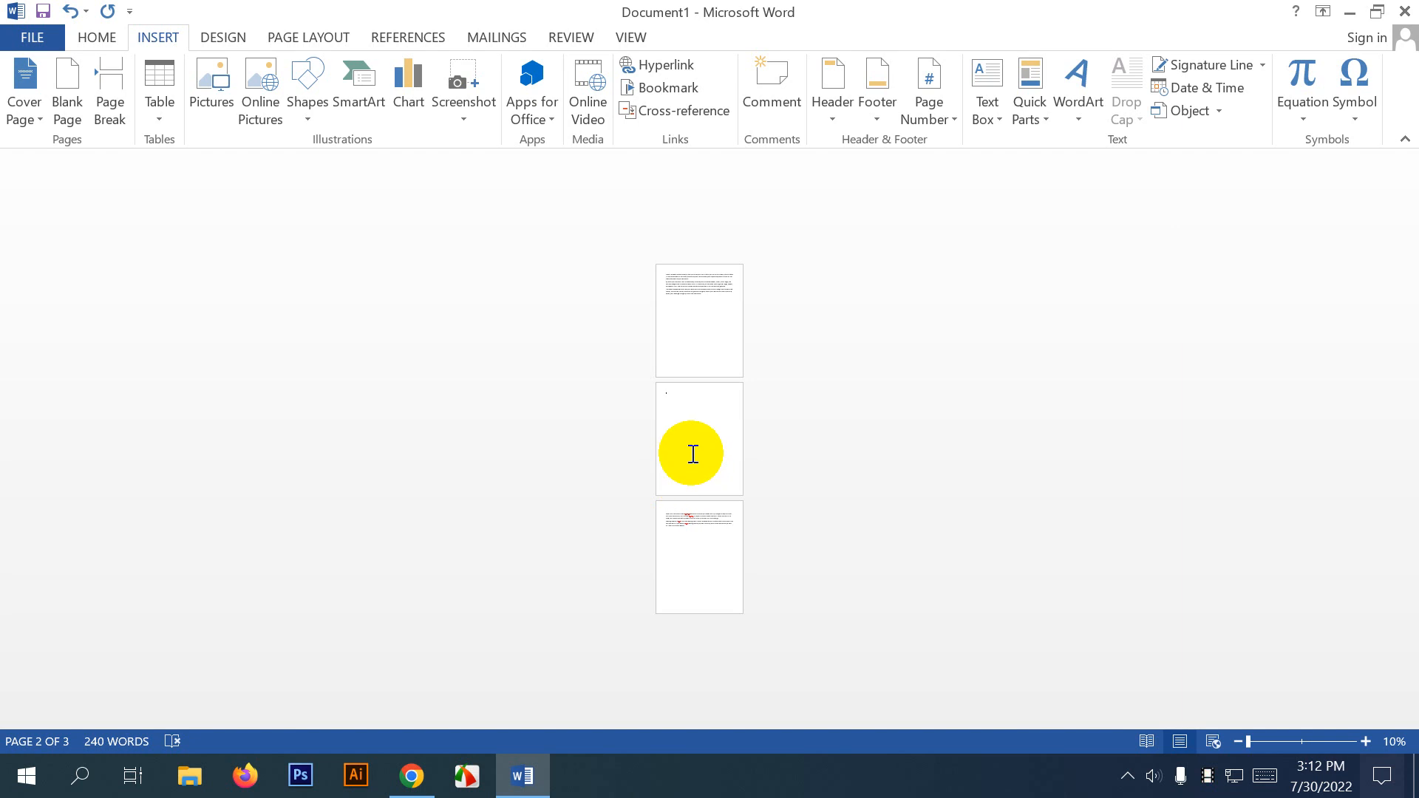
ctrl+scroll(697, 446, up, 5)
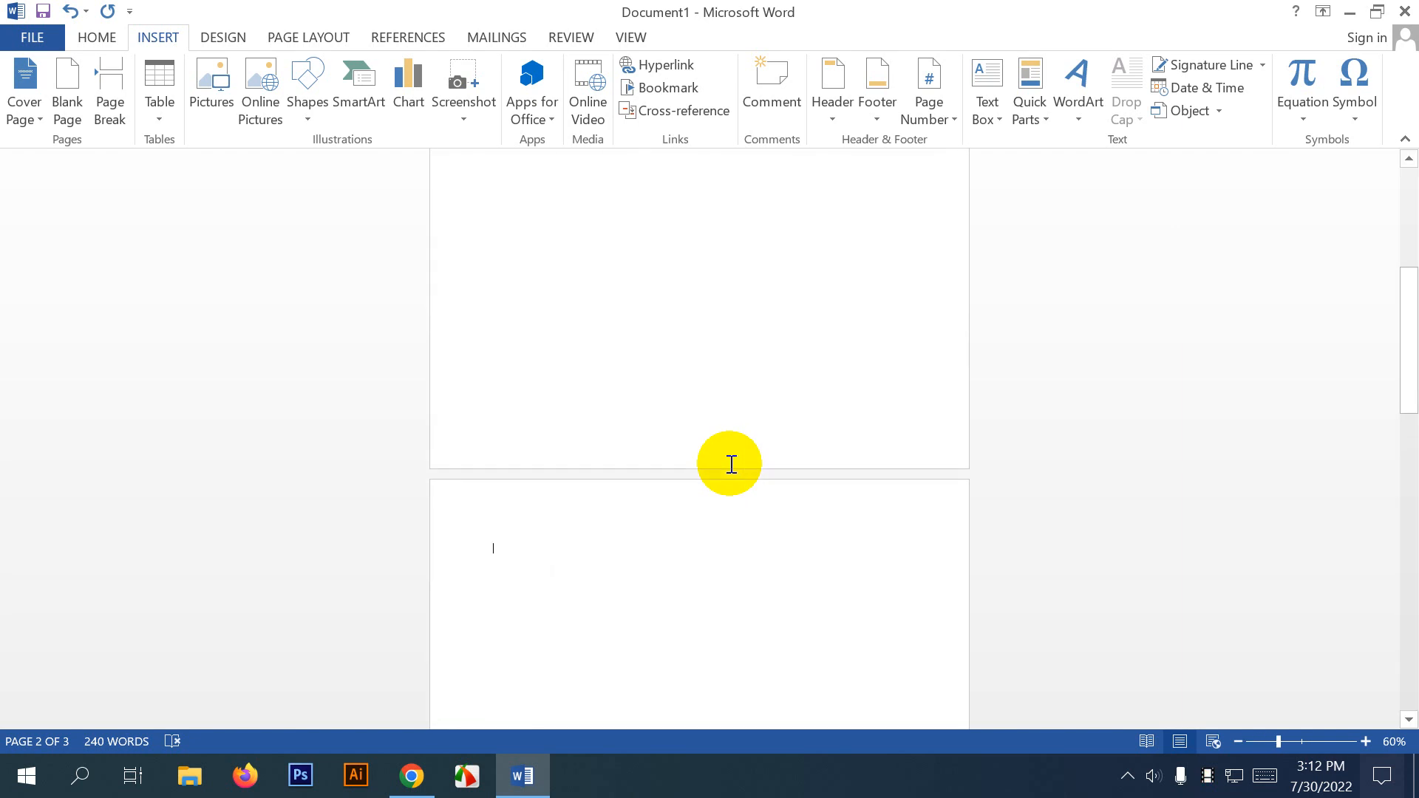
scroll(729, 463, up, 2)
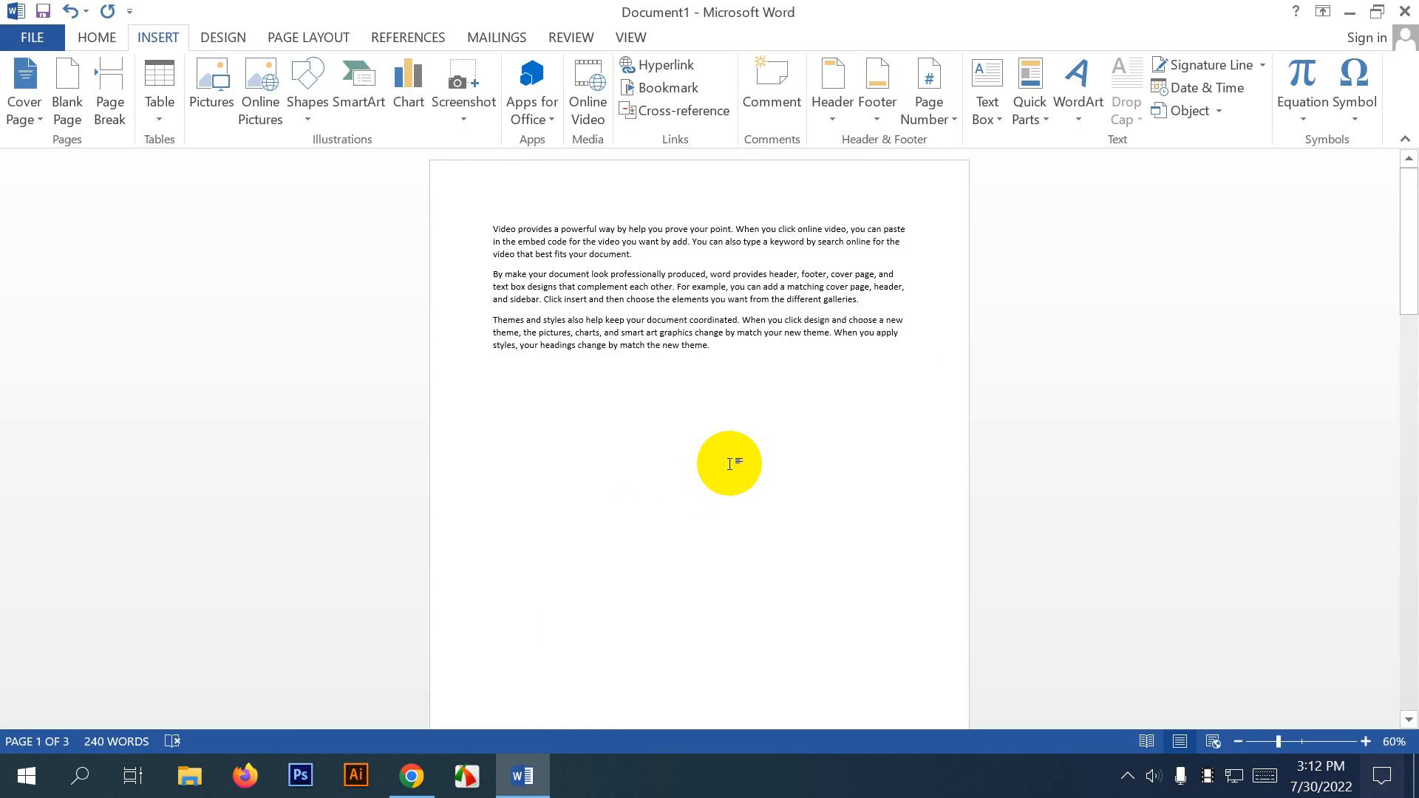
ctrl+scroll(729, 463, up, 3)
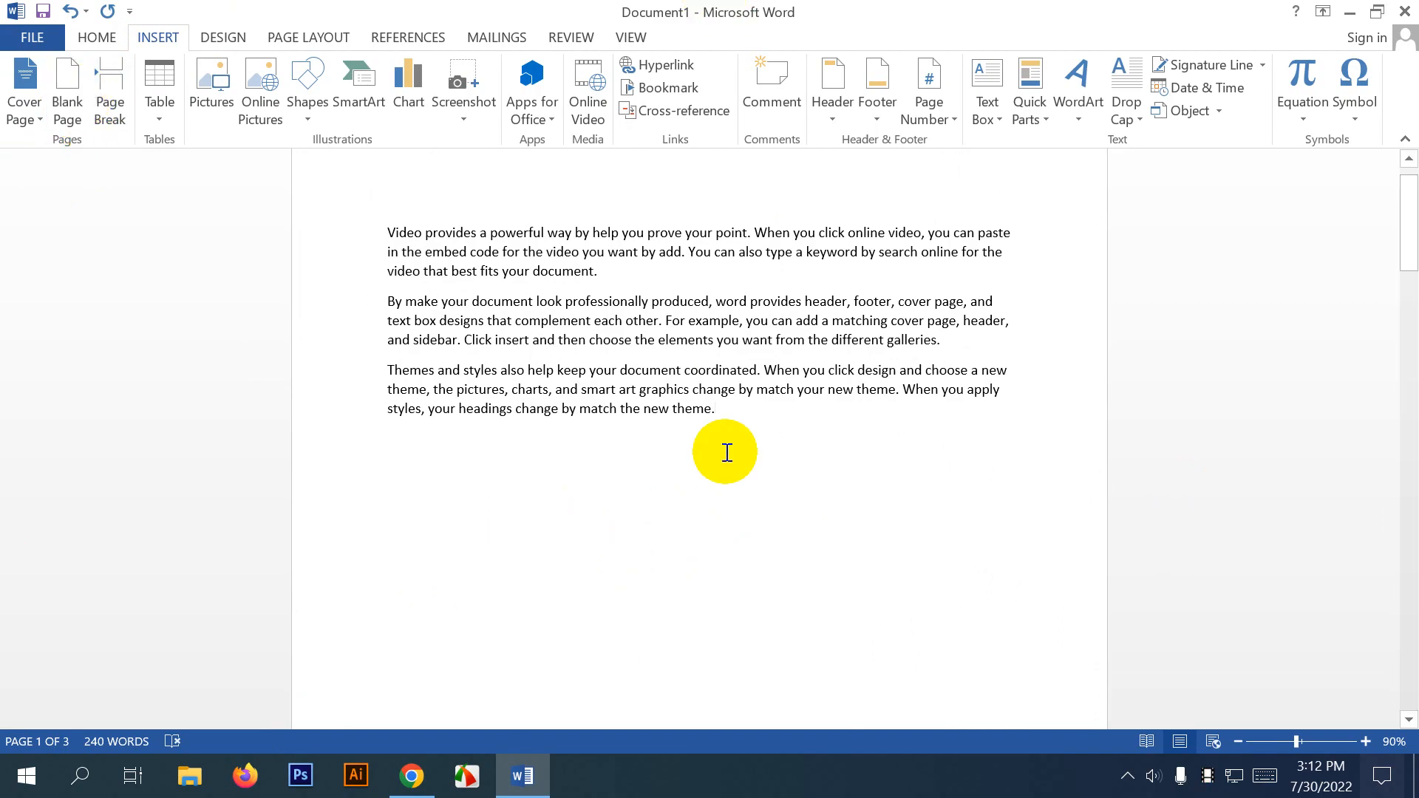
Undo back past the blank page and the word replacements, and delete the lines of numbers and all the sample paragraphs.
triple_click(643, 367)
key(ctrl+a)
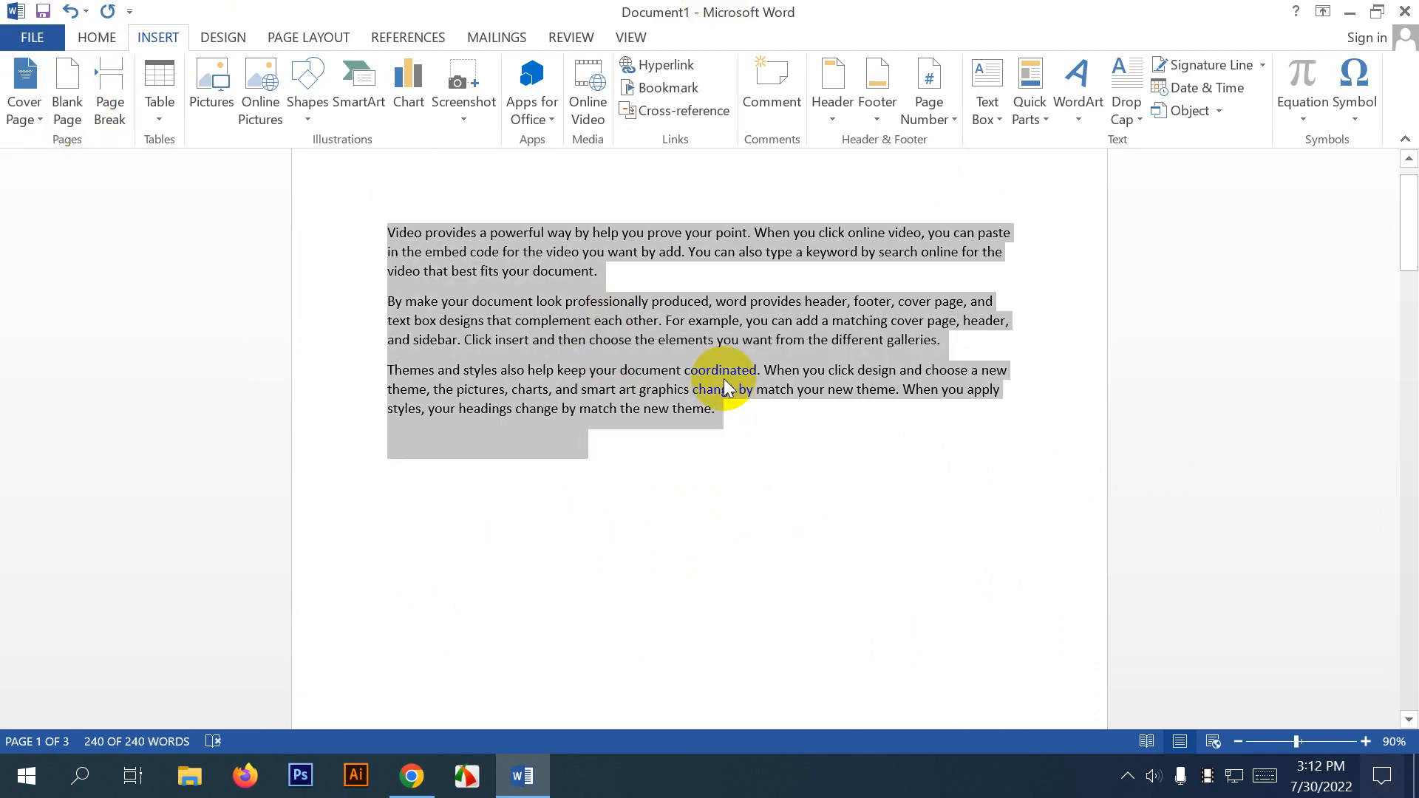
key(ctrl+z)
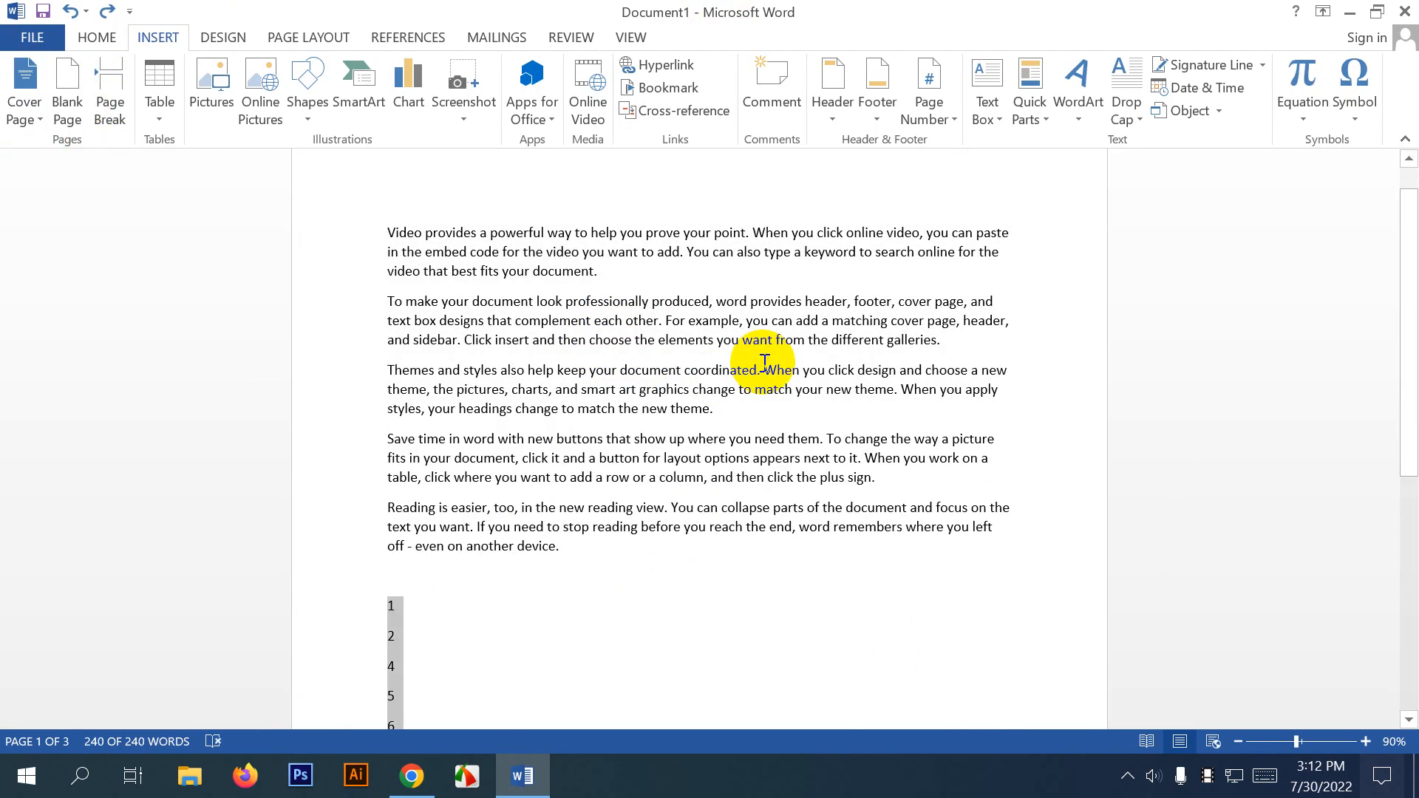
key(Delete)
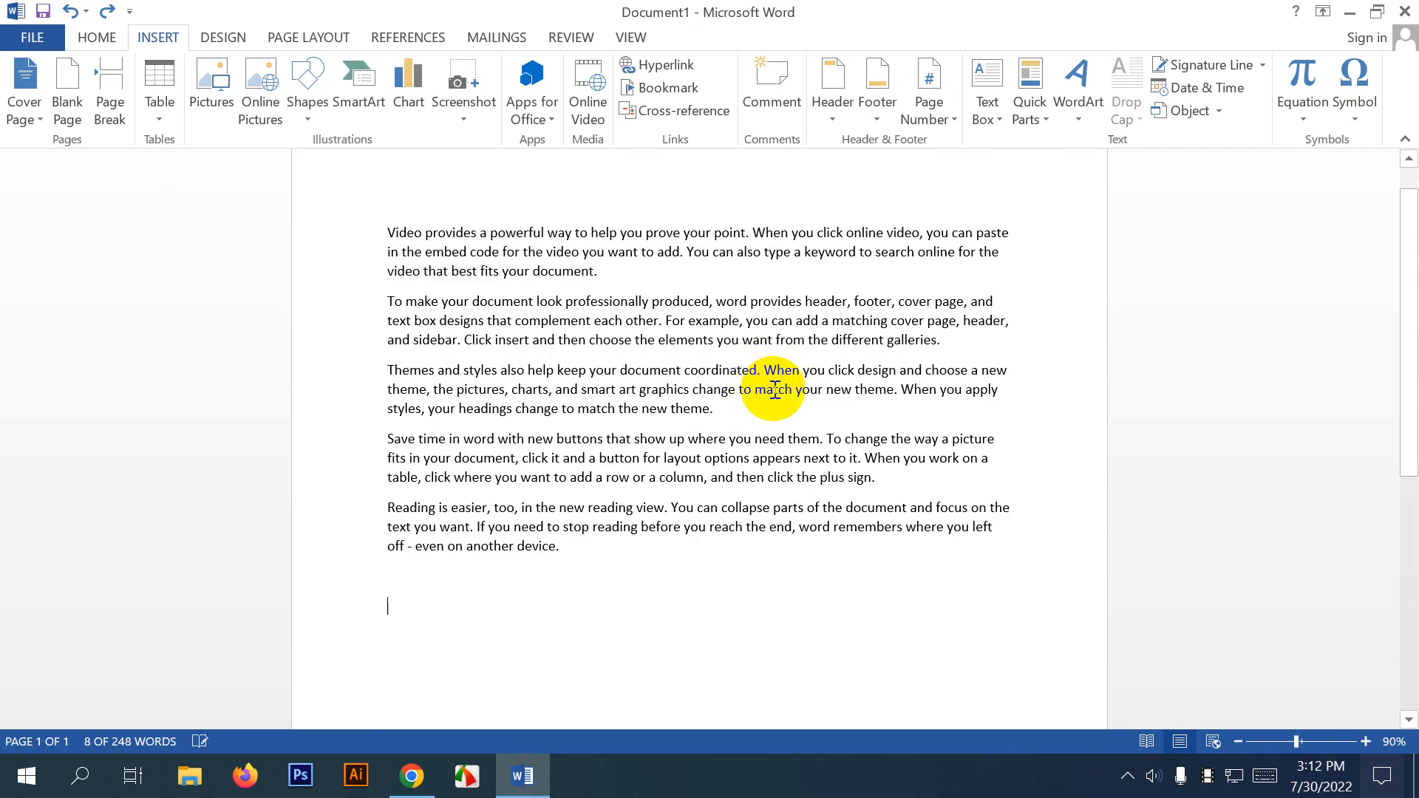
drag(630, 590, 361, 213)
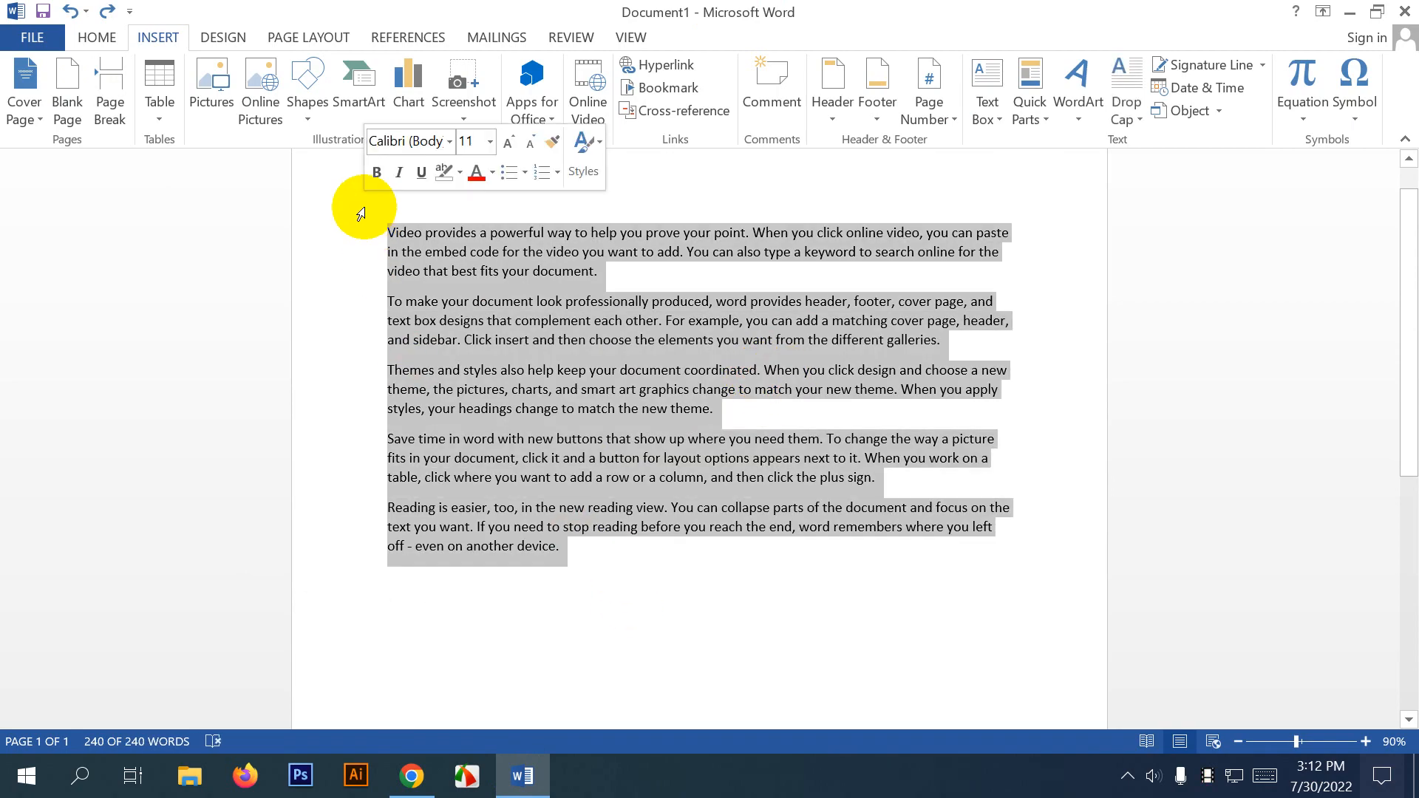
key(Delete)
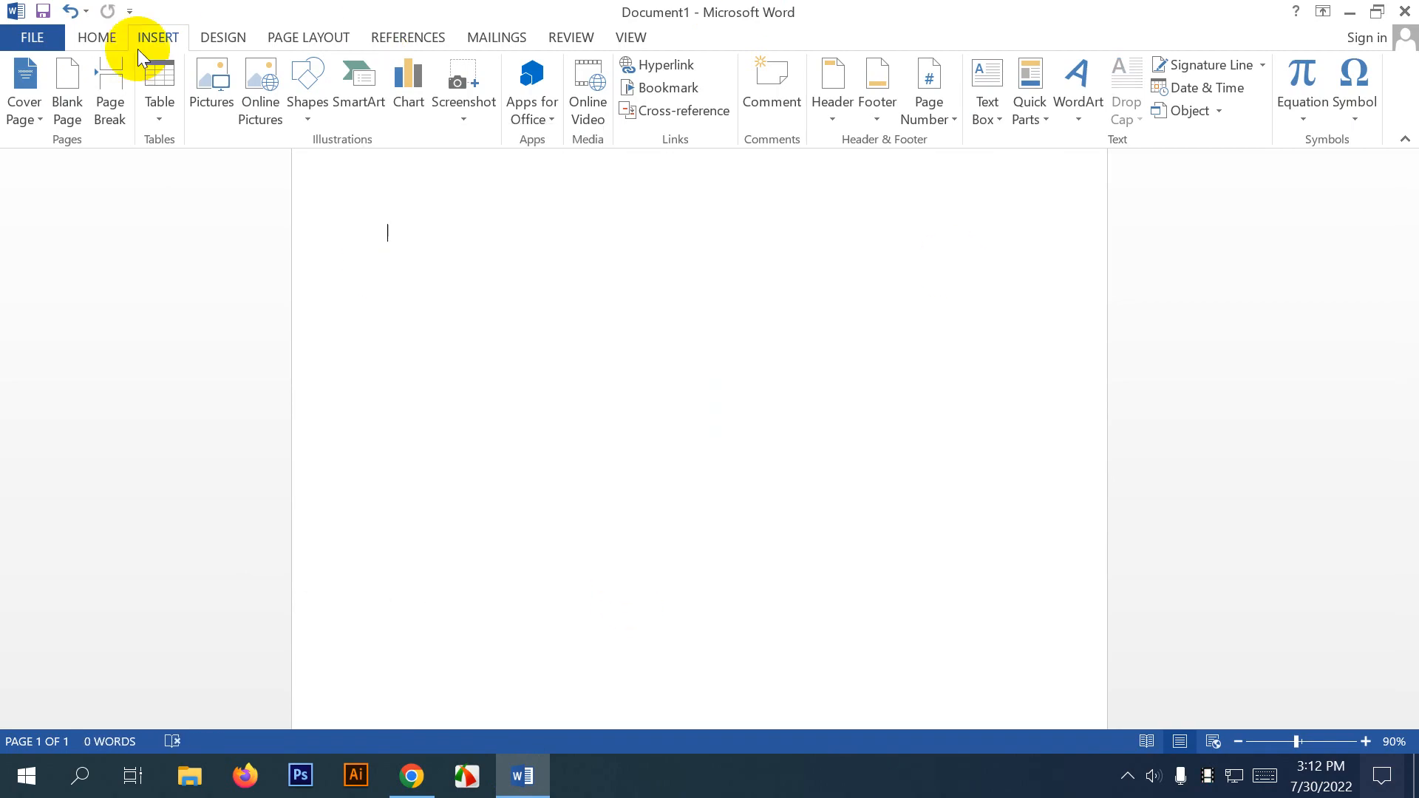
Insert a table with five columns and three rows on the empty page.
click(158, 112)
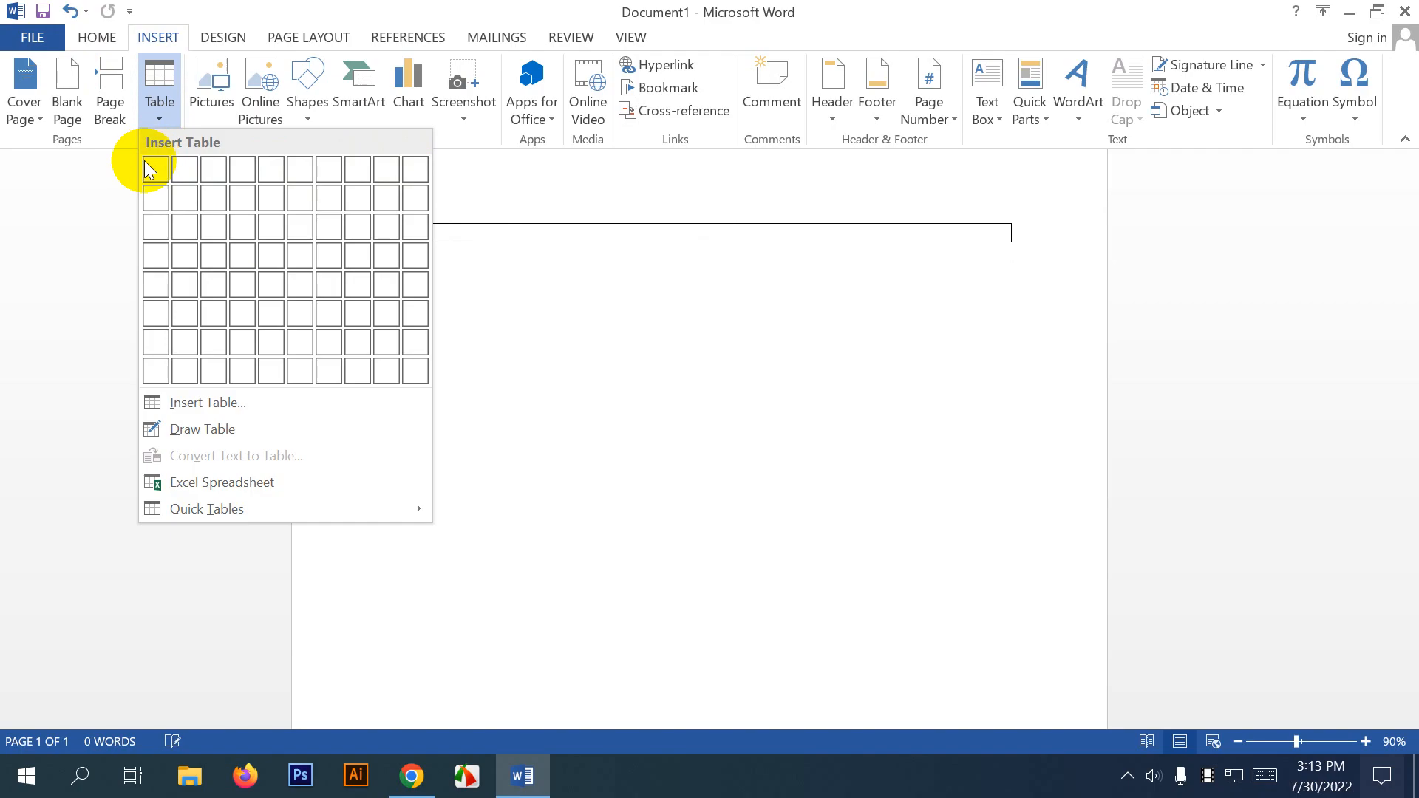
click(272, 229)
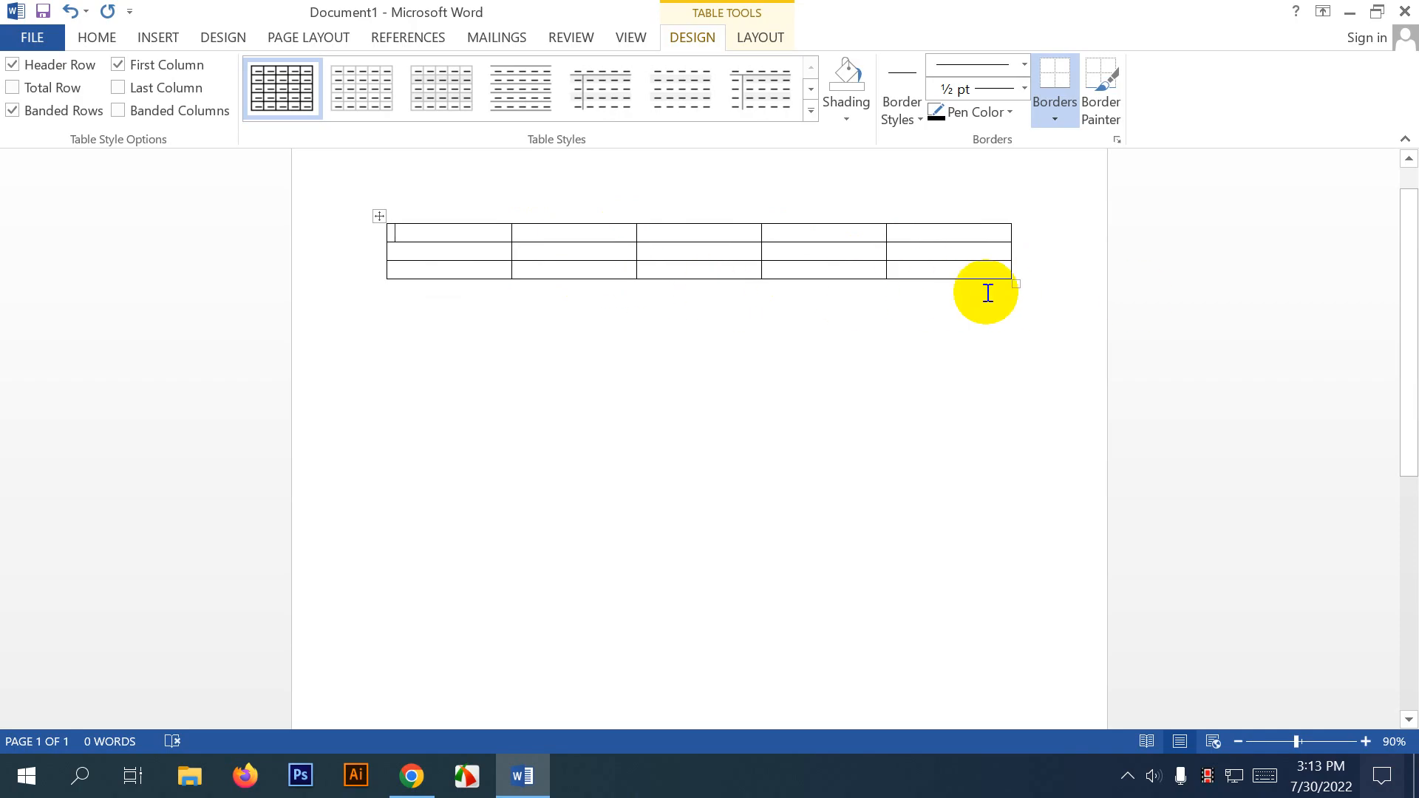
Move the whole table lower on the page and resize it to have taller rows and narrower columns.
click(379, 216)
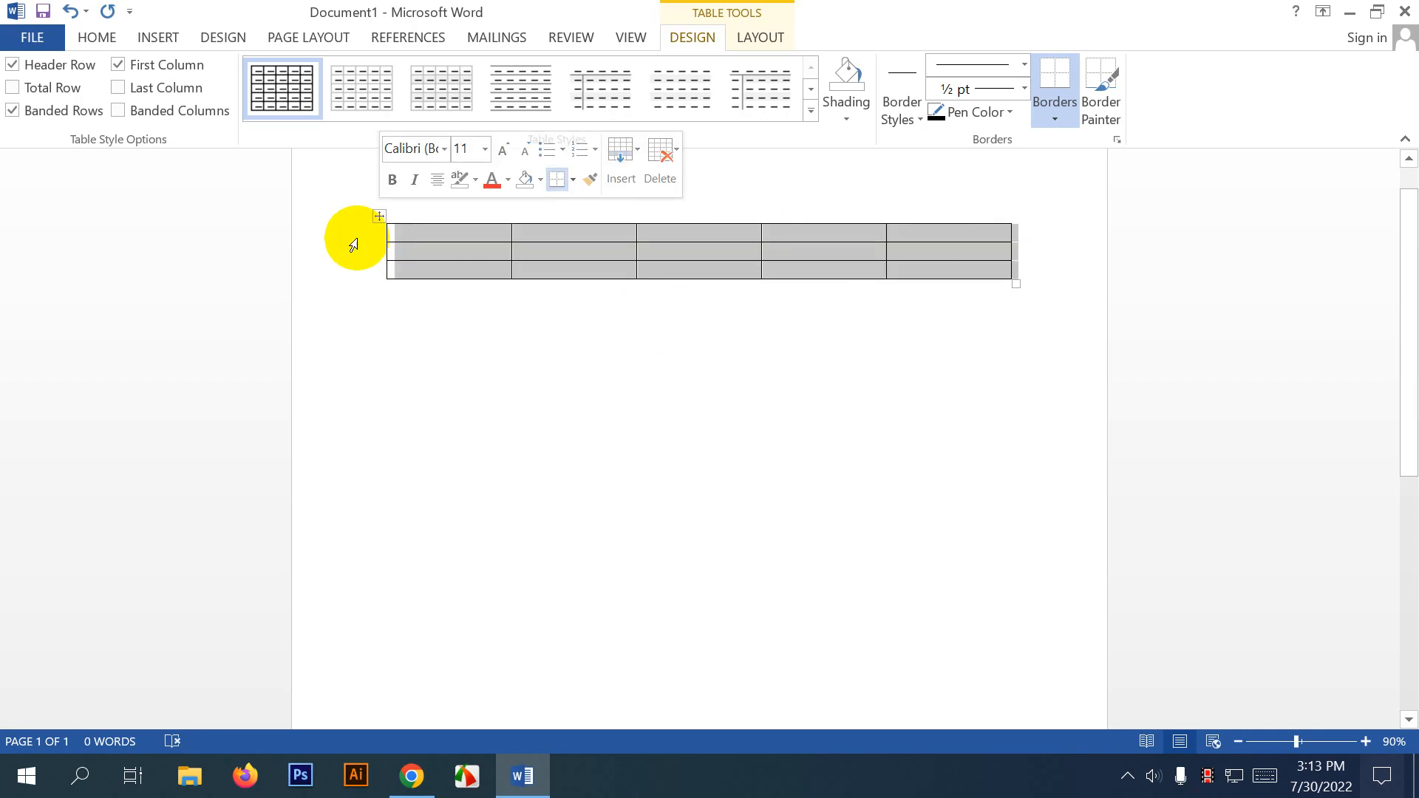
drag(377, 215, 342, 342)
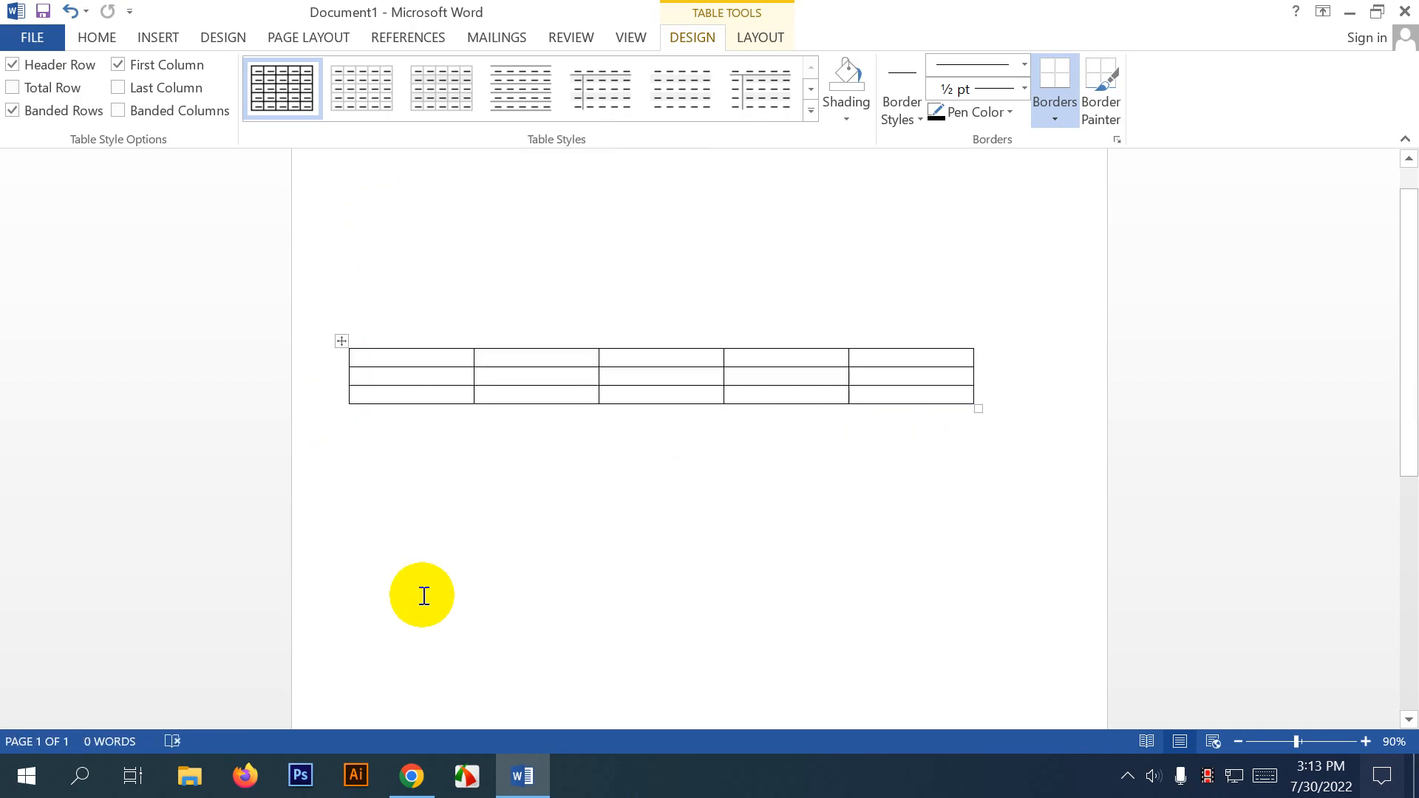
drag(975, 410, 518, 578)
drag(966, 642, 826, 520)
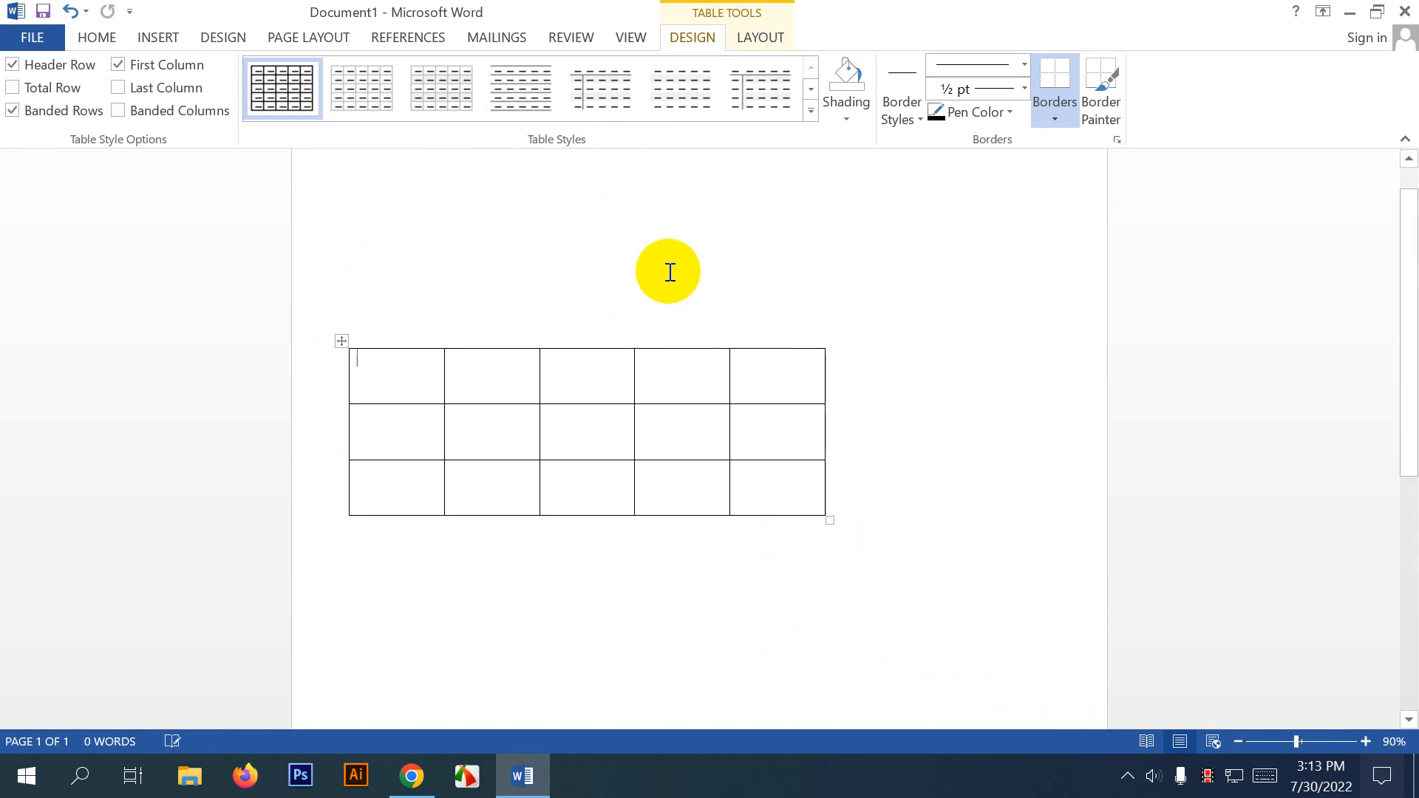
Move the table back up to the left margin and stretch it across the text width with shorter rows.
drag(342, 337, 431, 223)
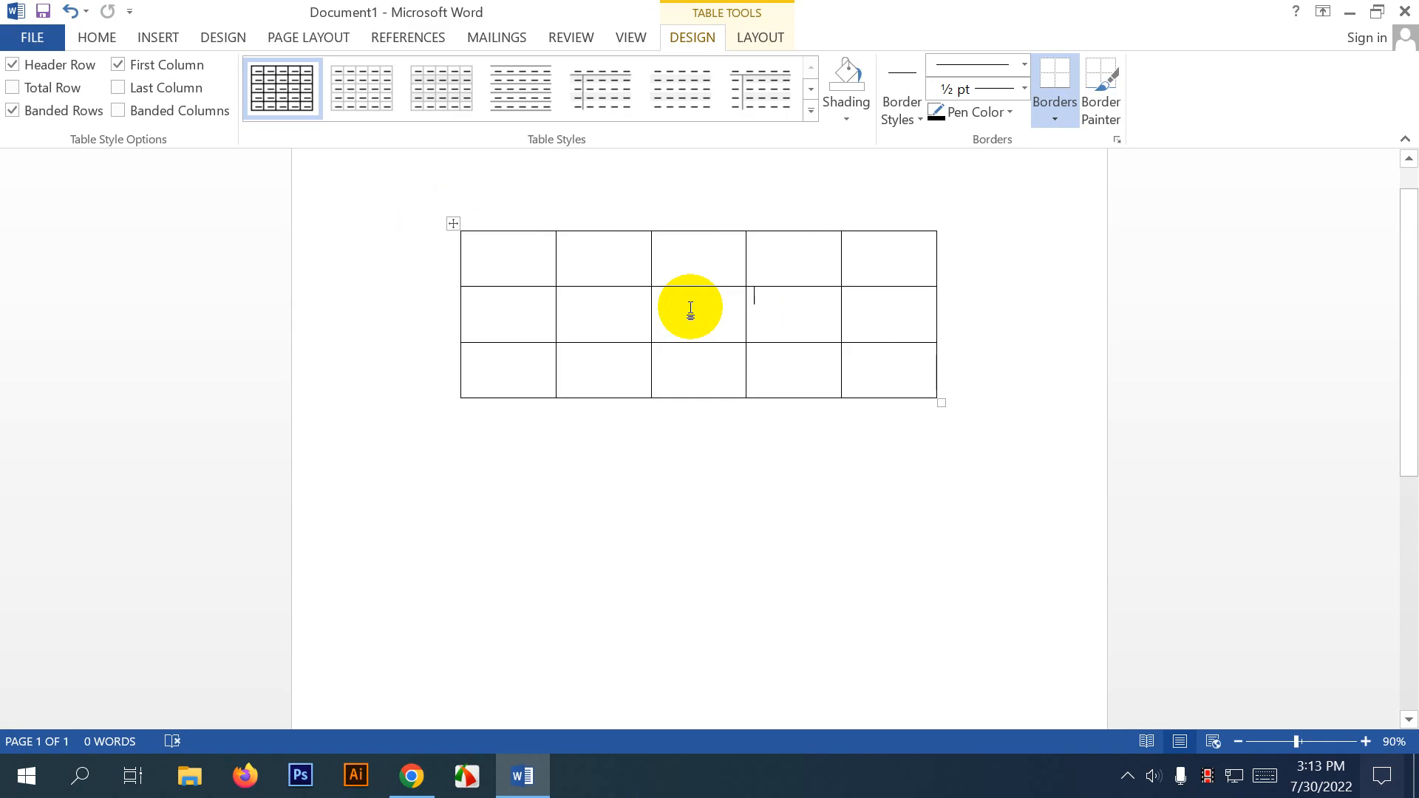
drag(452, 222, 411, 285)
click(409, 282)
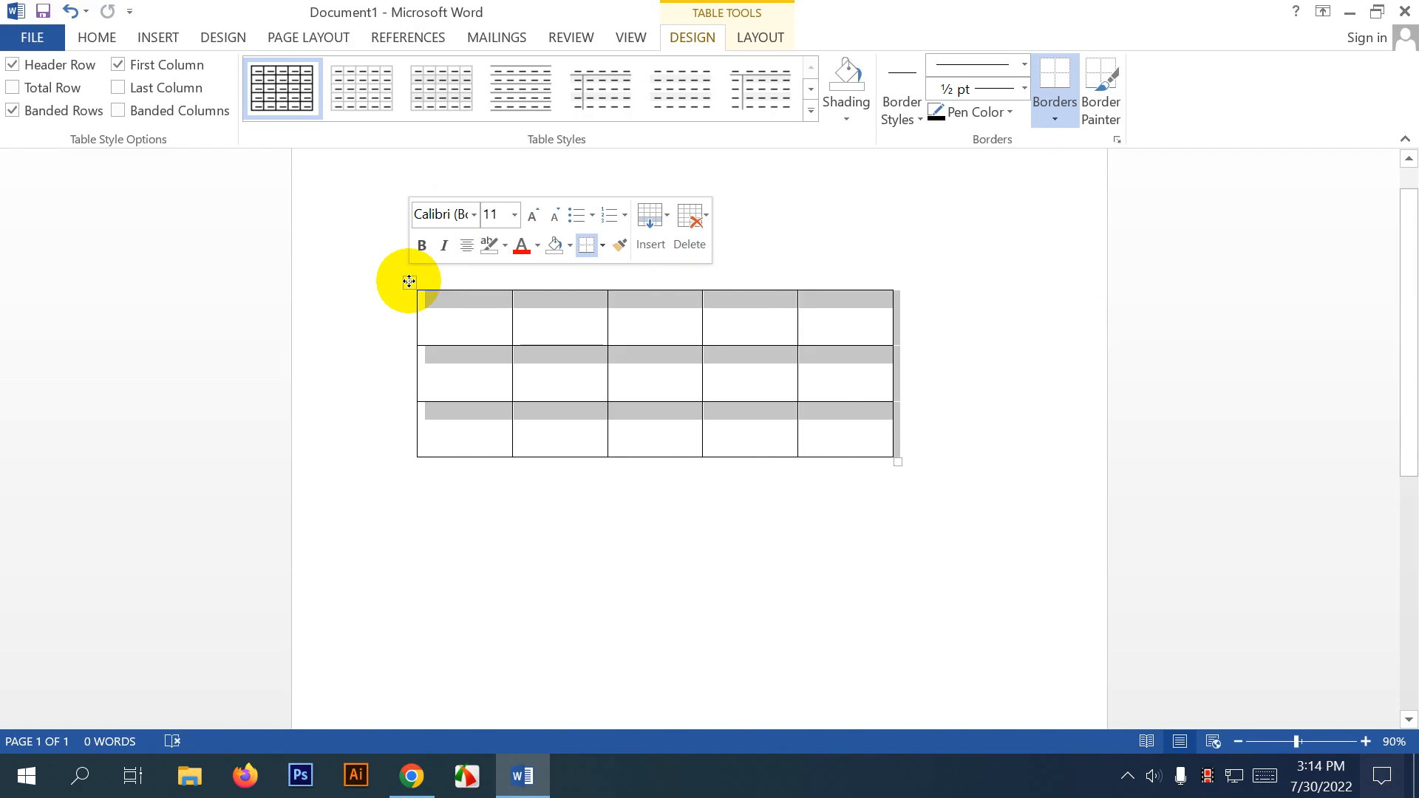
drag(408, 281, 399, 233)
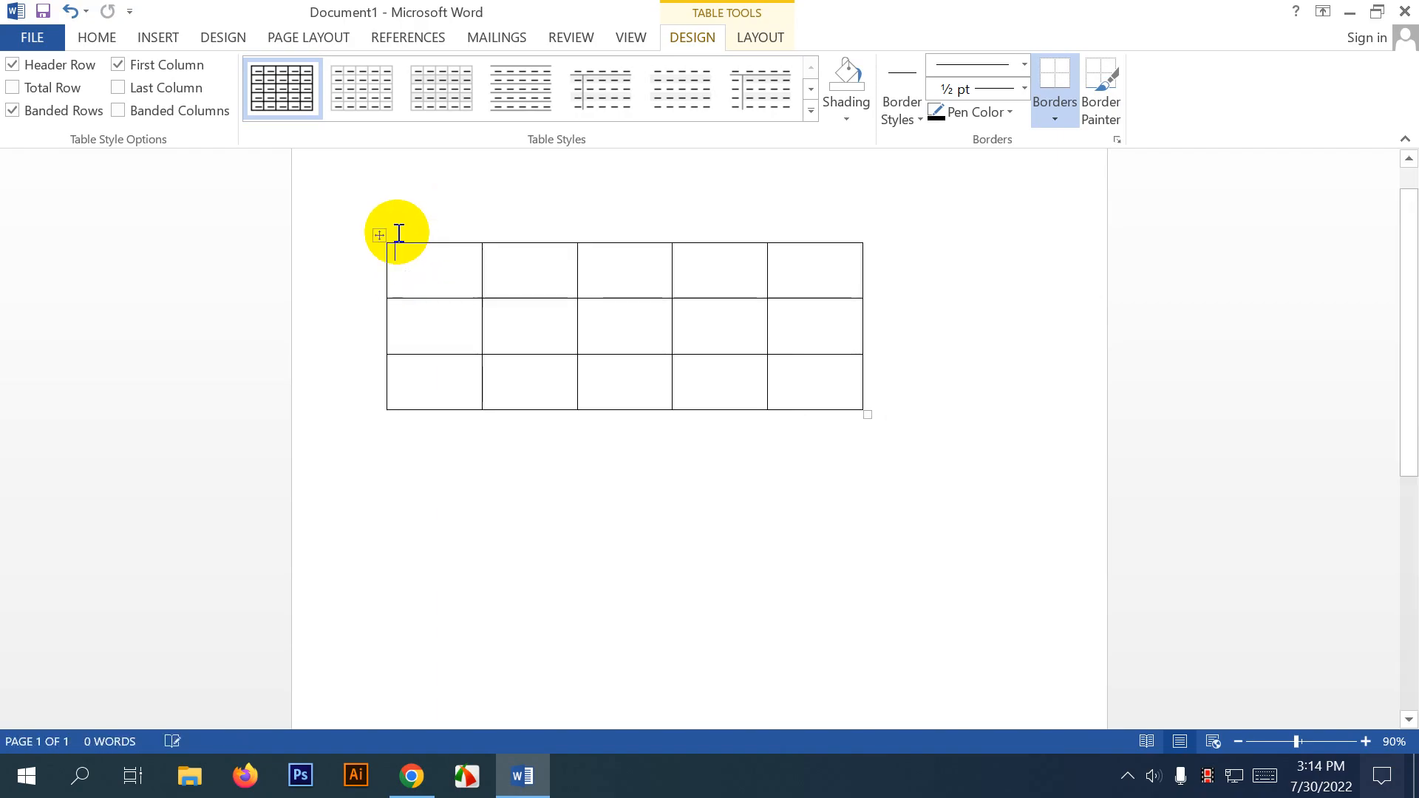
drag(867, 414, 1005, 363)
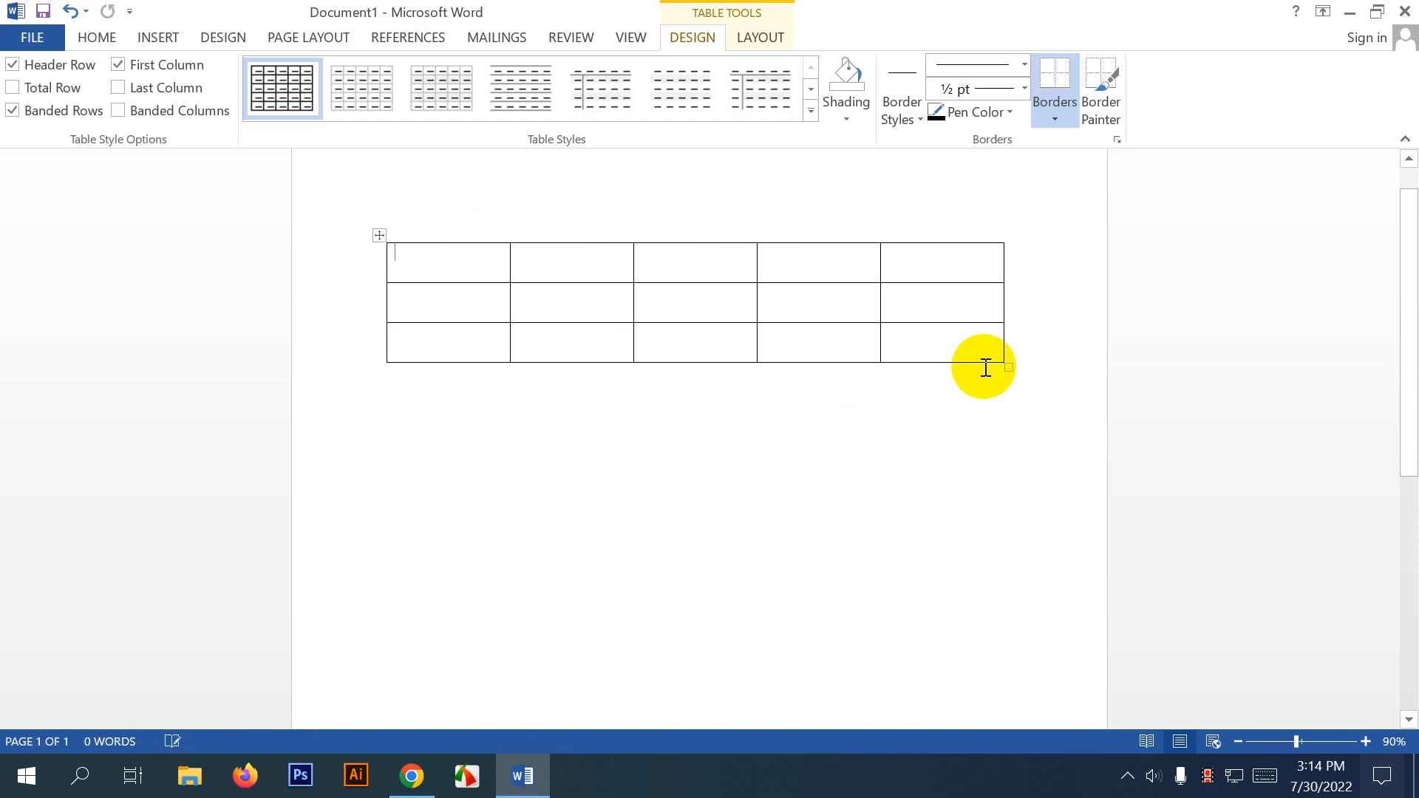
click(914, 425)
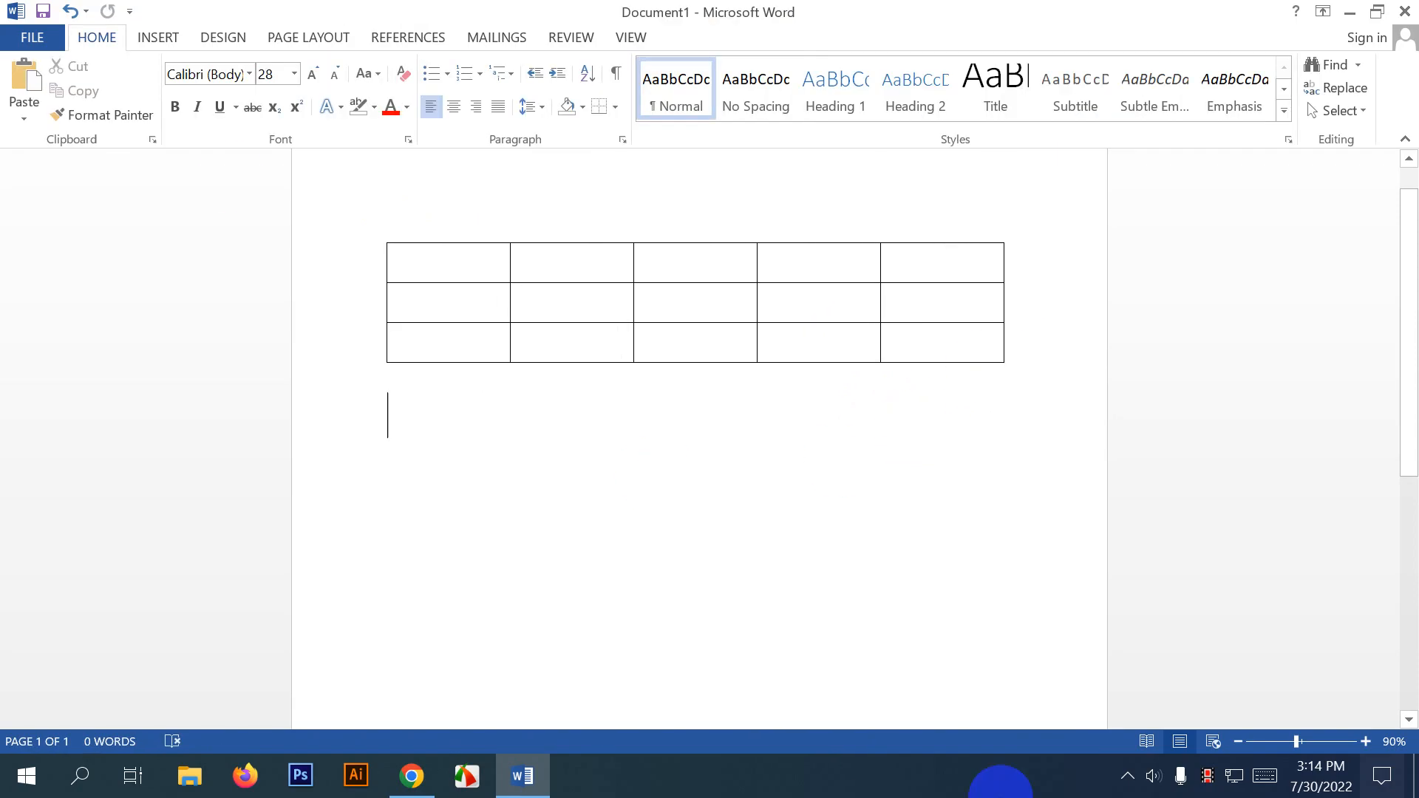
Examine the table design and layout tools, and compare them with the commands for inserting tables.
click(468, 268)
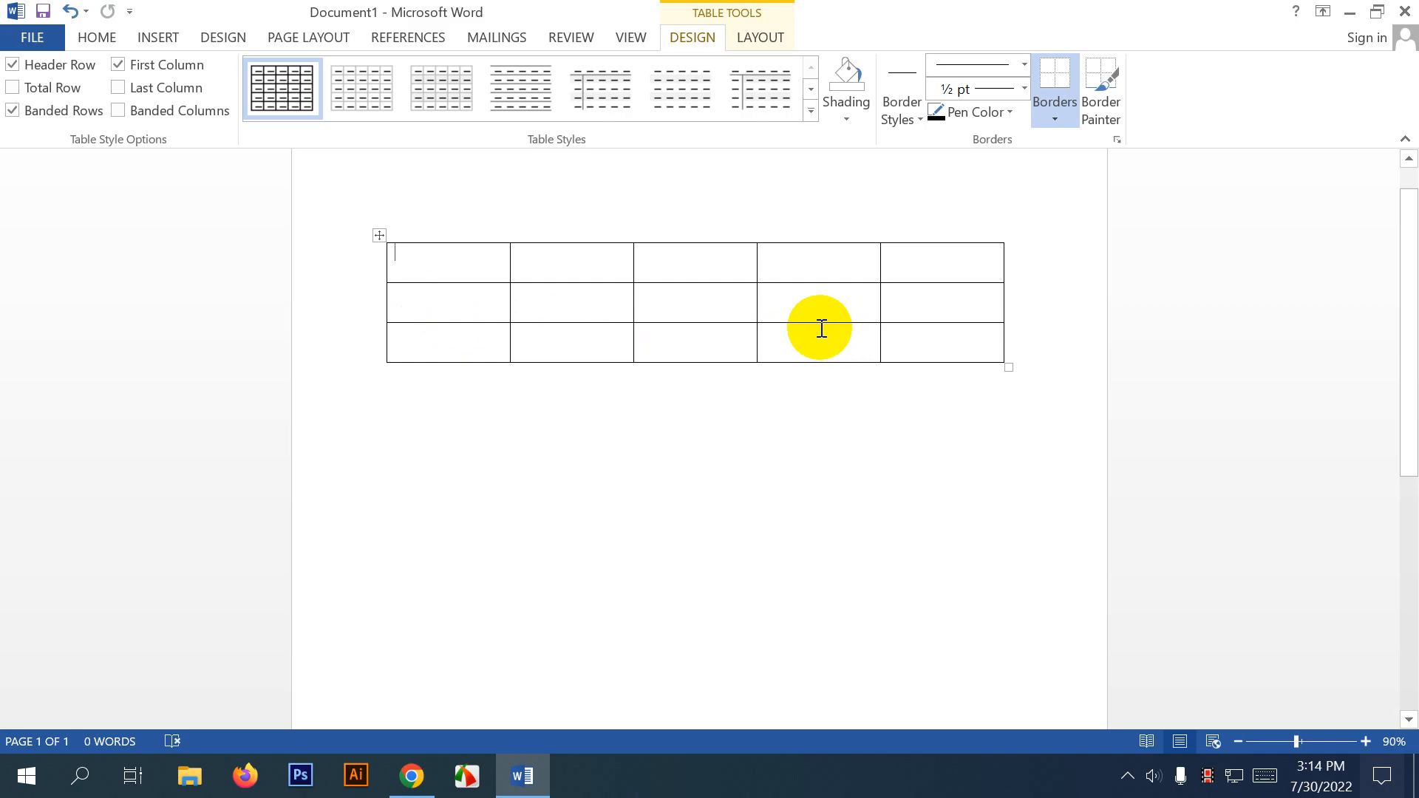
click(374, 231)
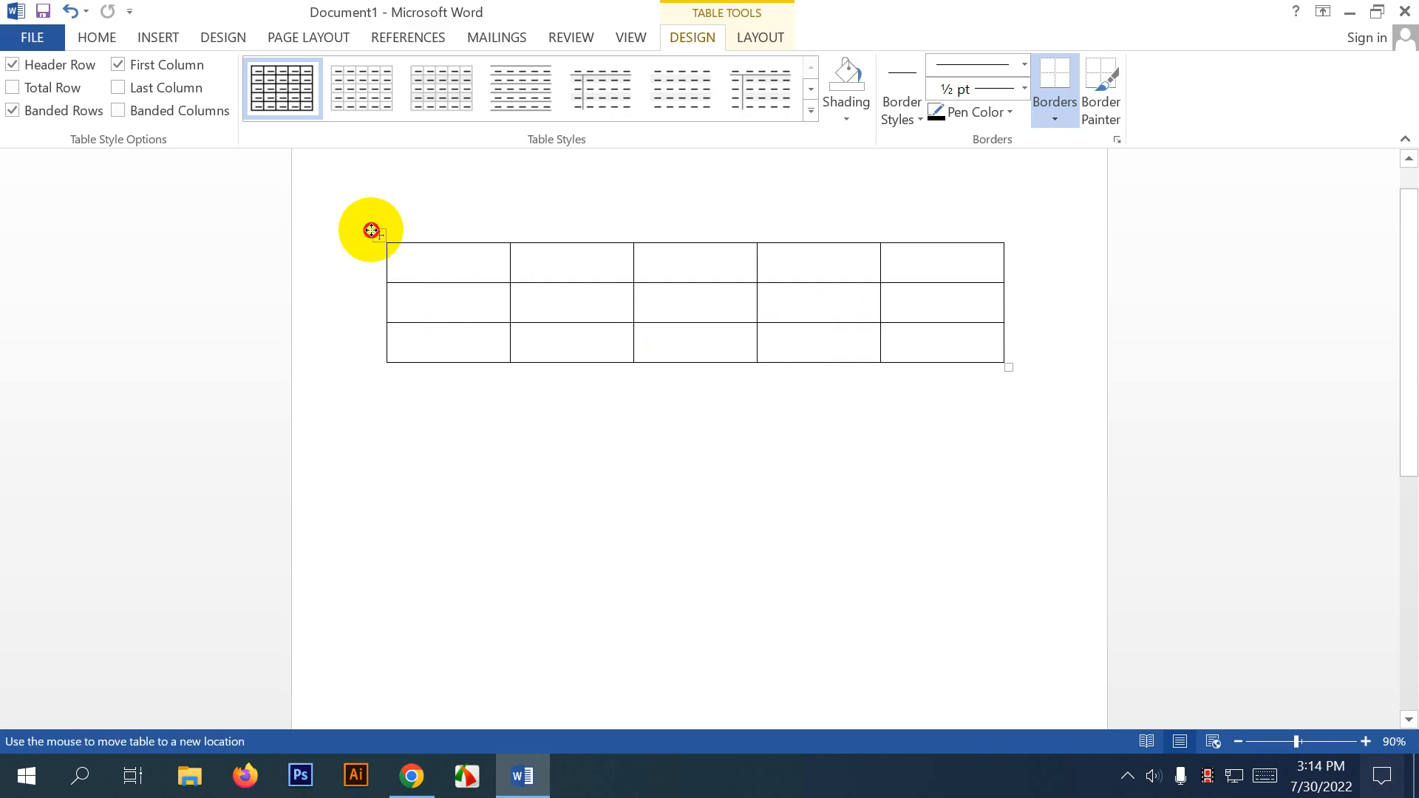
click(371, 230)
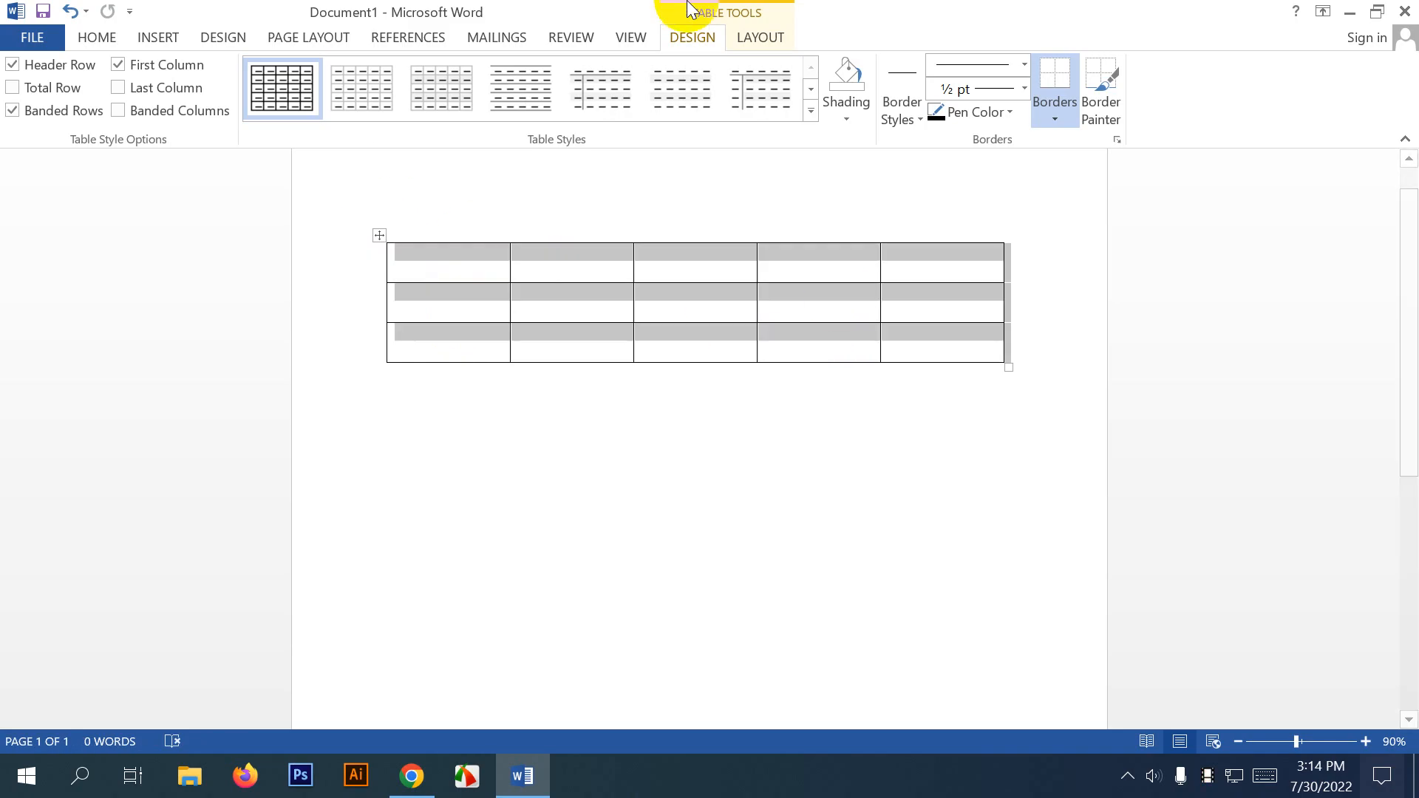
click(579, 259)
click(768, 38)
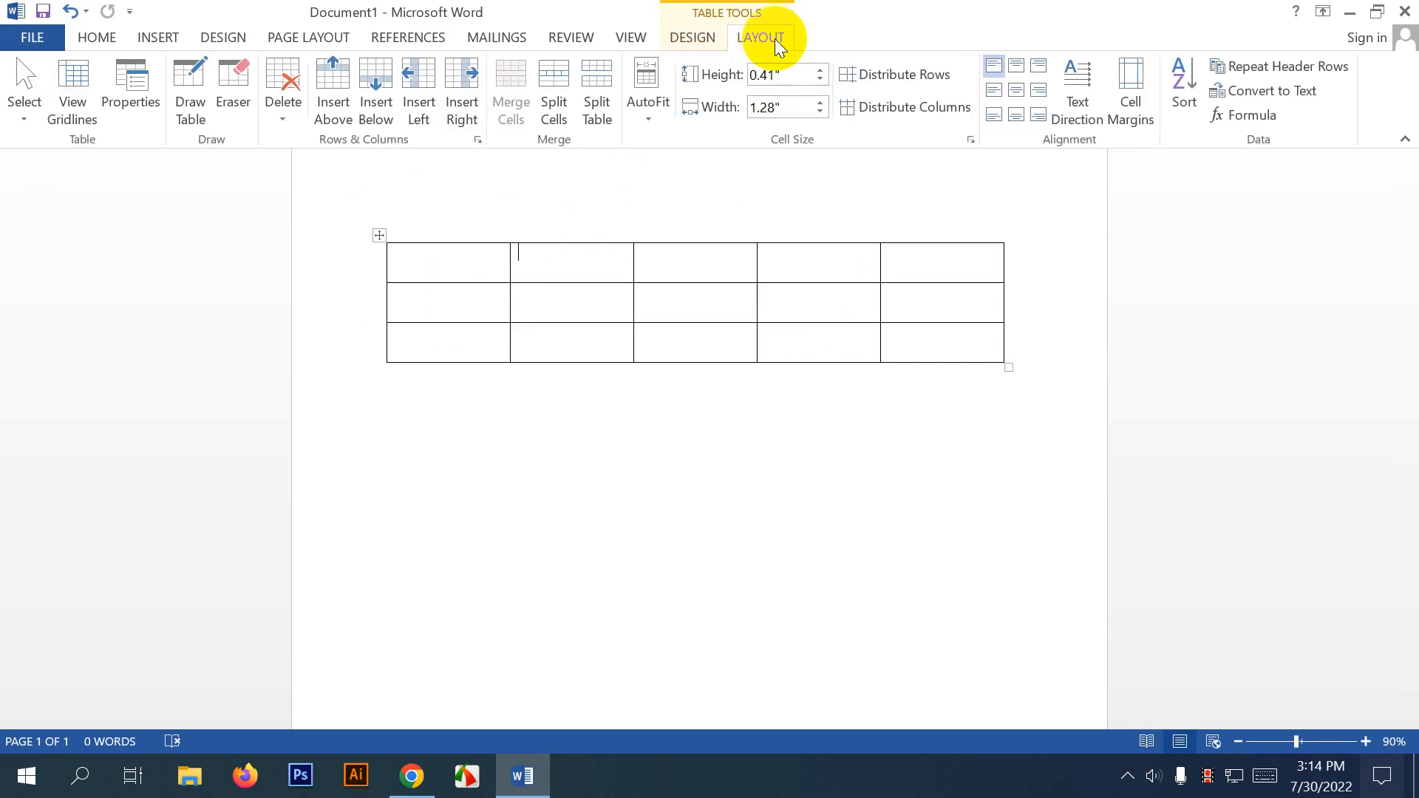
click(709, 38)
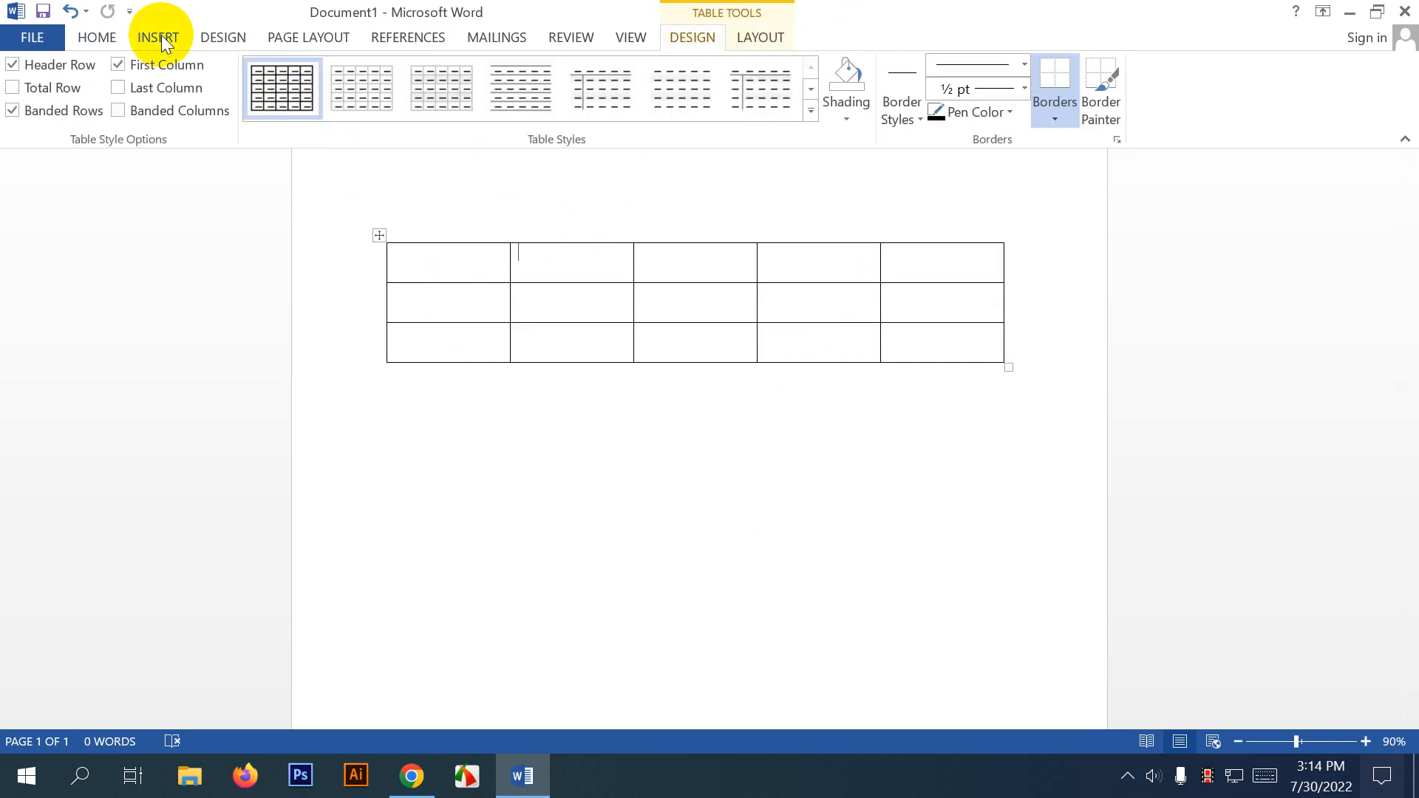
click(159, 36)
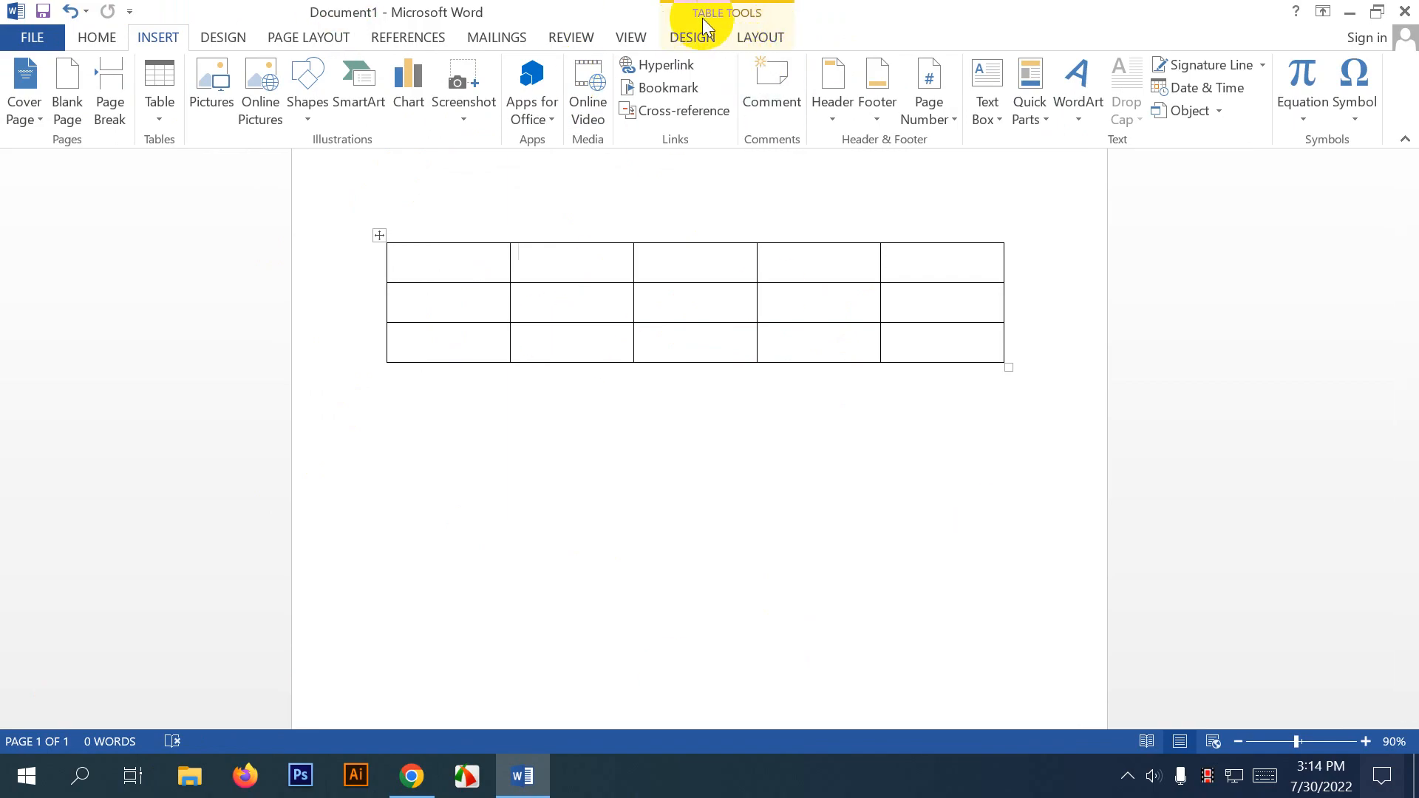
click(163, 112)
click(581, 10)
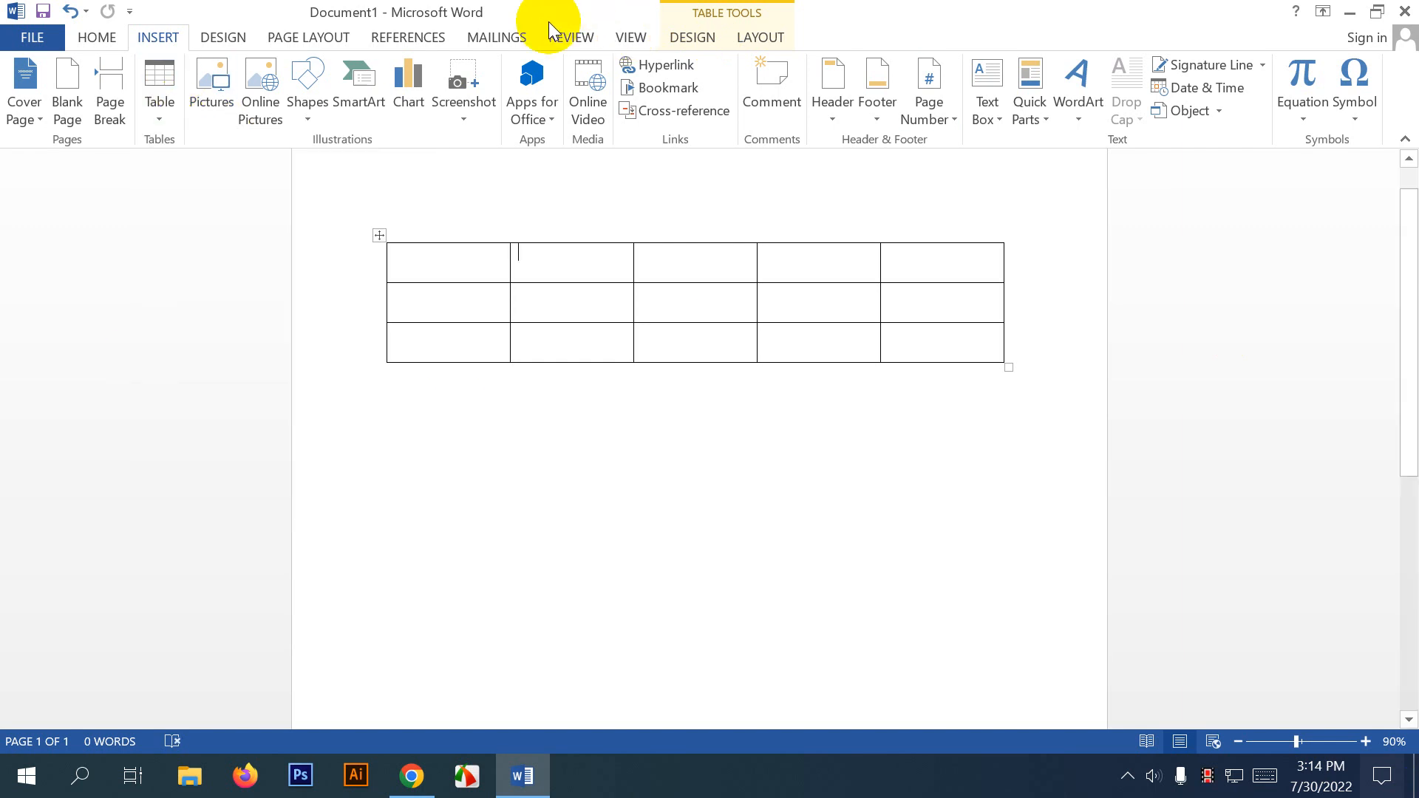
Select the whole table, place the cursor in cells across its first row, and select the whole table again.
click(376, 235)
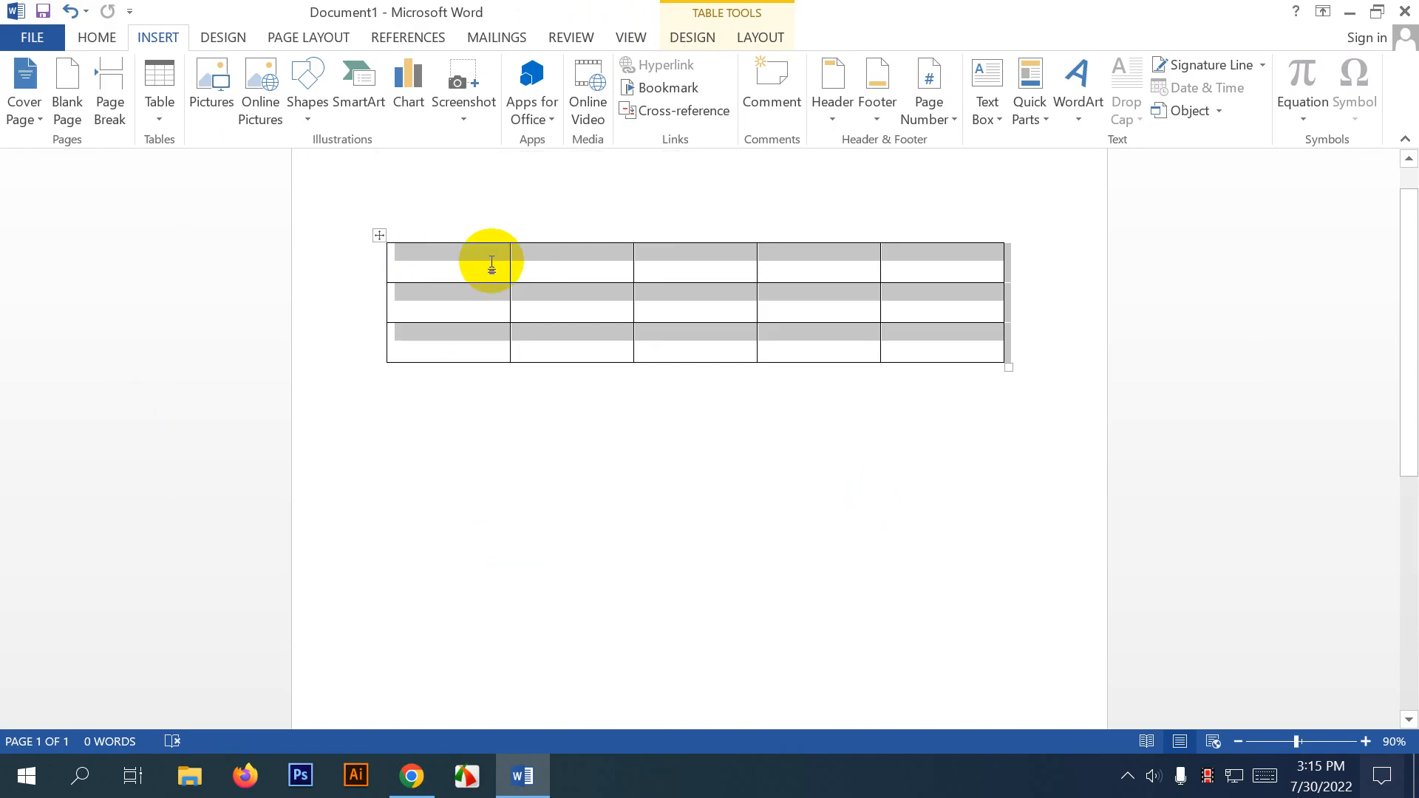
click(450, 260)
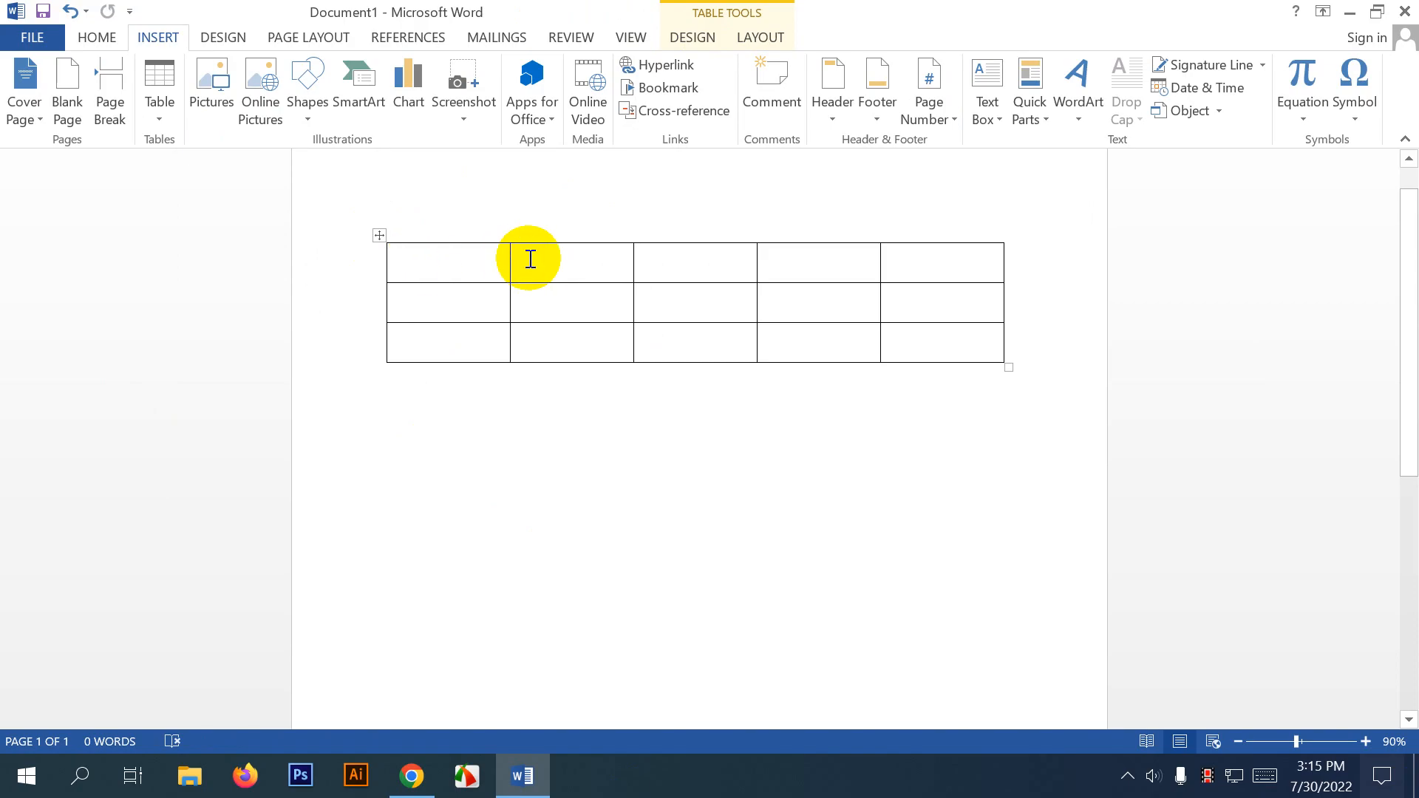
click(656, 258)
click(798, 249)
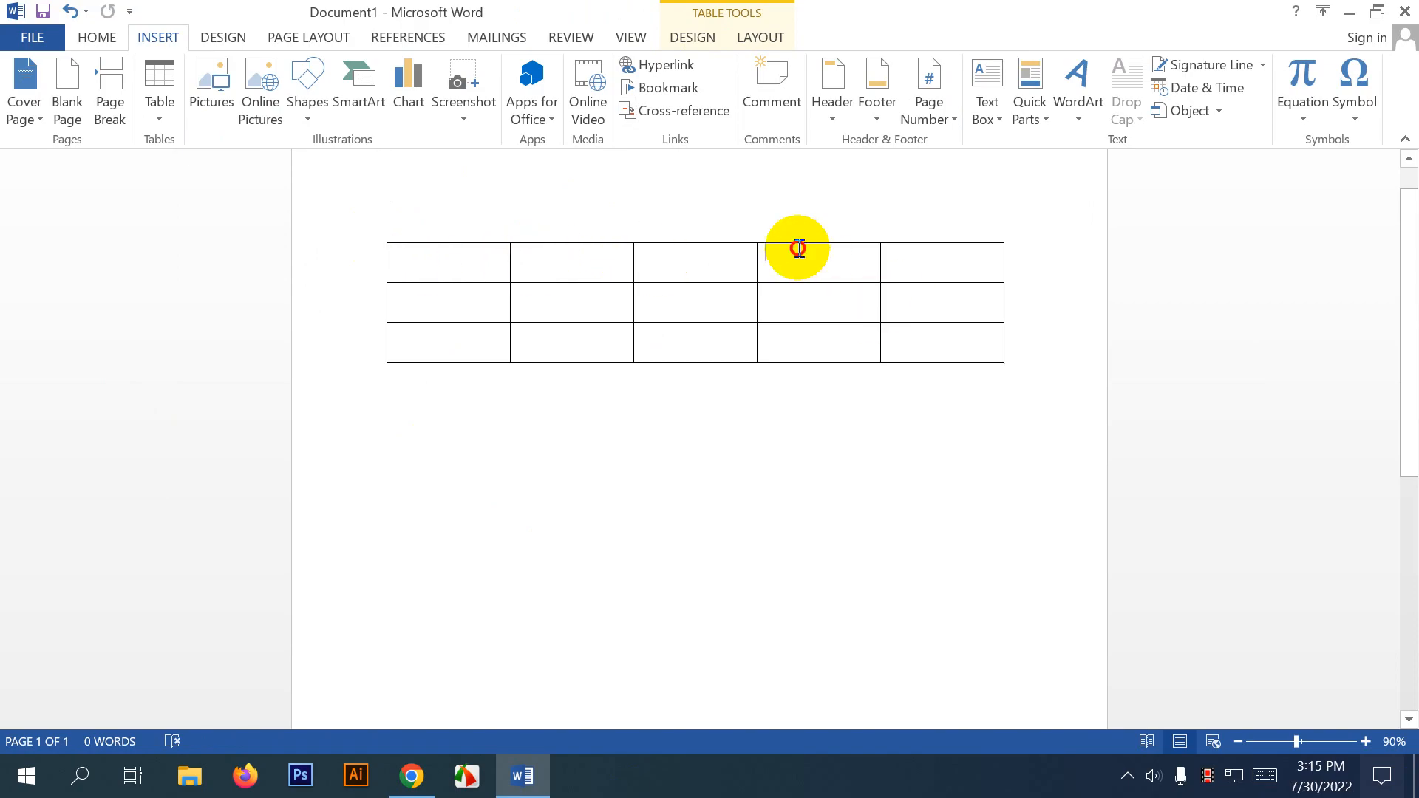
click(947, 255)
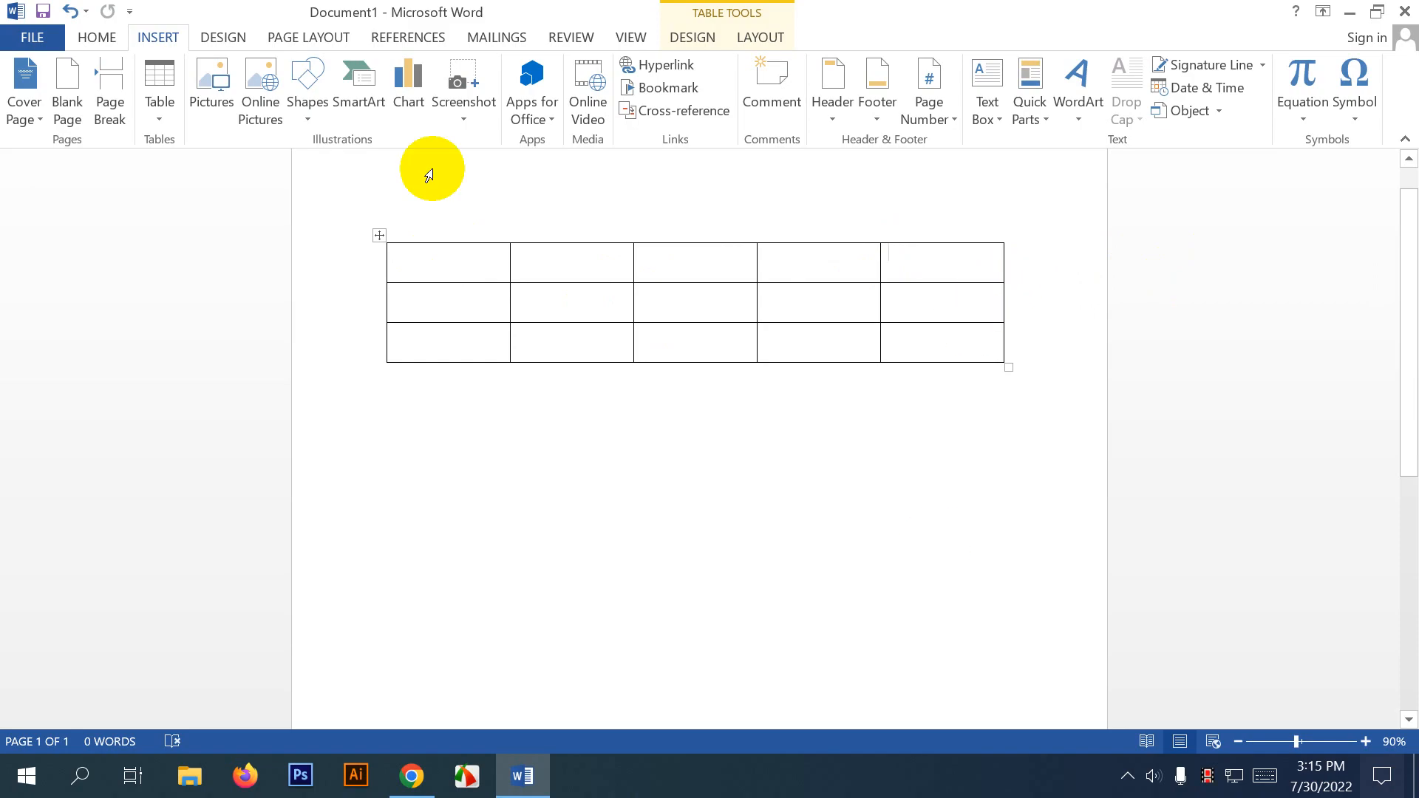
click(370, 236)
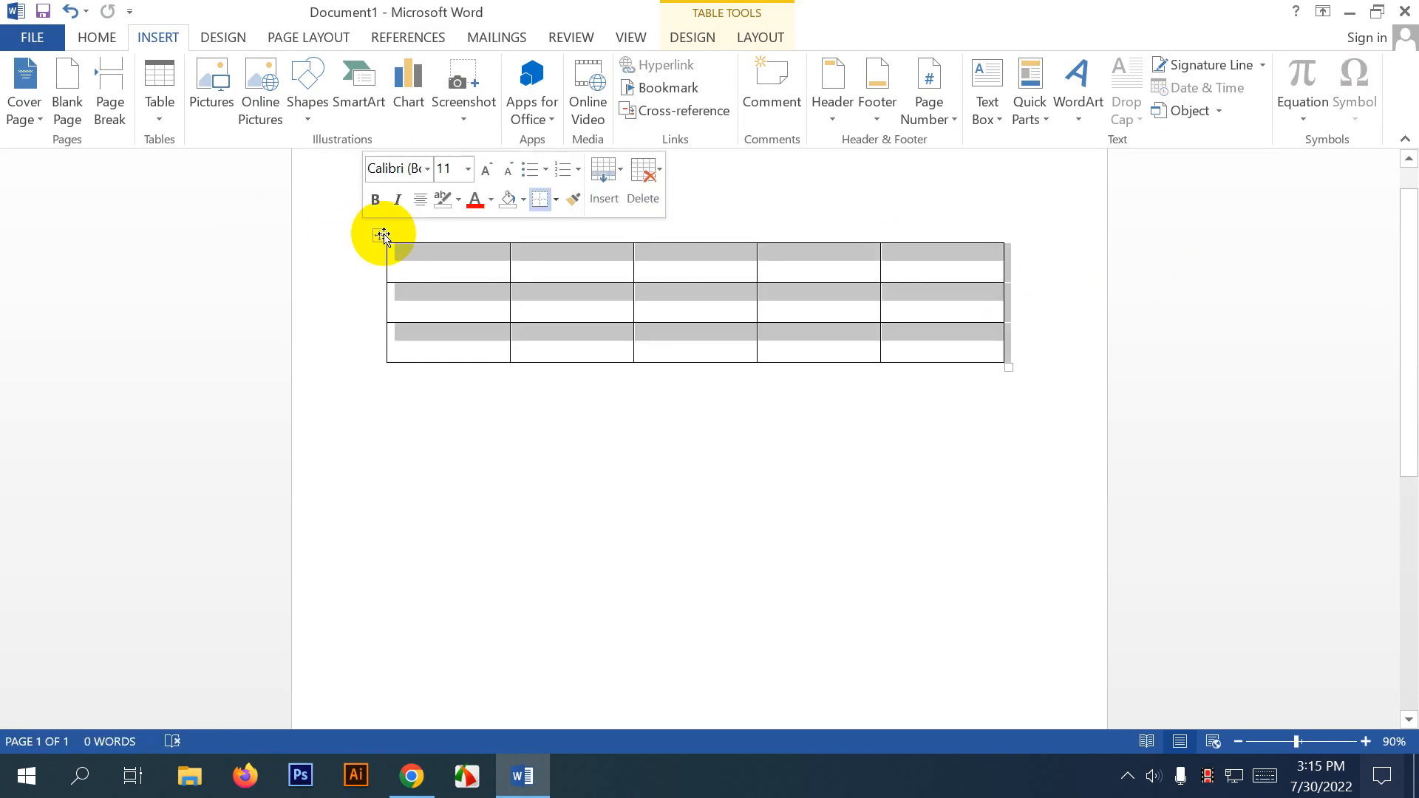
Widen the table's first column and shift the borders of the other columns to the right, narrowing the last column.
click(512, 265)
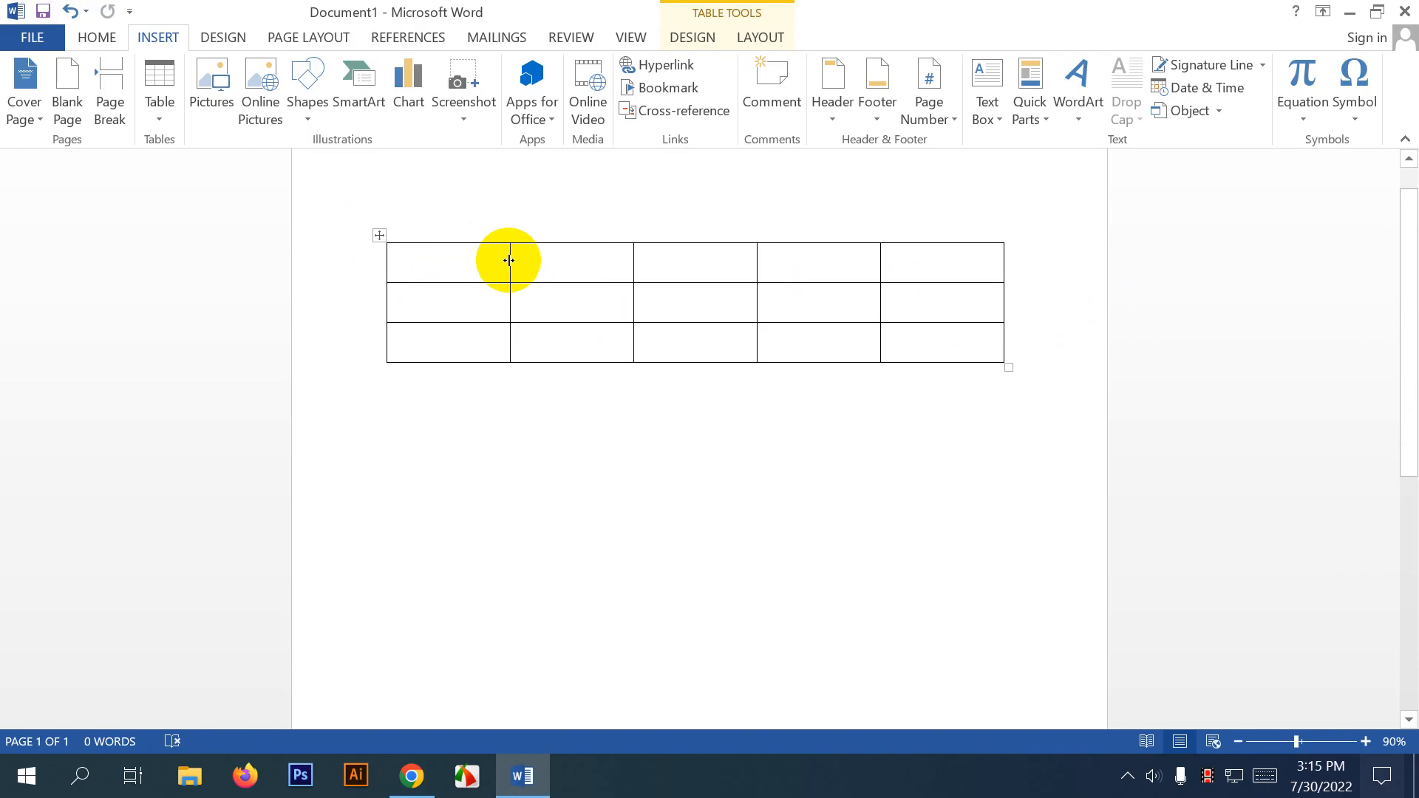
drag(509, 260, 590, 257)
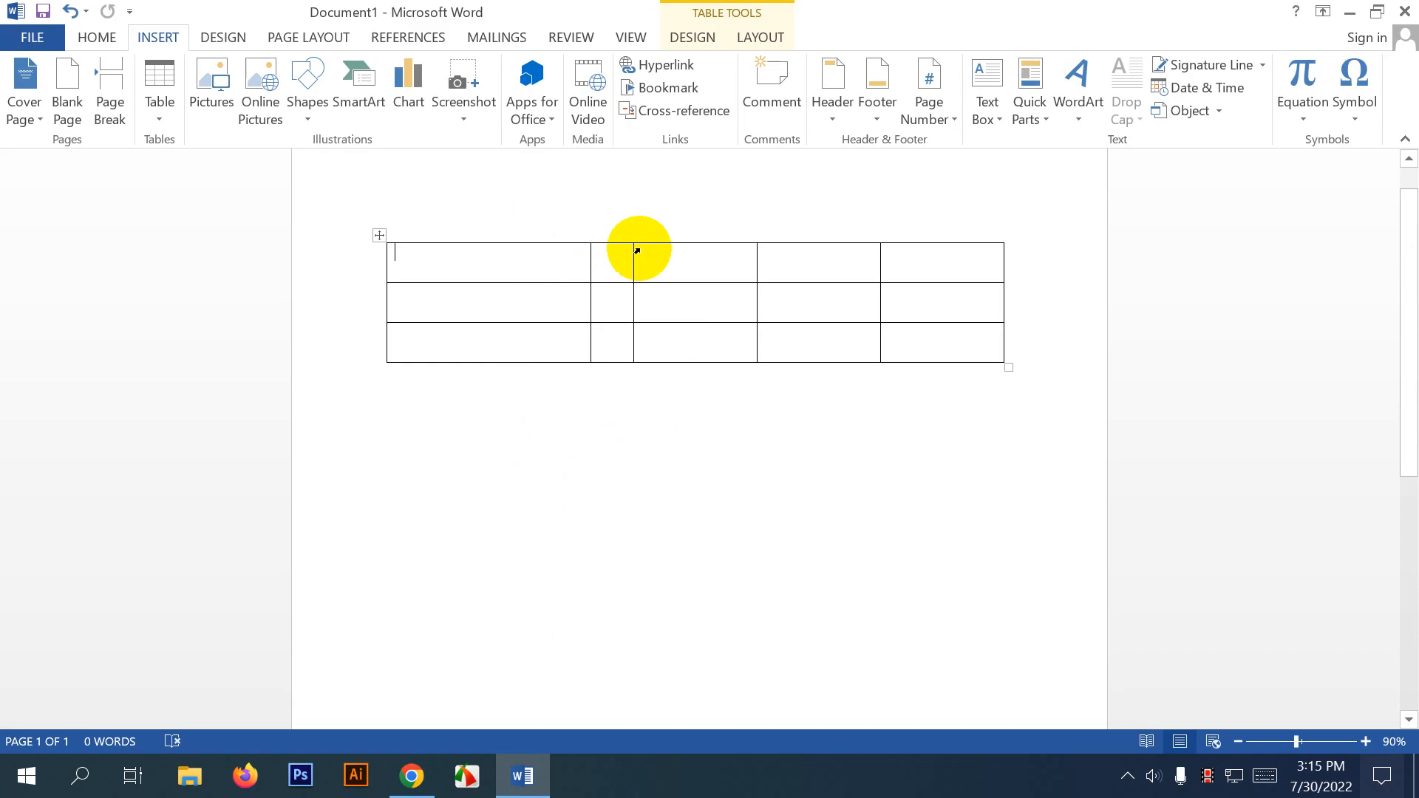
drag(633, 252, 922, 263)
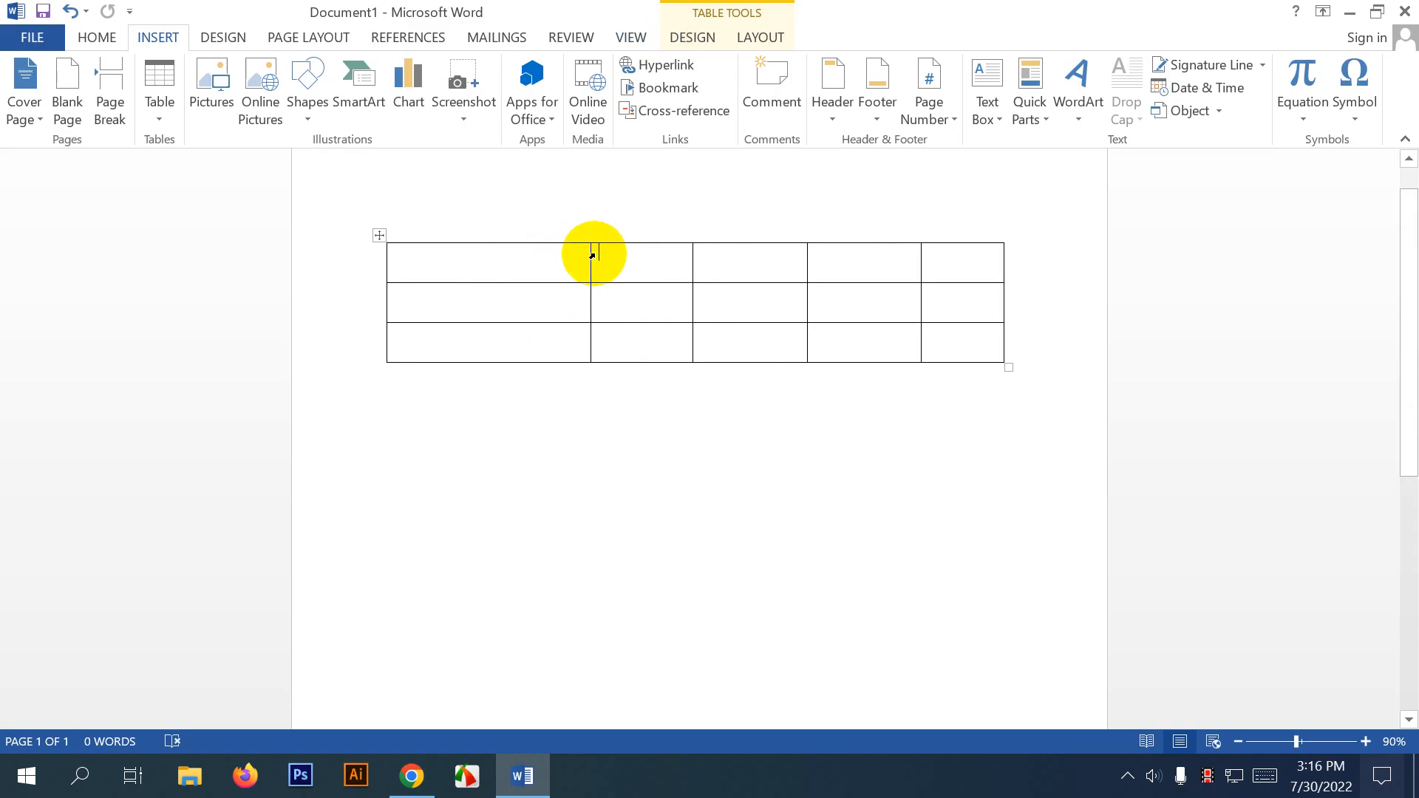
Move only the selected cell's left border leftward, for the first row's second cell and for the bottom row's last cell.
click(592, 255)
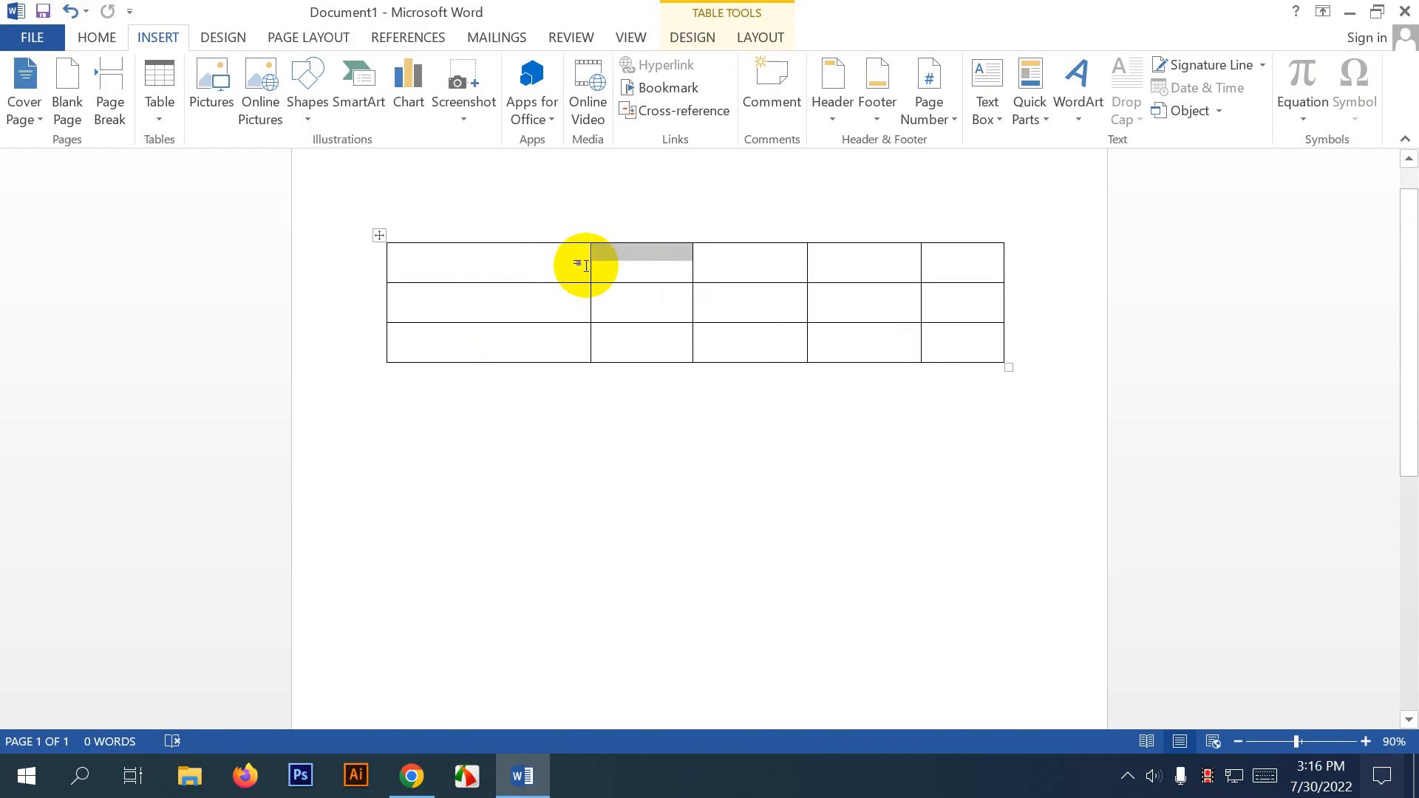
drag(590, 257, 483, 264)
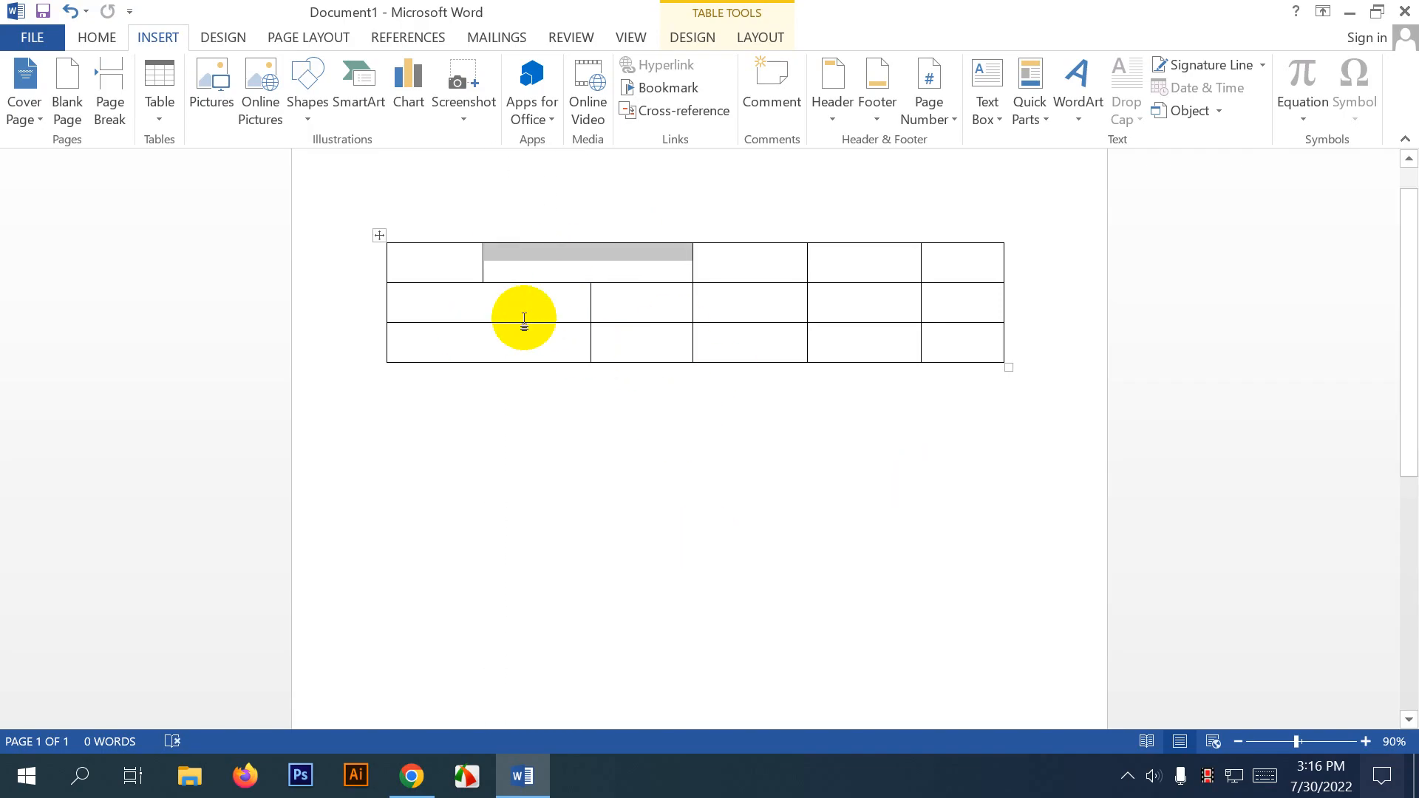
click(898, 267)
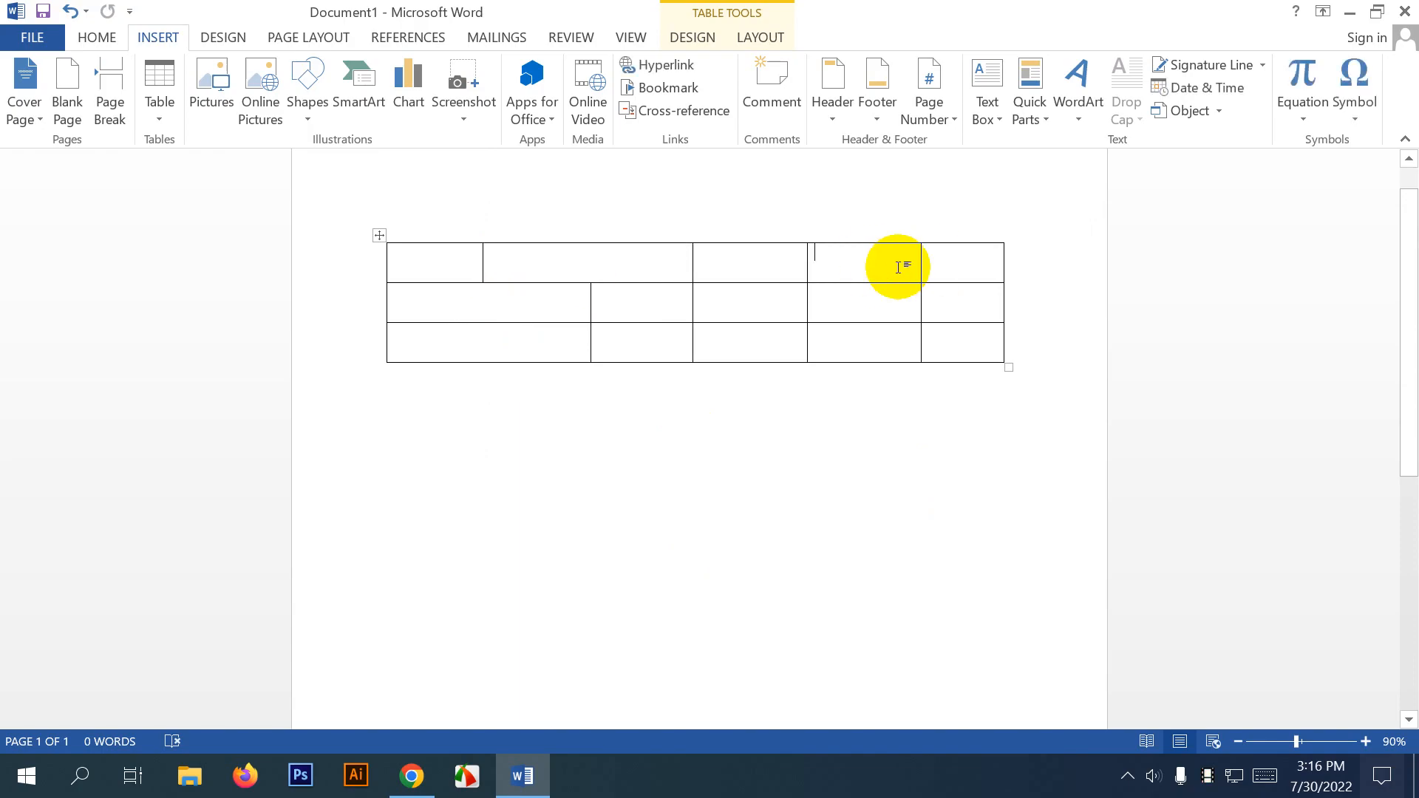
click(924, 335)
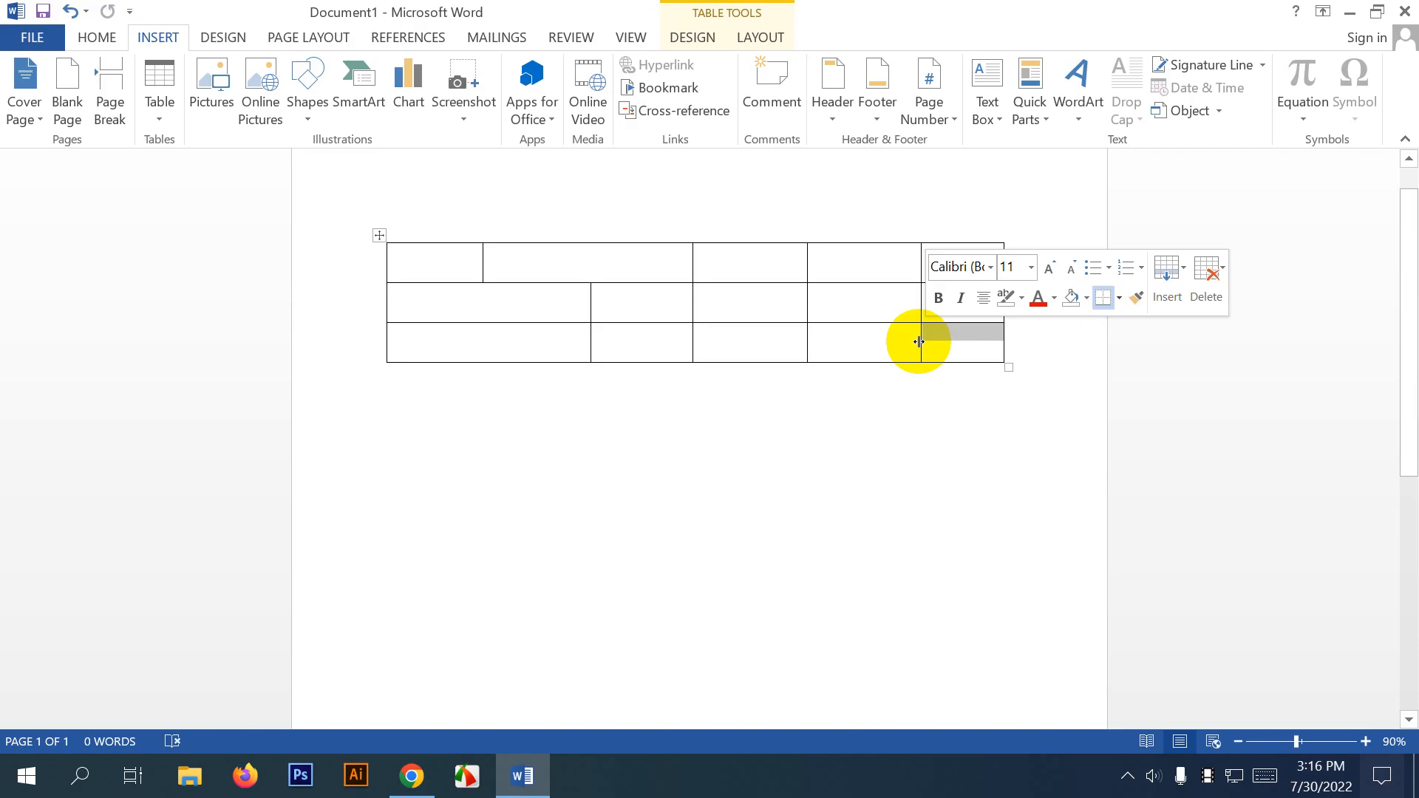
drag(919, 341, 872, 348)
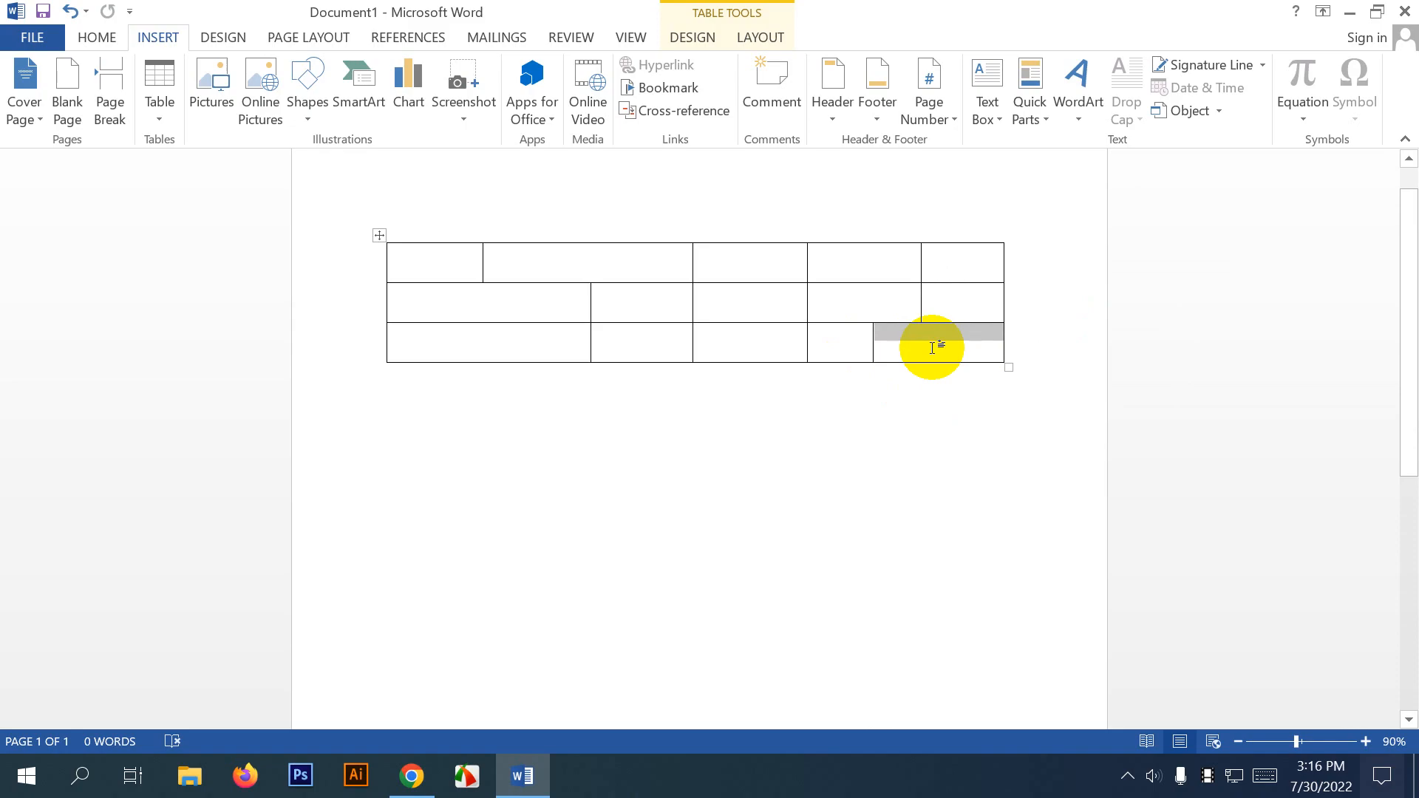
click(933, 347)
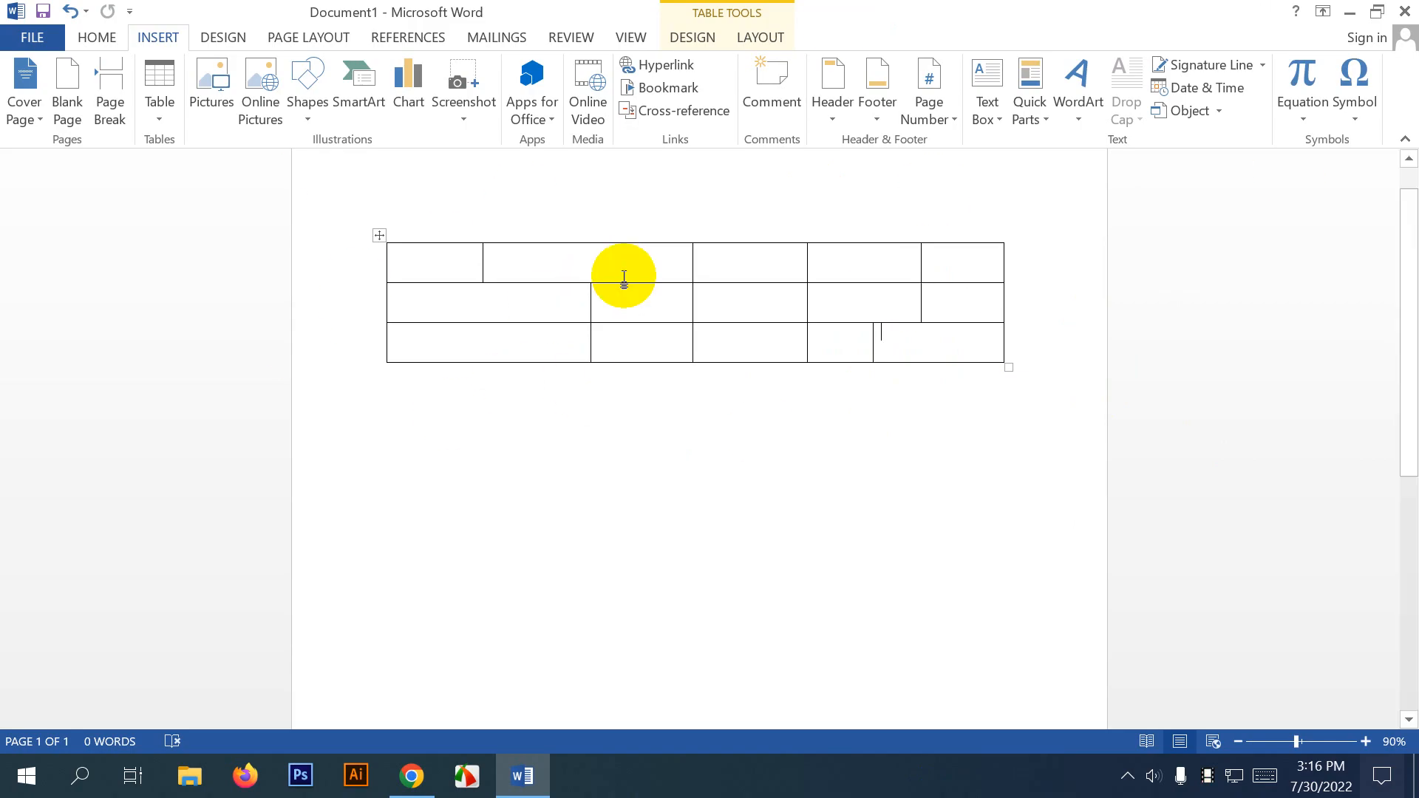
Move the table slightly up and left on the page, and look at the table size grid without inserting anything.
drag(376, 232, 348, 205)
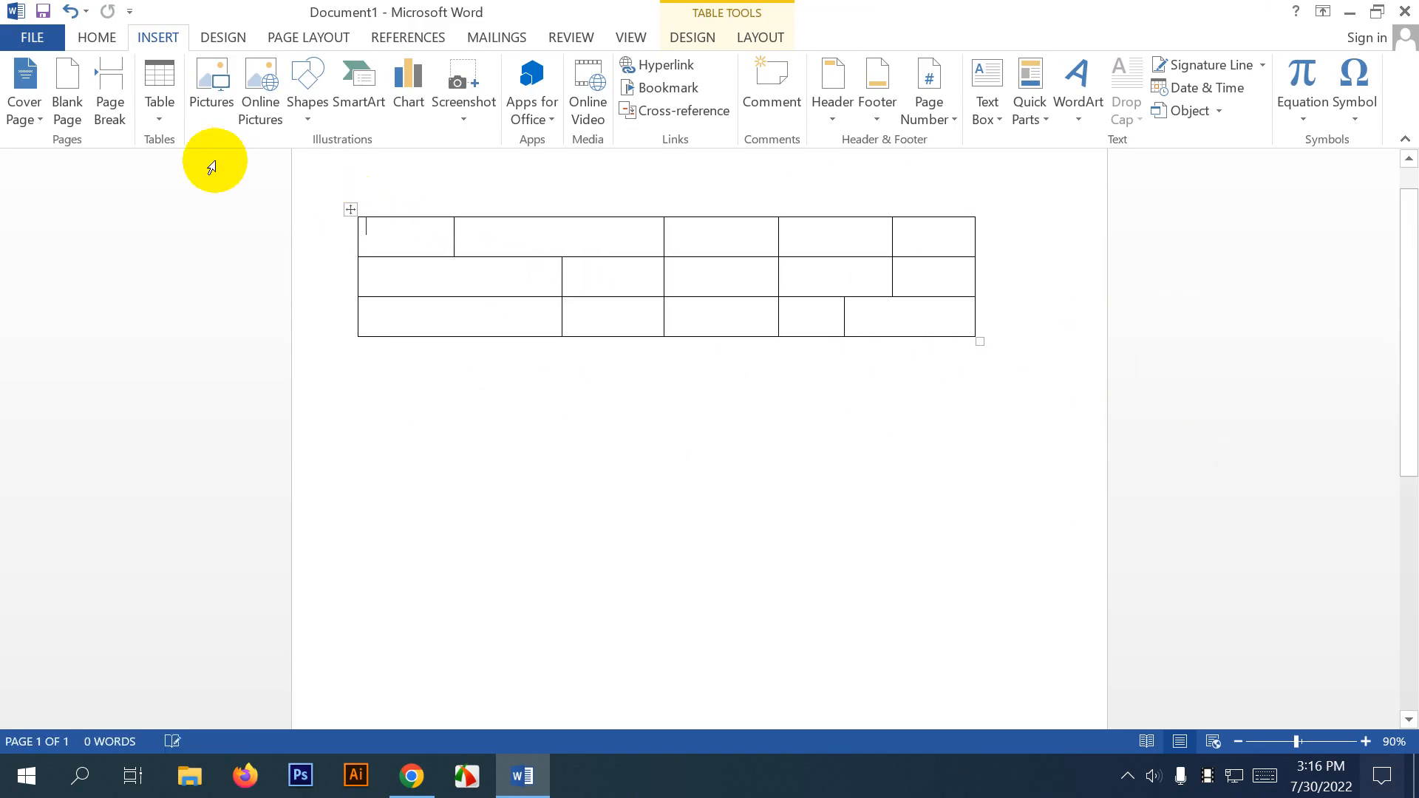
click(159, 116)
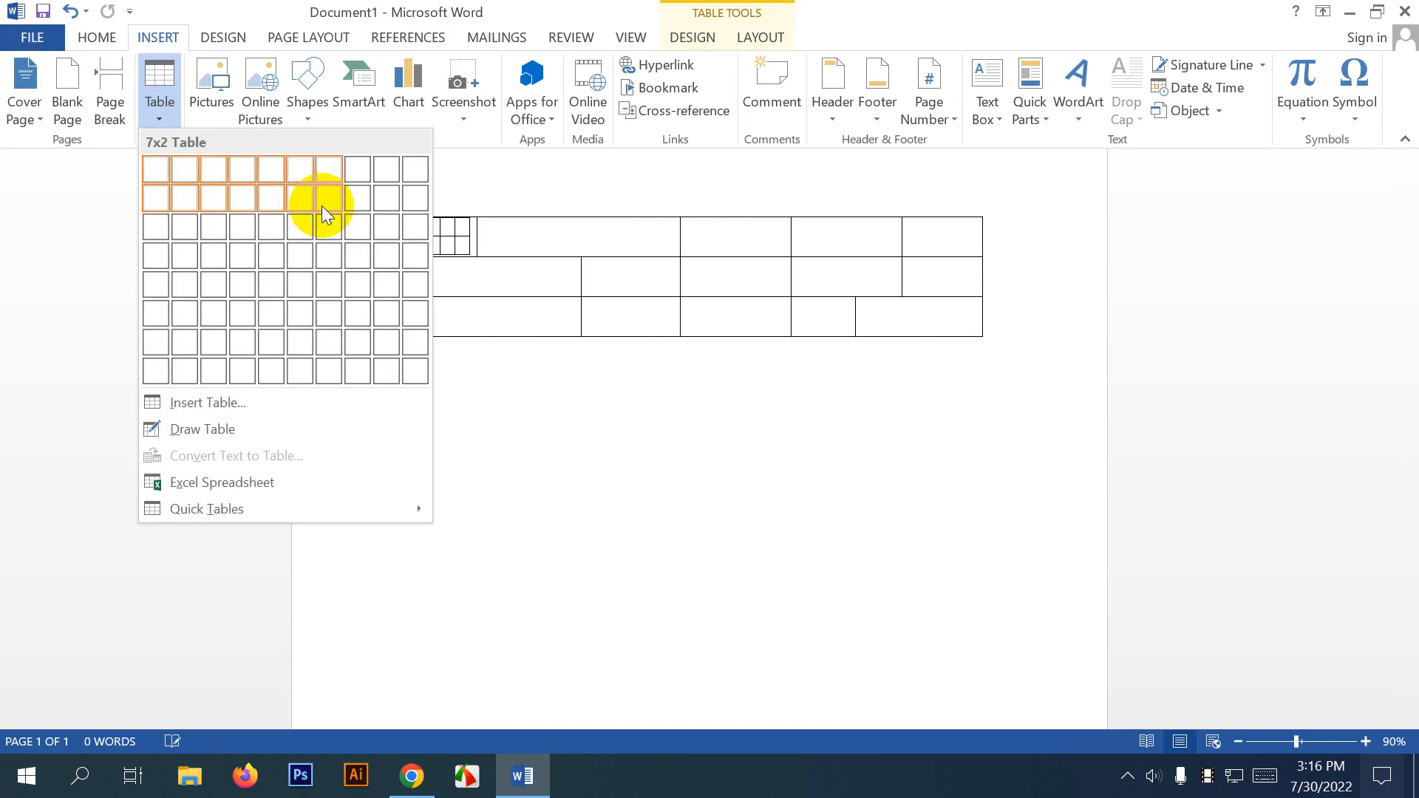
click(823, 6)
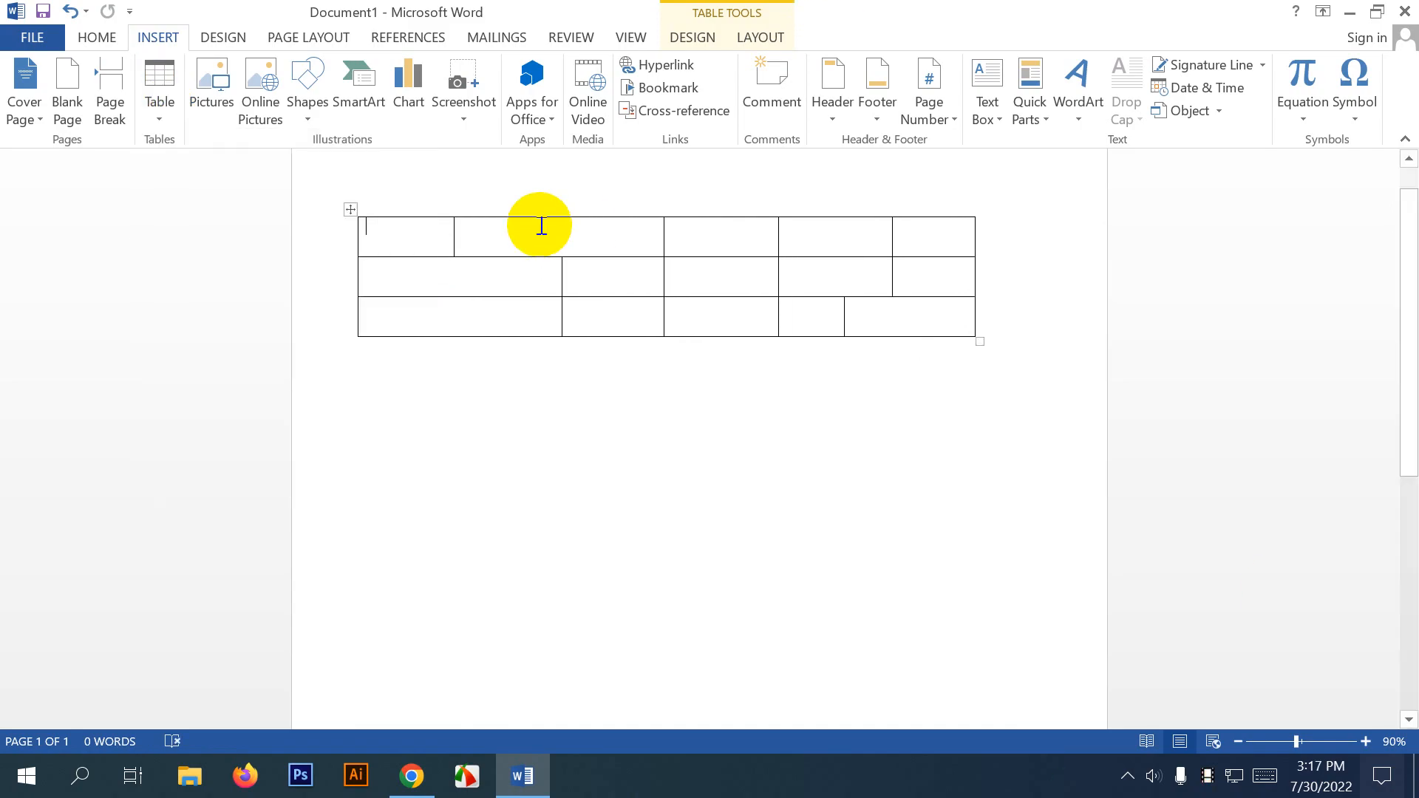
Select all the table's cells, look at the available deletion options, and delete the entire table.
click(351, 210)
key(ctrl+z)
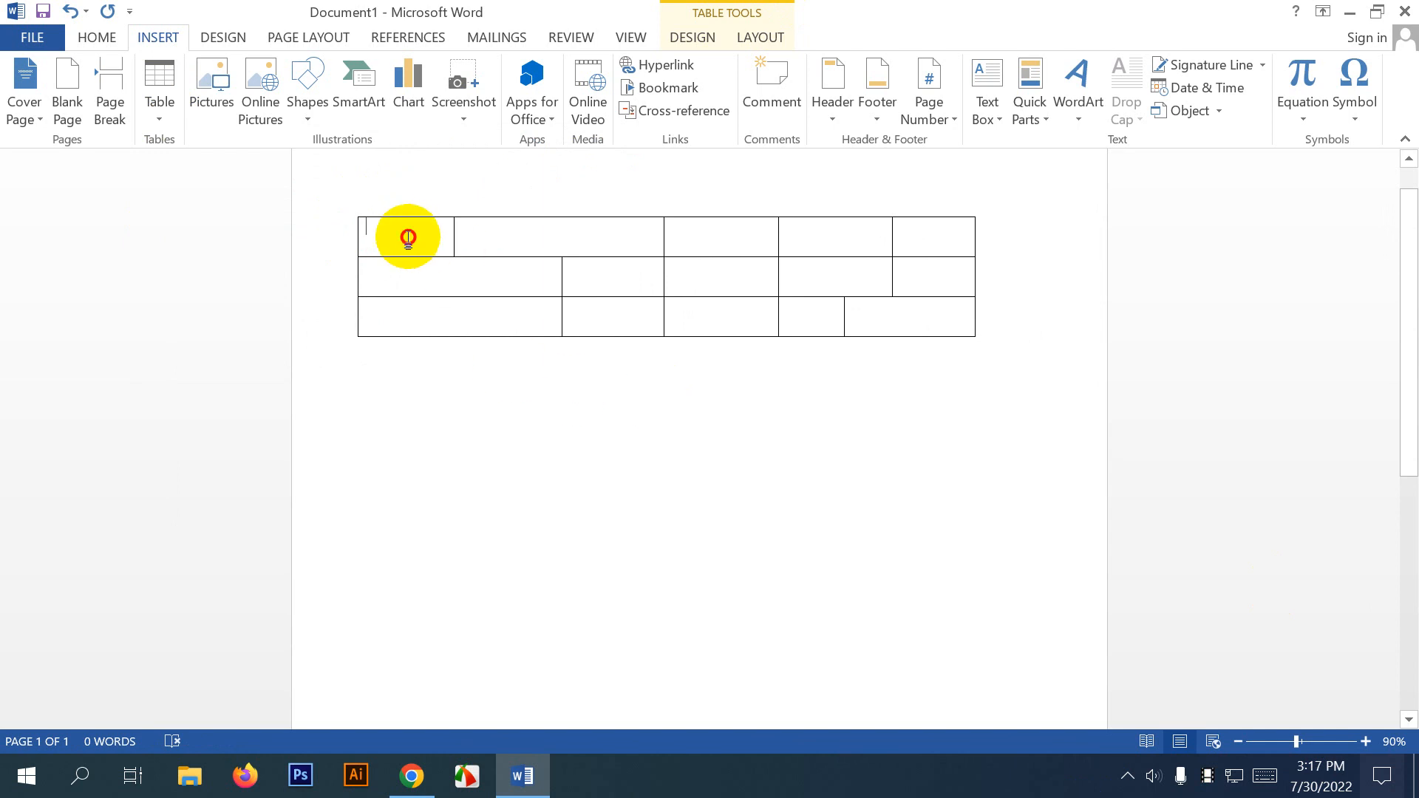
drag(402, 241, 1007, 330)
right_click(885, 272)
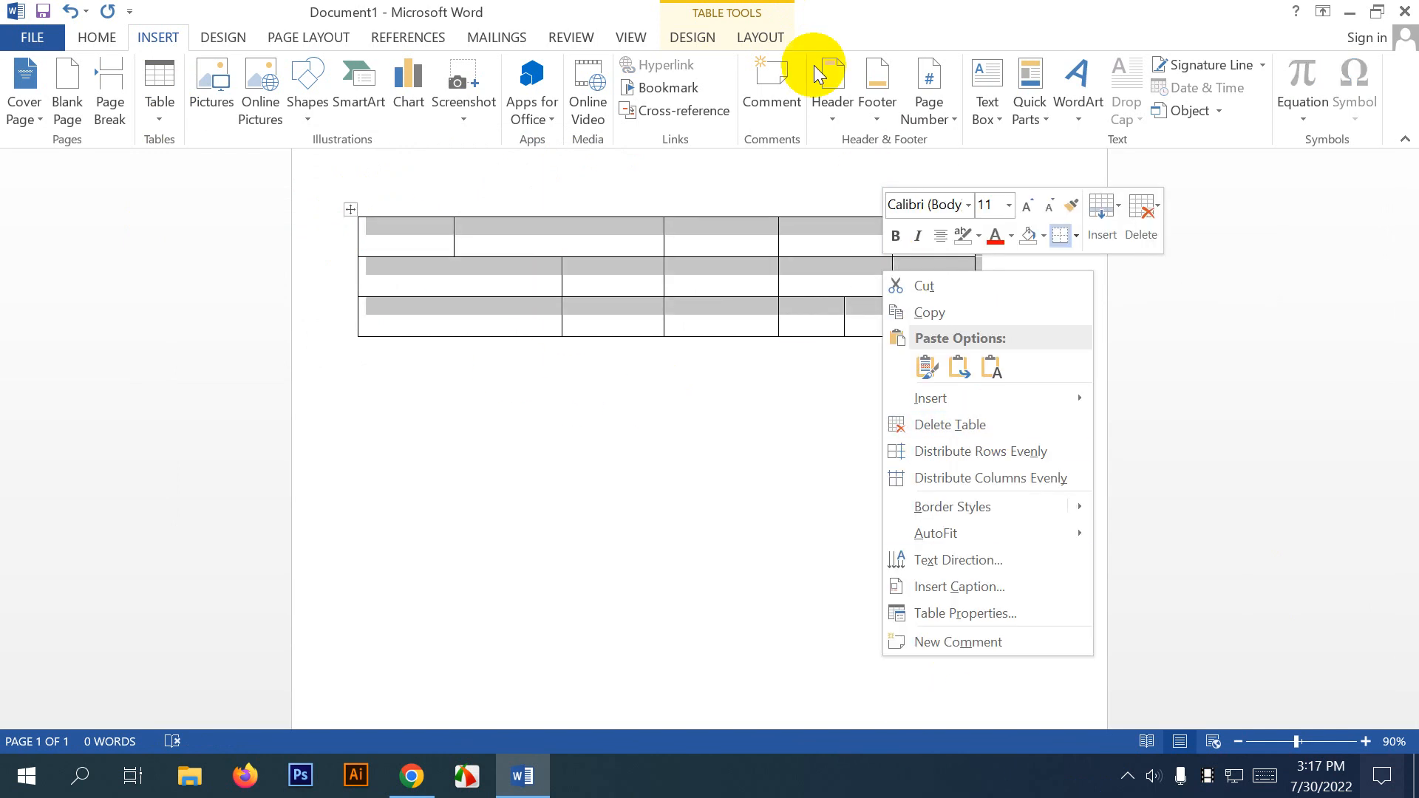
click(761, 37)
click(286, 112)
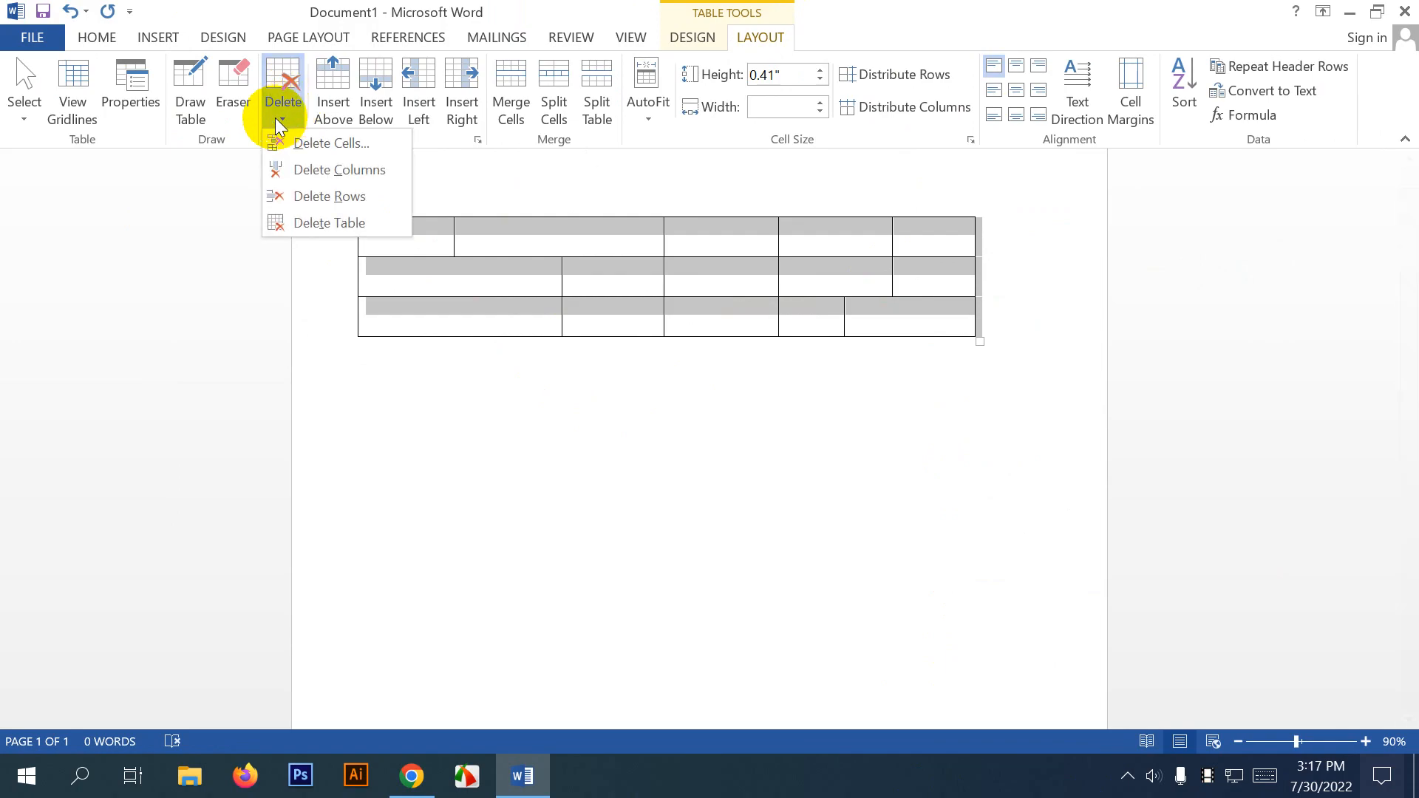
right_click(745, 271)
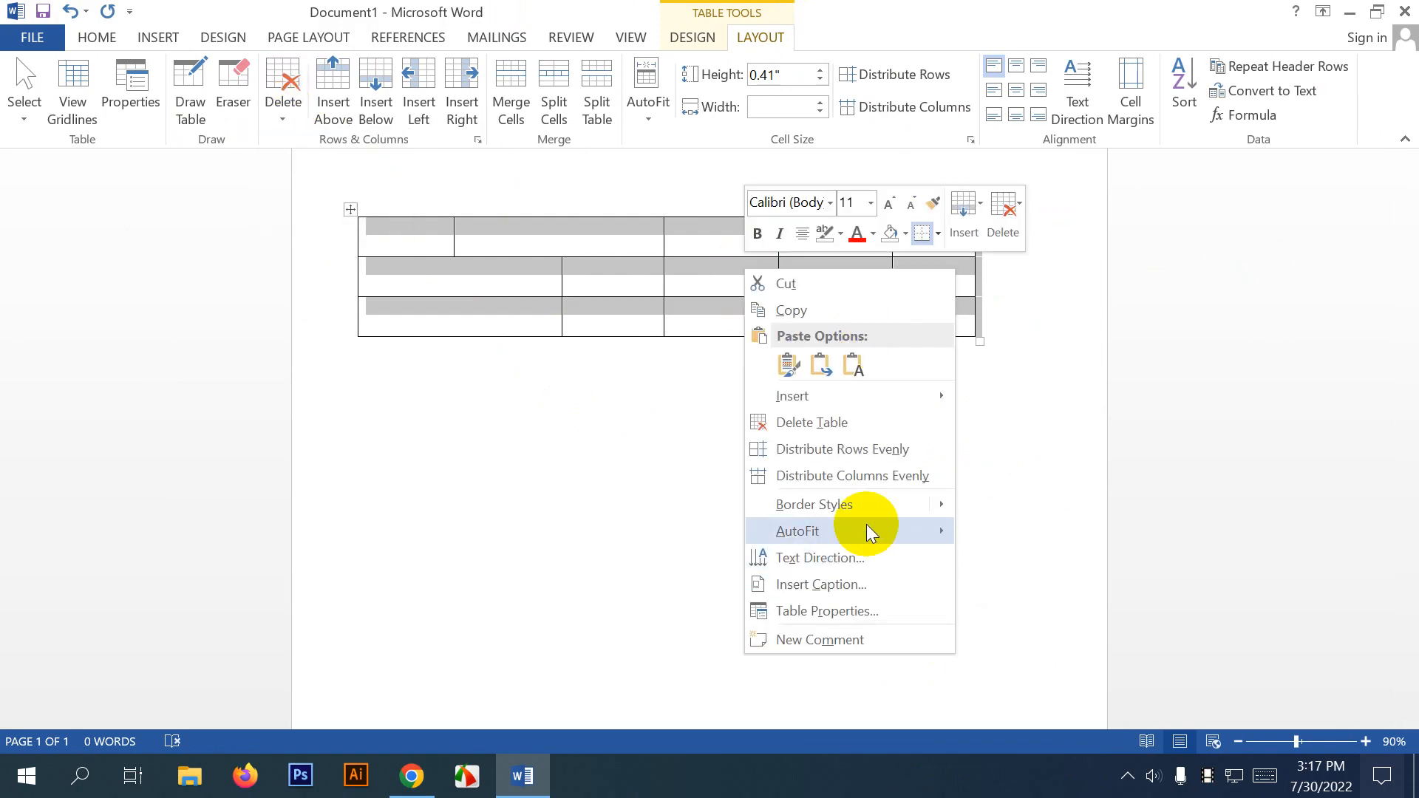
click(807, 419)
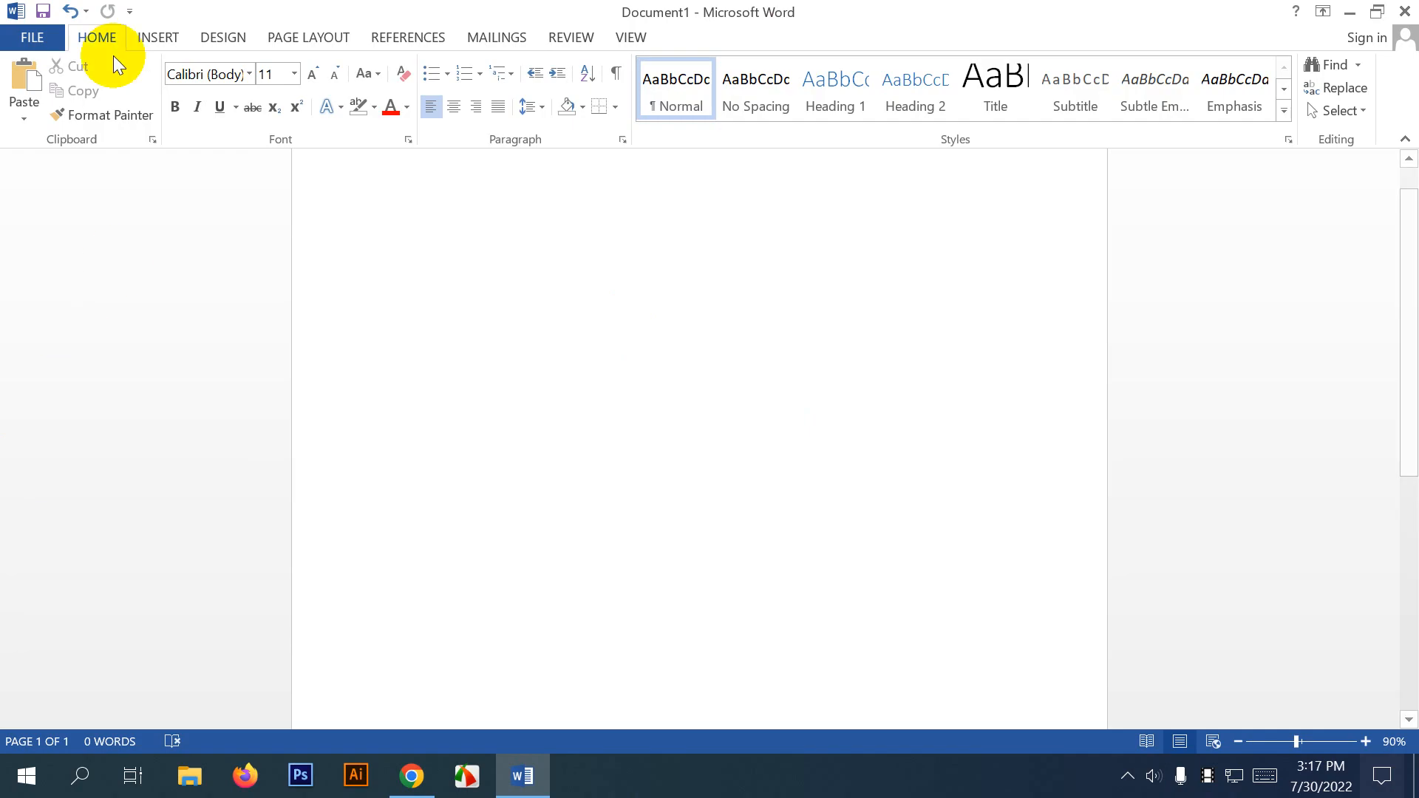
Start the Draw Table tool on the empty page.
click(154, 44)
click(169, 122)
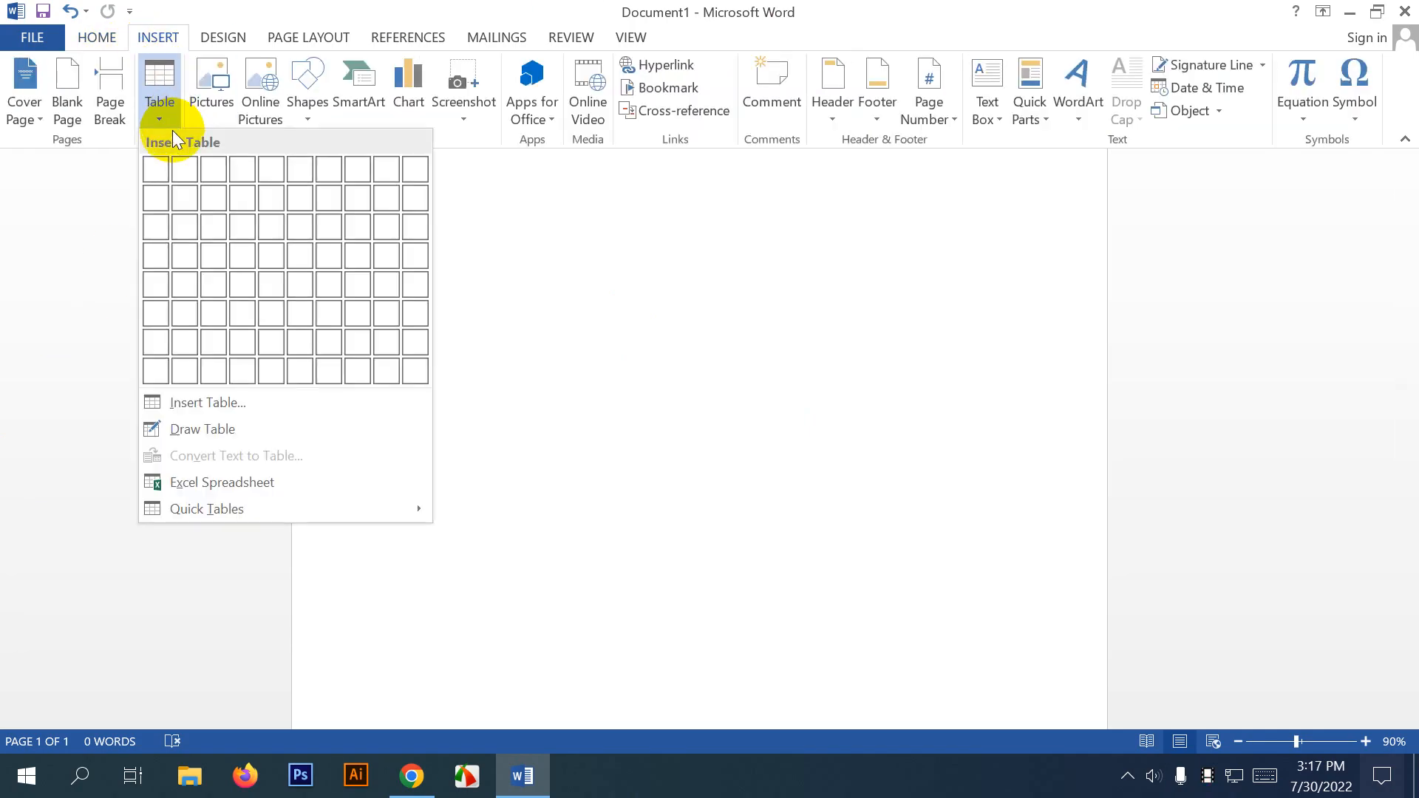
click(251, 429)
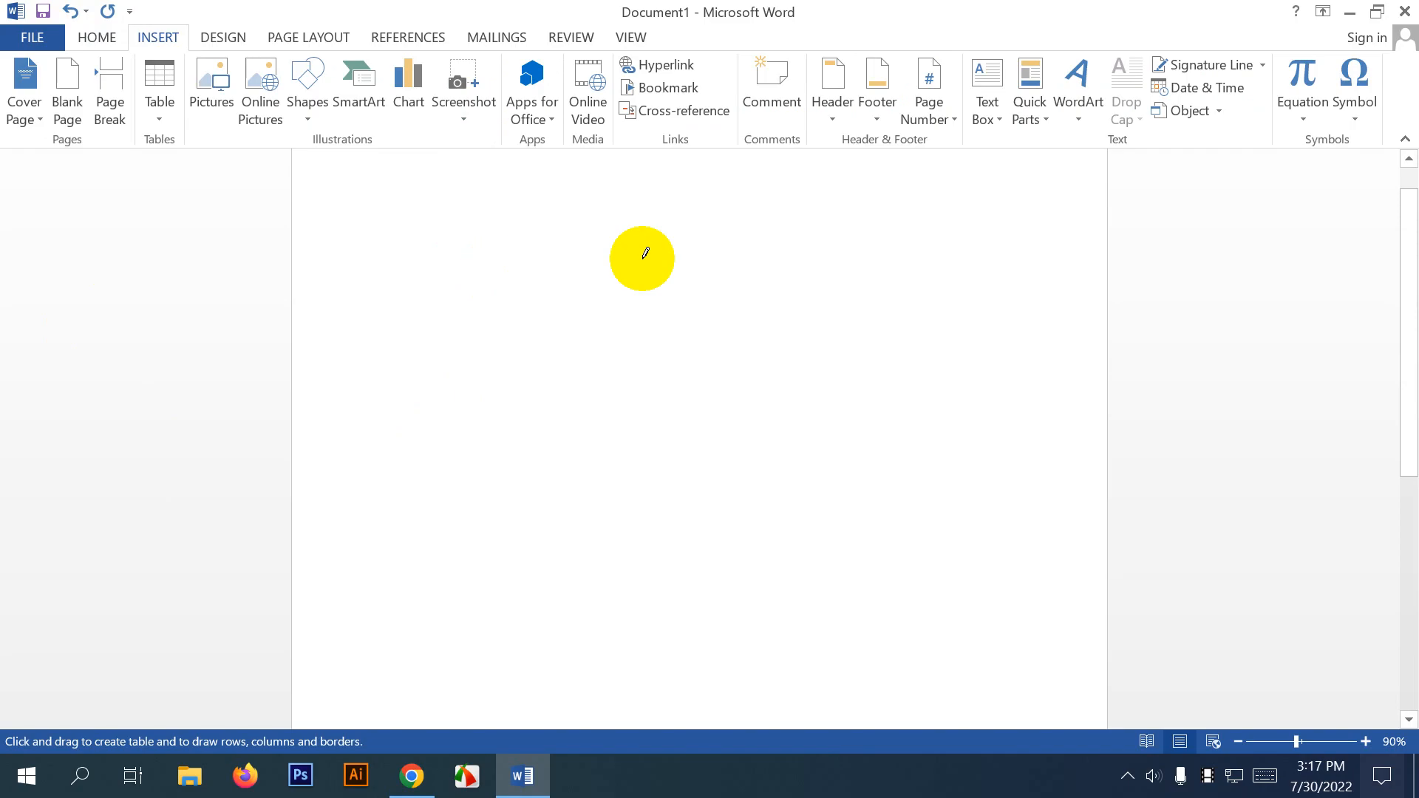
Draw a table about 6.09 inches wide and 2.14 inches high, divided into seven columns and three rows.
mouse_move(386, 250)
mouse_down()
mouse_move(633, 364)
mouse_move(921, 526)
mouse_move(1024, 455)
mouse_move(970, 456)
mouse_up()
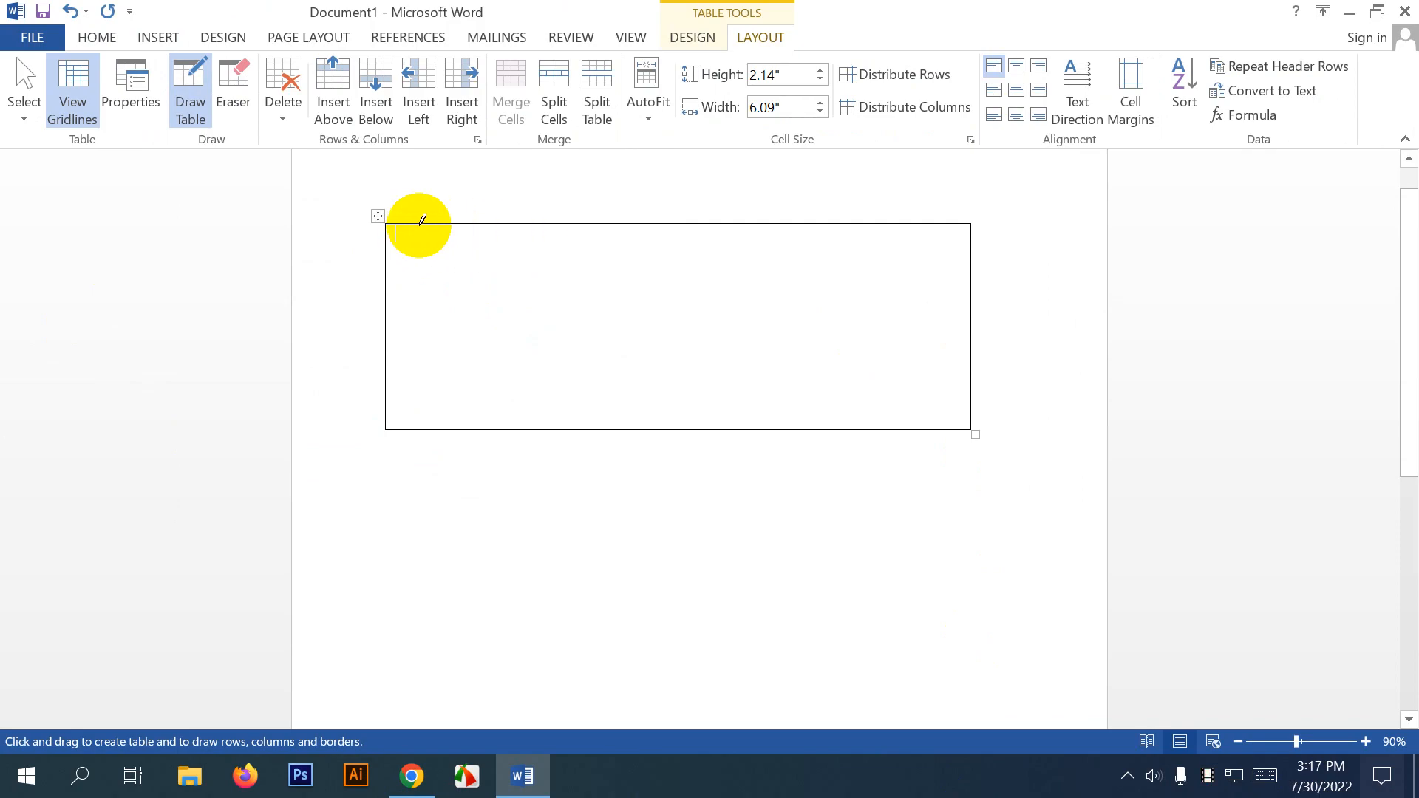
mouse_move(428, 222)
mouse_down()
mouse_move(415, 383)
mouse_move(422, 370)
mouse_up()
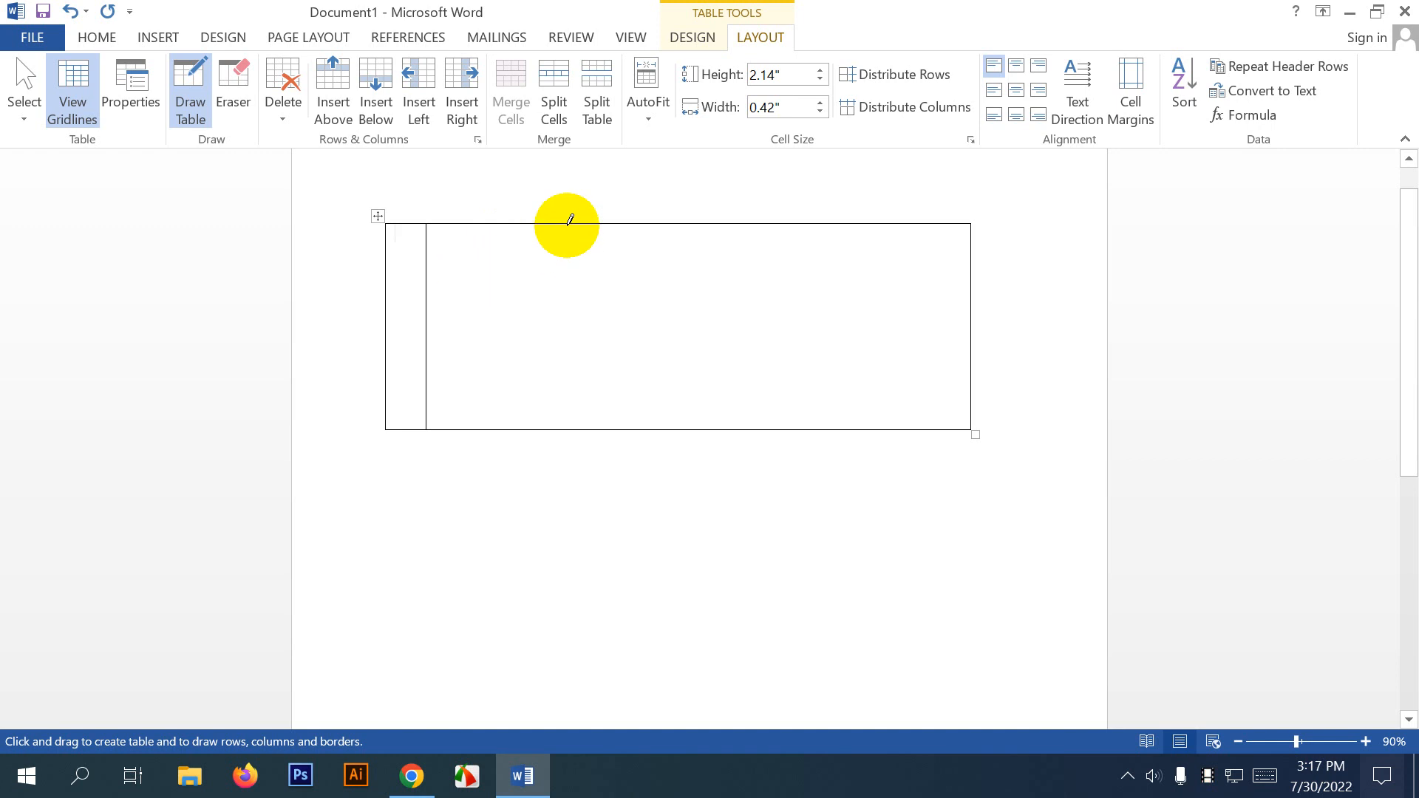
drag(567, 222, 565, 392)
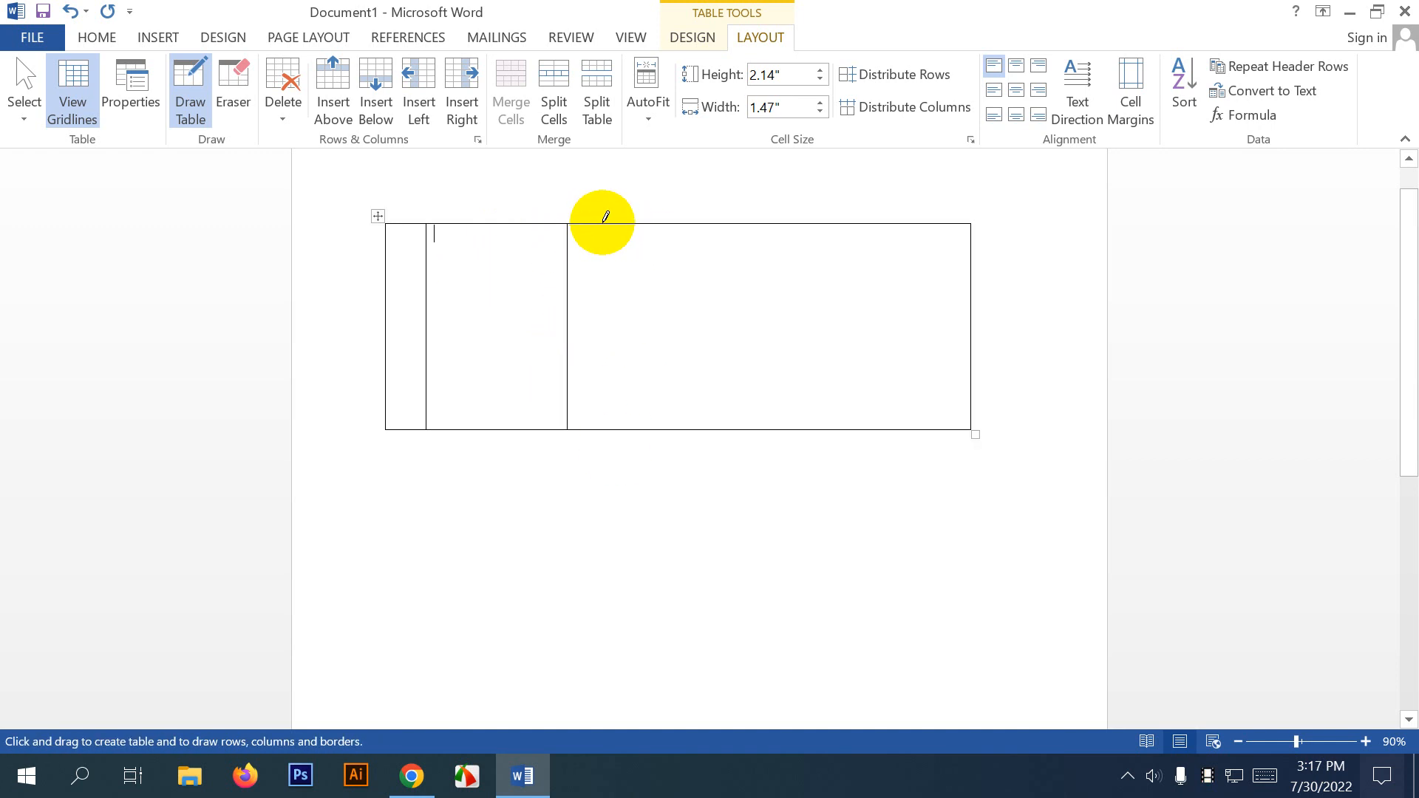
drag(626, 224, 624, 429)
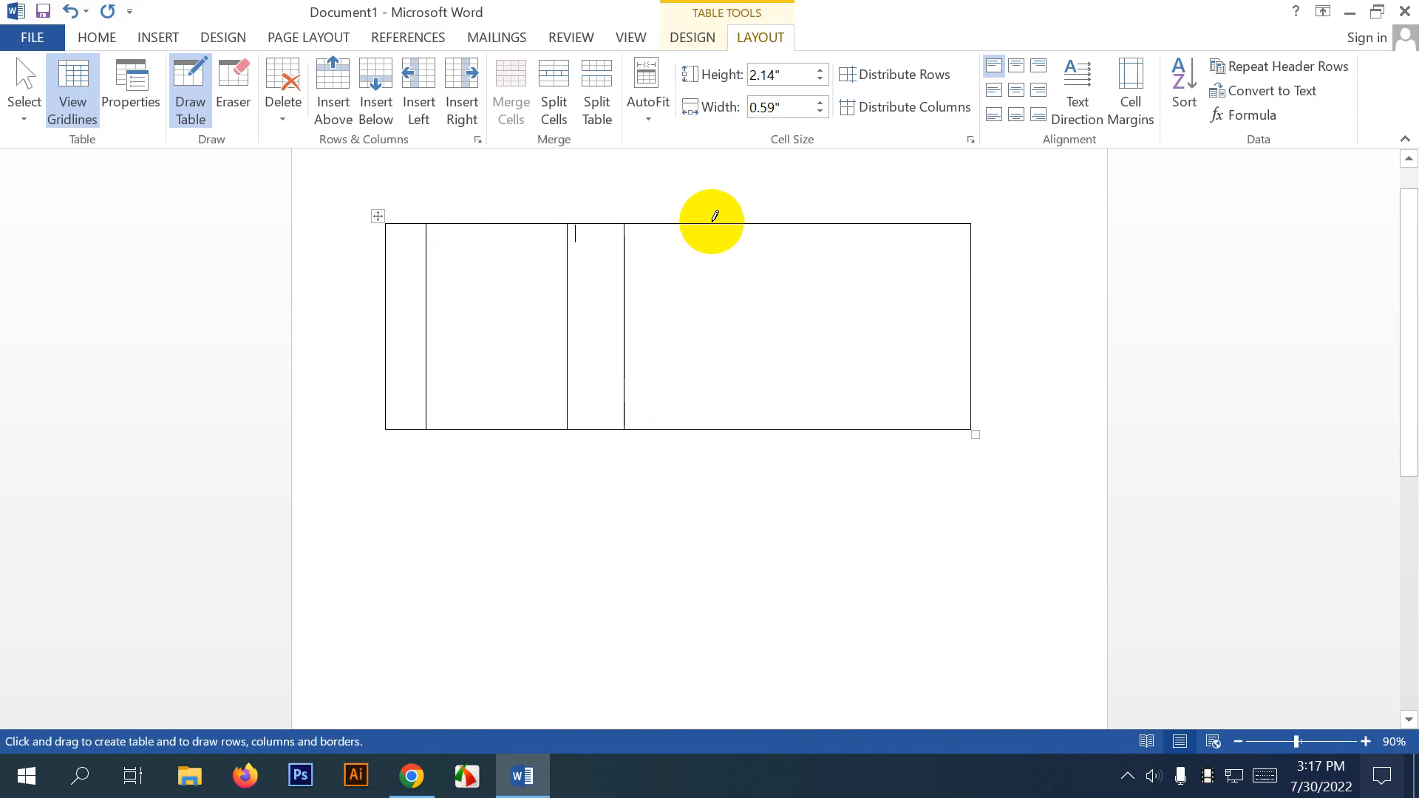
mouse_move(714, 220)
mouse_down()
mouse_move(728, 358)
mouse_move(712, 429)
mouse_up()
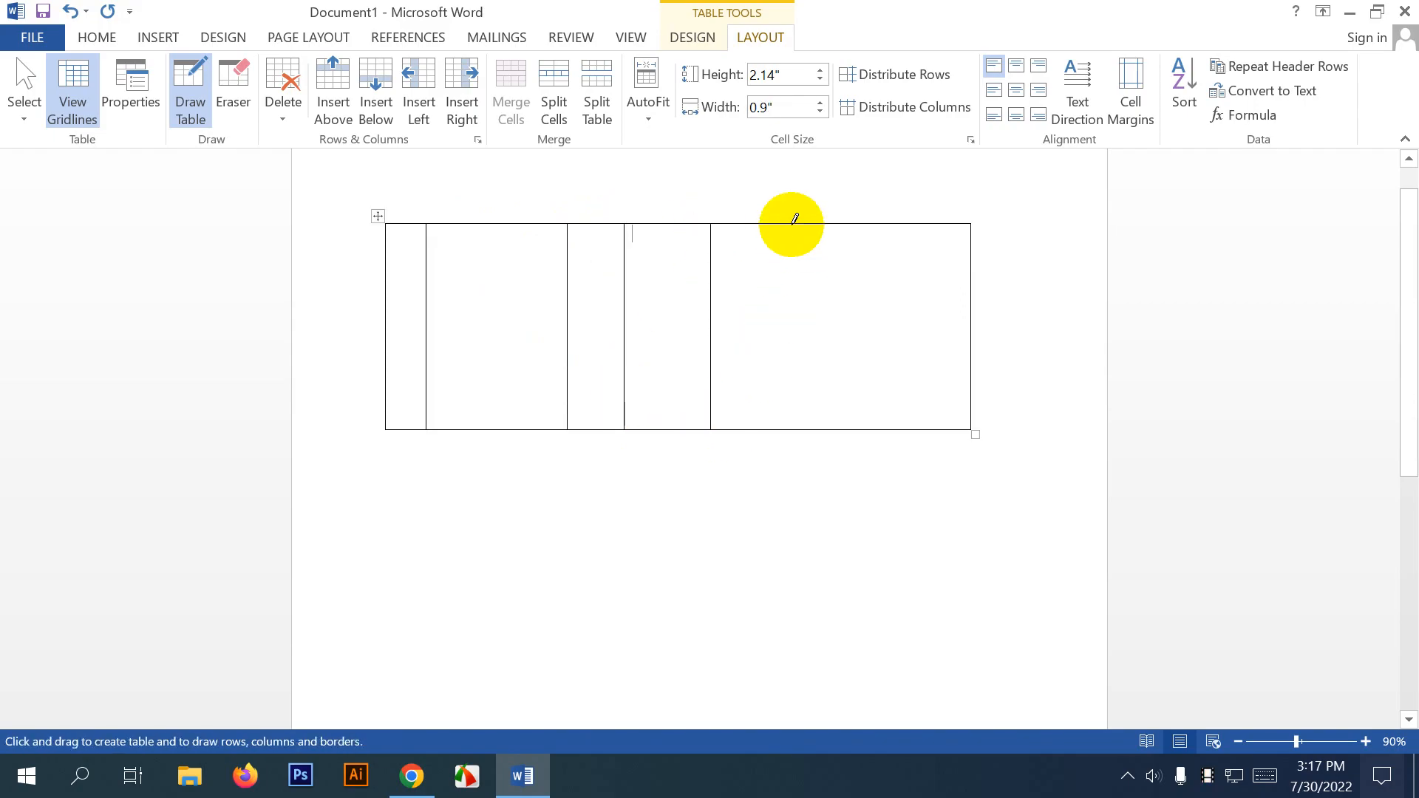
mouse_move(794, 220)
mouse_down()
mouse_move(804, 396)
mouse_move(791, 429)
mouse_up()
drag(874, 220, 872, 428)
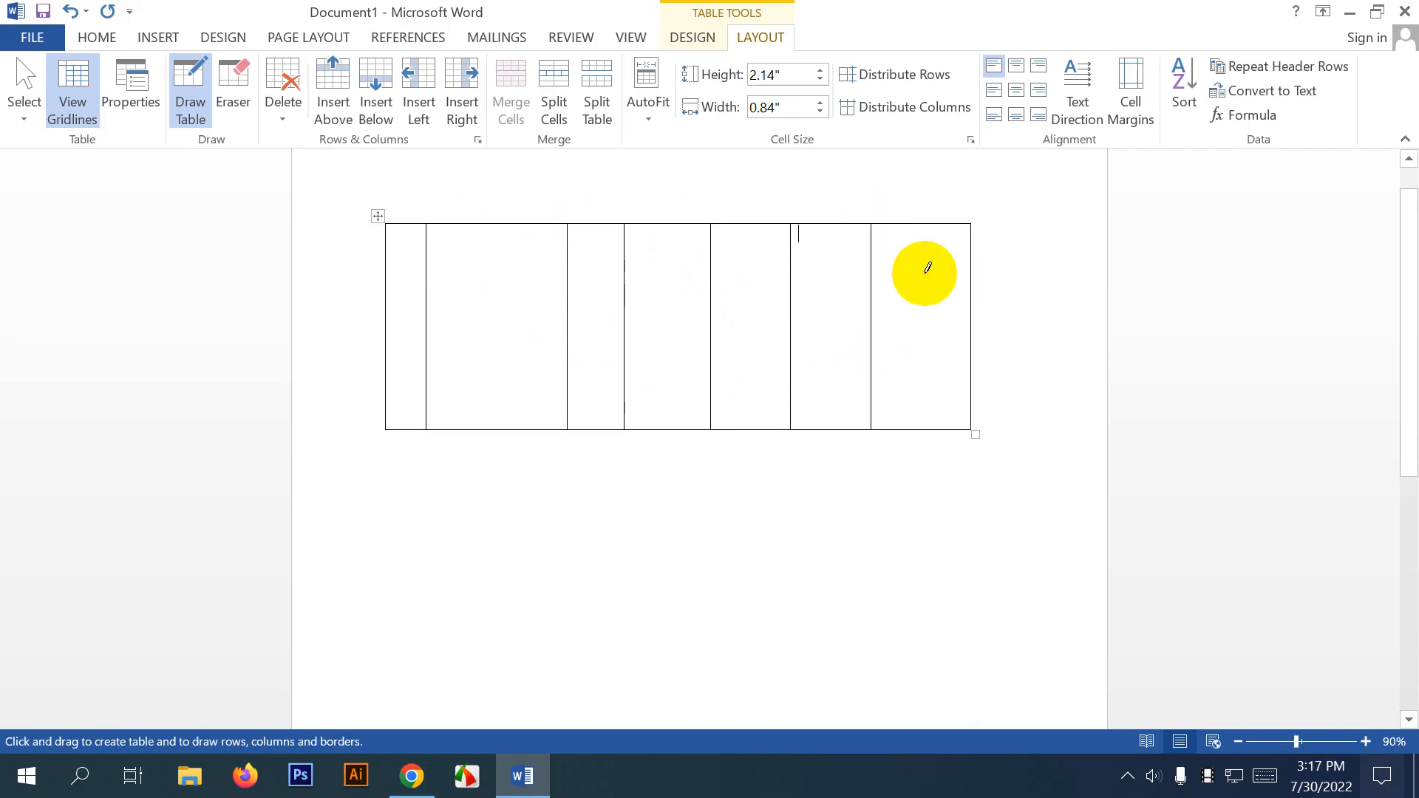
mouse_move(386, 257)
mouse_down()
mouse_move(884, 244)
mouse_move(965, 260)
mouse_up()
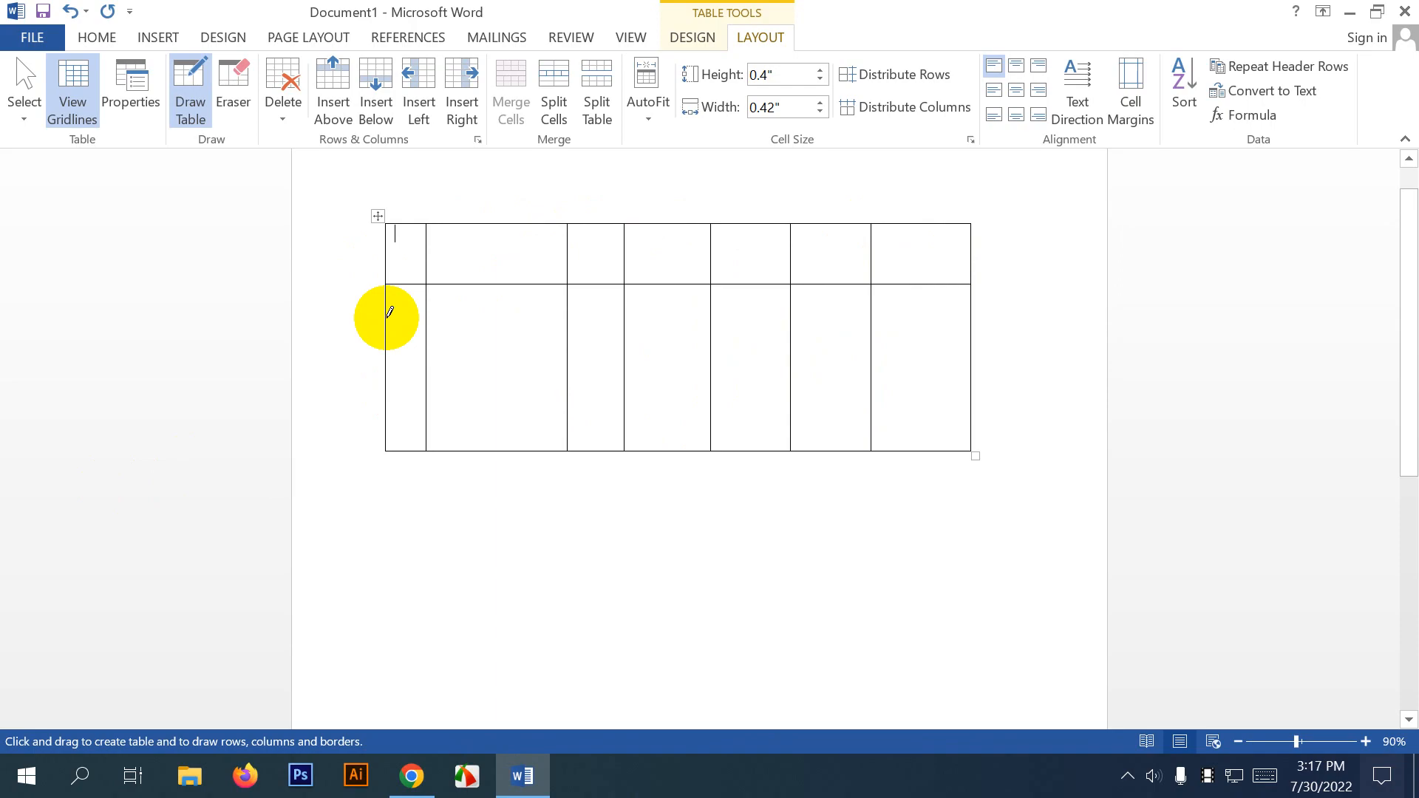
drag(387, 313, 924, 326)
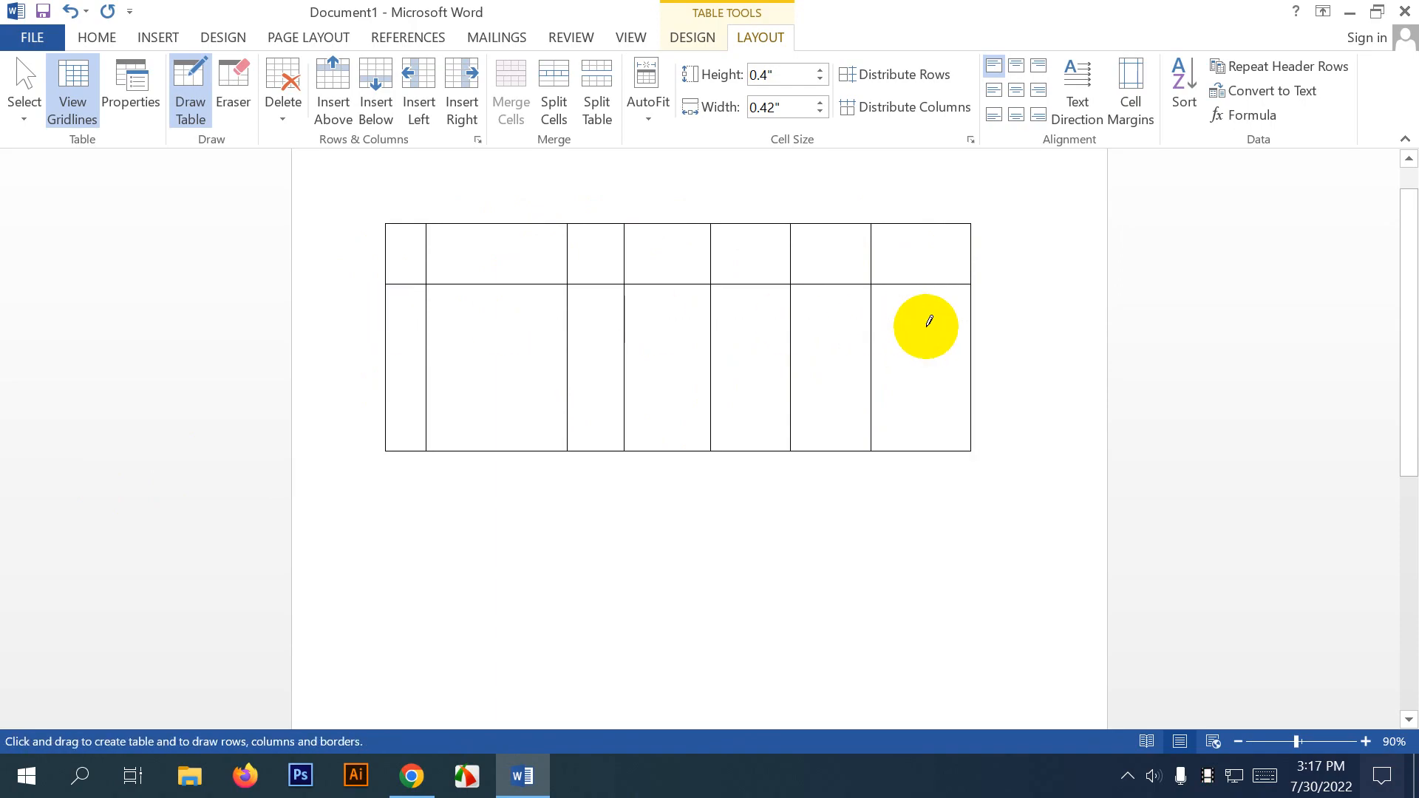
drag(384, 357, 761, 350)
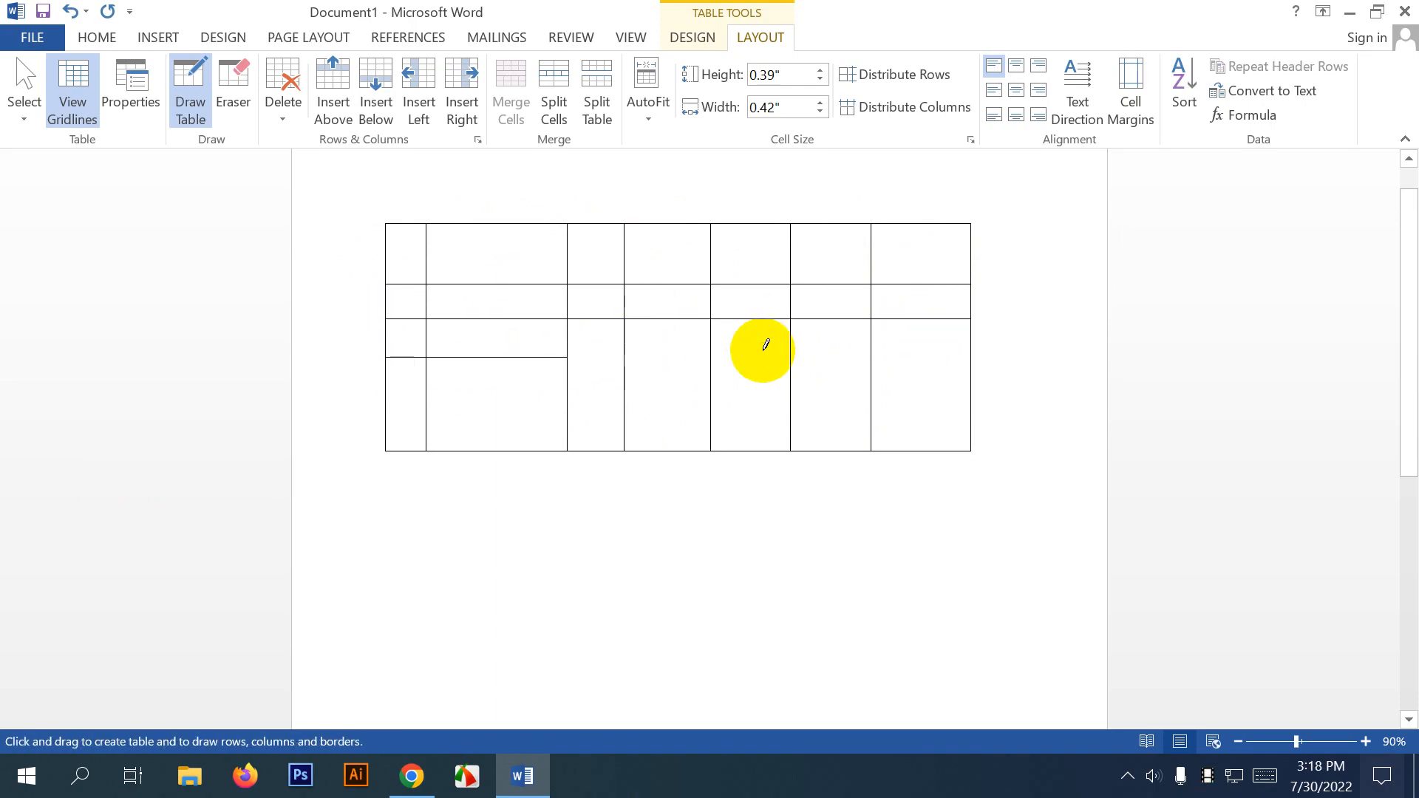
drag(872, 344, 964, 350)
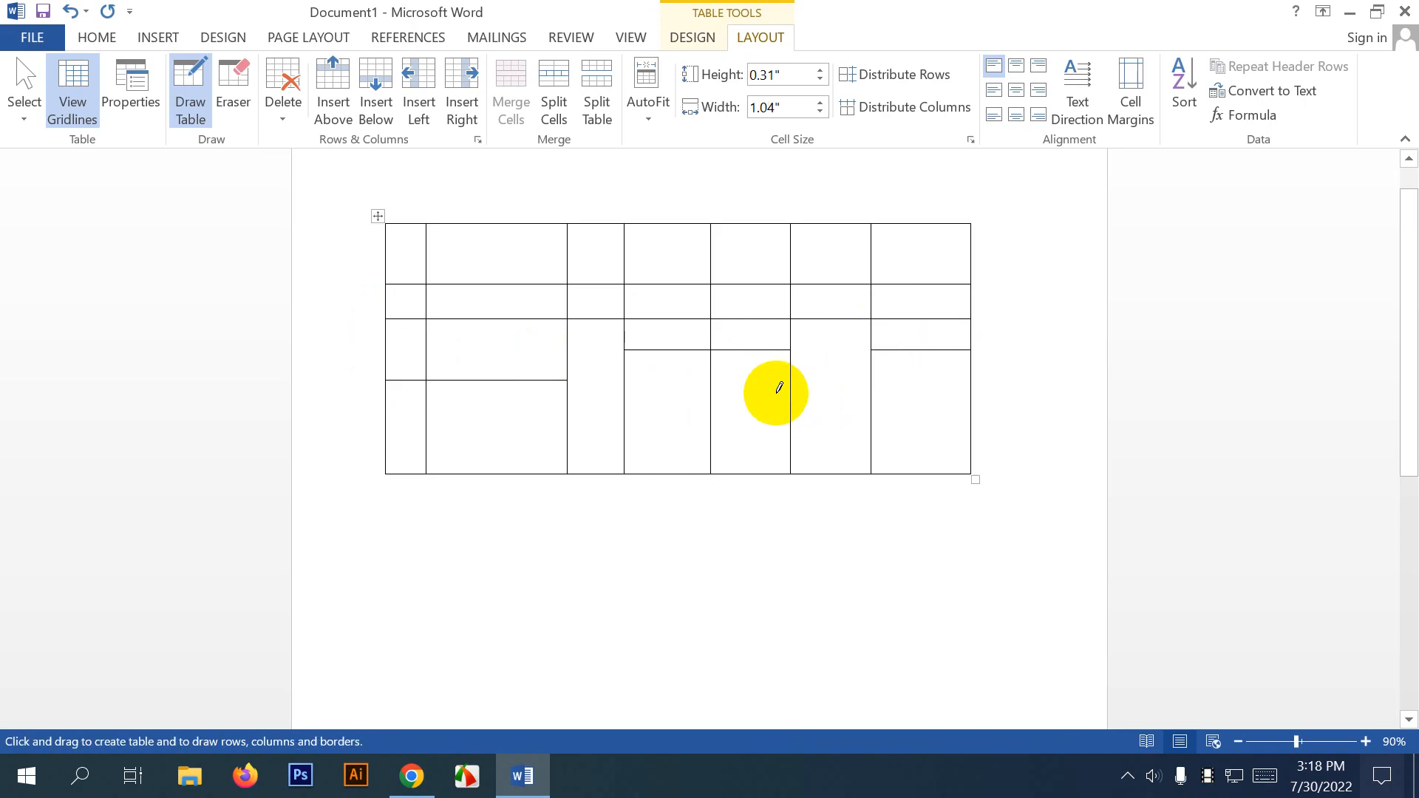
key(ctrl+z)
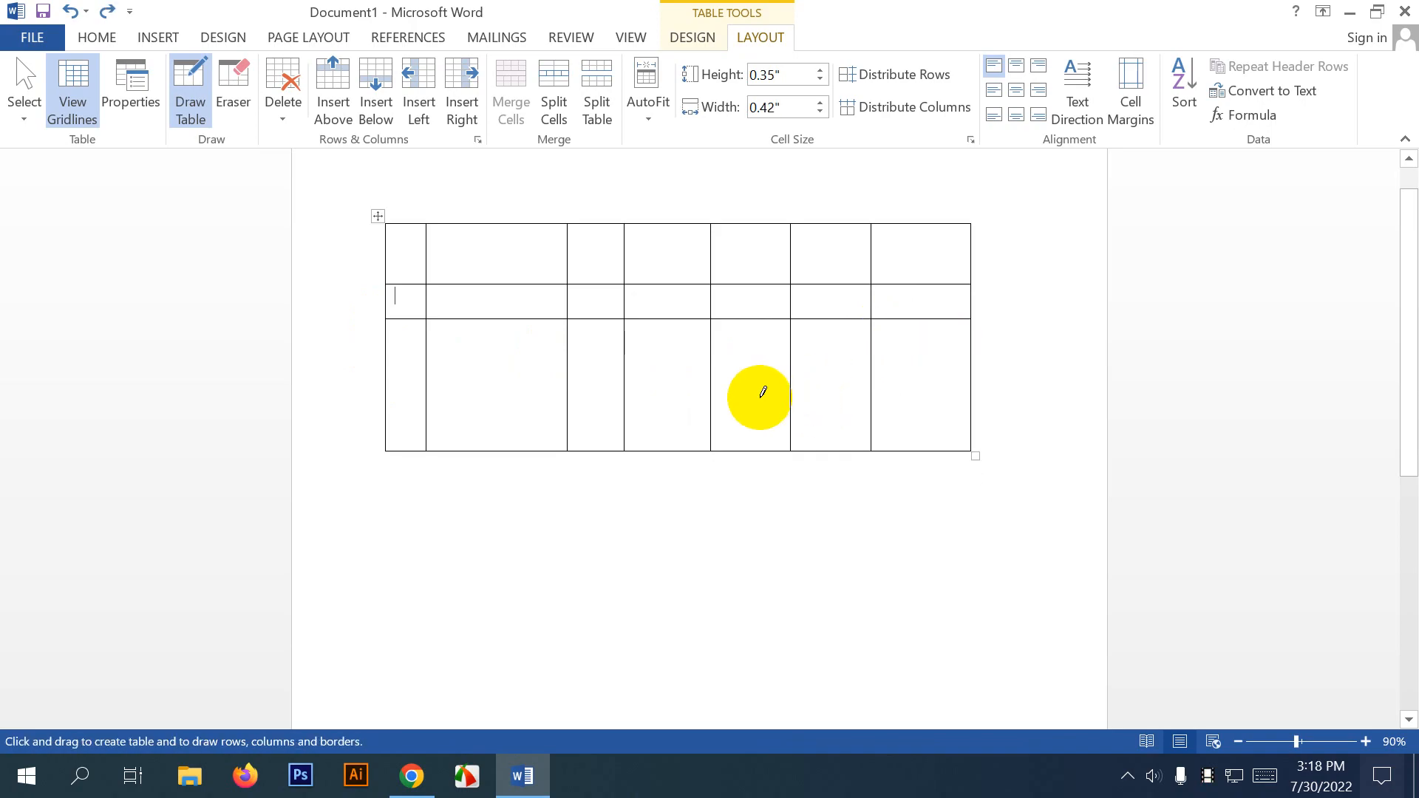
Draw three more full-width horizontal lines to give the table six rows, and stop drawing.
drag(379, 358, 919, 356)
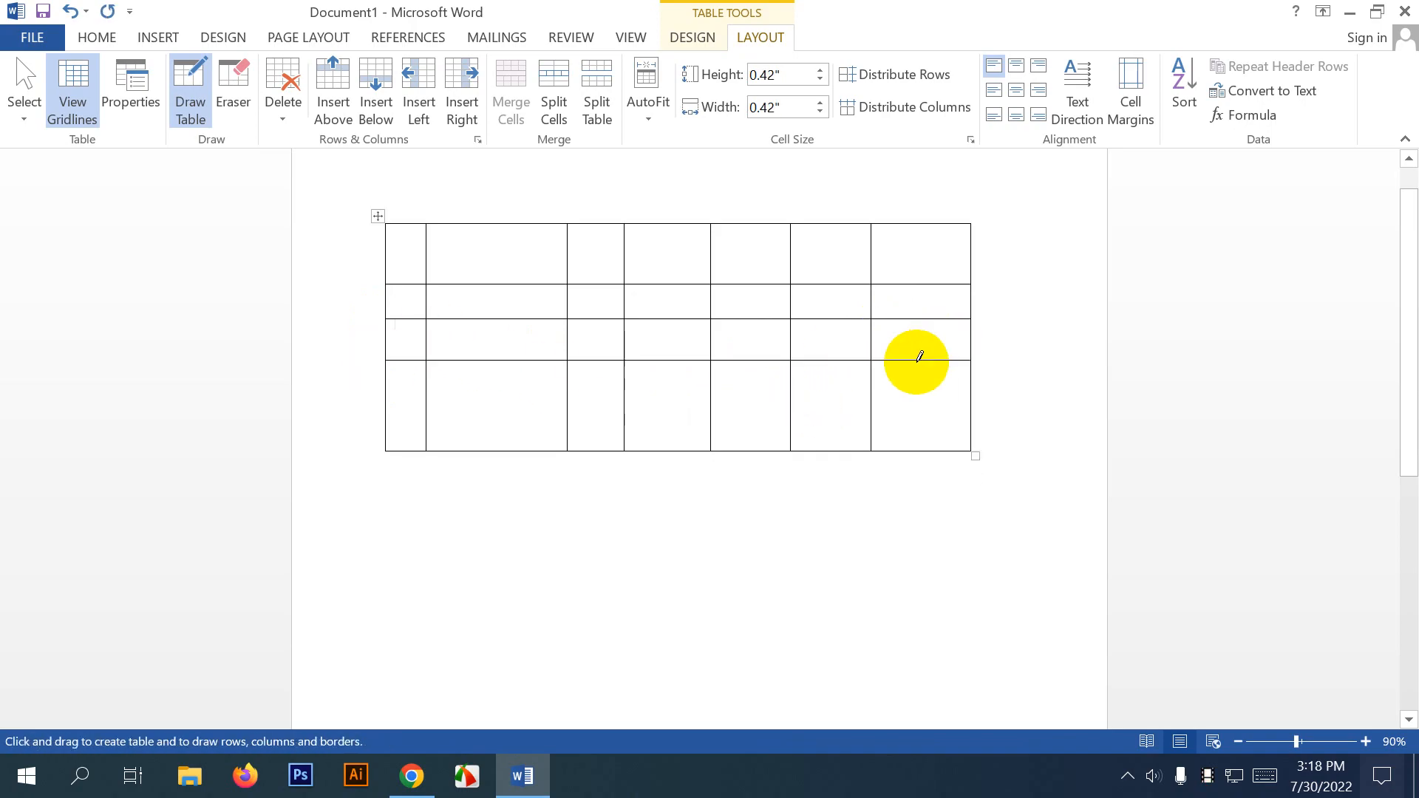
drag(393, 396, 957, 397)
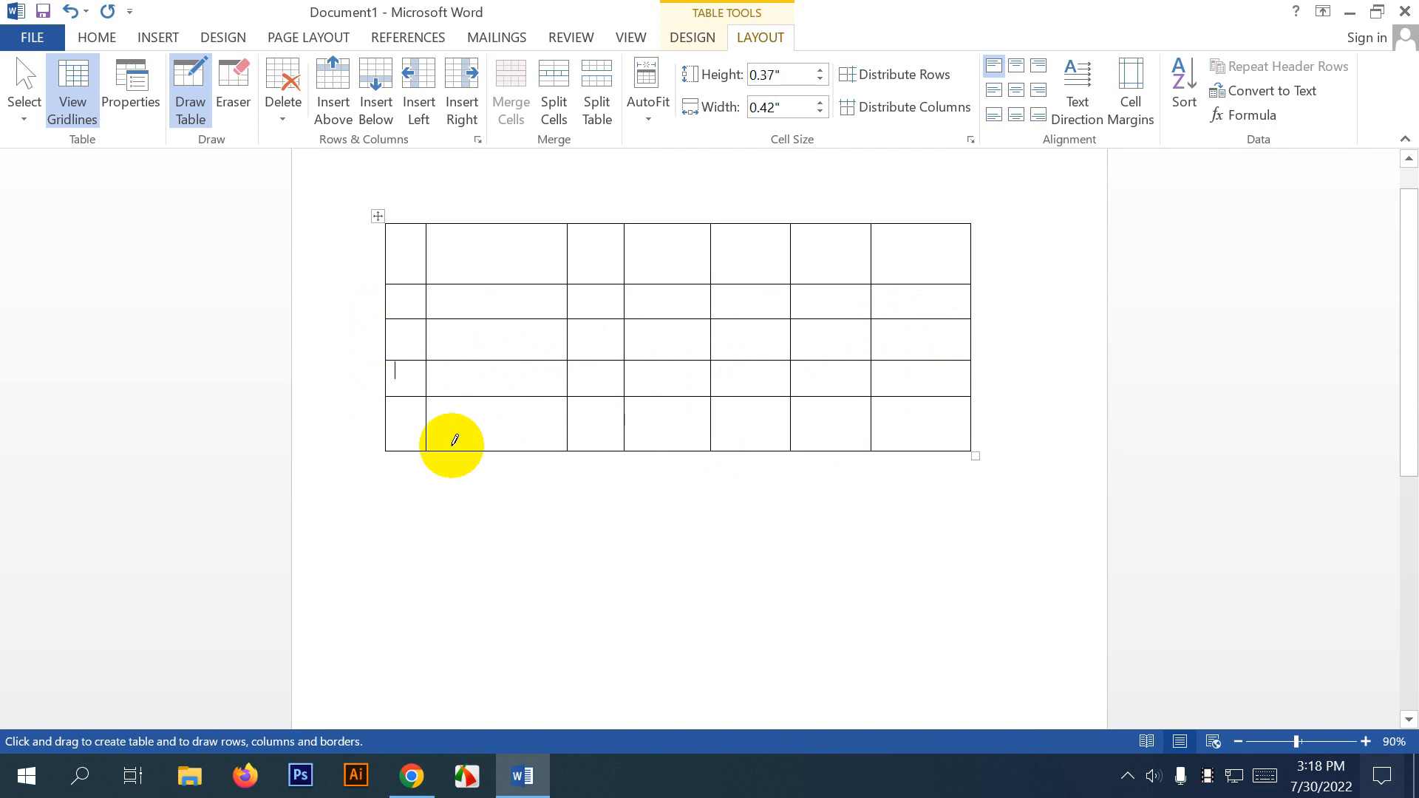
drag(380, 422, 938, 425)
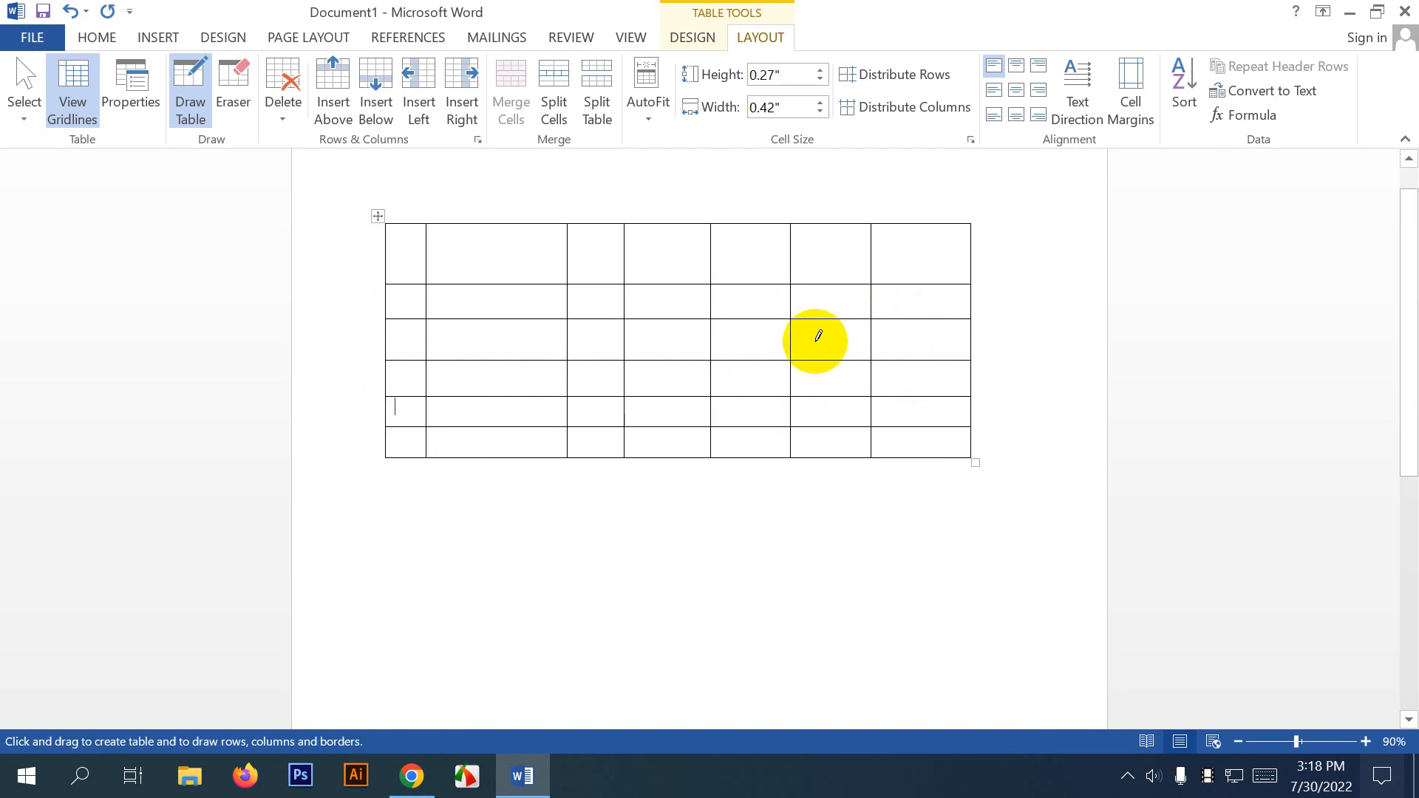
click(192, 103)
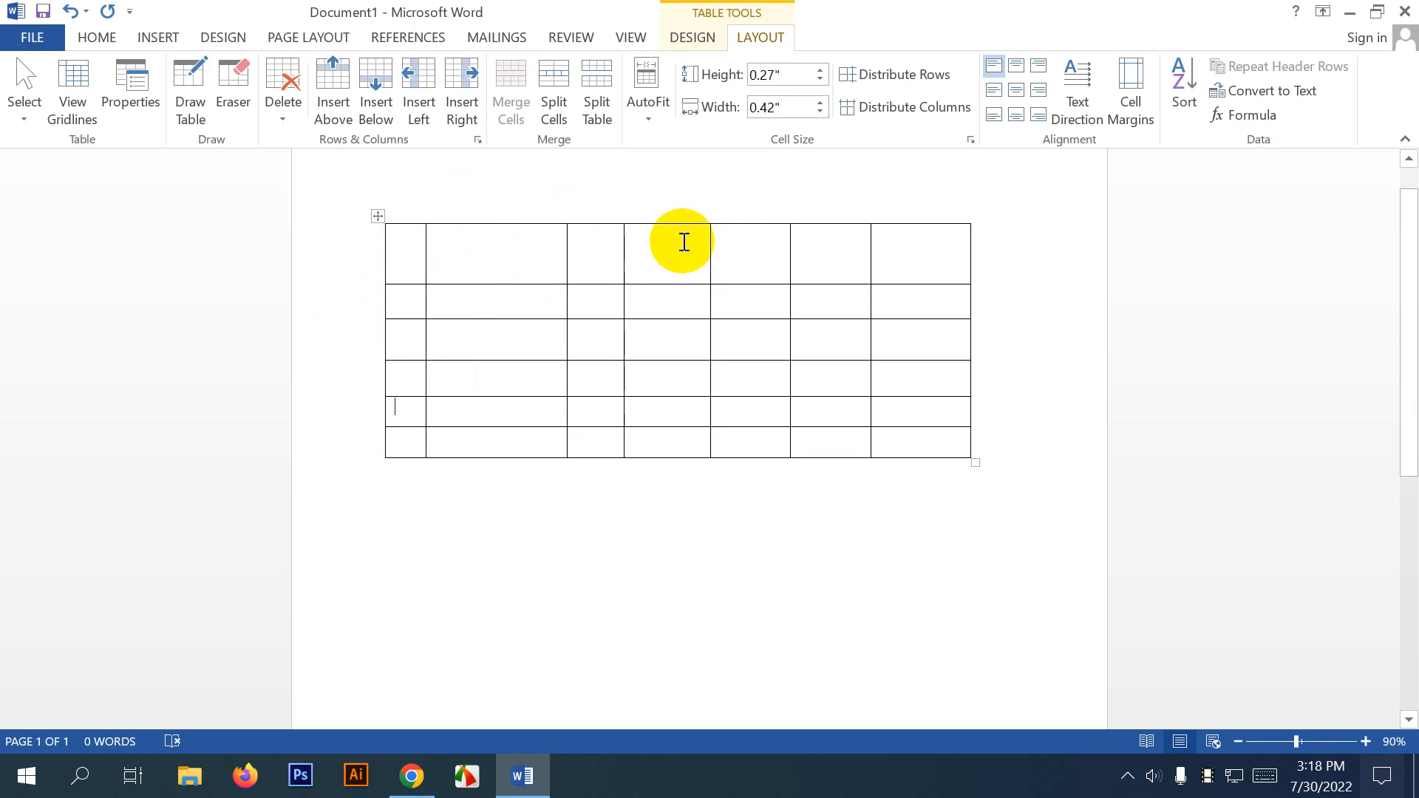
Try to distribute all six rows evenly with the last four columns selected, header row included.
drag(682, 241, 931, 440)
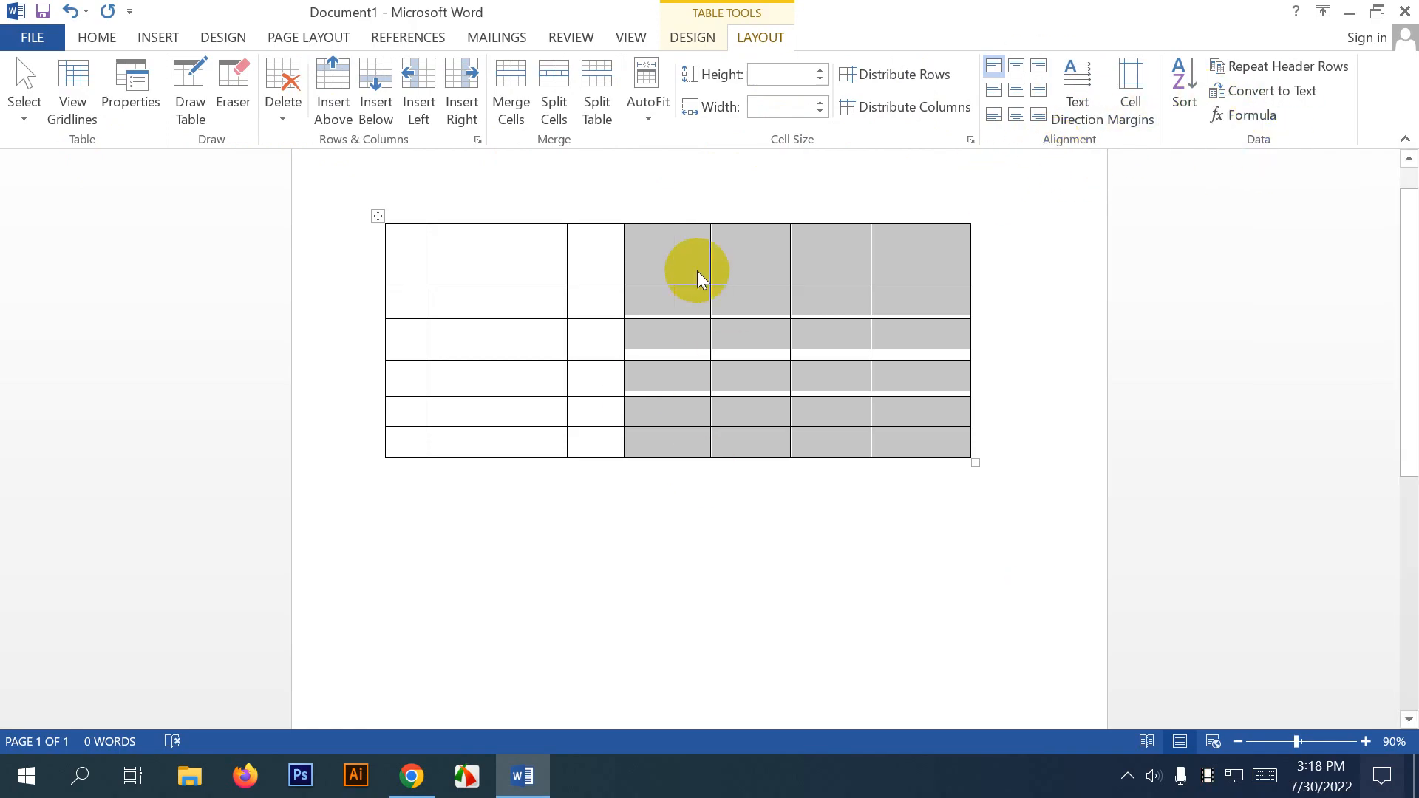
drag(663, 249, 940, 436)
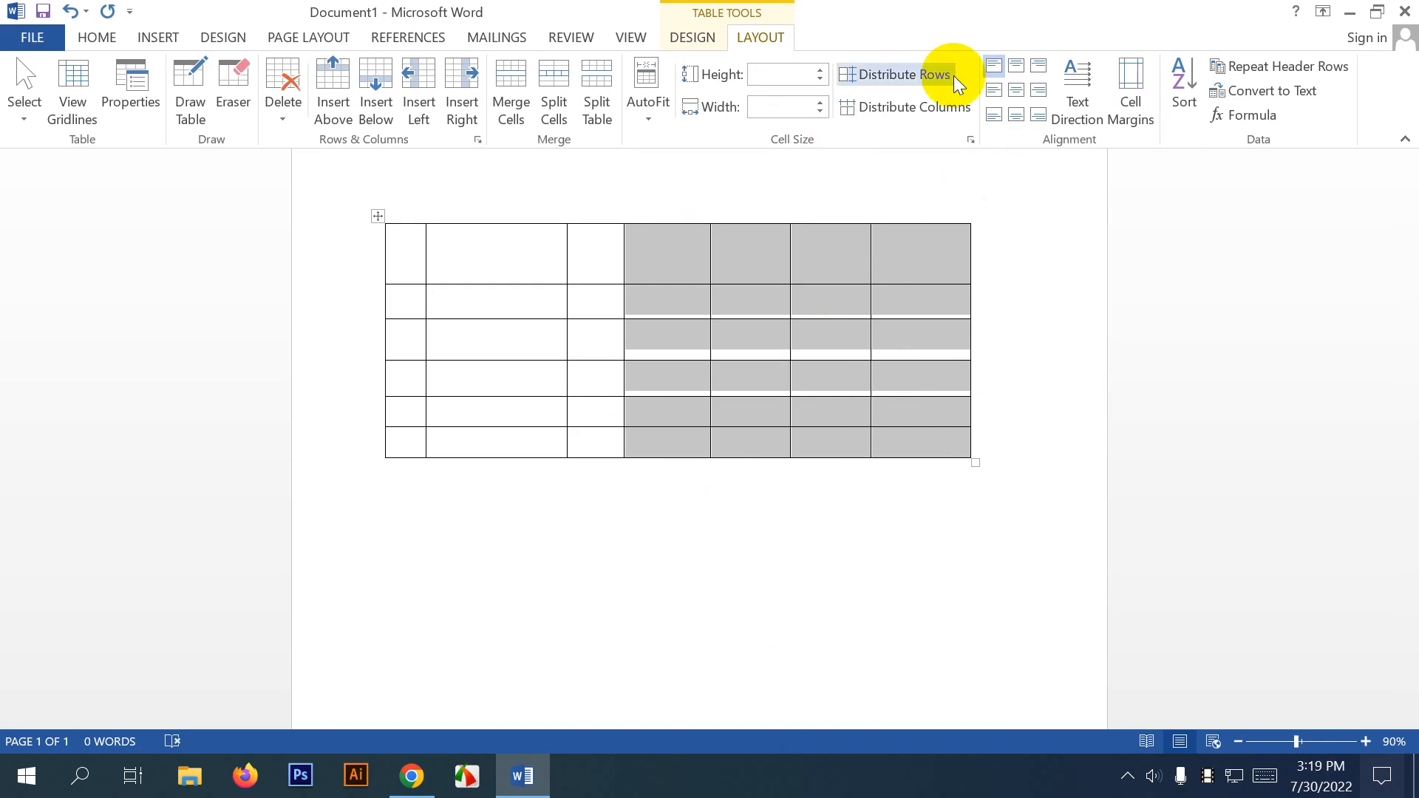
click(915, 62)
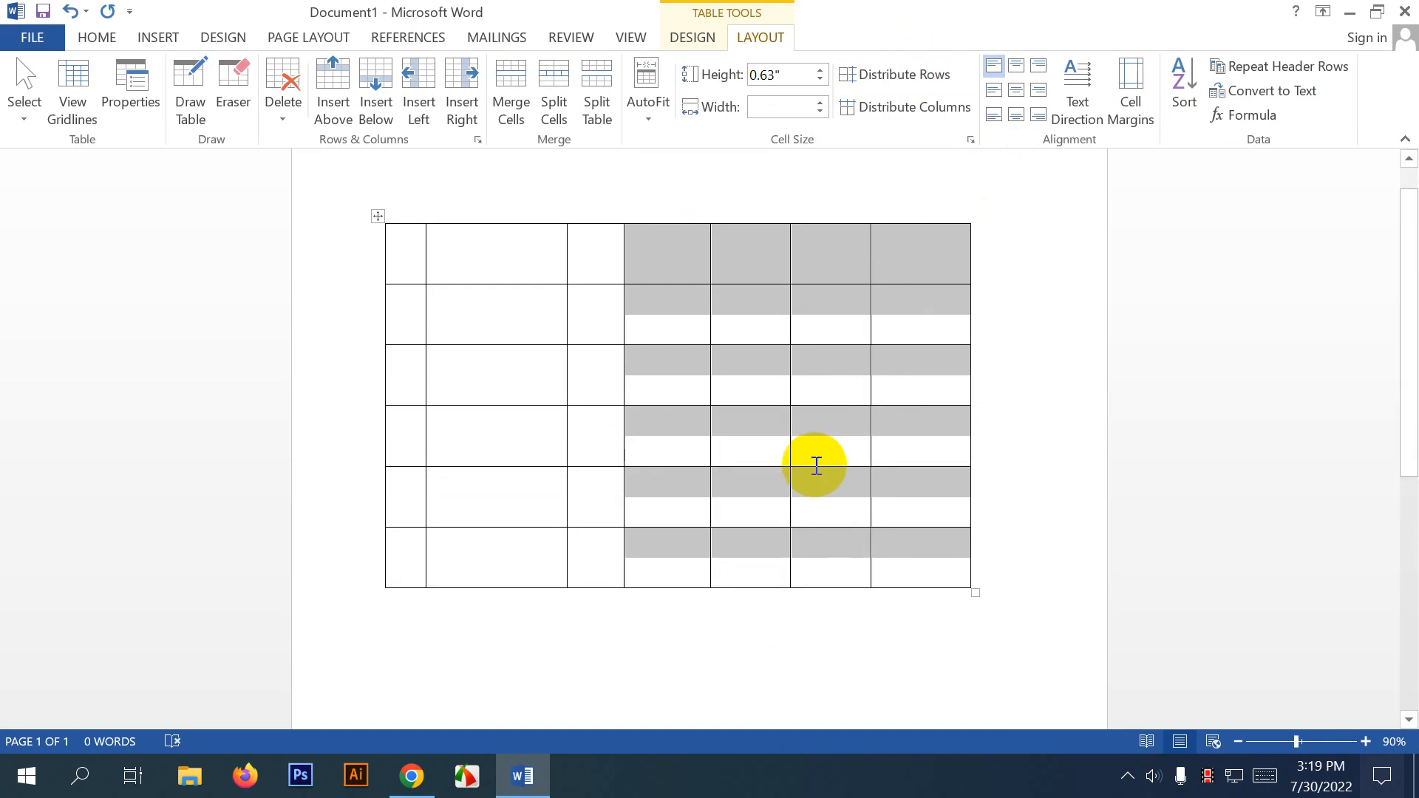
click(847, 628)
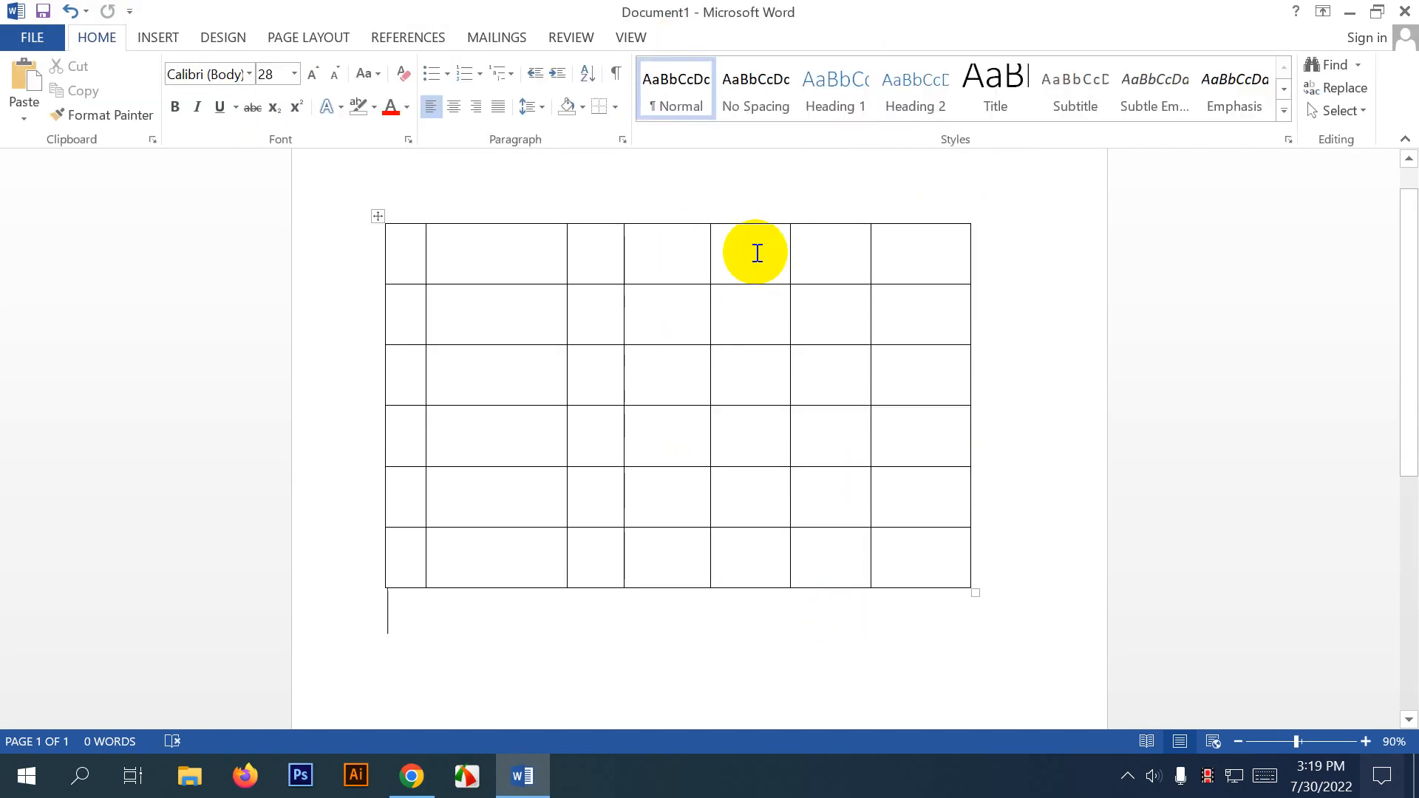
key(ctrl+z)
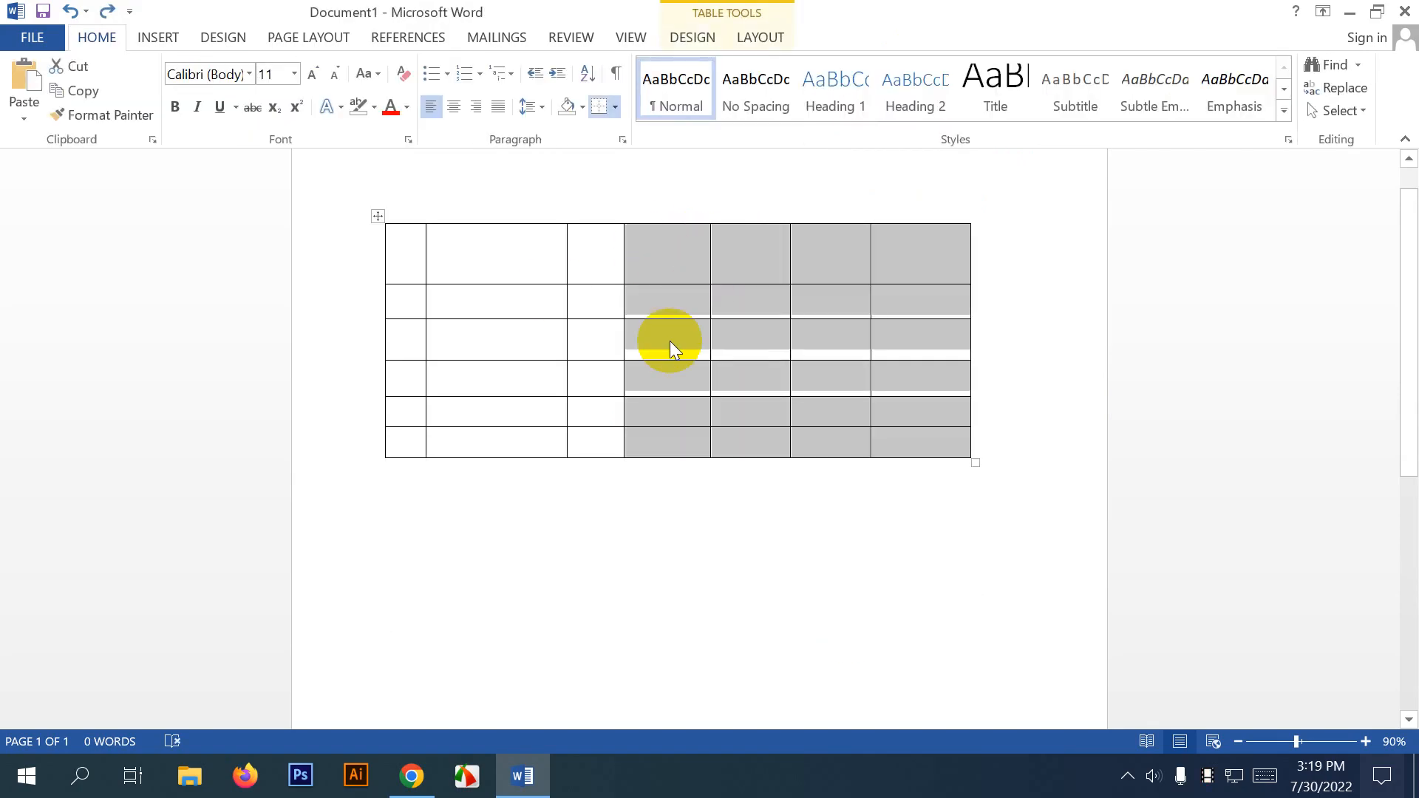
Distribute the rows and columns evenly for the last four columns of cells below the header row.
drag(668, 317, 912, 440)
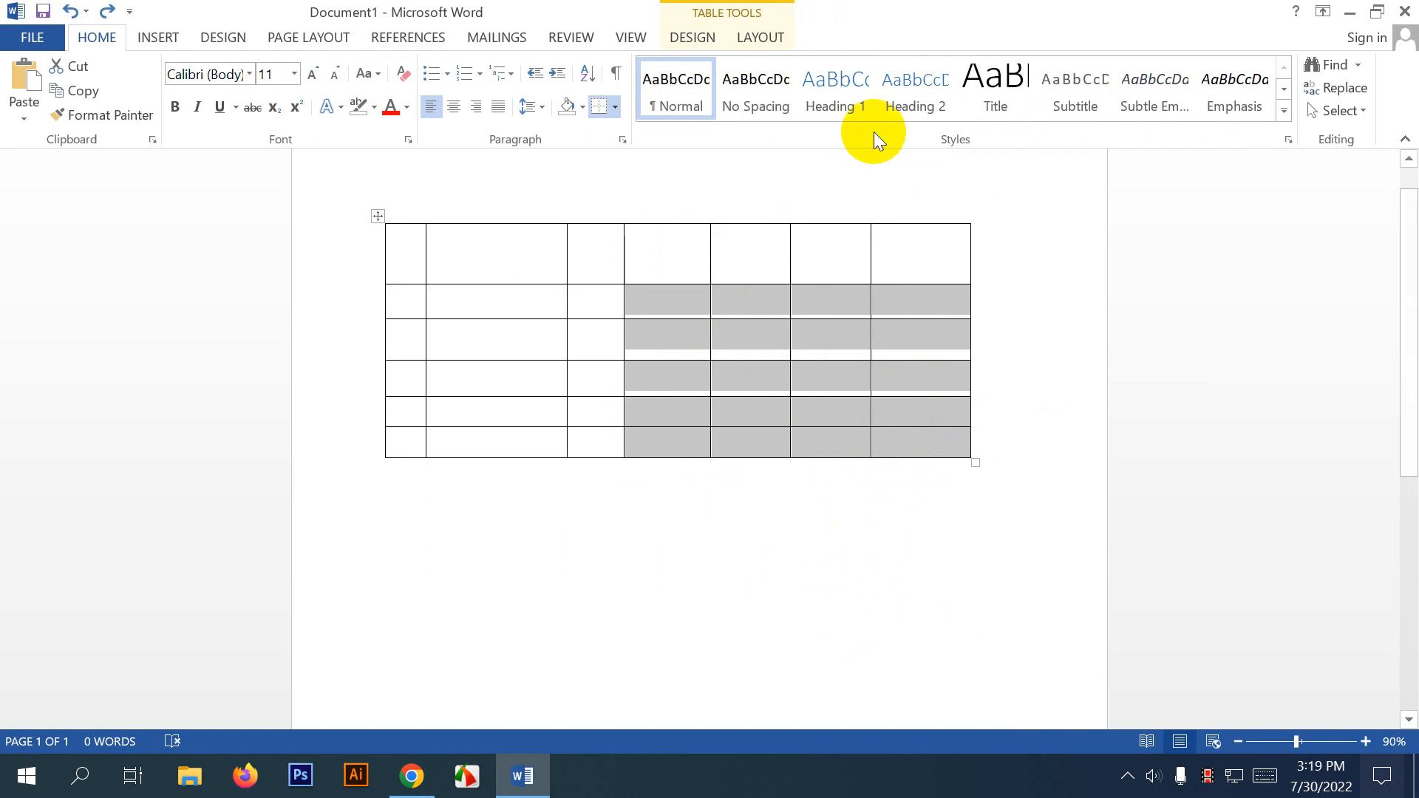
click(759, 38)
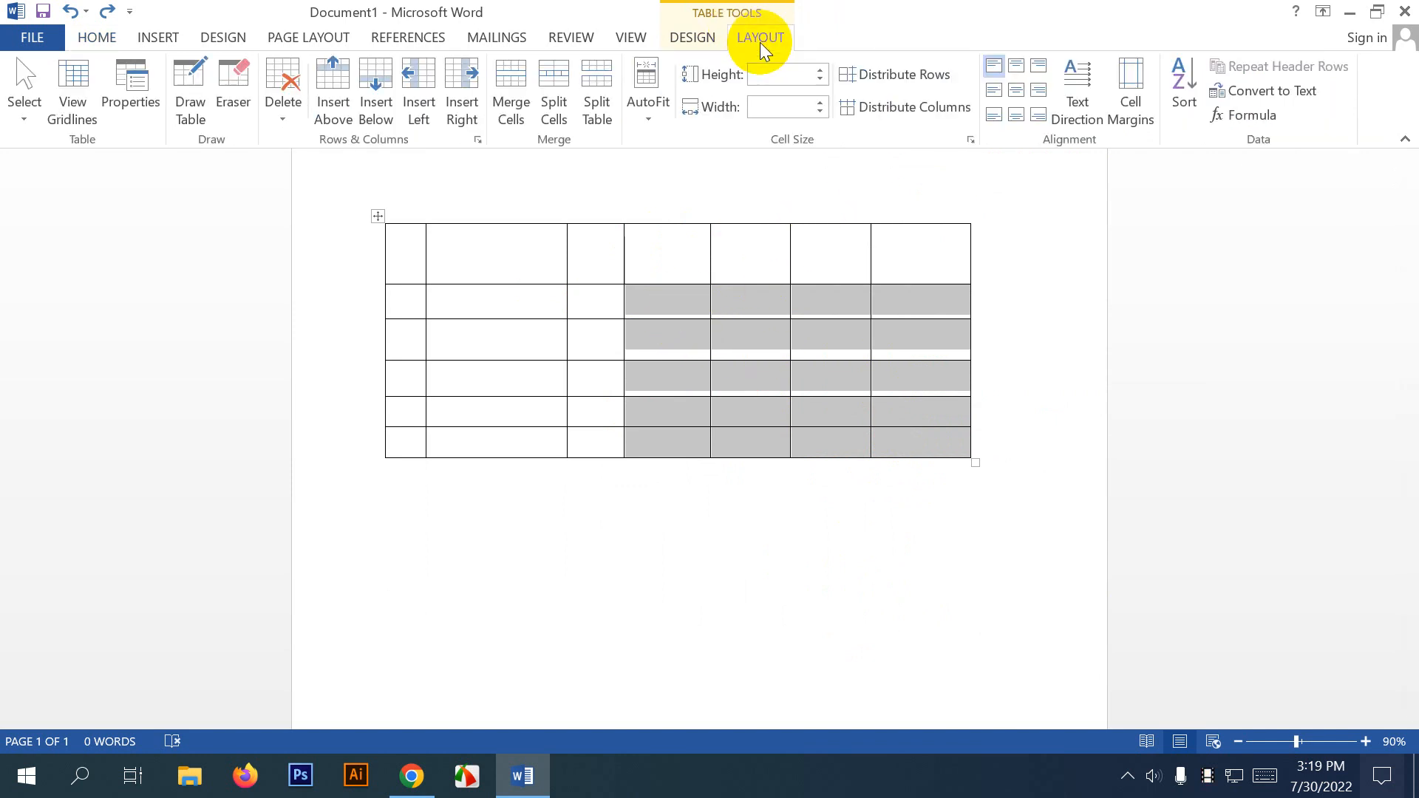
click(916, 75)
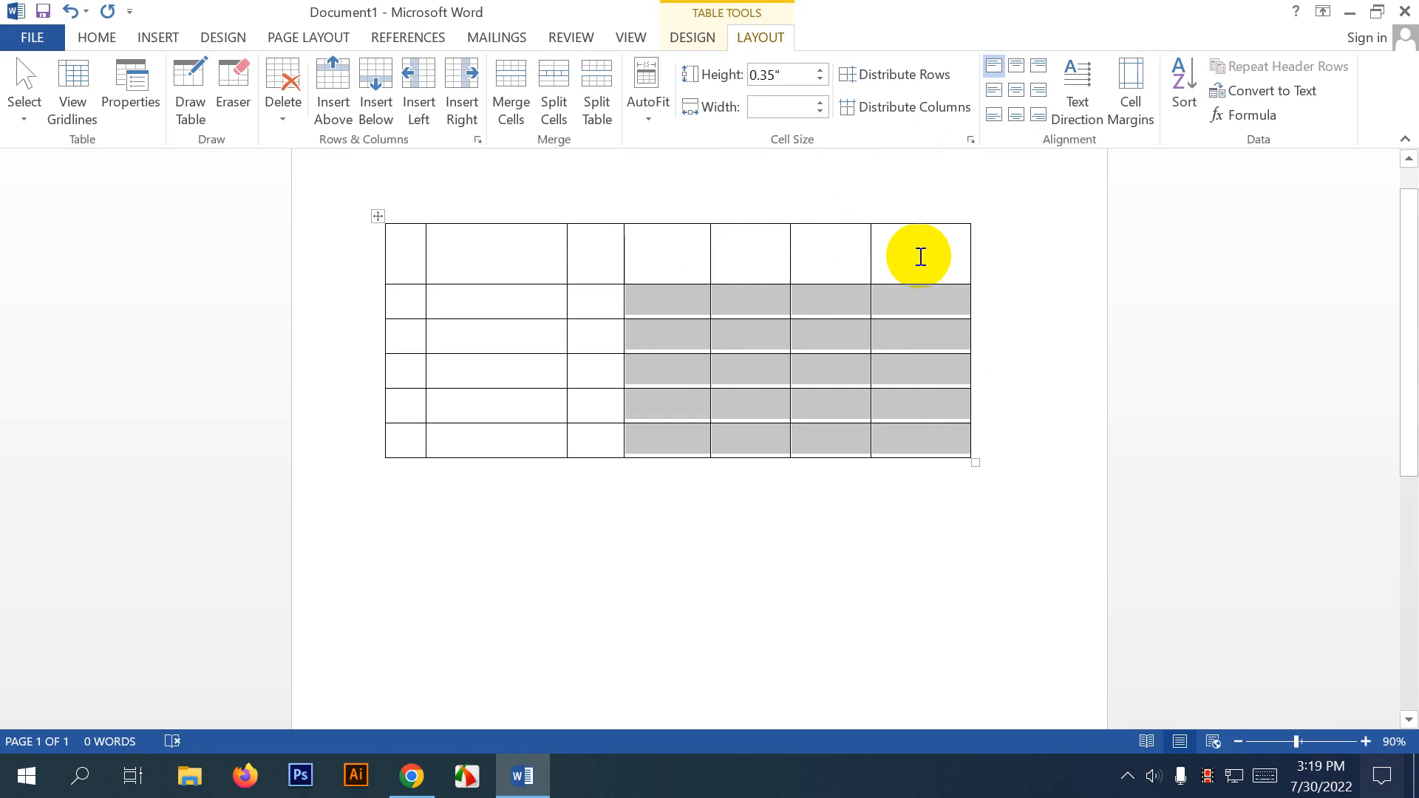
click(914, 110)
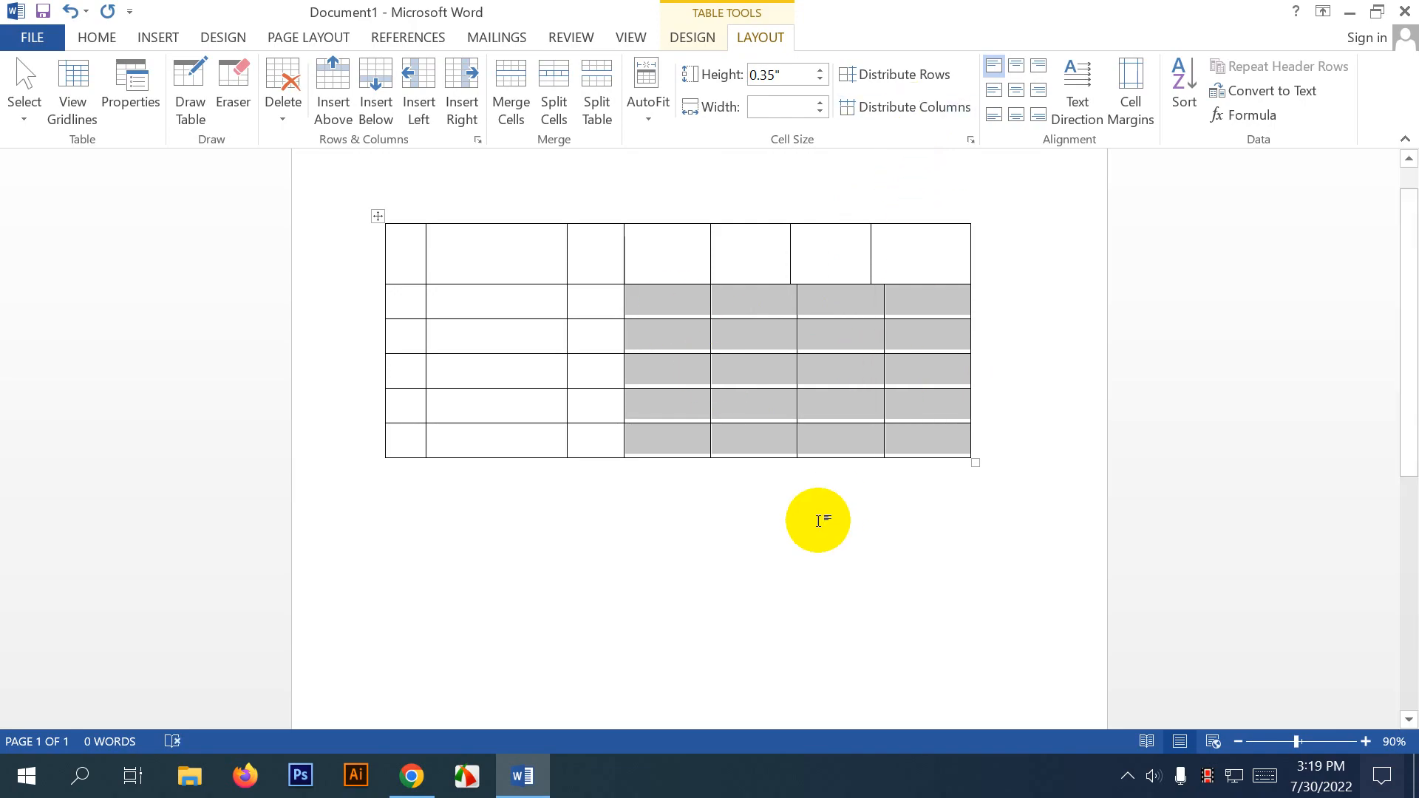
click(777, 560)
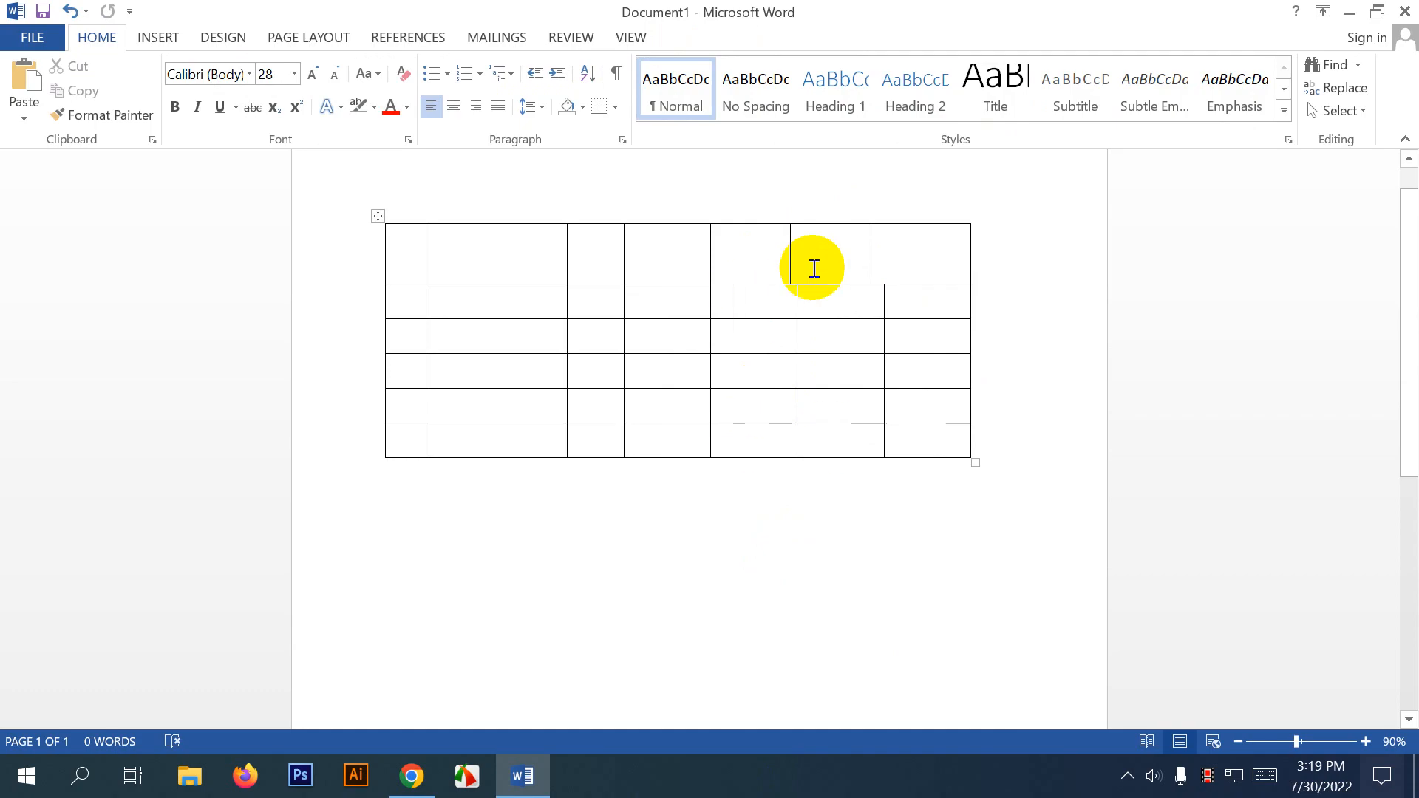
Move the last two inner borders of the header row to line up with the column borders below.
click(789, 240)
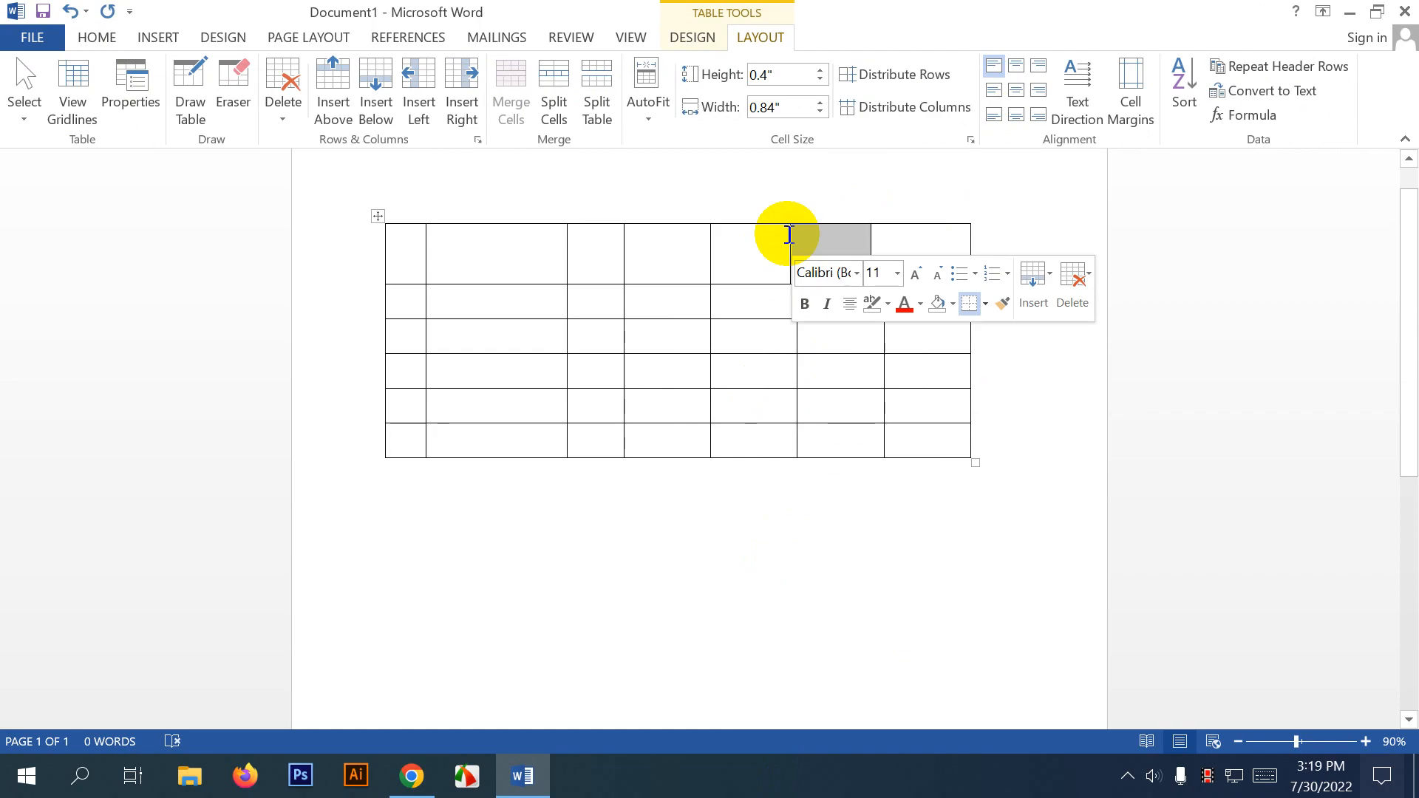
drag(789, 235, 797, 233)
click(886, 239)
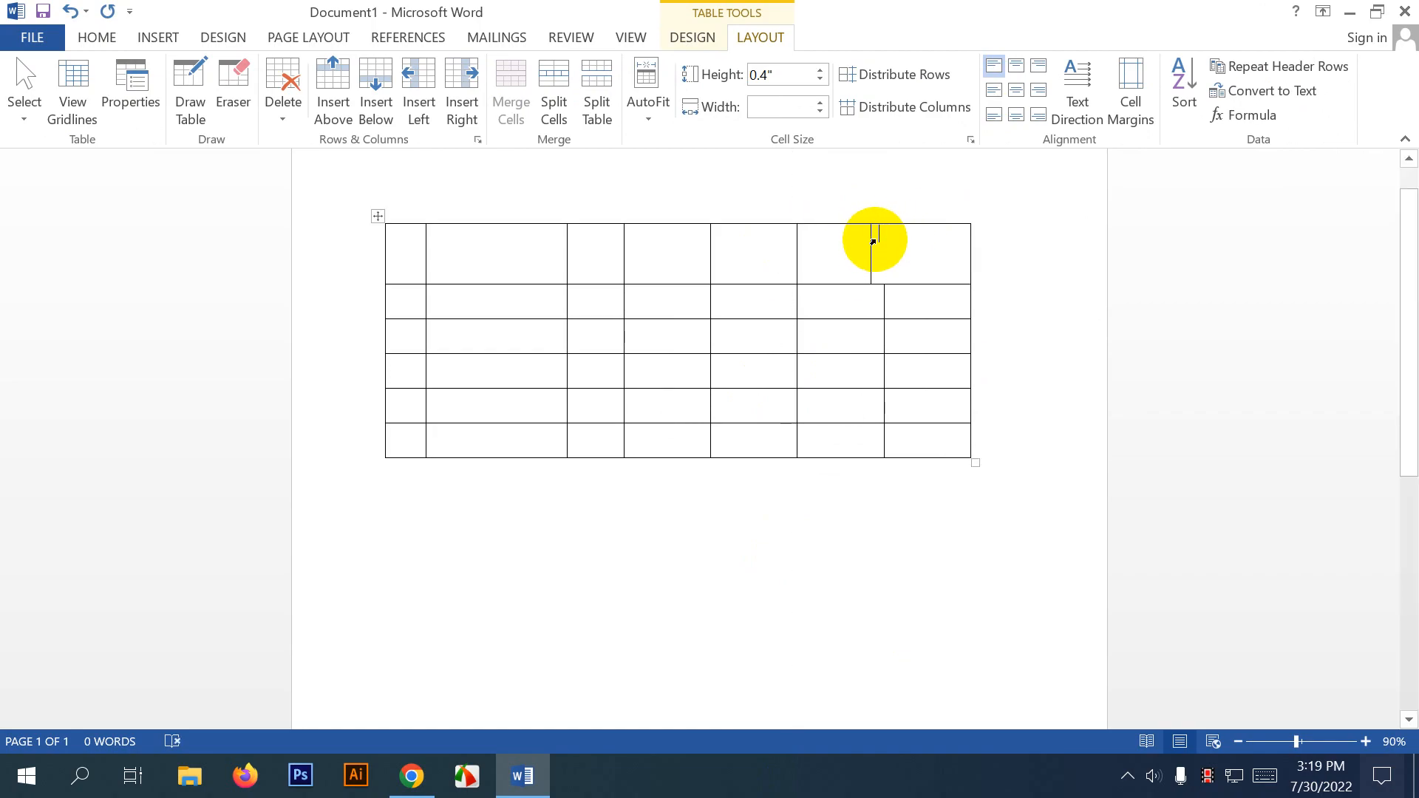
drag(873, 241, 883, 231)
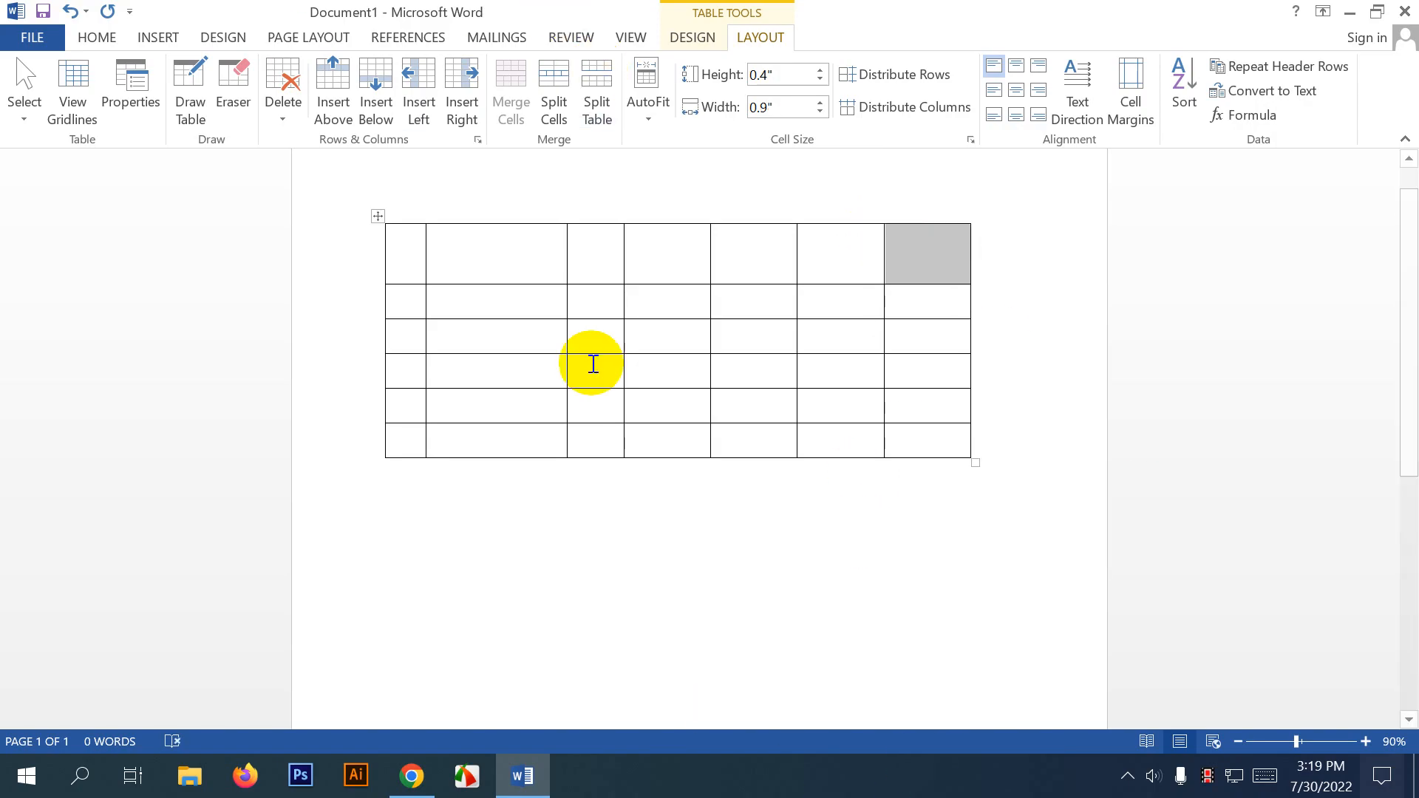
Enter the headings SL, Name, Class and Sub in the first four header cells.
click(398, 266)
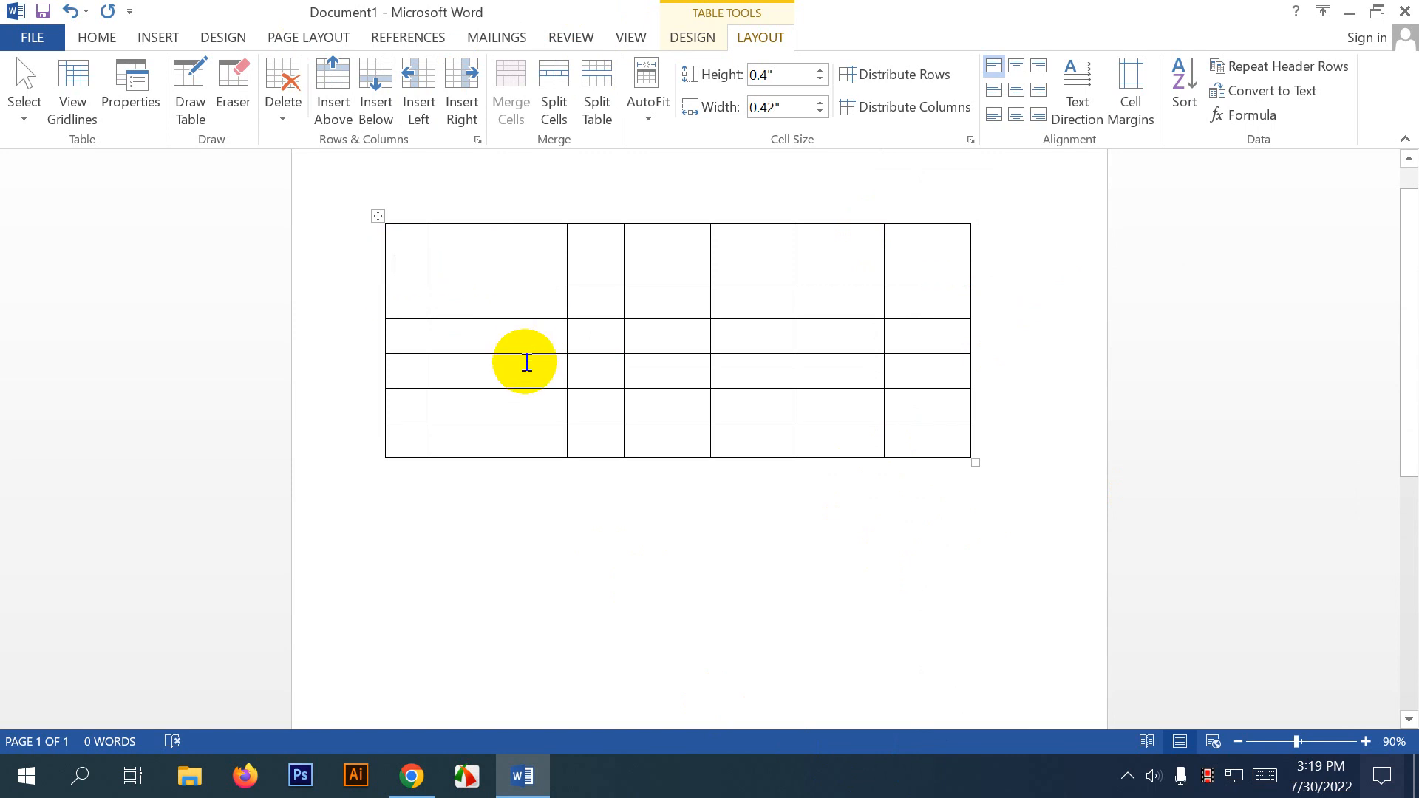
text(SDL)
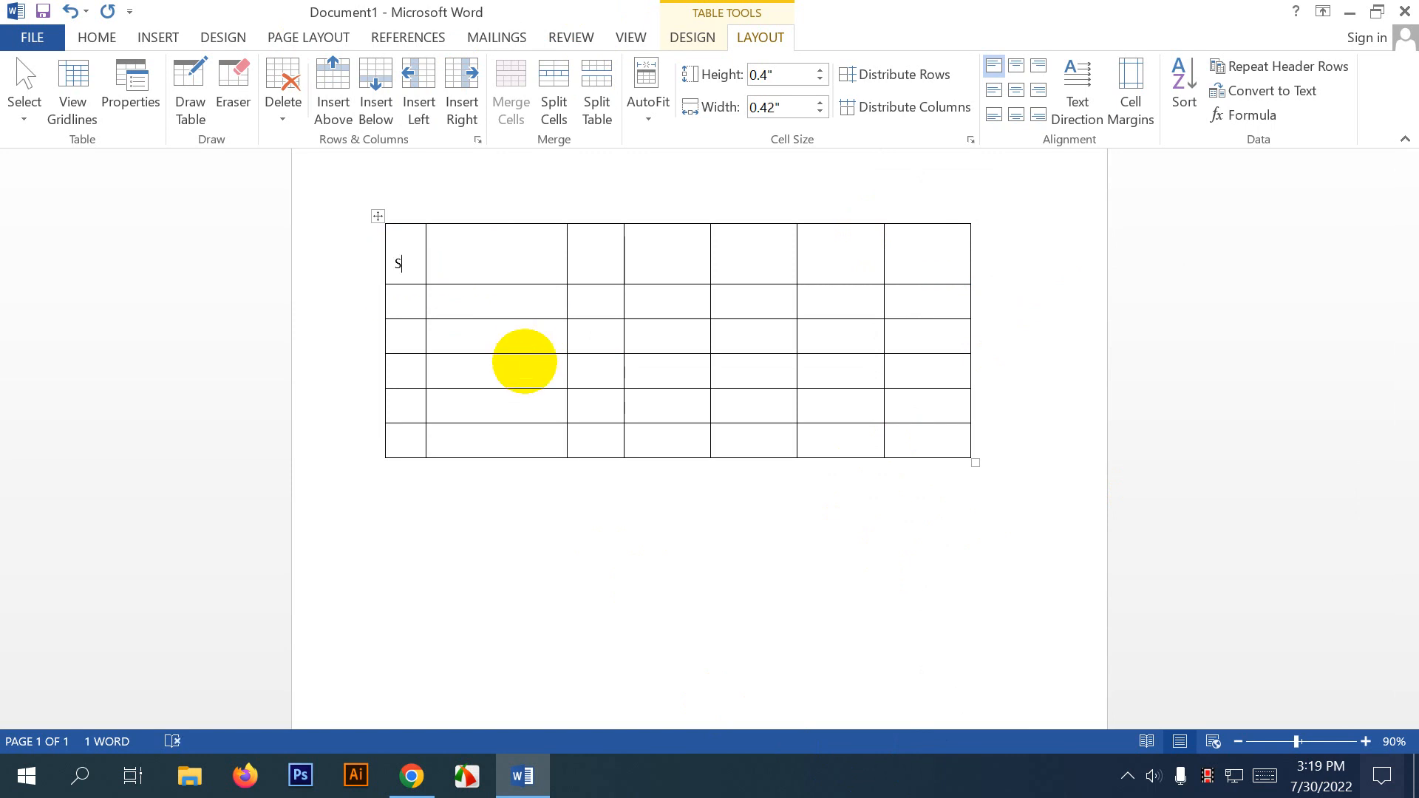
click(484, 270)
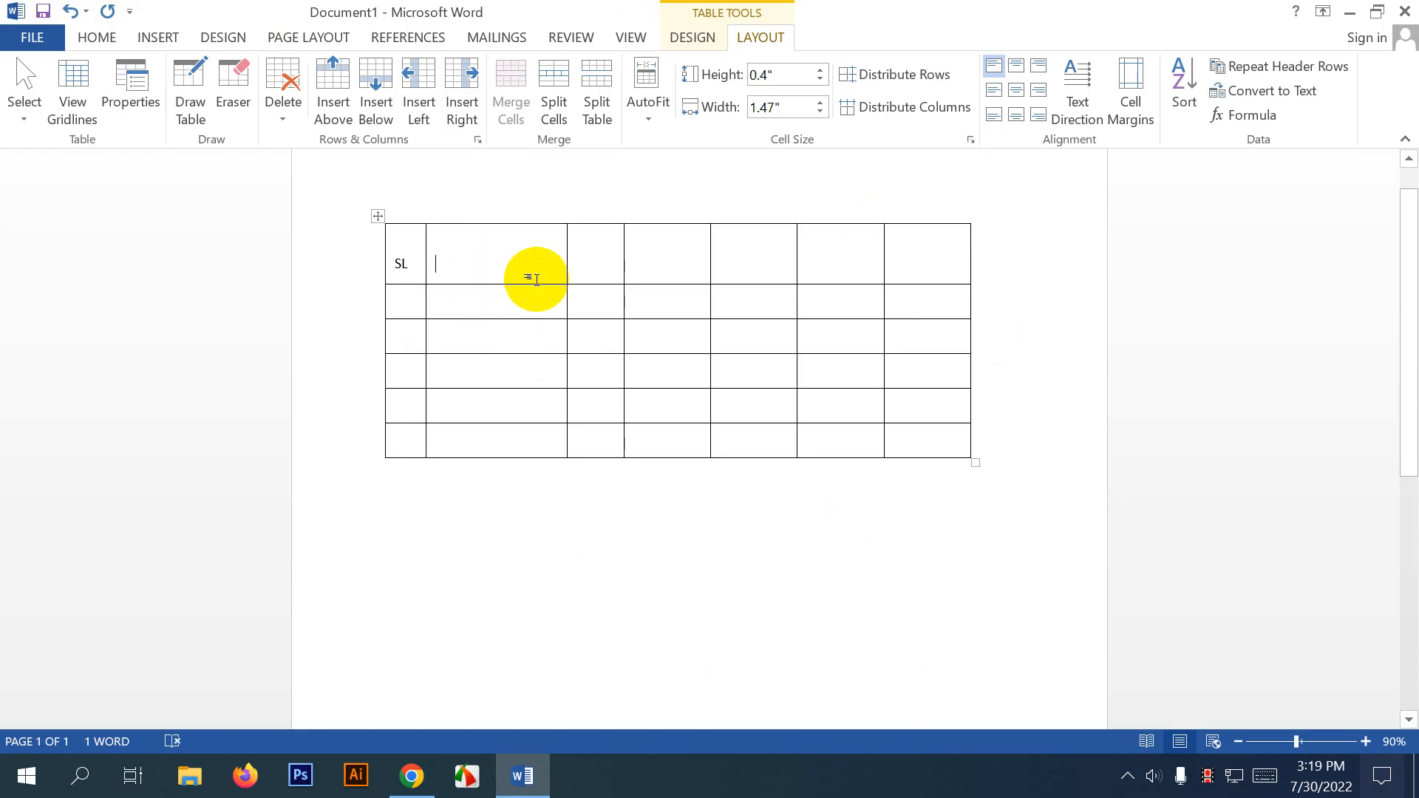
text(Nasm)
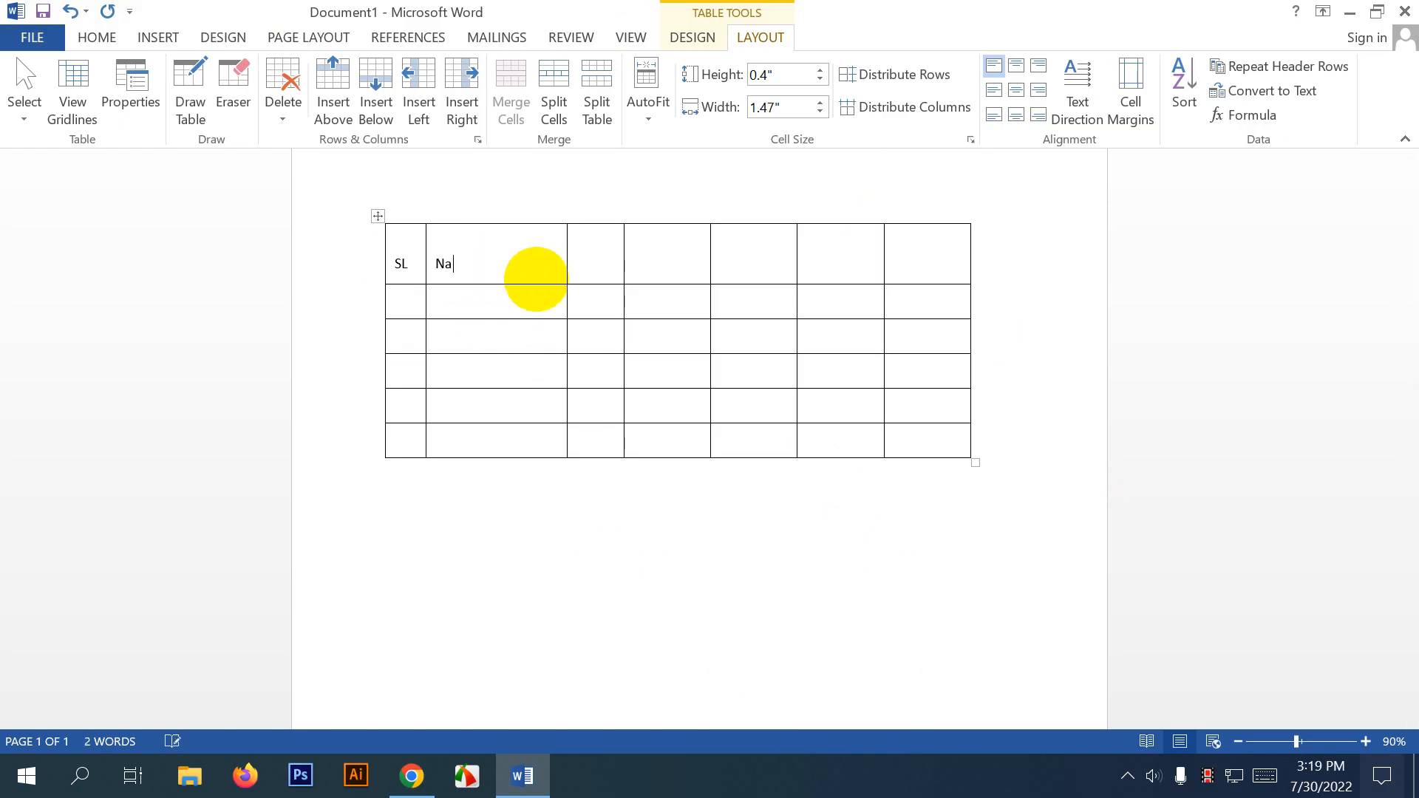
click(592, 245)
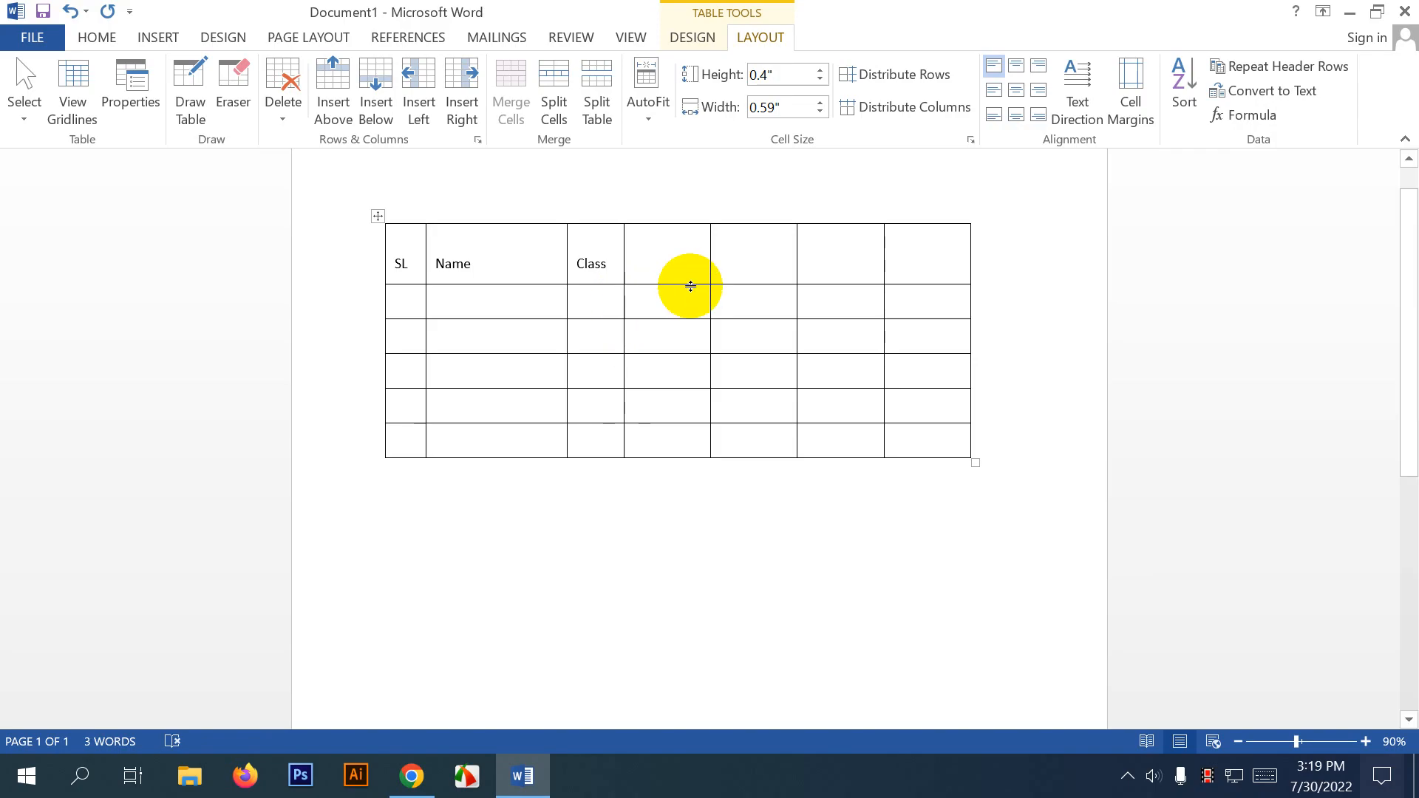
click(671, 272)
text(Sub)
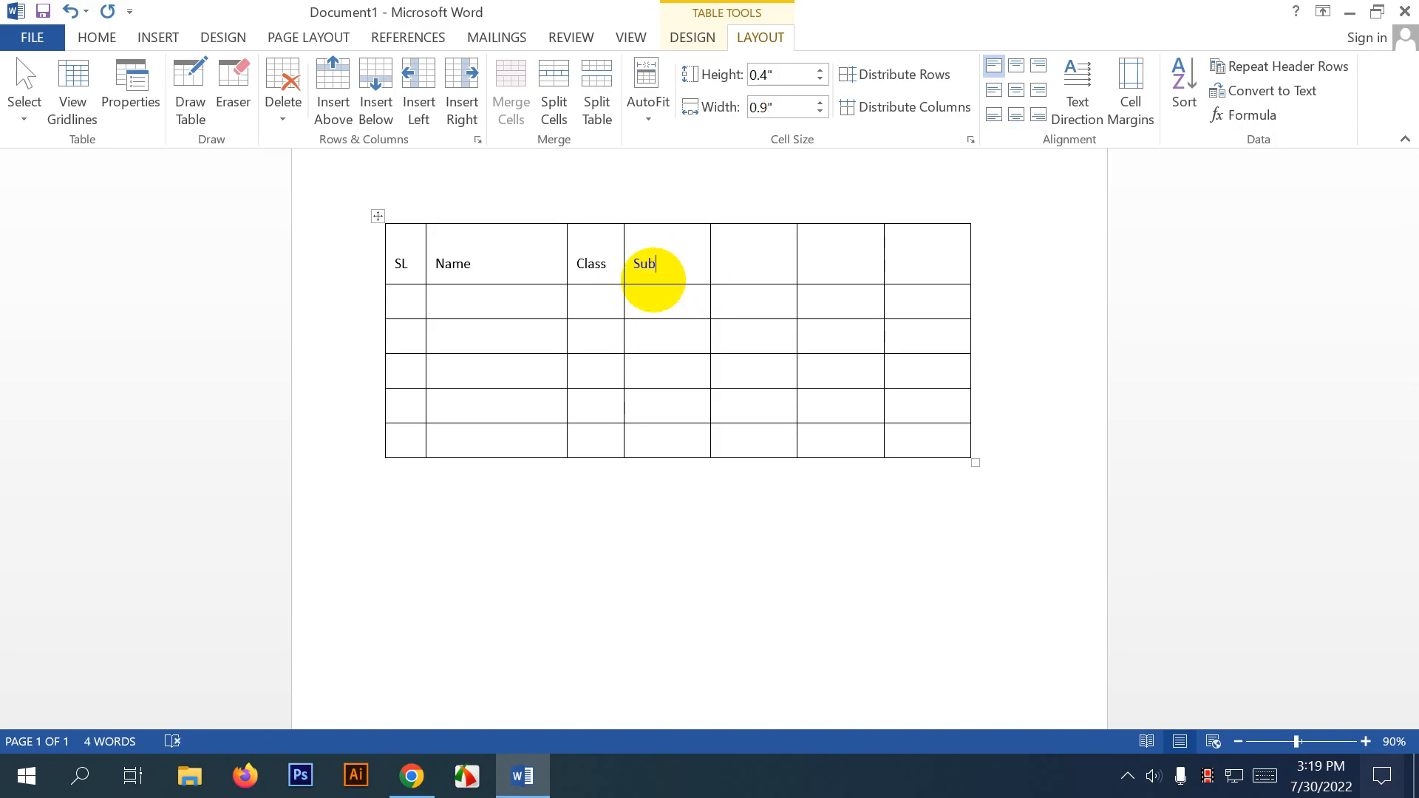
Copy the Sub heading into the last three cells of the header row.
double_click(642, 264)
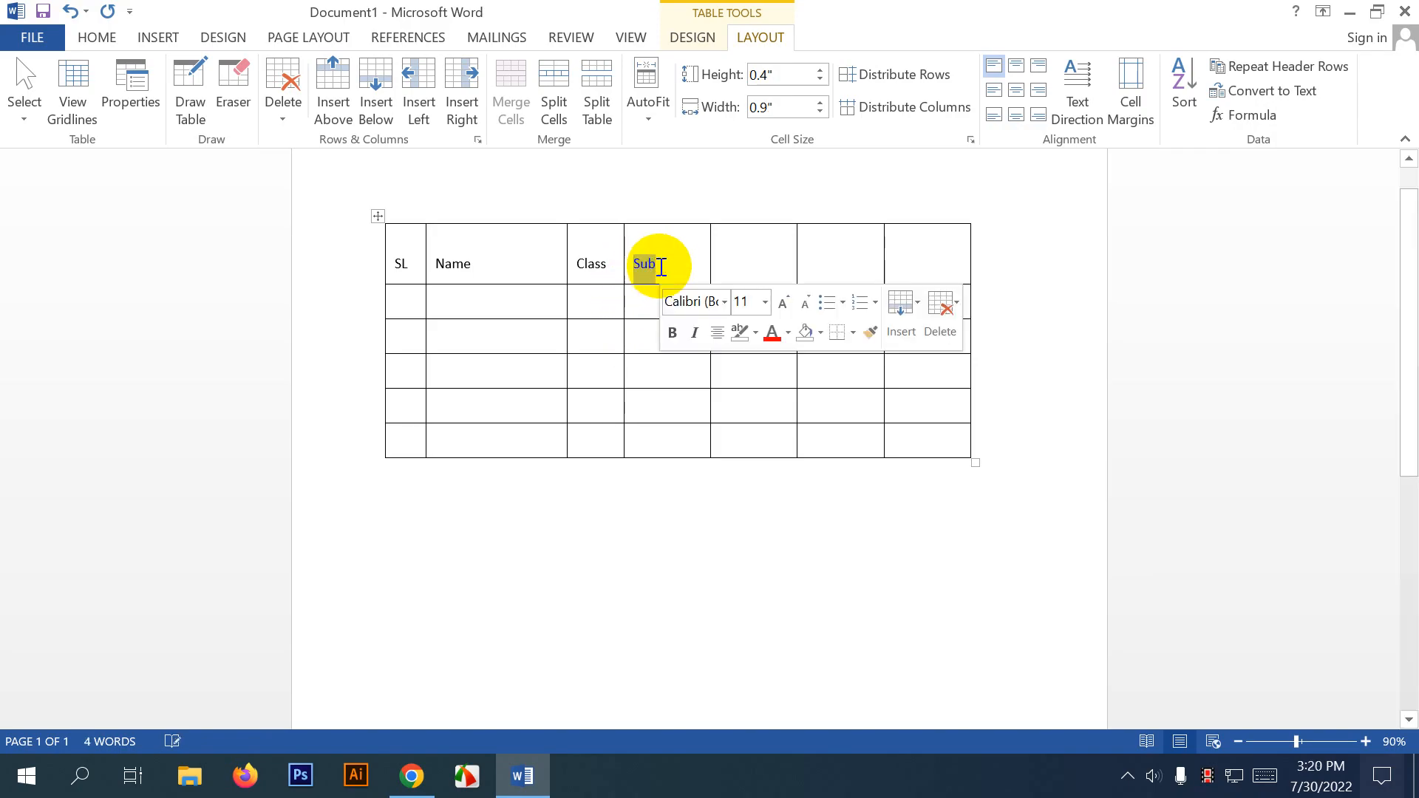
text(Sub)
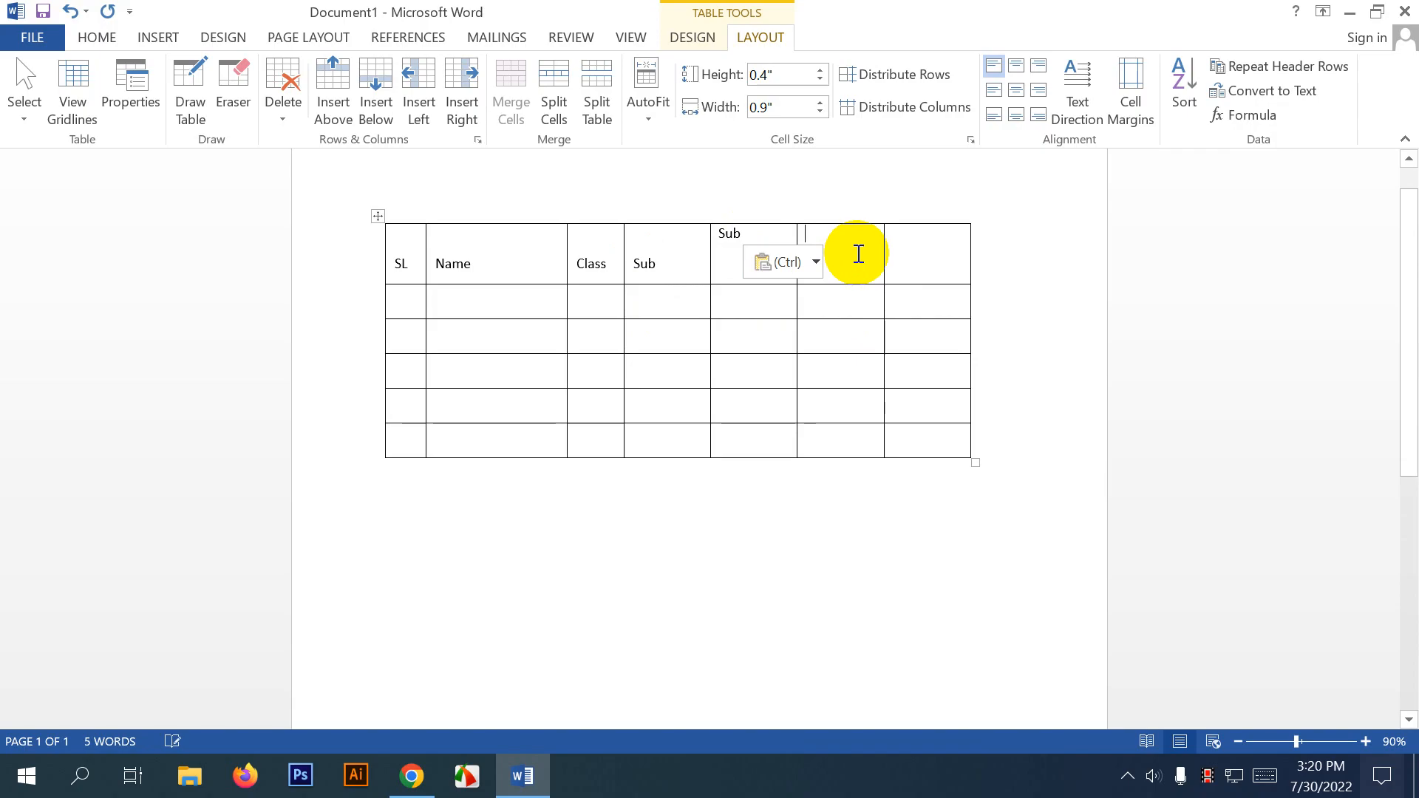
click(855, 254)
text(Sub)
click(916, 259)
text(Sub)
click(725, 294)
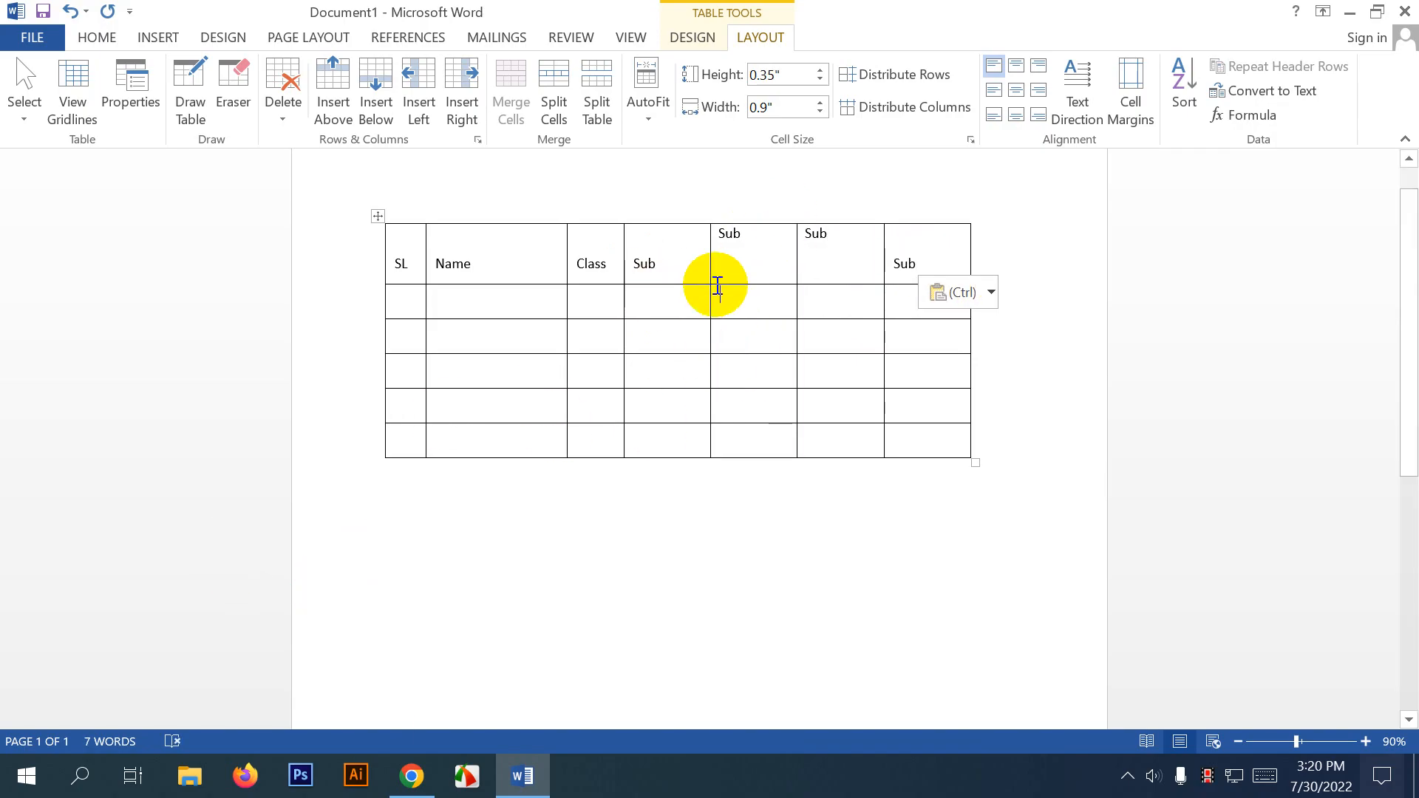
Try aligning the Sub heading in the fifth header cell to bottom center.
double_click(723, 235)
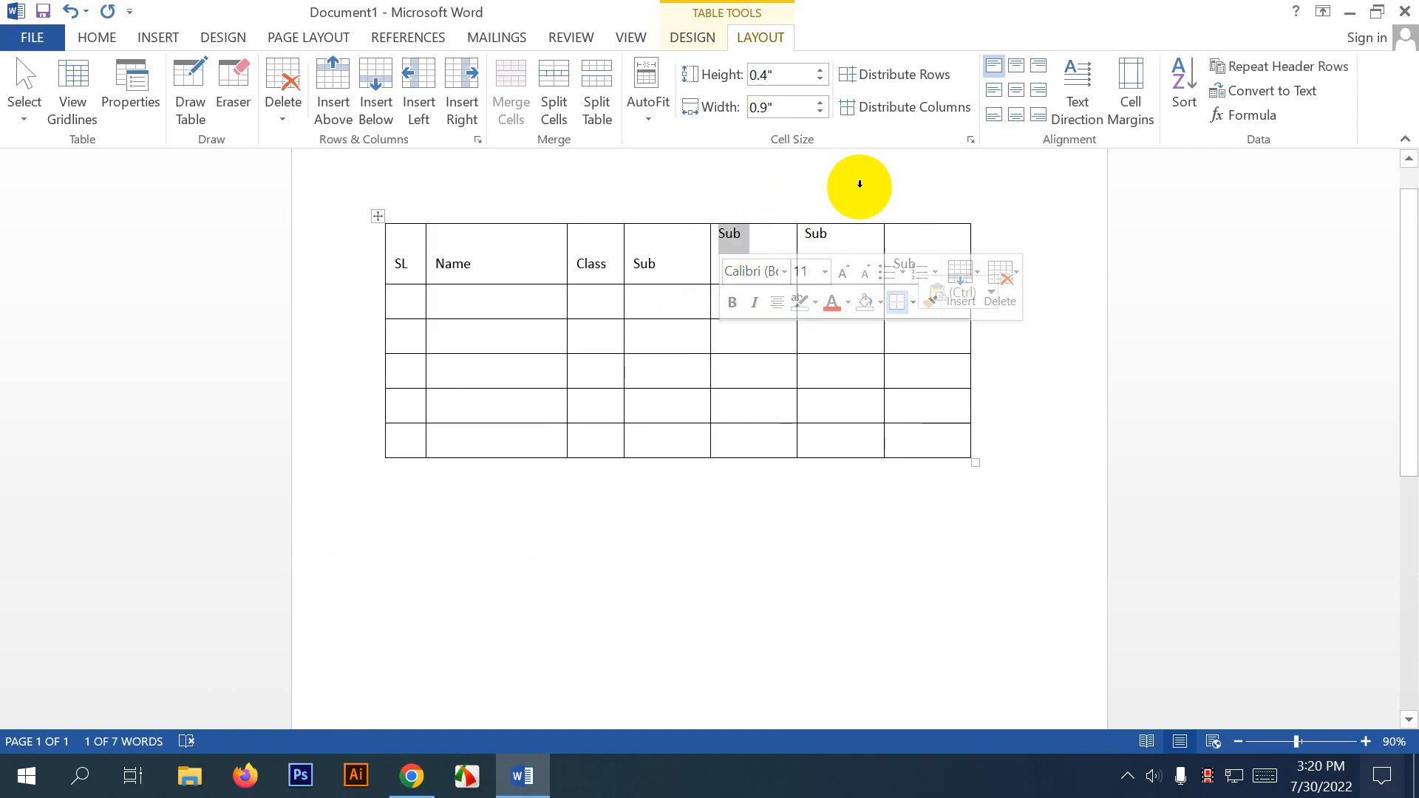
click(1014, 91)
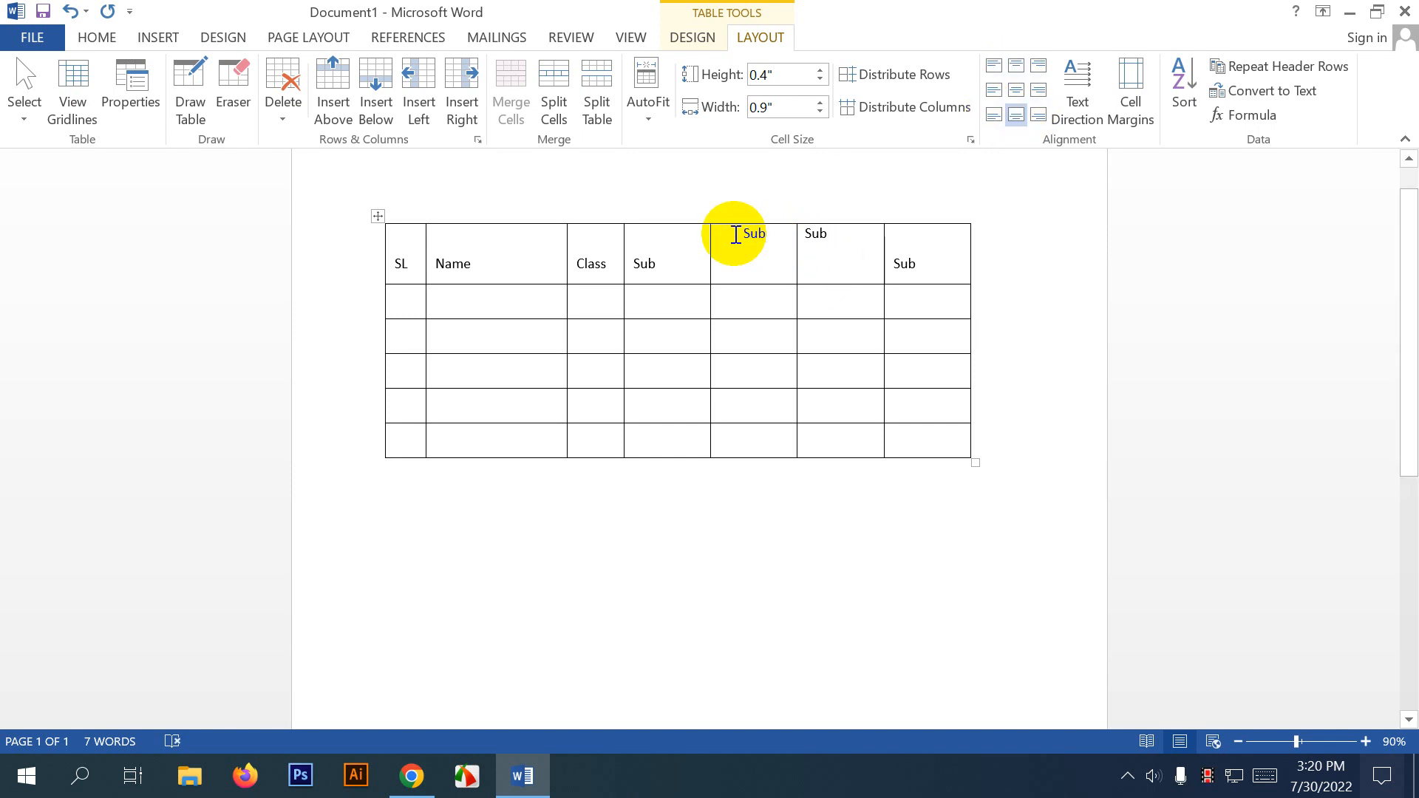
drag(734, 232, 779, 222)
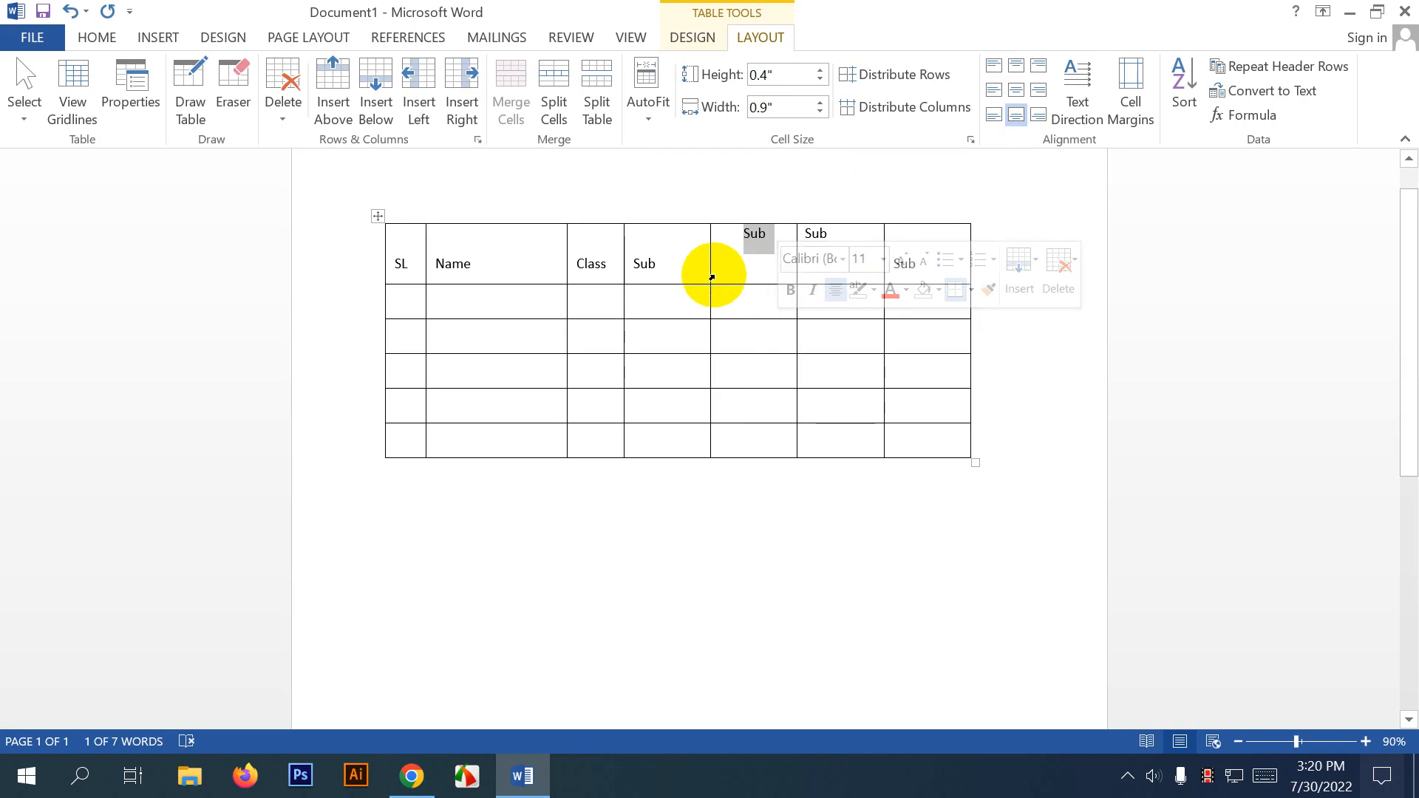
click(765, 229)
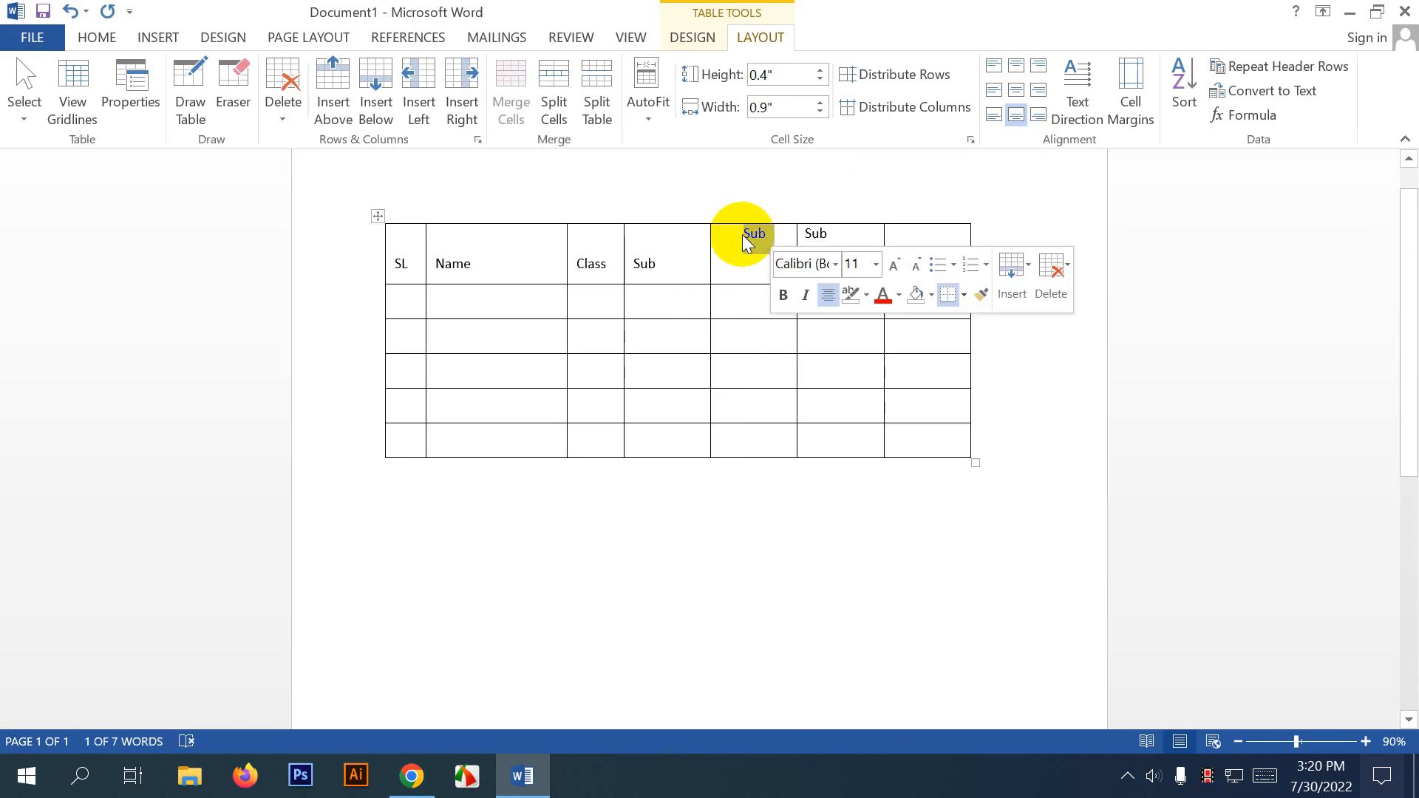
Delete the Sub headings from the last three header cells.
key(Delete)
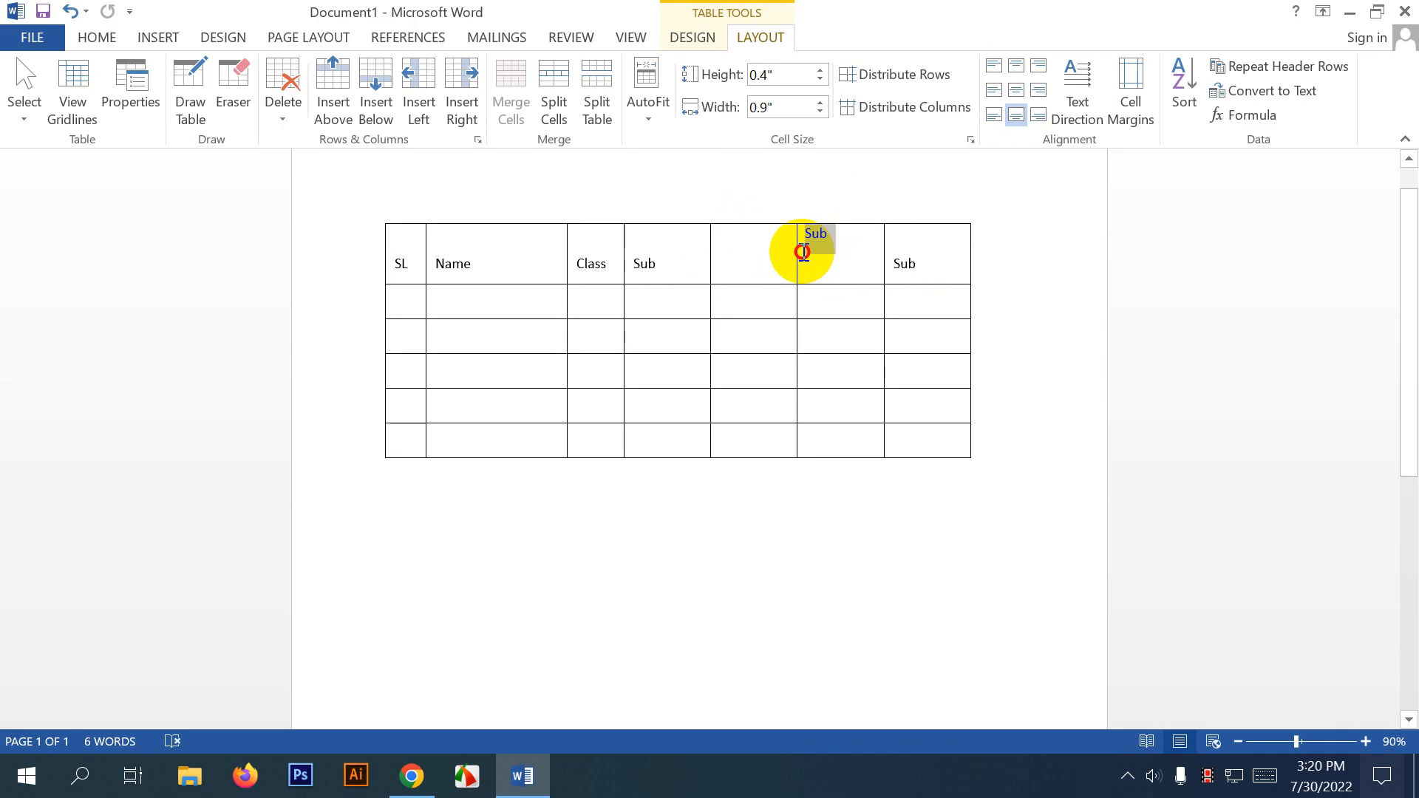
mouse_move(804, 253)
mouse_down()
mouse_move(892, 265)
mouse_move(815, 231)
mouse_up()
key(Delete)
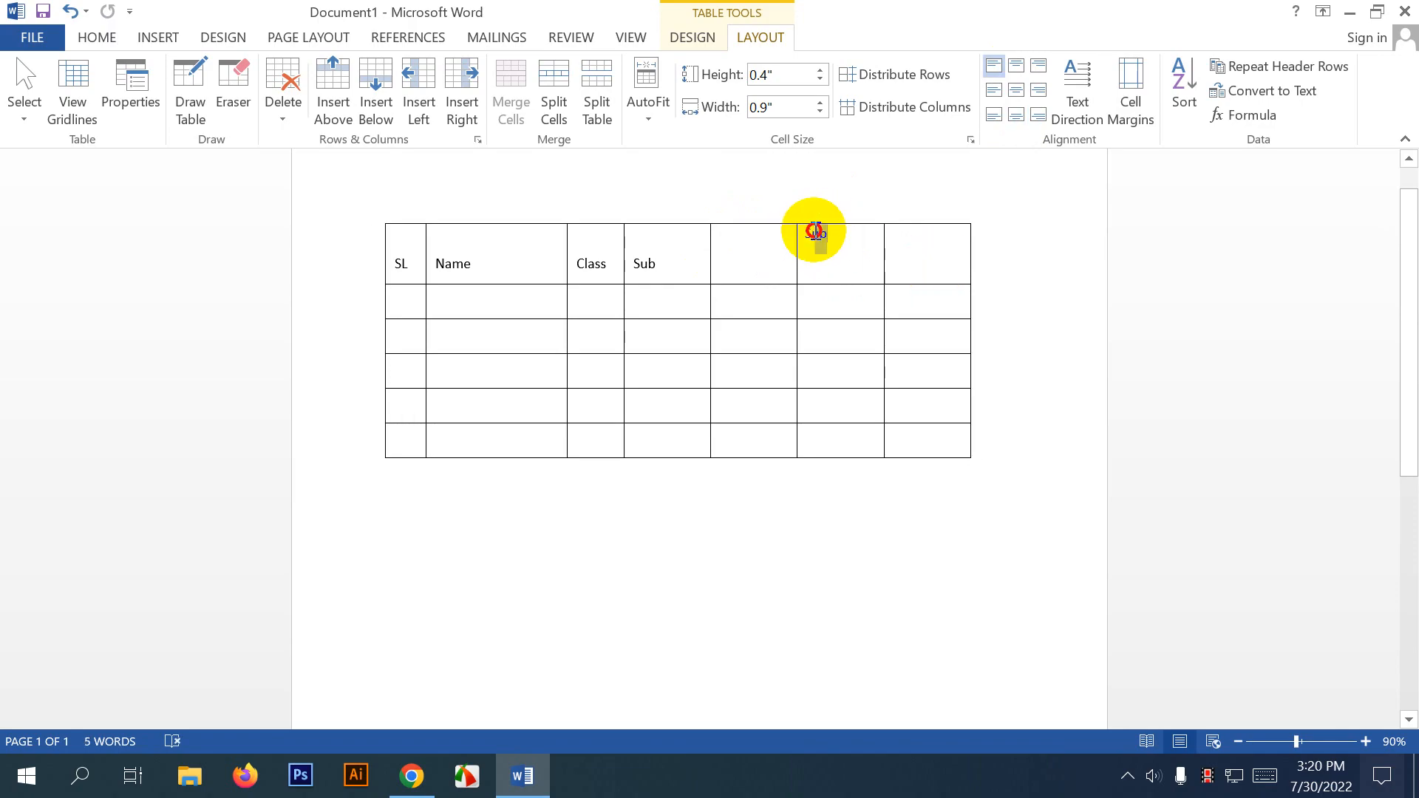
key(Delete)
click(746, 264)
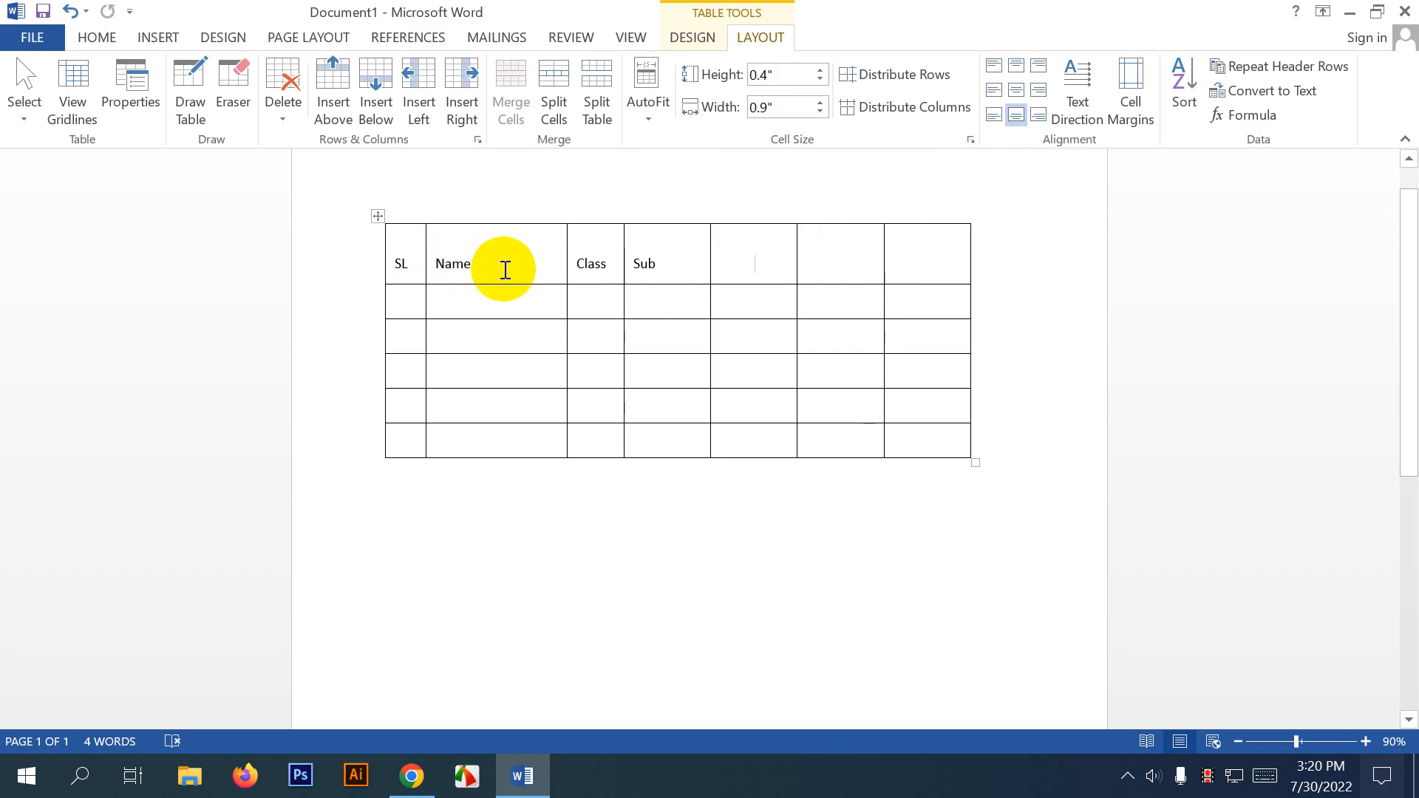
Center the Name, Class and Sub headings horizontally in their header cells.
drag(517, 263, 433, 268)
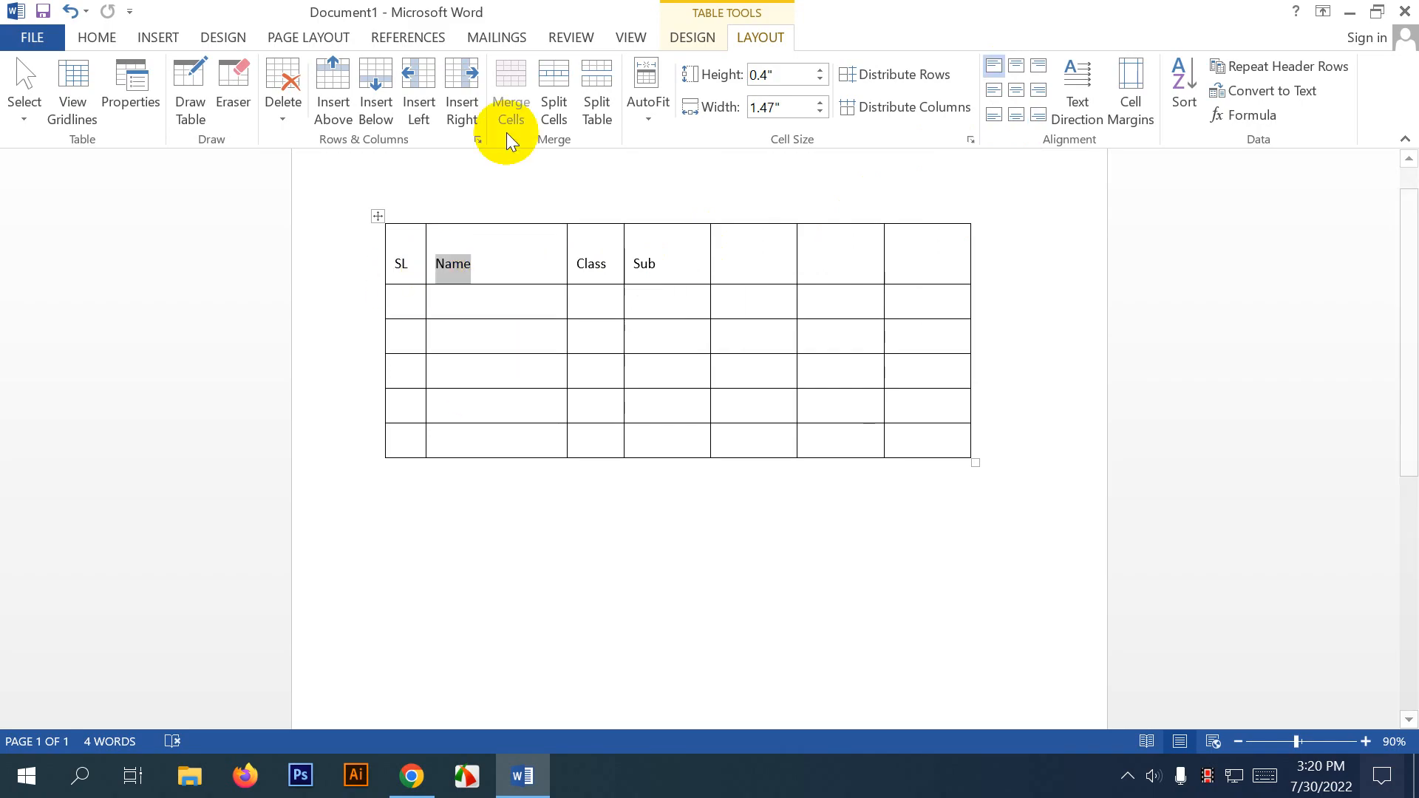
click(96, 37)
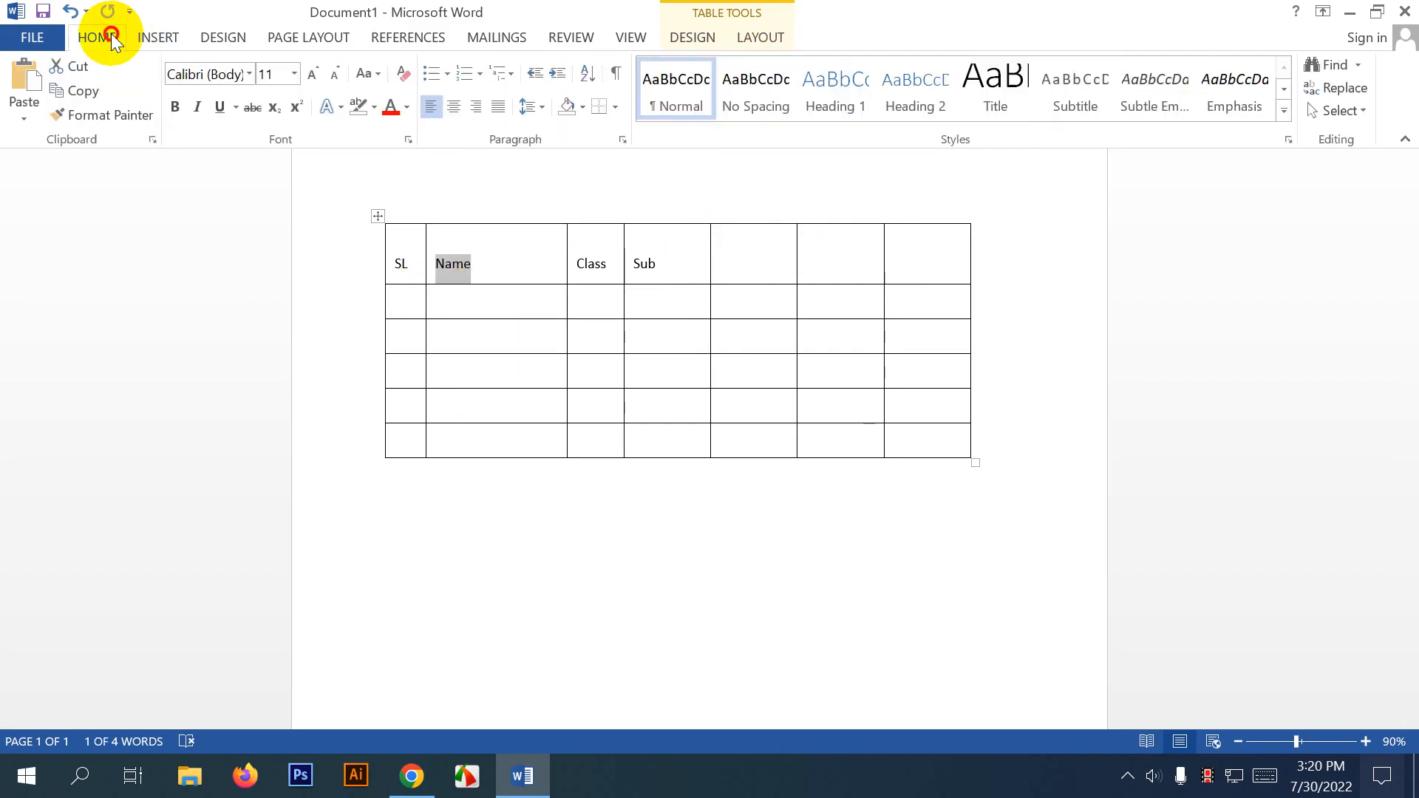
click(453, 107)
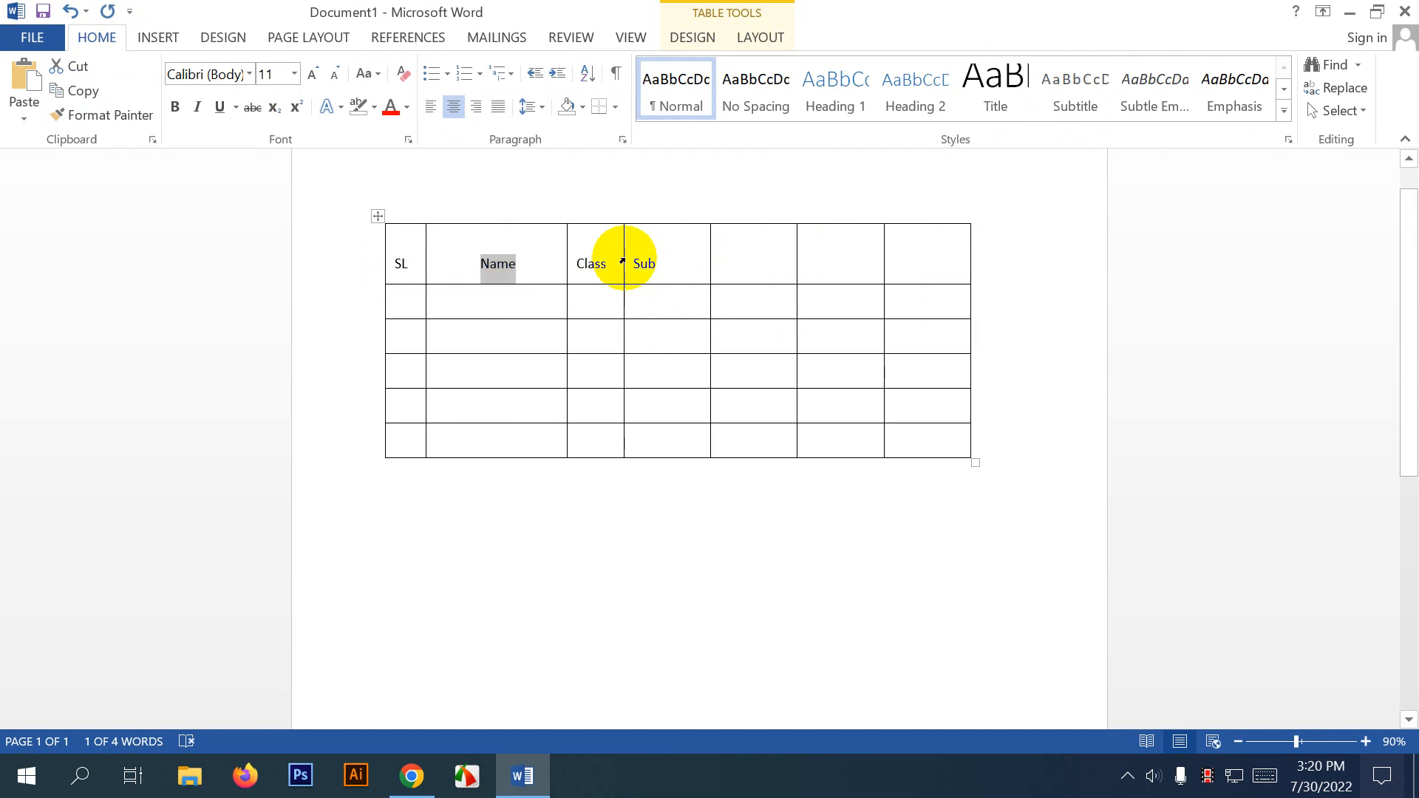
mouse_move(608, 264)
mouse_down()
mouse_move(577, 263)
mouse_move(633, 264)
mouse_up()
click(453, 107)
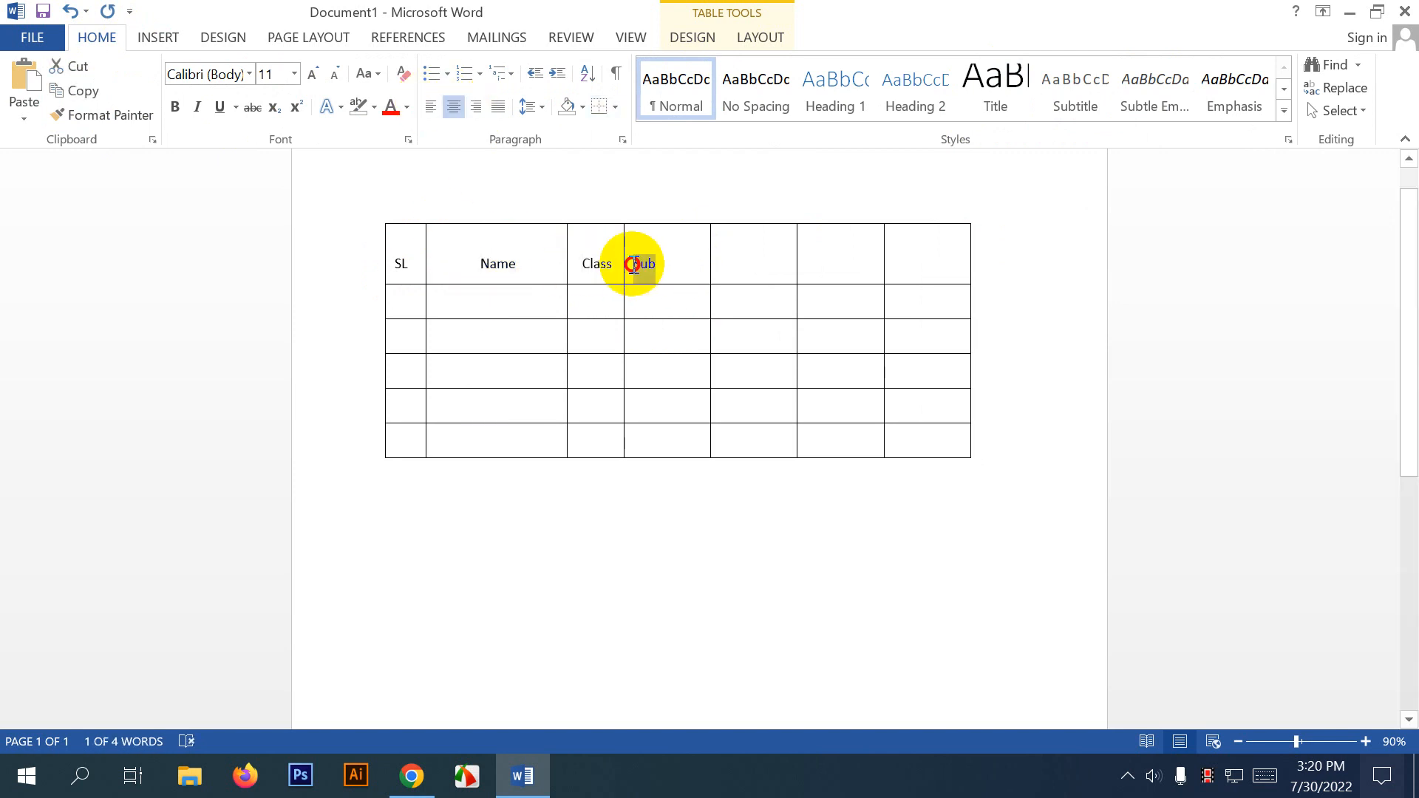
click(453, 107)
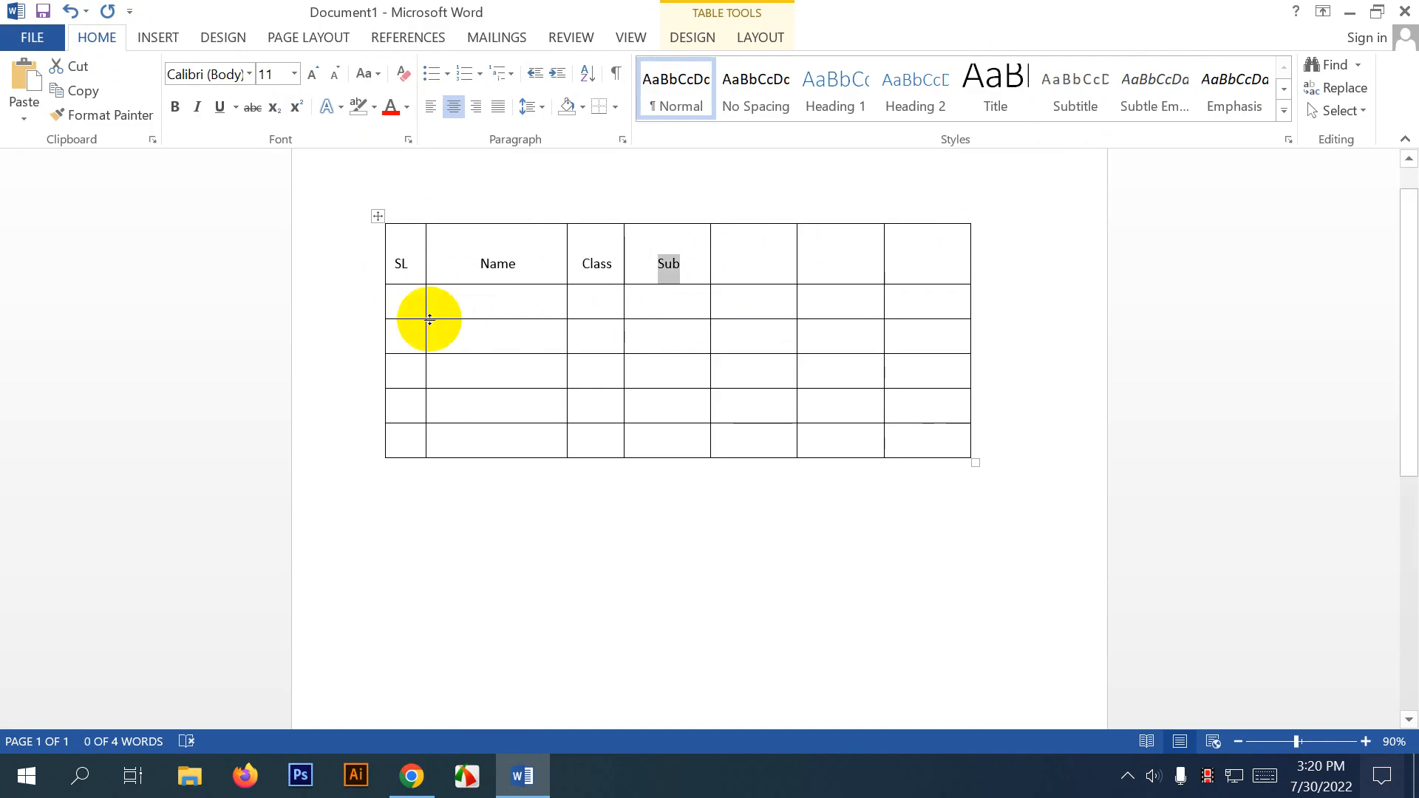
Align the SL, Name, Class and Sub header cells to bottom center.
drag(396, 266, 424, 266)
click(699, 266)
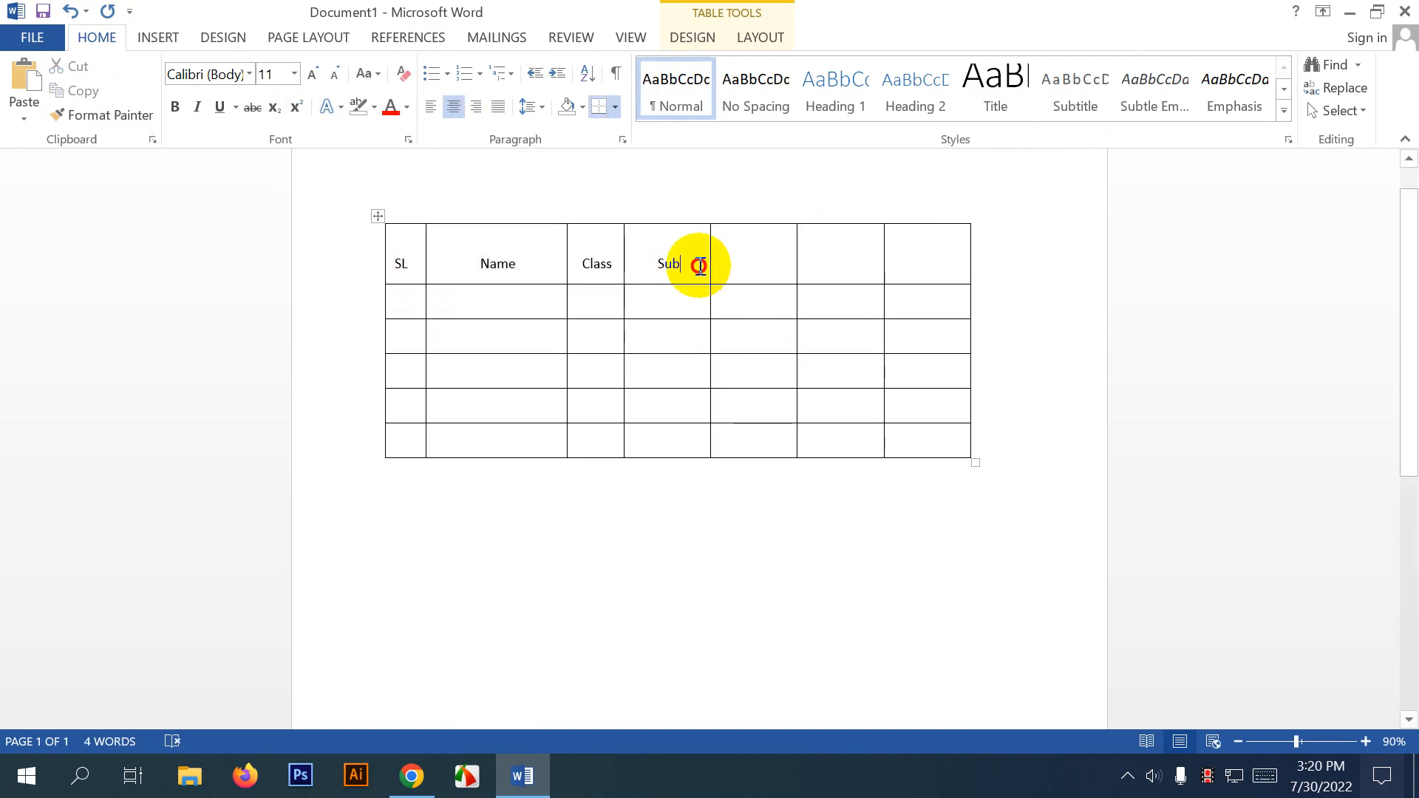
drag(699, 266, 399, 263)
click(776, 37)
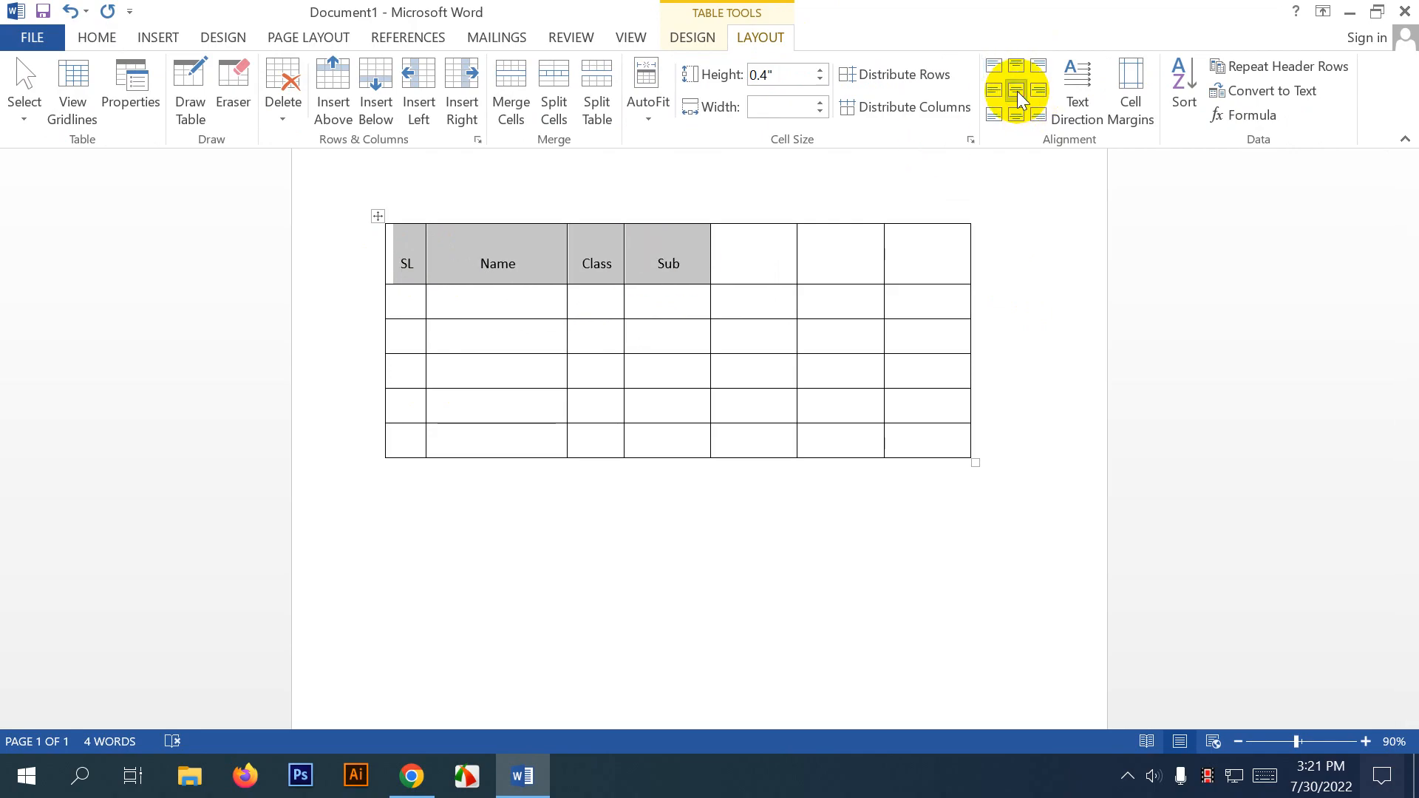
click(1014, 116)
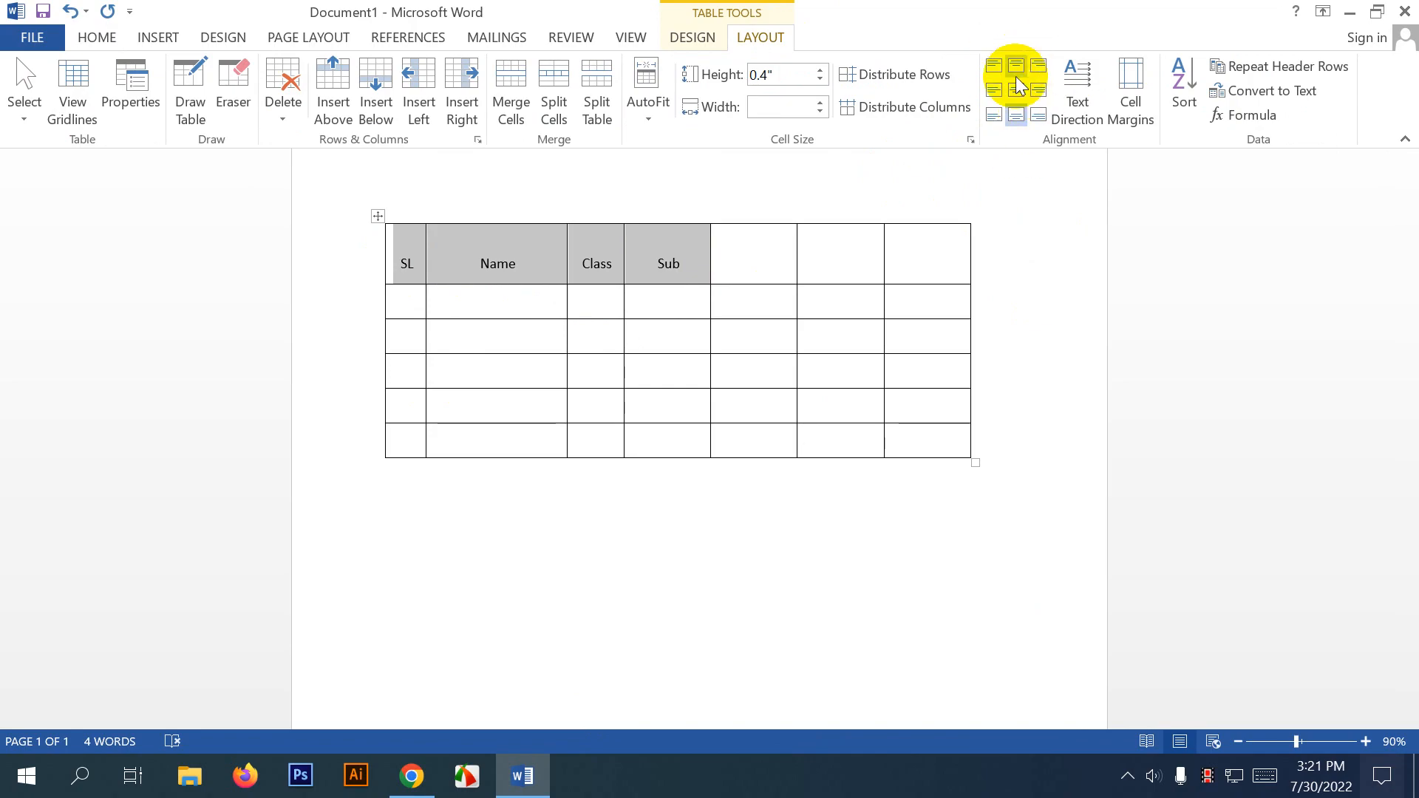
Clear all remaining headings from the header row.
click(788, 241)
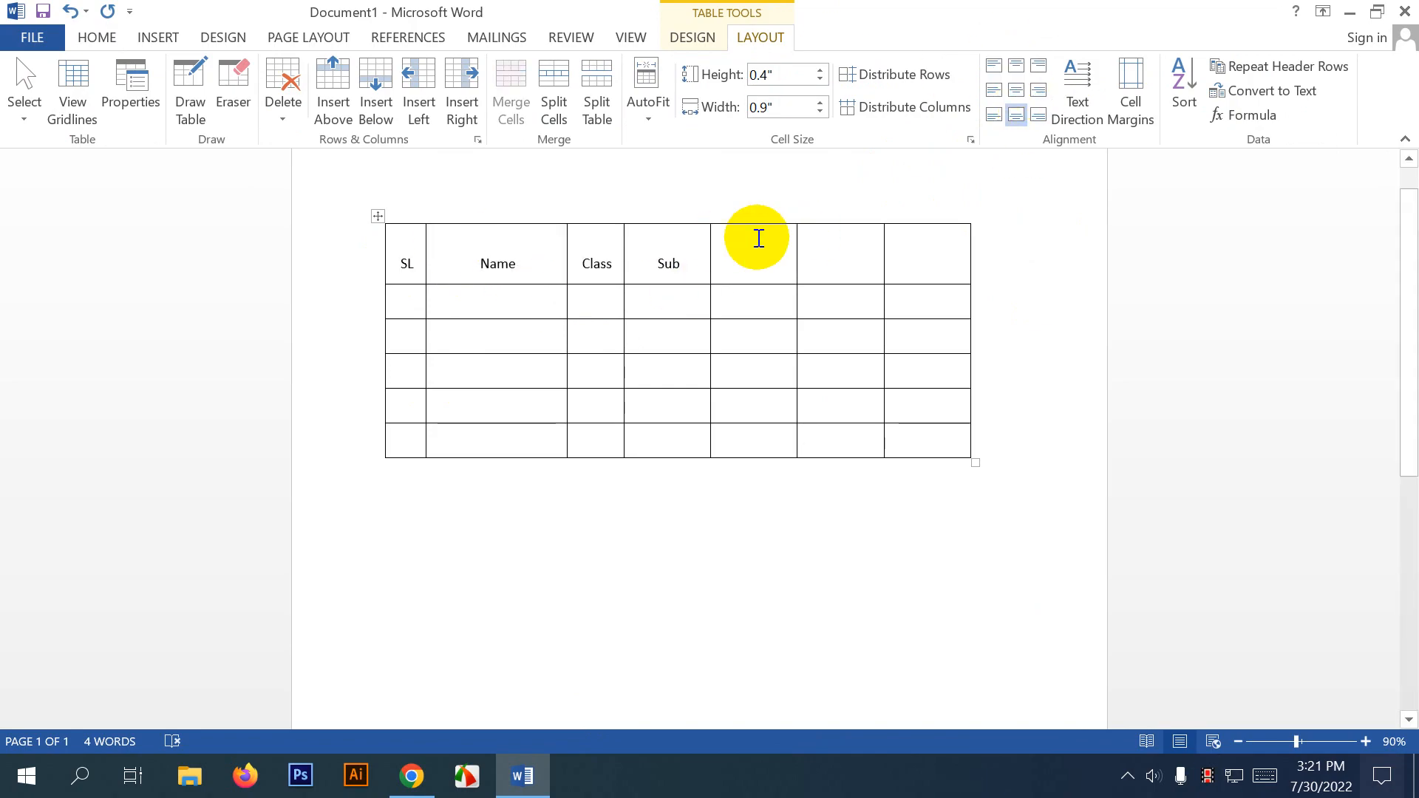
drag(668, 260, 903, 264)
key(Delete)
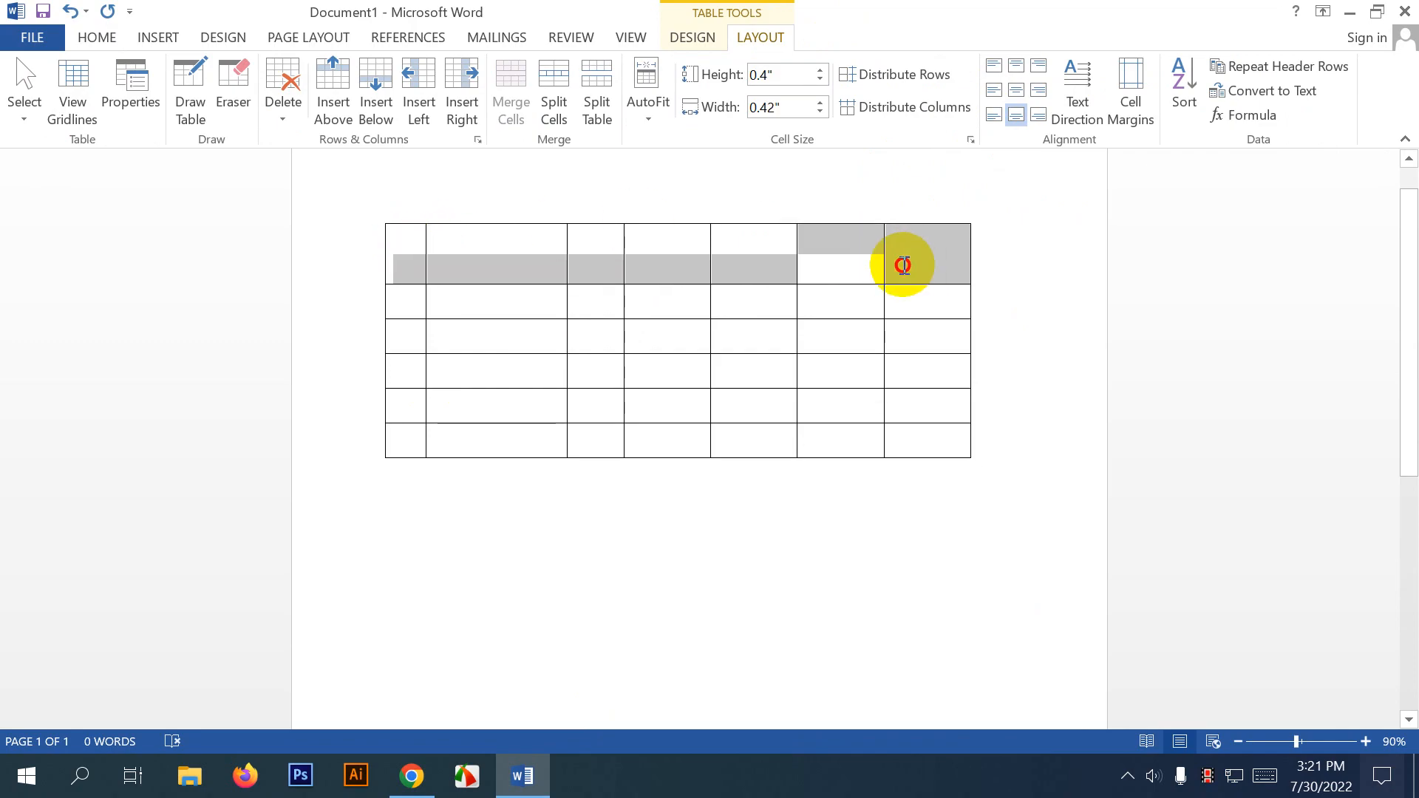
Merge all seven cells of the header row into a single cell.
drag(415, 242, 920, 264)
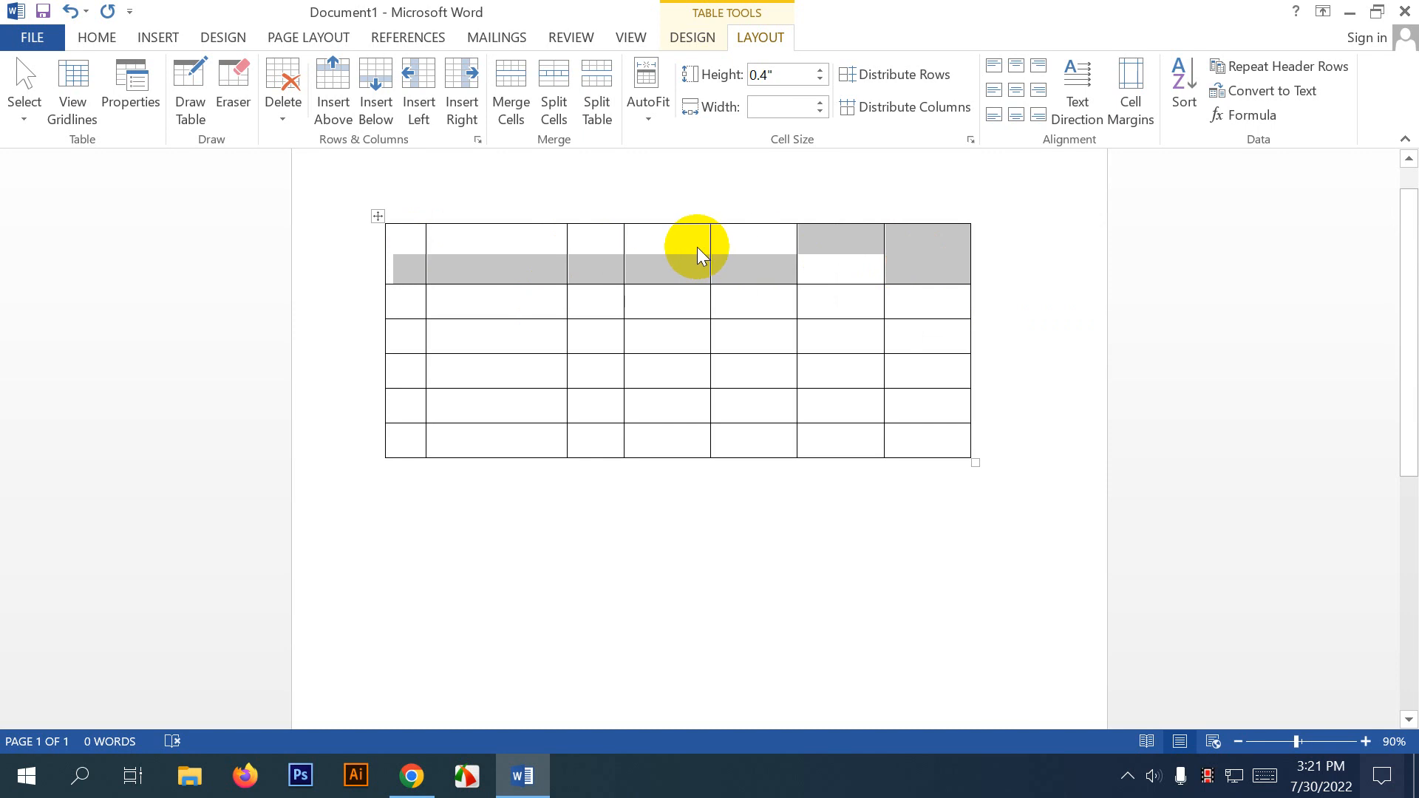
click(921, 254)
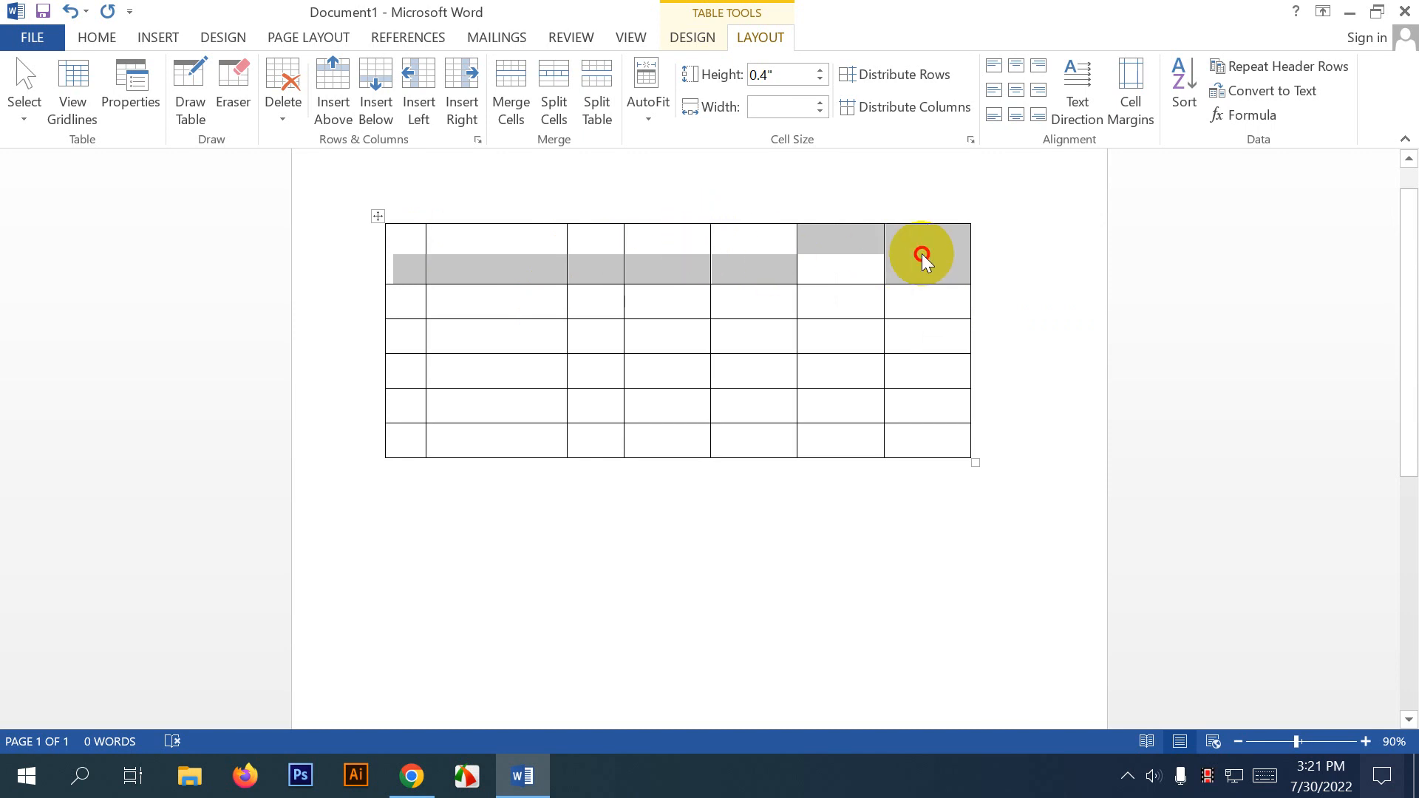
drag(405, 252, 946, 250)
click(396, 250)
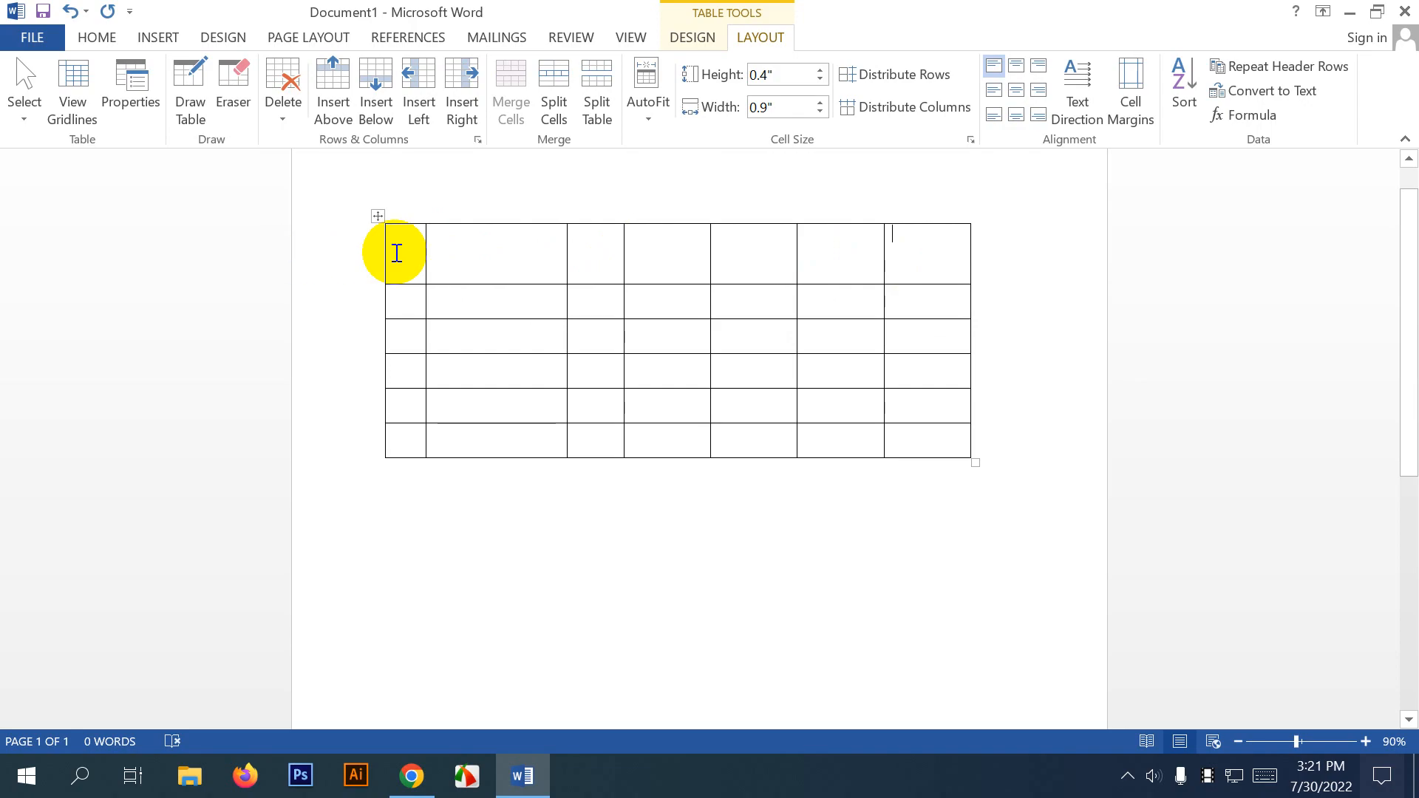
click(503, 257)
click(663, 272)
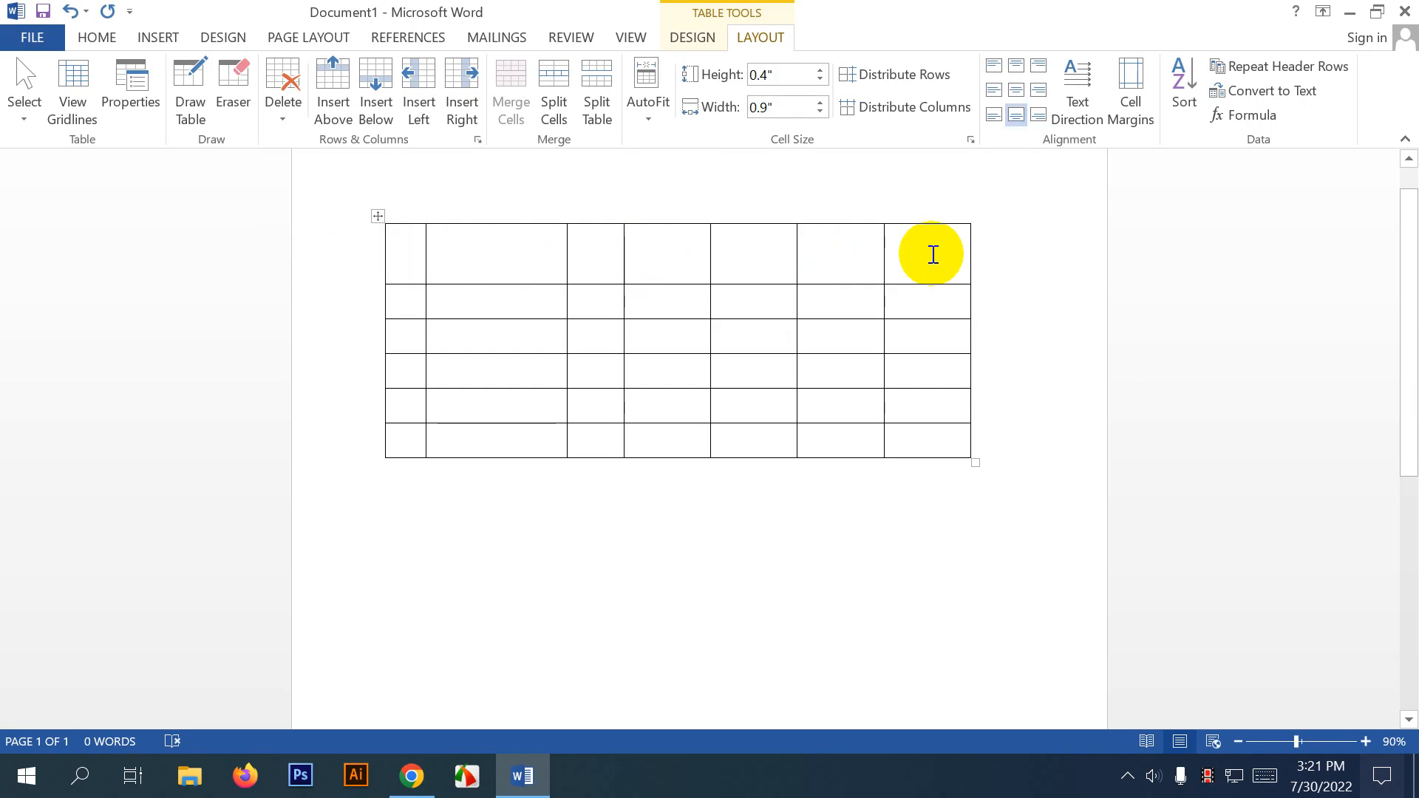
drag(931, 253, 405, 231)
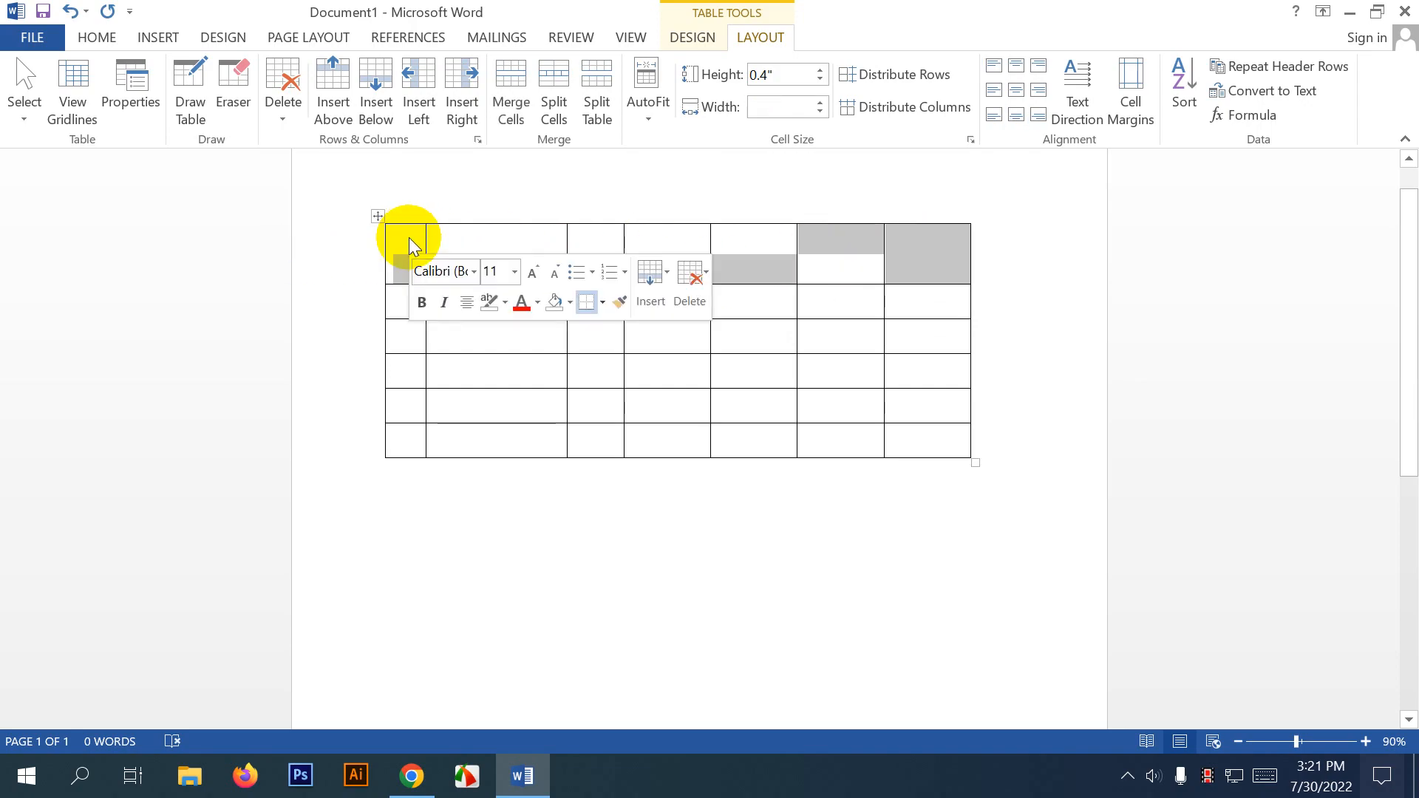
click(517, 85)
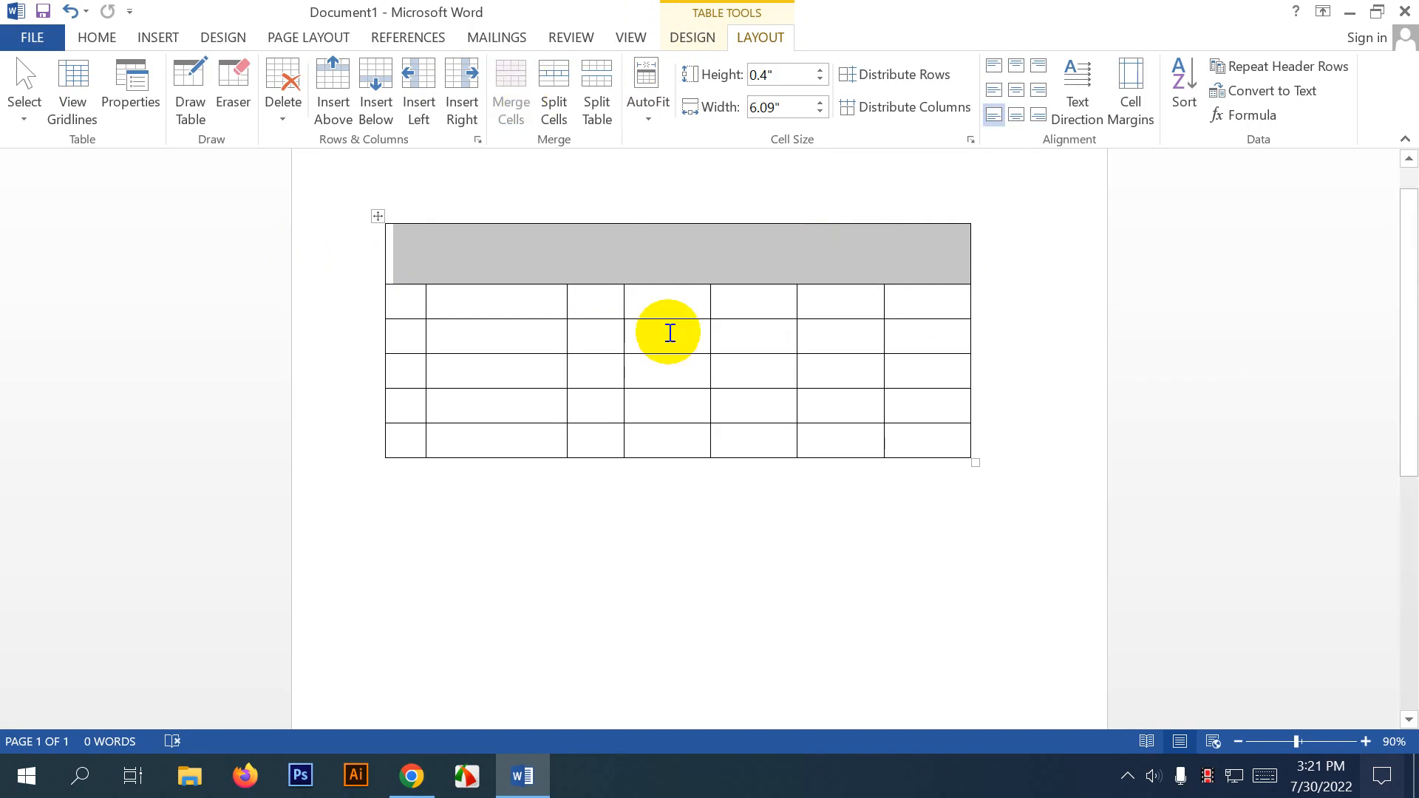
click(574, 256)
click(797, 257)
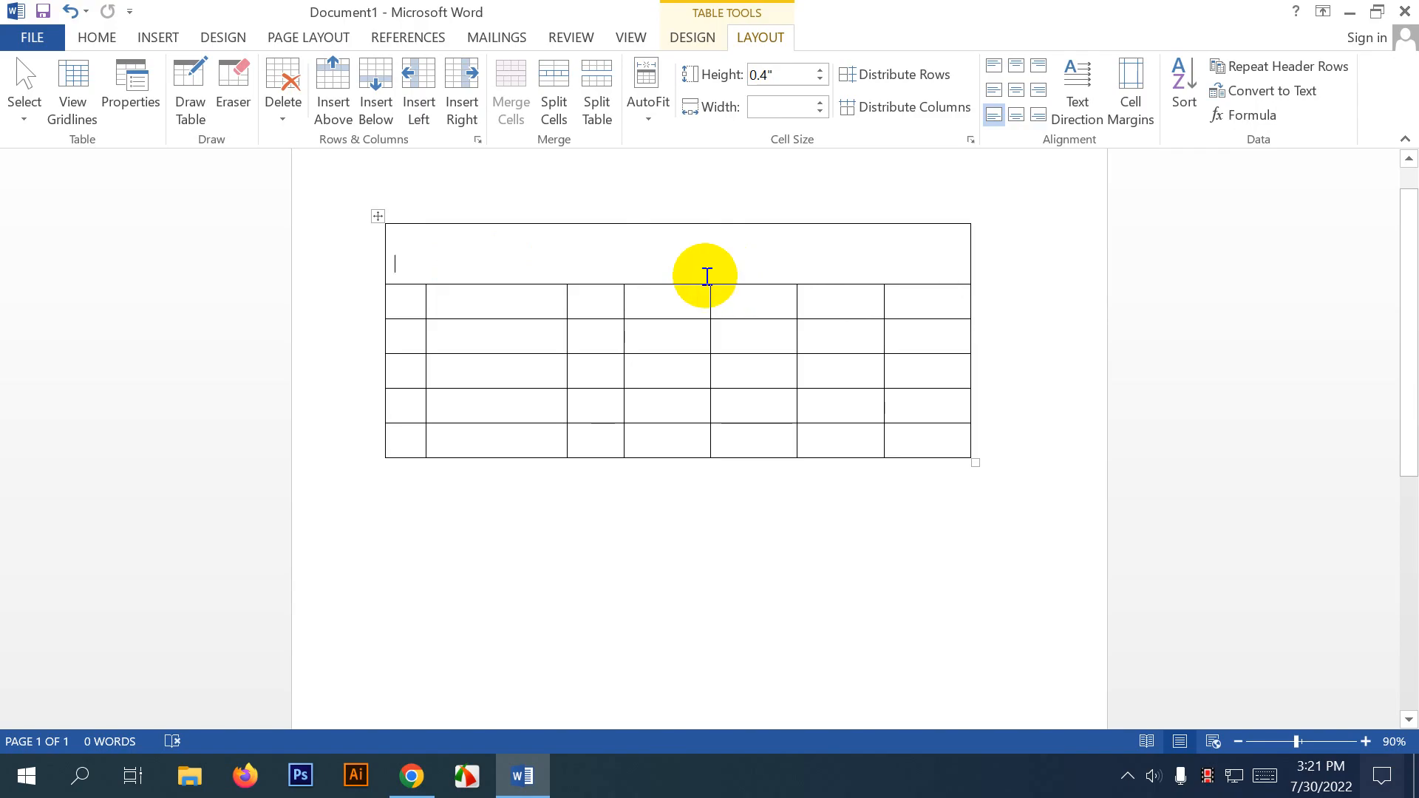
click(735, 244)
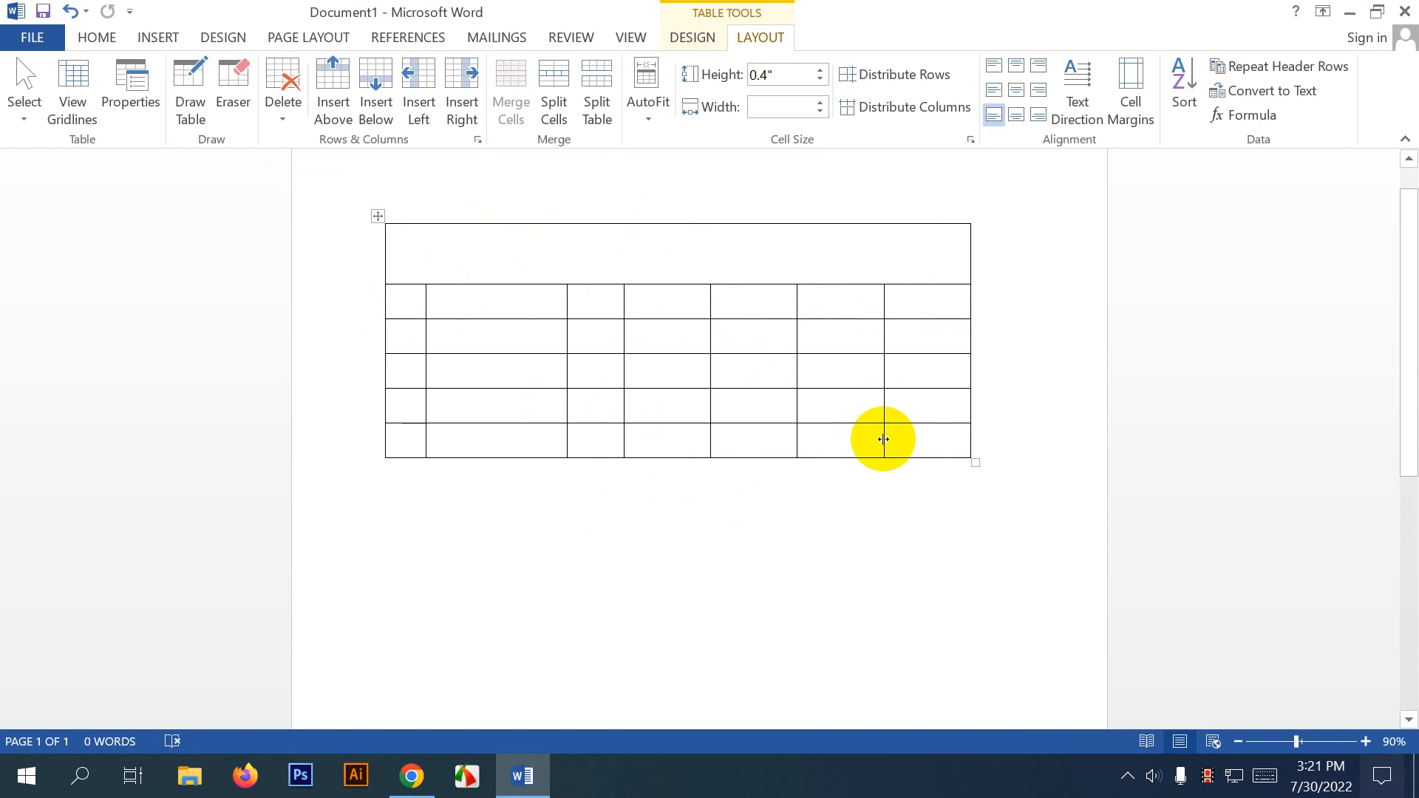
Try merging the last two cells of the bottom row and undo the merge.
drag(862, 437, 916, 440)
click(494, 104)
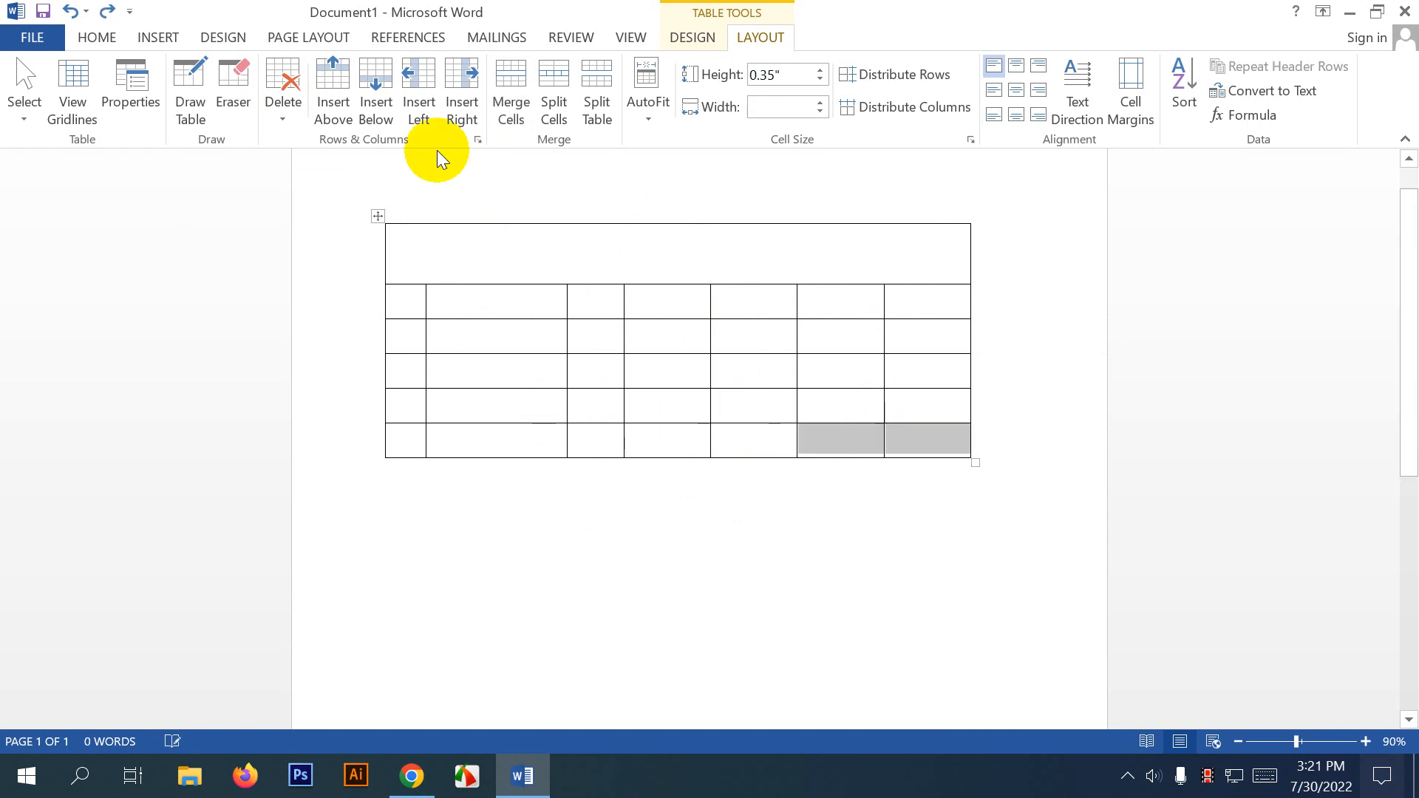
key(ctrl+z)
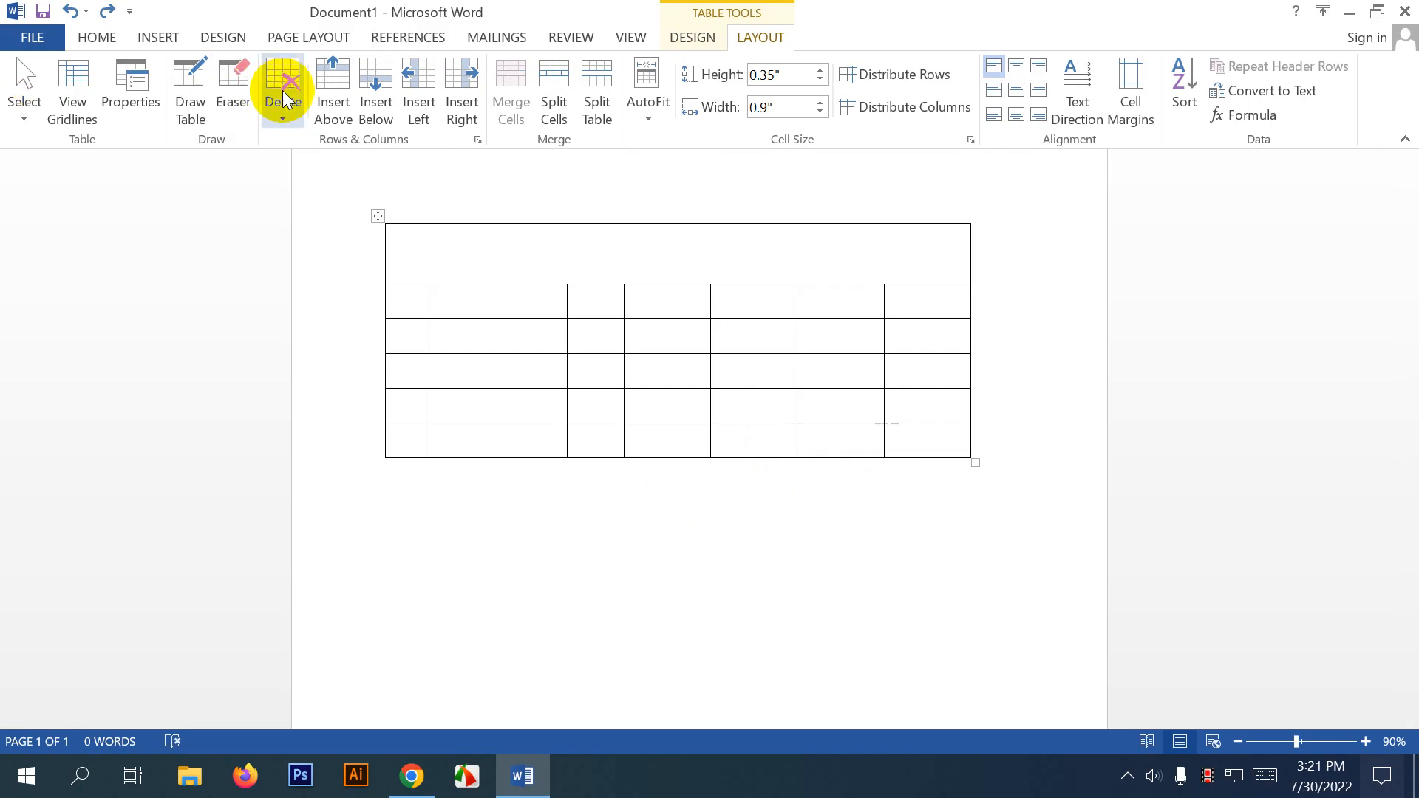
Erase the borders between the last three cells of the bottom row with the Eraser, undo the erasures and stop erasing.
click(229, 80)
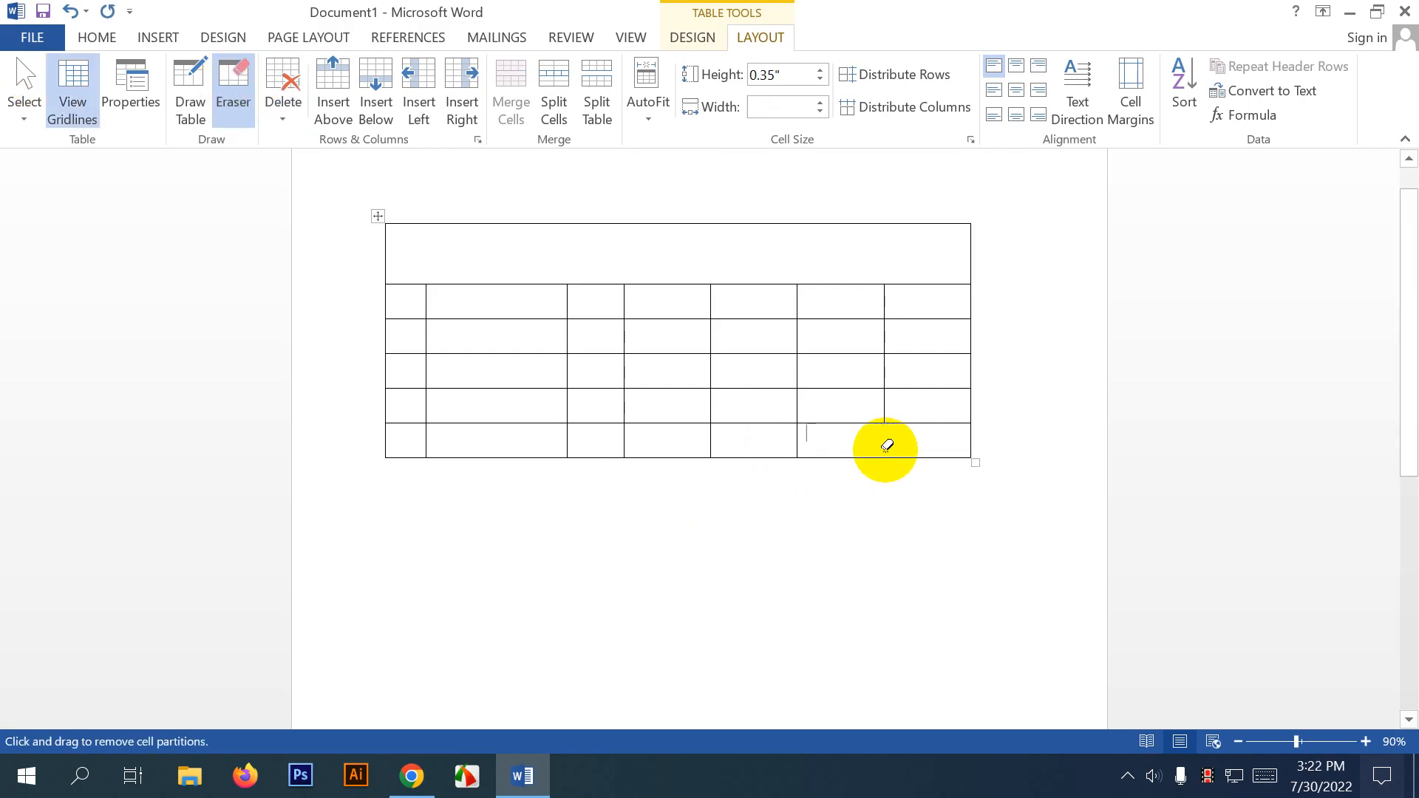
click(887, 445)
click(798, 443)
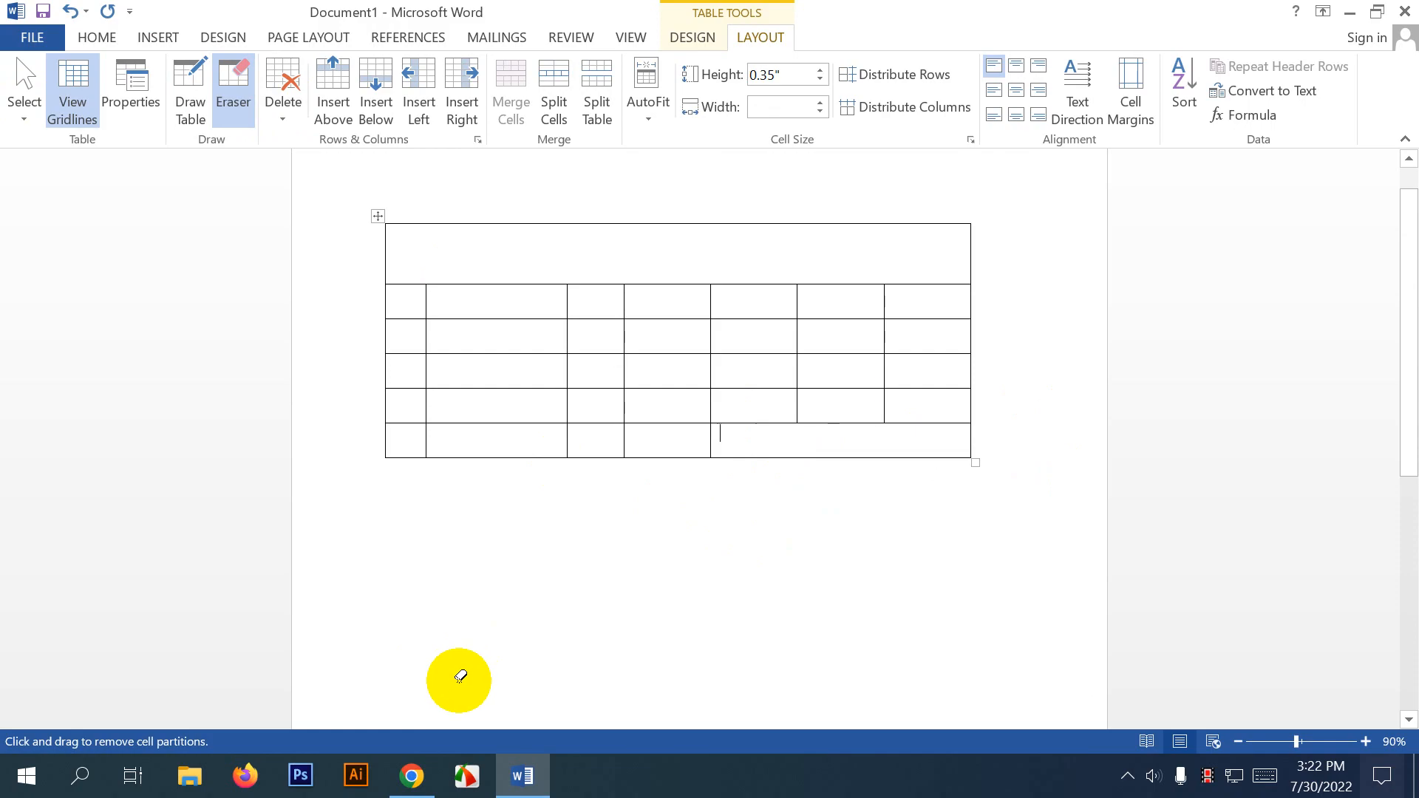
key(ctrl+z)
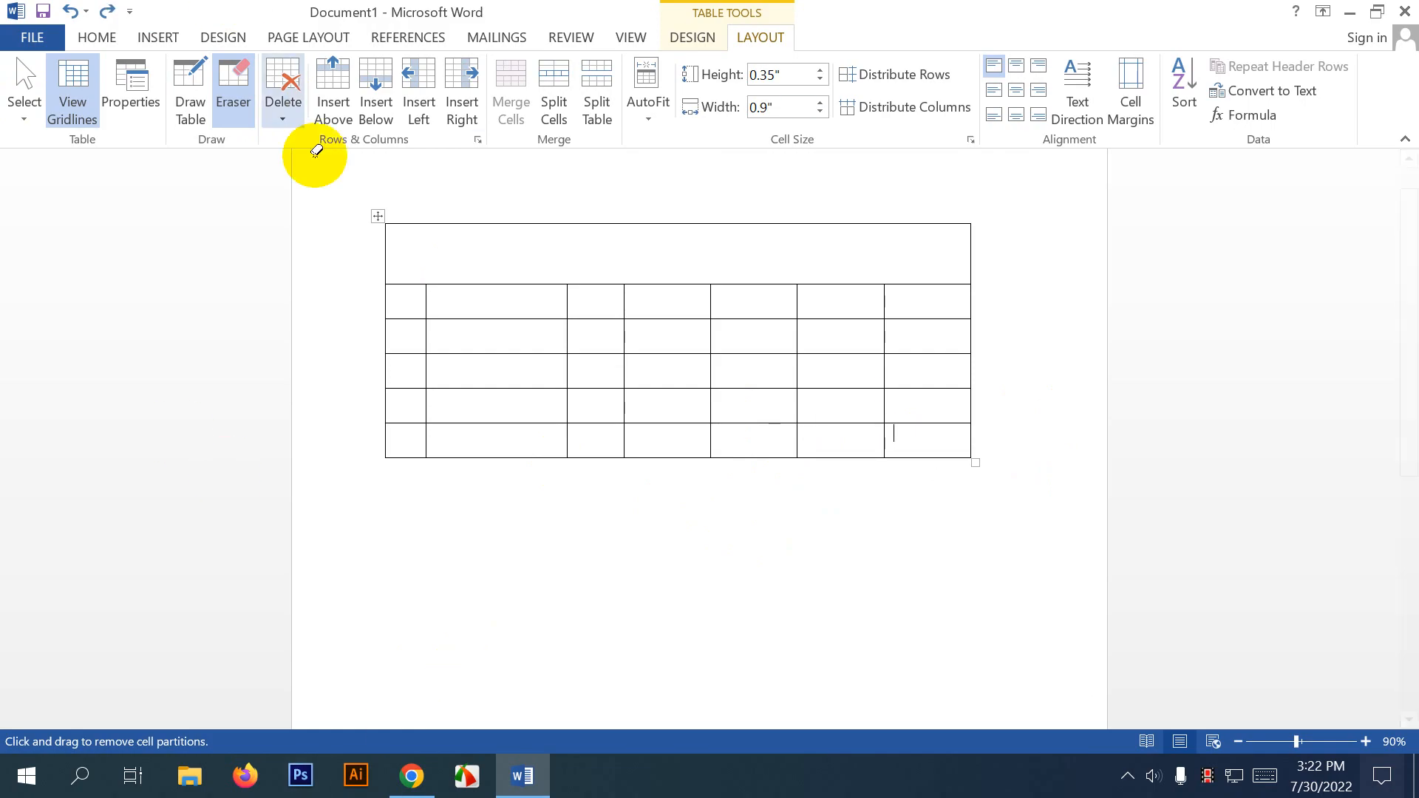
click(233, 89)
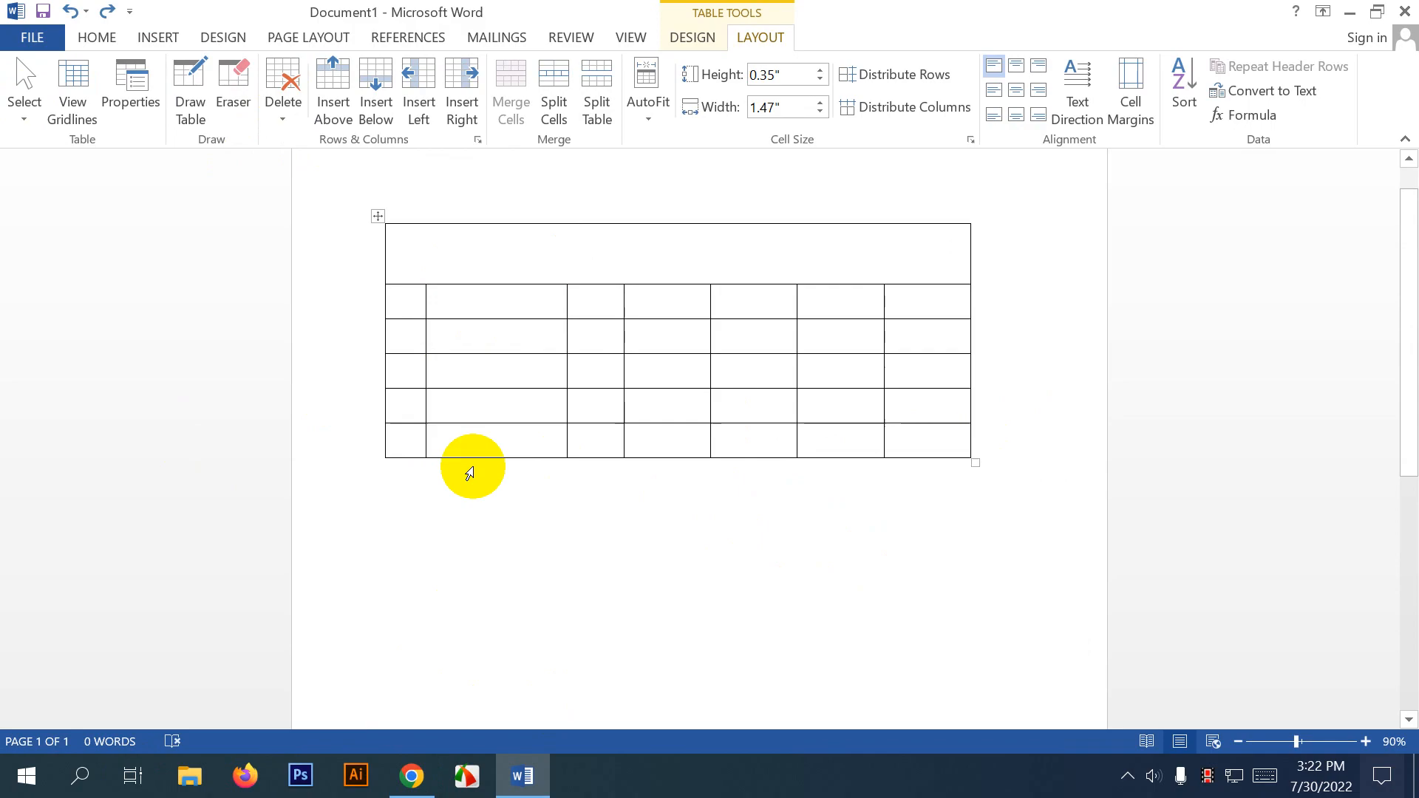
mouse_move(386, 450)
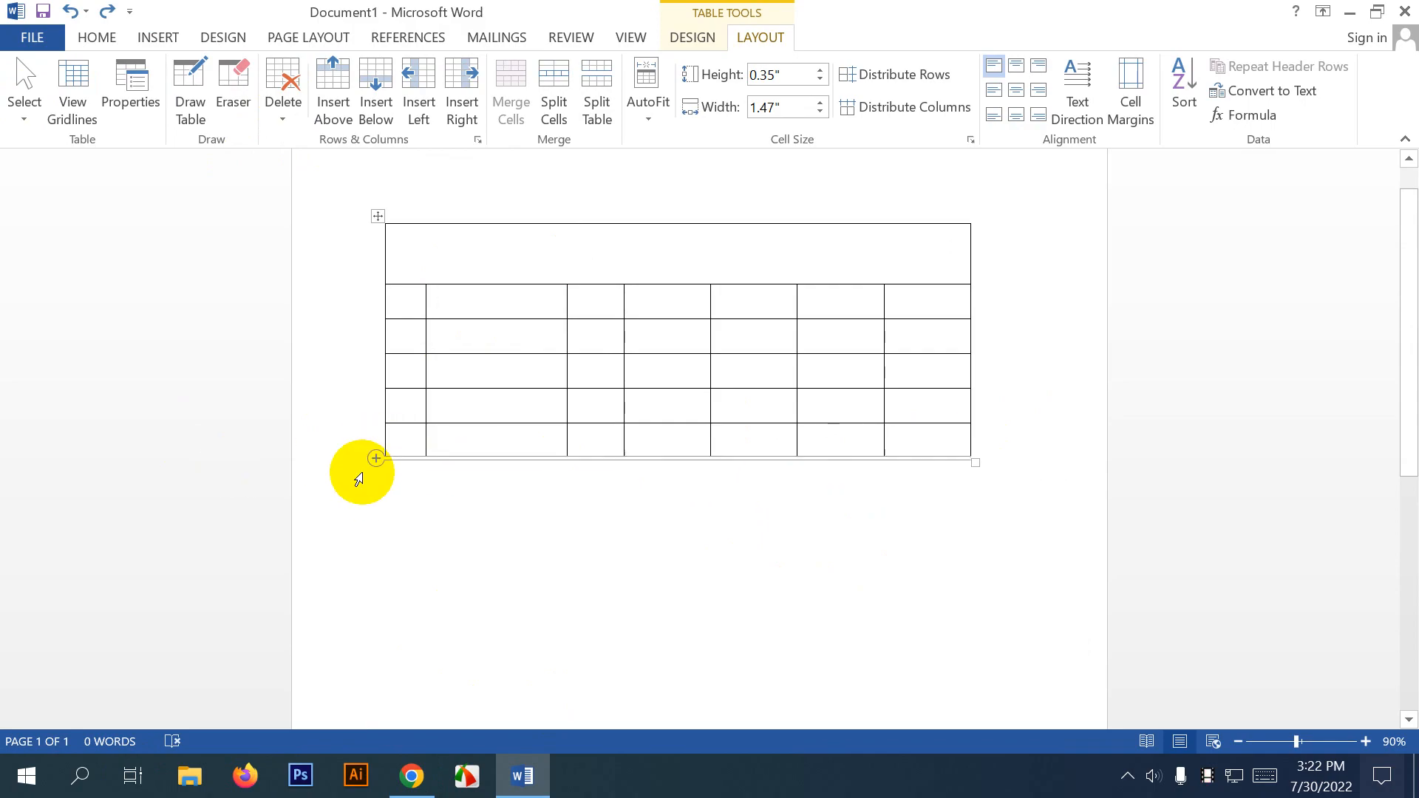
Try adding four rows at the bottom of the table and undo the additions.
click(375, 459)
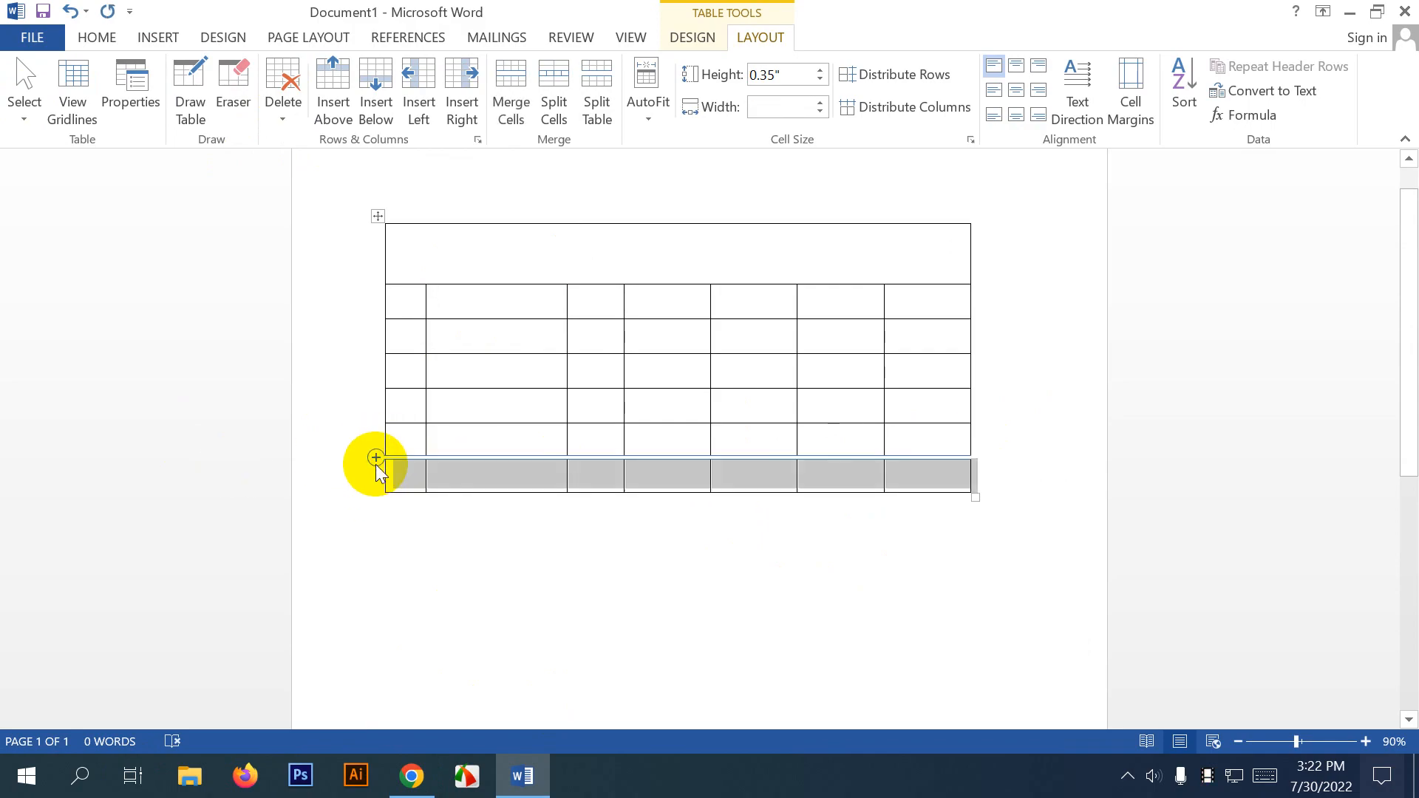
click(375, 459)
click(376, 459)
click(375, 459)
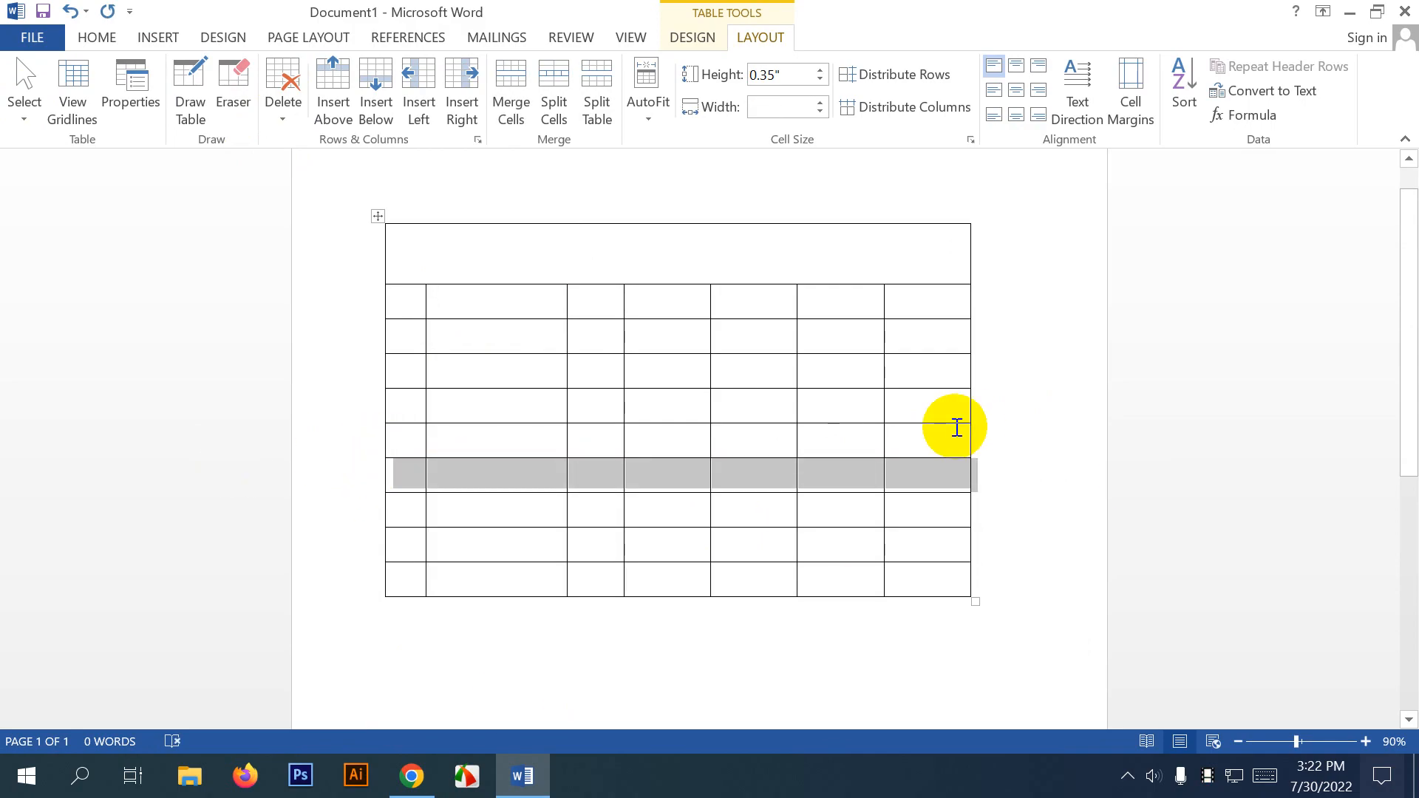
key(ctrl+z)
key(ctrl+z)
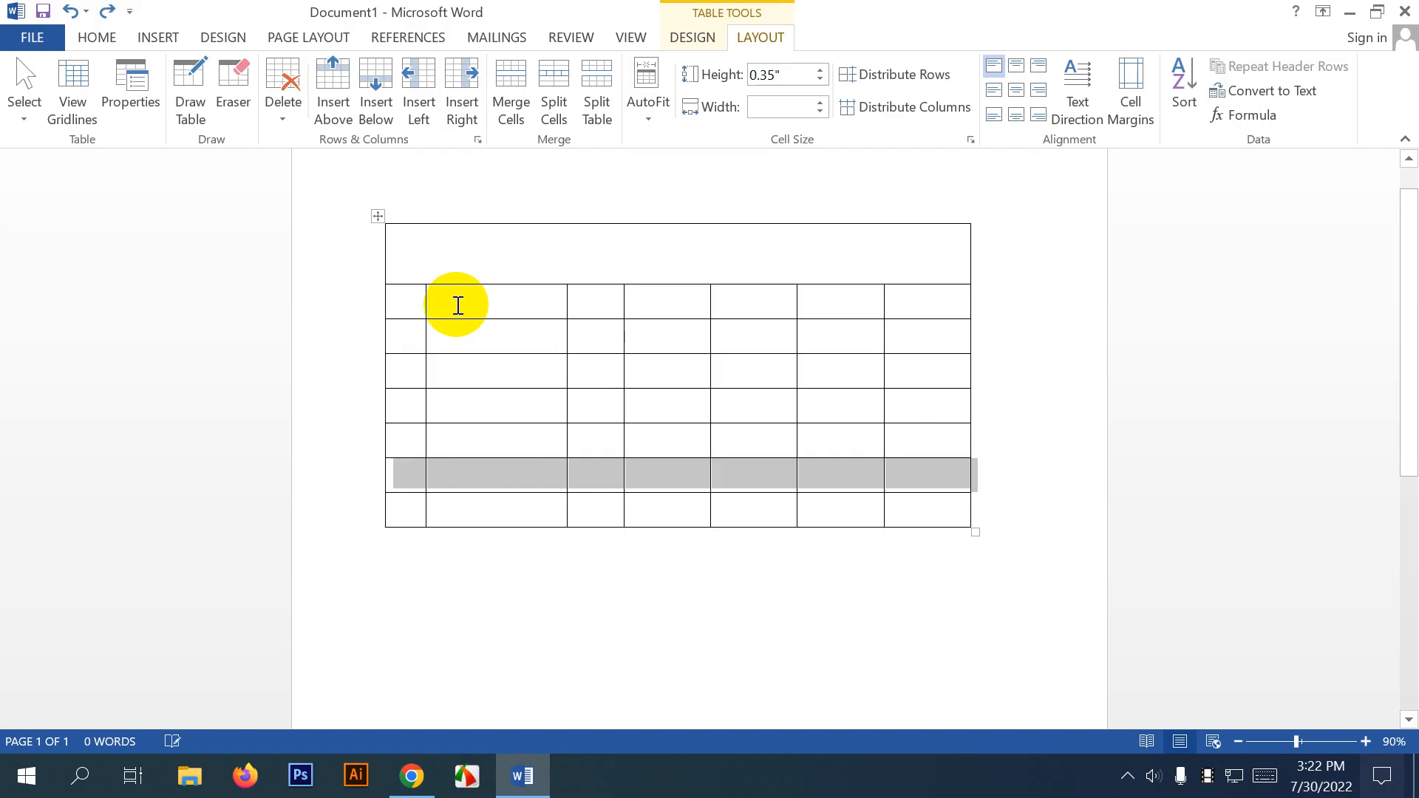
key(ctrl+z)
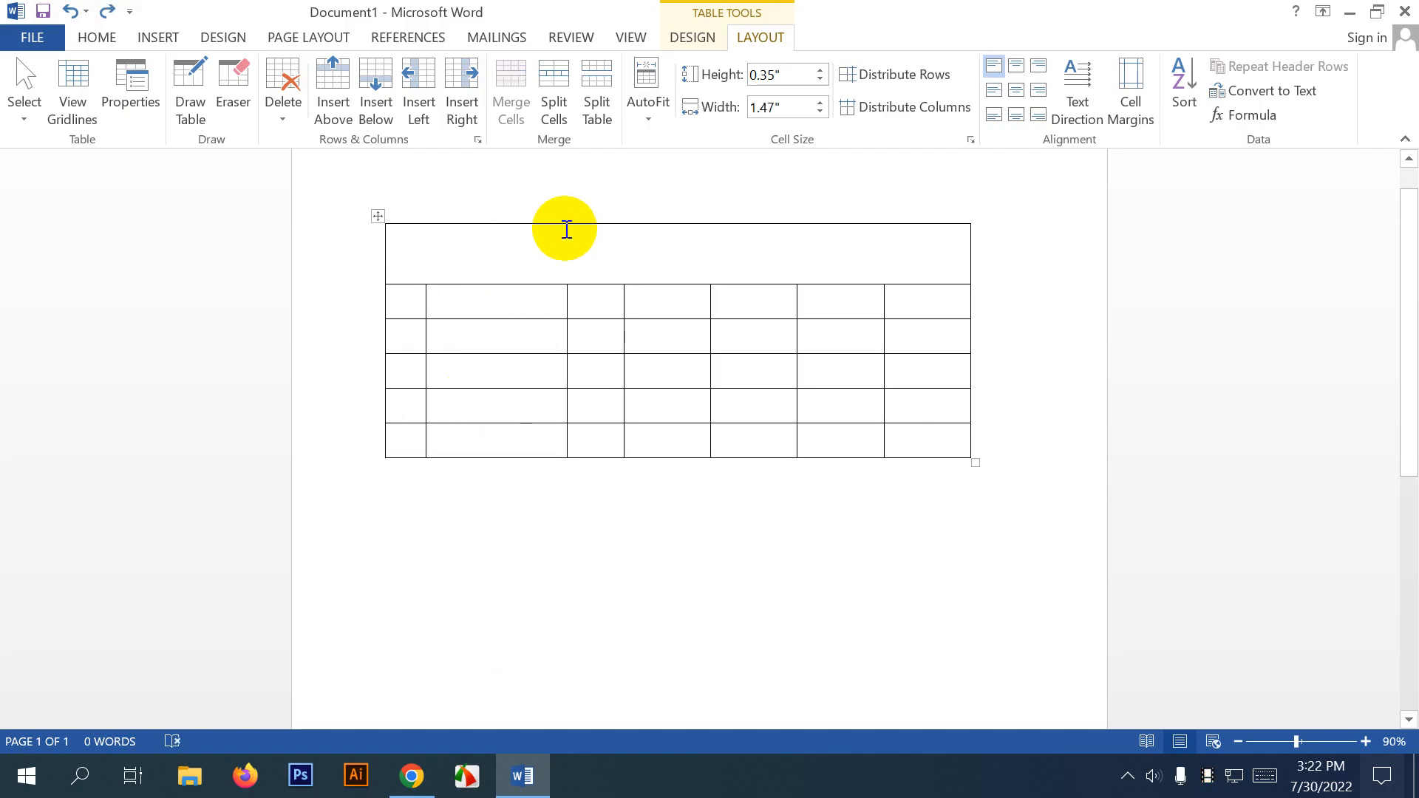
Undo the header row merge and the clearing of the SL, Name, Class and Sub headings.
click(565, 217)
click(555, 247)
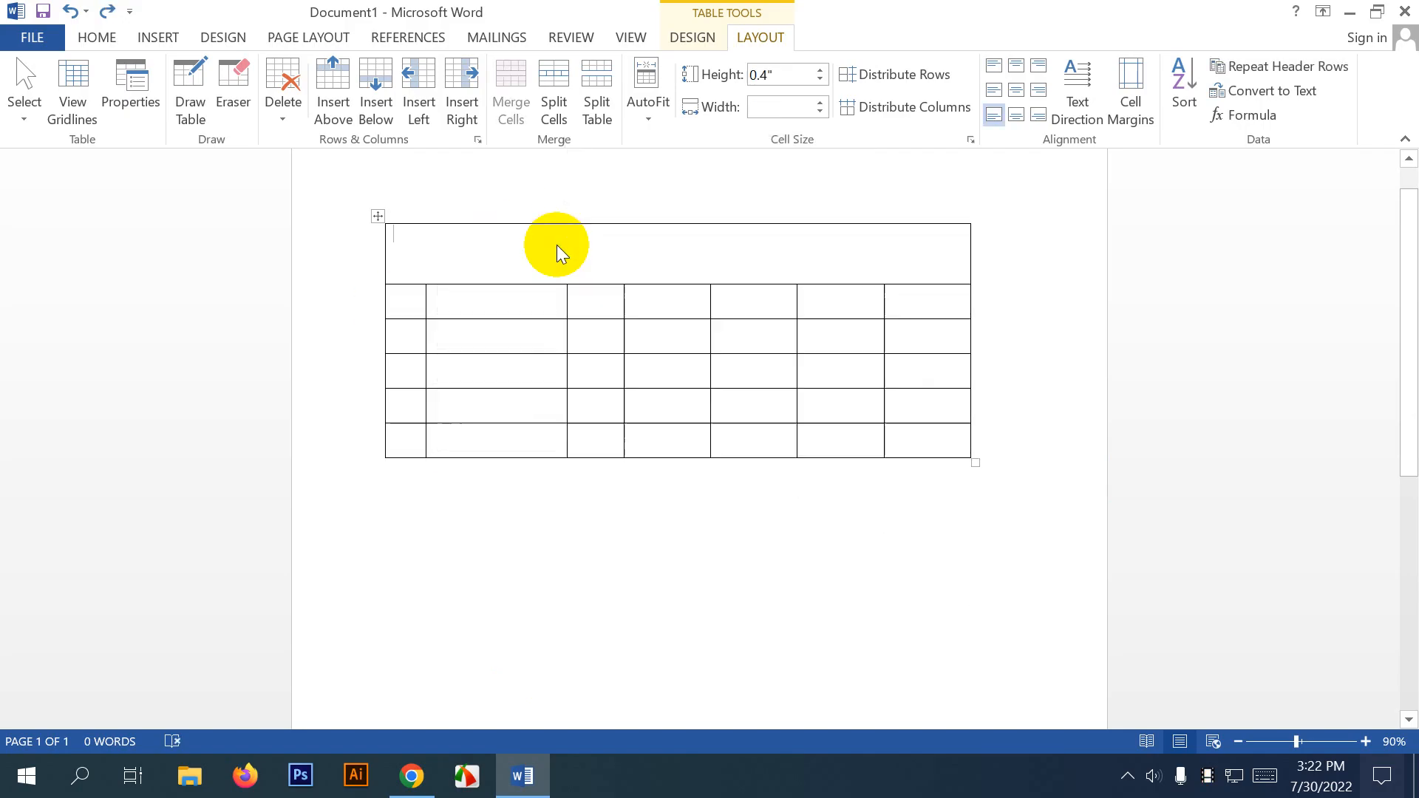
click(571, 460)
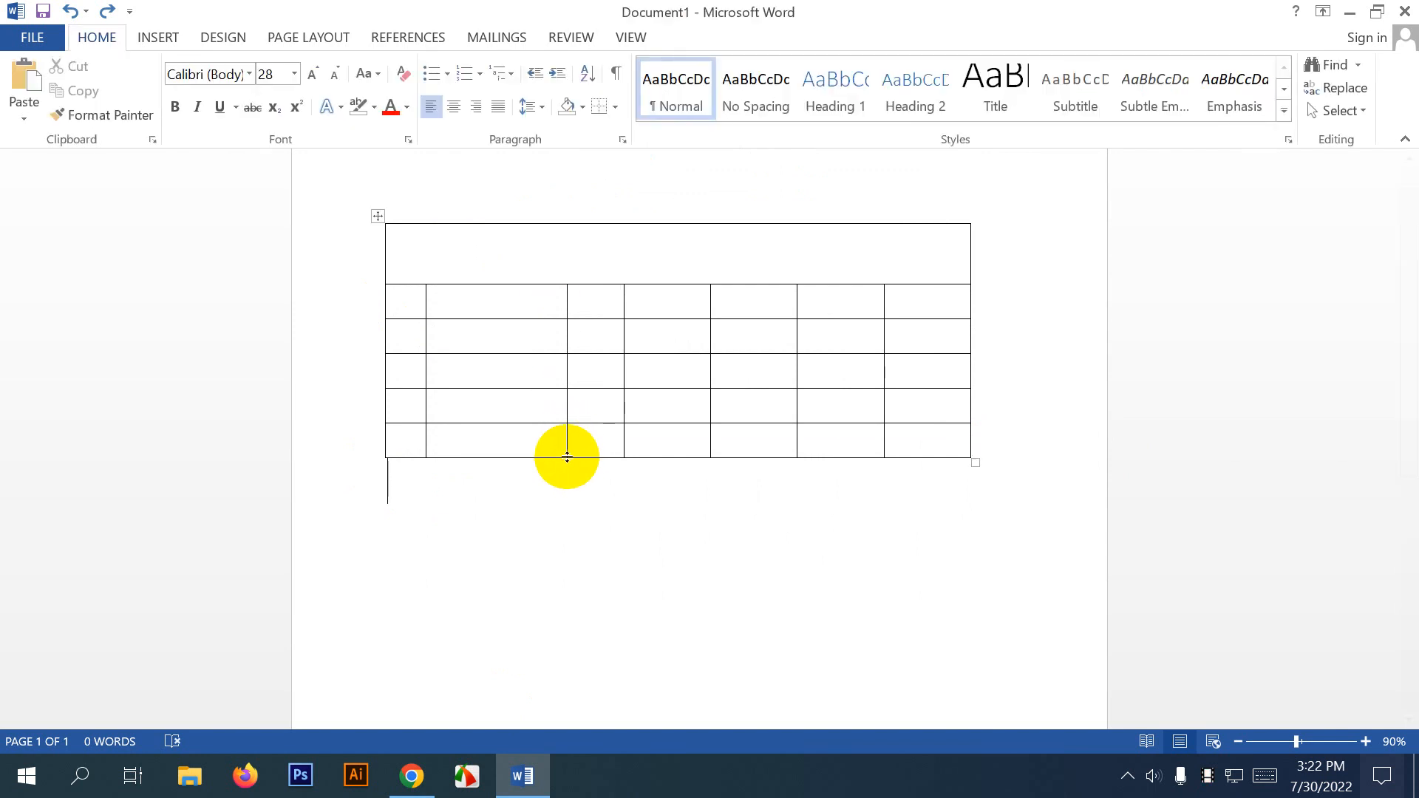
click(403, 303)
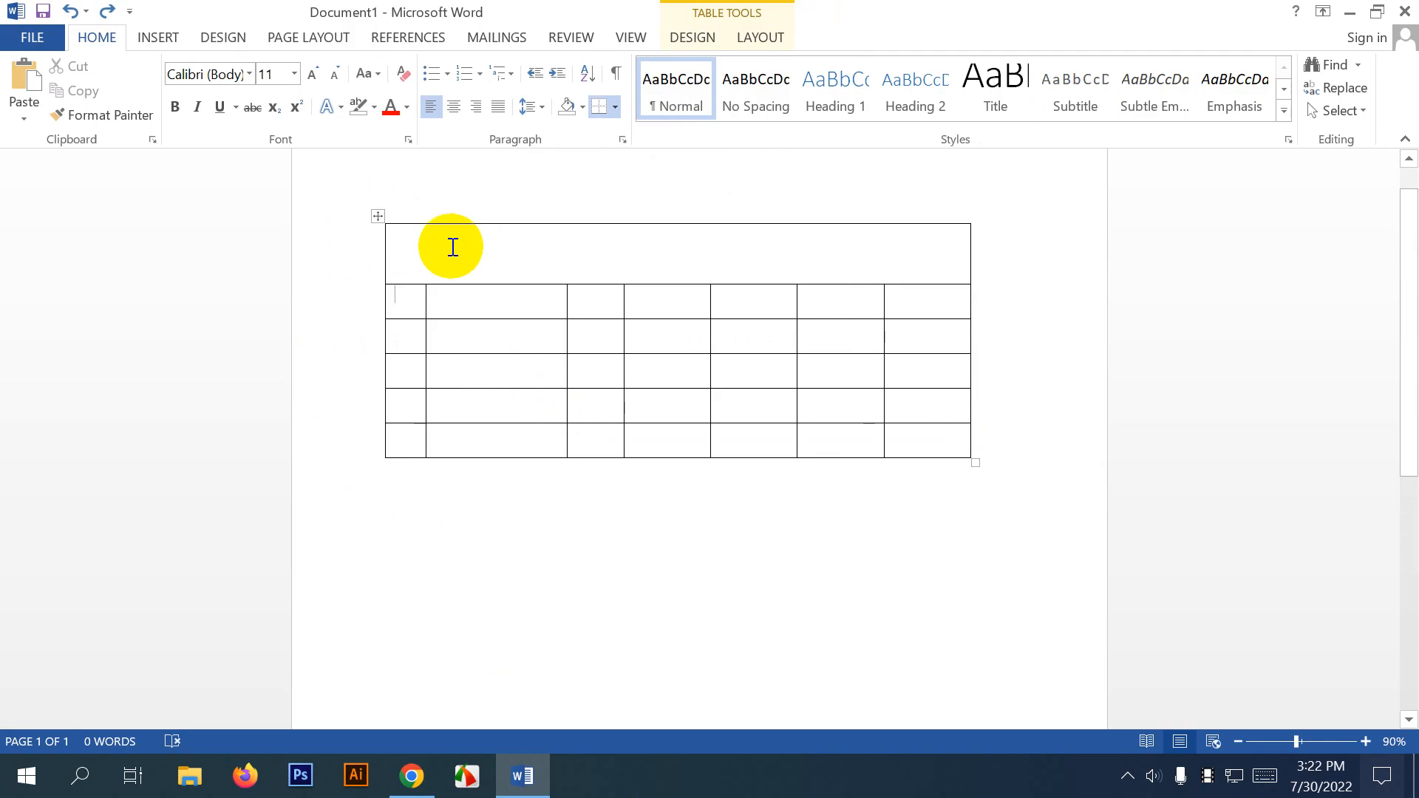
key(ctrl+z)
key(ctrl+z)
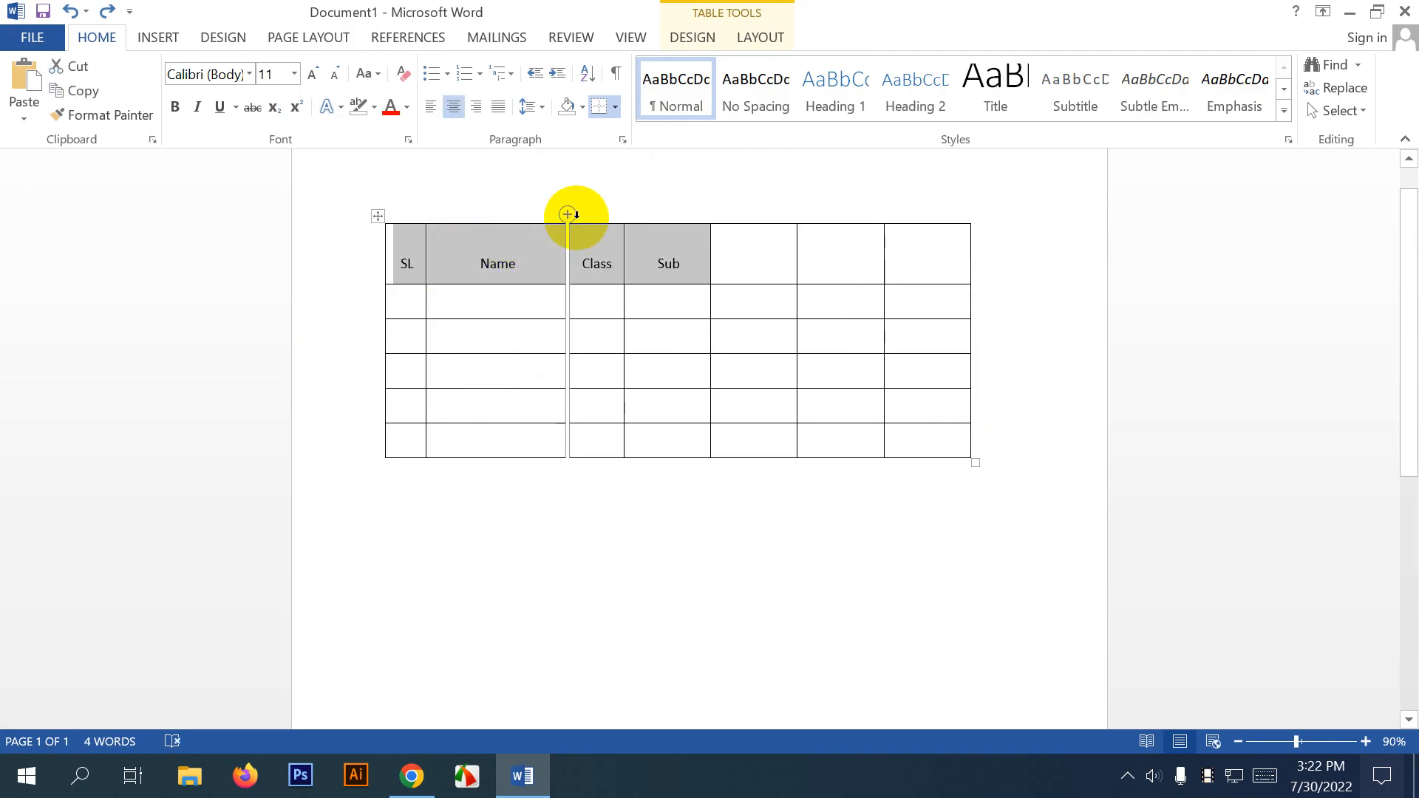
Try inserting one column between Name and Class and another after the last column, and undo the insertions.
click(567, 215)
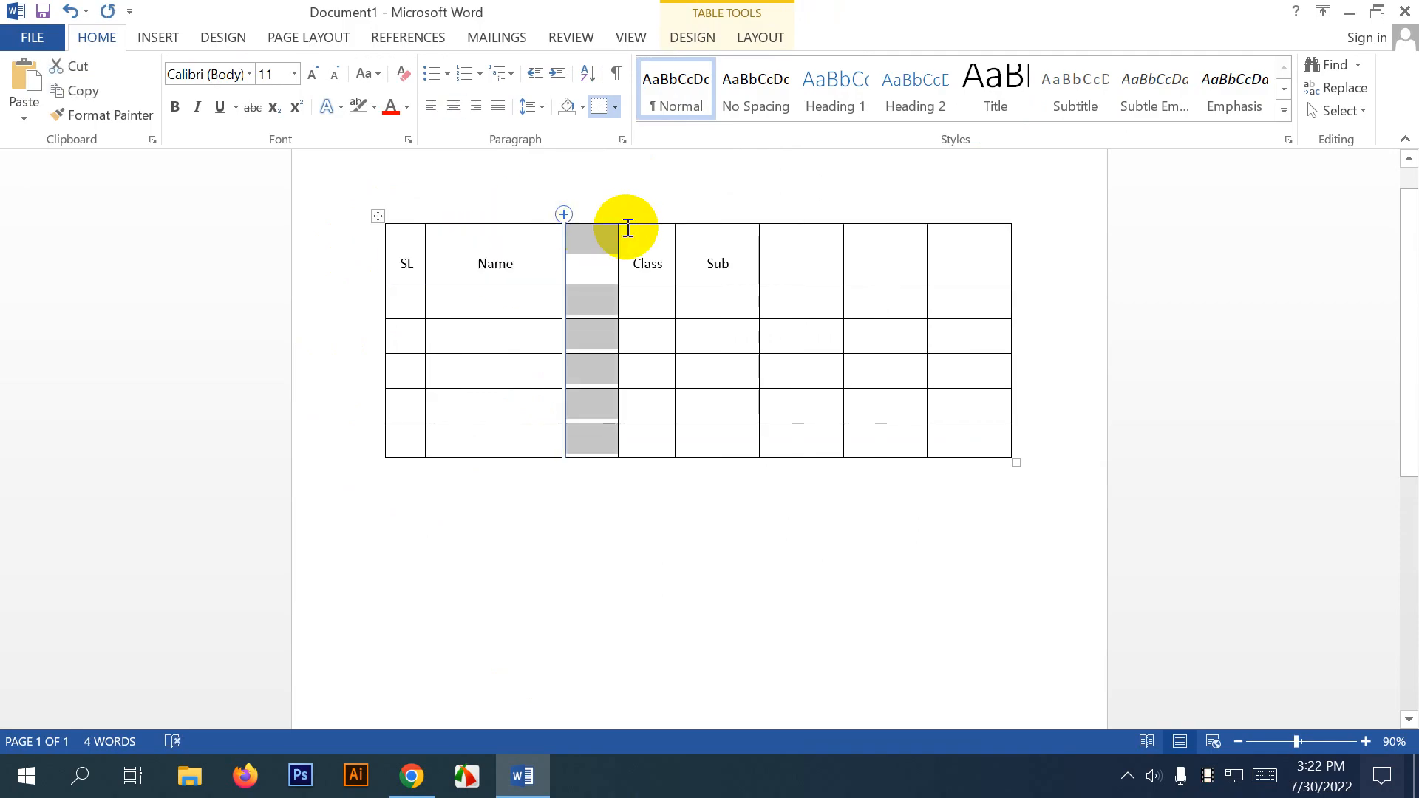
click(1015, 218)
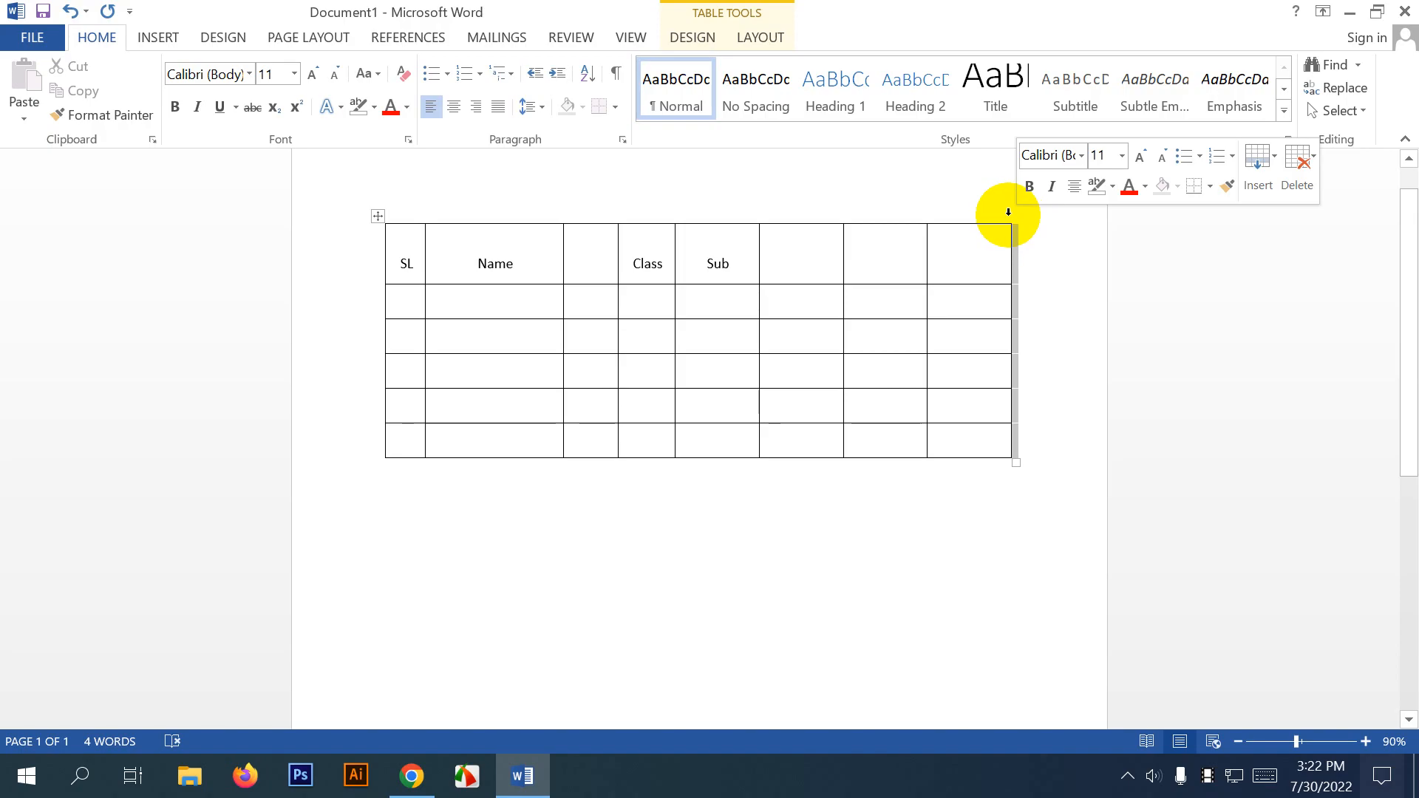
click(997, 215)
click(1011, 215)
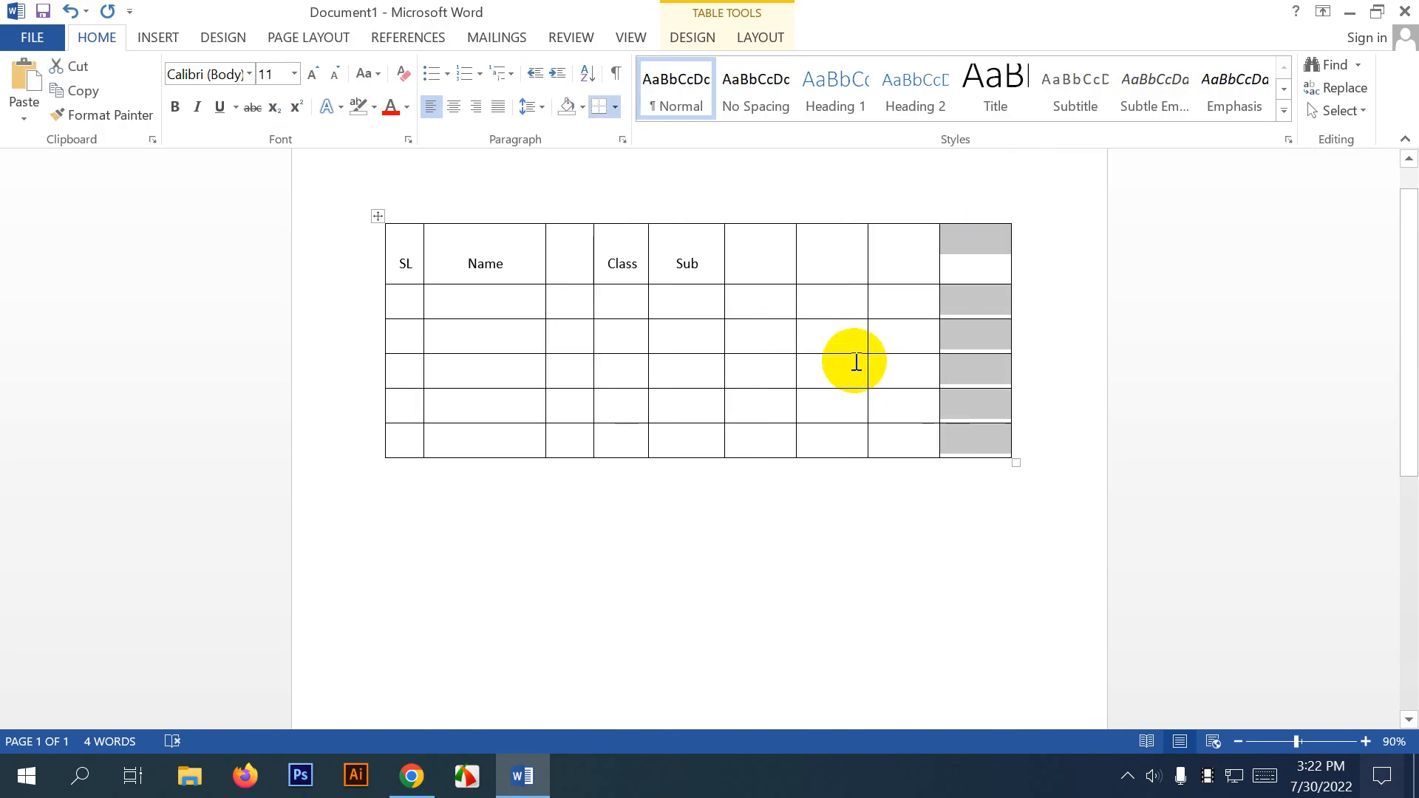
mouse_move(1011, 213)
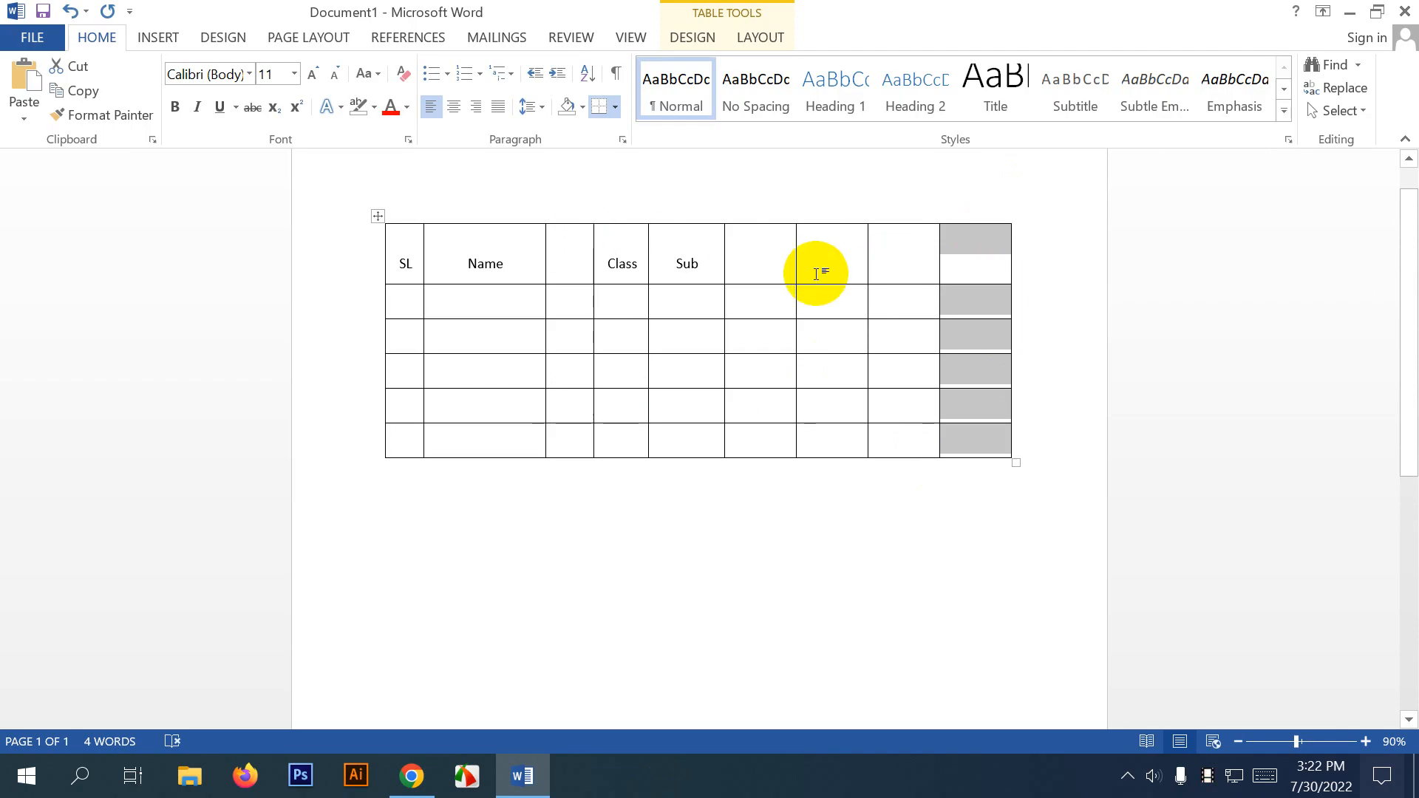
key(ctrl+z)
key(ctrl+z)
key(ctrl+z)
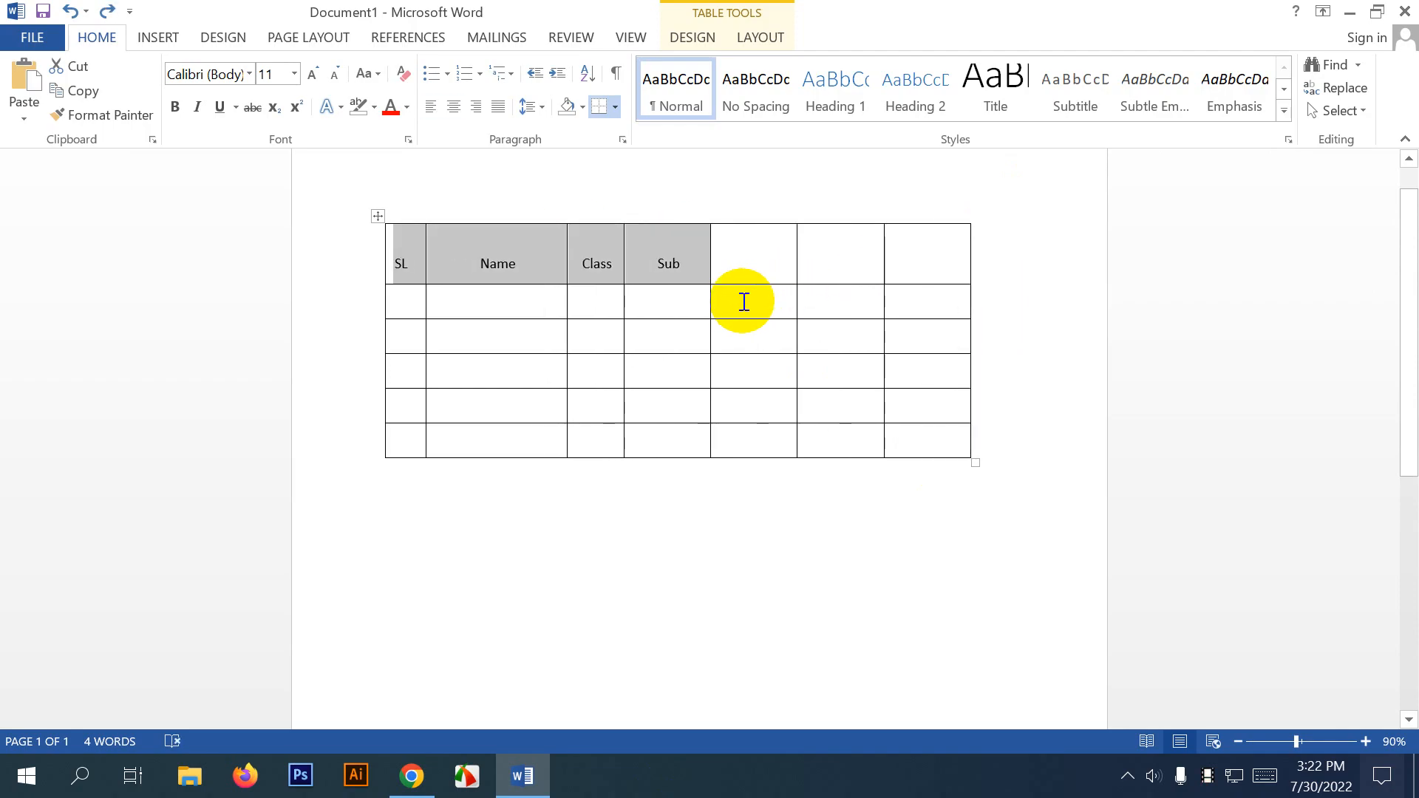
Try inserting a column to the right of the last column using the Insert Right command and undo it.
click(925, 257)
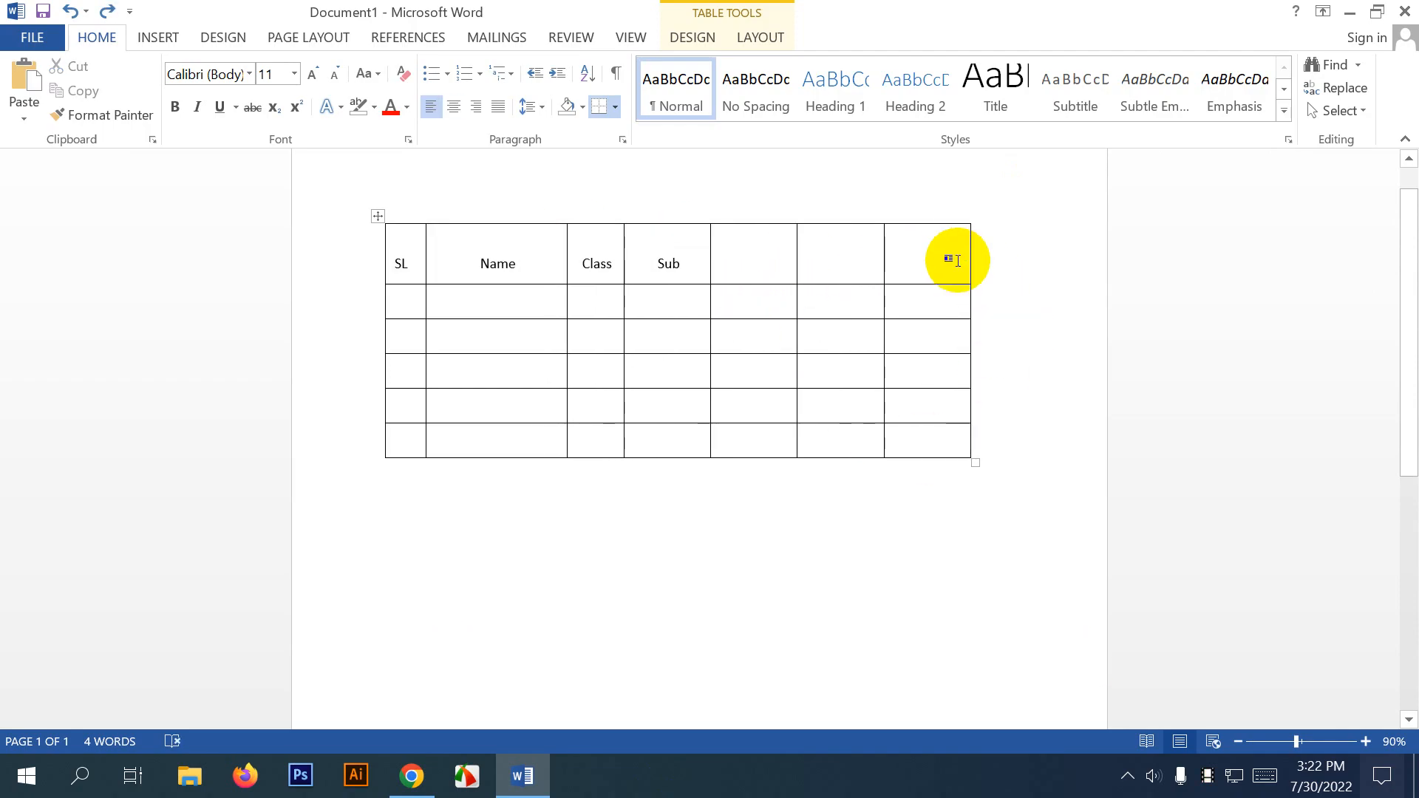
mouse_move(991, 232)
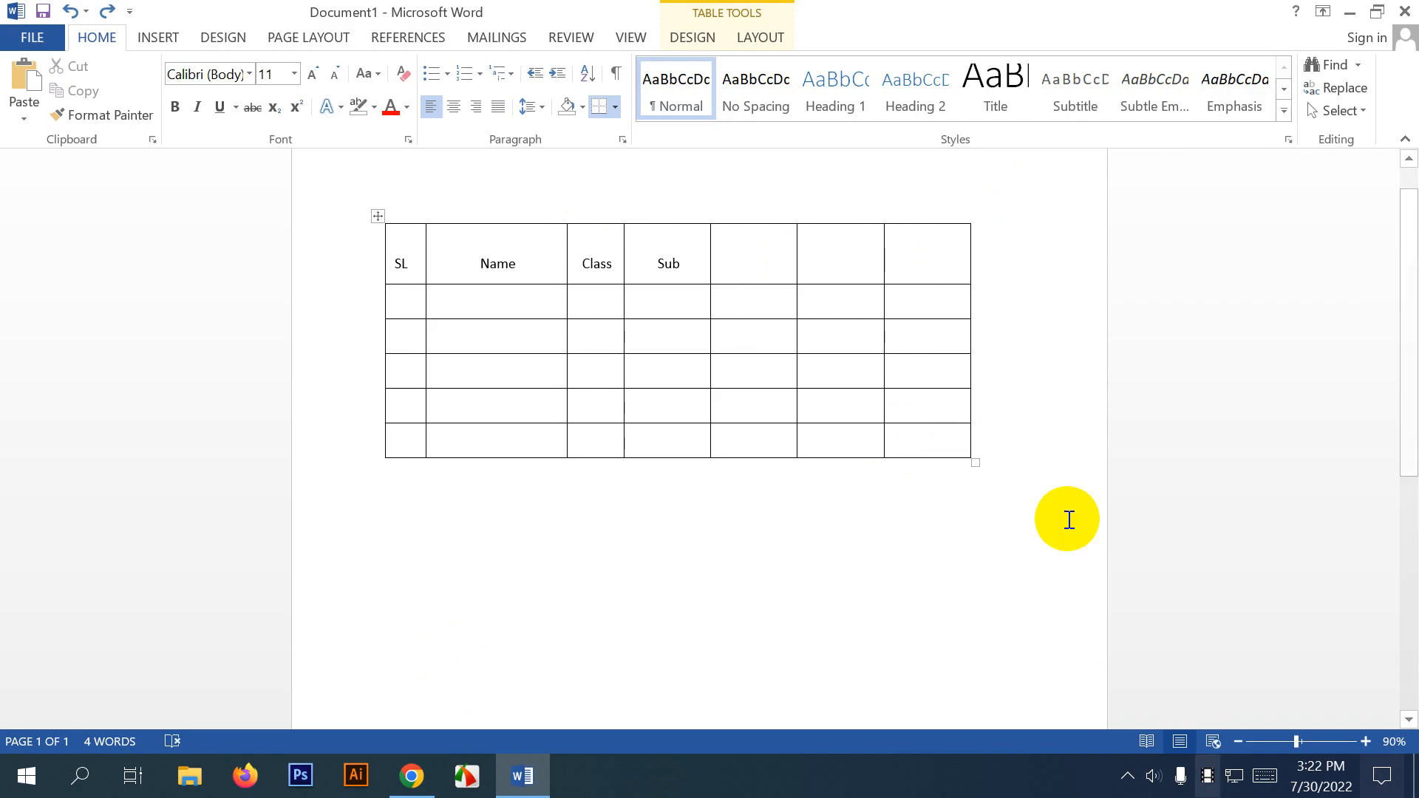
click(758, 35)
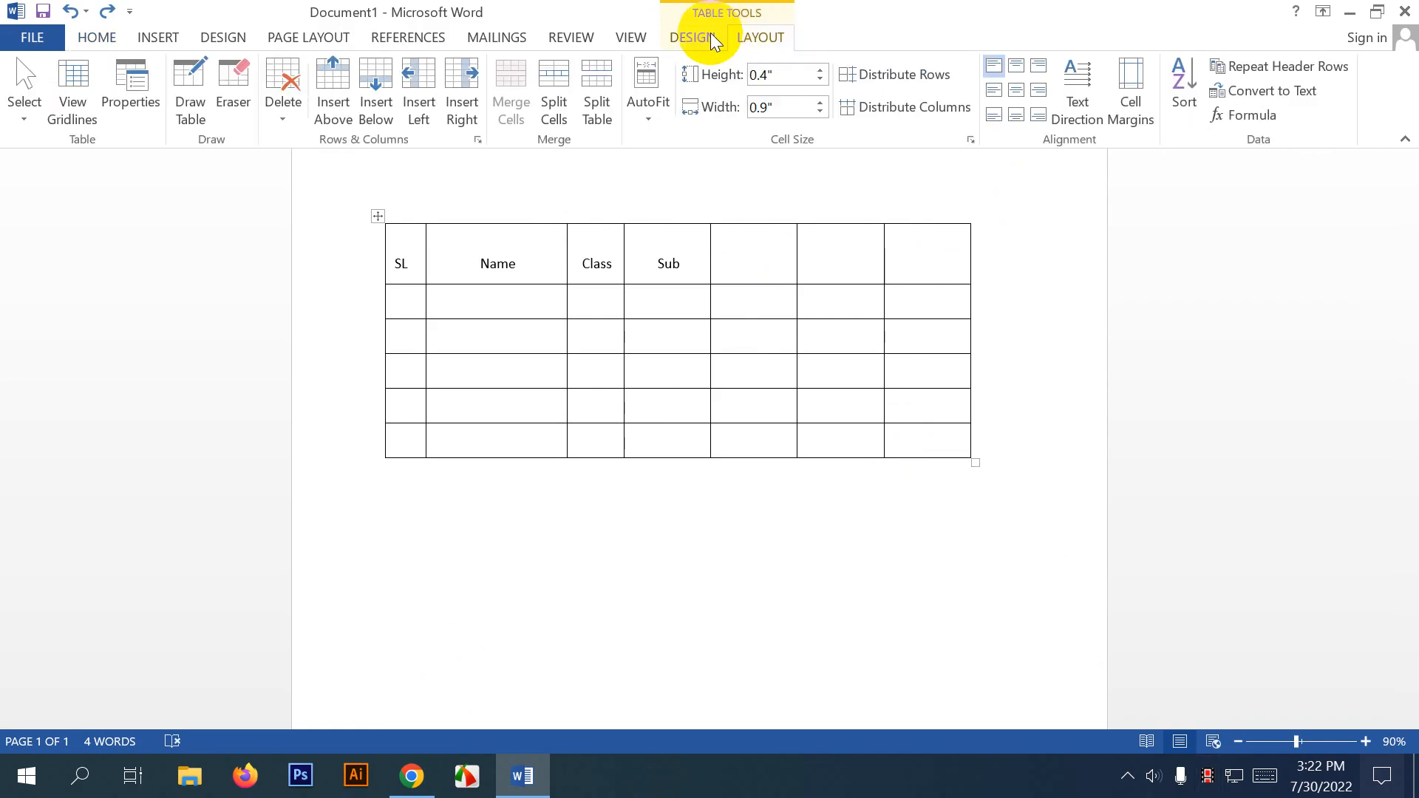
click(464, 87)
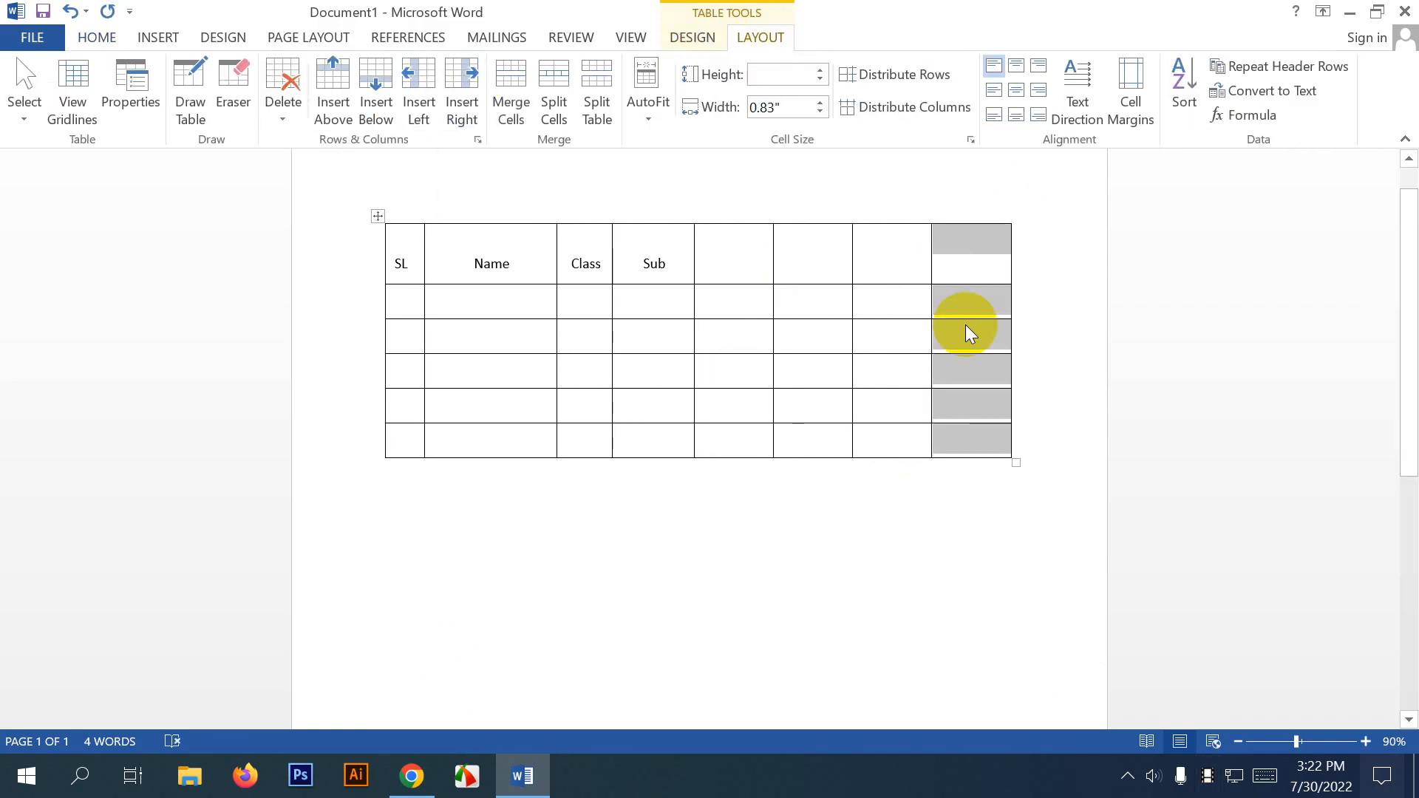
key(ctrl+z)
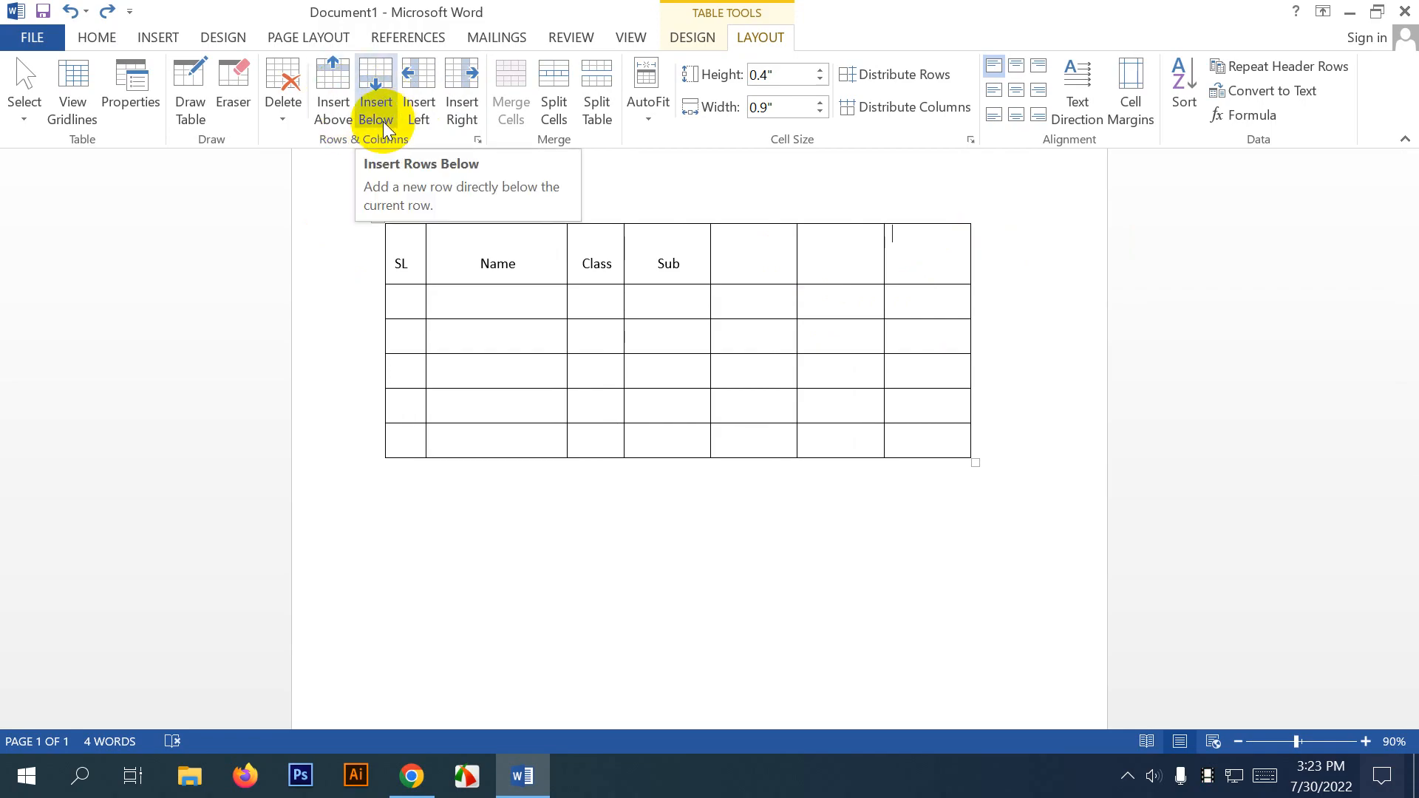
Delete the last empty column of the table.
click(279, 107)
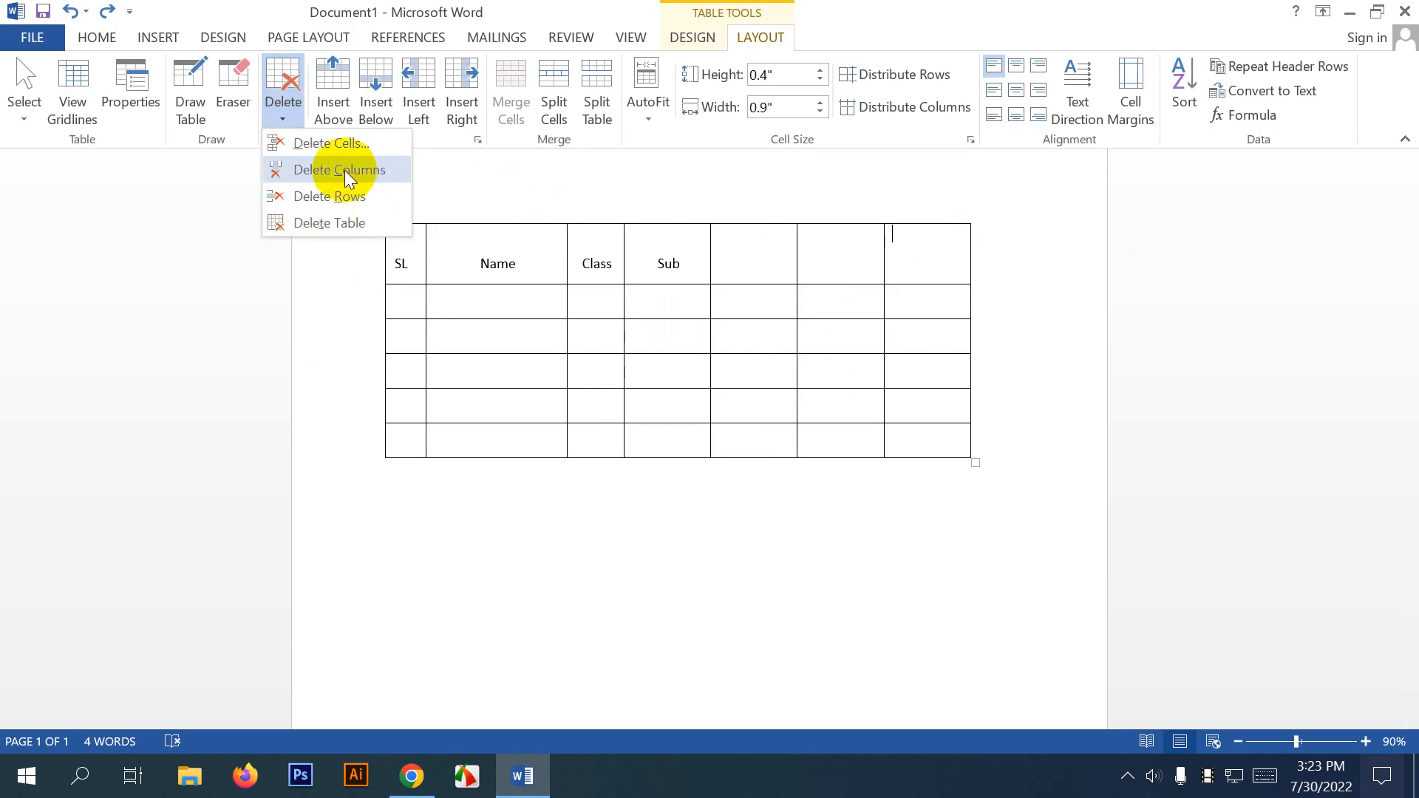
click(912, 246)
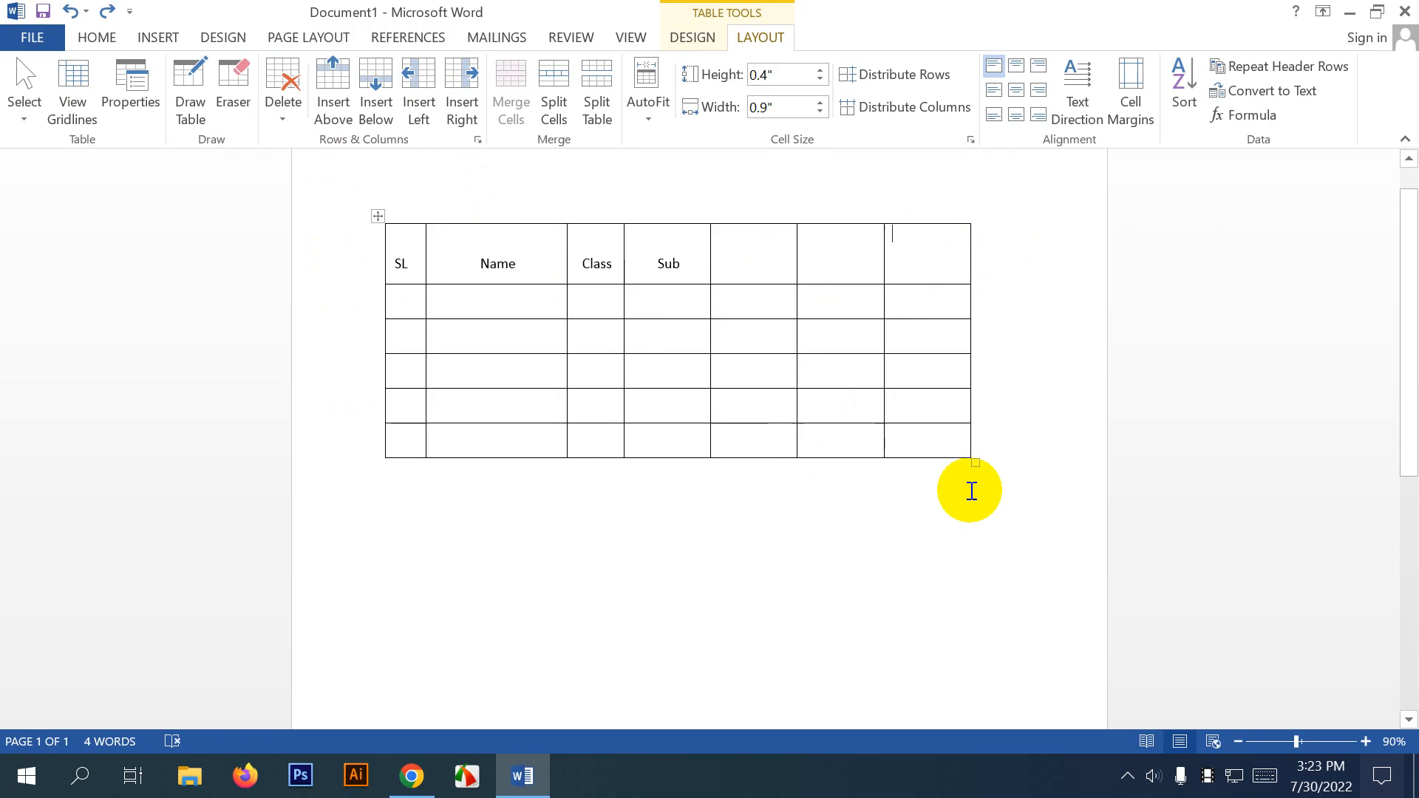
click(284, 122)
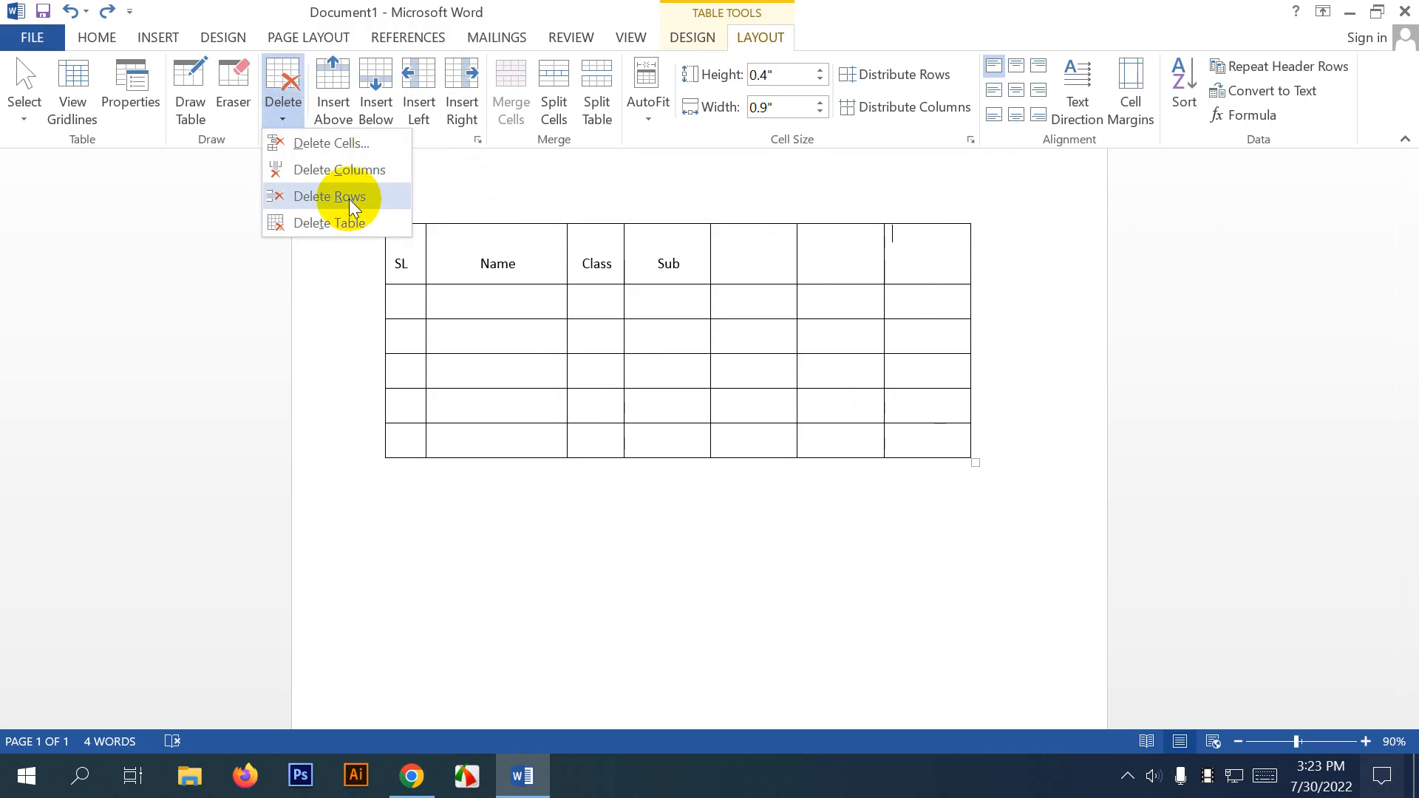
click(706, 326)
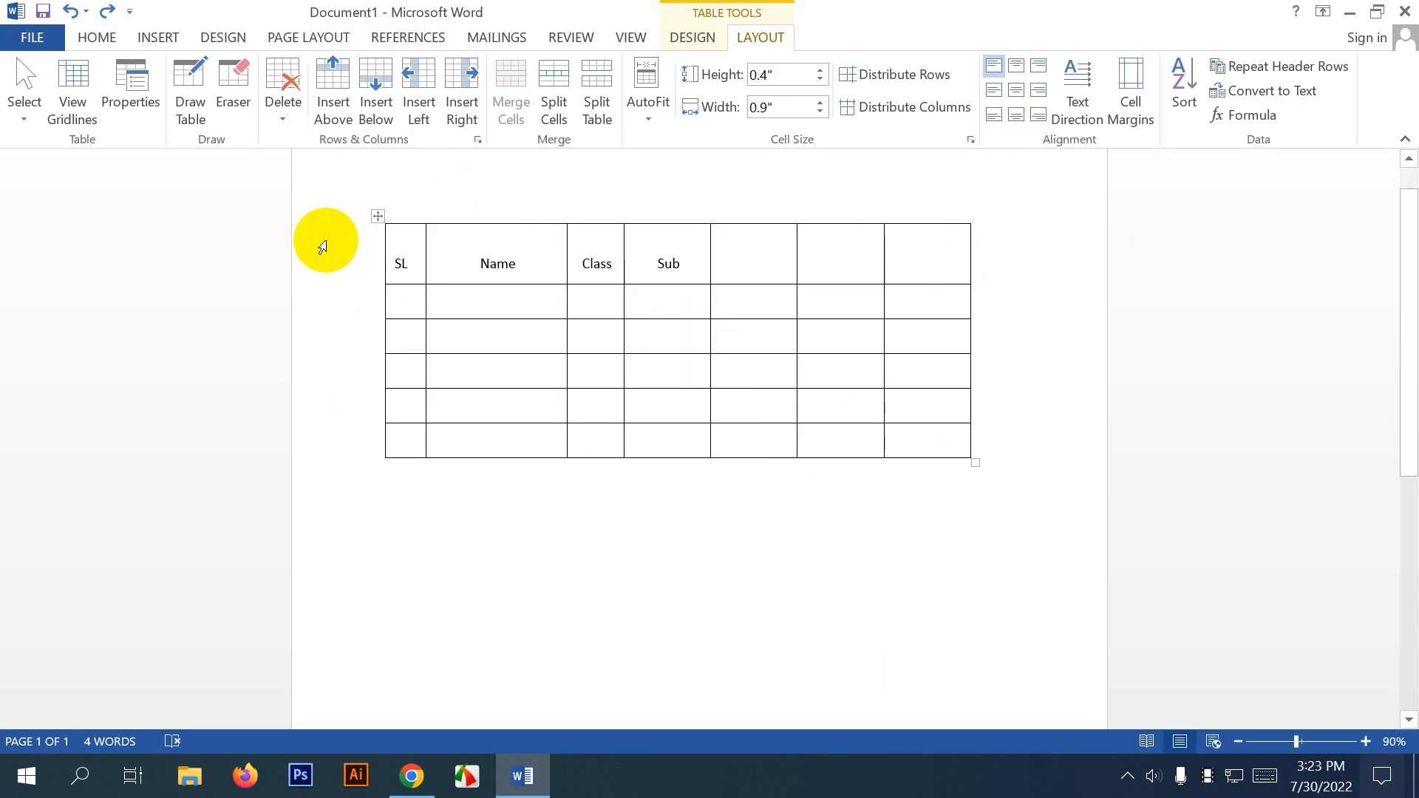
click(281, 100)
click(362, 171)
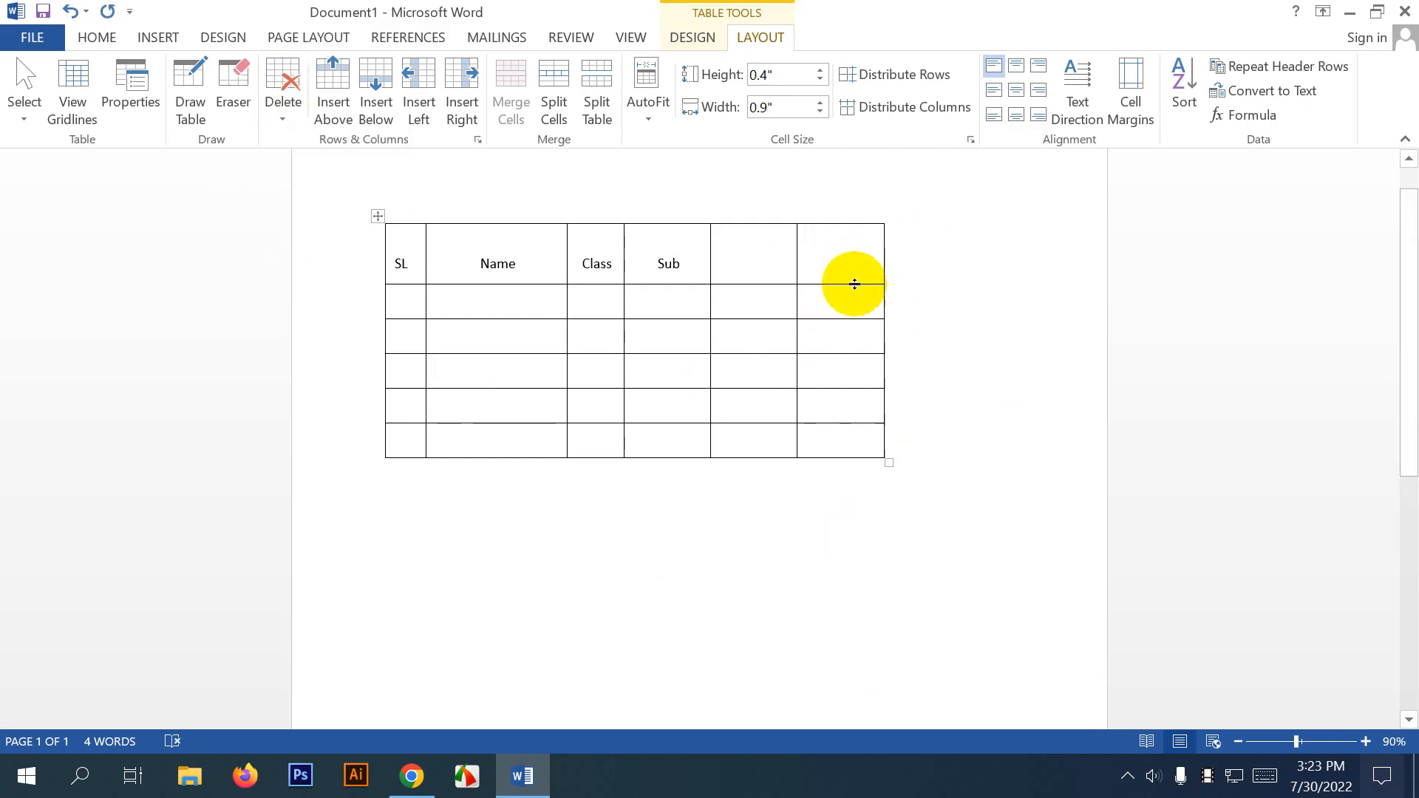
Split the table in two so that the third row starts a new table.
drag(820, 269, 405, 441)
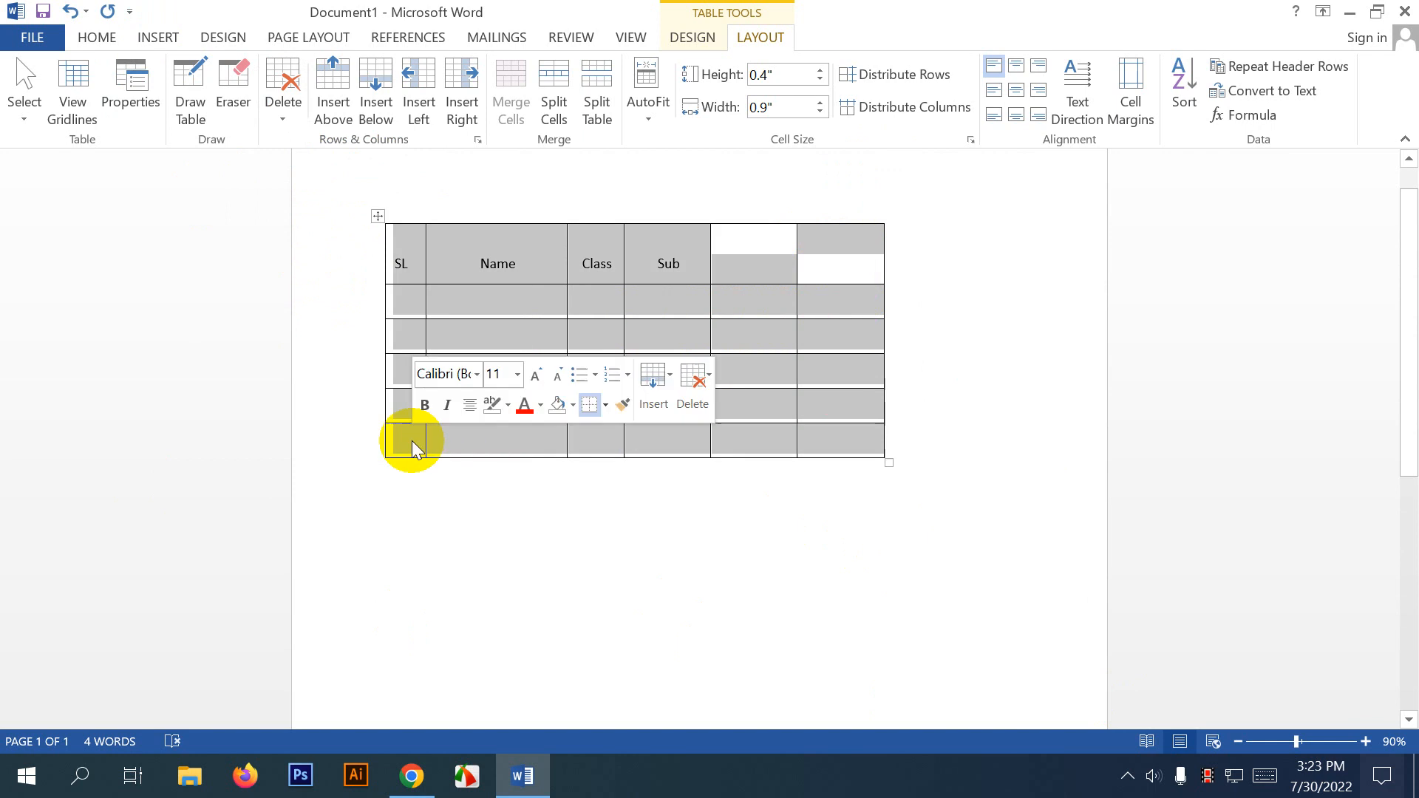
click(743, 275)
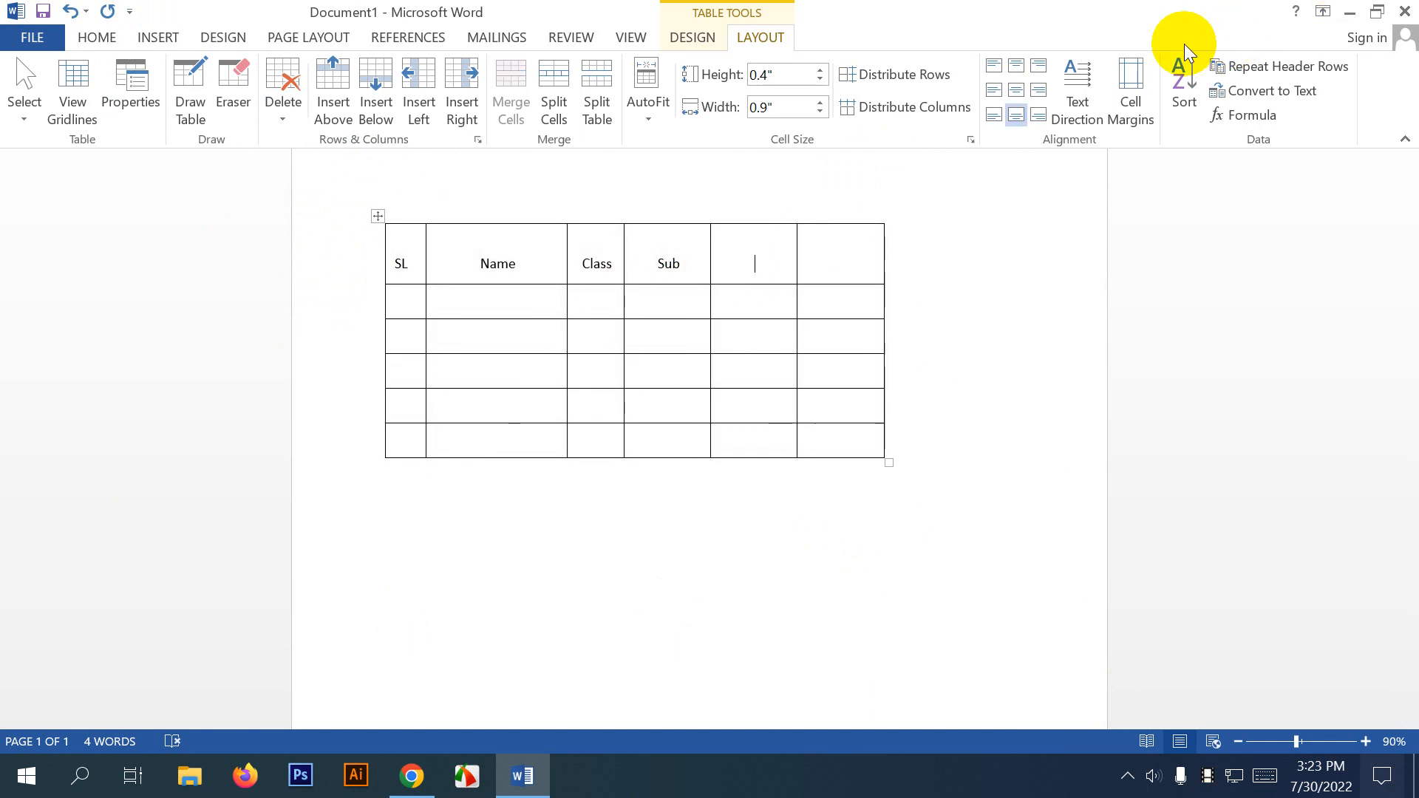
click(760, 383)
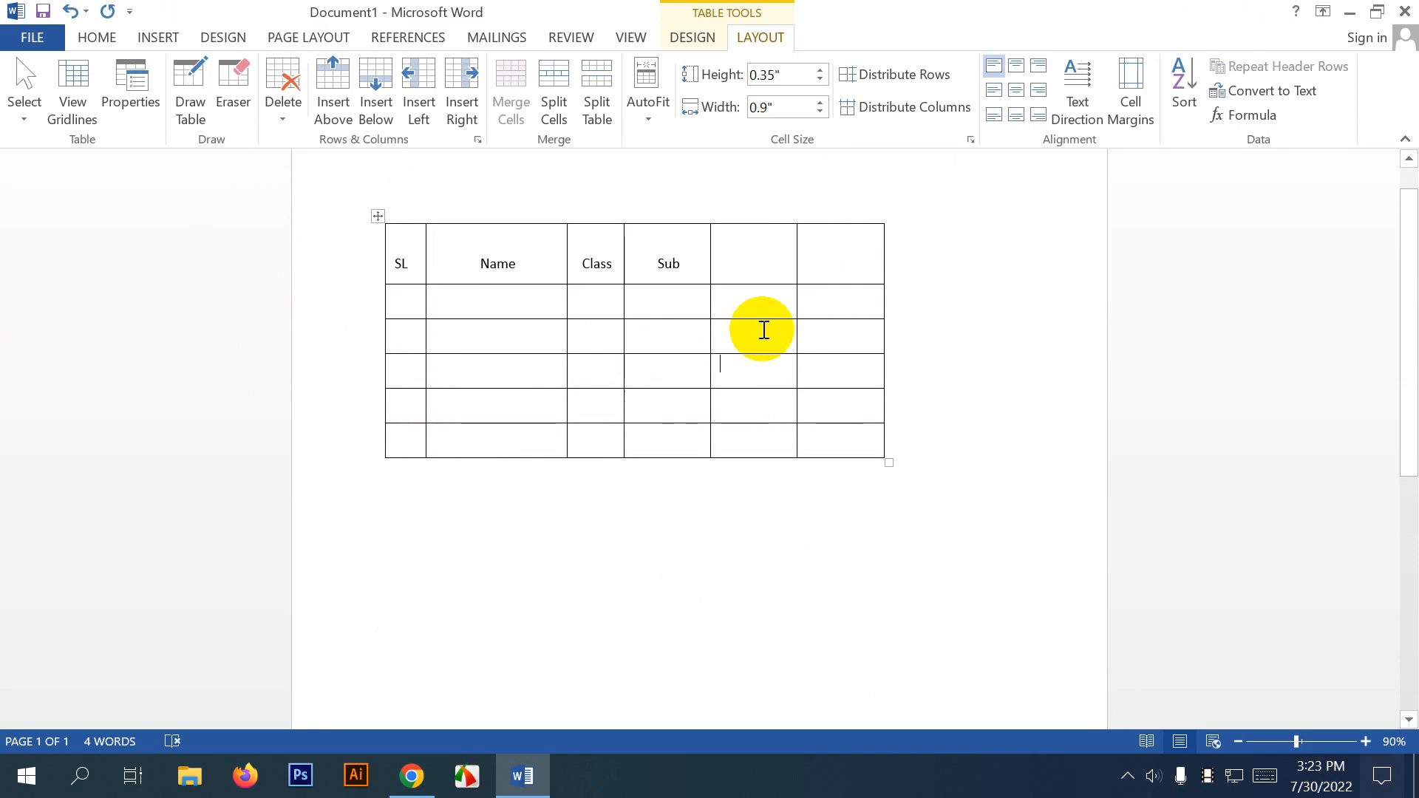
click(860, 333)
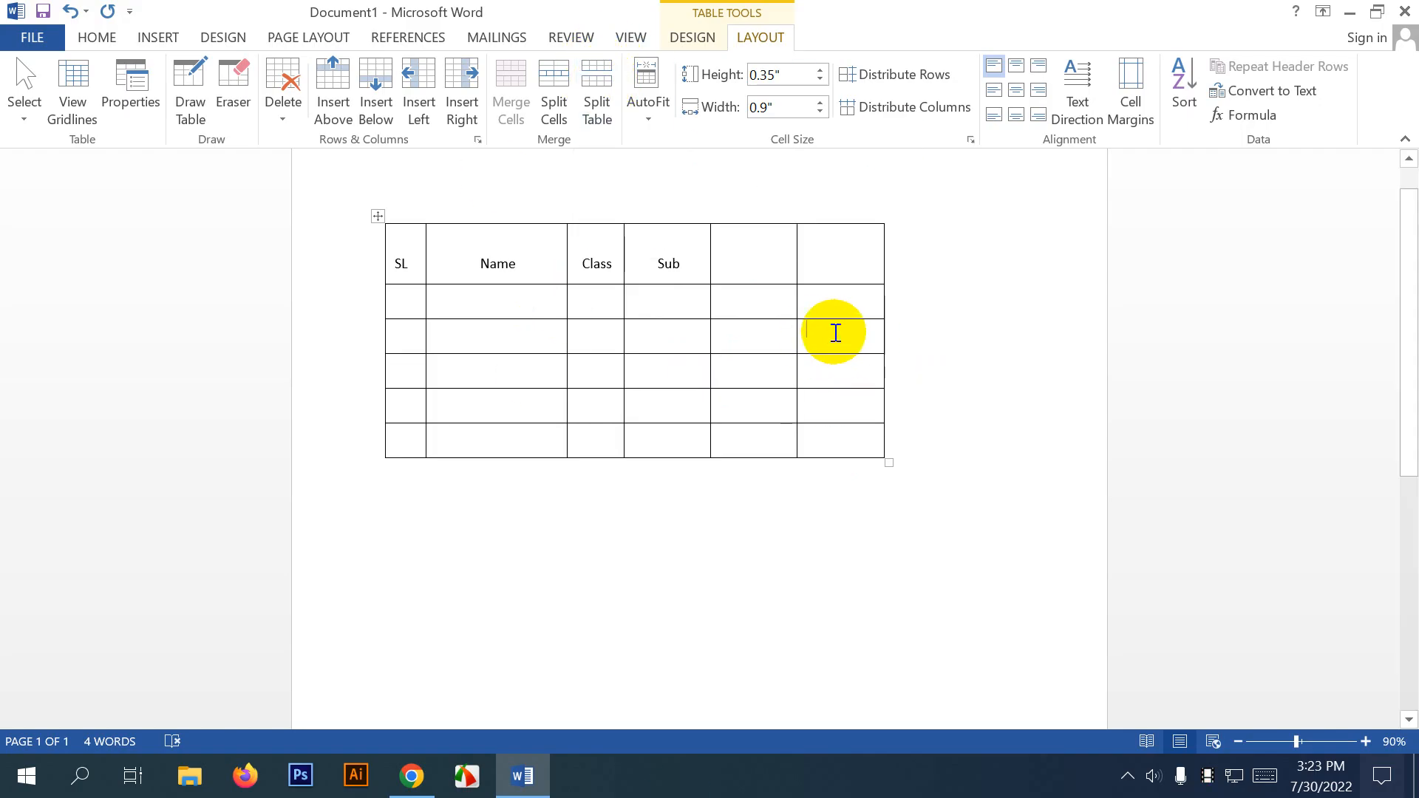
click(601, 85)
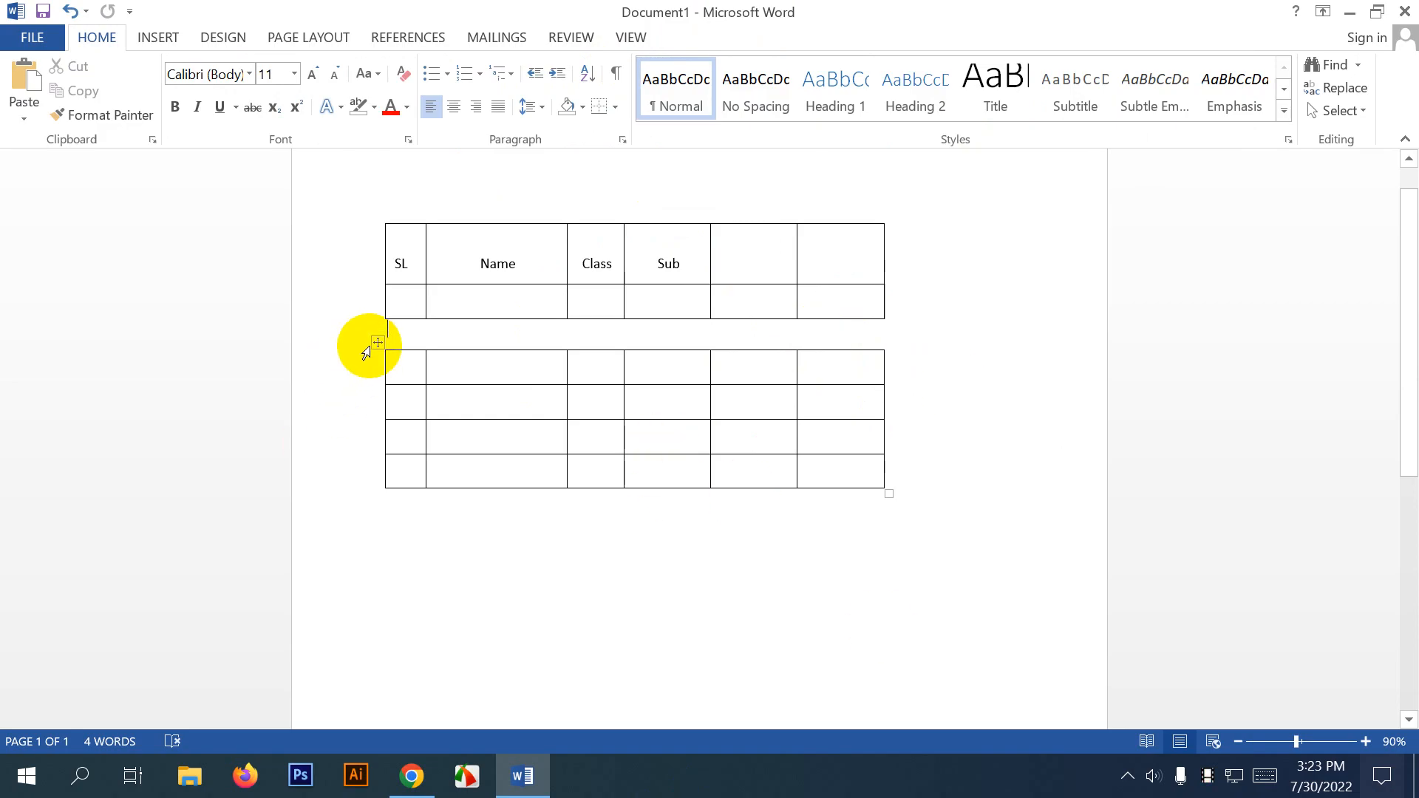
Try moving the lower table above the header table and rearranging the two, and undo the moves.
drag(384, 343, 388, 271)
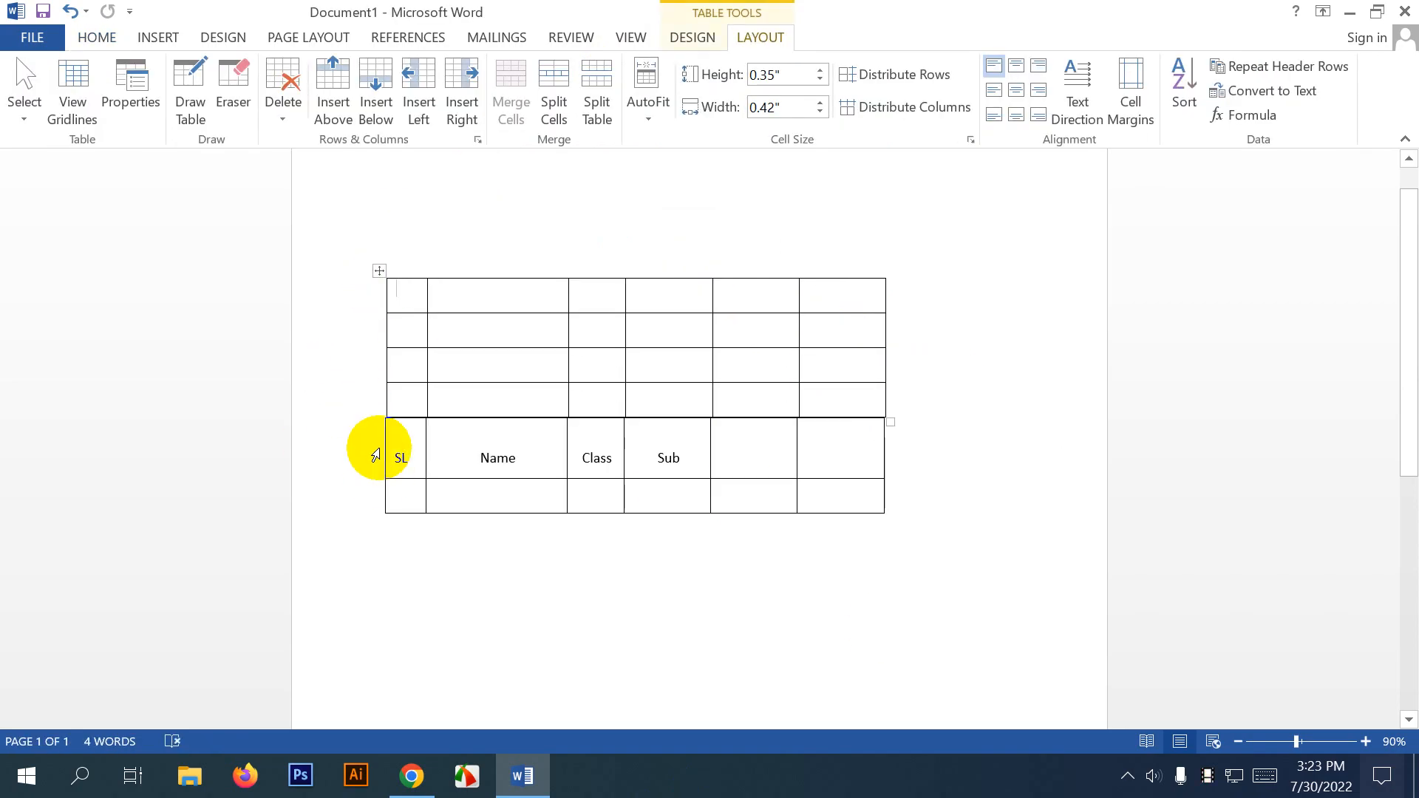
key(ctrl+z)
drag(377, 344, 373, 247)
click(411, 408)
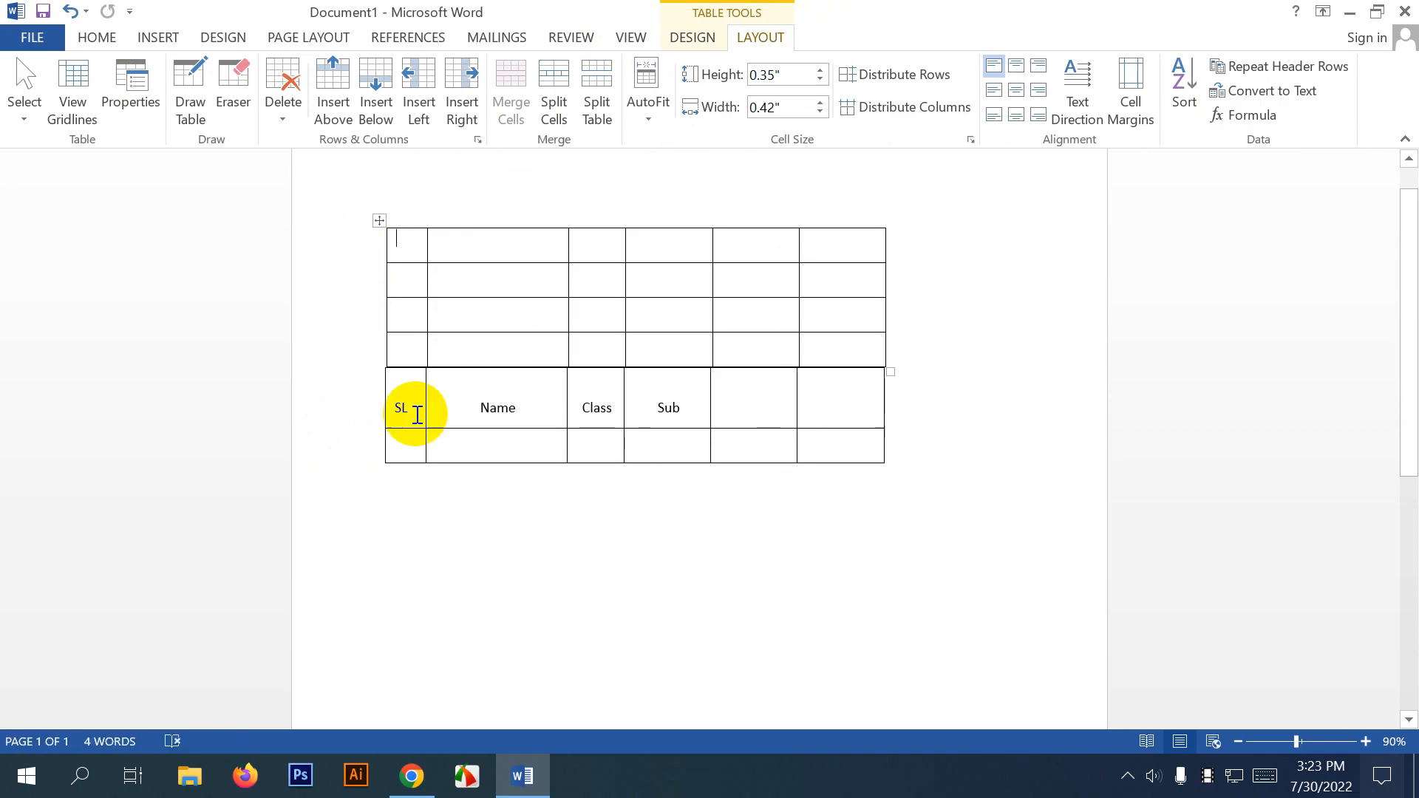
drag(377, 360, 357, 476)
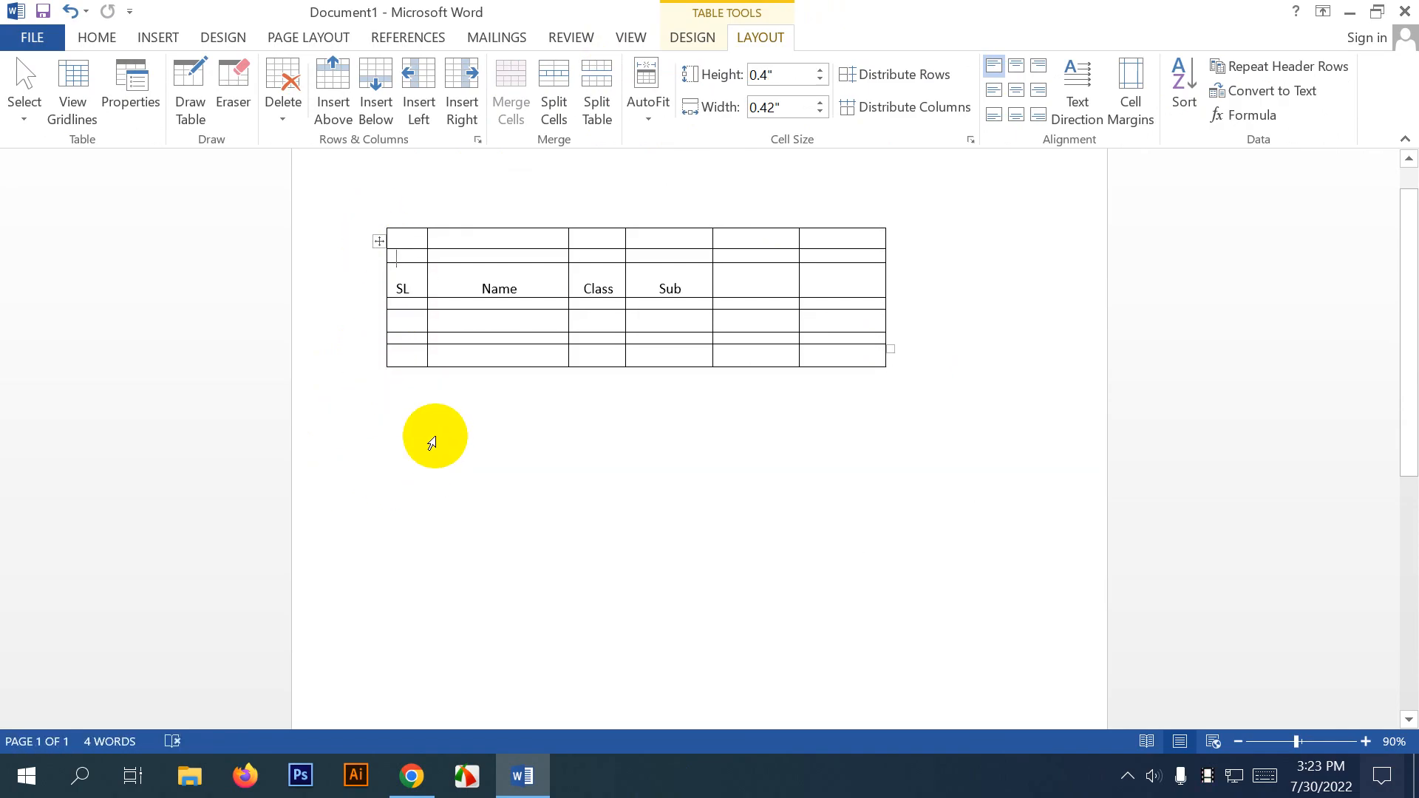
key(ctrl+z)
key(ctrl+z)
key(ctrl+z)
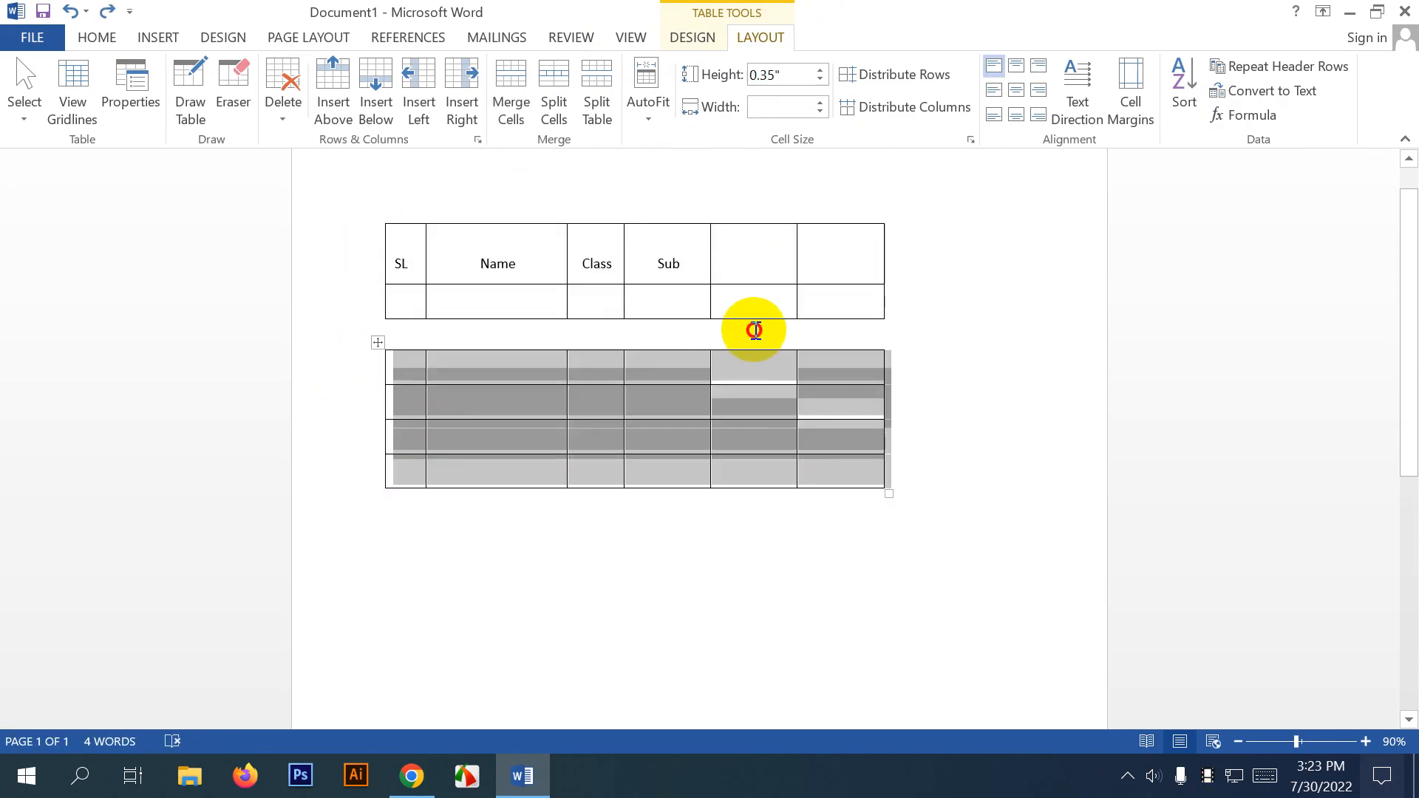
click(753, 330)
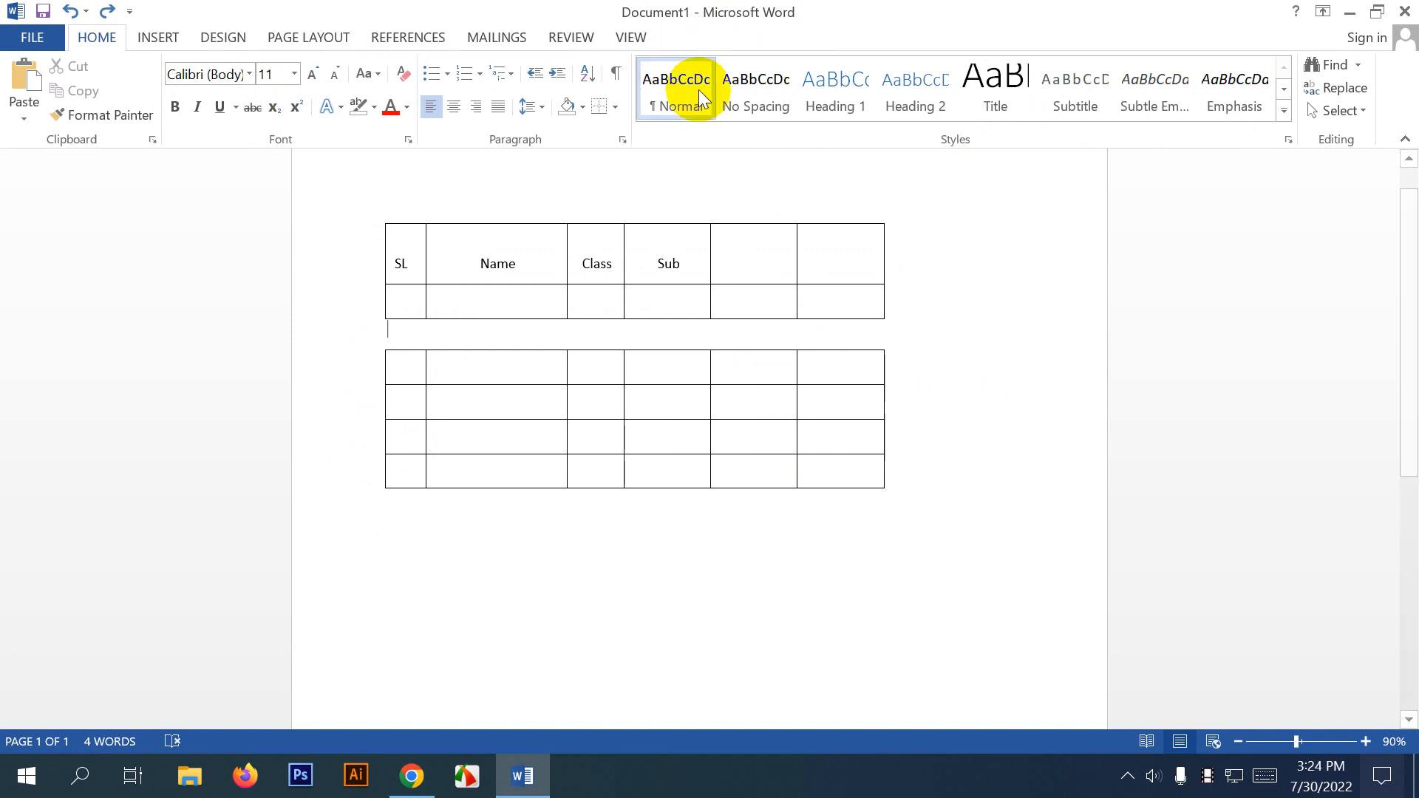
click(675, 276)
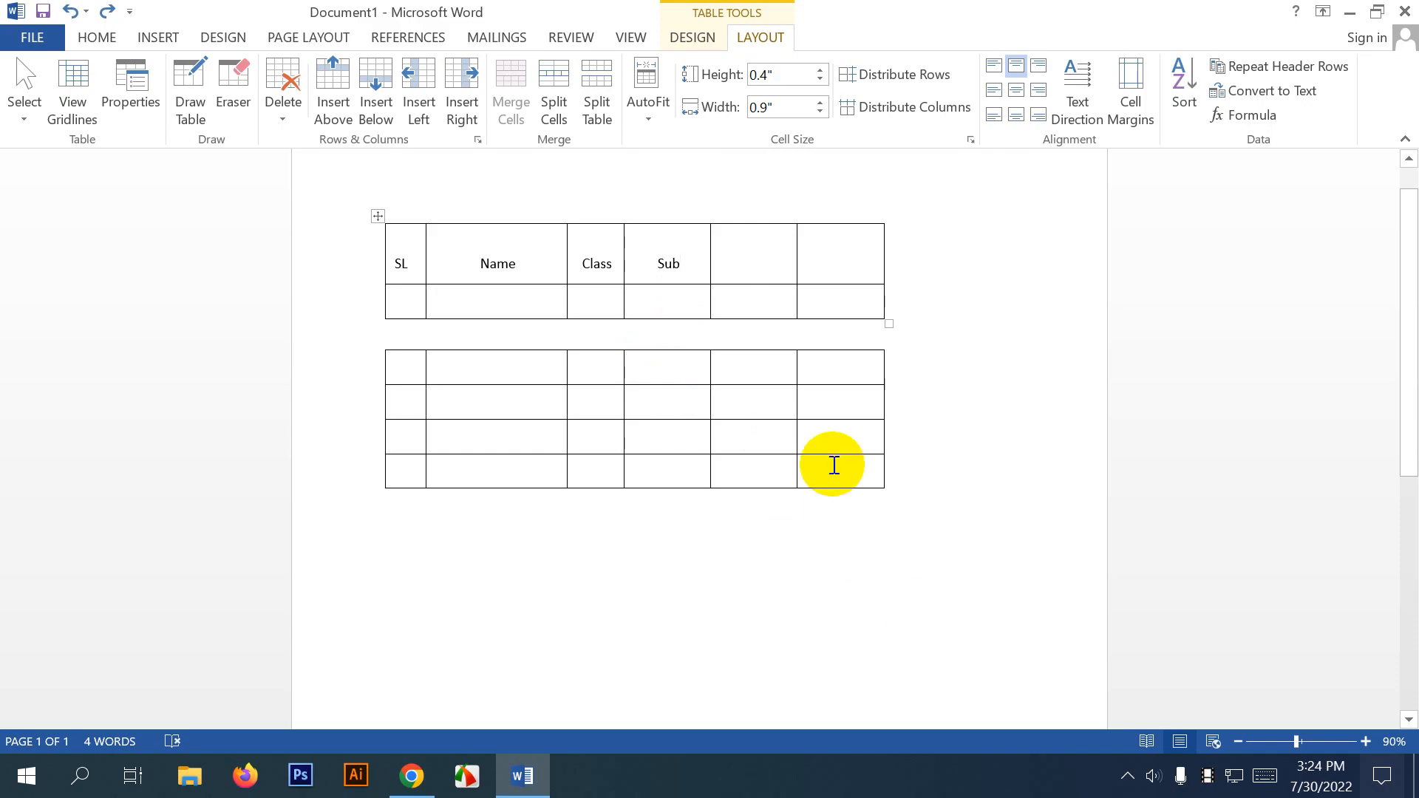
drag(830, 466, 412, 370)
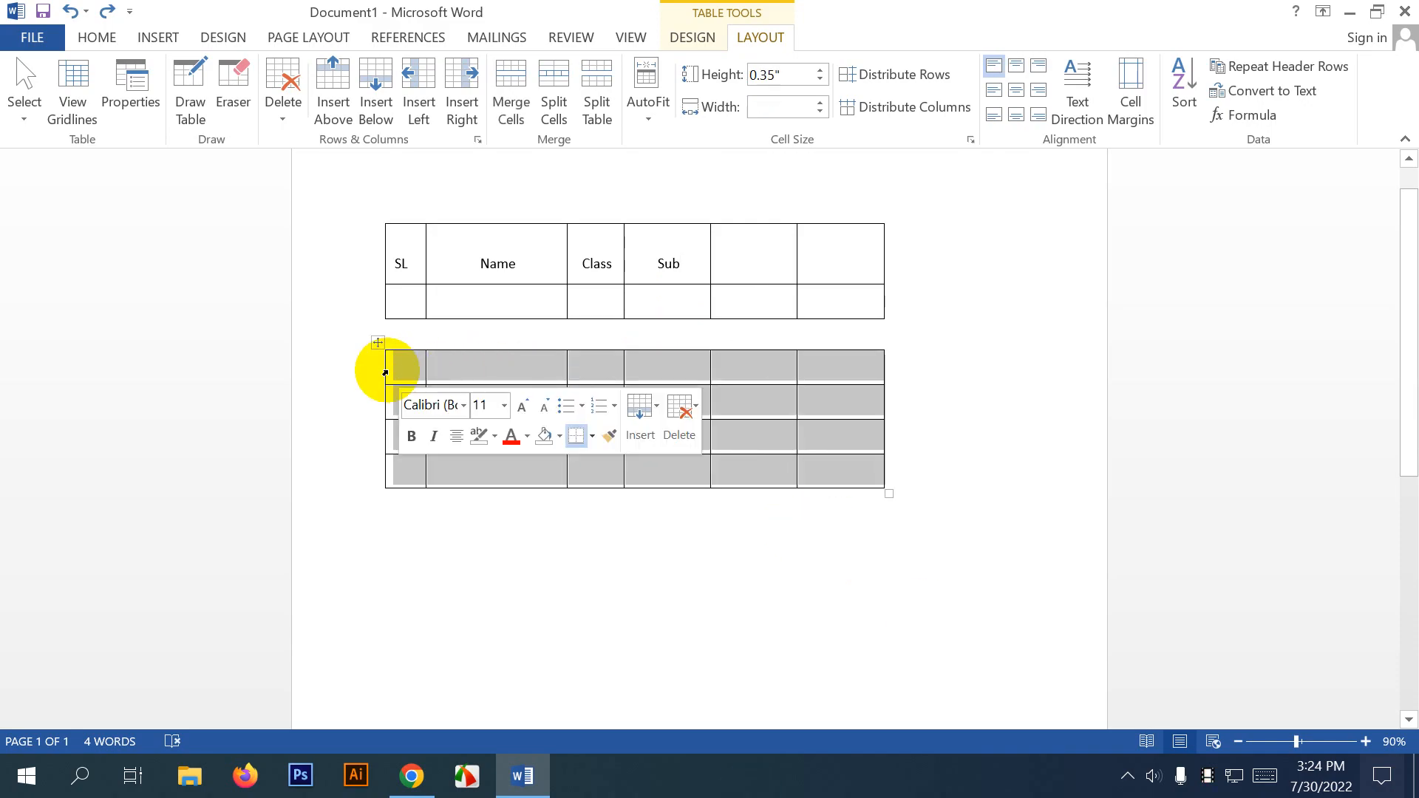
click(384, 368)
Move the four-row table farther down the page and reposition the header table above it, leaving a wider gap between them.
drag(379, 217, 378, 156)
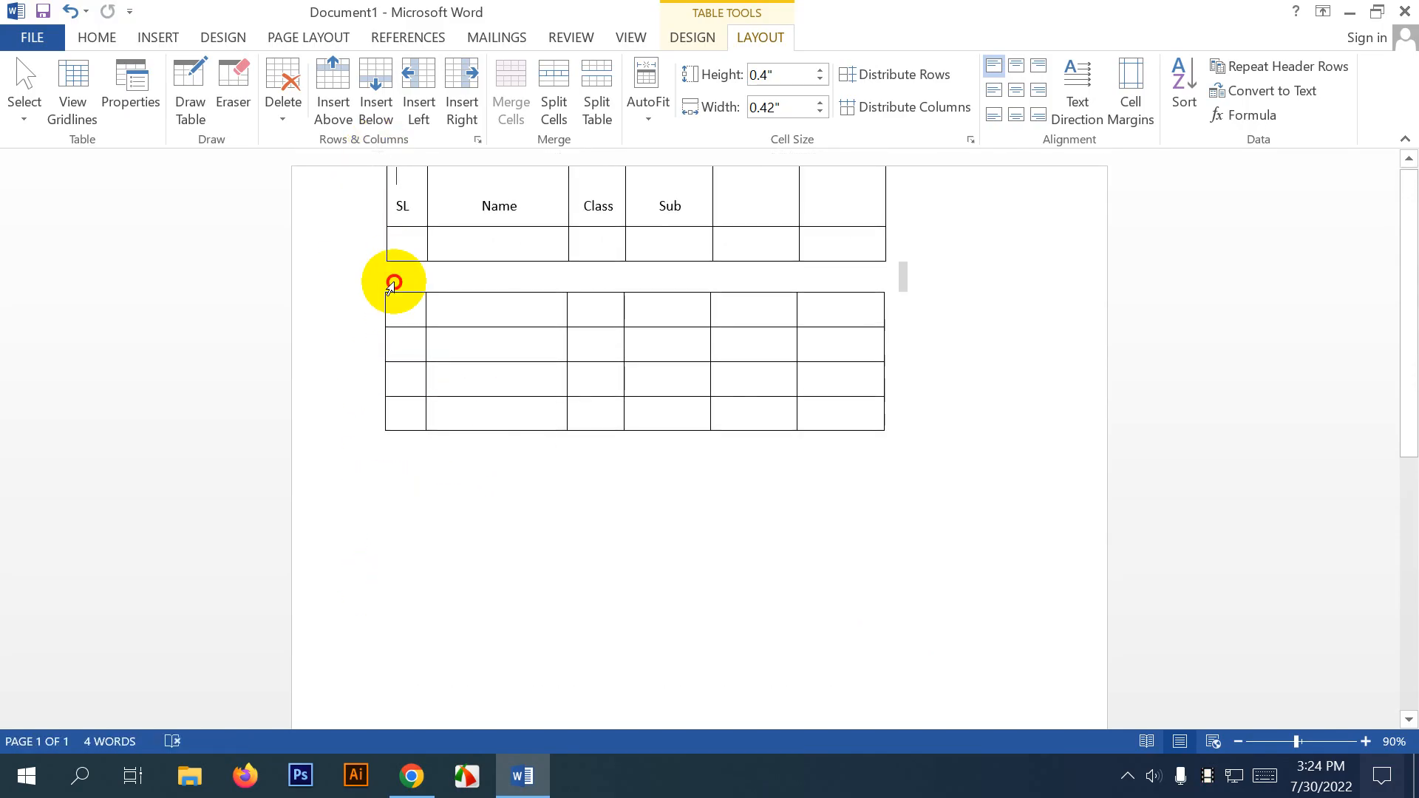
click(390, 283)
drag(374, 290, 377, 406)
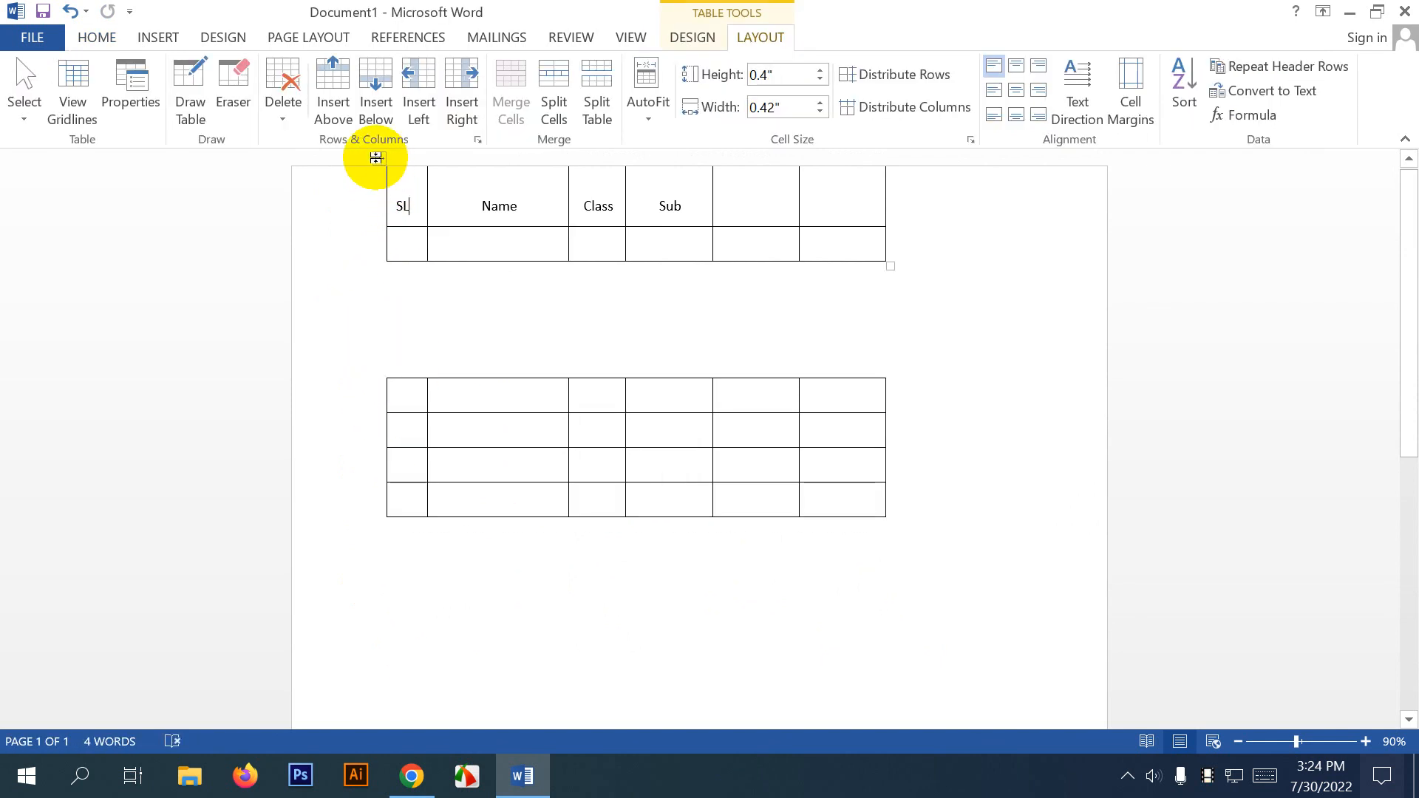
drag(379, 158, 378, 223)
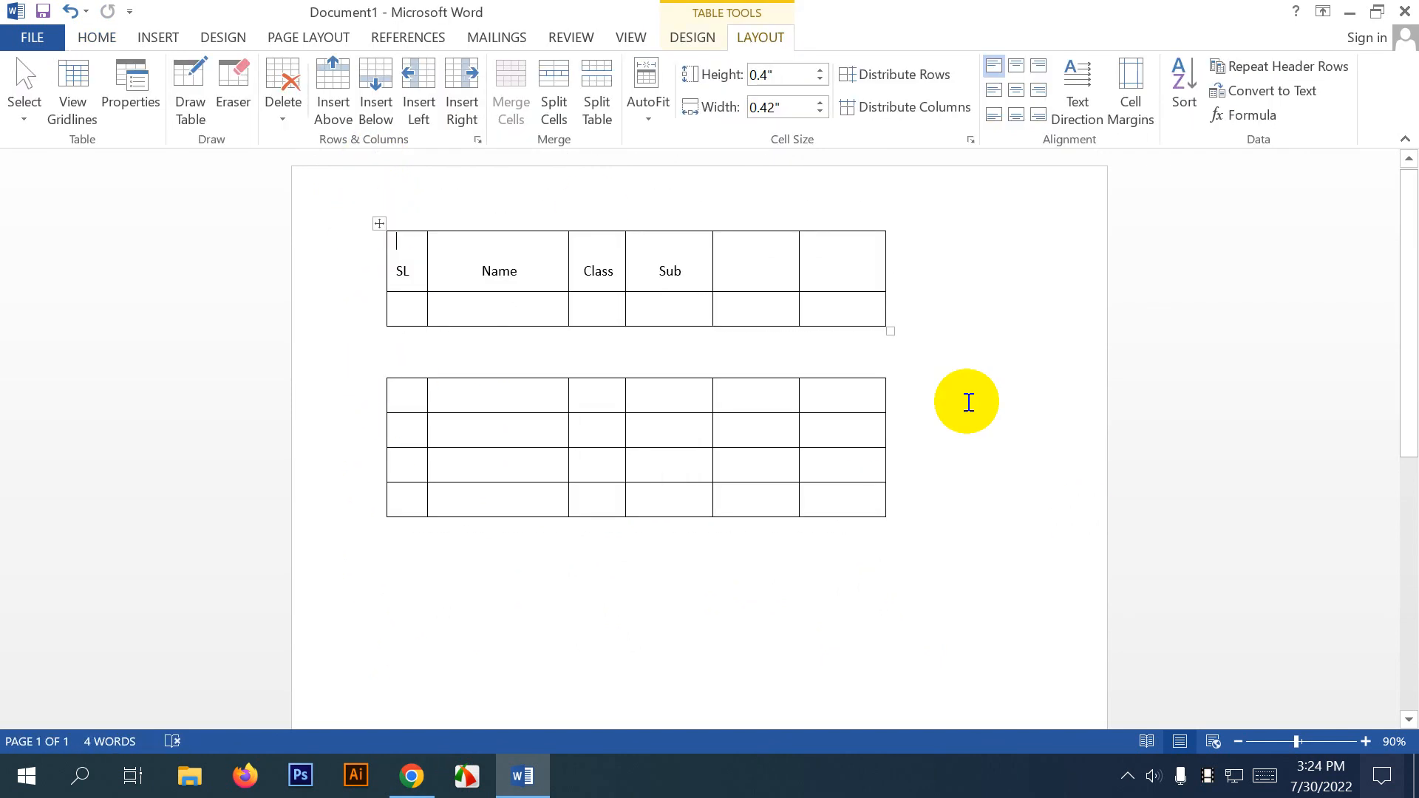
click(809, 452)
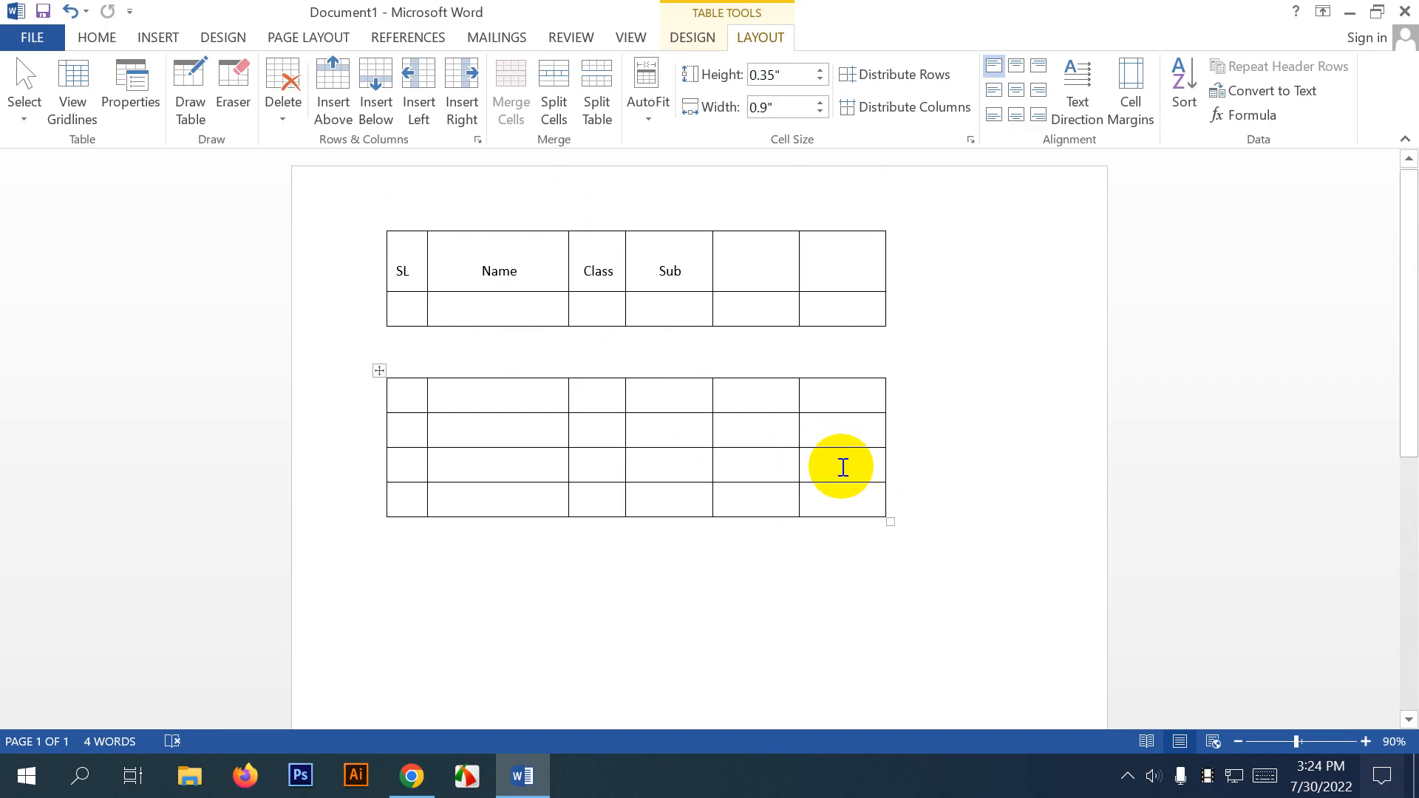
Draw a horizontal divider across the second cell of the lower table's first row and enter "balance" above it.
click(503, 390)
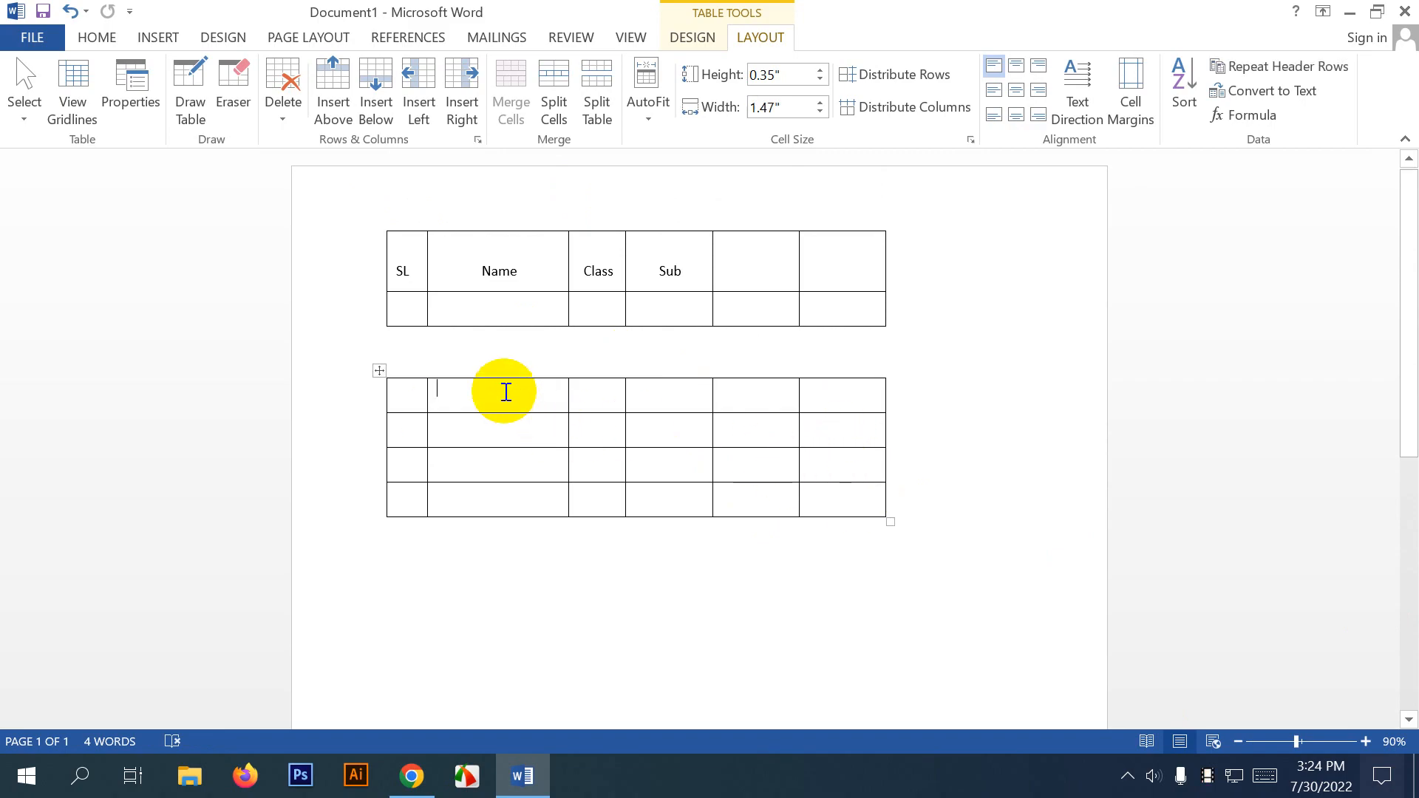
click(209, 105)
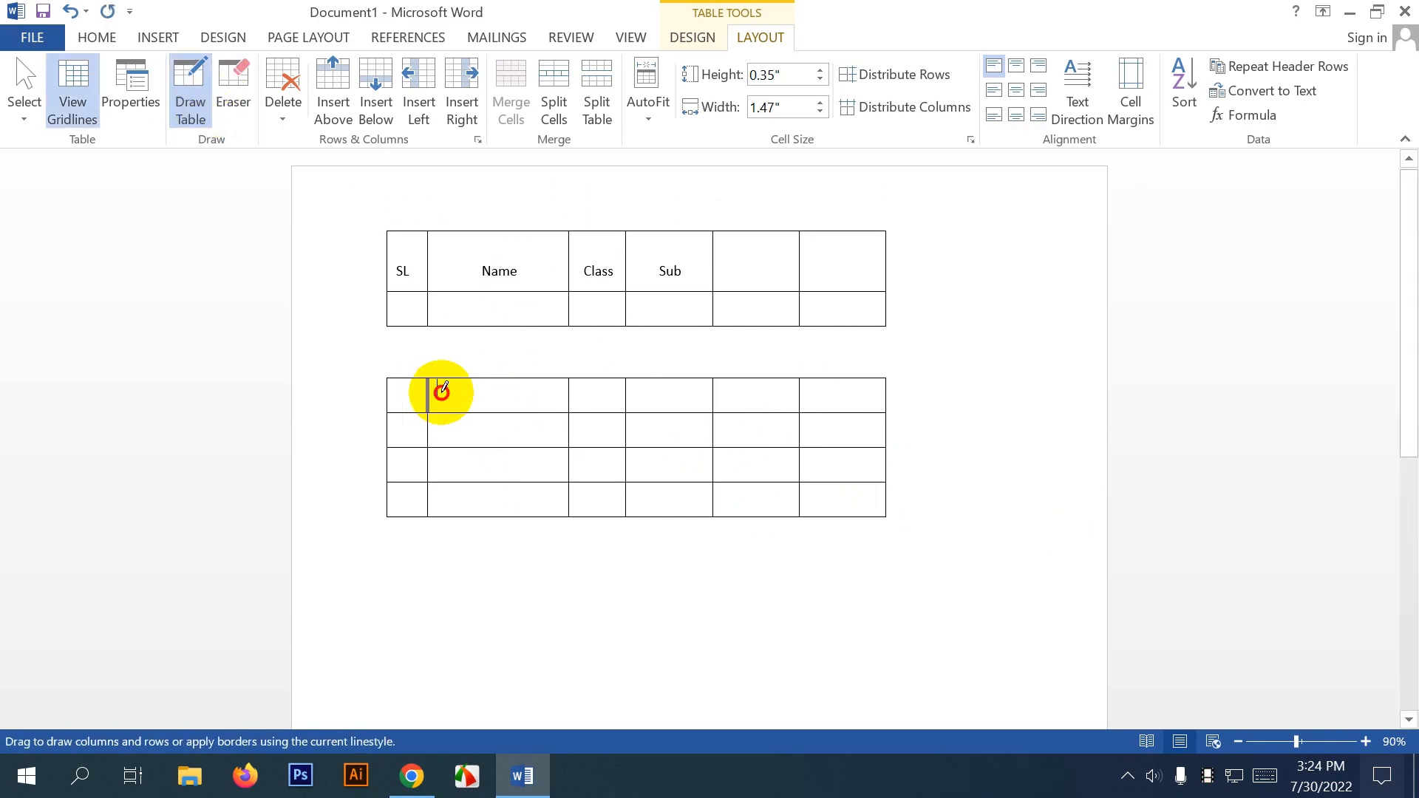
drag(442, 386, 539, 385)
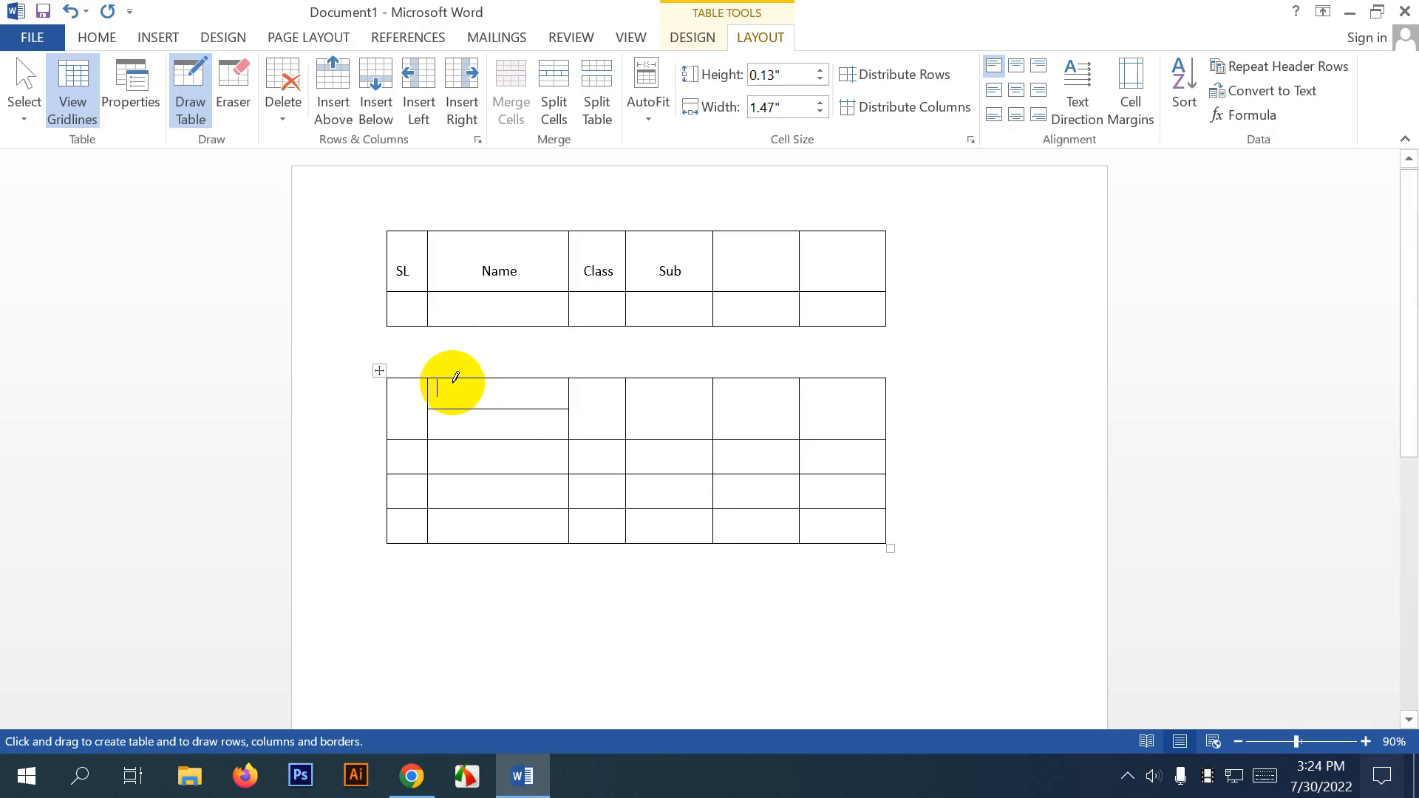
click(190, 94)
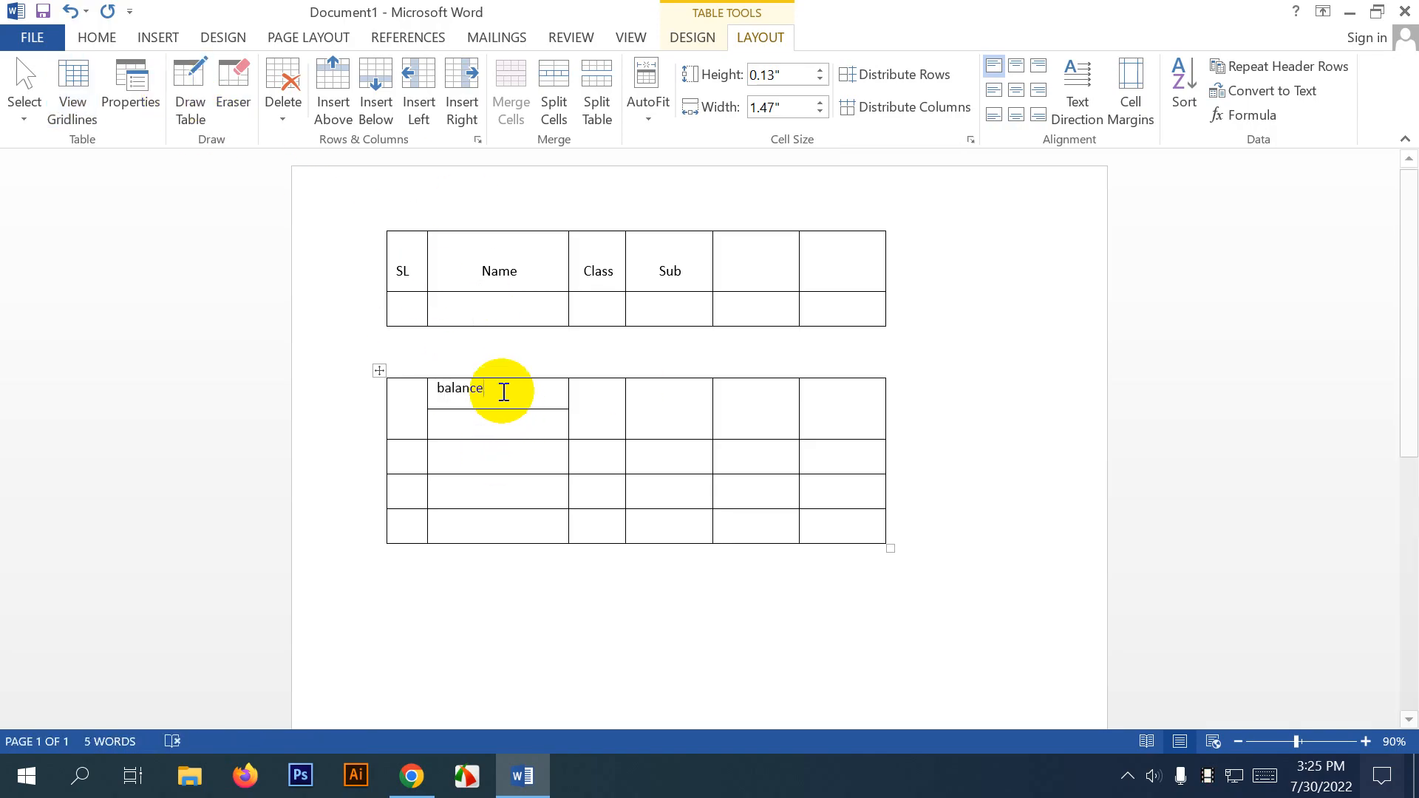
Split the cell beneath "balance" into 2 columns and 1 row.
click(485, 413)
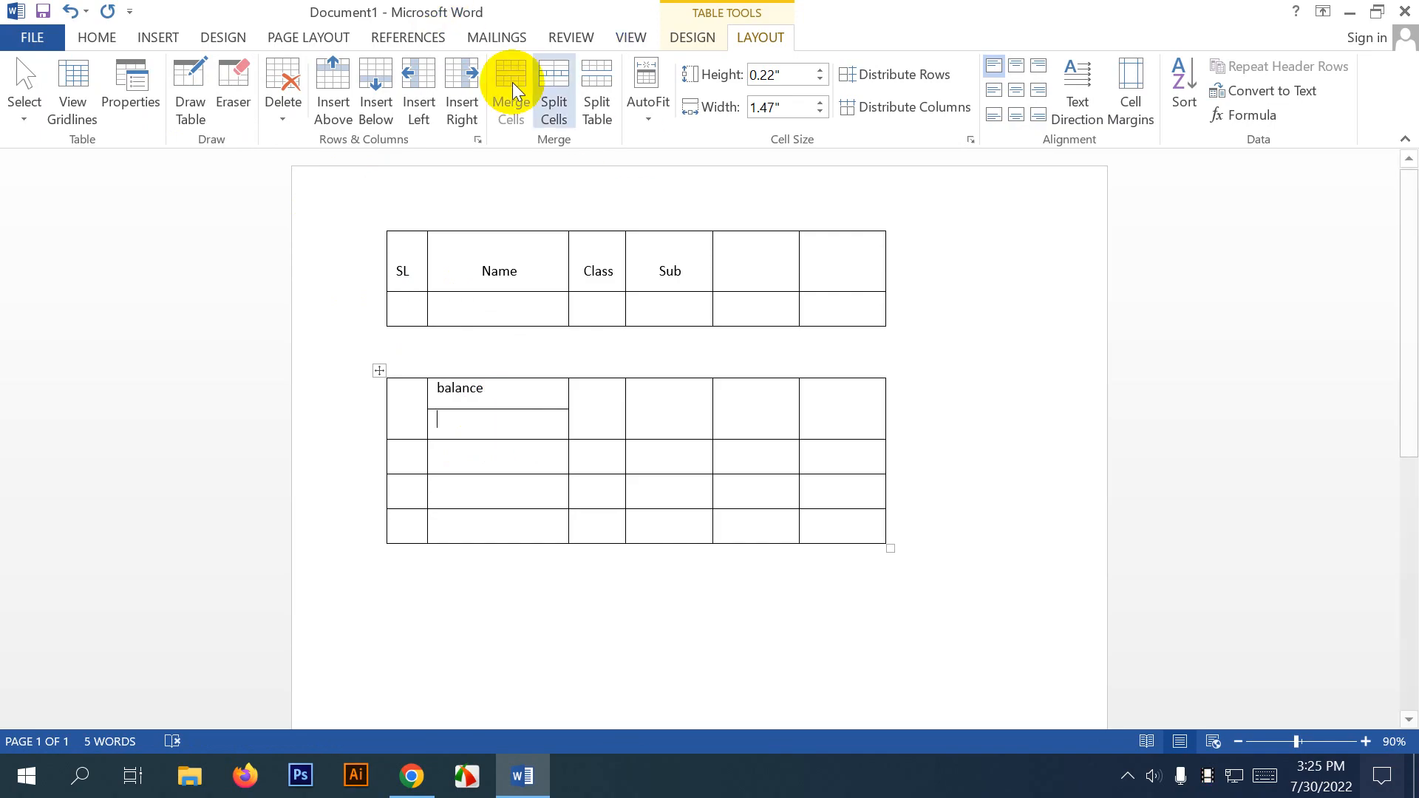
click(552, 74)
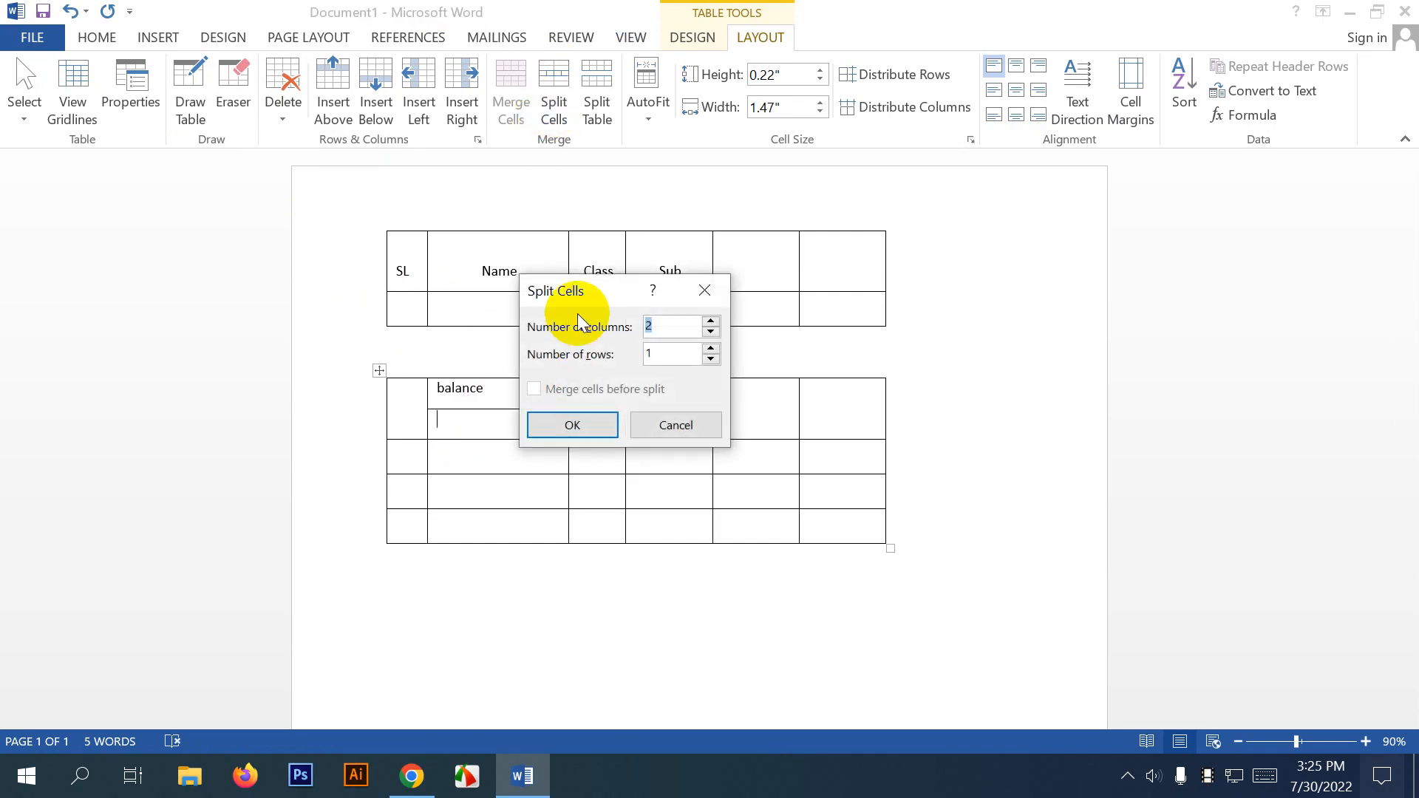
drag(579, 297, 988, 263)
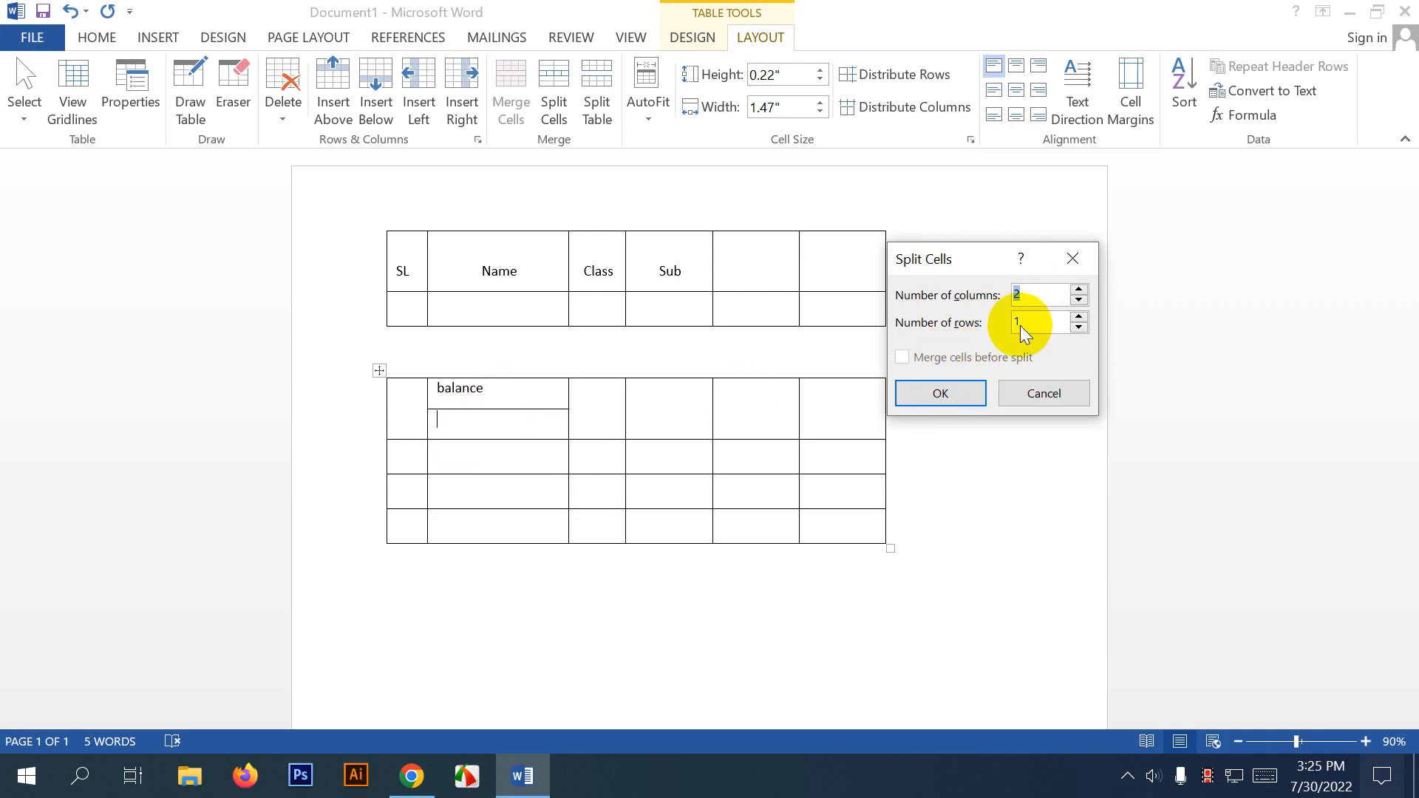
click(953, 397)
click(485, 415)
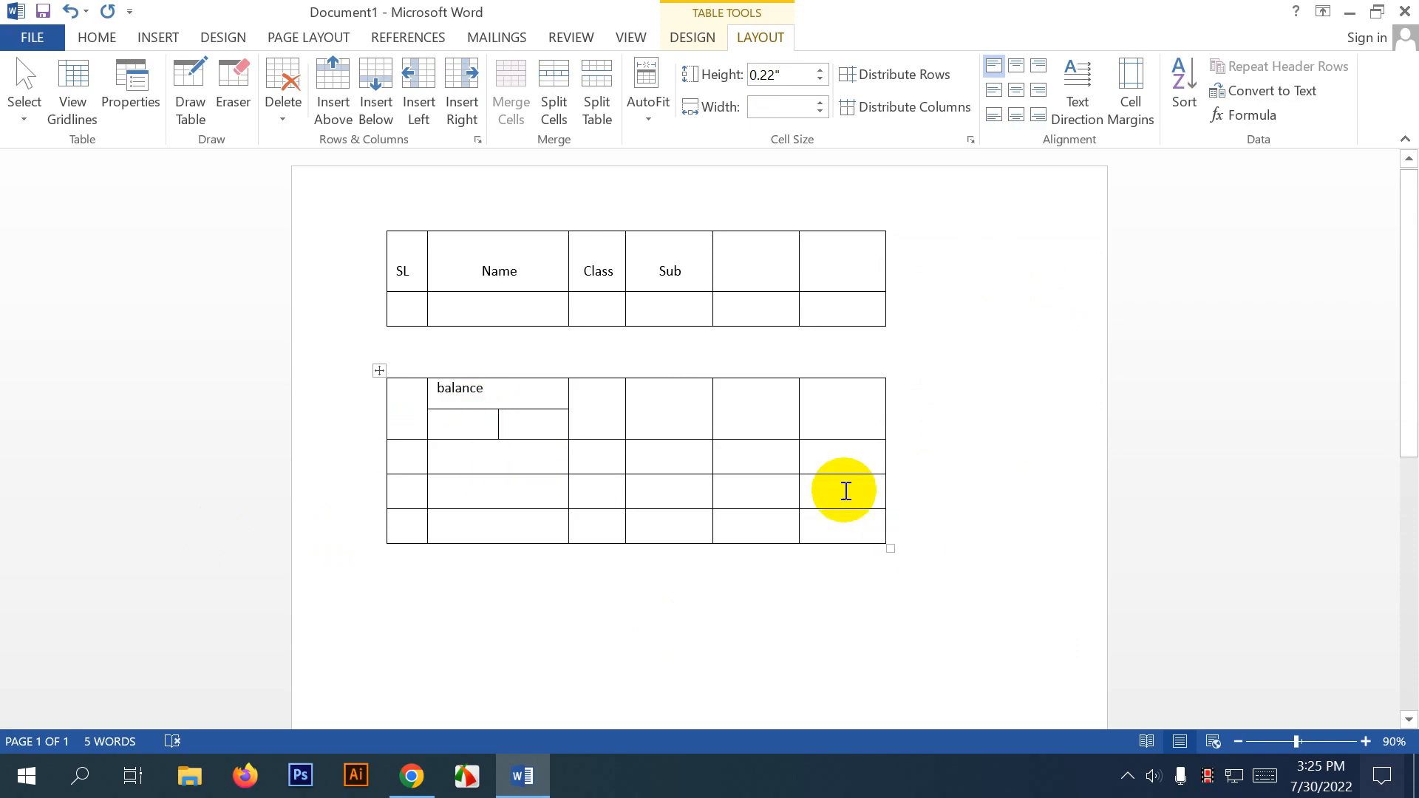
drag(842, 453, 617, 463)
drag(468, 454, 842, 523)
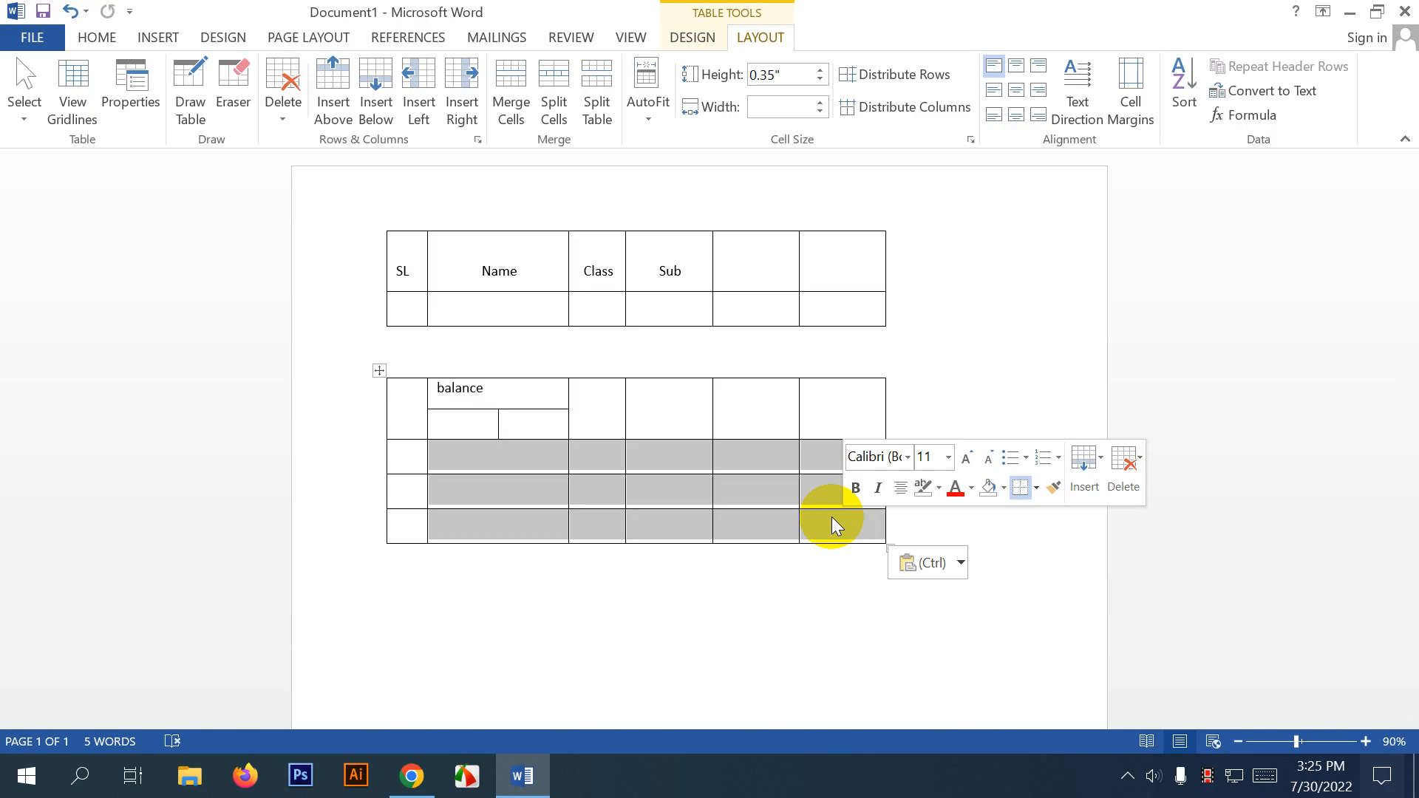
key(ctrl+z)
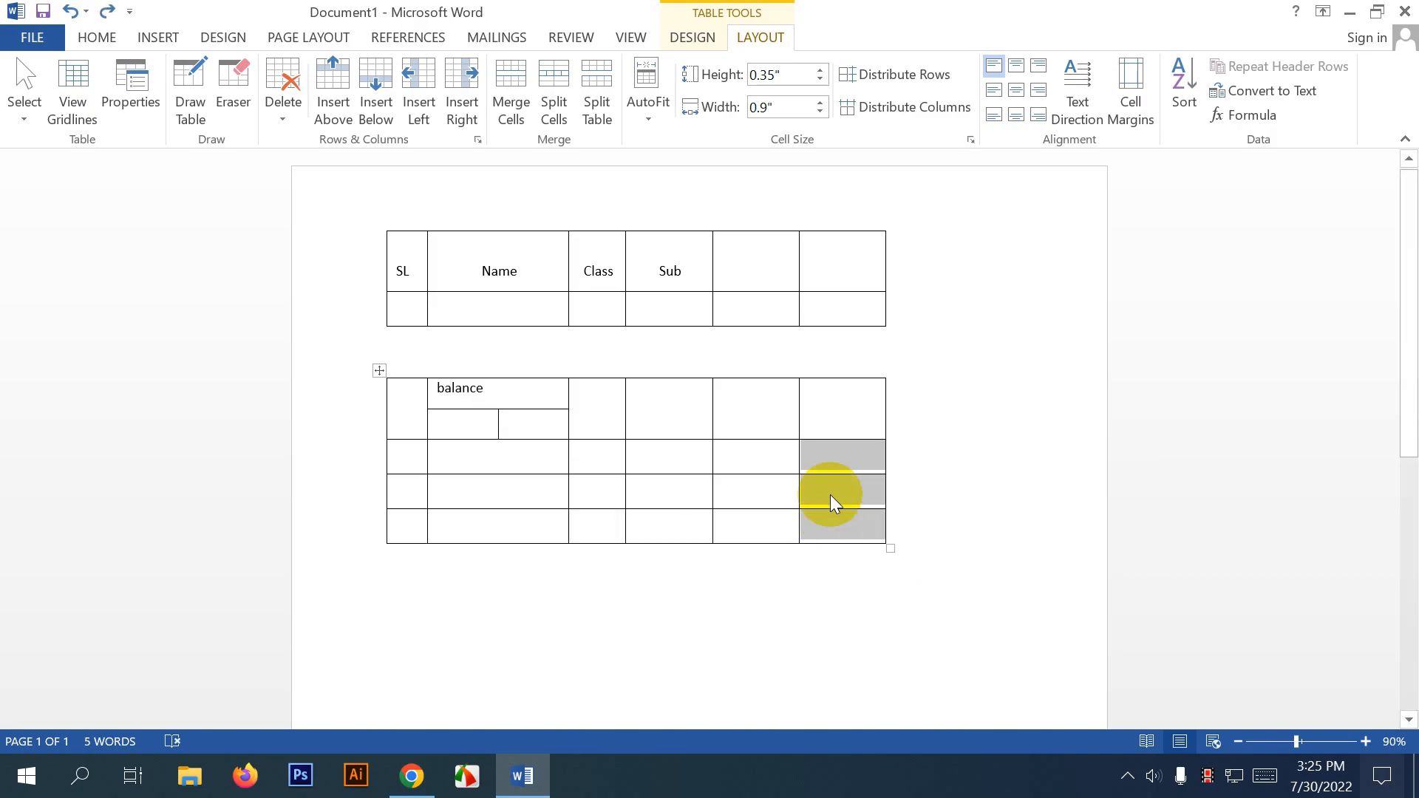
Split the empty header cell beside "Sub" into 3 columns and 2 rows.
click(759, 274)
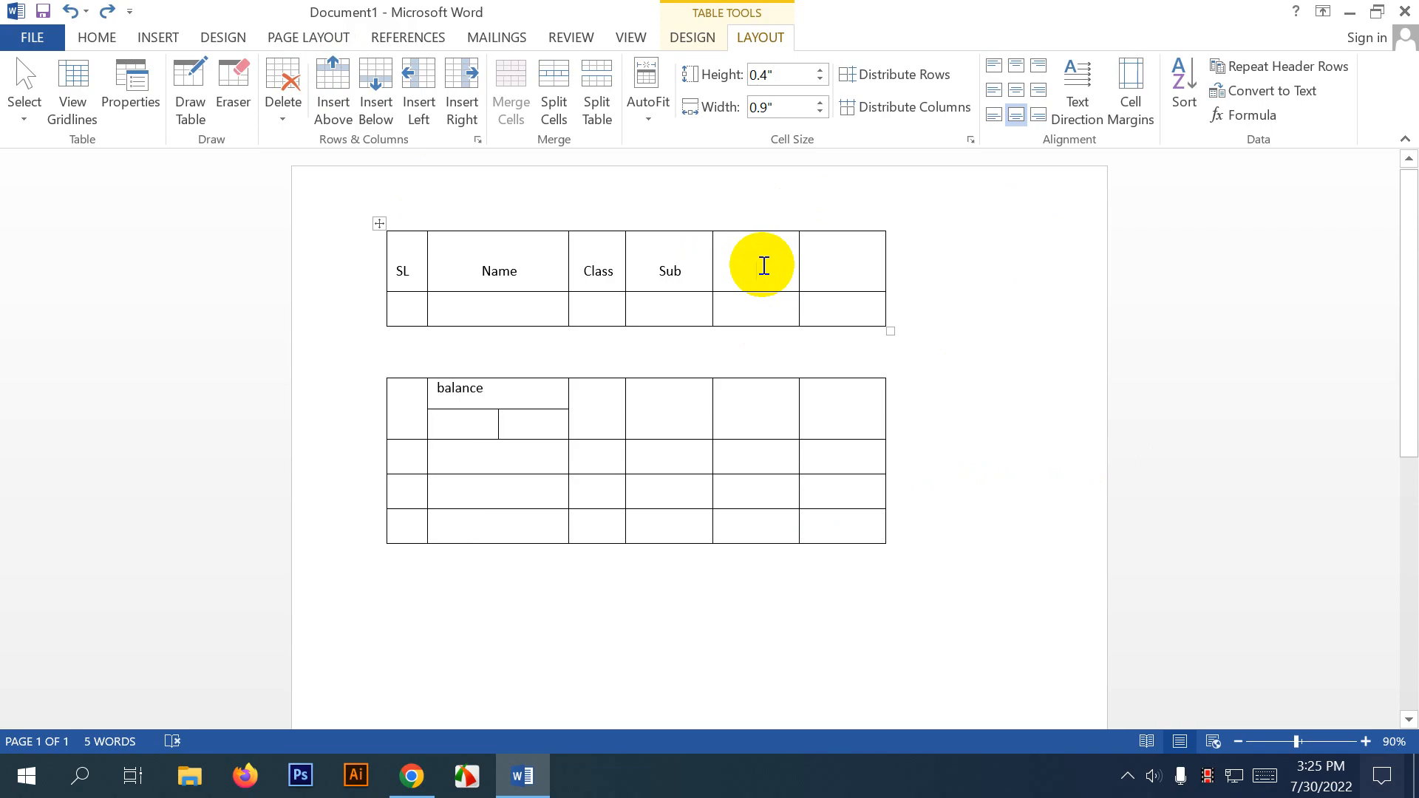
right_click(761, 255)
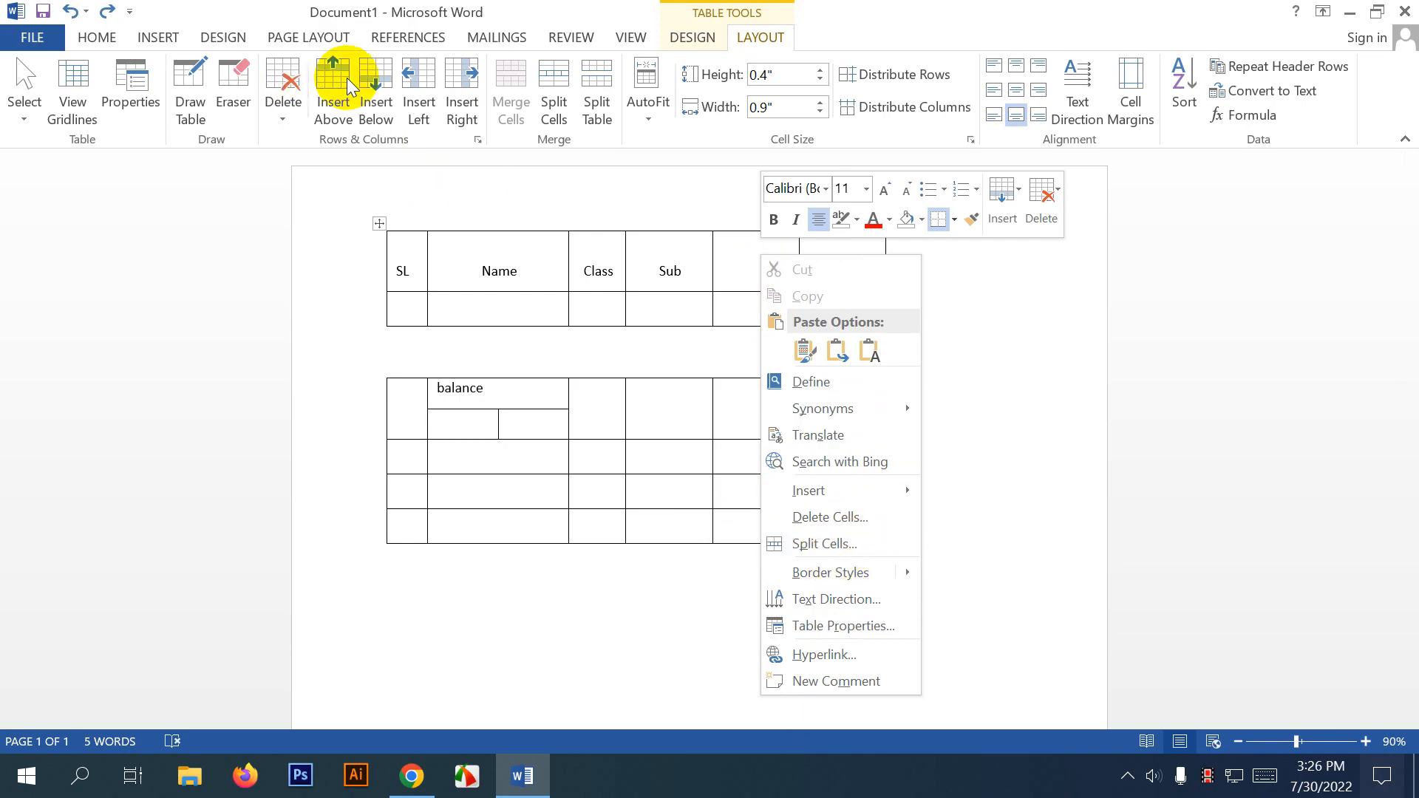
click(552, 78)
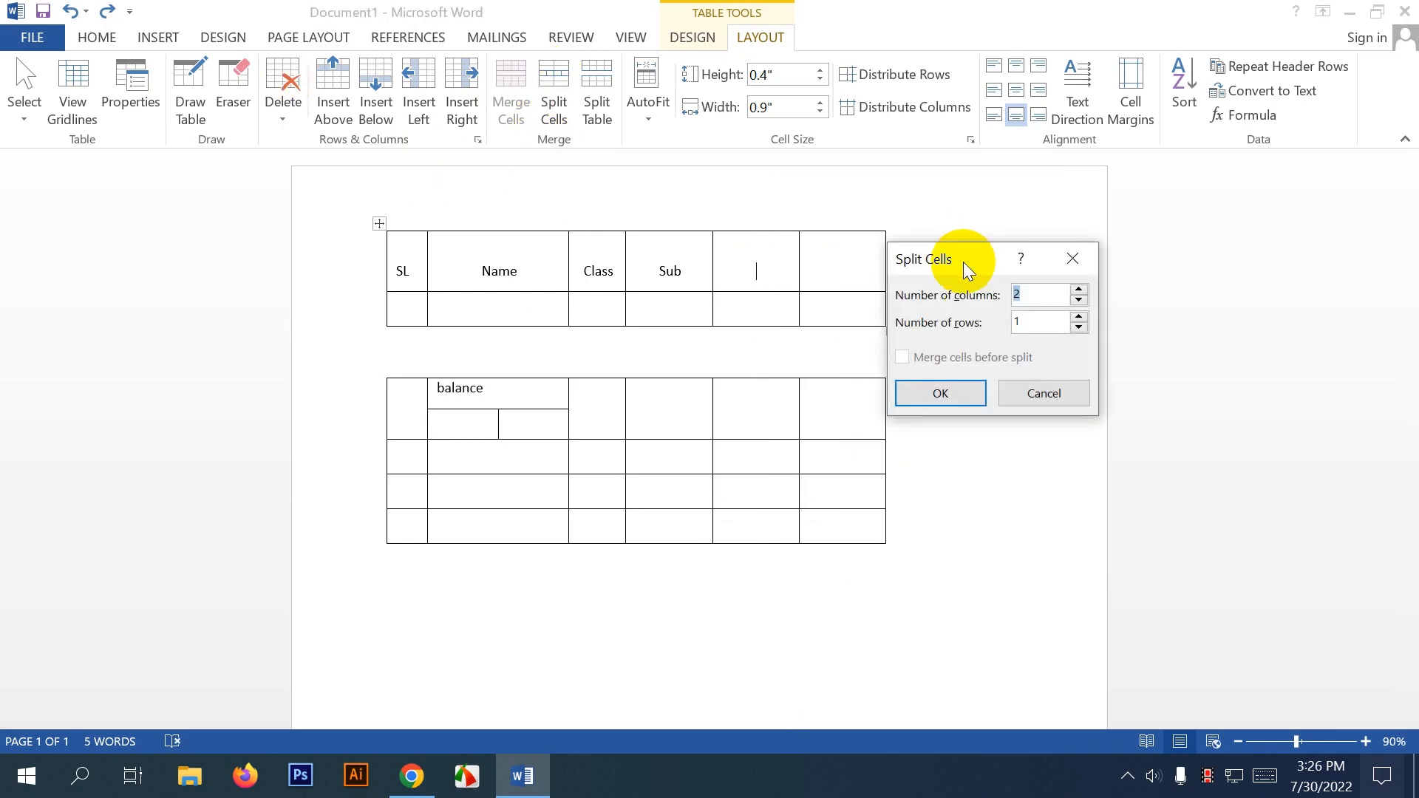
drag(963, 261, 976, 234)
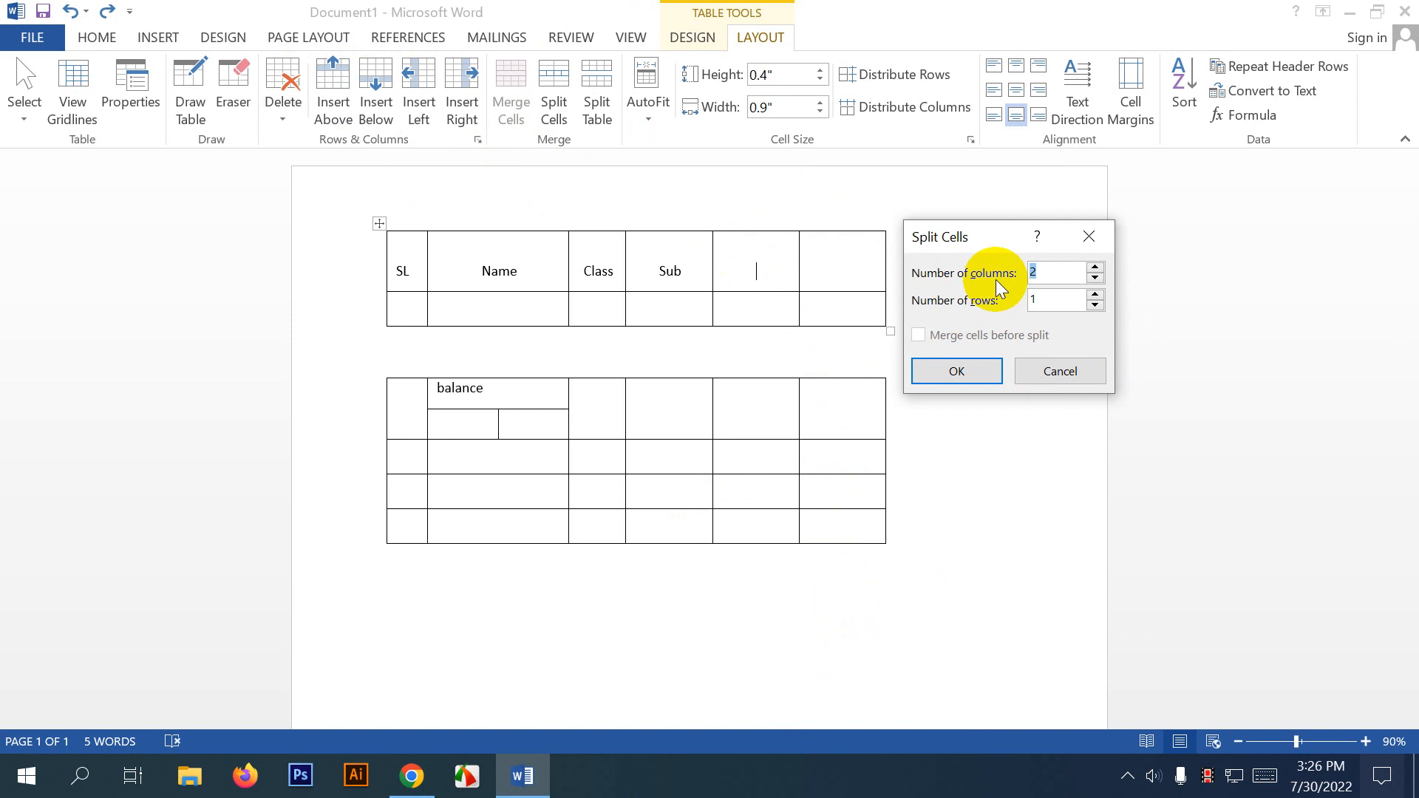
click(1095, 268)
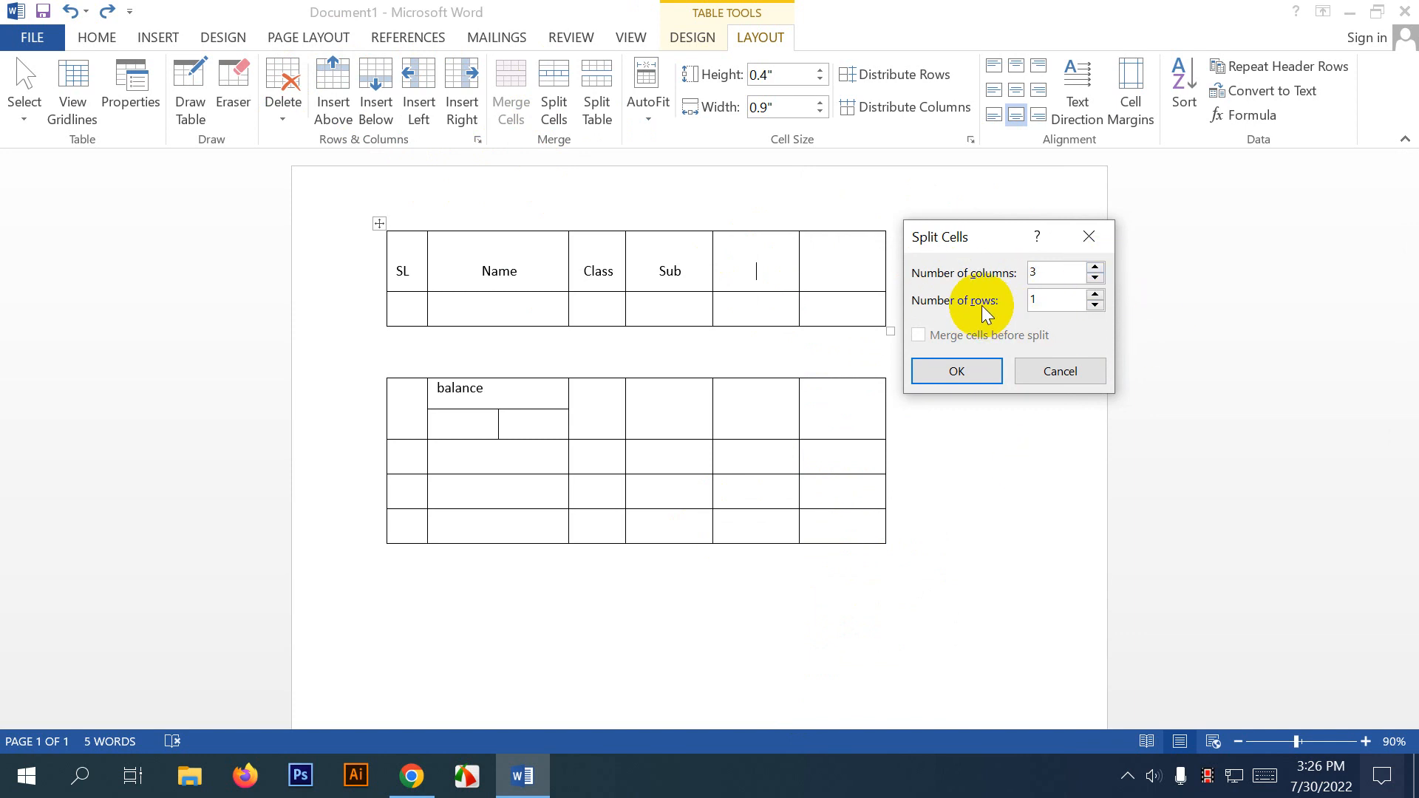
click(1094, 294)
click(949, 374)
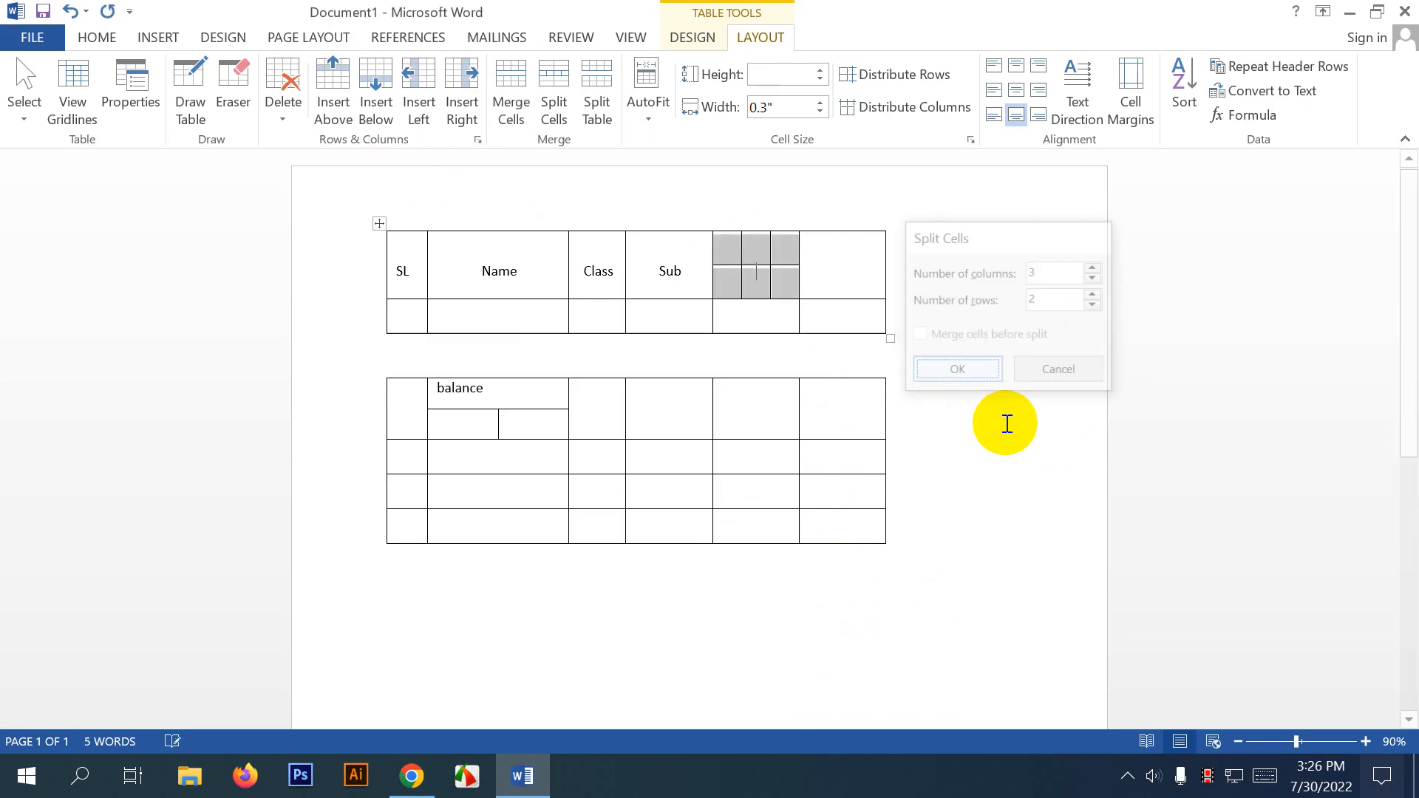
click(736, 250)
click(754, 249)
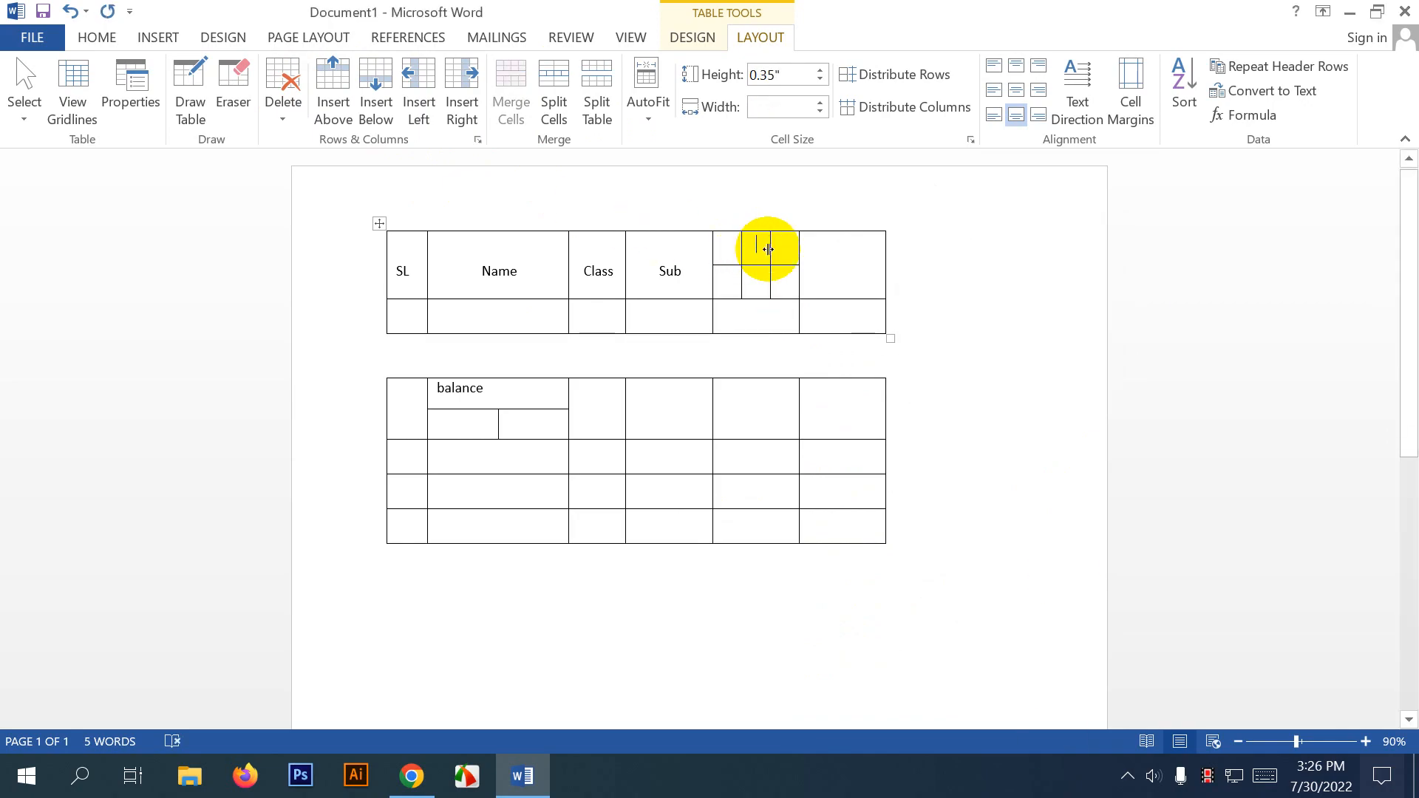
click(776, 249)
drag(725, 244, 786, 275)
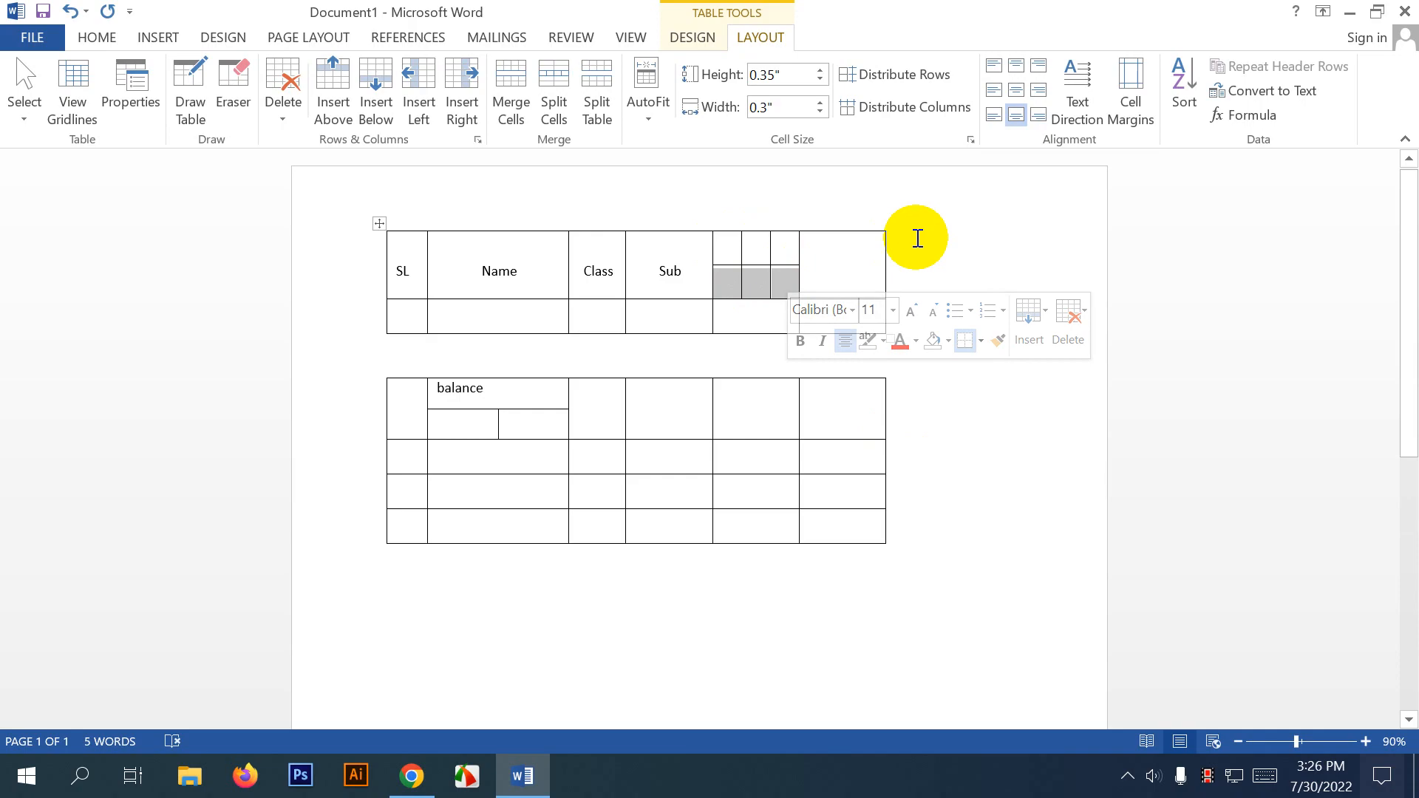
click(783, 248)
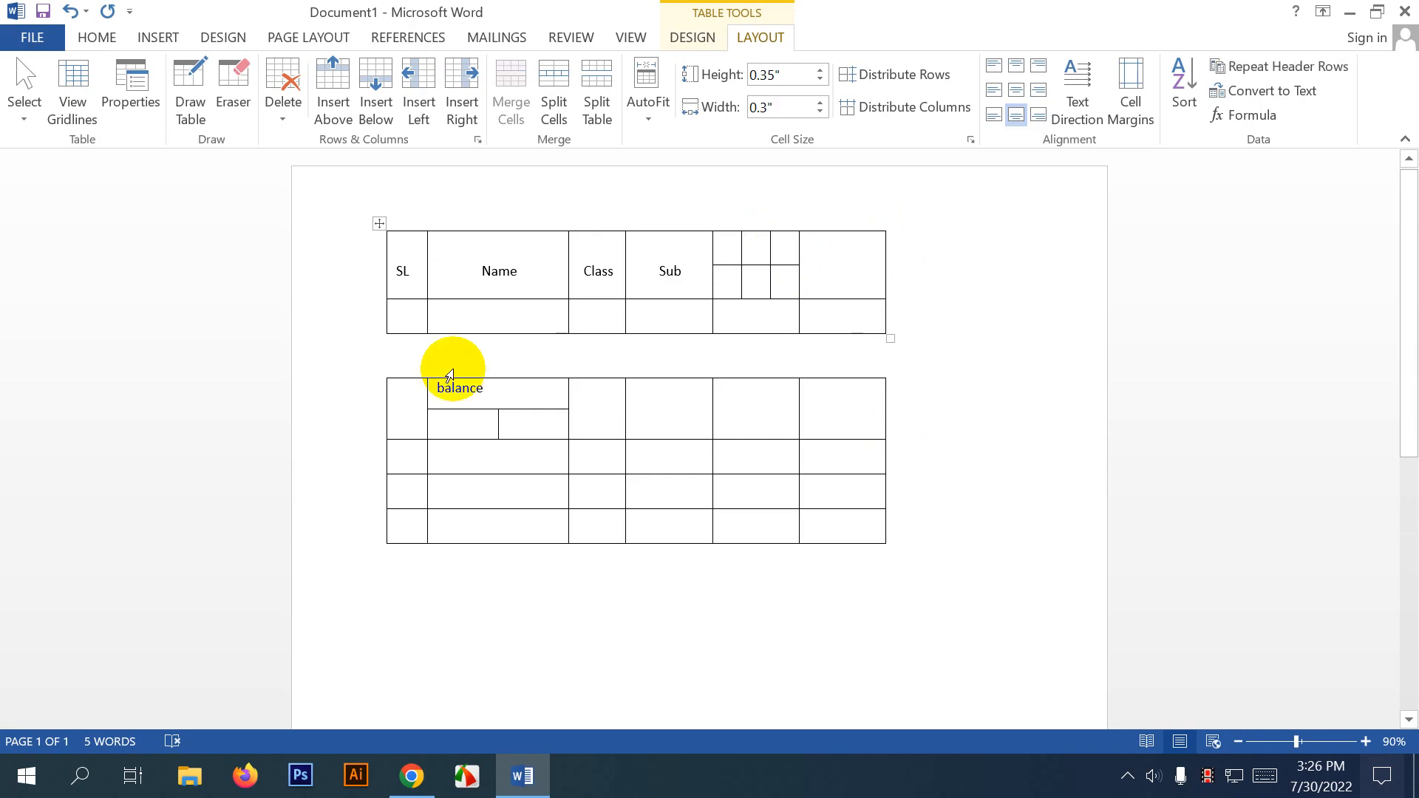
Undo the recent edits back to the single seven-column table with left-aligned header text.
key(ctrl+z)
key(ctrl+z)
key(ctrl+z)
key(ctrl+z)
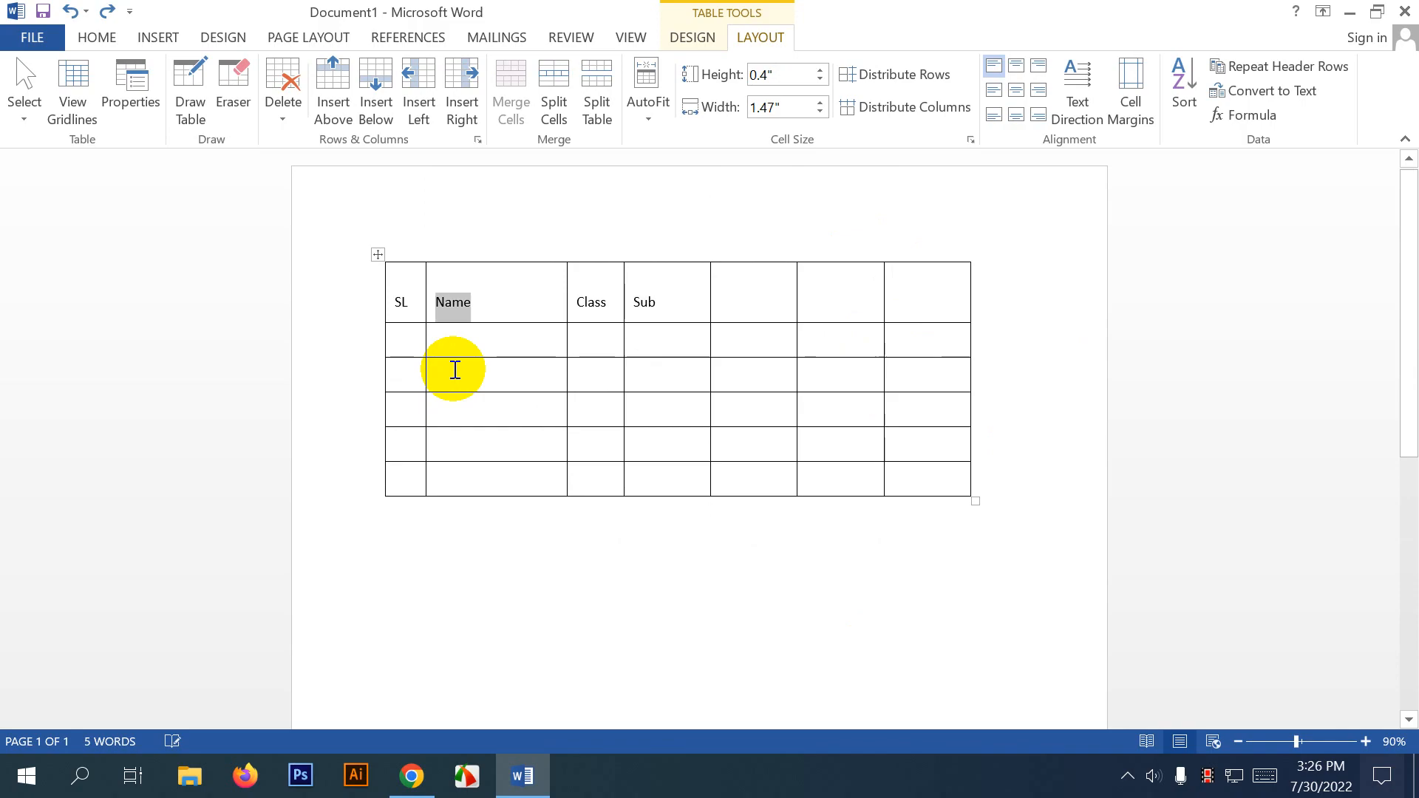
Try increasing the header row's height in small increments to more than 1.1 inches.
click(690, 305)
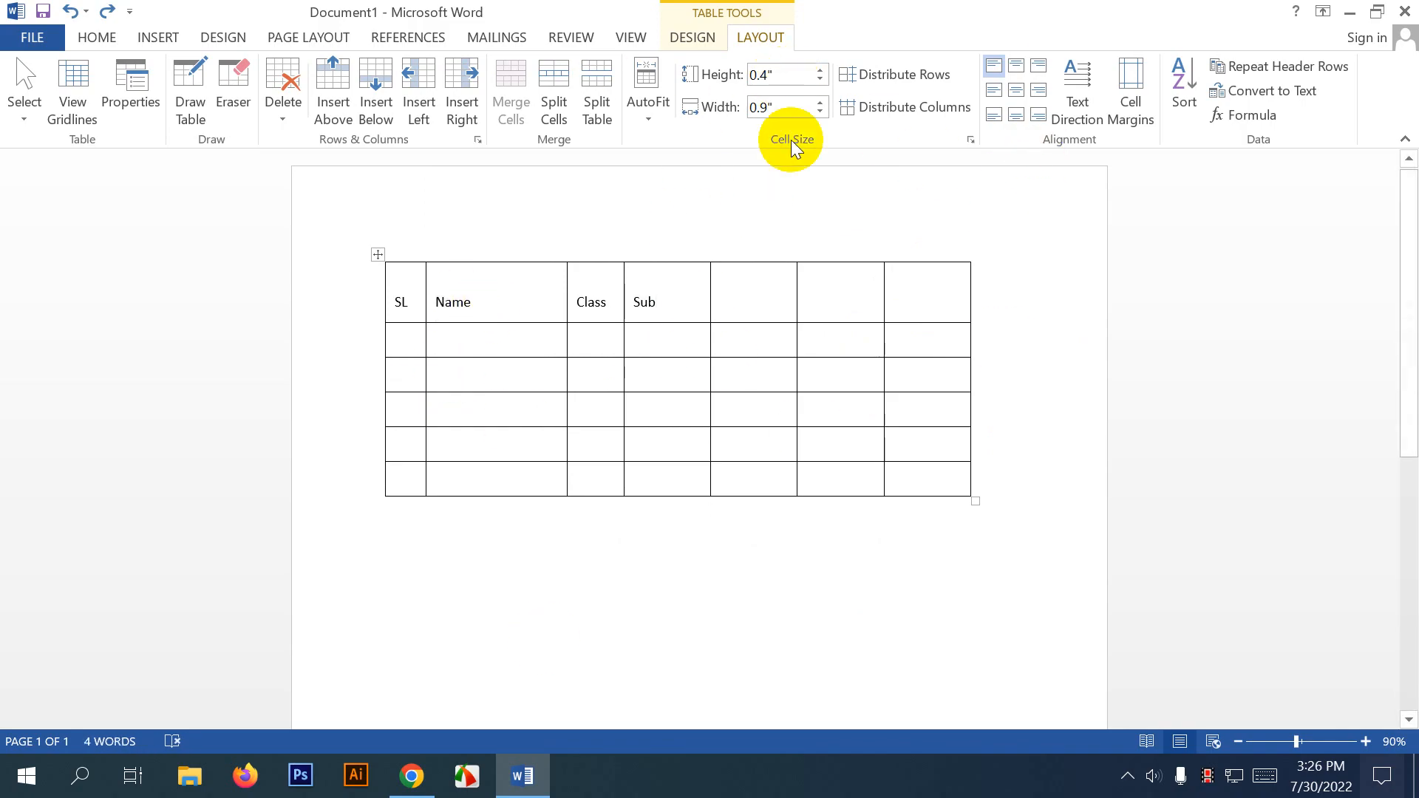
click(490, 301)
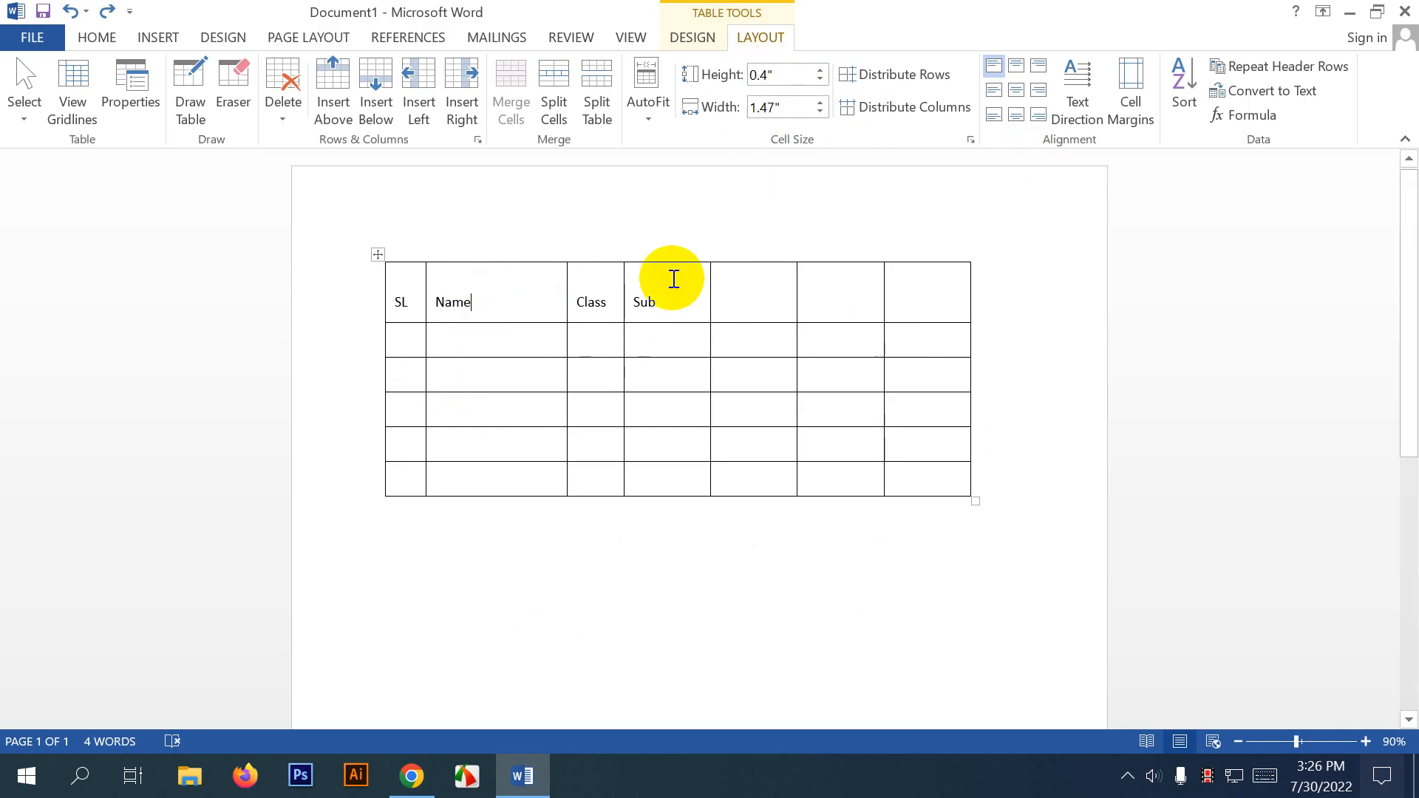
click(922, 278)
click(819, 70)
click(819, 70)
click(820, 70)
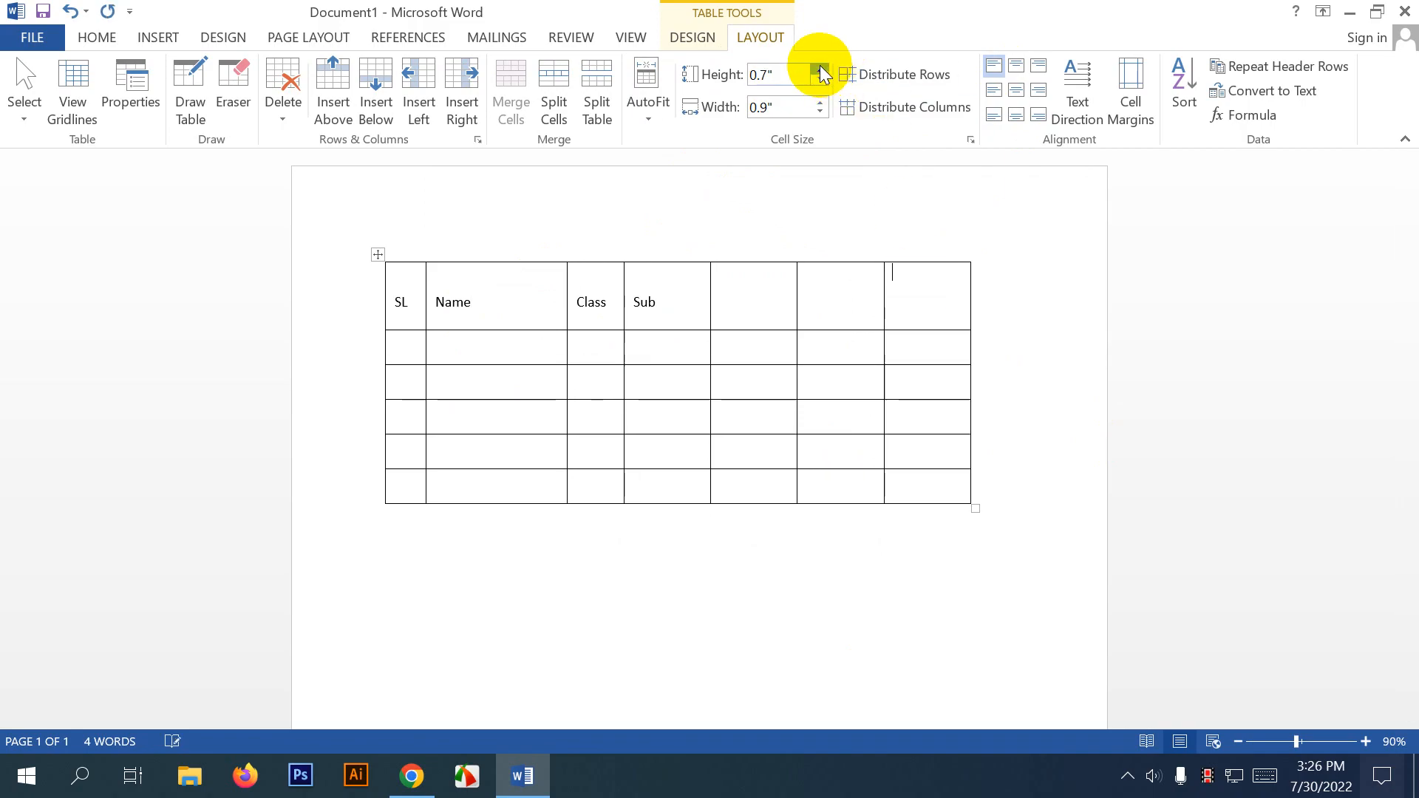
click(819, 70)
click(819, 71)
click(820, 70)
click(820, 70)
click(819, 70)
Reduce the header row's height setting to 0.3 inches.
click(820, 80)
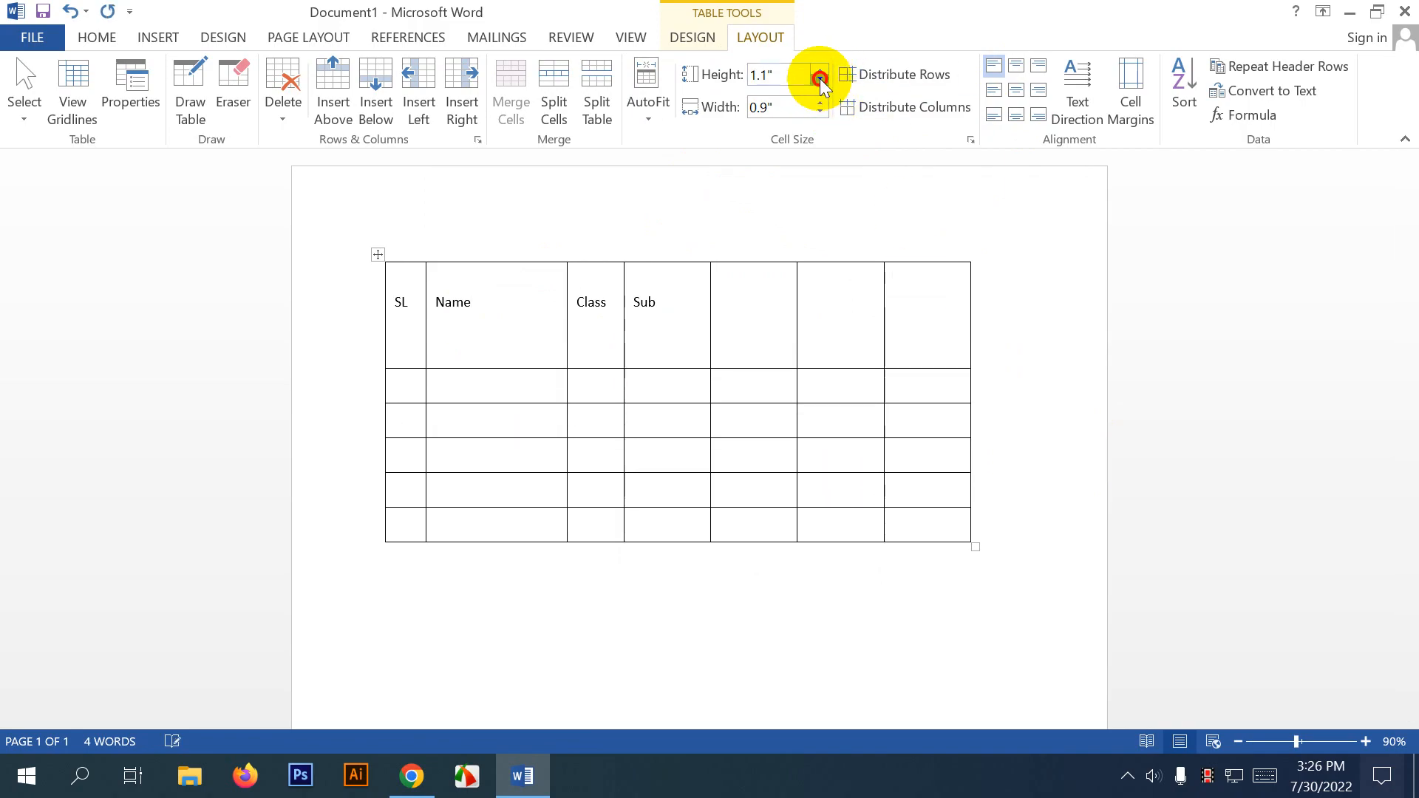
click(819, 80)
click(820, 80)
click(820, 80)
click(819, 80)
click(819, 79)
click(820, 79)
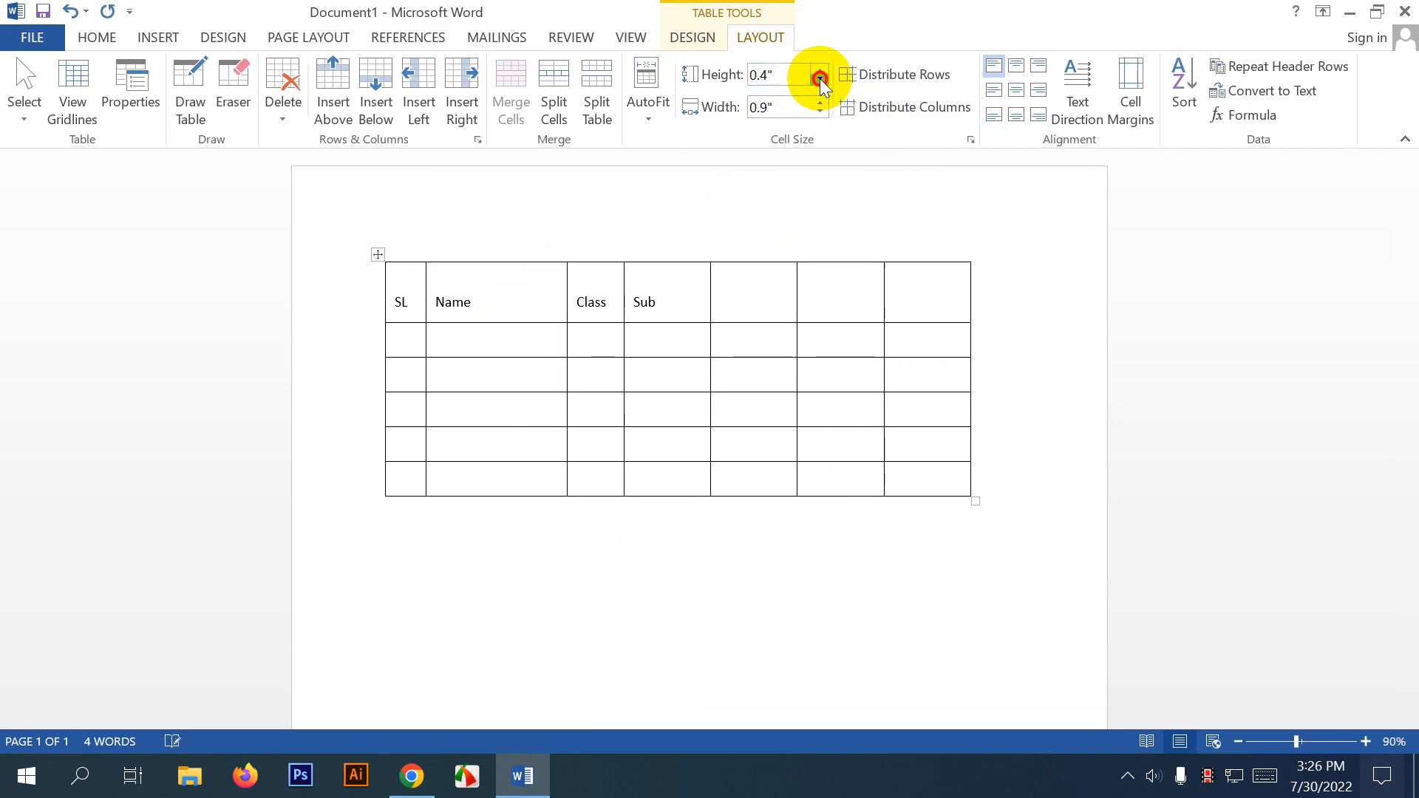
click(820, 80)
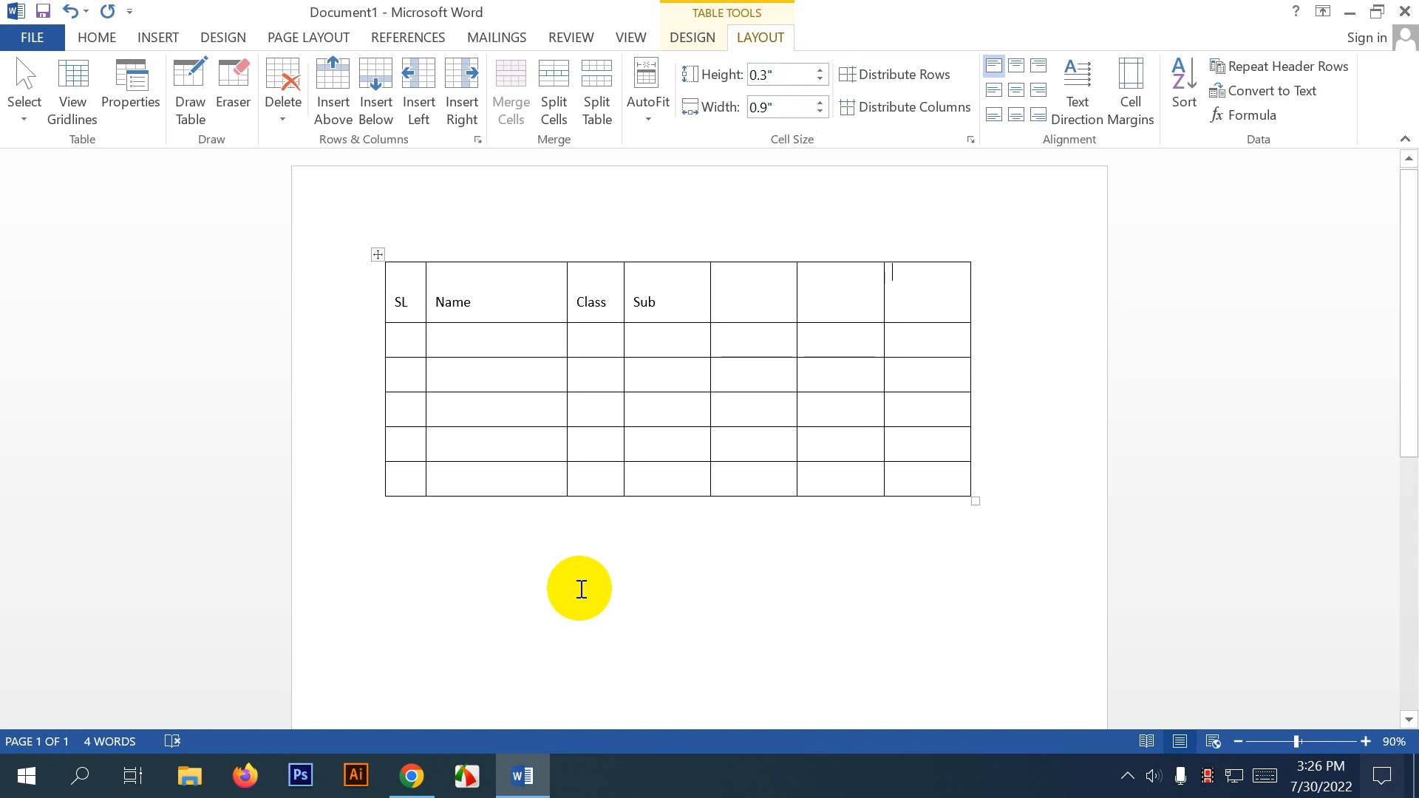
click(701, 470)
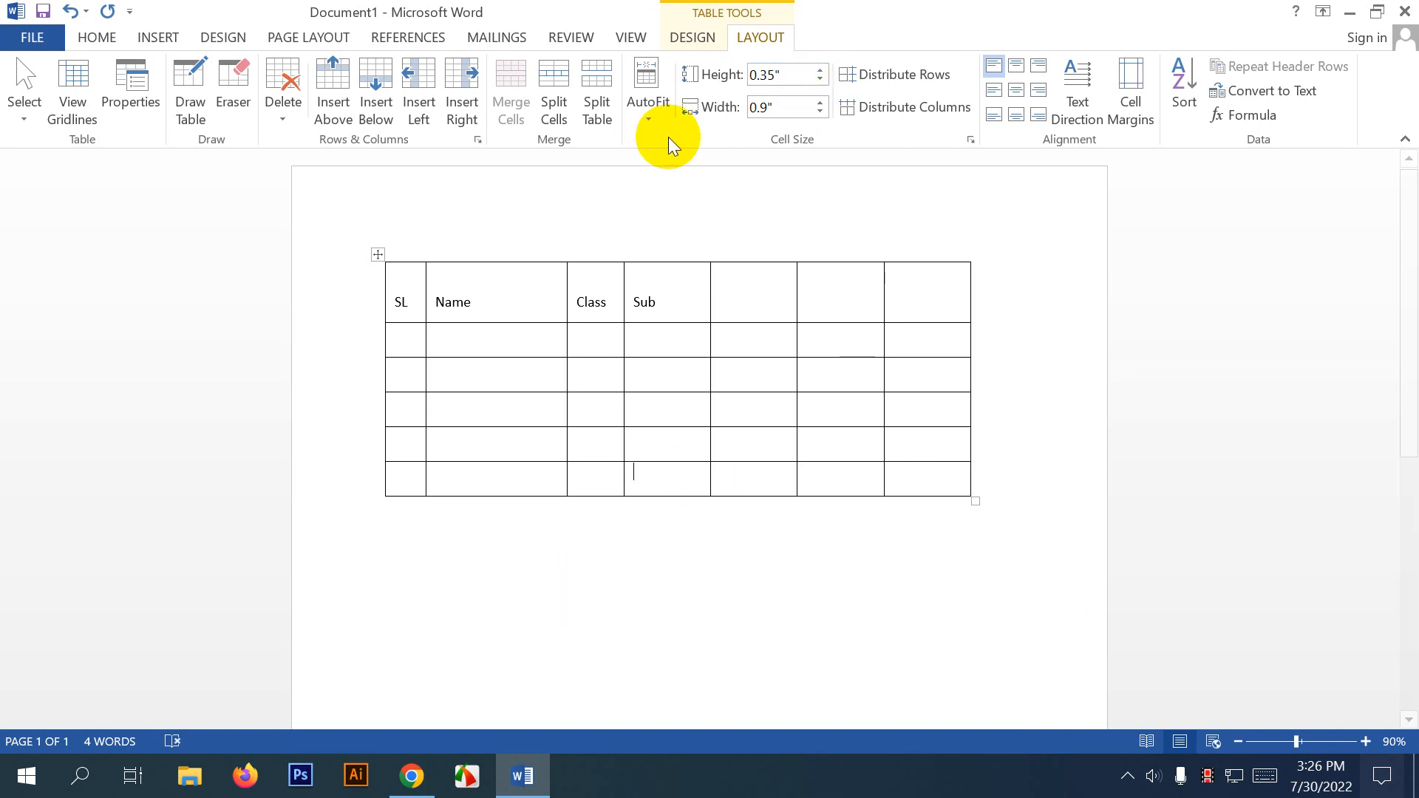
click(649, 126)
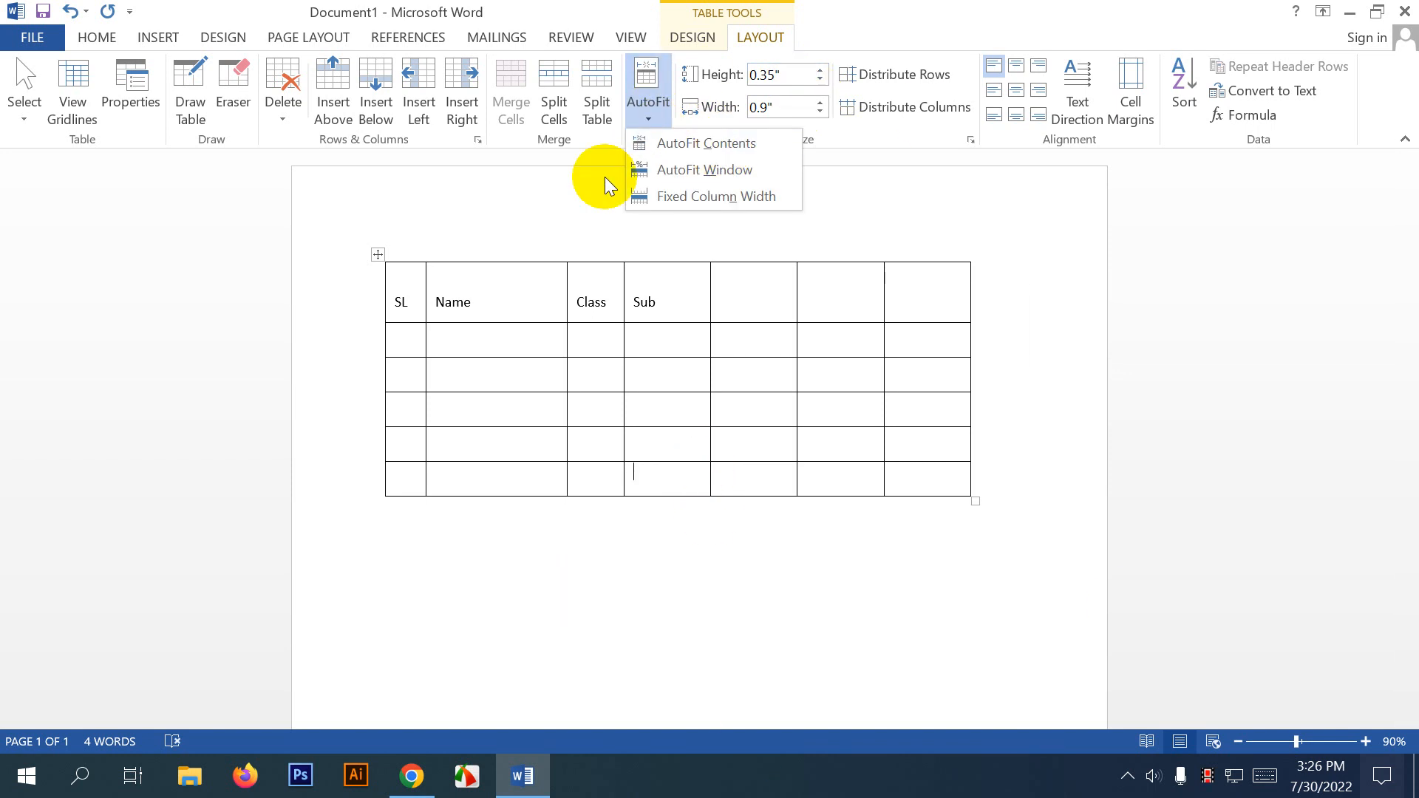
click(919, 379)
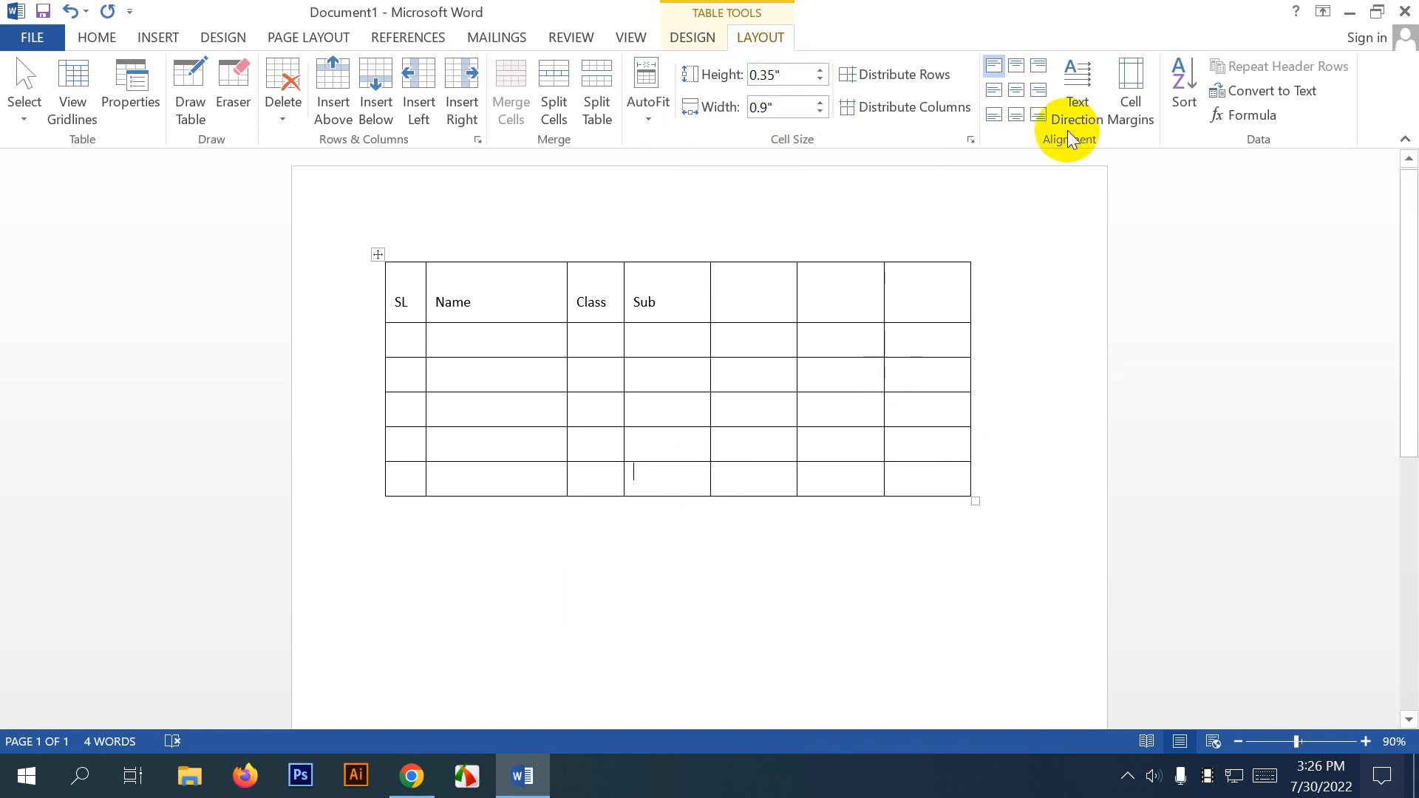
Cycle the text direction of the "SL" header cell through the rotated orientations back to horizontal.
double_click(399, 302)
click(1092, 83)
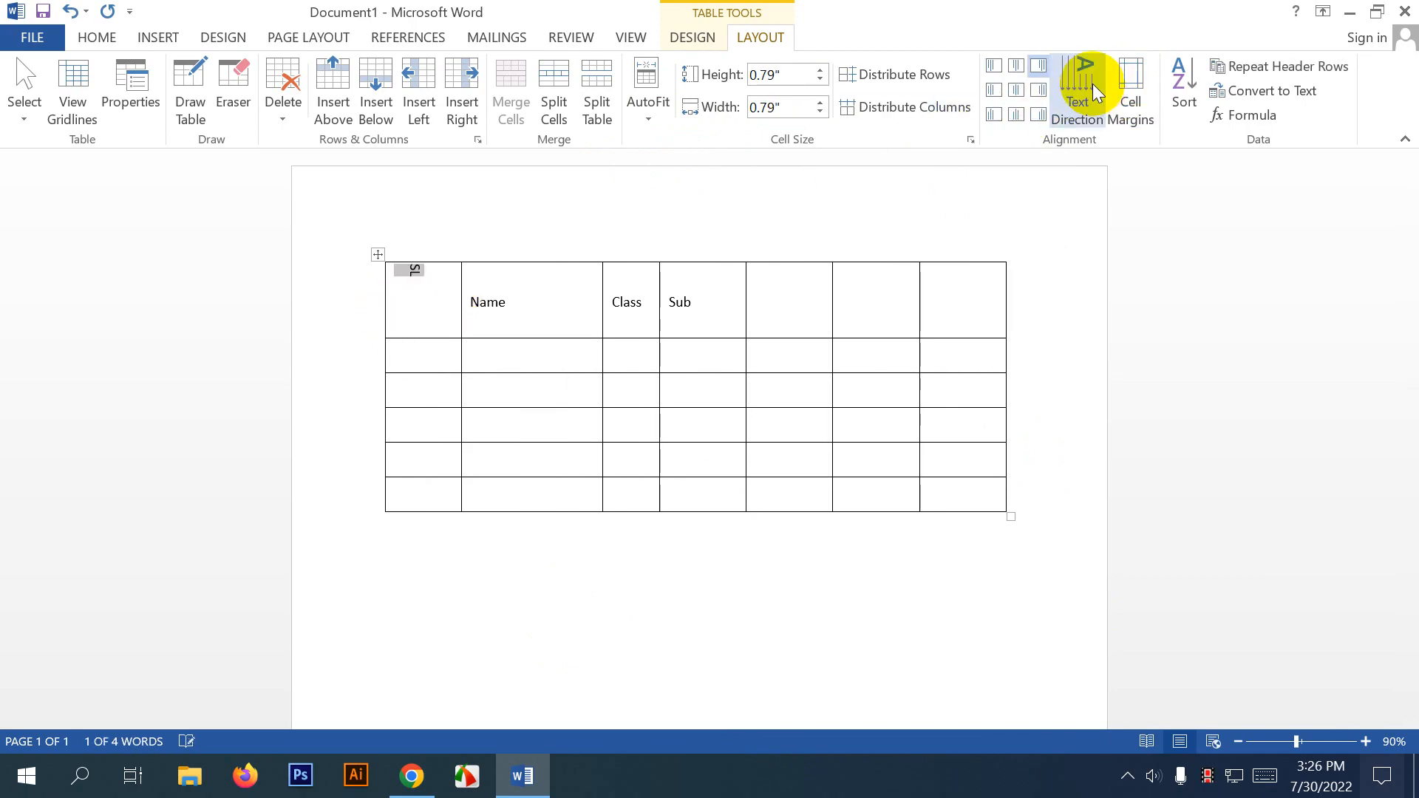
click(1092, 83)
click(1092, 82)
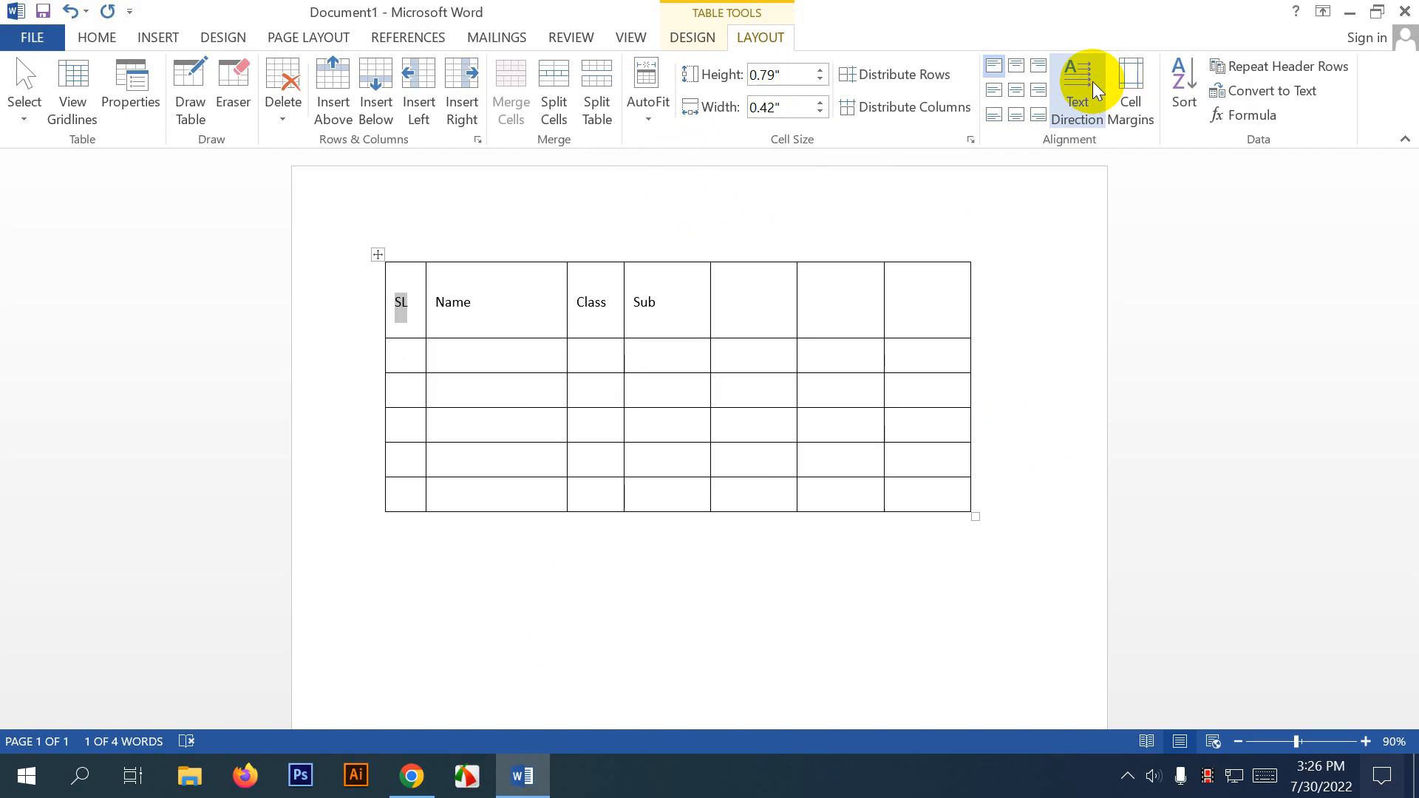
click(409, 310)
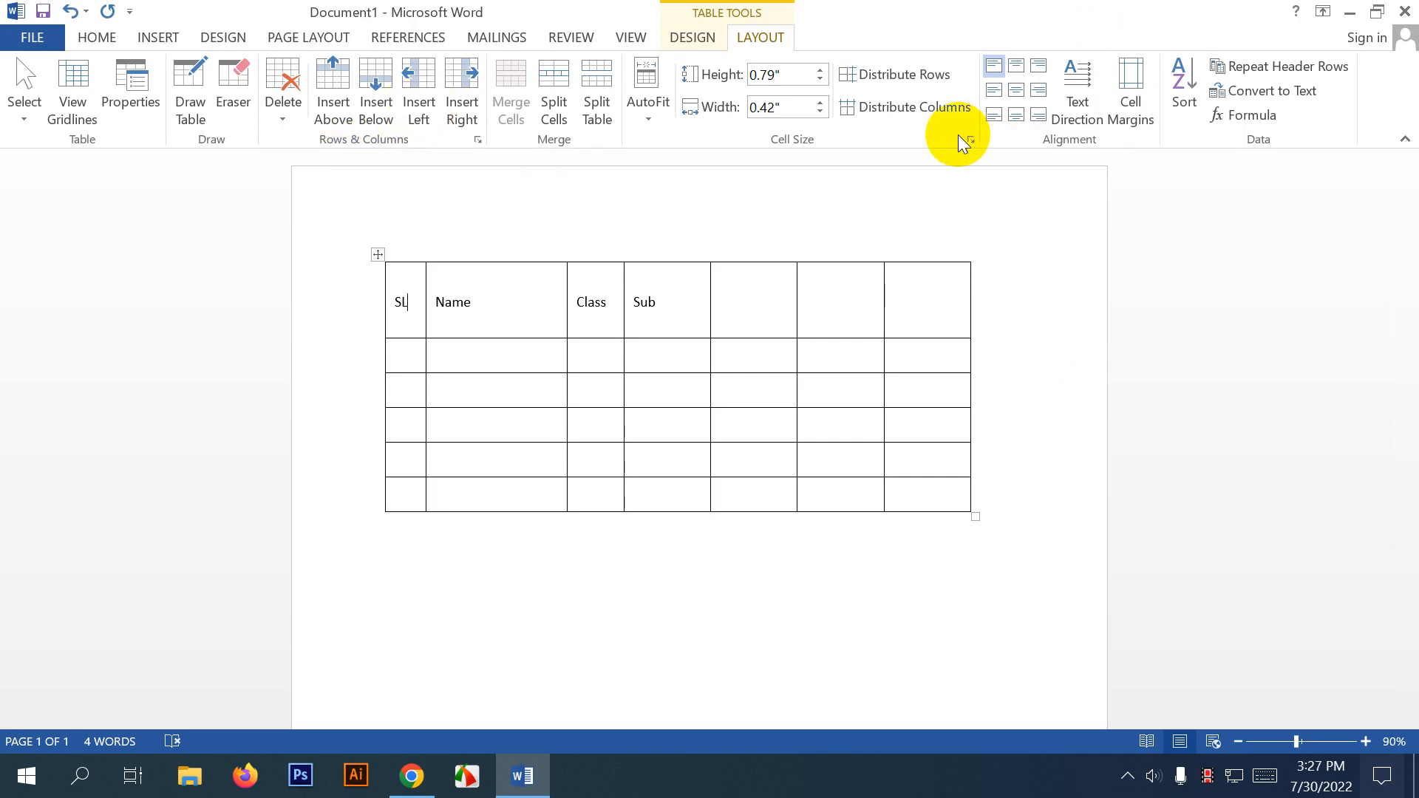
Try a coloured banded Grid Table style and then its grey version on the table.
click(716, 34)
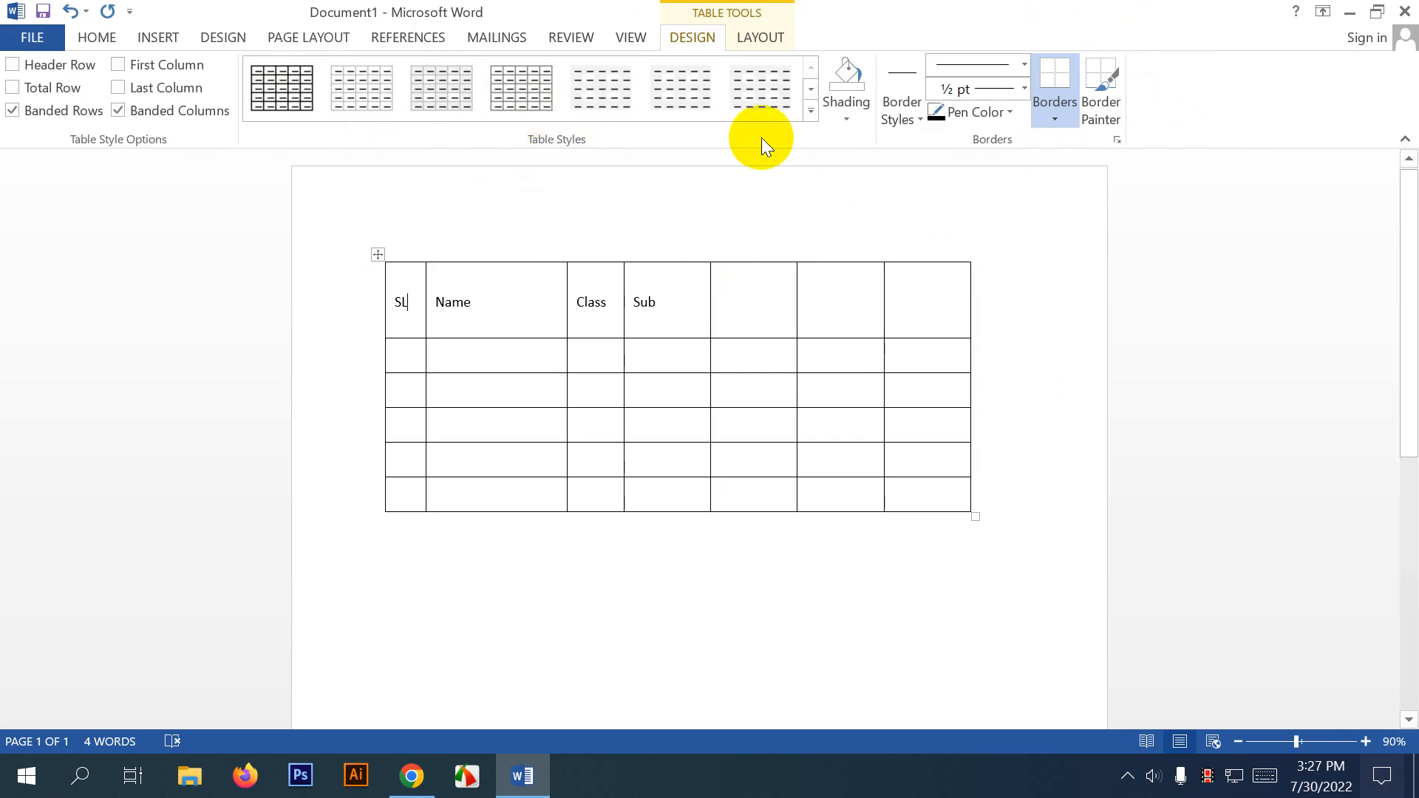
click(807, 112)
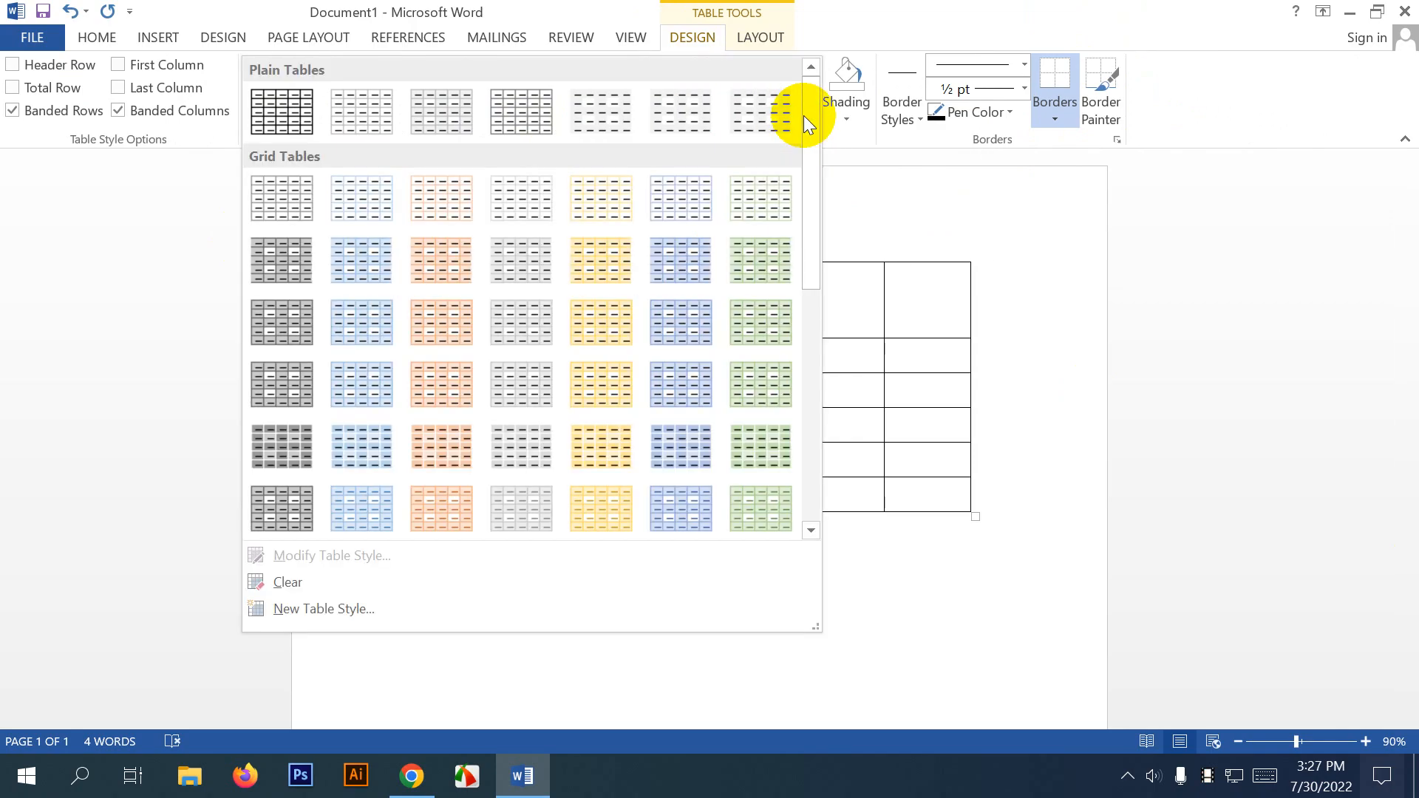
click(690, 444)
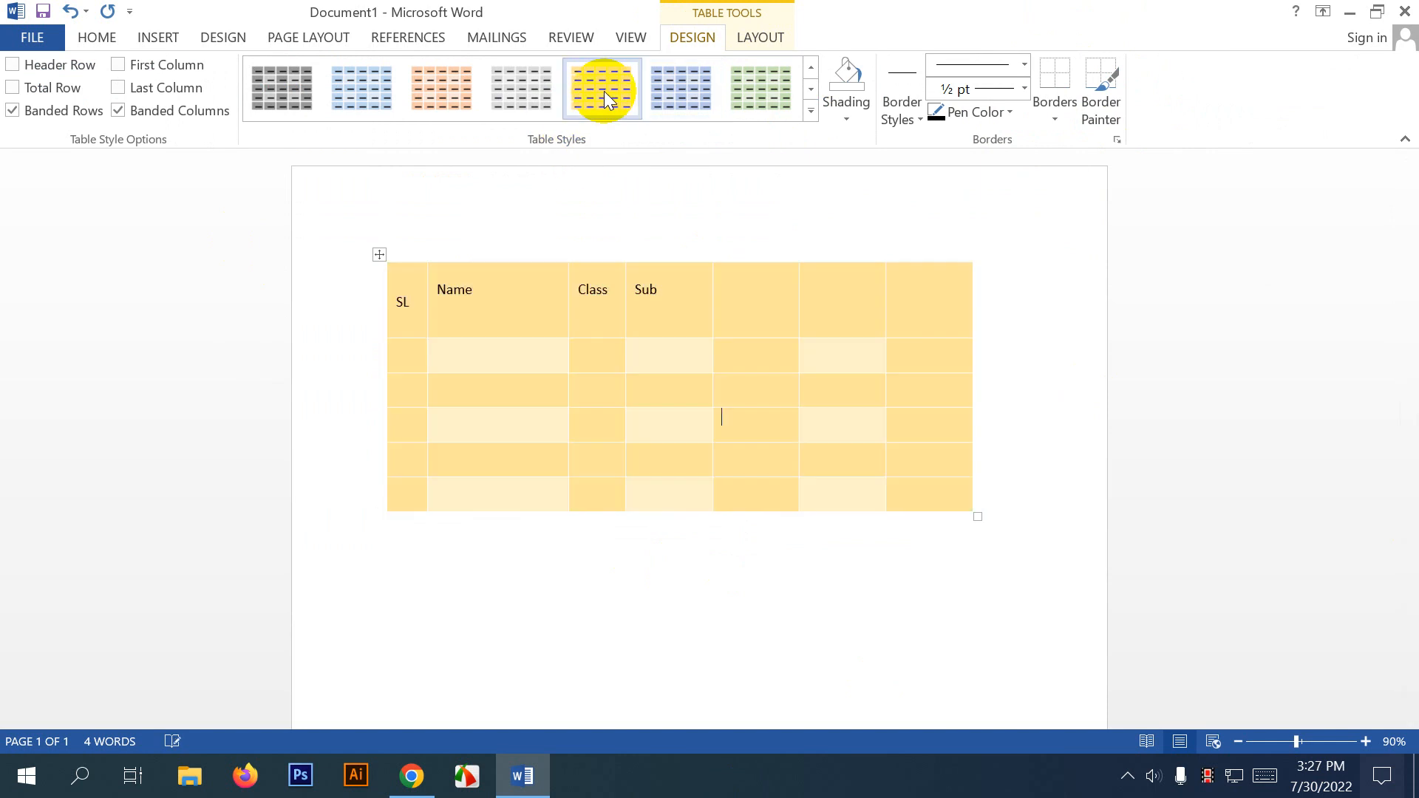
click(321, 96)
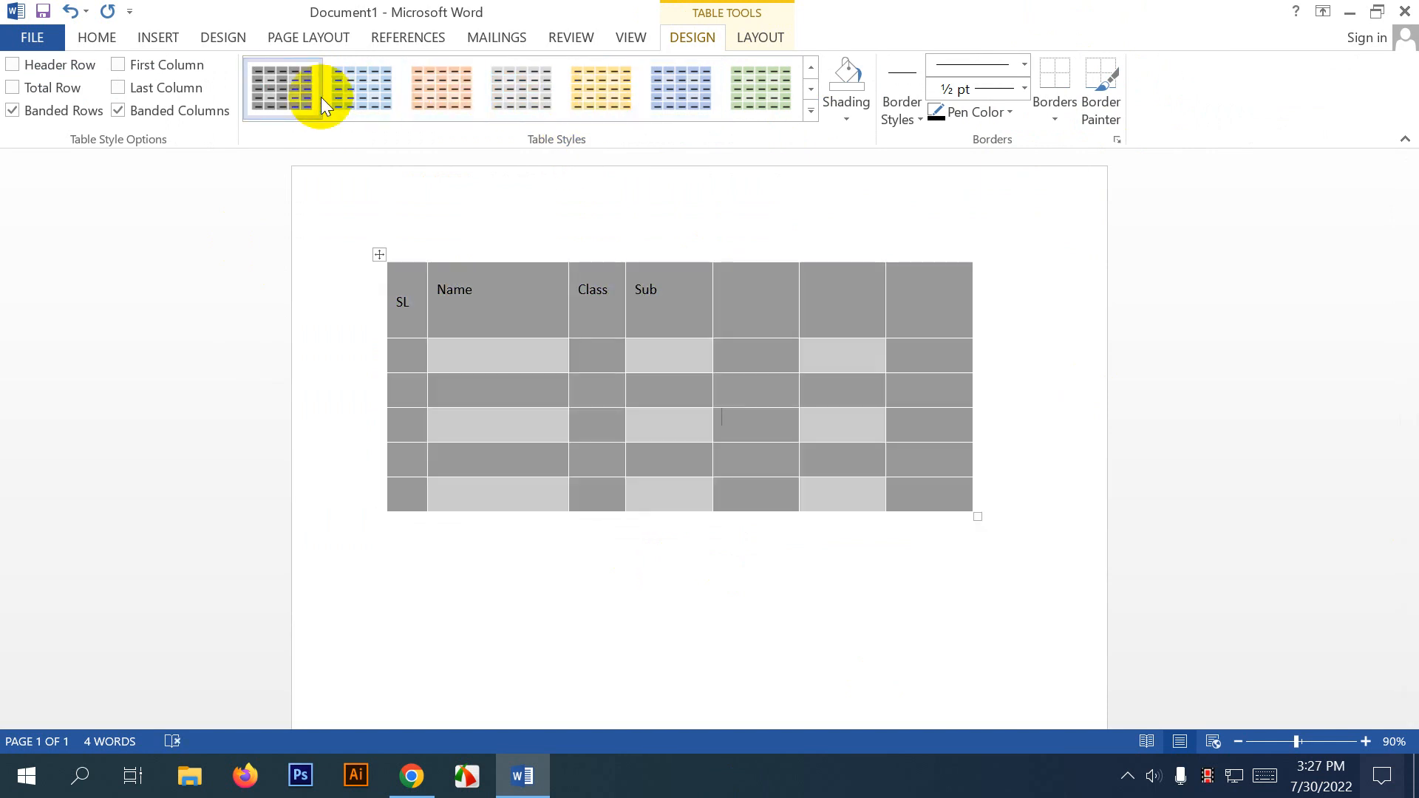
Apply the plain black-lined grid style to the table.
click(808, 117)
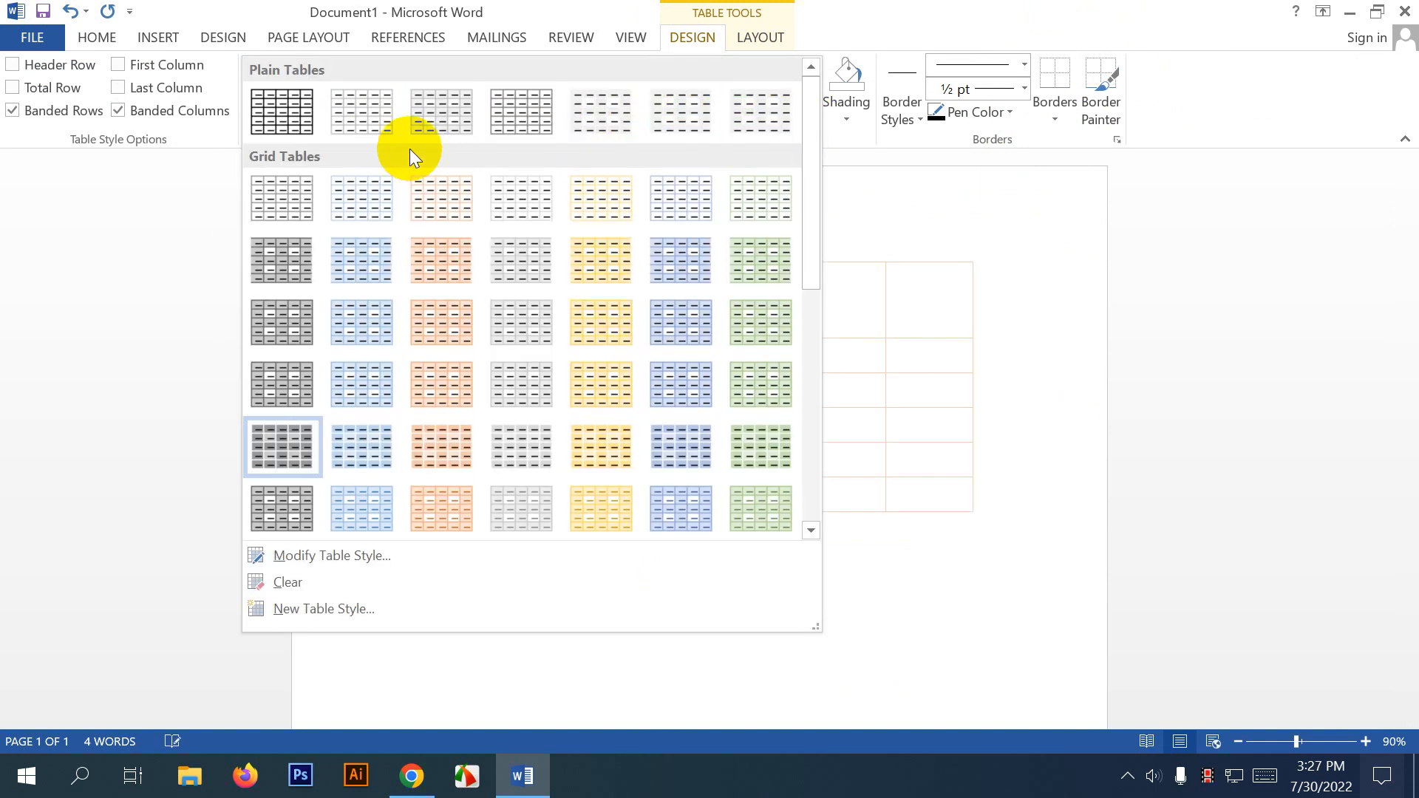
click(286, 111)
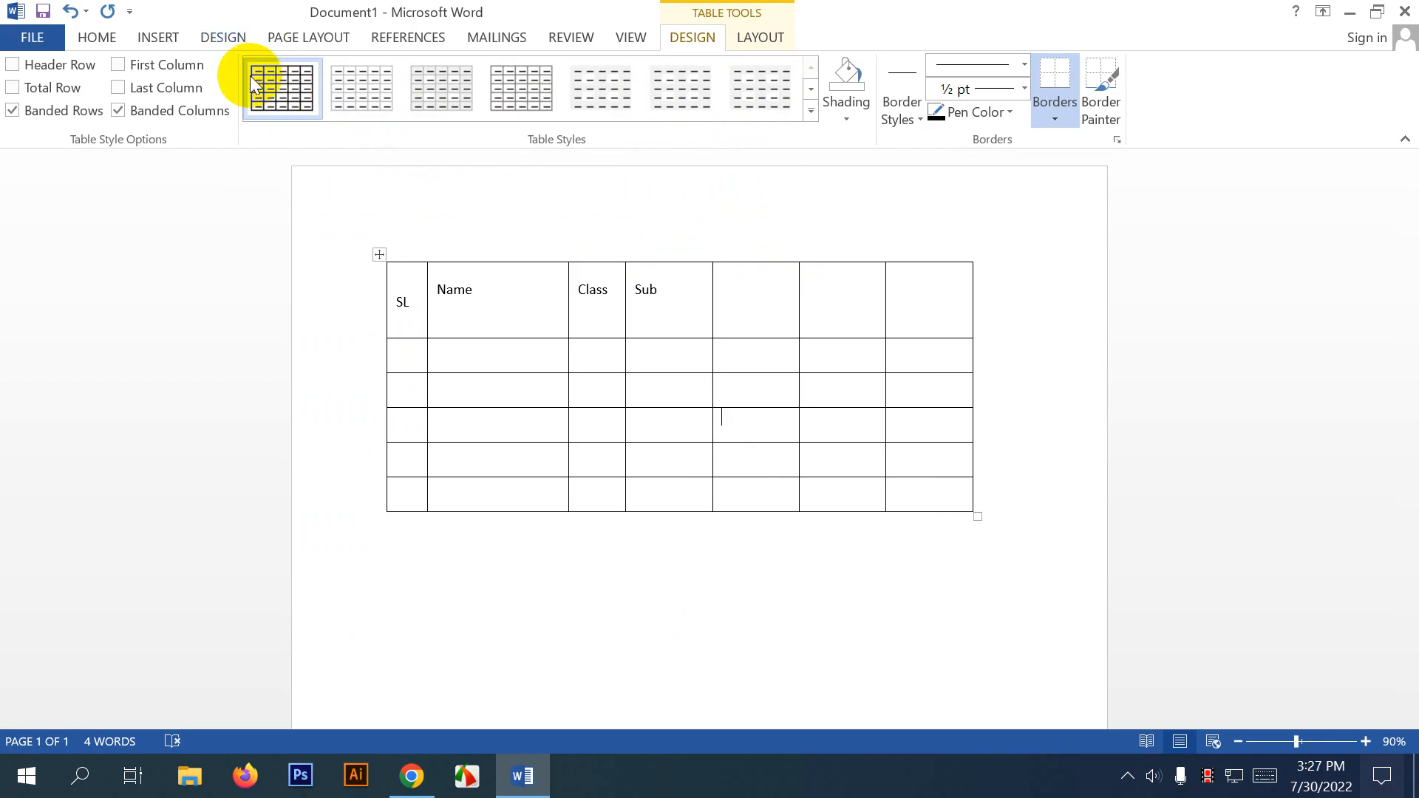
click(610, 289)
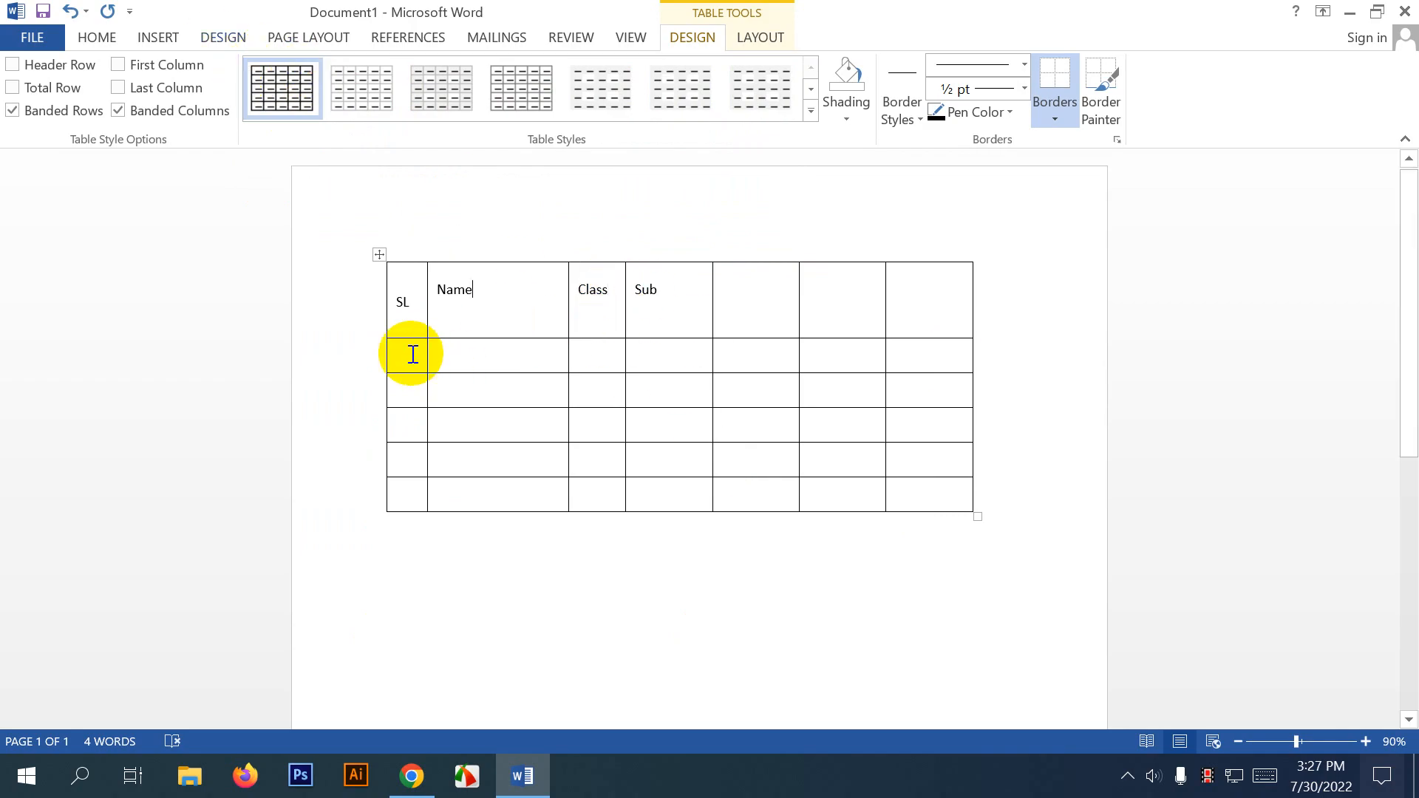
Shade the second, fourth and sixth rows of the table with the same light blue theme colour.
drag(406, 352, 965, 349)
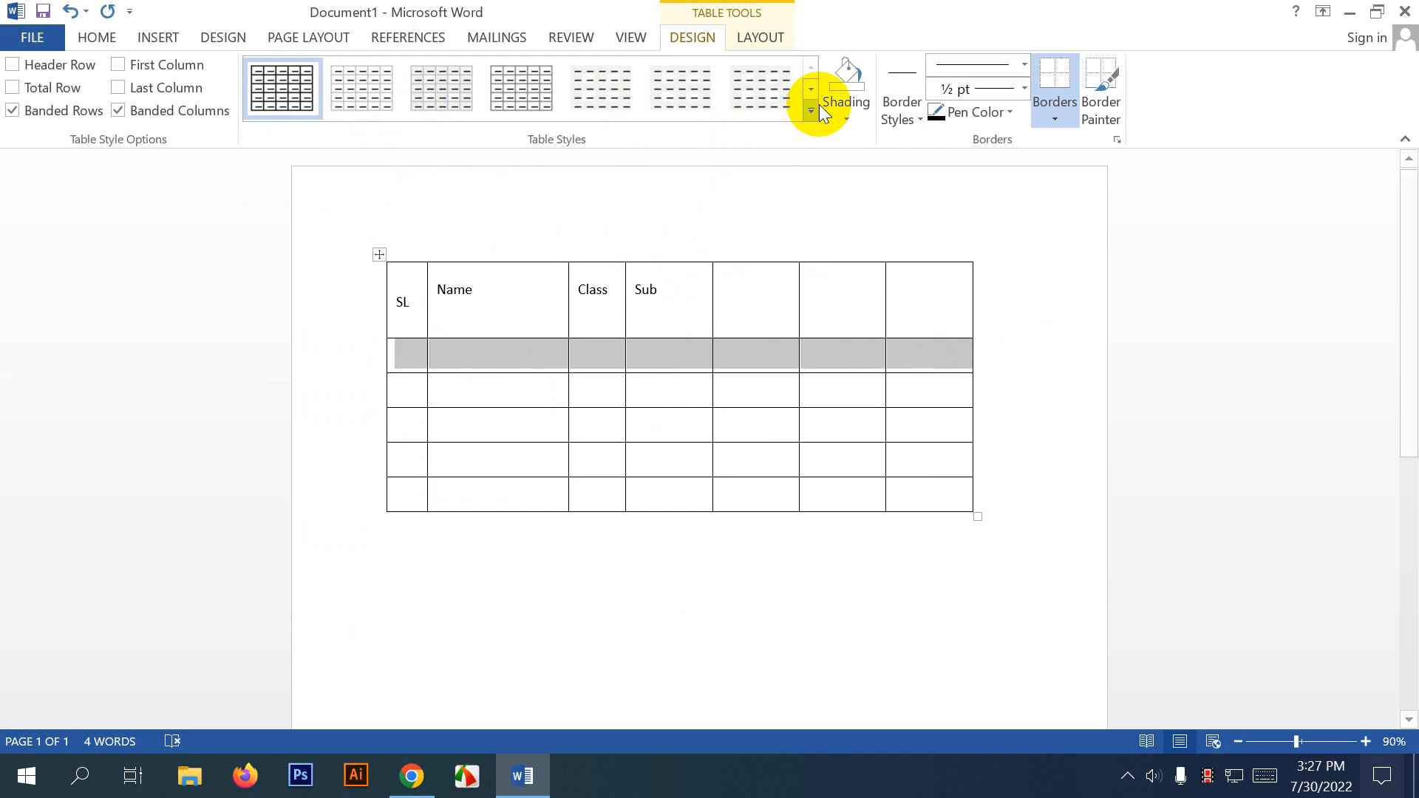
click(847, 118)
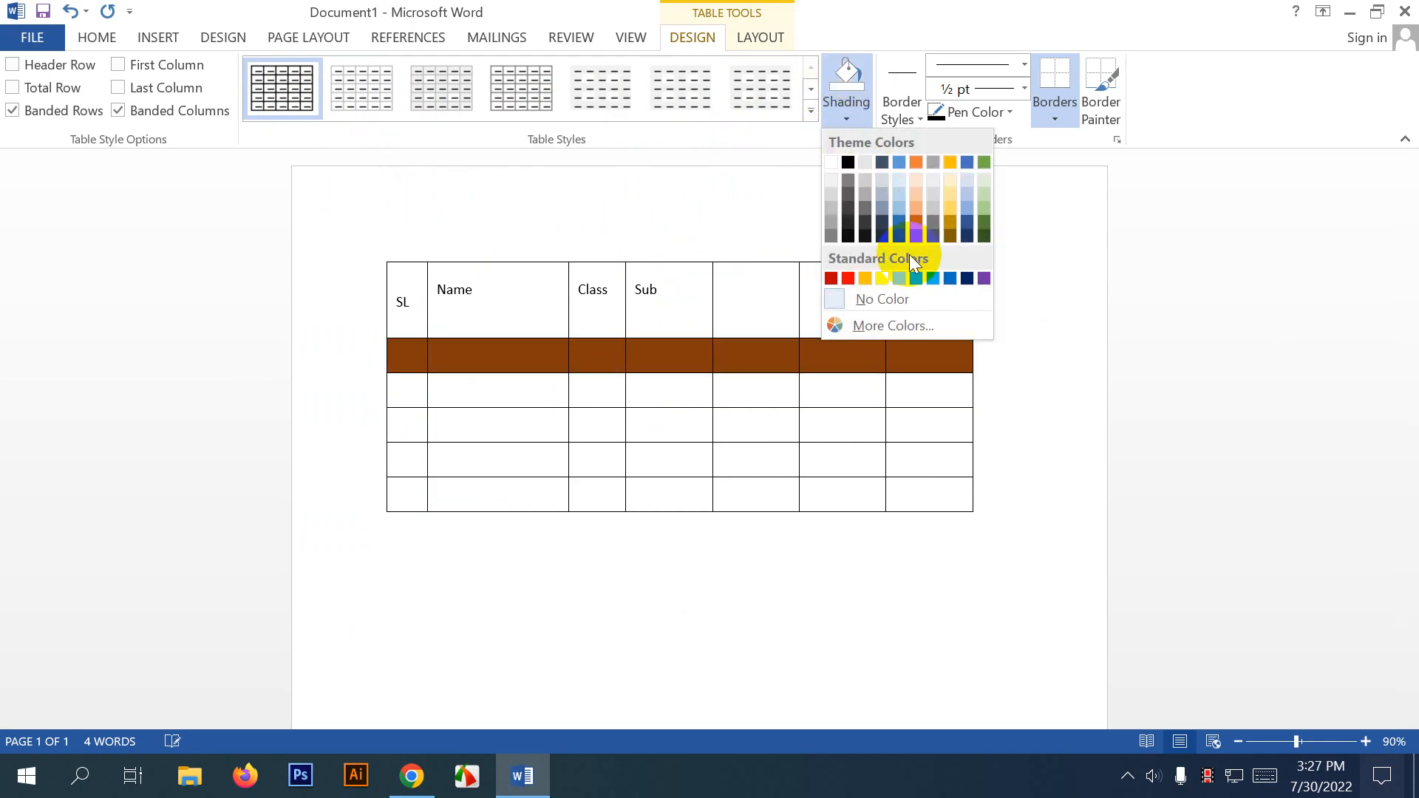
click(894, 203)
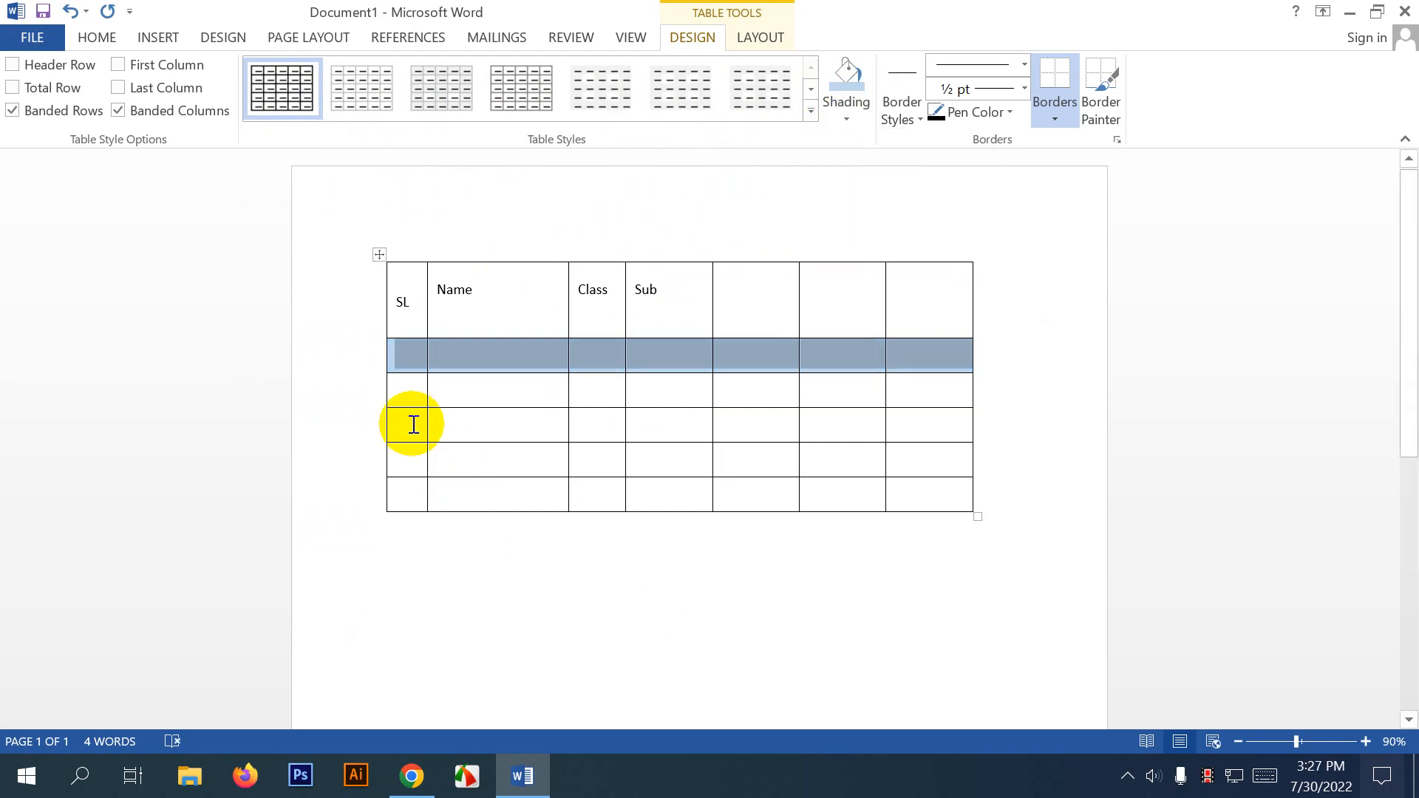
drag(411, 421, 953, 432)
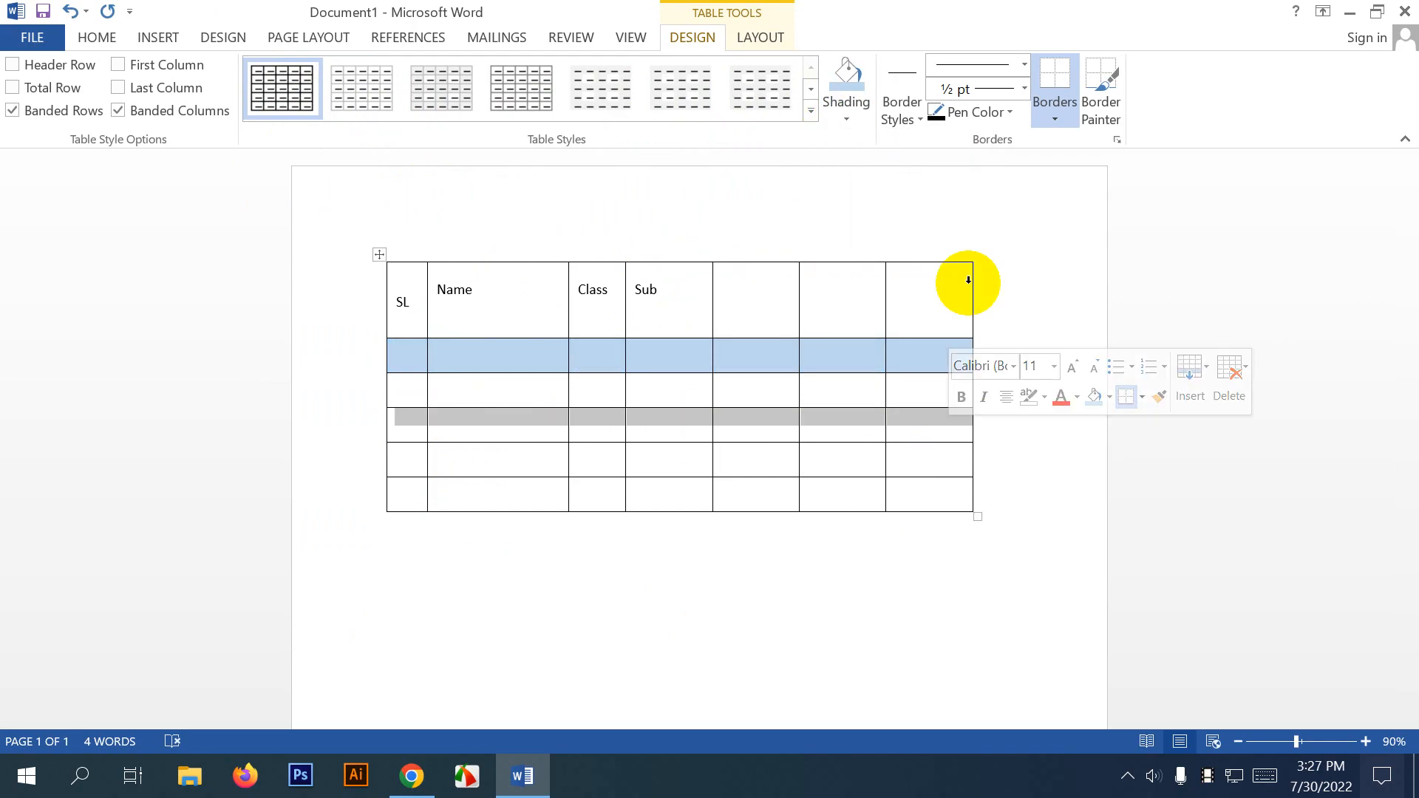
click(848, 115)
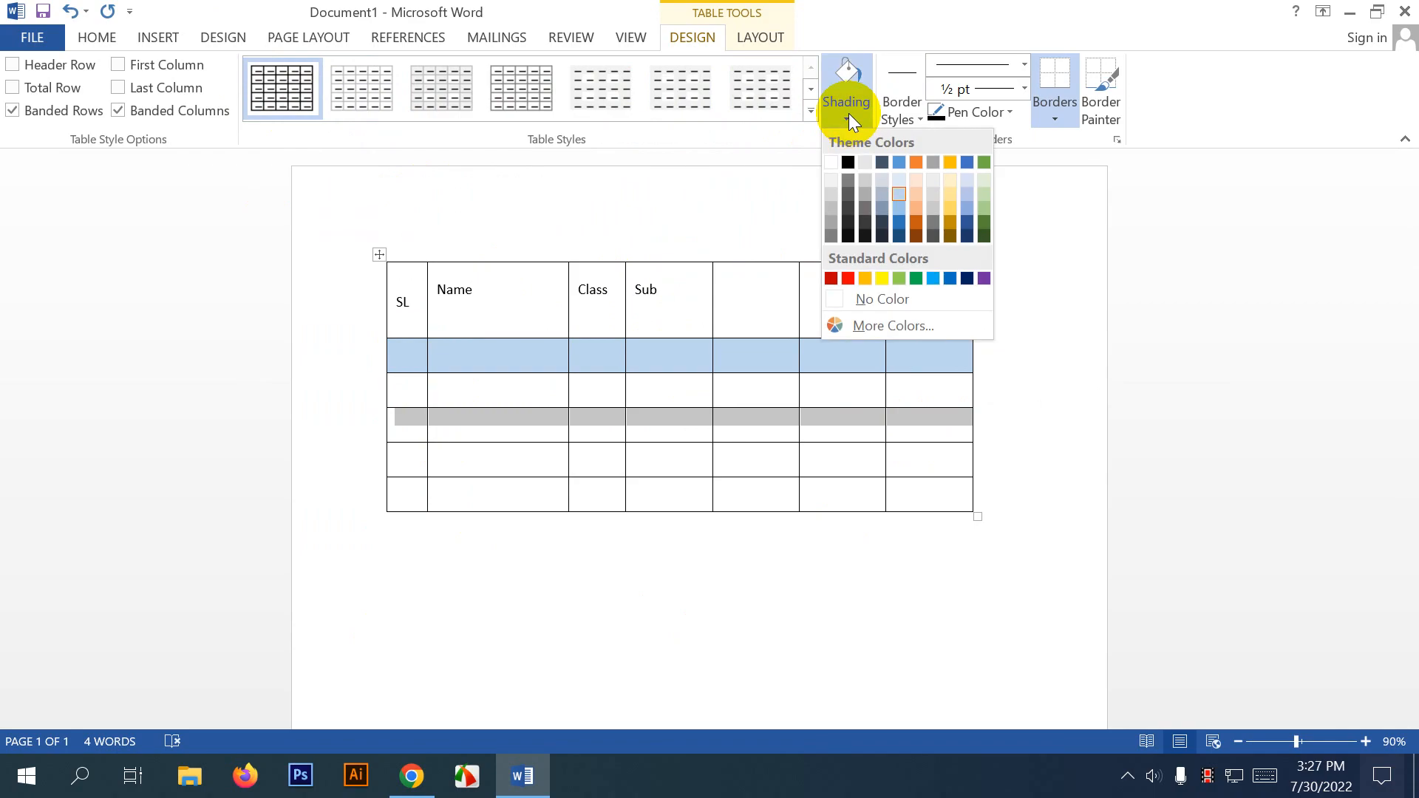
click(900, 194)
drag(470, 492, 928, 485)
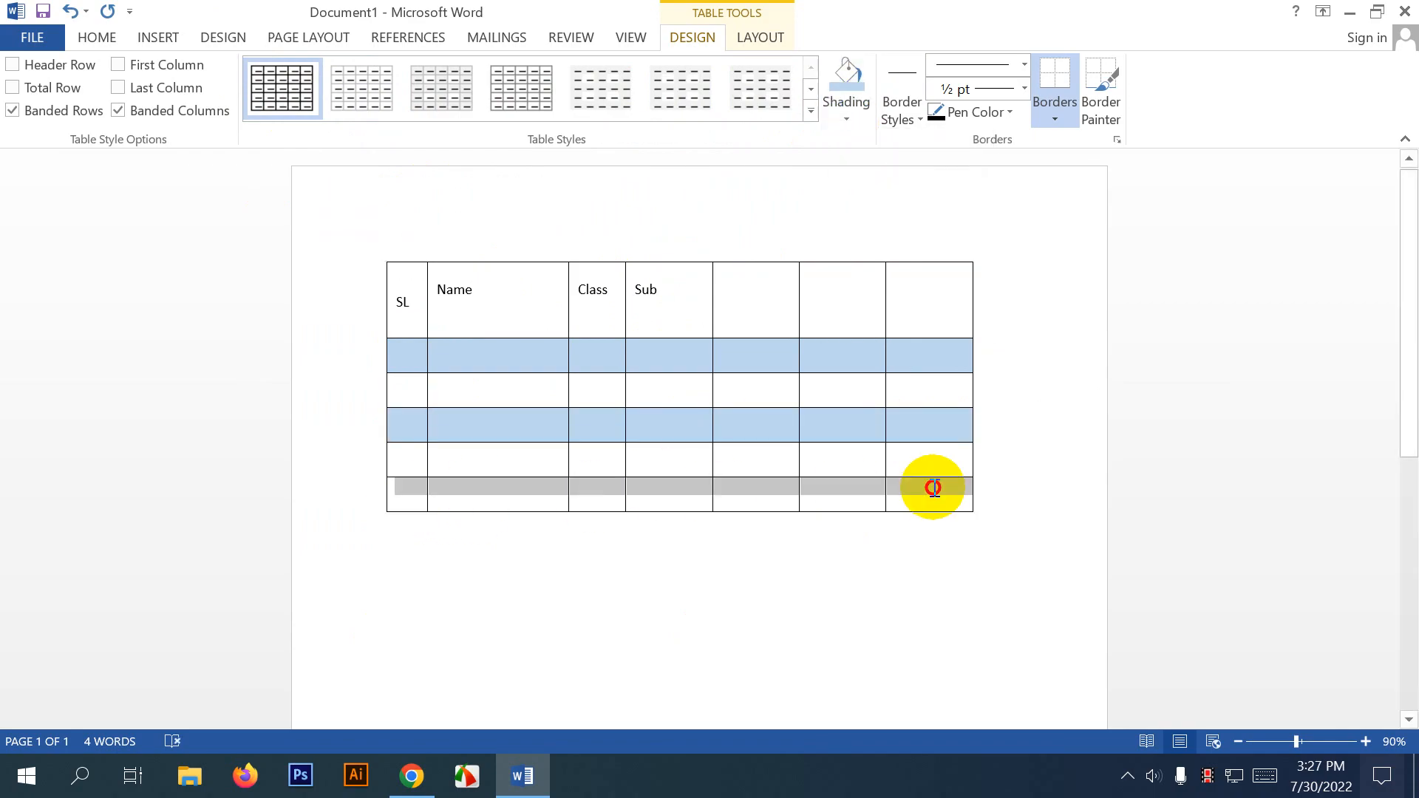
click(858, 104)
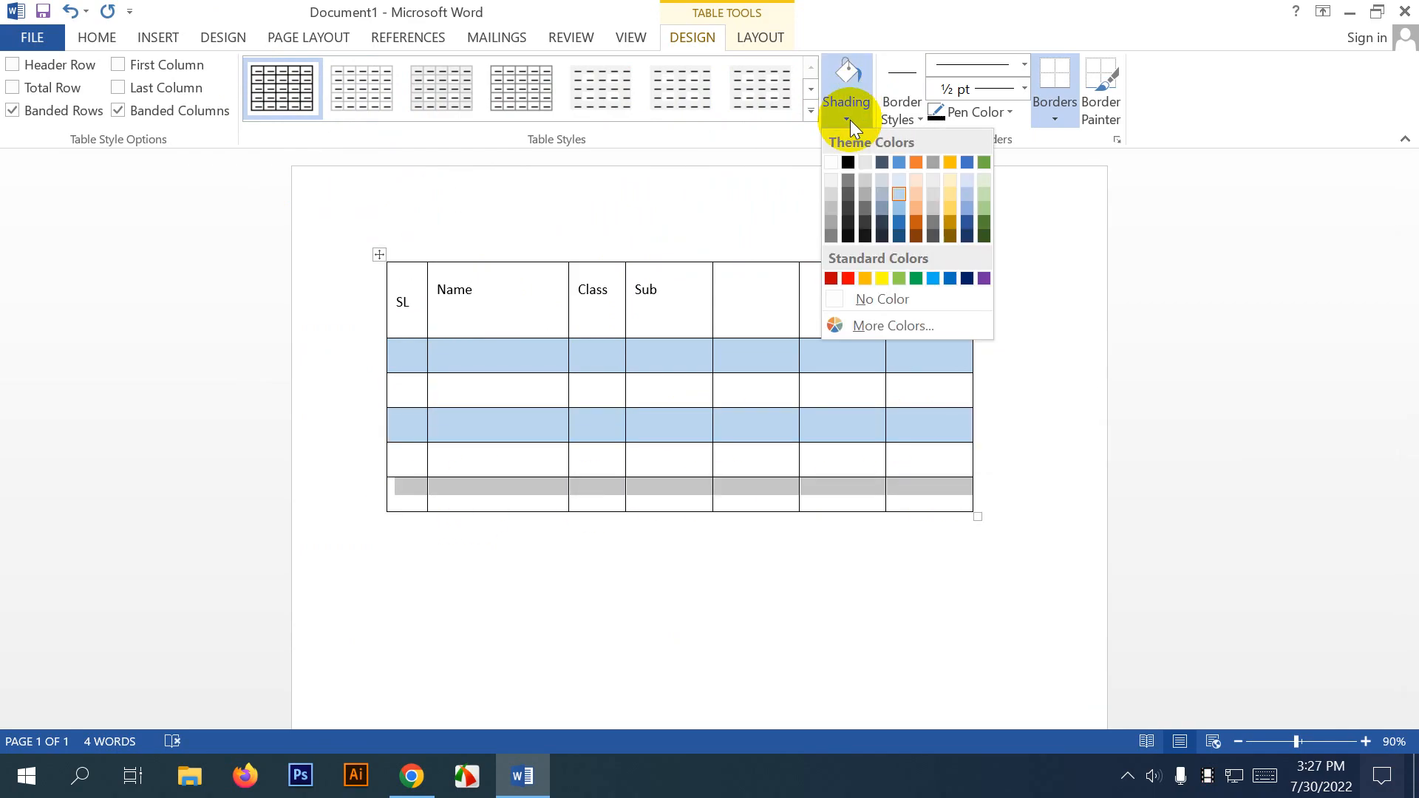
click(896, 197)
click(771, 345)
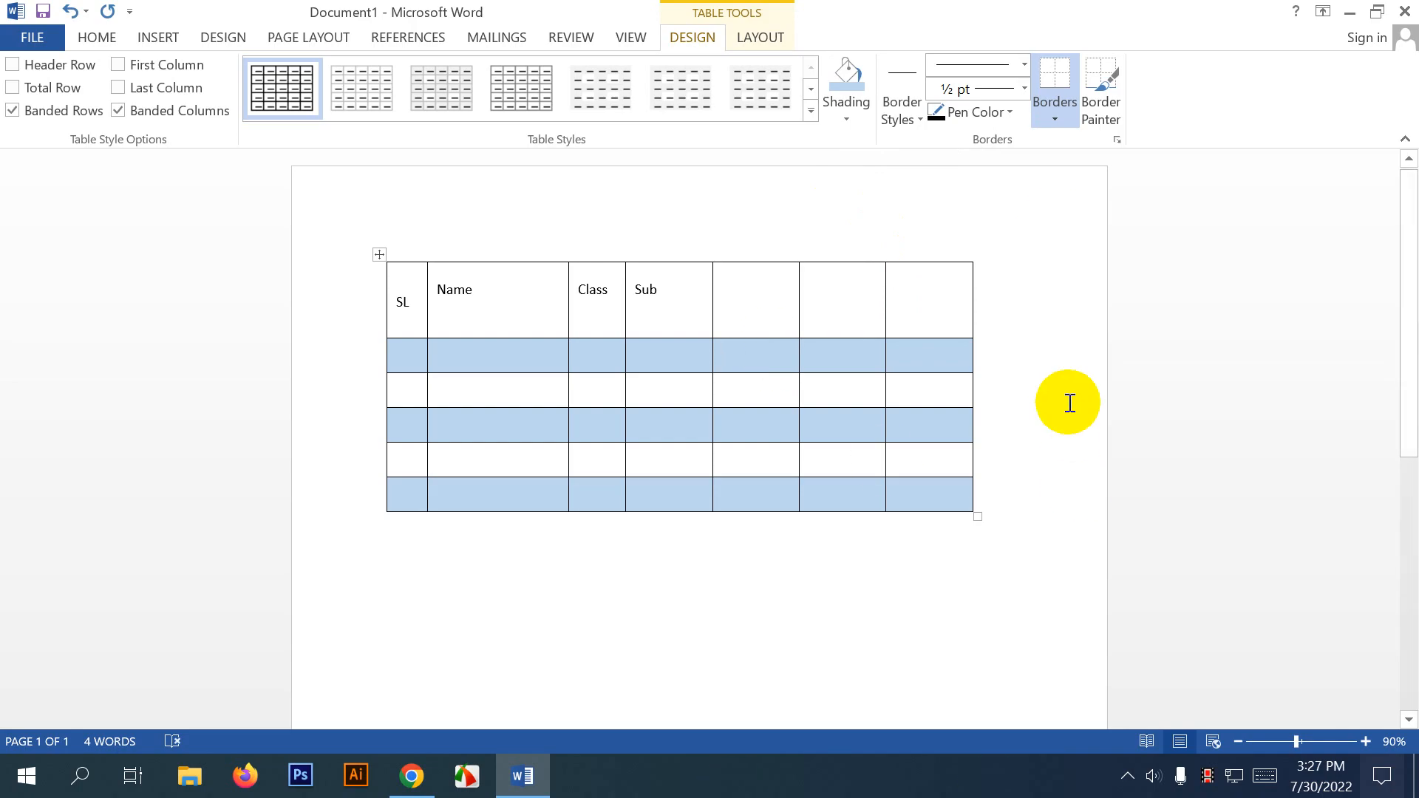
click(903, 124)
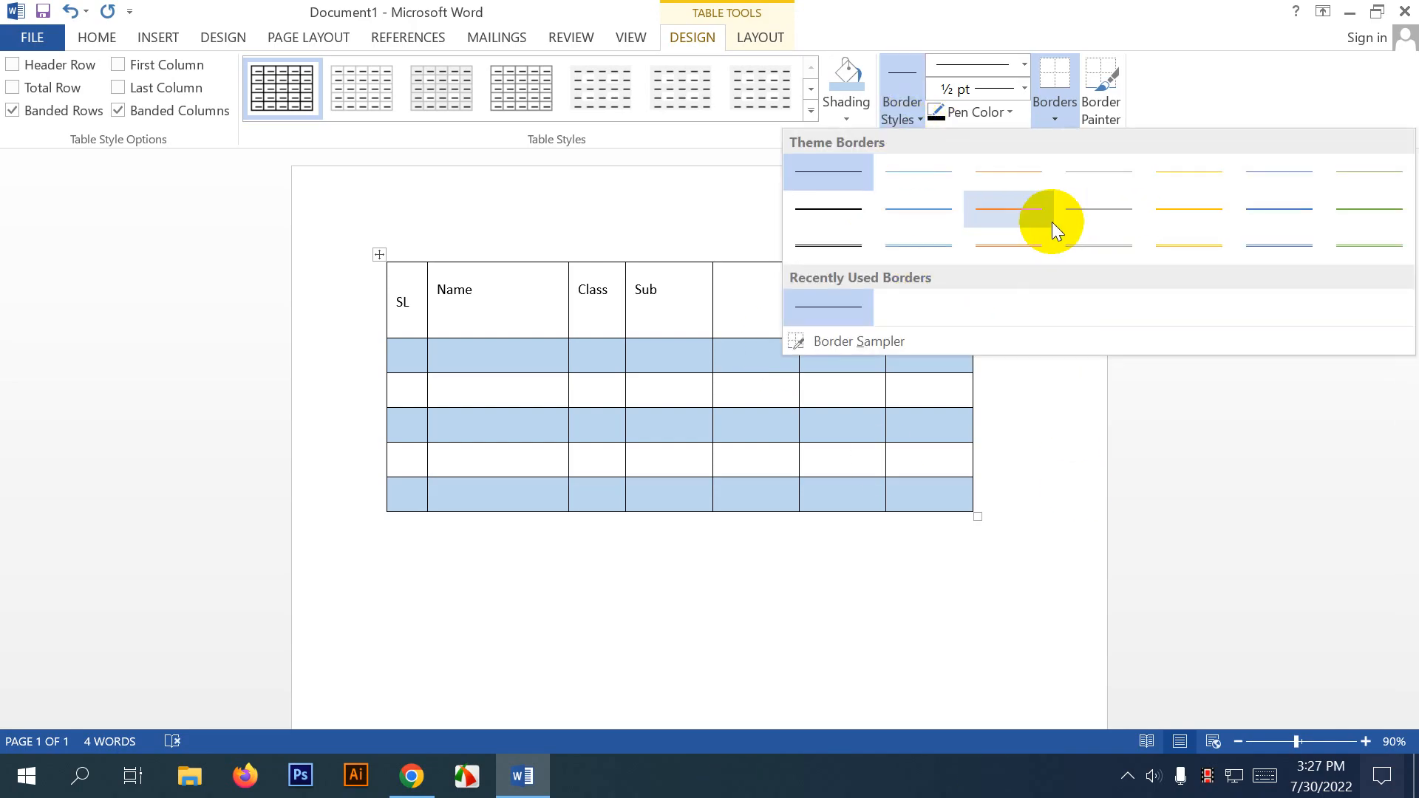
click(1019, 419)
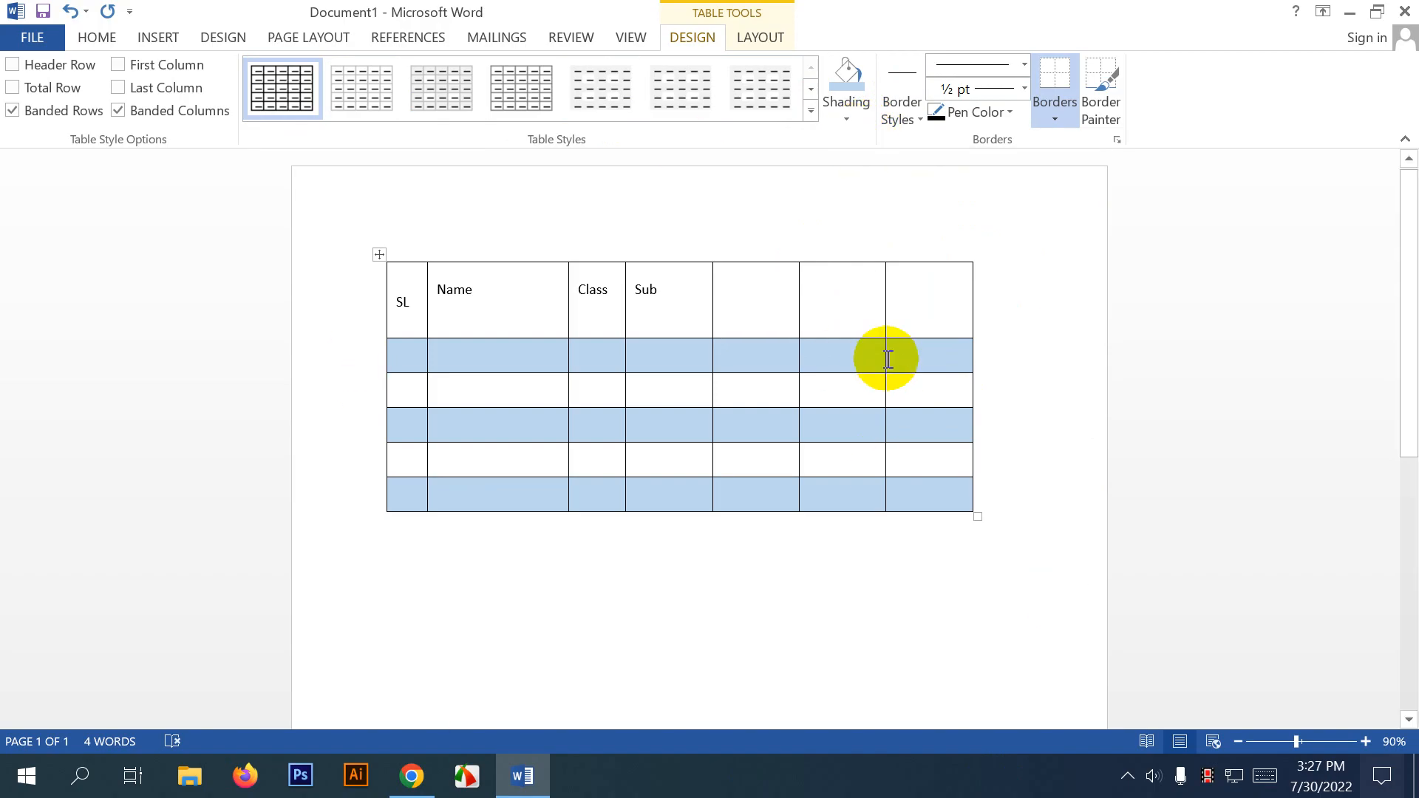
Select the entire table and delete it from the page.
click(378, 255)
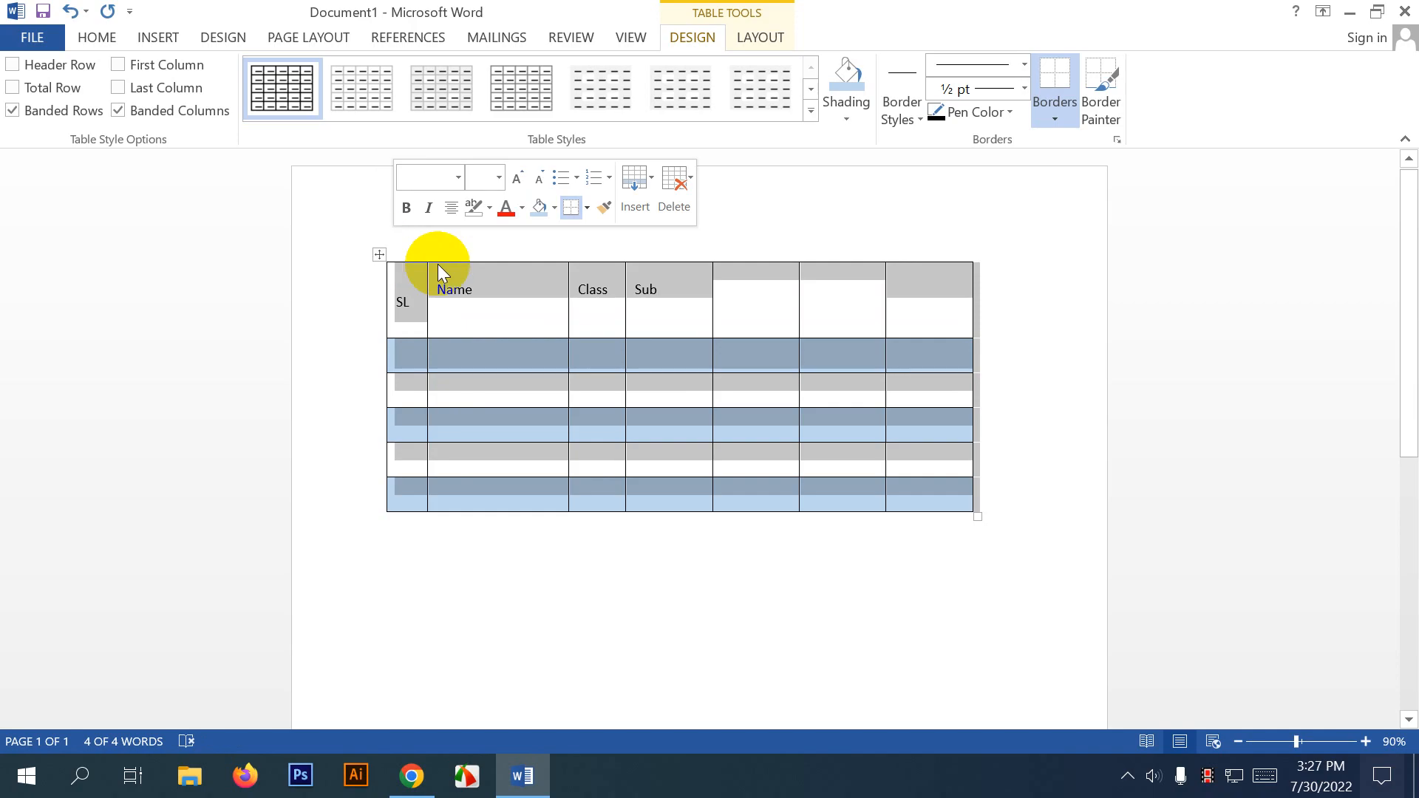
right_click(627, 341)
click(702, 506)
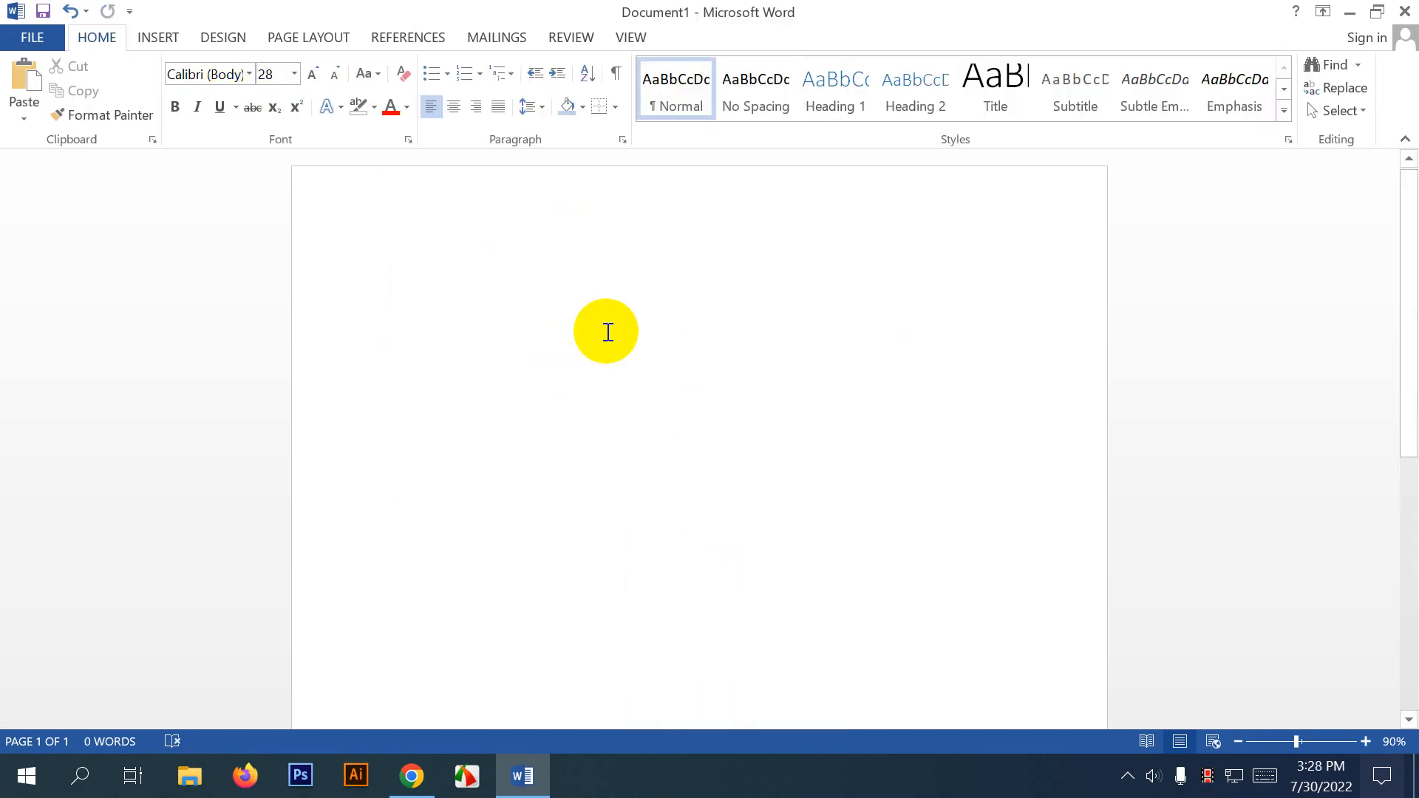
click(158, 33)
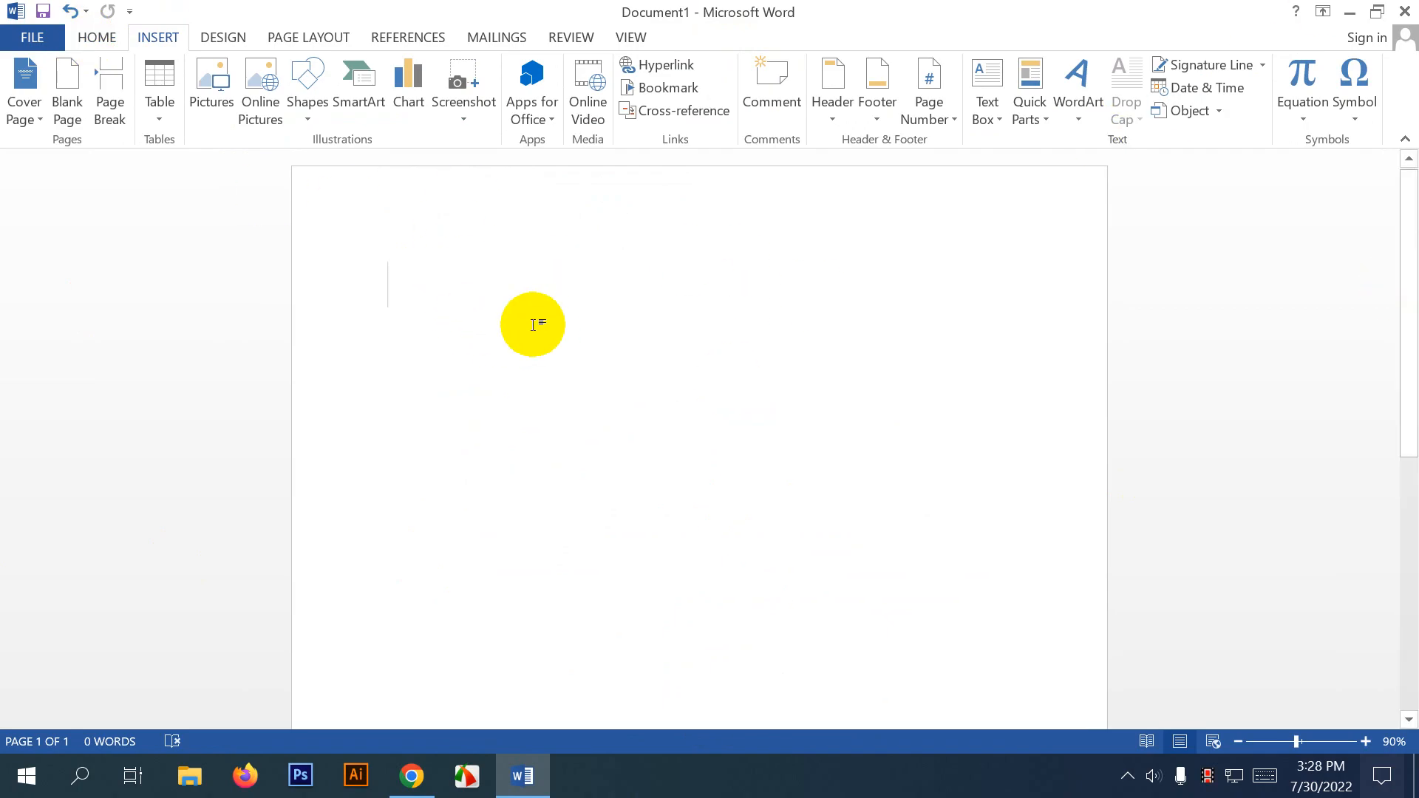
text(ytjfytj)
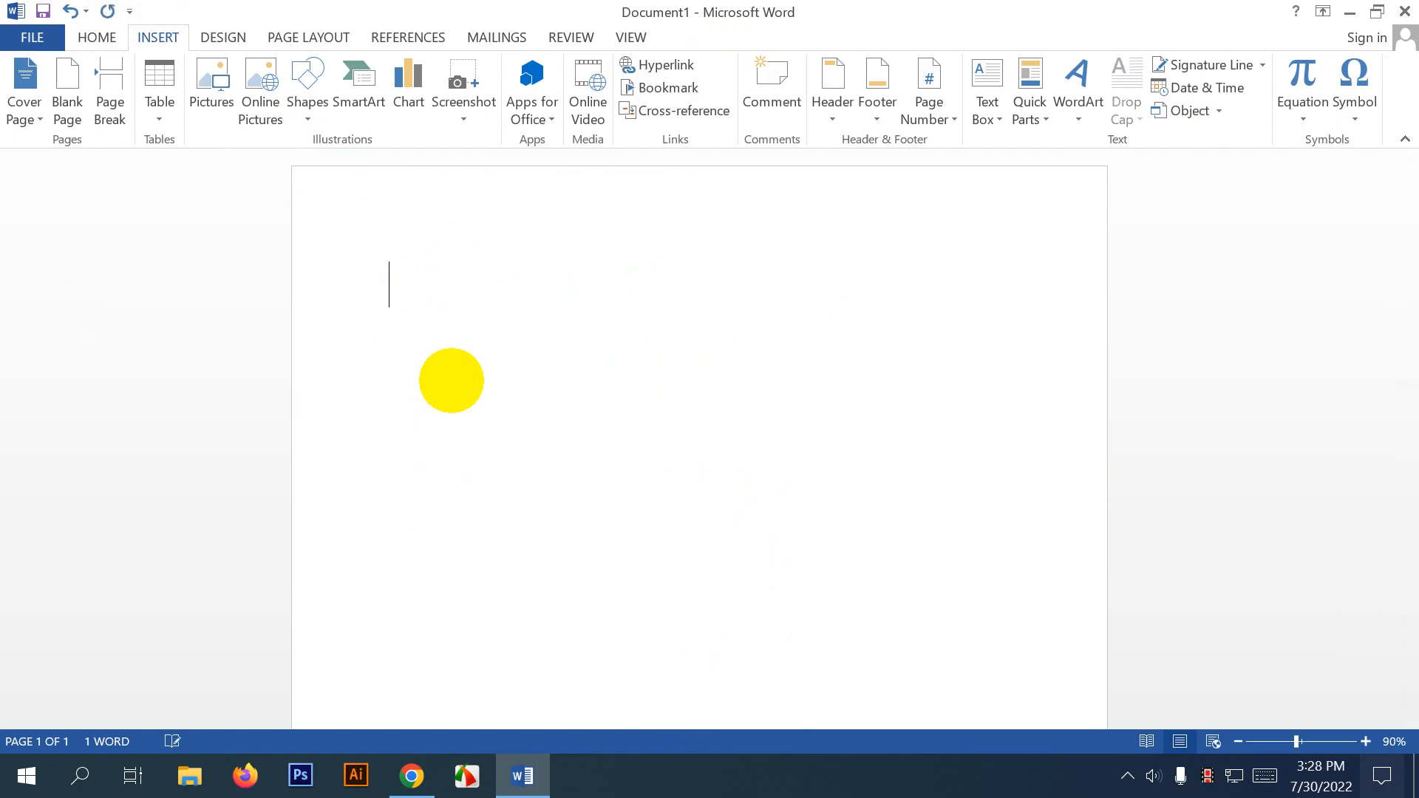
scroll(450, 380, down, 1)
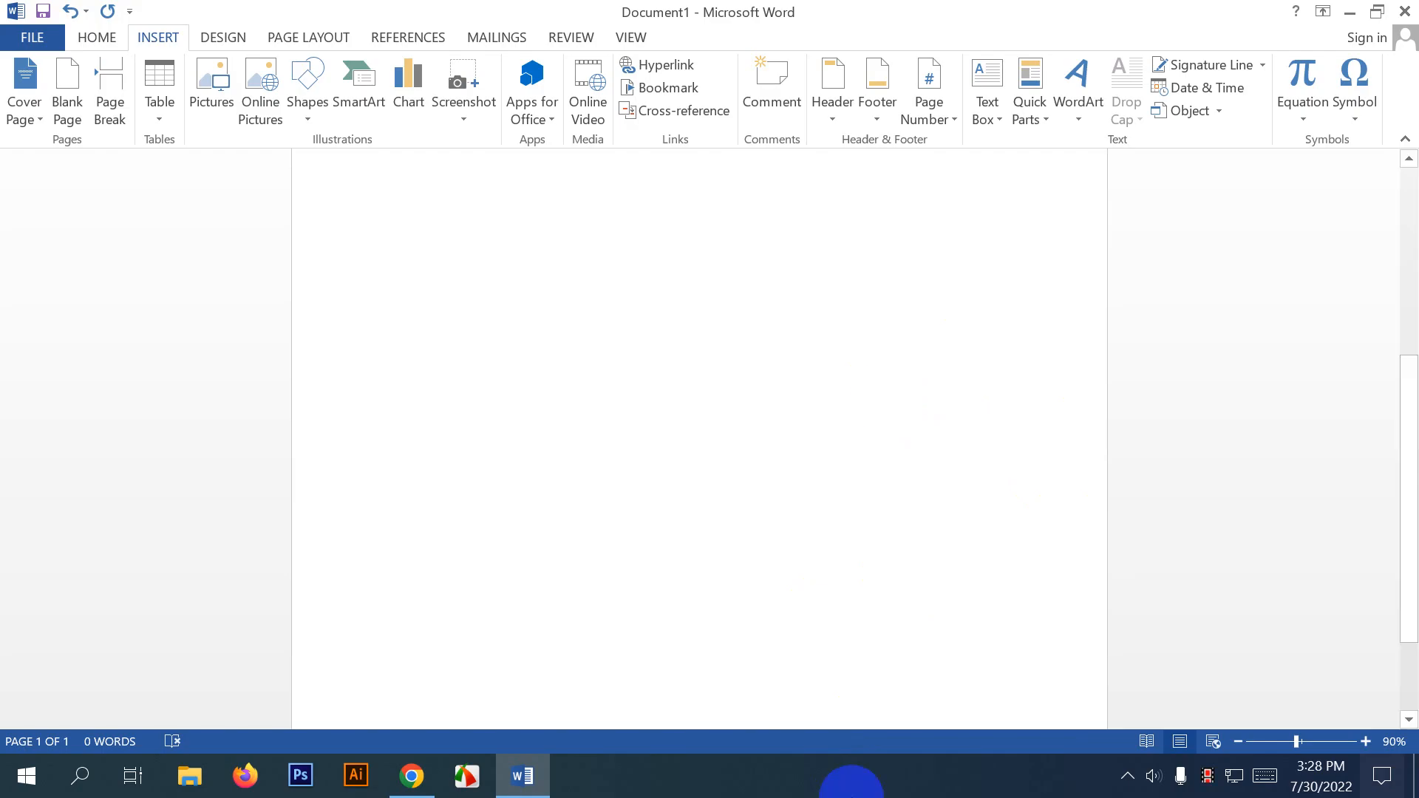
scroll(503, 308, up, 5)
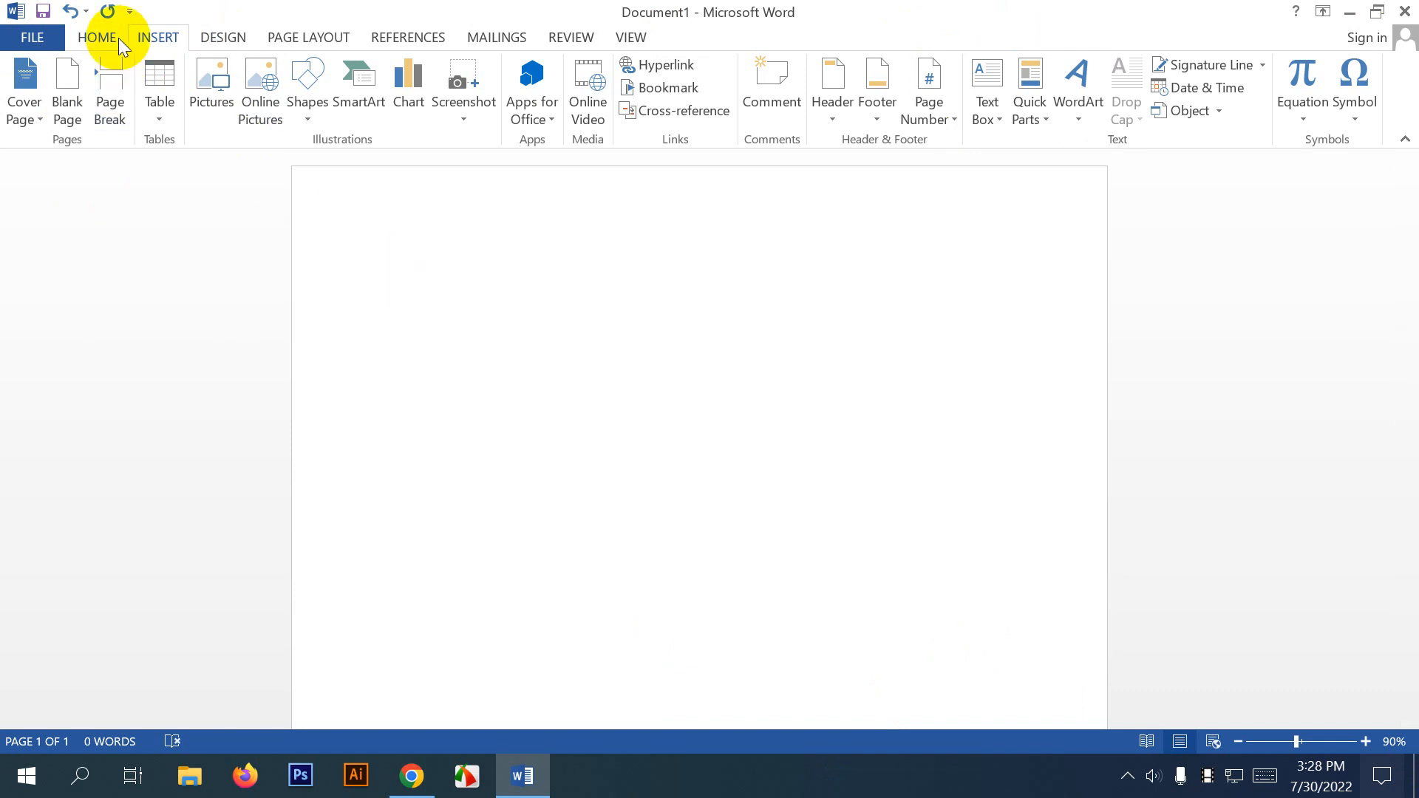
click(97, 38)
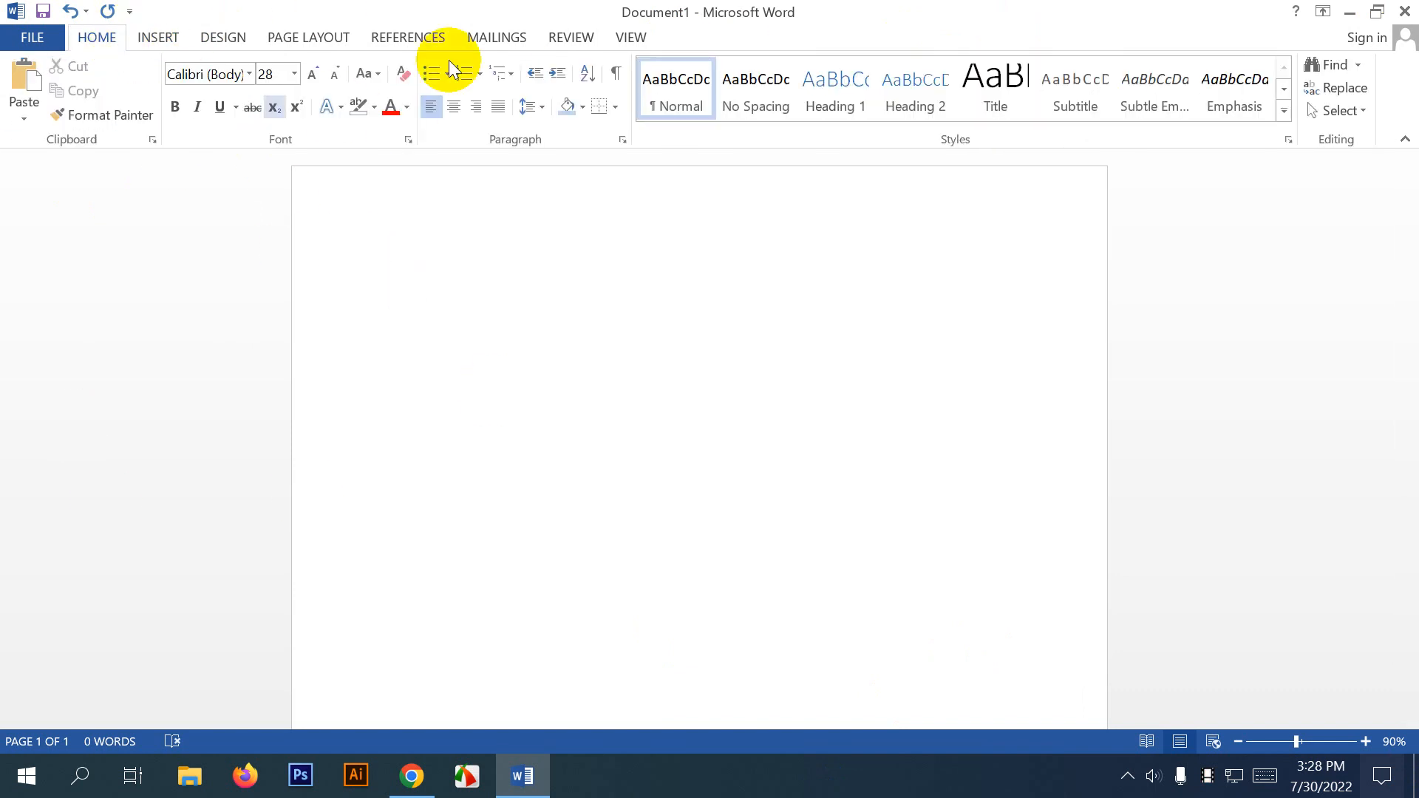
click(158, 38)
click(308, 104)
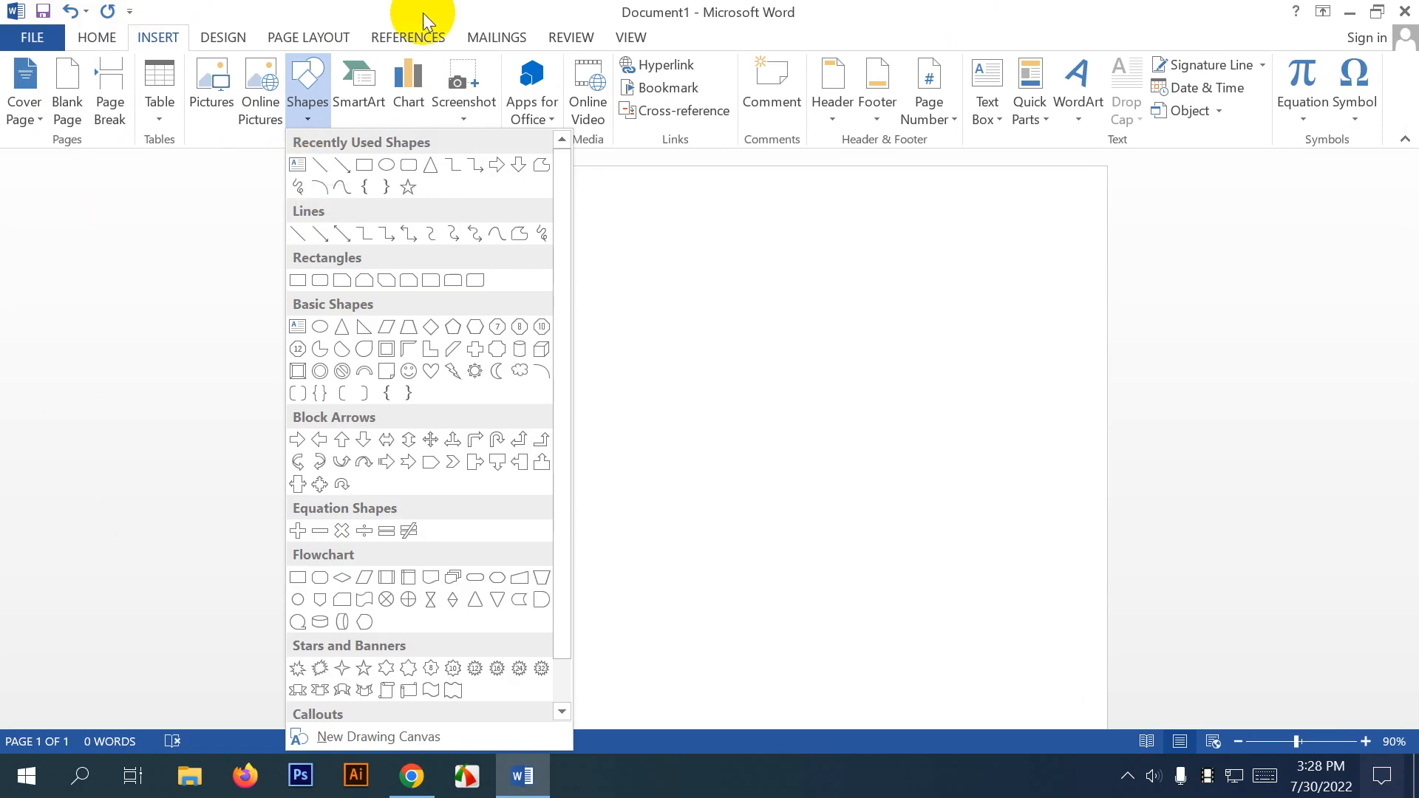
click(391, 175)
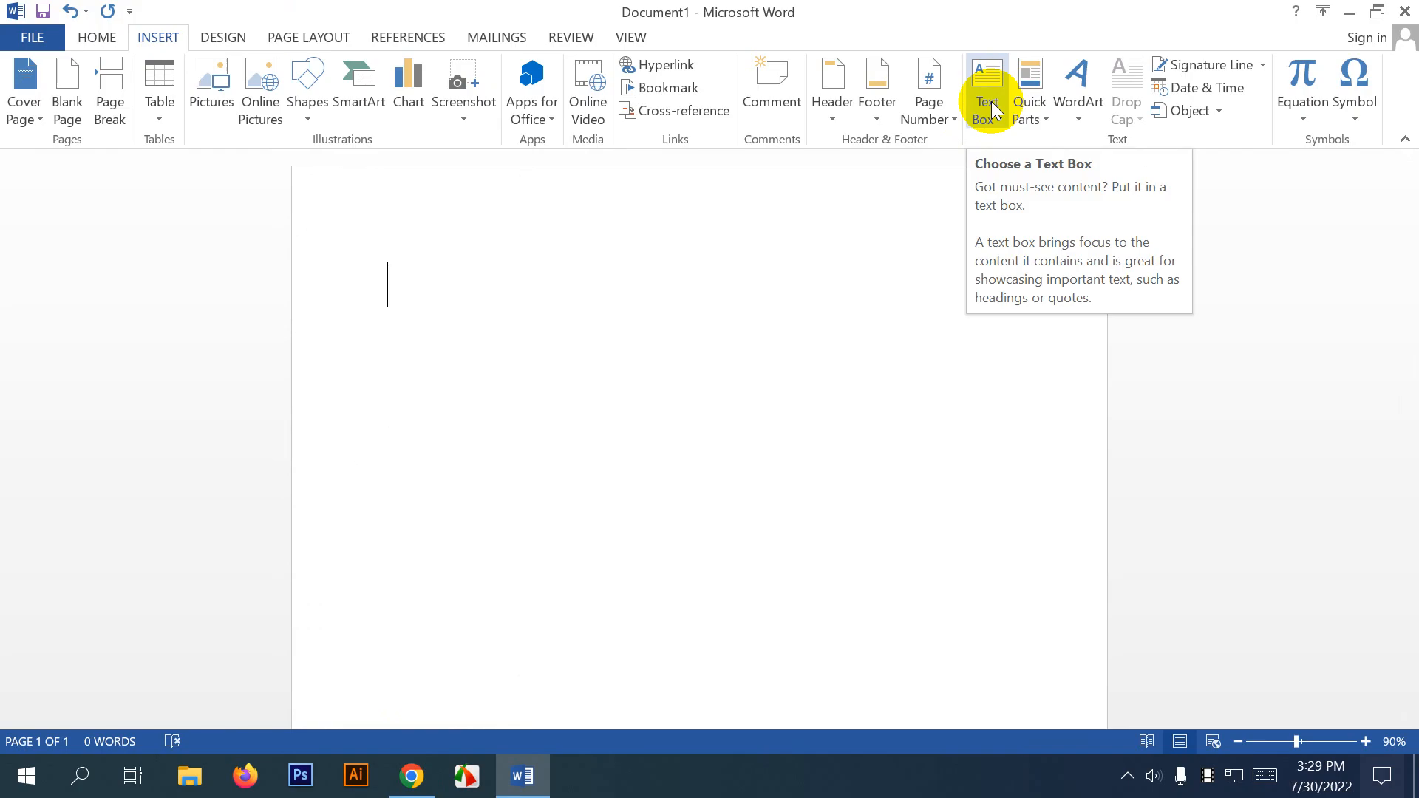
Draw a text box about 2.75 inches wide and 0.62 inches high on the right side of the empty page.
click(985, 72)
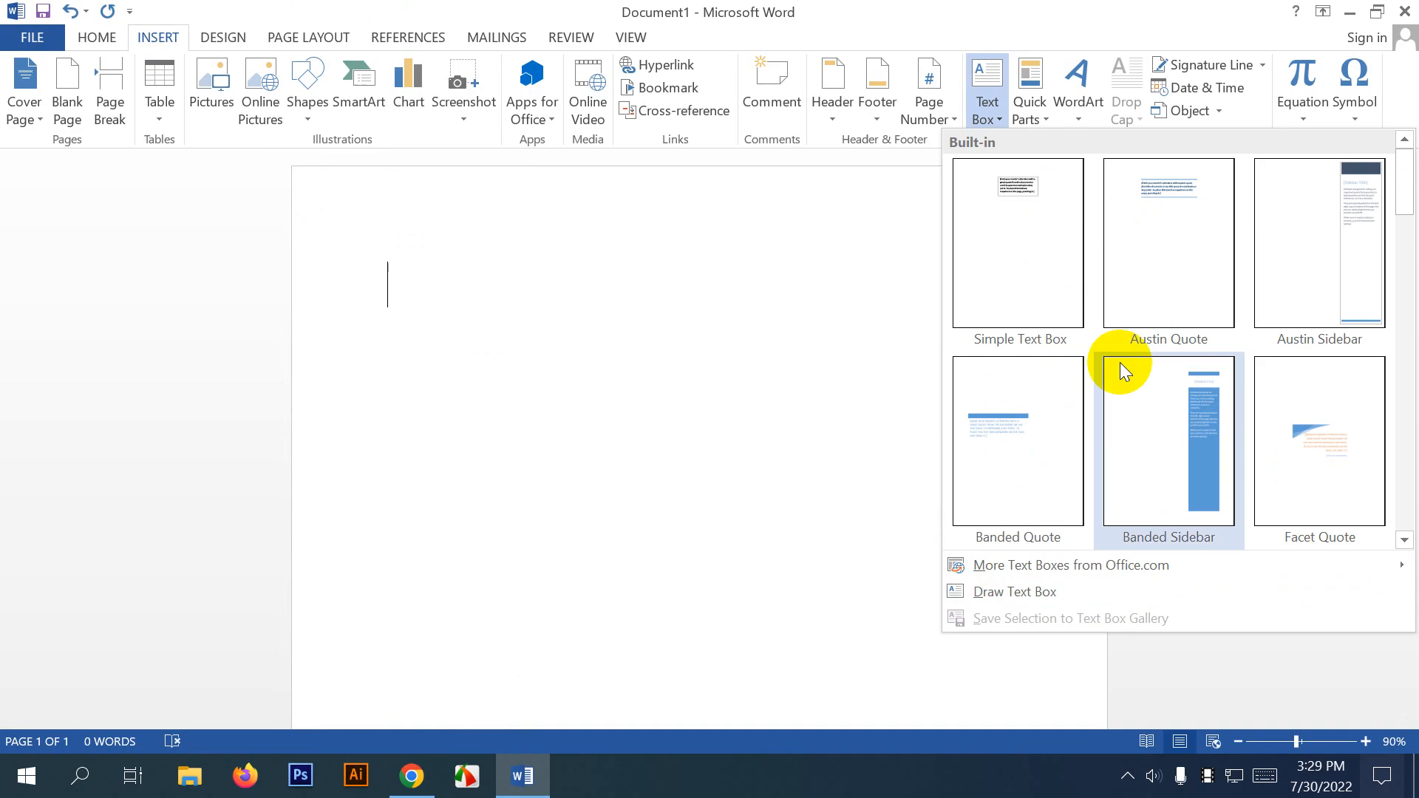
click(1055, 591)
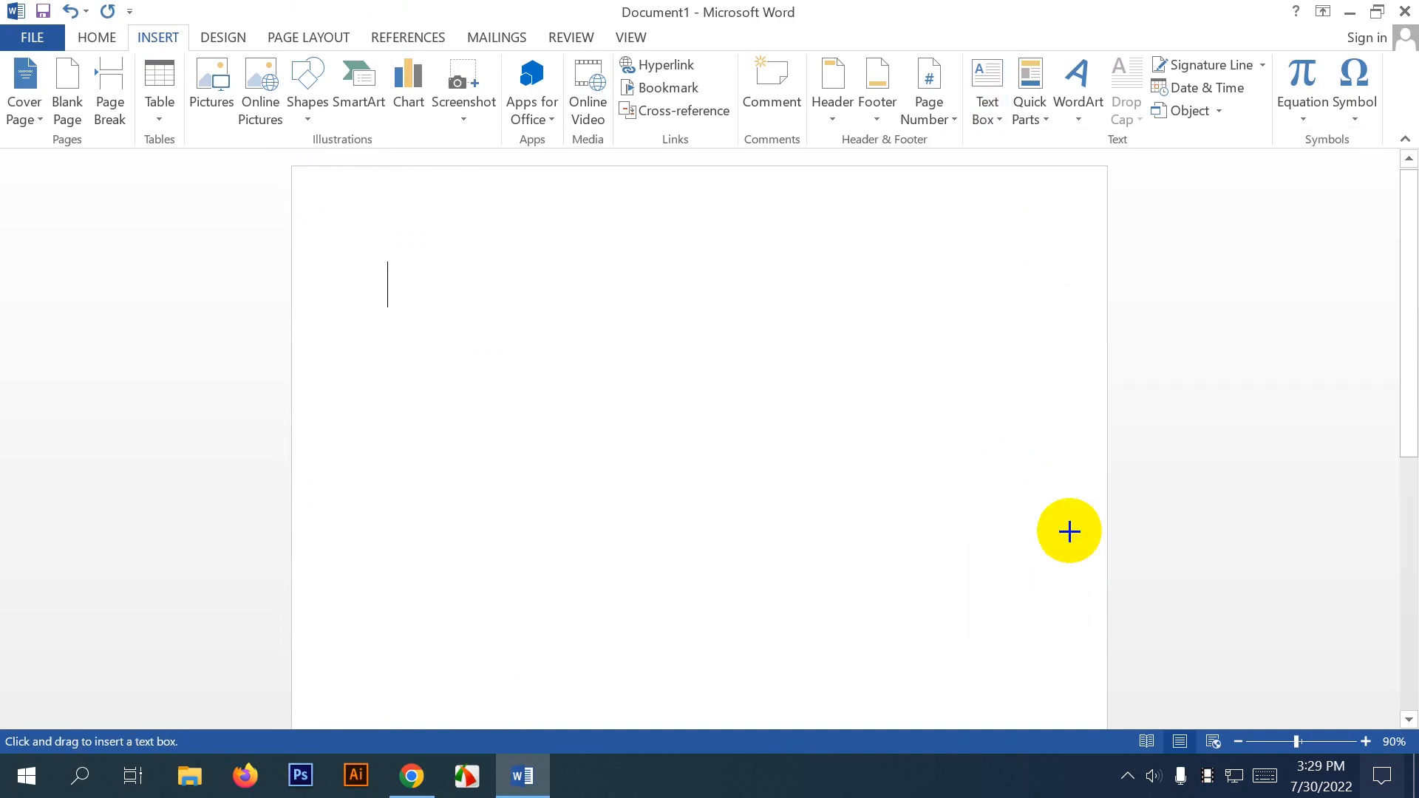
mouse_move(824, 584)
mouse_down()
mouse_move(979, 606)
mouse_move(1090, 643)
mouse_up()
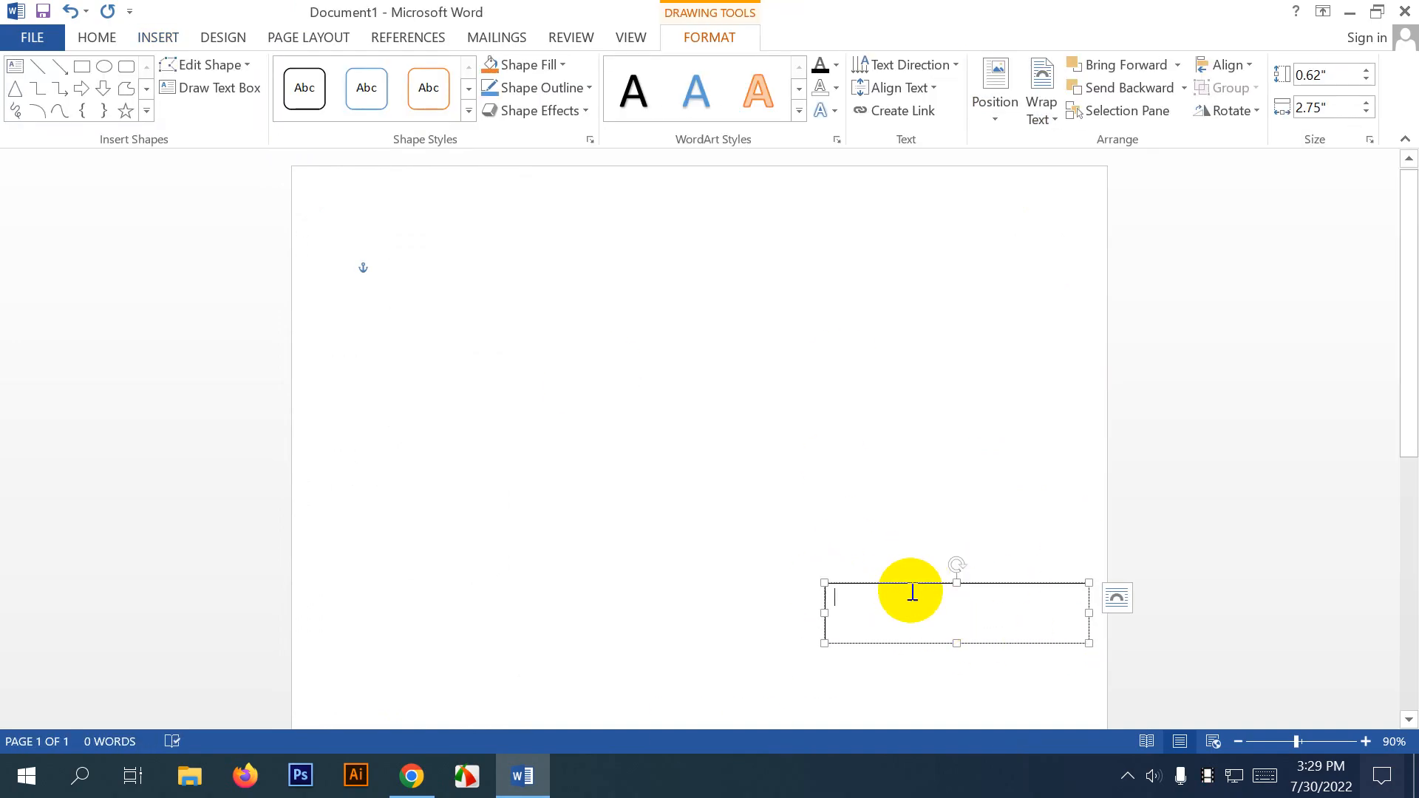
Enter the sample text "Mn, hm,mcghmj" in the new text box and deselect it.
text(Mn, hm,mcghmj)
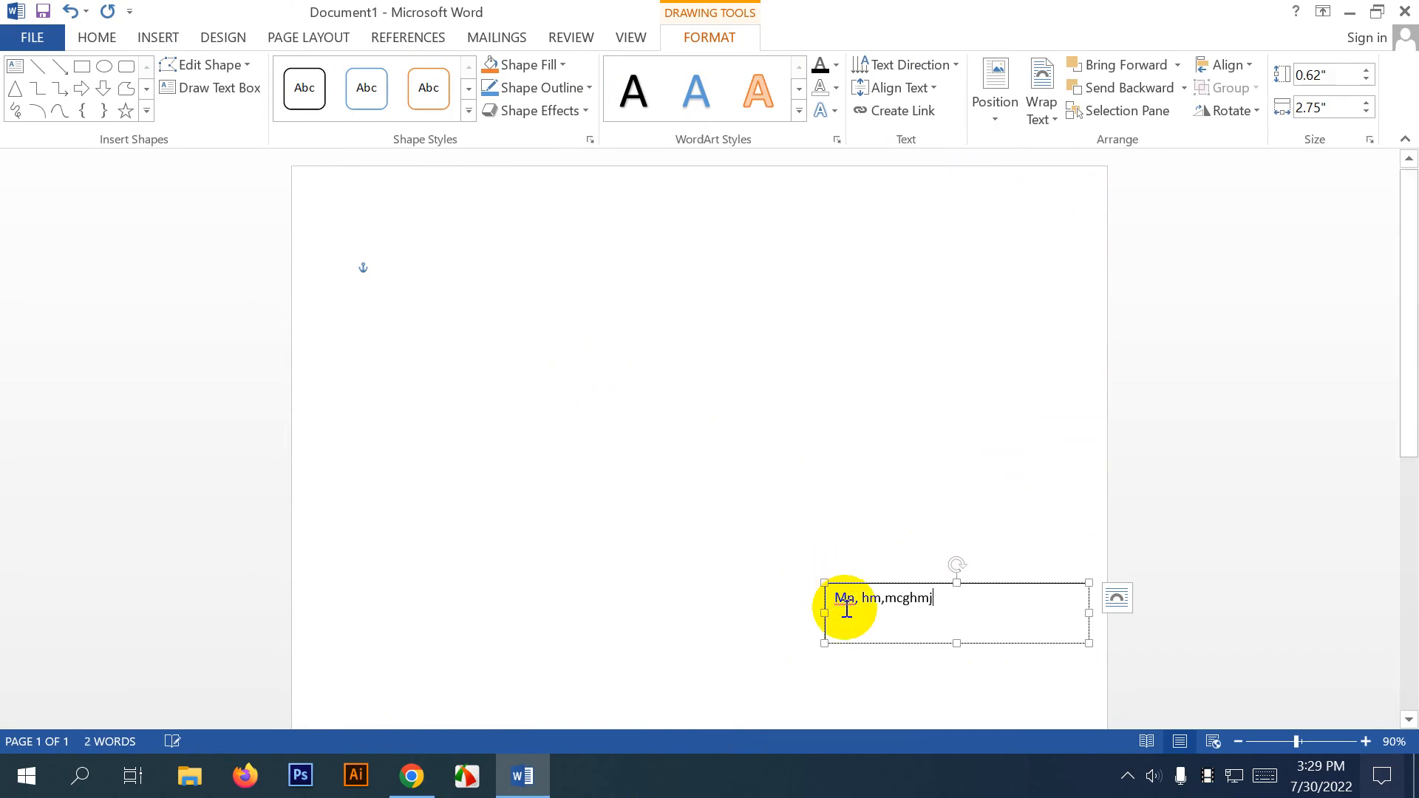
click(960, 484)
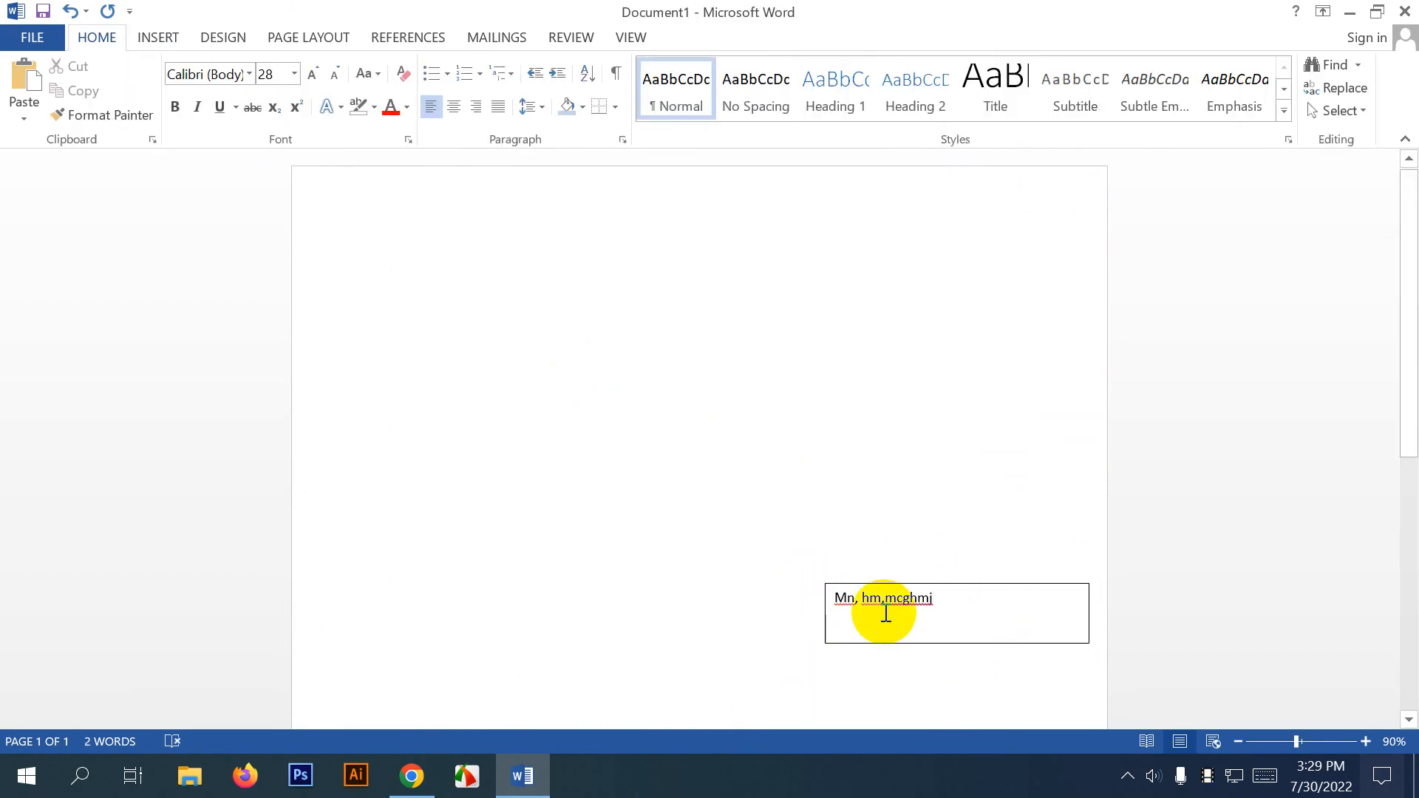
Move the text box up and to the left on the page, then shrink it to about 1.95 by 0.42 inches.
click(1023, 583)
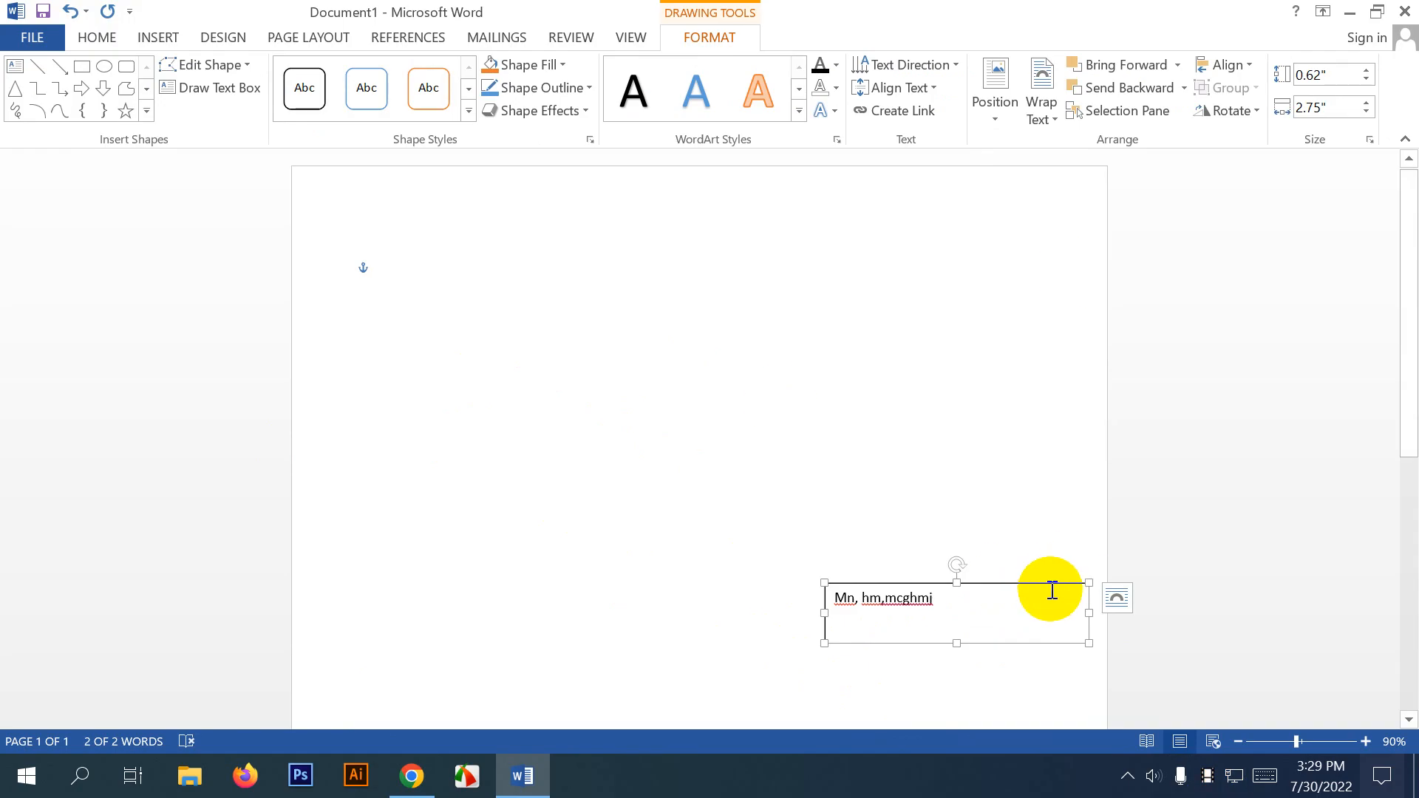
drag(1050, 586, 970, 480)
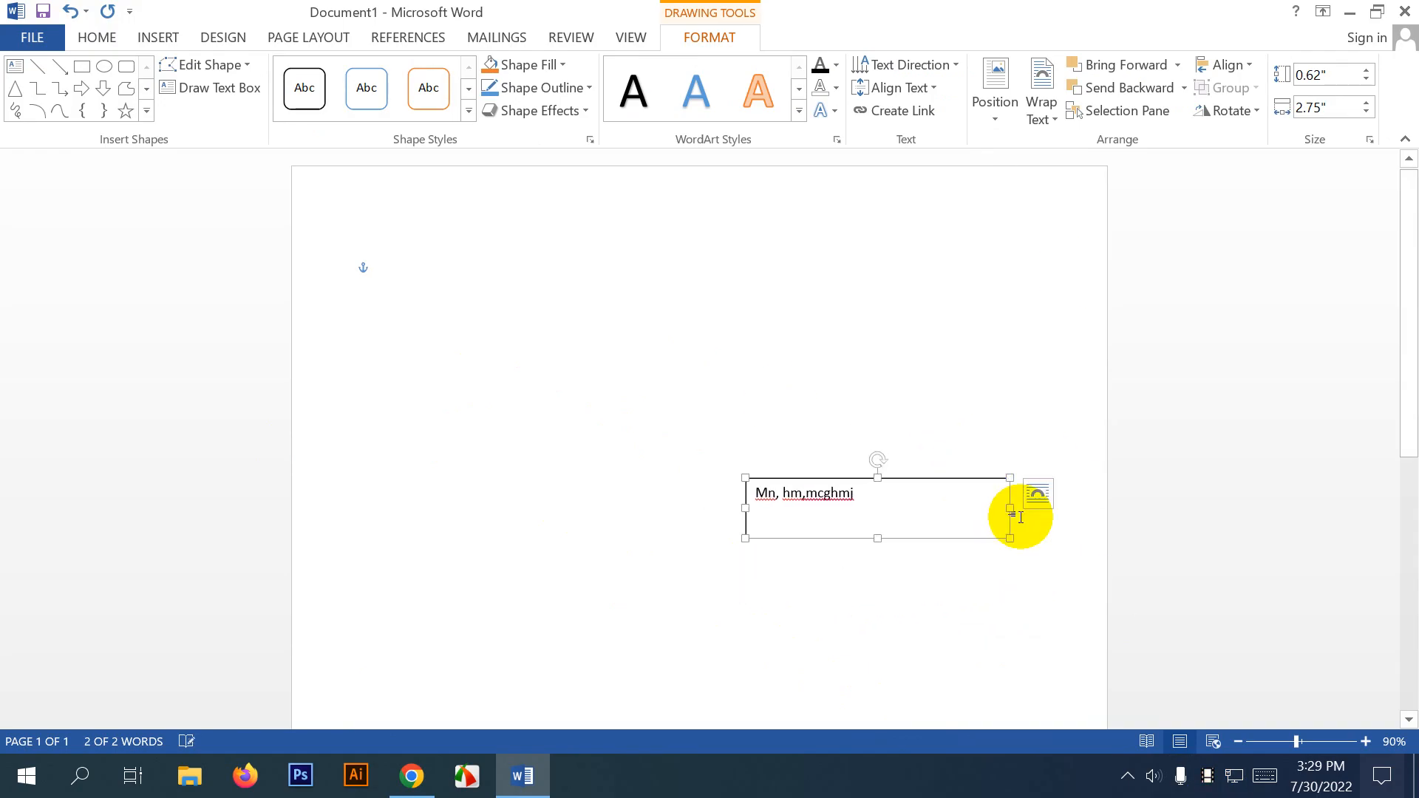
drag(1008, 543, 933, 518)
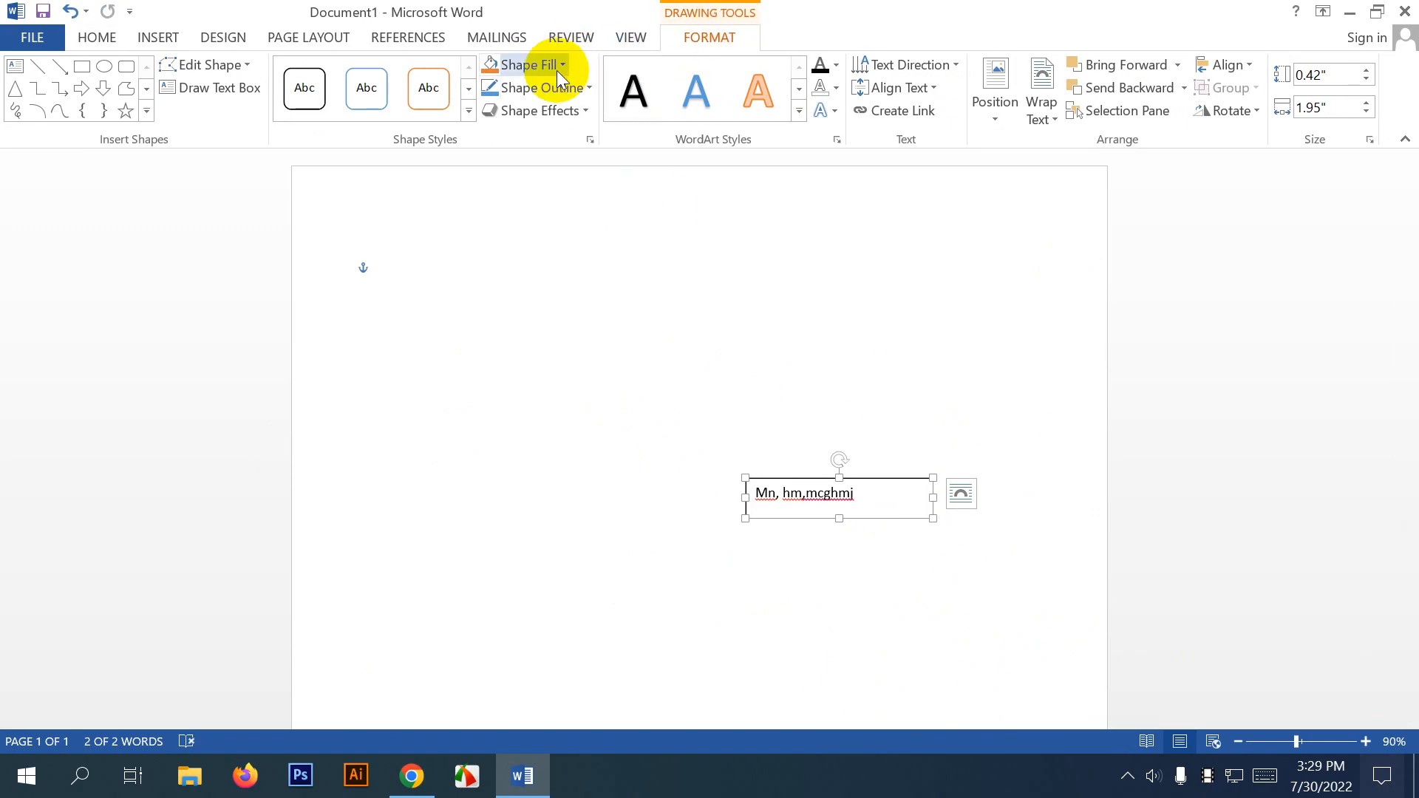
Remove the text box's outline and its fill colour.
click(583, 88)
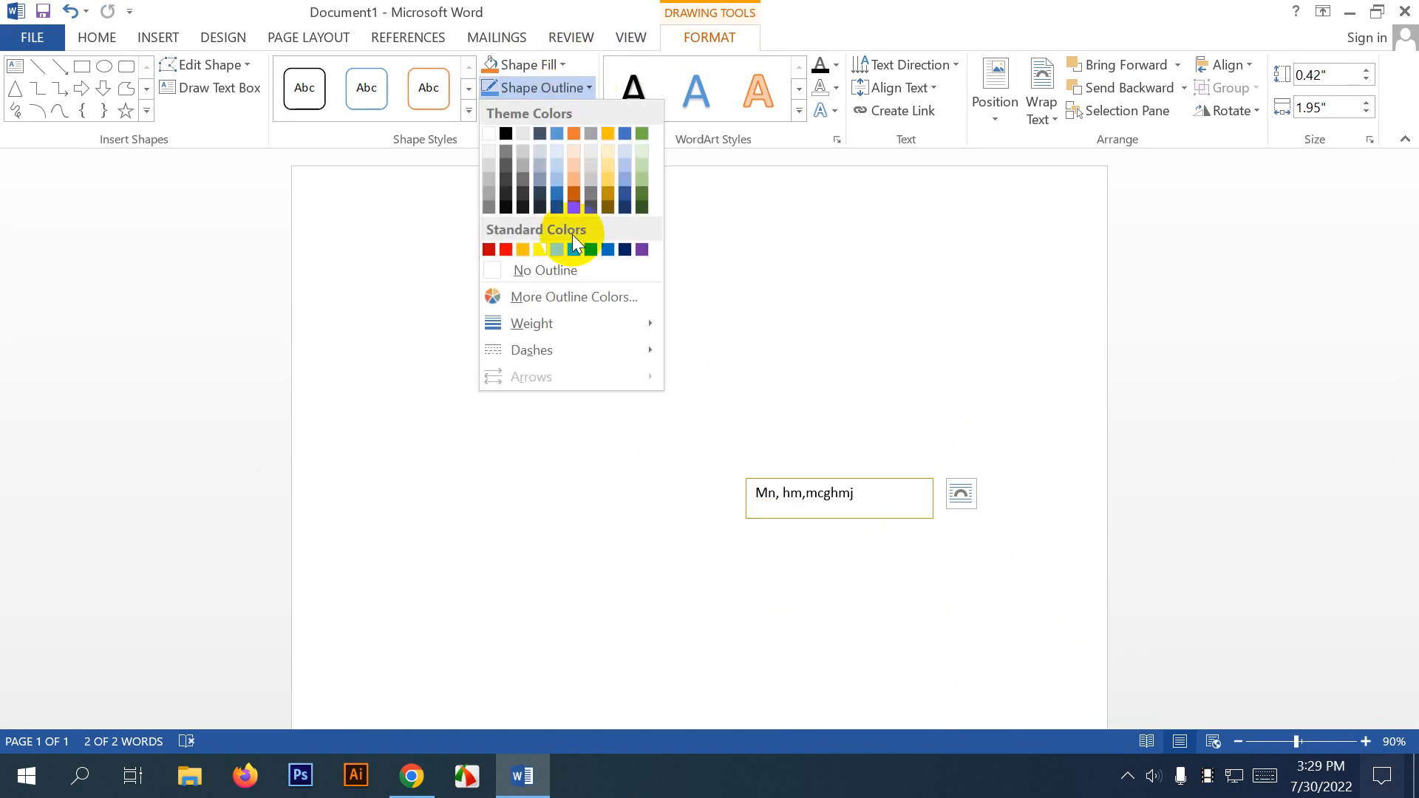
click(551, 271)
click(562, 65)
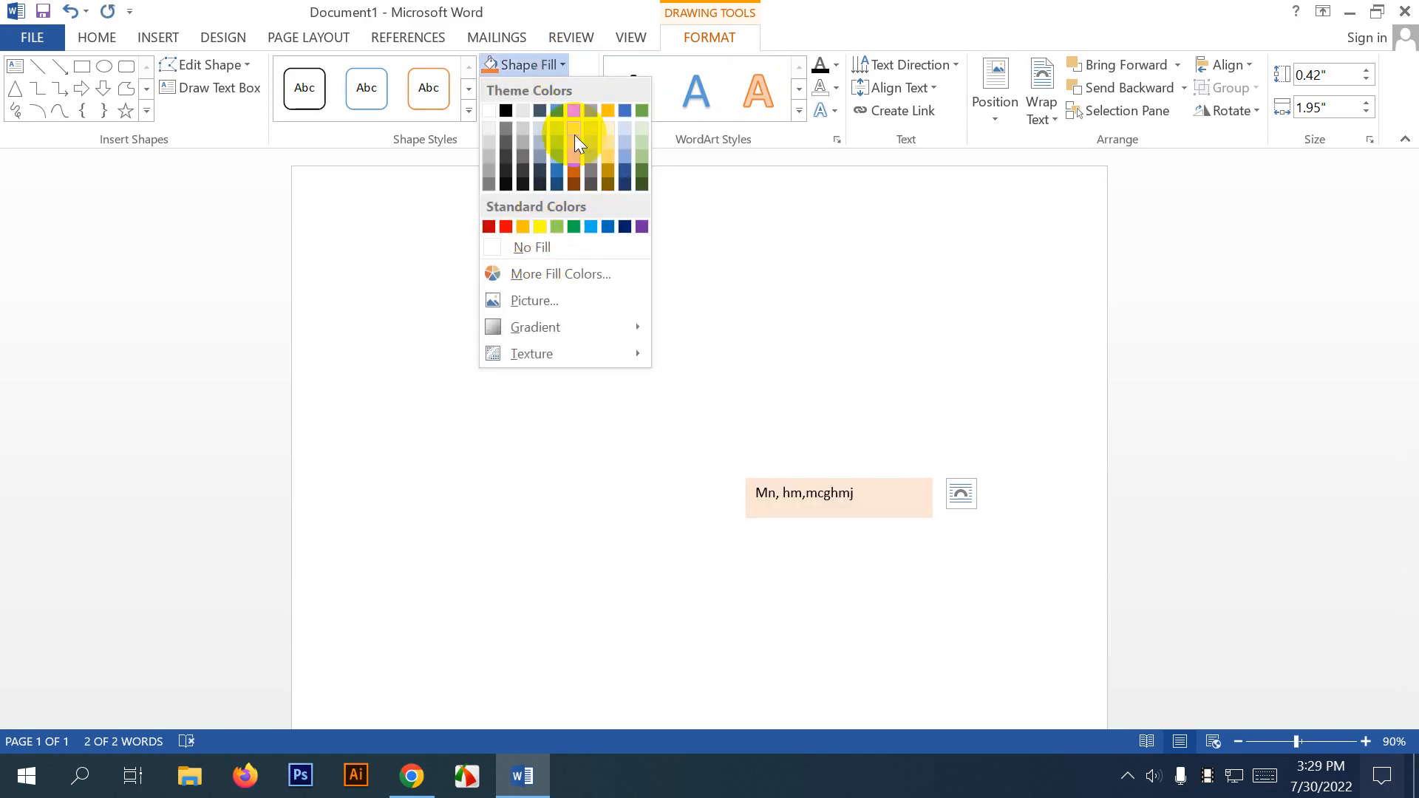
click(575, 247)
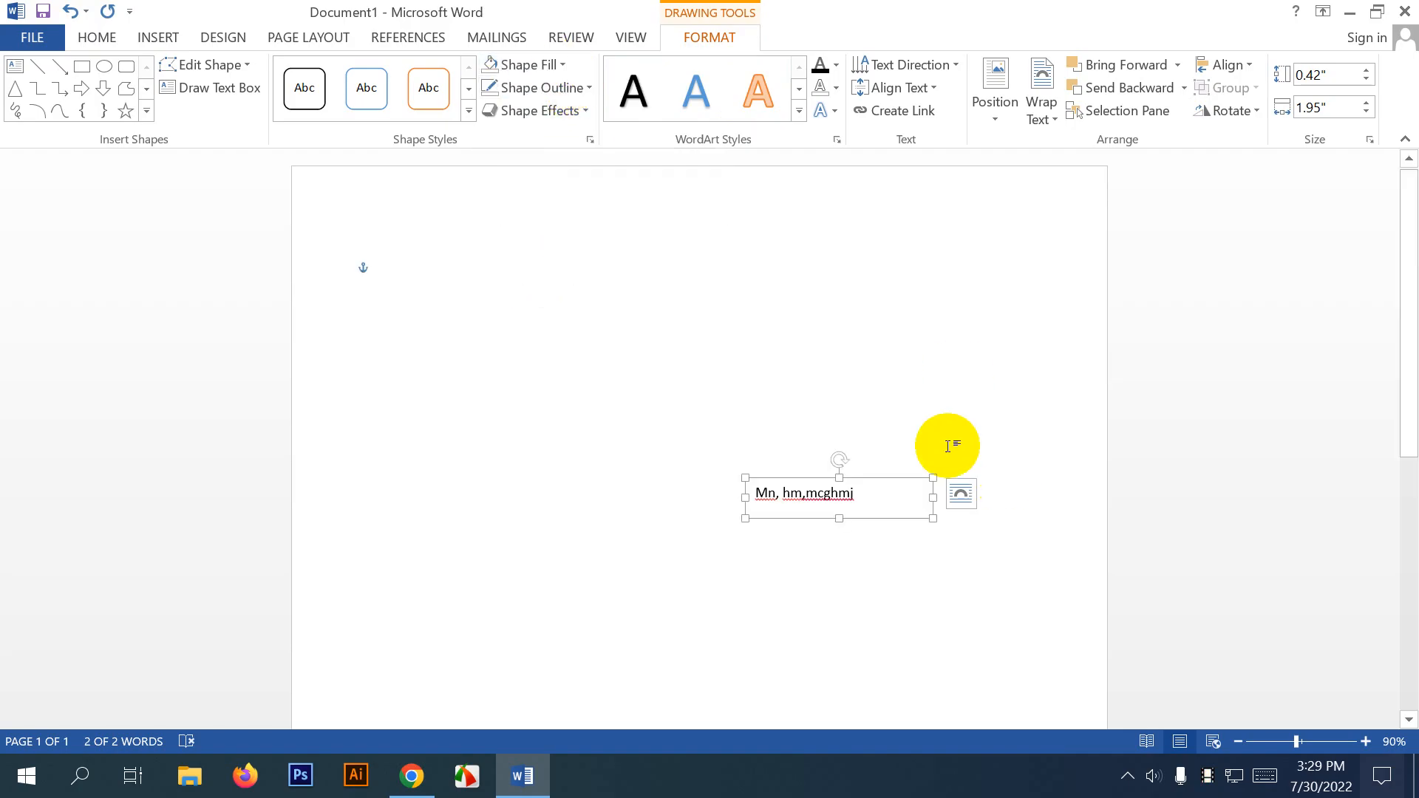
Deselect the borderless text box, reselect it and move it further toward the right side of the page.
drag(835, 464, 775, 418)
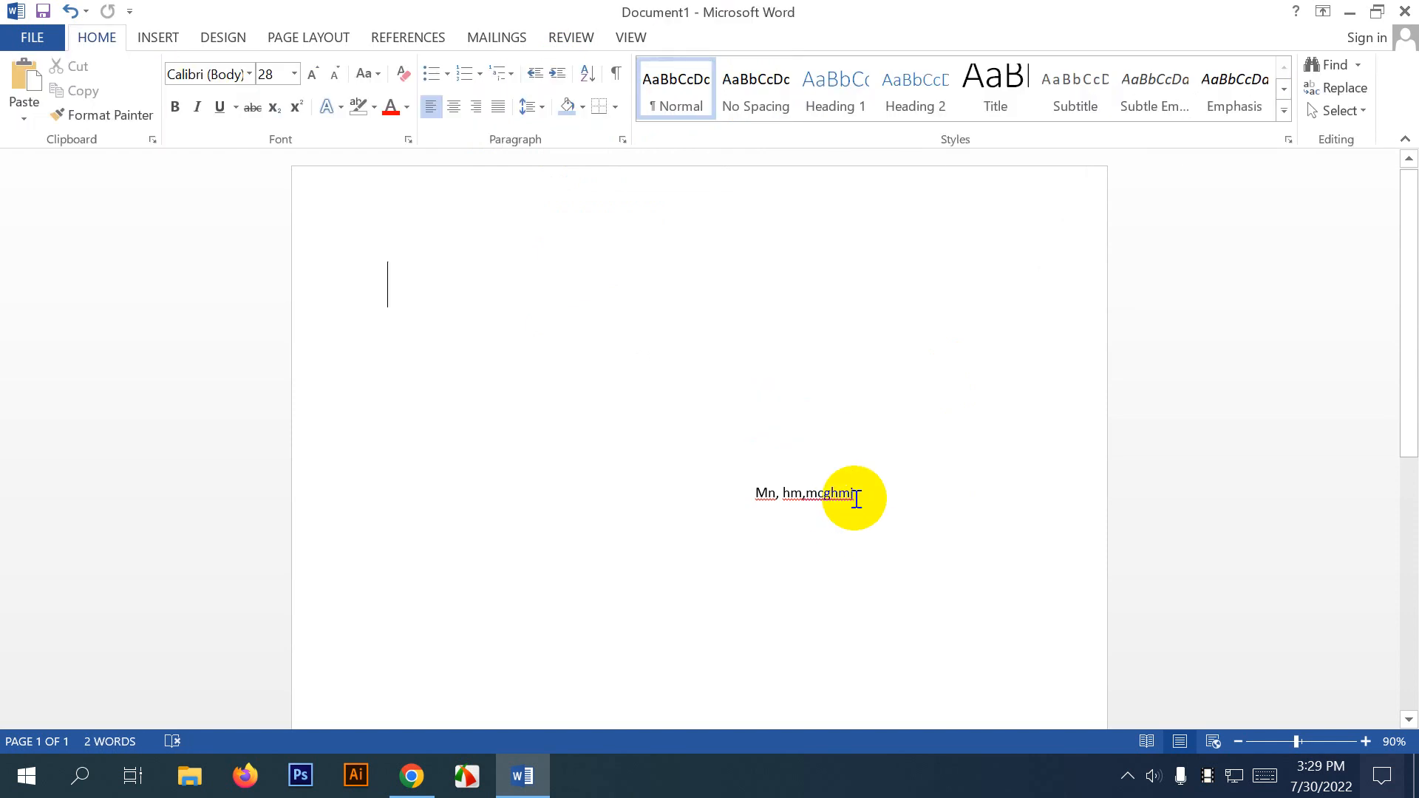
click(855, 498)
drag(838, 461, 975, 471)
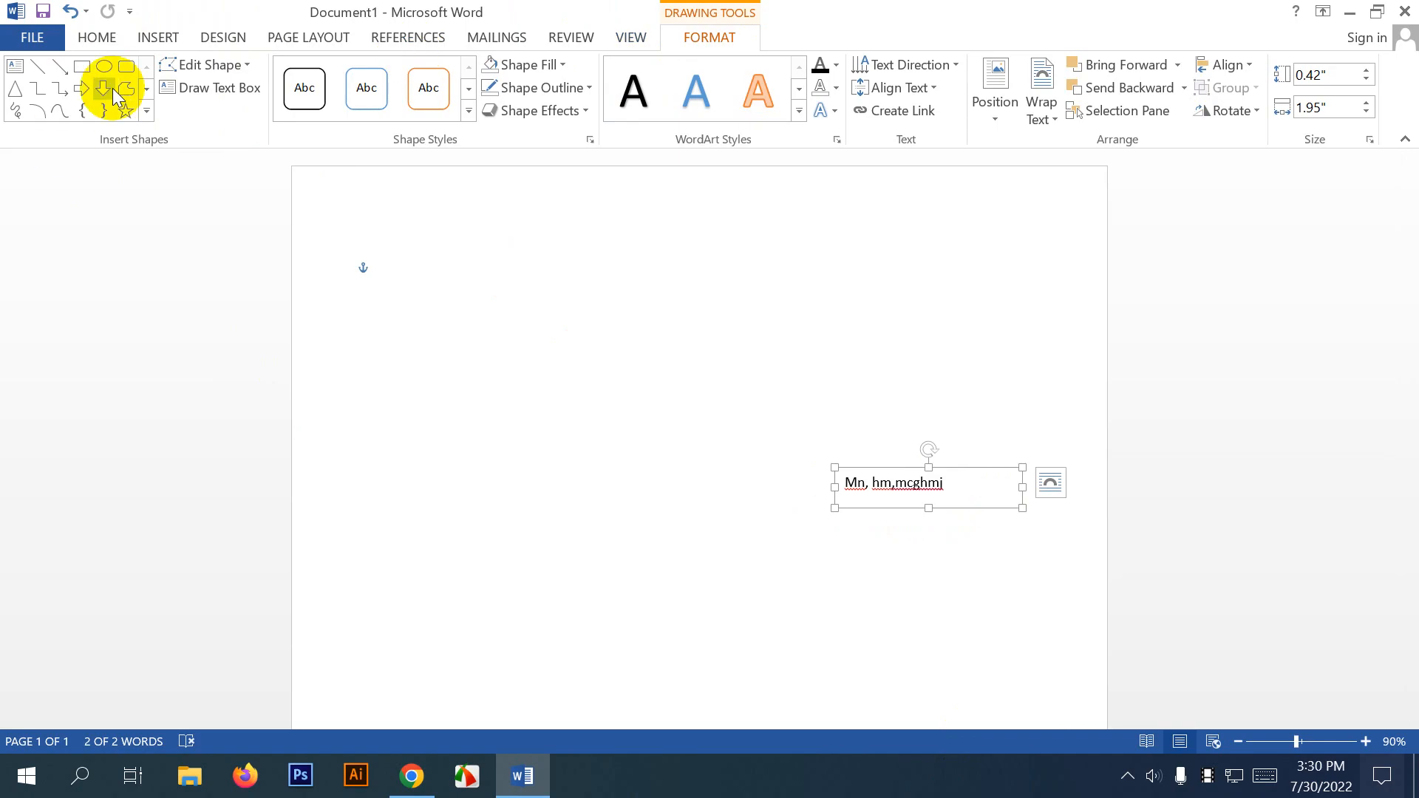
Draw a rectangle about 2.77 inches wide and 0.5 inches high near the page's upper left and enter "bfbghdfhgjfgnjdkdythsj" inside it.
click(158, 38)
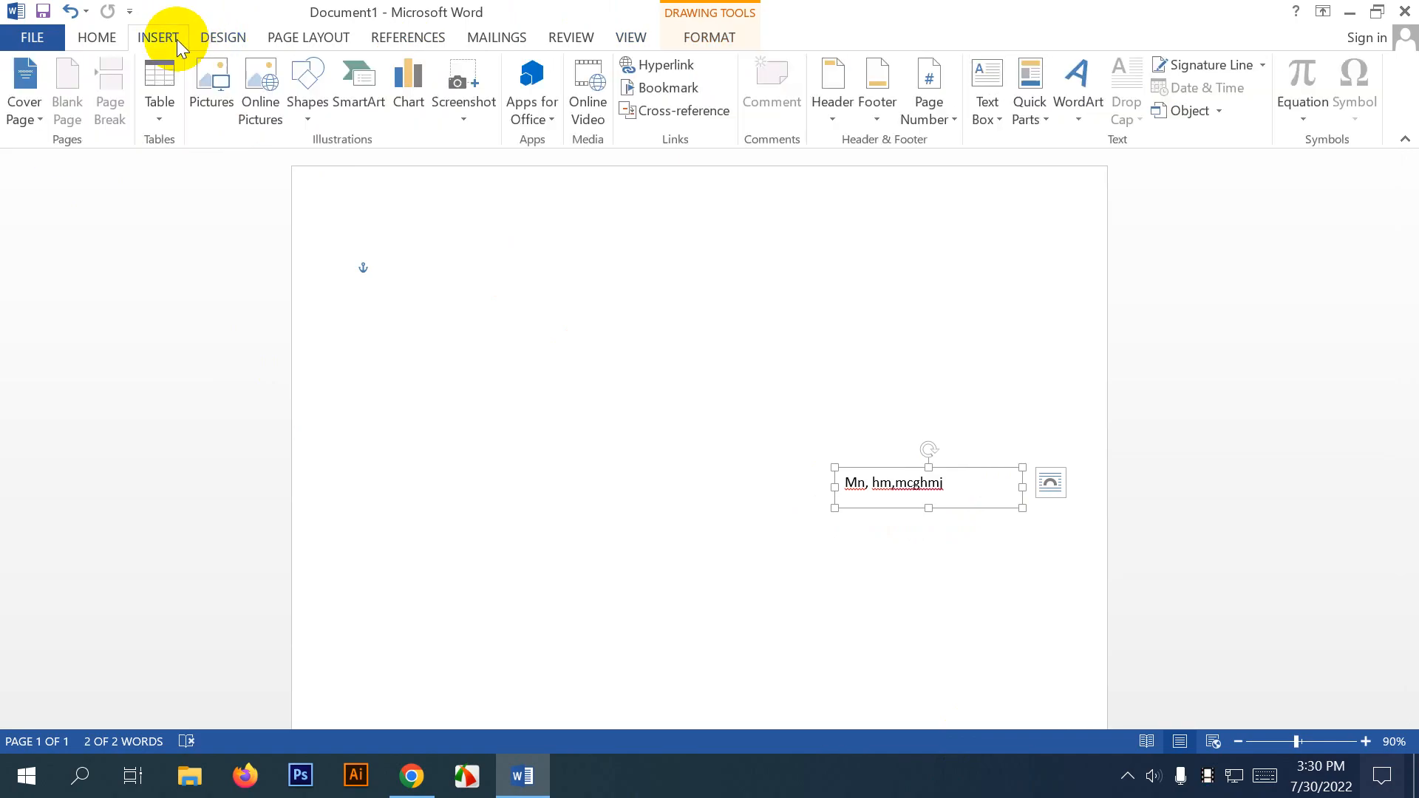
click(306, 87)
click(363, 165)
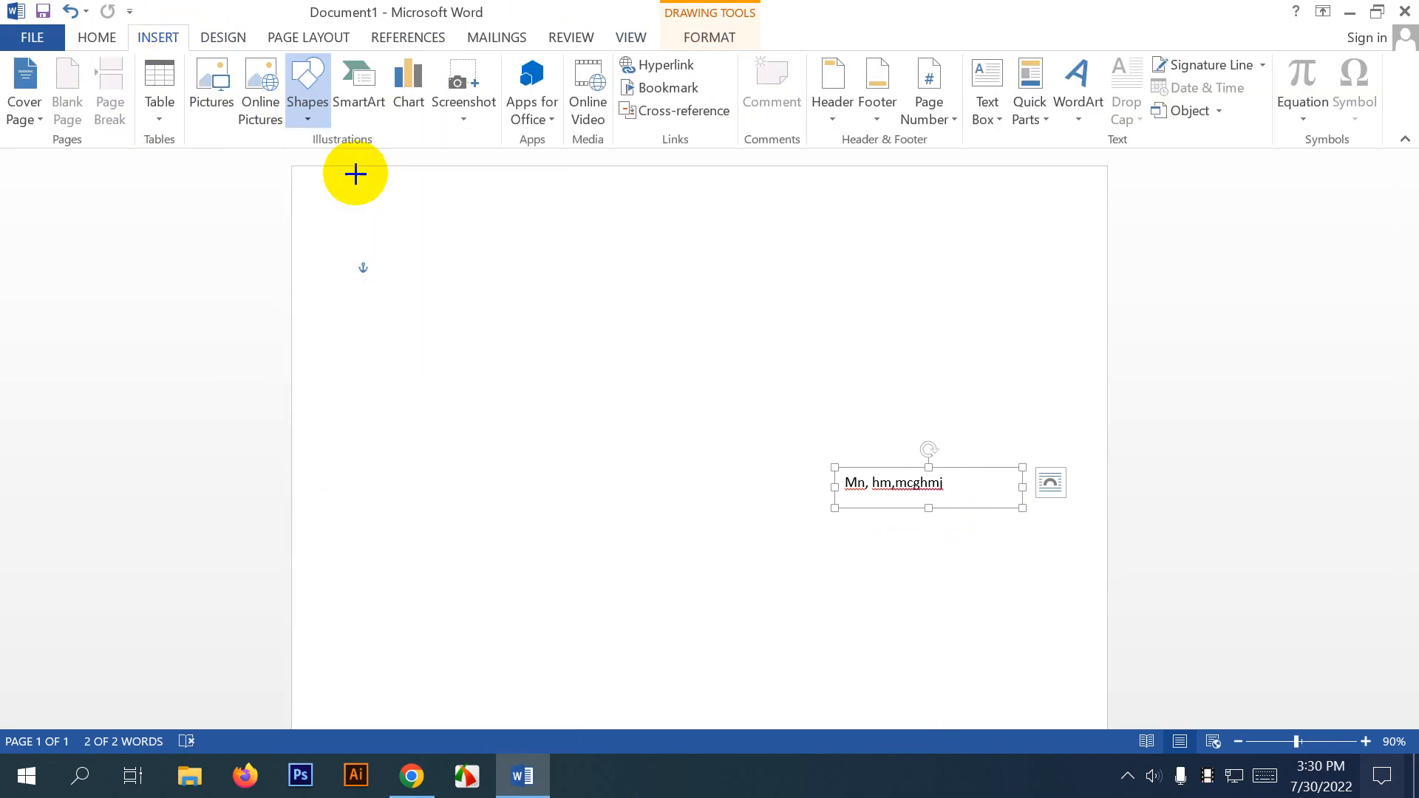
drag(362, 348, 630, 395)
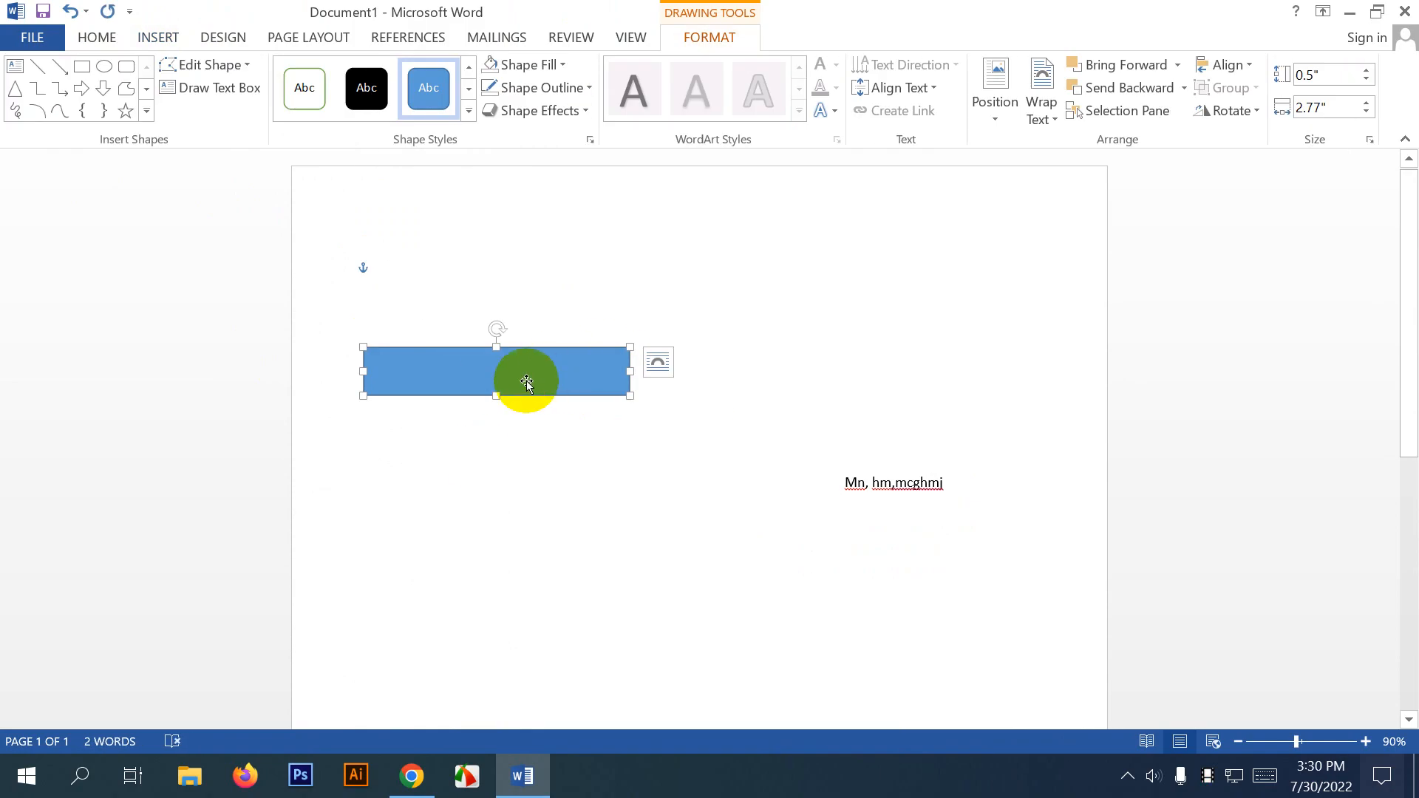
text(bf)
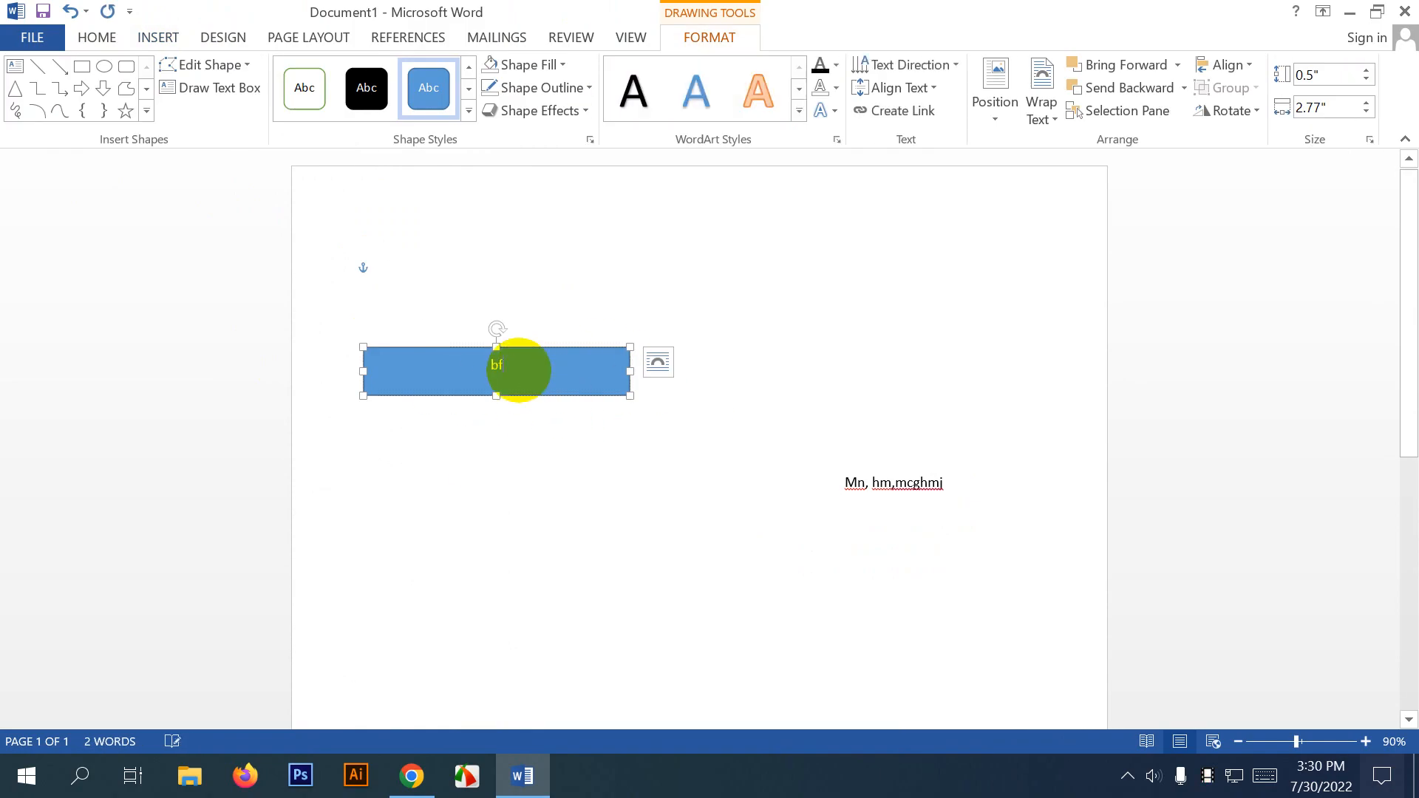
text(bghdfhgjfgnjdkdythsj)
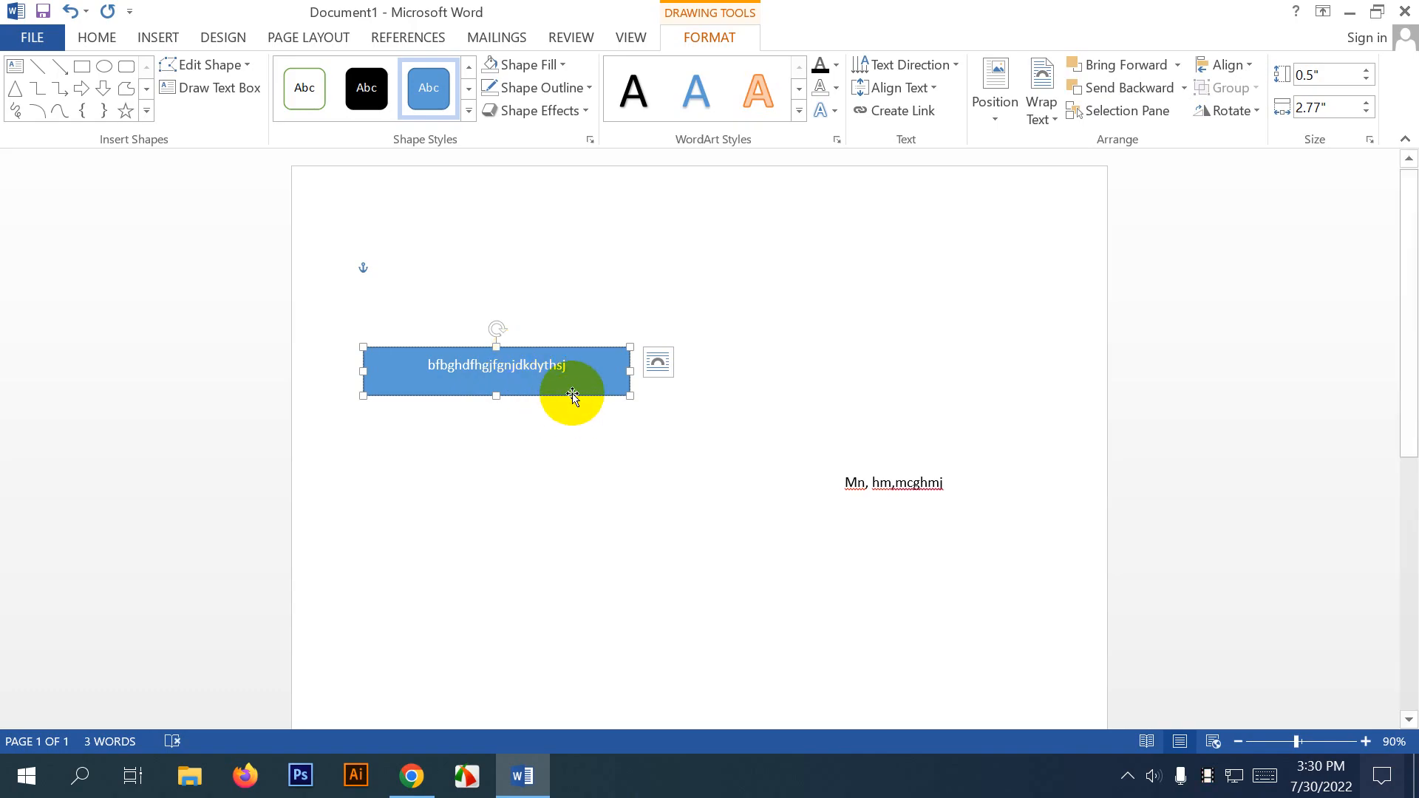
Format the text inside the blue rectangle as bold, red and 14 pt.
drag(572, 367, 405, 369)
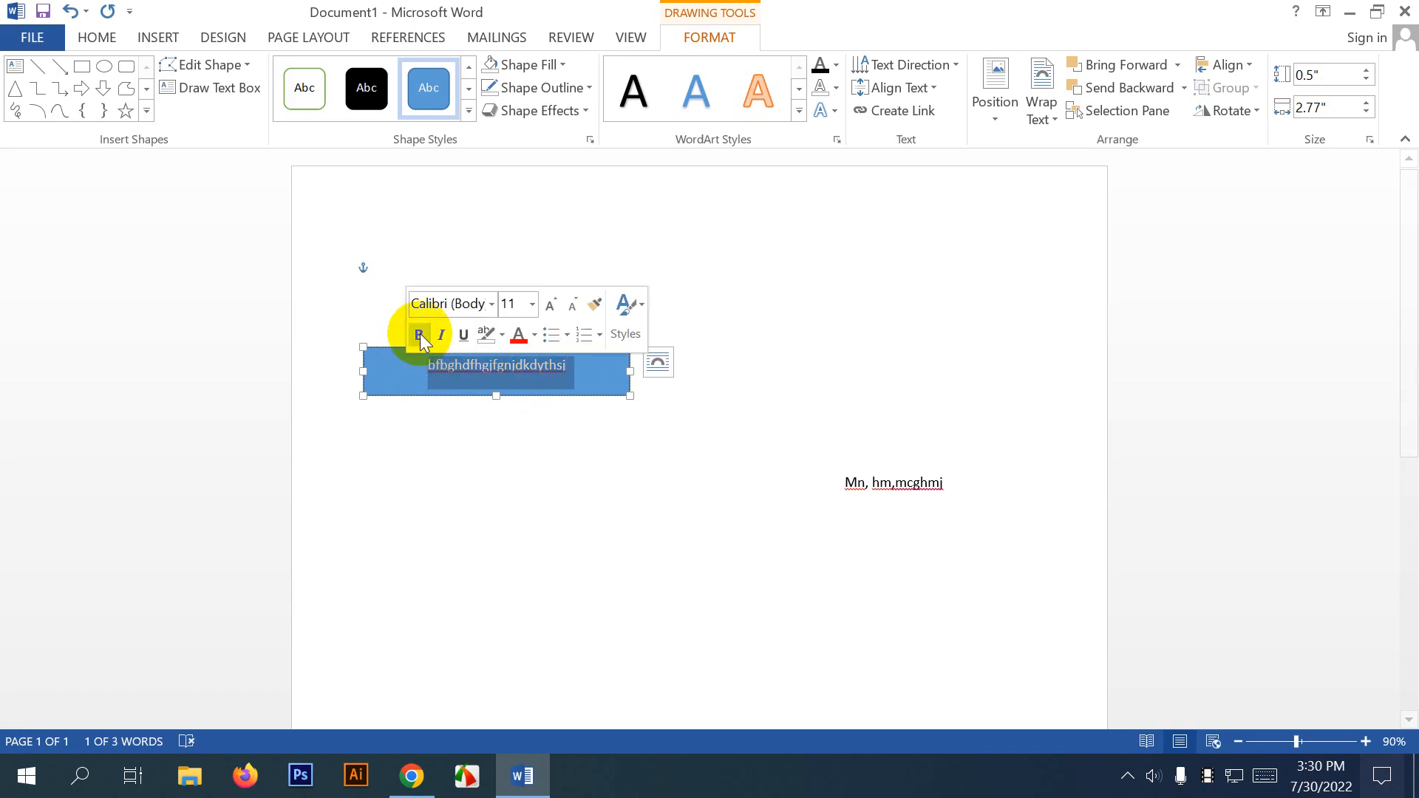
click(420, 336)
click(97, 37)
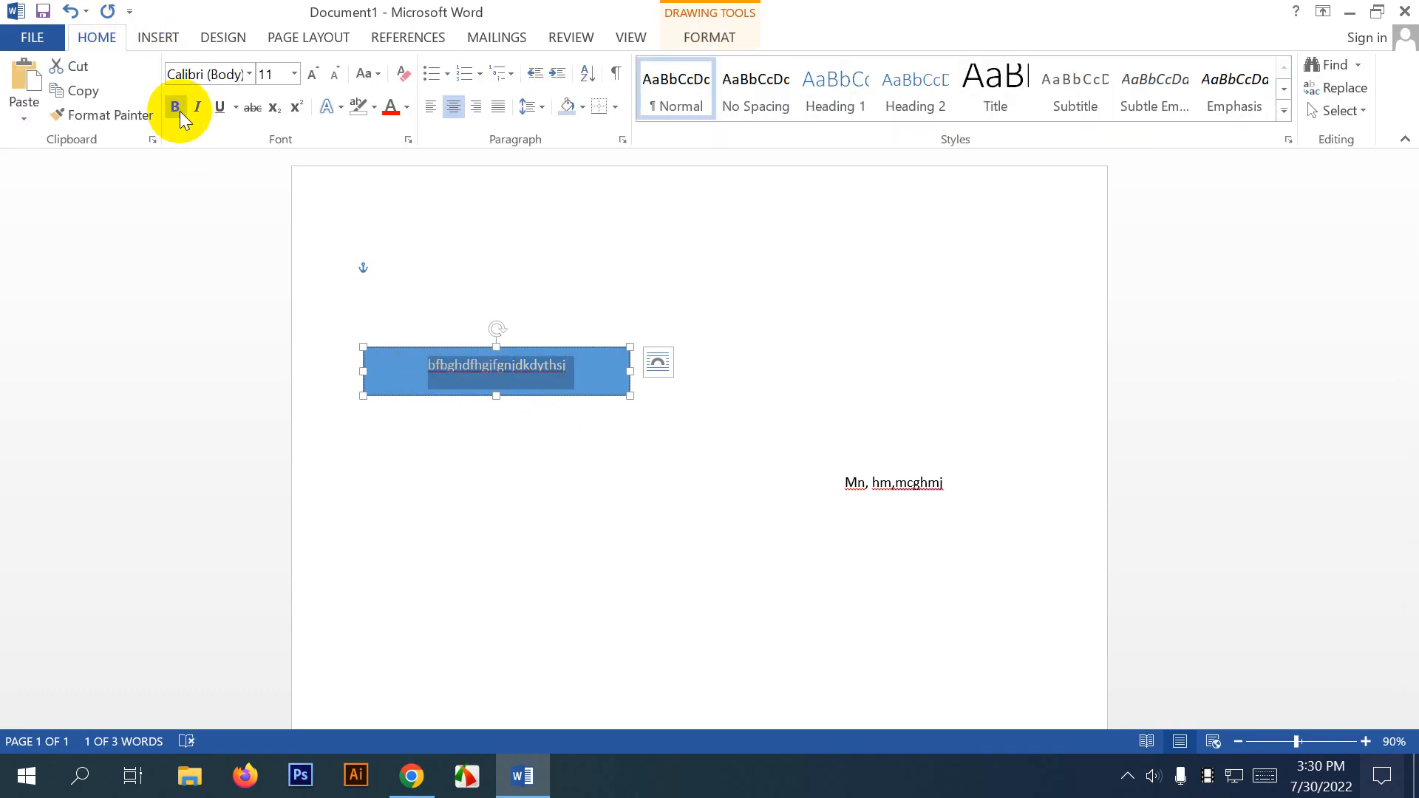
click(390, 106)
click(311, 74)
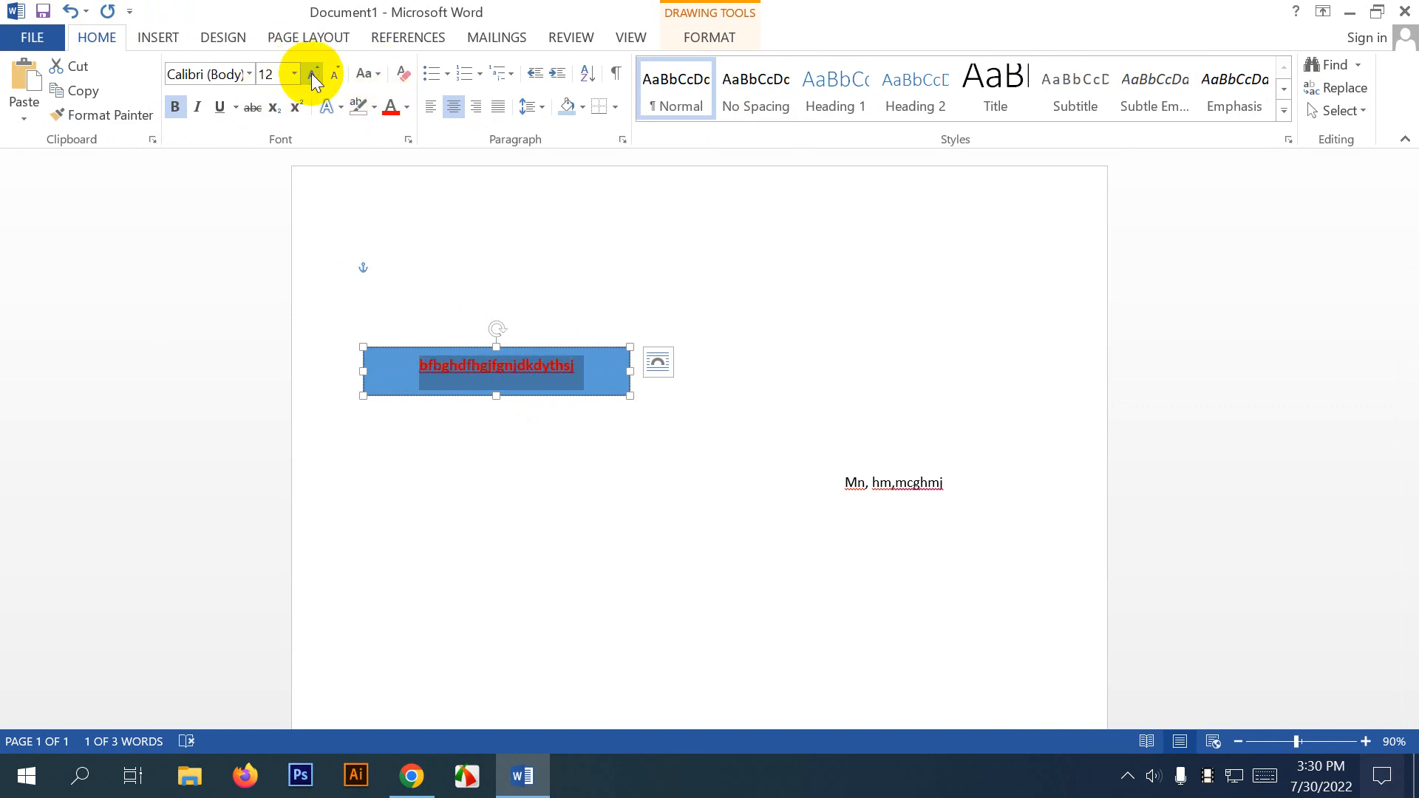
click(312, 74)
click(621, 388)
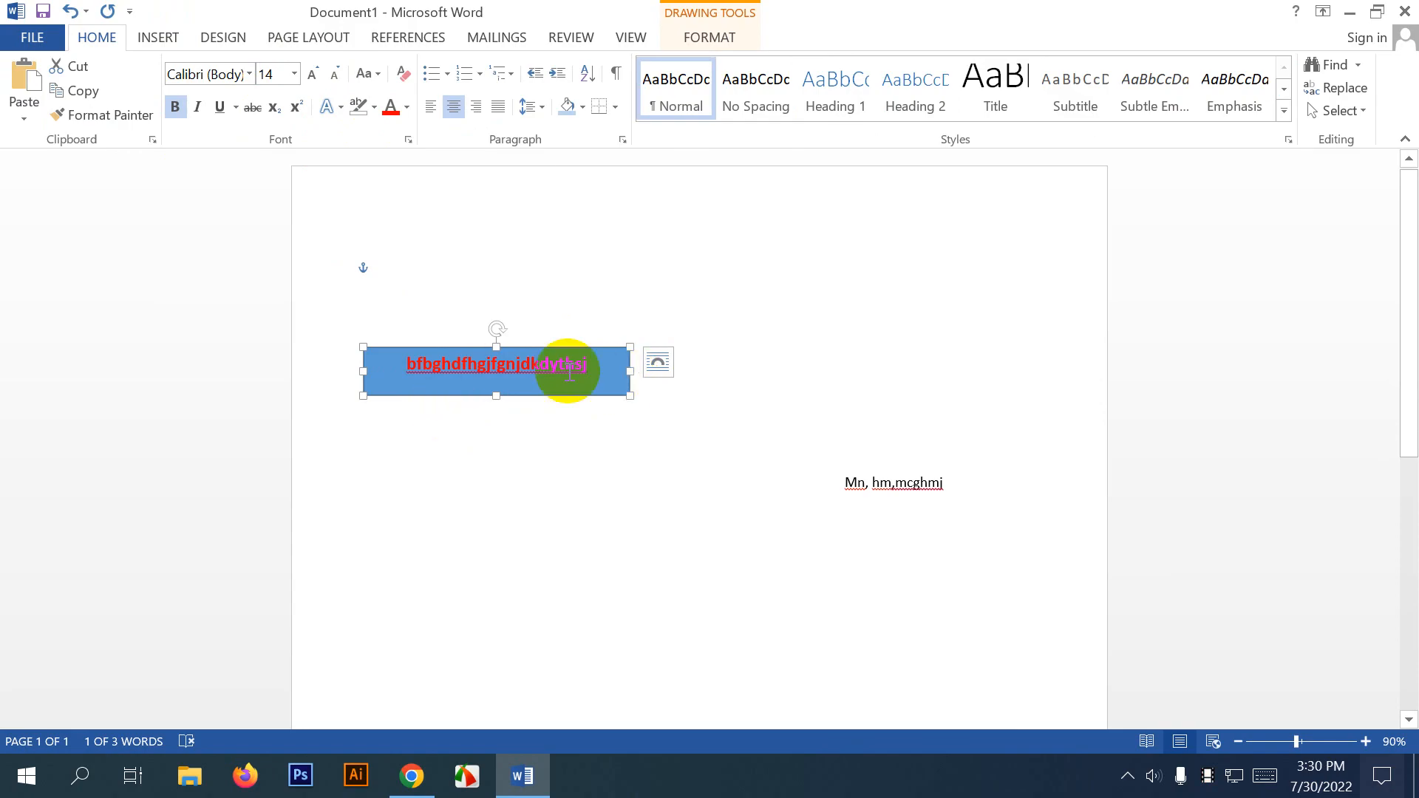
Delete the blue rectangle and the borderless text box from the page.
click(876, 483)
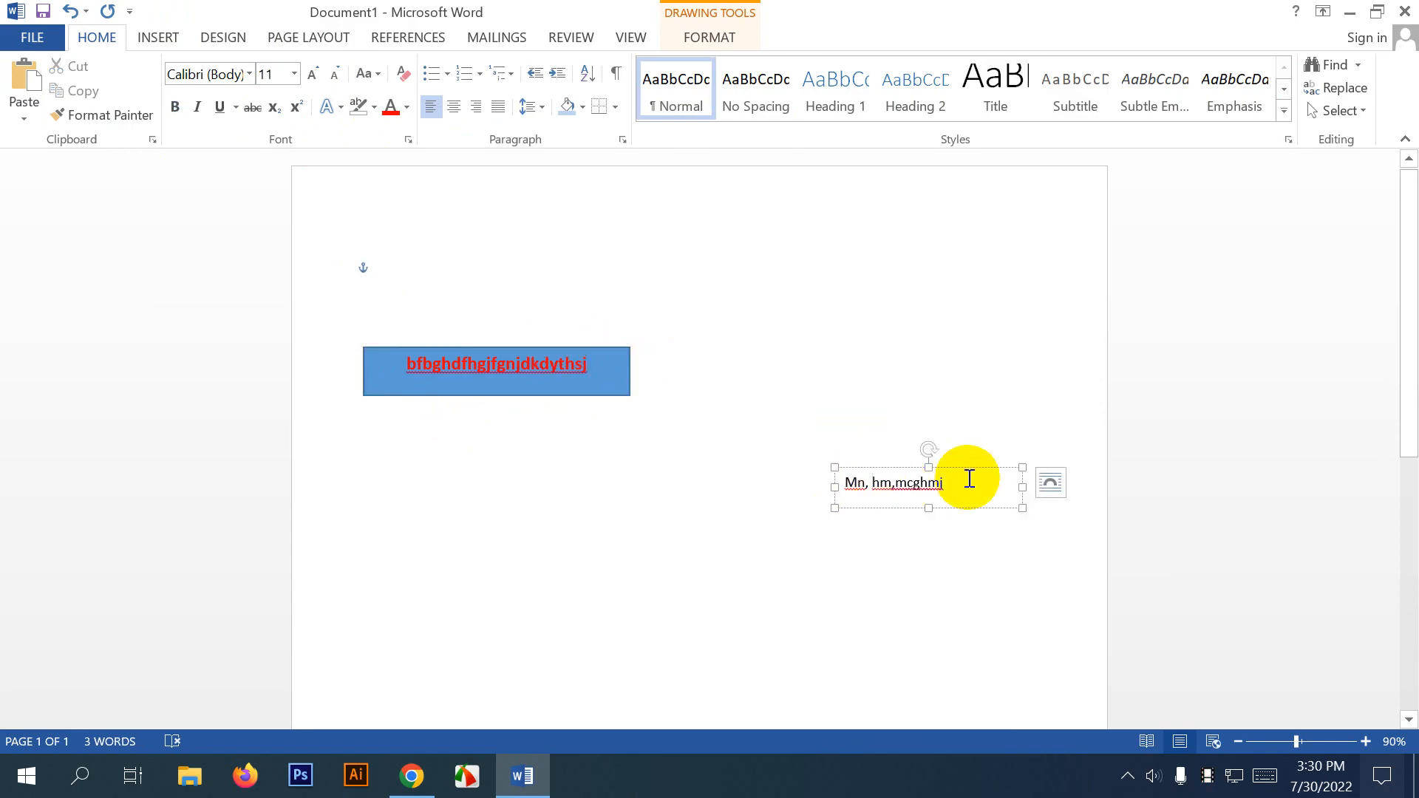
click(618, 390)
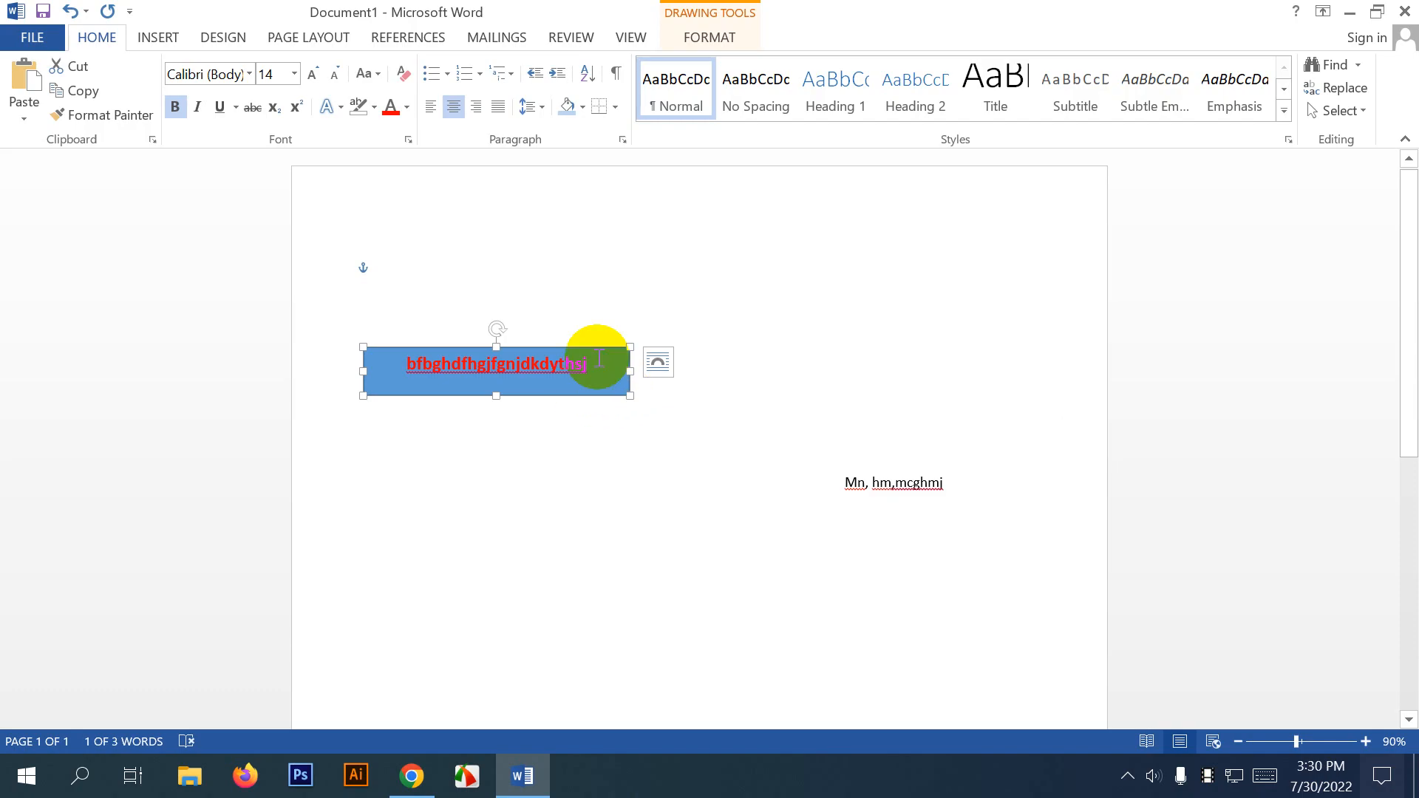
drag(613, 348, 705, 404)
key(Delete)
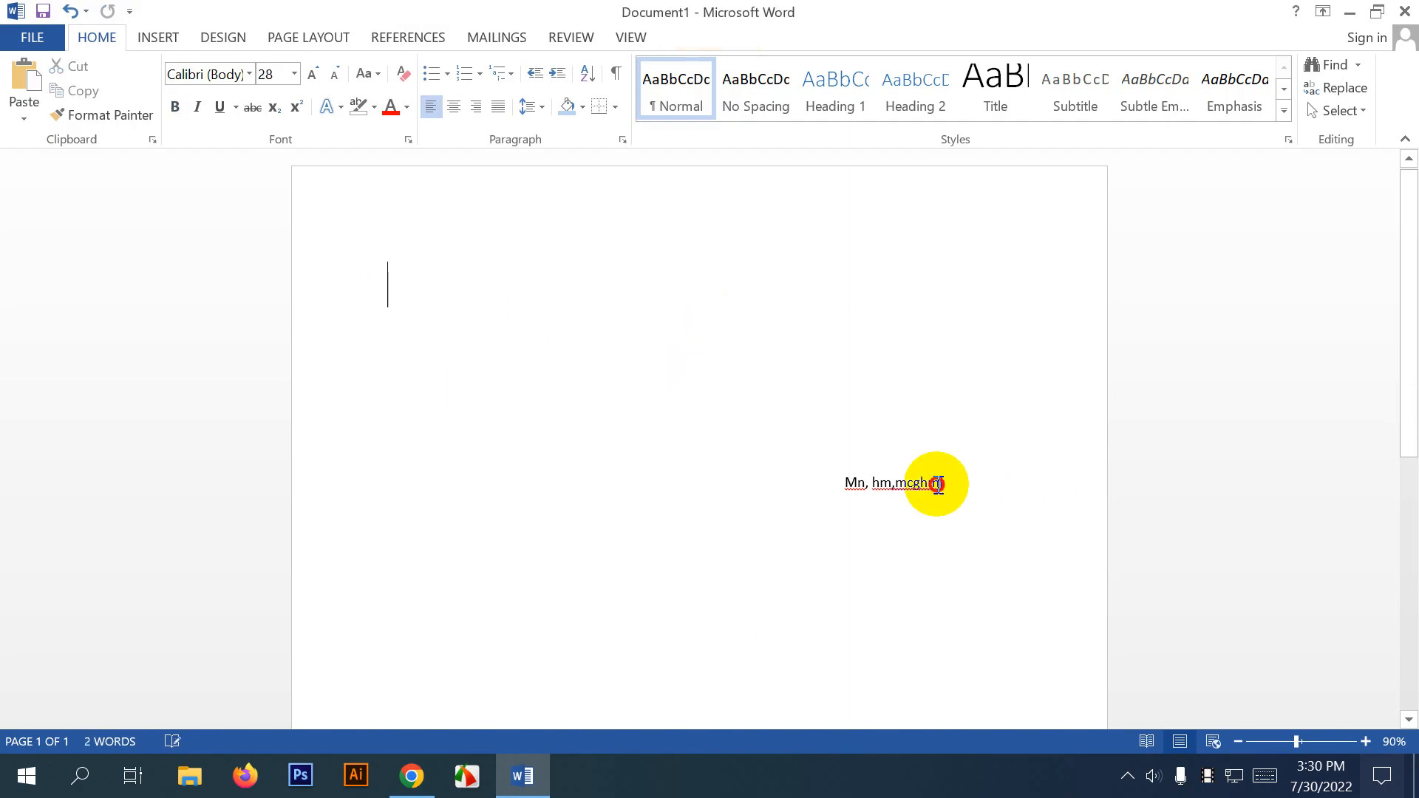
click(934, 485)
drag(996, 443, 831, 389)
key(Delete)
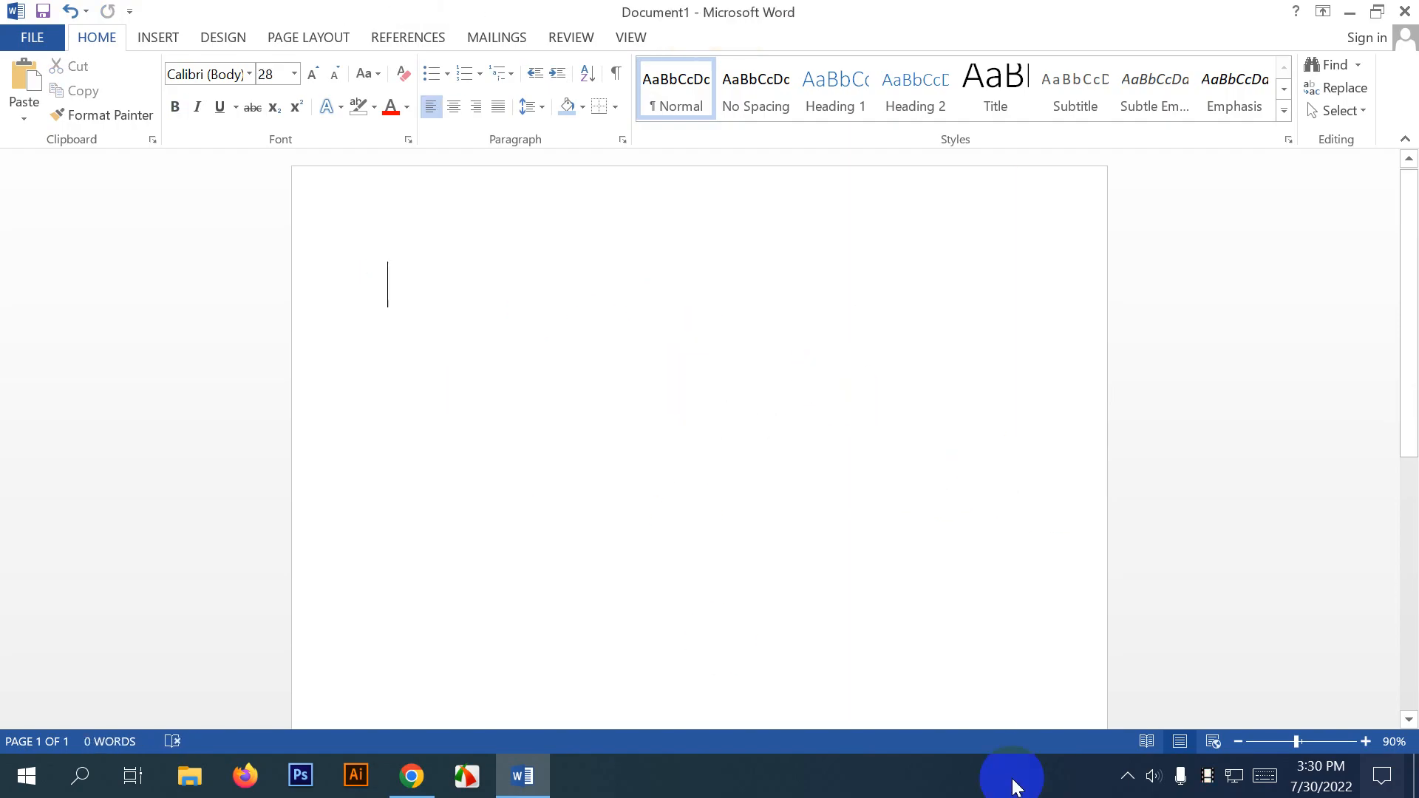
Insert the picture "Screenshot (5)" from the Screenshots folder in Pictures.
click(158, 37)
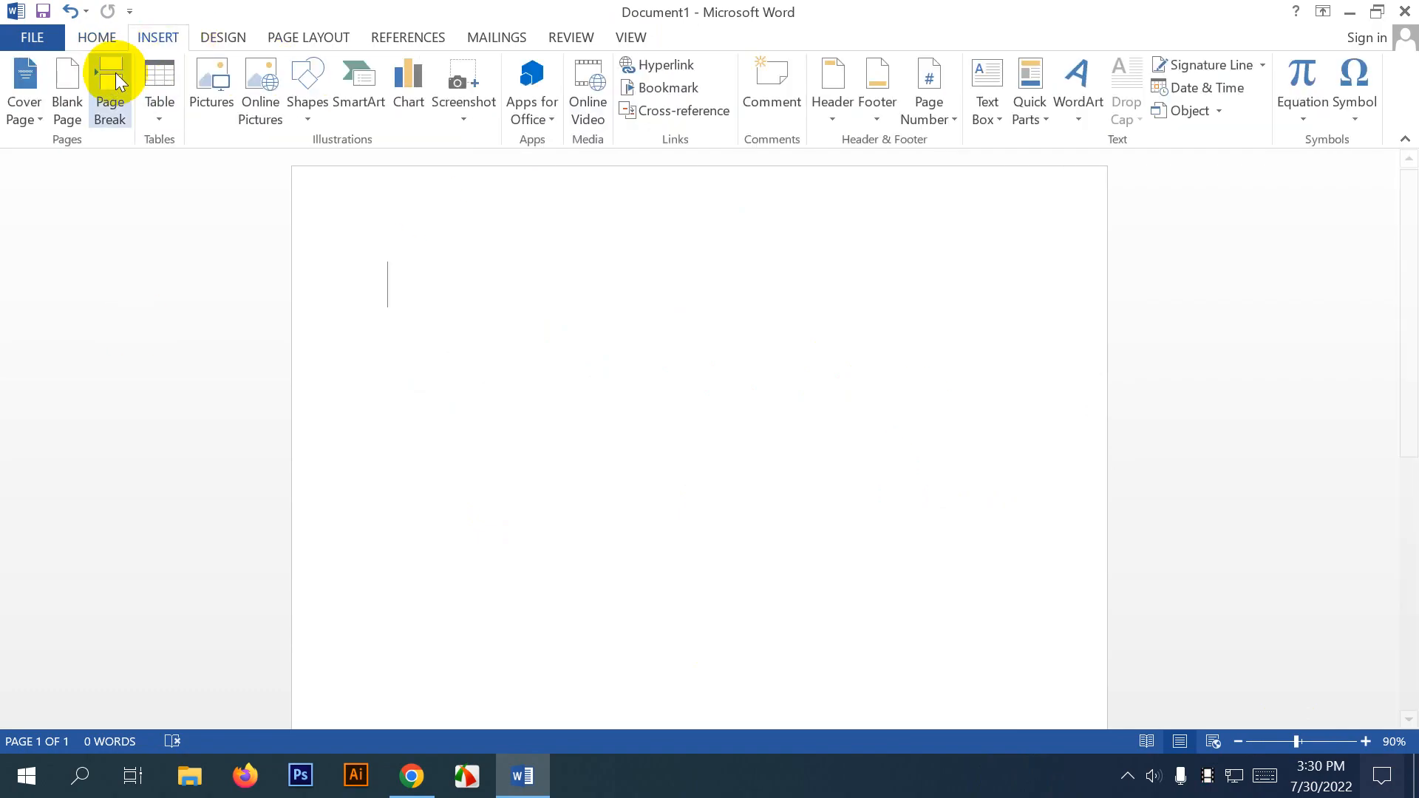
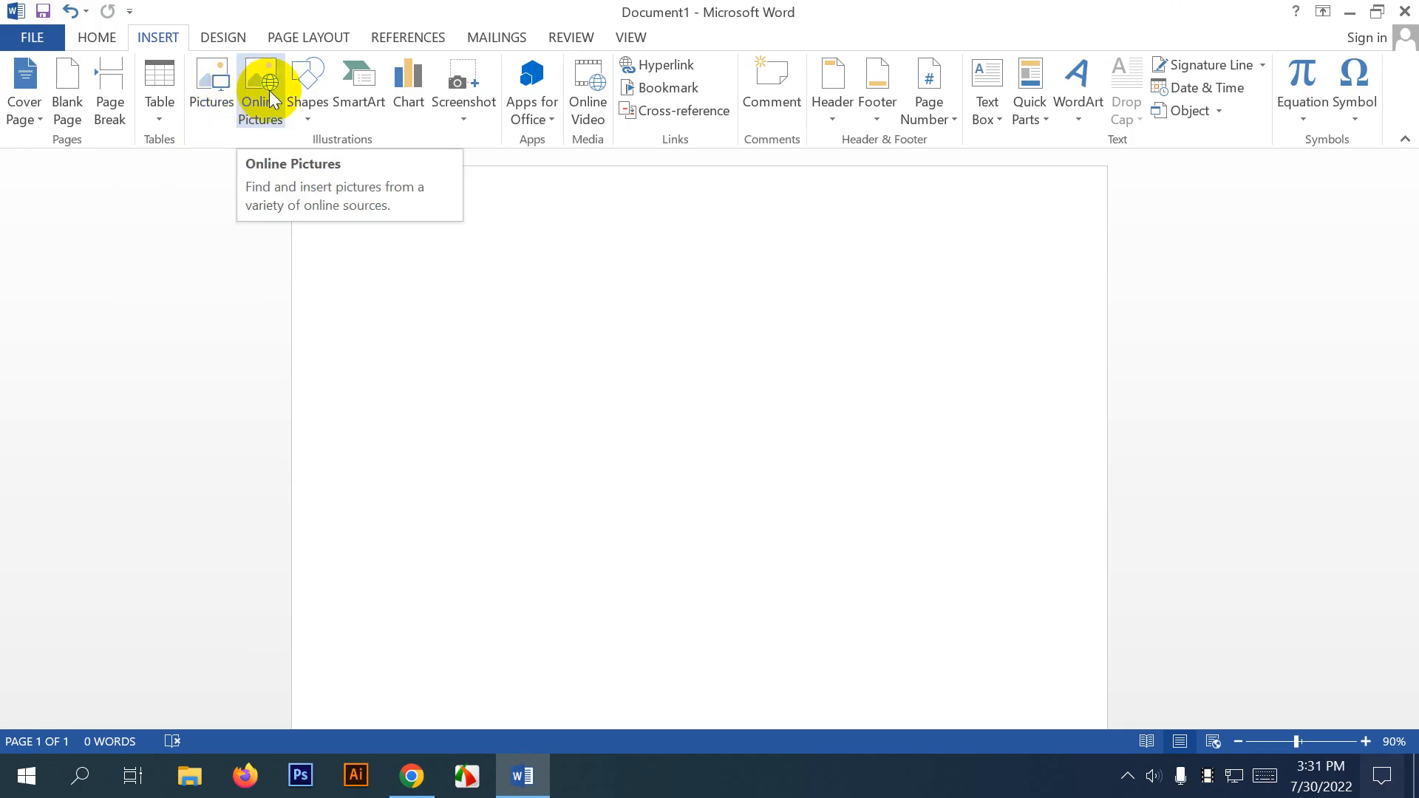
click(212, 81)
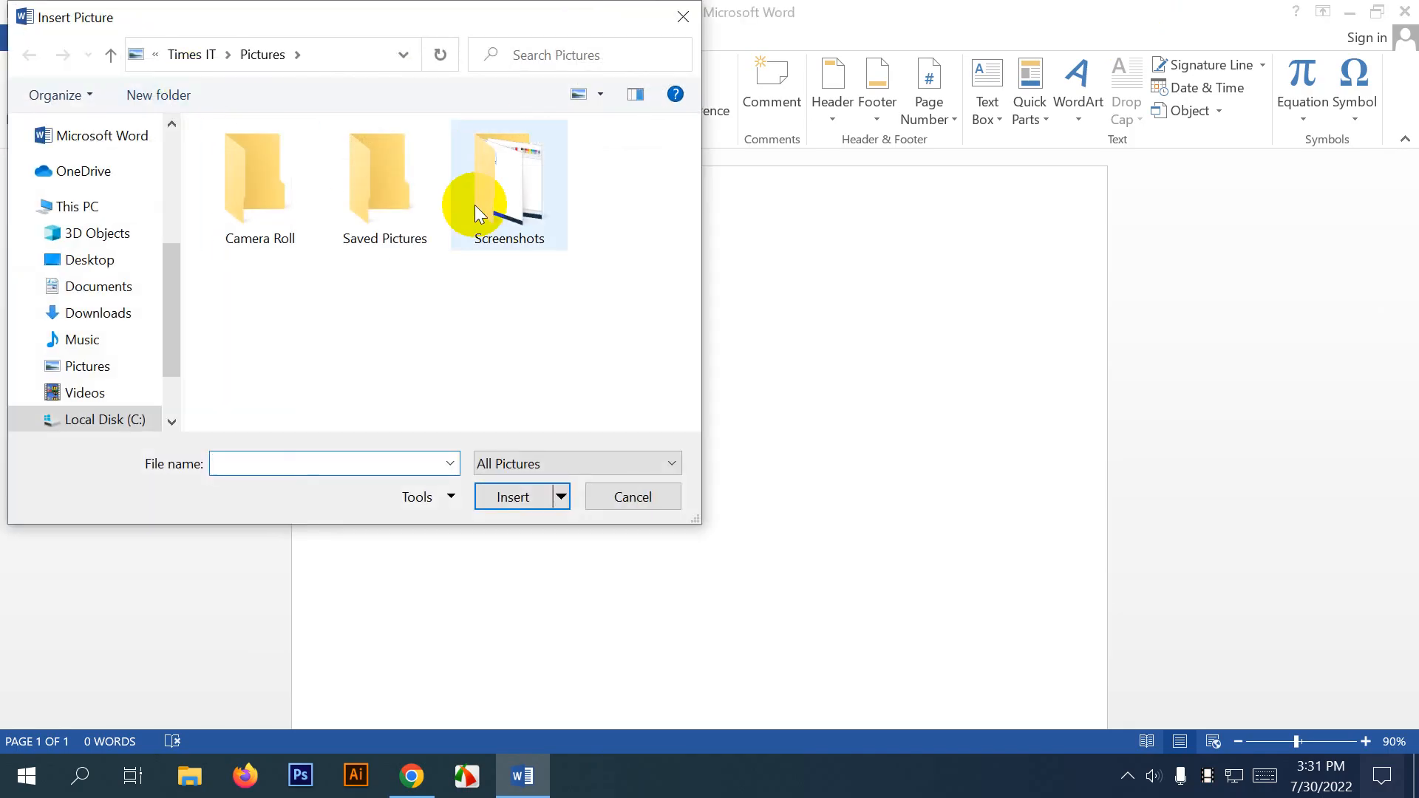
double_click(472, 233)
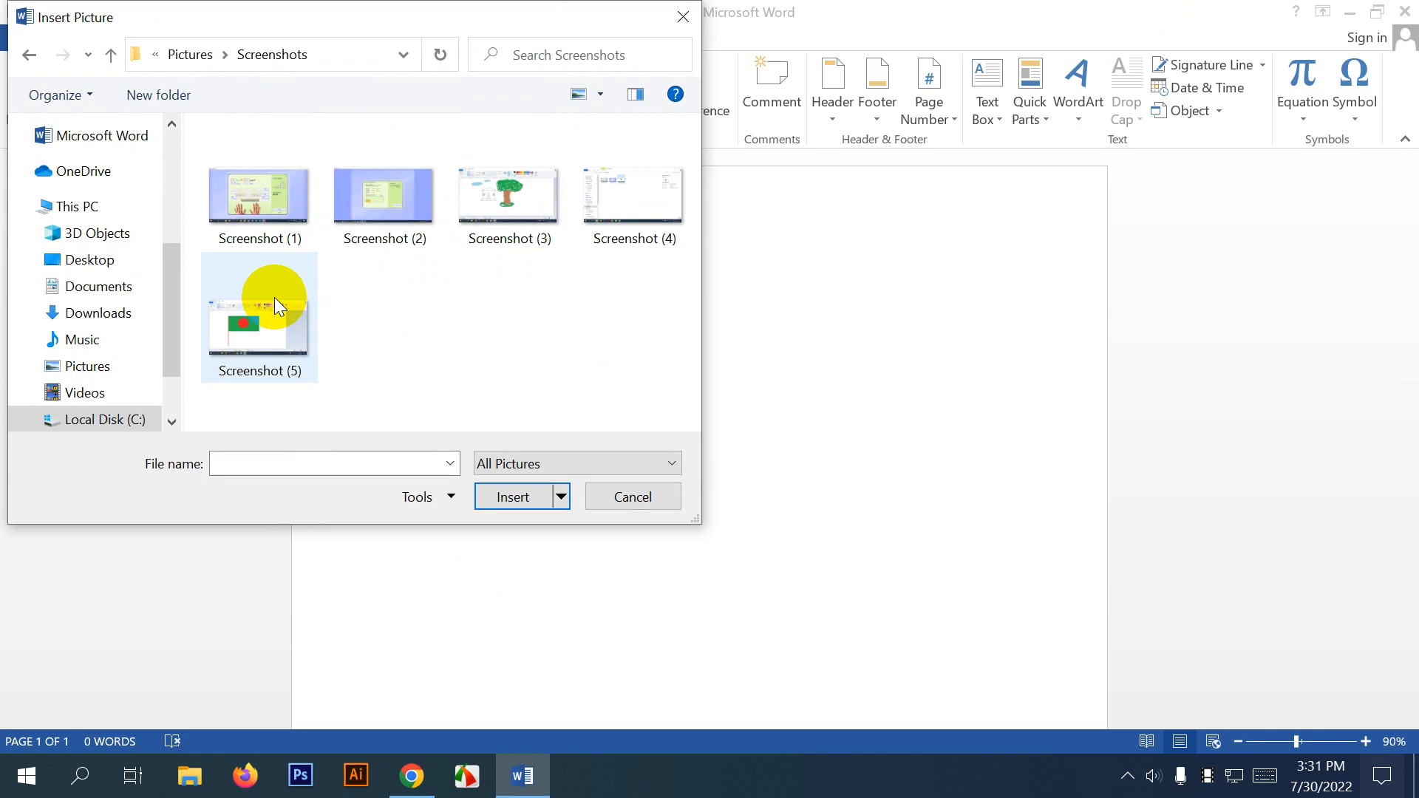
click(262, 311)
double_click(262, 310)
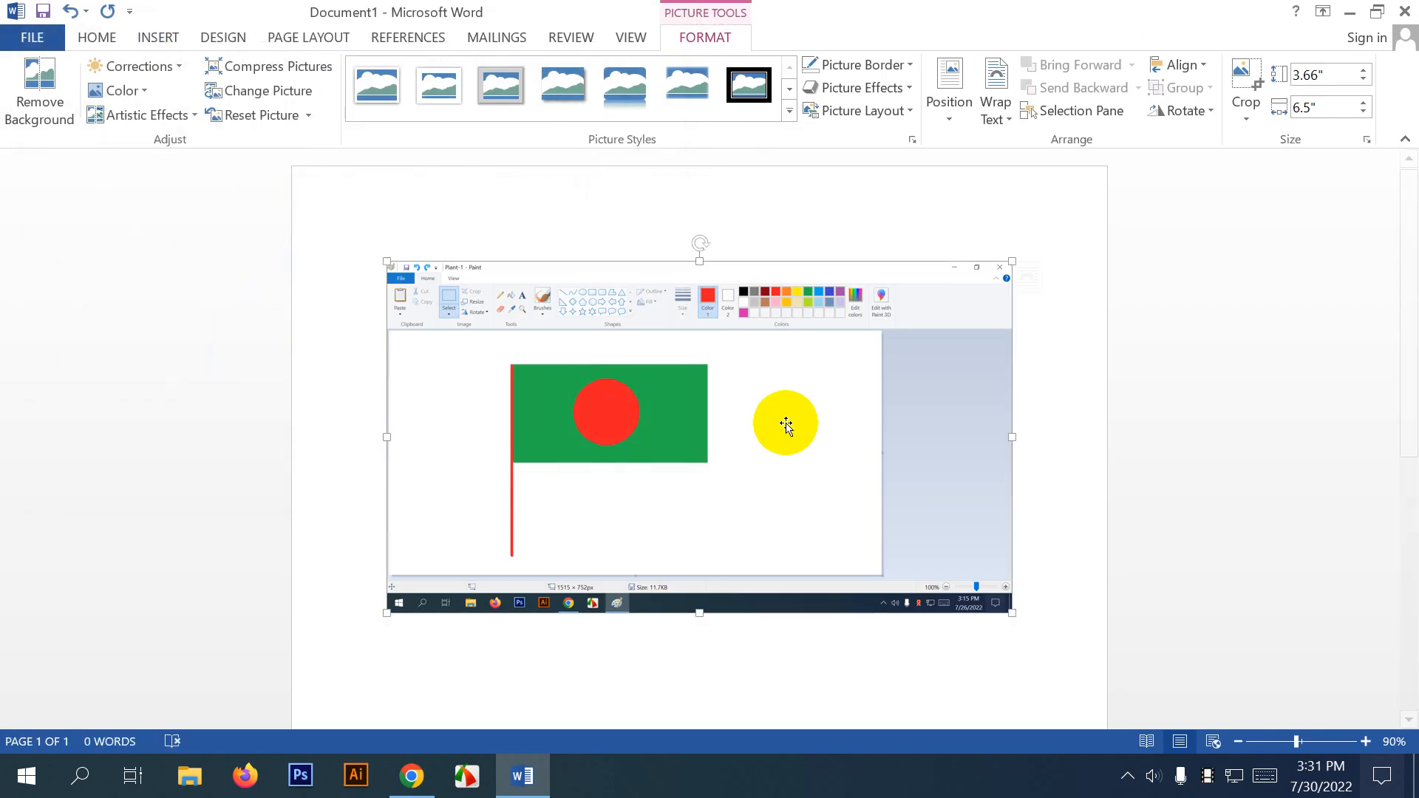
Try to move the inserted picture around the page, and scale it down to about 3.34 by 1.88 inches.
drag(785, 421, 829, 386)
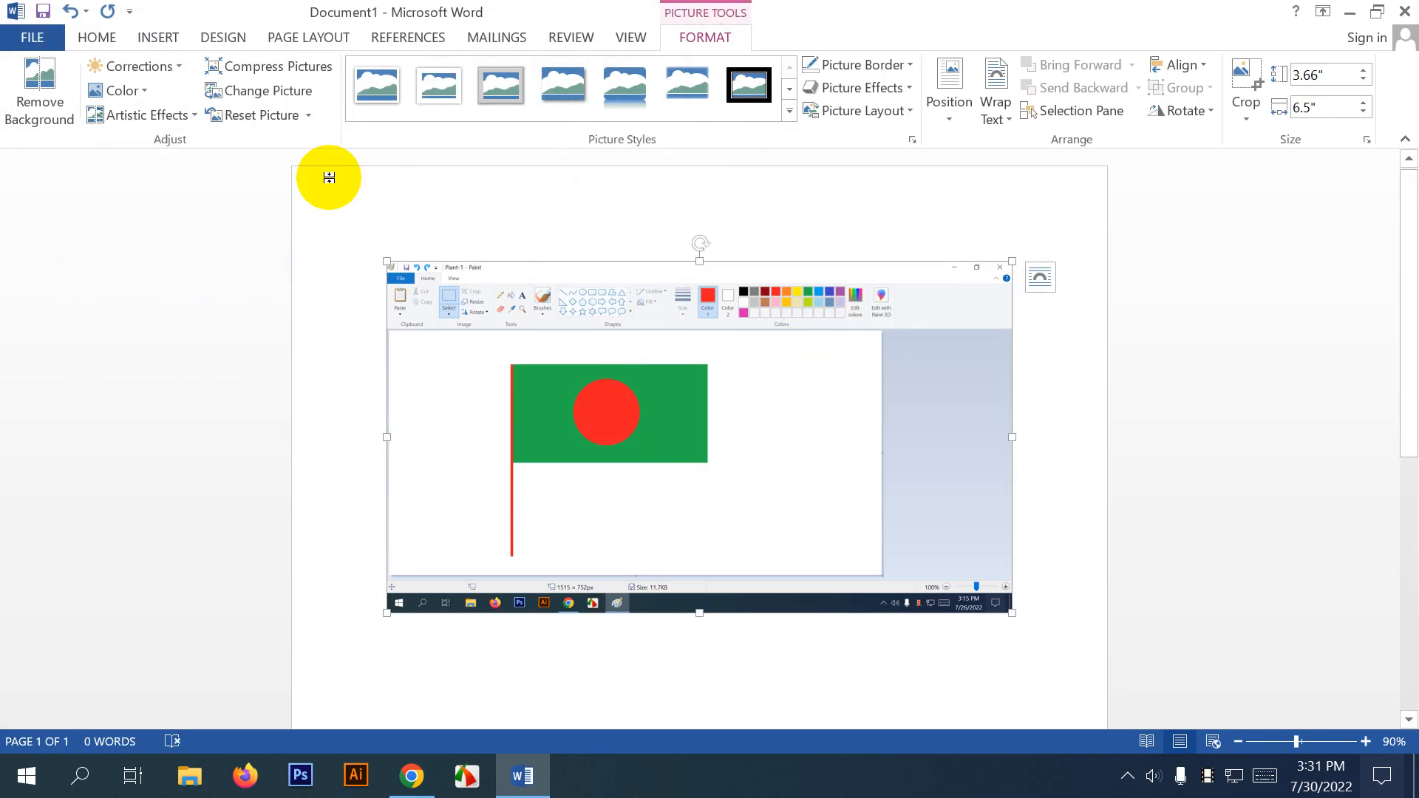
drag(787, 402, 770, 475)
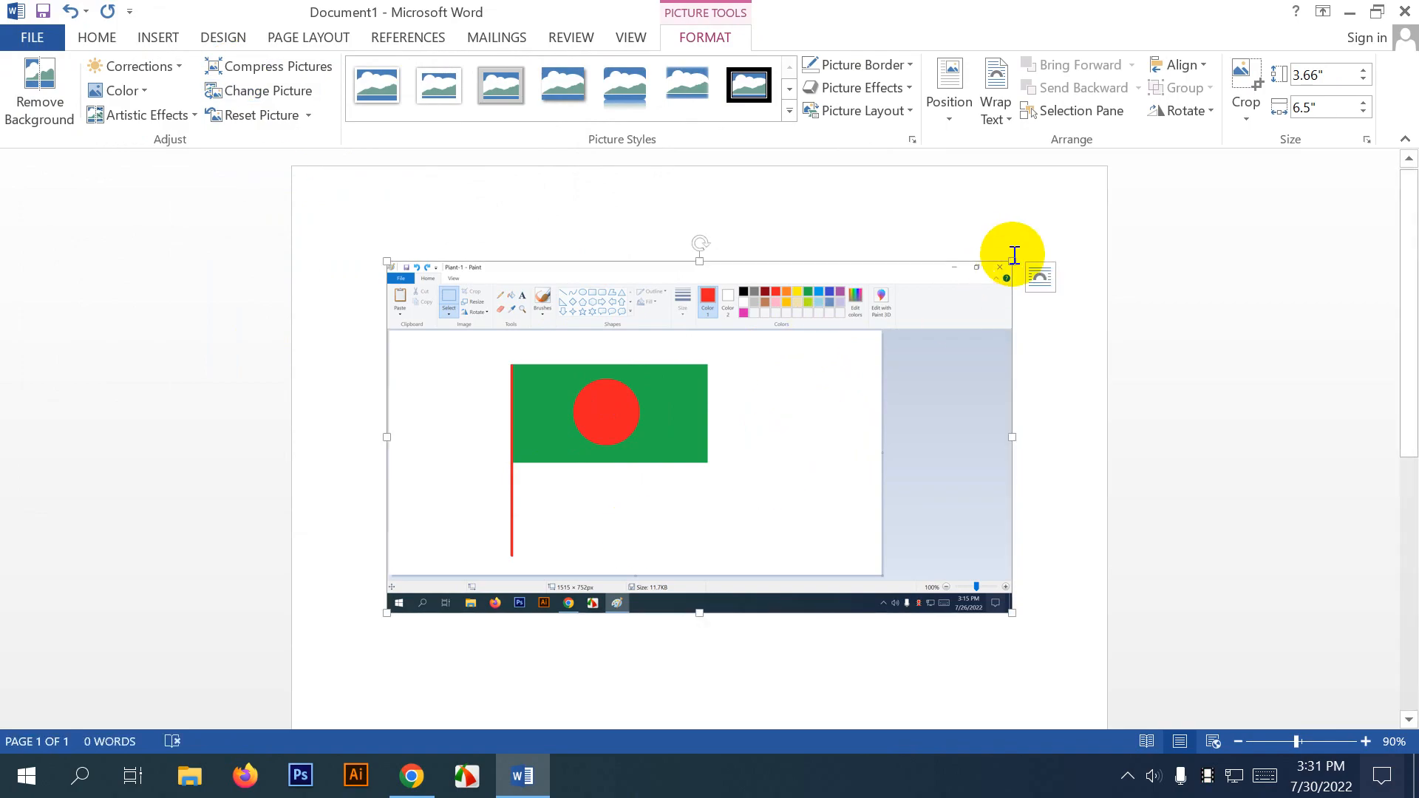
drag(1007, 258, 690, 430)
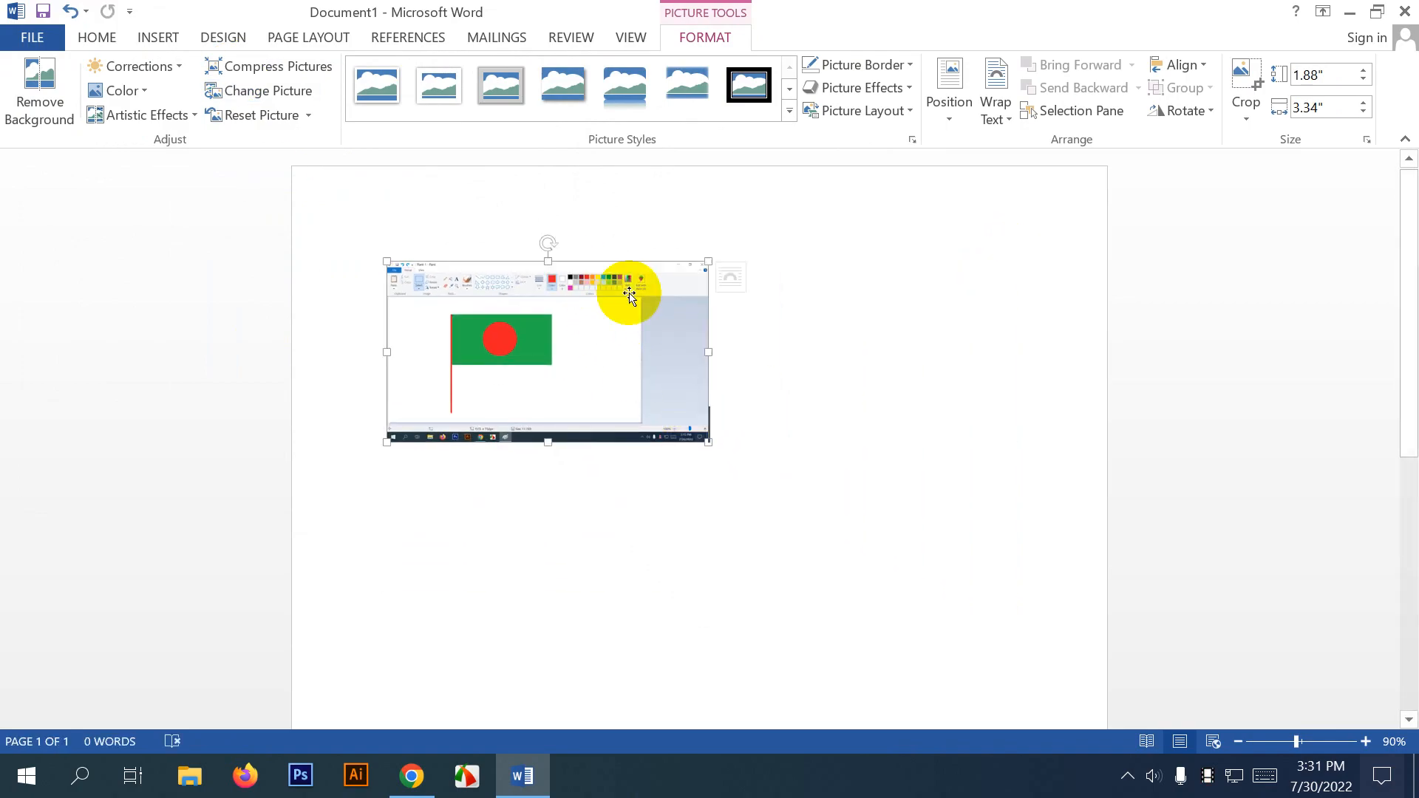
drag(627, 292, 612, 376)
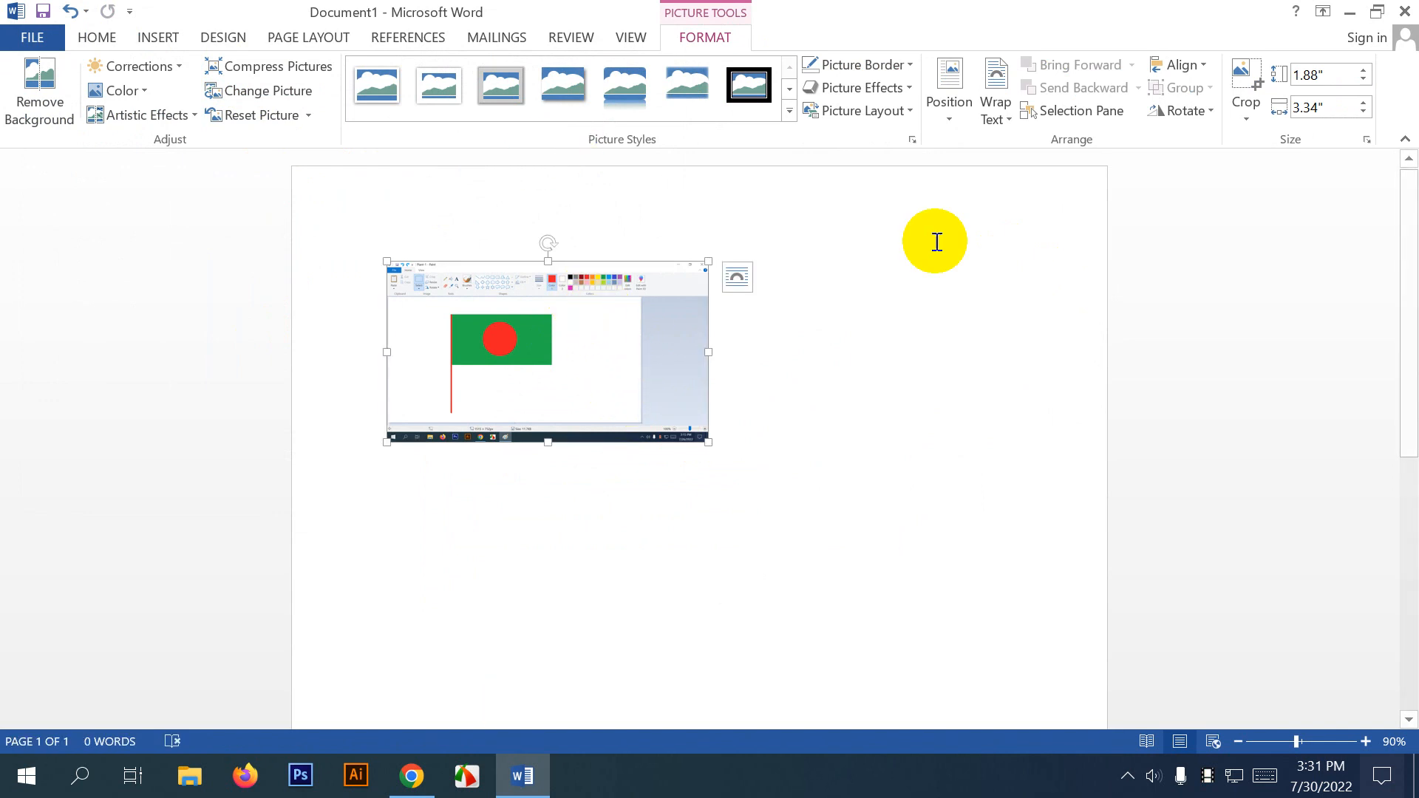
Give the picture Tight text wrapping and move it a little to the right along the first line.
click(948, 116)
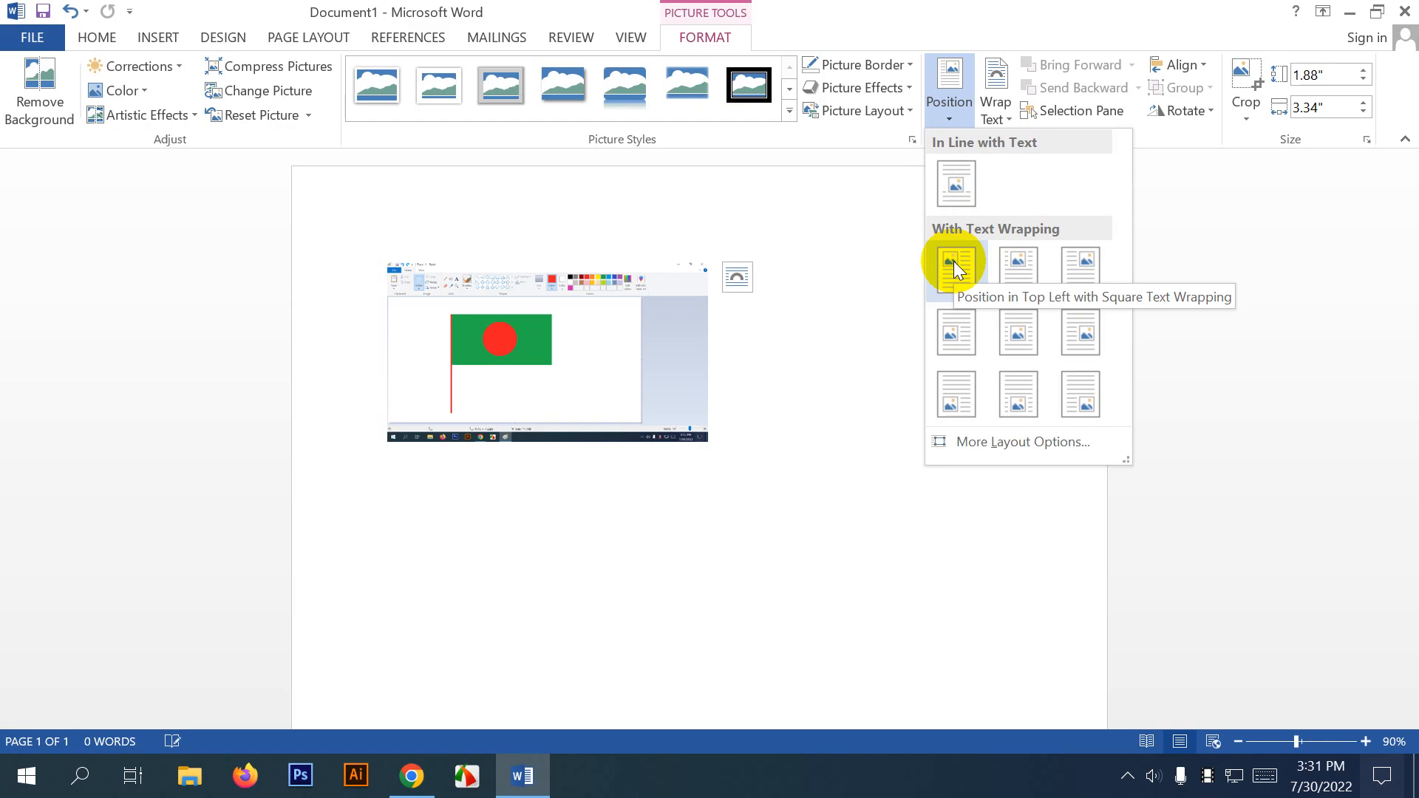
click(998, 113)
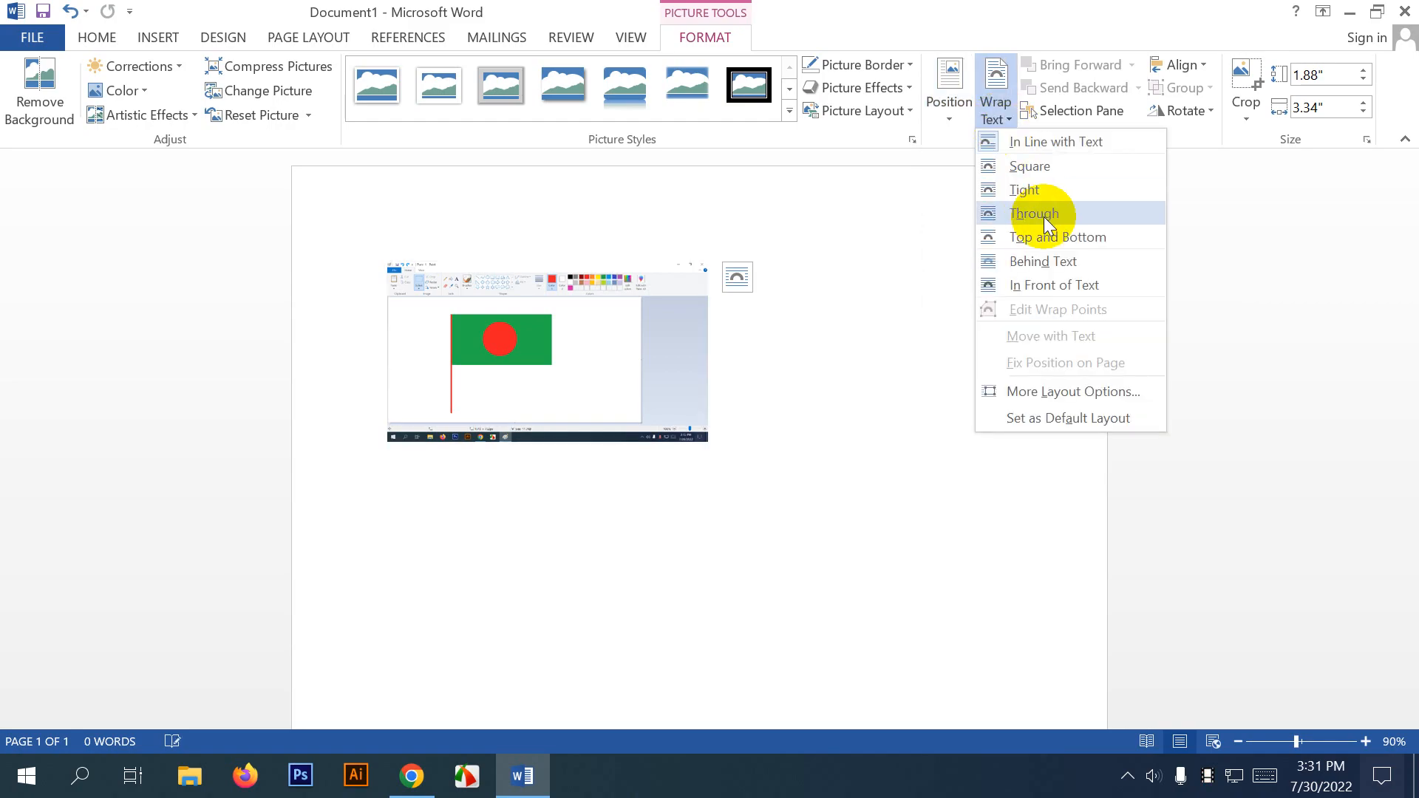
click(737, 280)
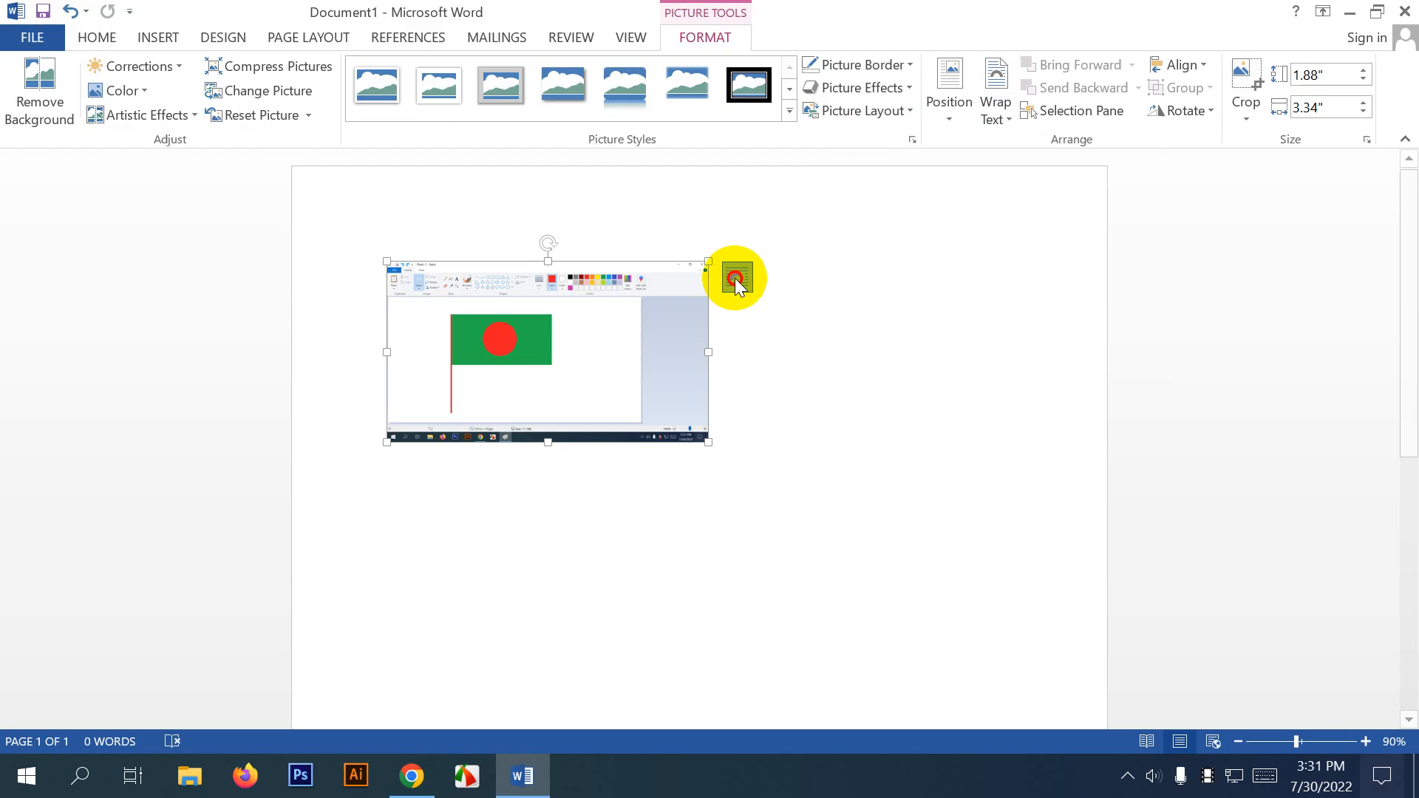
click(842, 417)
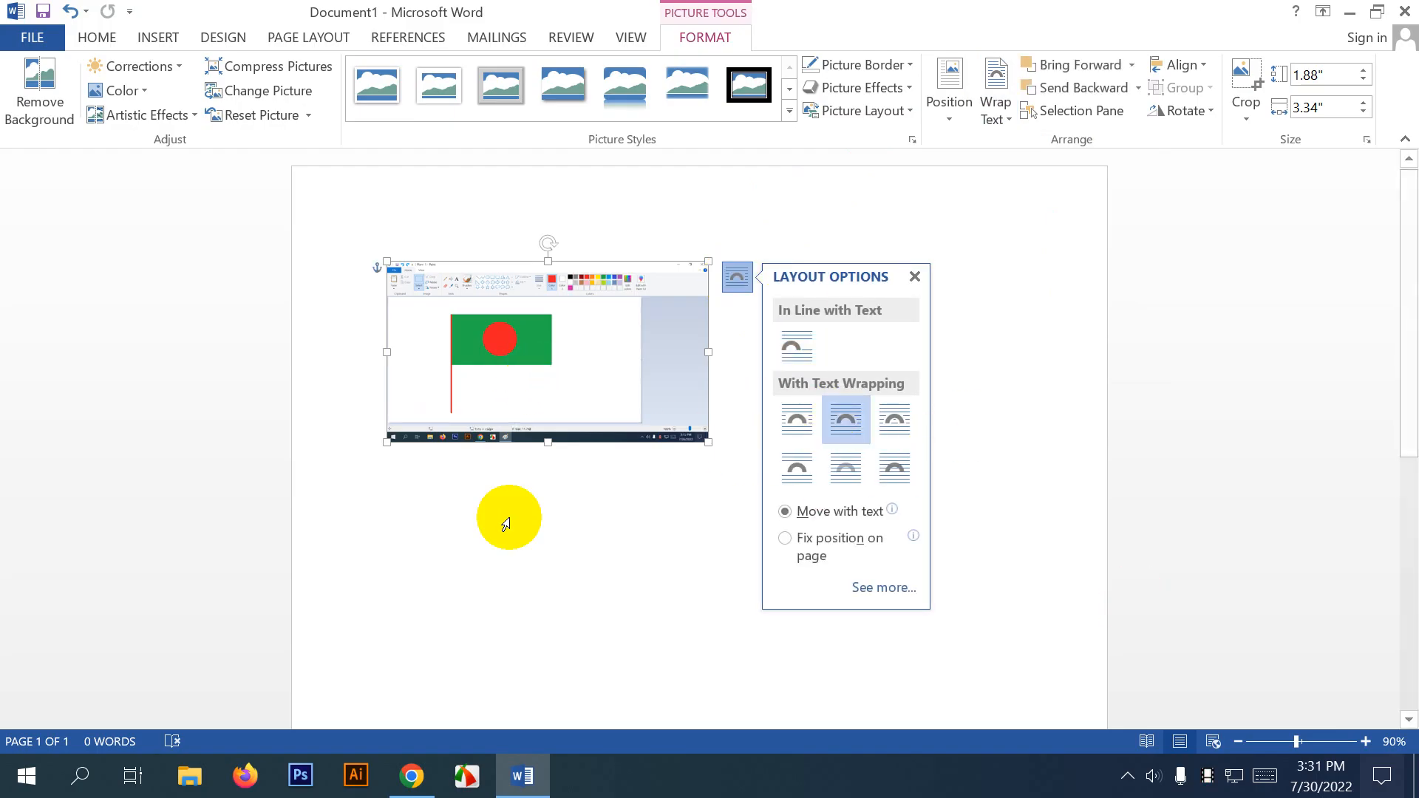
drag(506, 293, 708, 295)
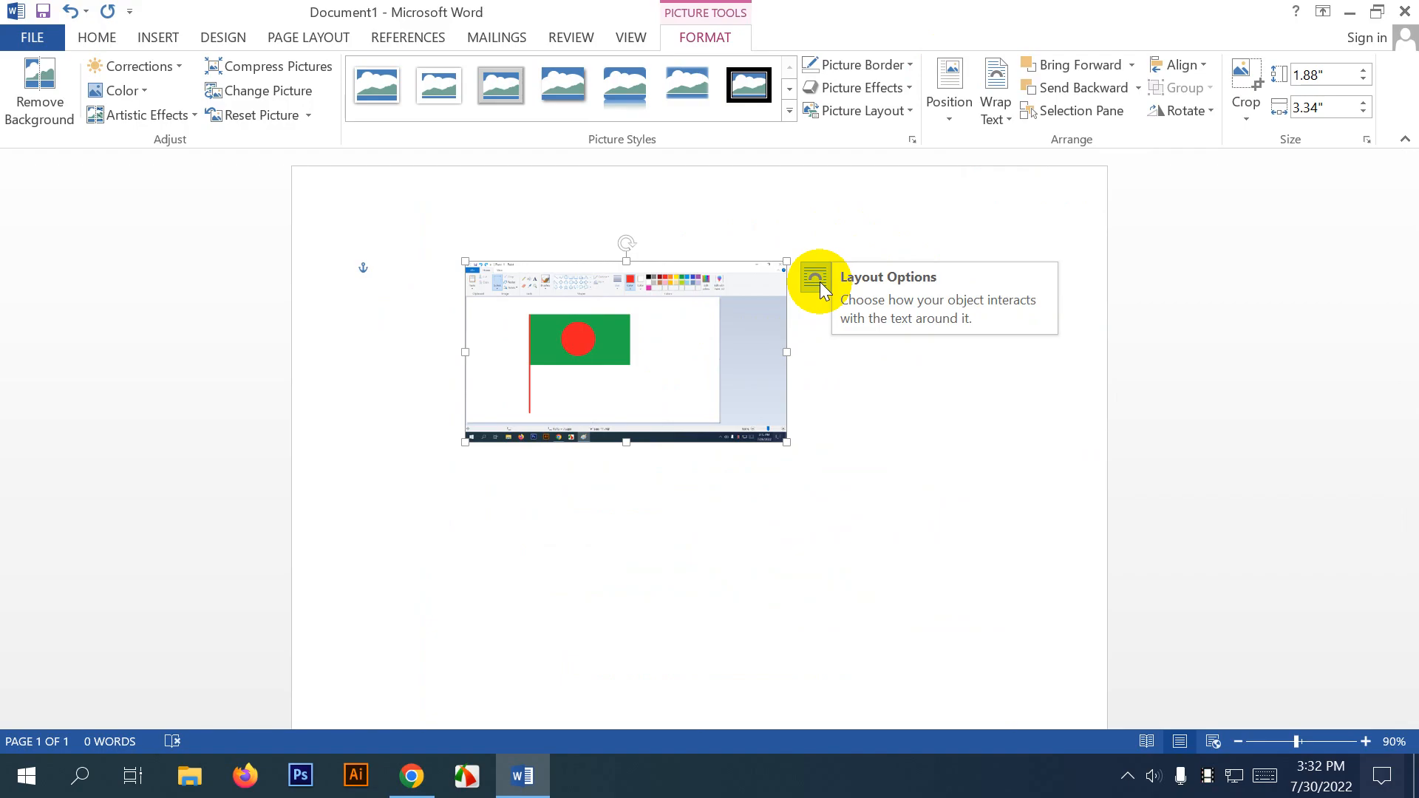
Reposition the picture further toward the page's right margin and deselect it.
click(943, 436)
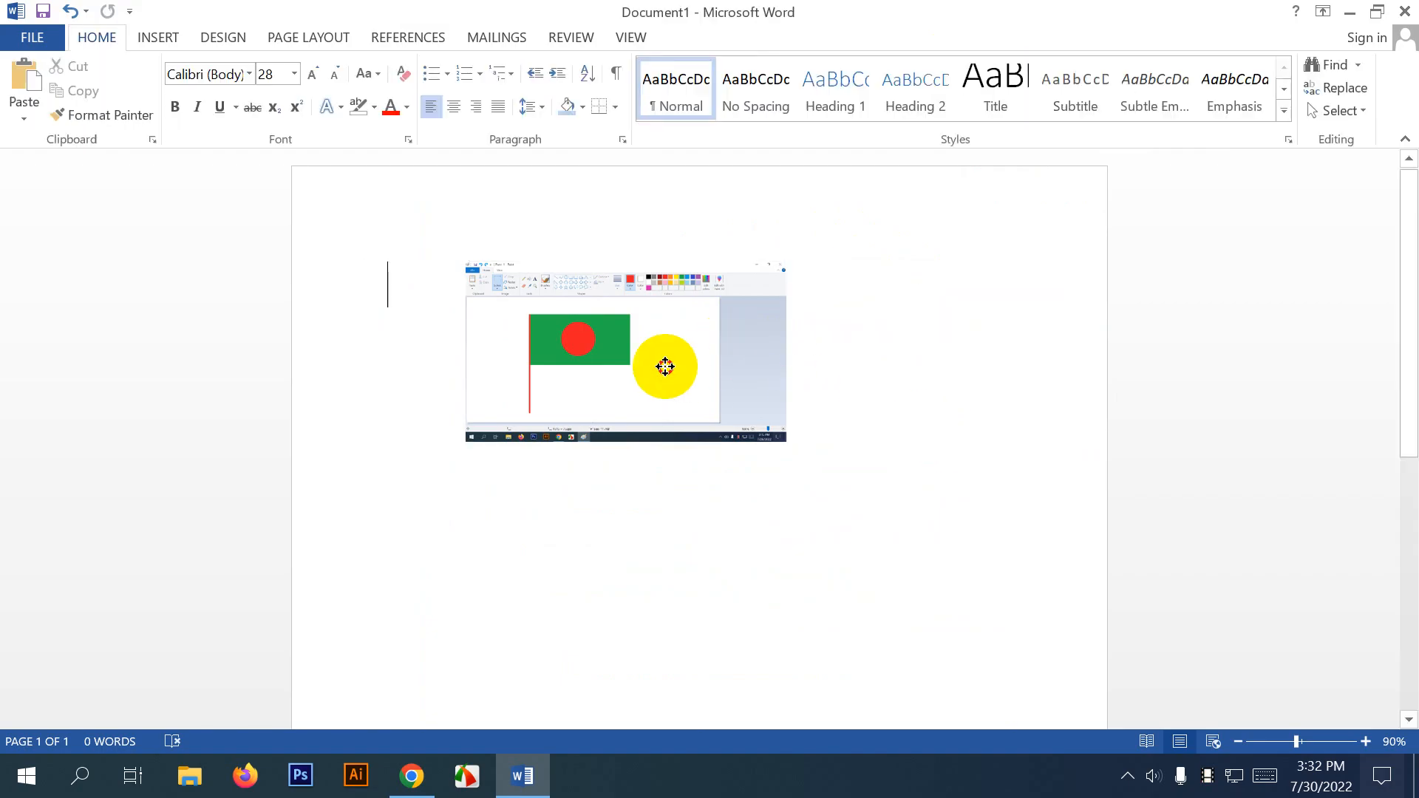
click(663, 366)
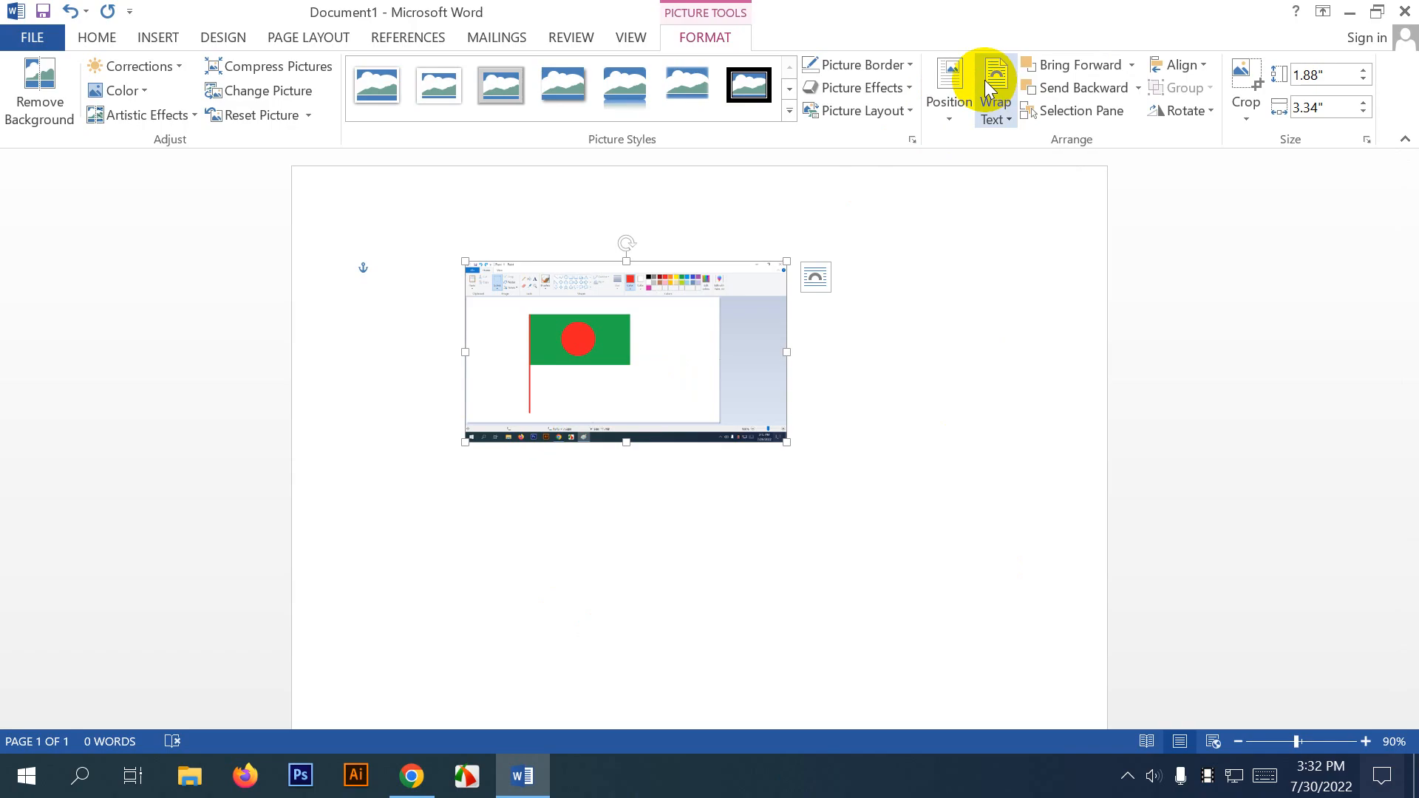
click(867, 367)
drag(645, 337, 733, 326)
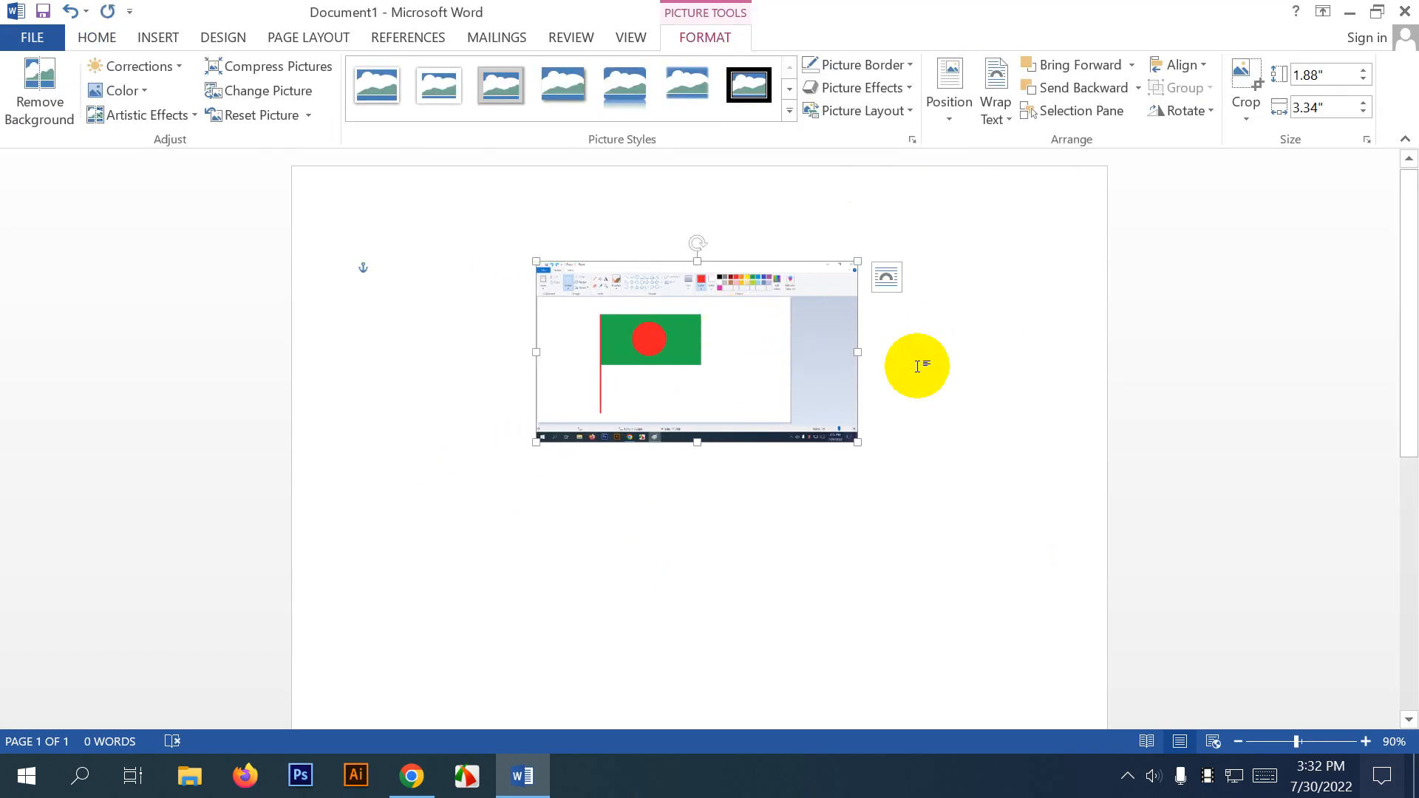
click(917, 367)
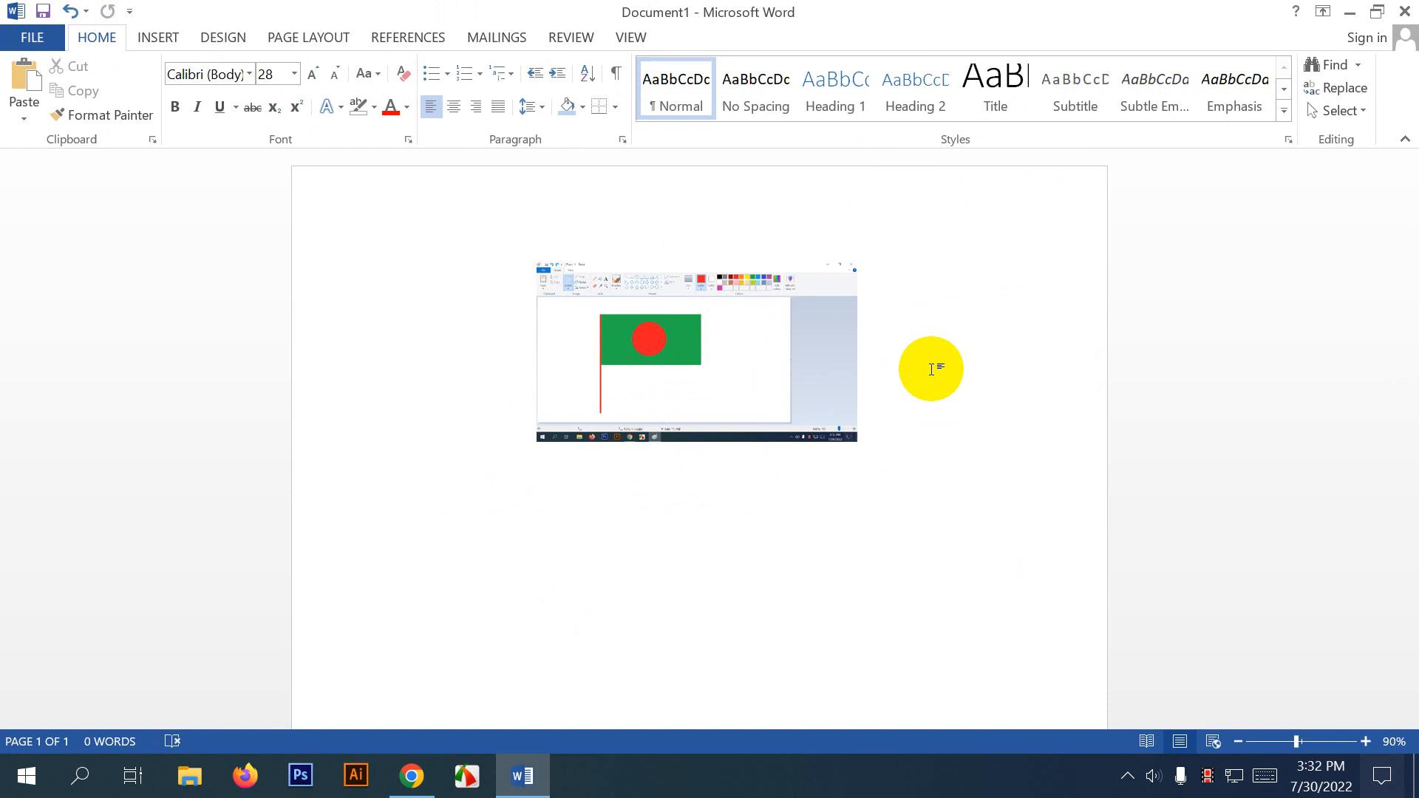
Delete the picture and fill the empty page with sample paragraphs using =rand().
click(786, 384)
key(Delete)
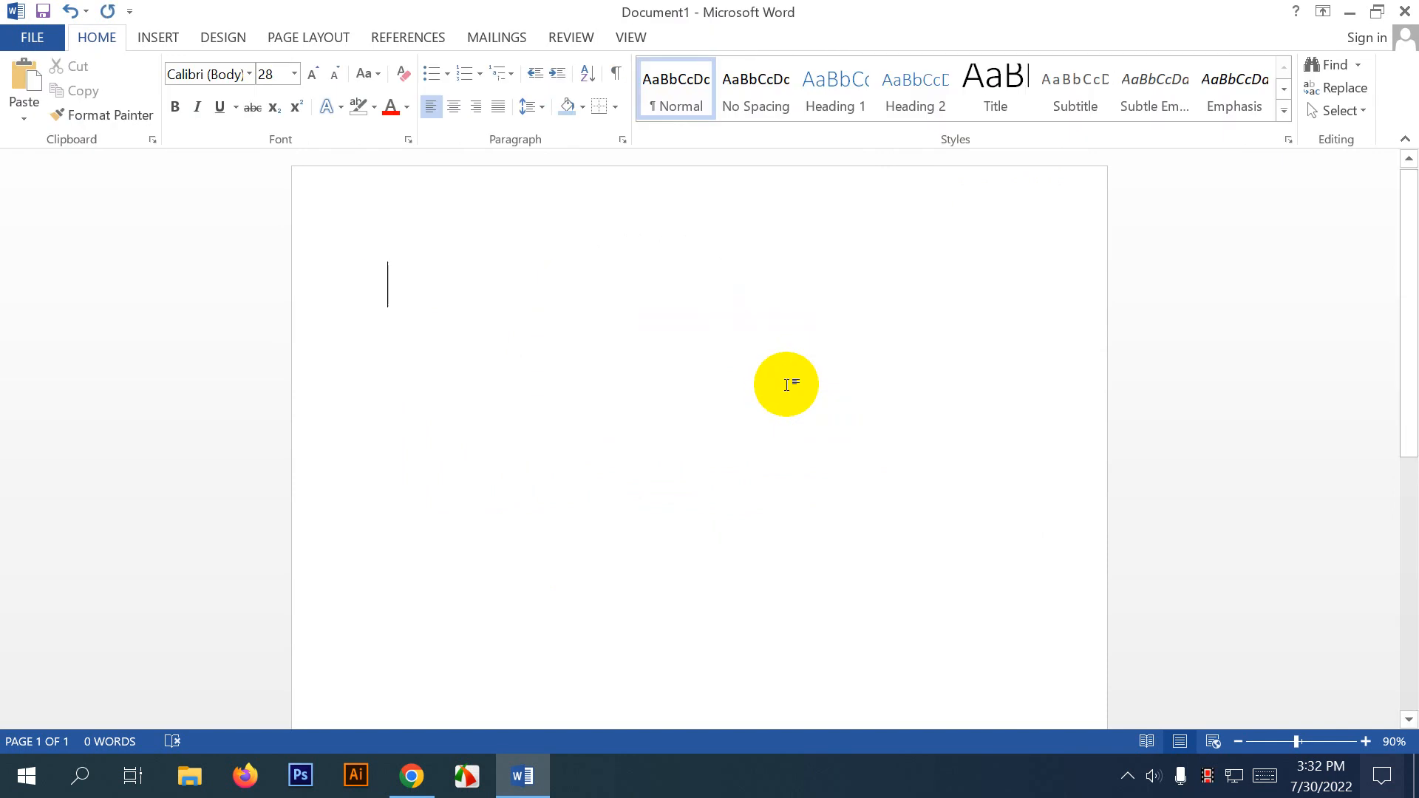
key(BackSpace)
key(BackSpace)
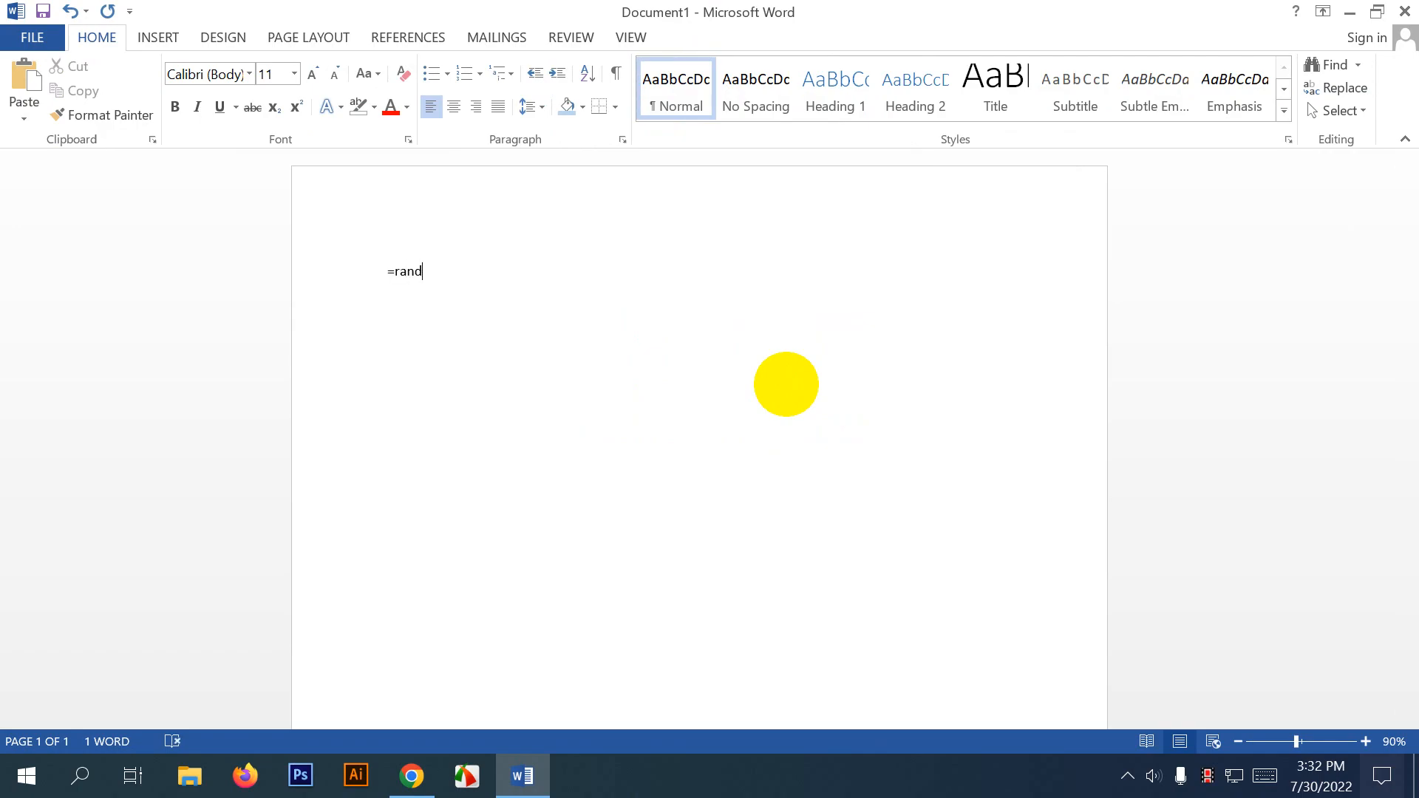
key(Return)
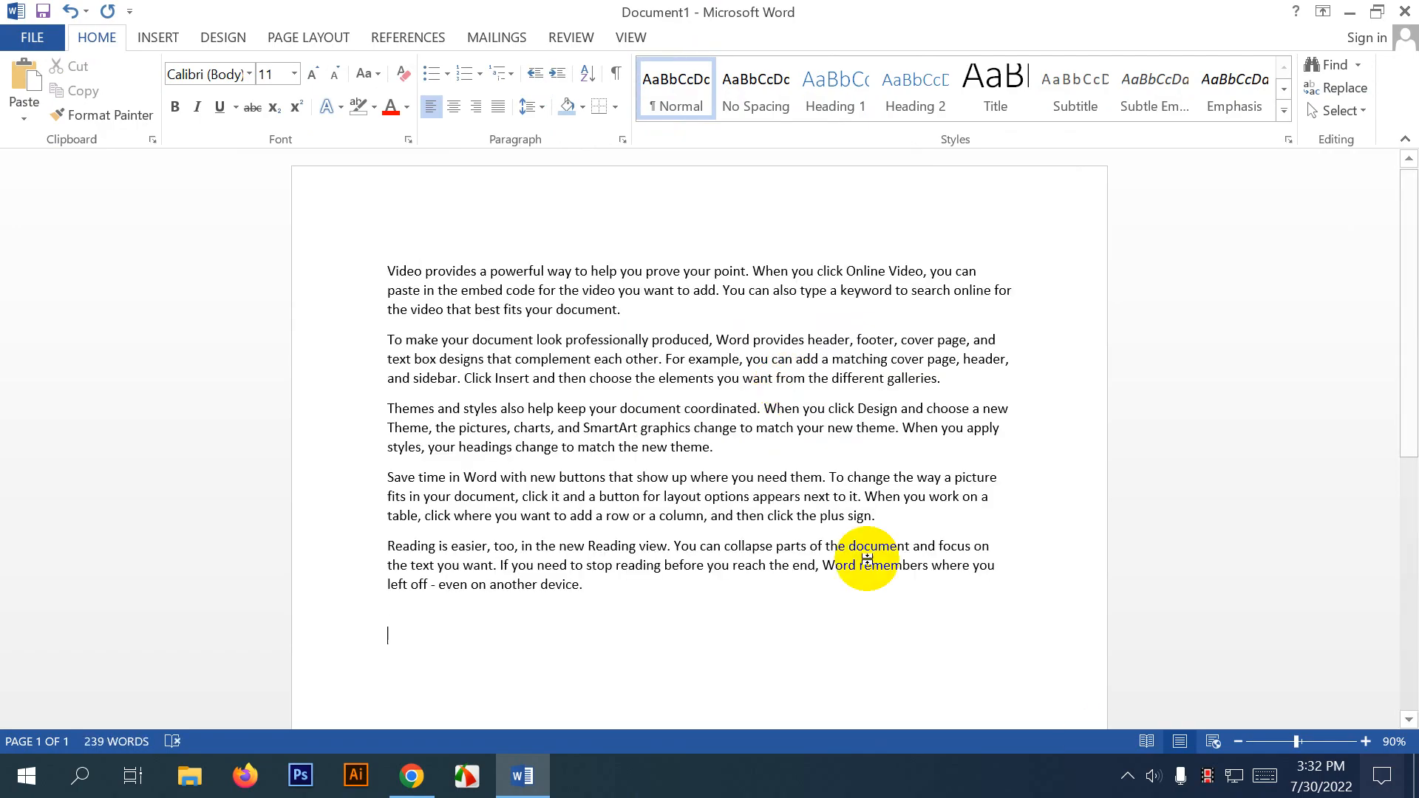
Insert the picture "Screenshot (5)" from the Screenshots folder below the last paragraph.
click(158, 36)
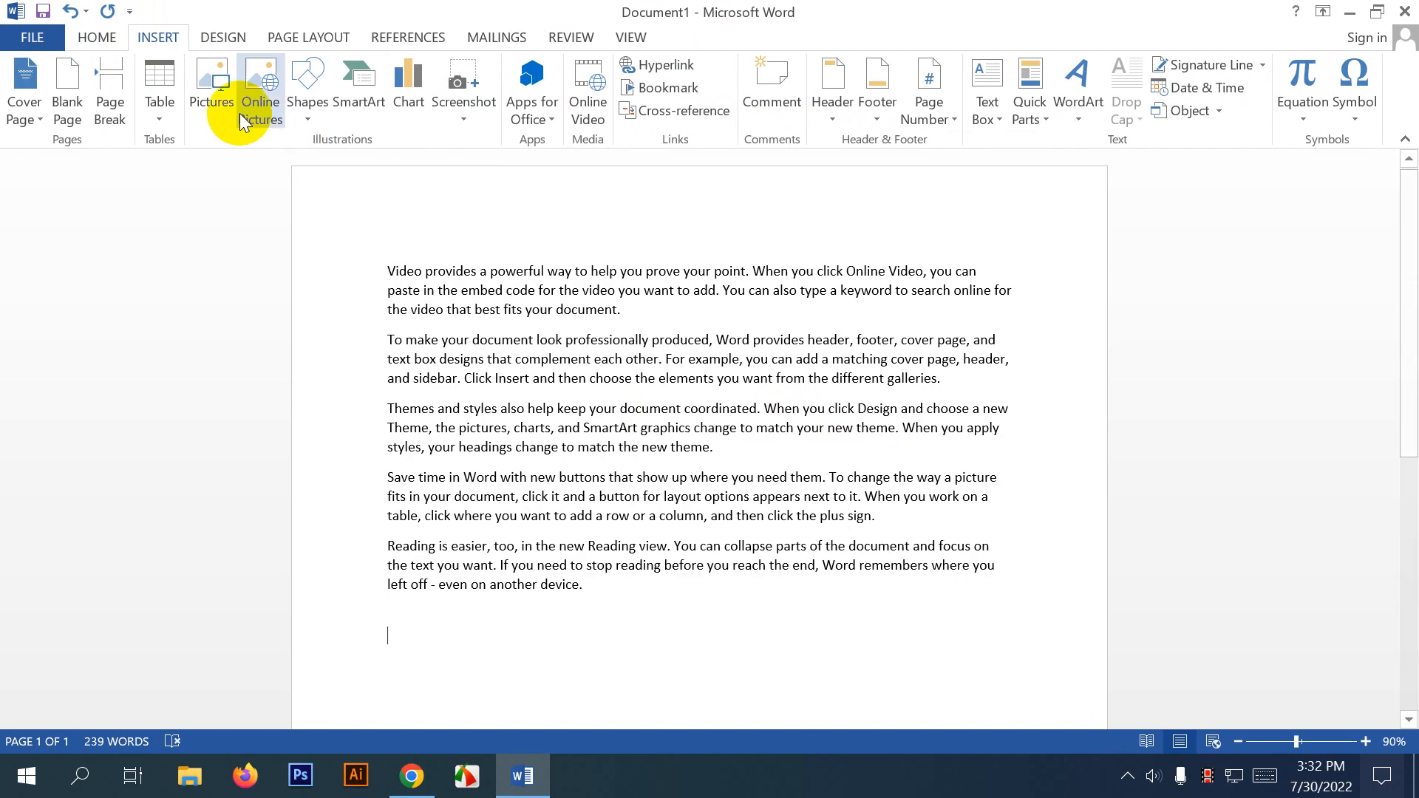
click(258, 91)
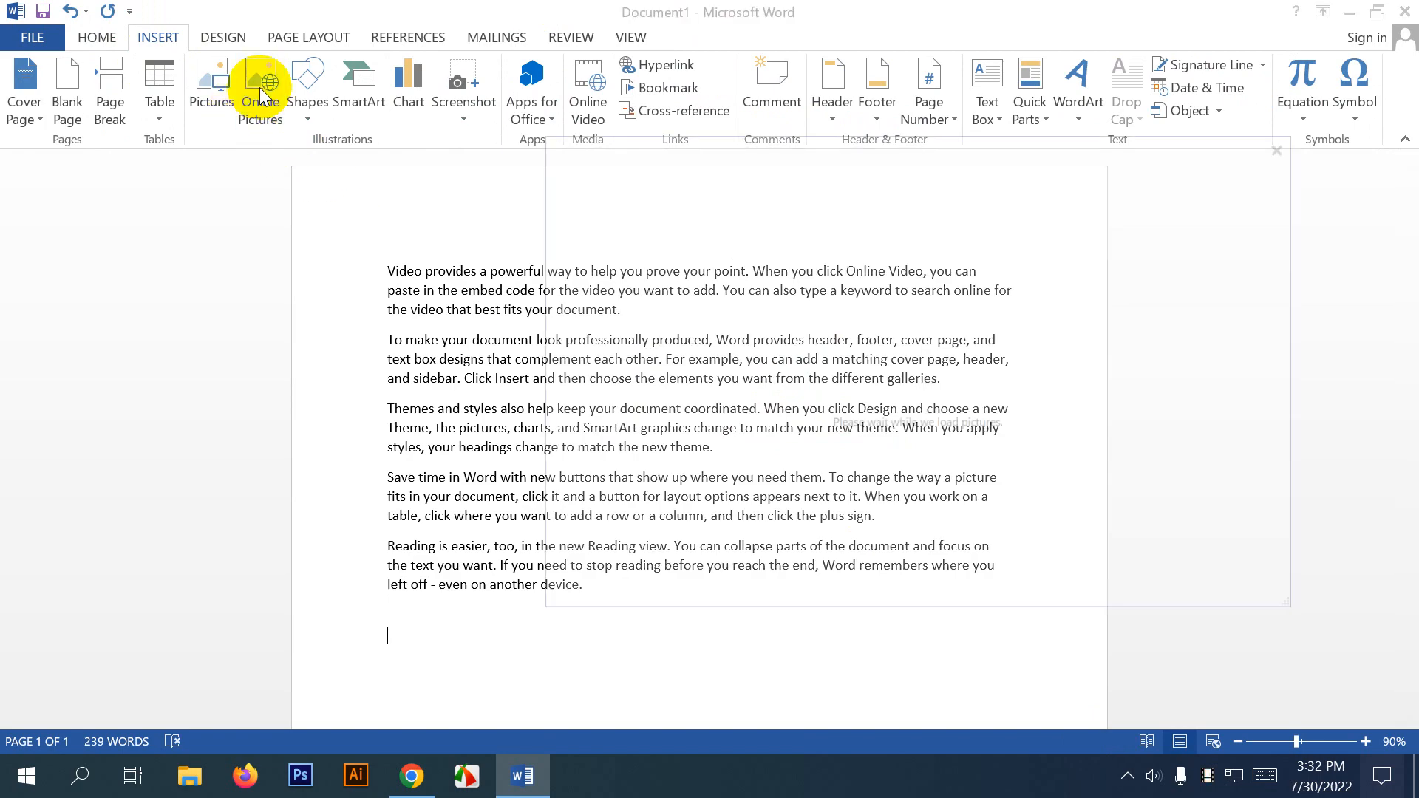
click(1290, 141)
click(212, 87)
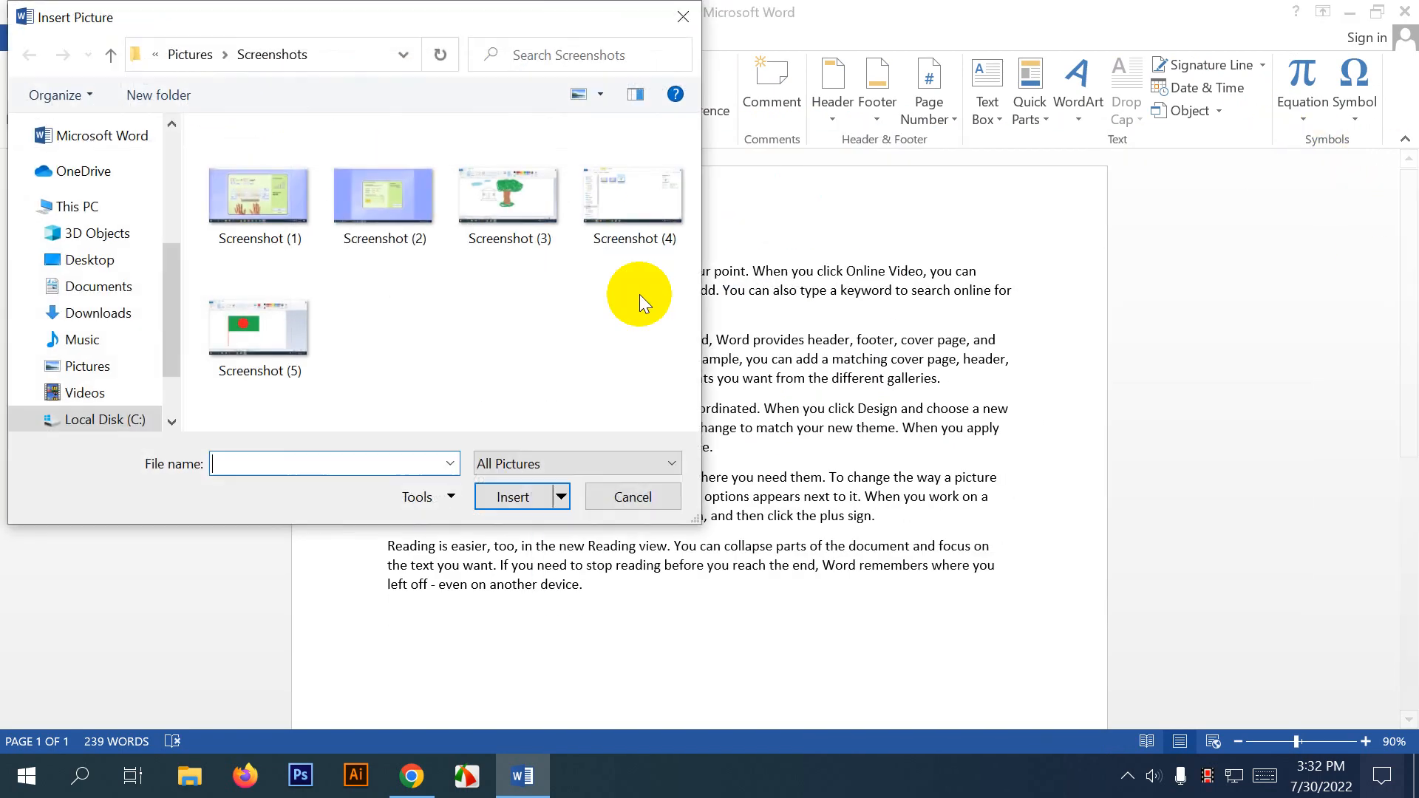
double_click(275, 328)
scroll(733, 522, up, 4)
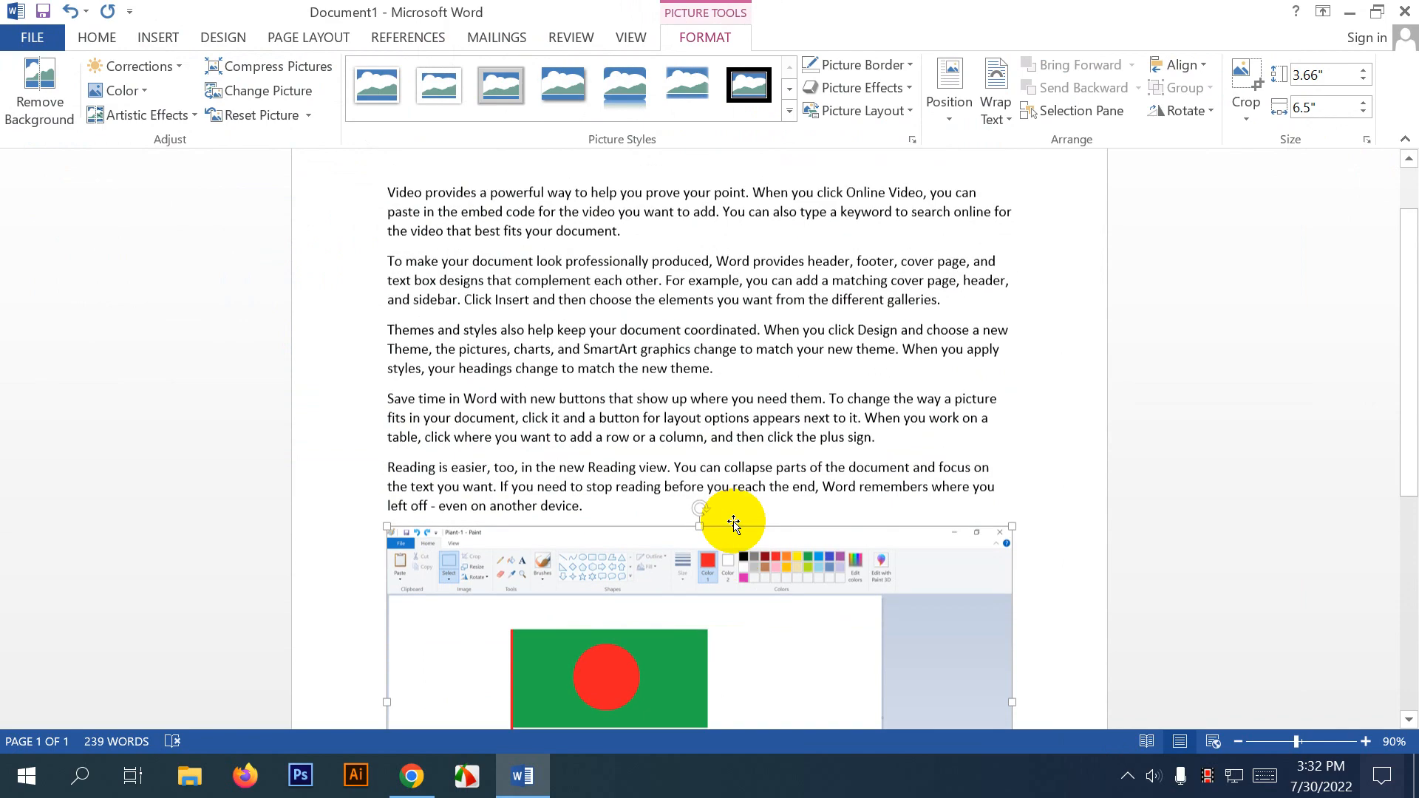
Move the inline picture up to just below the paragraph about themes and styles.
drag(787, 681, 825, 414)
drag(795, 640, 768, 375)
drag(788, 595, 770, 462)
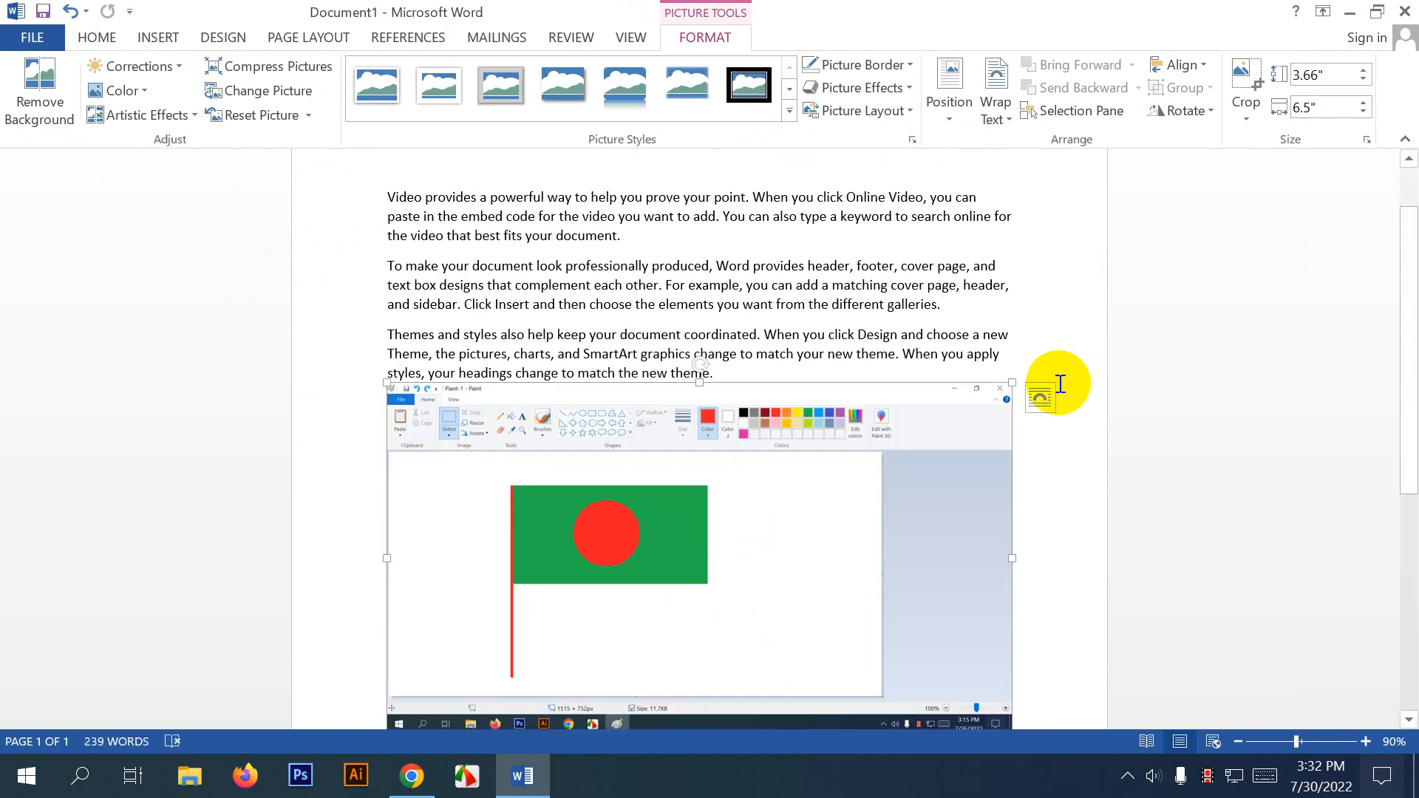
Set the picture's text wrapping to Tight and move it directly beneath the first paragraph.
click(1041, 395)
click(1124, 532)
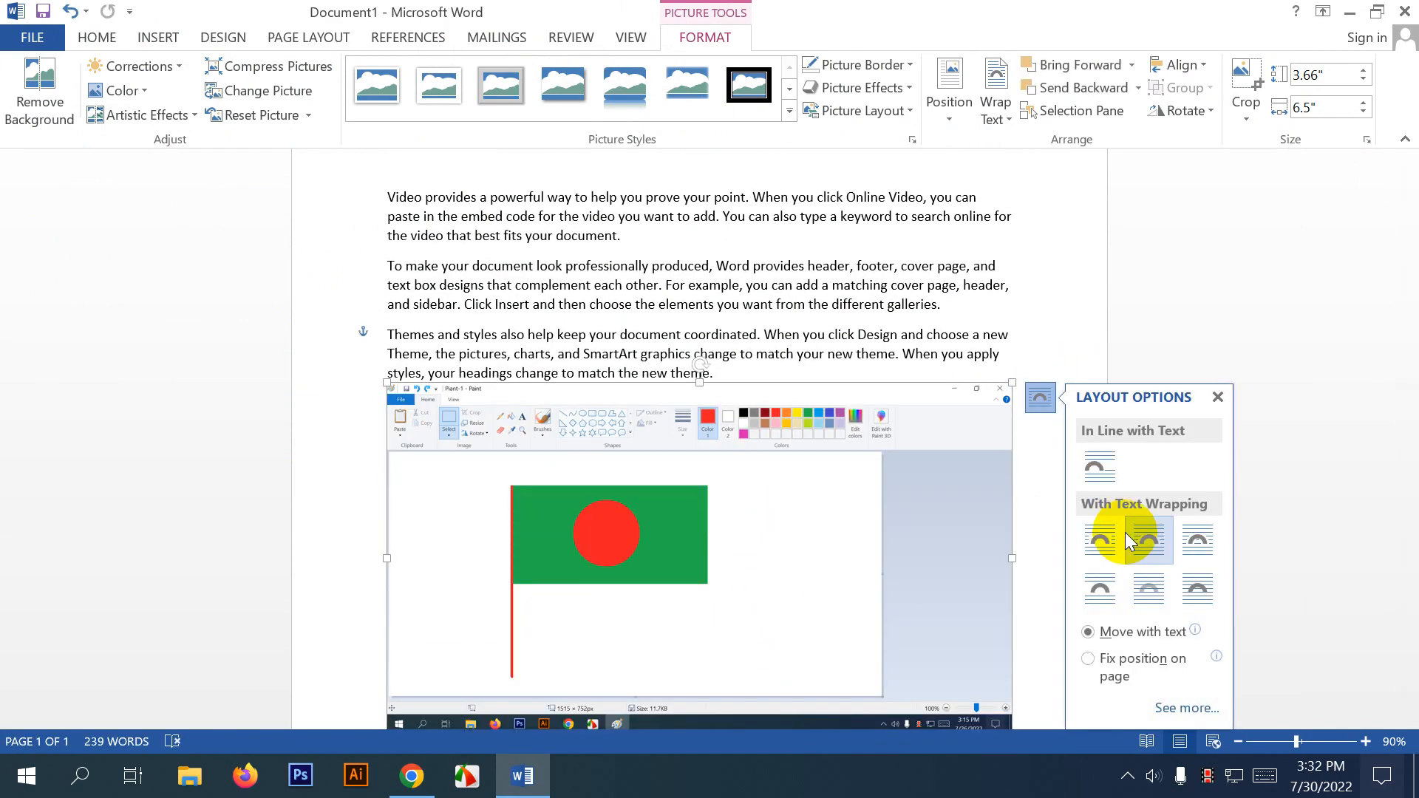
drag(885, 566, 885, 411)
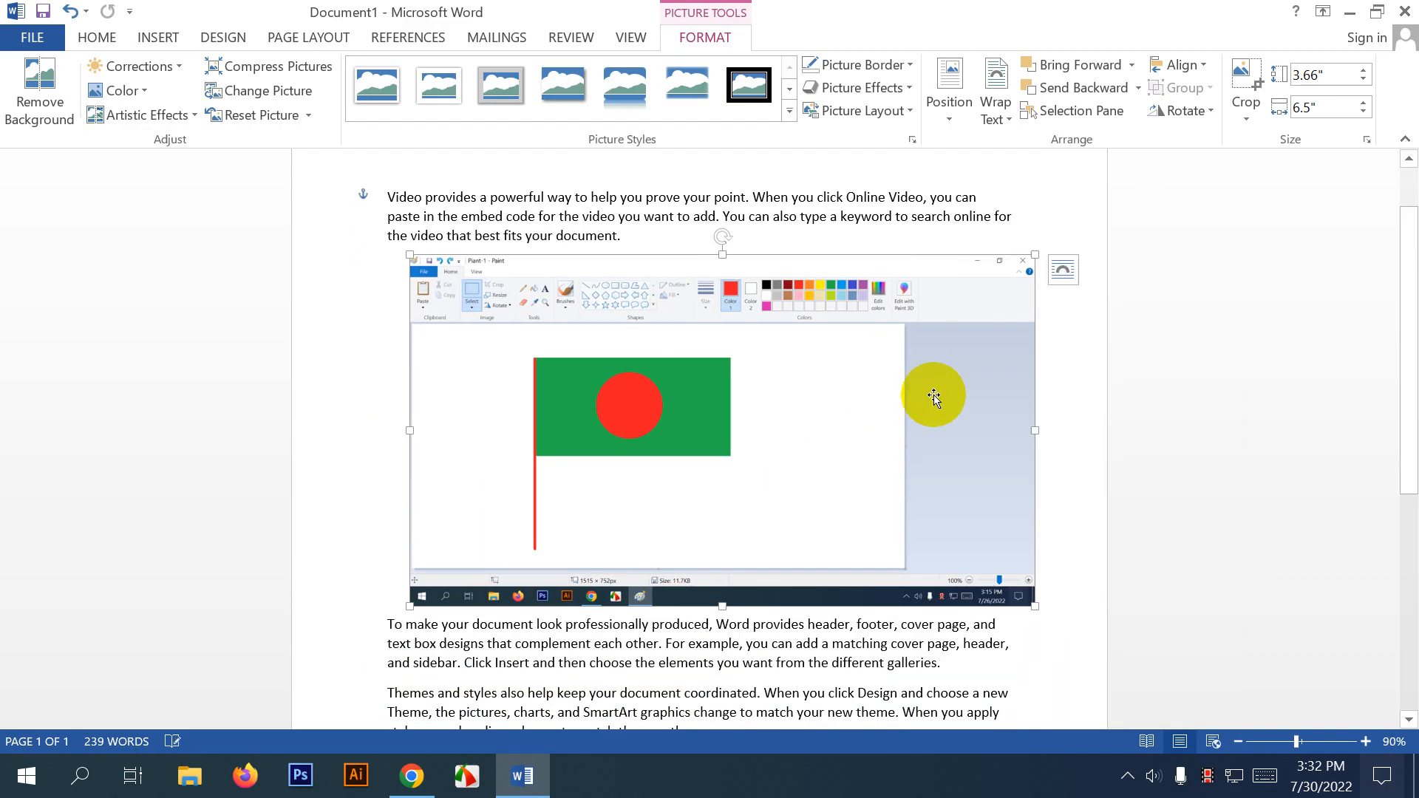
Scale the picture down to about 1.81 by 1.02 inches and place it amid the second and third paragraphs.
scroll(922, 304, up, 2)
drag(1035, 328, 786, 468)
drag(616, 504, 722, 424)
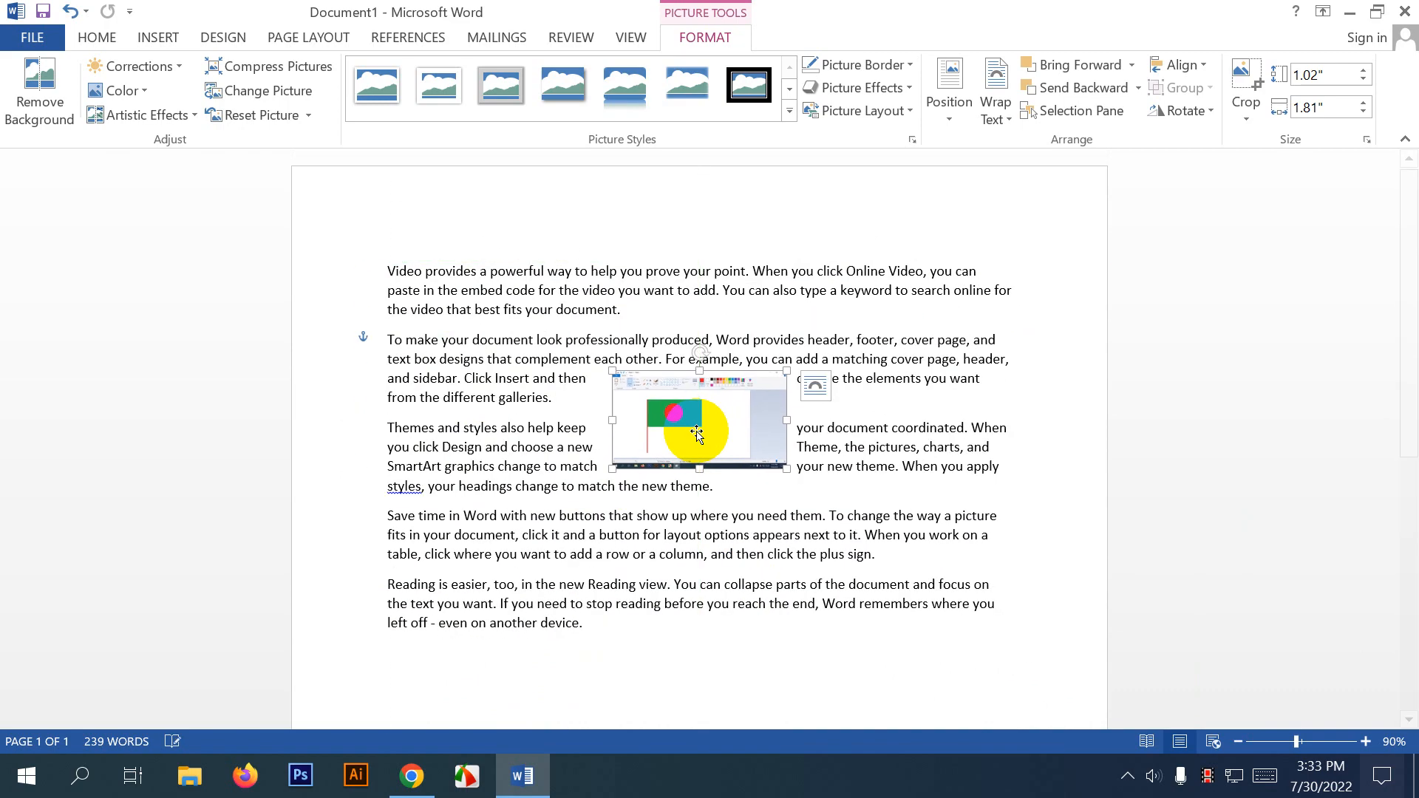
Delete the picture and draw a triangle about 1.58 inches wide and 1.5 inches high over the middle of the text.
key(Delete)
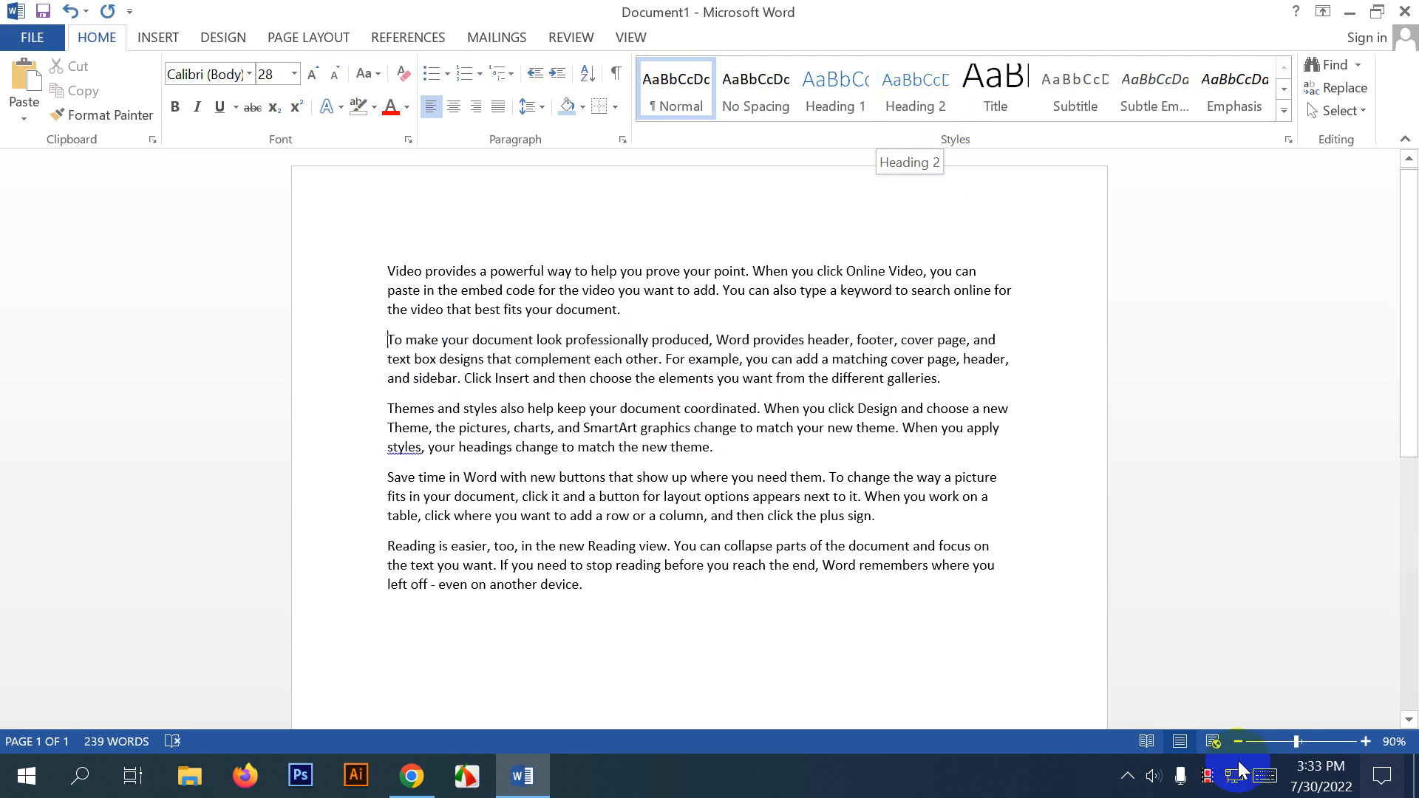
click(164, 43)
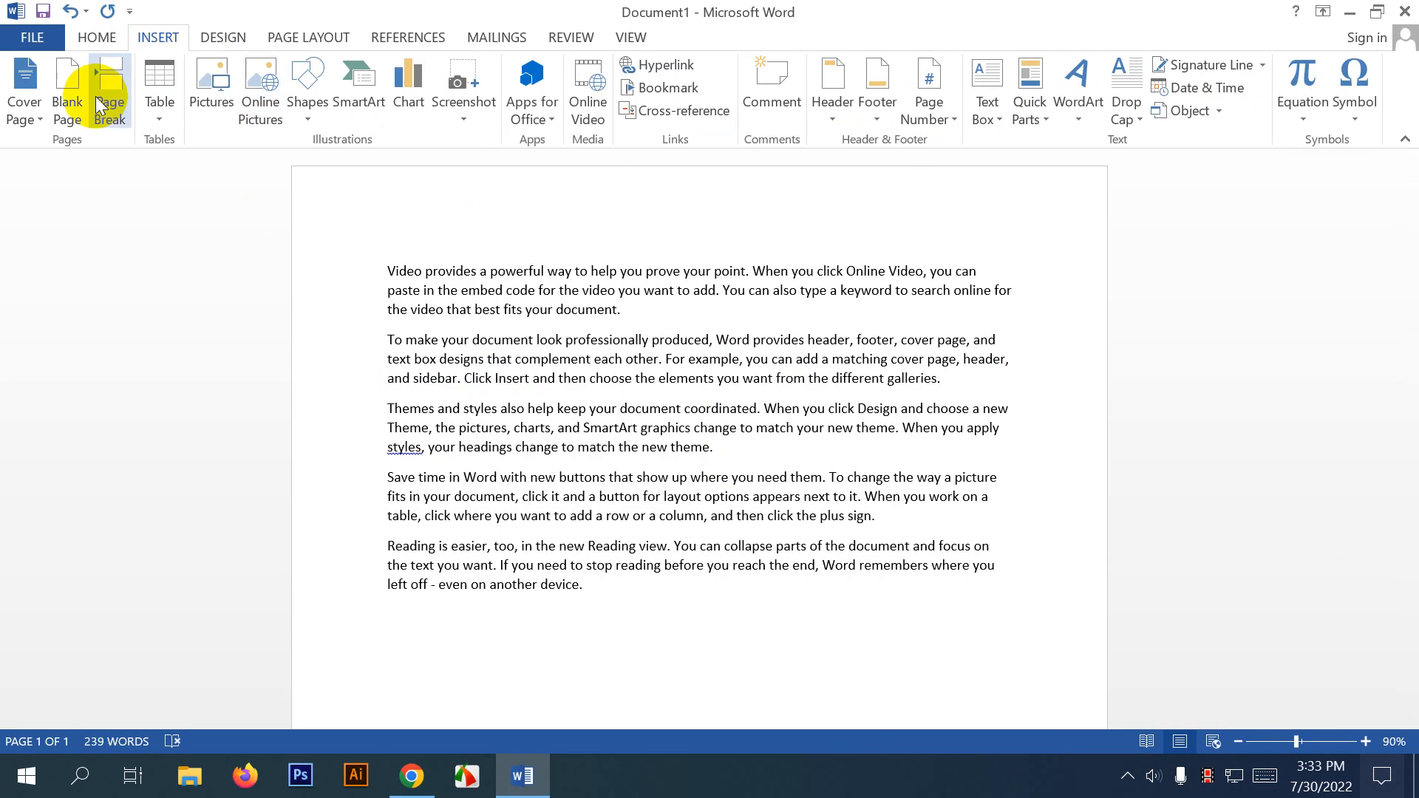
click(306, 85)
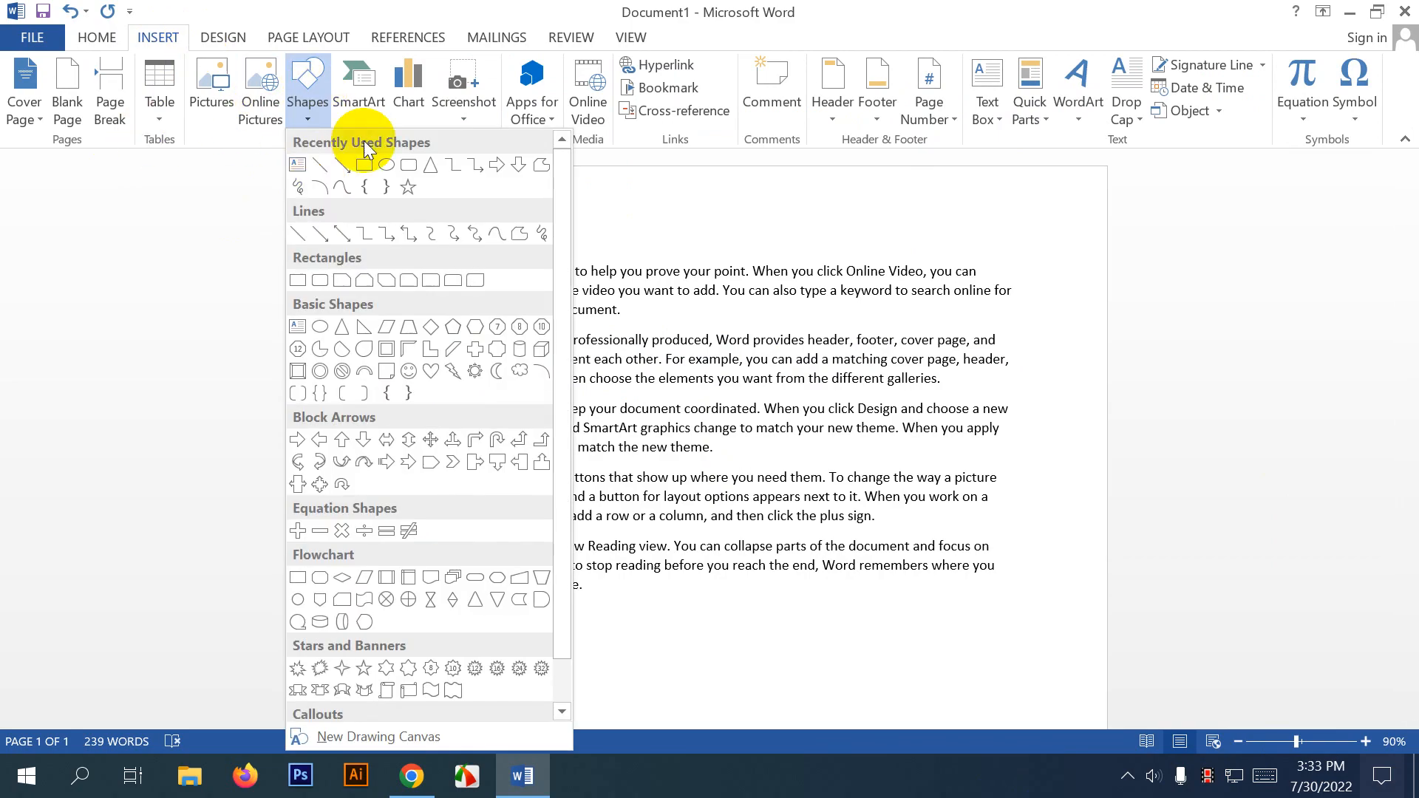
click(430, 164)
mouse_move(591, 345)
mouse_down()
mouse_move(725, 492)
mouse_move(747, 503)
mouse_move(742, 489)
mouse_up()
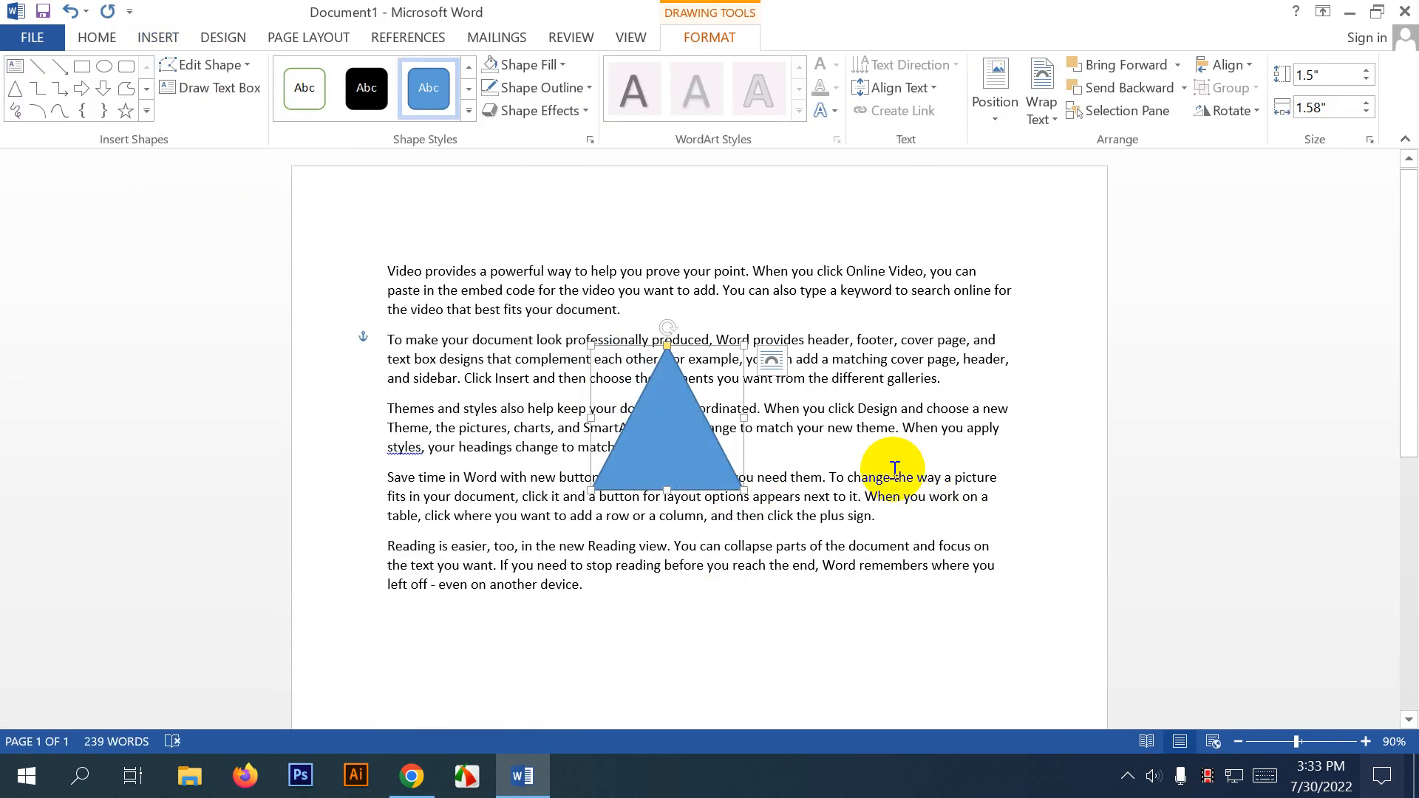
Set the triangle's text wrapping to Square and reposition it among the second and third paragraphs.
drag(711, 465, 552, 402)
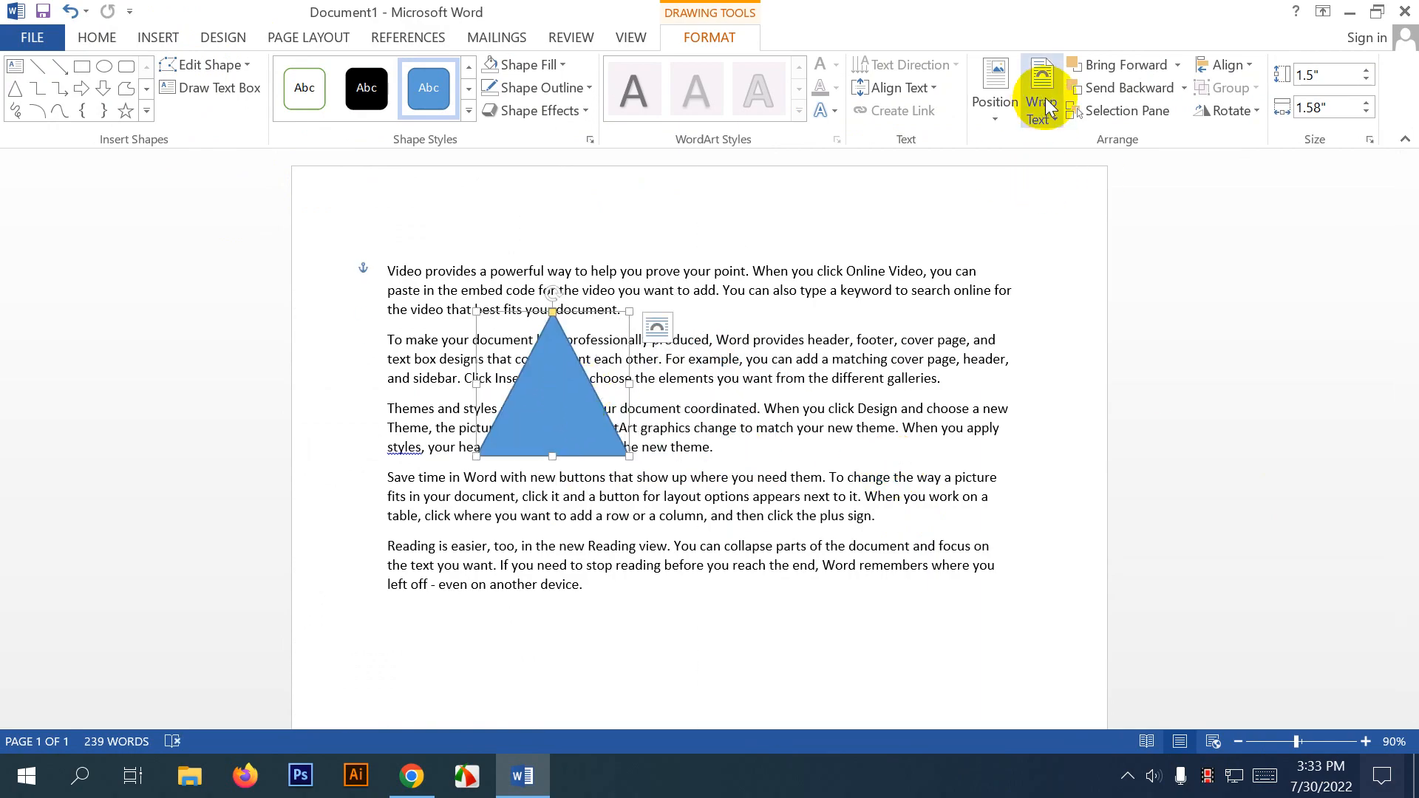
click(1043, 117)
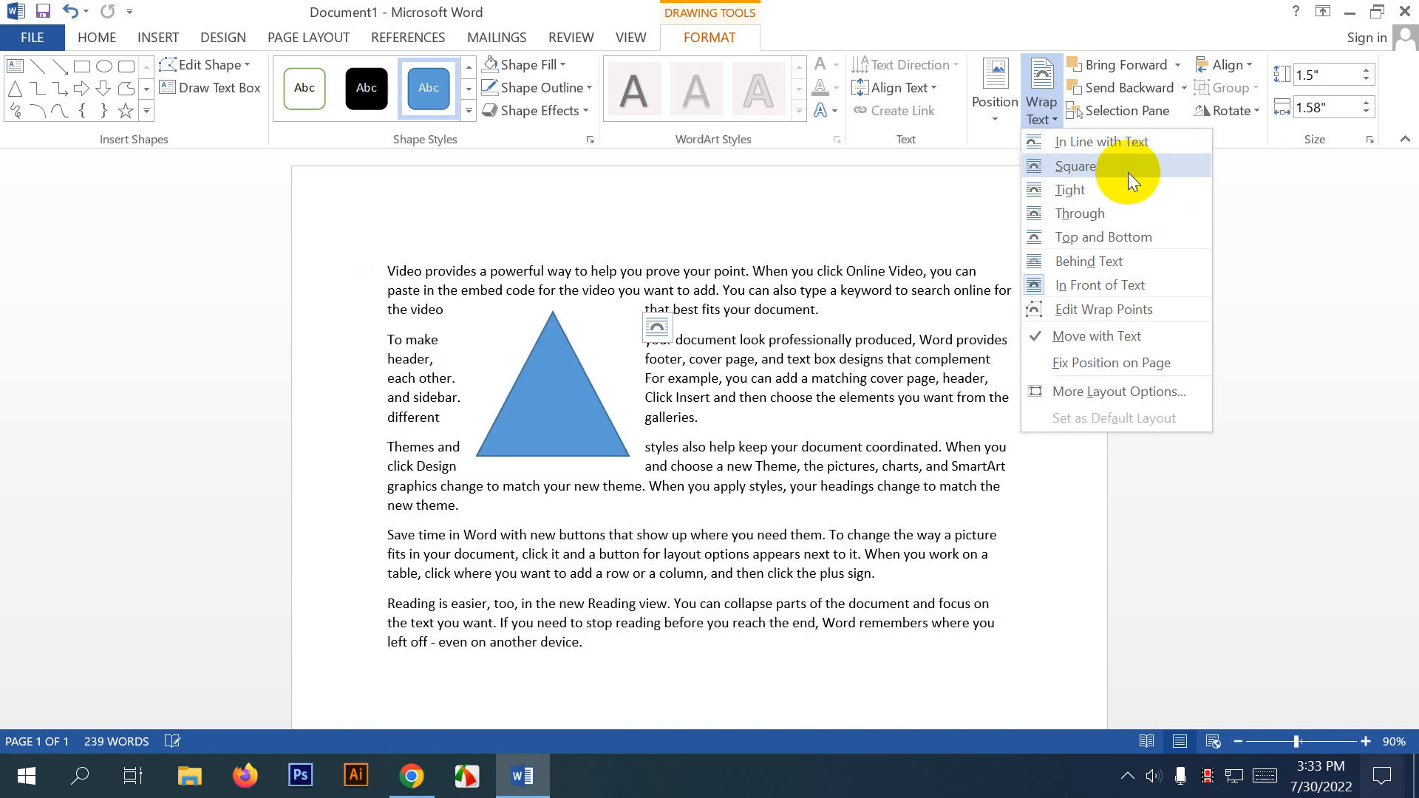
click(1128, 171)
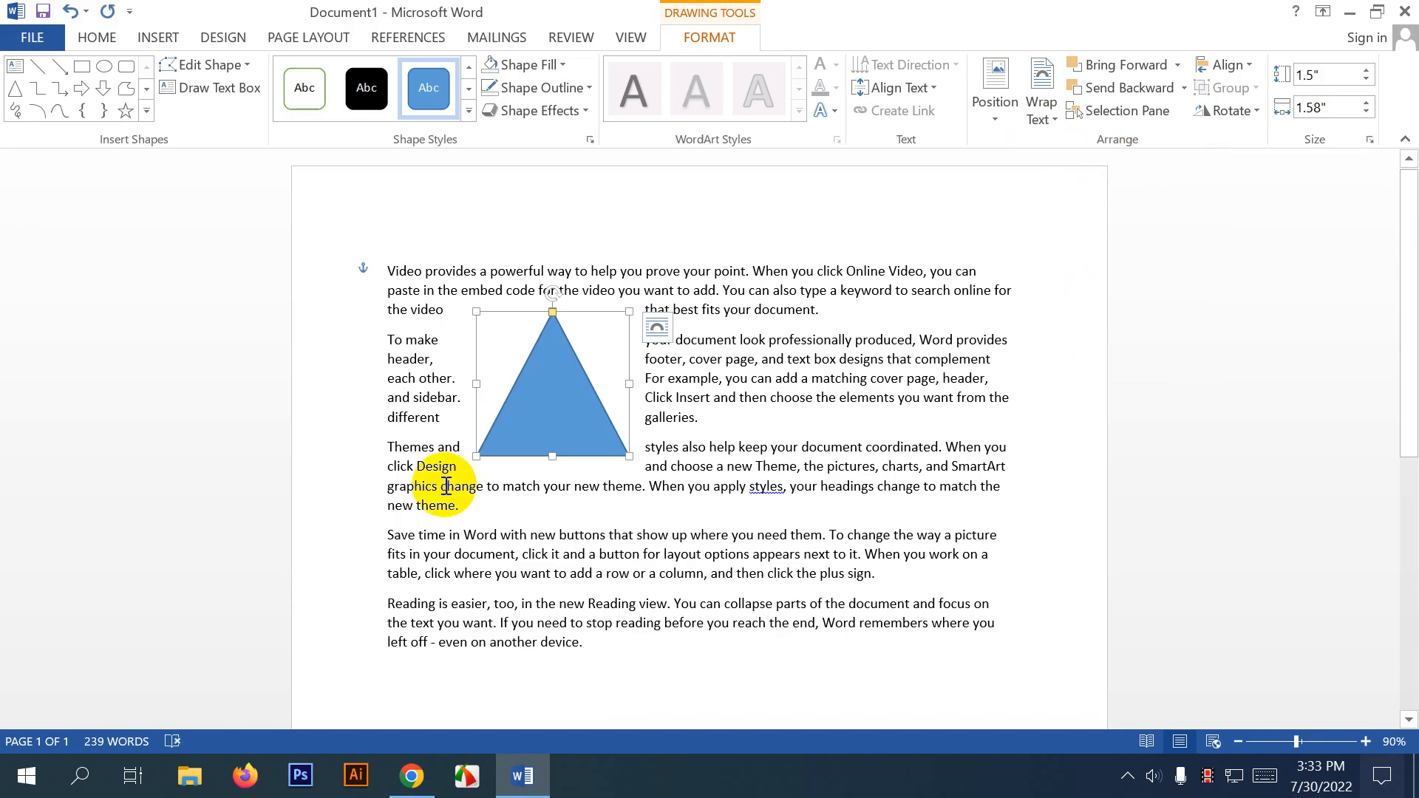
mouse_move(575, 377)
mouse_down()
mouse_move(680, 395)
mouse_move(627, 414)
mouse_up()
click(534, 332)
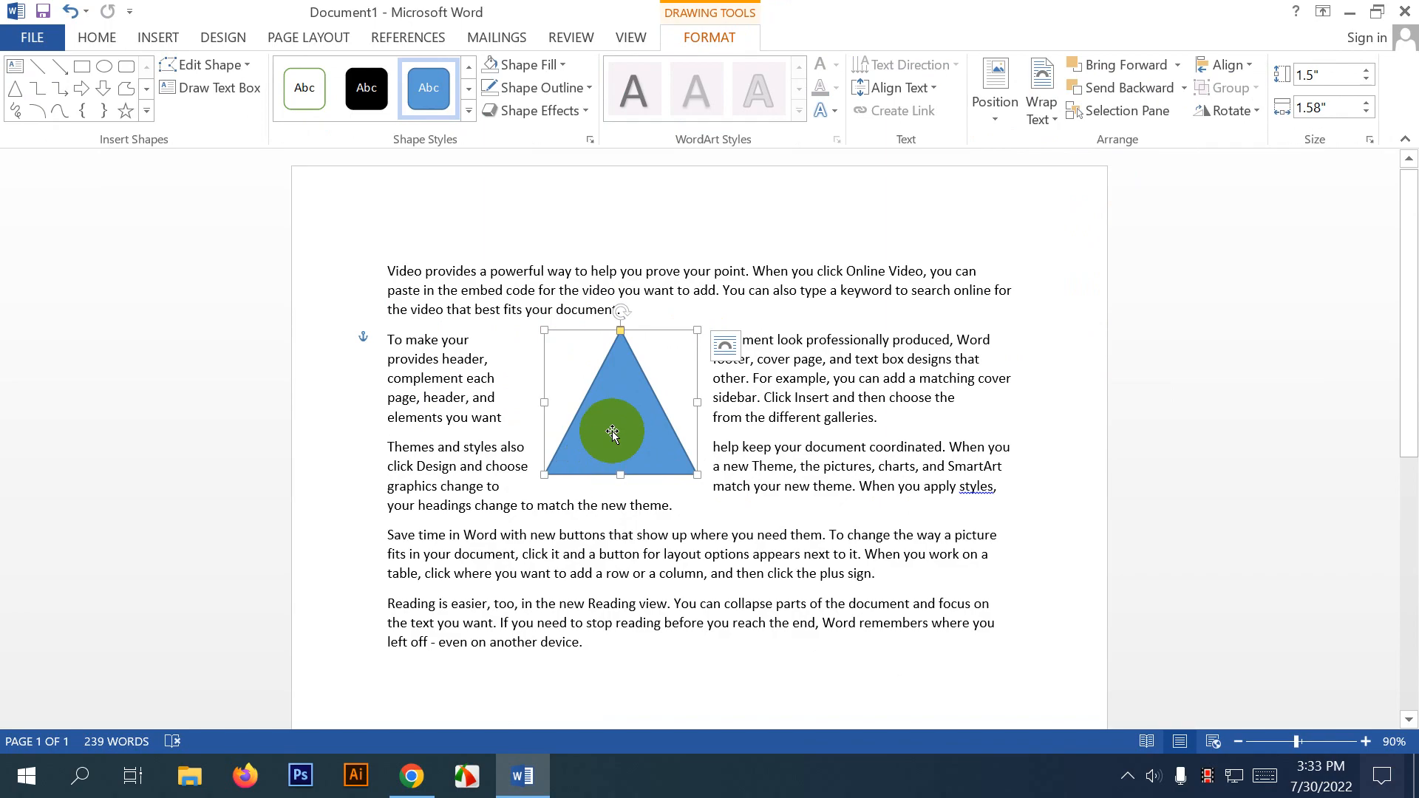
Change the triangle's text wrapping to Tight and move it slightly left within the second and third paragraphs.
click(1063, 118)
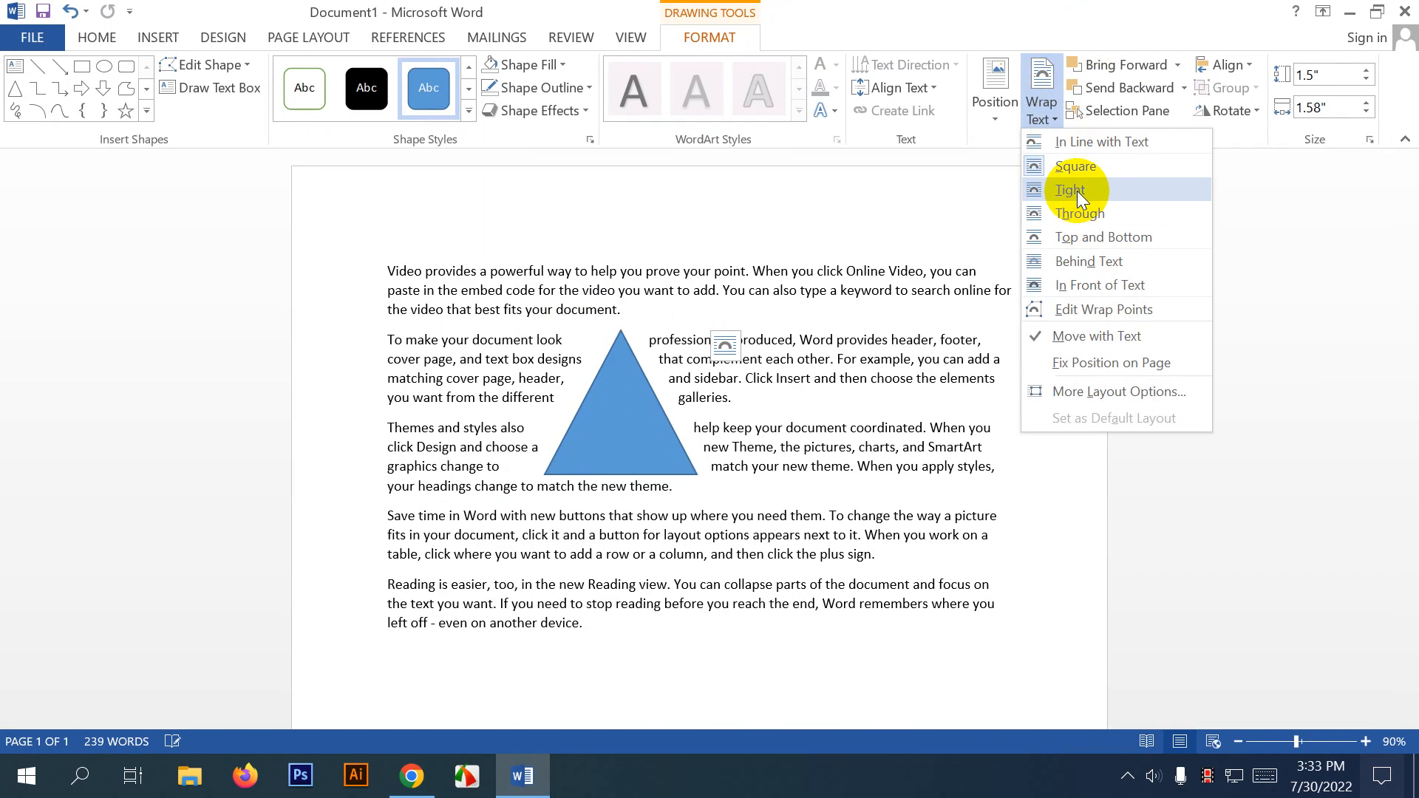
click(1093, 194)
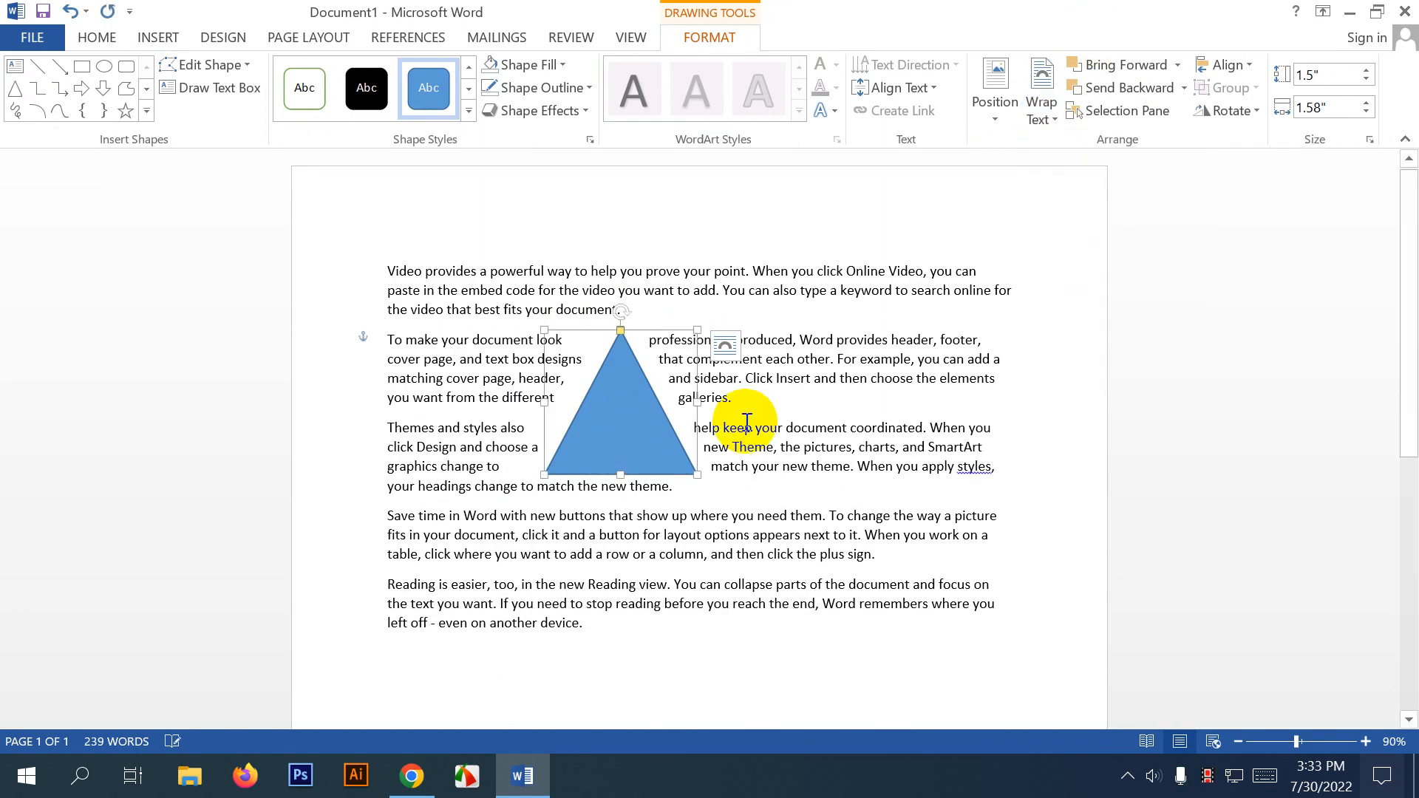
drag(624, 403, 570, 513)
drag(693, 515, 598, 388)
click(1036, 118)
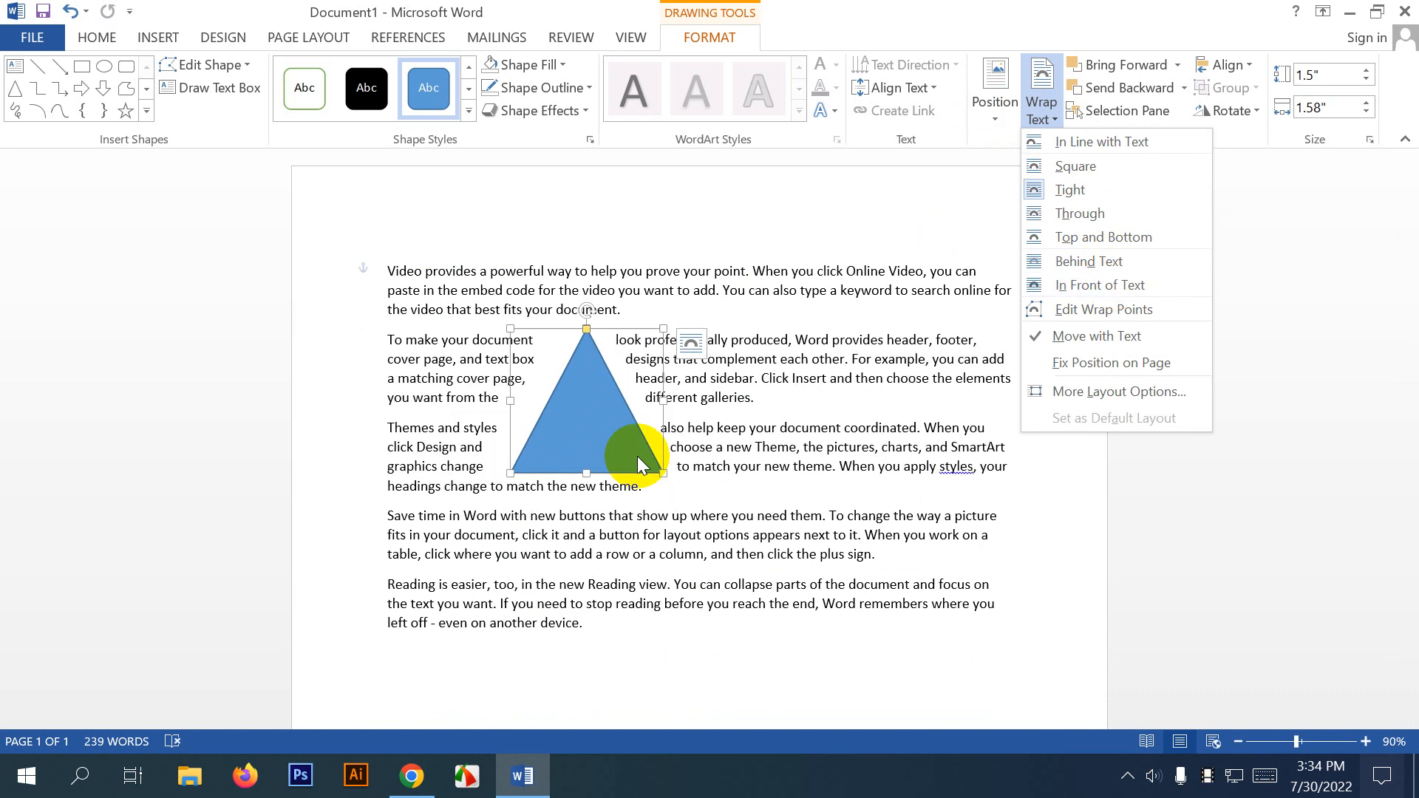
click(634, 444)
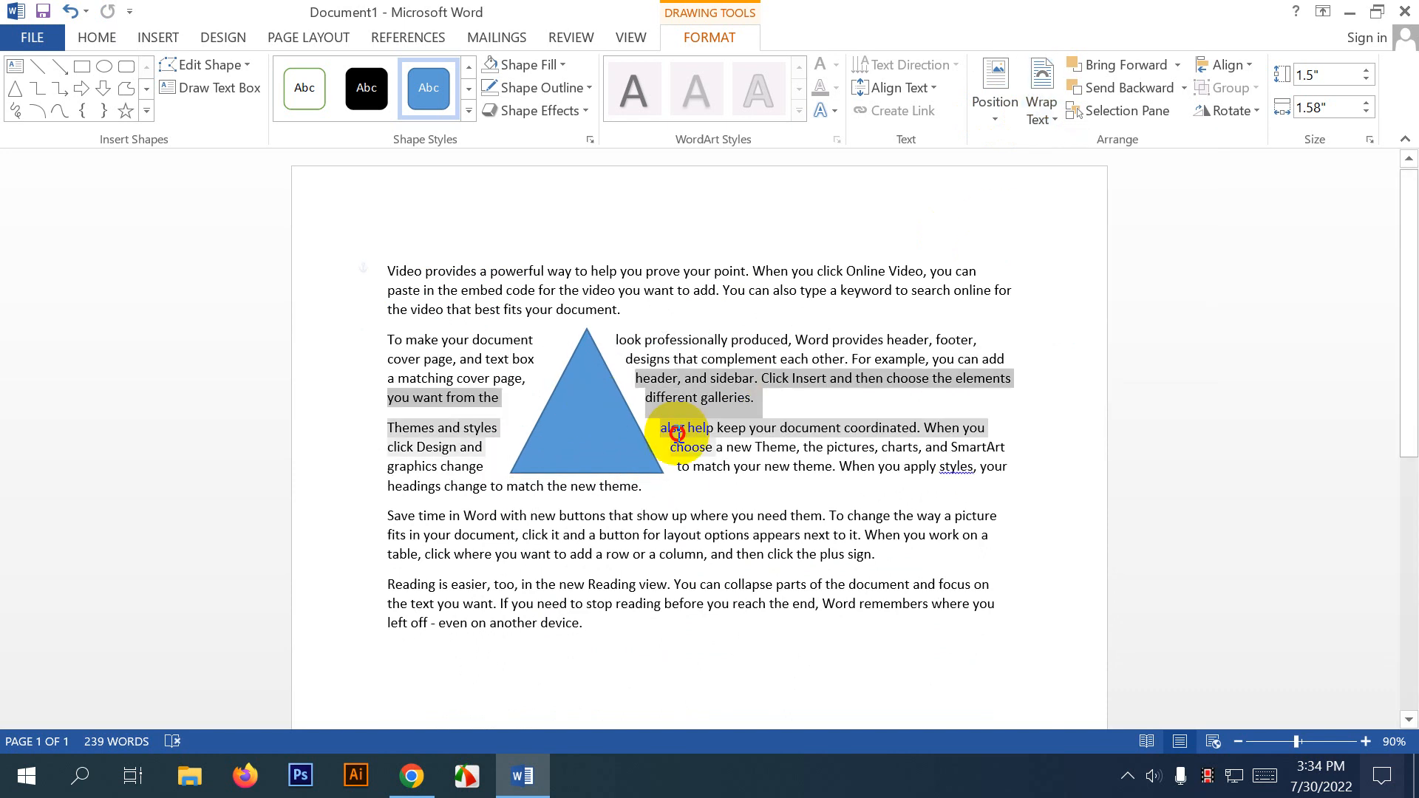
click(530, 408)
Skew the triangle by shifting its apex to the right end and back toward the left, and delete the triangle.
click(605, 392)
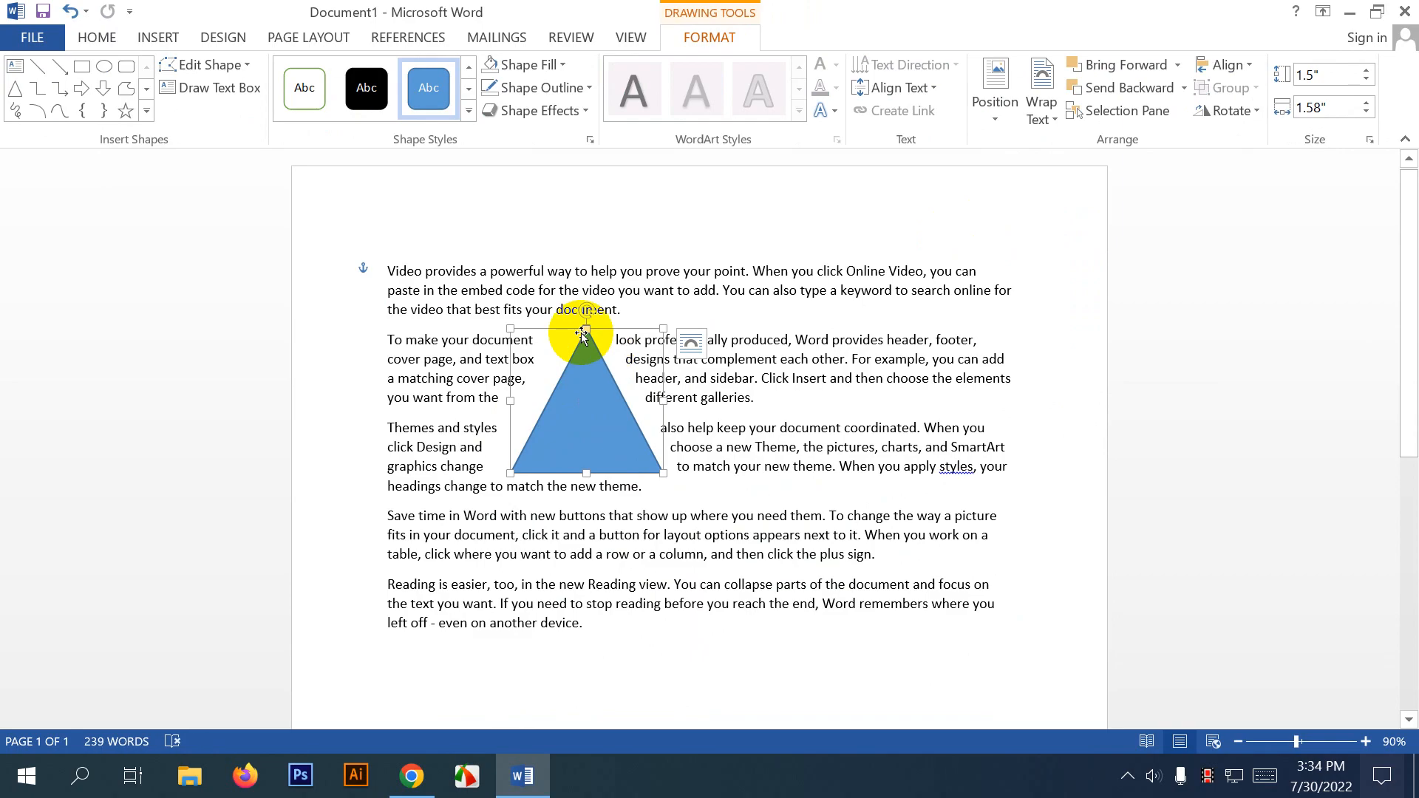
drag(589, 334, 820, 366)
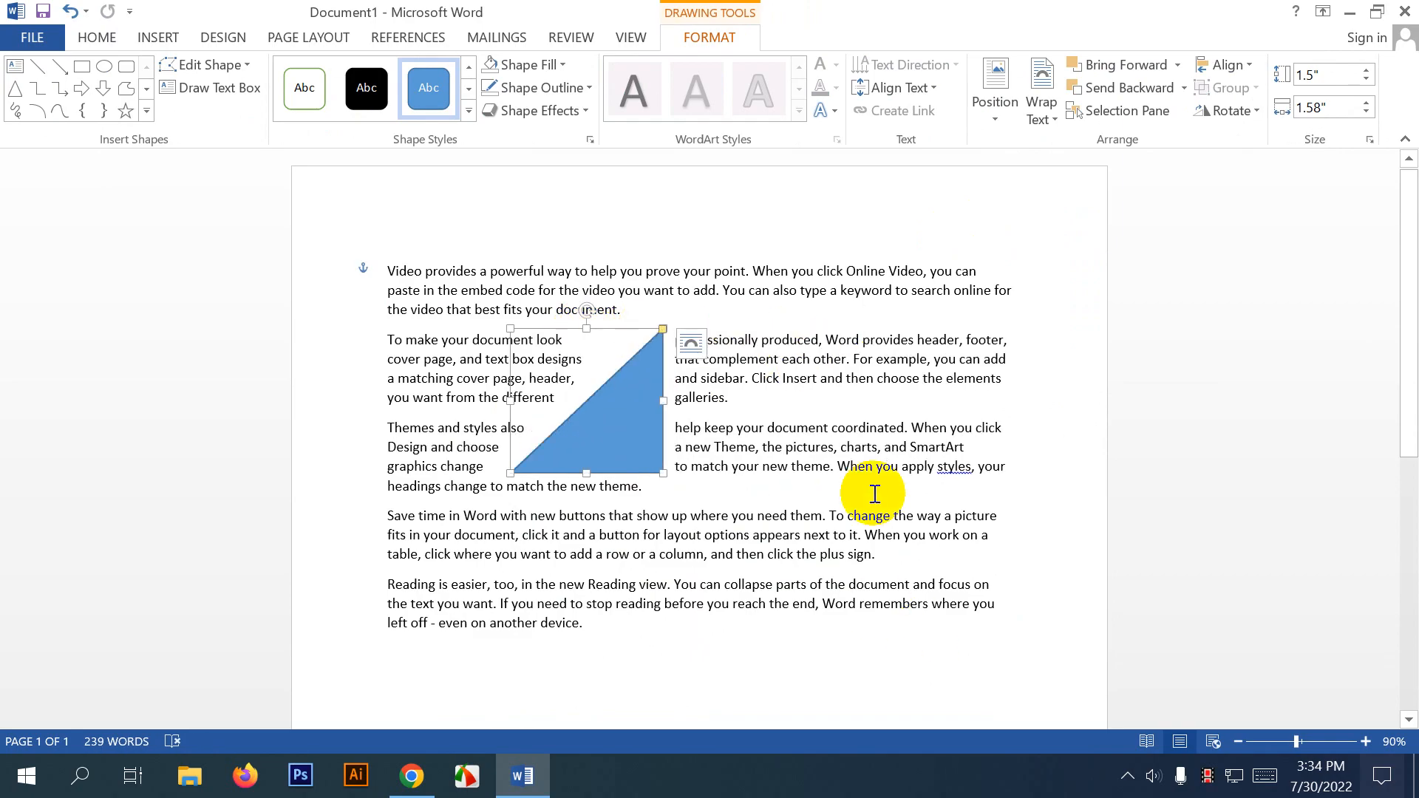
drag(651, 327, 520, 331)
key(Delete)
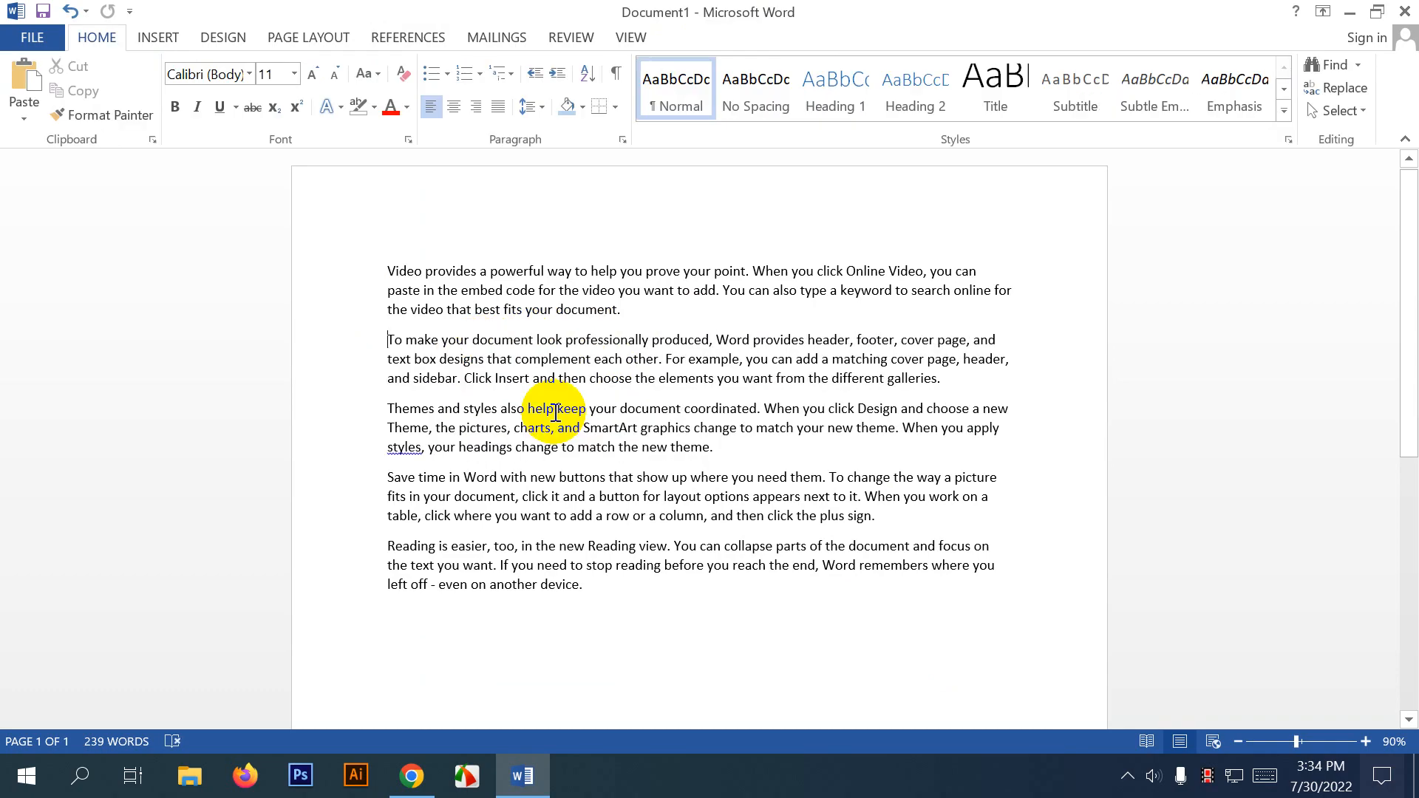
Delete all of the sample text from the document.
key(ctrl+a)
key(Delete)
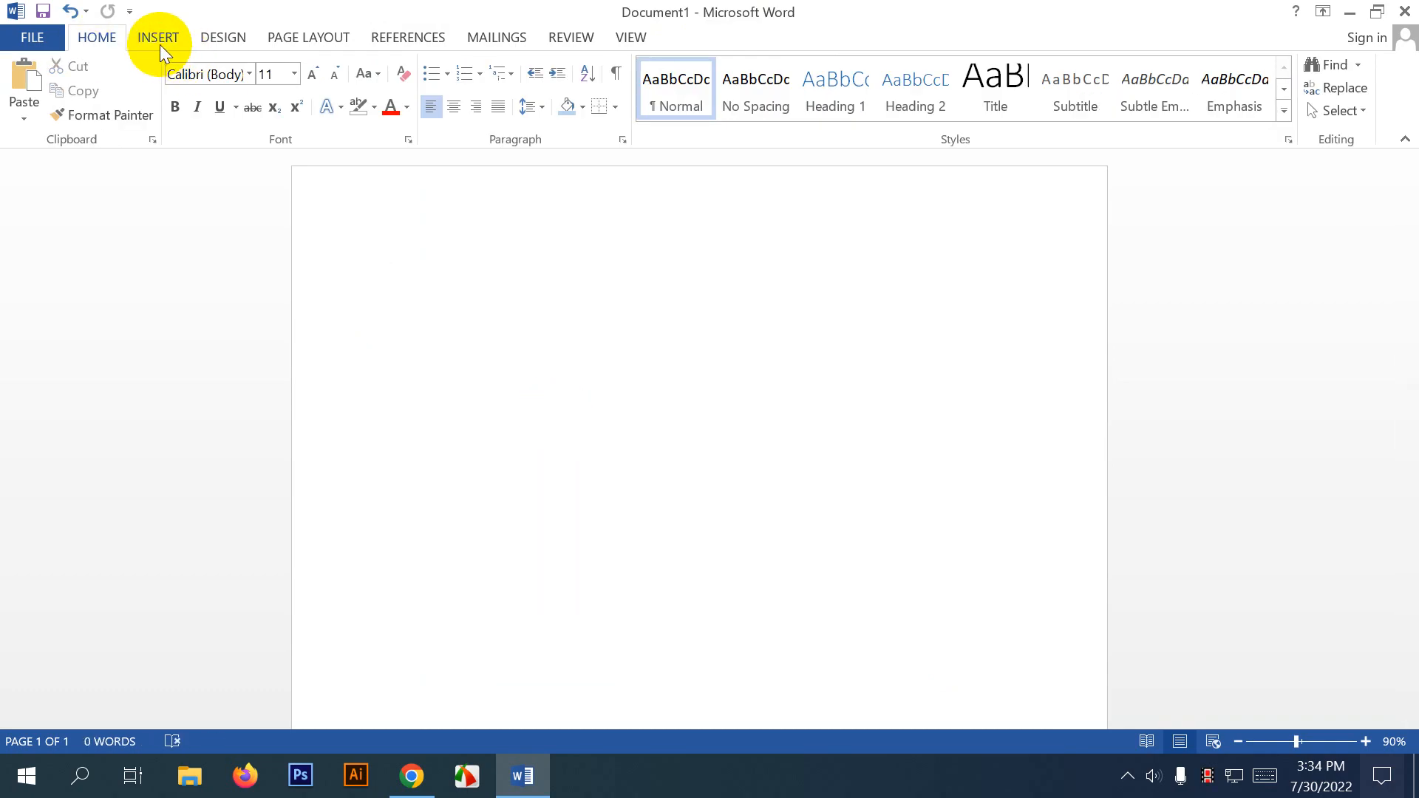
Draw a square about 3.03 inches wide on the blank page, shift it toward the upper left, and delete it.
click(159, 45)
click(312, 116)
click(363, 167)
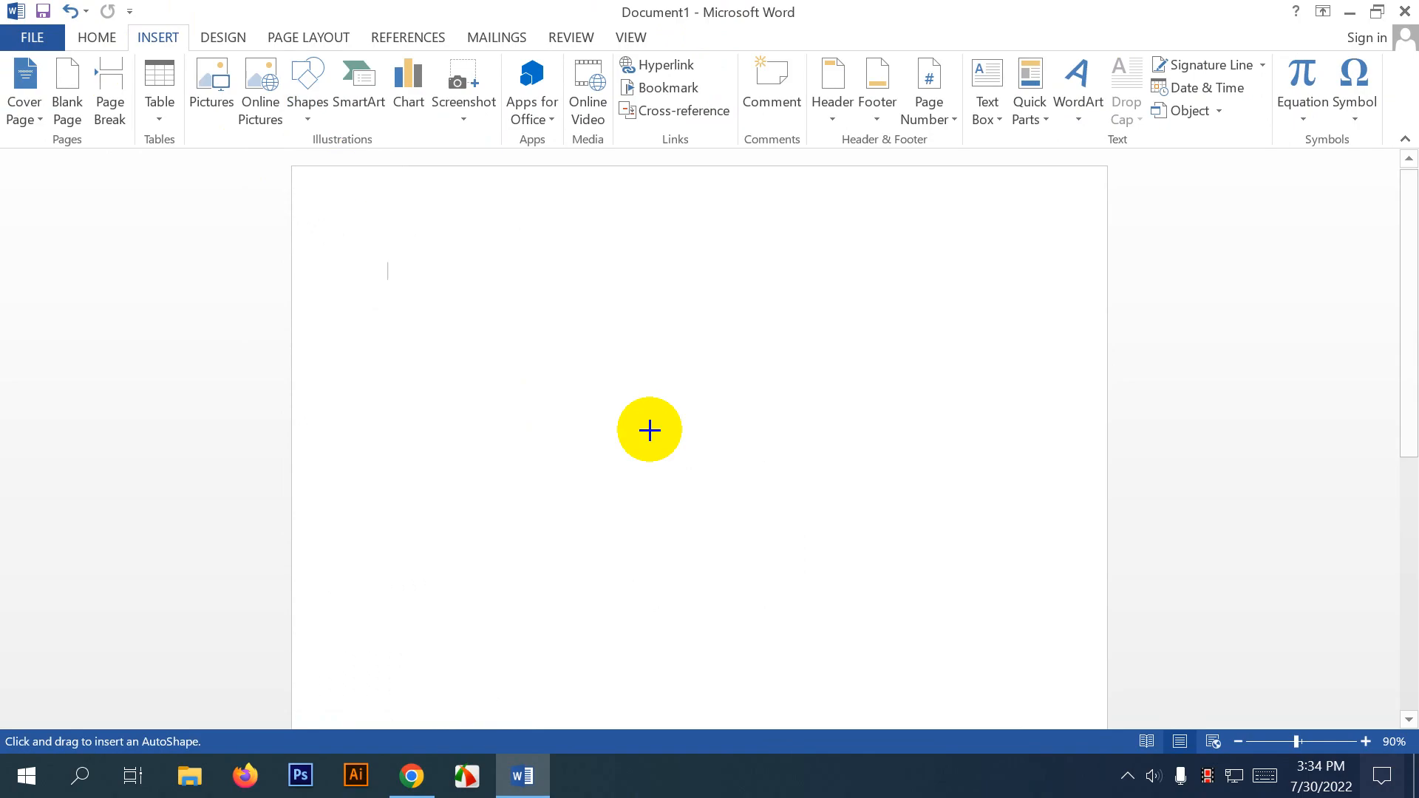
mouse_move(561, 247)
mouse_down()
mouse_move(833, 446)
mouse_move(854, 441)
mouse_up()
drag(762, 376, 643, 331)
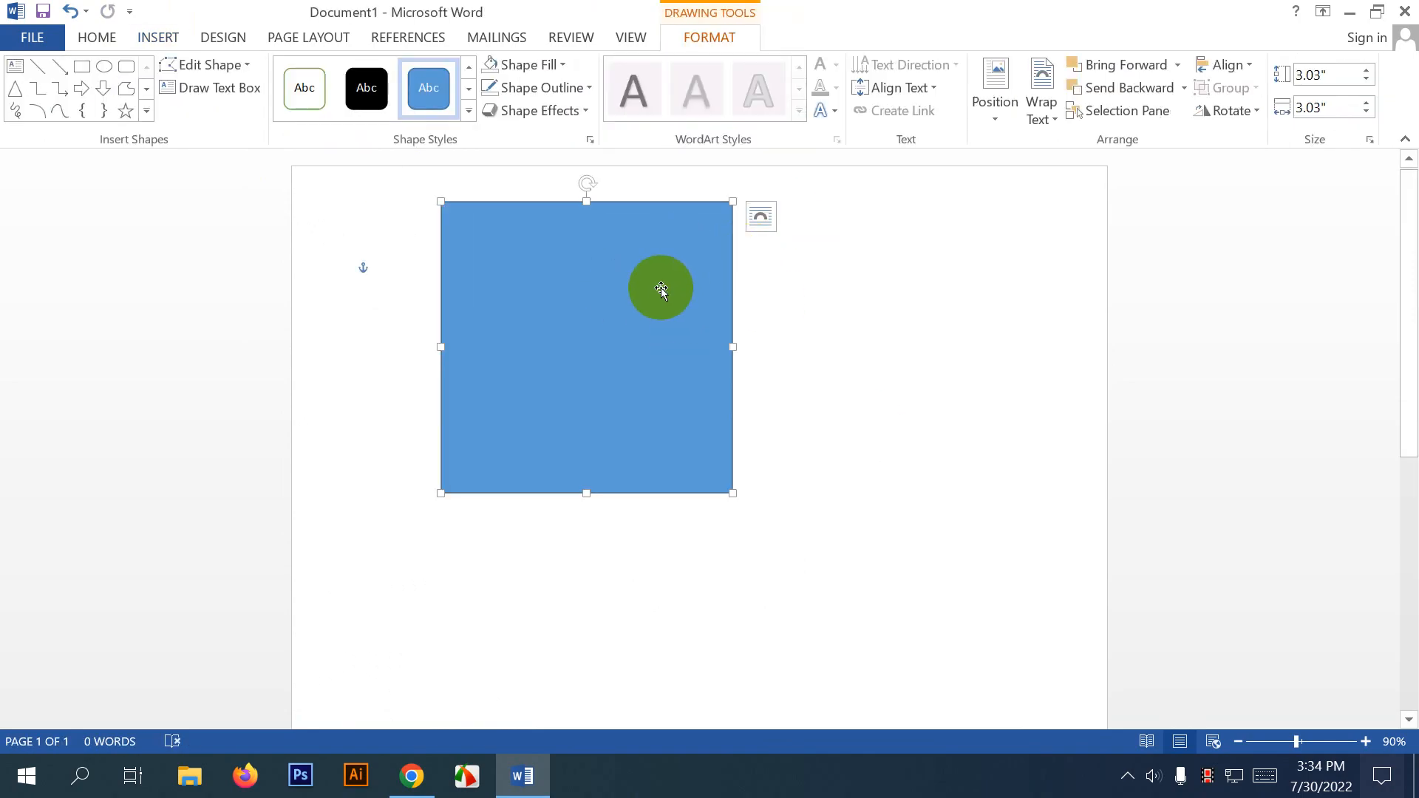
key(Delete)
Draw a right block arrow about 3.18 inches wide and 1.58 inches high on the page.
click(168, 39)
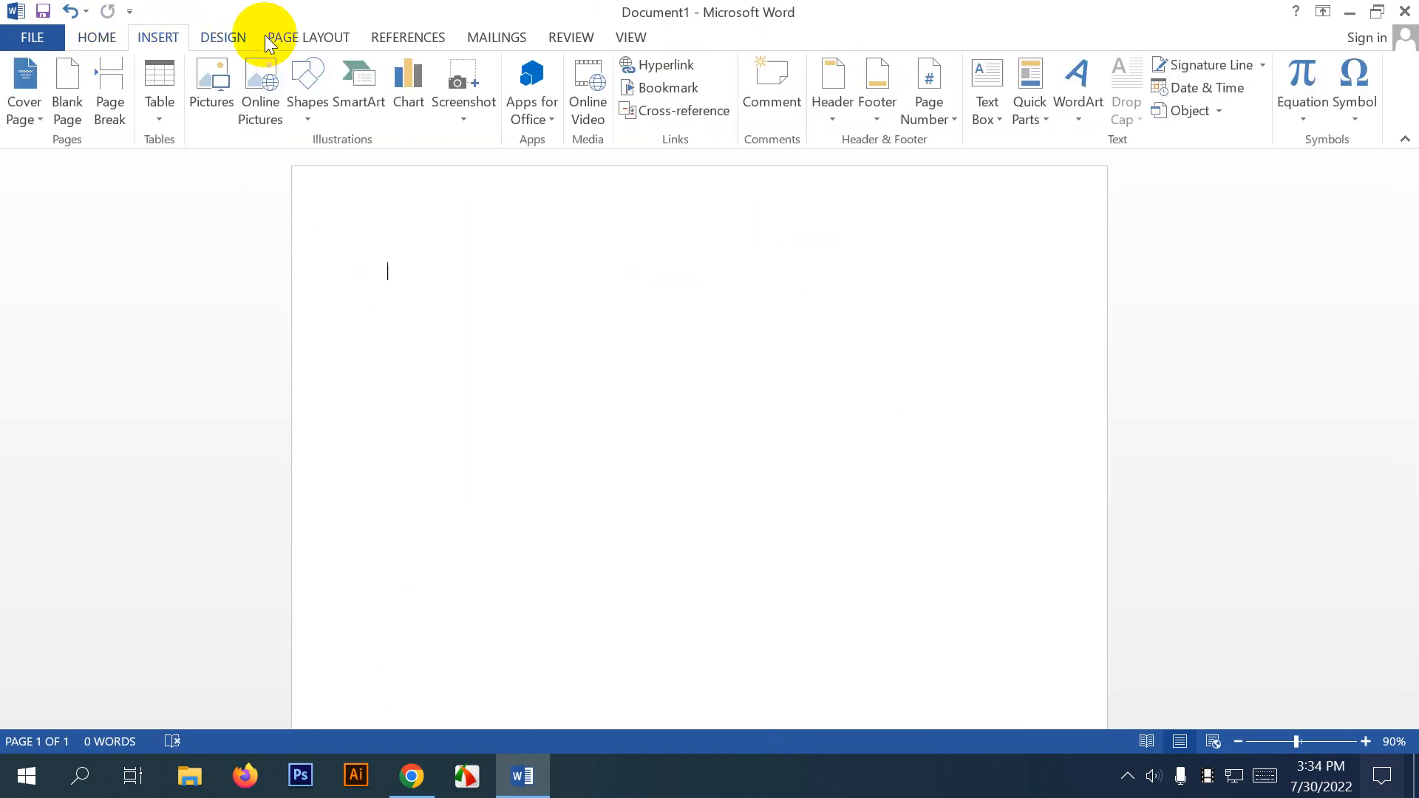
click(306, 88)
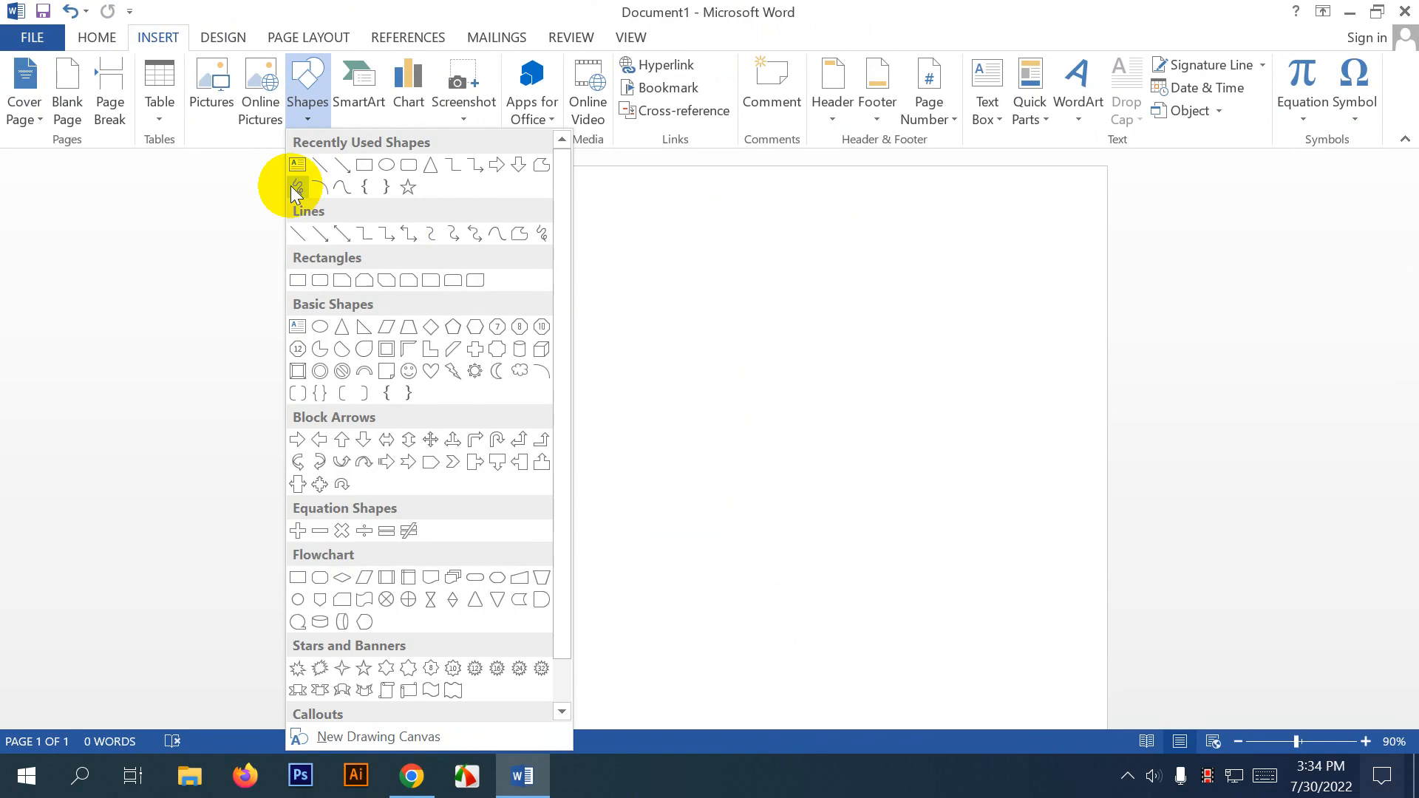
click(496, 171)
drag(549, 216, 853, 369)
Thin the arrow's shaft, lengthen its head, and position the arrow at the page's upper-left corner.
drag(792, 297, 817, 420)
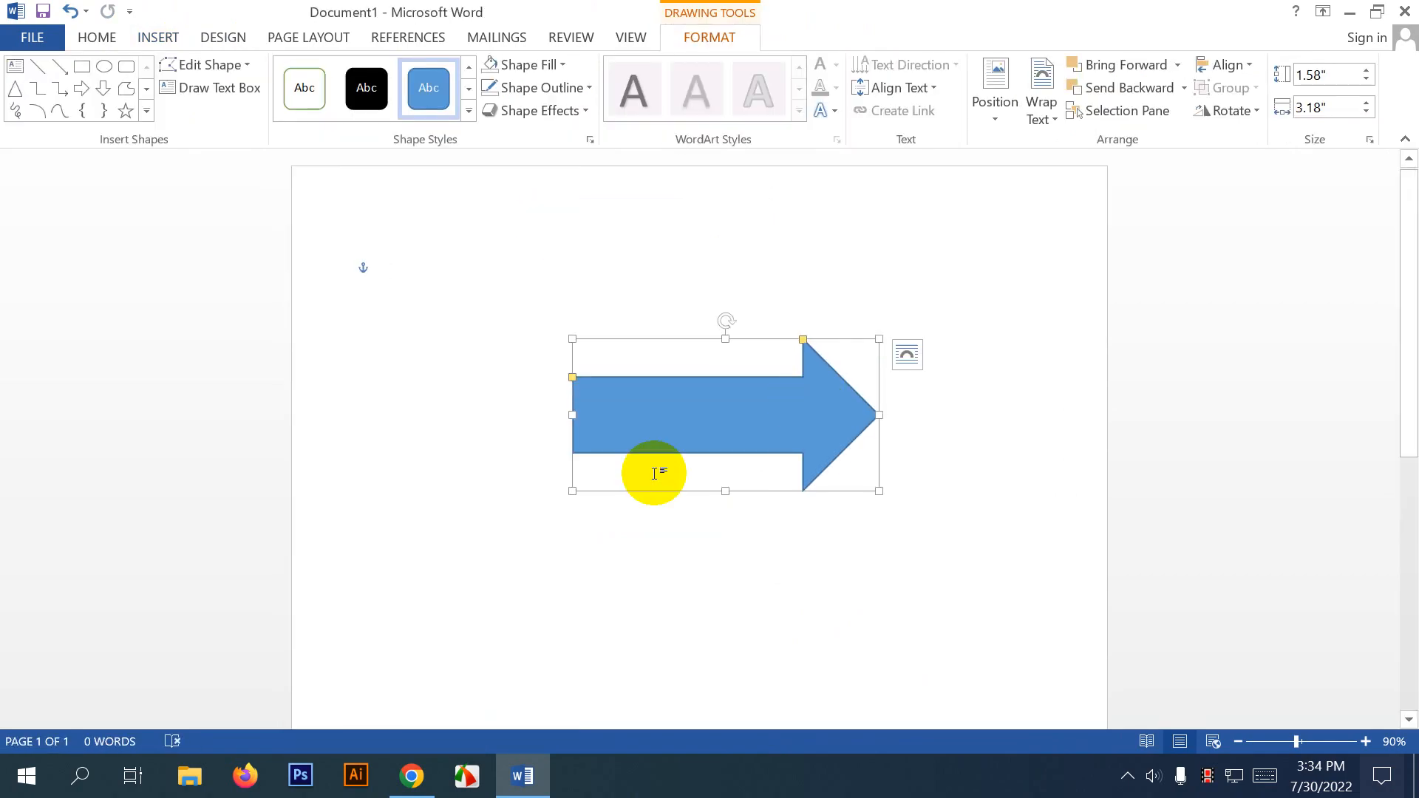
mouse_move(573, 378)
mouse_down()
mouse_move(577, 410)
mouse_move(575, 397)
mouse_up()
drag(804, 341, 251, 148)
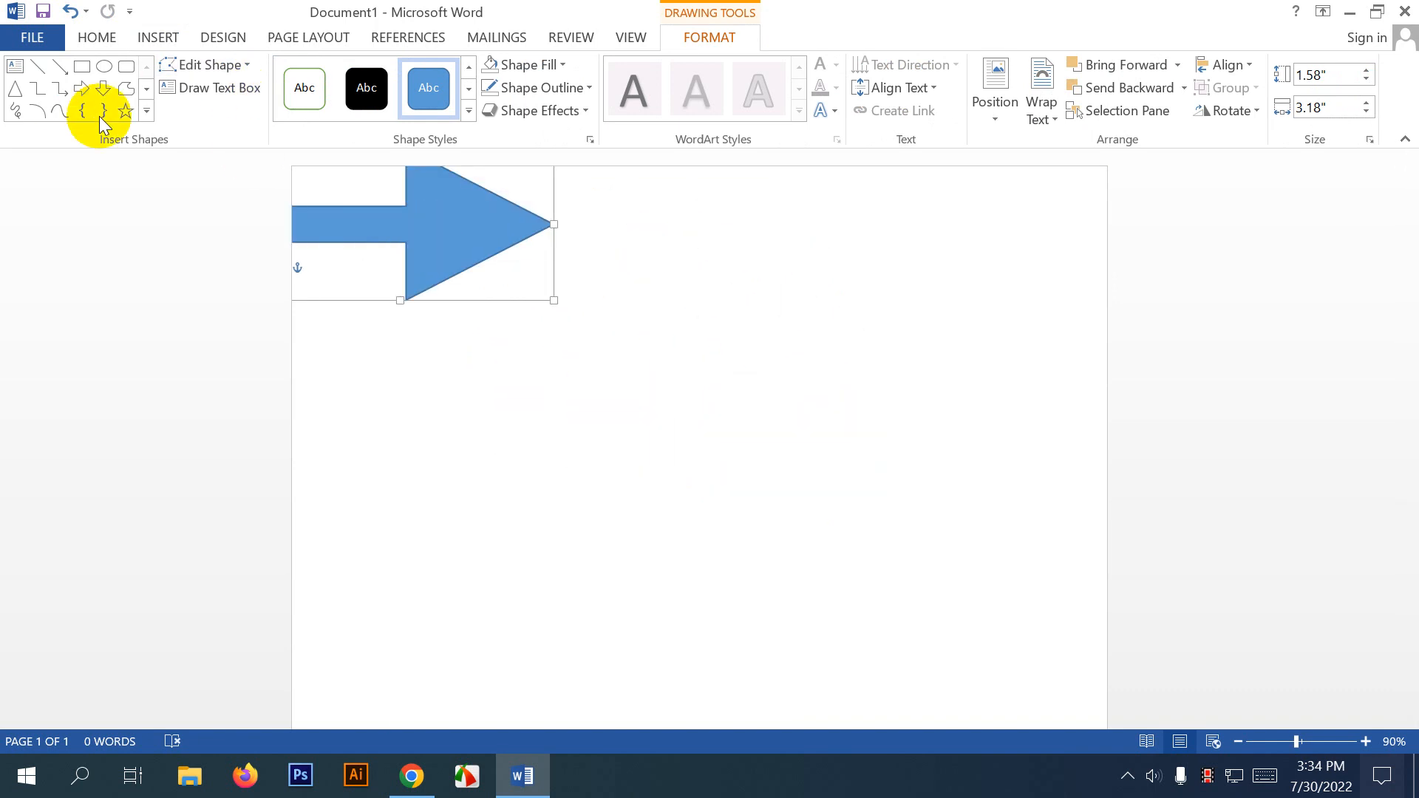
Draw a five-point star about 2.08 inches wide and high, make its arms thinner, and place it below the arrow.
click(145, 112)
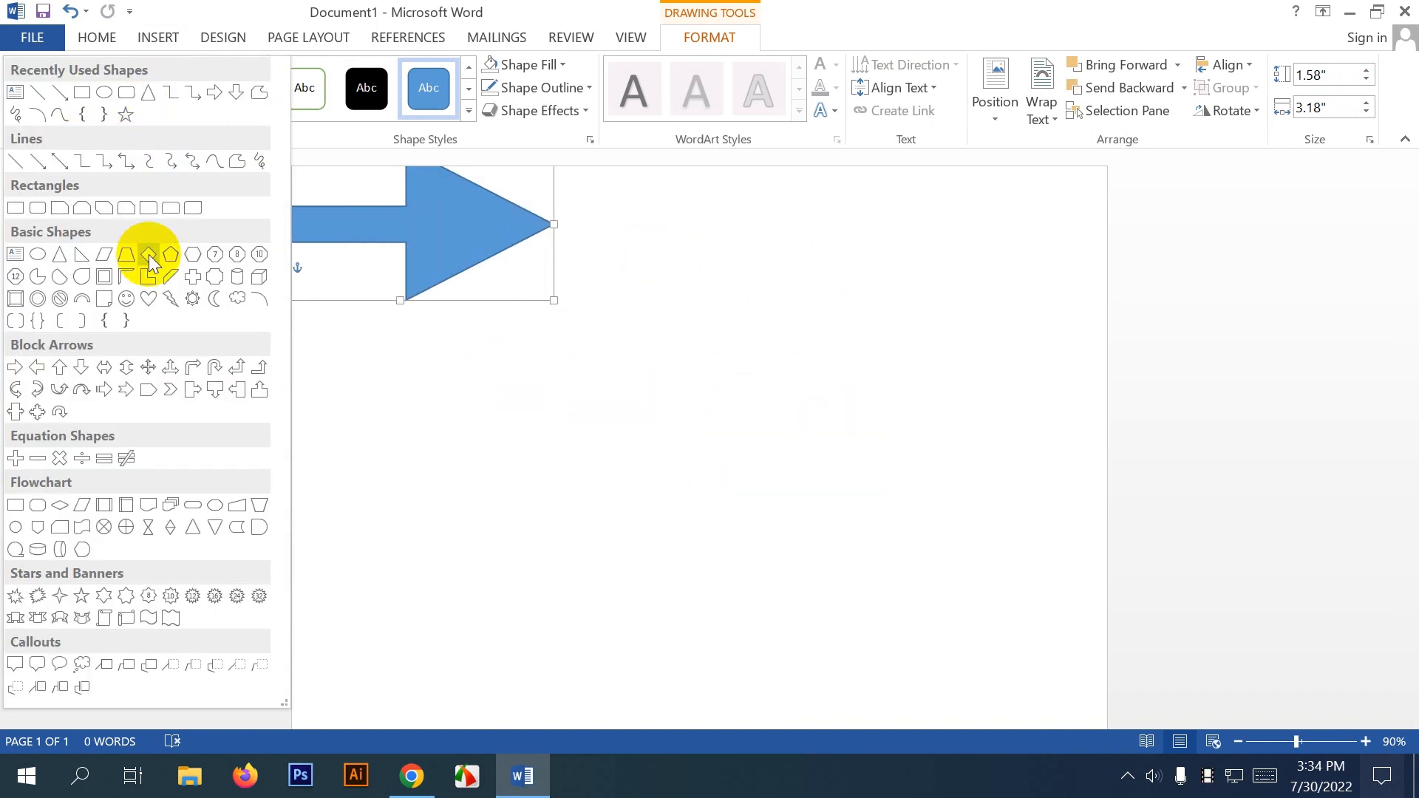
click(128, 116)
mouse_move(701, 278)
mouse_down()
mouse_move(845, 481)
mouse_move(901, 478)
mouse_up()
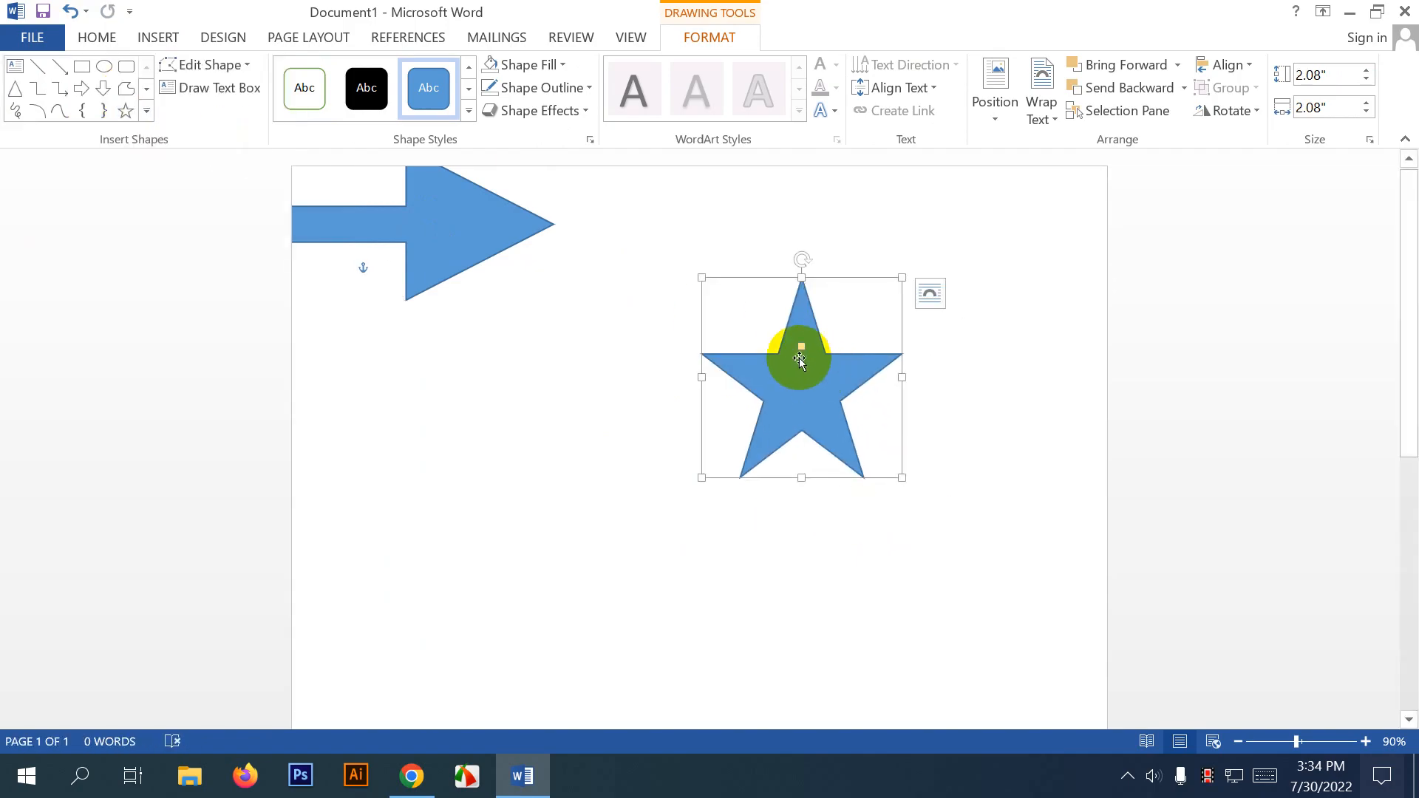
drag(801, 347, 371, 447)
Draw a smiley face about 2.08 inches wide and high on the right half of the page and move it slightly up and left.
click(146, 111)
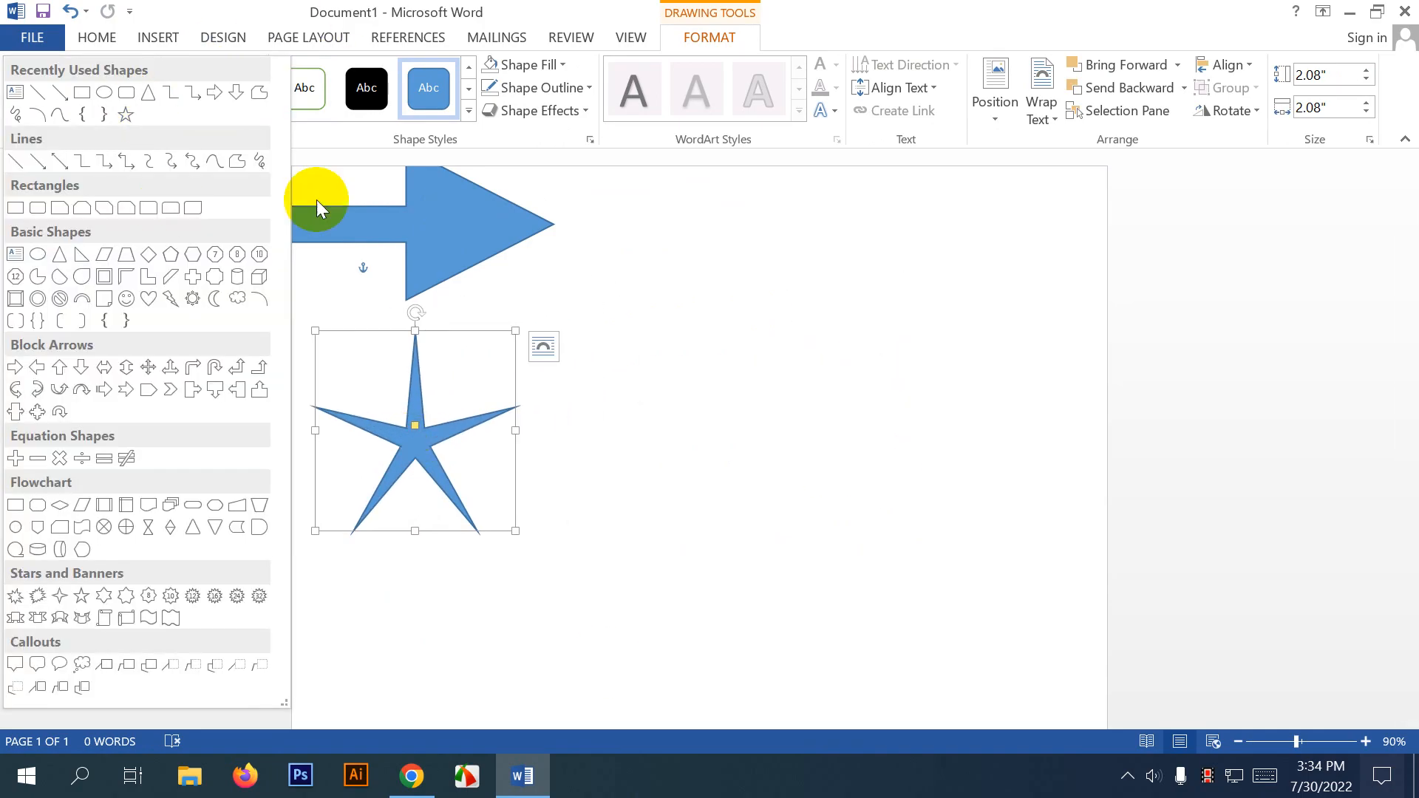
click(126, 299)
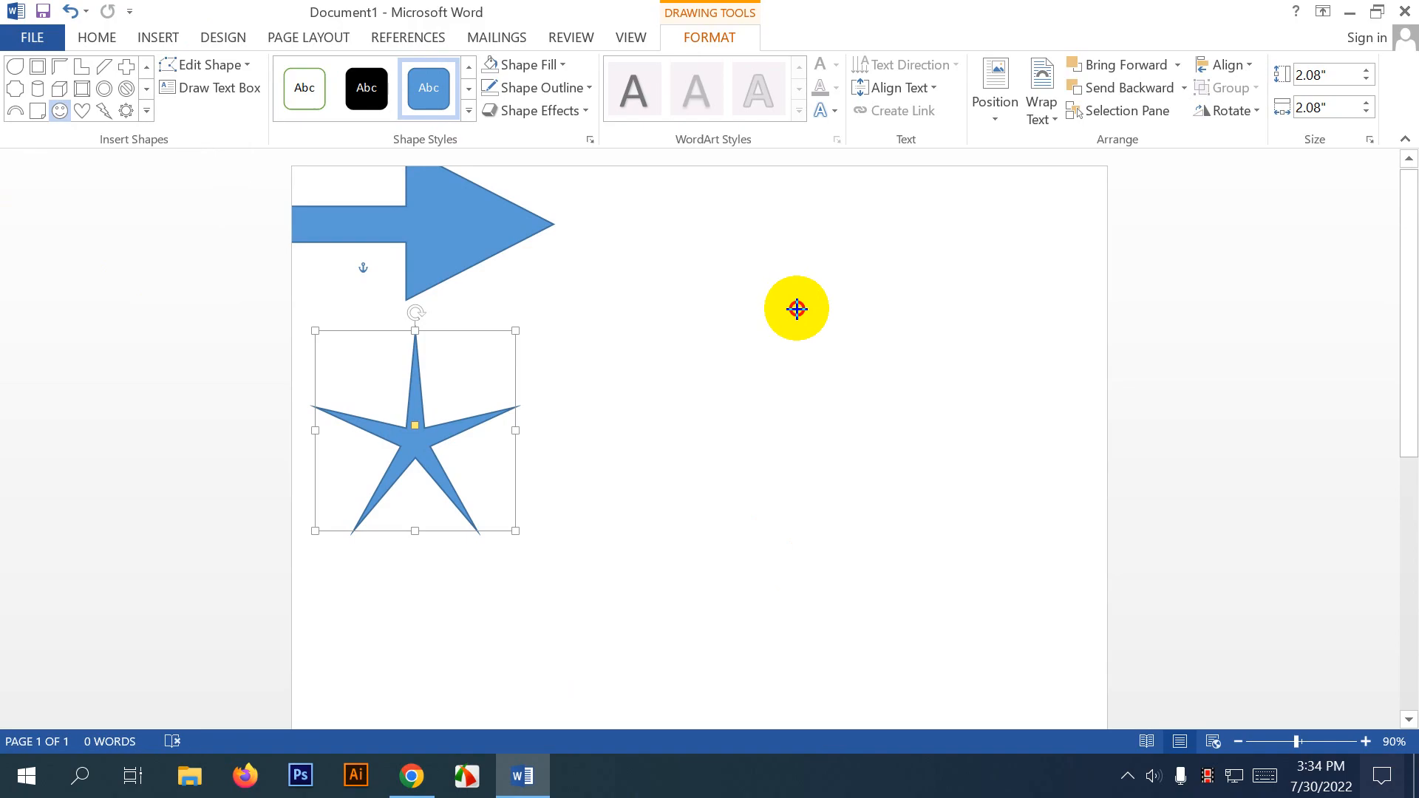
mouse_move(793, 301)
mouse_down()
mouse_move(929, 498)
mouse_move(994, 501)
mouse_up()
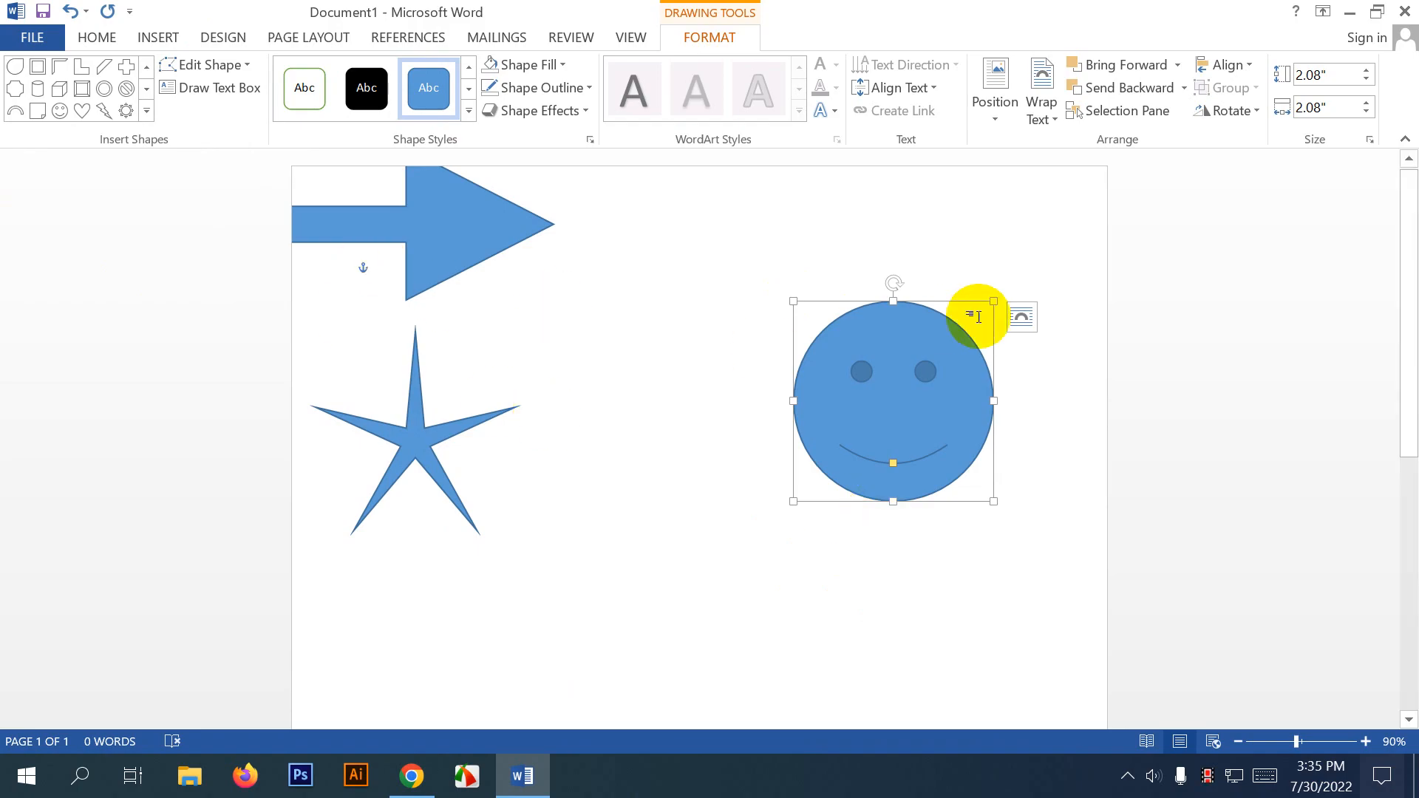
drag(896, 320, 766, 280)
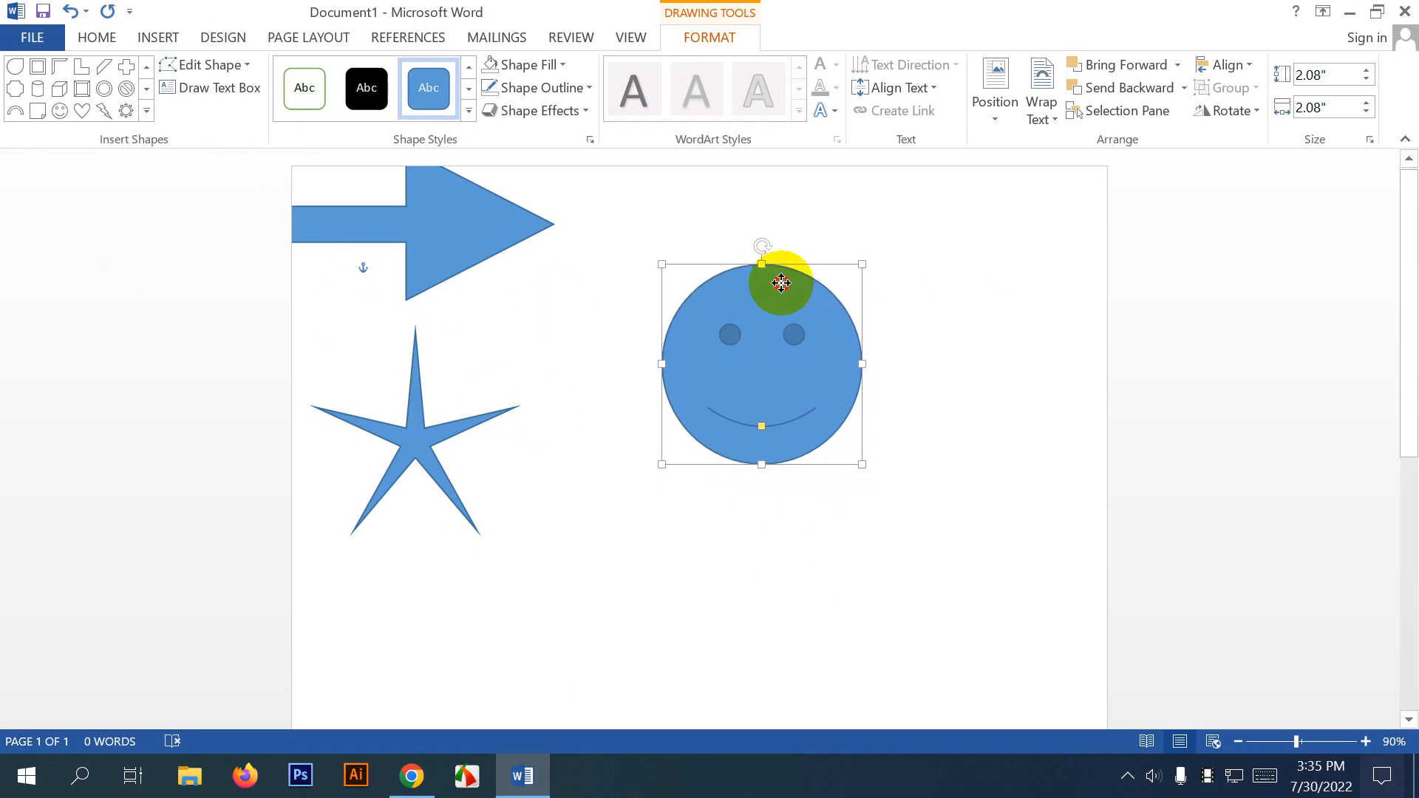
Bend the smiley face's mouth upward into a frown.
click(1007, 320)
click(794, 456)
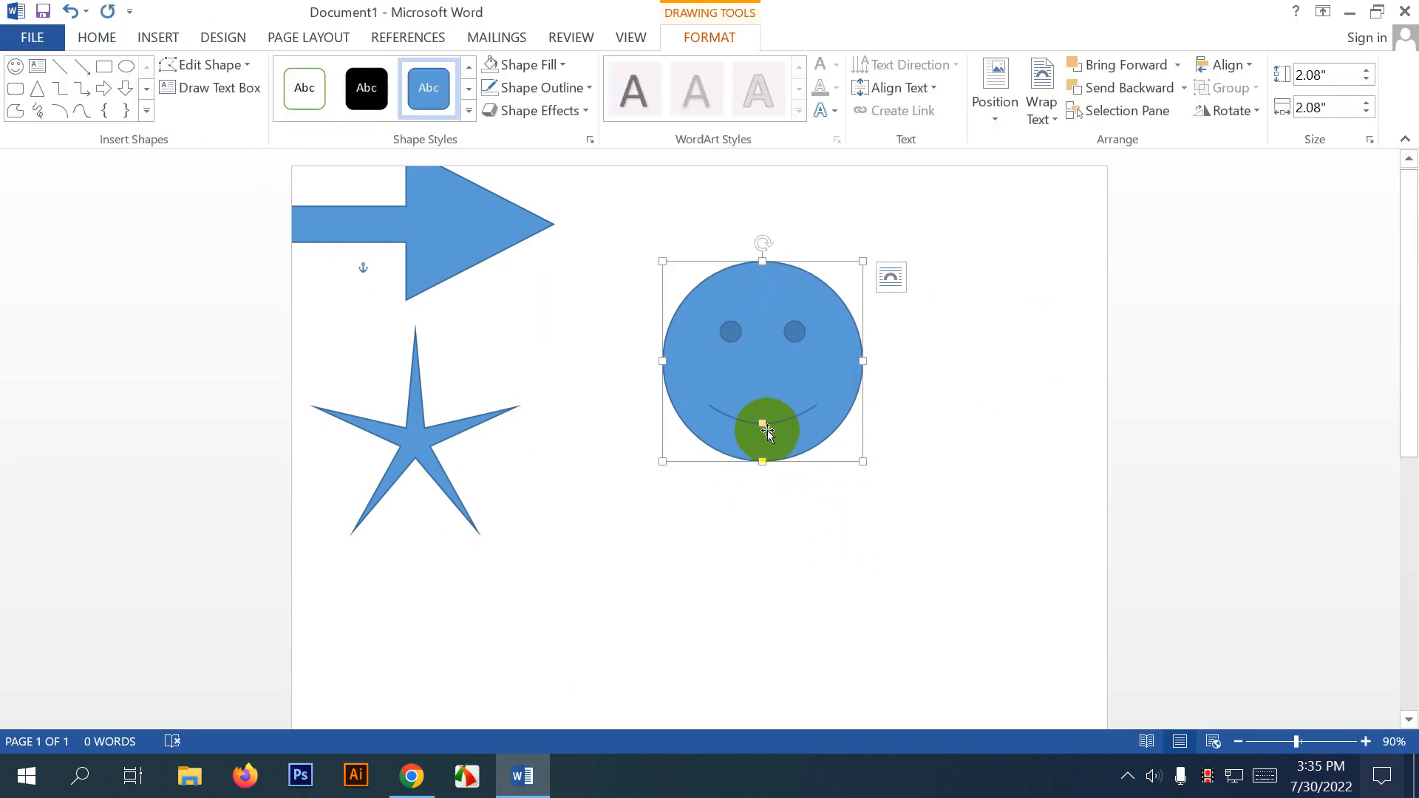
drag(765, 424, 776, 337)
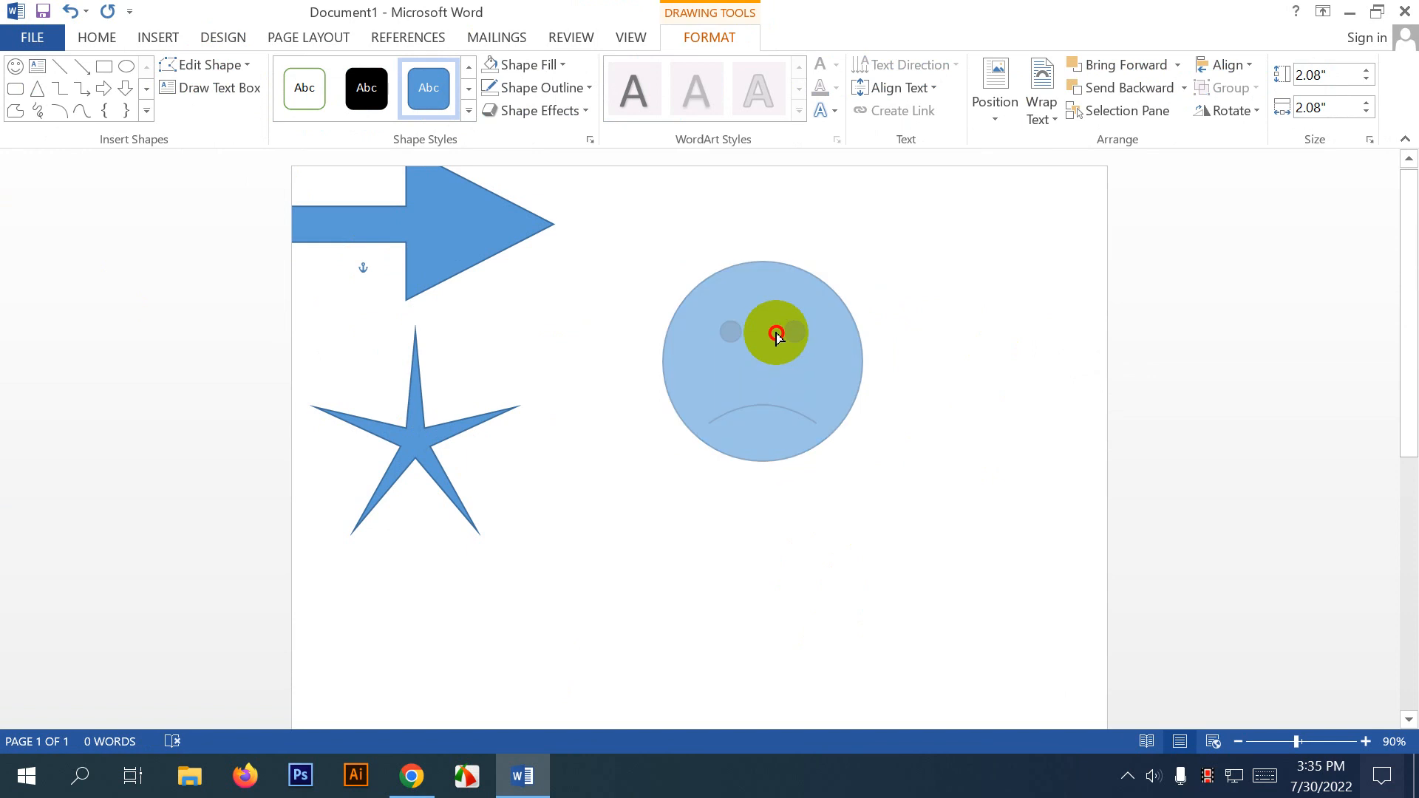
click(1064, 506)
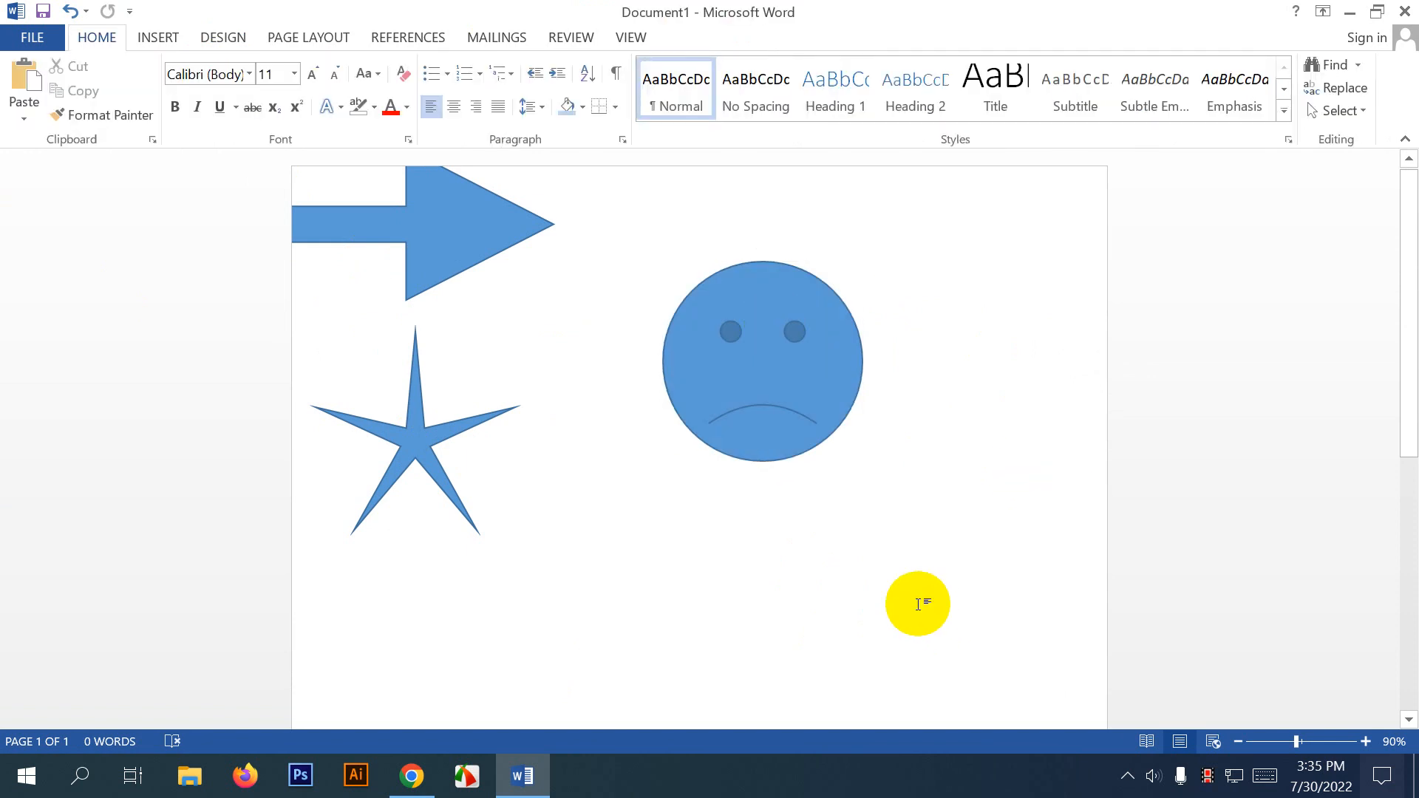
Move the face slightly up and right and turn its frown back into a smile.
click(846, 352)
drag(760, 299, 818, 250)
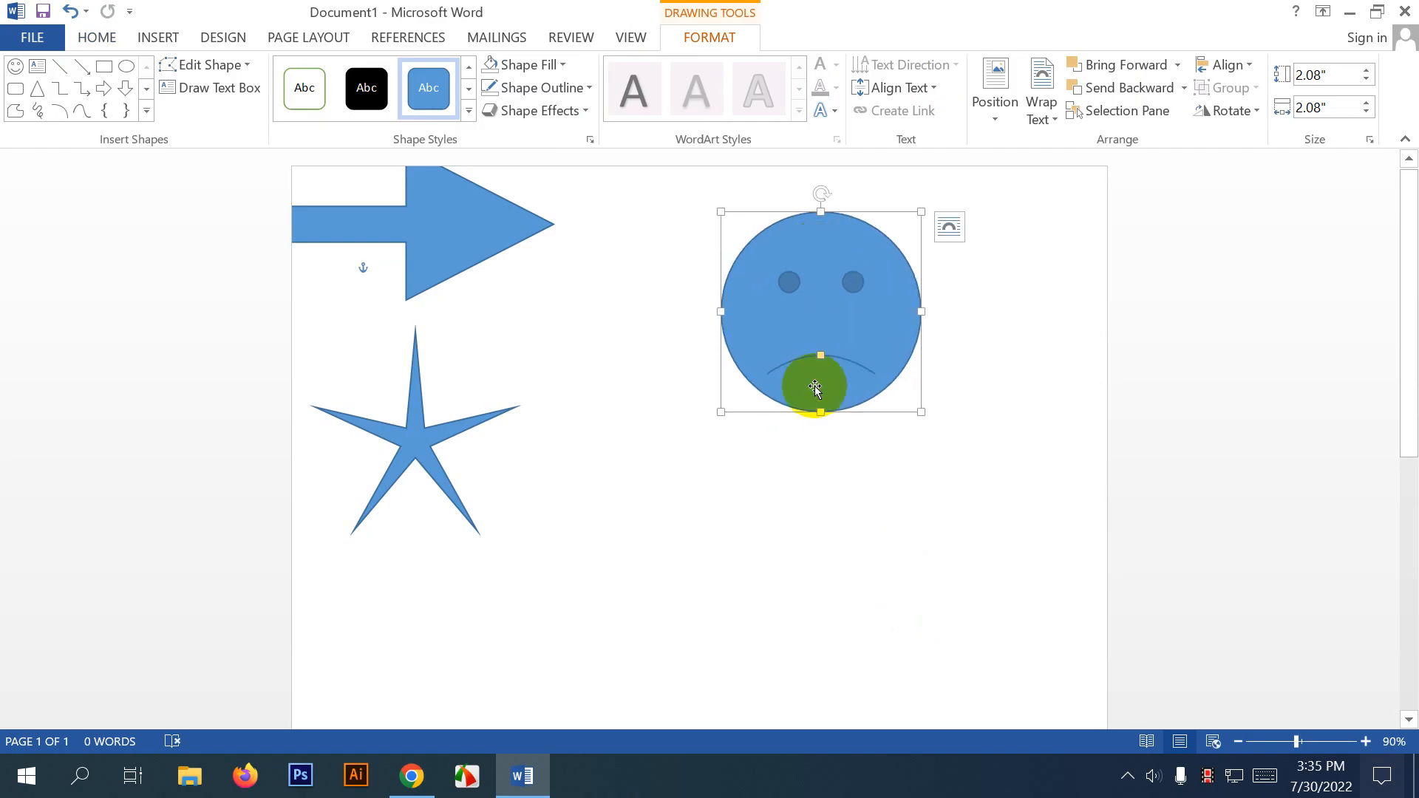
drag(820, 356, 795, 438)
click(914, 597)
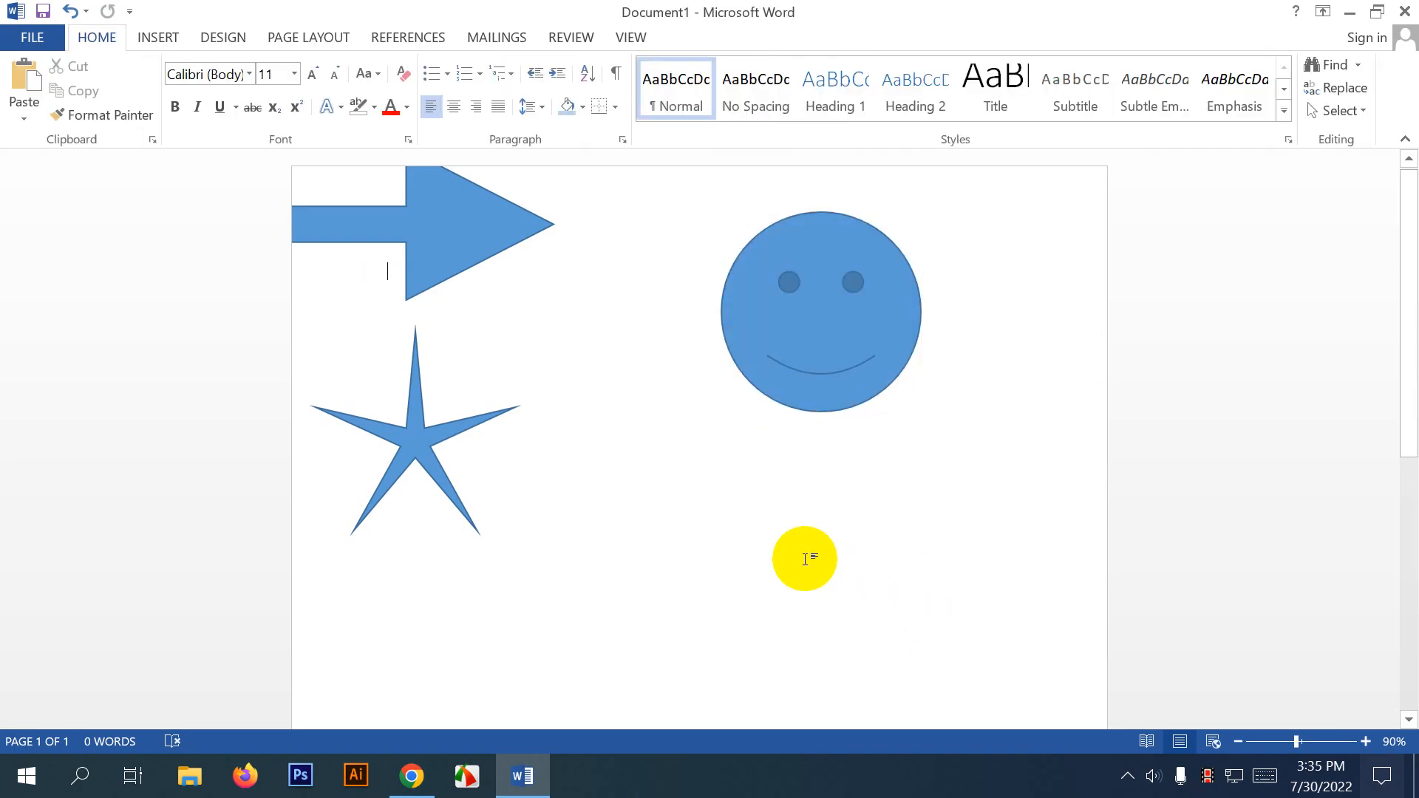
Shrink the smiley face to about 1.36 inches wide and high and reposition it to the right of the star.
mouse_move(852, 281)
mouse_down()
mouse_move(861, 254)
mouse_move(860, 267)
mouse_up()
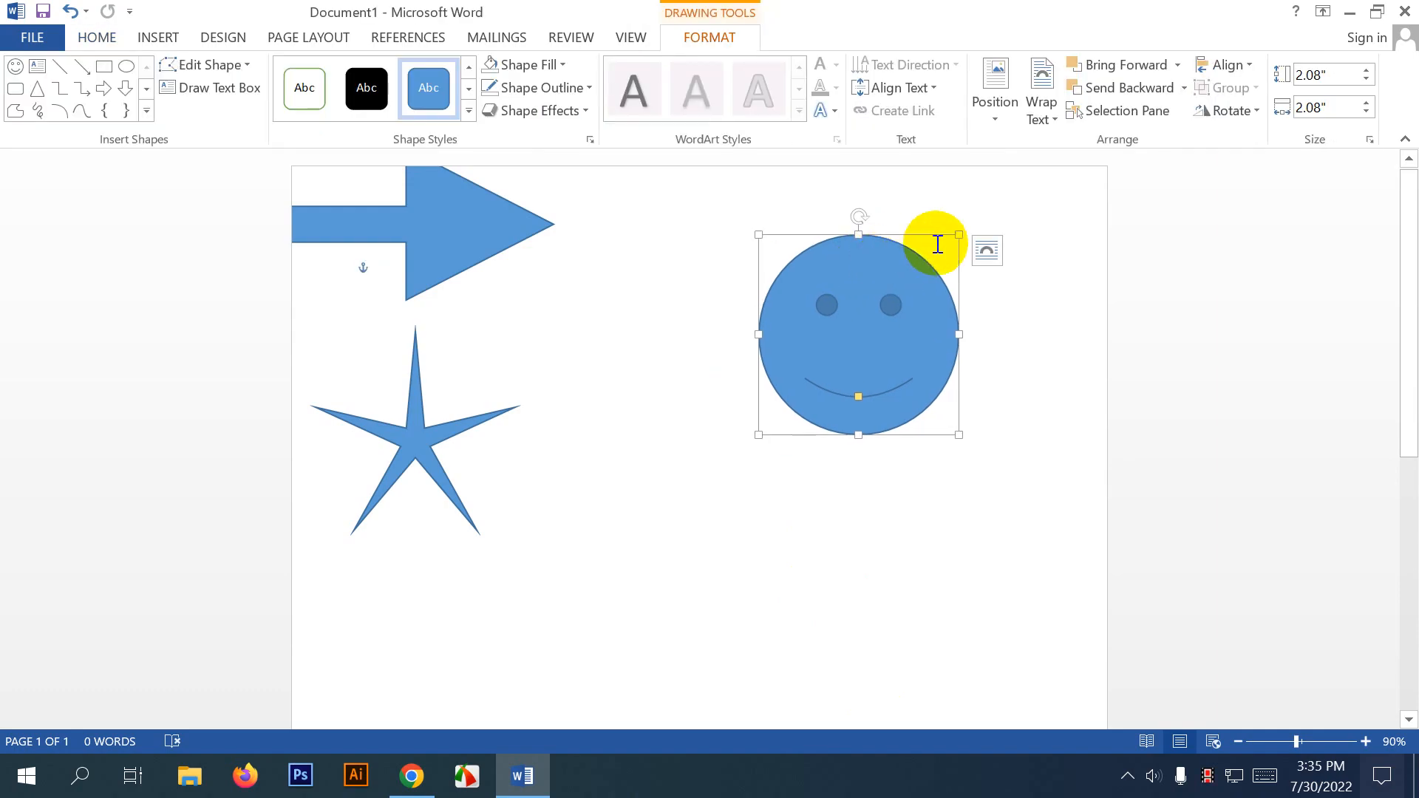
drag(959, 235, 866, 303)
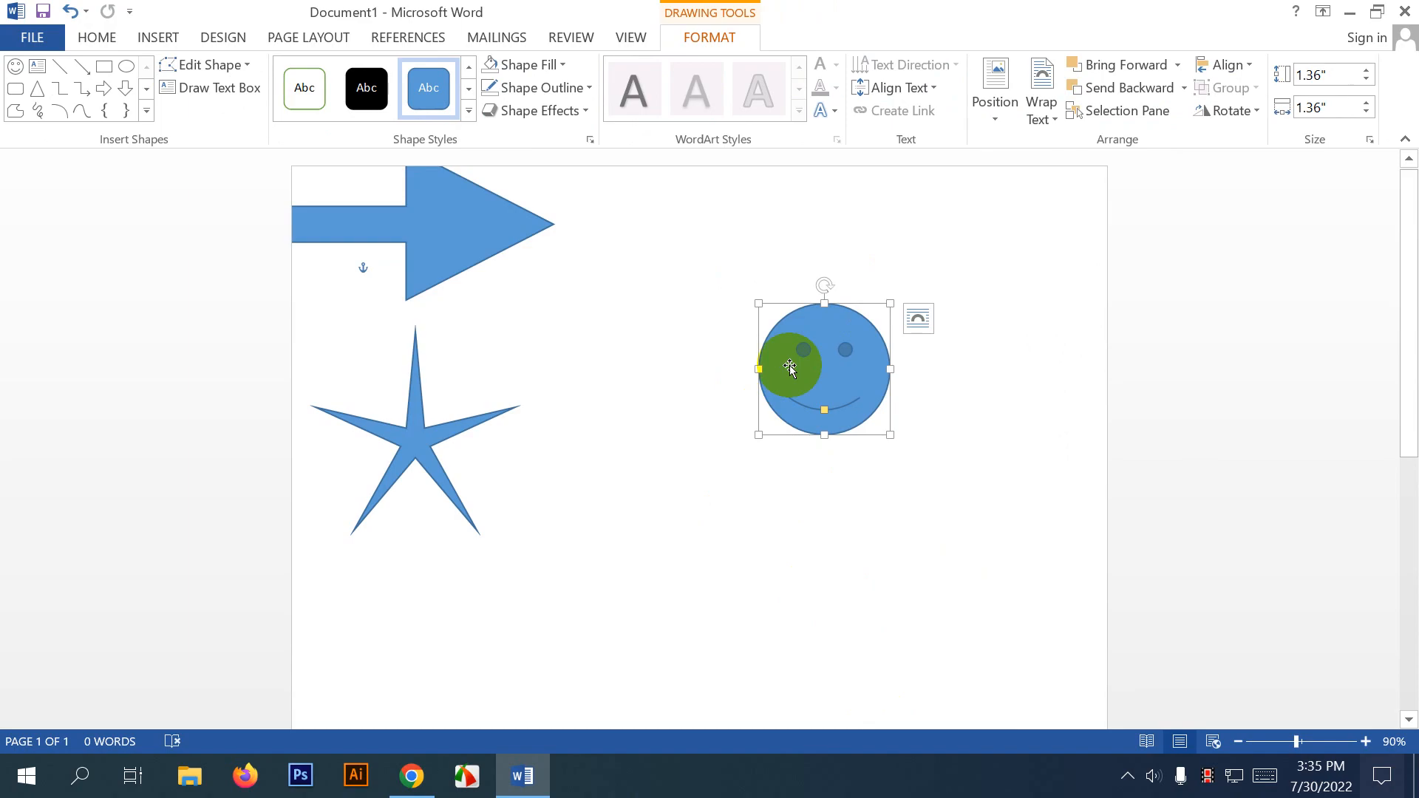
drag(830, 365, 876, 387)
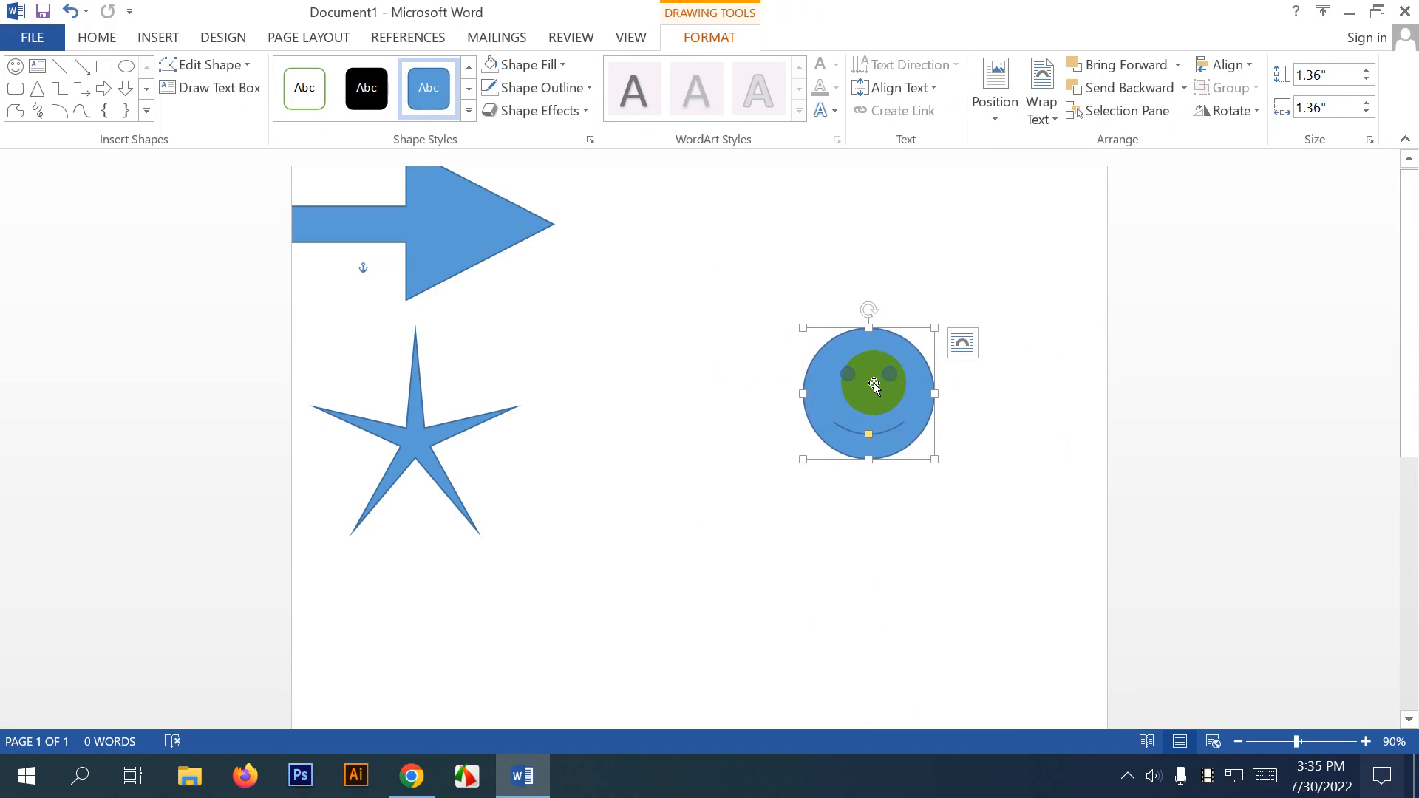
mouse_move(873, 382)
mouse_down()
mouse_move(844, 393)
mouse_move(488, 320)
mouse_move(406, 317)
mouse_move(459, 307)
mouse_move(464, 287)
mouse_move(849, 383)
mouse_move(867, 365)
mouse_up()
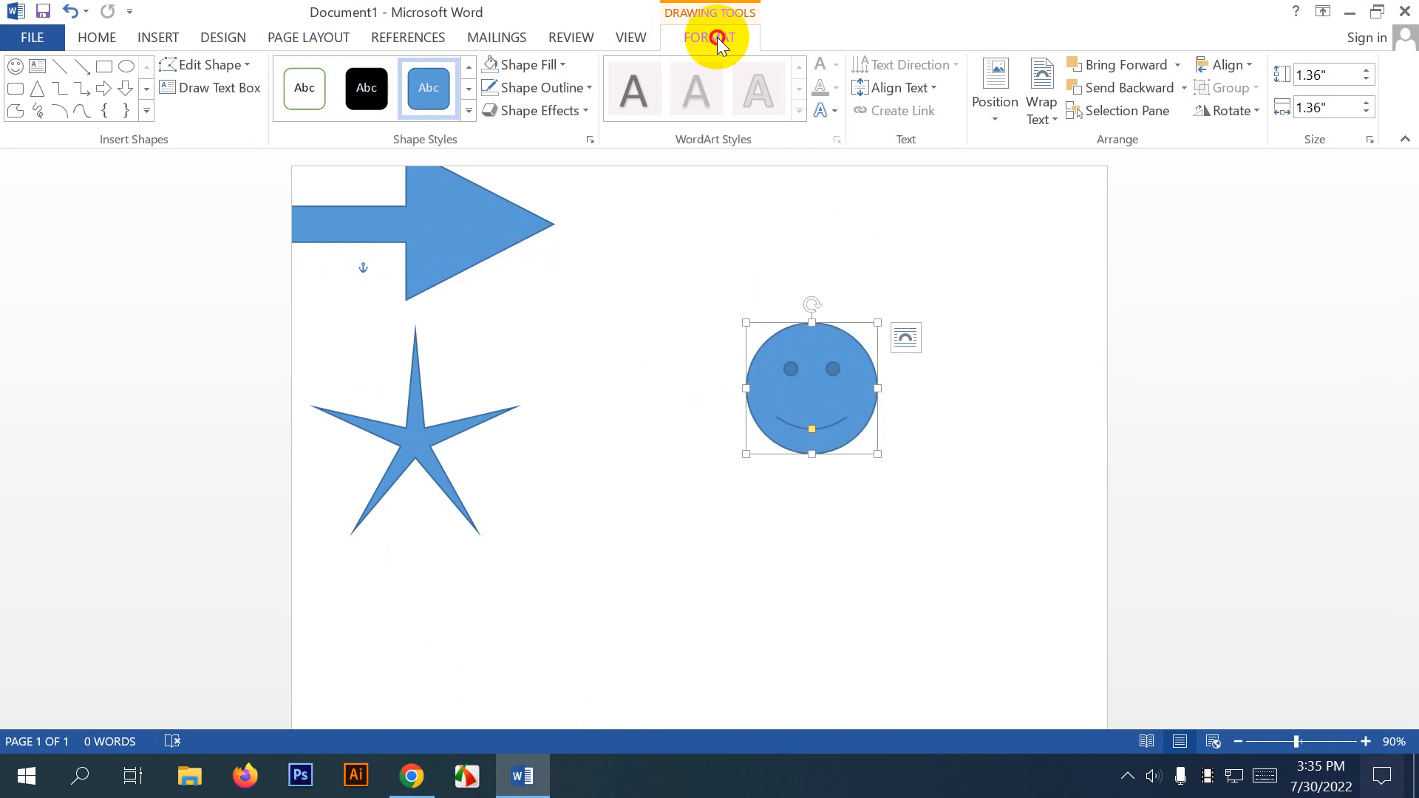
Set the smiley face to No Fill and No Outline, and fill it with the standard orange color.
click(561, 65)
click(540, 238)
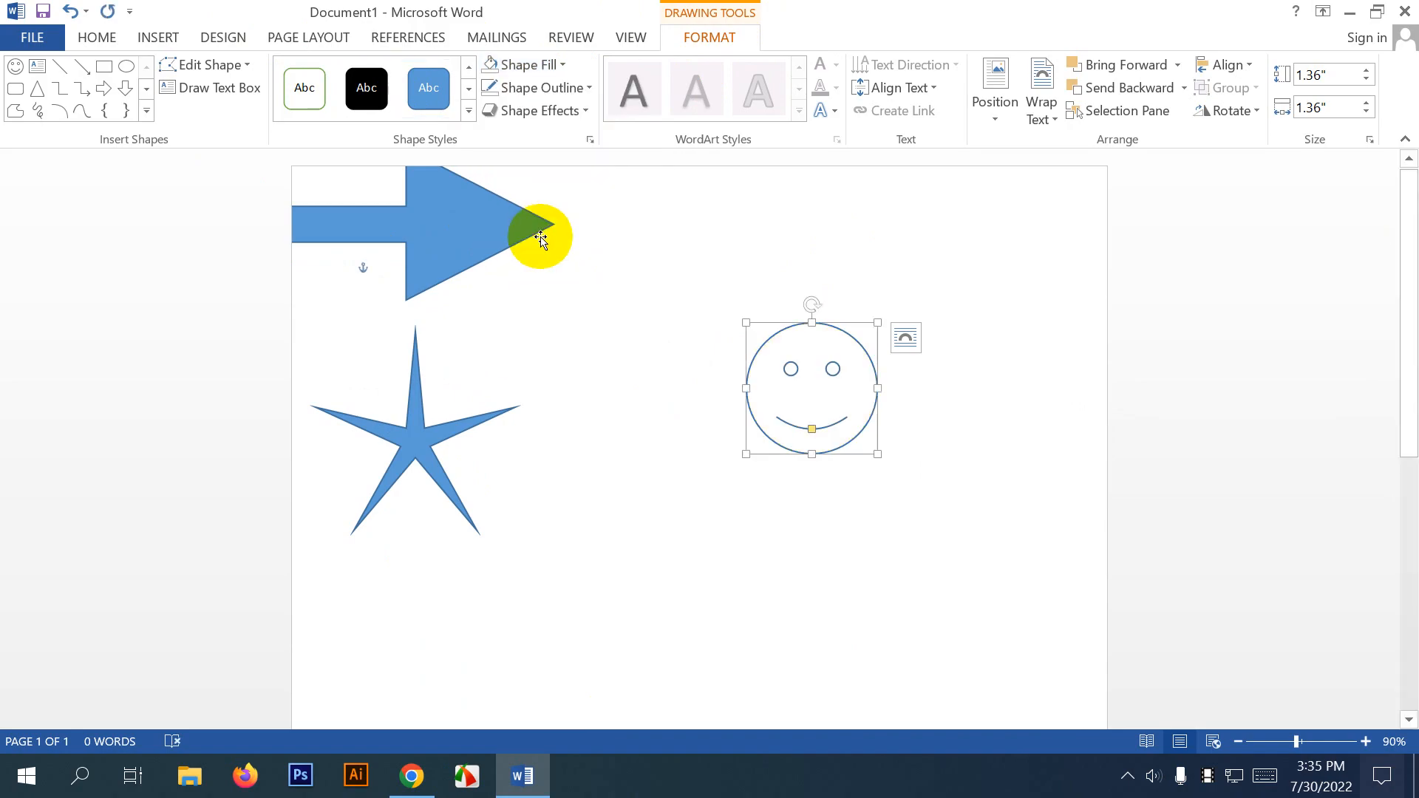
click(580, 88)
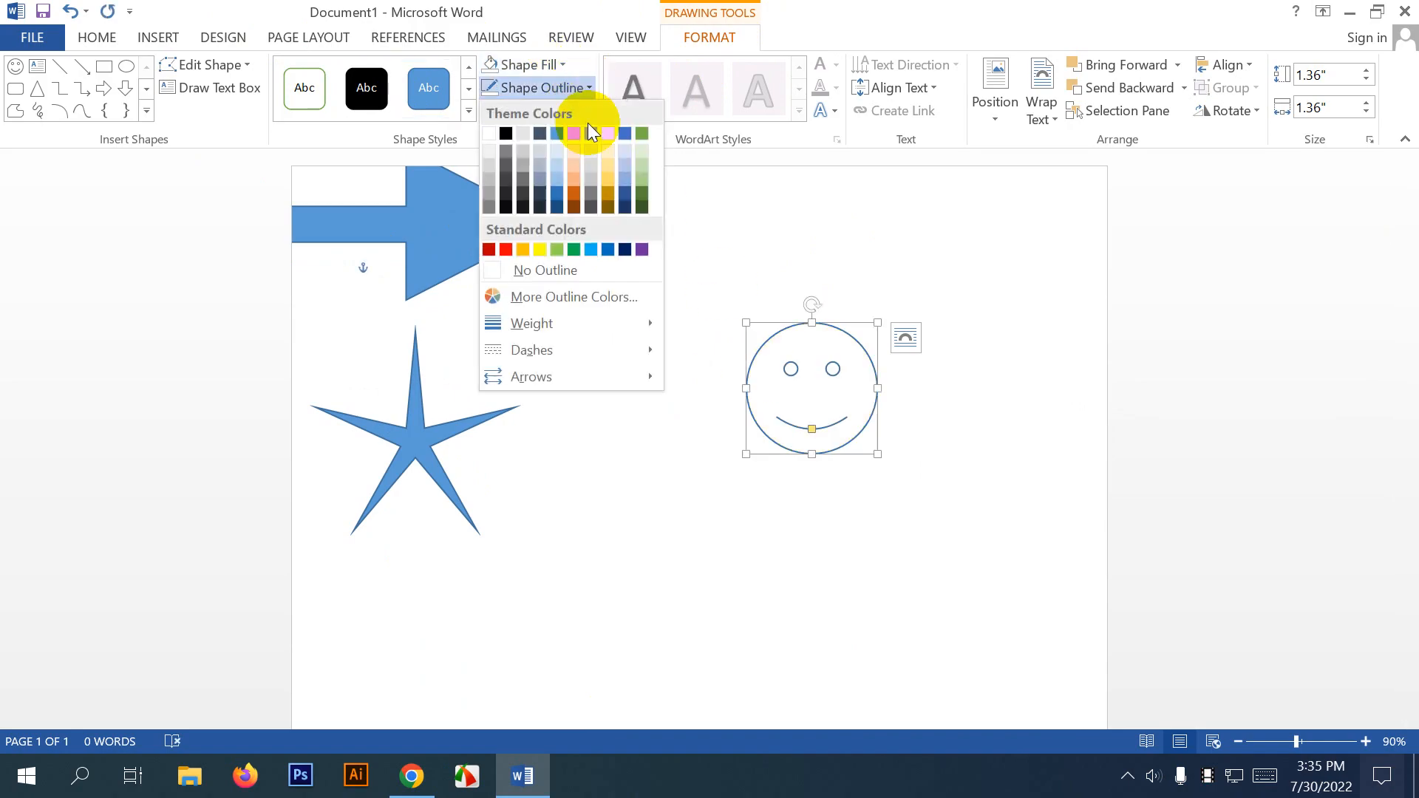
click(533, 269)
click(538, 67)
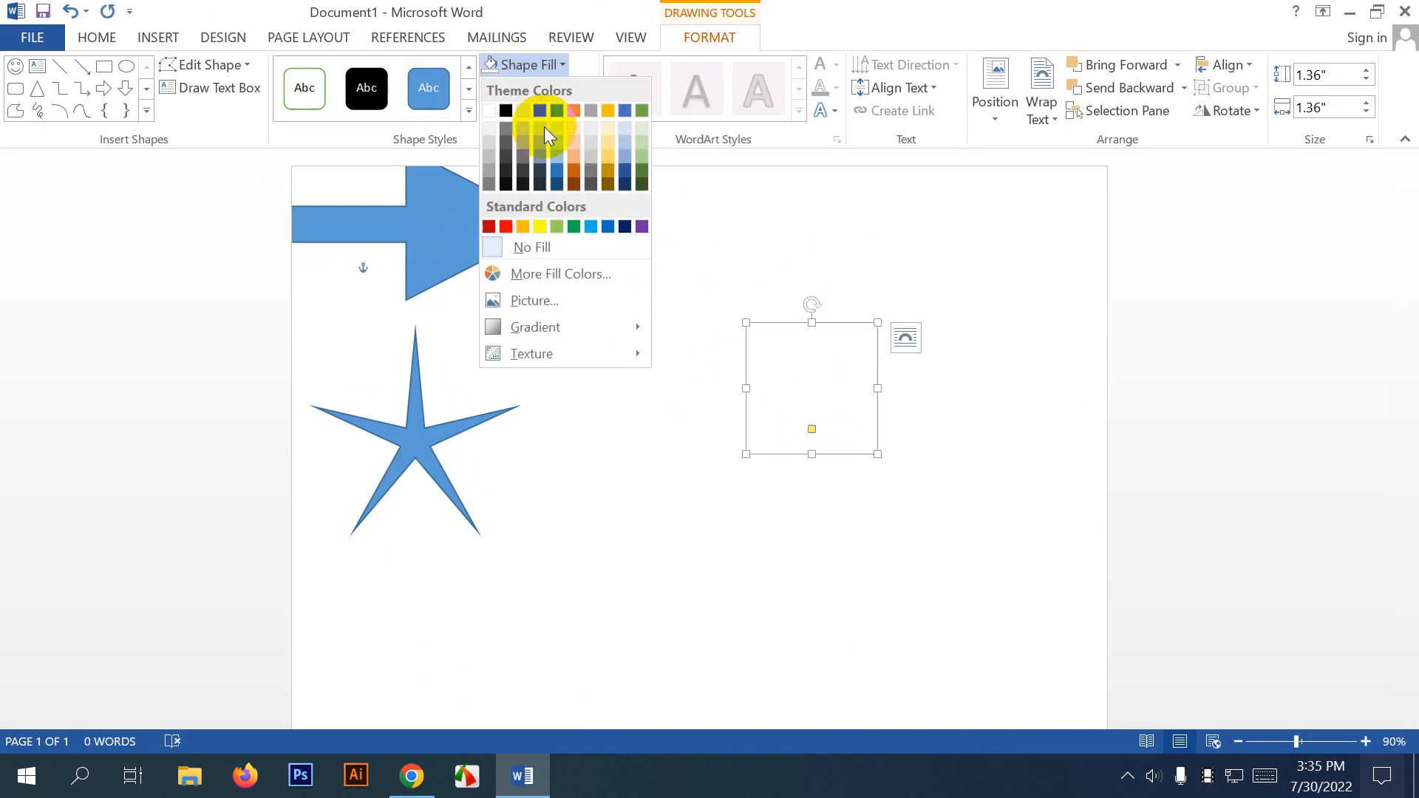
click(525, 226)
Move the arrow below the star and fill it with standard light blue.
drag(469, 284, 668, 593)
click(547, 65)
click(592, 226)
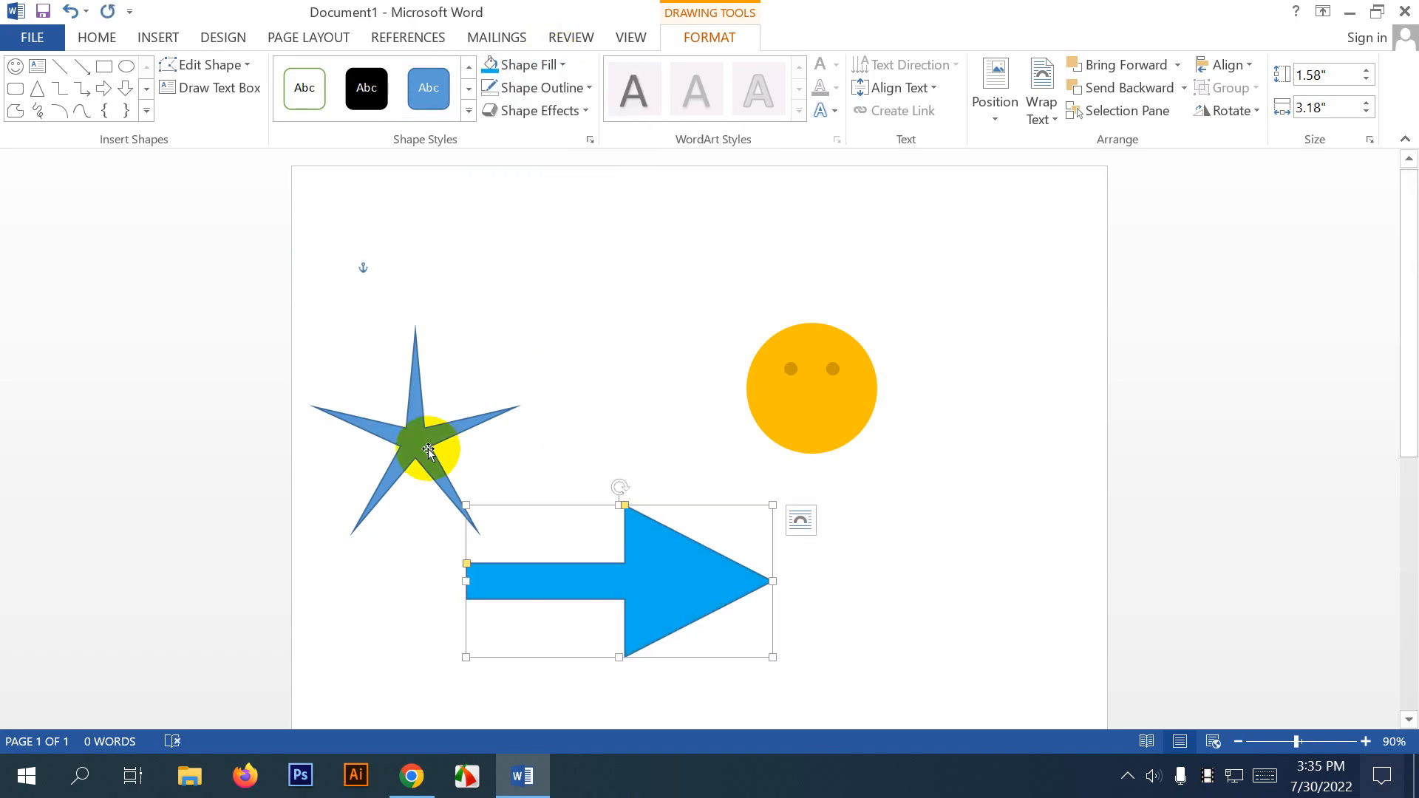
Fill the star with standard dark blue.
click(429, 450)
click(546, 65)
click(625, 226)
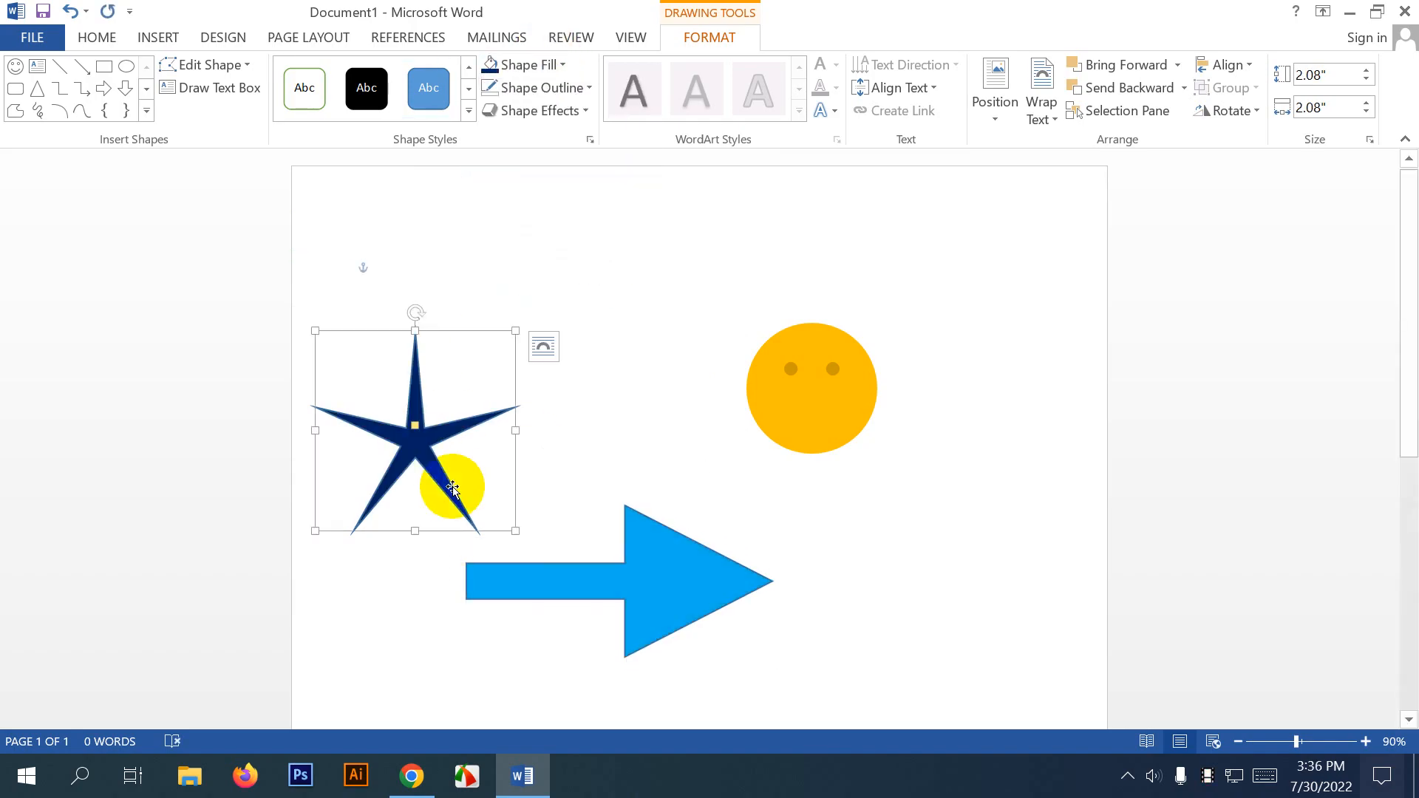
Overlap the three shapes by placing the star over the arrowhead and the orange face over the star.
drag(453, 489, 654, 399)
drag(669, 580, 589, 394)
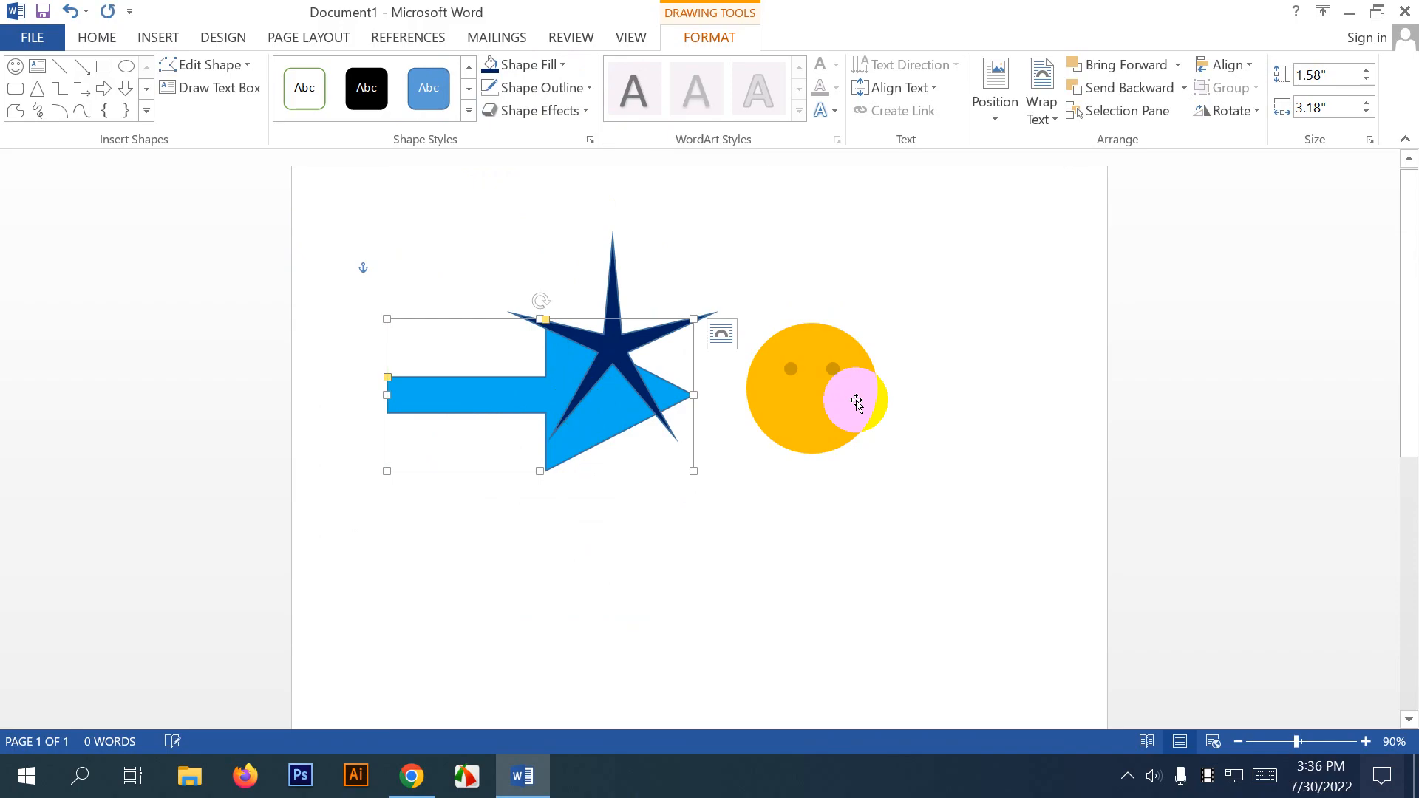
drag(856, 403, 684, 288)
click(938, 365)
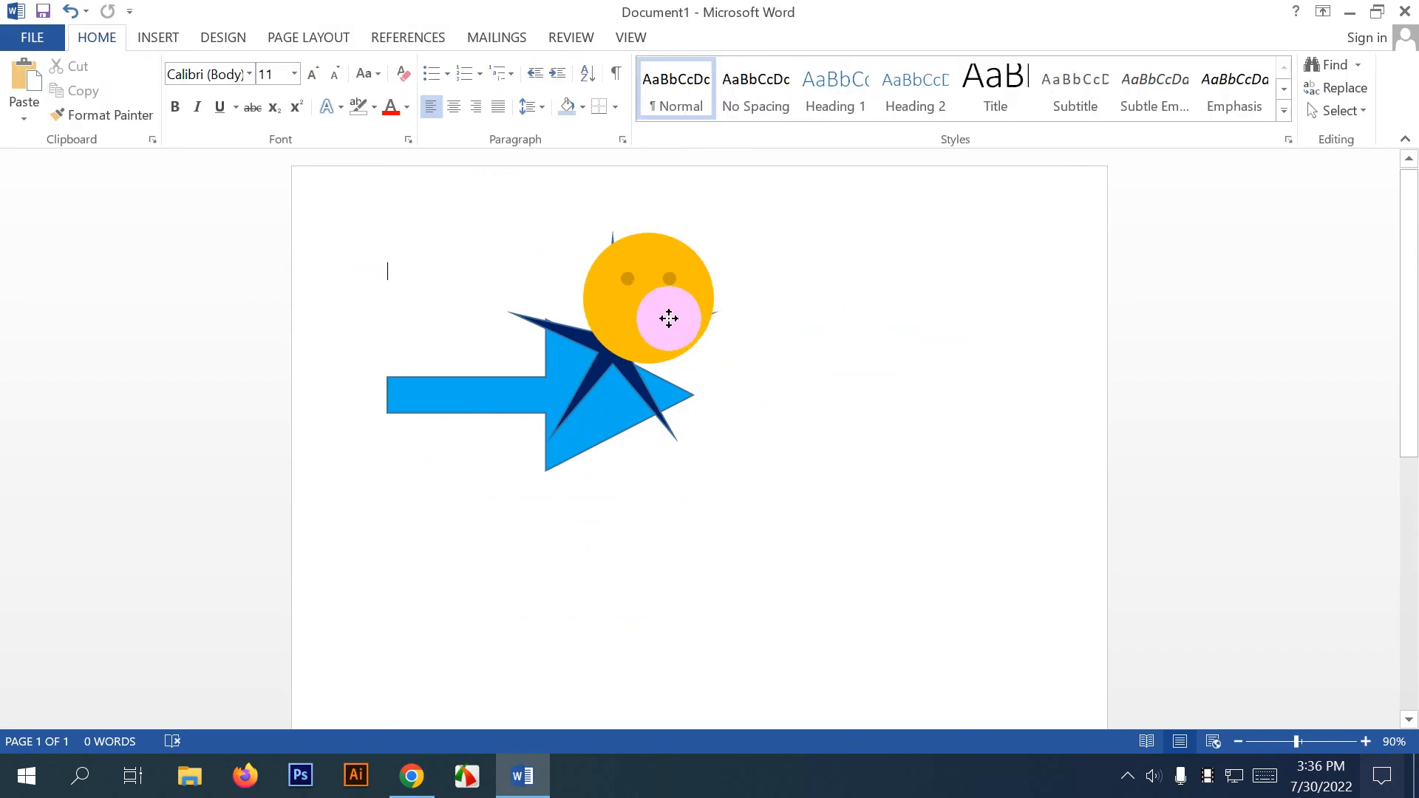
Nudge the orange face slightly down and left so it covers the star's center.
click(669, 318)
click(894, 431)
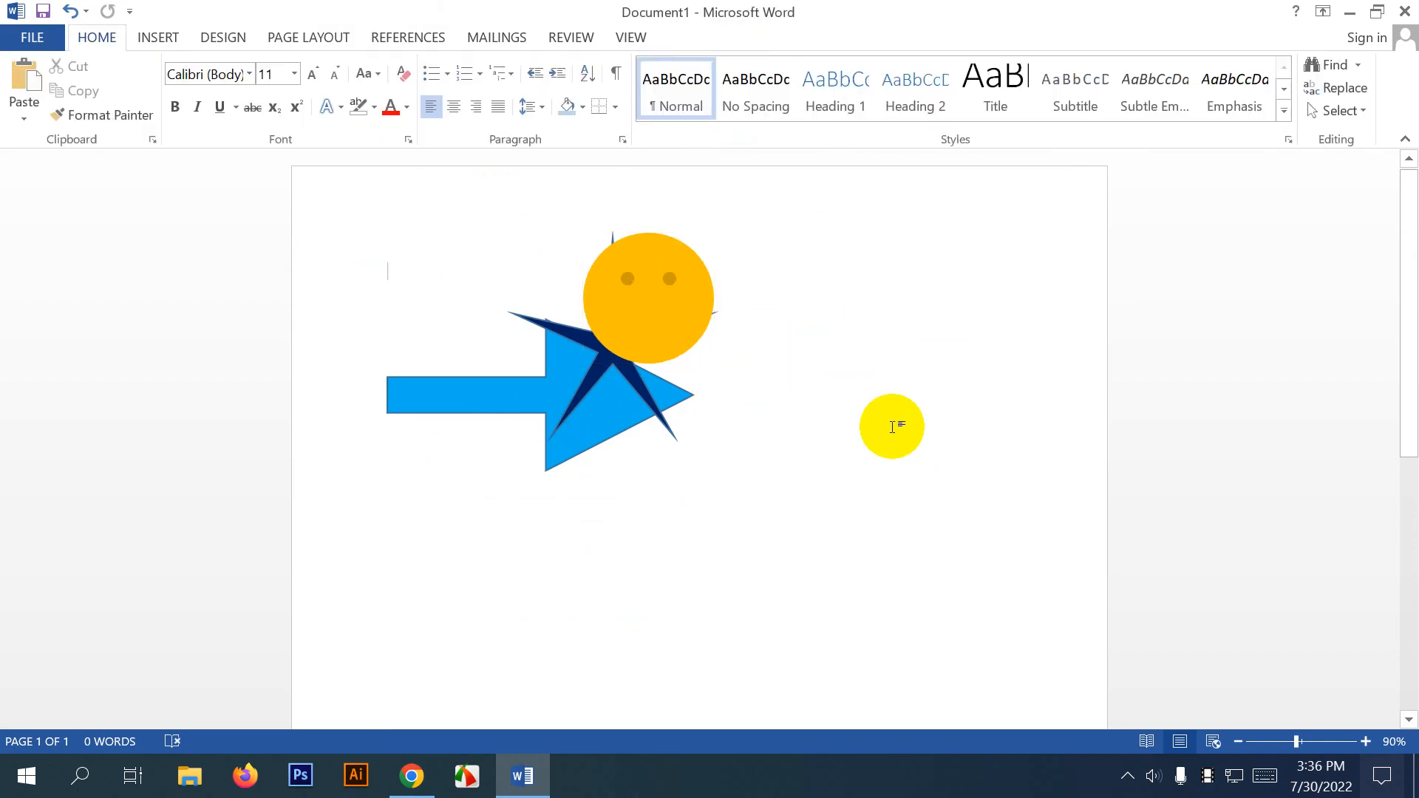
click(710, 307)
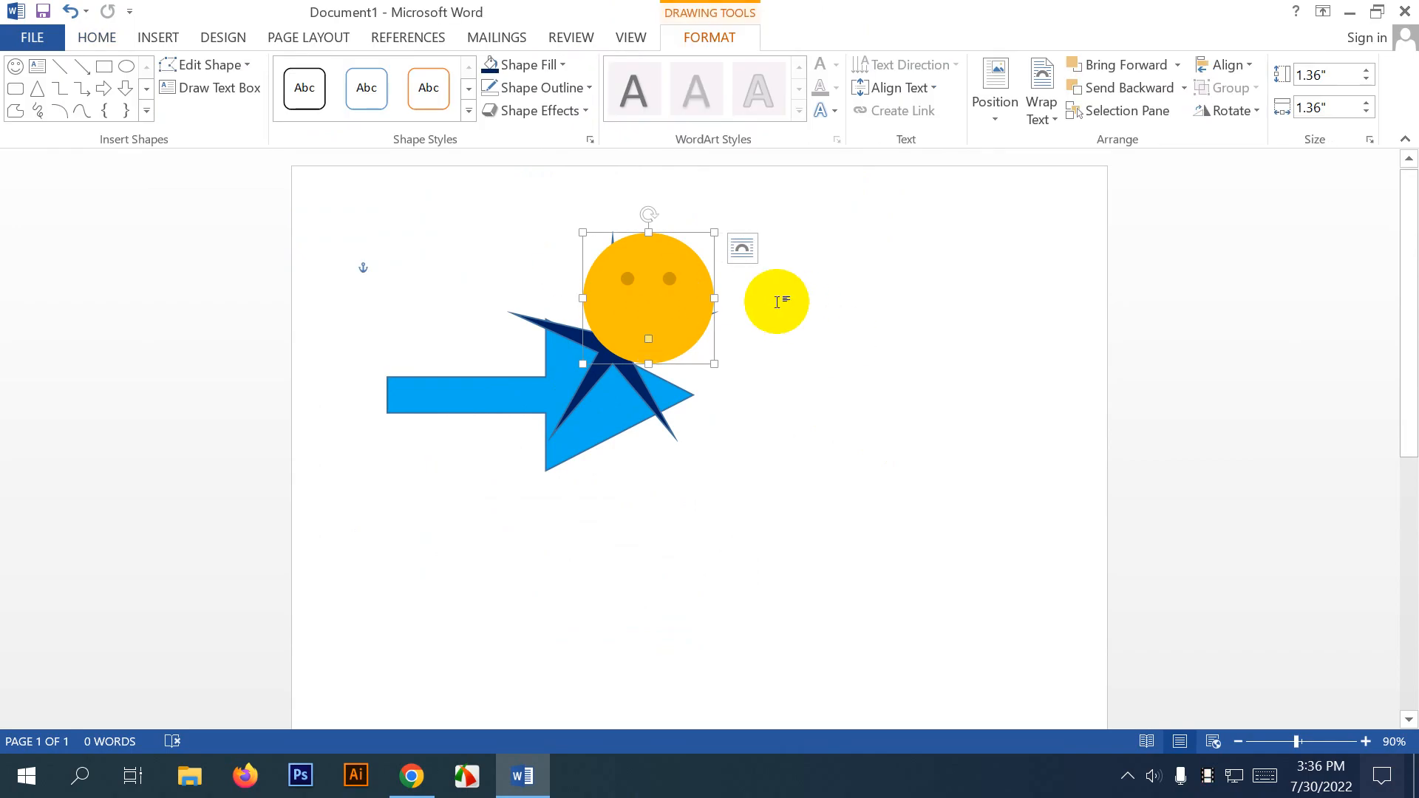
mouse_move(662, 297)
mouse_down()
mouse_move(658, 317)
mouse_move(661, 303)
mouse_up()
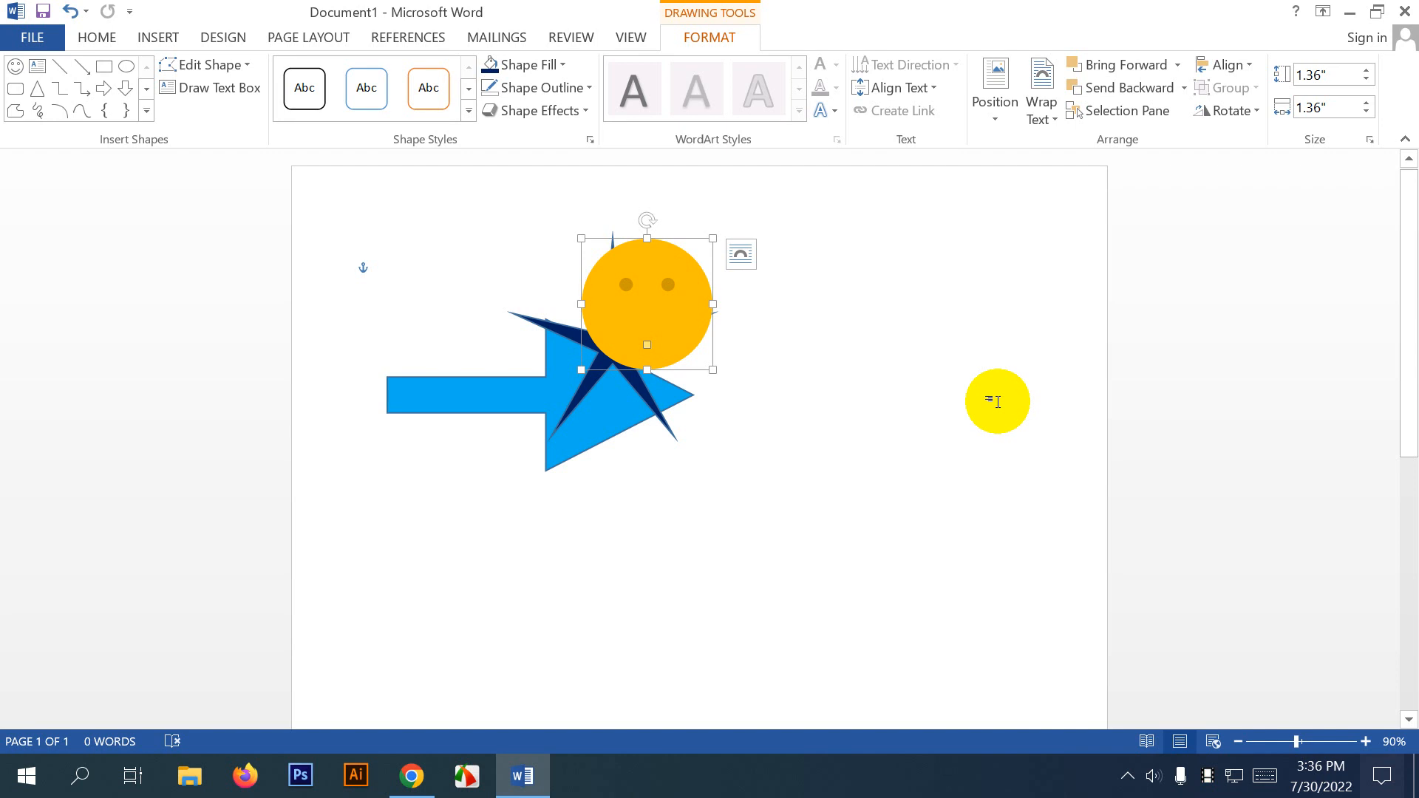
click(680, 388)
click(652, 315)
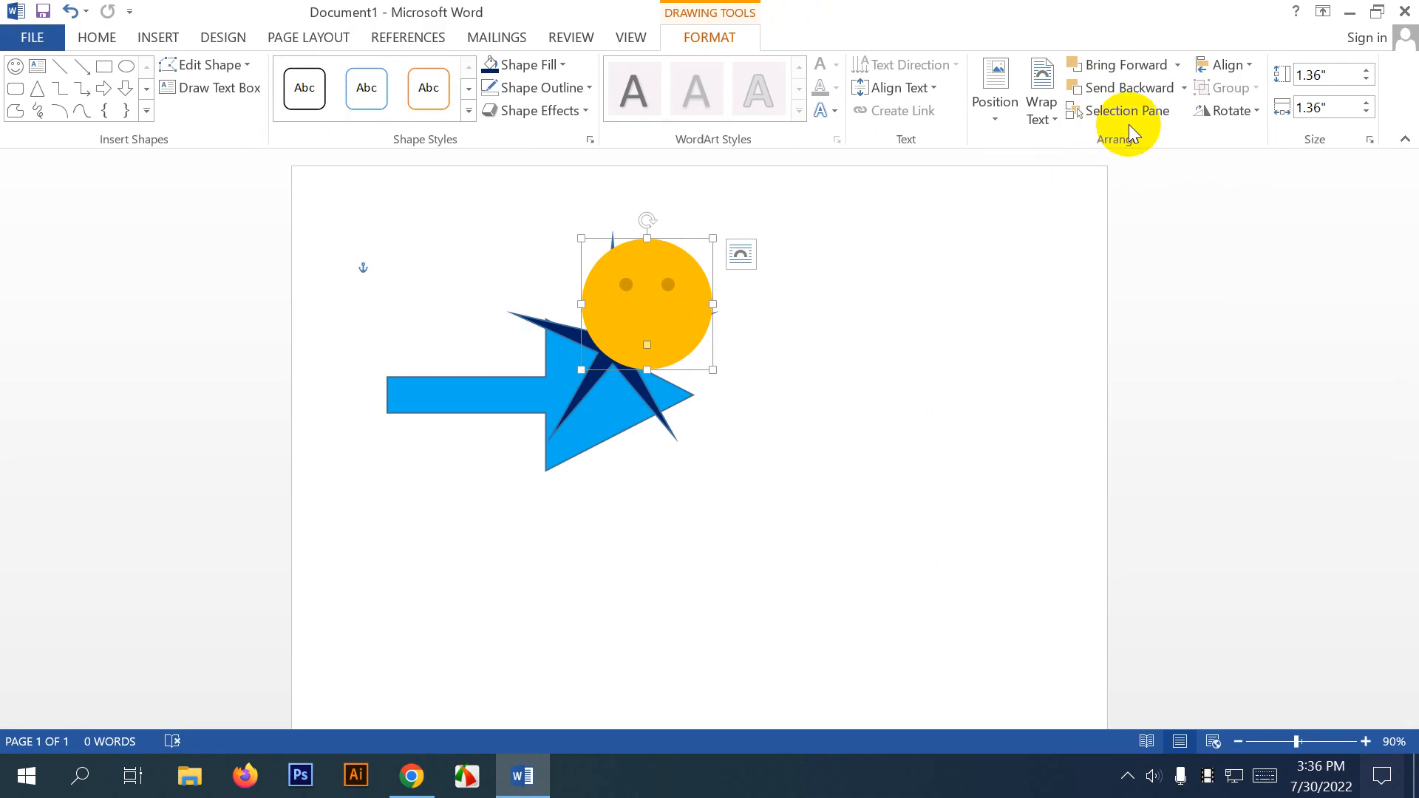
drag(671, 291, 665, 315)
Send the orange face backward behind the star and bring it forward again.
click(1183, 87)
click(1126, 89)
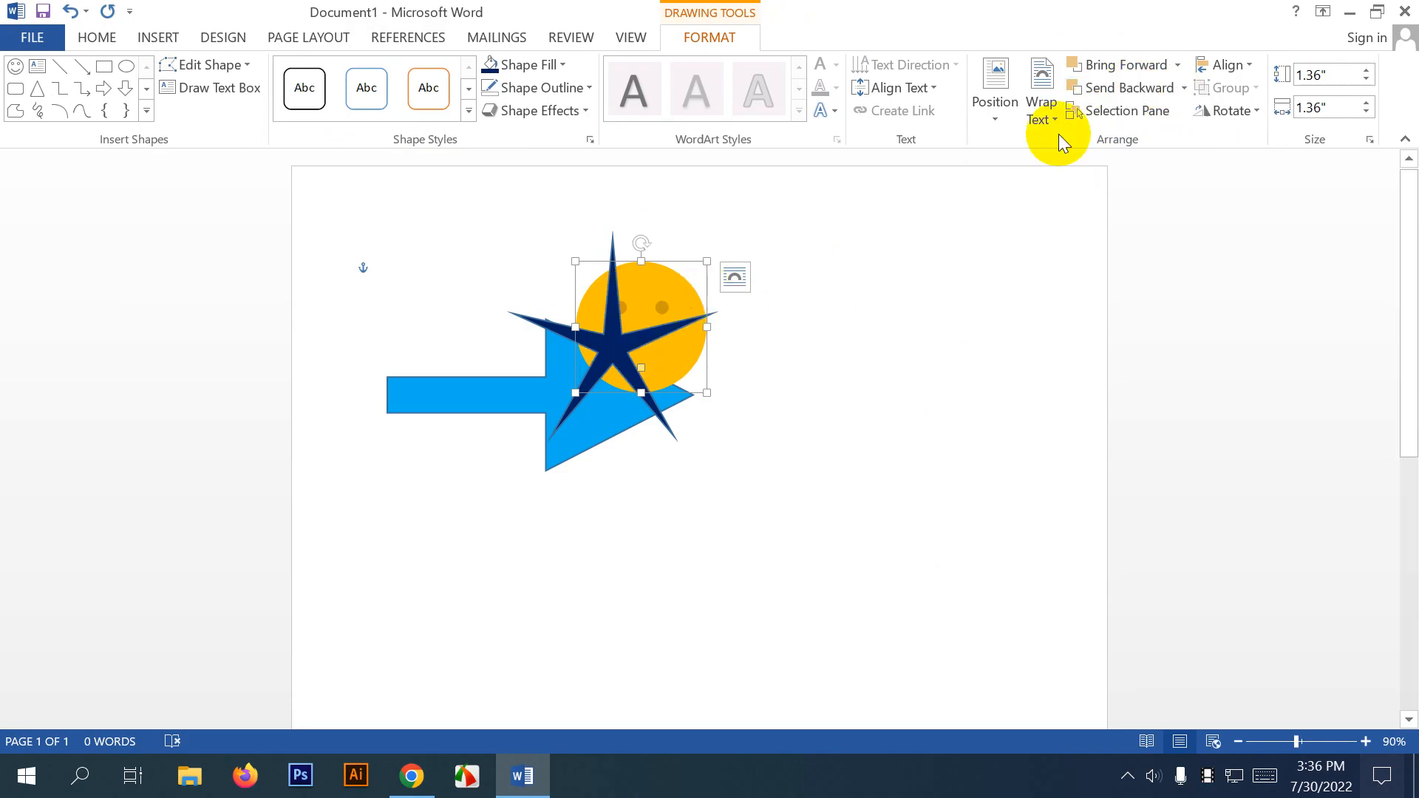
click(1148, 64)
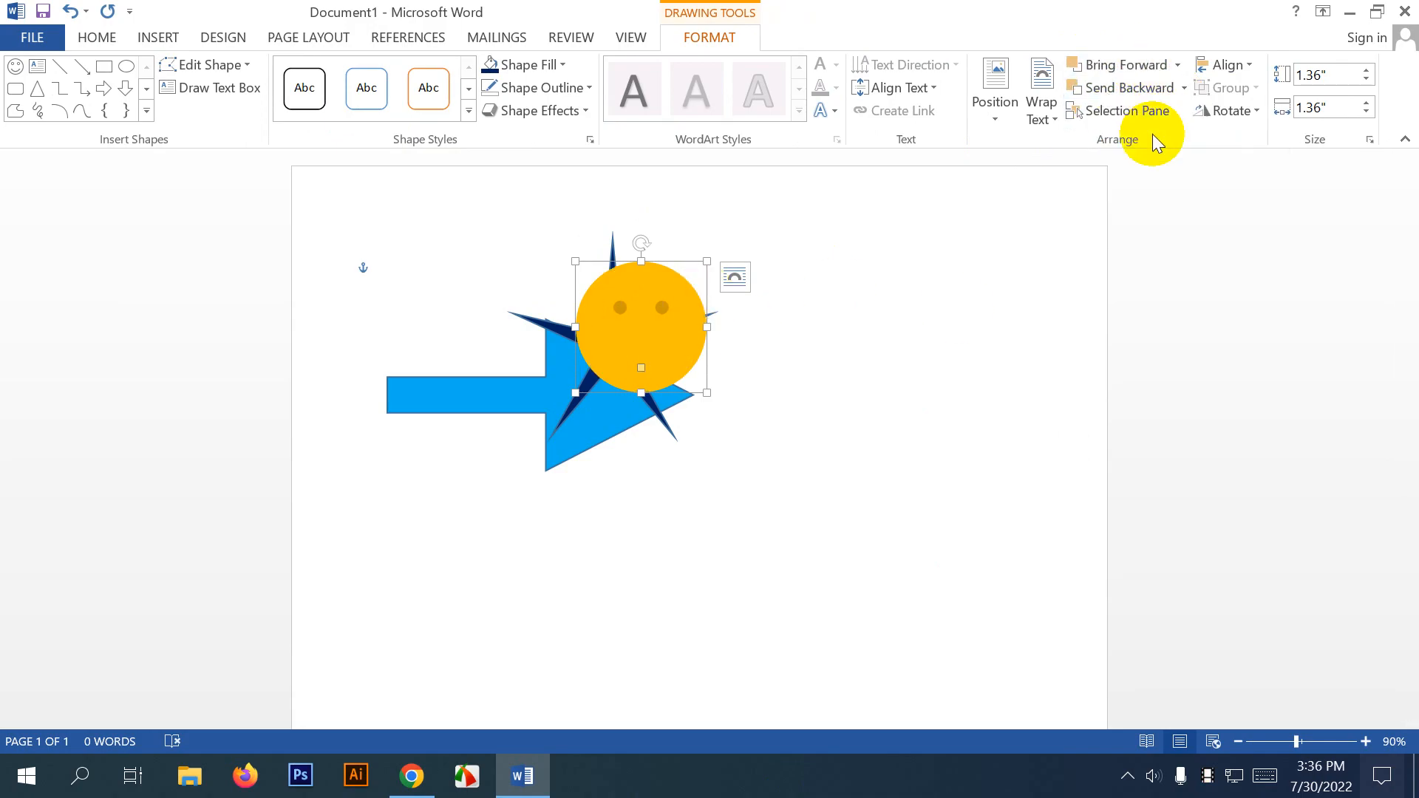
Lower the orange face over the star's center, send it to the back, and bring it to the front again.
drag(651, 341, 651, 383)
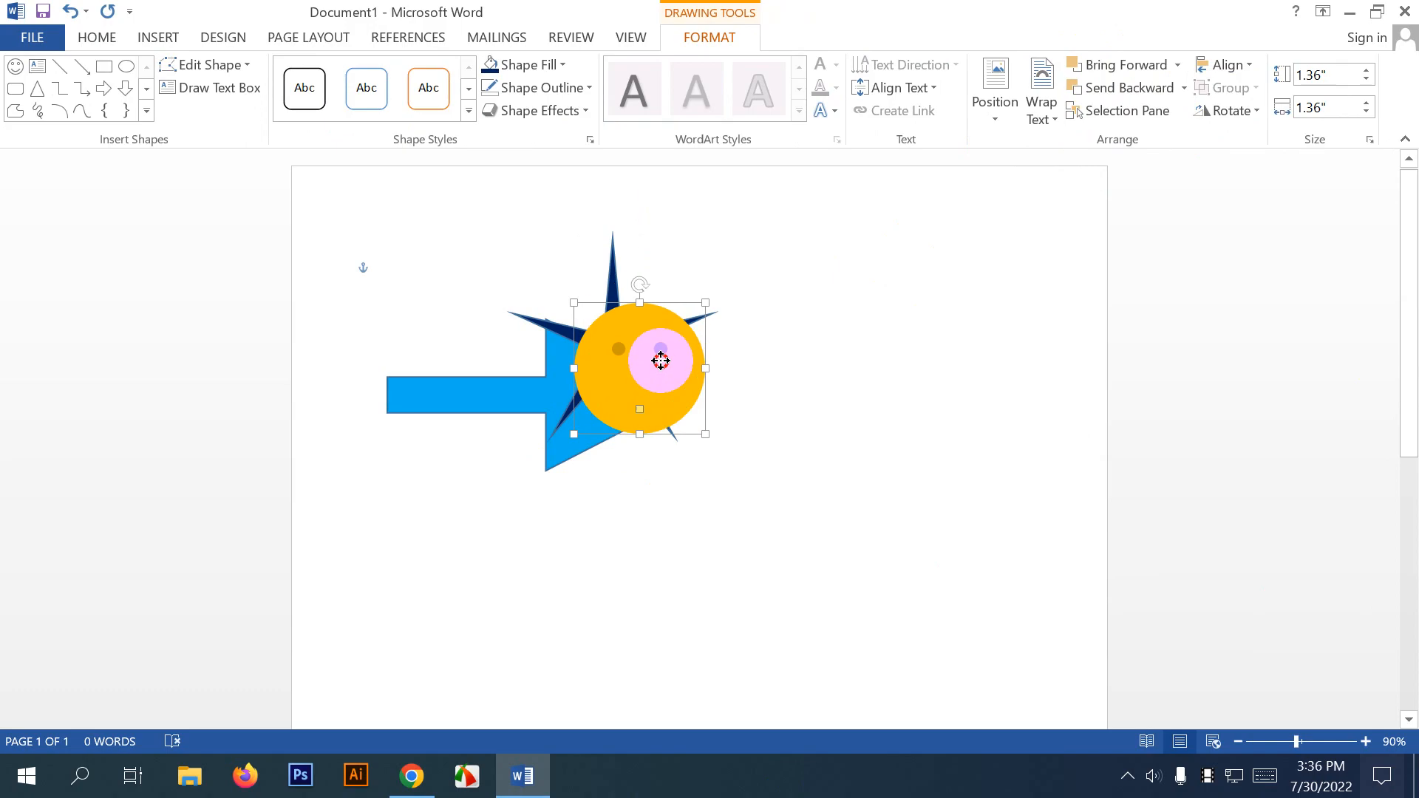
click(1184, 86)
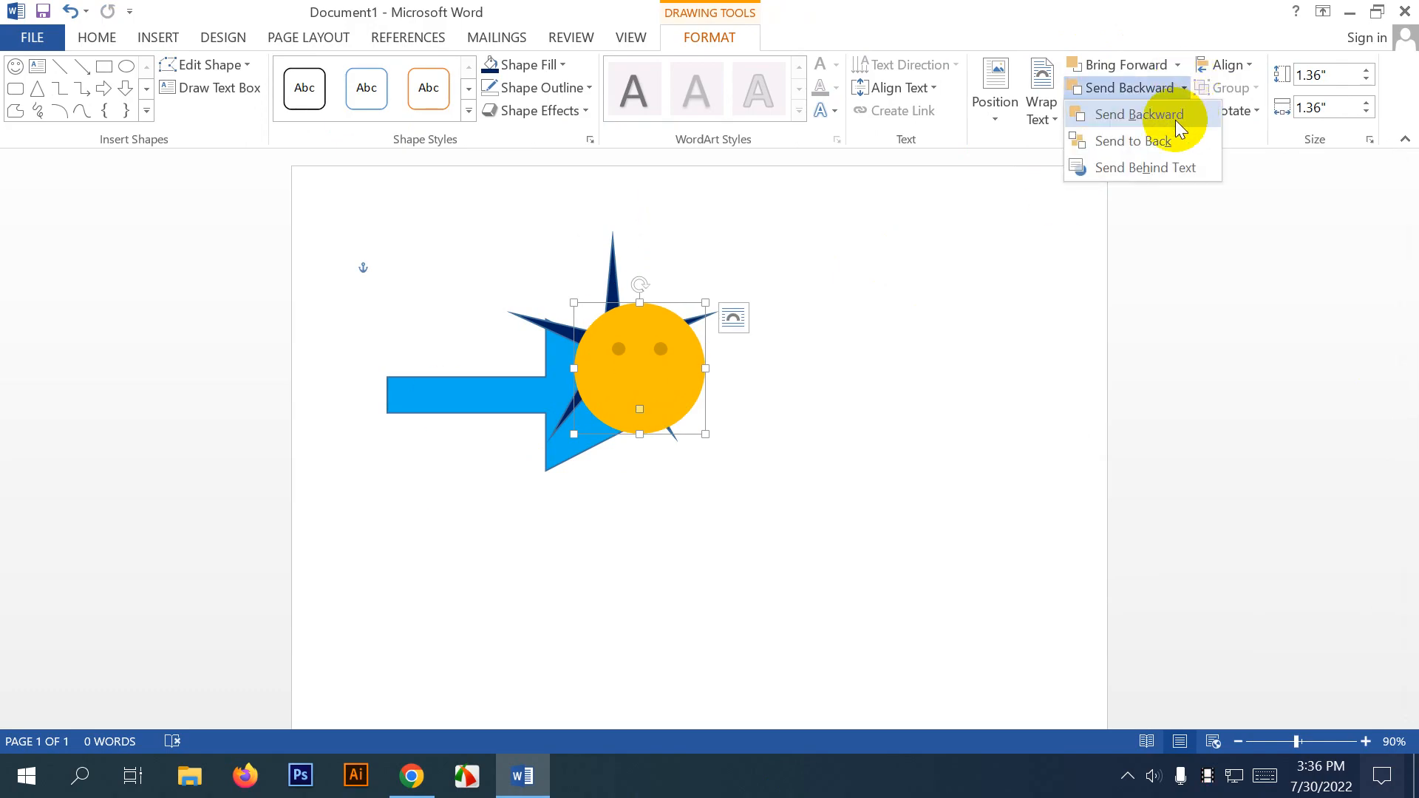
click(1132, 144)
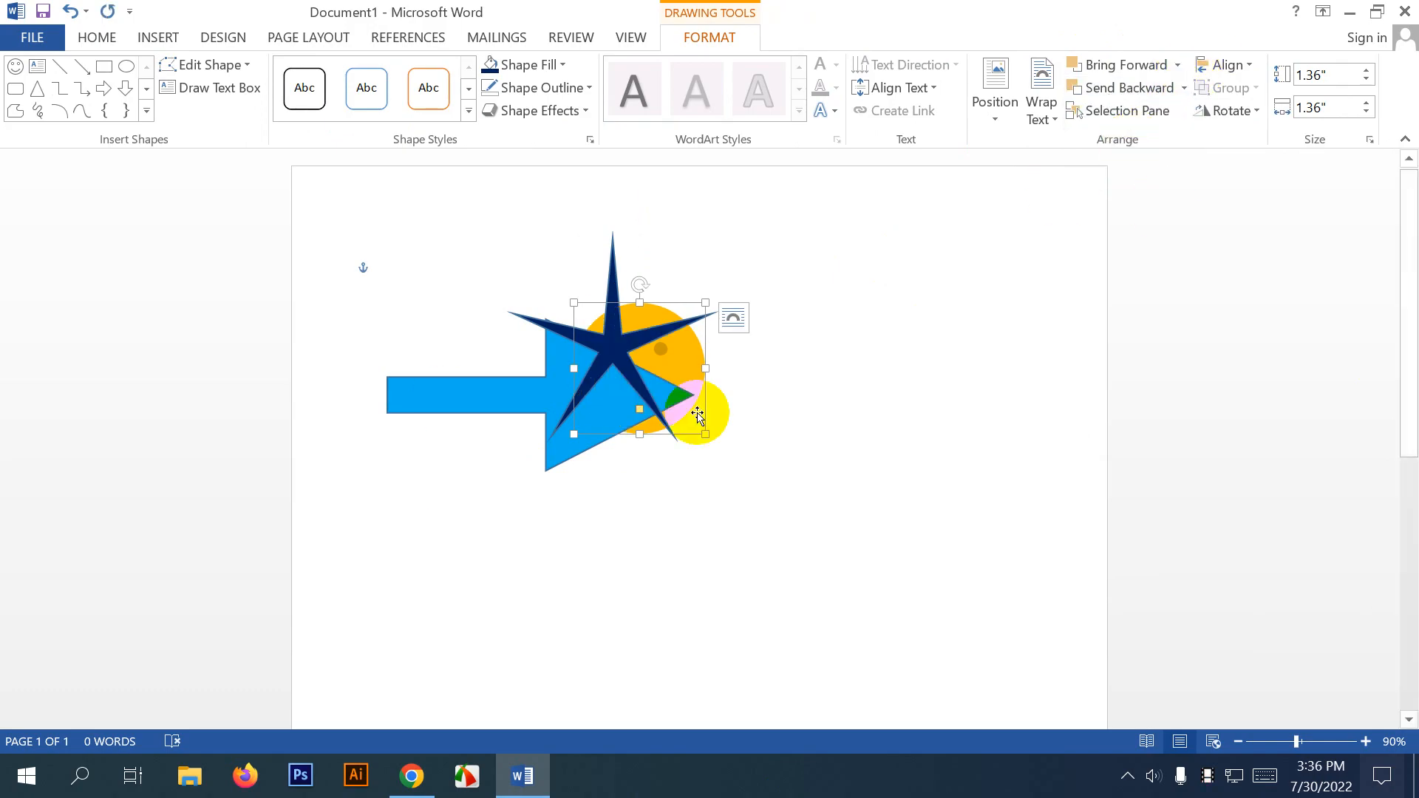
click(1181, 71)
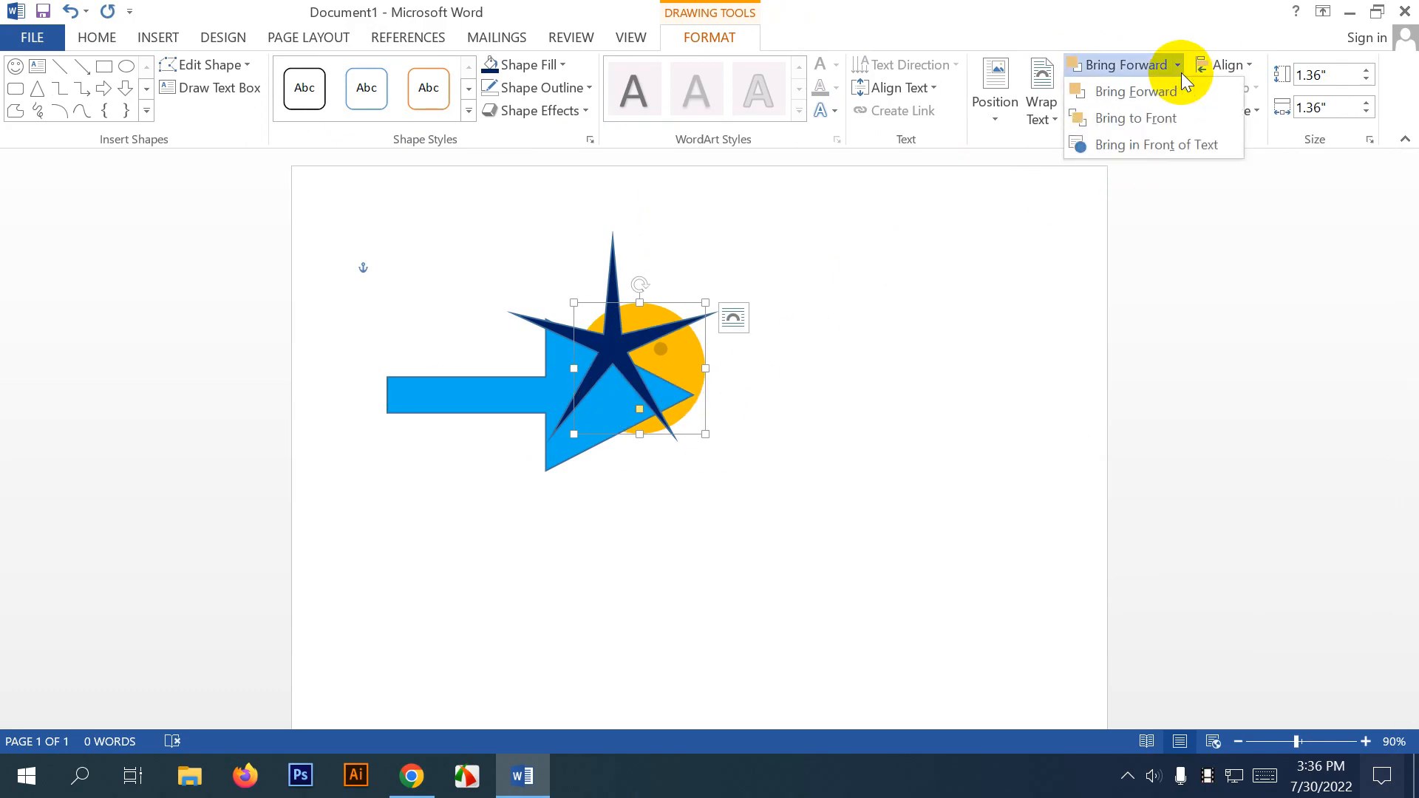
click(1156, 120)
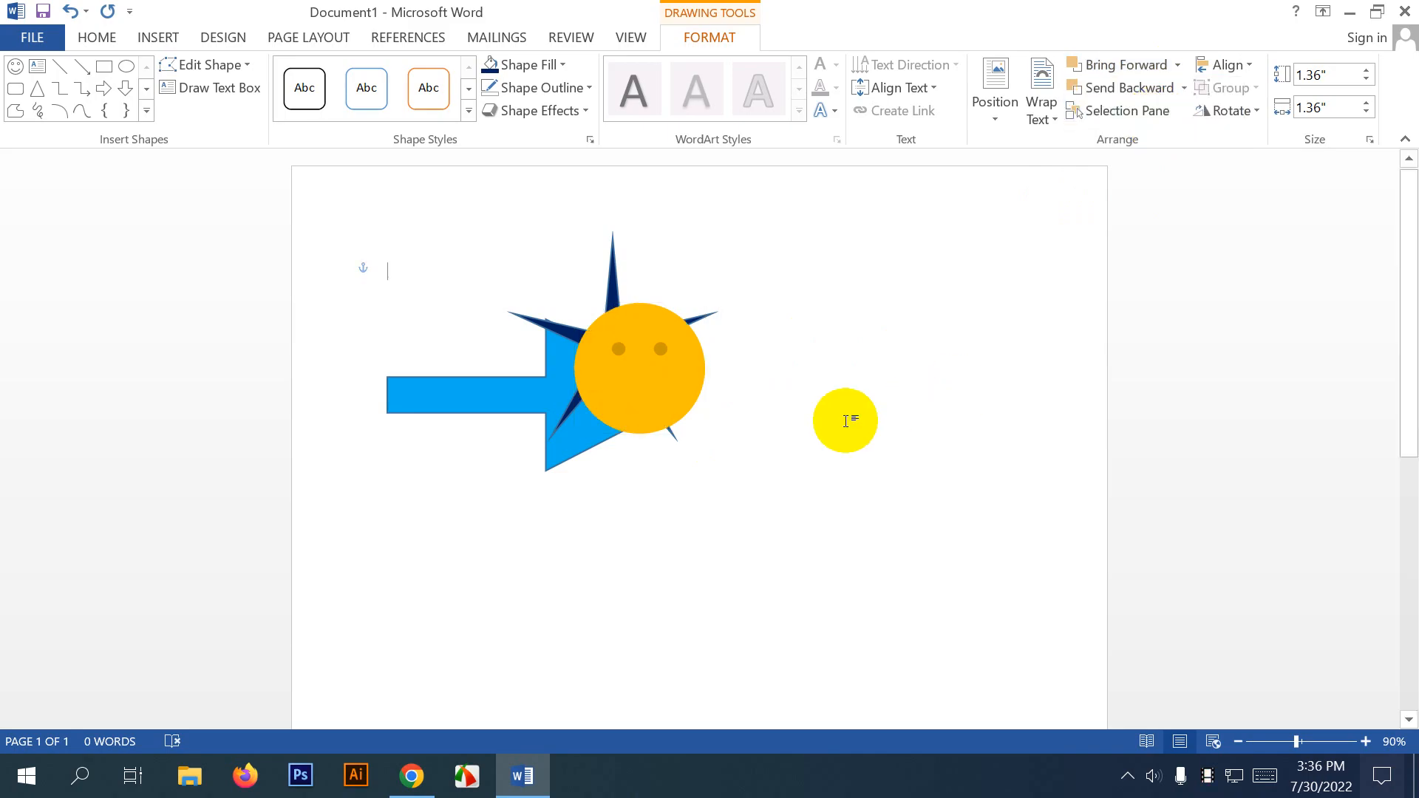
click(842, 418)
Move the orange face around over the arrow and star, leaving it just below the arrowhead.
drag(657, 376, 551, 390)
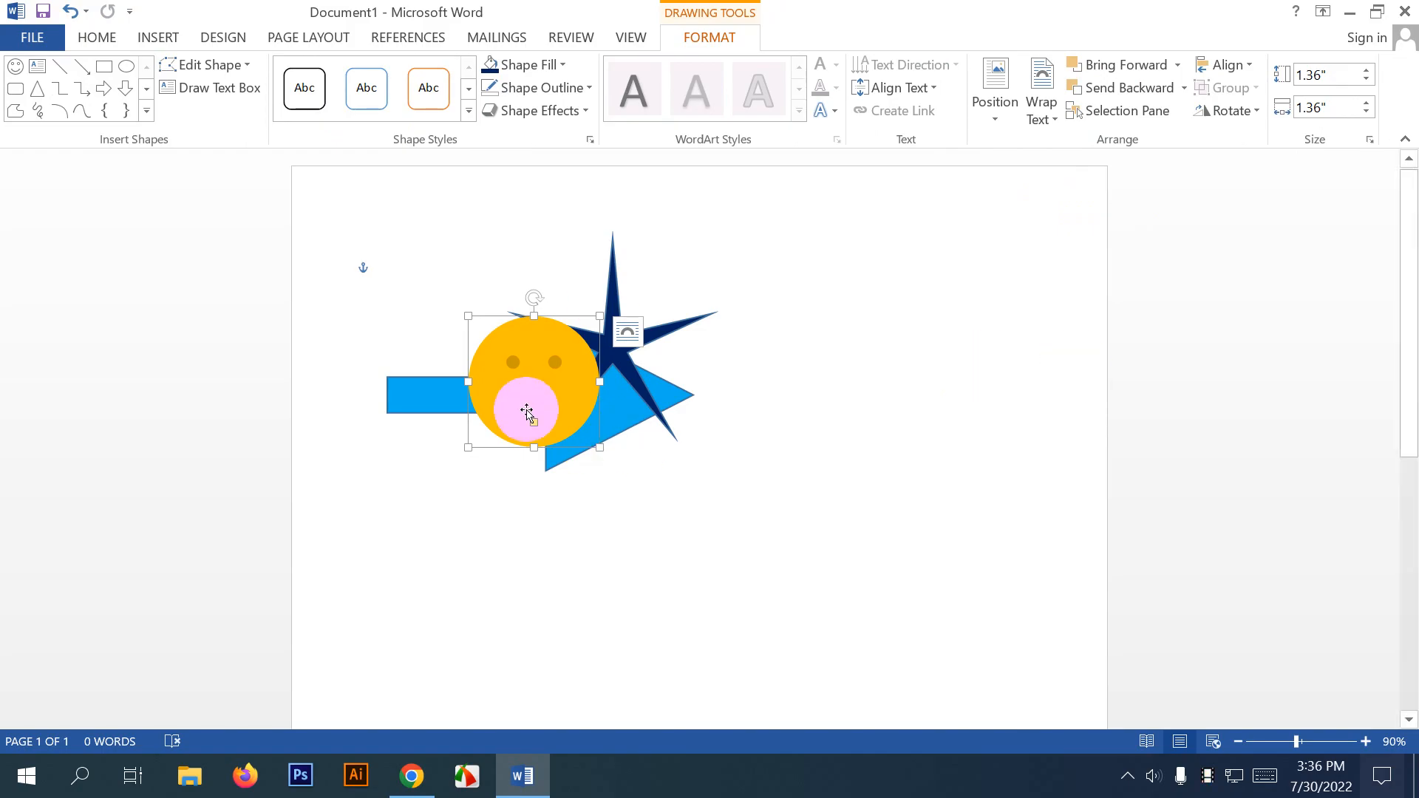
drag(532, 405, 579, 299)
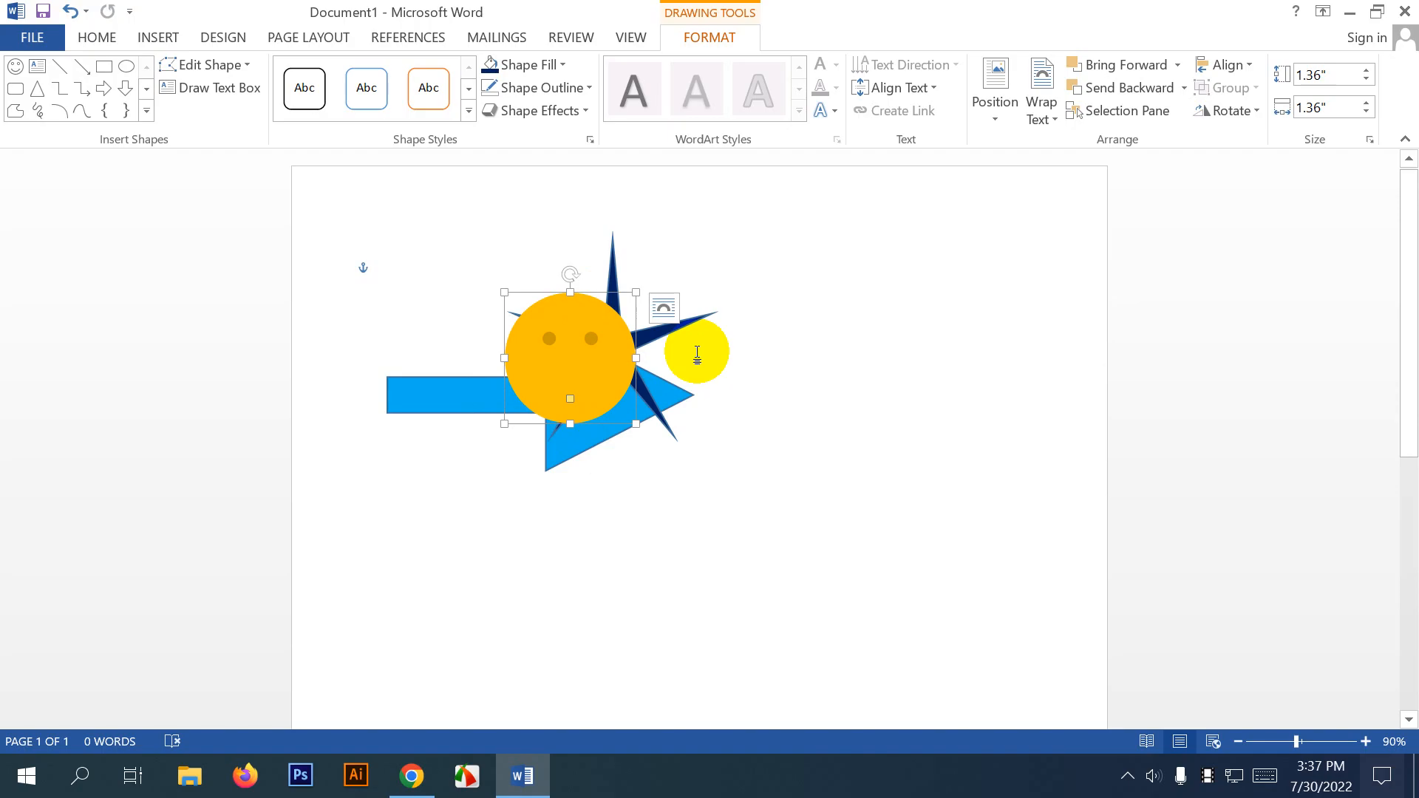
drag(697, 355, 566, 311)
drag(568, 348, 572, 353)
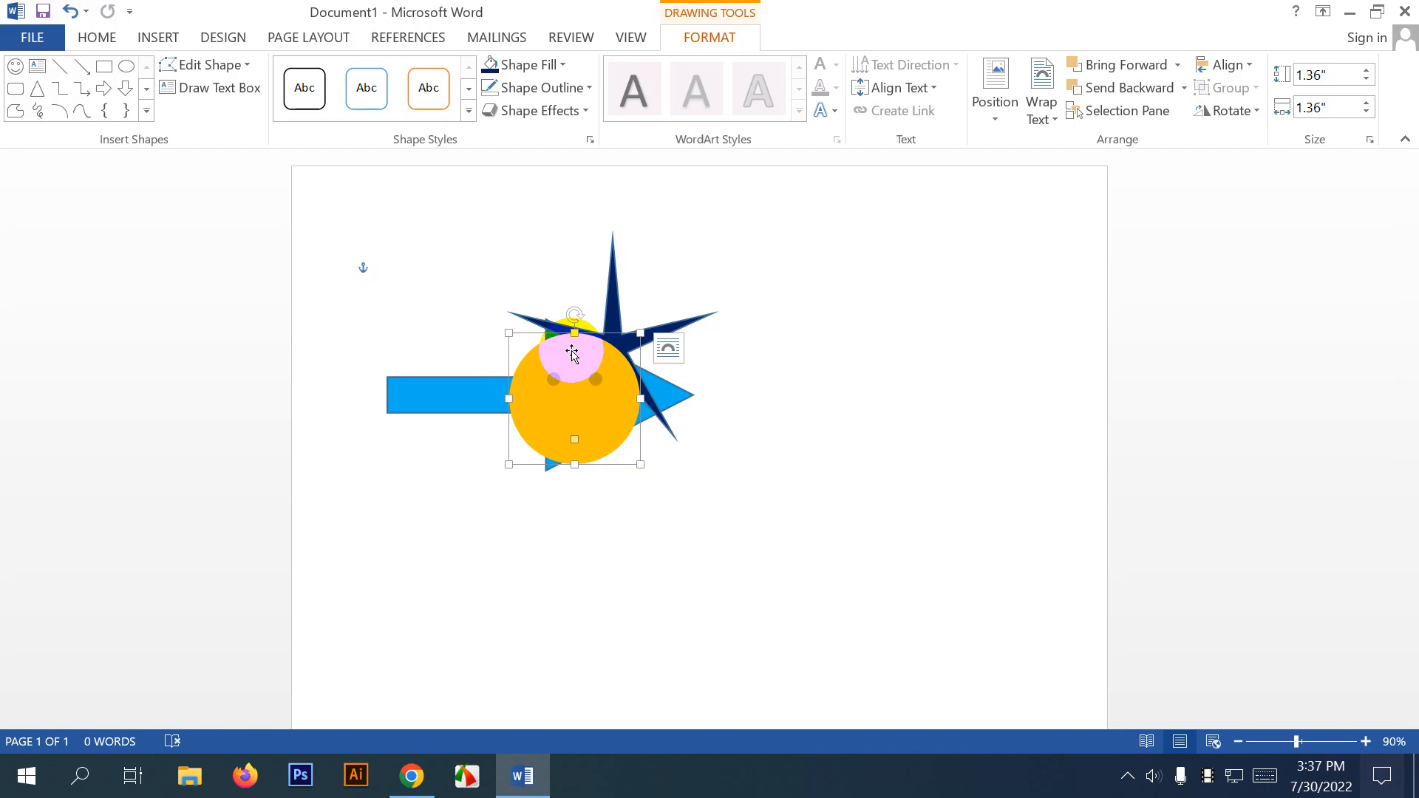
click(803, 337)
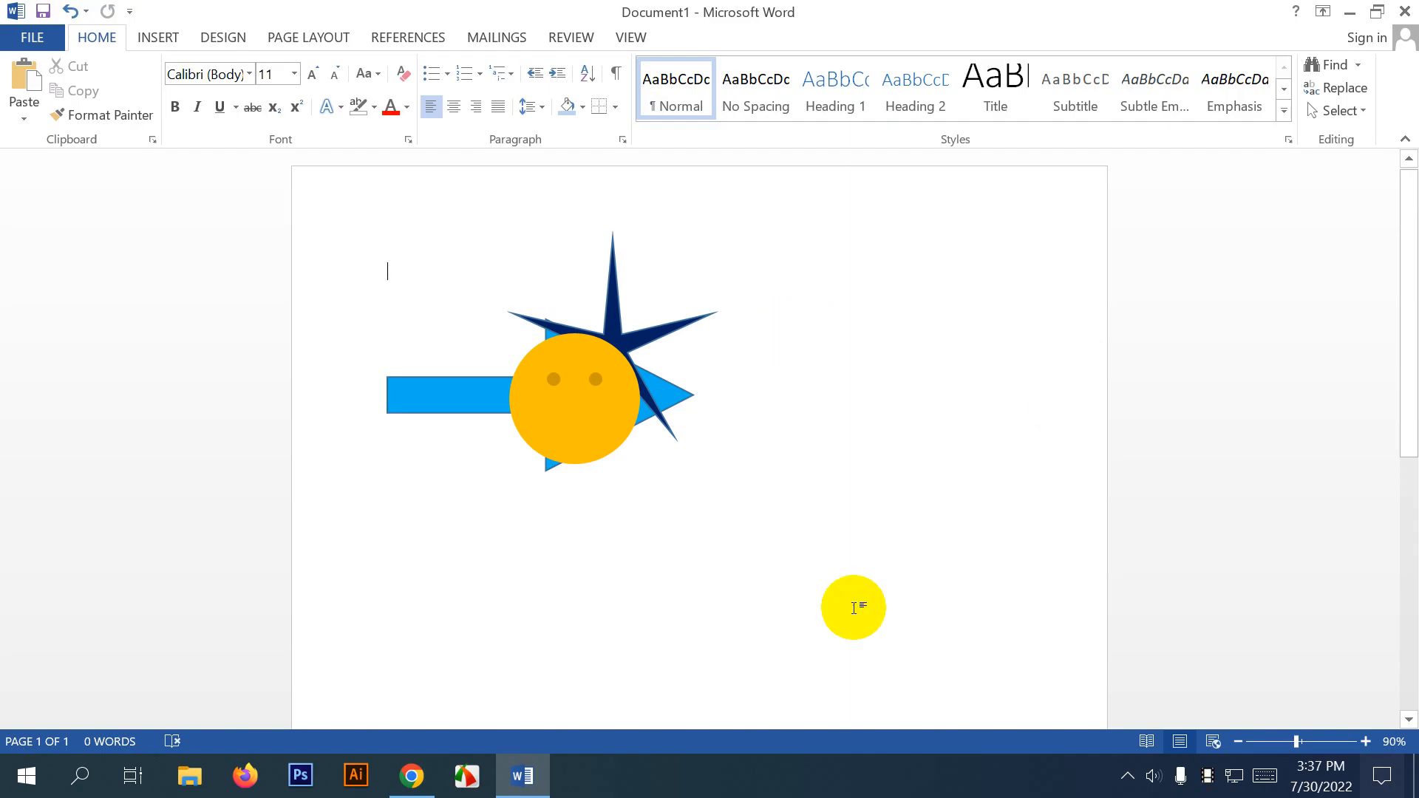
click(606, 433)
drag(606, 433, 616, 528)
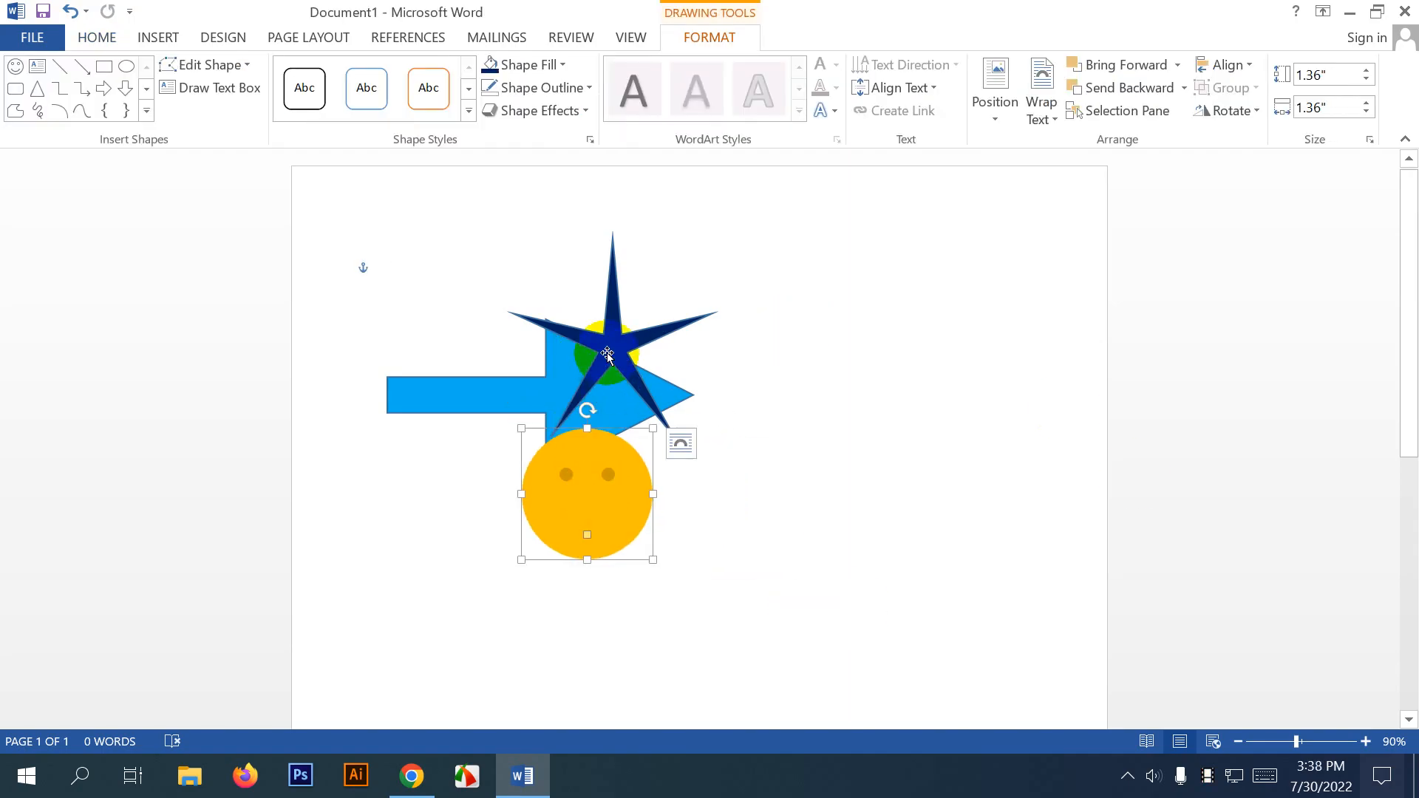
Shift the star slightly down and right, and reposition the blue arrow so its head lies behind the star.
click(612, 353)
drag(612, 352, 656, 395)
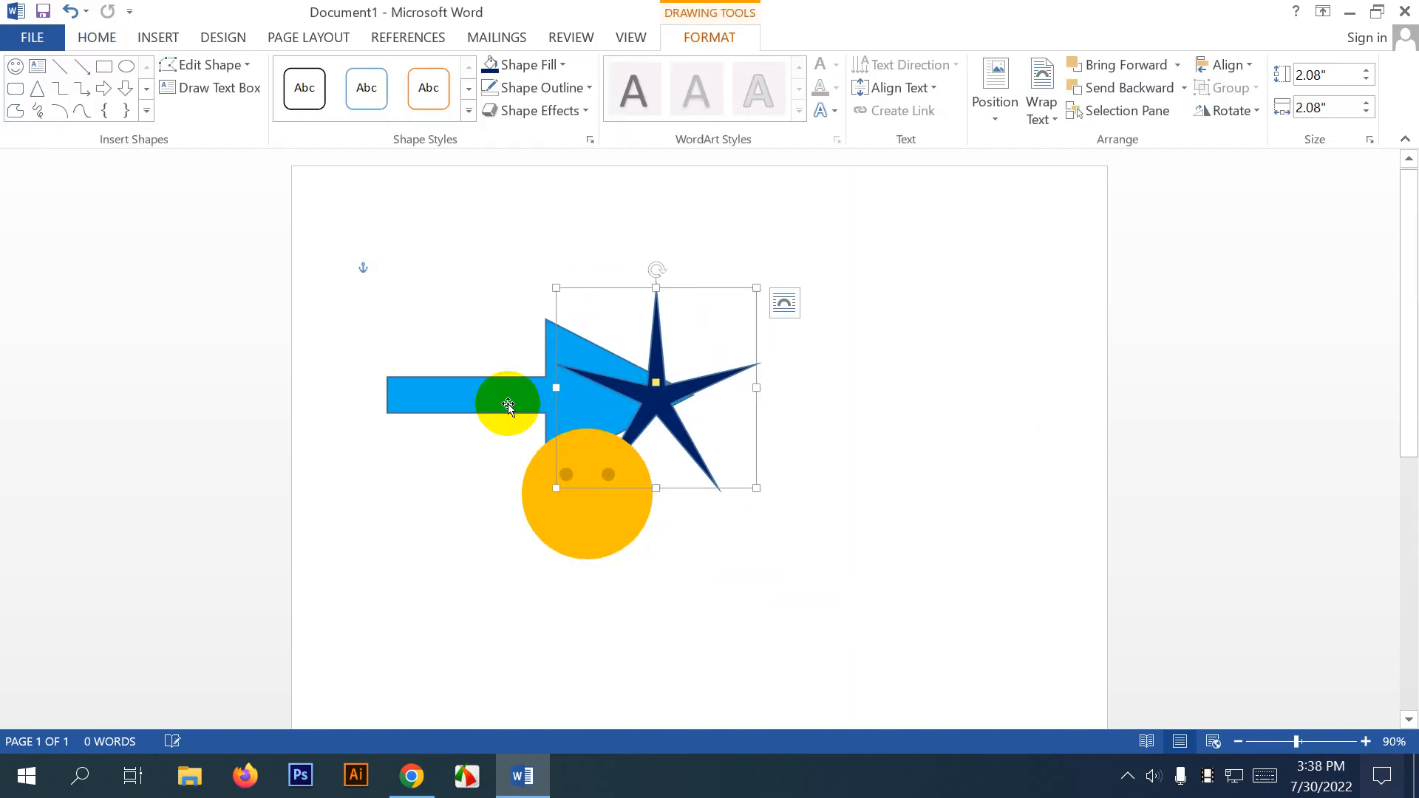
drag(507, 396, 476, 365)
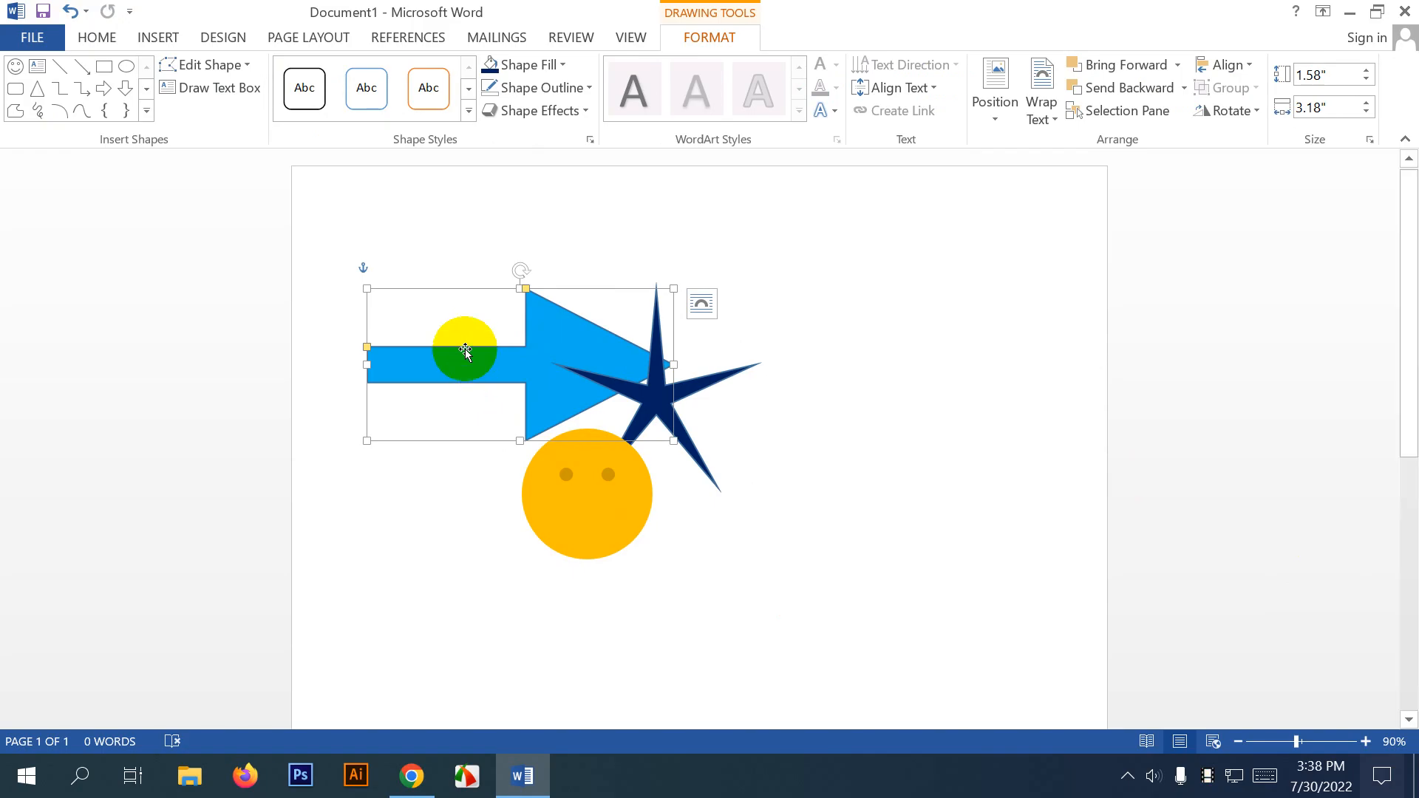
drag(466, 350, 542, 441)
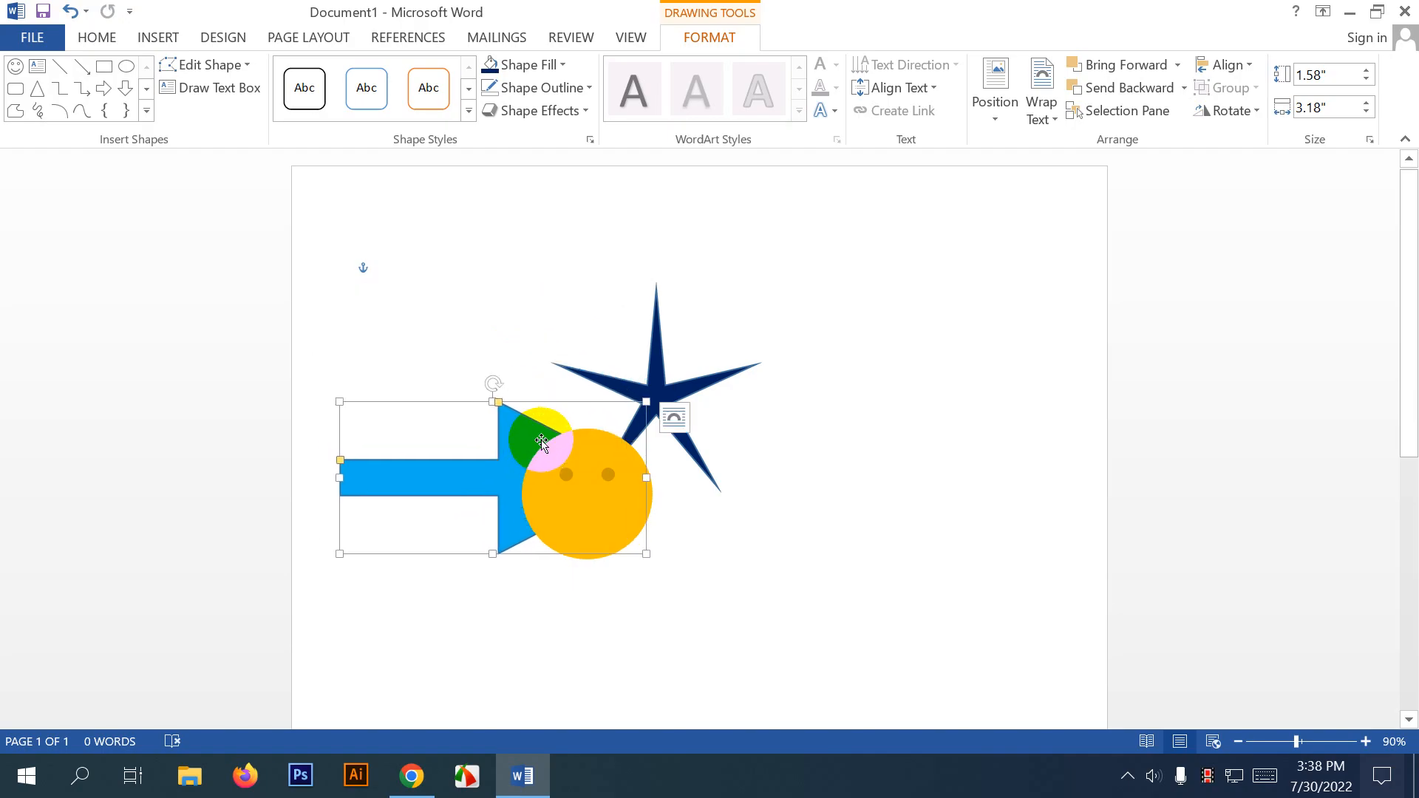
drag(541, 441, 554, 348)
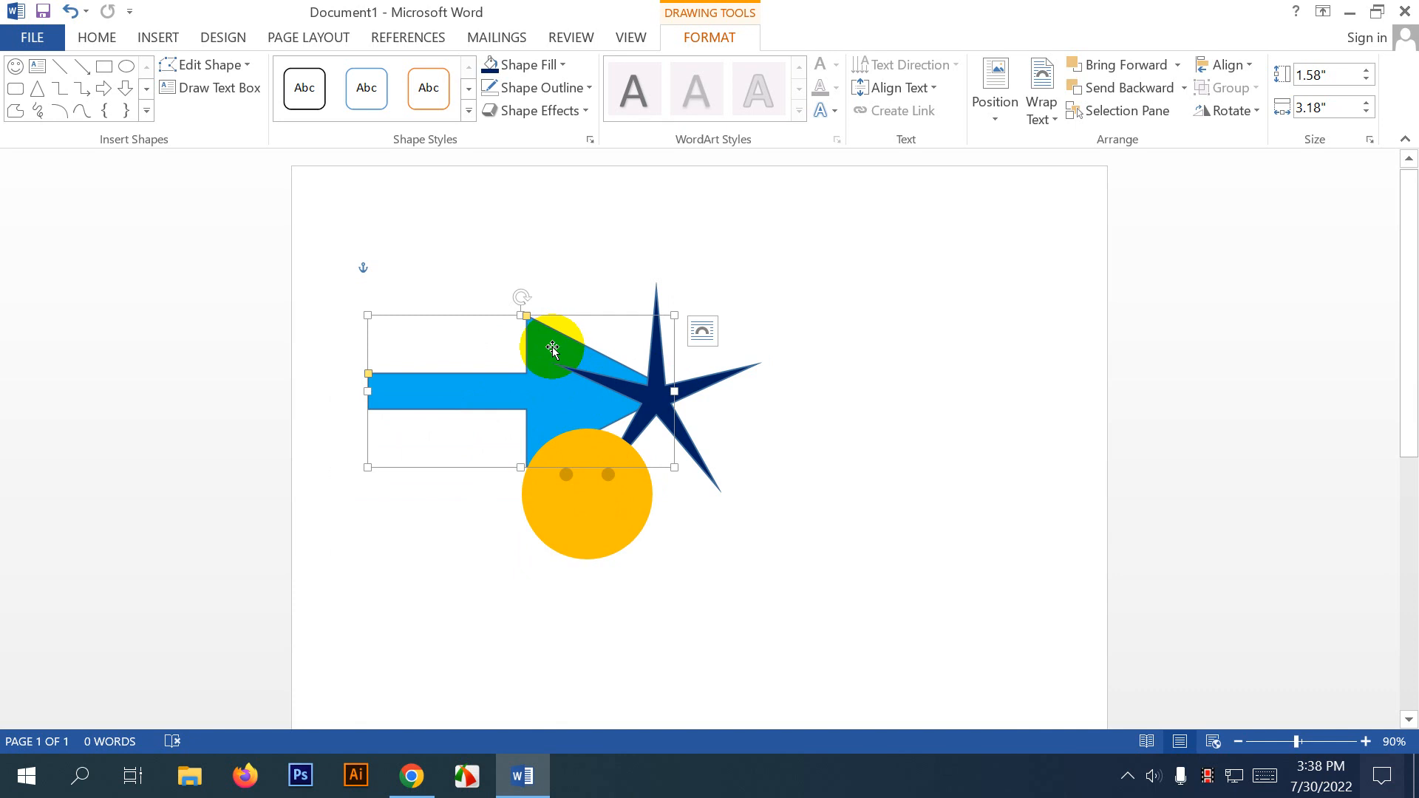
mouse_move(442, 394)
mouse_down()
mouse_move(536, 355)
mouse_move(591, 366)
mouse_move(734, 342)
mouse_move(704, 410)
mouse_move(676, 408)
mouse_move(596, 452)
mouse_move(497, 419)
mouse_move(481, 370)
mouse_move(459, 378)
mouse_up()
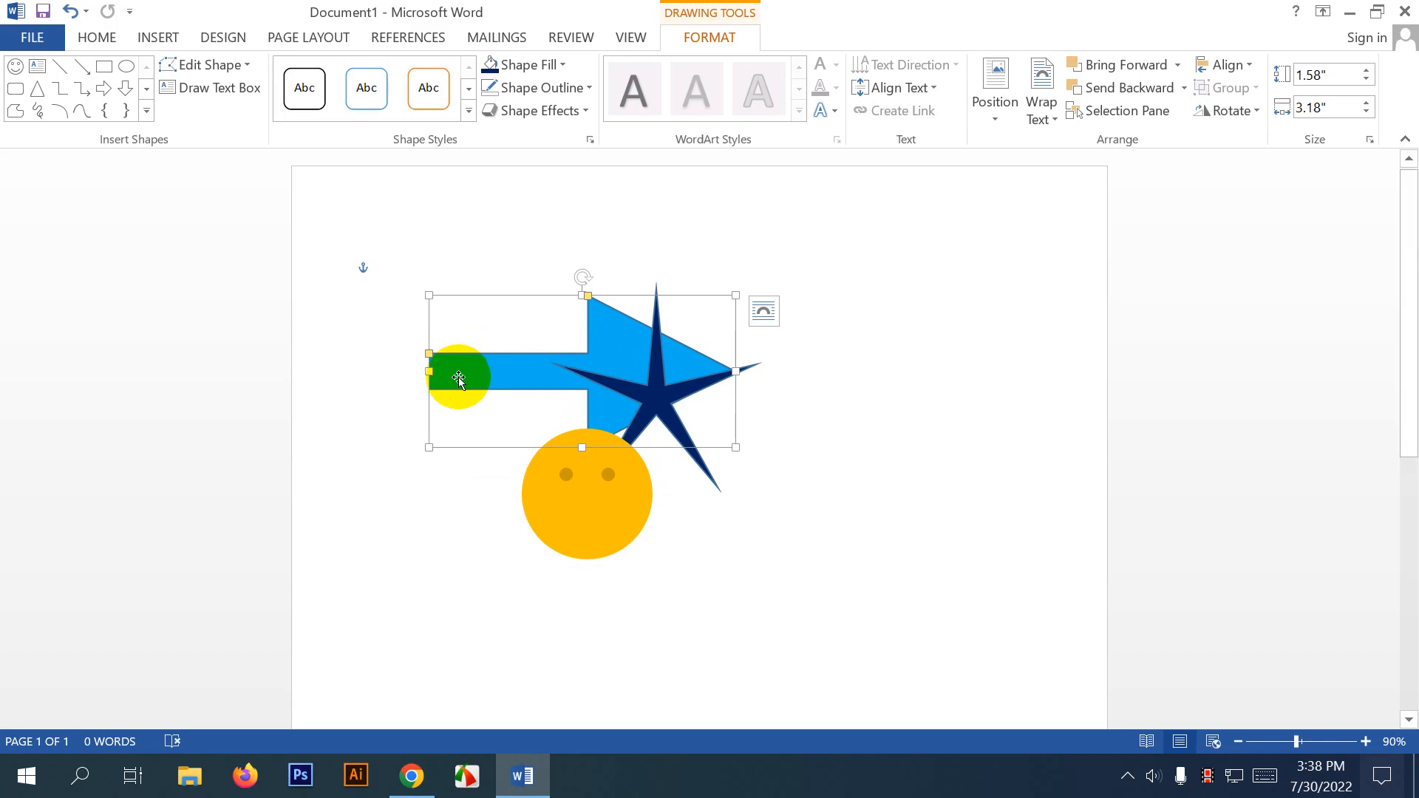
drag(458, 378, 709, 321)
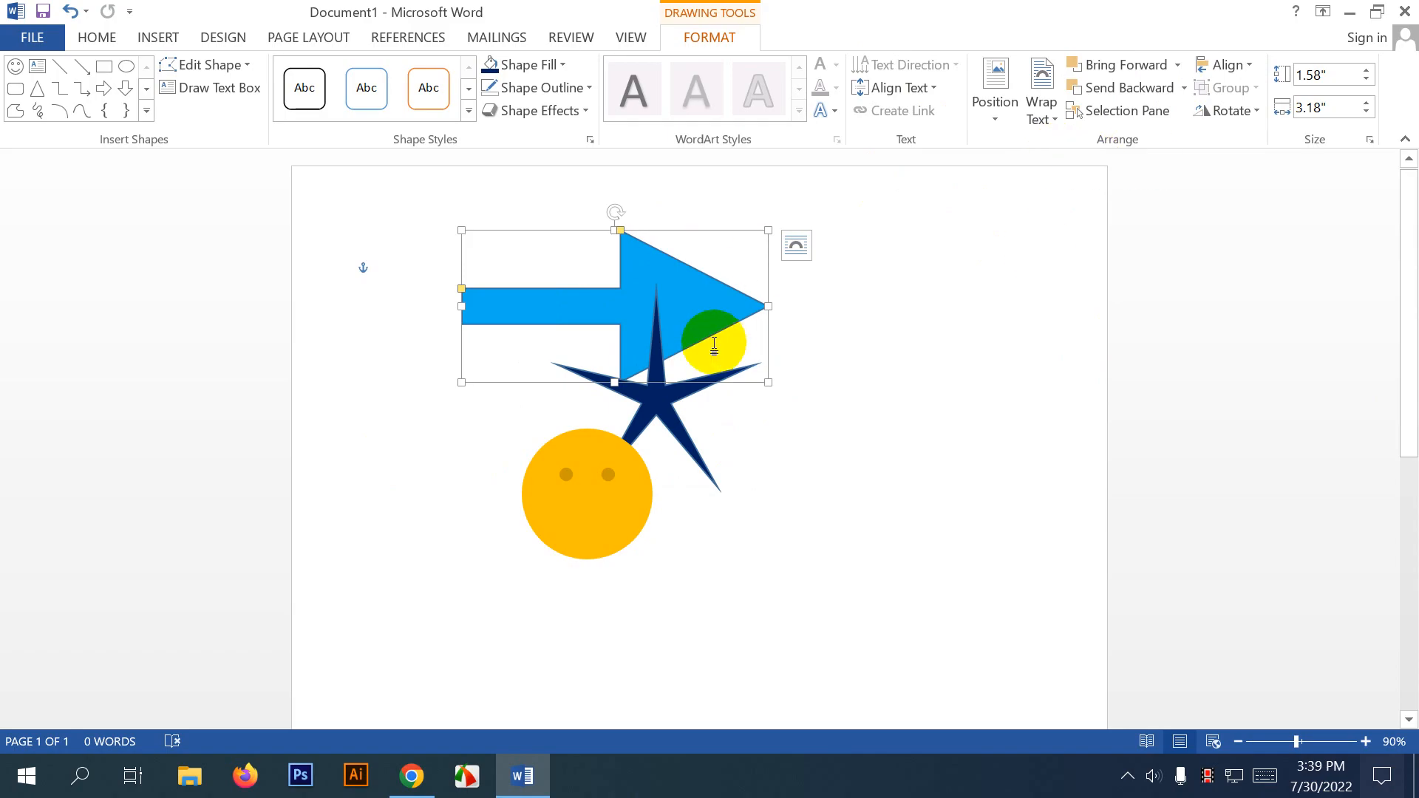
mouse_move(719, 339)
mouse_down()
mouse_move(724, 366)
mouse_move(718, 352)
mouse_up()
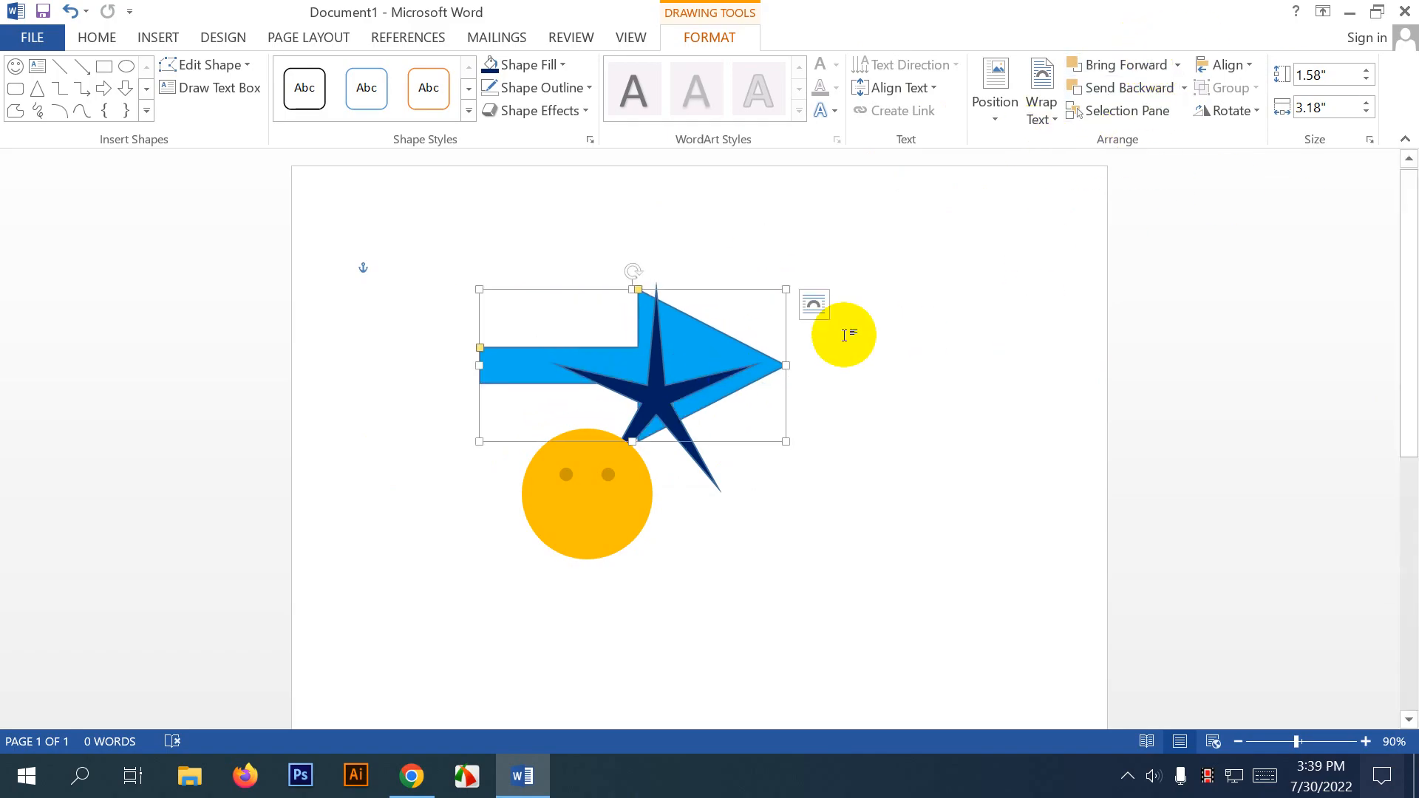
click(732, 357)
drag(731, 357, 730, 385)
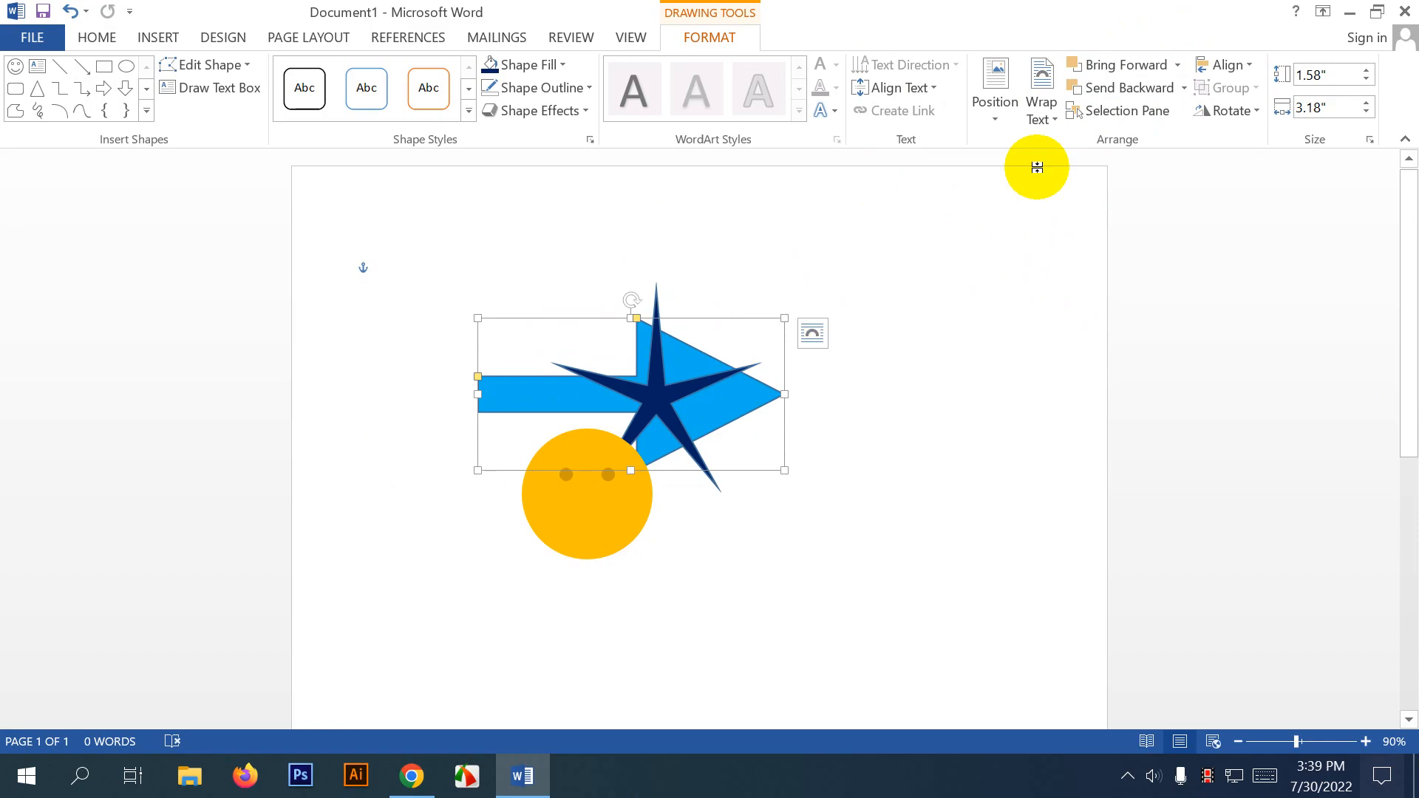
Review the blue arrow's text wrapping and position options, and move the arrow up and left above the orange face.
click(1040, 121)
click(1023, 262)
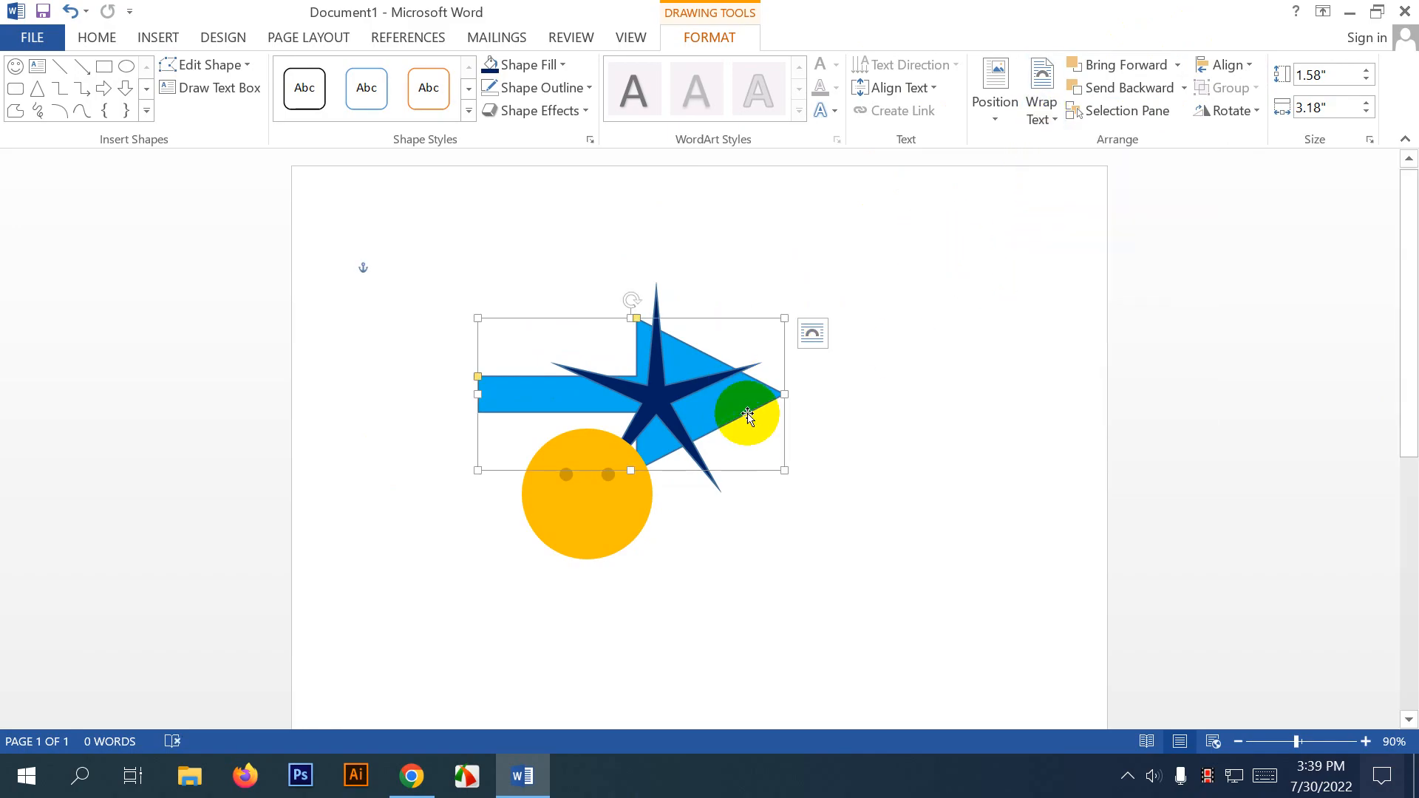
drag(747, 406, 743, 448)
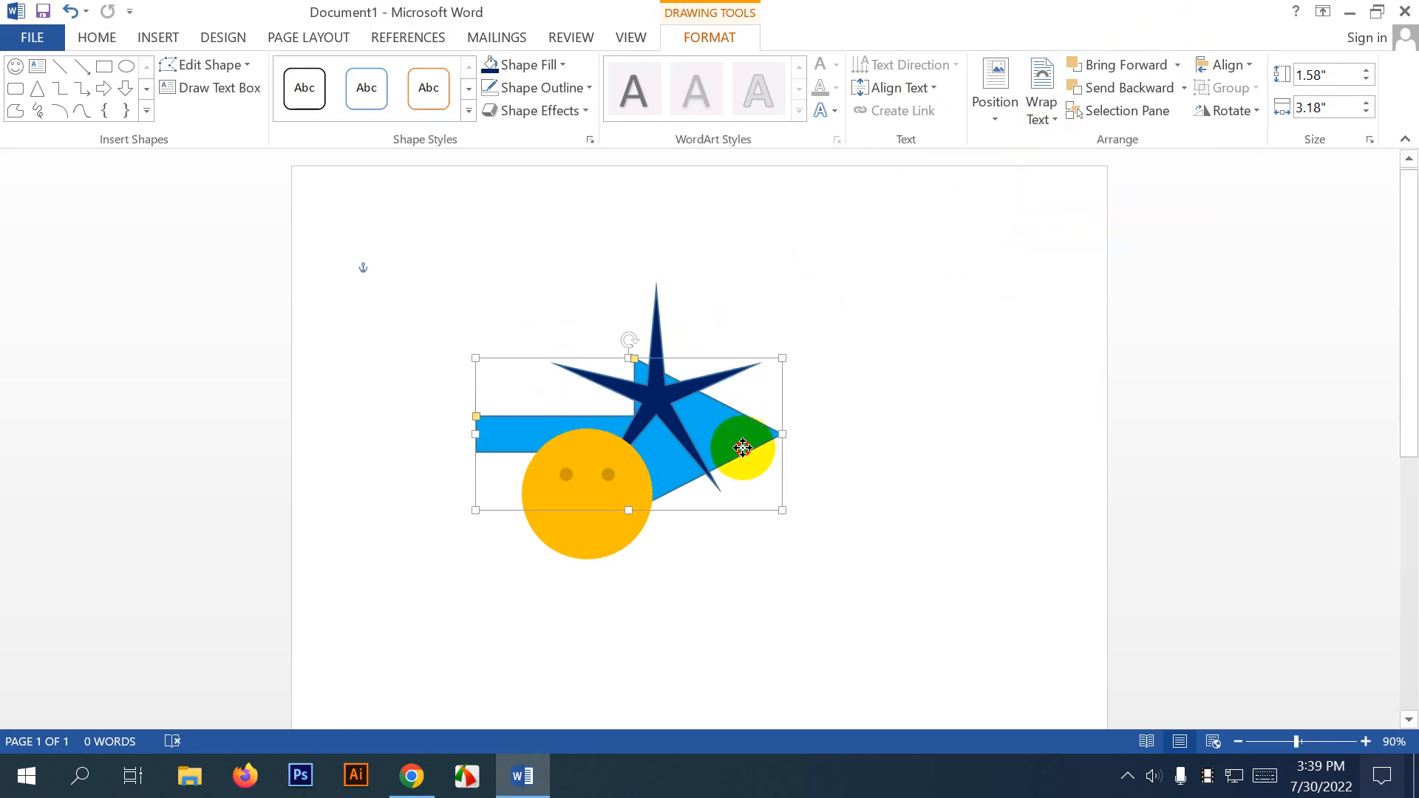
click(990, 127)
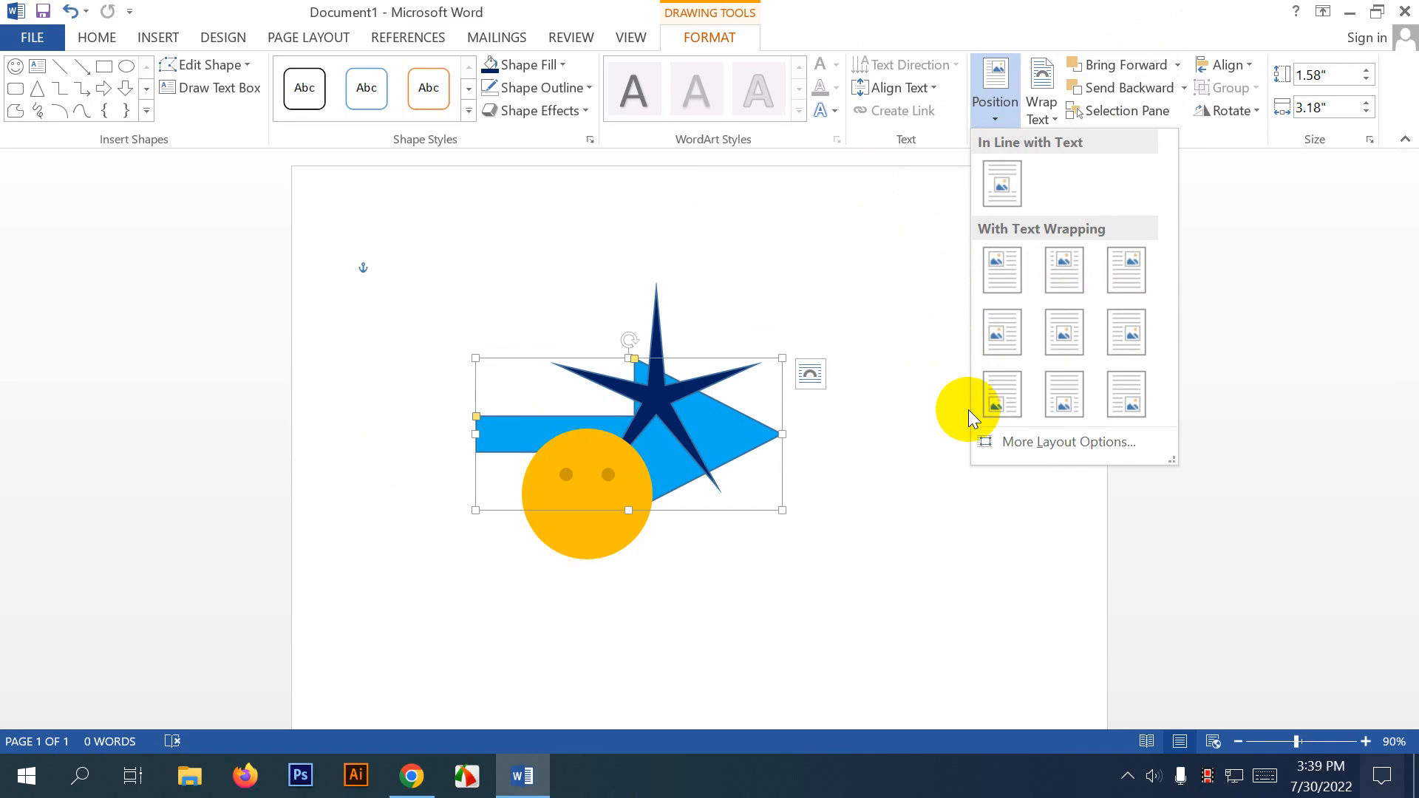
click(951, 540)
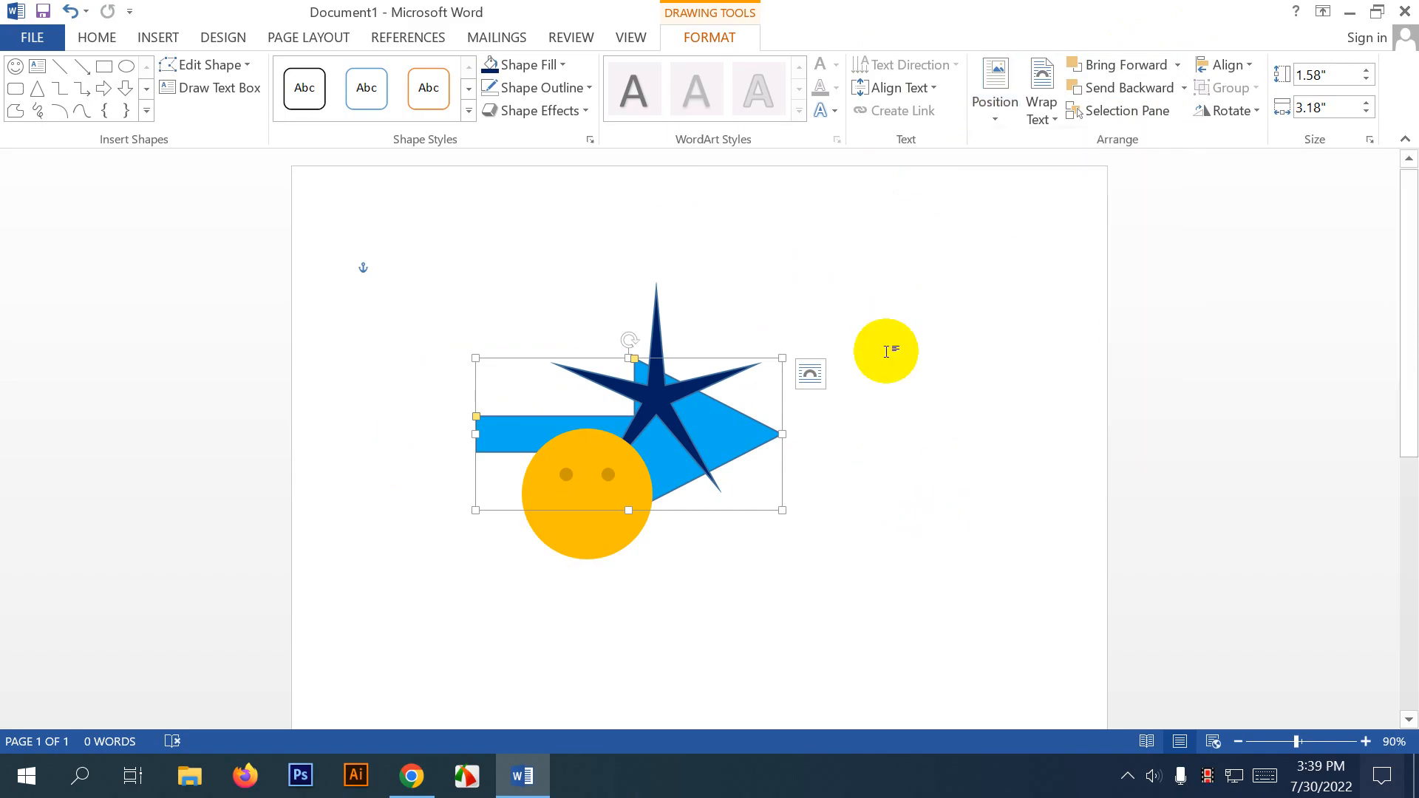
drag(729, 444, 601, 339)
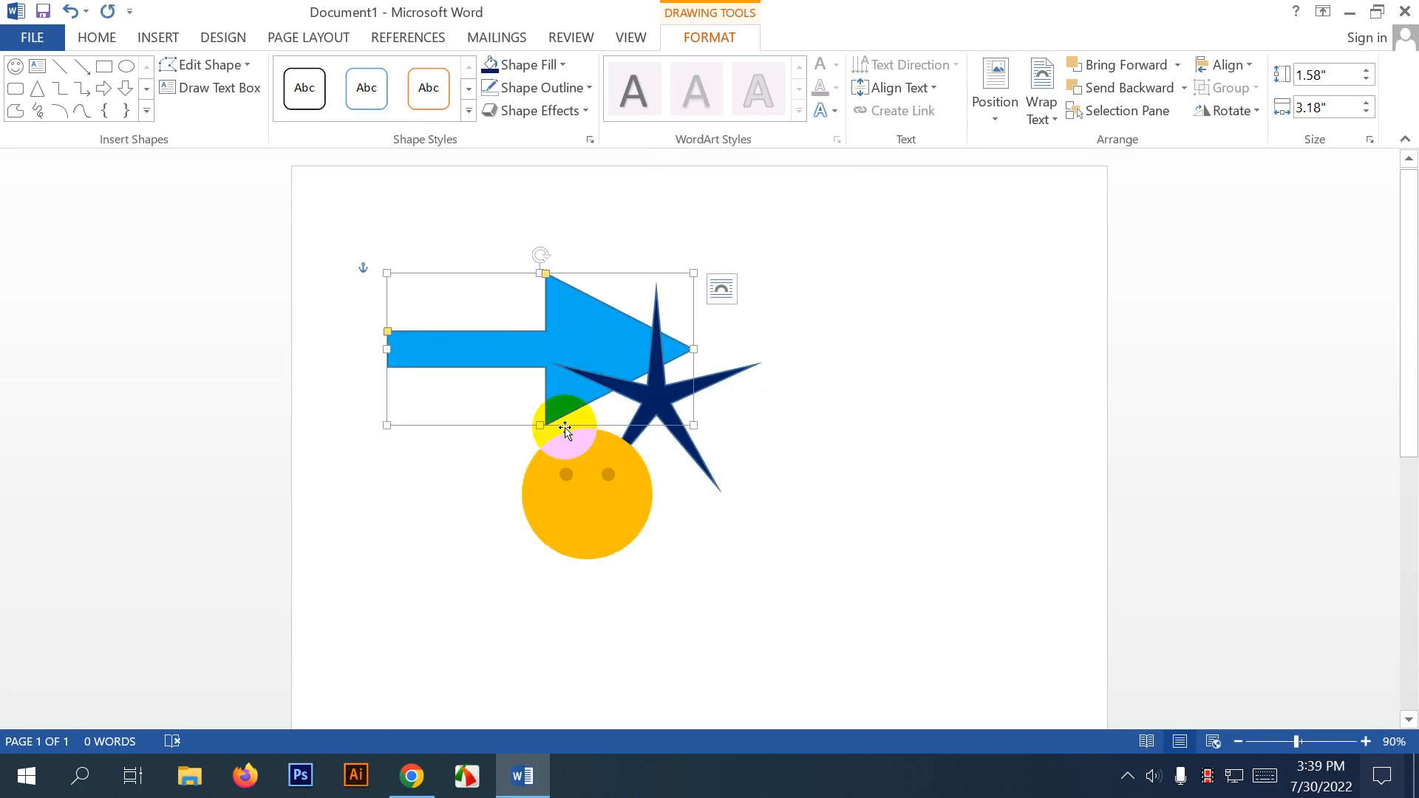
Practise selecting the orange face, star and blue arrow together, clearing the selection each time.
drag(564, 429, 619, 523)
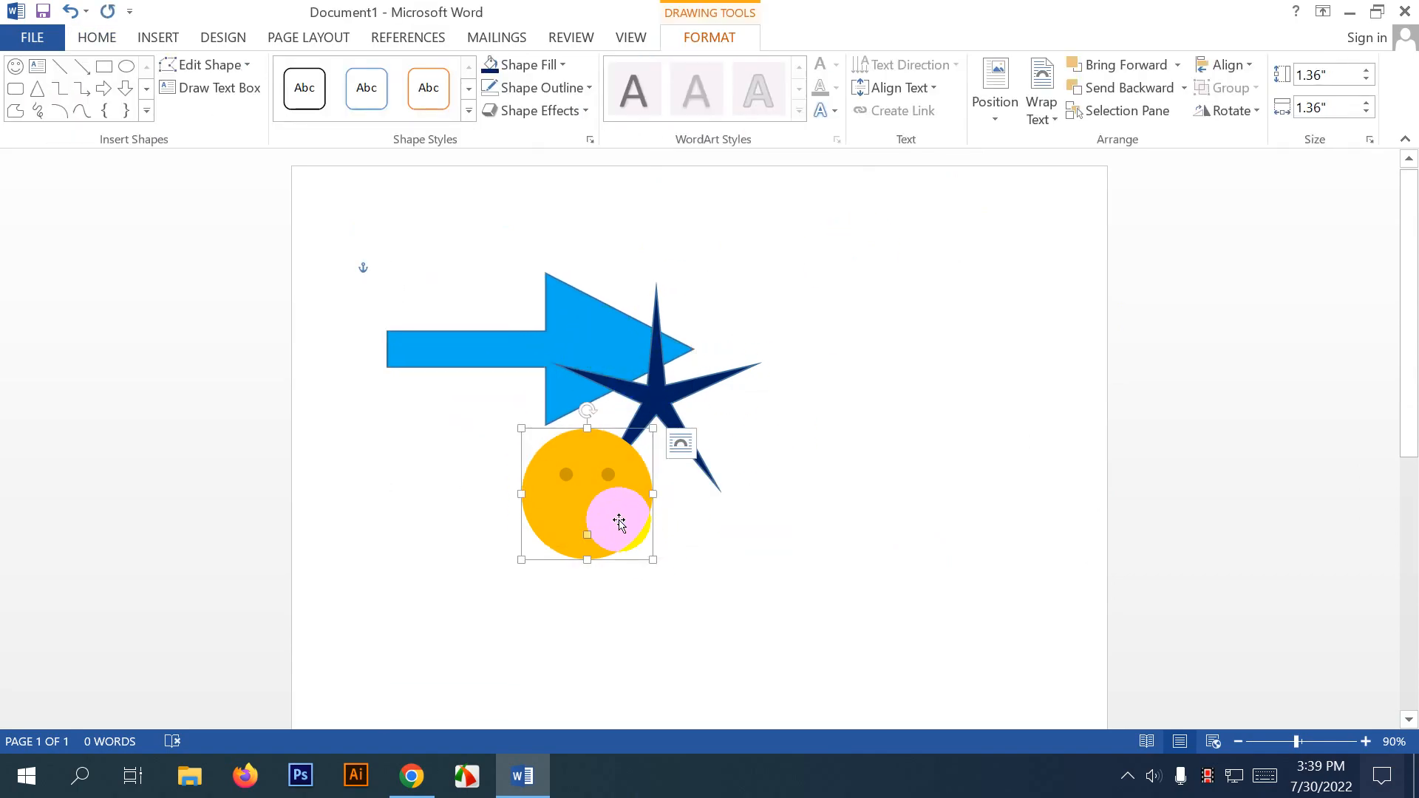
click(680, 443)
shift+click(657, 358)
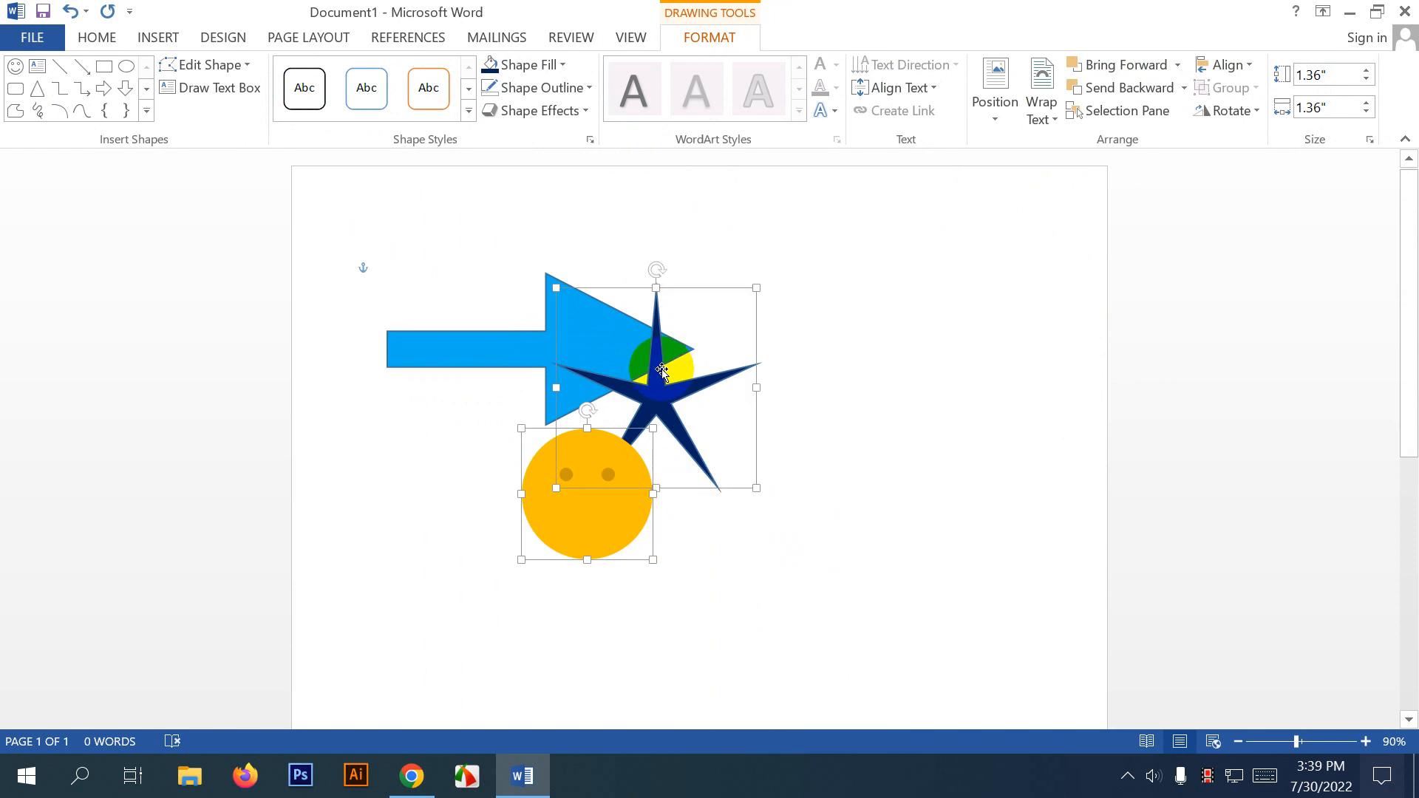
click(895, 405)
click(554, 539)
shift+click(586, 365)
shift+click(483, 337)
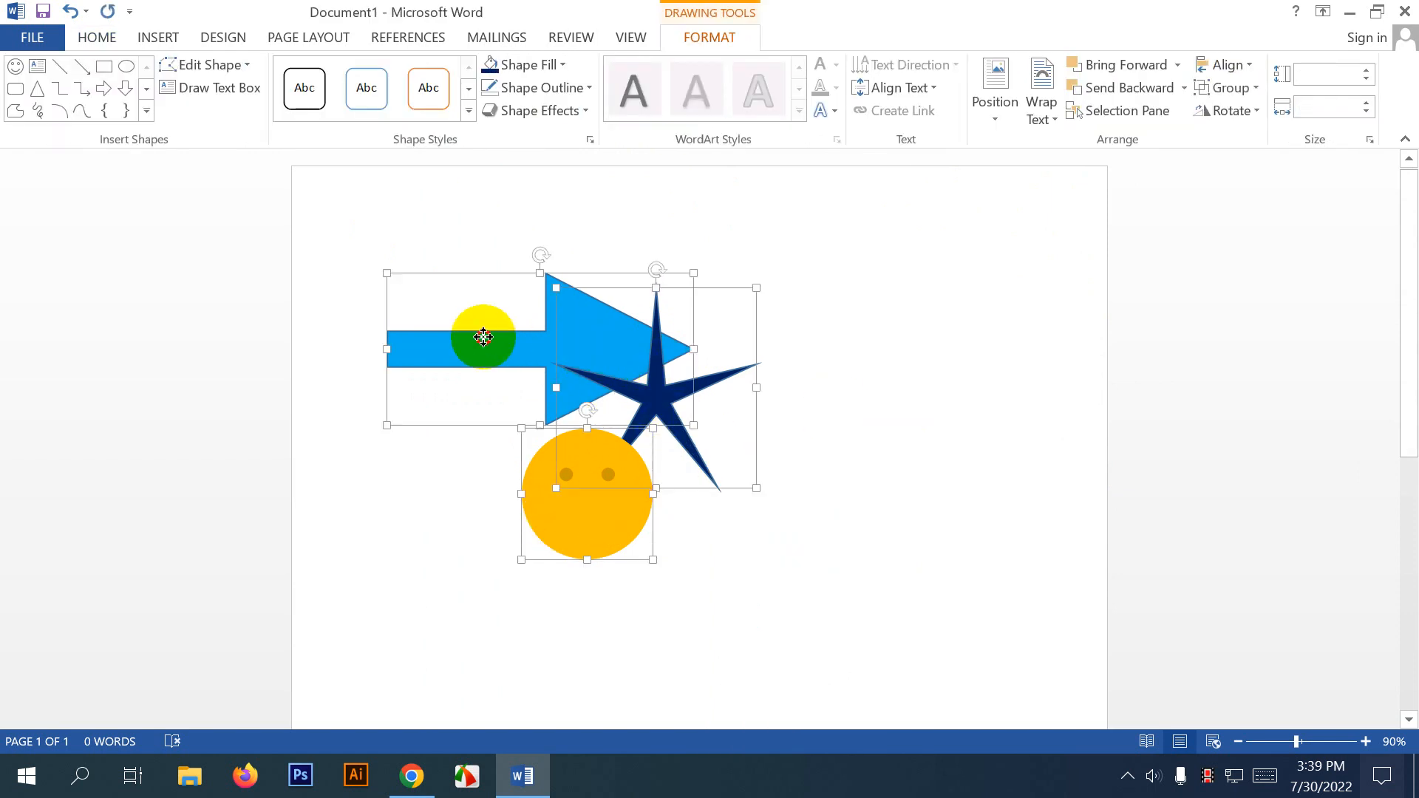
click(735, 475)
click(589, 513)
shift+click(587, 362)
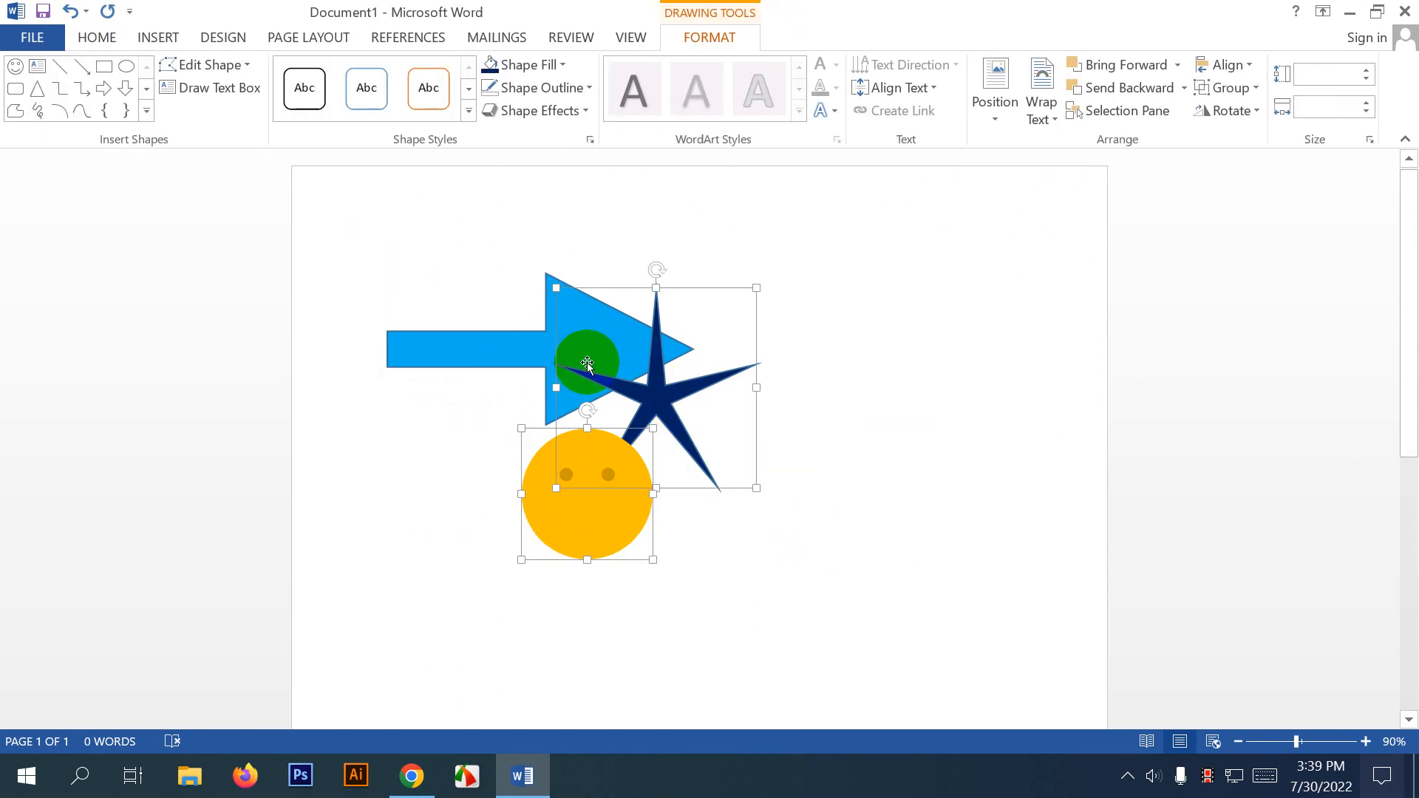
shift+click(516, 346)
click(867, 552)
Select the orange face, star and blue arrow together, shift the star and arrow slightly down and left, and deselect.
drag(635, 454, 642, 450)
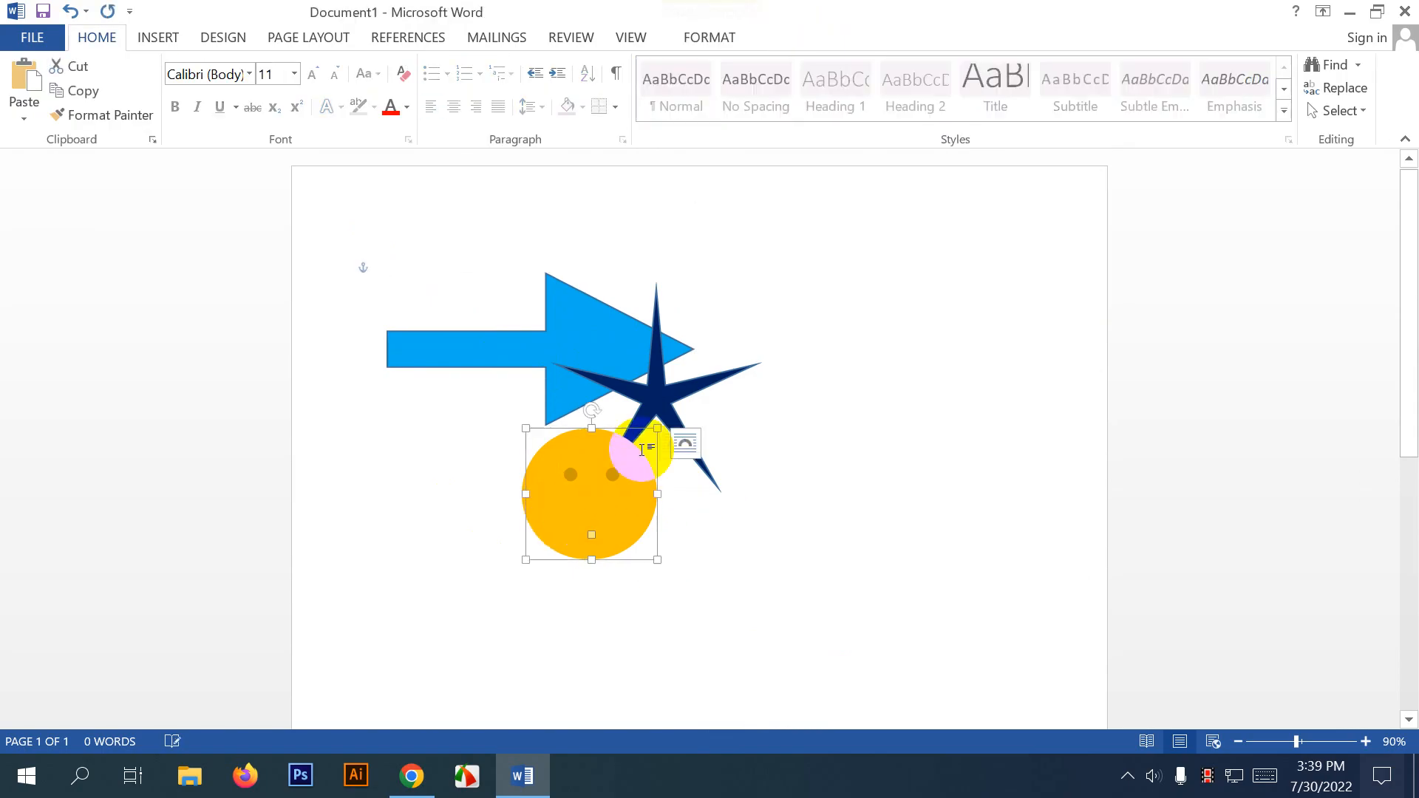
shift+click(674, 387)
shift+click(513, 329)
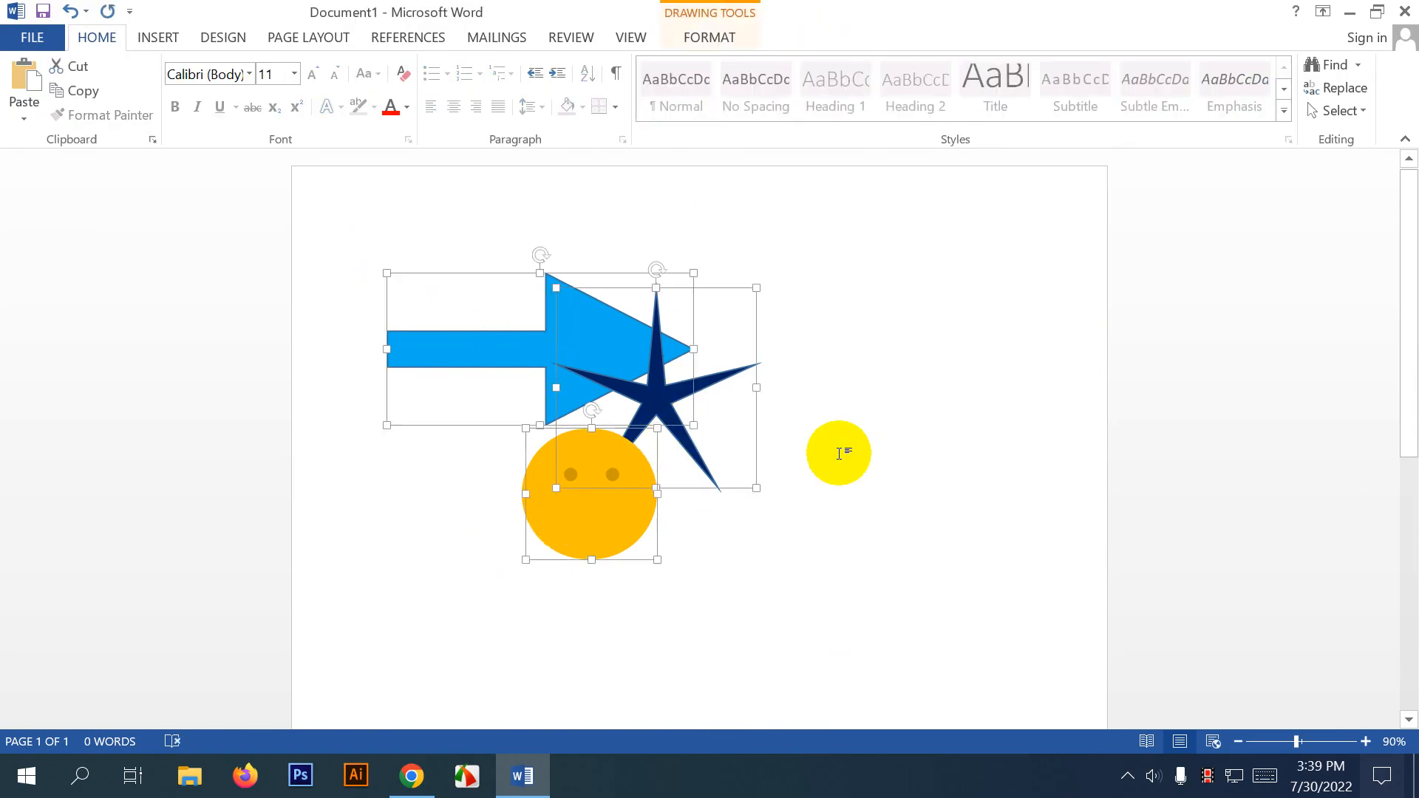
drag(621, 339, 611, 354)
click(861, 429)
Try placing copies of the orange face and the star to the right of the originals, undoing each copy.
drag(590, 539, 760, 544)
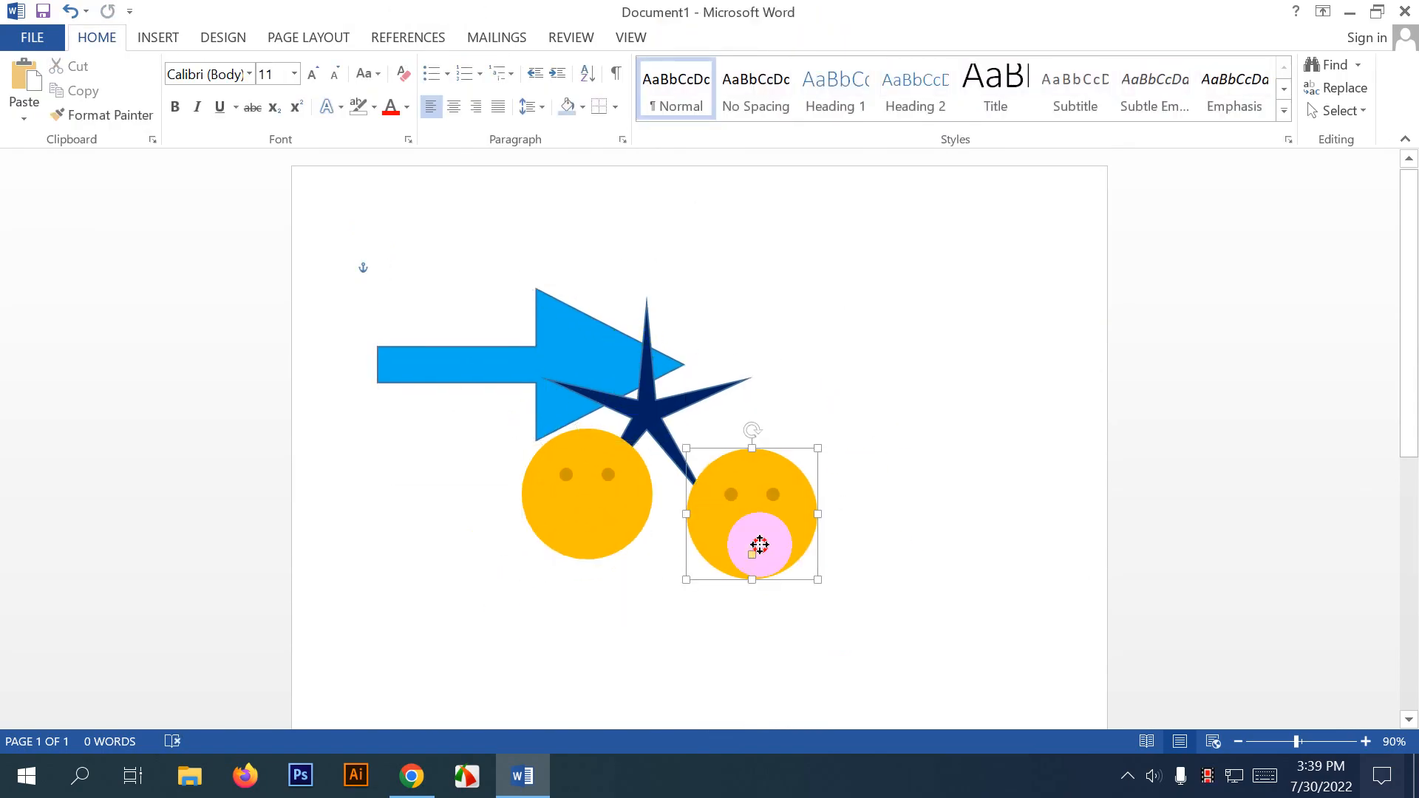
key(ctrl+z)
click(621, 354)
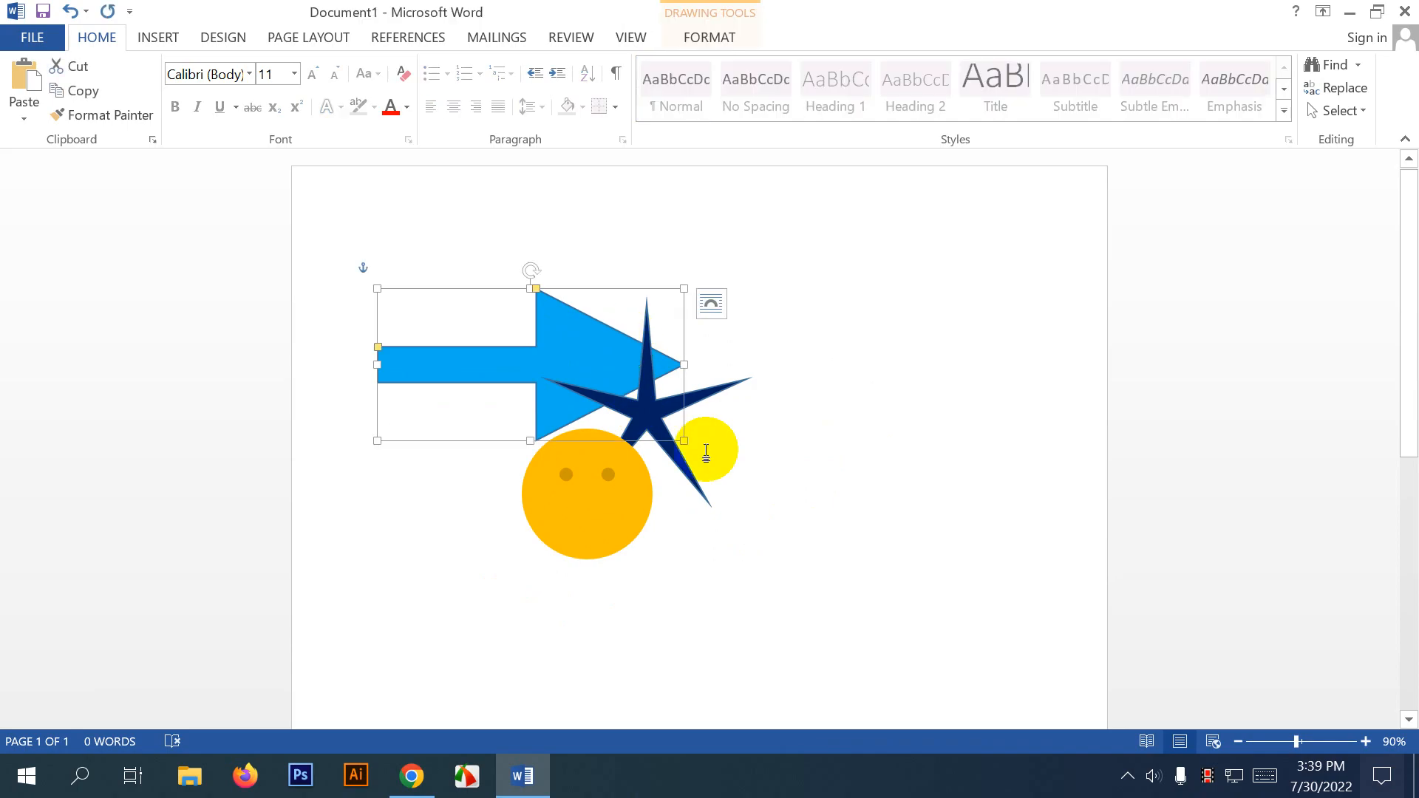
click(645, 416)
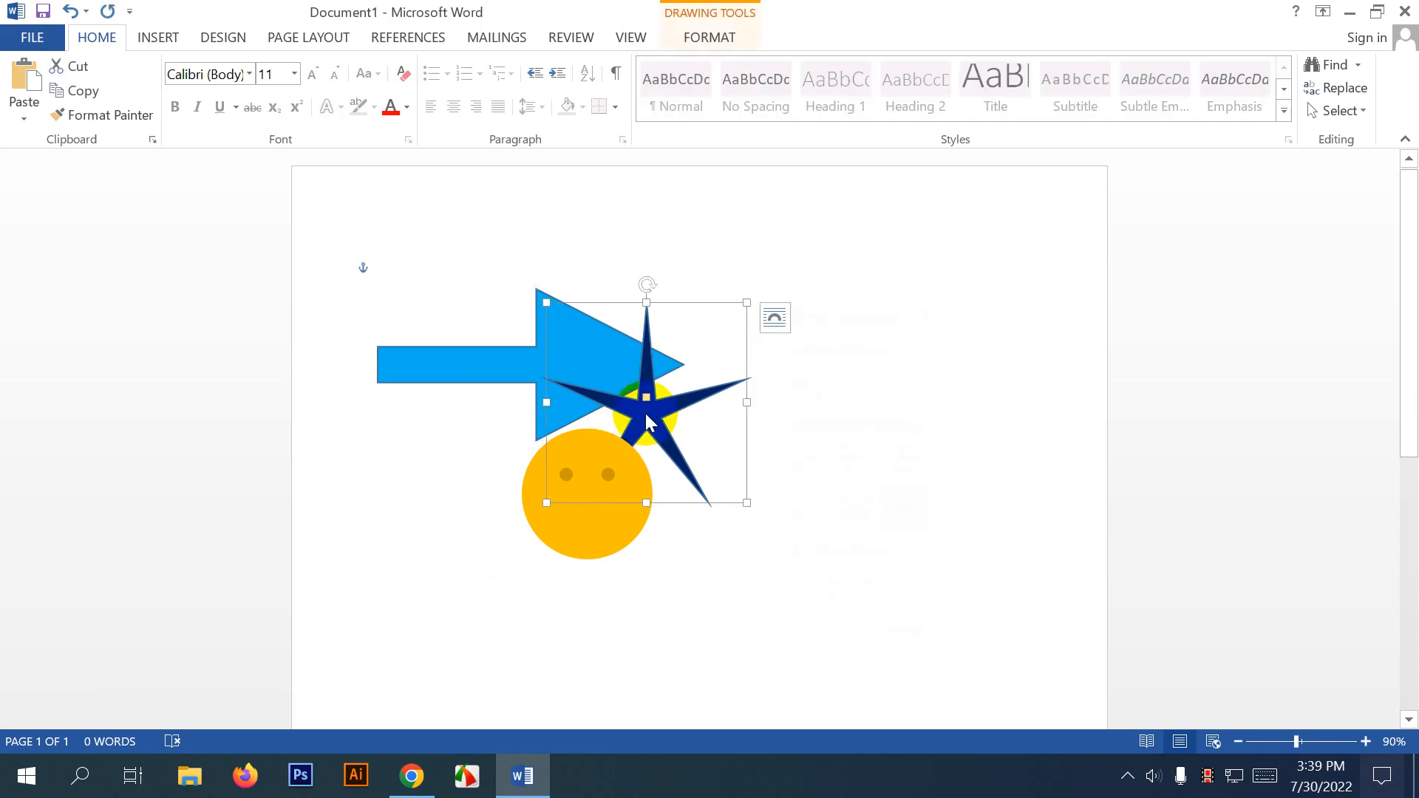
drag(647, 420, 842, 434)
key(ctrl+z)
key(ctrl+z)
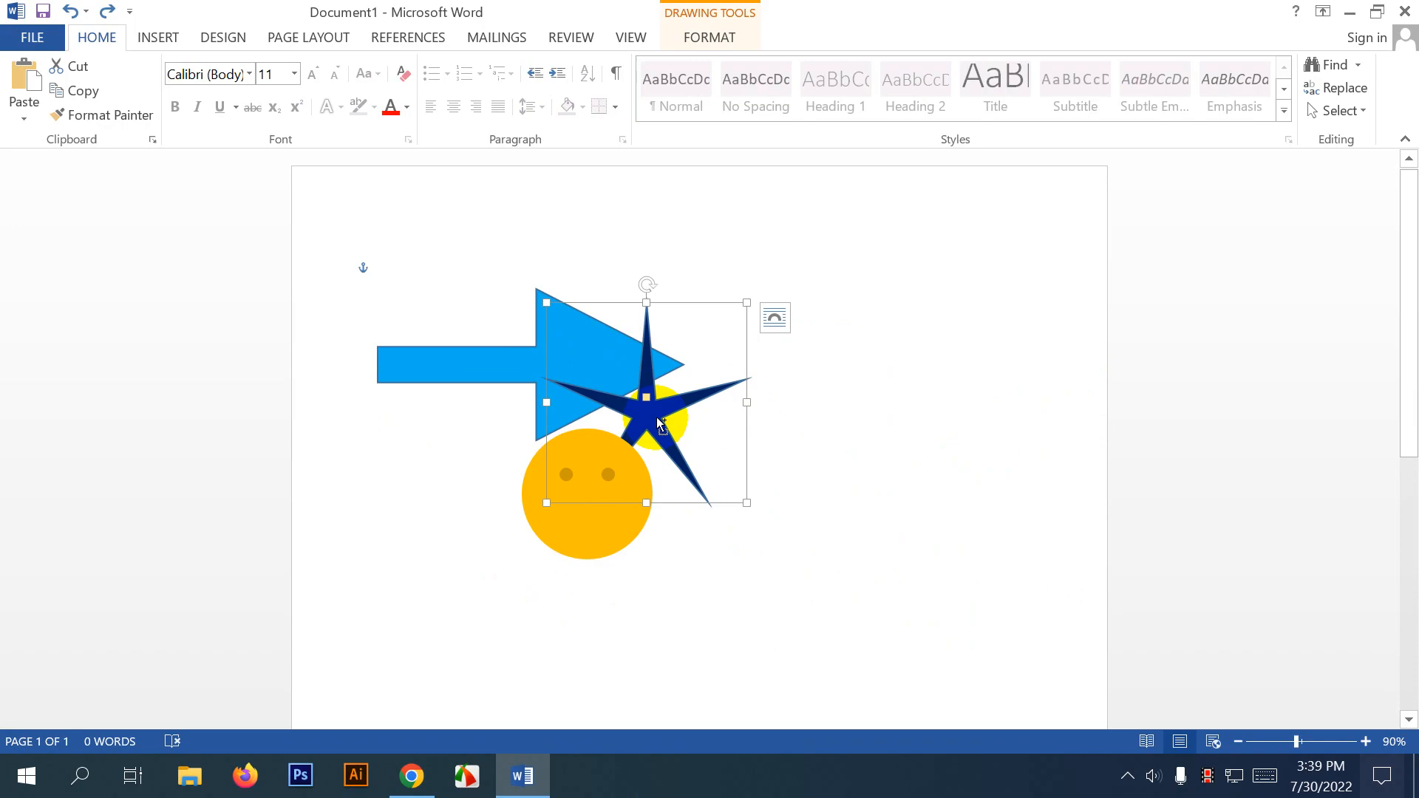
Duplicate the star twice, placing one copy to the right of the original and another below it.
key(ctrl)
key(ctrl)
key(ctrl)
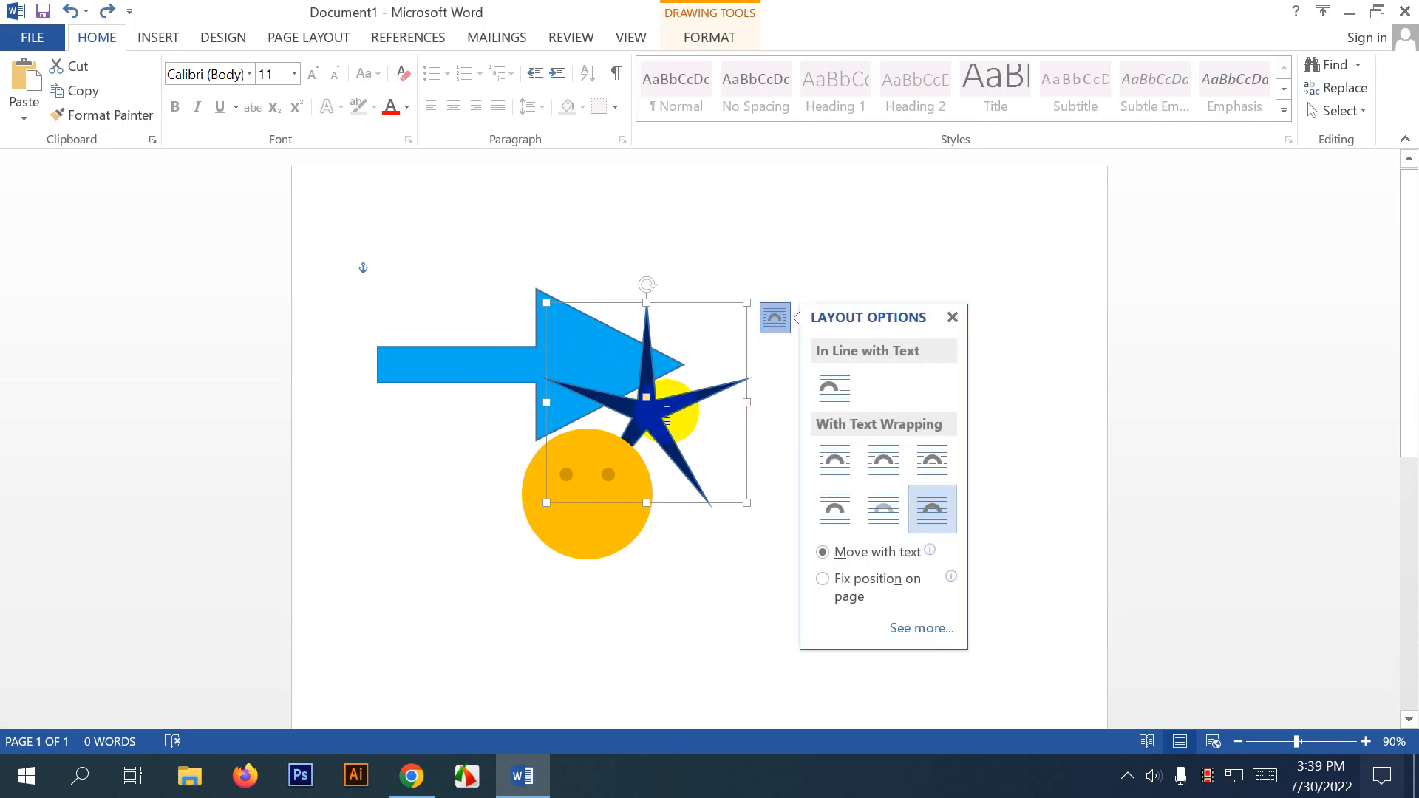
click(952, 317)
drag(667, 426, 787, 645)
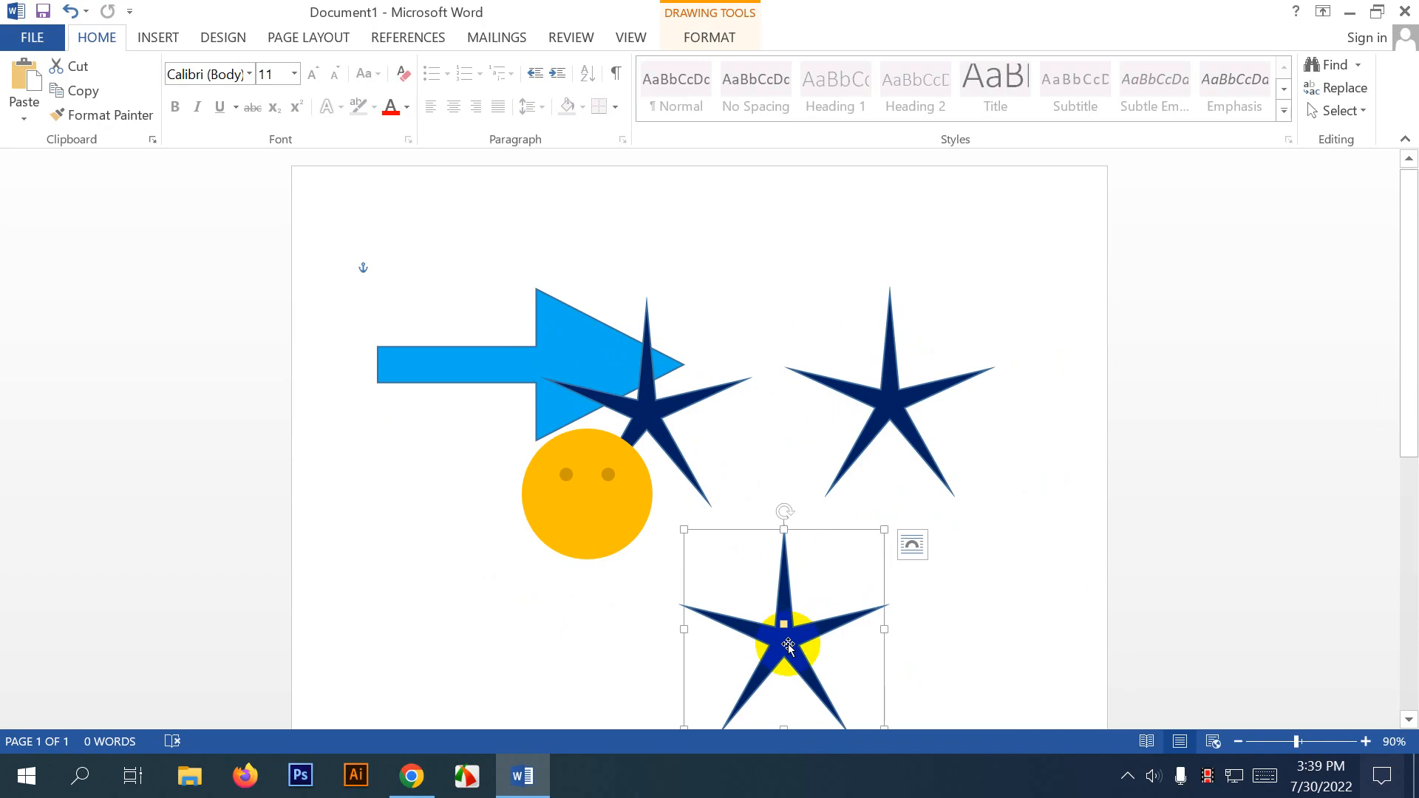
Duplicate the lower star, placing the copy at the page's left side below the blue arrow's tail.
key(ctrl)
key(ctrl)
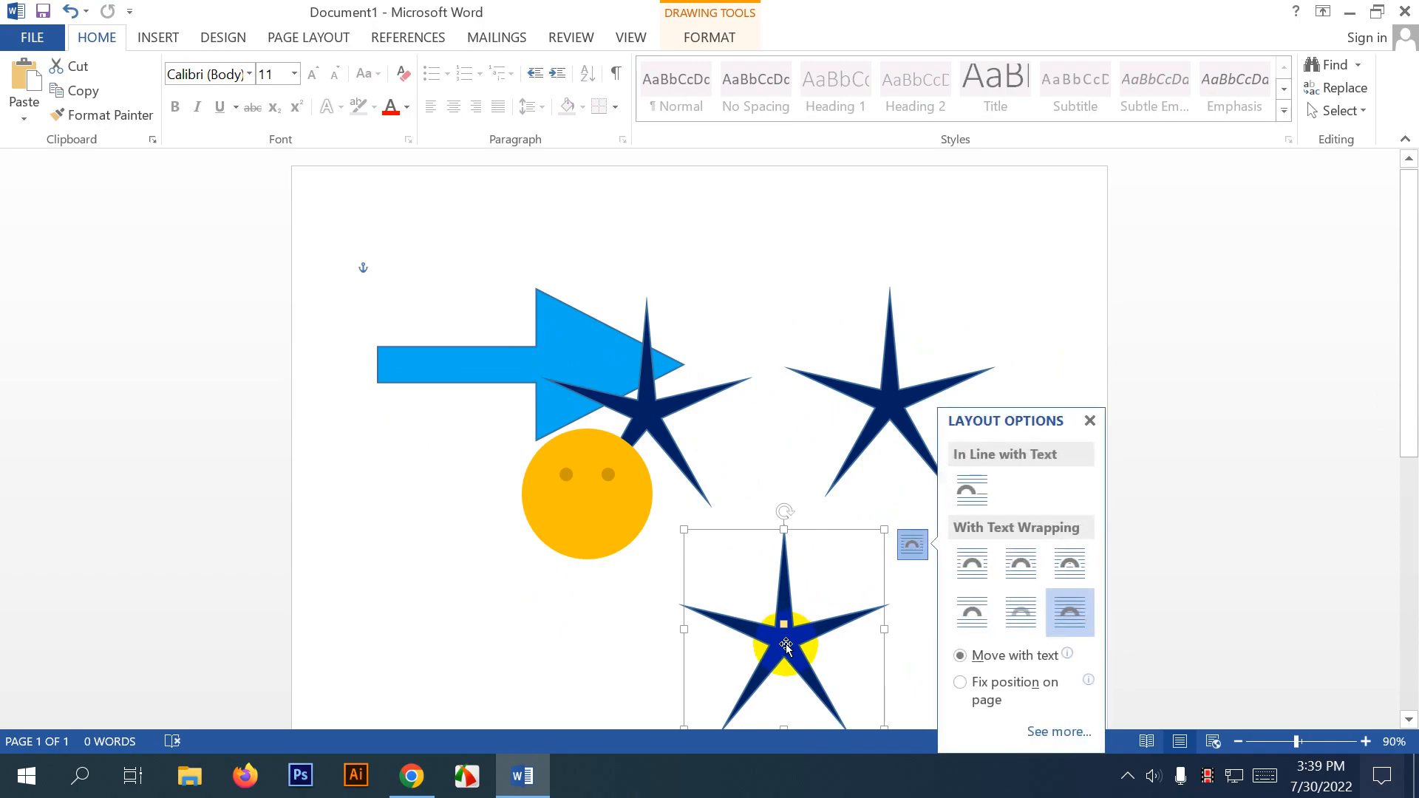
drag(788, 645, 404, 622)
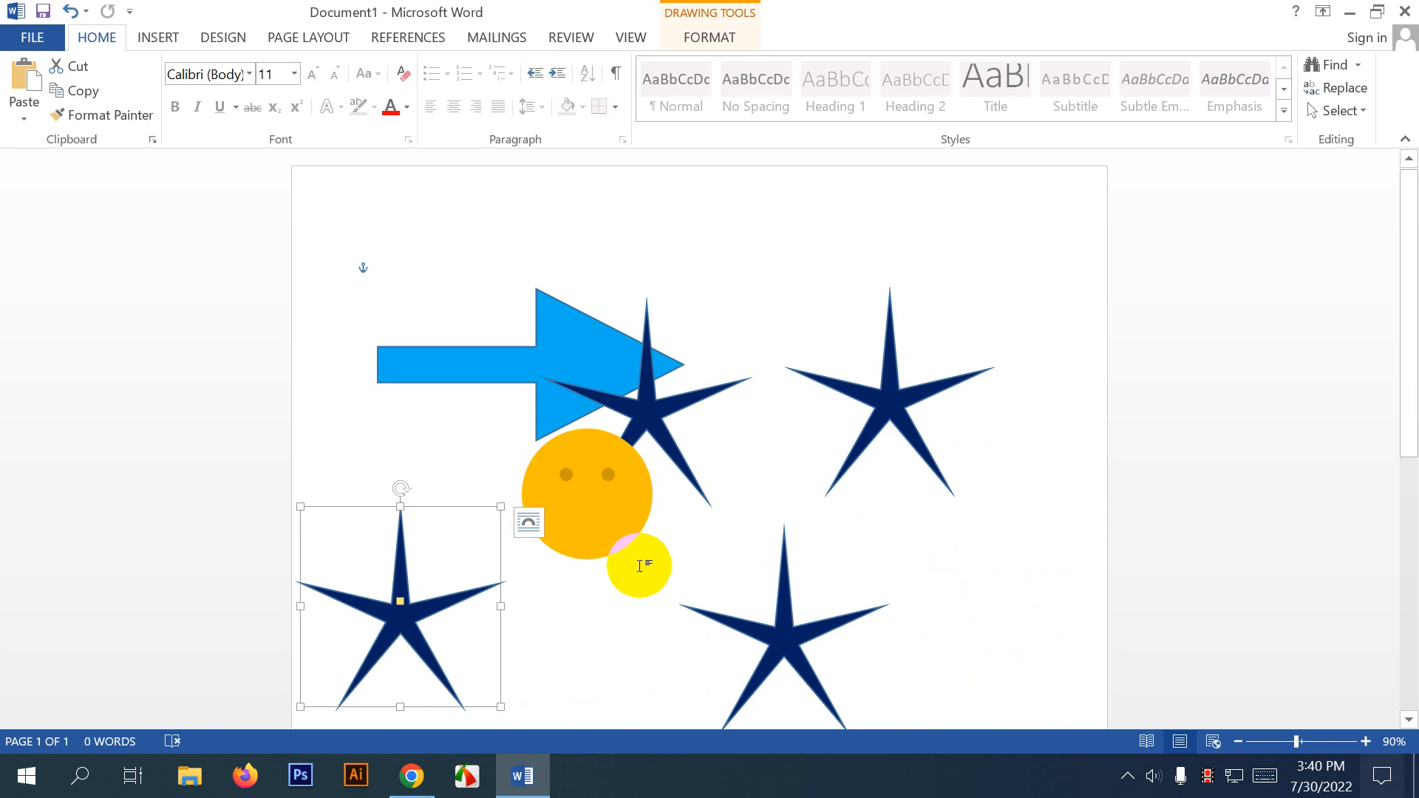
Undo all the star copies and the earlier shift of the star and blue arrow.
key(ctrl+z)
key(ctrl+z)
key(ctrl+z)
key(ctrl+z)
key(ctrl+z)
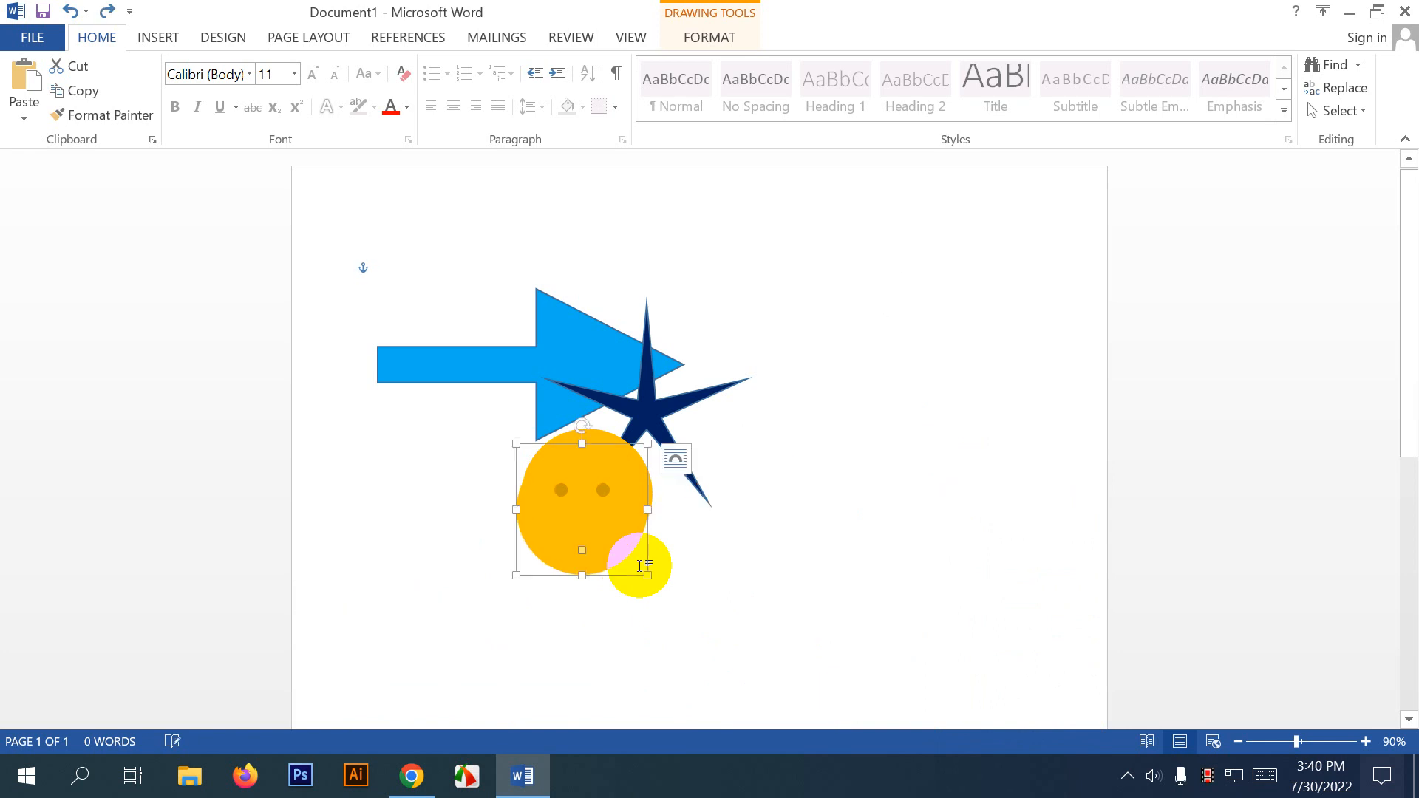
key(ctrl+z)
key(ctrl+z)
key(ctrl+z)
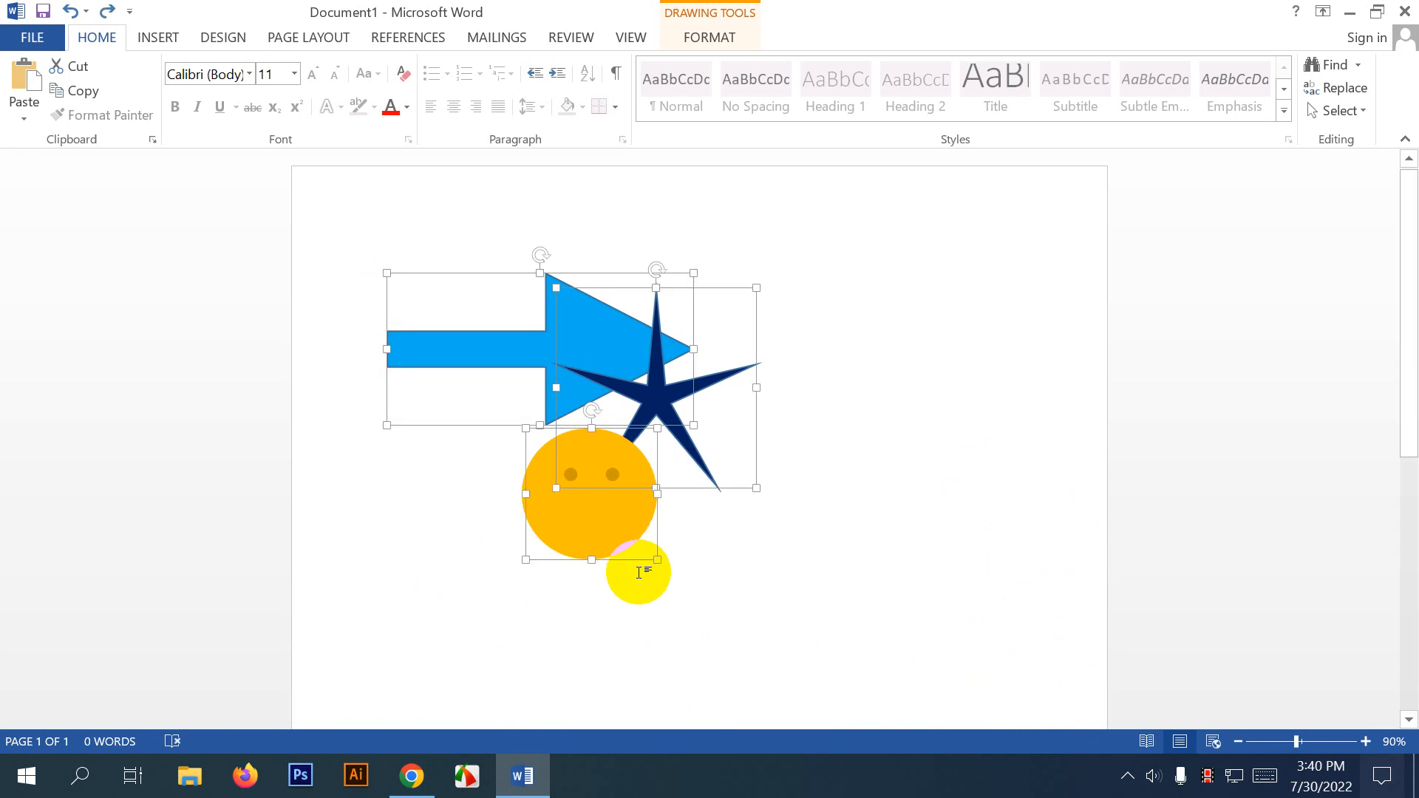
Undo several earlier actions on the arrow, star and orange face, and redo them.
key(ctrl+z)
key(ctrl+z)
key(ctrl+z)
key(ctrl+z)
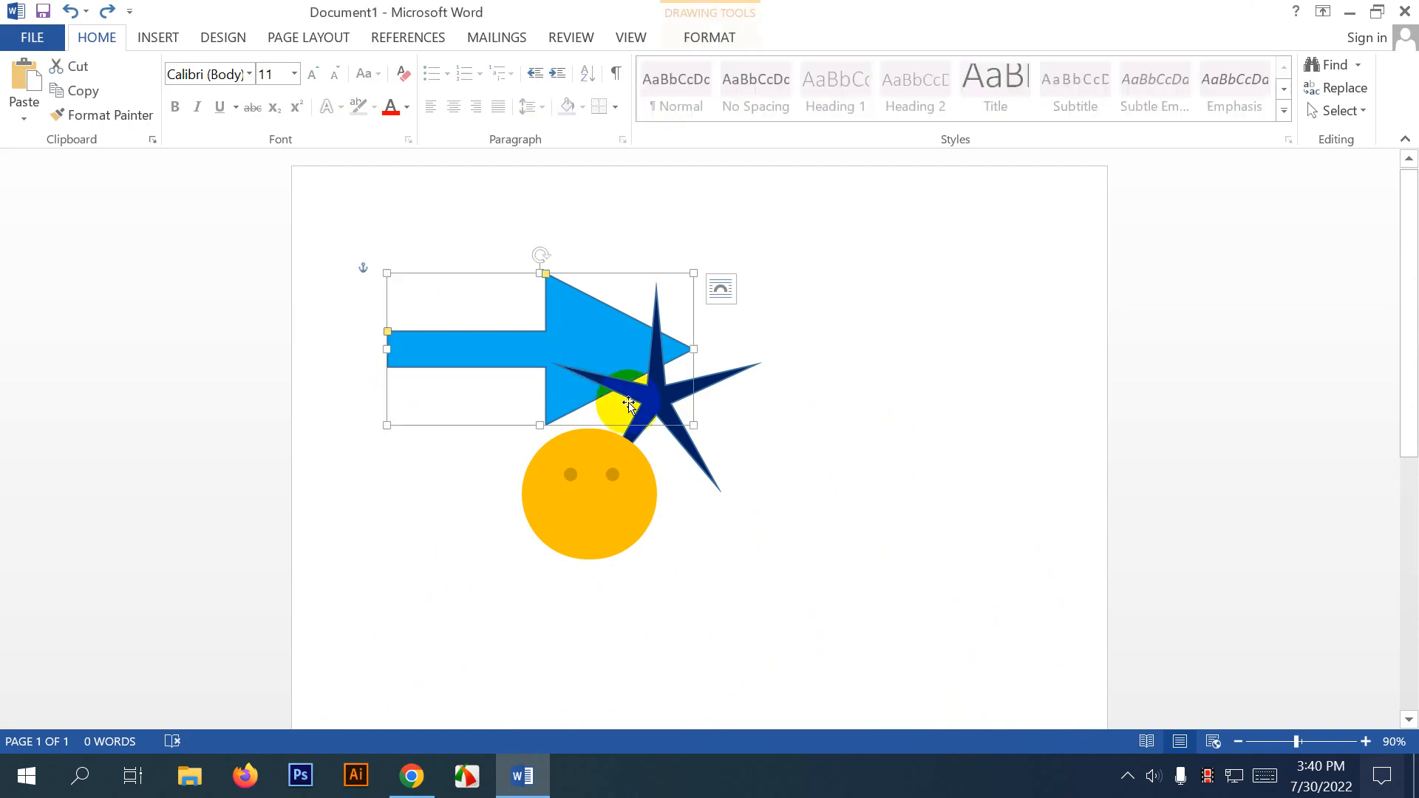
key(ctrl+y)
key(ctrl+y)
key(ctrl+y)
key(ctrl+y)
key(ctrl+y)
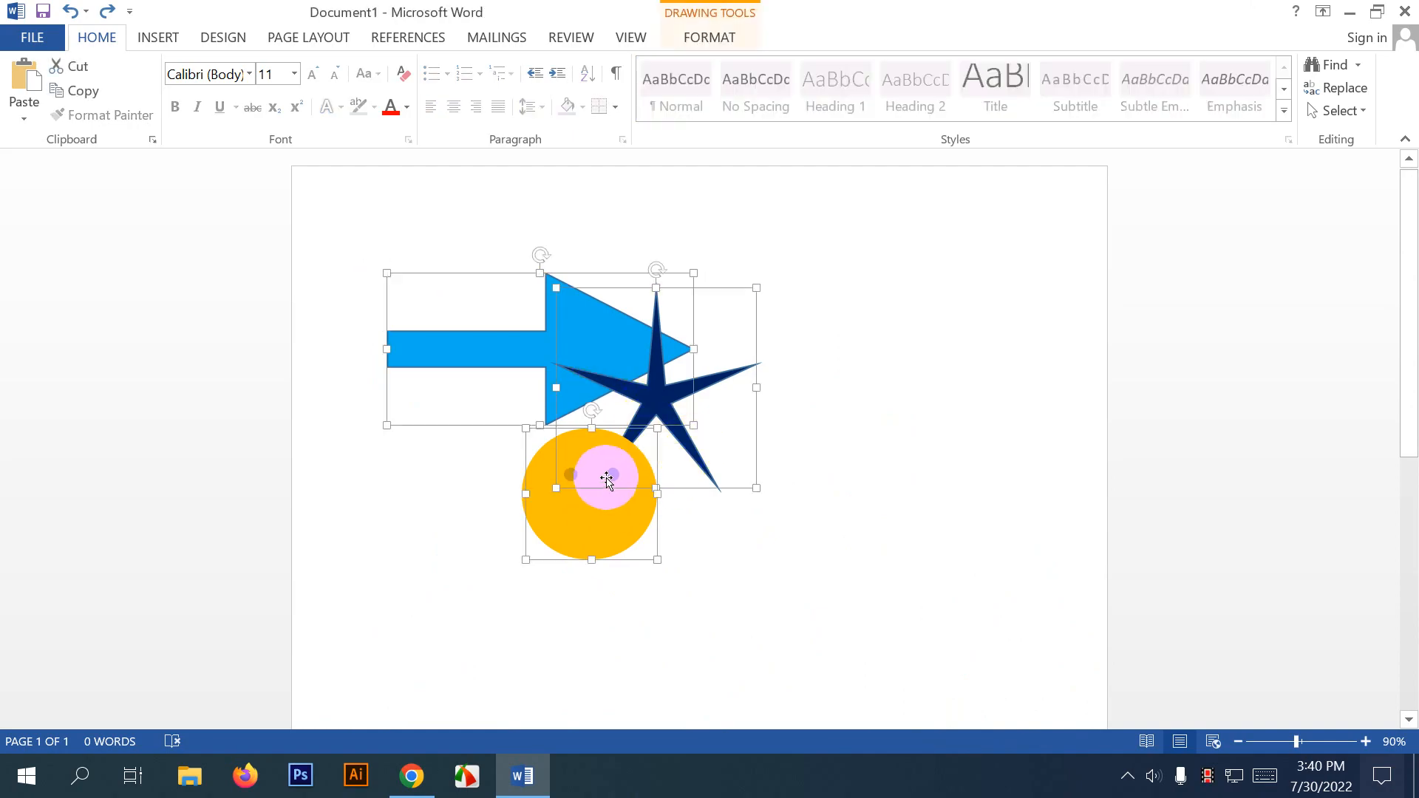
Delete the selected arrow, star and circle shapes from the page.
click(581, 461)
key(Delete)
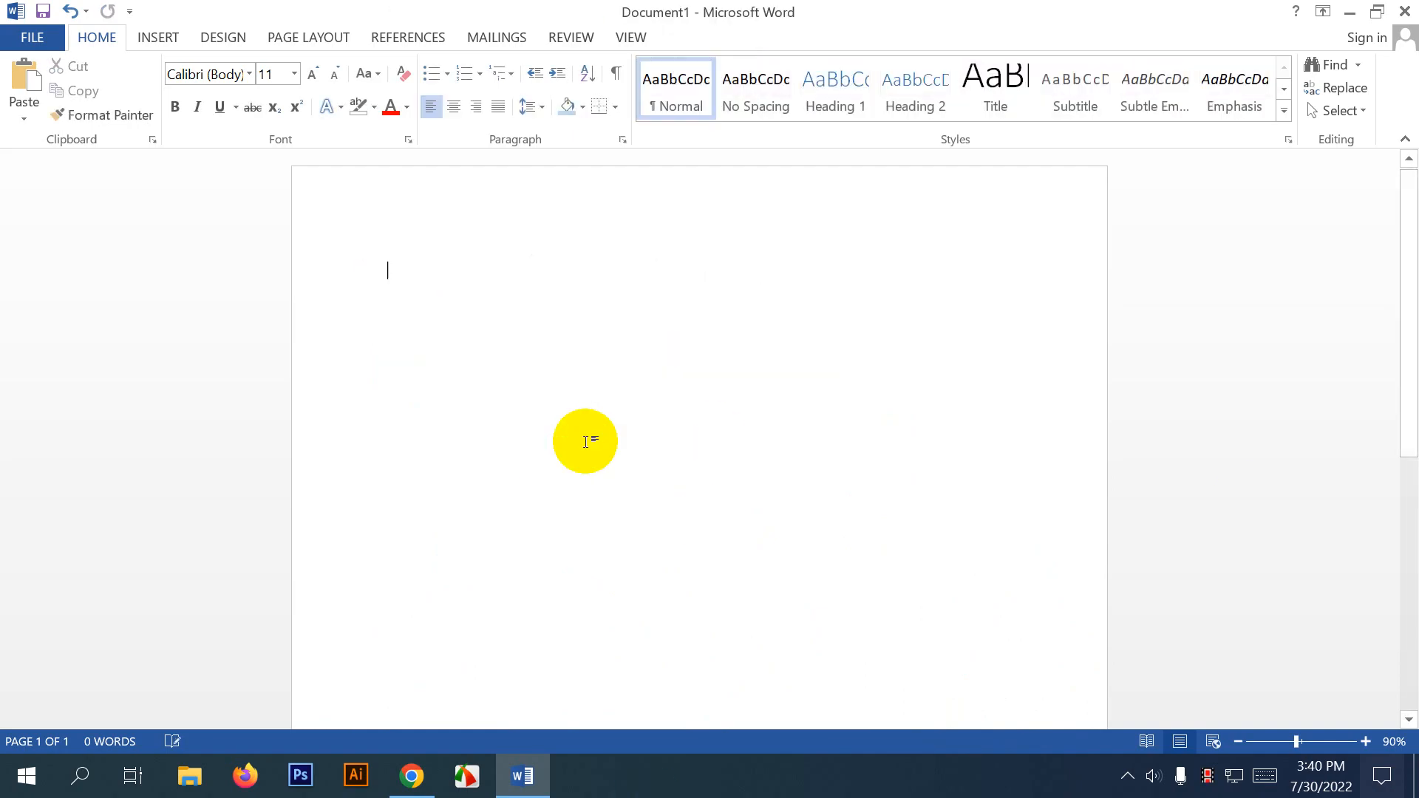
Draw a circle about 1.16" in diameter near the page's upper left and place two copies diagonally down to the right.
click(153, 37)
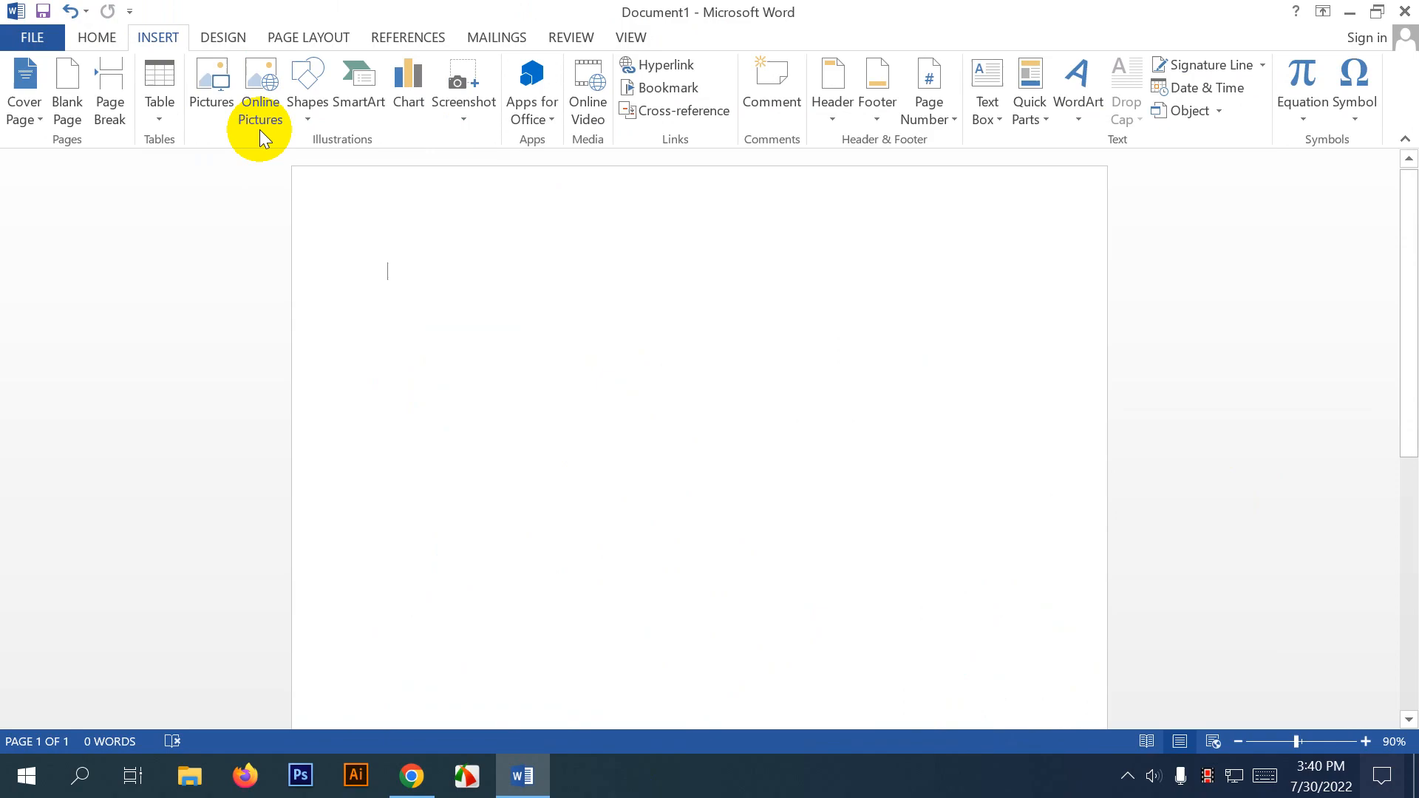
click(308, 81)
click(409, 166)
mouse_move(431, 287)
mouse_down()
mouse_move(513, 396)
mouse_move(544, 399)
mouse_up()
drag(485, 341, 856, 481)
Fill the lowest circle with standard light green and the middle circle with standard orange.
click(543, 64)
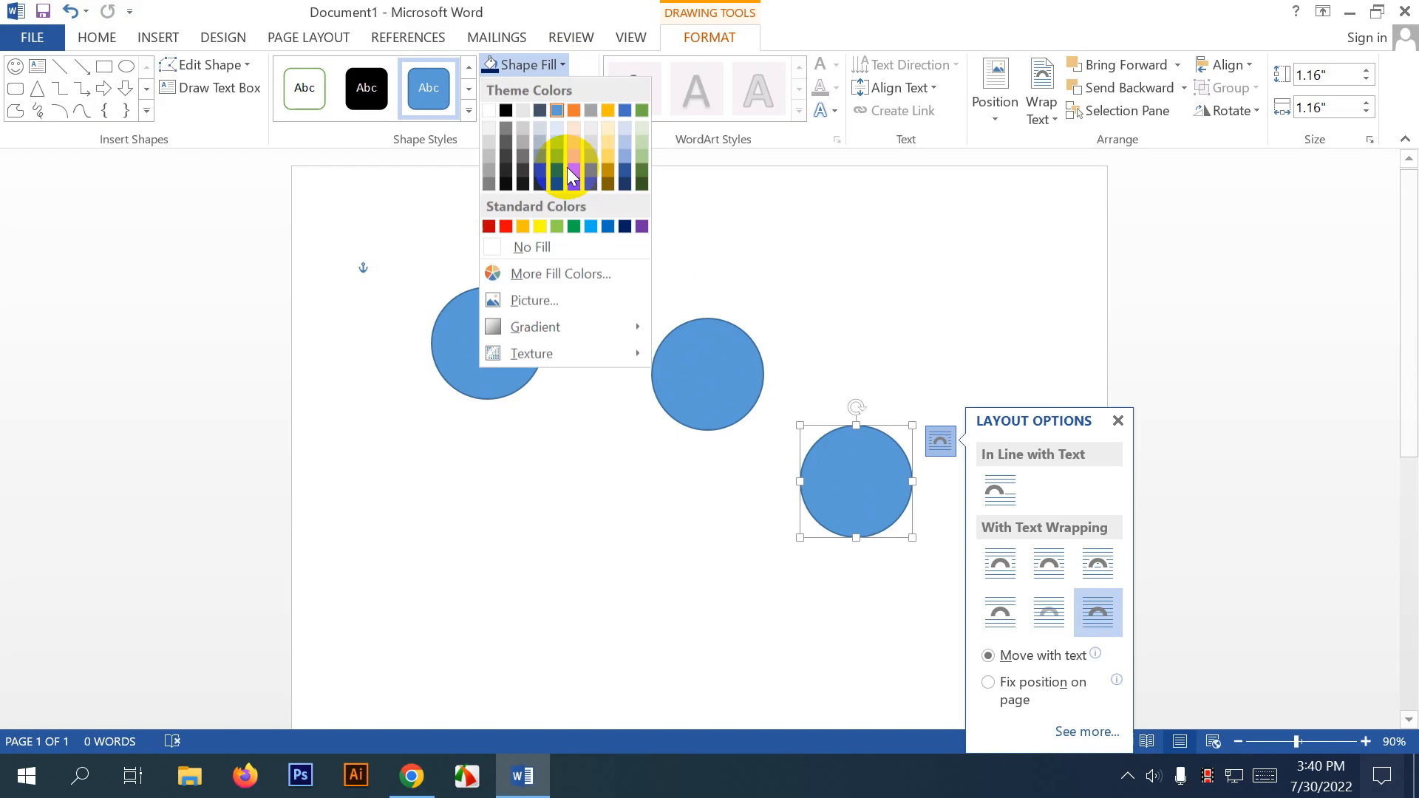
click(558, 225)
click(746, 360)
click(532, 64)
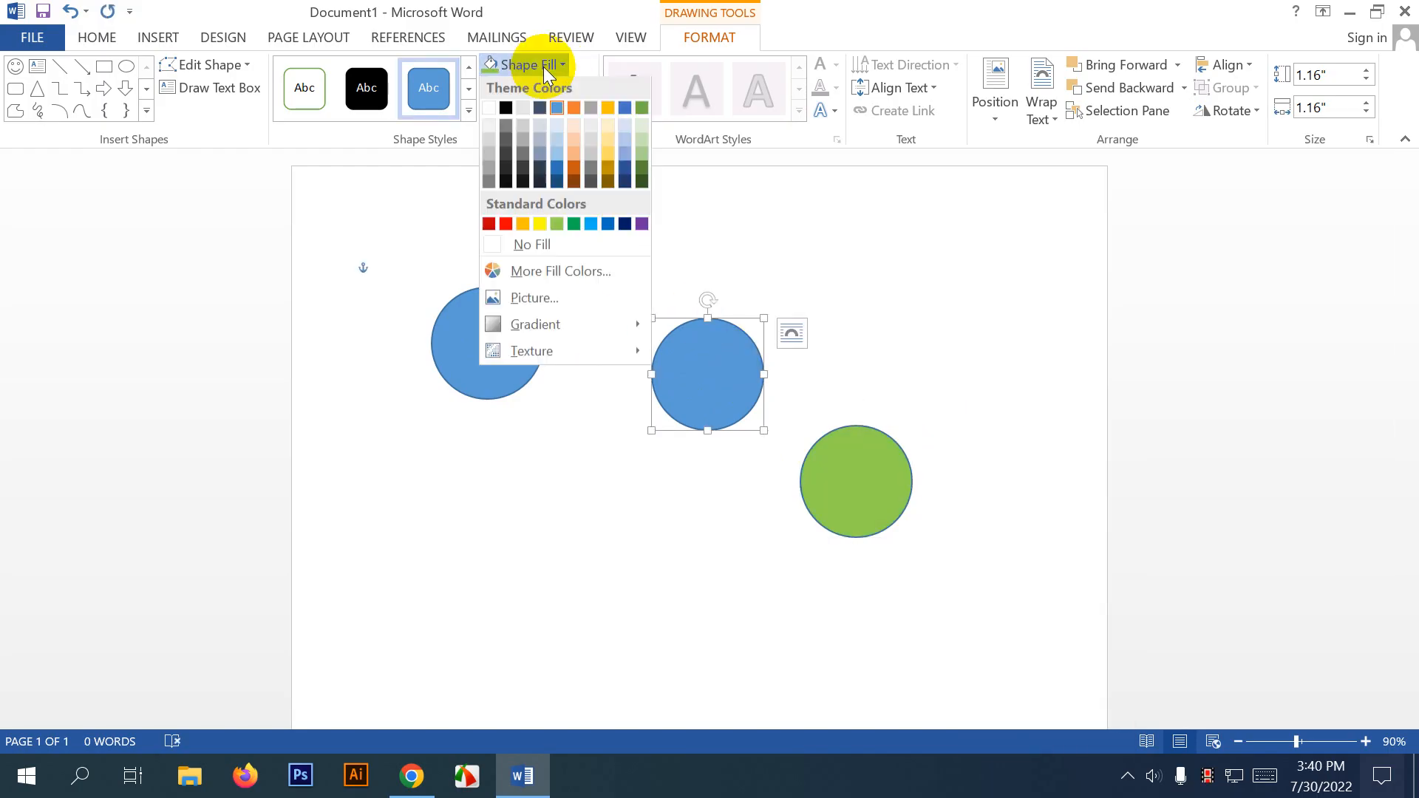
click(520, 227)
click(874, 396)
Move the green, orange and blue circles into a rough horizontal row with uneven gaps, blue at the left margin.
mouse_move(842, 476)
mouse_down()
mouse_move(545, 498)
mouse_move(1022, 469)
mouse_move(879, 439)
mouse_up()
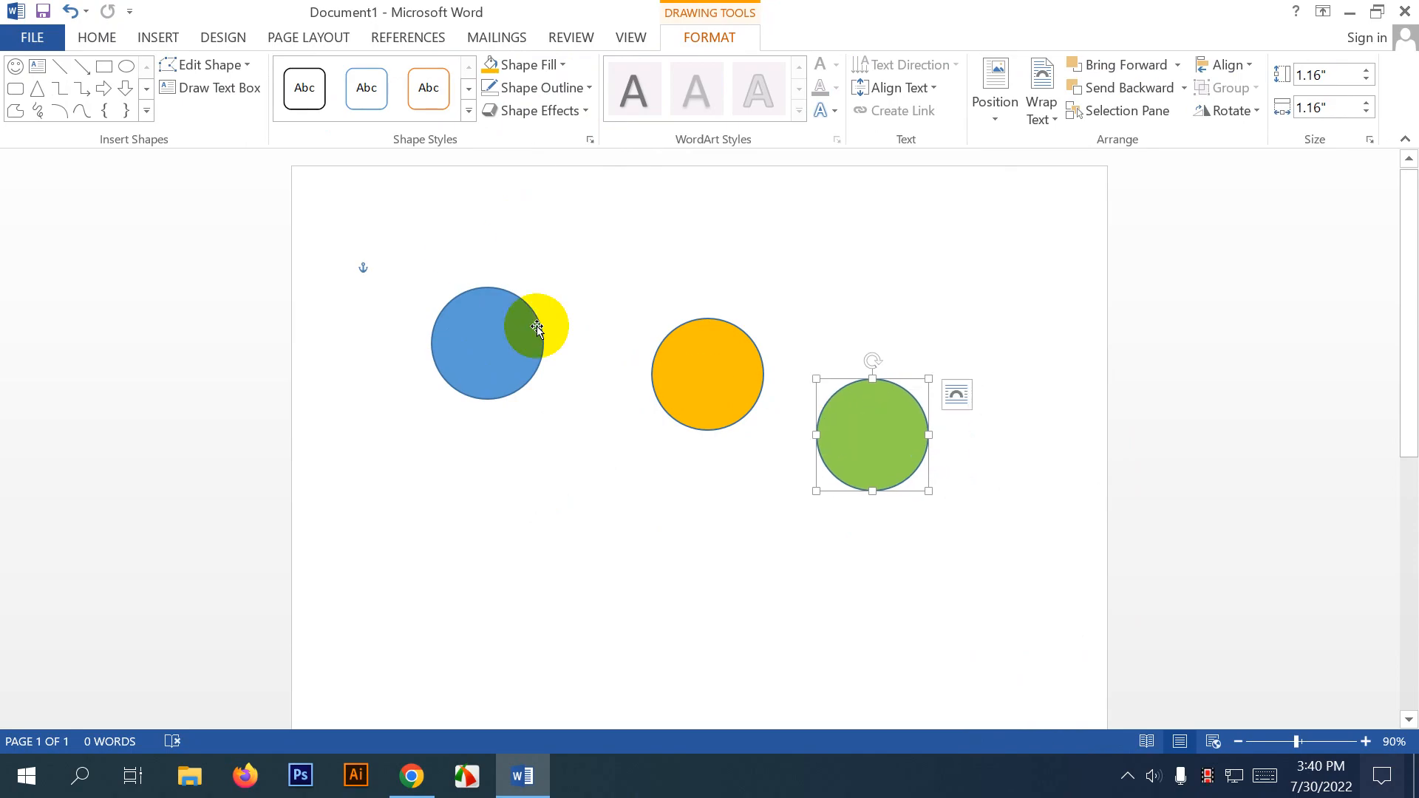
click(819, 625)
click(700, 360)
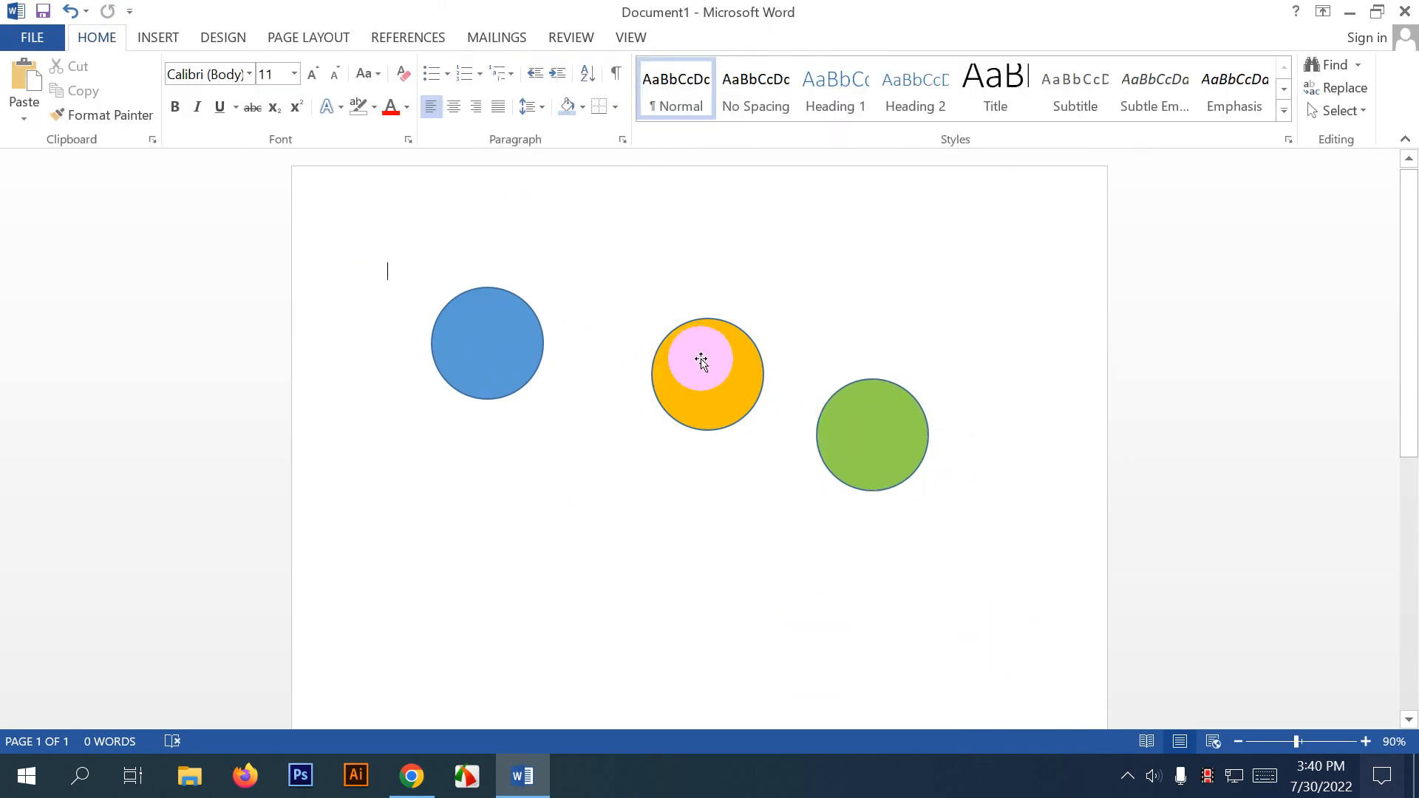
drag(702, 359, 691, 416)
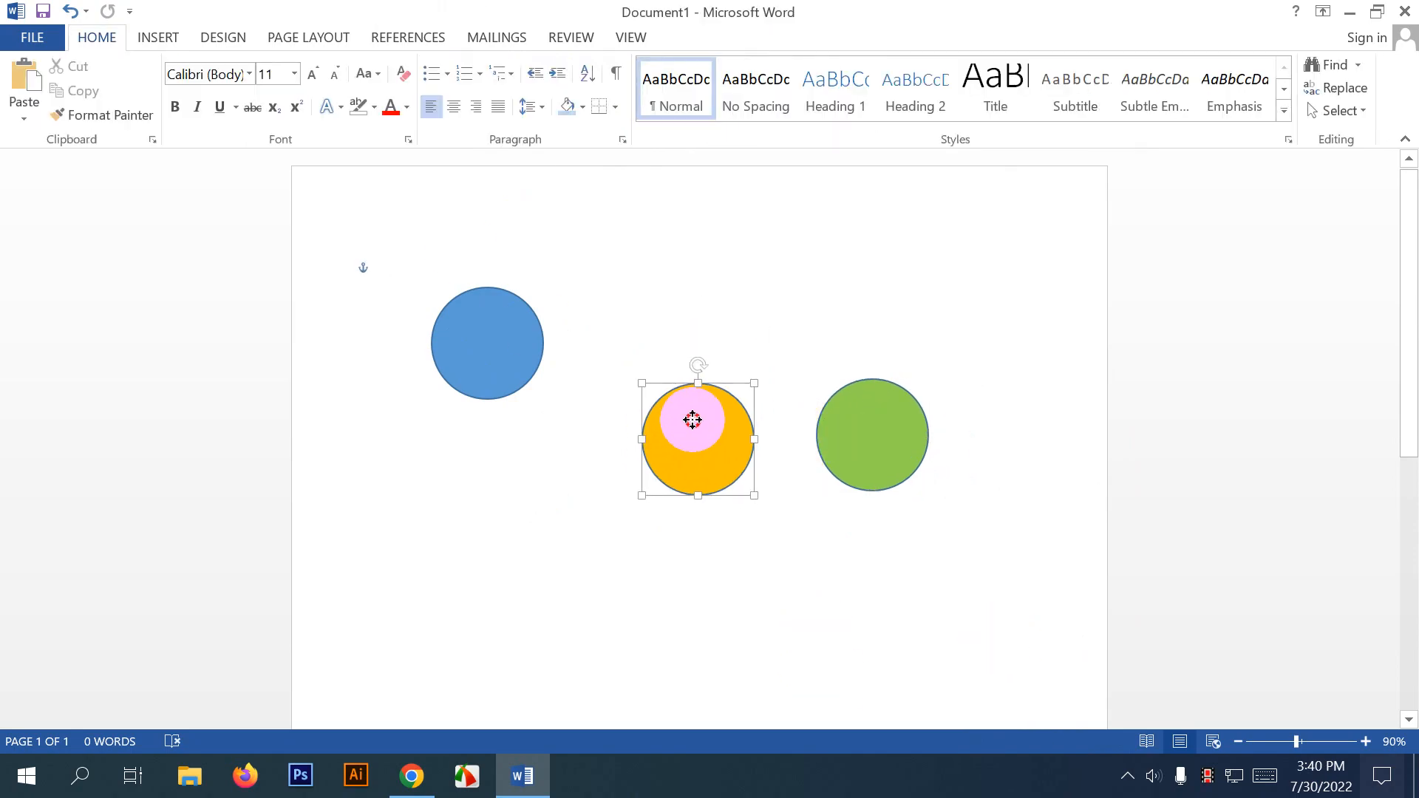
drag(523, 342, 470, 408)
Select all three circles and distribute them horizontally.
shift+click(653, 447)
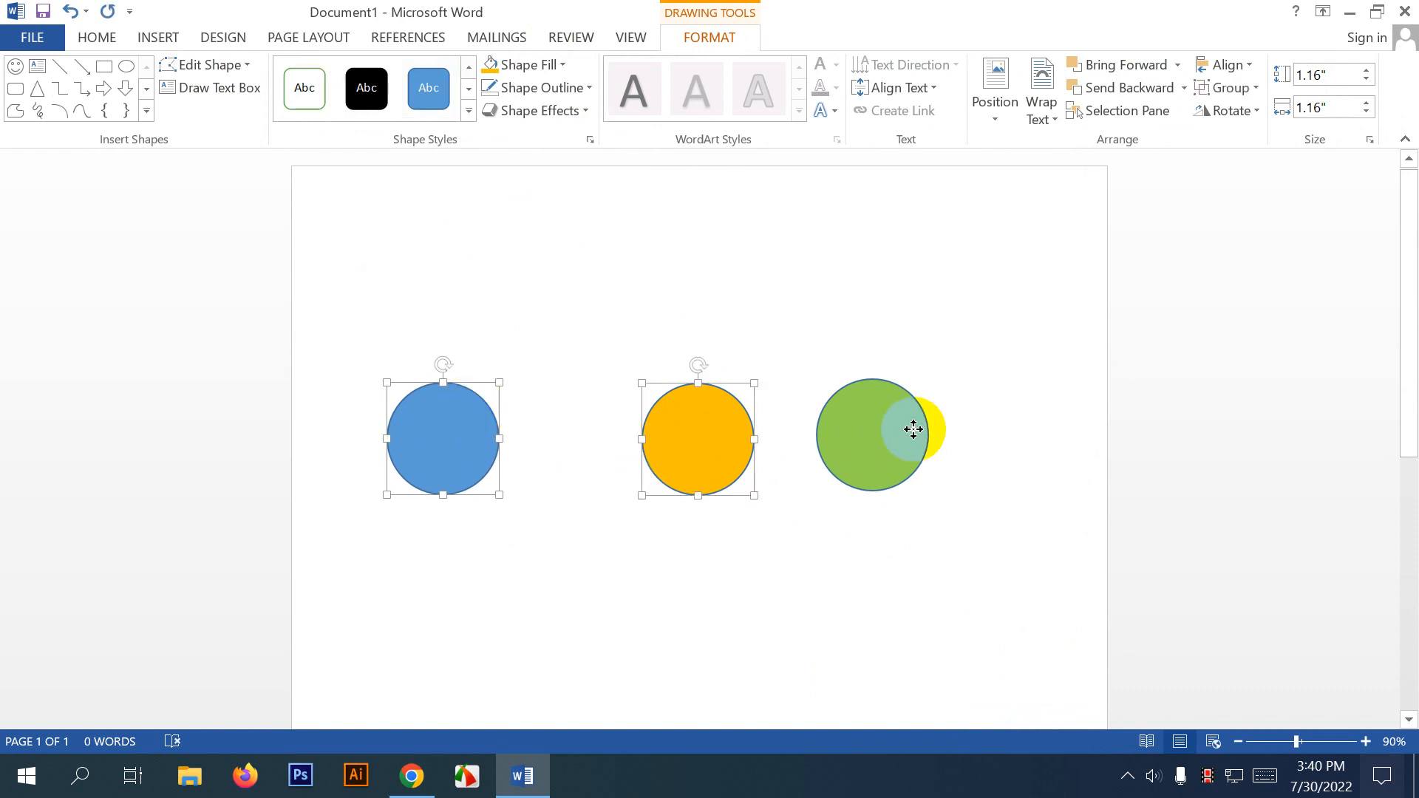
shift+click(913, 430)
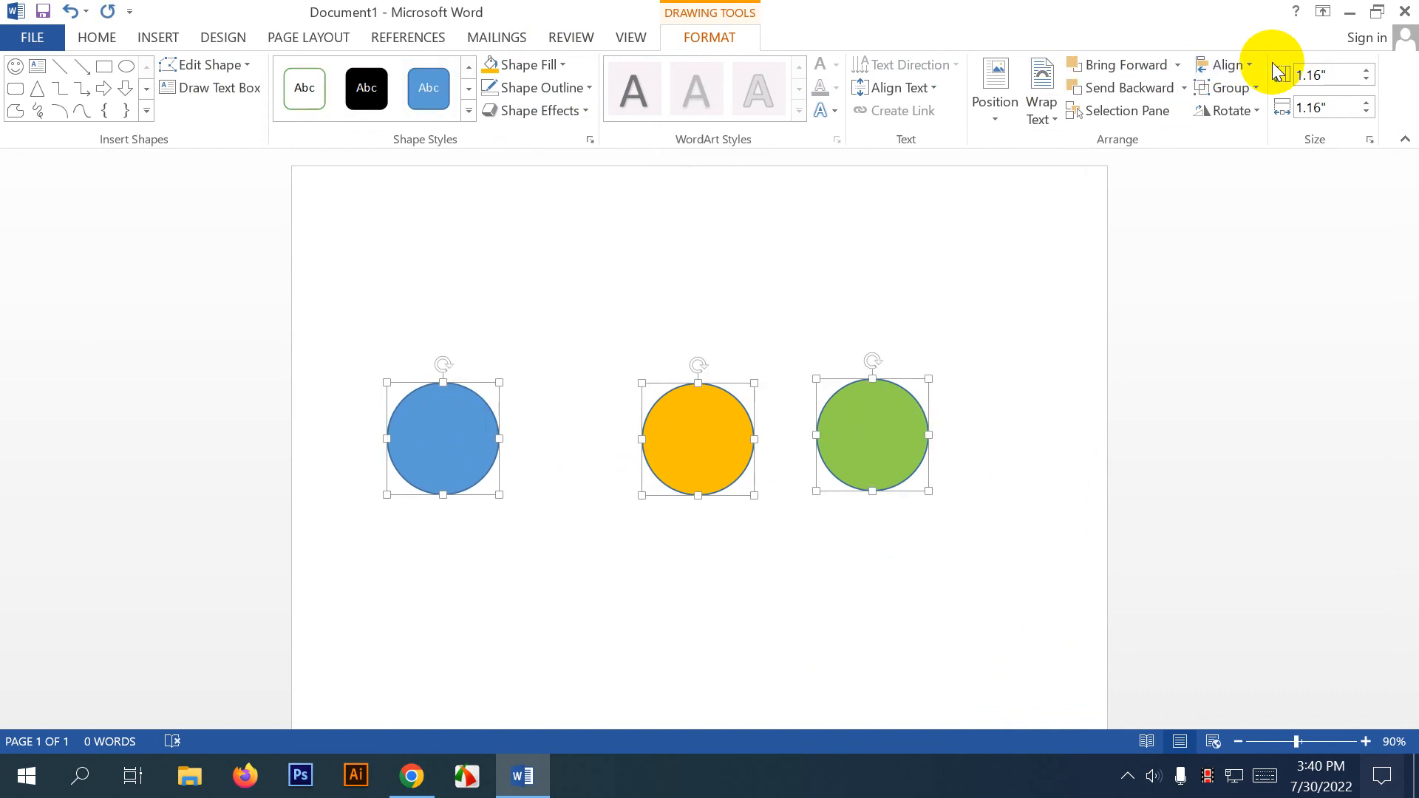
click(1230, 69)
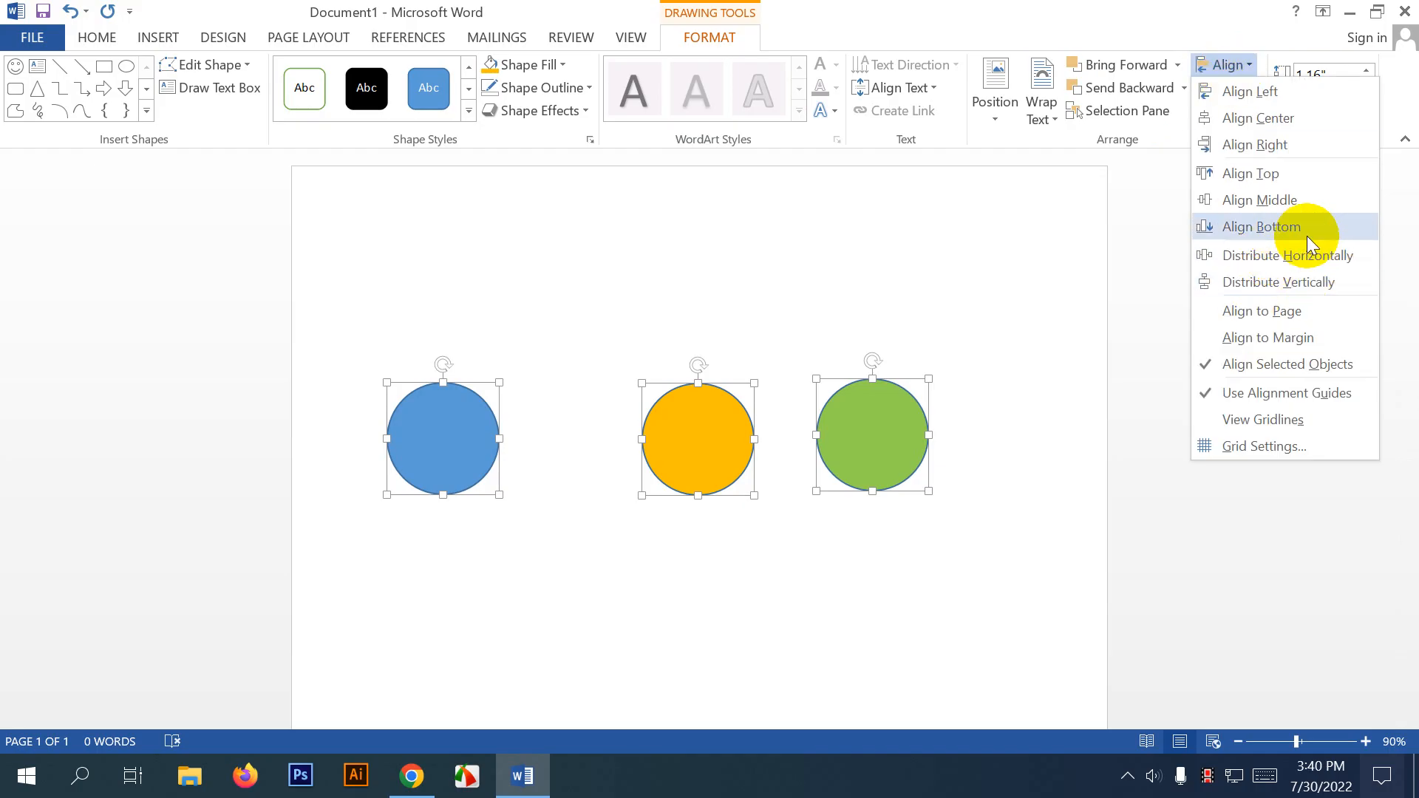
click(1293, 255)
click(619, 472)
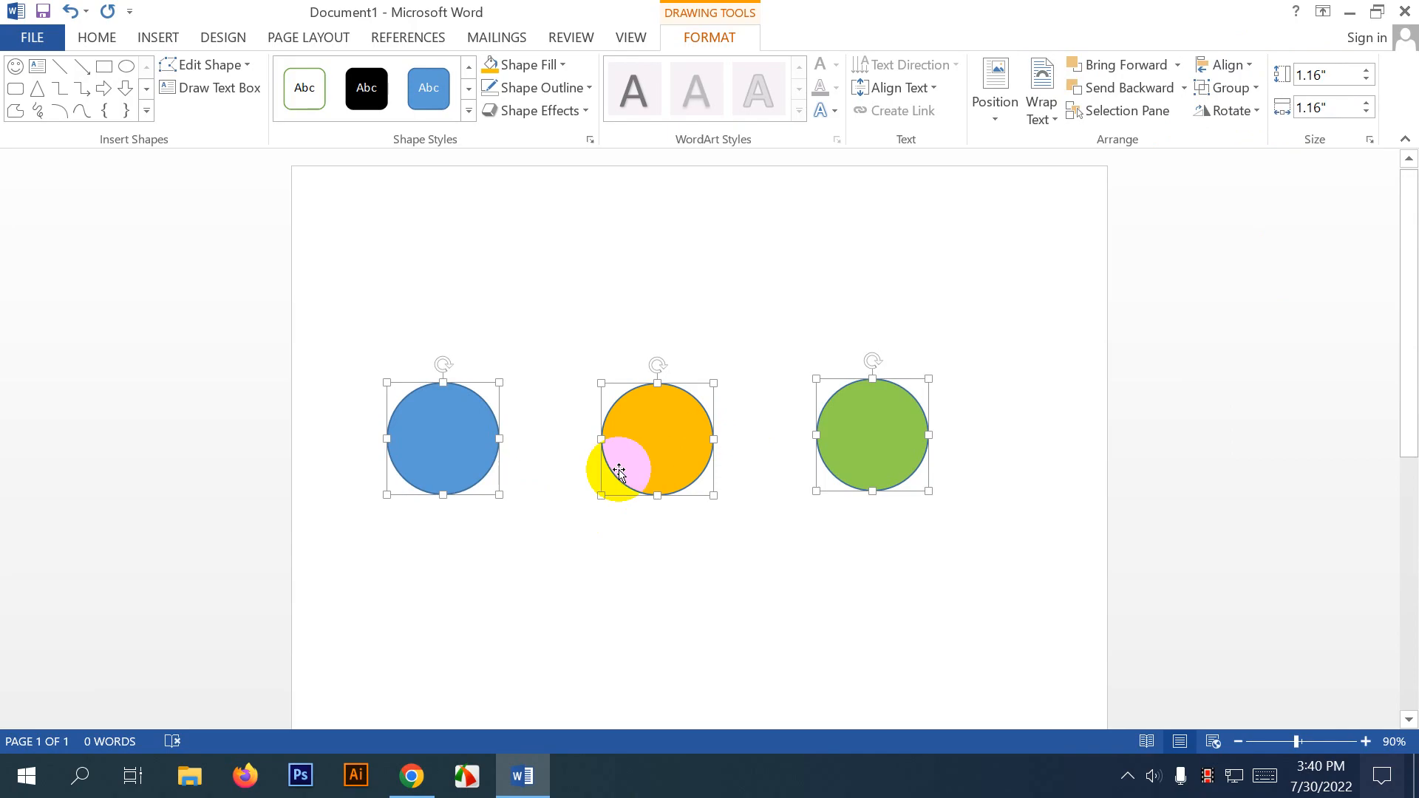
Rearrange the circles into a rough vertical column with uneven gaps, green at the top, orange in the middle and blue at the bottom.
click(794, 622)
drag(858, 452, 629, 238)
drag(484, 446, 634, 658)
drag(665, 468, 619, 419)
drag(586, 688, 634, 680)
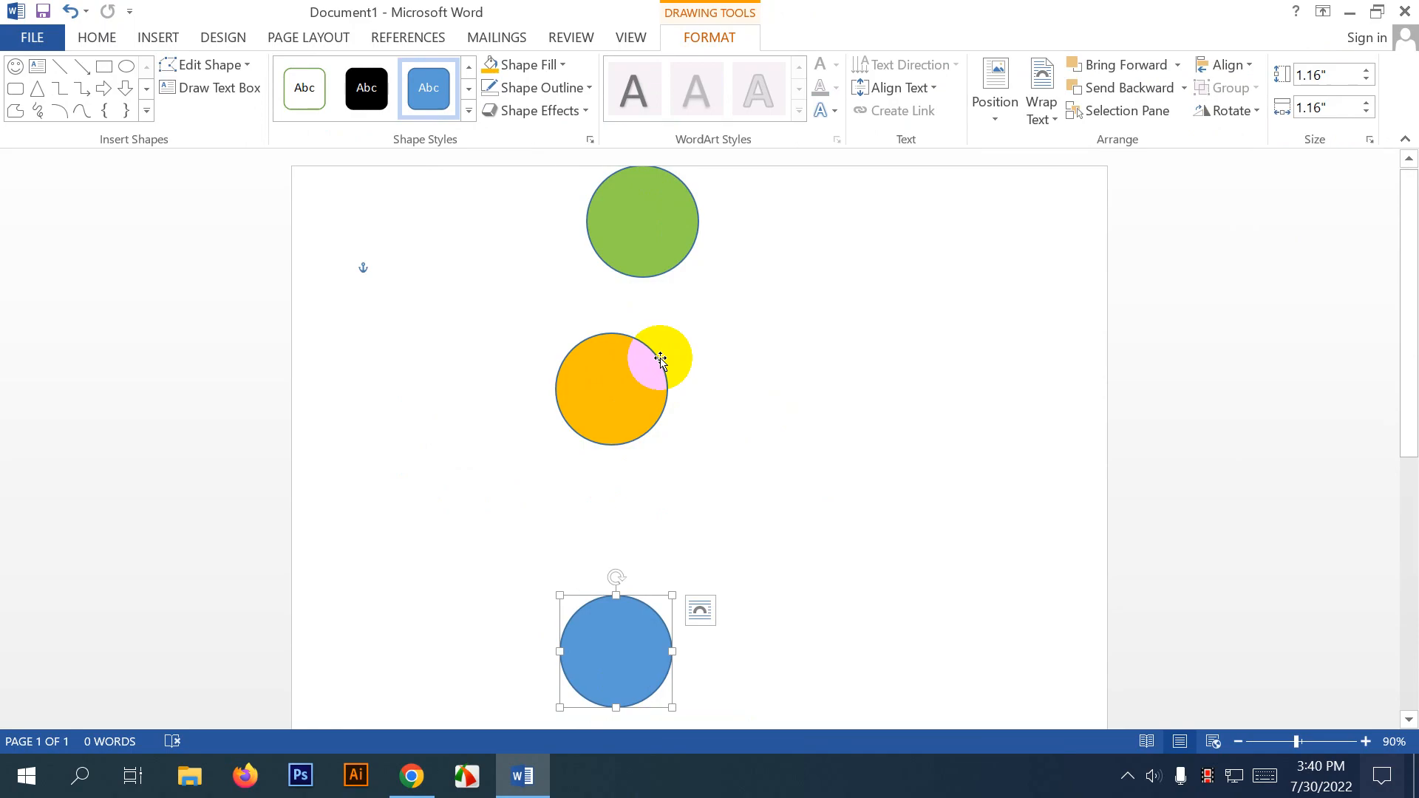
Select all three circles in the column and distribute them vertically.
shift+click(660, 247)
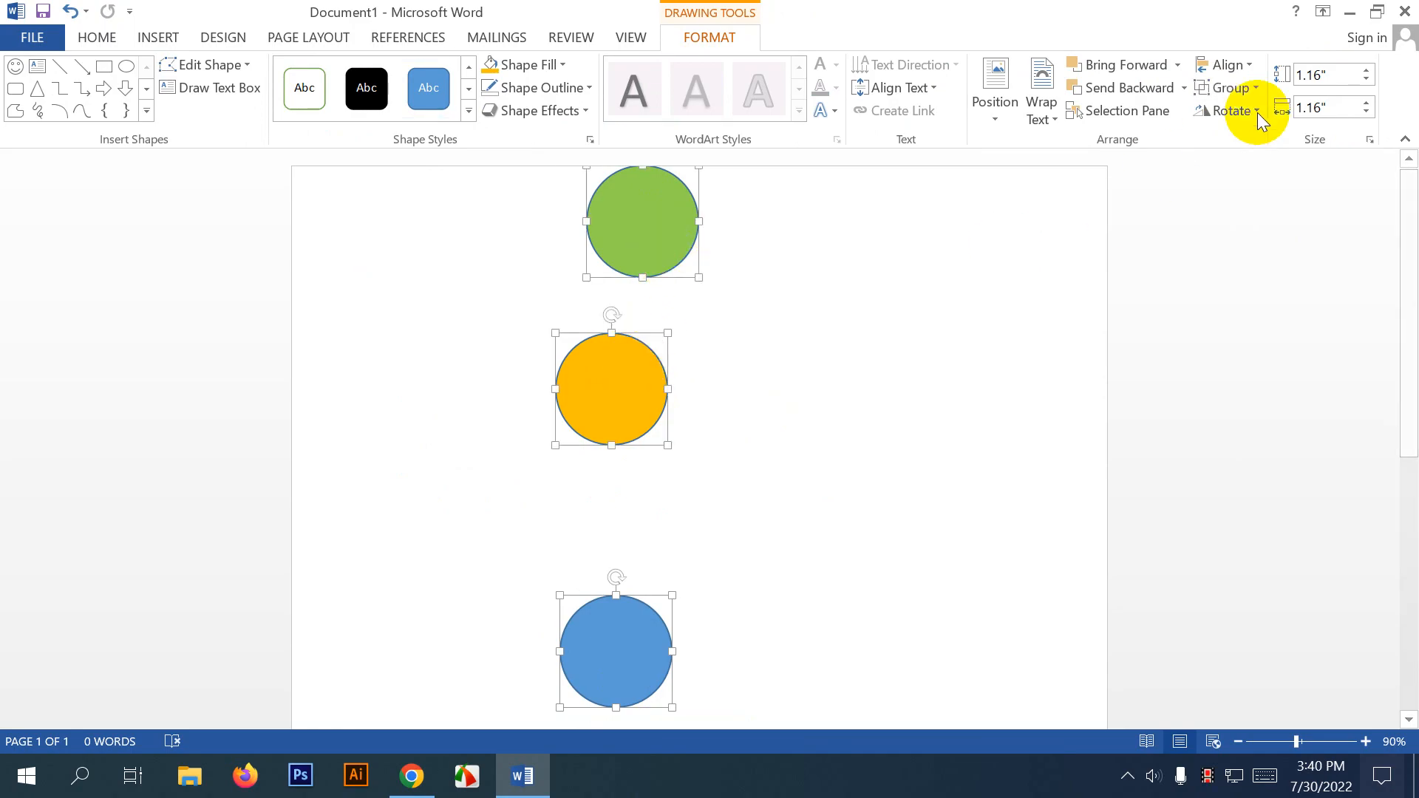
click(1226, 65)
click(1278, 284)
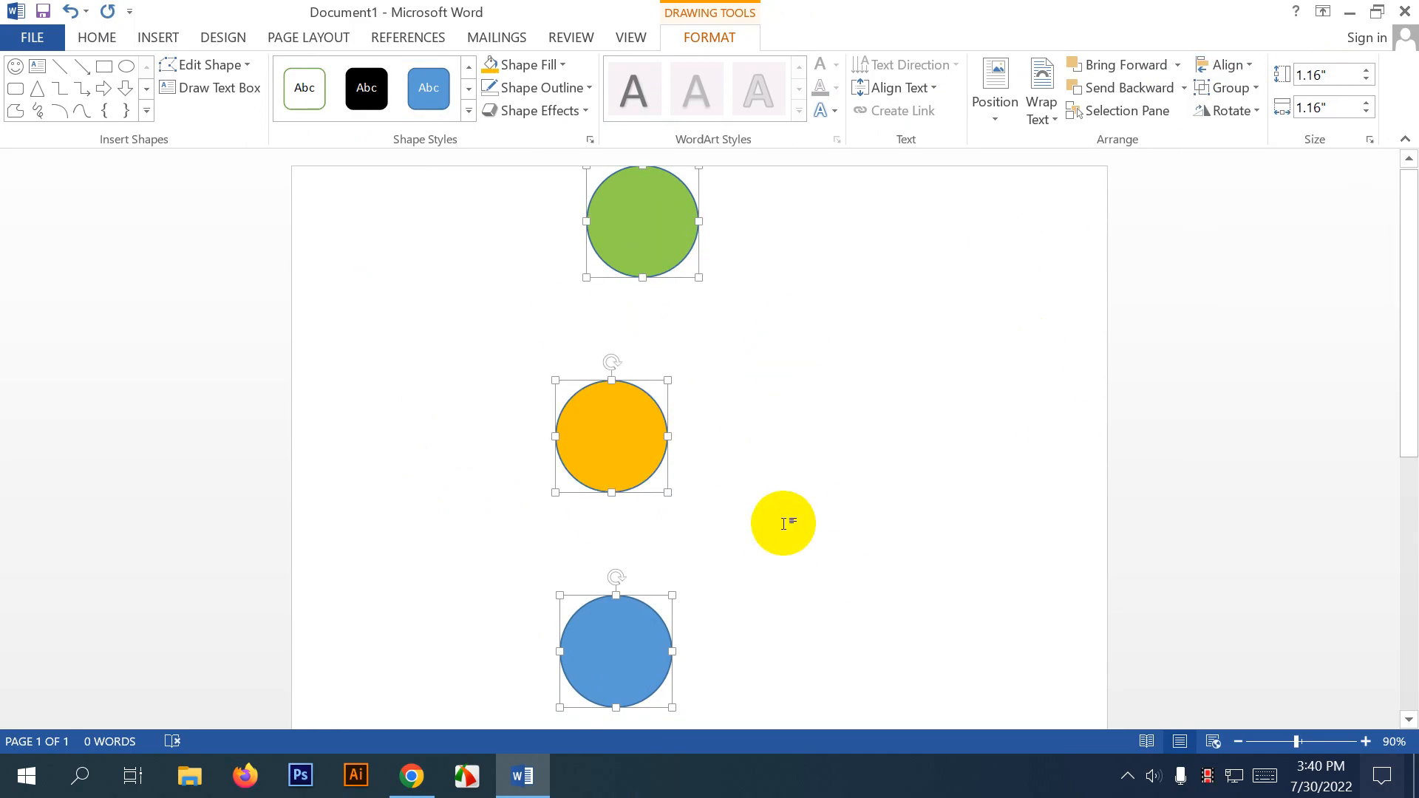
click(786, 520)
Shift the orange and blue circles up toward the left margin and move the green circle slightly down to the right.
drag(633, 406, 493, 314)
drag(654, 670, 470, 551)
drag(646, 231, 662, 242)
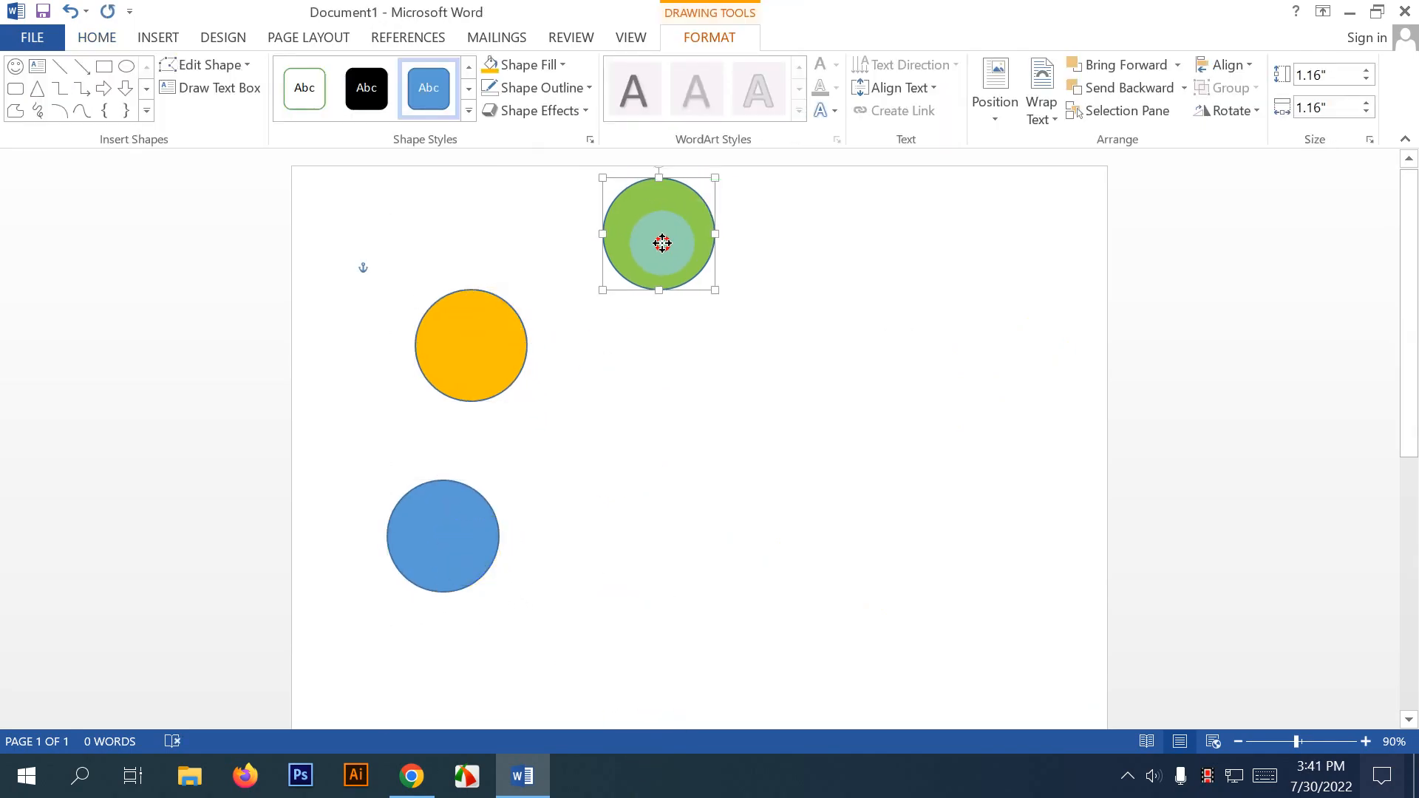
Select the three circles, align them to their common center and distribute them vertically.
shift+click(473, 545)
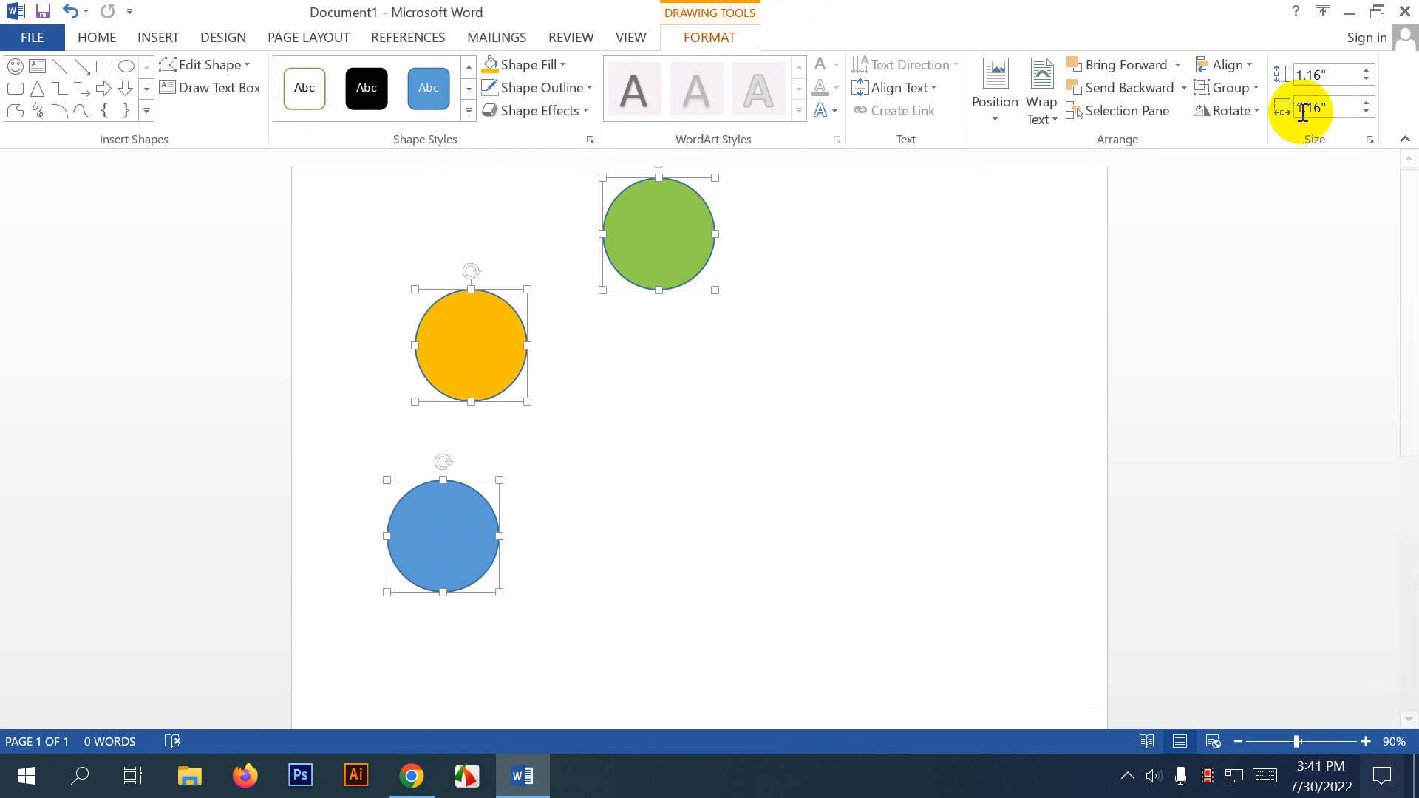
click(1248, 65)
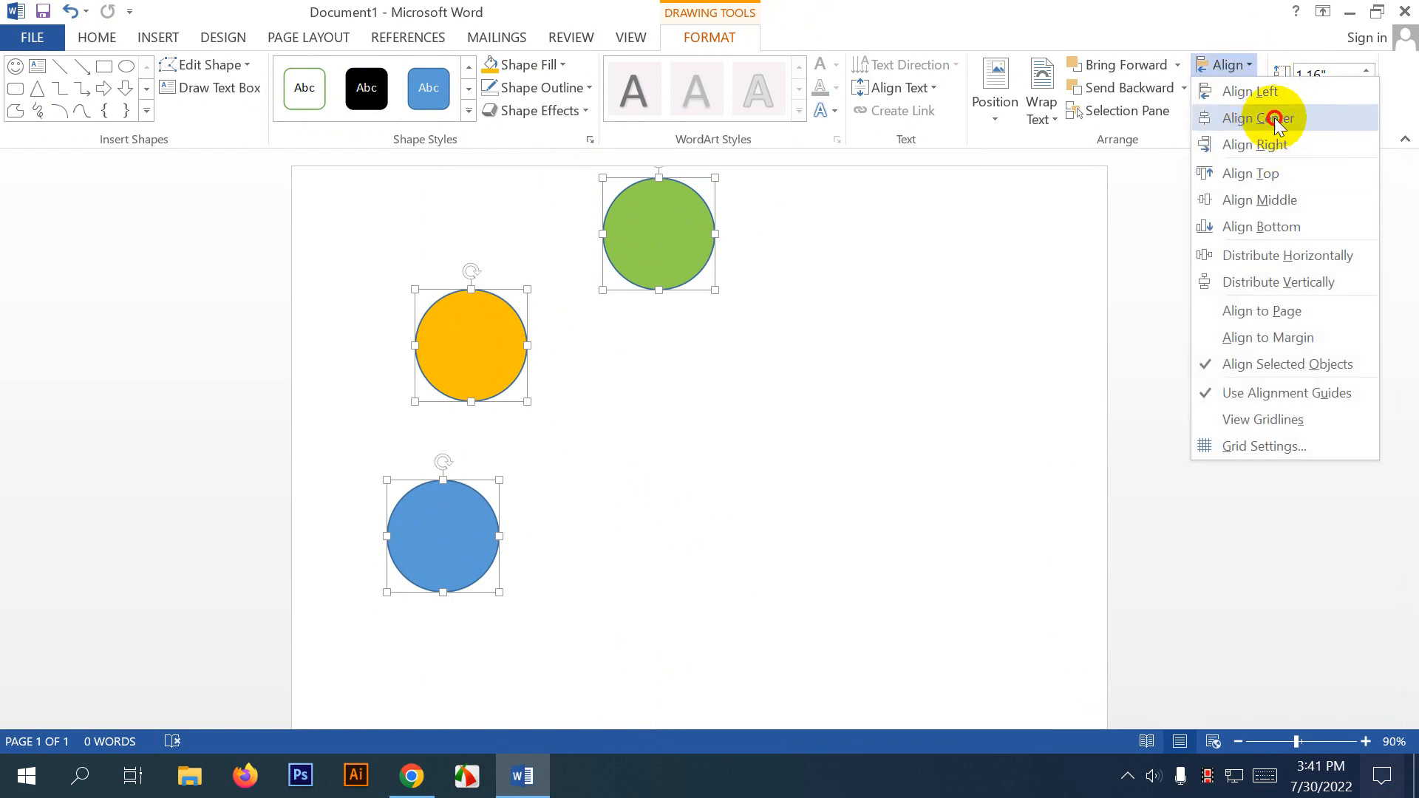
click(1277, 120)
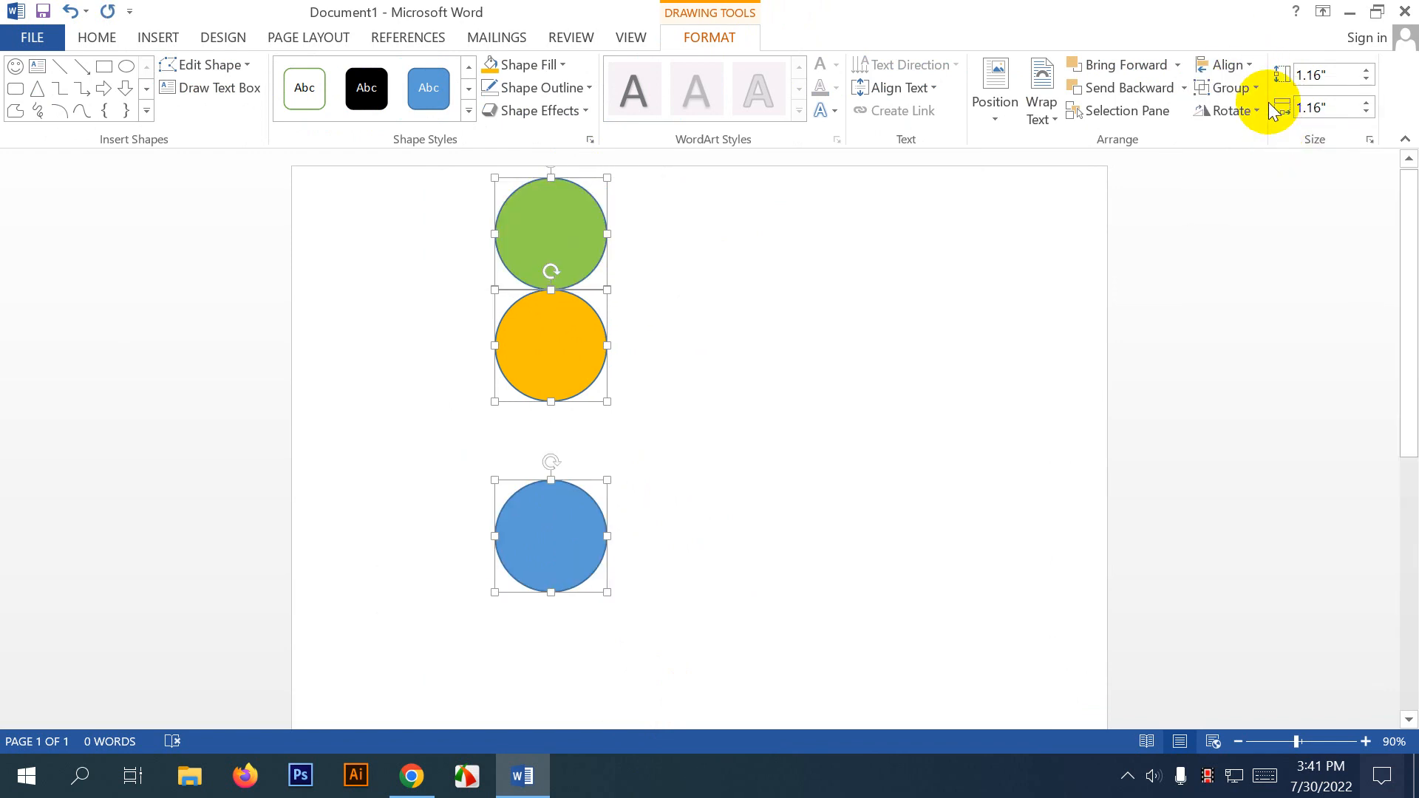
click(1247, 73)
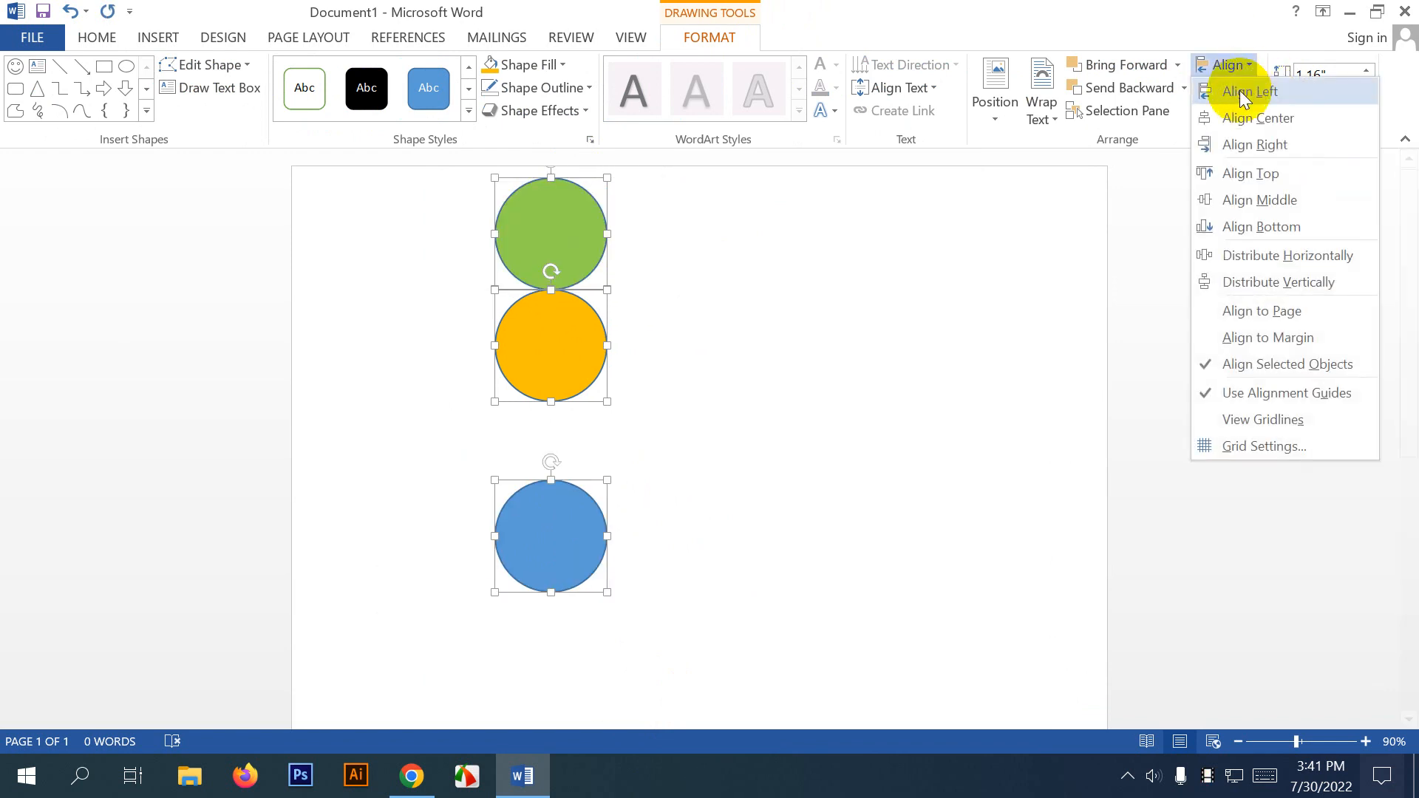
click(1260, 281)
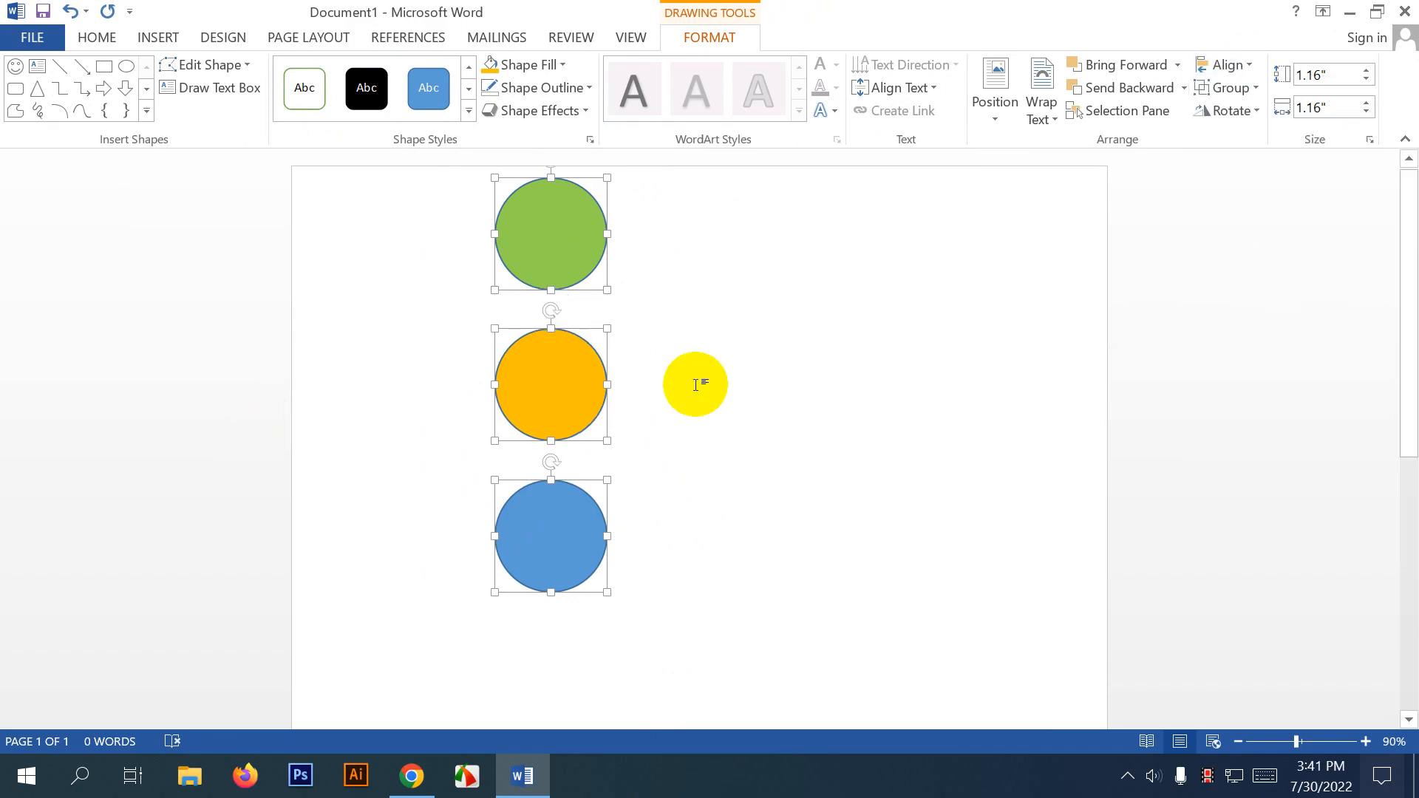
Move the blue circle to the right of the column and select all three circles.
click(783, 554)
drag(585, 554, 676, 558)
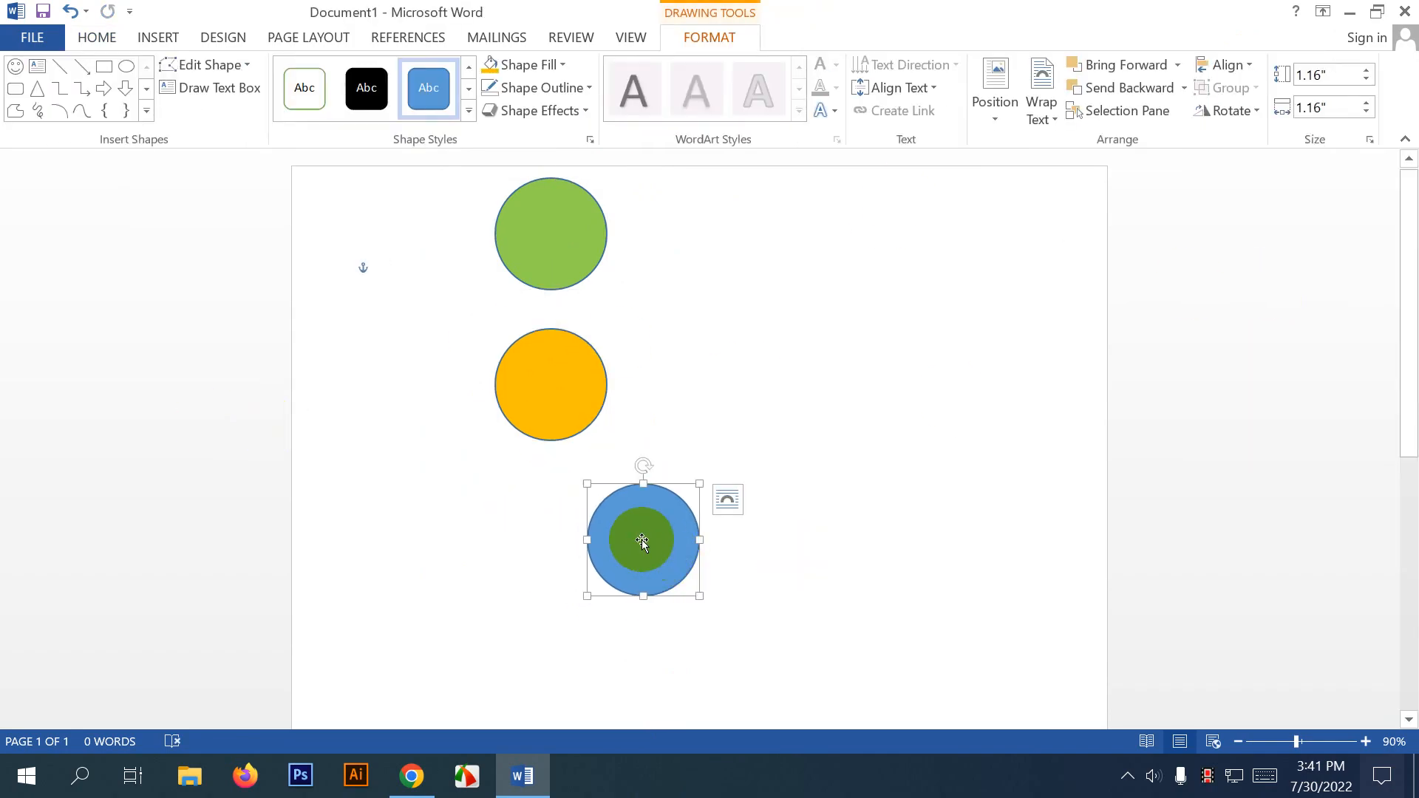
shift+click(597, 342)
shift+click(600, 252)
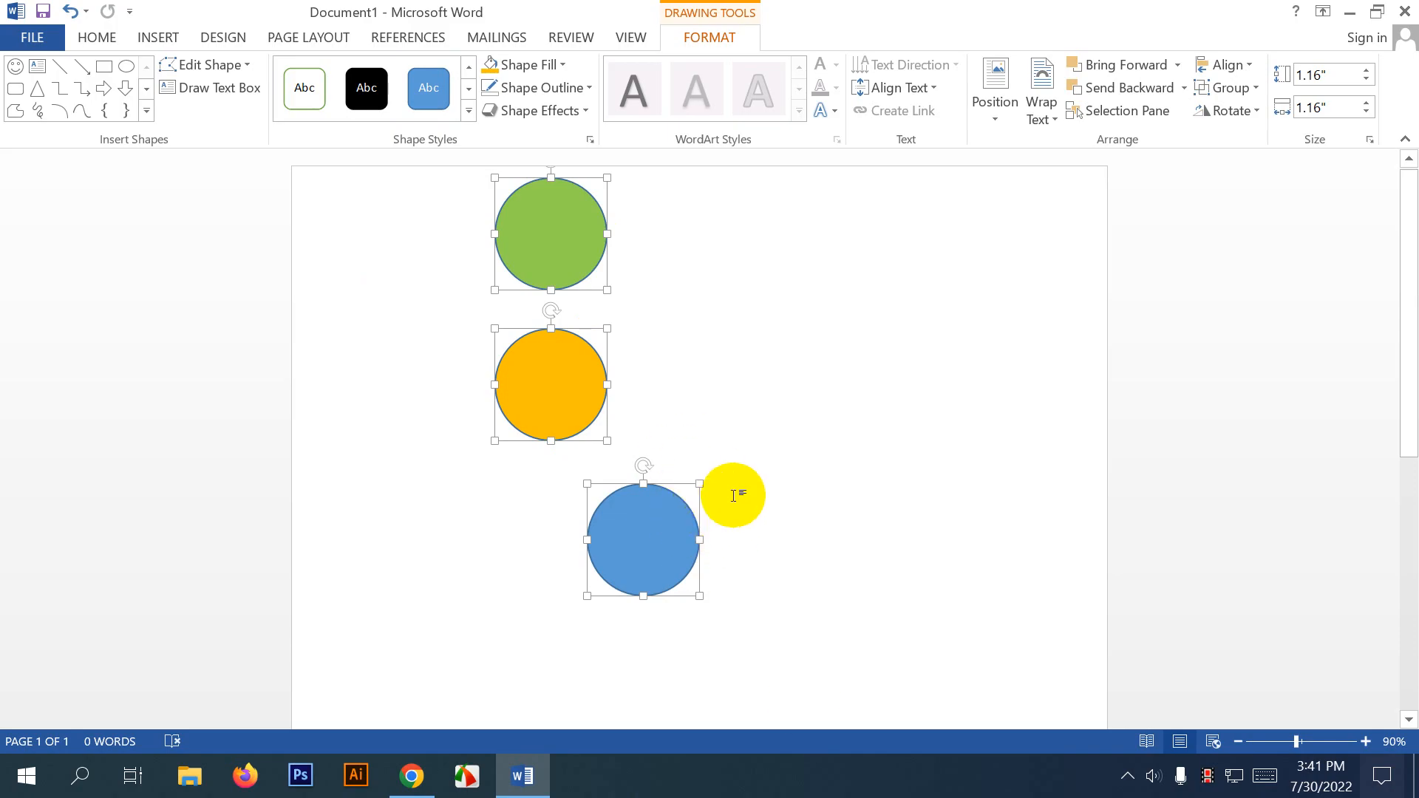
Align the three selected circles to the right, and undo that alignment.
click(1226, 65)
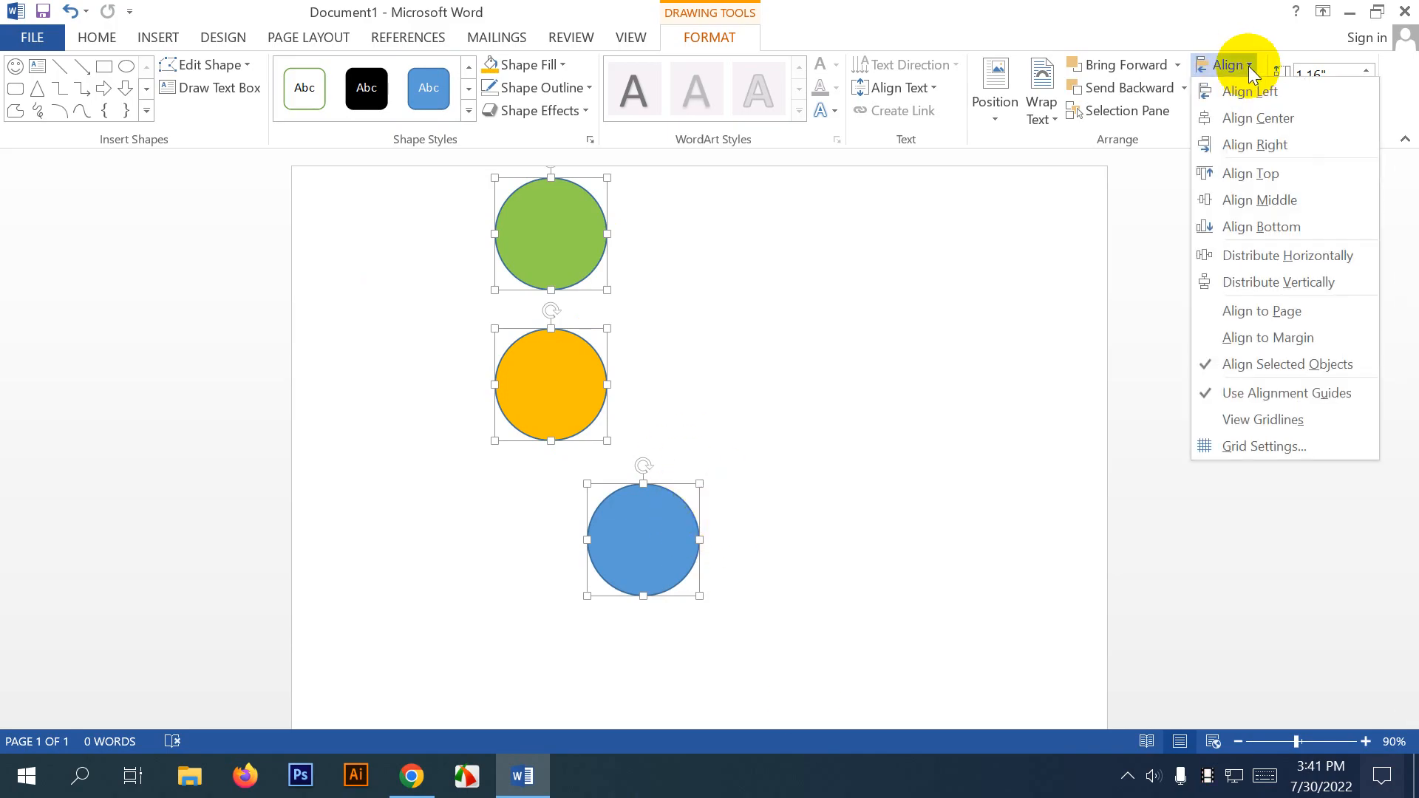
click(1276, 148)
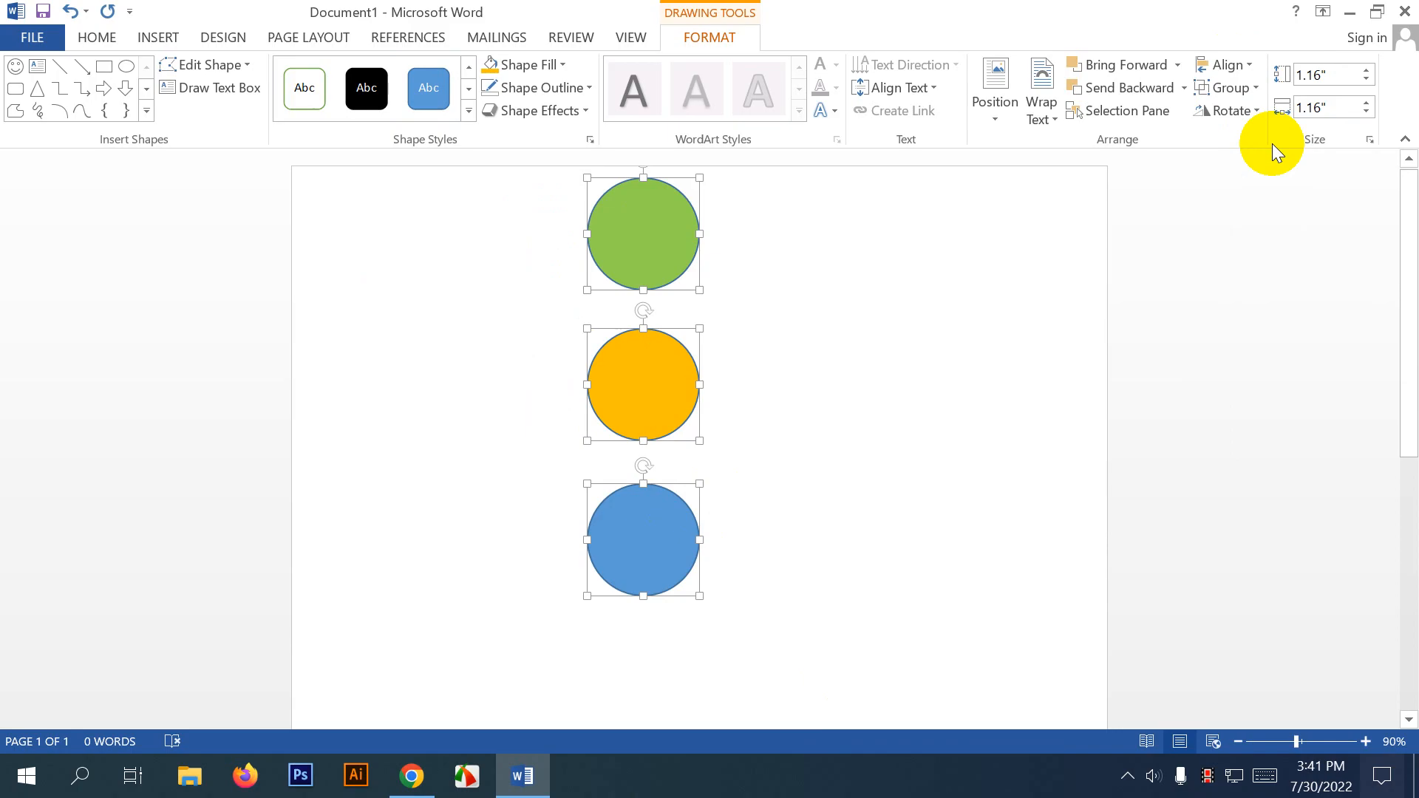
key(ctrl+z)
Apply Align Left to the three circles, followed by Align Middle to stack them on one another.
click(1248, 66)
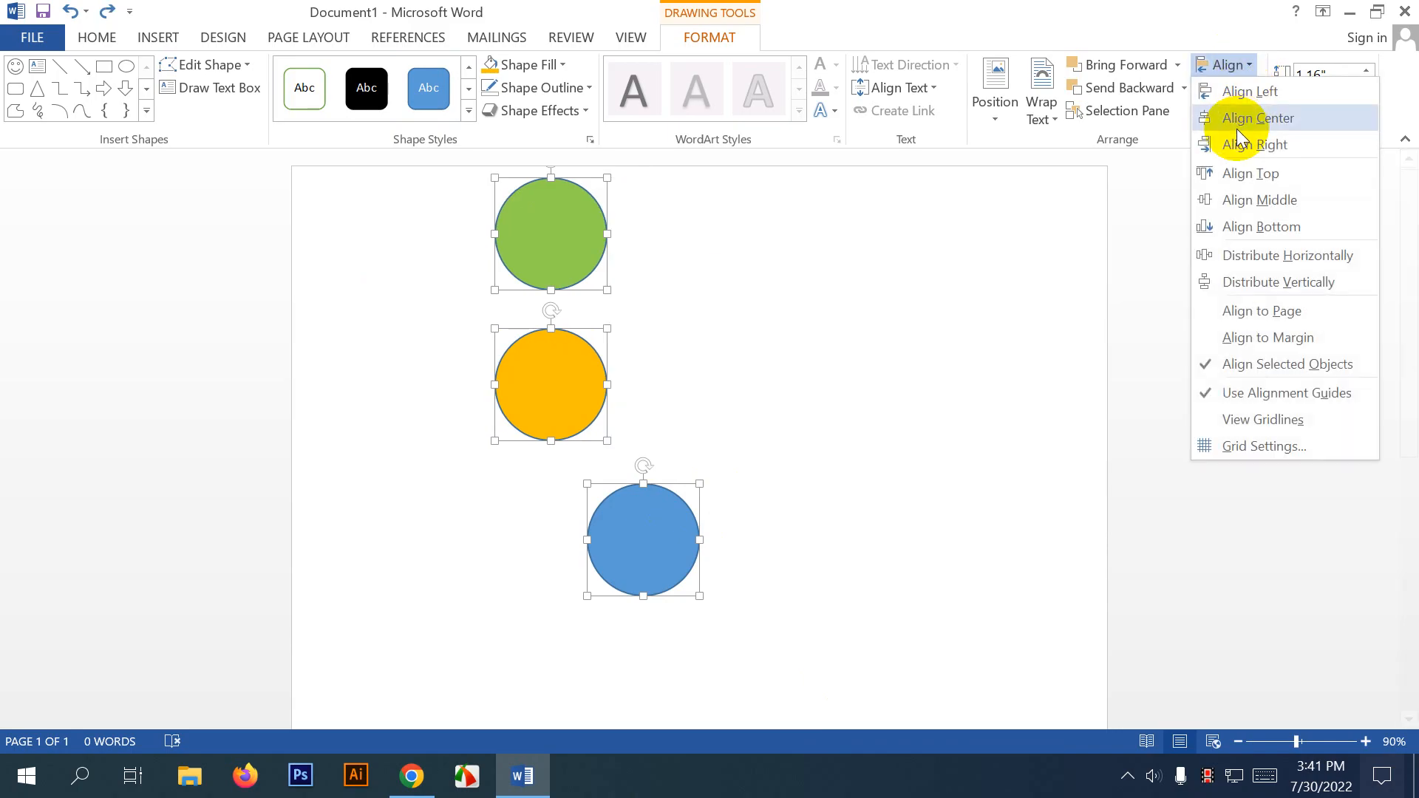
click(1239, 99)
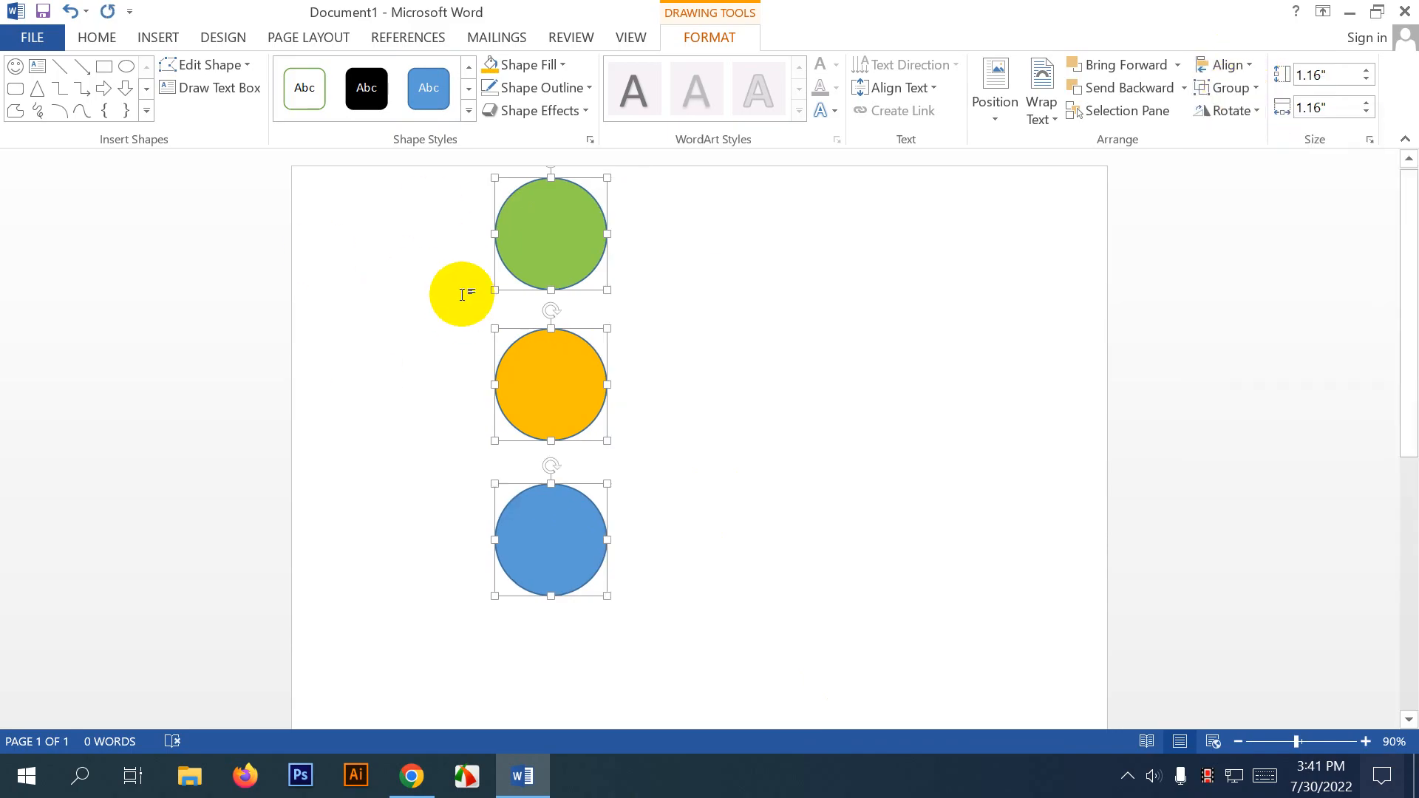
click(1212, 69)
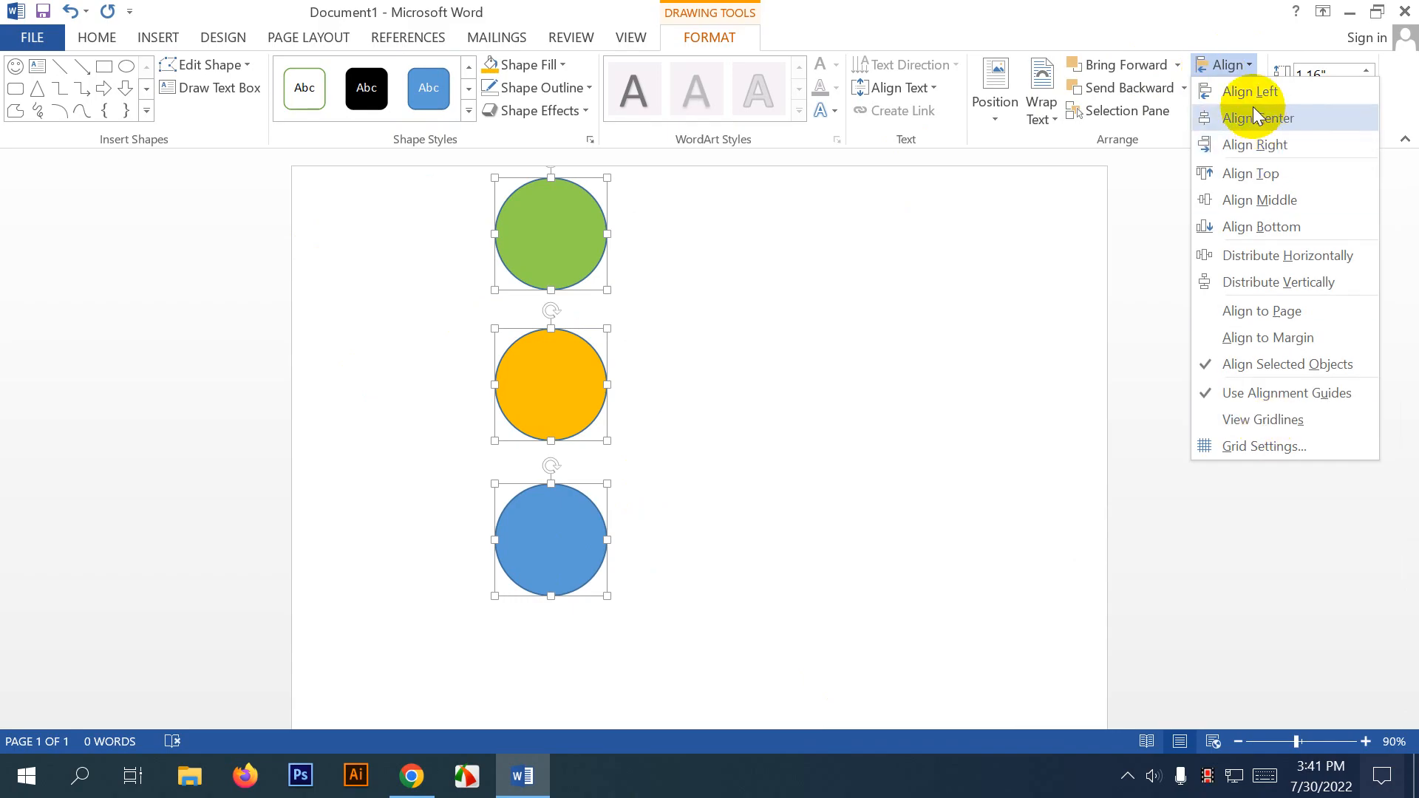
click(1281, 198)
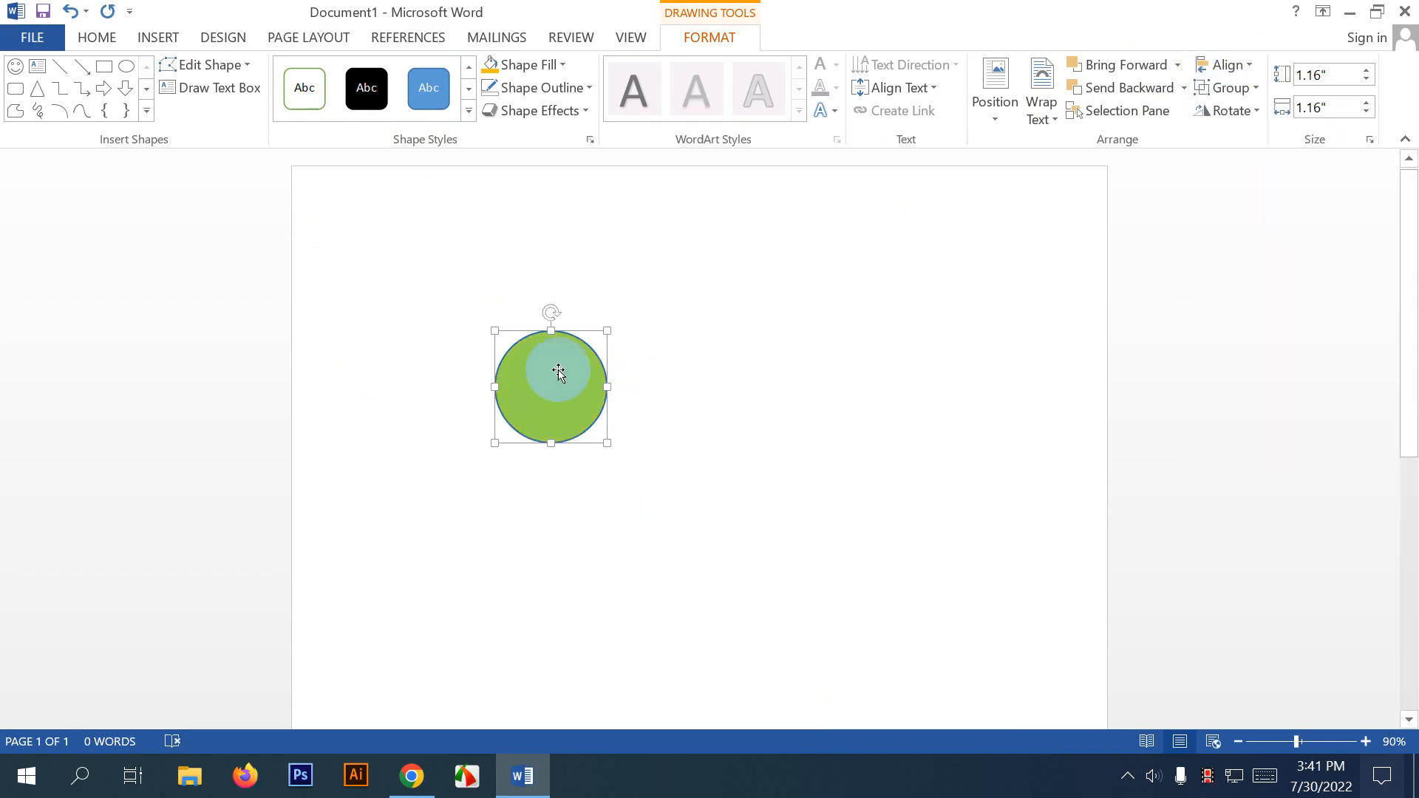
Move the stacked circles down to the right, and undo the move together with the middle and left alignments.
drag(579, 399, 691, 468)
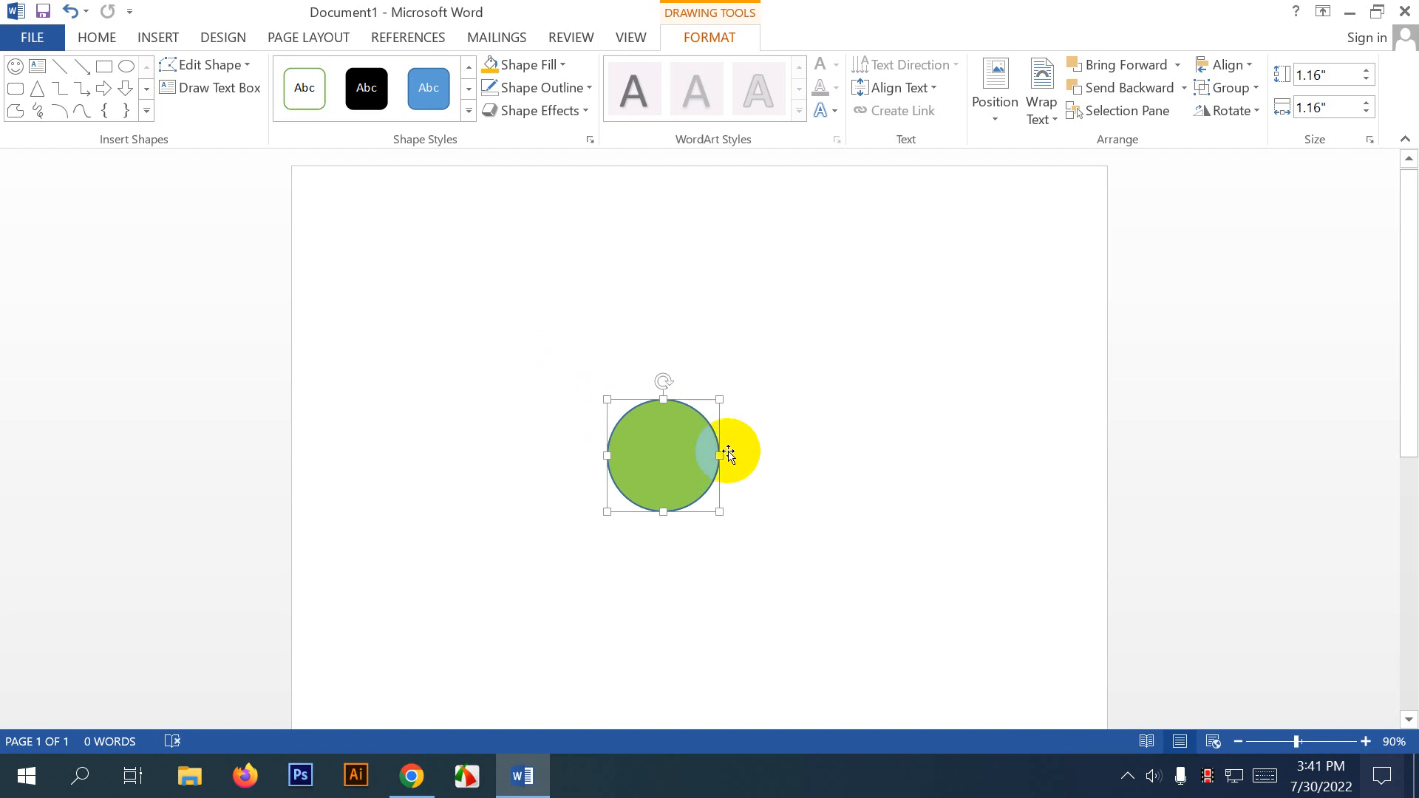
key(ctrl+z)
key(ctrl+z)
key(ctrl+z)
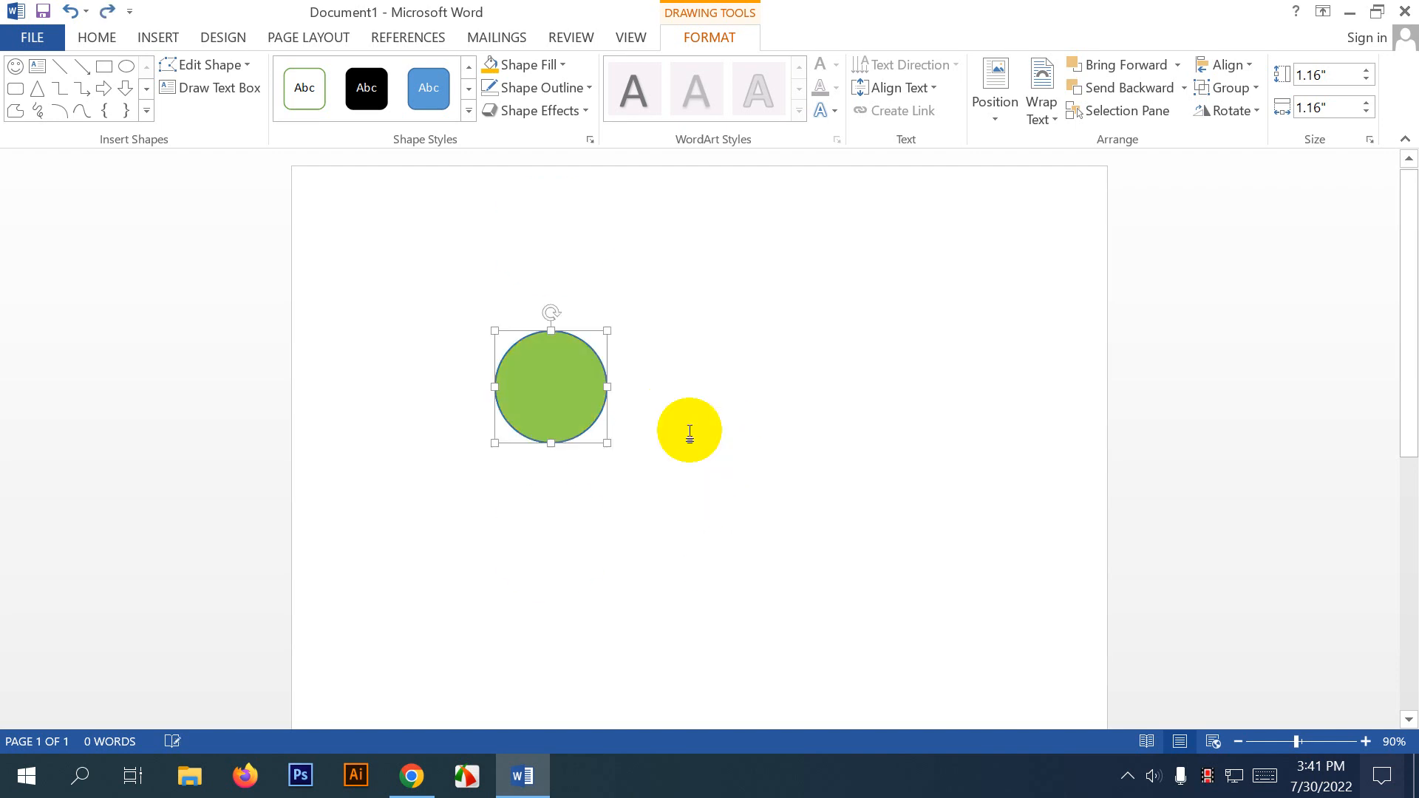
Arrange the circles along a diagonal, with green at the upper right, orange in the middle and blue at the lower left.
click(816, 377)
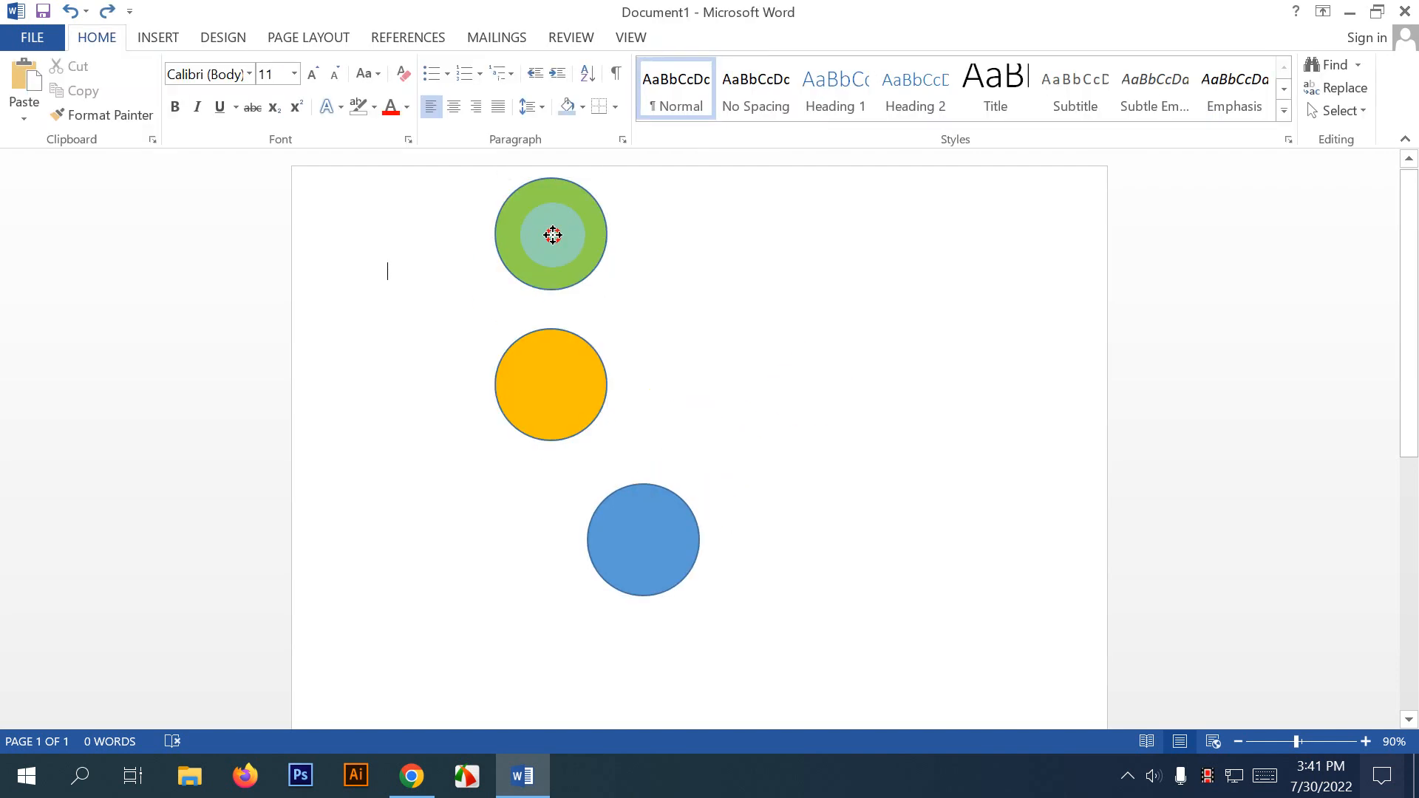
drag(552, 231, 816, 339)
drag(687, 542, 586, 554)
drag(574, 377, 686, 423)
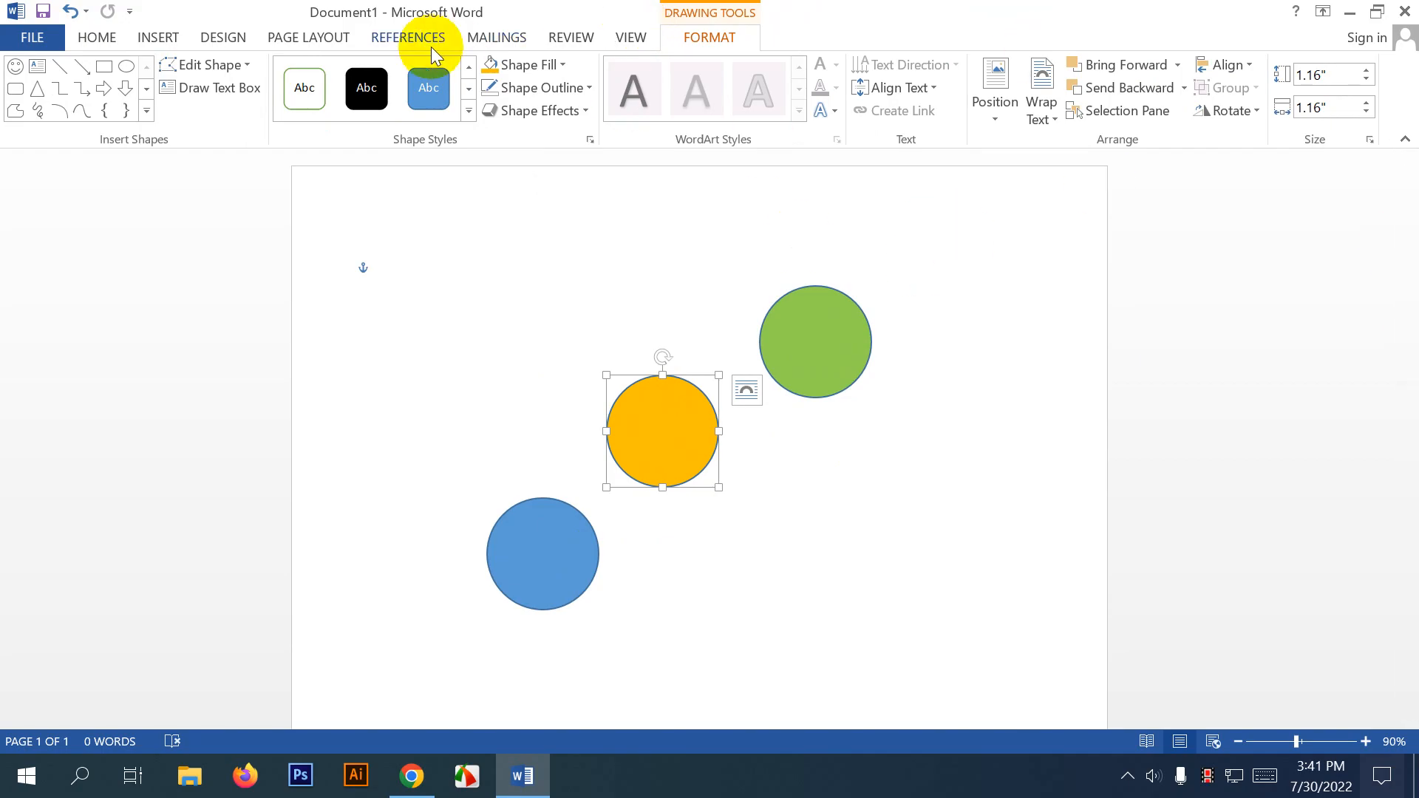
Move the green circle to the upper left of the page, above the blue circle.
click(1218, 64)
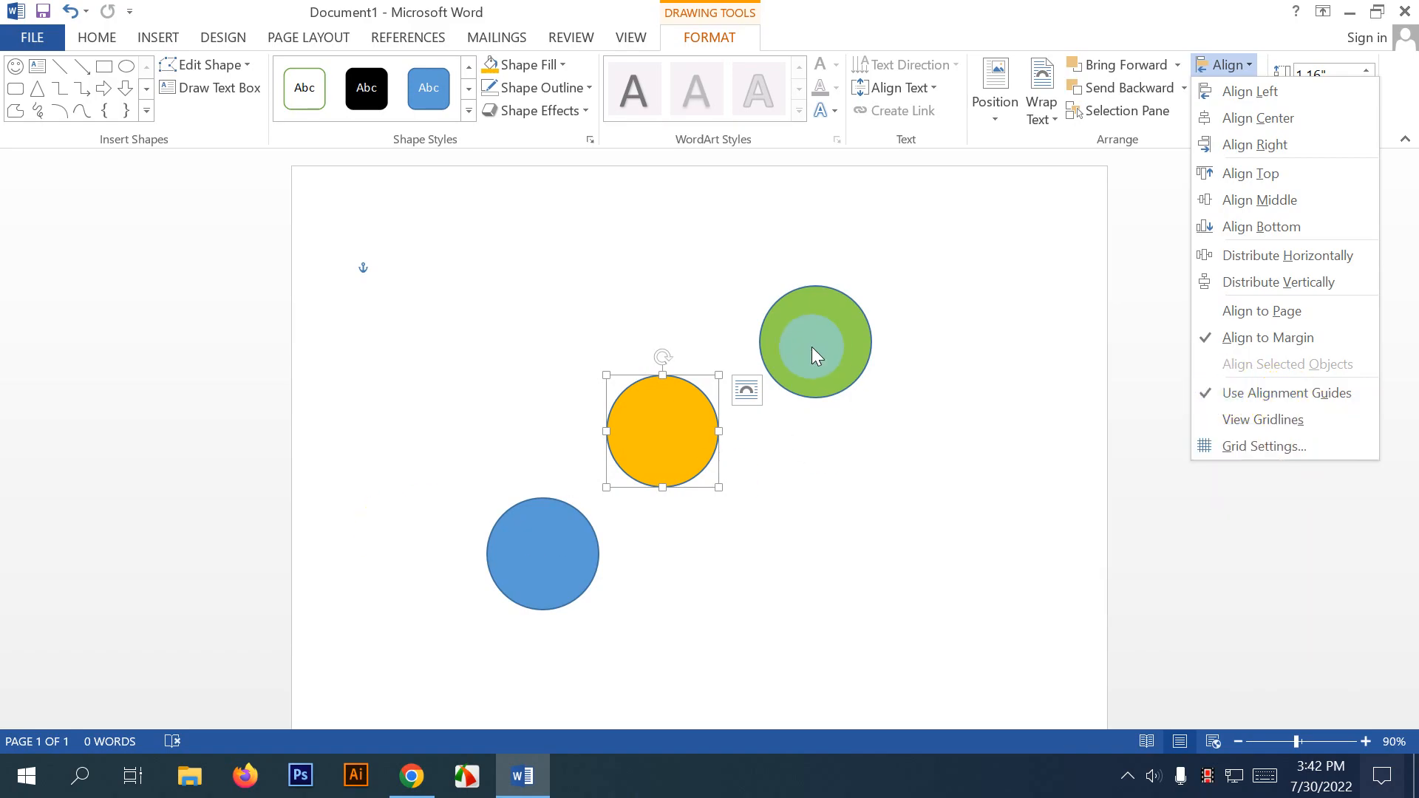
click(600, 283)
drag(816, 340, 493, 299)
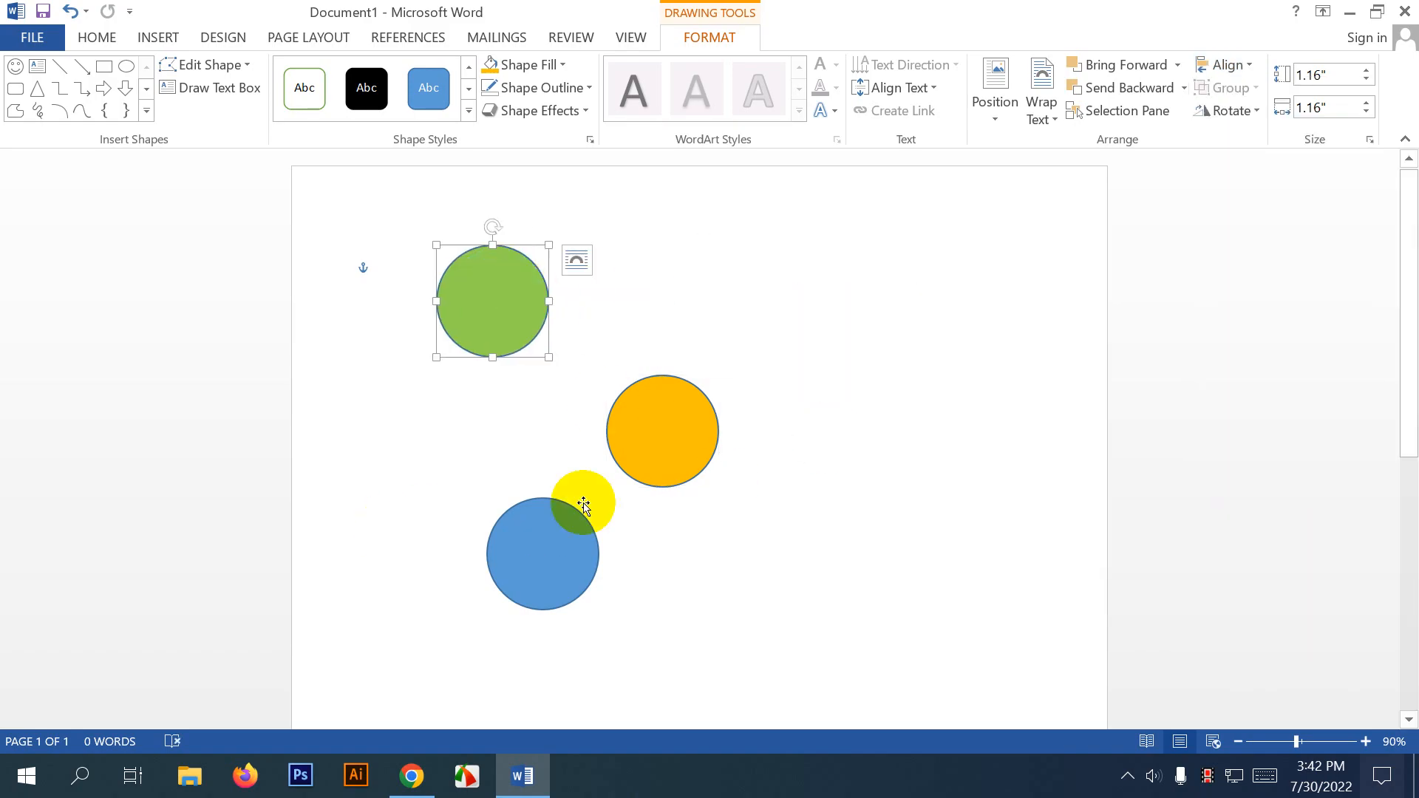
drag(555, 523, 495, 291)
ctrl+scroll(501, 291, up, 5)
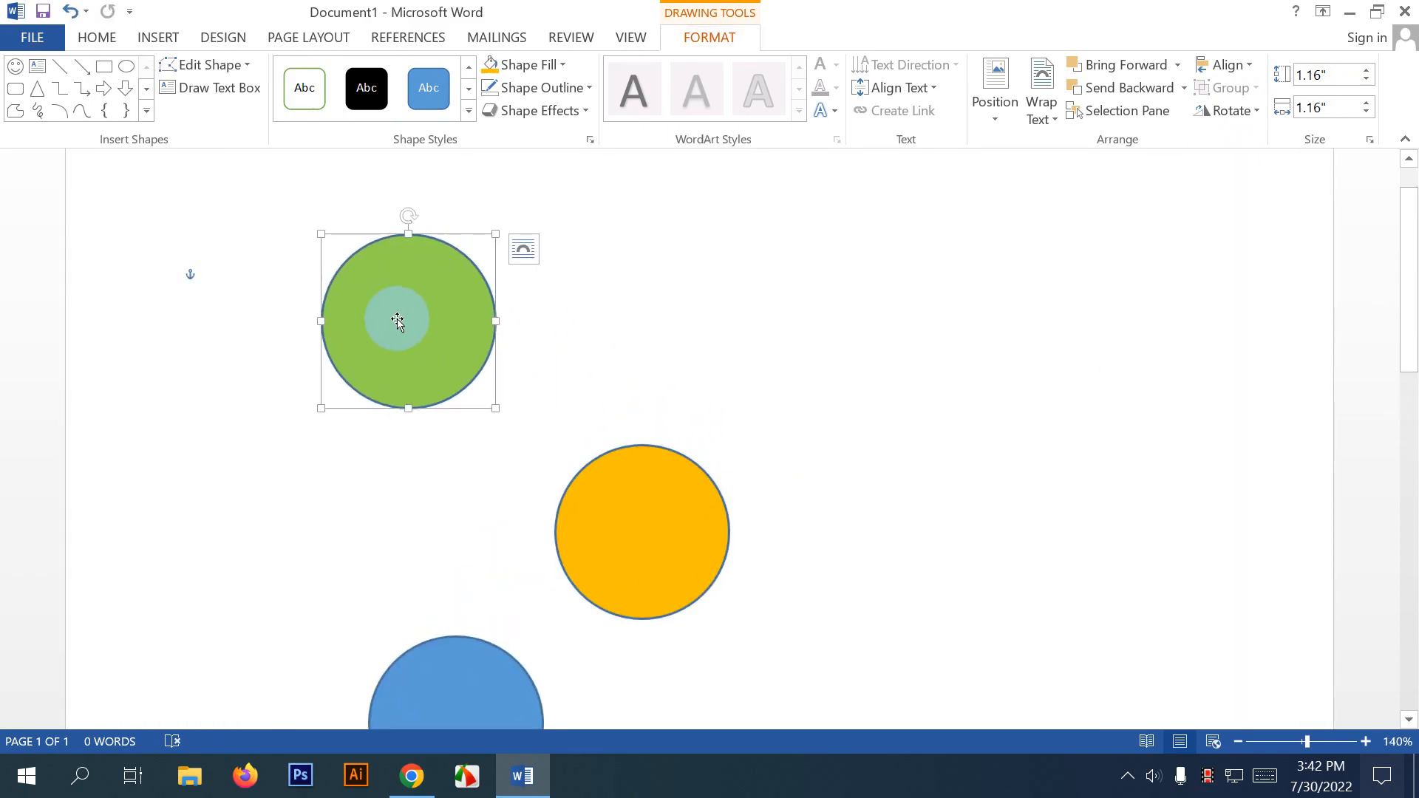
Select the green, orange and blue circles together.
ctrl+scroll(599, 357, down, 6)
ctrl+click(653, 403)
ctrl+click(577, 538)
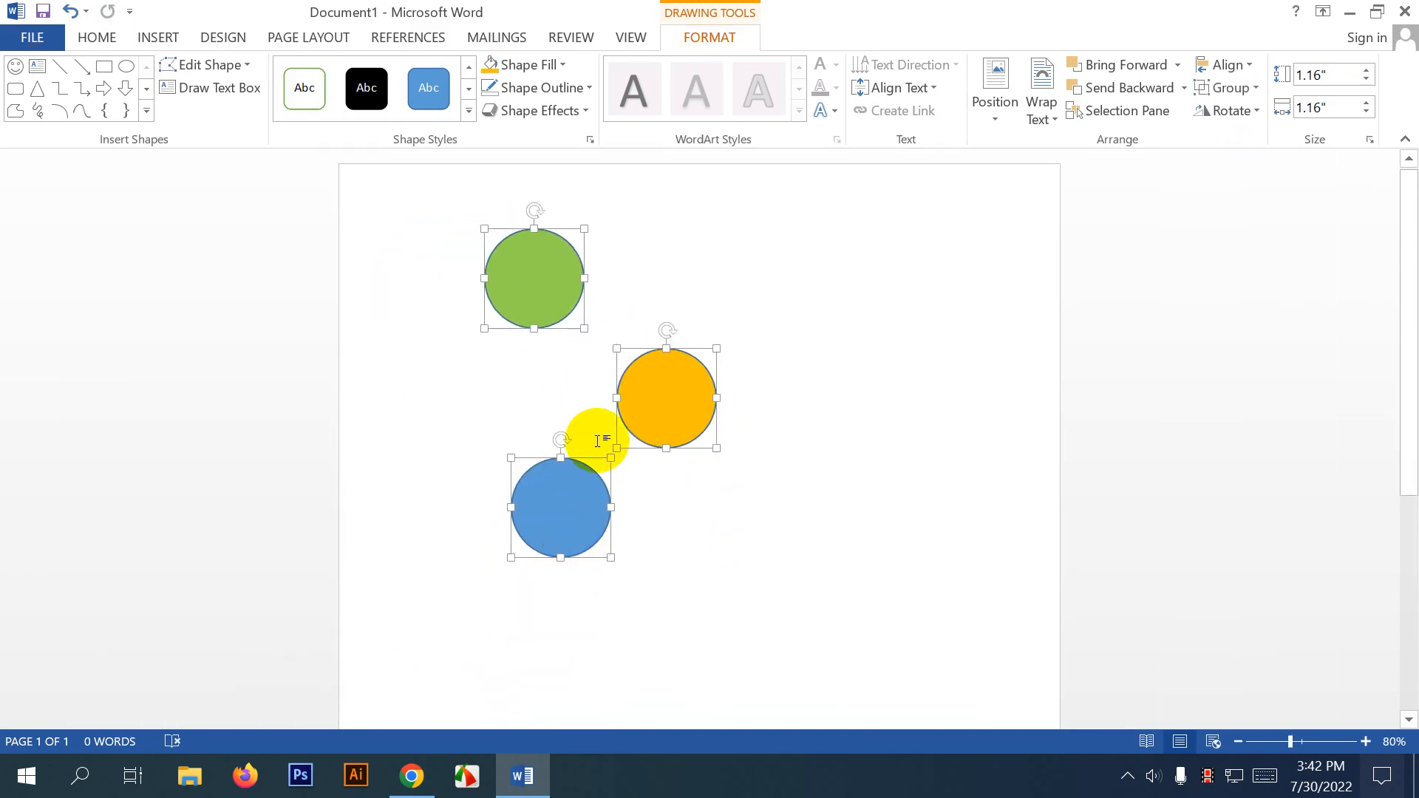
Switch to Chrome and search Google for "resume template" in the empty browser tab.
click(417, 775)
click(301, 30)
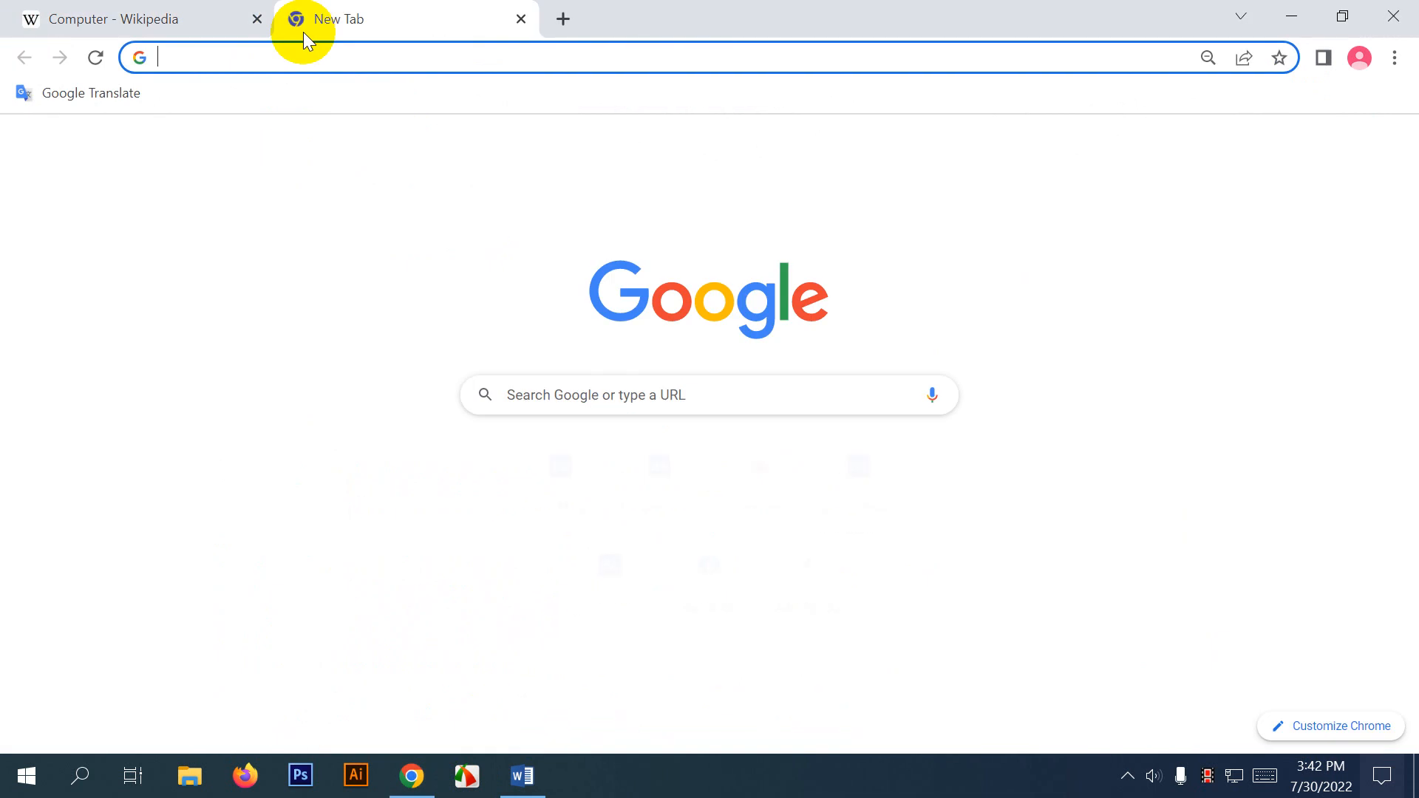
text(cRESUME)
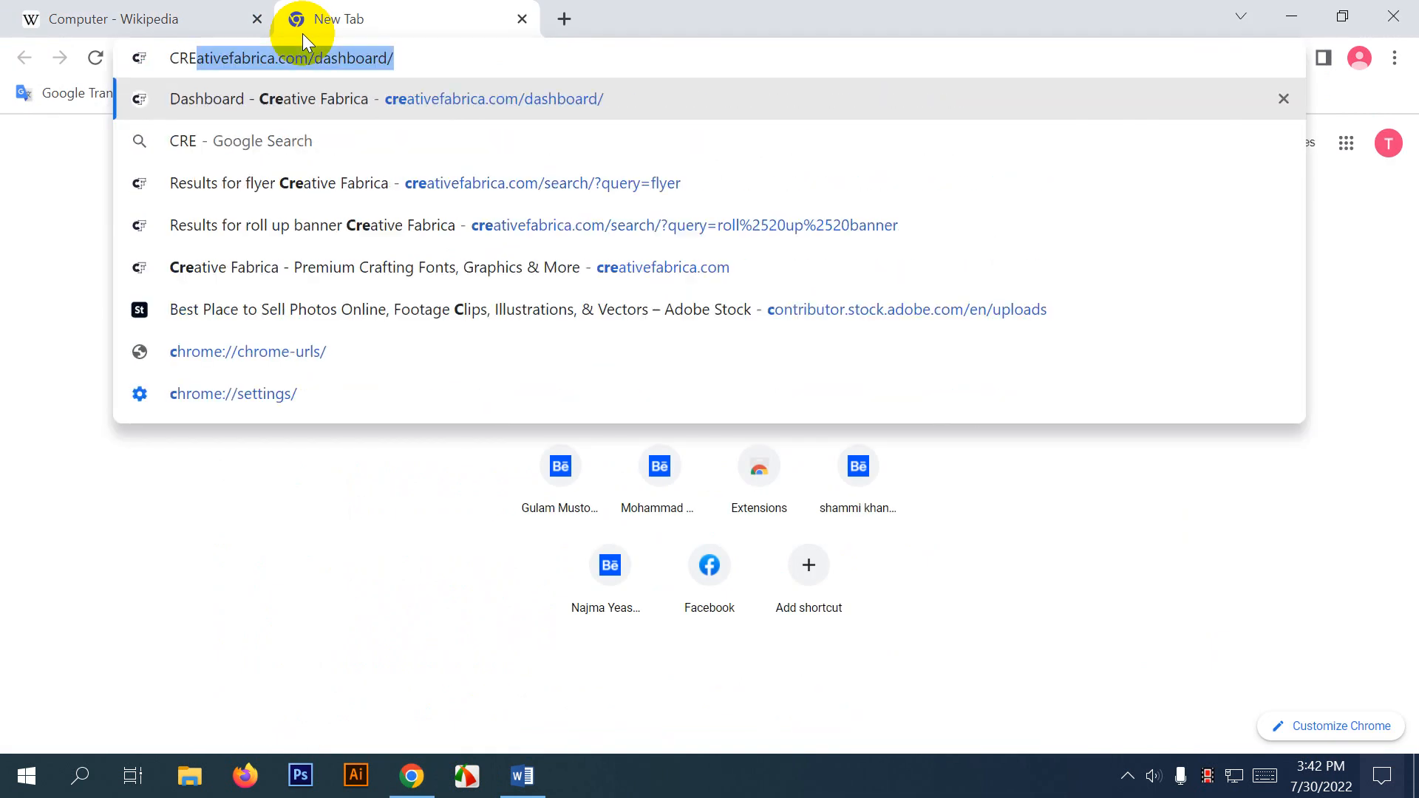
key(BackSpace)
key(BackSpace)
key(BackSpace)
key(BackSpace)
key(BackSpace)
key(BackSpace)
key(BackSpace)
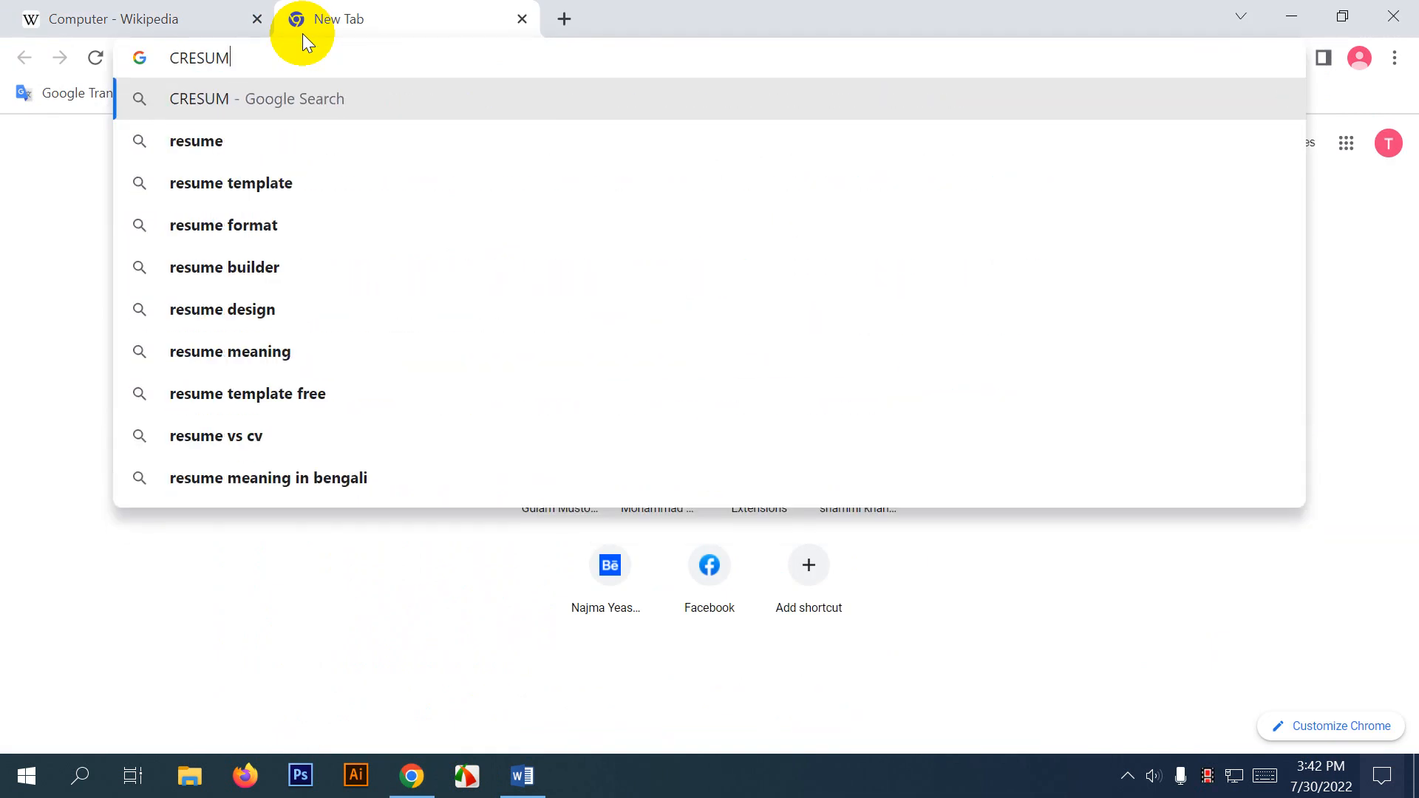
text(REsume template)
key(Return)
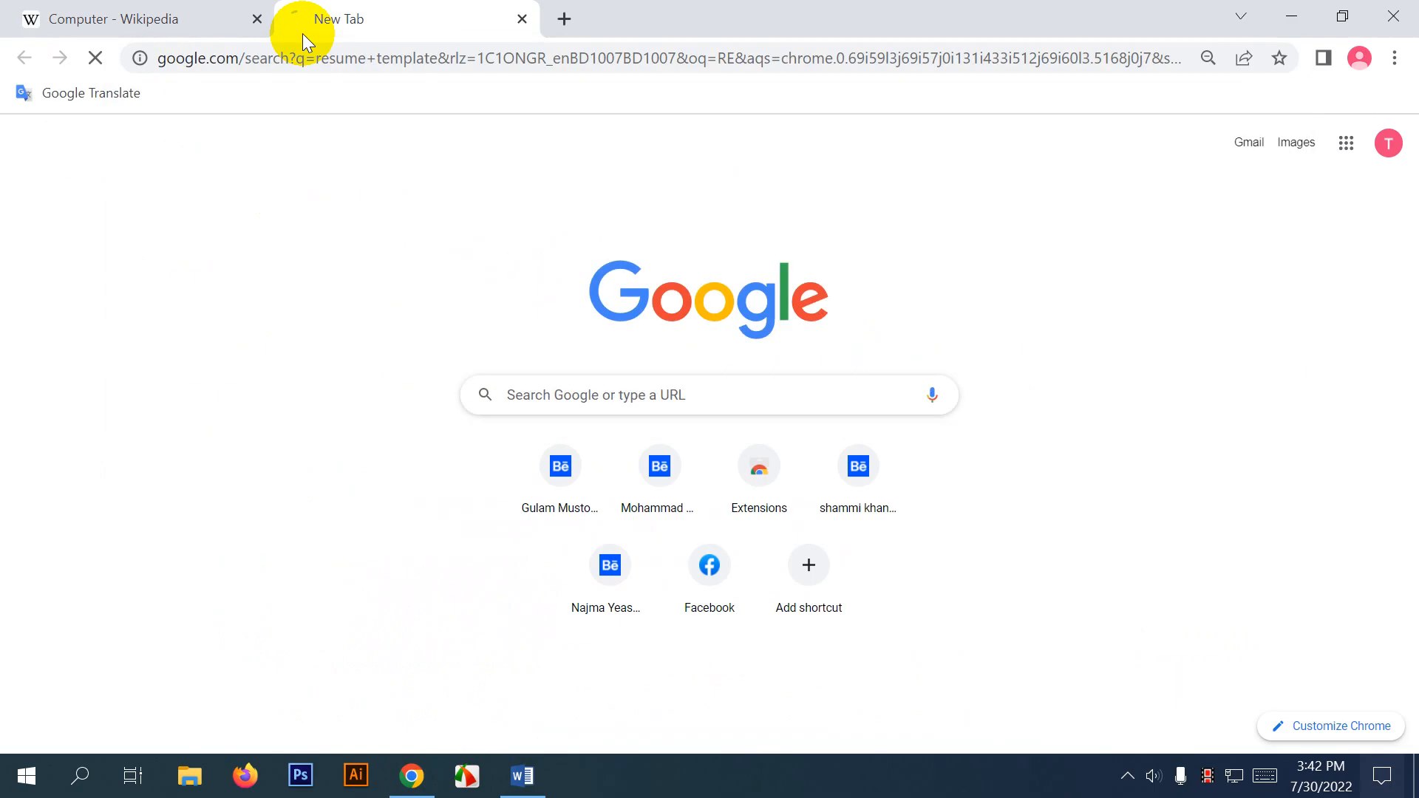
Preview the GraphicRiver 2022's Best Selling Resume Templates picture in the image results, and return to the Word document.
click(273, 233)
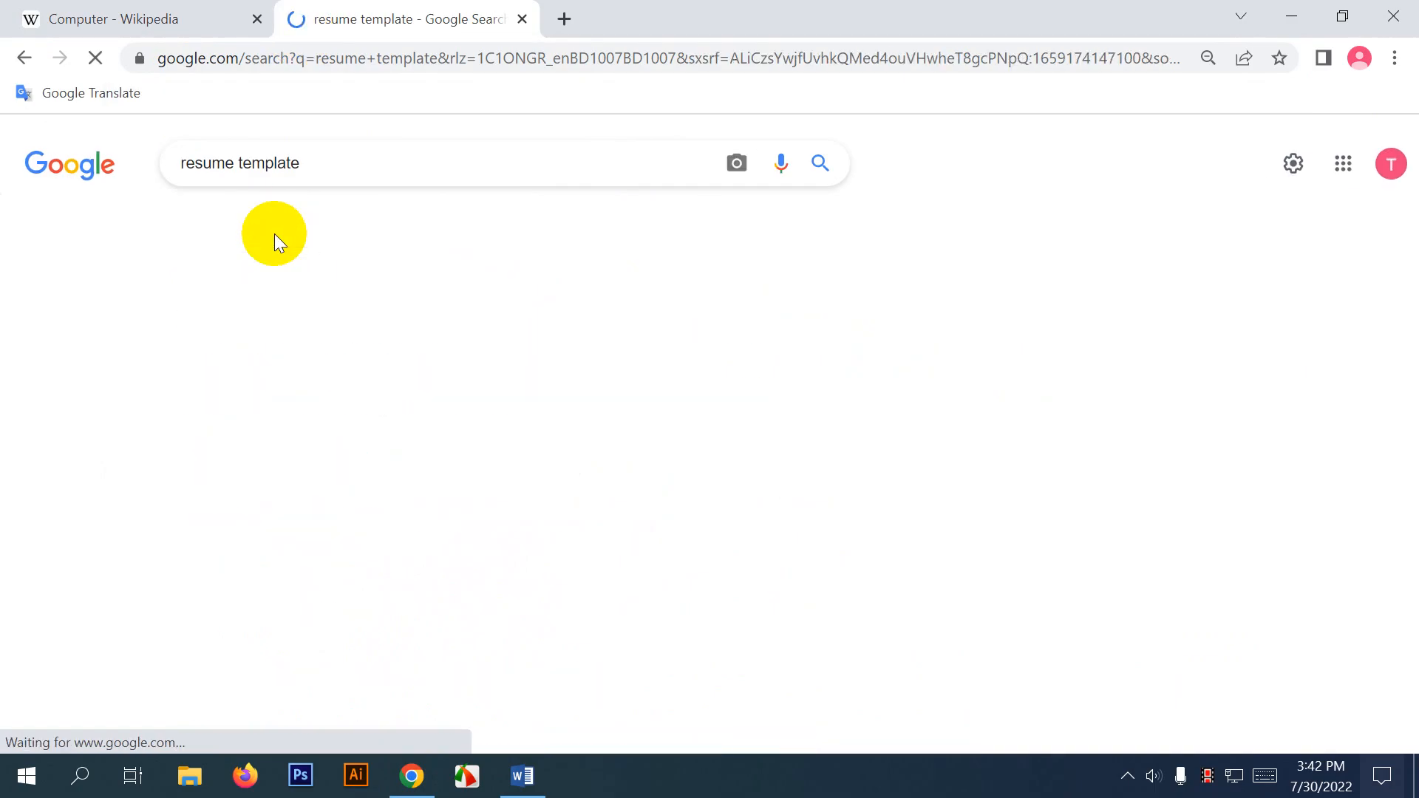
click(934, 415)
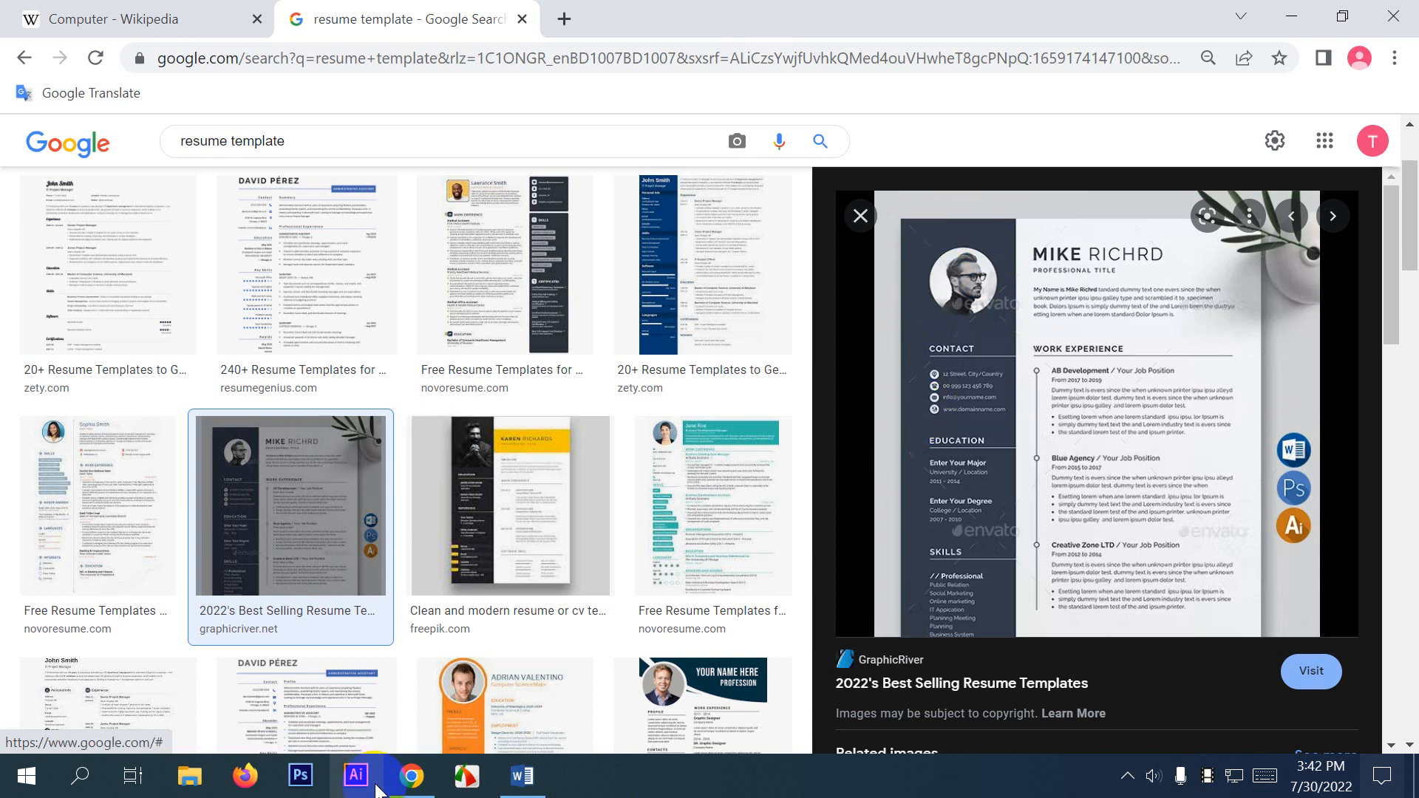
click(530, 774)
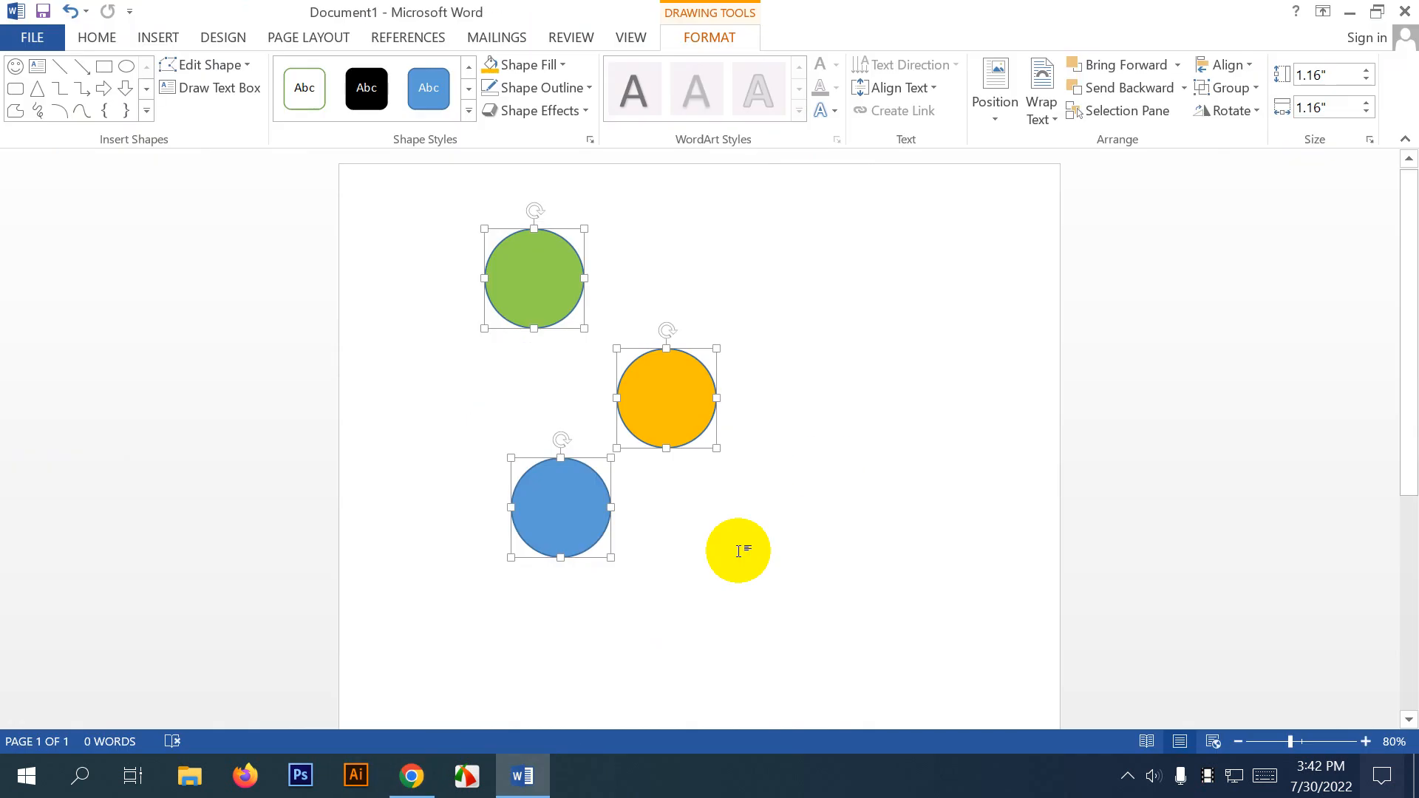
Move the blue circle further down the page and the orange circle up and to the right.
click(754, 581)
drag(580, 545, 585, 622)
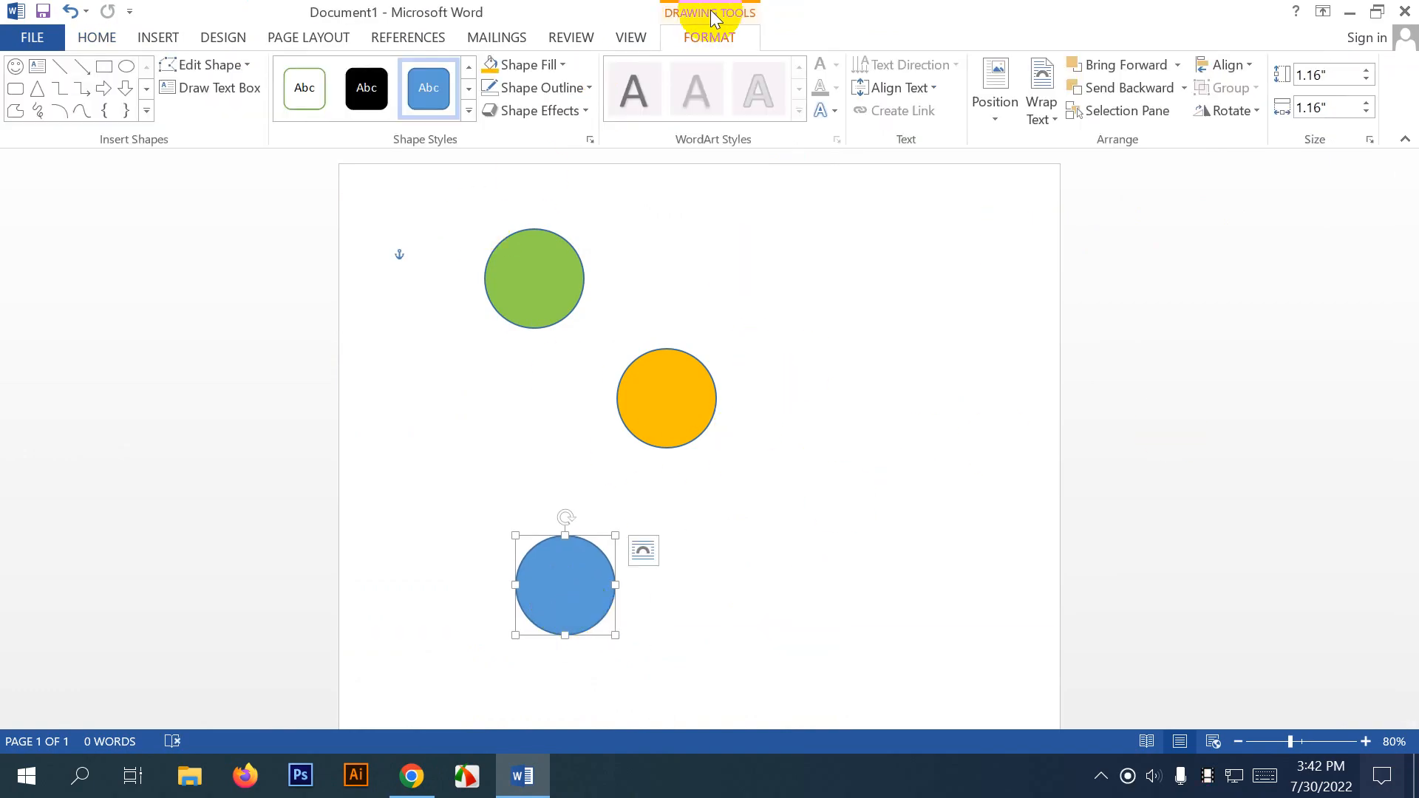
drag(647, 421, 761, 372)
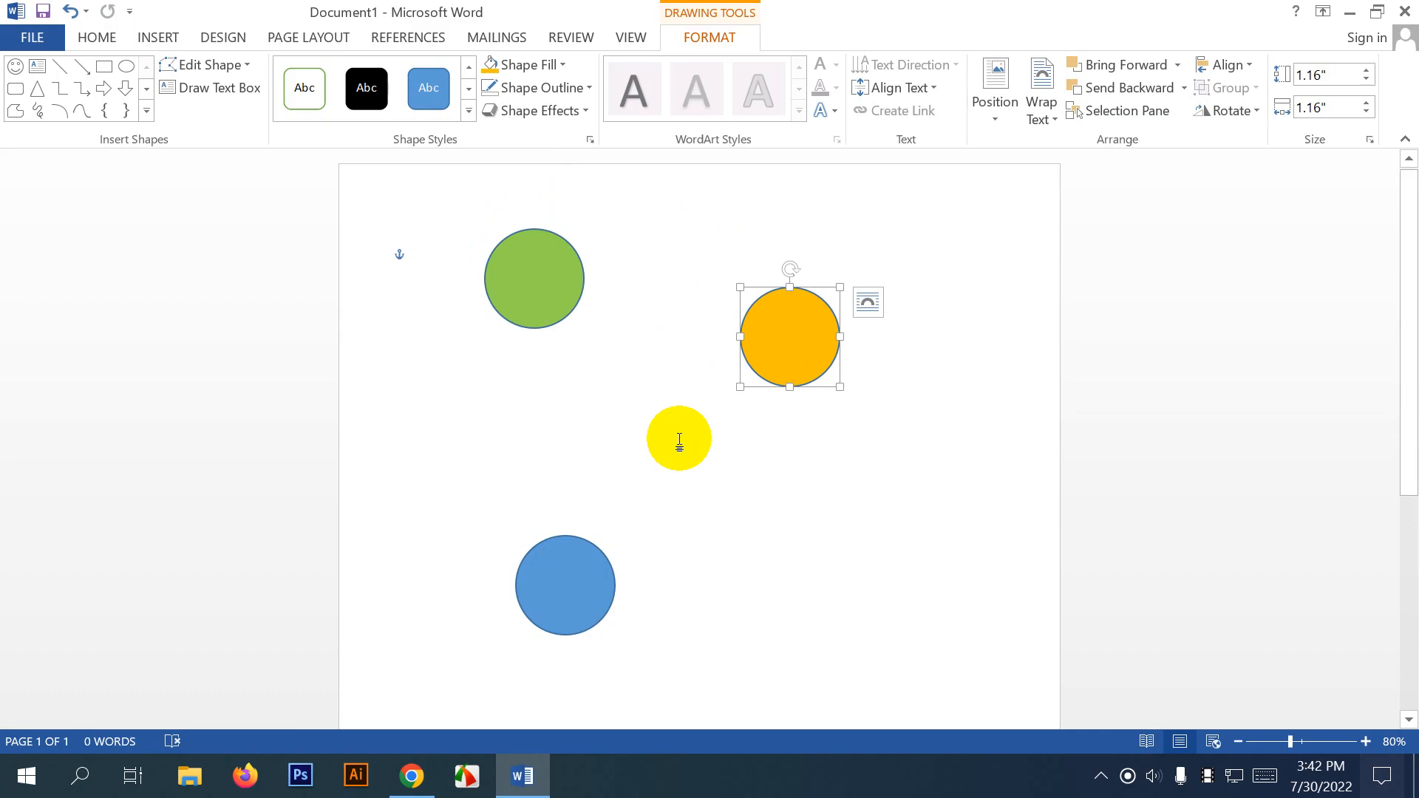
Delete the orange and green circles, and move the blue circle to the upper right of the page.
key(Delete)
click(532, 251)
key(Delete)
mouse_move(565, 588)
mouse_down()
mouse_move(601, 415)
mouse_move(861, 363)
mouse_move(928, 331)
mouse_up()
Fill the blue circle with the green marble texture.
click(562, 64)
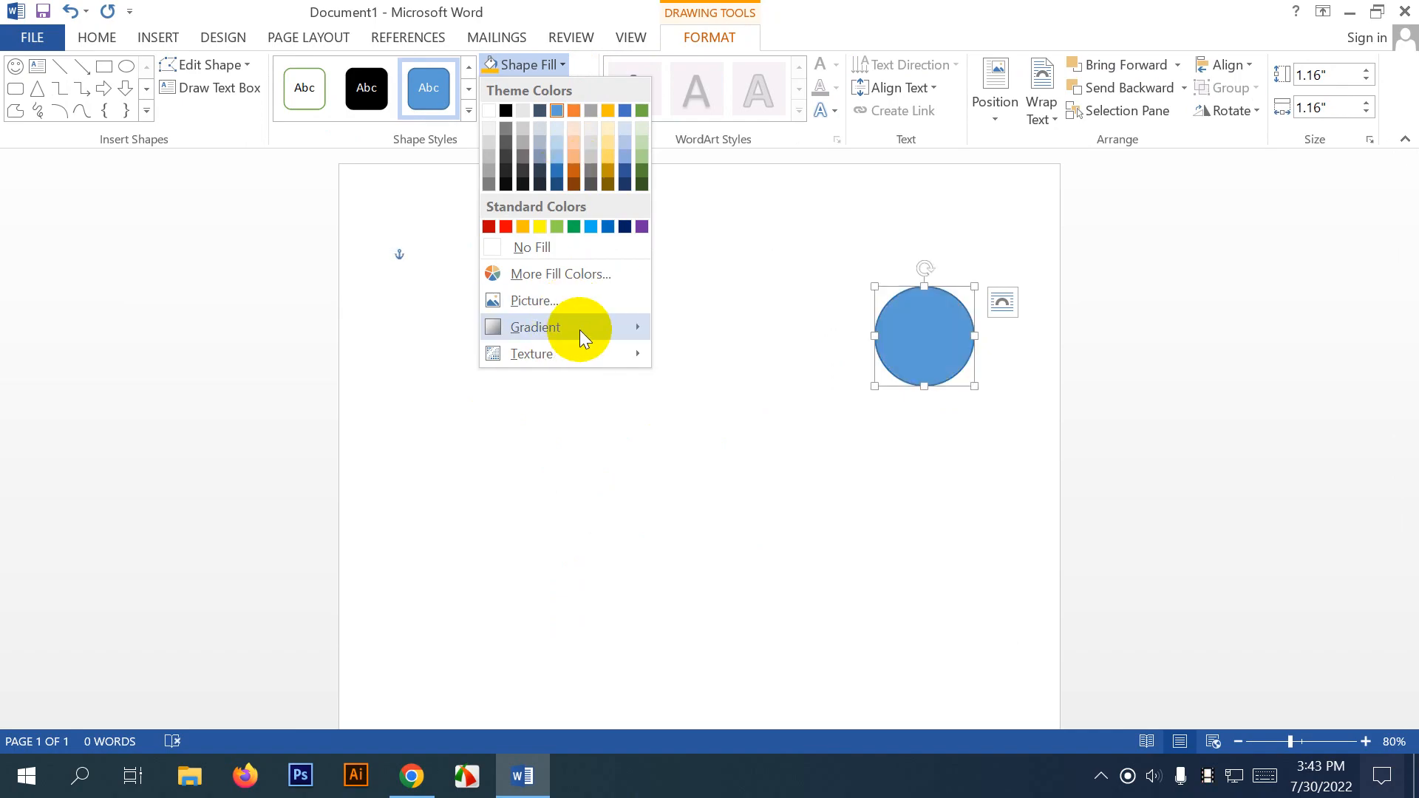
mouse_move(623, 355)
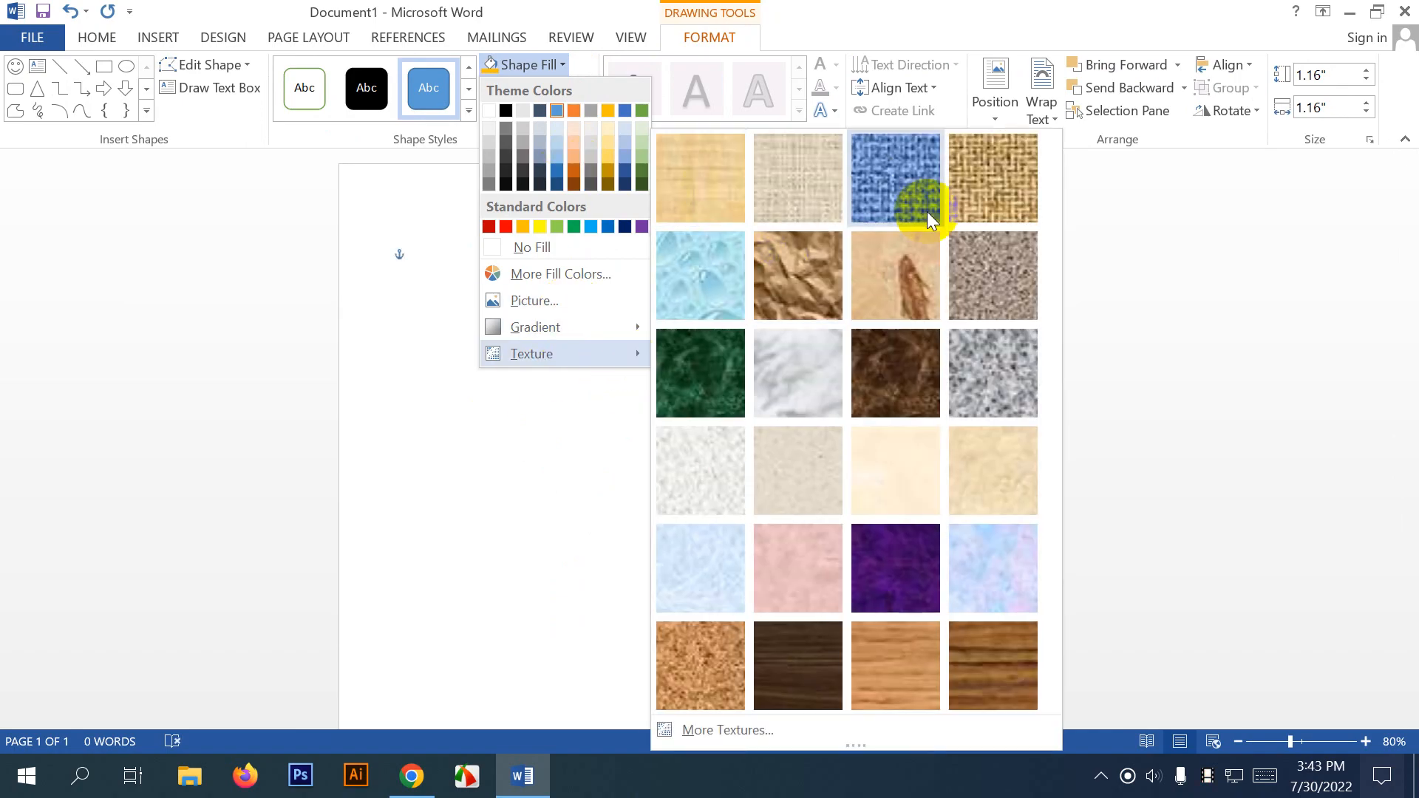
click(868, 336)
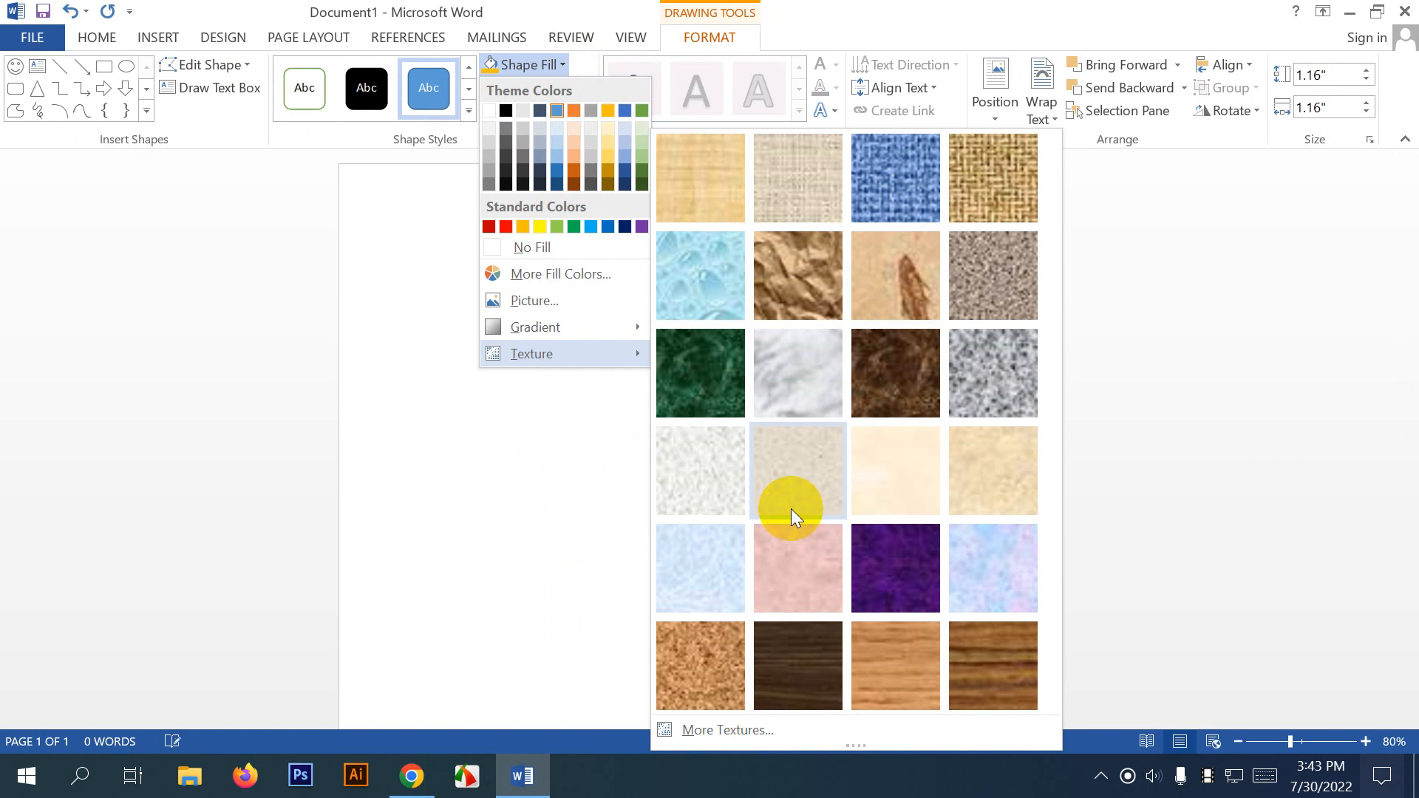
click(702, 371)
click(926, 362)
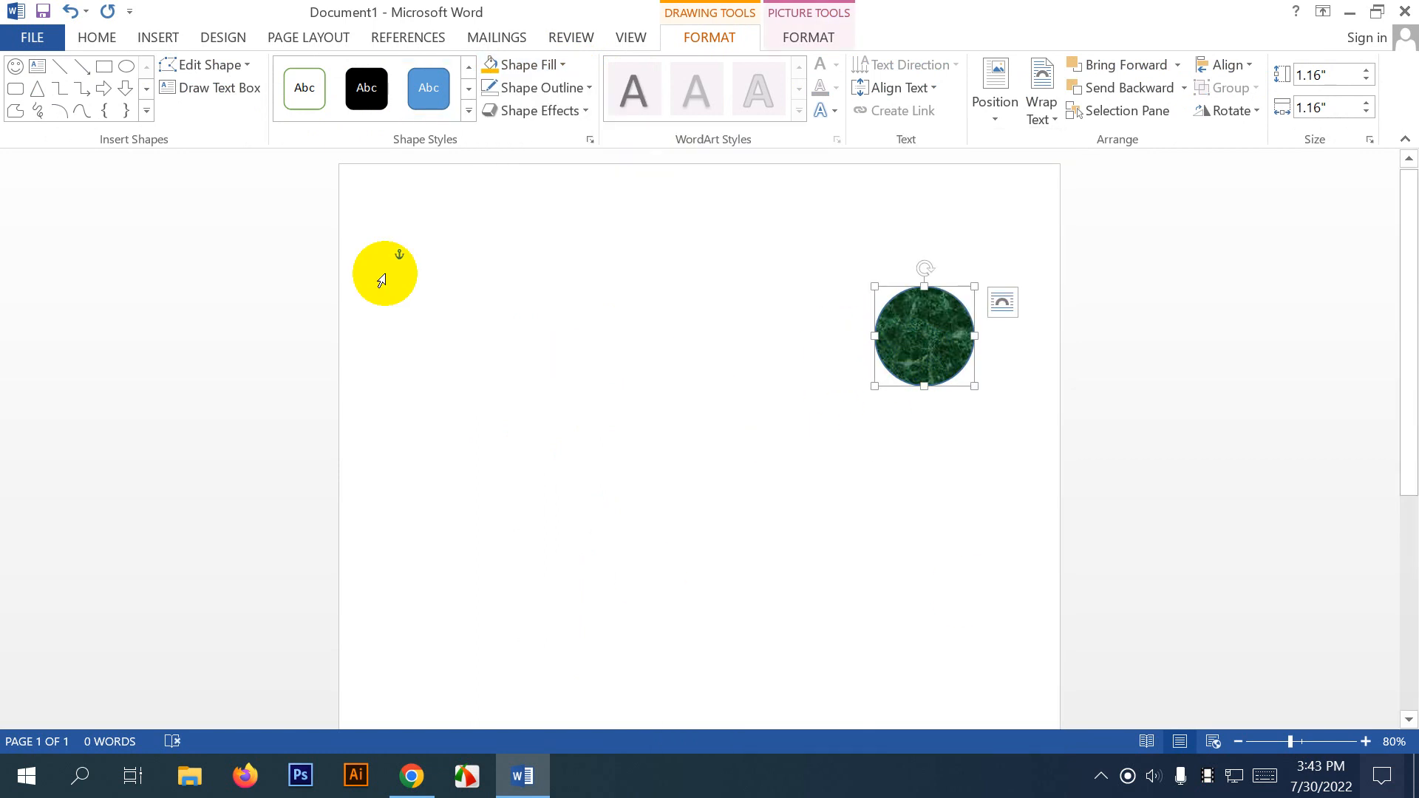
click(580, 112)
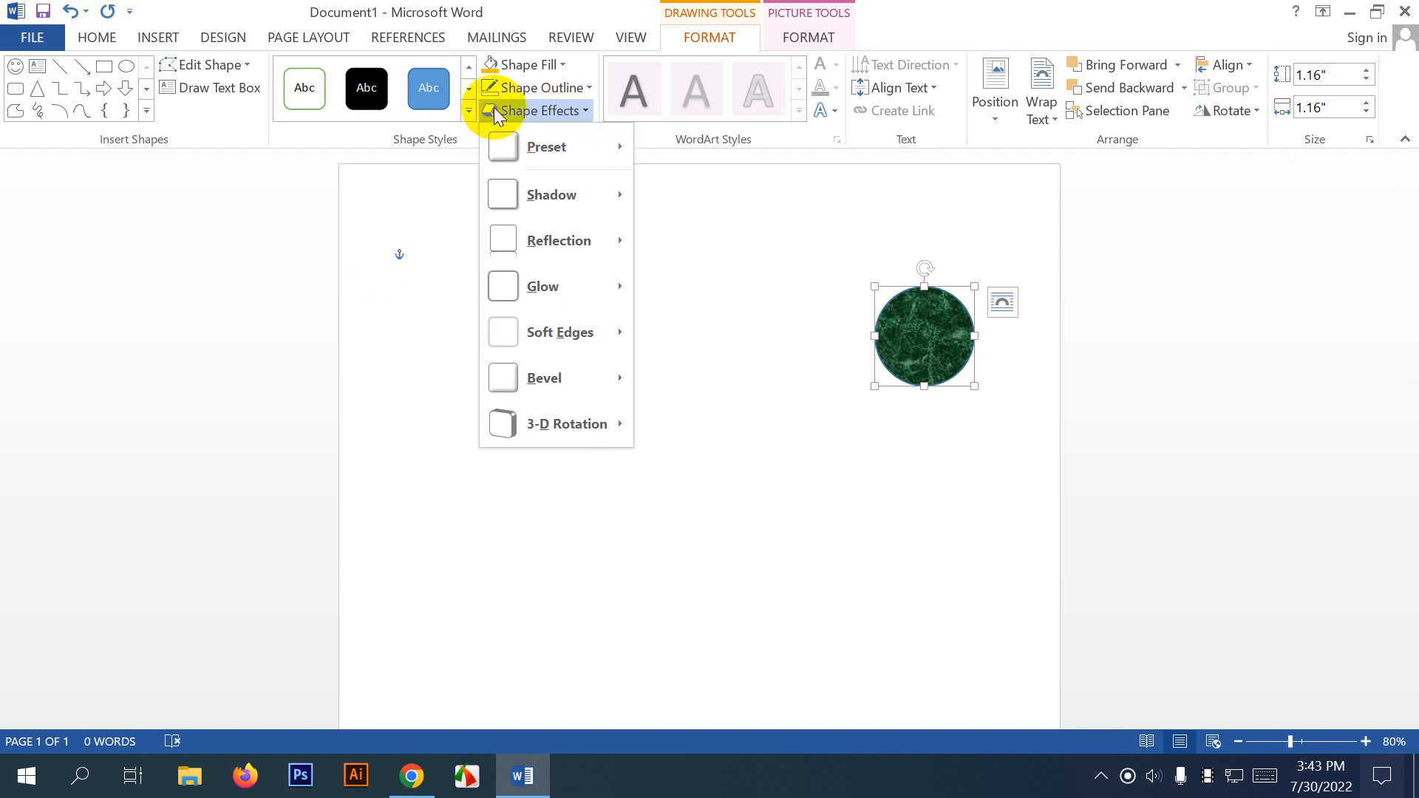
click(587, 87)
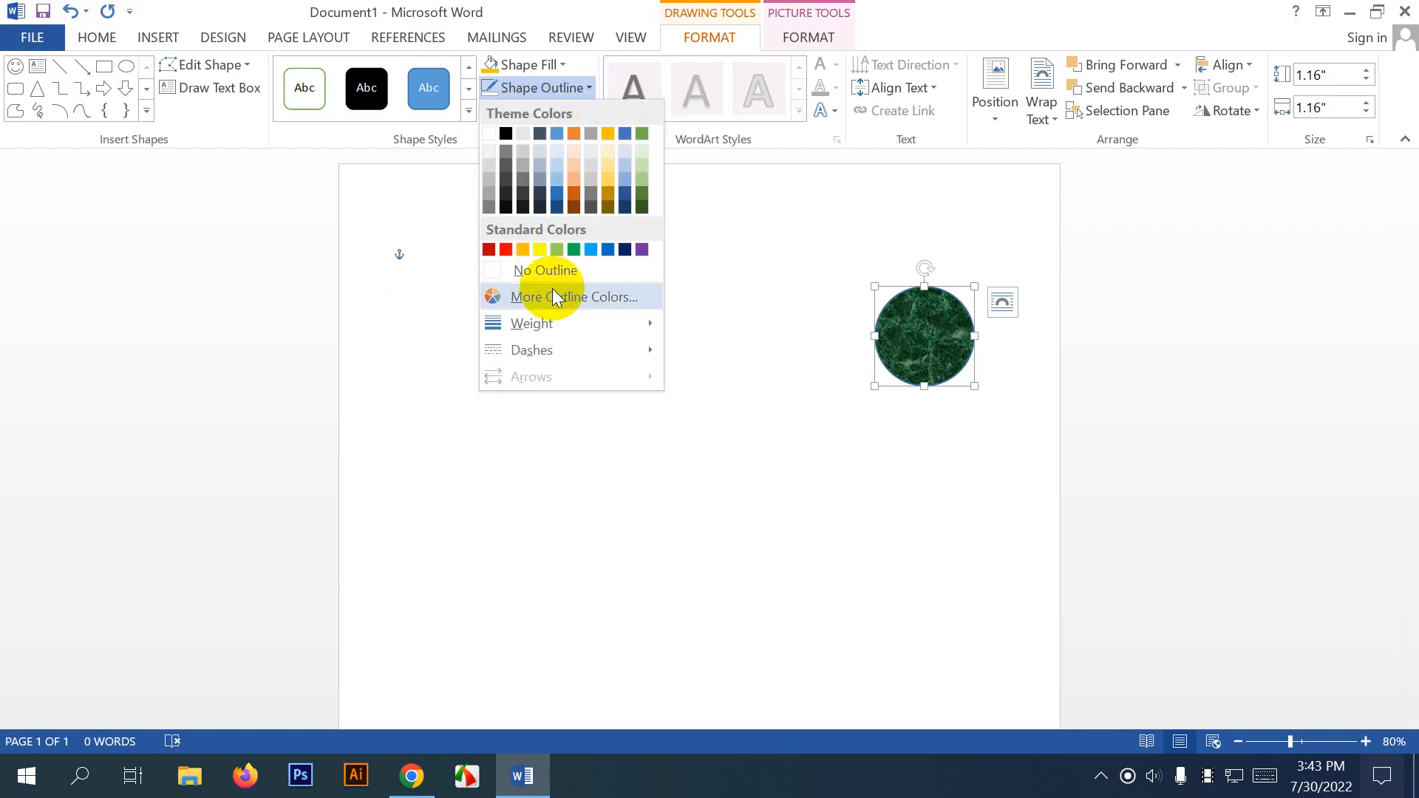
click(569, 62)
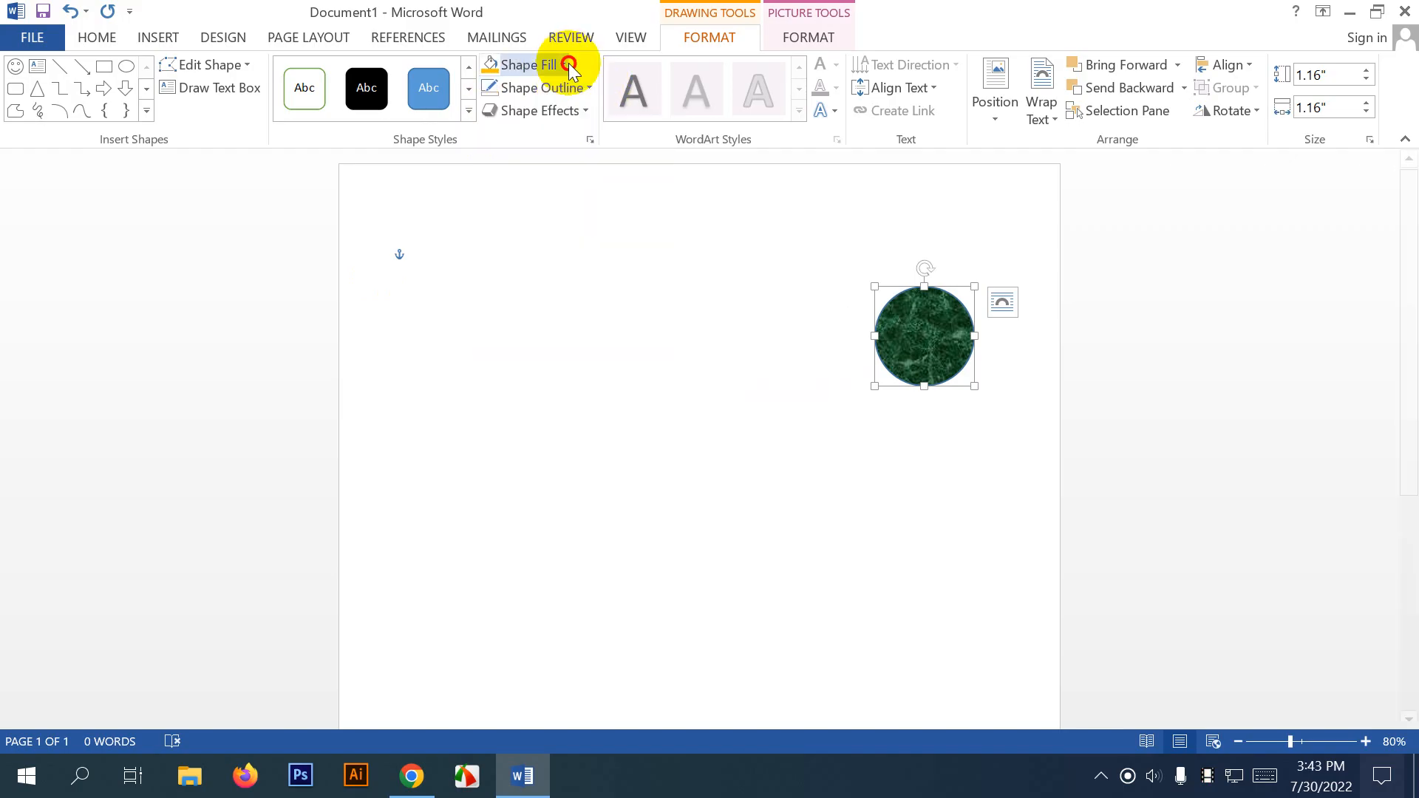
Open the More Gradients fill settings for the circle, and shift the circle slightly up and to the left.
click(569, 64)
mouse_move(606, 325)
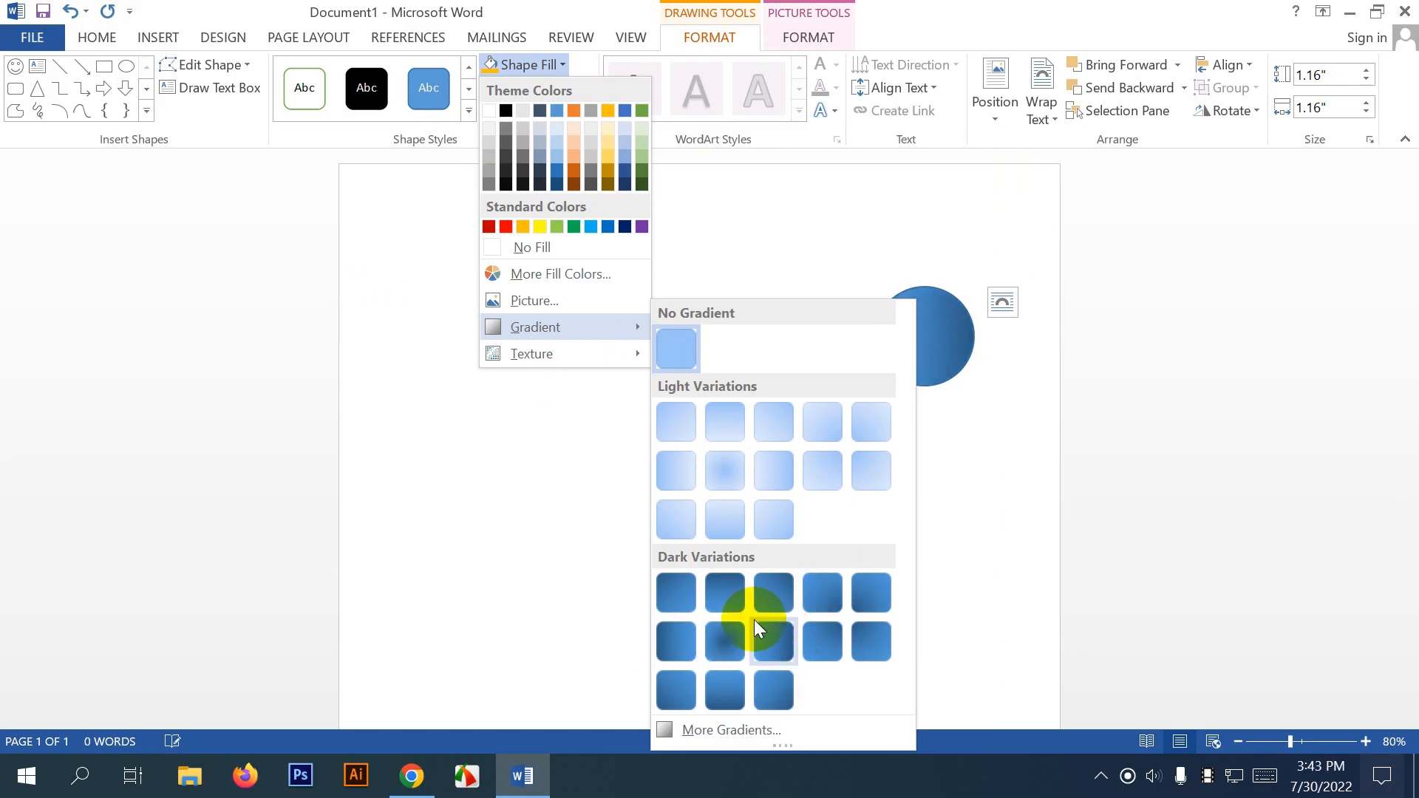
click(739, 730)
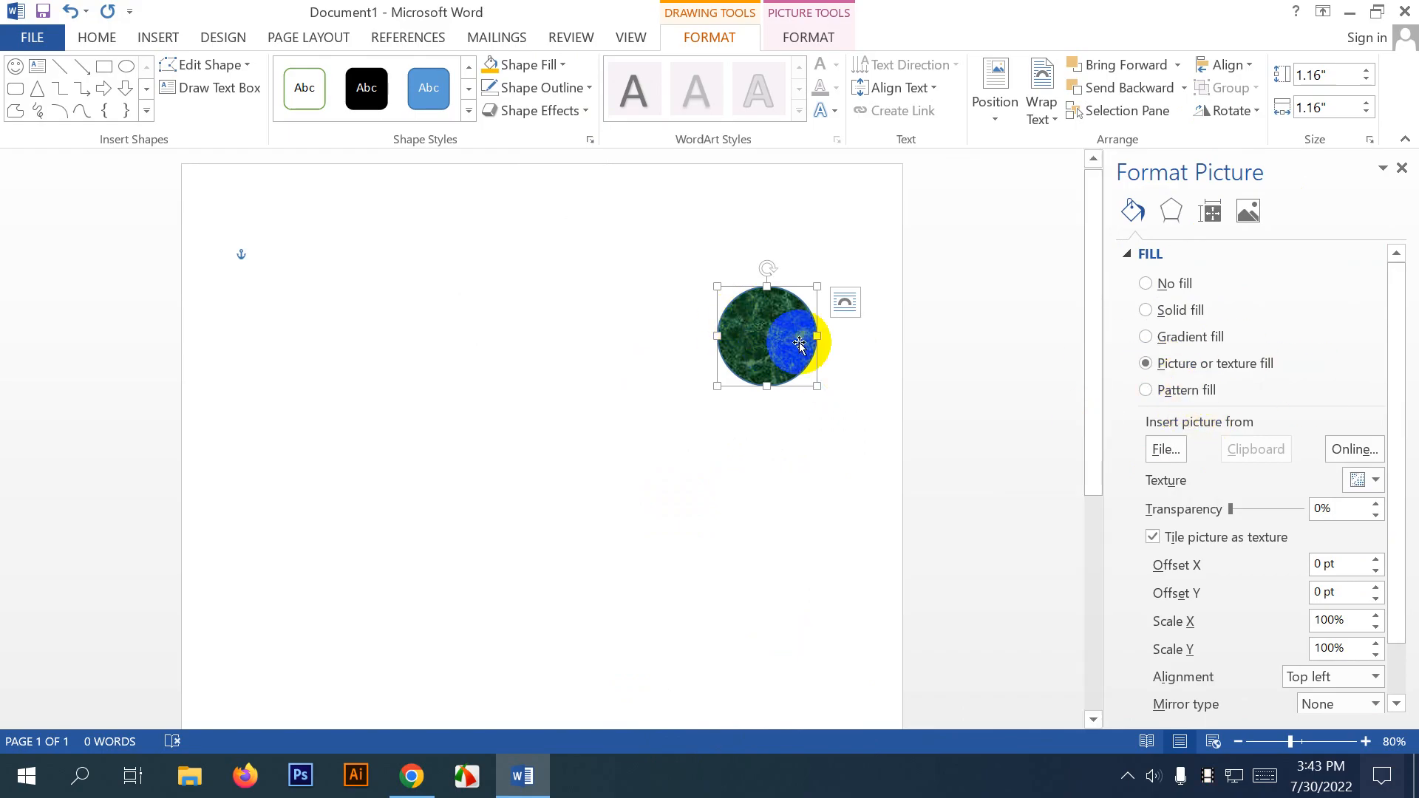
mouse_move(761, 360)
mouse_down()
mouse_move(720, 351)
mouse_move(764, 350)
mouse_up()
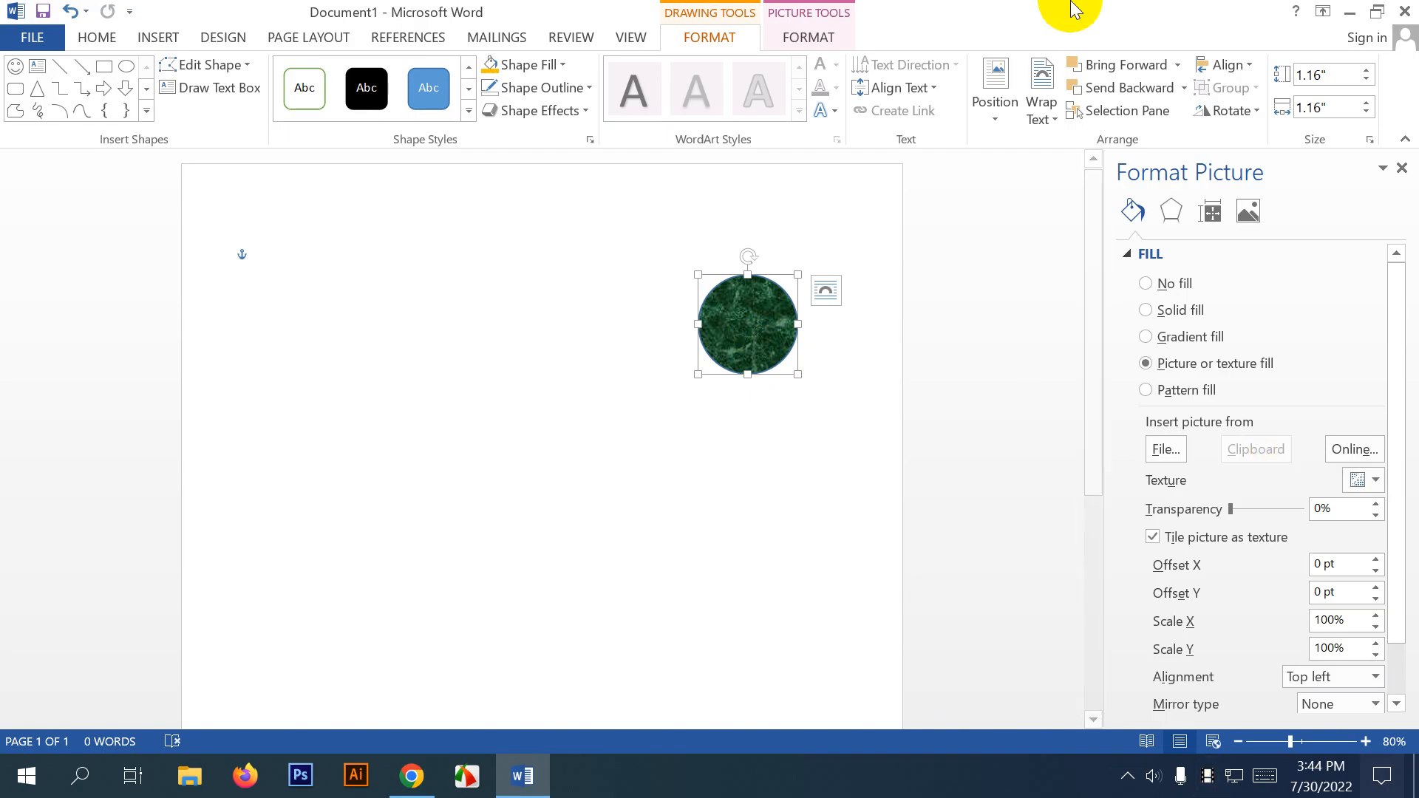
Change the circle's fill to a gradient using the orange radial preset from the last preset row.
scroll(1225, 456, down, 2)
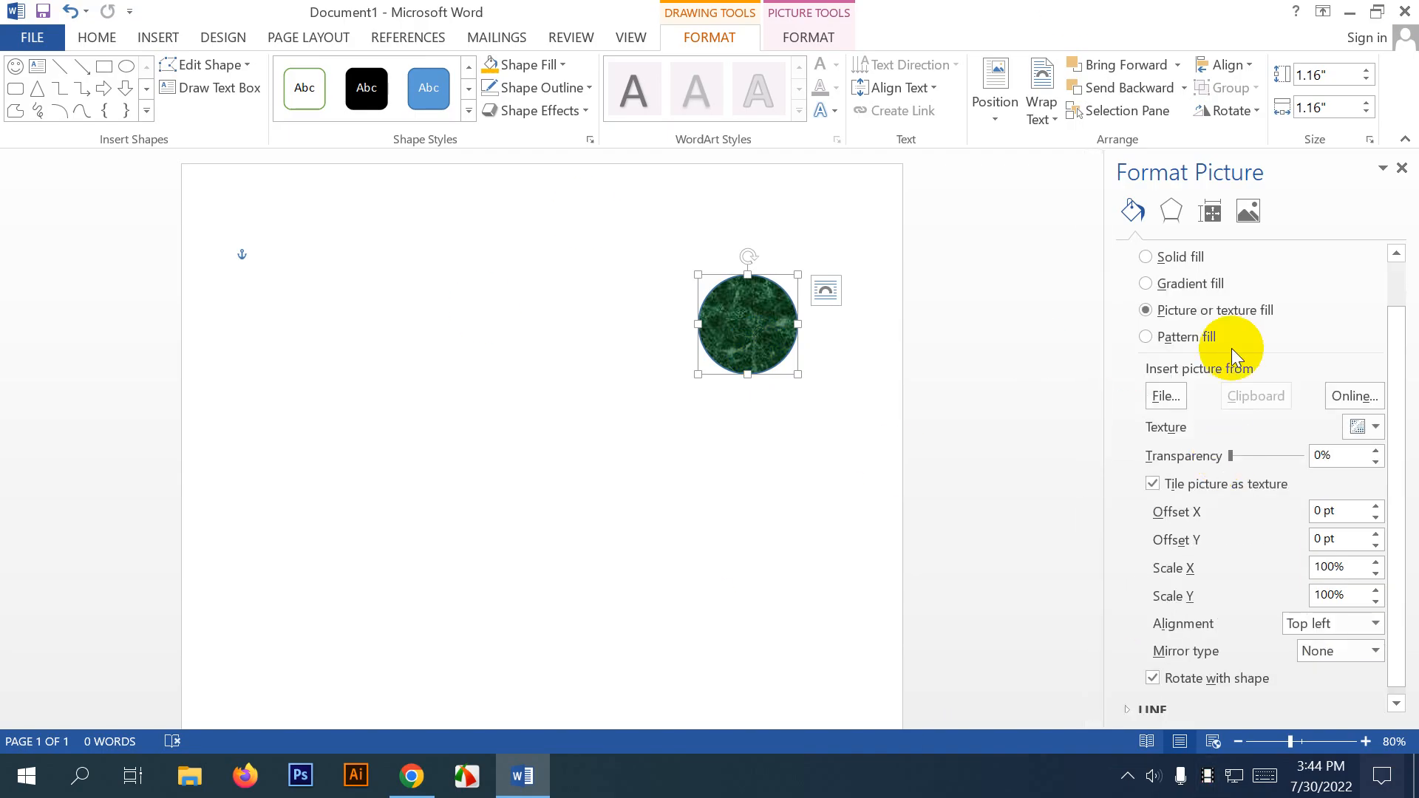
click(1186, 286)
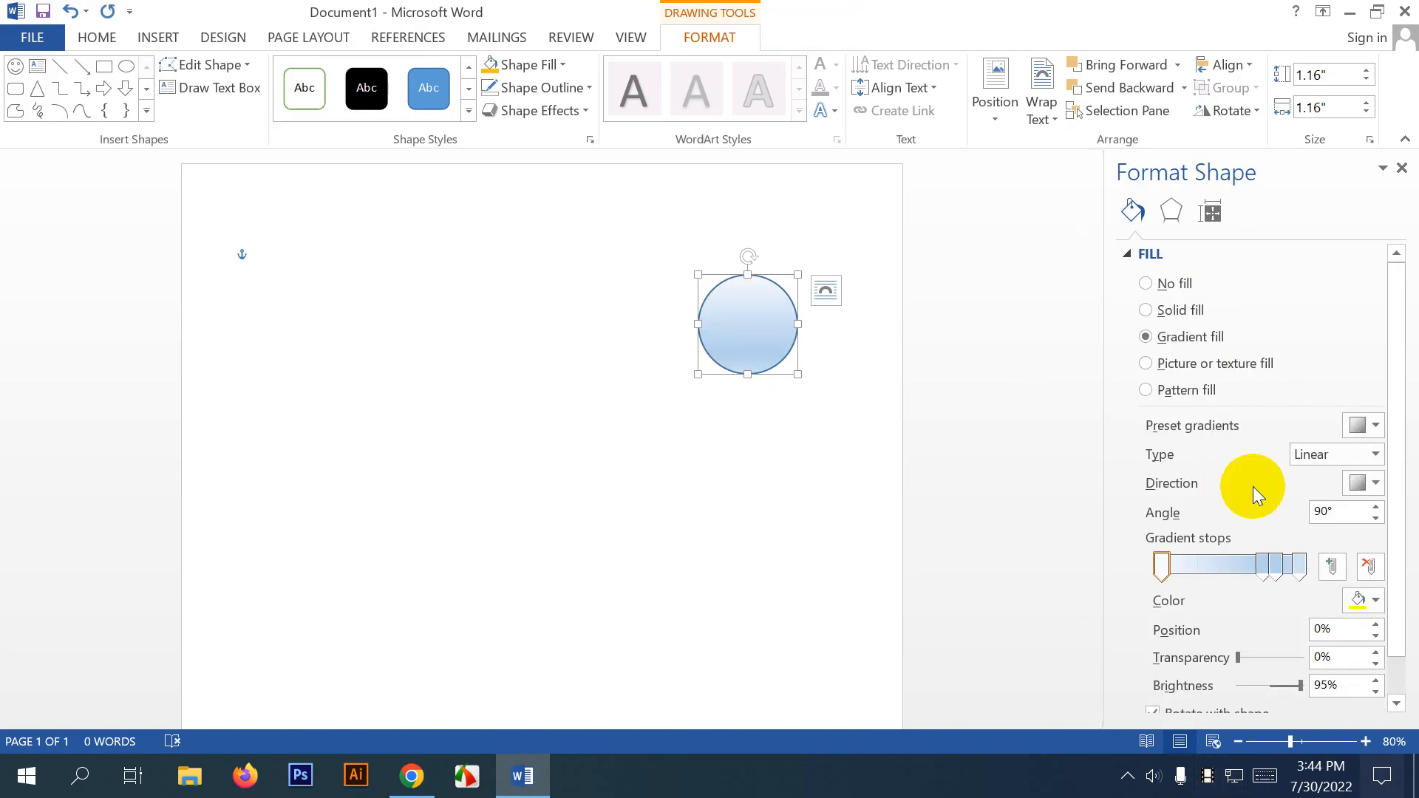
click(1375, 426)
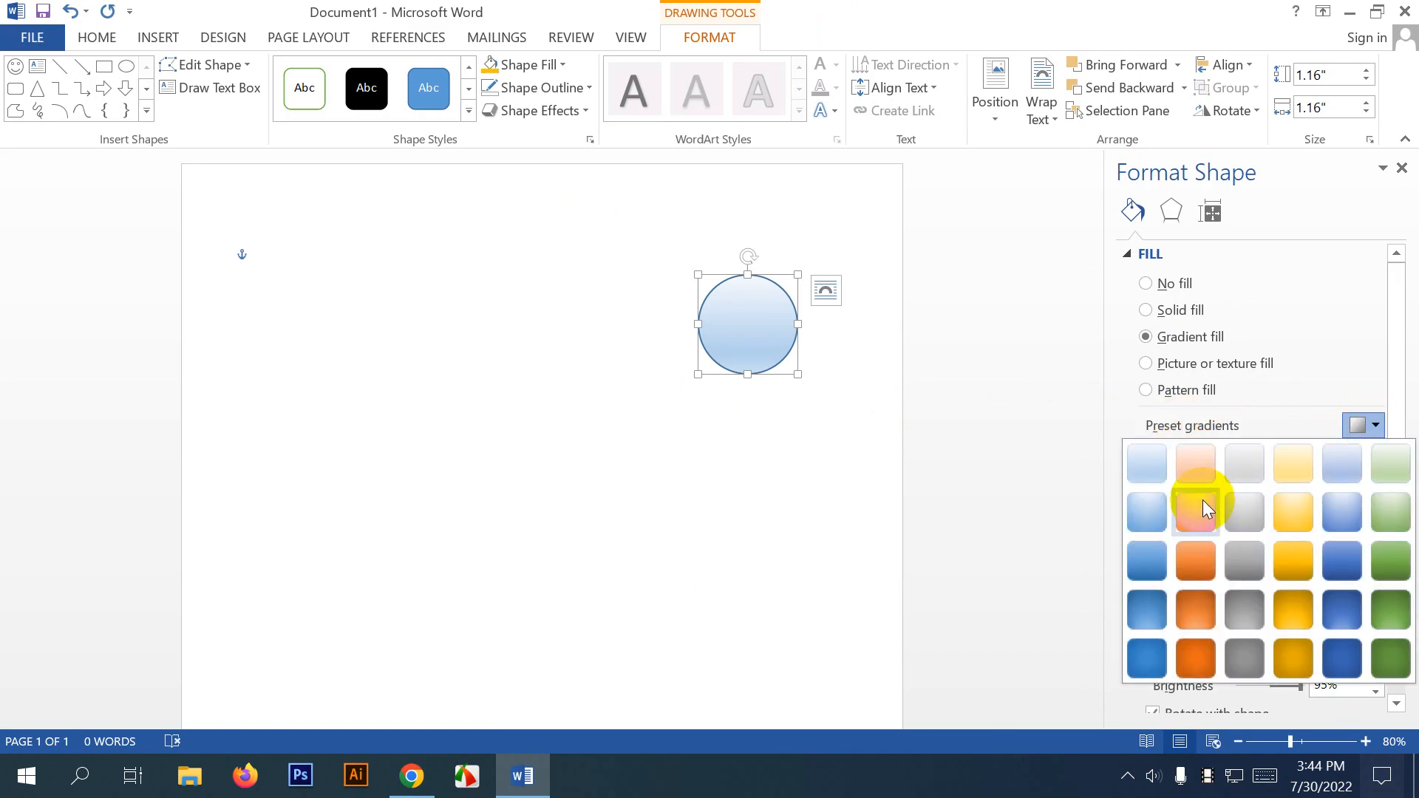
click(1202, 656)
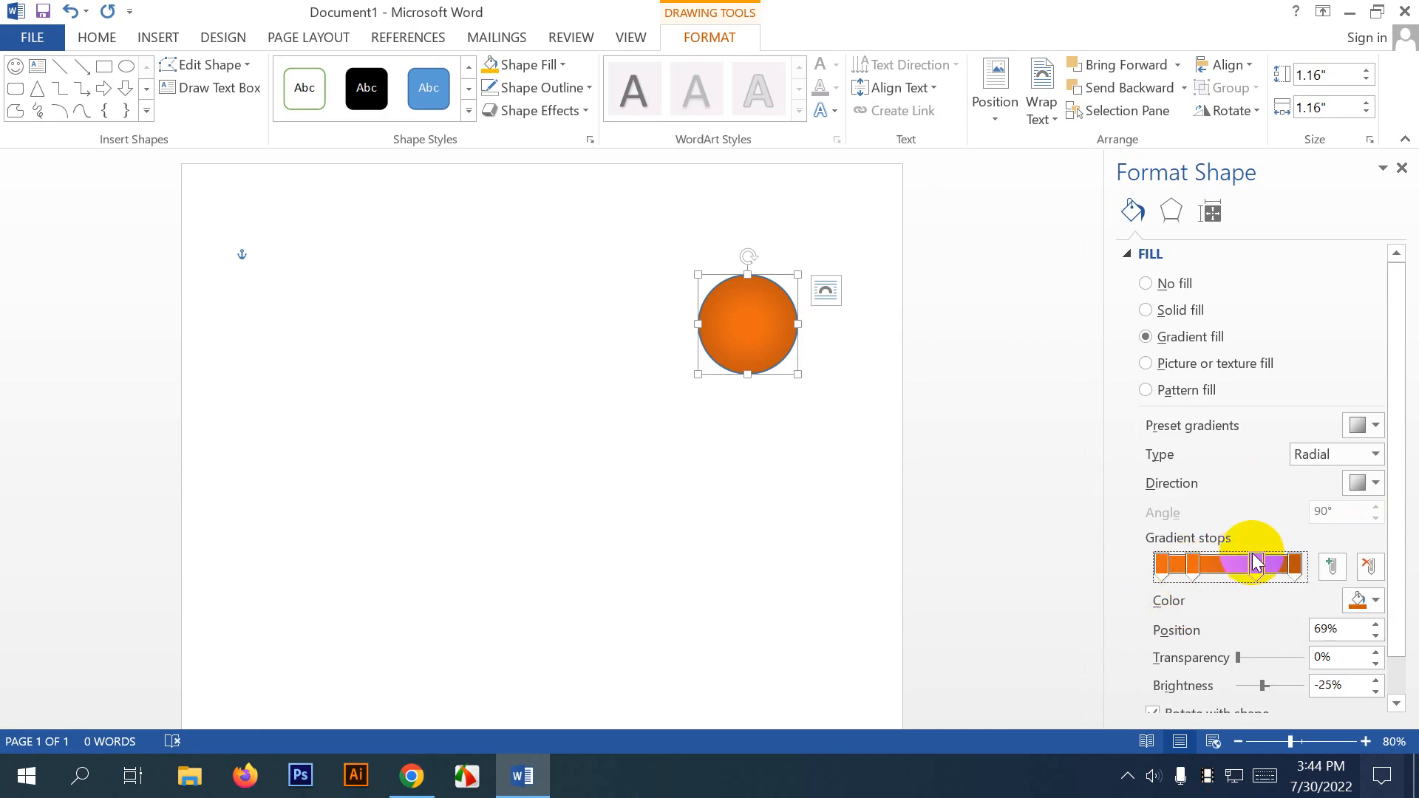
Set a gradient stop to 66% and add another at 89%, and remove both stops.
mouse_move(1256, 564)
mouse_down()
mouse_move(1225, 569)
mouse_move(1272, 563)
mouse_move(1191, 574)
mouse_move(1297, 569)
mouse_move(1163, 566)
mouse_move(1252, 574)
mouse_up()
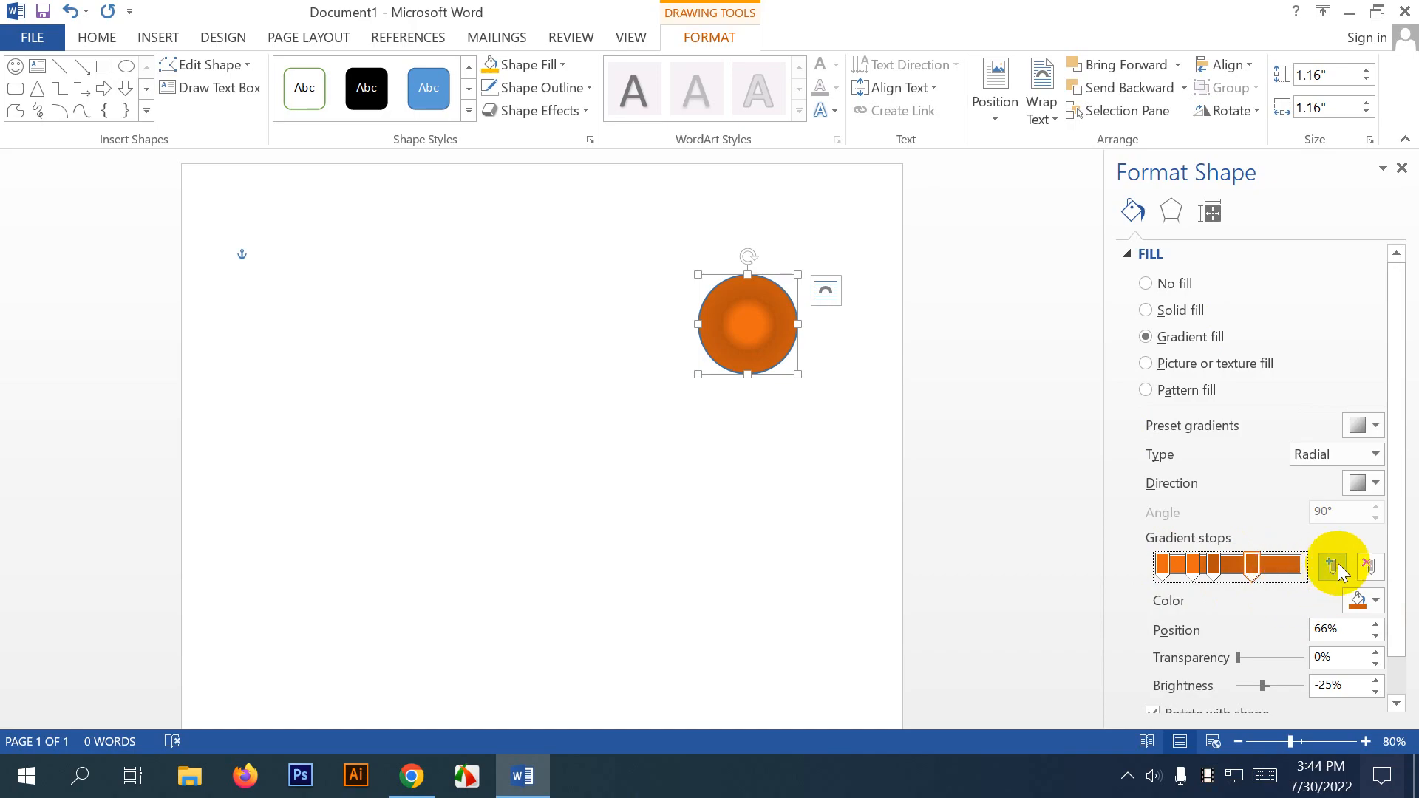
click(1285, 579)
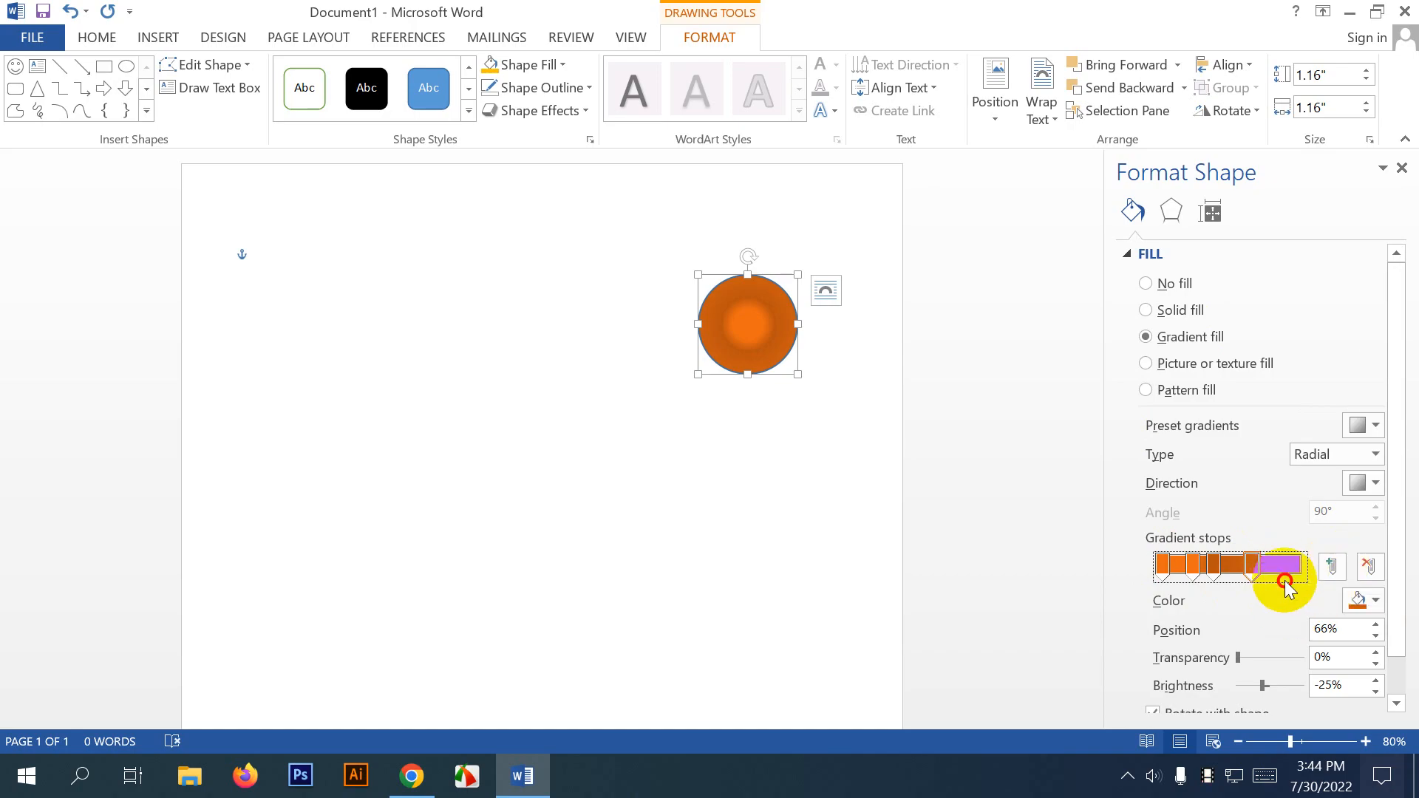
click(1250, 565)
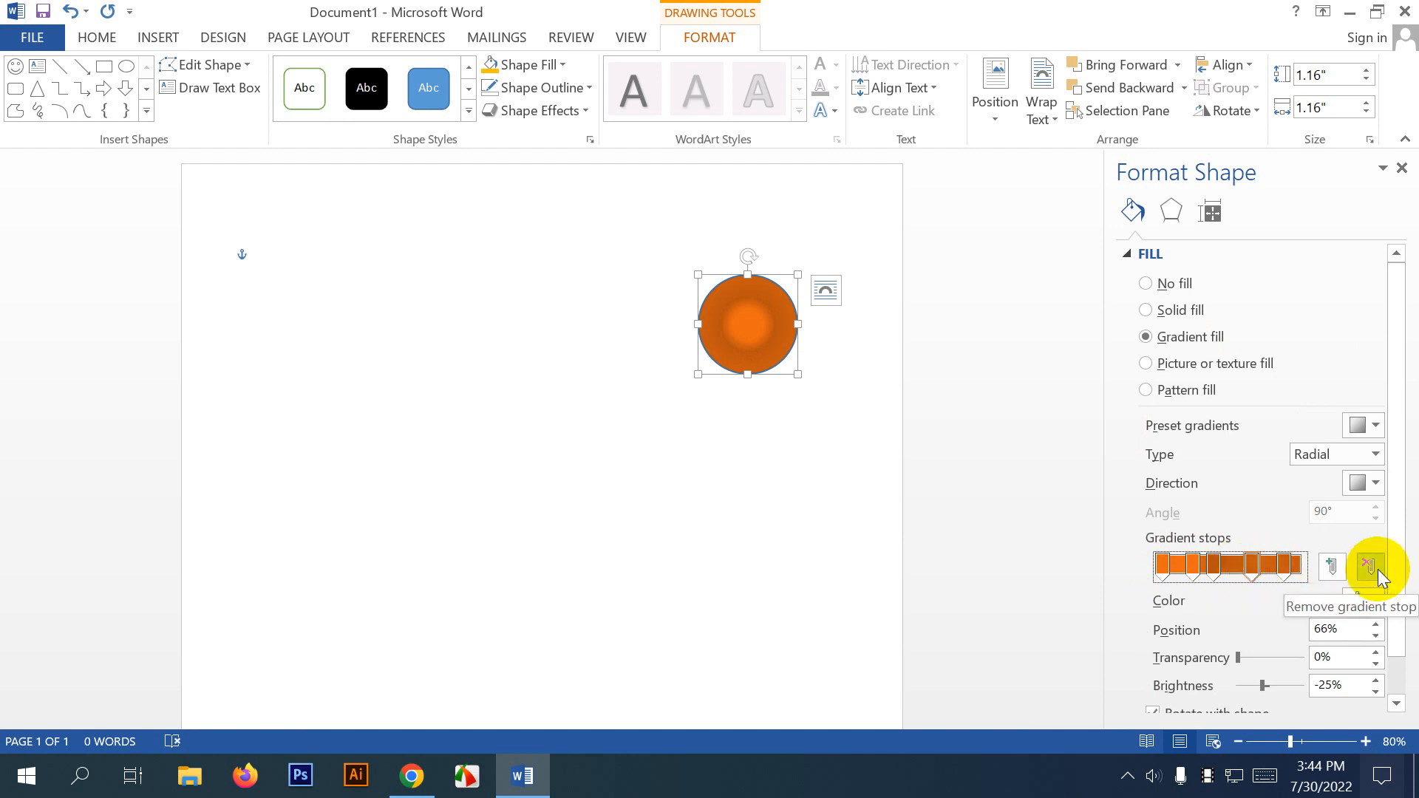
click(1371, 566)
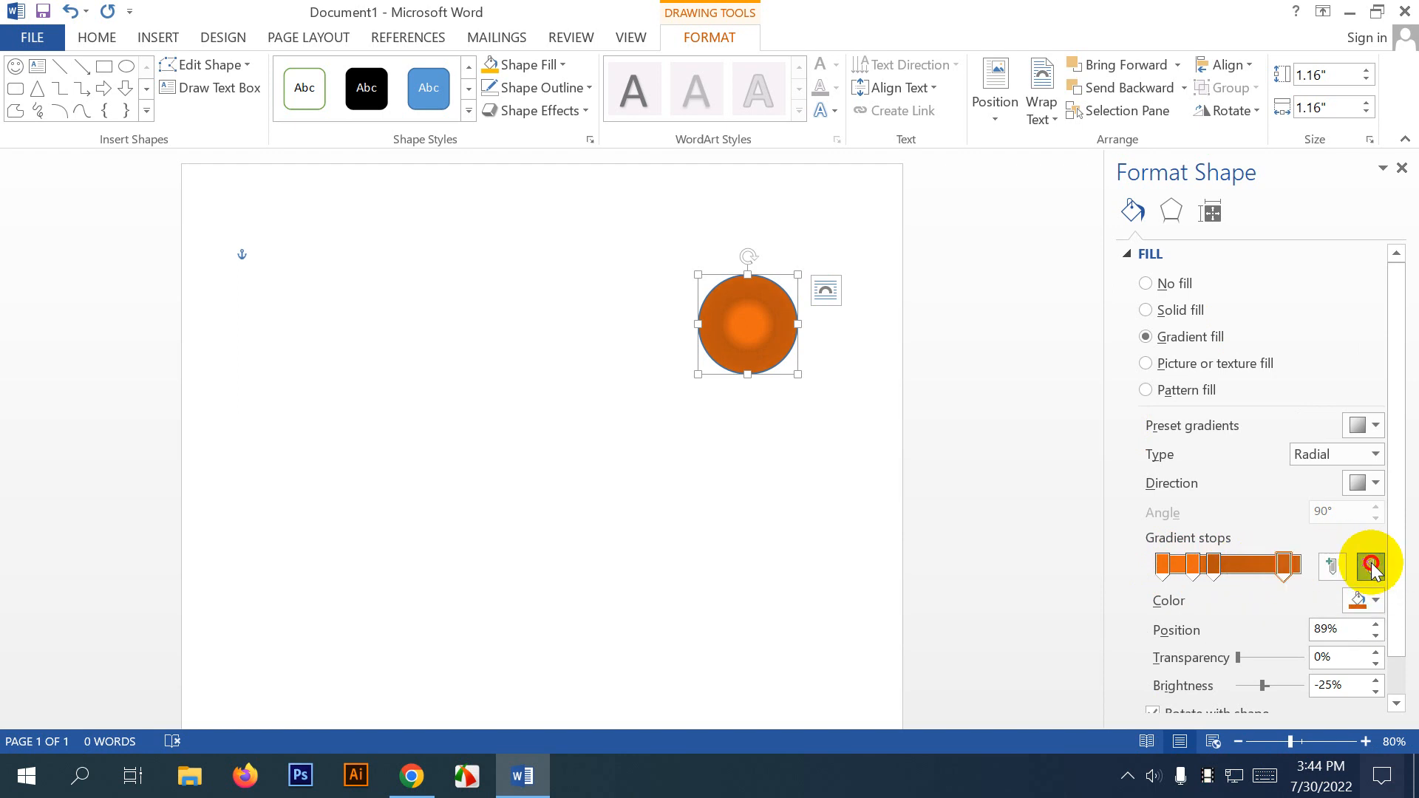
click(1370, 566)
Take the dark orange stop off the gradient and move the stop at 23% to 100%.
drag(1217, 575, 1277, 573)
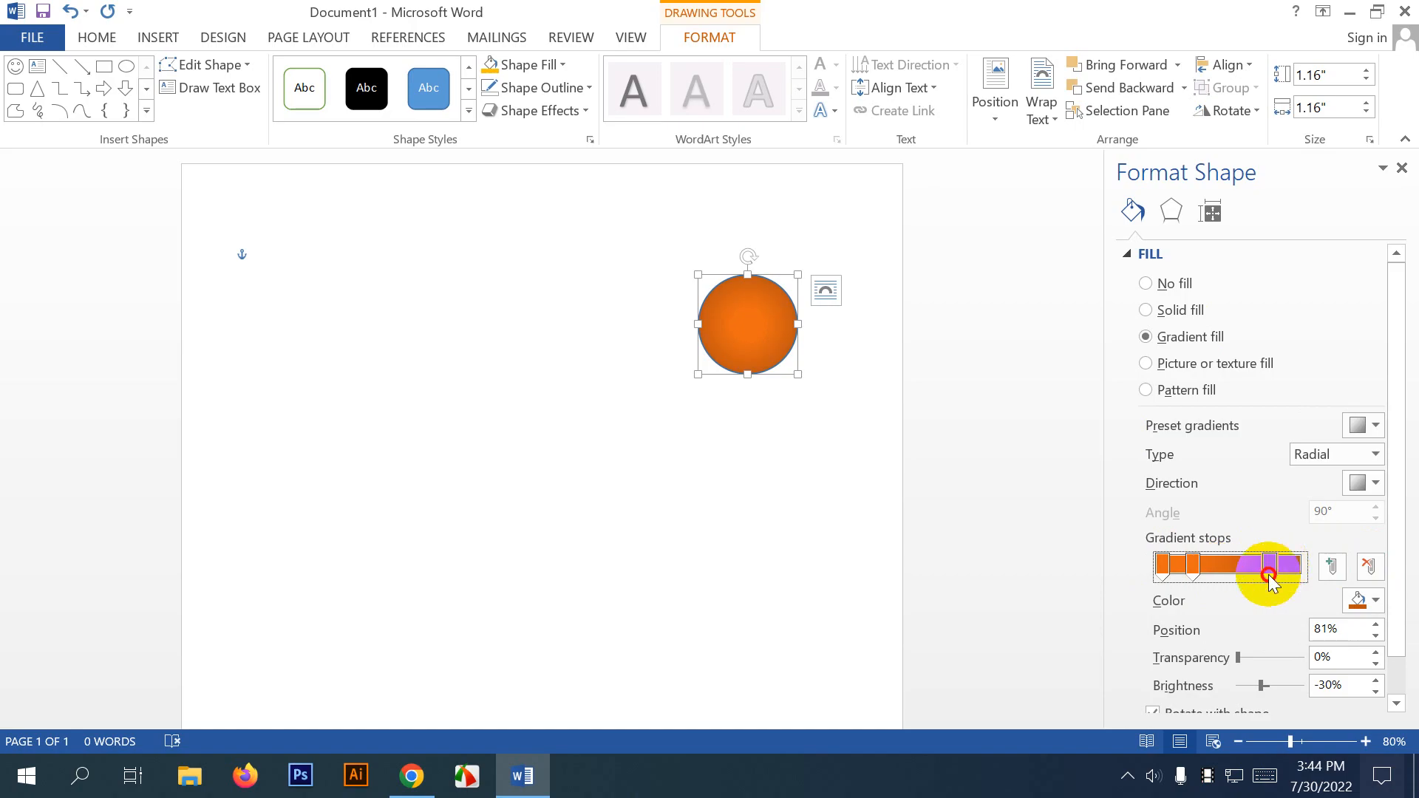
drag(1253, 639, 1253, 637)
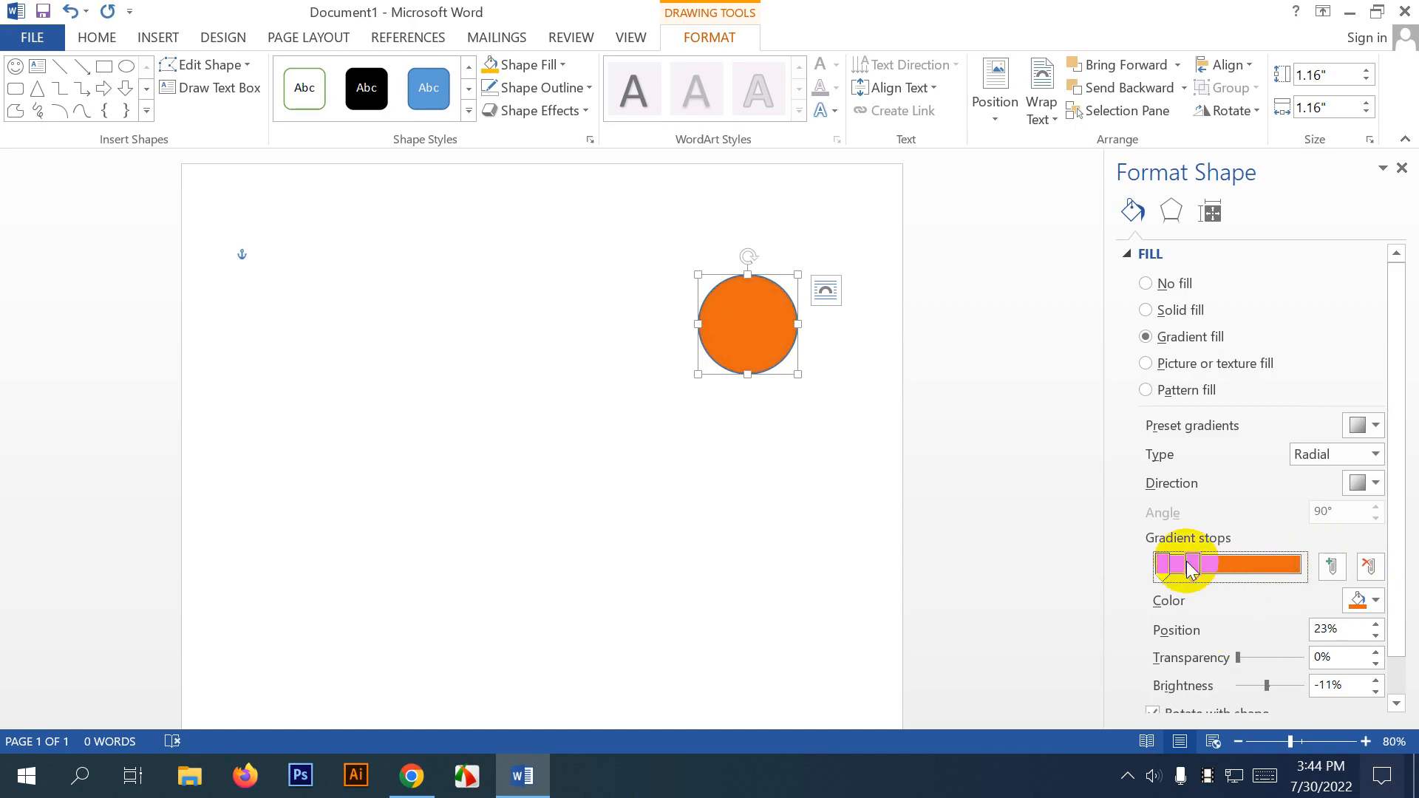
drag(1304, 558, 1305, 620)
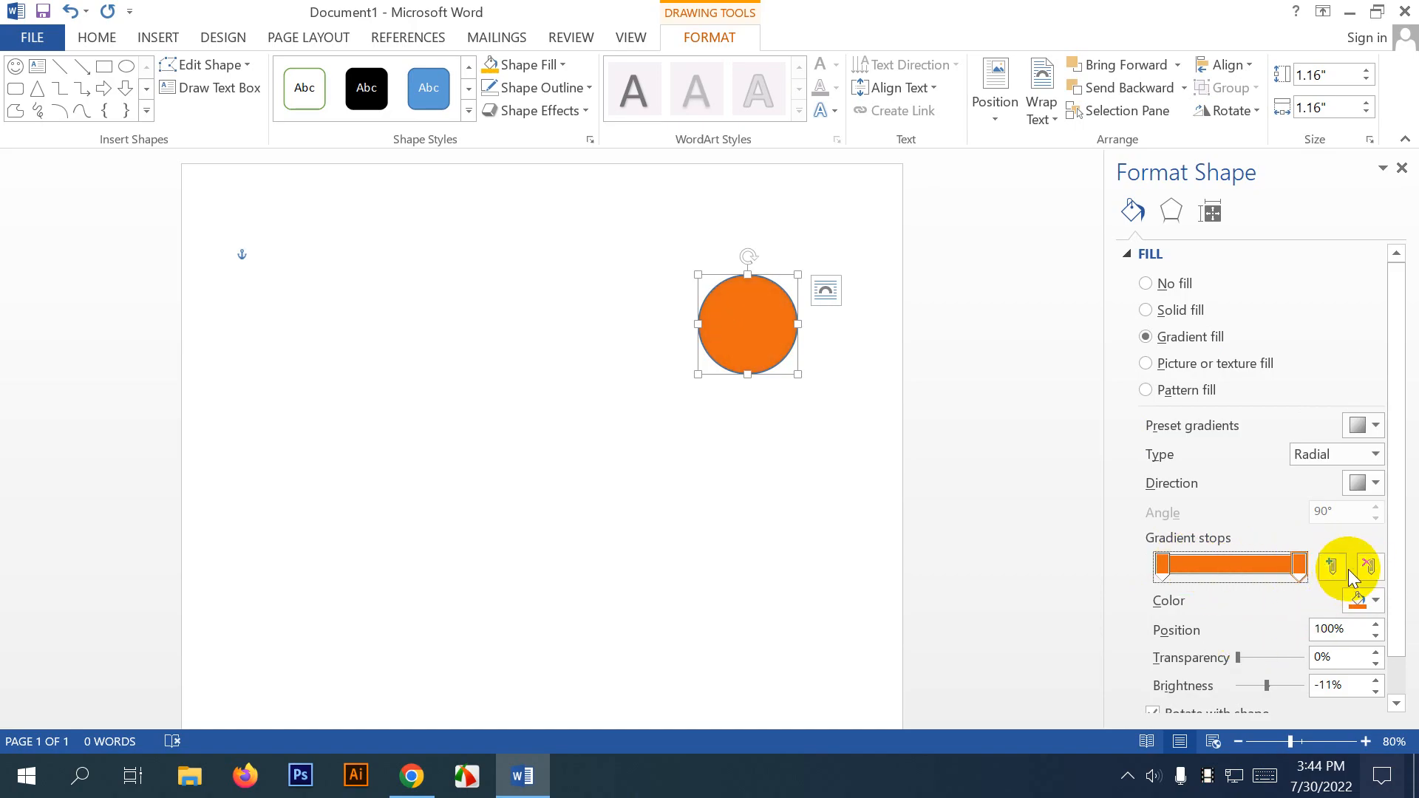
Try to remove the gradient stop at 100%, and try to add another stop from it.
click(1374, 562)
click(1374, 563)
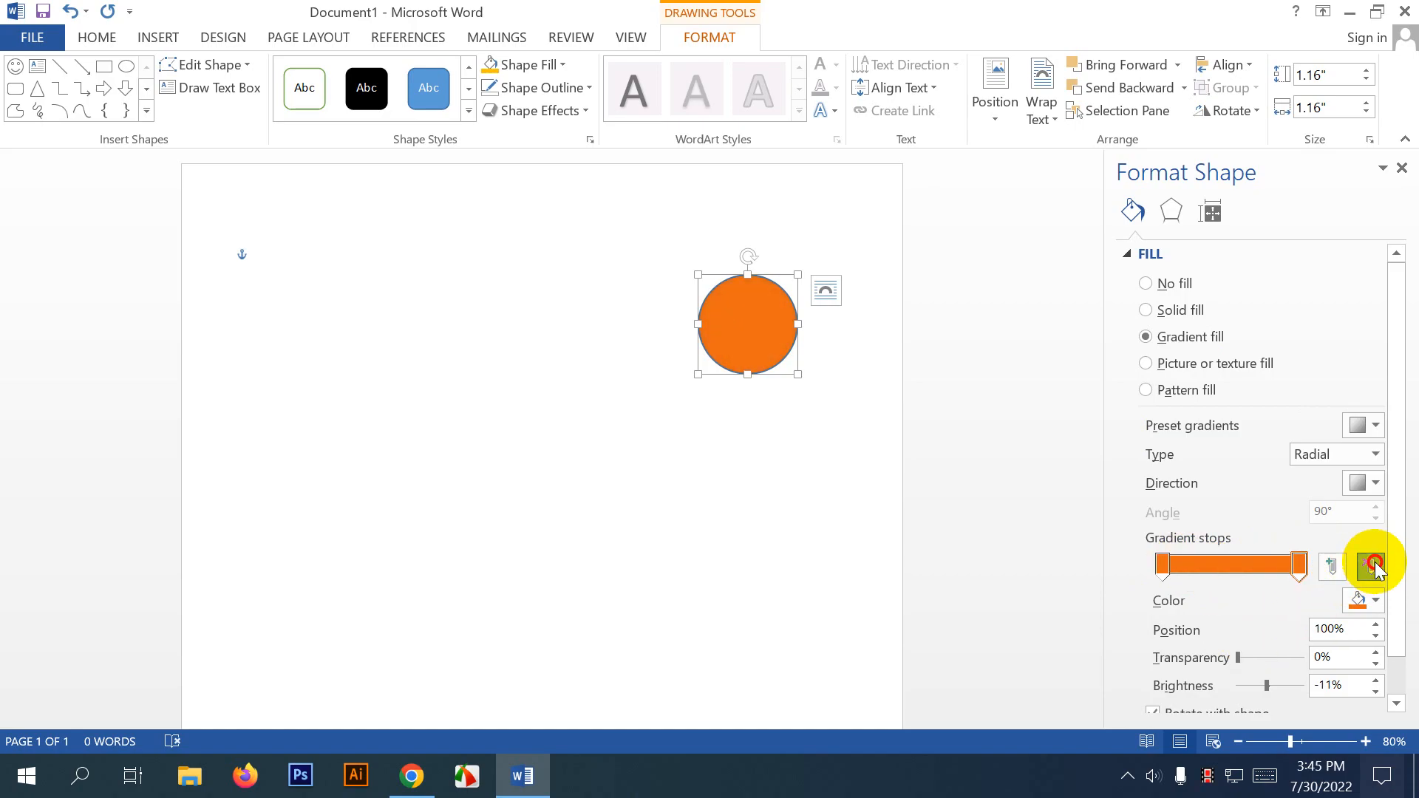
click(1299, 566)
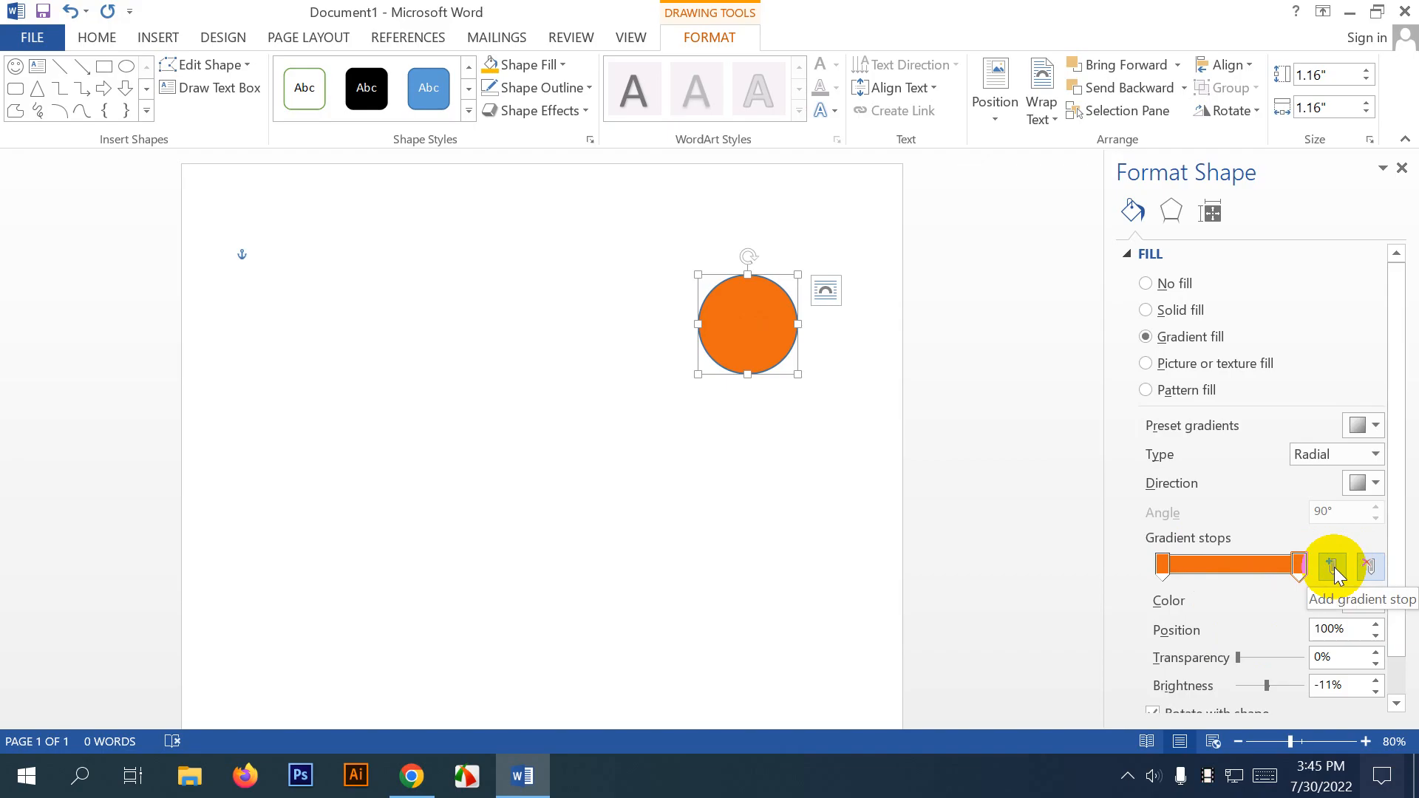
click(1333, 568)
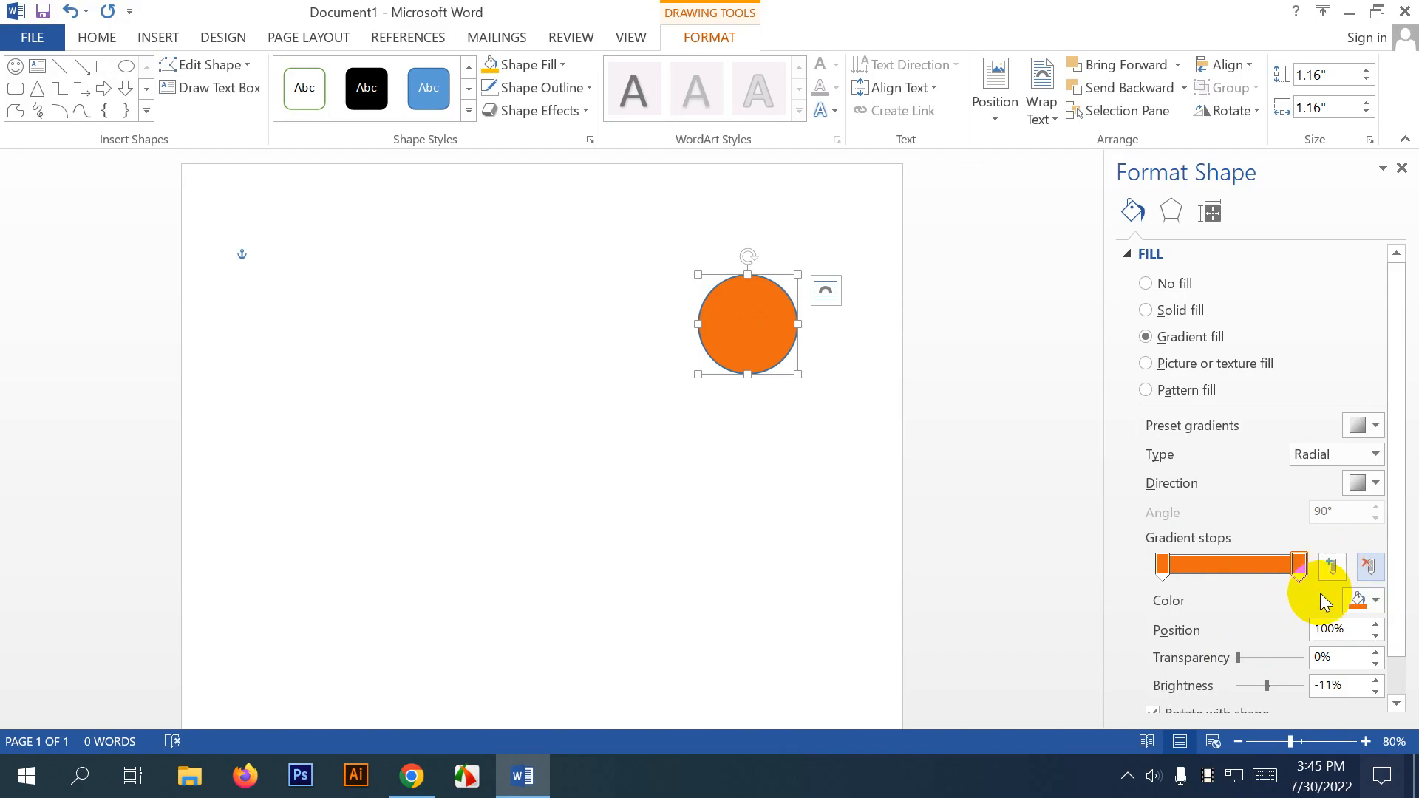
click(1299, 561)
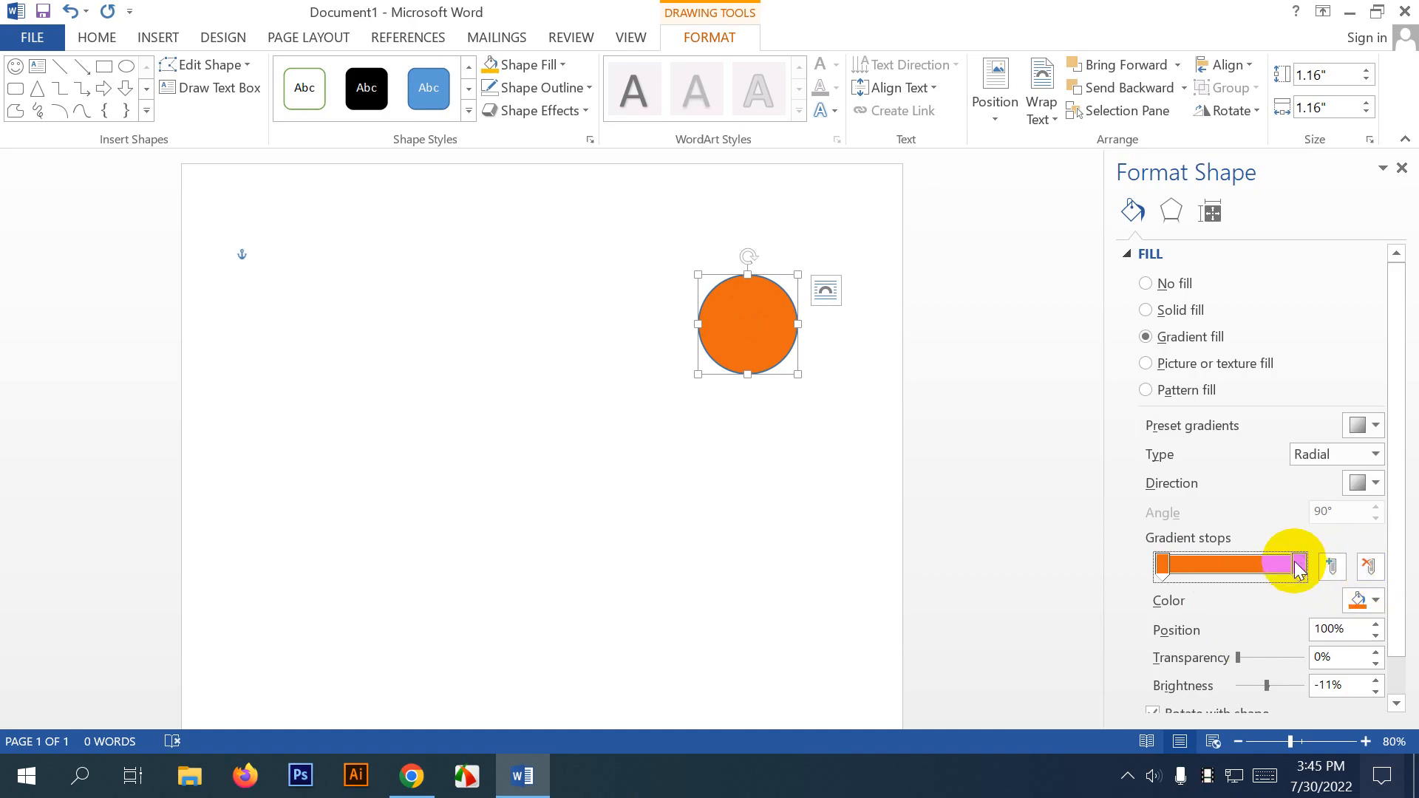
Colour the gradient stop at 100% yellow and change the circle's gradient type to Linear.
click(1374, 600)
click(1304, 556)
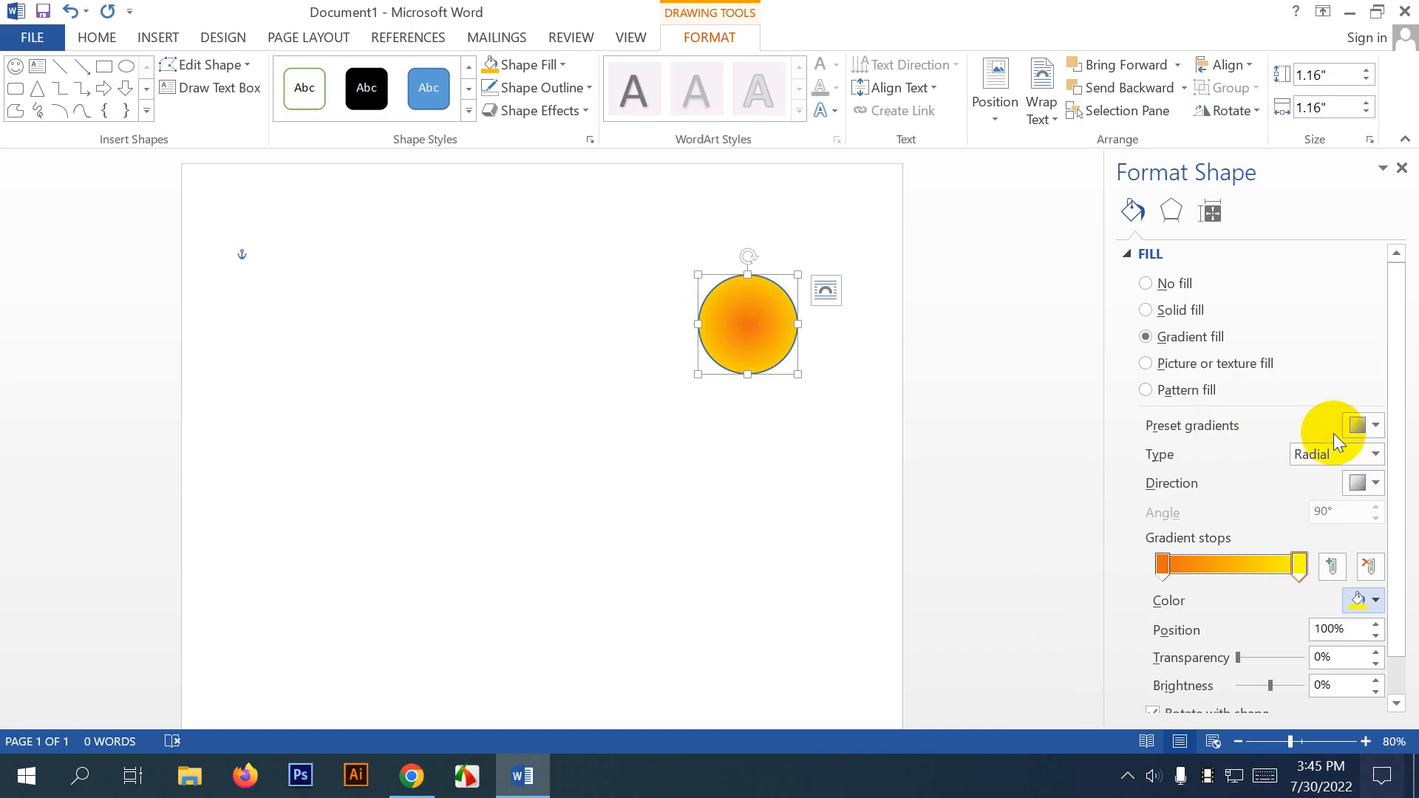
click(1333, 452)
click(1319, 477)
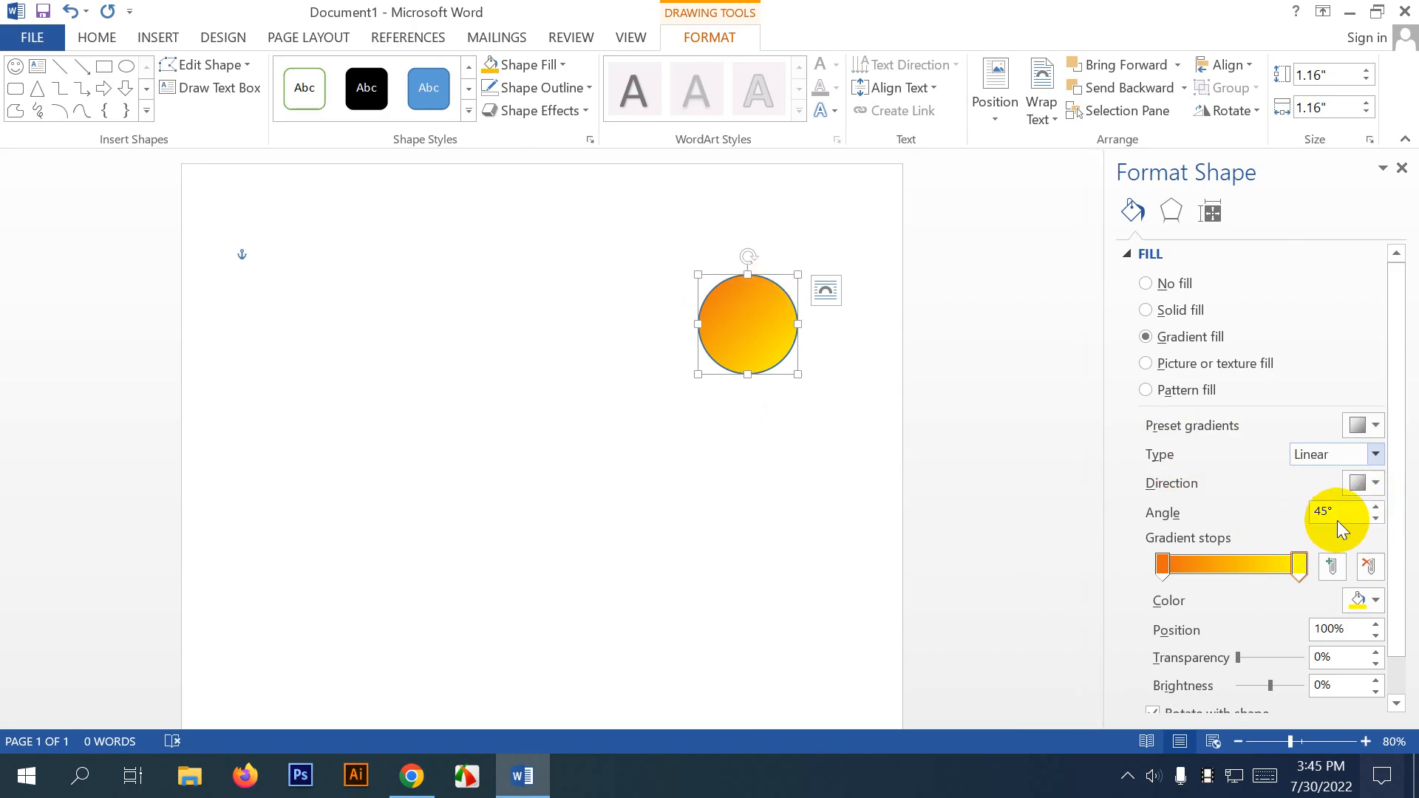
Raise the circle's linear gradient angle to 110°.
click(1376, 507)
click(1376, 507)
click(1376, 507)
click(1376, 507)
click(1376, 507)
click(1376, 507)
click(1376, 507)
click(1376, 507)
click(1376, 507)
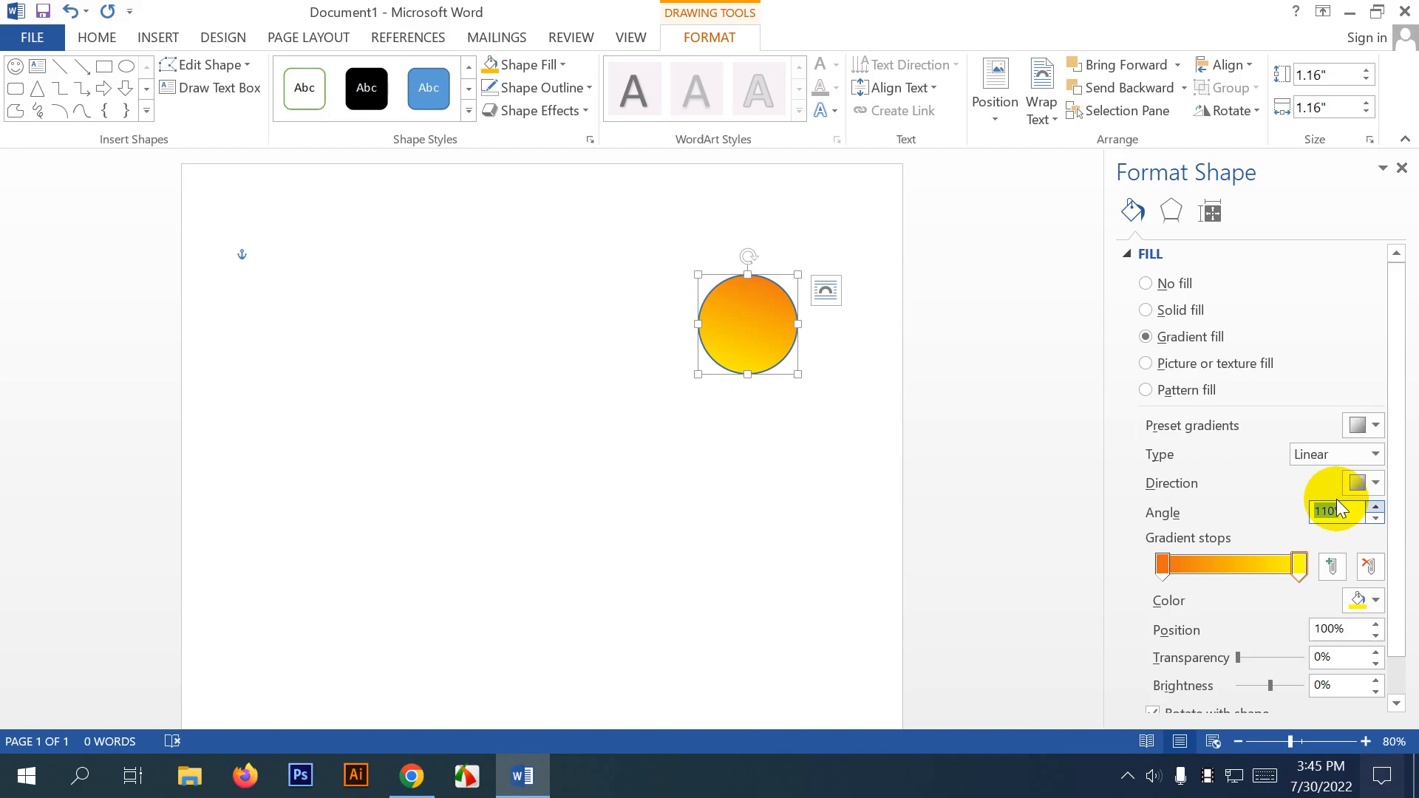
Try the linear gradient directions at 90° and 270°, and apply the direction at 180°.
click(1375, 485)
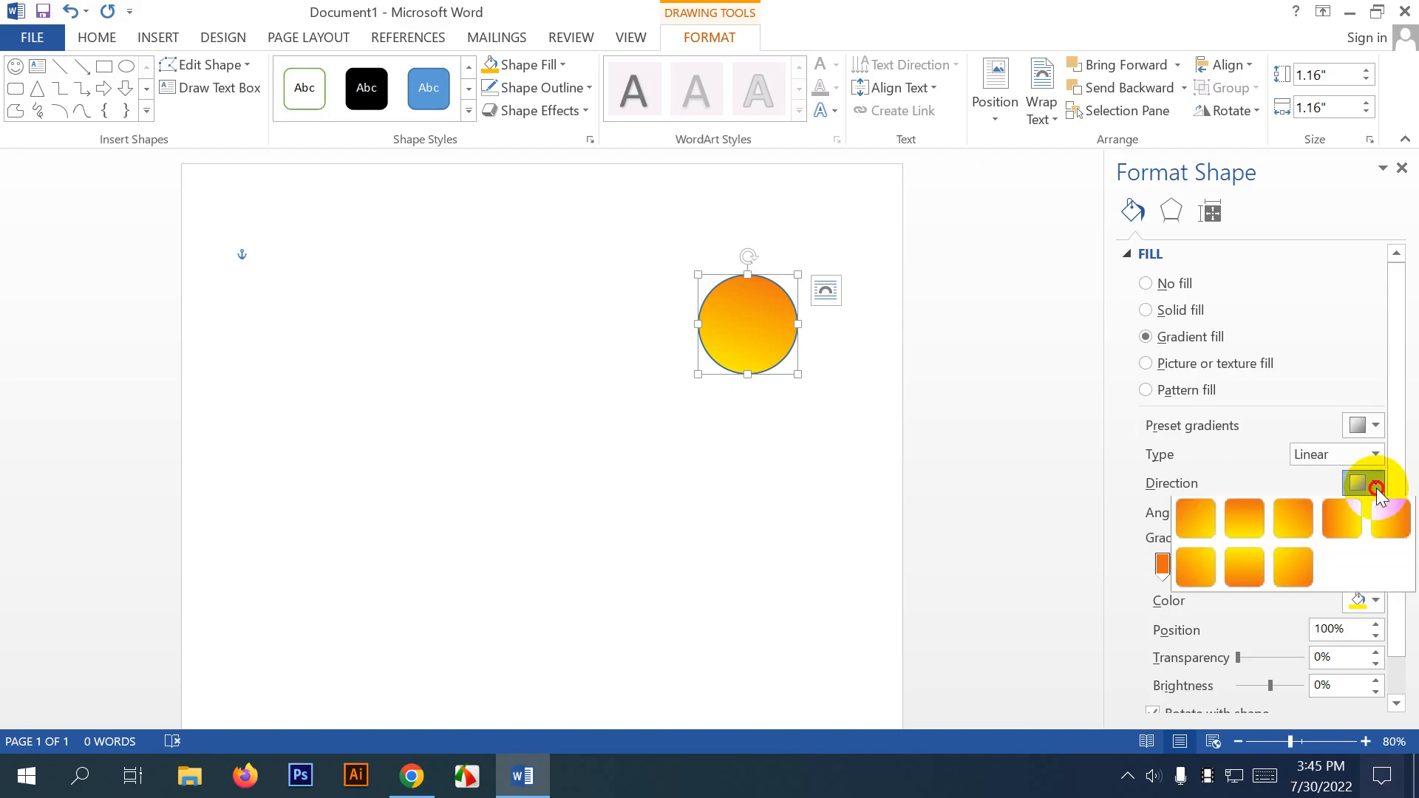
key(Escape)
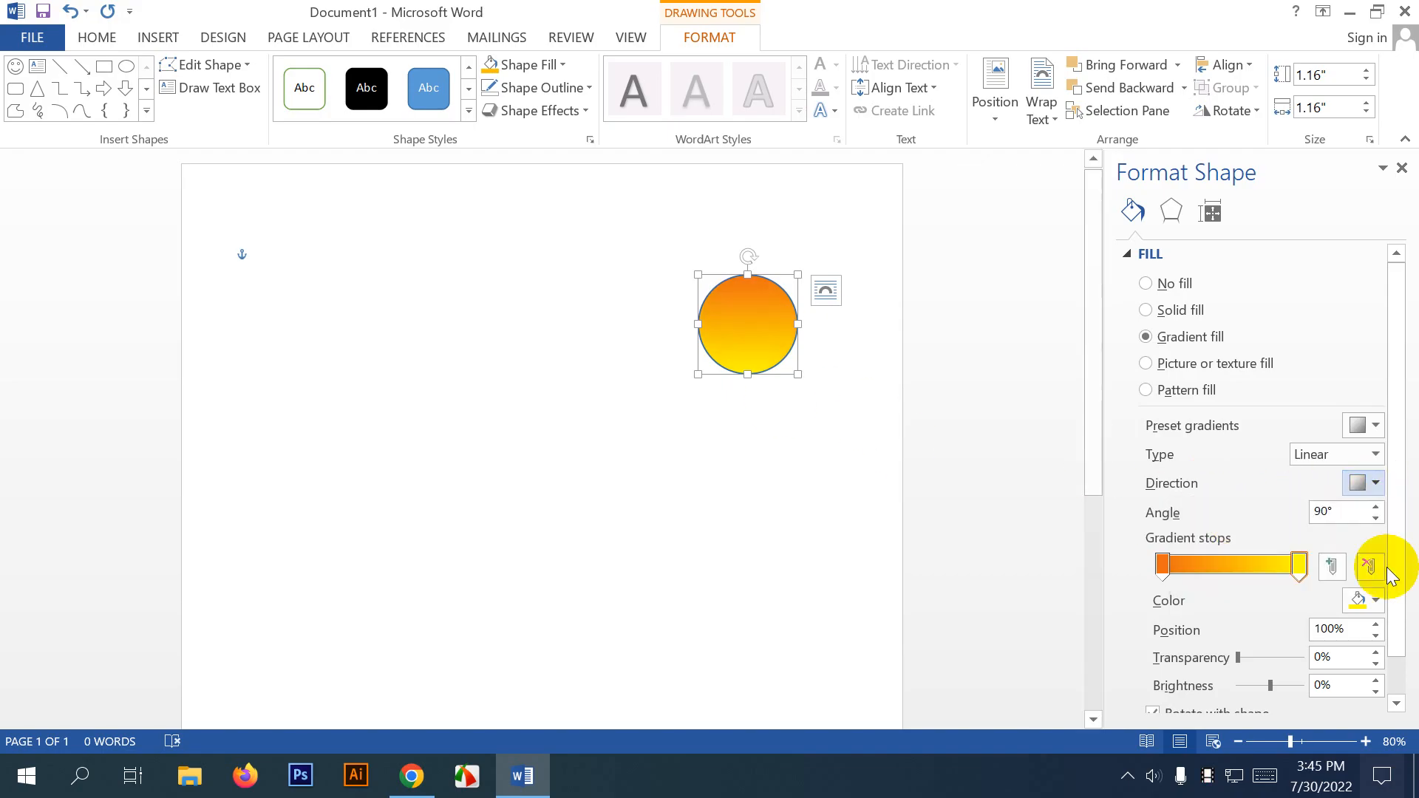
click(1375, 482)
click(1292, 569)
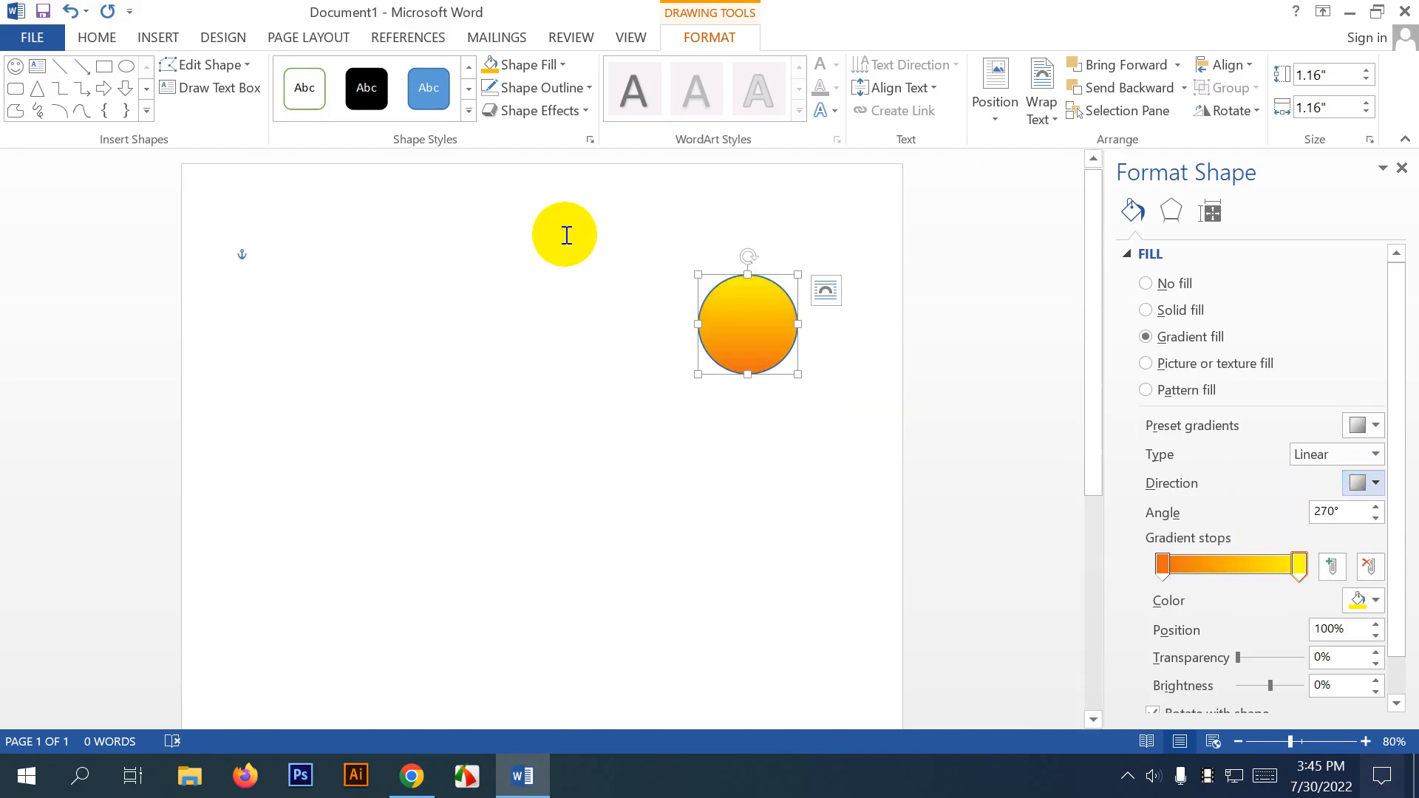
click(1373, 483)
click(1386, 528)
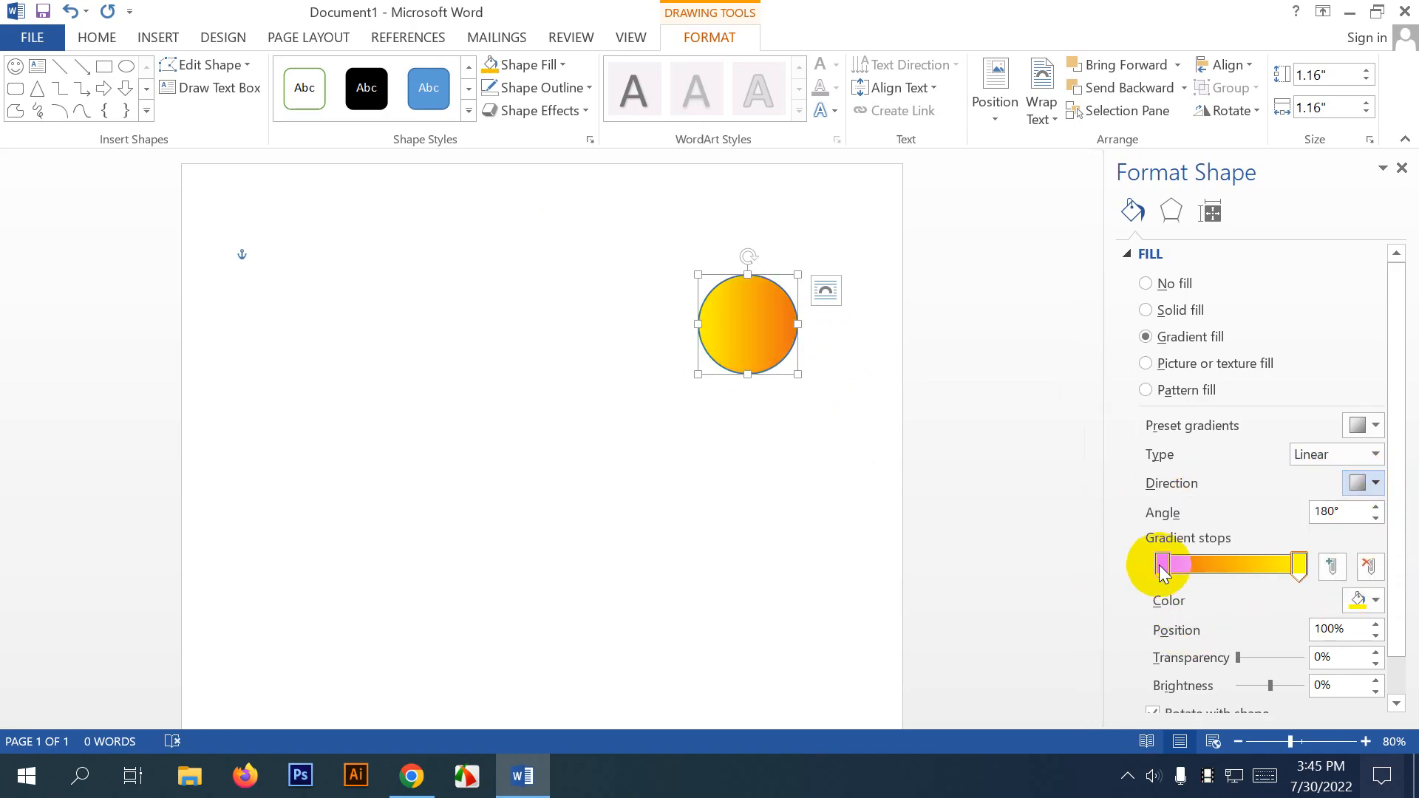
Add a gradient stop at 48%, colour it standard orange, and shift it slightly towards the yellow end.
mouse_move(1163, 566)
mouse_down()
mouse_move(1265, 565)
mouse_move(1161, 565)
mouse_up()
click(1241, 568)
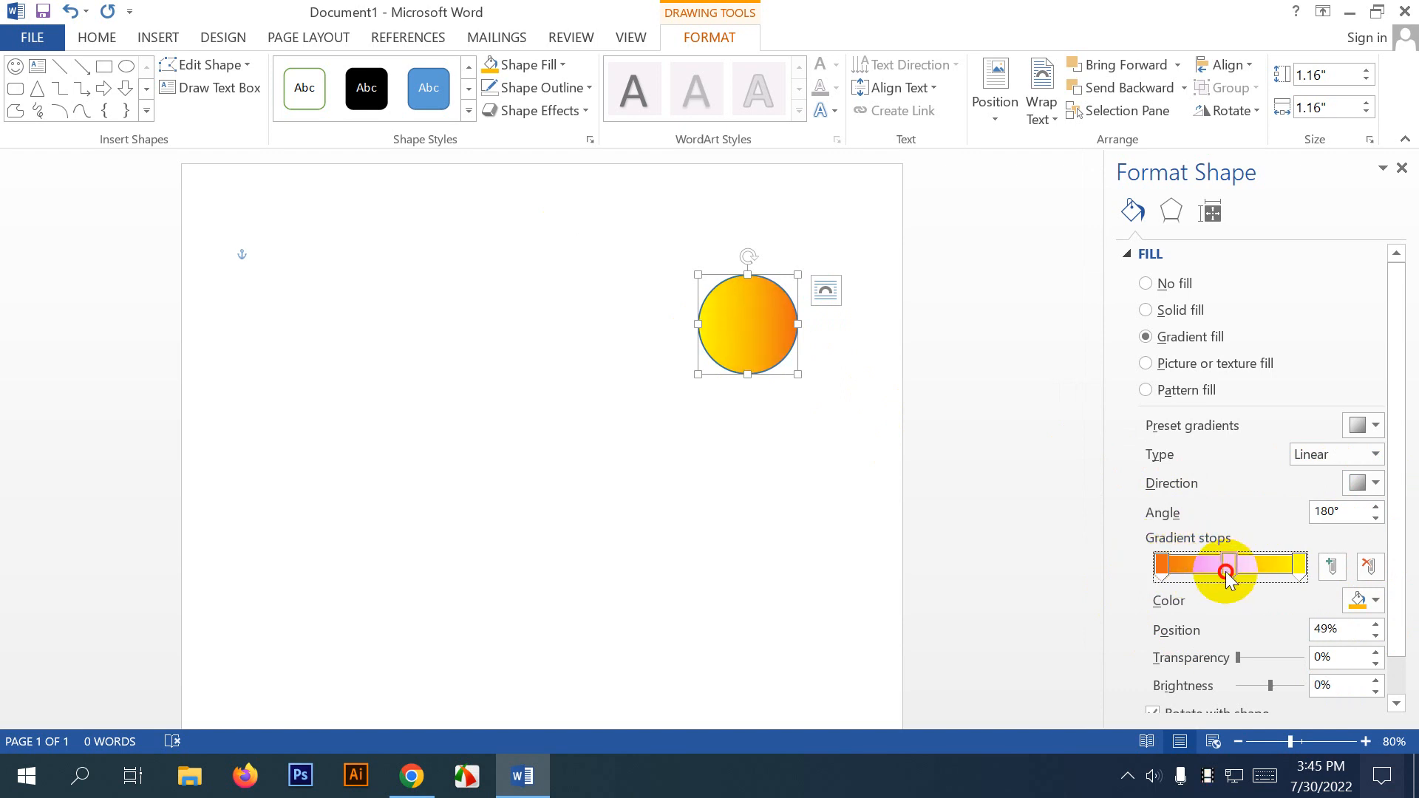
click(1363, 599)
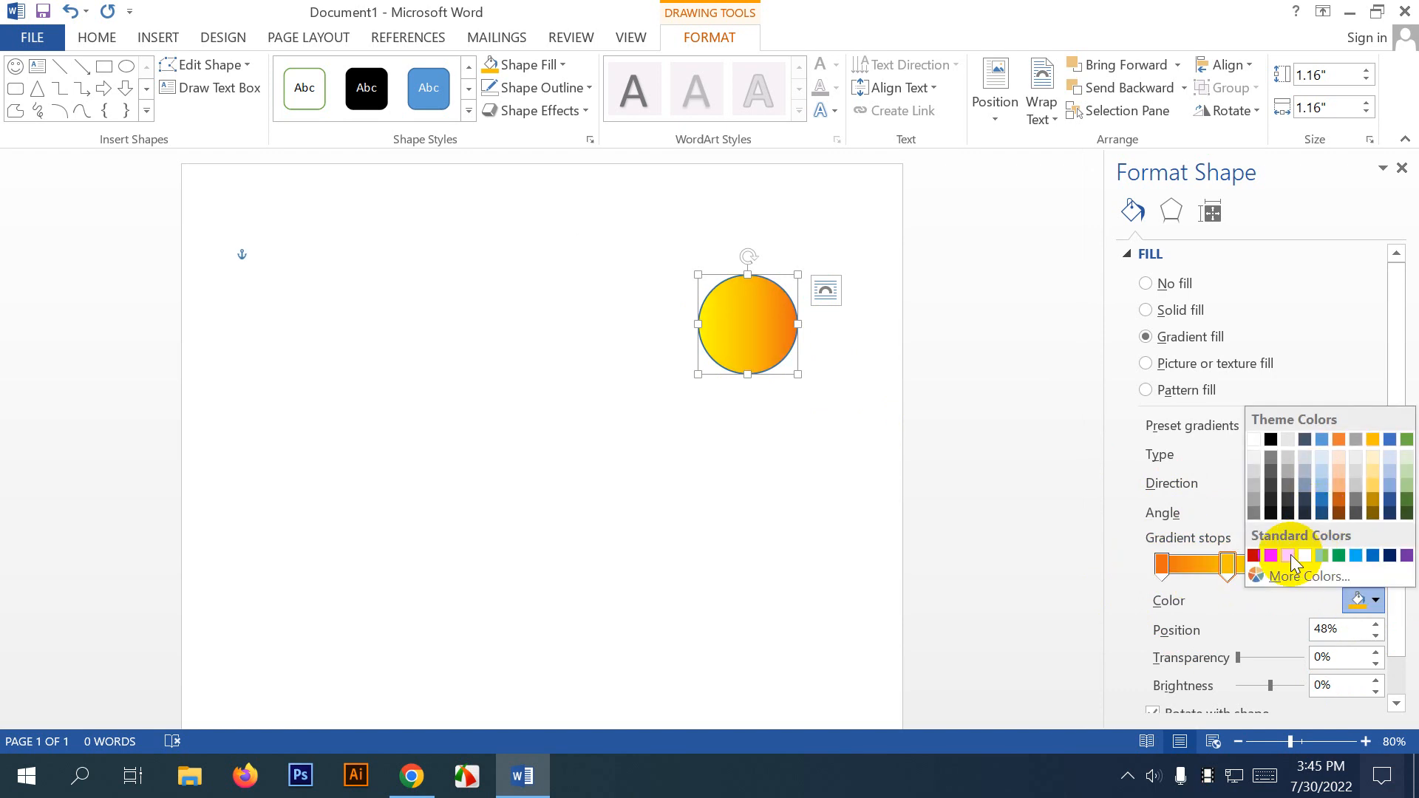
click(1288, 555)
click(1212, 565)
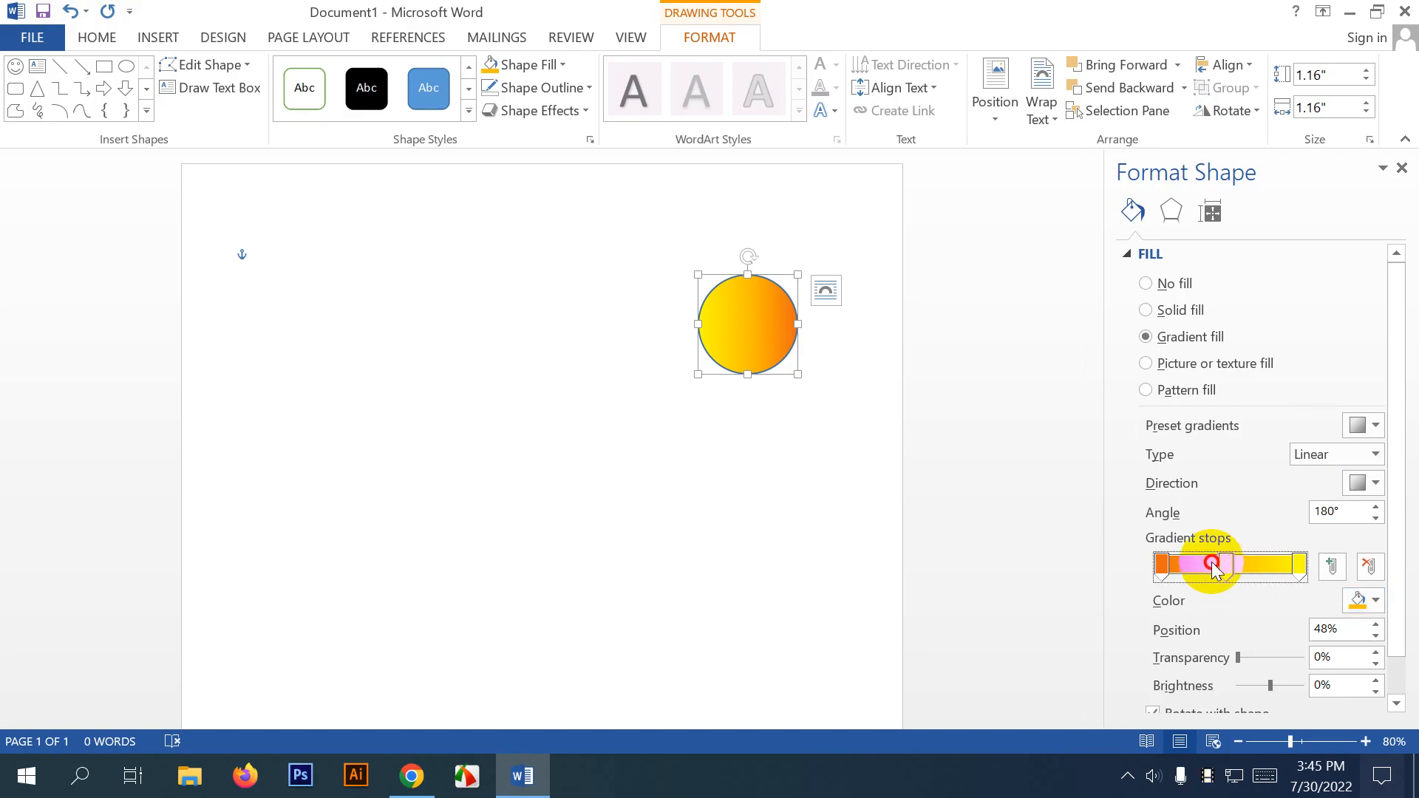
drag(1212, 564, 1240, 563)
Add a gradient stop at 79% and colour it standard blue.
click(1270, 569)
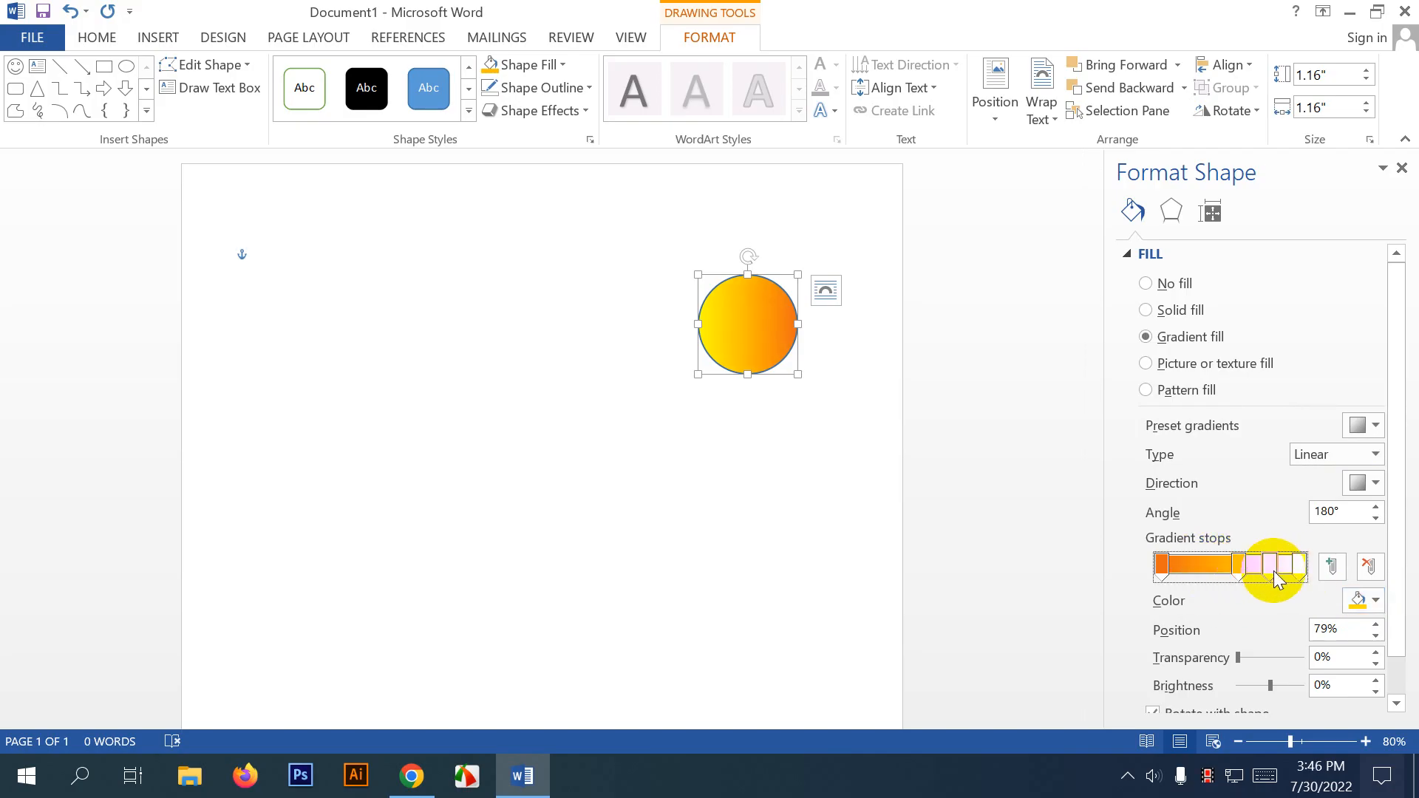
click(1362, 600)
click(1376, 558)
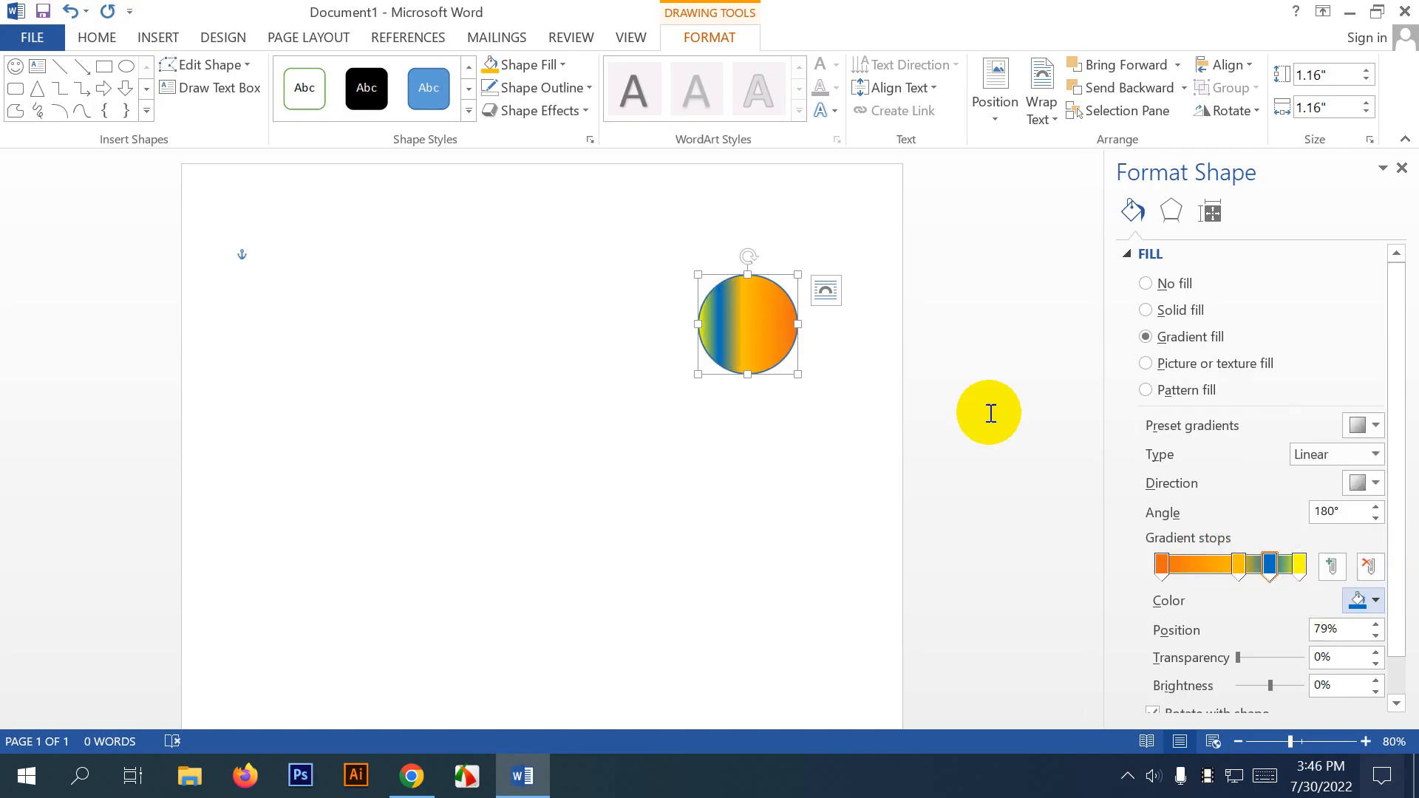
Move the middle orange gradient stop to 41% and the blue stop to 75%.
click(1232, 571)
drag(1233, 572, 1199, 574)
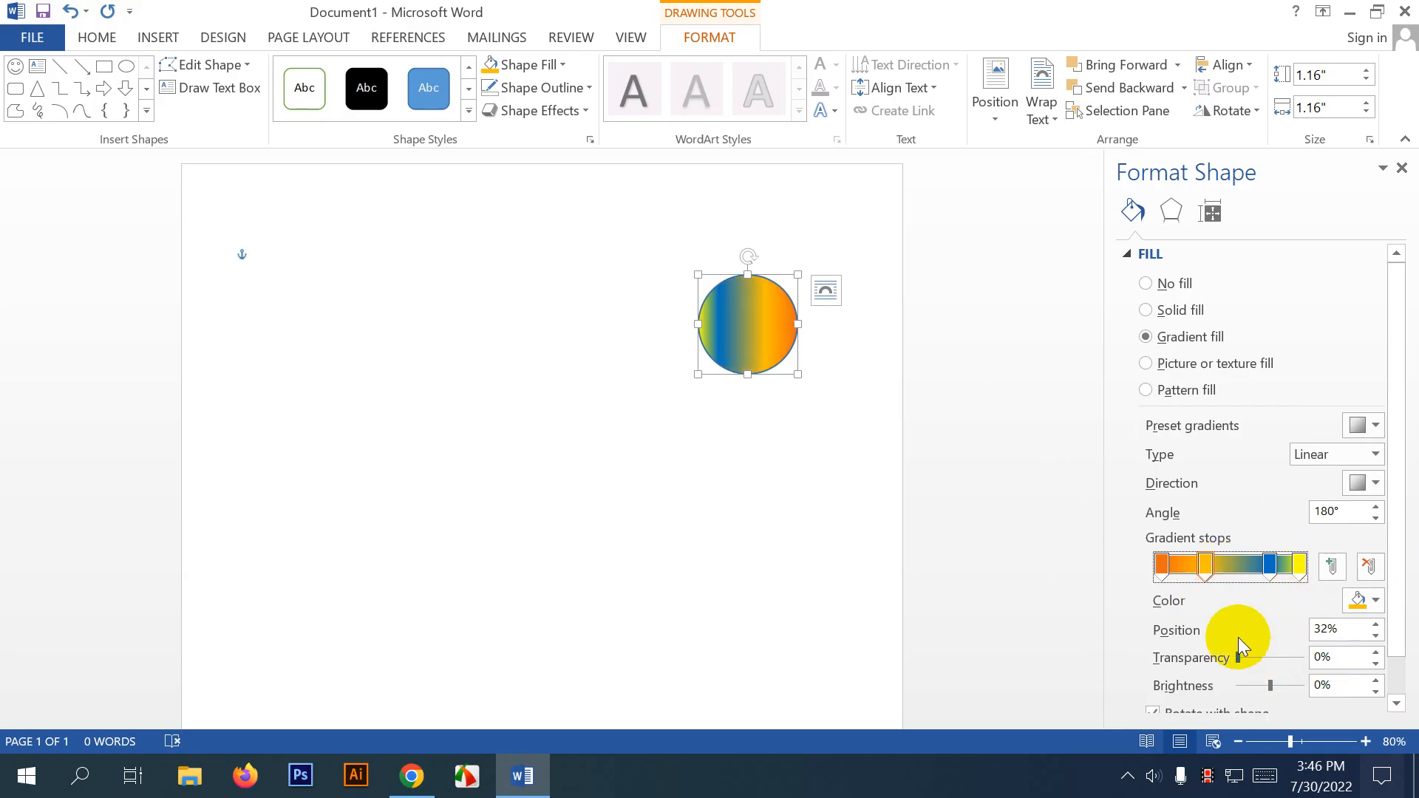
key(Right)
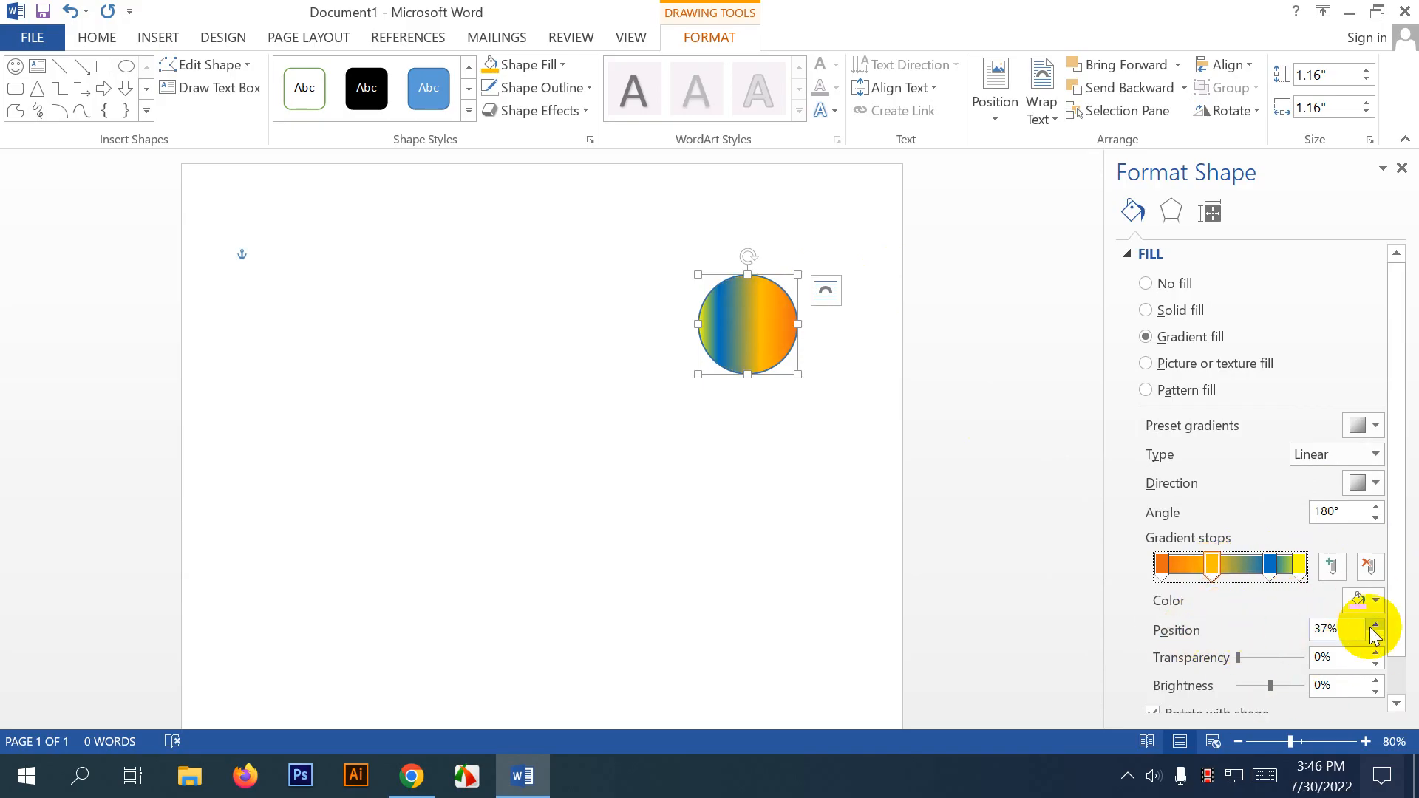
drag(1213, 571, 1218, 572)
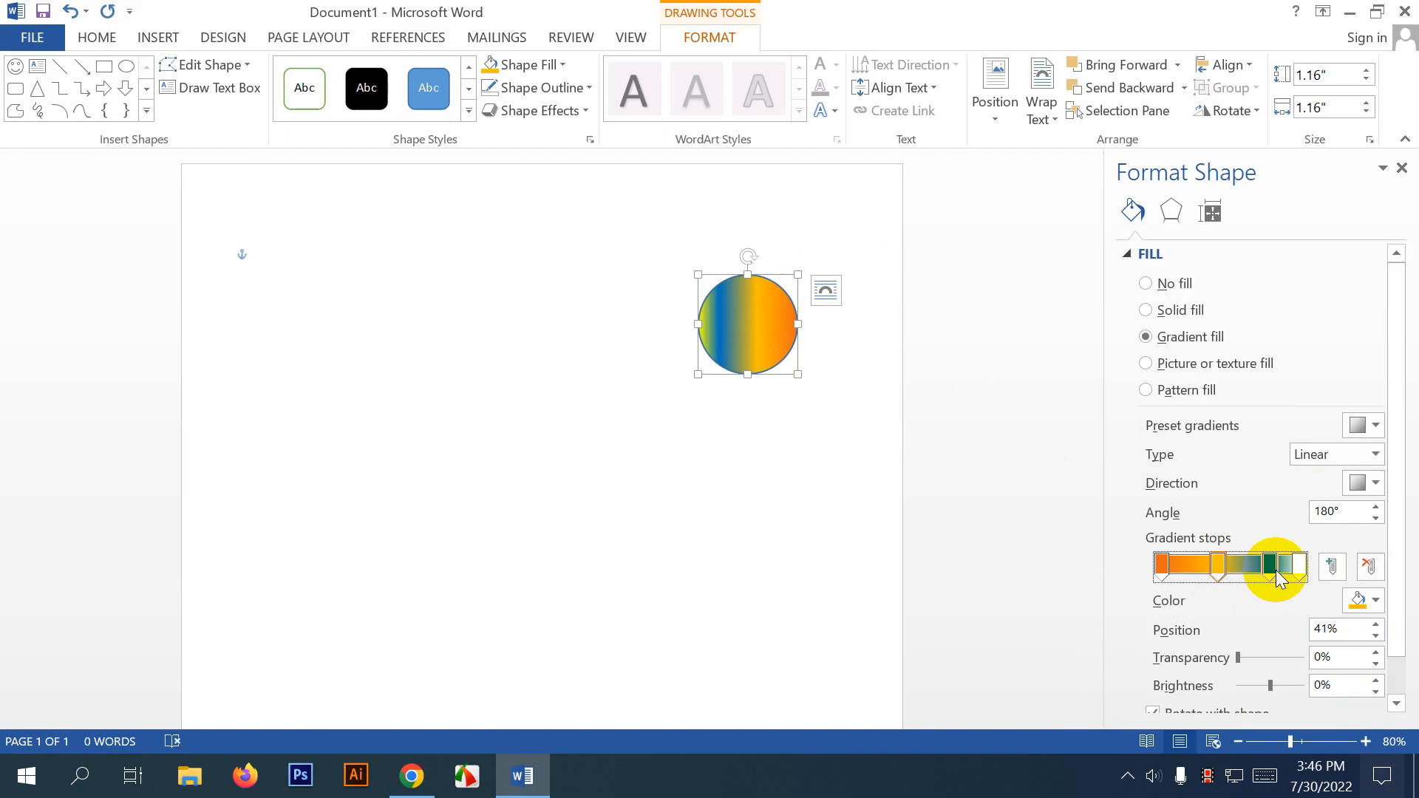
click(1271, 566)
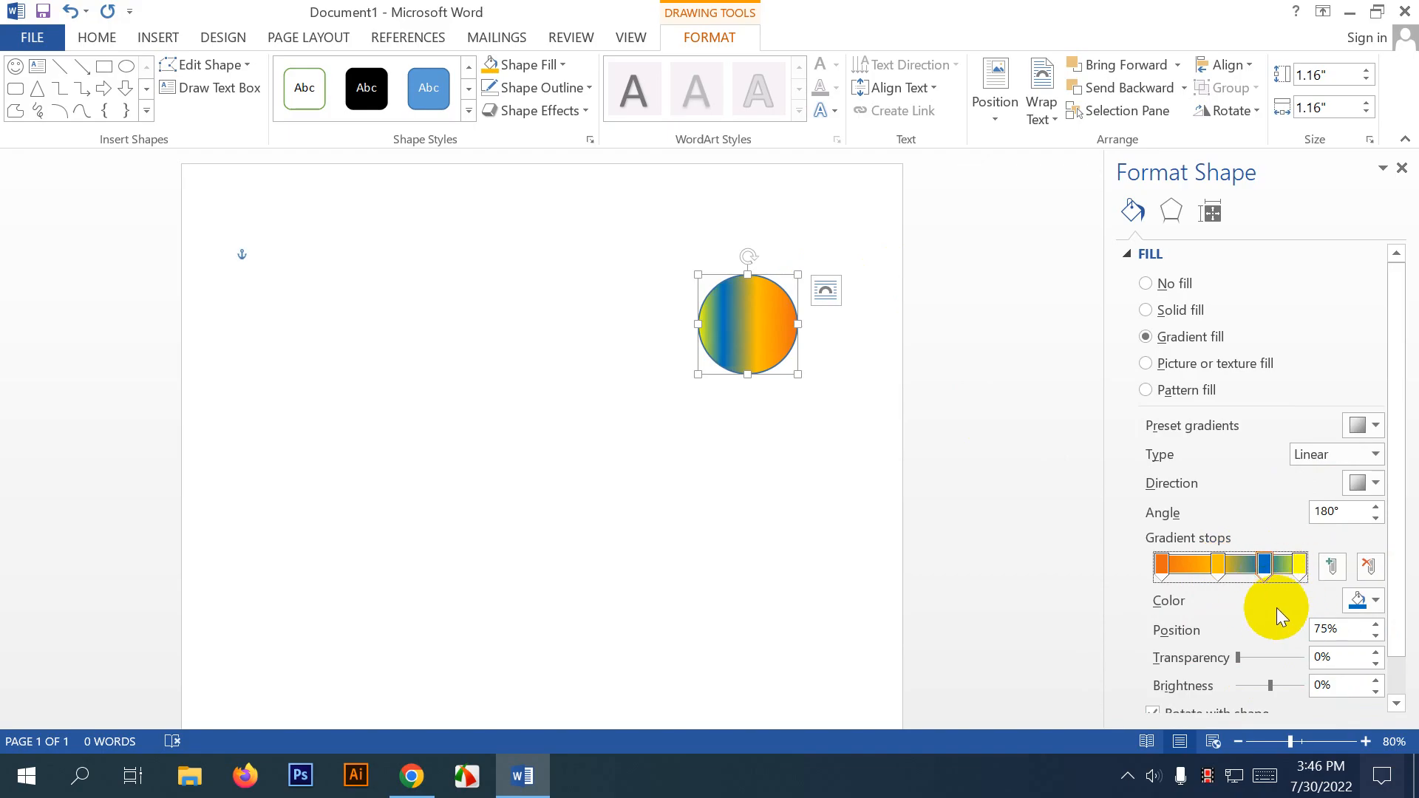
click(1298, 566)
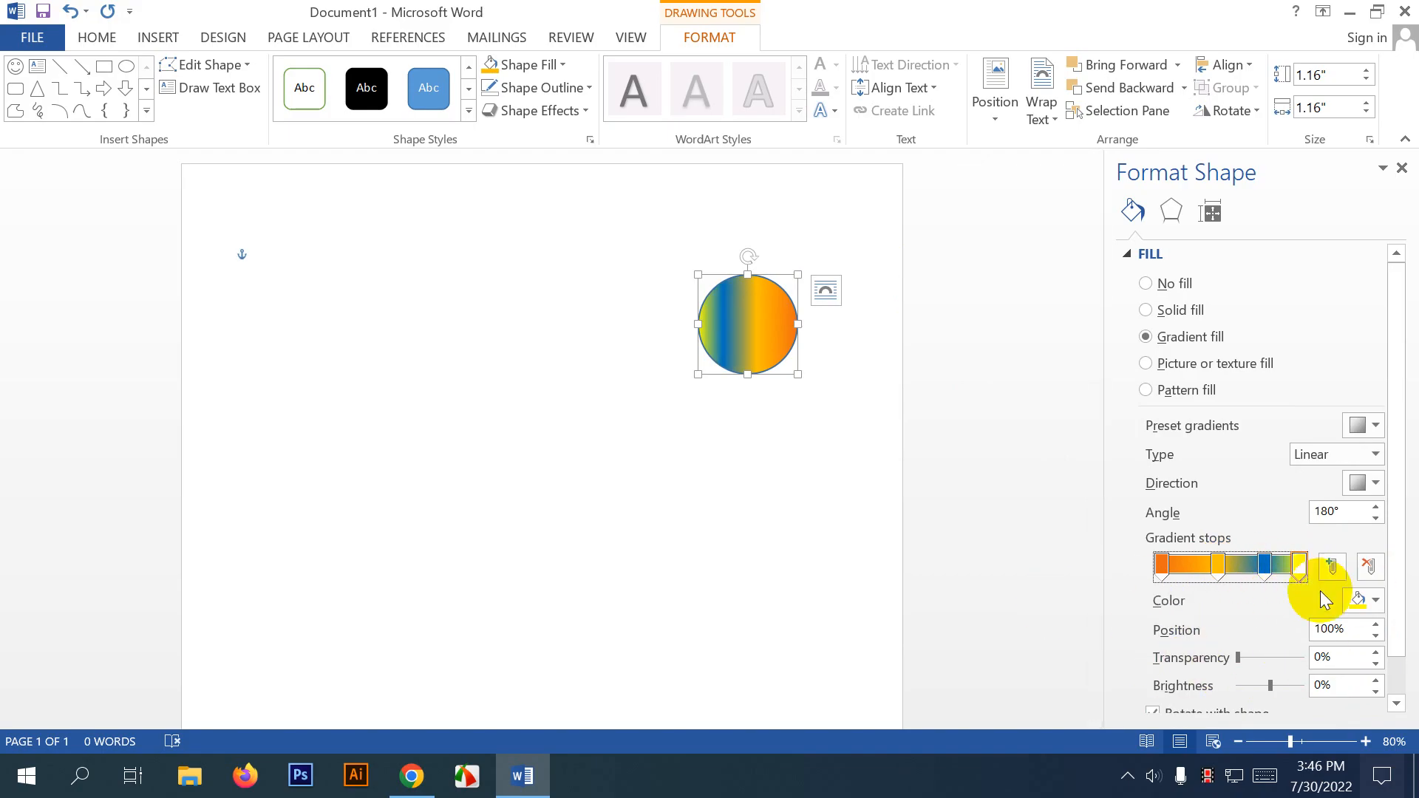
Move the middle orange stop to 40% and set its transparency to 40% and brightness to 5%.
drag(1219, 570, 1218, 570)
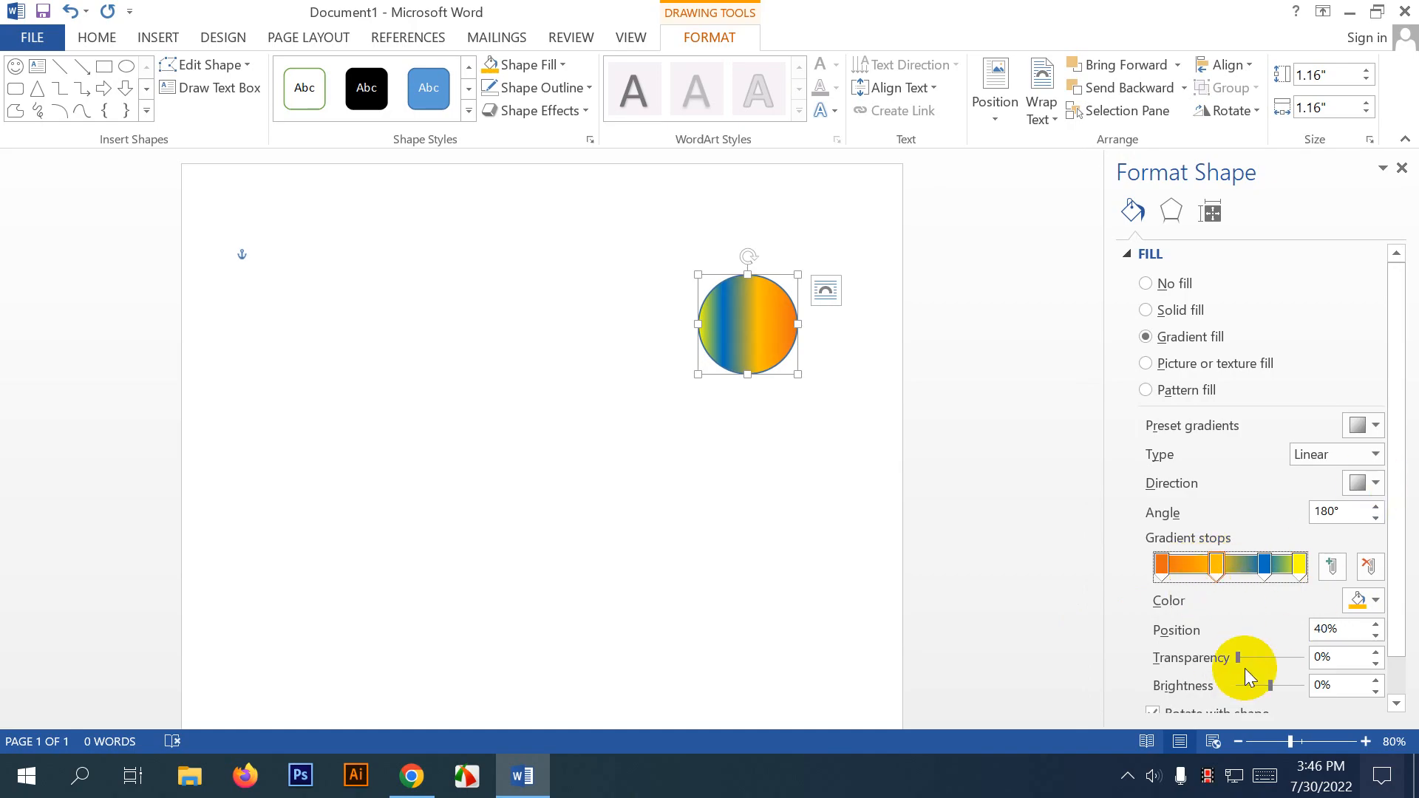
drag(1238, 657, 1277, 687)
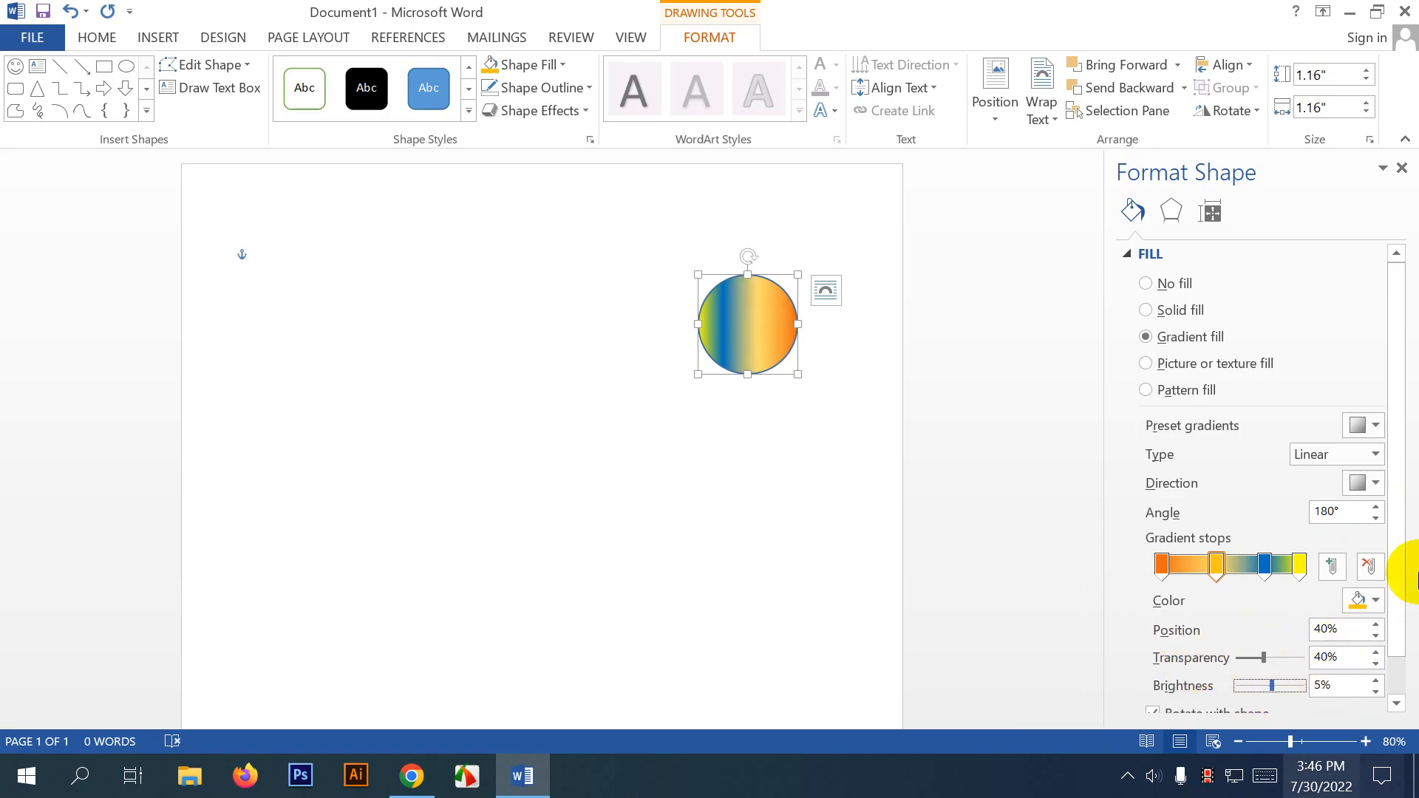
Switch the circle to a picture or texture fill and apply the fish fossil texture.
click(1236, 362)
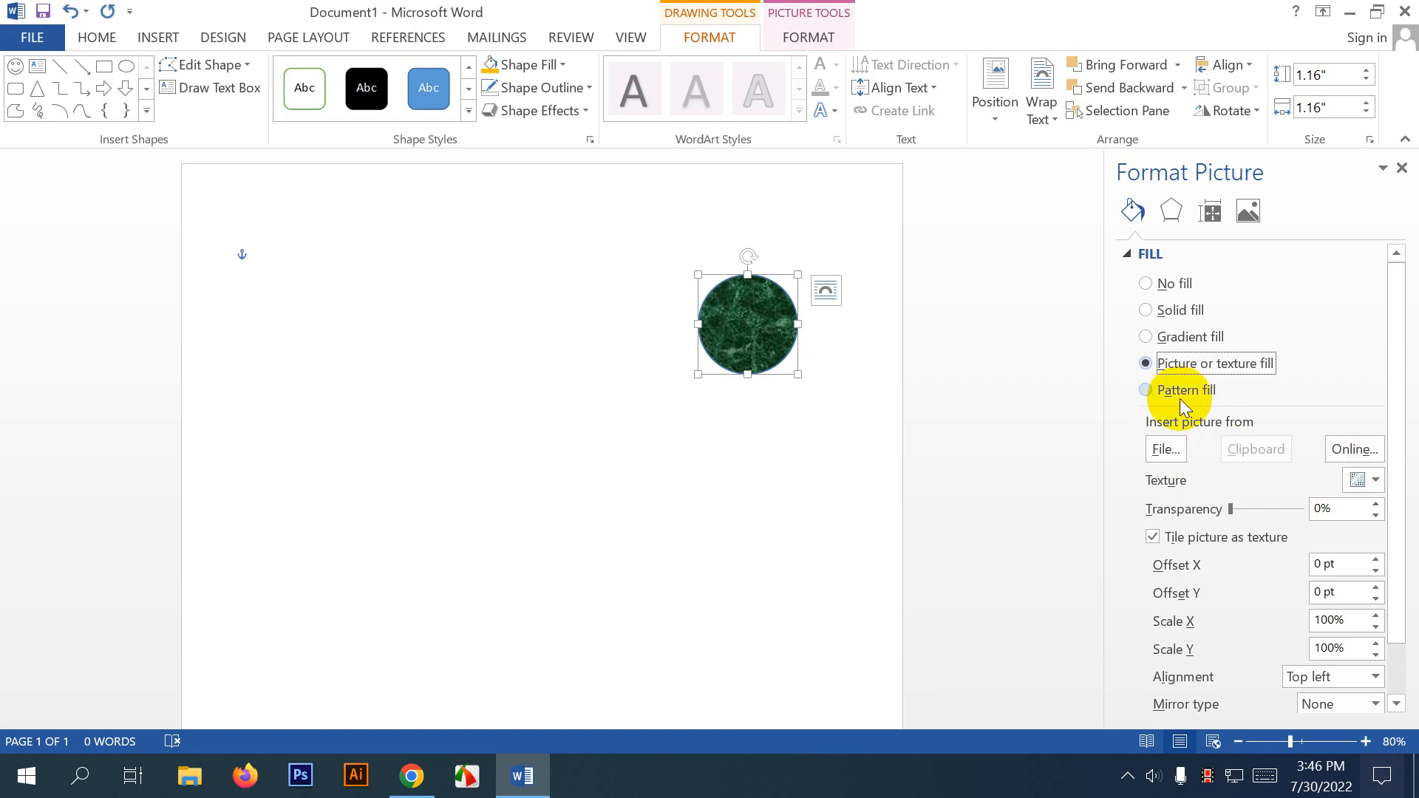
scroll(1300, 583, down, 2)
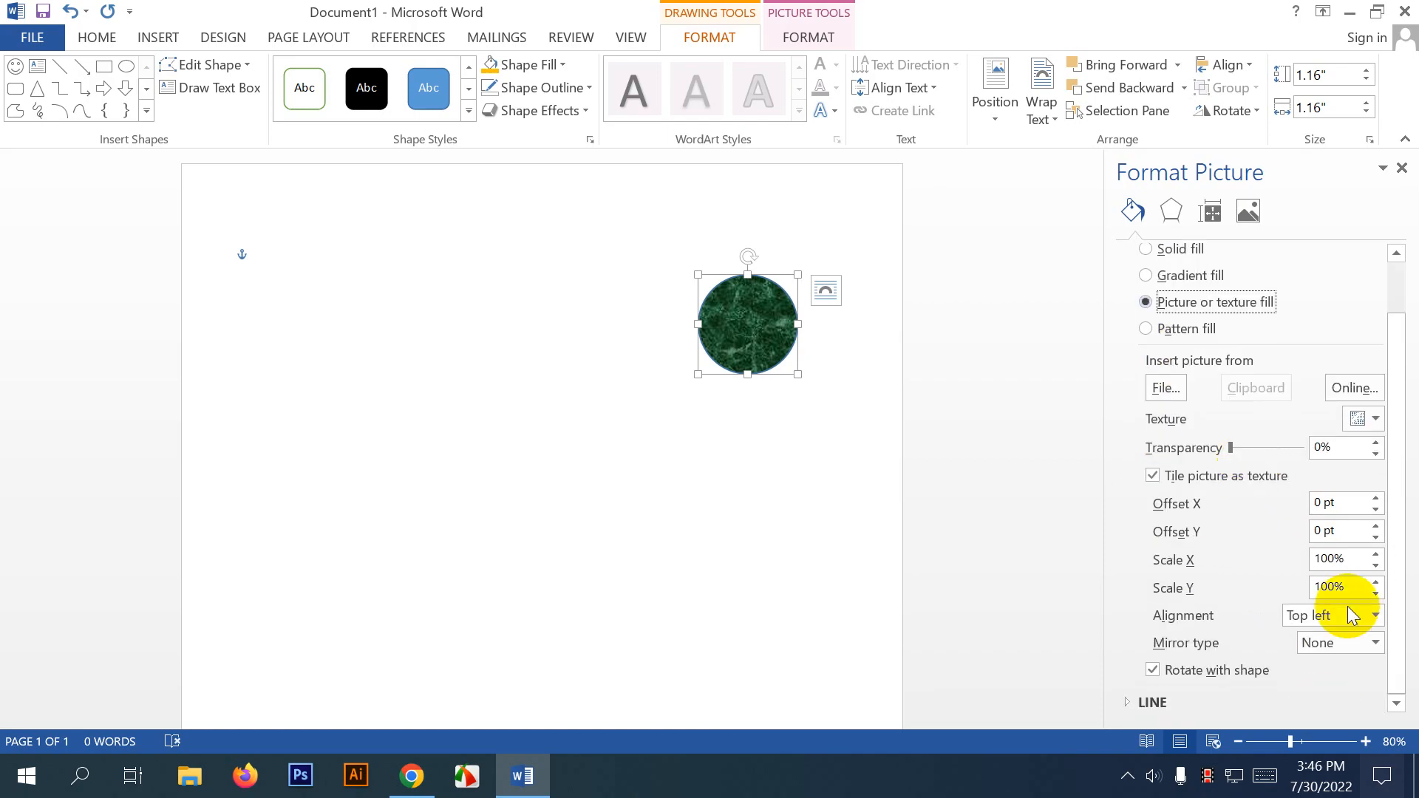
click(1371, 419)
click(1071, 164)
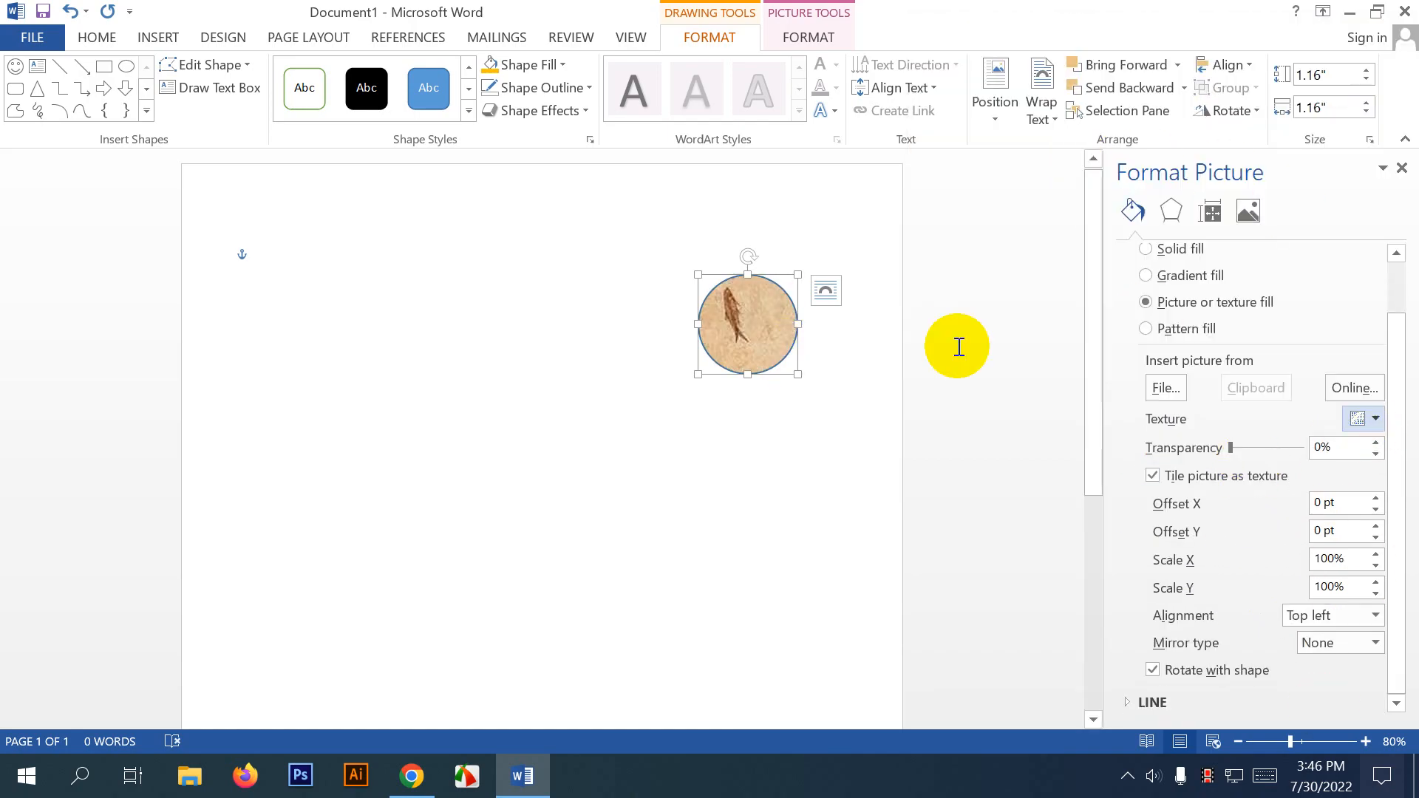
click(1362, 427)
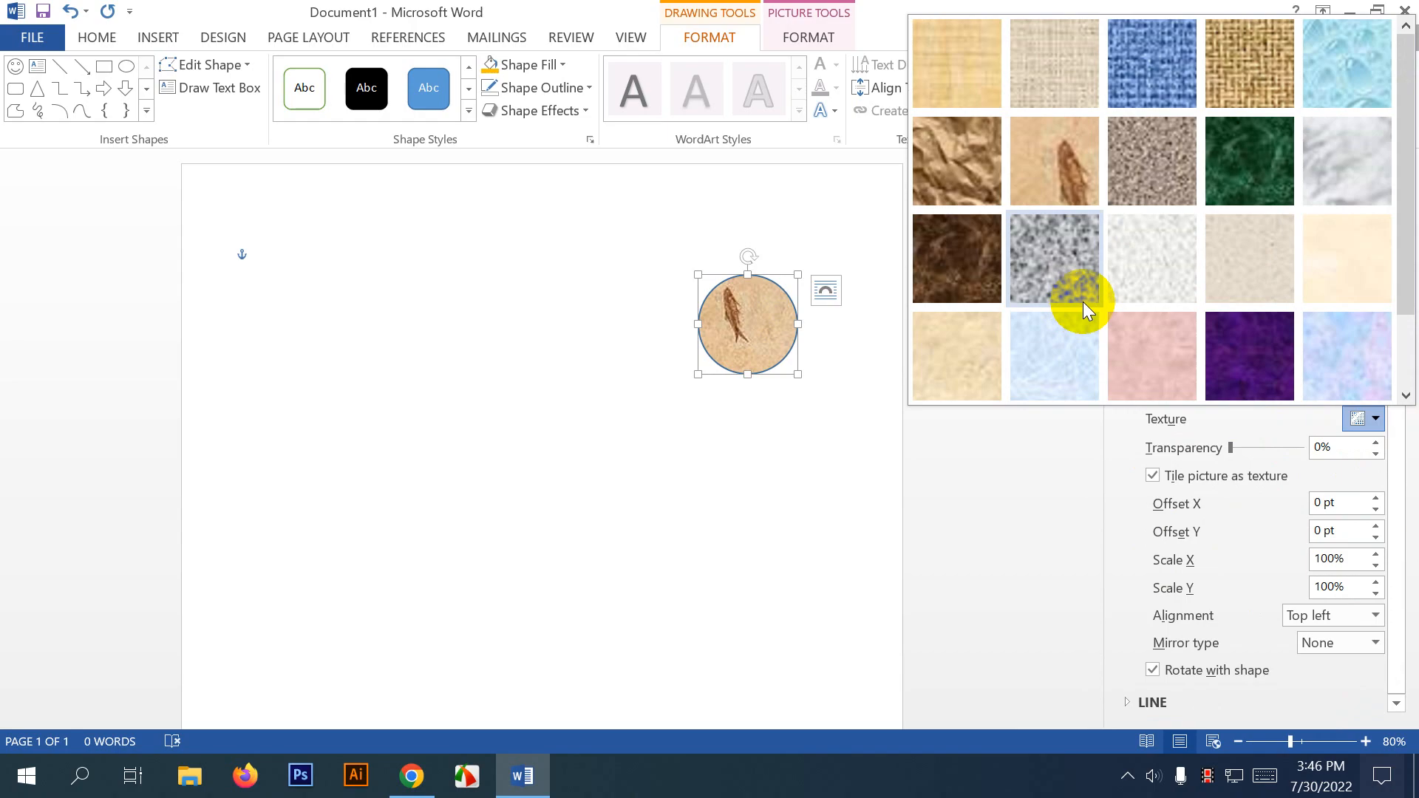
click(1301, 427)
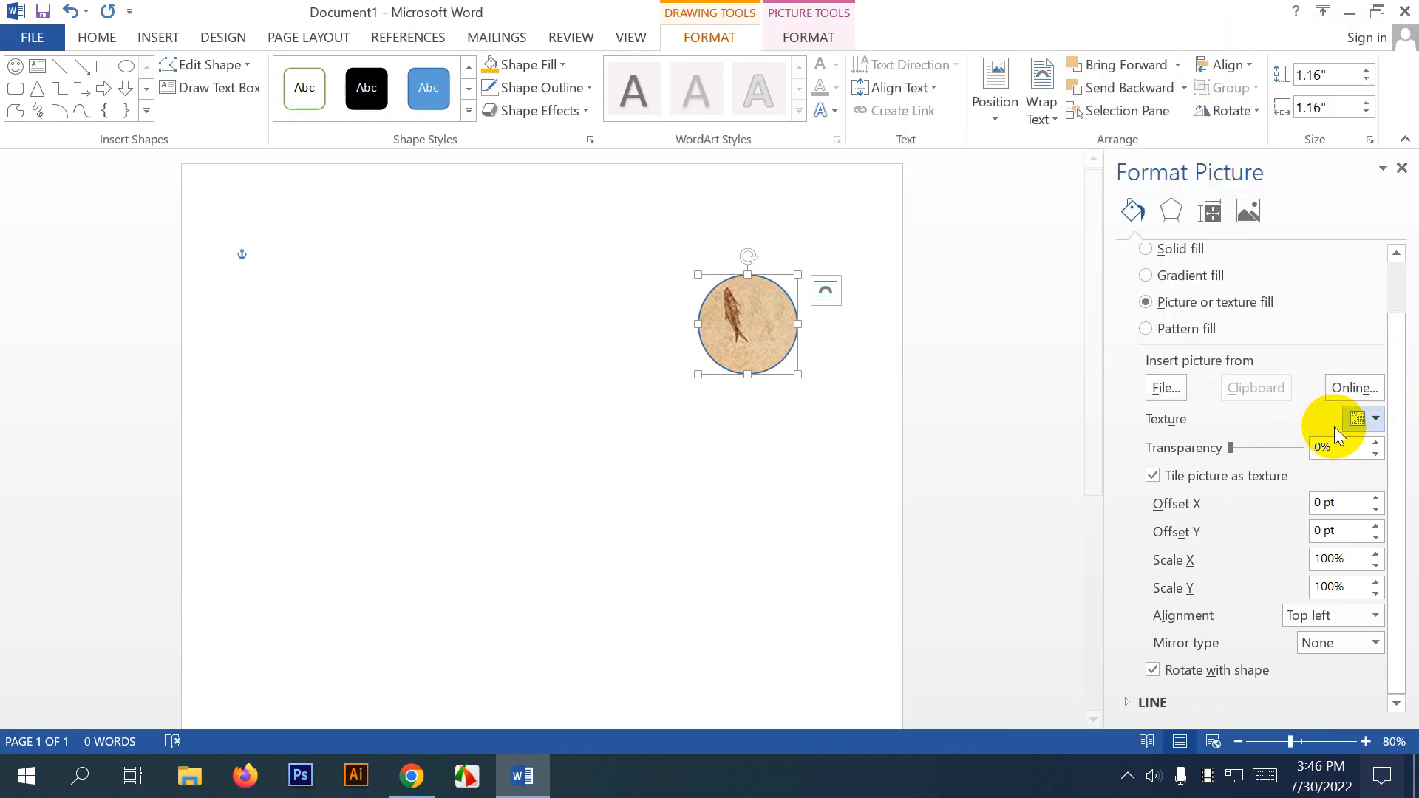
Switch the circle to a pattern fill and try several patterns, including narrow horizontal lines and dashed vertical lines.
click(1177, 327)
click(1328, 530)
click(1283, 528)
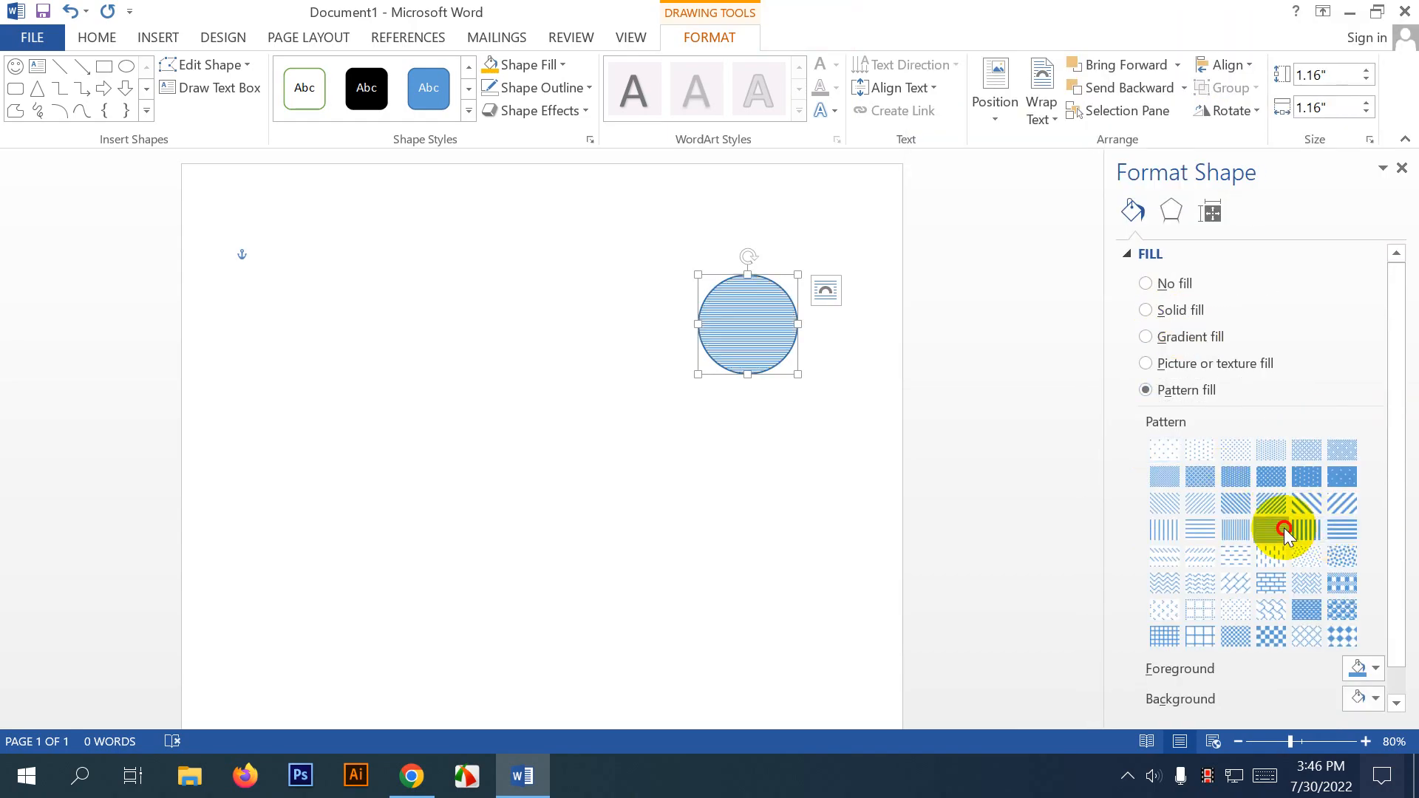
click(1233, 558)
click(1205, 612)
click(1296, 608)
click(1336, 610)
click(1307, 589)
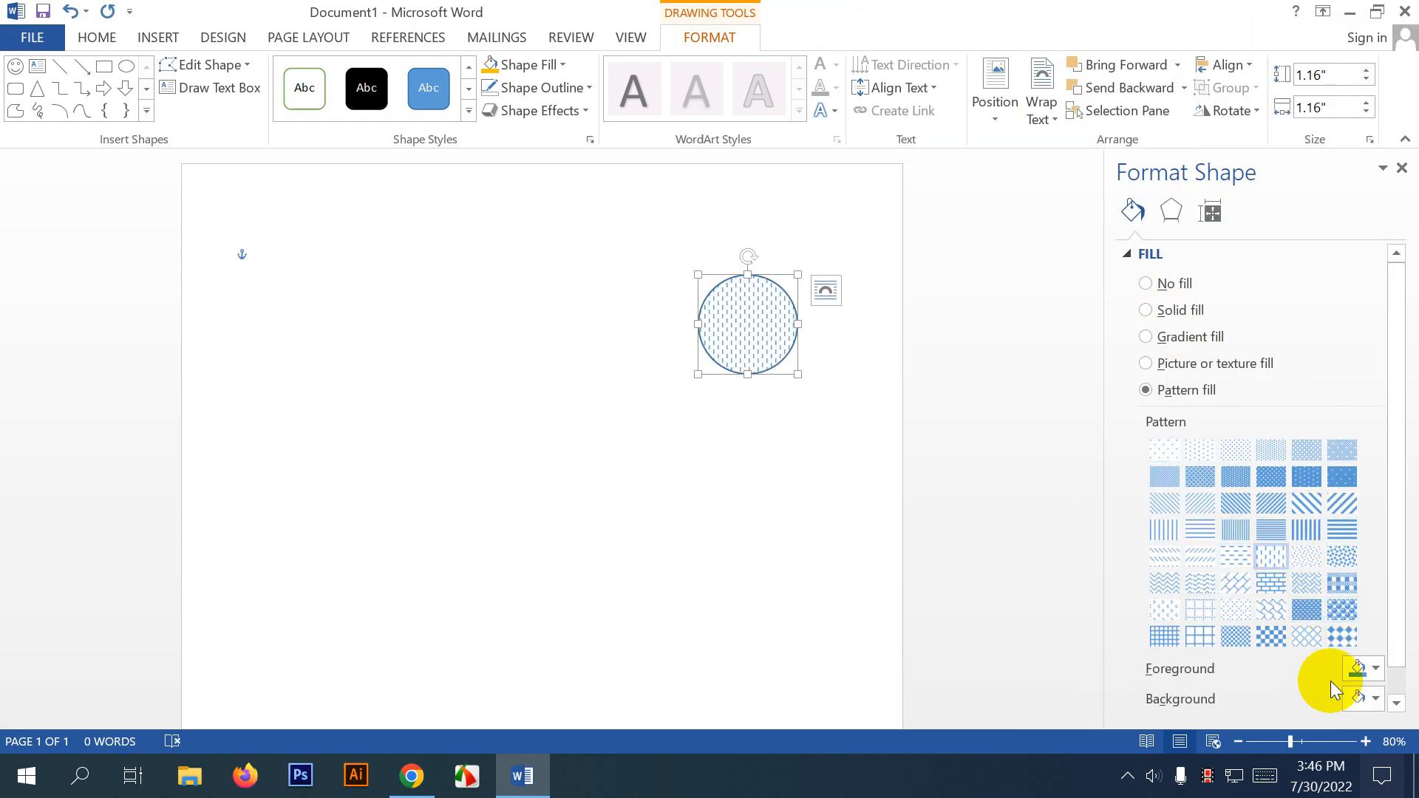
Set the pattern's foreground colour to orange and choose the bold horizontal stripe pattern.
click(1363, 669)
click(1288, 624)
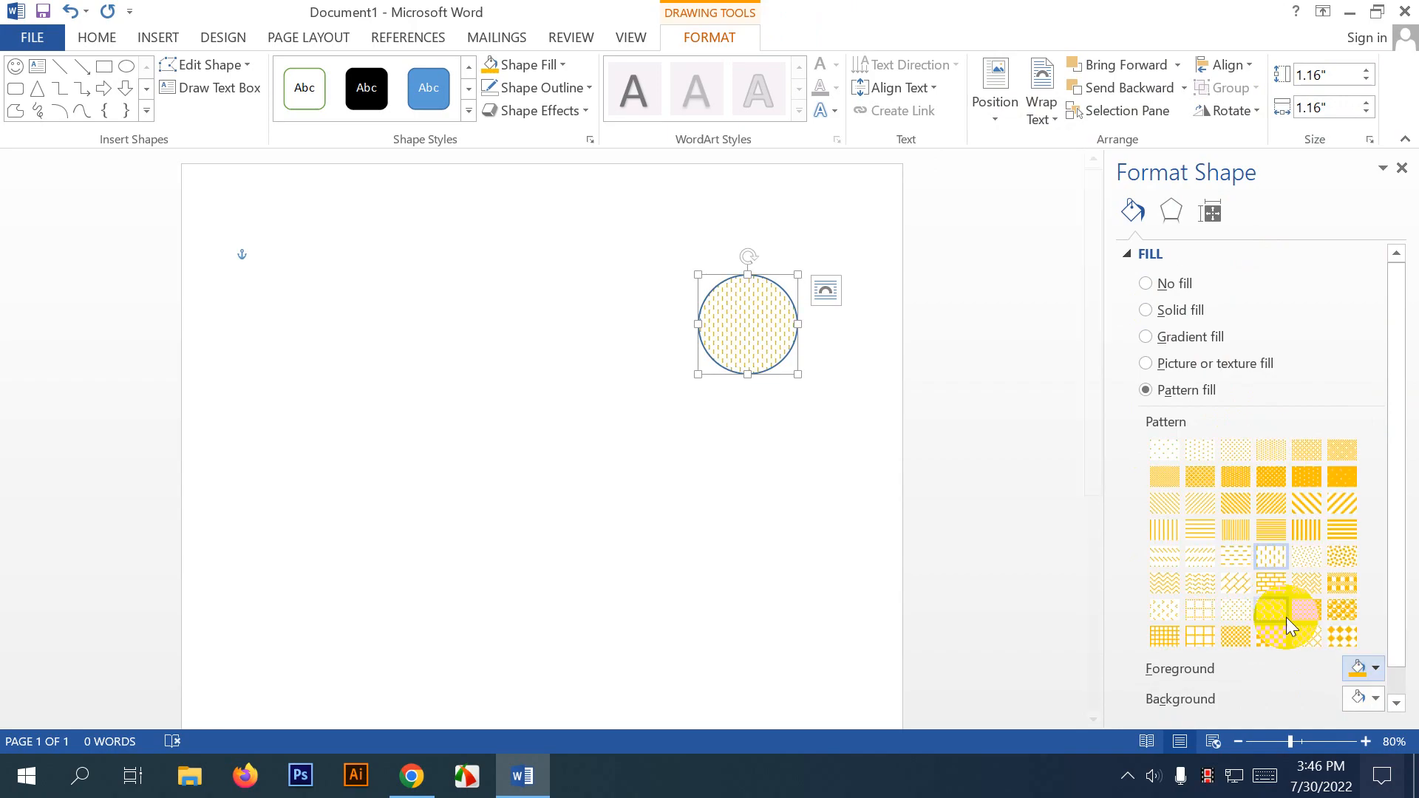
click(1336, 529)
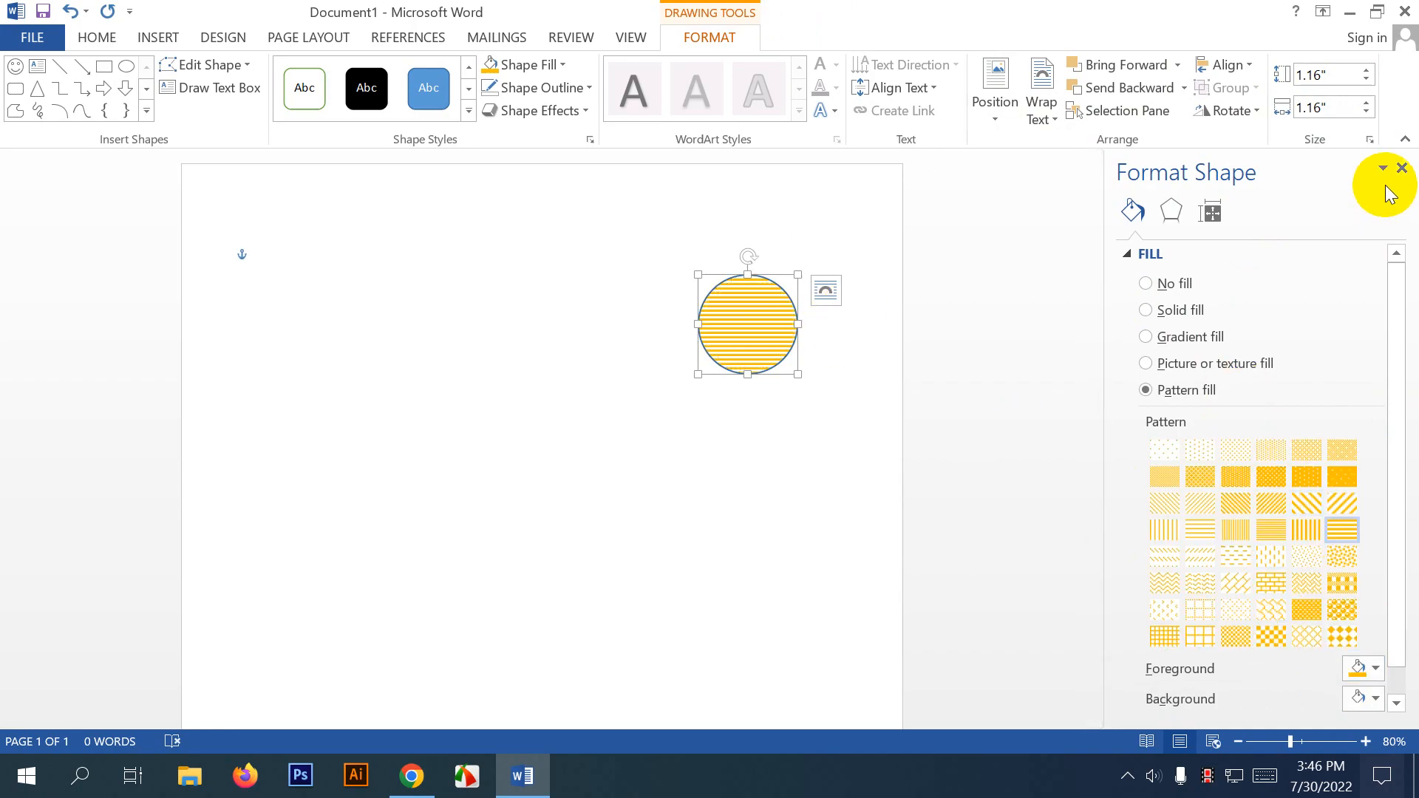
Move the striped circle to a few other spots on the page and delete it.
click(1401, 170)
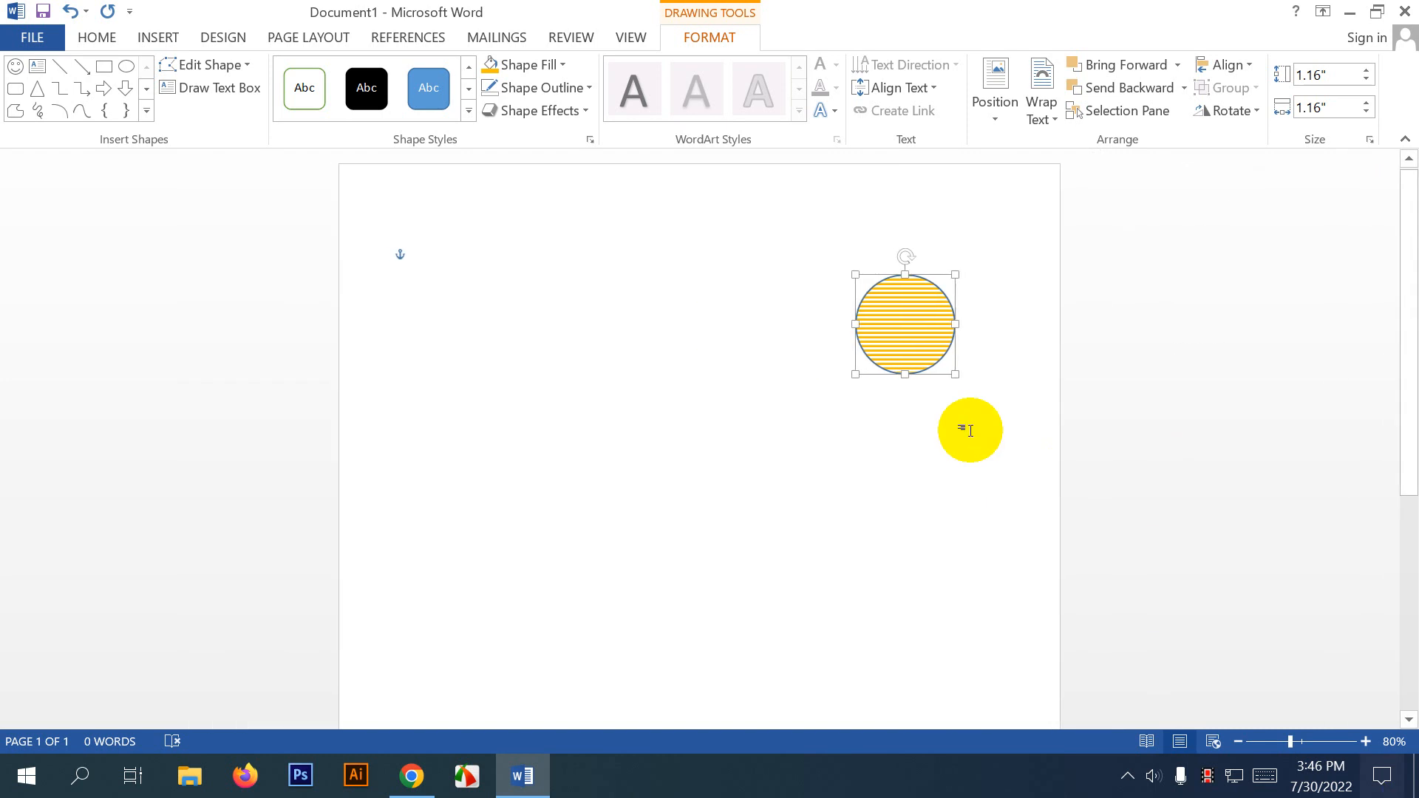
drag(904, 319, 599, 316)
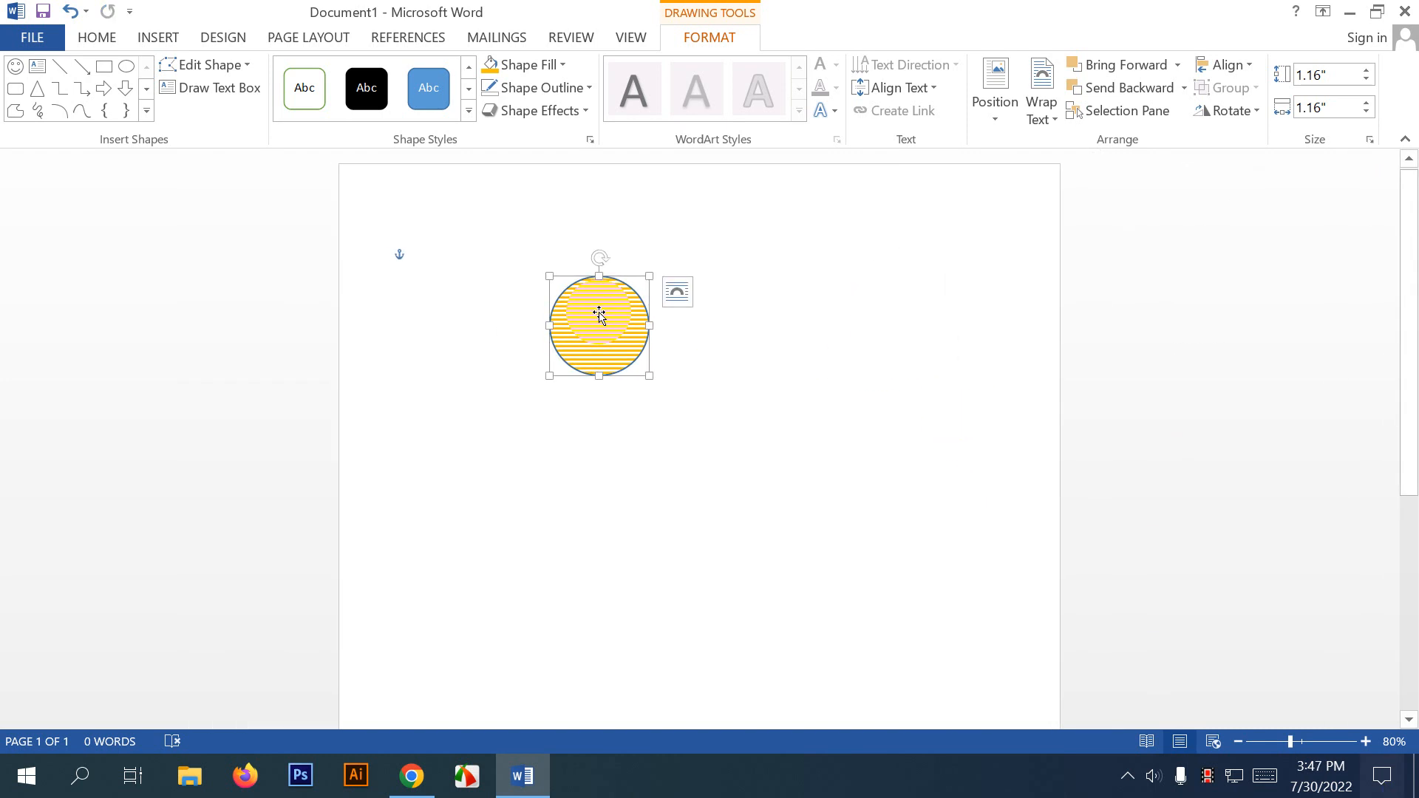
drag(597, 313, 730, 371)
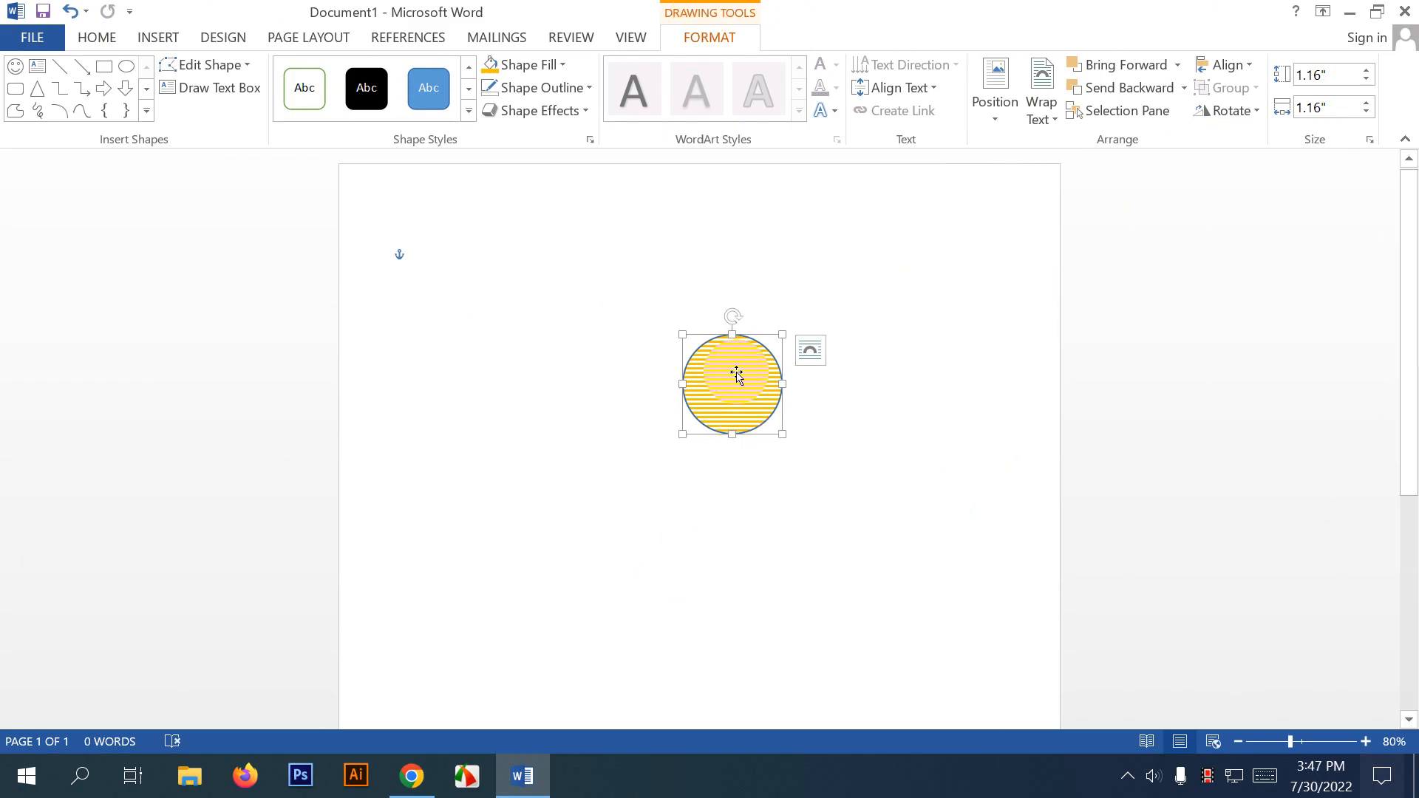
drag(737, 374, 775, 285)
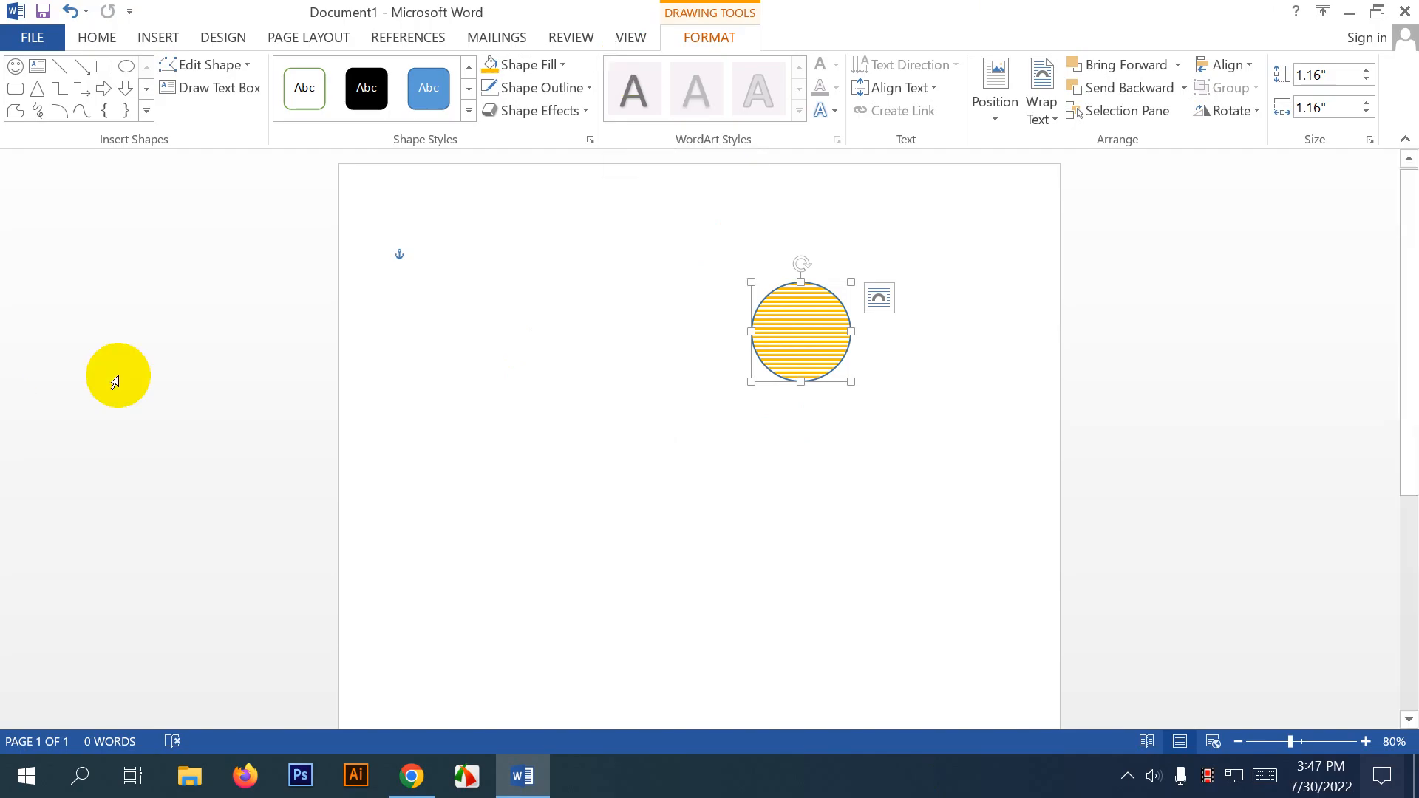
key(Delete)
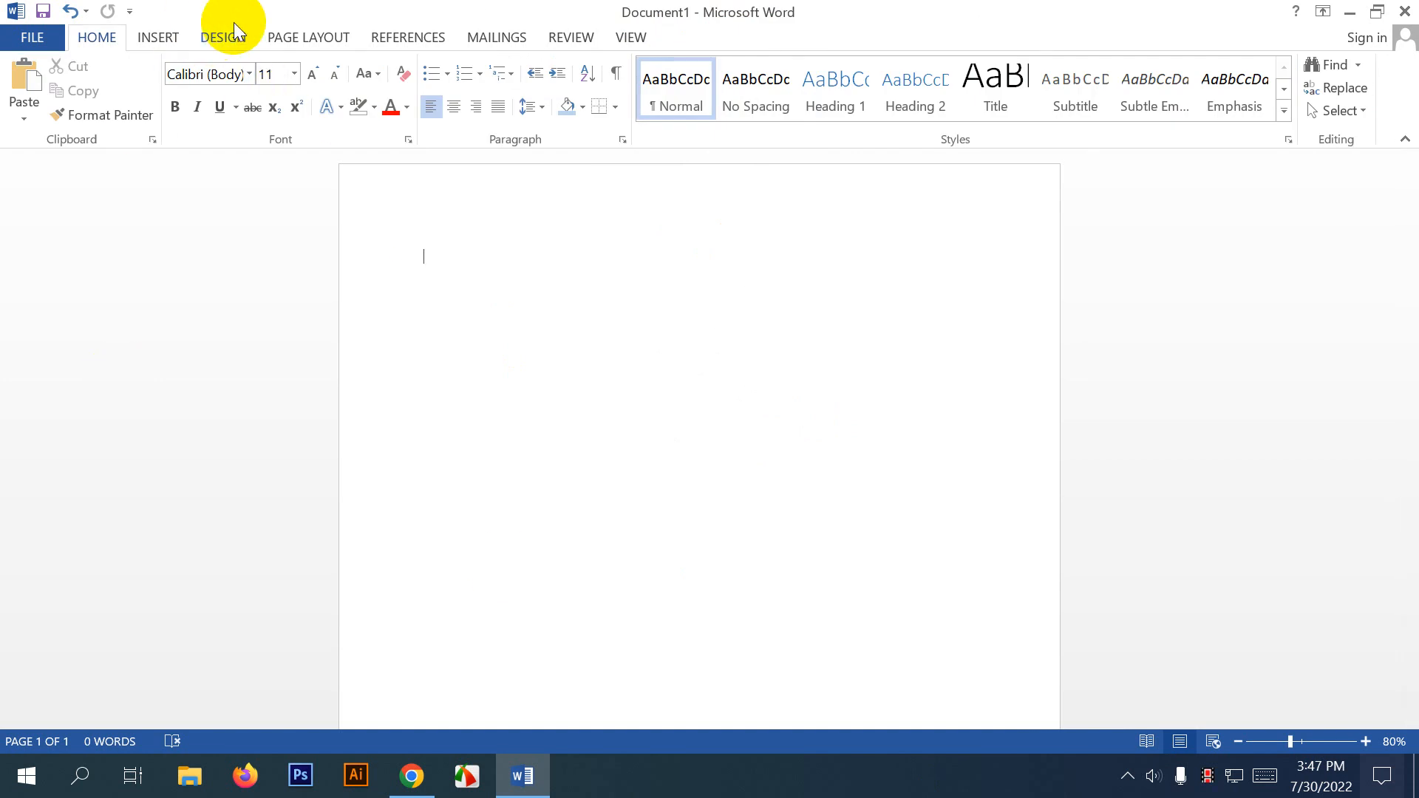
Draw a rectangle about 3.44" wide and 1.15" high on the page and move it slightly lower.
click(157, 37)
click(308, 83)
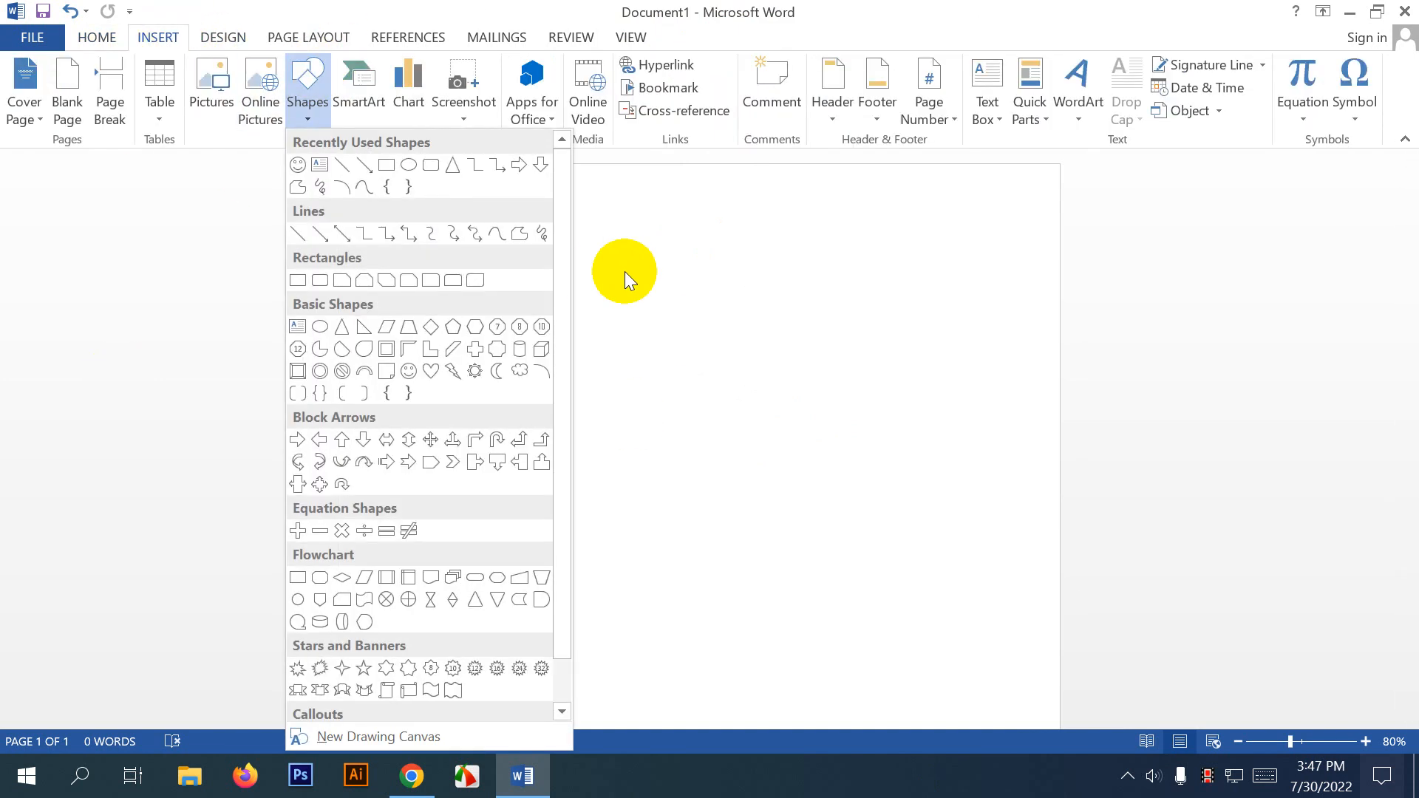
click(386, 164)
mouse_move(507, 272)
mouse_down()
mouse_move(766, 392)
mouse_move(798, 369)
mouse_up()
mouse_move(676, 348)
mouse_down()
mouse_move(695, 390)
mouse_move(701, 368)
mouse_move(688, 370)
mouse_move(686, 413)
mouse_up()
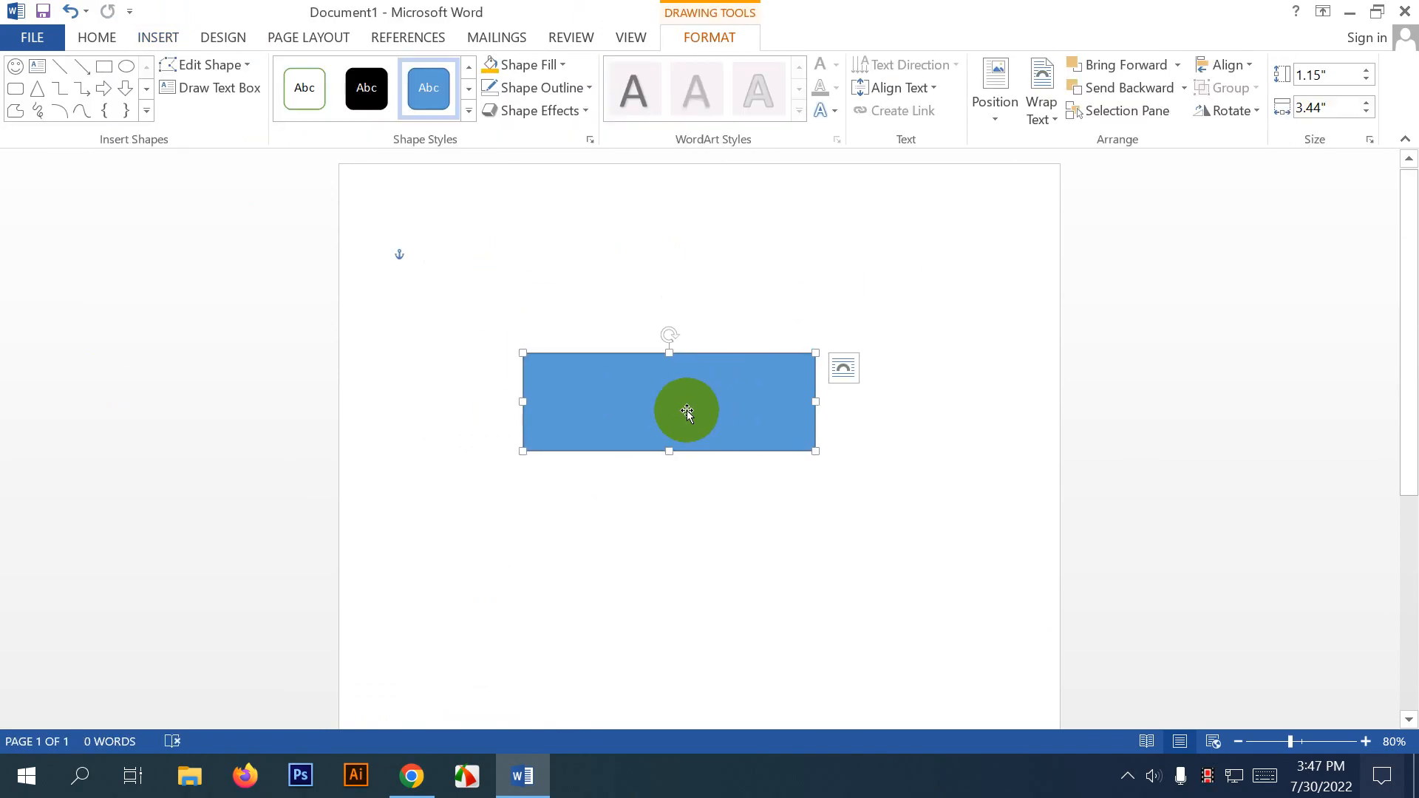
Reselect the blue rectangle and move it slightly down and to the right on the page.
click(847, 461)
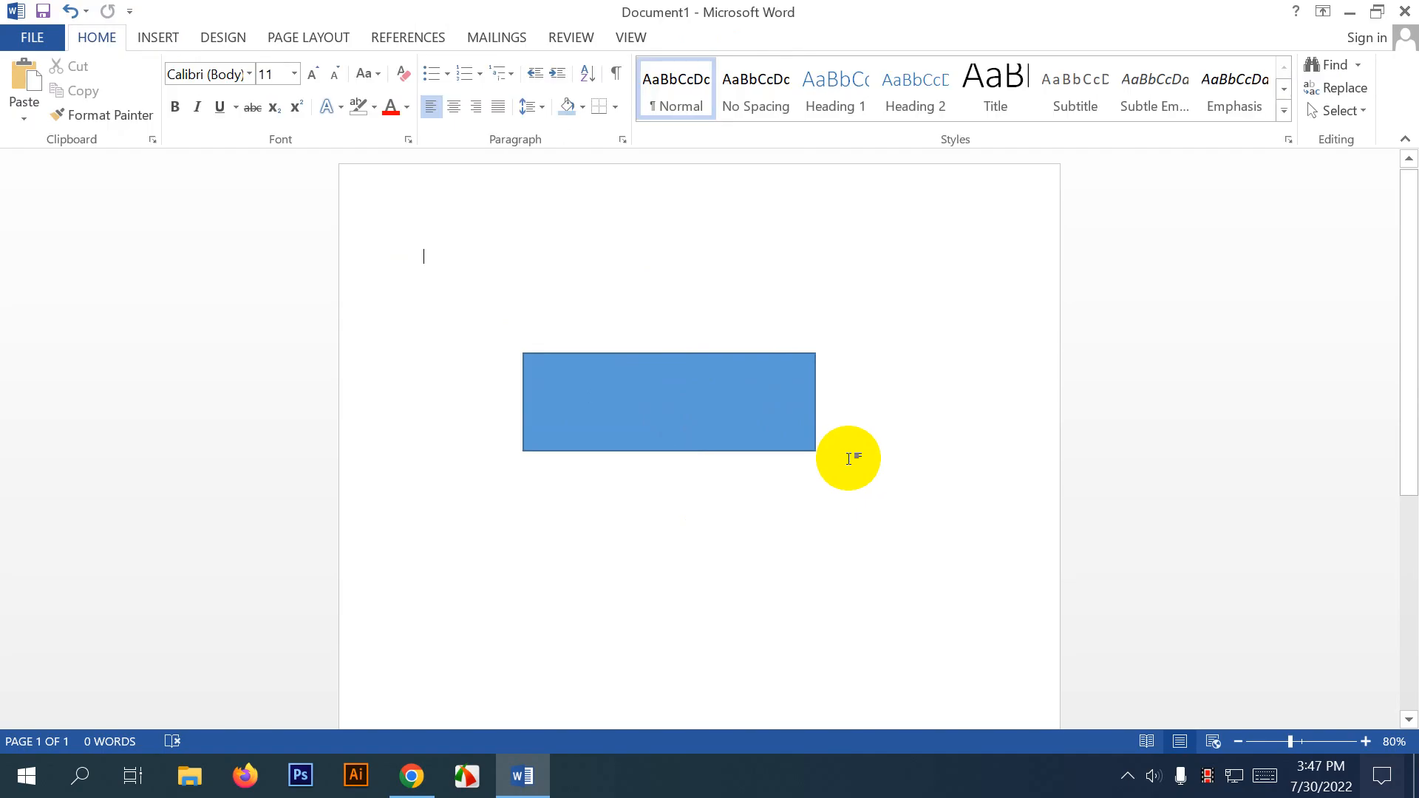
click(731, 422)
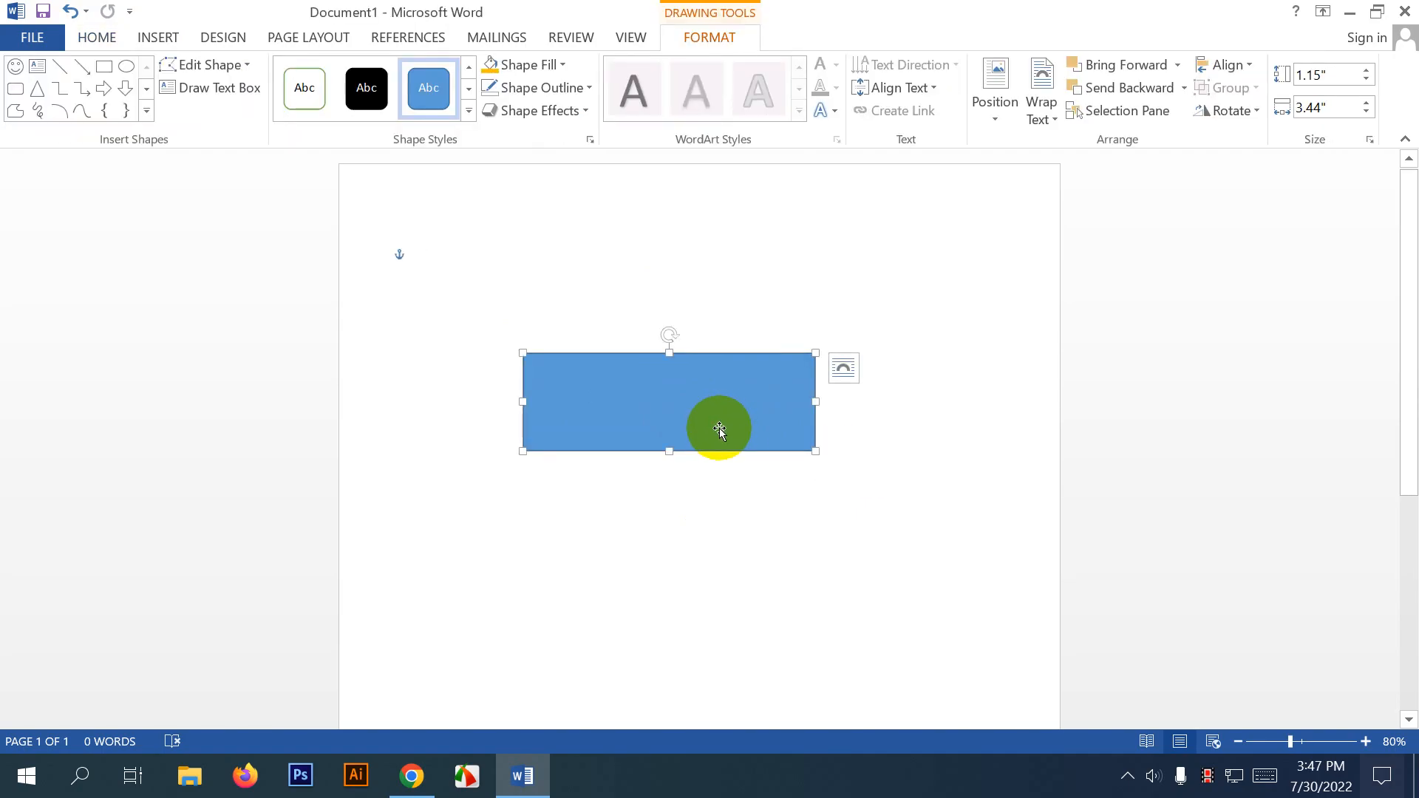
mouse_move(719, 430)
mouse_down()
mouse_move(693, 434)
mouse_move(725, 446)
mouse_up()
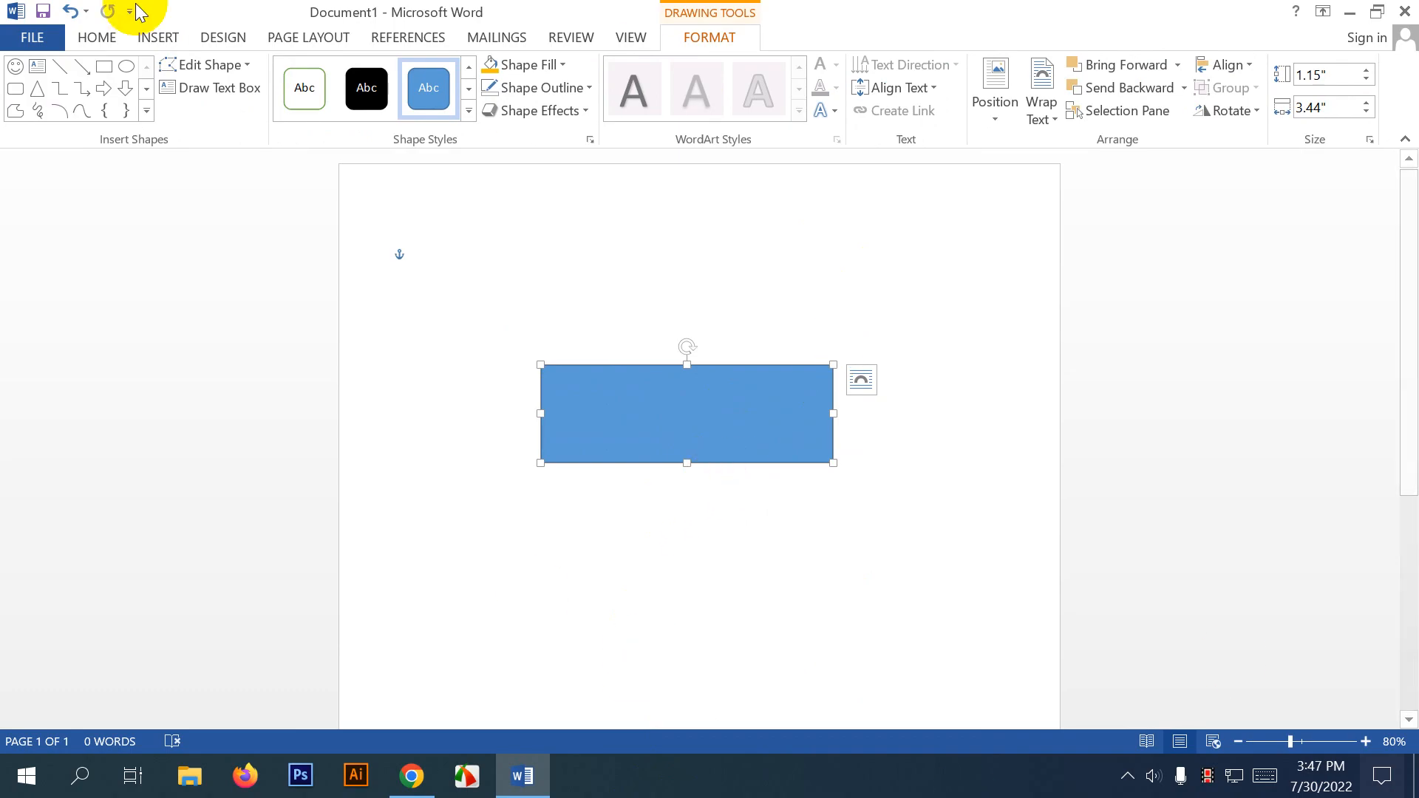
click(699, 414)
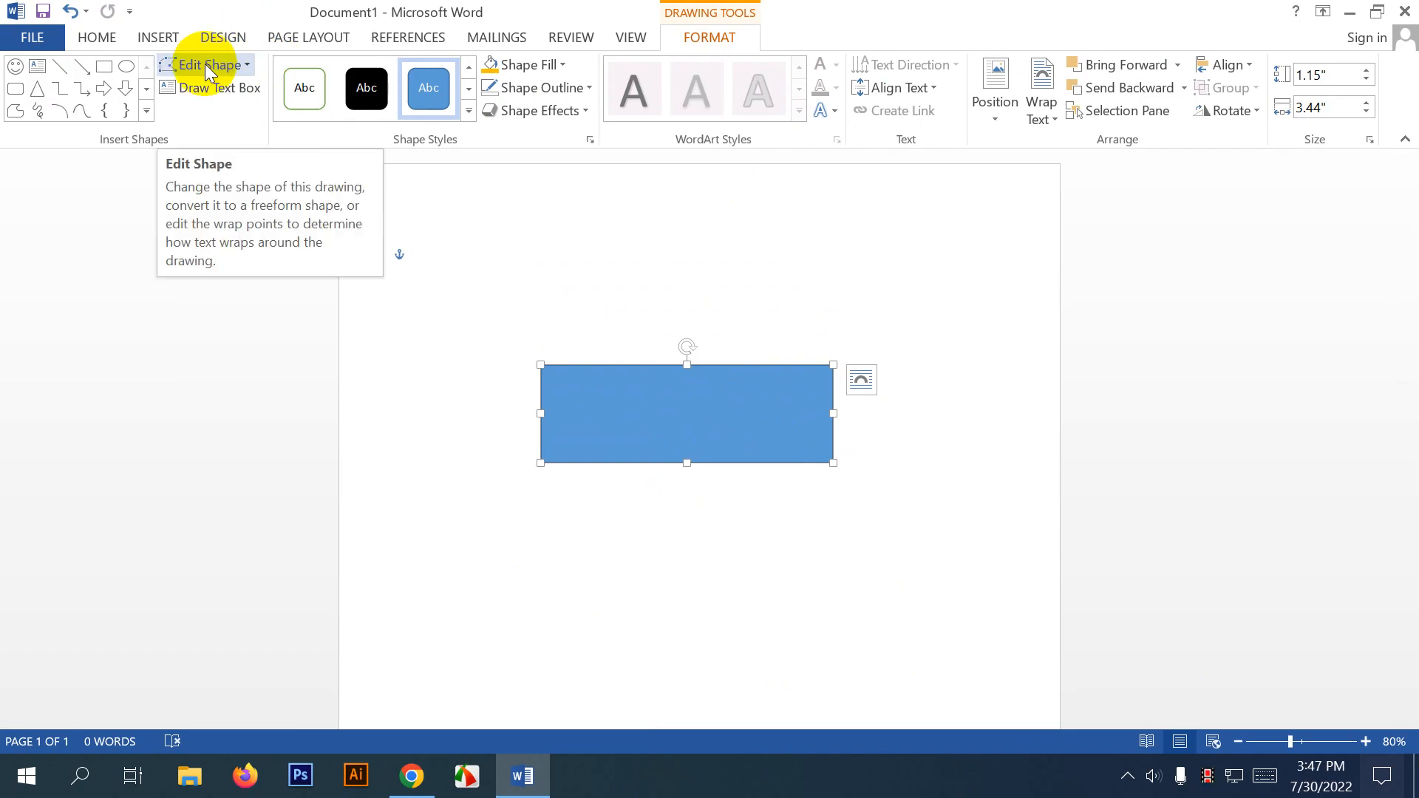
Turn on point editing for the rectangle and shift the whole shape slightly lower on the page.
click(250, 65)
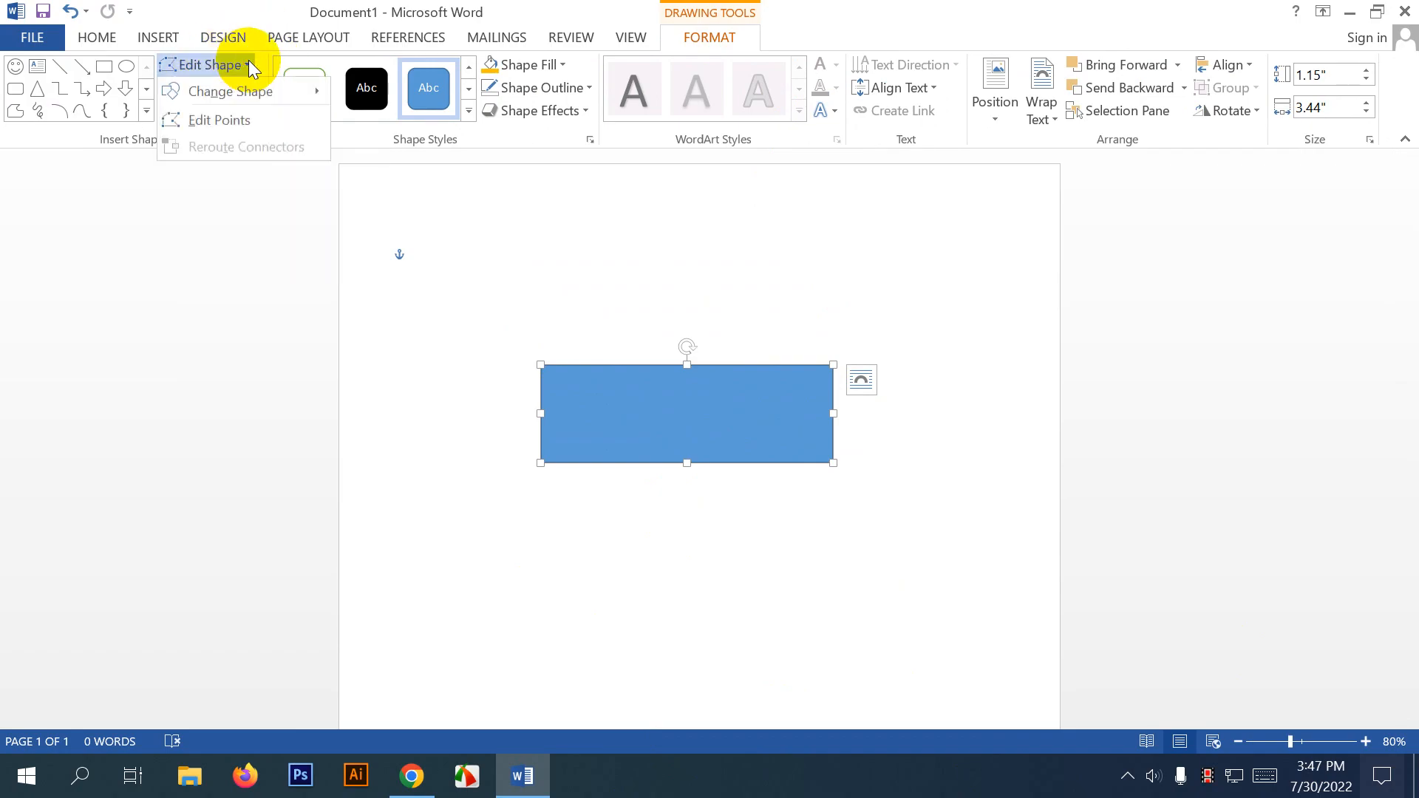
click(225, 126)
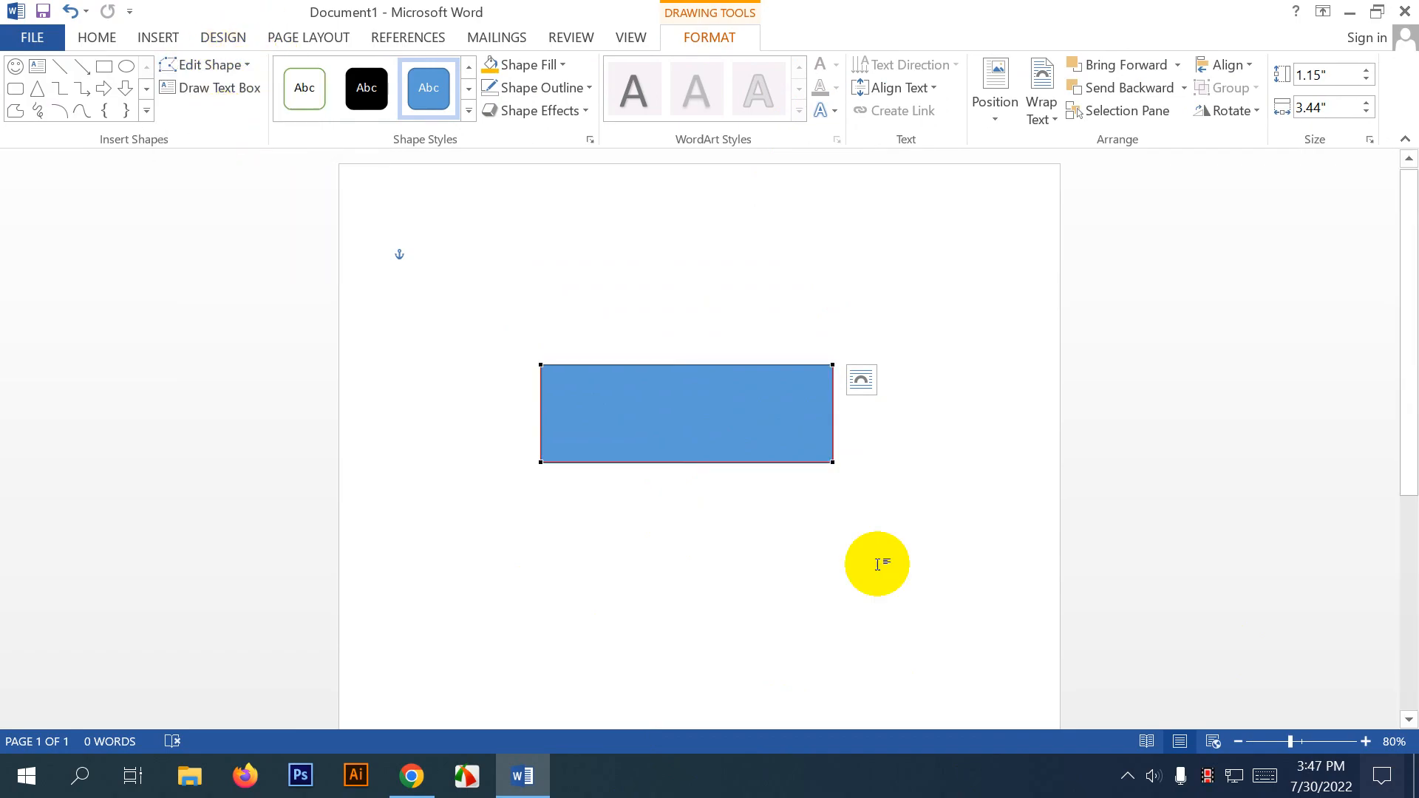
drag(773, 369, 770, 366)
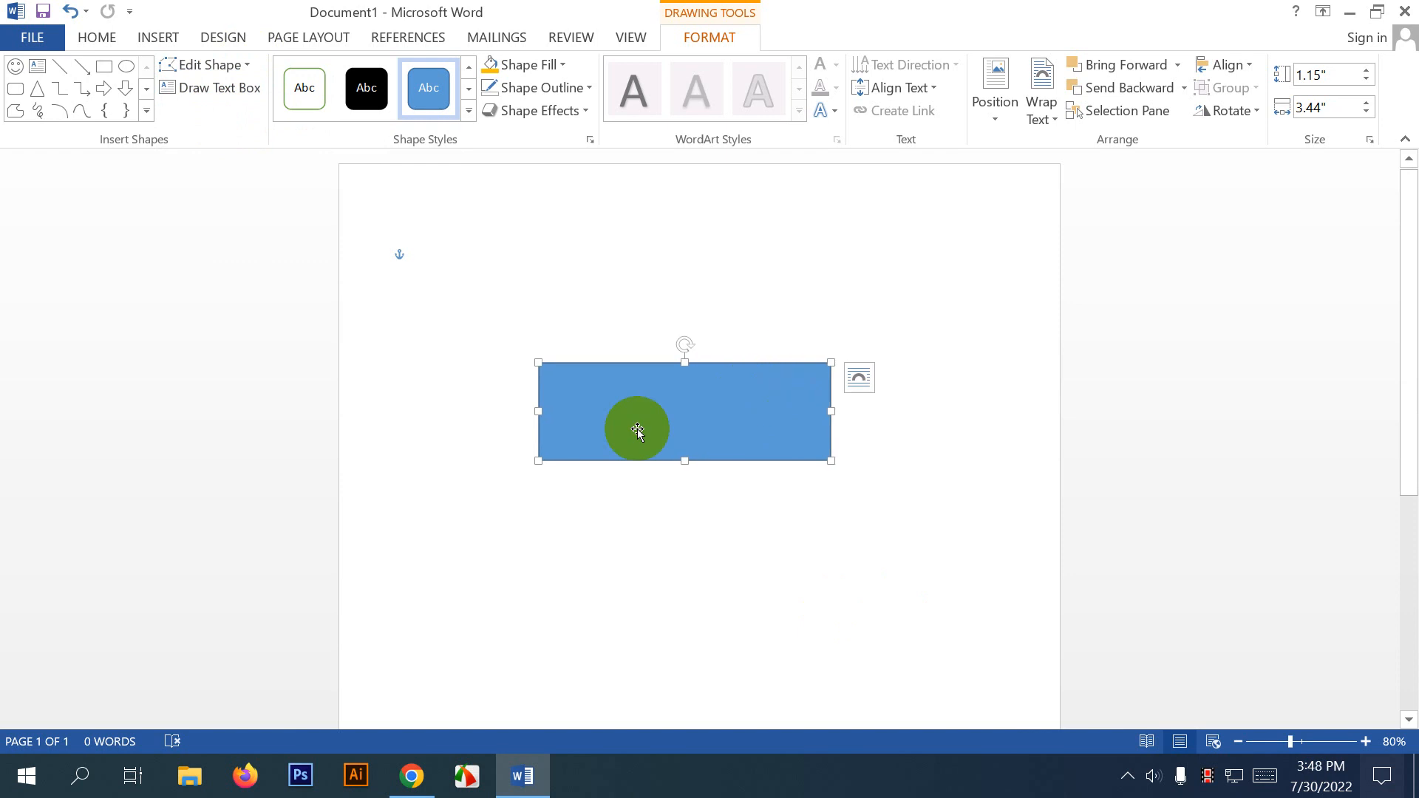
mouse_move(709, 418)
mouse_down()
mouse_move(709, 438)
mouse_move(724, 408)
mouse_up()
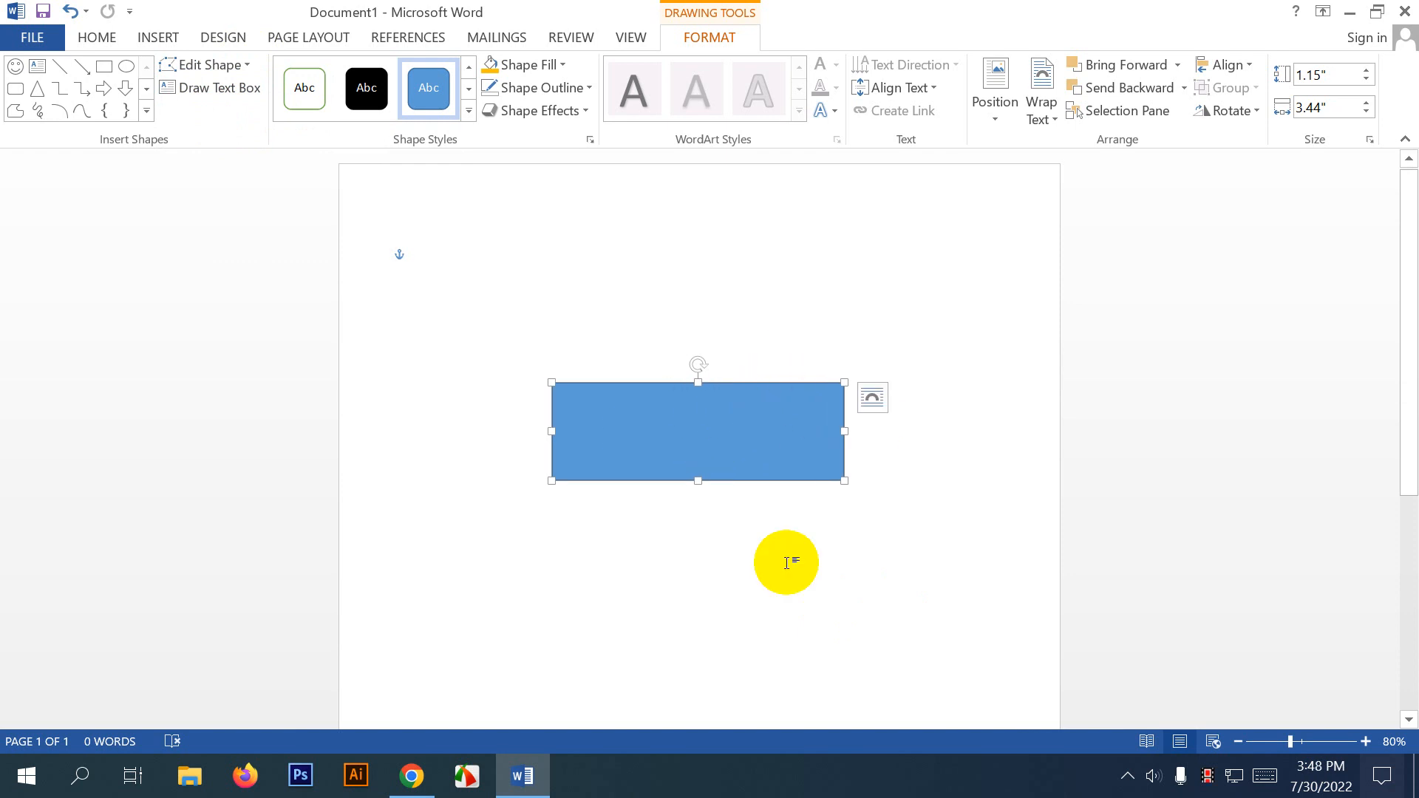
Edit the rectangle's points: delete the upper-right corner point and bend the resulting sloped edge into a wave.
click(209, 87)
click(221, 65)
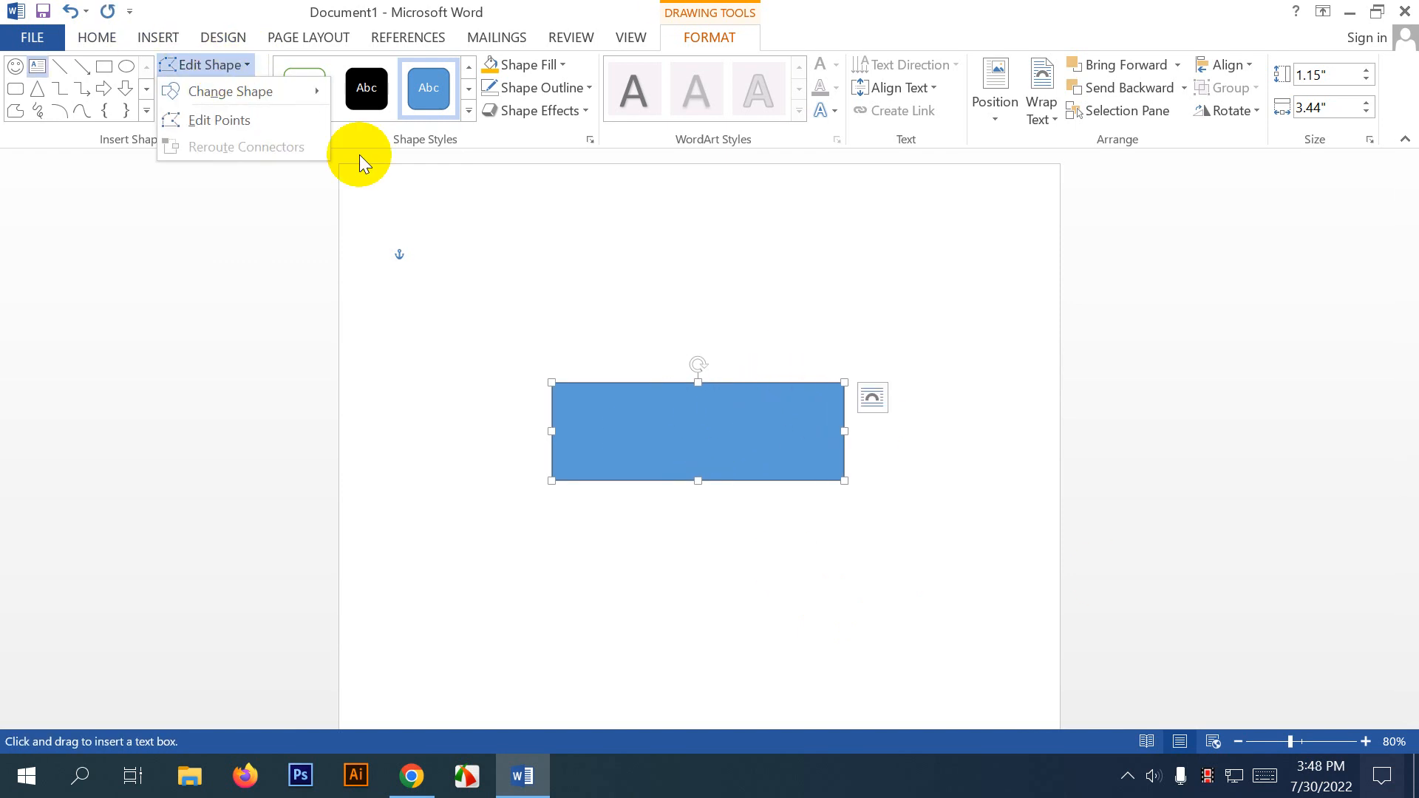
click(229, 121)
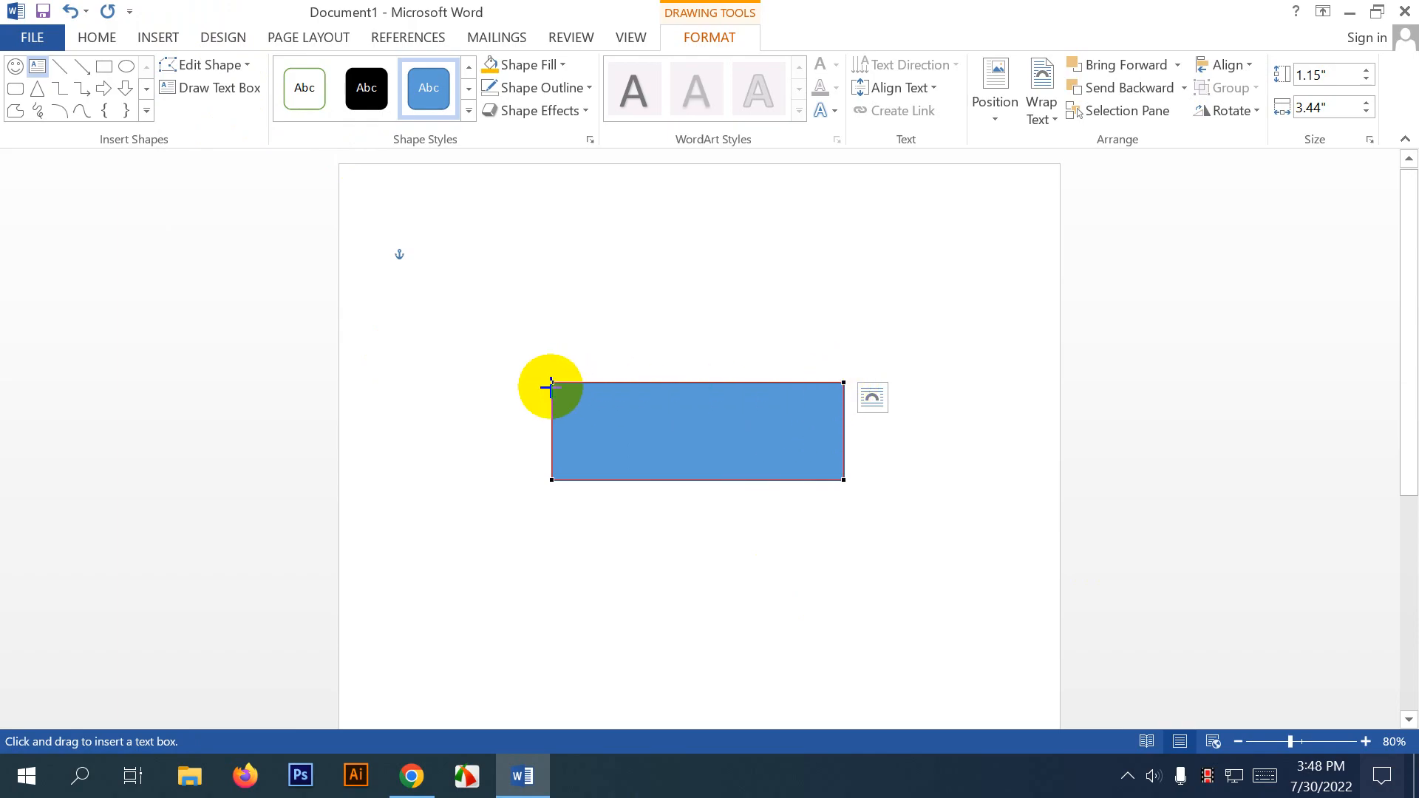
ctrl+click(842, 382)
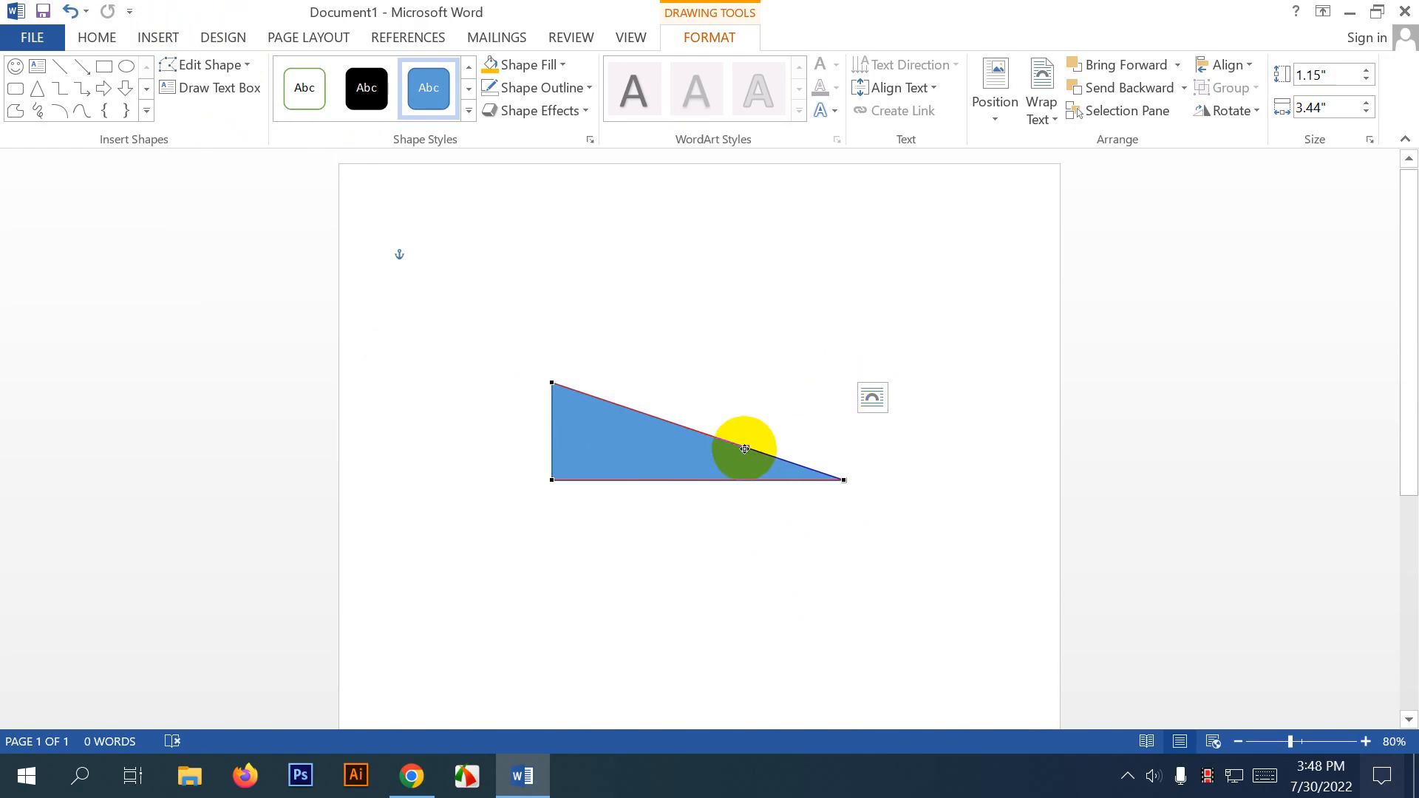
drag(745, 449, 766, 317)
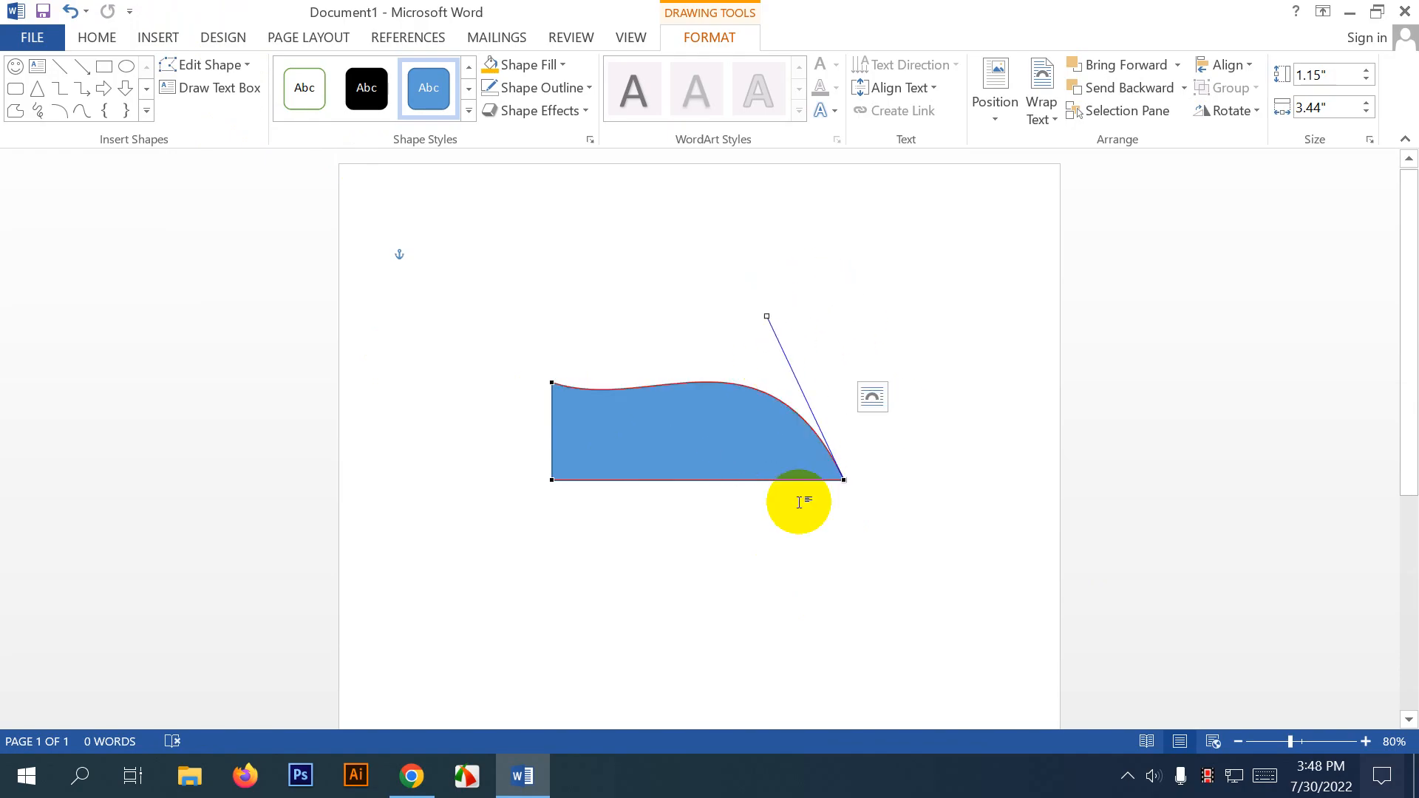
Pull the shape's upper-left corner outward and its lower-left corner downward, adjust the top curve, and reposition the shape.
drag(552, 383, 493, 388)
drag(586, 415, 725, 466)
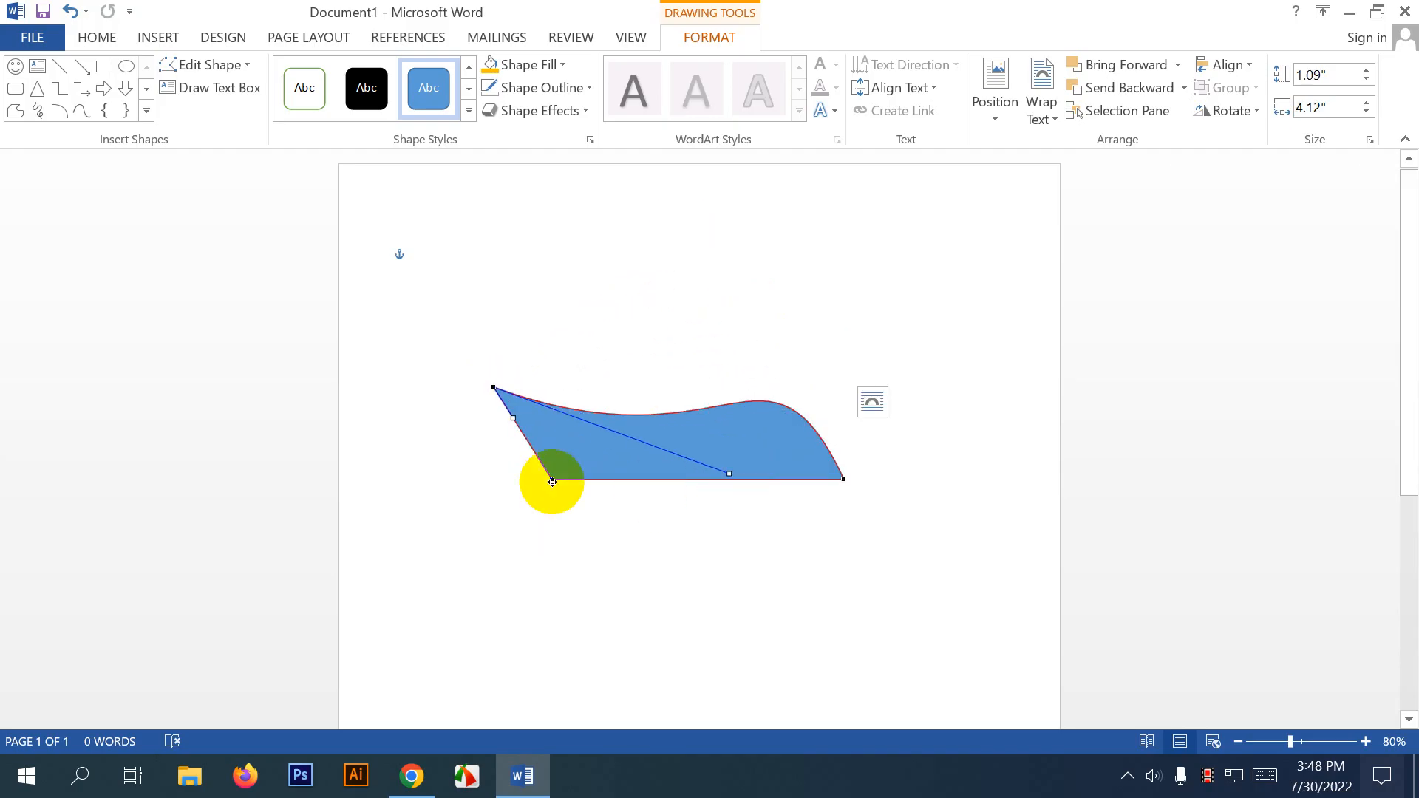
drag(552, 478, 520, 539)
drag(507, 482, 586, 449)
Edit the lower-left point's curve handles so the left side and the bottom edge both bulge outward.
click(211, 65)
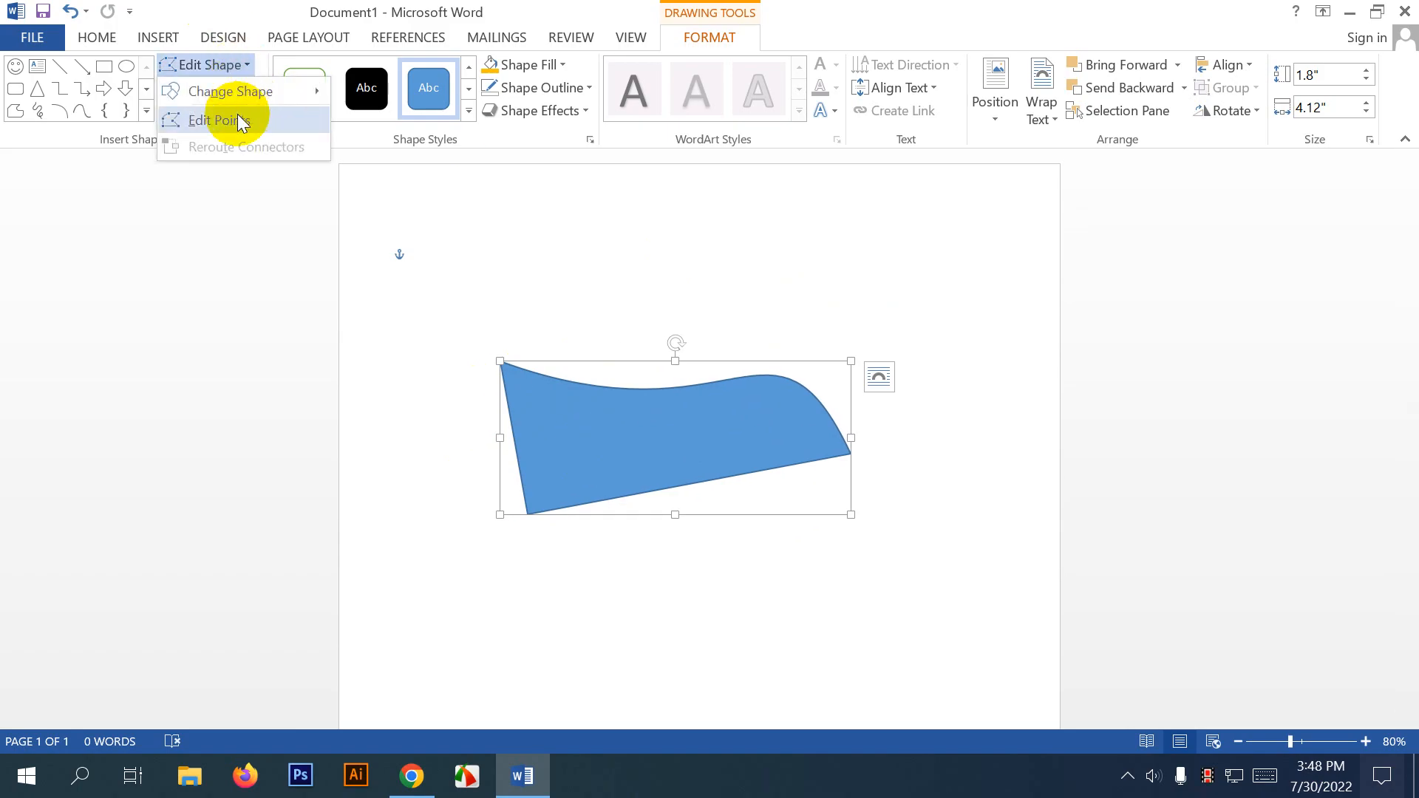
click(215, 119)
click(526, 511)
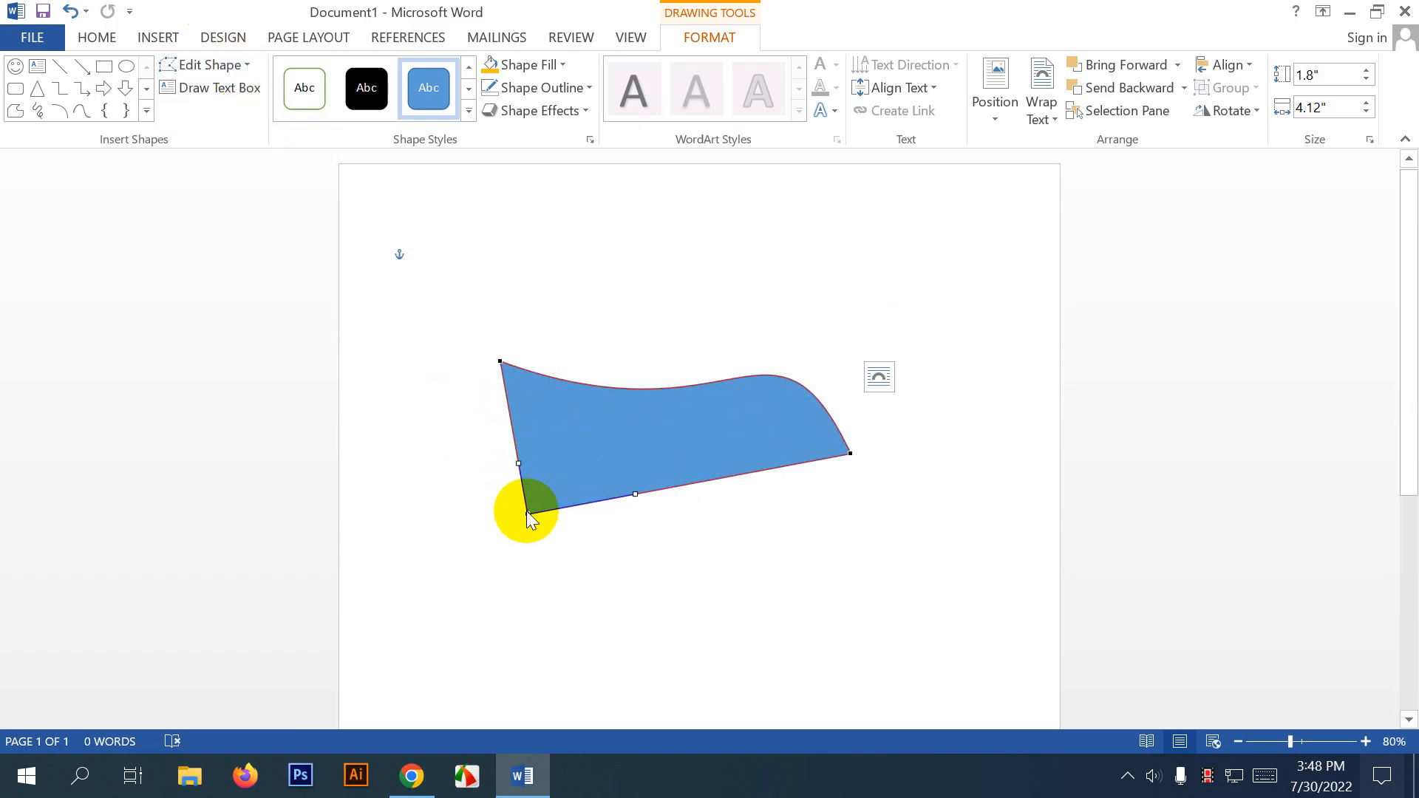
drag(515, 464, 431, 508)
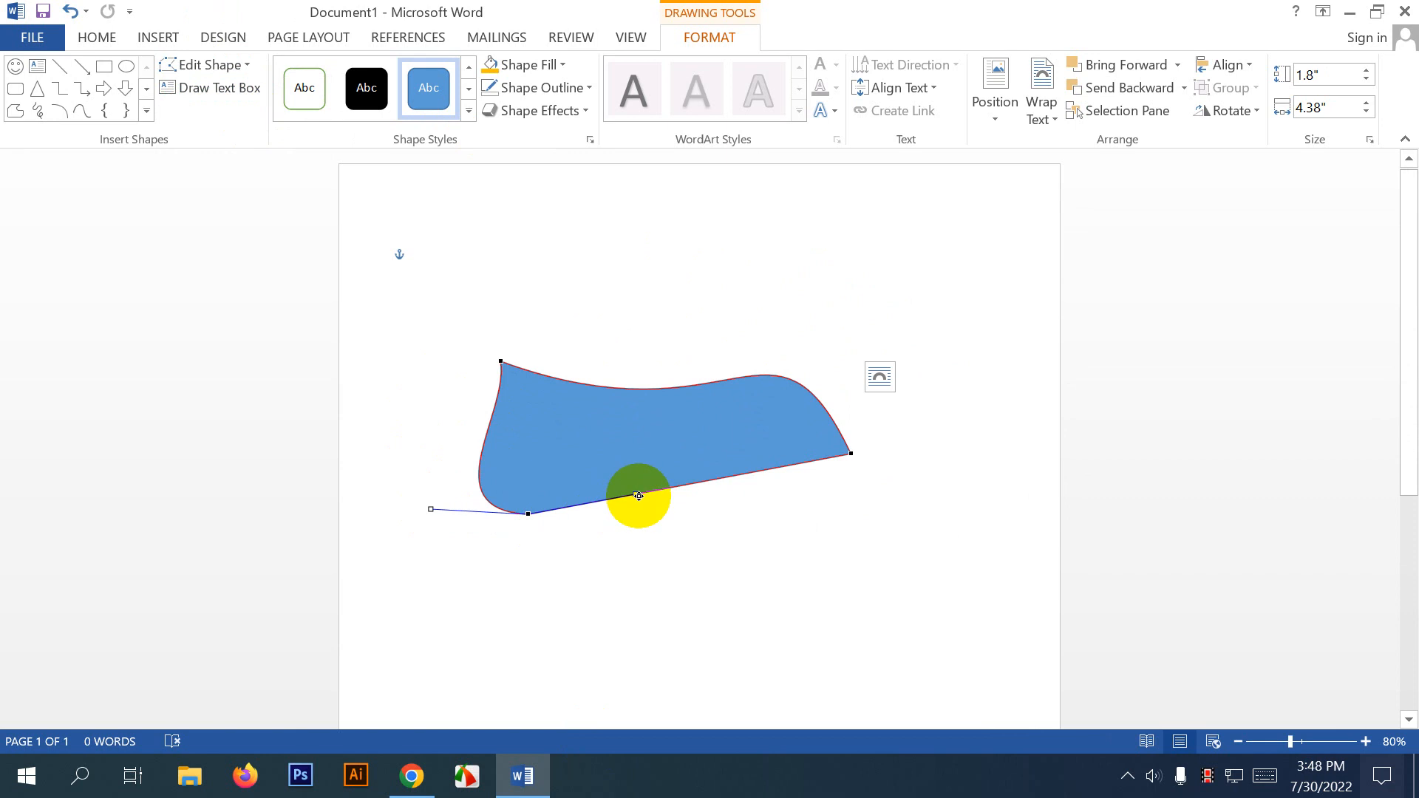
drag(636, 495, 722, 652)
Move the reshaped freeform up and to the right on the page and delete it.
drag(668, 468, 772, 392)
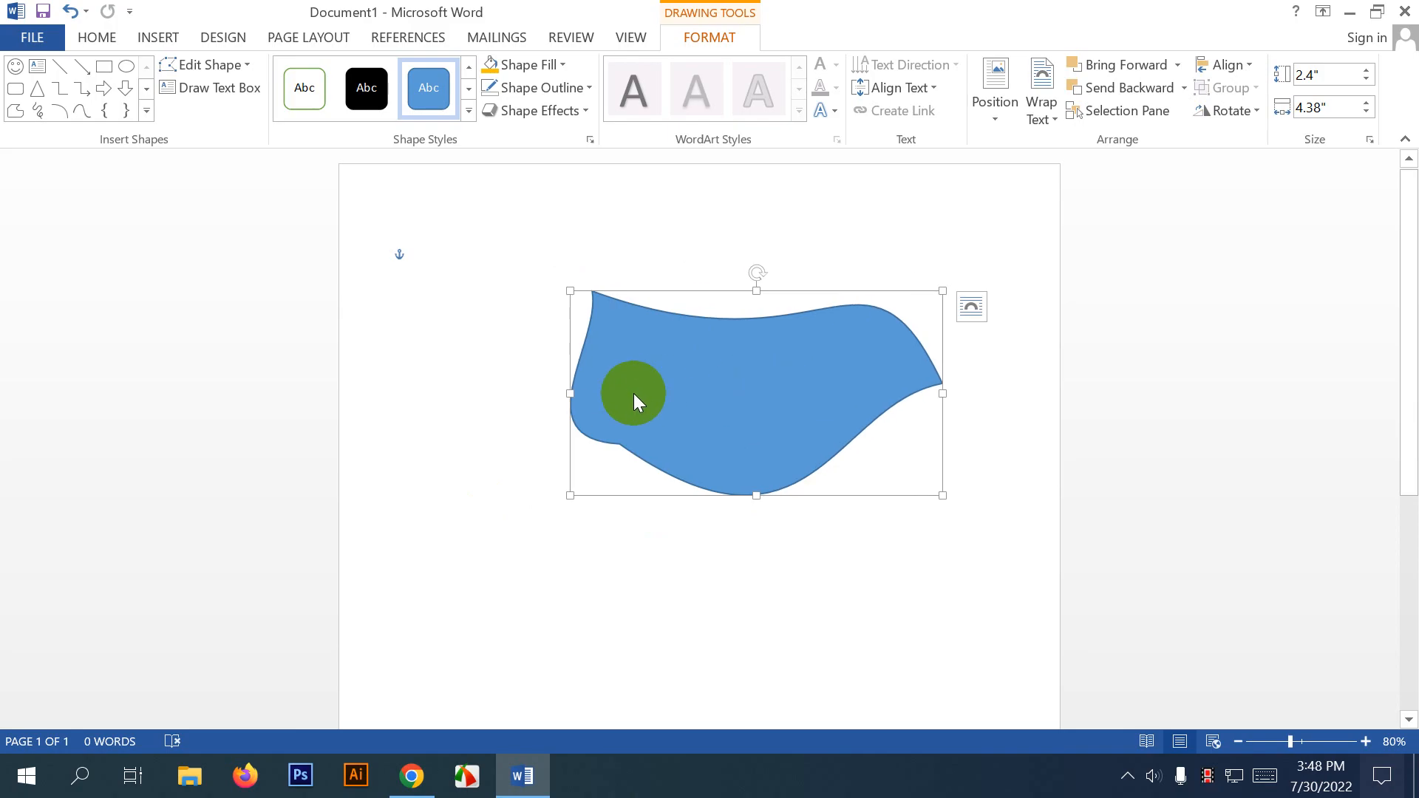
key(Delete)
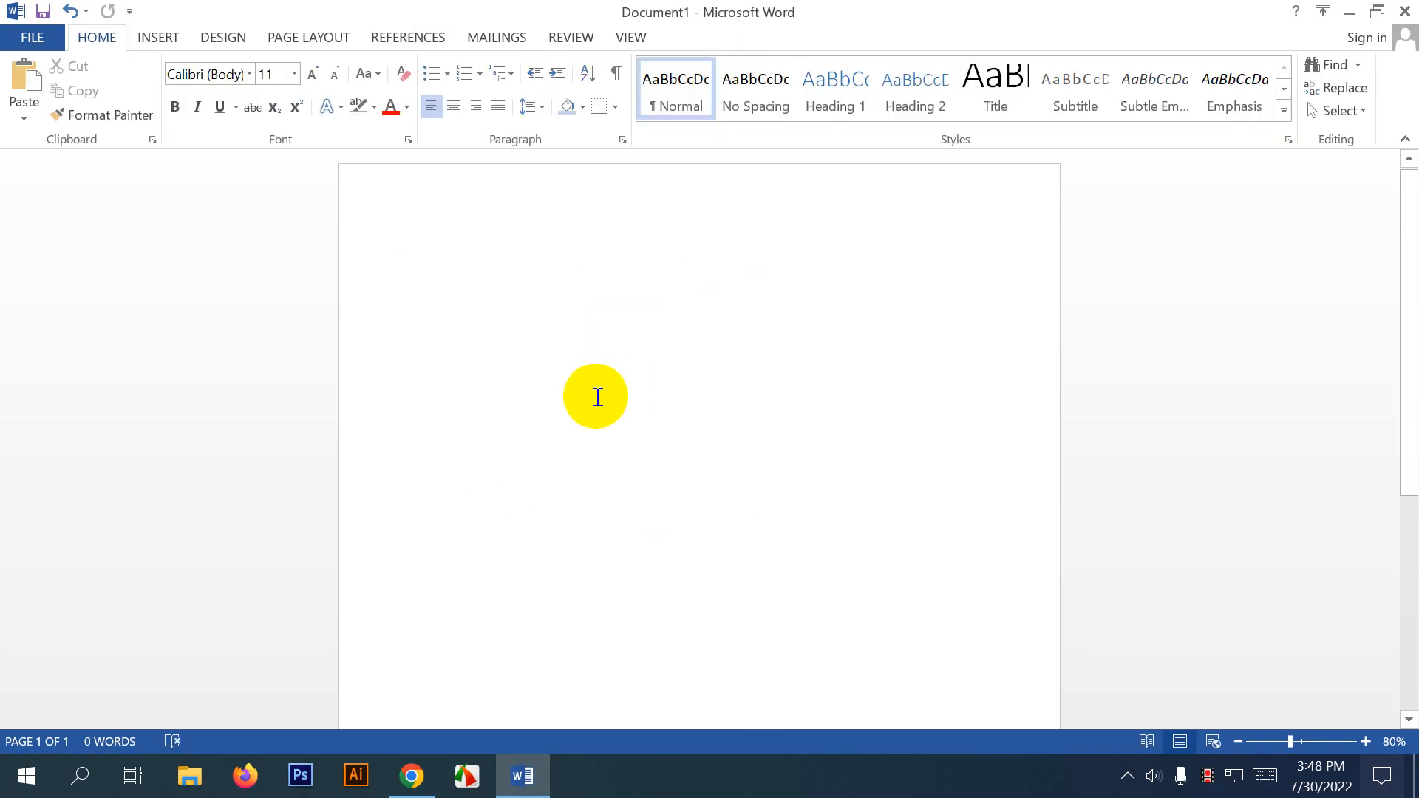
scroll(510, 513, down, 3)
scroll(501, 516, up, 6)
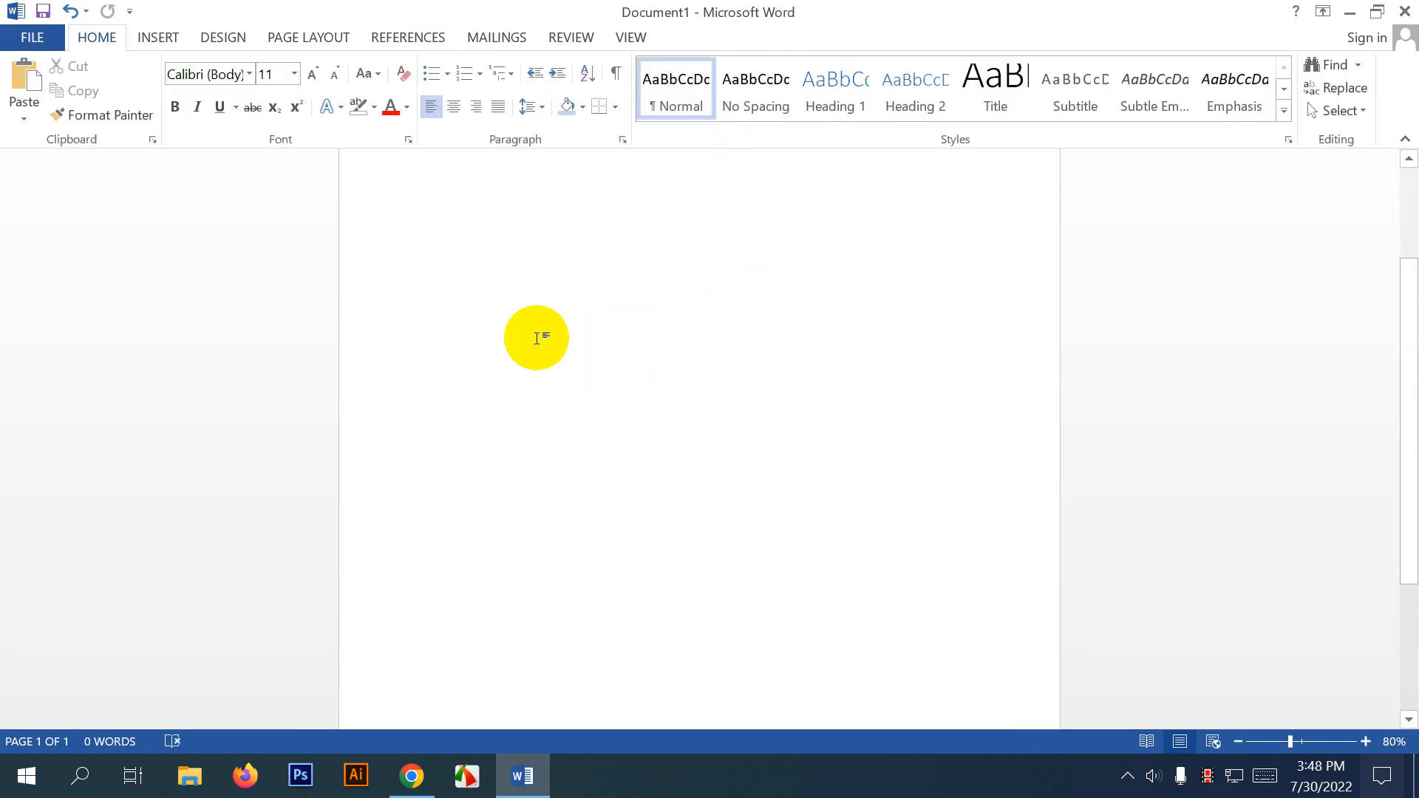
Draw an isosceles triangle about 3.12" wide and 2.9" high and move it slightly up and to the right.
click(156, 37)
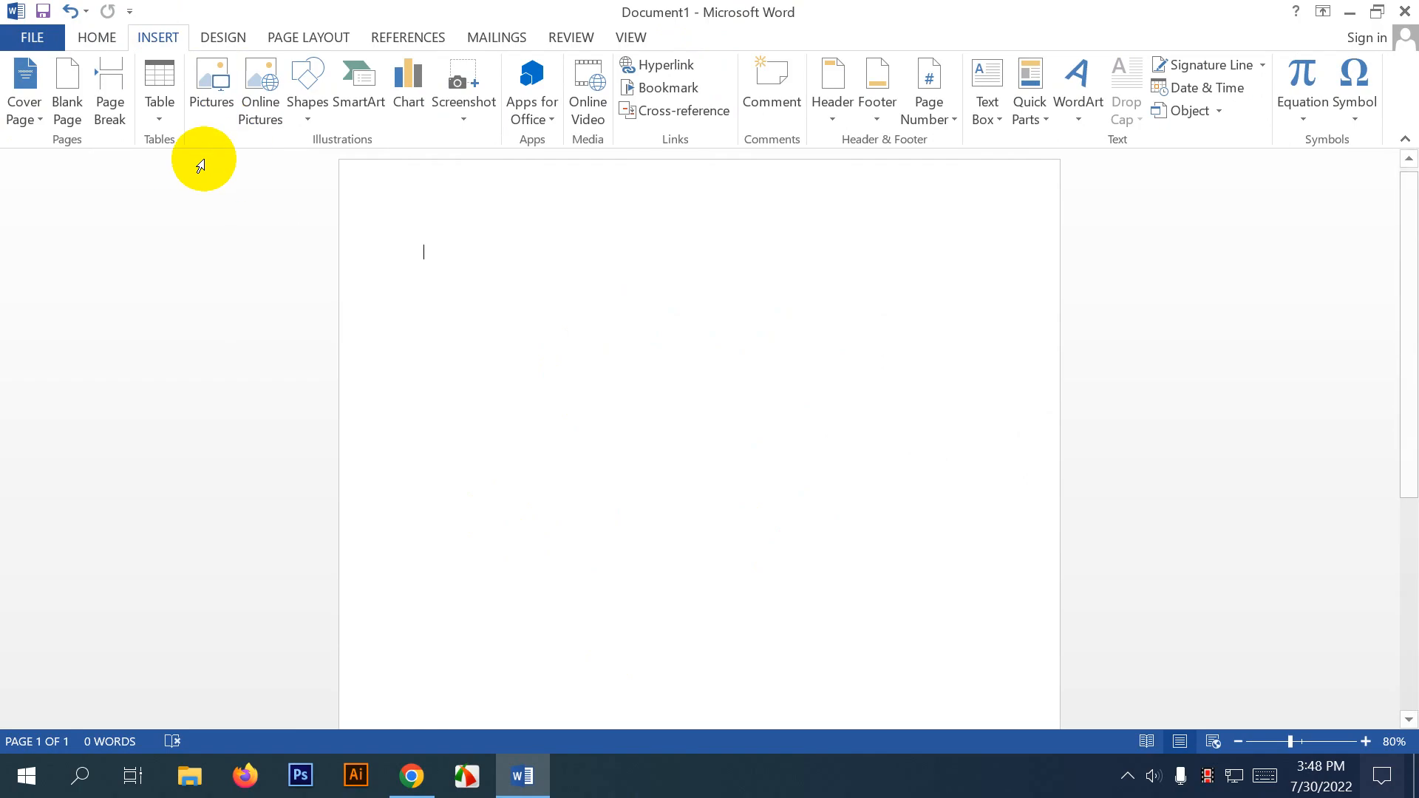
click(304, 119)
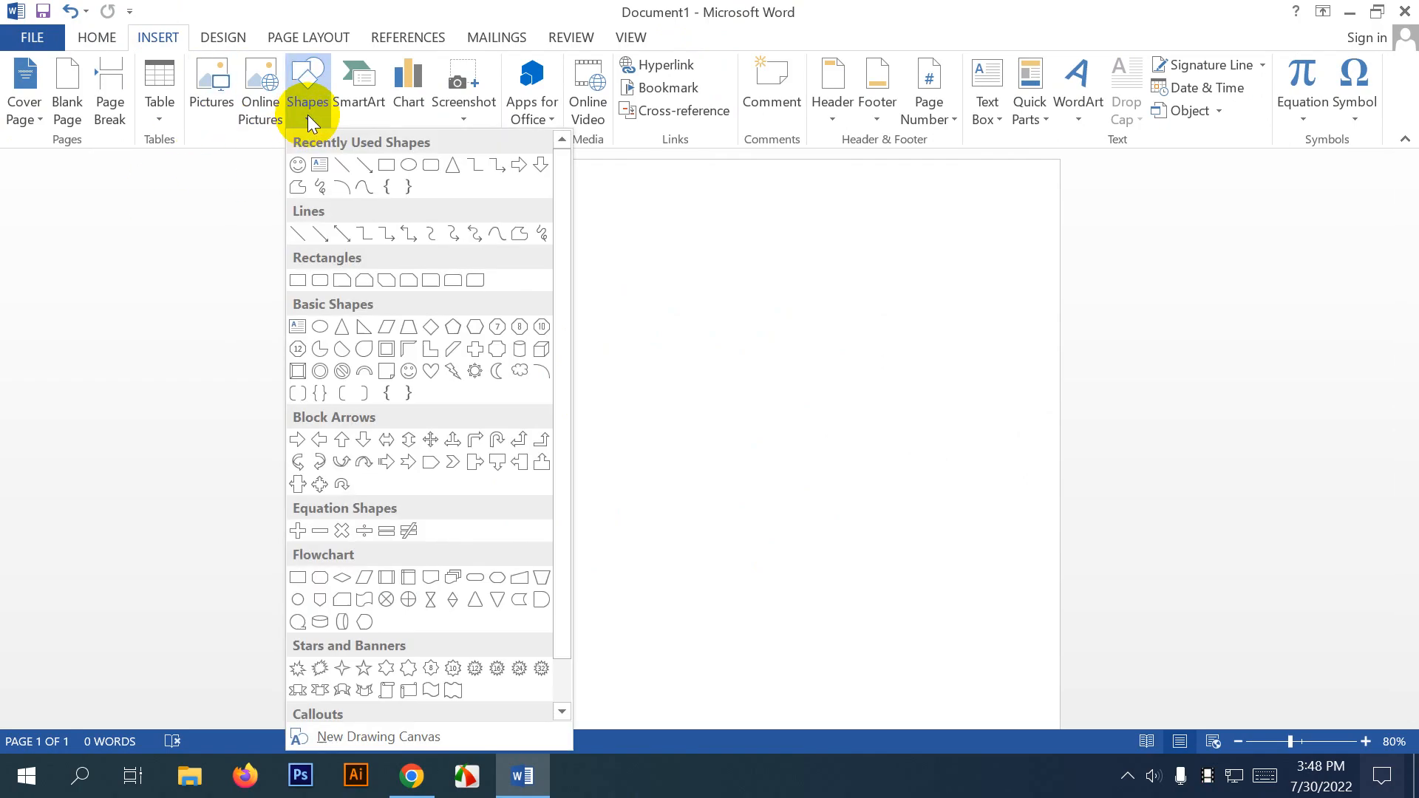
click(448, 175)
drag(592, 299, 848, 547)
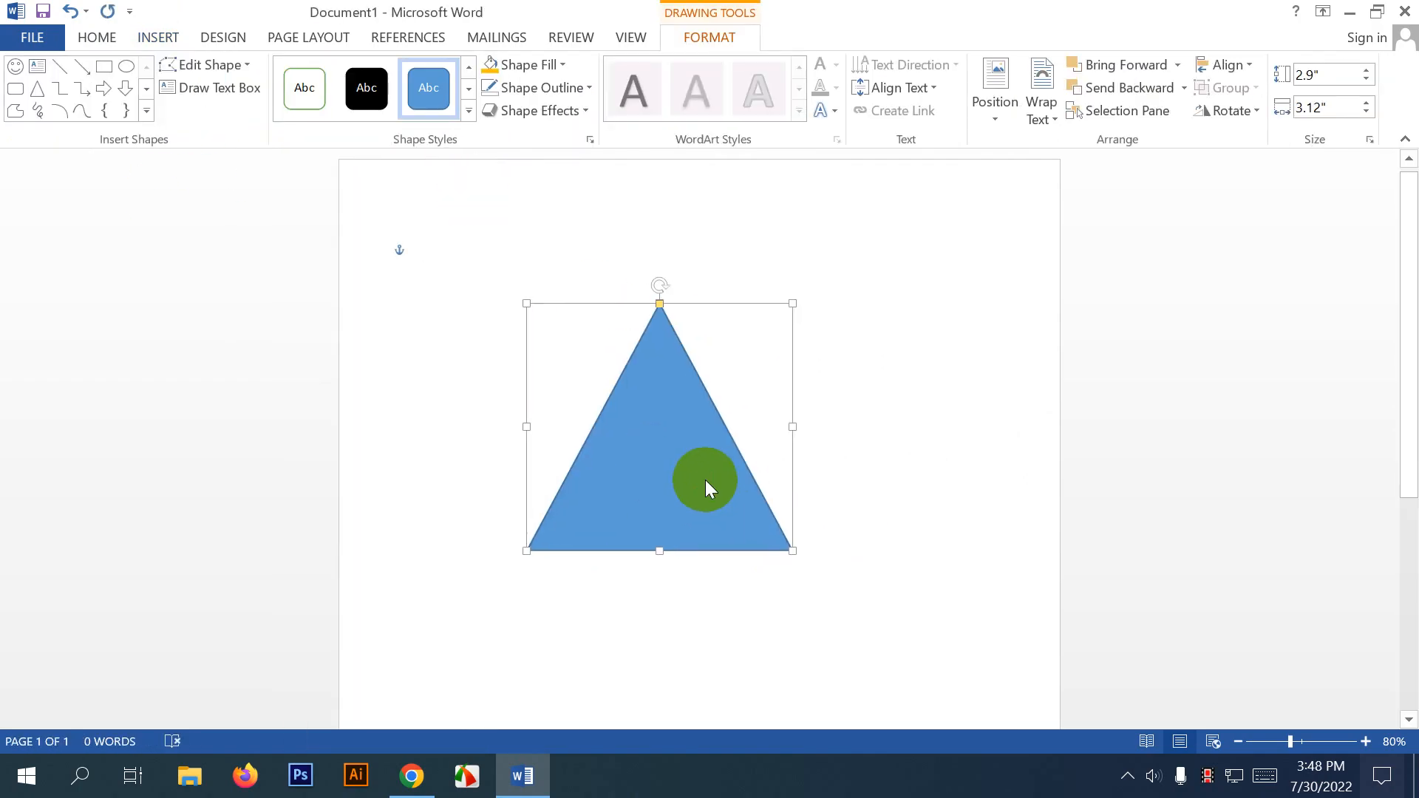
drag(662, 301, 708, 299)
drag(733, 370, 721, 366)
Edit the triangle's points: shift the apex slightly left and down and curve both sloping sides outward from it.
click(172, 65)
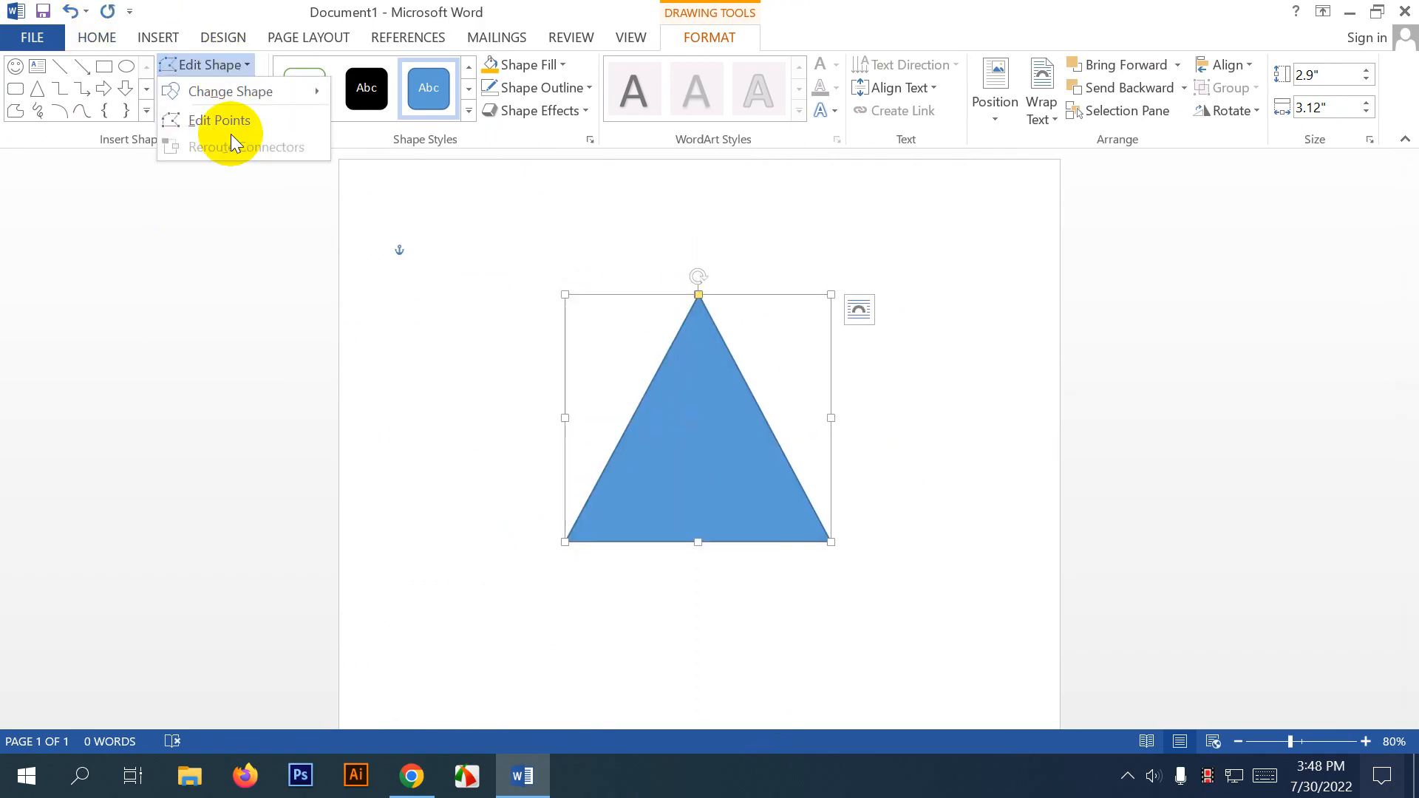
click(222, 120)
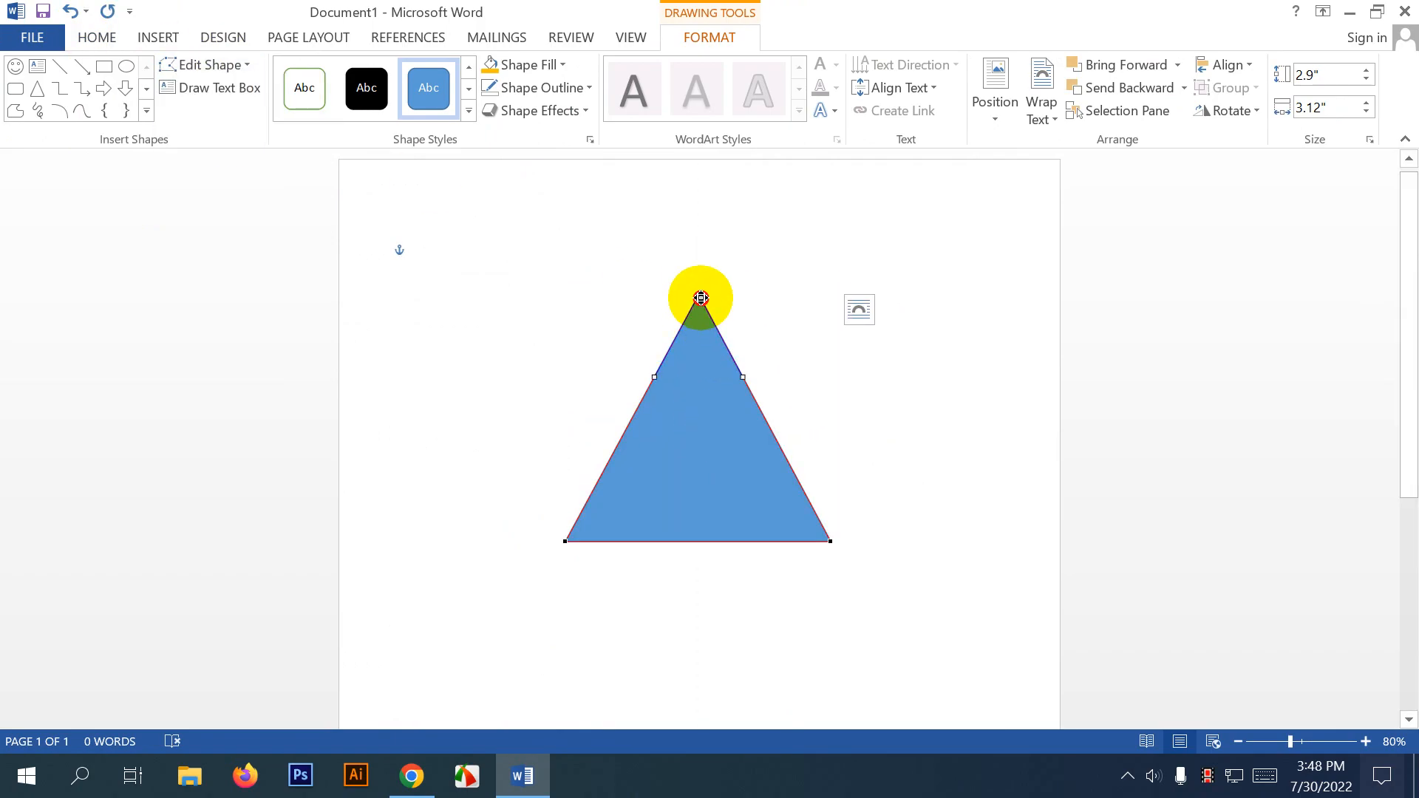
drag(701, 298, 670, 308)
drag(717, 385, 840, 282)
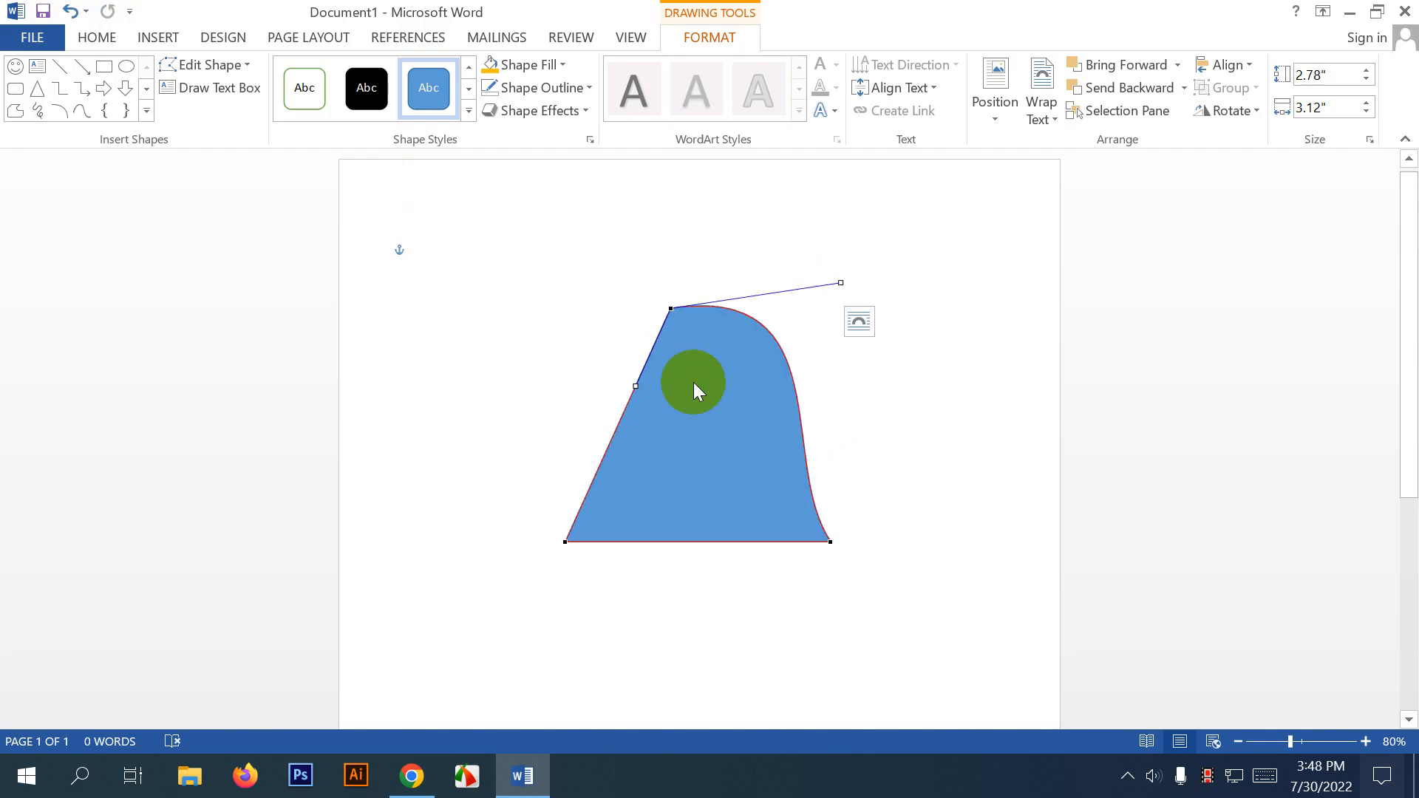
drag(636, 386, 502, 237)
Move the lower-left point outward and bend both sides inward from the two base points.
click(564, 539)
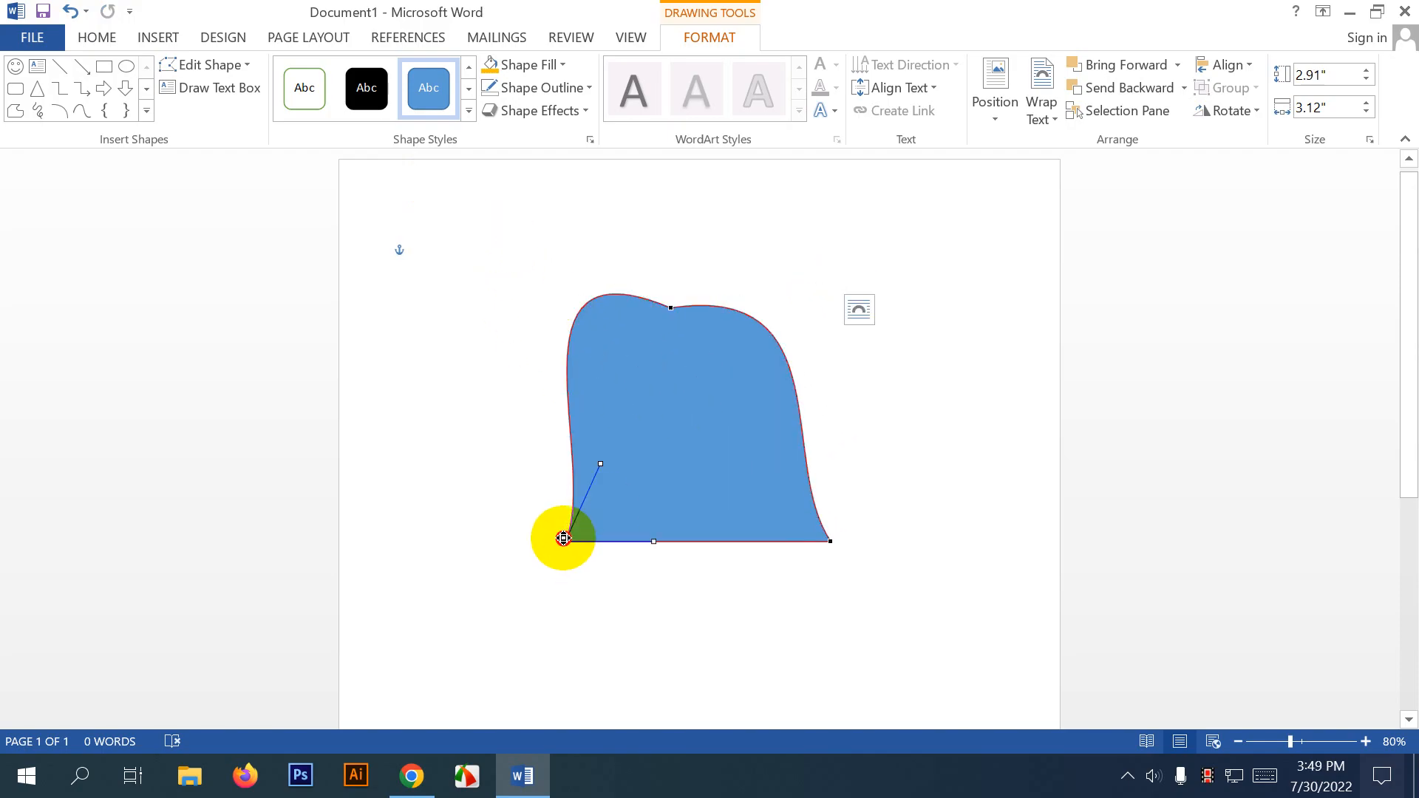
drag(564, 539, 516, 544)
drag(553, 470, 576, 425)
click(830, 542)
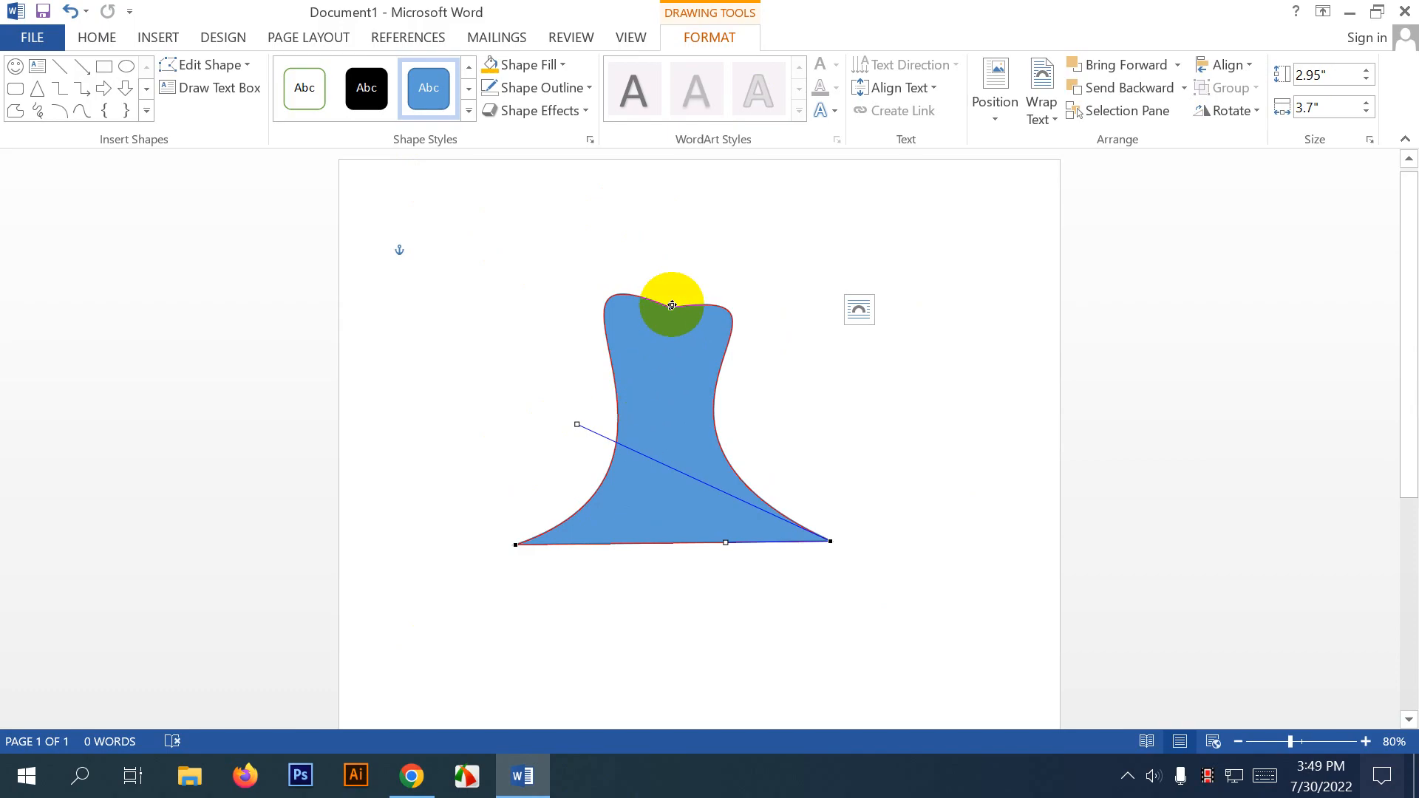
Pull the top point below the base, move the lower-right point up near the page top, and reshape its adjoining curves.
drag(671, 307, 672, 656)
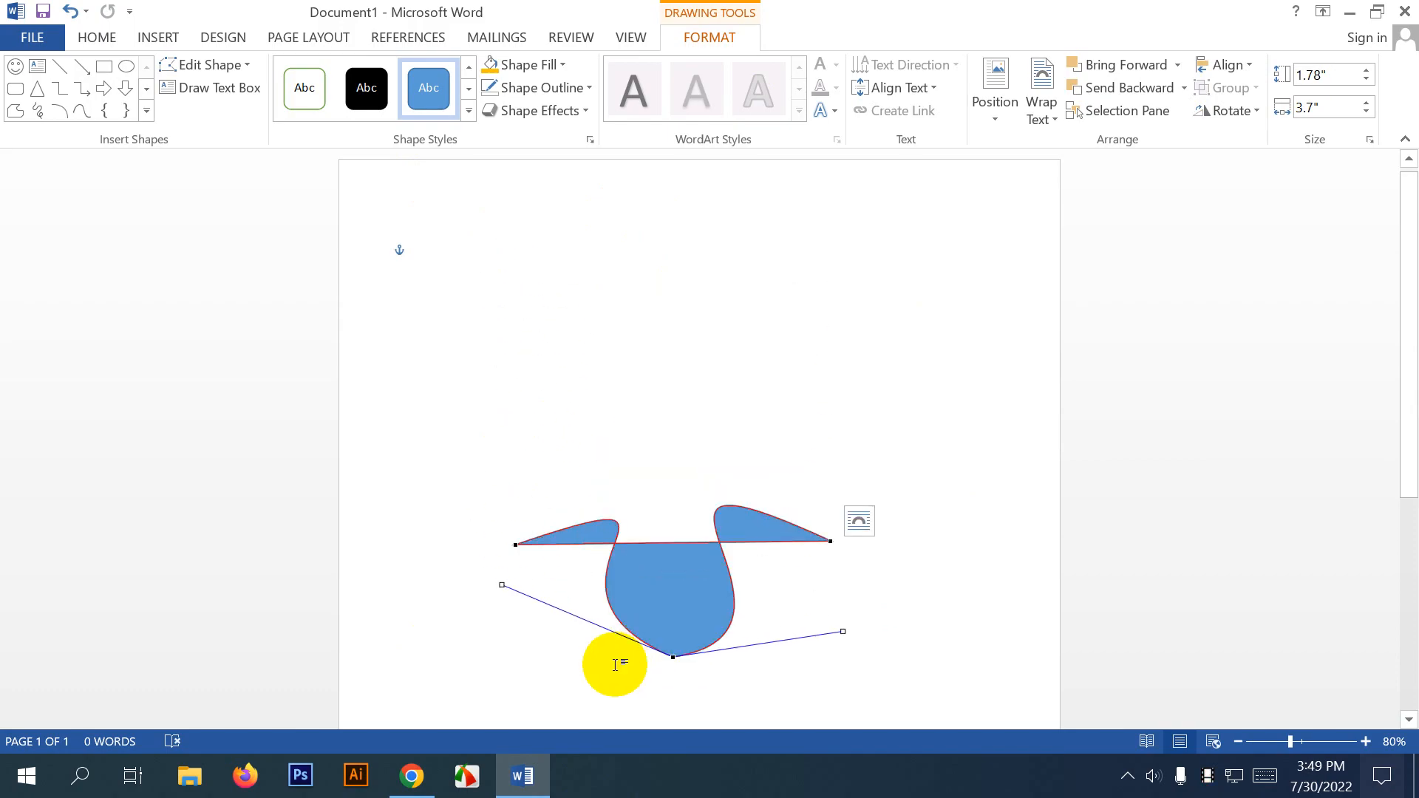
click(830, 542)
drag(830, 542, 761, 302)
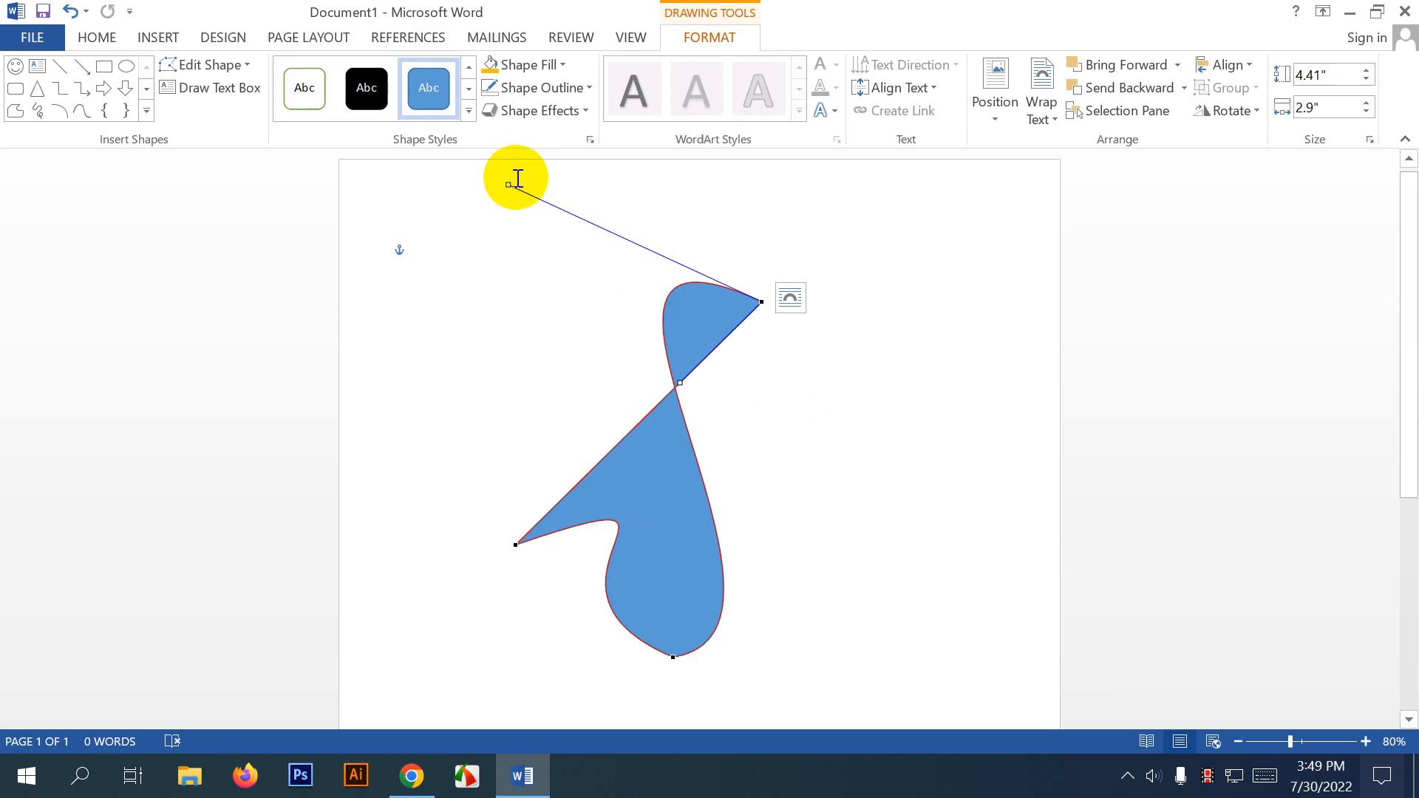
drag(509, 185, 826, 595)
drag(677, 387, 376, 236)
Move the finished freeform slightly across the page, reselect it, and delete it.
click(721, 504)
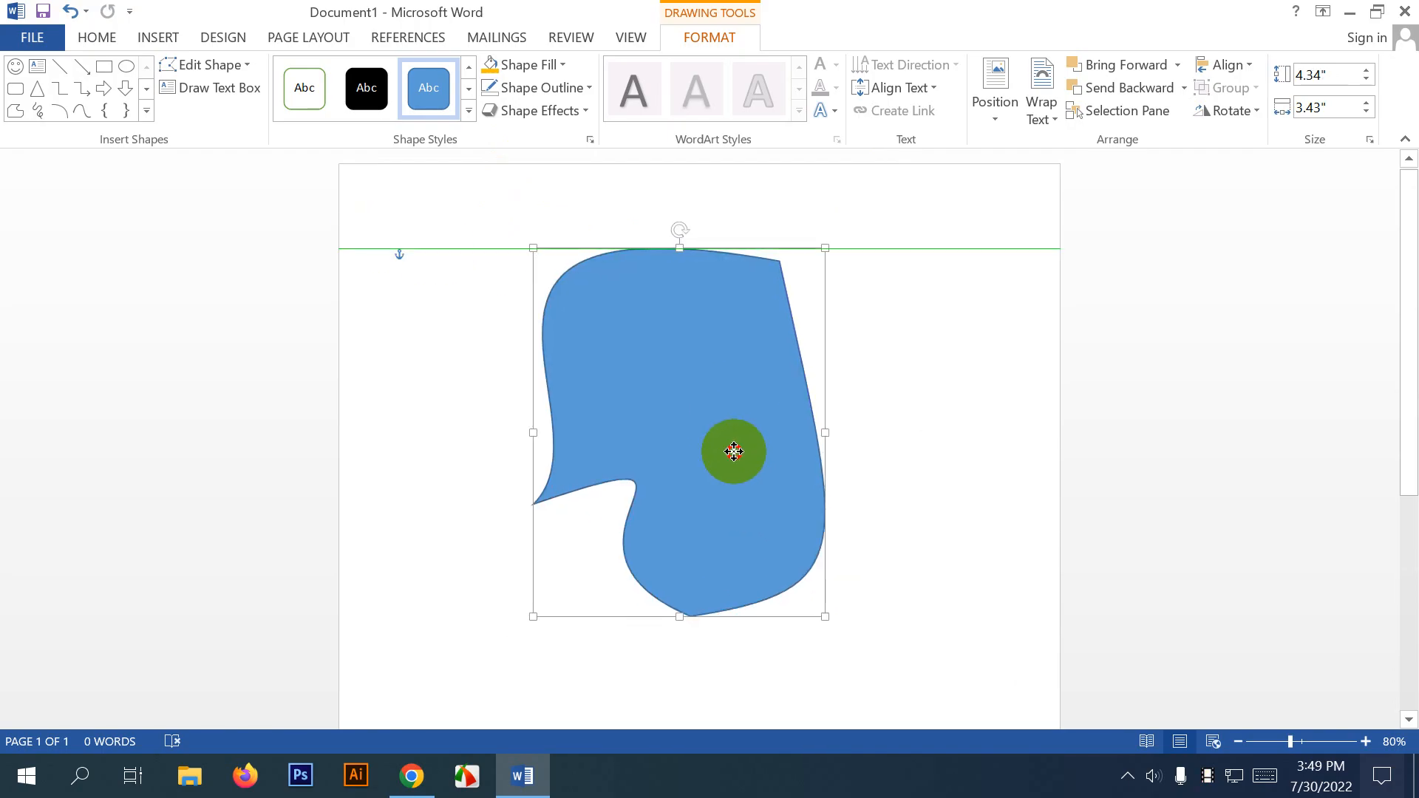
drag(707, 411, 714, 411)
click(911, 425)
click(721, 452)
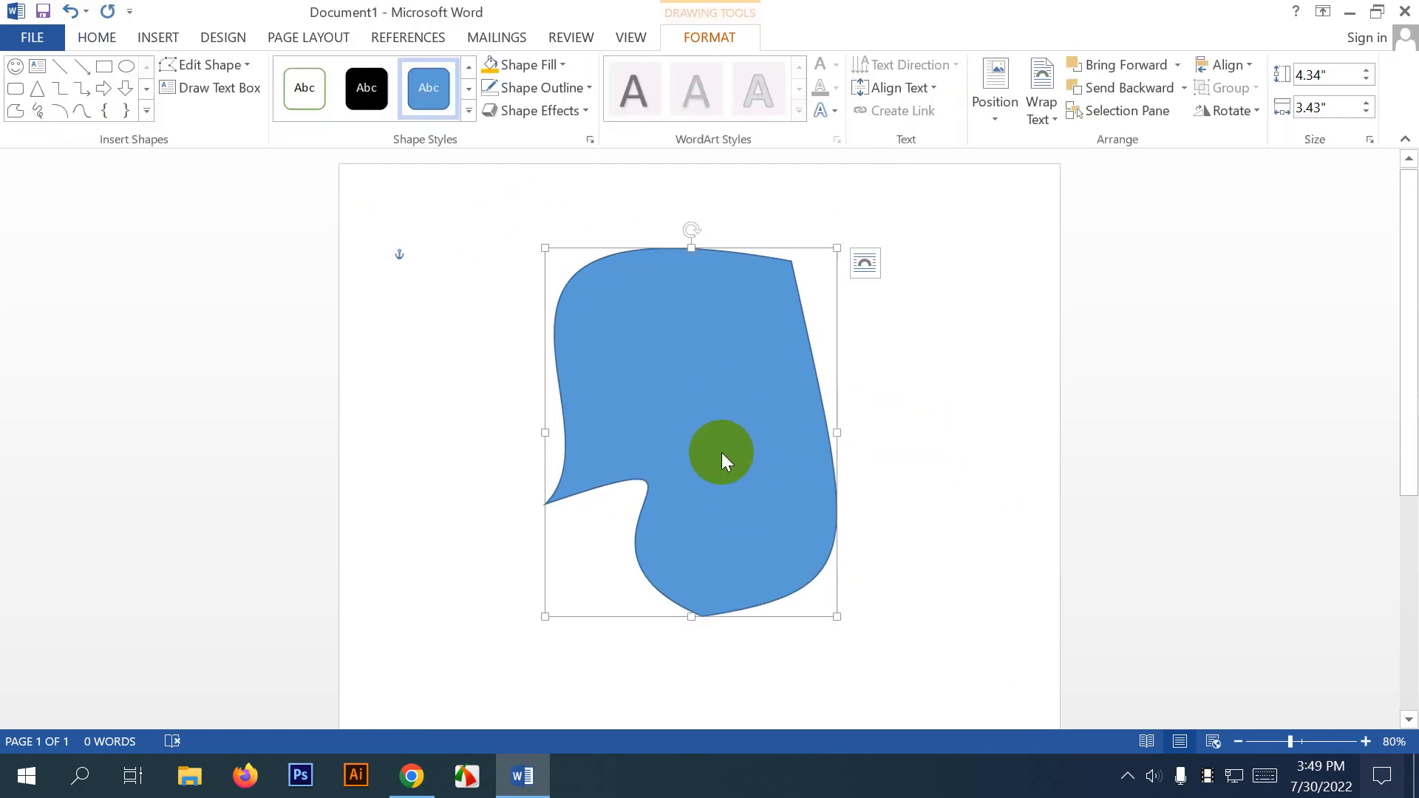
key(Delete)
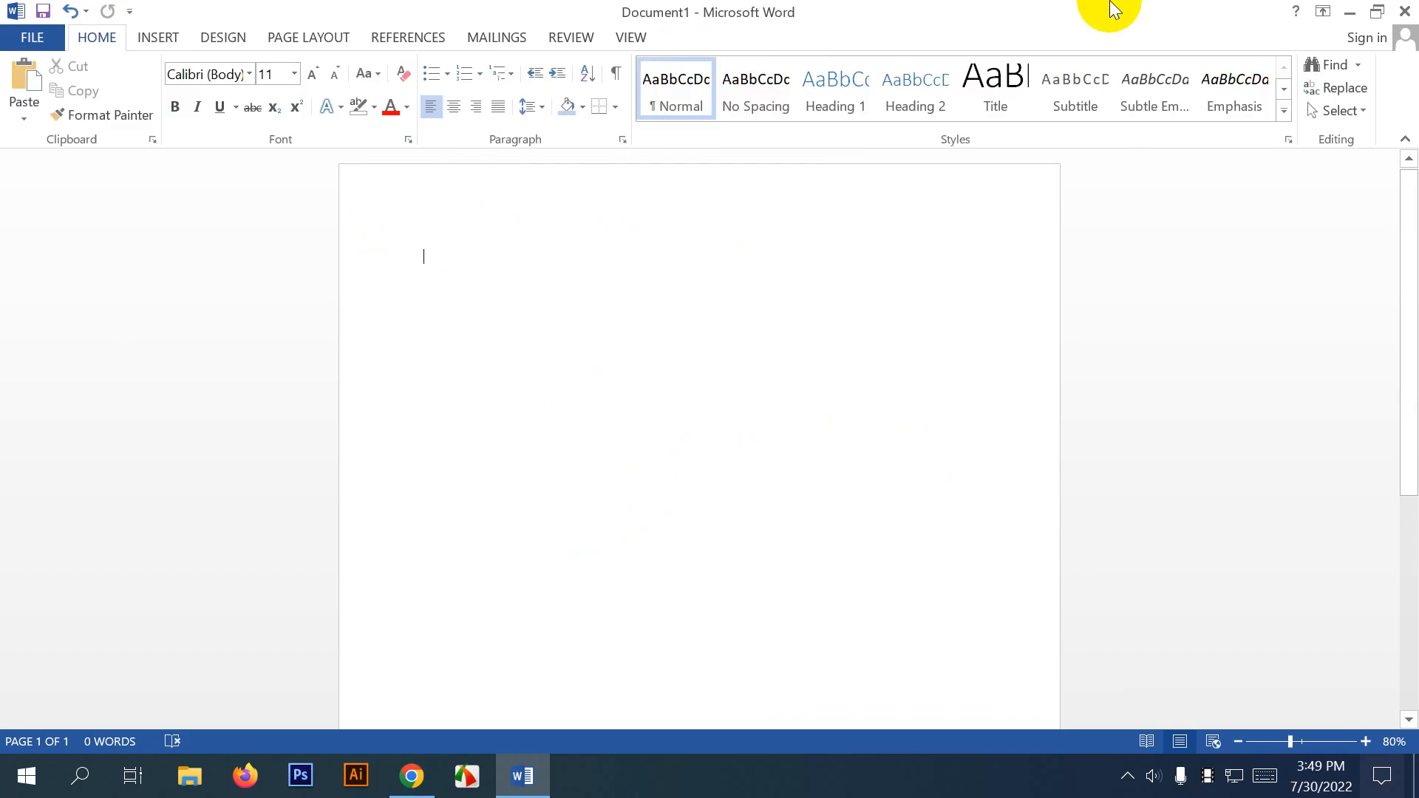
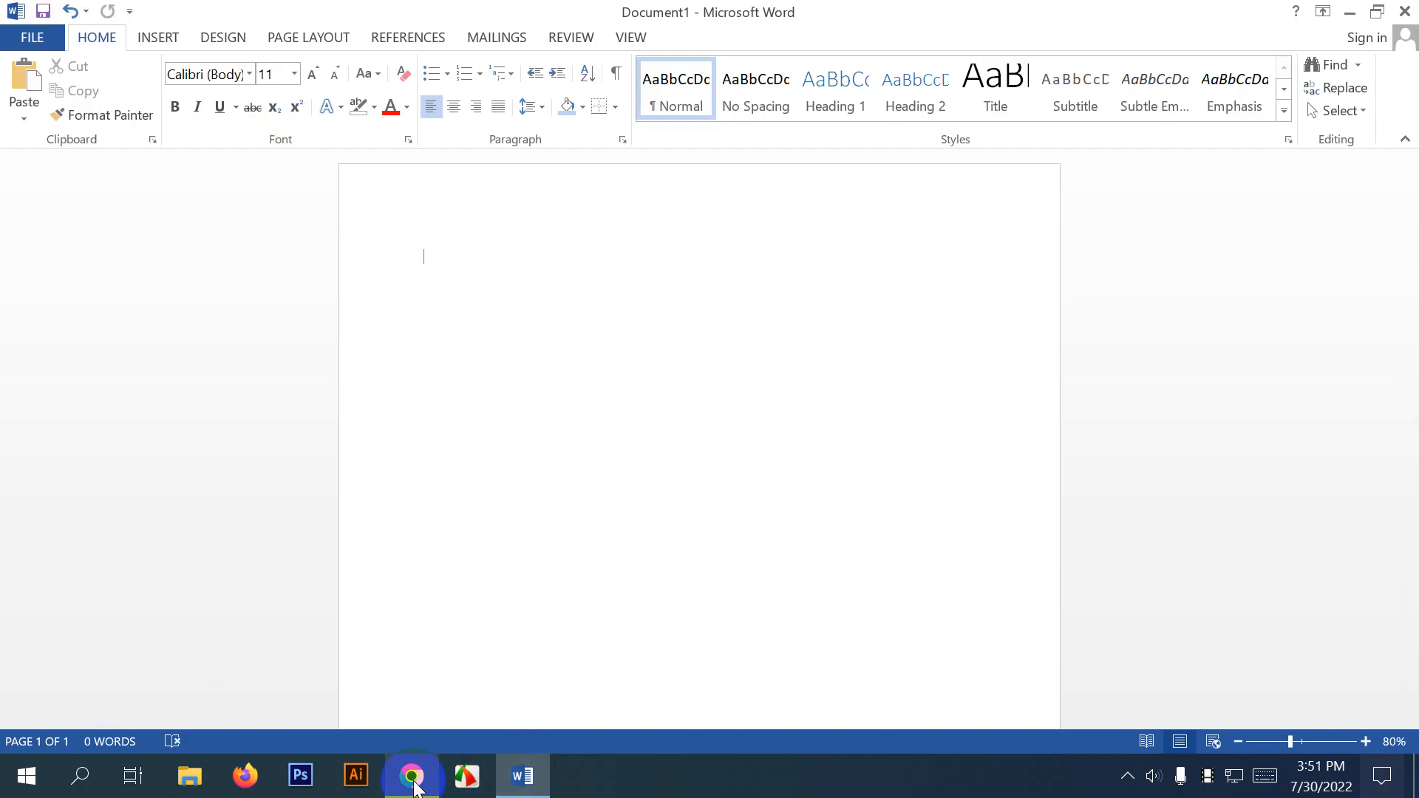
Switch to Chrome to view the resume template image results.
mouse_move(411, 788)
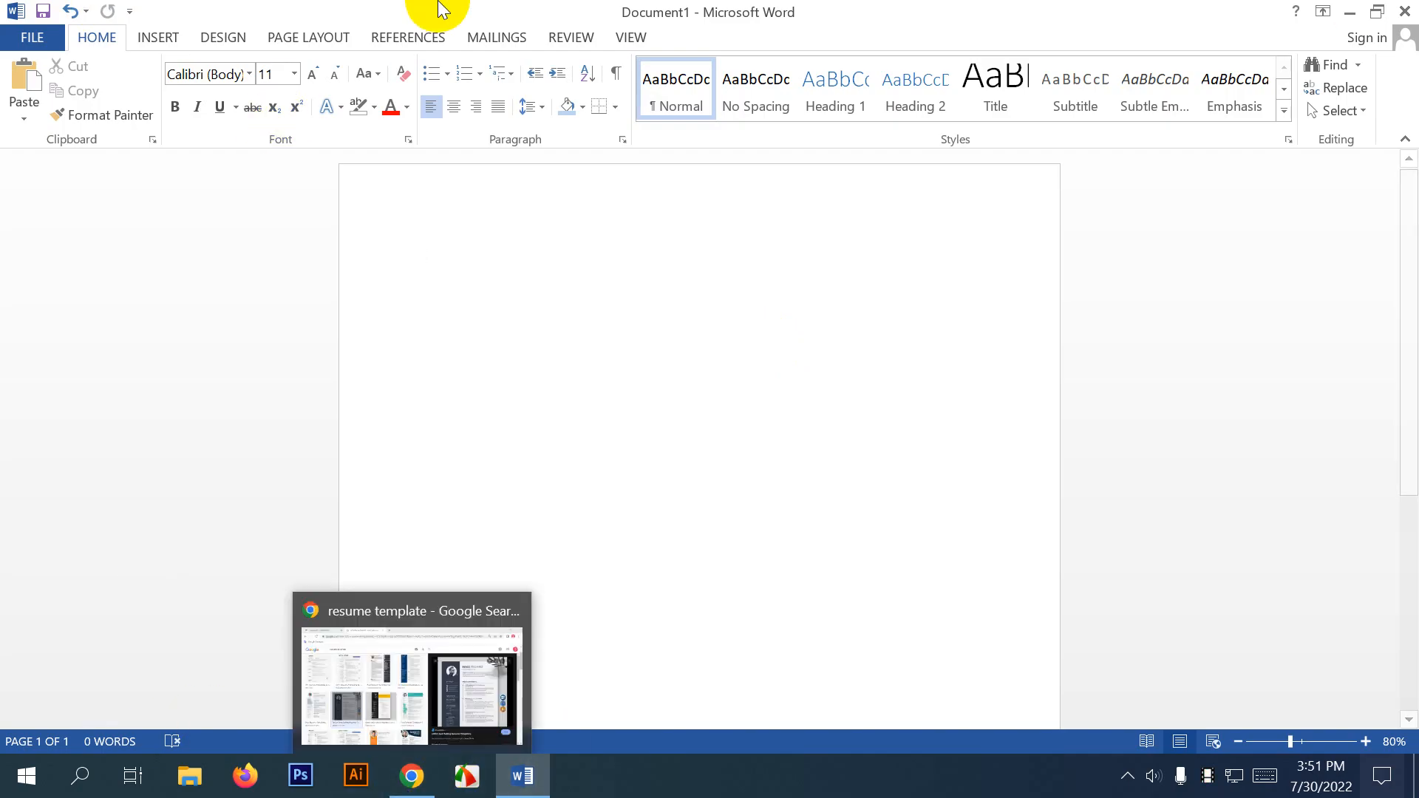
click(412, 775)
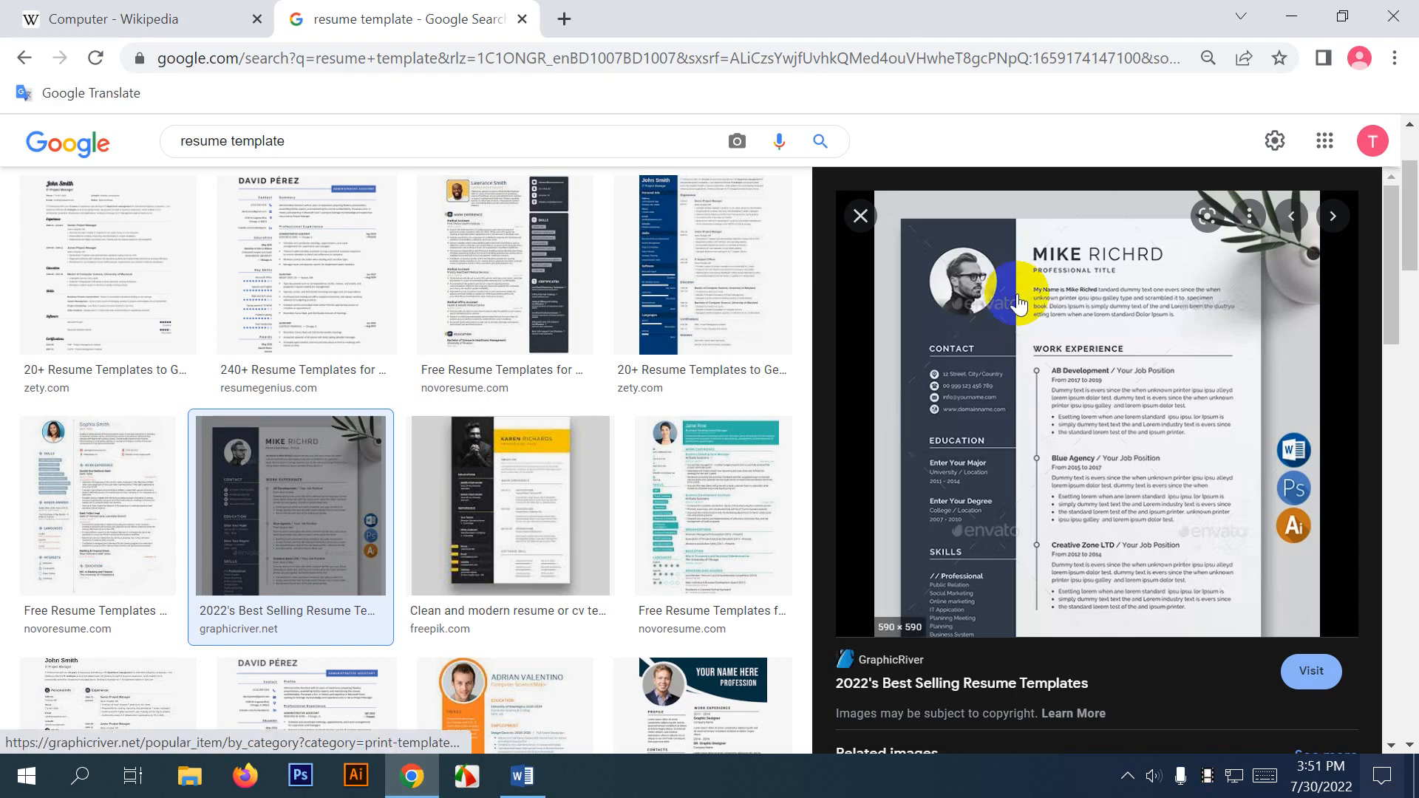
Search Google Images for "resume design" in place of the resume template query.
scroll(1048, 382, down, 1)
scroll(635, 326, up, 2)
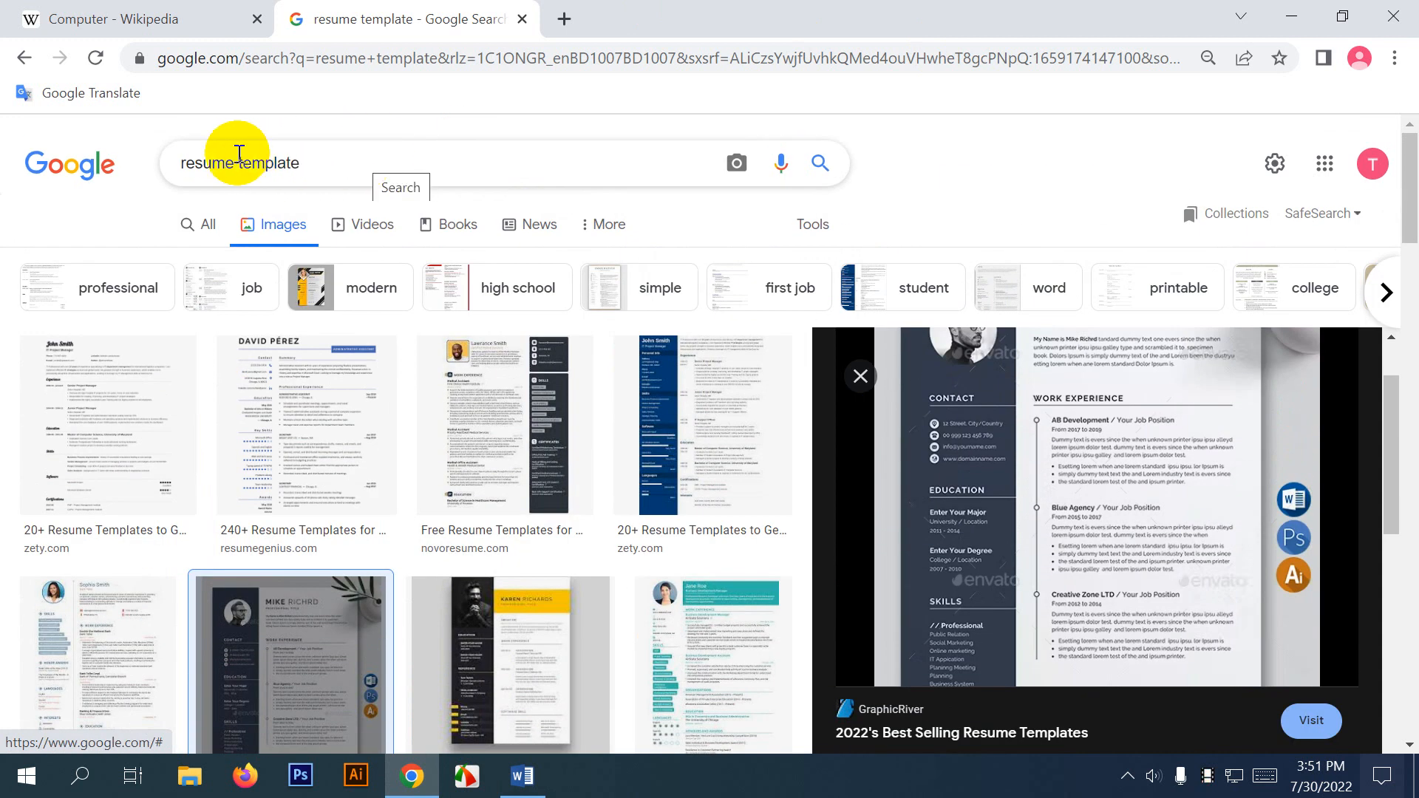
drag(236, 157, 434, 151)
key(BackSpace)
text(DE)
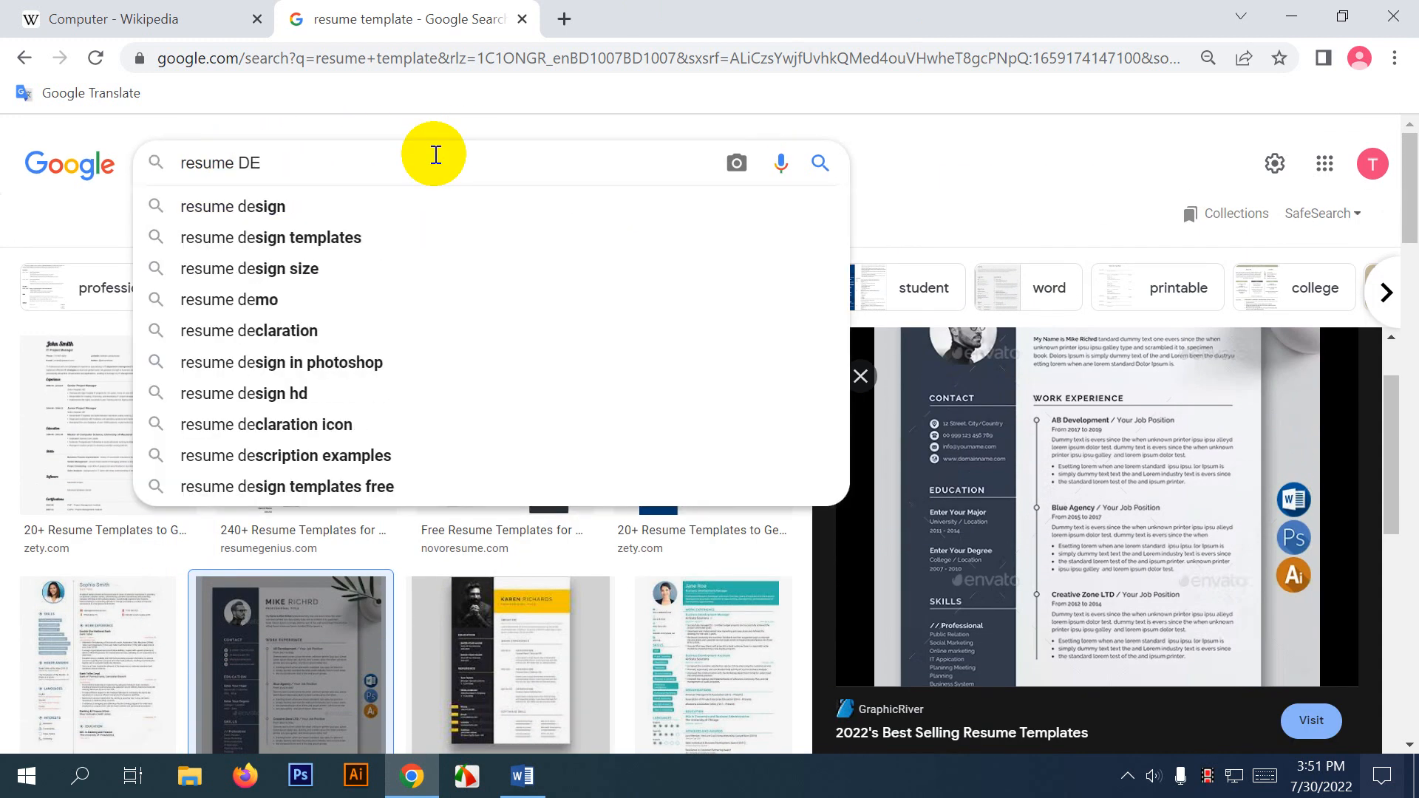
key(Down)
key(Return)
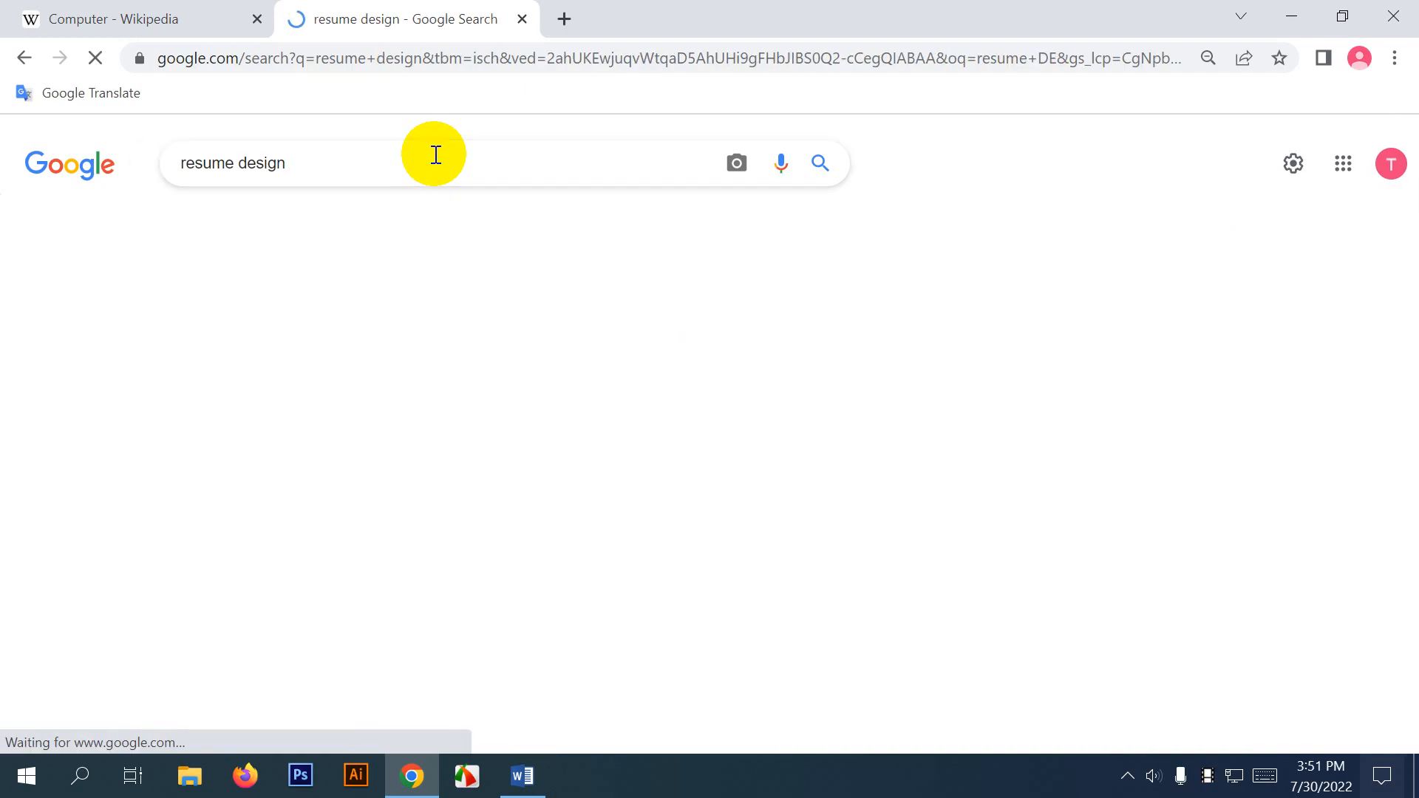
Preview the Freesumes fill-in-the-blank resume design and examine the layouts of further resume designs in the results.
scroll(761, 405, down, 2)
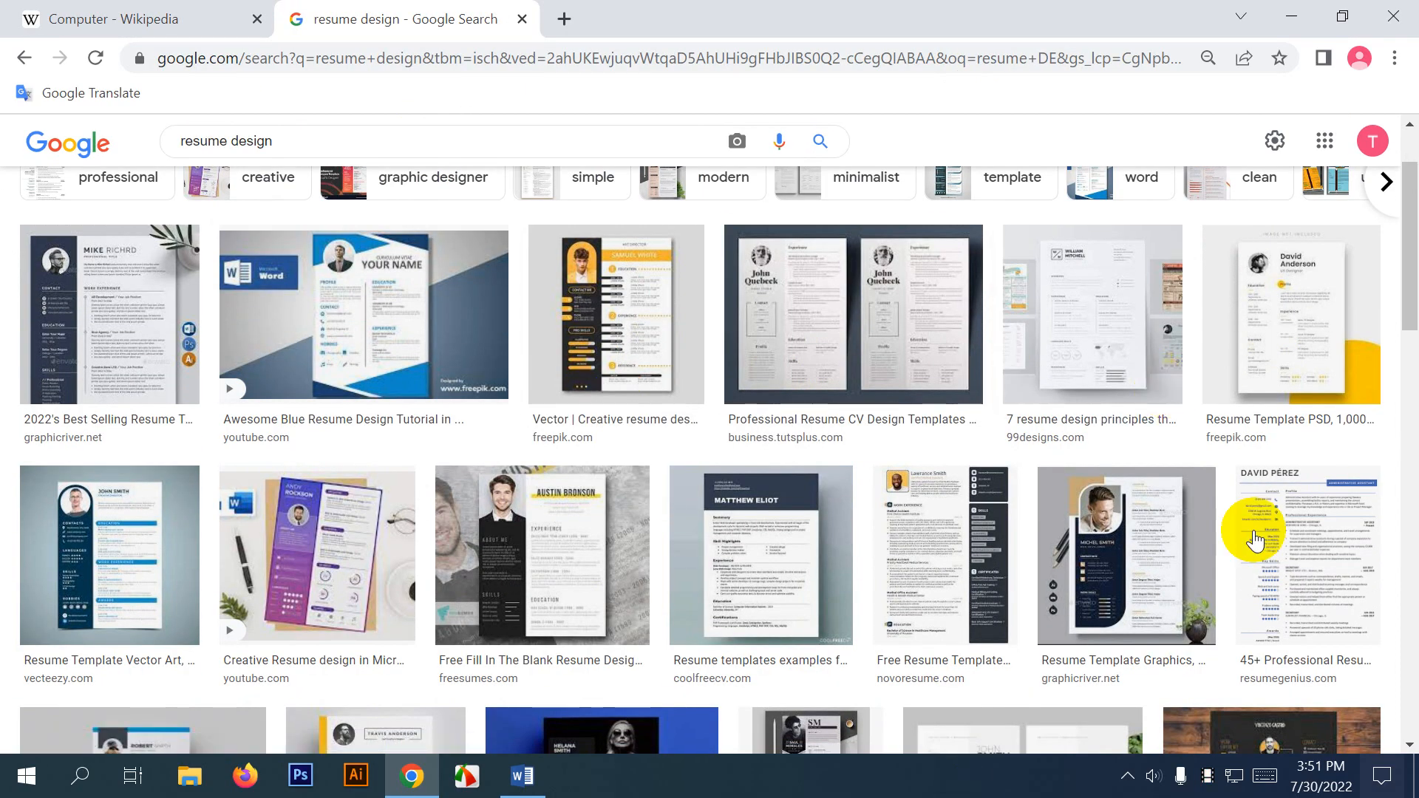
click(1084, 591)
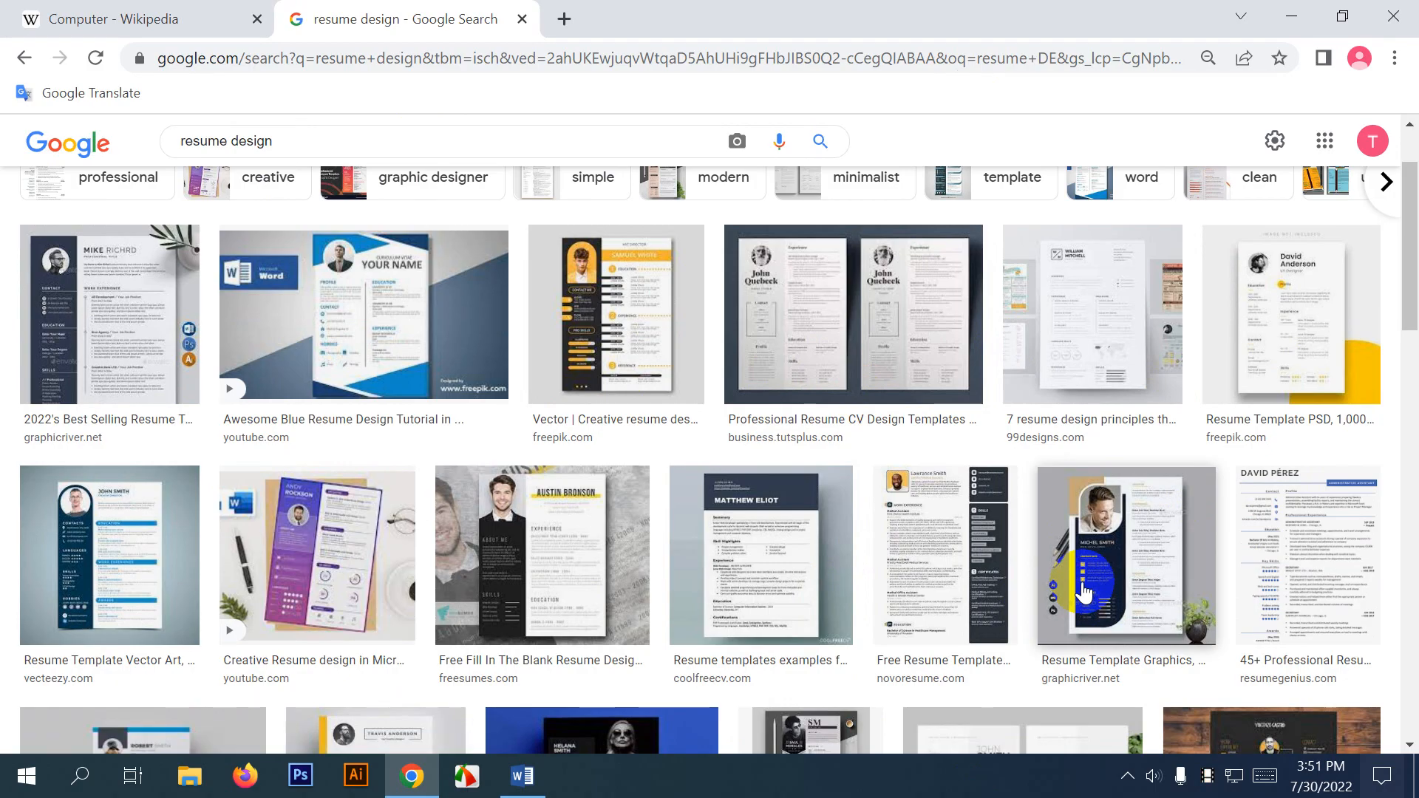
click(505, 497)
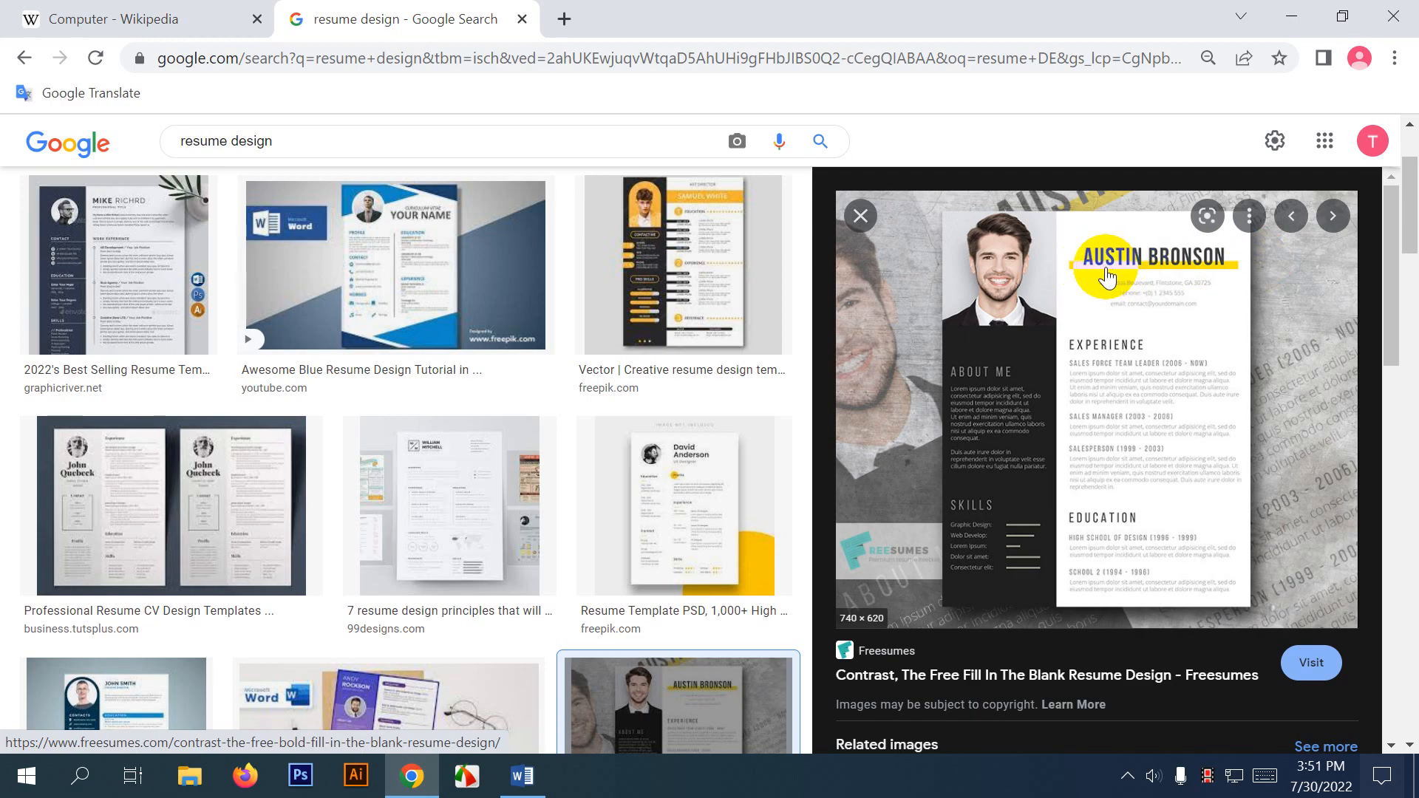
scroll(374, 434, down, 5)
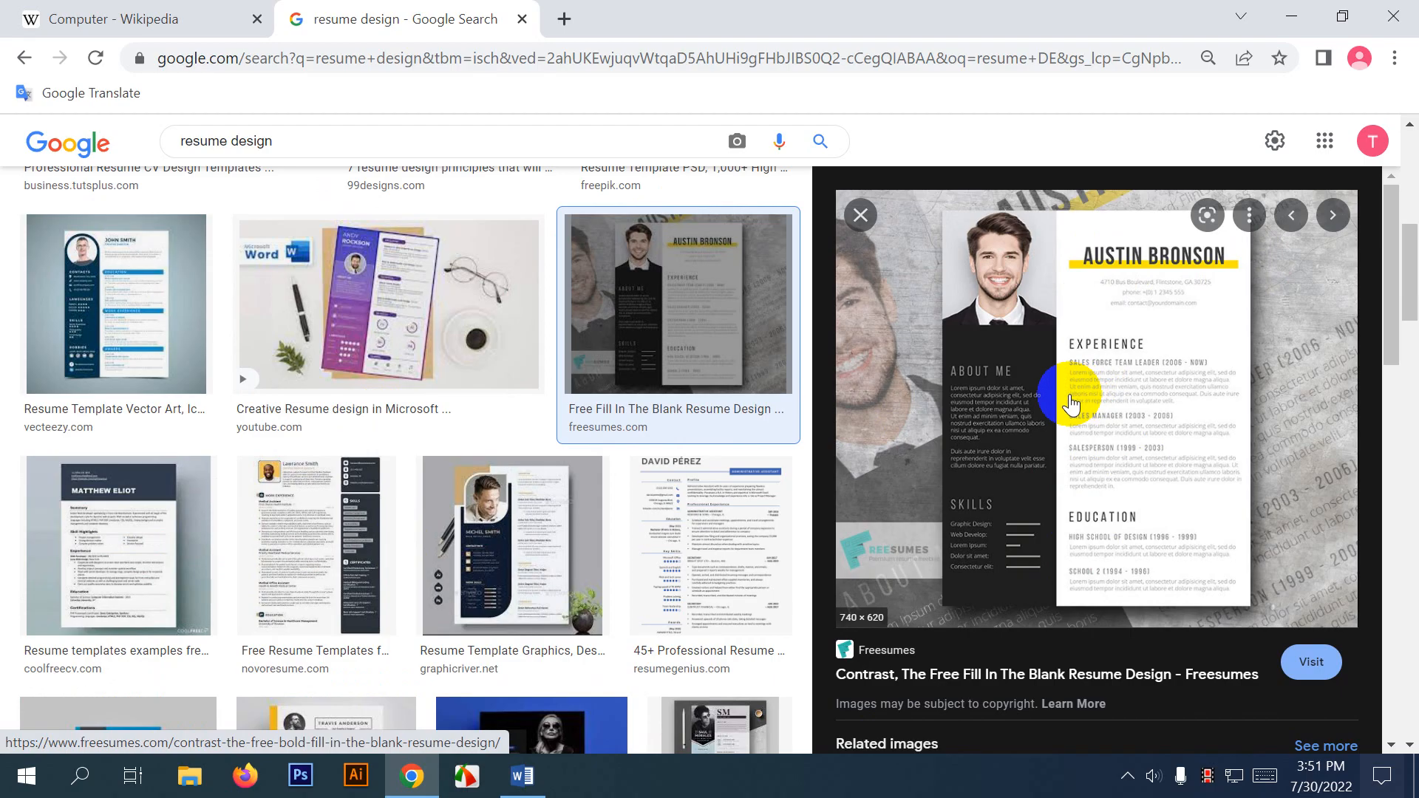
scroll(523, 465, down, 4)
scroll(520, 467, down, 1)
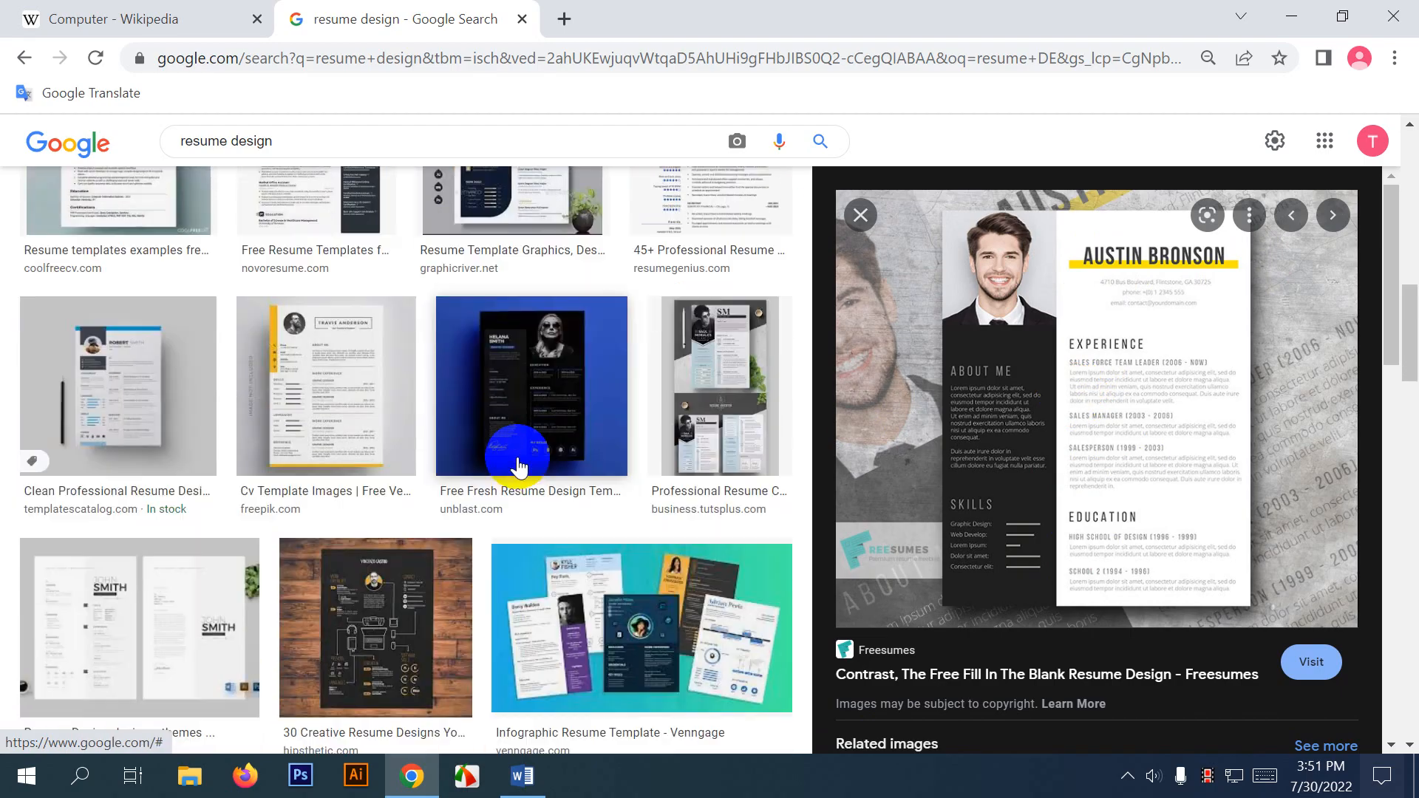
scroll(517, 467, down, 2)
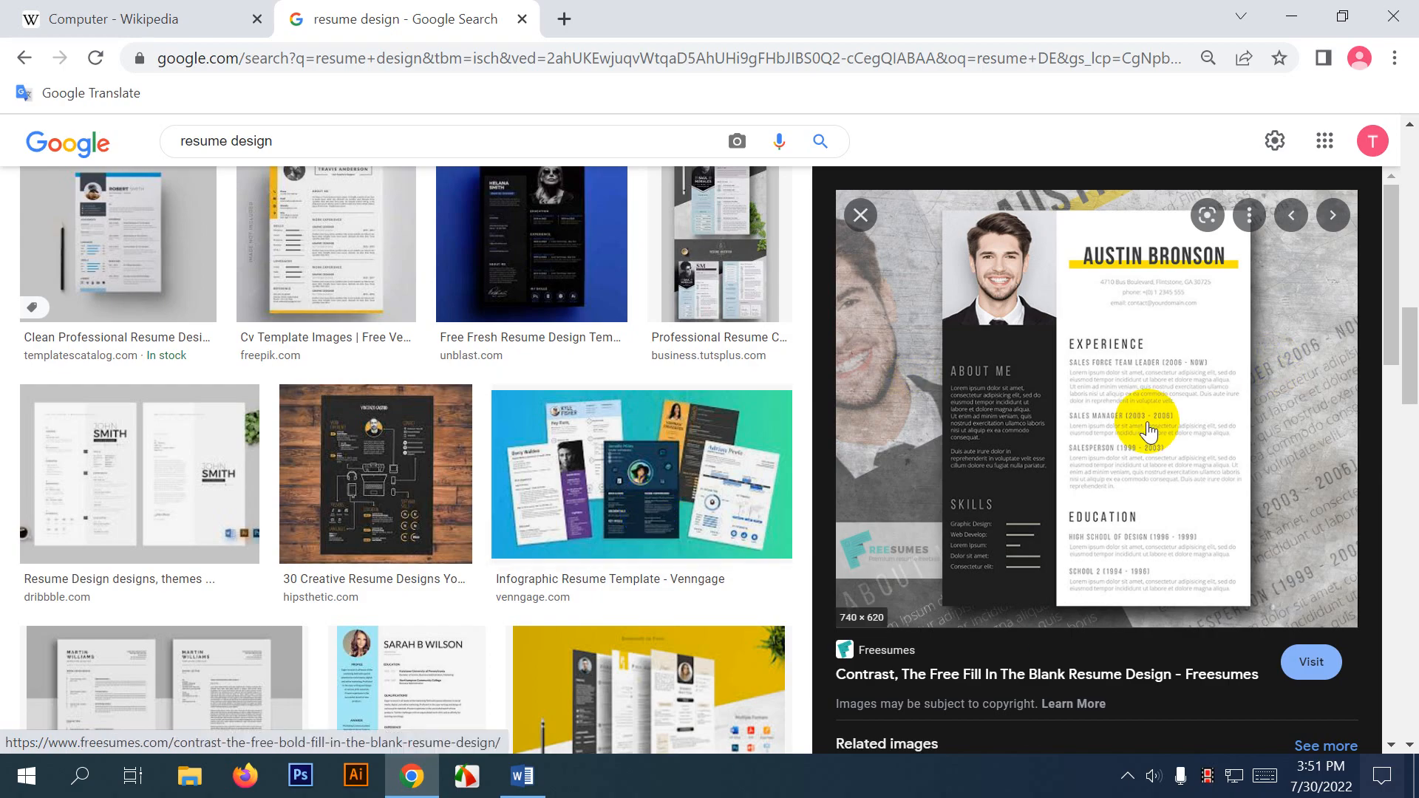
Switch to Word and fit the whole blank page in view at 40% zoom.
click(521, 775)
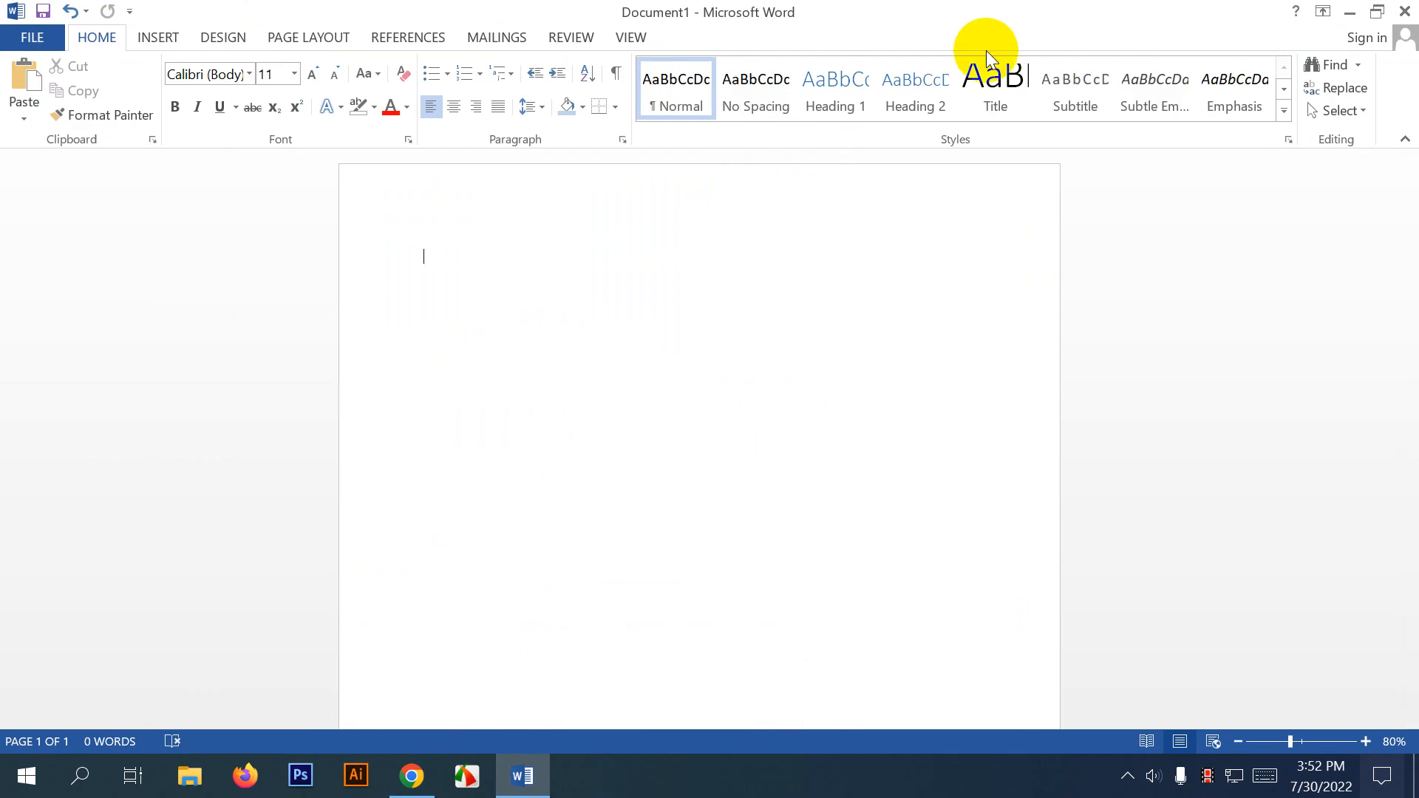
scroll(764, 359, down, 3)
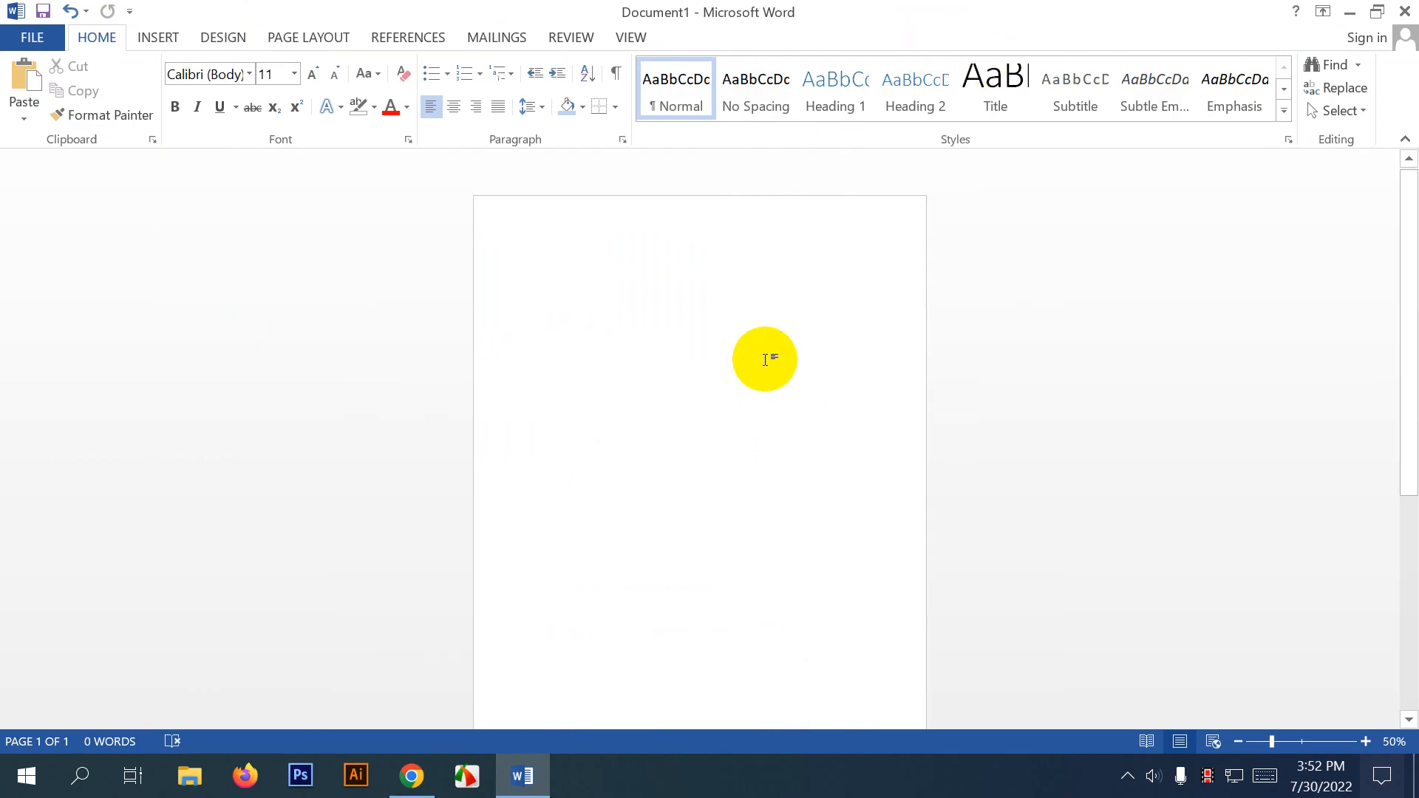
scroll(765, 360, down, 1)
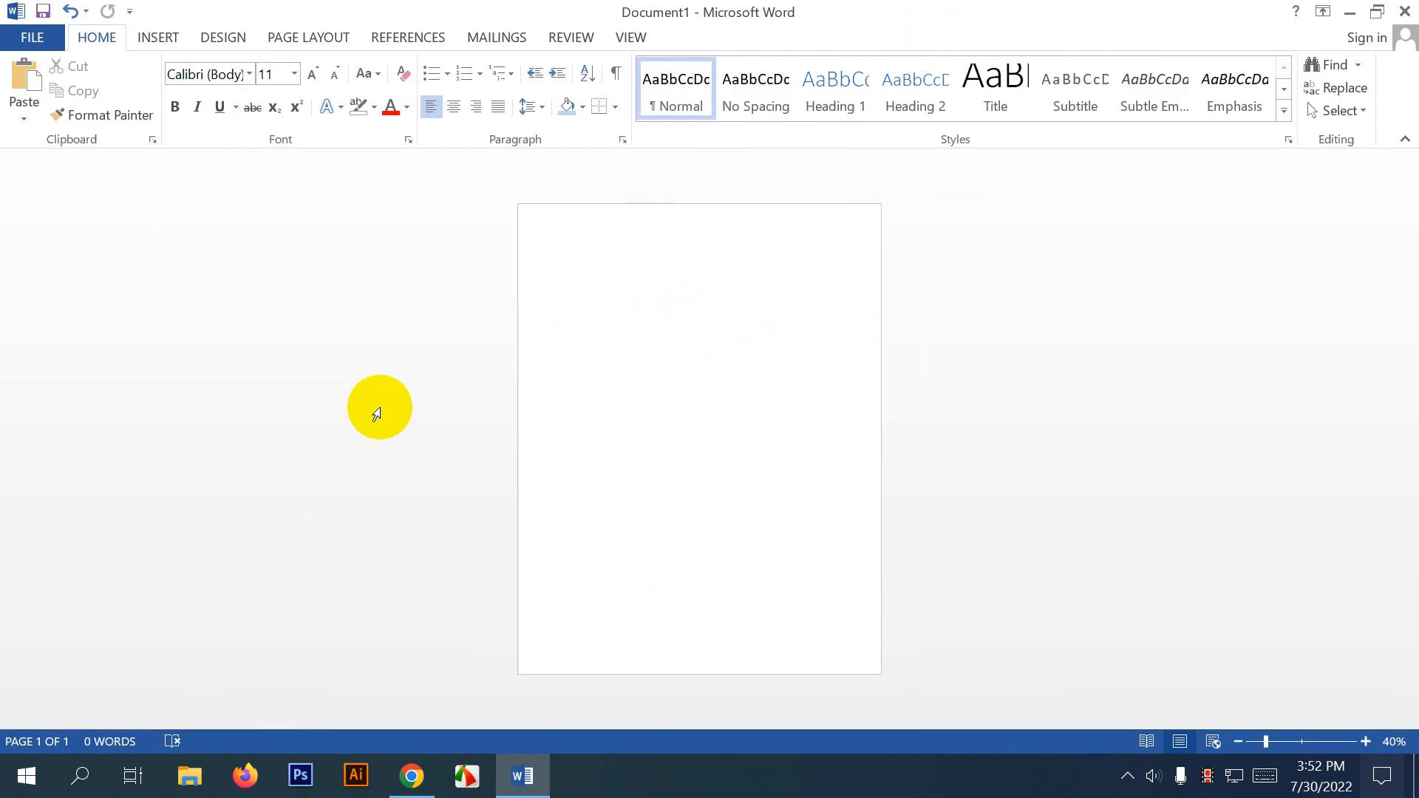
mouse_move(405, 777)
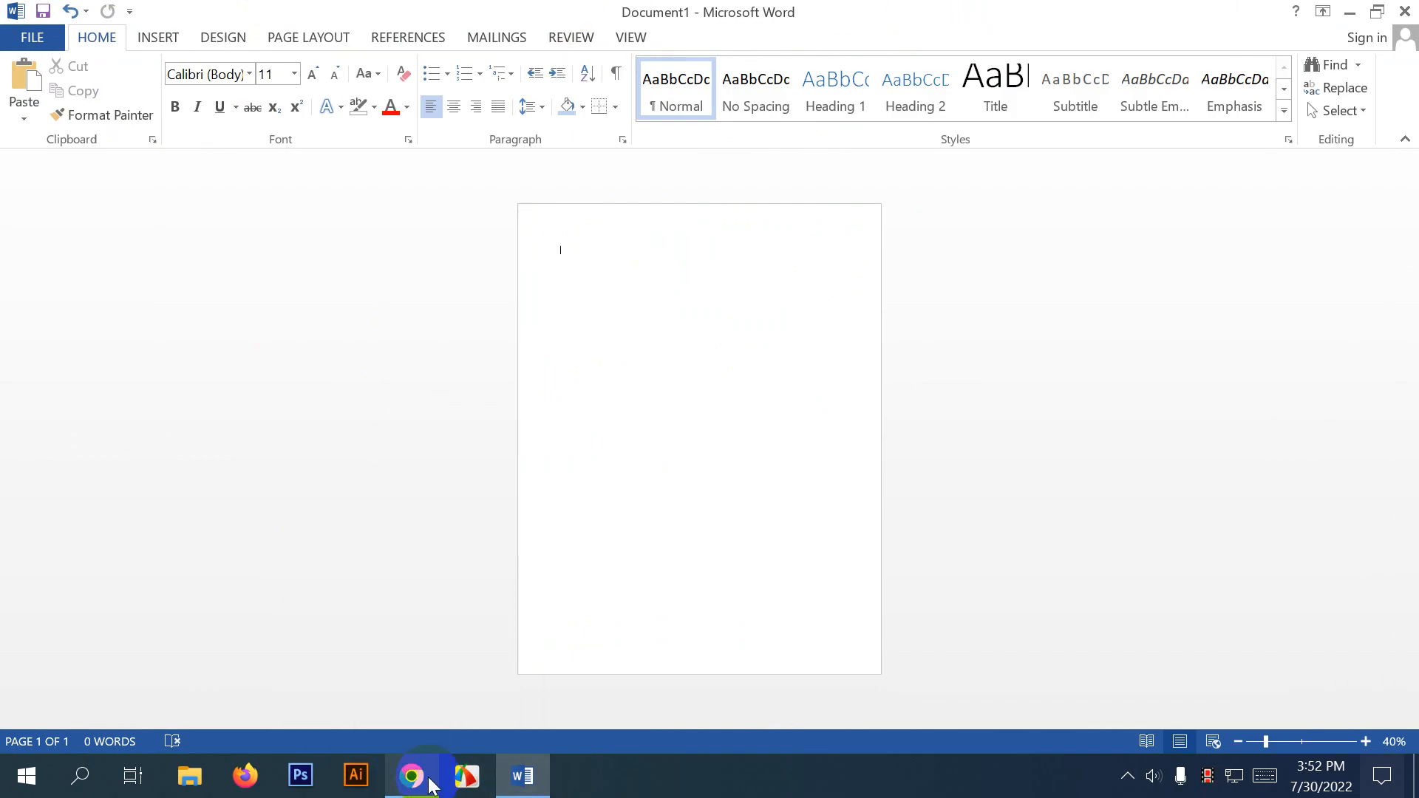
click(412, 776)
click(523, 776)
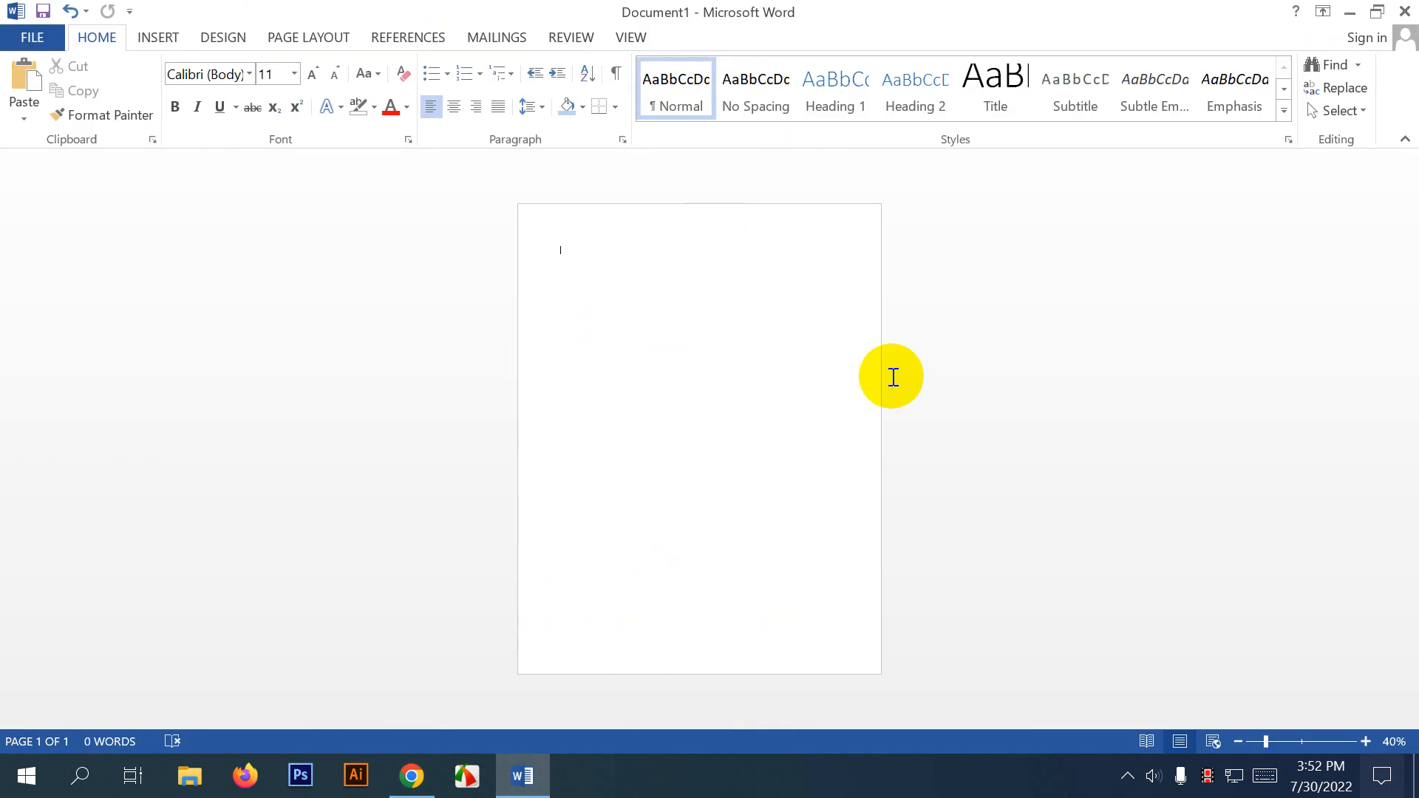
Draw a rectangle about 2.36" high and 8.47" wide across the page and align it with the page's top edge.
click(156, 38)
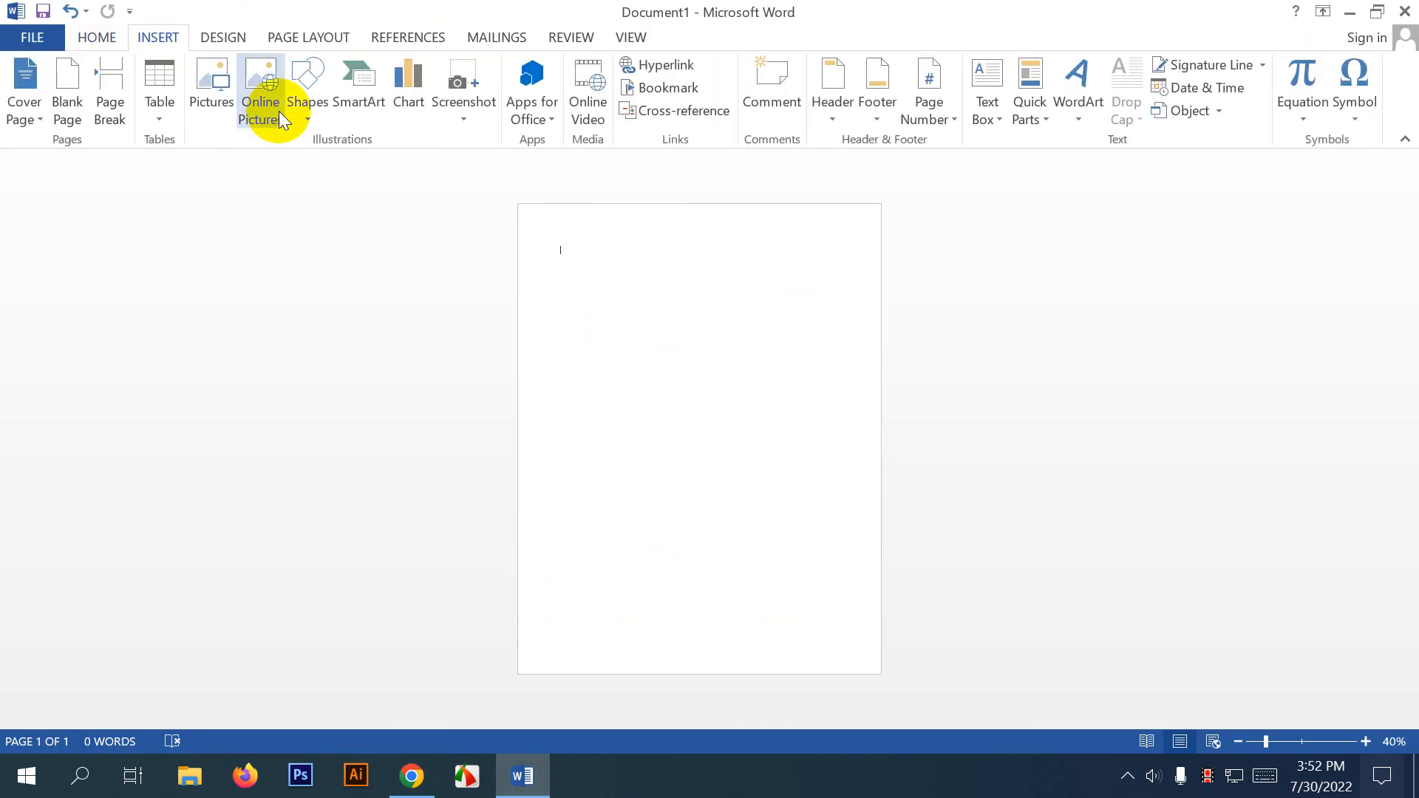
click(307, 101)
click(382, 171)
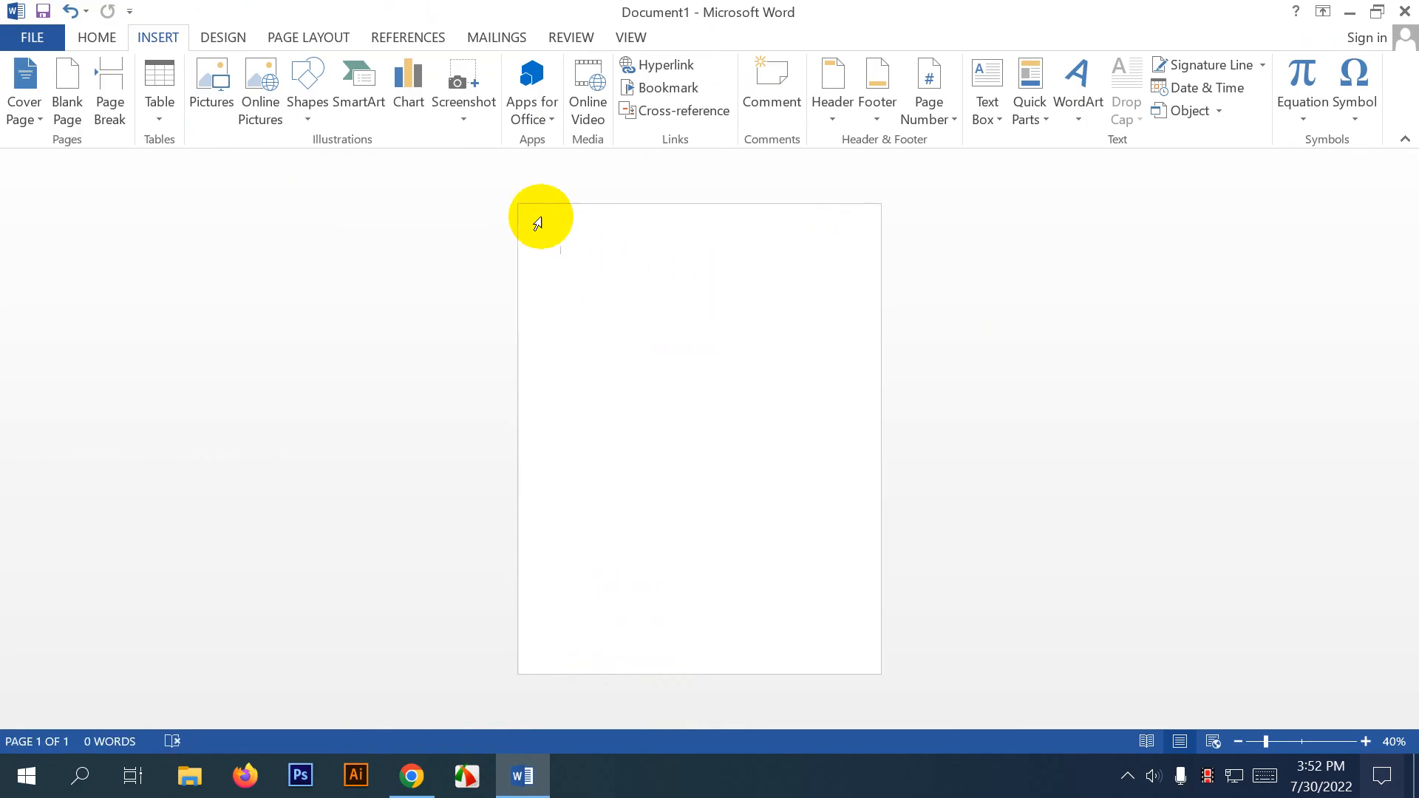
click(308, 88)
click(392, 164)
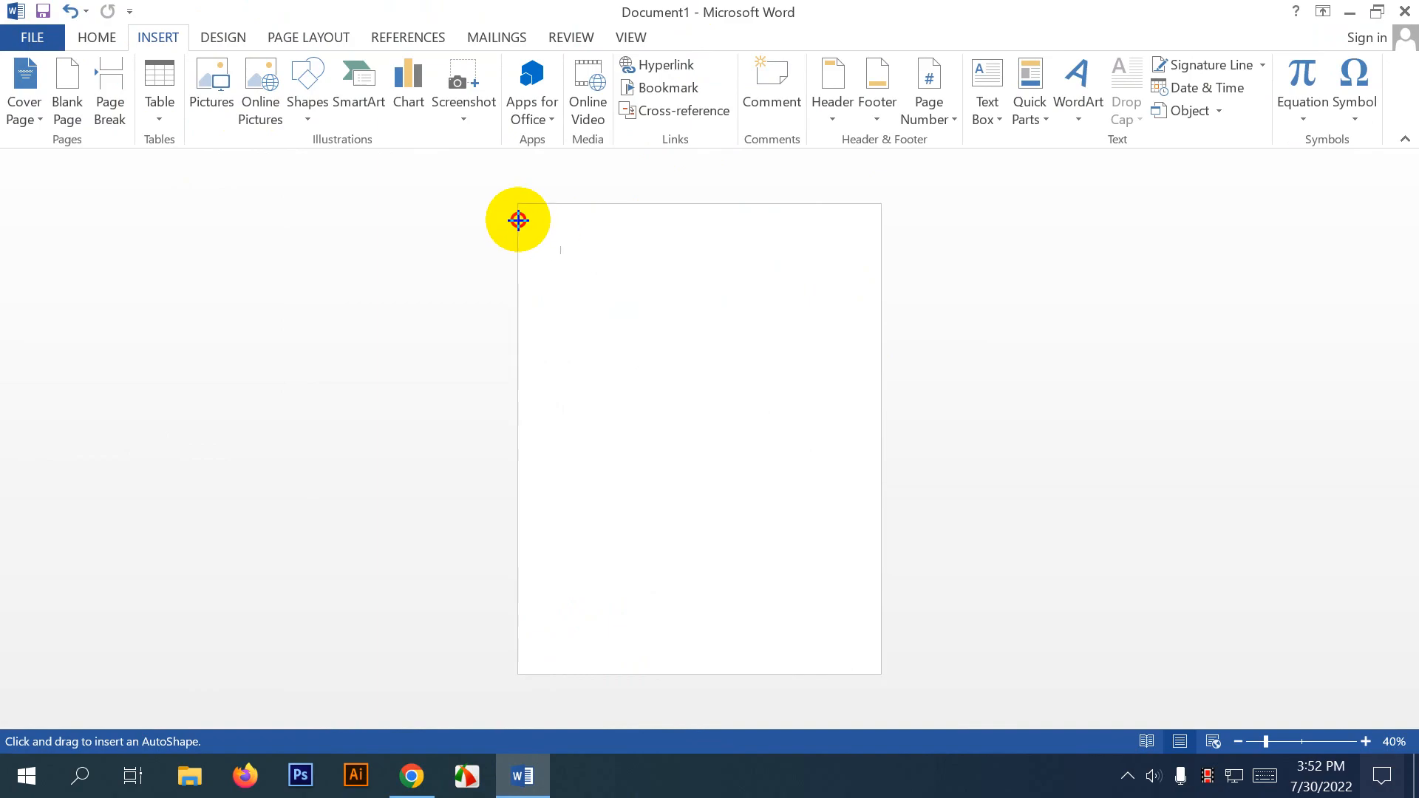
mouse_move(516, 220)
mouse_down()
mouse_move(839, 330)
mouse_move(879, 322)
mouse_up()
drag(712, 270, 717, 254)
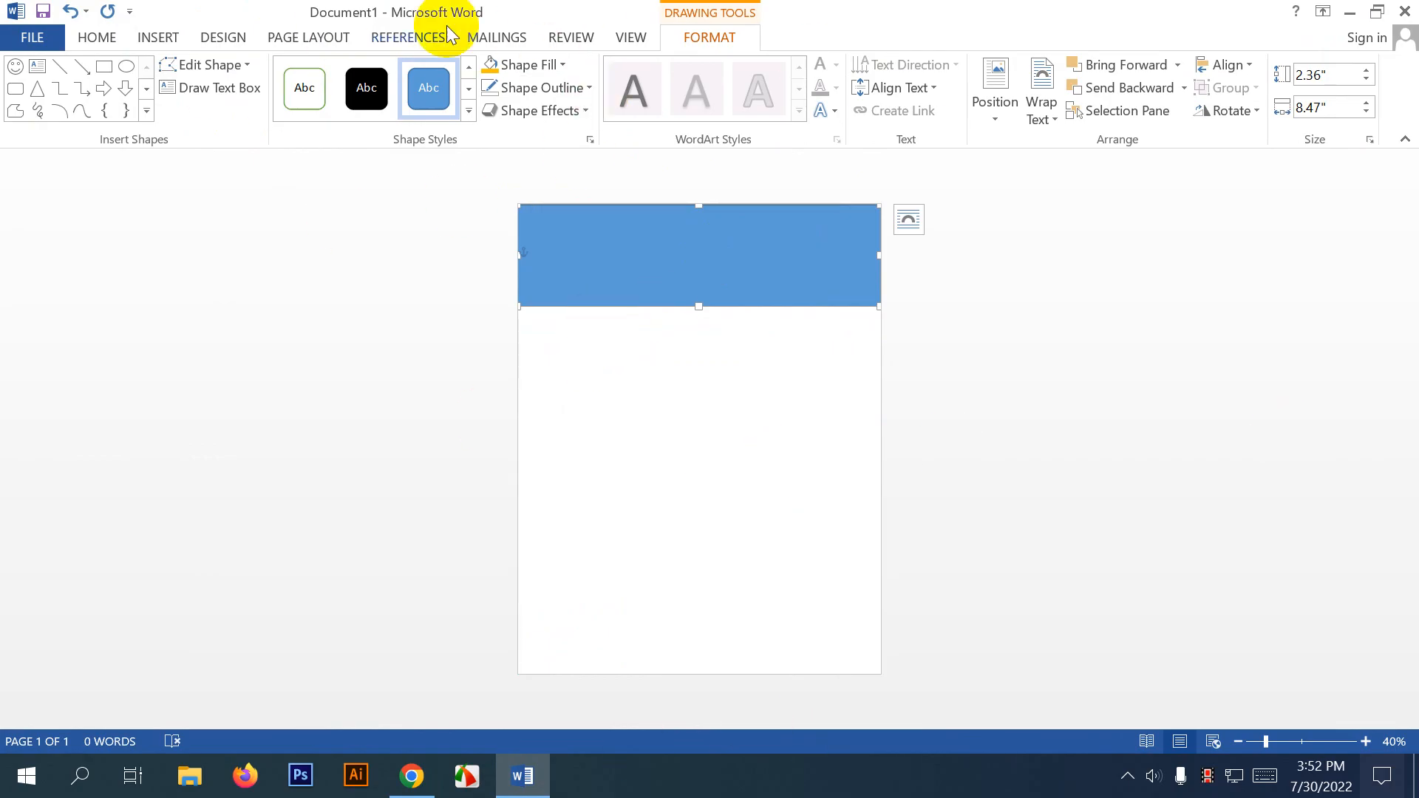
Edit the rectangle's points to bend its bottom edge into a wave that dips on the left and crests on the right.
click(248, 66)
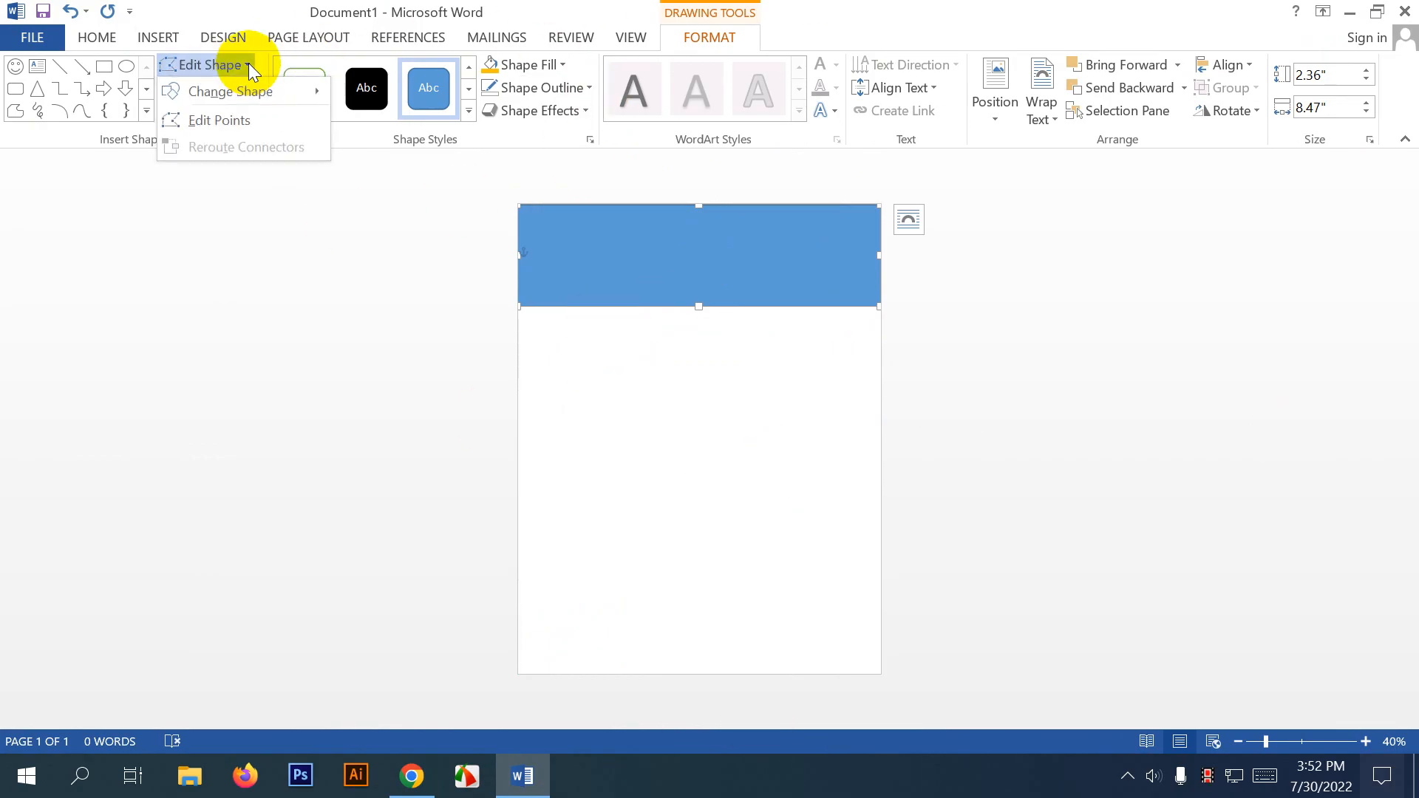
click(247, 119)
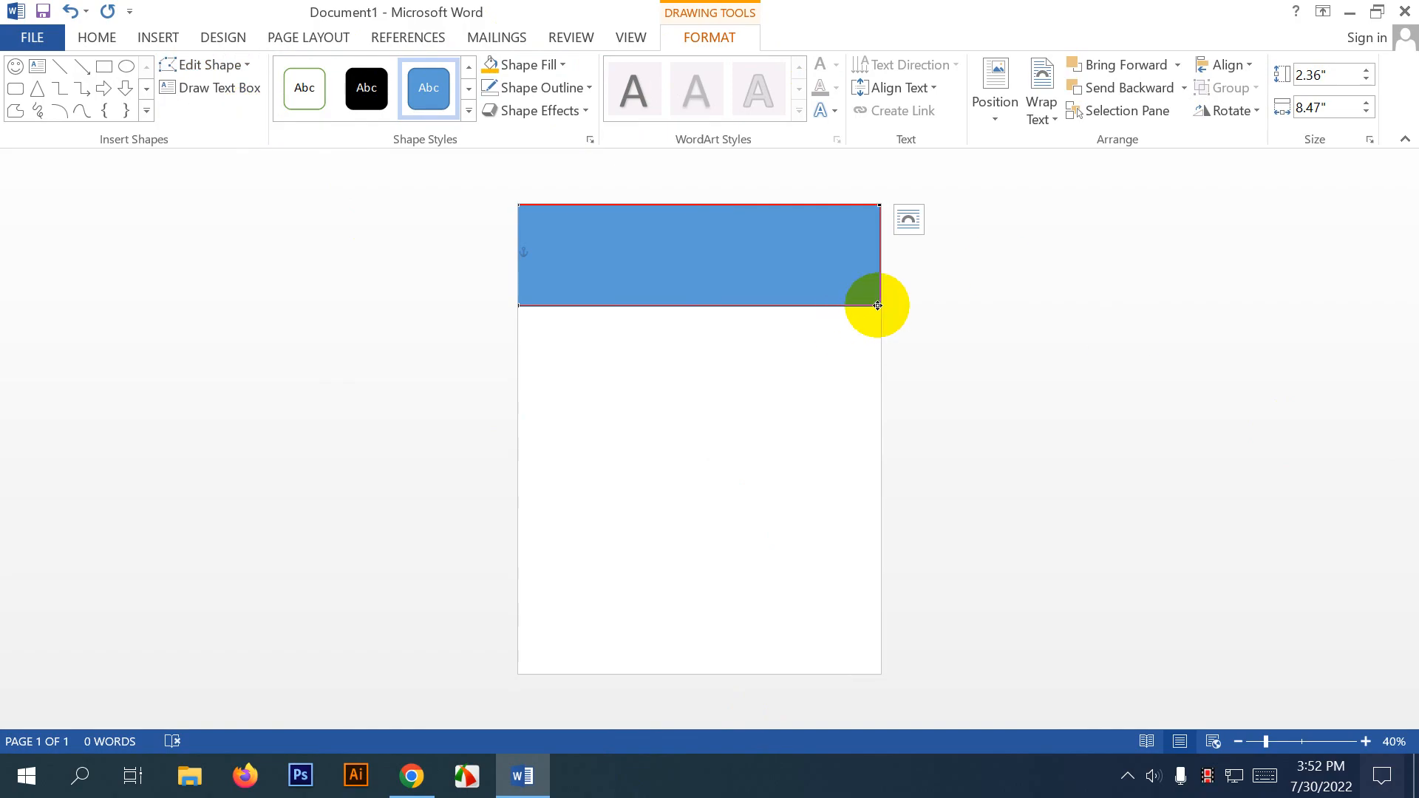
drag(878, 305, 805, 175)
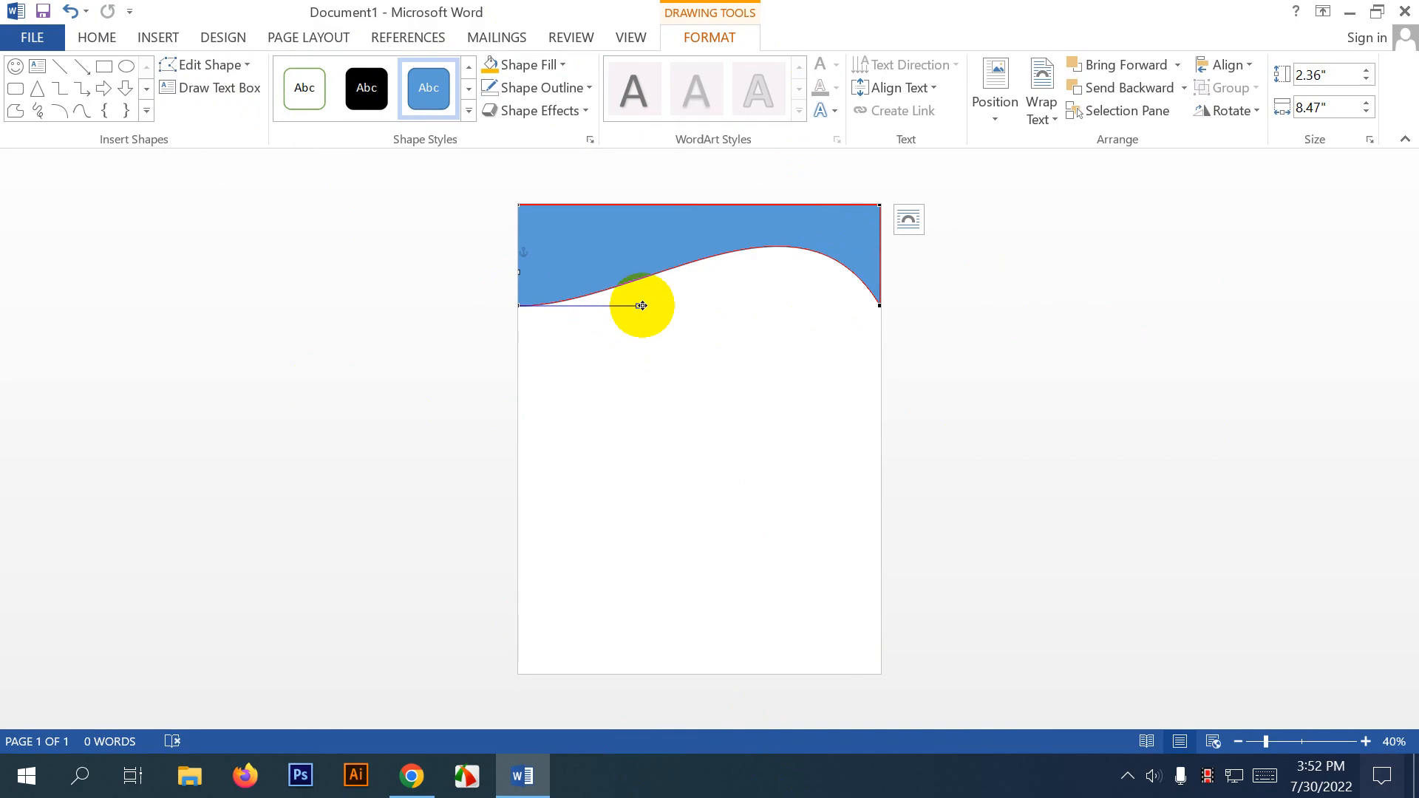
drag(642, 306, 683, 333)
click(805, 364)
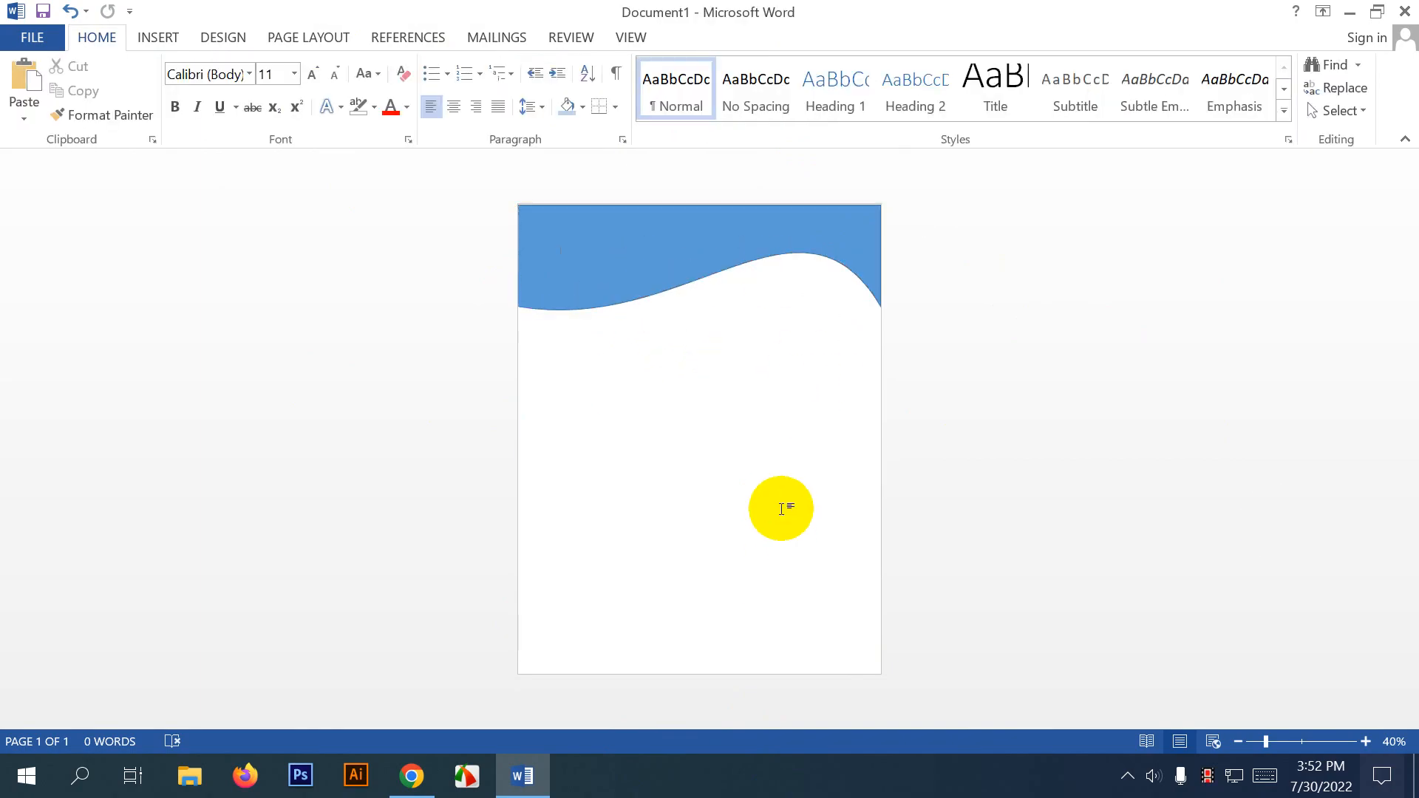
Duplicate the wave shape below the original and rotate the copy 180 degrees.
click(673, 246)
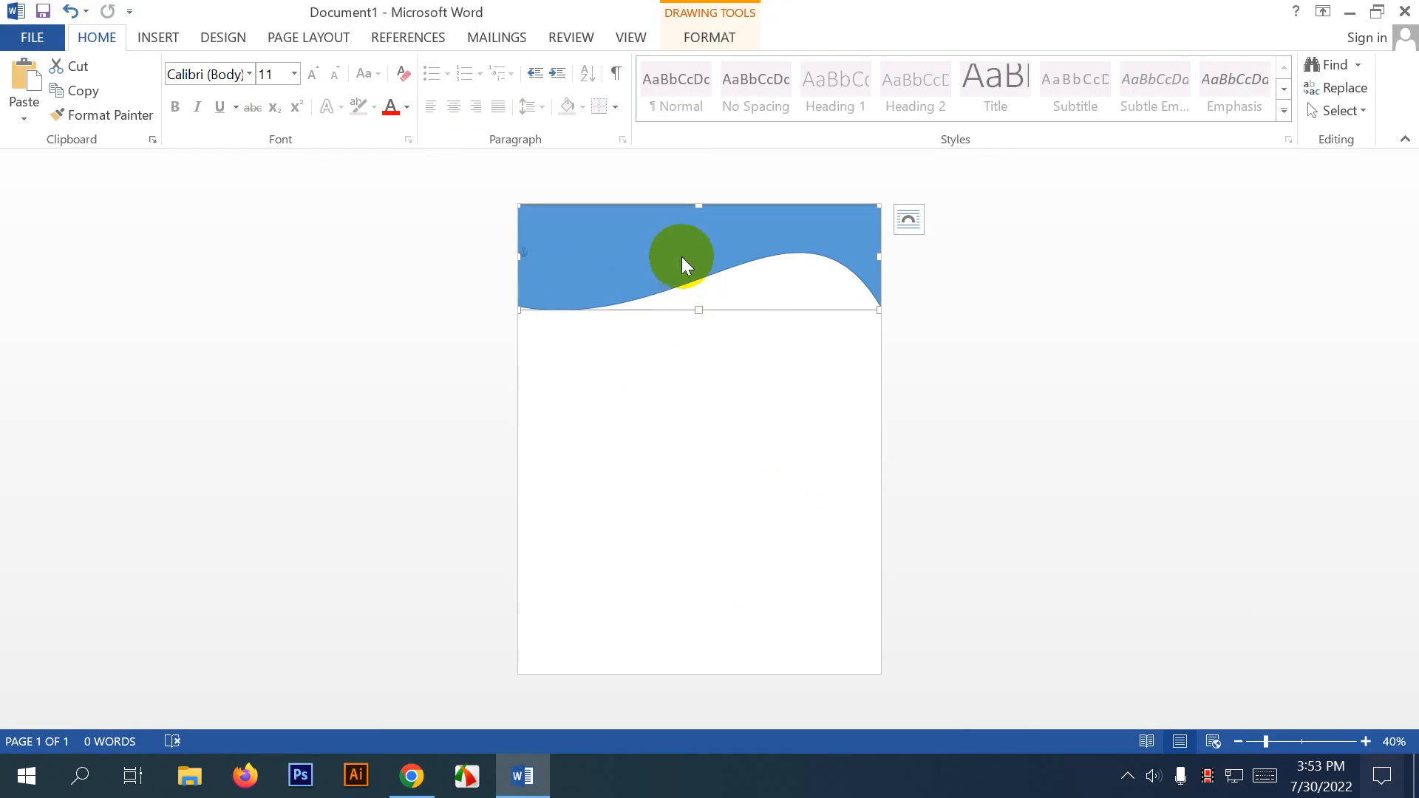
drag(684, 264, 689, 407)
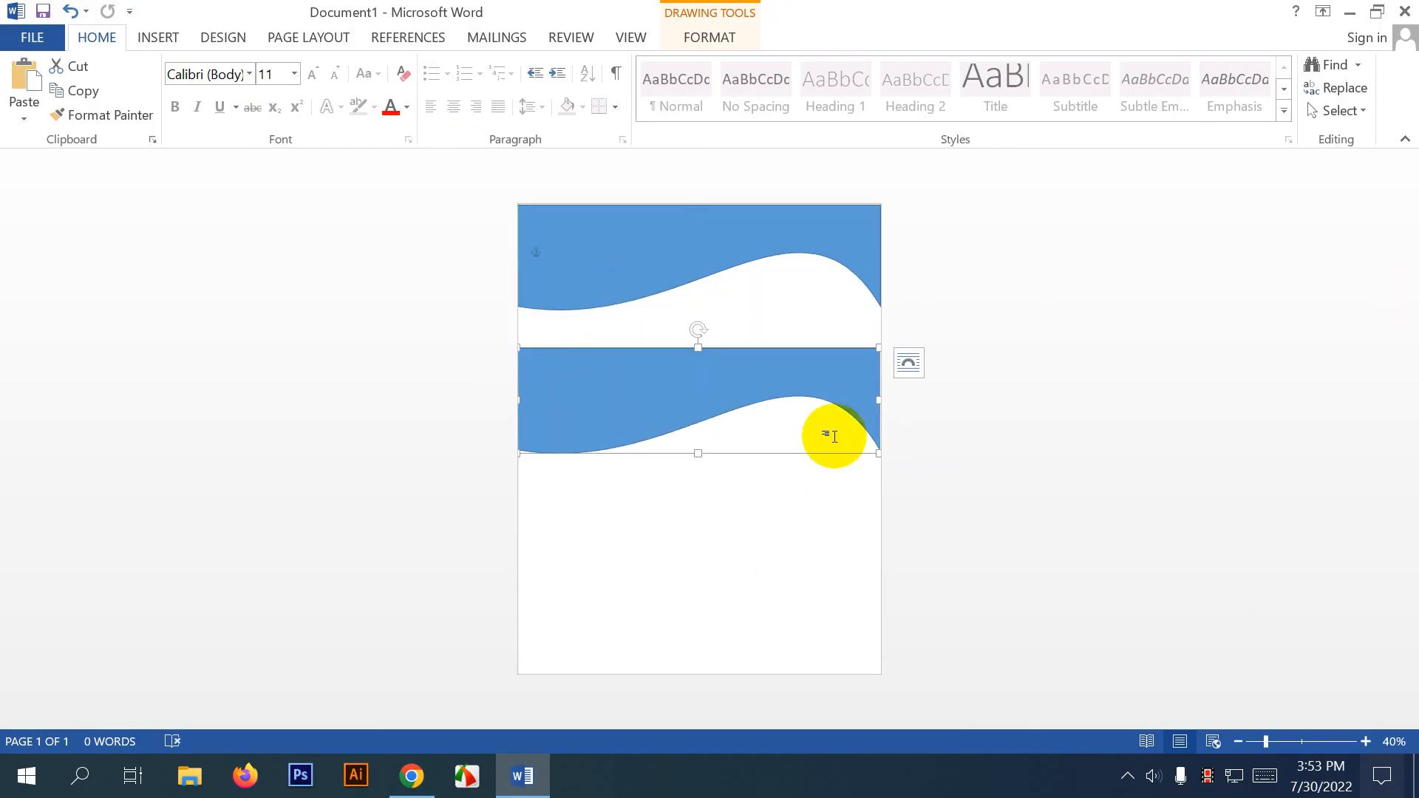
drag(698, 330, 662, 586)
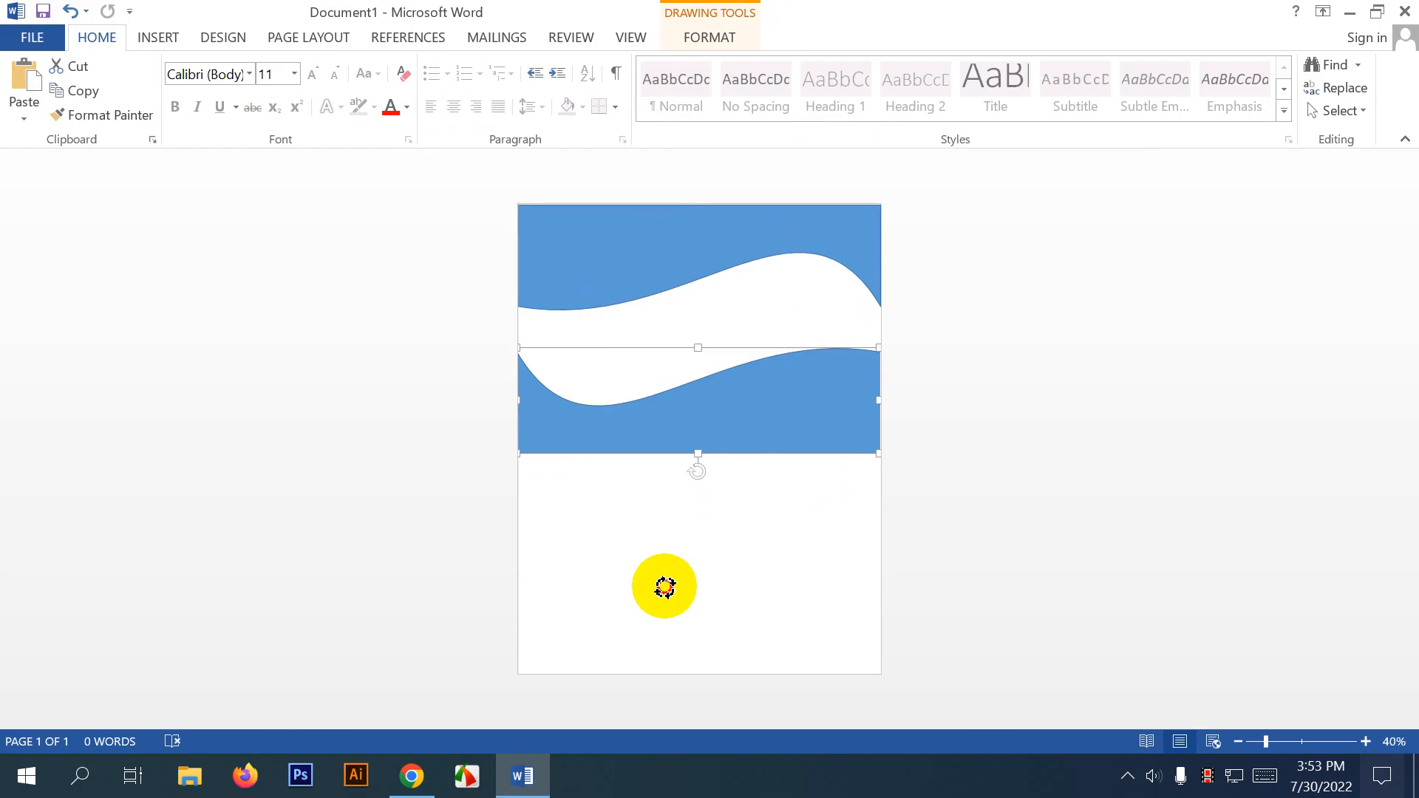
Move the rotated wave copy to the page's bottom edge and widen it to about 8.49" to reach the right page edge.
drag(825, 382, 815, 600)
scroll(898, 645, up, 5)
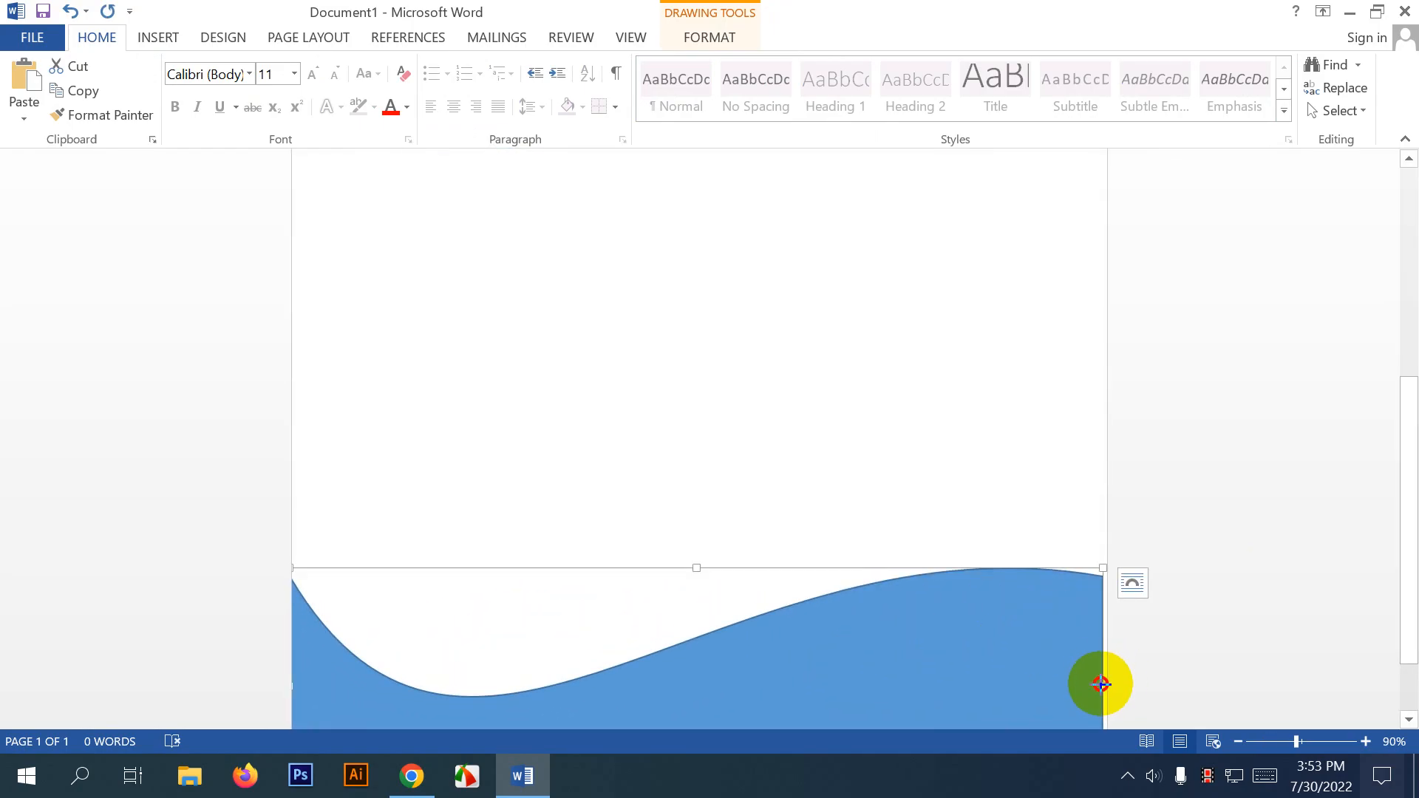
drag(1102, 686, 1109, 686)
scroll(943, 584, down, 7)
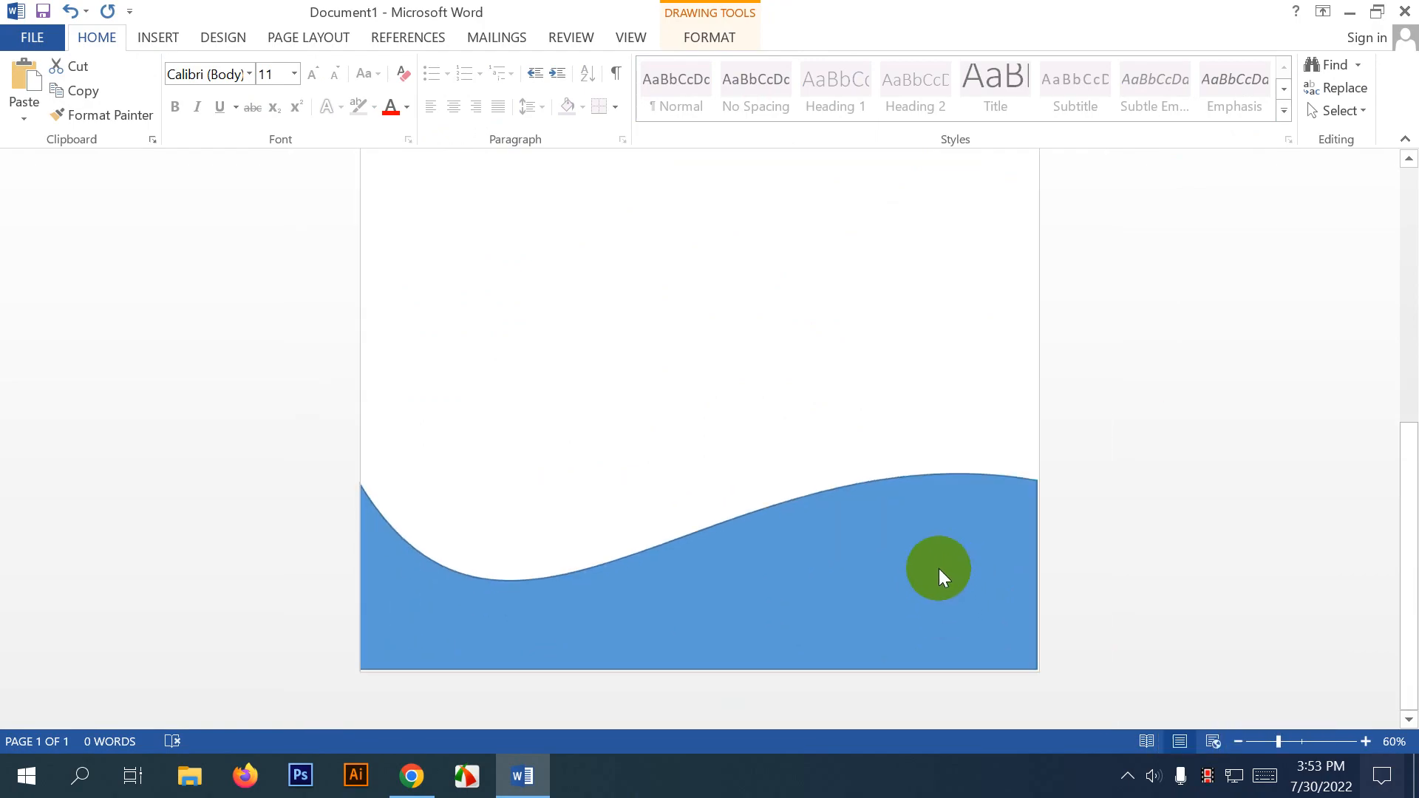
scroll(750, 435, up, 2)
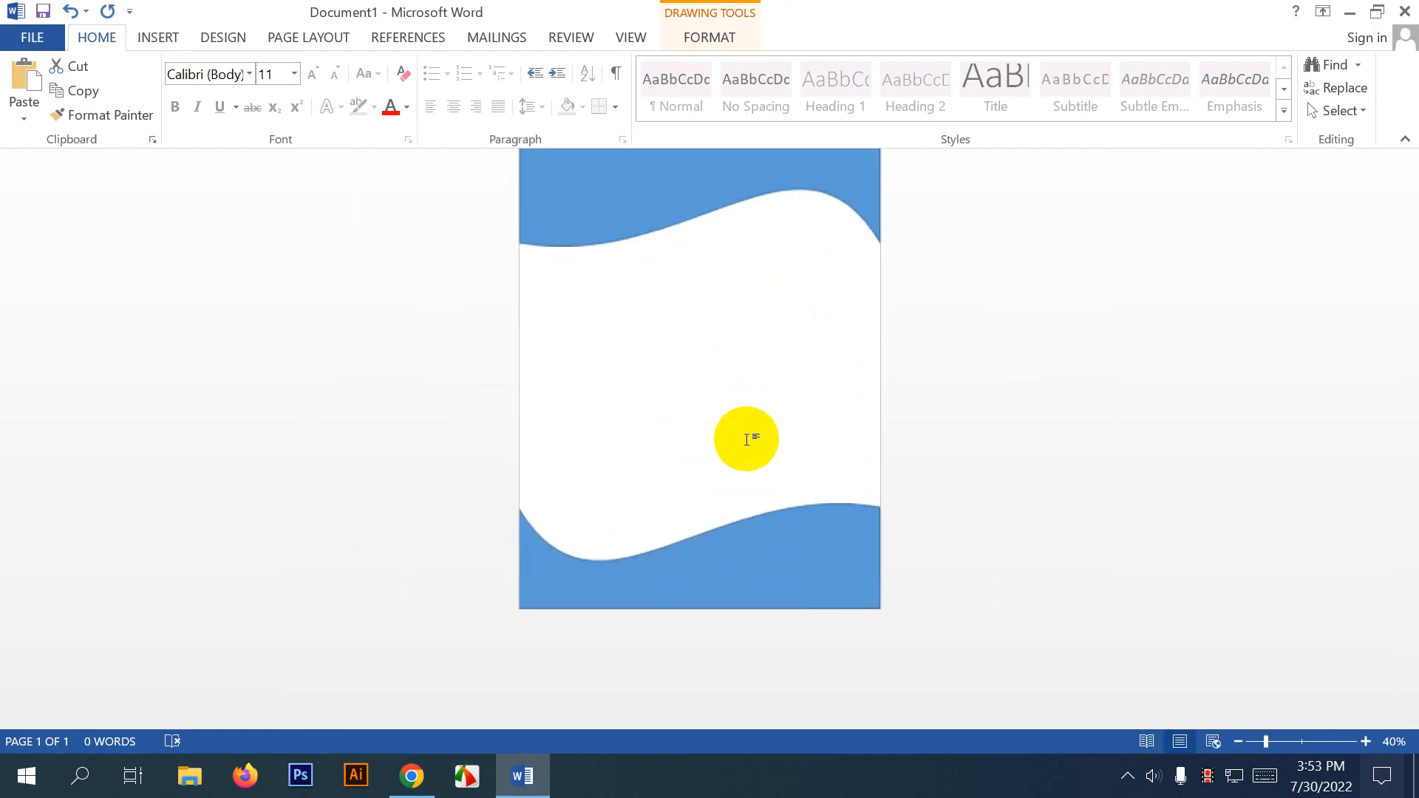
click(792, 285)
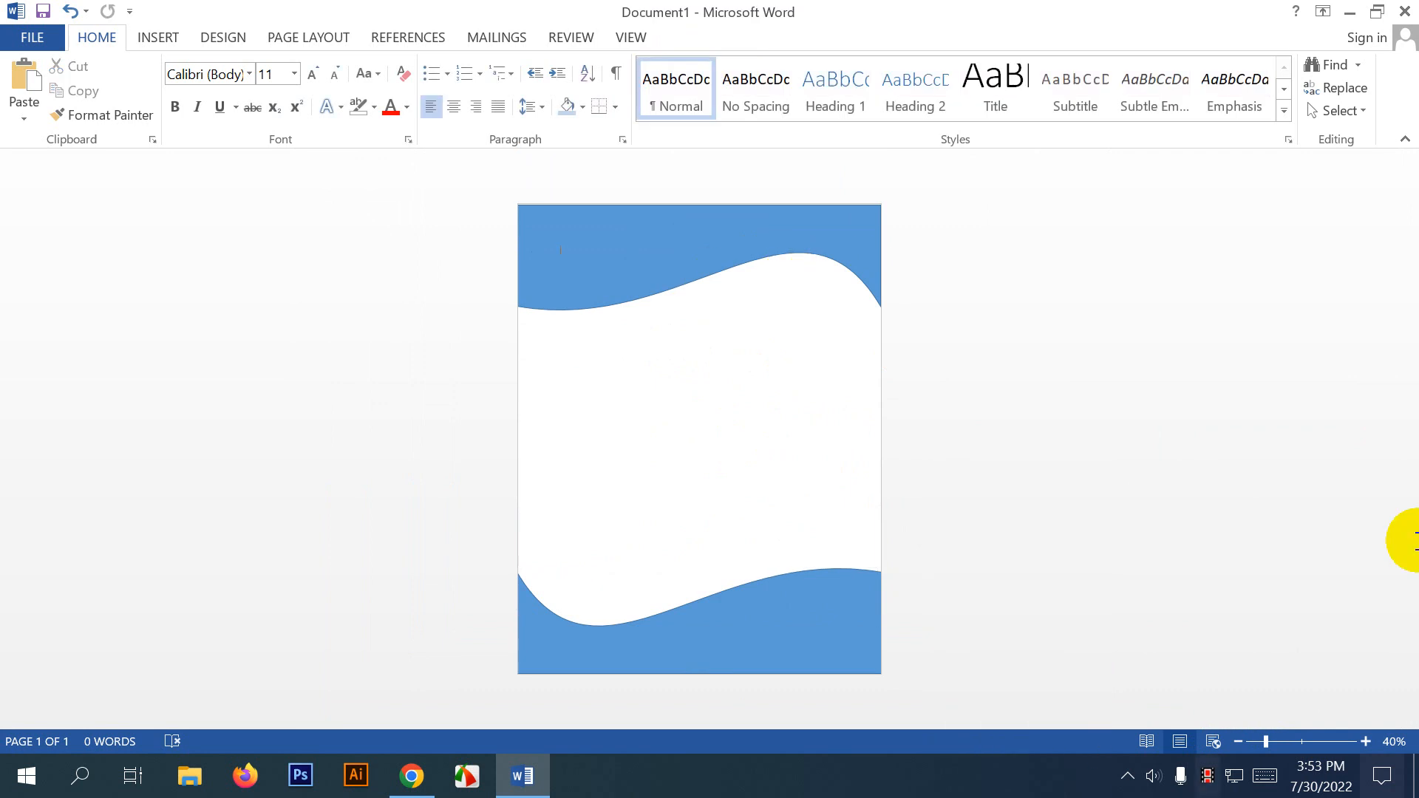
Draw a circle about 3.21" in diameter and place it just under the crest of the top wave.
click(156, 37)
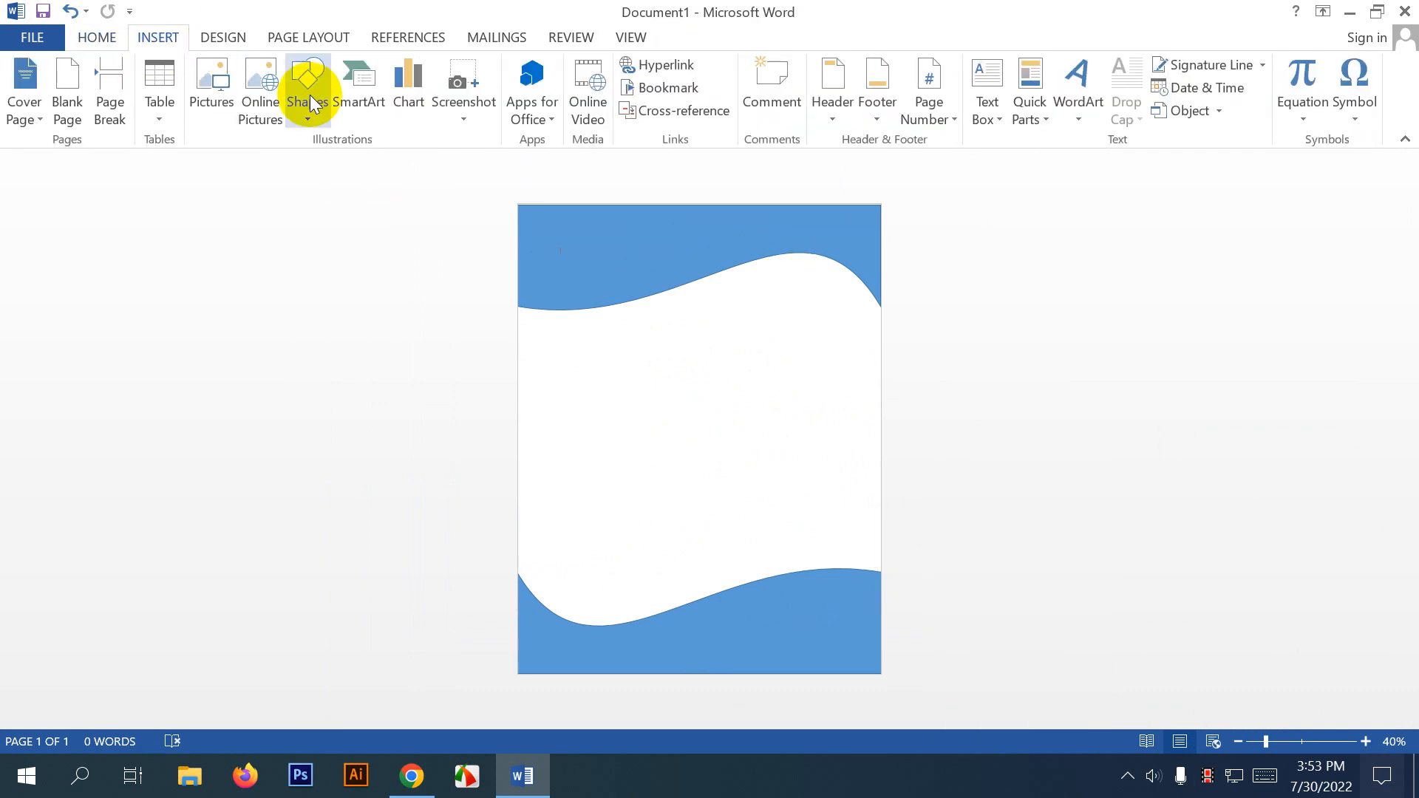
click(293, 118)
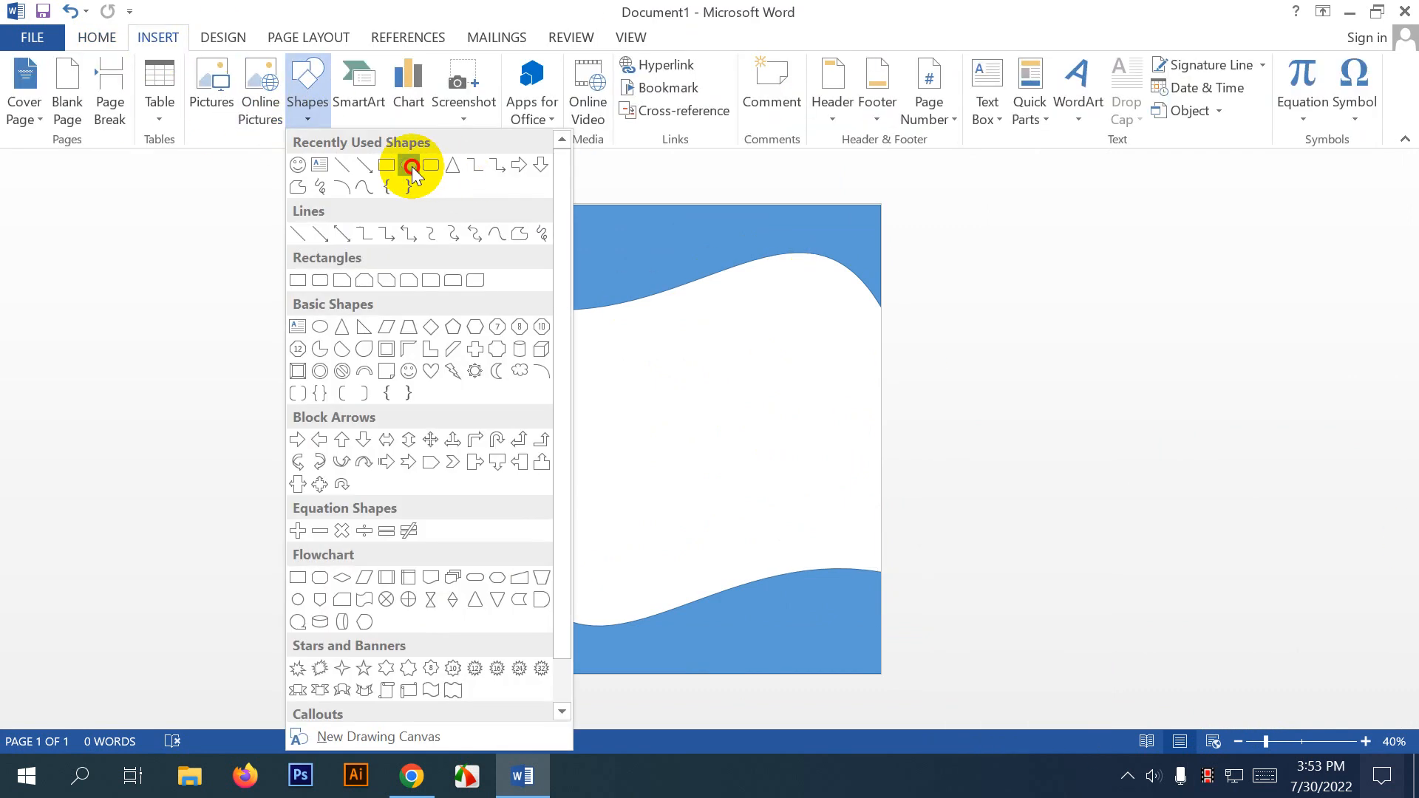
click(414, 167)
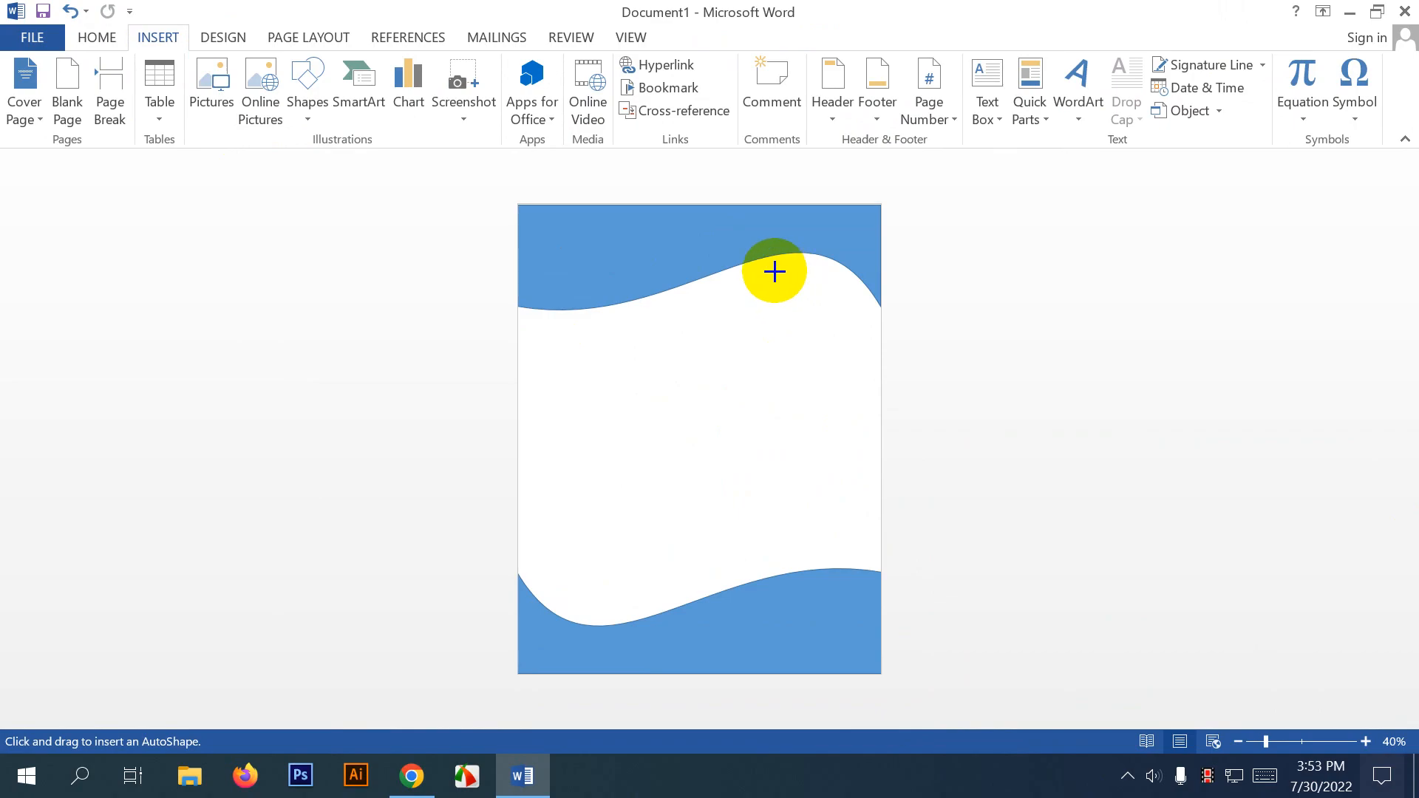
mouse_move(774, 271)
mouse_down()
mouse_move(849, 364)
mouse_move(911, 409)
mouse_up()
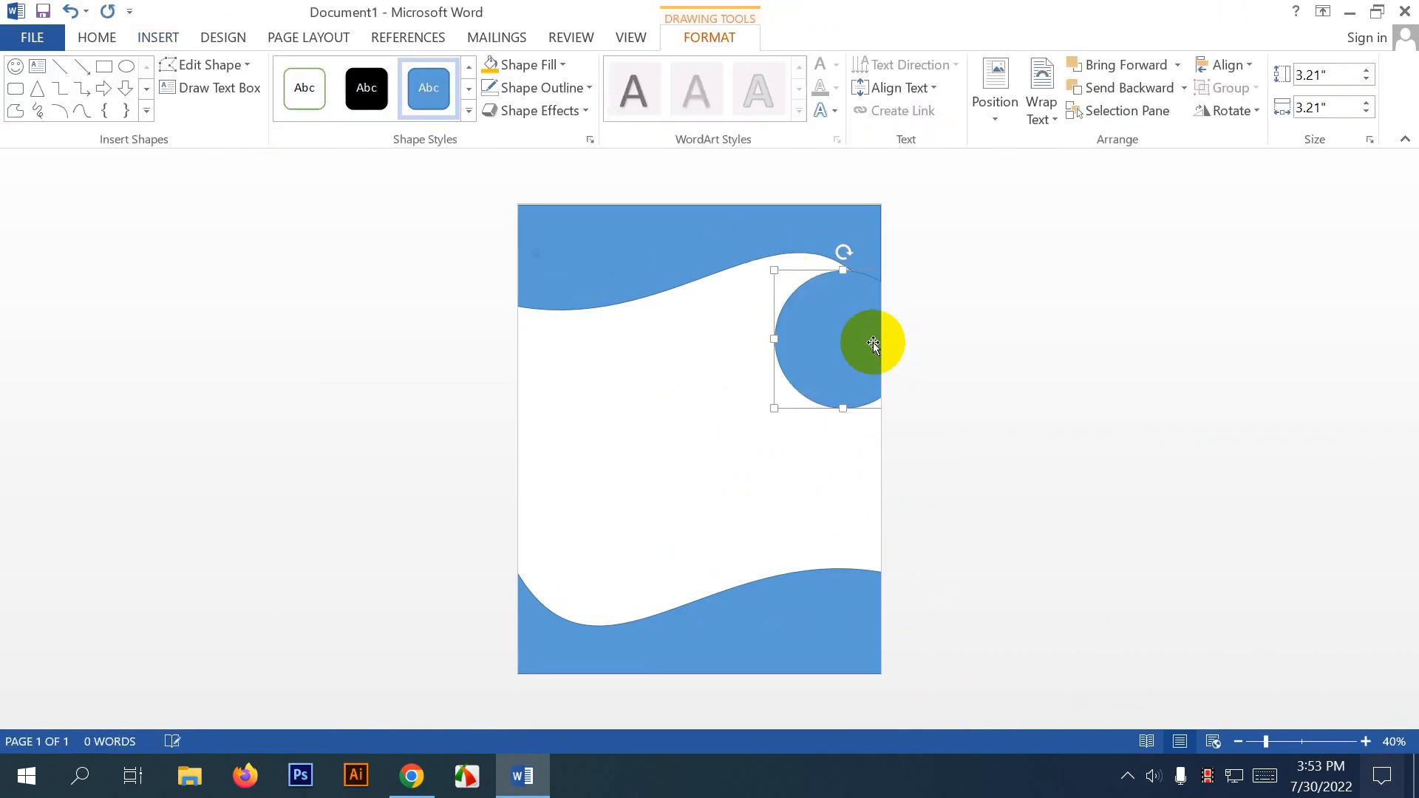
mouse_move(833, 317)
mouse_down()
mouse_move(769, 311)
mouse_move(814, 316)
mouse_up()
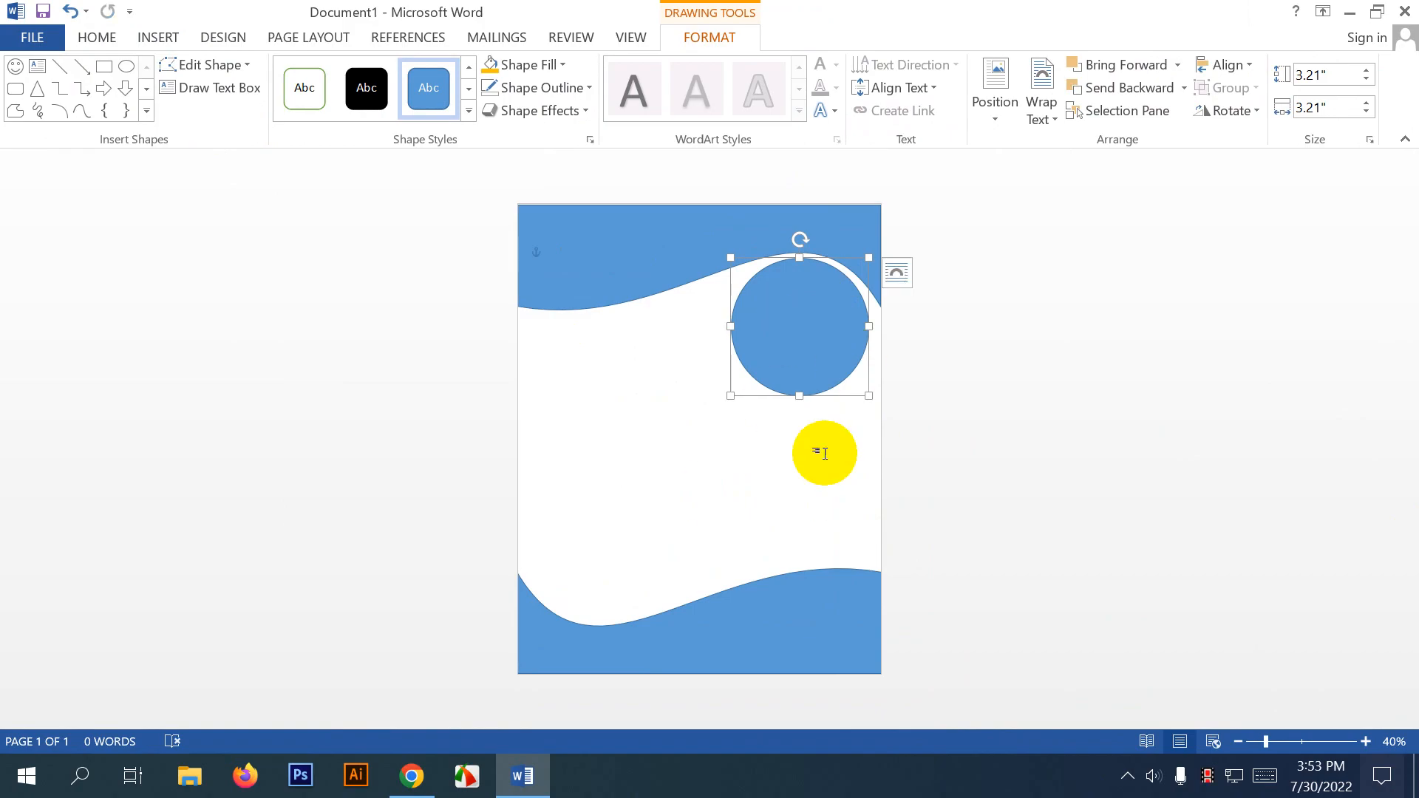
click(835, 658)
click(824, 614)
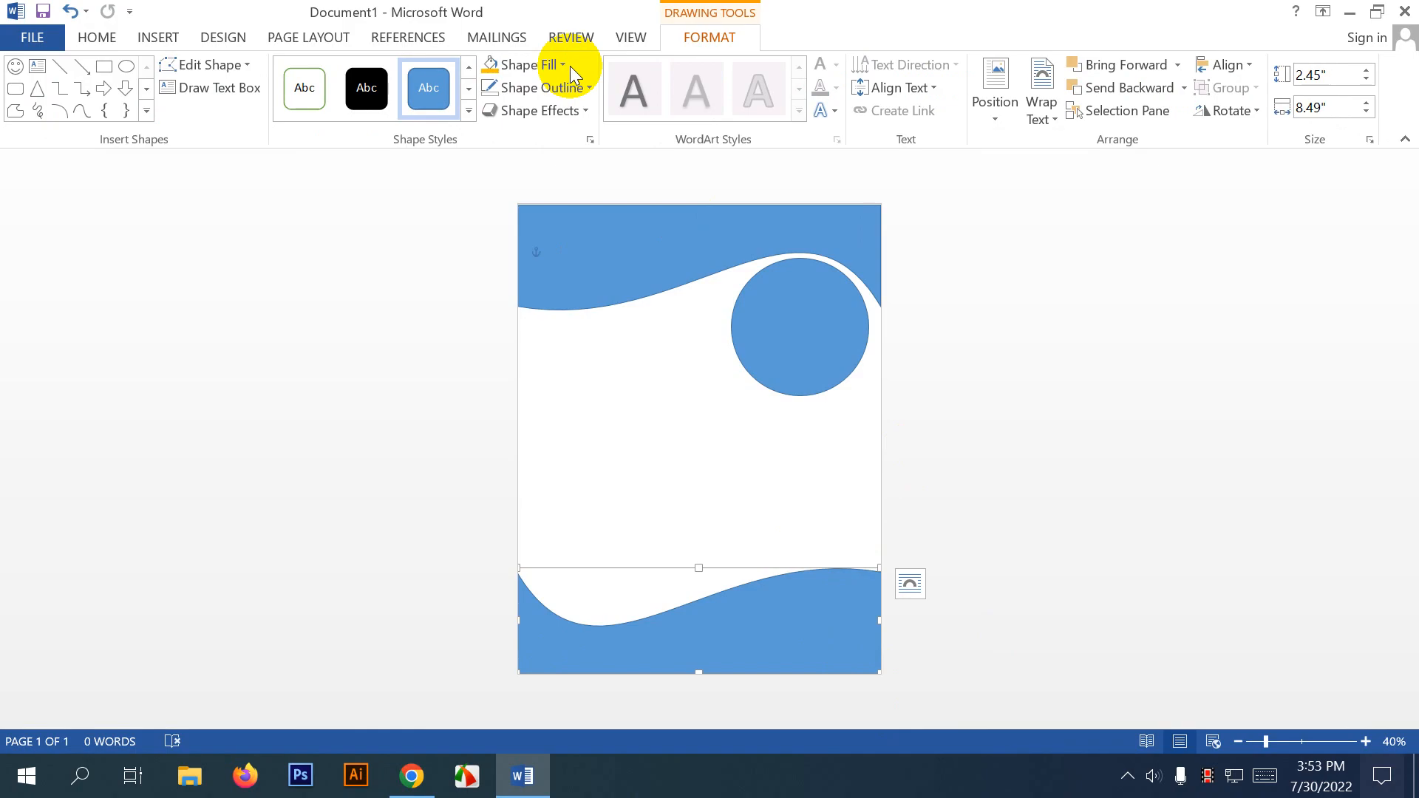
click(887, 466)
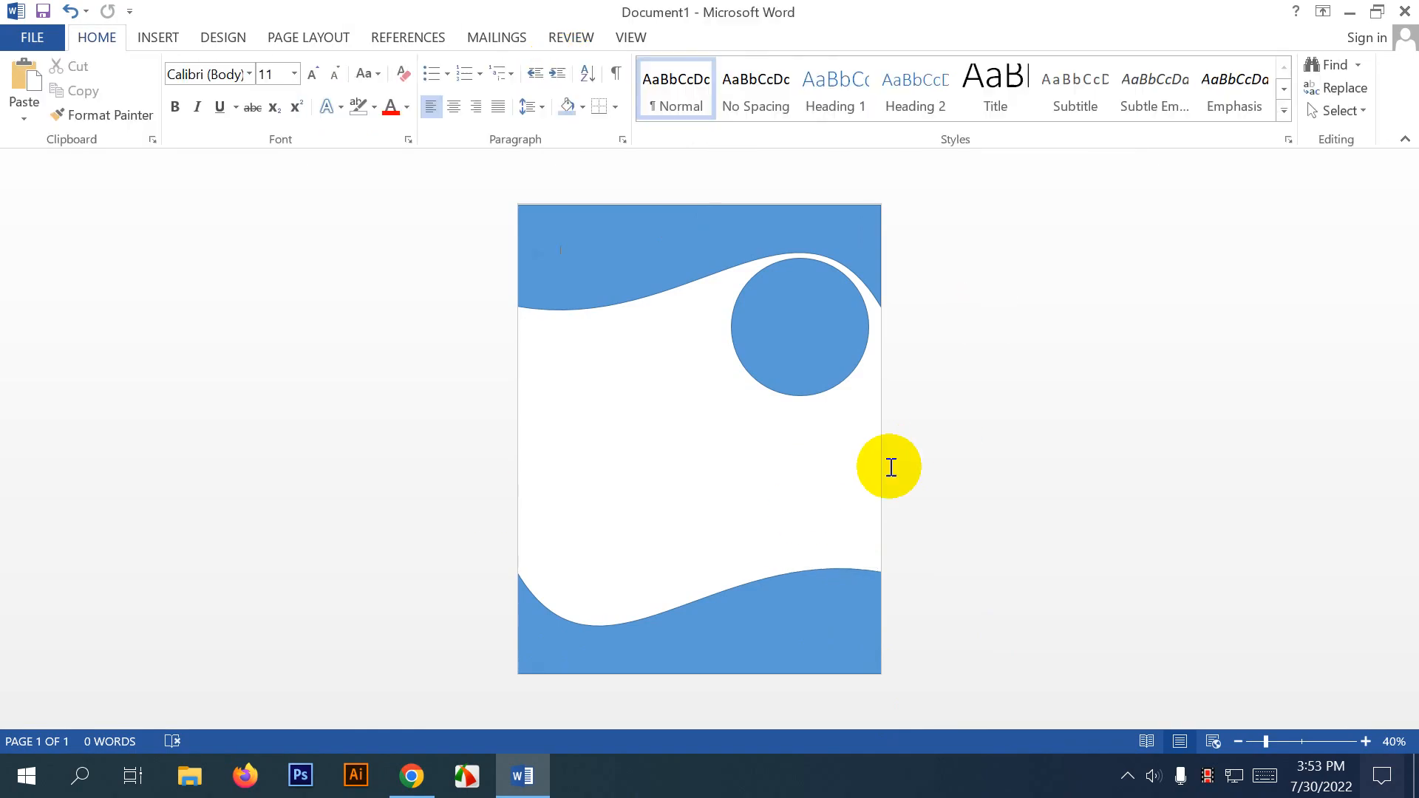
Start filling the circle with a picture from a file and open the Downloads folder.
click(817, 338)
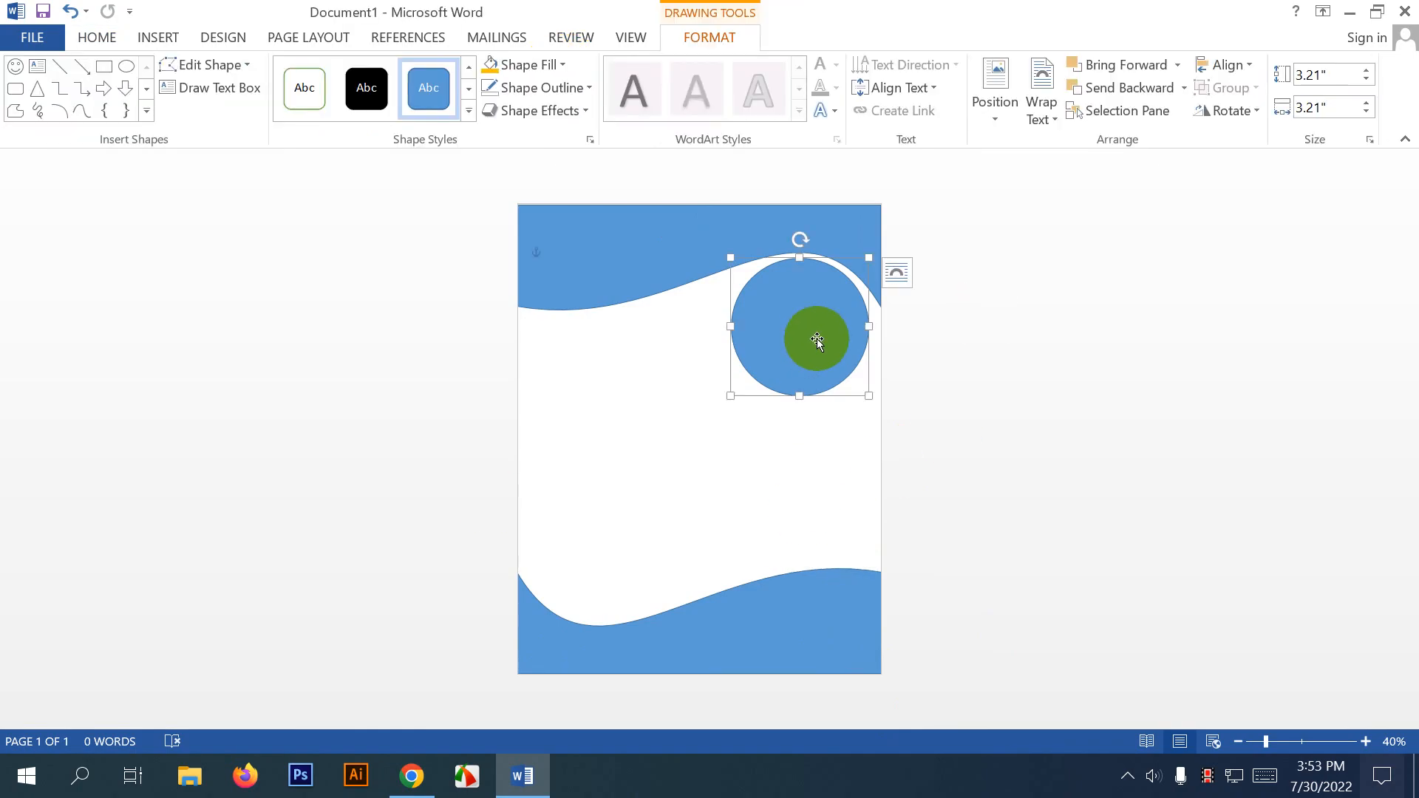
click(560, 65)
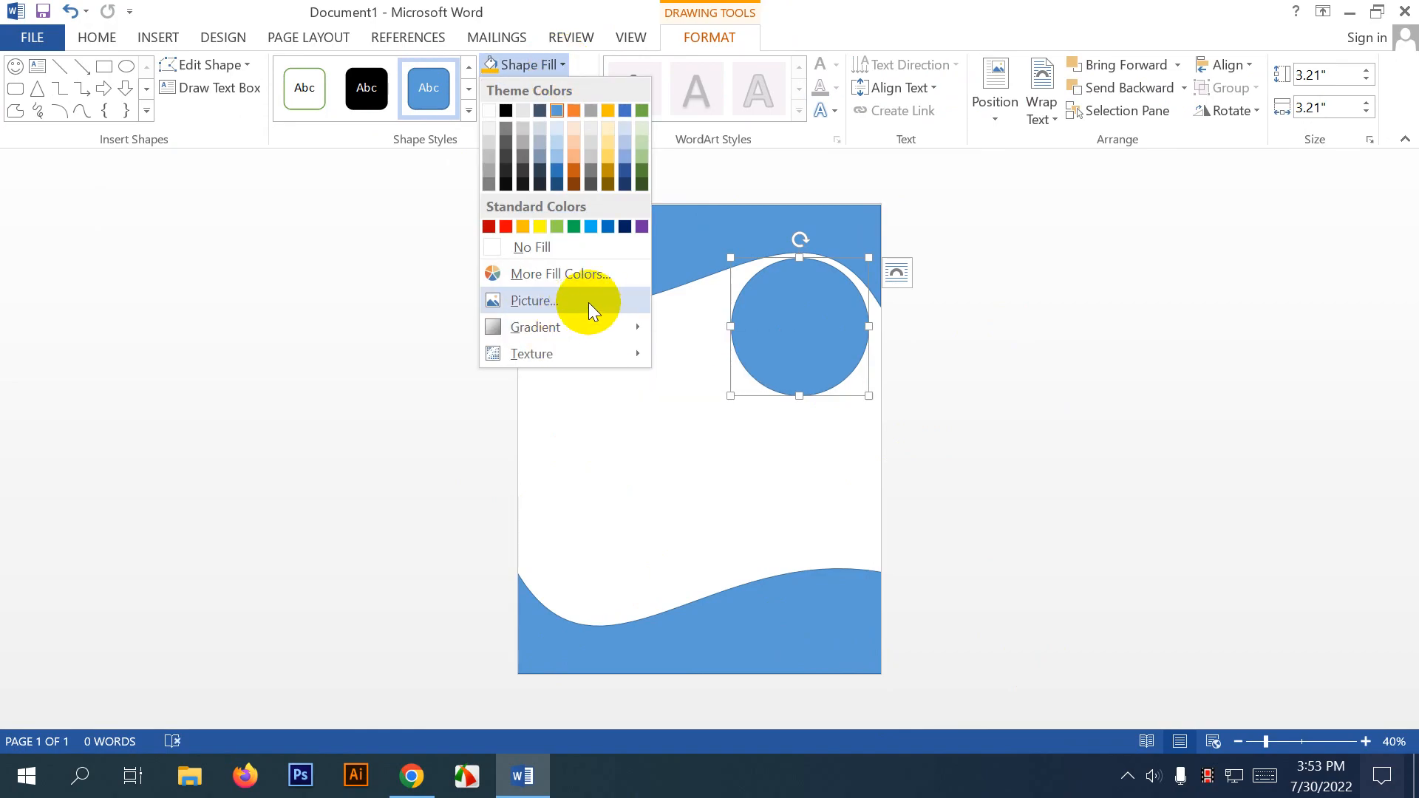
click(534, 300)
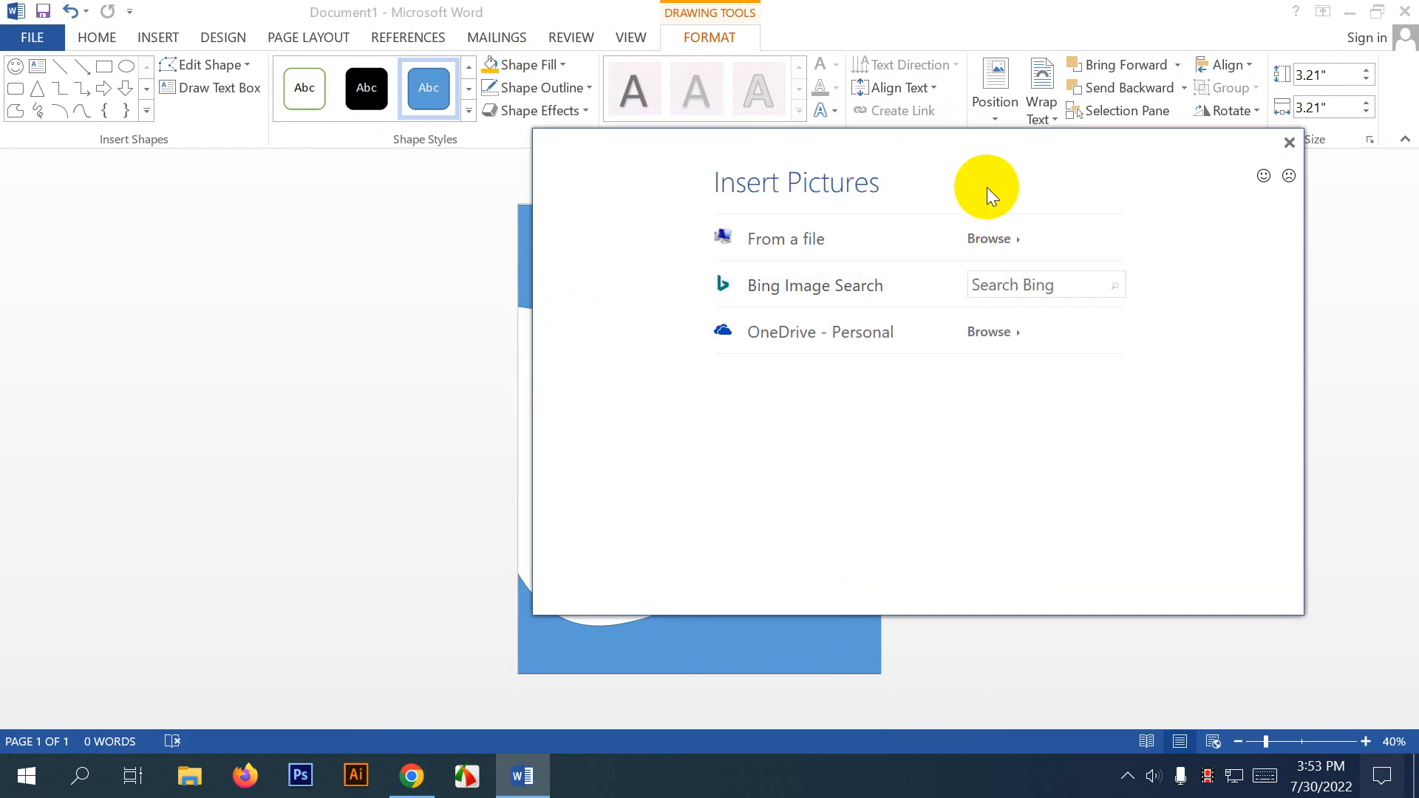
drag(987, 188, 407, 268)
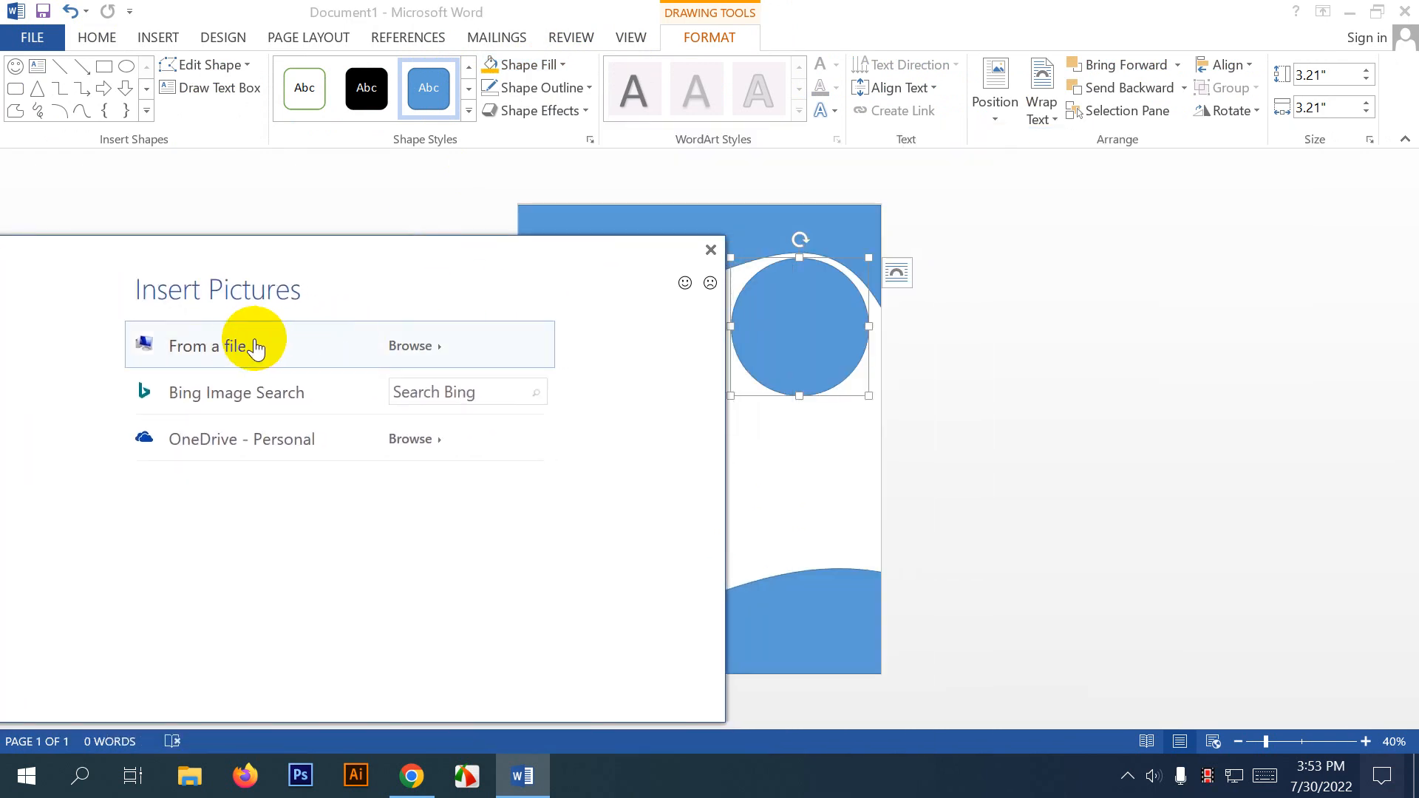
click(405, 345)
scroll(71, 359, down, 2)
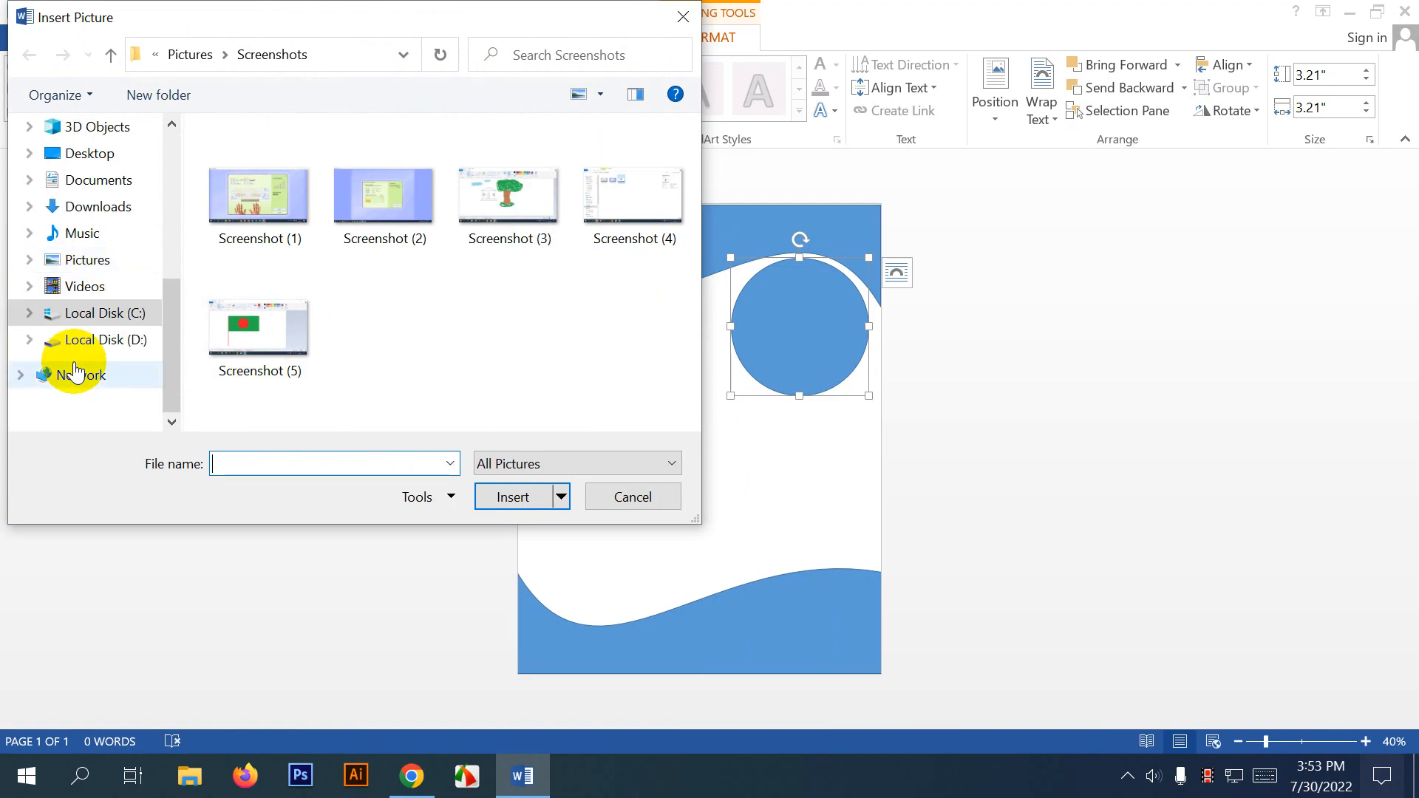
scroll(76, 365, up, 3)
click(100, 339)
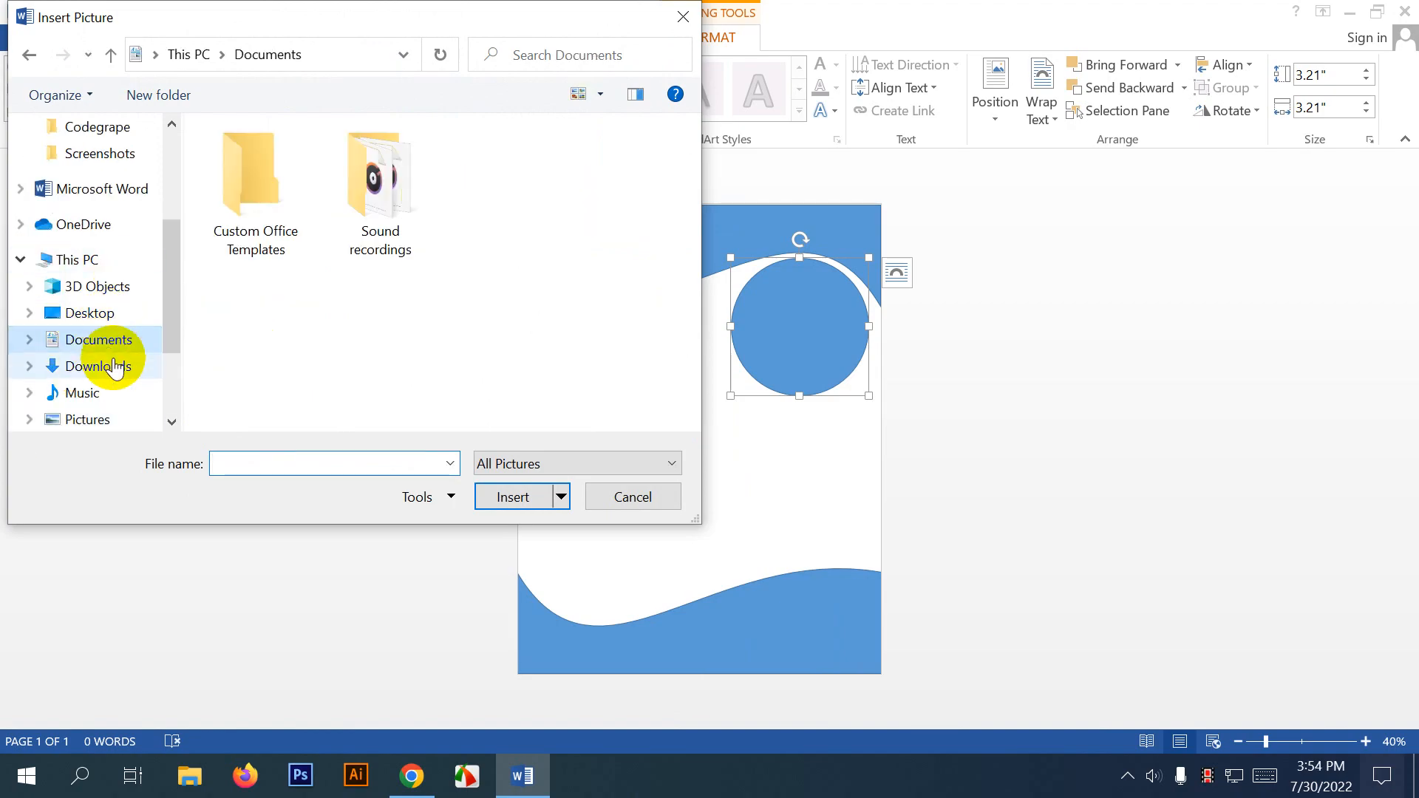
click(115, 366)
Find the photo pexels-mentatdgt-937481 of a man in a suit and insert it as the circle's fill.
scroll(414, 324, down, 10)
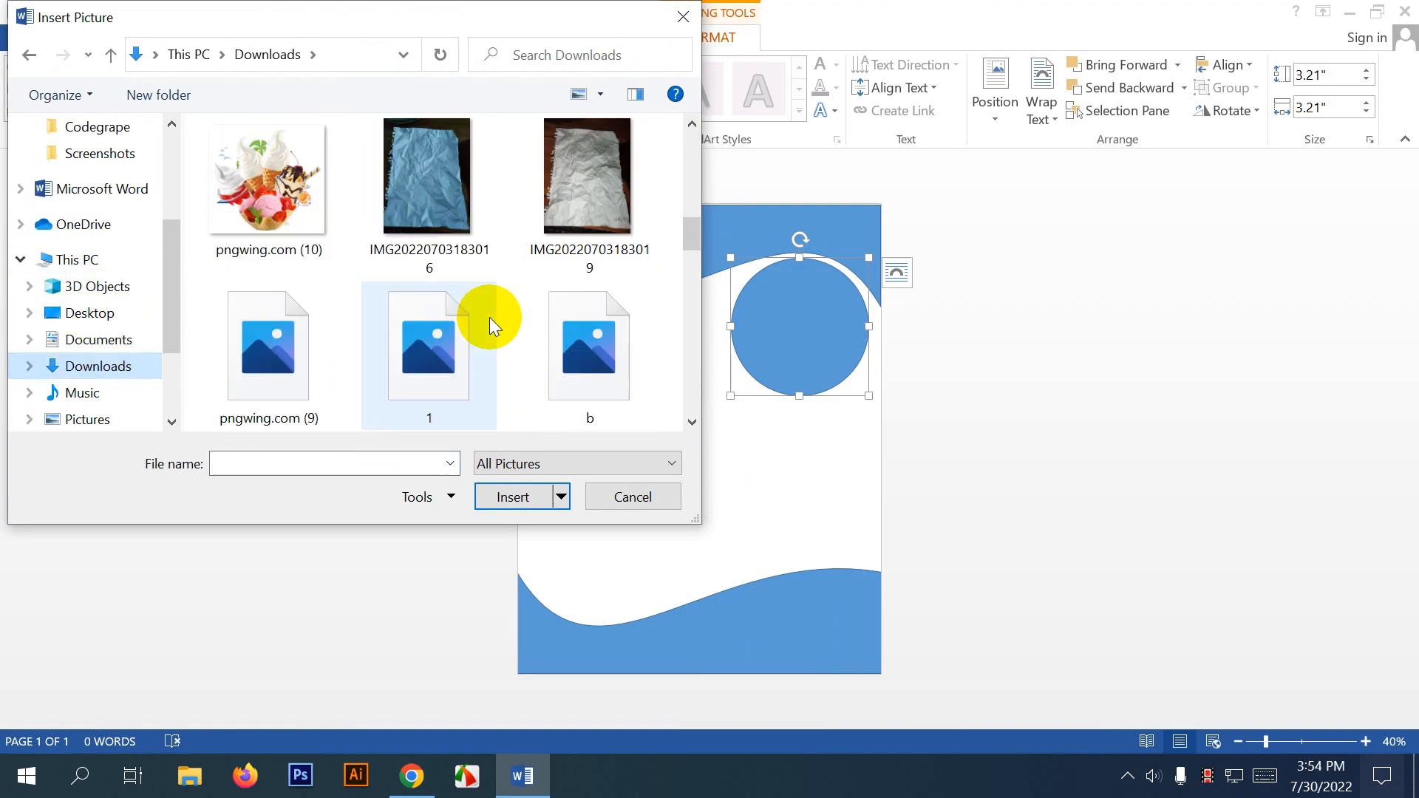
scroll(489, 317, up, 3)
scroll(490, 314, down, 5)
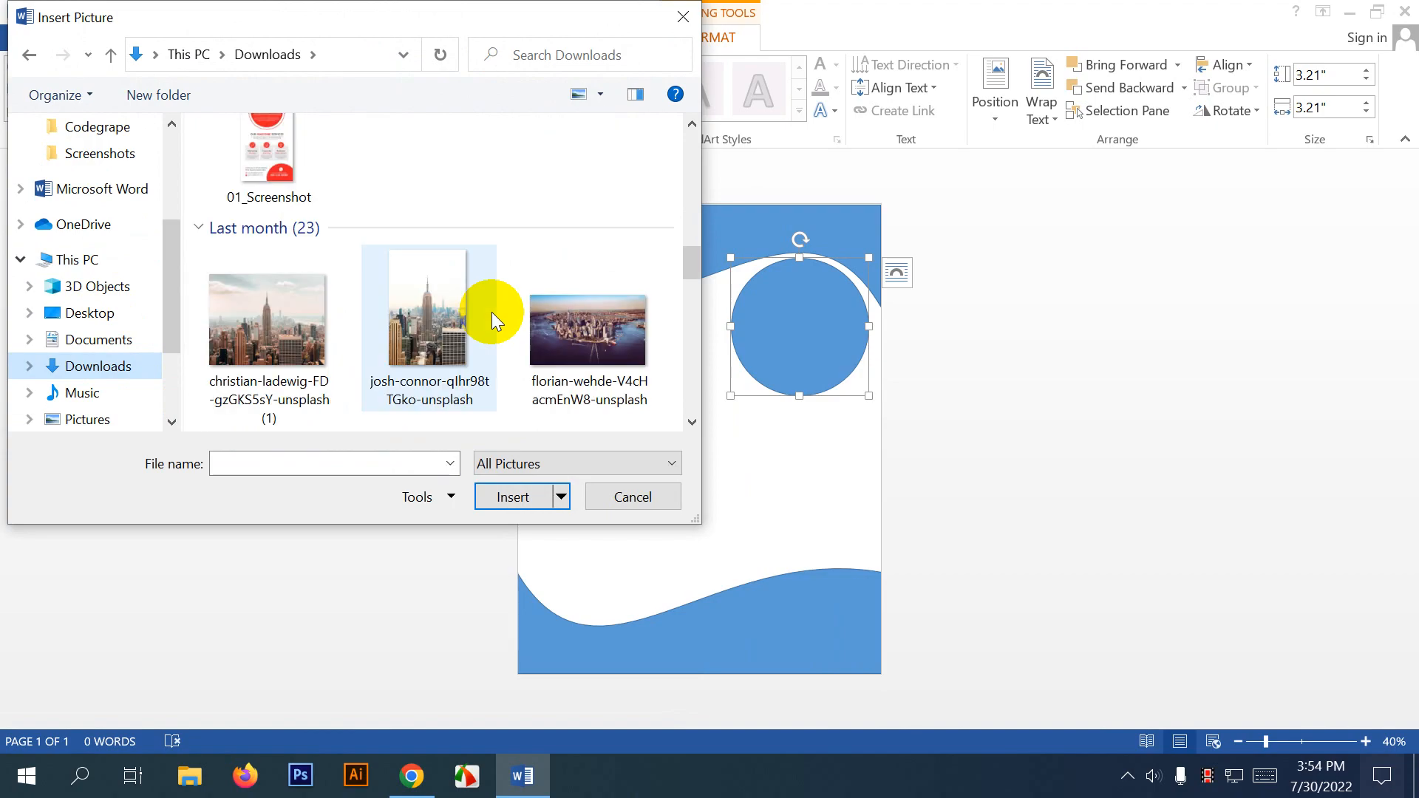
scroll(491, 312, down, 2)
scroll(591, 307, down, 5)
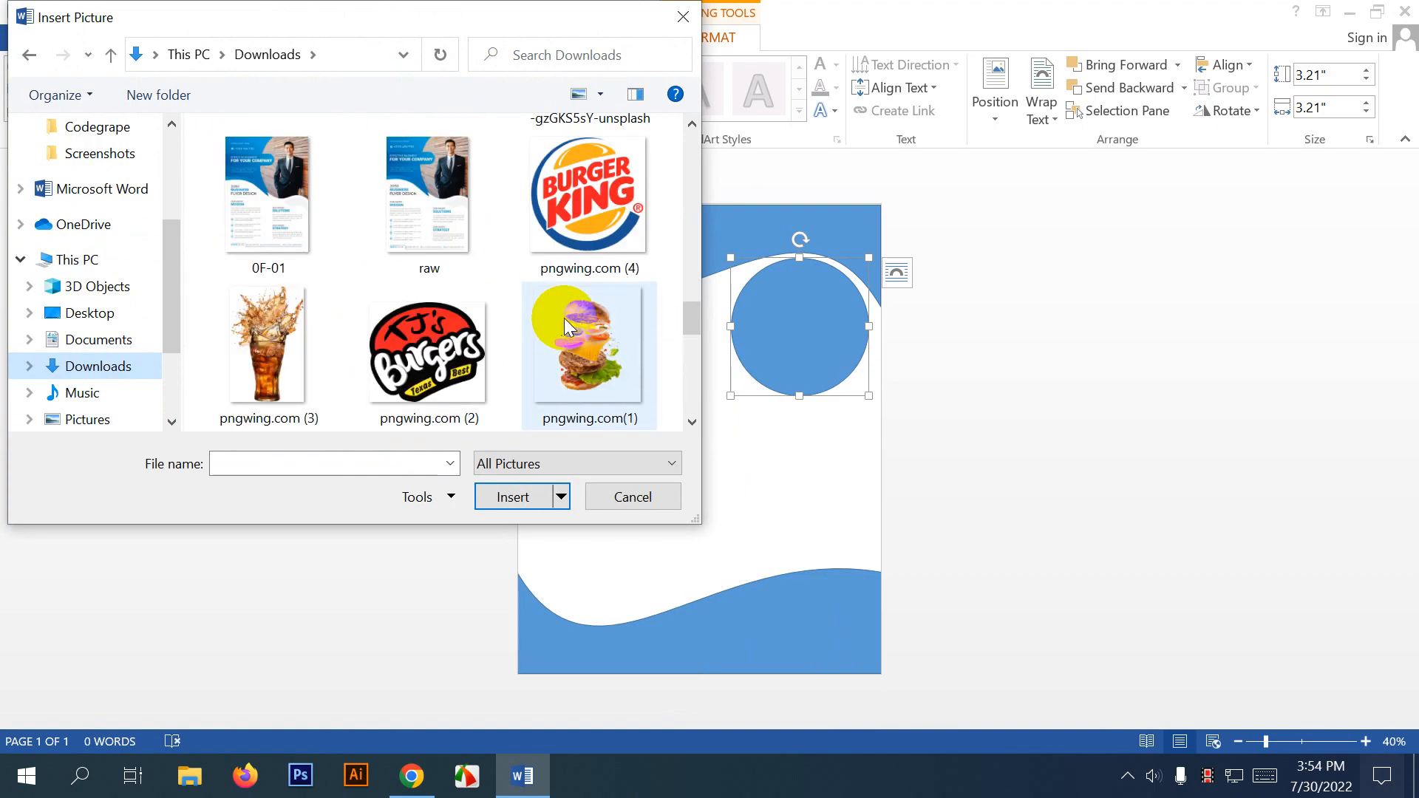
scroll(565, 317, up, 5)
scroll(566, 316, down, 8)
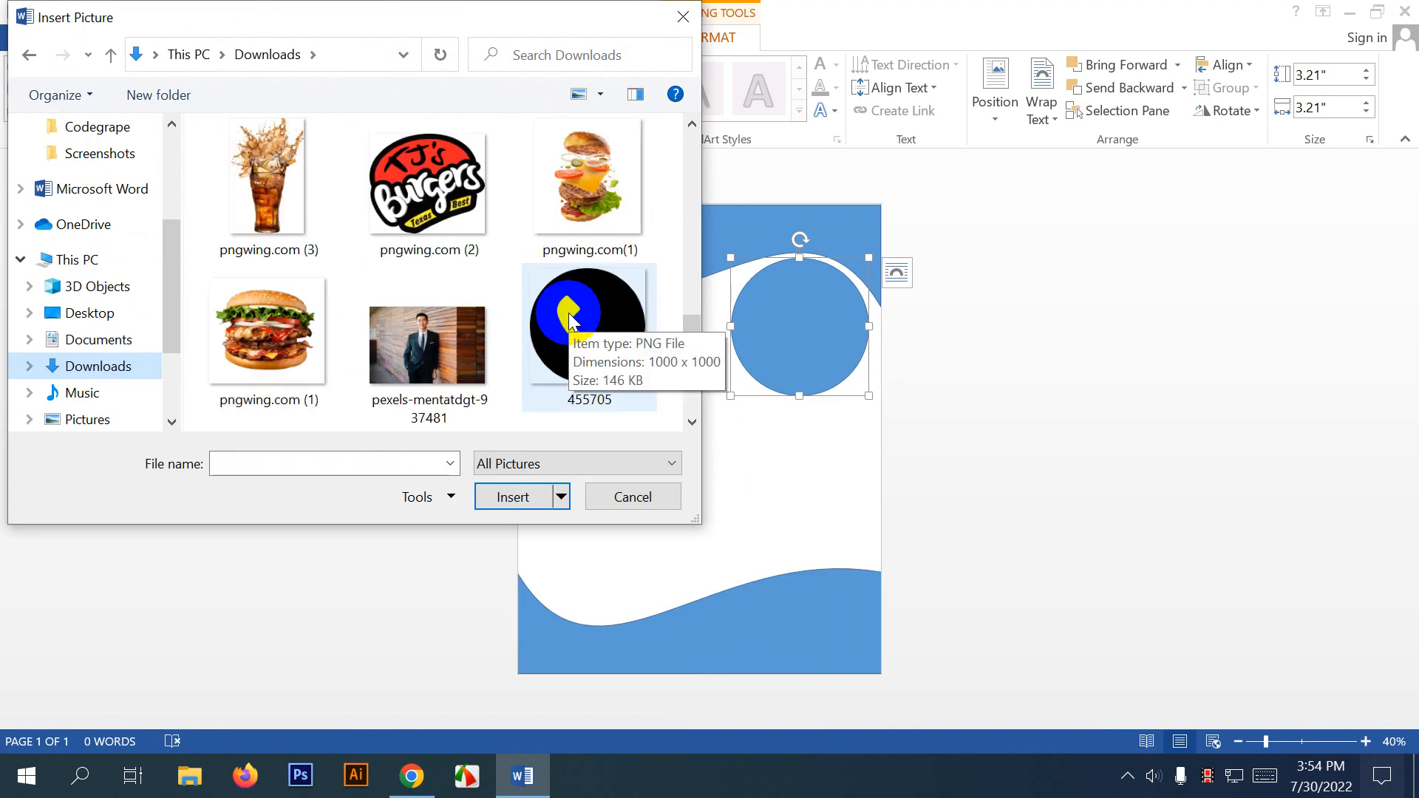
scroll(573, 316, down, 5)
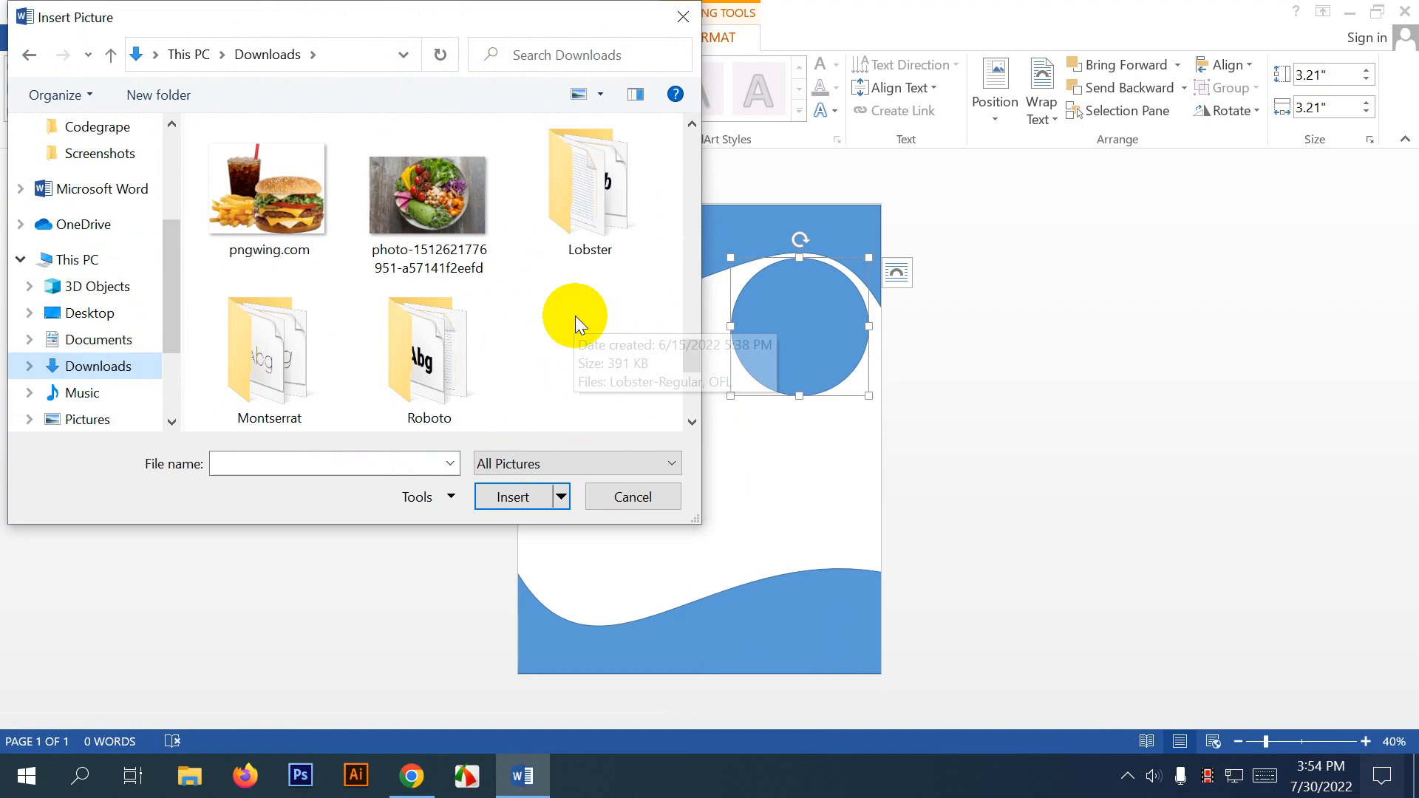
scroll(575, 316, up, 8)
scroll(576, 316, down, 3)
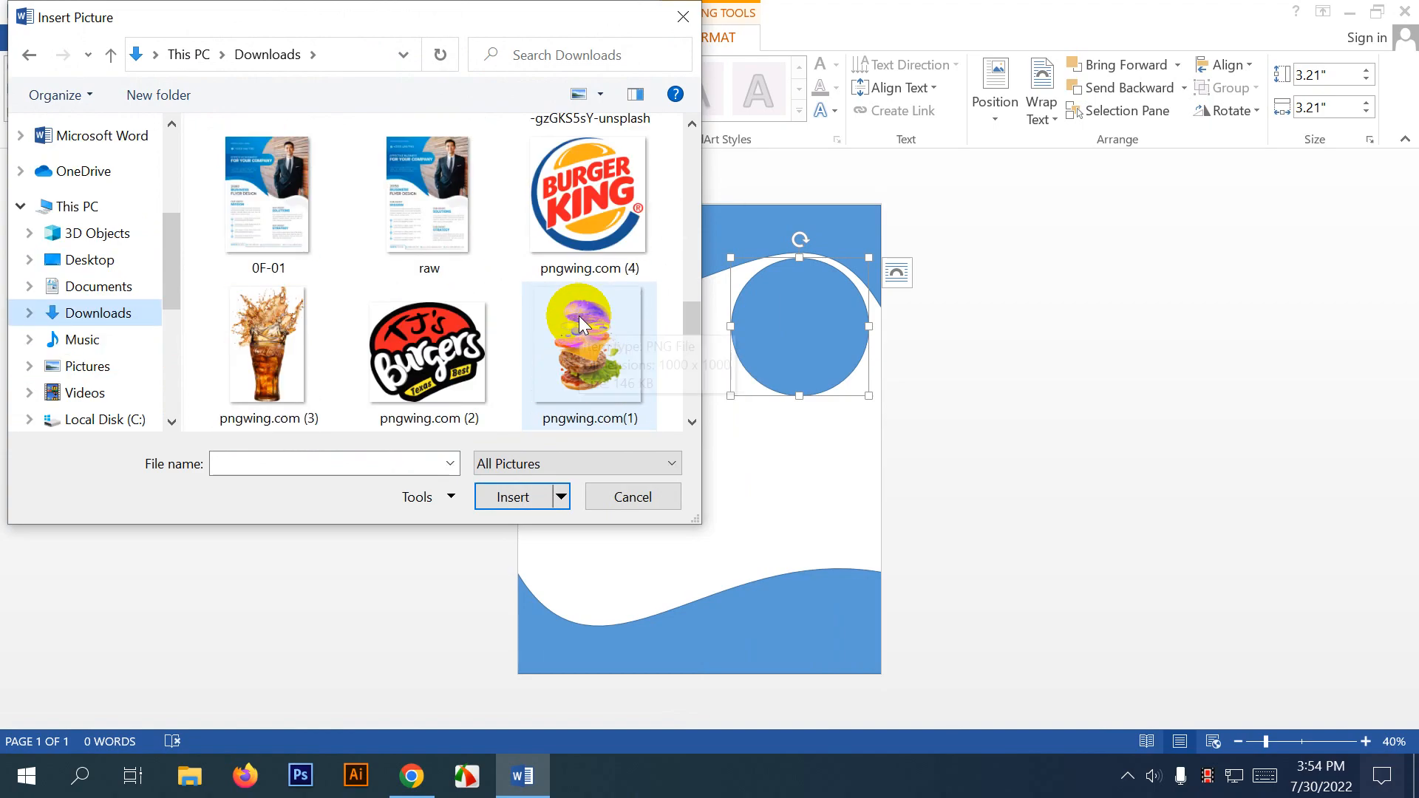
scroll(579, 317, down, 1)
click(480, 328)
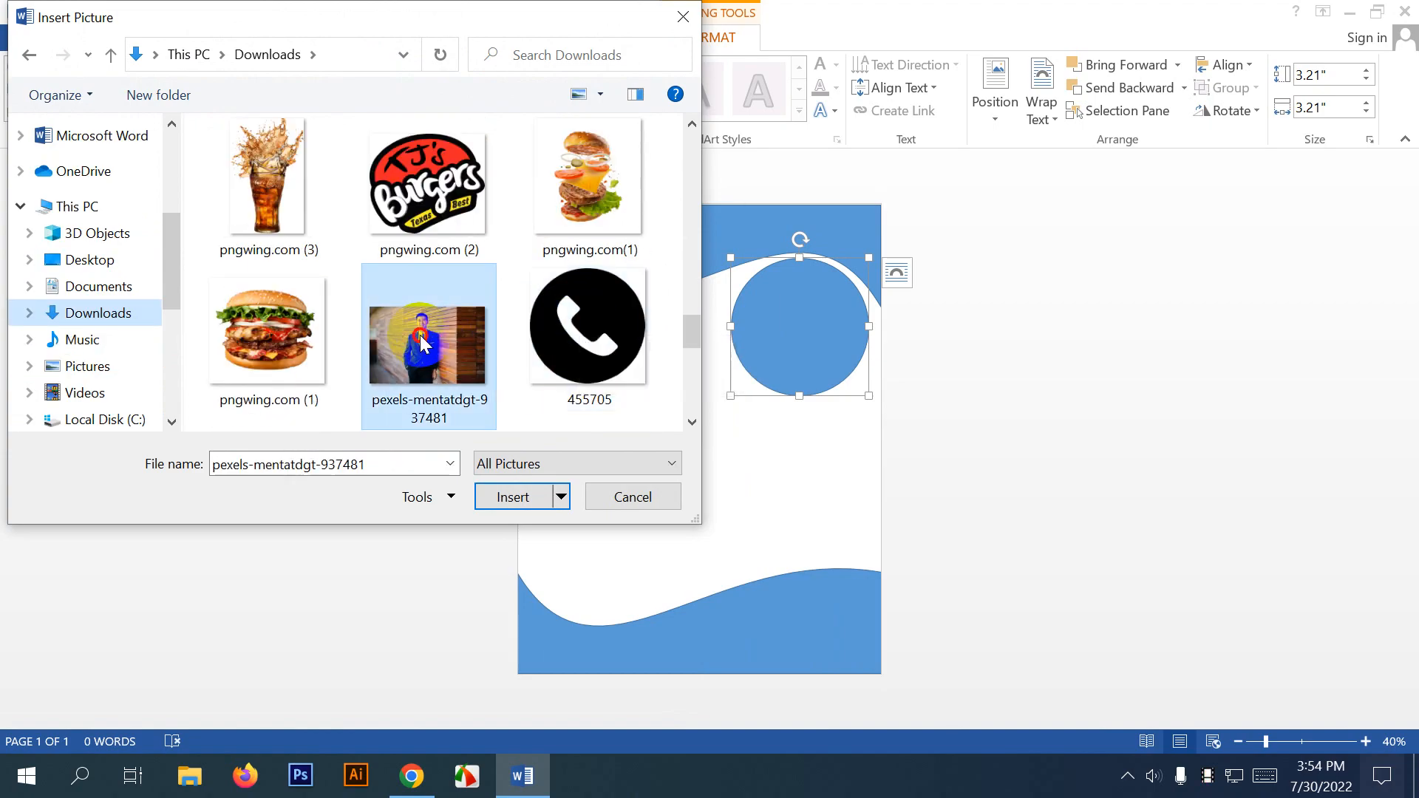
click(514, 498)
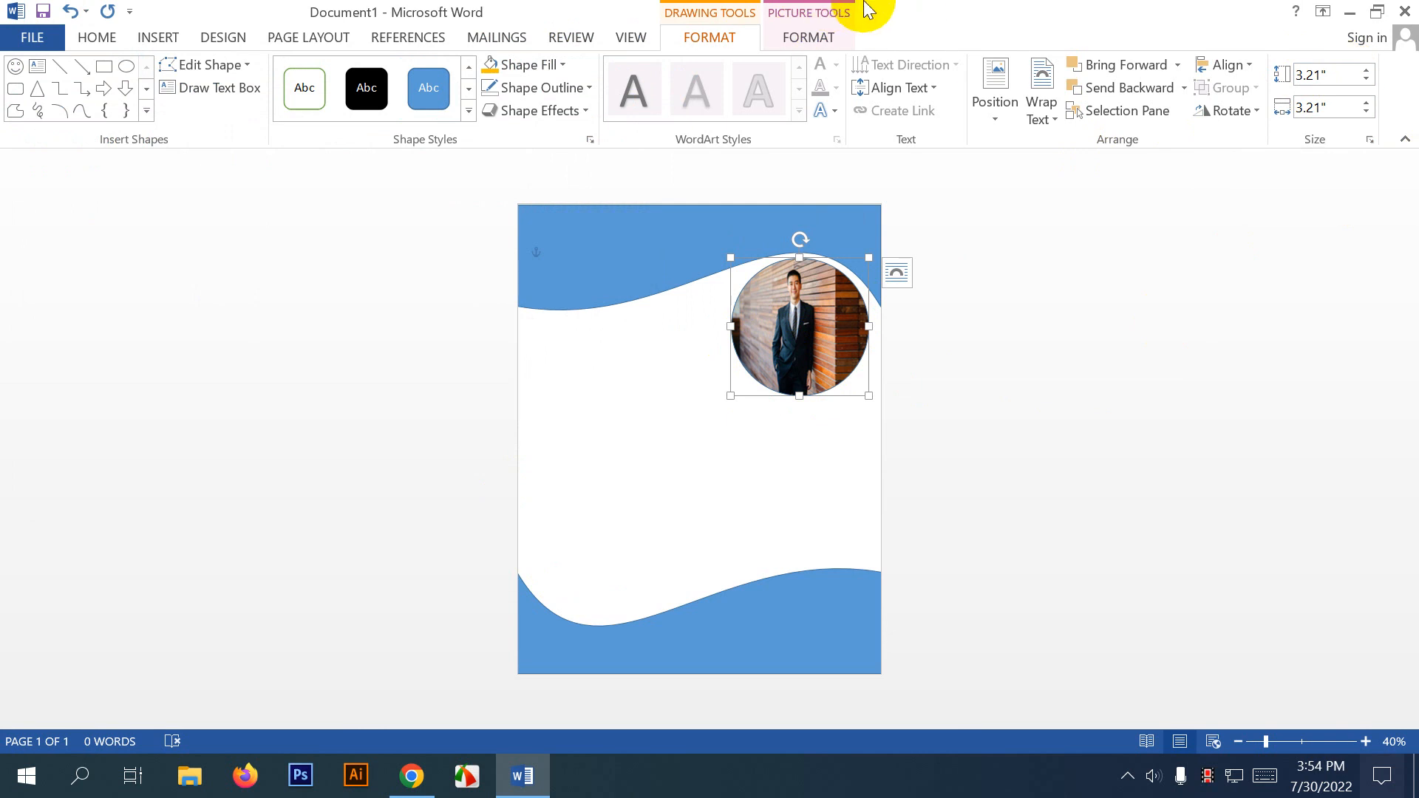
Set the picture circle's height to 3.3" and then to 3.2".
click(807, 37)
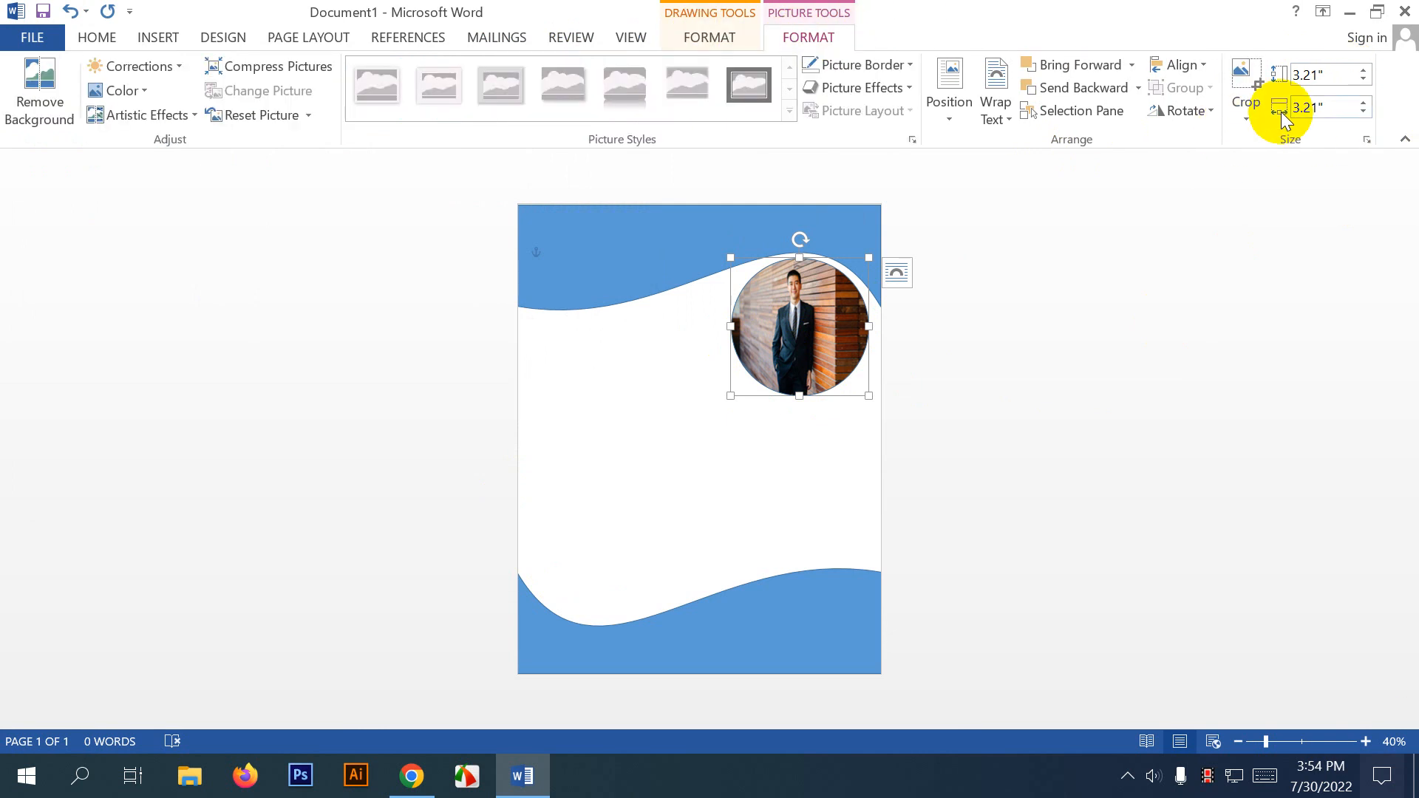
click(1362, 73)
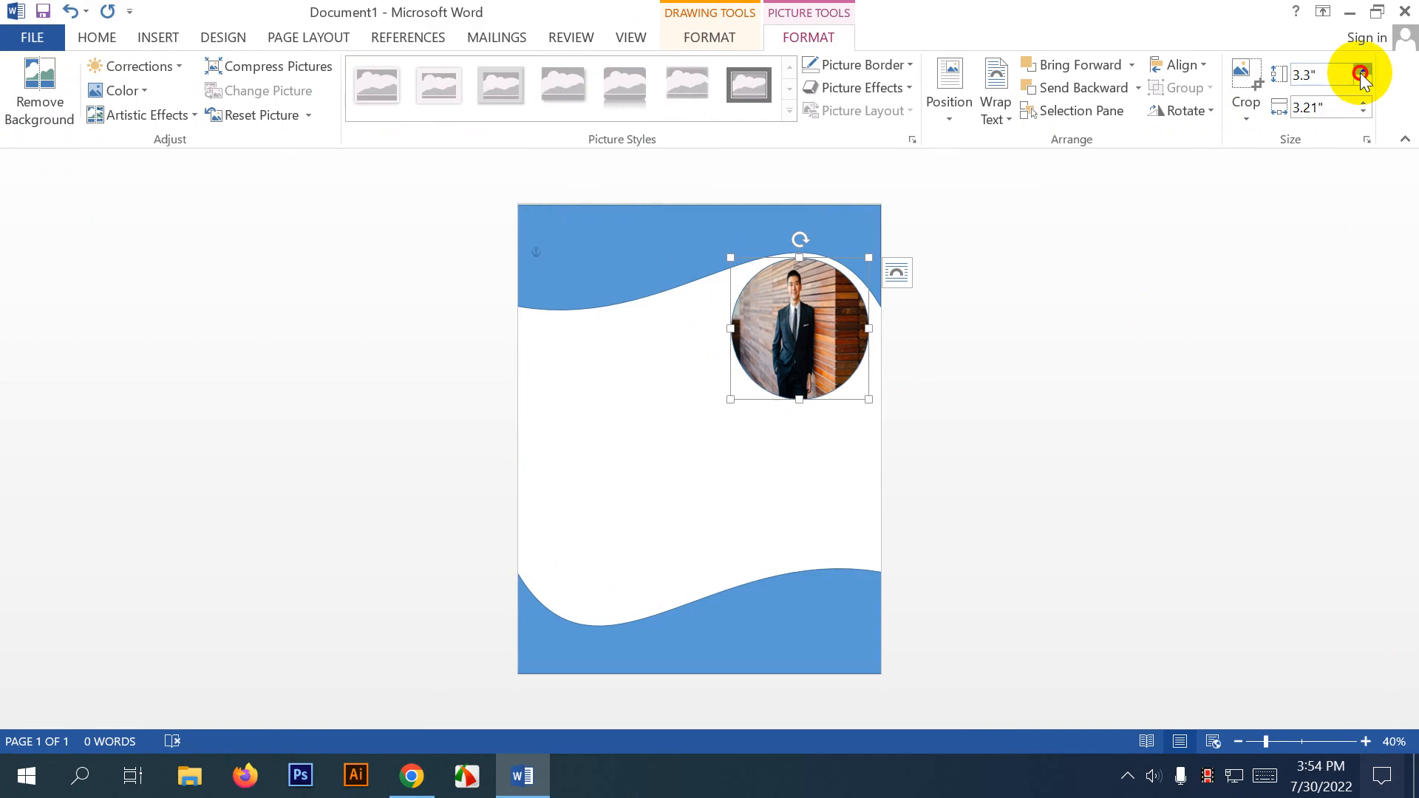
click(1361, 80)
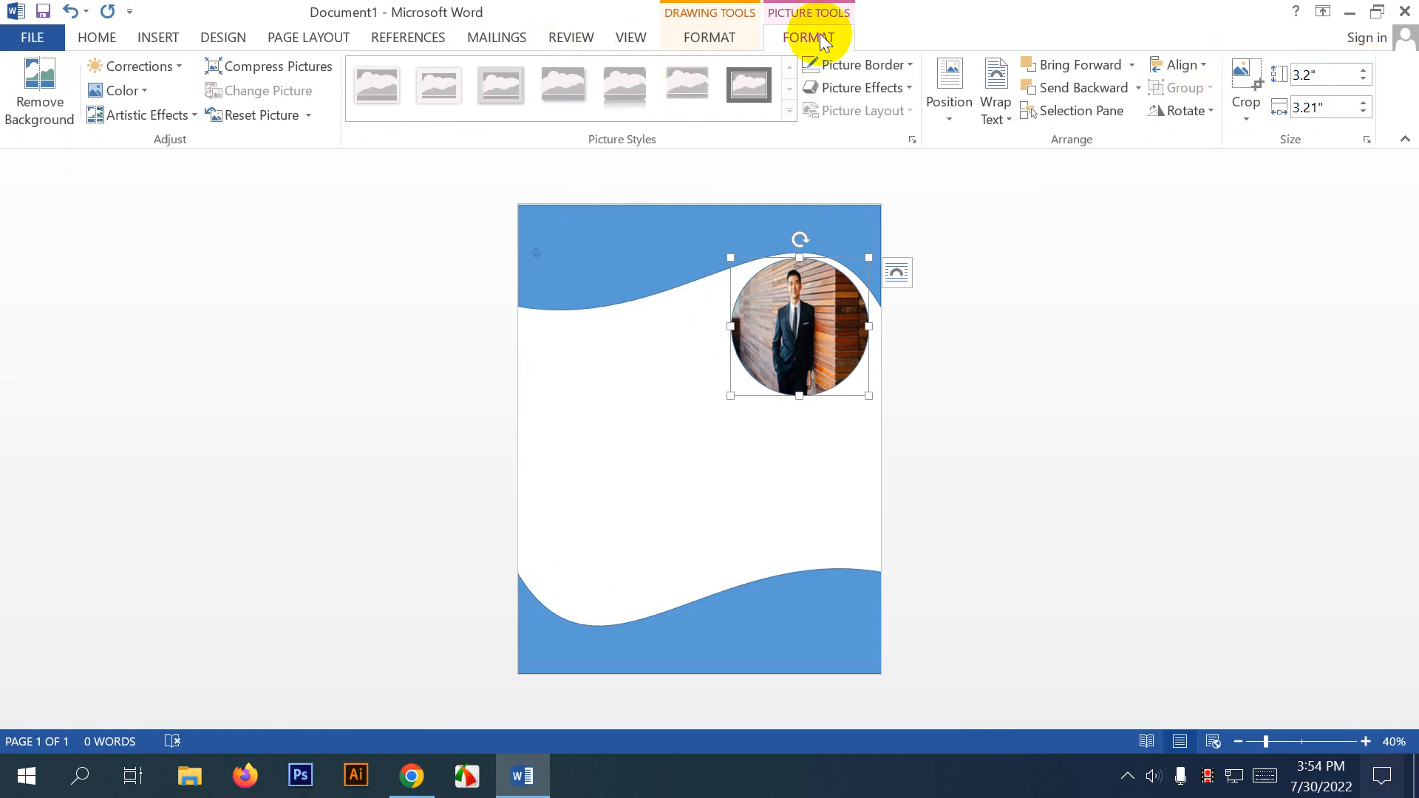
Crop the picture circle to about 2.03" by 2.04" and reposition the photo inside it around the man's head and chest.
click(1249, 85)
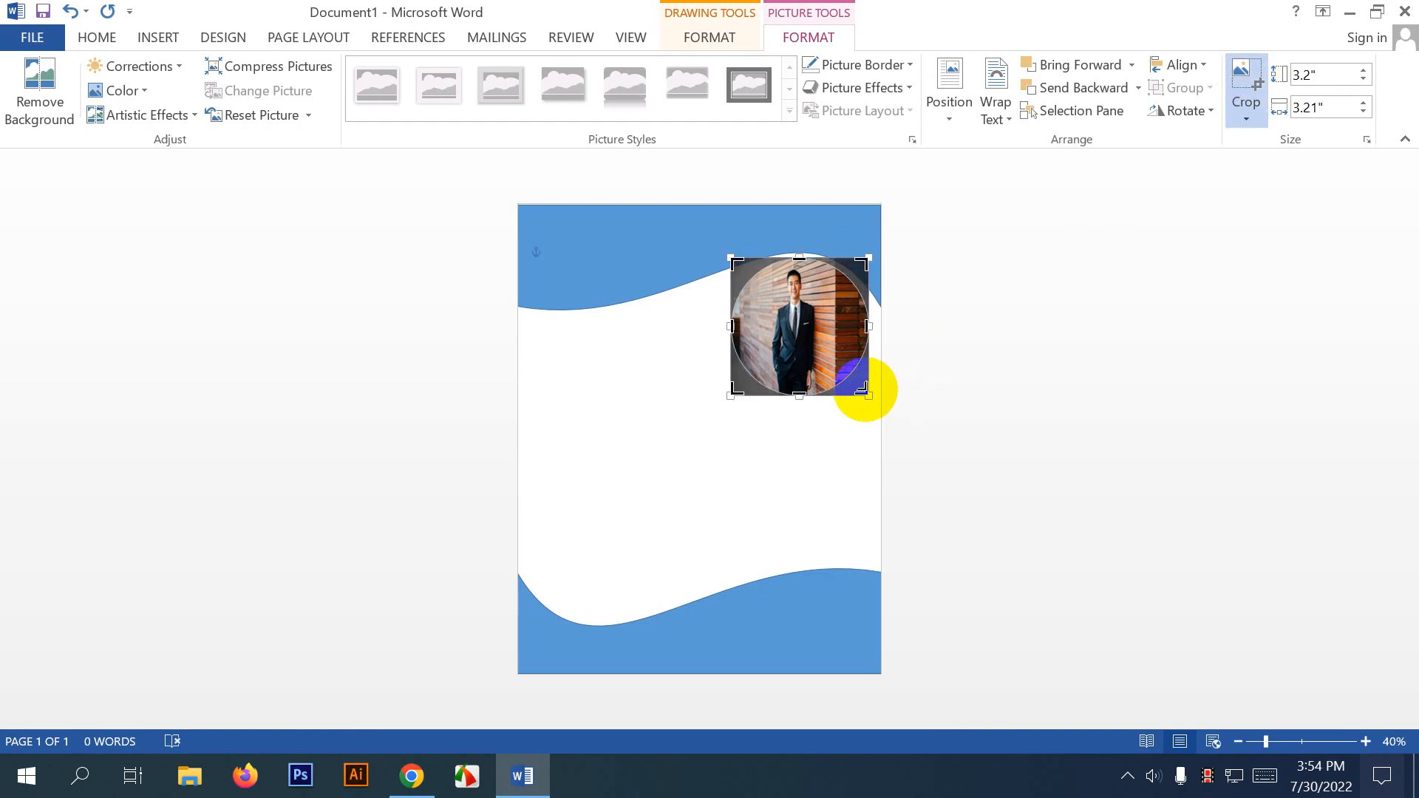
drag(863, 388, 765, 300)
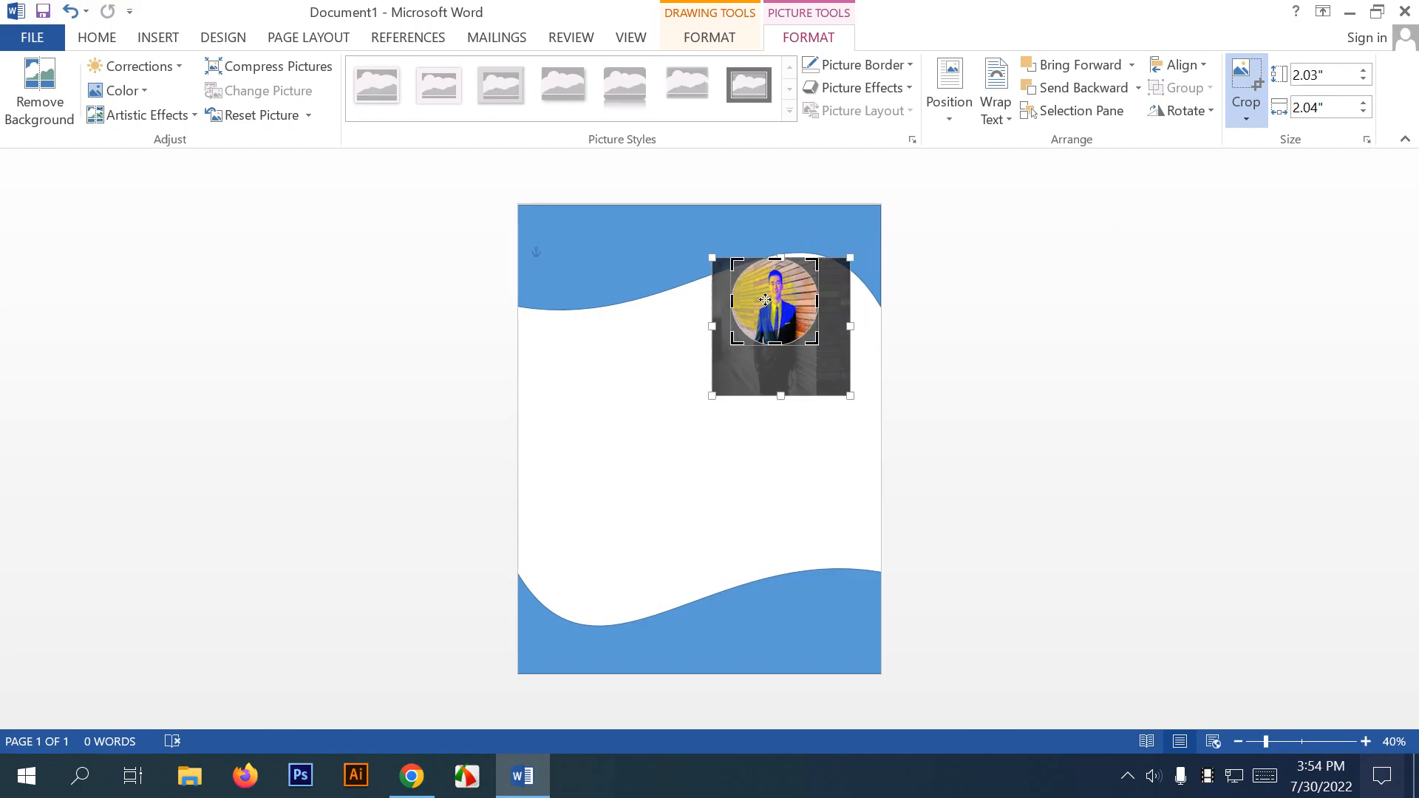
click(855, 333)
click(817, 428)
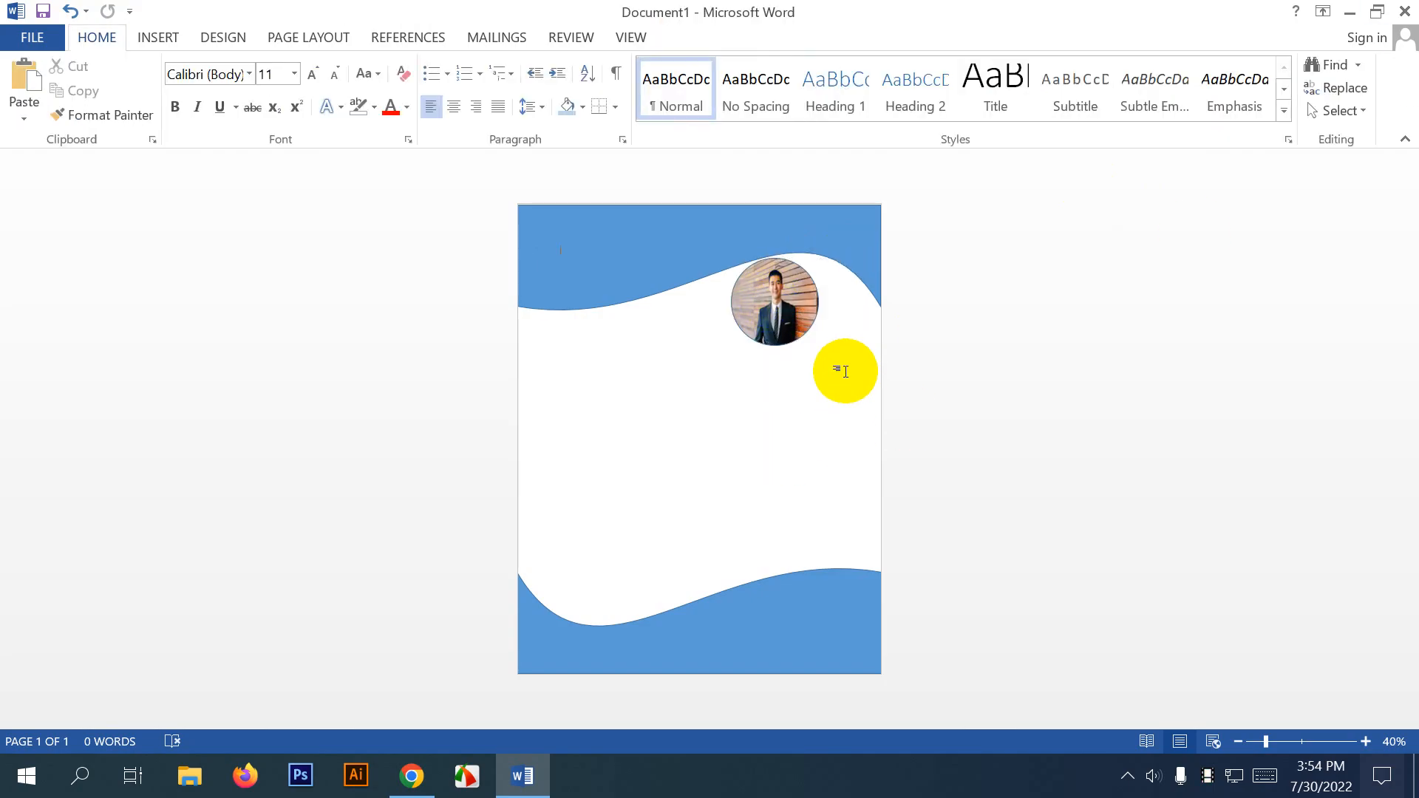
Enlarge the cropped picture circle to about 3.05" and nudge it into place under the top wave's crest.
click(819, 345)
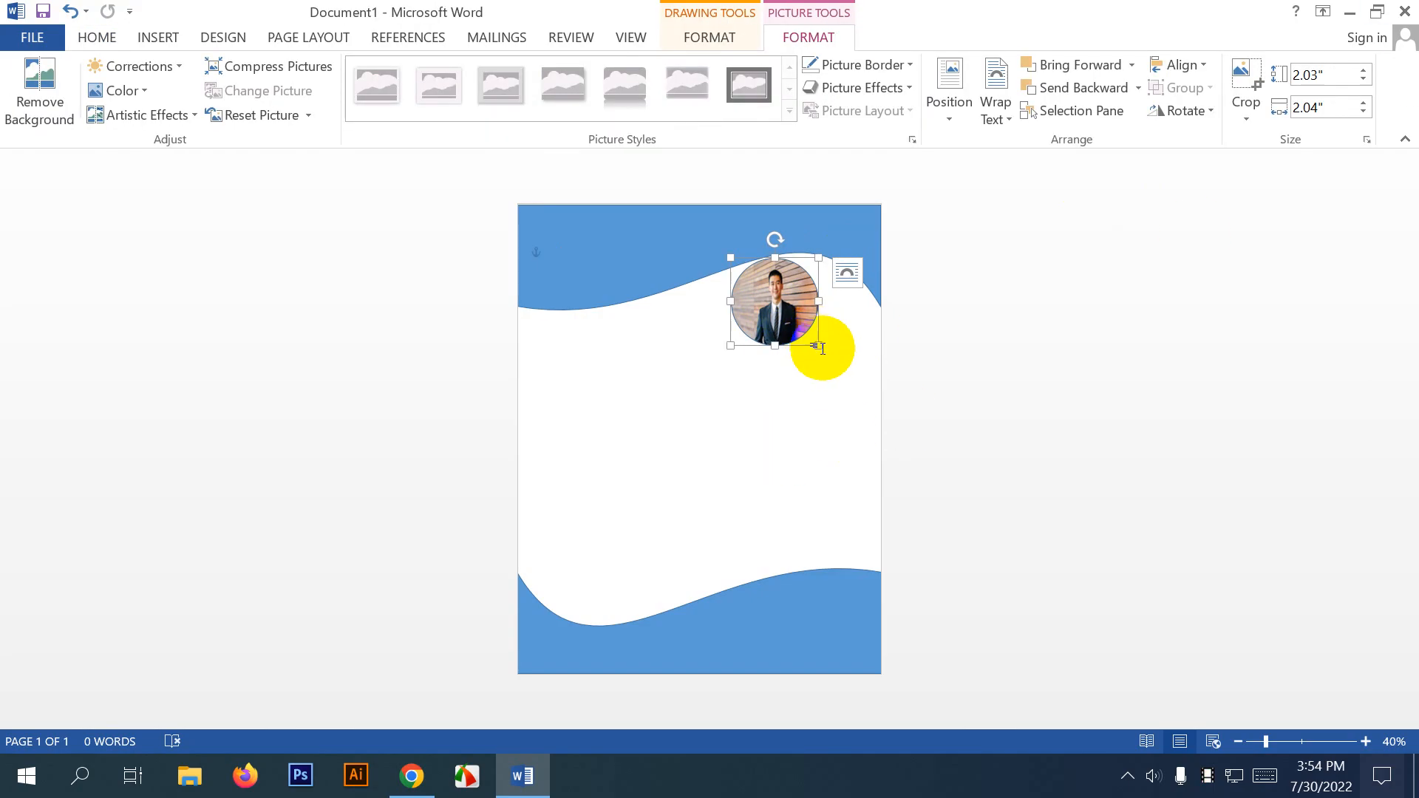
drag(819, 345, 862, 382)
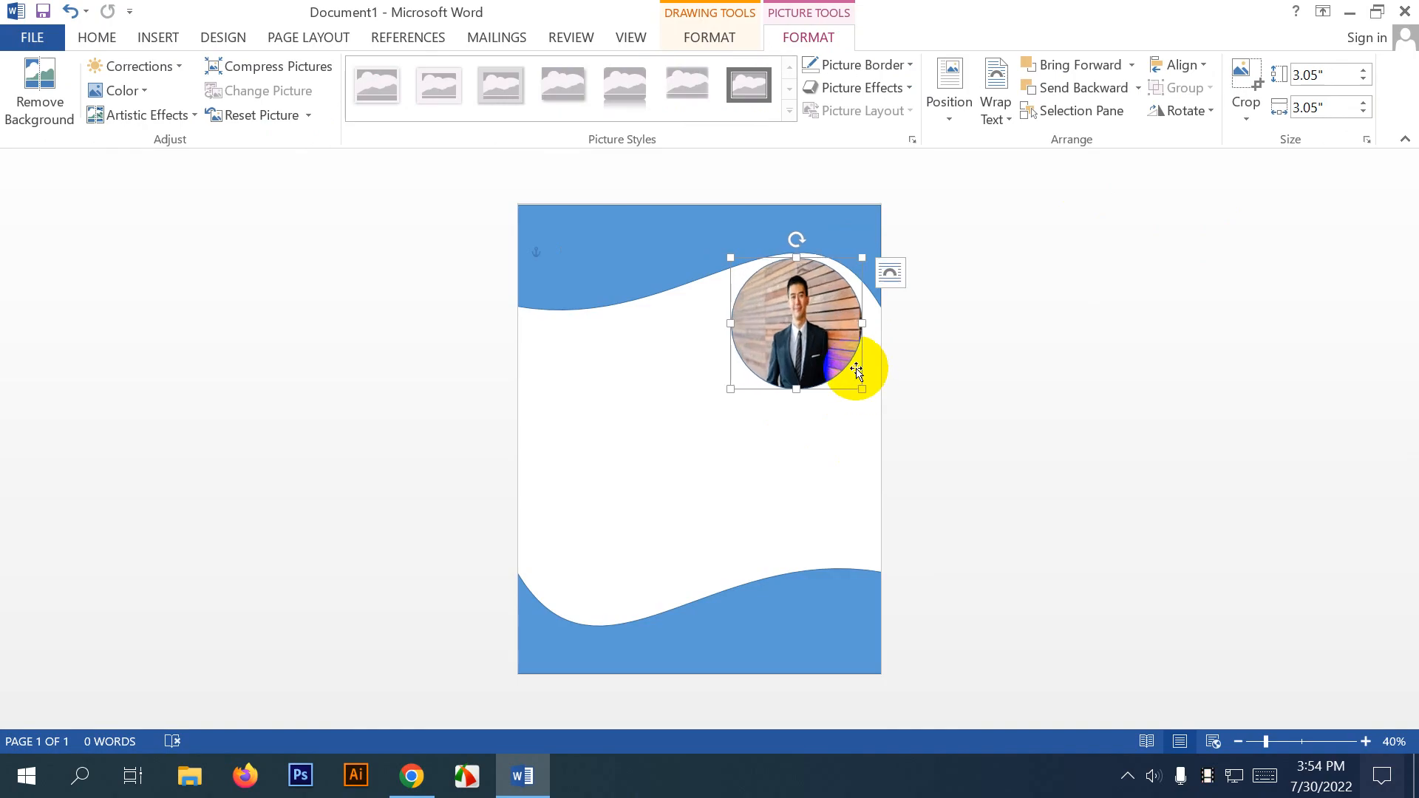
mouse_move(828, 319)
mouse_down()
mouse_move(819, 328)
mouse_move(830, 322)
mouse_up()
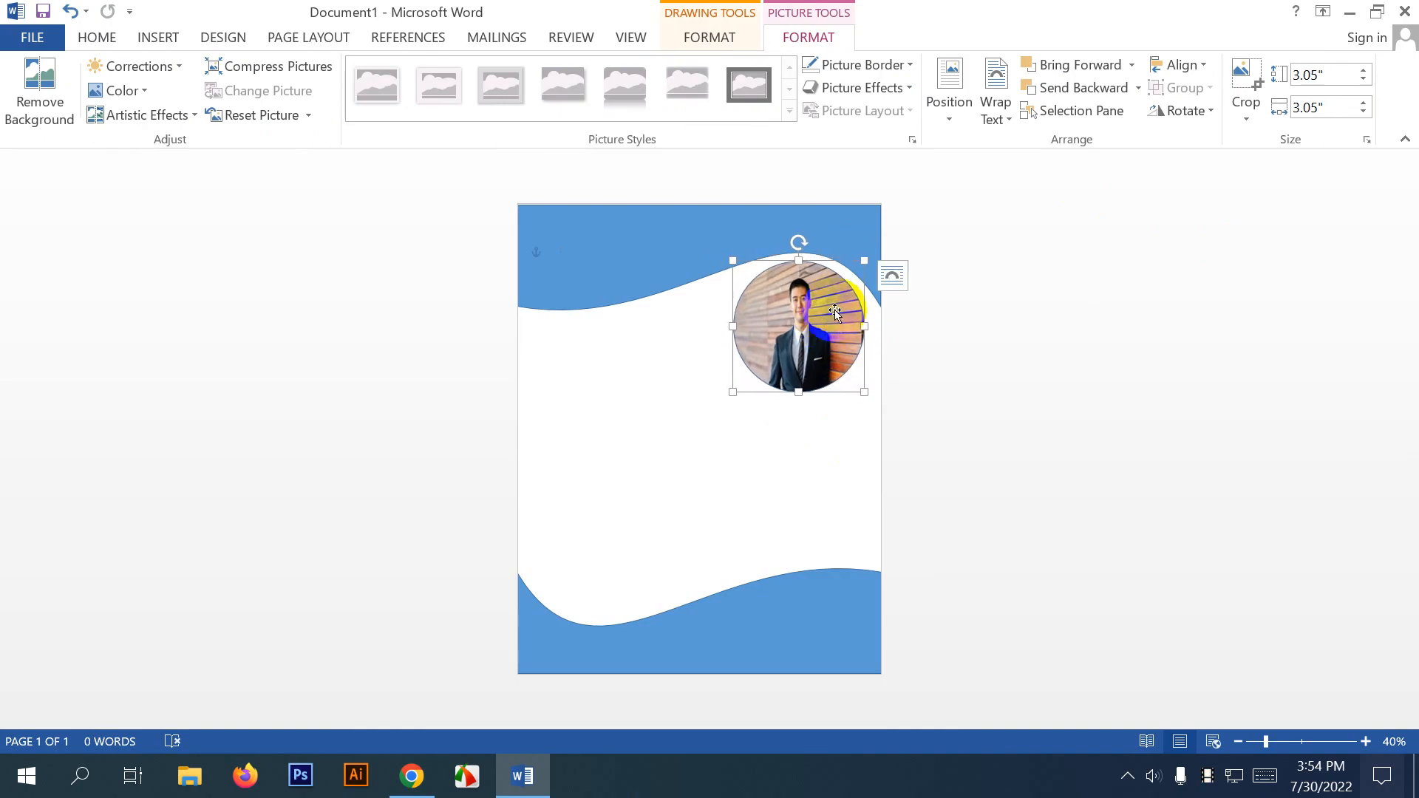
click(1244, 117)
mouse_move(1346, 171)
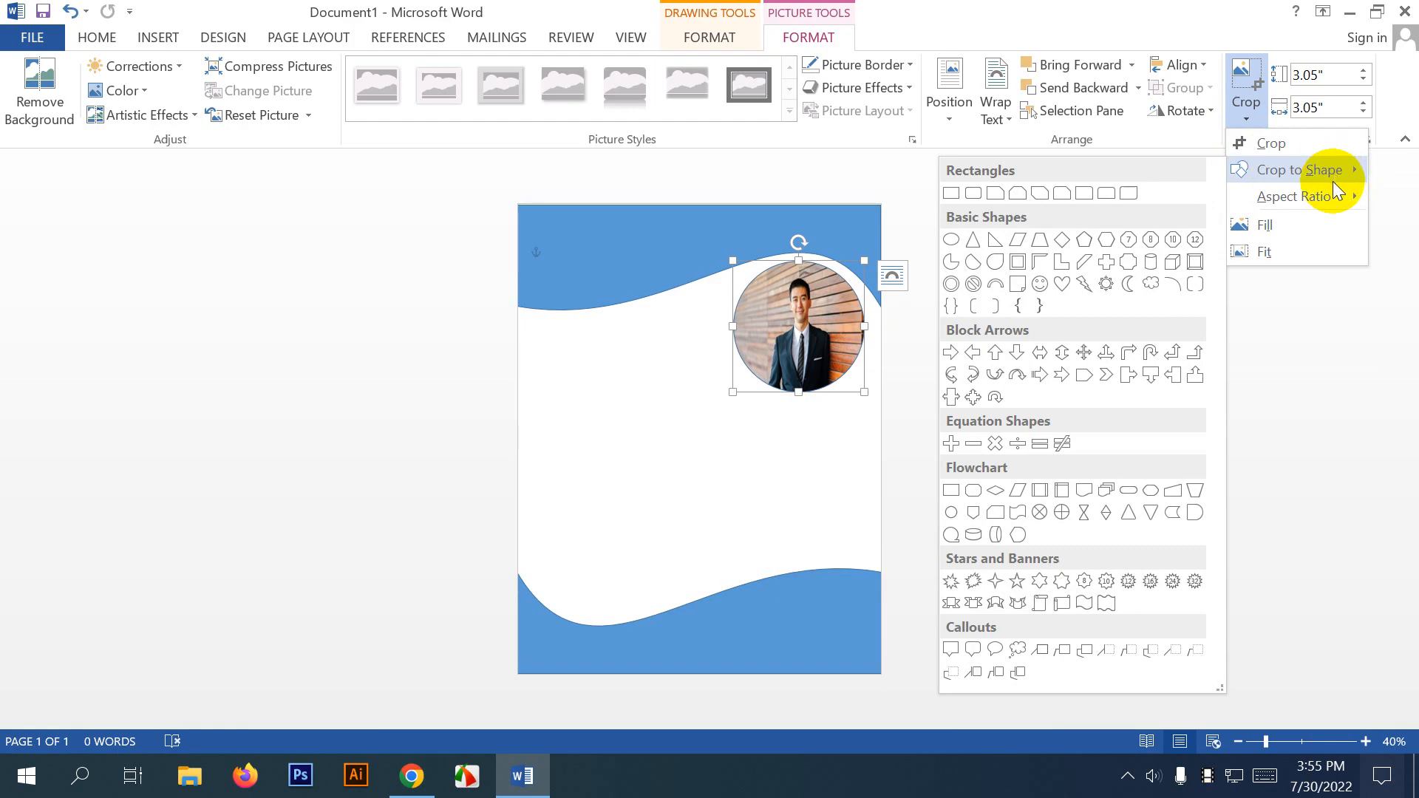
mouse_move(1339, 199)
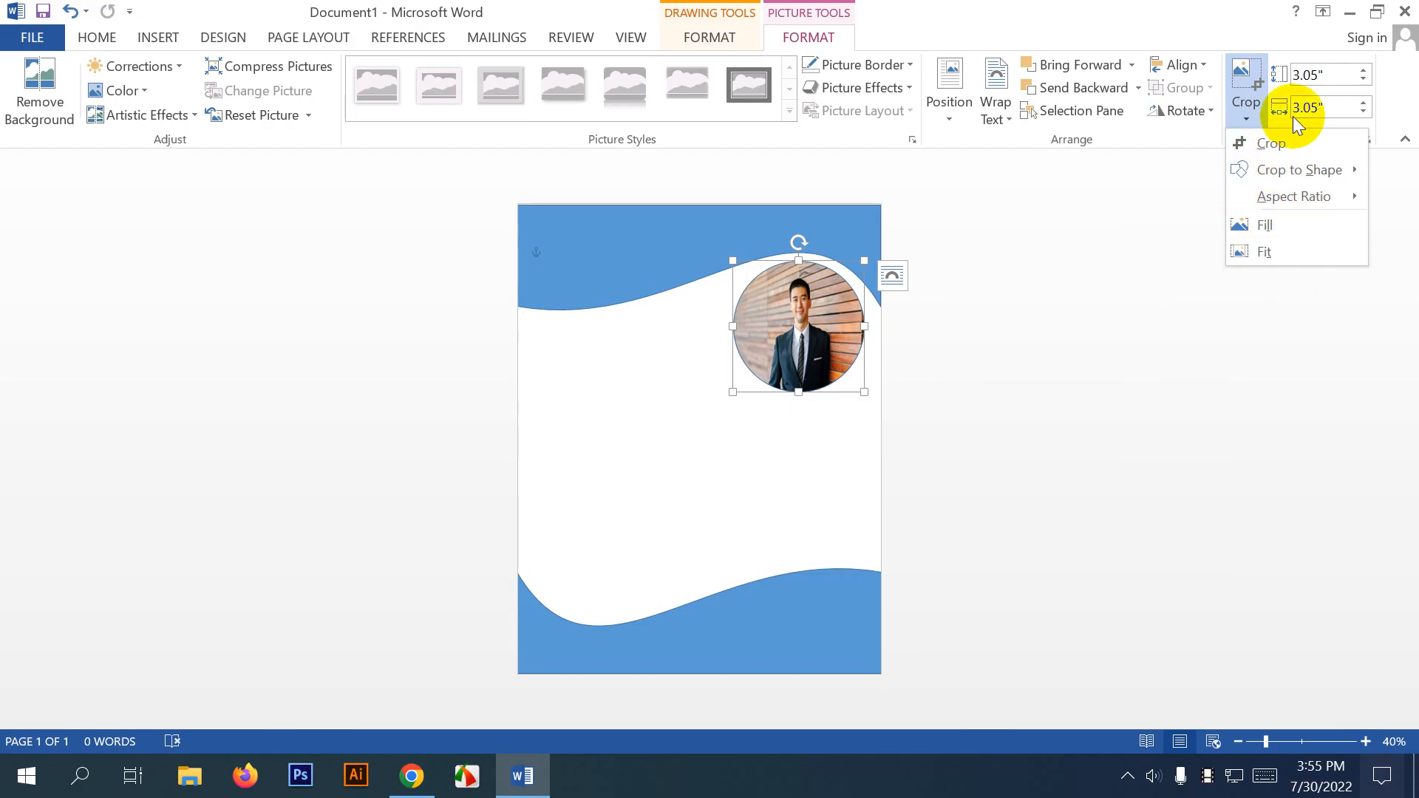
click(938, 351)
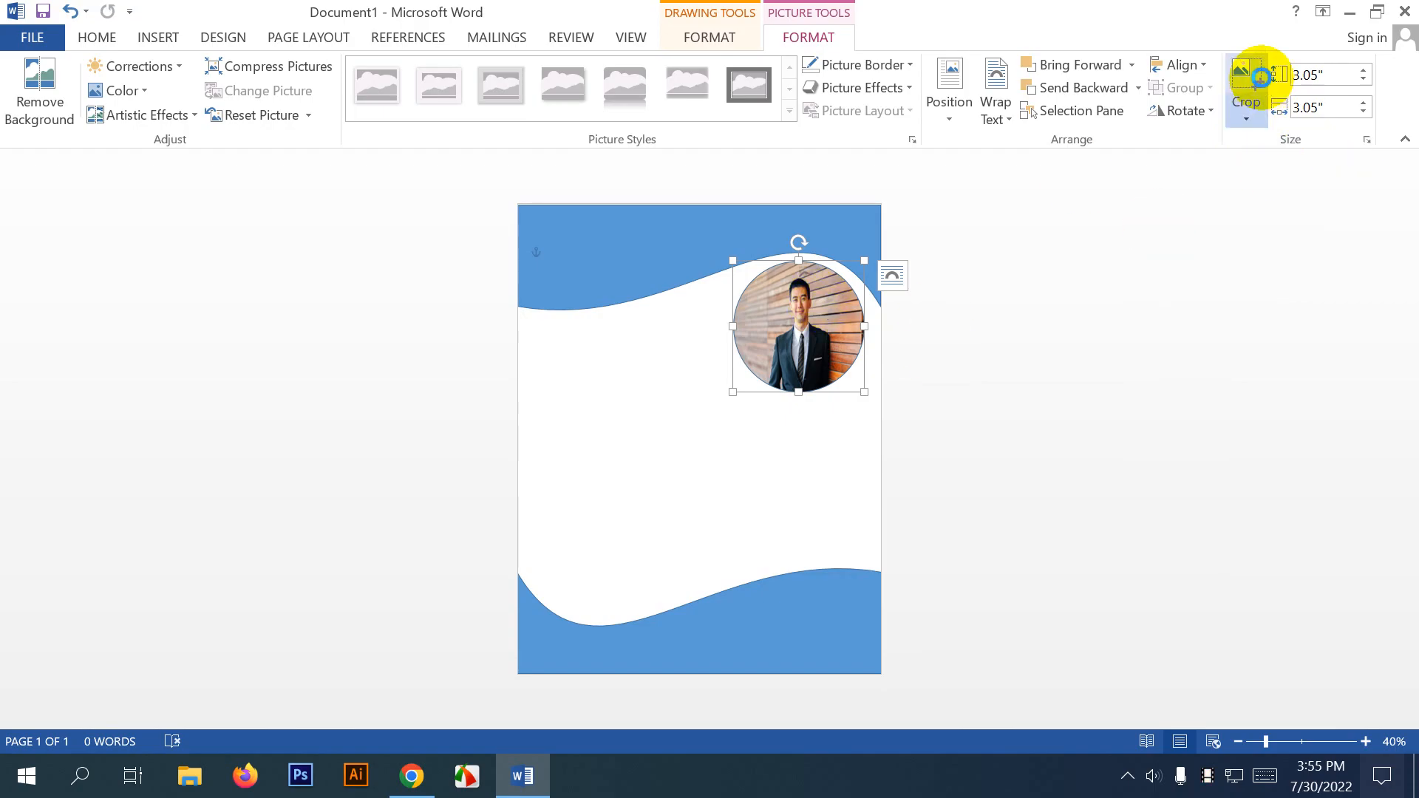
Adjust the crop by enlarging the photo behind the circle and repositioning it so the man's head and torso are centred.
click(1258, 78)
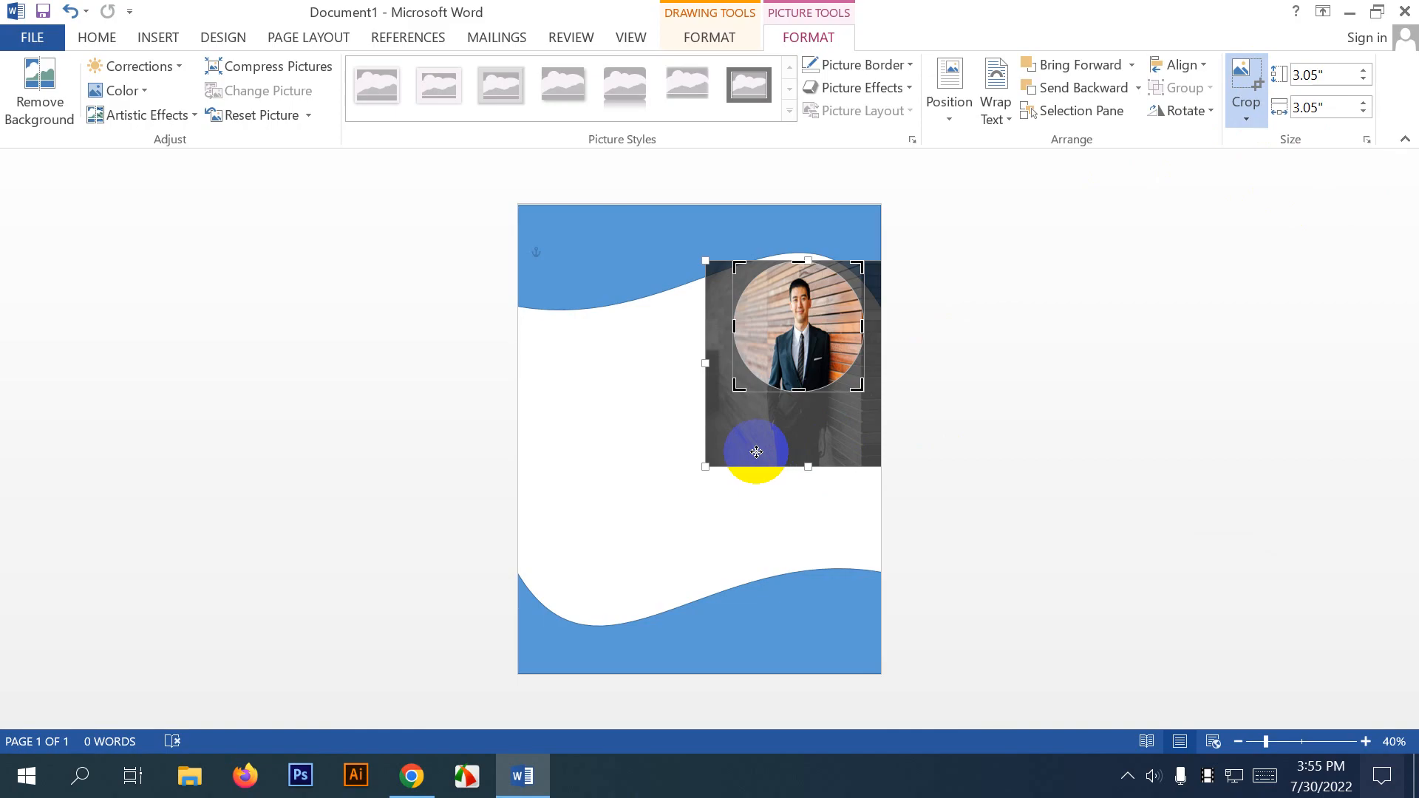
drag(756, 451, 799, 444)
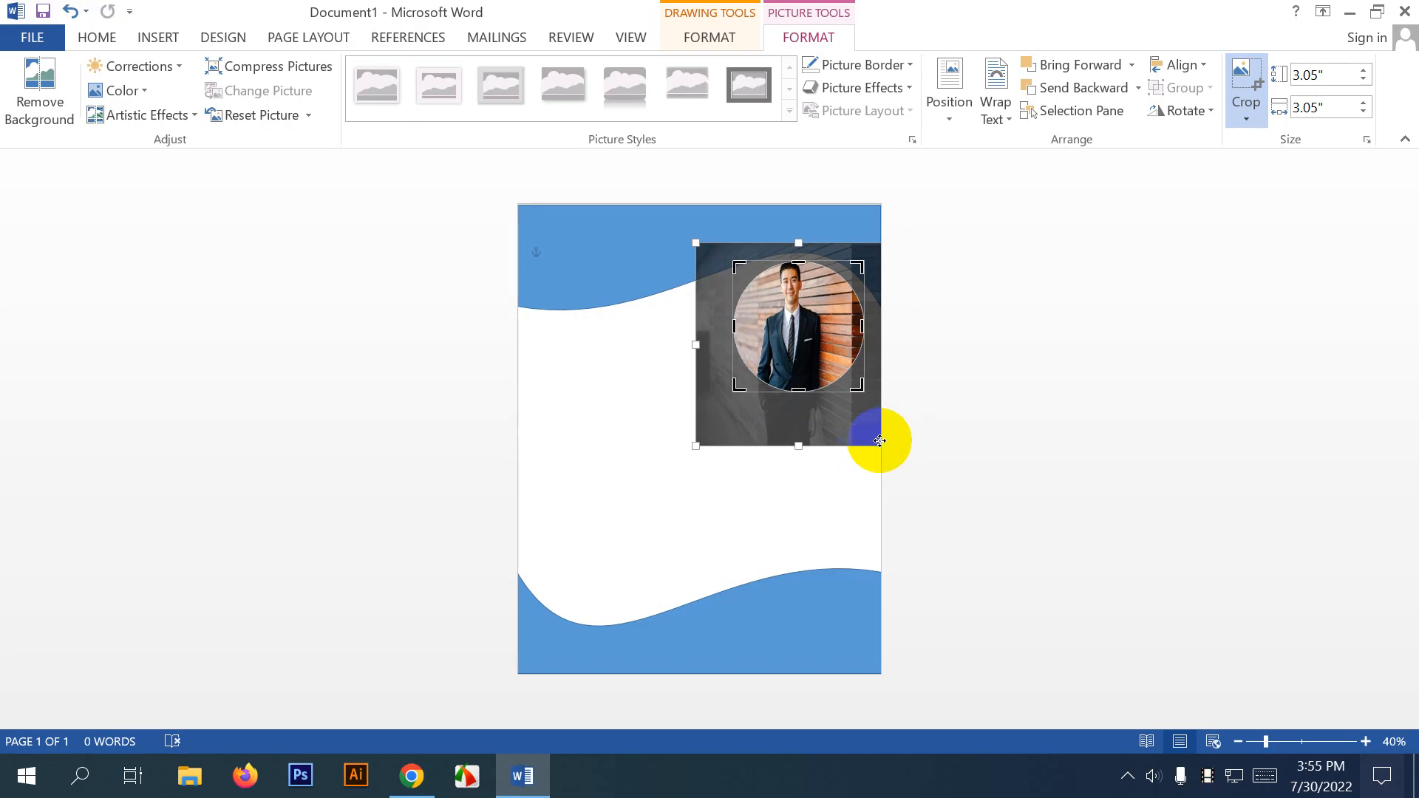
drag(692, 441, 649, 487)
drag(776, 437, 807, 446)
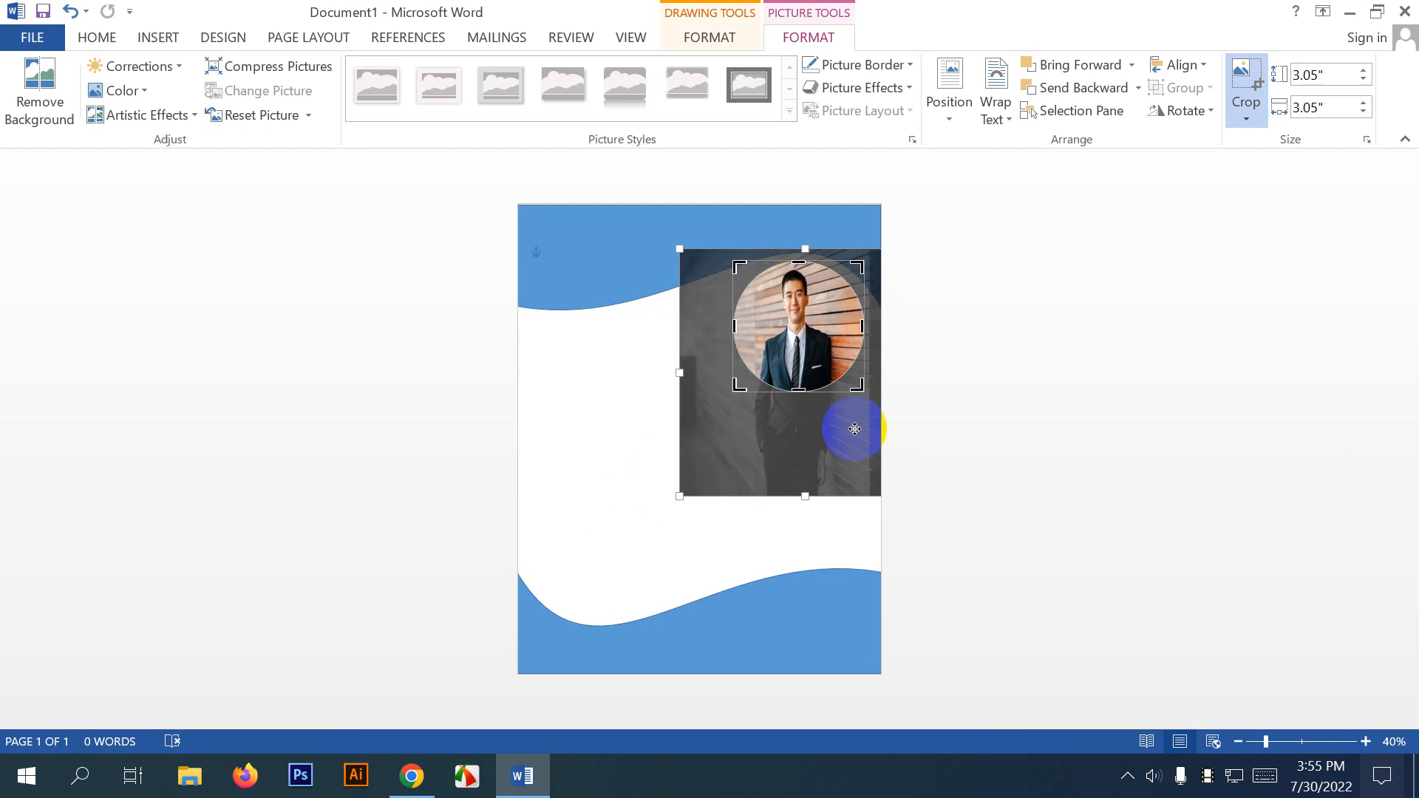
click(957, 392)
click(619, 449)
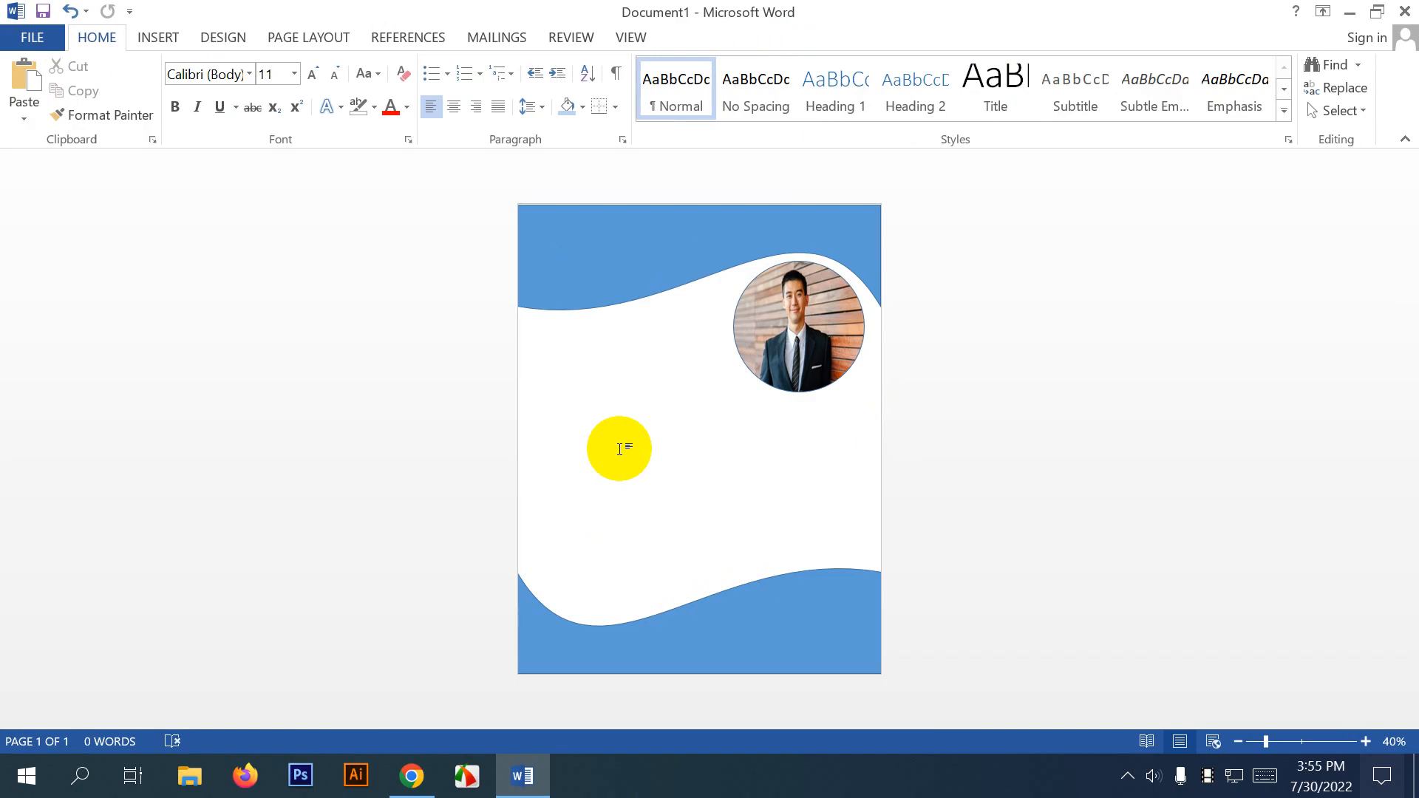
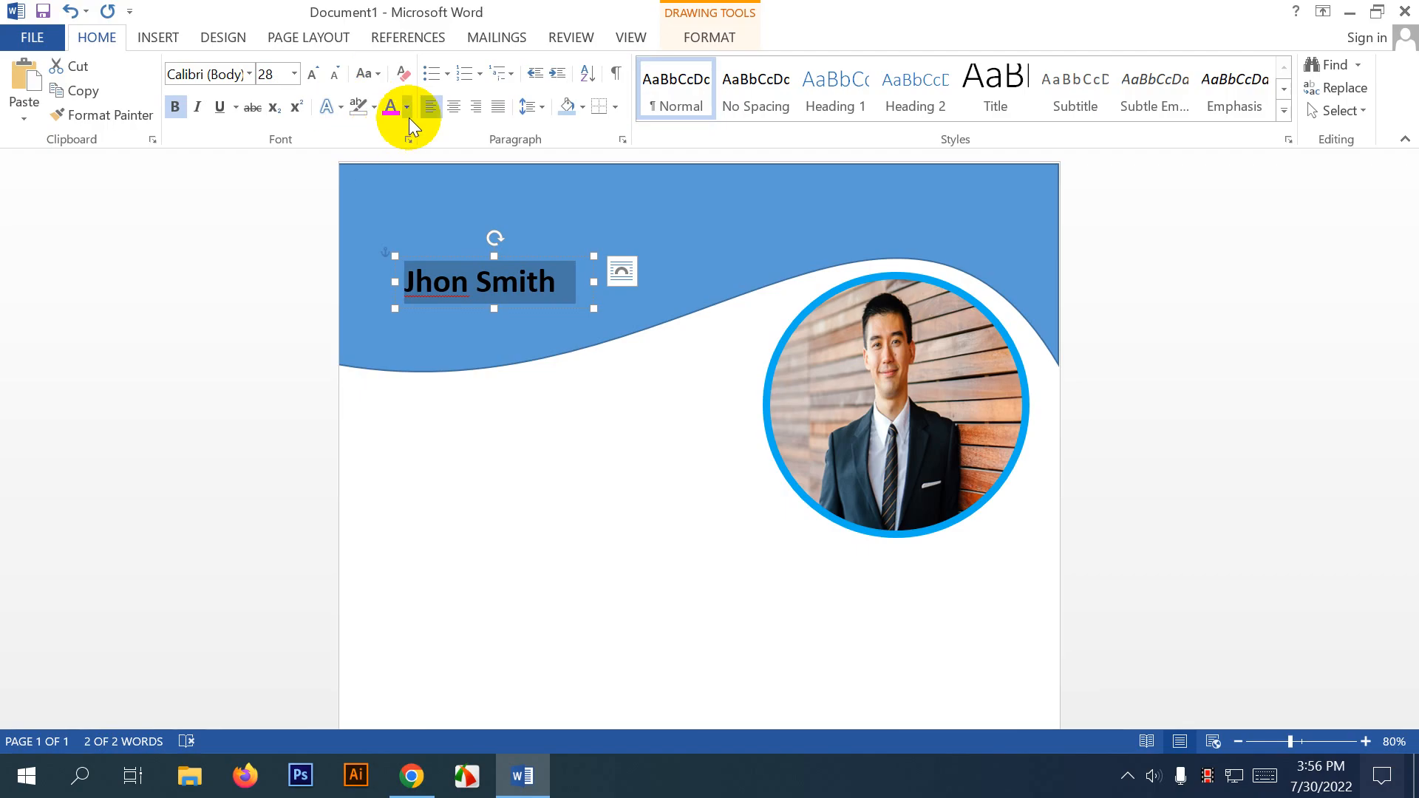
Set the font colour of the name text on the top wave to white.
click(407, 108)
click(389, 176)
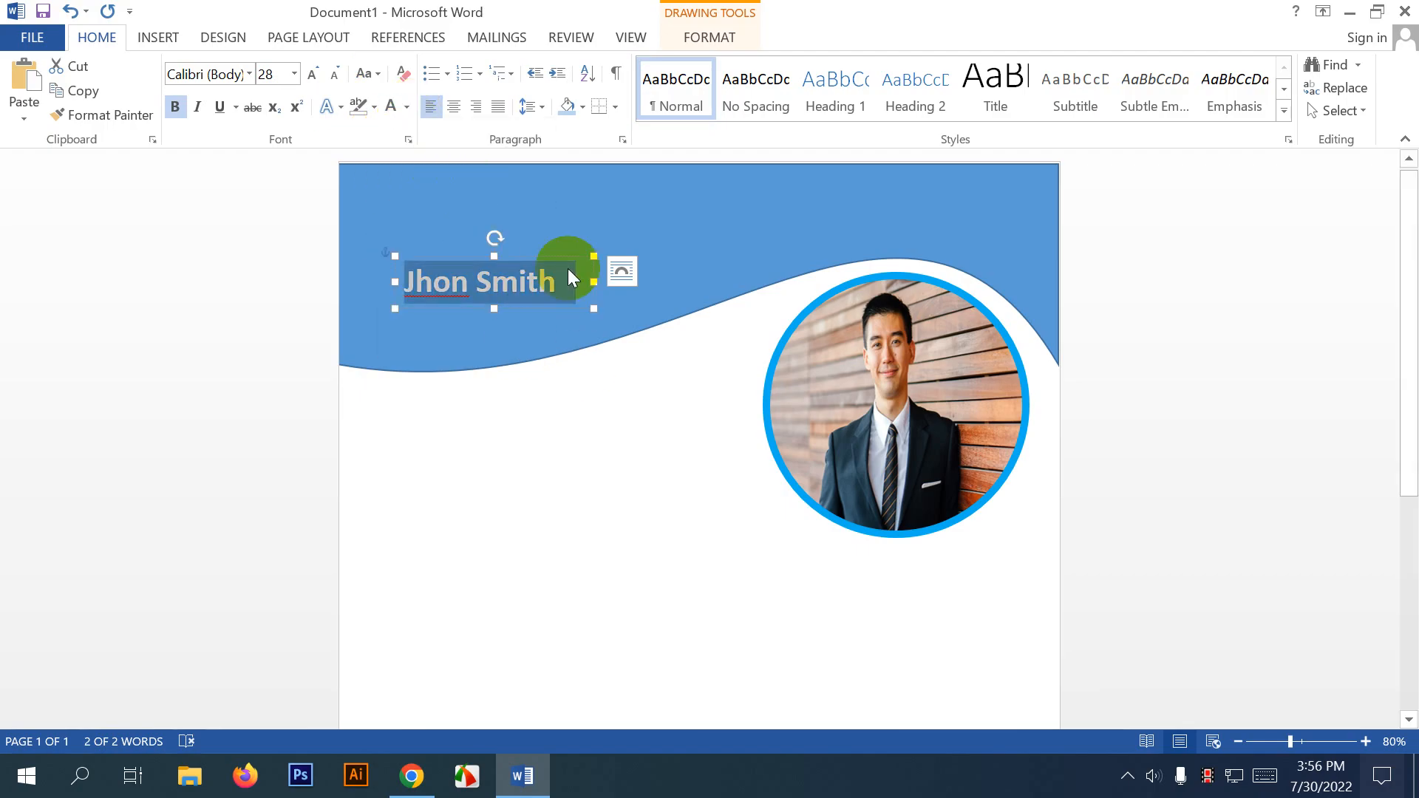
click(565, 286)
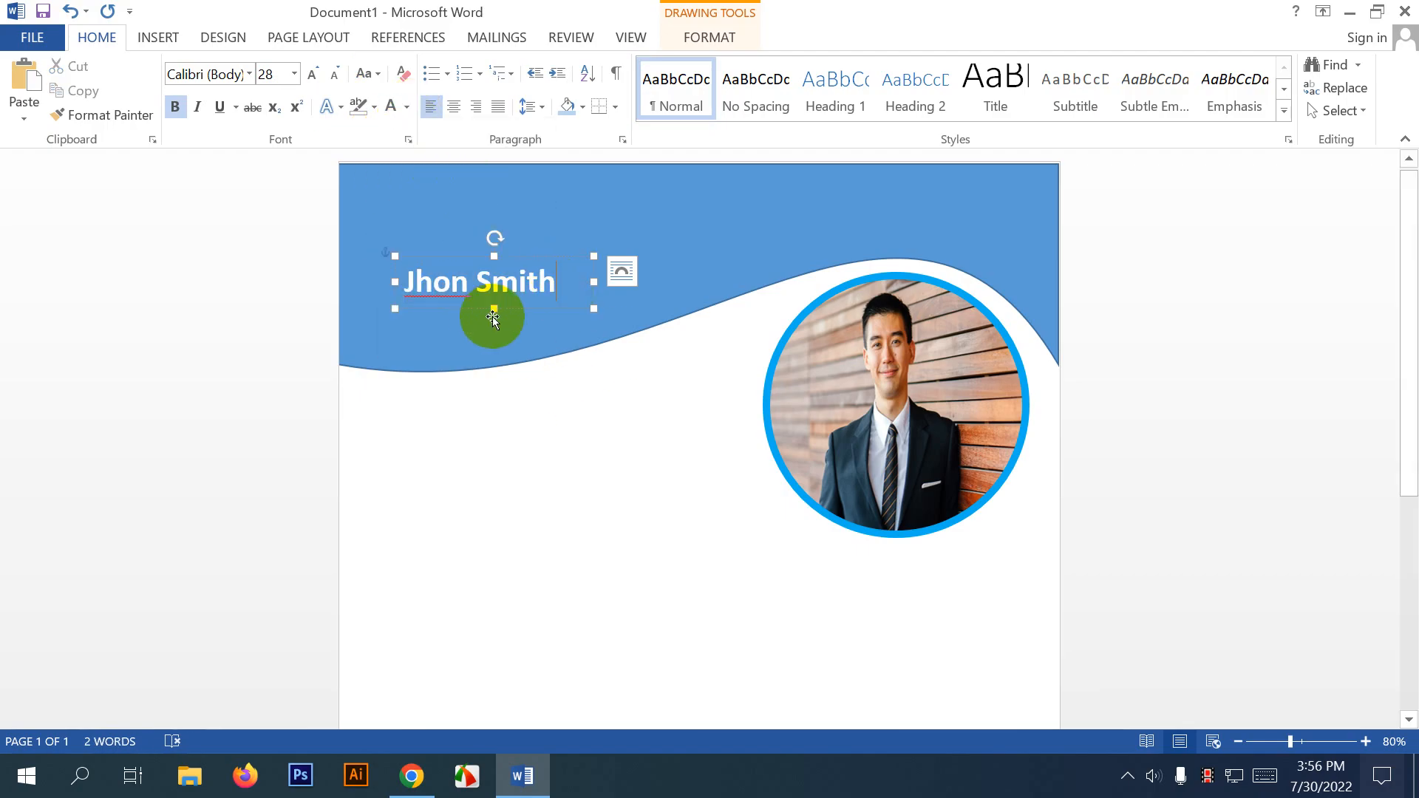
Extend the name text box downward and add the job title "Graphic Designer" as a second line.
drag(494, 309, 493, 345)
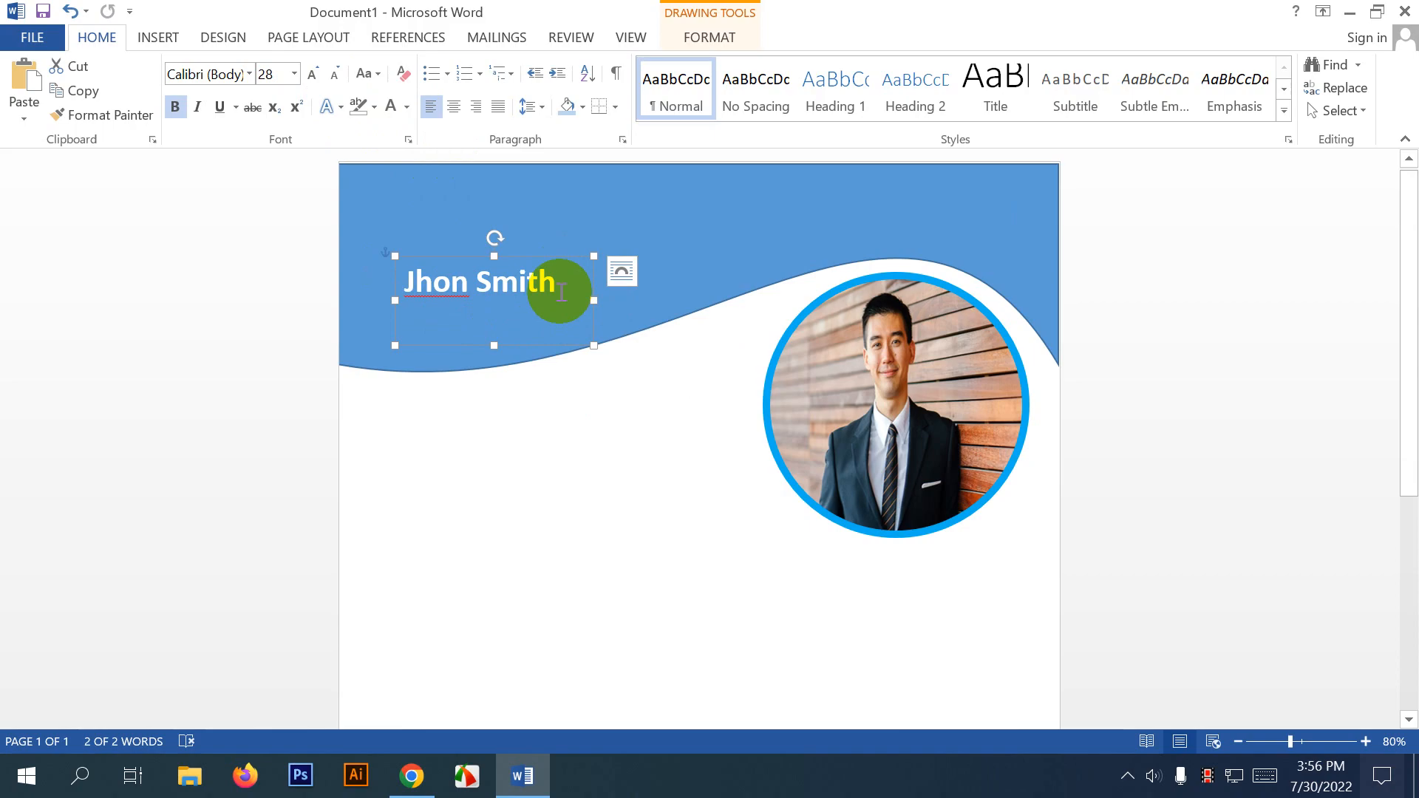
key(Return)
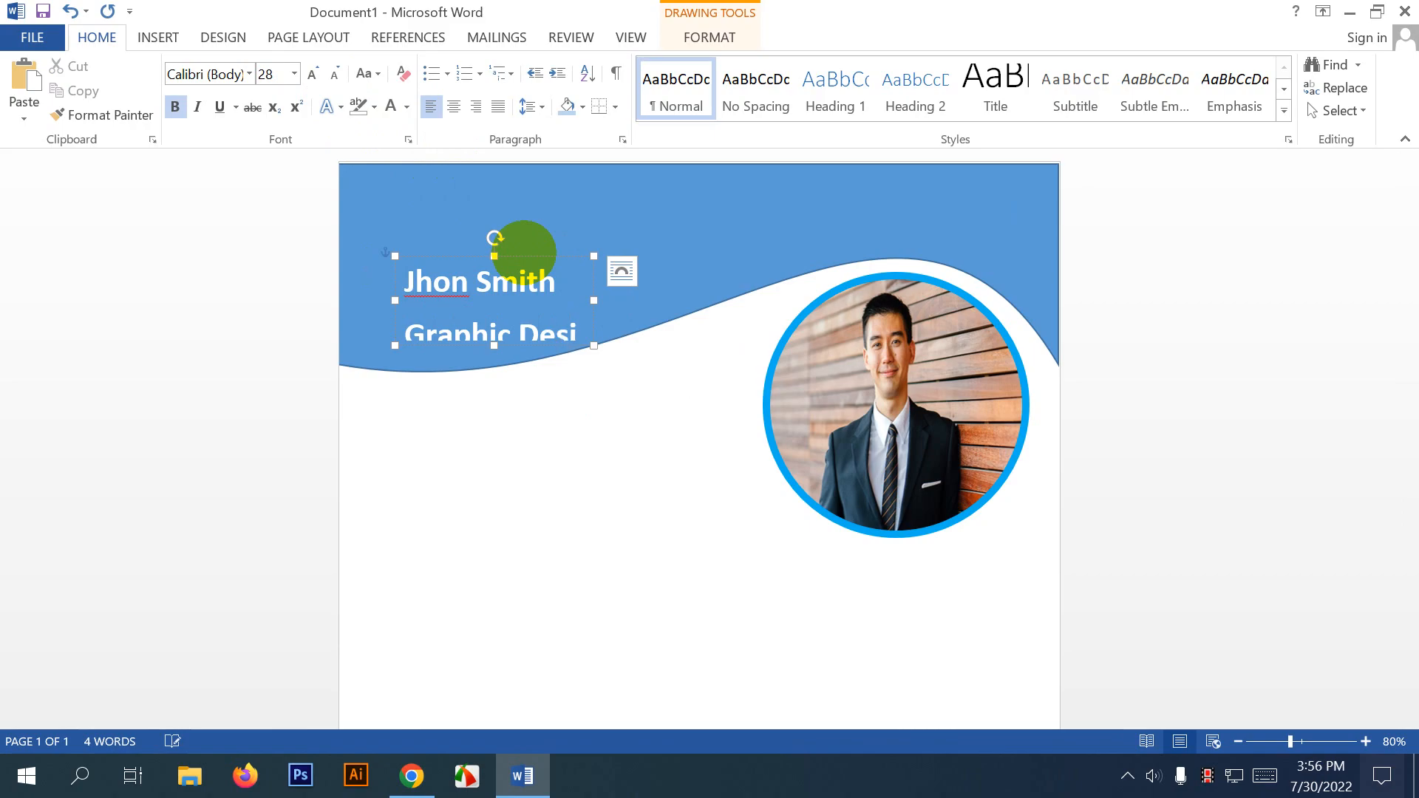
key(ctrl+a)
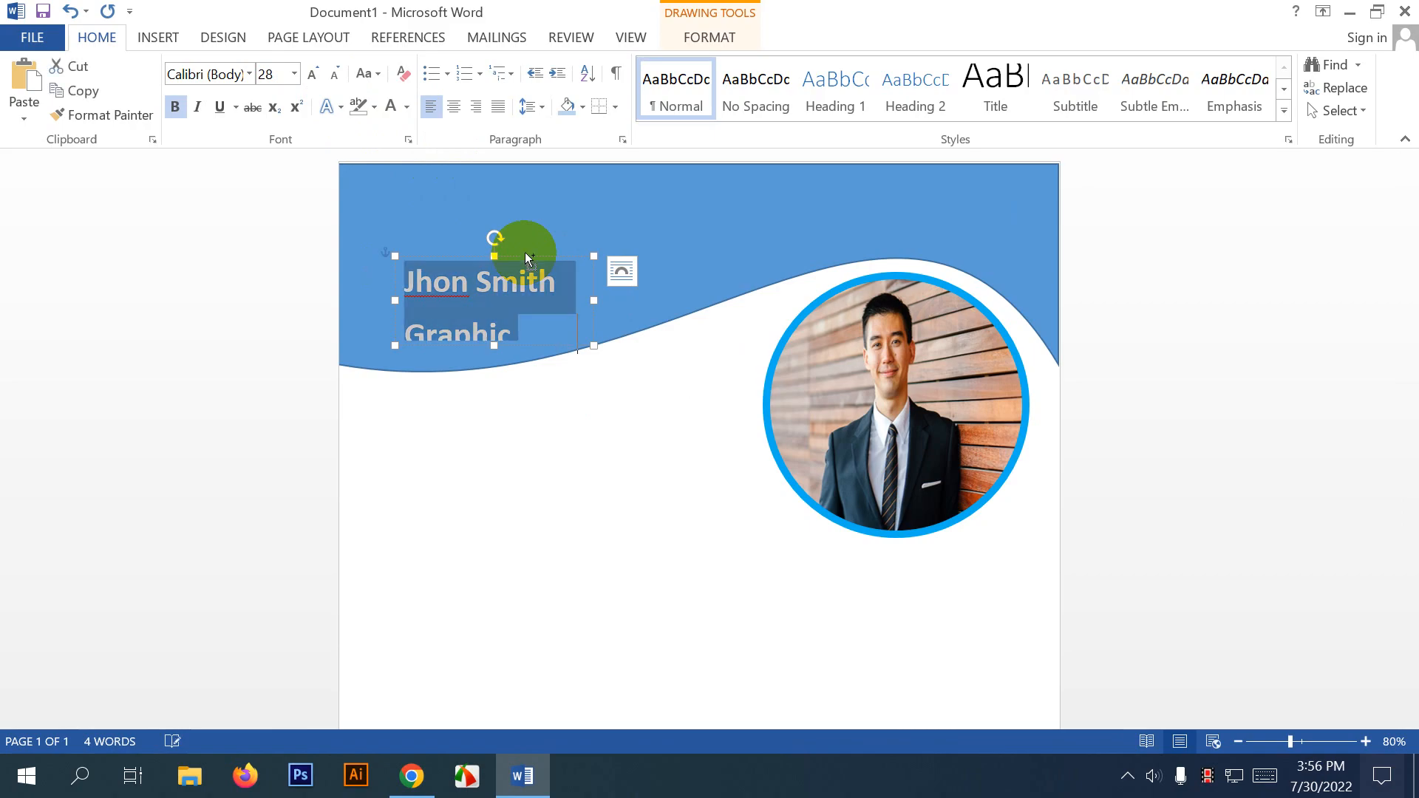
click(520, 337)
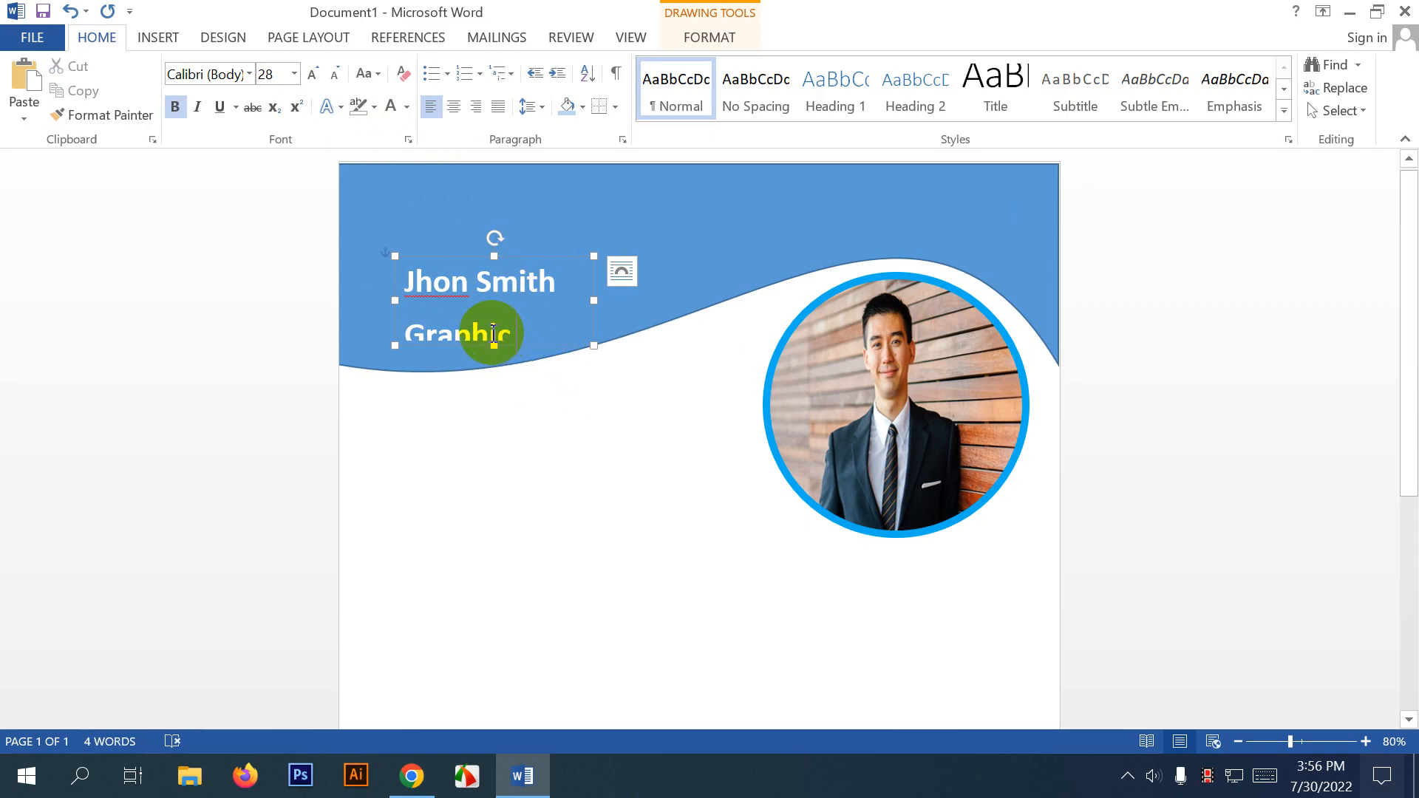
Reduce the "Graphic Designer" line to 18 pt and remove its bold formatting.
double_click(484, 332)
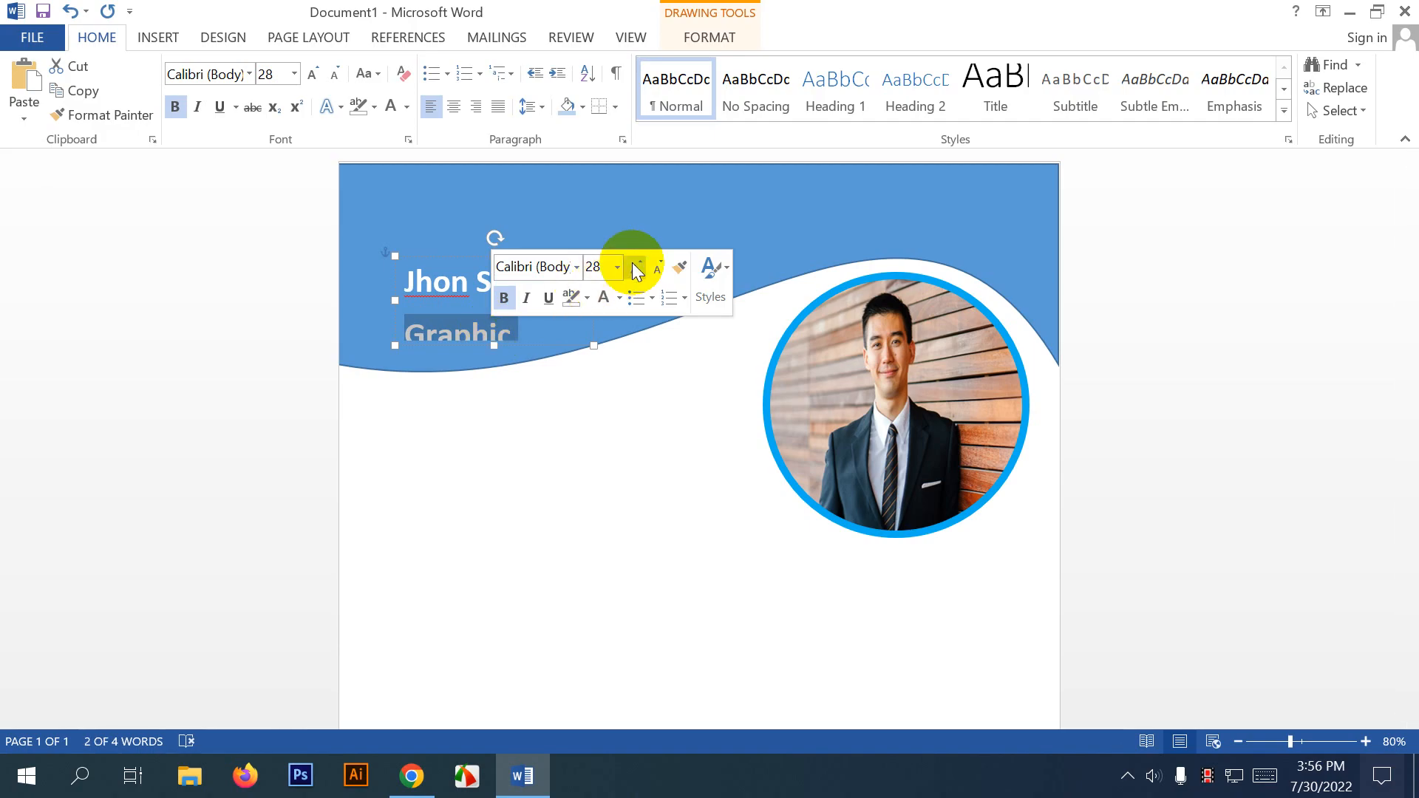
click(650, 271)
click(650, 272)
click(651, 272)
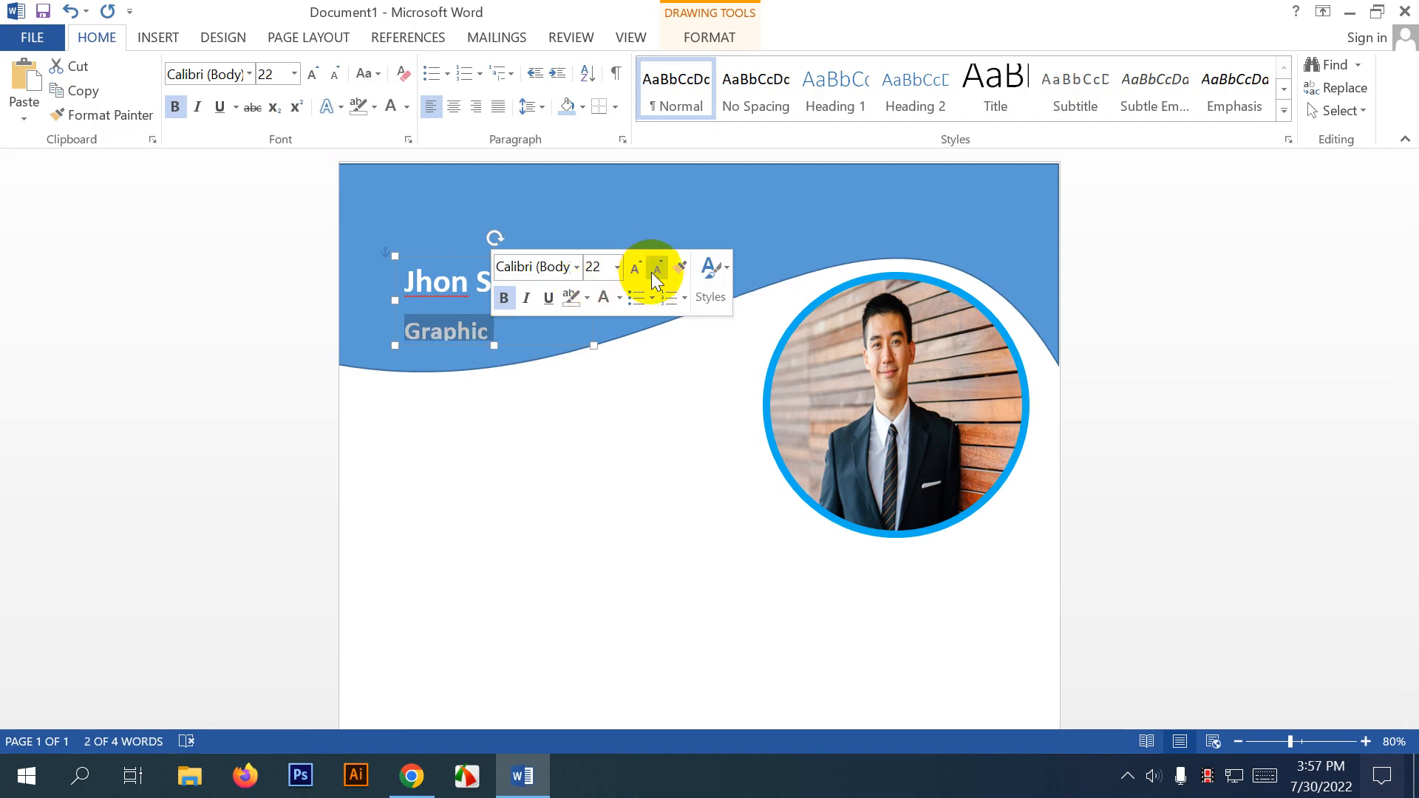
click(653, 272)
click(503, 297)
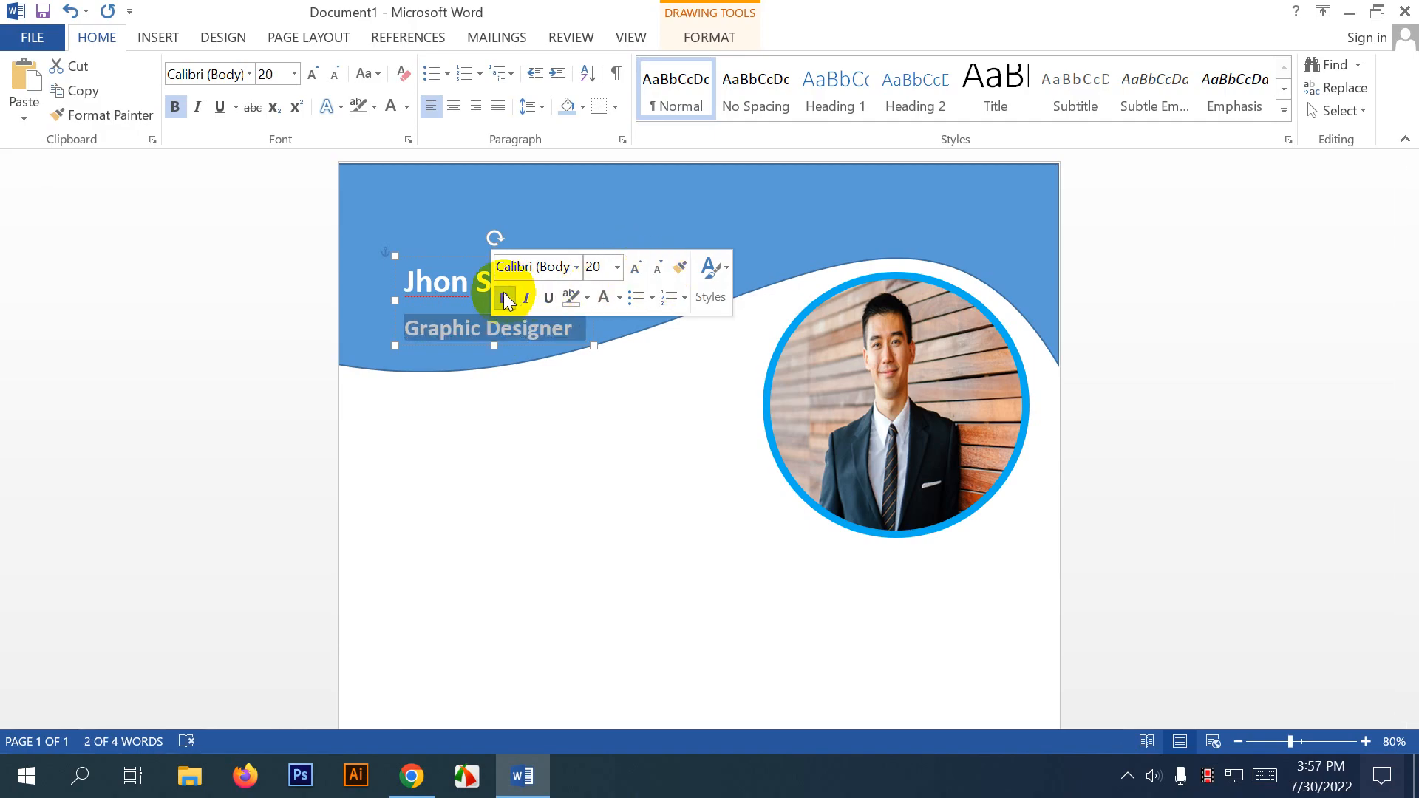
click(654, 273)
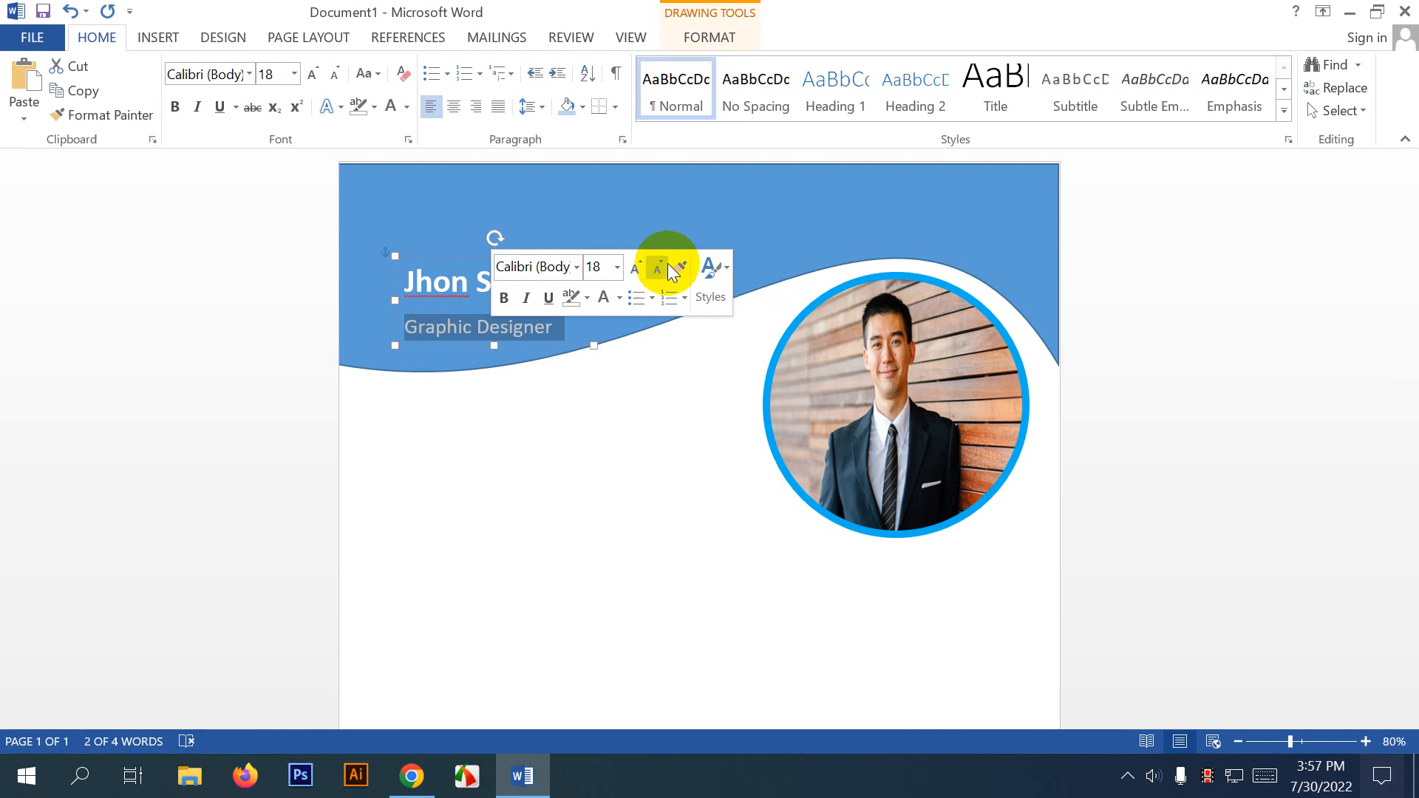
click(474, 392)
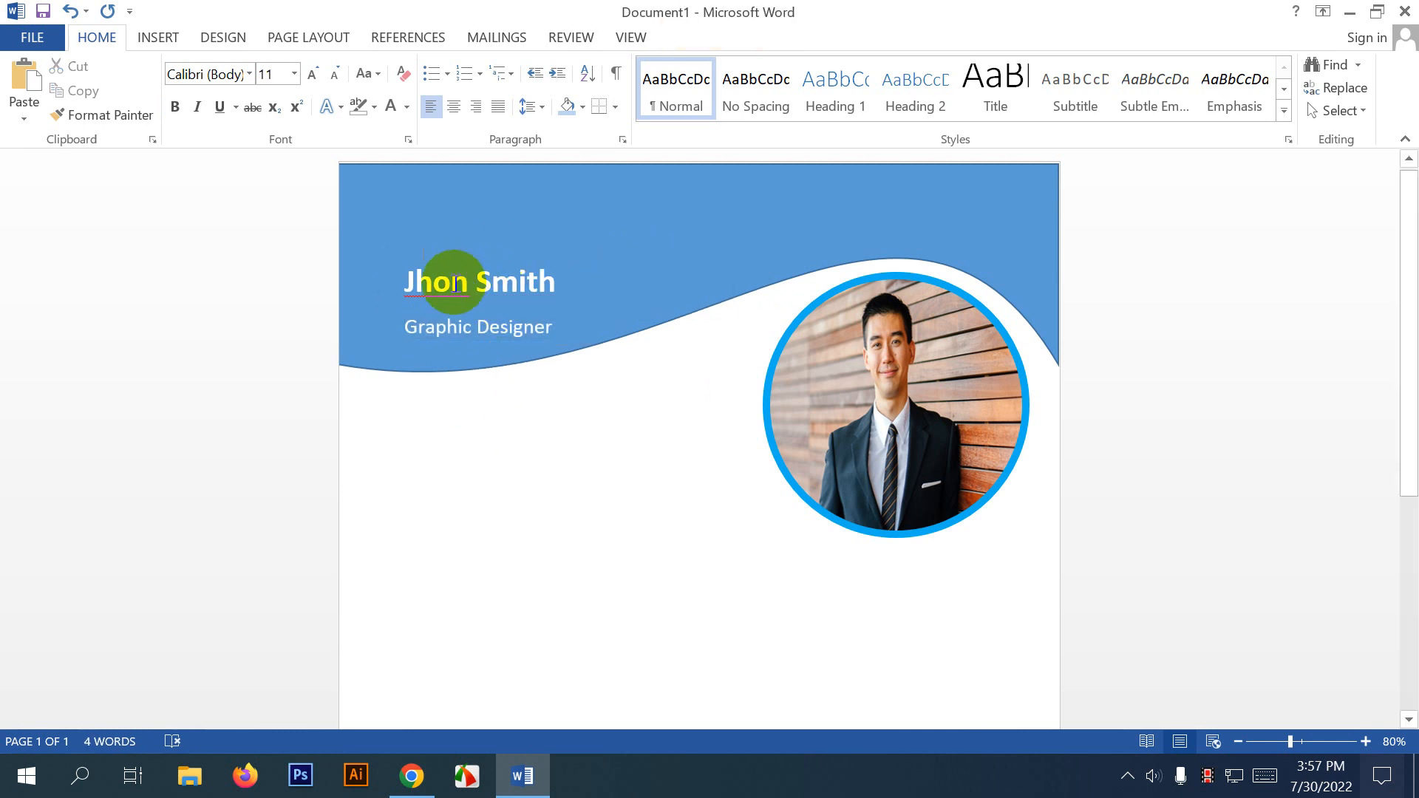
Correct the first name's spelling in the heading and remove the space after both heading paragraphs.
click(434, 281)
key(BackSpace)
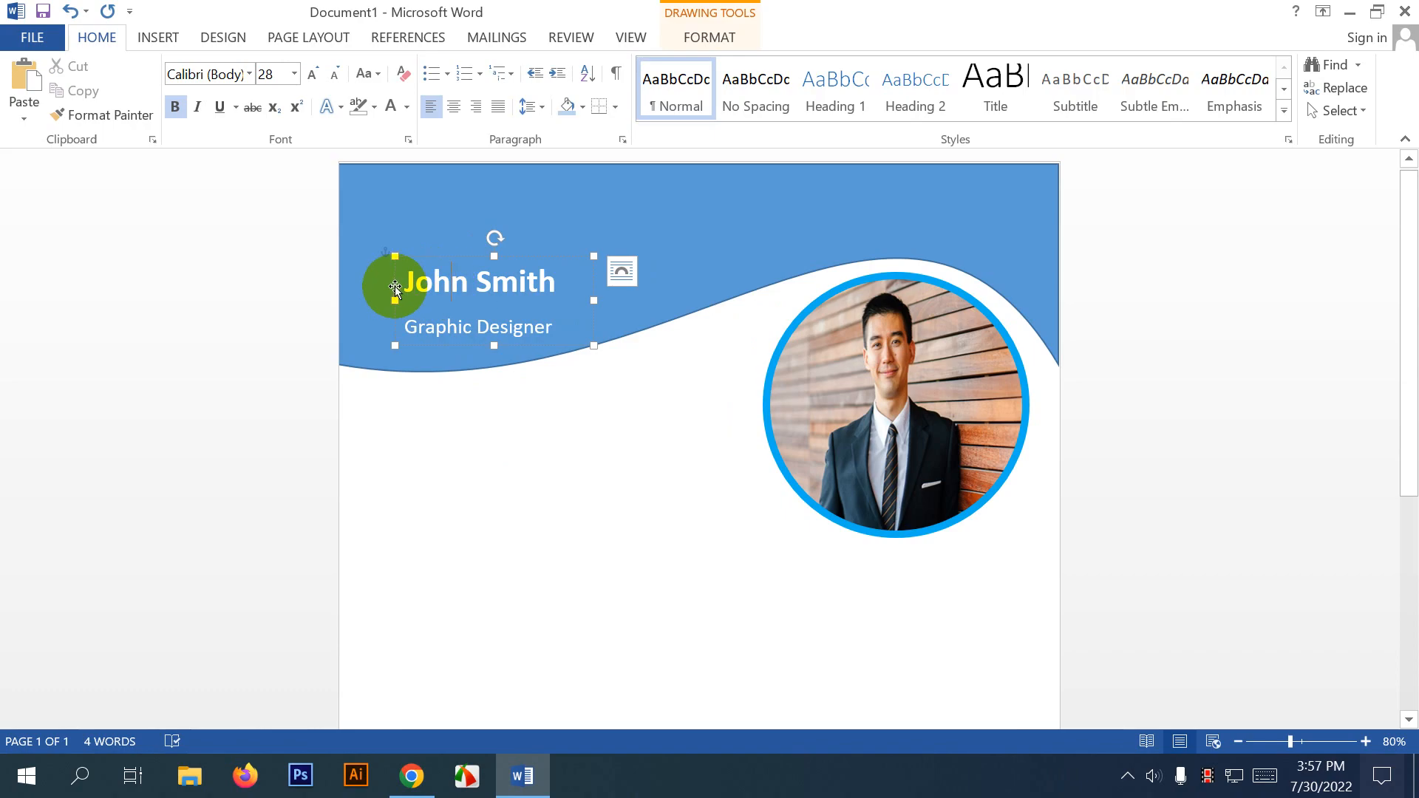
drag(409, 283, 554, 328)
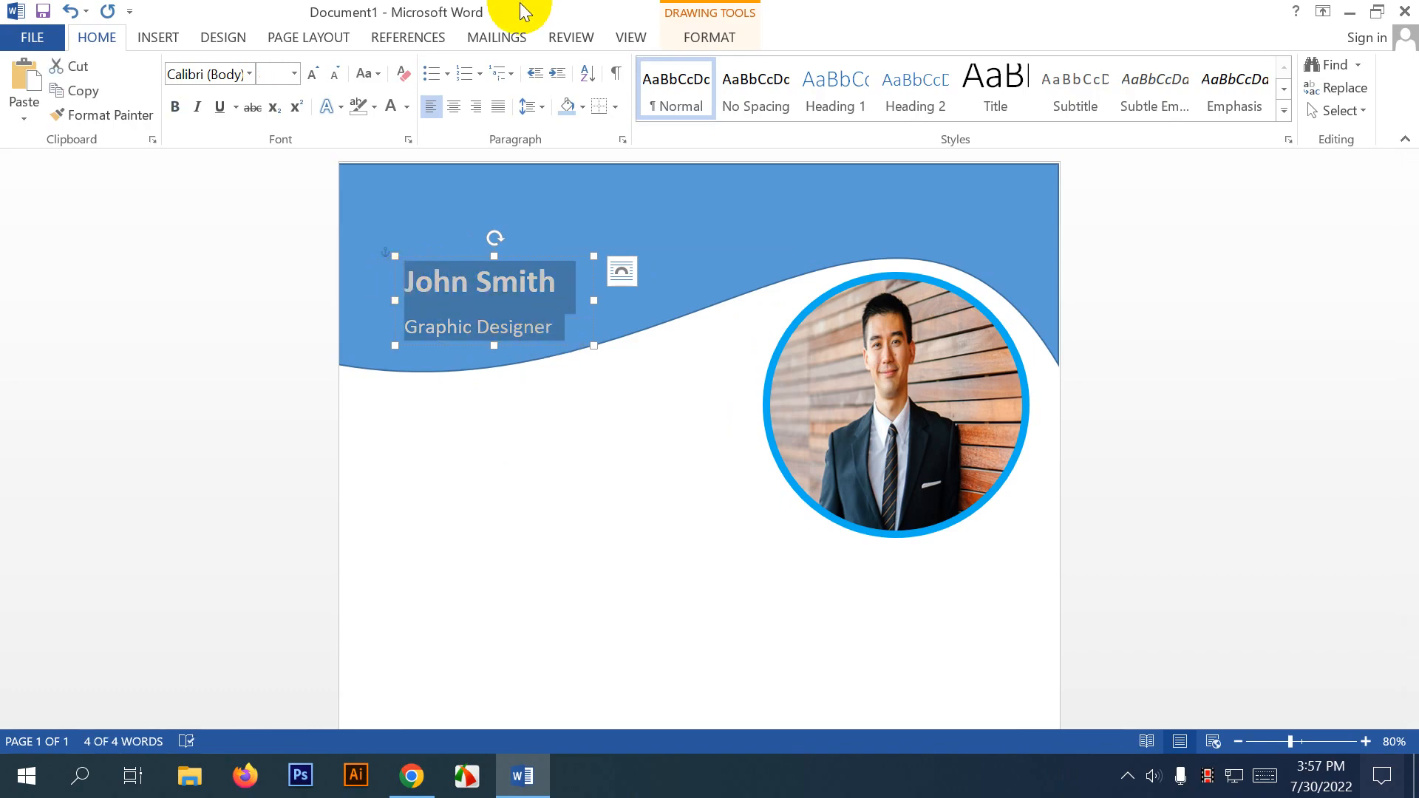
click(540, 108)
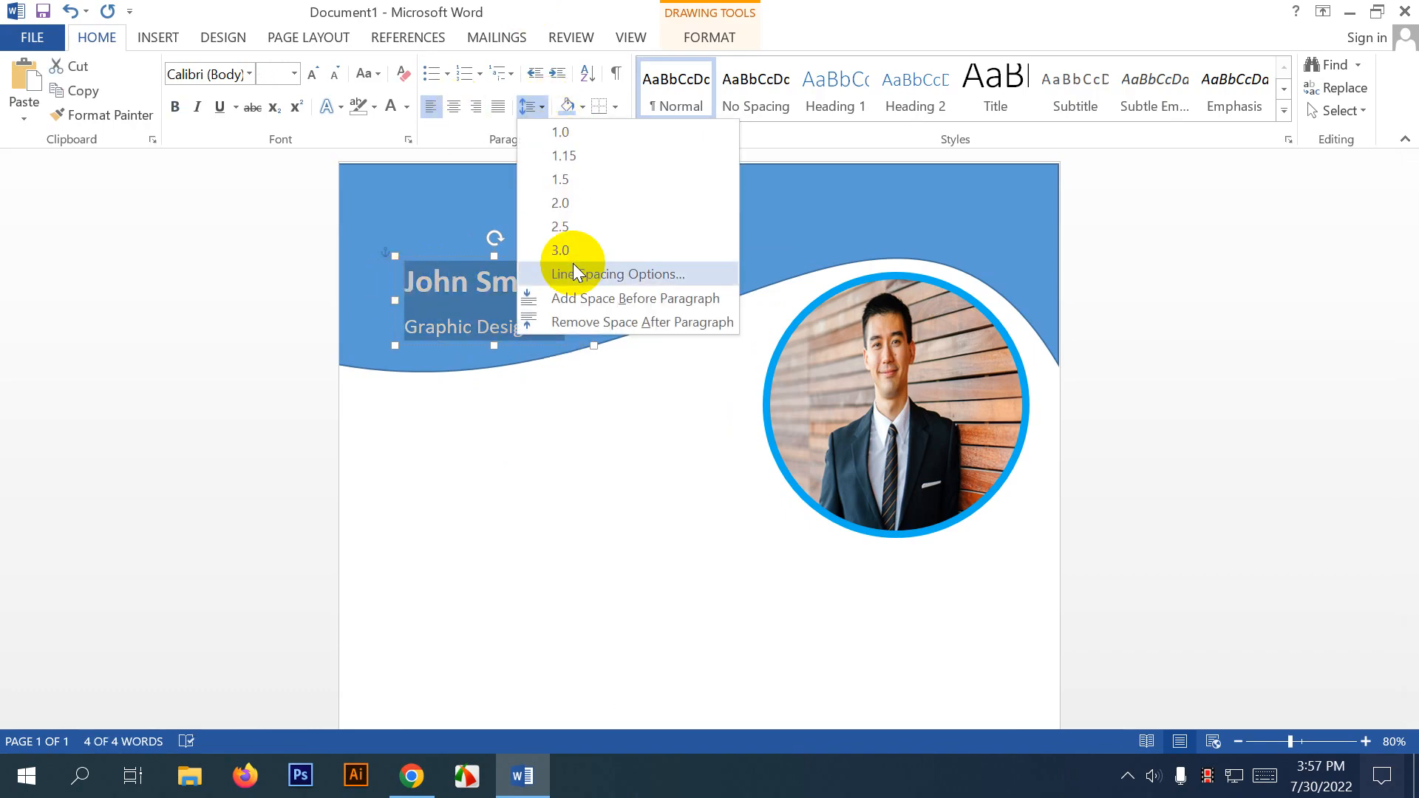
click(620, 323)
click(494, 414)
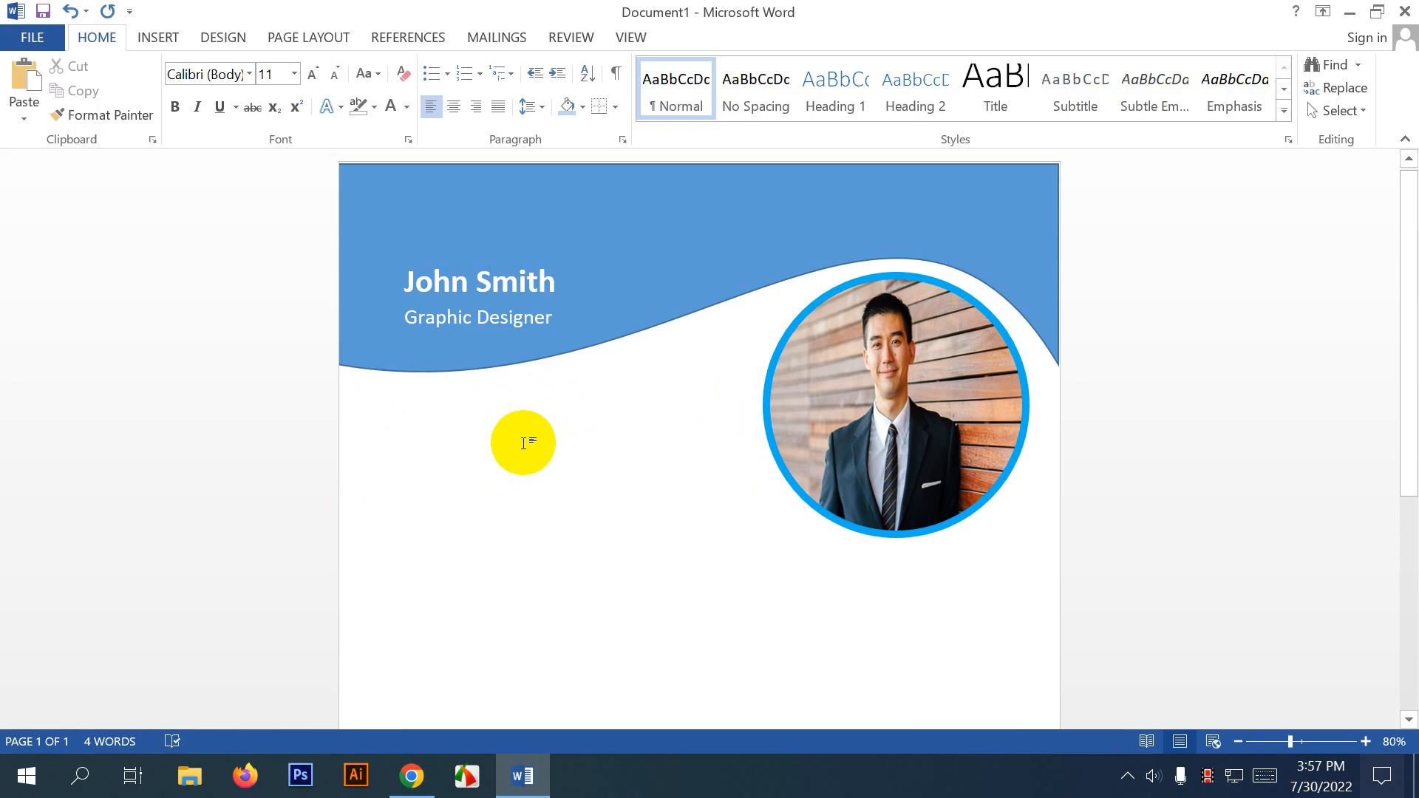
Move the text box with the name and job title slightly up and to the right on the top wave.
click(523, 285)
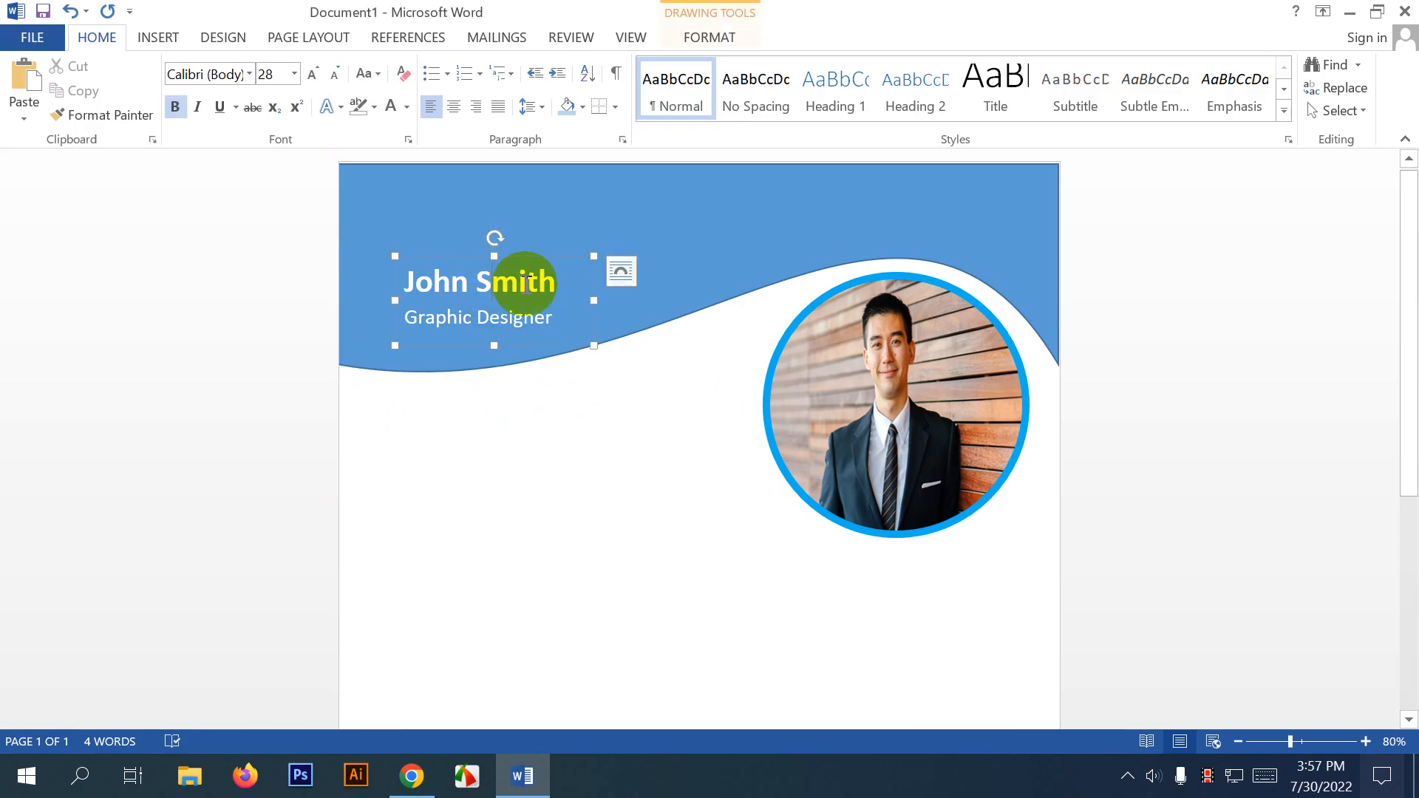
click(514, 243)
drag(514, 243, 512, 238)
key(ctrl+z)
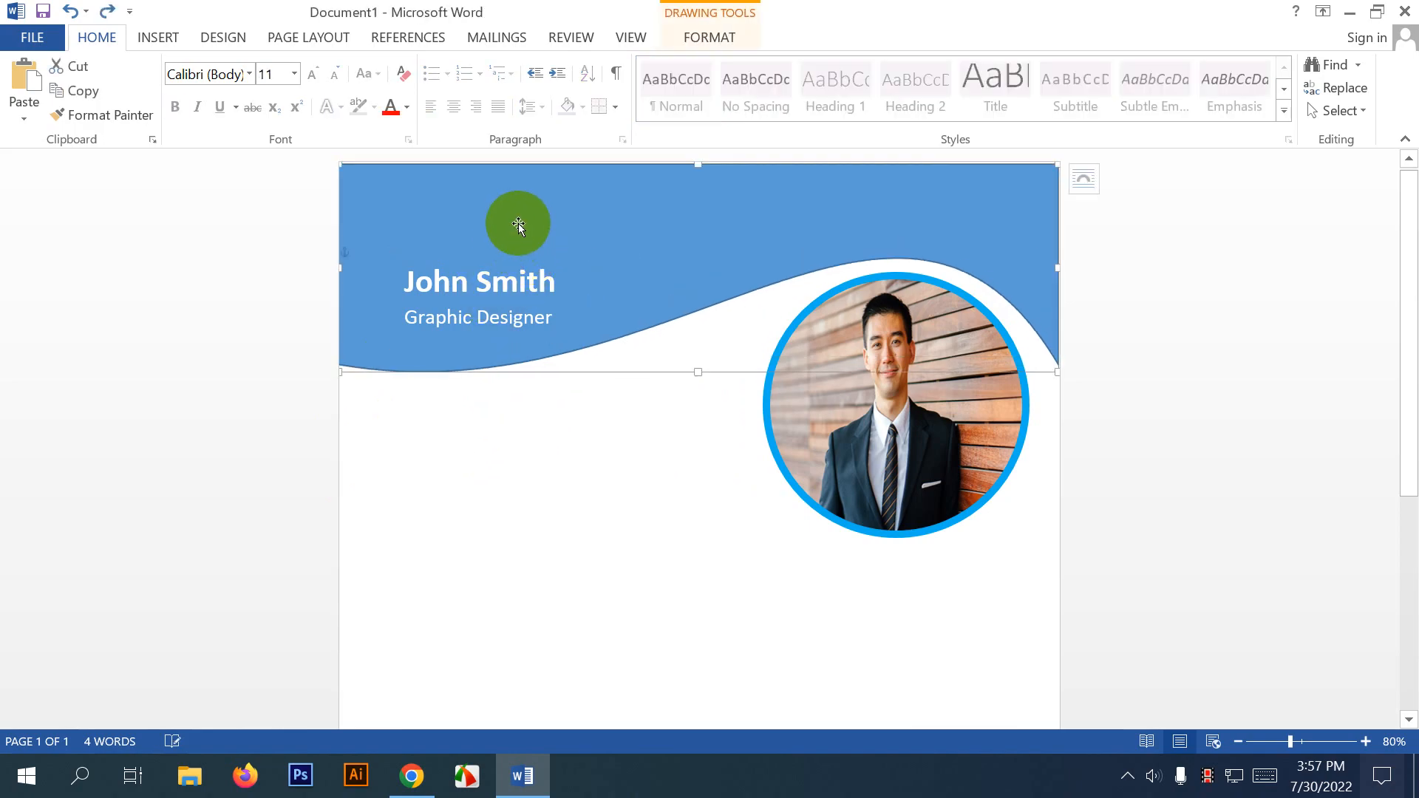
click(484, 314)
drag(525, 259, 534, 229)
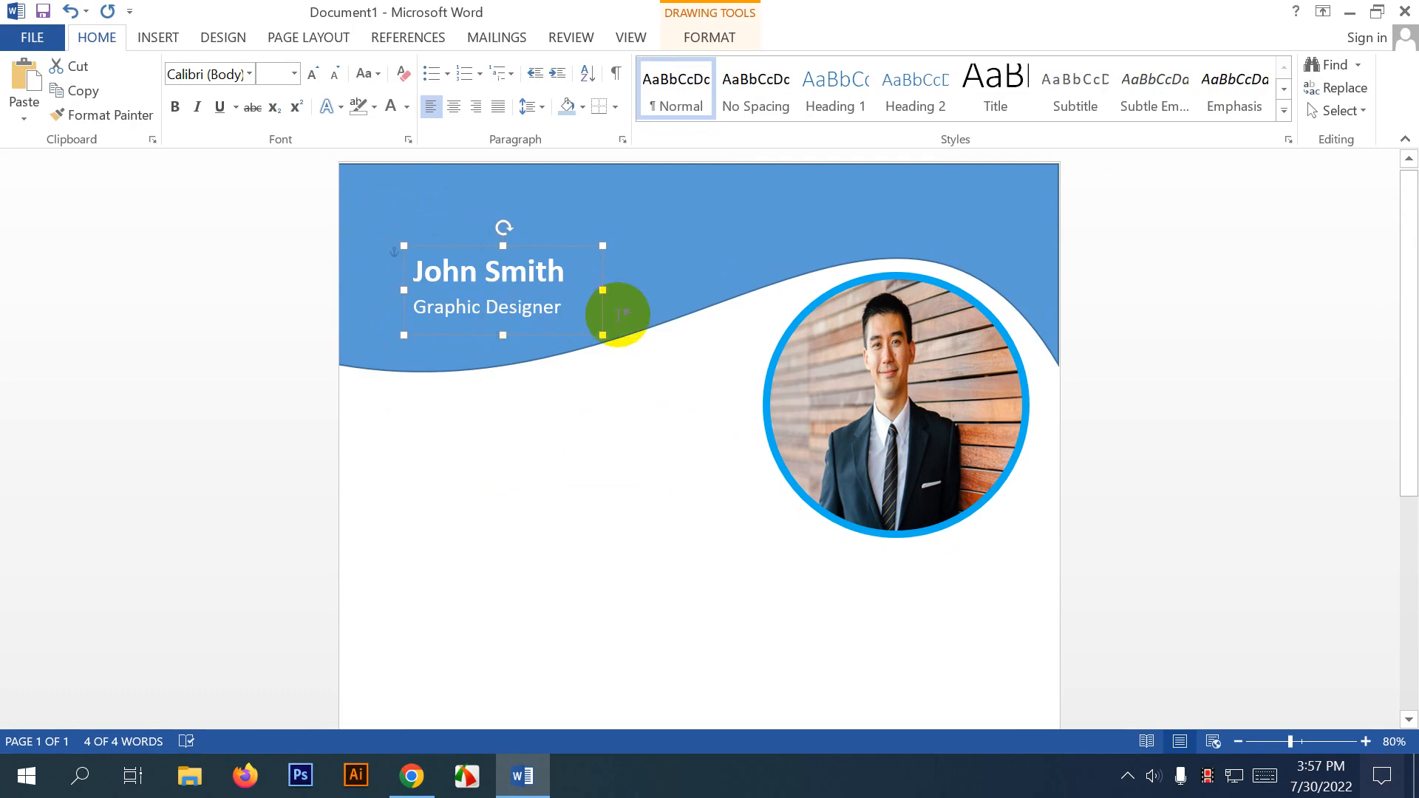
Change the document's paper size to A4 (8.27" x 11.69").
scroll(613, 432, down, 3)
scroll(607, 433, up, 1)
click(592, 427)
scroll(458, 401, down, 5)
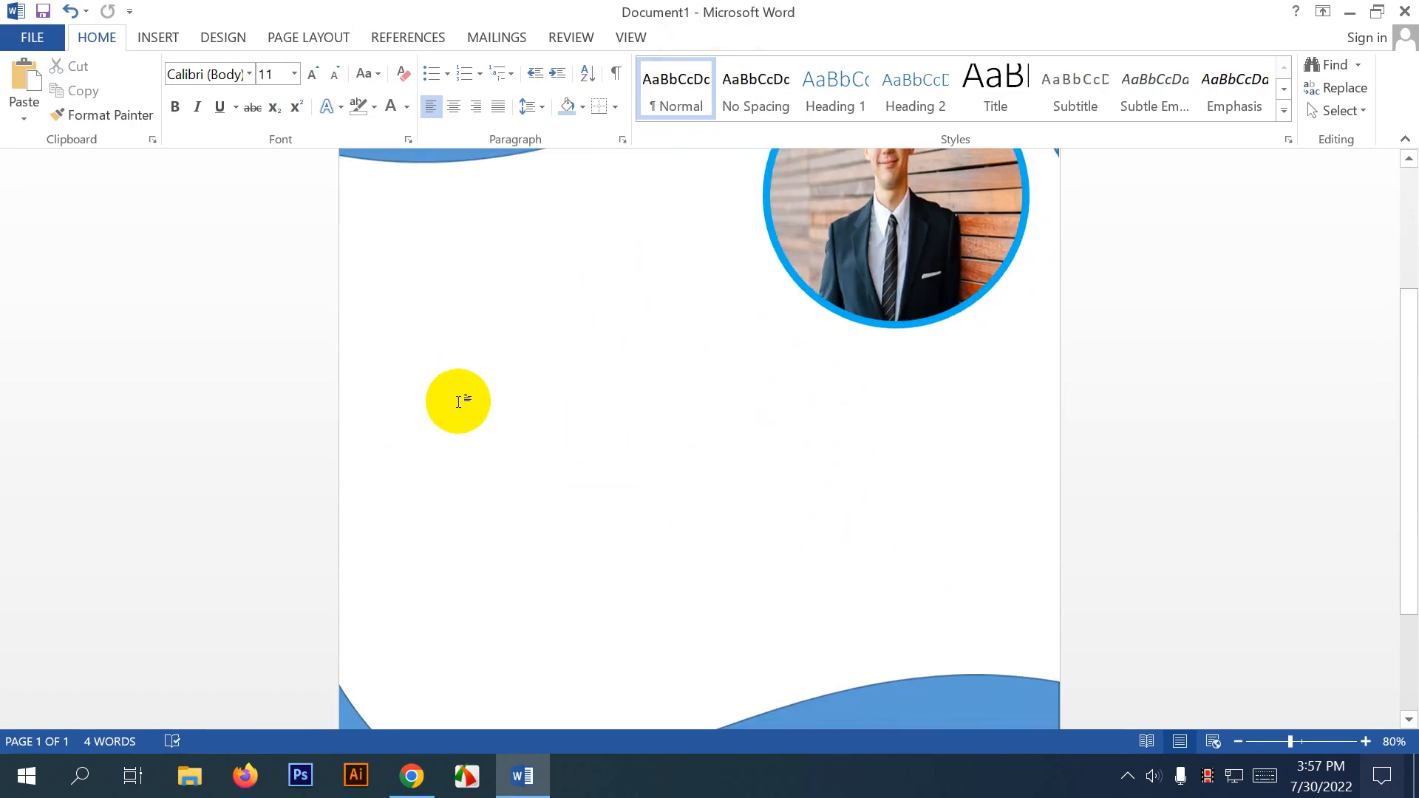
ctrl+scroll(477, 388, down, 2)
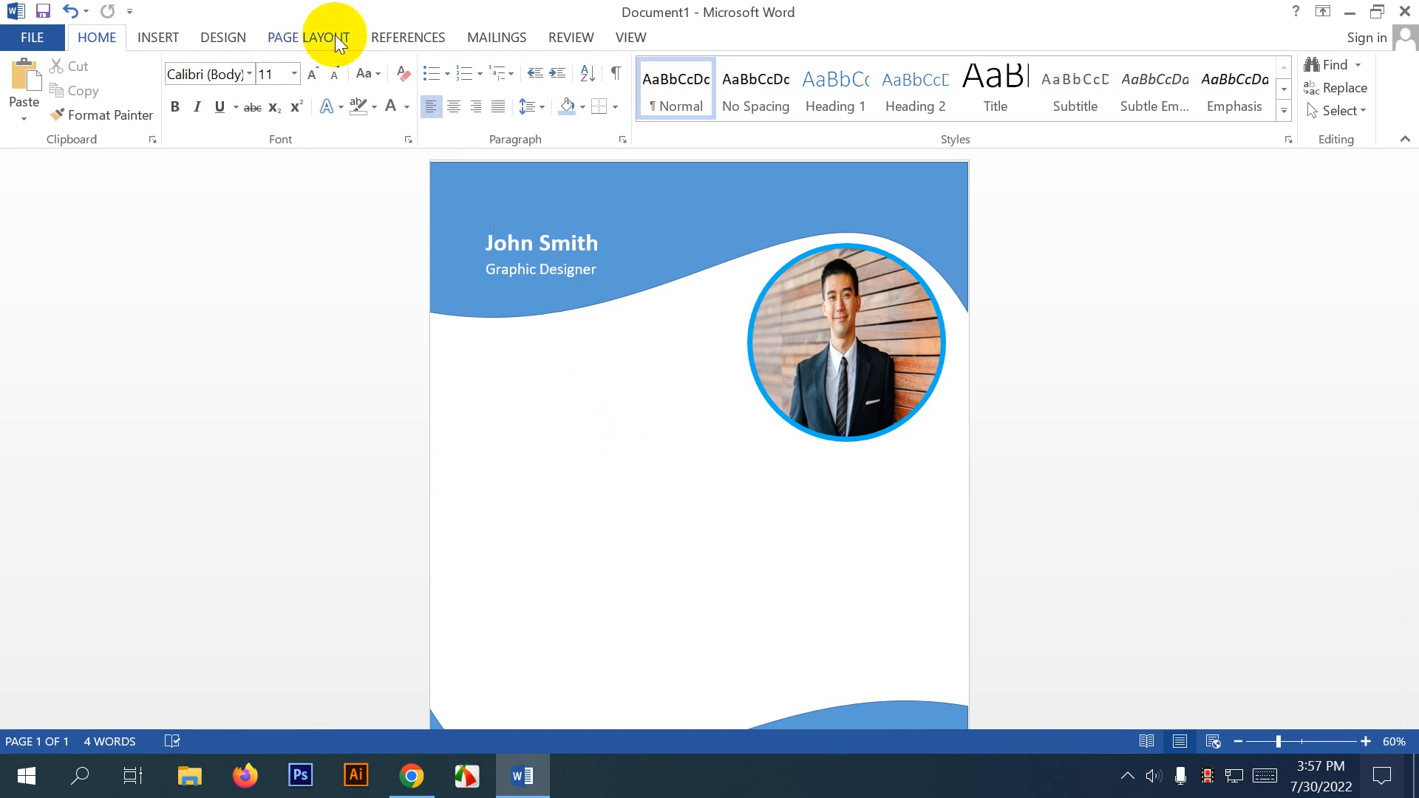
click(659, 244)
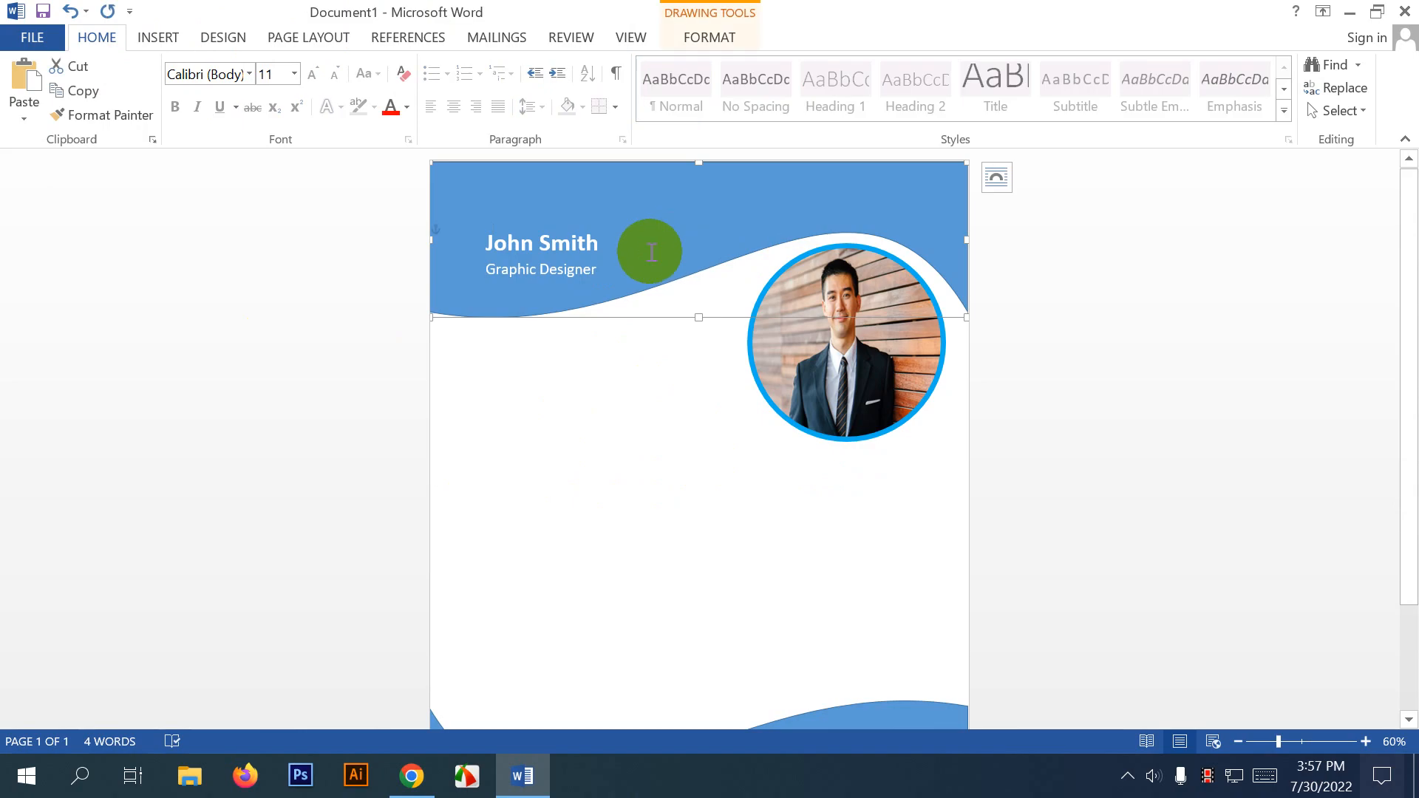
click(303, 37)
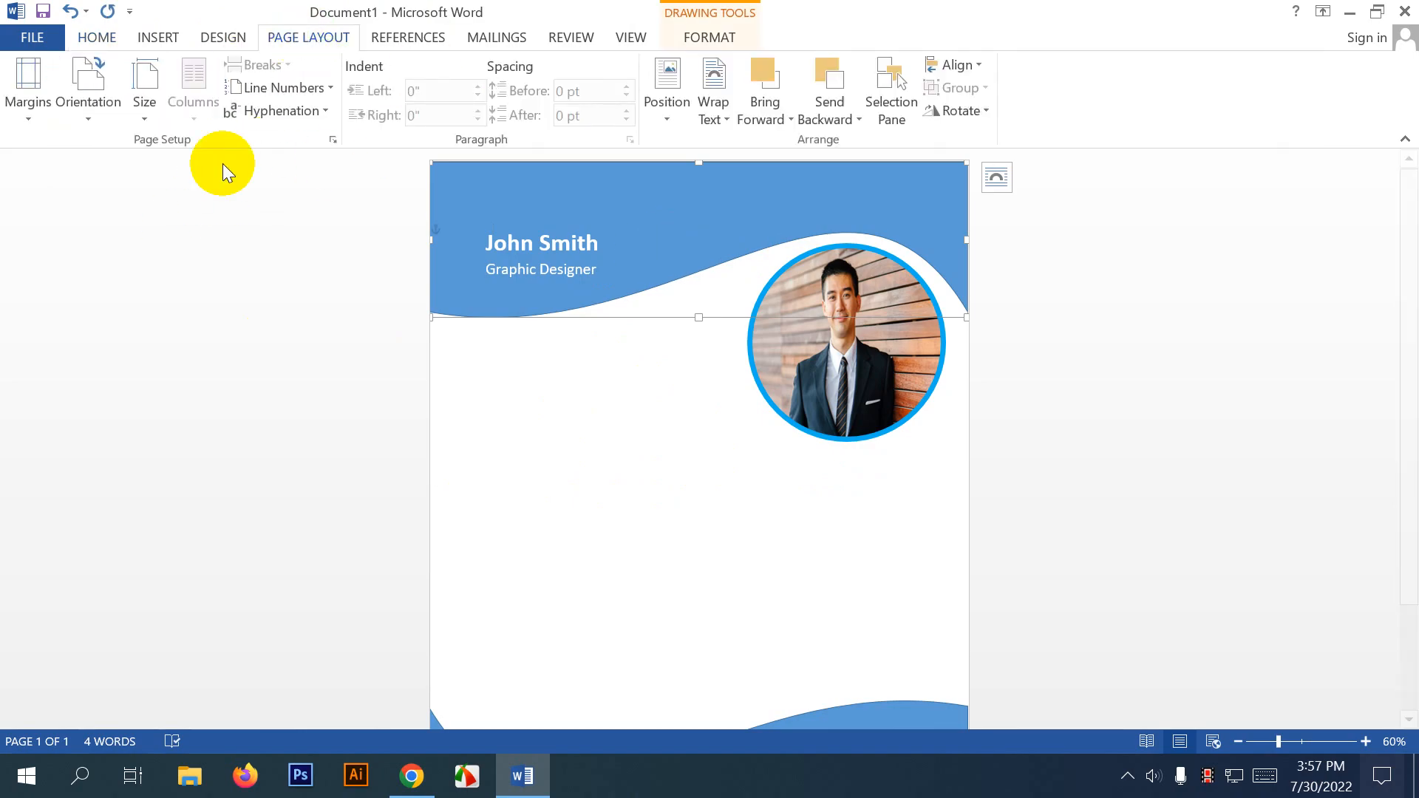
click(145, 110)
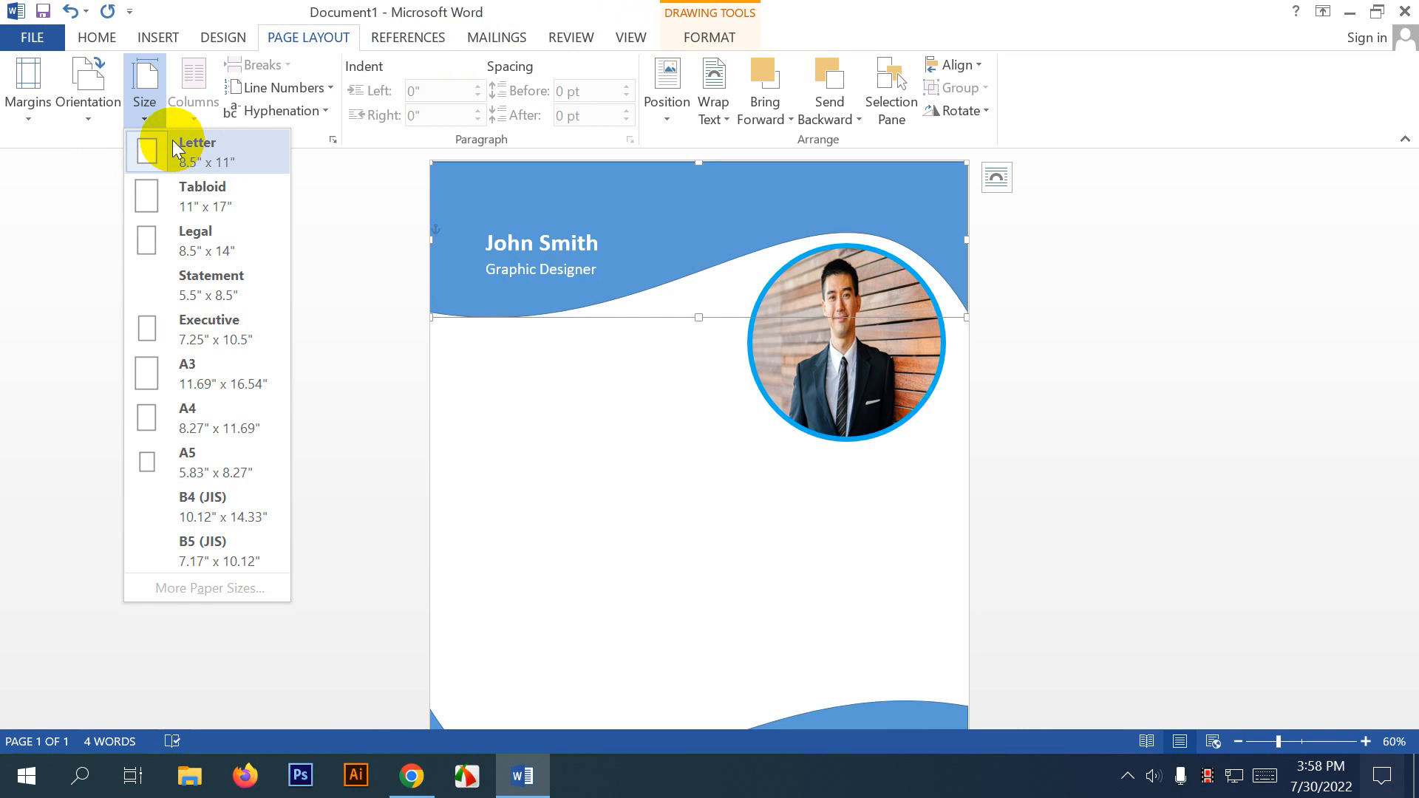
click(200, 421)
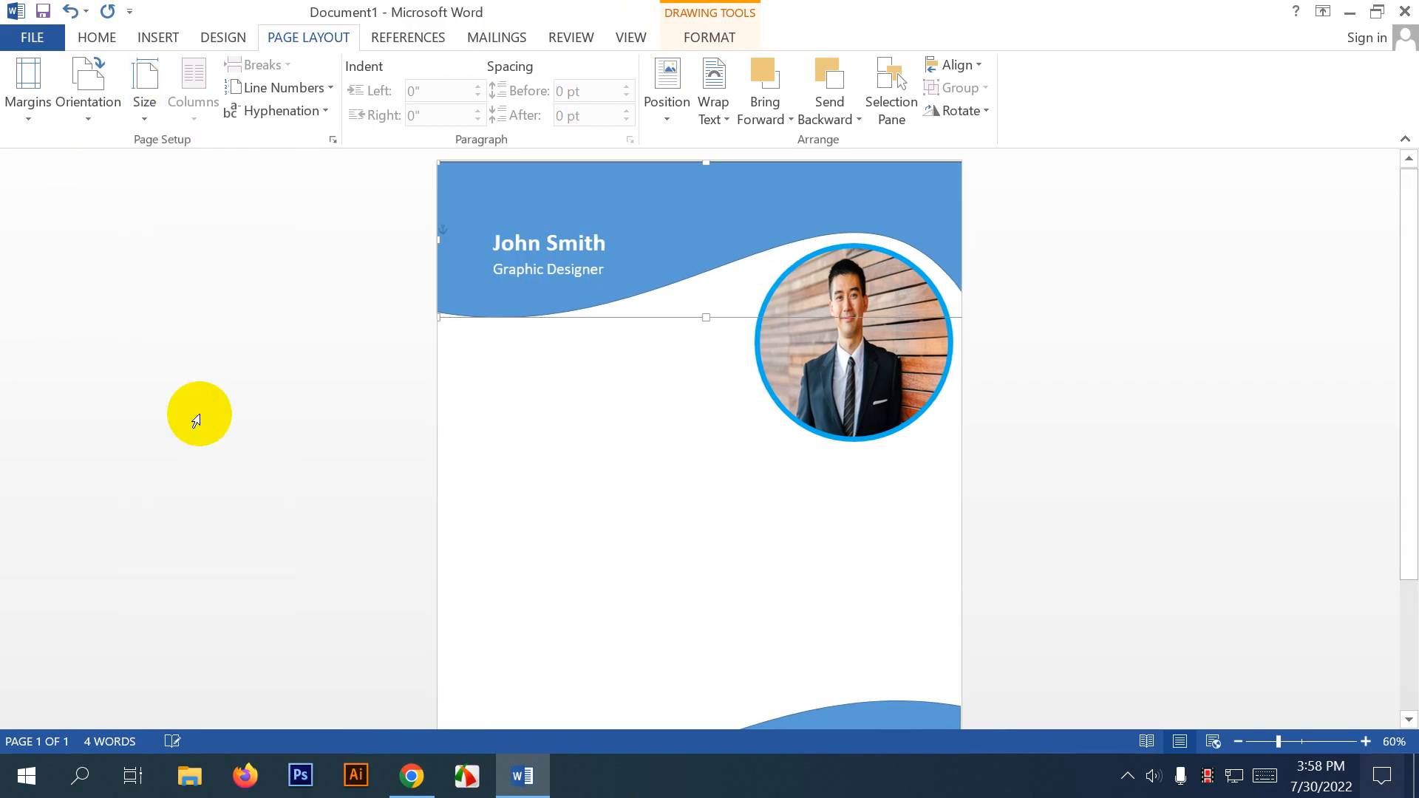
Display the rulers around the page.
click(632, 39)
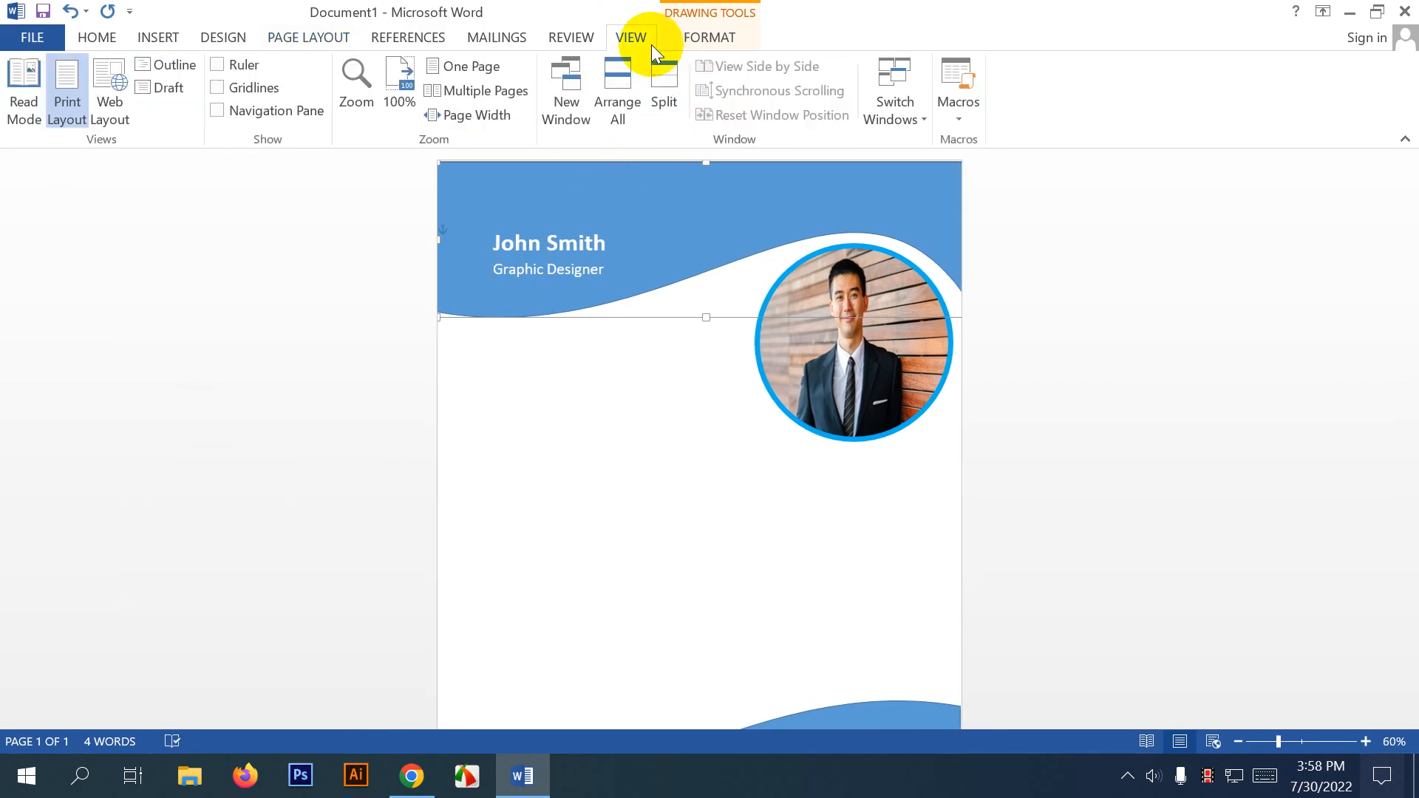
click(233, 64)
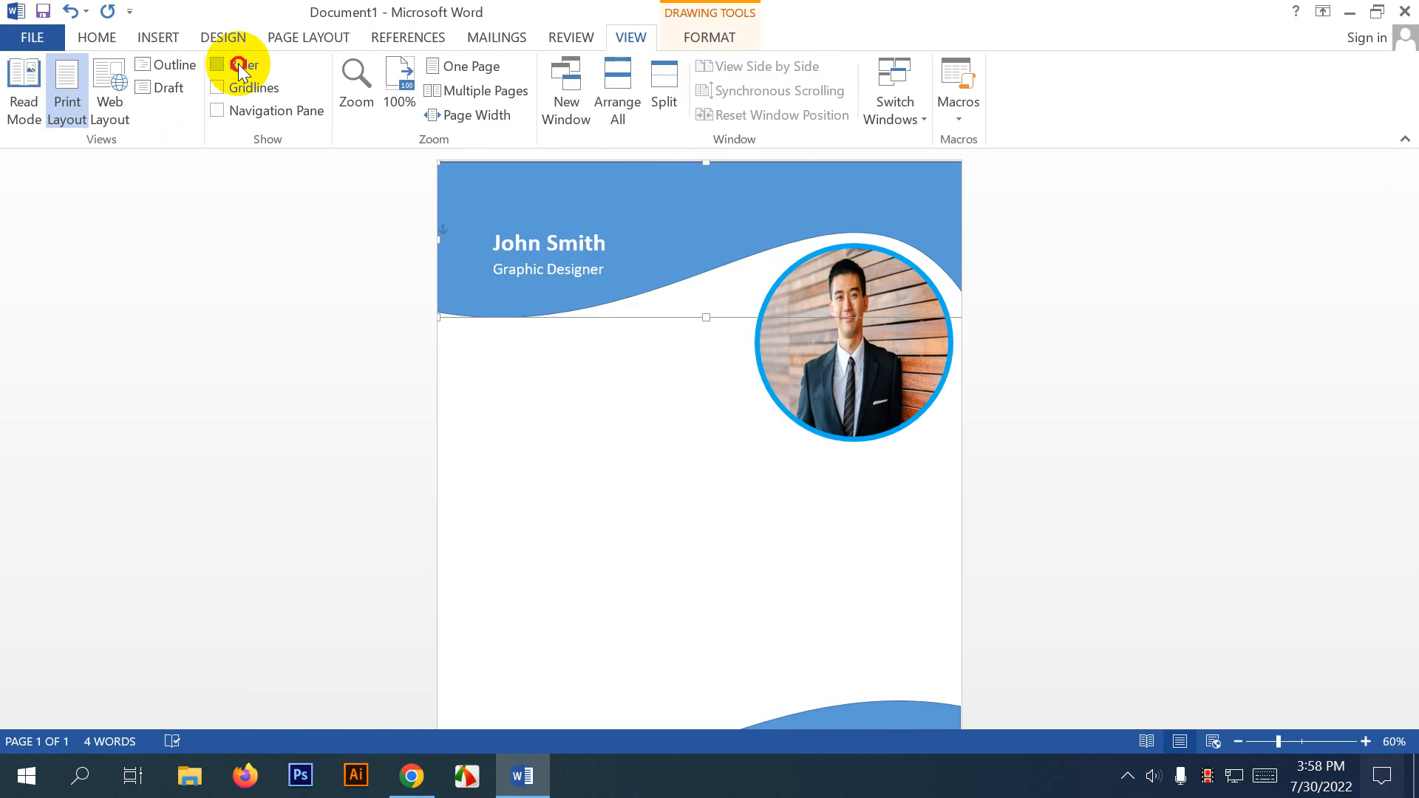
click(807, 233)
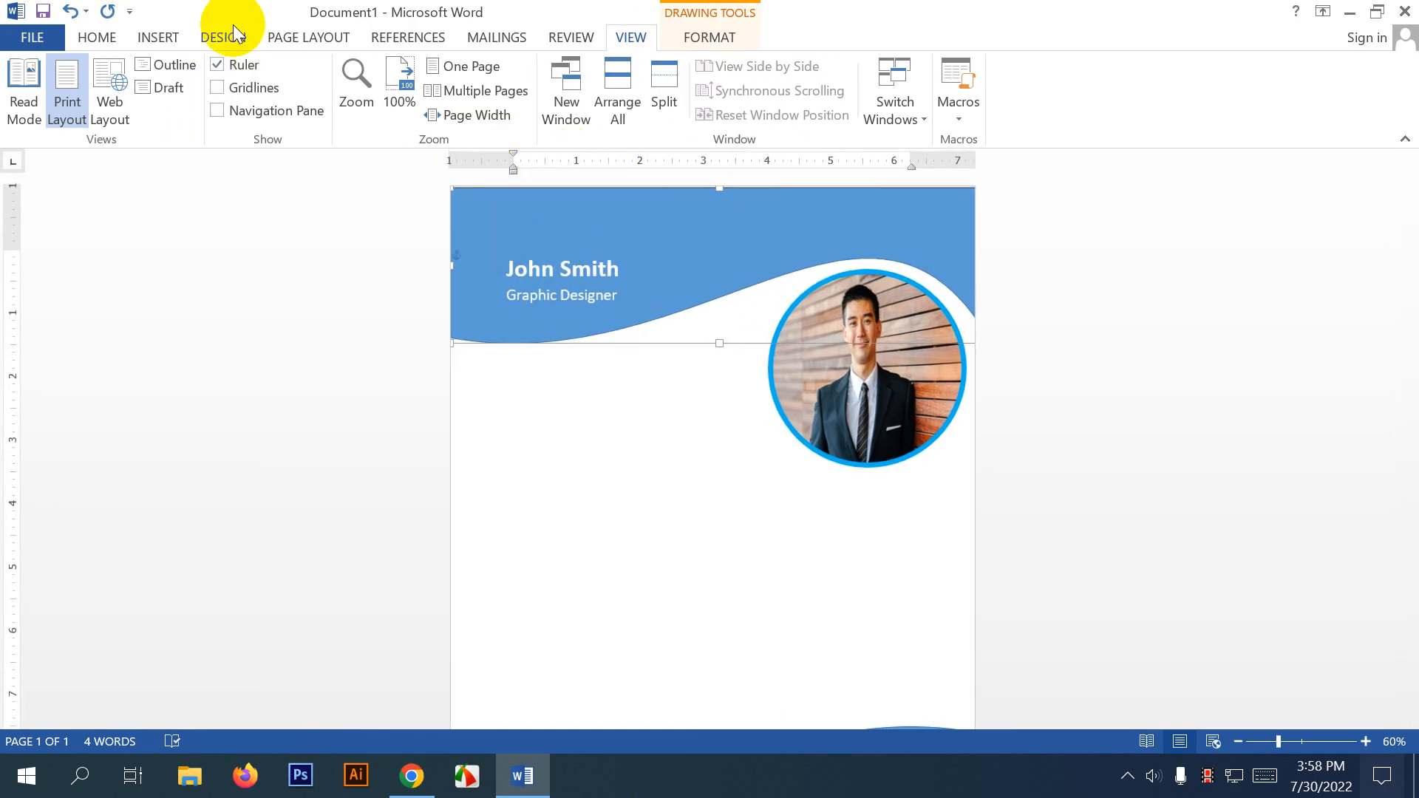
Apply the A4 paper size again and set the page orientation to Portrait.
click(299, 41)
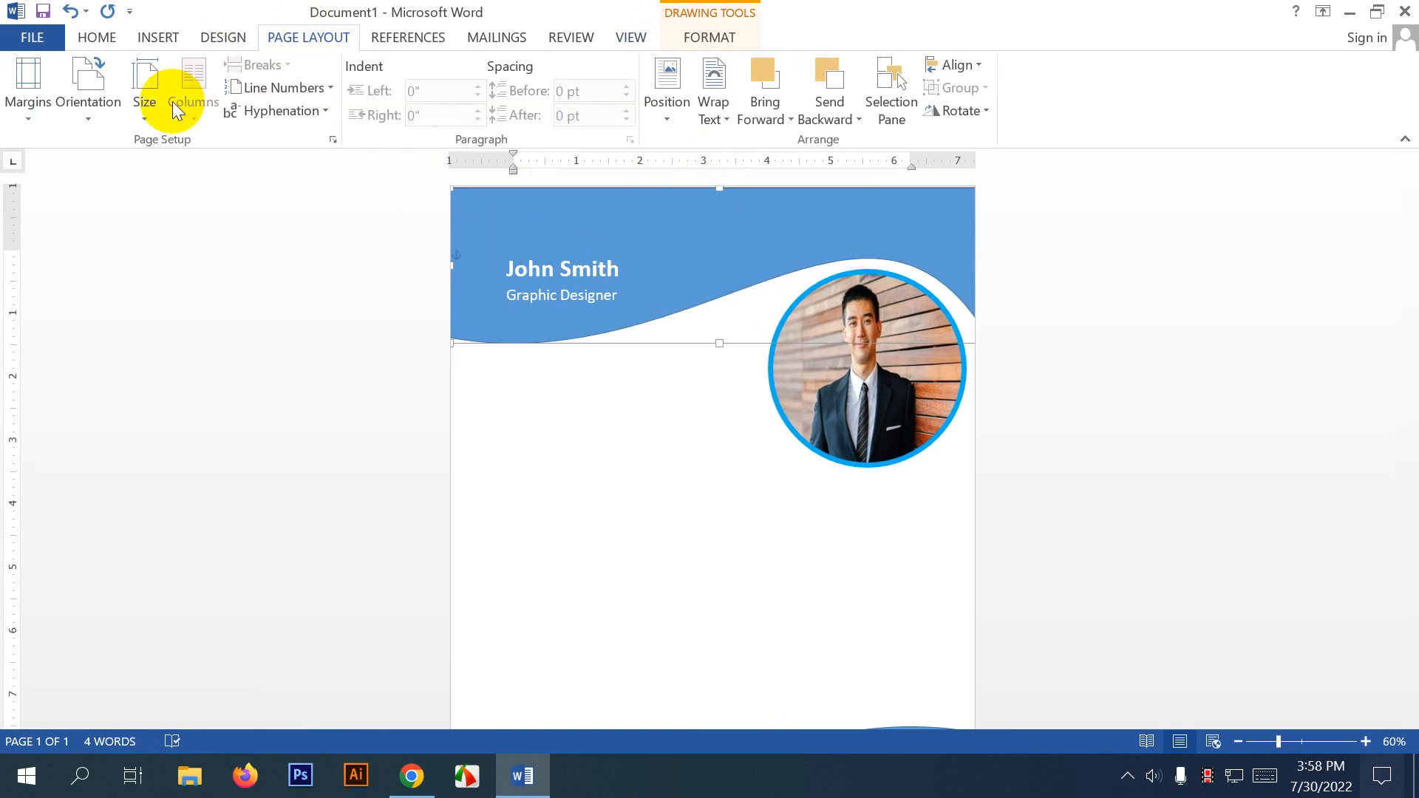
click(147, 96)
click(183, 409)
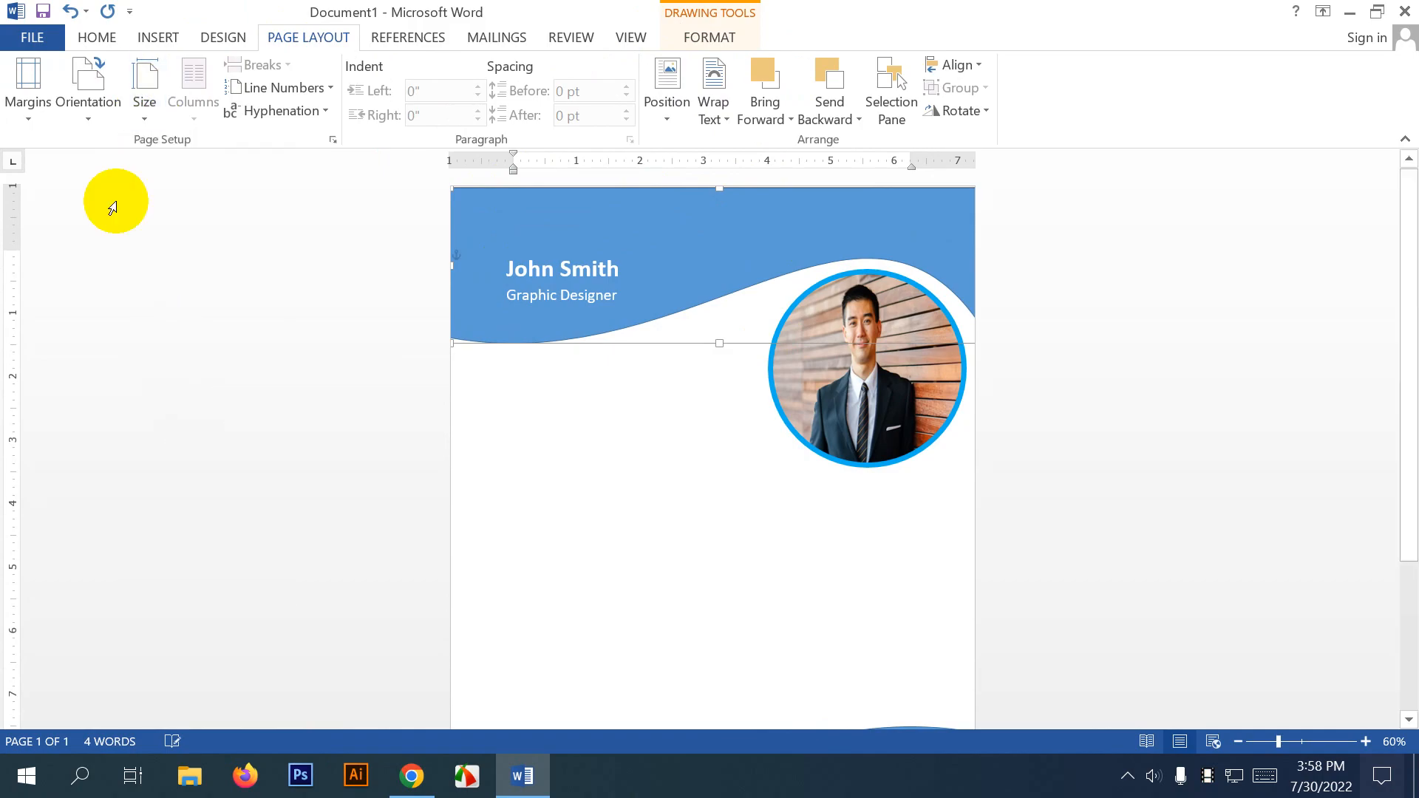
click(96, 109)
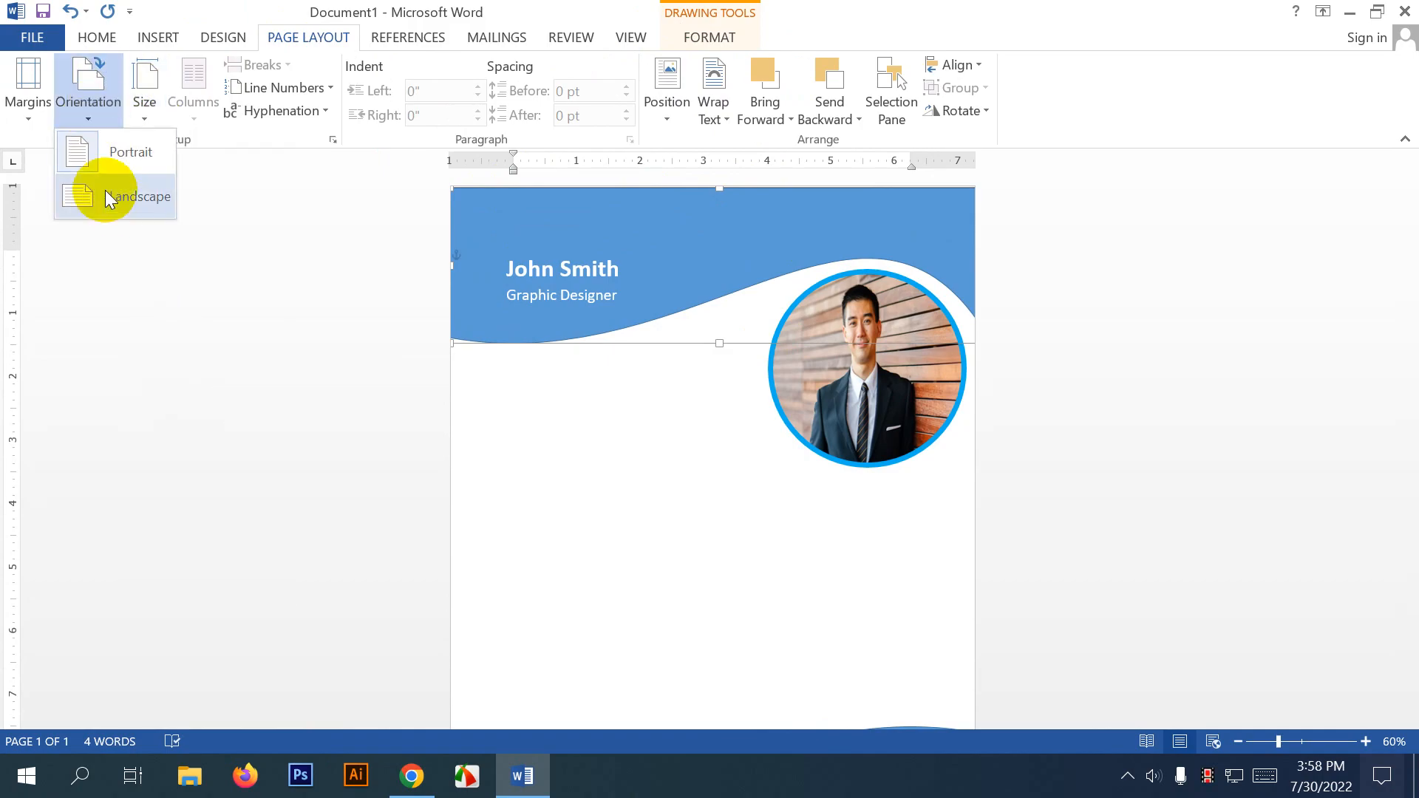
click(122, 150)
Apply the Normal page margins of 1" on all sides.
click(41, 122)
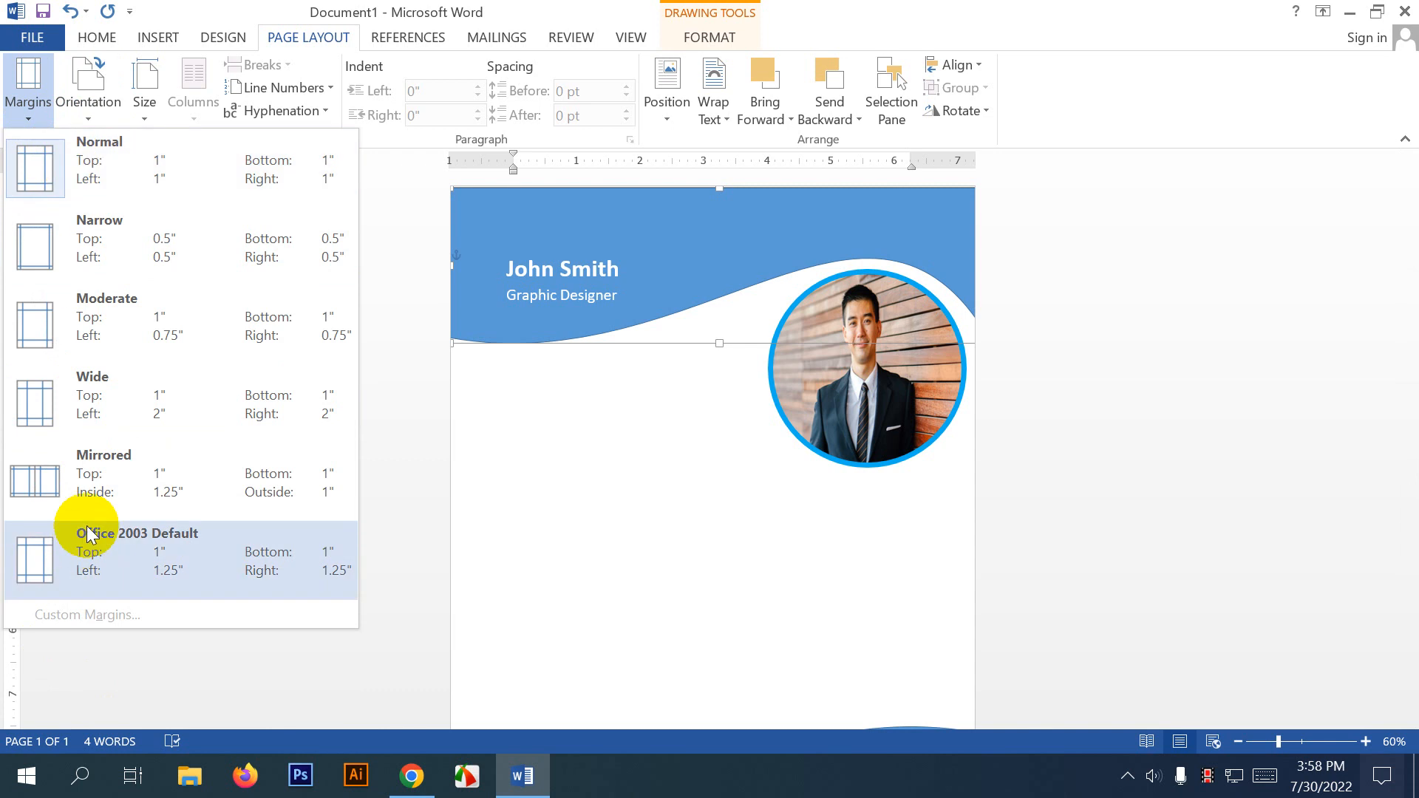
click(174, 167)
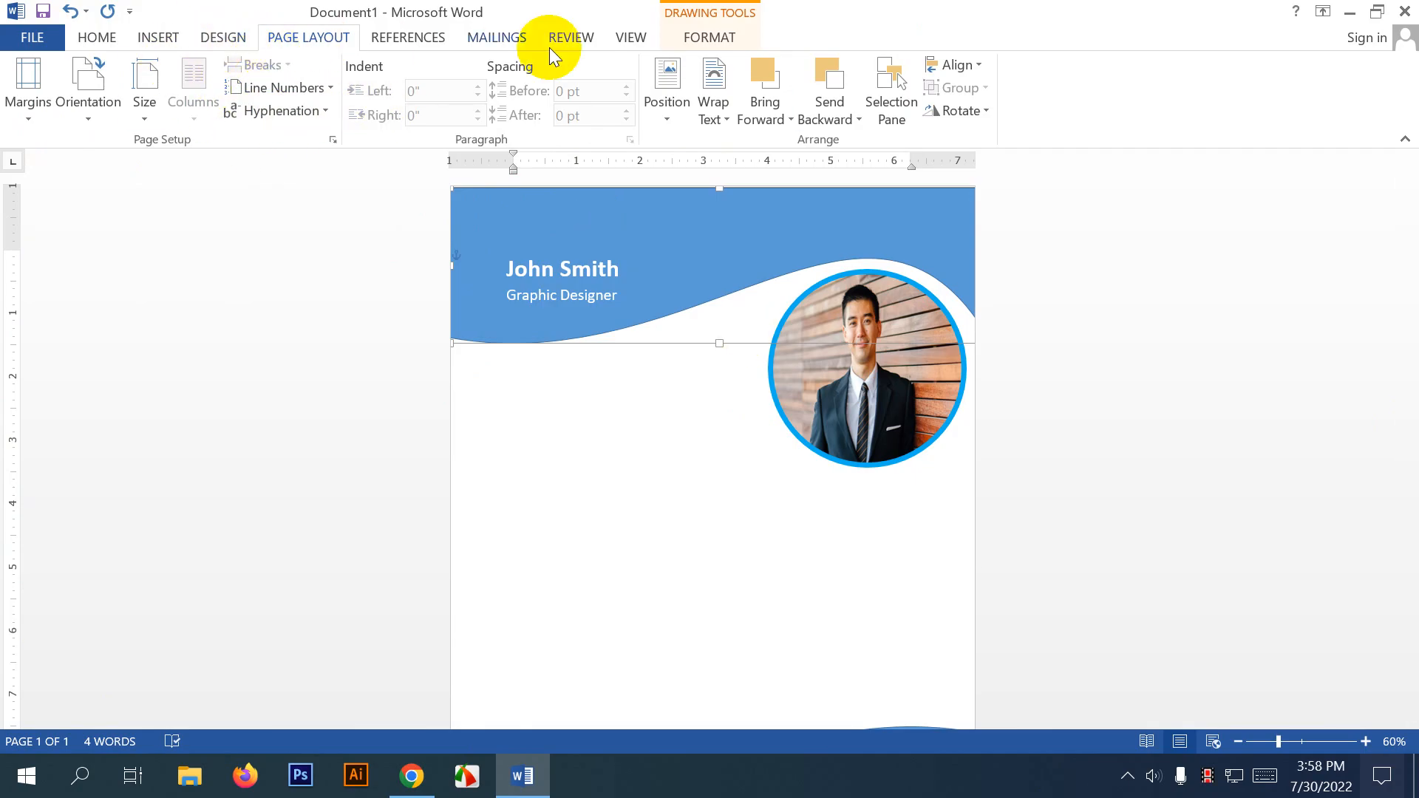
click(704, 41)
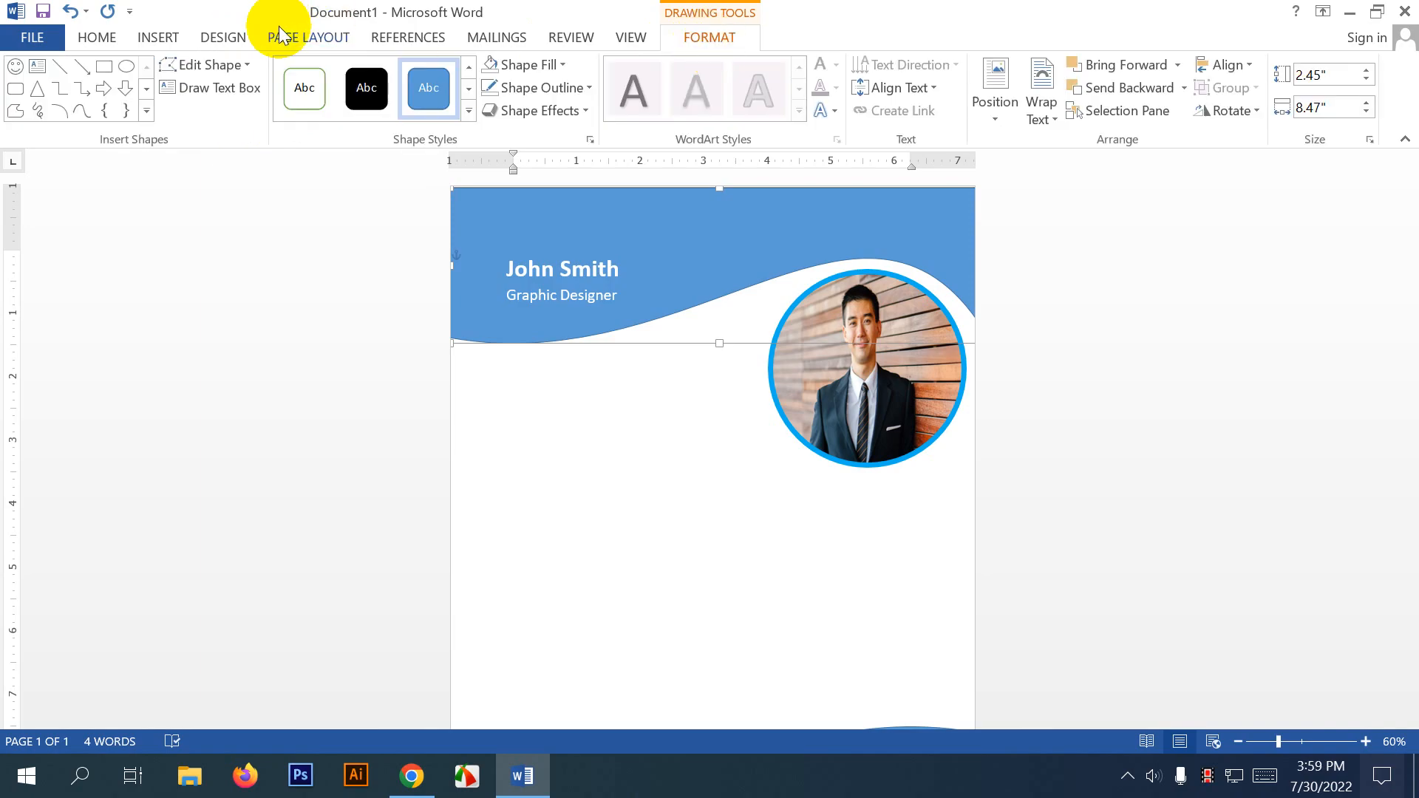
click(327, 42)
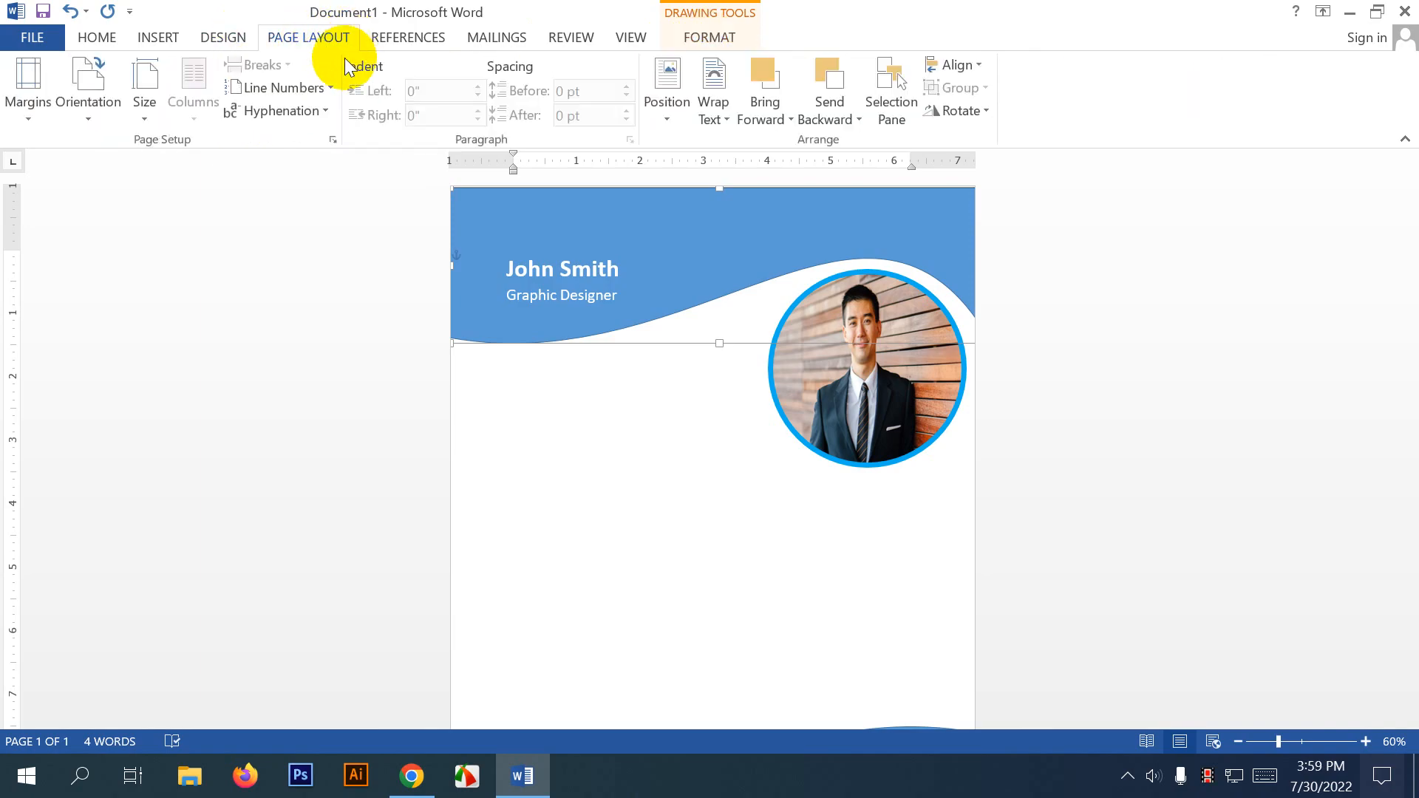
key(ctrl+a)
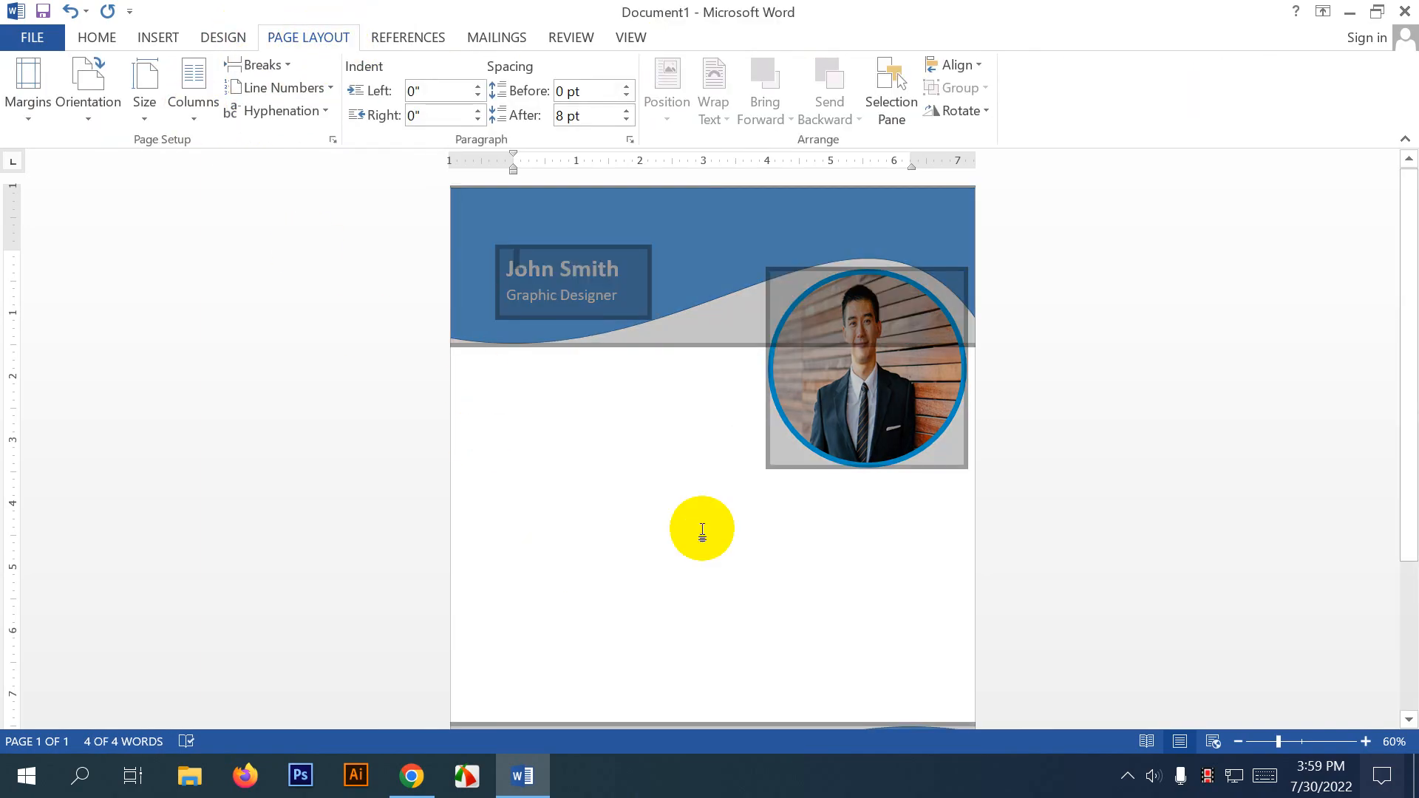
click(562, 481)
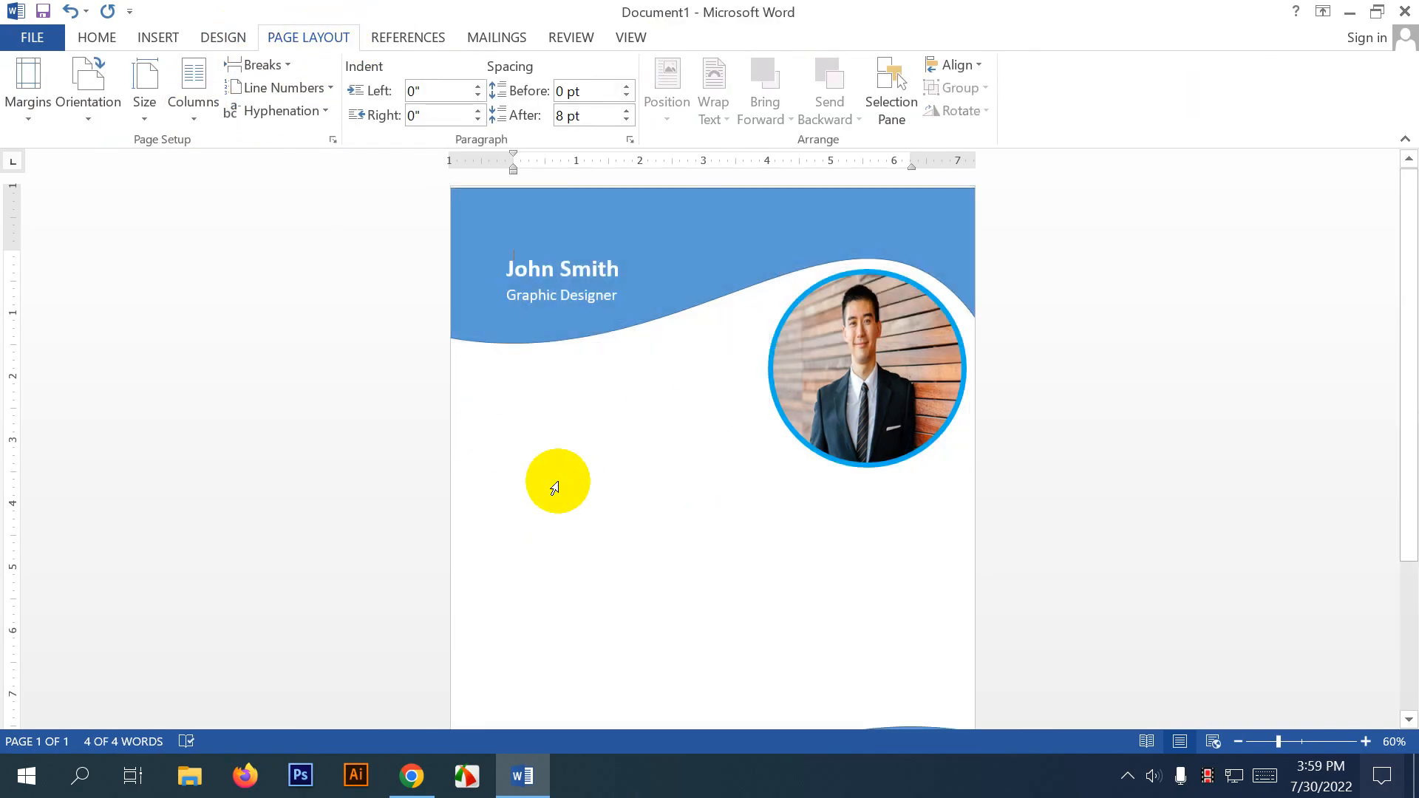
click(201, 116)
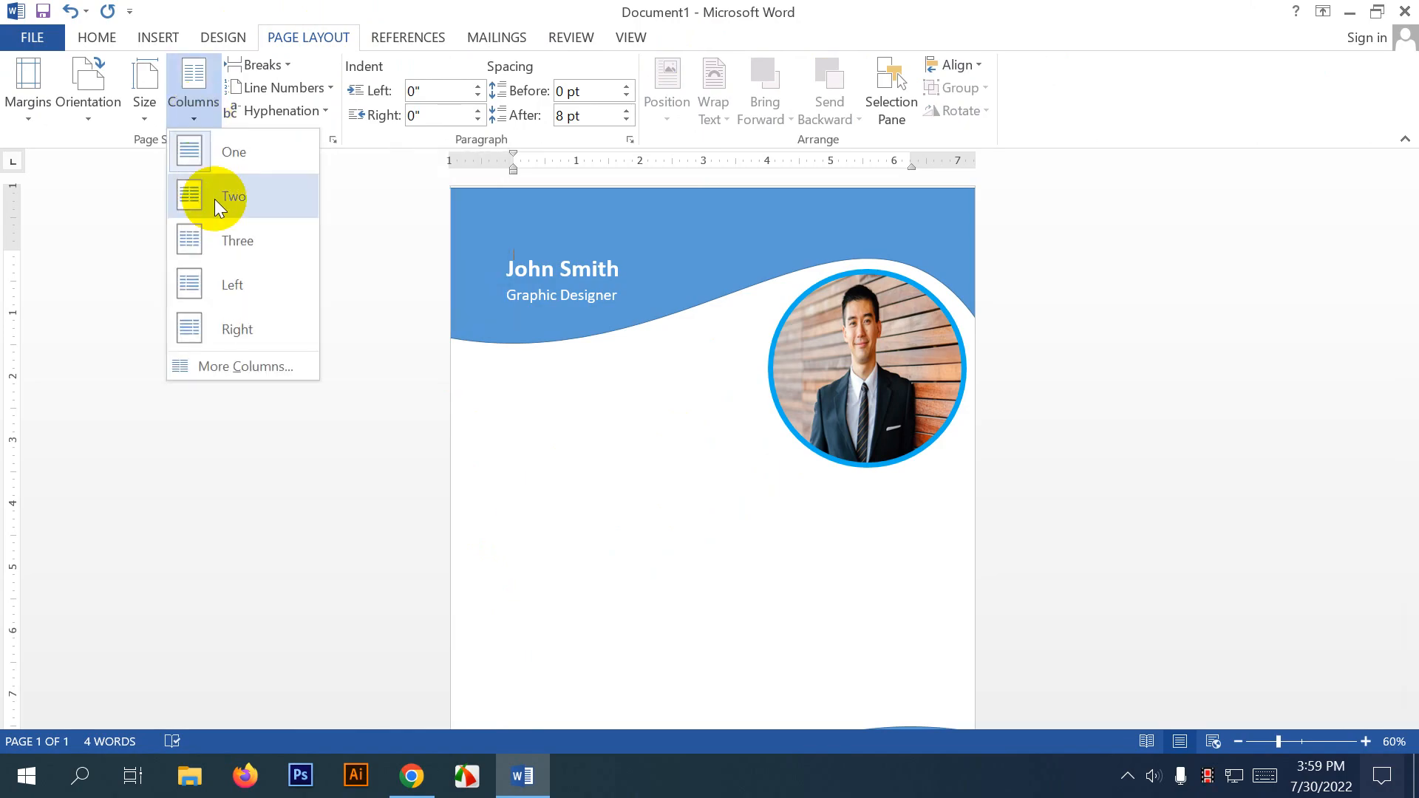
click(558, 494)
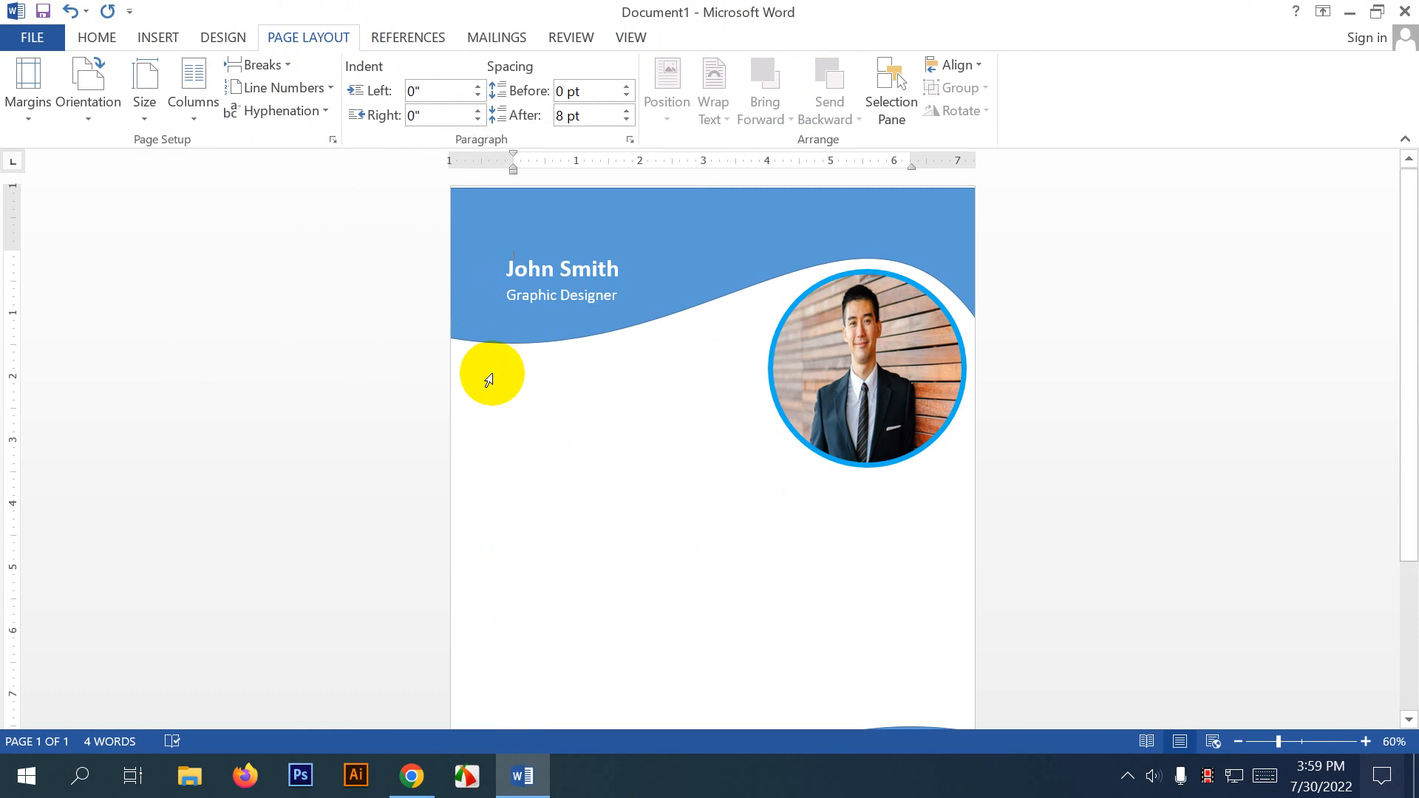
scroll(618, 468, down, 5)
scroll(221, 379, up, 3)
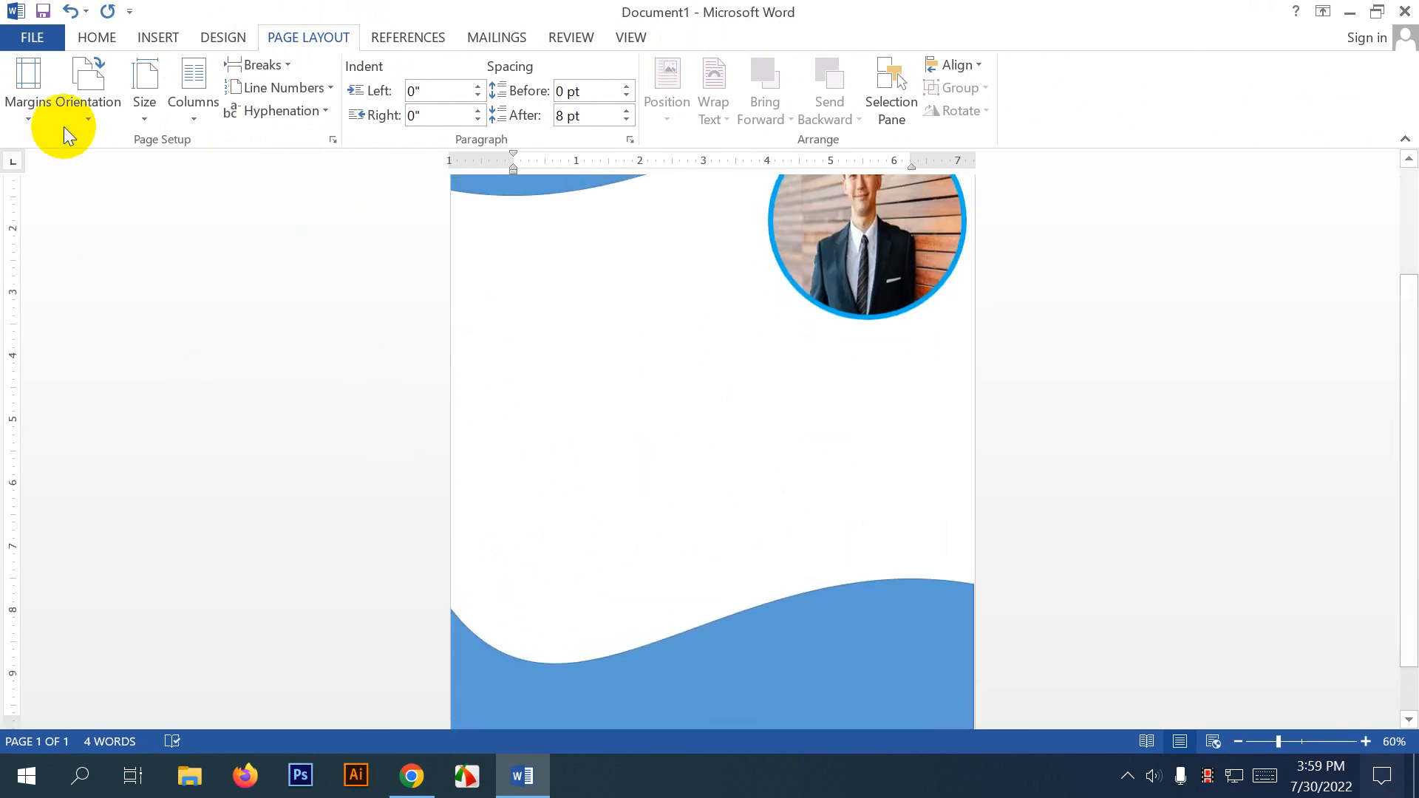
Insert a blank page ahead of the resume design.
click(155, 37)
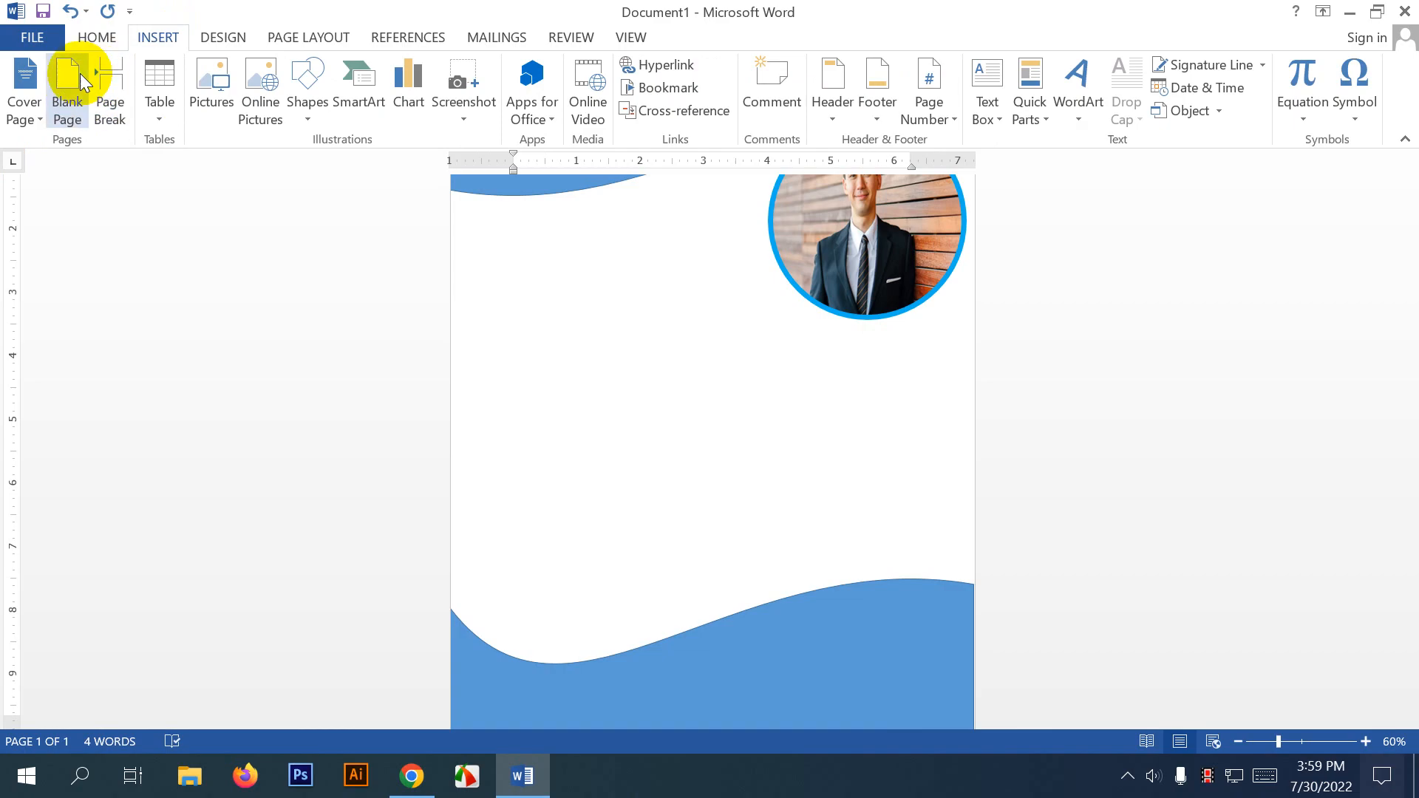
click(68, 80)
scroll(690, 437, down, 1)
scroll(690, 435, up, 5)
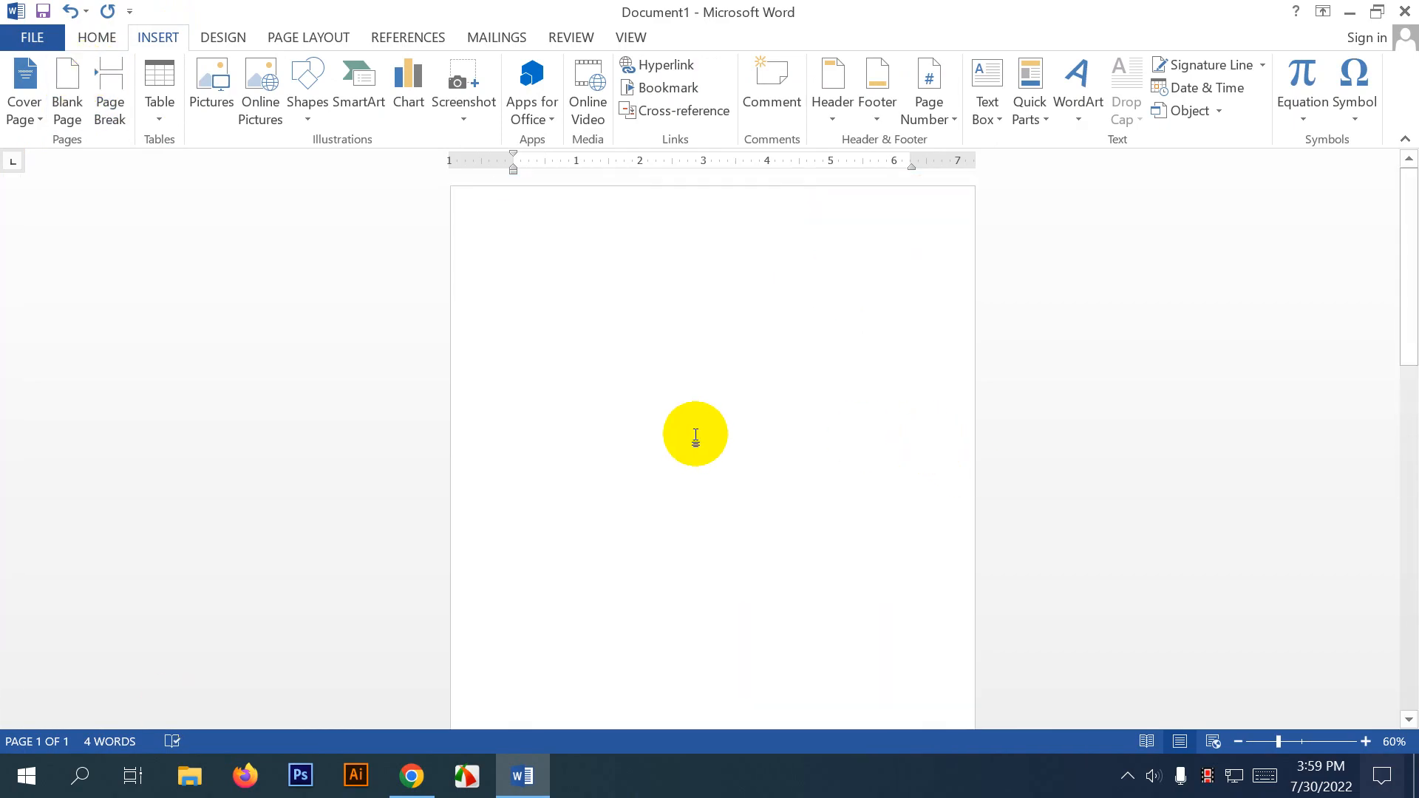
Generate five paragraphs of random sample text above the resume design and remove the page break in front of them.
click(596, 305)
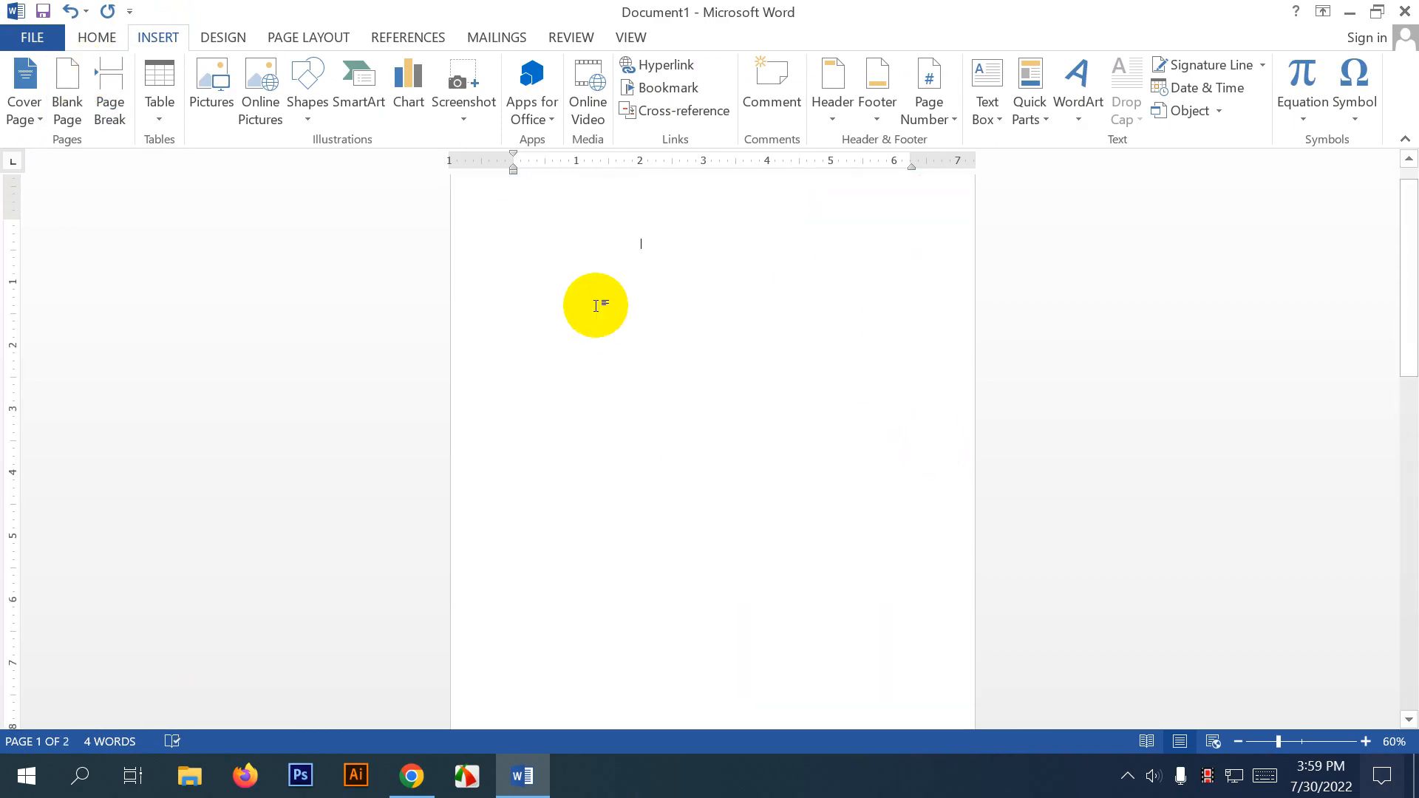
text(asd)
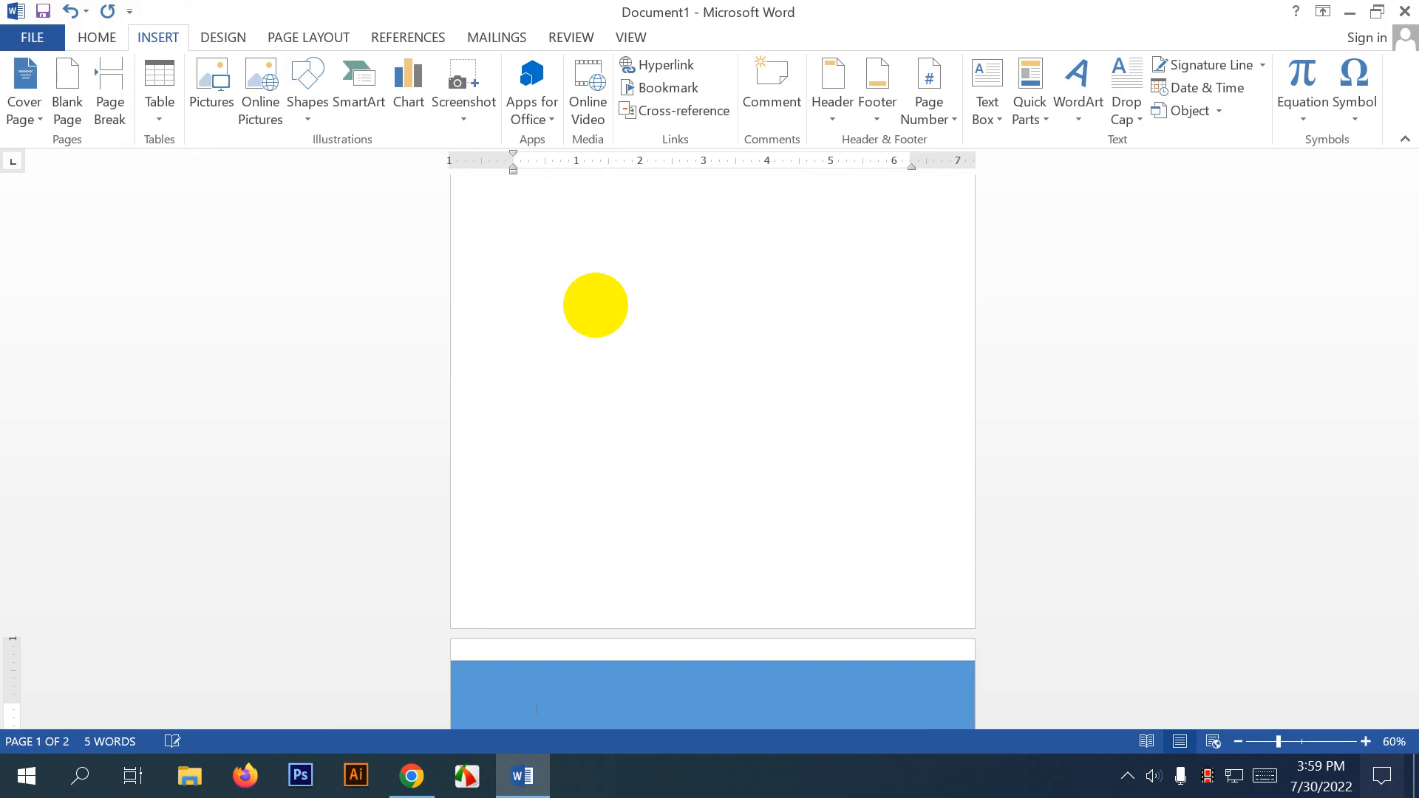
key(Return)
scroll(597, 304, up, 1)
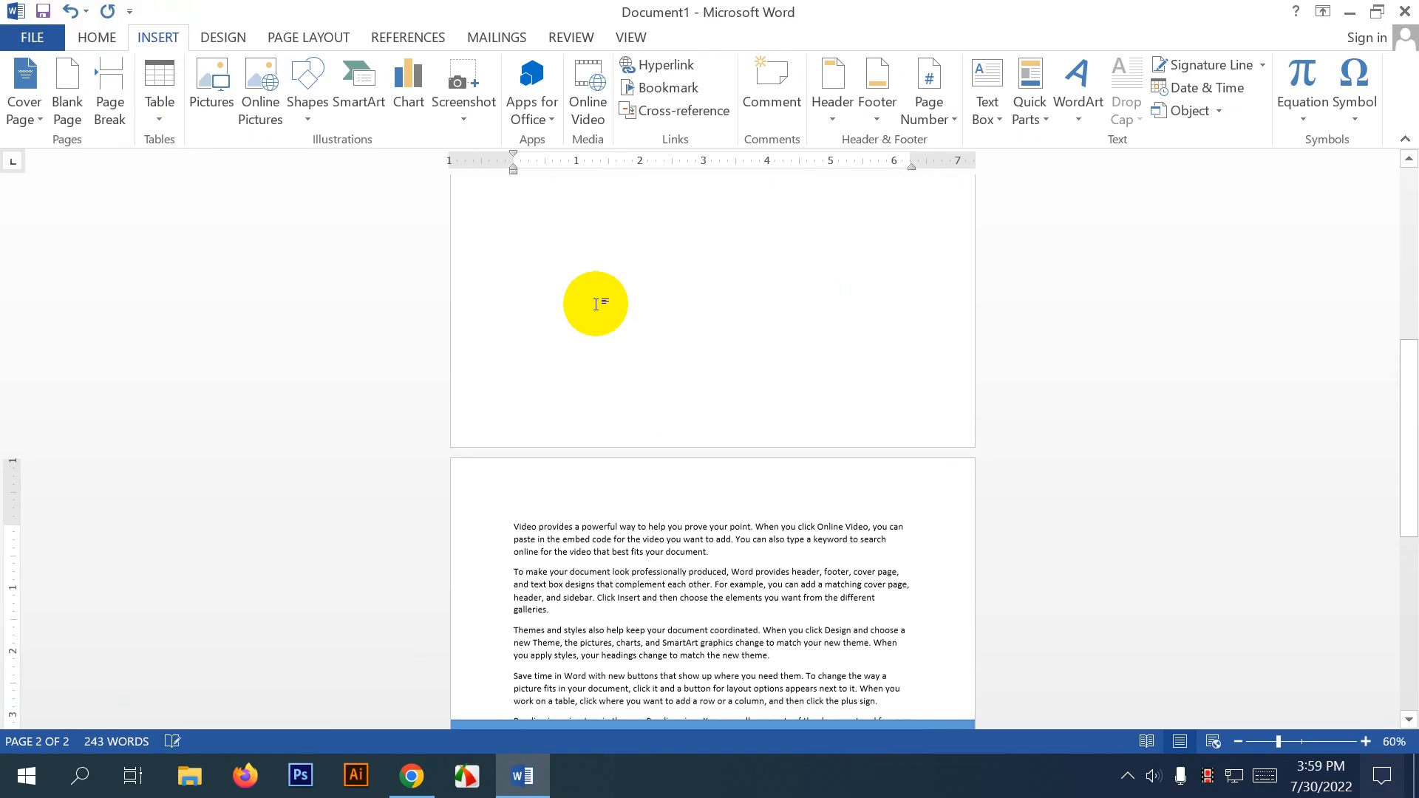
click(513, 531)
key(BackSpace)
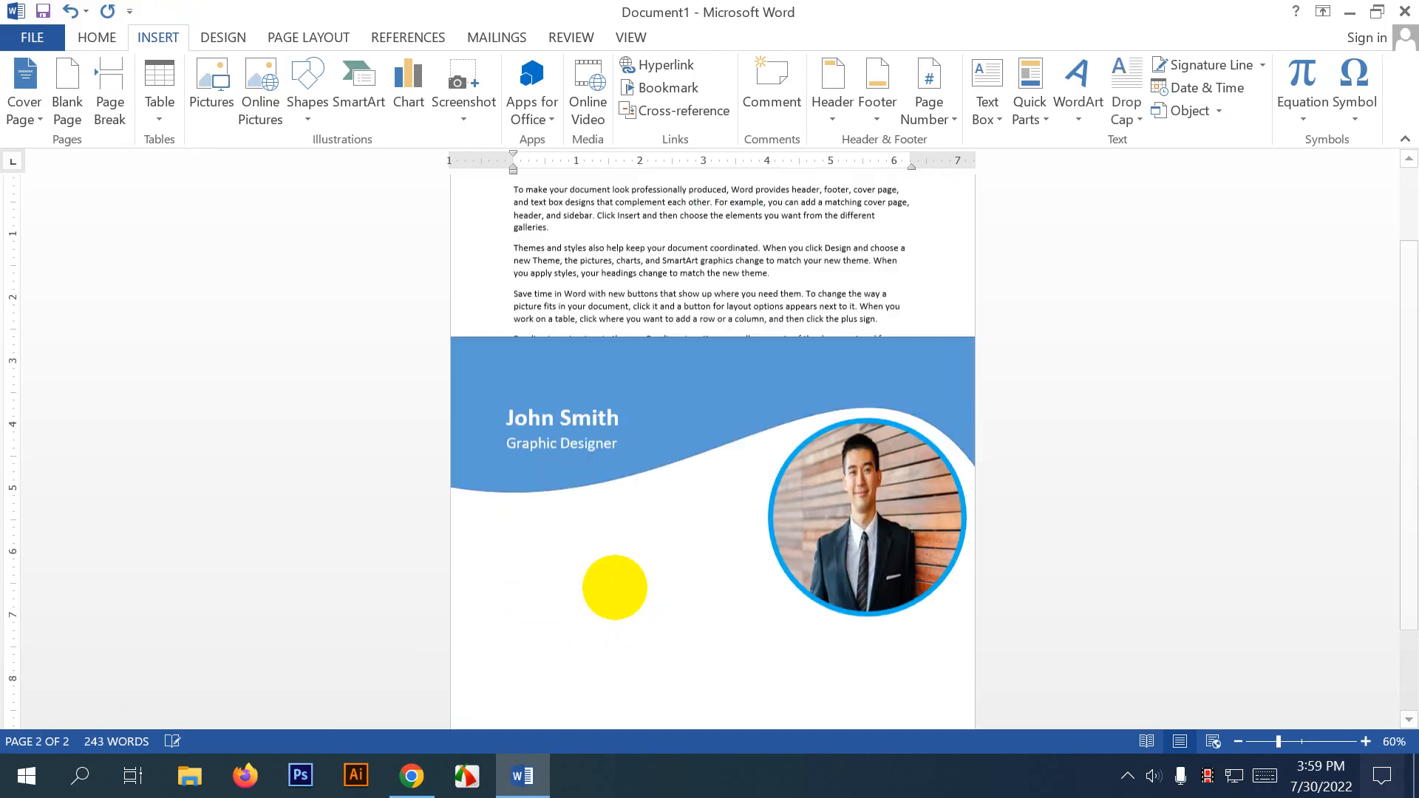
scroll(614, 588, up, 1)
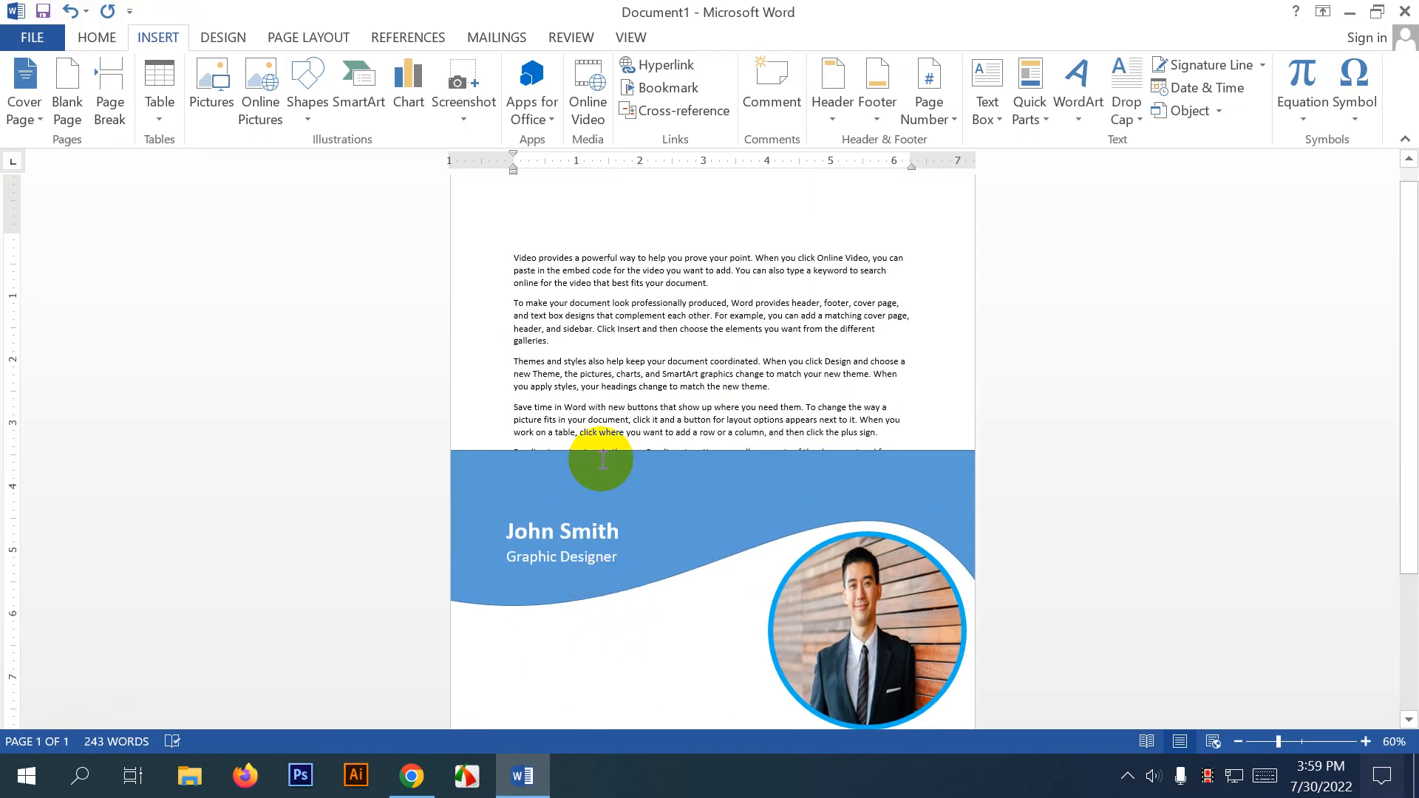
Move the header wave shape and the circular photo down the page, clear of the sample paragraphs.
drag(512, 244, 597, 526)
click(679, 509)
scroll(668, 497, down, 3)
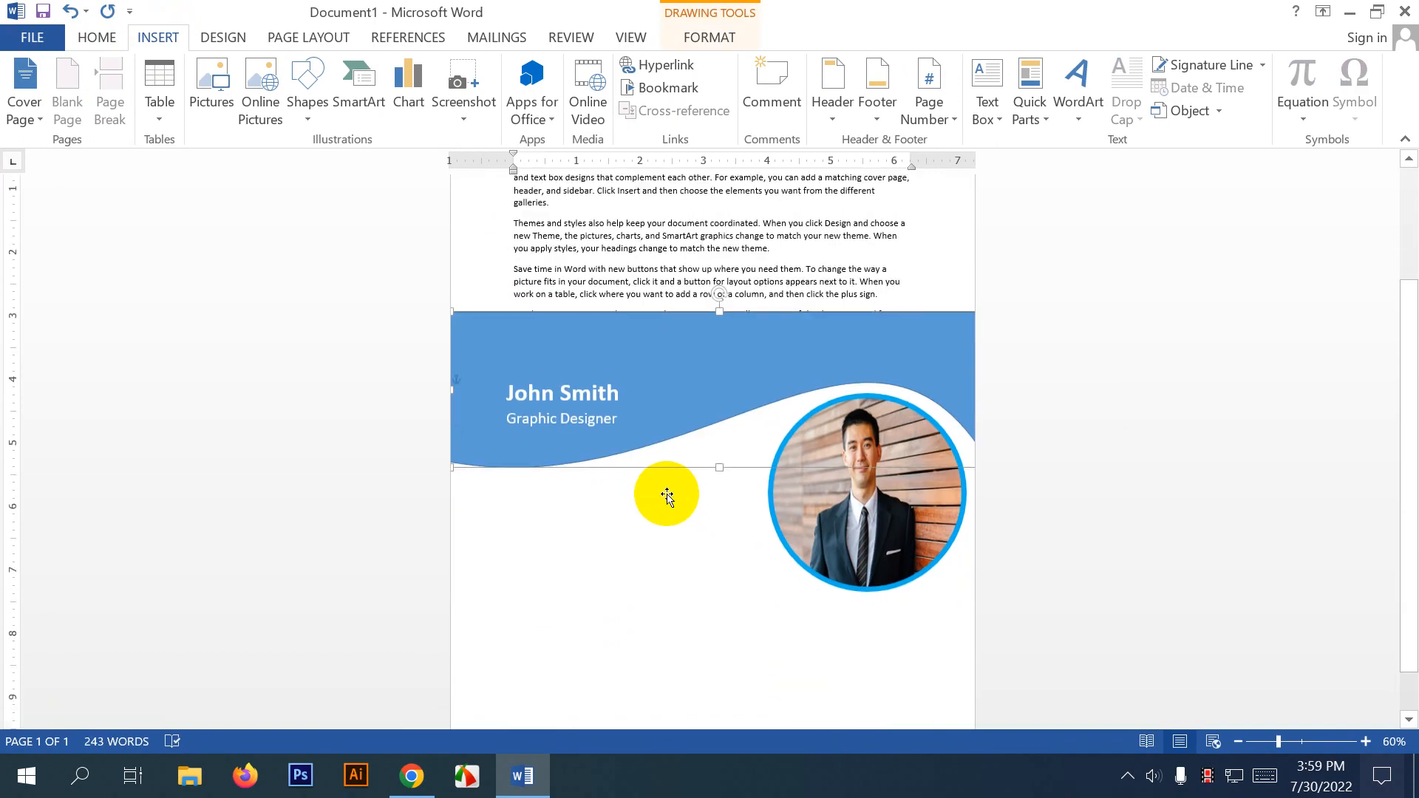
scroll(668, 494, up, 3)
drag(668, 494, 679, 656)
scroll(702, 621, down, 3)
scroll(703, 621, down, 1)
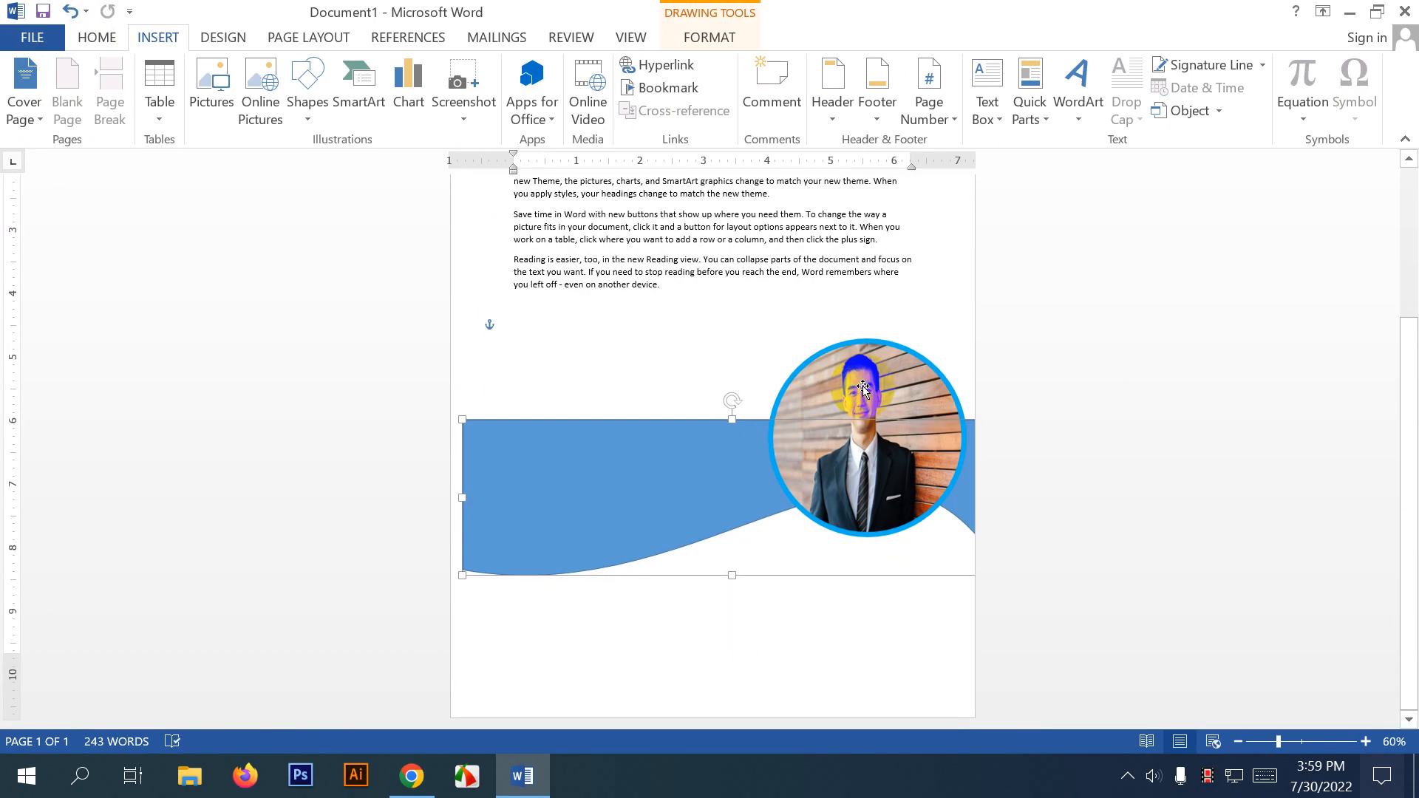
drag(861, 387, 759, 596)
drag(769, 448, 757, 644)
scroll(728, 401, up, 3)
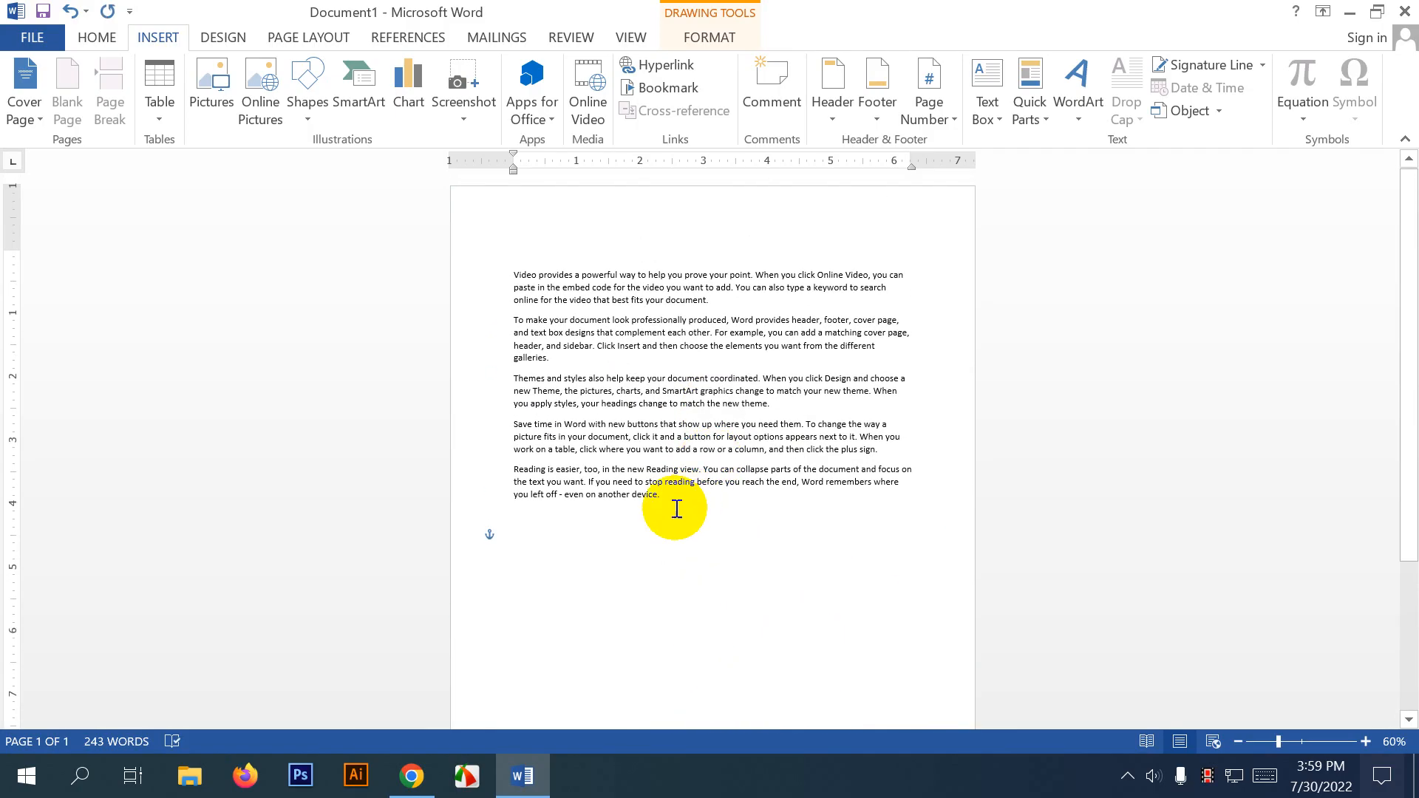
Select all five sample paragraphs and lay them out in two columns.
drag(675, 507, 515, 257)
scroll(623, 345, up, 3)
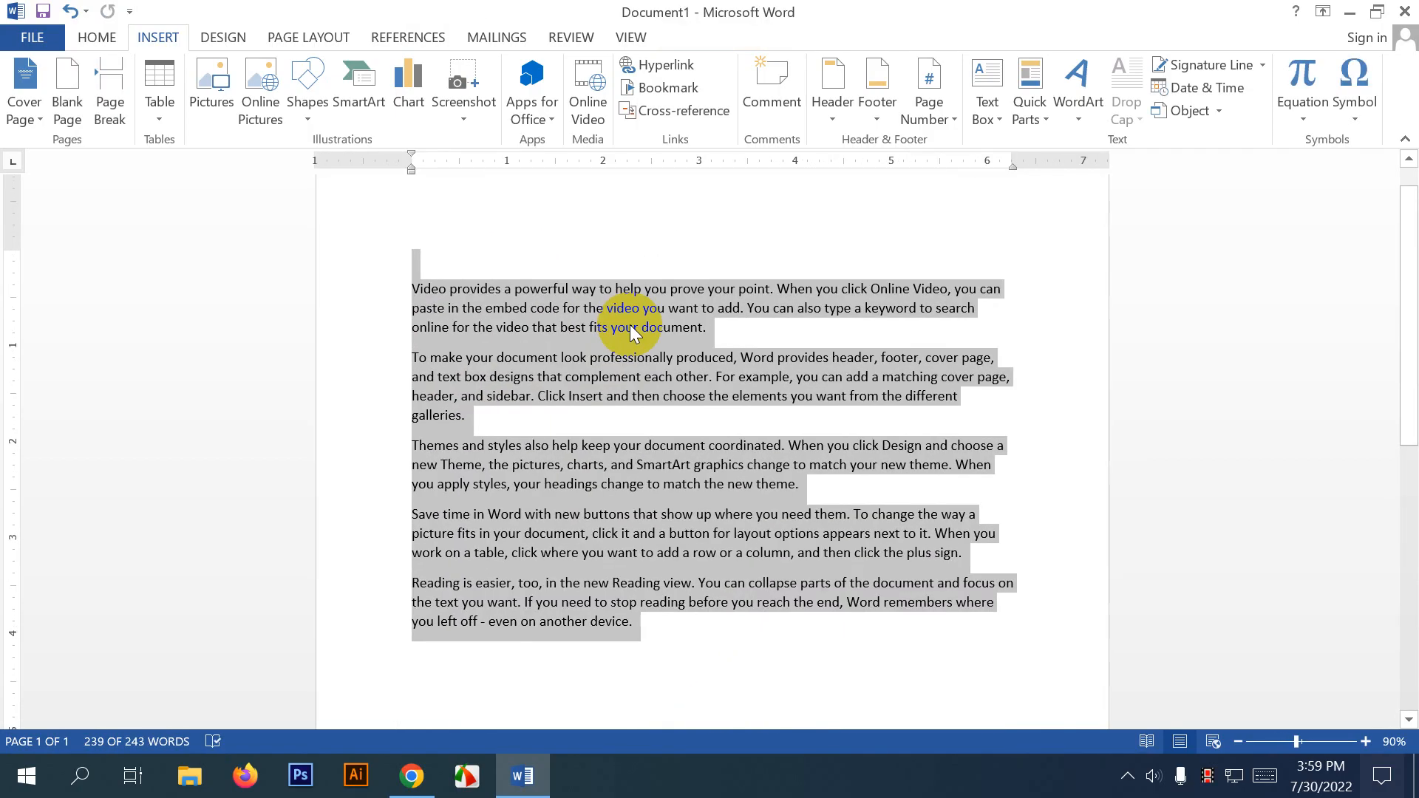
click(632, 334)
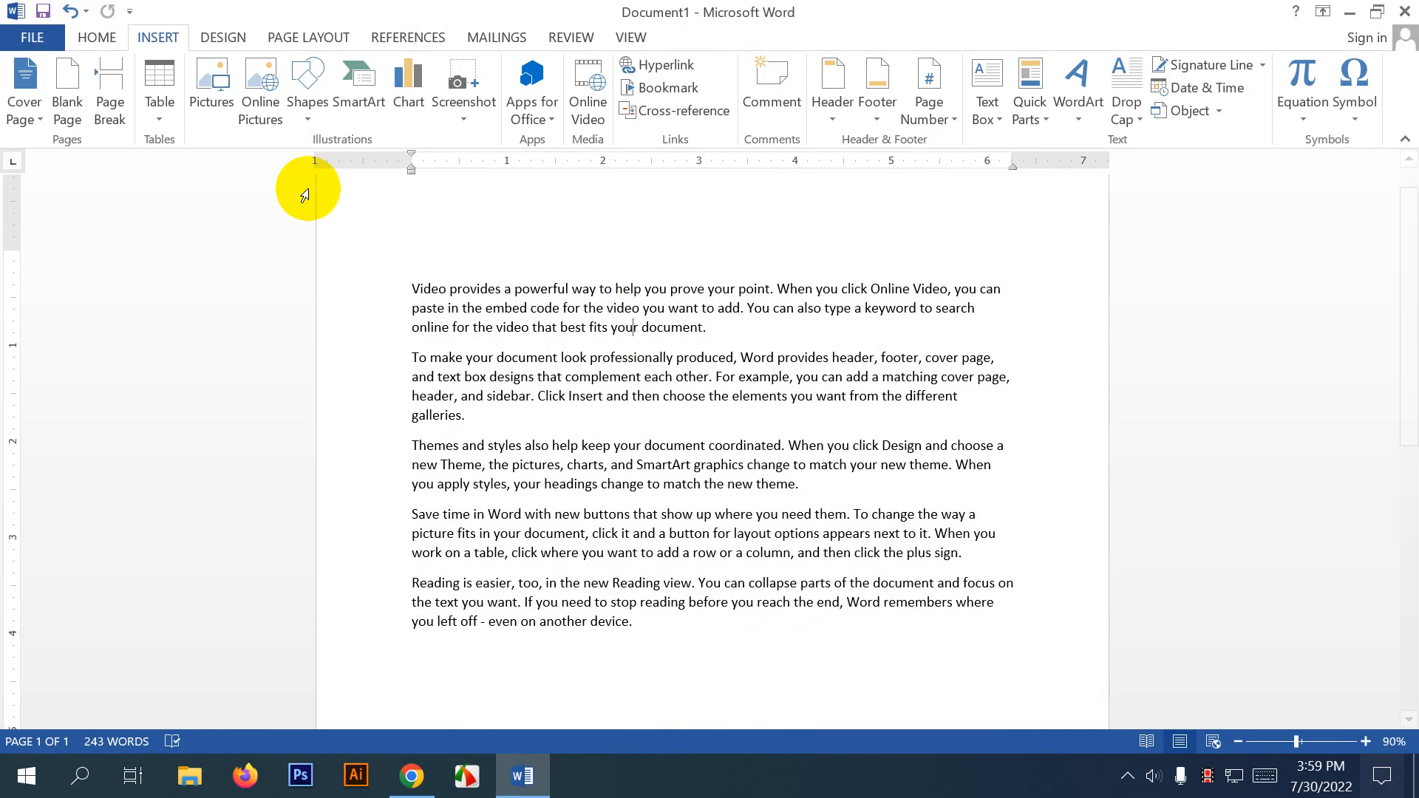
drag(407, 288, 644, 652)
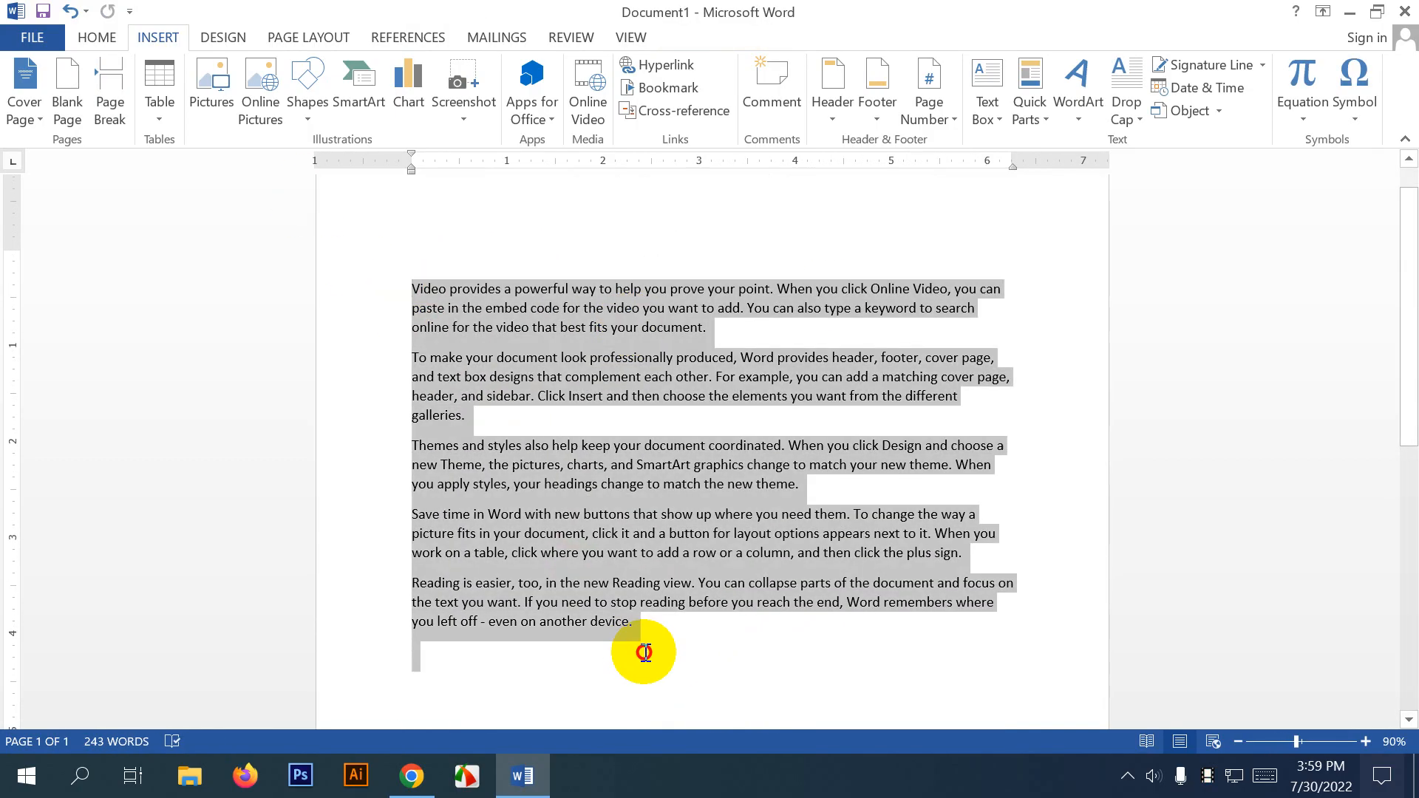
click(308, 39)
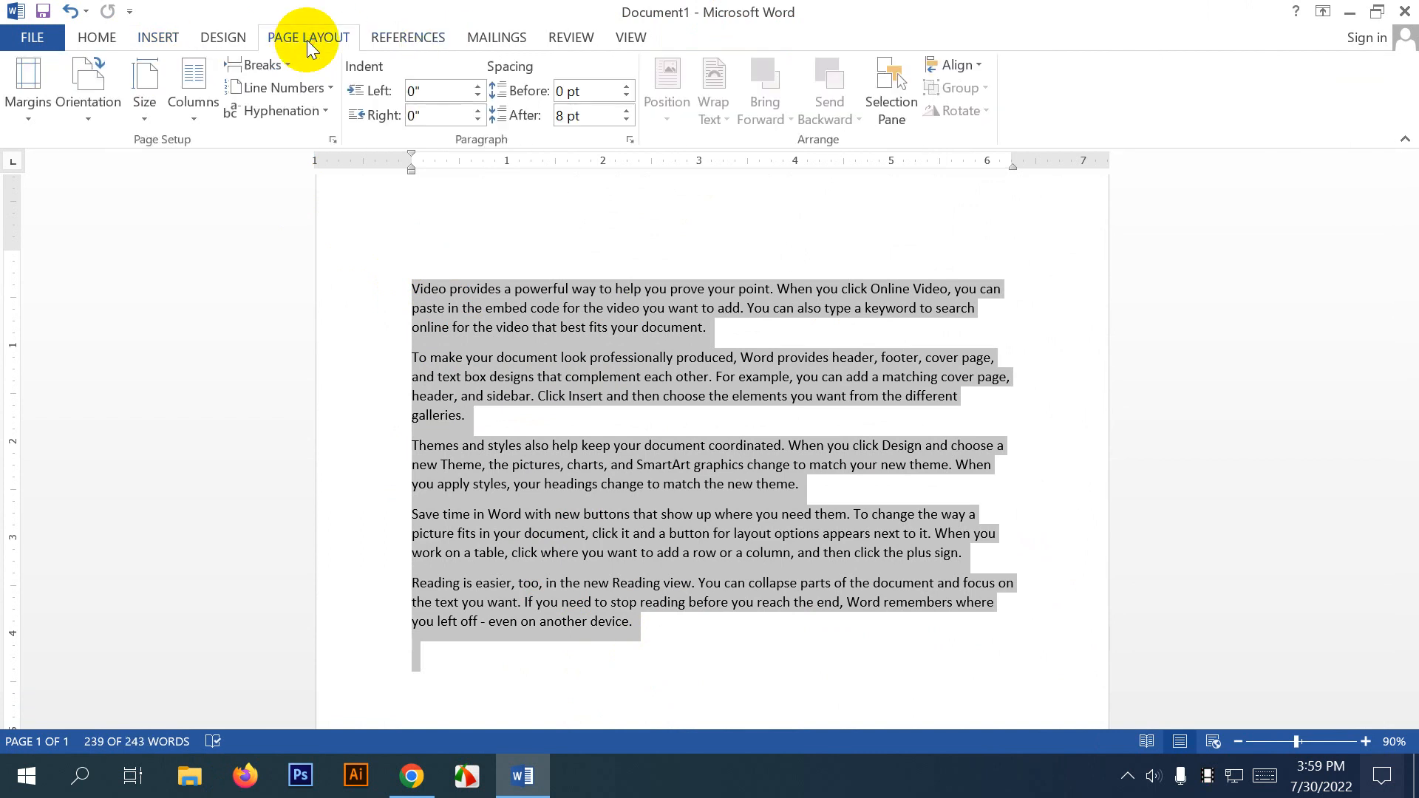
click(219, 112)
click(227, 193)
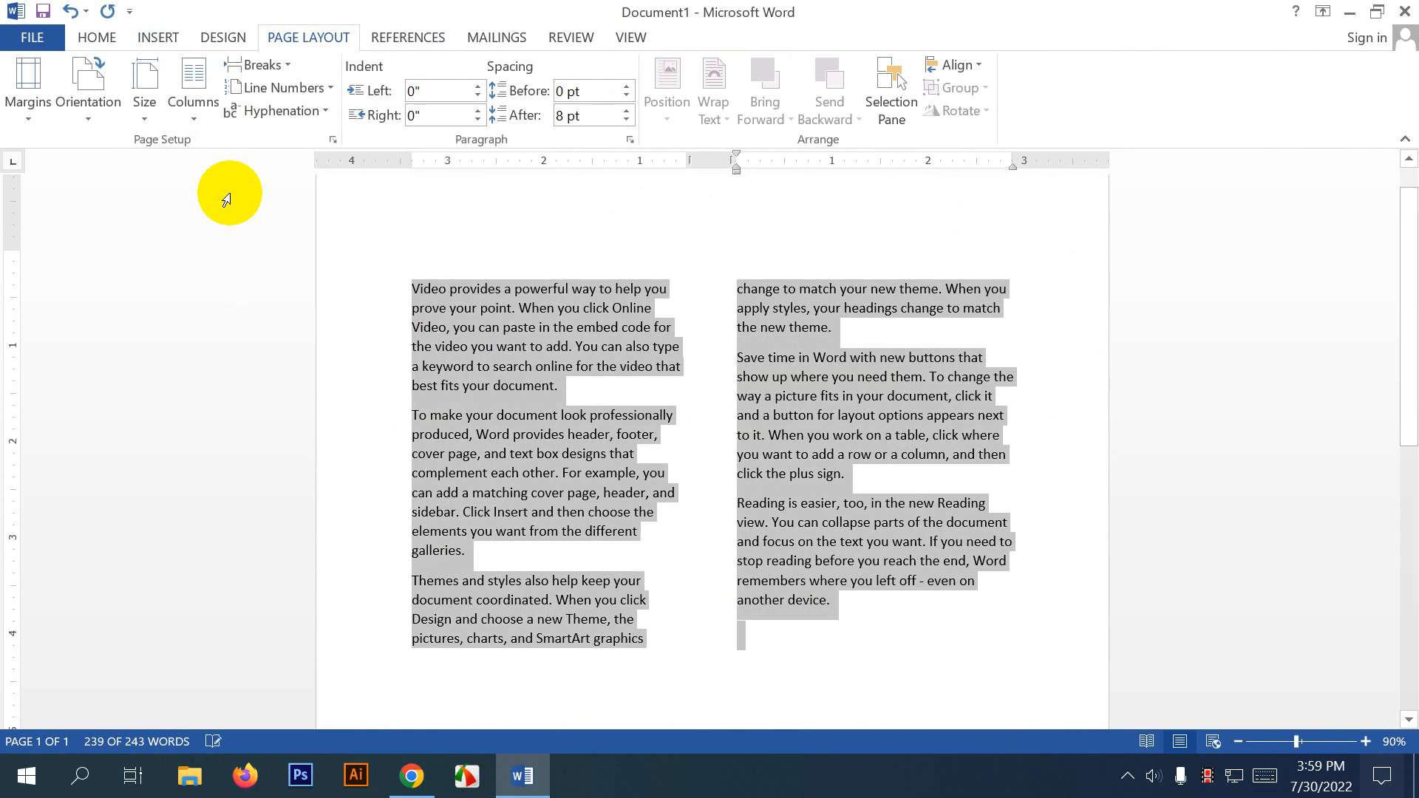
click(960, 454)
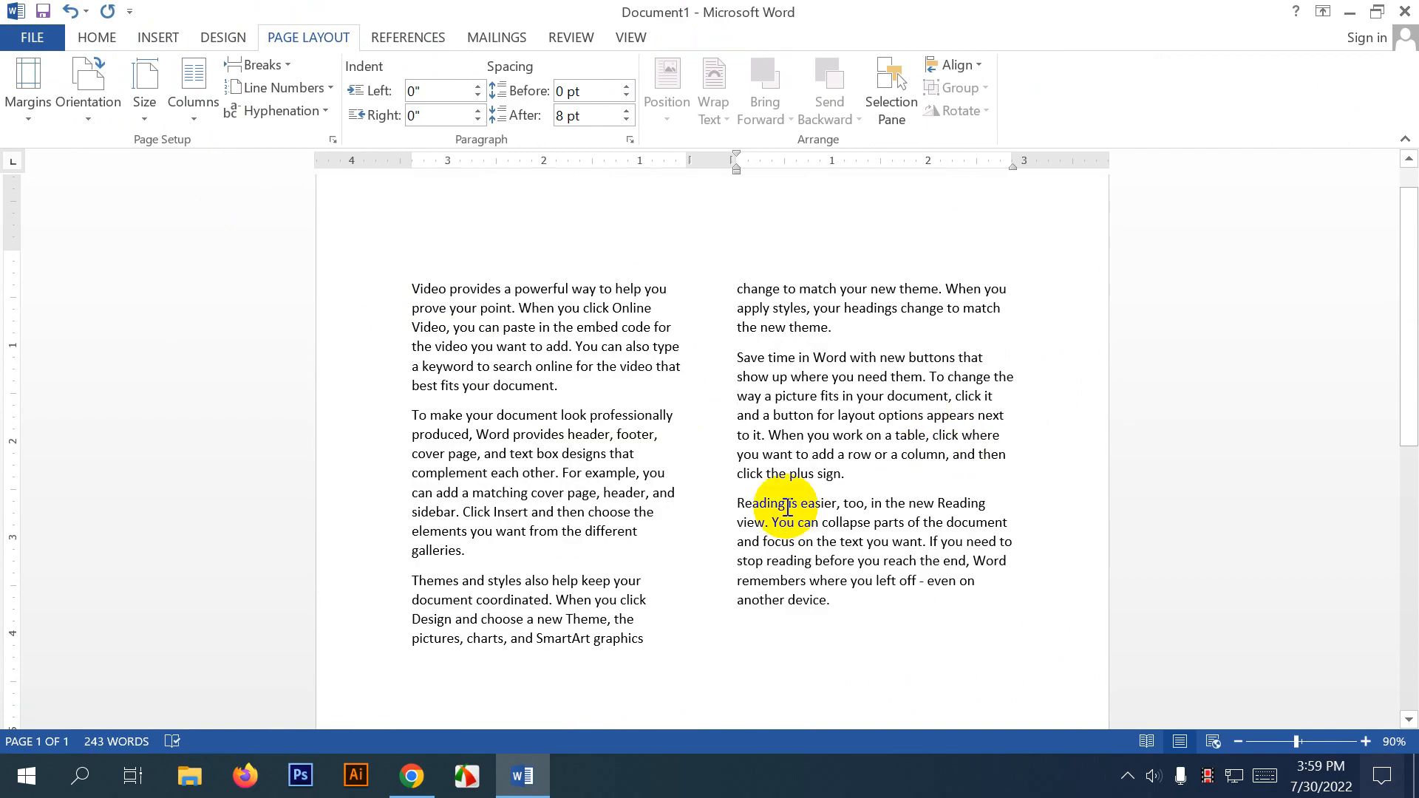
Undo the two-column layout and place the cursor at the end of the last sample paragraph.
scroll(702, 557, down, 1)
key(ctrl+z)
scroll(654, 522, up, 1)
click(678, 627)
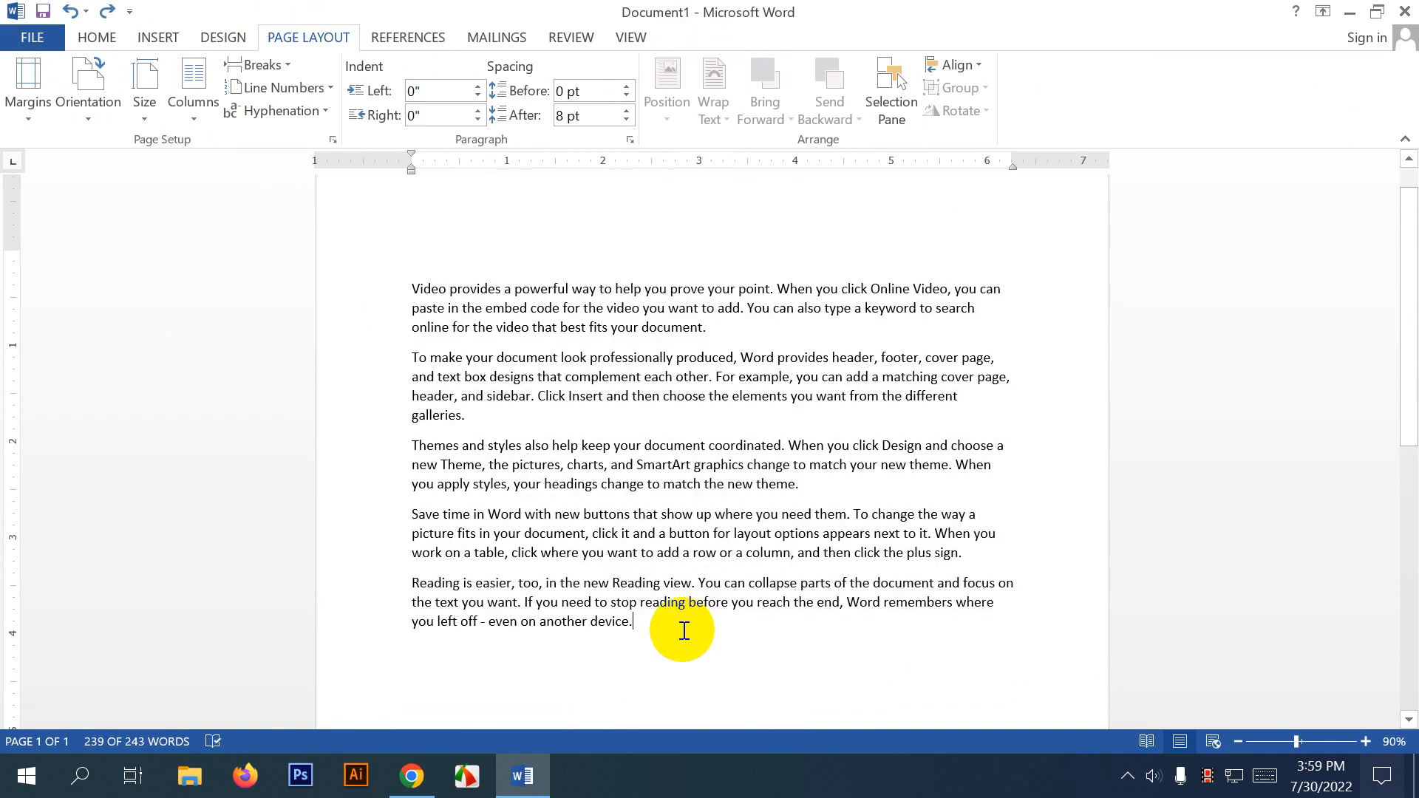
Apply the Two columns layout without selecting any text and check how the paragraphs flow down the page.
click(214, 117)
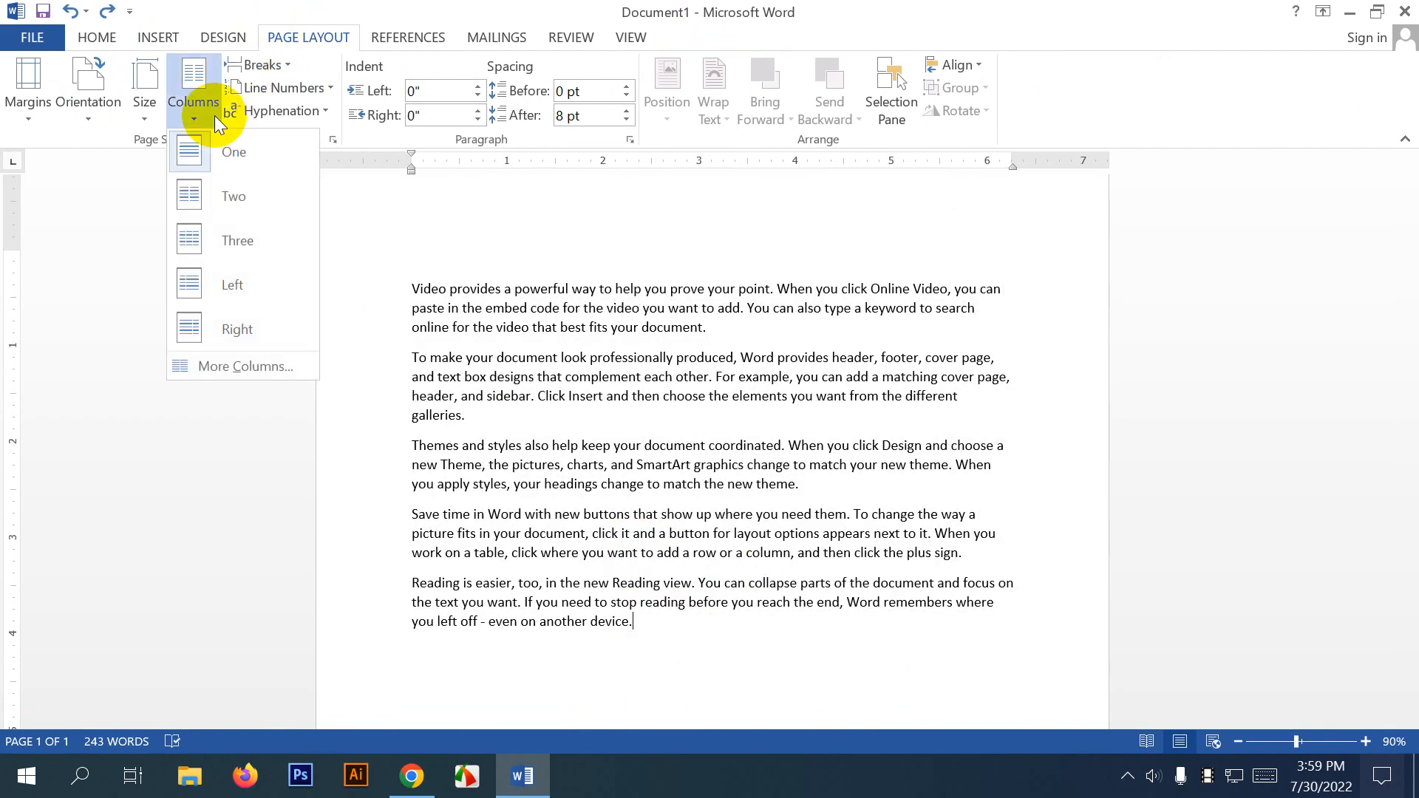
click(256, 201)
scroll(631, 440, down, 8)
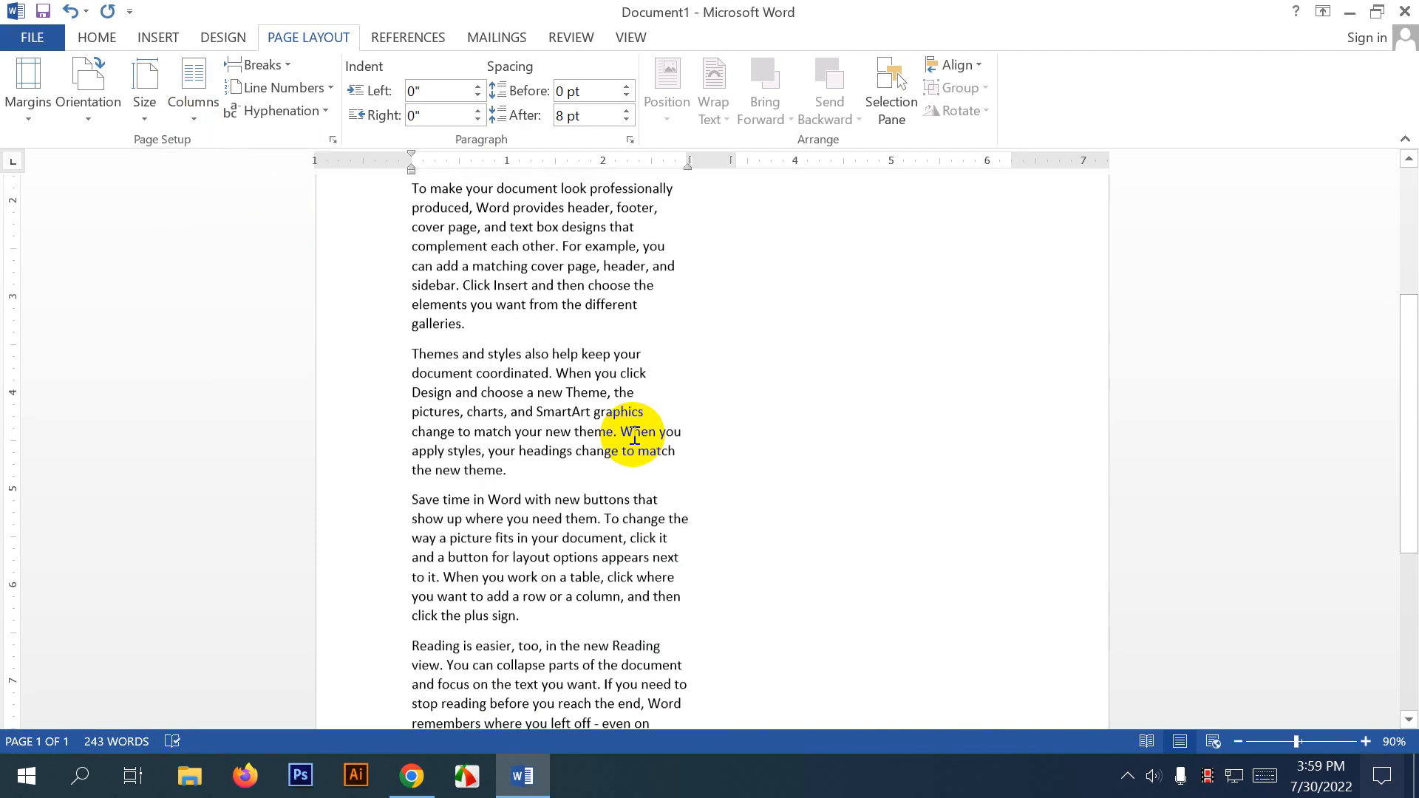
scroll(636, 421, up, 2)
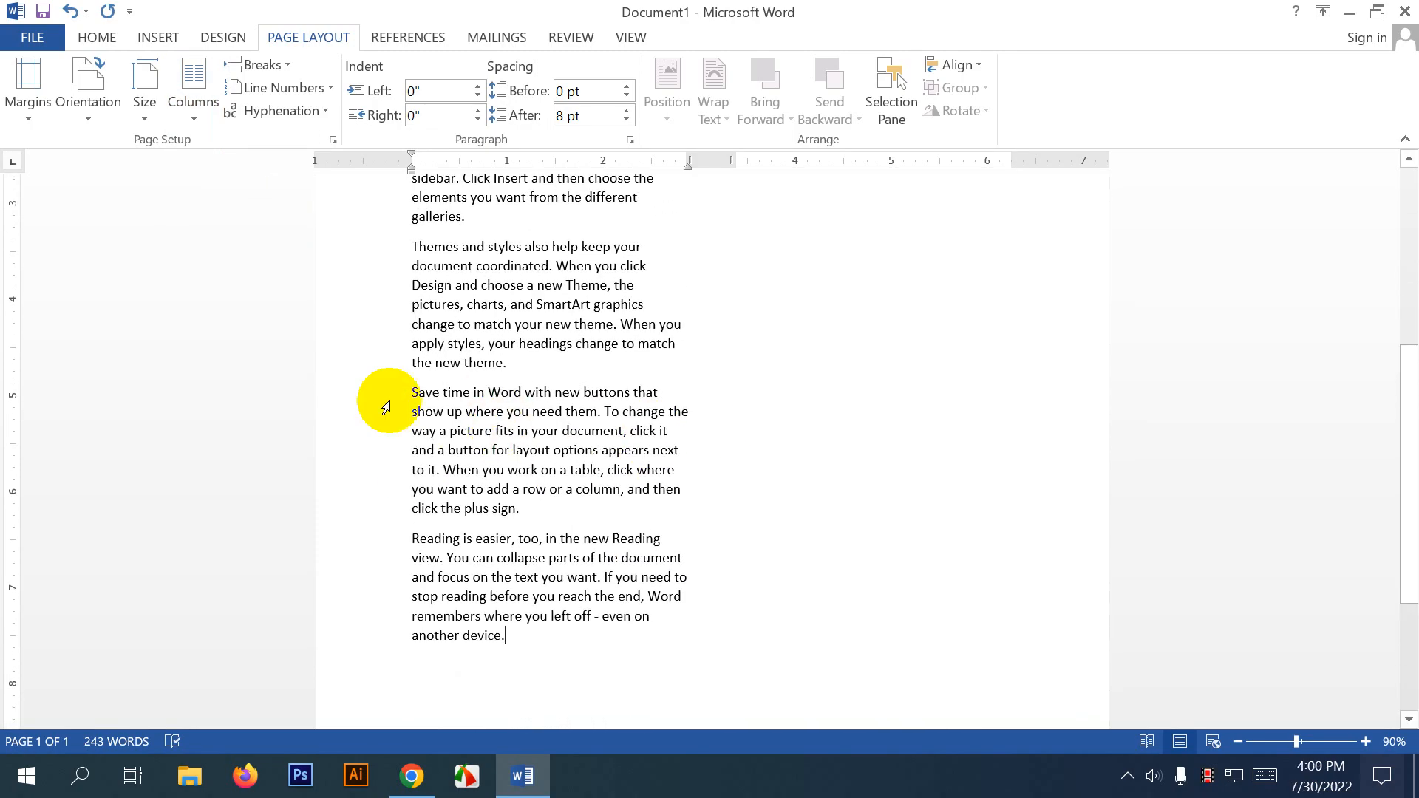
scroll(405, 384, up, 1)
scroll(523, 464, up, 5)
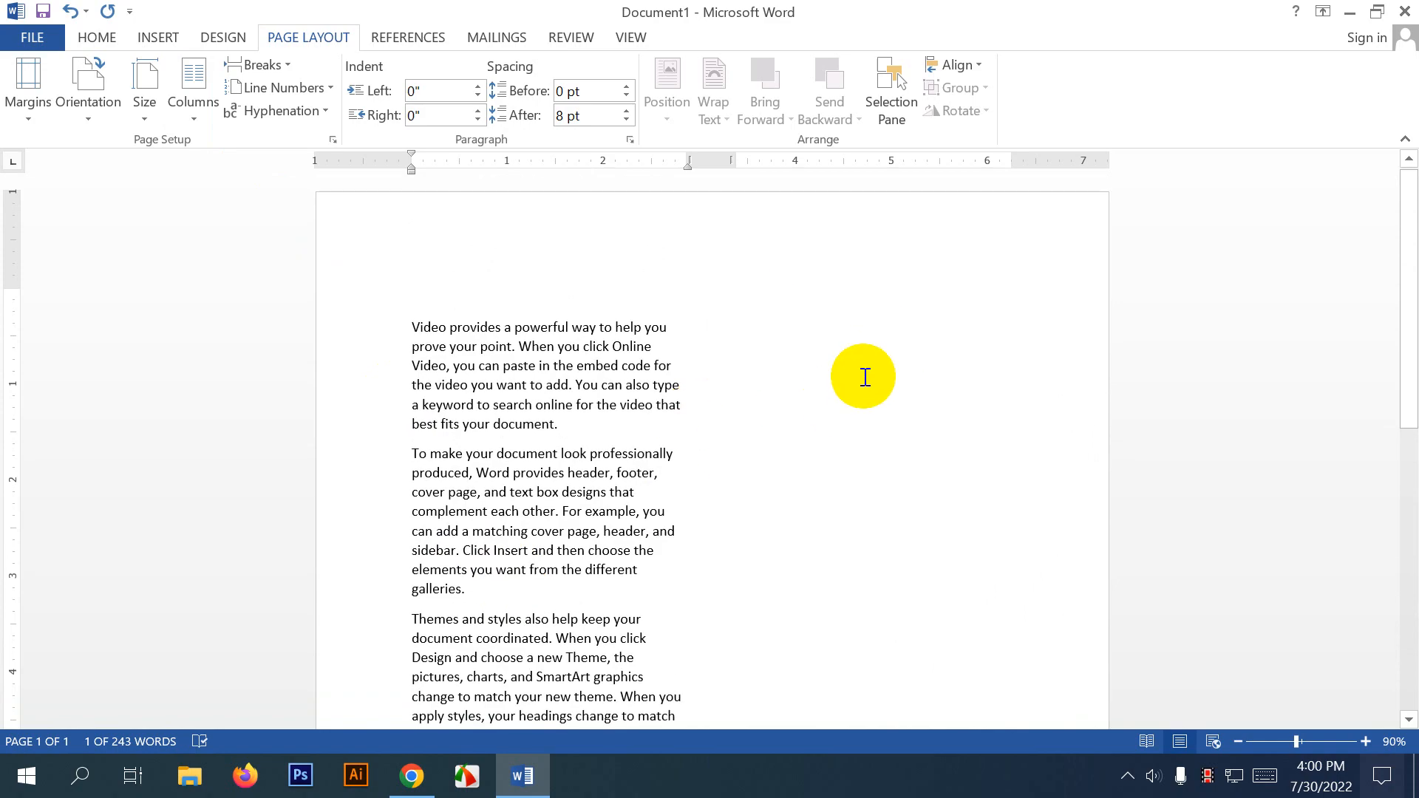
Insert a column break in front of the paragraph starting "Save time in Word" so it begins the second column.
scroll(563, 507, down, 5)
click(414, 441)
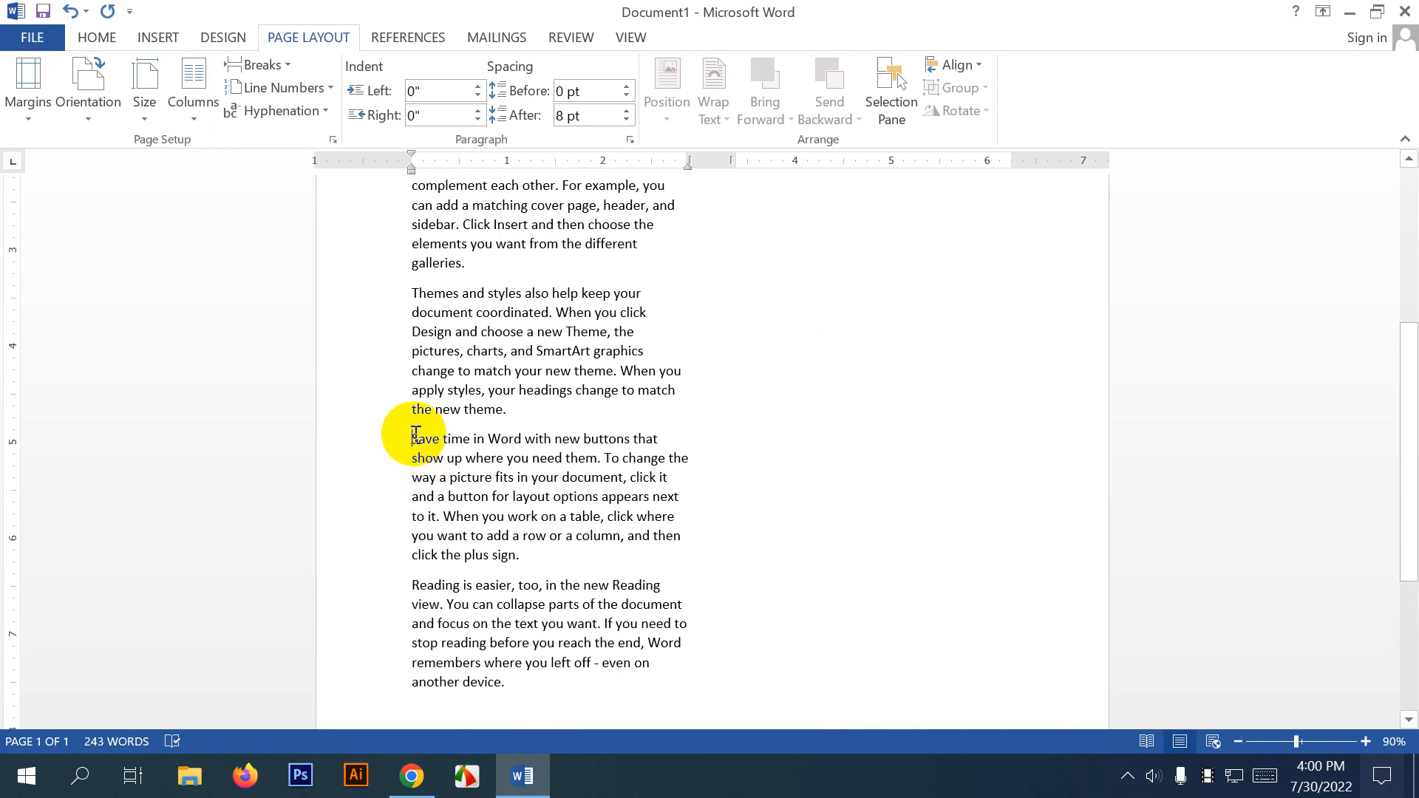
click(195, 110)
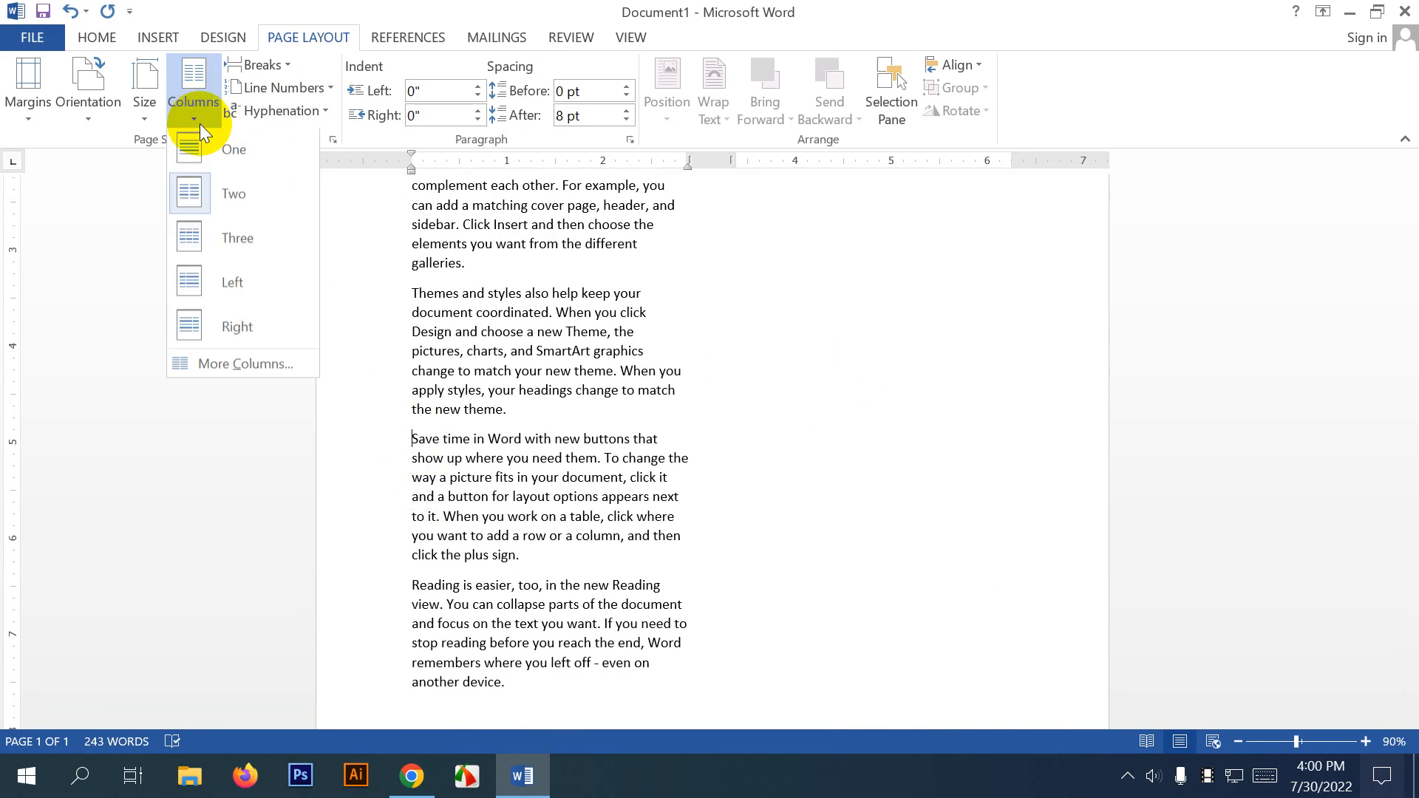
click(288, 64)
click(339, 185)
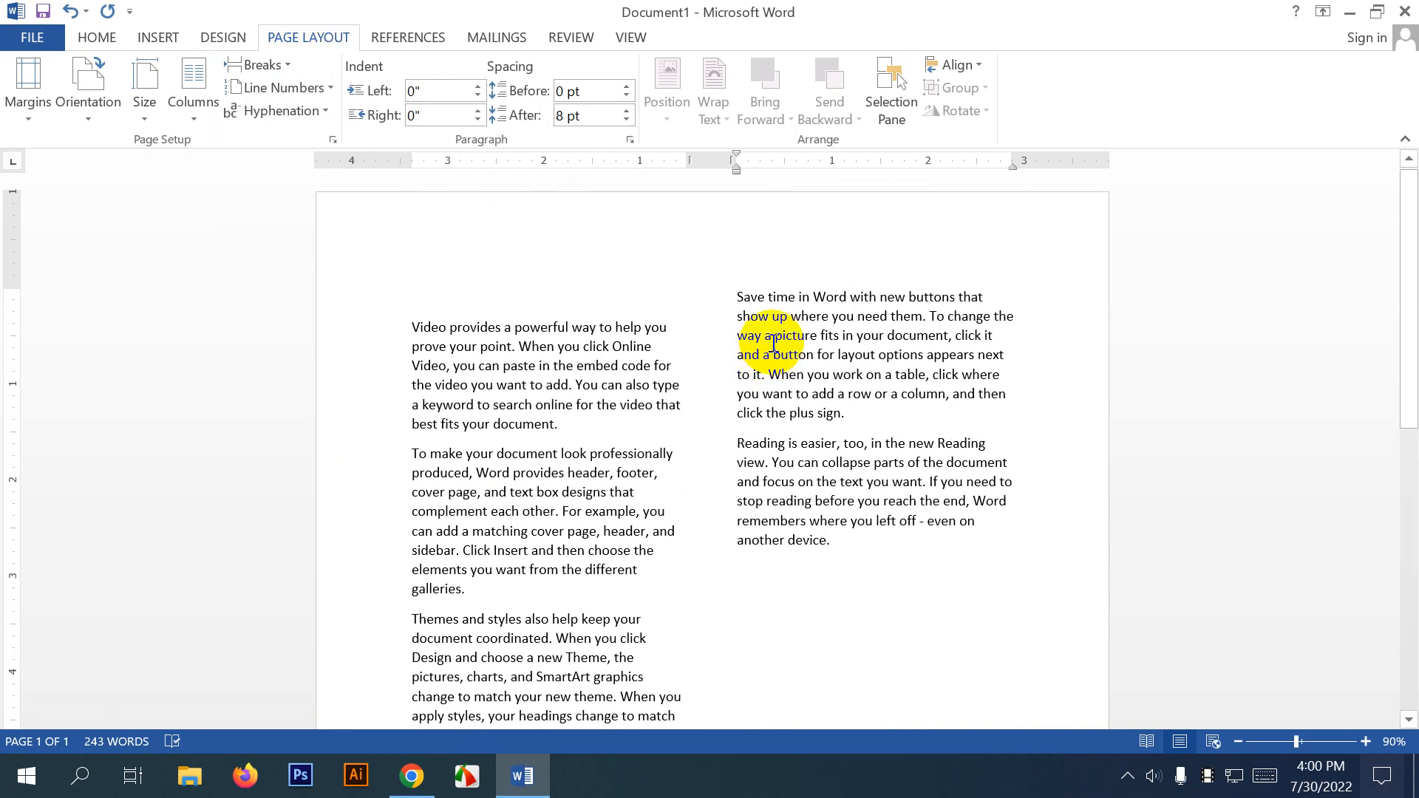
drag(737, 297, 829, 541)
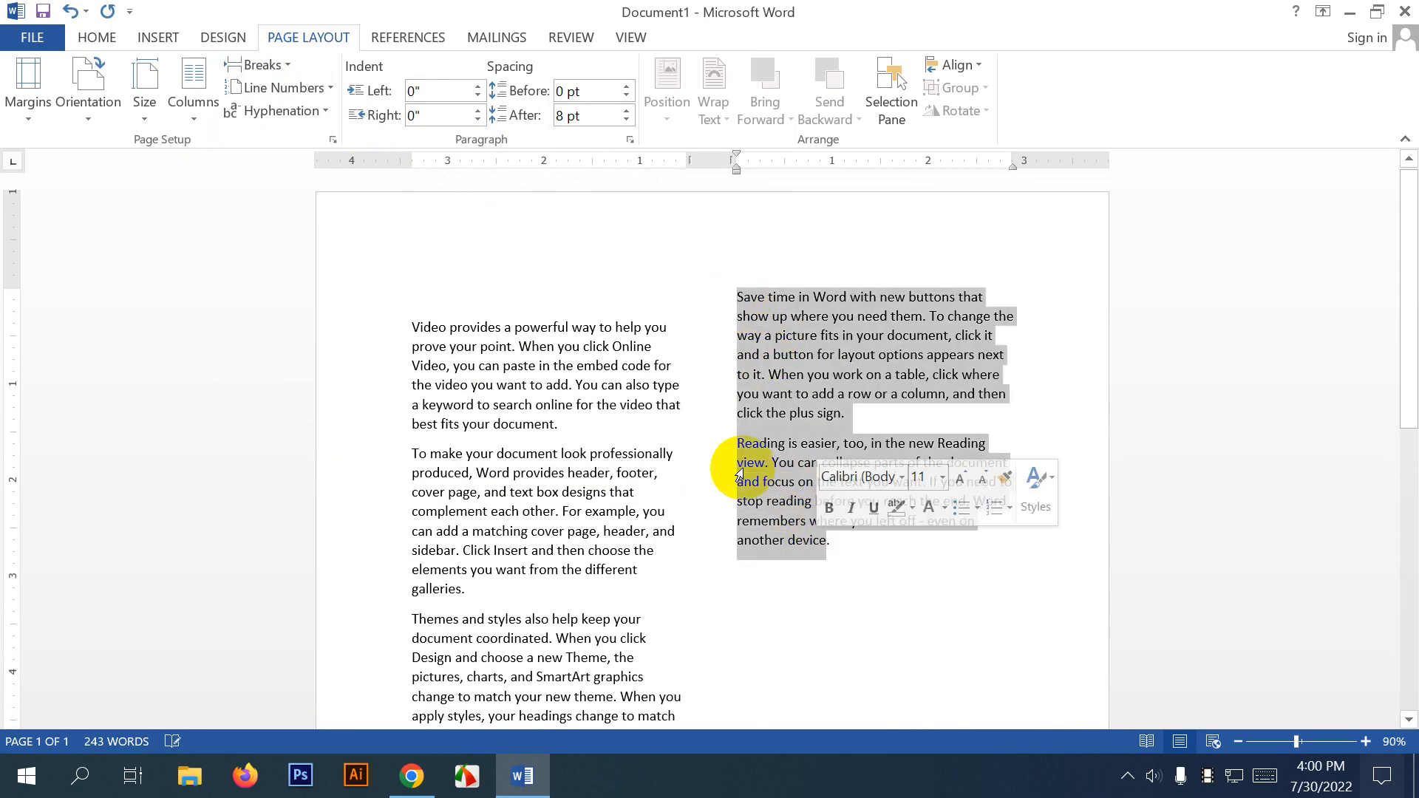
click(317, 230)
click(193, 109)
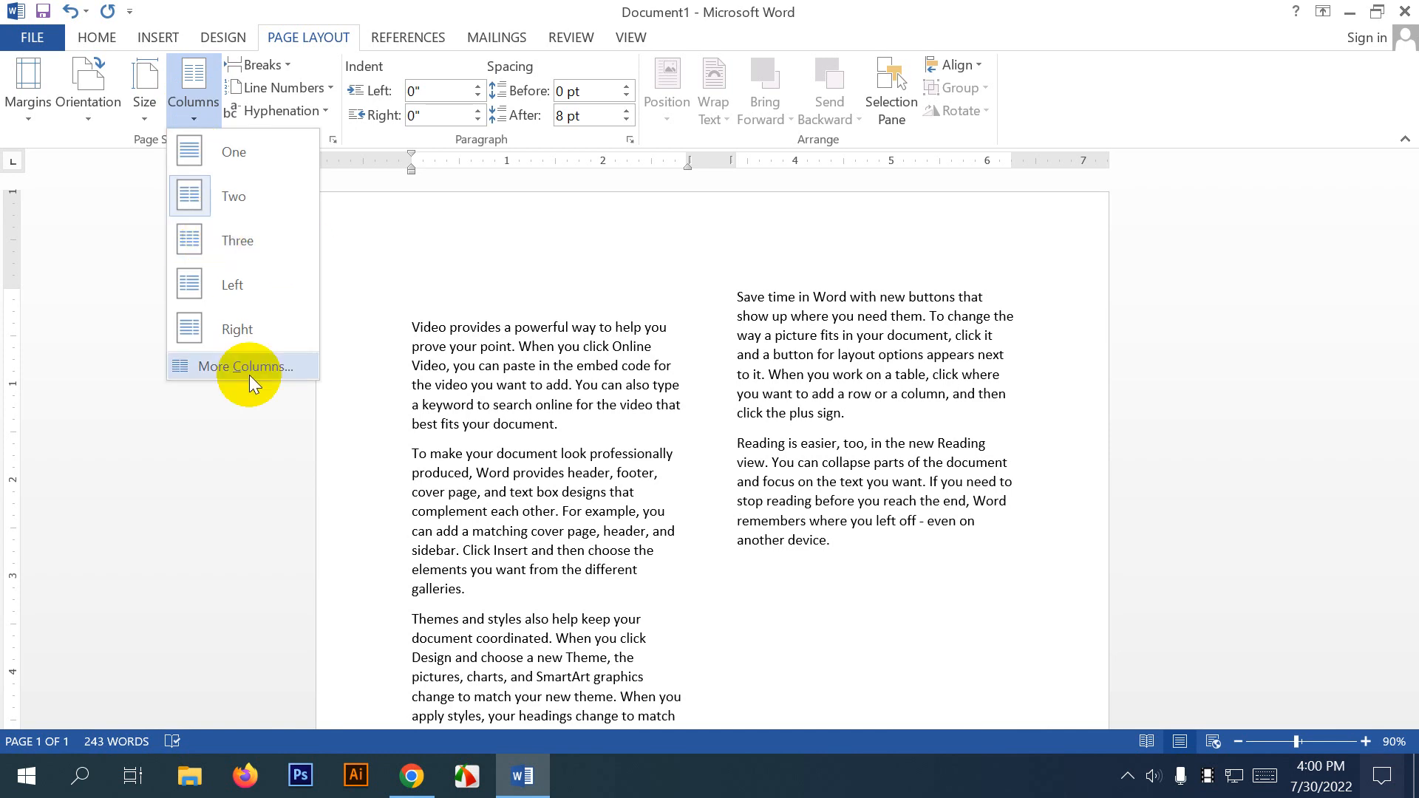
click(698, 423)
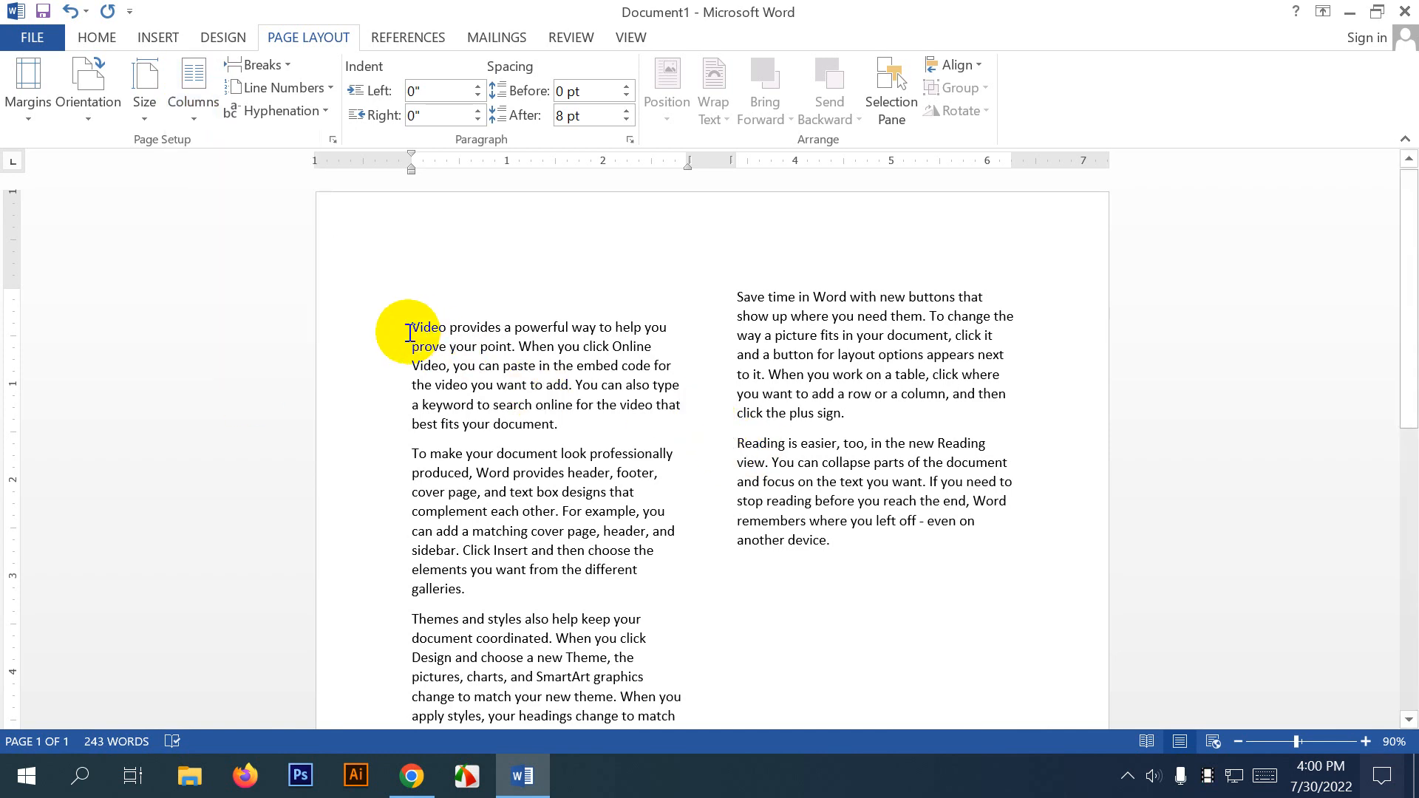
drag(407, 329, 752, 320)
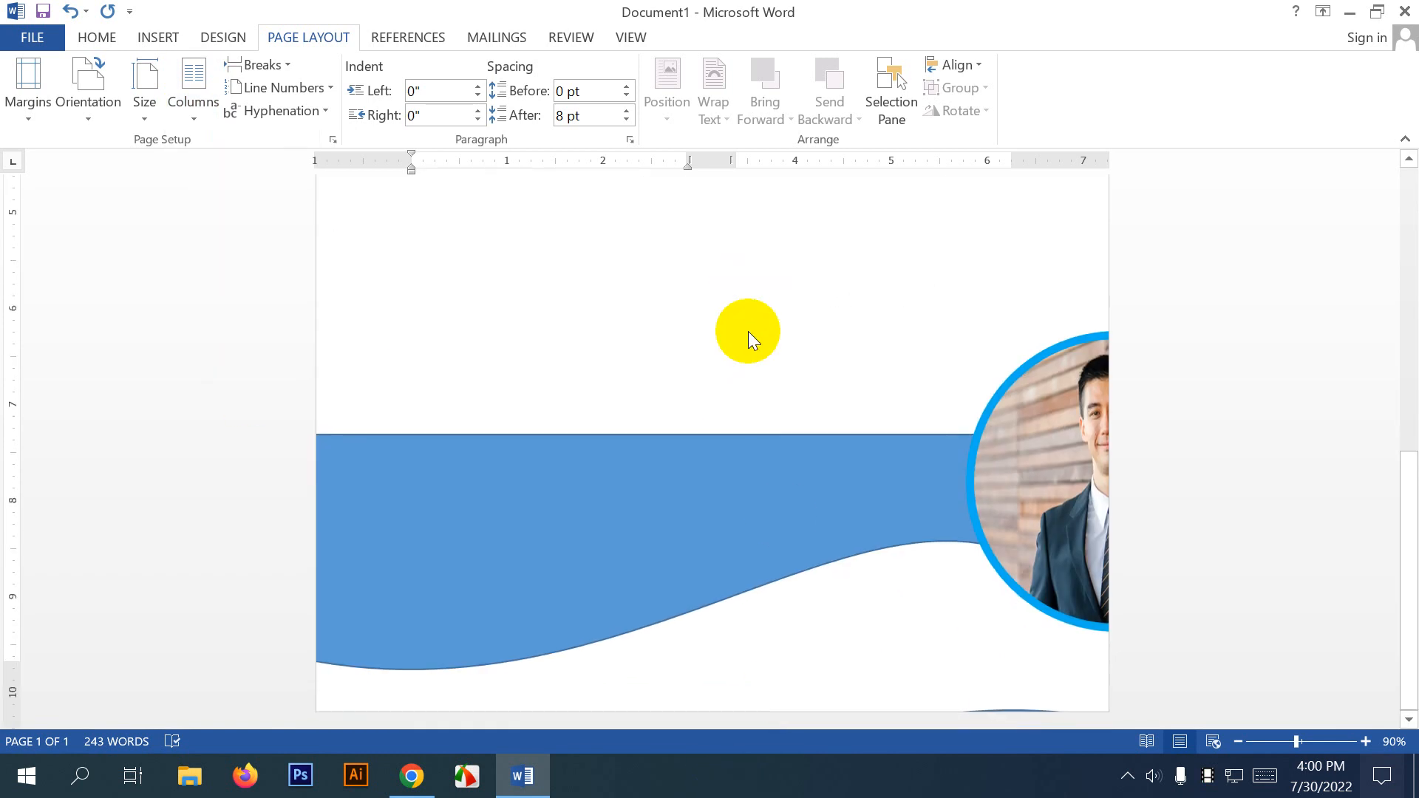
Undo the column and sample text changes back to the bare resume page, and deselect the wave shape.
scroll(748, 331, up, 7)
key(ctrl+z)
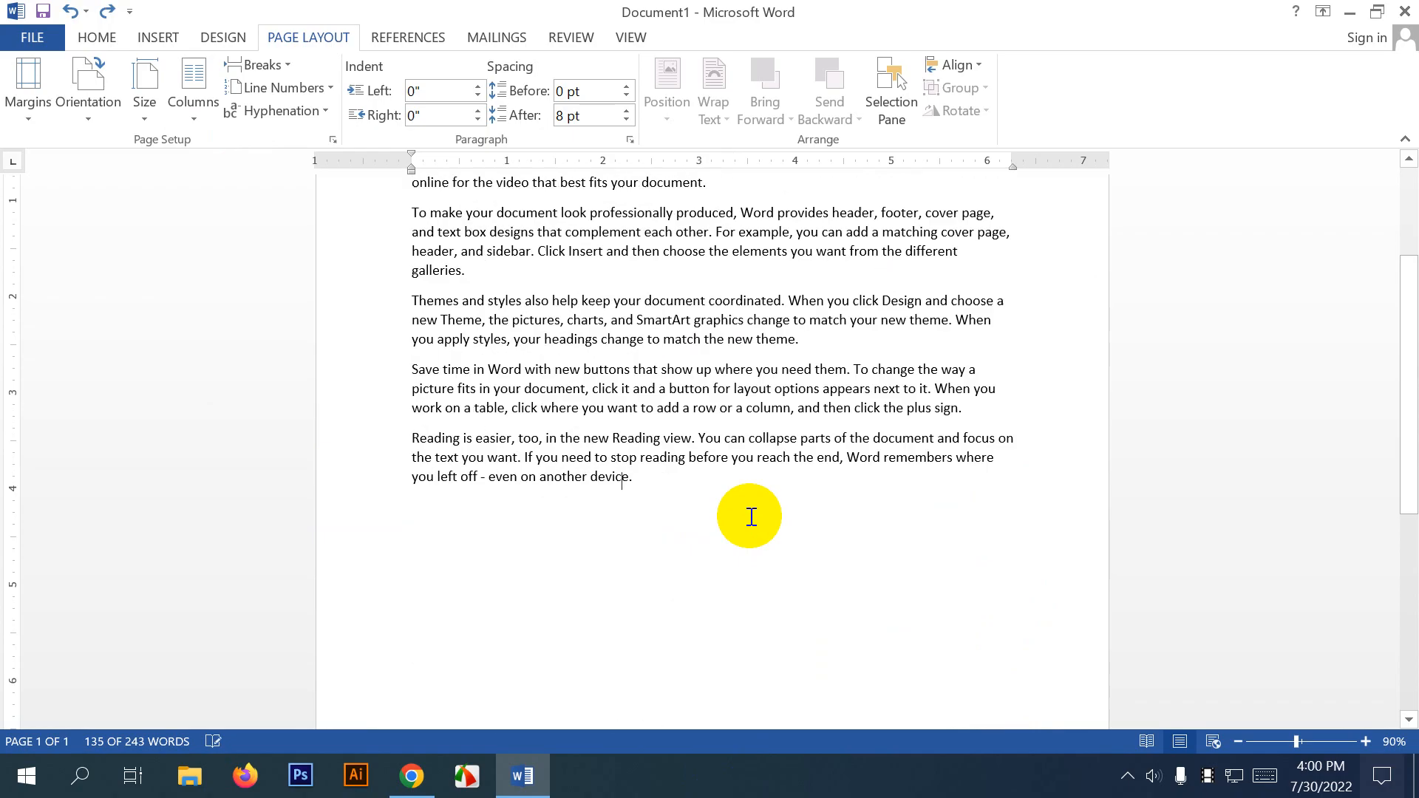
scroll(749, 516, down, 10)
key(ctrl+z)
key(ctrl+z)
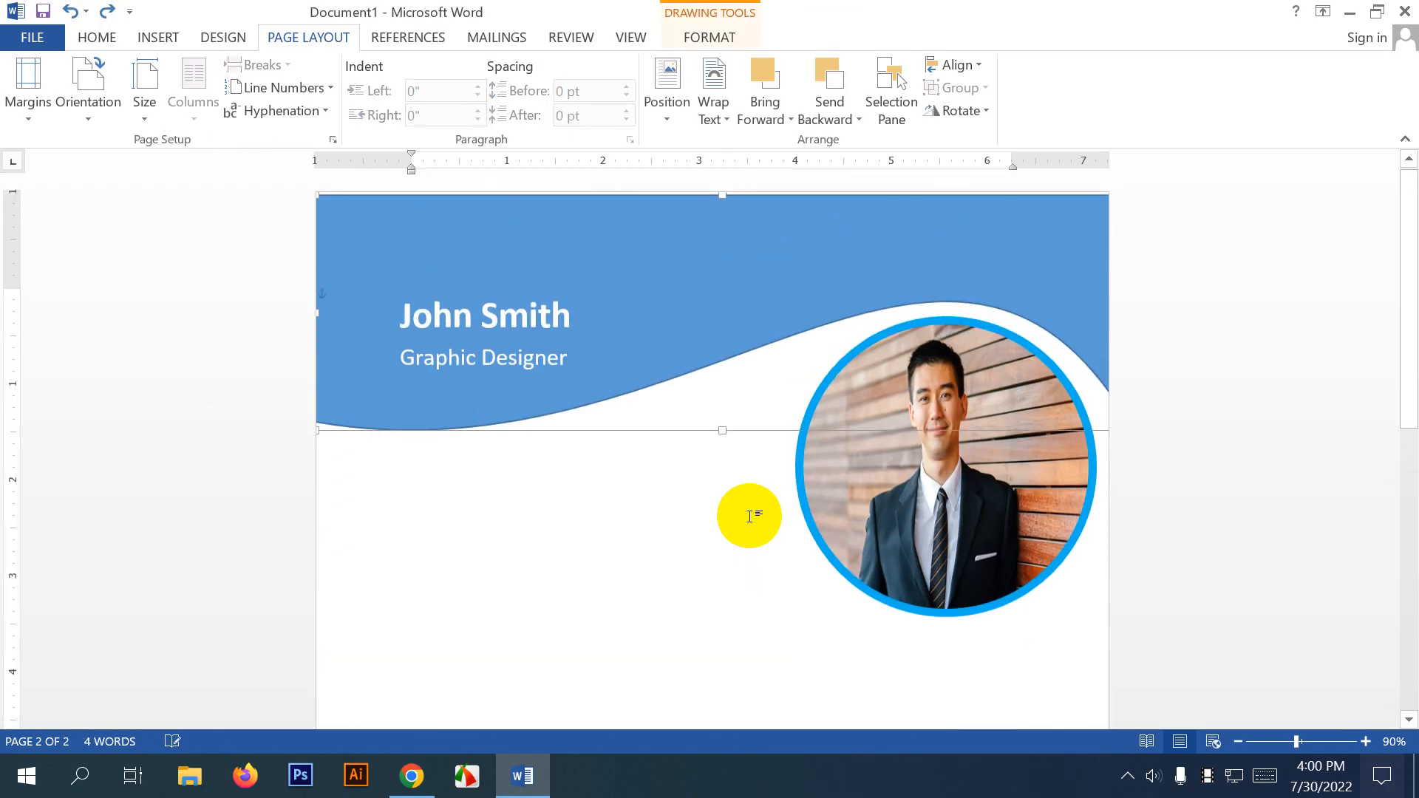
scroll(750, 514, down, 1)
scroll(750, 514, down, 4)
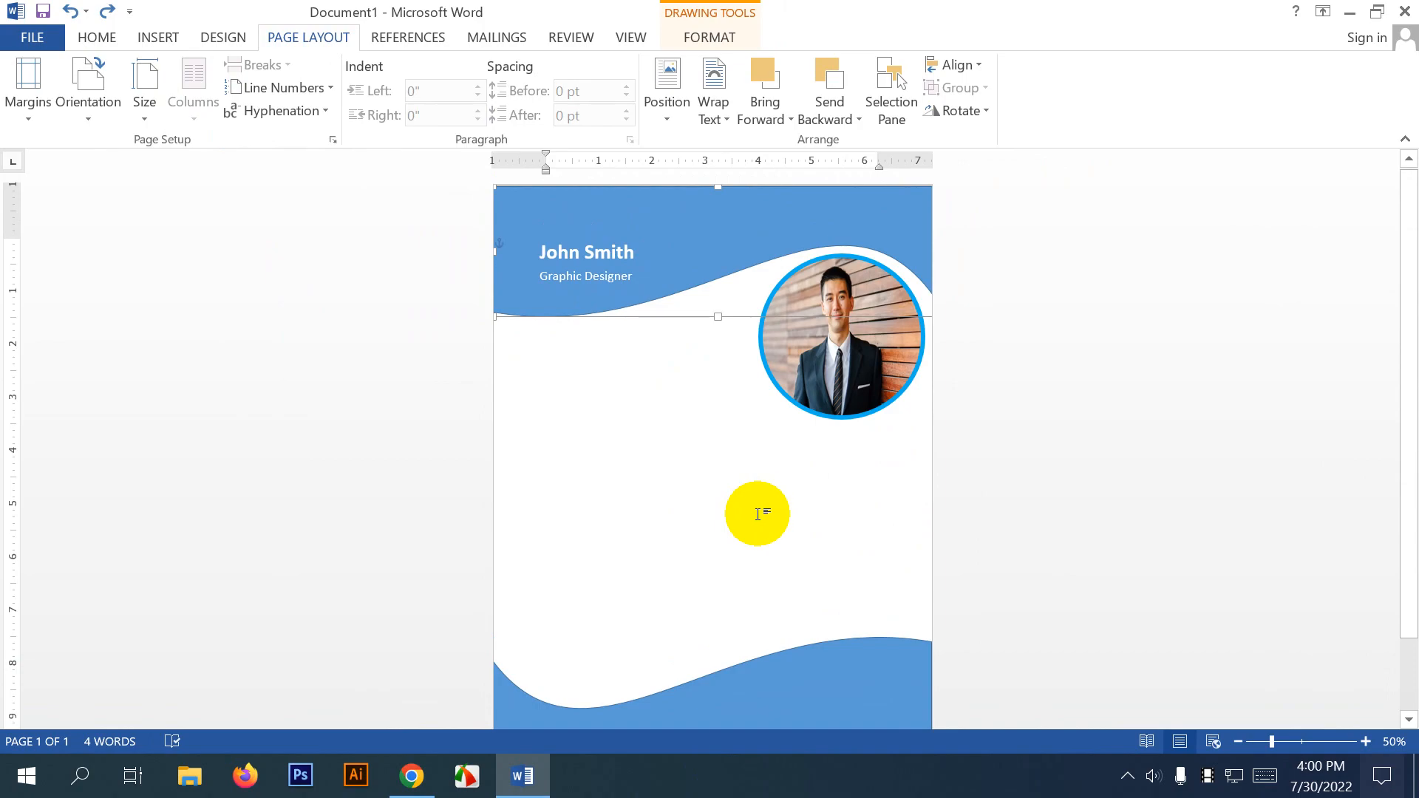
click(765, 508)
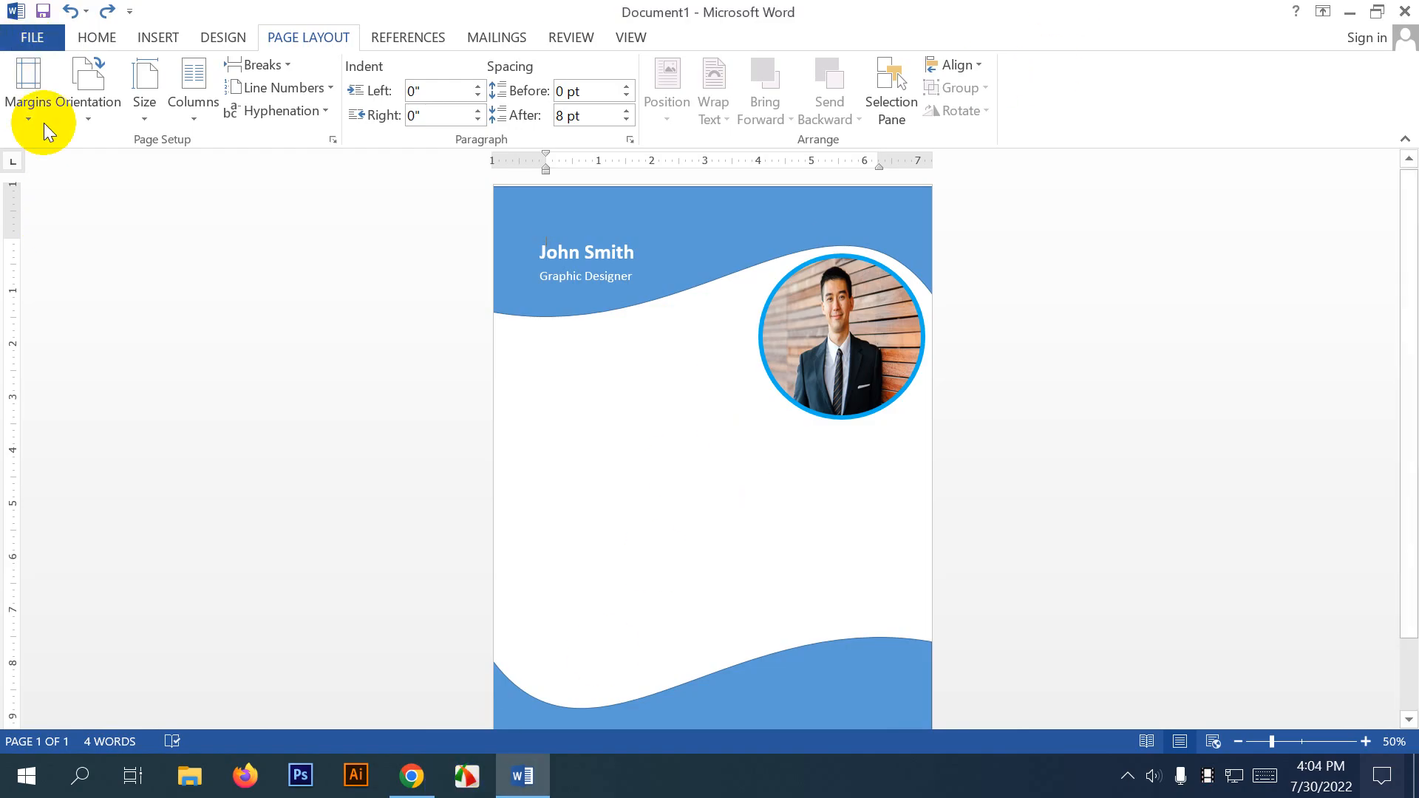
Save the document as a Word Document named Doc1 in the Class Work folder under GB 1789 on drive D.
click(32, 37)
click(44, 222)
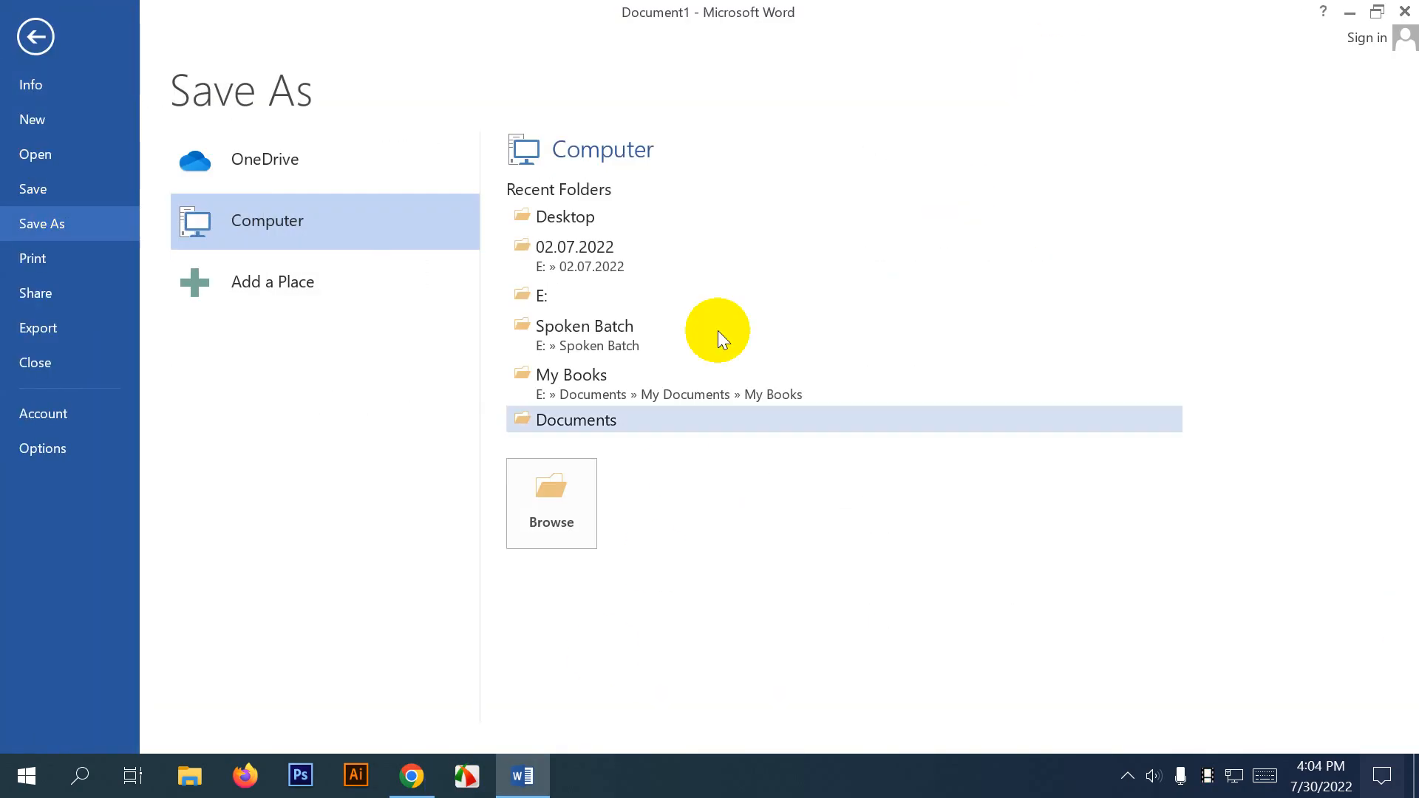
click(525, 500)
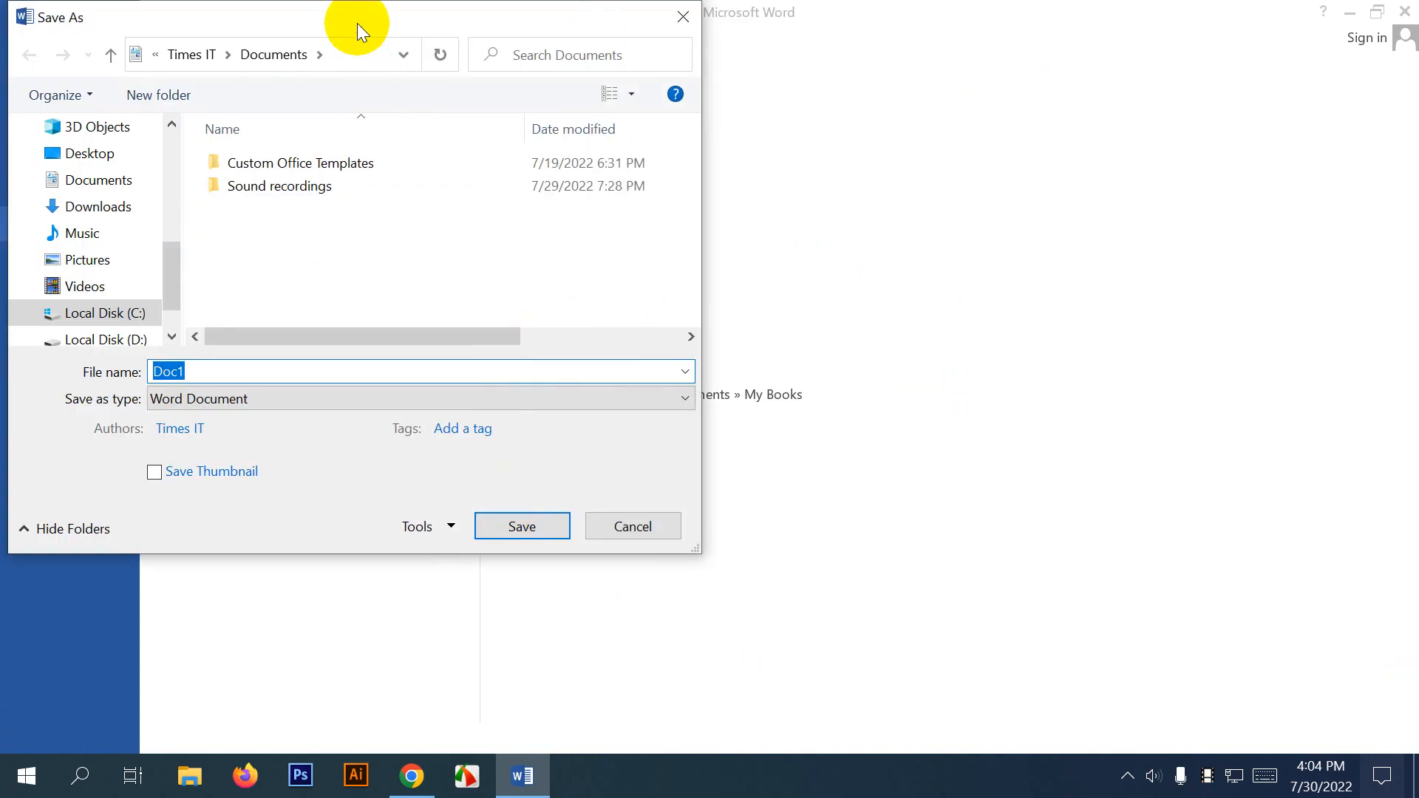
drag(357, 24, 573, 94)
scroll(344, 337, down, 2)
click(327, 359)
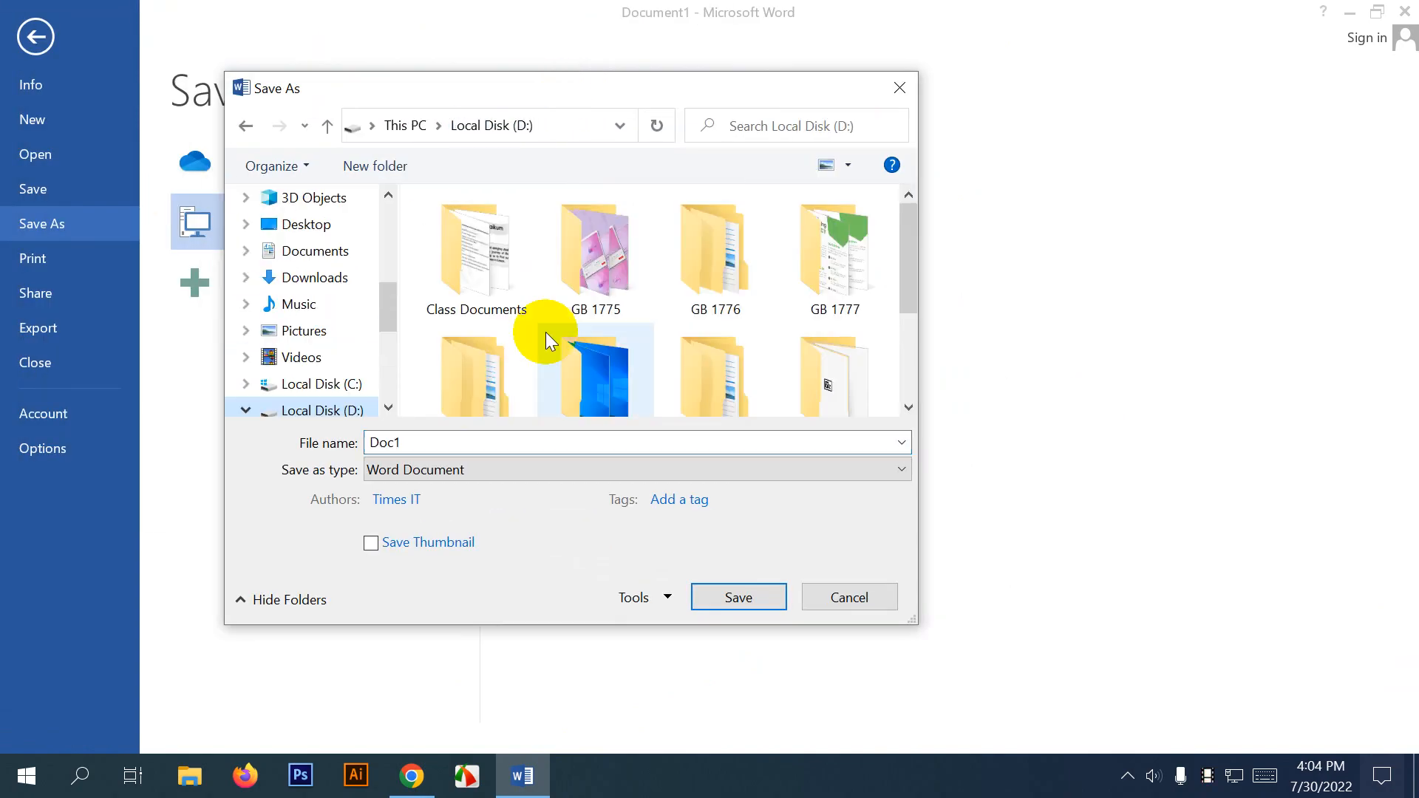
scroll(647, 293, down, 3)
double_click(612, 215)
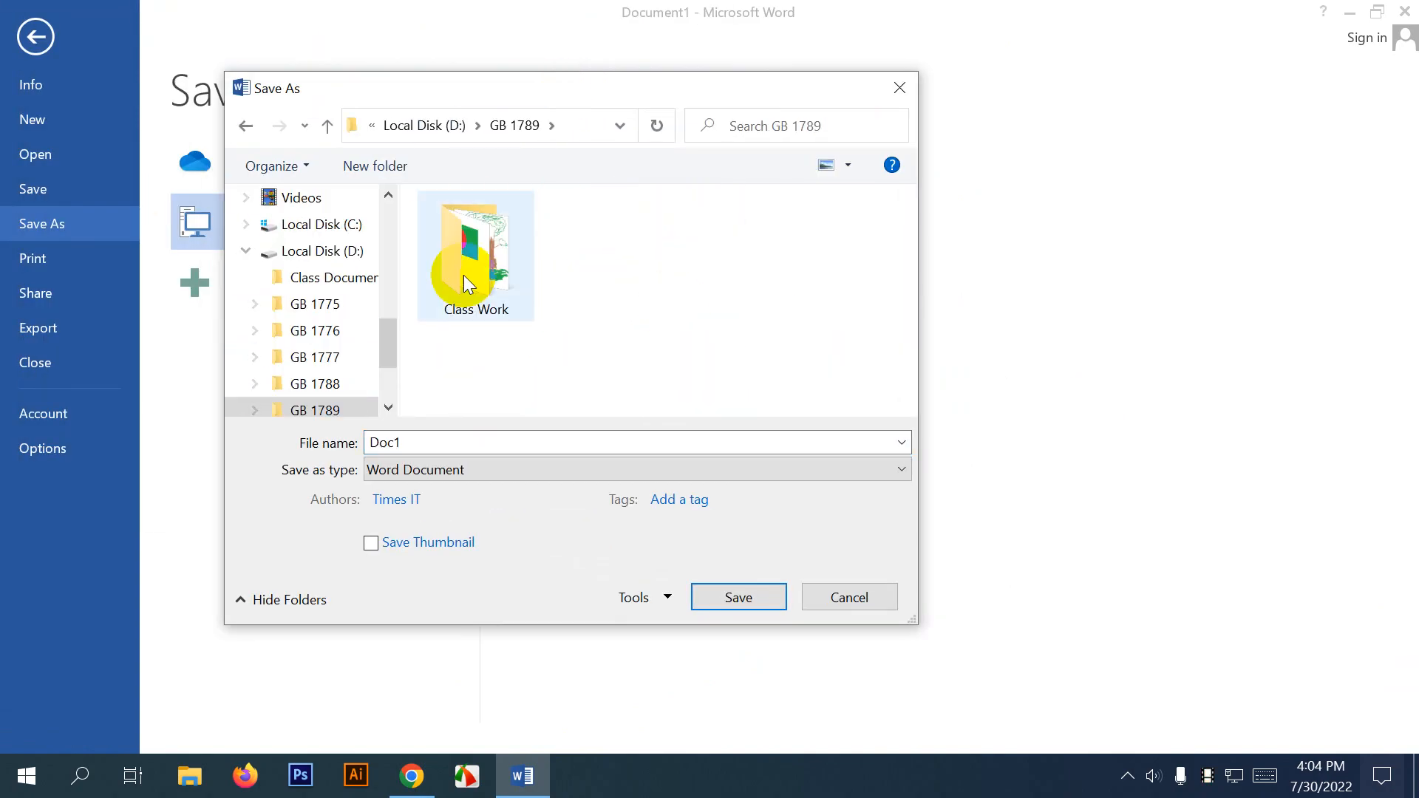
double_click(465, 275)
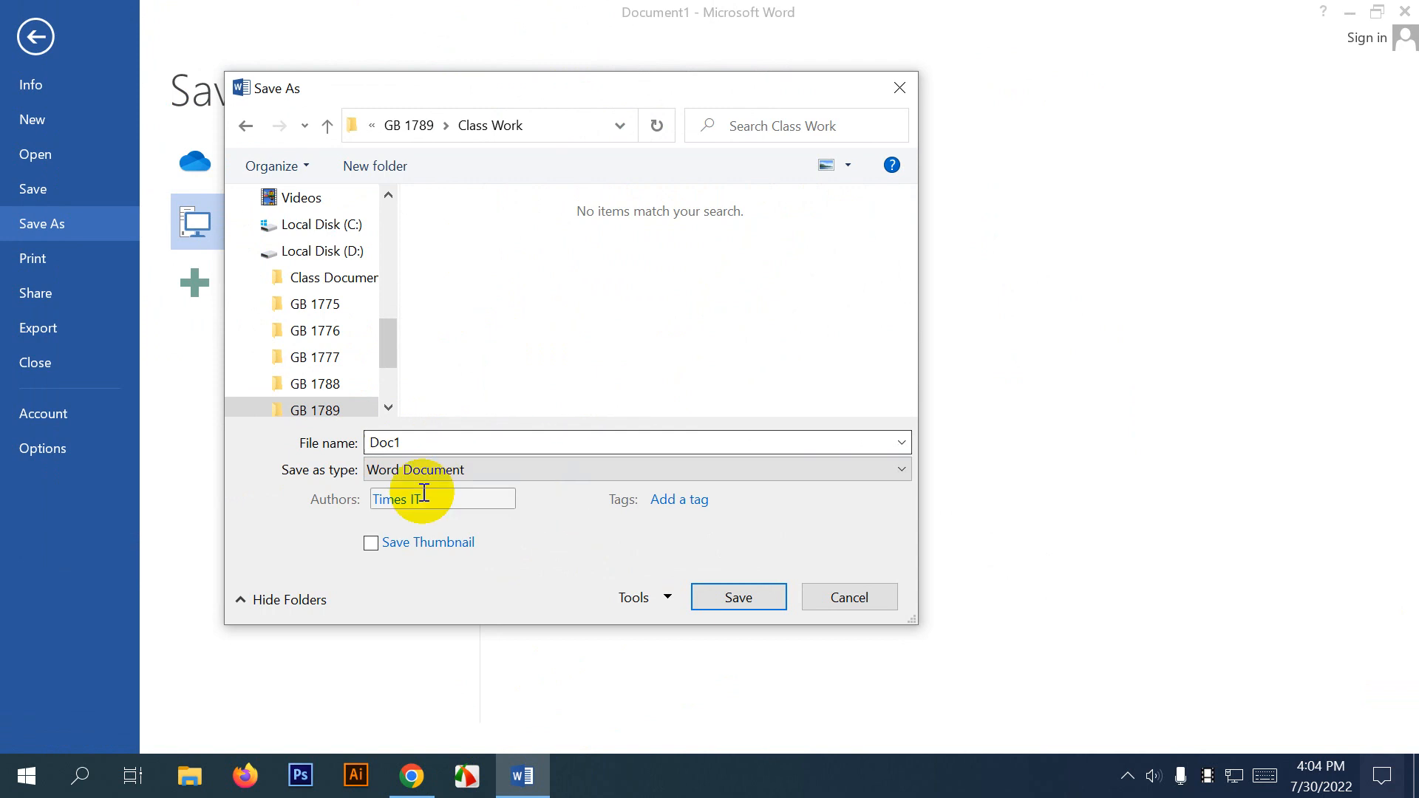
click(739, 597)
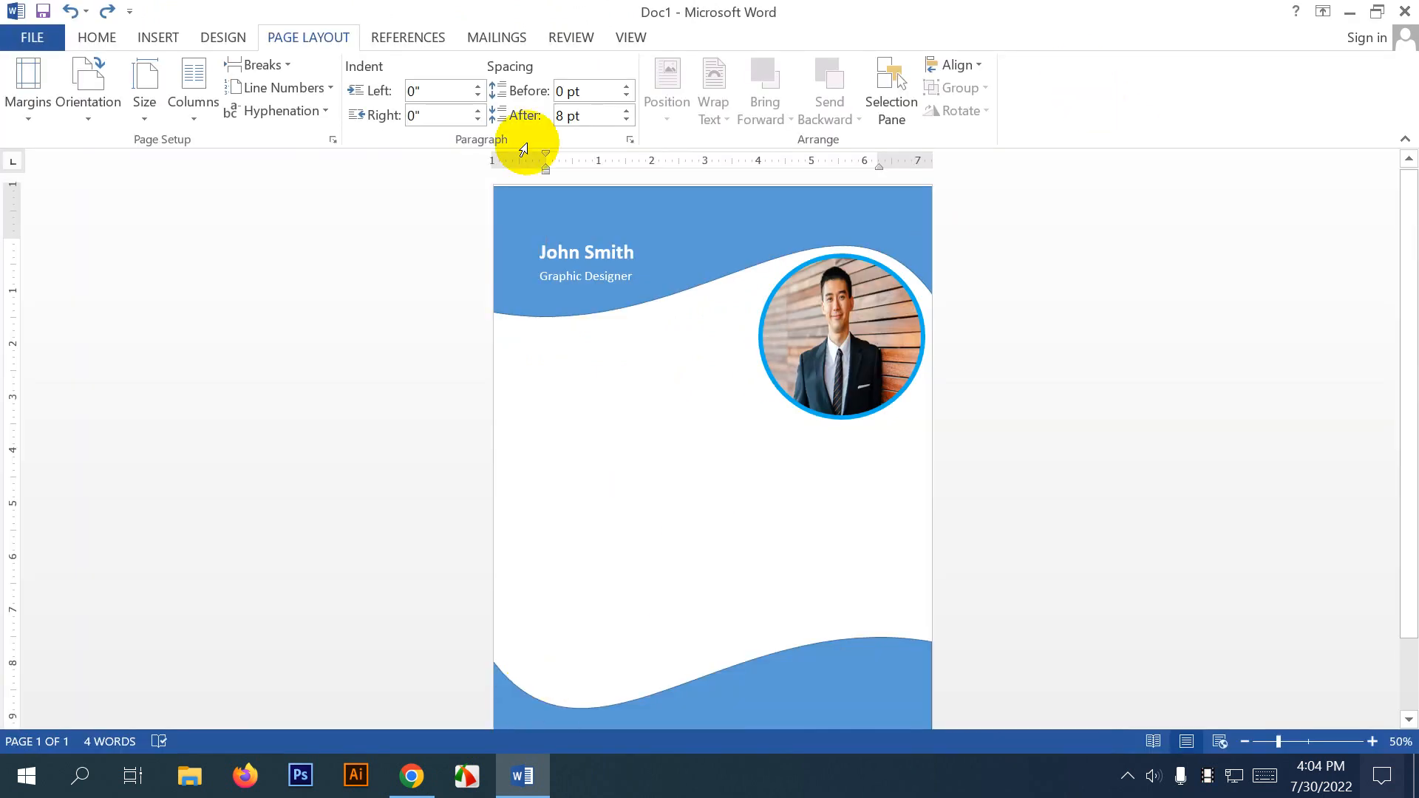
Switch to Chrome and open Facebook in a new tab.
click(409, 775)
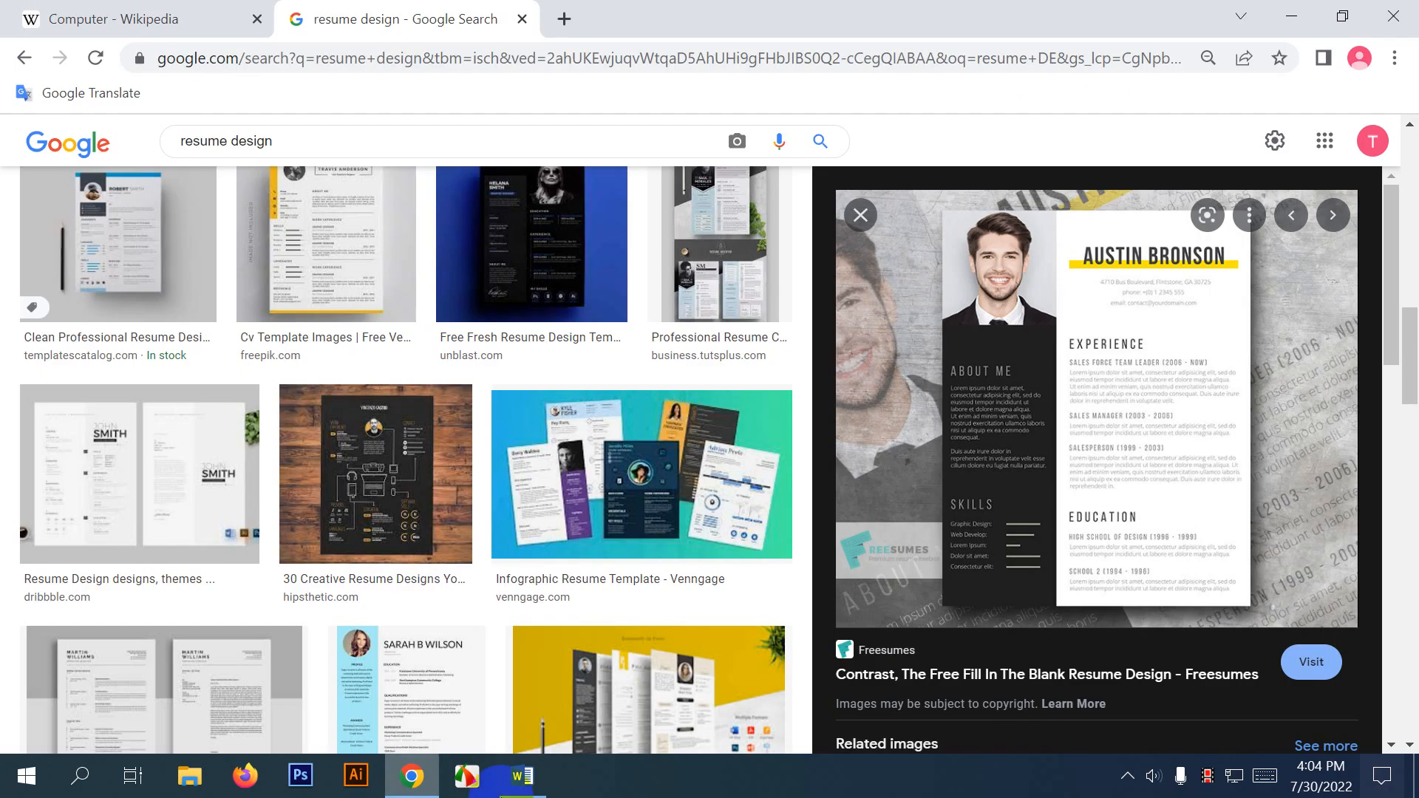
click(564, 18)
click(710, 566)
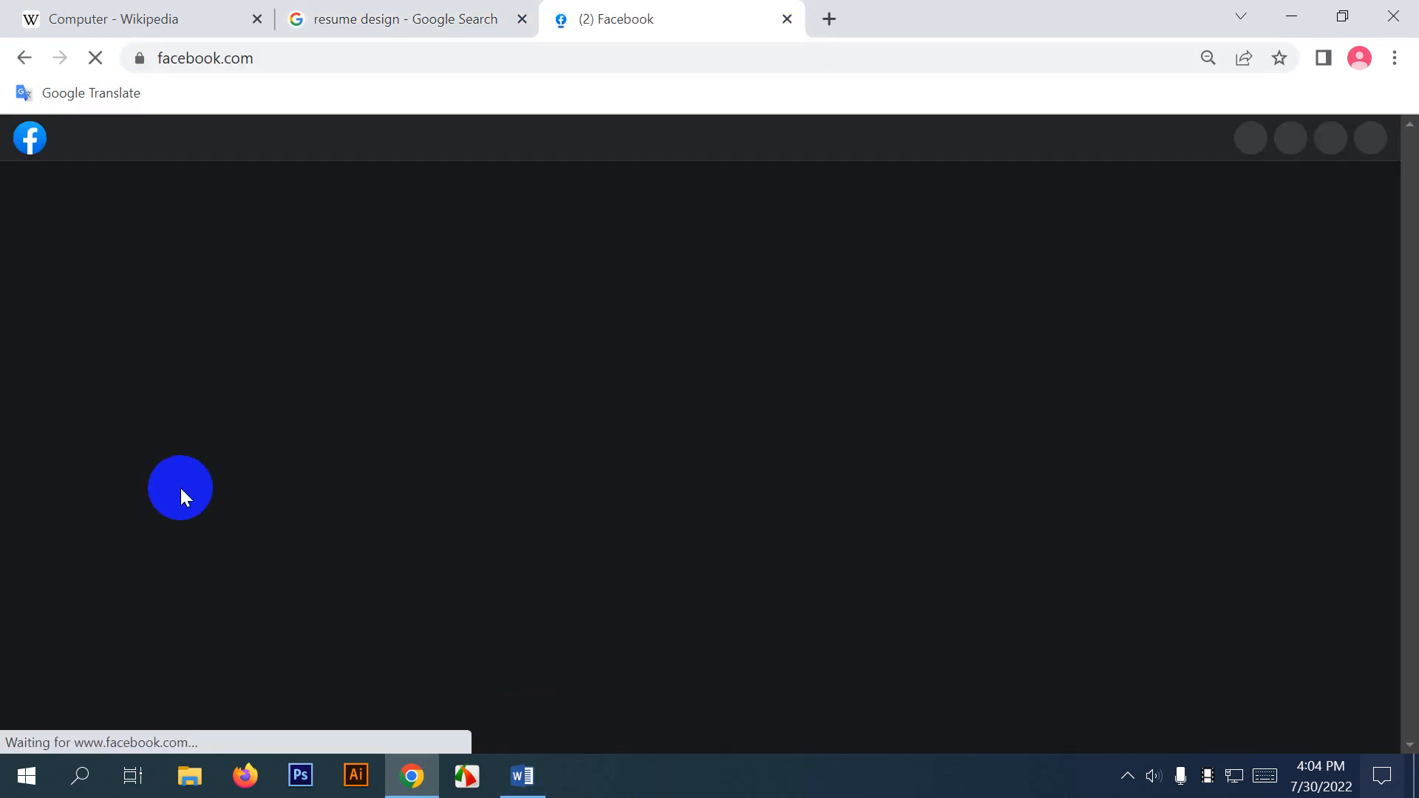
Visit the TIMES GB 1789 group from the shortcuts and return to the Facebook home feed.
scroll(148, 532, down, 1)
click(133, 511)
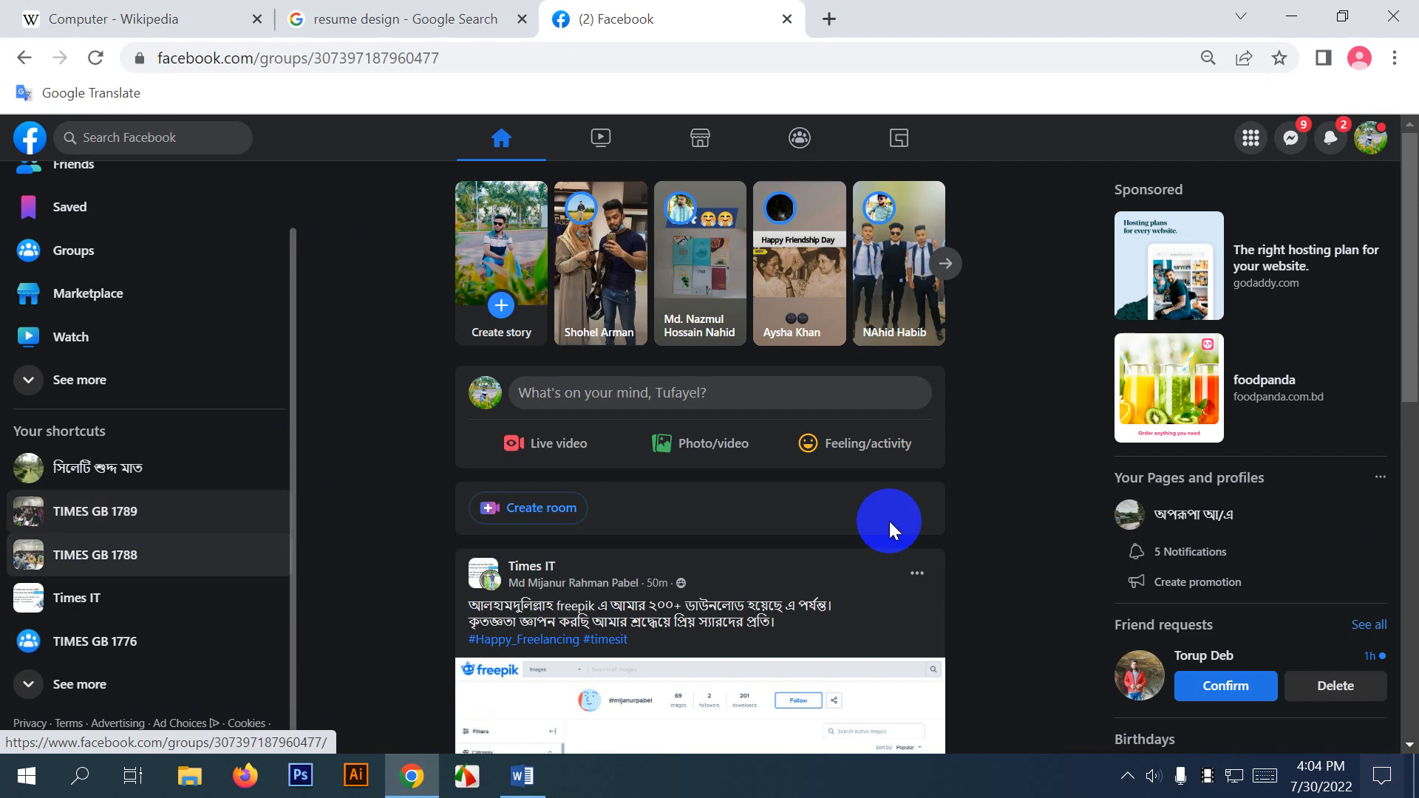
scroll(739, 508, down, 8)
scroll(740, 510, up, 5)
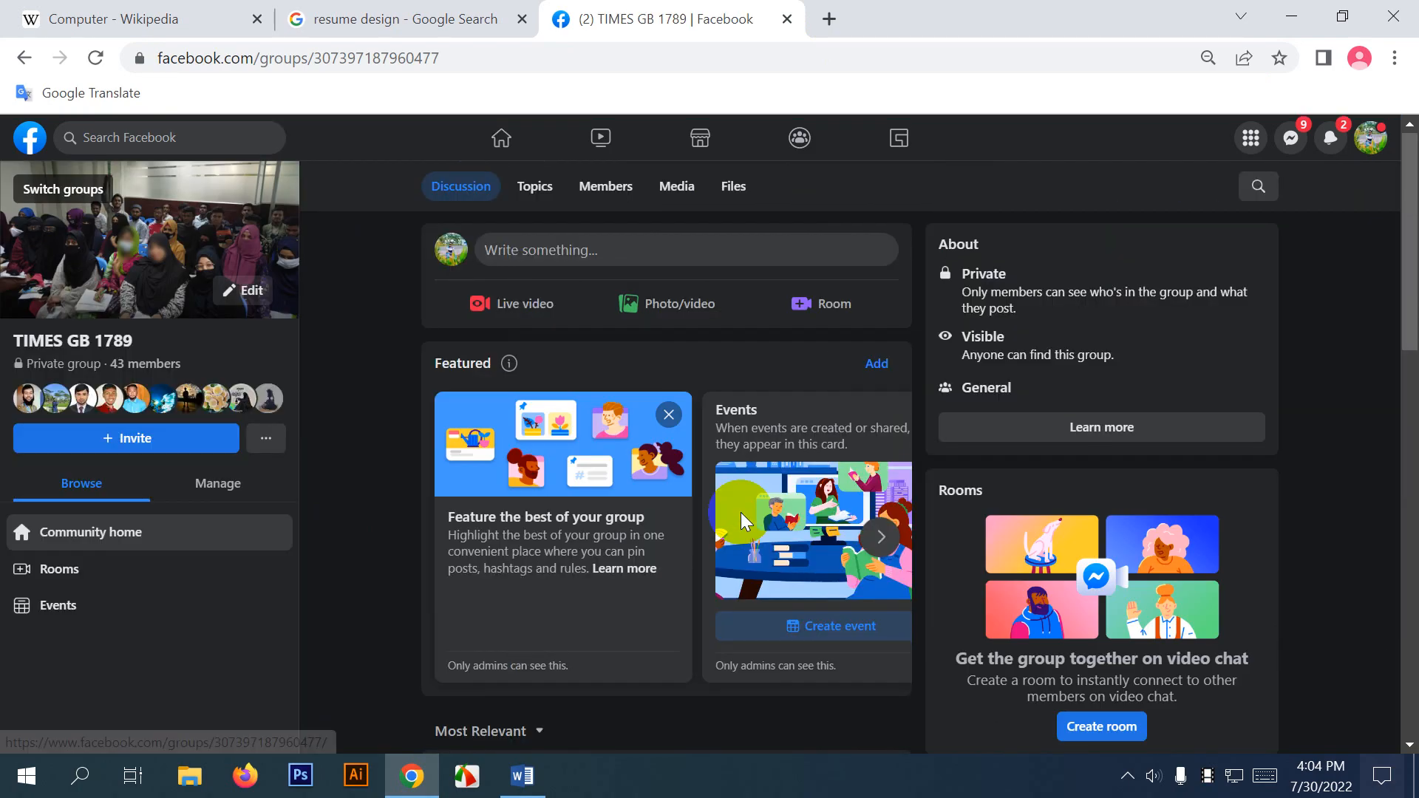
click(25, 58)
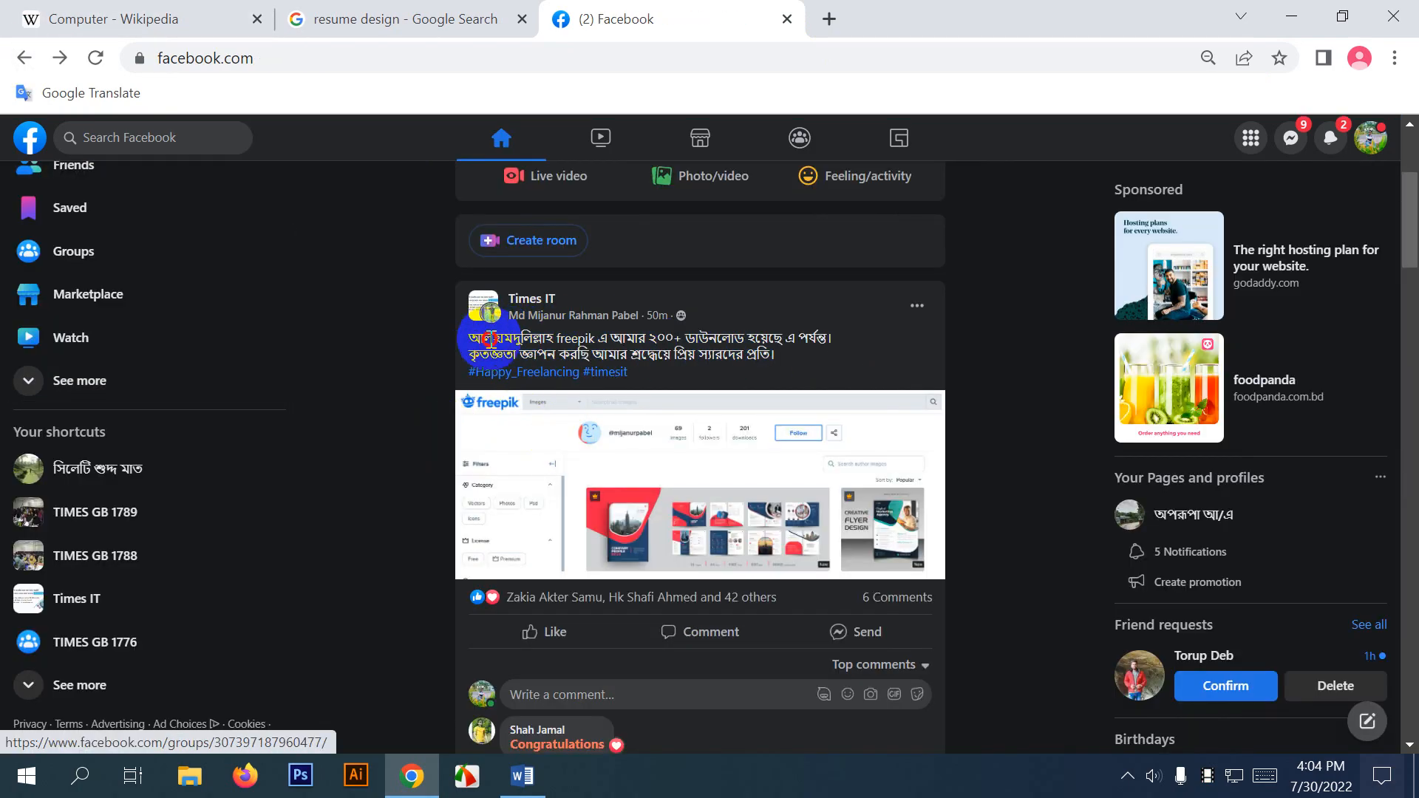
drag(484, 339, 808, 355)
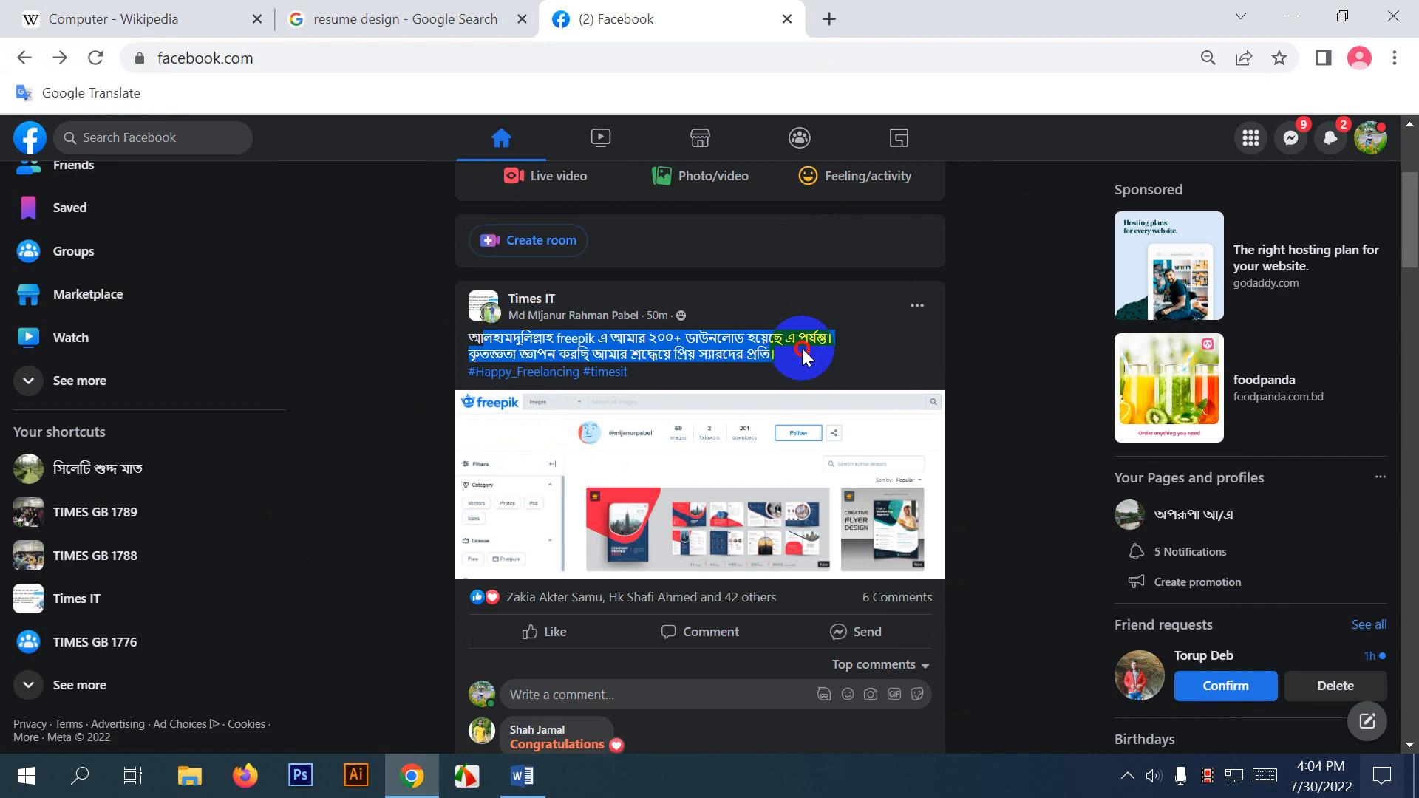
click(750, 335)
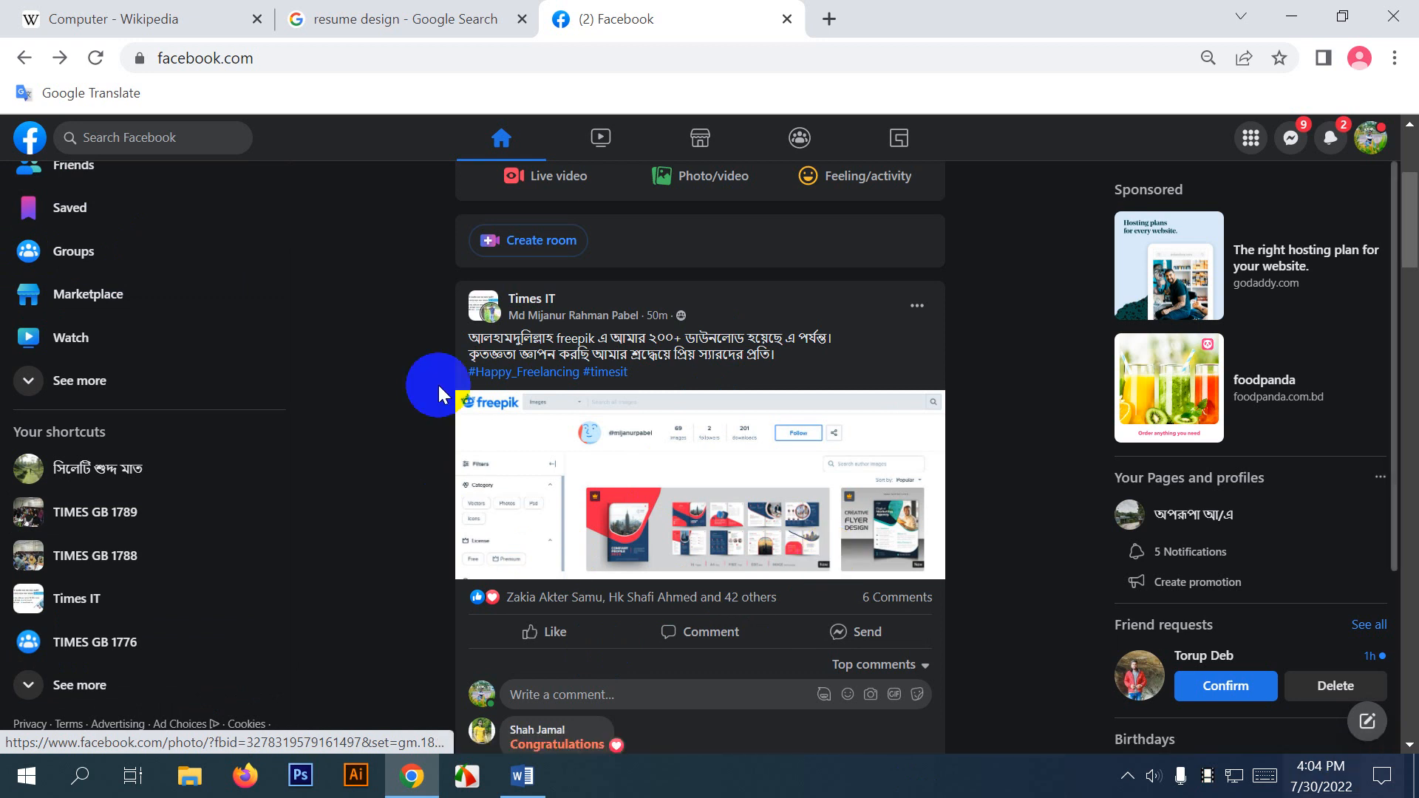
Open the TIMES GB 1789 group from Facebook's recent searches.
click(129, 146)
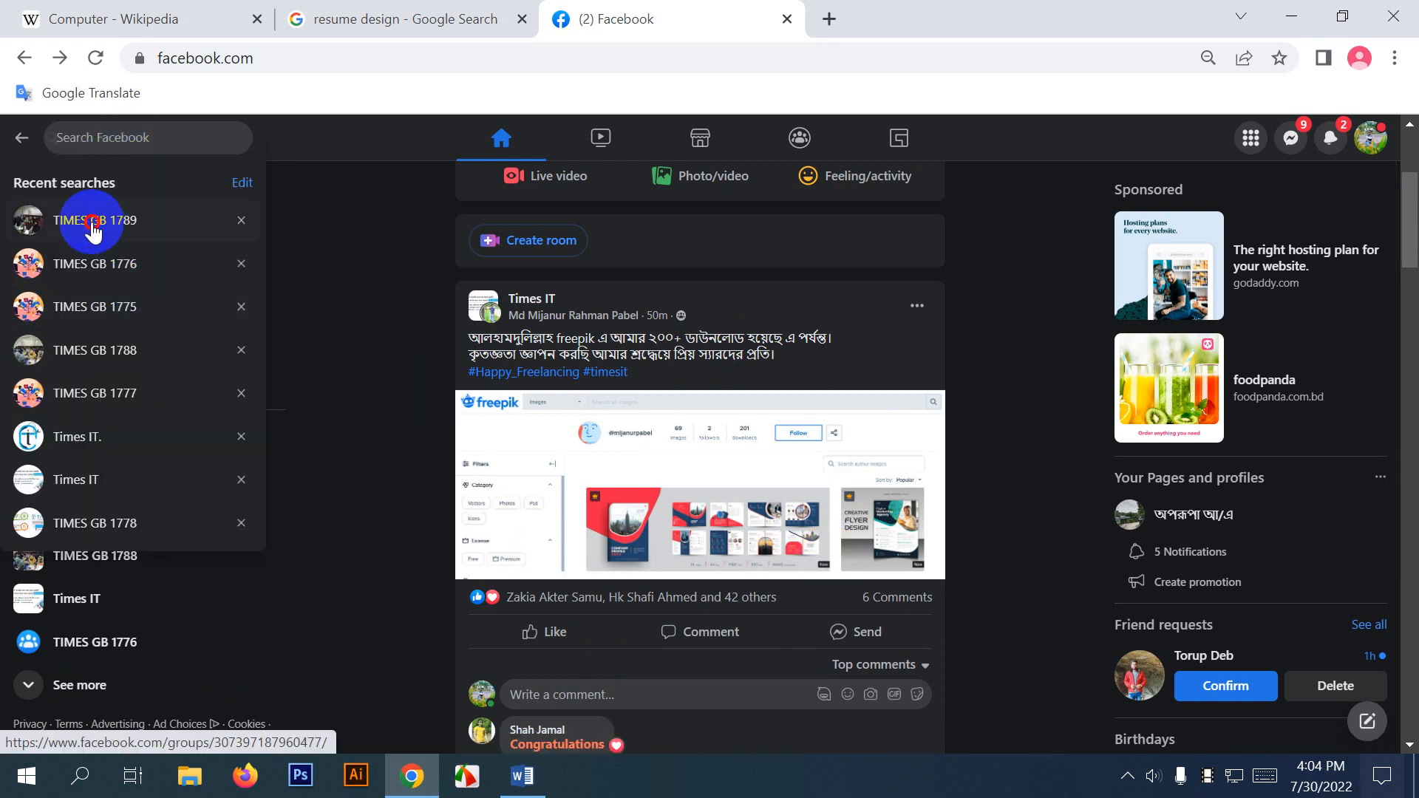
click(93, 224)
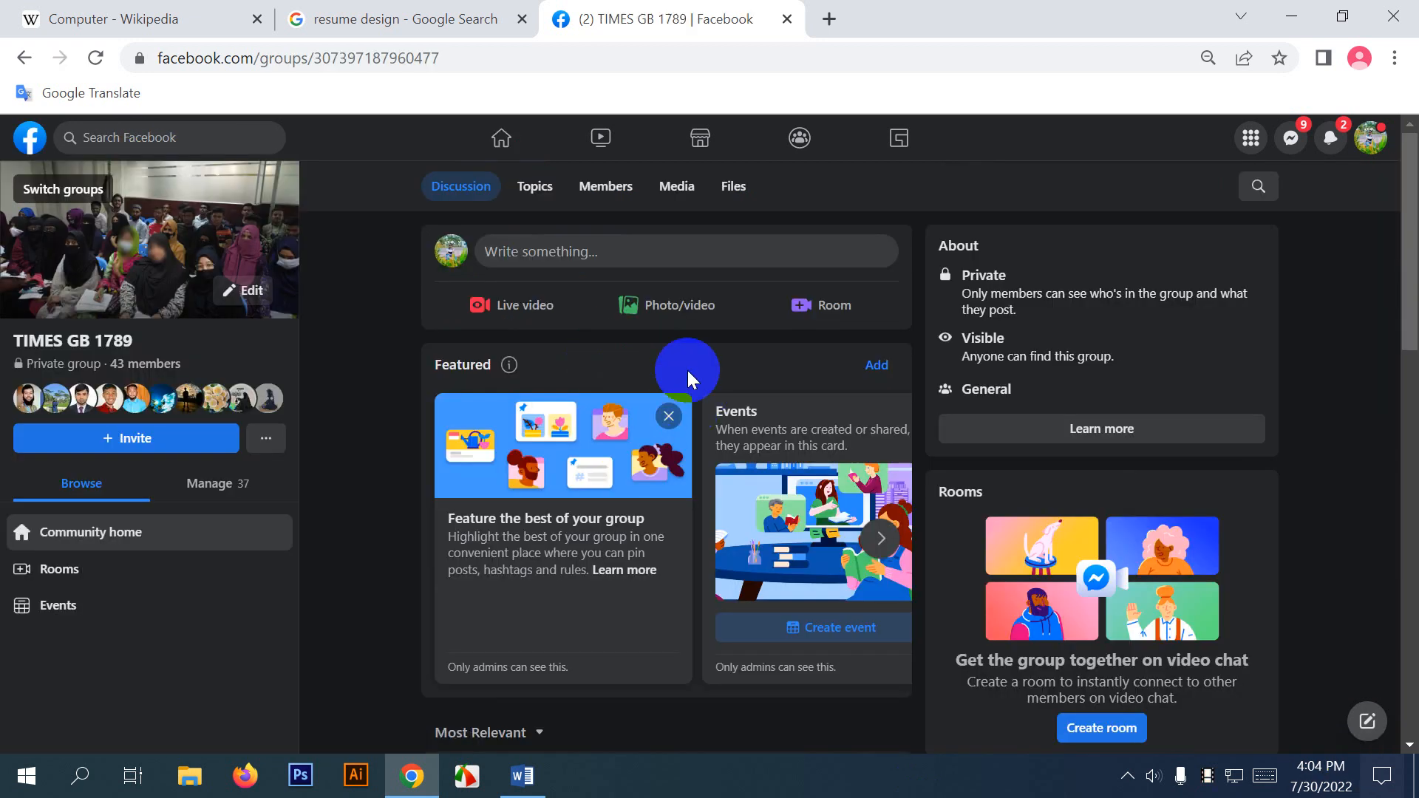
scroll(675, 374, down, 5)
scroll(614, 406, up, 5)
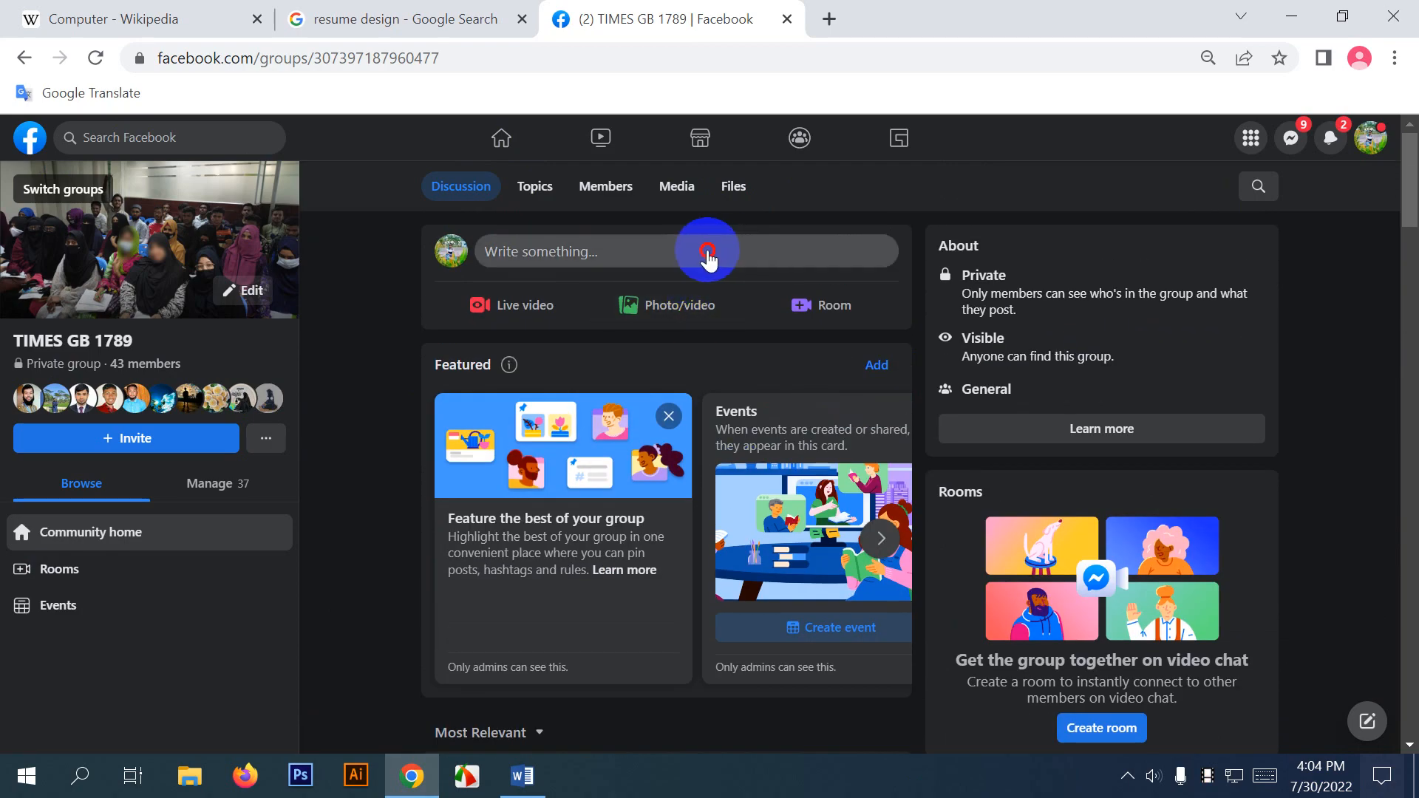
Start a new post in the group and choose to add a file from the computer.
click(698, 253)
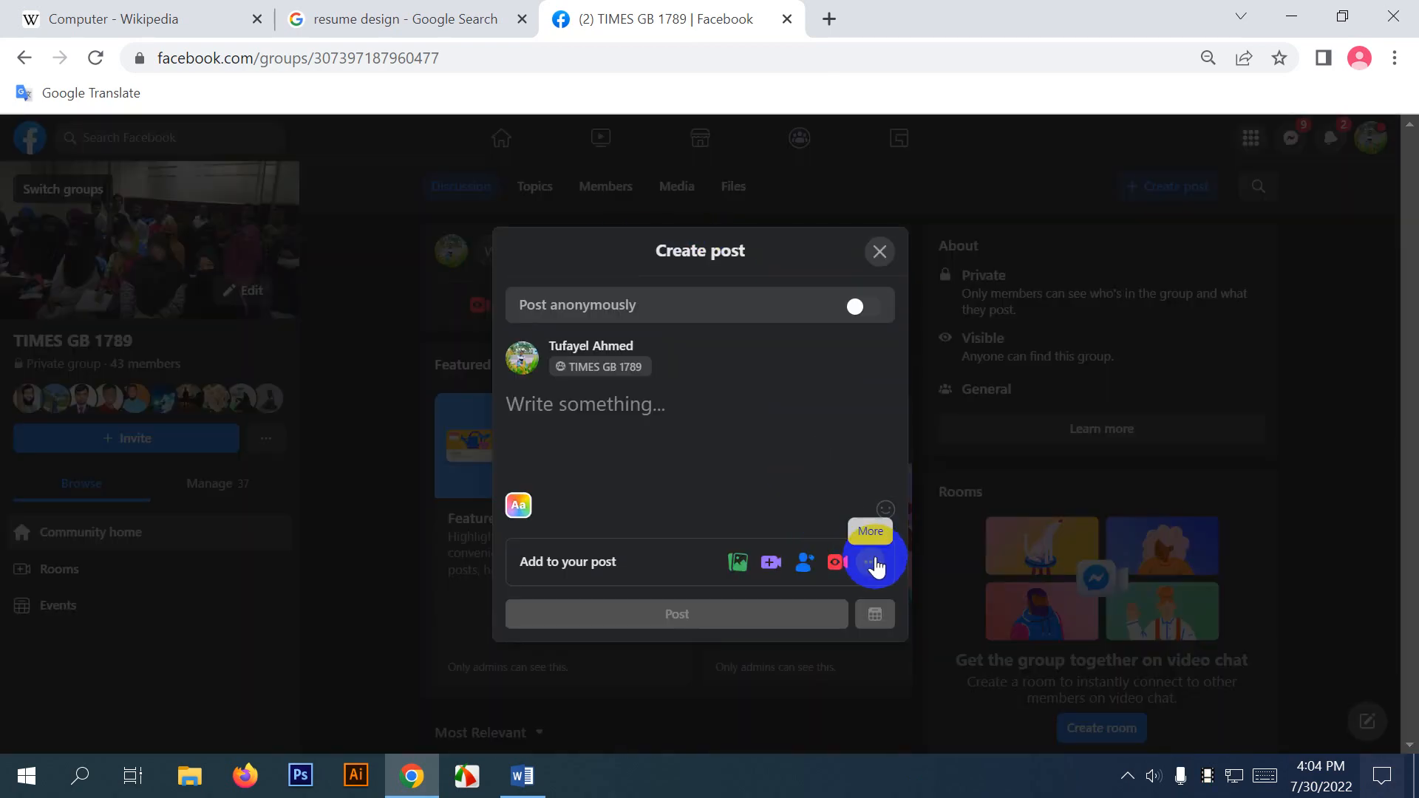
click(866, 563)
click(558, 562)
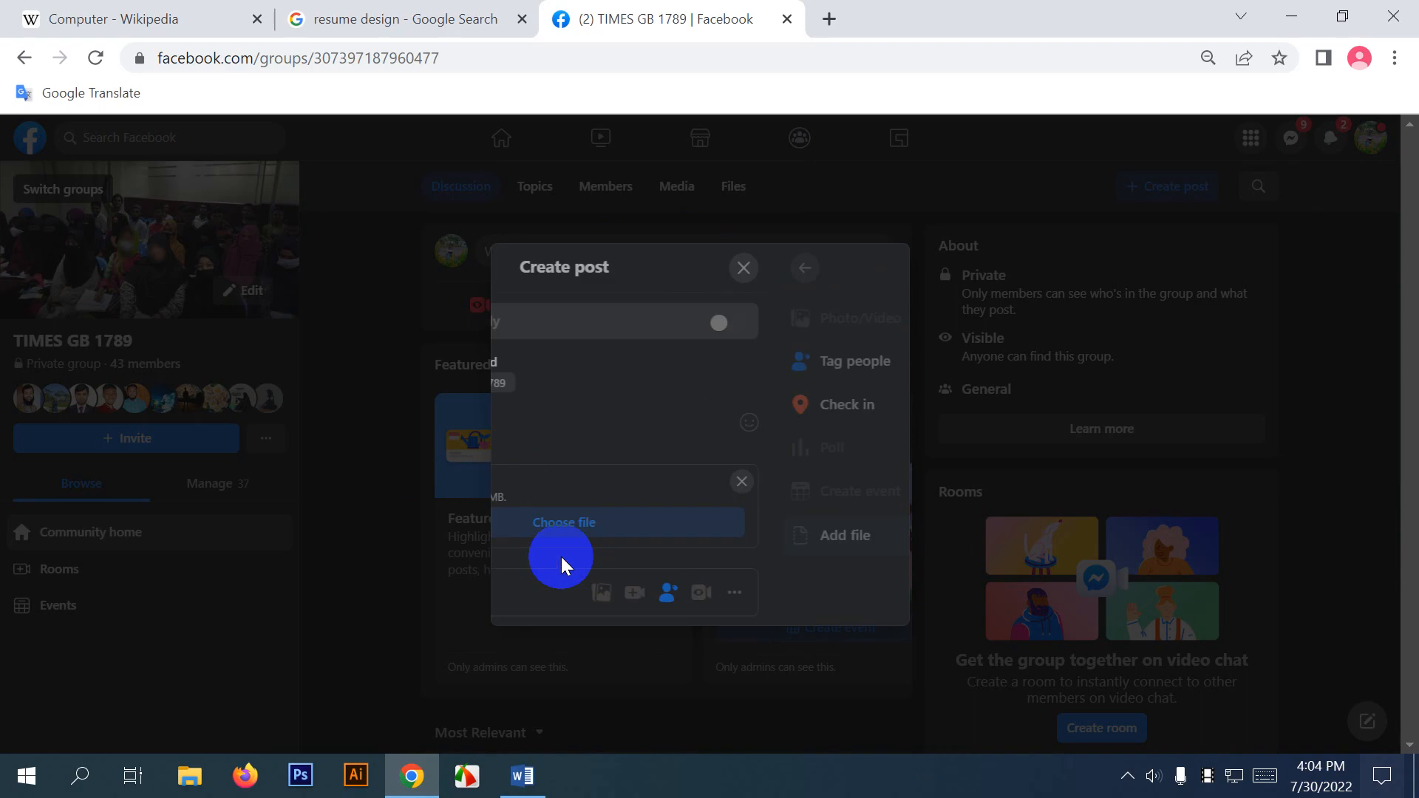
click(684, 498)
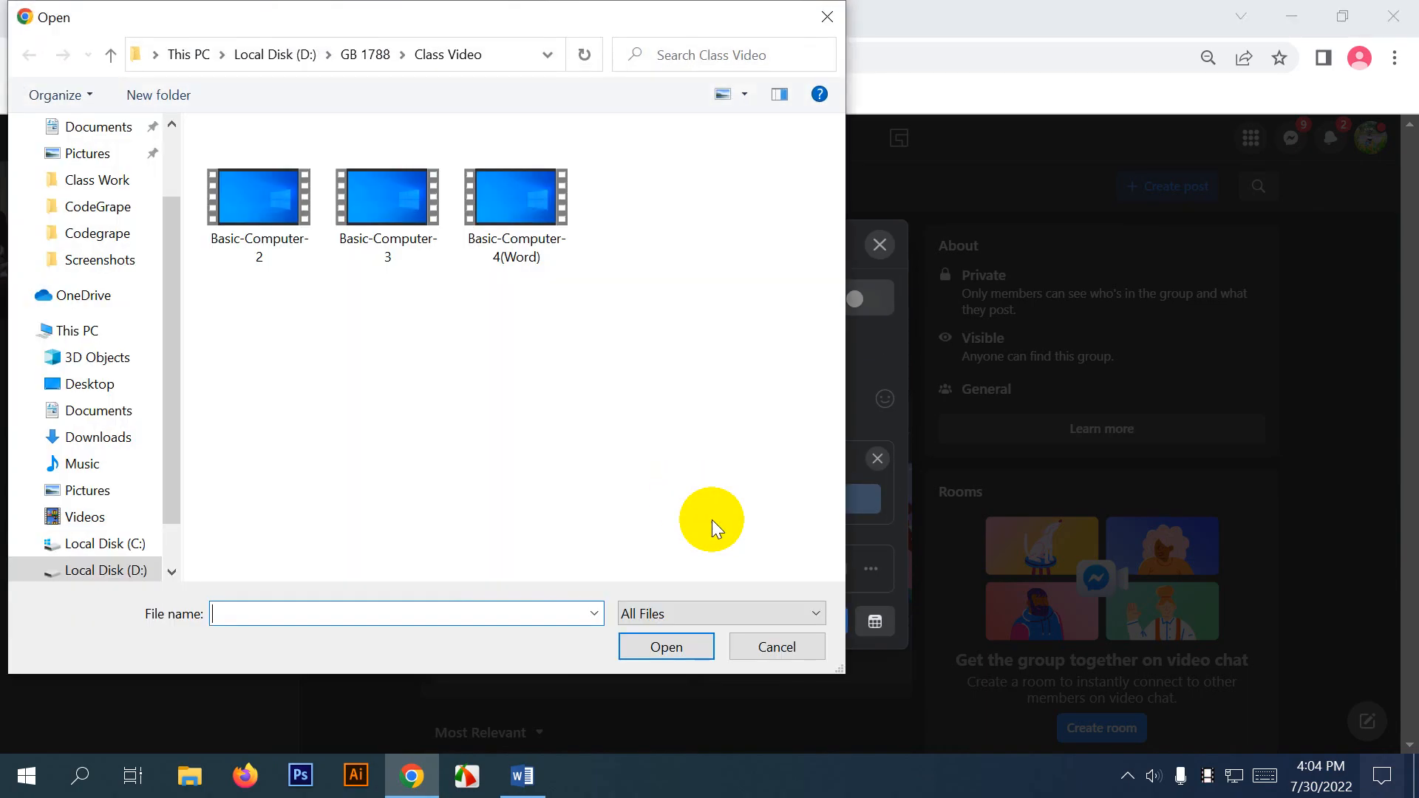
Attach Doc1.docx from the Class Work folder under GB 1789 on drive D and publish the post.
click(103, 570)
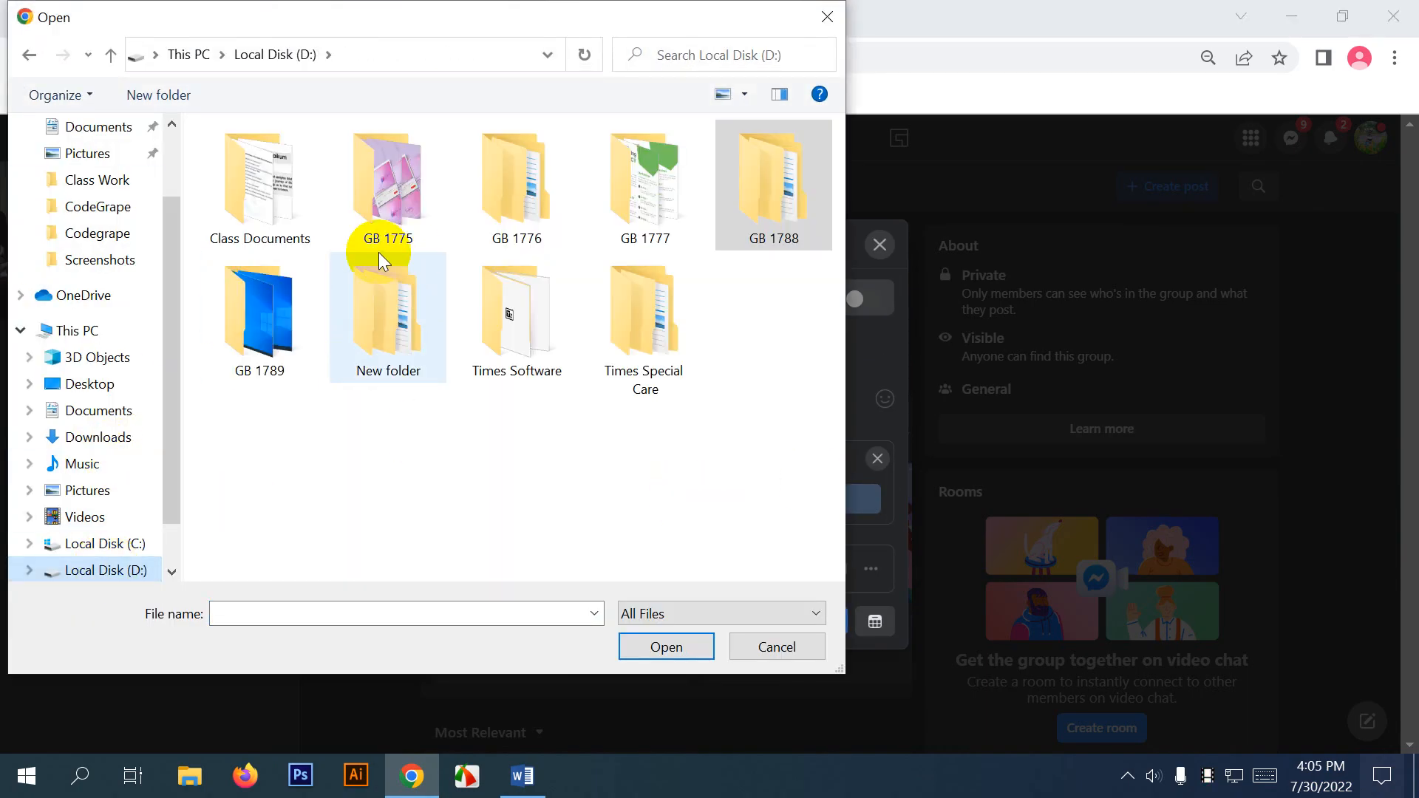
double_click(284, 314)
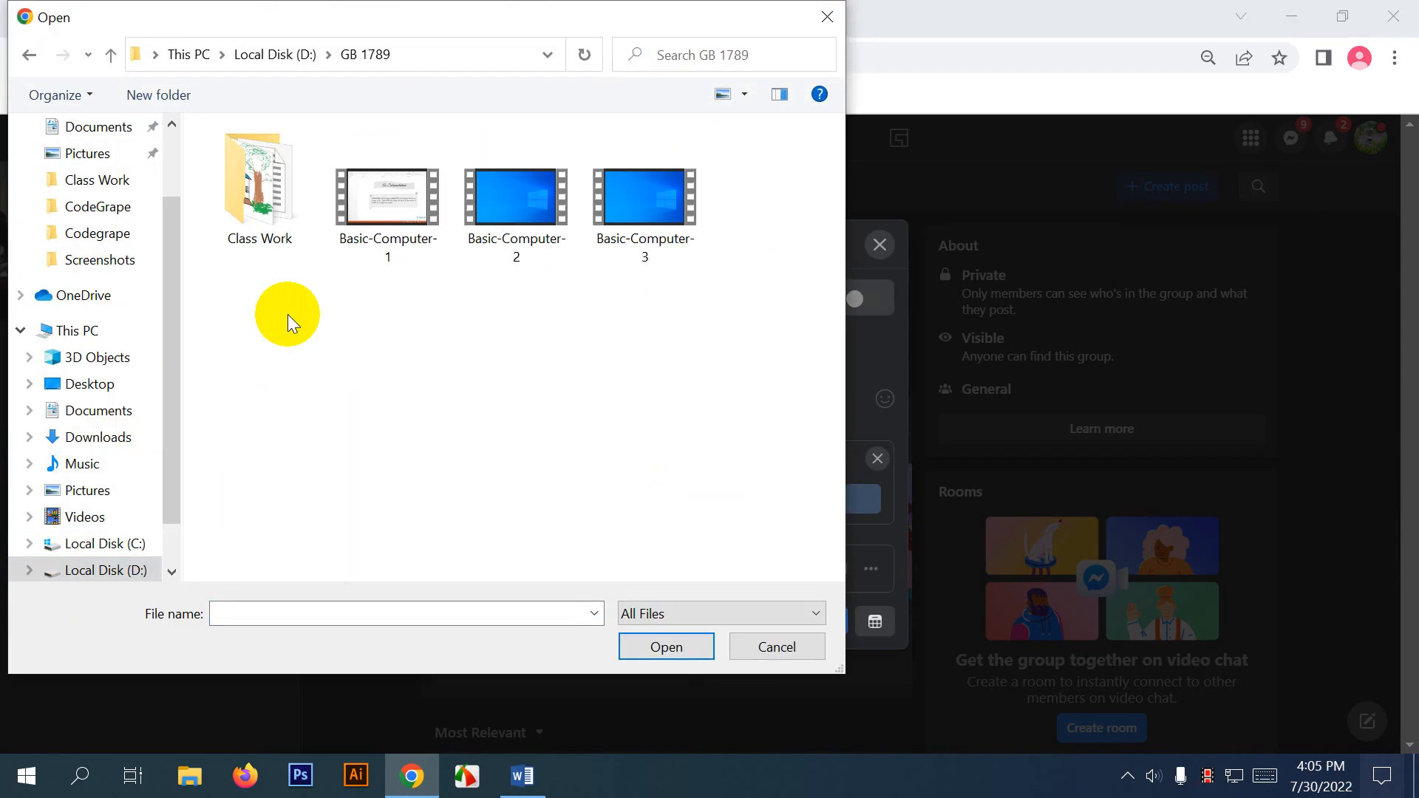
double_click(268, 221)
click(478, 190)
click(478, 189)
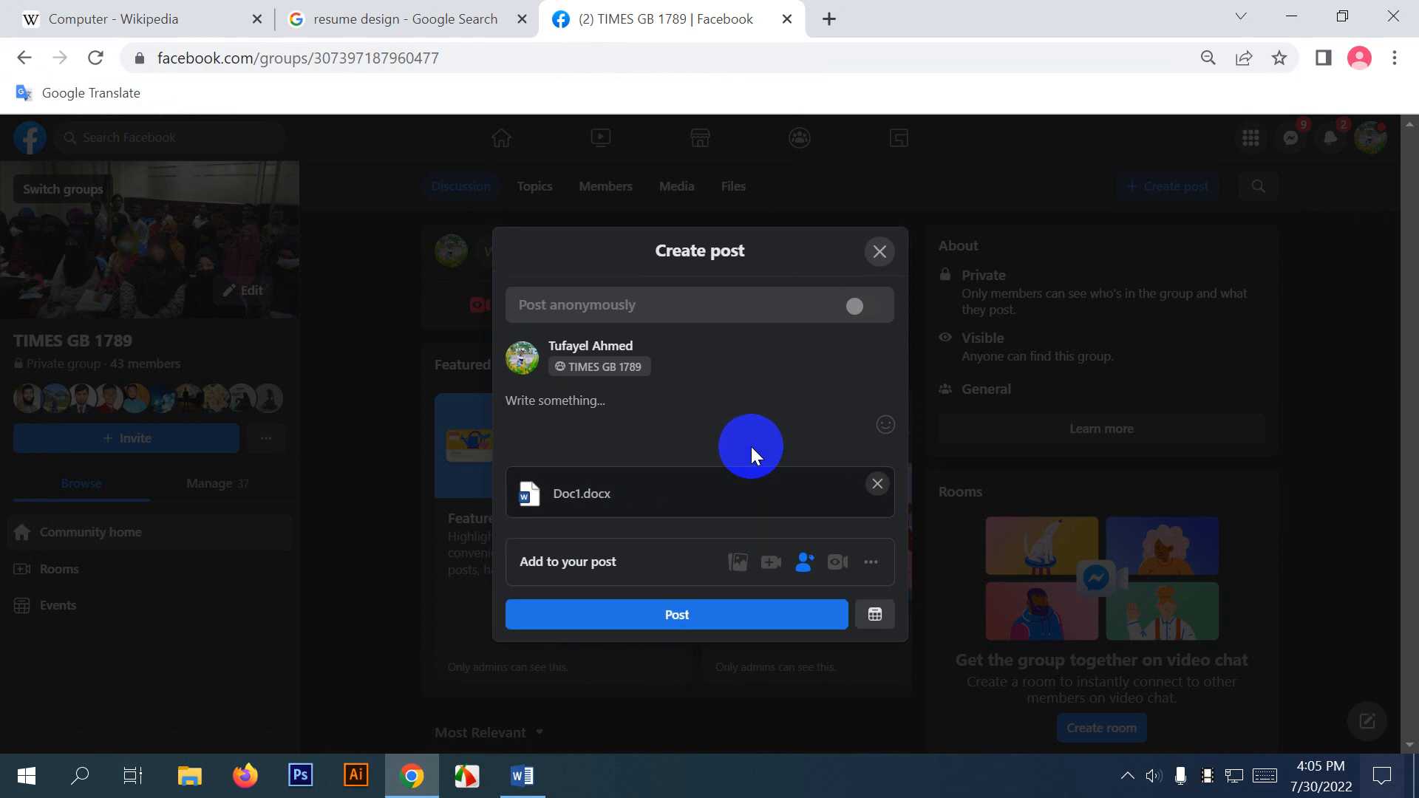
click(677, 617)
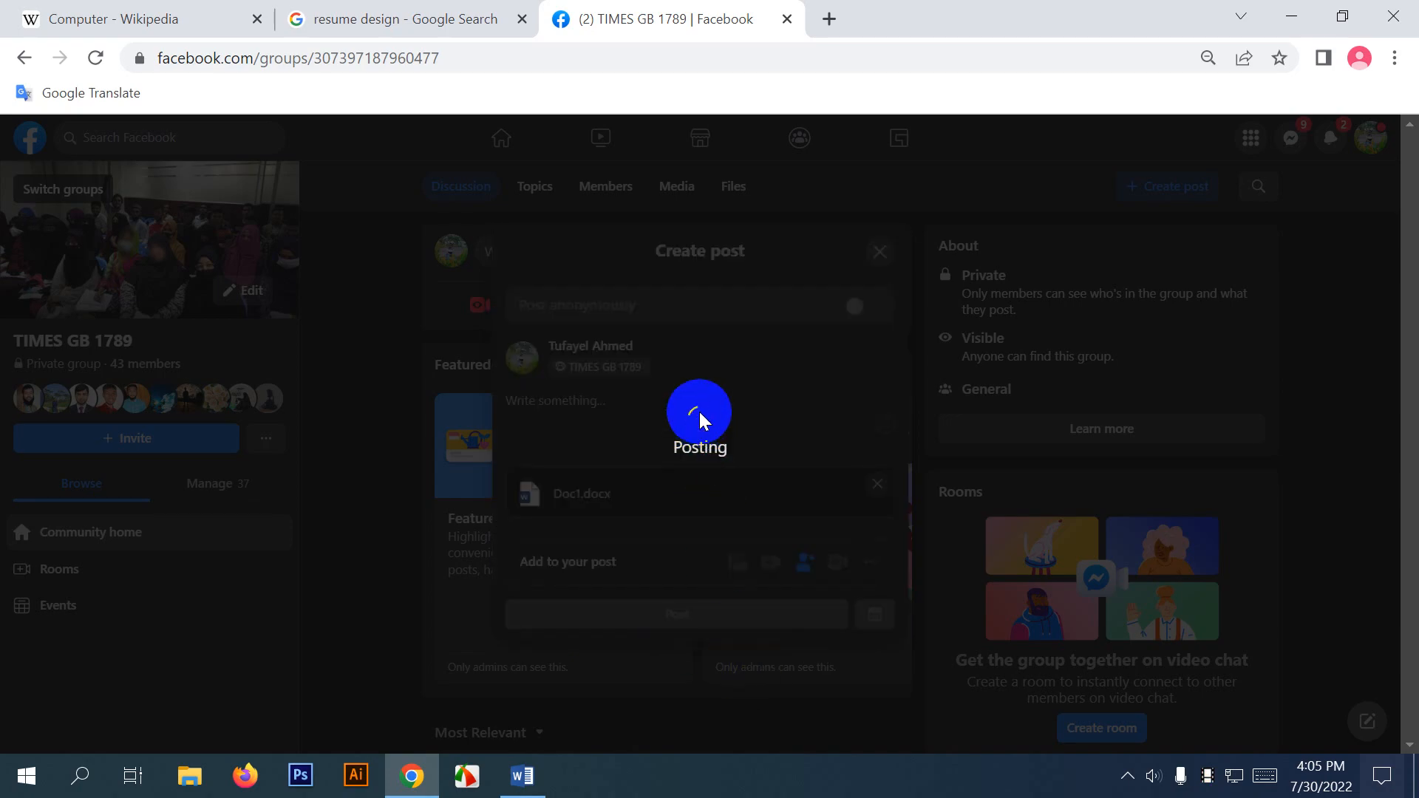
scroll(826, 627, down, 4)
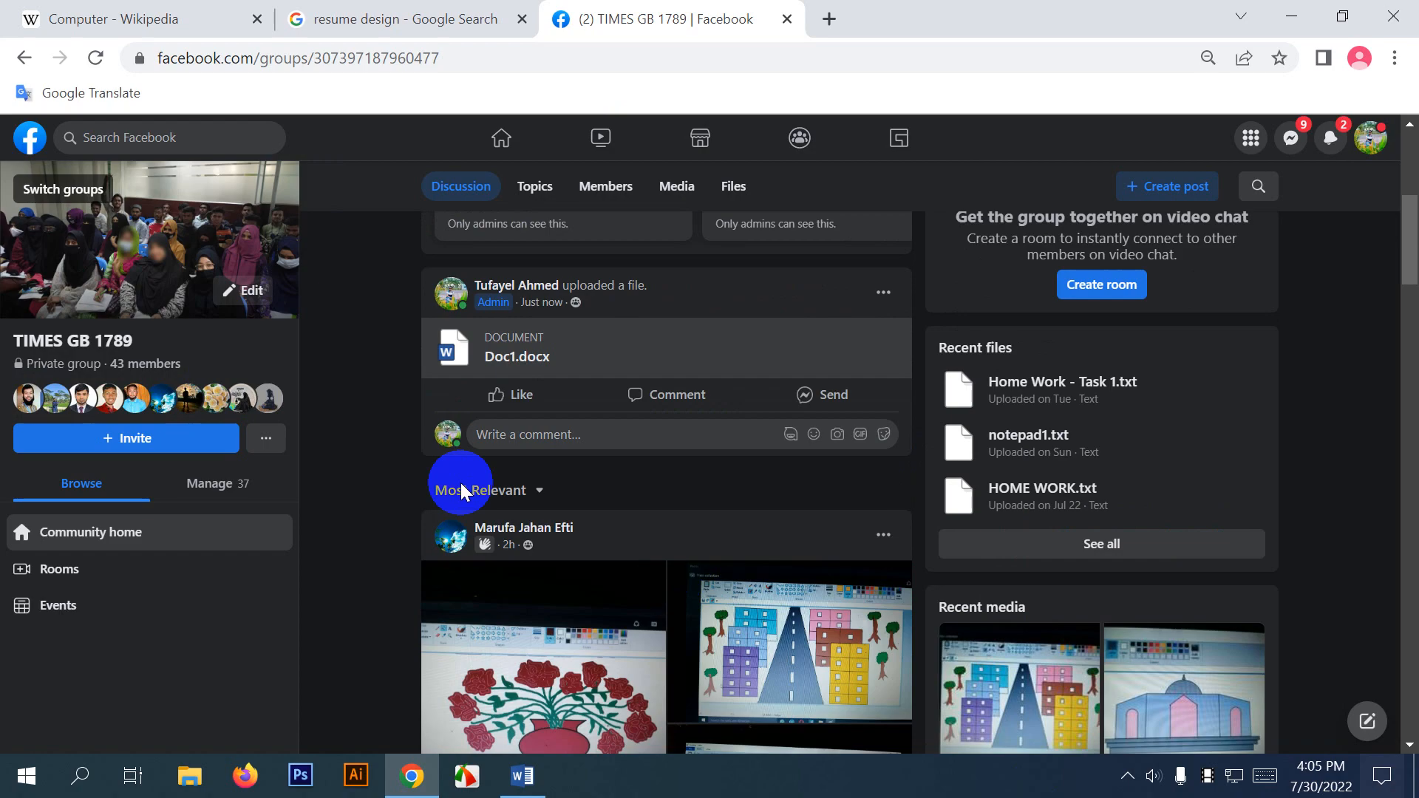
Download Doc1.docx from the group post, open it in Word and enable editing.
click(667, 357)
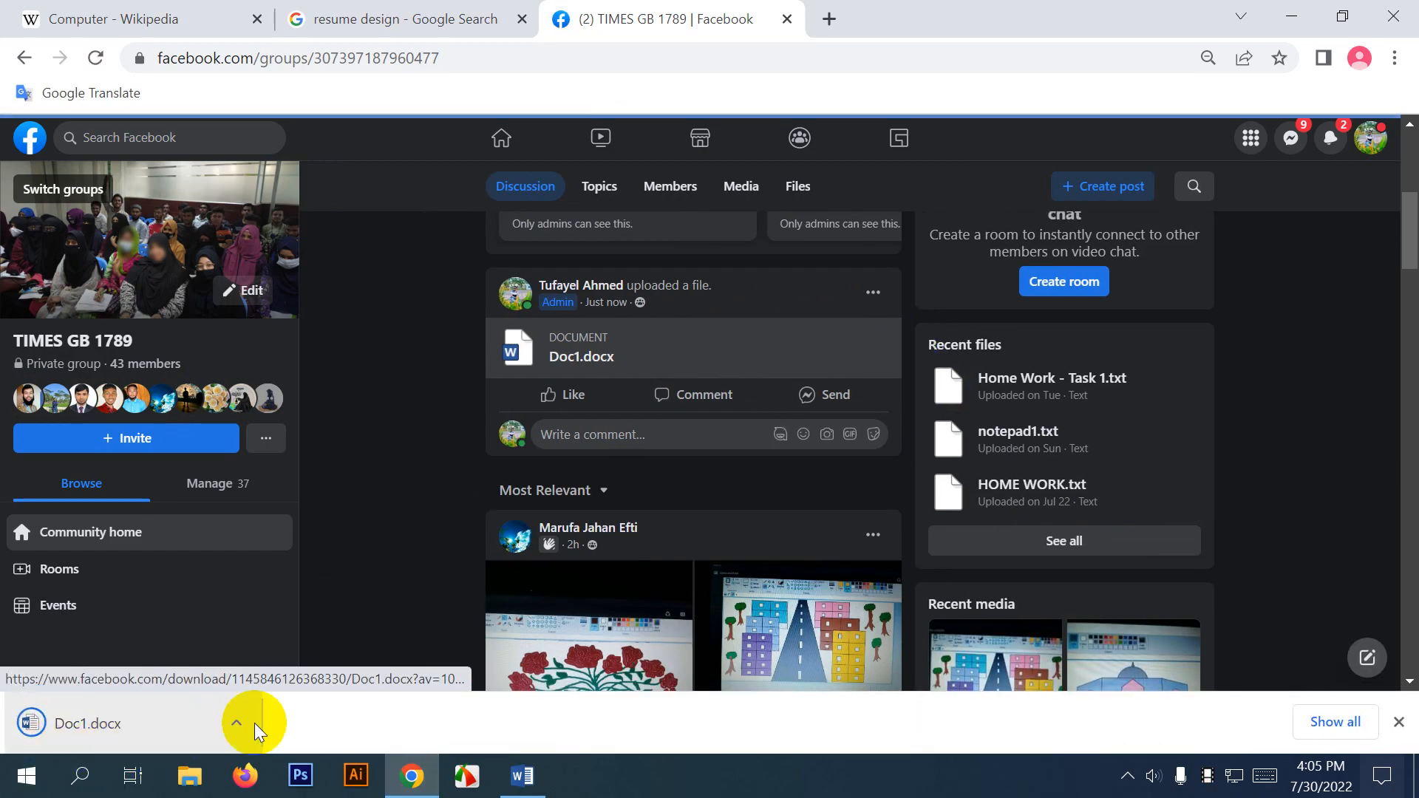
click(221, 726)
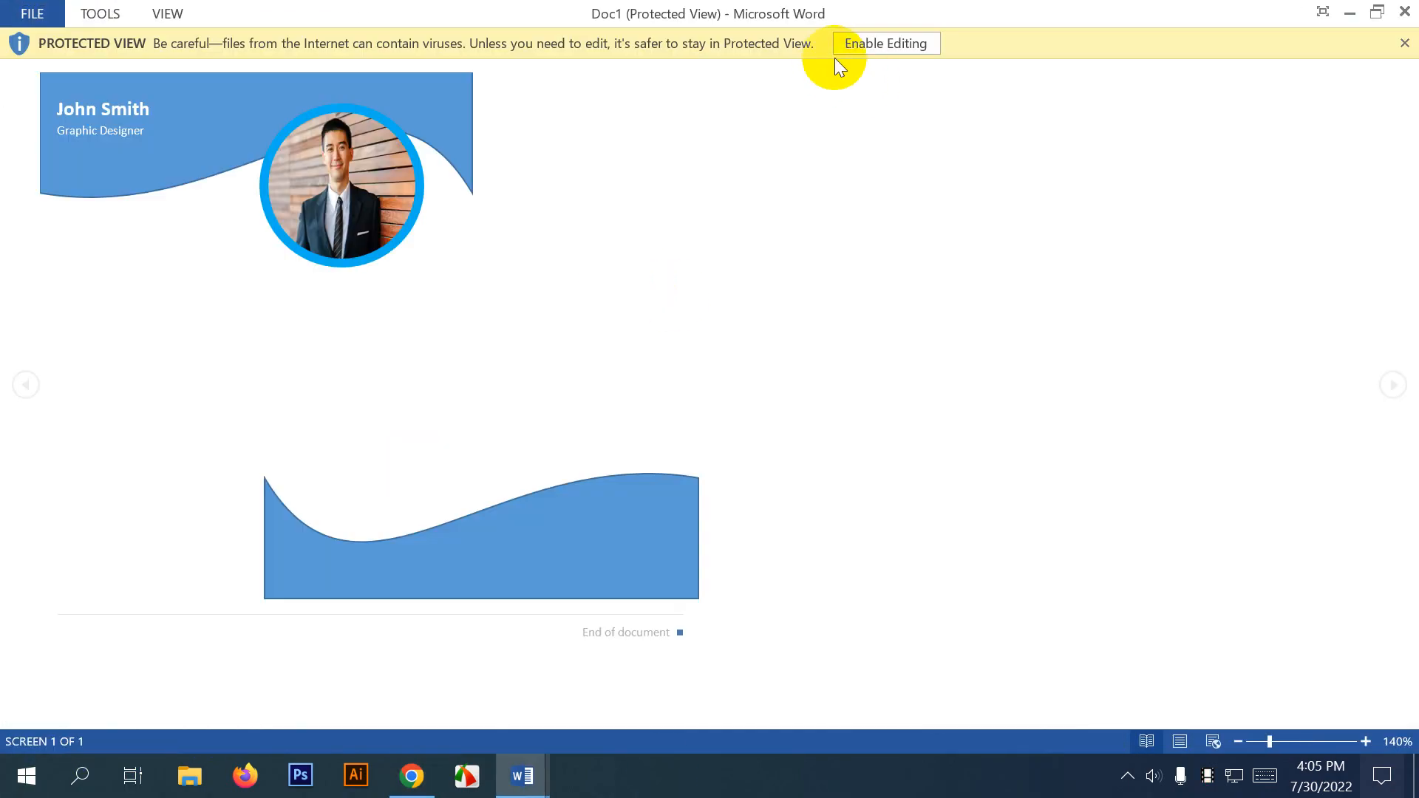
click(853, 45)
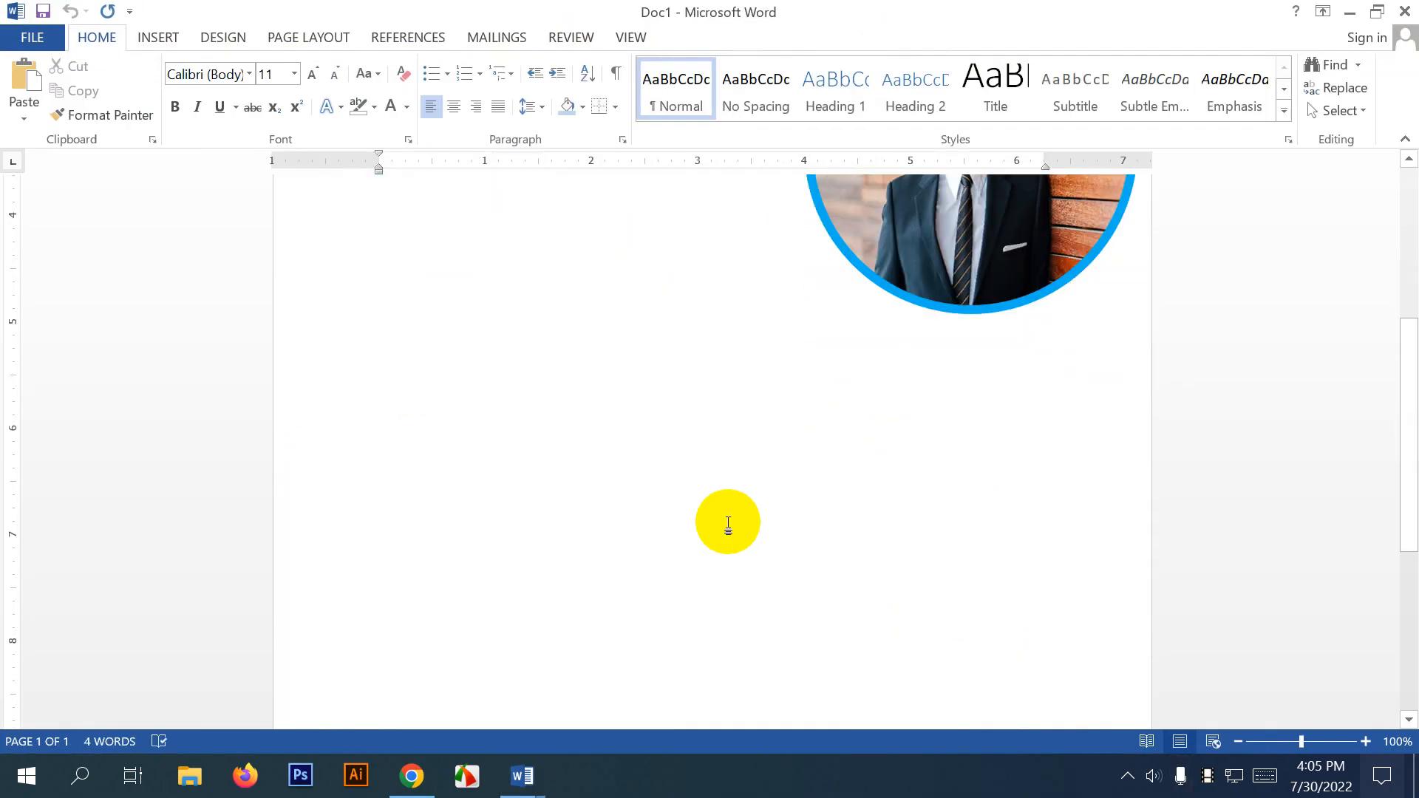
scroll(749, 523, down, 10)
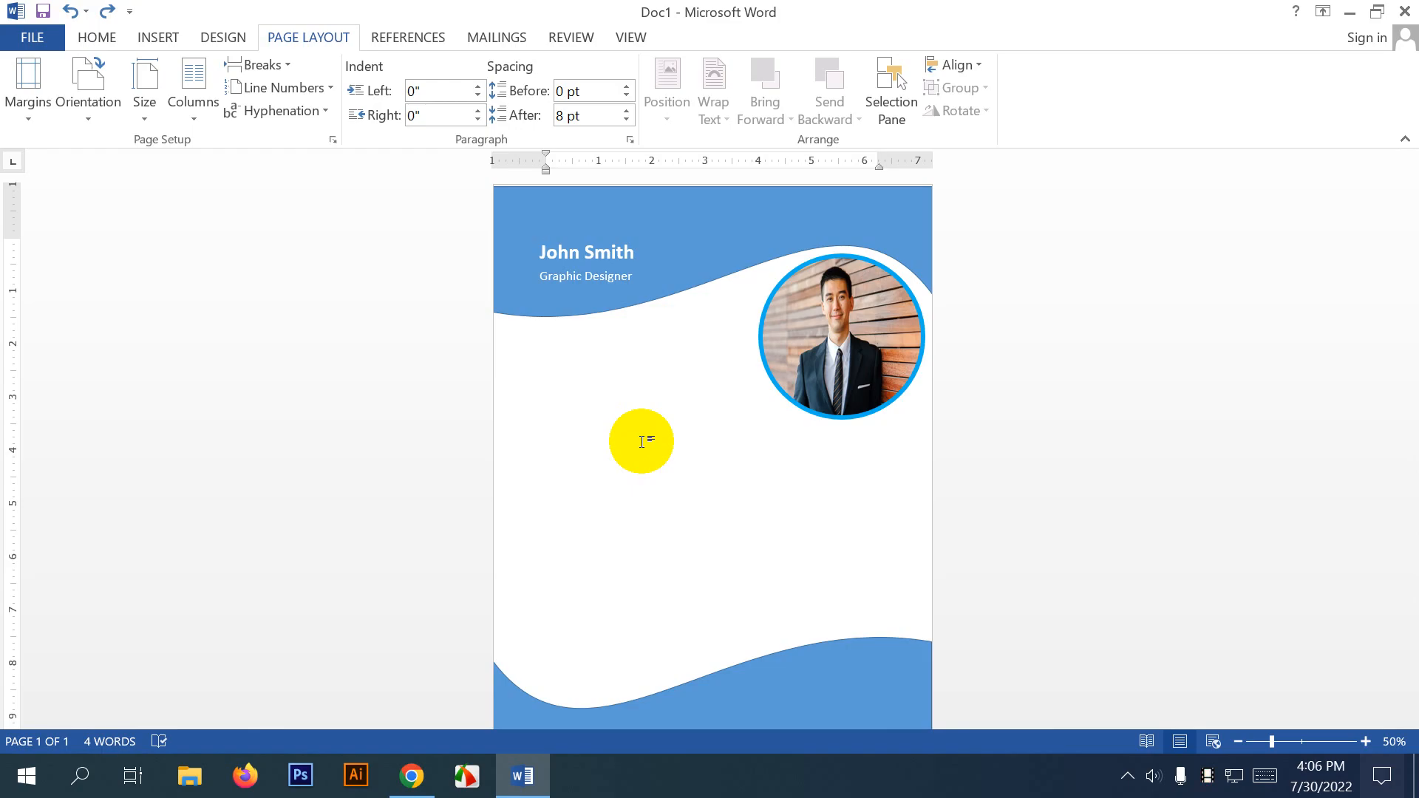
click(33, 36)
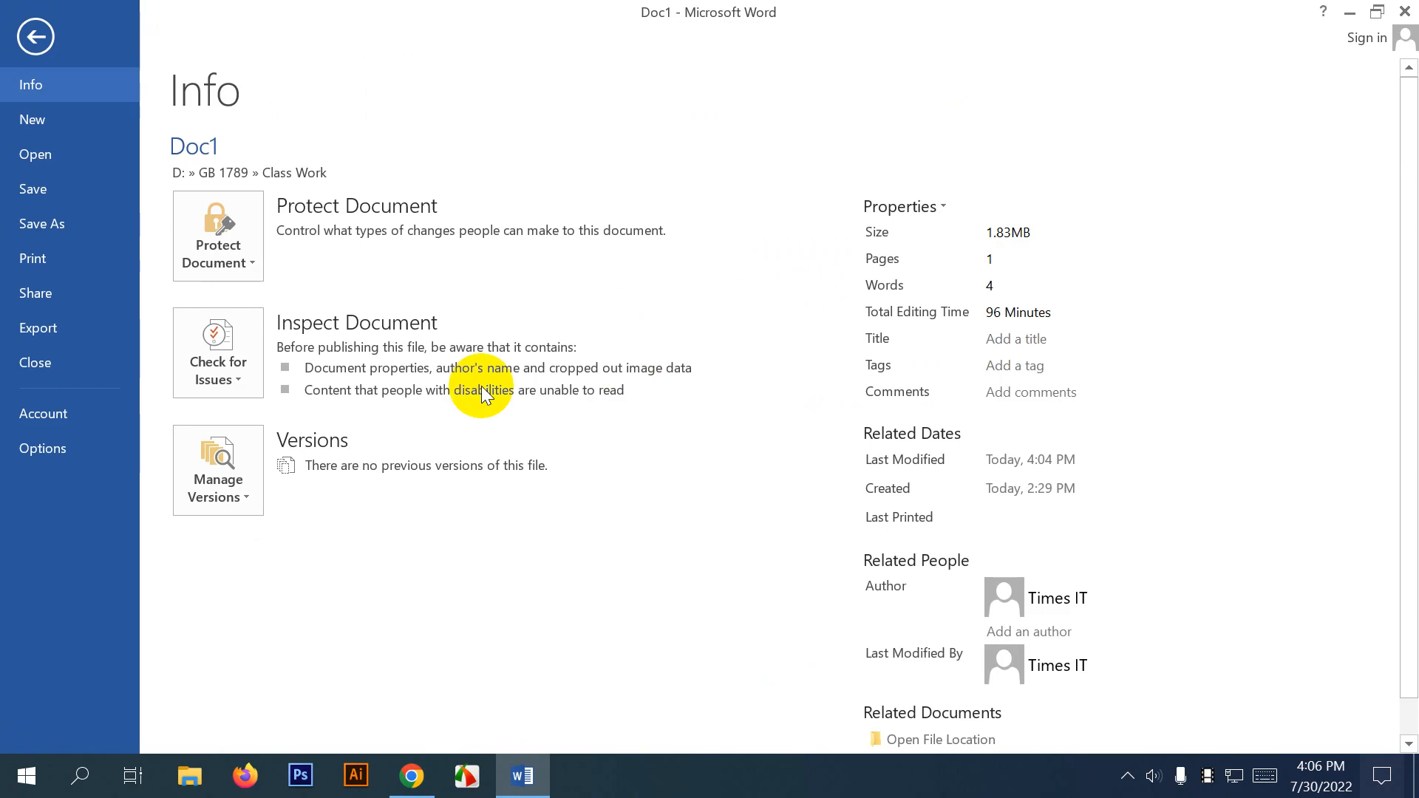
click(35, 36)
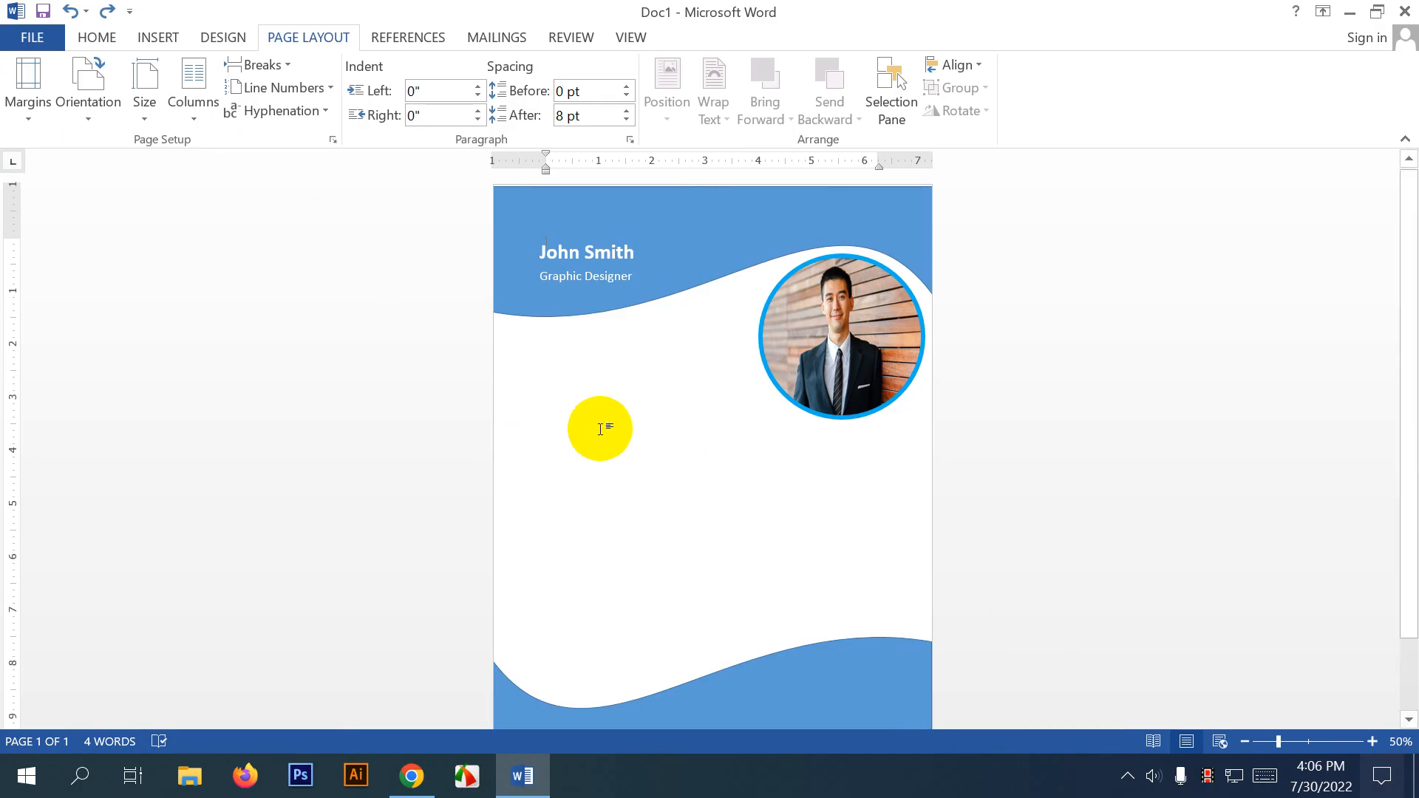
click(1127, 775)
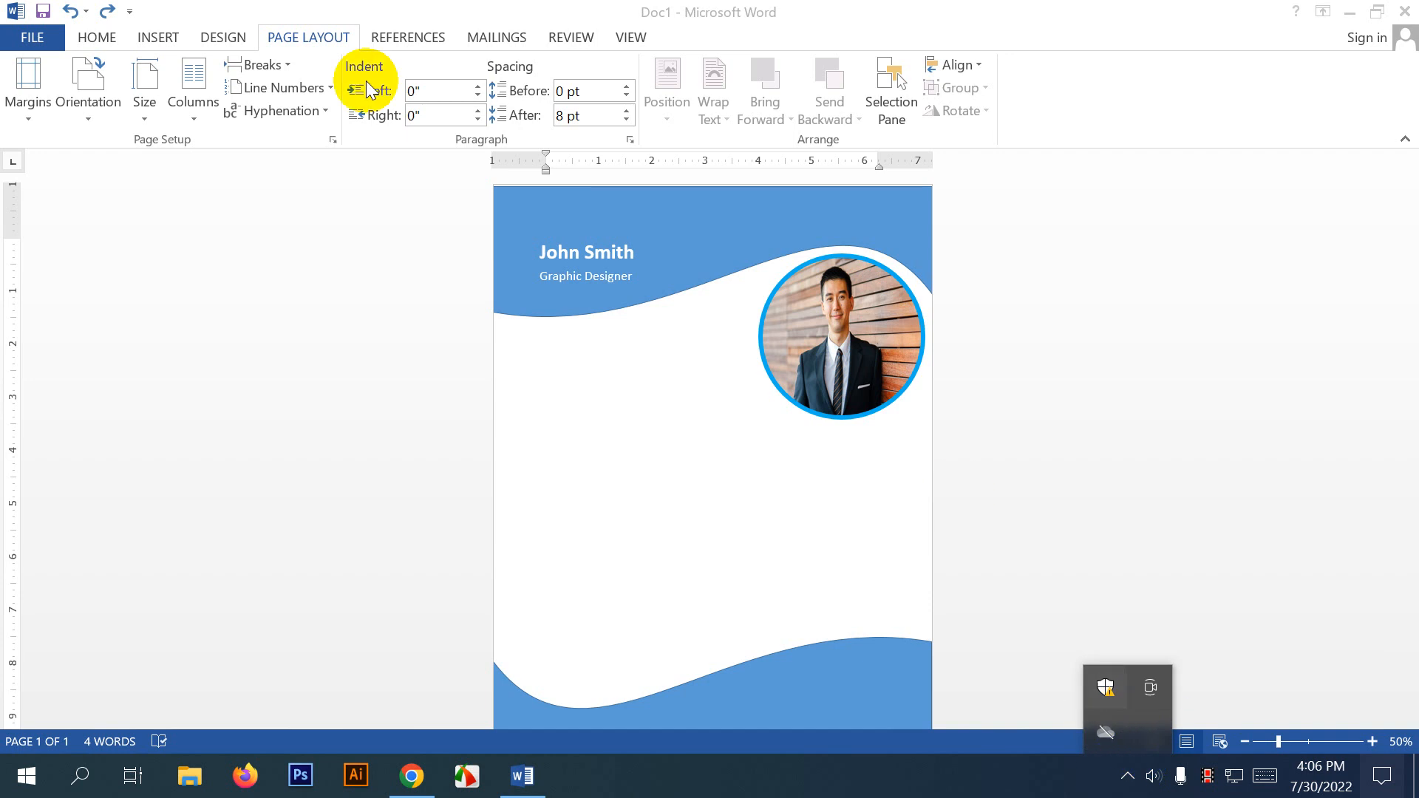
key(super)
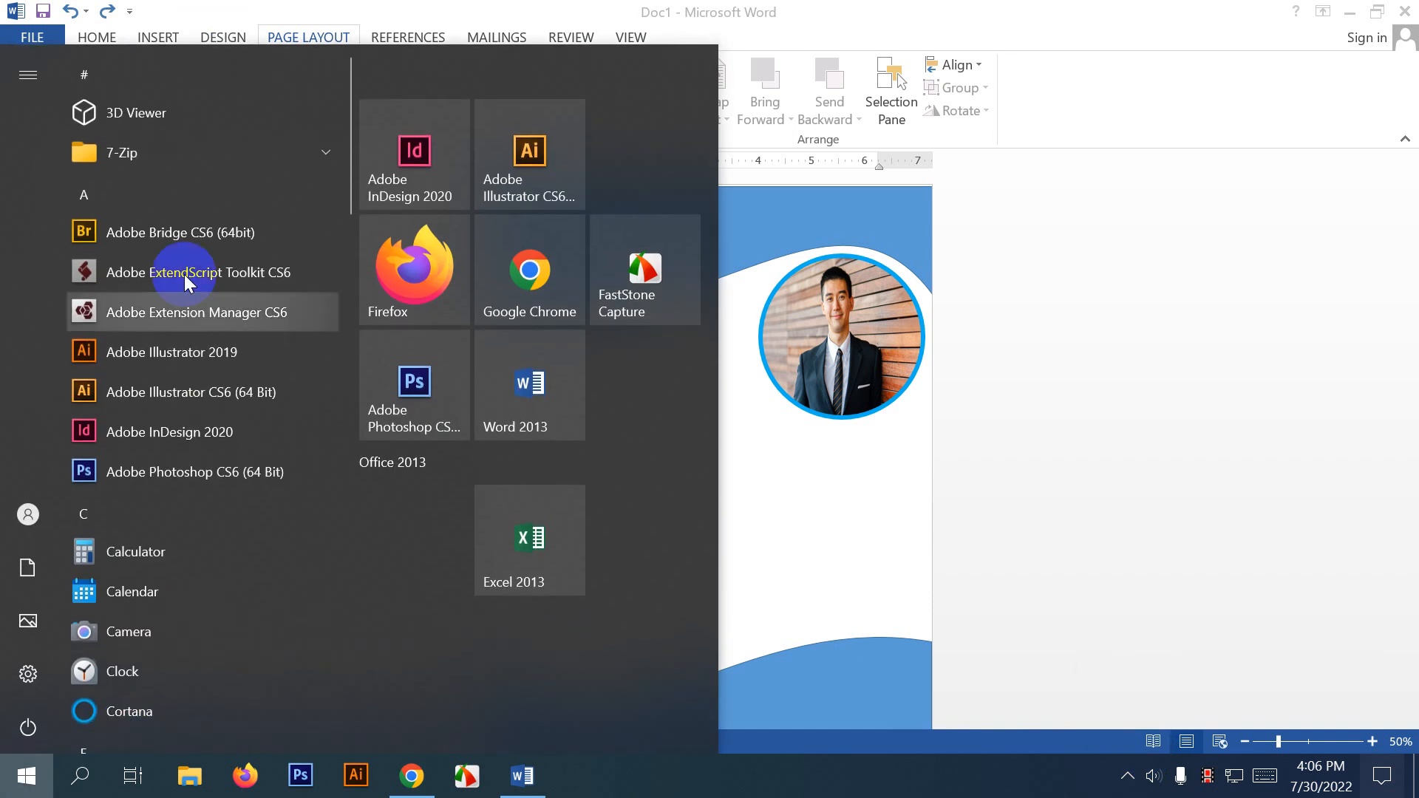
click(819, 566)
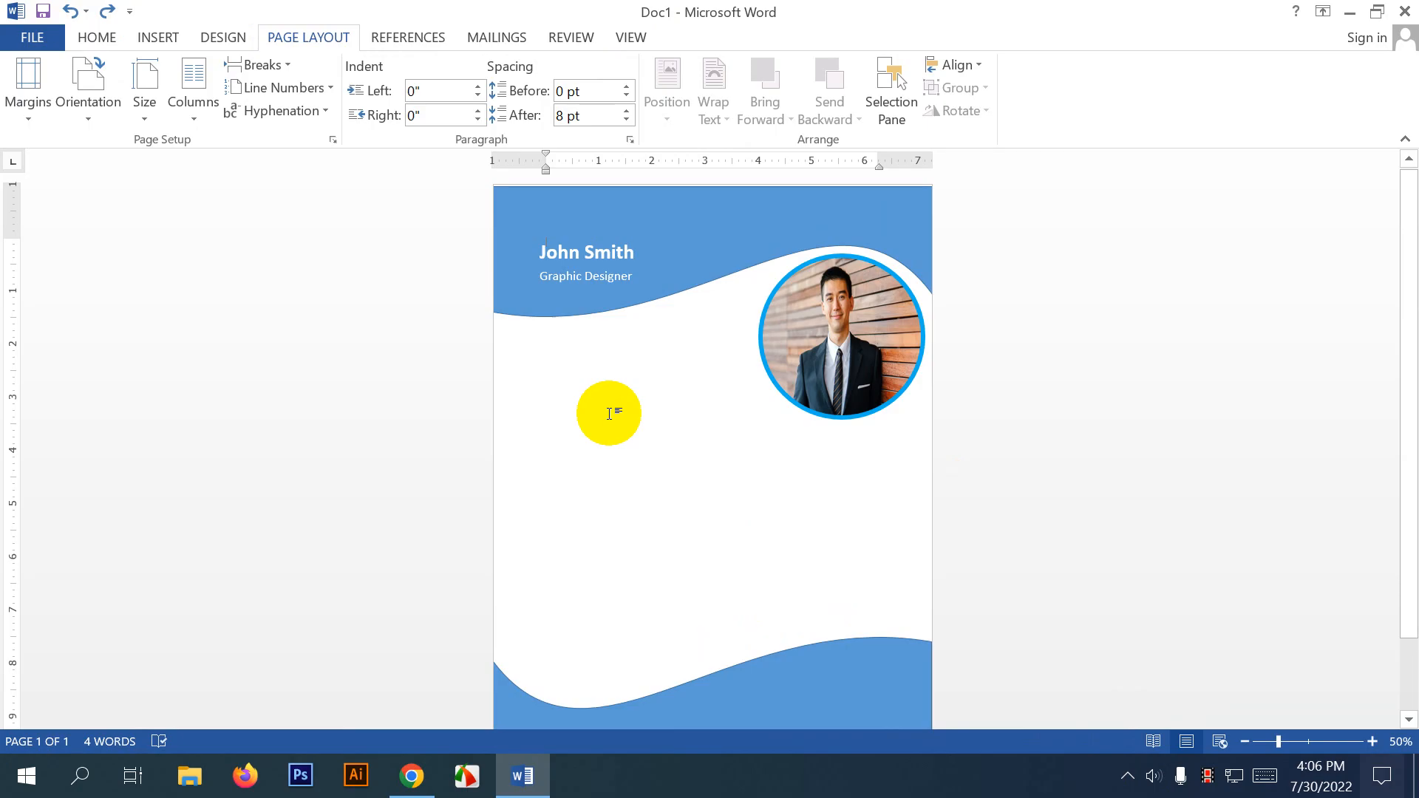